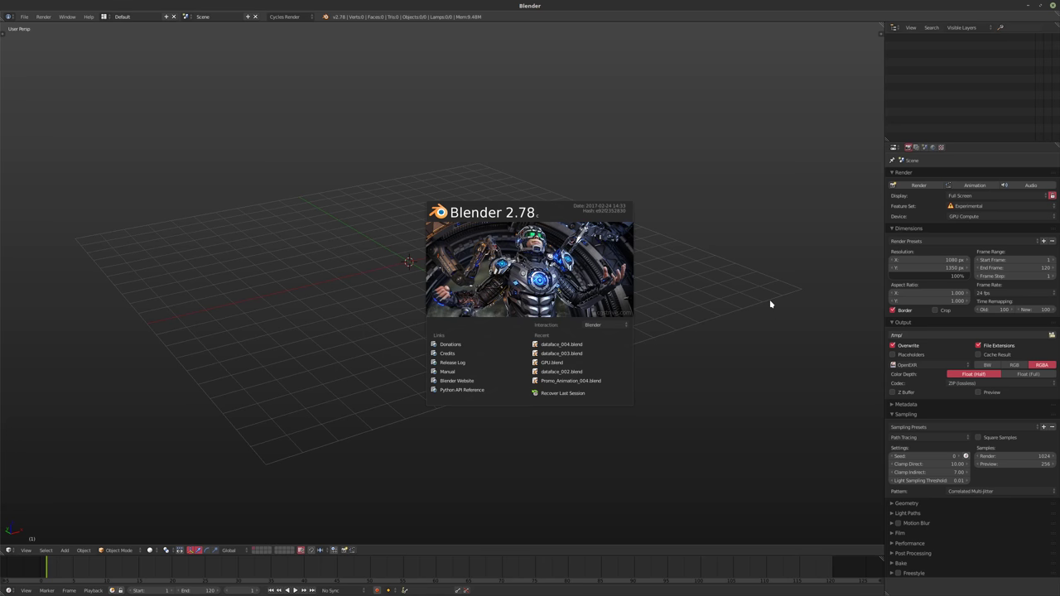
- Extend the 3D viewport over the timeline area and show the ManuelbastioniLAB tools
left_click(770, 305)
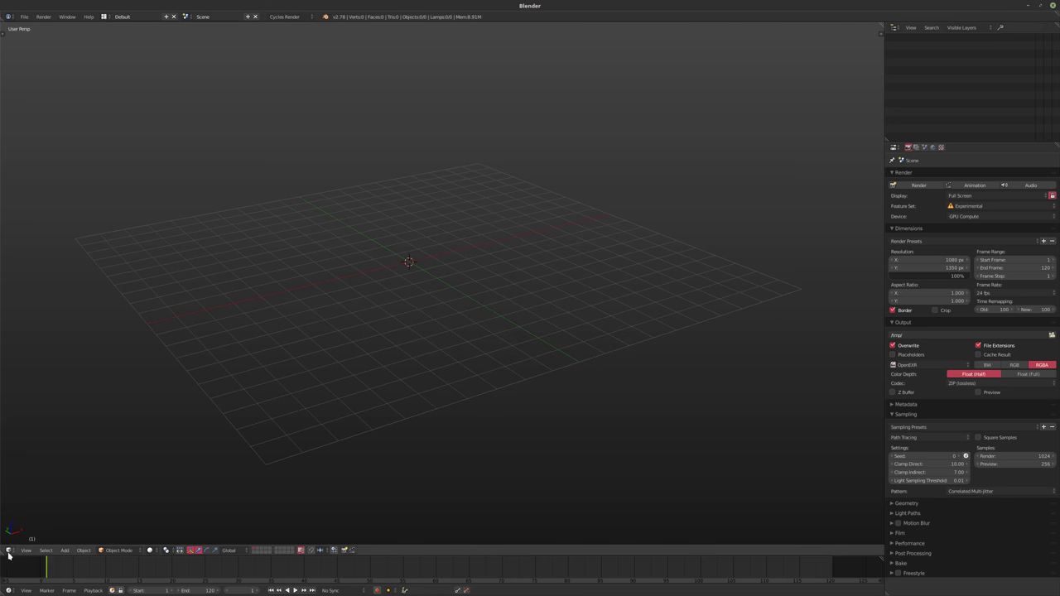
left_click_drag(5, 553, 11, 573)
key("t")
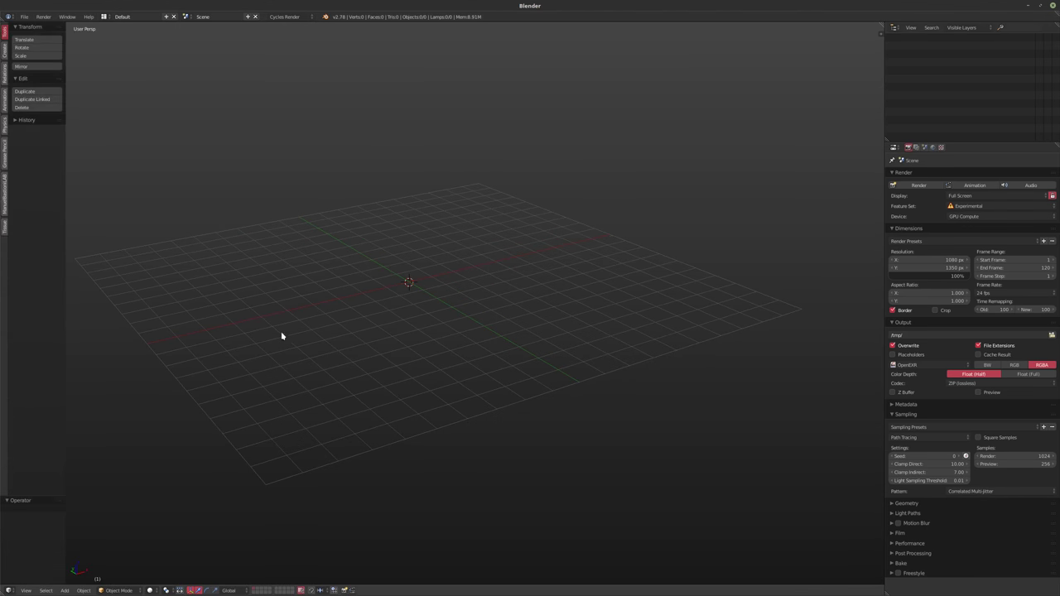
left_click(5, 199)
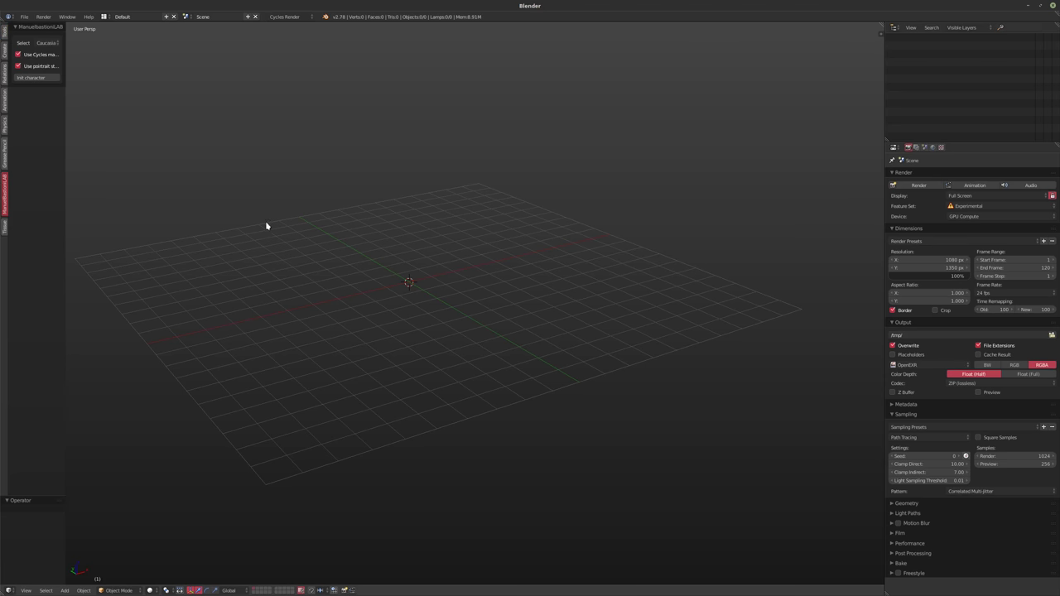
- Disable the Cycles materials option, choose the Asian male base, and initialize the character
left_click(45, 57)
left_click(47, 43)
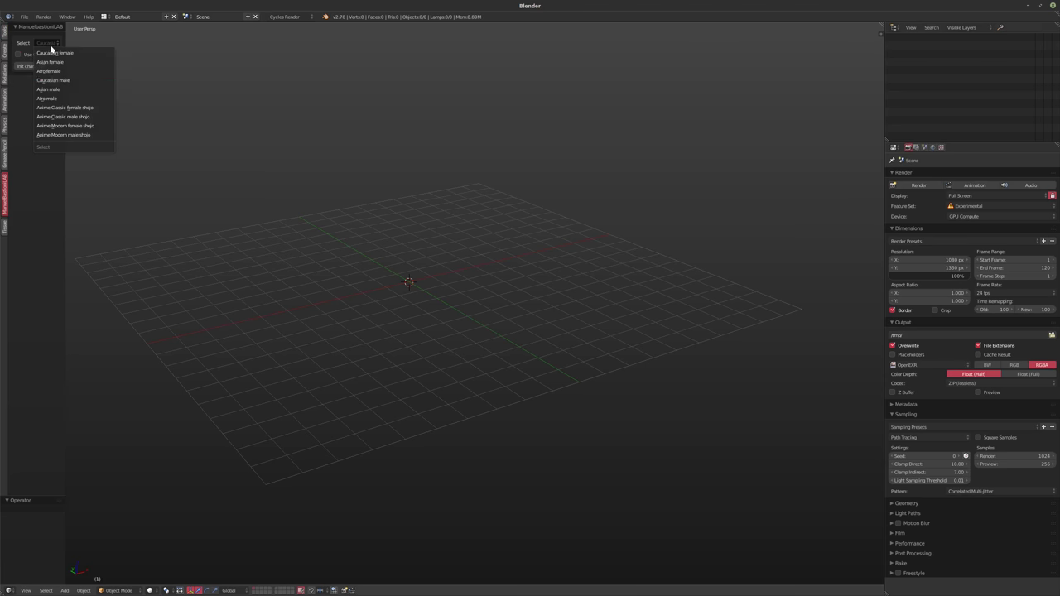
left_click(94, 89)
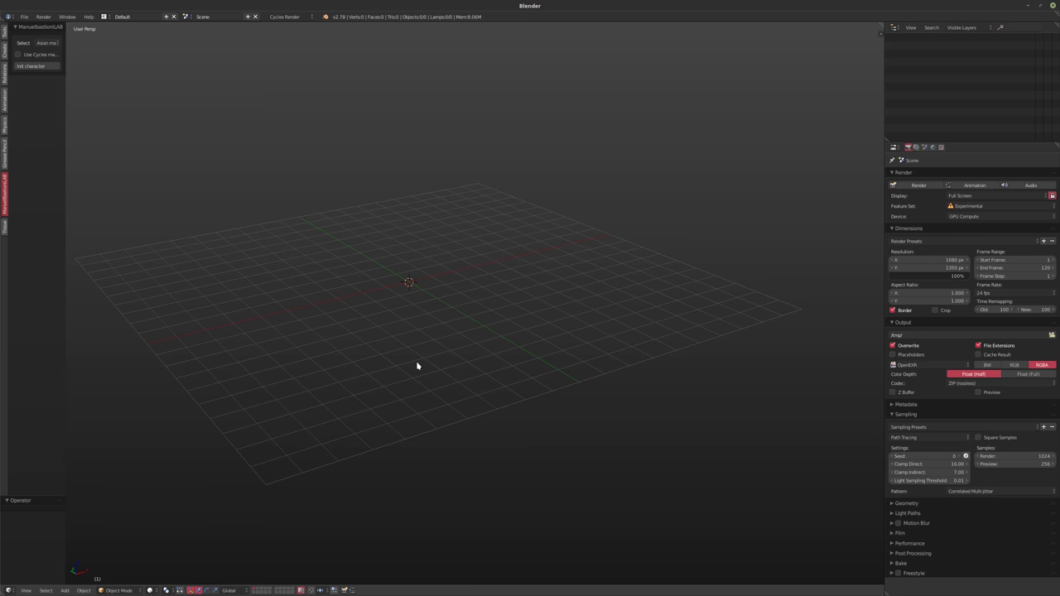
middle_click_drag(418, 366, 444, 317)
left_click(37, 66)
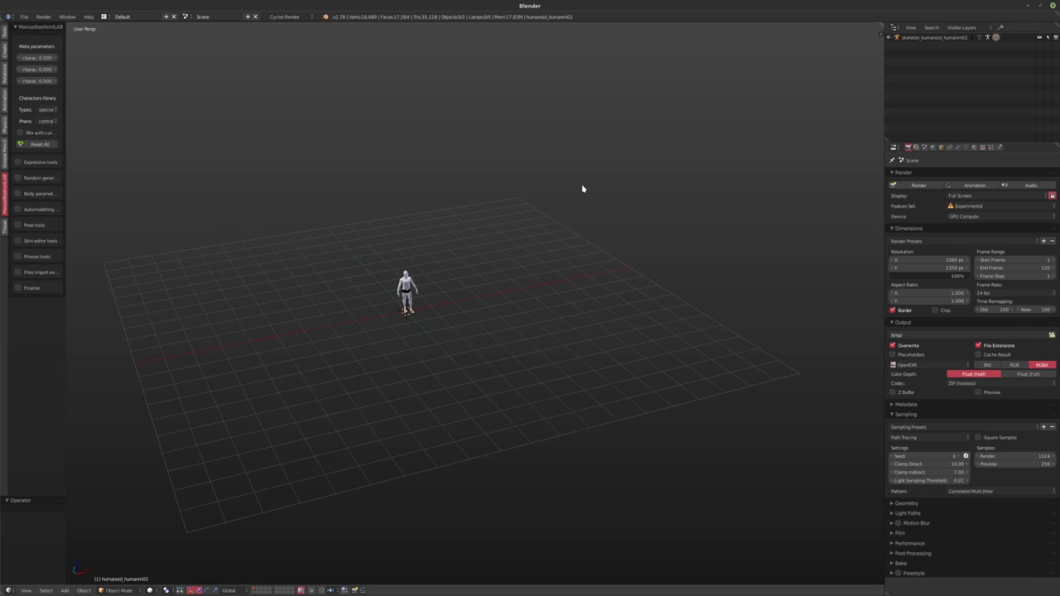
- Enable the pose tools and reset the character's pose
middle_click_drag(394, 268, 195, 232, "shift")
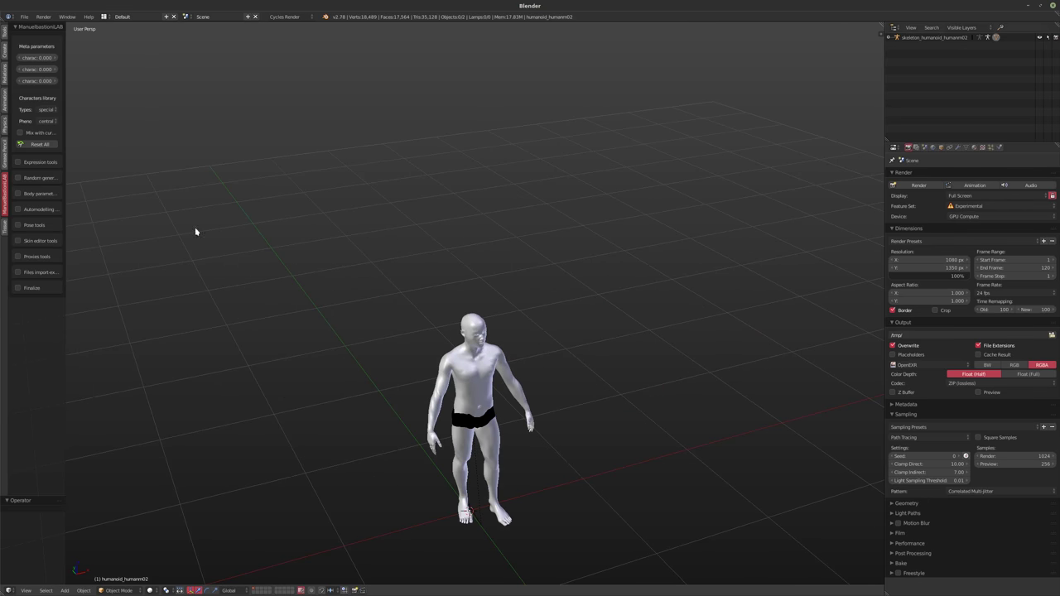
left_click(18, 225)
left_click(39, 248)
scroll(513, 285, "up", 3)
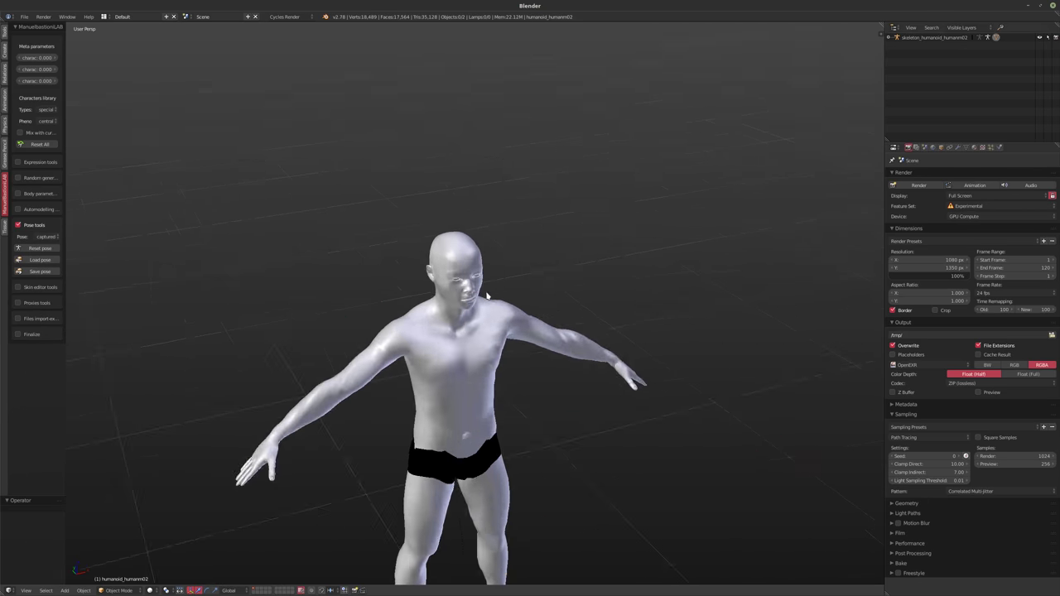
- Enable the expression tools and cycle the facial expression presets as far as serene
middle_click_drag(487, 295, 494, 261)
scroll(478, 259, "up", 5)
left_click(24, 163)
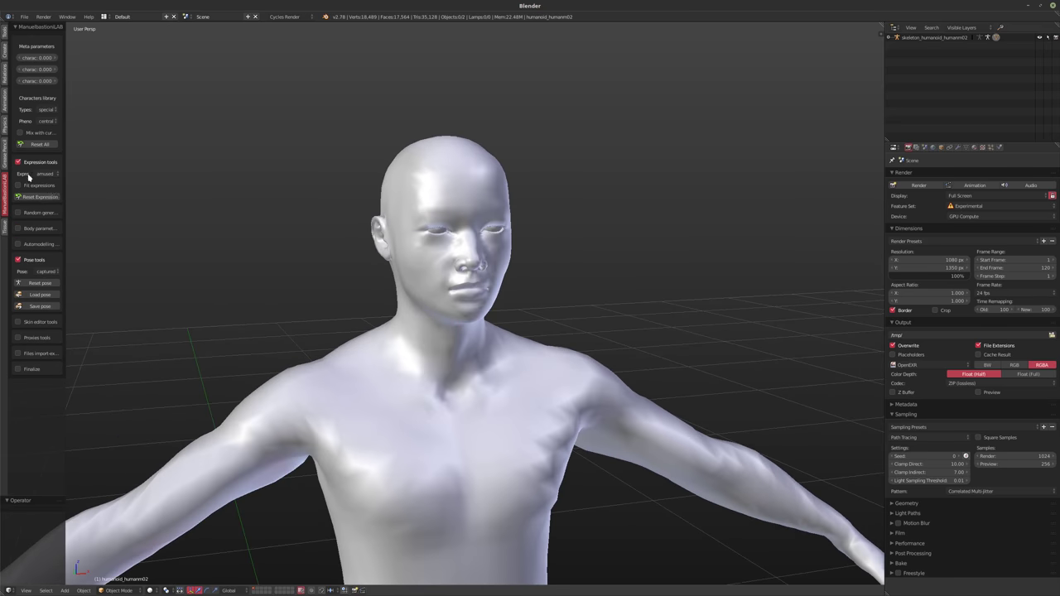
scroll(48, 176, "down", 2, "ctrl")
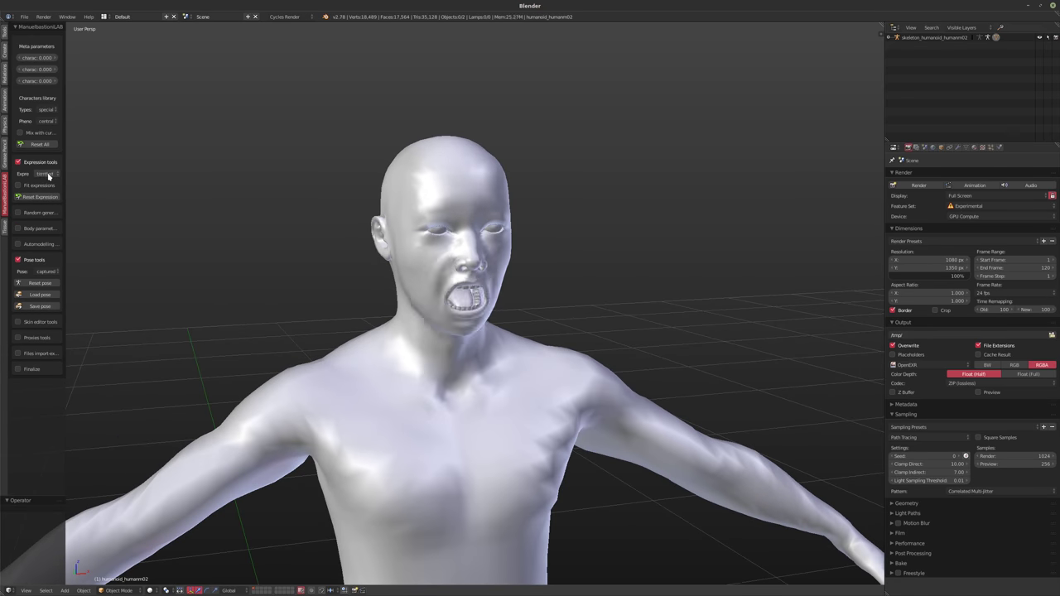
scroll(48, 176, "down", 3, "ctrl")
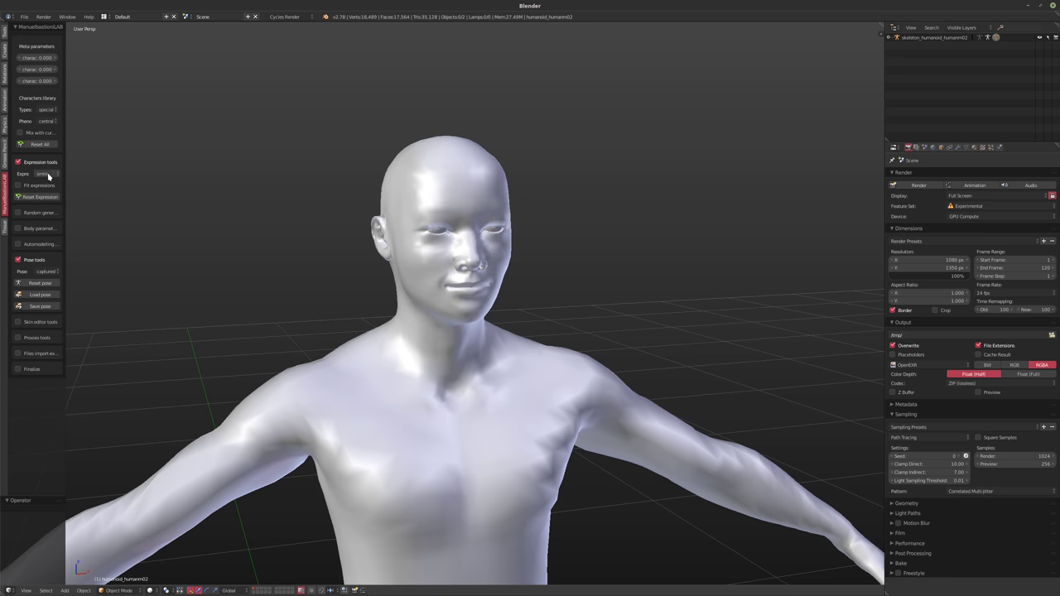
scroll(48, 175, "down", 1, "ctrl")
middle_click_drag(418, 247, 351, 243)
scroll(273, 238, "up", 2)
left_click(58, 198)
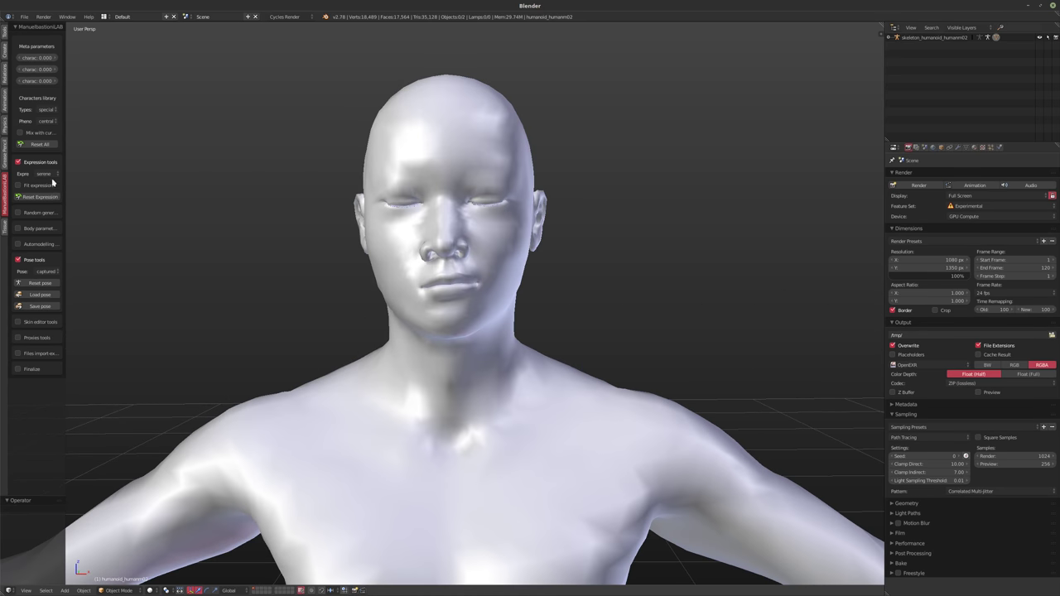
- Go through the remaining expression presets and apply the pain expression to the face
scroll(48, 175, "down", 1, "ctrl")
scroll(49, 177, "down", 1, "ctrl")
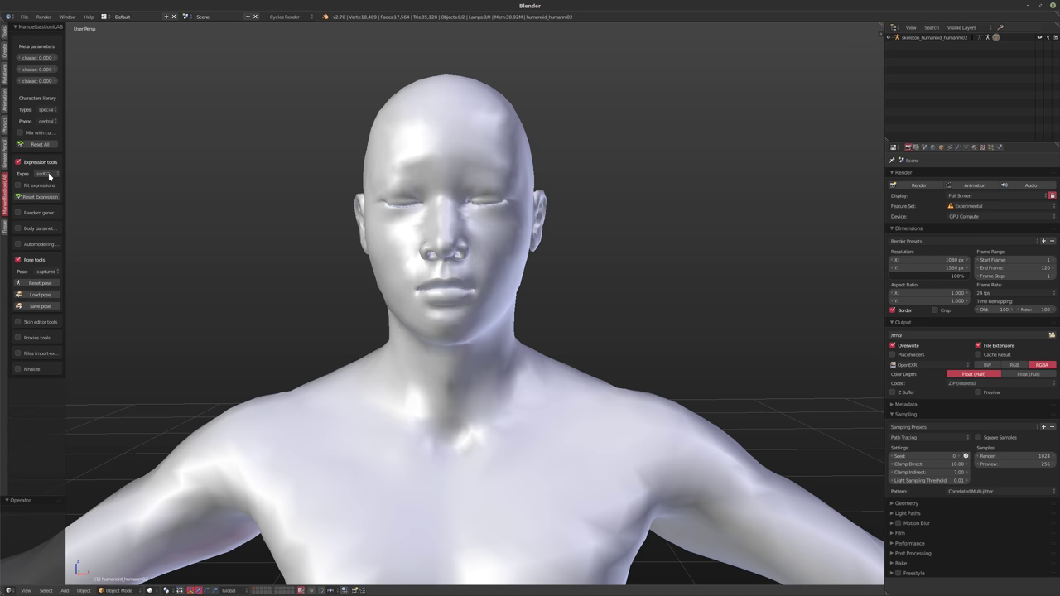
scroll(49, 175, "down", 1, "ctrl")
scroll(49, 175, "down", 1, "ctrl")
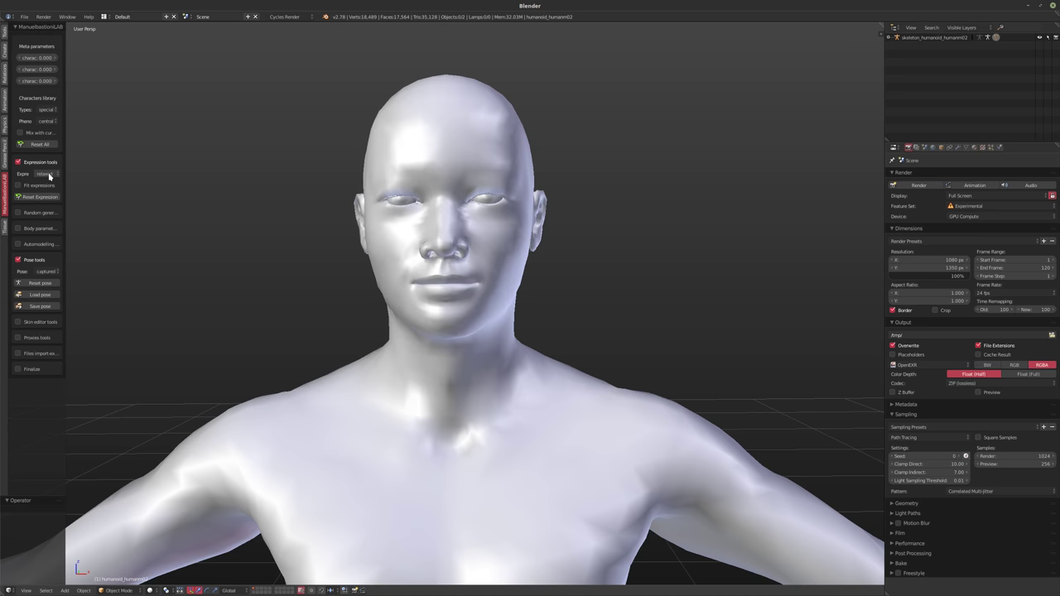
scroll(53, 174, "down", 1, "ctrl")
scroll(54, 176, "down", 1, "ctrl")
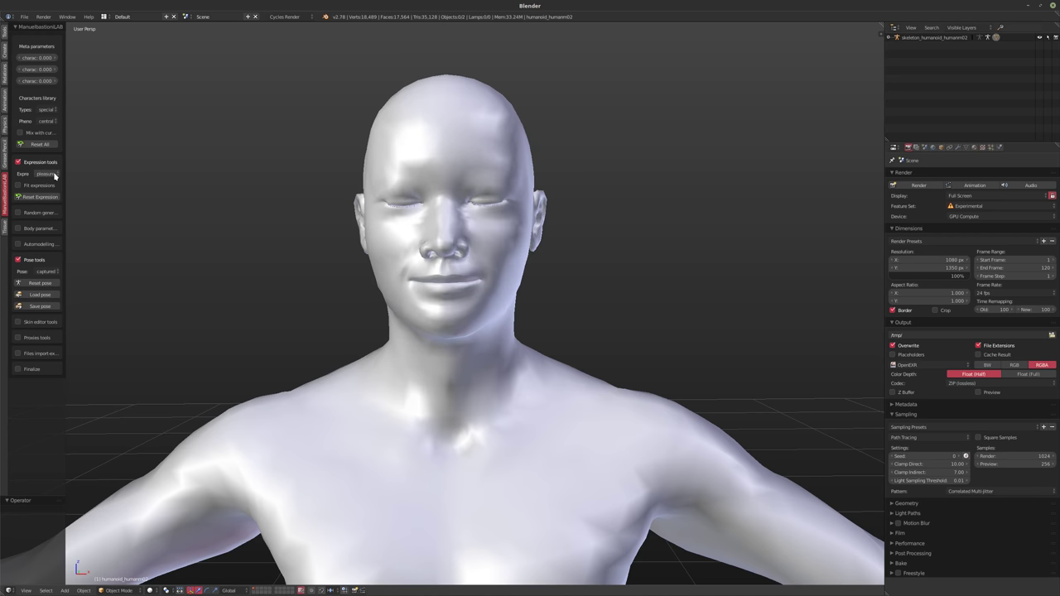
scroll(54, 175, "down", 1, "ctrl")
scroll(55, 176, "down", 1, "ctrl")
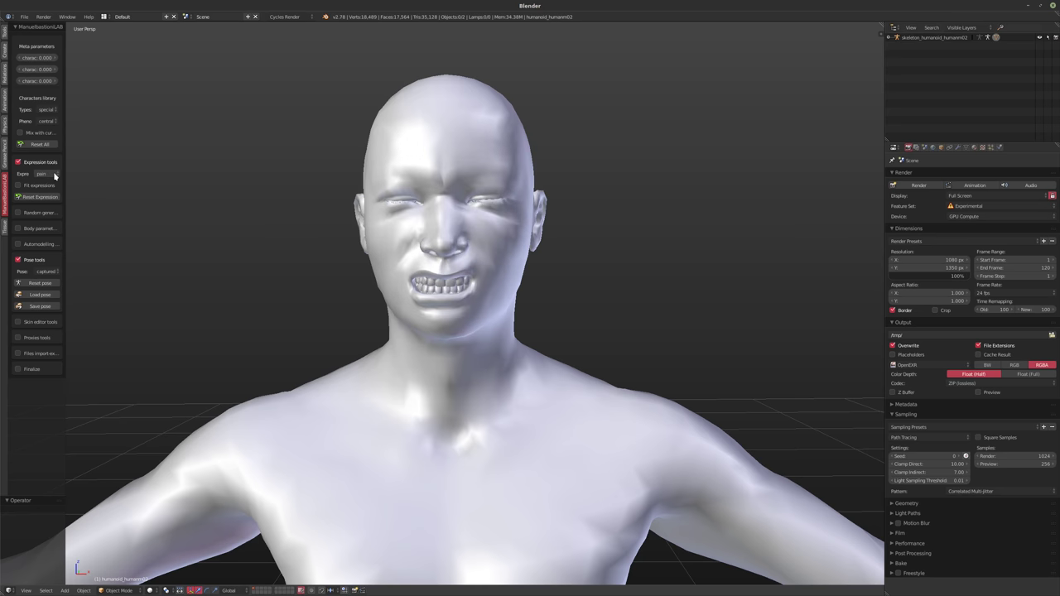
scroll(55, 176, "down", 1, "ctrl")
scroll(55, 175, "up", 1, "ctrl")
- Try to duplicate the character
middle_click_drag(372, 350, 468, 301)
key("shift+d")
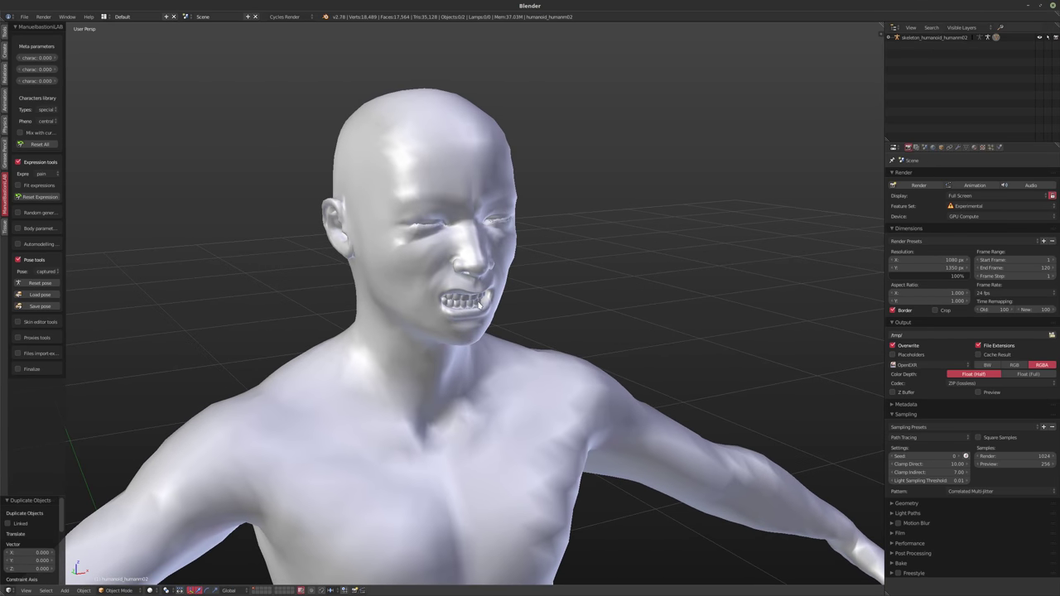
middle_click_drag(491, 249, 424, 281)
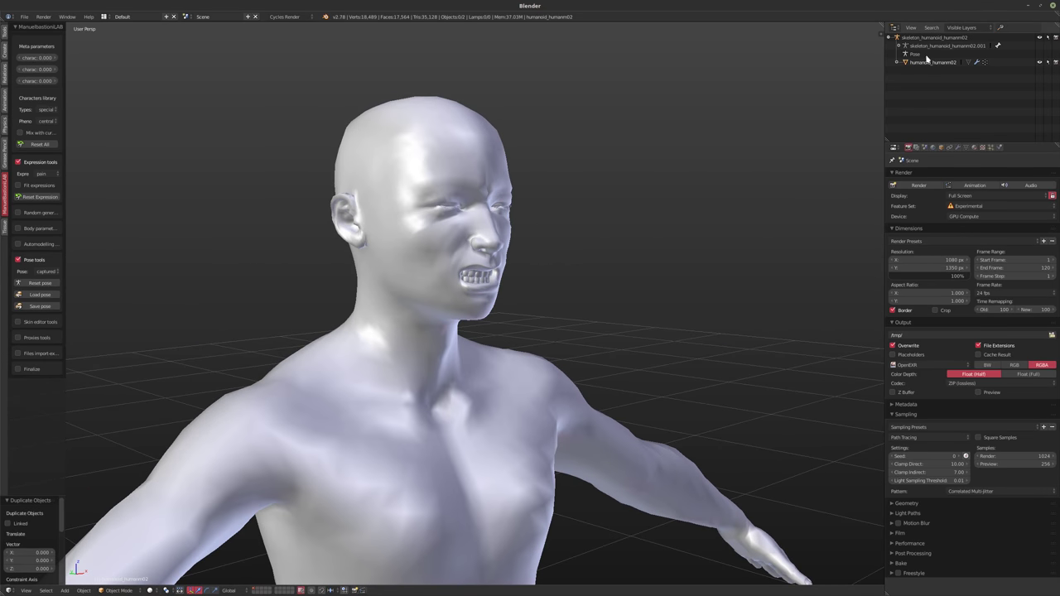
- Select the humanoid_humanm02 mesh under the skeleton in the Outliner
left_click(896, 63)
left_click(938, 71)
key("KP_Decimal")
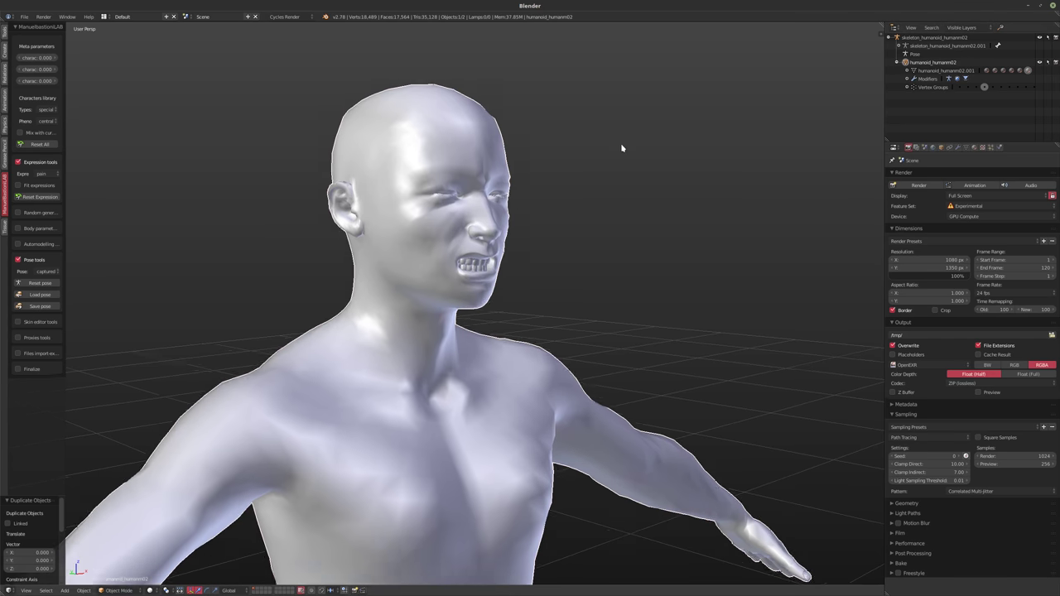
- Try duplicating the body mesh in place and remove the copy again
key("shift+d")
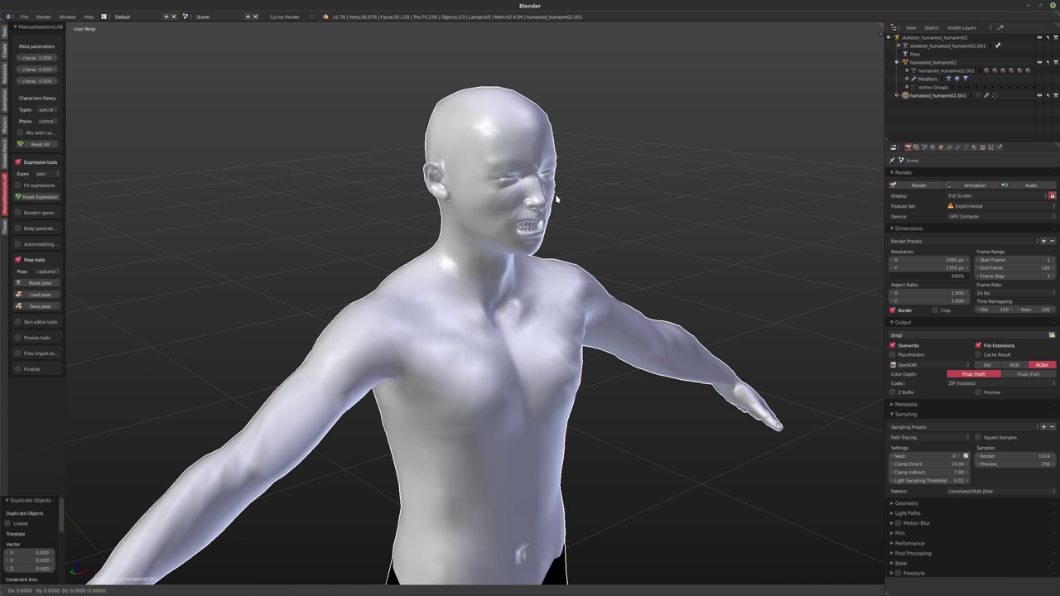
right_click(556, 196)
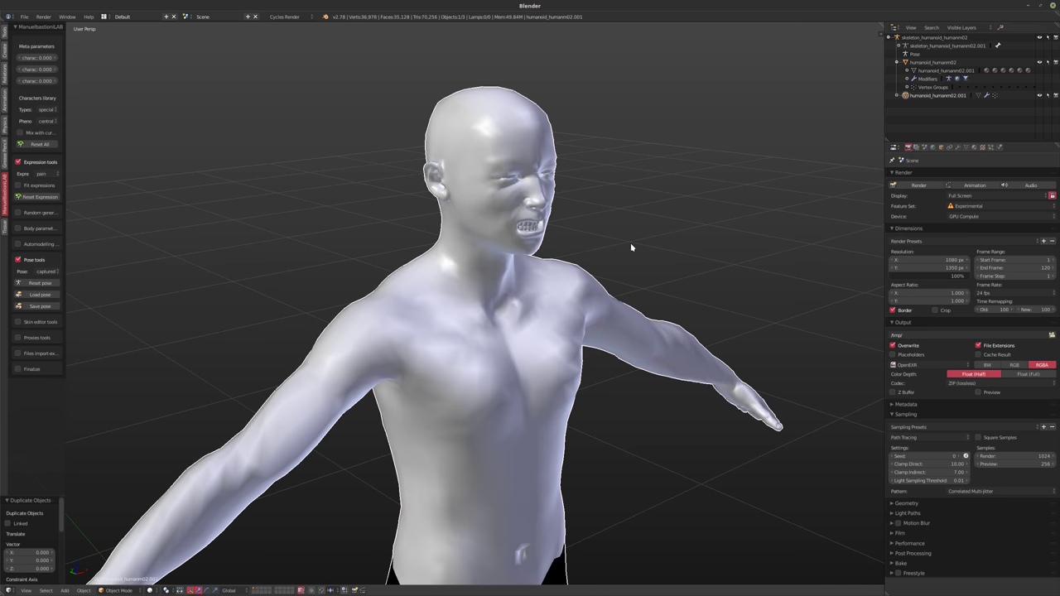
middle_click_drag(509, 299, 562, 275)
key("Delete")
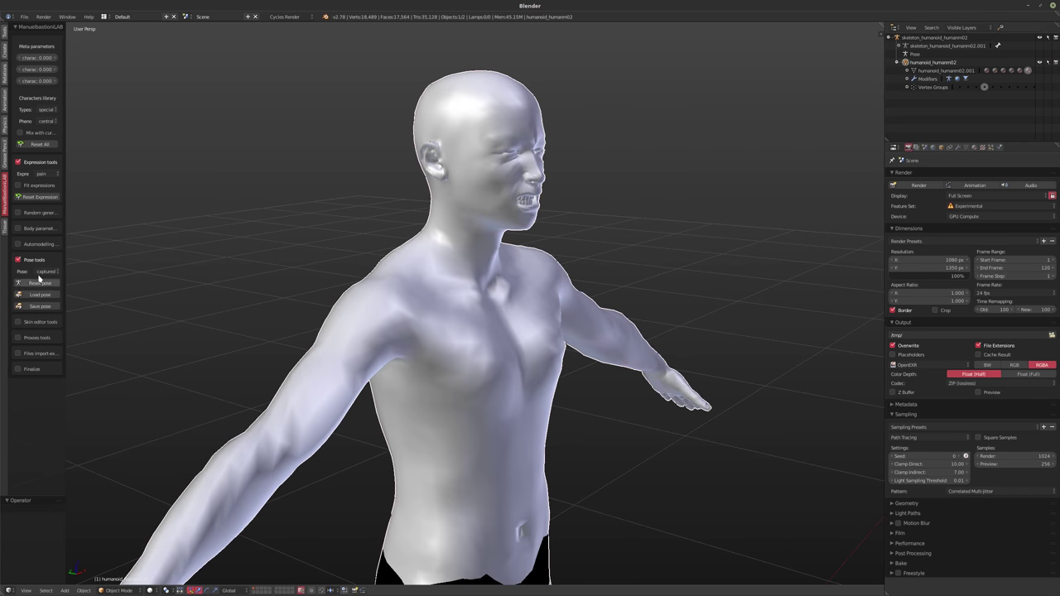
- Try finalizing the character, inspect its shape keys in the mesh data, and undo the finalization
left_click(38, 380)
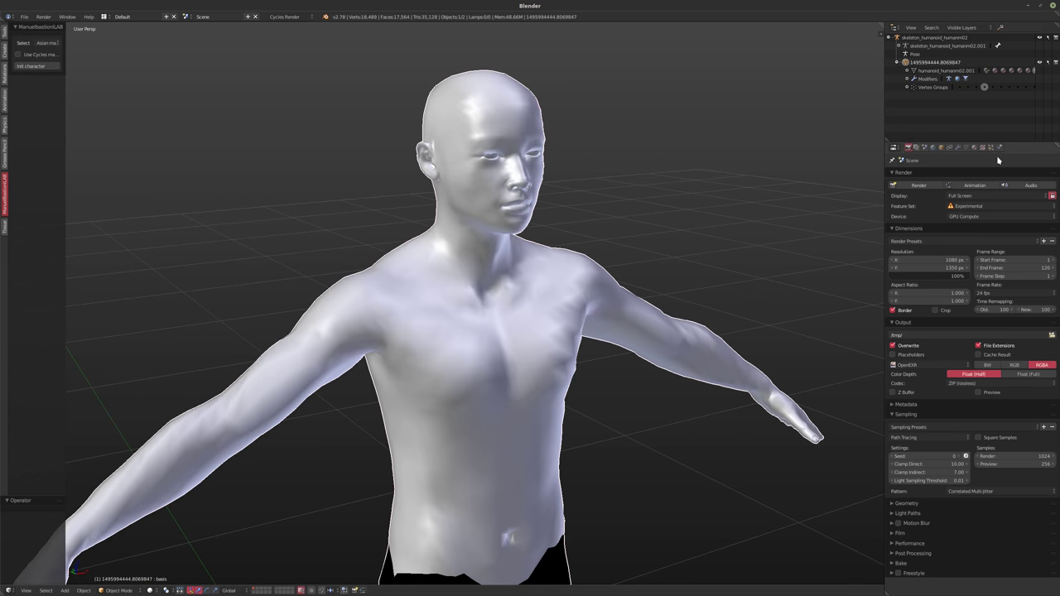
left_click(966, 148)
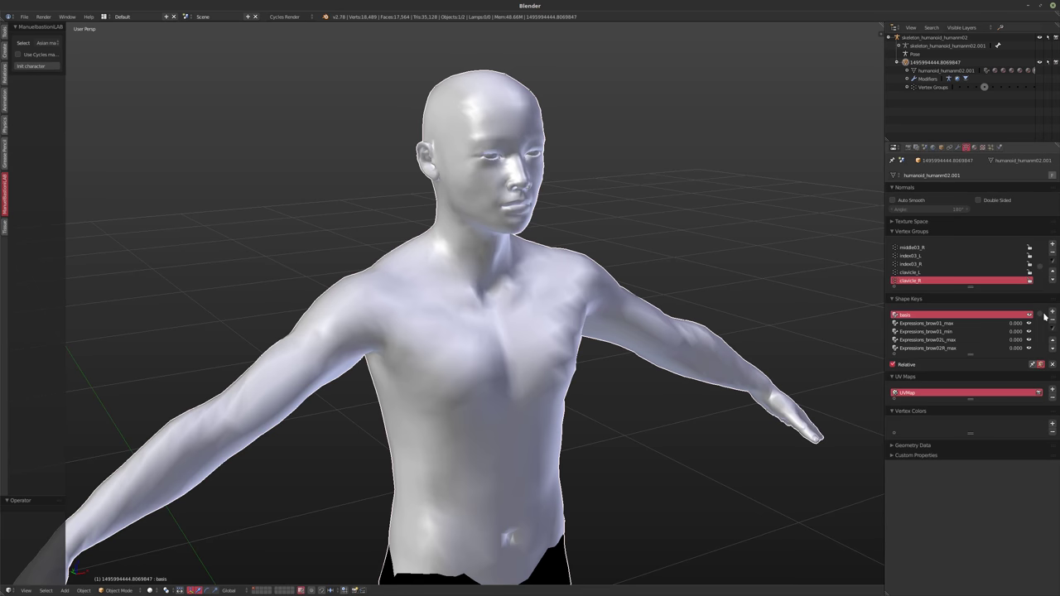
left_click_drag(1041, 314, 1042, 362)
scroll(1044, 313, "up", 10)
middle_click_drag(439, 306, 462, 330)
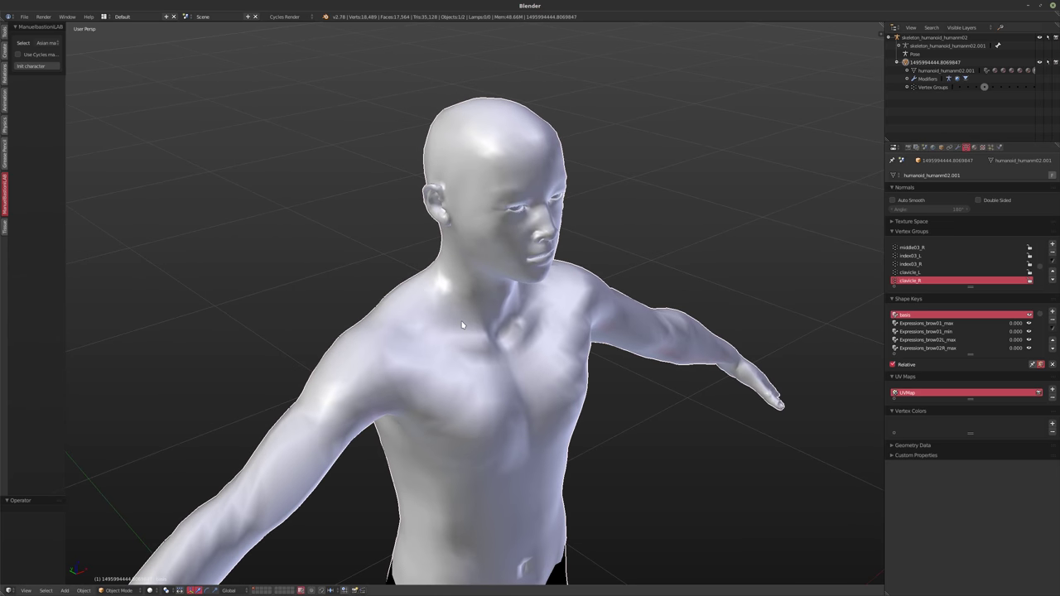
key("ctrl+z")
key("ctrl+z")
- Convert the grimacing character to a plain mesh with Mesh from Curve/Meta/Surf/Text
middle_click_drag(603, 309, 554, 306)
scroll(555, 306, "up", 1)
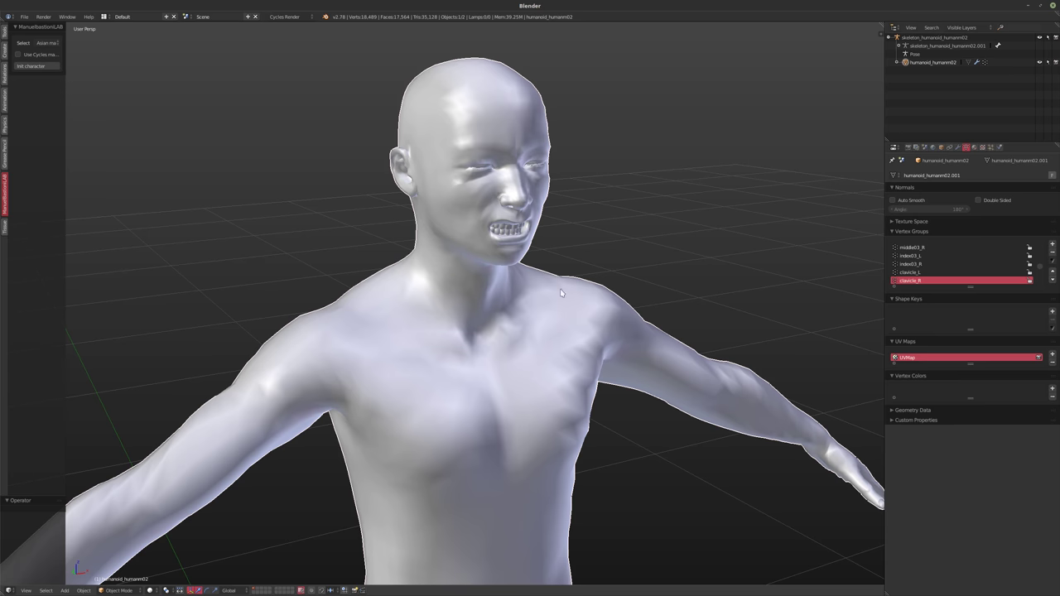
middle_click_drag(639, 291, 603, 286)
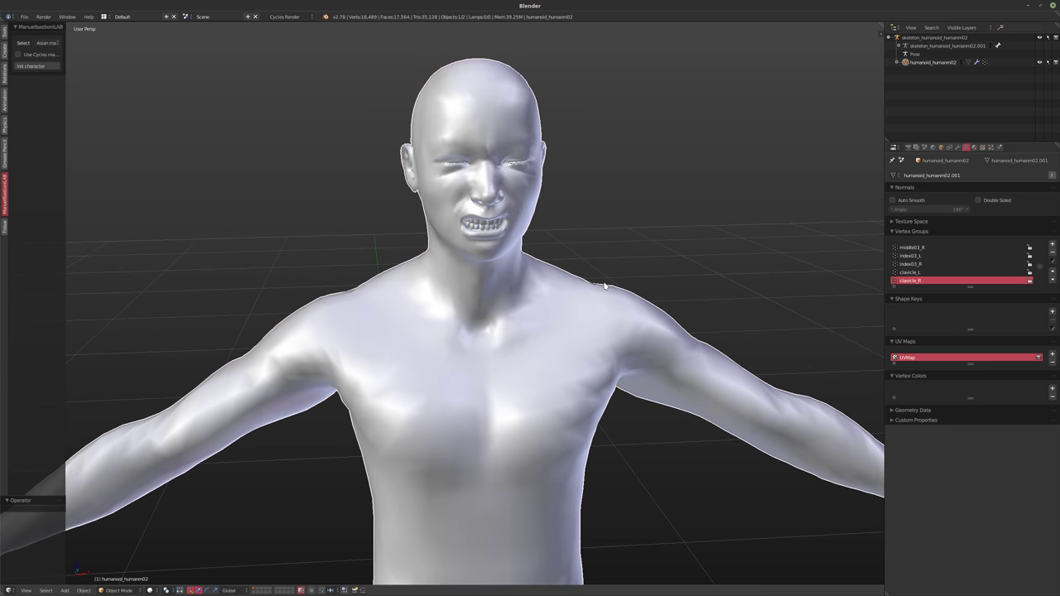
key("alt+c")
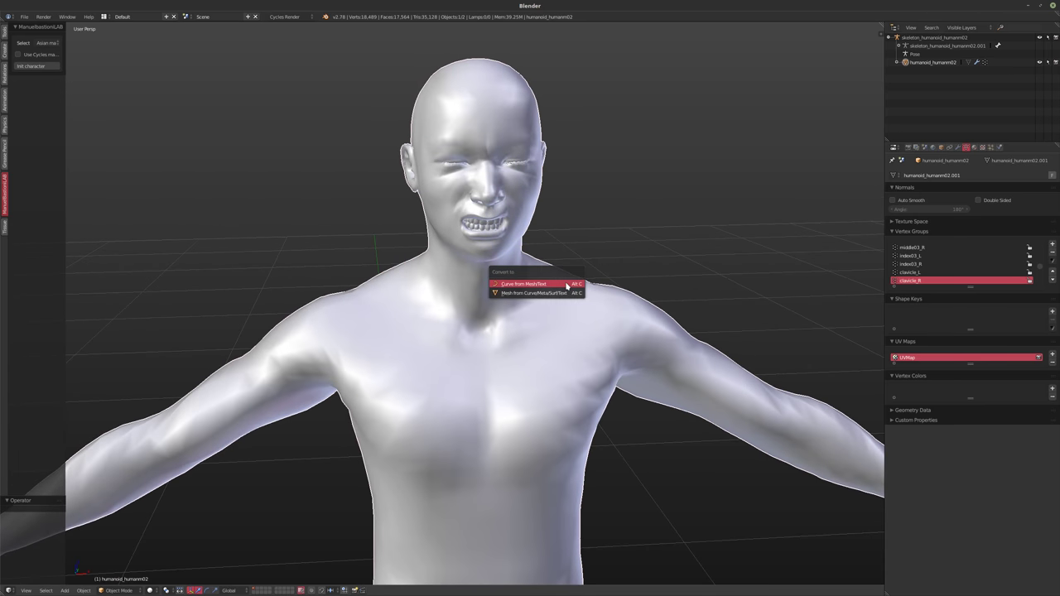
left_click(549, 292)
middle_click_drag(550, 293, 579, 316)
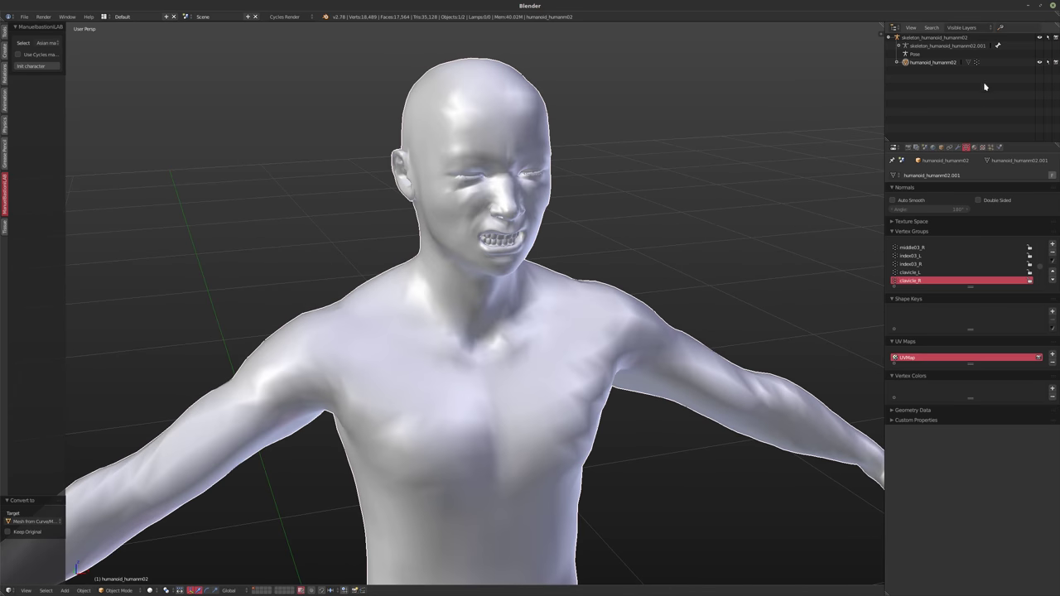
- Duplicate the converted mesh in place and clear the copy's parent
key("shift+d")
right_click(630, 182)
key("alt+p")
left_click(632, 178)
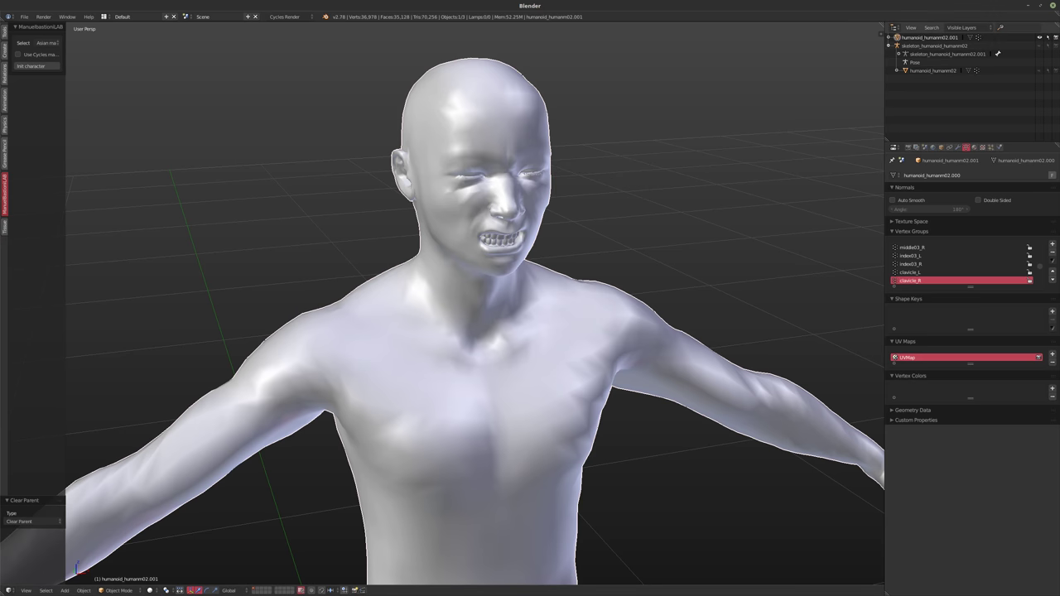
left_click(888, 47)
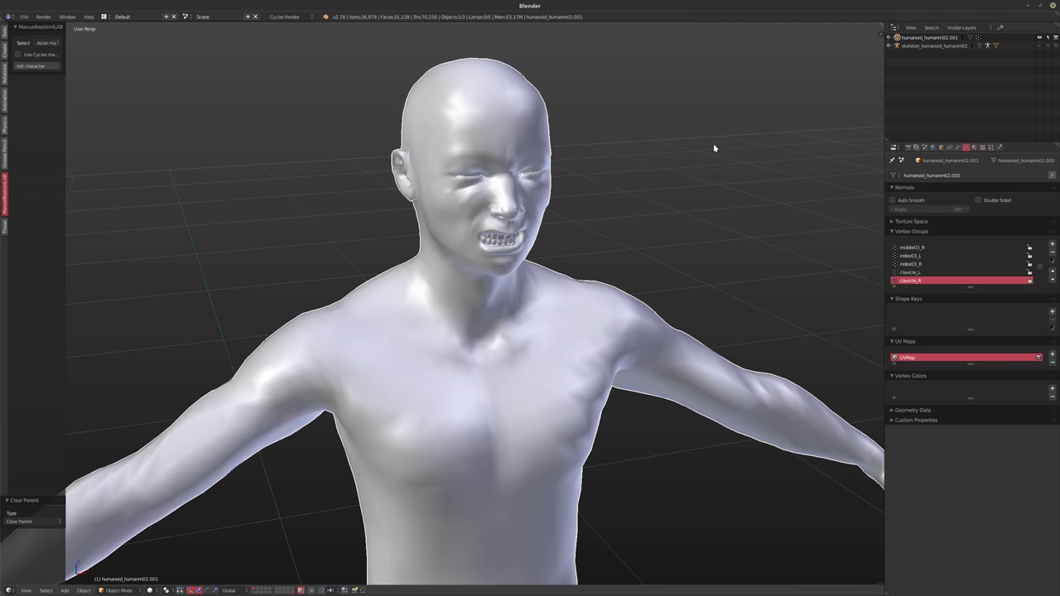
- Select the unparented copy humanoid_humanm02.001 and enter Edit Mode on it
key("a")
middle_click_drag(800, 83, 503, 251)
scroll(488, 228, "up", 3)
middle_click_drag(497, 176, 489, 217, "shift")
scroll(480, 216, "up", 1)
right_click(514, 259)
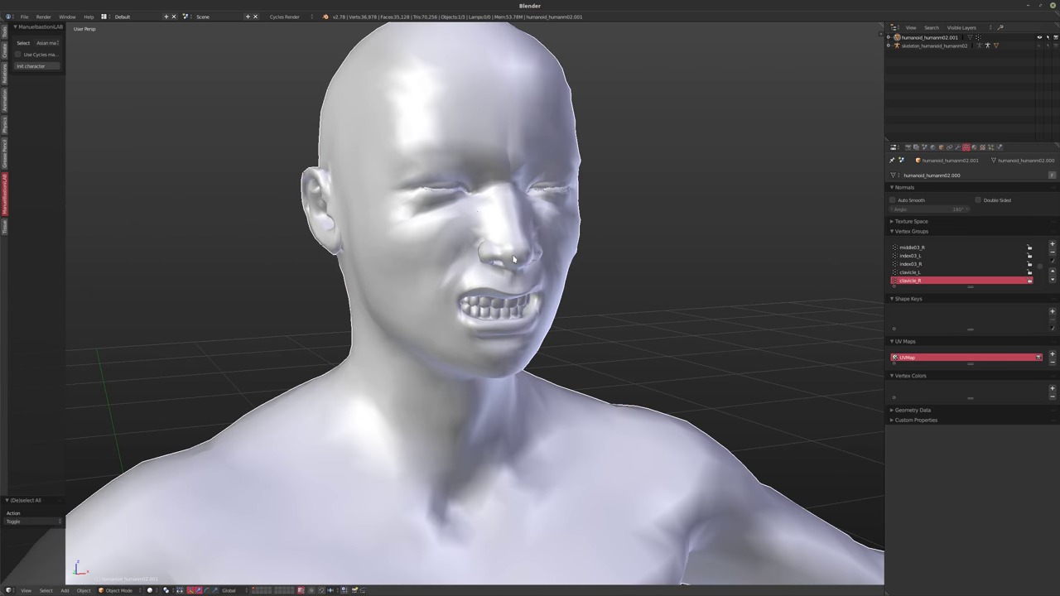
middle_click_drag(513, 260, 508, 348, "shift")
key("Tab")
- Delete the vertices of the eyes and inner parts by selecting the linked skin and teeth geometry and inverting the selection
key("a")
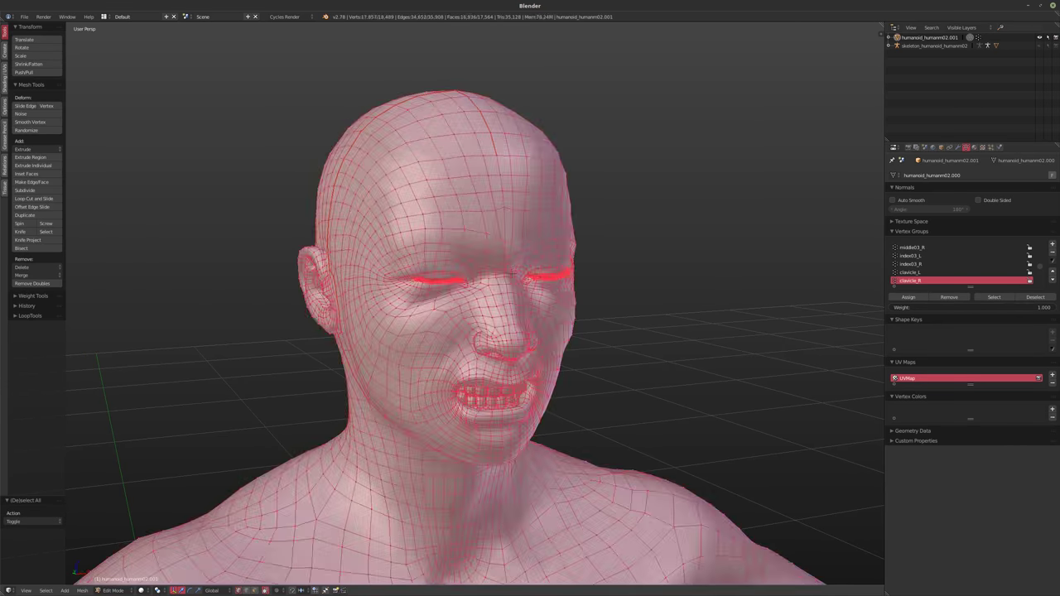
key("a")
key("l")
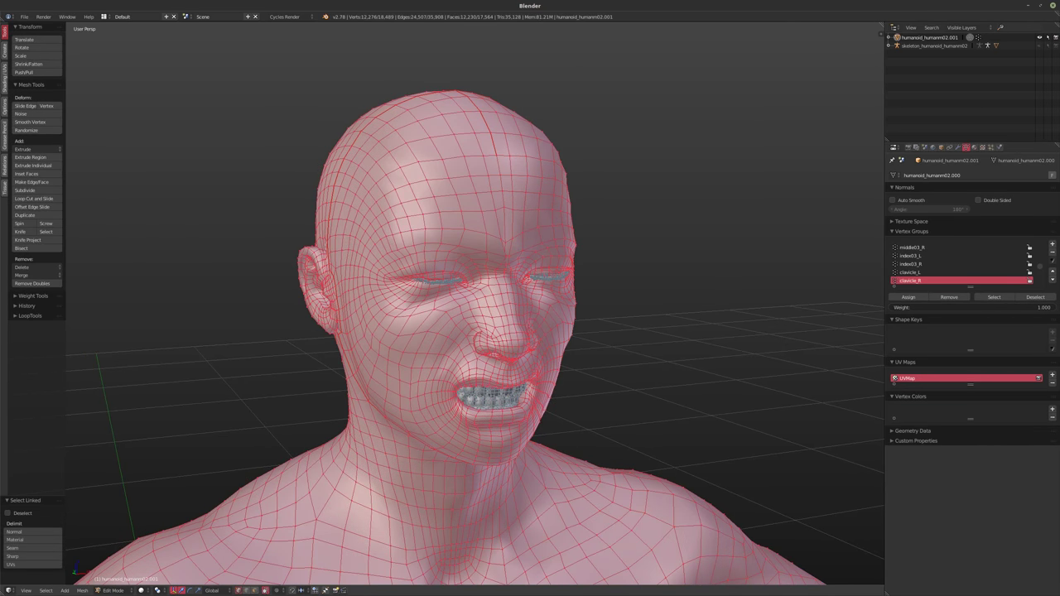
middle_click_drag(403, 463, 500, 314)
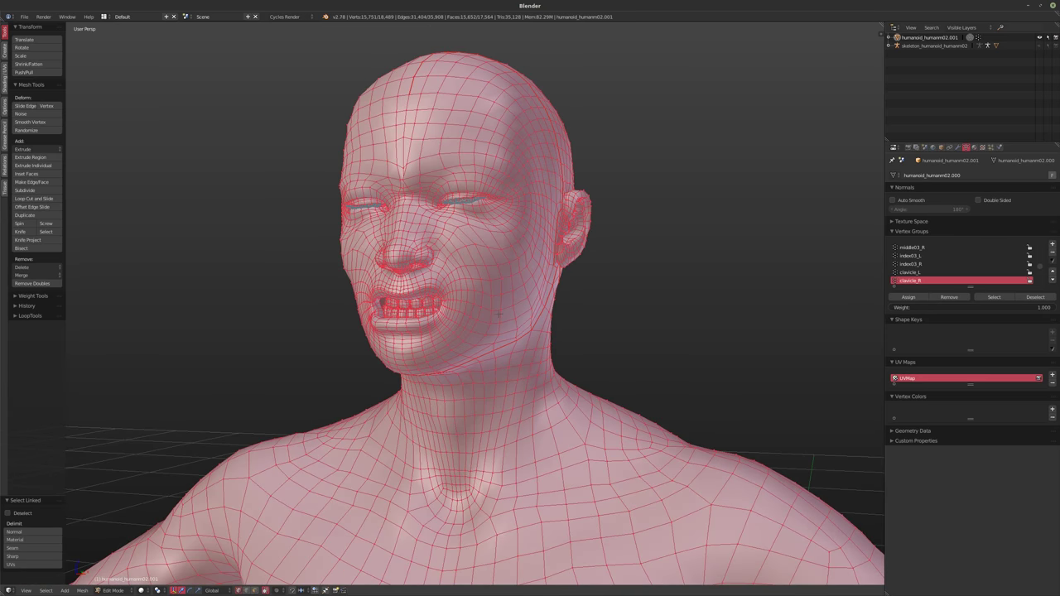
key("ctrl+i")
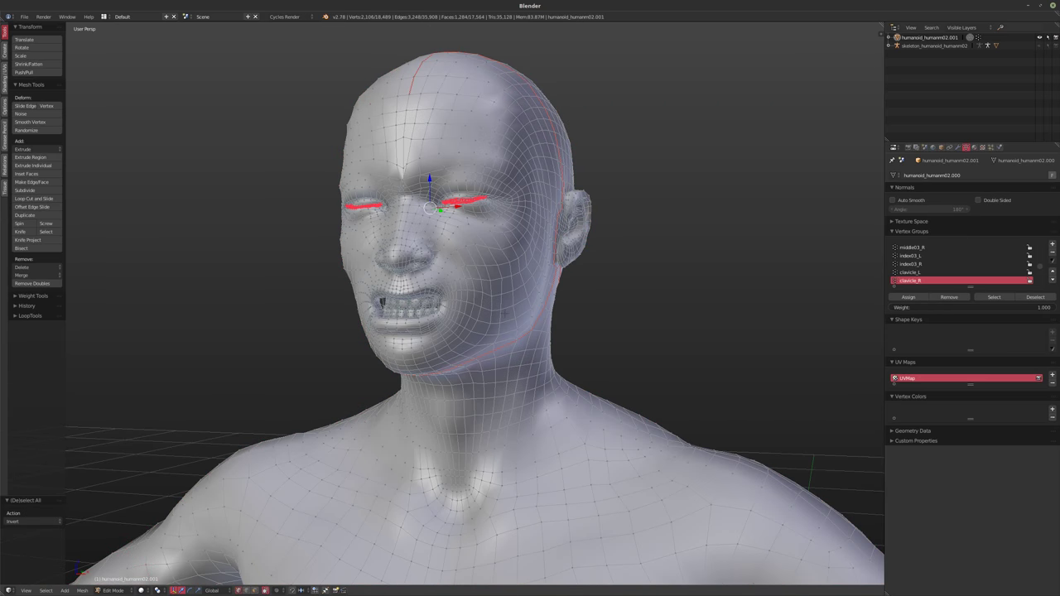
key("x")
left_click(488, 308)
- Circle-select the front of the face from the forehead to the chin, including the left cheek
middle_click_drag(489, 308, 407, 304)
scroll(379, 303, "down", 3)
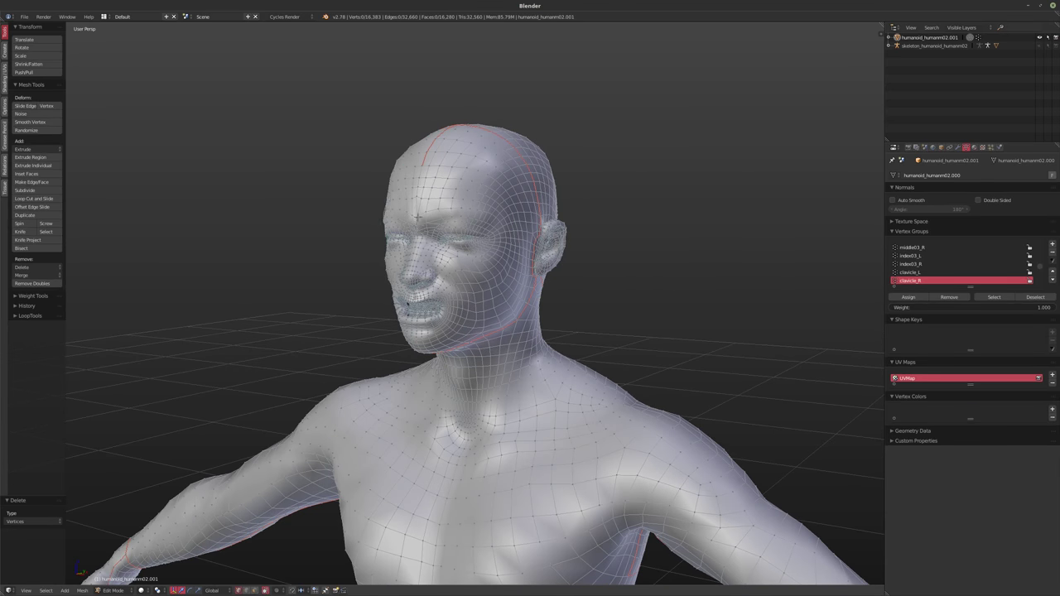
key("c")
mouse_move(418, 216)
left_mouse_down()
mouse_move(385, 224)
mouse_move(447, 265)
mouse_move(460, 314)
mouse_move(447, 324)
left_mouse_up()
right_click(447, 325)
- Extend the circle selection over the left side of the forehead and deselect the vertices around the left ear
mouse_move(563, 240)
middle_mouse_down()
mouse_move(495, 245)
mouse_move(485, 256)
middle_mouse_up()
scroll(485, 256, "up", 2)
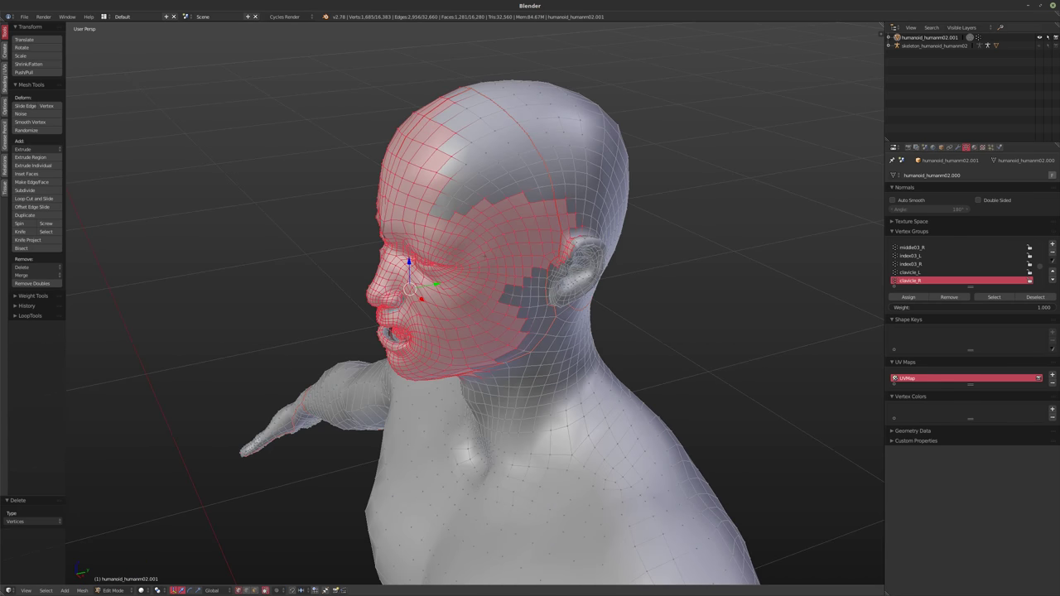
scroll(486, 256, "down", 1)
key("c")
left_click_drag(426, 232, 454, 202)
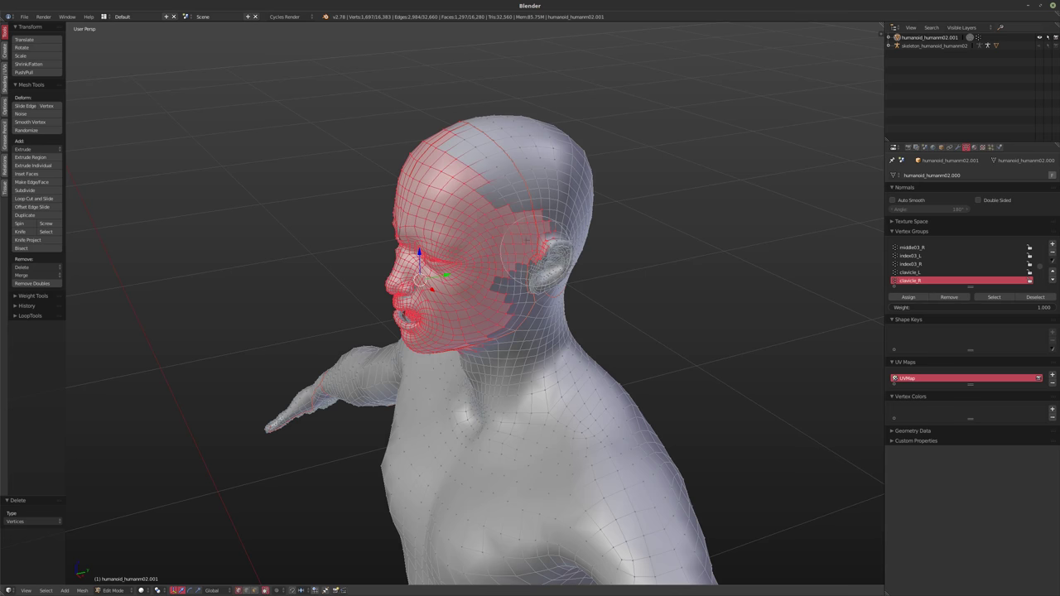
left_click_drag(527, 240, 505, 217)
right_click(528, 300)
mouse_move(528, 300)
middle_mouse_down()
mouse_move(575, 273)
mouse_move(540, 232)
middle_mouse_up()
scroll(574, 273, "up", 4)
key("c")
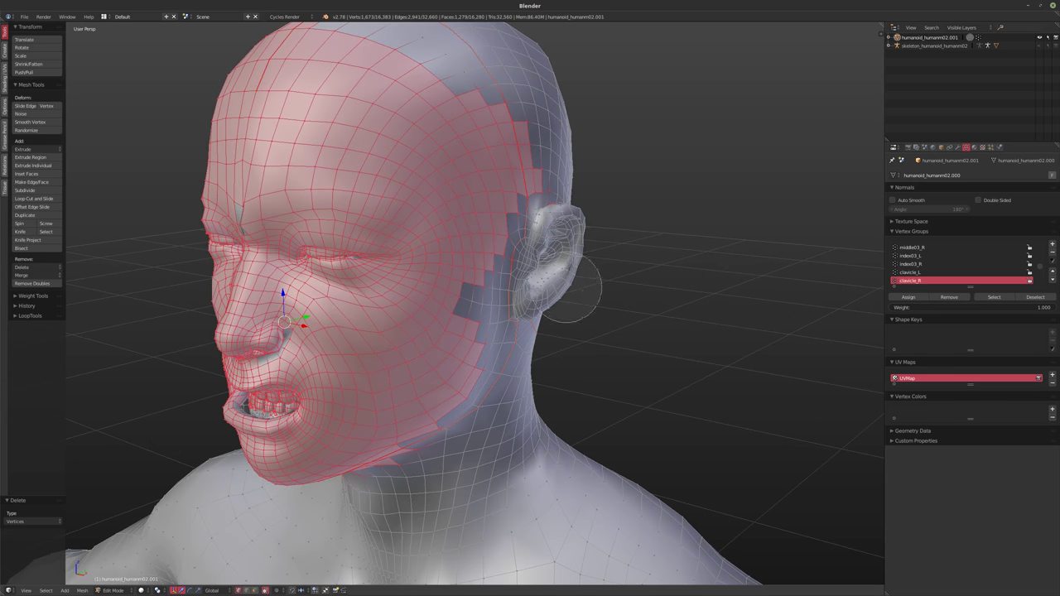
middle_click(555, 322)
right_click(555, 322)
- Add the skin around the right wing of the nose to the selection
mouse_move(555, 323)
middle_mouse_down()
mouse_move(630, 290)
mouse_move(654, 265)
middle_mouse_up()
scroll(654, 265, "down", 1)
middle_click_drag(497, 289, 749, 263)
scroll(600, 289, "up", 3)
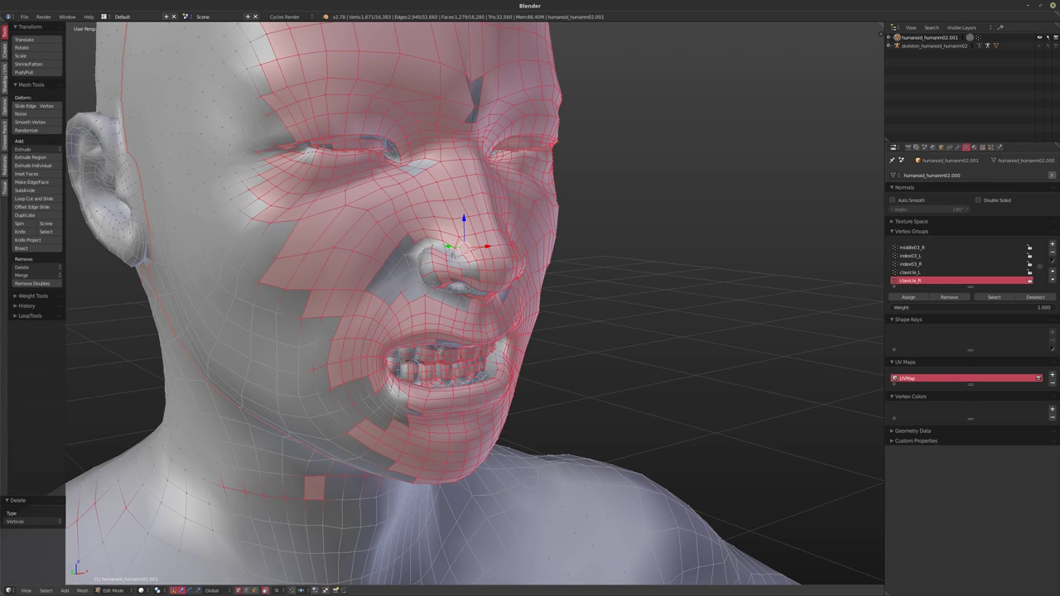
left_click(409, 273)
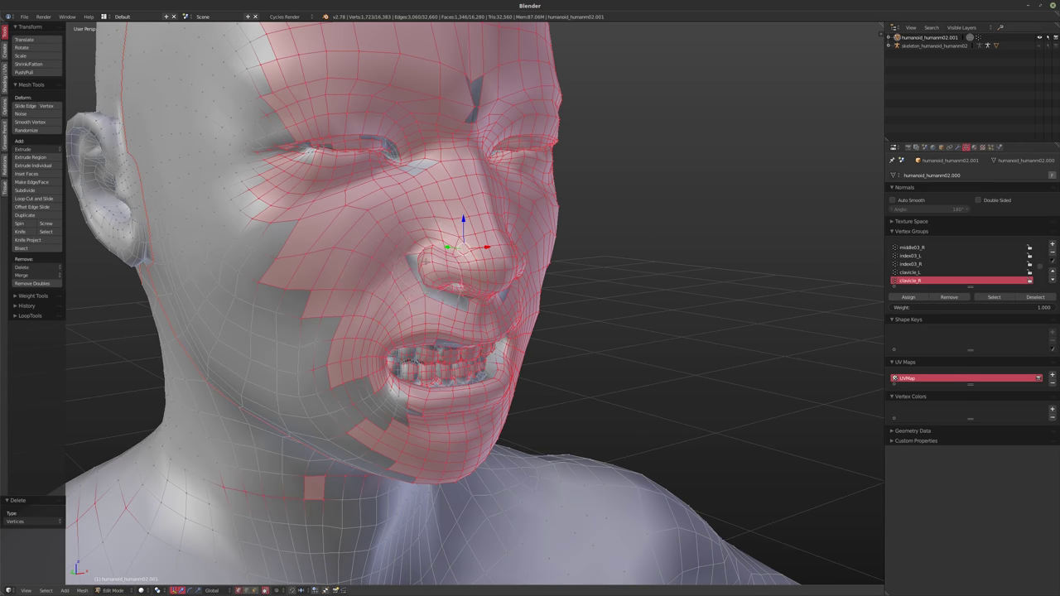
- Circle-select the remaining skin below the right nostril and above the upper lip
middle_click_drag(409, 274, 495, 245)
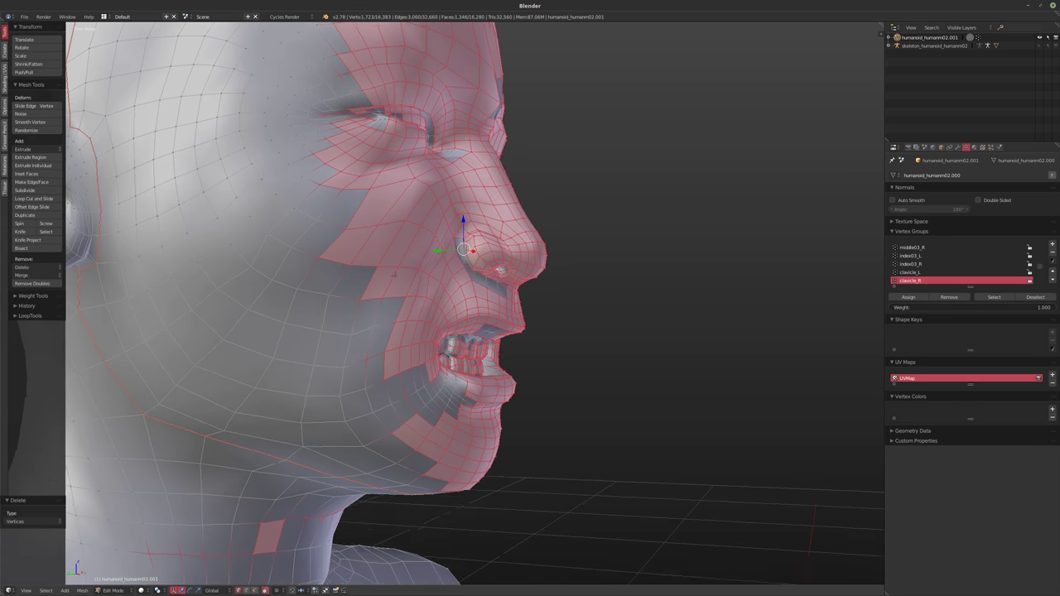
key("c")
left_click_drag(456, 246, 482, 277)
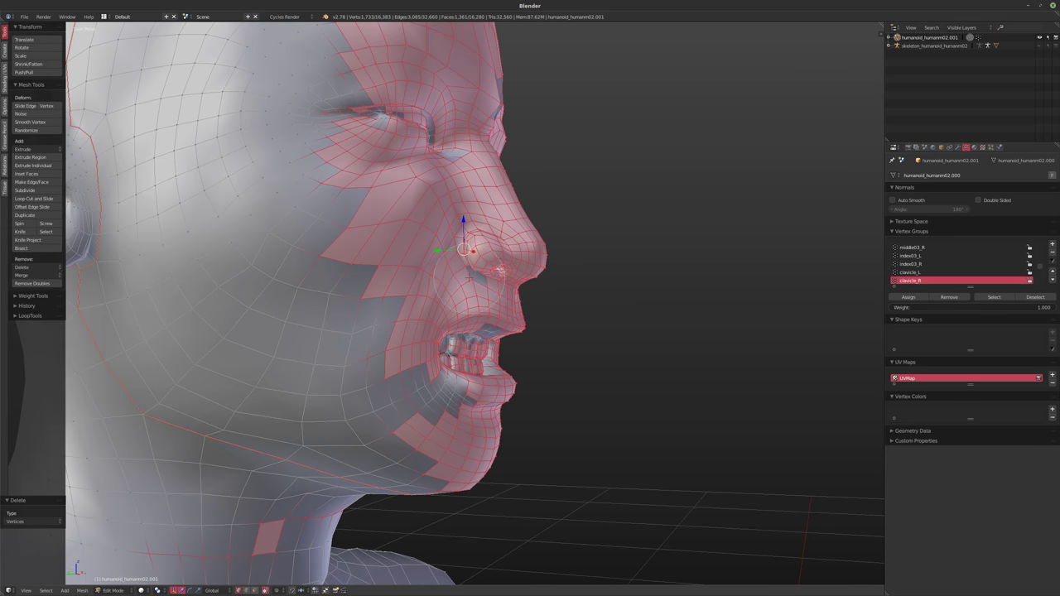
mouse_move(481, 286)
middle_mouse_down()
mouse_move(484, 259)
mouse_move(521, 242)
middle_mouse_up()
right_click(484, 257)
key("c")
left_click_drag(522, 242, 508, 236)
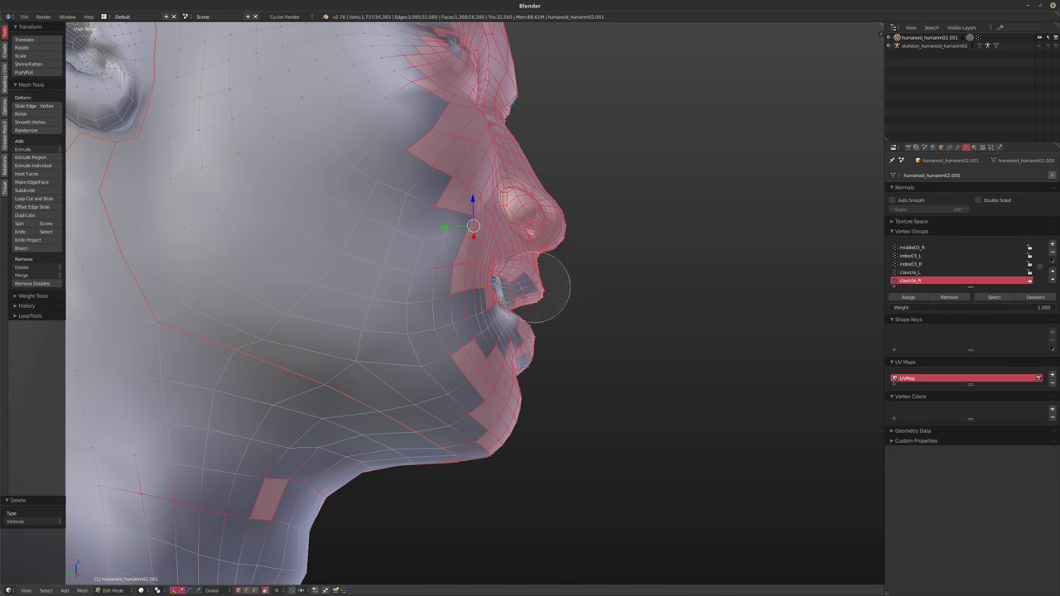
- Add the right cheek, the right mouth corner and the right side of the chin to the selection
middle_click_drag(522, 232, 434, 165)
scroll(435, 153, "down", 3)
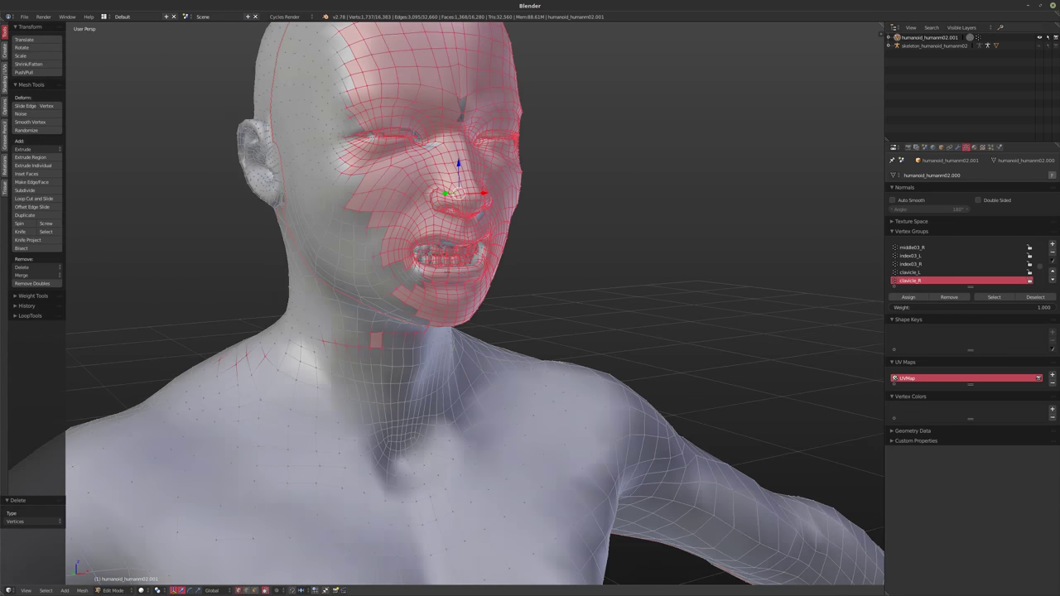
middle_click_drag(489, 223, 425, 236)
scroll(424, 236, "up", 2)
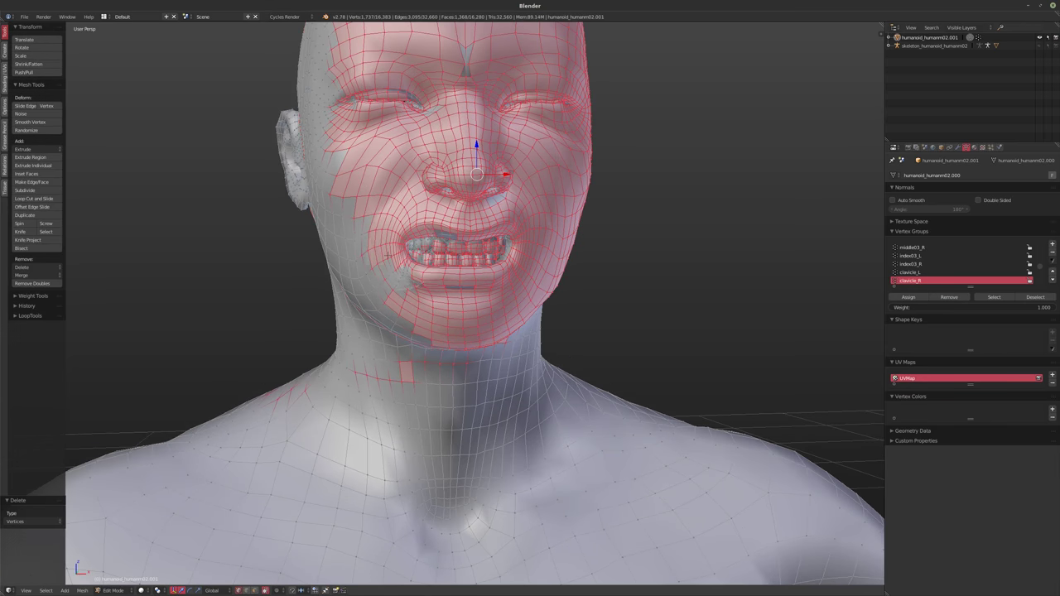
mouse_move(387, 255)
left_mouse_down()
mouse_move(516, 251)
mouse_move(402, 289)
mouse_move(356, 215)
mouse_move(420, 327)
left_mouse_up()
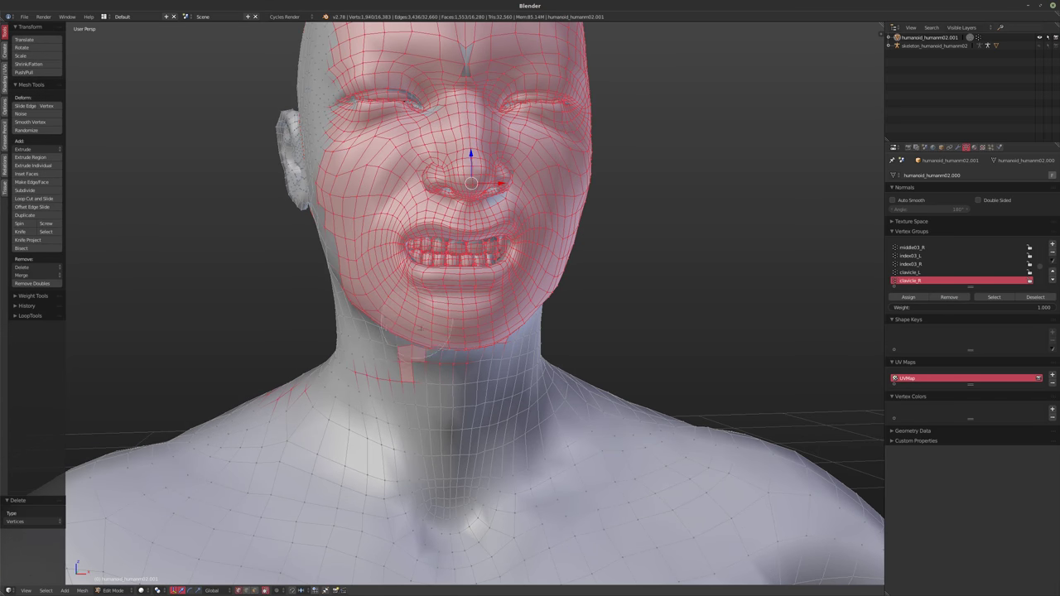
- Circle-select the skin under the right side of the jaw and the upper neck
middle_click_drag(364, 364, 436, 358)
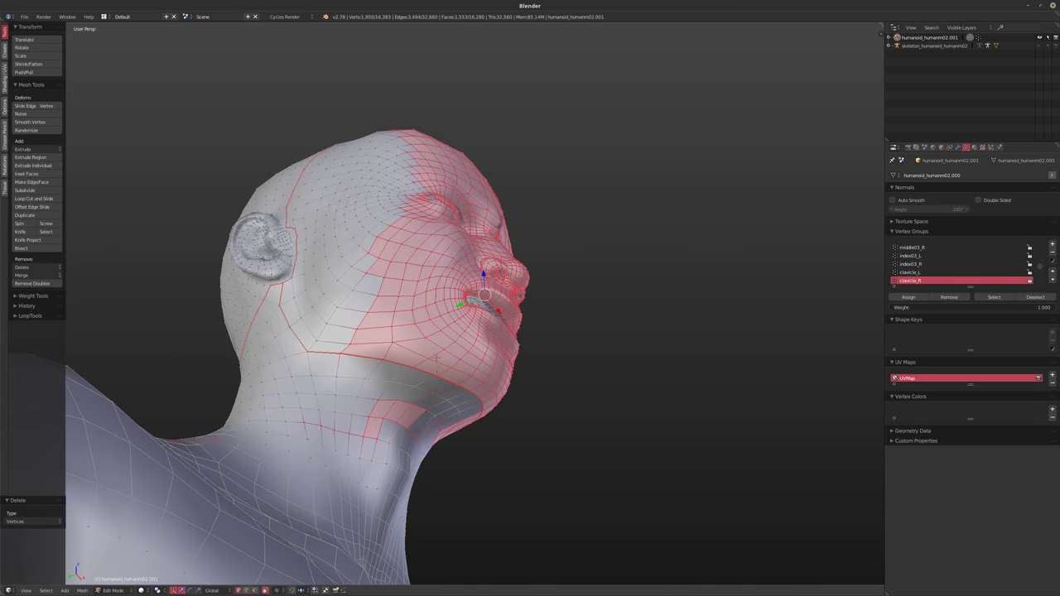
key("c")
mouse_move(426, 394)
left_mouse_down()
mouse_move(356, 408)
mouse_move(330, 374)
left_mouse_up()
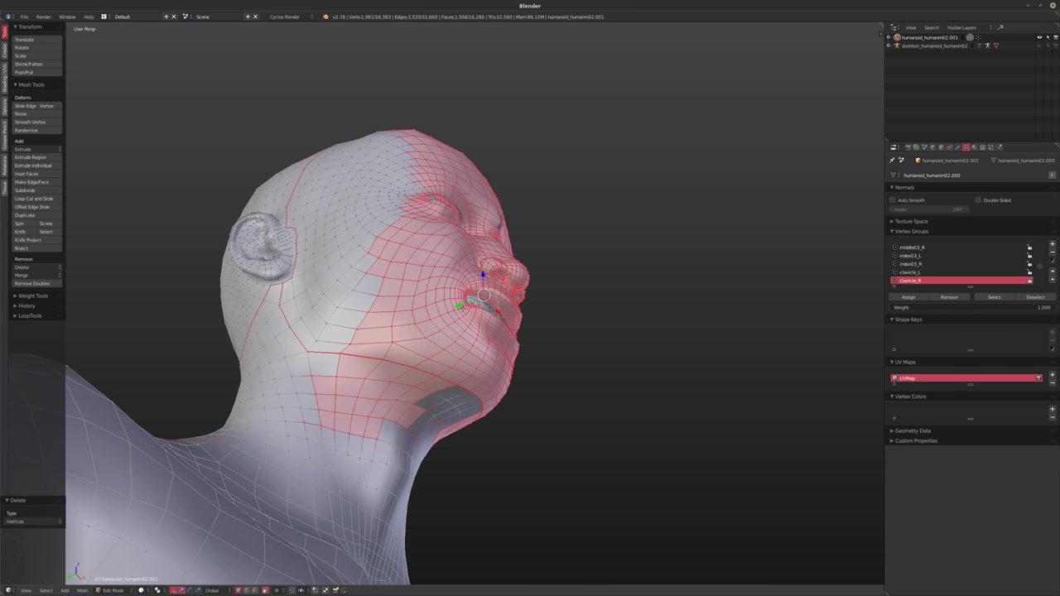
right_click(330, 374)
- Extend the circle selection from the right eye across the temple towards the right ear
middle_click_drag(530, 294, 421, 333)
middle_click_drag(414, 372, 480, 369)
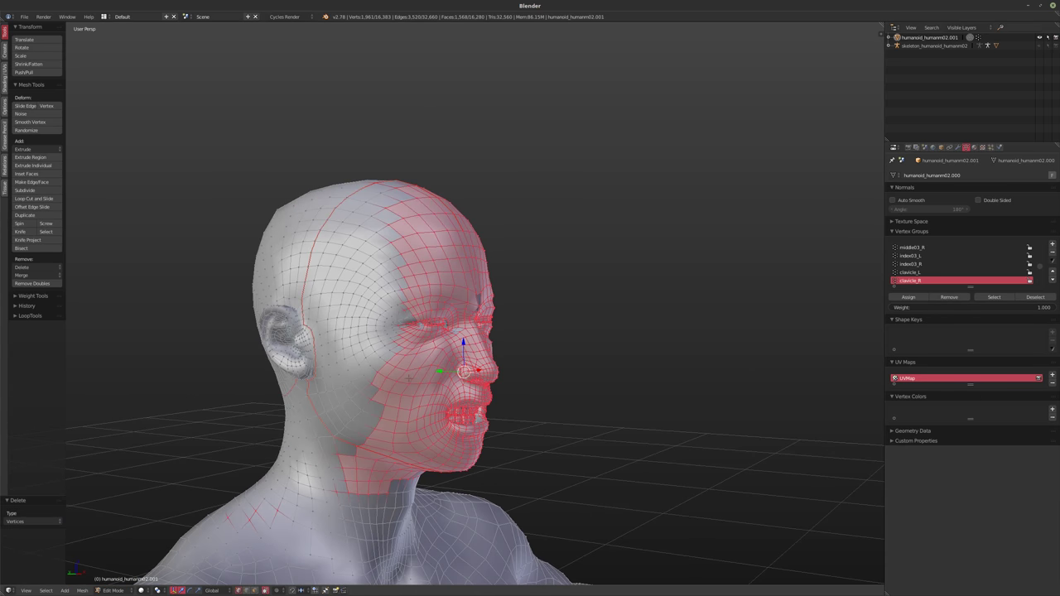
key("c")
left_click_drag(421, 327, 365, 329)
right_click(361, 328)
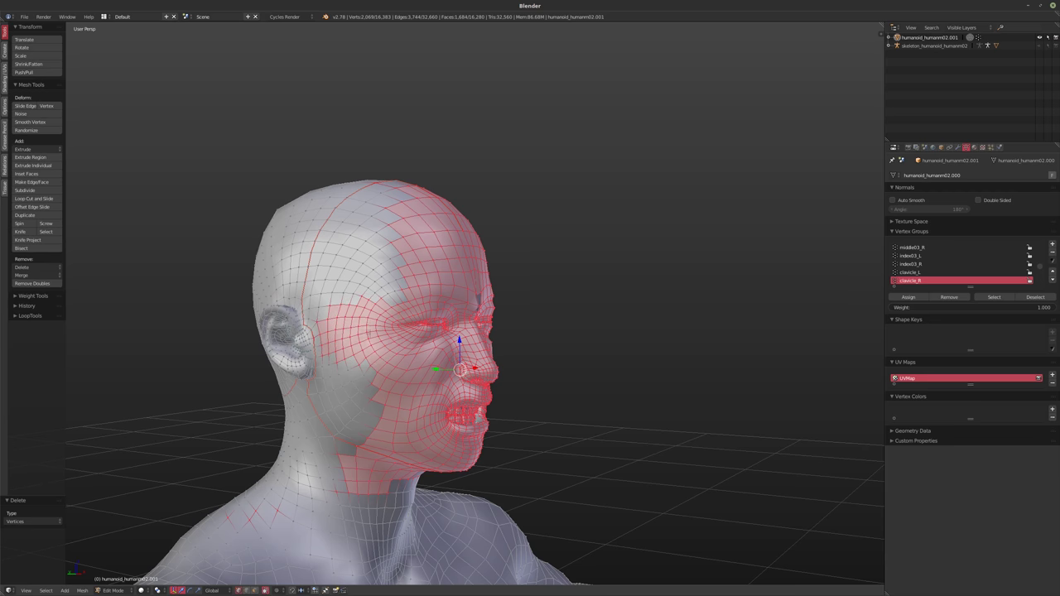
- Undo the last deselection of the skin between the left nostril and the upper lip
middle_click_drag(552, 374, 460, 373)
middle_click_drag(460, 373, 367, 313, "shift")
scroll(530, 321, "up", 9)
scroll(470, 352, "down", 3)
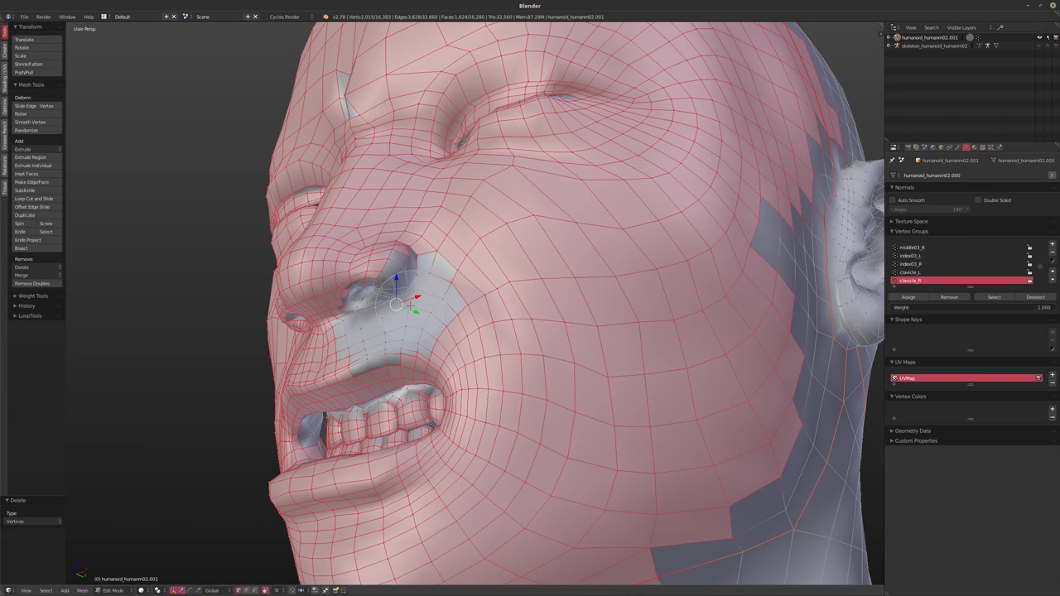
key("ctrl+z")
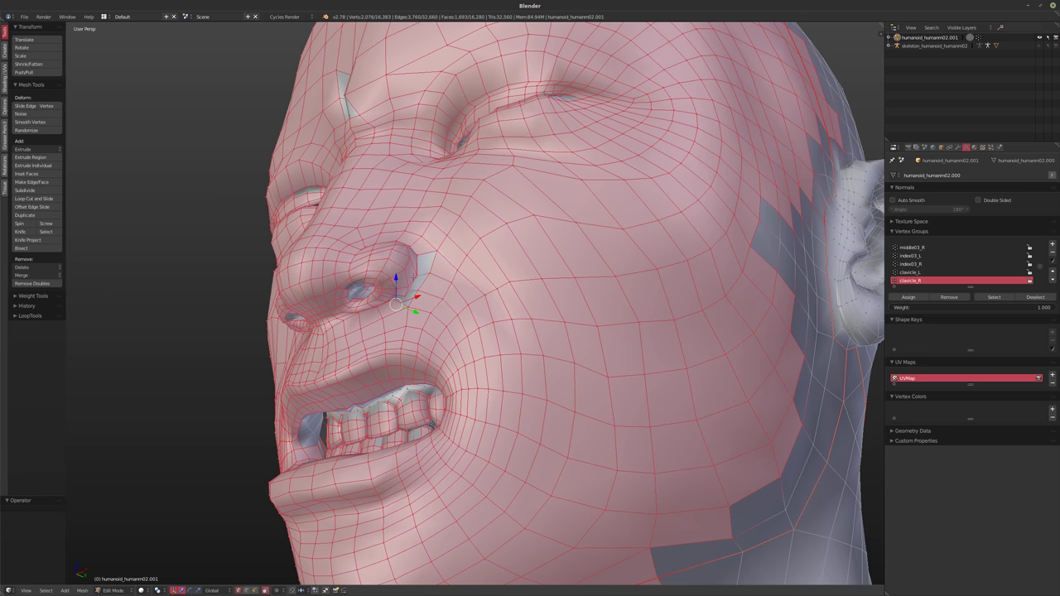
- Switch to face select mode and deselect stray faces inside the nostrils
middle_click_drag(464, 323, 426, 254)
scroll(398, 325, "up", 8)
scroll(393, 327, "down", 6)
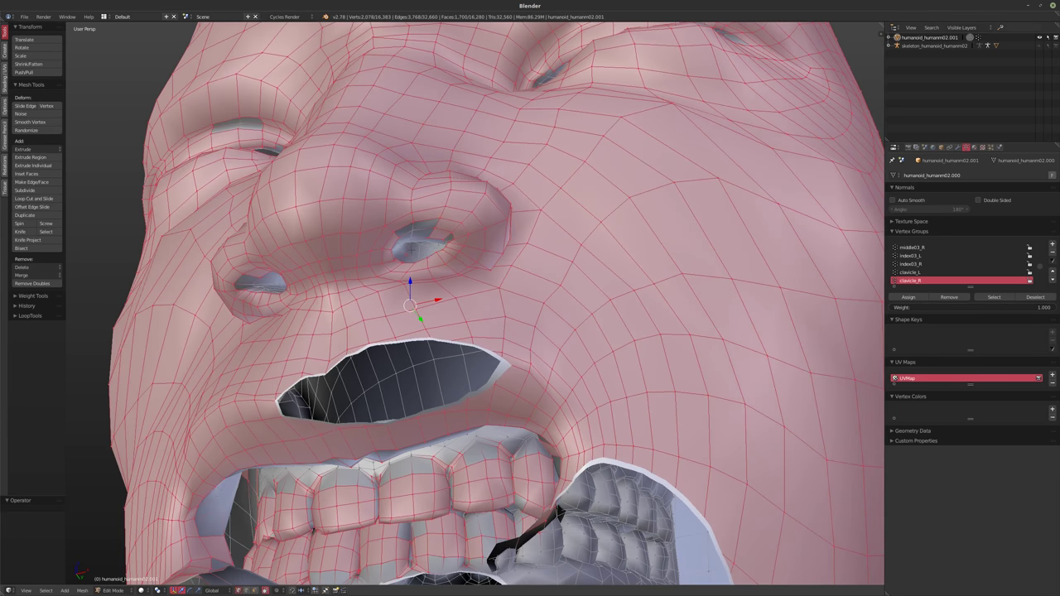
left_click(381, 267)
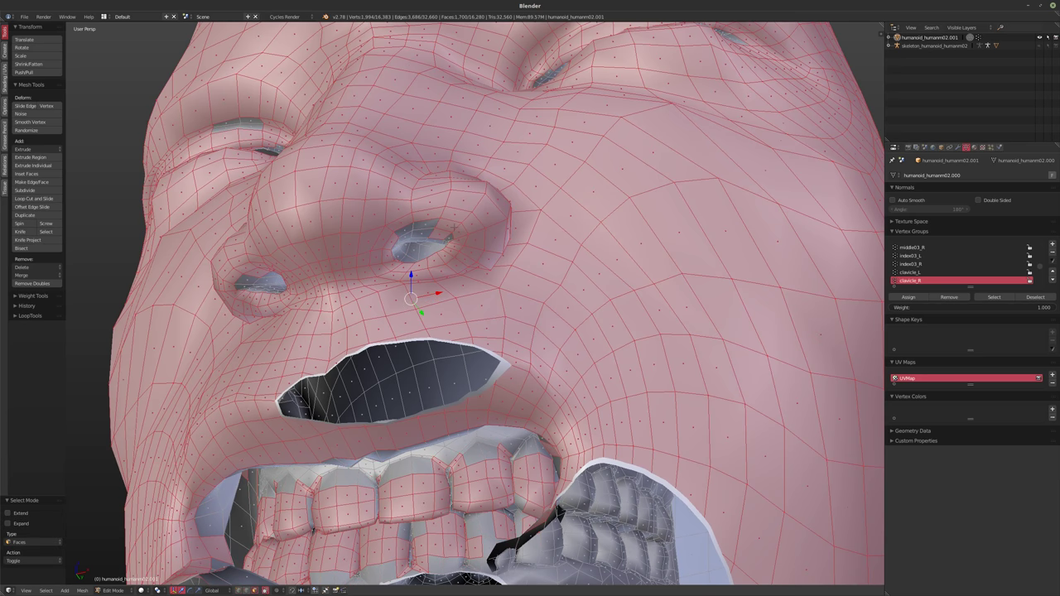
middle_click_drag(435, 248, 368, 281)
middle_click_drag(297, 283, 400, 236, "shift")
scroll(398, 242, "down", 2)
middle_click_drag(545, 319, 545, 329)
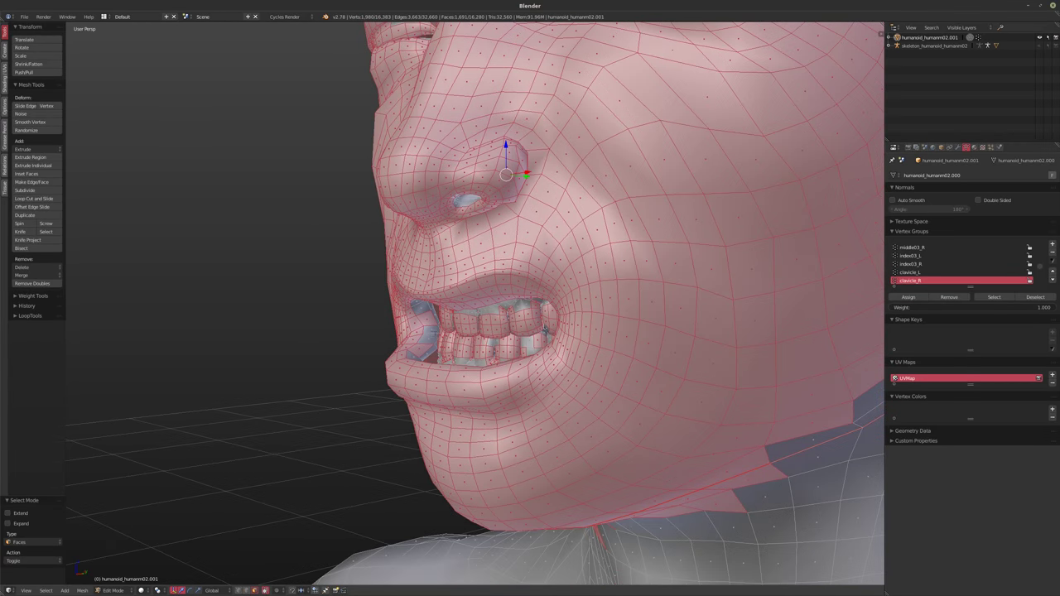
- Add front faces of the upper teeth to the selection and undo the last selection change
middle_click_drag(430, 323, 552, 335)
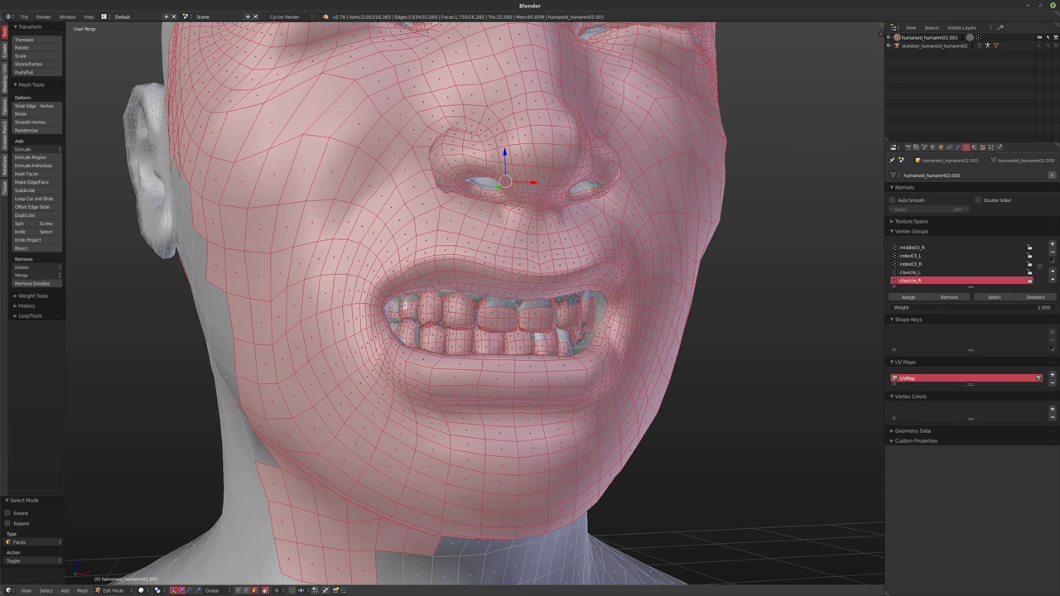
middle_click_drag(438, 325, 424, 278)
scroll(398, 325, "up", 4)
scroll(398, 325, "down", 2)
key("ctrl+z")
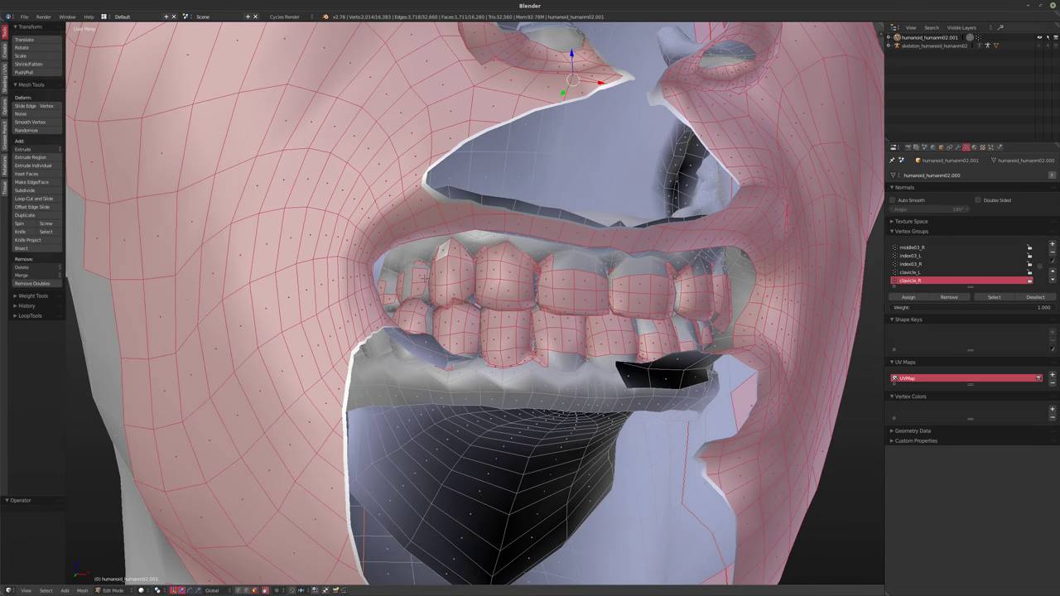
- Add the missing front faces of the lower teeth to the face selection
key("l")
middle_click_drag(408, 294, 415, 326)
middle_click_drag(566, 304, 560, 328)
scroll(538, 309, "down", 2)
scroll(612, 354, "up", 2)
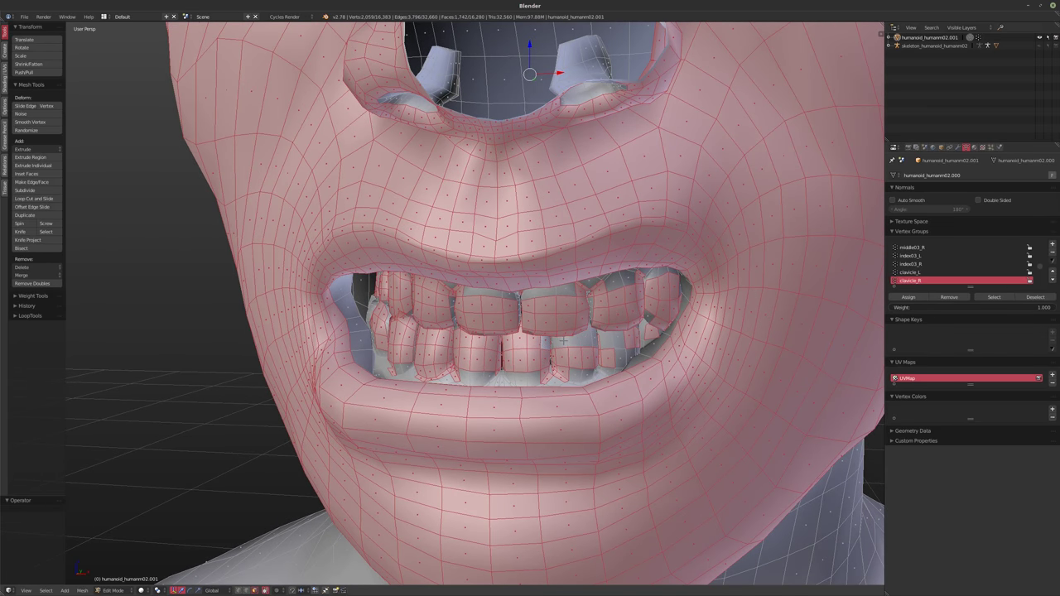
middle_click_drag(563, 341, 578, 329)
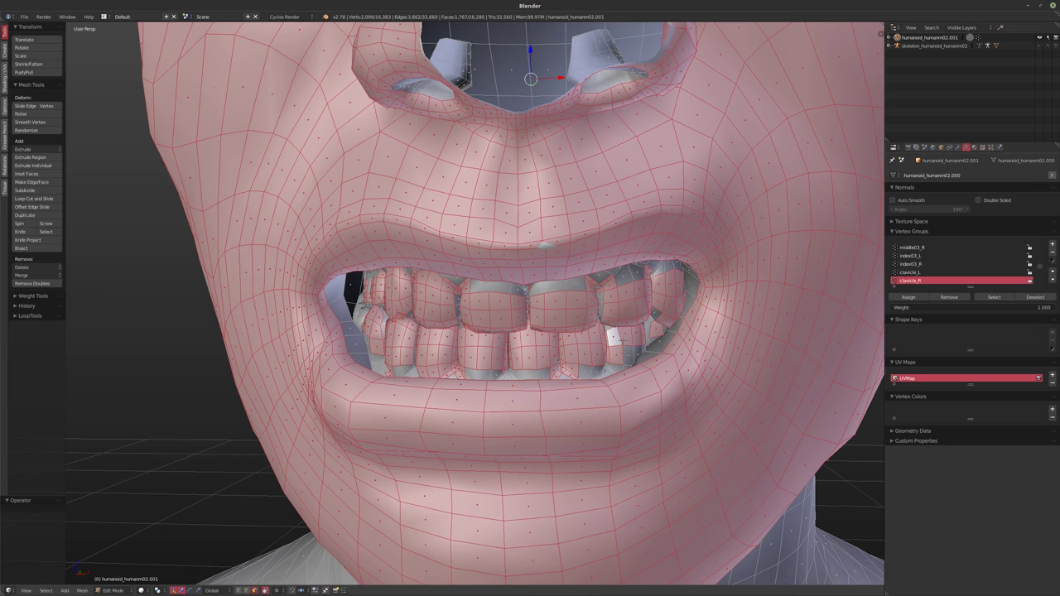
middle_click_drag(563, 339, 527, 326)
- Grow the selection of the face and teeth outward to the neighbouring faces
scroll(530, 339, "down", 2)
middle_click_drag(464, 306, 426, 306)
scroll(550, 299, "down", 4)
middle_click_drag(522, 357, 629, 331)
scroll(549, 335, "up", 1)
scroll(549, 334, "up", 2)
key("ctrl+KP_Add")
scroll(543, 310, "down", 7)
scroll(501, 308, "up", 3)
- Duplicate the selected face geometry in place, separate it into its own object and return to Object Mode
key("shift+d")
key("Escape")
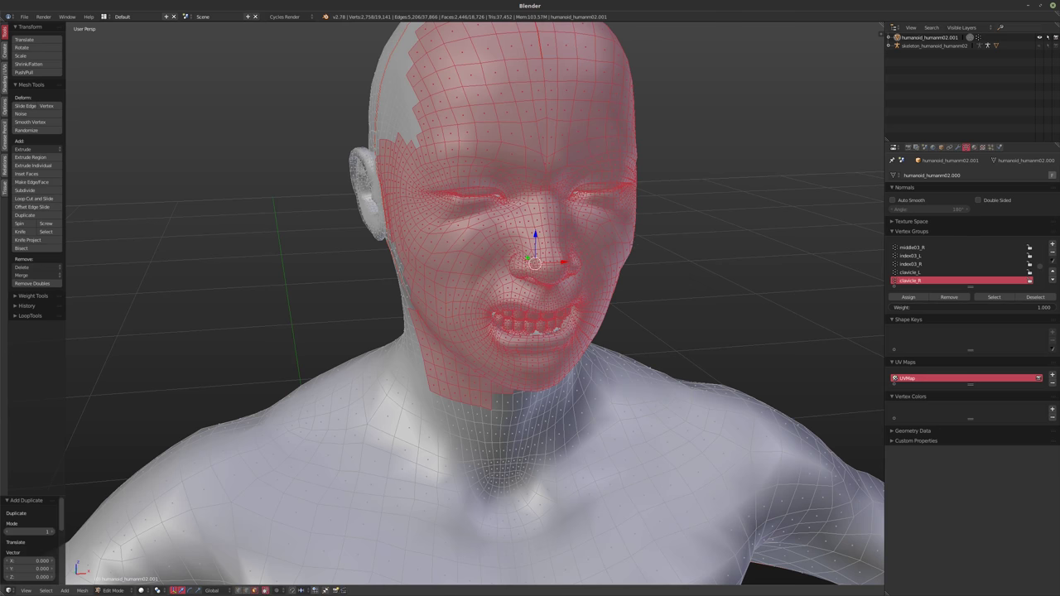
key("p")
left_click(635, 236)
key("Tab")
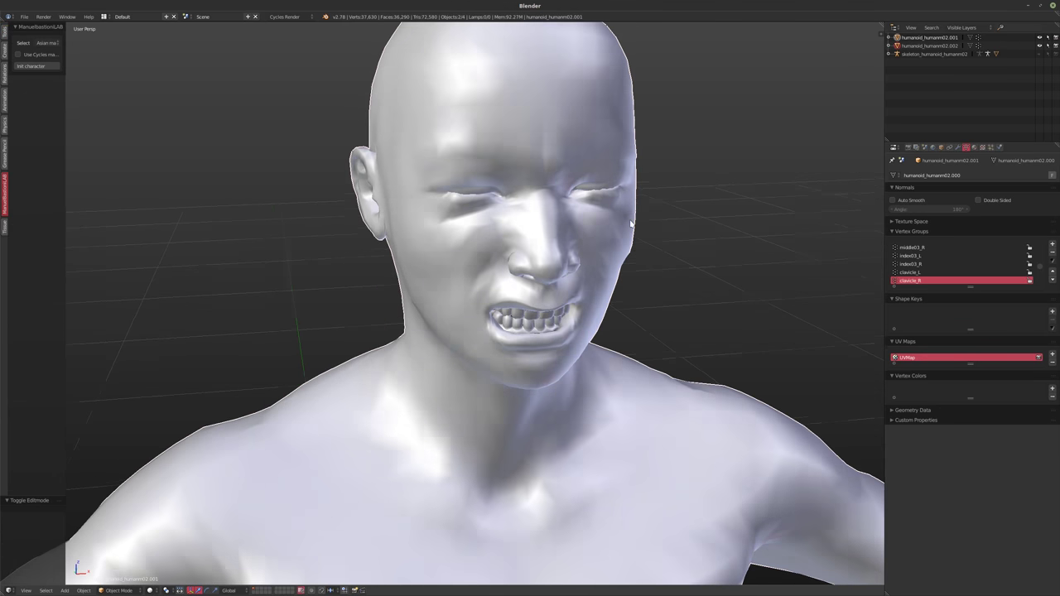
- Select the separated face object humanoid_humanm02.002 and hide the full body humanoid_humanm02.001, leaving only the face shown
left_click(1040, 45)
middle_click_drag(523, 232, 538, 253)
left_click(919, 46)
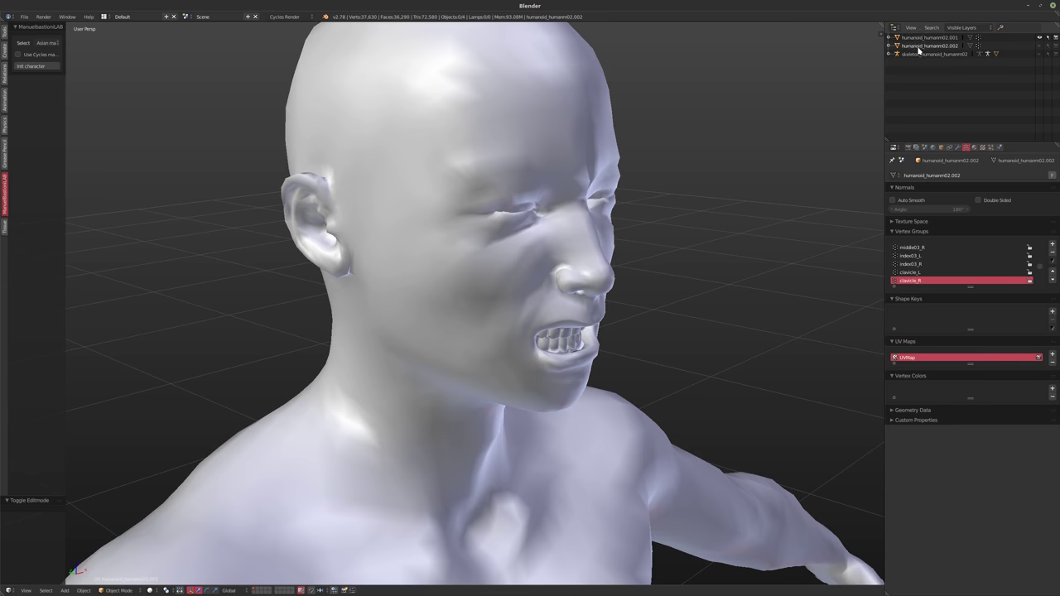
left_click(1039, 38)
left_click(1039, 46)
- Enter Edit Mode on the separated face mesh humanoid_humanm02.002
middle_click_drag(679, 174, 447, 198)
scroll(492, 300, "up", 7)
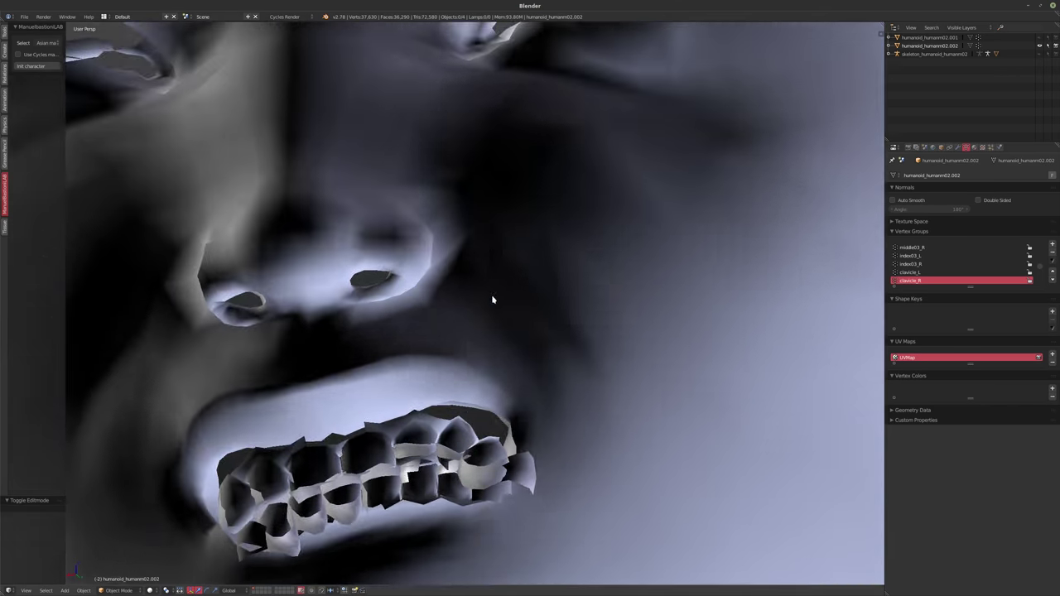
scroll(491, 300, "down", 3)
middle_click_drag(492, 299, 539, 118, "shift")
key("Tab")
- Examine the teeth geometry and the mouth area of the separated face mesh up close
scroll(492, 299, "down", 4)
mouse_move(492, 300)
middle_mouse_down()
mouse_move(530, 273)
mouse_move(497, 306)
middle_mouse_up()
scroll(497, 307, "up", 4)
scroll(476, 303, "up", 6)
scroll(475, 303, "down", 8)
scroll(476, 303, "up", 3)
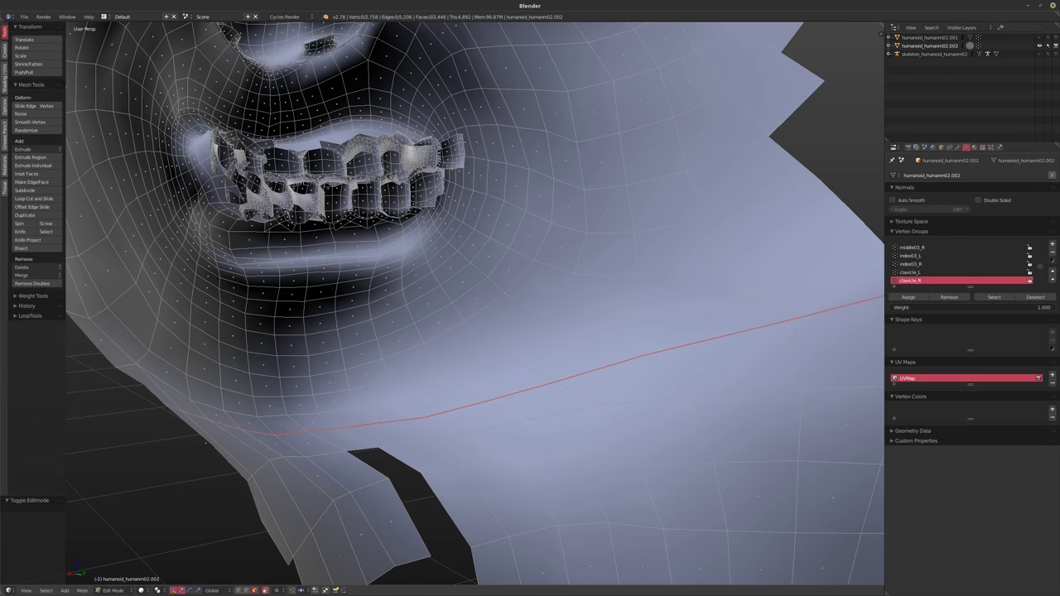
scroll(475, 303, "up", 5)
scroll(475, 303, "down", 4)
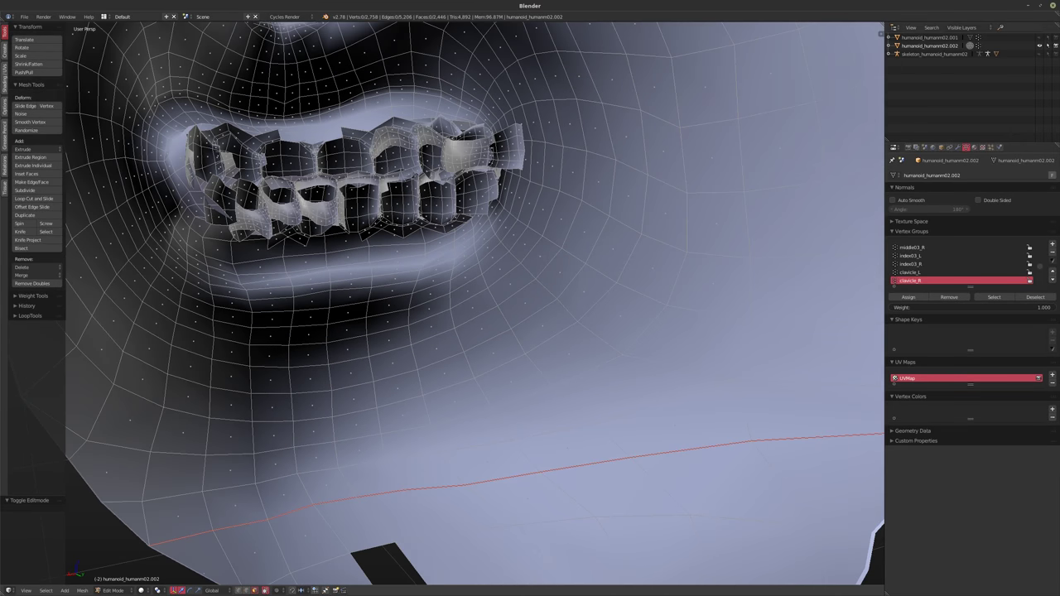
- Set the viewport's clip start distance to 0.01 so the mouth interior can be viewed up close
key("n")
left_click(841, 167)
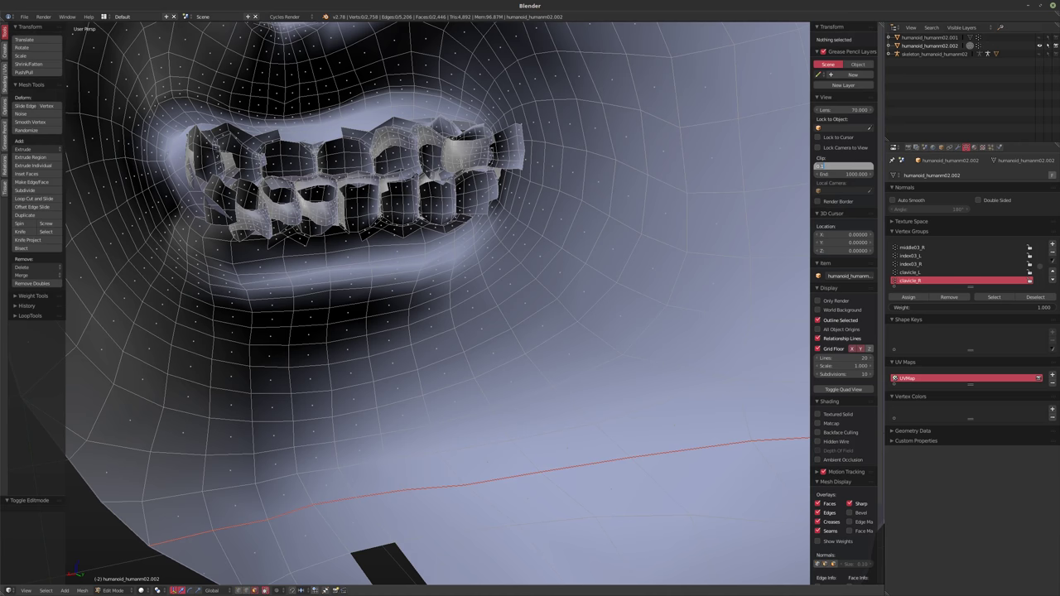
type("0.01")
key("Return")
middle_click_drag(91, 157, 66, 226)
right_click(295, 300, "alt")
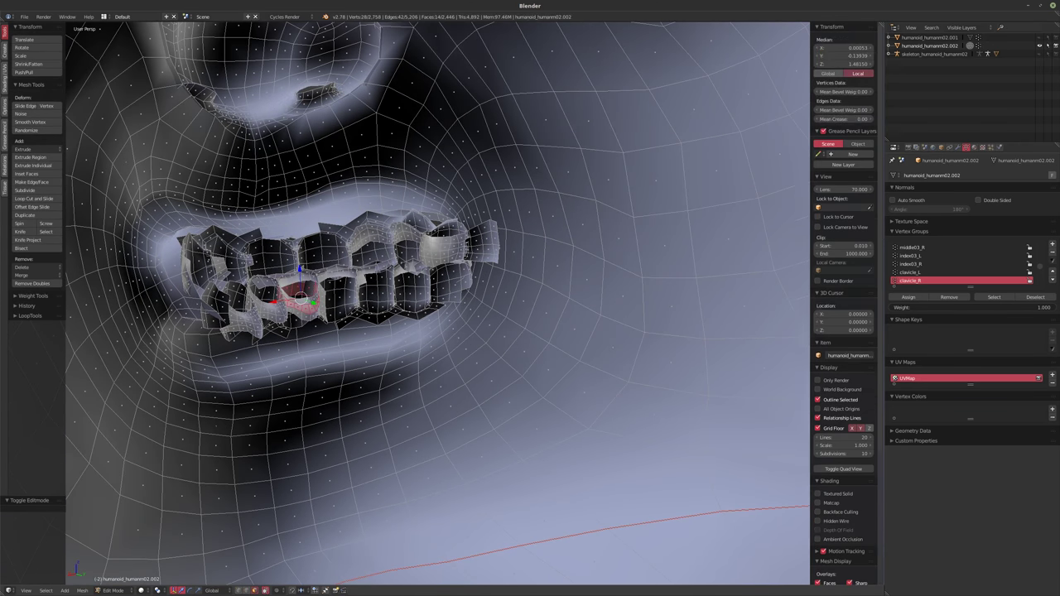
middle_click_drag(295, 299, 472, 232)
scroll(318, 296, "up", 2)
middle_click_drag(352, 543, 339, 551)
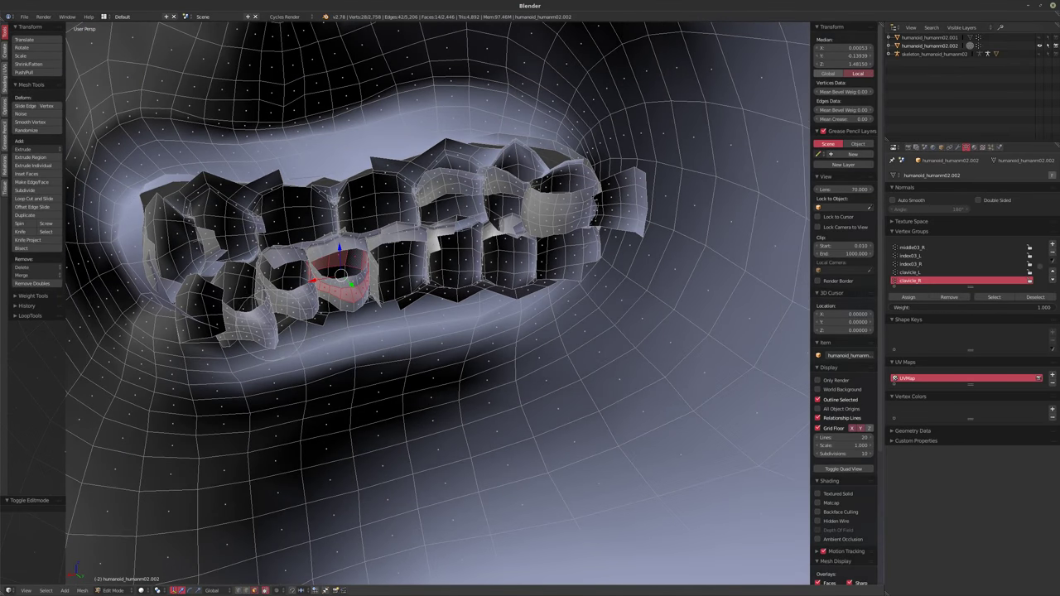
left_click_drag(272, 321, 234, 335)
middle_click_drag(331, 339, 340, 364)
key("ctrl+z")
key("ctrl+z")
- Select the linked teeth geometry inside the mouth, undoing the last linked selection that takes in the face surface
middle_click_drag(522, 317, 445, 272)
key("l")
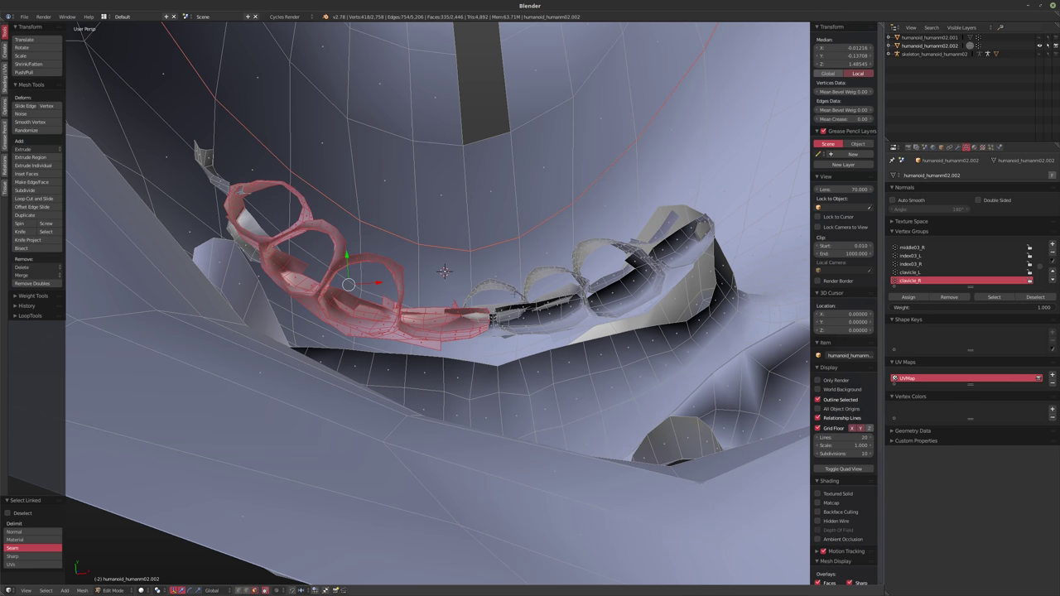
key("l")
key("l")
key("l")
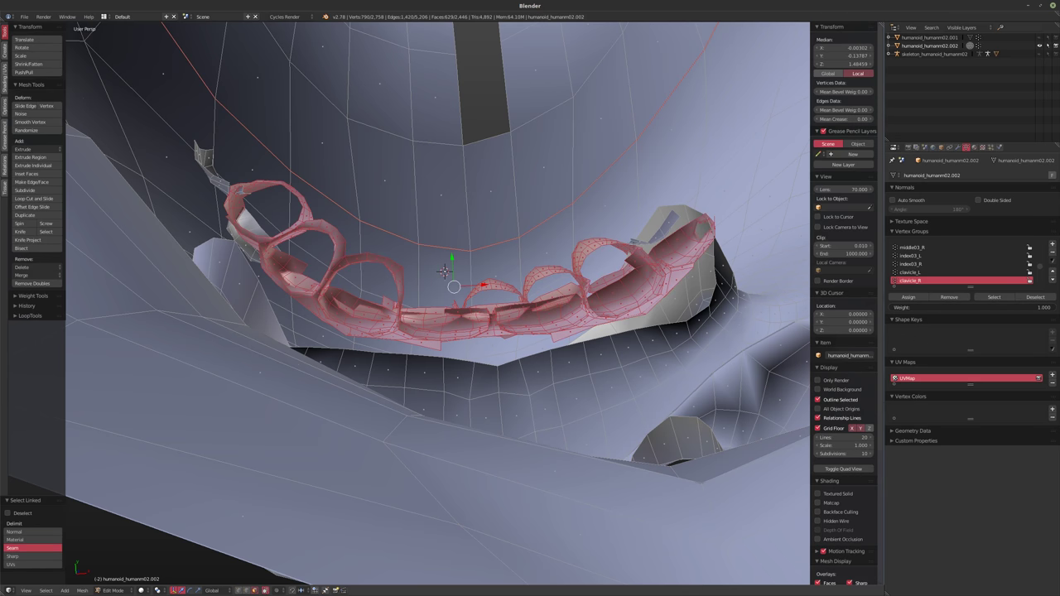
key("l")
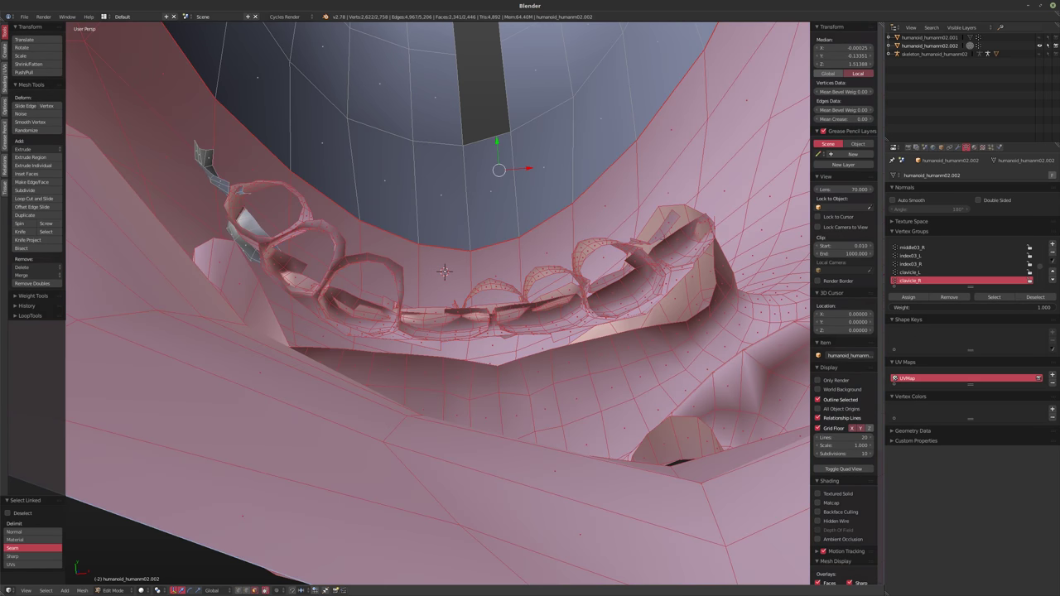
key("ctrl+z")
middle_click_drag(445, 272, 491, 583)
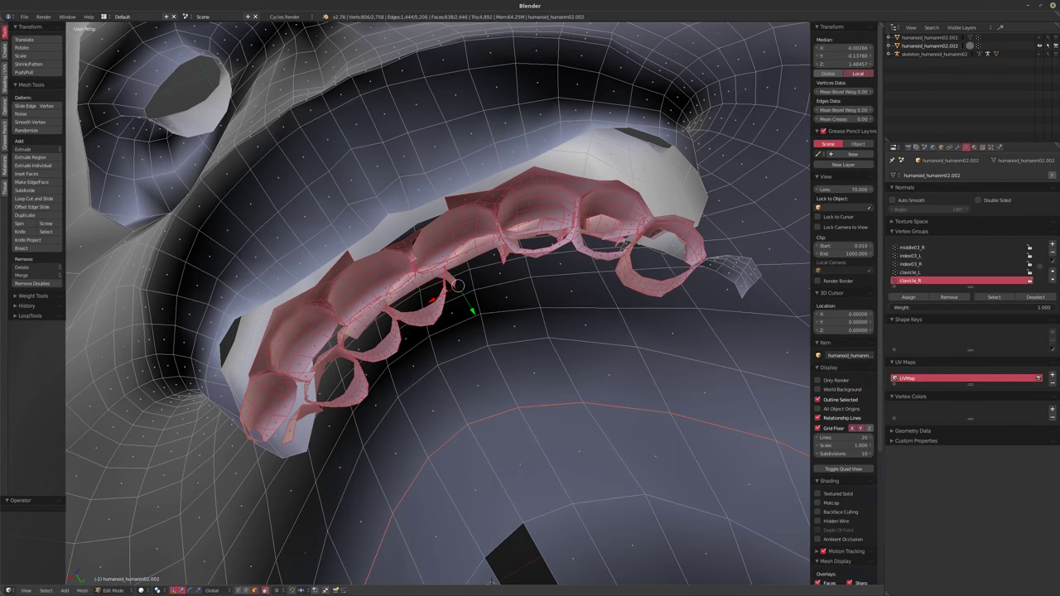
- Select the innermost loop of faces inside the lips, delete those faces and return to Object Mode
right_click(563, 132, "alt")
right_click(568, 116, "alt+shift")
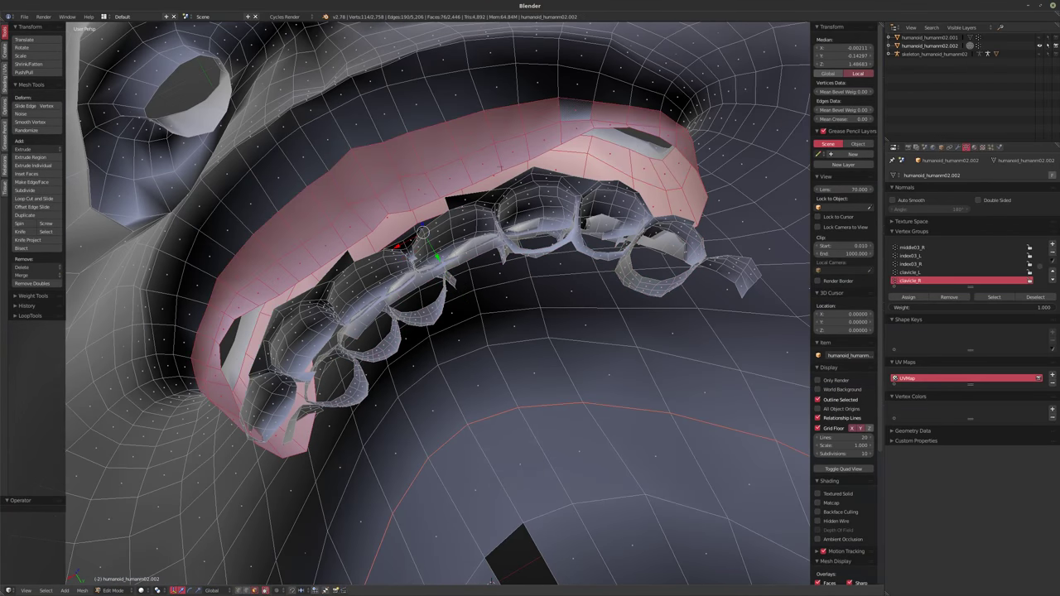
middle_click_drag(568, 115, 517, 110)
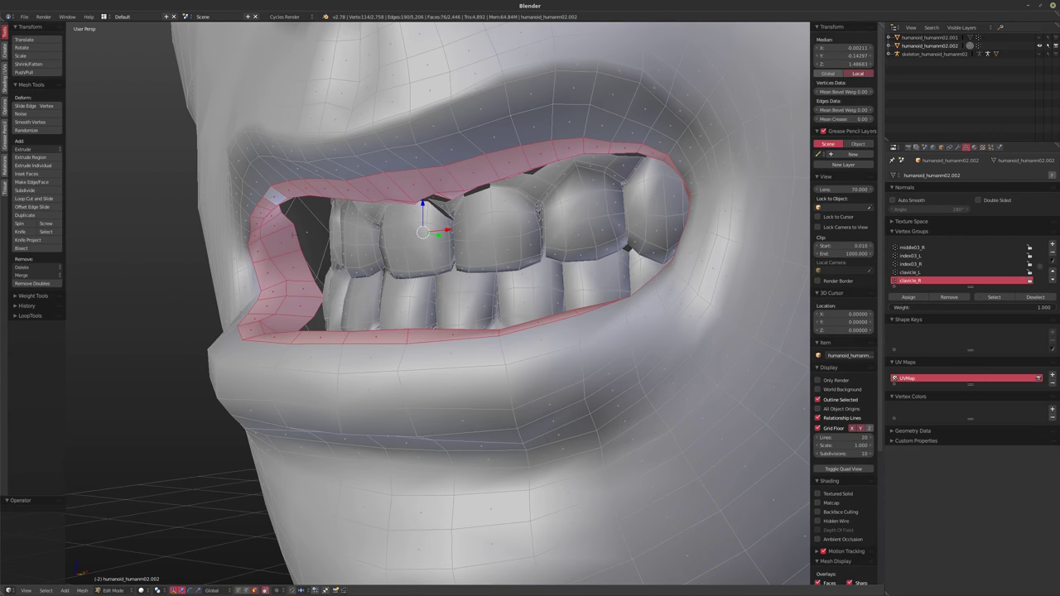
key("ctrl+z")
key("x")
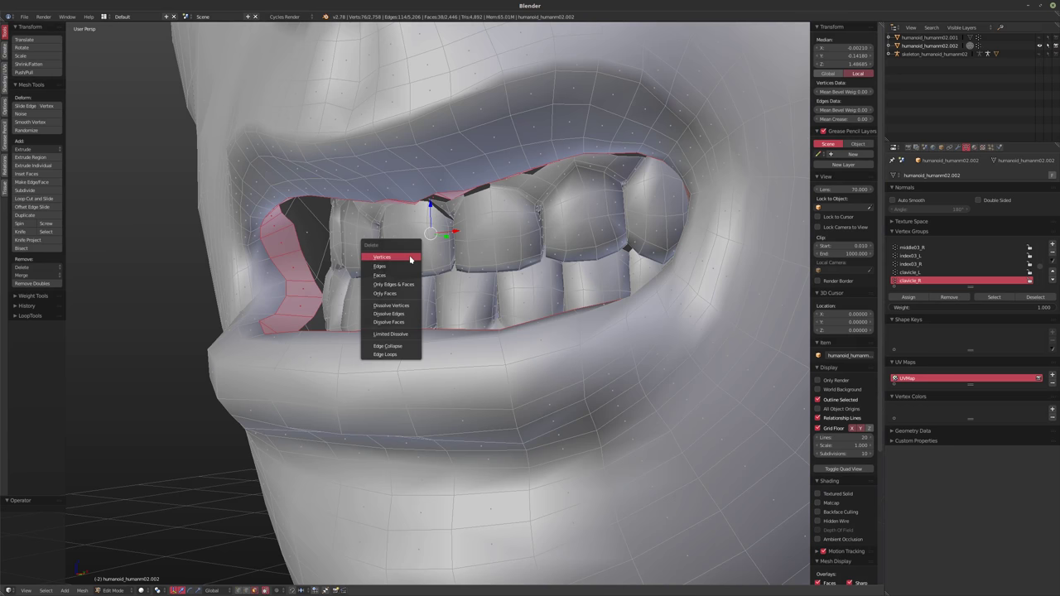
left_click(400, 276)
middle_click_drag(401, 277, 348, 270)
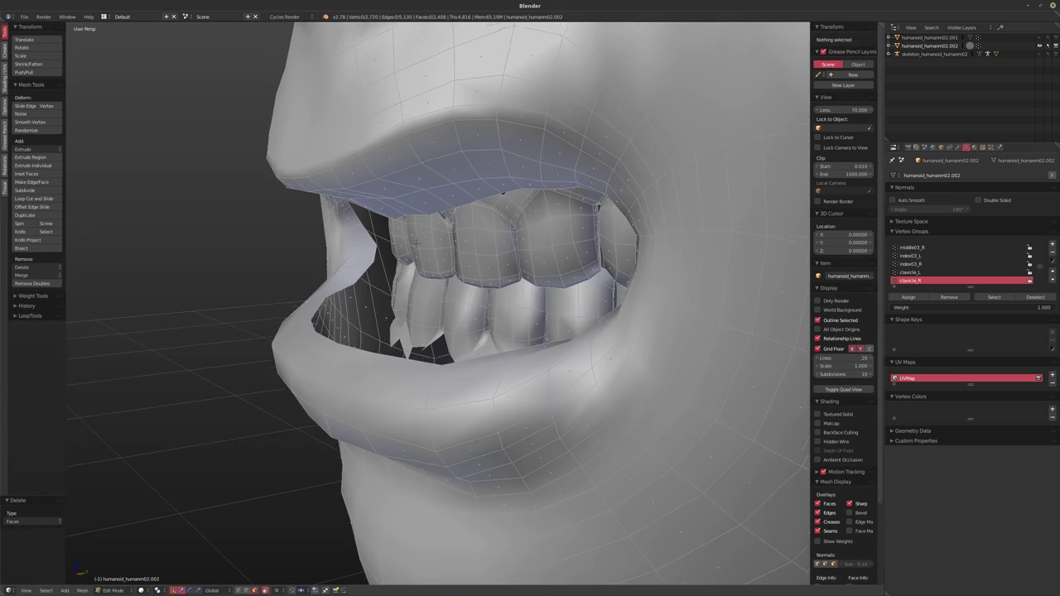
scroll(398, 248, "down", 5)
middle_click_drag(414, 249, 398, 372, "shift")
mouse_move(530, 256)
middle_mouse_down()
mouse_move(508, 256)
mouse_move(530, 250)
middle_mouse_up()
key("Tab")
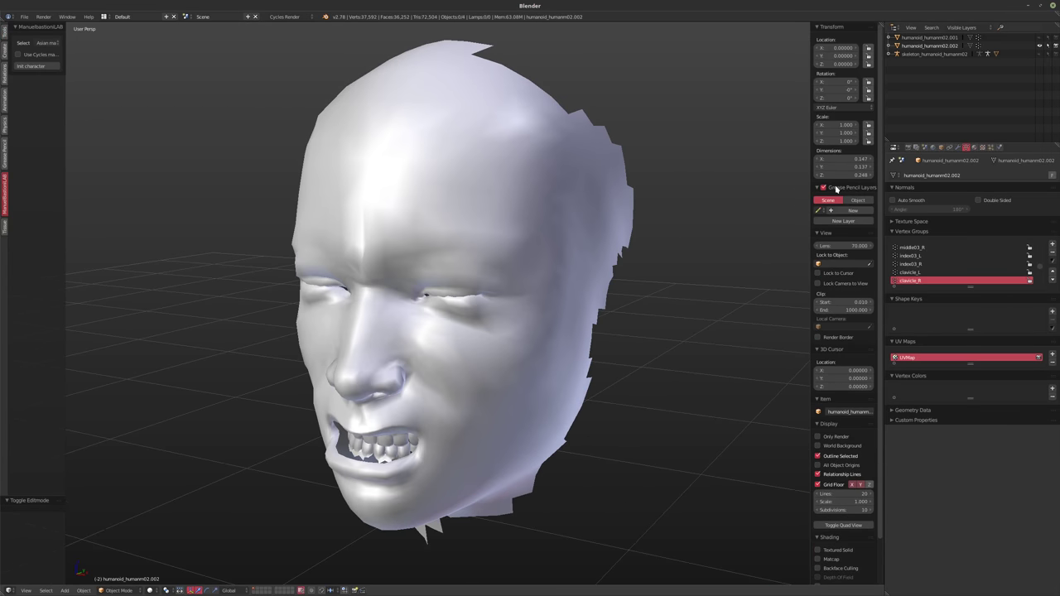
- Add a vertex group named "destroy" to the face object humanoid_humanm02.002
left_click(893, 231)
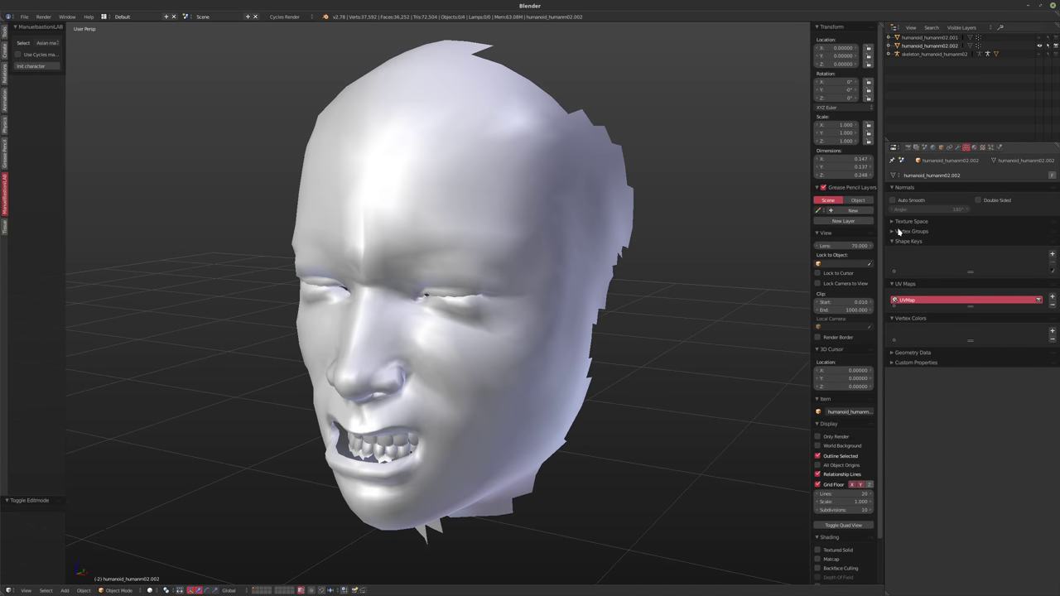
left_click(892, 232)
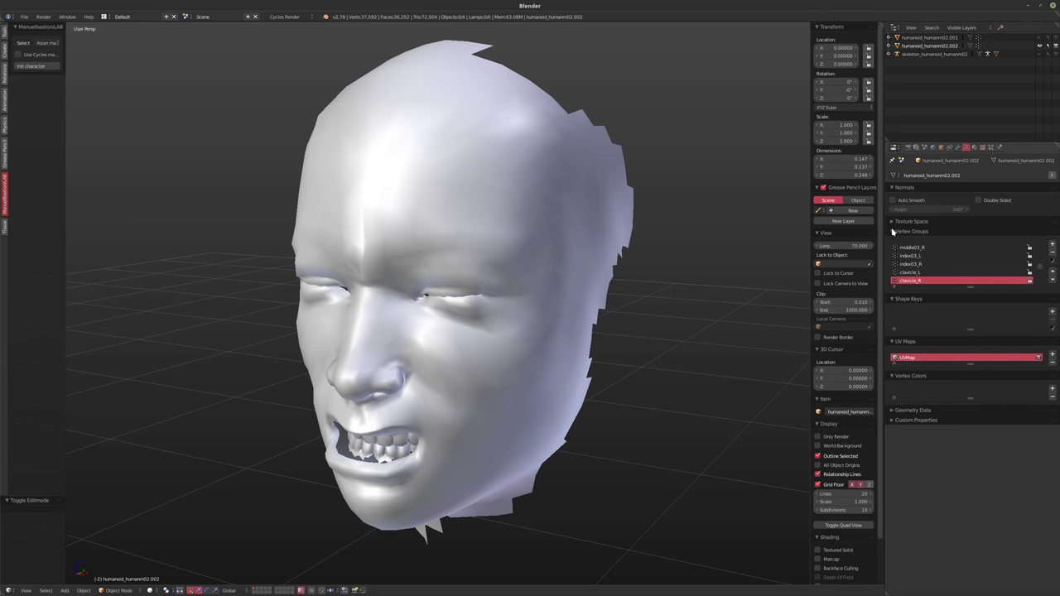
scroll(1041, 266, "down", 5)
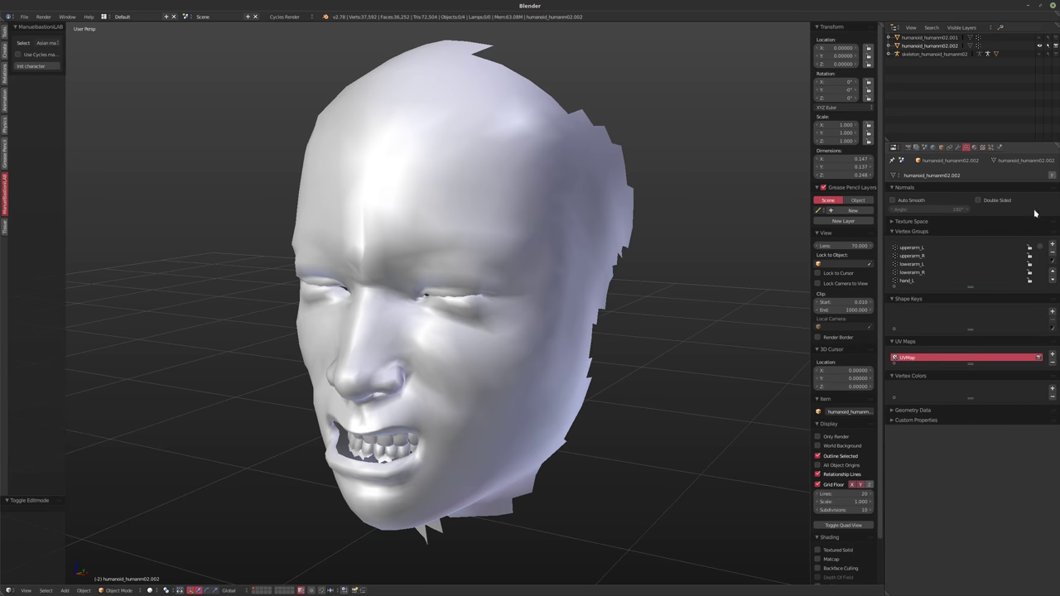
scroll(1042, 256, "down", 5)
left_click(1053, 246)
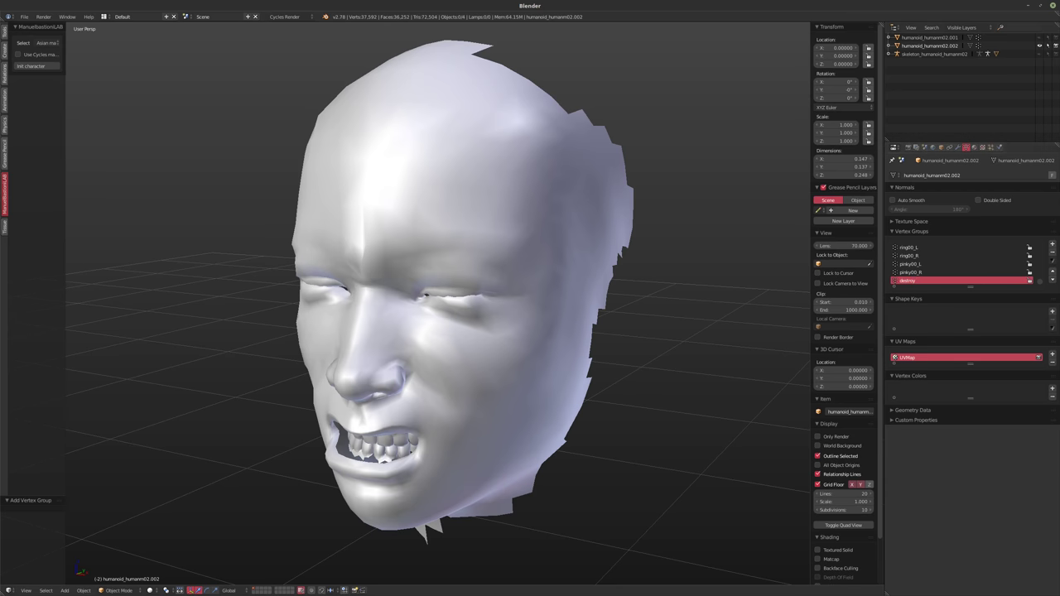
- Hide the tool shelf and properties sidebar of the 3D view and inspect the face from several angles
middle_click_drag(747, 158, 409, 307)
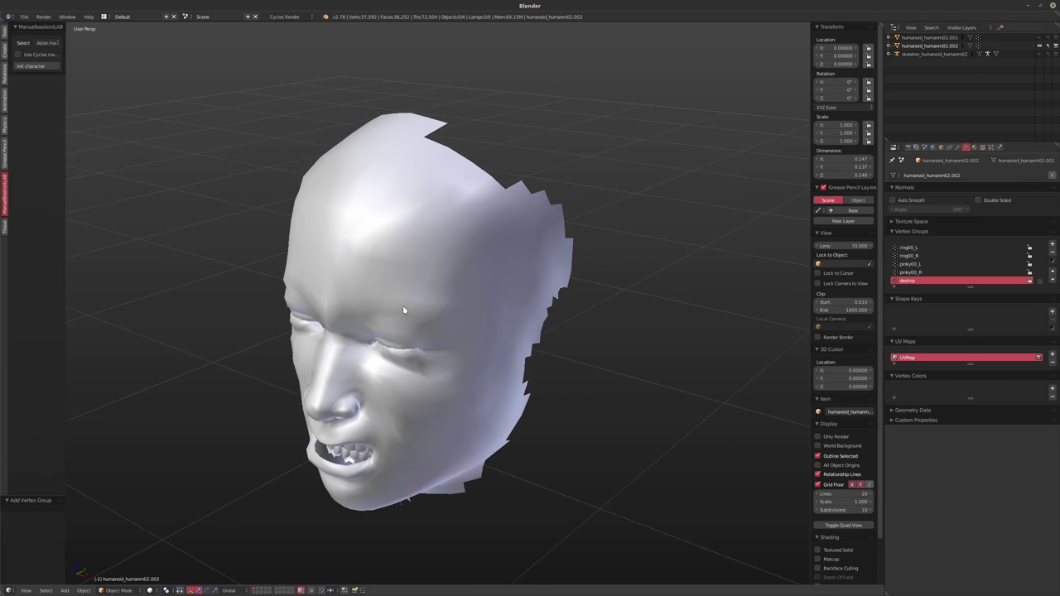
key("t")
key("n")
middle_click_drag(419, 348, 432, 328)
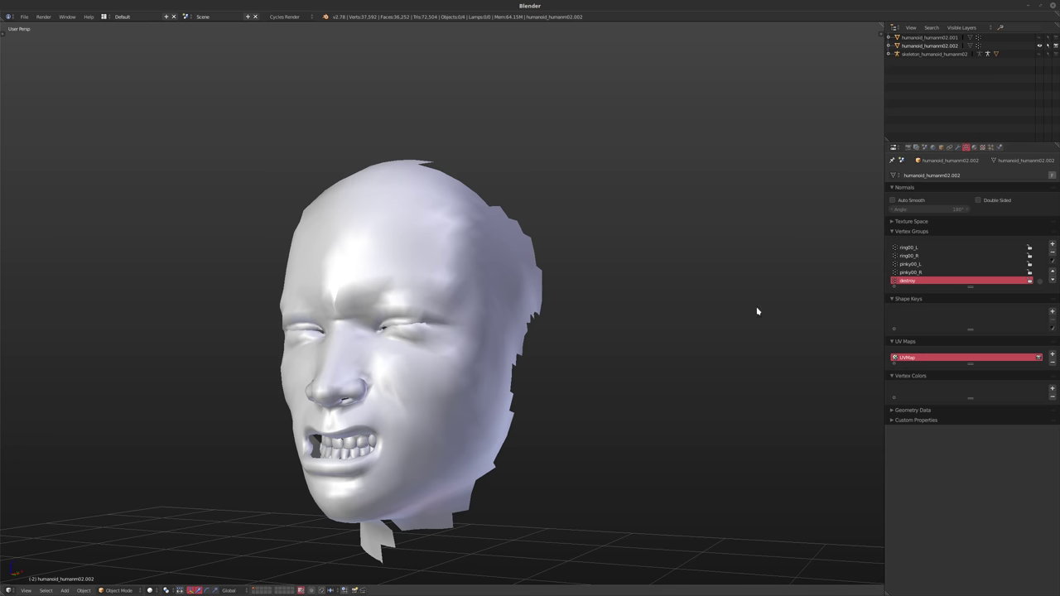
middle_click_drag(599, 309, 542, 277)
middle_click_drag(474, 274, 440, 281)
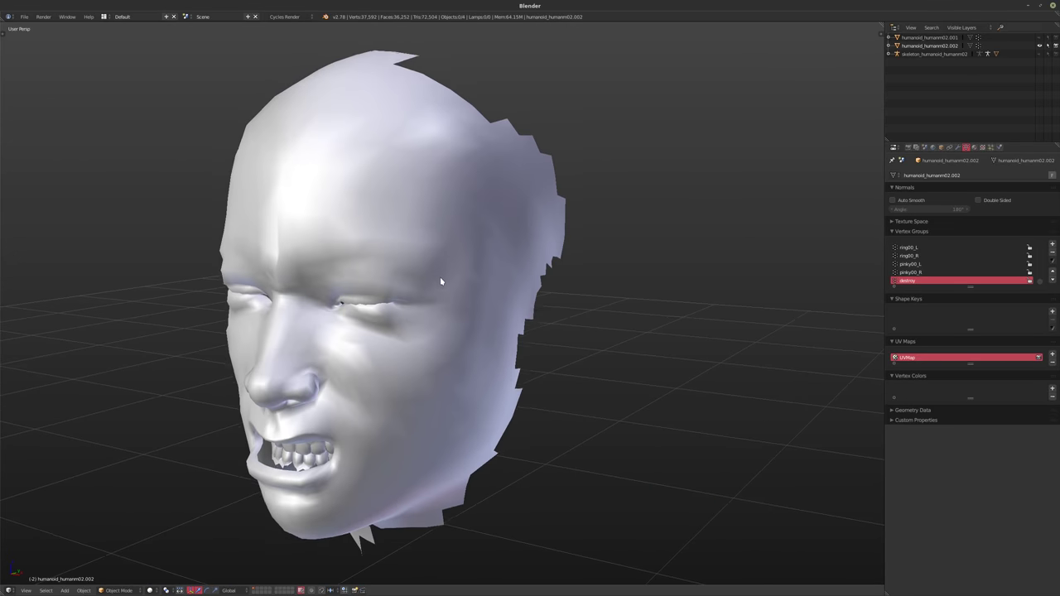
scroll(435, 278, "down", 2)
- In Edit Mode, circle-select the jagged faces along the side of the skull, temple and rear jaw, delete them and return to Object Mode
key("Tab")
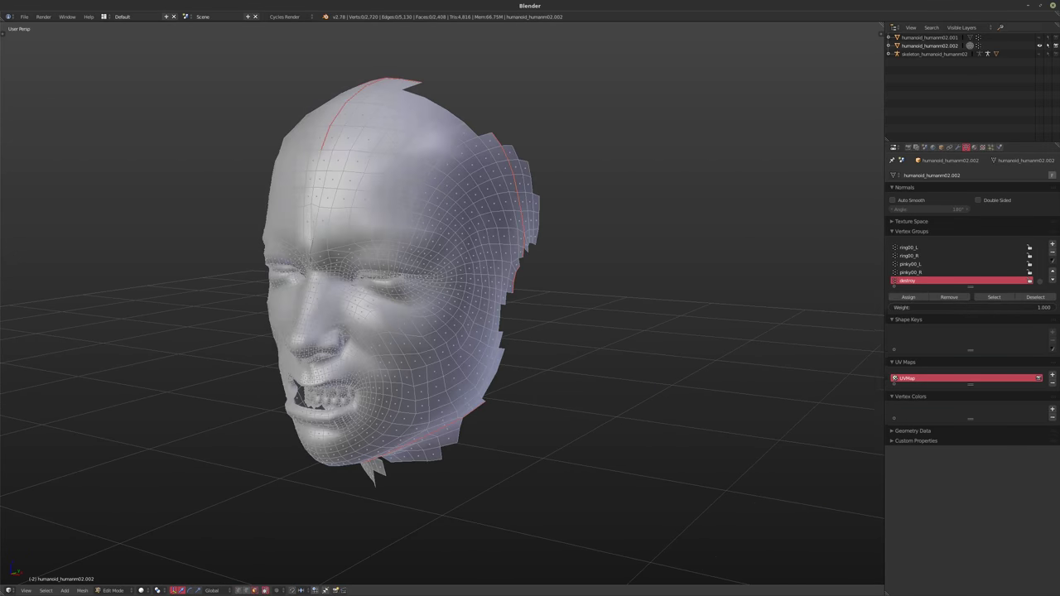
middle_click_drag(451, 232, 424, 245)
key("a")
key("a")
key("c")
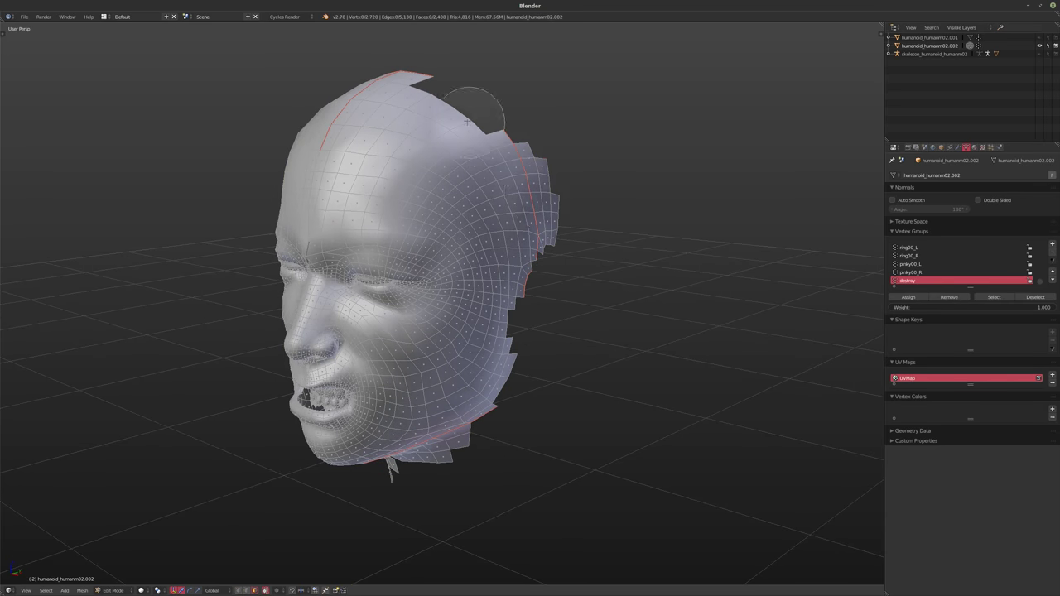
left_click_drag(463, 108, 538, 253)
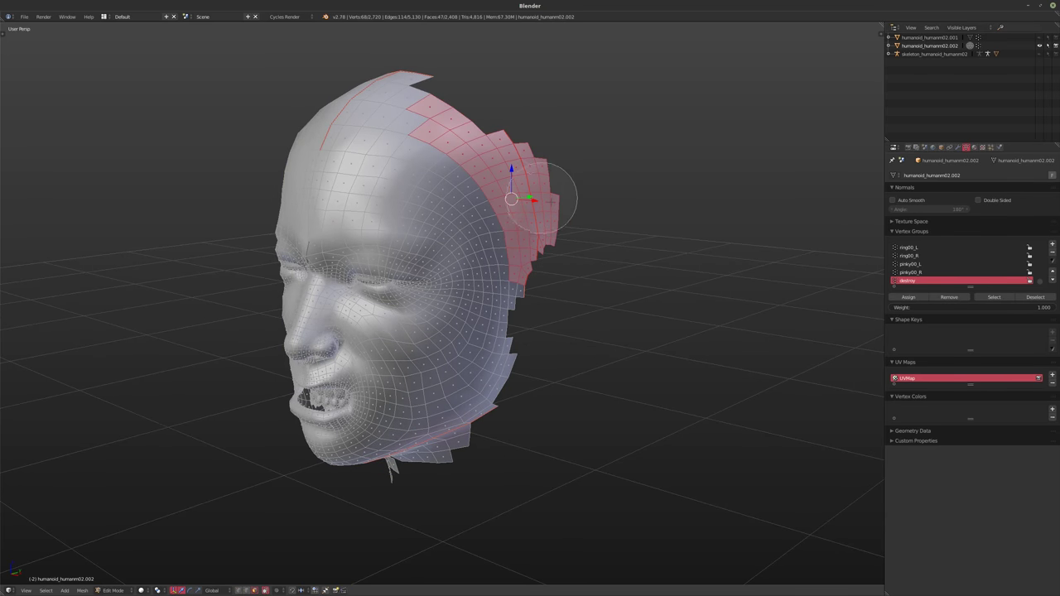
mouse_move(506, 183)
left_mouse_down()
mouse_move(448, 199)
mouse_move(441, 214)
left_mouse_up()
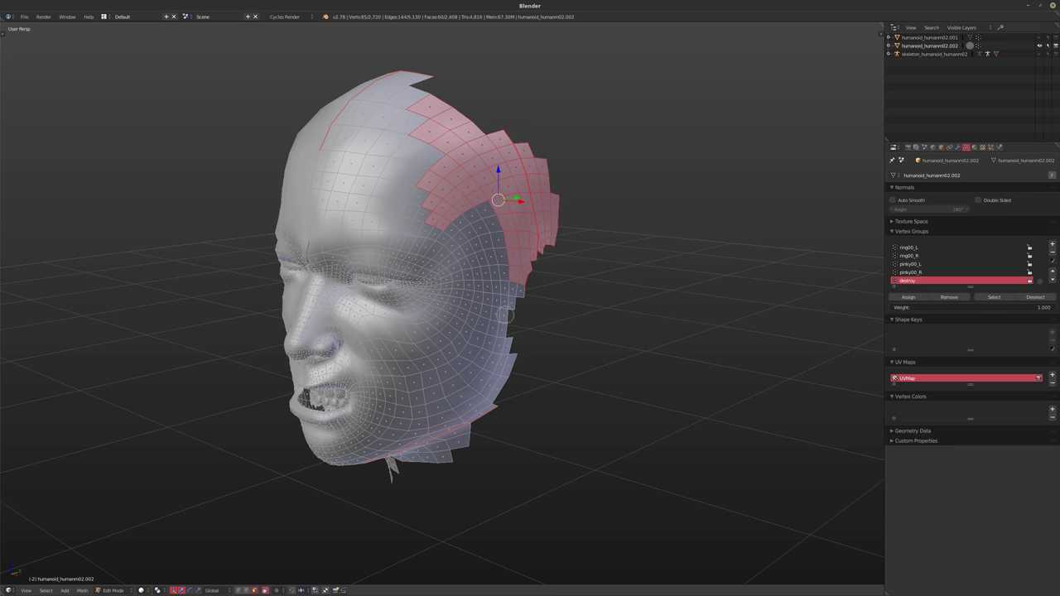
mouse_move(514, 366)
left_mouse_down()
mouse_move(492, 391)
mouse_move(561, 427)
left_mouse_up()
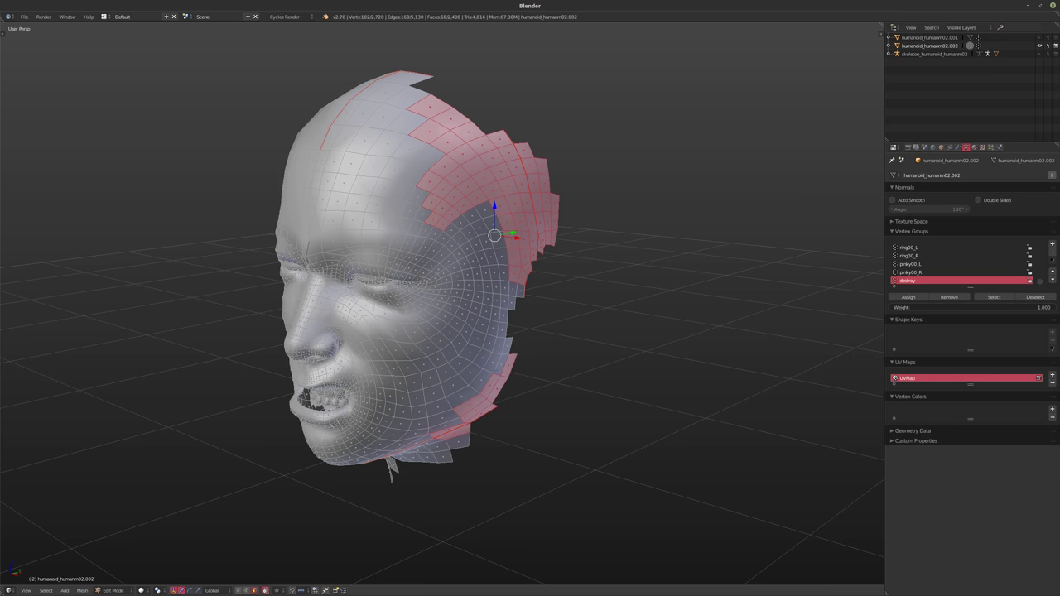
middle_click_drag(432, 335, 443, 306)
scroll(557, 334, "down", 1)
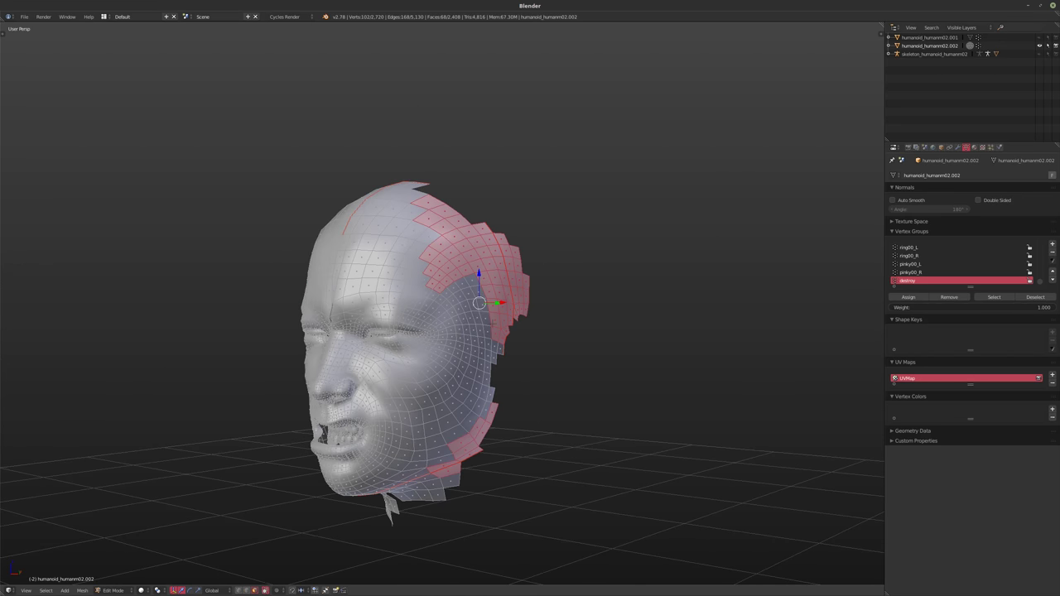
key("x")
left_click(493, 325)
middle_click_drag(493, 324, 547, 339)
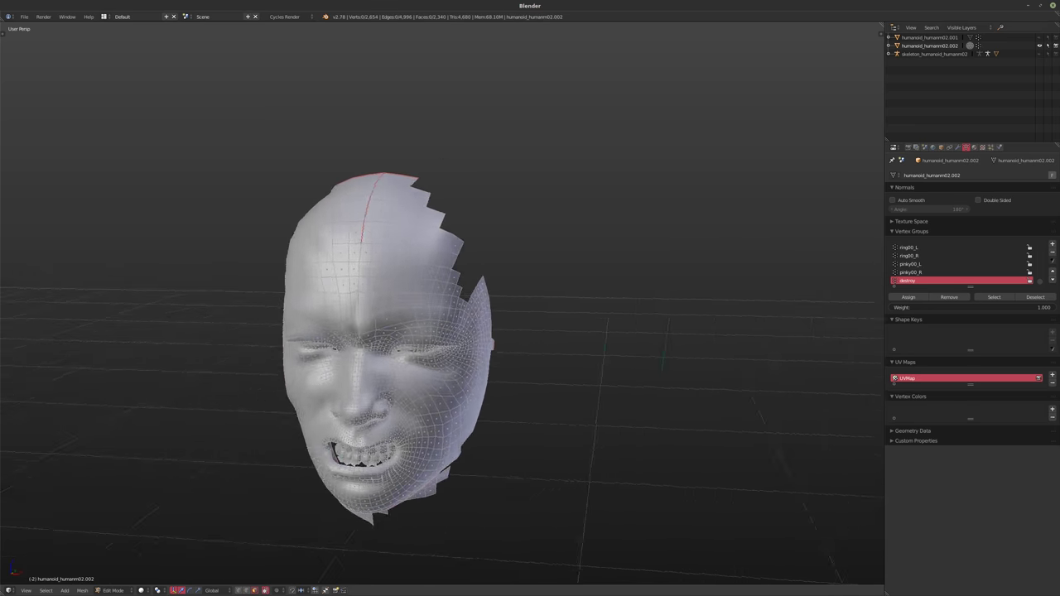
middle_click_drag(464, 340, 439, 337)
key("Tab")
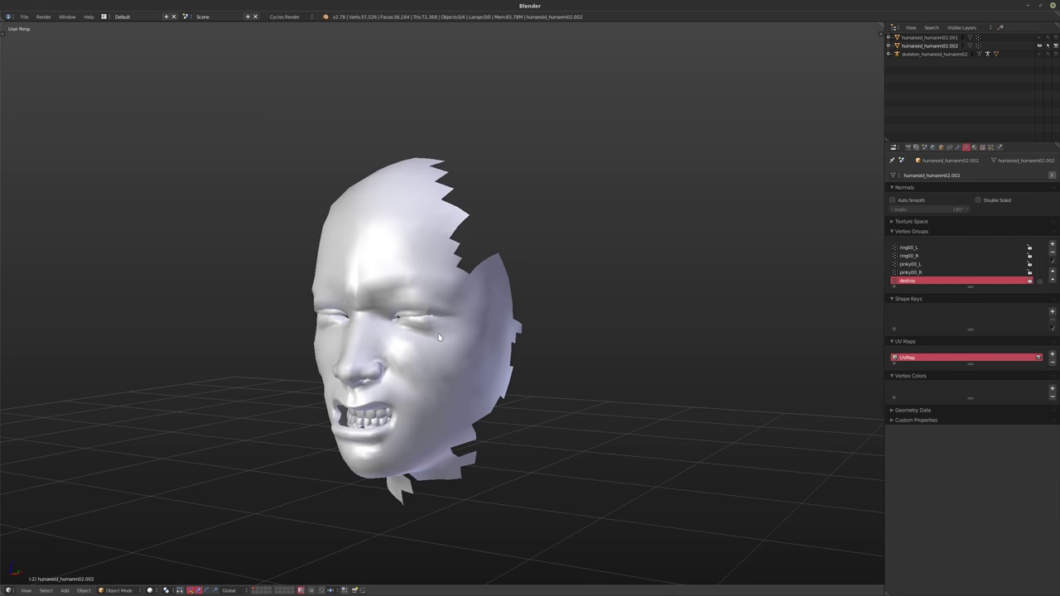
- Add a new particle system to the face object and look through its default settings
left_click(990, 146)
middle_click_drag(513, 315, 488, 298)
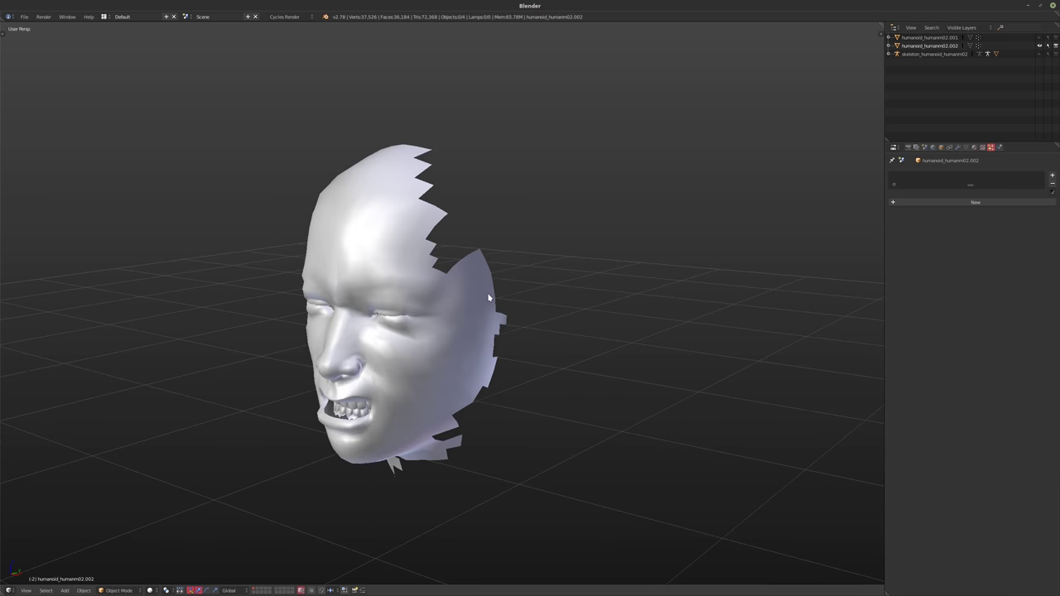
left_click(957, 203)
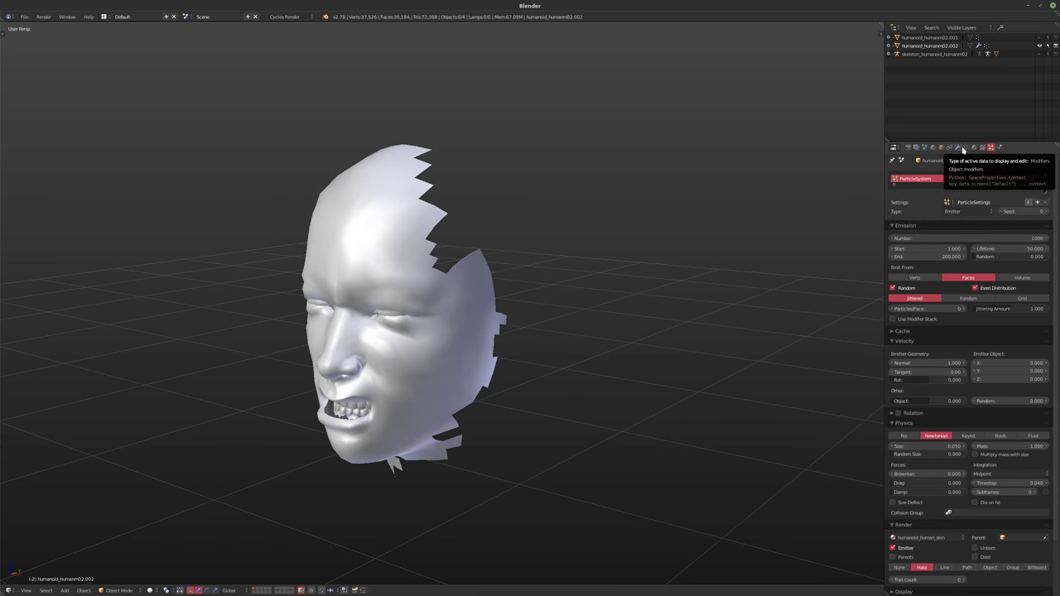
scroll(934, 468, "down", 3)
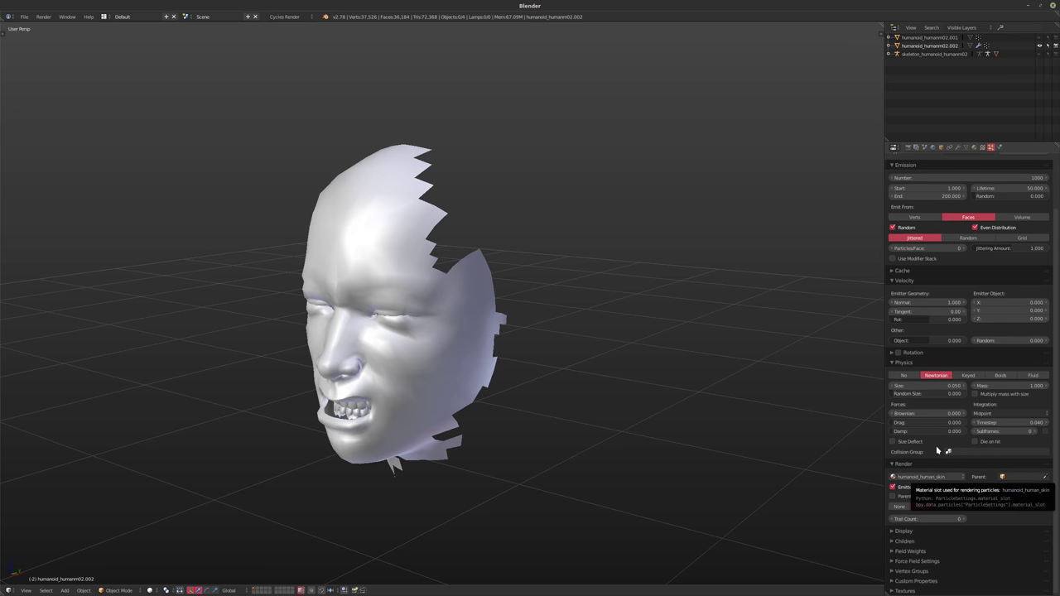
- Remove all existing material slots from the face object and create one new default material
left_click(974, 147)
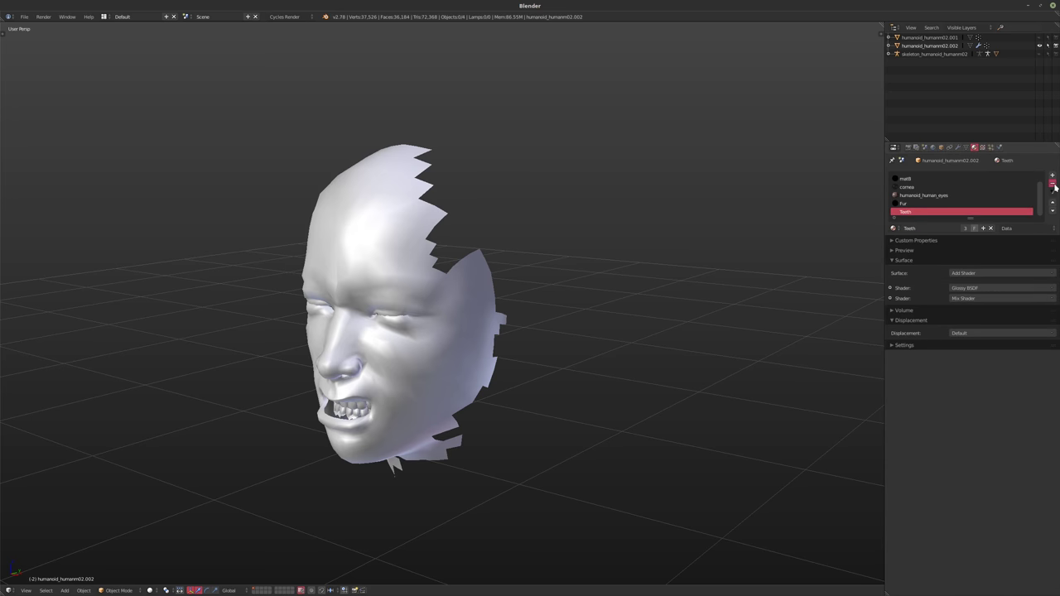
left_click(1053, 184)
left_click(1053, 185)
left_click(1053, 184)
left_click(1053, 184)
left_click(1053, 185)
left_click(1053, 185)
middle_click_drag(438, 300, 561, 284, "shift")
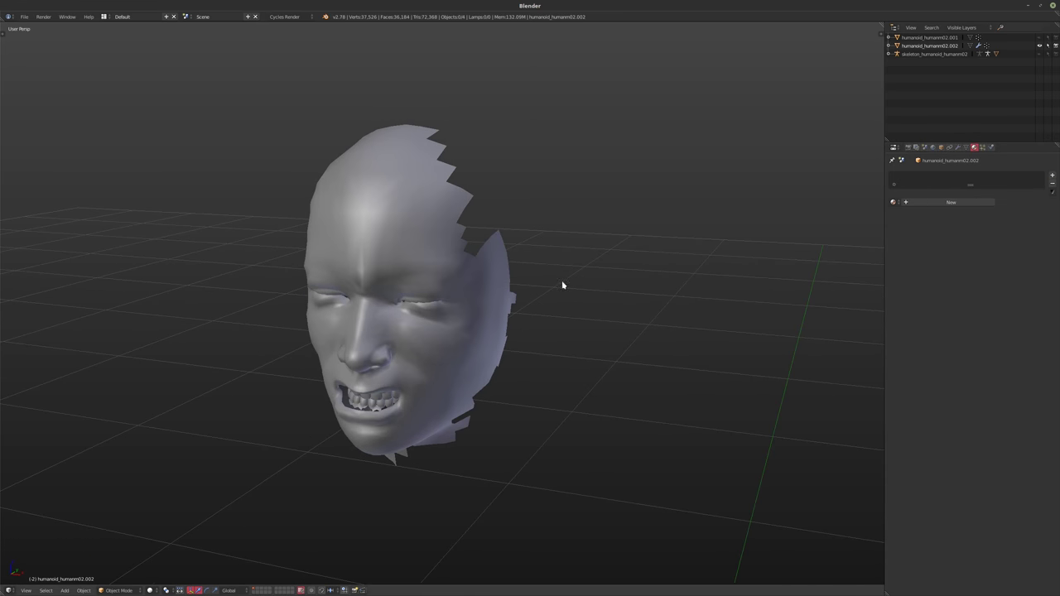
left_click(945, 203)
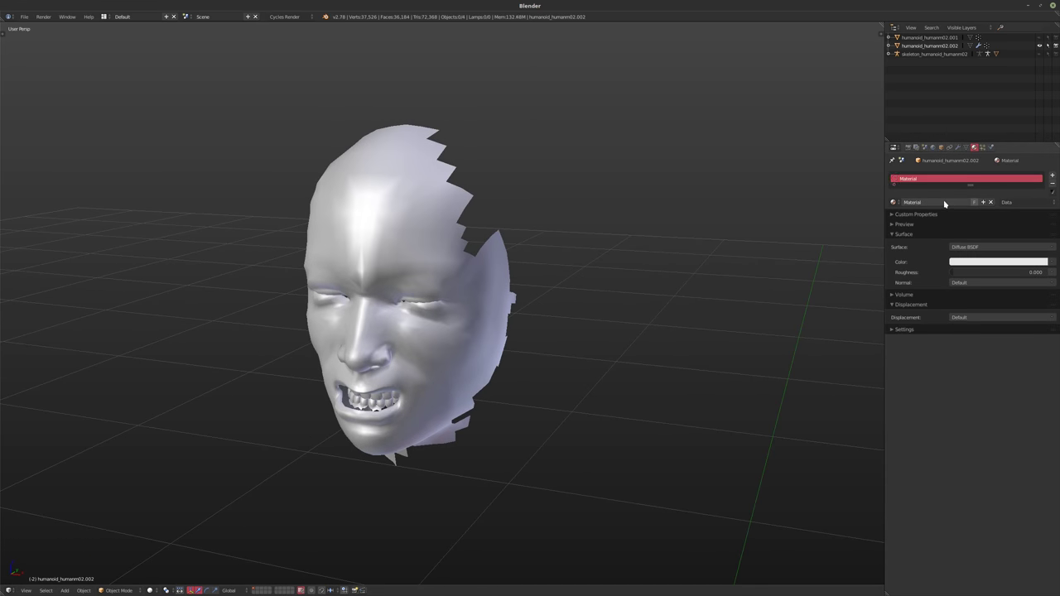
- Reopen the face's particle system settings and review the emission, physics and render options
left_click(983, 148)
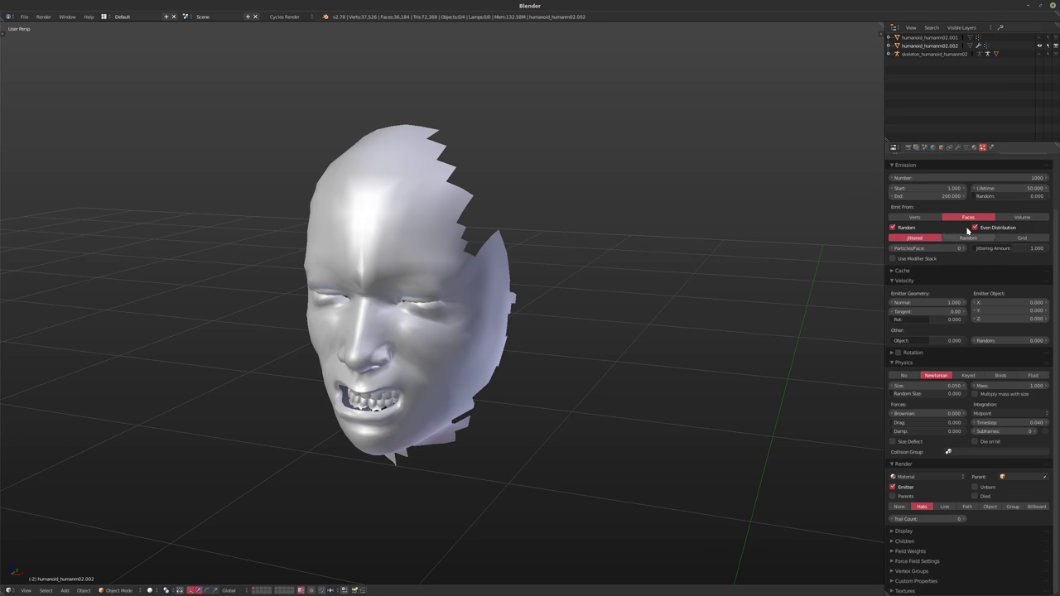
scroll(969, 231, "up", 3)
scroll(970, 232, "down", 3)
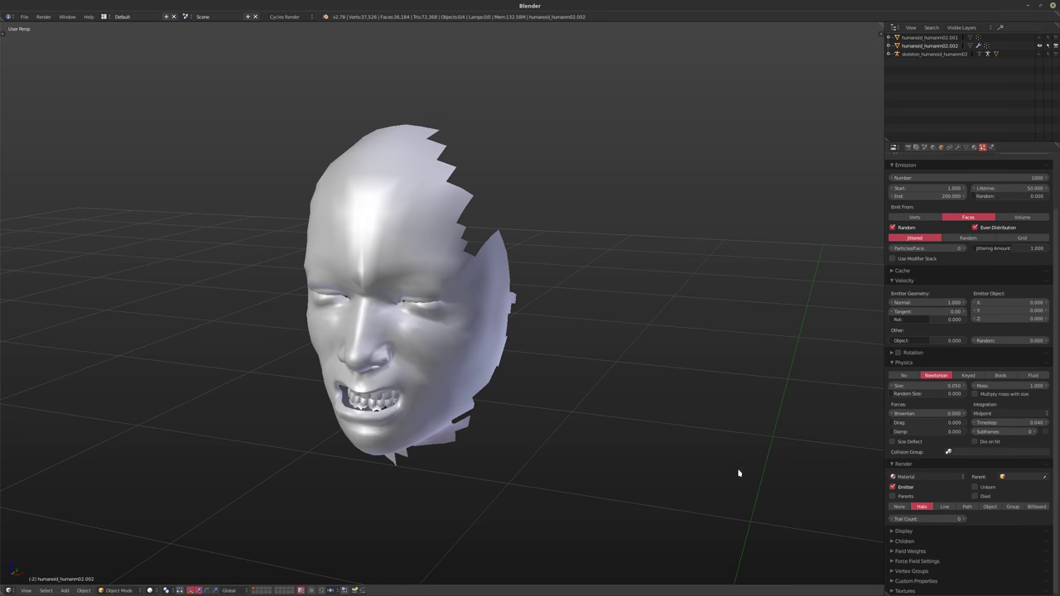
- Turn off emitter rendering in the face's particle settings, previewing with Only Render display and switching that display off again
key("n")
left_click(847, 438)
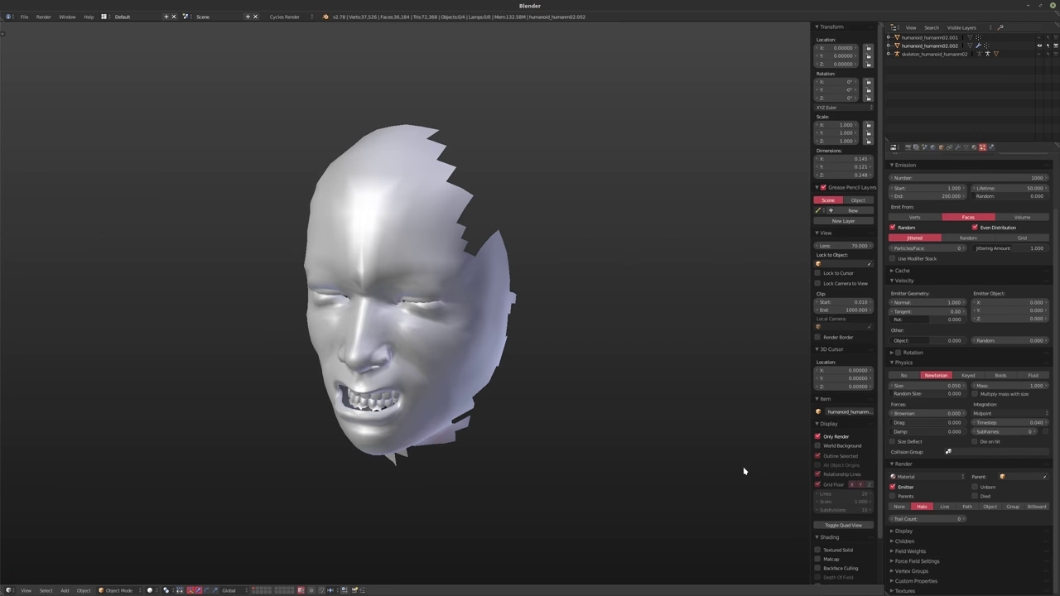
key("n")
left_click(892, 486)
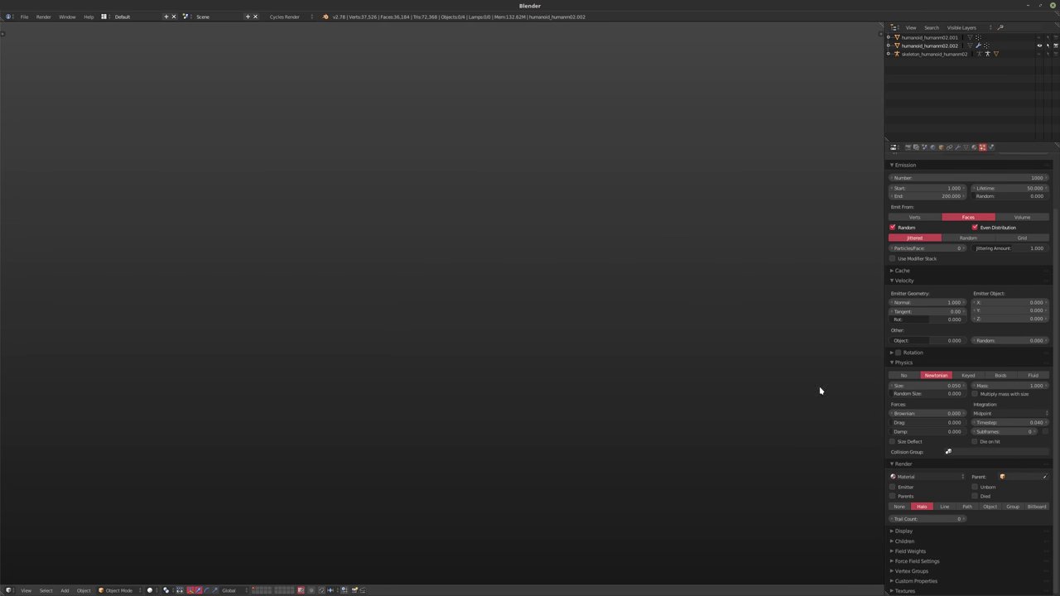
scroll(971, 230, "up", 2)
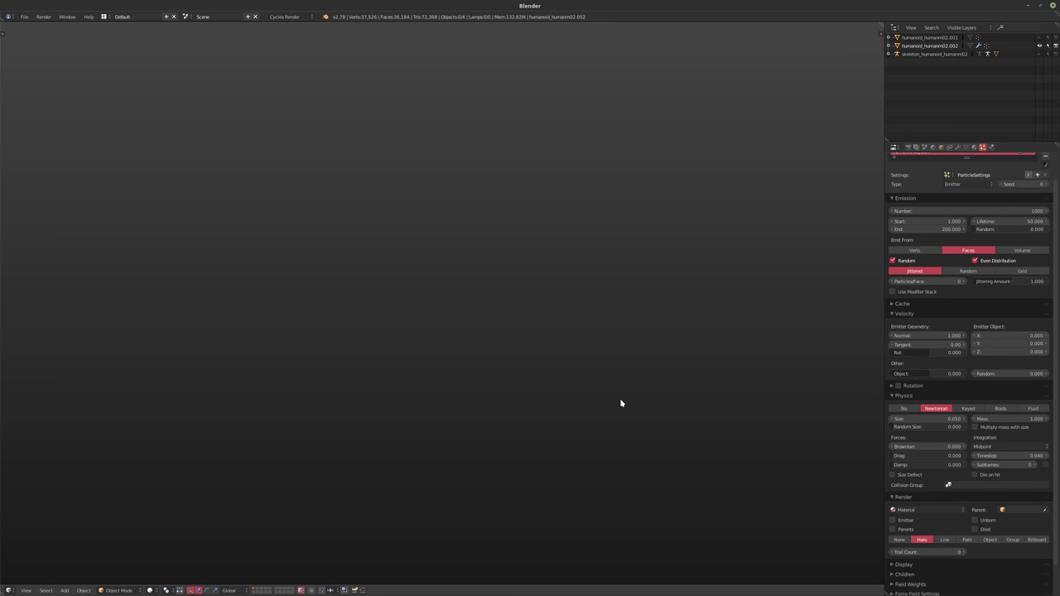
key("n")
left_click(830, 436)
middle_click_drag(639, 423, 615, 384)
key("a")
scroll(491, 355, "down", 9)
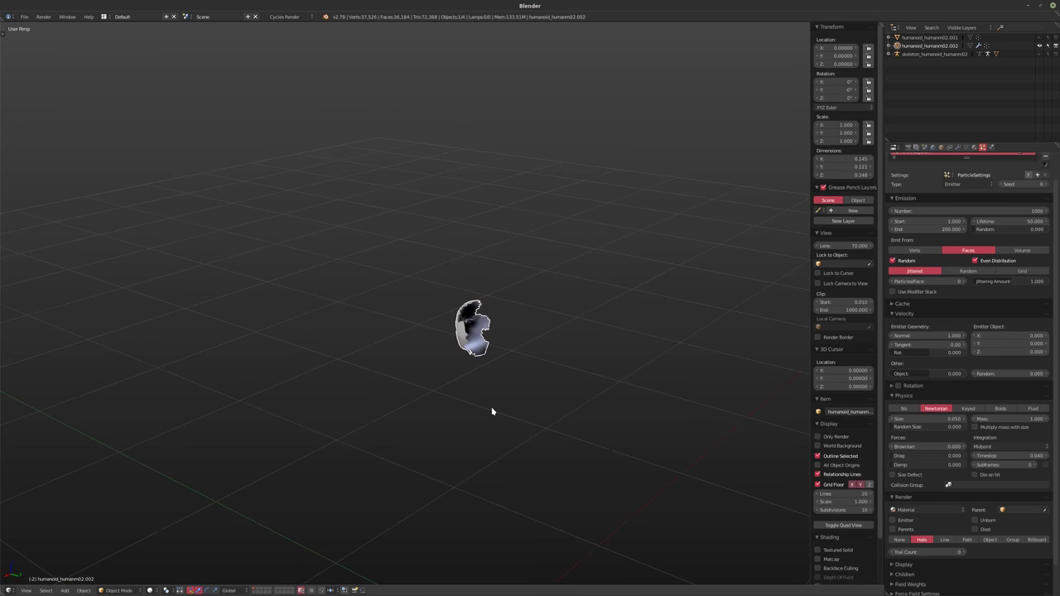
- Add a cylinder mesh at the world origin
middle_click_drag(562, 472, 494, 331, "shift")
middle_click_drag(408, 493, 445, 425, "shift")
scroll(459, 452, "up", 5)
scroll(456, 464, "down", 5)
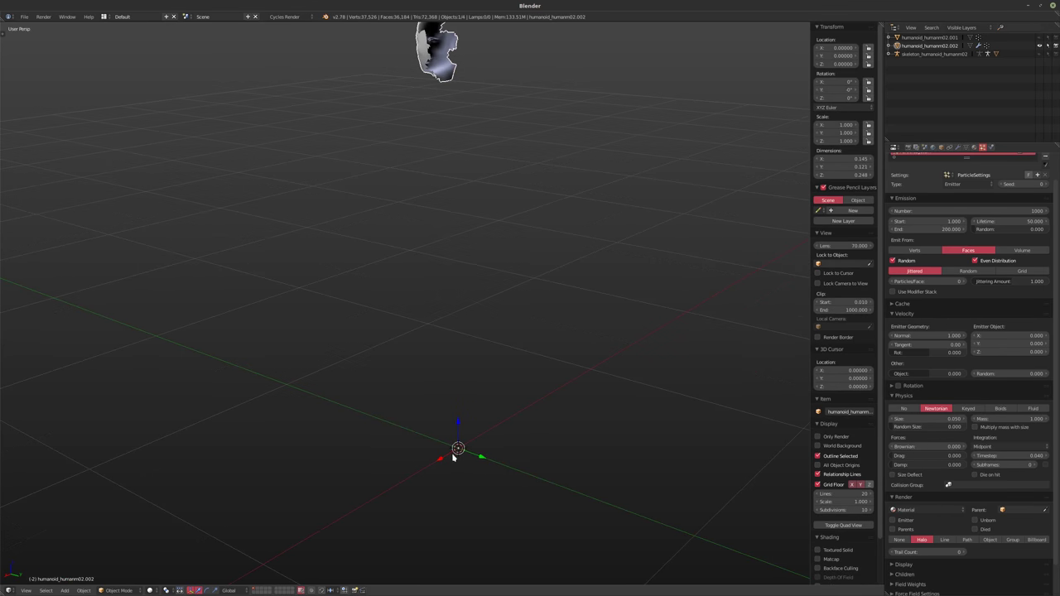
scroll(464, 457, "up", 5)
scroll(460, 451, "down", 5)
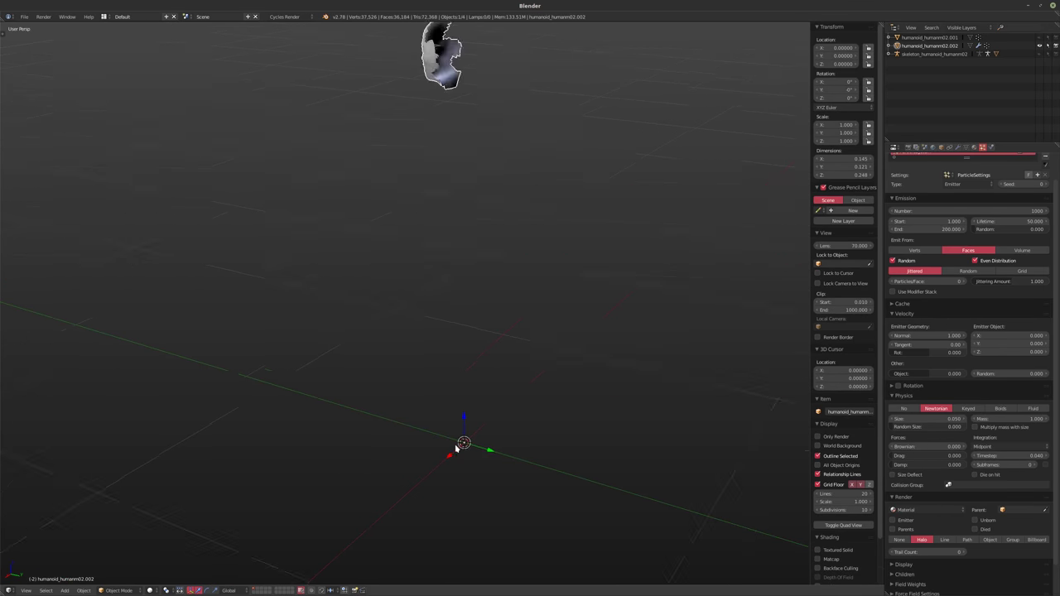
mouse_move(458, 448)
middle_mouse_down()
mouse_move(482, 449)
mouse_move(463, 429)
middle_mouse_up()
scroll(468, 433, "up", 5)
scroll(468, 434, "down", 5)
key("shift+a")
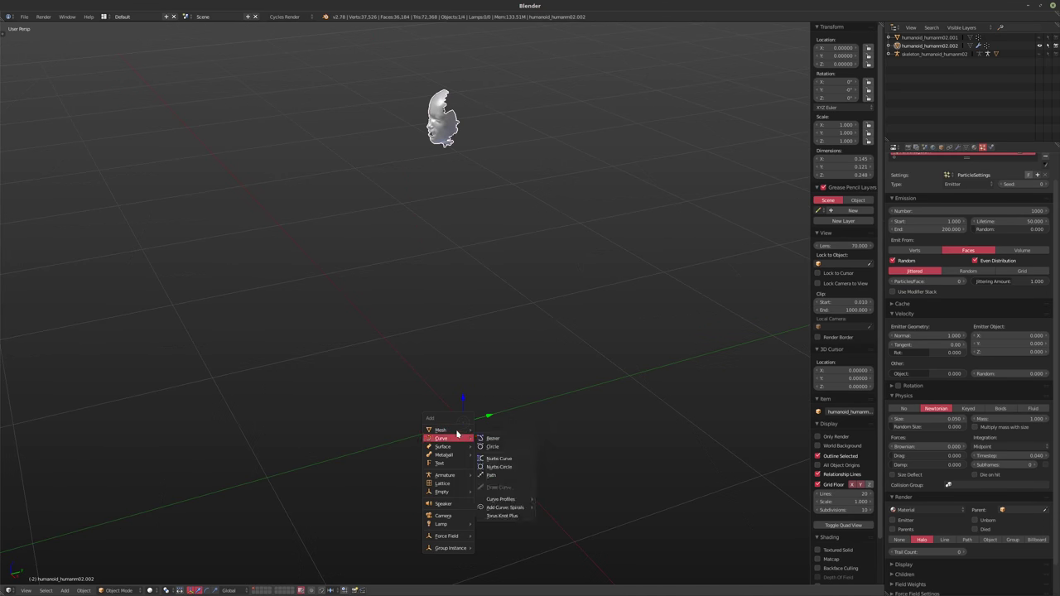
mouse_move(456, 431)
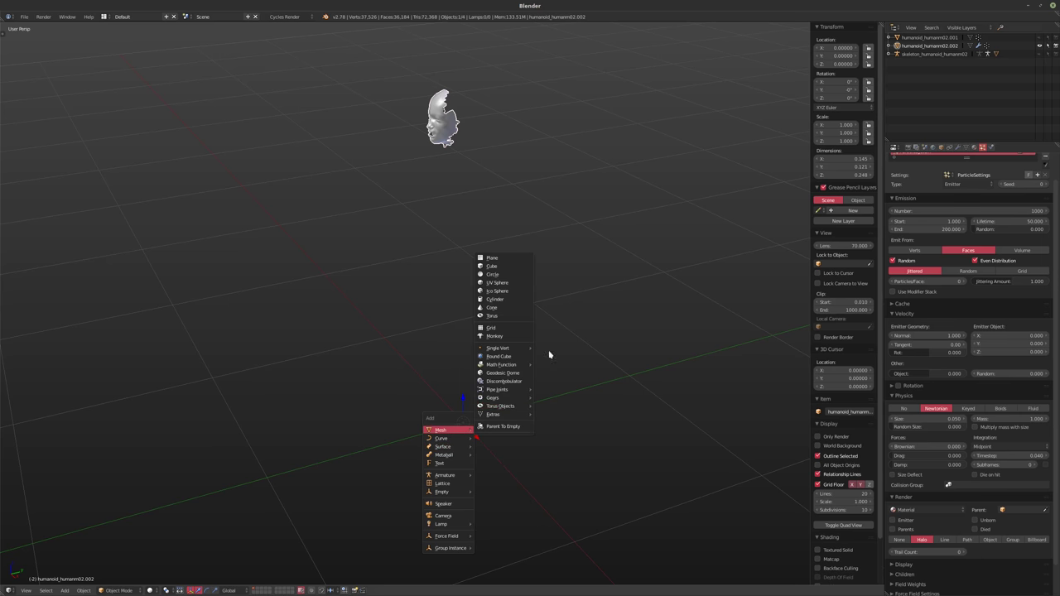
key("Escape")
key("shift+a")
mouse_move(448, 409)
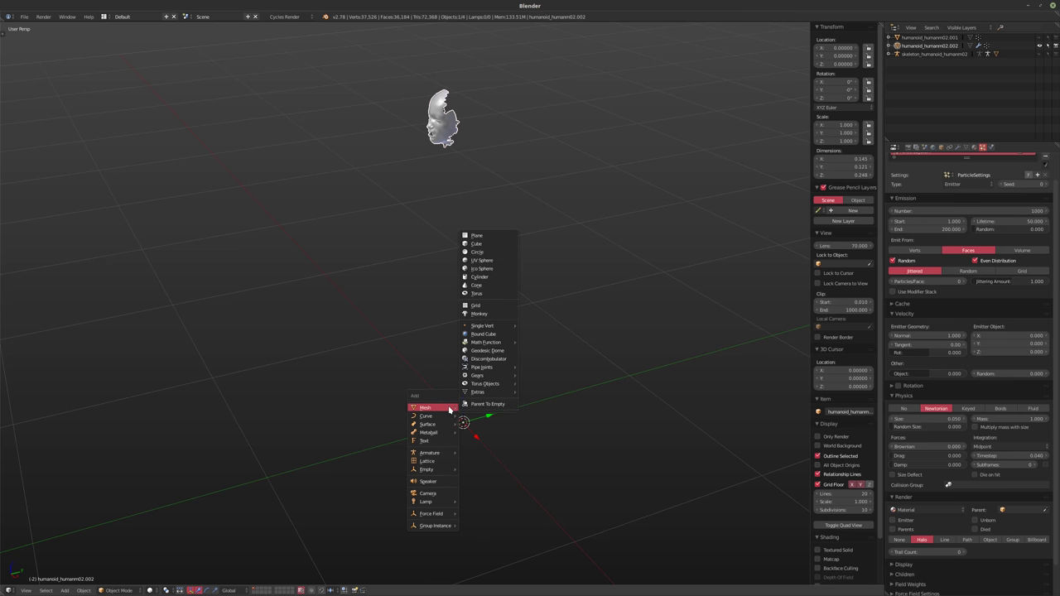
left_click(505, 277)
- In Edit Mode, move the whole cylinder mesh up 1 unit along Z so its base sits at the object origin
scroll(483, 361, "down", 2)
key("Tab")
key("g")
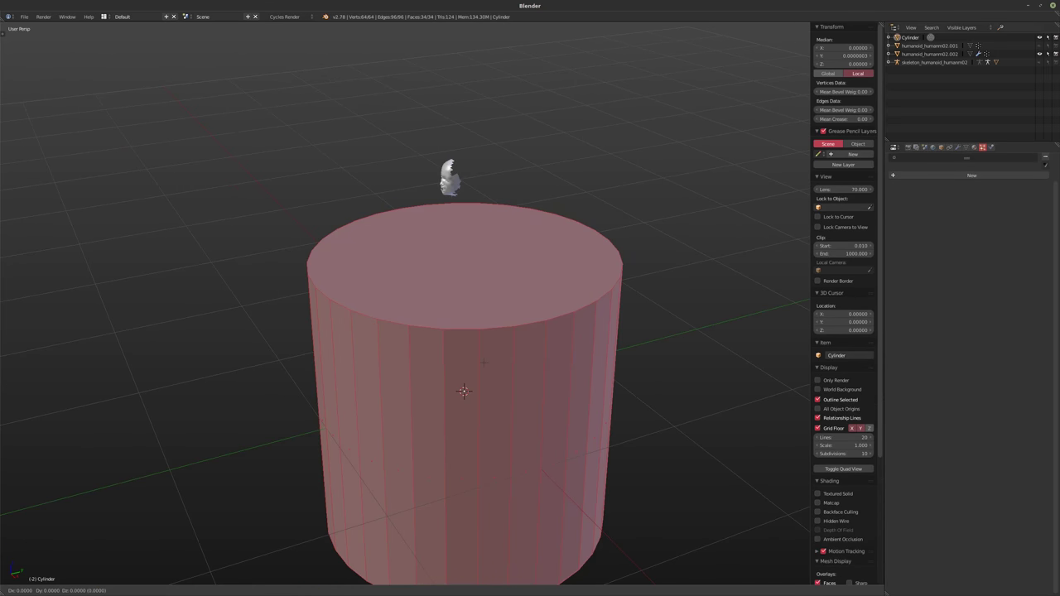
key("z")
key("1")
key("Return")
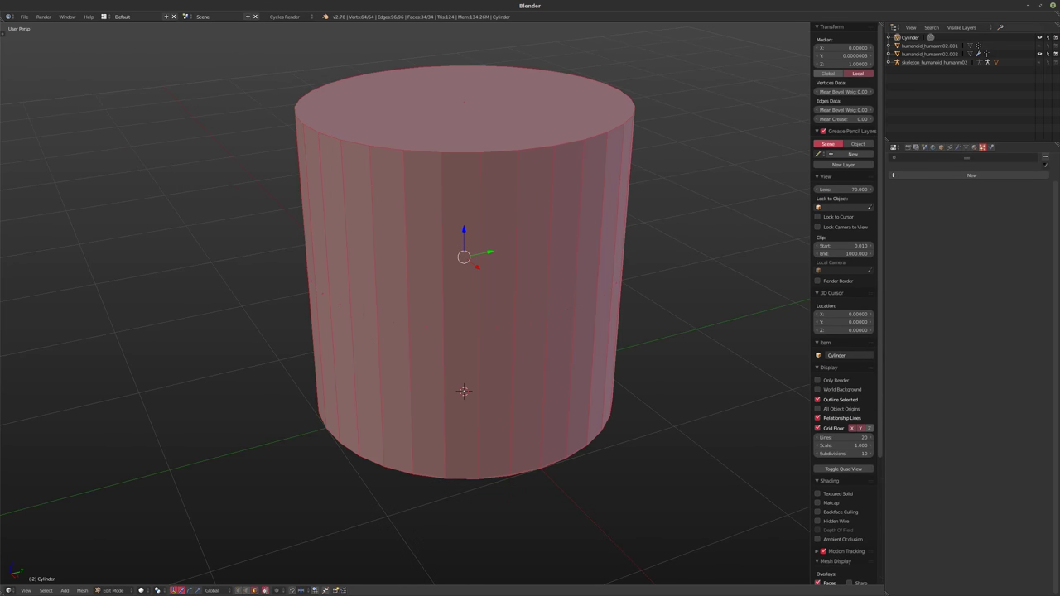
- Scale the cylinder mesh to 0.01 on X and Y only, making a thin rod, and return to Object Mode
key("s")
key("shift+z")
type(".01")
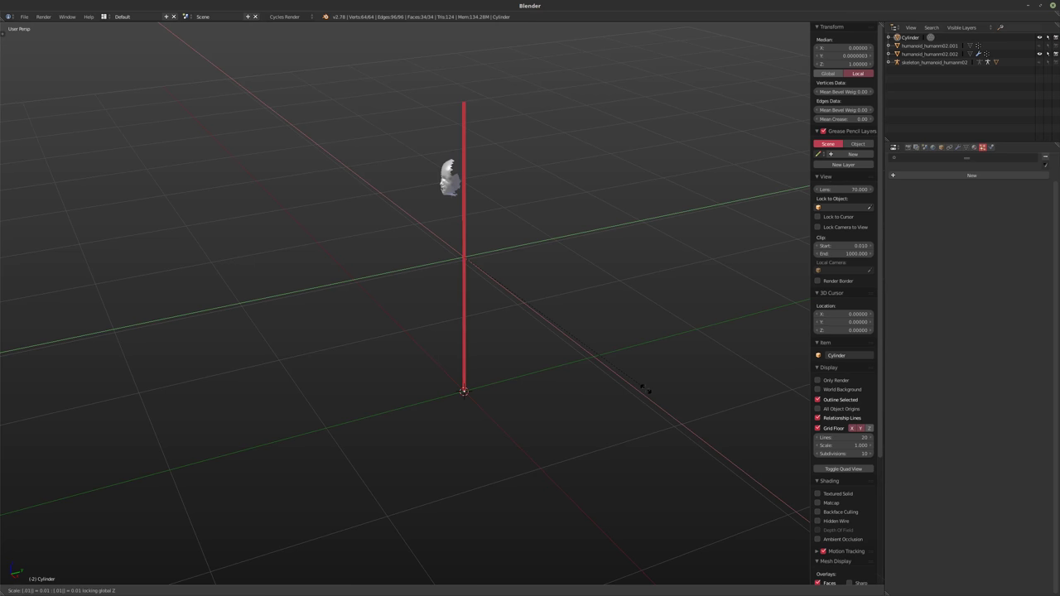
key("Return")
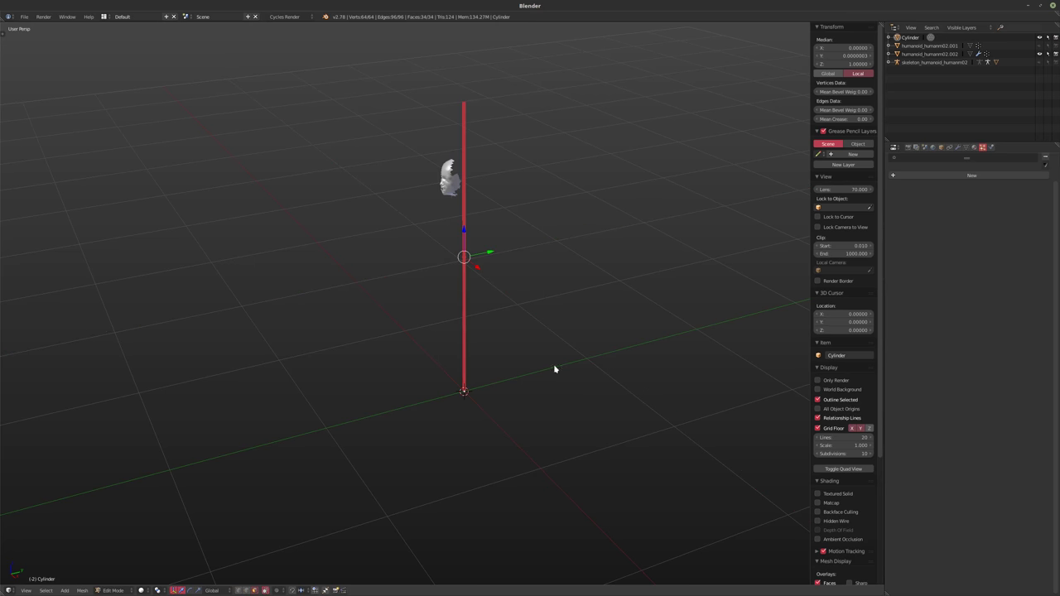
key("Tab")
- Apply smooth shading to the thin cylinder
middle_click_drag(535, 336, 455, 188)
key("t")
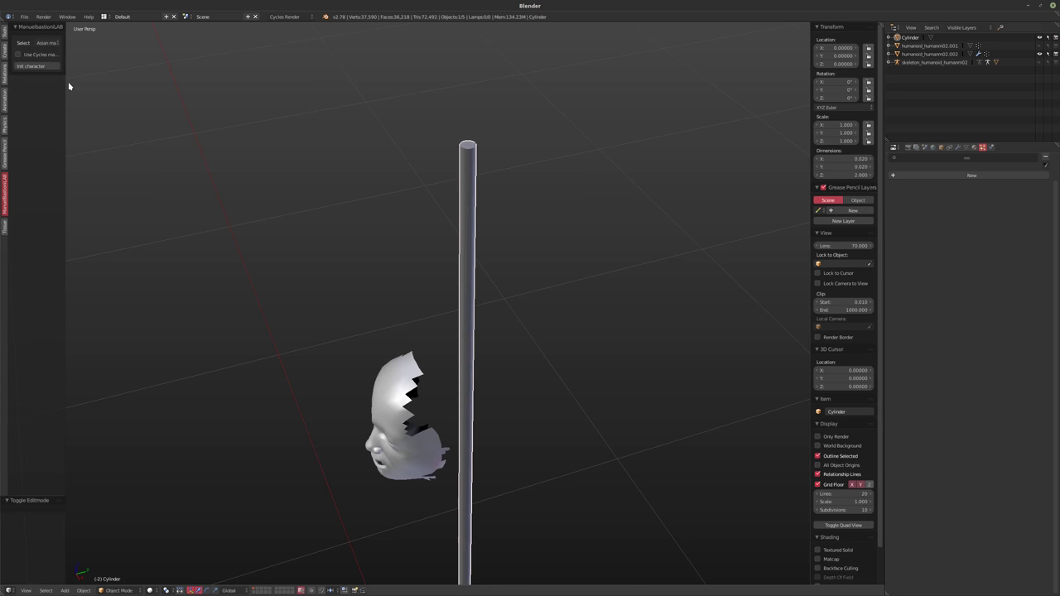
scroll(452, 156, "up", 8)
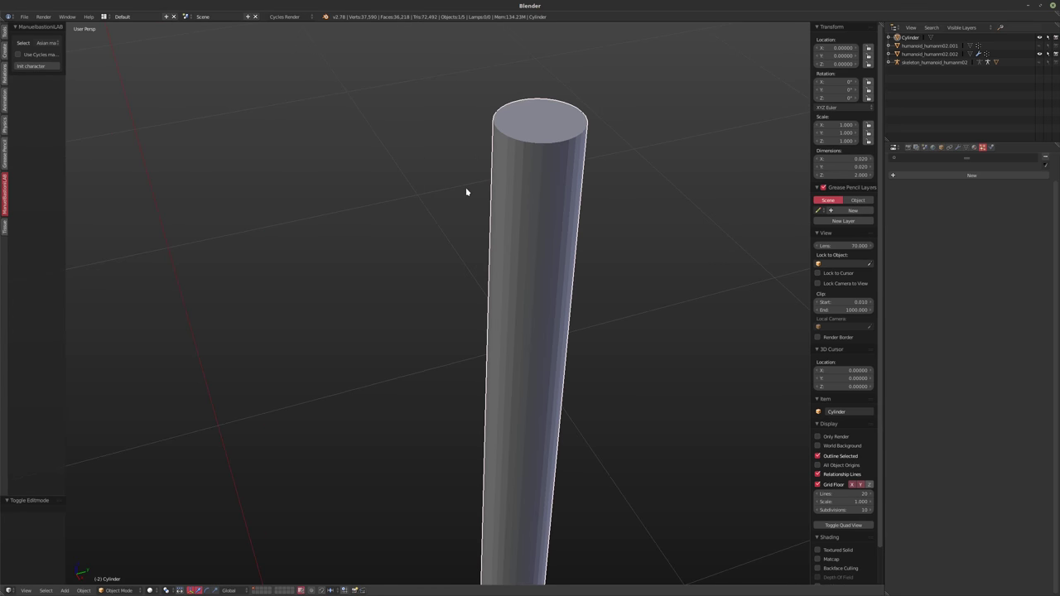
left_click(5, 37)
left_click(24, 146)
scroll(418, 265, "down", 6)
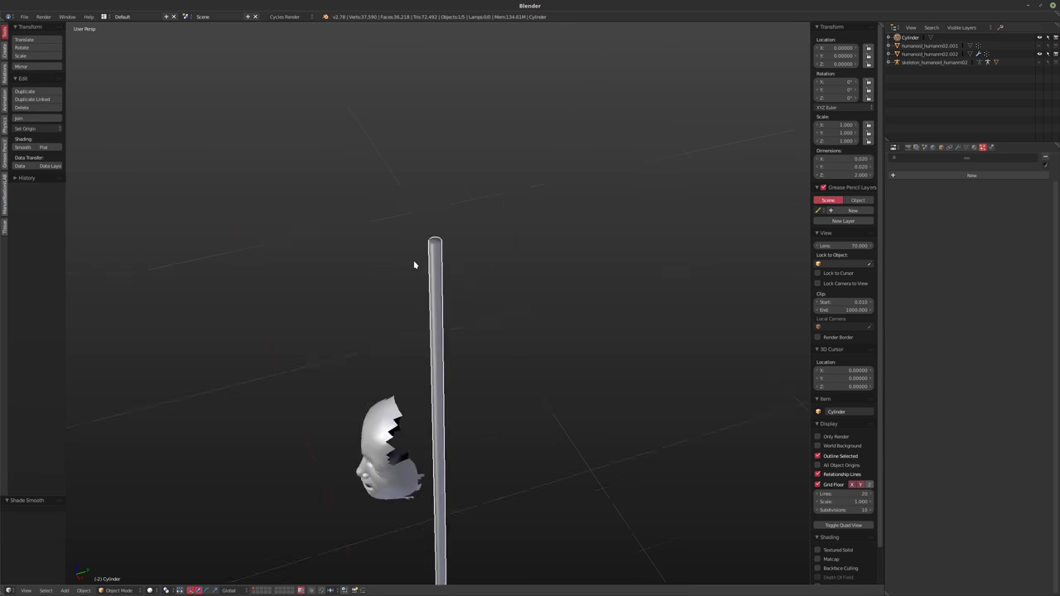
scroll(458, 269, "up", 2)
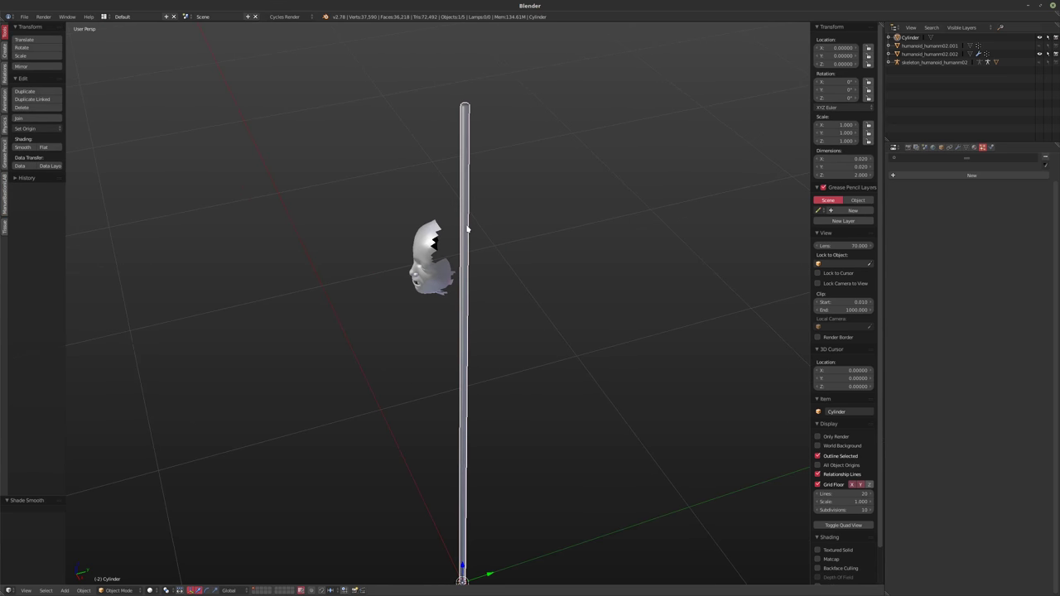
key("t")
- Move the cylinder to an unused layer in the second layer block
middle_click_drag(466, 237, 474, 278)
key("n")
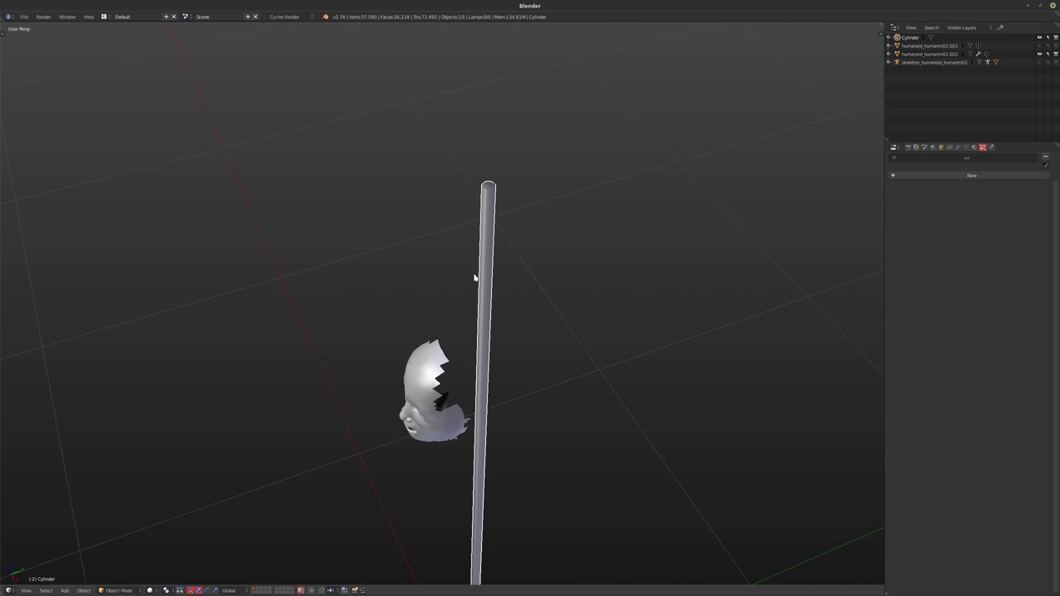
middle_click_drag(519, 245, 503, 260)
key("m")
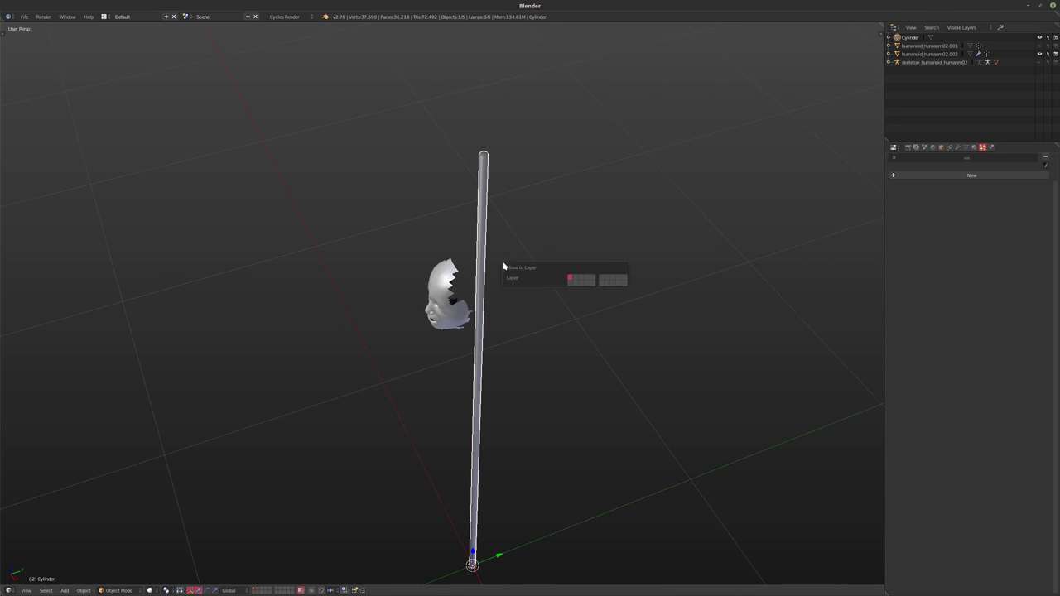
left_click(617, 283)
- Select the face object and set its particles to render as Object
right_click(445, 228)
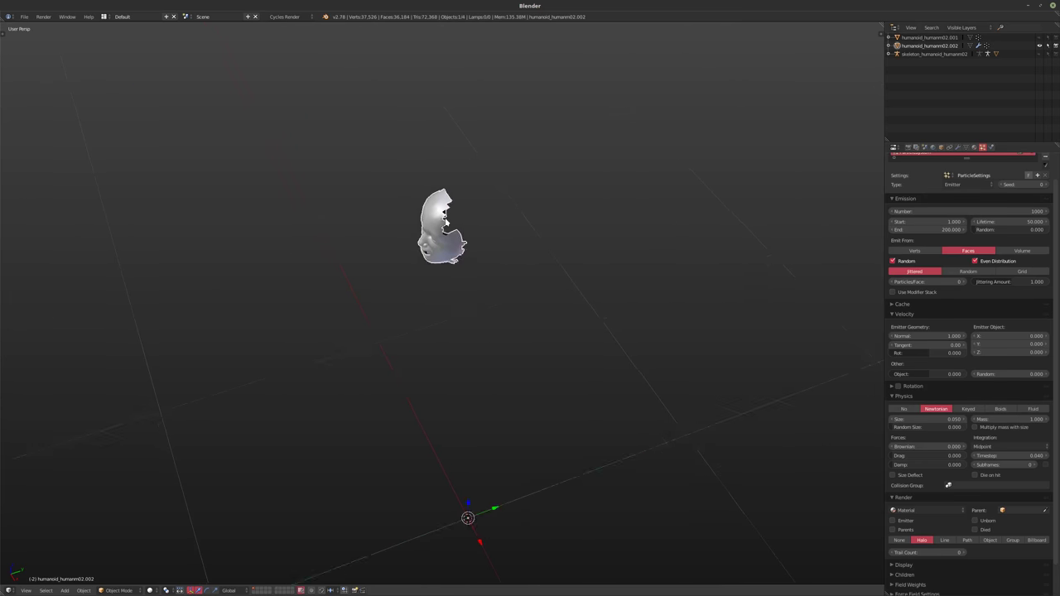
scroll(445, 228, "up", 3)
middle_click_drag(445, 228, 456, 247)
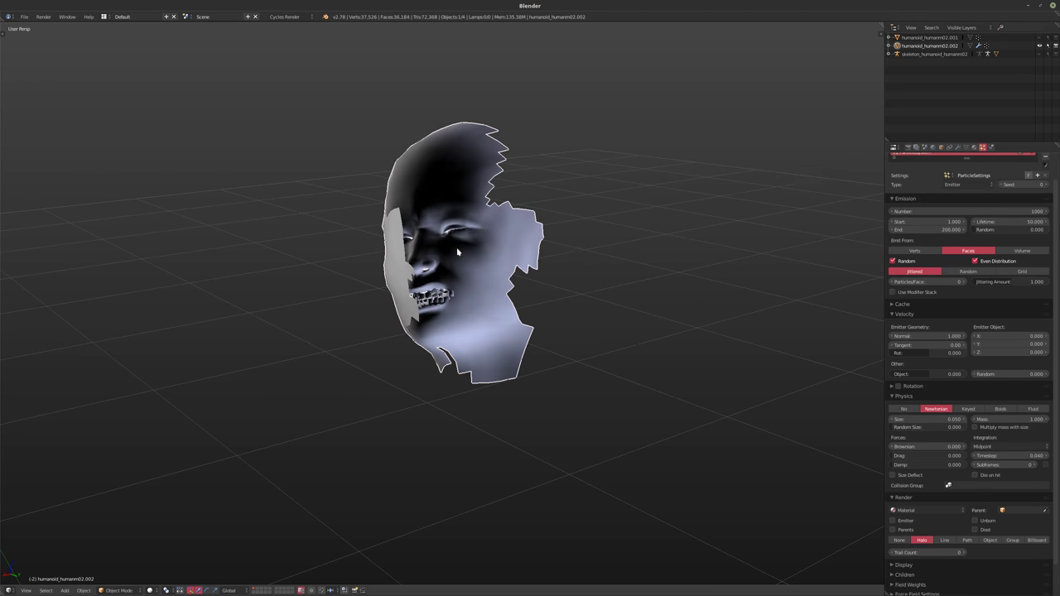
left_click(990, 540)
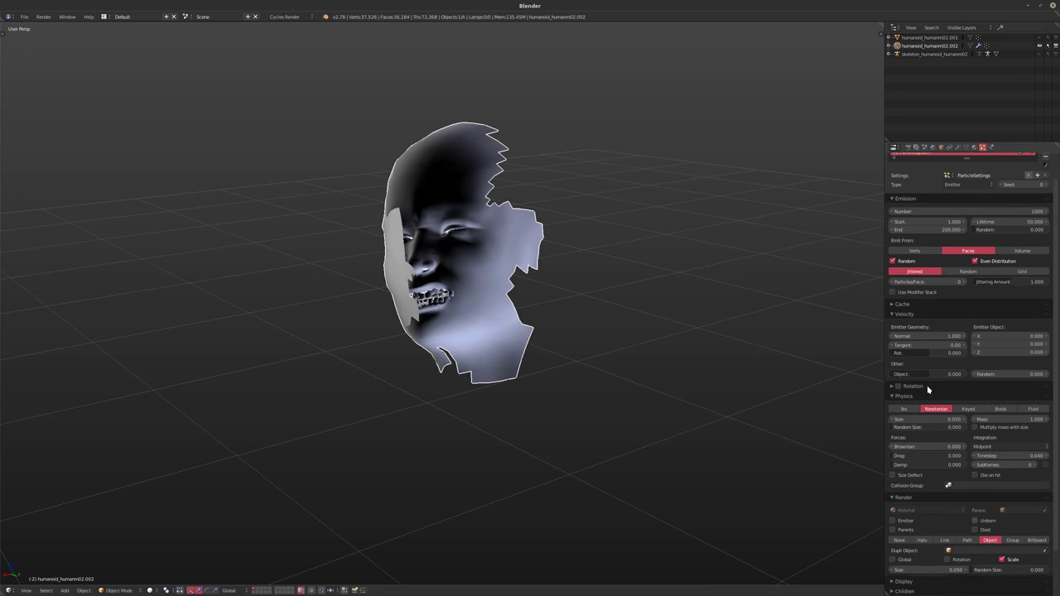
- Set the particle emission to end at frame 1, with a lifetime of 999 and a number of 50000
scroll(937, 244, "up", 1)
scroll(937, 245, "up", 1)
left_click(957, 258)
type("1")
key("Return")
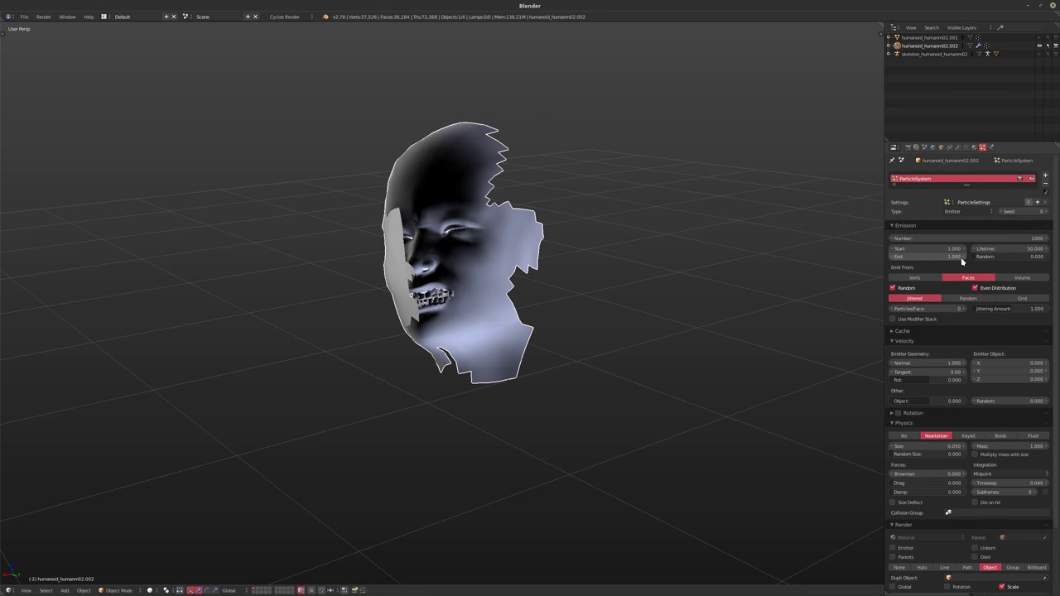
left_click(1000, 248)
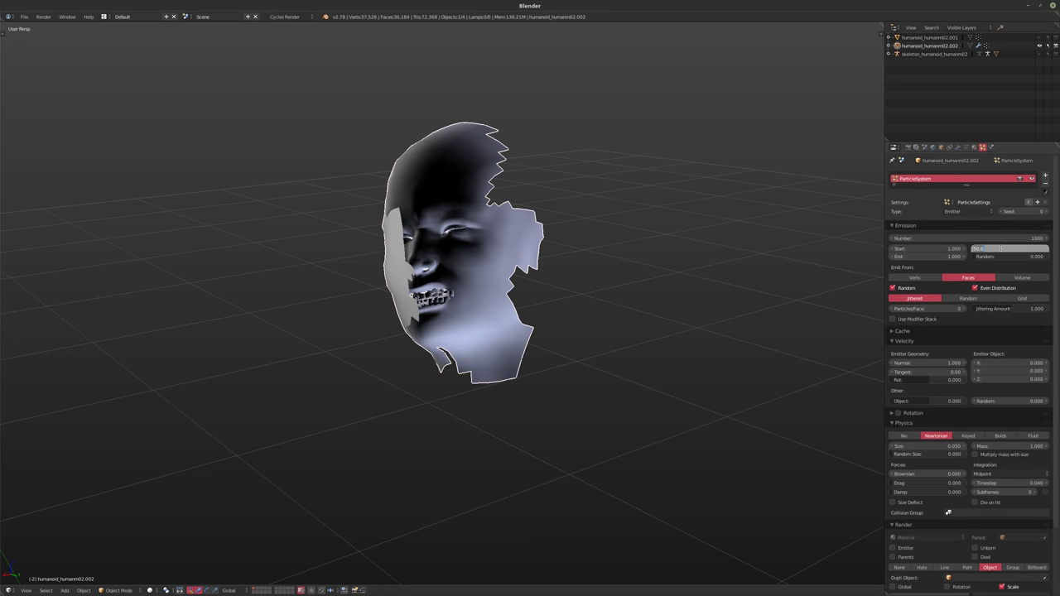
type("999")
key("shift+Tab")
key("shift+Tab")
key("shift+Tab")
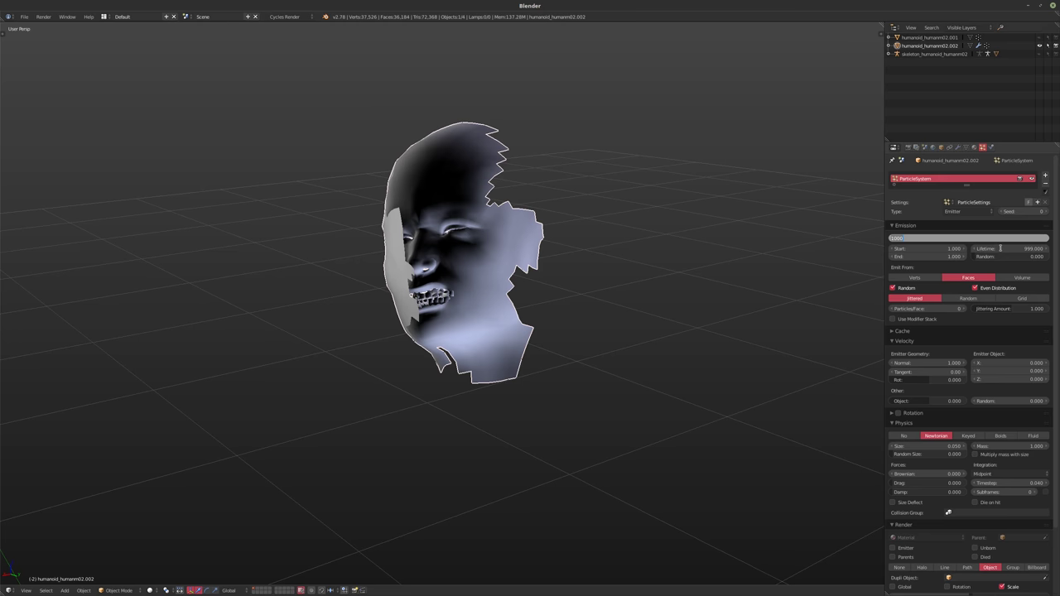
type("50000")
key("Return")
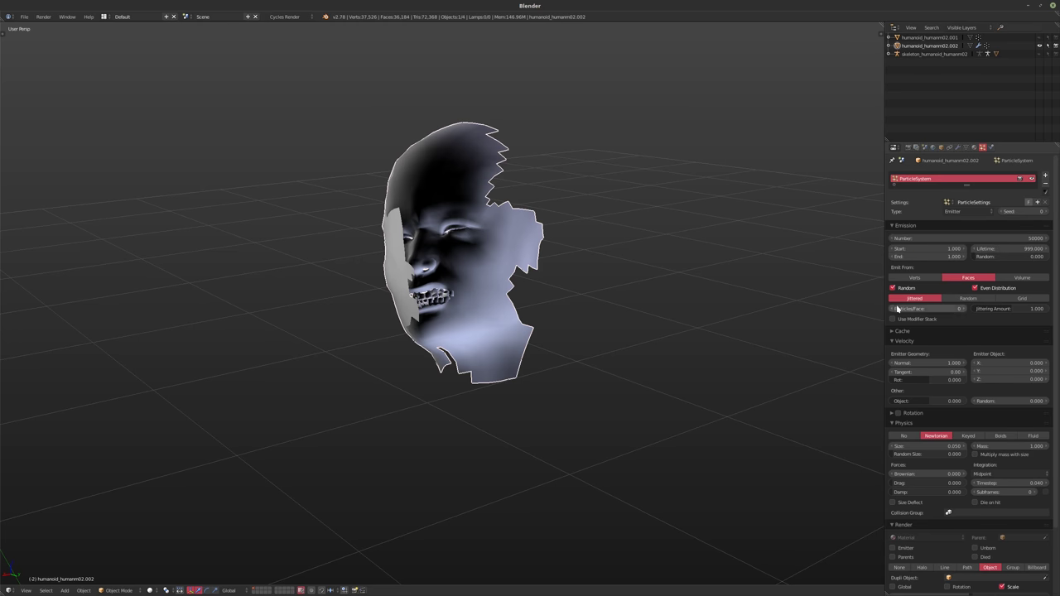
- Set the particle physics type to No and inspect the particles distributed over the face
left_click(904, 436)
middle_click_drag(563, 277, 666, 241)
scroll(464, 269, "up", 4)
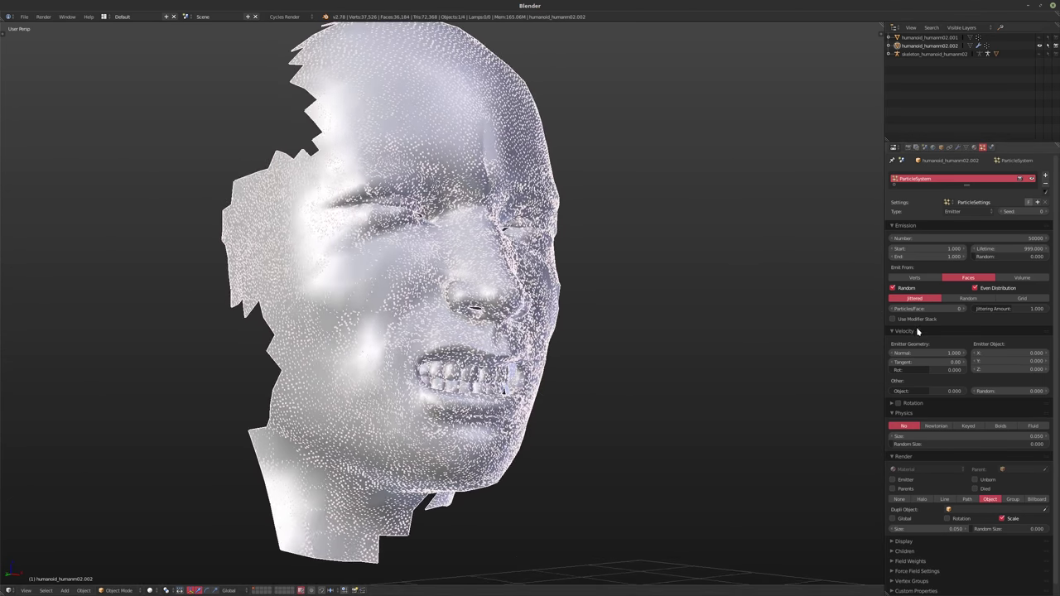
- Emit the particles from faces in a Grid distribution with a resolution of 100 and check their spacing over the face
left_click(1002, 299)
middle_click_drag(587, 290, 543, 300)
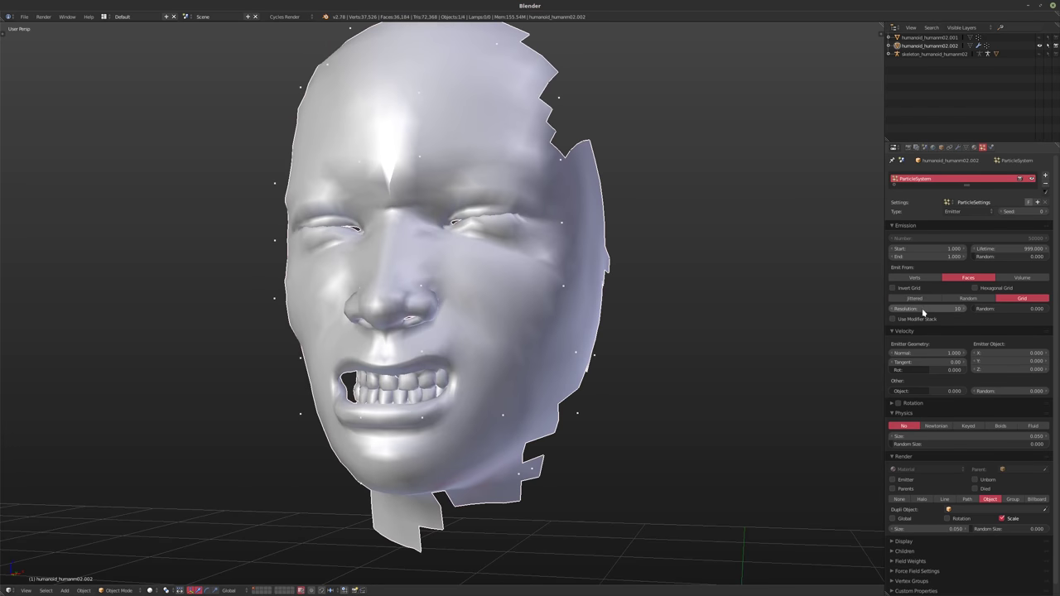
left_click(925, 309)
type("100")
key("Return")
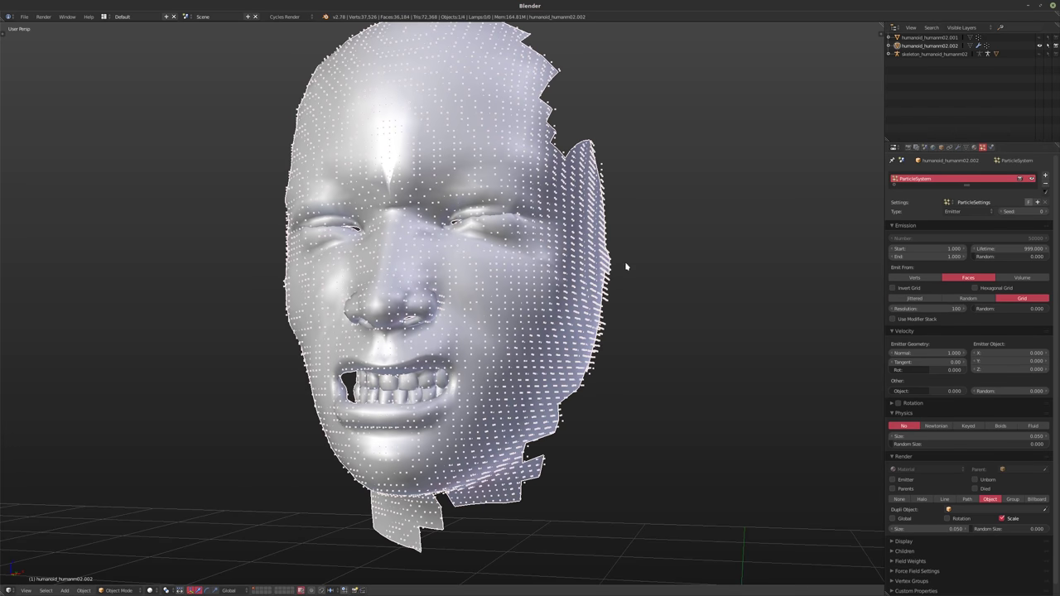
middle_click_drag(576, 263, 538, 267)
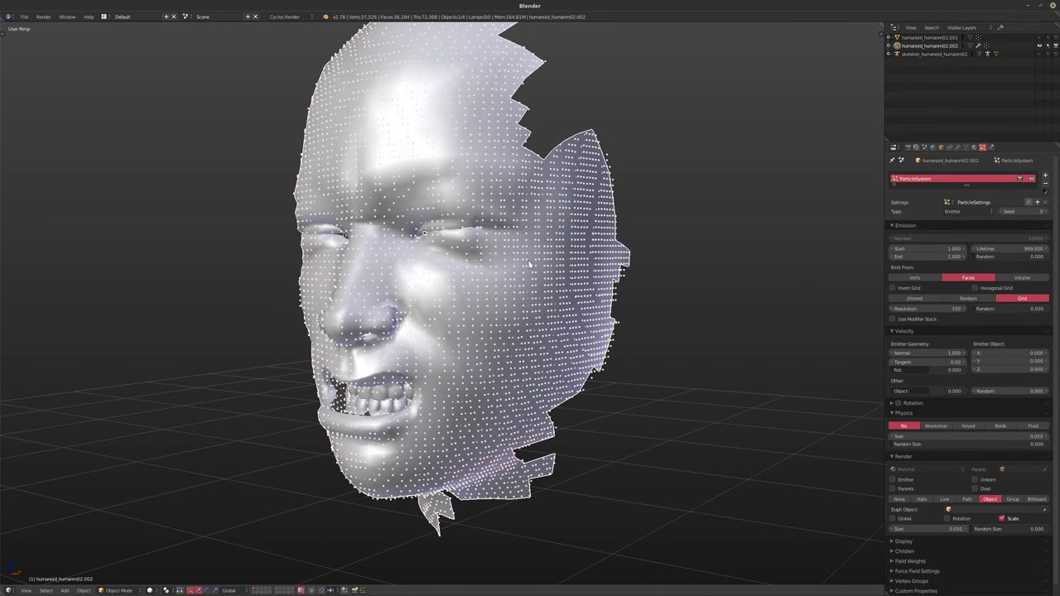
middle_click_drag(528, 264, 518, 296)
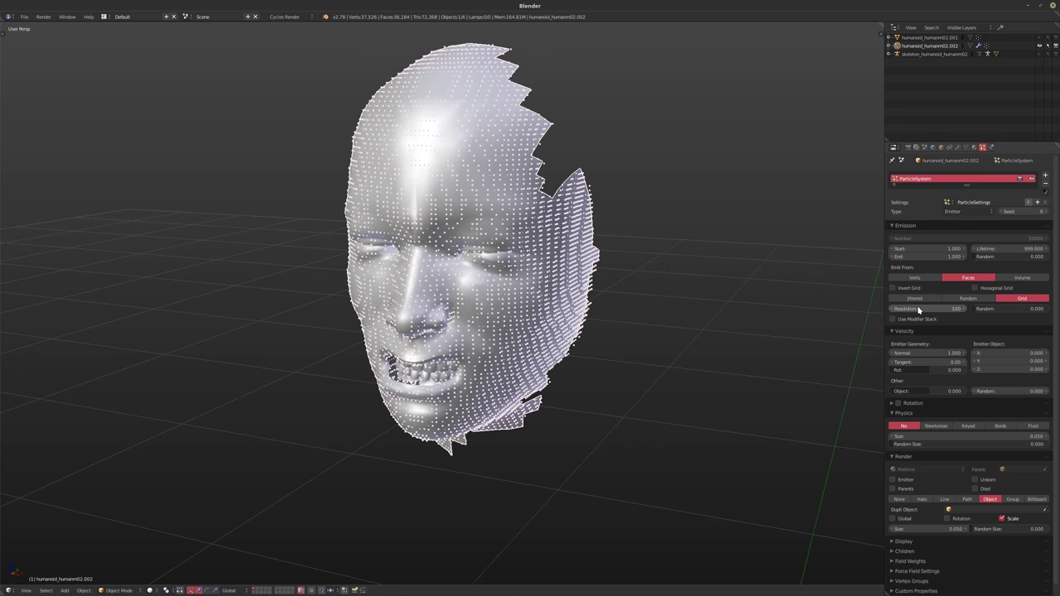
middle_click_drag(690, 314, 538, 322)
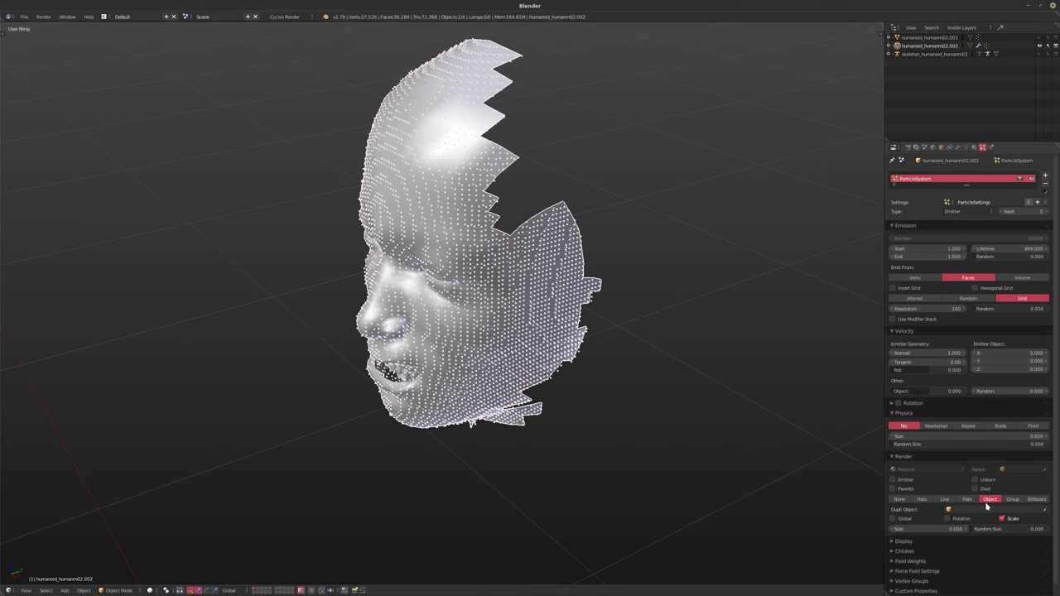
- Assign Cylinder as the particles' dupli object and also display the layer that holds the original cylinder
left_click(977, 507)
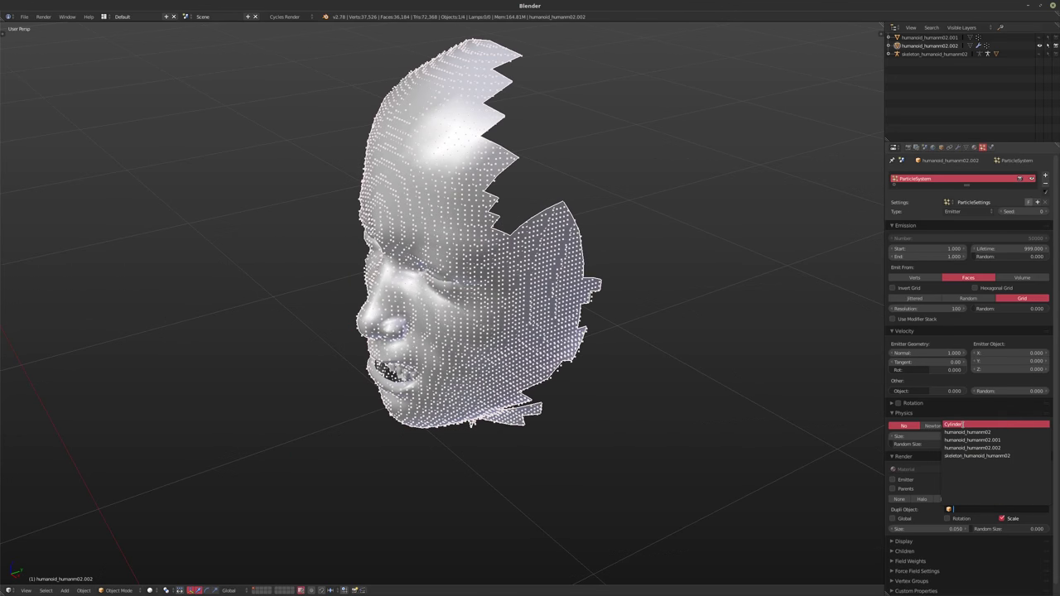
left_click(964, 425)
middle_click_drag(611, 378, 536, 327)
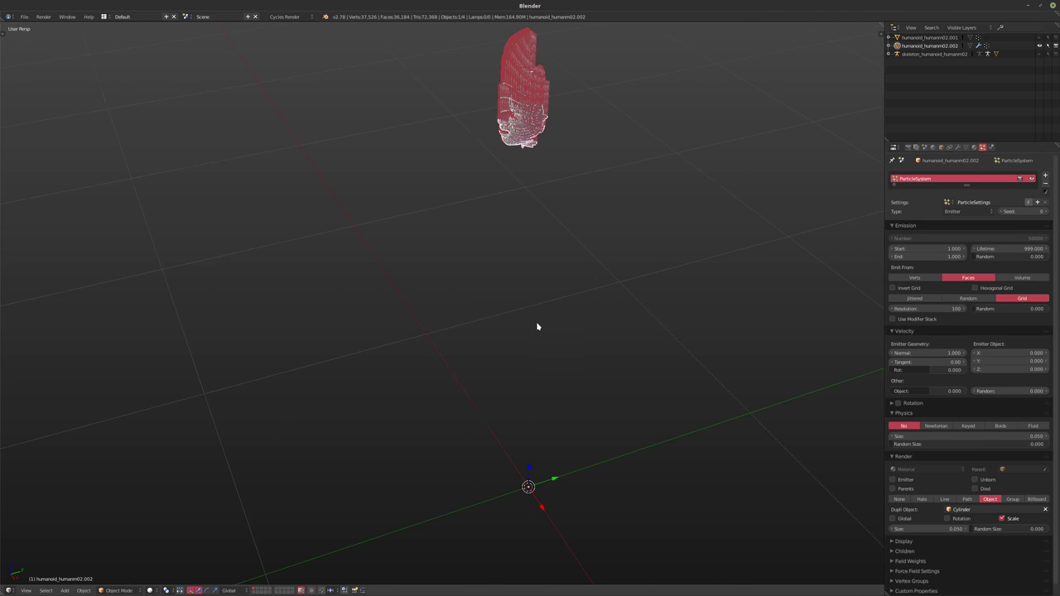
left_click(291, 593, "shift")
middle_click_drag(537, 170, 539, 220, "shift")
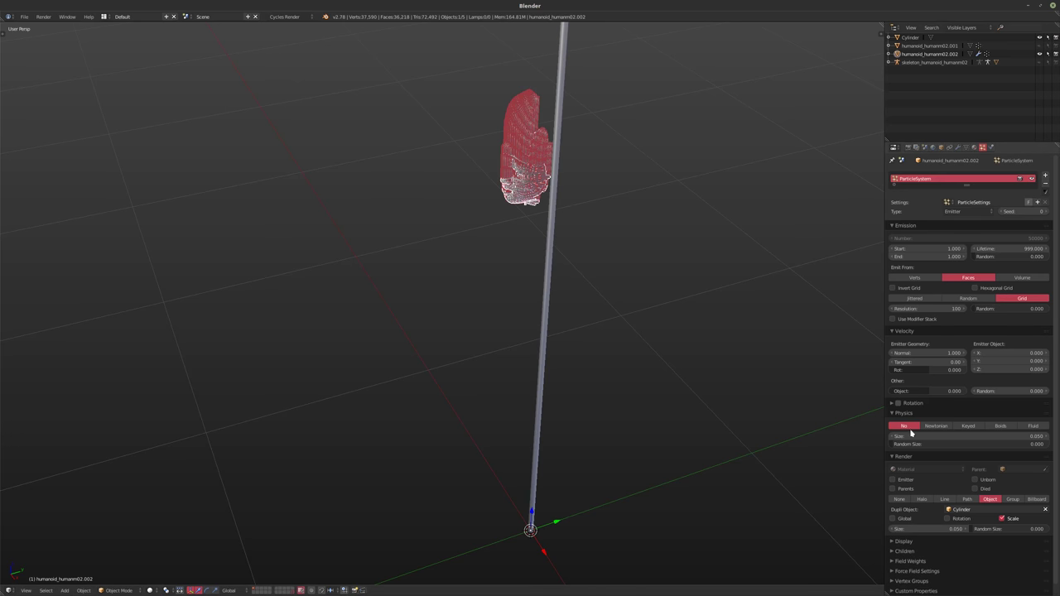
- Enable particle rotation with initial orientation None, and have the instanced cylinders use the dupli object's rotation
left_click(906, 402)
left_click(912, 426)
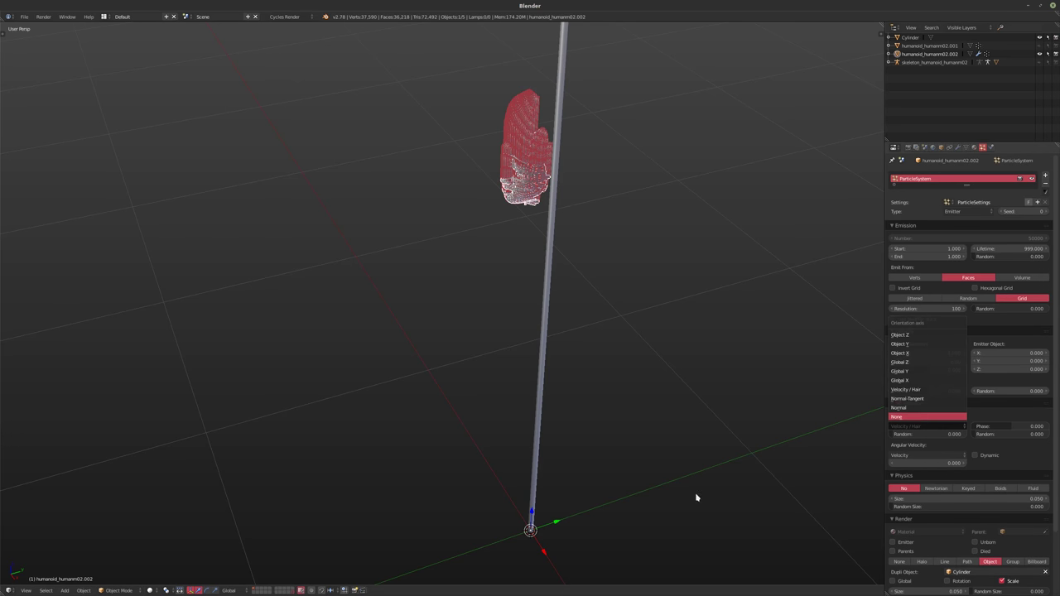
left_click(1002, 582)
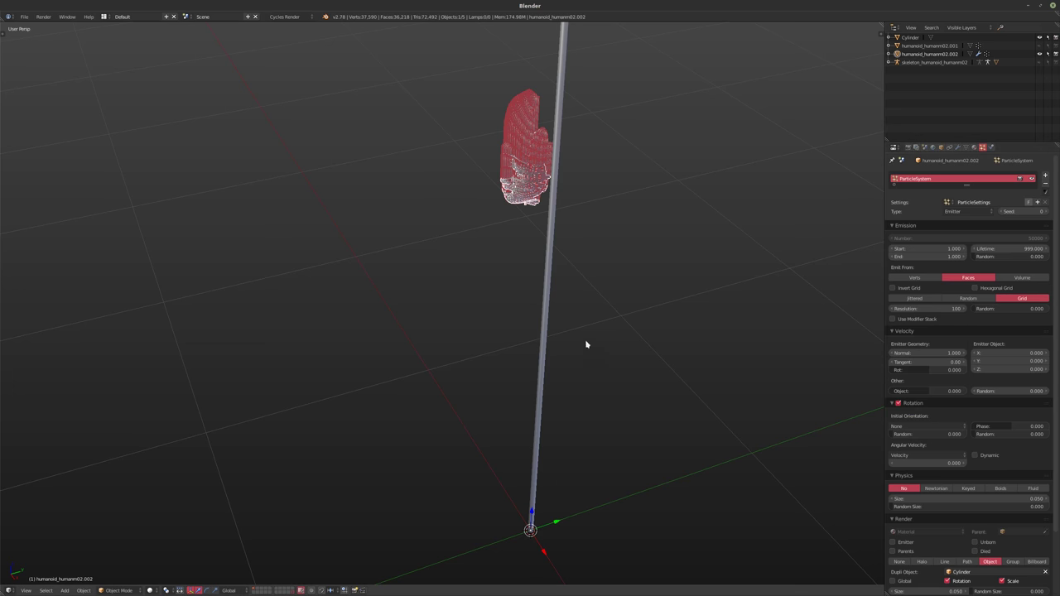
- Rotate the original cylinder -90° about the global X axis
right_click(550, 341)
type("rx")
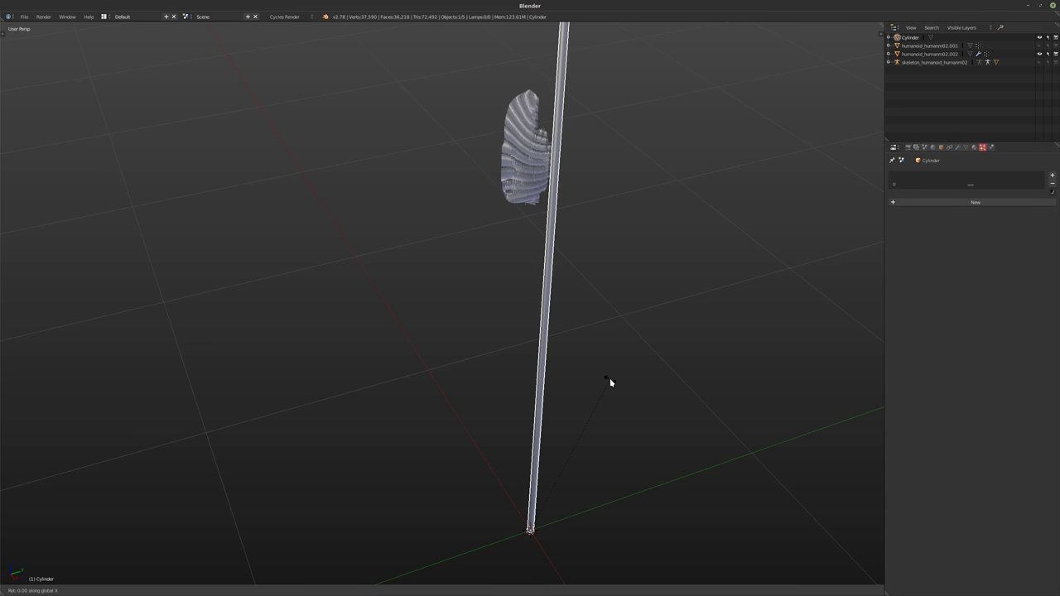
type("90")
type("-")
key("Return")
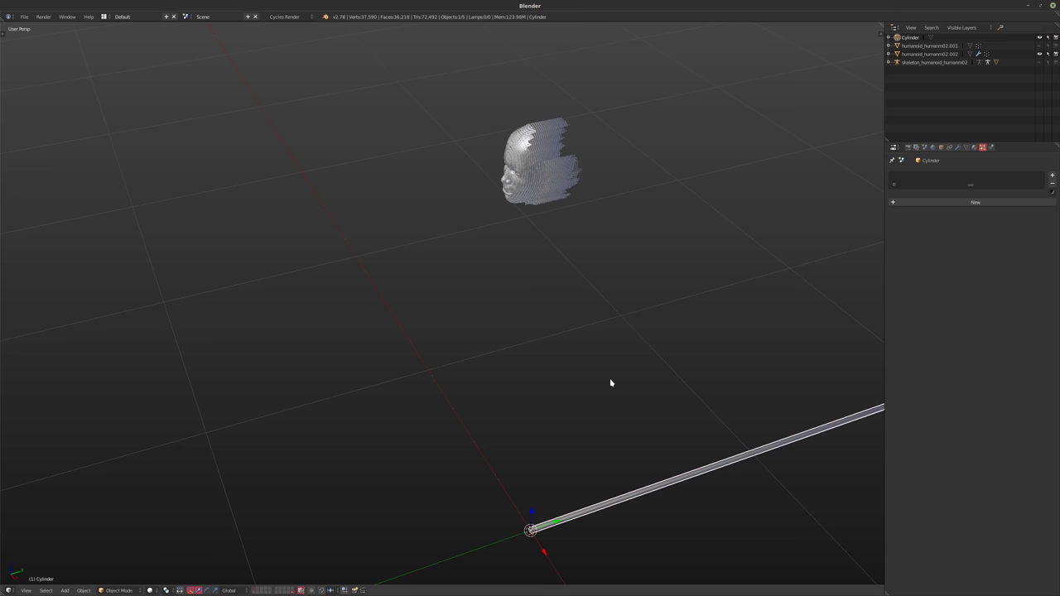
- Select the face mesh with the particles, keep its emitter out of the render, and limit the viewport display to Only Render
middle_click_drag(525, 155, 540, 242, "shift")
scroll(512, 240, "up", 3)
middle_click_drag(679, 94, 525, 241, "shift")
scroll(548, 253, "up", 3)
scroll(536, 248, "up", 2)
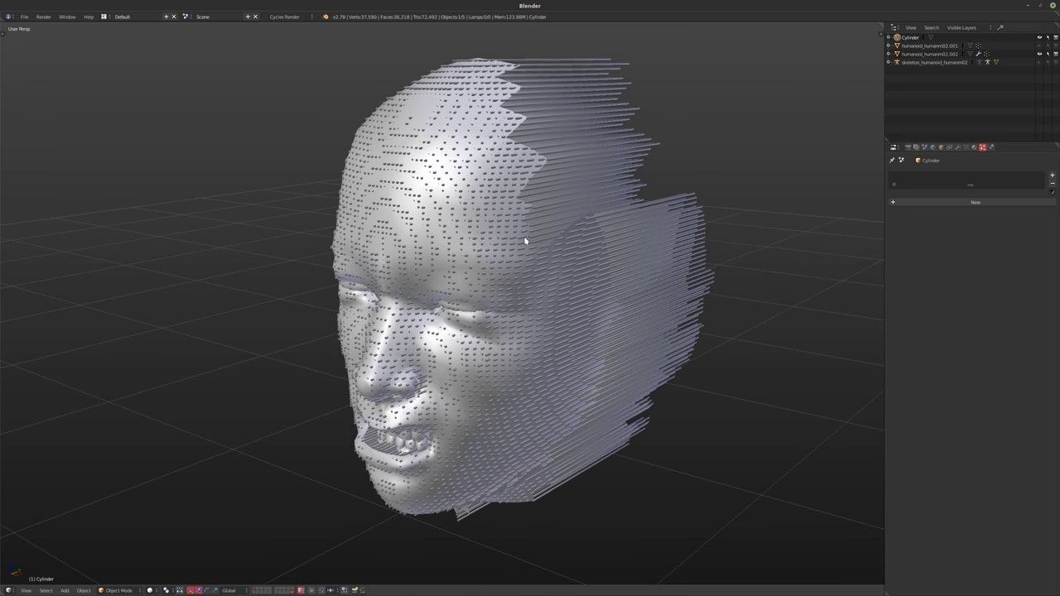
right_click(492, 205)
middle_click_drag(492, 205, 814, 331)
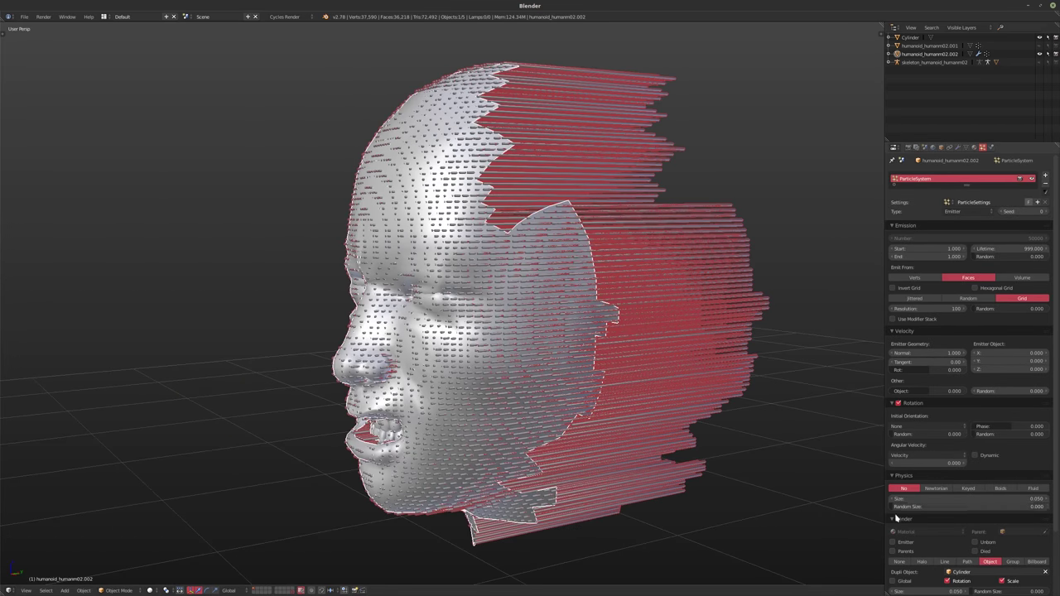
left_click(892, 543)
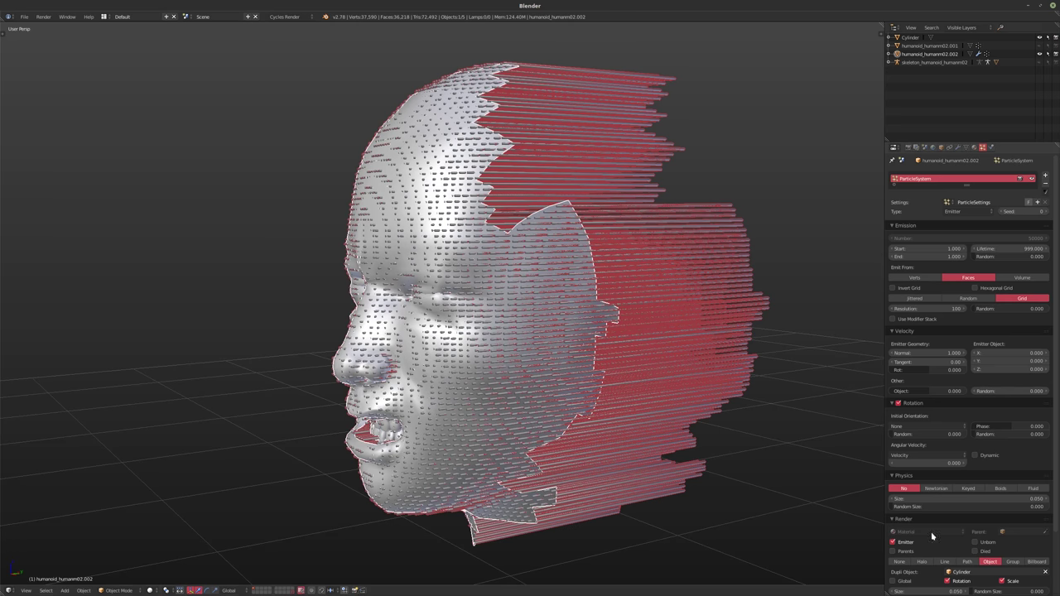
left_click(894, 544)
key("n")
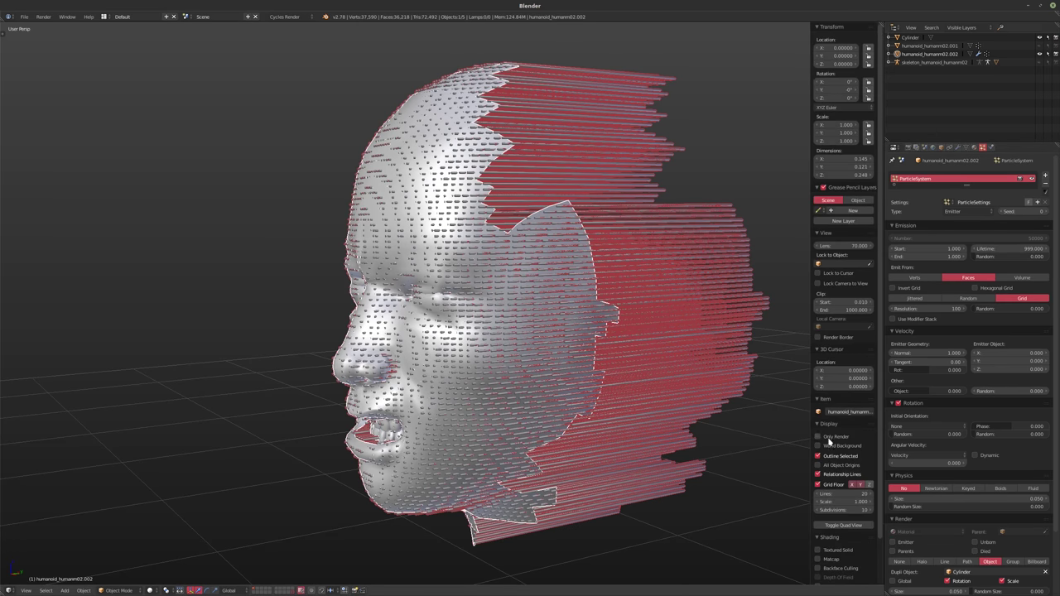
left_click(828, 439)
key("n")
mouse_move(511, 345)
middle_mouse_down()
mouse_move(591, 350)
mouse_move(615, 334)
mouse_move(509, 357)
middle_mouse_up()
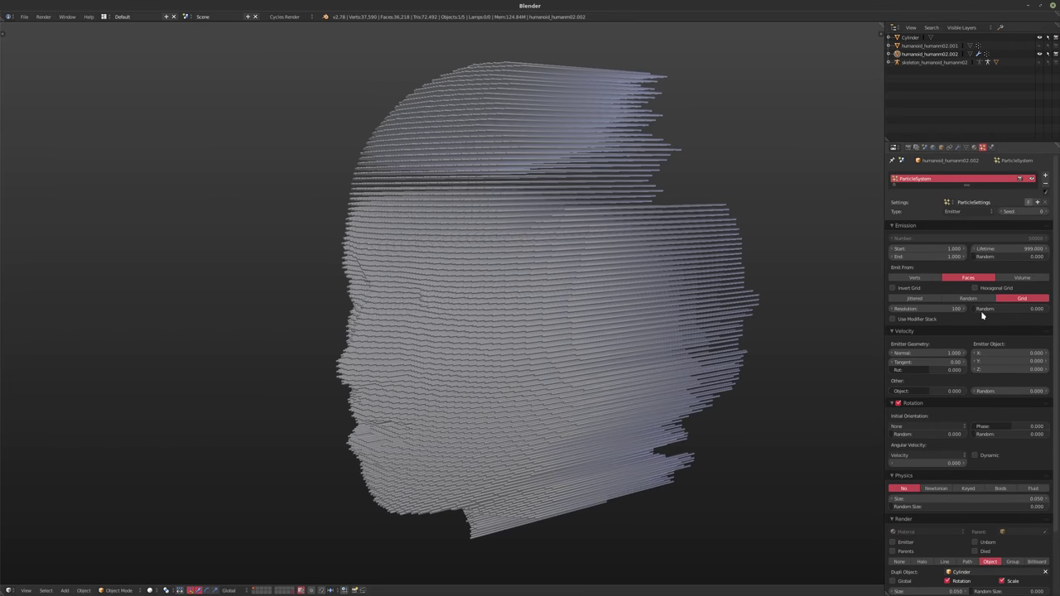
- Start saving the file, create a folder named dataface_005 in the Dataface project folder, and open it
key("ctrl+s")
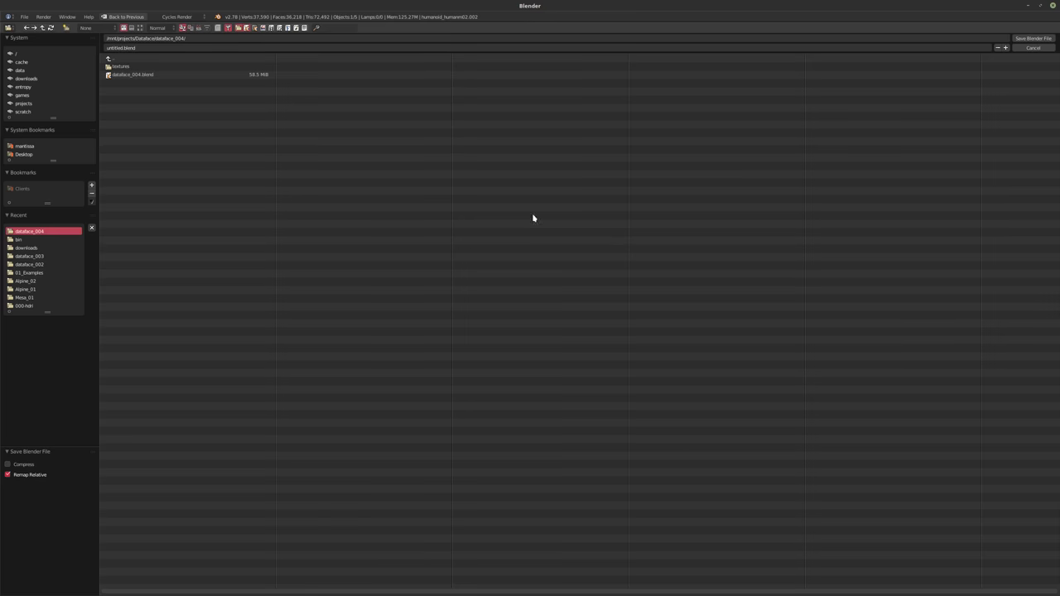
left_click(141, 66)
left_click(66, 28)
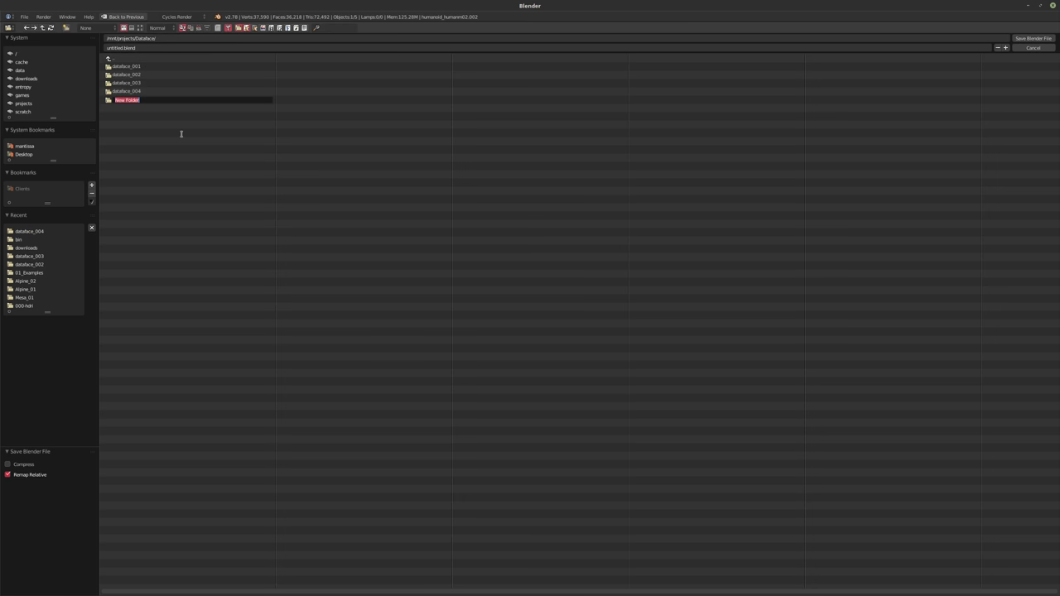
type("de")
type("taface_005")
key("Return")
double_click(145, 99)
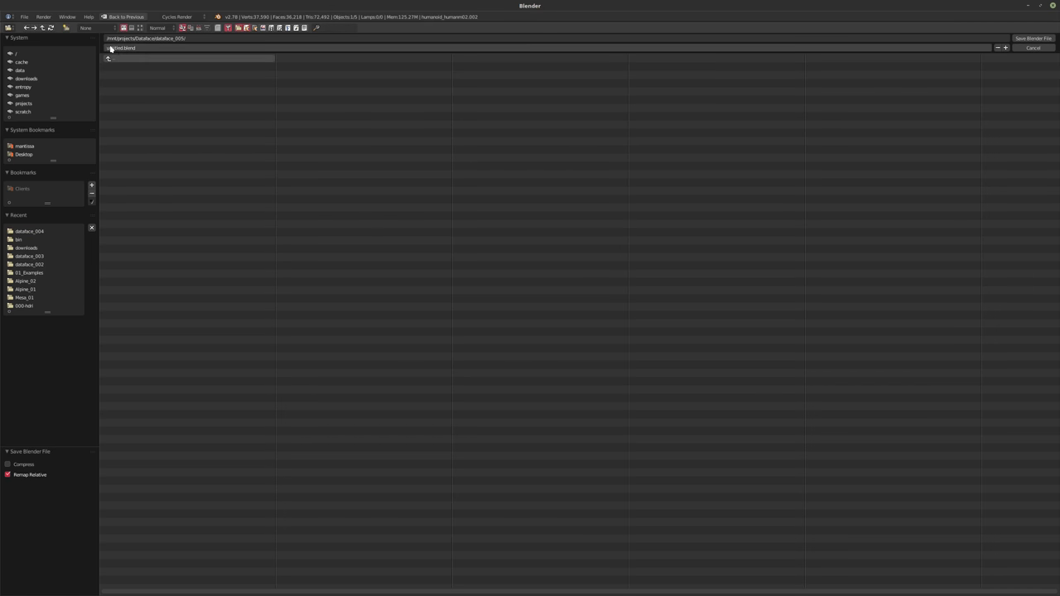
- Name the file dataface_005.blend and save it in the dataface_005 folder
left_click(126, 49)
left_click(116, 48)
double_click(117, 49)
type("dataface_005")
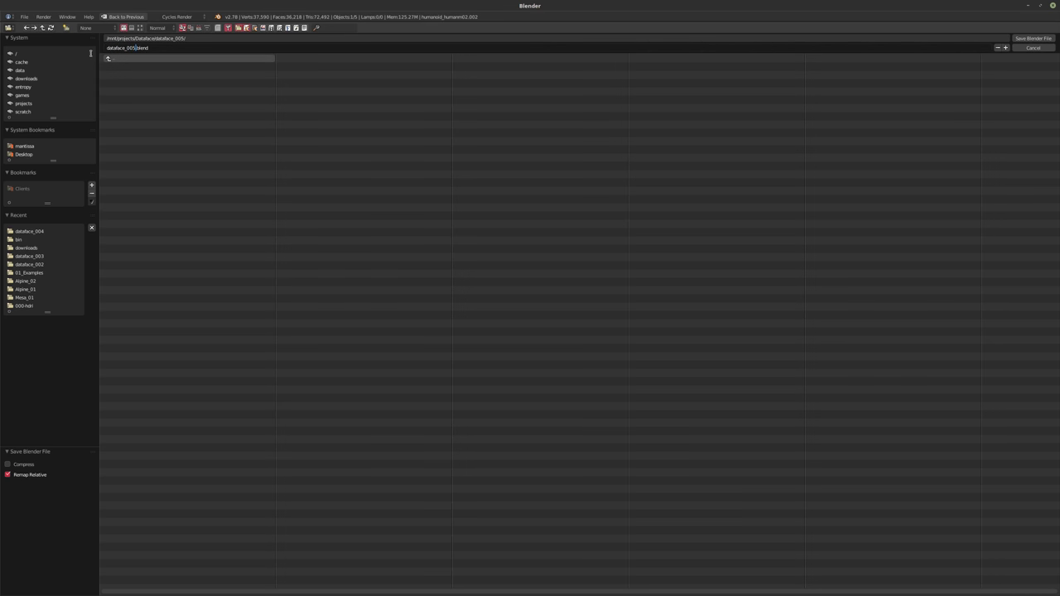
key("Return")
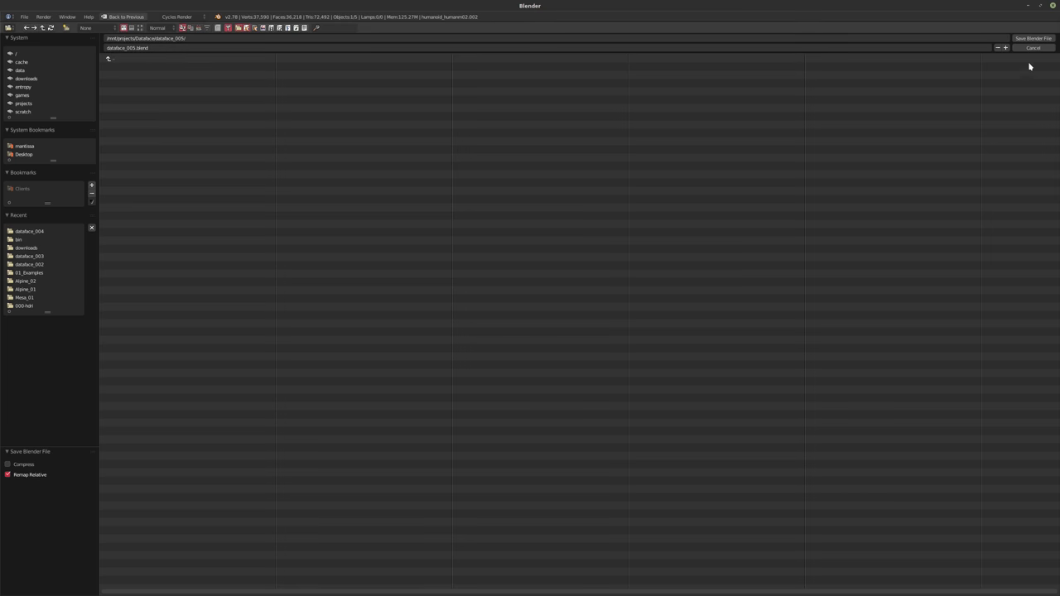
left_click(1028, 39)
- Set the particle grid resolution to 200 and view the denser face from another angle
middle_click_drag(545, 256, 551, 270)
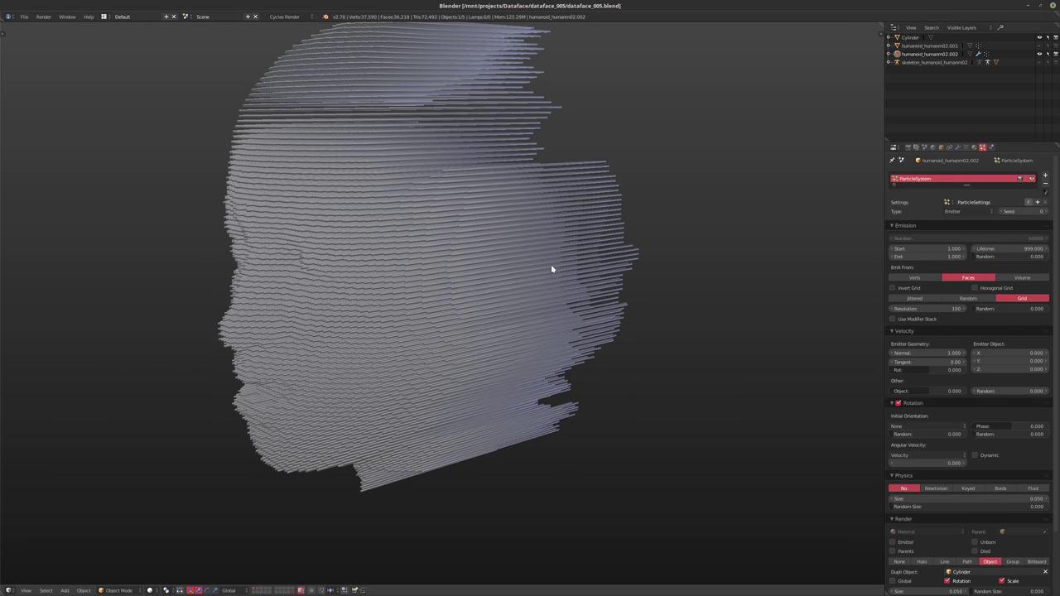
left_click(932, 308)
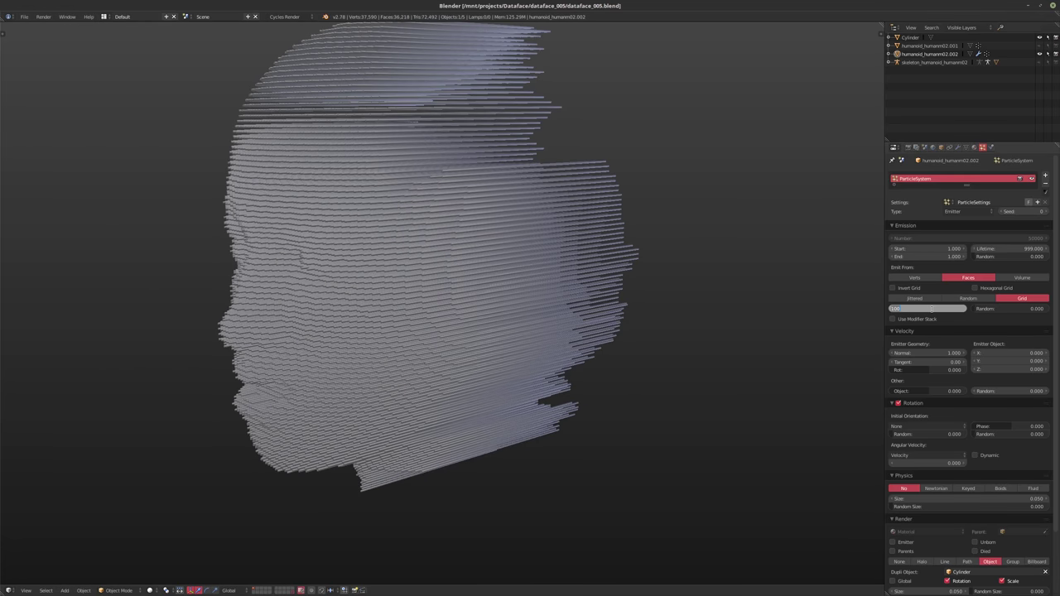
type("200")
key("Return")
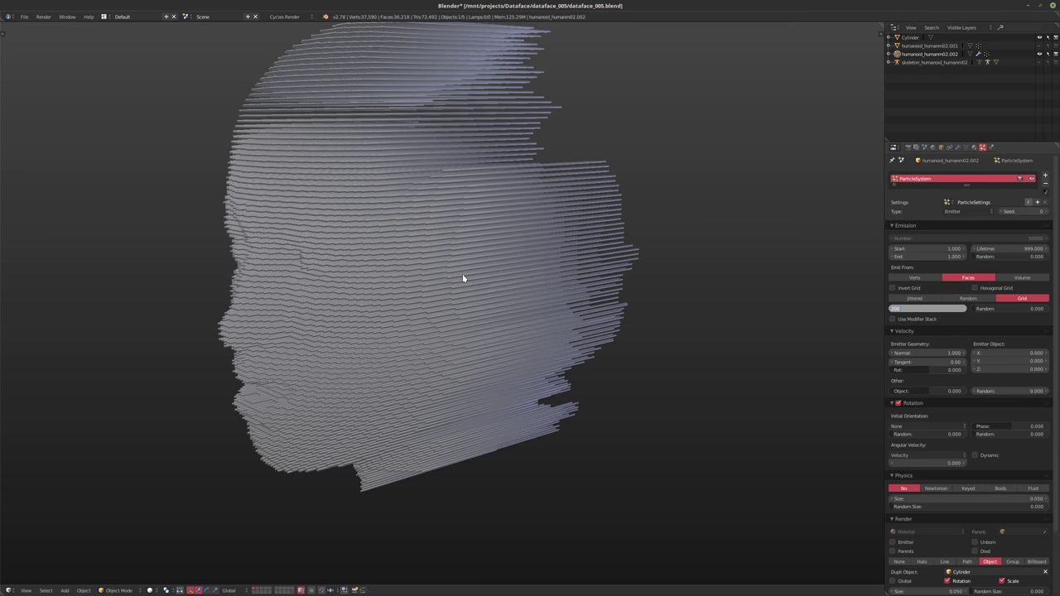
middle_click_drag(464, 276, 402, 331)
- Set the particle grid resolution to 250
left_click(917, 308)
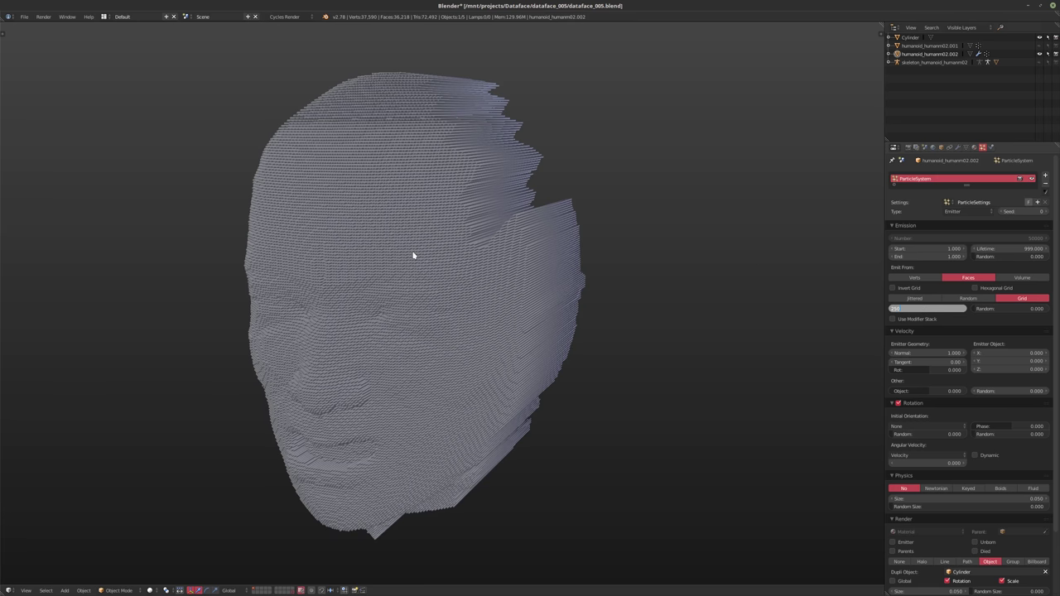
type("250")
key("Return")
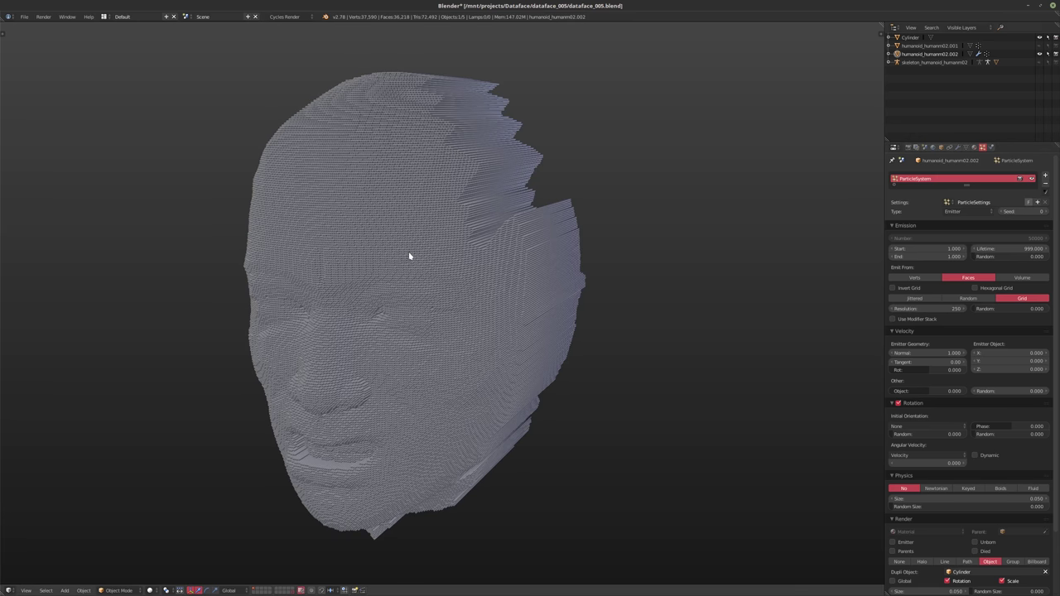
- Set the particles' random size to 0.9 and inspect the cylinders over the face up close and from several angles
middle_click_drag(409, 255, 847, 411)
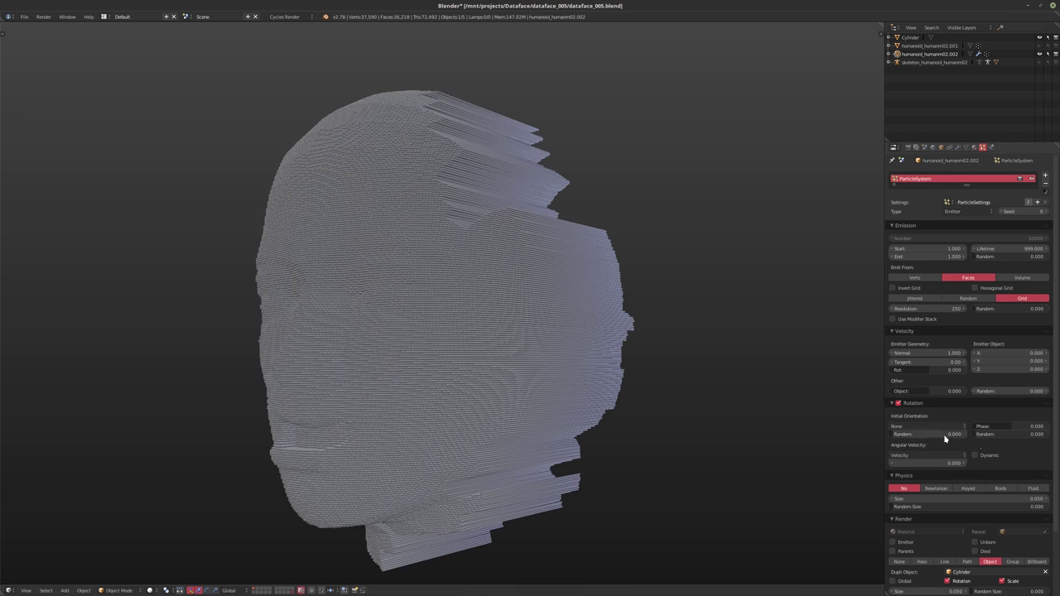
scroll(947, 437, "down", 2)
middle_click_drag(501, 355, 497, 317)
left_click(1011, 519)
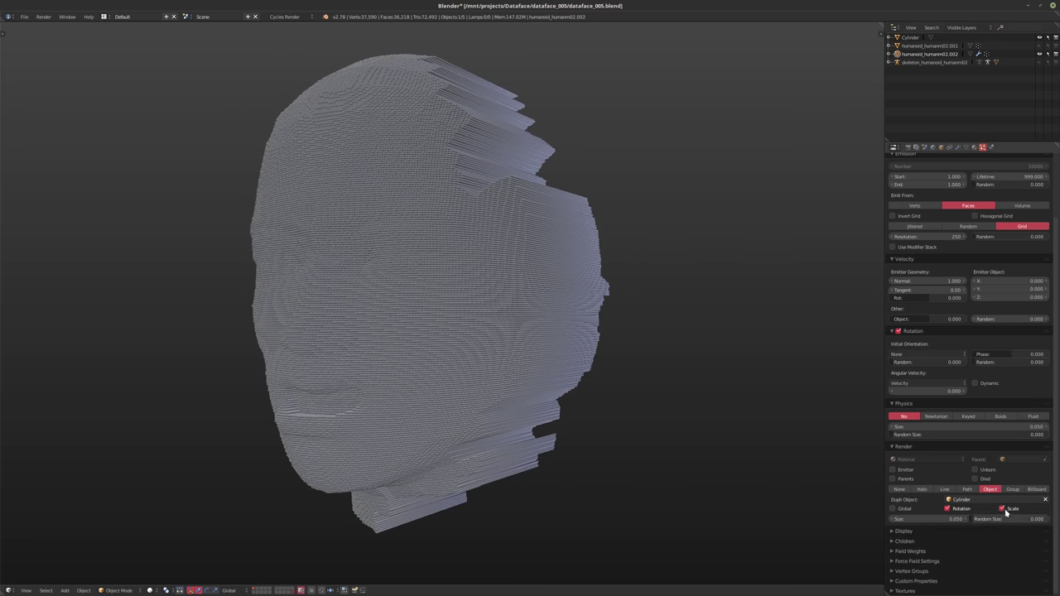
type("0.0")
middle_click_drag(376, 344, 346, 361)
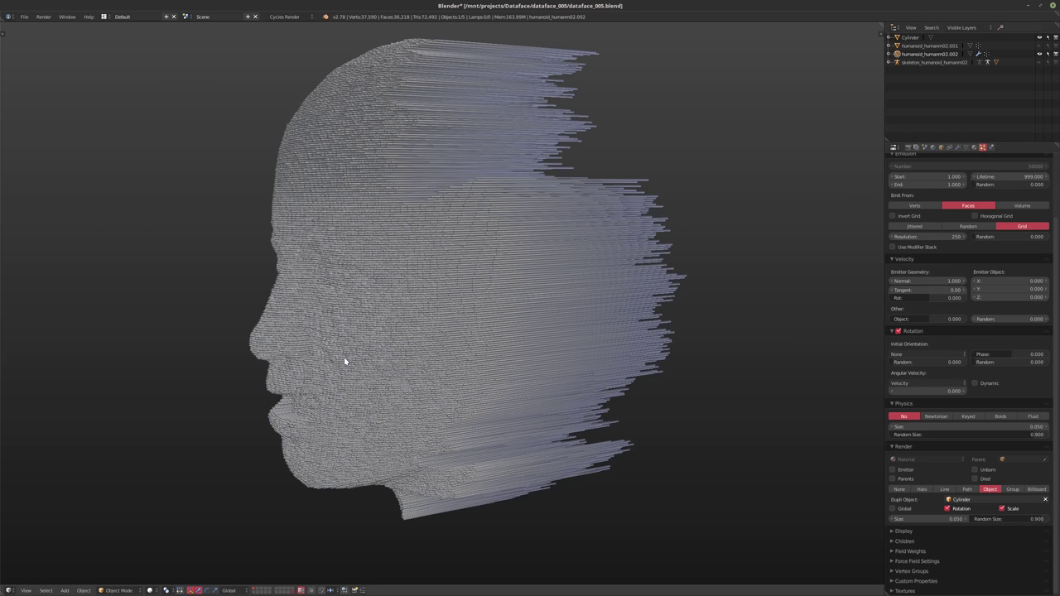
scroll(345, 279, "up", 8)
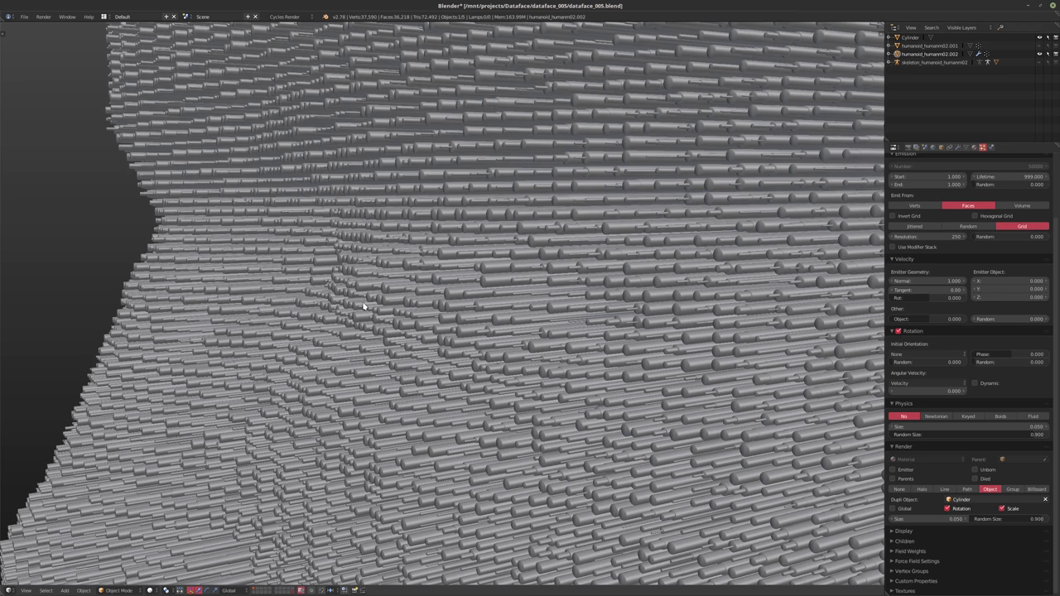
scroll(362, 305, "down", 8)
middle_click_drag(390, 346, 282, 355)
middle_click_drag(309, 354, 362, 360)
scroll(384, 357, "down", 1)
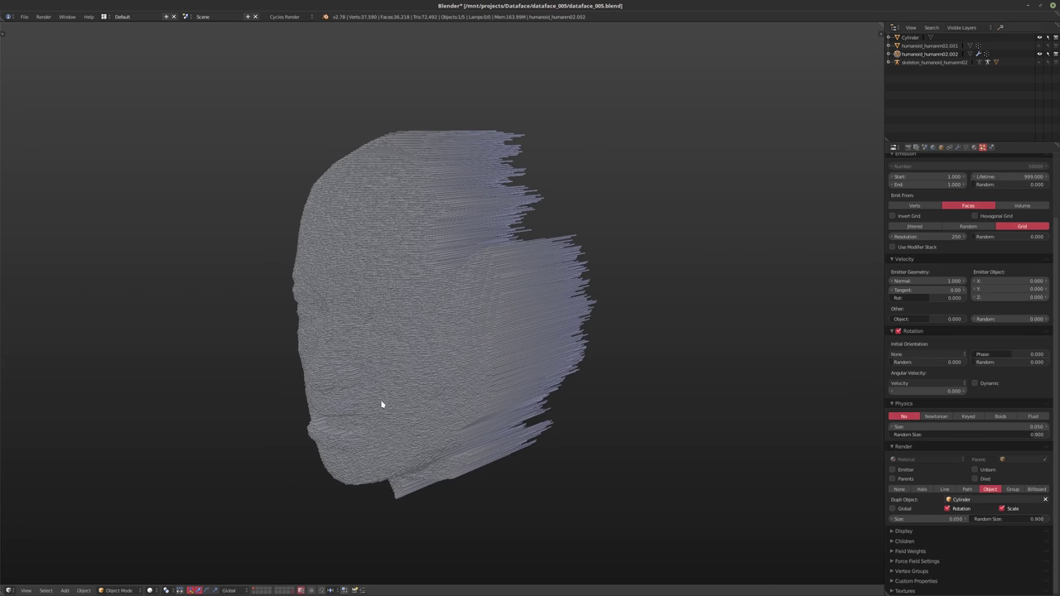
mouse_move(383, 402)
middle_mouse_down()
mouse_move(397, 393)
mouse_move(369, 390)
middle_mouse_up()
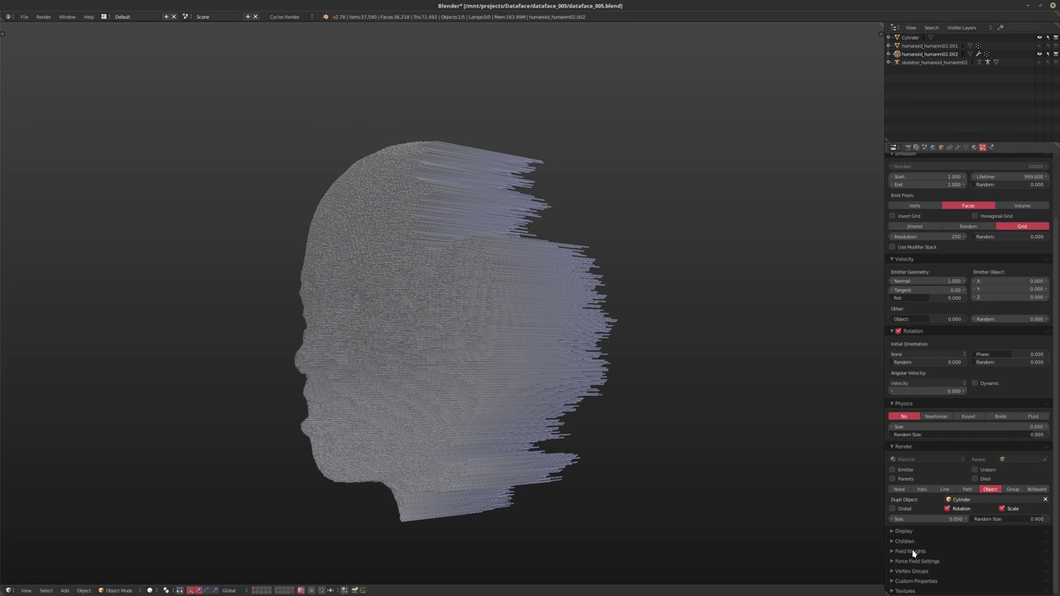
- Add a new texture to the first texture slot of the particle system
left_click(906, 590)
scroll(948, 540, "down", 2)
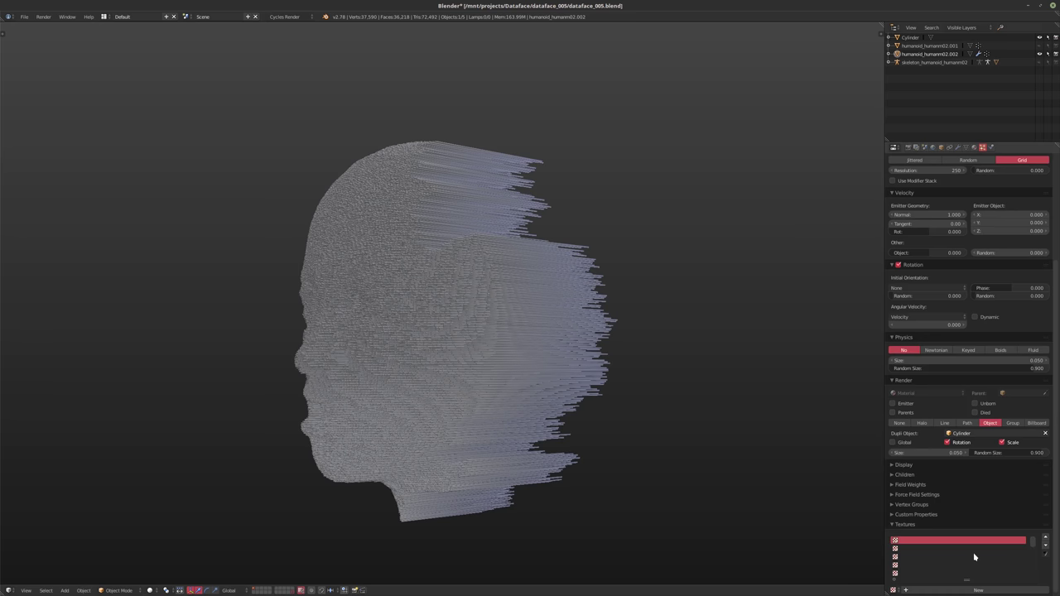
left_click(980, 590)
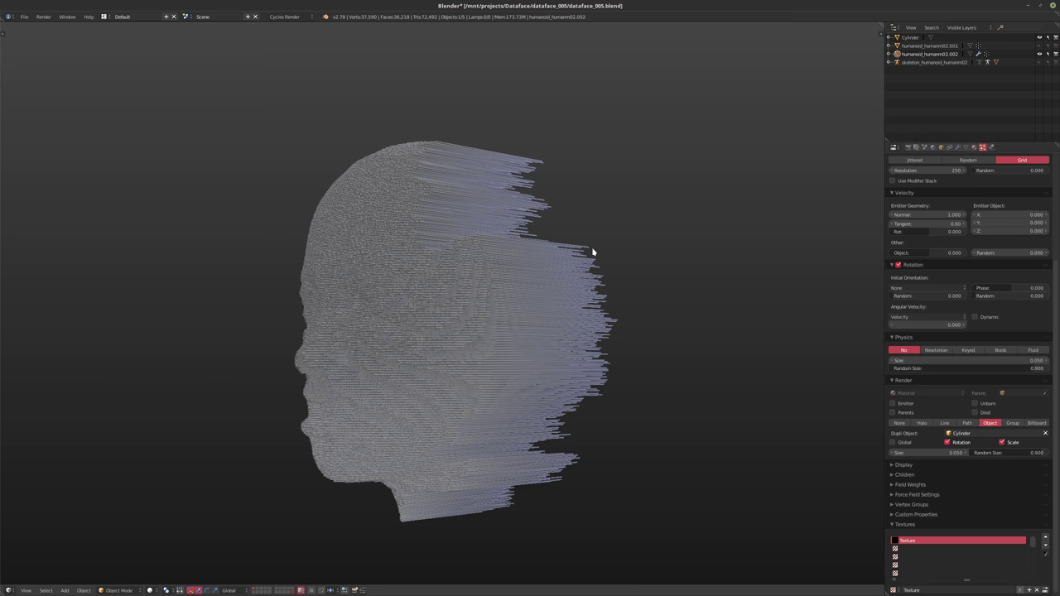
- Save over the existing file and reopen dataface_005.blend in a fresh Blender session
key("ctrl+s")
key("Return")
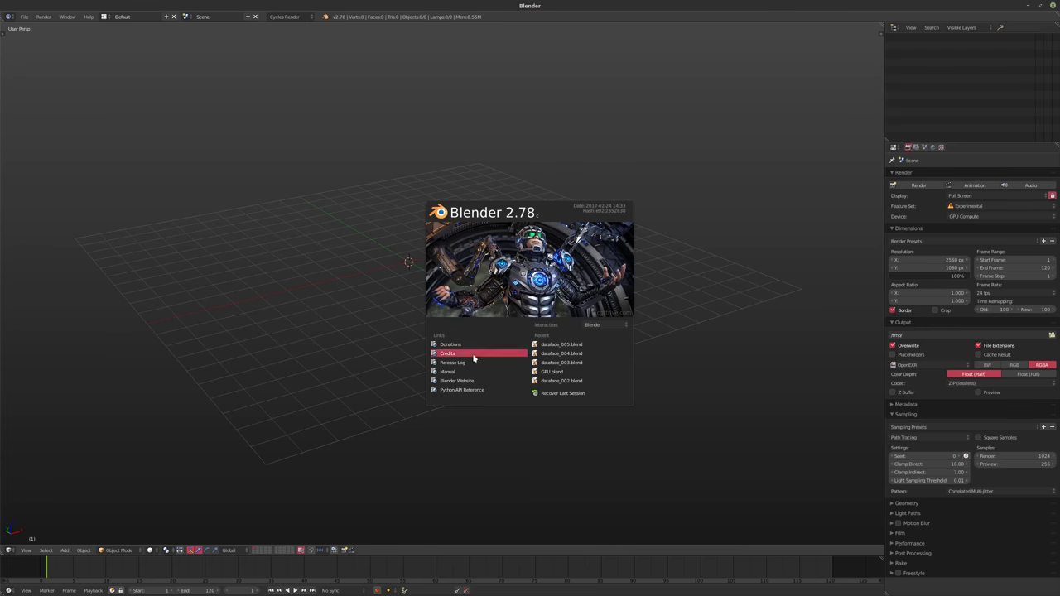
left_click(554, 346)
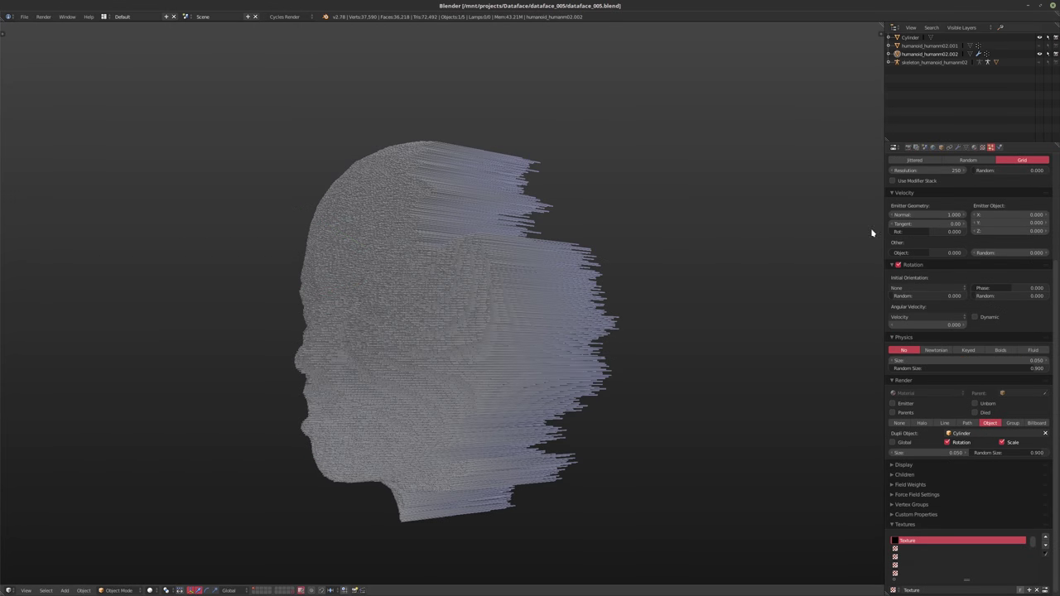
- Change the particle texture's type to Environment Map and enable its Density influence alongside Time
left_click(982, 147)
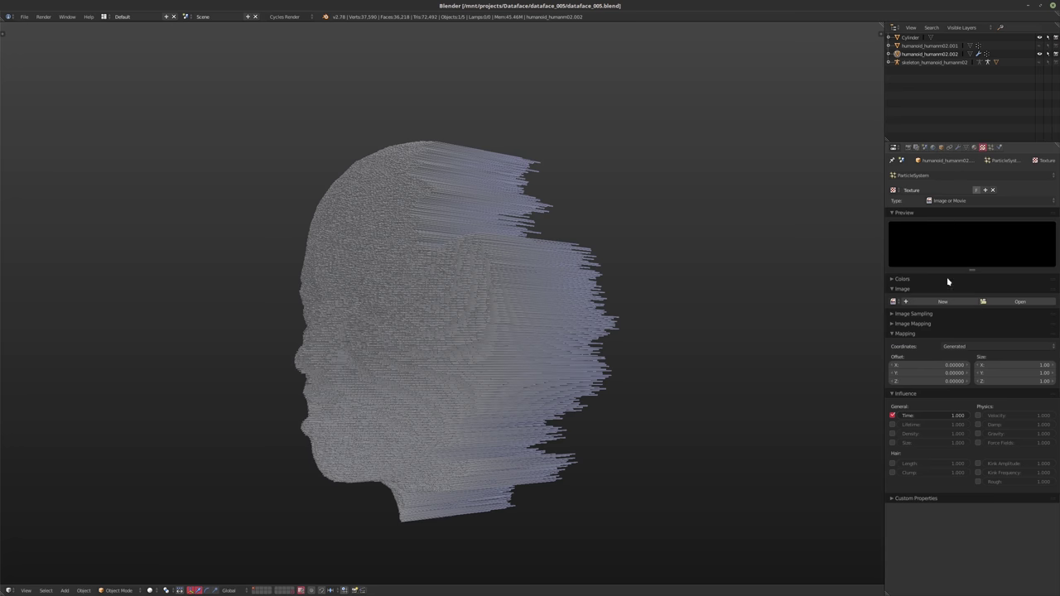
left_click(954, 201)
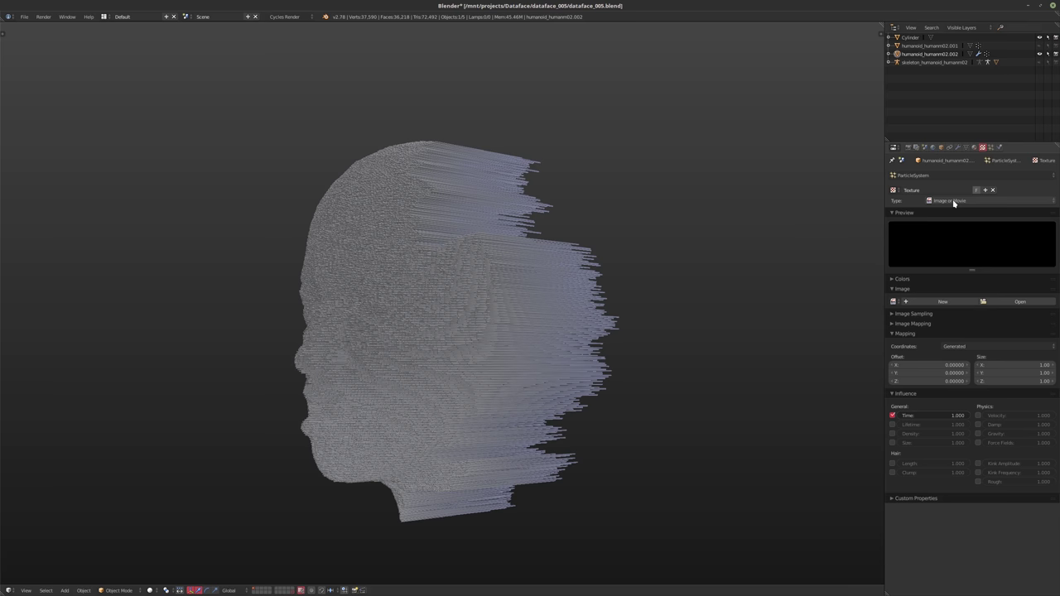
scroll(953, 201, "up", 1, "ctrl")
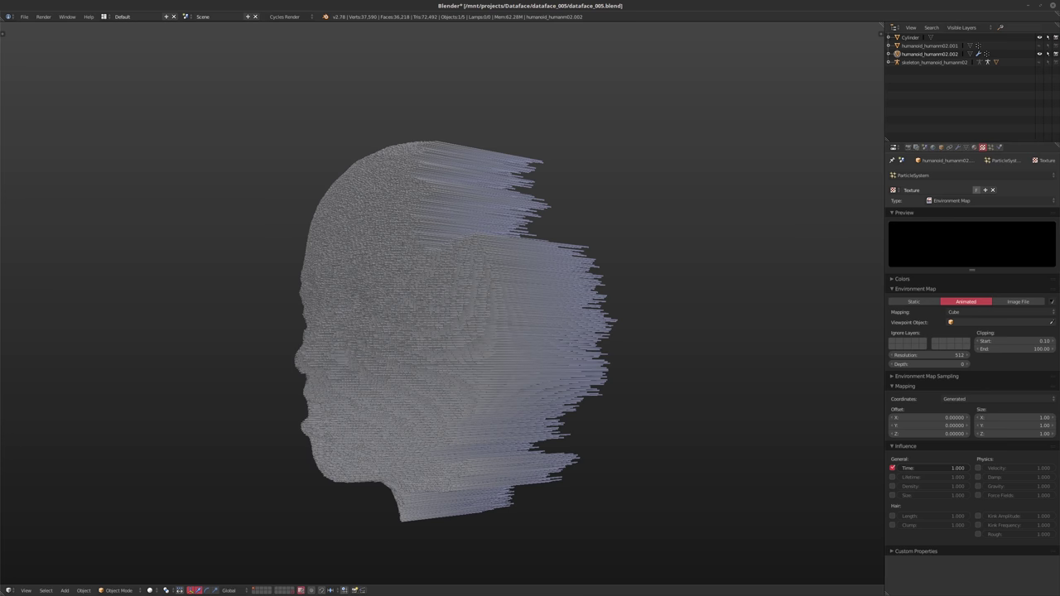
key("XF86AudioLowerVolume")
key("XF86AudioRaiseVolume")
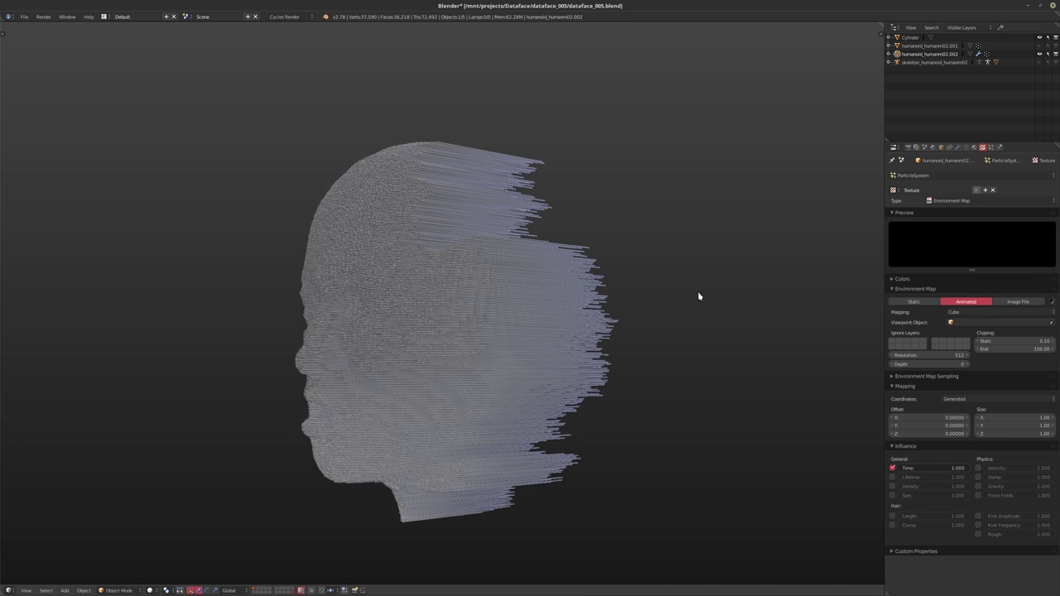
middle_click_drag(698, 295, 585, 310, "shift")
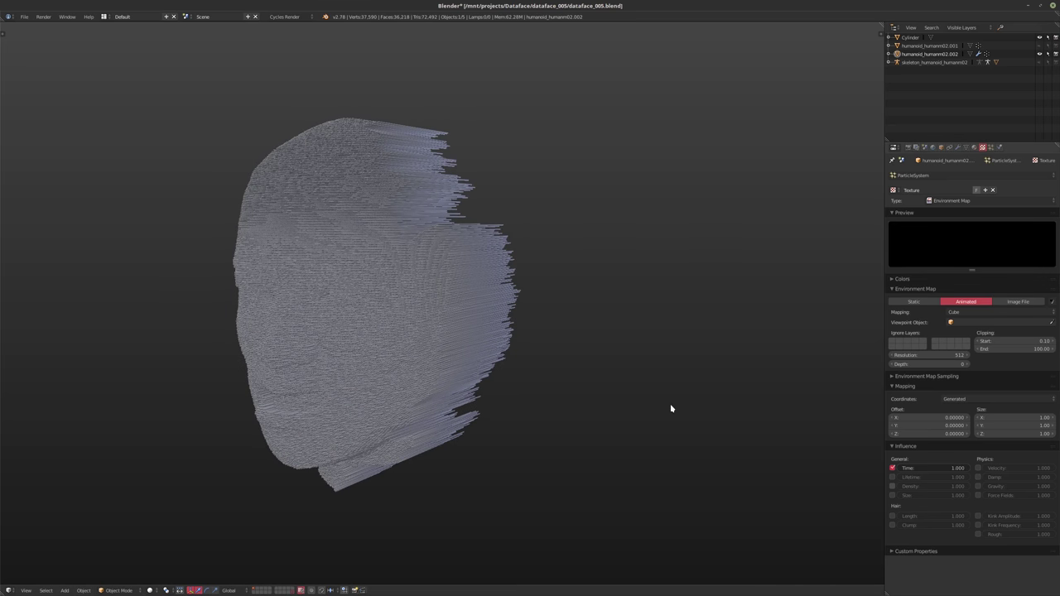
key("ctrl+z")
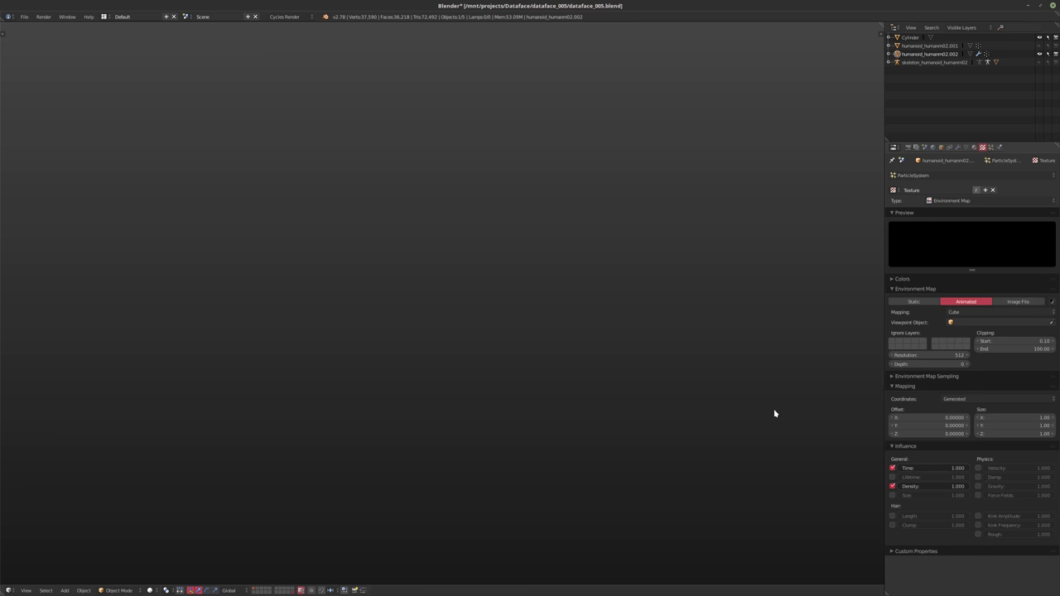
- Turn off the particle texture's Time influence, leaving Density on, and change the texture type to Distorted Noise
key("ctrl+z")
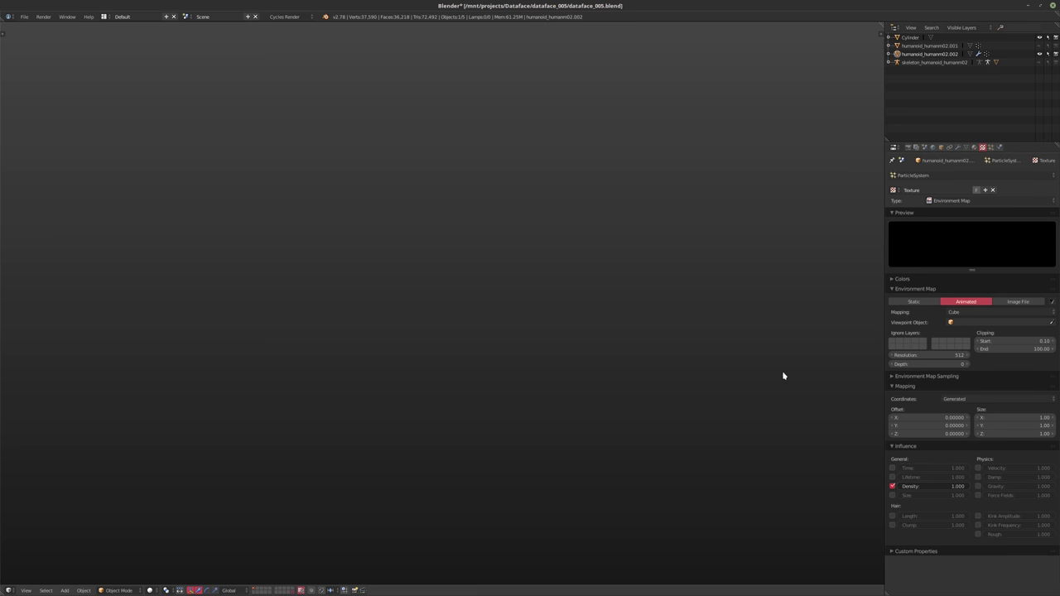
left_click(974, 201)
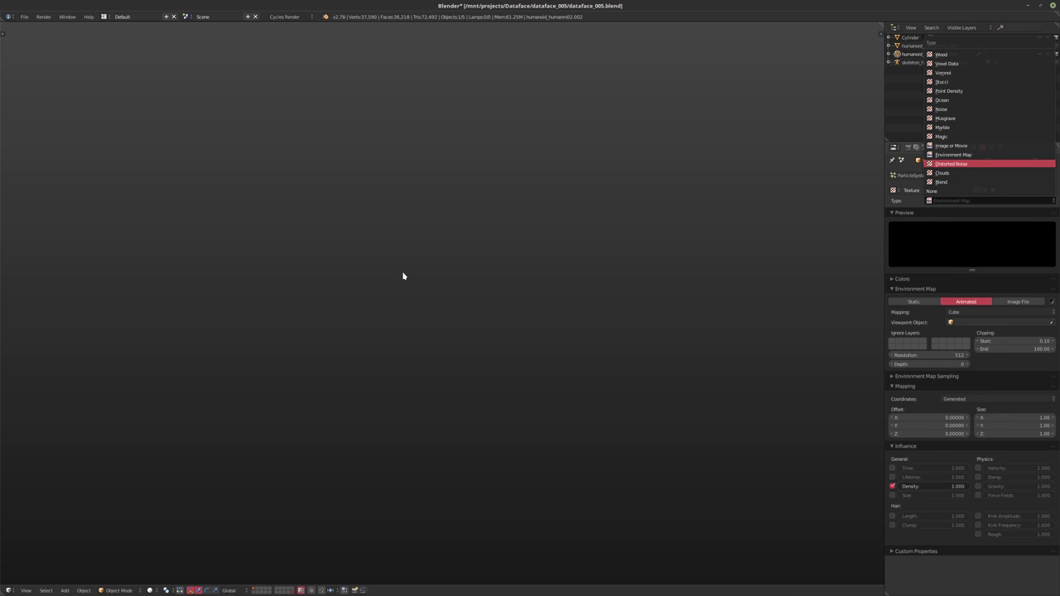
key("Return")
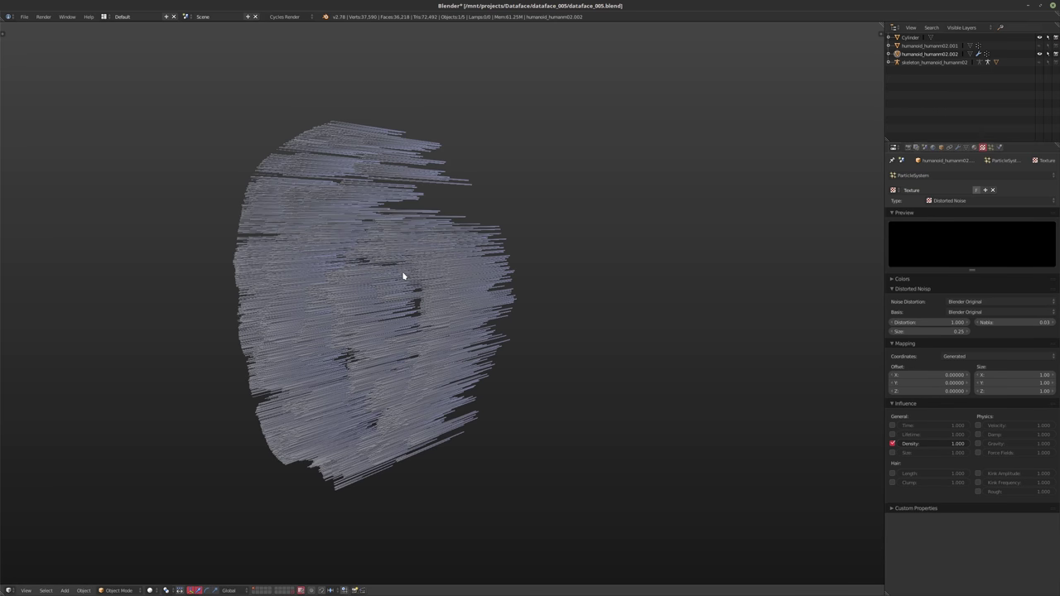
middle_click_drag(379, 260, 509, 336)
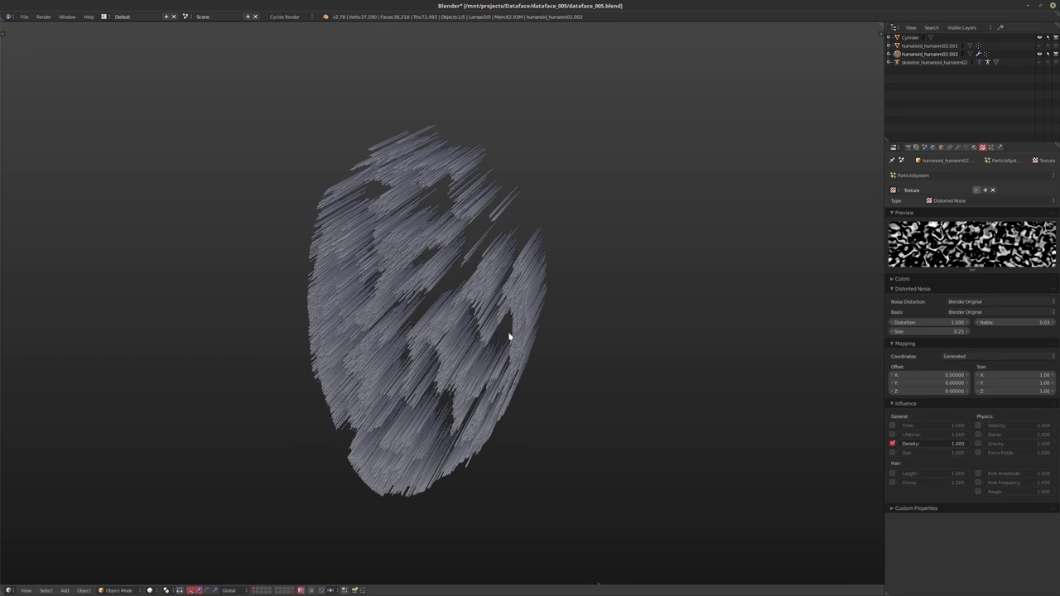
- Switch the particle emission distribution from Grid to Jittered, with Random order and Even Distribution turned off
left_click(990, 148)
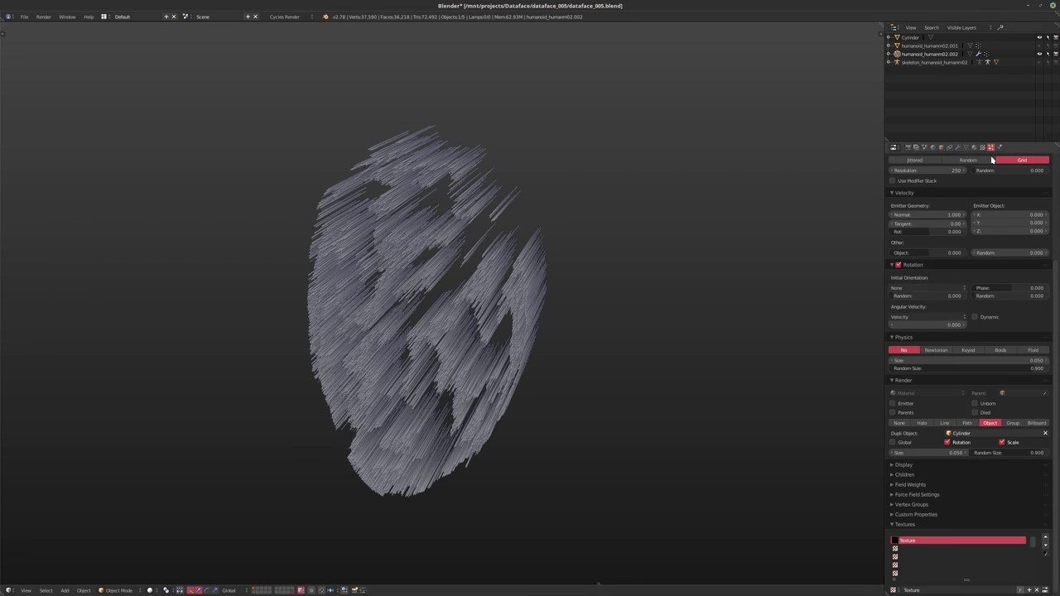
scroll(961, 237, "up", 2)
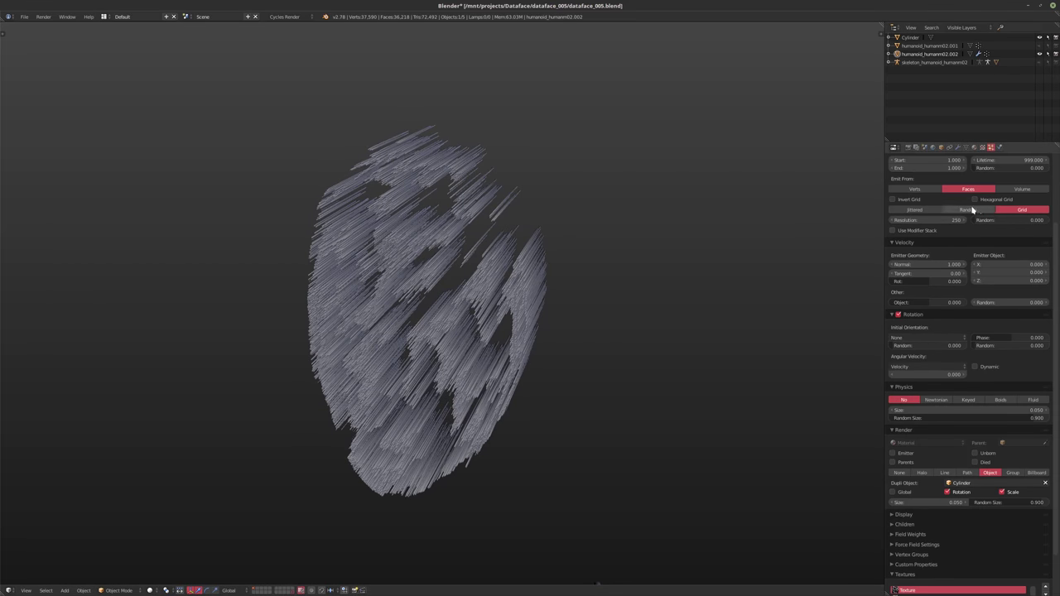
left_click(968, 210)
middle_click_drag(544, 307, 416, 312)
scroll(951, 230, "up", 1)
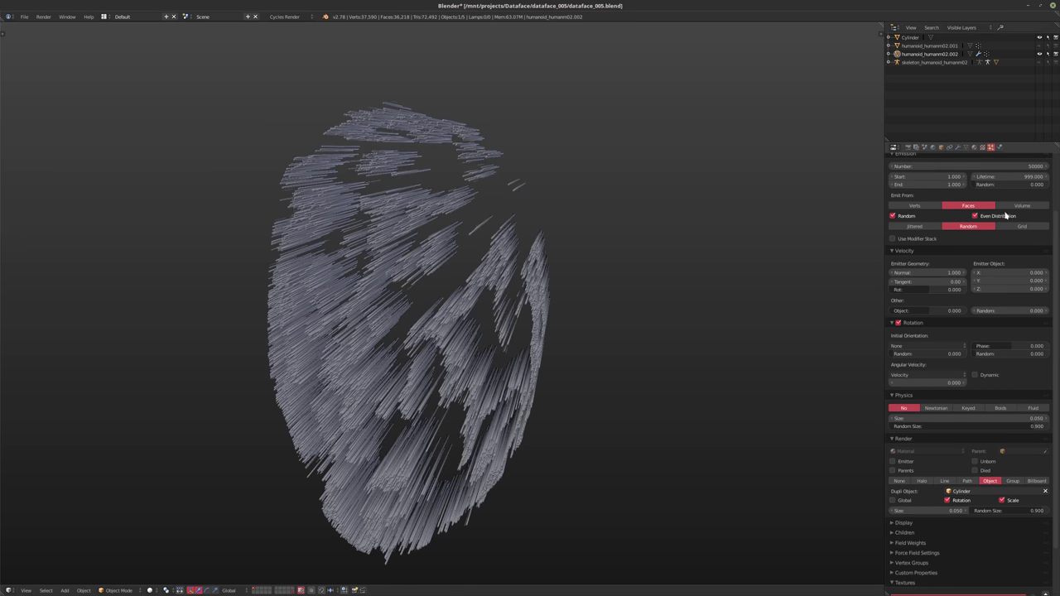
left_click(904, 218)
left_click(914, 229)
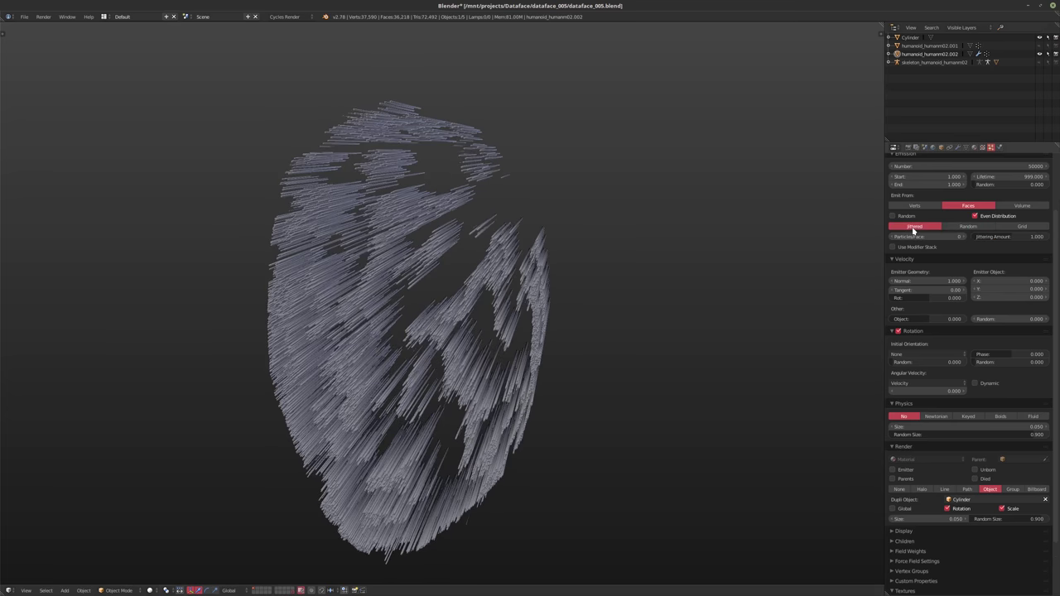
middle_click_drag(563, 273, 467, 278)
left_click(995, 216)
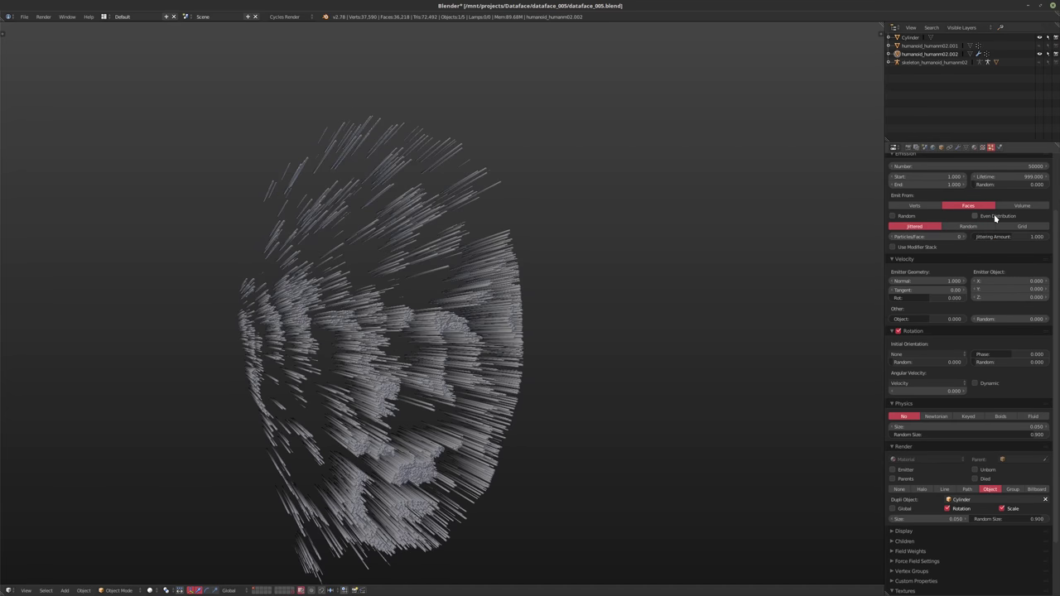
middle_click_drag(535, 265, 559, 257)
- Set the number of emitted particles to 150000 and view the denser cylinders from another angle
left_click(921, 167)
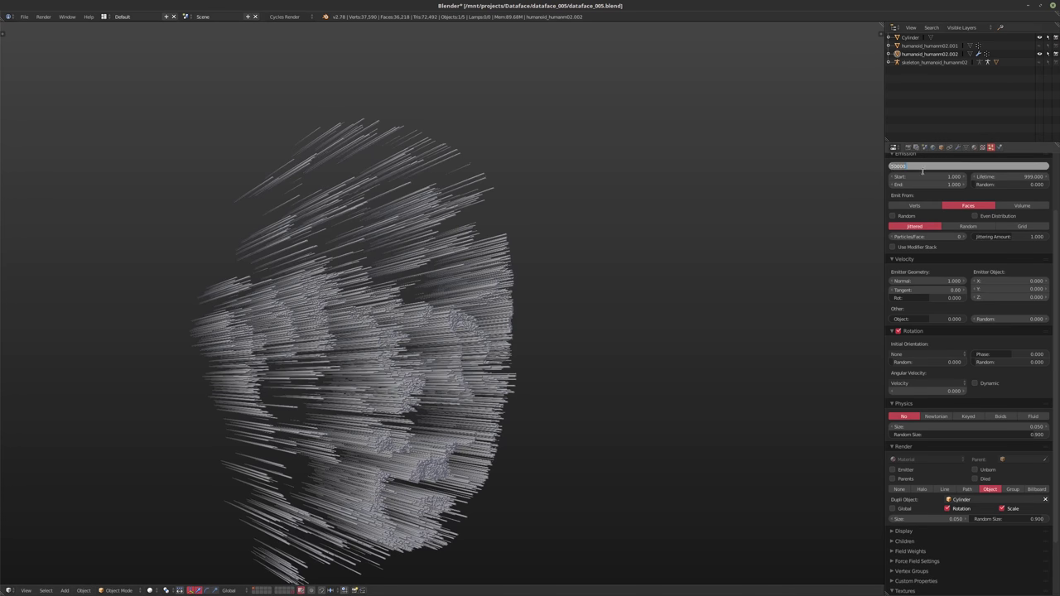
left_click(893, 166)
type("1")
key("Return")
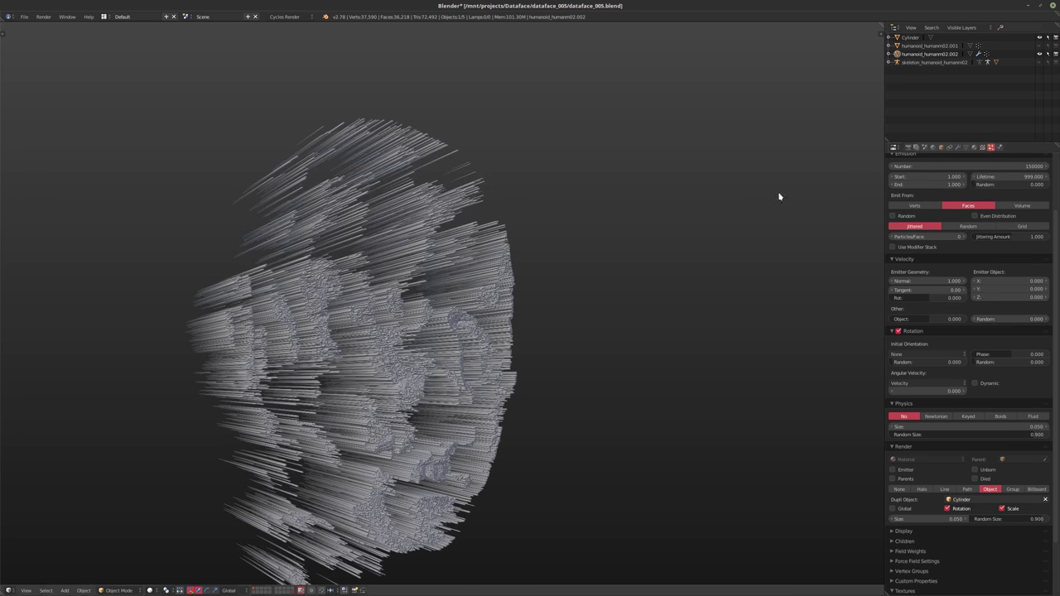
middle_click_drag(580, 273, 588, 317)
- Change the particle texture's mapping coordinates from Generated to Object and check the face from the side
left_click(983, 147)
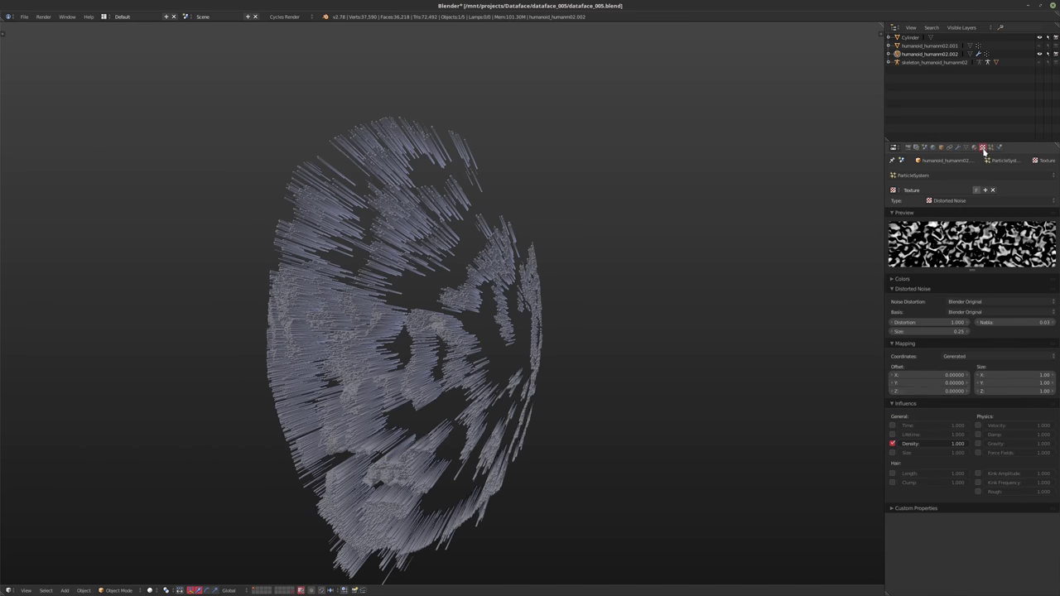
left_click(964, 357)
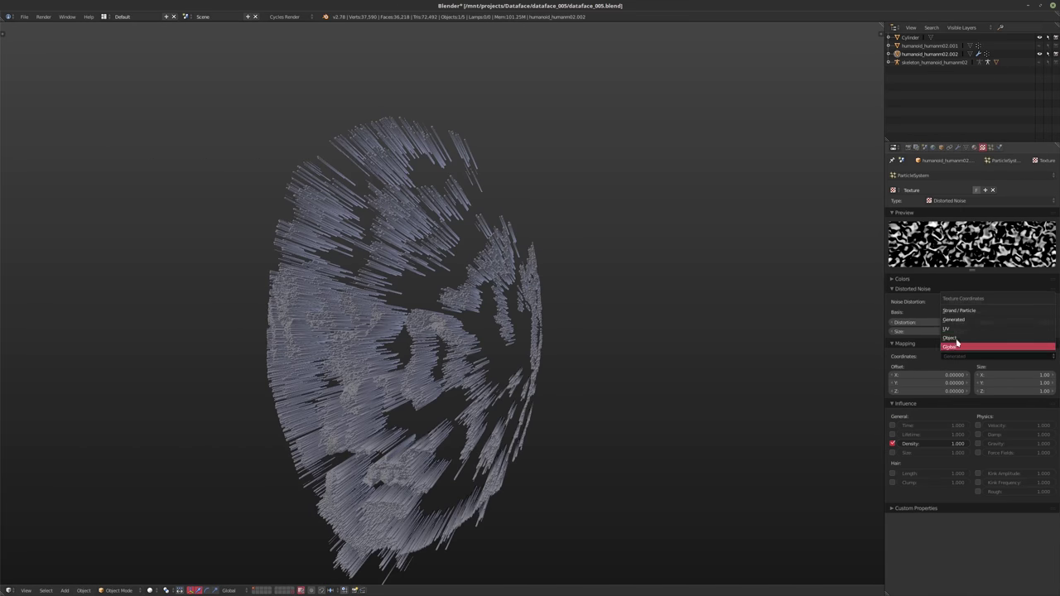
left_click(952, 344)
middle_click_drag(559, 403, 442, 378)
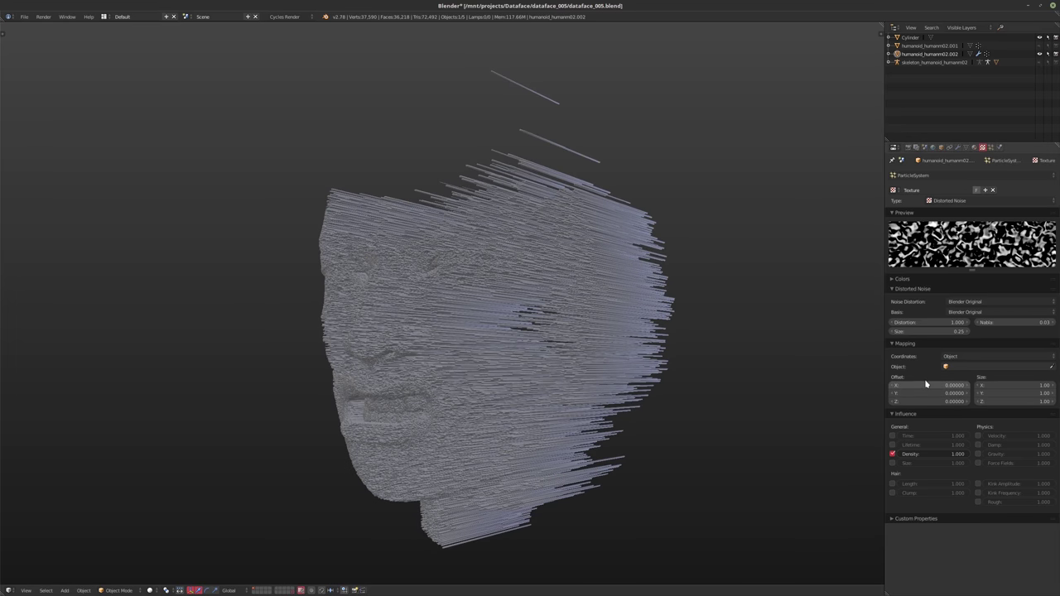
- Set the Distorted Noise texture's size to 0.10 and inspect the particle distribution from several angles
left_click(925, 330)
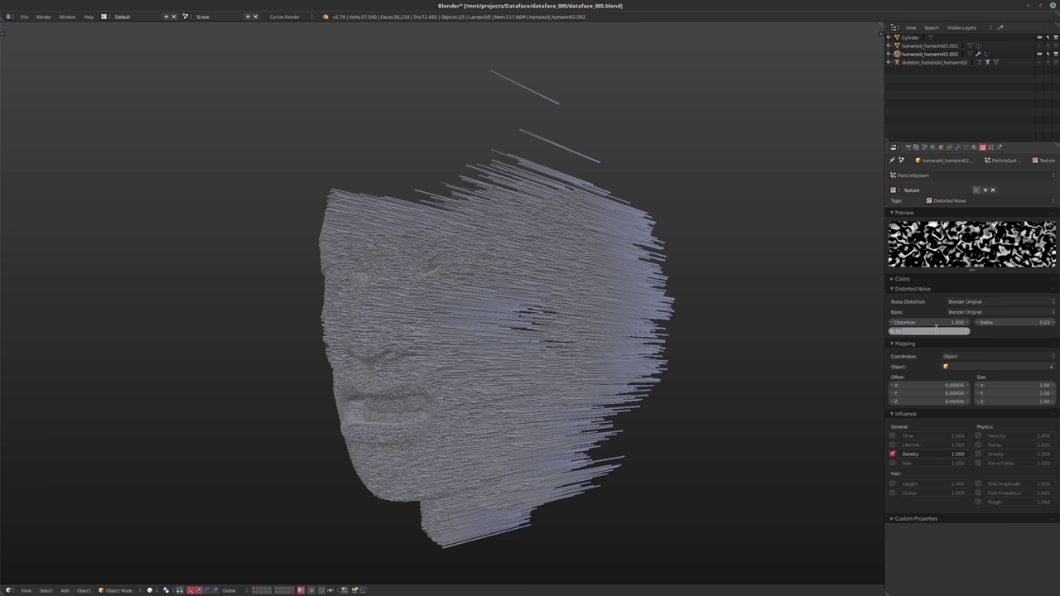
key("Return")
middle_click_drag(434, 303, 513, 332)
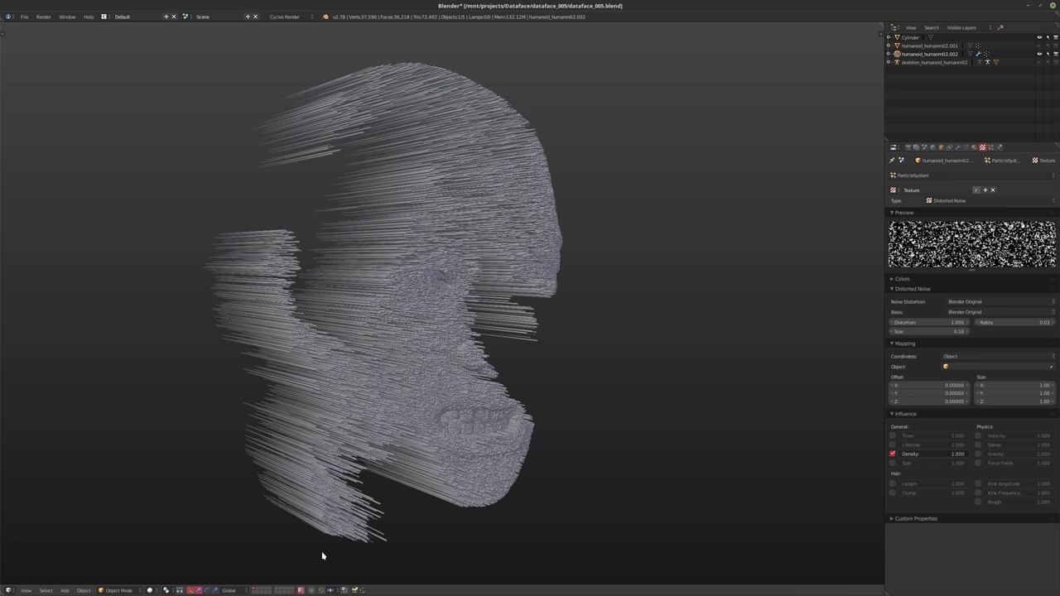
middle_click_drag(523, 476, 460, 482)
scroll(451, 459, "down", 6)
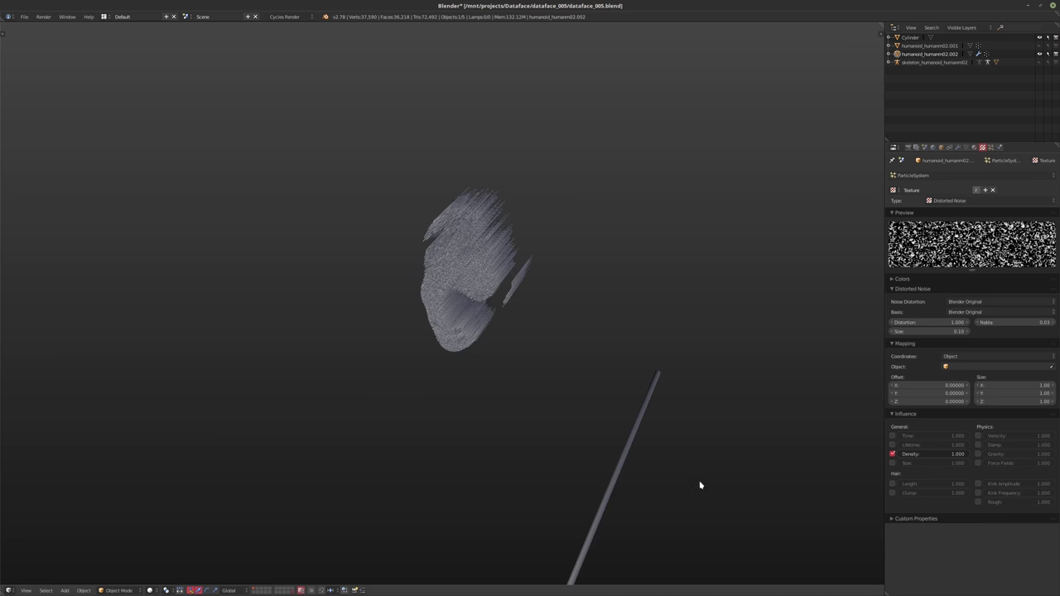
- Enter Edit Mode on the instanced cylinder, switch to face selection and select only its end cap
right_click(626, 456)
key("Tab")
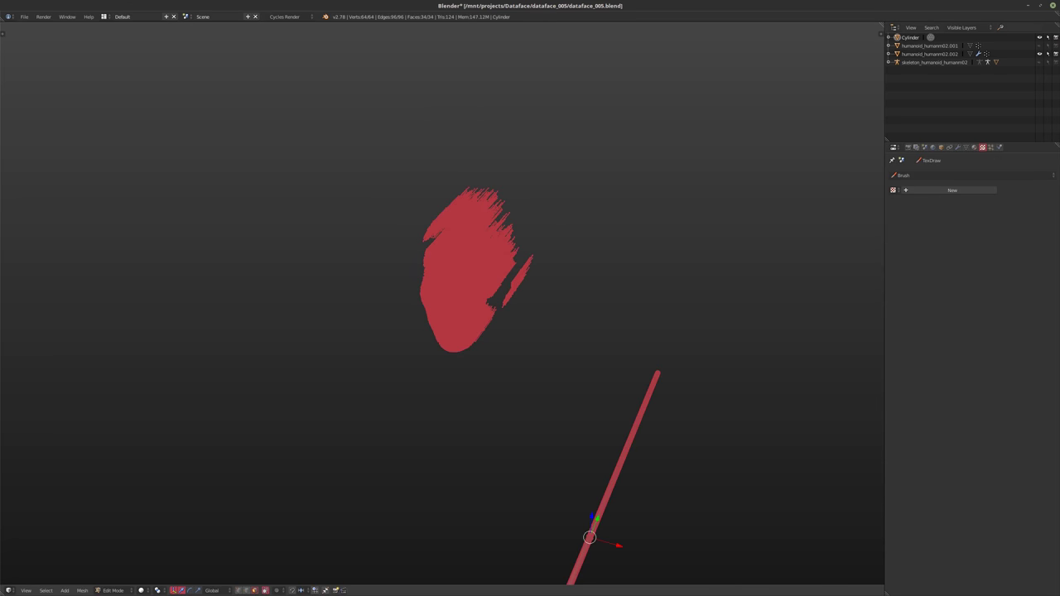
middle_click_drag(626, 456, 836, 426)
middle_click_drag(631, 421, 695, 544, "ctrl")
key("ctrl+Tab")
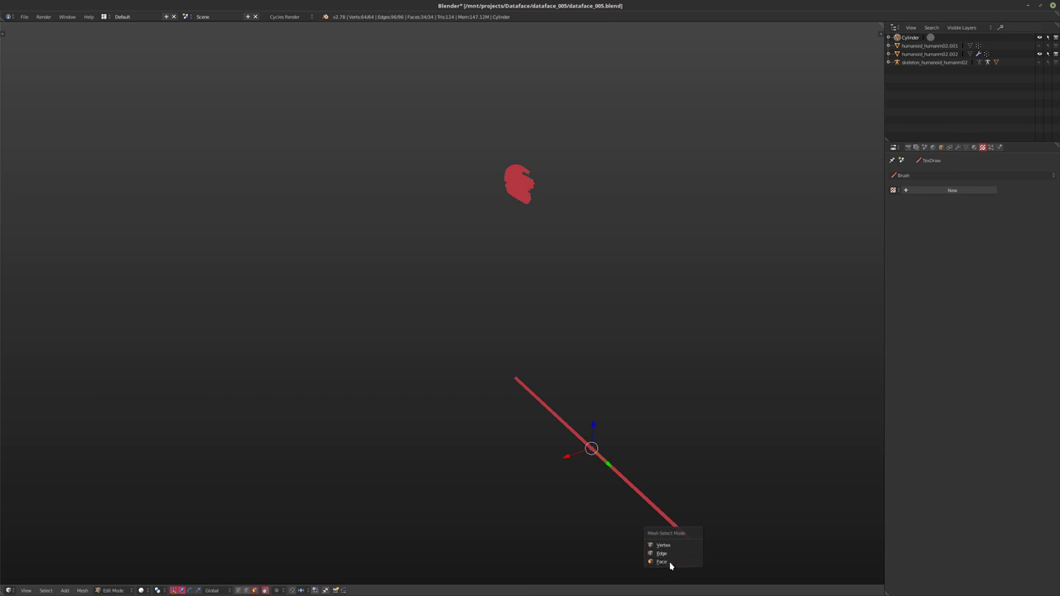
left_click(670, 564)
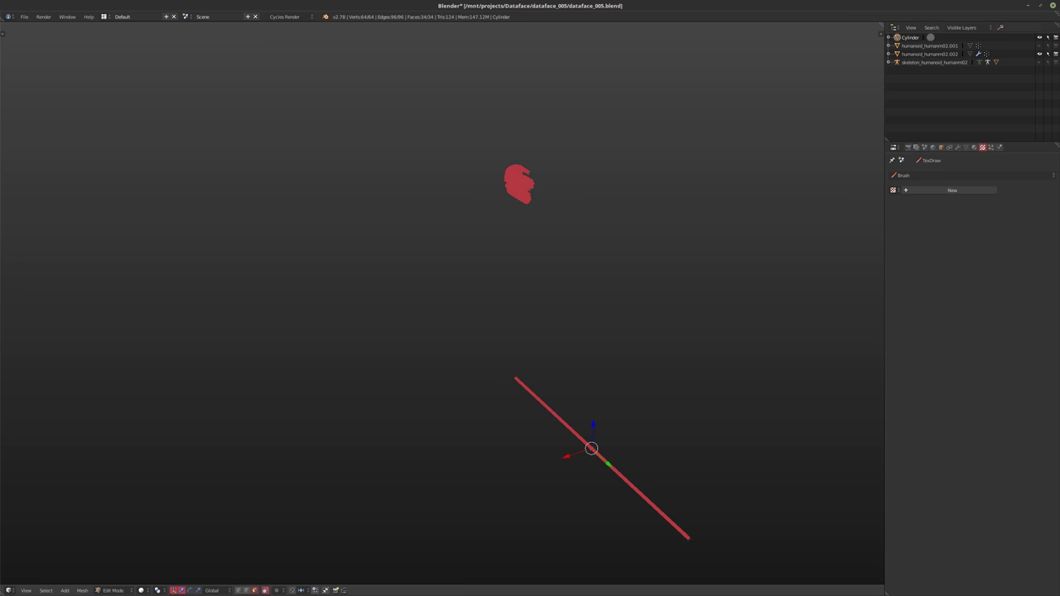
middle_click_drag(691, 485, 684, 509)
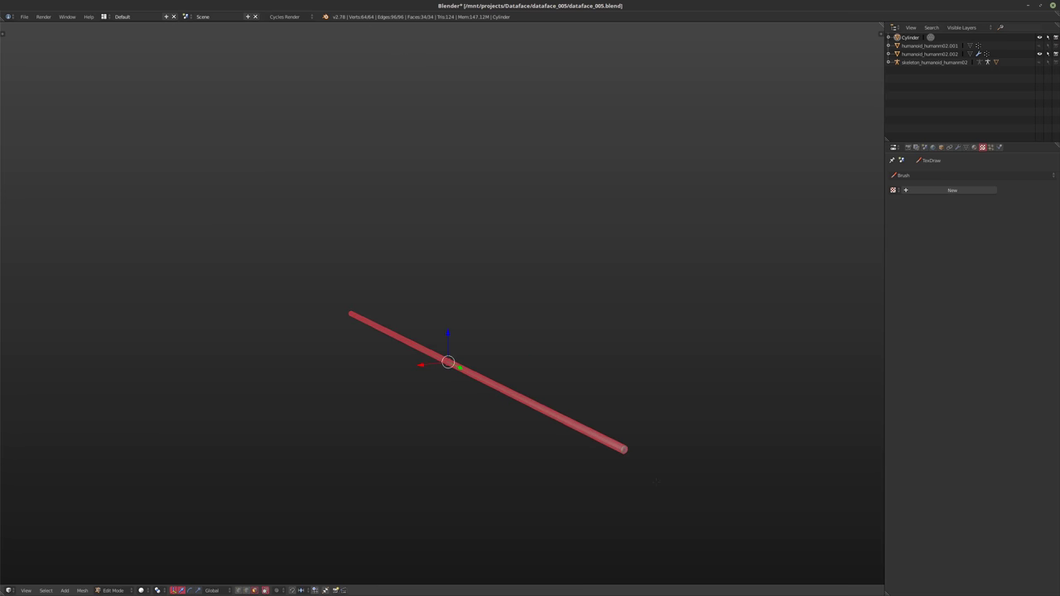
key("a")
right_click(625, 449)
middle_click_drag(626, 448, 578, 444)
middle_click_drag(637, 466, 488, 385)
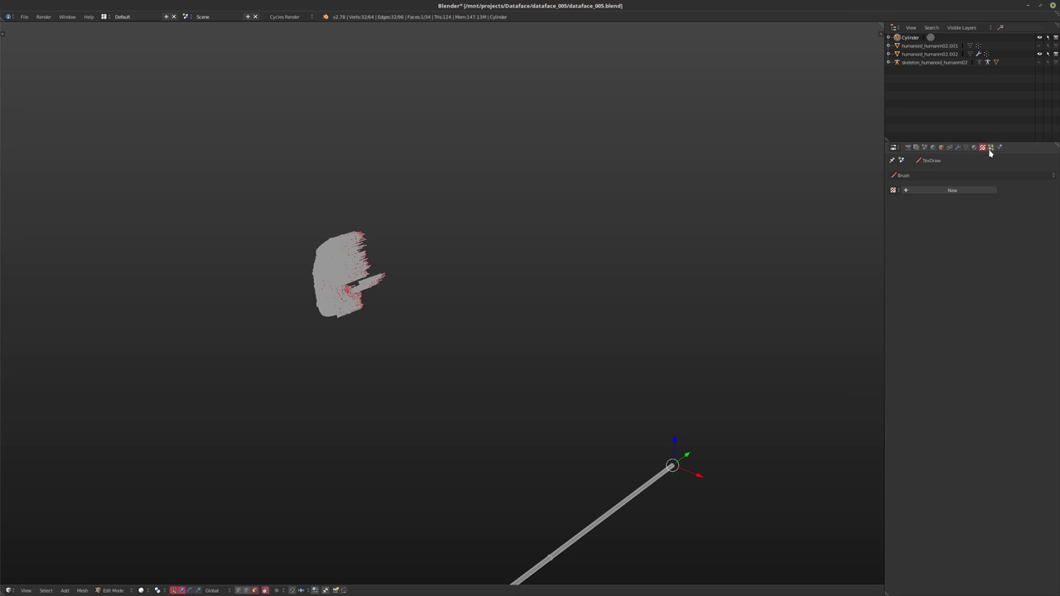
- Shorten the cylinder by setting the end cap's local median to Y 0 and Z 1, and return to Object Mode
key("n")
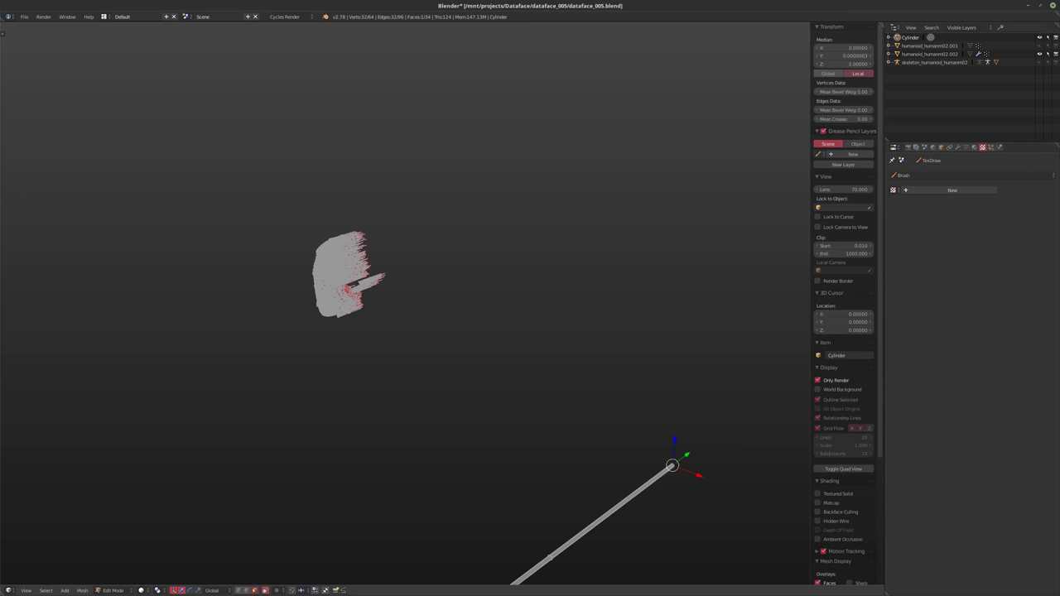
left_click(845, 55)
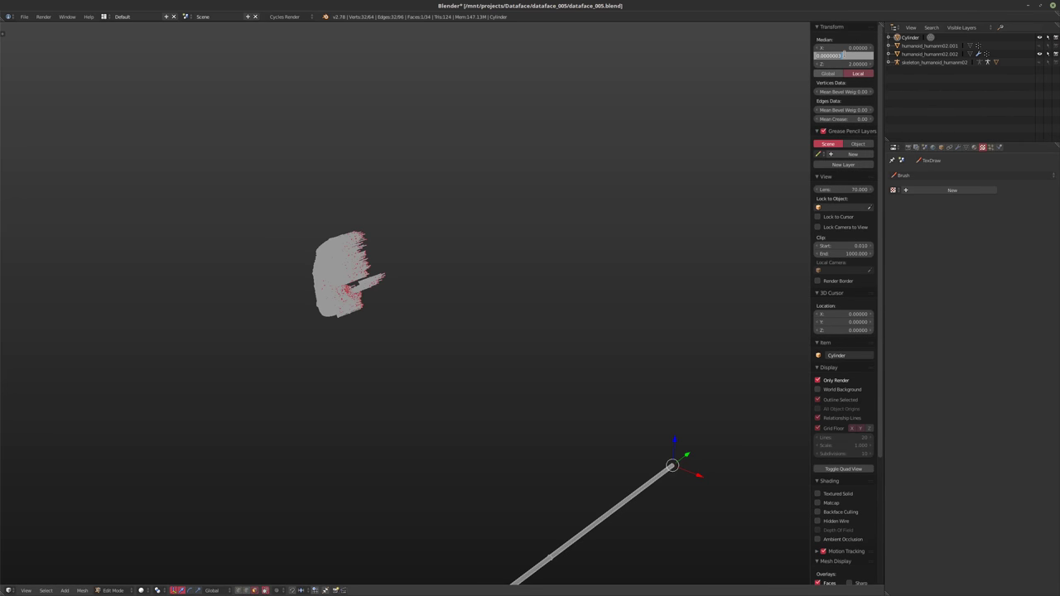
type("0")
key("Tab")
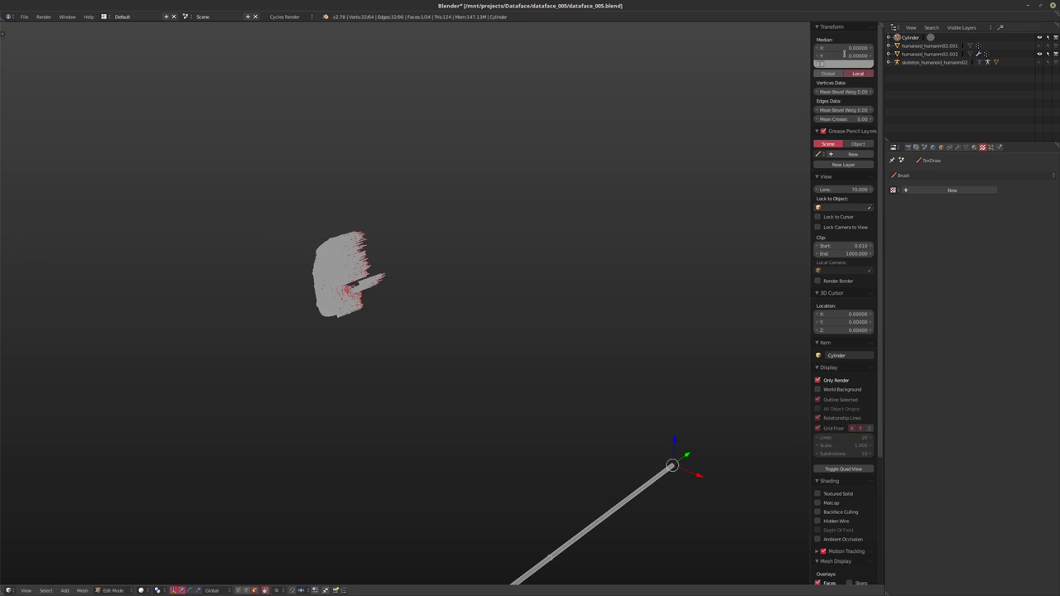
type("1")
key("Return")
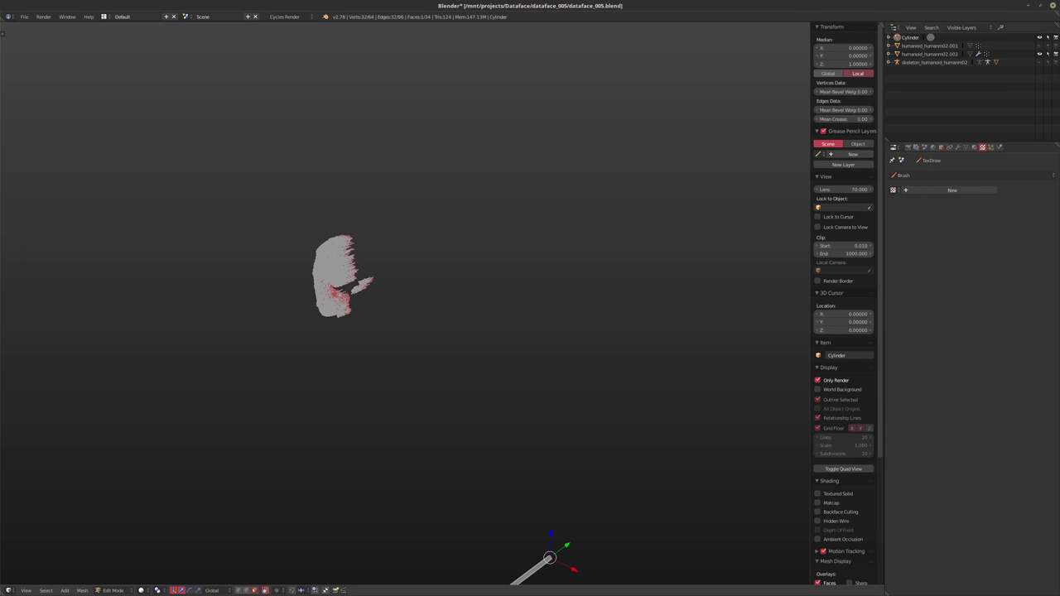
key("Tab")
- Frame the face up close, select the face mesh and hide the view's transform properties
middle_click_drag(320, 295, 486, 312, "shift")
scroll(405, 313, "up", 5)
scroll(505, 287, "up", 5)
right_click(486, 312)
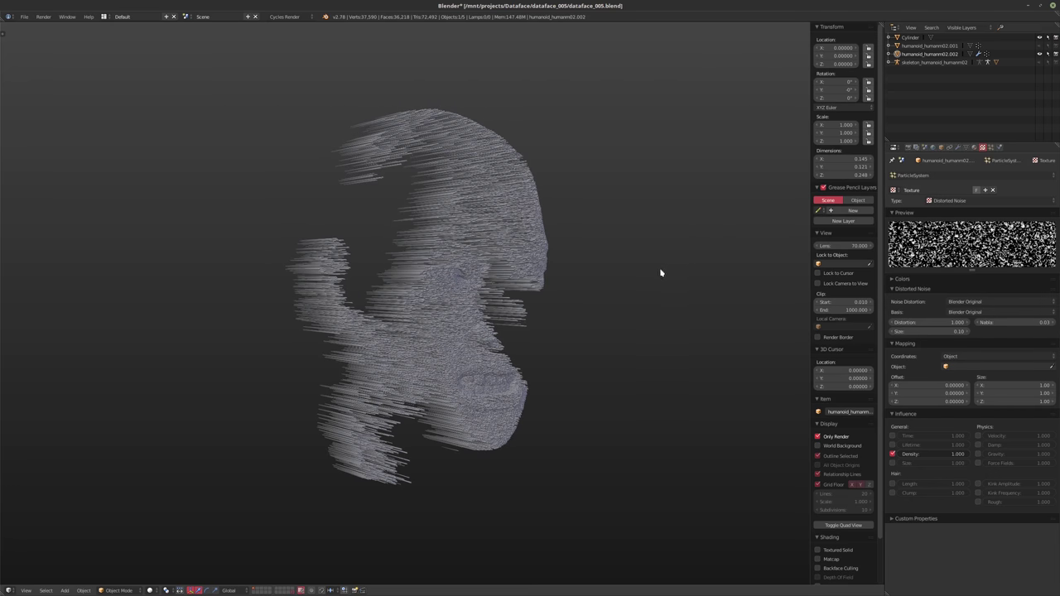
key("n")
- Split the 3D view into two side-by-side areas and add a camera aligned to the current view
left_click_drag(882, 31, 424, 207)
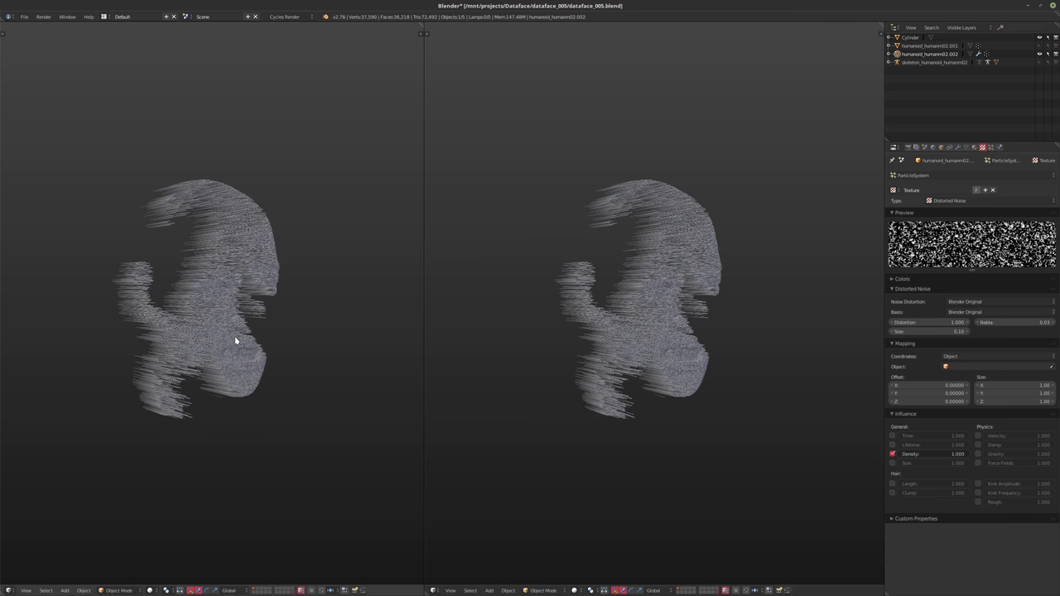
key("shift+a")
left_click(219, 423)
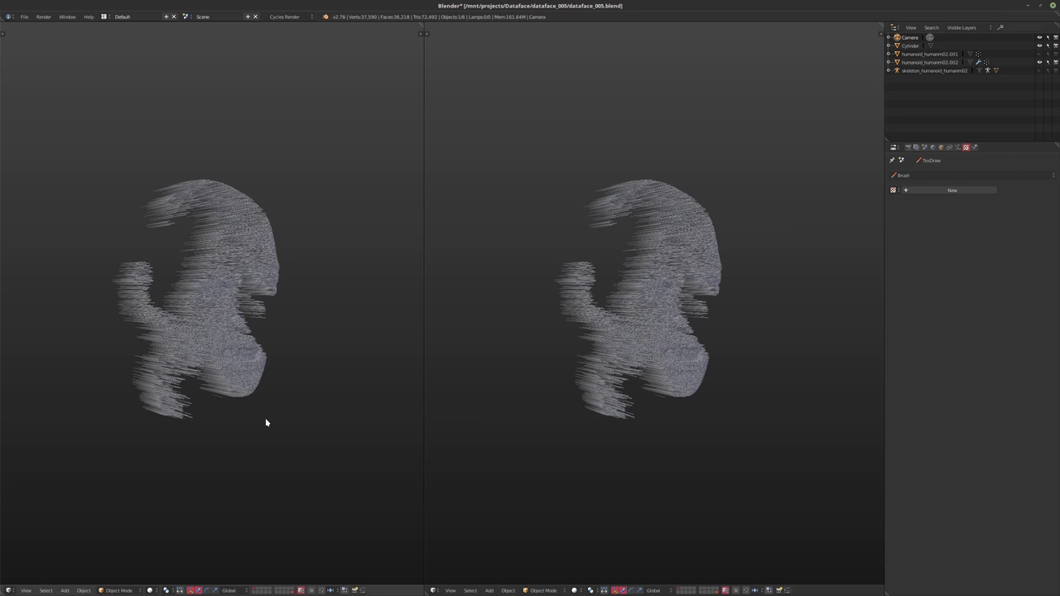
key("ctrl+alt+KP_0")
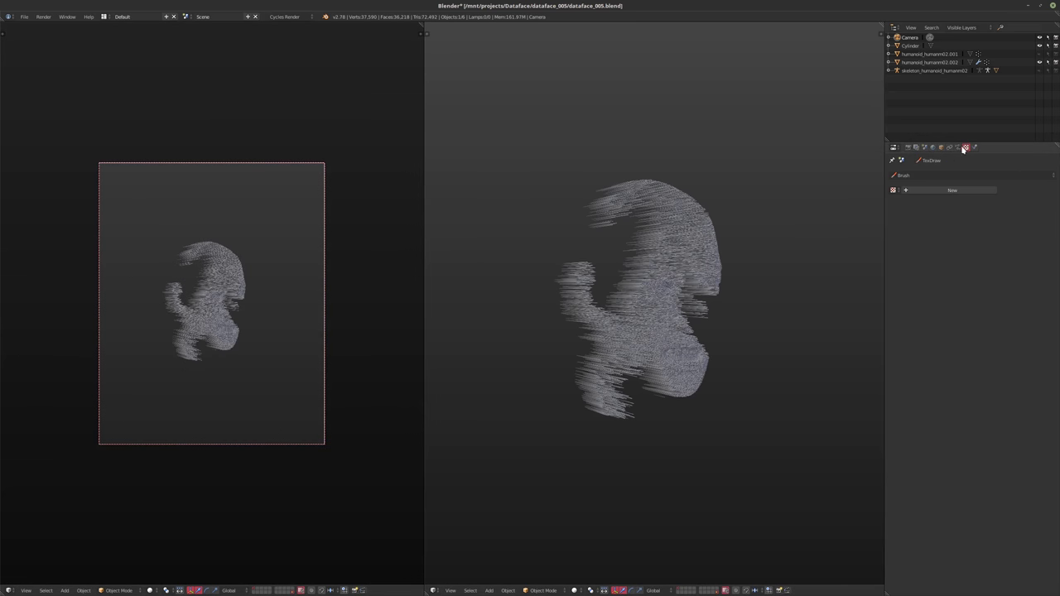
- Set the camera's focal length to 50 mm
left_click(958, 147)
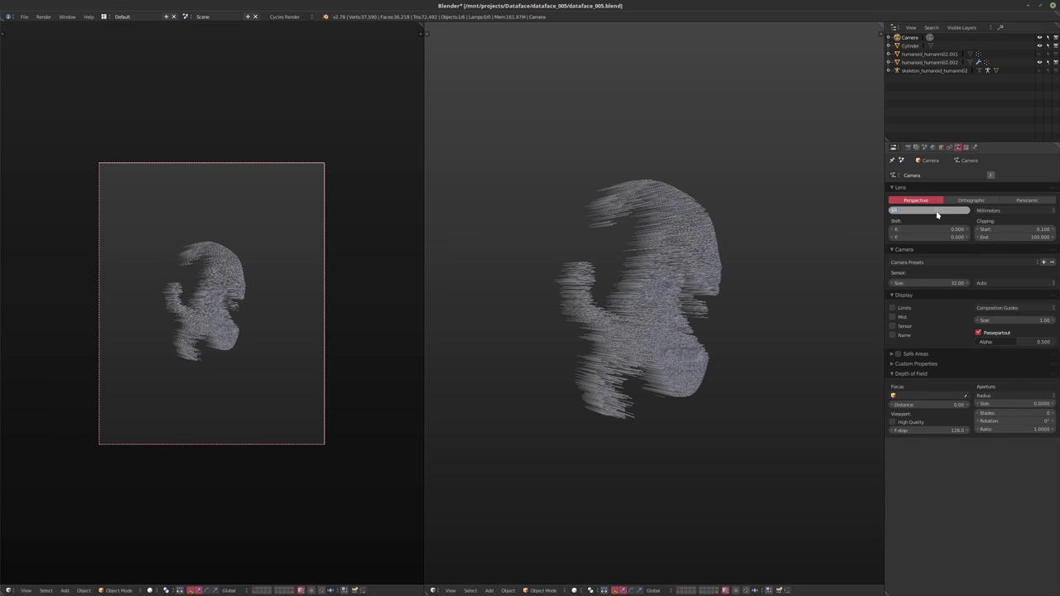
type("50")
key("Return")
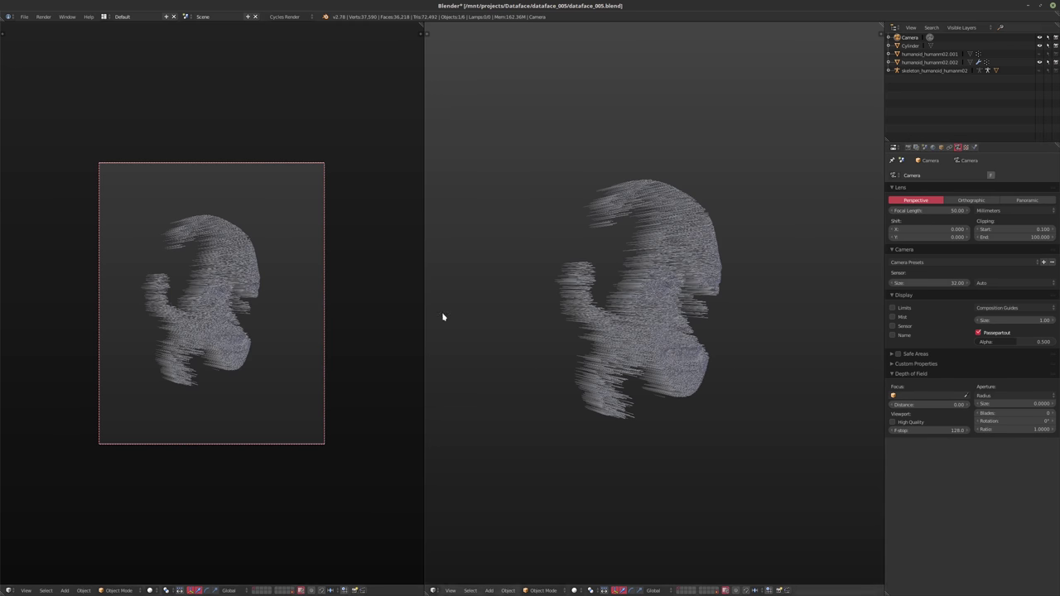
key("b")
key("Escape")
- Straighten the camera by setting its X rotation to 90° and its Y rotation to 0°
key("n")
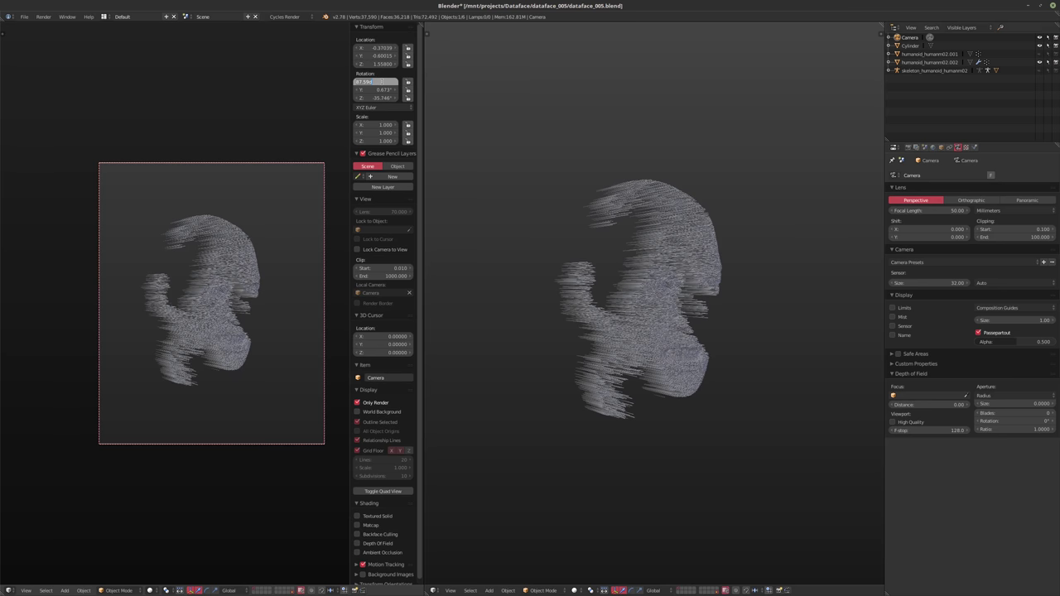
key("Tab")
type("0")
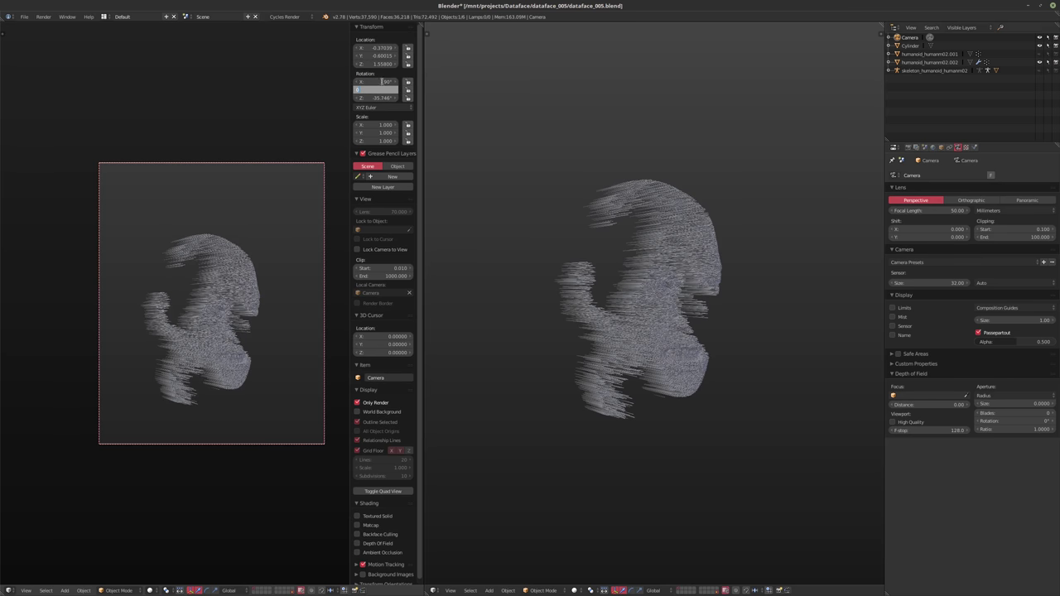
key("Return")
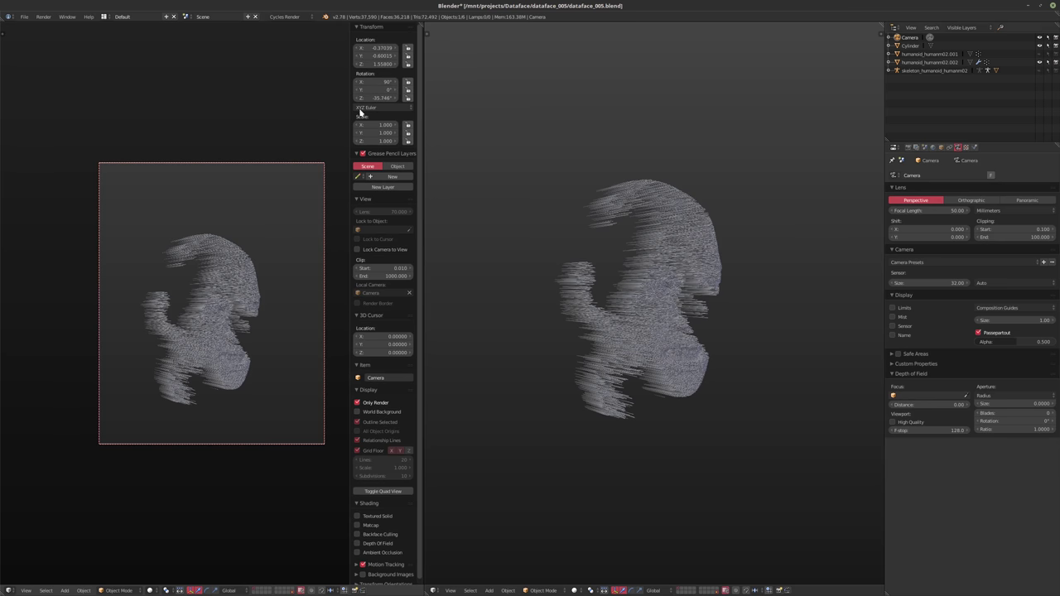
- Hide the view's properties and raise the camera's passepartout alpha to about 0.979
key("n")
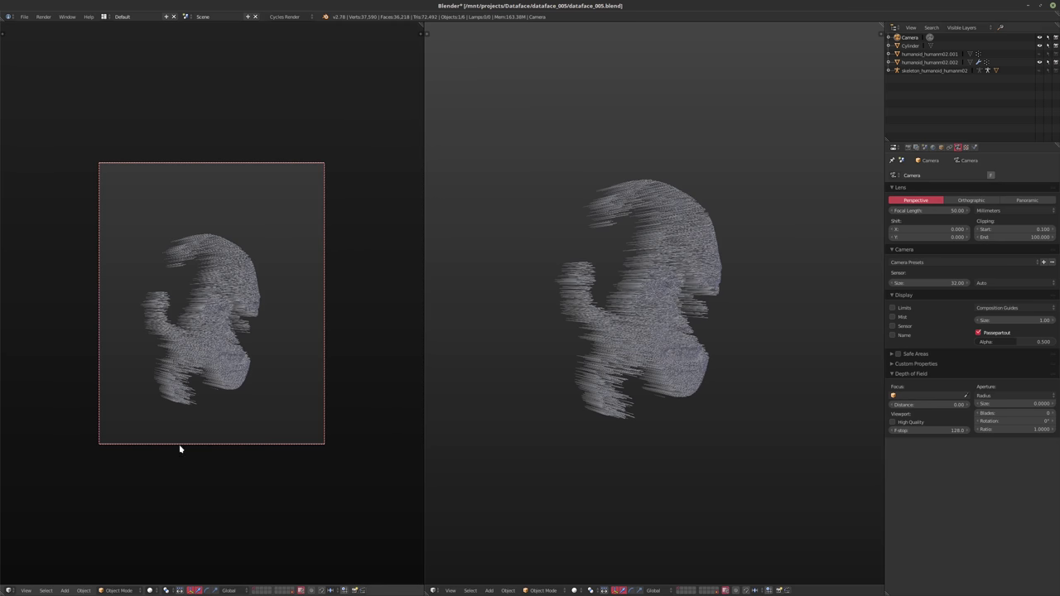
left_click_drag(1022, 338, 1050, 342)
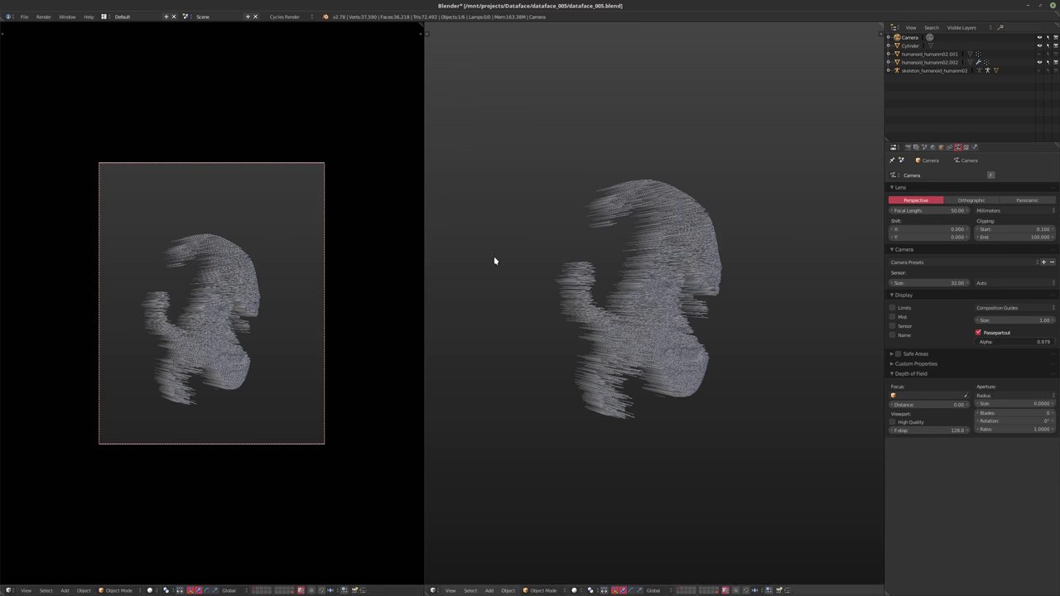
- Move the camera about 0.29 units closer to the face along its local Z axis
key("g")
key("z")
key("z")
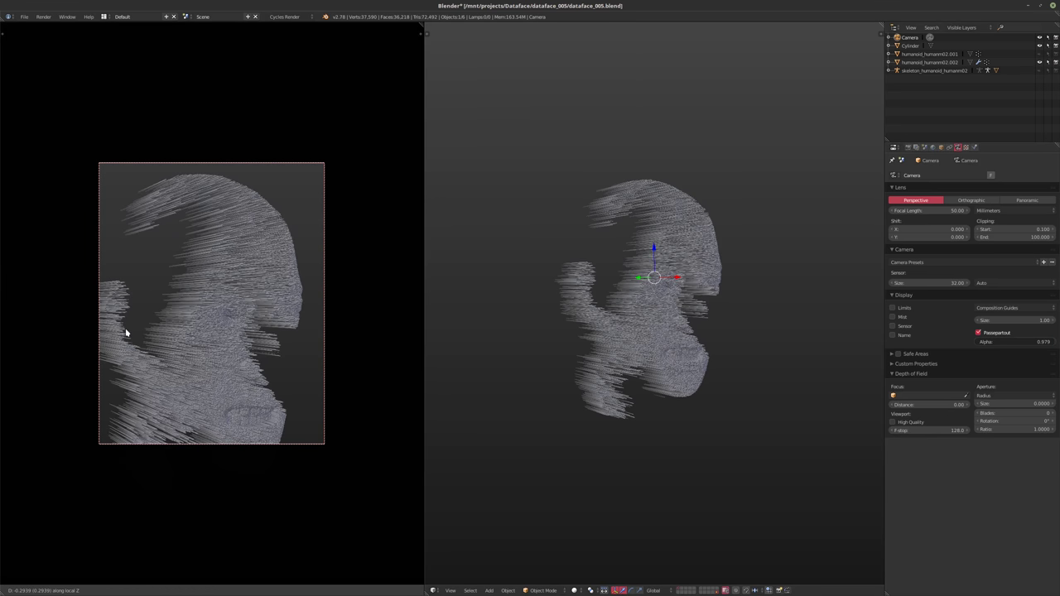
left_click(126, 332)
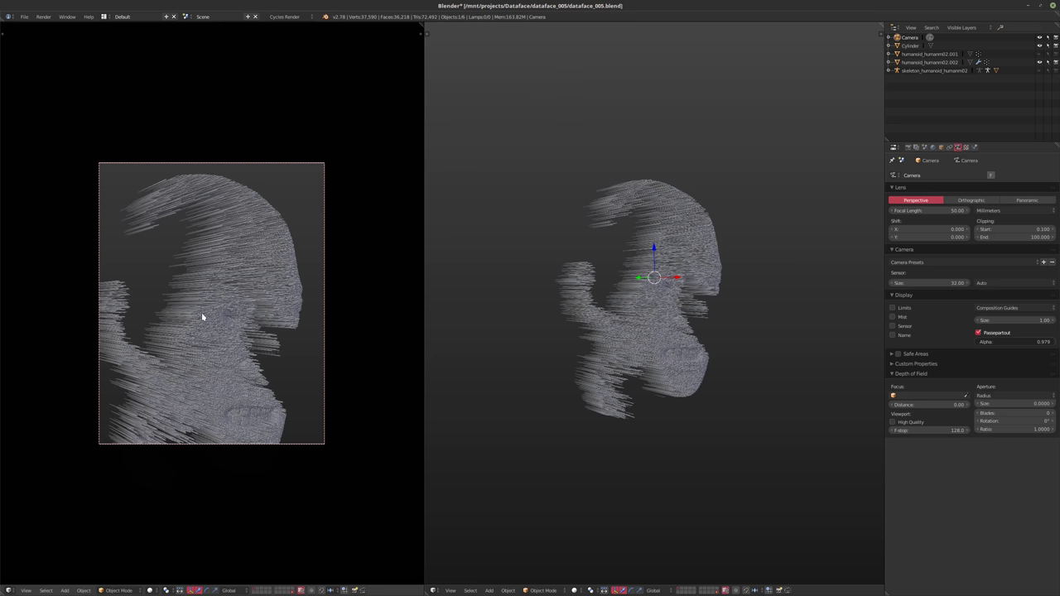
- Adjust the camera's height along global Z and its distance along local Z to fit the whole face inside the frame
key("g")
key("z")
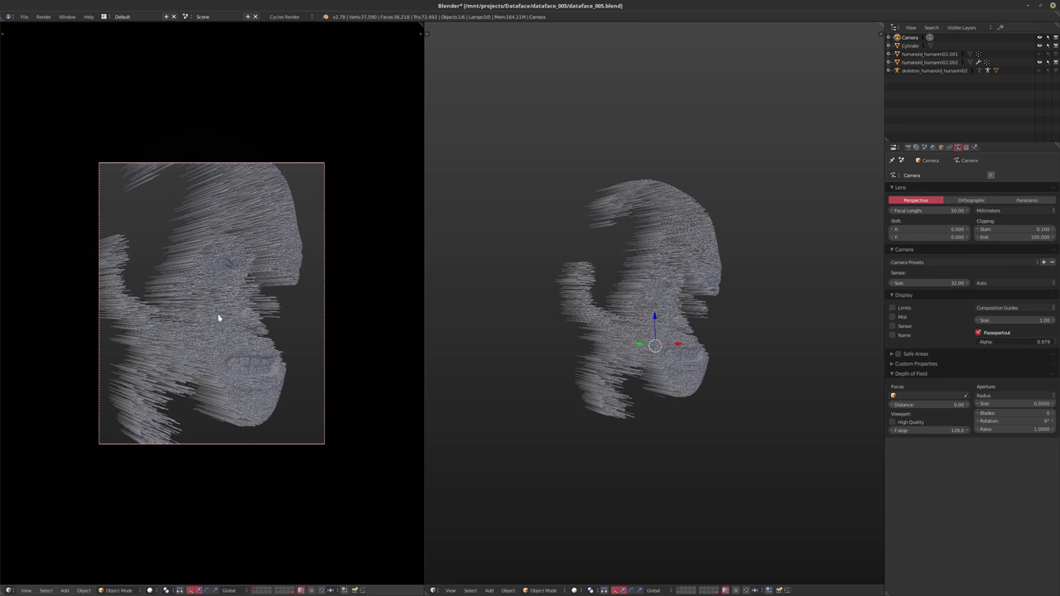
key("z")
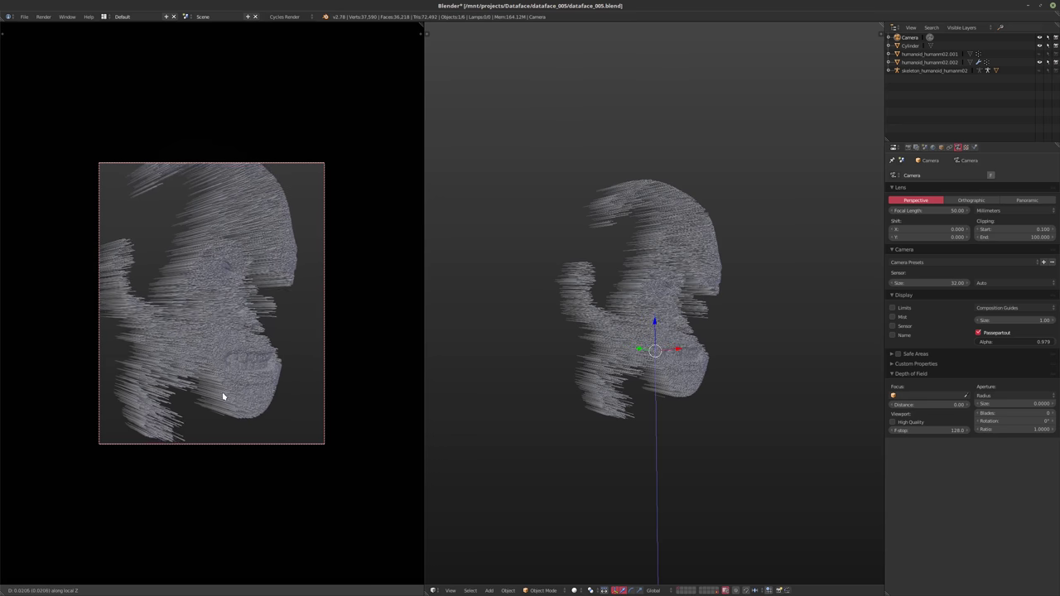
key("z")
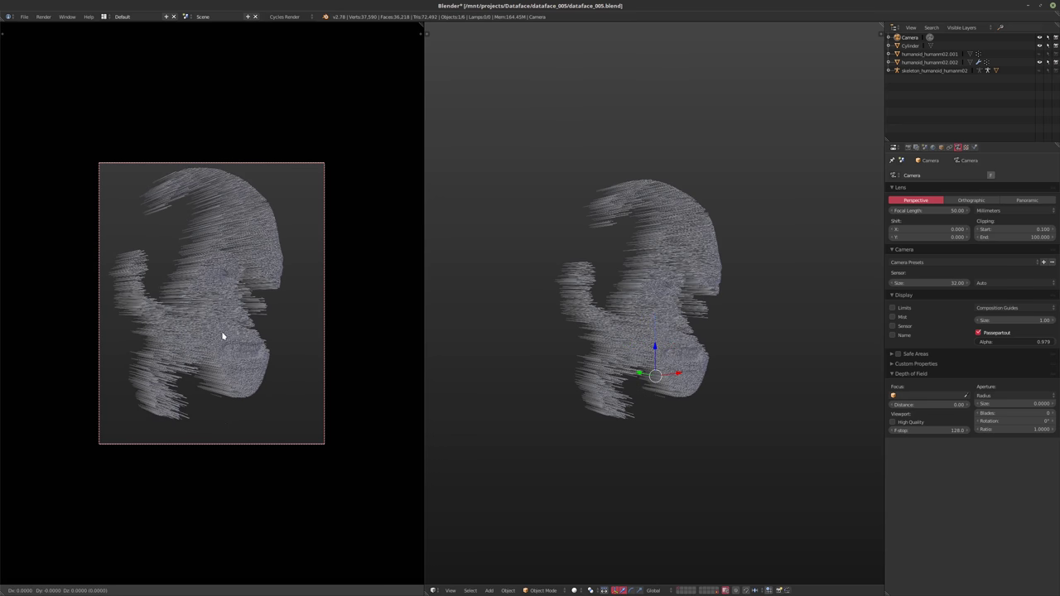
key("z")
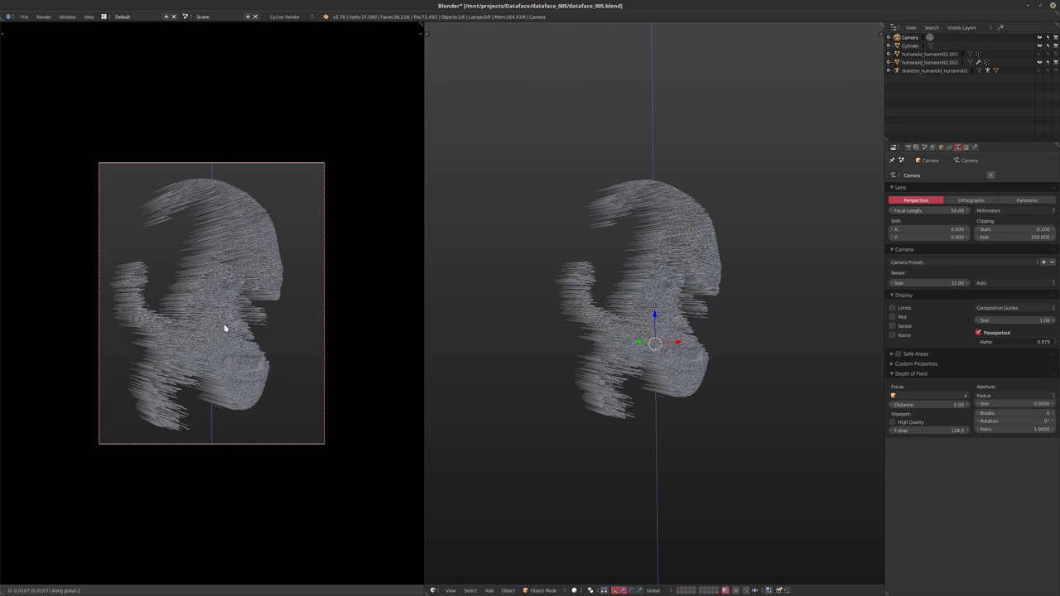
left_click(224, 328)
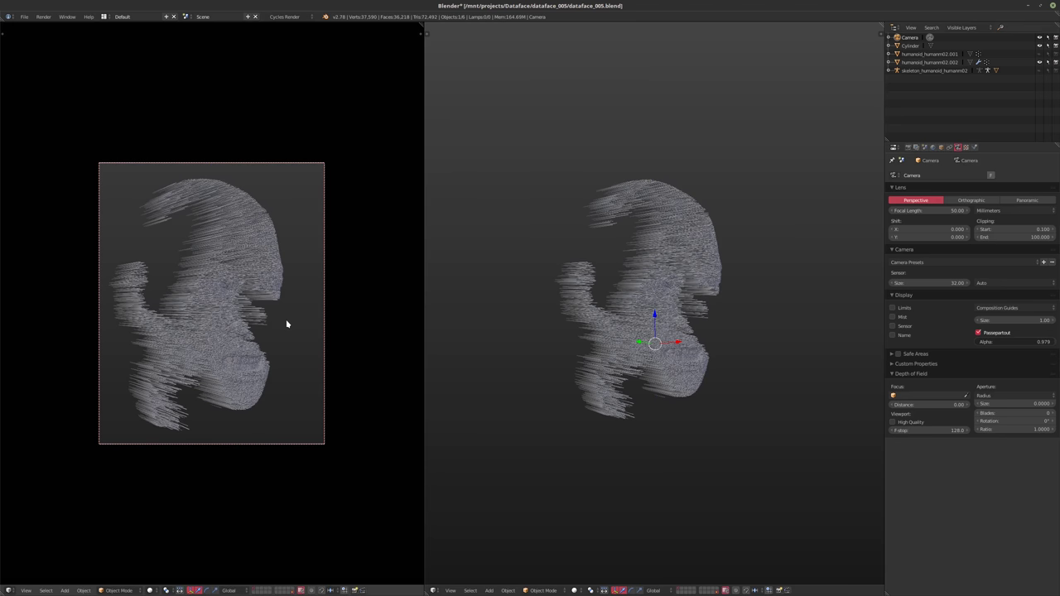
- Shift the camera slightly sideways along its local X axis to centre the face in the frame
key("g")
key("x")
key("x")
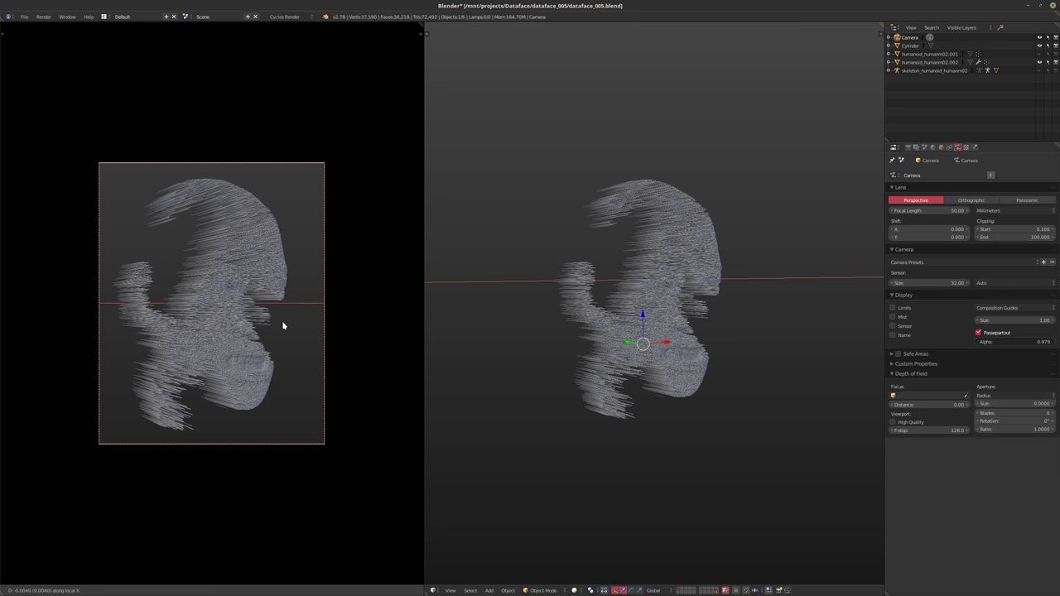
left_click(245, 342)
scroll(245, 343, "up", 4)
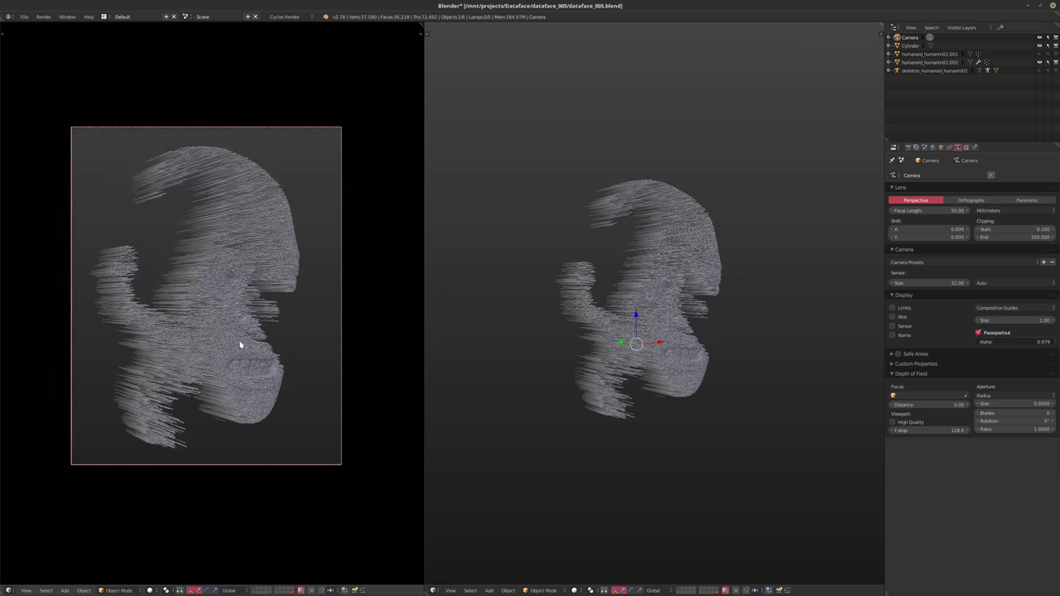
middle_click_drag(255, 355, 268, 357, "shift")
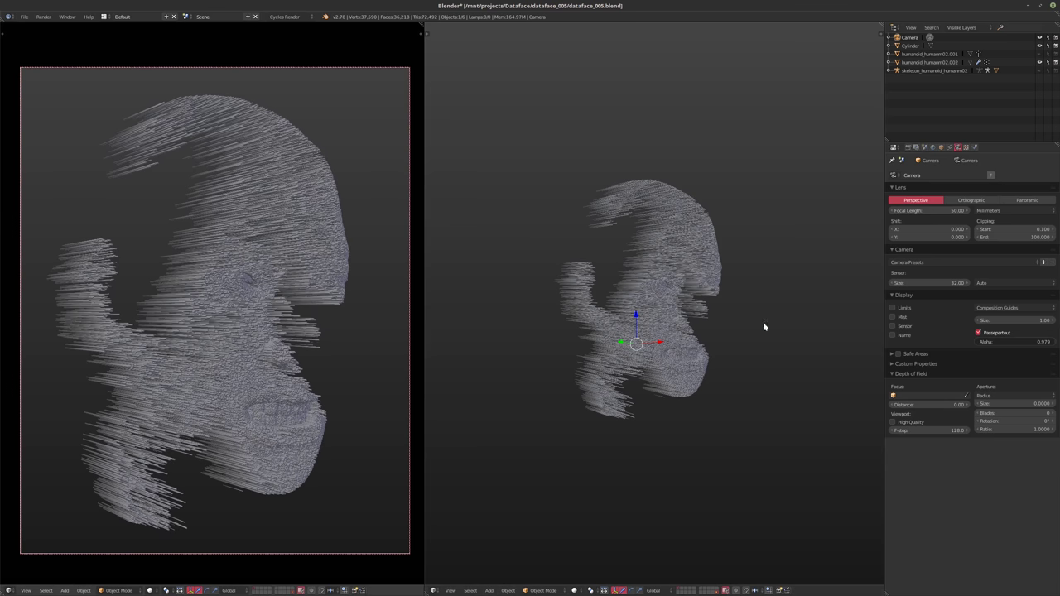
- Switch the camera view to rendered shading and turn off Only Render in the other 3D view
key("shift+z")
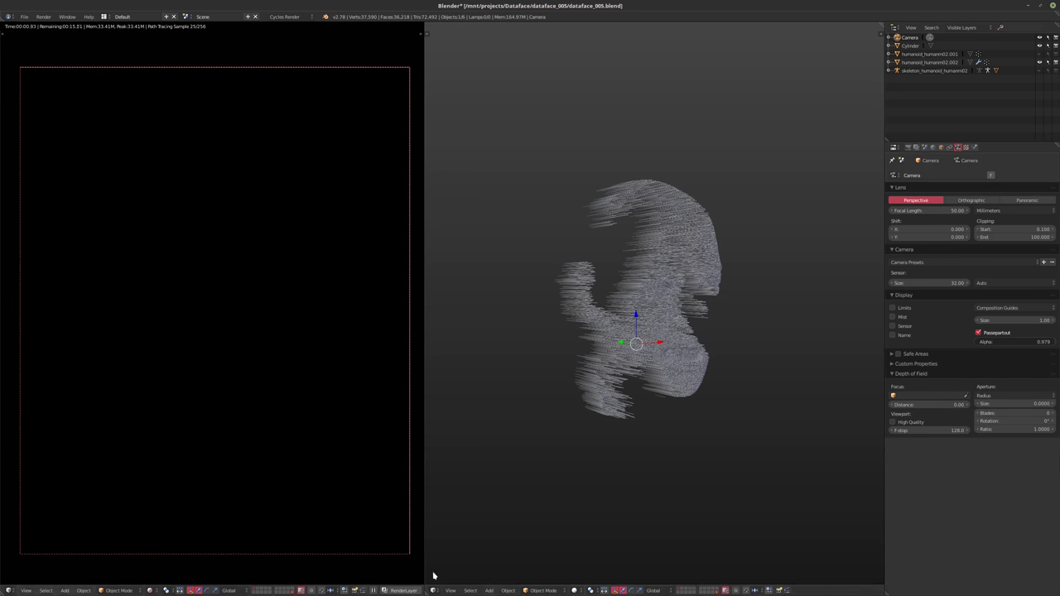
left_click(433, 589)
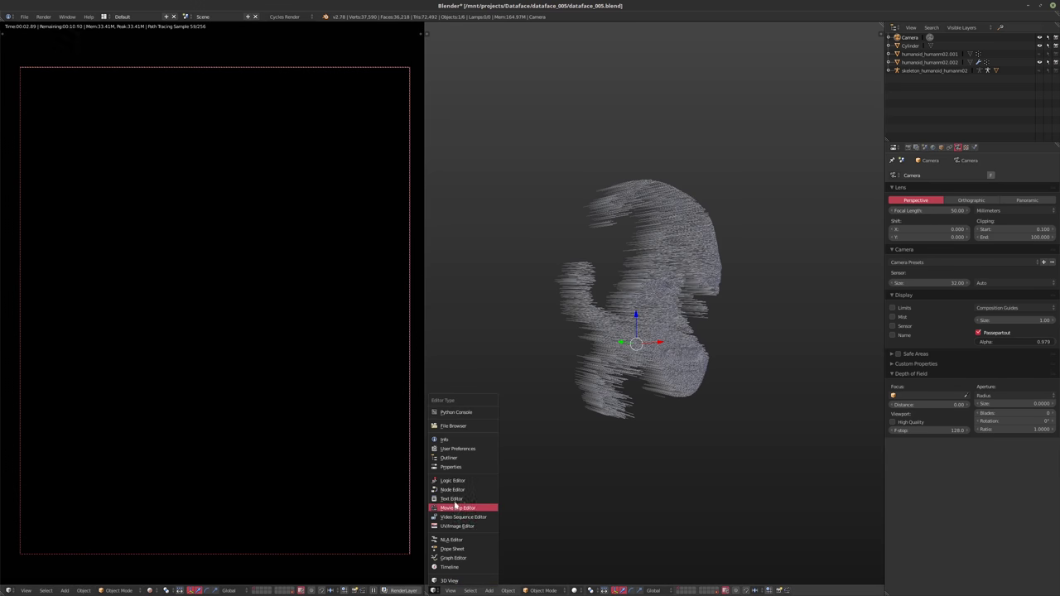
middle_click_drag(488, 559, 717, 419)
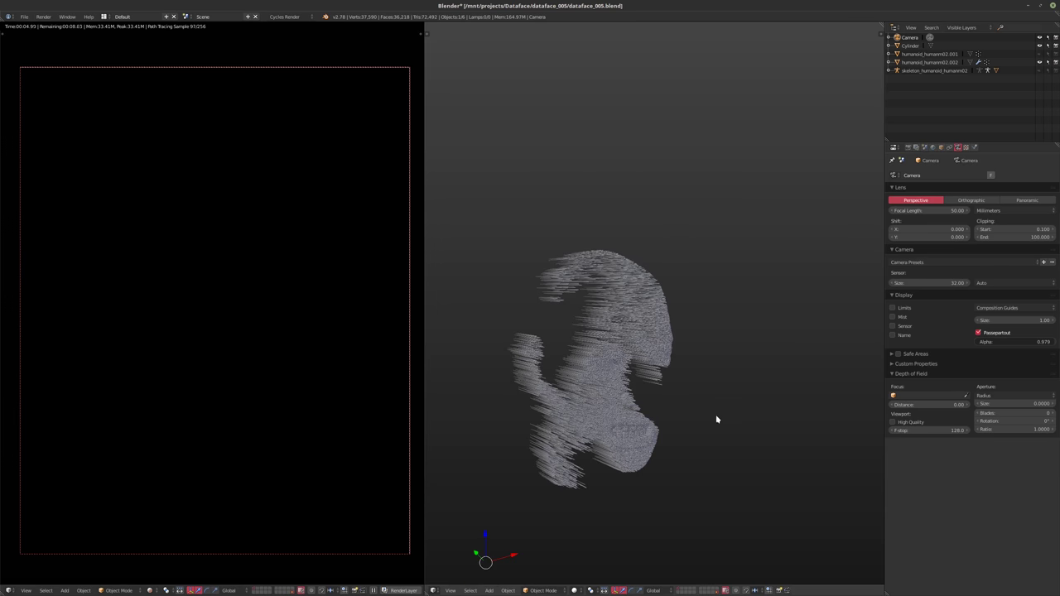
key("n")
left_click(837, 404)
key("n")
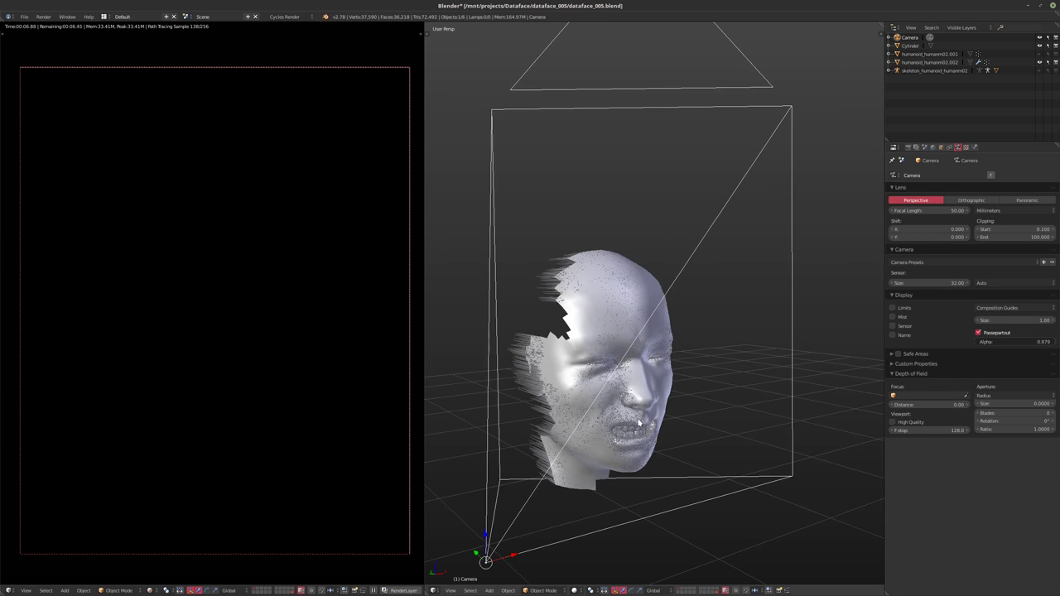
middle_click_drag(637, 420, 632, 475)
scroll(629, 451, "down", 6)
scroll(628, 449, "down", 3)
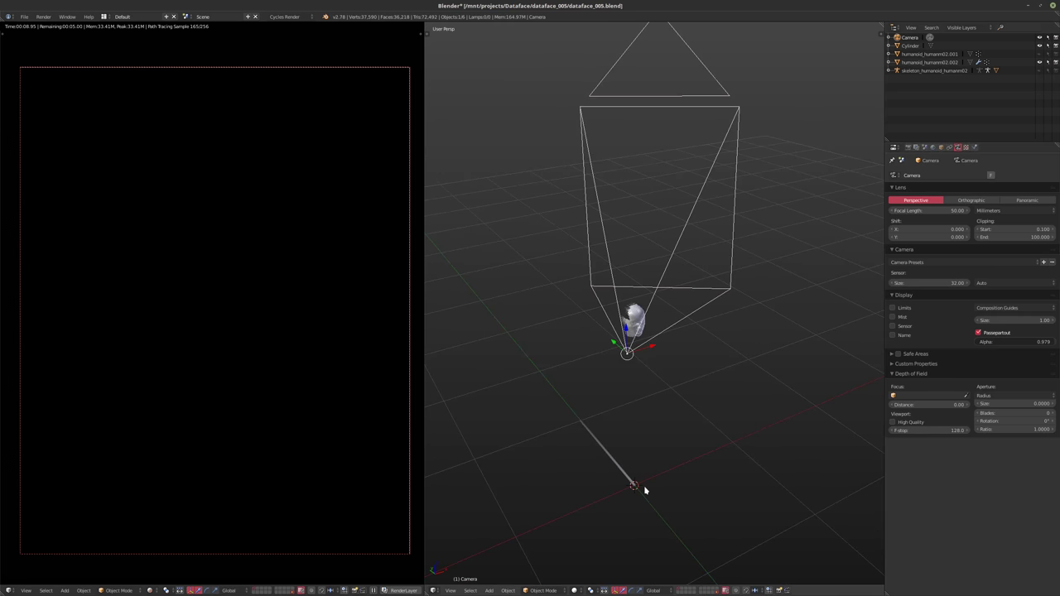
- Save the scene over the existing dataface_005.blend file
key("shift+a")
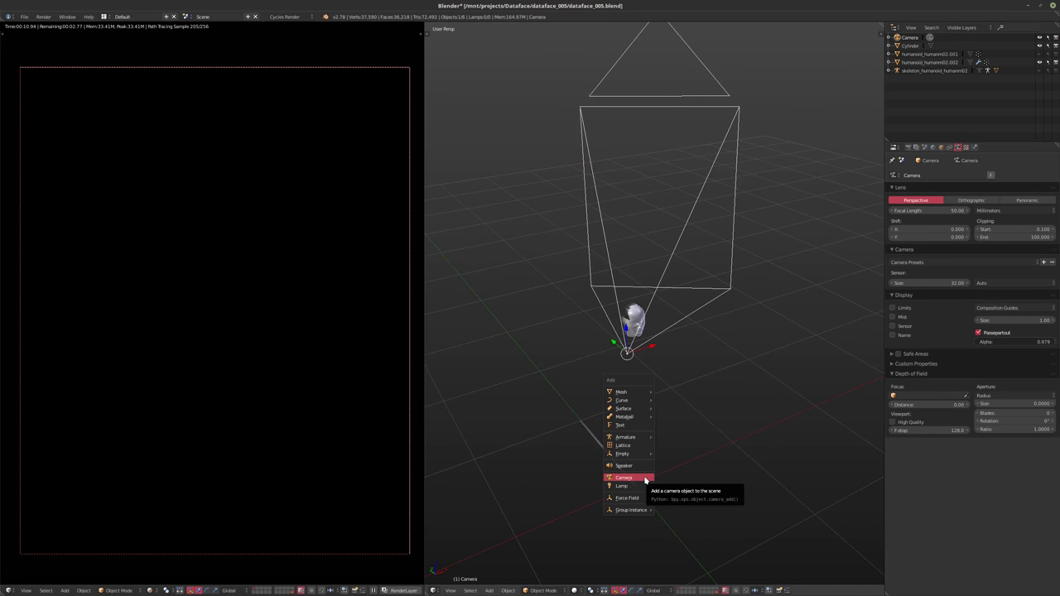
key("ctrl+s")
left_click(556, 269)
- Browse the HDRI texture library's Myanmar and BlendedSkies folders and download Amsterdam Centraal from the Dutch Landscape Pack
key("ctrl+shift+alt+a")
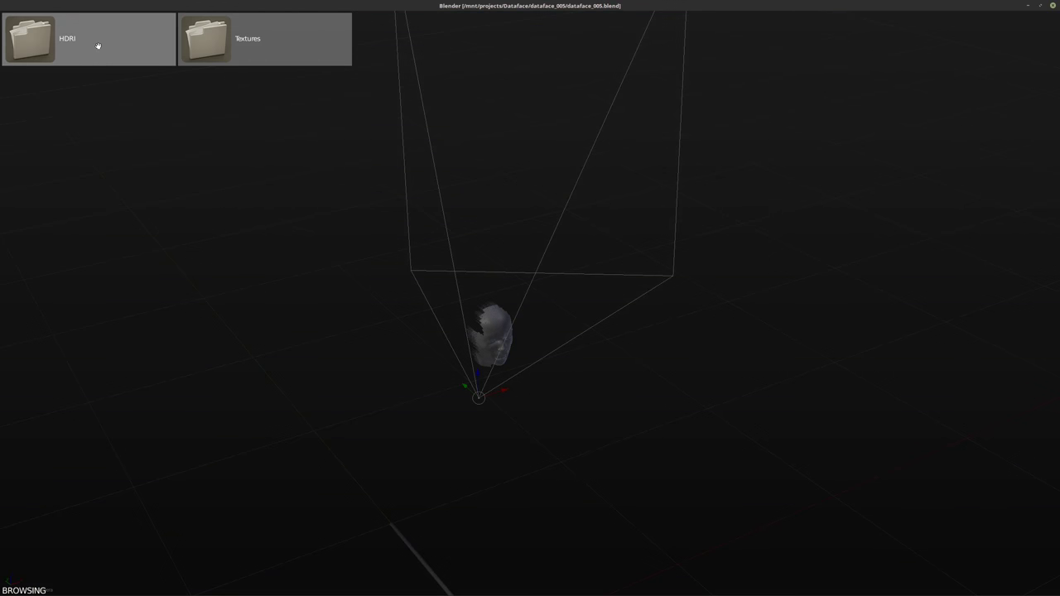
left_click(97, 45)
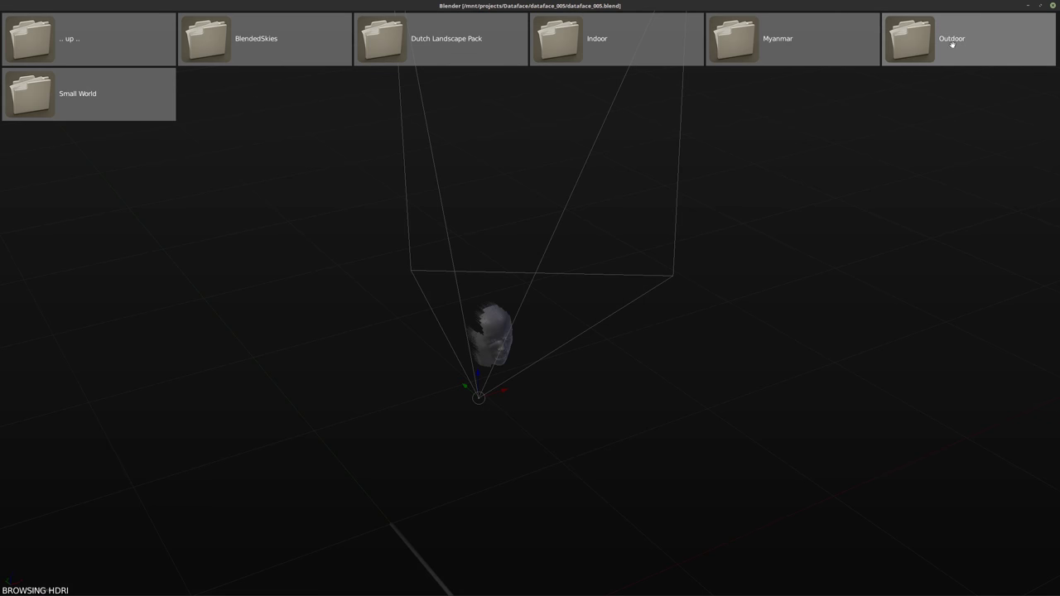
left_click(793, 57)
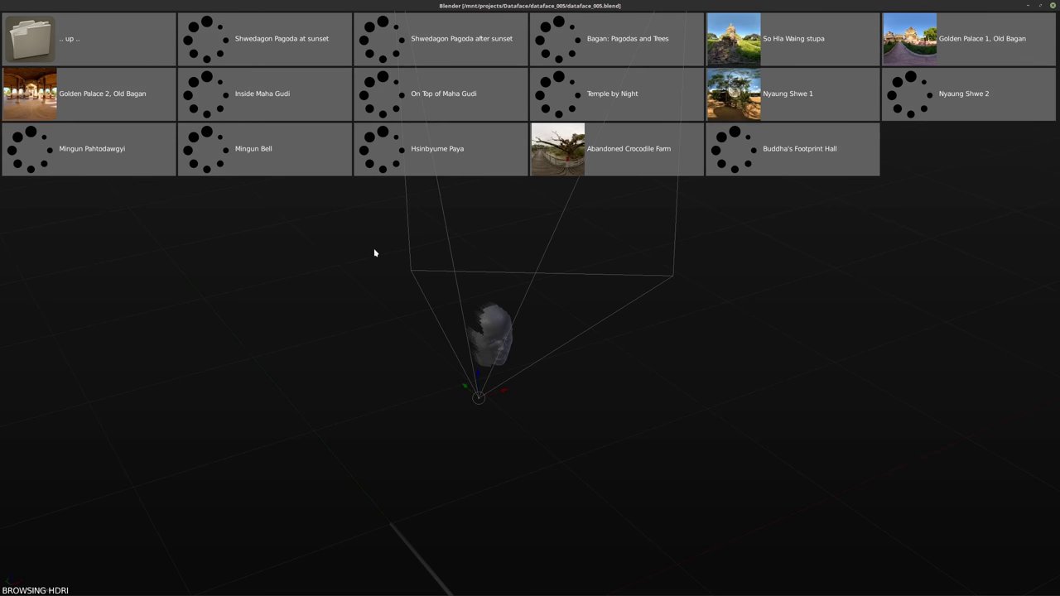
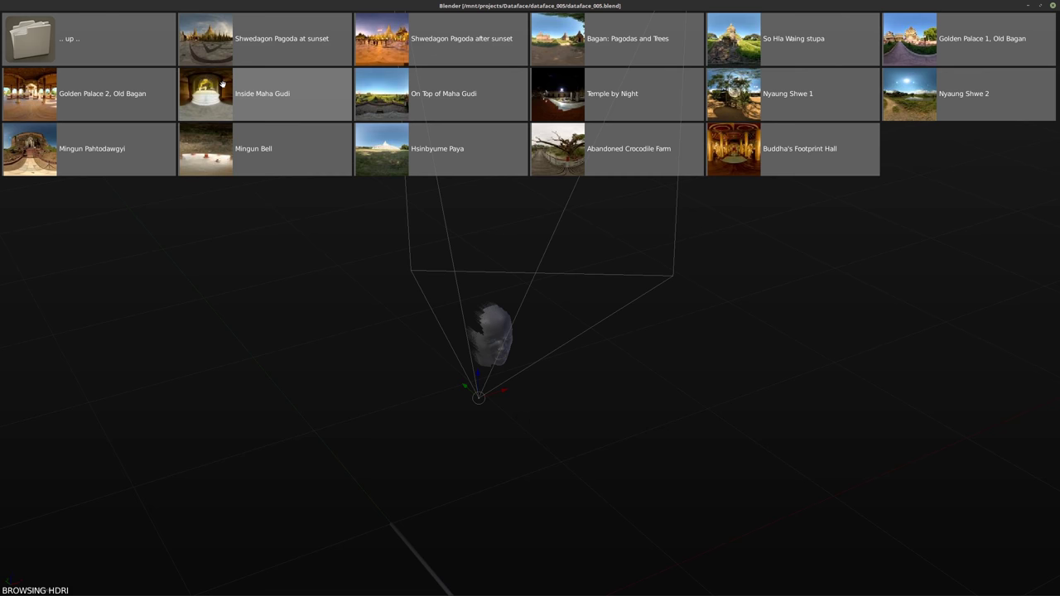
left_click(45, 47)
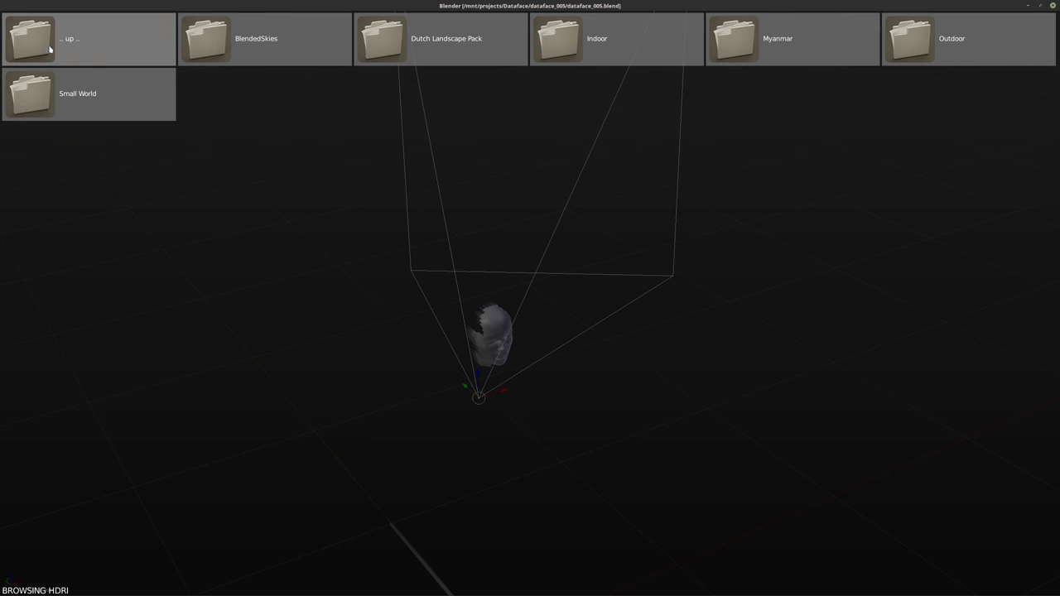
left_click(317, 34)
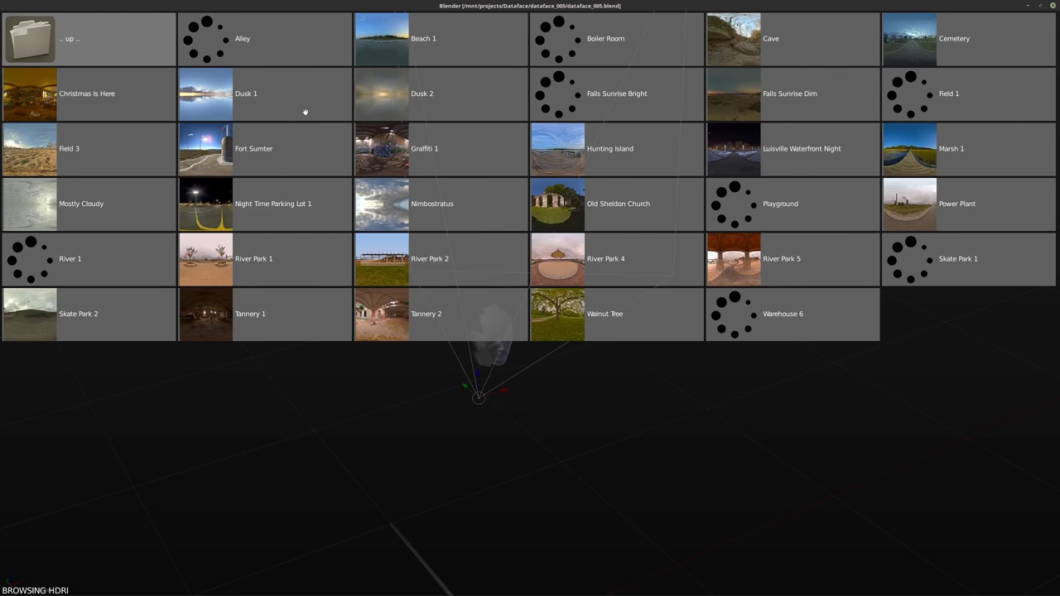
left_click(73, 40)
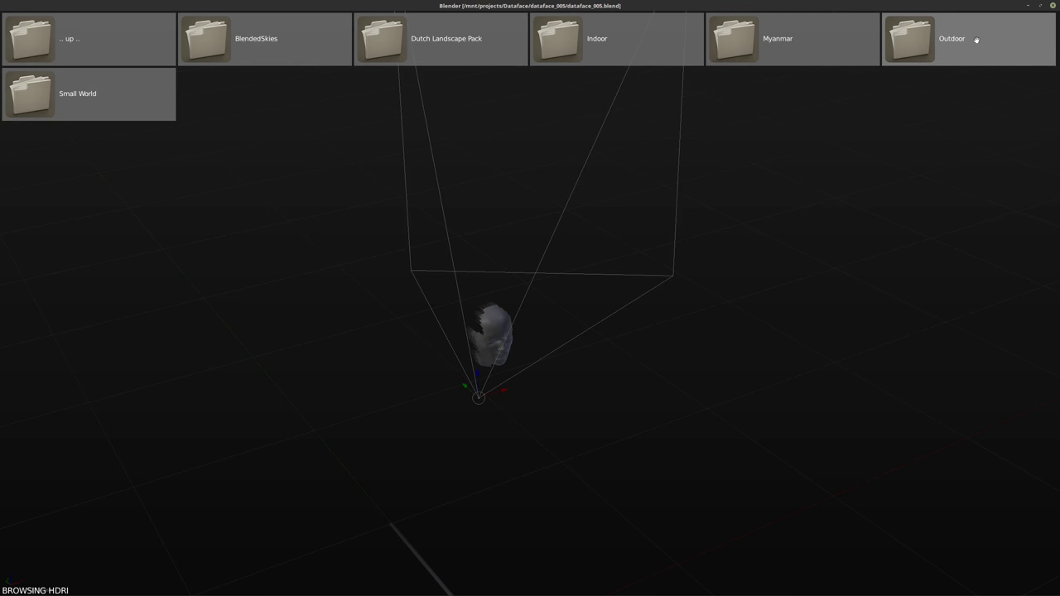
left_click(458, 53)
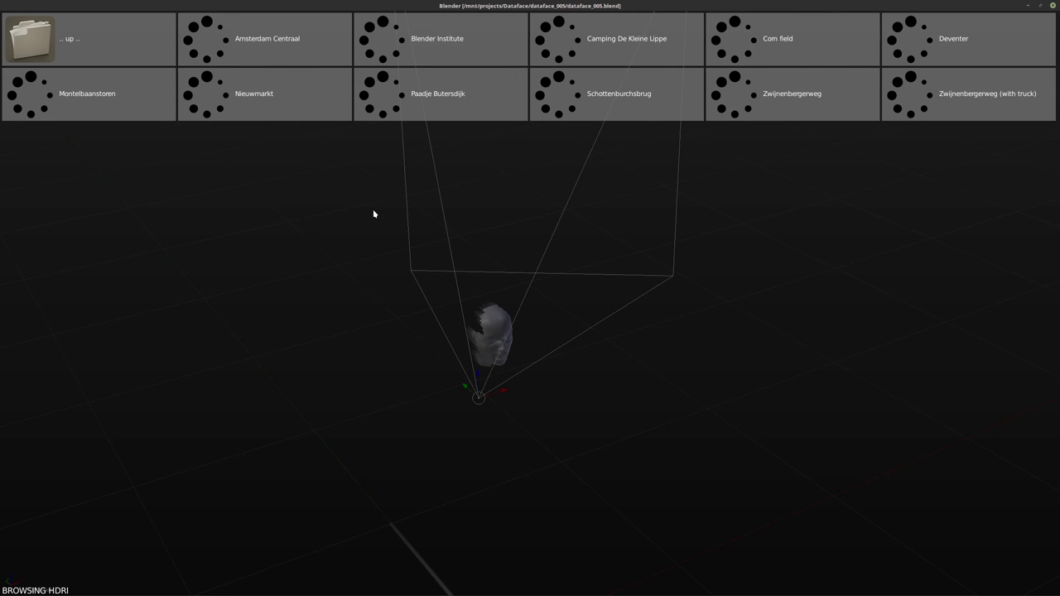
left_click(229, 29)
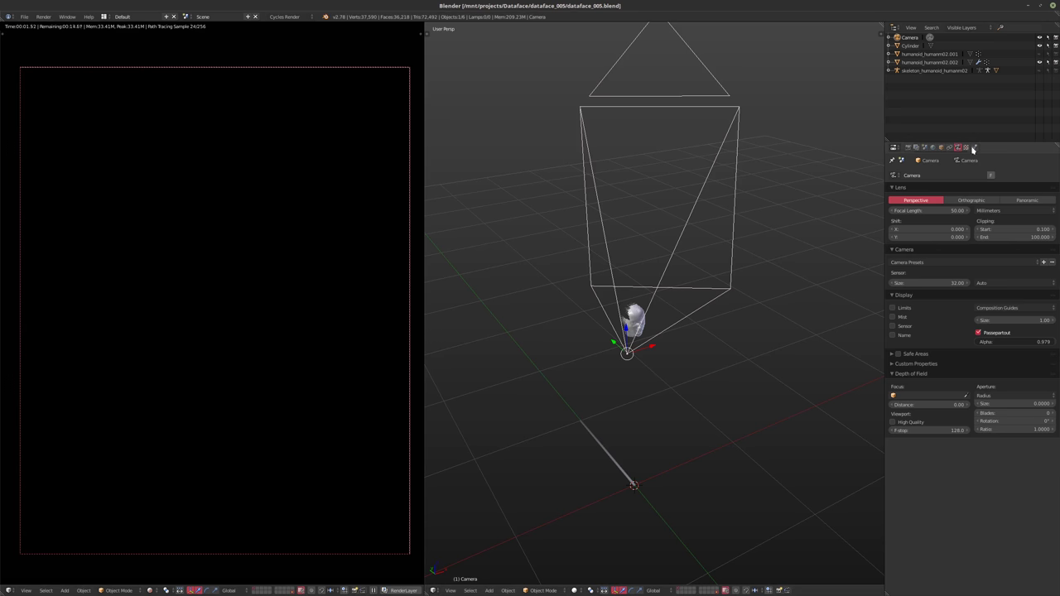
- Give the world background an Environment Texture as its colour, using the Amsterdam Centraal image
left_click(932, 146)
left_click(981, 220)
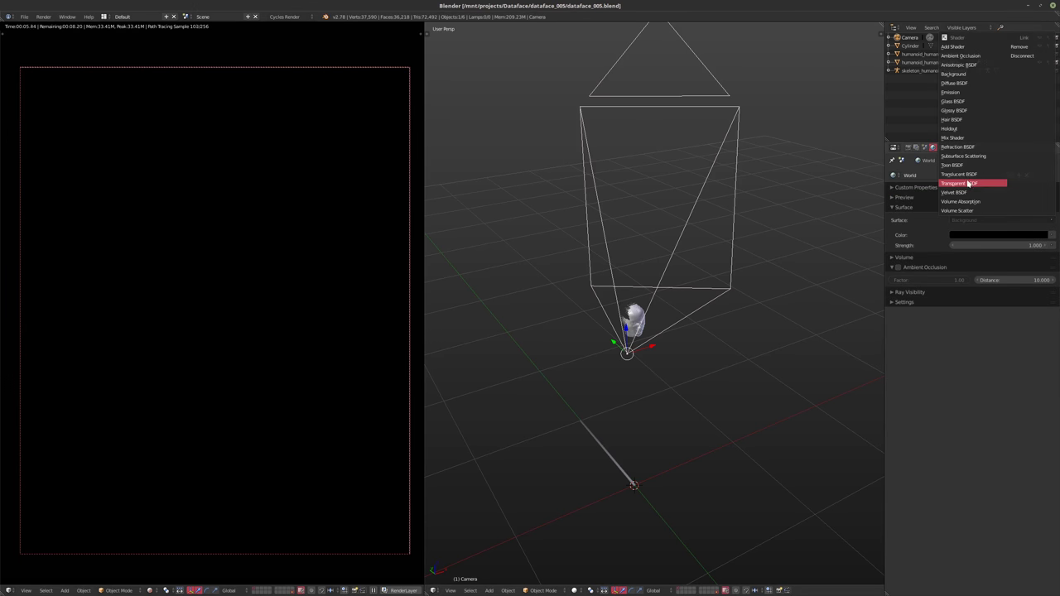
left_click(1052, 236)
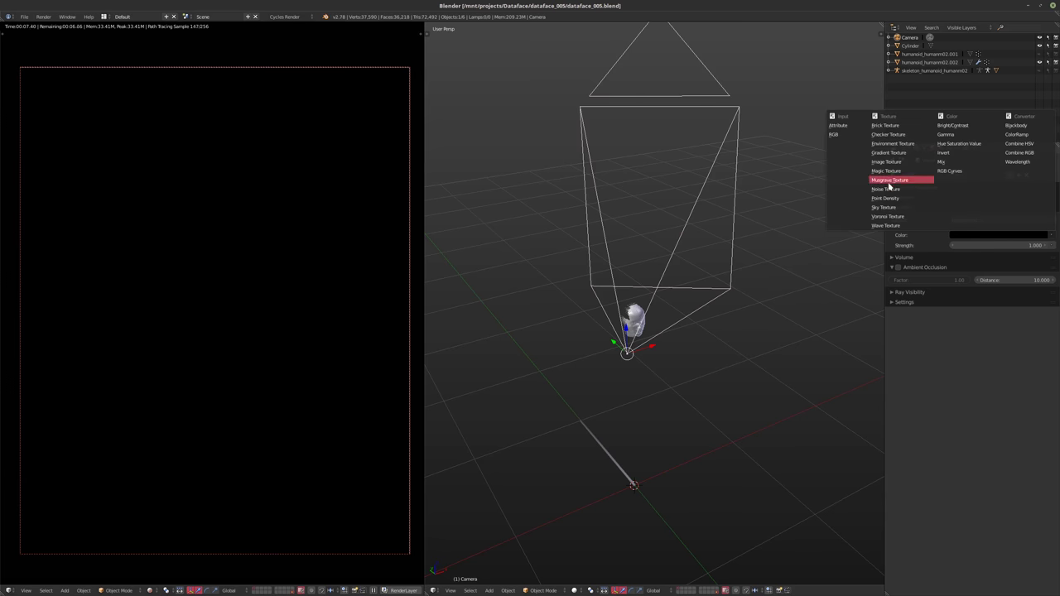
left_click(893, 143)
left_click(954, 245)
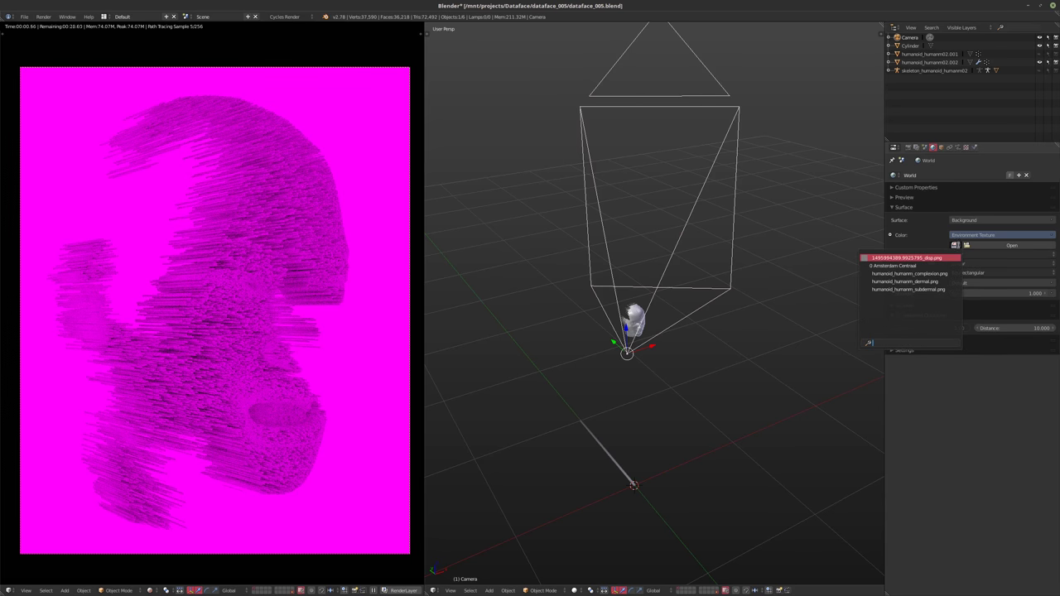
left_click(866, 265)
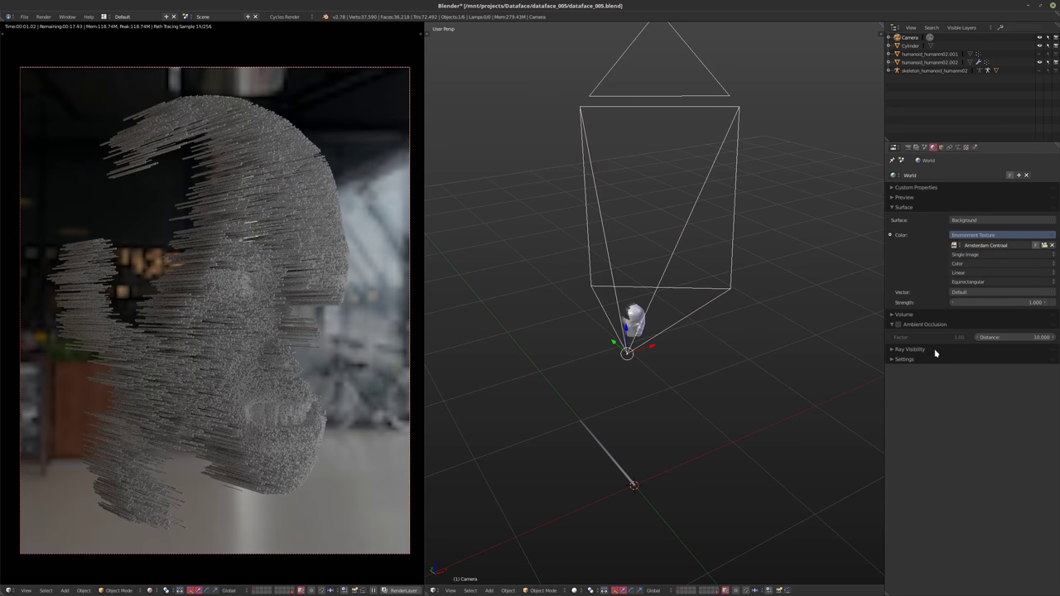
- Turn off the world's Camera ray visibility to hide the environment image behind the face
left_click(894, 360)
left_click(892, 359)
left_click(895, 349)
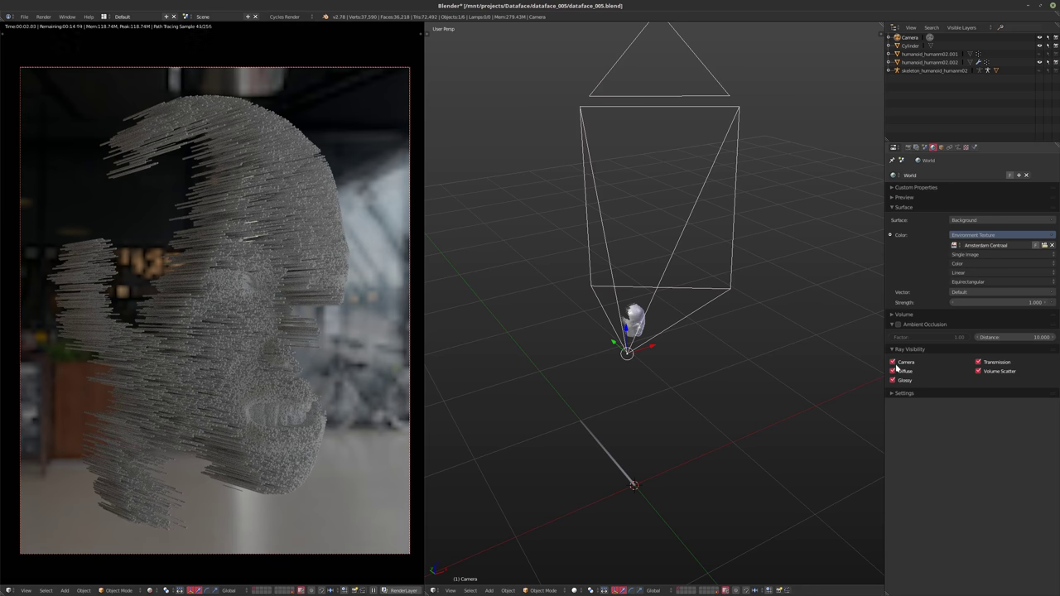
left_click(893, 362)
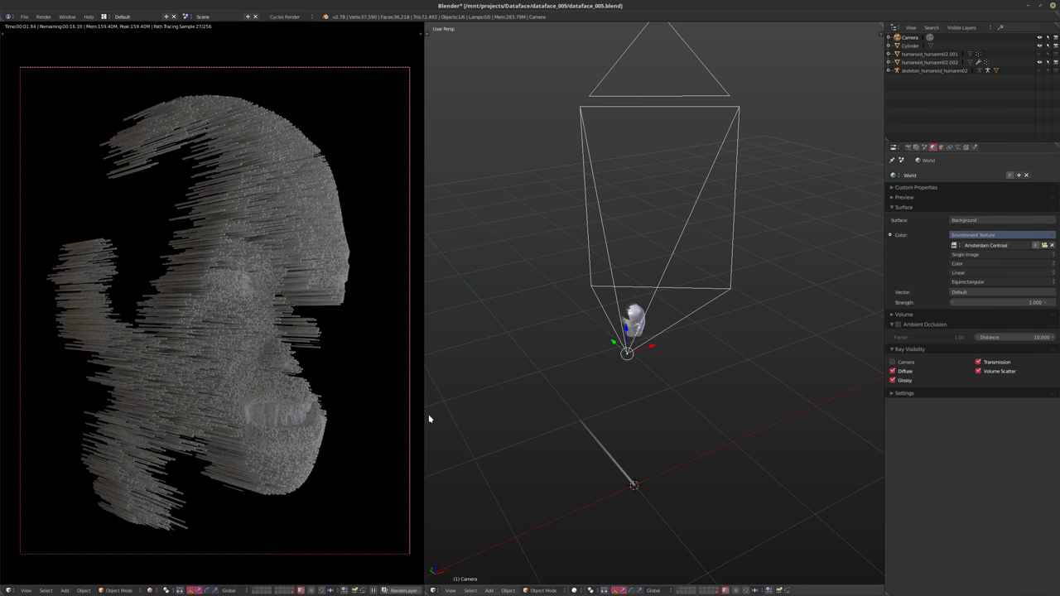
- Change the 3D view beside the rendered camera view to a Node Editor
left_click(434, 591)
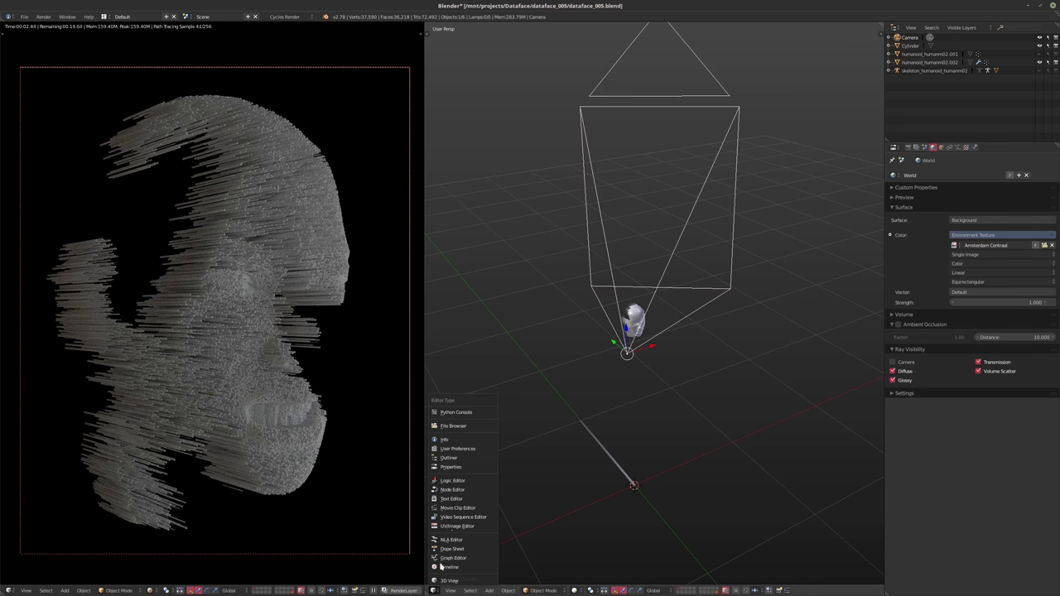
left_click(451, 490)
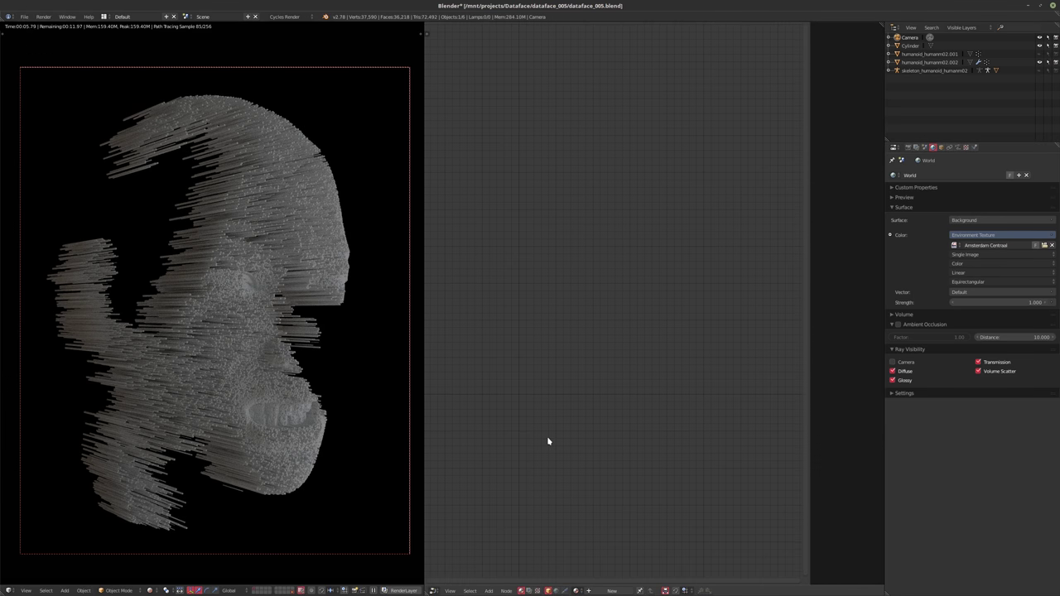
- Show the world's nodes and add linked Texture Coordinate and Mapping nodes to the Environment Texture
left_click(561, 591)
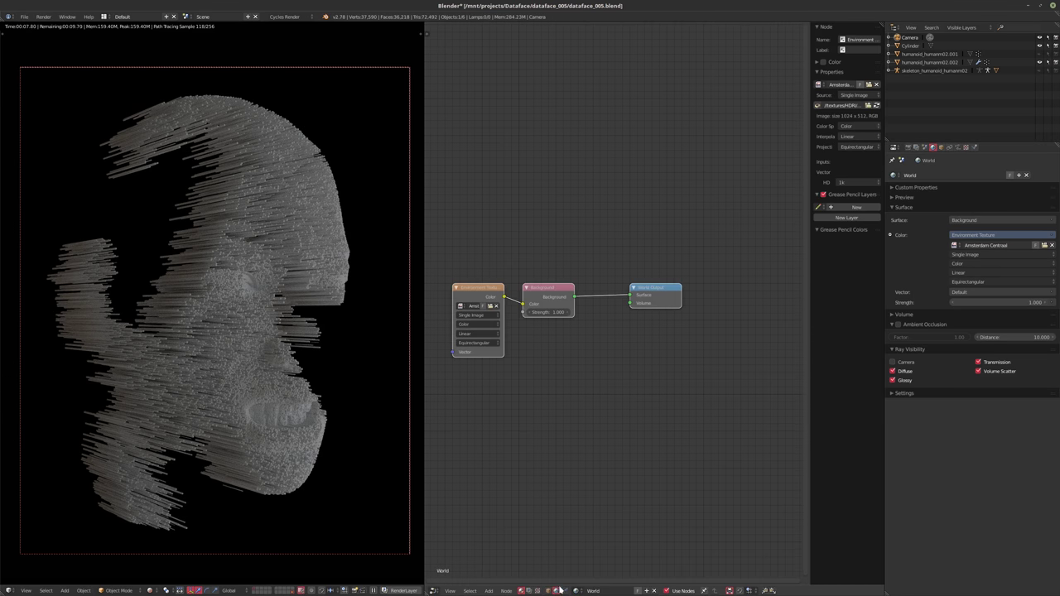
left_click(509, 321)
key("ctrl+t")
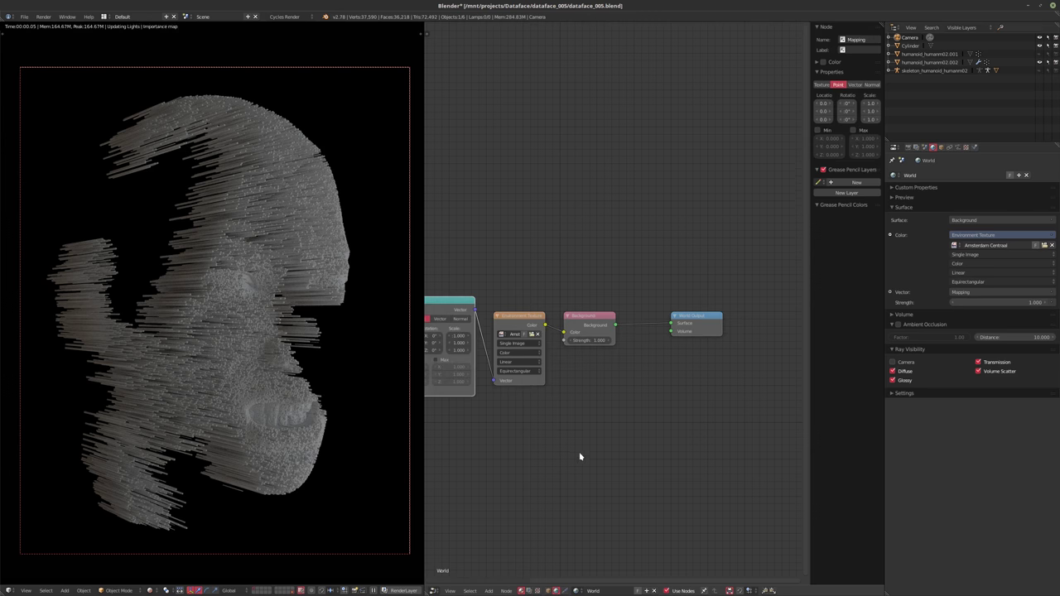
middle_click_drag(464, 439, 591, 457)
scroll(522, 457, "up", 2)
middle_click_drag(535, 414, 580, 427)
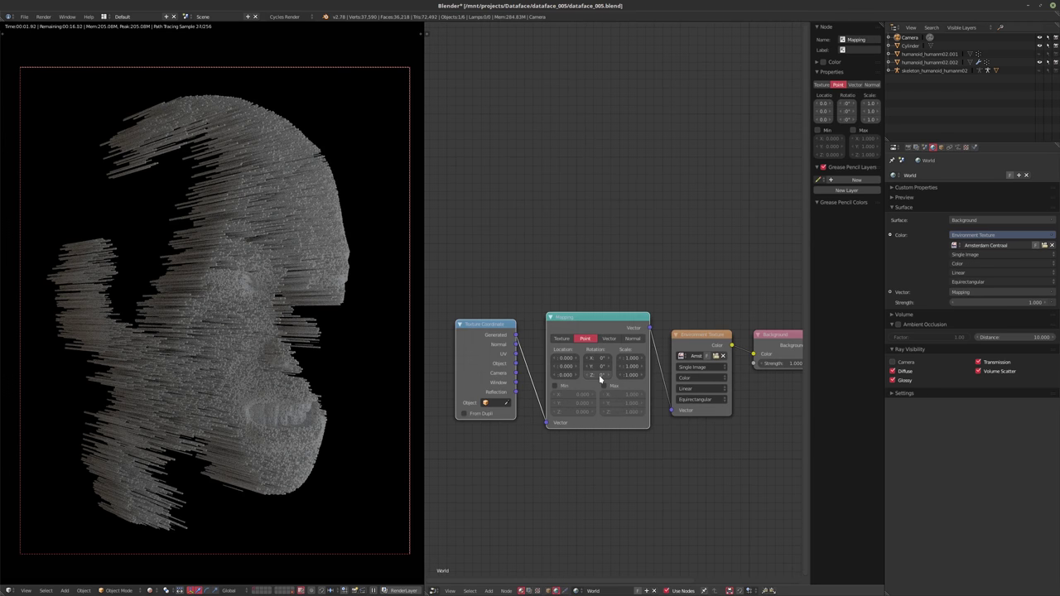
- Rotate the environment in the Mapping node to X 174.9°, Y 4.5° and Z -21°
mouse_move(592, 377)
left_mouse_down()
mouse_move(525, 376)
mouse_move(575, 377)
left_mouse_up()
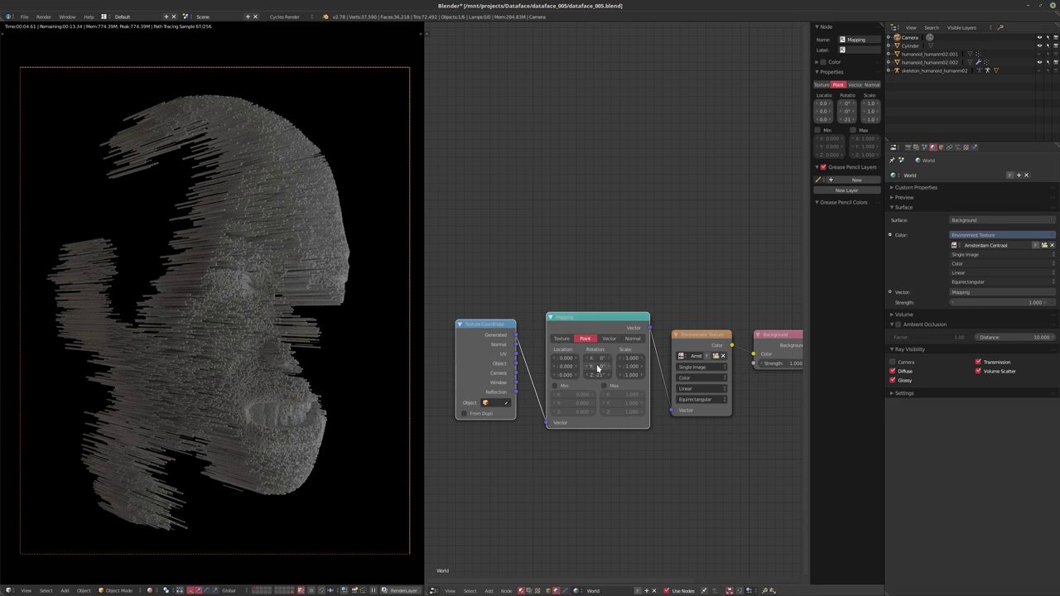
left_click_drag(597, 357, 740, 358)
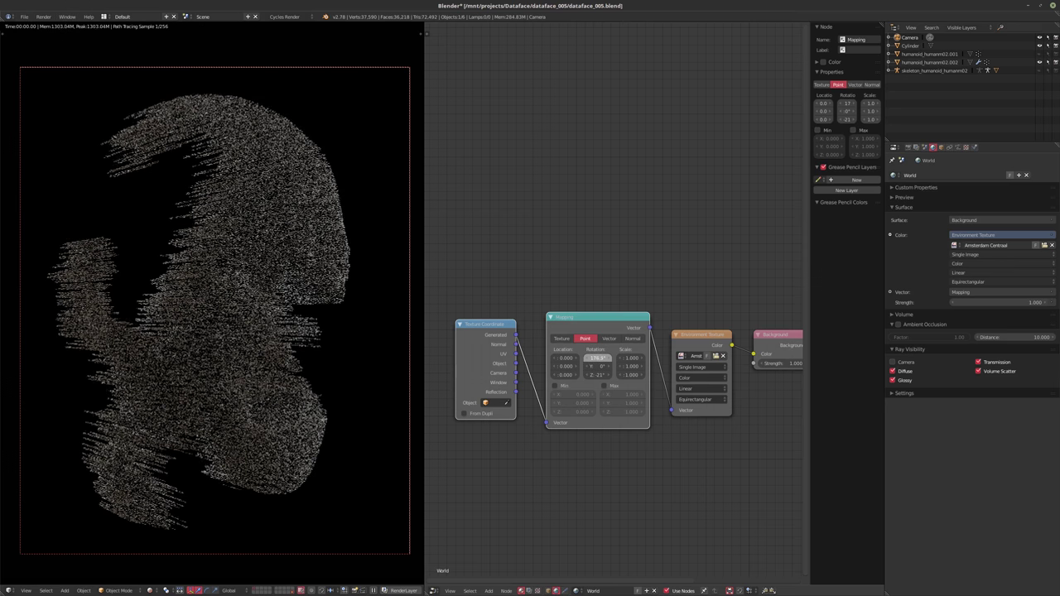
mouse_move(596, 366)
left_mouse_down()
mouse_move(570, 365)
mouse_move(594, 366)
left_mouse_up()
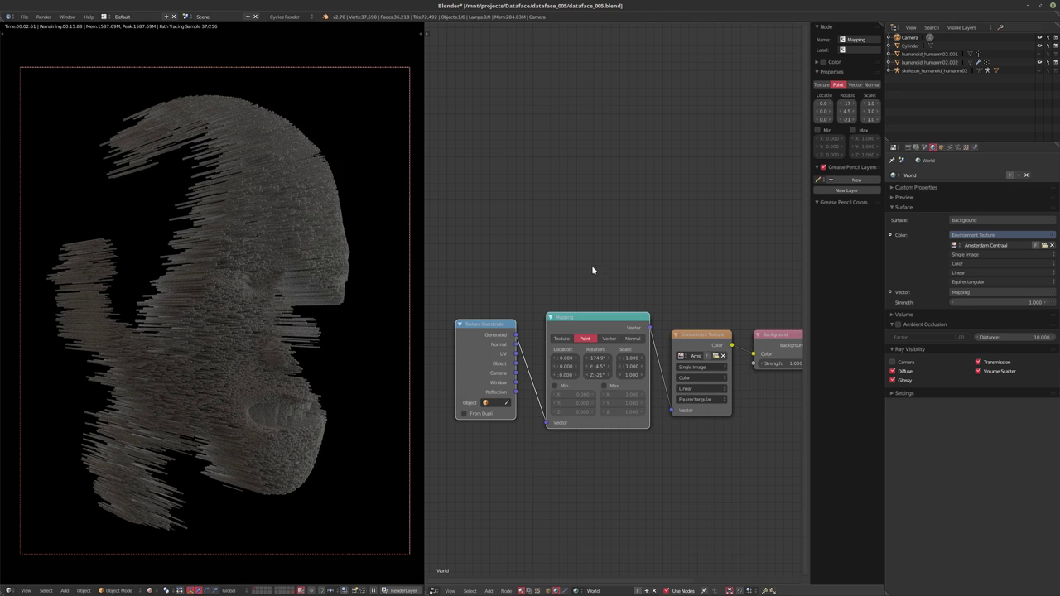
- Narrow the rendered camera view slightly and switch the Node Editor from world to object shader nodes
left_click(432, 590)
left_click(476, 510)
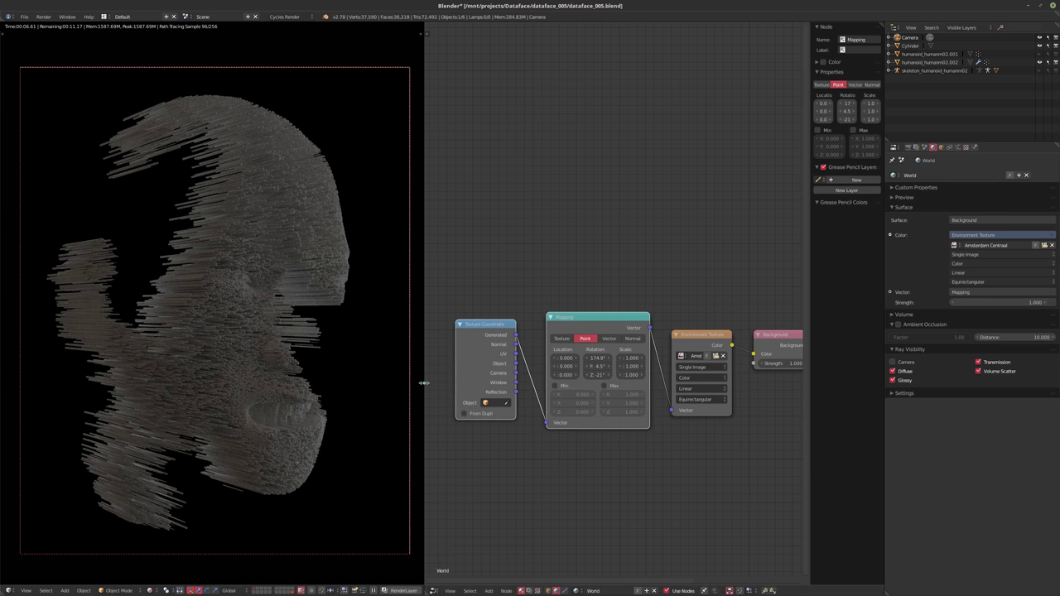
left_click_drag(424, 384, 398, 384)
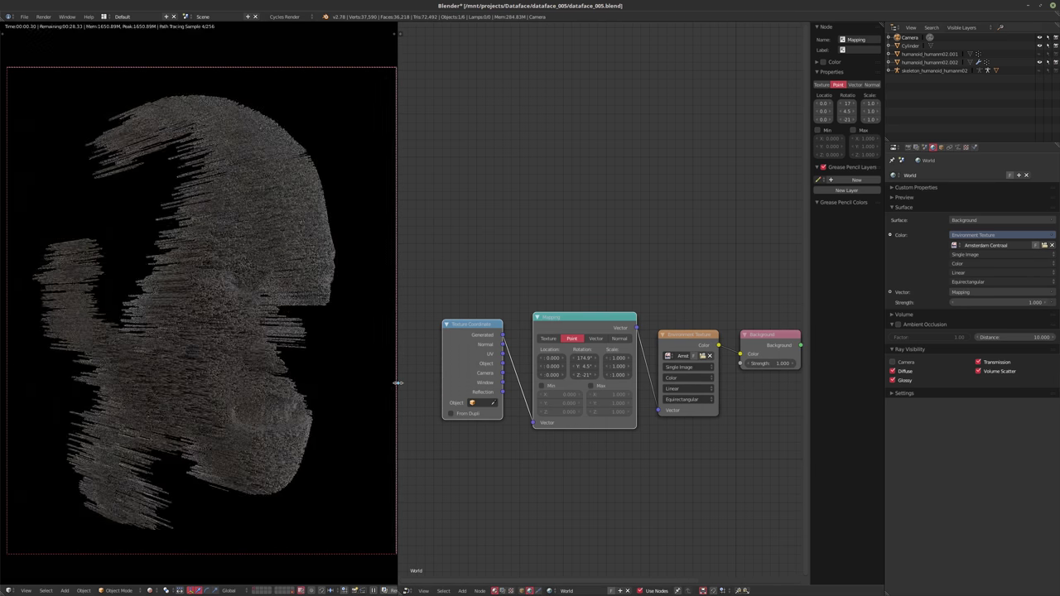
left_click(406, 590)
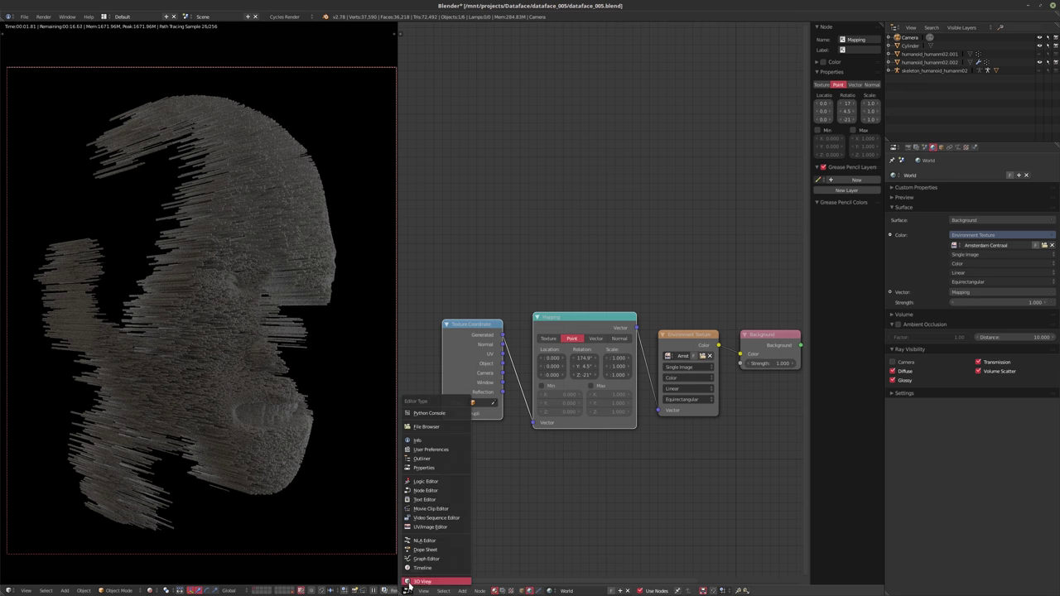
left_click(521, 590)
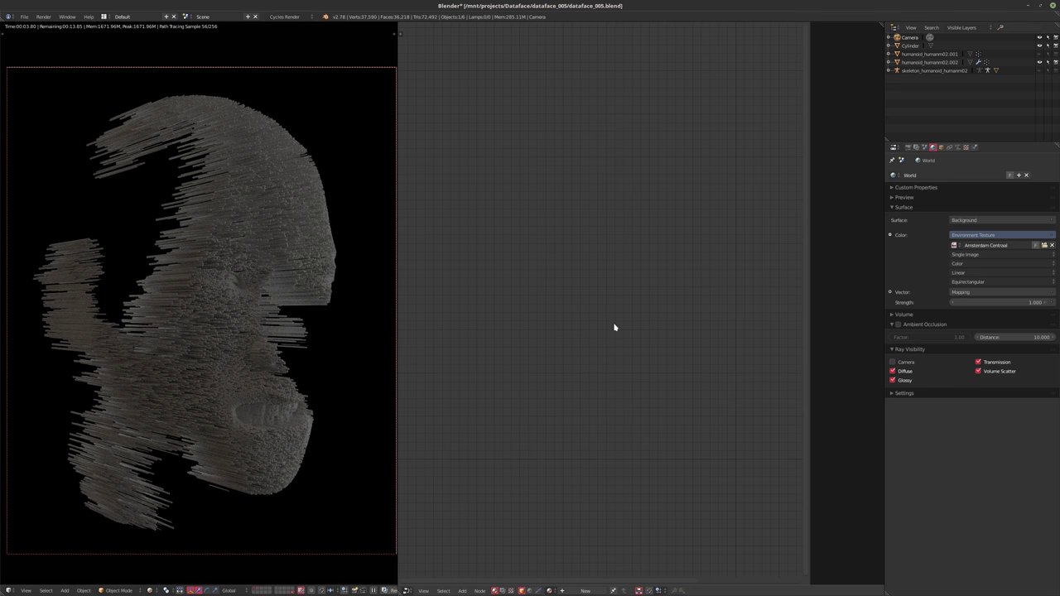
- Create a new material on the Cylinder and space its Diffuse BSDF and Material Output nodes apart
left_click(913, 46)
left_click(582, 591)
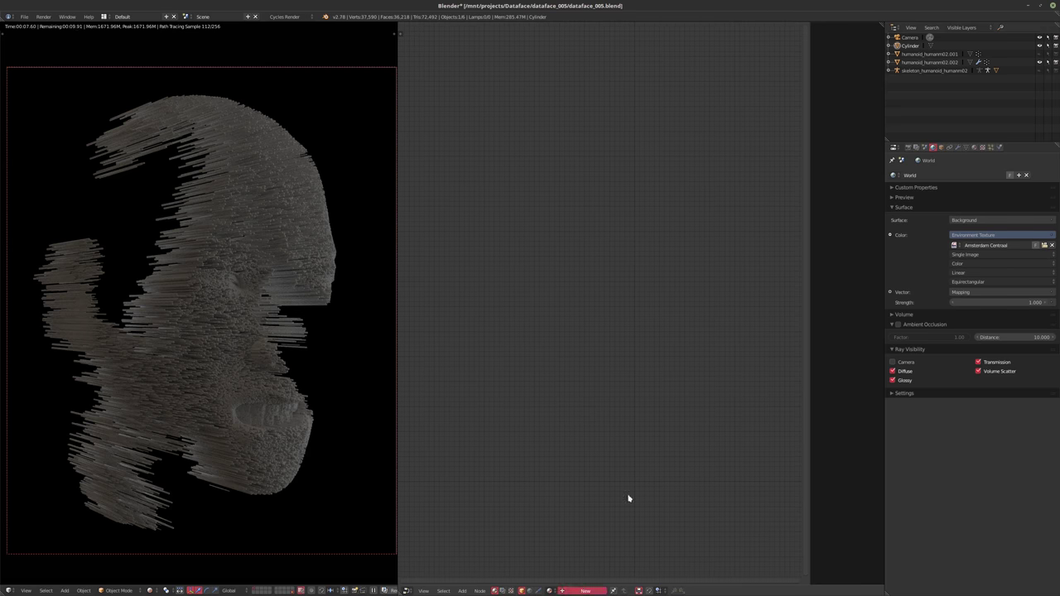
left_click_drag(607, 289, 519, 355)
middle_click_drag(643, 313, 720, 264)
scroll(585, 303, "up", 3)
left_click_drag(584, 303, 553, 312)
middle_click_drag(719, 324, 623, 339)
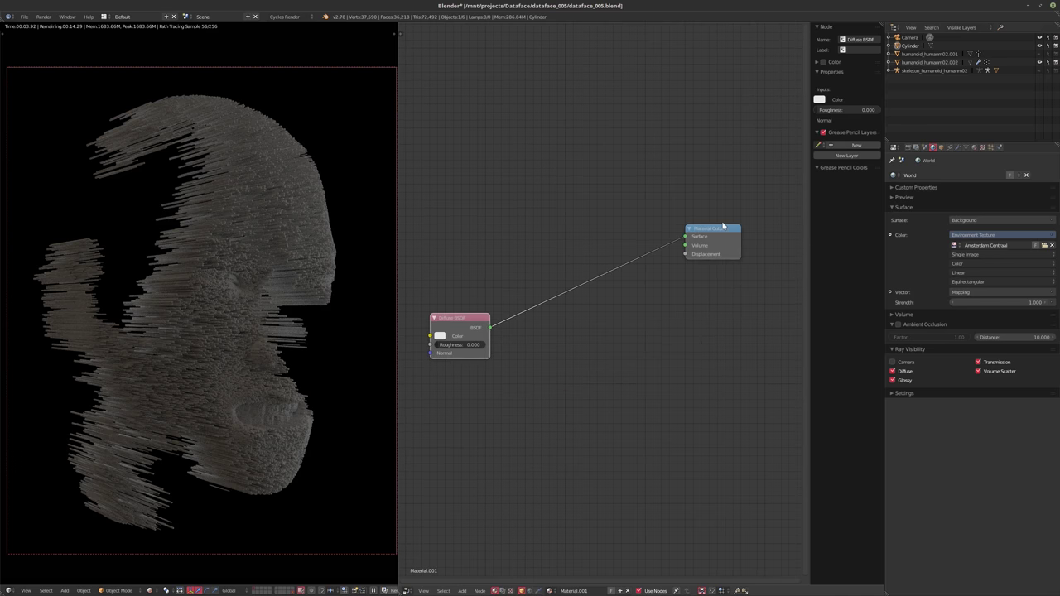
left_click_drag(723, 228, 672, 332)
middle_click_drag(530, 320, 584, 265)
scroll(583, 266, "up", 2)
- Insert a Mix Shader on the link between the Diffuse BSDF and the Material Output
key("shift+a")
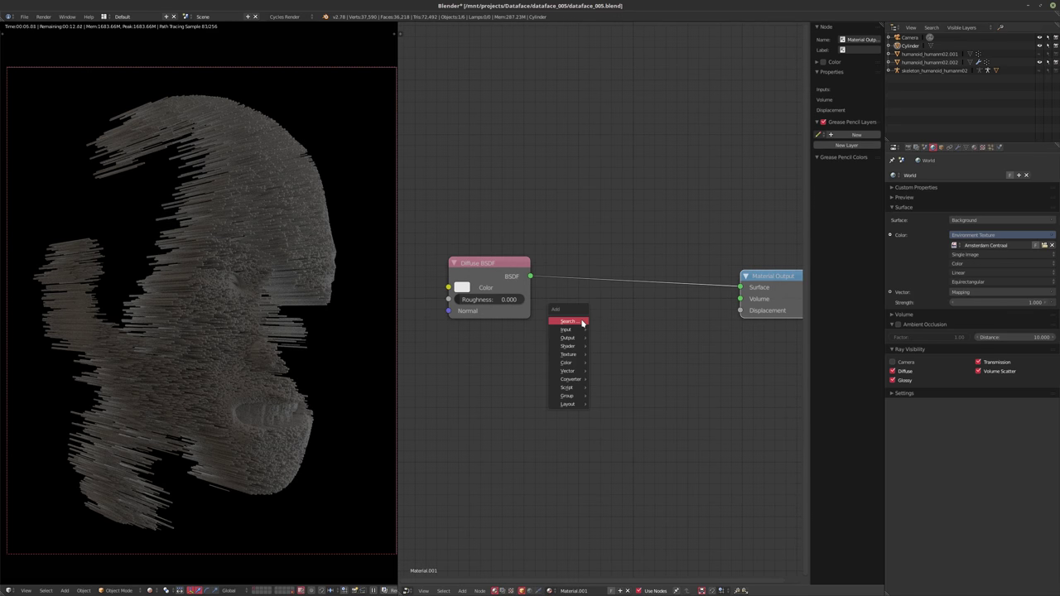
mouse_move(568, 345)
left_click(616, 429)
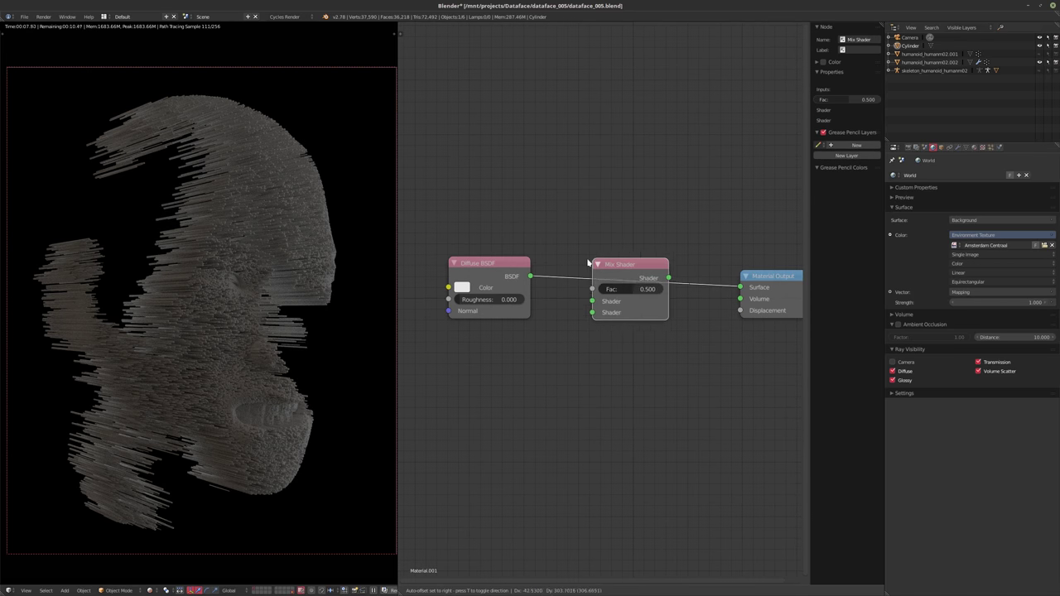
left_click(591, 266)
- Add an Emission shader below the Diffuse BSDF and connect it to the Mix Shader's second shader input
key("shift+a")
mouse_move(489, 394)
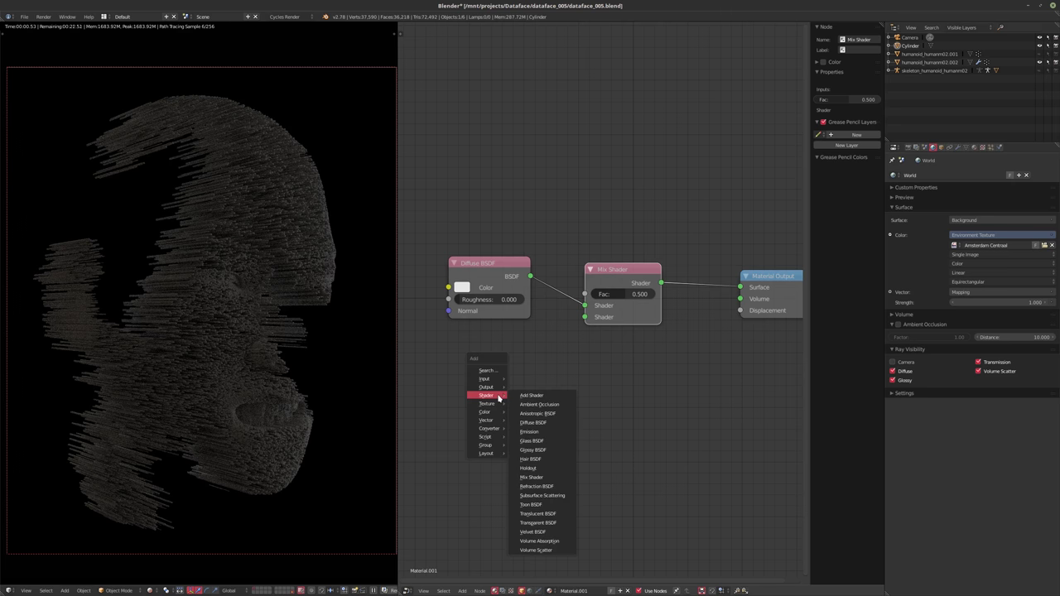
left_click(530, 431)
left_click(527, 356)
left_click_drag(526, 354, 591, 319)
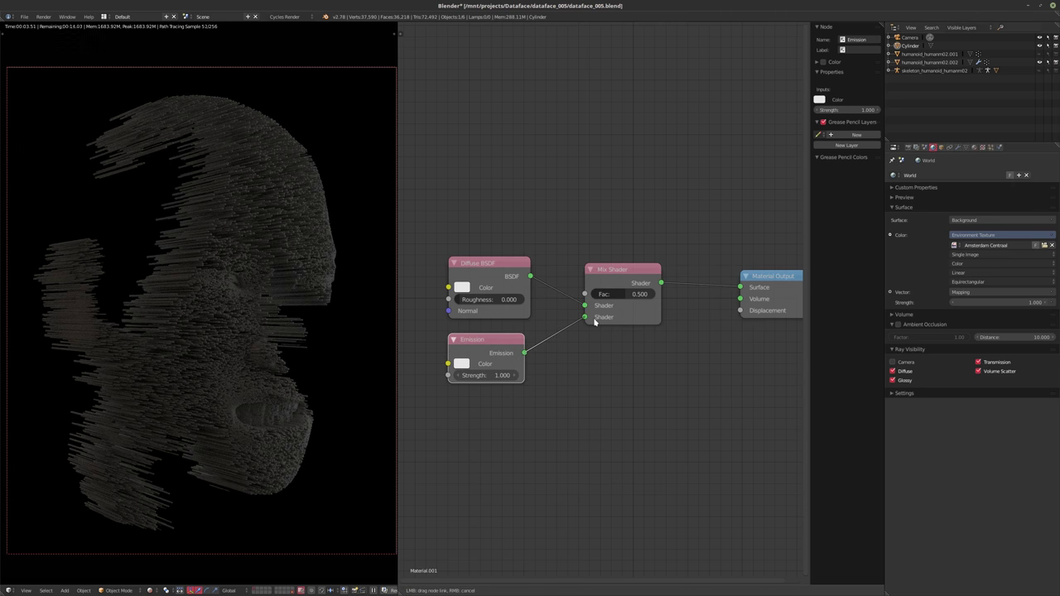
- Make room beside the Diffuse BSDF and insert a second Mix Shader between it and the first Mix Shader
middle_click_drag(548, 370, 622, 373)
scroll(622, 375, "down", 3)
middle_click_drag(548, 343, 644, 334)
left_click_drag(671, 286, 504, 287)
key("shift+a")
mouse_move(627, 364)
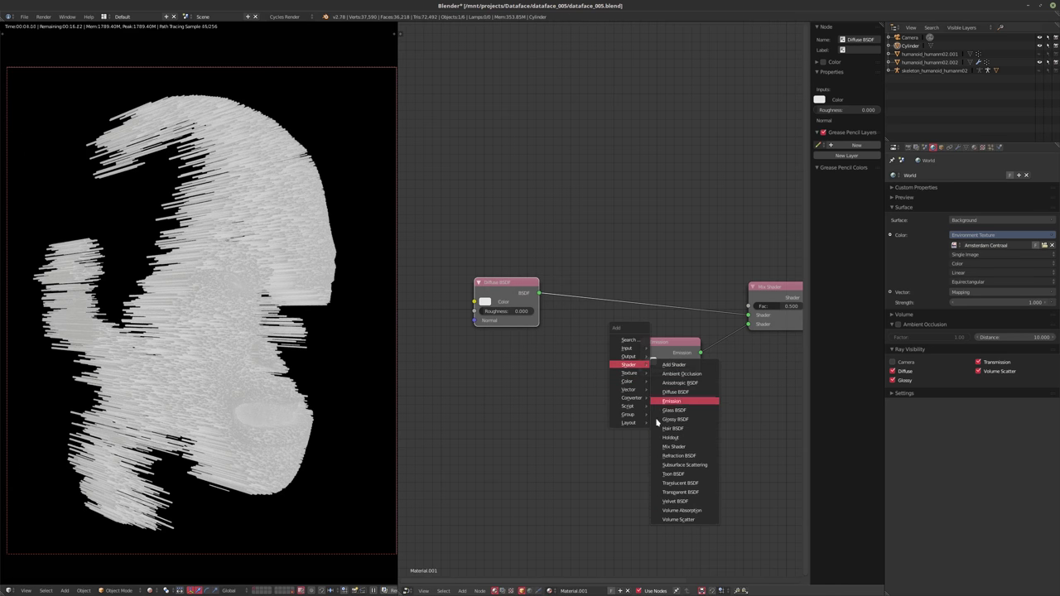
left_click(656, 405)
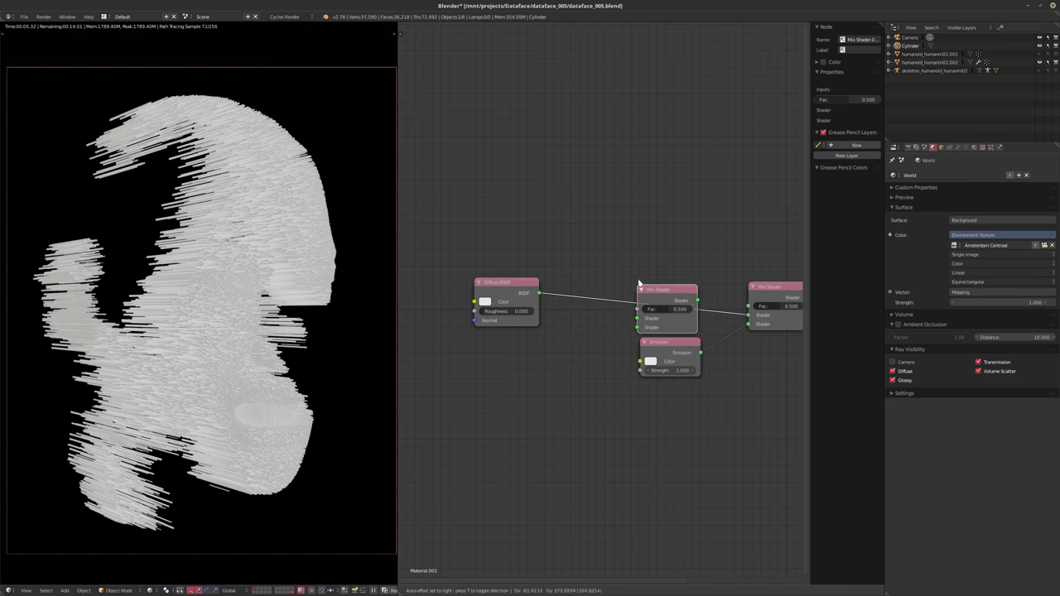
left_click(639, 289)
- Add a Glossy BSDF below the Diffuse BSDF and connect it to the new Mix Shader's second shader input
key("shift+a")
mouse_move(539, 395)
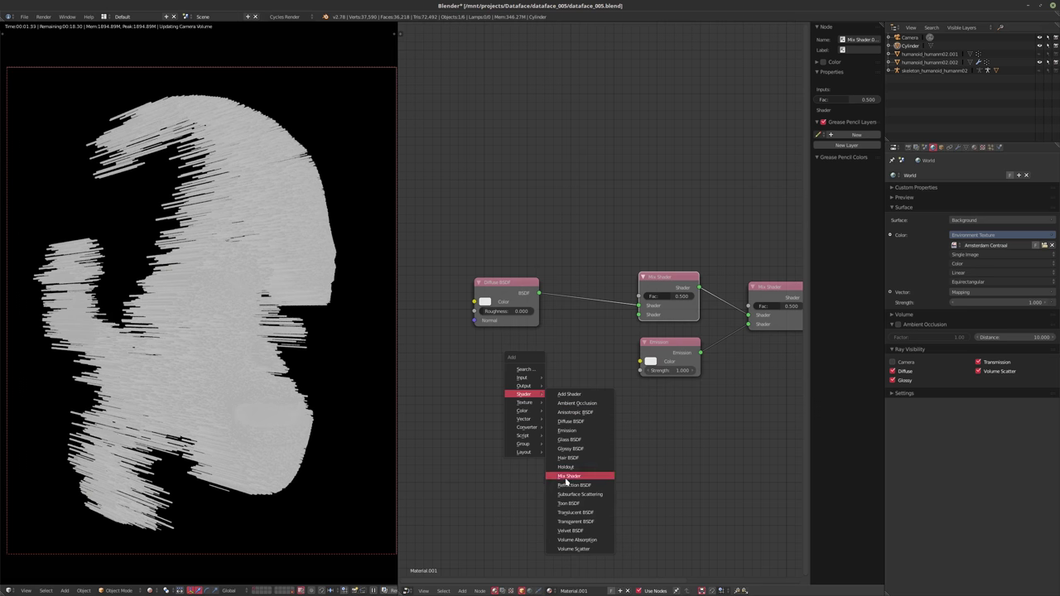
left_click(566, 449)
left_click_drag(540, 350, 638, 315)
- Add an Object Info node and place it to the upper left of the shader nodes
key("shift+a")
mouse_move(471, 214)
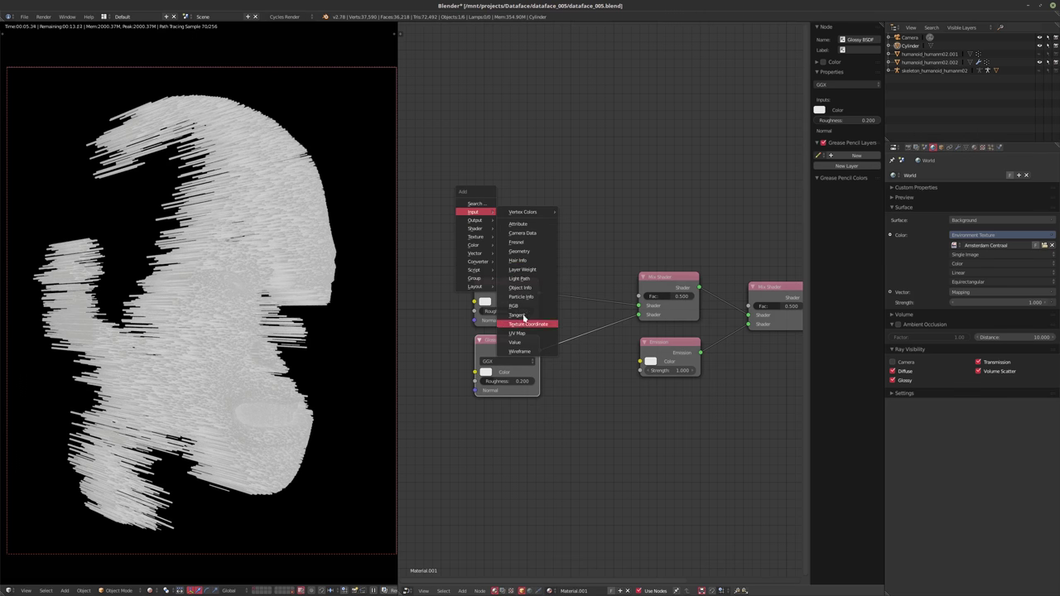
left_click(520, 287)
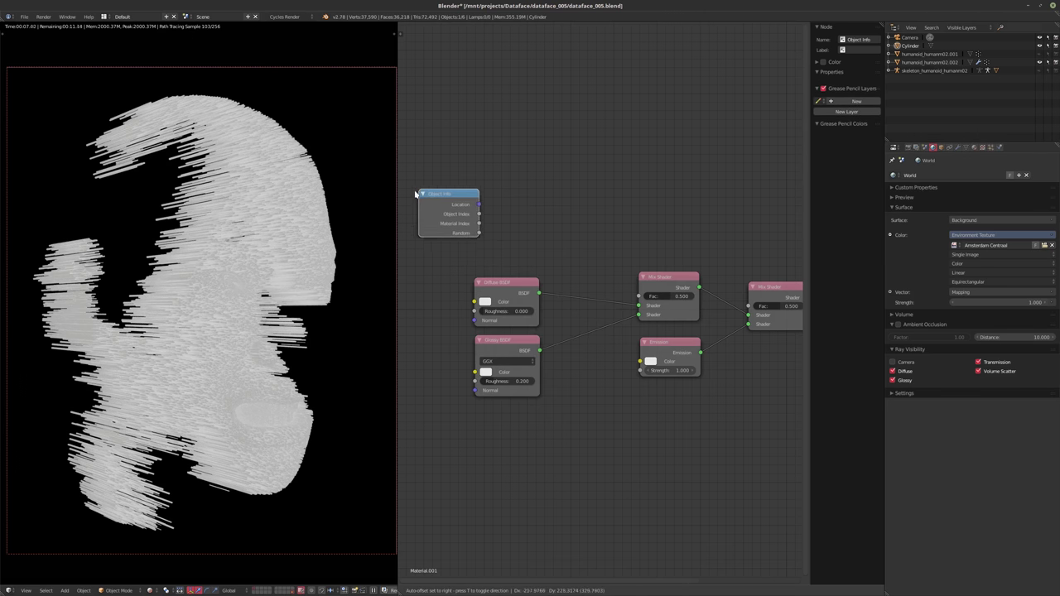
left_click(762, 191)
middle_click_drag(619, 226, 708, 236)
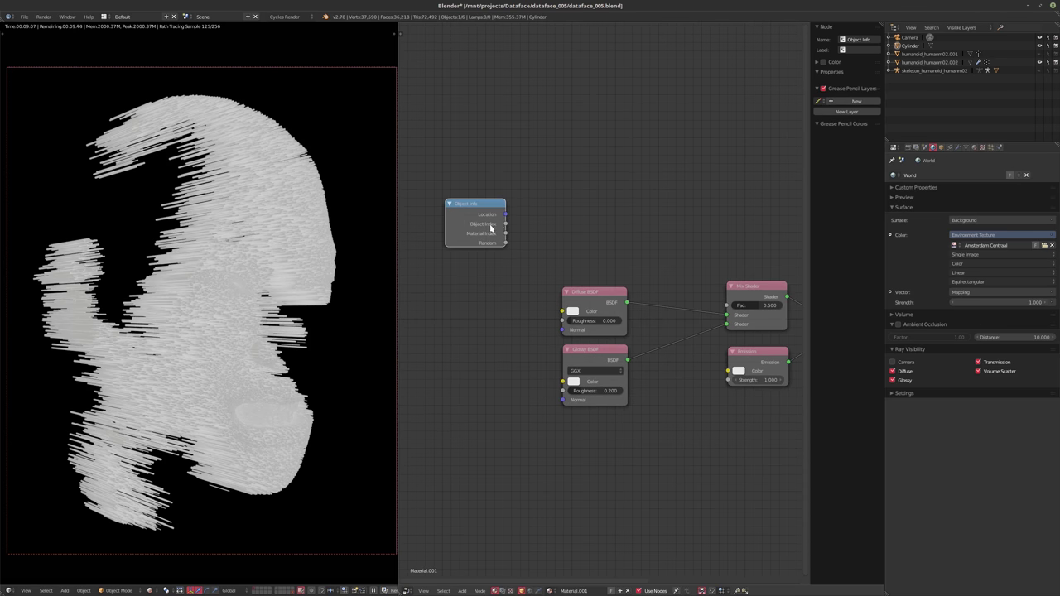
left_click_drag(490, 226, 463, 212)
- Add a ColorRamp fed by Object Info's Random output and set its interpolation to Constant
key("shift+a")
mouse_move(552, 293)
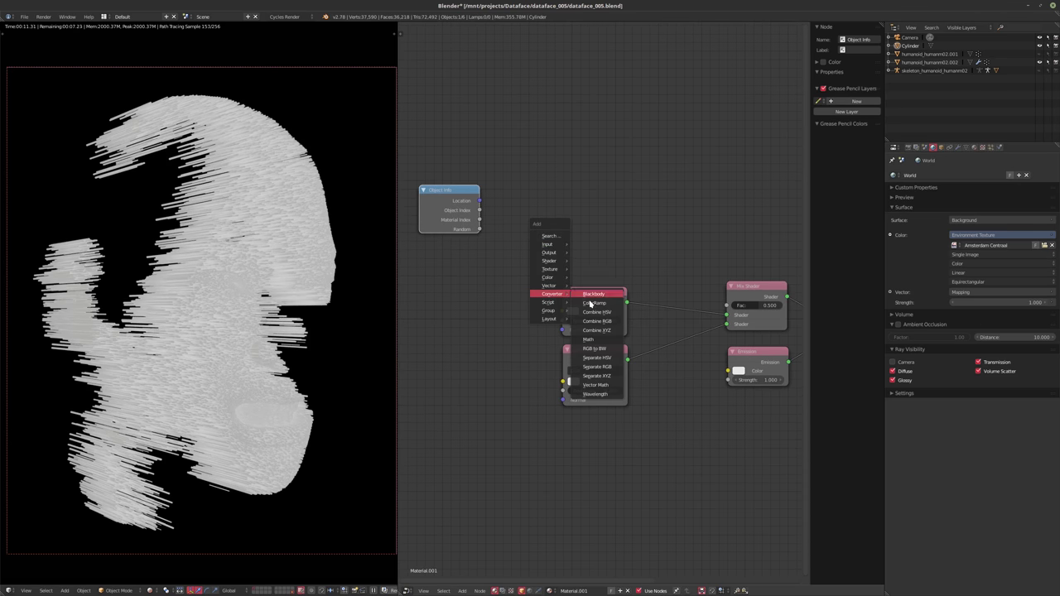
left_click(590, 301)
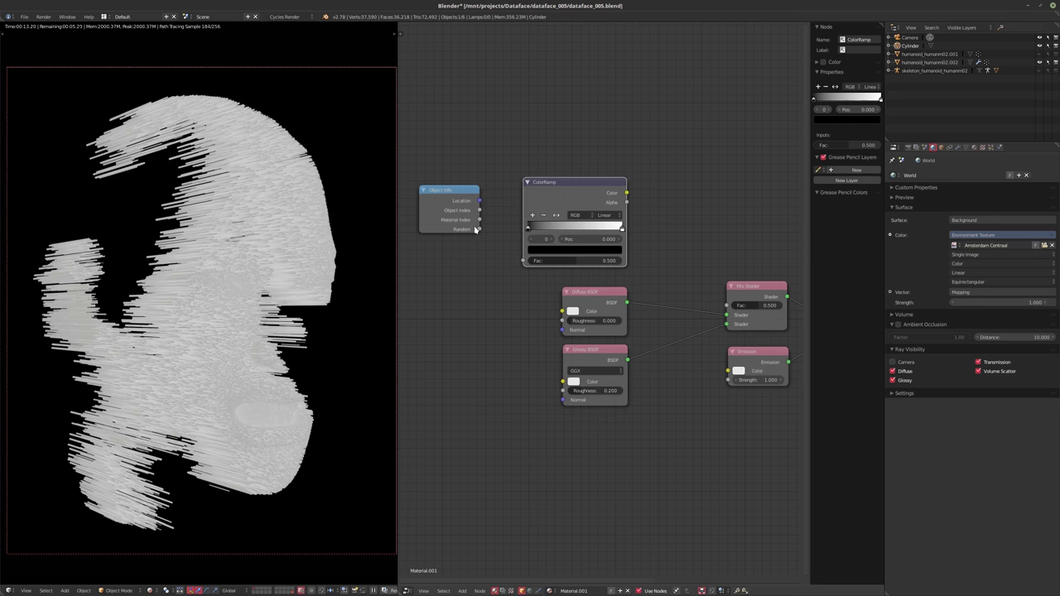
left_click_drag(476, 230, 524, 261)
left_click(606, 215)
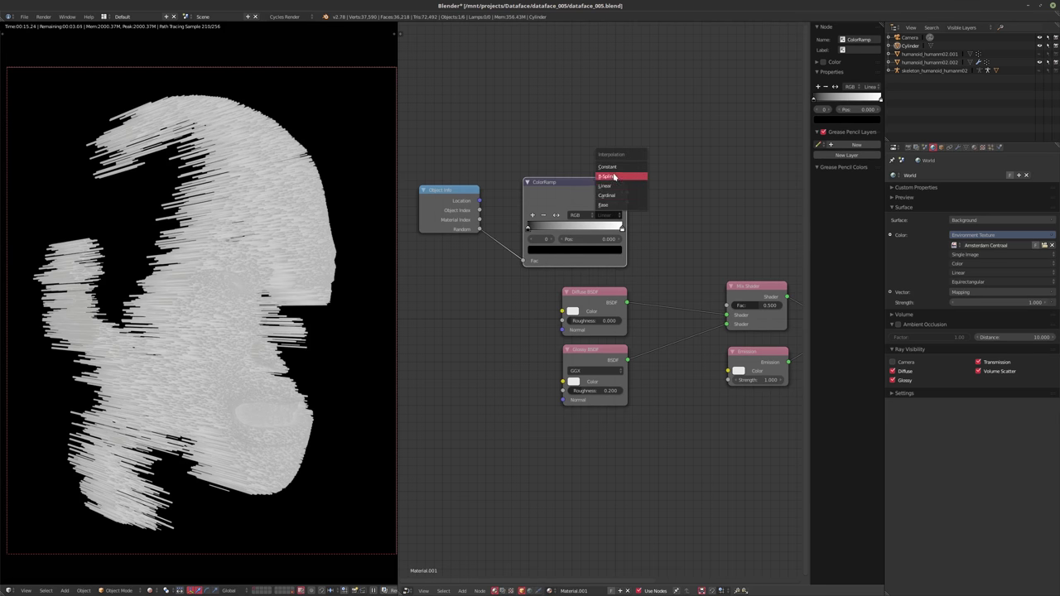
left_click(608, 166)
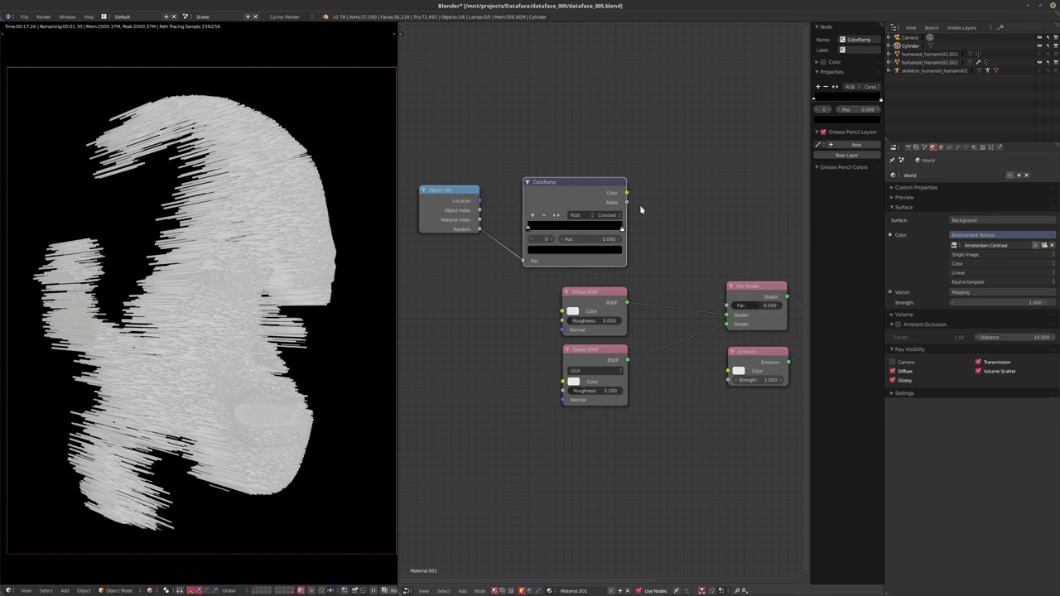
- Connect the ColorRamp's Alpha to the Diffuse/Glossy Mix Shader's factor, then duplicate the ramp above with its input link kept
left_click_drag(627, 202, 727, 305)
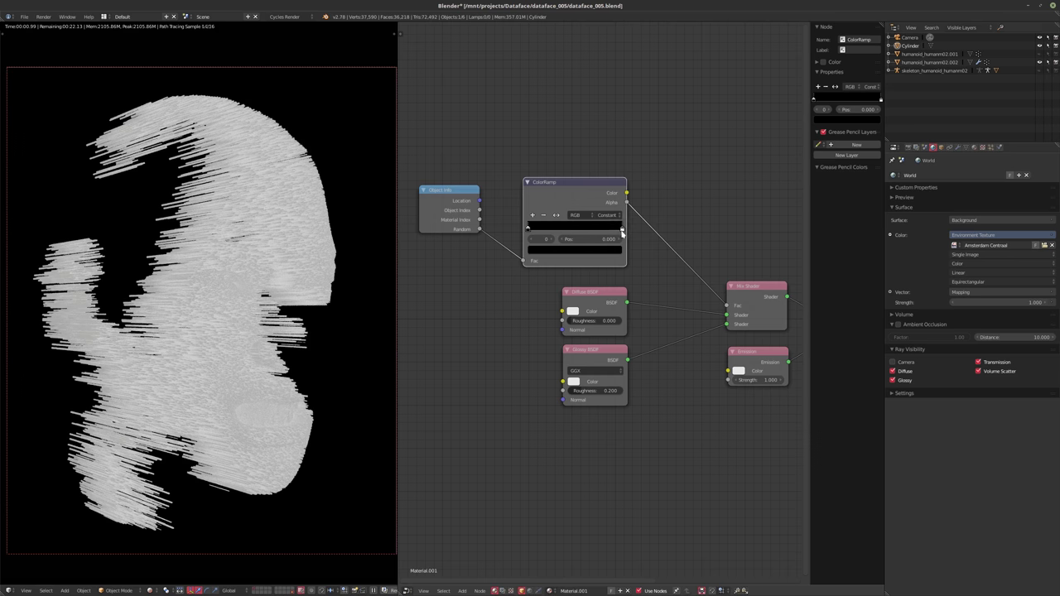
left_click_drag(622, 234, 630, 228)
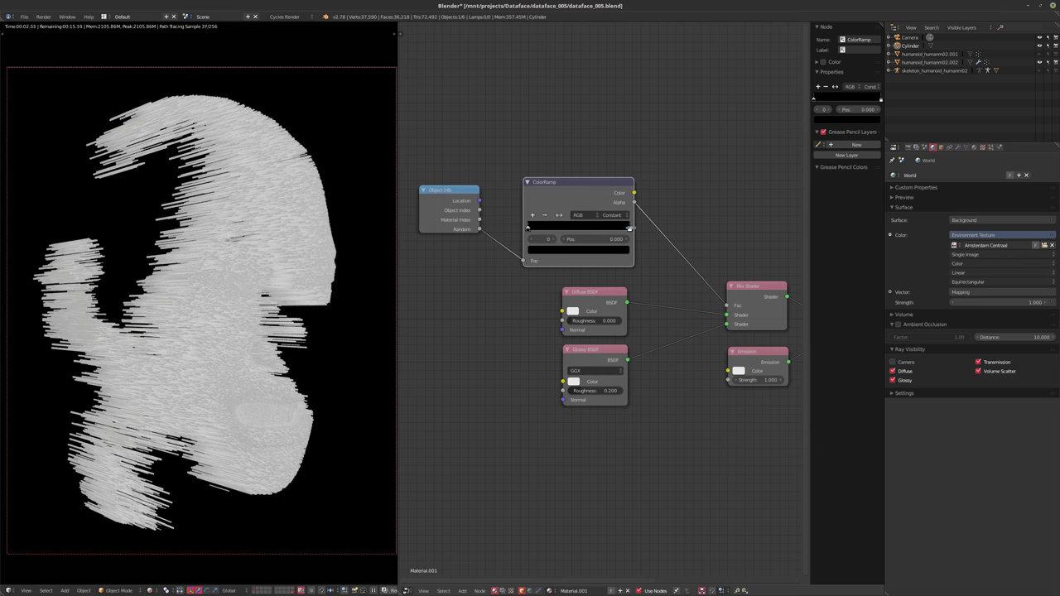
middle_click_drag(573, 210, 577, 237)
key("ctrl+shift+d")
left_click(579, 135)
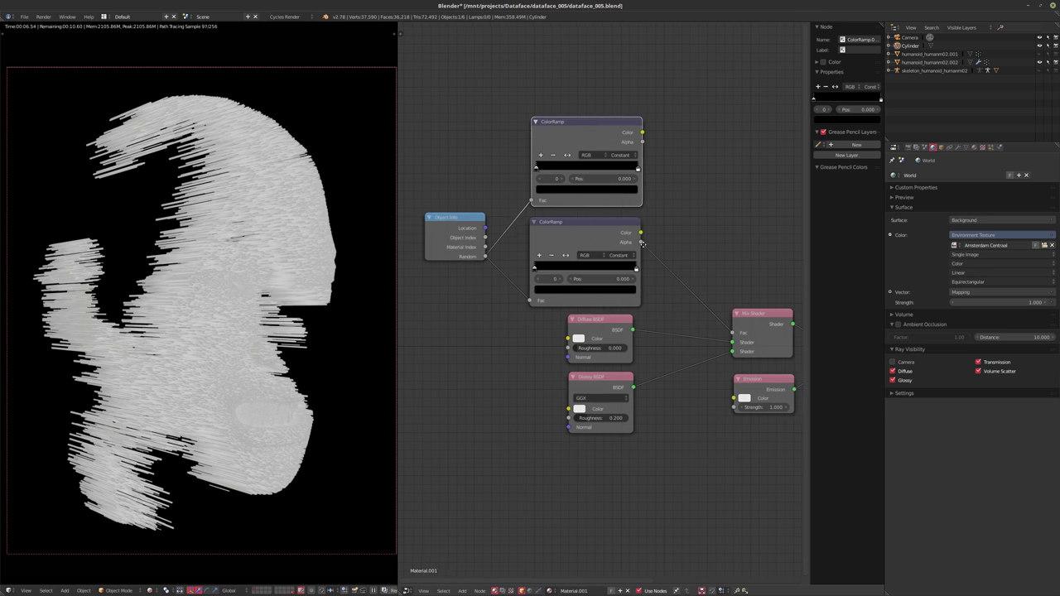
- Connect the duplicate ColorRamp's Color to the final Mix Shader's factor and rearrange the Mix Shader and Emission nodes
scroll(689, 241, "down", 1)
middle_click_drag(689, 241, 637, 218)
left_click_drag(587, 122, 772, 317)
left_click_drag(788, 304, 785, 244)
middle_click_drag(738, 265, 710, 267)
left_click_drag(687, 295, 664, 262)
left_click_drag(671, 355, 653, 308)
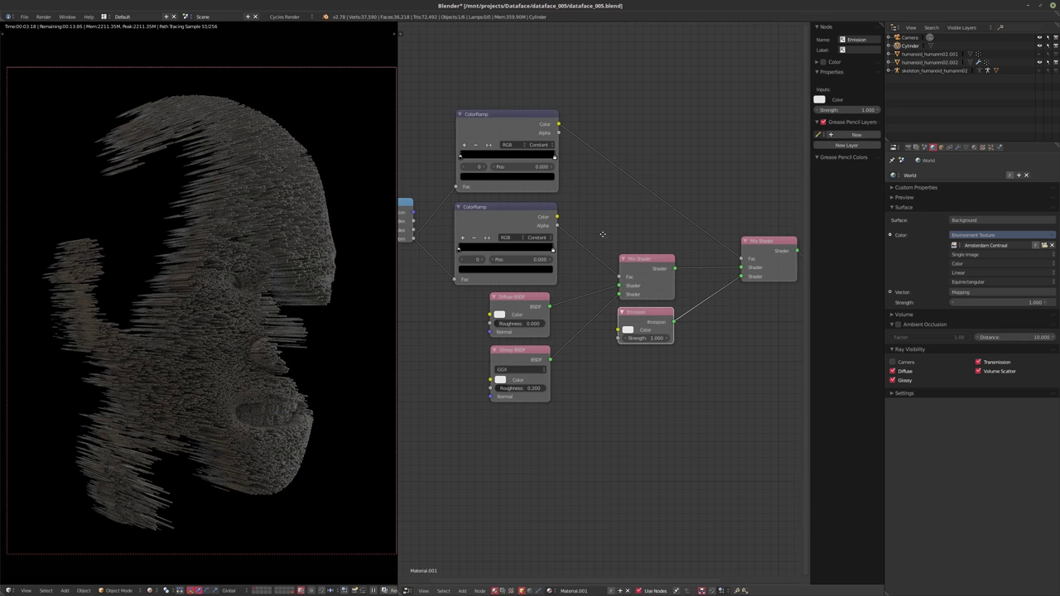
- Move the white stop of the lower ColorRamp to position 0.685
scroll(652, 244, "up", 2)
left_click(611, 292)
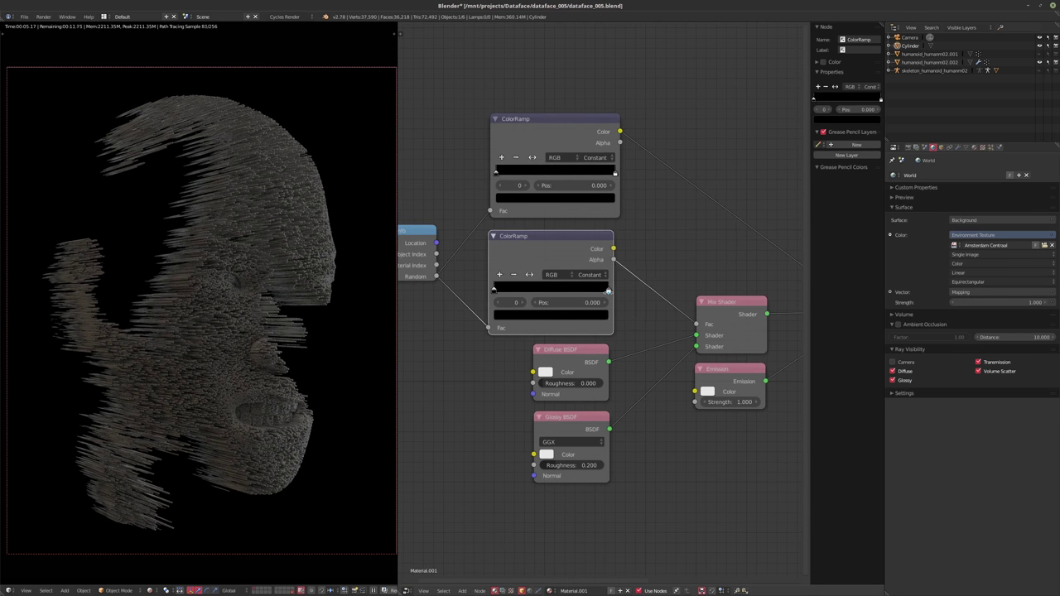
left_click_drag(612, 293, 577, 300)
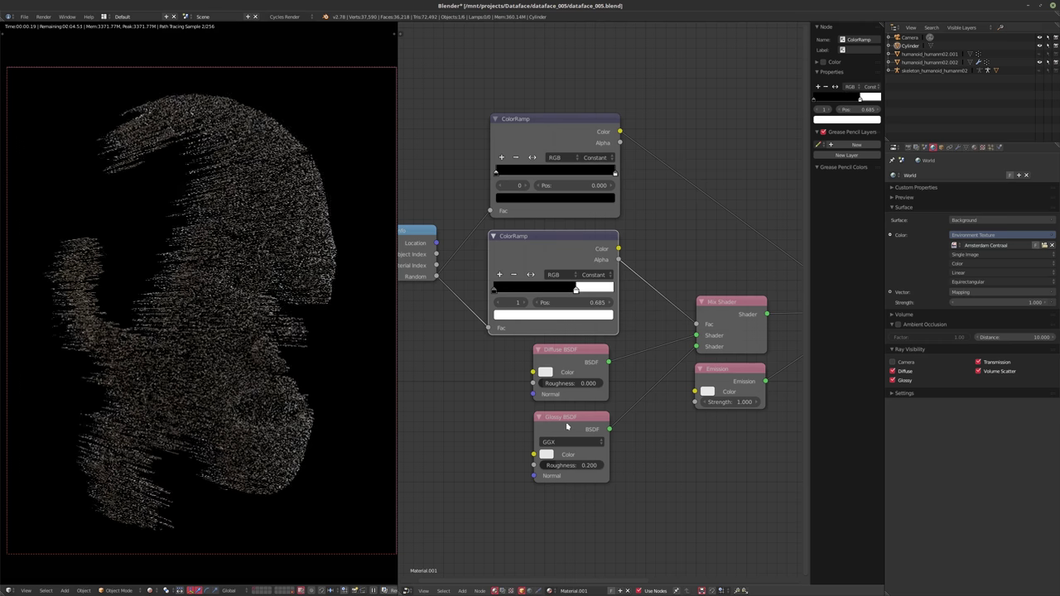
- Switch the Glossy BSDF node to a Glass BSDF and move it clear below the Diffuse BSDF
left_click(560, 428)
key("shift+s")
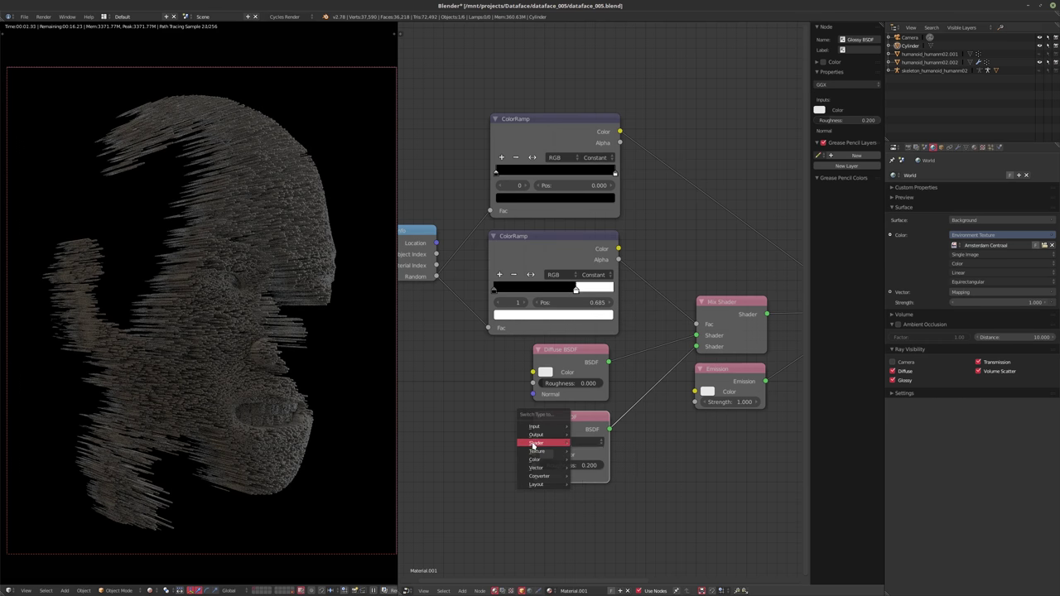
mouse_move(536, 443)
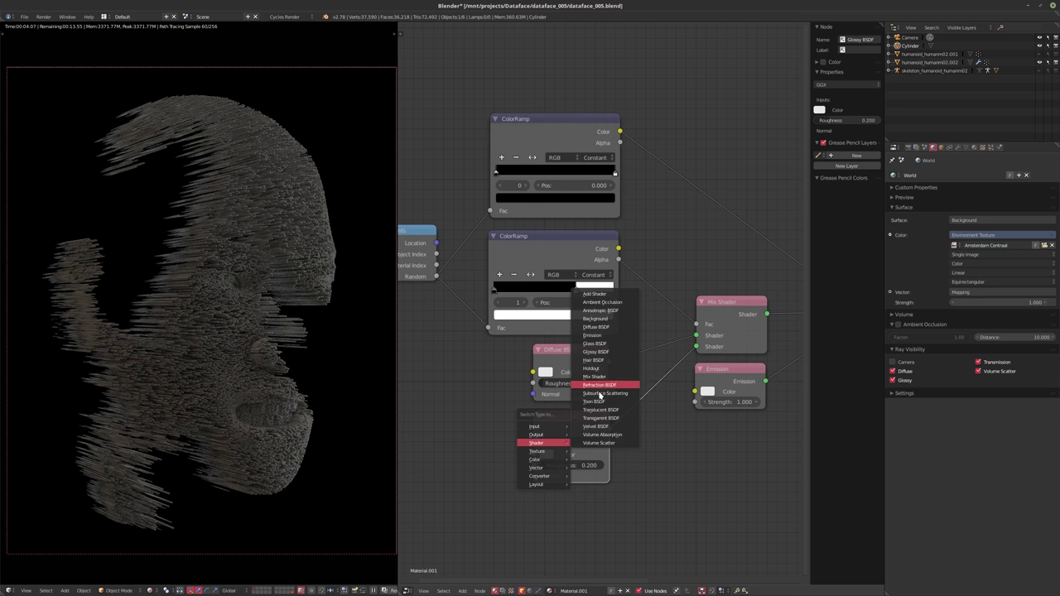
left_click(594, 343)
left_click_drag(568, 405, 559, 466)
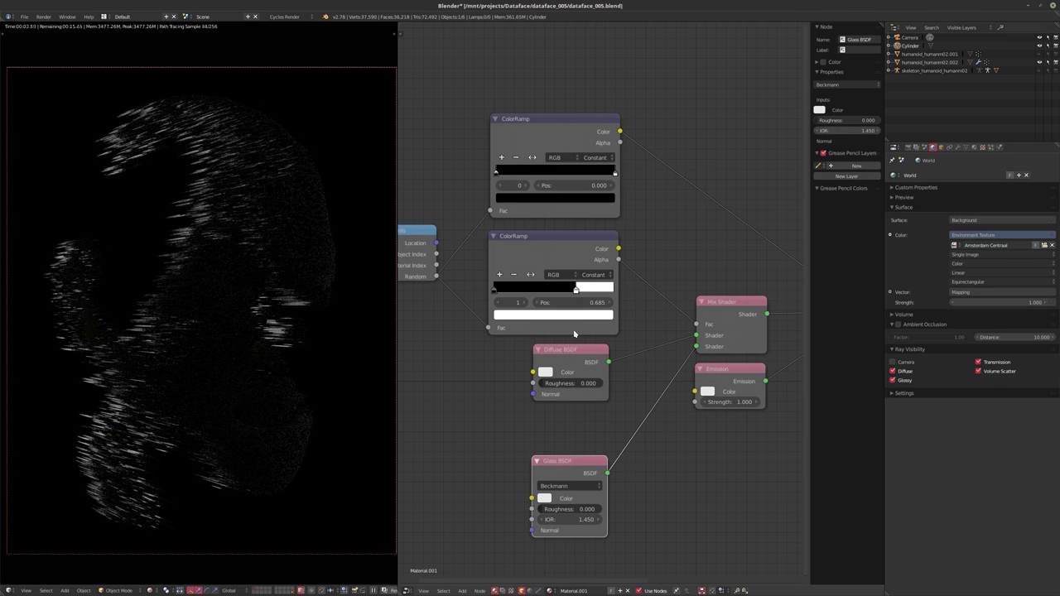
- Move the white stop of the lower ColorRamp to position 0.903
left_click_drag(577, 289, 603, 293)
left_click_drag(603, 292, 603, 293)
middle_click_drag(653, 328, 624, 338)
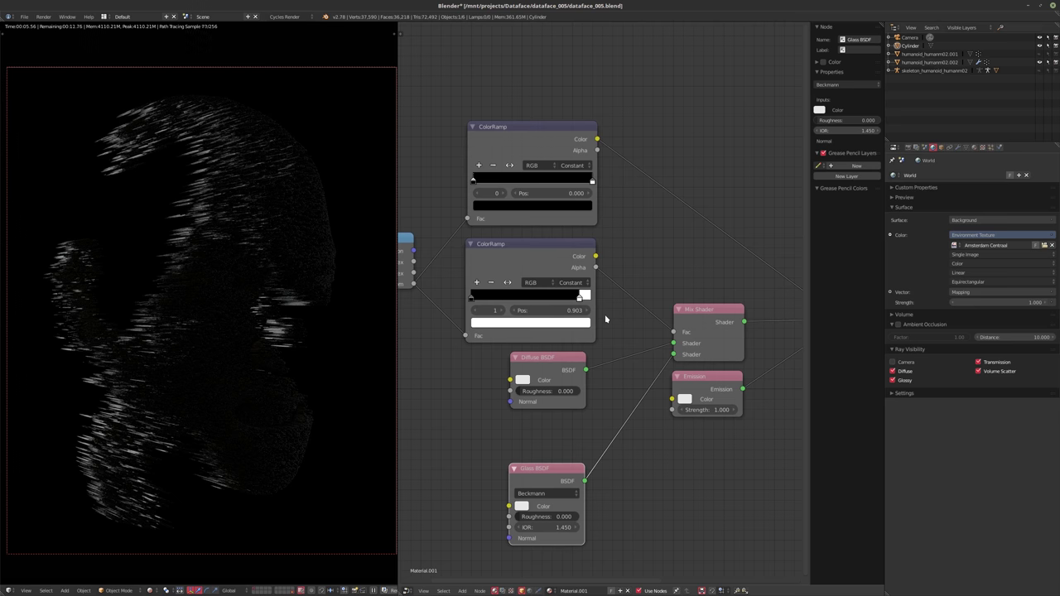
- Set the Glass BSDF node's roughness to 0.1
left_click(536, 516)
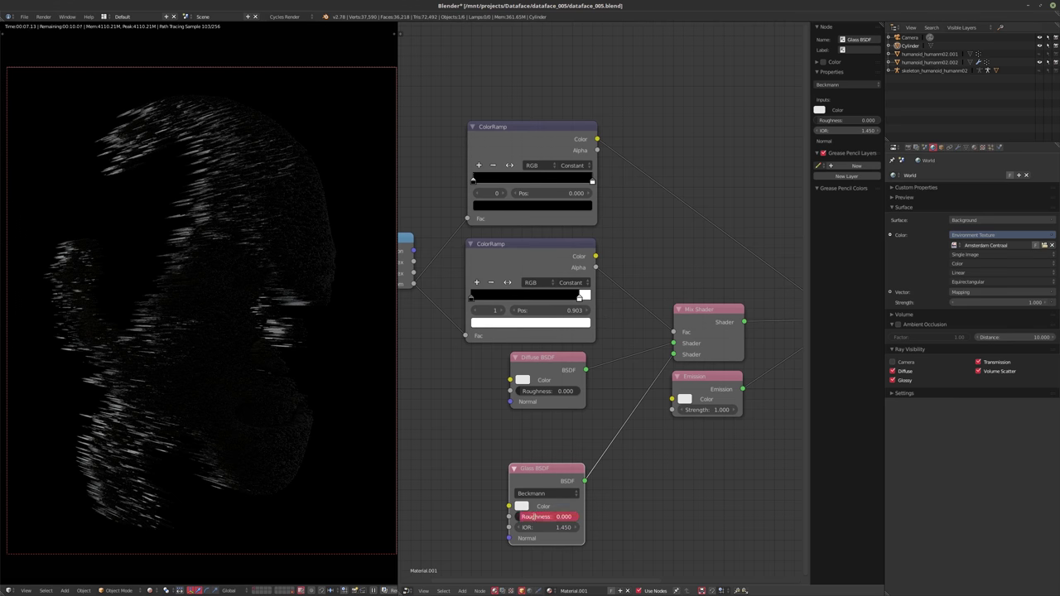
type("0.0")
key("Return")
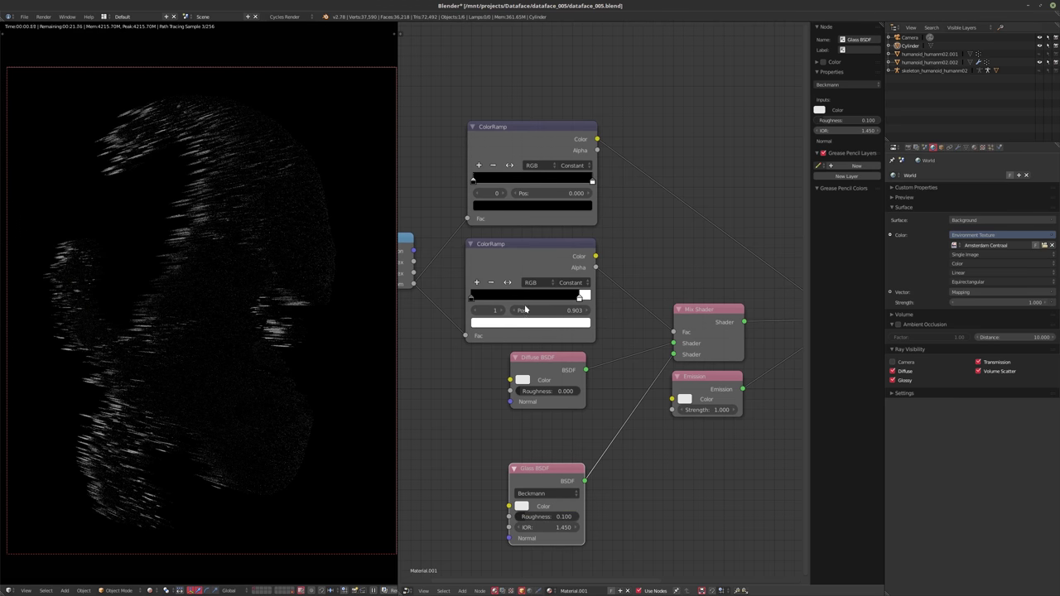
- Bring the upper ColorRamp's stops together at the start of the ramp, with the black stop at position 0.010
scroll(621, 293, "down", 1)
middle_click_drag(620, 293, 551, 334)
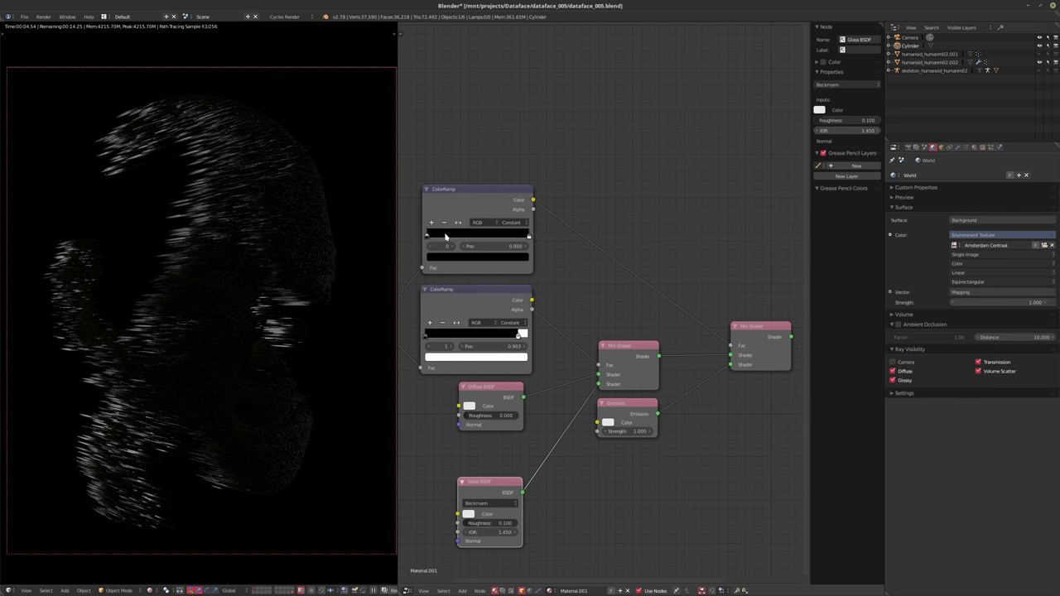
mouse_move(428, 237)
left_mouse_down()
mouse_move(488, 241)
mouse_move(434, 240)
mouse_move(480, 246)
left_mouse_up()
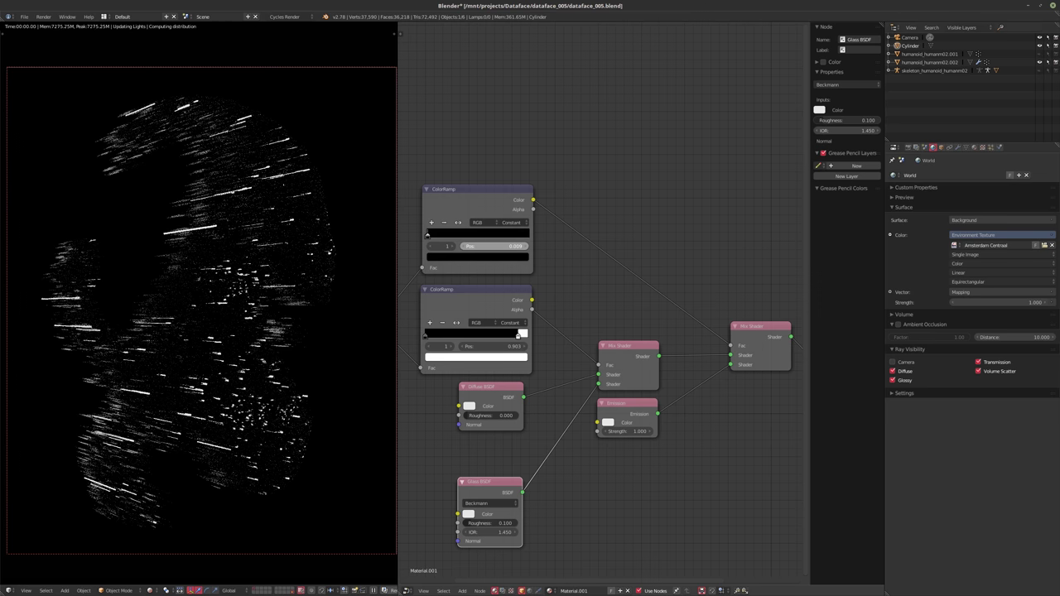
left_click_drag(481, 247, 482, 247)
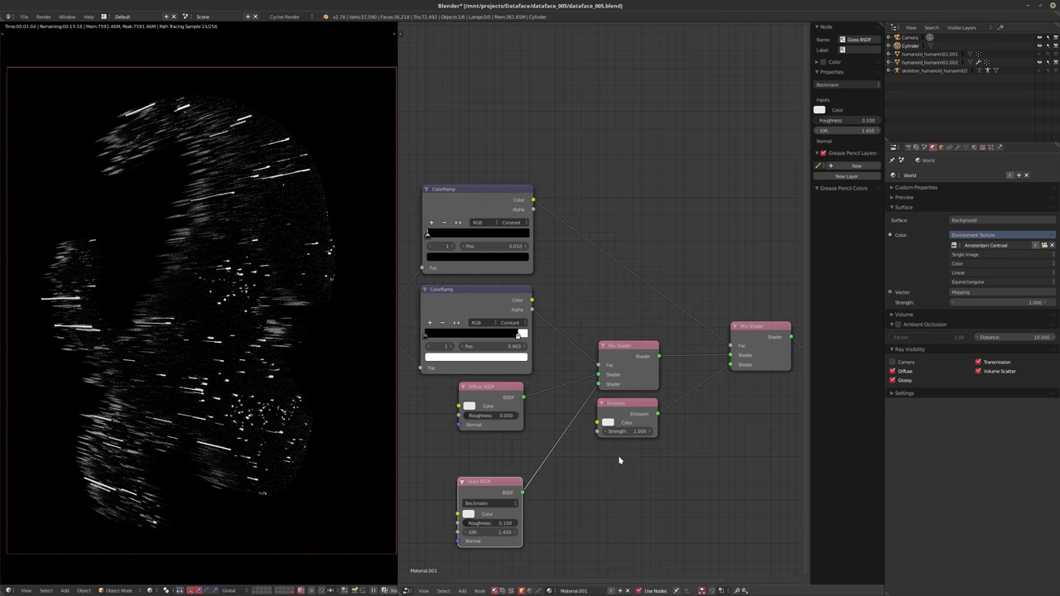
- Set the Emission node's color to green (R 0.157, G 0.800, B 0.344) and its strength to 10
left_click(608, 423)
left_click_drag(638, 332, 636, 312)
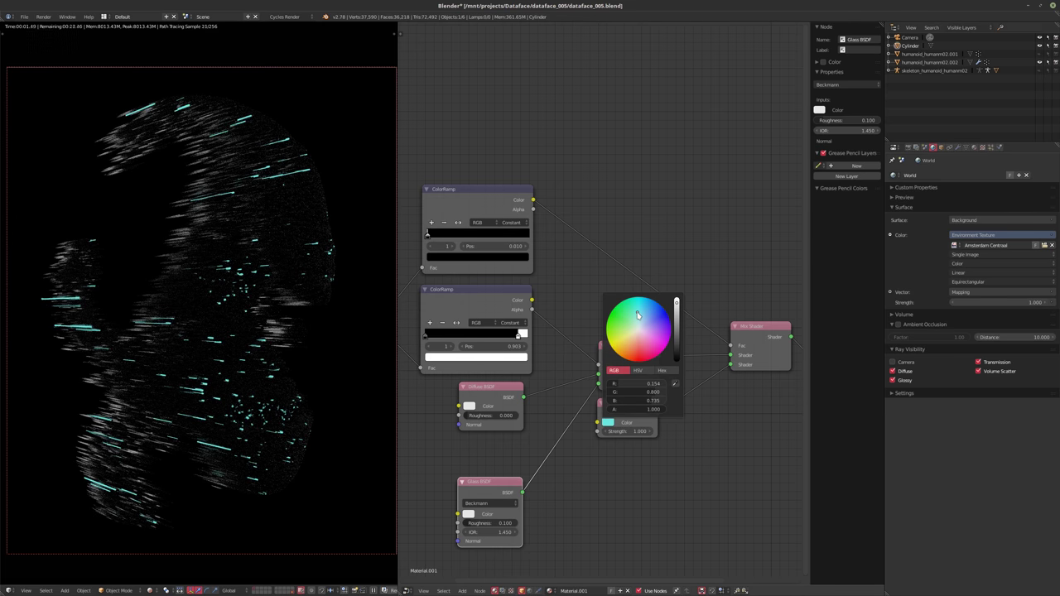
mouse_move(638, 313)
left_mouse_down()
mouse_move(625, 316)
mouse_move(623, 342)
mouse_move(628, 315)
left_mouse_up()
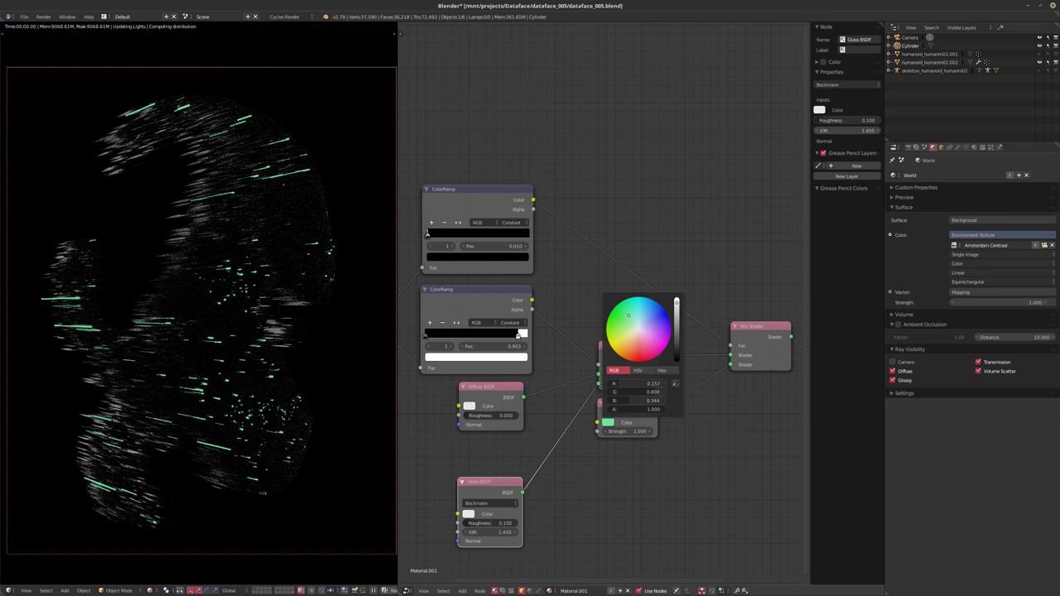
left_click(618, 431)
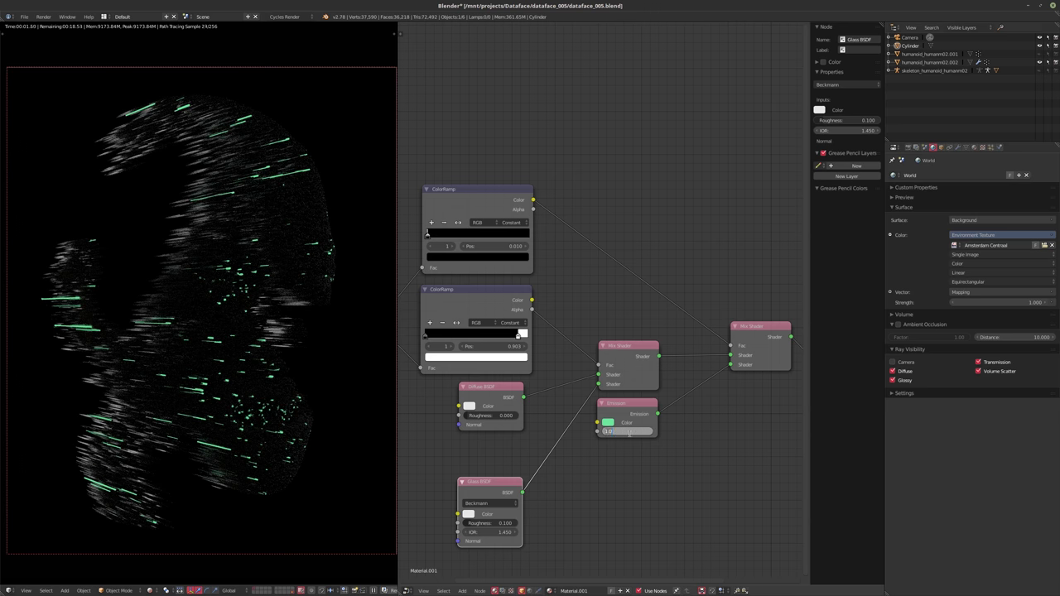
type("10")
key("Return")
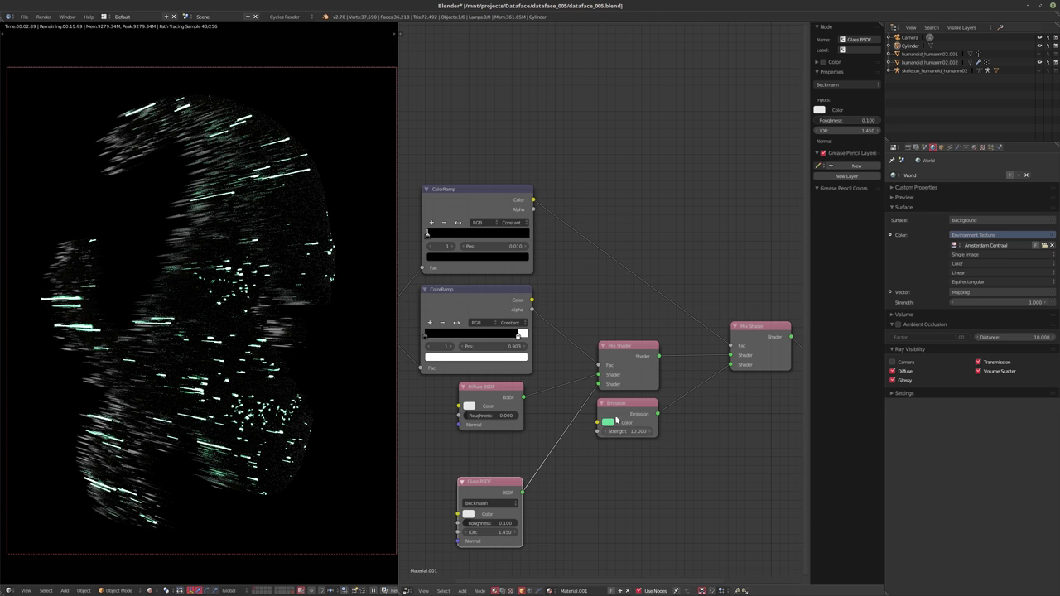
- Switch the Glass BSDF distribution to Multiscatter GGX and space the Glass, Emission and first Mix Shader nodes further down
middle_click_drag(528, 302, 534, 316)
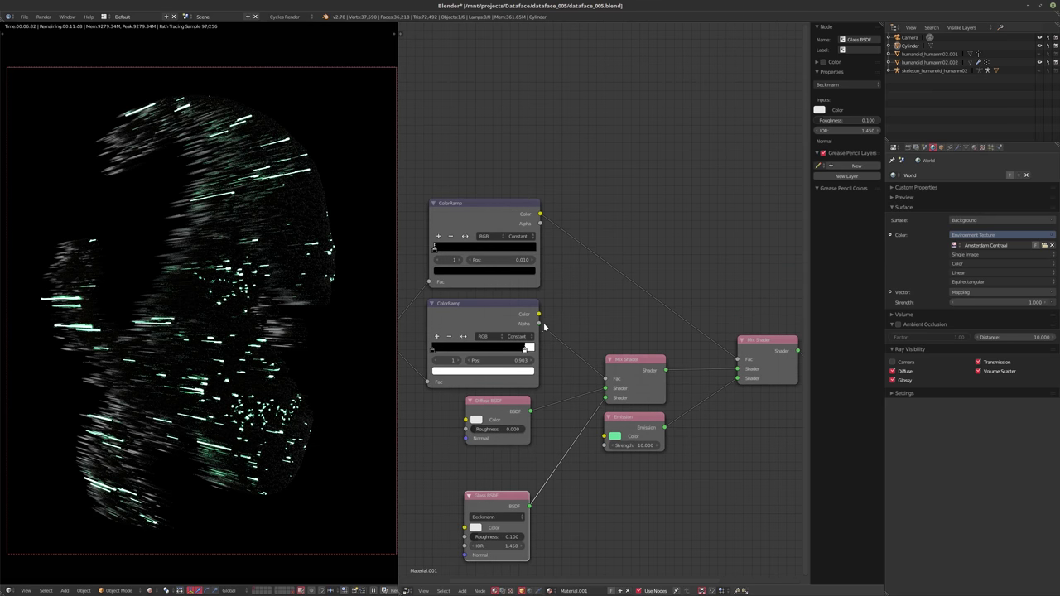
scroll(544, 328, "down", 2)
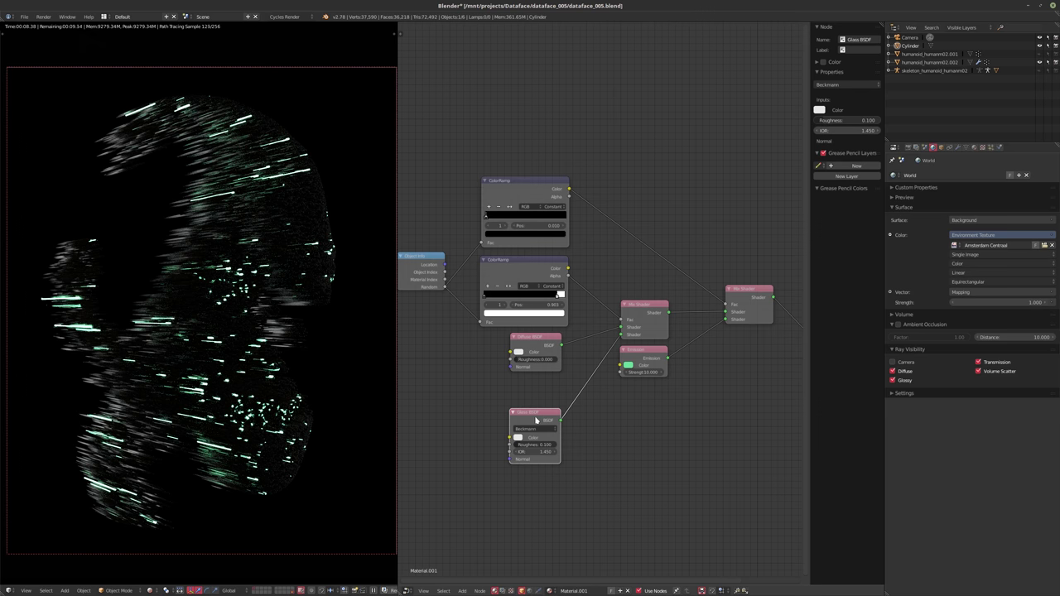
left_click_drag(536, 421, 534, 454)
left_click_drag(646, 362, 646, 398)
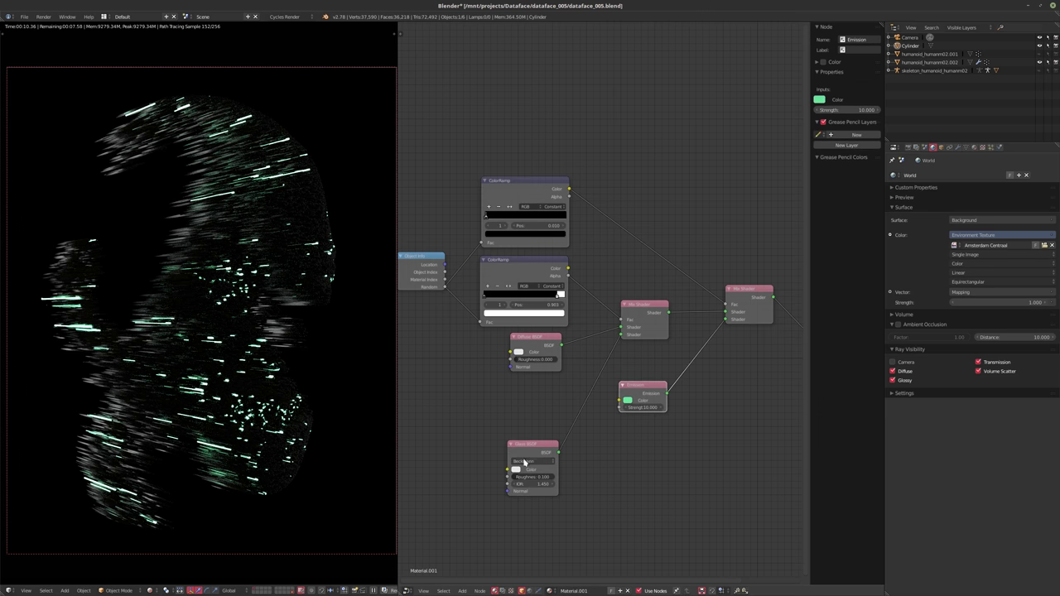
left_click(532, 461)
left_click(534, 432)
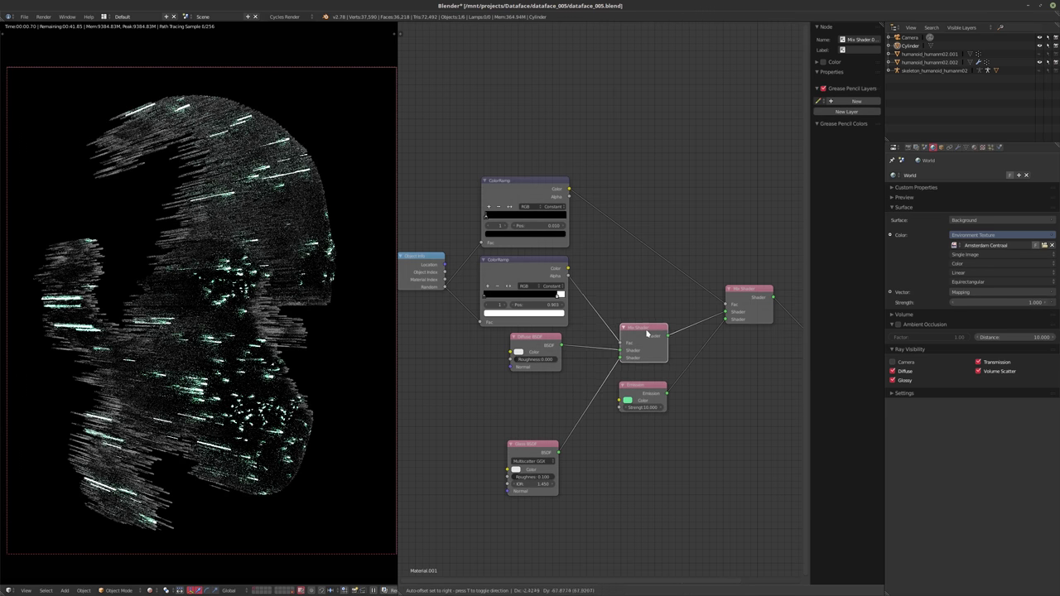
left_click_drag(649, 309, 647, 332)
left_click_drag(644, 387, 645, 397)
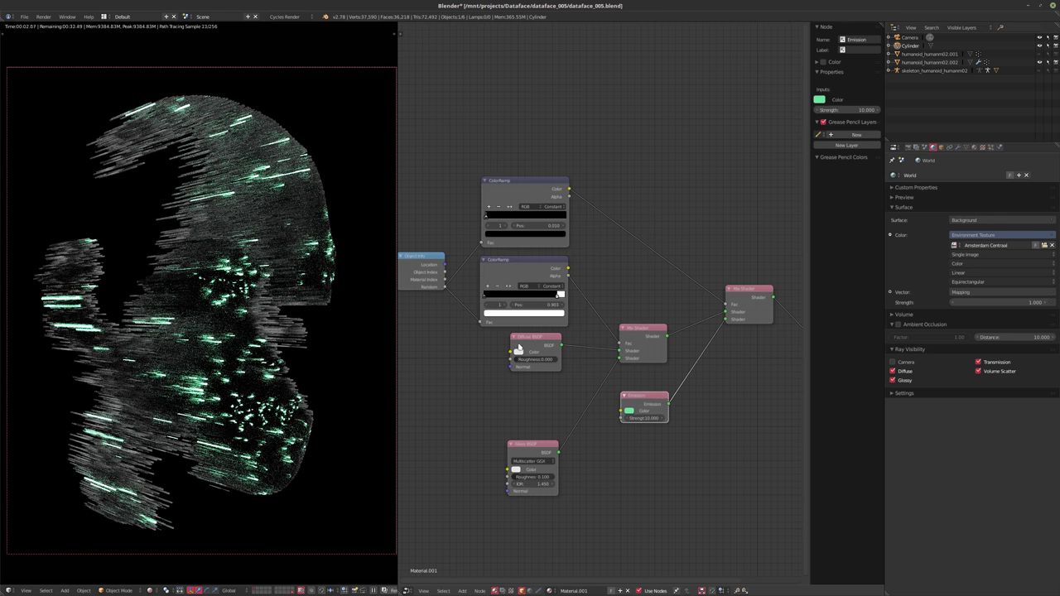
- Move the Diffuse BSDF aside and insert a new Mix Shader on its link to the existing Mix Shader
left_click_drag(519, 347, 425, 354)
key("shift+a")
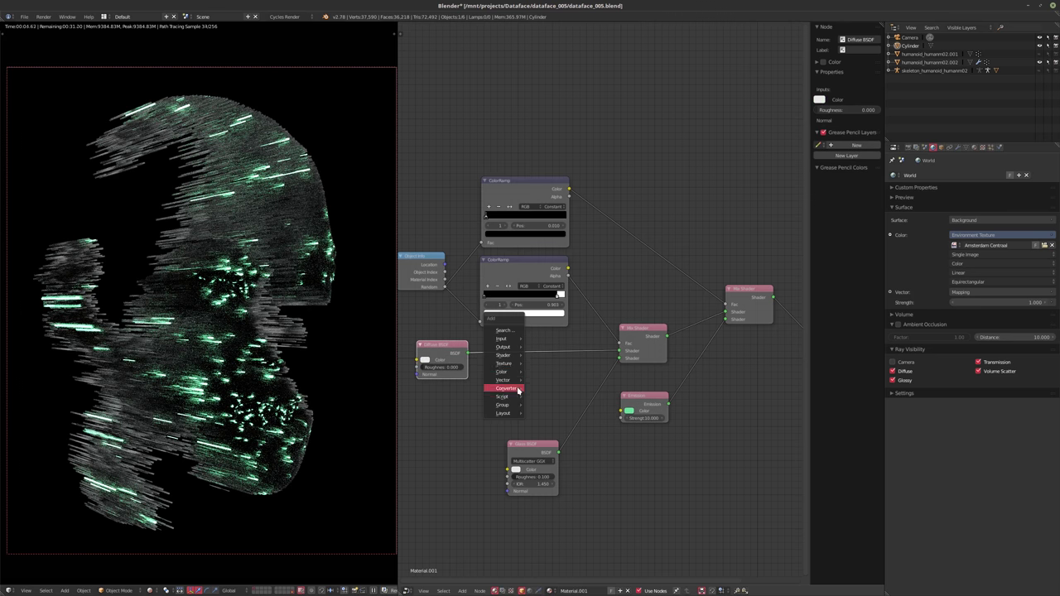
mouse_move(504, 356)
left_click(556, 438)
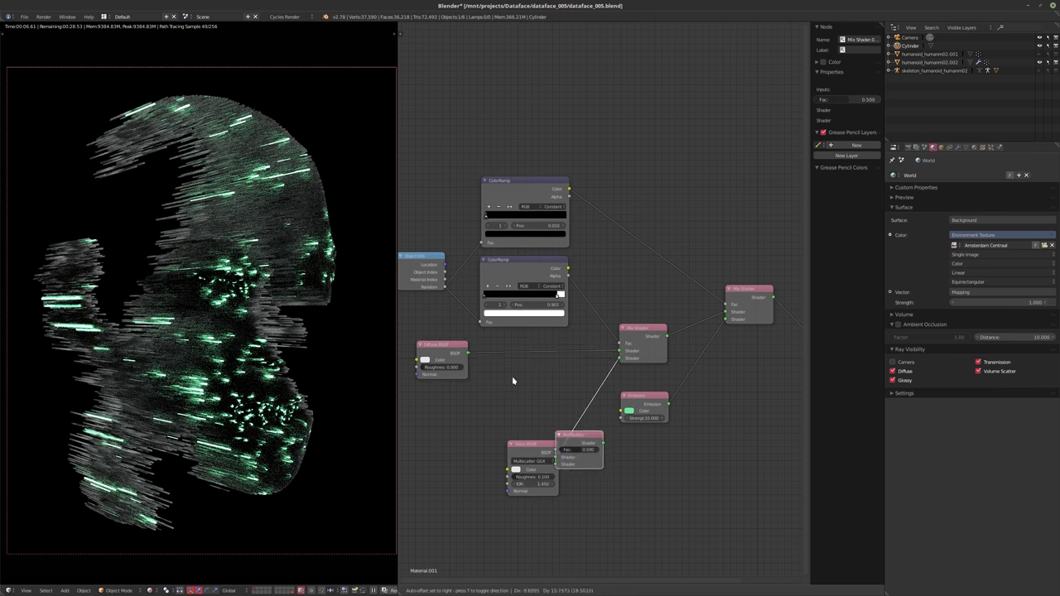
left_click(507, 349)
mouse_move(445, 351)
left_mouse_down()
mouse_move(438, 381)
mouse_move(439, 370)
left_mouse_up()
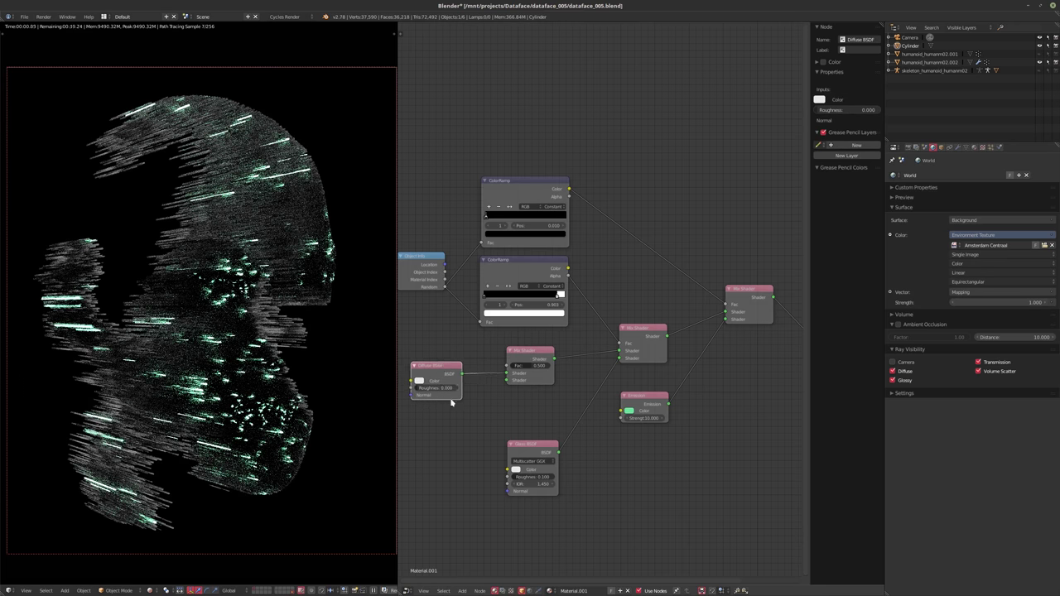
- Add a Glossy BSDF below the Diffuse BSDF and connect it to the new Mix Shader's second shader input
middle_click_drag(451, 402, 529, 376)
key("shift+a")
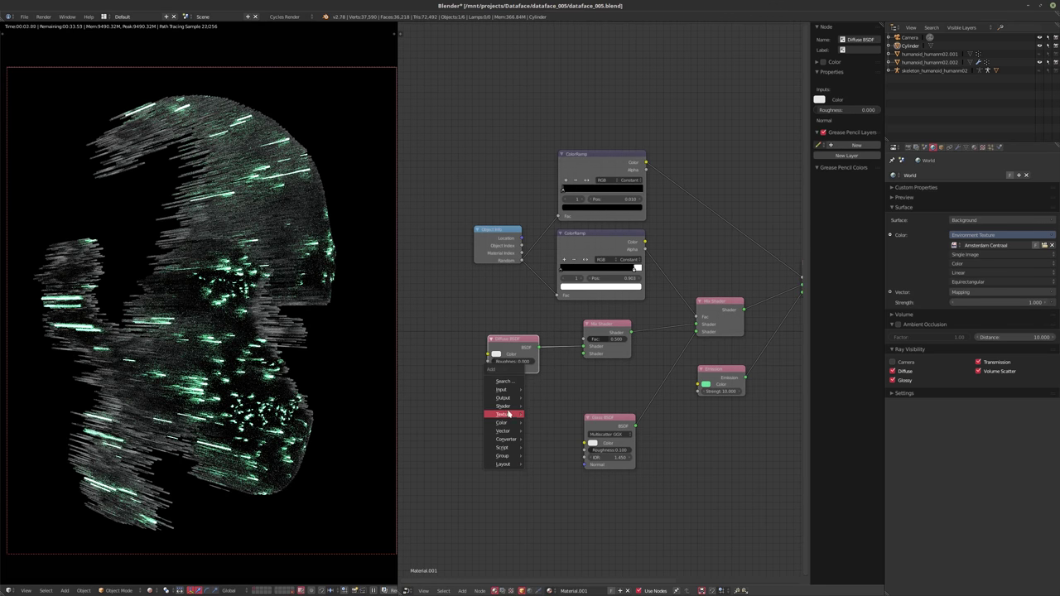
mouse_move(506, 406)
left_click(553, 466)
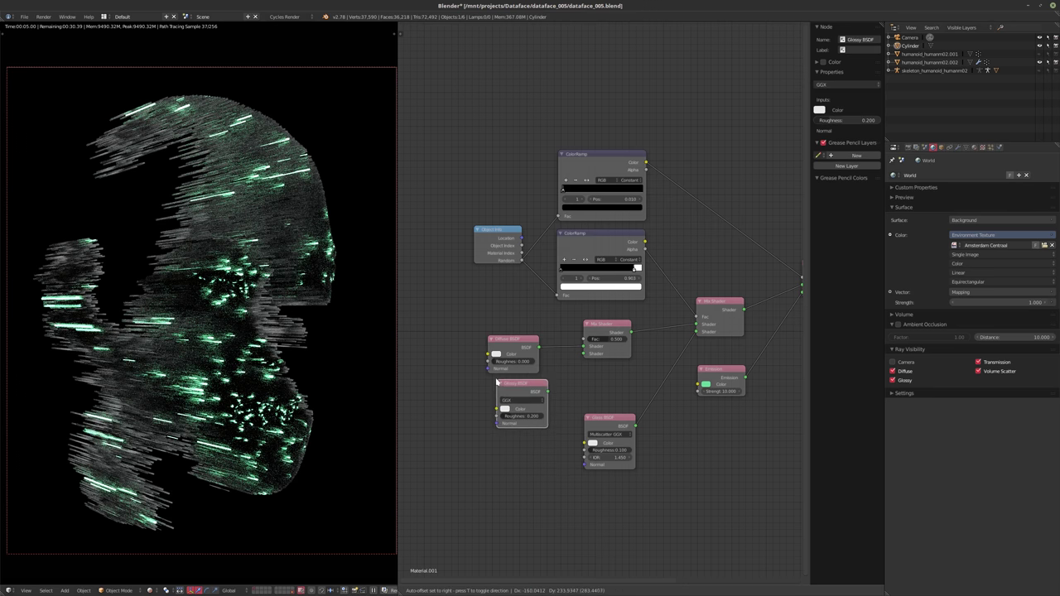
left_click(485, 382)
left_click_drag(537, 392, 585, 354)
- Lower the Diffuse, Glossy and new Mix Shader nodes to leave room beneath the Object Info node
left_click_drag(604, 343, 604, 367)
left_click(506, 398)
left_click_drag(506, 400, 509, 418)
left_click_drag(514, 353, 511, 372)
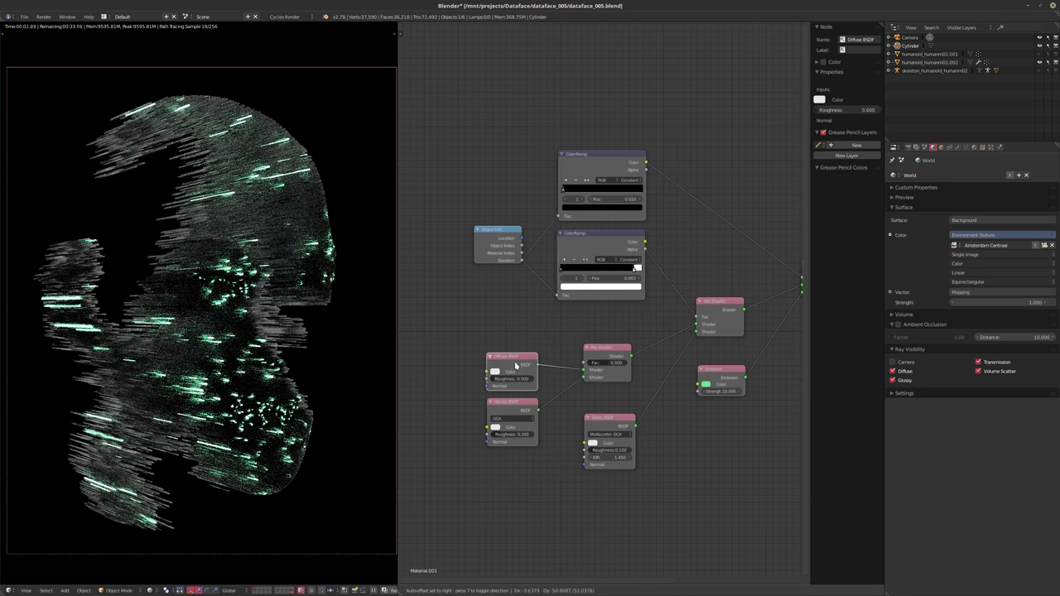
left_click_drag(599, 357, 602, 369)
left_click_drag(516, 407, 516, 417)
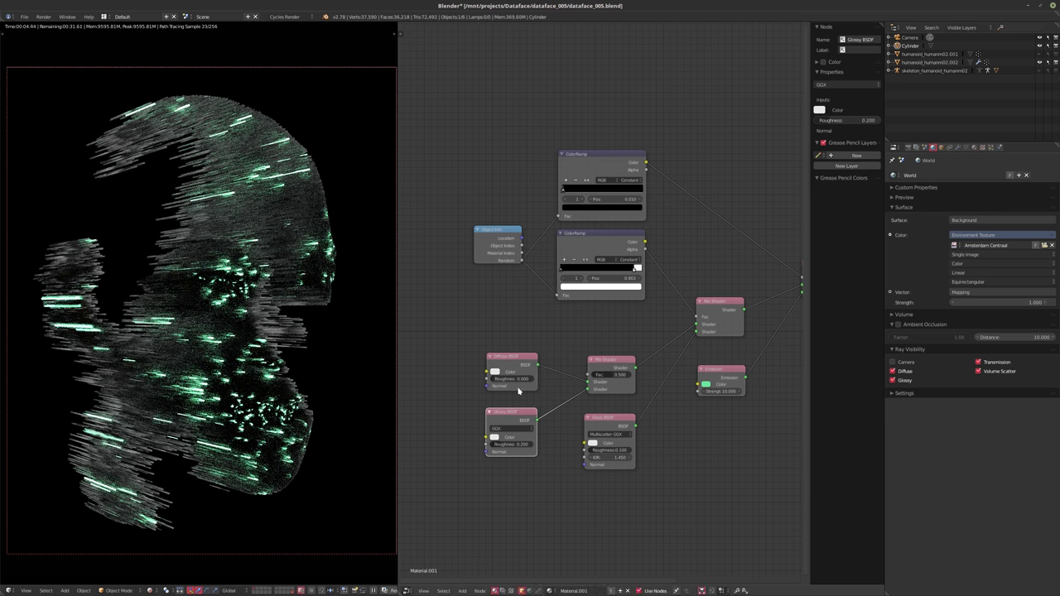
left_click_drag(512, 357, 512, 369)
- Add a Layer Weight node, connect its Fresnel output to the Diffuse/Glossy Mix Shader's factor, and set Blend to 0.2
key("shift+a")
mouse_move(486, 285)
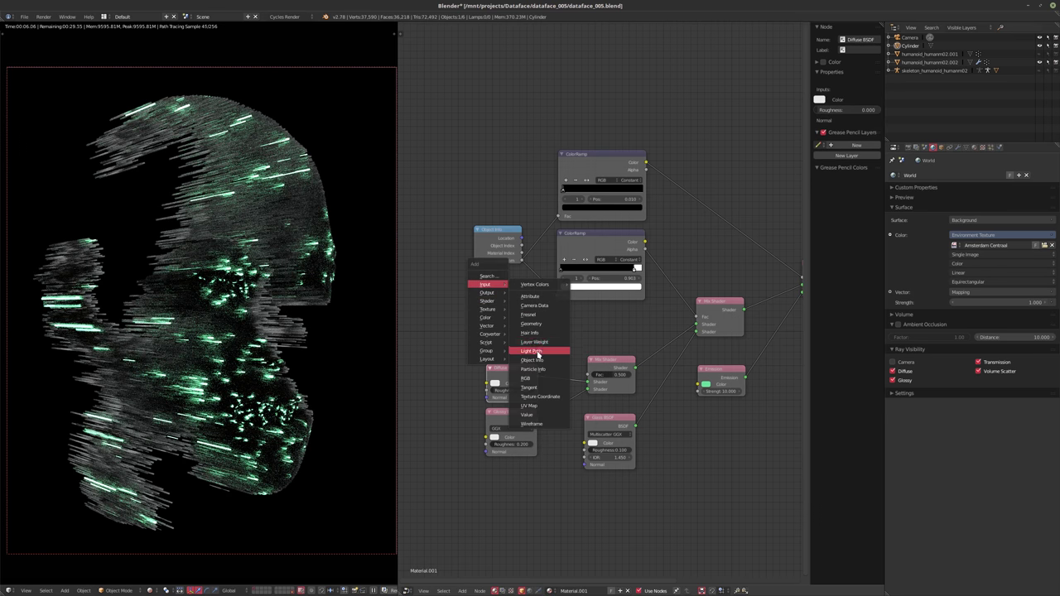
left_click(539, 350)
left_click(519, 339)
left_click_drag(533, 327, 587, 374)
left_click(506, 336)
type(".2")
key("Return")
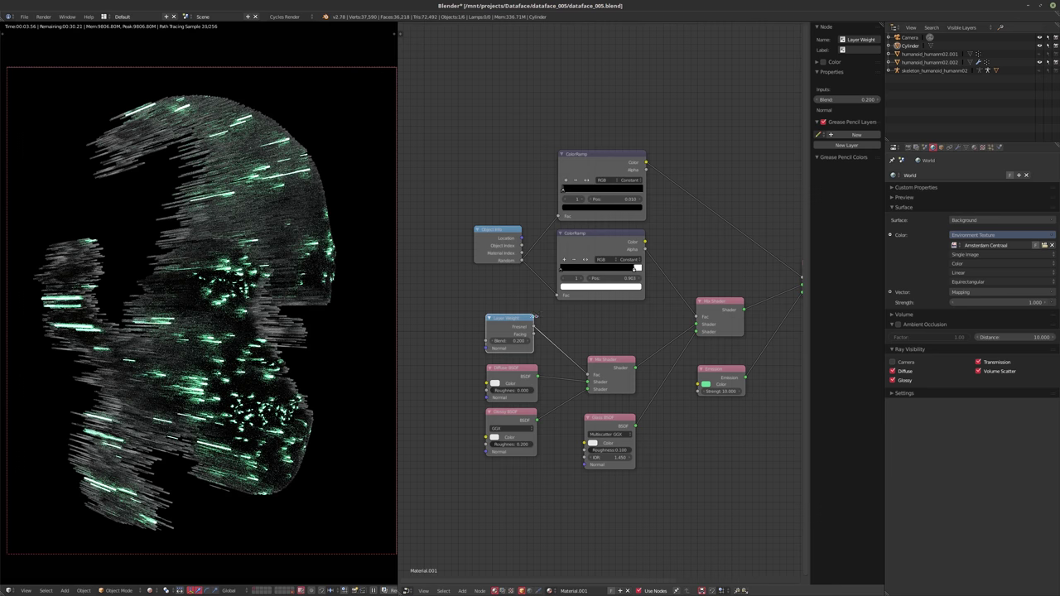
- Select the head mesh humanoid_humanm02.002 and enable rendering of the emitter in its particle settings
middle_click_drag(538, 328, 549, 257)
scroll(538, 267, "up", 2)
middle_click_drag(647, 267, 553, 289)
left_click(991, 150)
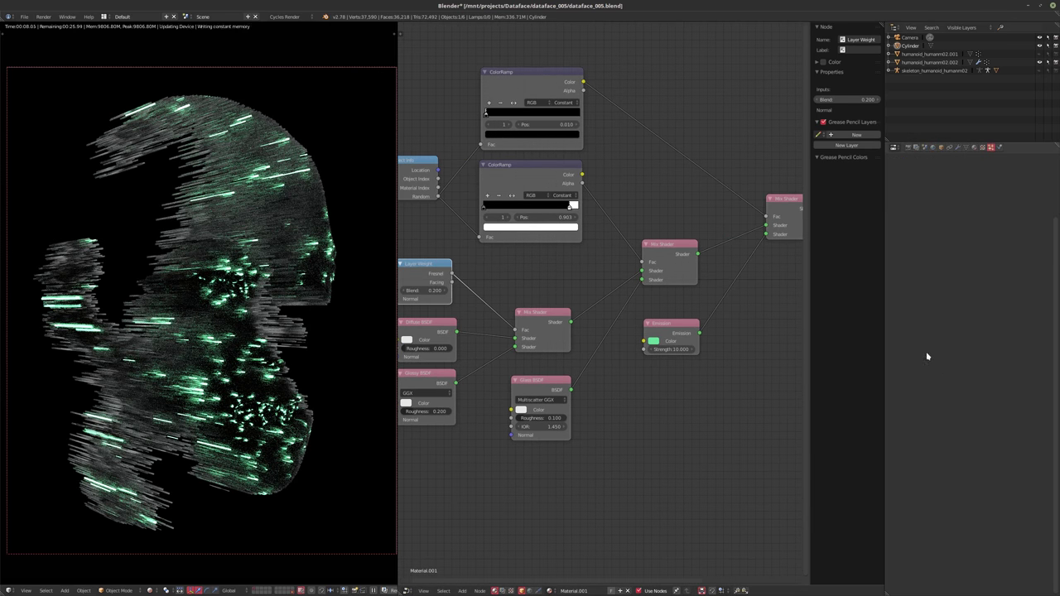
right_click(294, 269)
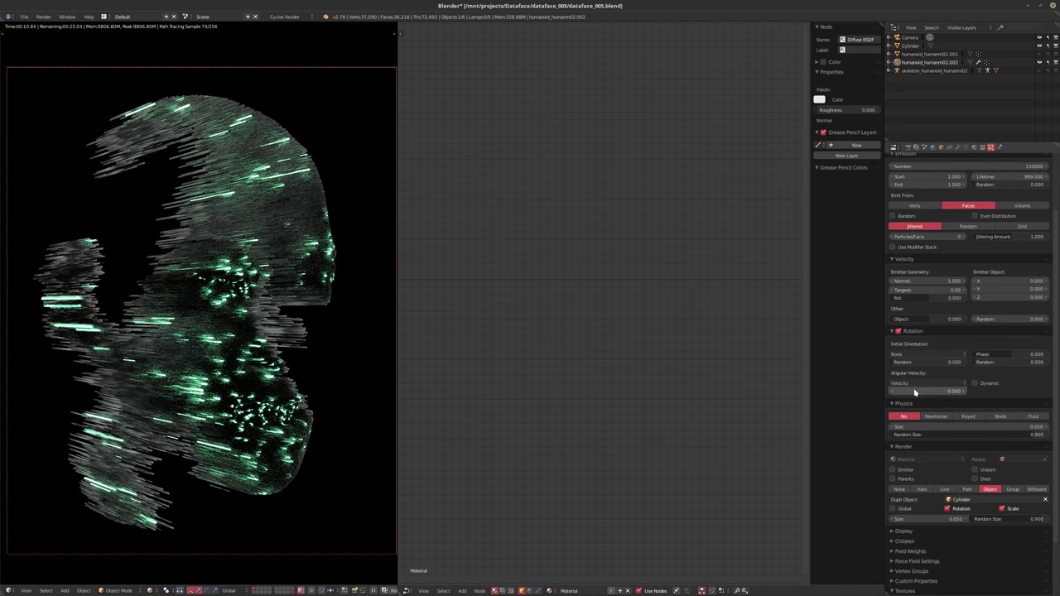
left_click(893, 469)
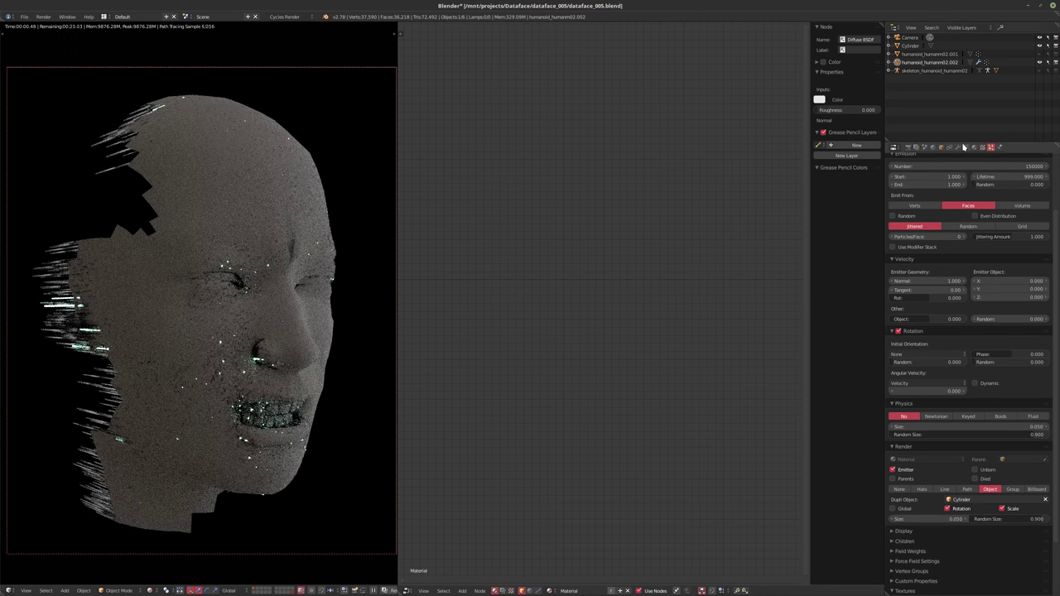
- Add a Subdivision Surface modifier to the head, place it above the particle system, and set its View subdivisions to 2
left_click(965, 148)
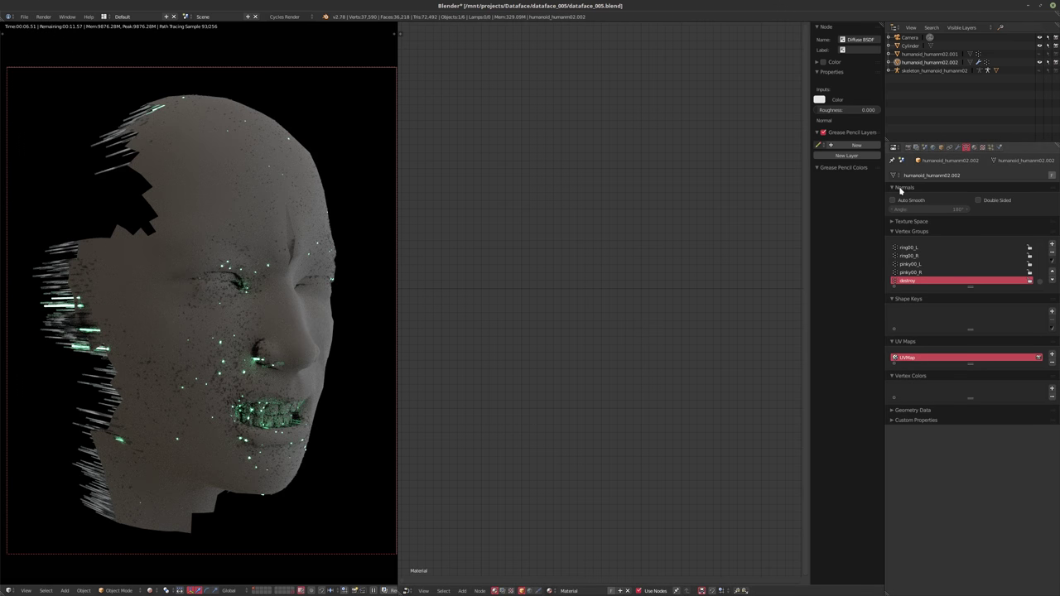
left_click_drag(891, 188, 894, 230)
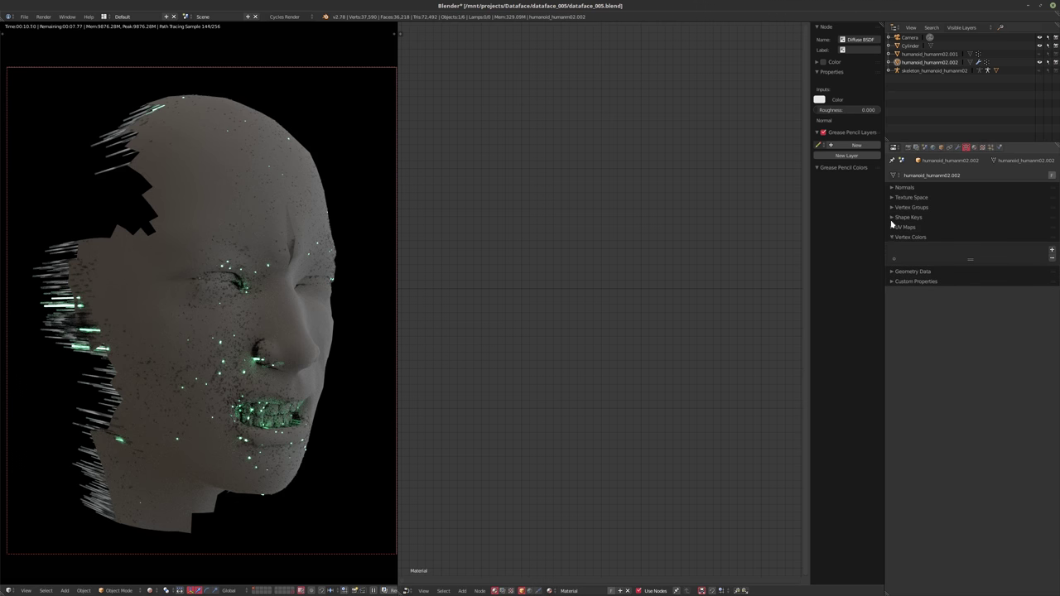
left_click(958, 147)
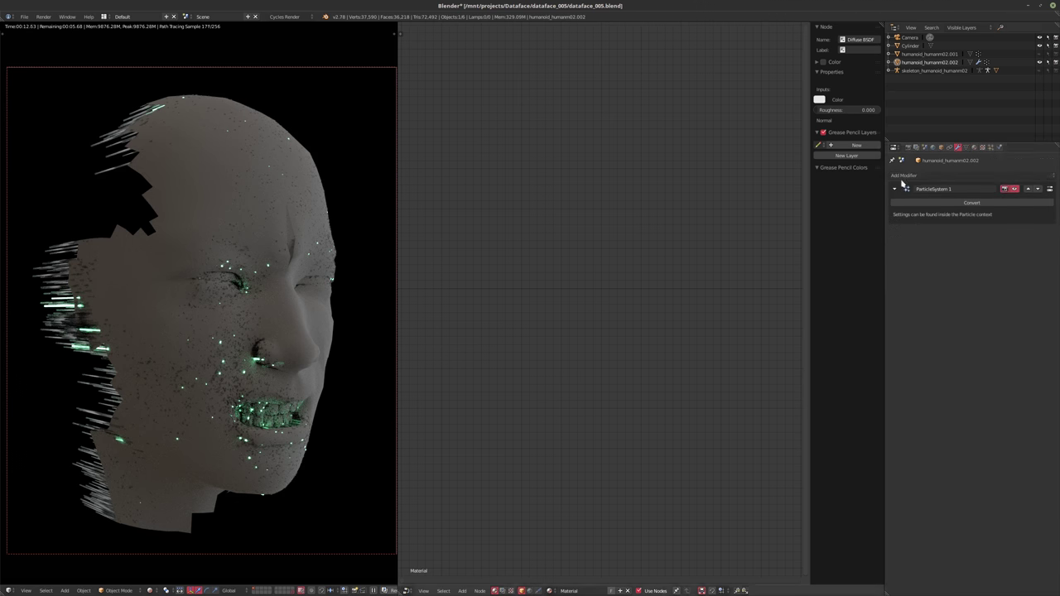
left_click(929, 178)
left_click(908, 310)
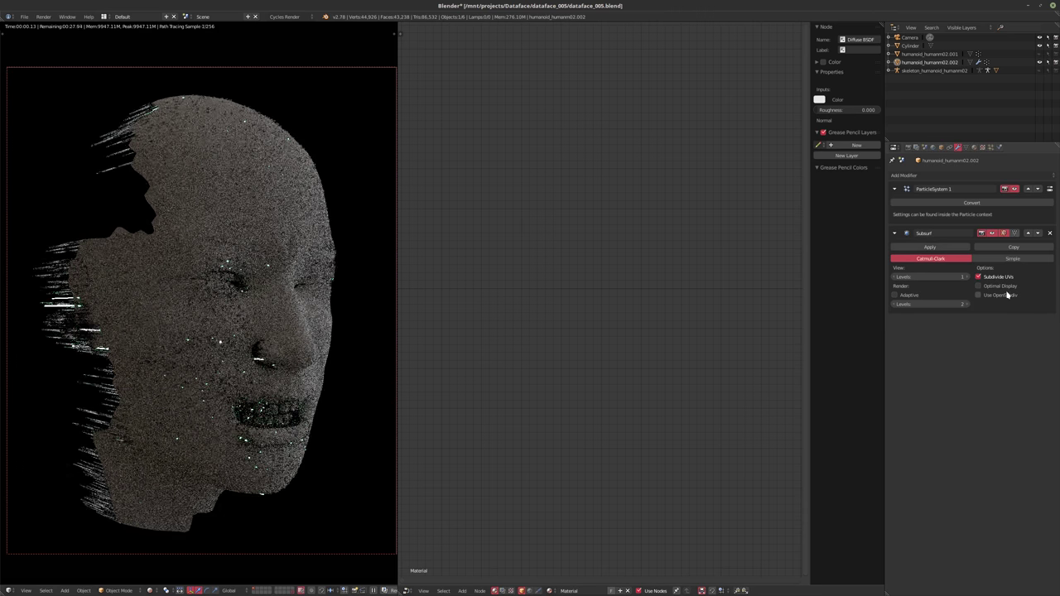
left_click(1028, 232)
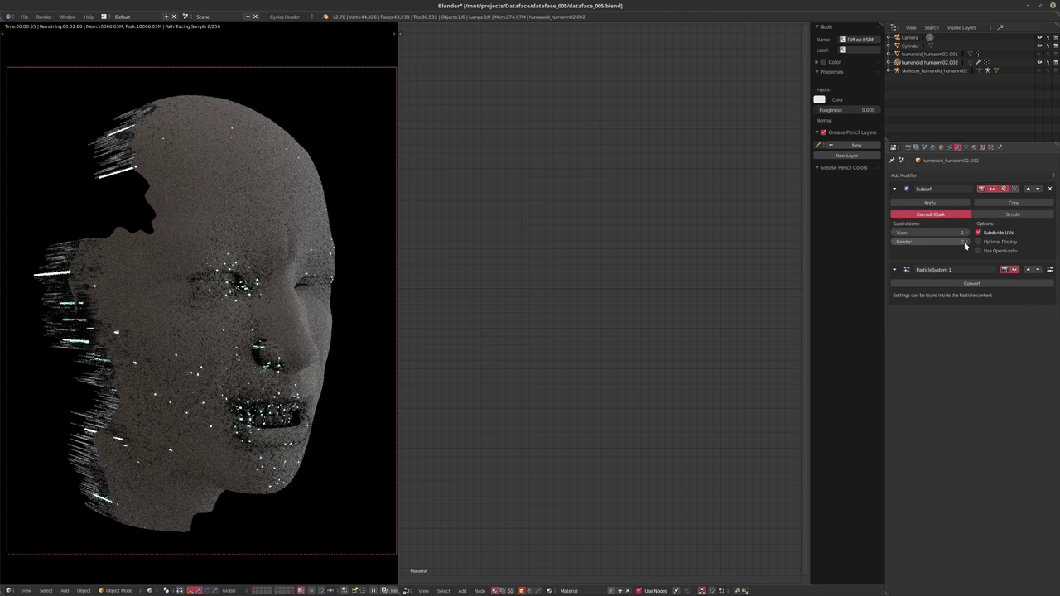
left_click(966, 242)
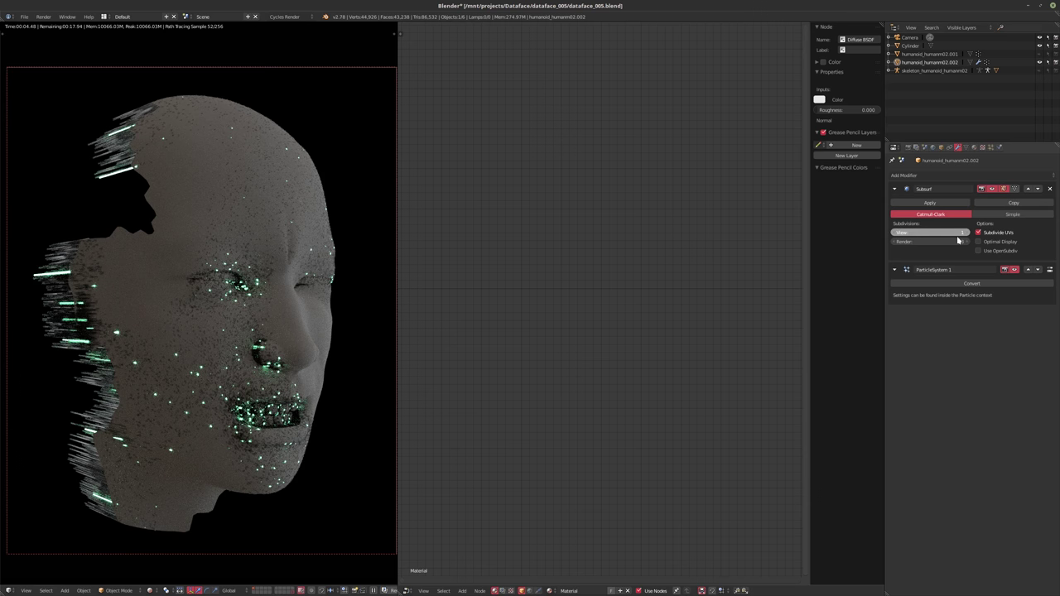
left_click(894, 243)
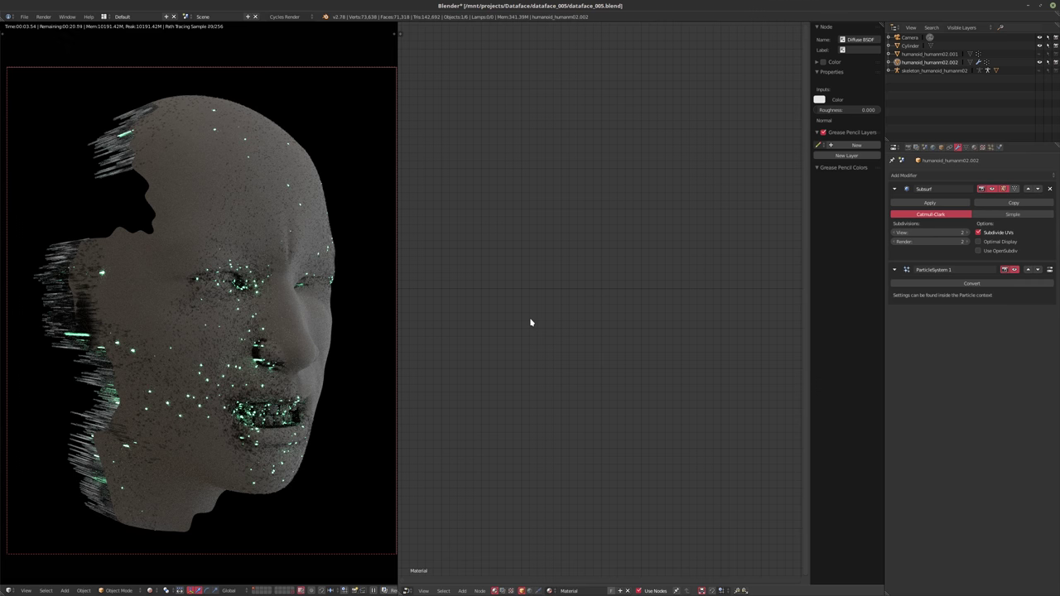
- Add a Displace modifier to the head with Midlevel 0 and Strength -0.01
left_click(915, 174)
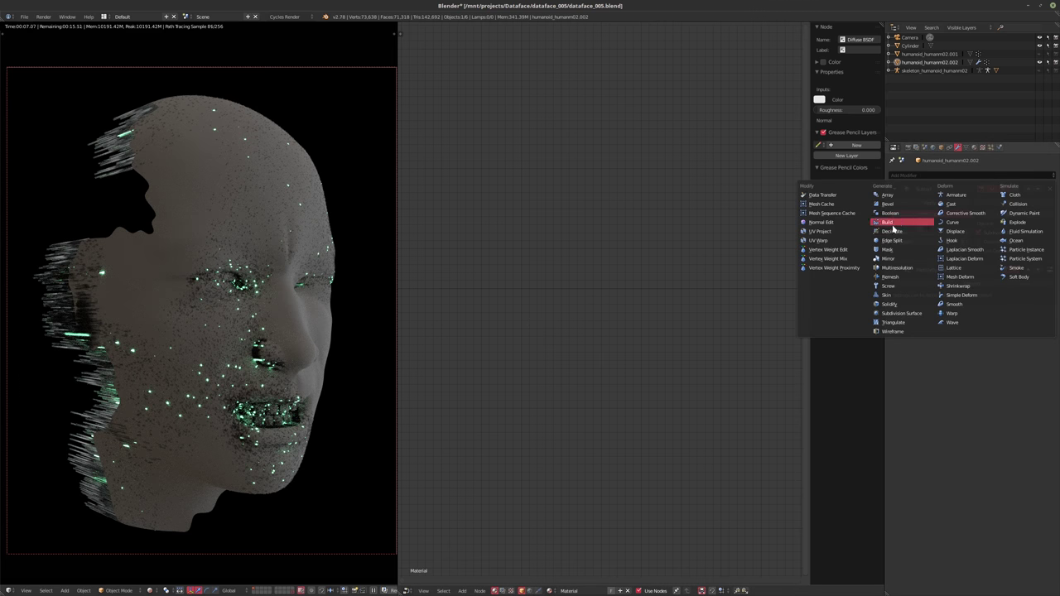
key("Return")
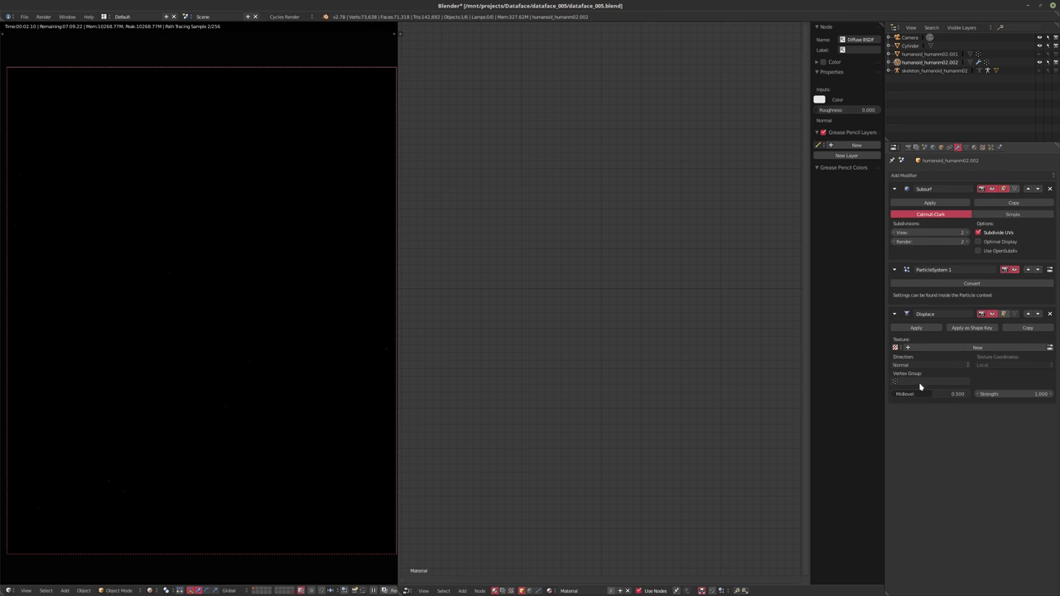
left_click_drag(930, 395, 895, 397)
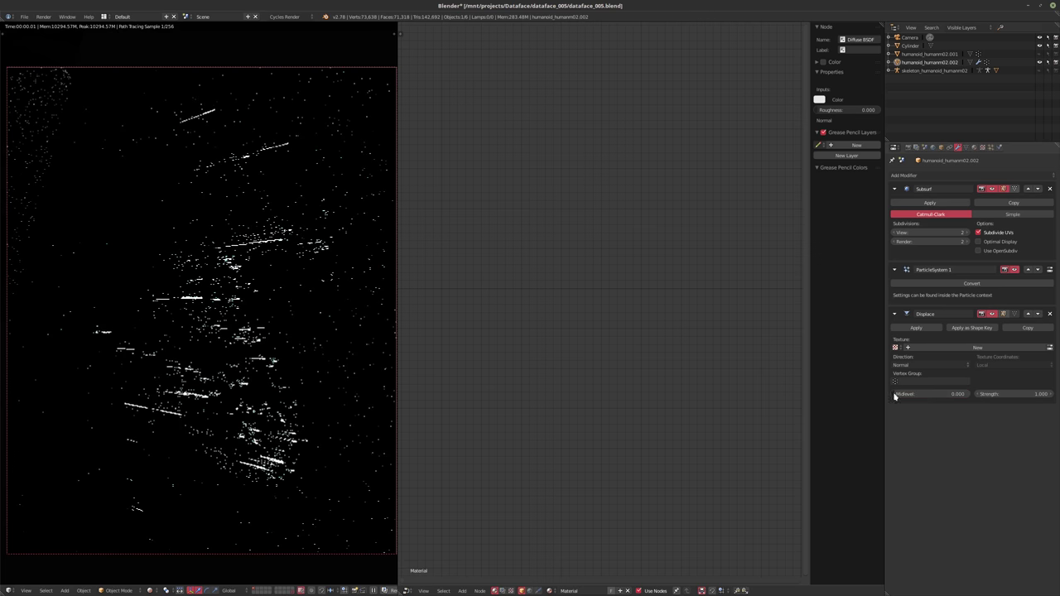
left_click(1002, 394)
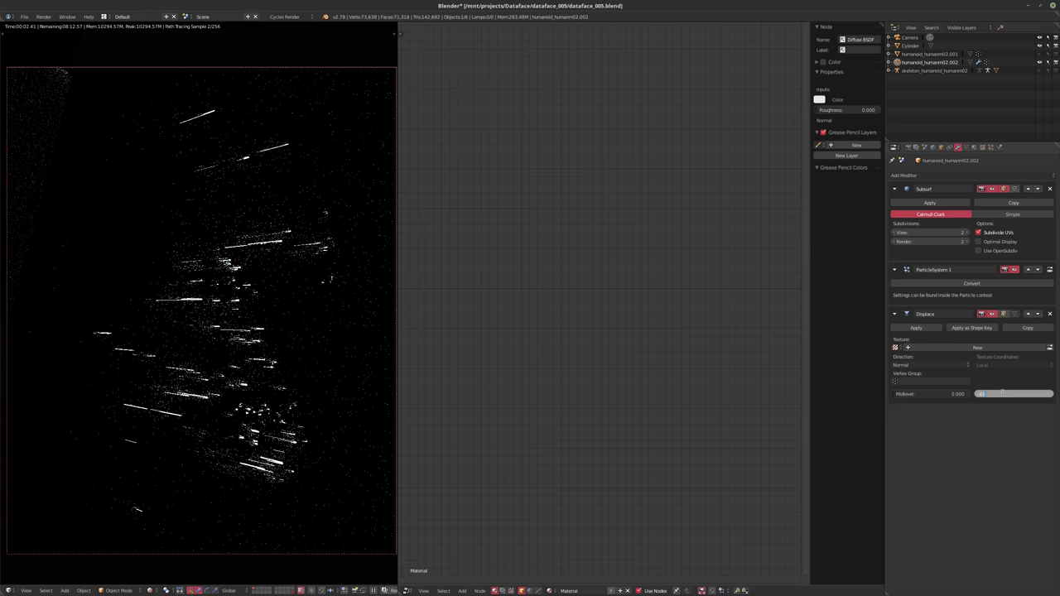
key("Return")
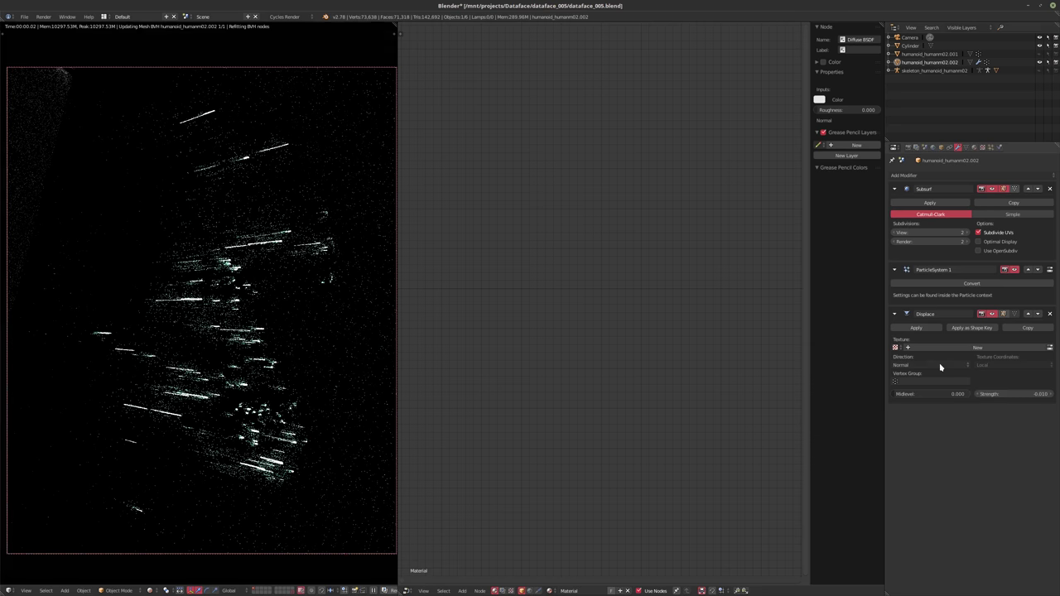
- Change the Displace direction to Y and set its Strength to -0.001
left_click(923, 365)
left_click(908, 349)
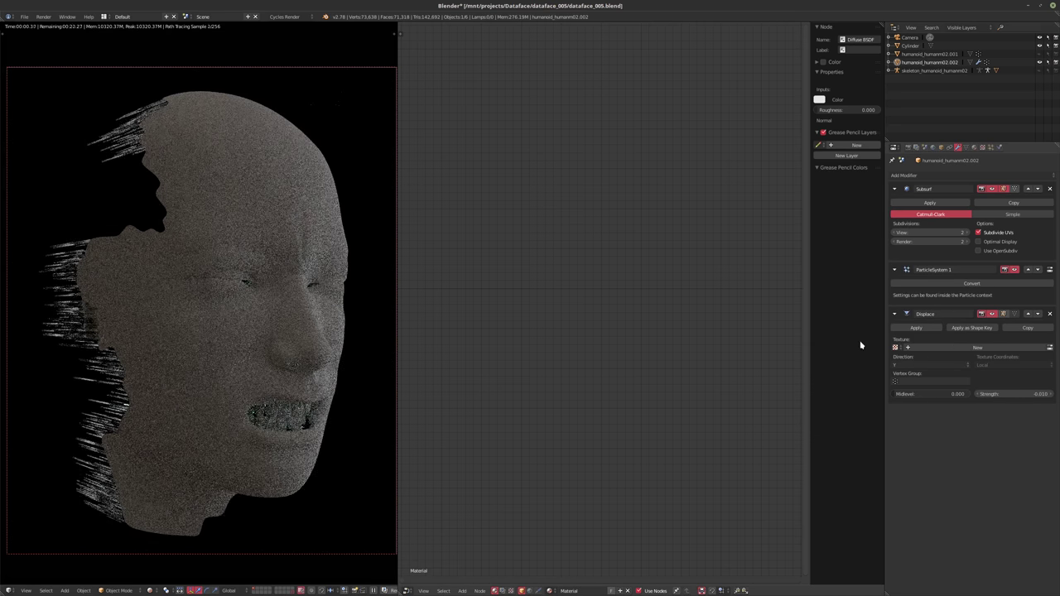
left_click(1036, 395)
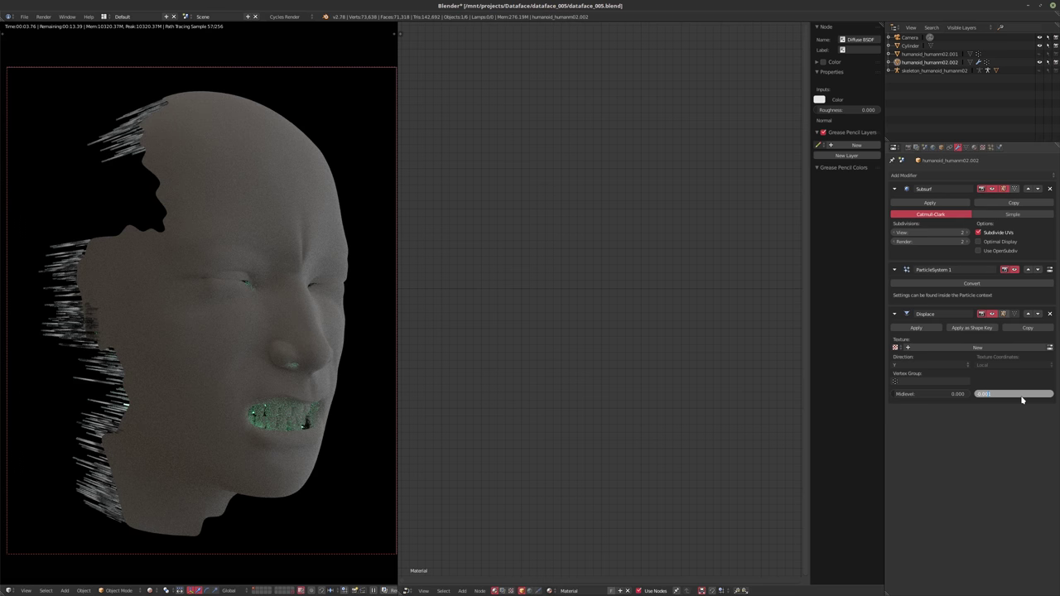
key("Return")
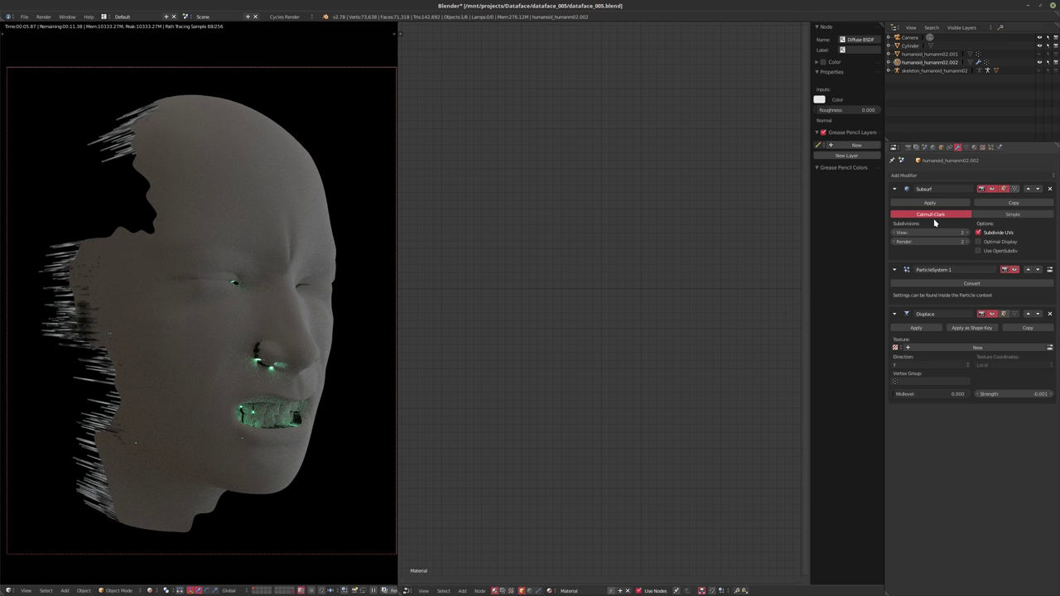
- Collapse the existing modifiers' settings and add a Decimate modifier to the head with a Ratio of 0.1
left_click(894, 190)
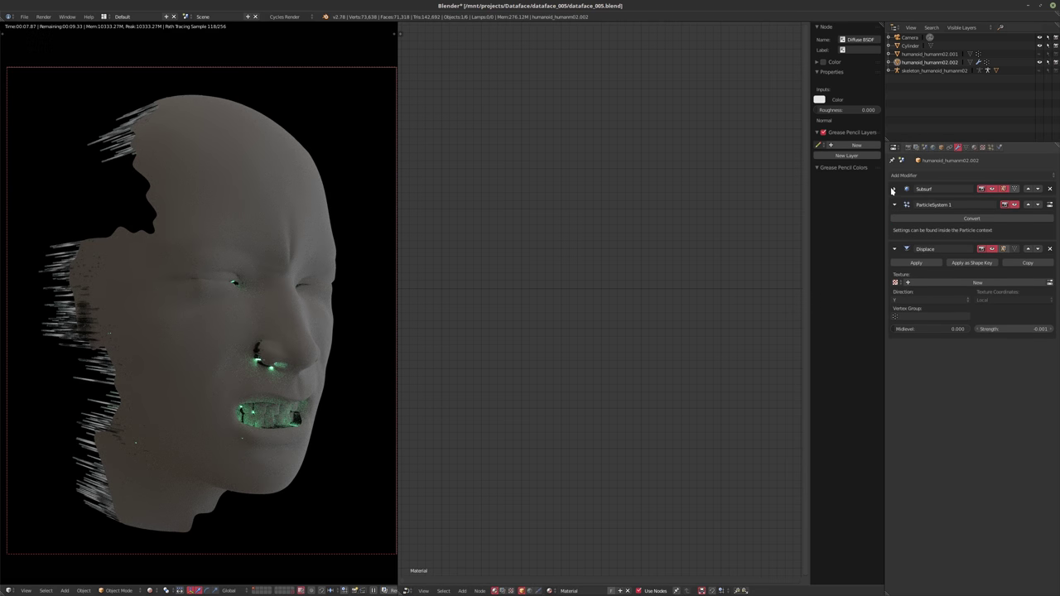
left_click(894, 205)
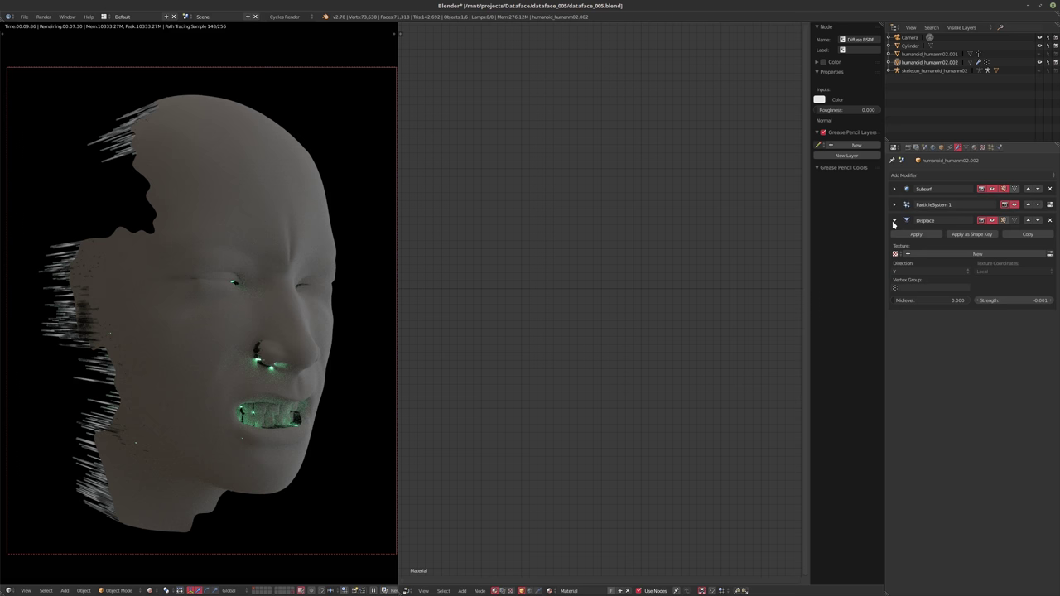
left_click(893, 221)
left_click(919, 176)
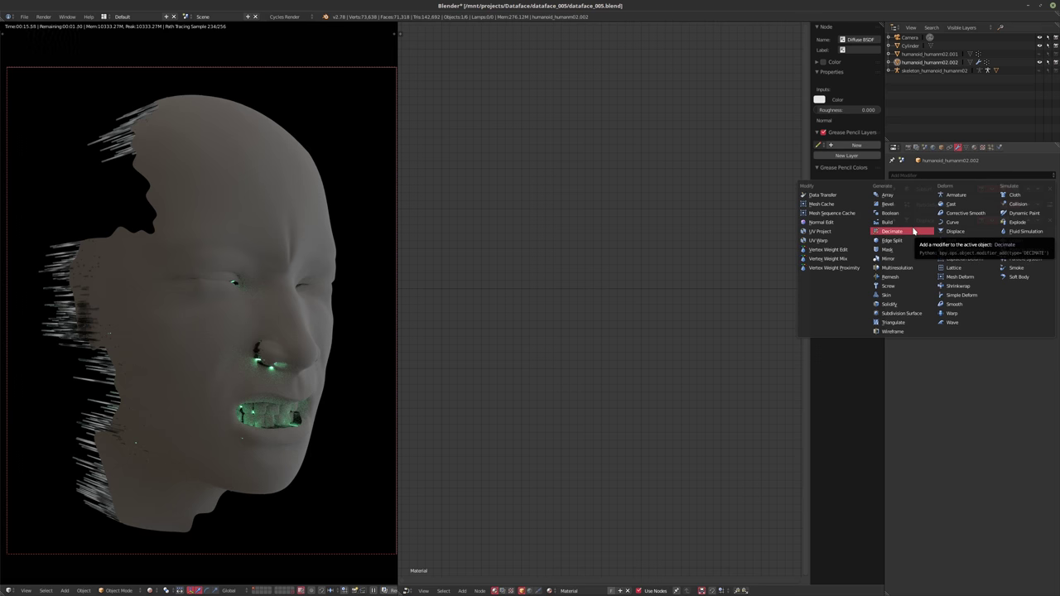
left_click(914, 232)
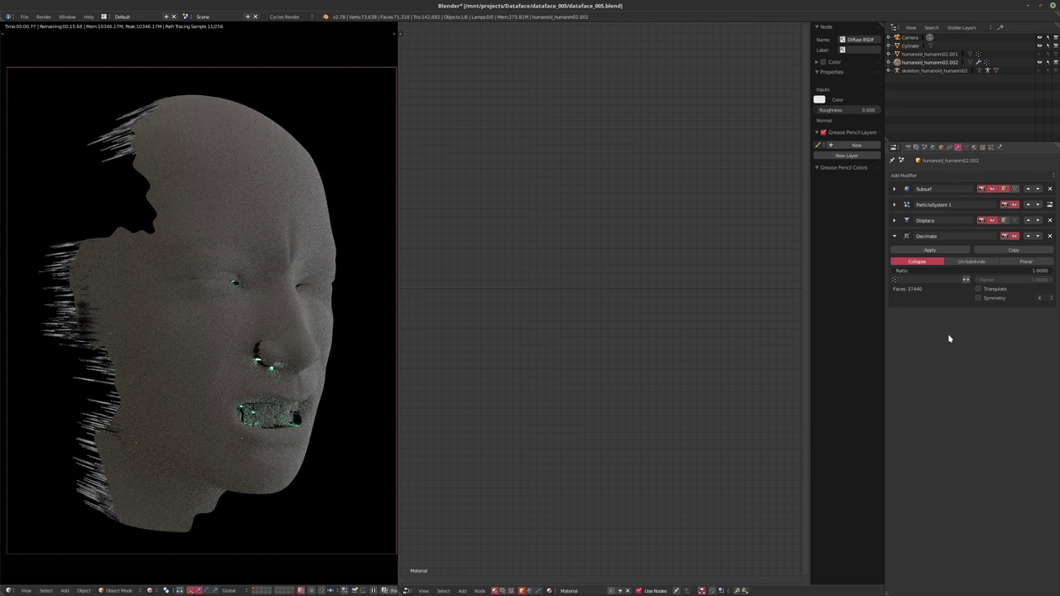
left_click(967, 272)
type(".1")
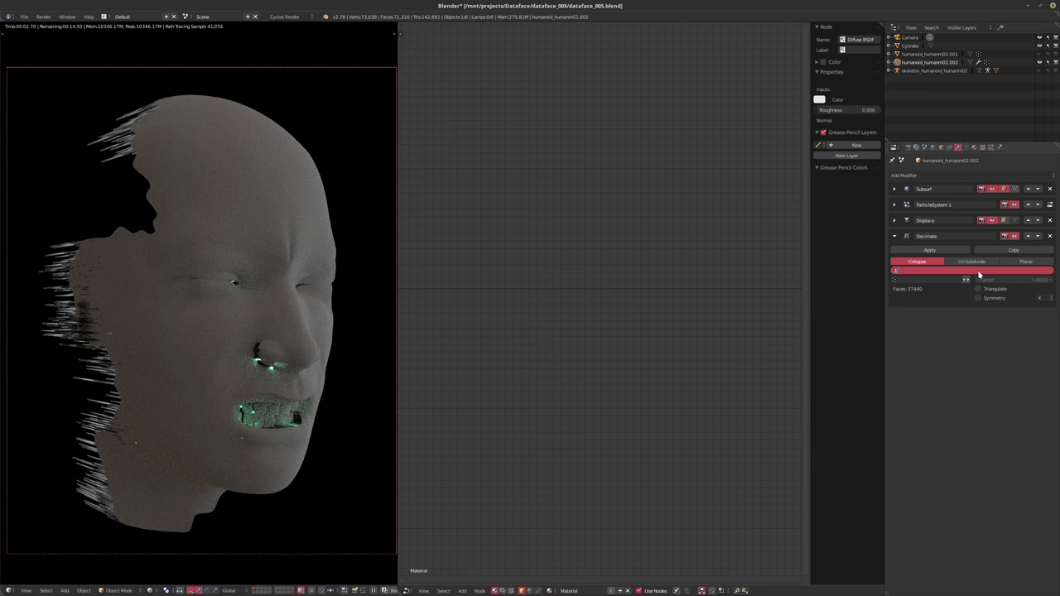
key("Return")
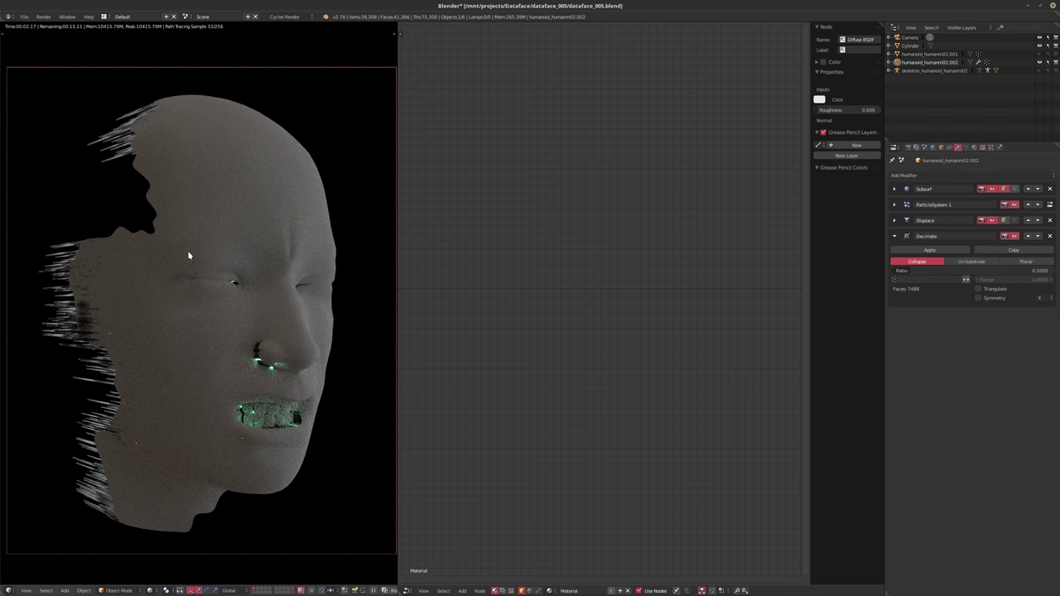
- Apply flat shading to the head mesh
key("t")
left_click(43, 148)
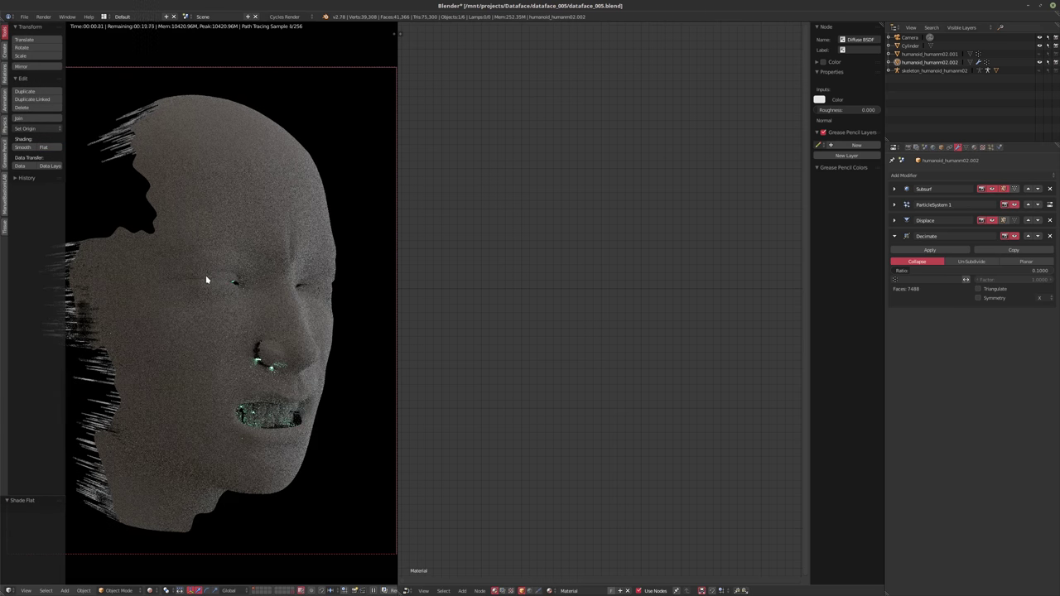
key("t")
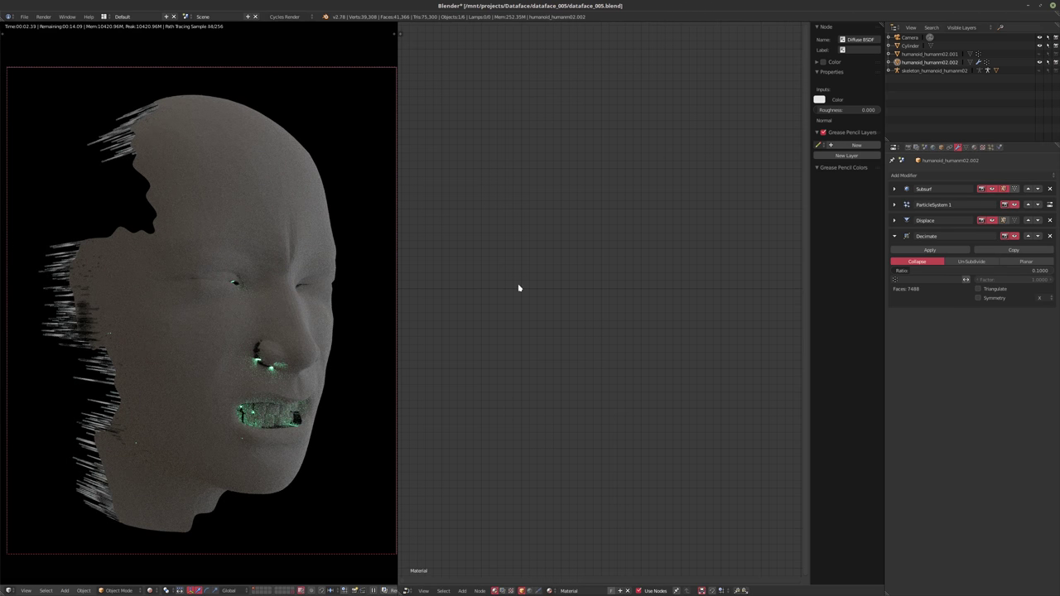
- Lower the Decimate Ratio to 0.01 for a coarse low-poly head
left_click(974, 268)
type("0.")
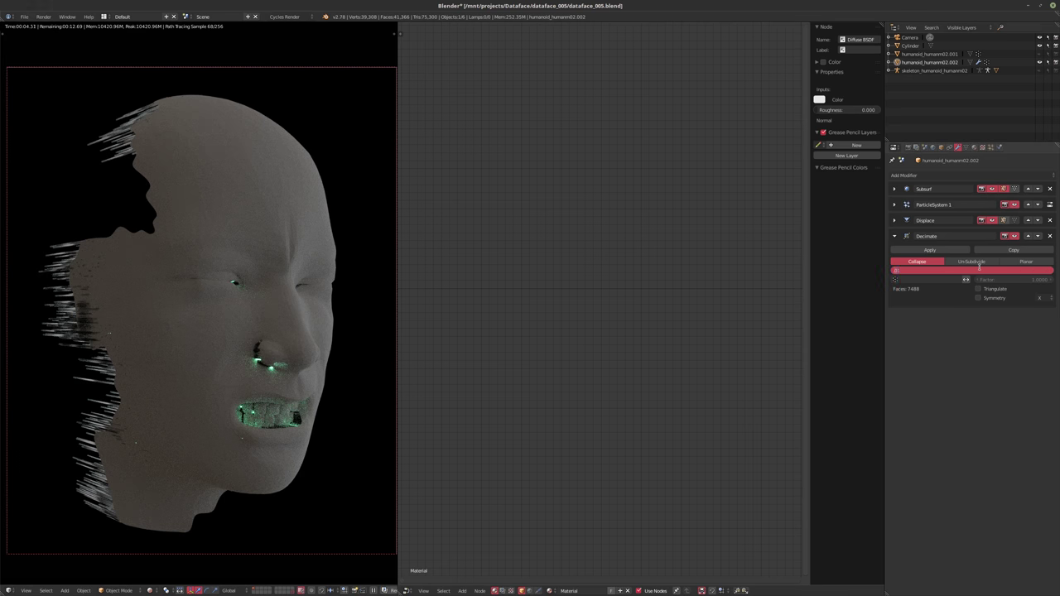
type("01")
key("Return")
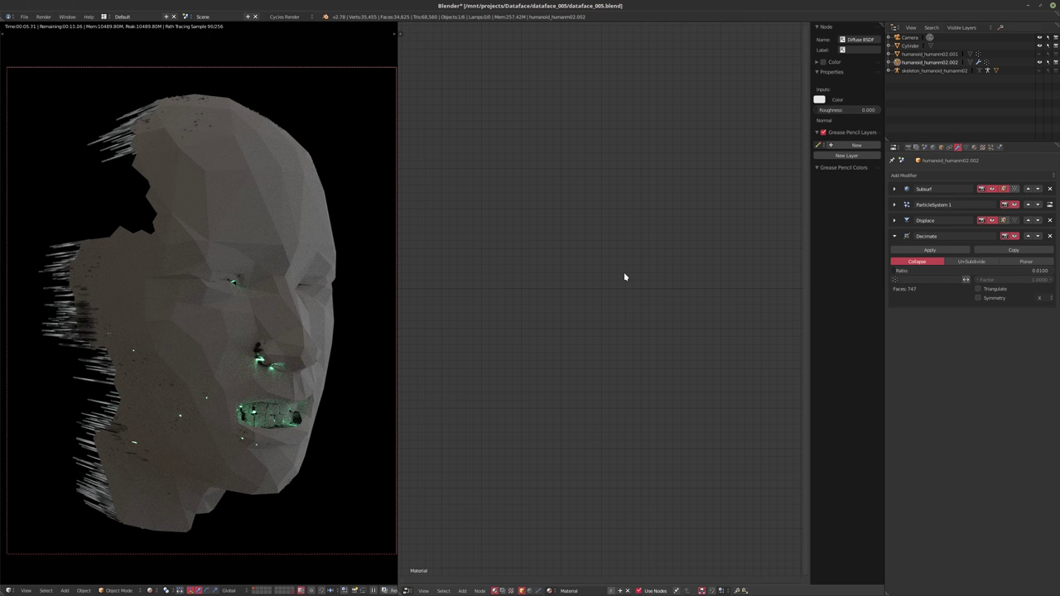
- Set the Decimate Ratio to 0.005 and place the modifier above Displace
left_click(907, 273)
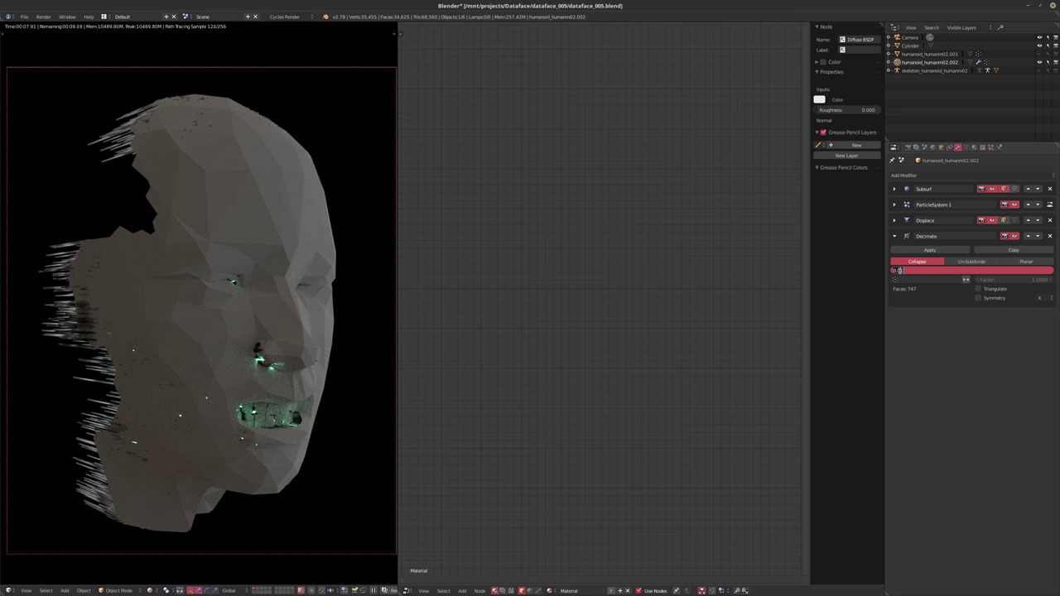
type("1")
key("Return")
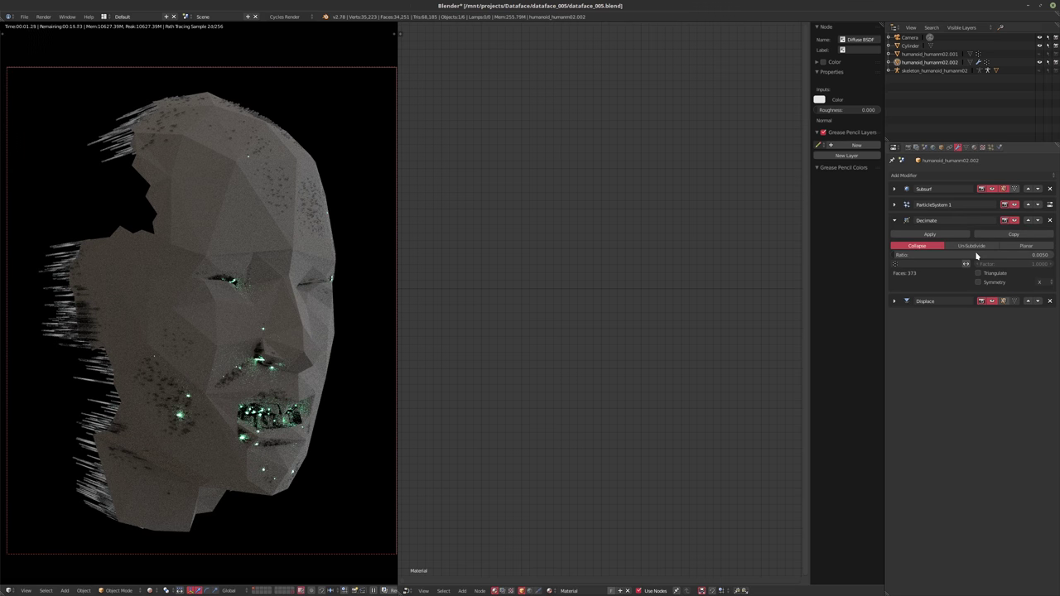
- Raise the Decimate Ratio back to 0.01
left_click(977, 257)
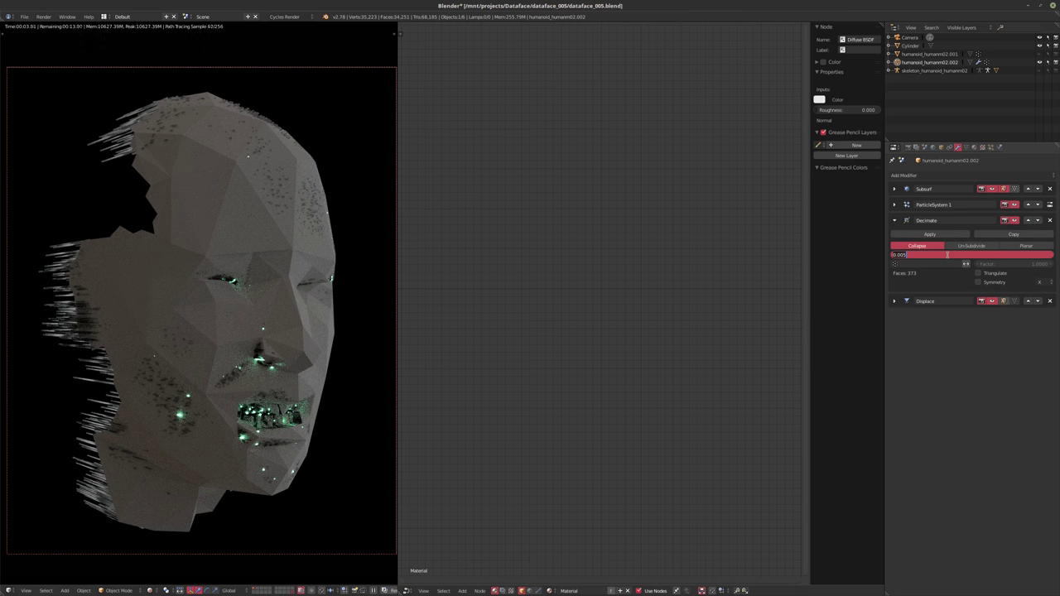
type(".01")
key("Return")
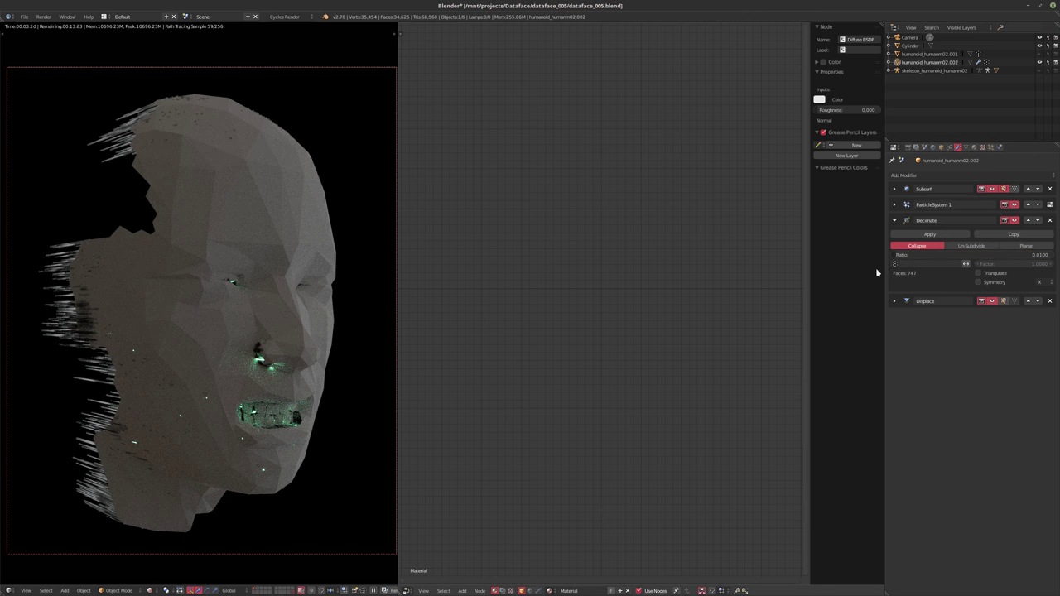
- Add a Wireframe modifier to the head with Even Thickness off, Boundary on, and Thickness 0.001
left_click(925, 176)
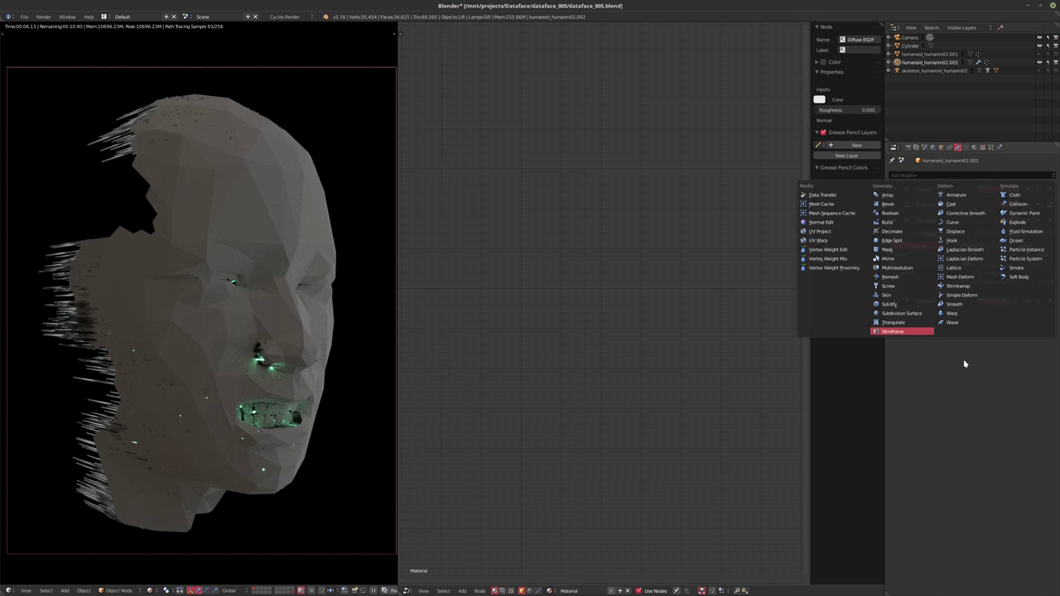
key("Return")
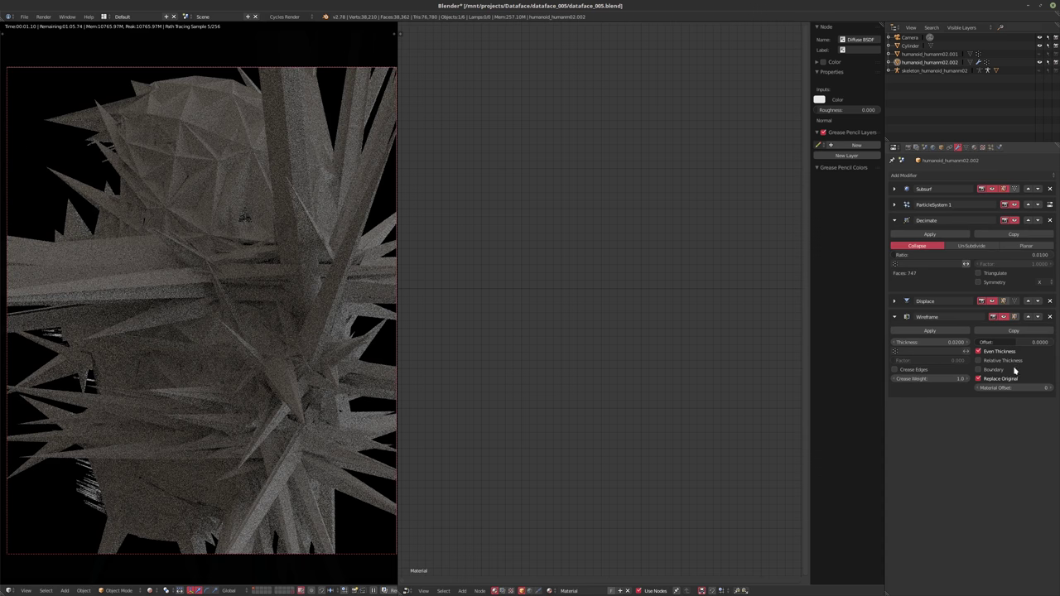
left_click(989, 351)
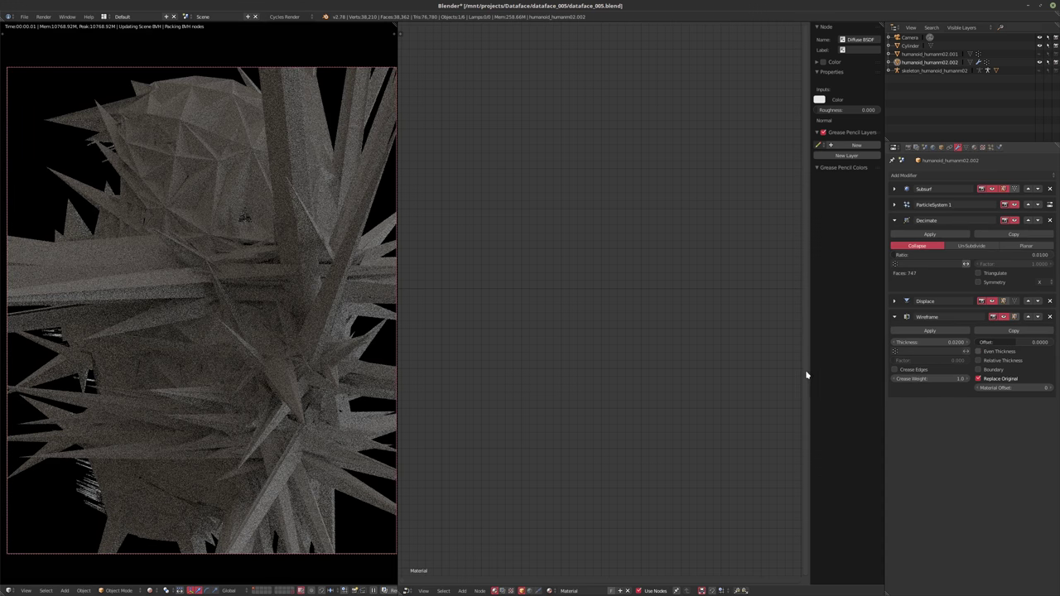
left_click(977, 369)
left_click(921, 341)
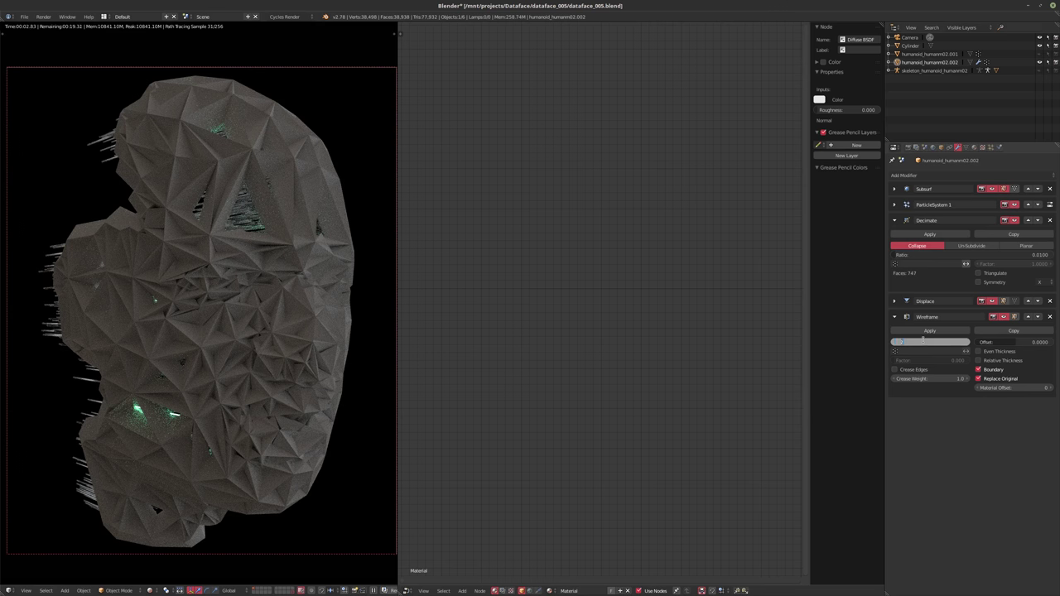
type(".001")
key("Return")
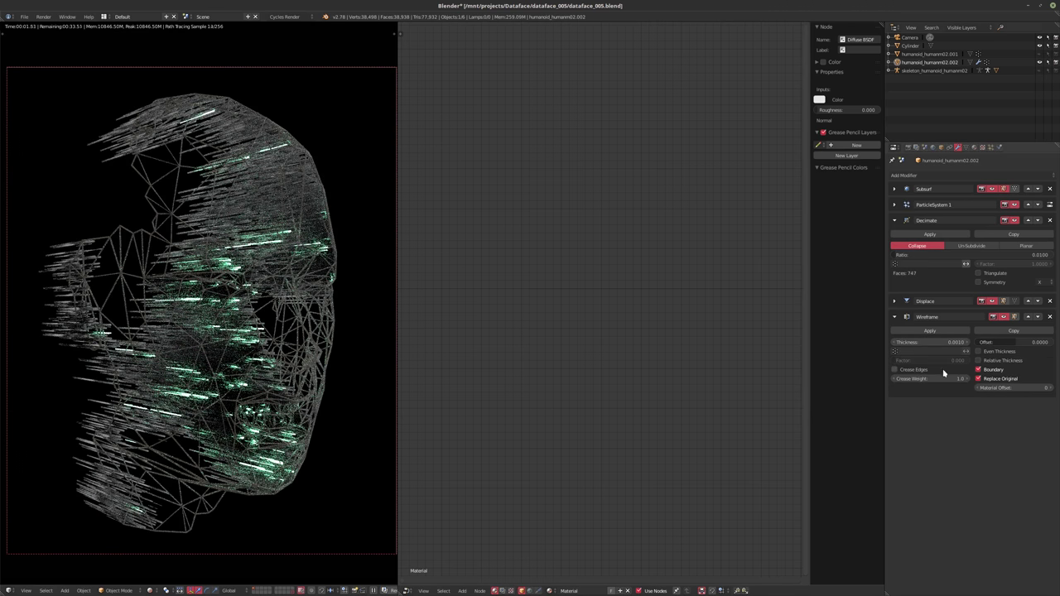
- Disable the Wireframe and Decimate modifiers for both viewport and render, and switch the 3D view to solid shading
left_click(992, 316)
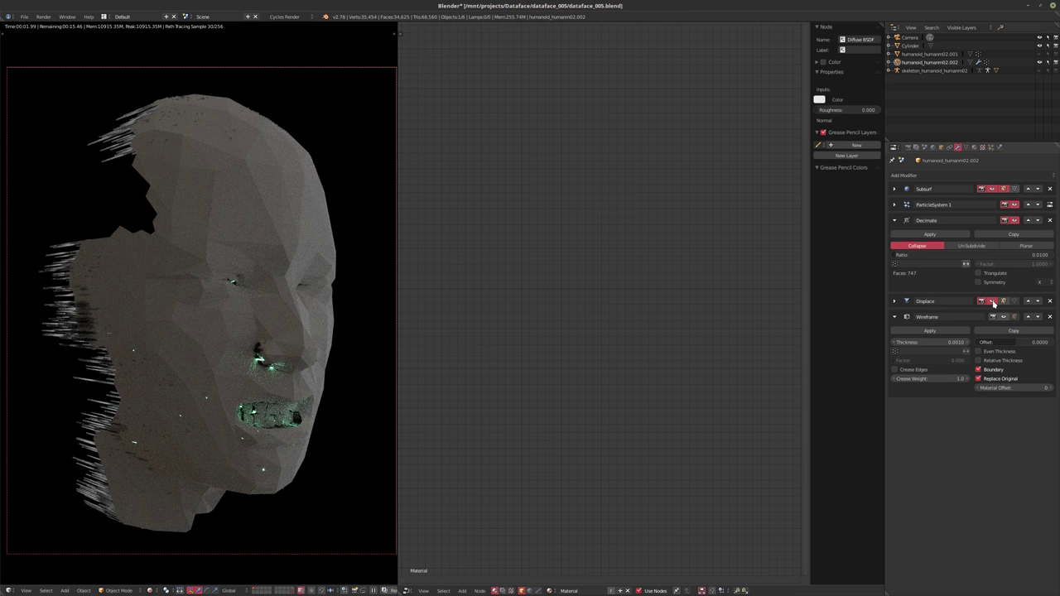
left_click(992, 301)
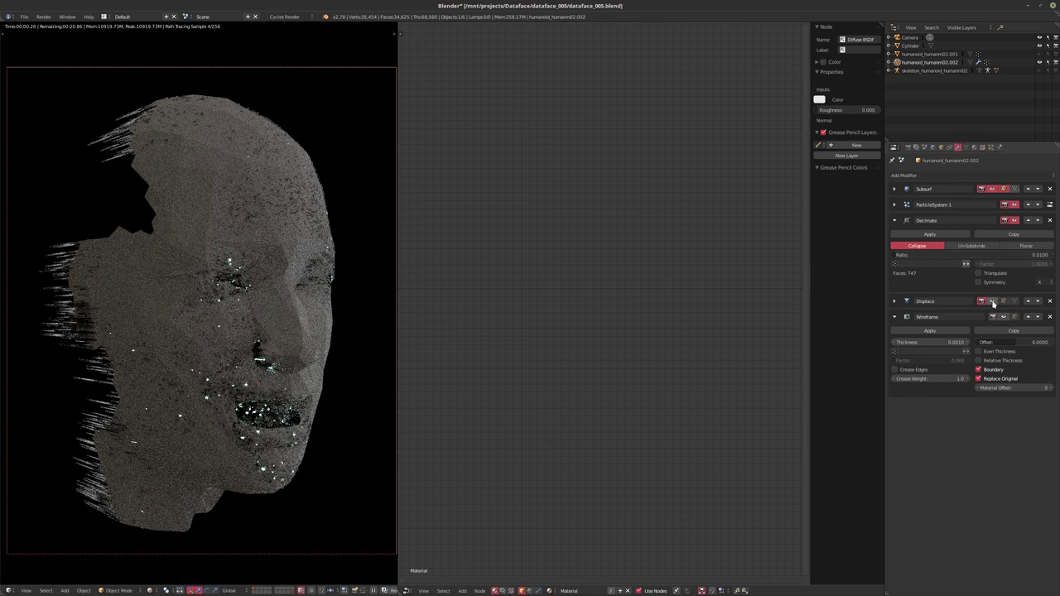
left_click(1005, 221)
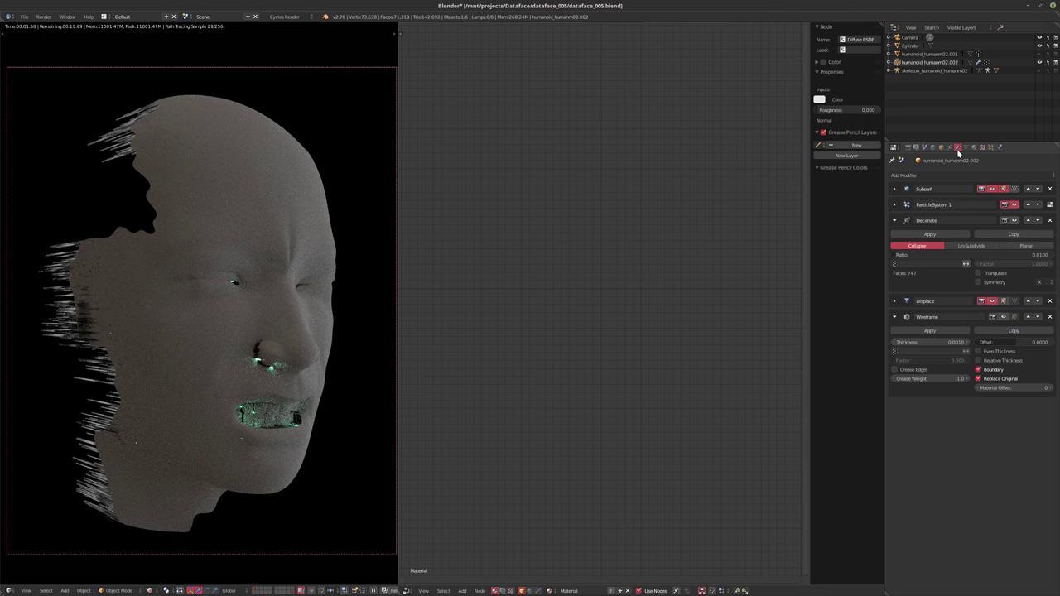
key("shift+z")
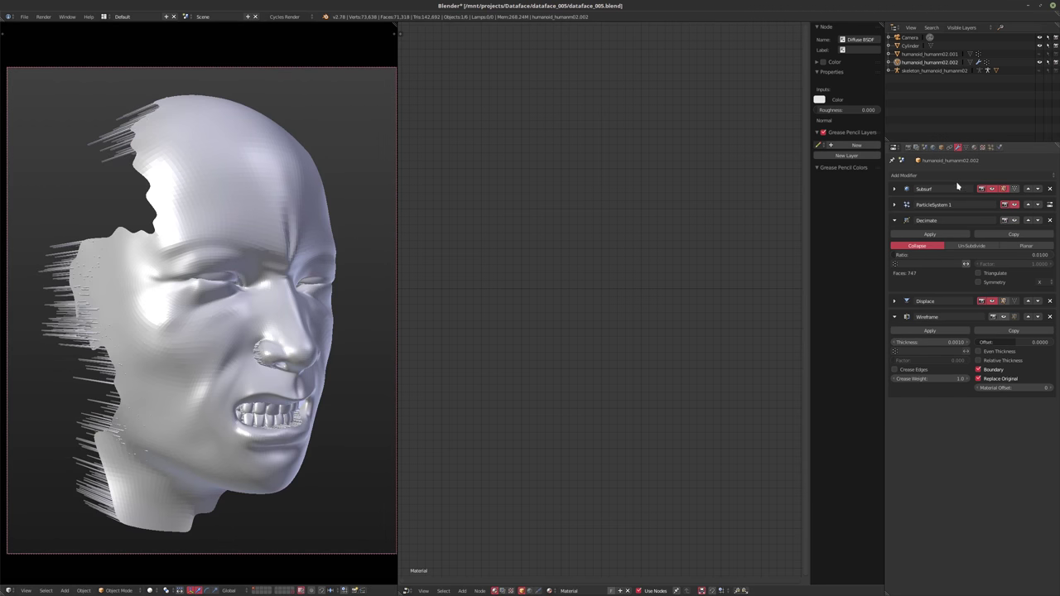
- Add a Mask modifier to the head and place it directly below the particle system, above Decimate
left_click(943, 175)
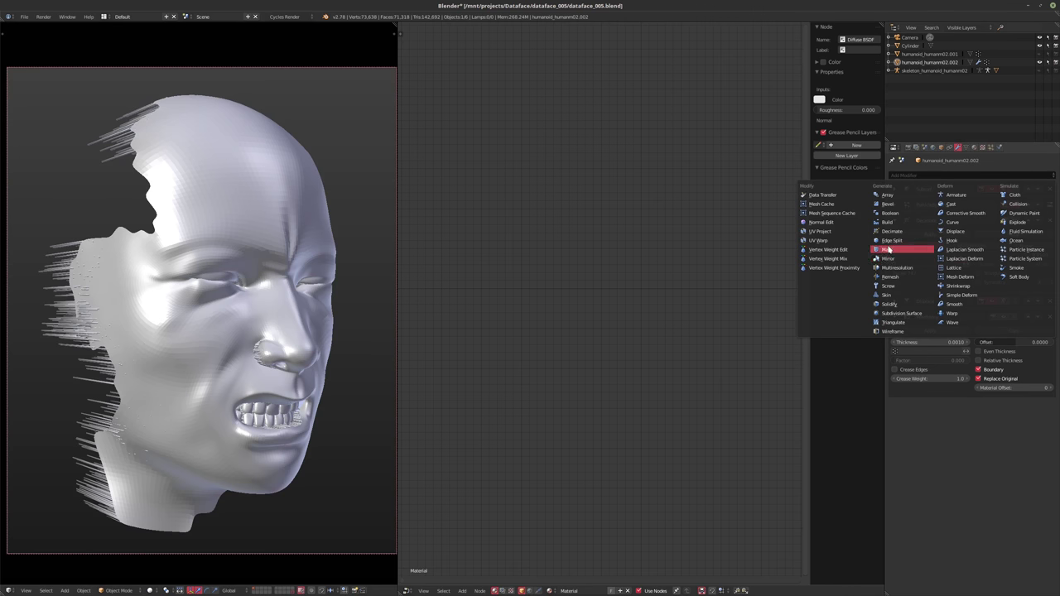
left_click(887, 249)
left_click(1027, 406)
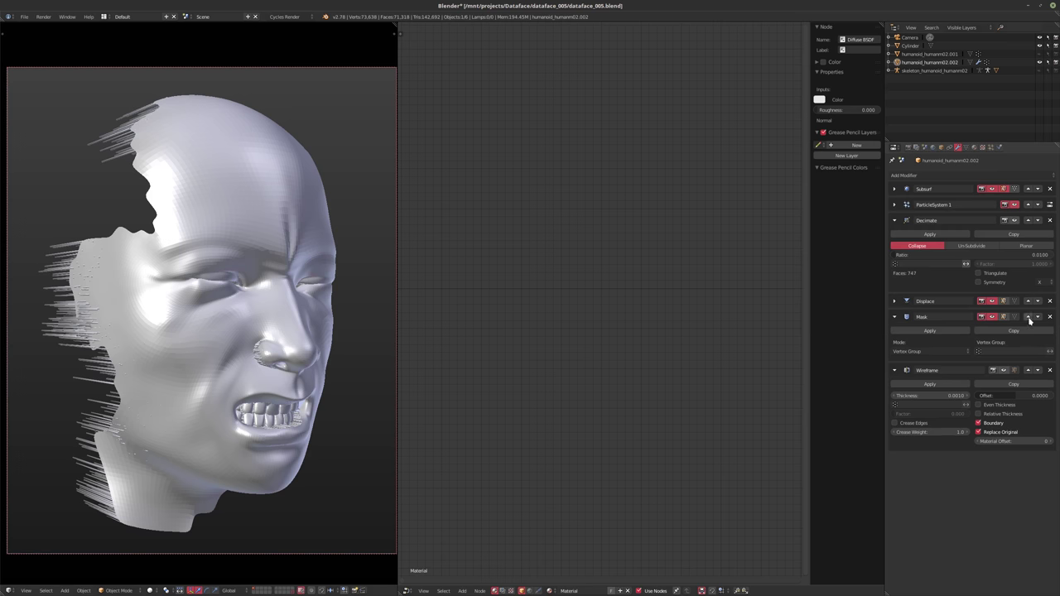
left_click(1028, 316)
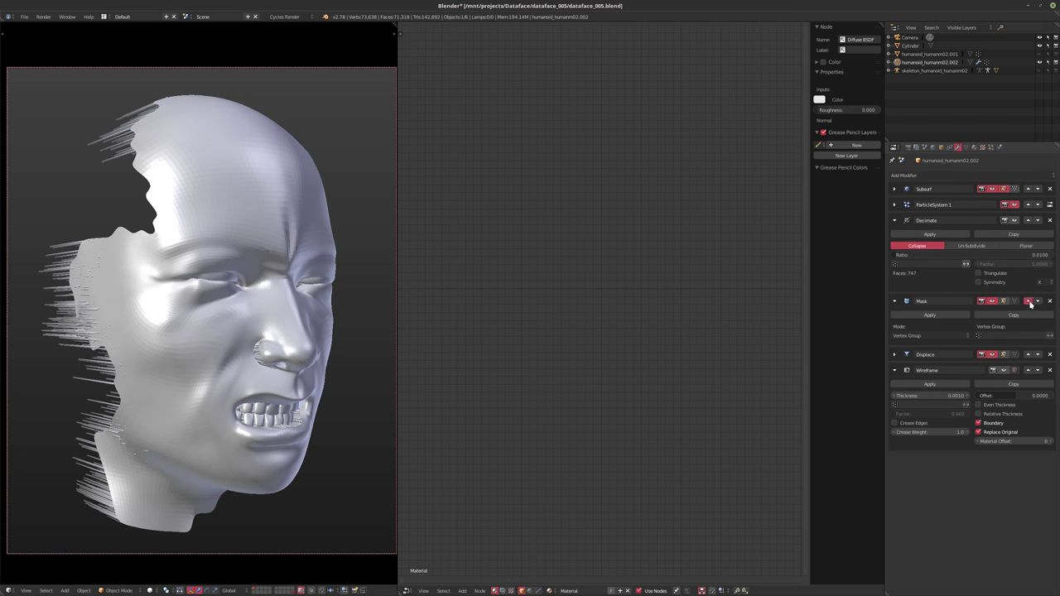
left_click(1027, 301)
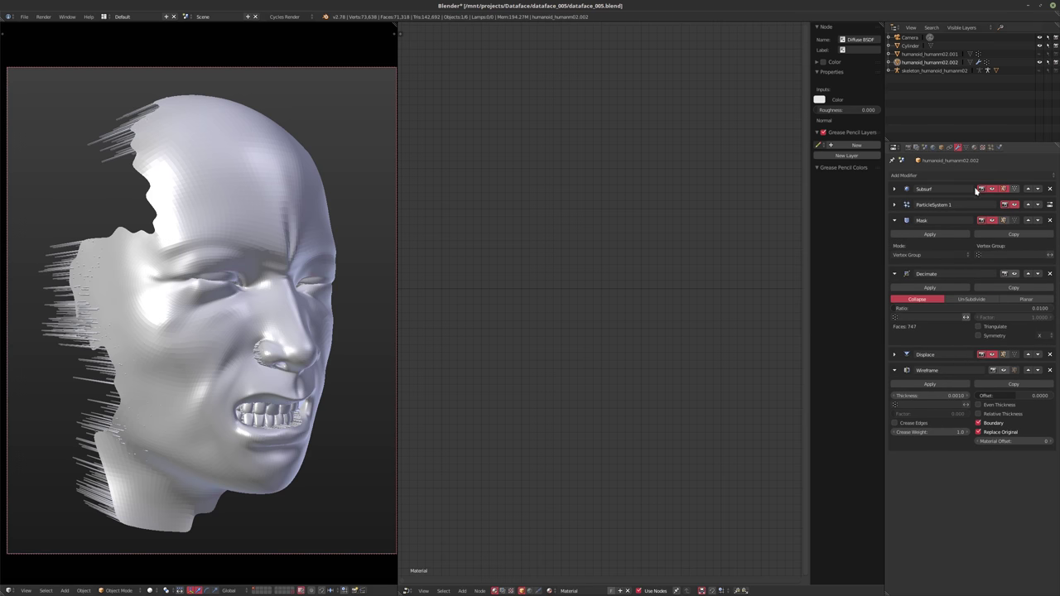
- Add a Vertex Weight Edit modifier to the head and place it directly below the particle system, above Mask
left_click(935, 176)
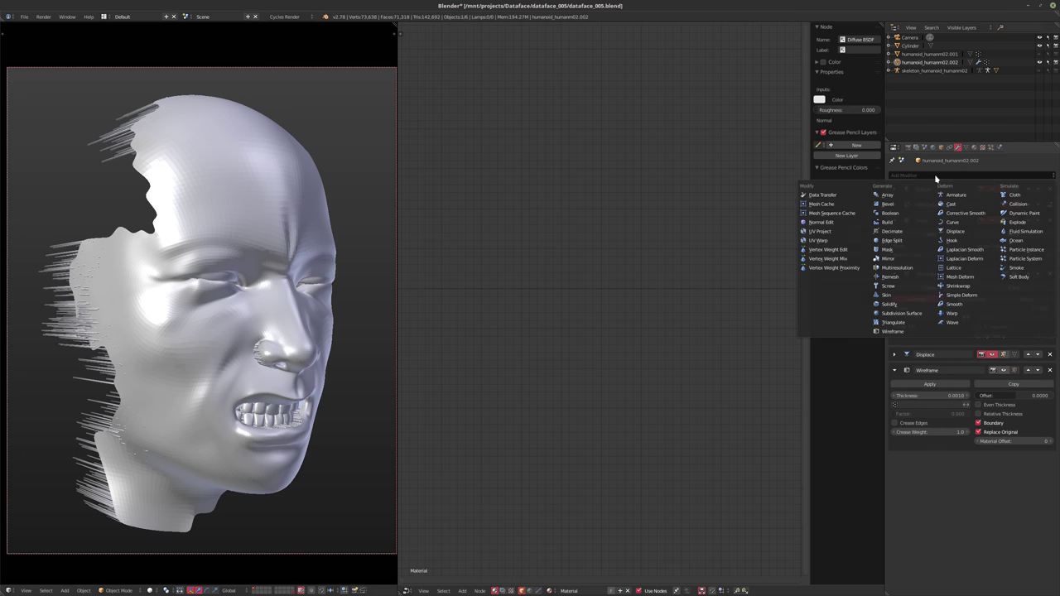
left_click(837, 250)
left_click(1028, 460)
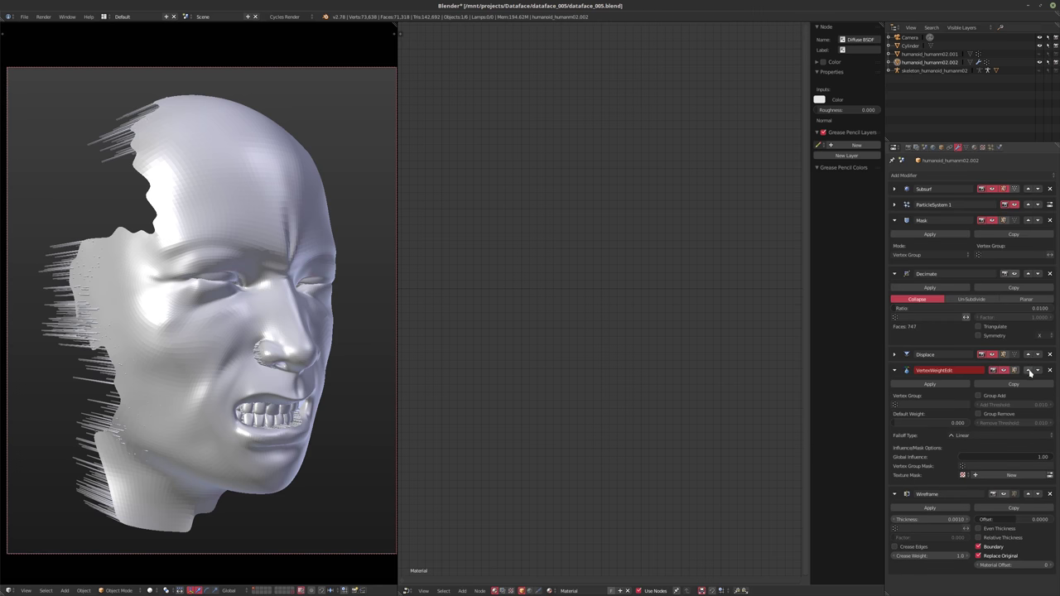
left_click(1027, 370)
left_click(1028, 355)
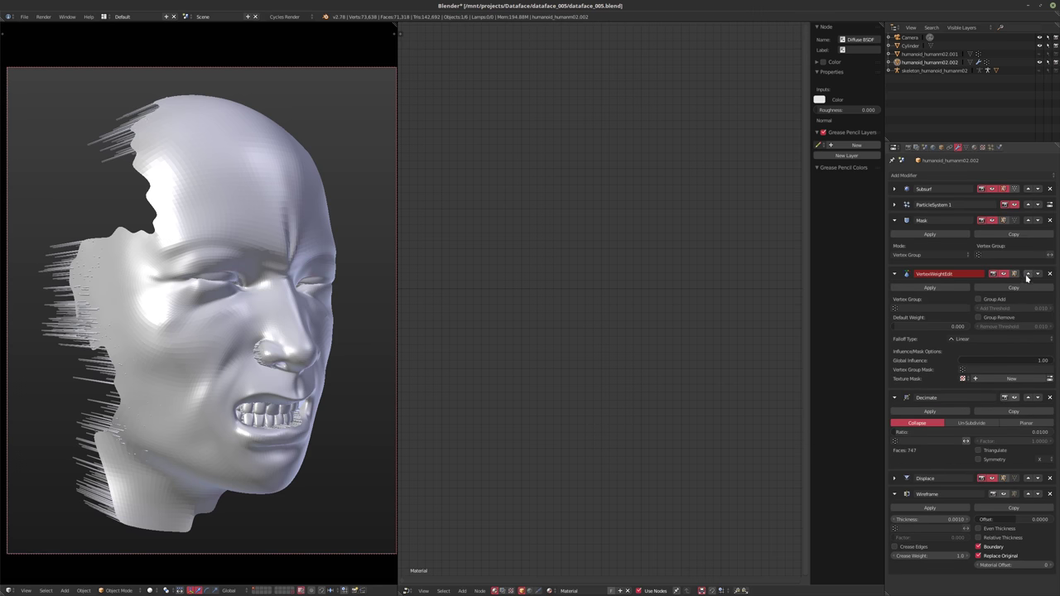
left_click(1028, 273)
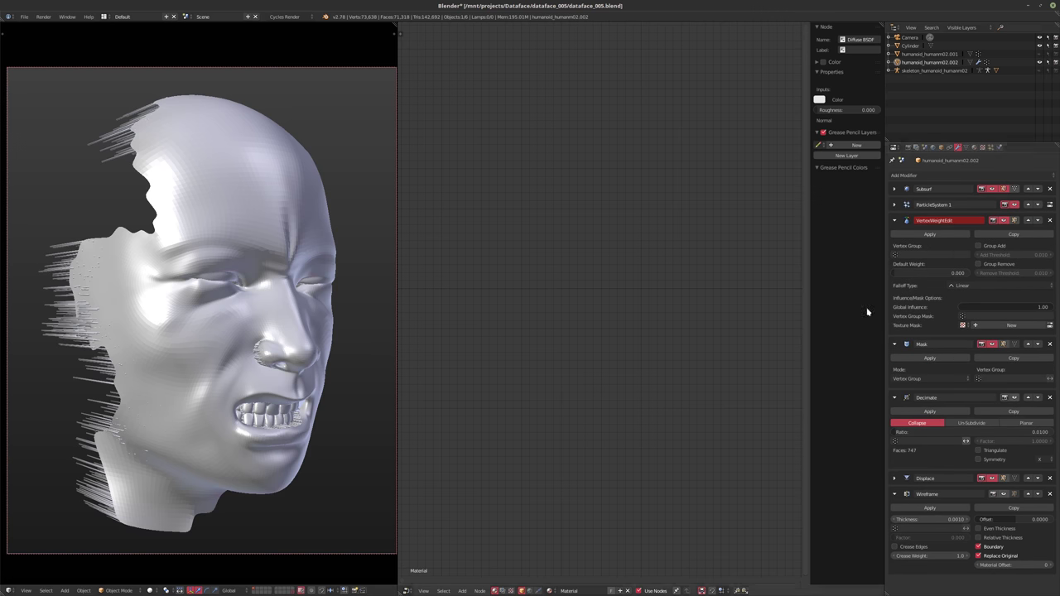
- Assign the destroy vertex group to both the Vertex Weight Edit and Mask modifiers
left_click(907, 254)
scroll(934, 302, "down", 8)
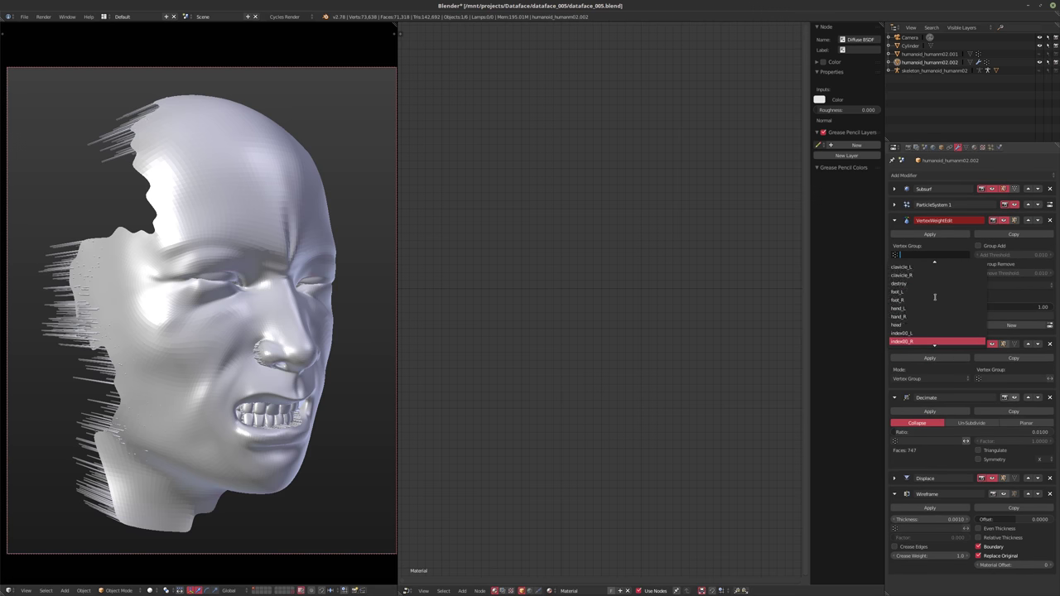
scroll(934, 302, "up", 9)
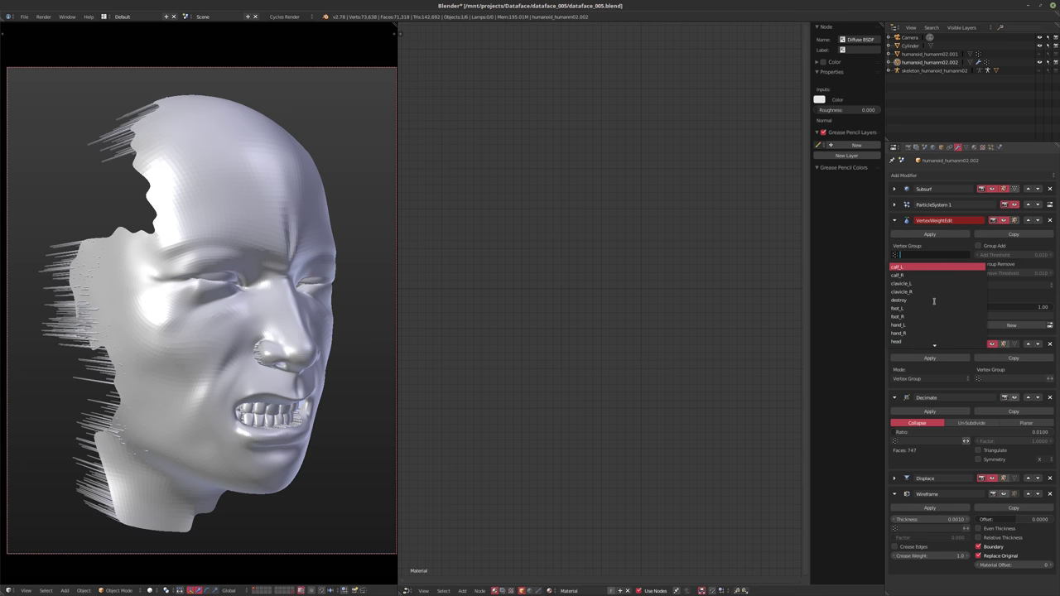
left_click(934, 300)
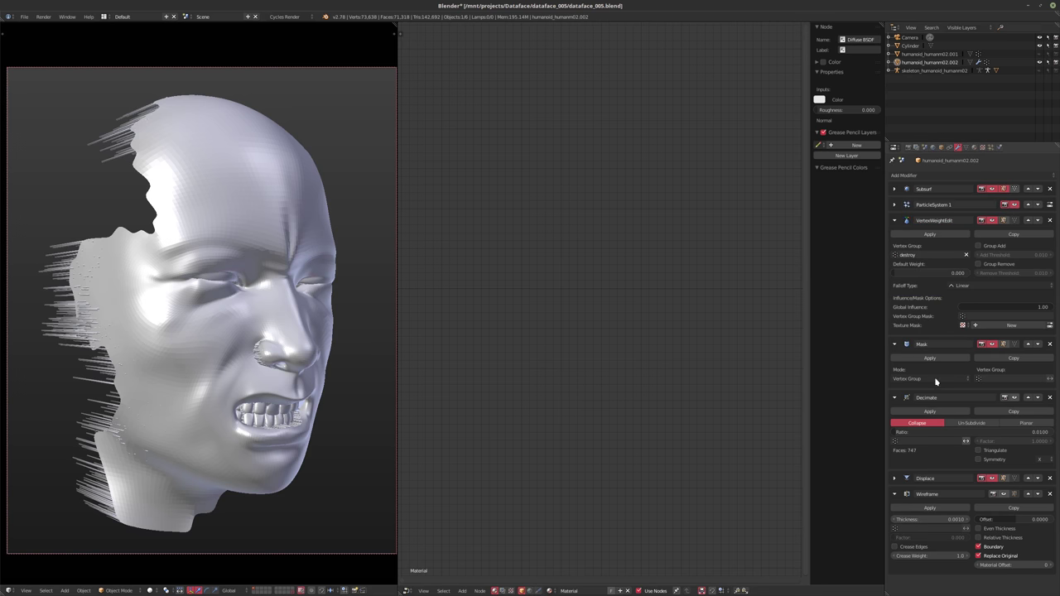
left_click(993, 378)
left_click(998, 423)
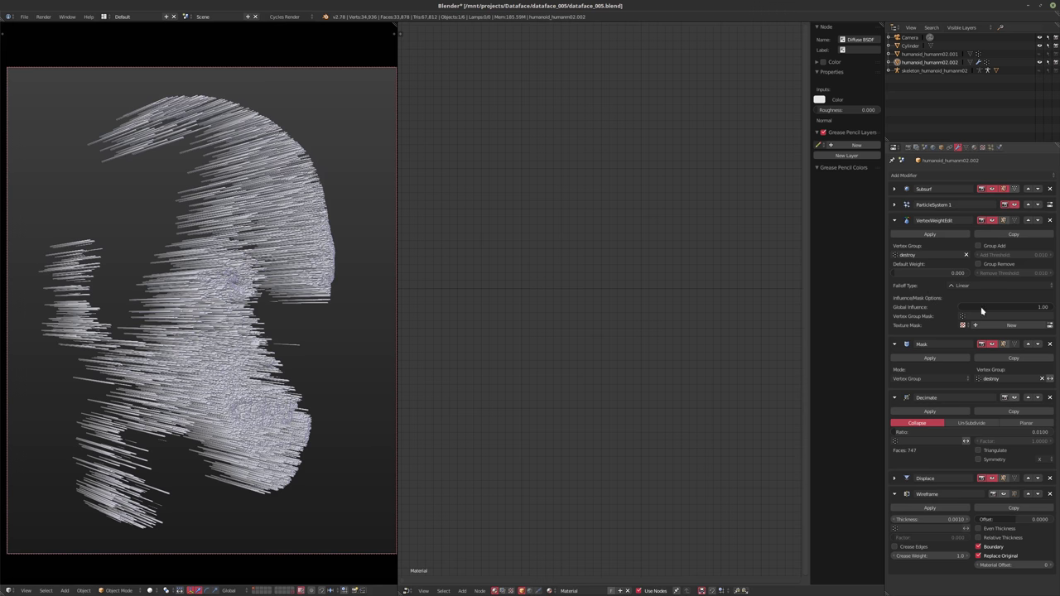
- Enable Group Add on the Vertex Weight Edit modifier and set its falloff type to Custom Curve
left_click(993, 247)
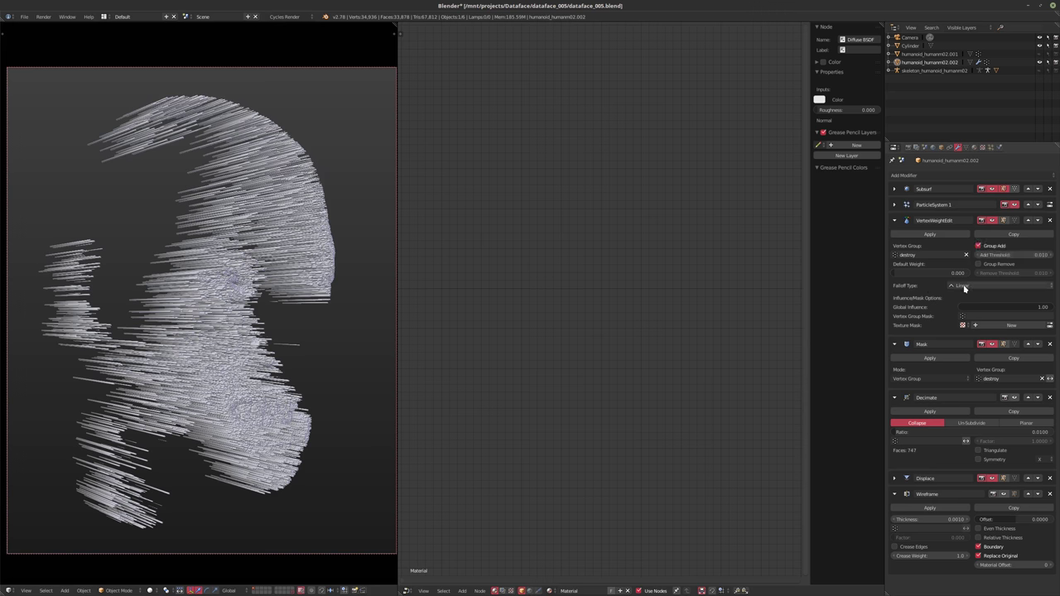
left_click(965, 286)
left_click(981, 270)
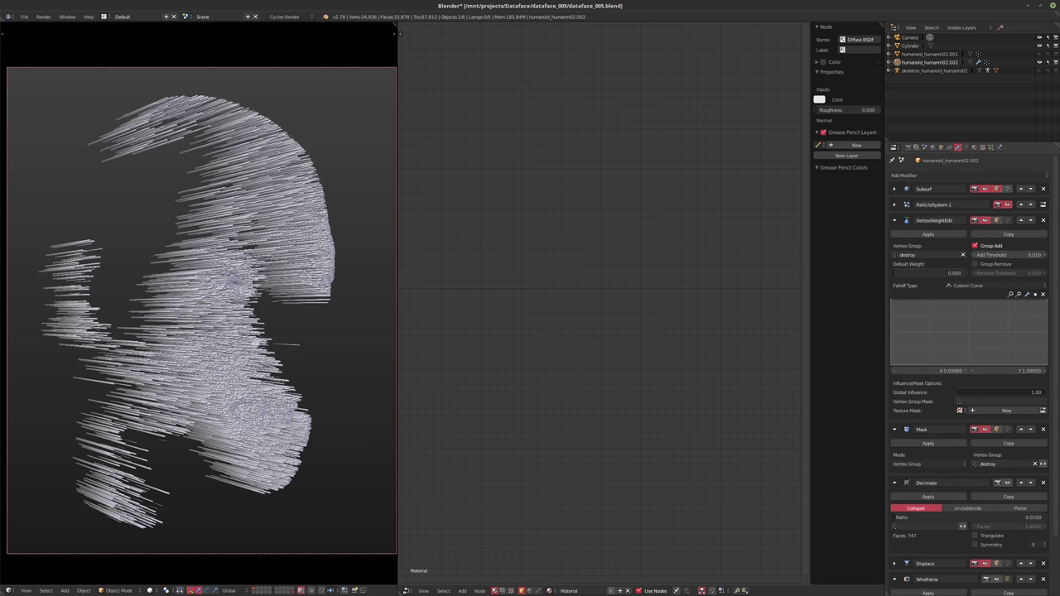
- Lower the VertexWeightEdit falloff curve's end point at X 1 to Y 0 and create a new texture mask for the modifier
left_click_drag(1046, 302, 1047, 366)
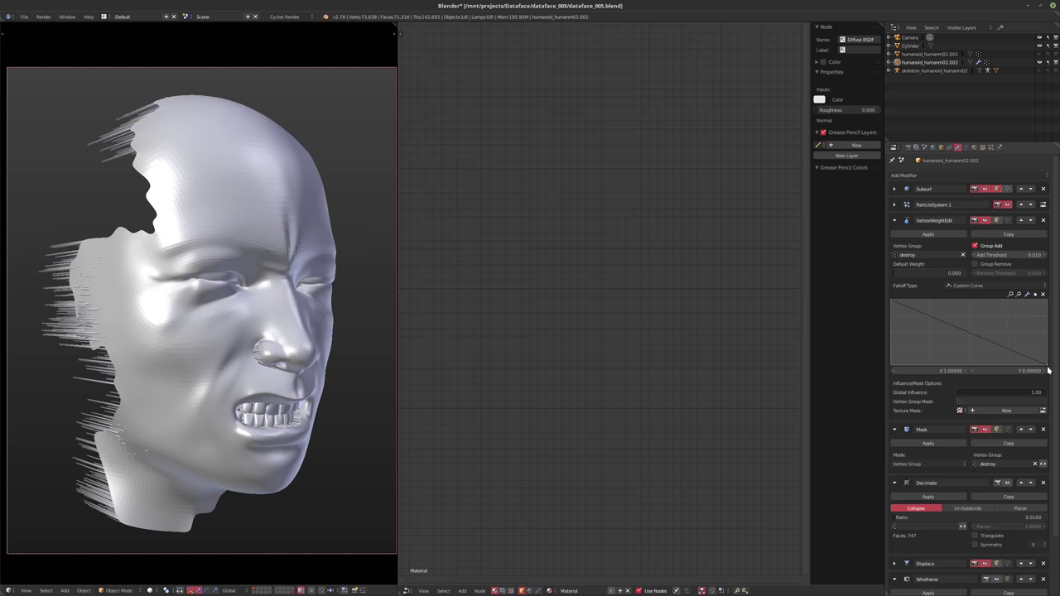
left_click(987, 412)
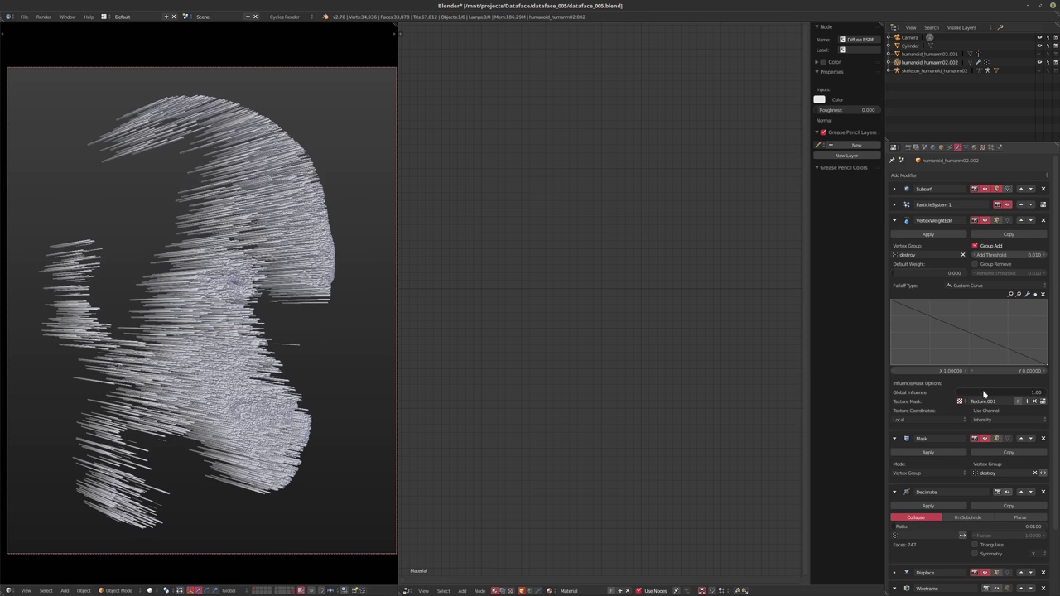
- Open the VertexWeightEdit mask texture's settings and change its texture type to Distorted Noise
left_click(987, 149)
left_click(948, 176)
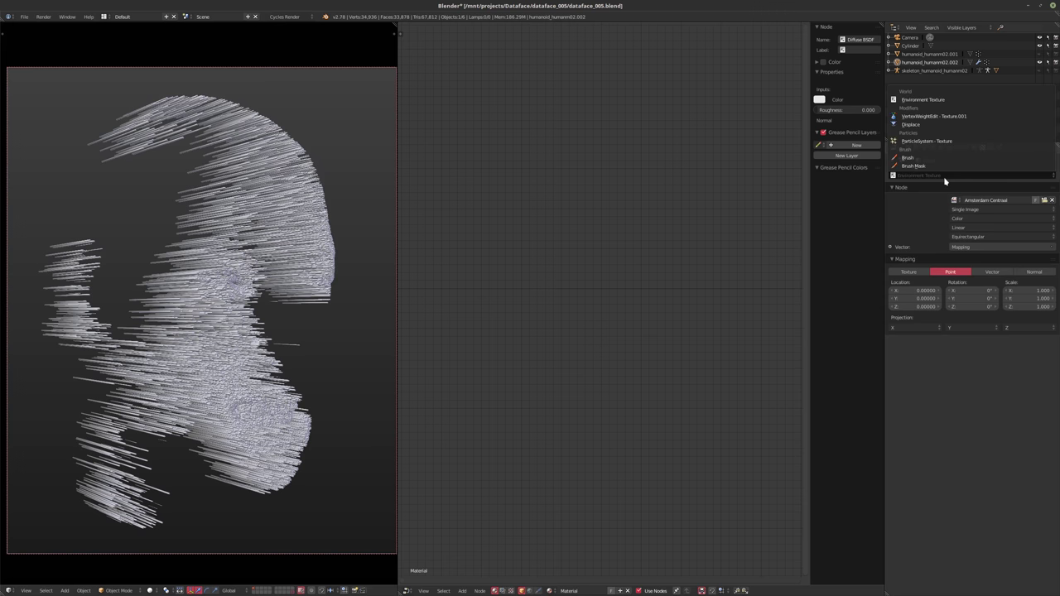
left_click(934, 116)
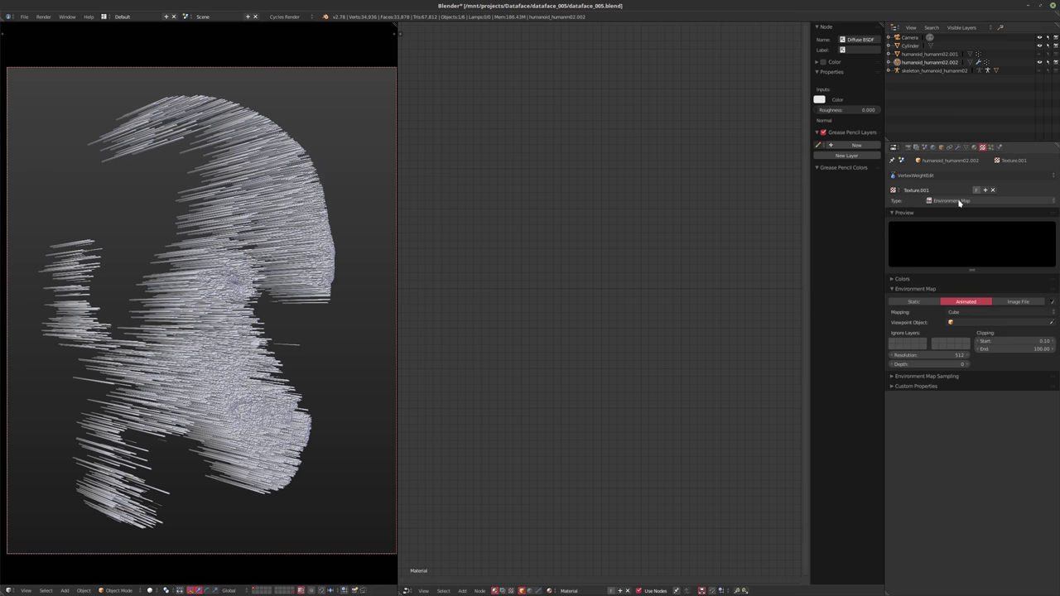
scroll(959, 202, "up", 1, "ctrl")
scroll(959, 203, "up", 1, "ctrl")
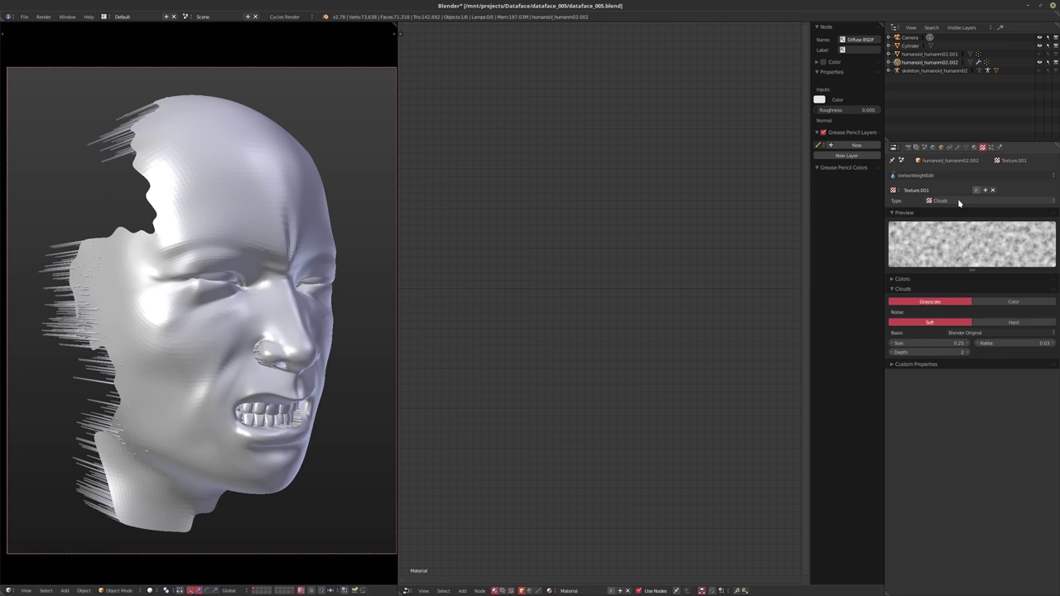
scroll(958, 203, "down", 1, "ctrl")
- Set the size of the distorted noise texture to 0.1
left_click(934, 332)
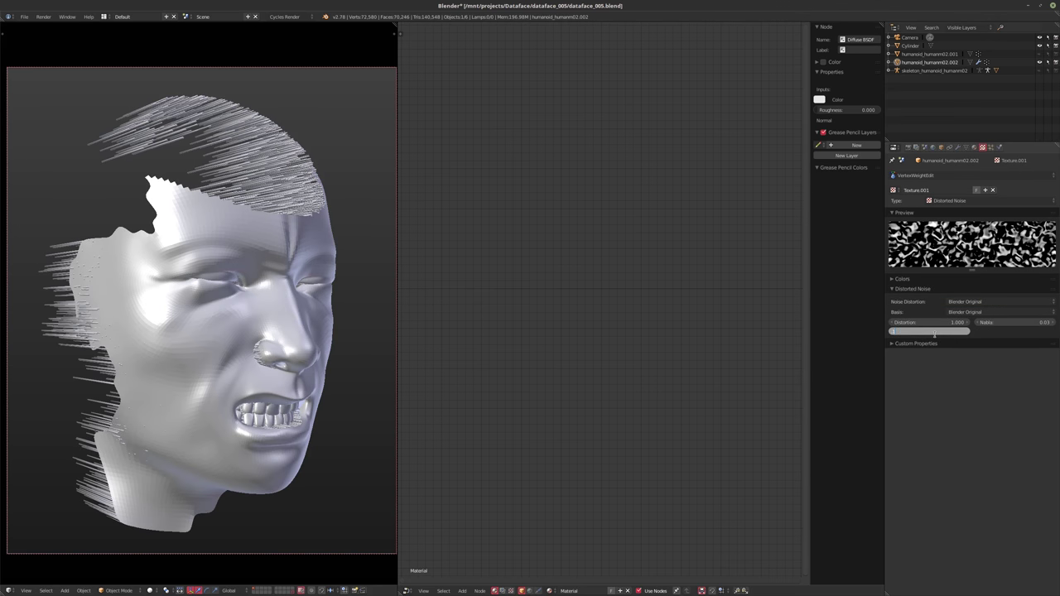
type(".1")
key("Return")
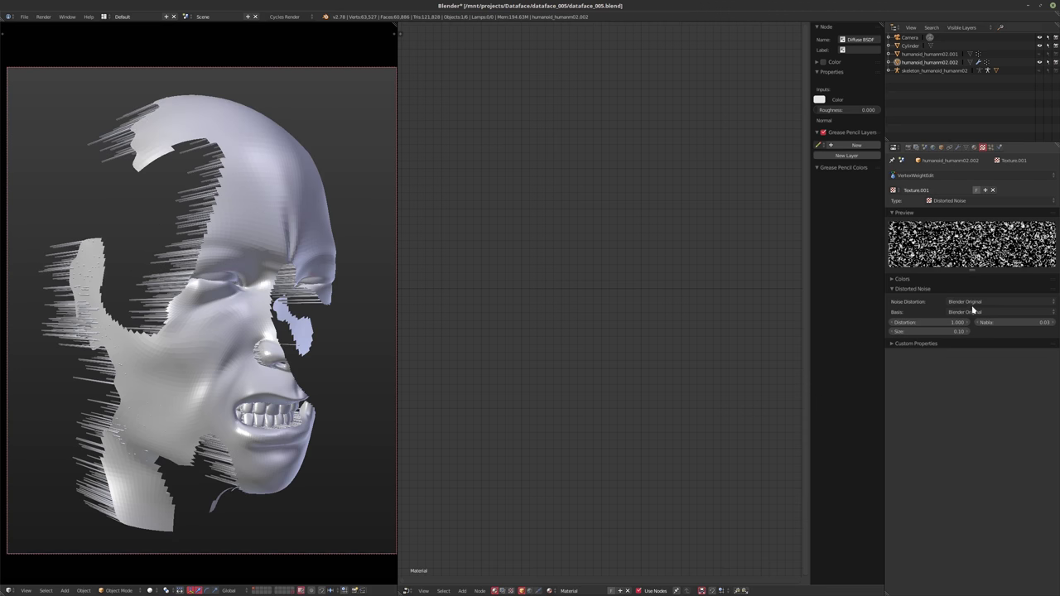
- Switch the texture's noise distortion to Cell Noise and set its size to 0.075
scroll(973, 303, "up", 1, "ctrl")
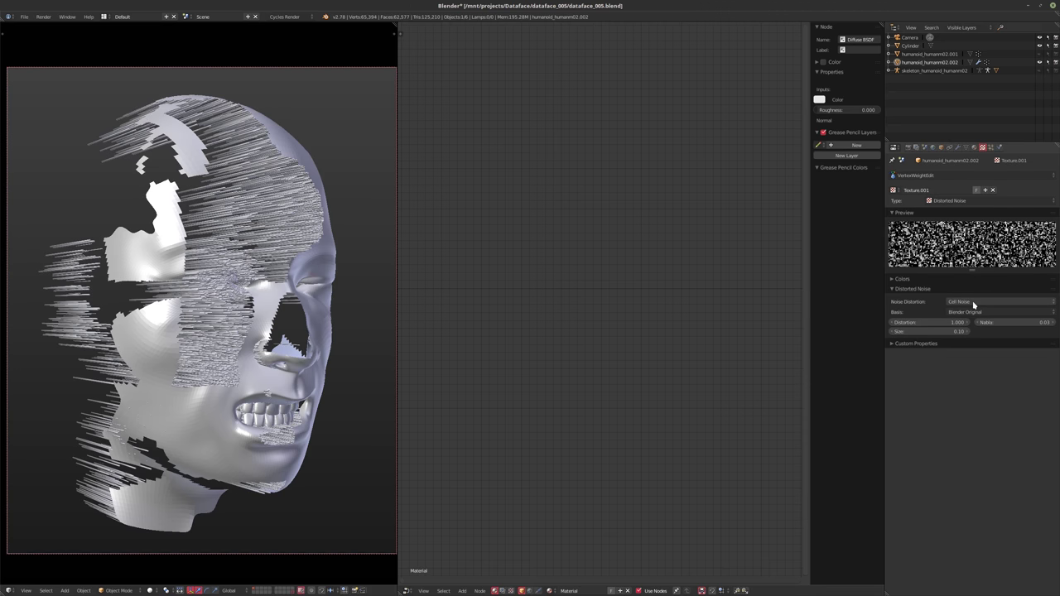
left_click(936, 332)
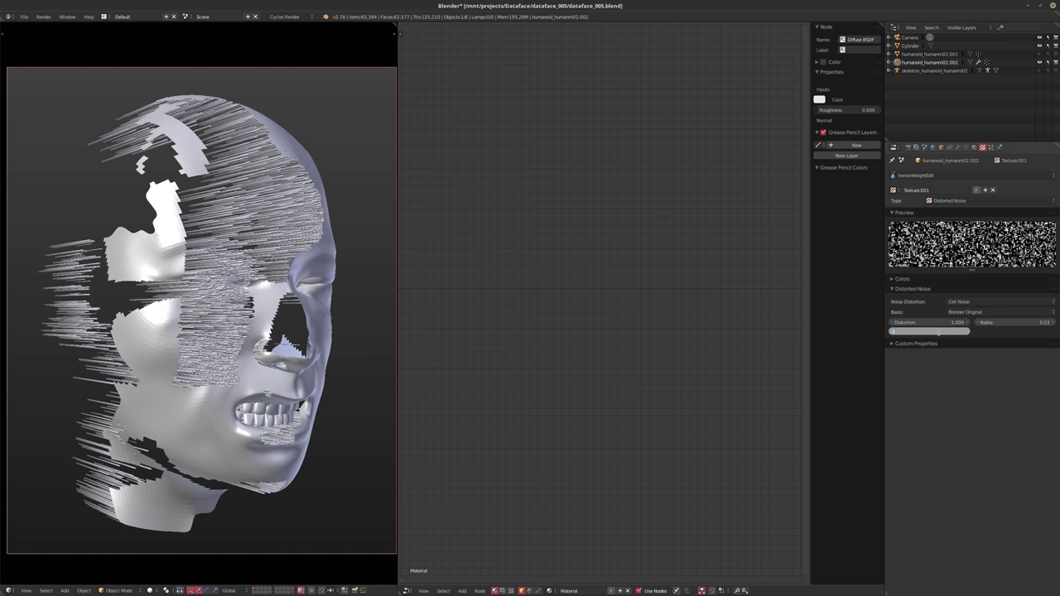
type("0.075")
key("Return")
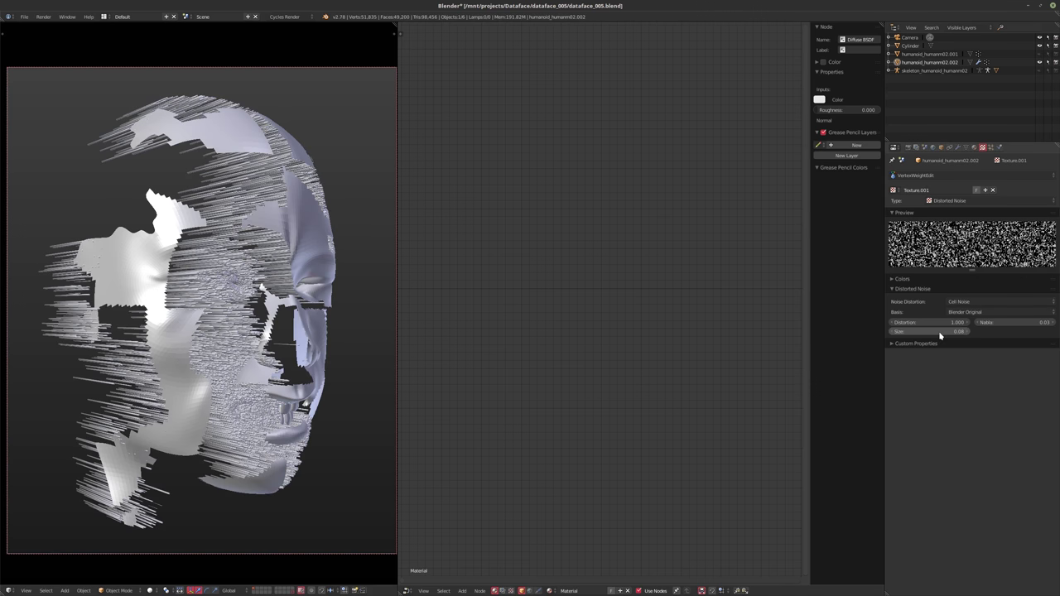
- Try smaller noise sizes of 0.01 and 0.03 on the distorted noise texture
left_click(938, 332)
type("0.01")
key("Return")
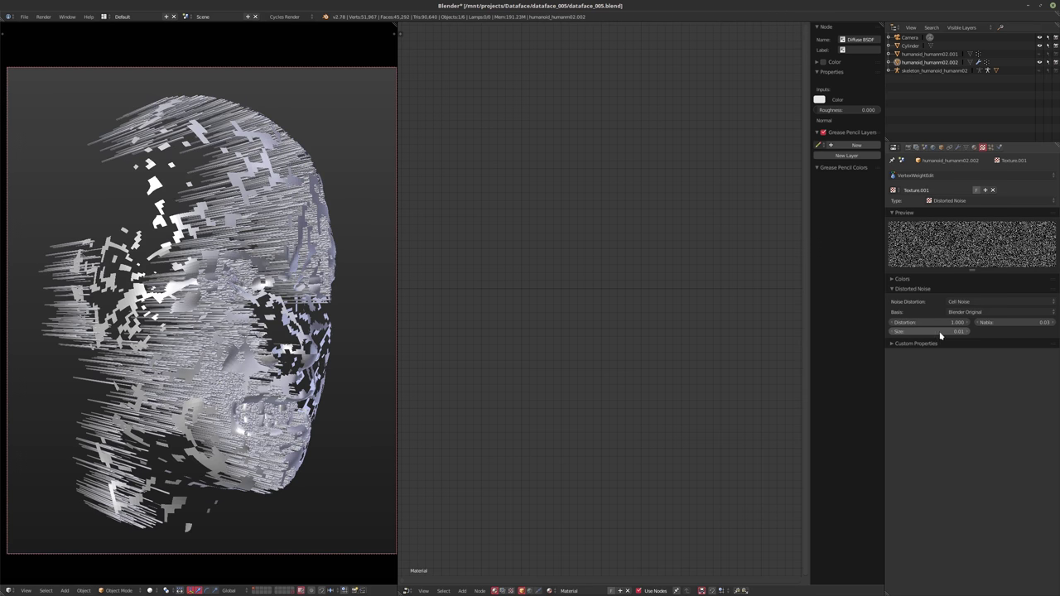
left_click(940, 332)
type("0.03")
key("Return")
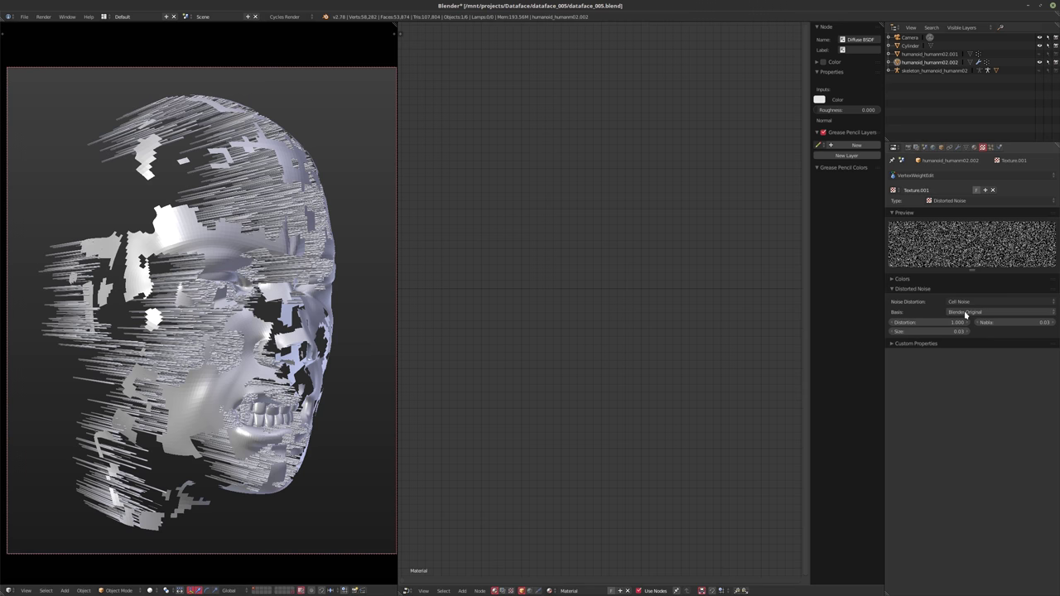
- Change the distorted noise basis to Voronoi F1 and set the noise size to 0.04
scroll(965, 313, "down", 1, "ctrl")
scroll(965, 313, "down", 2, "ctrl")
scroll(965, 313, "down", 1, "ctrl")
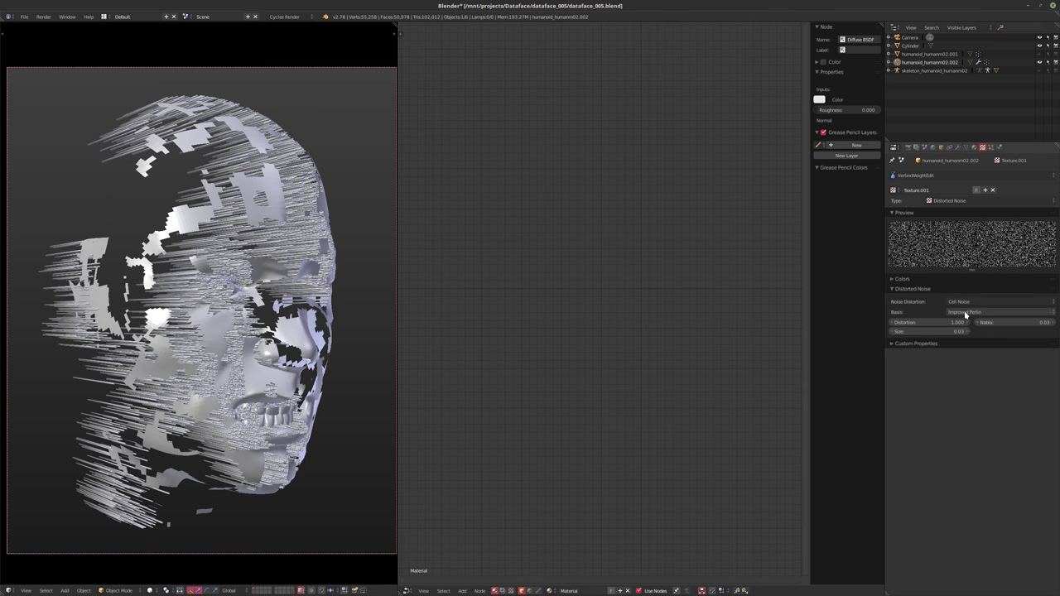
scroll(964, 313, "down", 1, "ctrl")
double_click(945, 331)
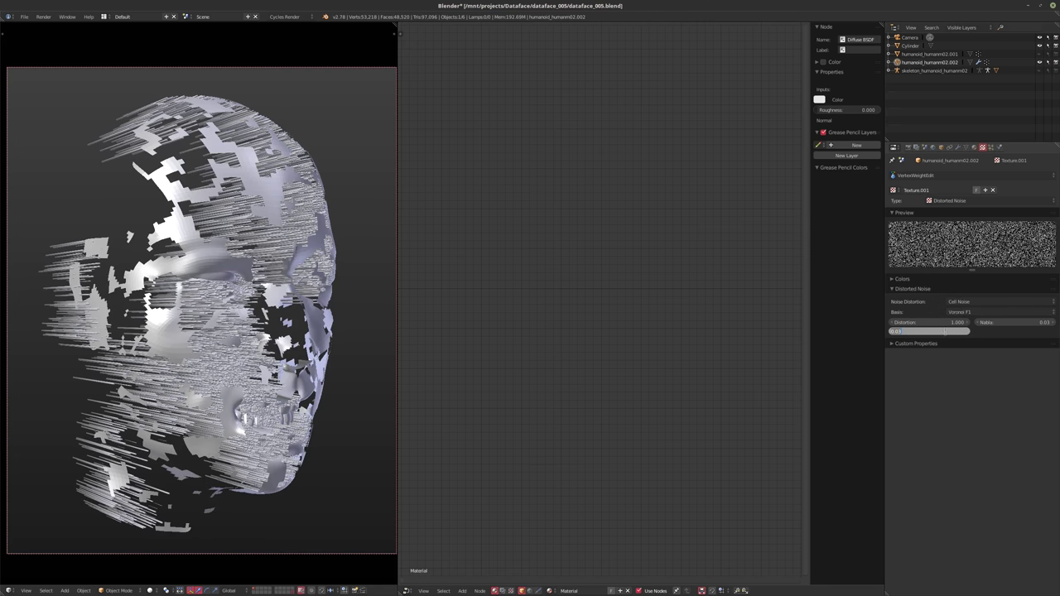
type("0.04")
key("Return")
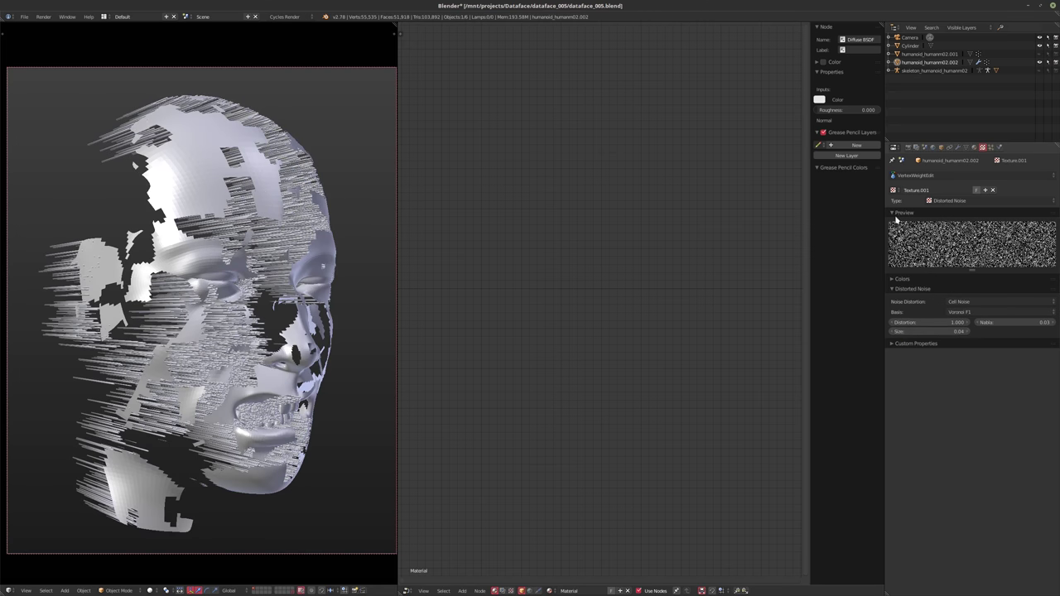
- Add a Smooth modifier to the head and reorder the end of the stack to Displace, Smooth, Decimate, Wireframe
left_click(962, 149)
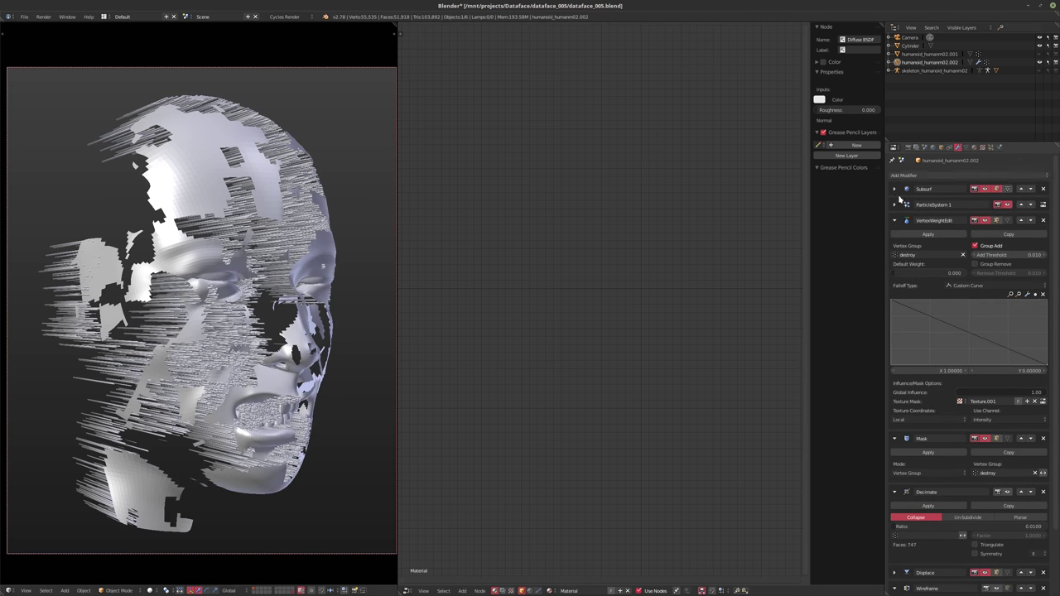
left_click(934, 176)
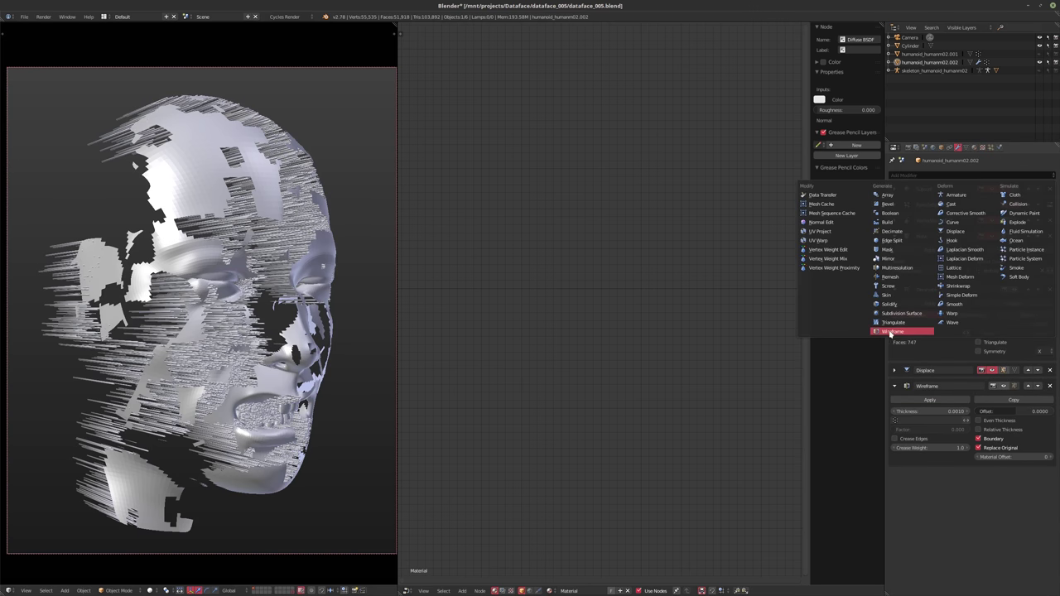
left_click(953, 304)
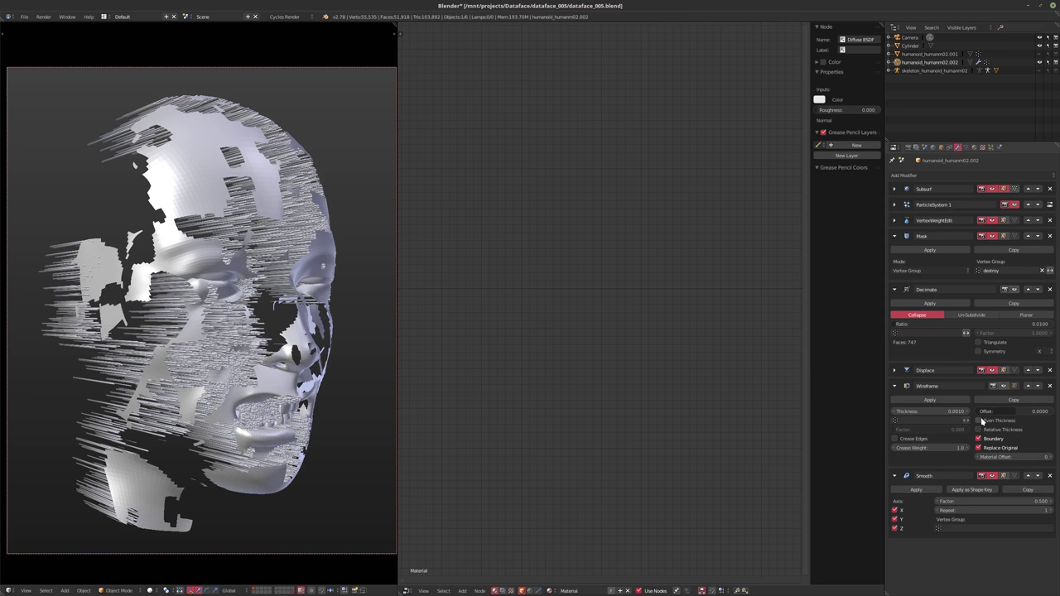
left_click(1027, 476)
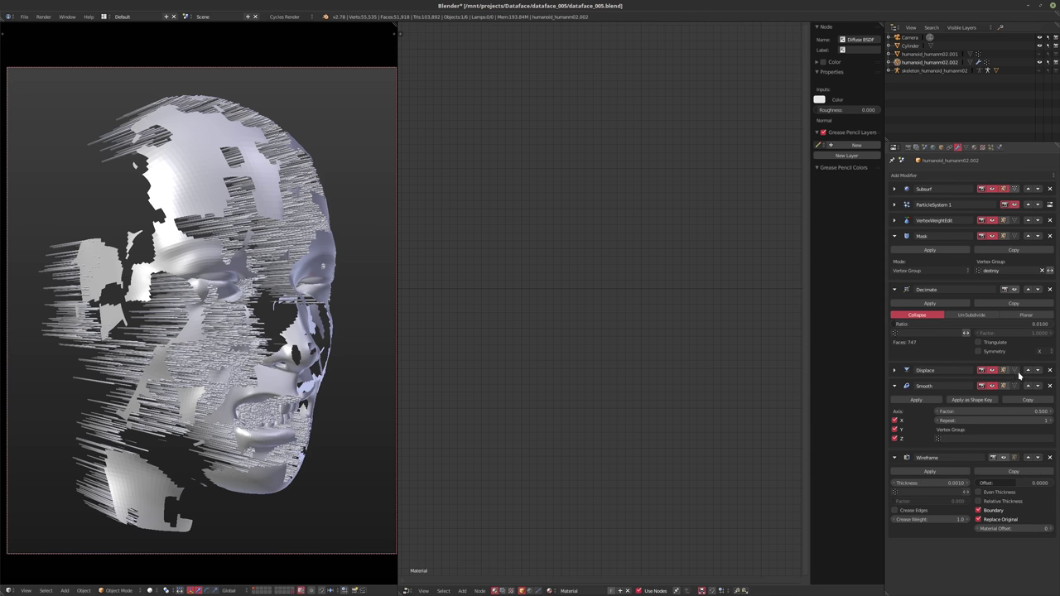
left_click(1028, 371)
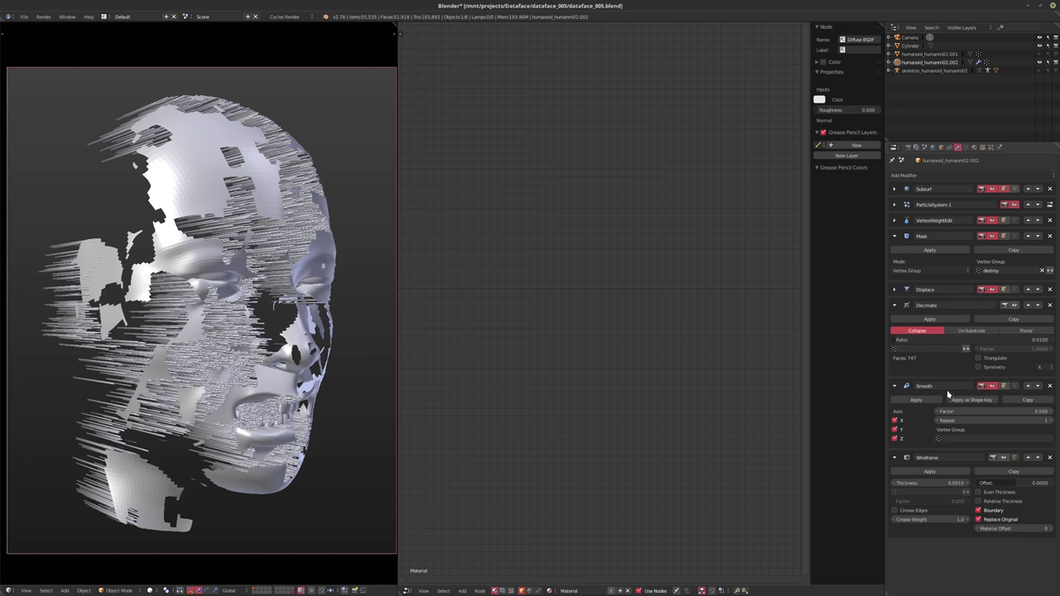
left_click(1029, 387)
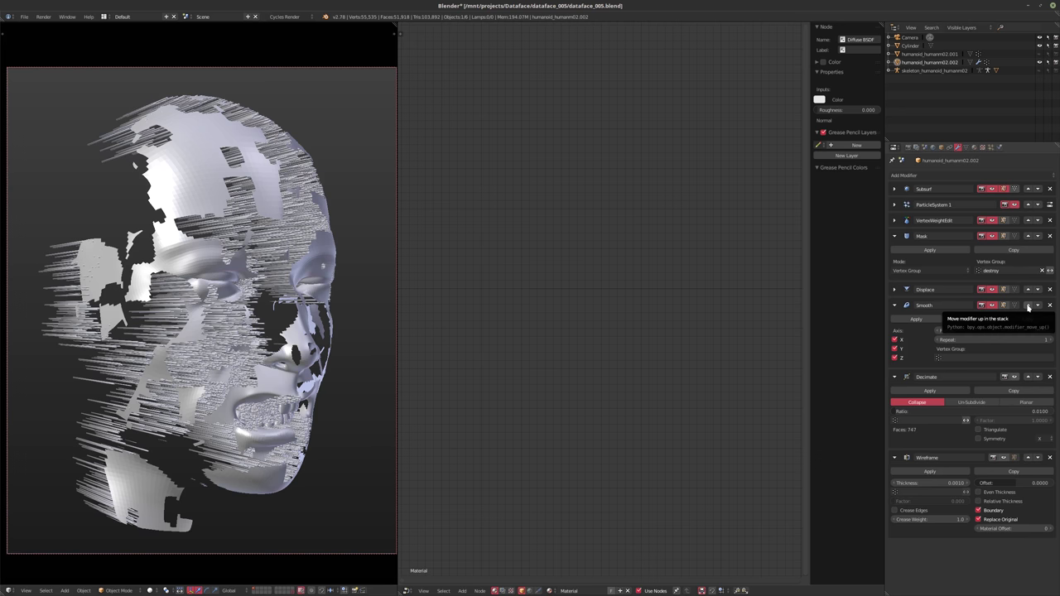
- Set the Smooth modifier's repeat count to 25 and enable the Decimate modifier for both render and viewport
left_click(969, 341)
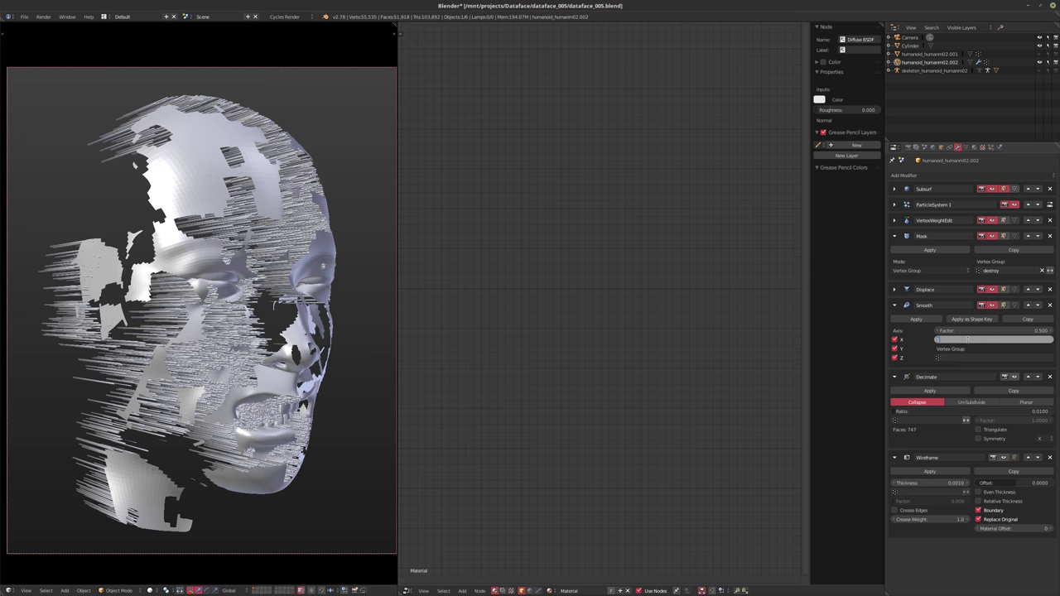
type("25")
key("Return")
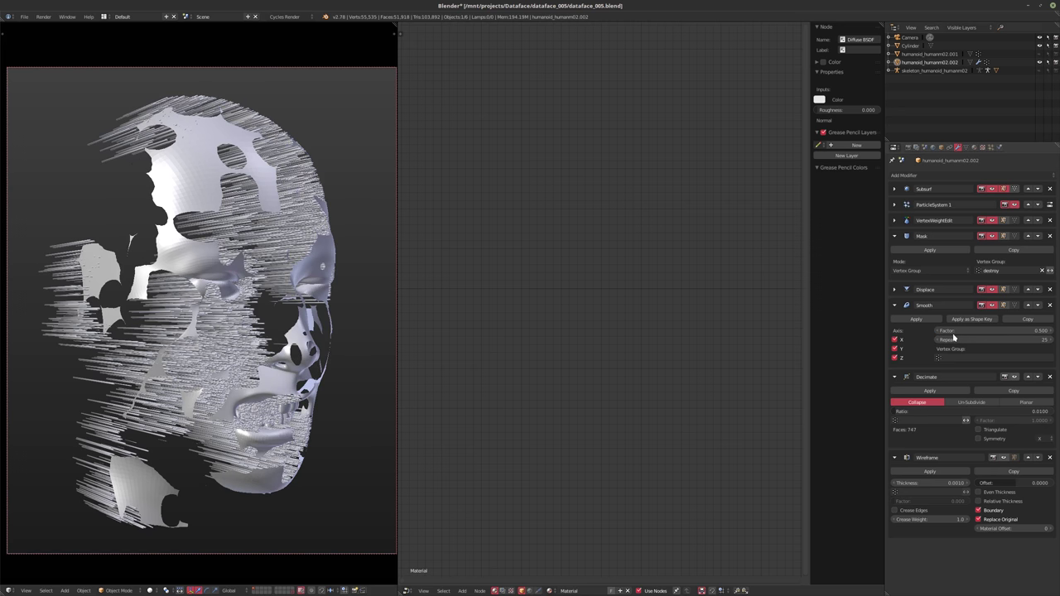
left_click(1008, 378)
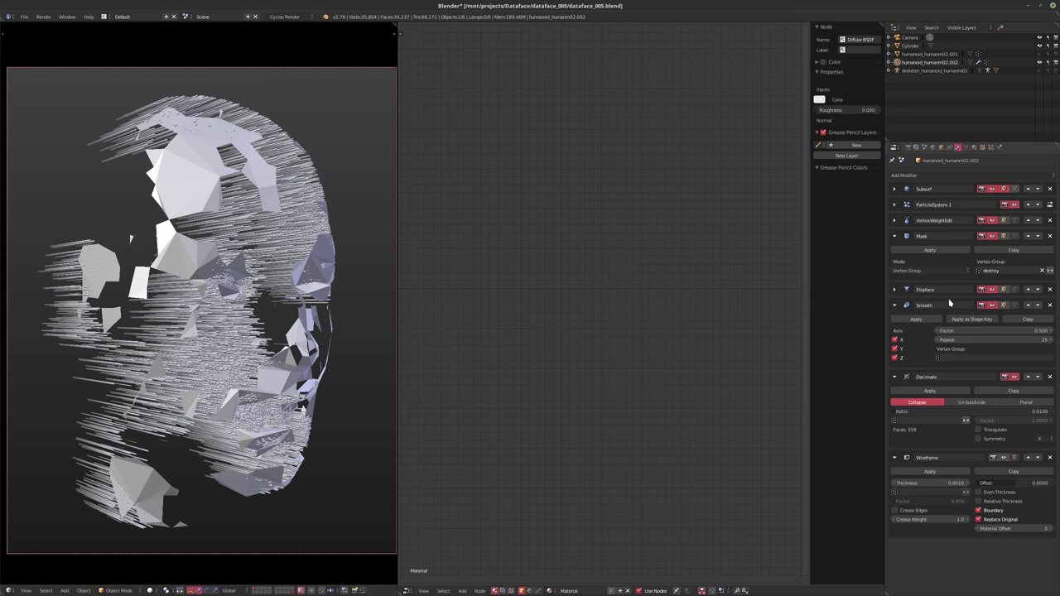
- Enable a color ramp on the VertexWeightEdit texture with an opaque black stop and the white stop at position 0.243
left_click(983, 148)
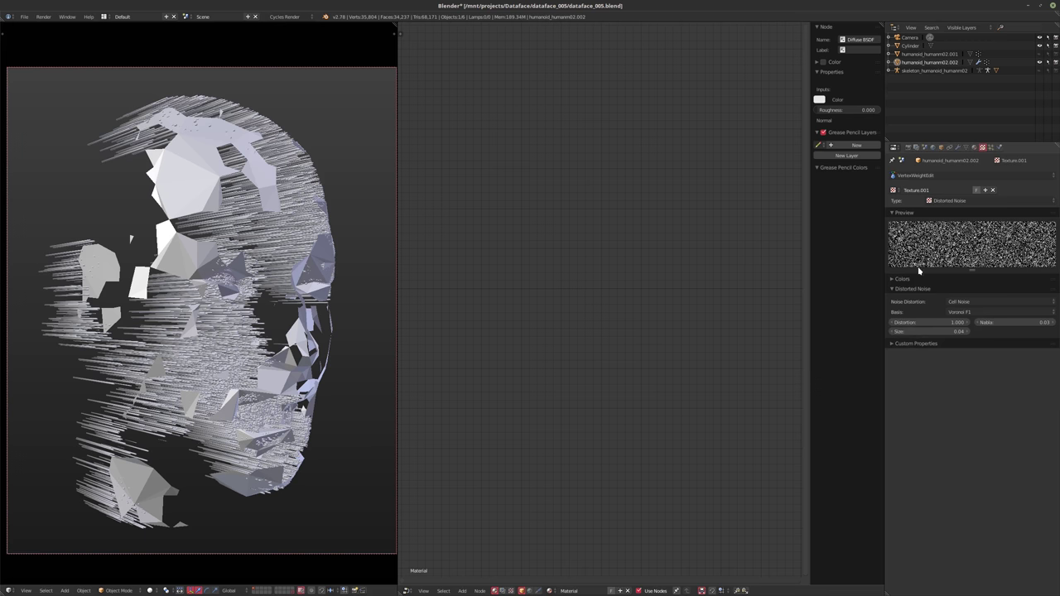
left_click(895, 280)
left_click(892, 291)
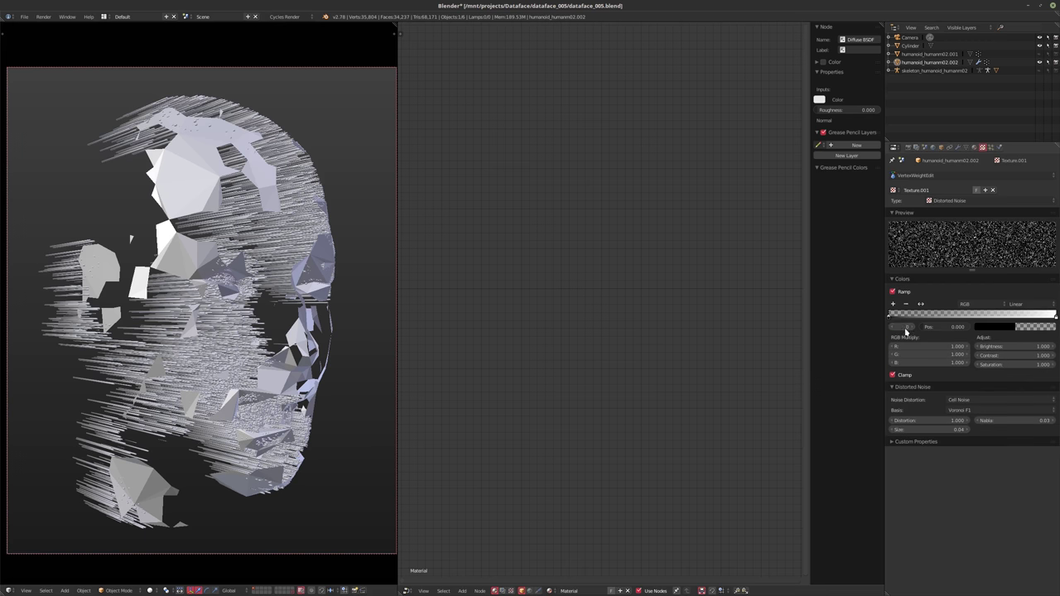
left_click(1035, 331)
left_click(994, 315)
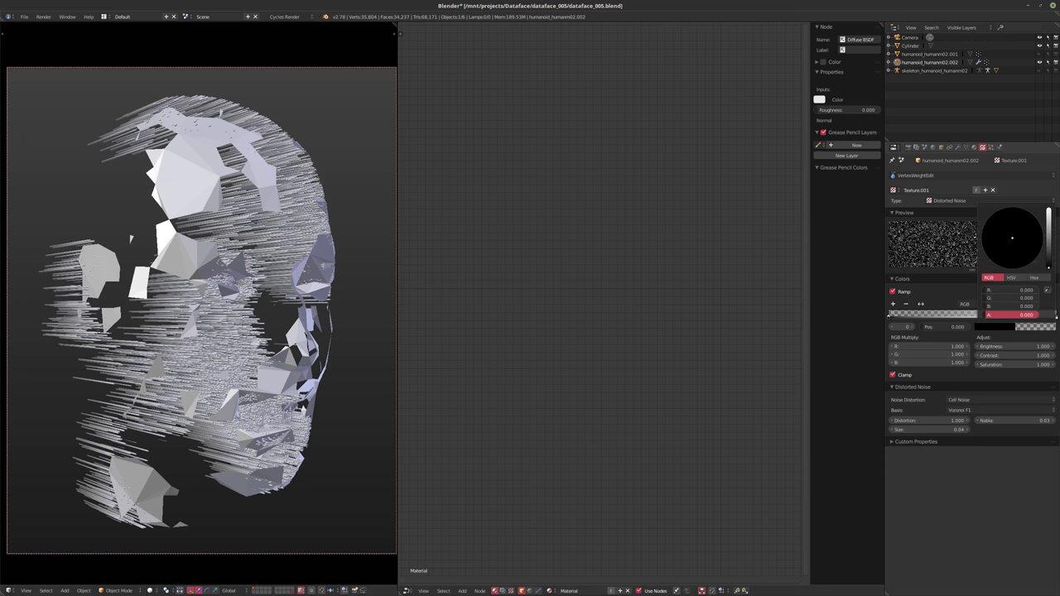
left_click_drag(994, 315, 908, 315)
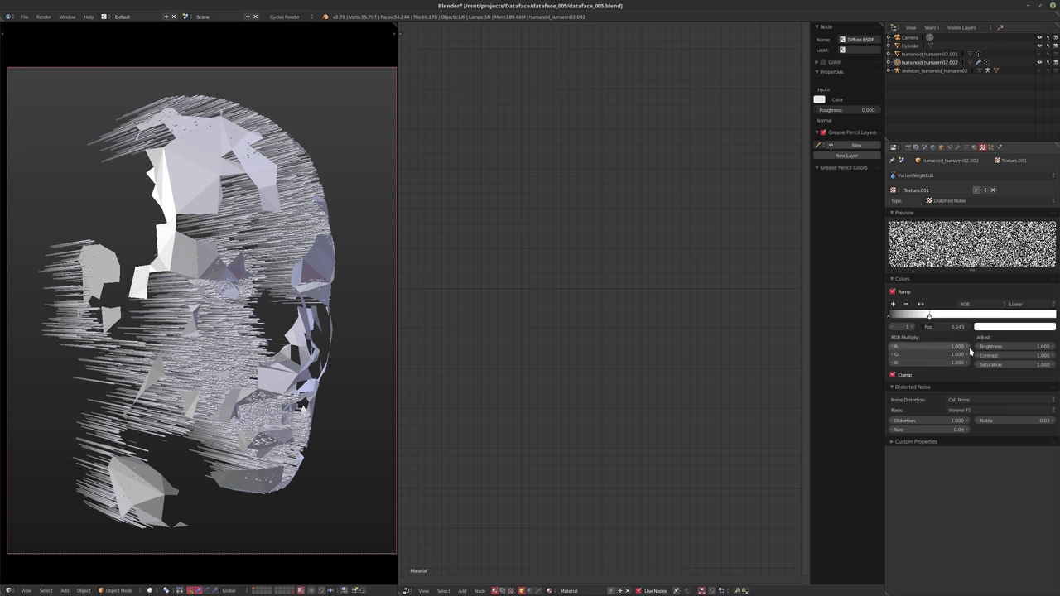
- Try contrast values of 0.5 and 0.75 on the VertexWeightEdit texture
left_click(1000, 356)
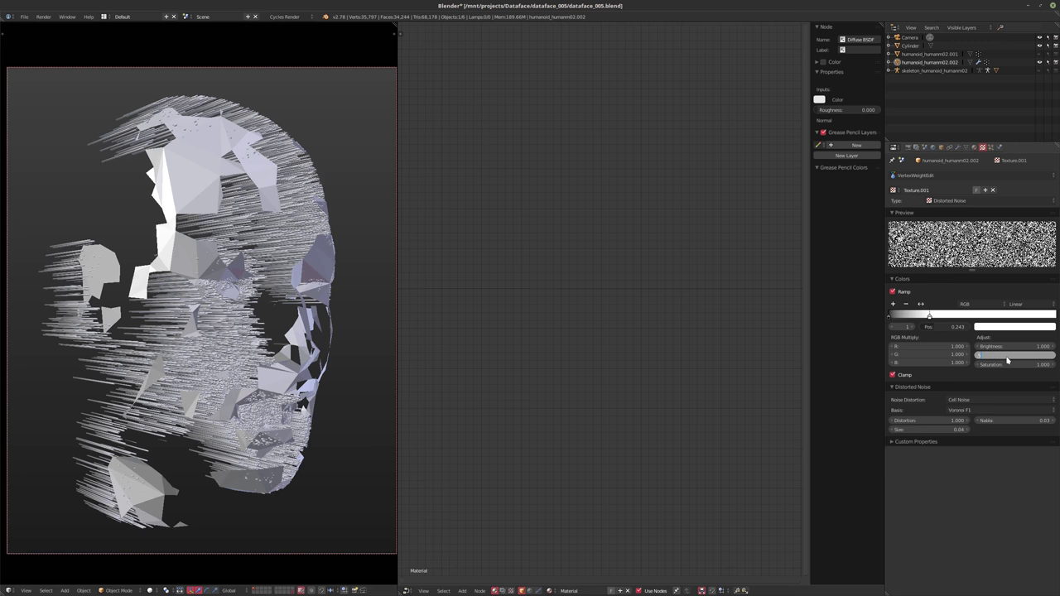
type("0.5")
key("Return")
left_click(998, 356)
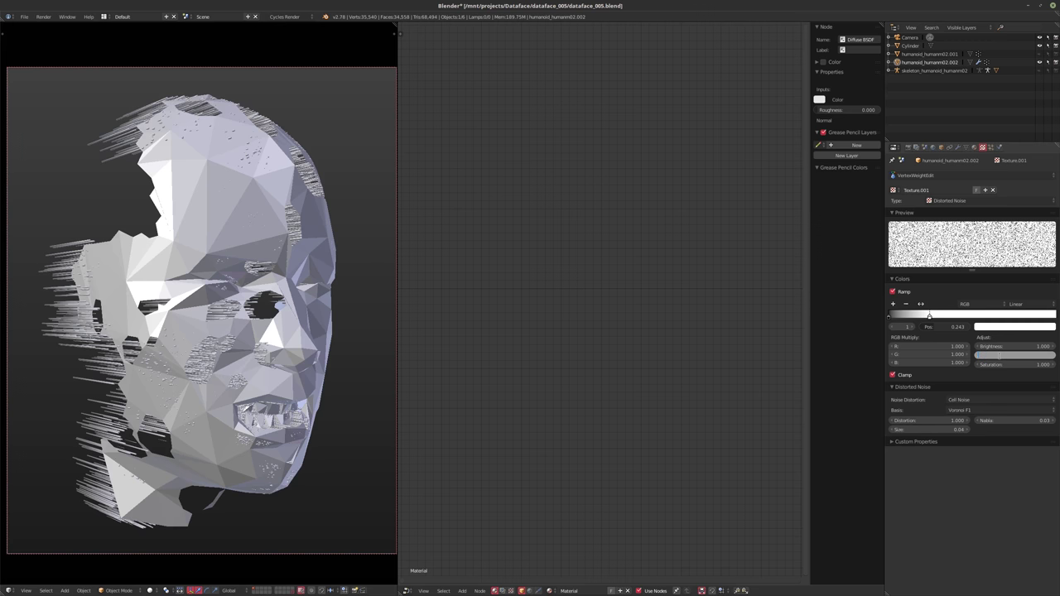
key("Return")
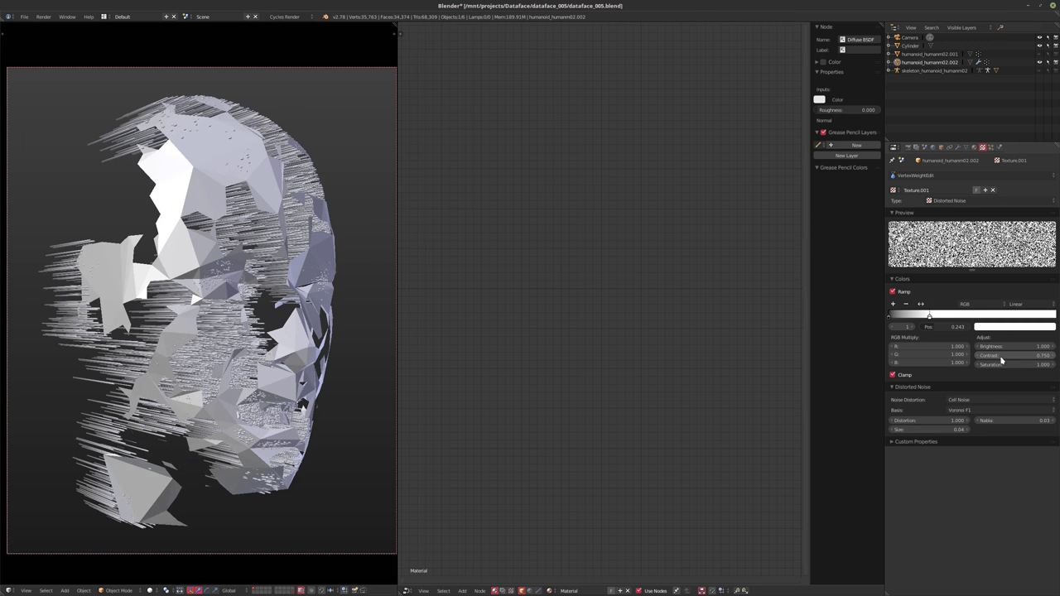
- Set the VertexWeightEdit texture's contrast to 0.65
left_click(1000, 356)
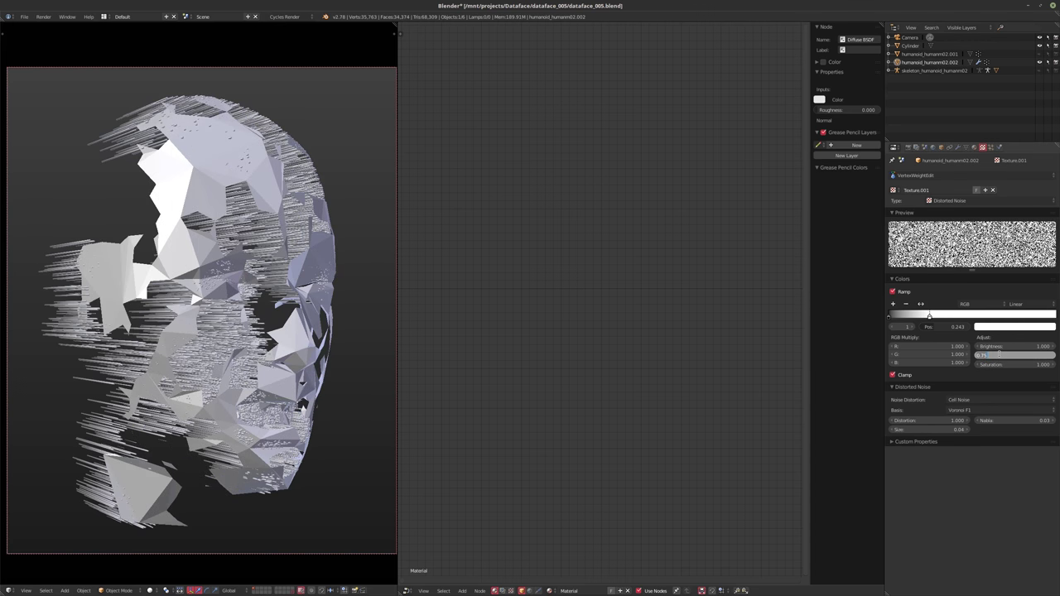
type("0.65")
key("Return")
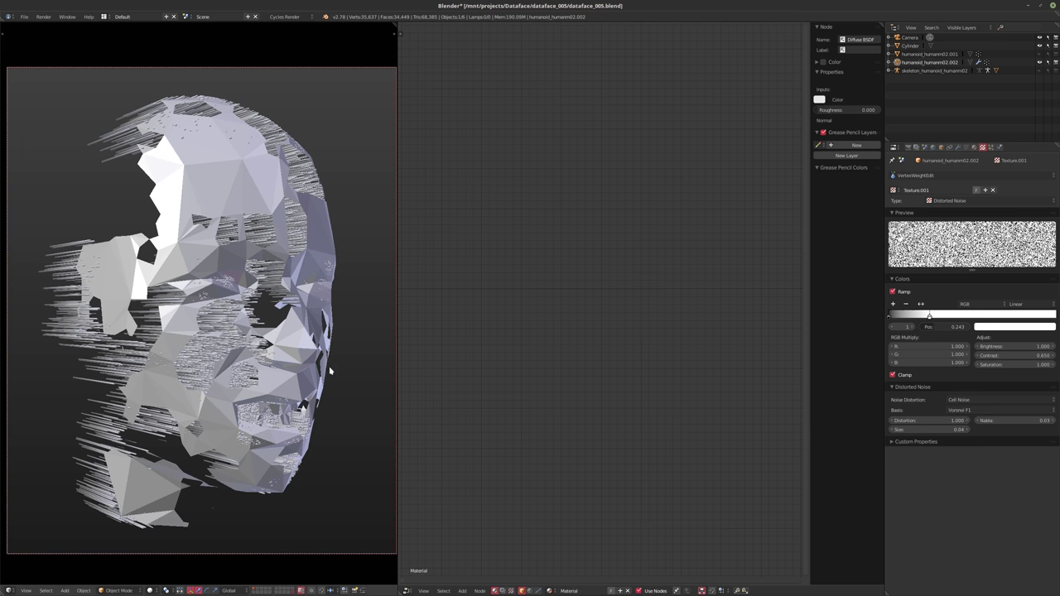
- Set the Displace modifier's strength to -0.002
left_click(958, 146)
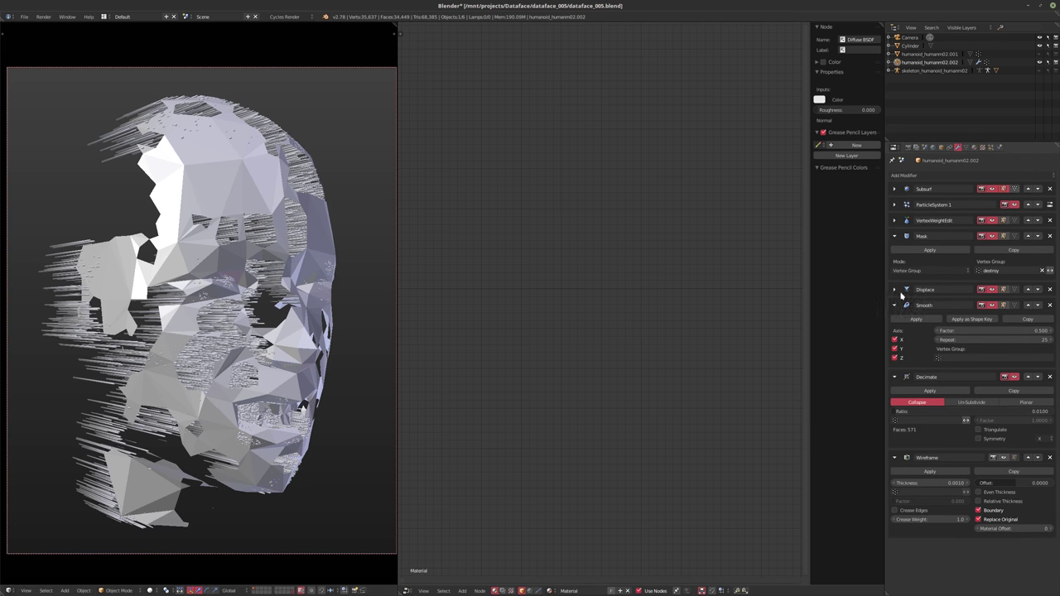
left_click(894, 289)
left_click(1012, 370)
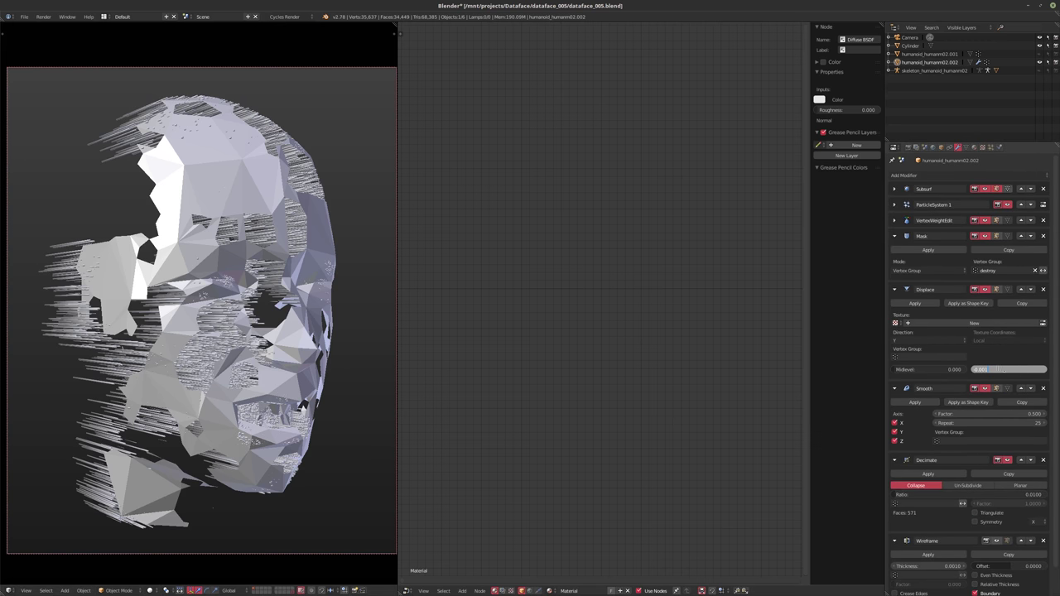
type("-0.002")
key("Return")
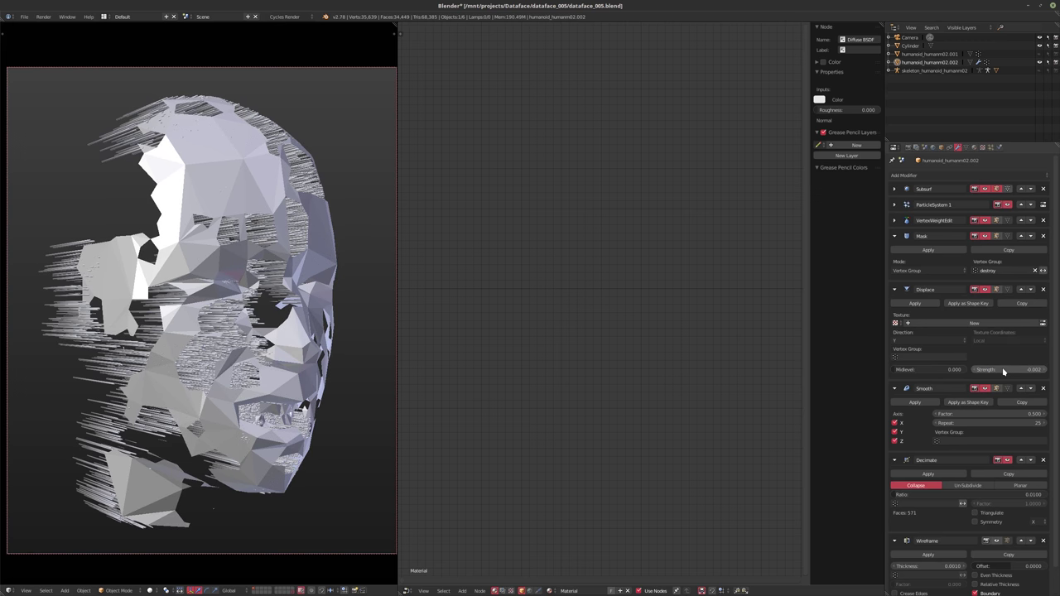
- Collapse the Mask, Displace, Smooth and Decimate modifiers and enable Wireframe for render and viewport with Replace Original off
left_click(894, 236)
left_click(895, 251)
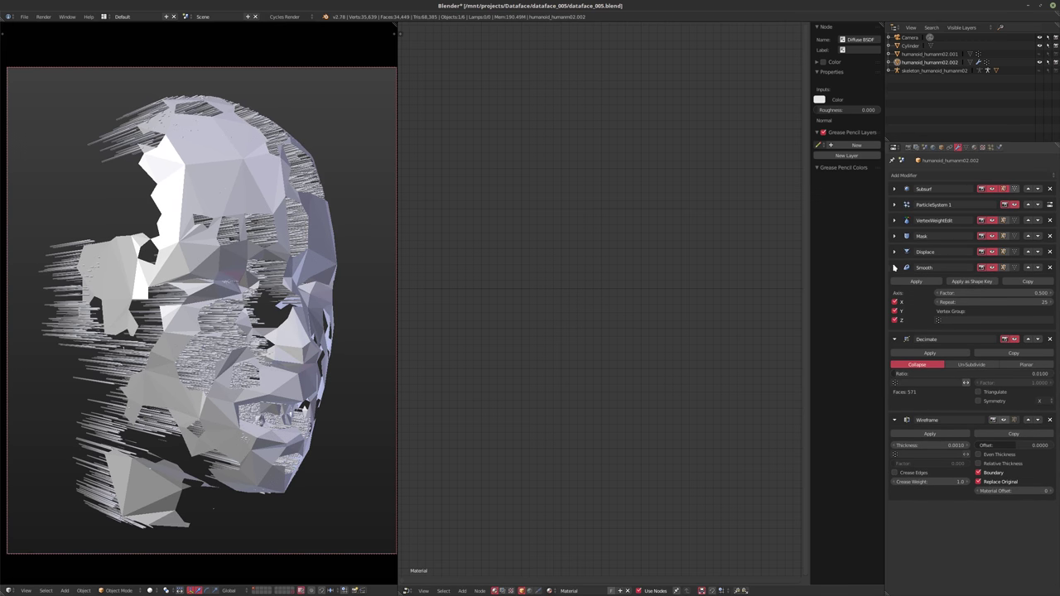
left_click(898, 269)
left_click(896, 284)
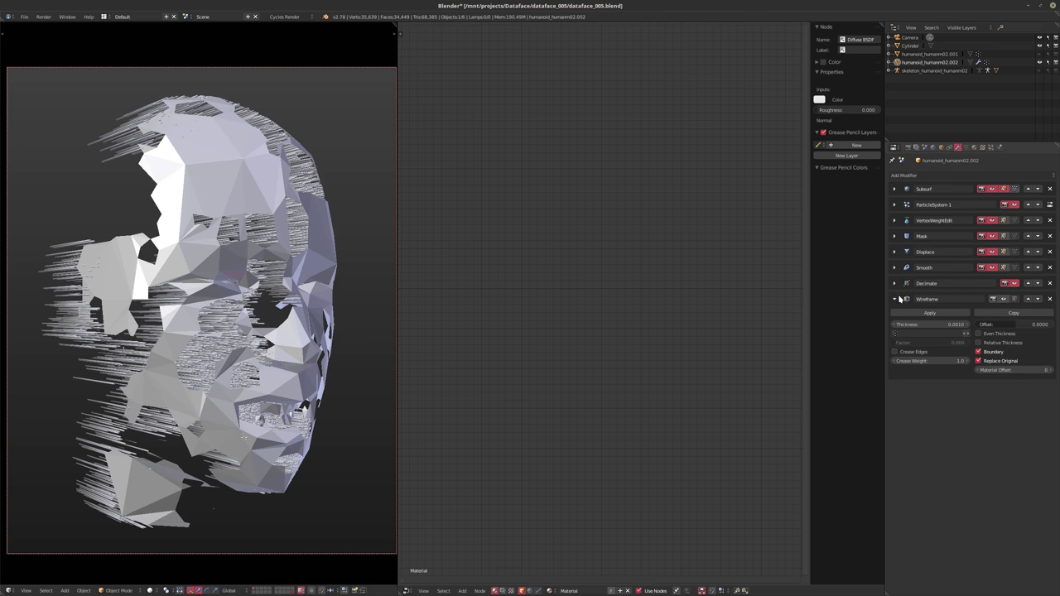
left_click(1001, 301)
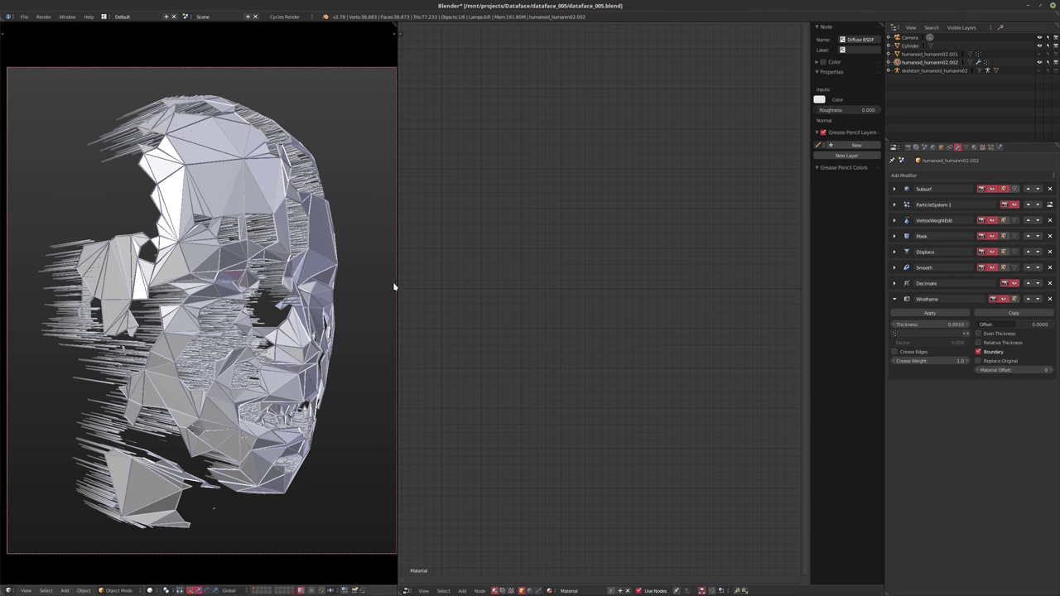
- Try rotating the camera about 12 degrees around its local Z axis and undo the rotation
left_click(909, 37)
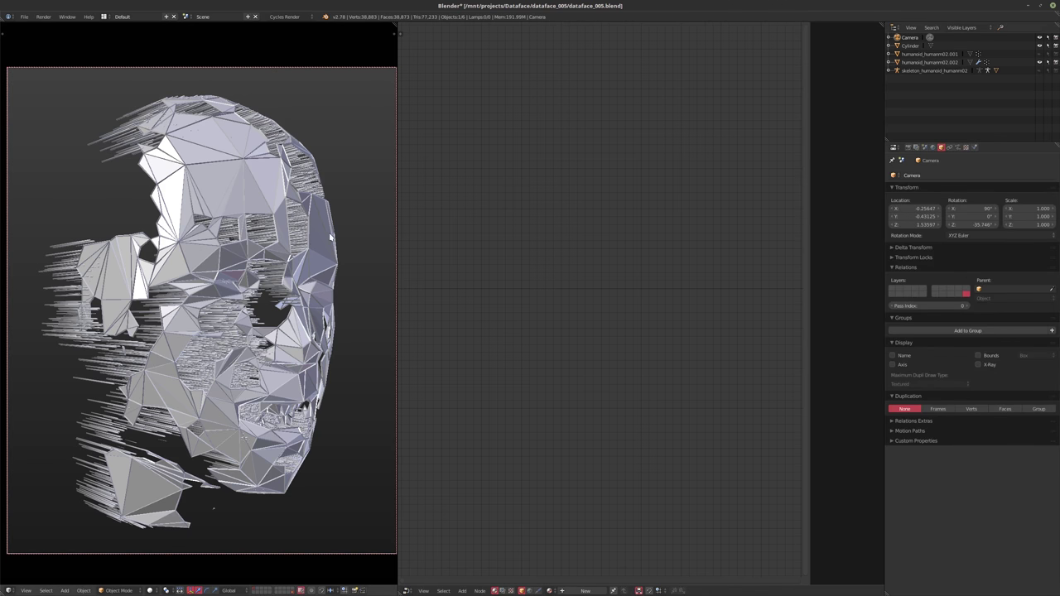
key("r")
key("z")
key("z")
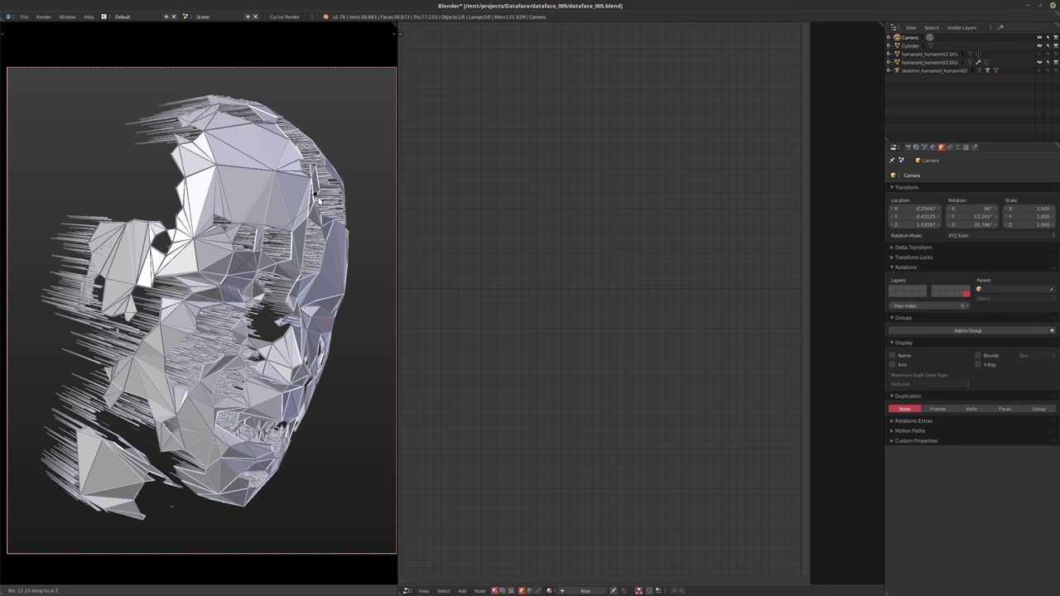
left_click(318, 197)
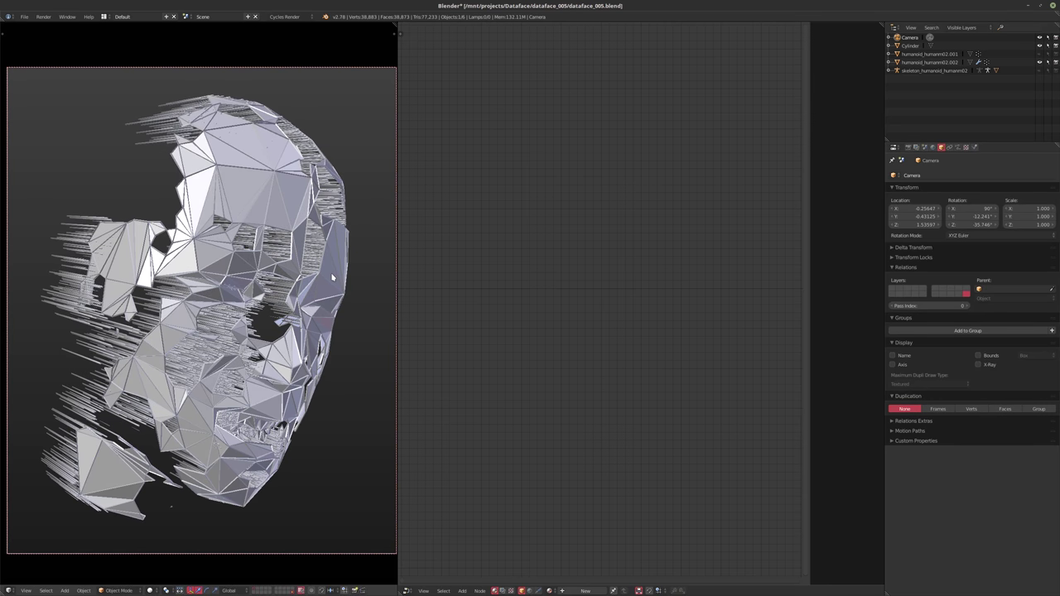
key("ctrl+z")
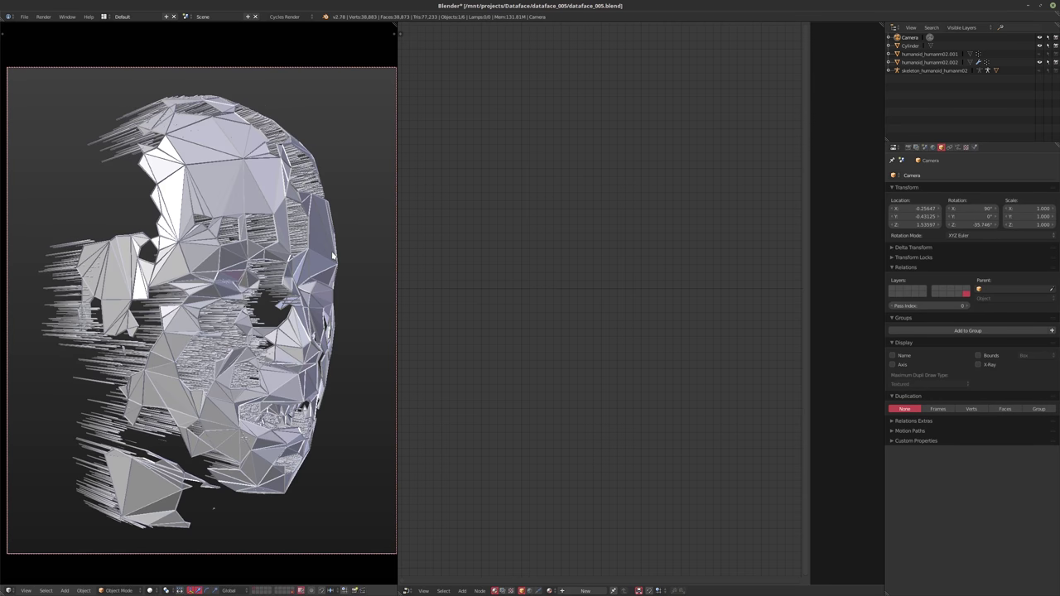
- Change the orbit style to Trackball in the user preferences
key("ctrl+alt+u")
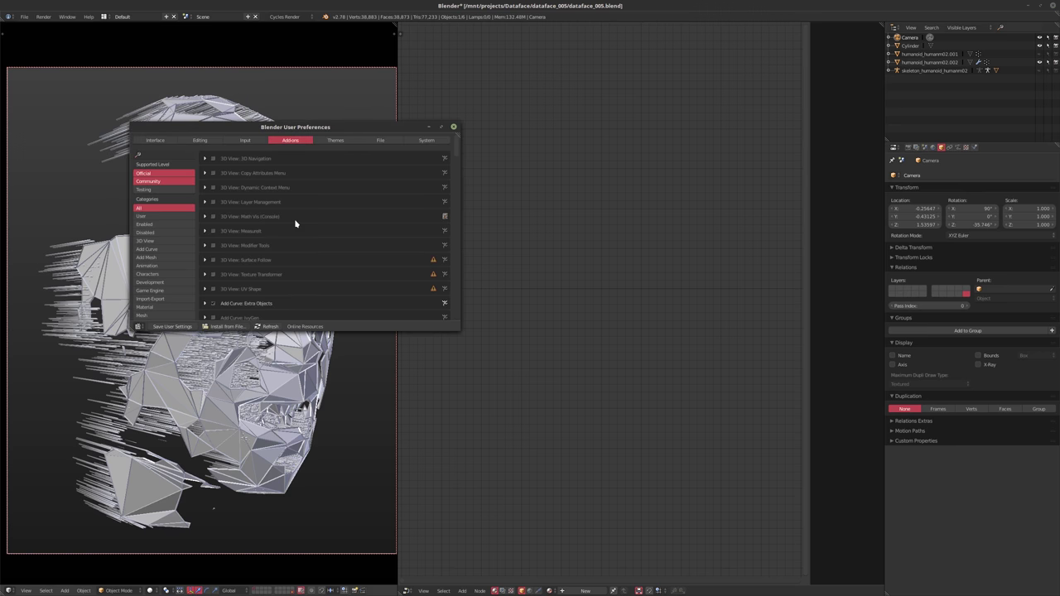
left_click(246, 141)
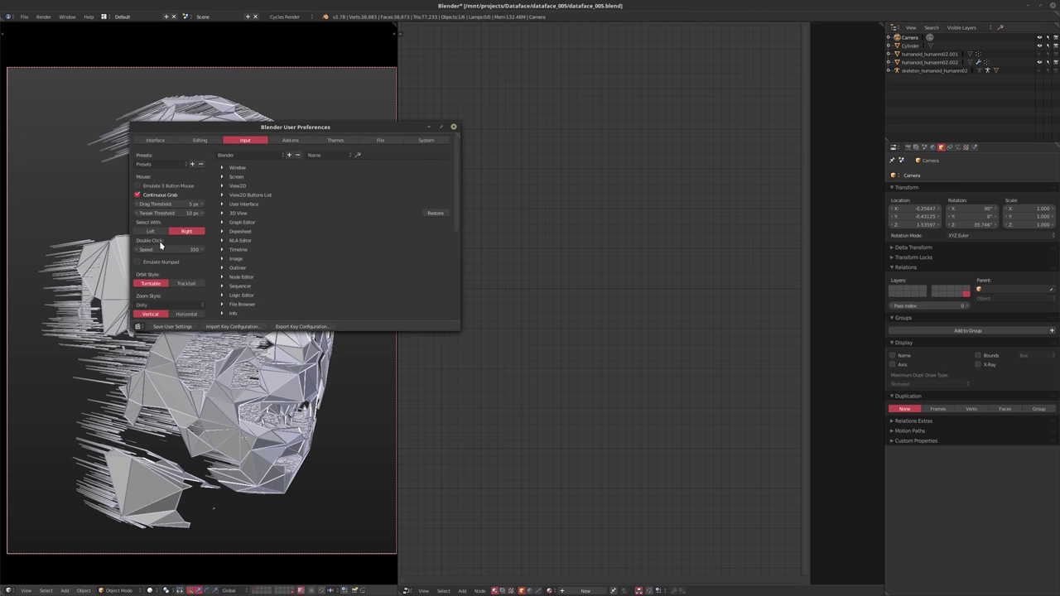
left_click(190, 284)
left_click(453, 127)
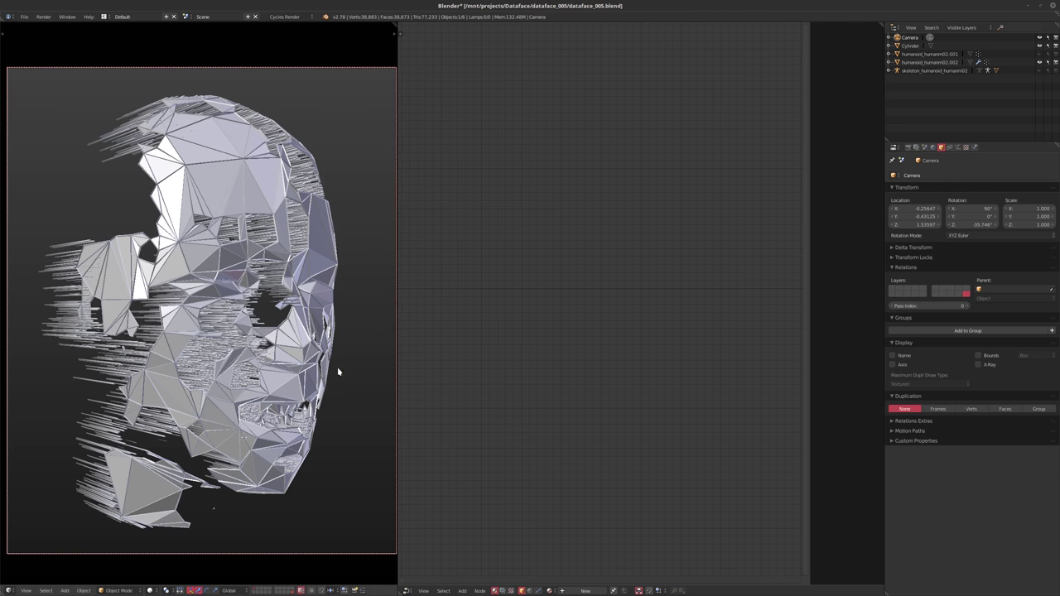
- Re-angle and tilt the camera on the head with Lock Camera to View, and select the humanoid_humanm02.002 mesh
key("n")
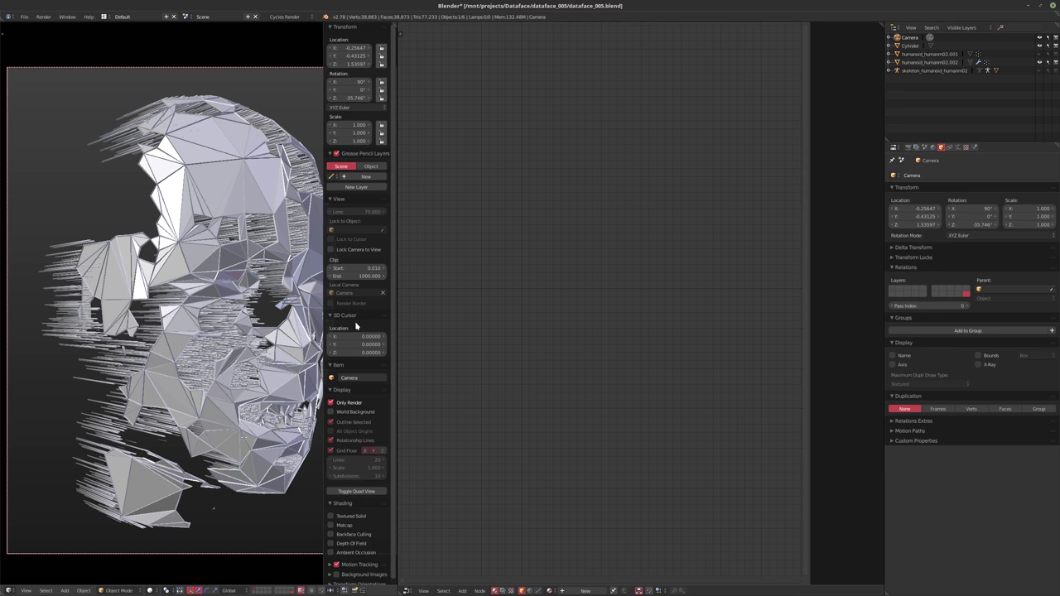
key("n")
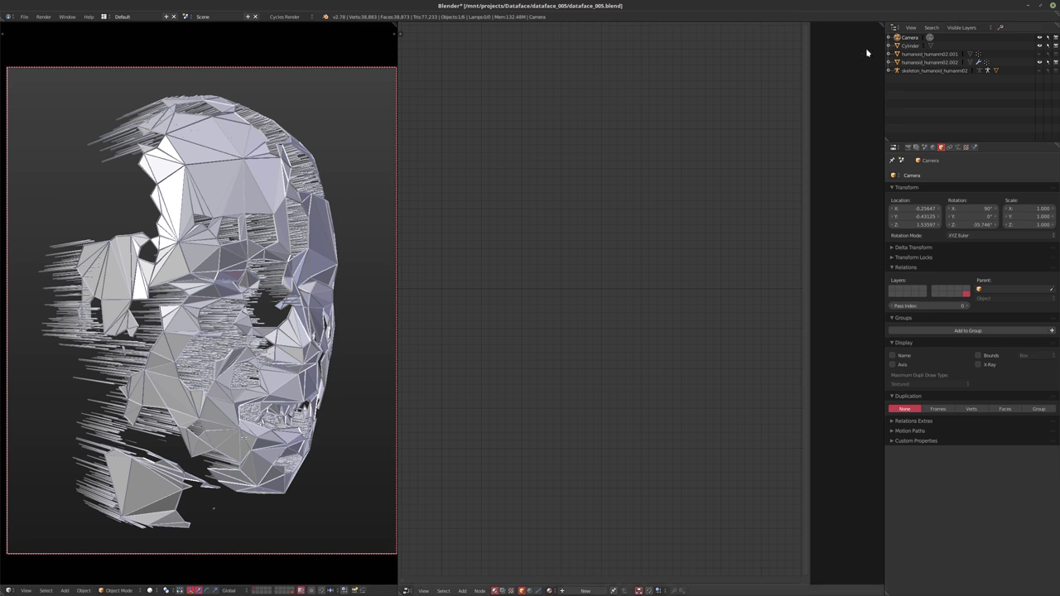
left_click(917, 63)
middle_click_drag(289, 270, 267, 294)
middle_click_drag(188, 279, 249, 321)
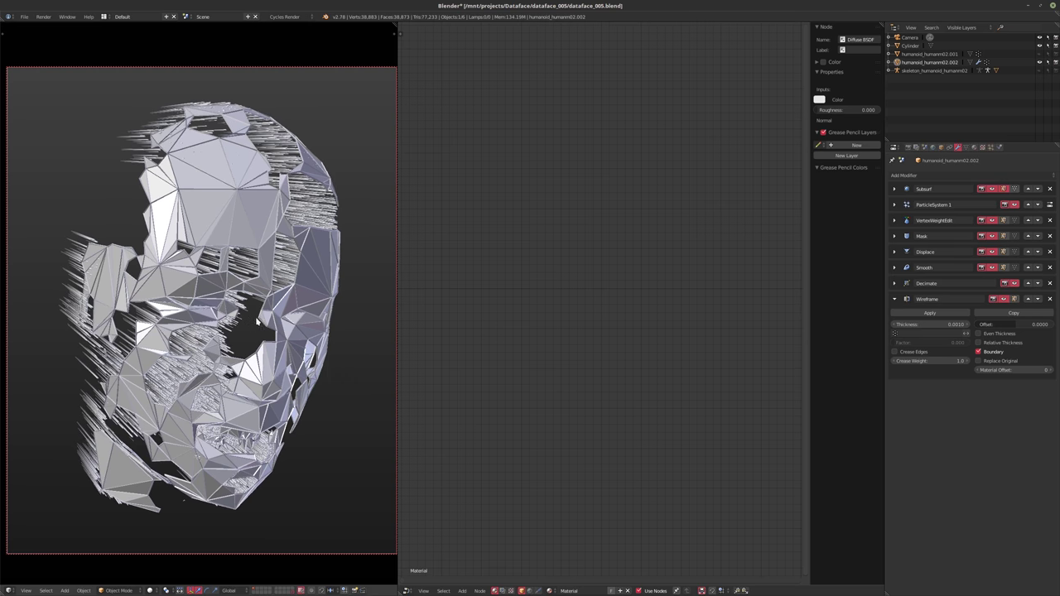
key("n")
key("n")
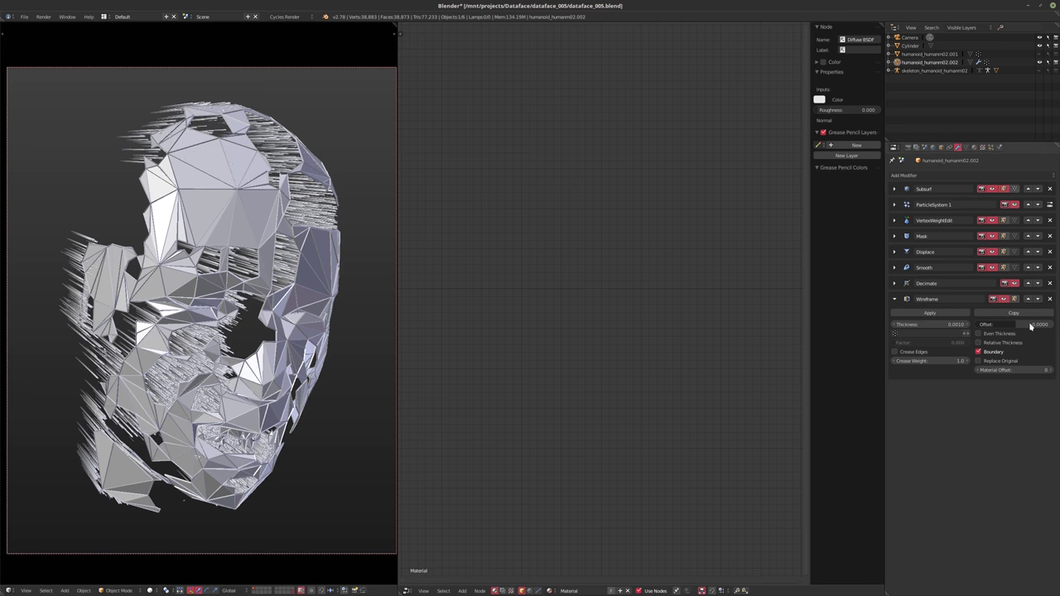
- Try offsets of -1 and -0.5 on the Wireframe modifier
left_click_drag(1029, 323, 978, 326)
left_click(981, 324)
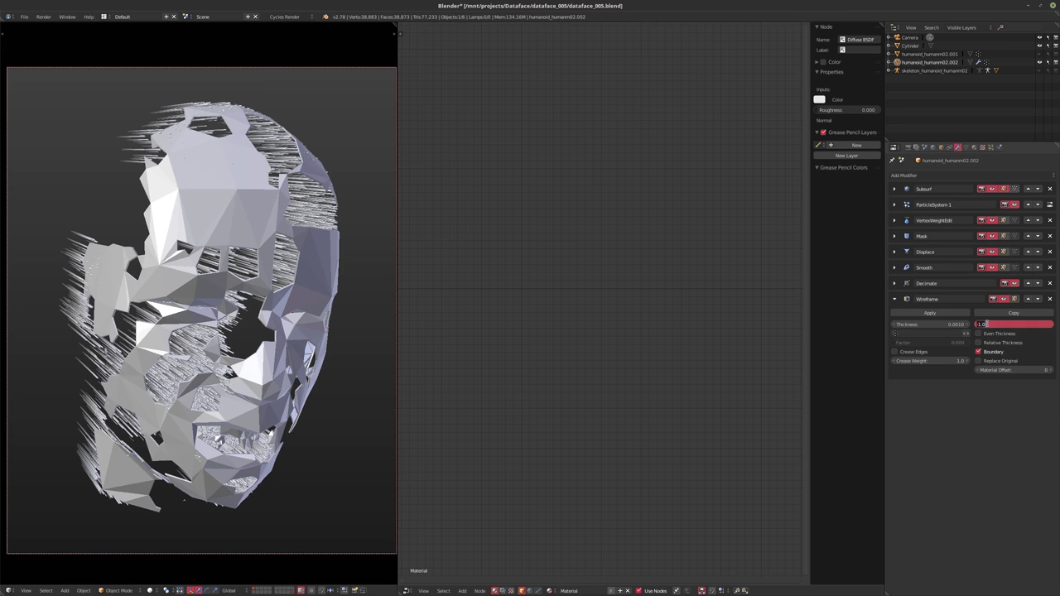
type("-0.5")
key("Return")
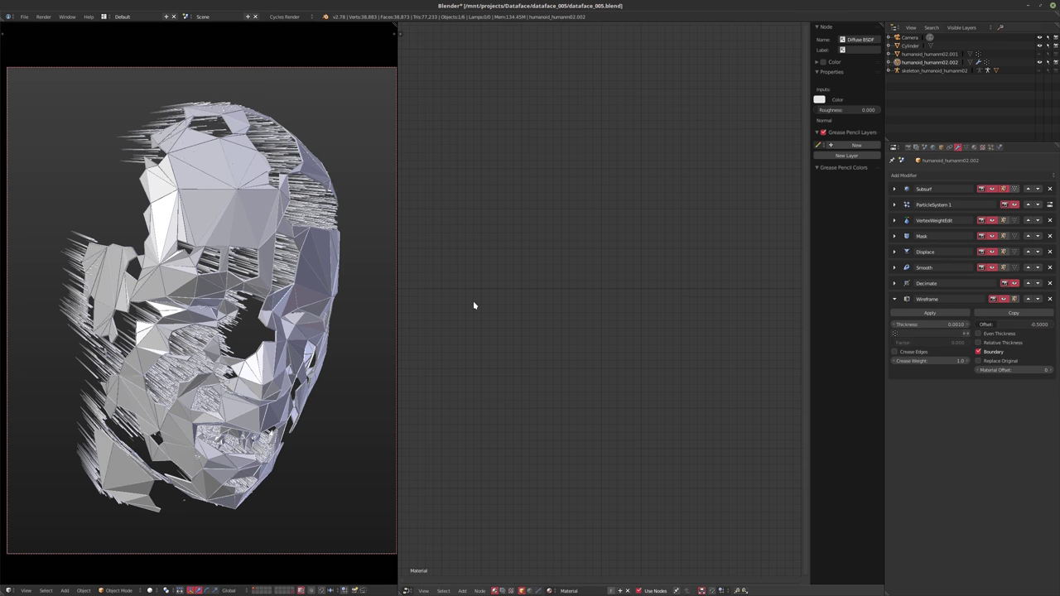
left_click(1002, 323)
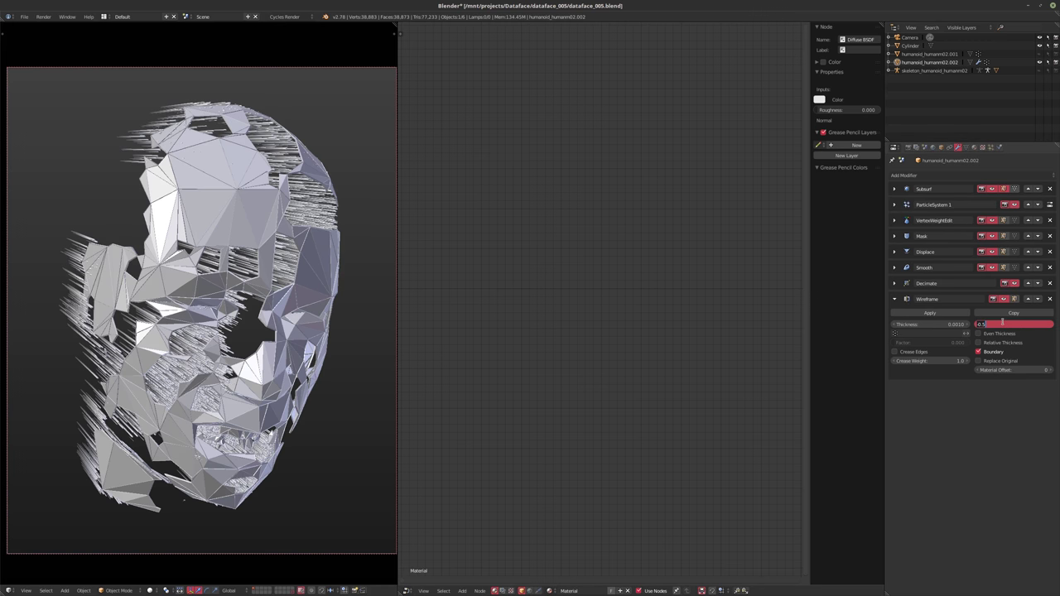
key("BackSpace")
key("Return")
- Set the Wireframe modifier's offset to -0.75 and test Relative Thickness, leaving it off
left_click(1004, 323)
key("BackSpace")
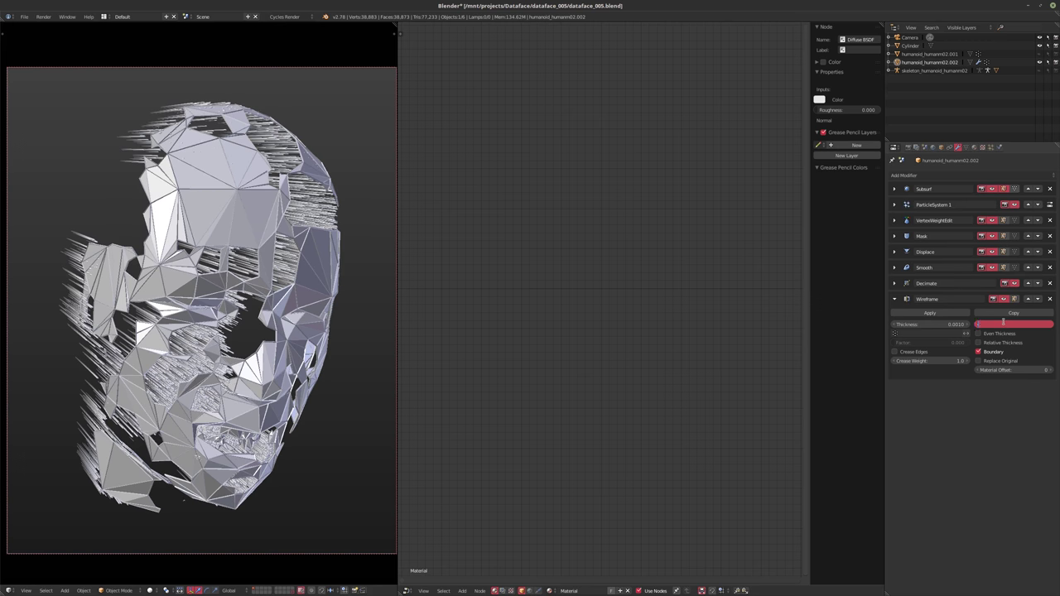
type(".75")
key("Return")
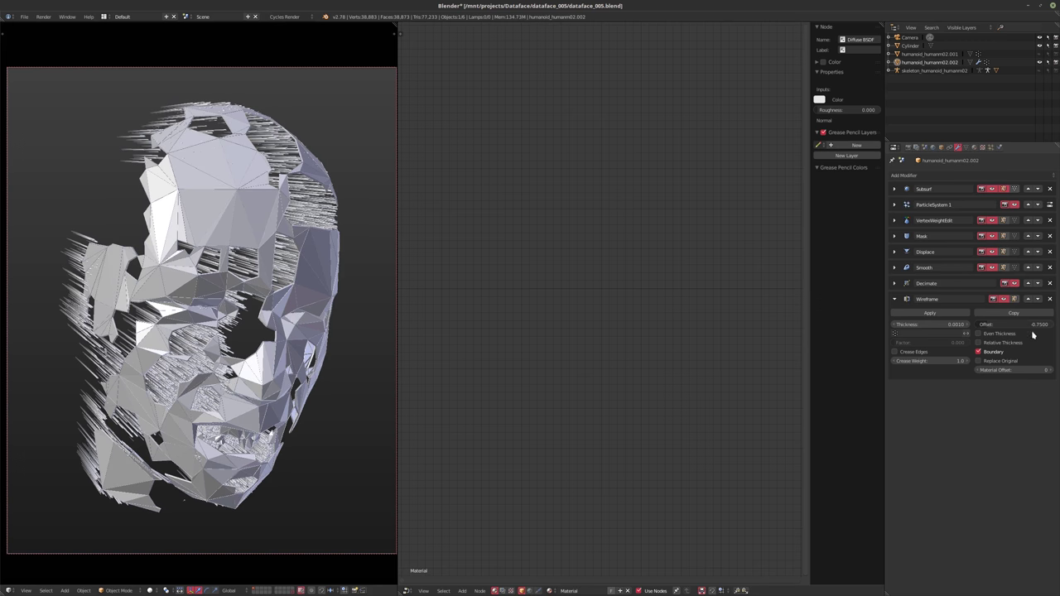
left_click(979, 343)
left_click(979, 343)
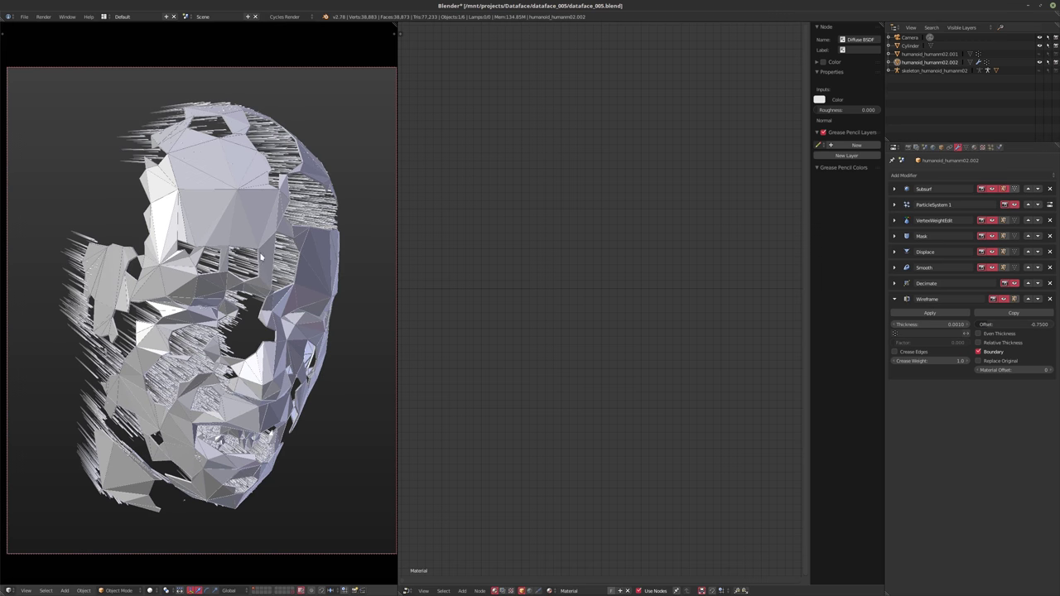
- Preview the head in rendered shading and switch its Diffuse BSDF node to a Translucent BSDF
key("shift+z")
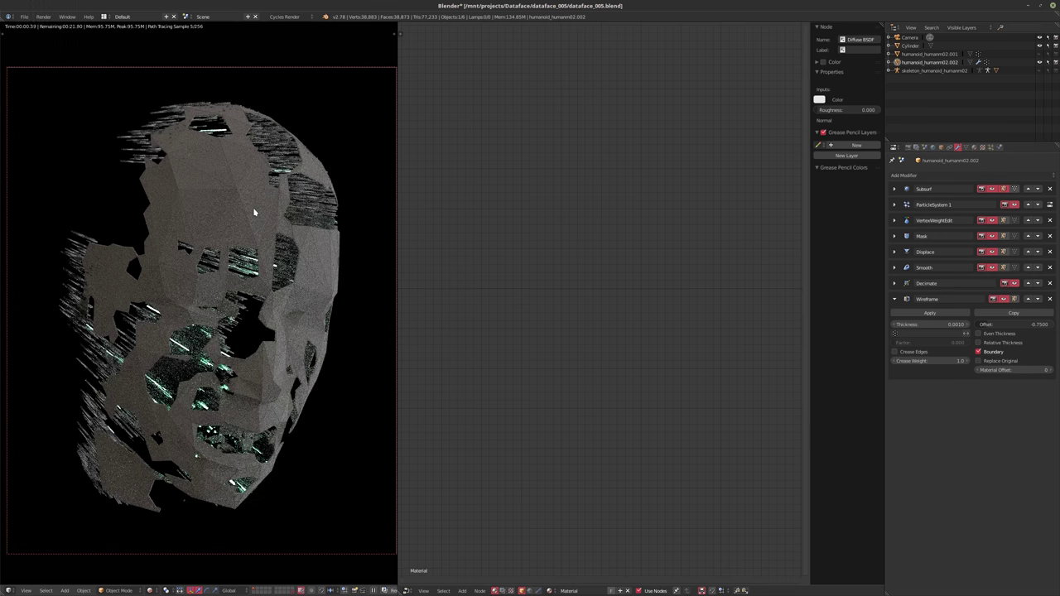
key("Home")
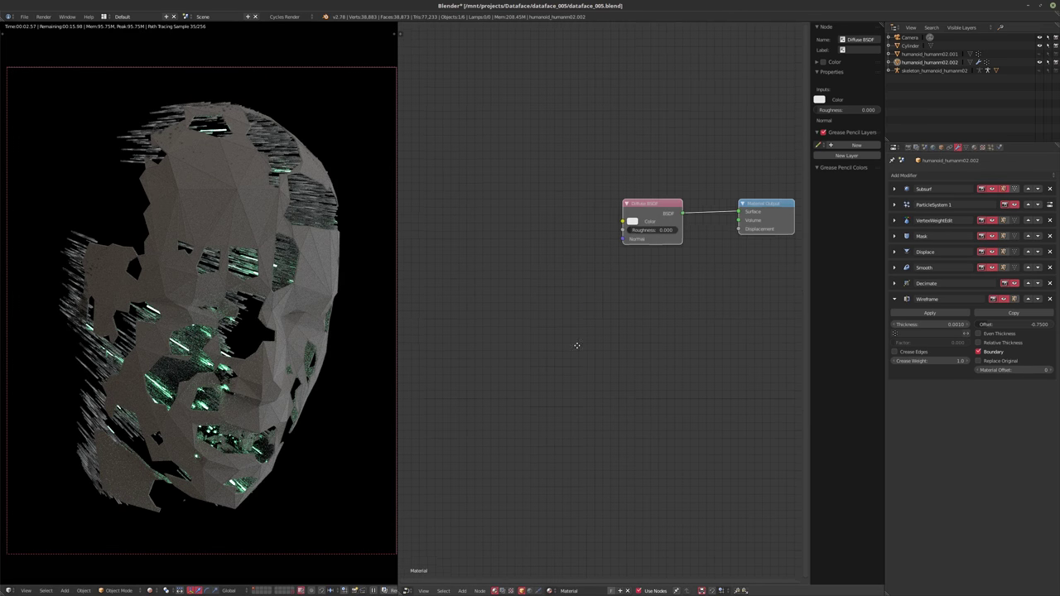
key("shift+a")
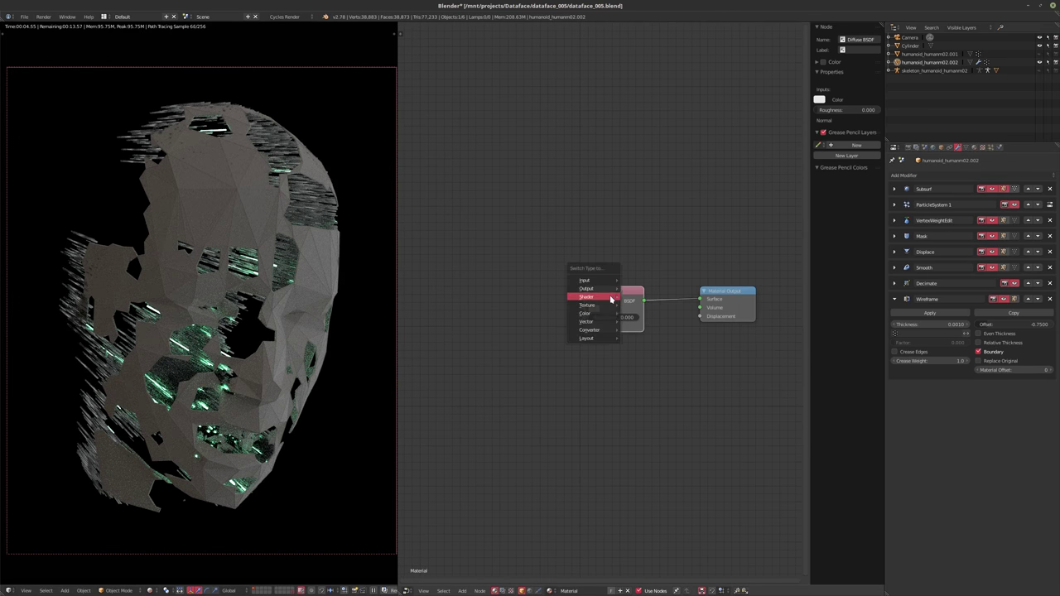
mouse_move(588, 298)
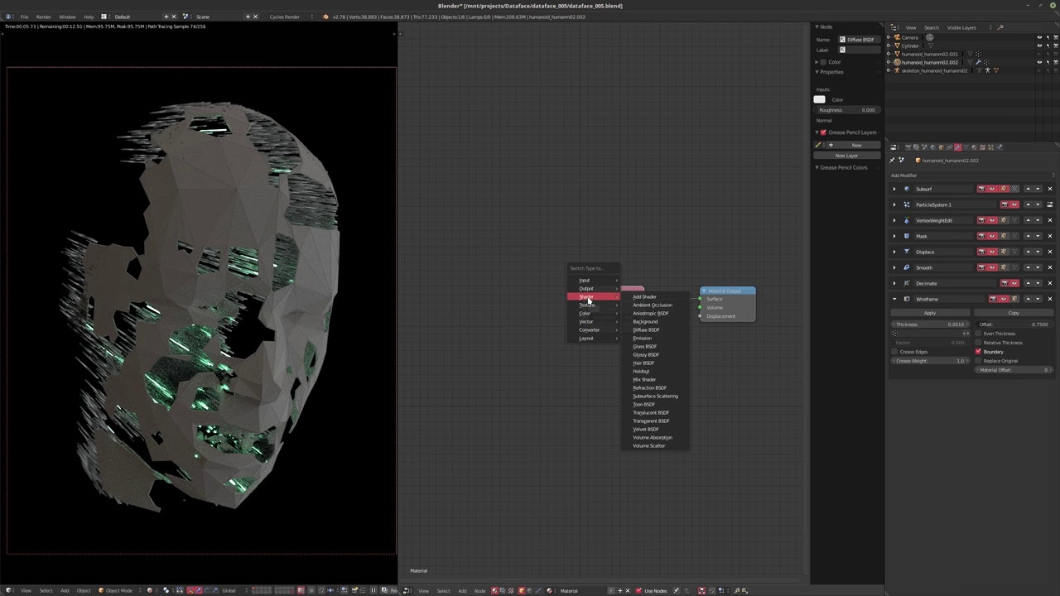
left_click(652, 412)
- Space the Translucent BSDF and Material Output nodes apart and insert a Mix Shader on the link between them
left_click_drag(605, 293, 533, 351)
middle_click_drag(555, 308, 561, 245)
scroll(562, 248, "down", 2)
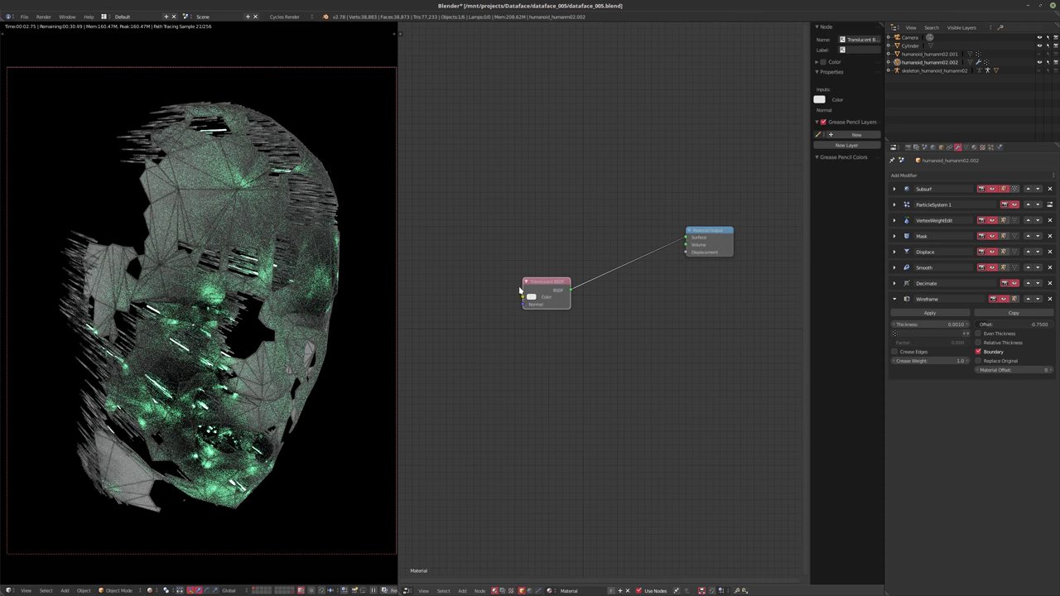
left_click_drag(537, 282, 478, 308)
scroll(553, 301, "up", 2)
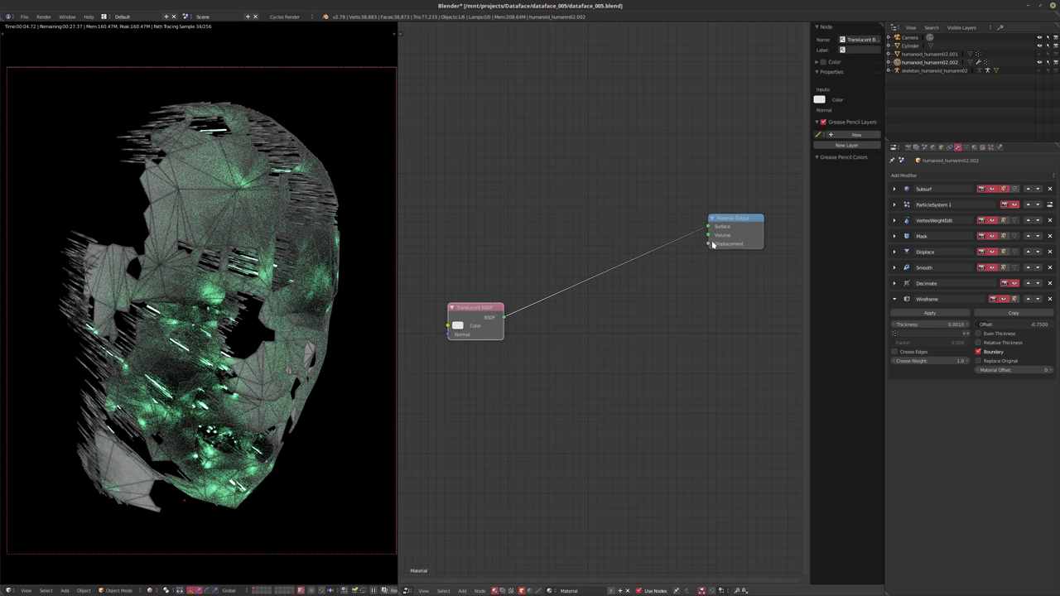
left_click_drag(752, 226, 711, 318)
scroll(557, 361, "up", 4)
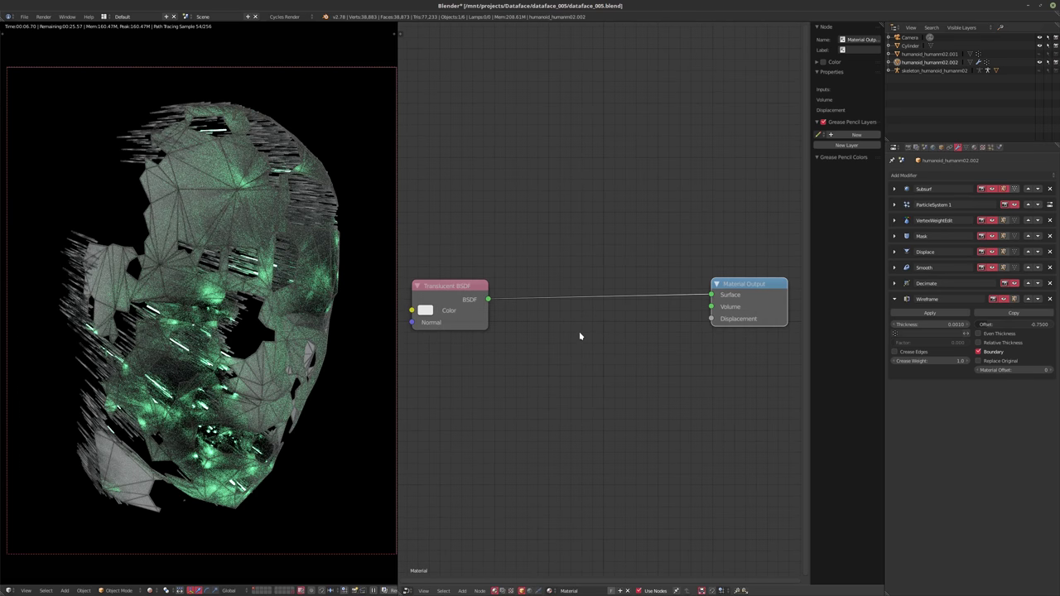
key("shift+a")
mouse_move(566, 350)
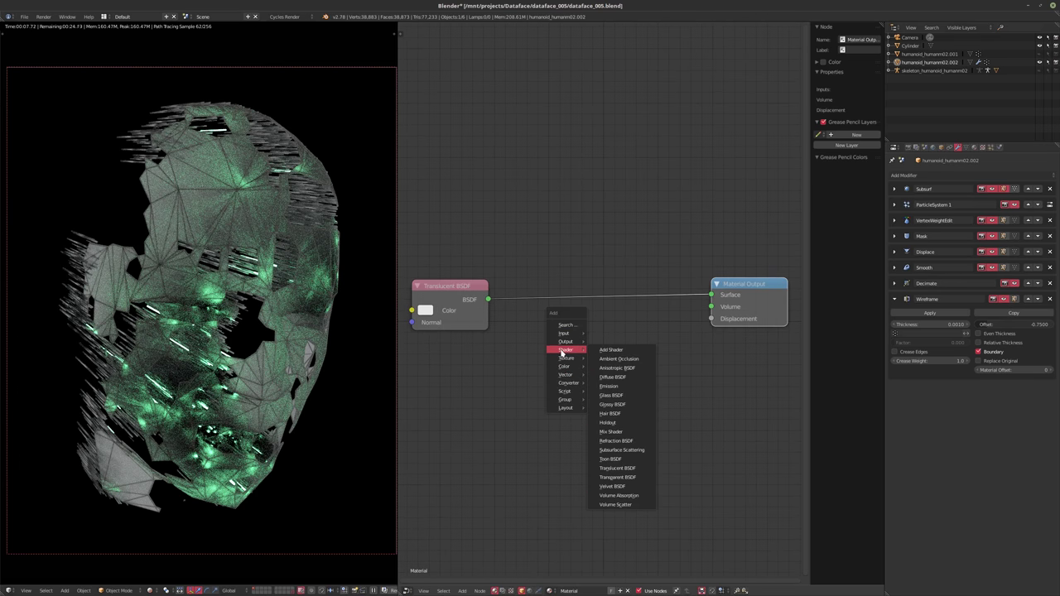
left_click(611, 431)
left_click(576, 290)
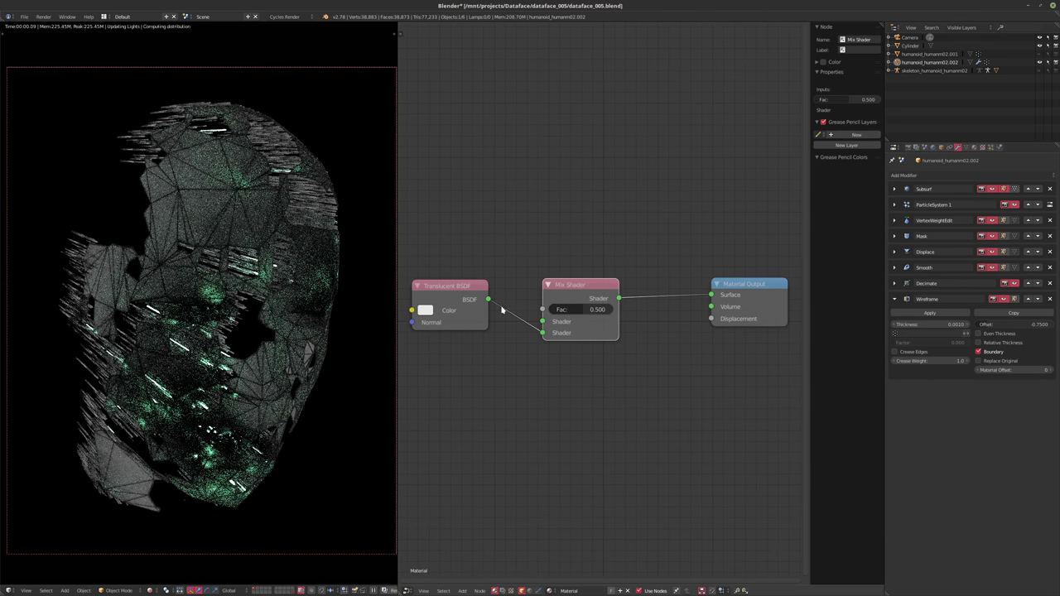
- Lower the Translucent BSDF node, add a Diffuse BSDF above it and connect it to the Mix Shader's first shader input
left_click_drag(449, 302, 436, 372)
key("shift+a")
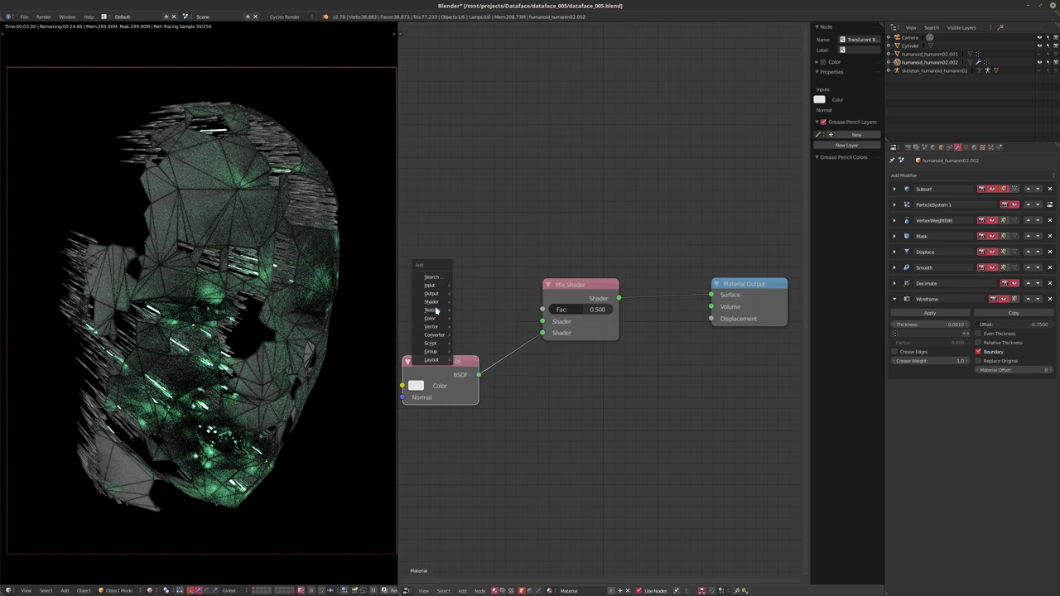
mouse_move(436, 310)
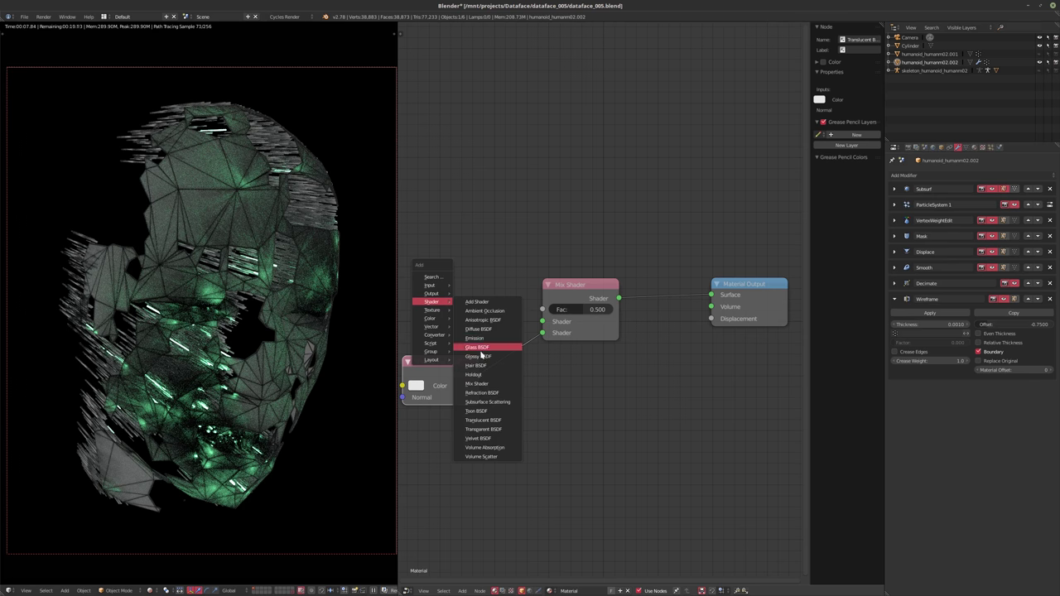
left_click(481, 329)
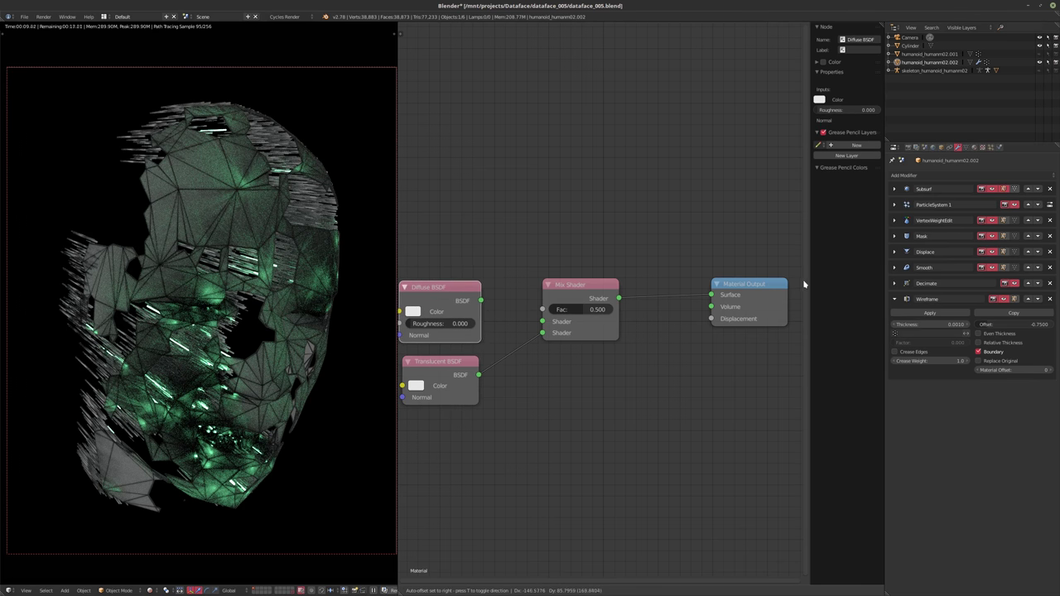
left_click(797, 287)
left_click_drag(480, 301, 542, 322)
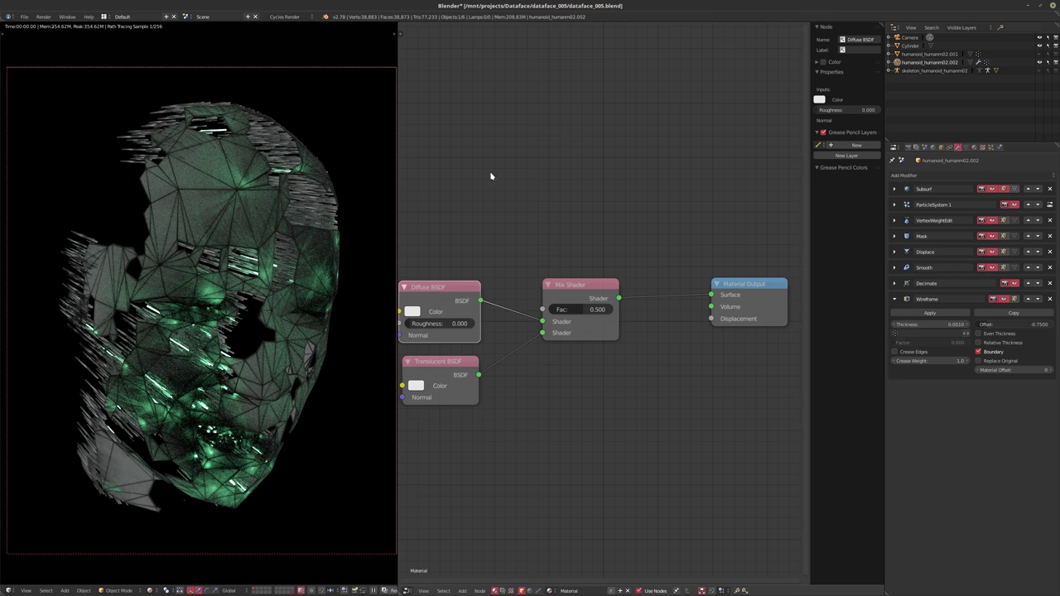
- Add a Layer Weight node above the Diffuse BSDF and connect its Fresnel output to the Mix Shader's Fac
key("shift+a")
mouse_move(465, 160)
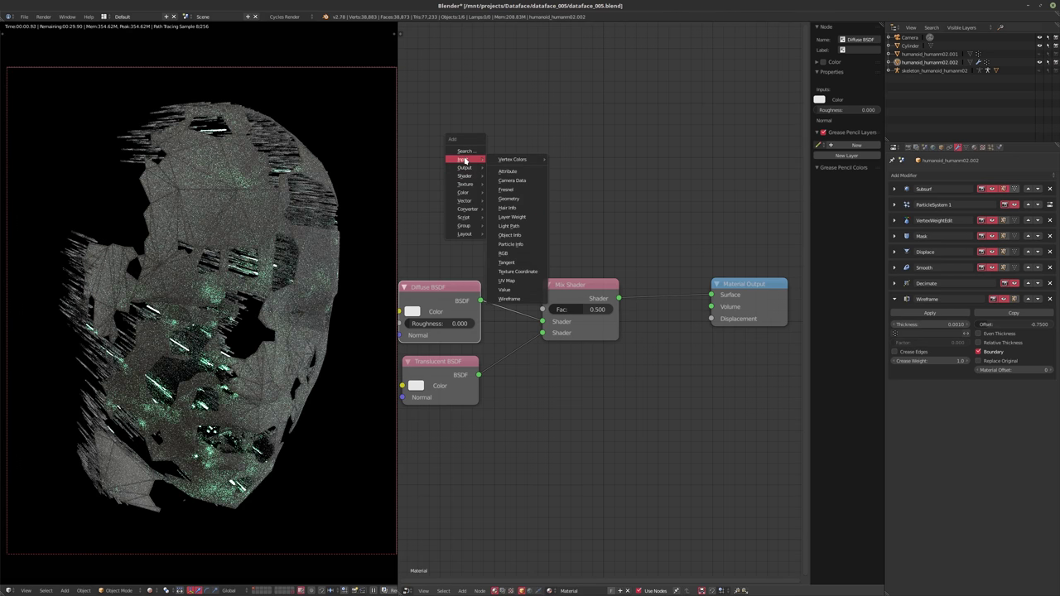
left_click(511, 217)
left_click(800, 213)
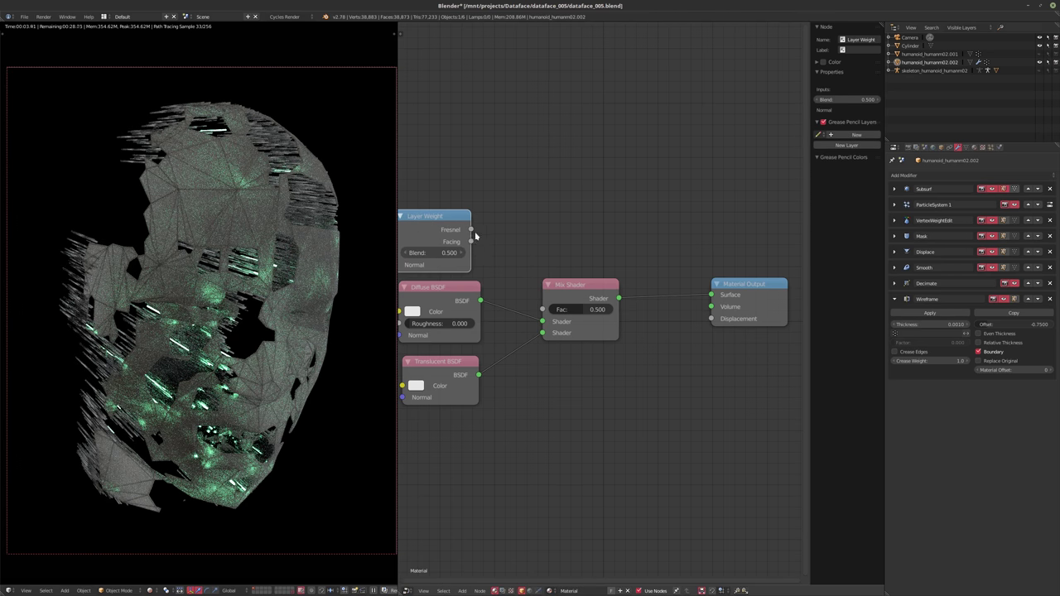
left_click_drag(472, 231, 544, 310)
middle_click_drag(544, 309, 608, 314)
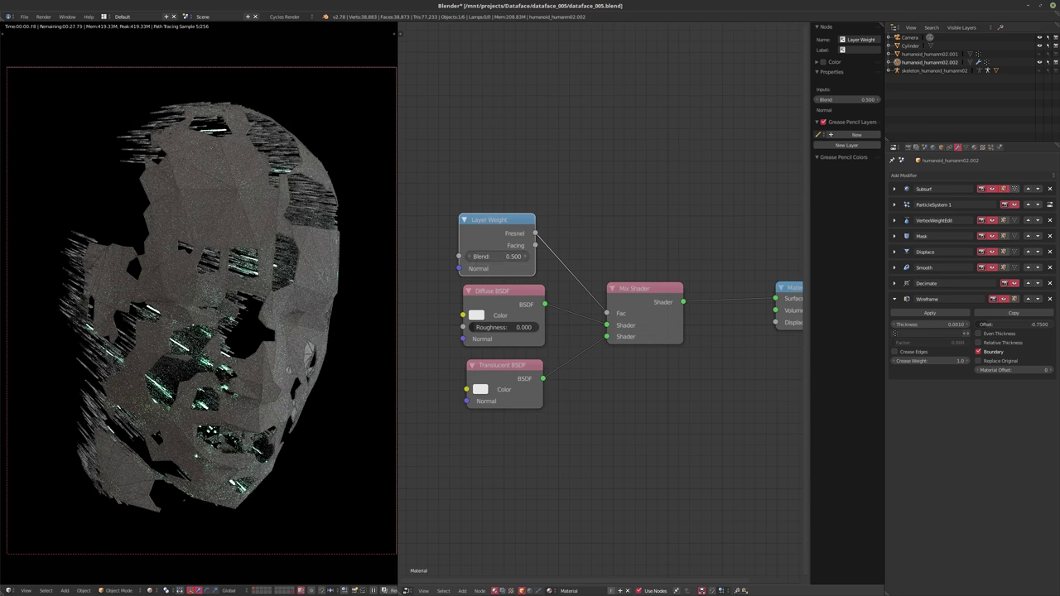
- Set the Layer Weight blend to 0.25 and swap the two shader inputs of the Mix Shader
left_click(497, 256)
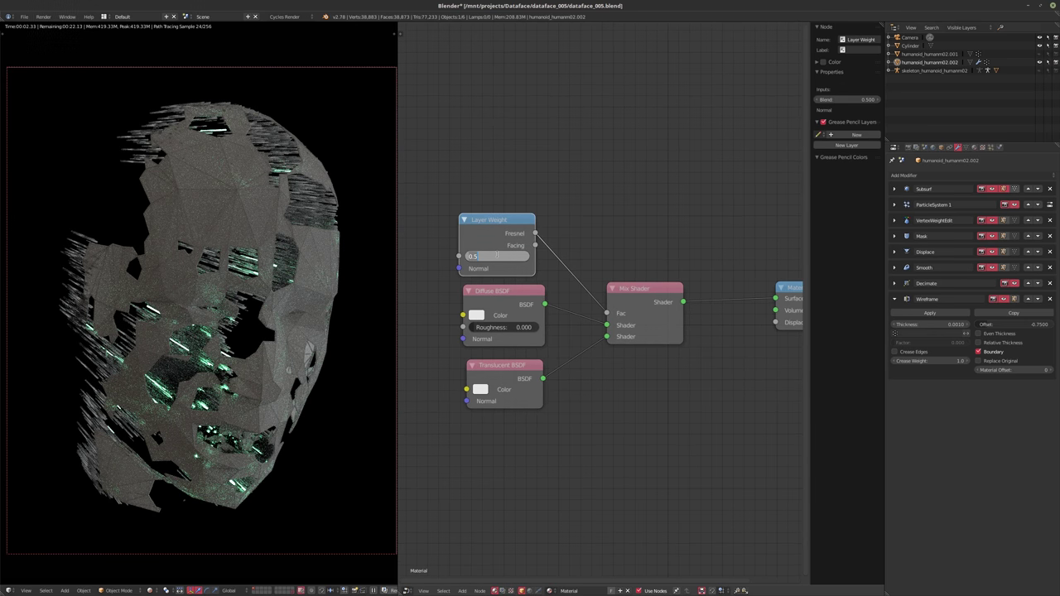
type(".25")
key("Return")
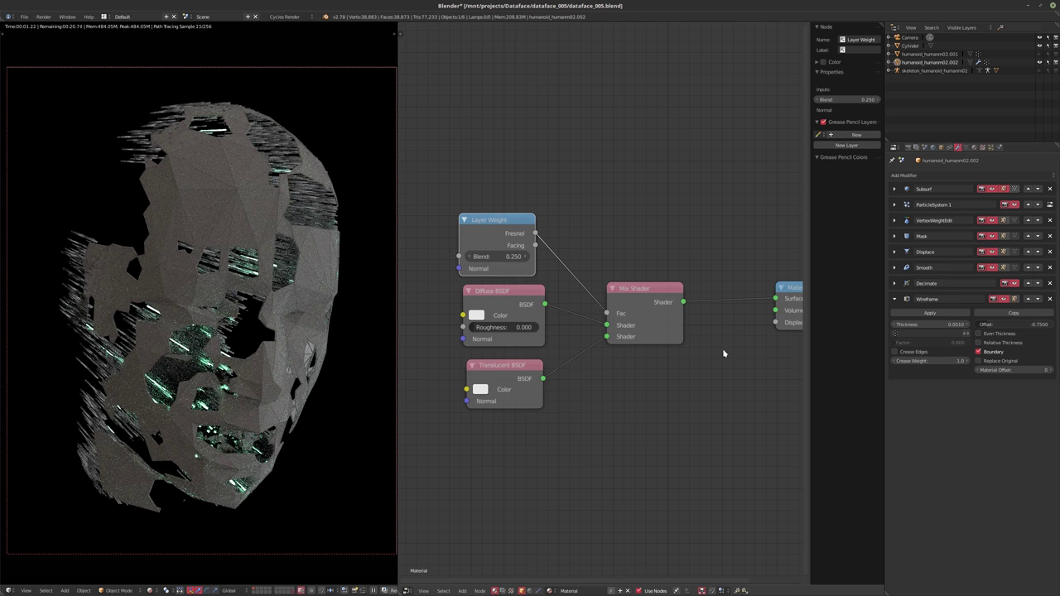
left_click_drag(606, 325, 607, 336)
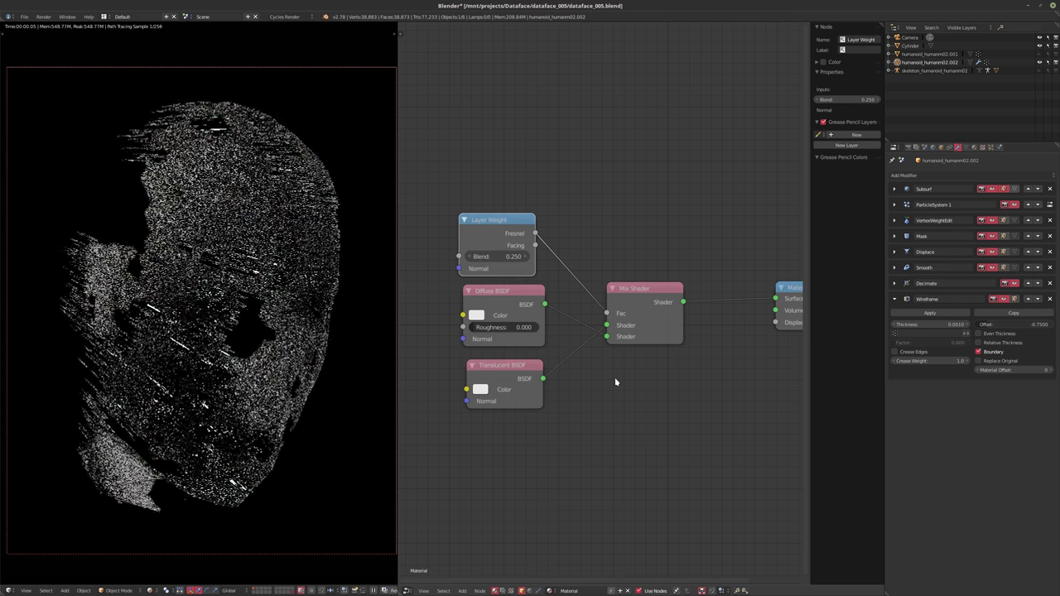
- Try Layer Weight blend values of 0.5 and 0.75
left_click(494, 259)
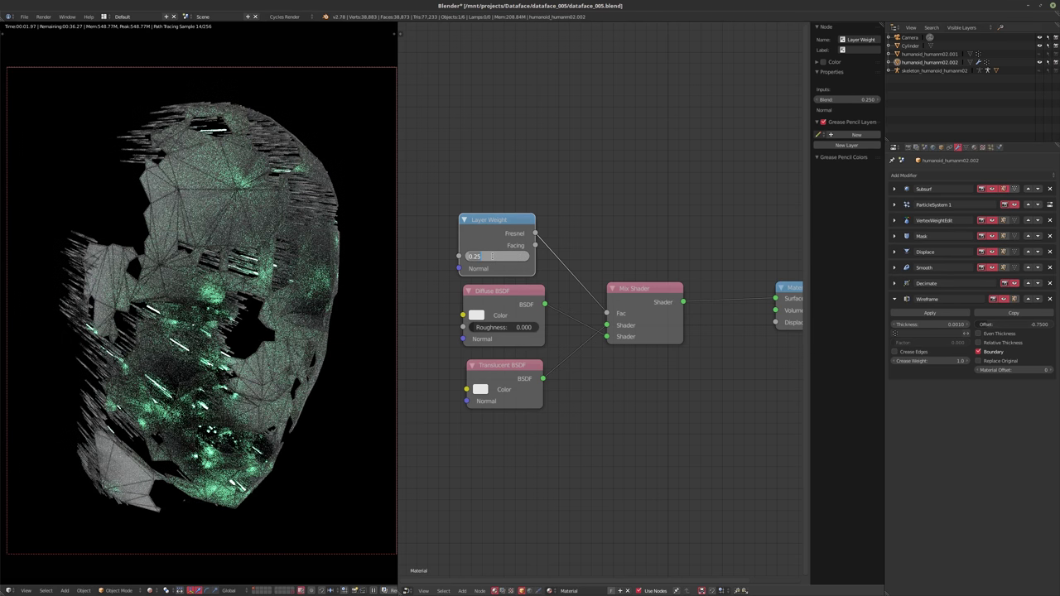
type(".5")
key("Return")
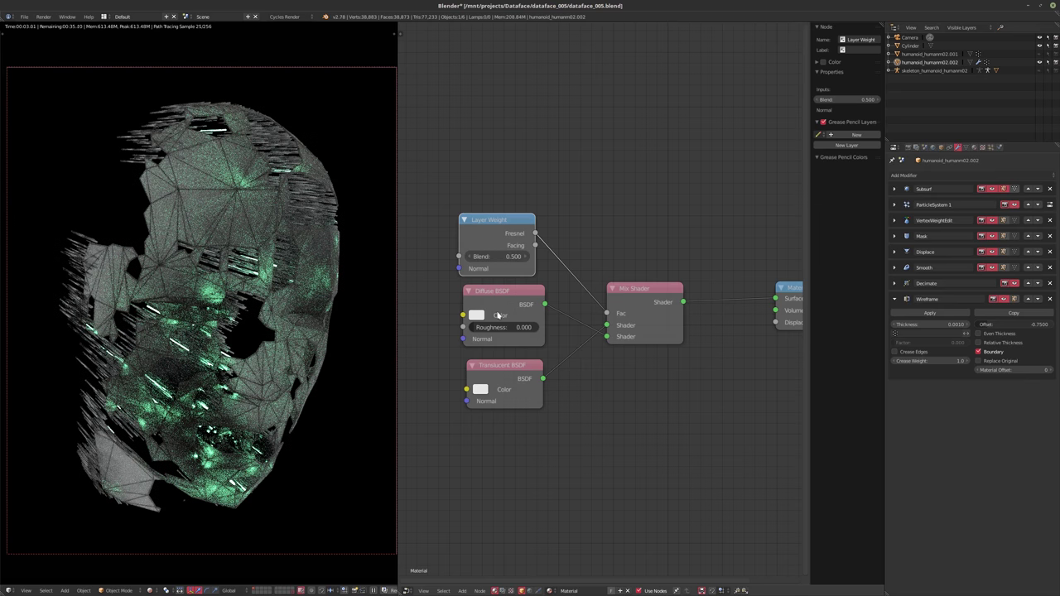
left_click(493, 258)
type(".75")
key("Return")
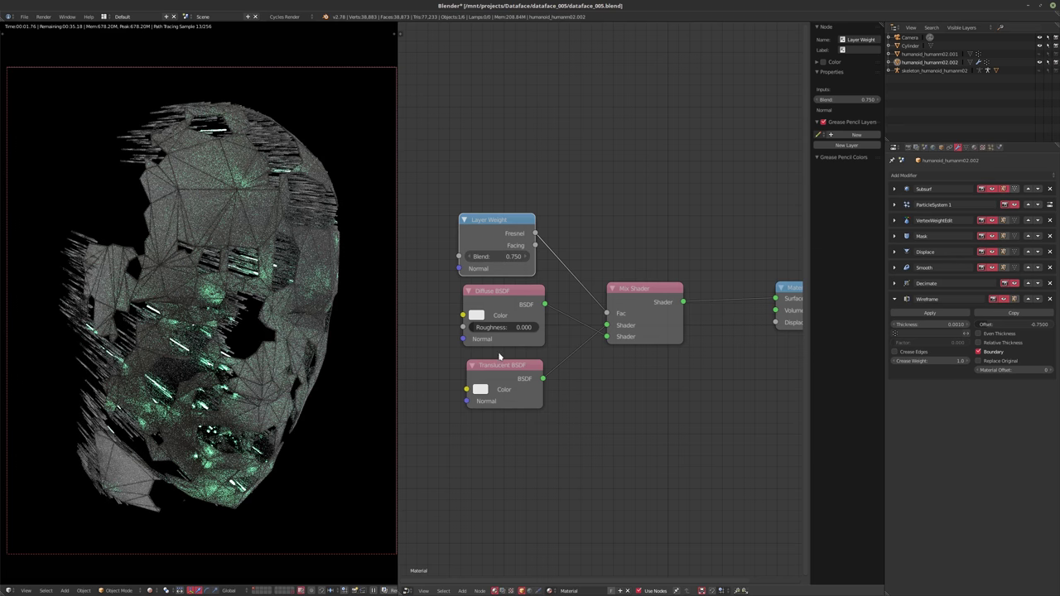
- Rearrange the shader nodes so the Translucent BSDF sits above the Diffuse BSDF
left_click_drag(504, 298, 494, 443)
left_click_drag(501, 365, 495, 313)
left_click_drag(498, 435, 503, 365)
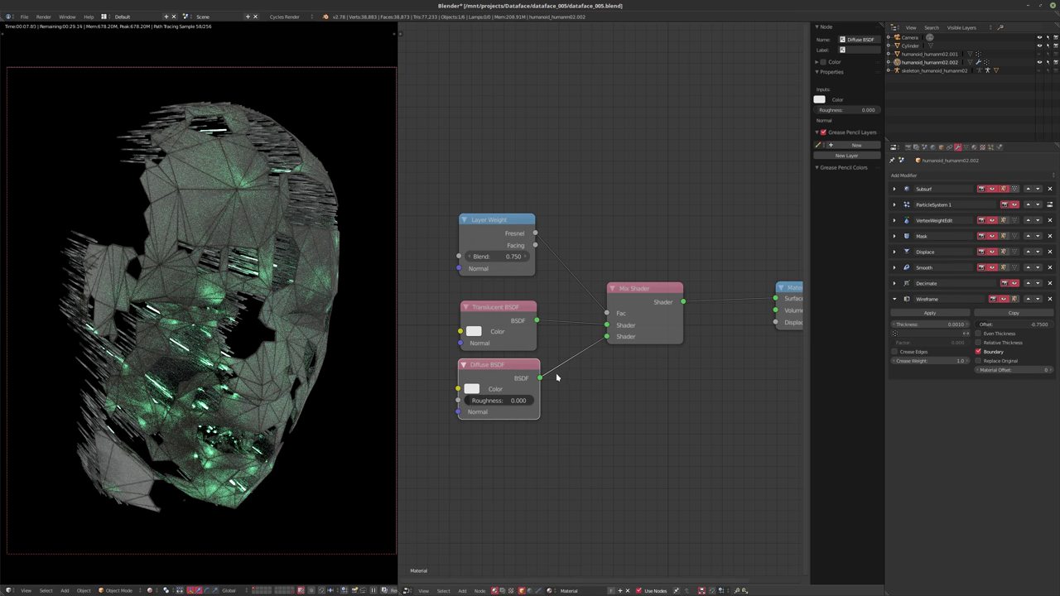
- Try red, magenta, blue, teal and green tints for the Translucent BSDF's color, and return it to neutral
left_click(475, 332)
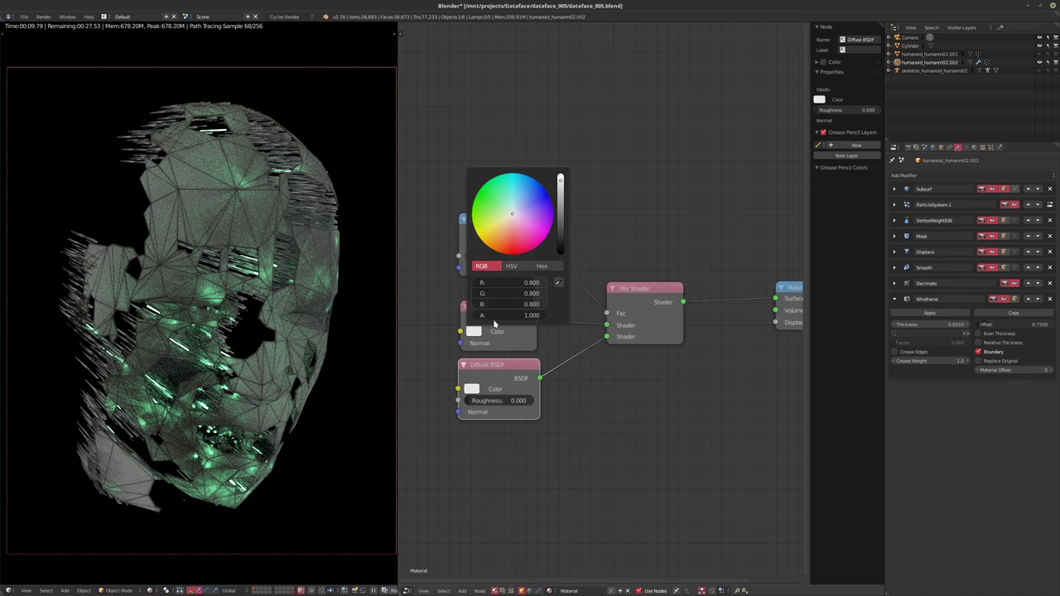
left_click(510, 229)
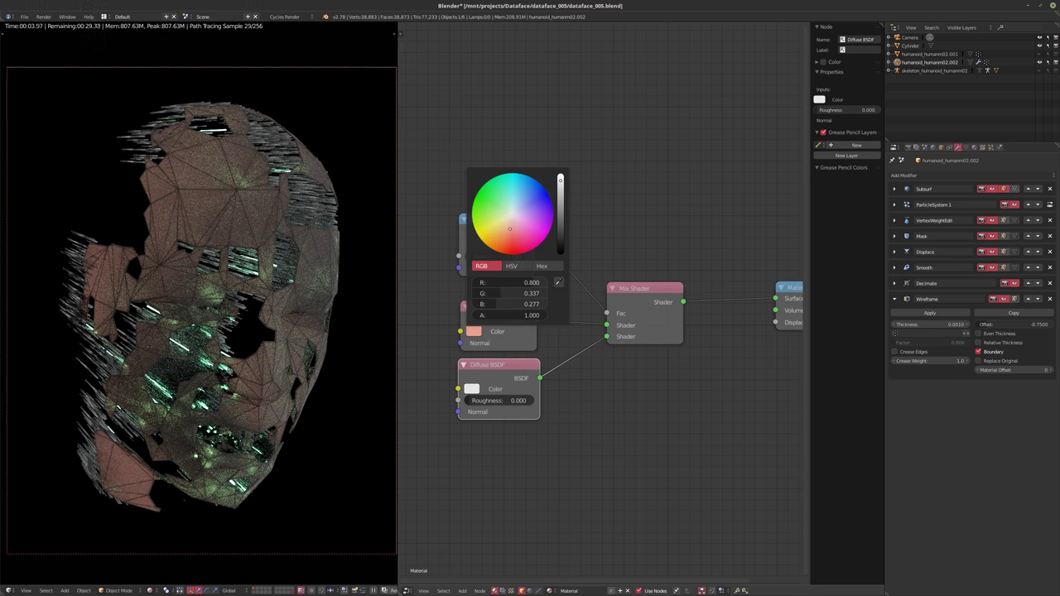
left_click(512, 242)
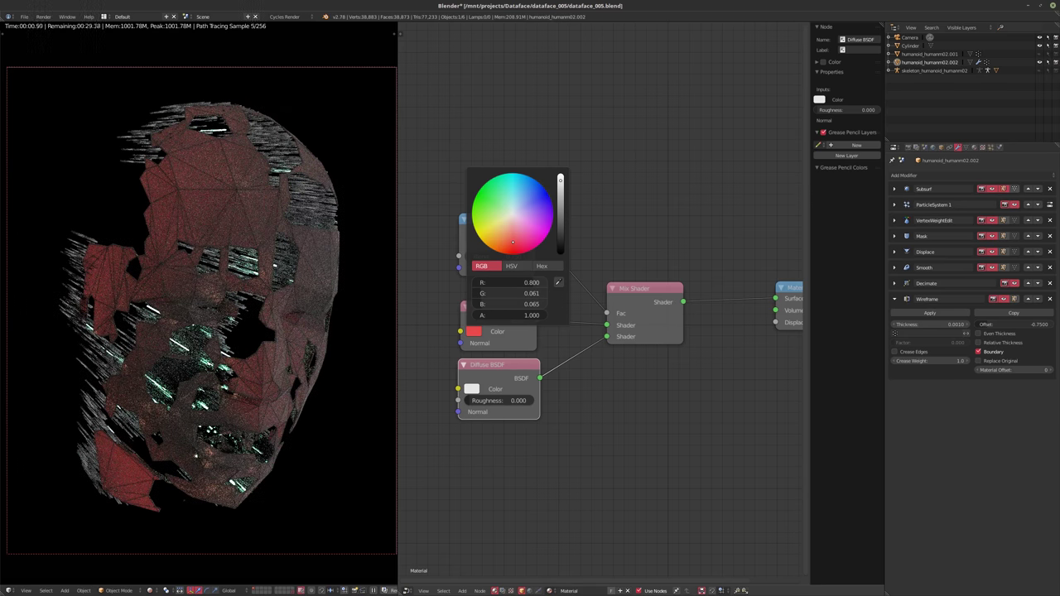
left_click(513, 248)
left_click(542, 217)
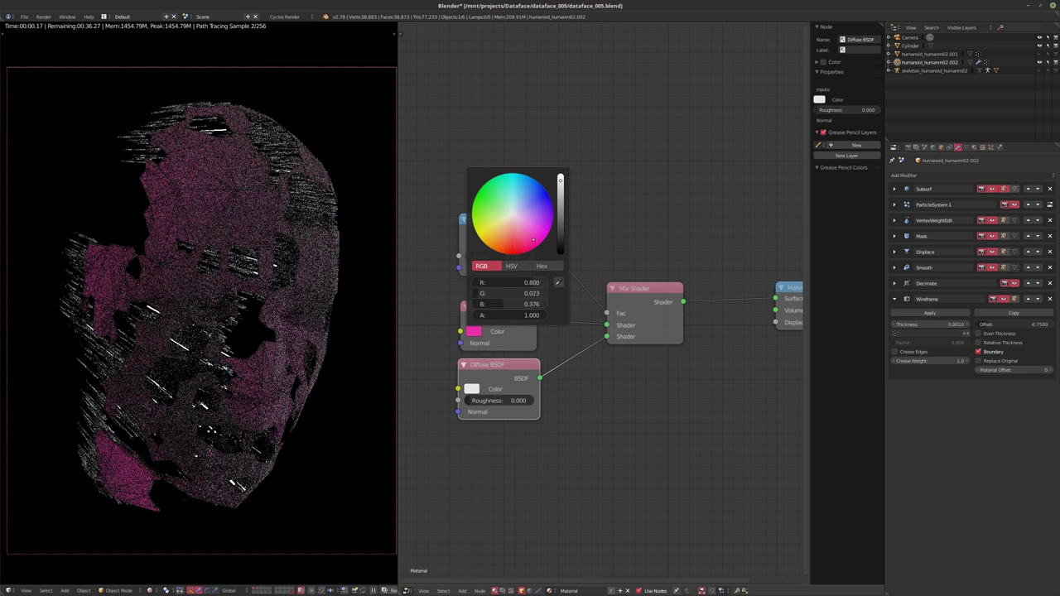
left_click_drag(543, 217, 536, 190)
left_click(505, 183)
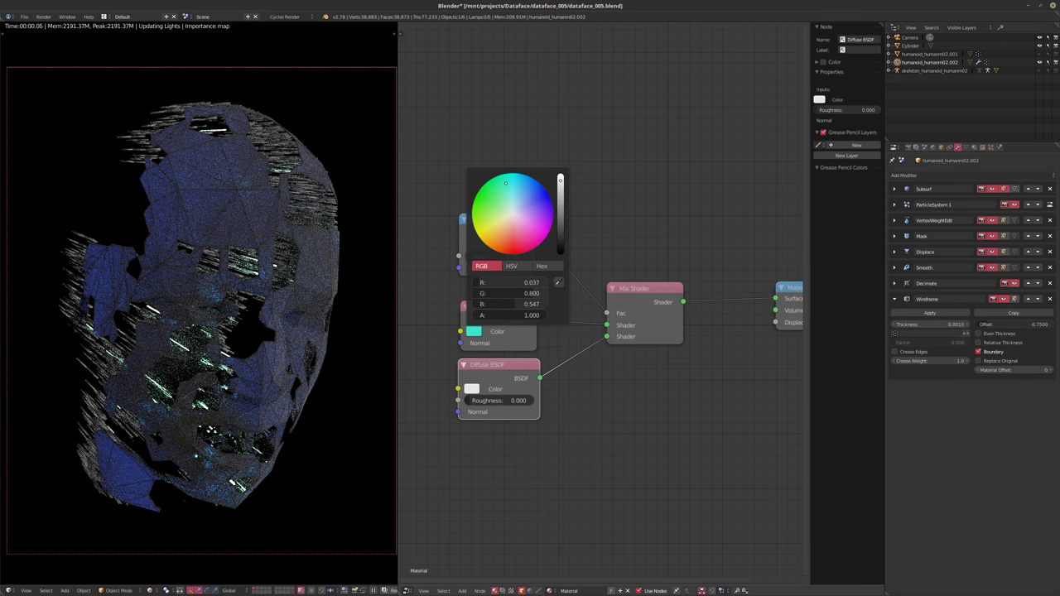
left_click(483, 200)
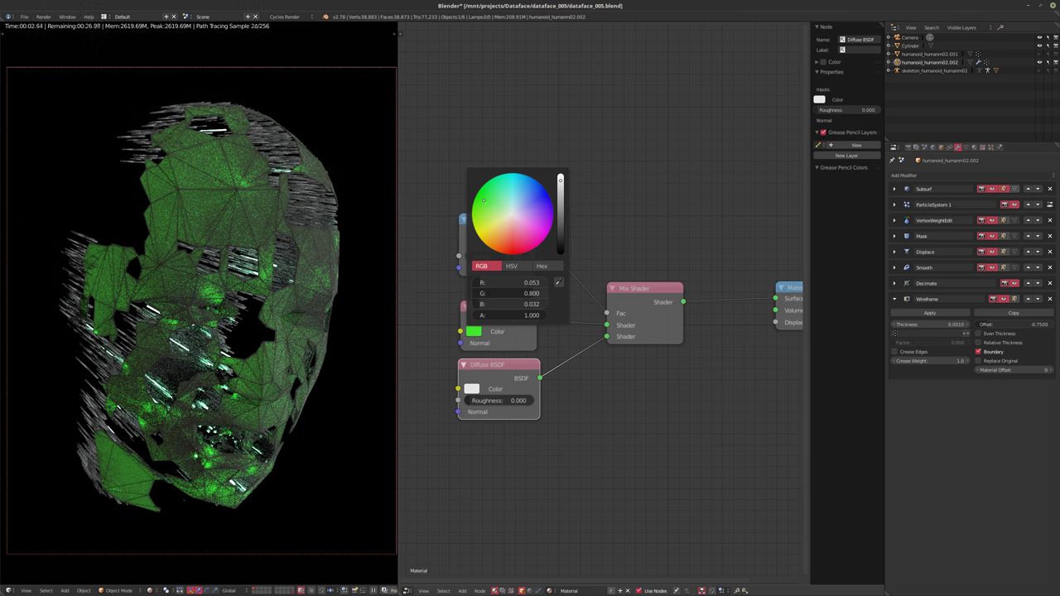
mouse_move(484, 200)
left_mouse_down()
mouse_move(480, 230)
mouse_move(498, 248)
mouse_move(530, 238)
mouse_move(491, 220)
mouse_move(511, 214)
left_mouse_up()
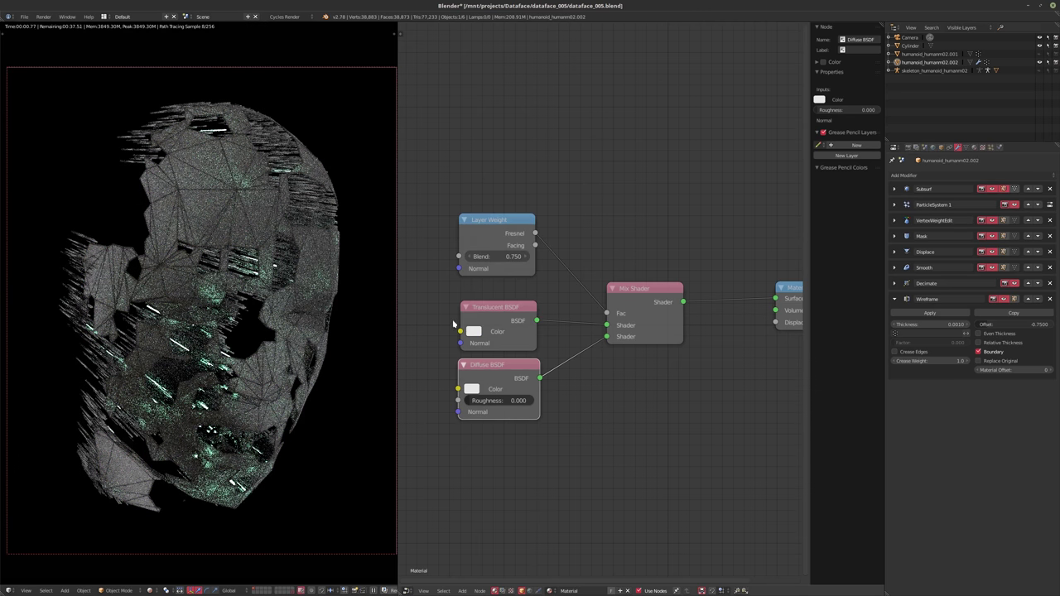
- Brighten the Translucent BSDF's color to white and switch the Diffuse BSDF node to a Glossy BSDF
left_click(476, 330)
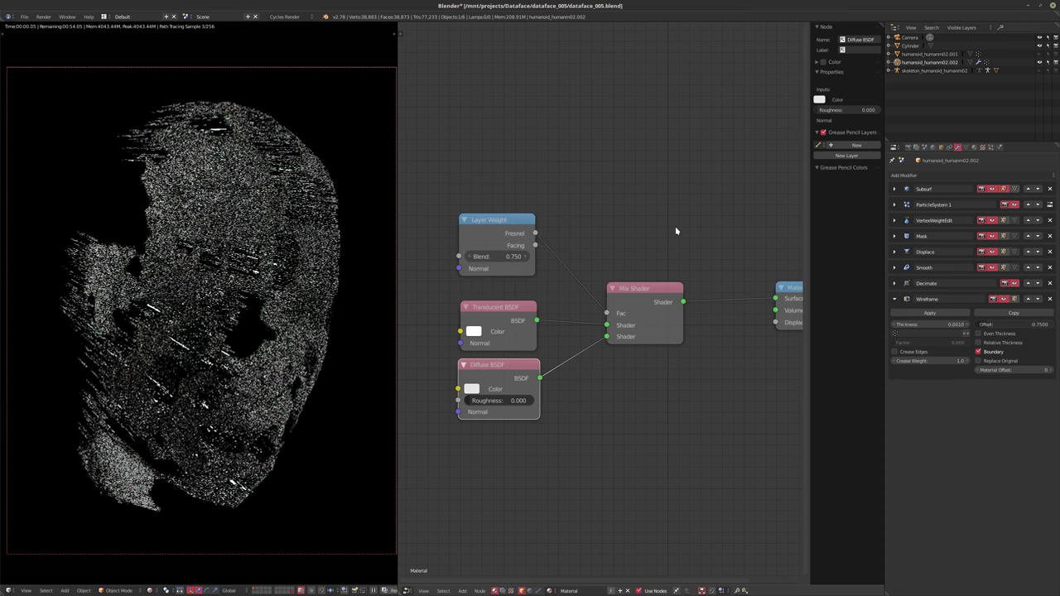
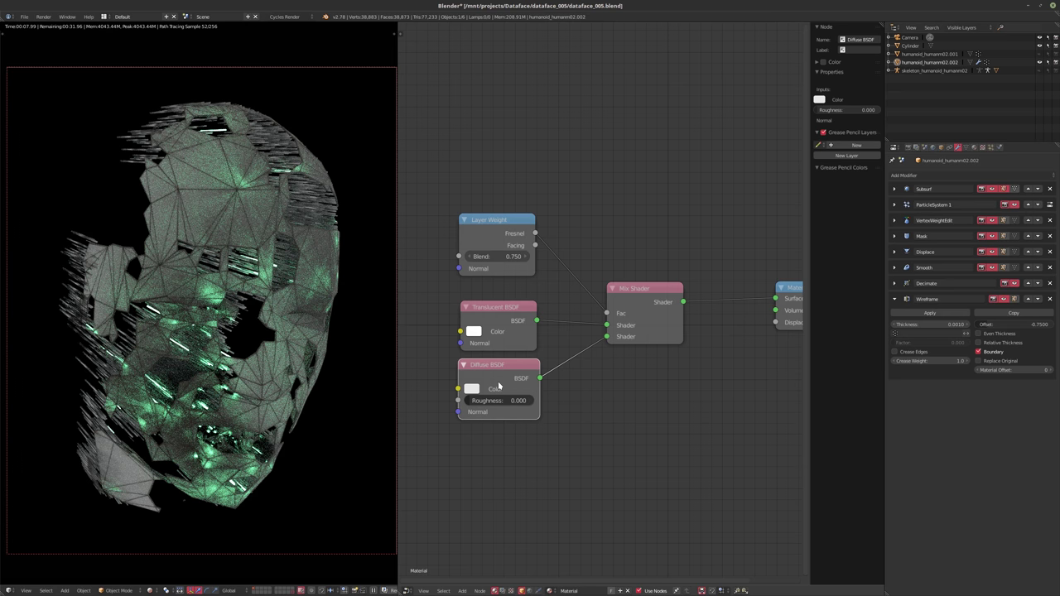
key("shift+s")
mouse_move(499, 385)
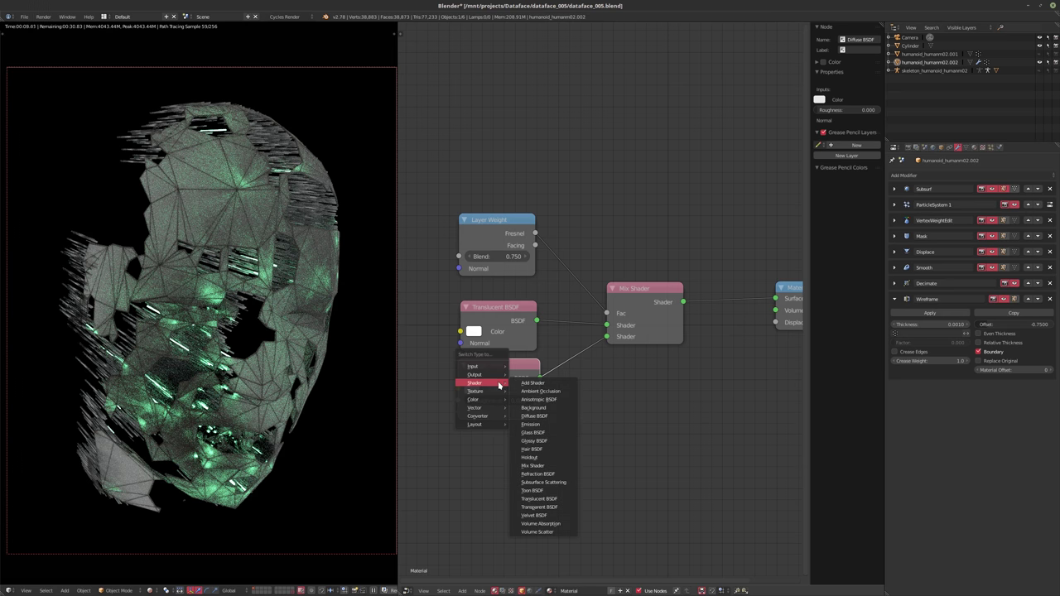
left_click(534, 440)
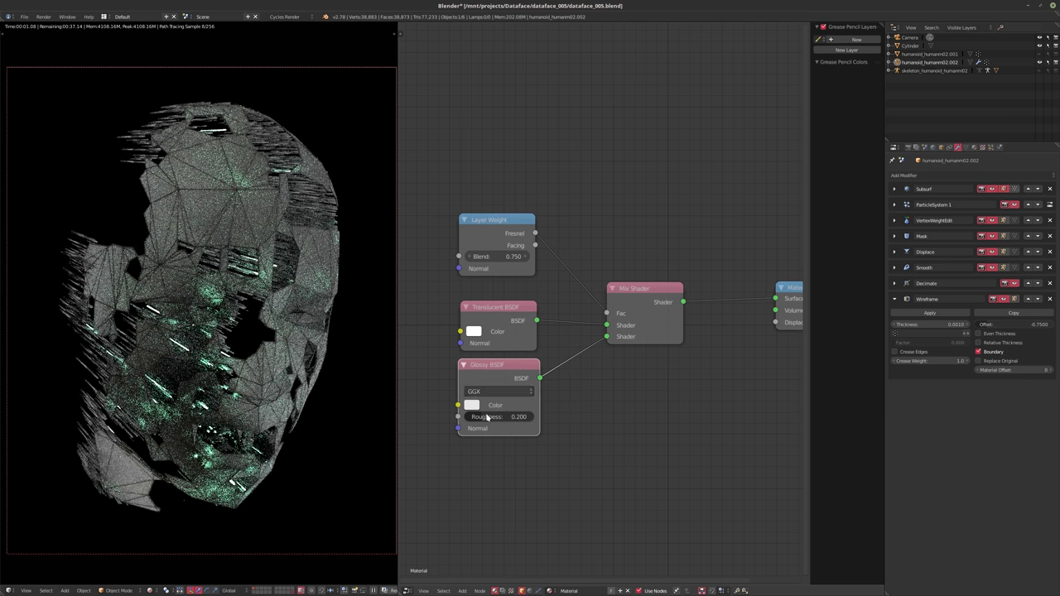
- Set the Layer Weight blend to 0.25 and move the Glossy BSDF node slightly lower
left_click(488, 257)
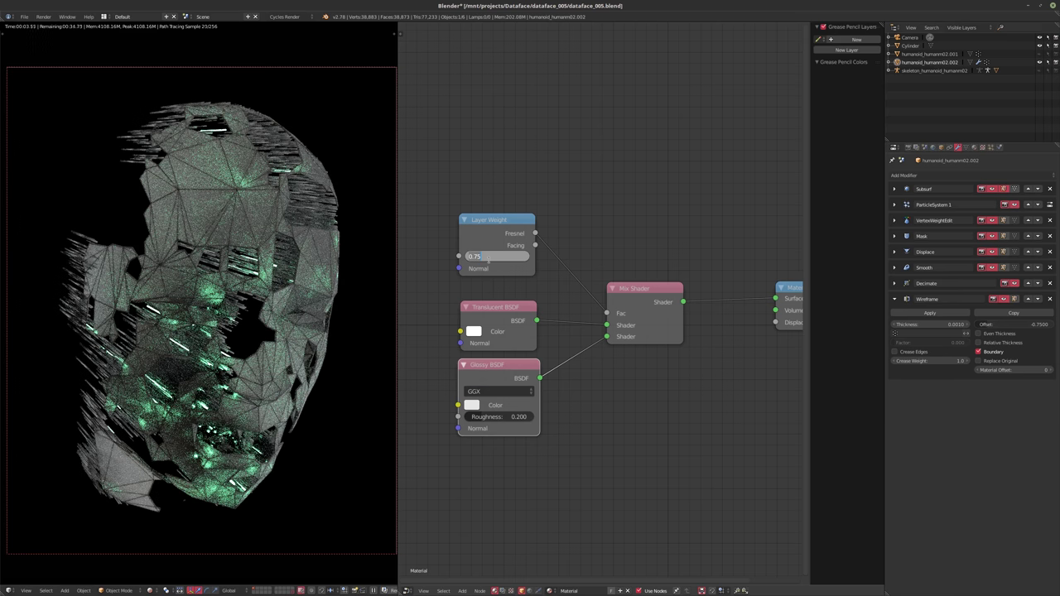
key("Return")
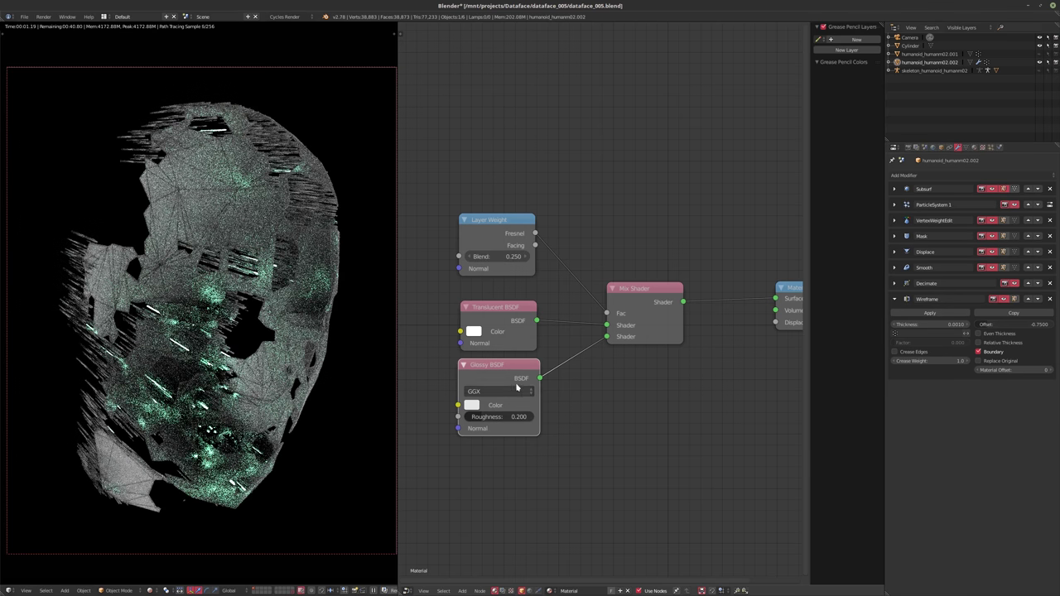
left_click_drag(503, 374, 505, 389)
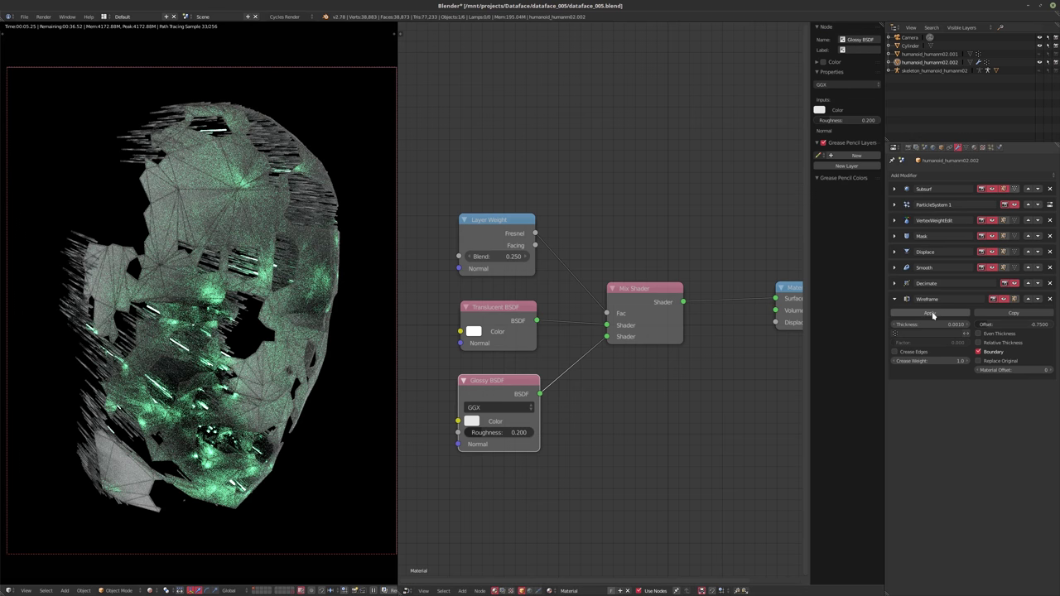
- Add a second material slot to the head and create a new material in it
left_click(974, 147)
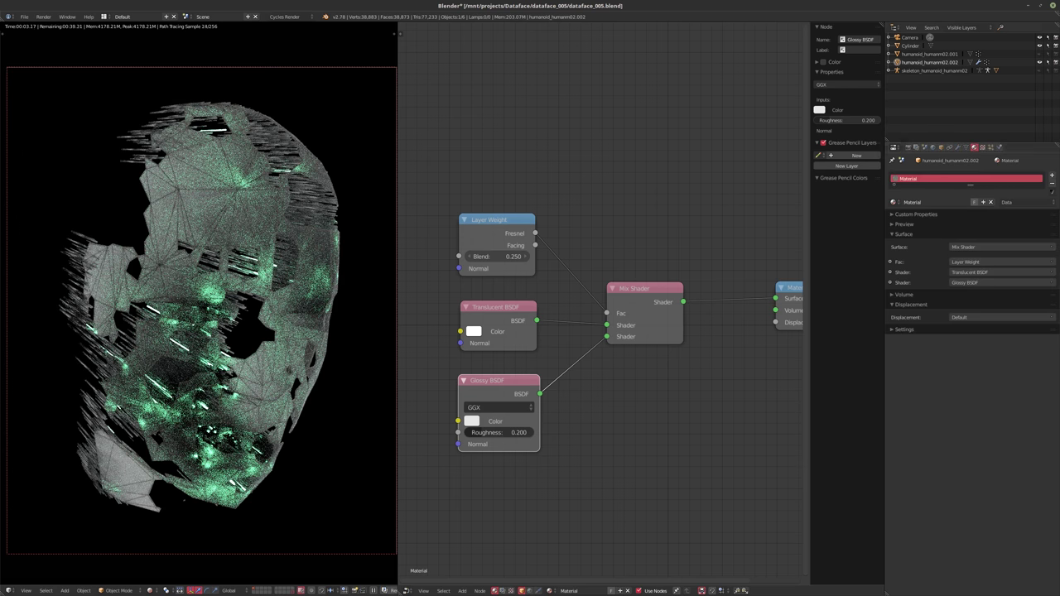
left_click(1050, 177)
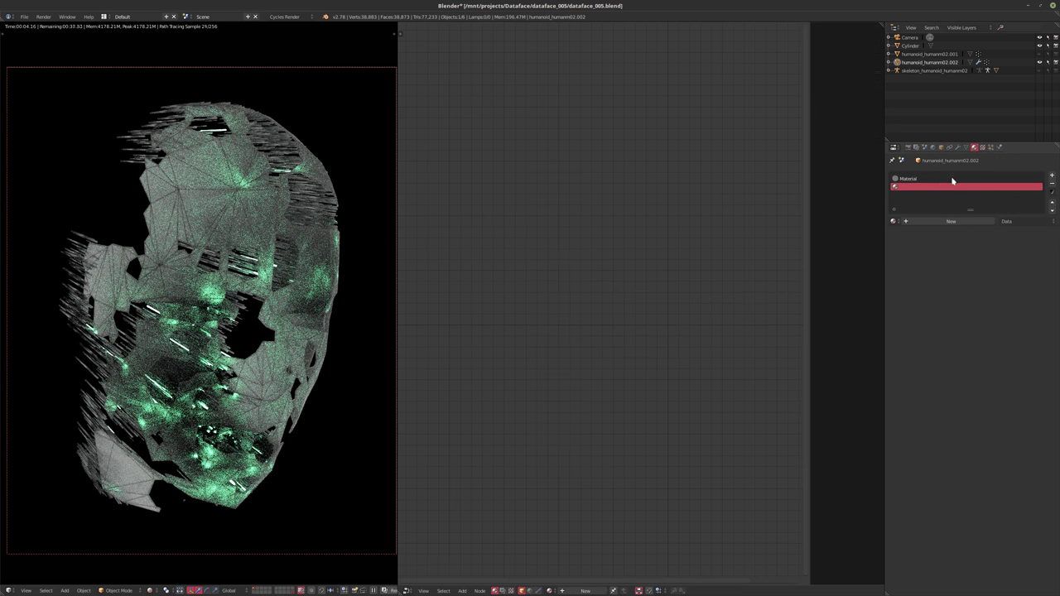
left_click(924, 221)
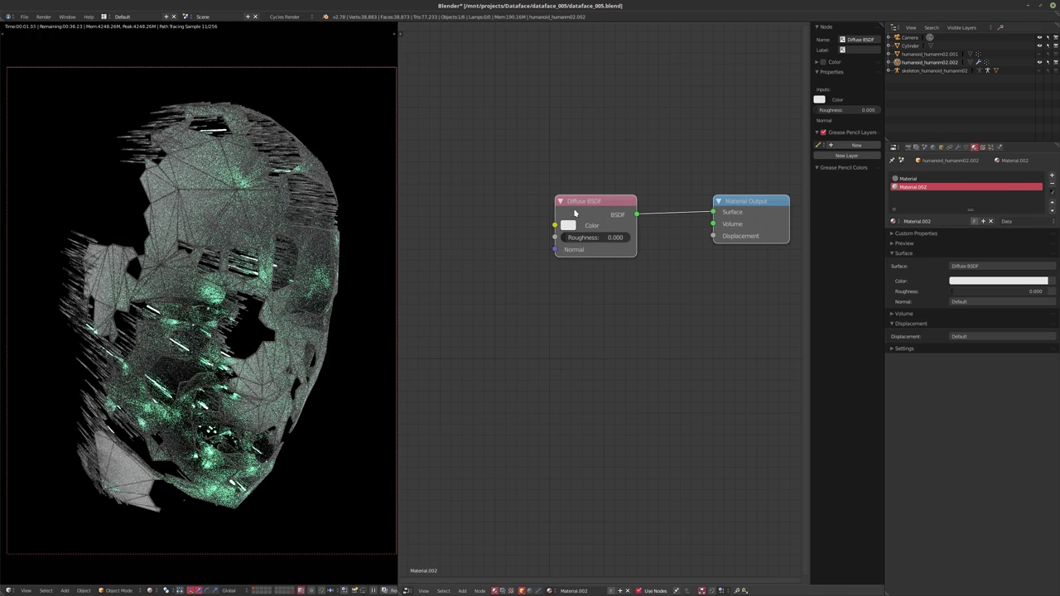
- Set the Wireframe modifier's offset to 5 after trying 2, and return to the head's material settings
left_click(957, 146)
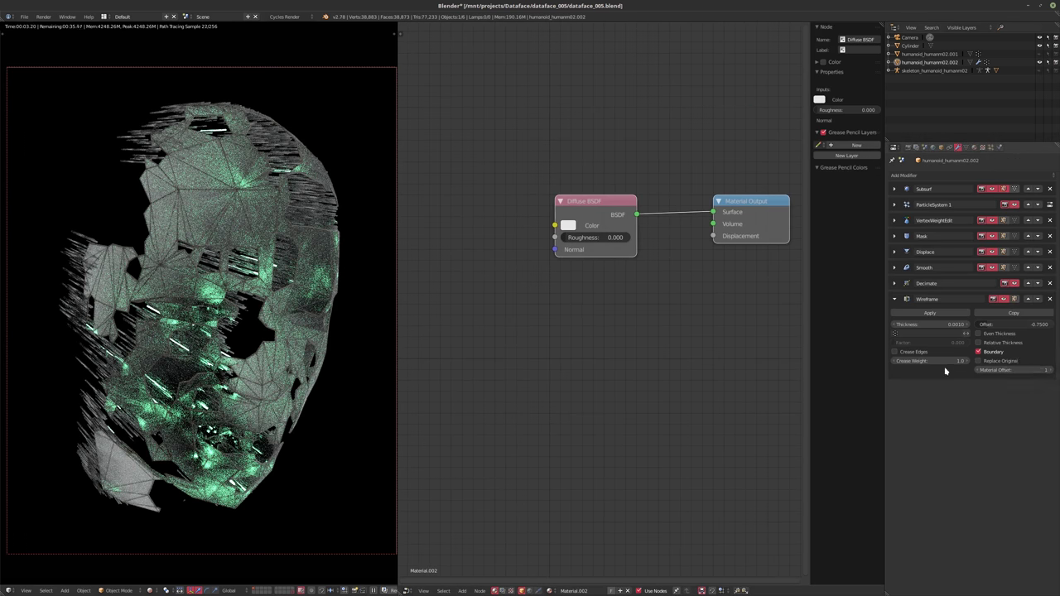
left_click(1004, 325)
type("2")
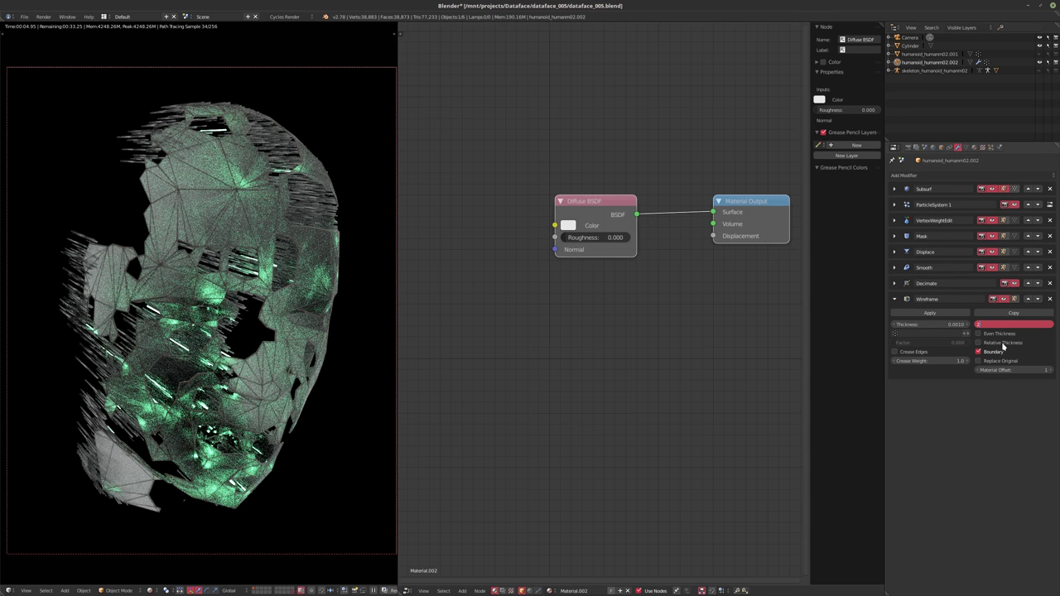
key("Return")
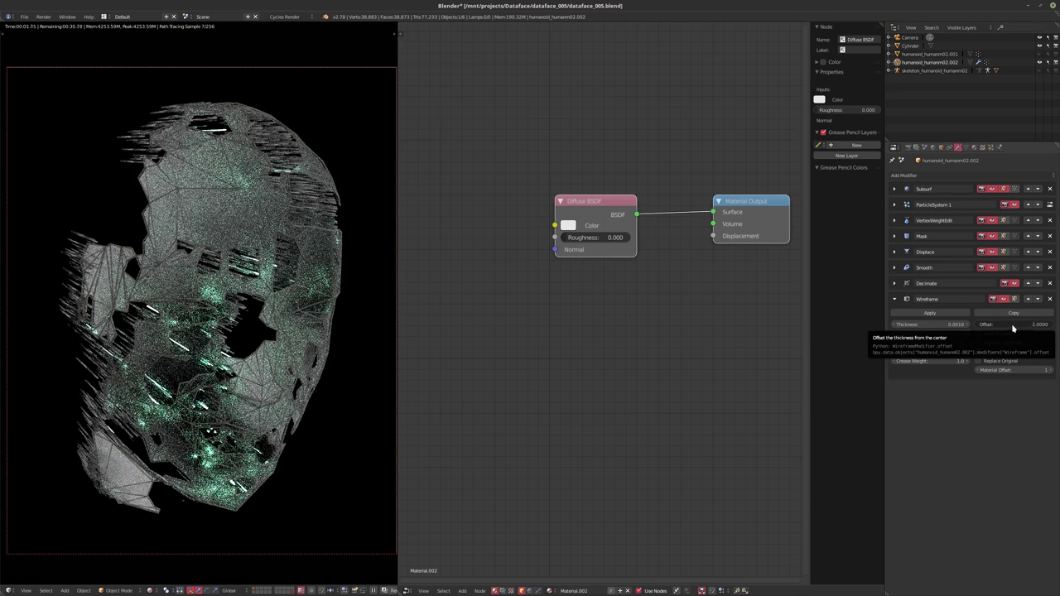
left_click(1012, 327)
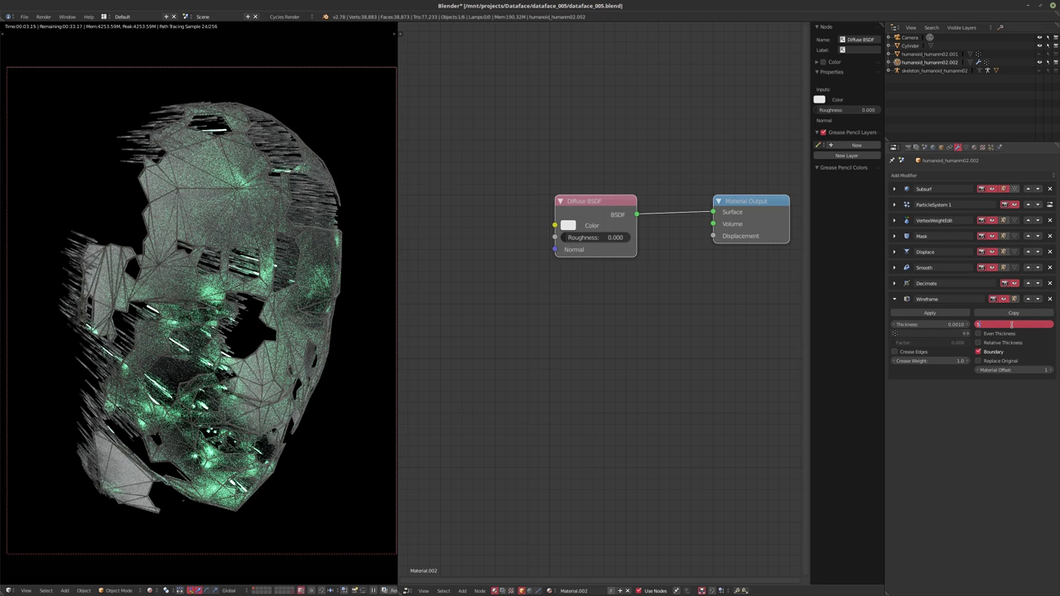
key("Return")
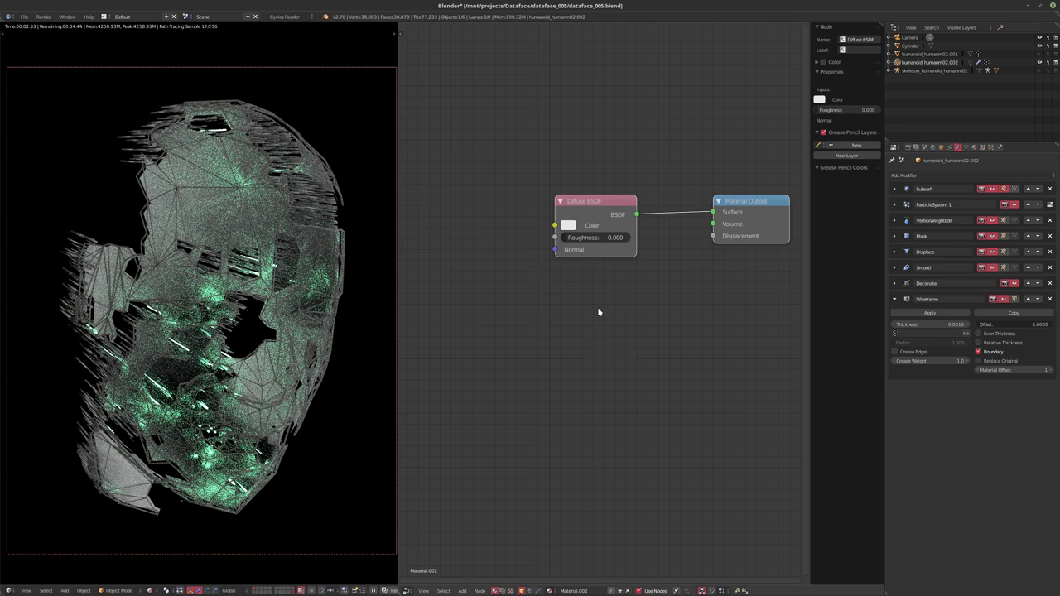
middle_click_drag(599, 312, 557, 337)
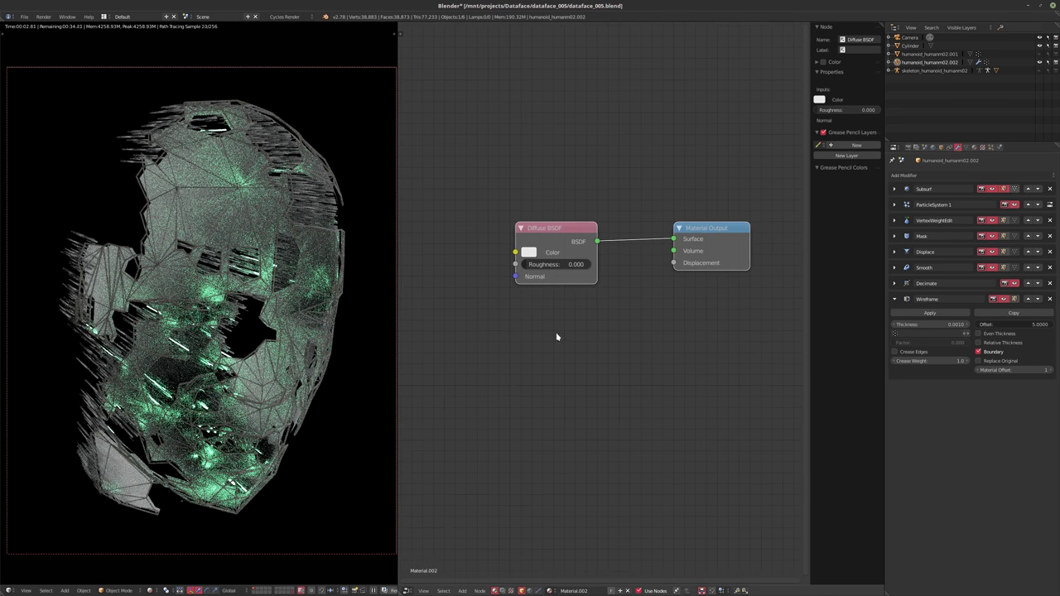
left_click(974, 146)
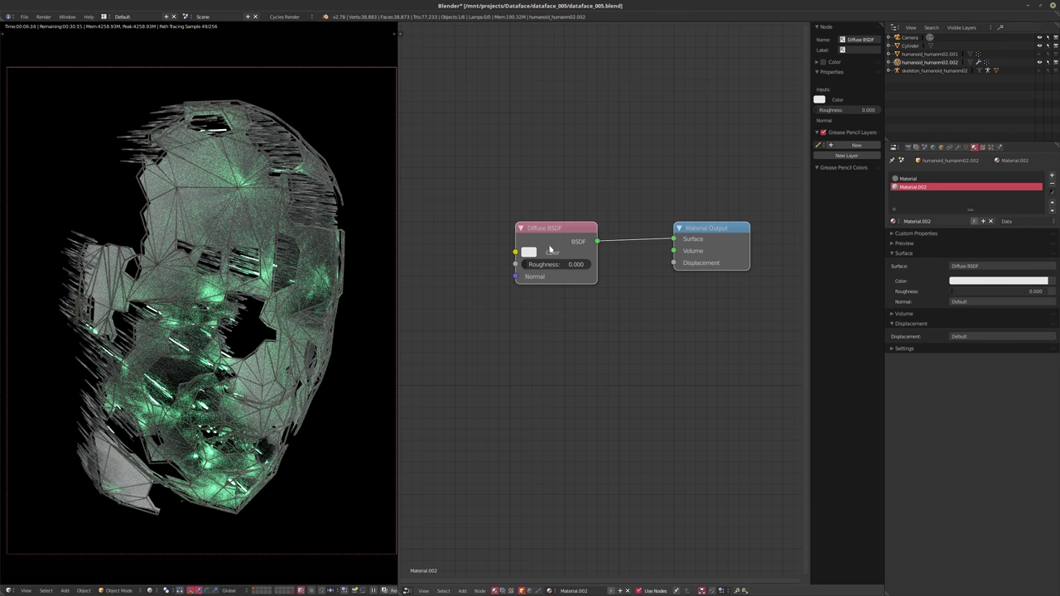
left_click(545, 242)
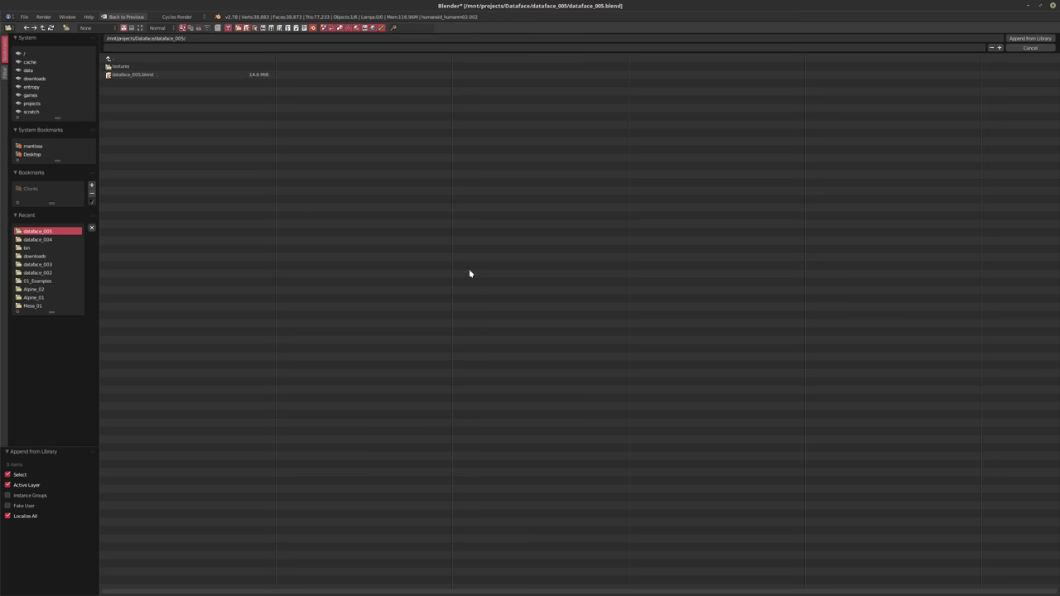
key("shift+F1")
left_click(142, 61)
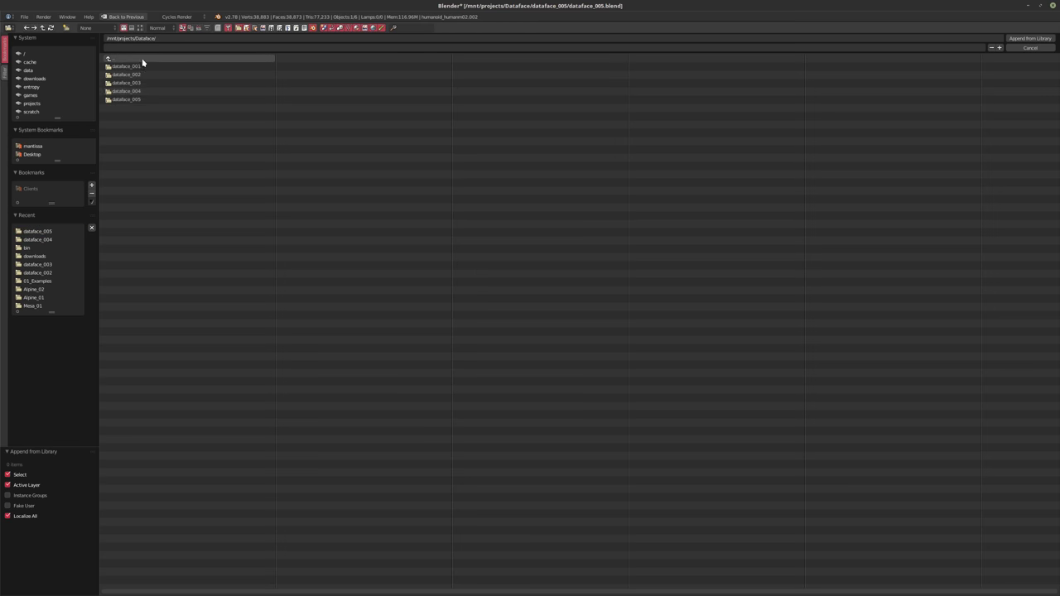
left_click(152, 83)
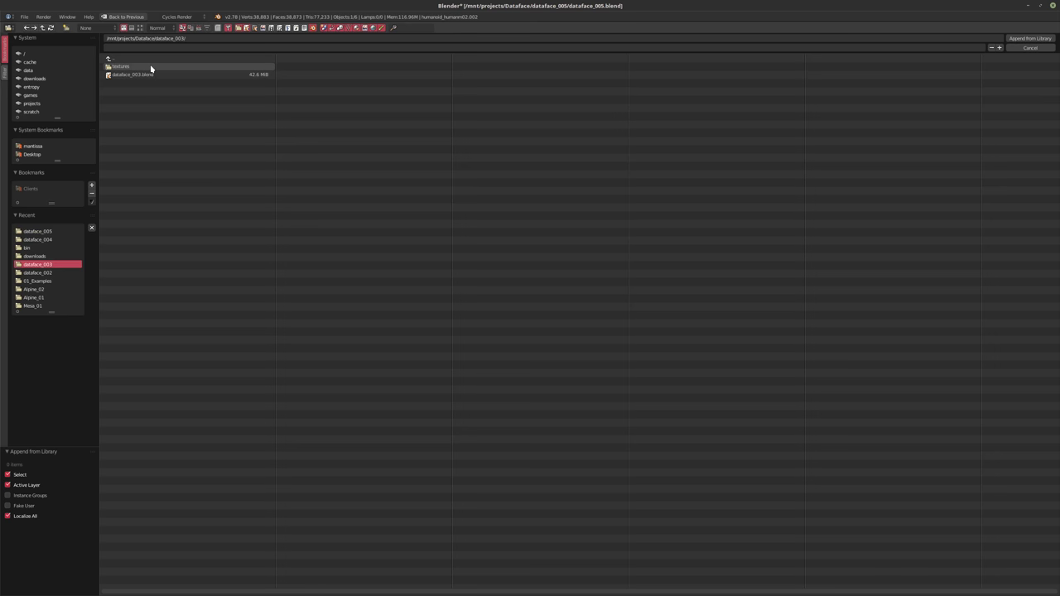
left_click(144, 76)
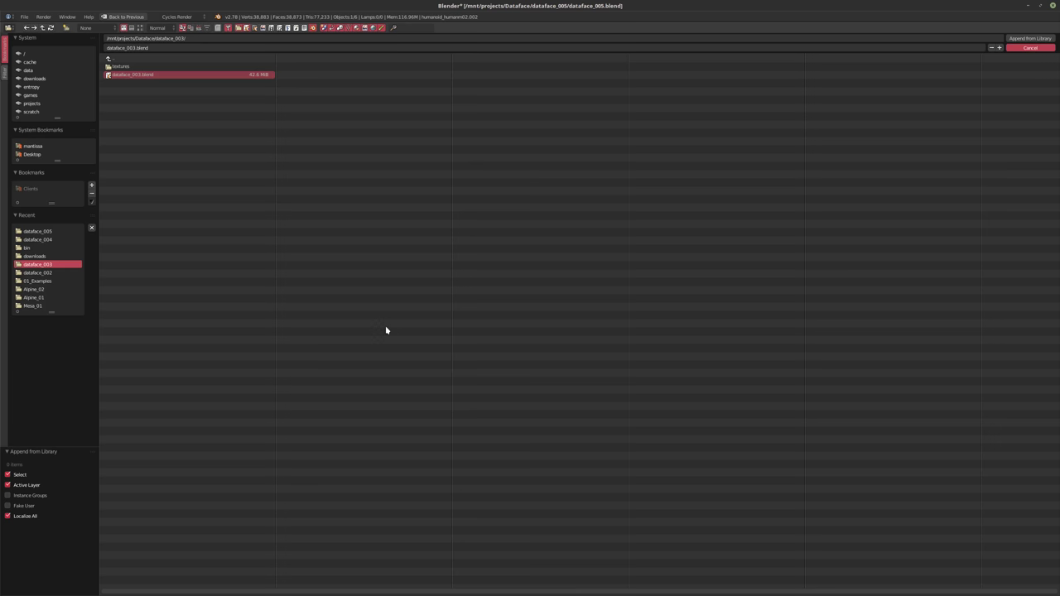
key("Escape")
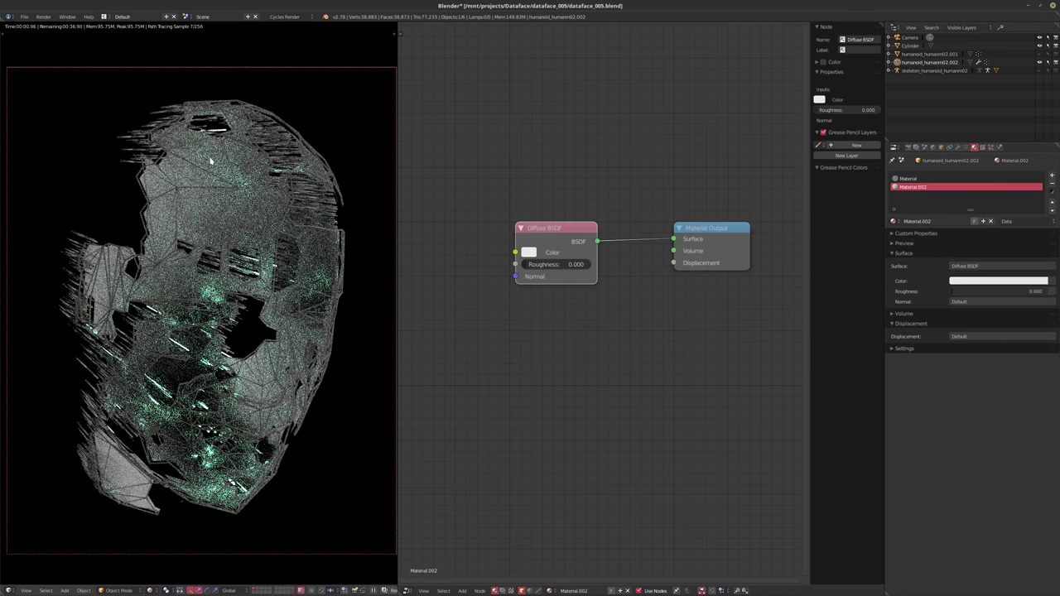
- Switch the viewport out of rendered preview and append the mHolo.002 node group from dataface_003.blend
key("shift+z")
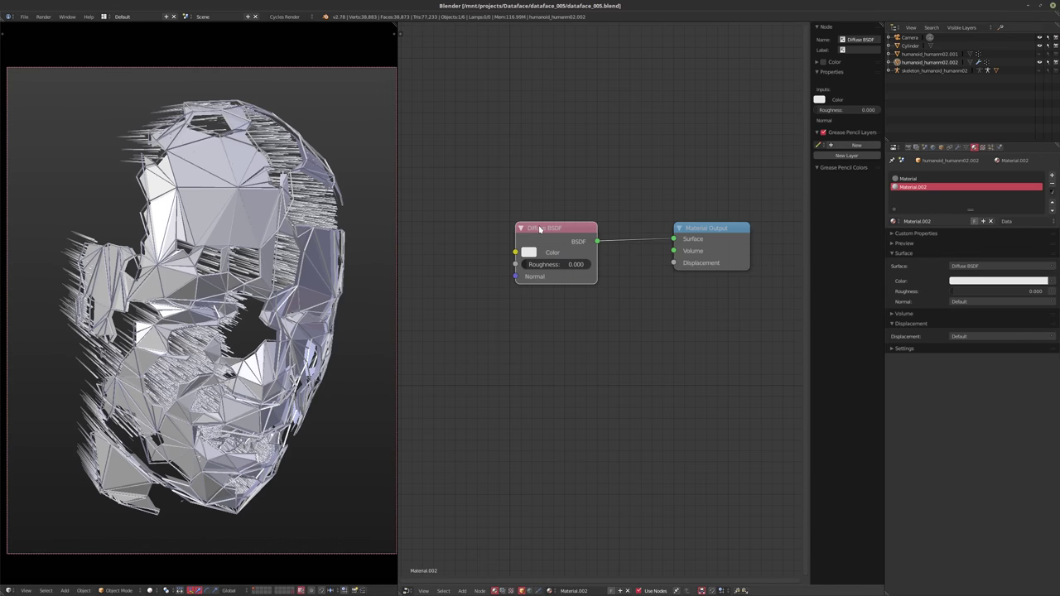
key("shift+F1")
left_click(125, 59)
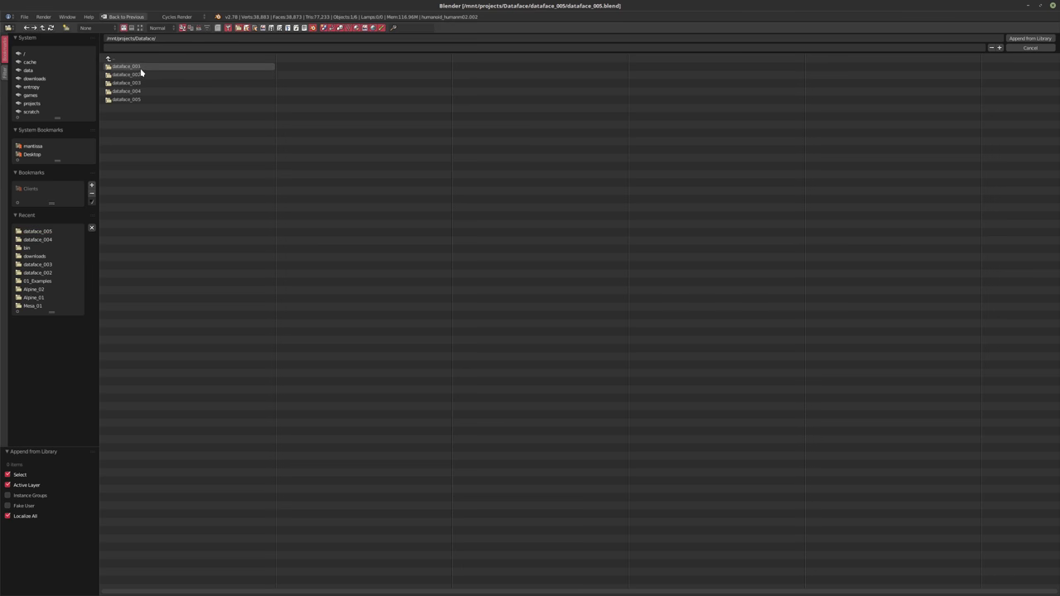
left_click(136, 83)
left_click(127, 73)
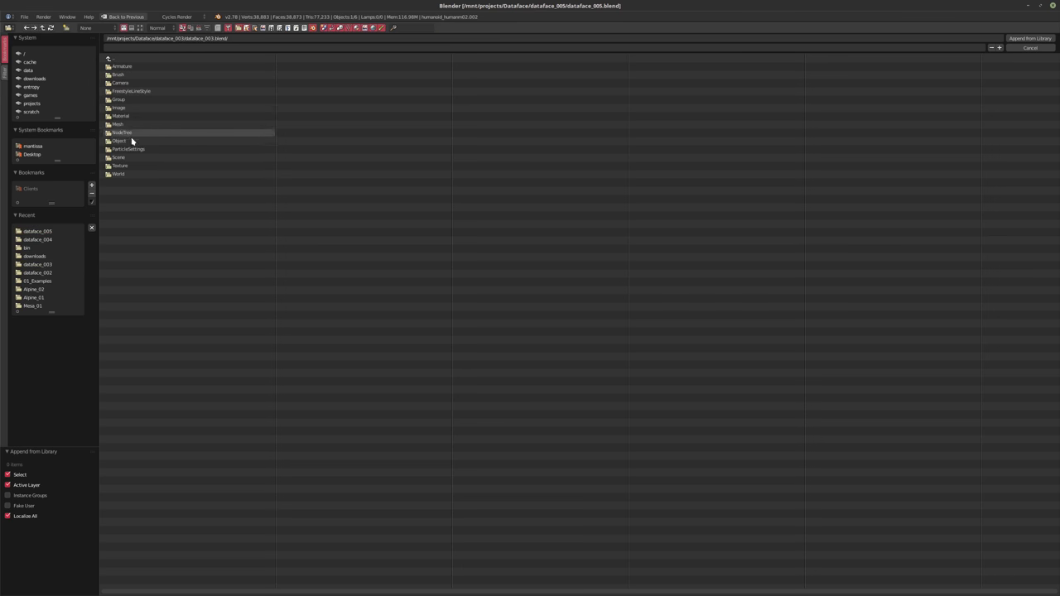
left_click(142, 130)
double_click(144, 75)
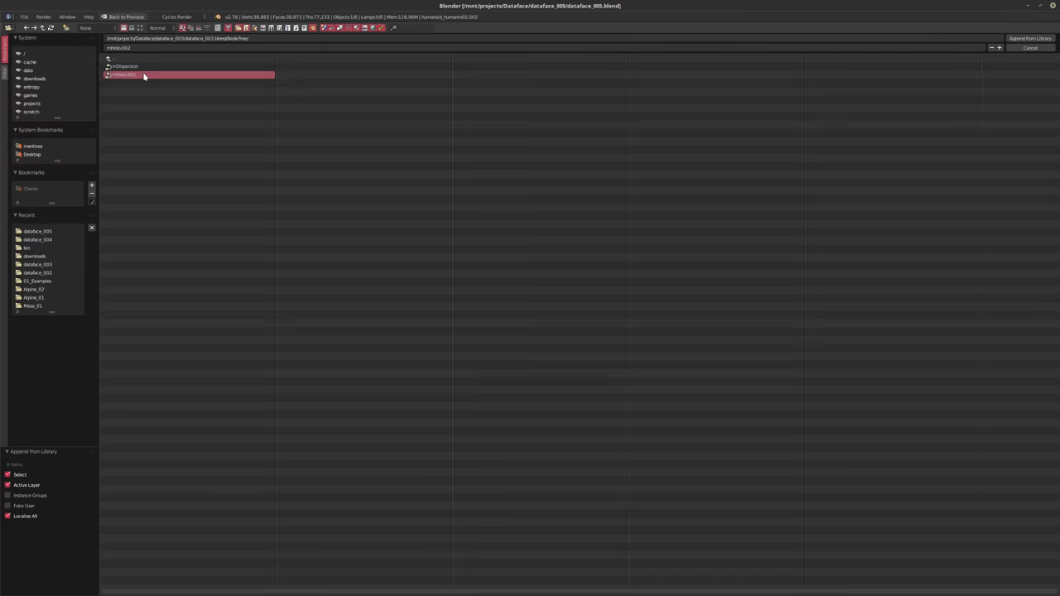
- Add the mHolo.002 group as a node in Material.002, to the lower left of the Diffuse BSDF
key("shift+a")
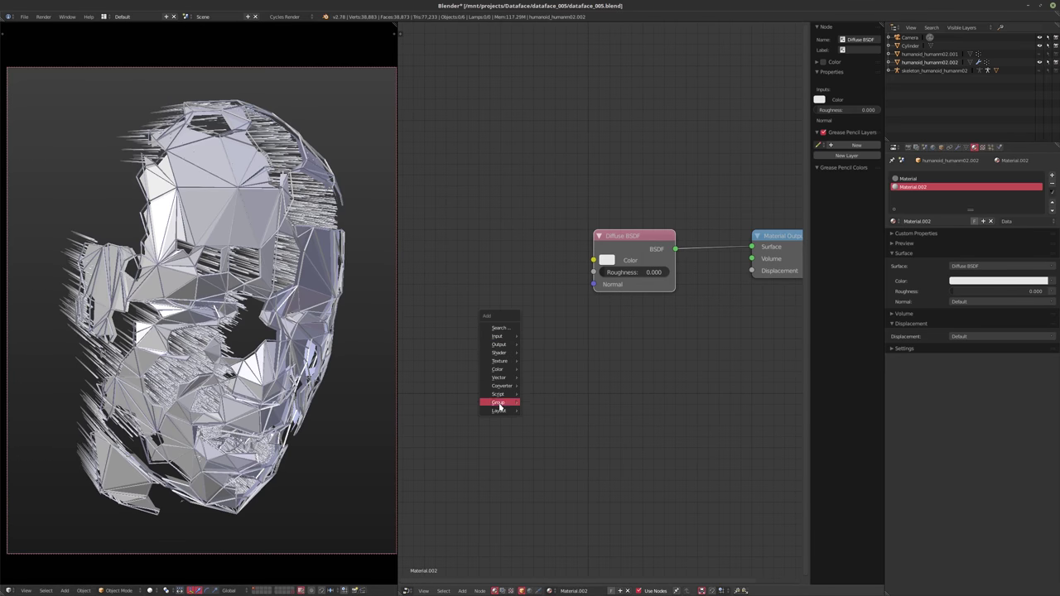
mouse_move(497, 404)
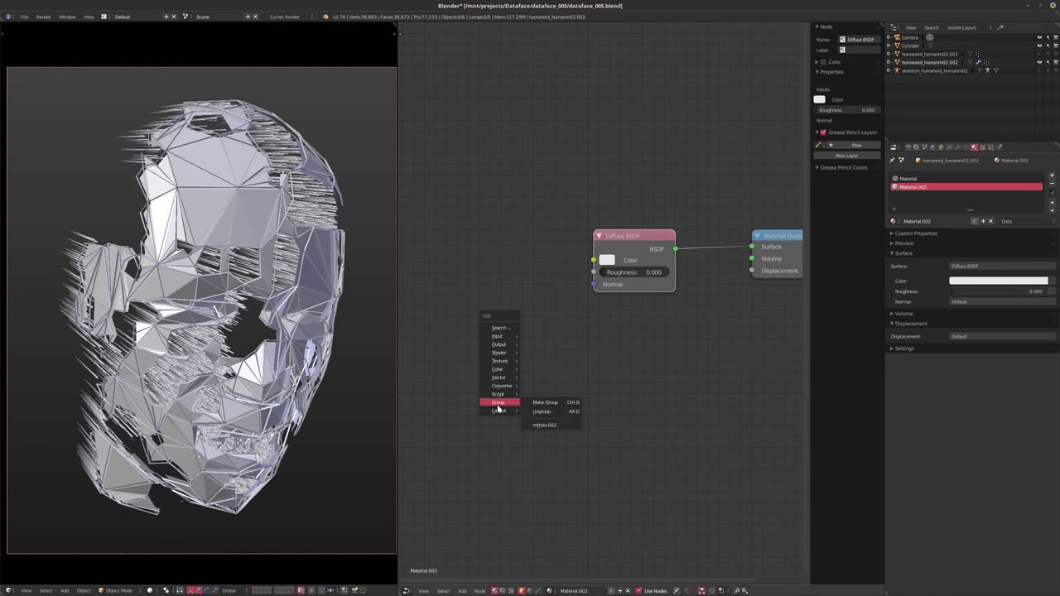
left_click(553, 426)
left_click(419, 299)
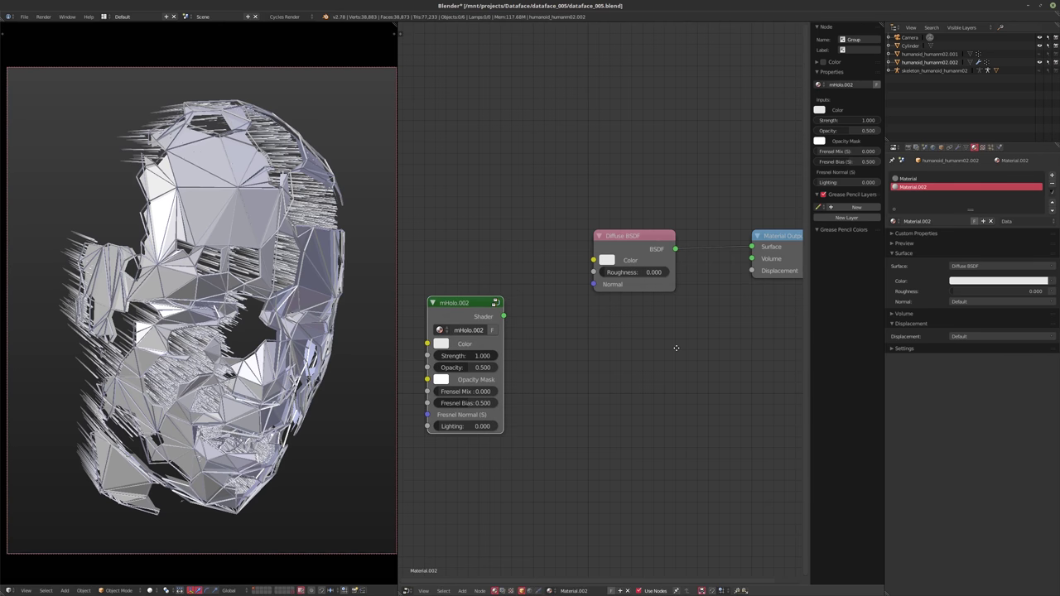
- Move the Material Output node lower and delete the Diffuse BSDF node
middle_click_drag(677, 348, 577, 331)
scroll(577, 332, "down", 5)
left_click_drag(672, 258, 715, 334)
left_click_drag(556, 249, 552, 284)
key("x")
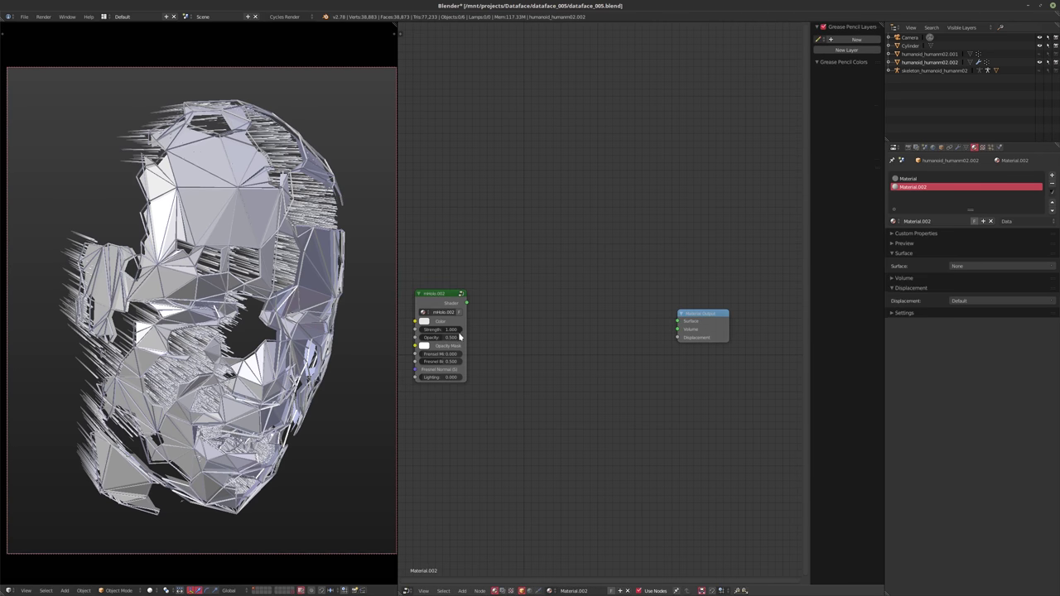
- Rename the mHolo.002 node group to mHolo
left_click(510, 337)
left_click(443, 317)
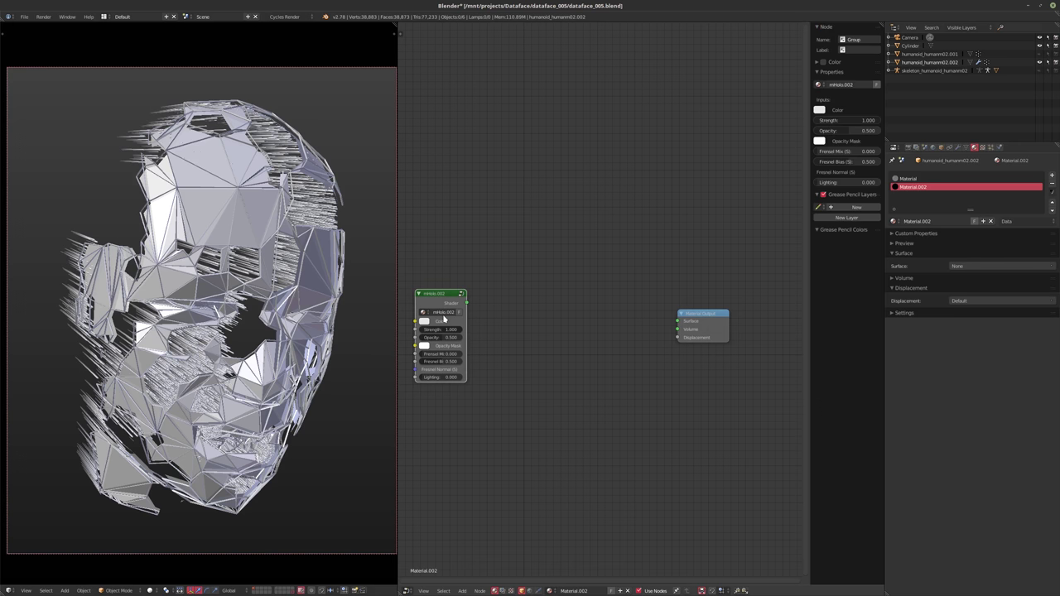
left_click(443, 313)
left_click(446, 312)
left_click_drag(448, 312, 495, 324)
key("BackSpace")
key("Return")
- Look inside the mHolo node group and examine its list of interface inputs
key("Tab")
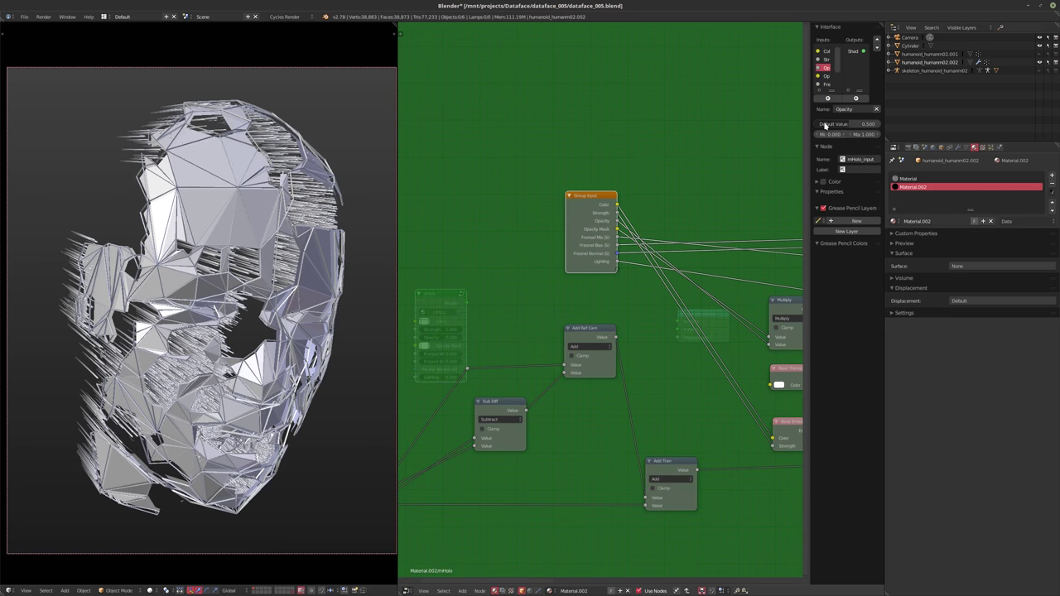
left_click_drag(812, 149, 768, 149)
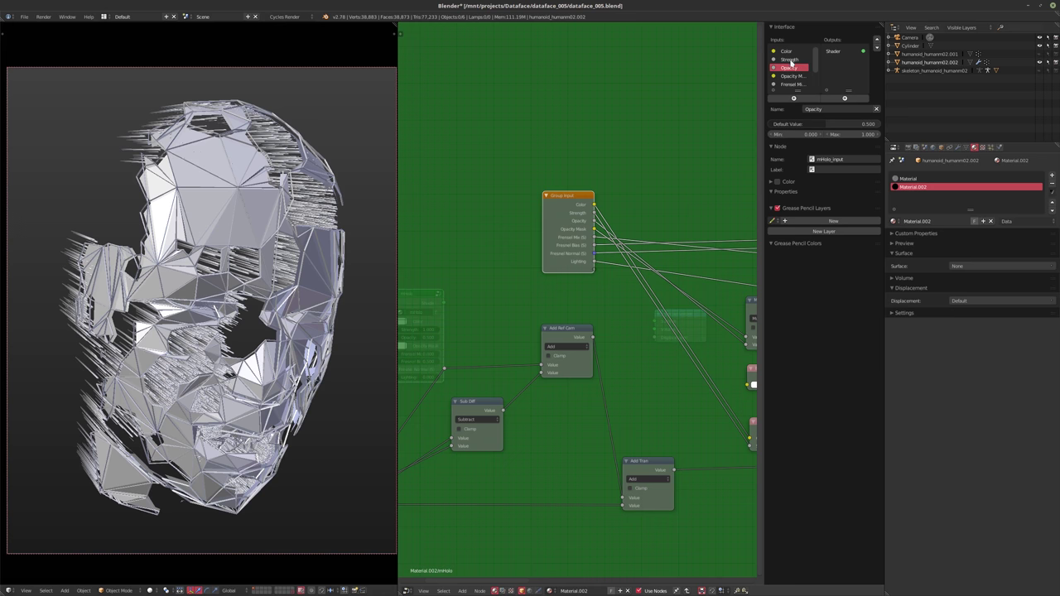
scroll(791, 82, "down", 3)
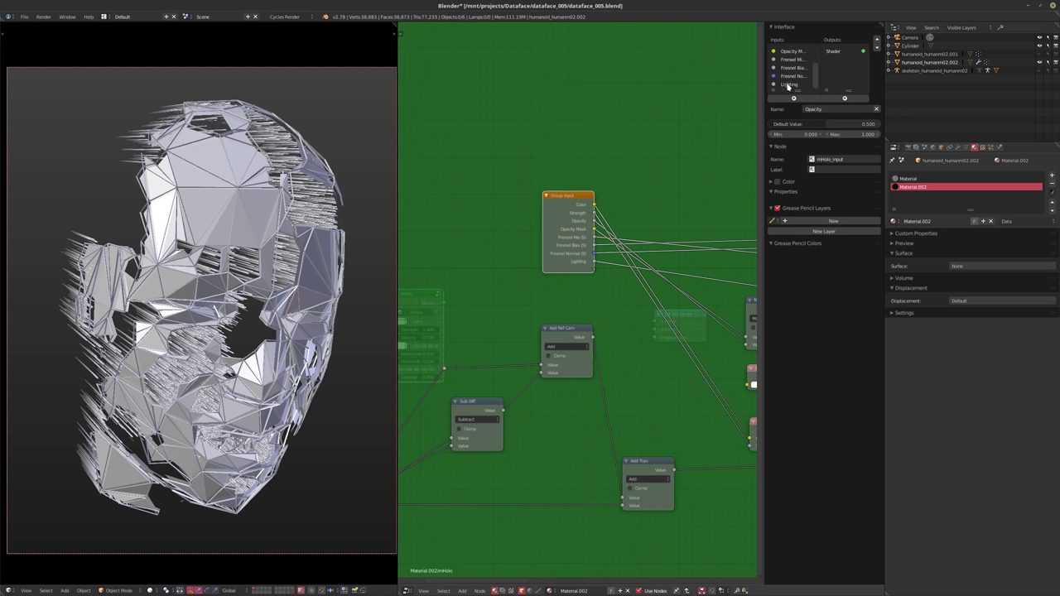
key("Tab")
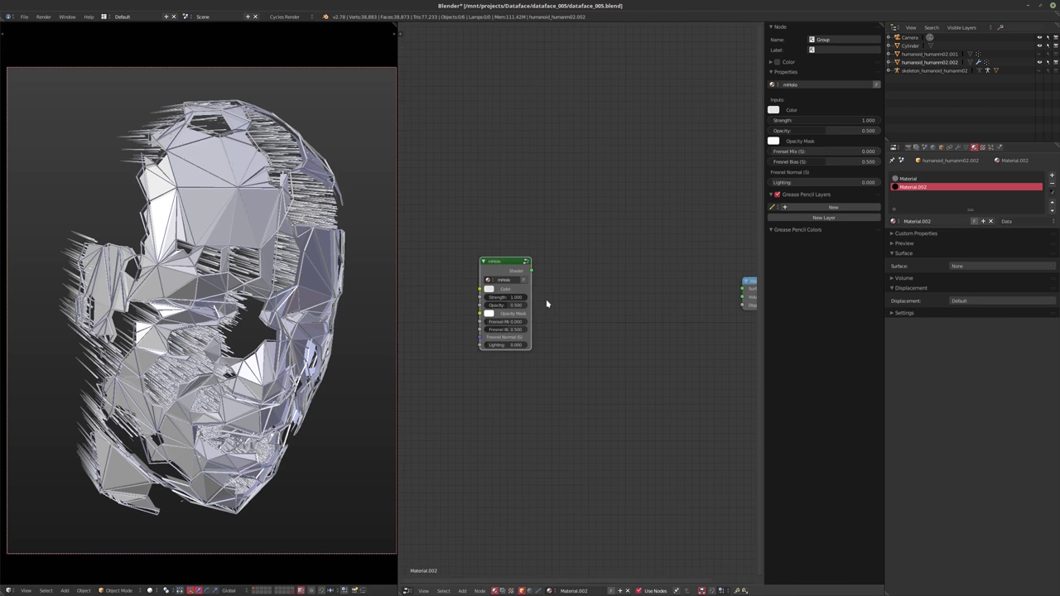
- Connect the mHolo shader to the Material Output's Volume input and move the two nodes closer together
key("shift+a")
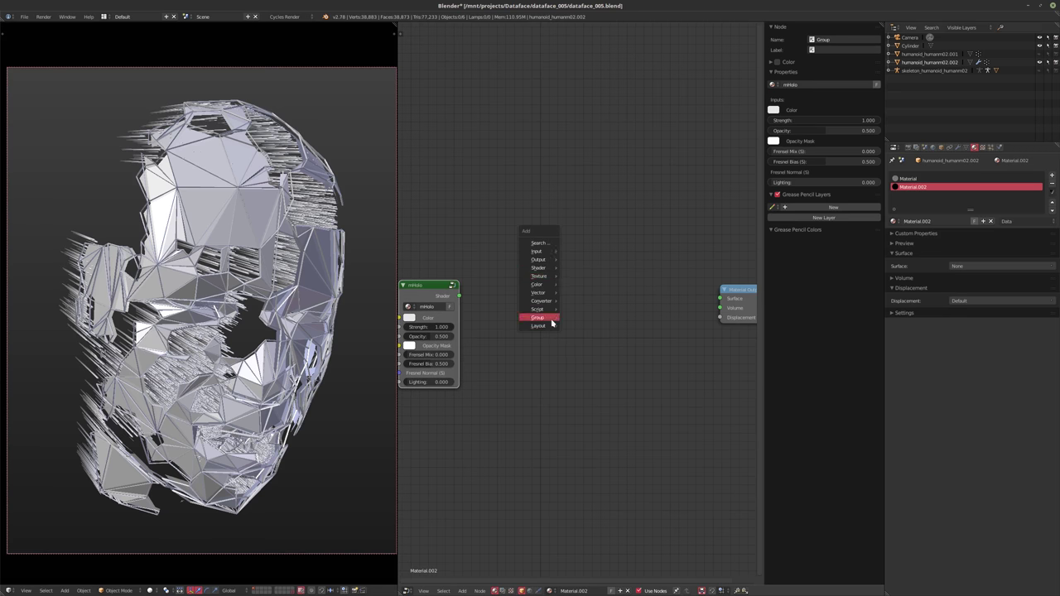
mouse_move(543, 274)
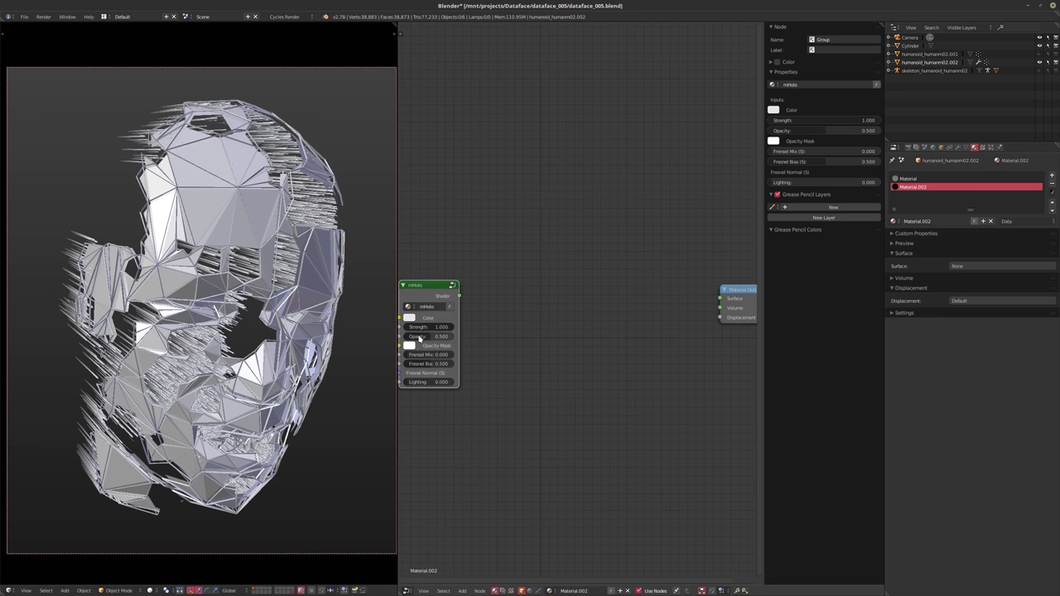
left_click_drag(458, 295, 720, 308)
left_click_drag(420, 310, 478, 330)
left_click_drag(741, 300, 627, 327)
left_click_drag(476, 309, 467, 314)
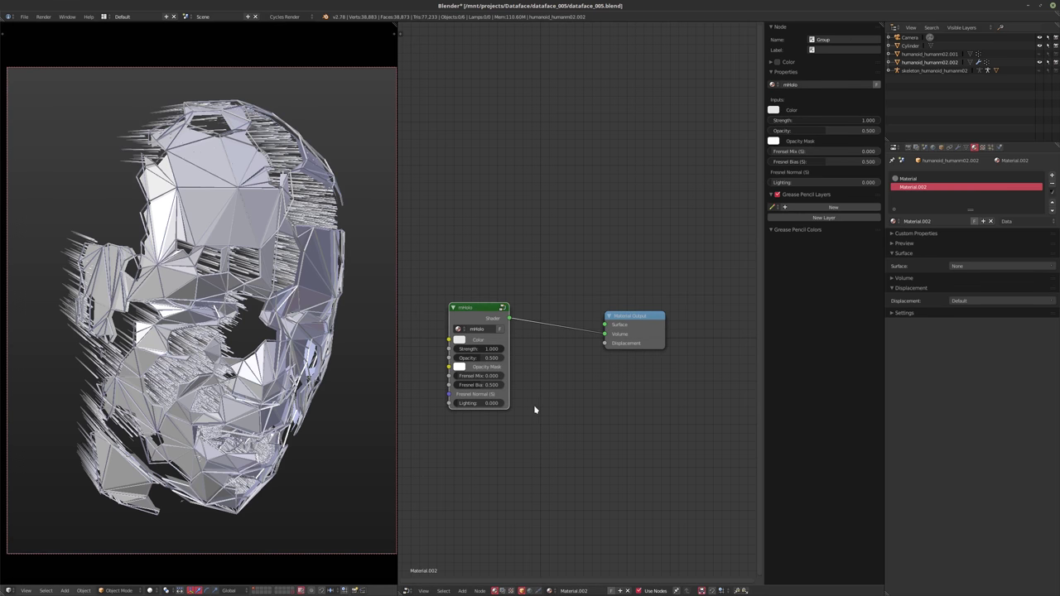
- Switch the viewport to rendered preview and set the mHolo node's strength to 5000
key("shift+z")
middle_click_drag(580, 410, 602, 419)
scroll(602, 422, "up", 2)
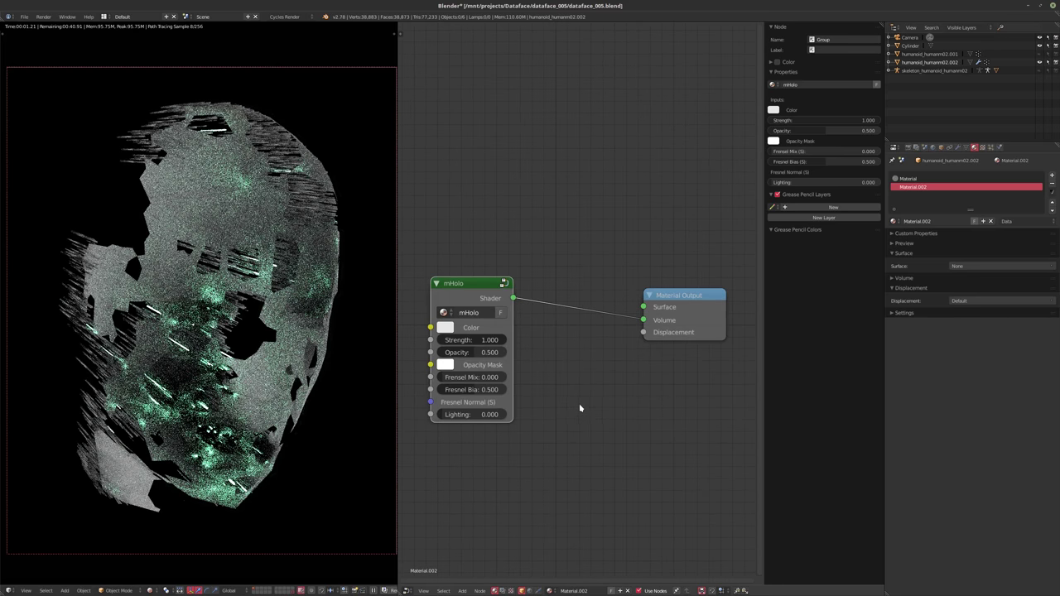
left_click(470, 342)
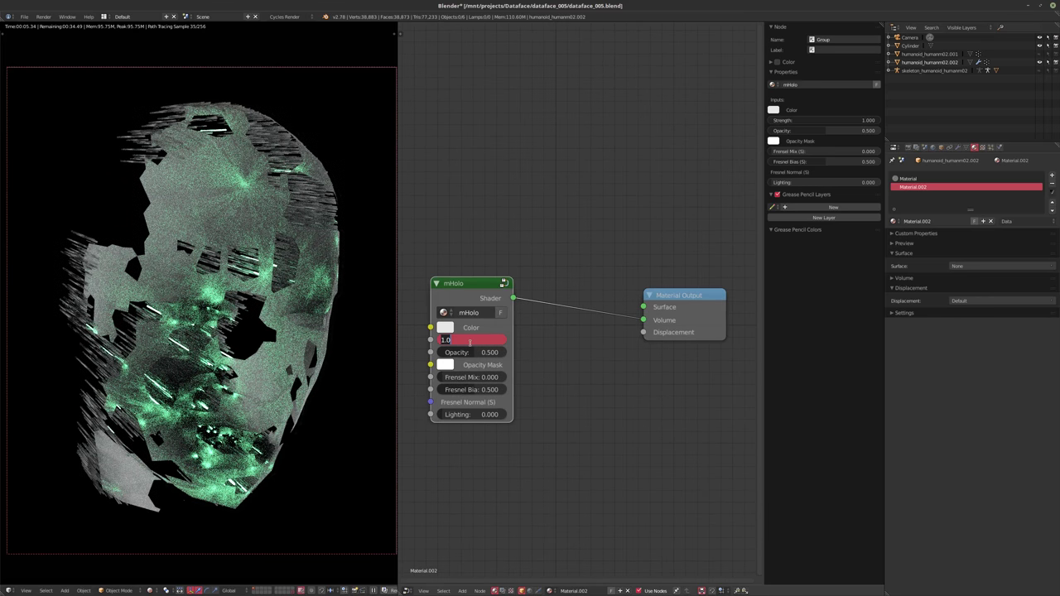
key("Return")
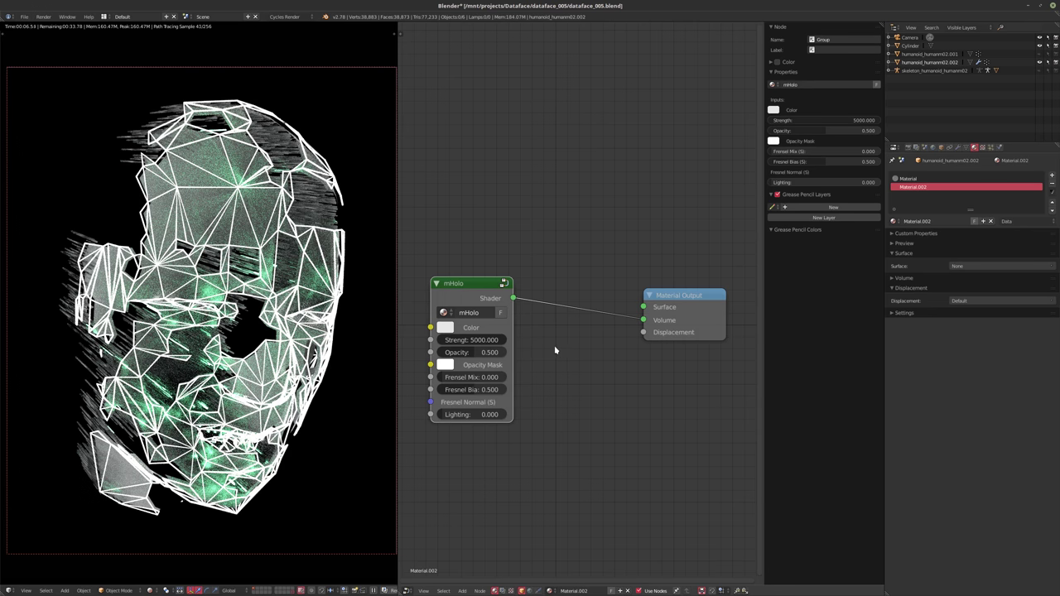
- Try a strength of 250 on the mHolo node, and settle on 1200
left_click(477, 339)
type("250")
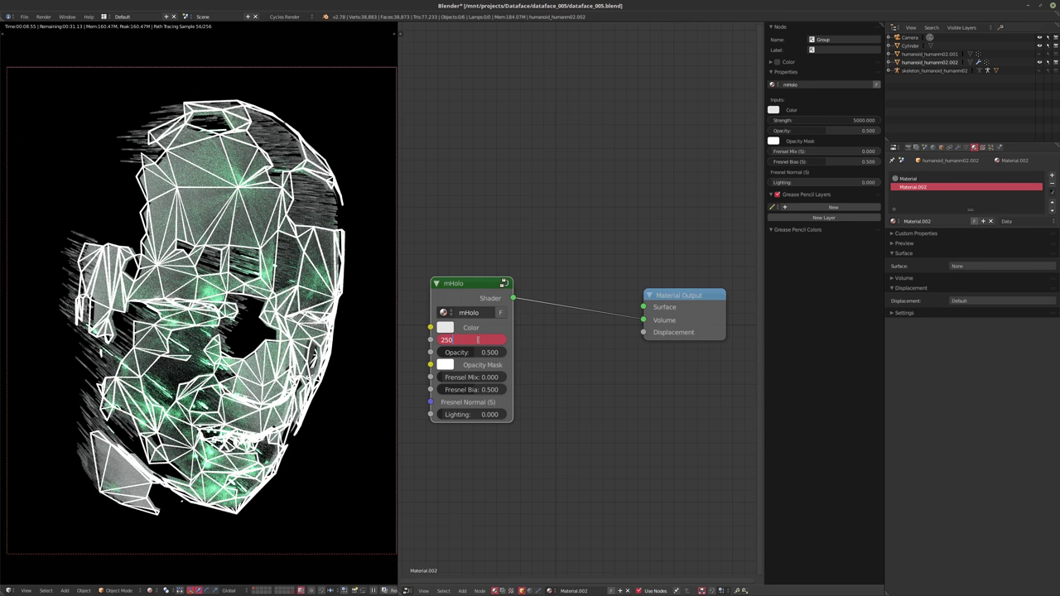
key("Return")
left_click(478, 340)
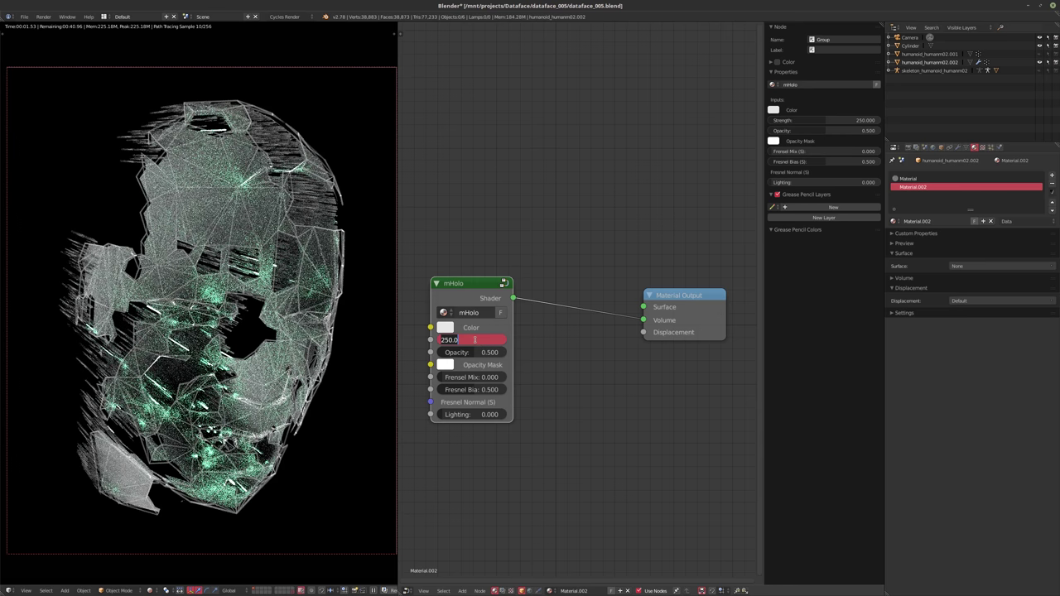
type("1200")
key("Return")
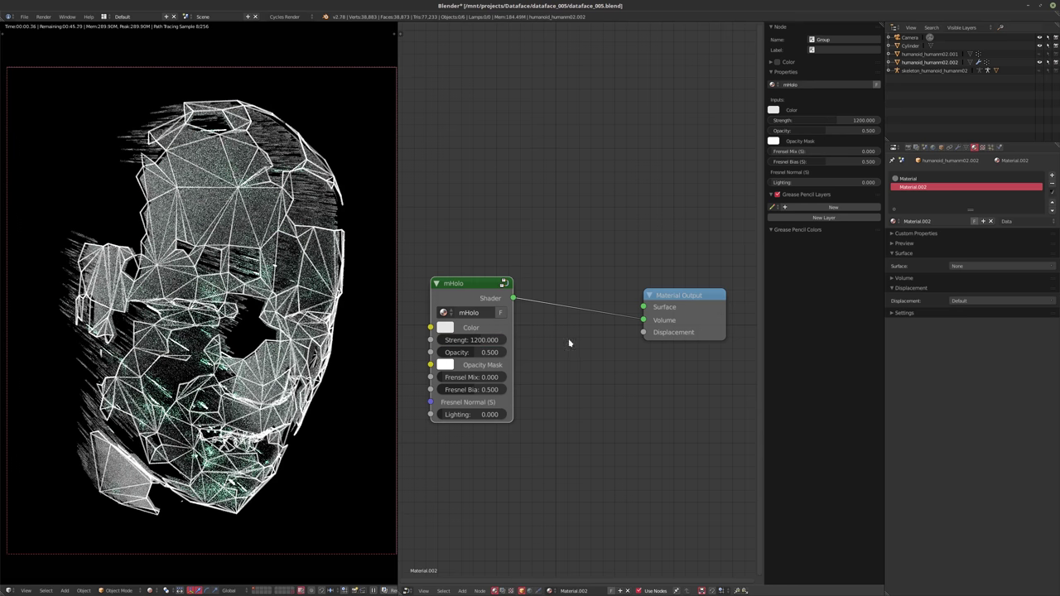
- Try a thickness of 0.0002 on the Wireframe modifier, and settle on 0.0005
left_click(957, 147)
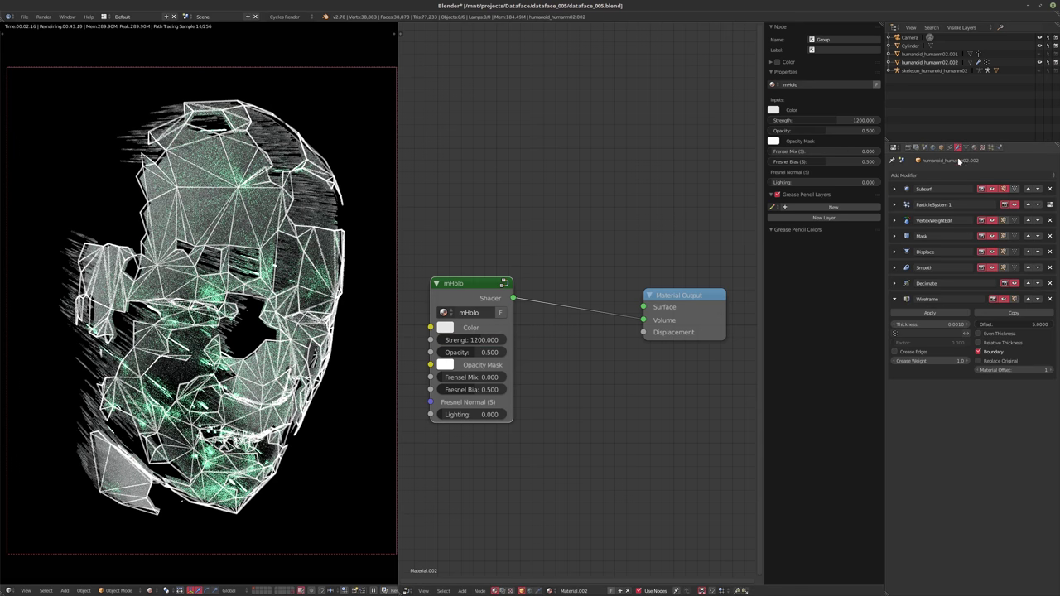
left_click(927, 324)
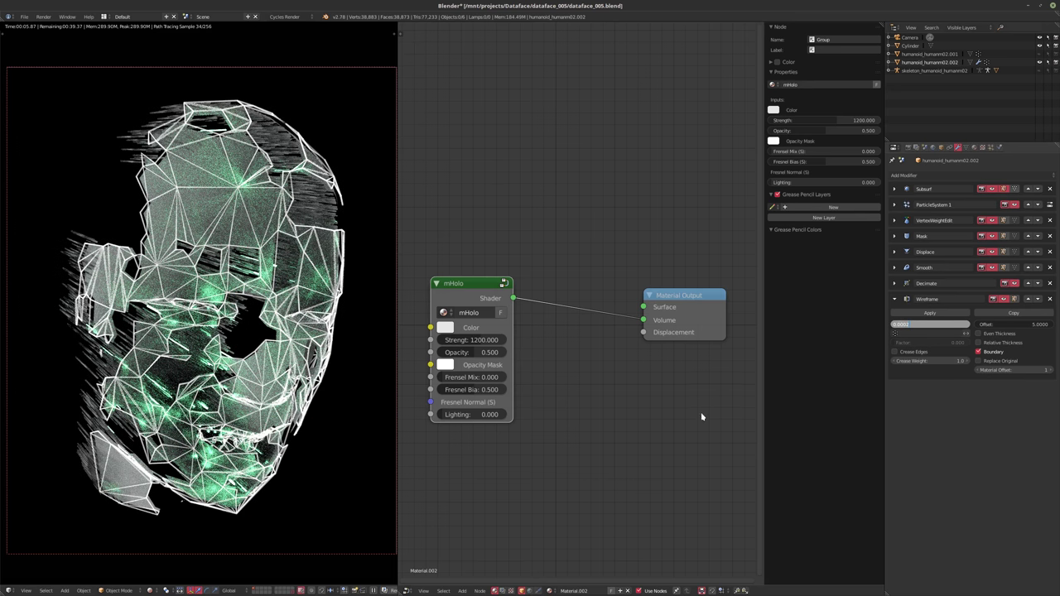
key("Return")
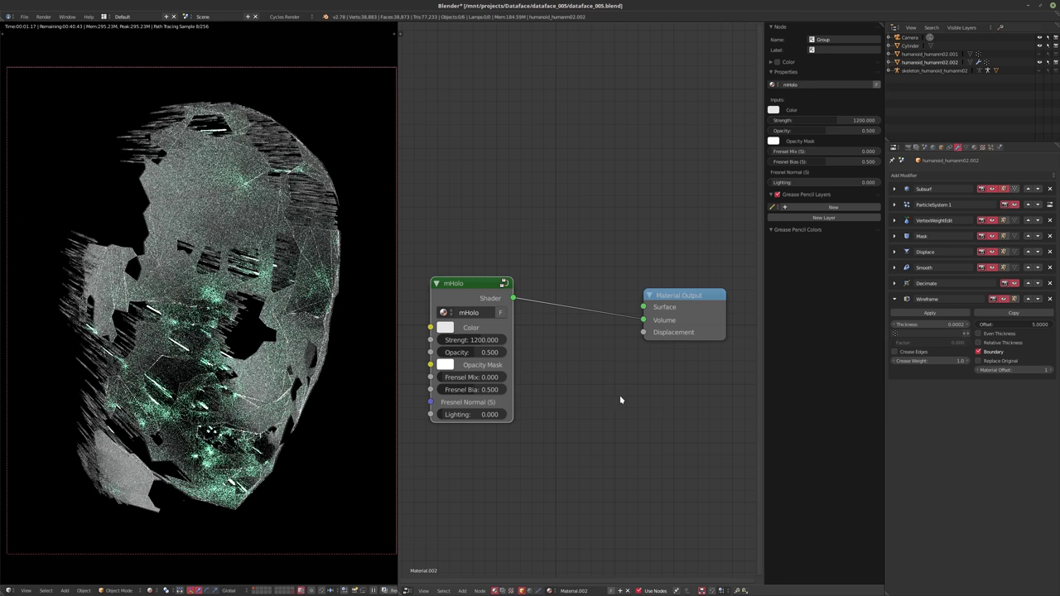
left_click(906, 325)
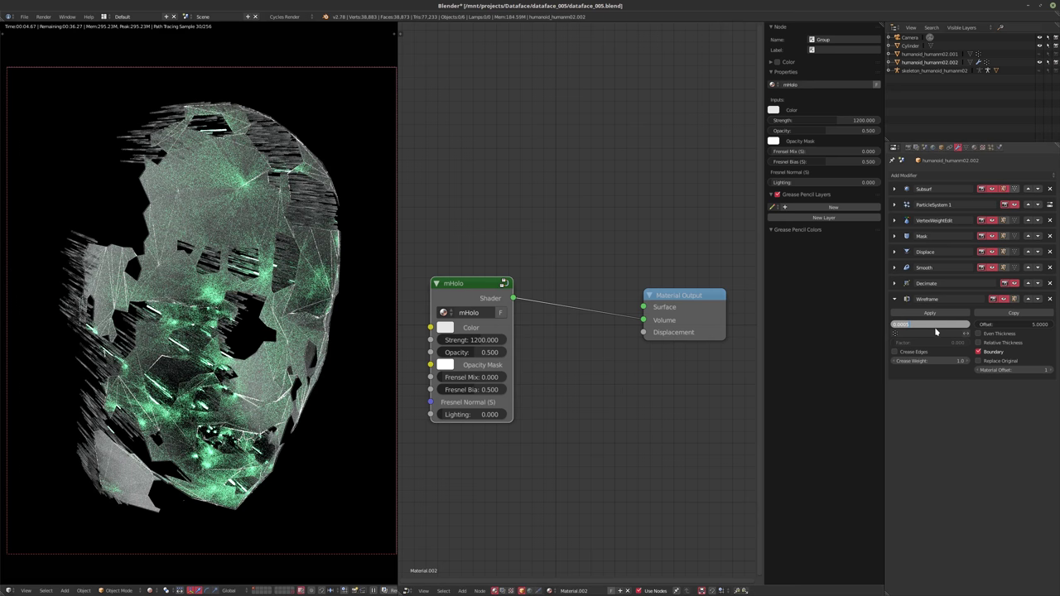
key("Return")
- Add a Subdivision Surface modifier after the Wireframe with 2 view levels, and enable Crease Edges on the Wireframe modifier
left_click(902, 175)
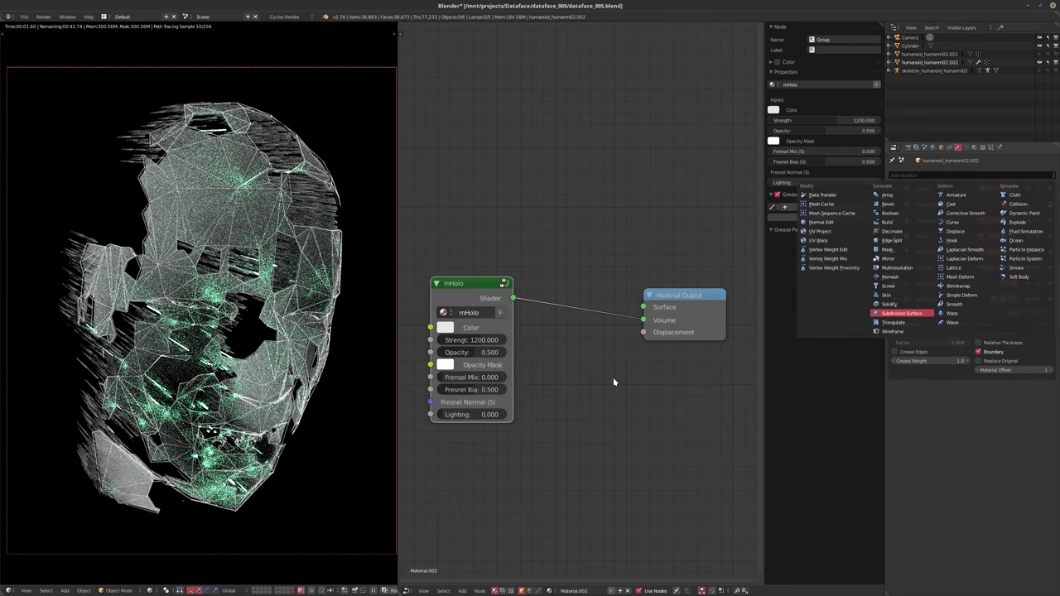
key("Return")
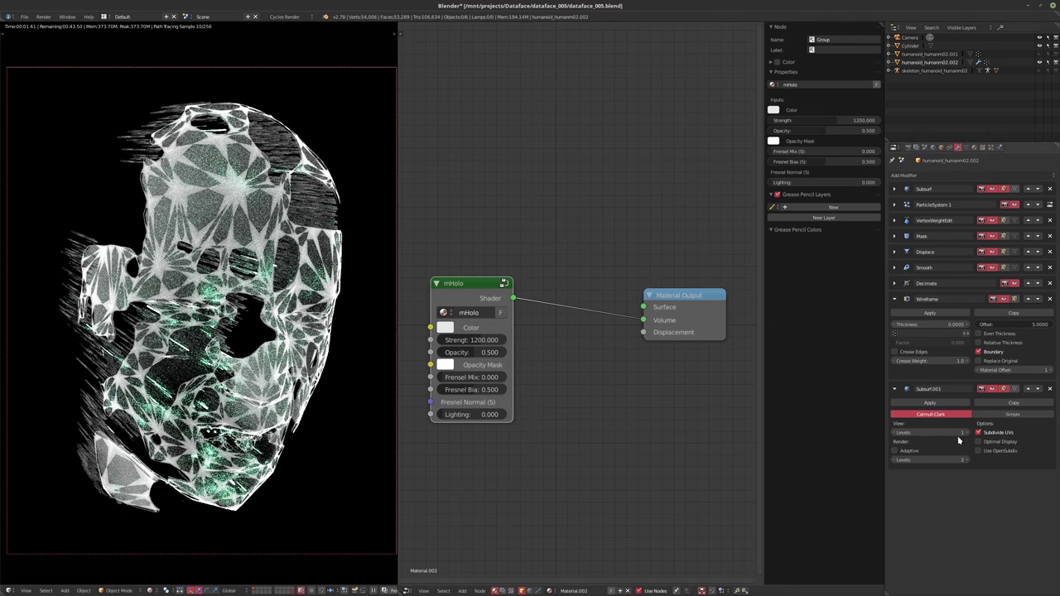
left_click(895, 352)
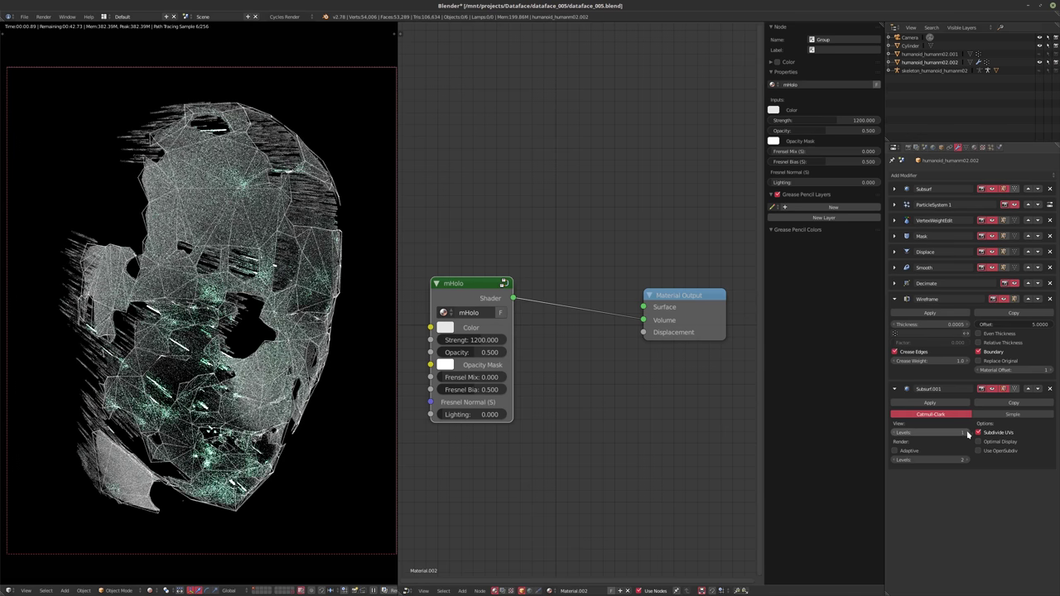
key("ctrl+2")
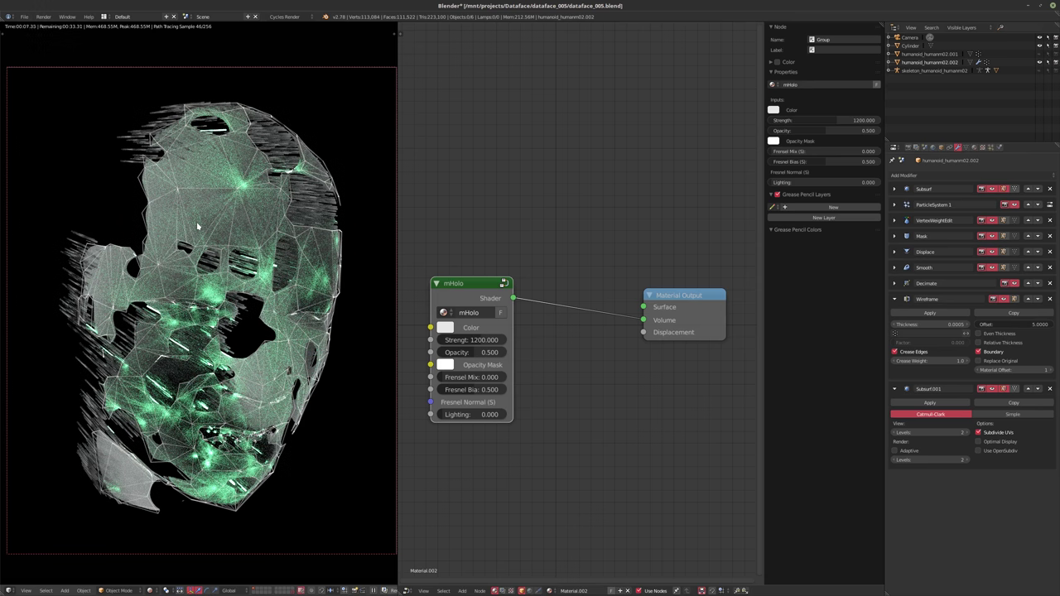
- Enable the color ramp on the particle system's texture, make its first stop opaque black, and leave the rendered preview
left_click(982, 146)
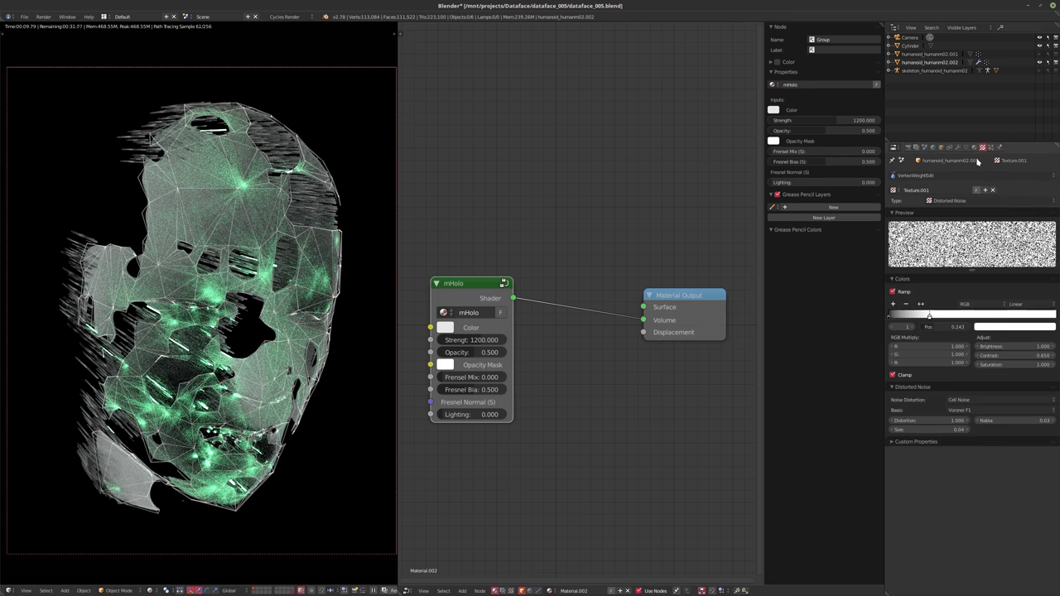
left_click(923, 176)
left_click(928, 142)
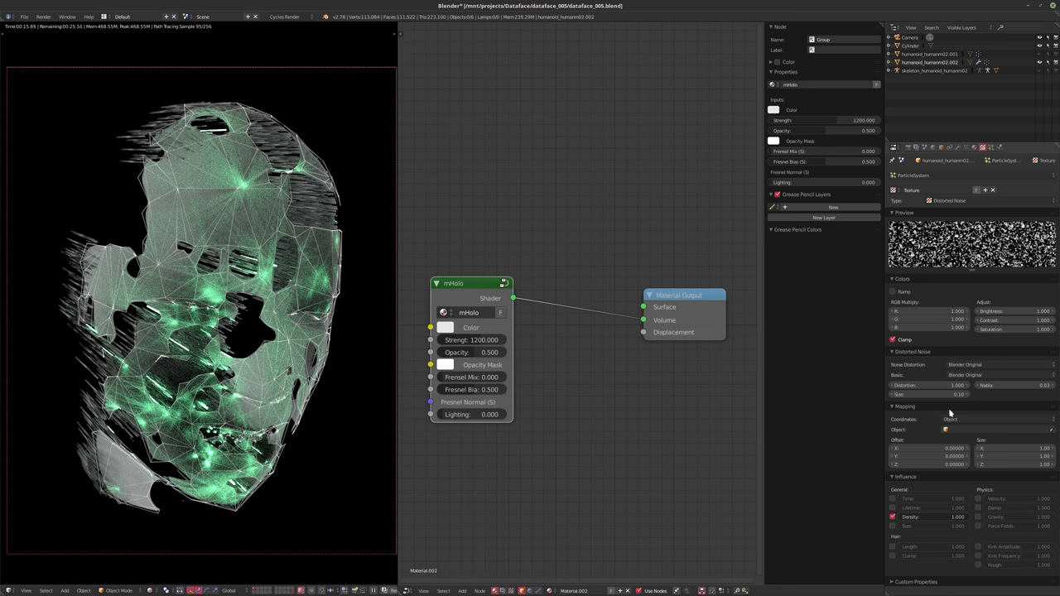
left_click(893, 292)
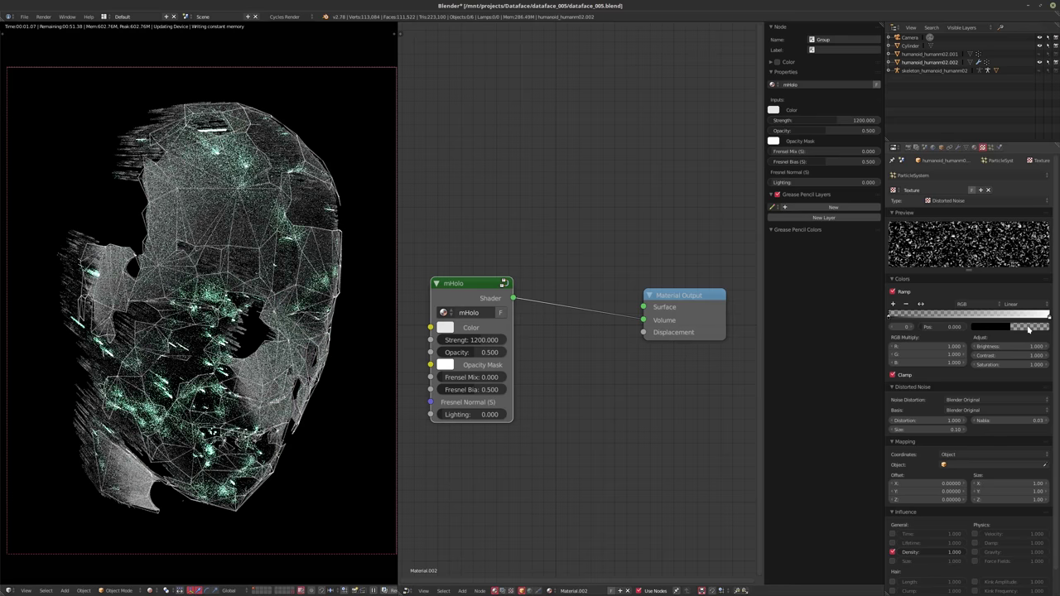
left_click(1002, 327)
left_click_drag(982, 314, 1045, 314)
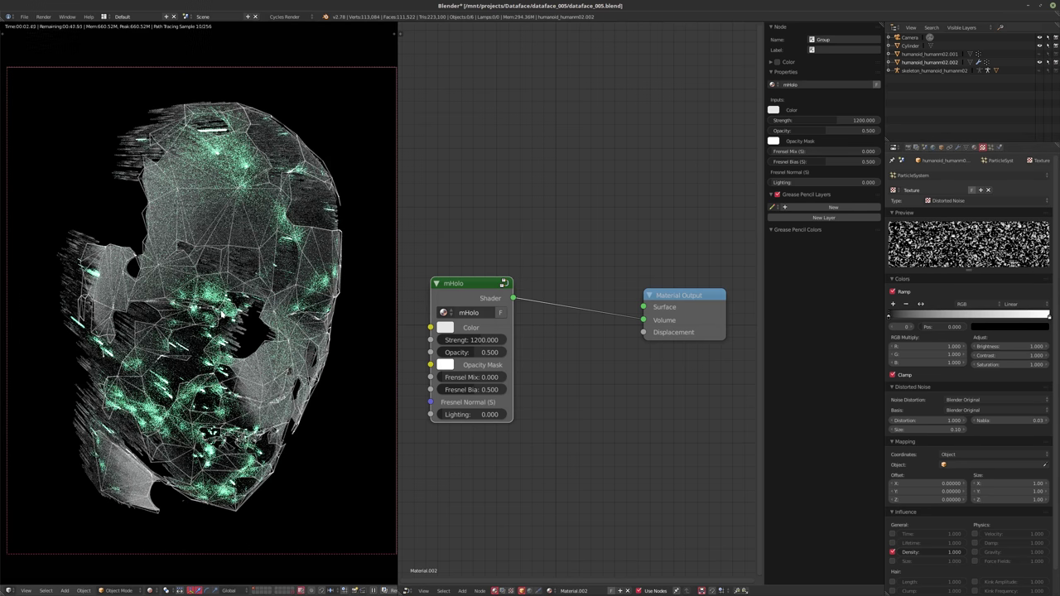
key("shift+z")
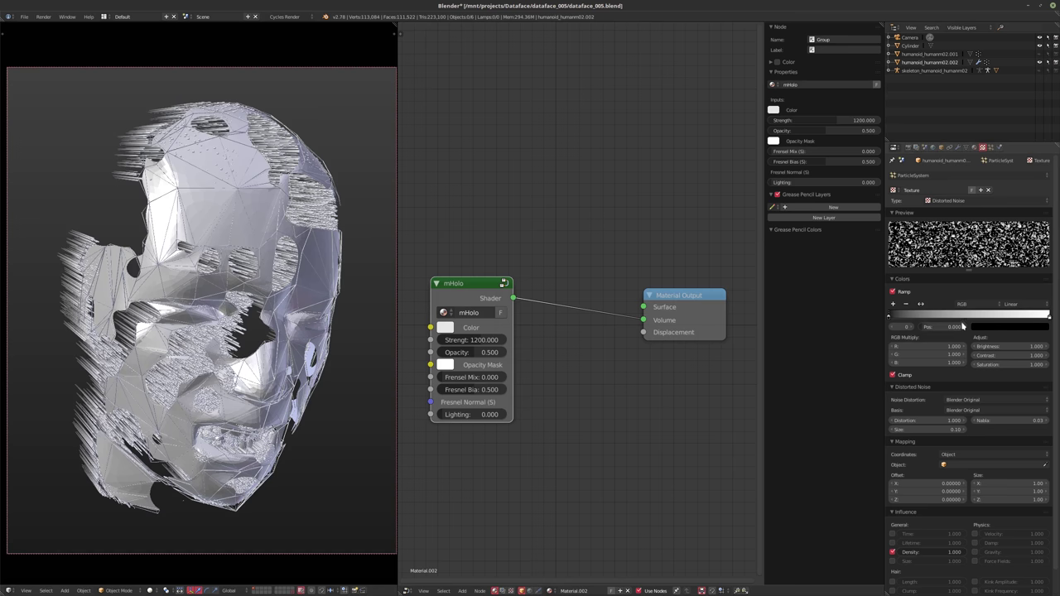
- Move the white stop of the particle texture's color ramp to position 0.090
left_click_drag(1050, 320, 949, 318)
key("Escape")
left_click(1049, 319)
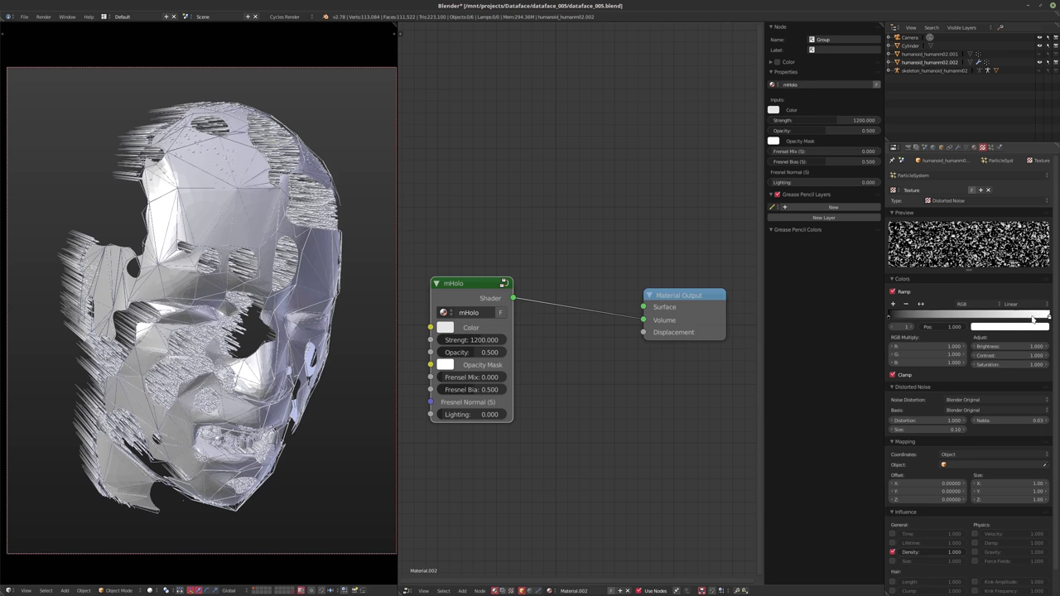
left_click(934, 318)
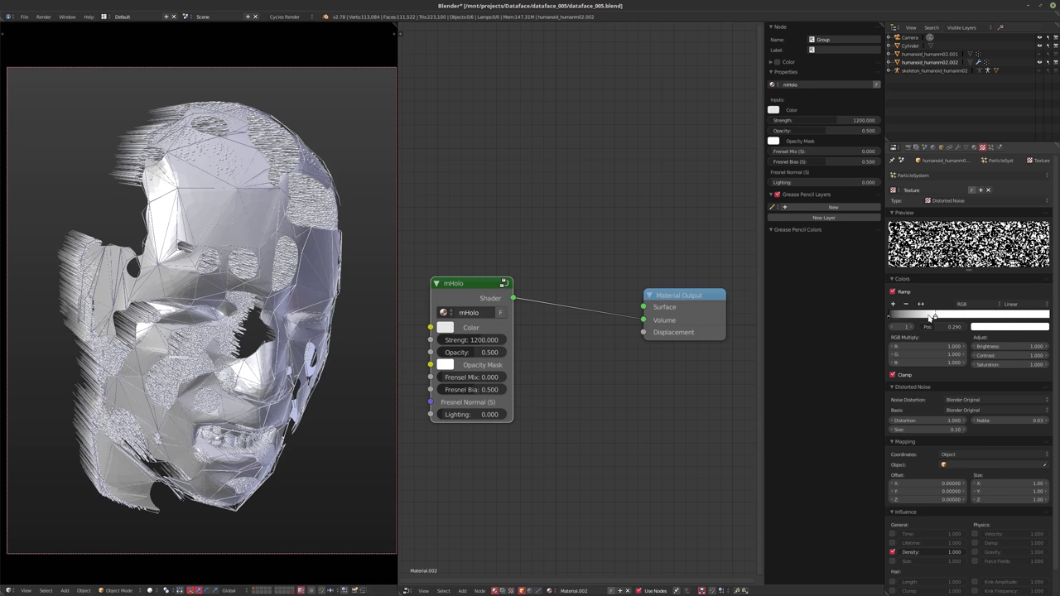
left_click_drag(929, 318, 902, 317)
left_click(903, 317)
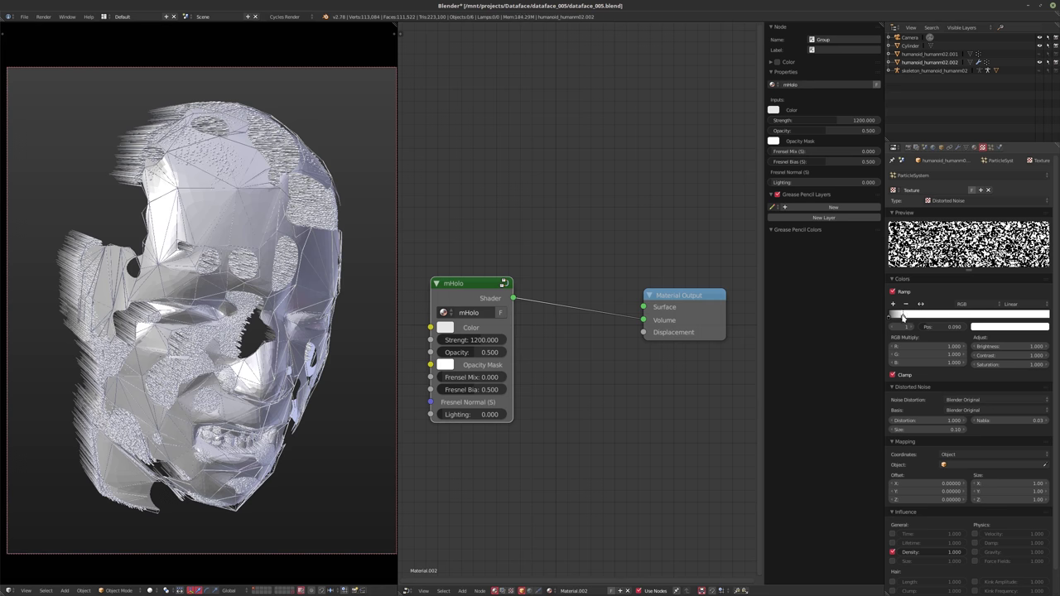
- Set the particle texture's contrast to 0.75 and save over dataface_005.blend
left_click(975, 355)
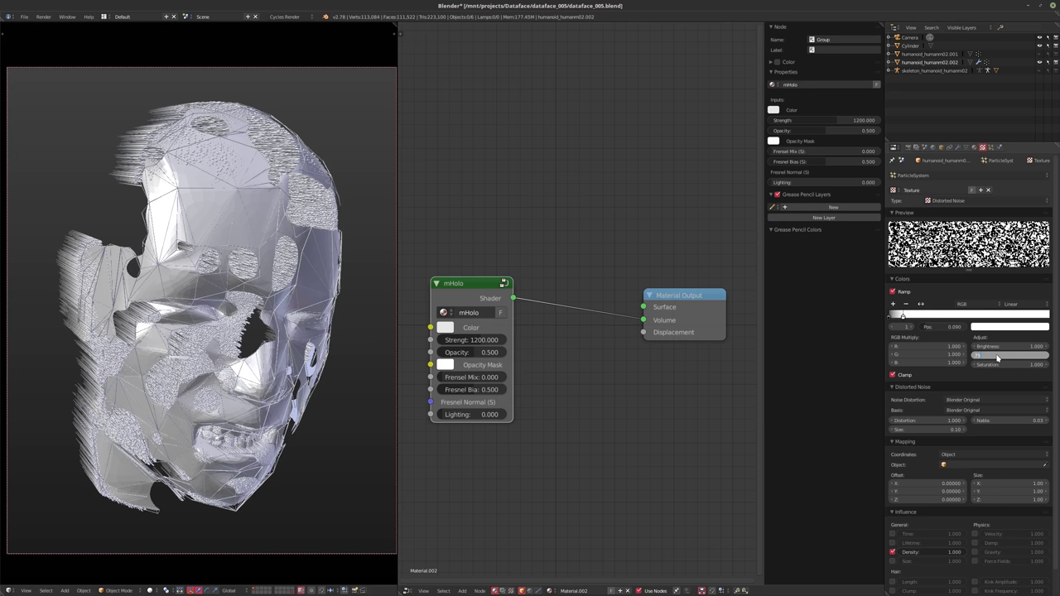
type(".75")
key("Return")
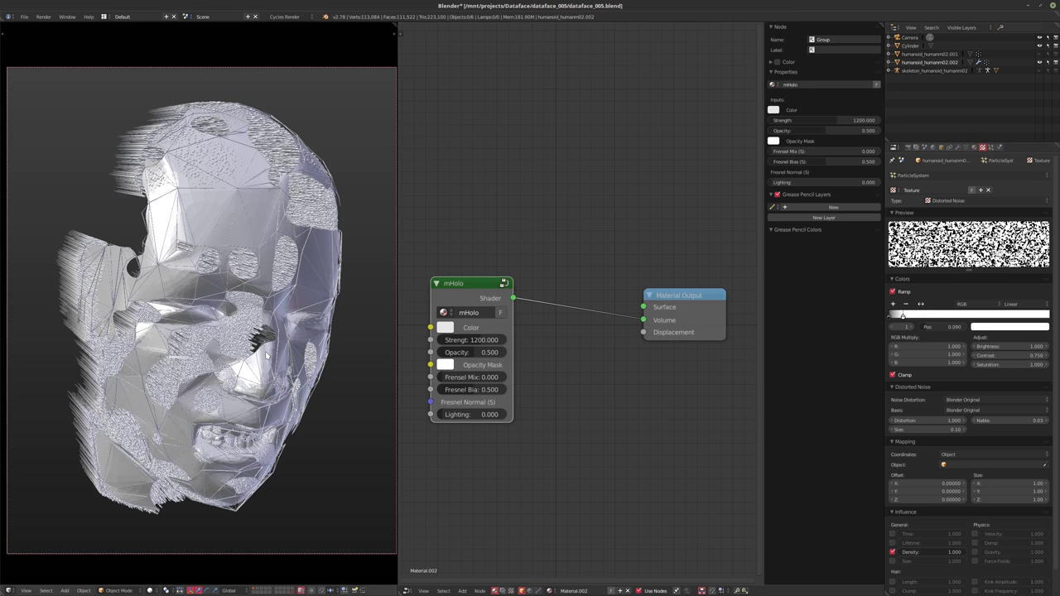
key("z")
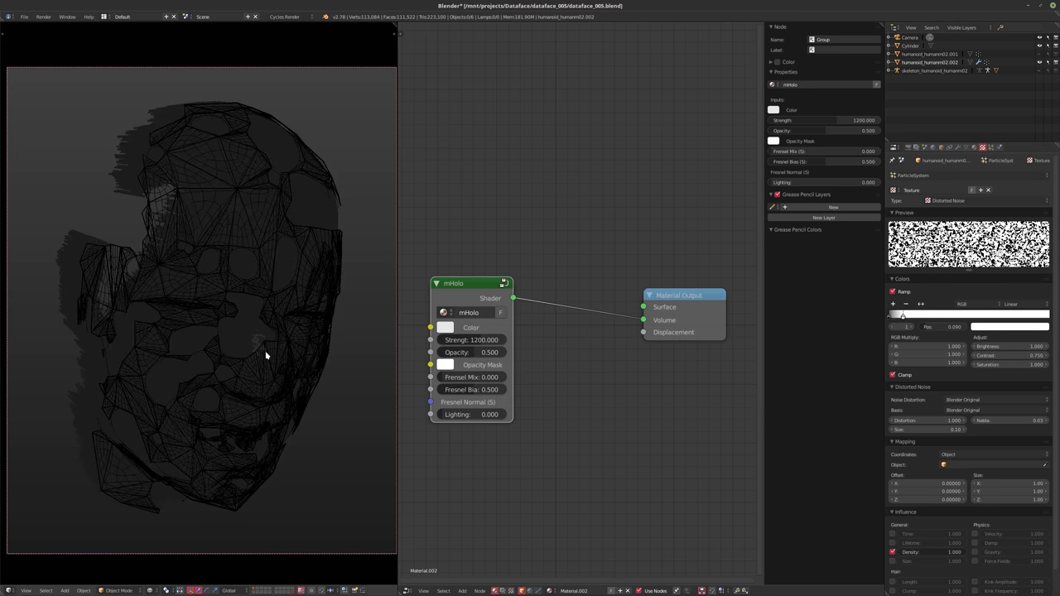
key("z")
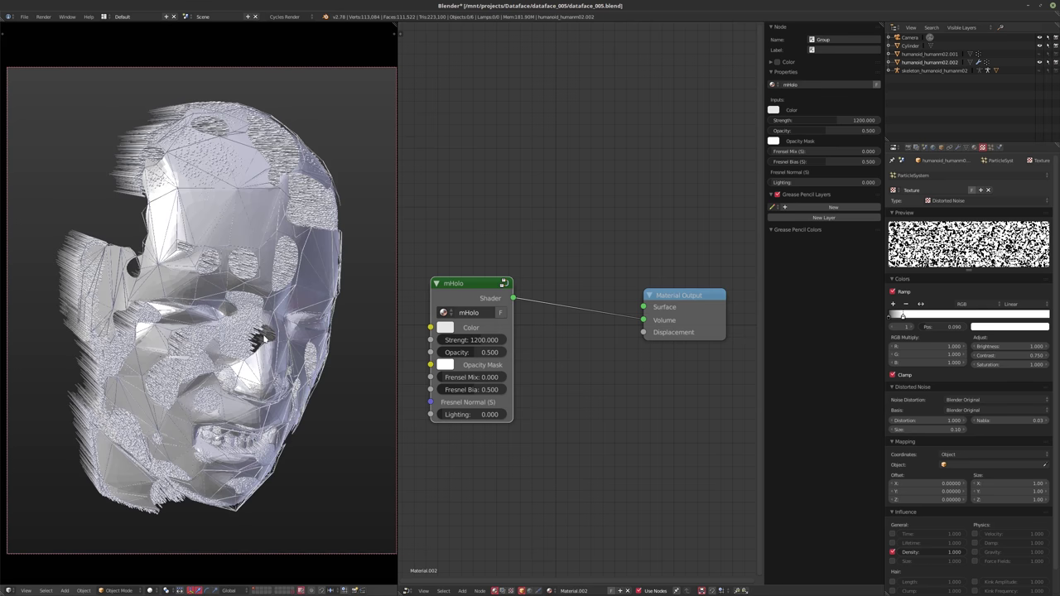
key("ctrl+s")
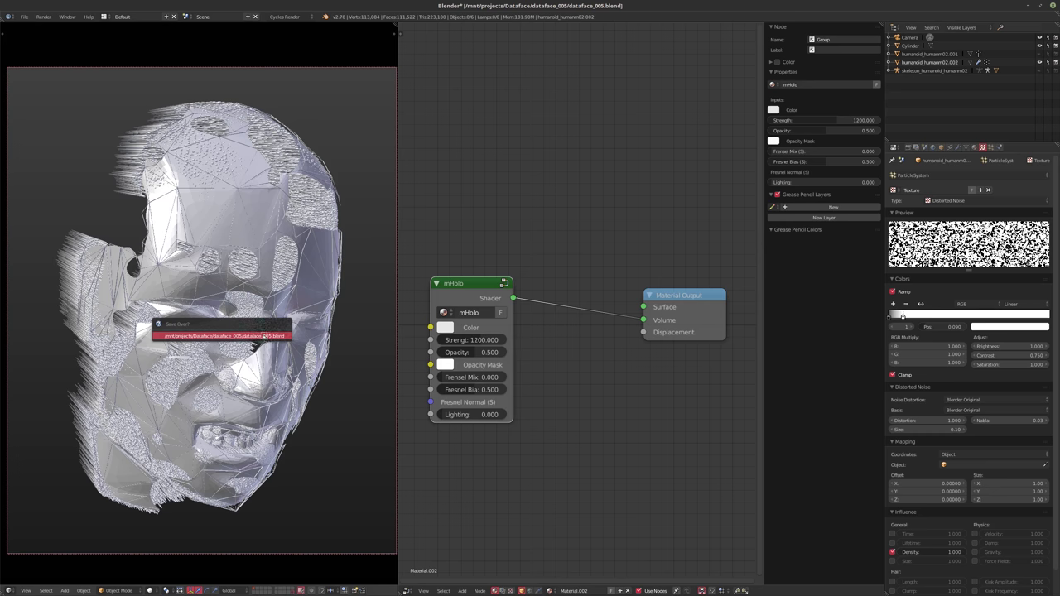
left_click(262, 337)
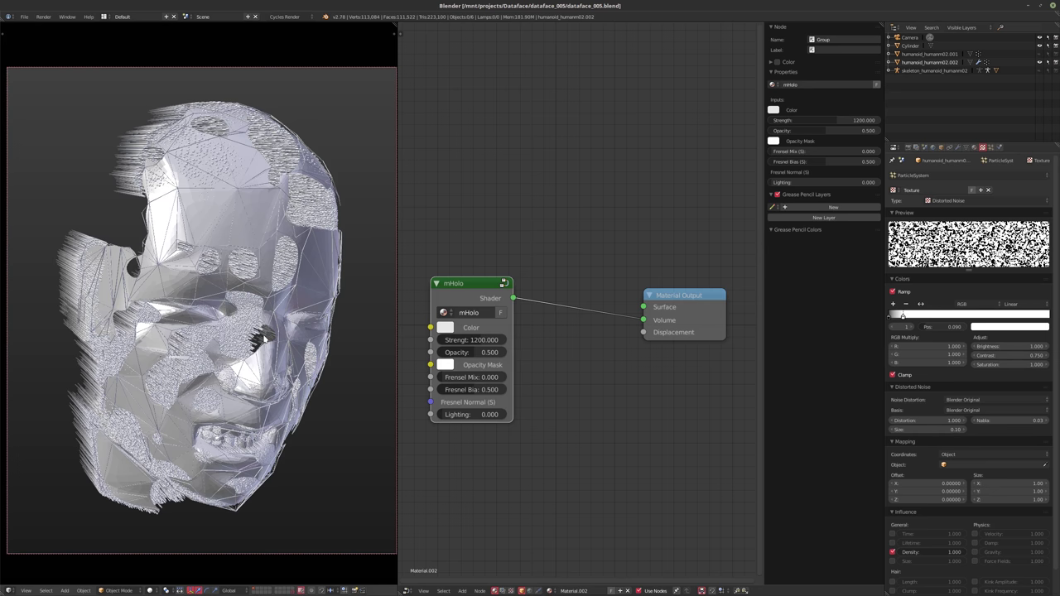
- Preview the head rendered and set the Layer Weight blend of the first material, Material, to 0.5
key("shift+z")
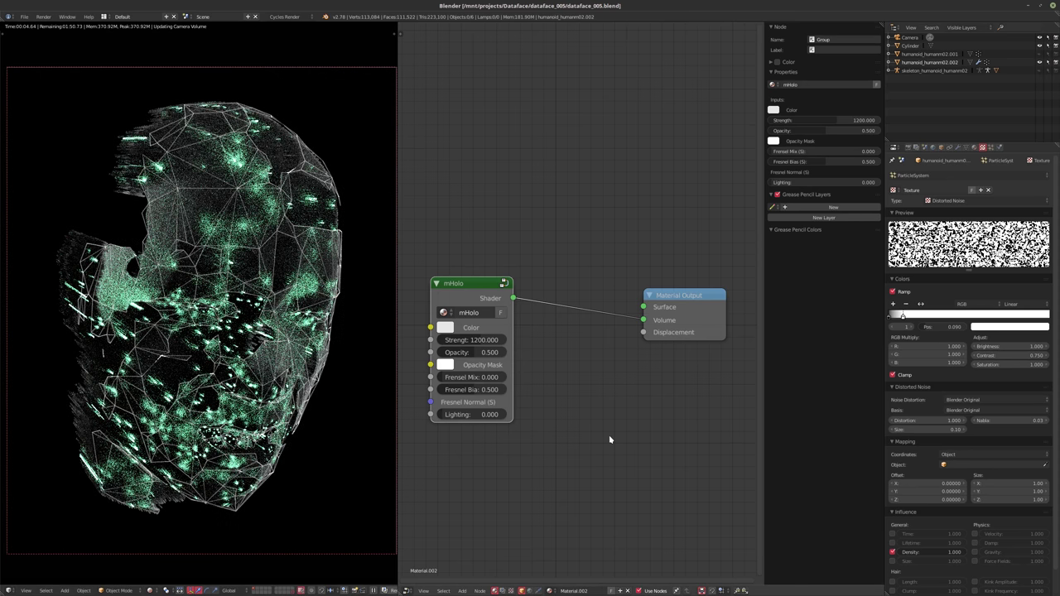
left_click(453, 323)
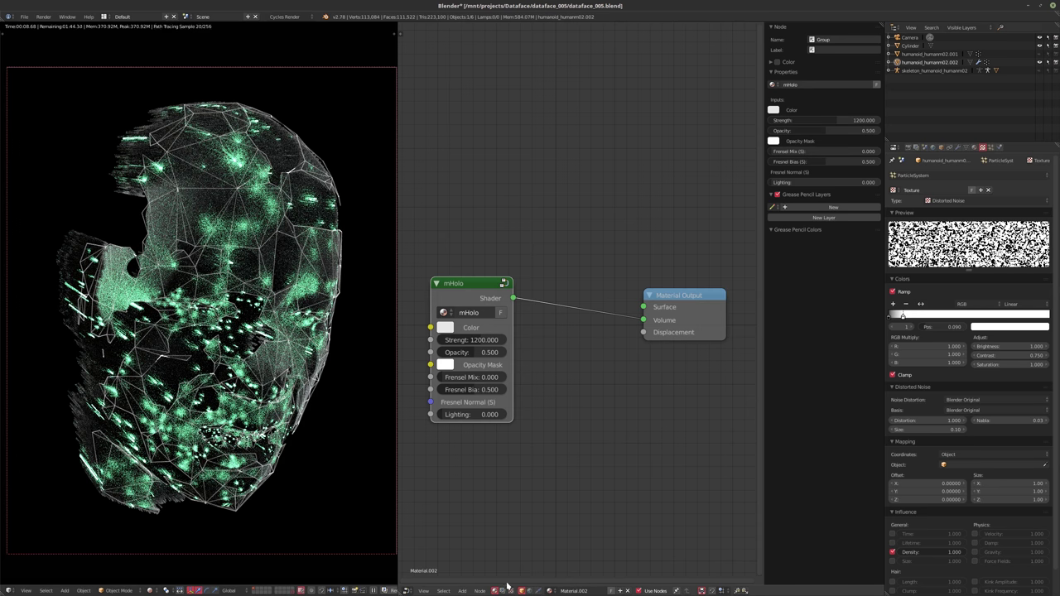
left_click(974, 147)
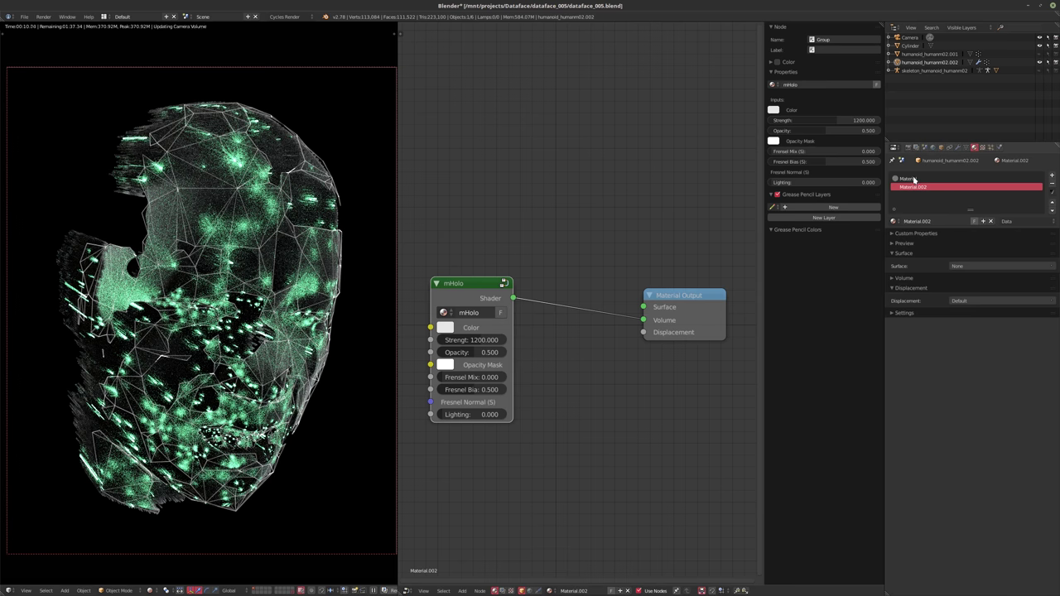
left_click(910, 179)
key("Home")
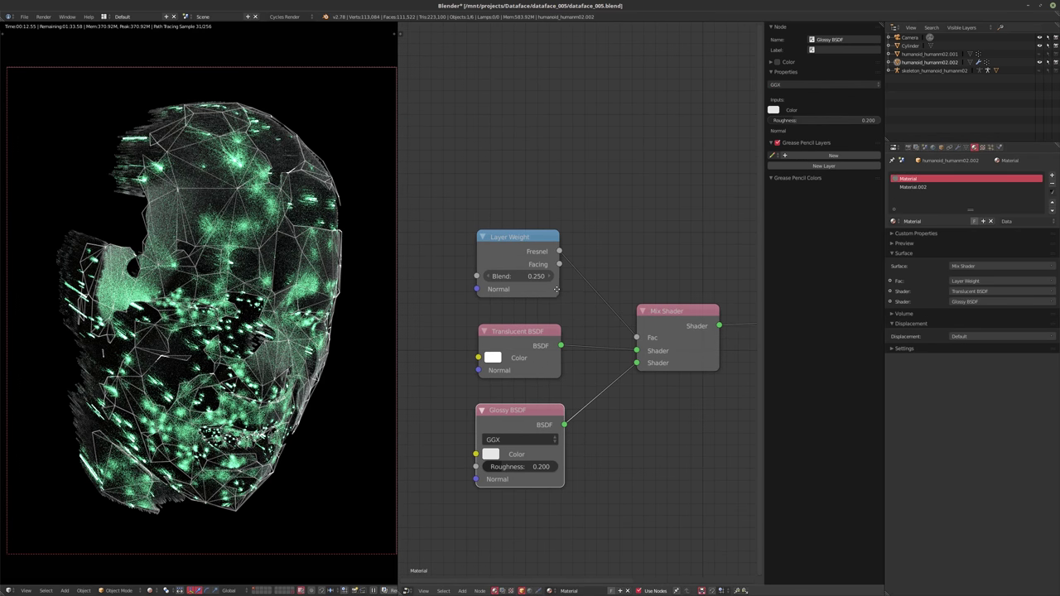
double_click(509, 277)
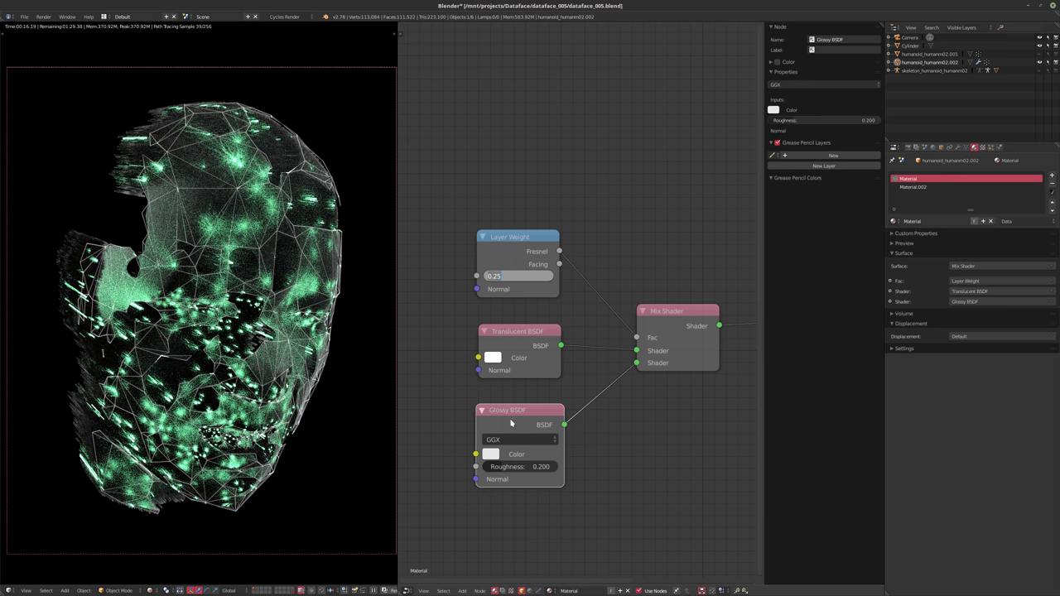
key("Return")
- Set the Glossy BSDF's roughness to 0.001
double_click(517, 466)
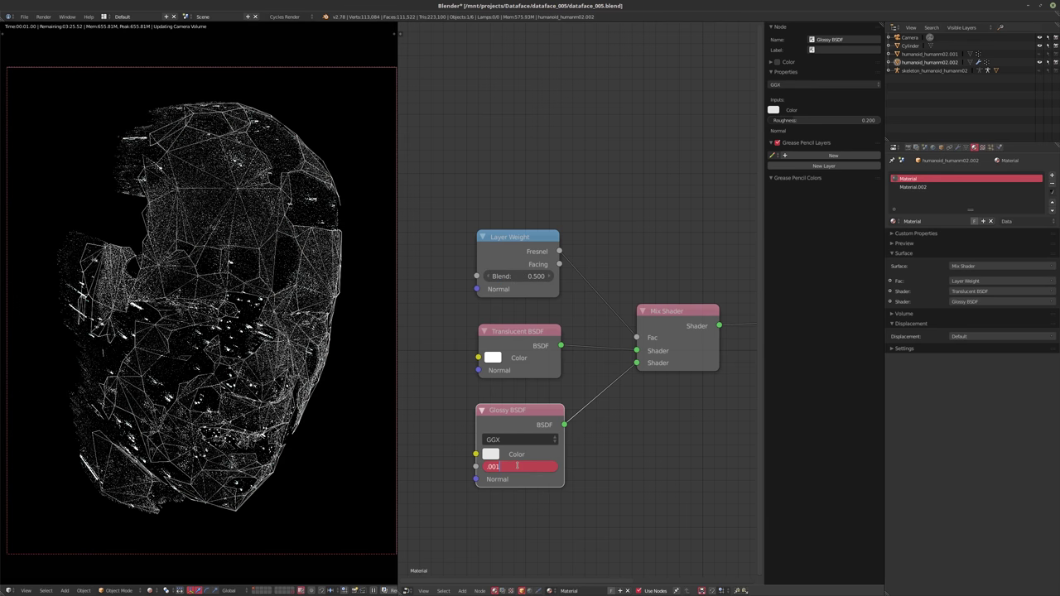
type("0.001")
key("Return")
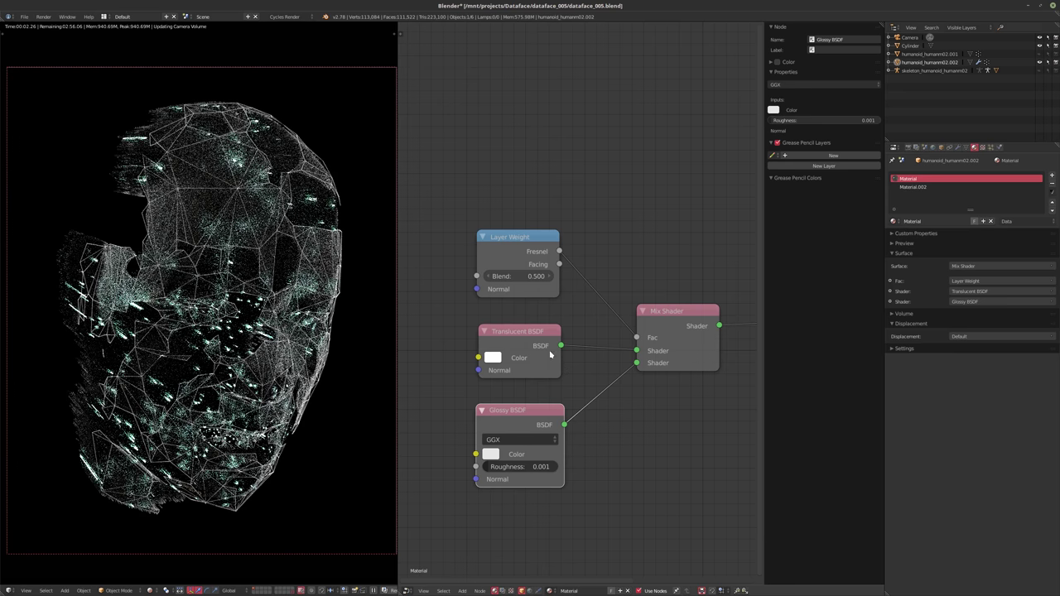
- Leave the rendered preview and replace the Translucent BSDF with a Diffuse BSDF in the first material
left_click(530, 370)
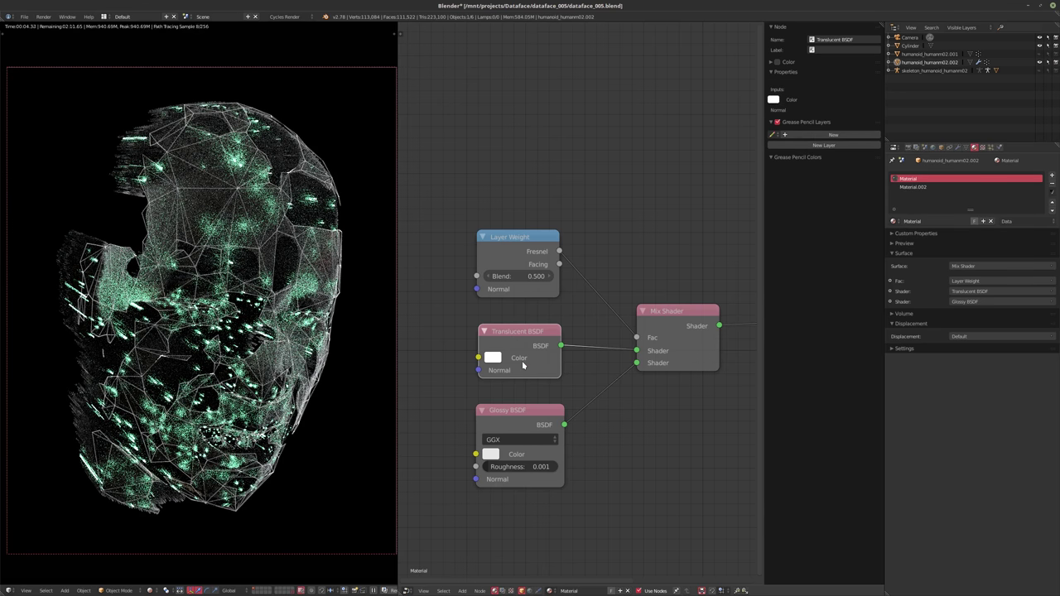
key("shift+s")
mouse_move(520, 365)
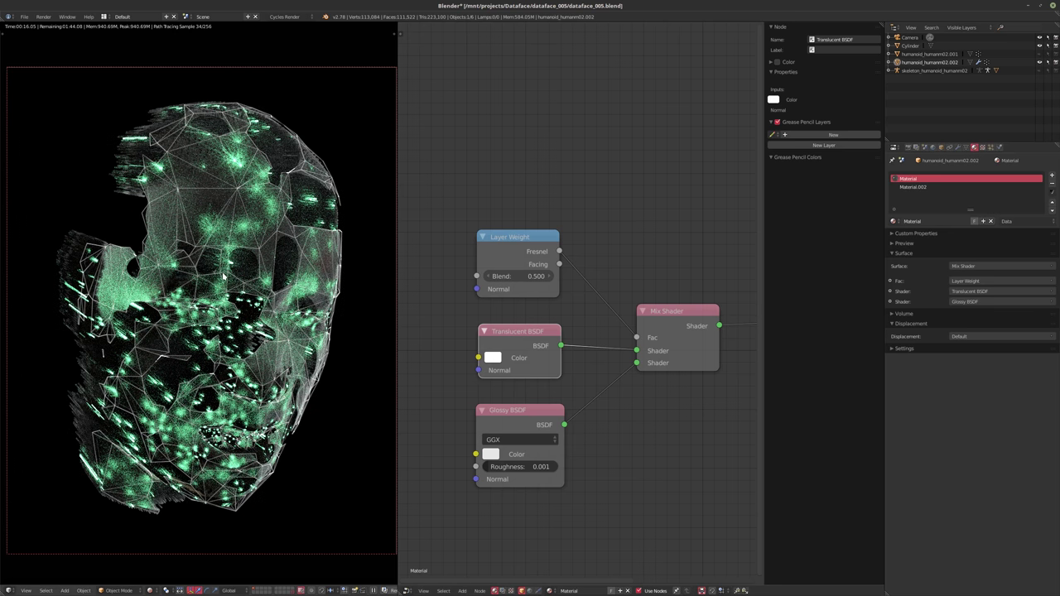
key("shift+z")
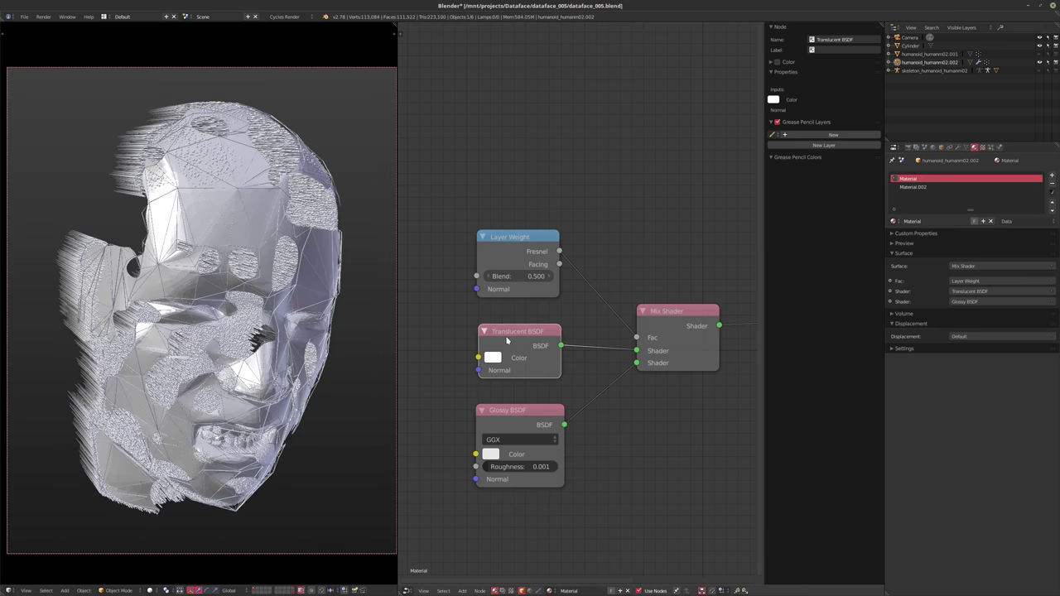
mouse_move(506, 341)
left_mouse_down()
mouse_move(504, 350)
mouse_move(503, 336)
left_mouse_up()
key("shift+s")
mouse_move(503, 335)
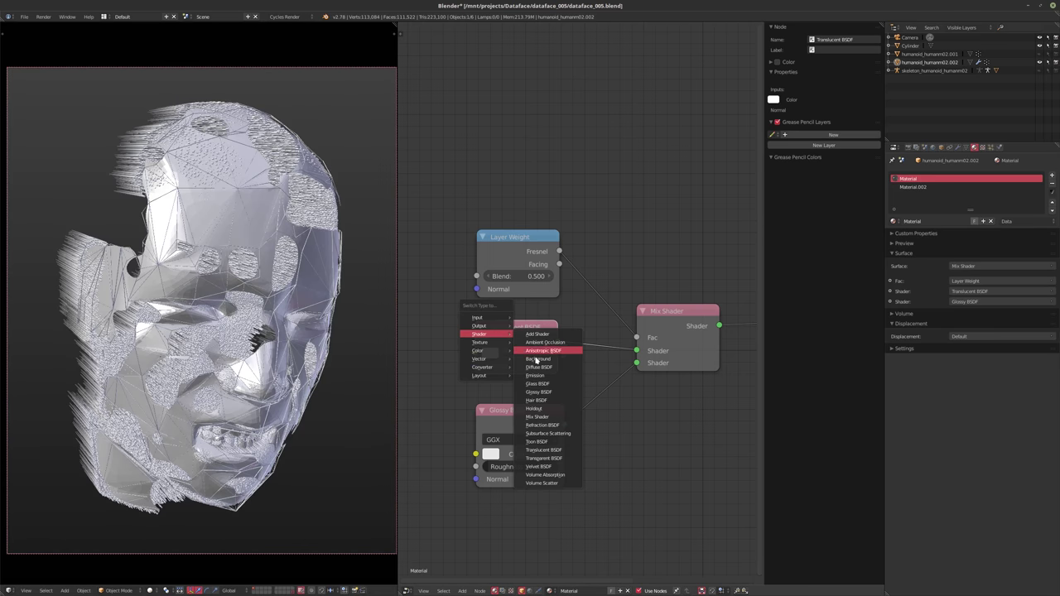
left_click(538, 367)
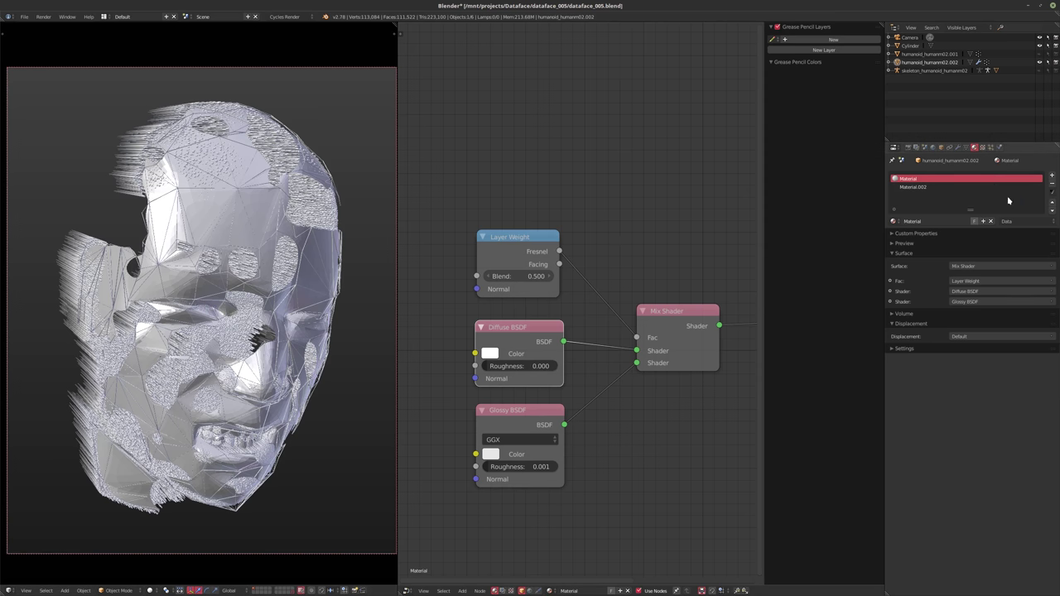
- Turn off the viewport display of the Subdivision Surface modifier that follows the Wireframe
left_click(958, 146)
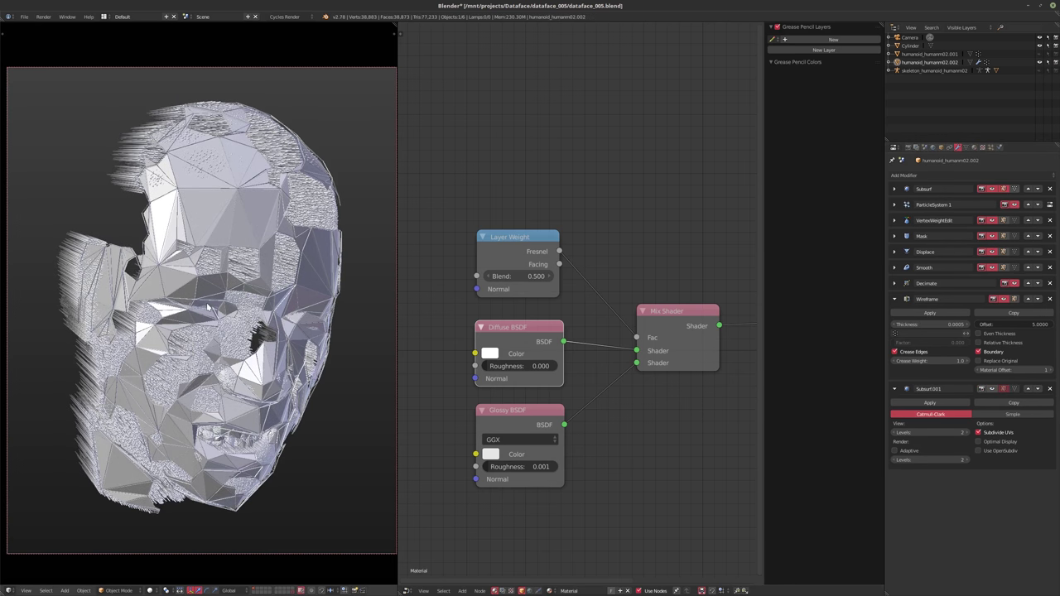
- Save the file over dataface_005.blend and switch the viewport to the rendered preview
key("ctrl+s")
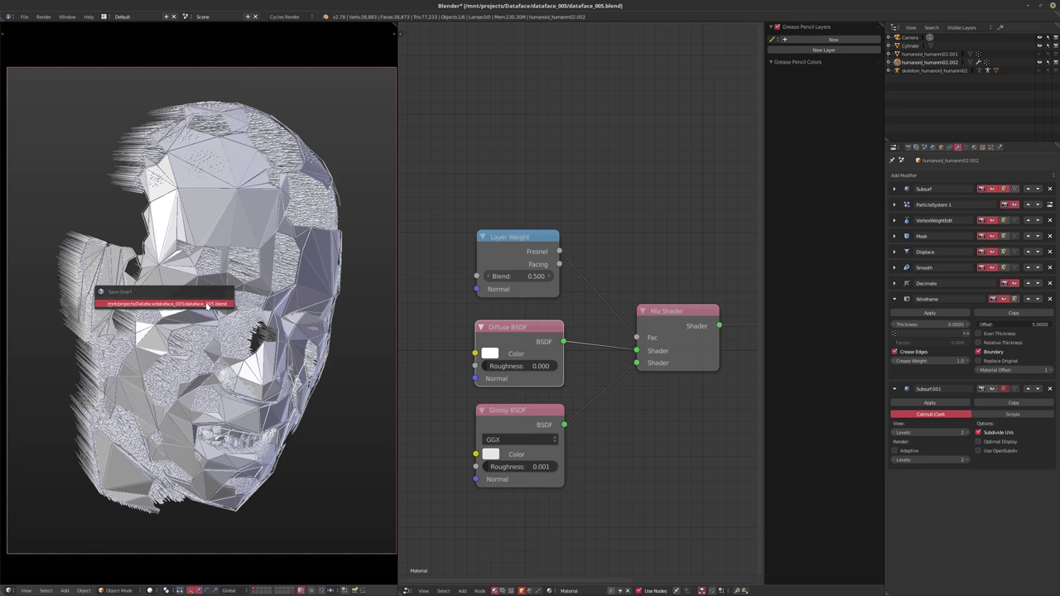
left_click(206, 303)
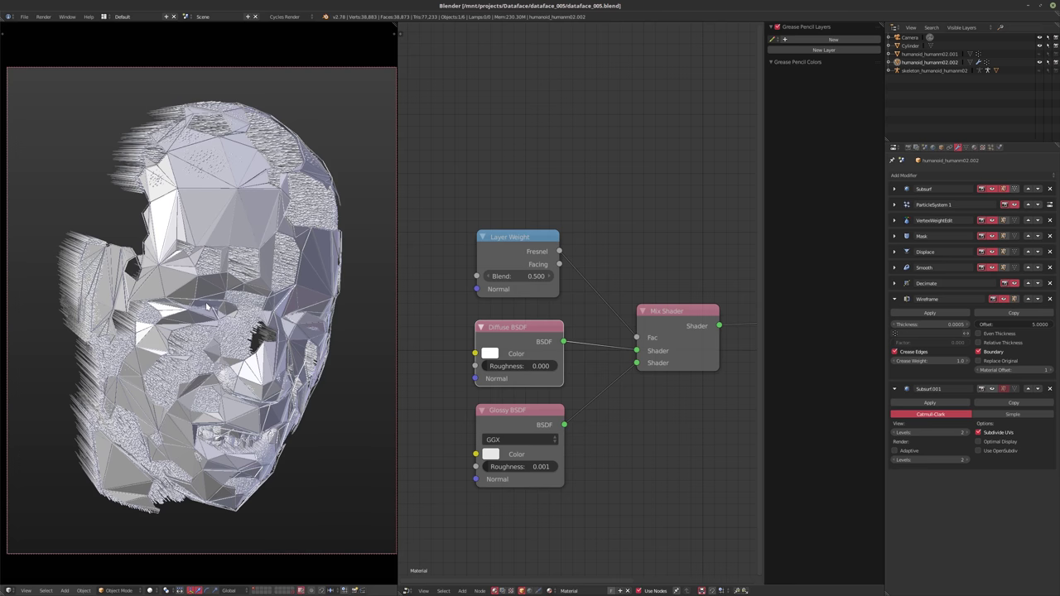
key("shift+z")
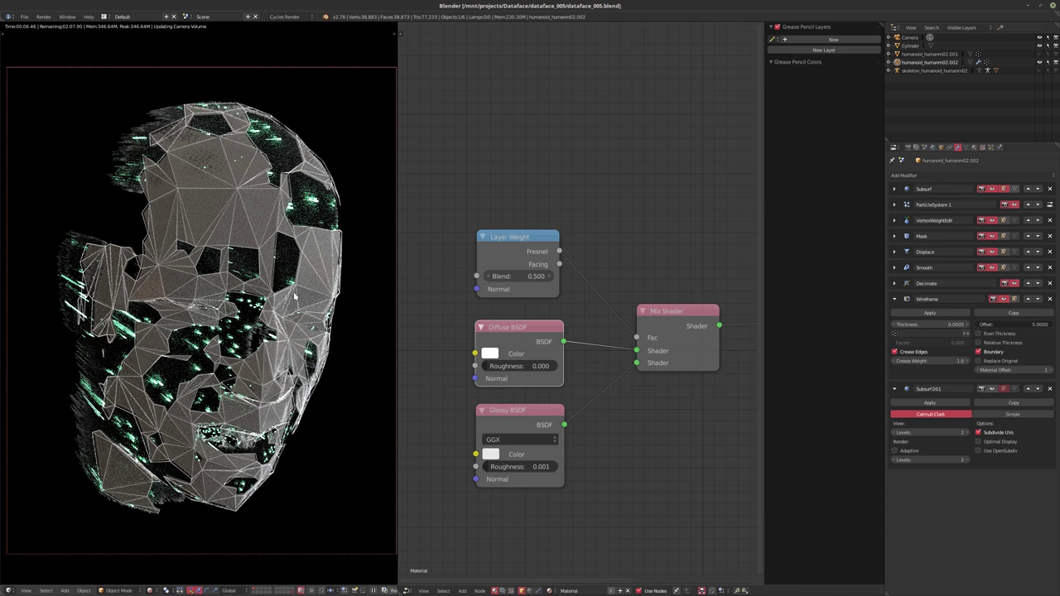
- Set the position of colour stop 1 in the particle system texture's ramp to 1.0
left_click(982, 148)
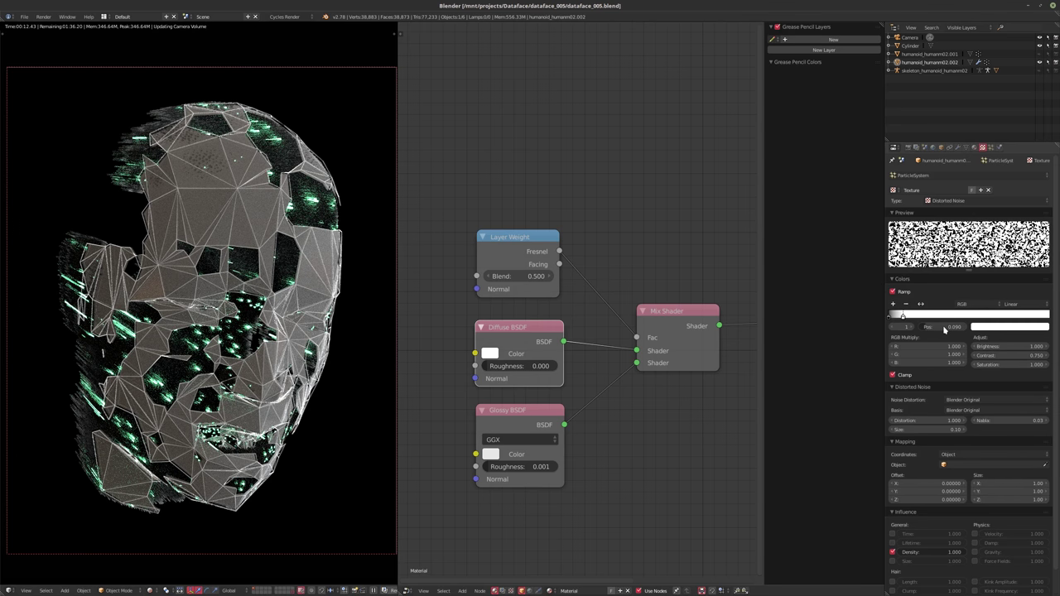
left_click(944, 328)
key("Return")
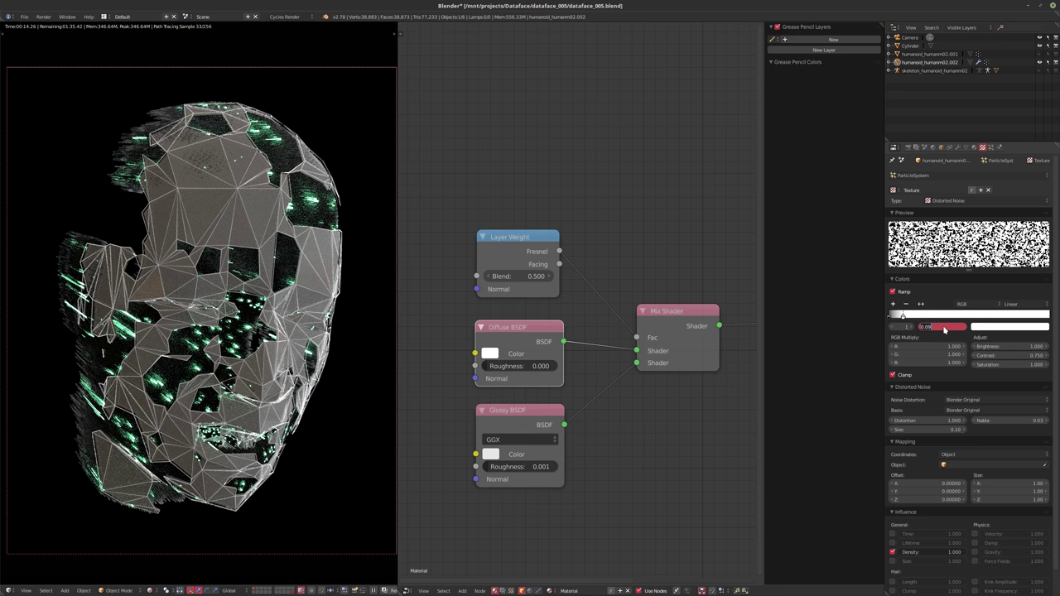
type("1")
key("Return")
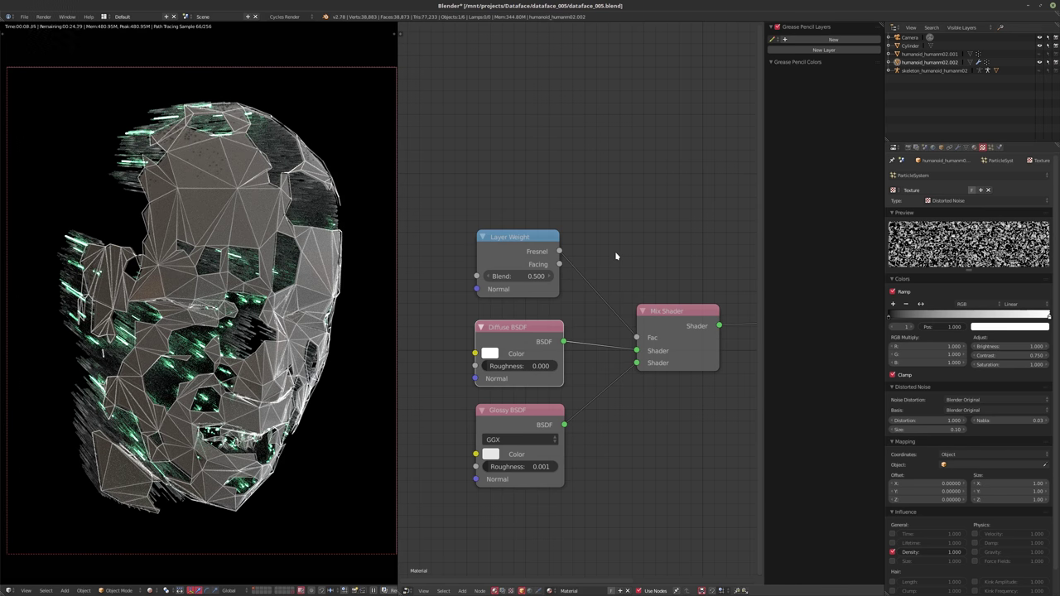
- Set the Wireframe modifier's offset to 0
left_click(958, 148)
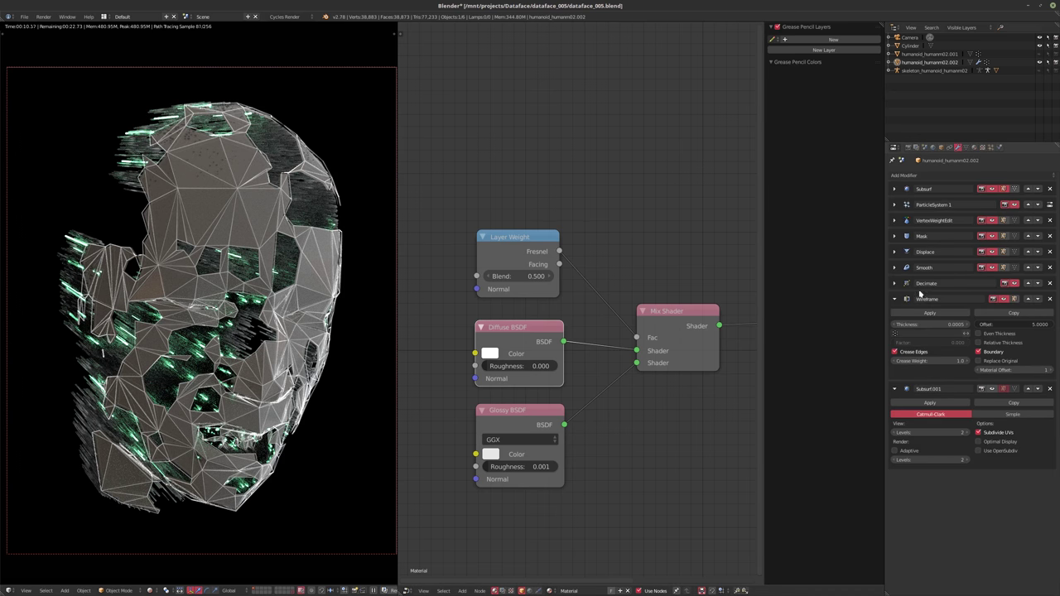
left_click(1008, 325)
type("0")
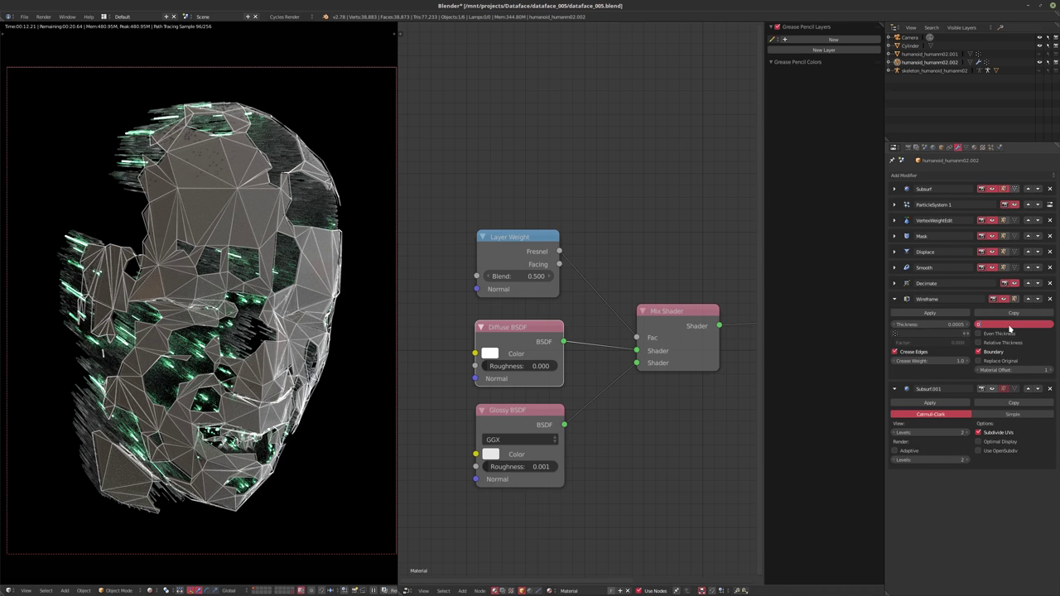
key("Return")
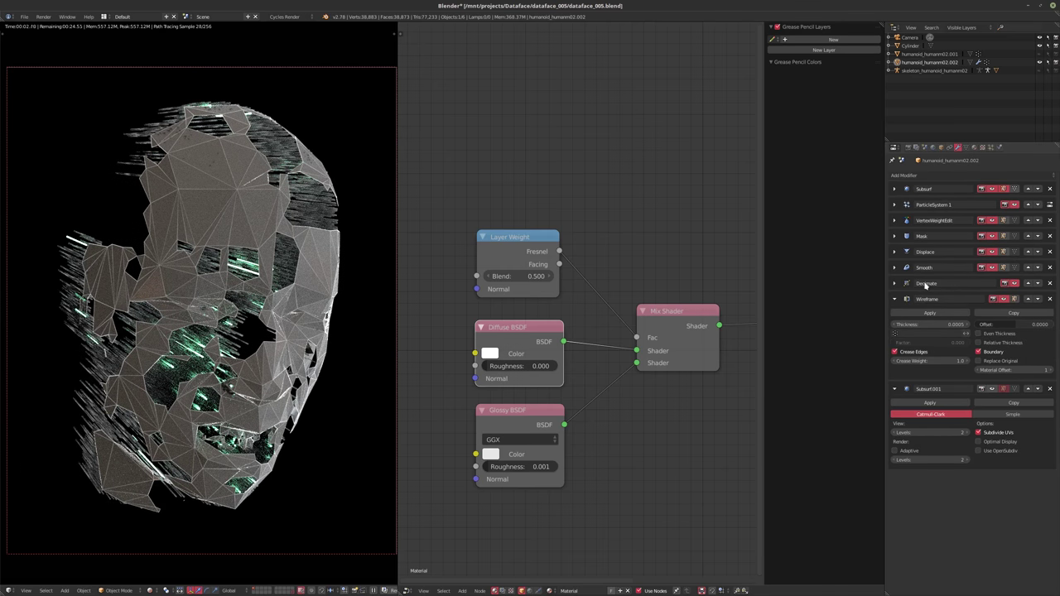
- Adjust the Displace modifier's strength, trying -0.003 before settling on -0.004
left_click(896, 253)
left_click(1026, 330)
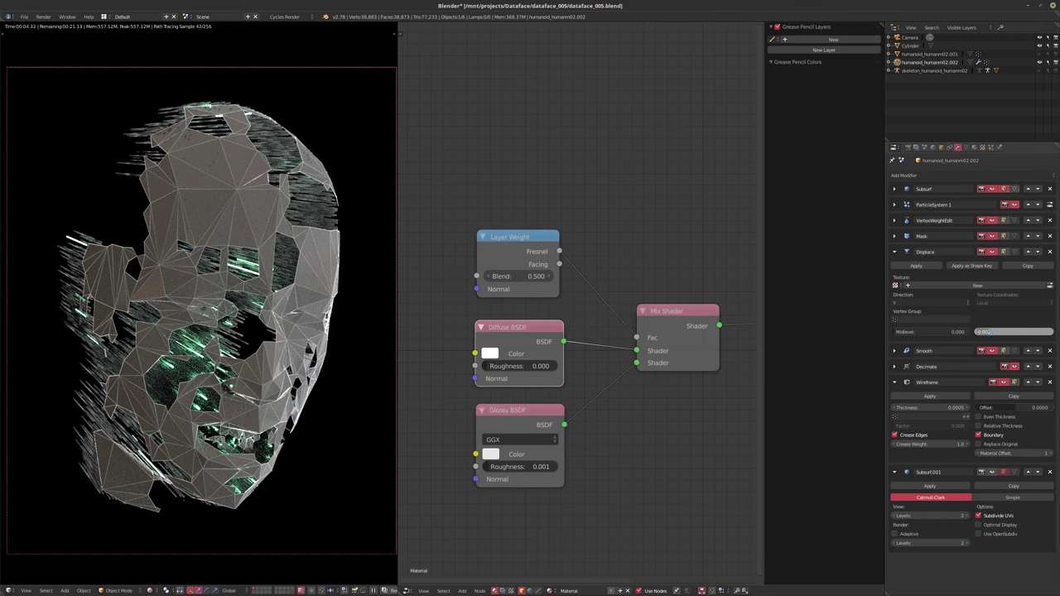
left_click(989, 331)
key("Return")
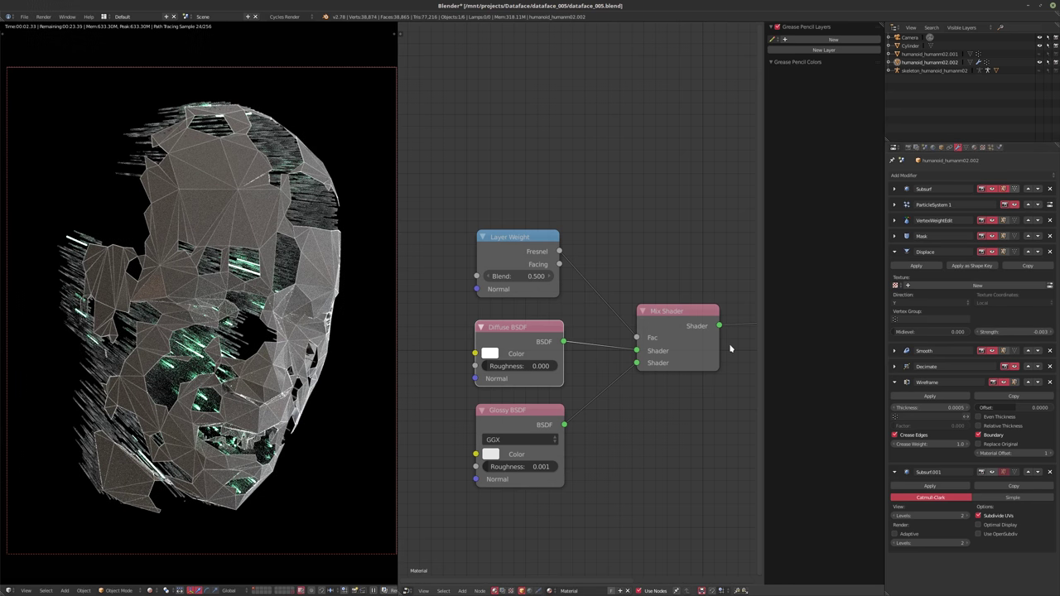
left_click(1015, 332)
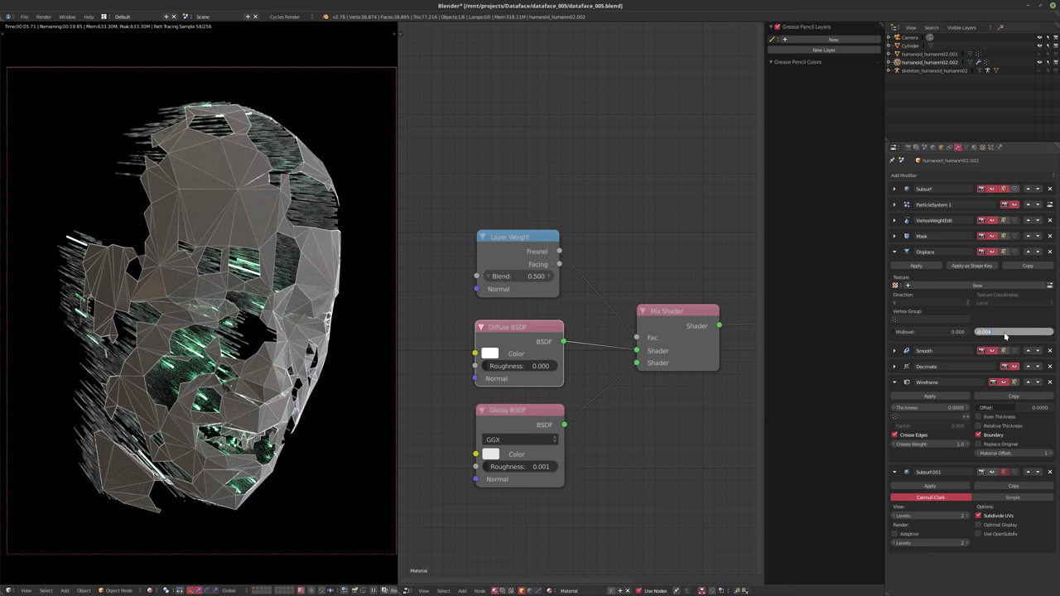
key("Return")
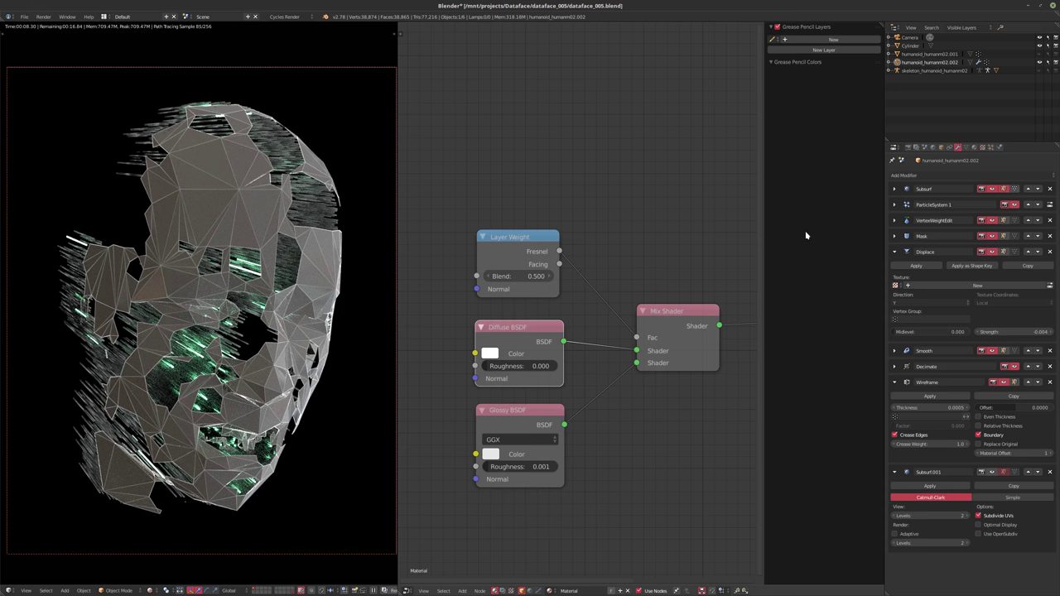
- Set the contrast of Texture.001, used by the VertexWeightEdit modifier, to 0.5
left_click(982, 147)
left_click(922, 178)
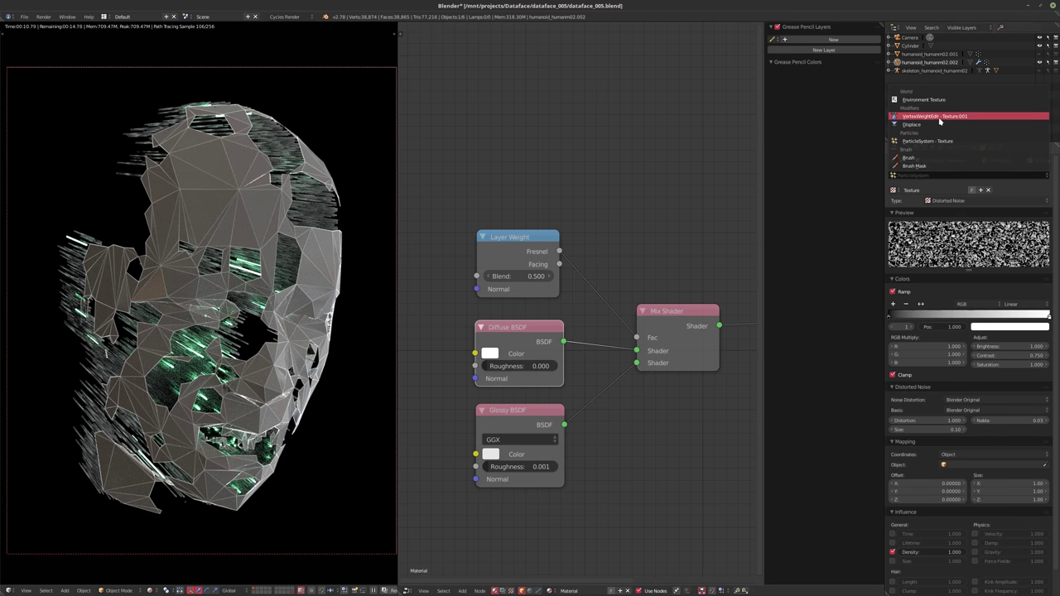
left_click(938, 116)
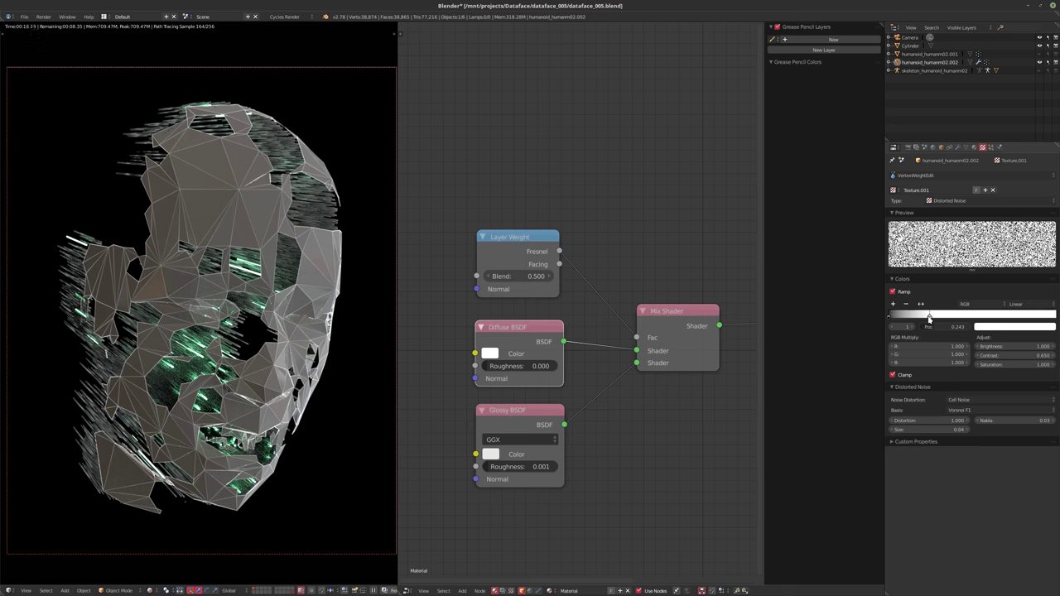
left_click(1016, 354)
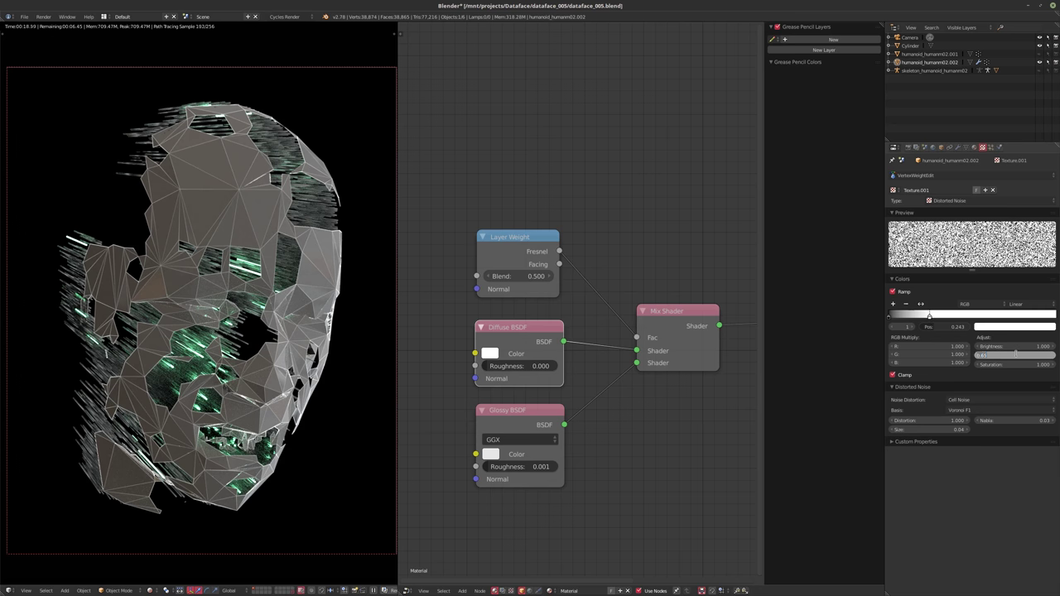
type("5")
key("Return")
key("Return")
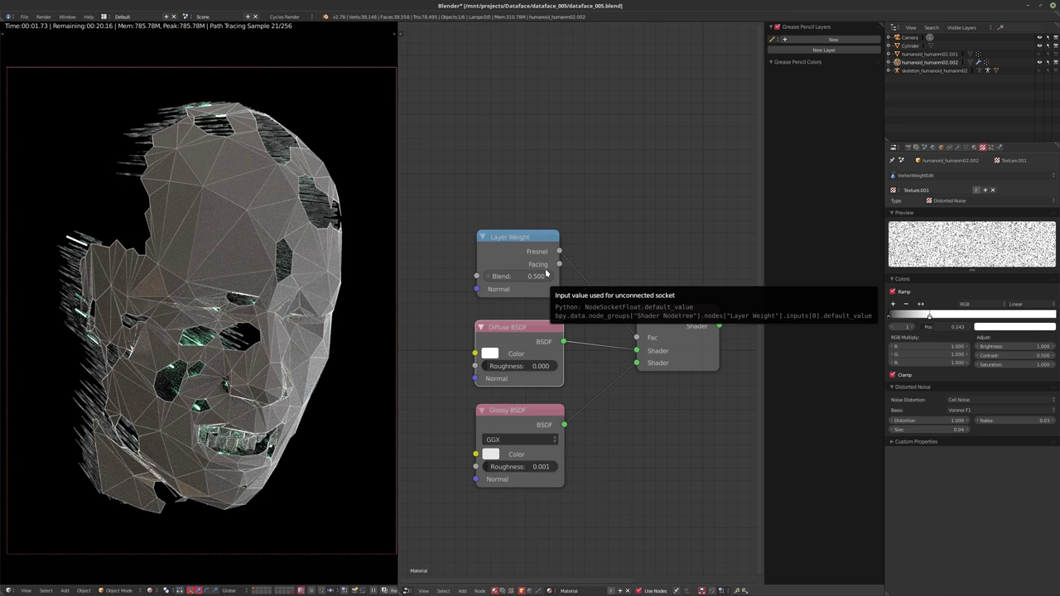
- Move the Glossy and Diffuse BSDF nodes apart and insert a Mix Shader between the Diffuse BSDF and the existing Mix Shader
middle_click_drag(534, 321, 611, 280)
scroll(611, 278, "down", 2)
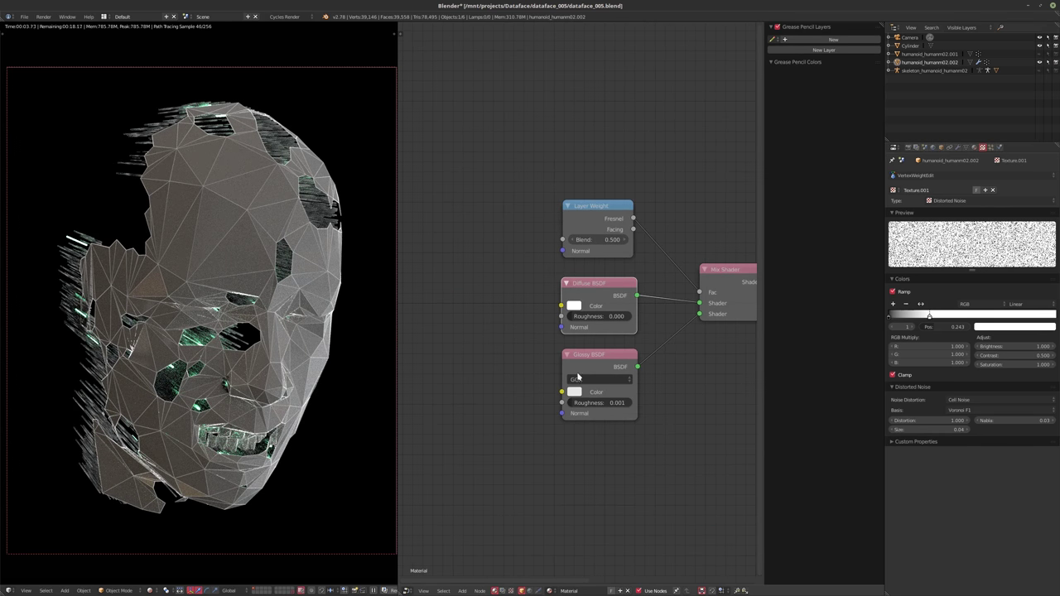
left_click_drag(593, 357, 595, 411)
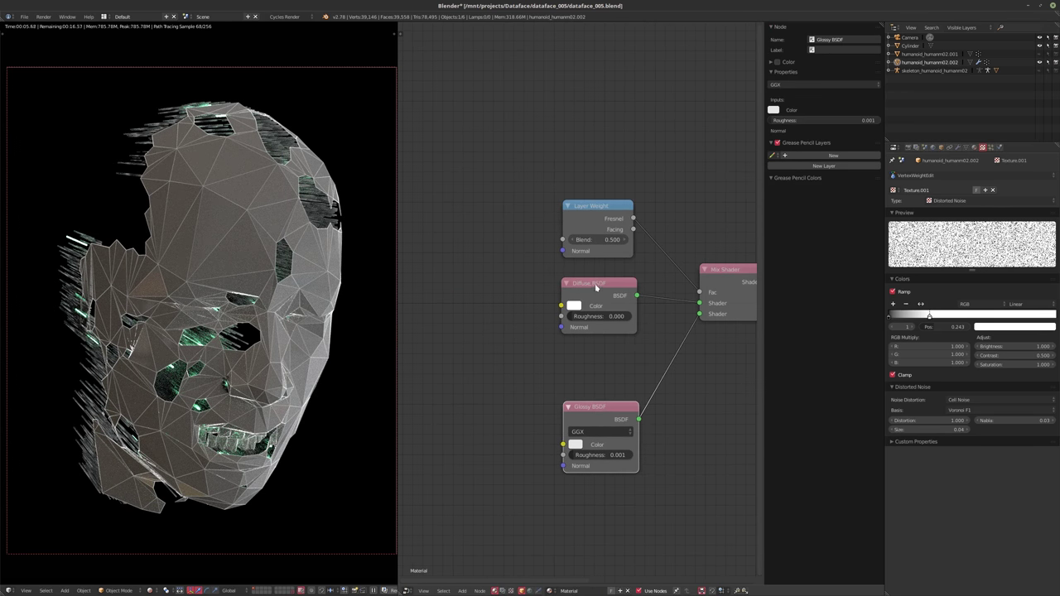
left_click_drag(599, 284, 455, 296)
key("shift+a")
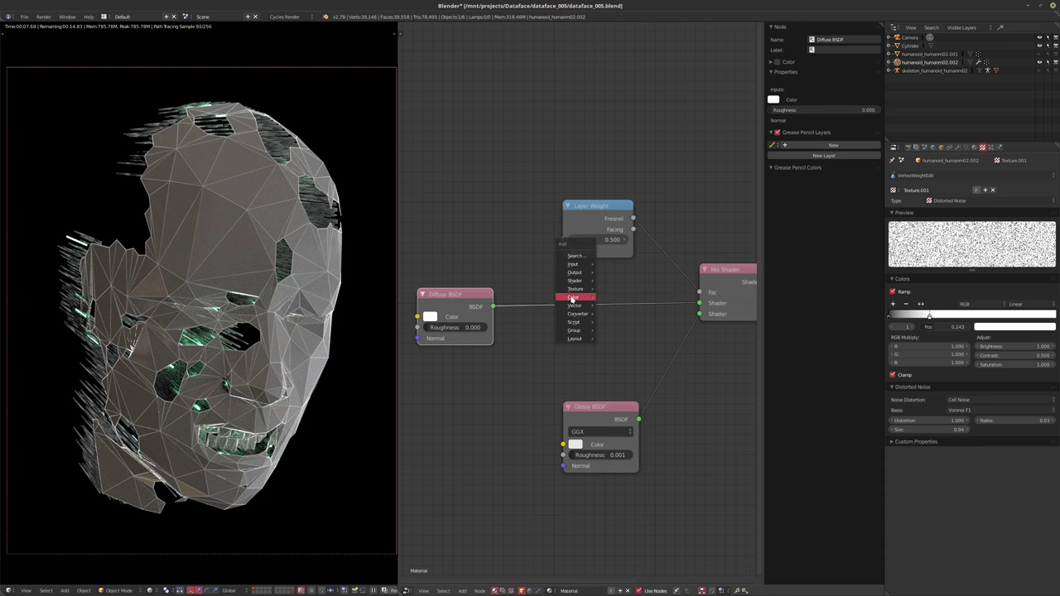
mouse_move(568, 283)
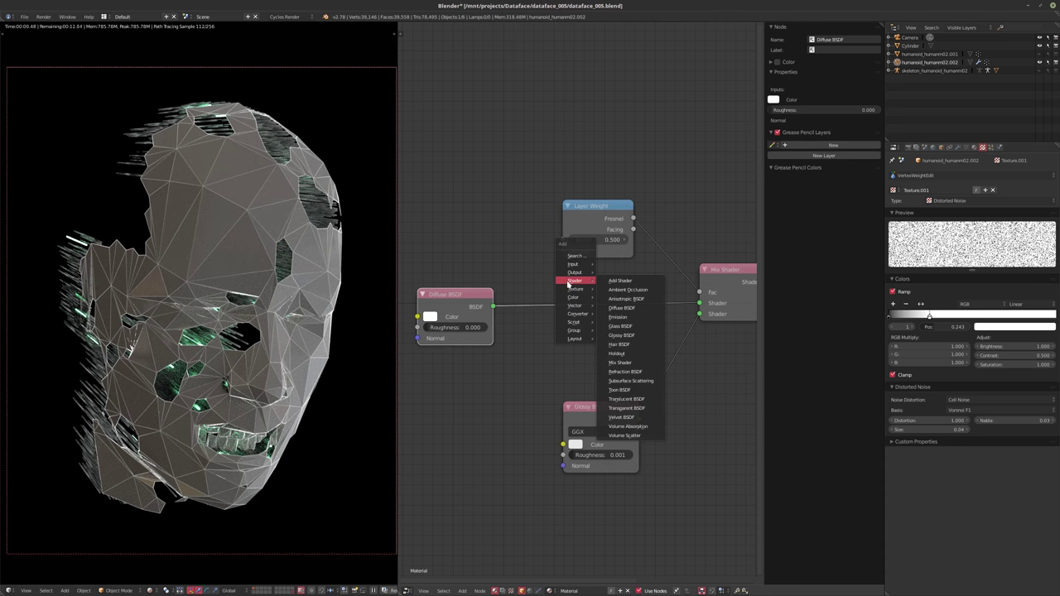
left_click(553, 296)
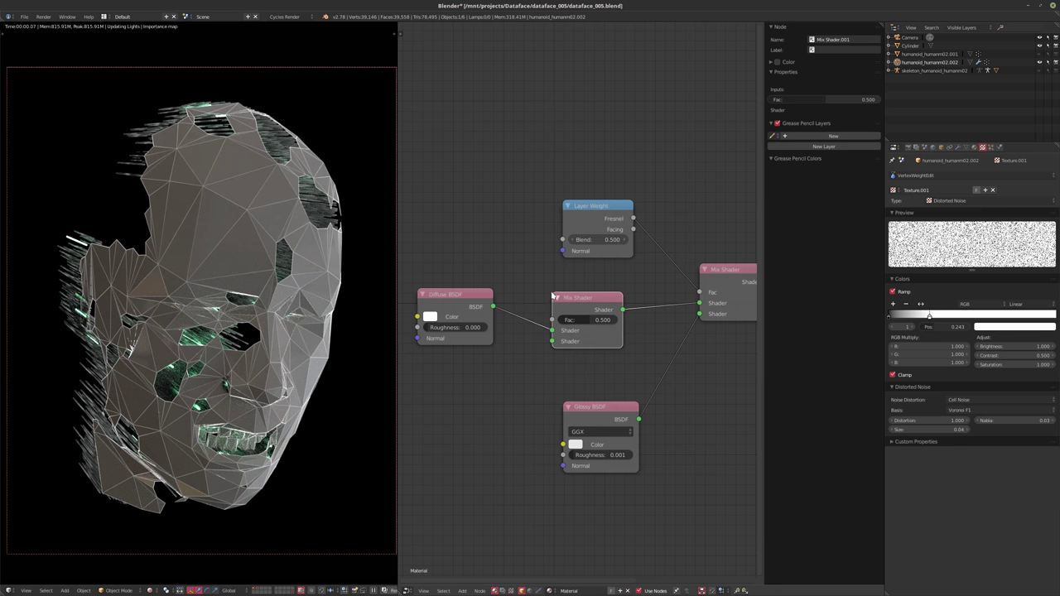
- Add a Translucent BSDF below the Diffuse BSDF and connect it to the new Mix Shader's second shader input
key("shift+a")
mouse_move(437, 387)
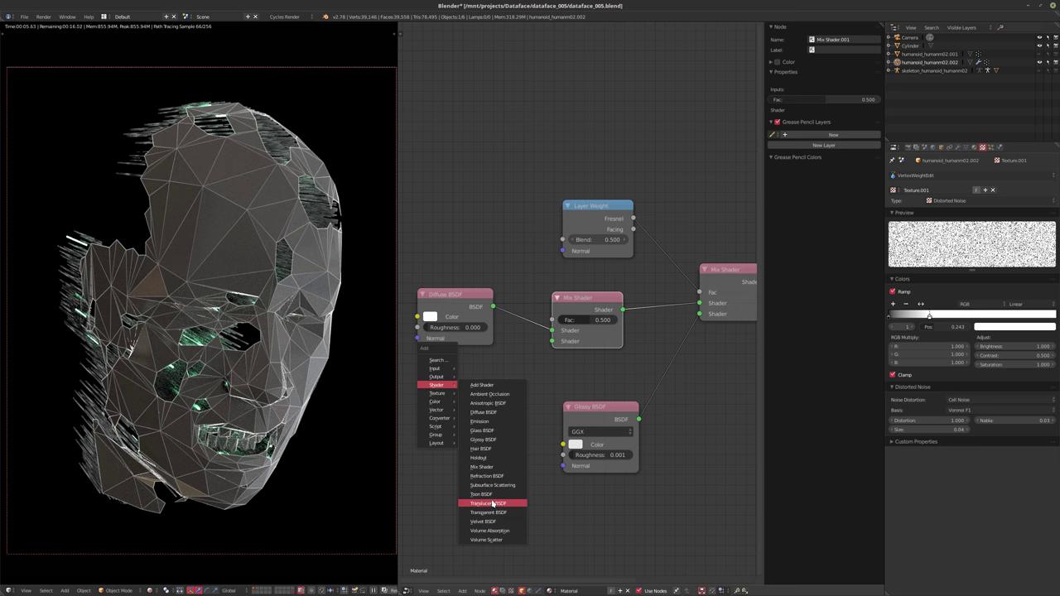
left_click(492, 503)
left_click(500, 373)
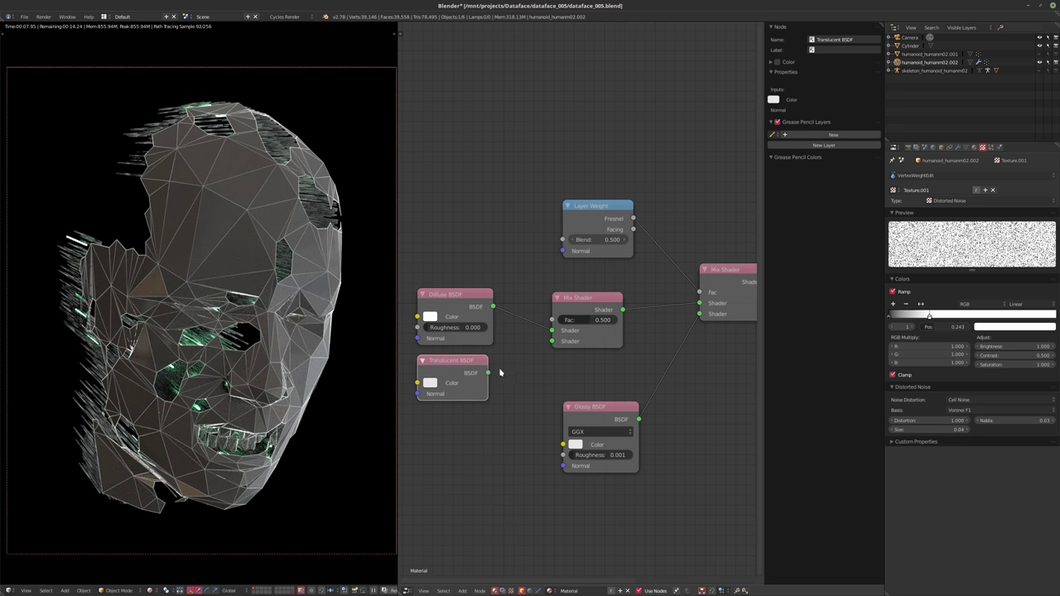
left_click_drag(488, 373, 552, 340)
- Add a second Layer Weight node with blend 0.2 and connect its Fresnel output to the new Mix Shader's factor
key("shift+a")
mouse_move(411, 214)
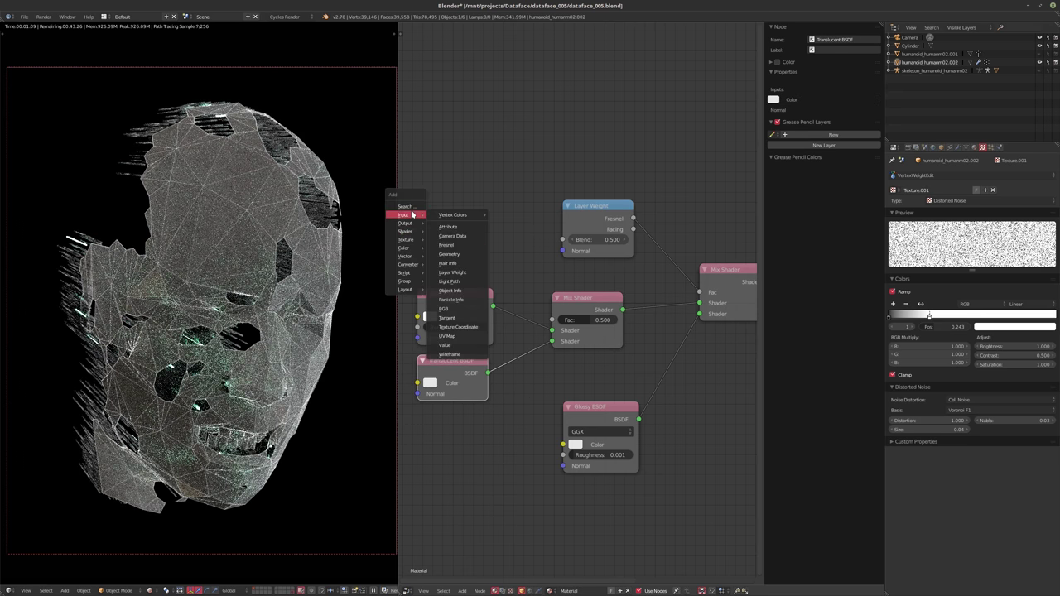
left_click(452, 272)
left_click(458, 279)
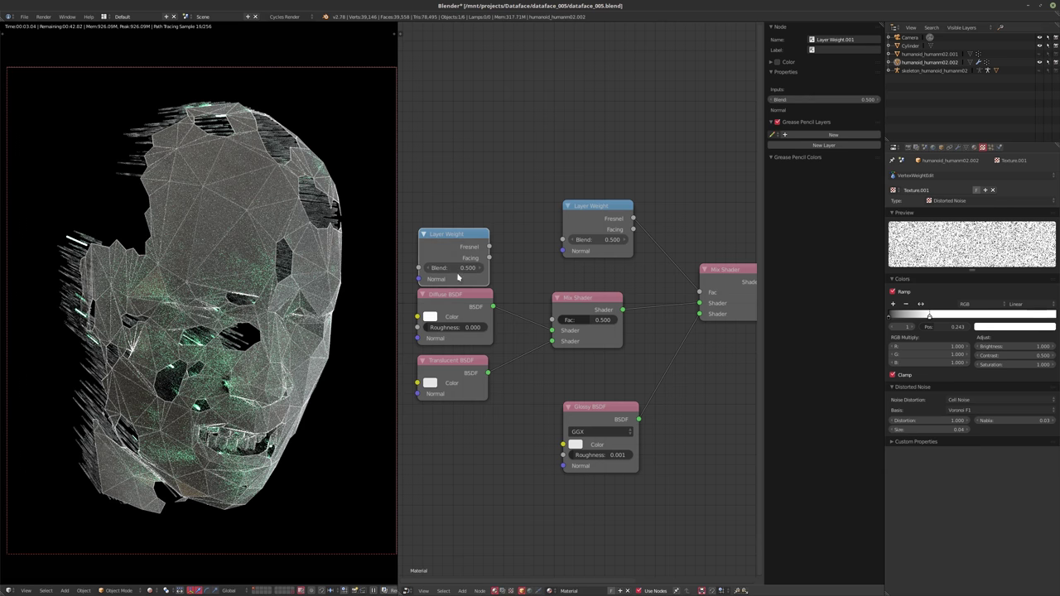
left_click(458, 269)
type(".2")
key("Return")
left_click_drag(492, 251, 552, 320)
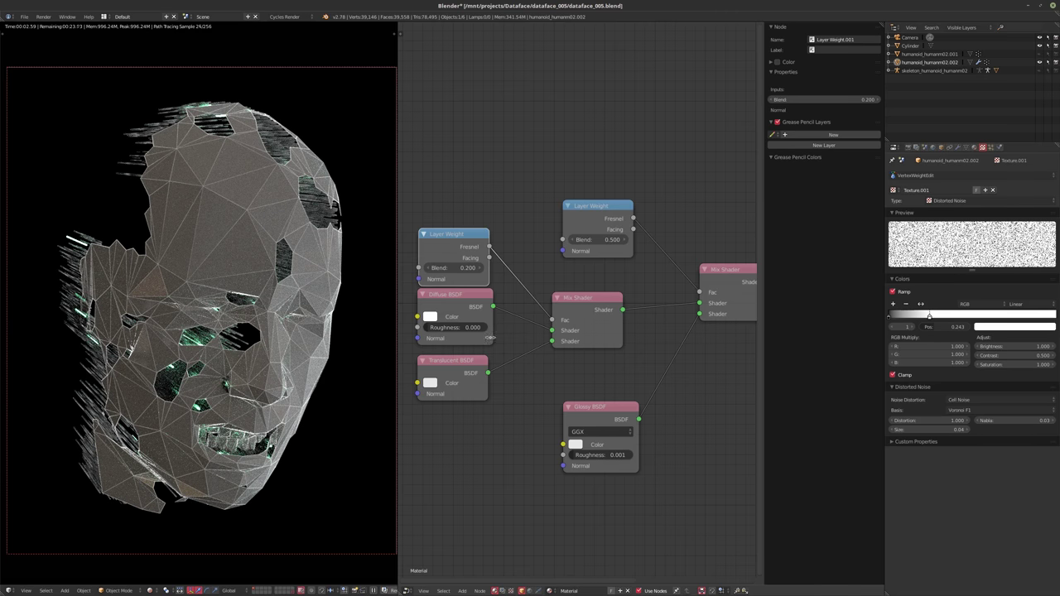
- Set the blend of the newly added Layer Weight node to 0.5
left_click(447, 267)
type("0.5")
key("Return")
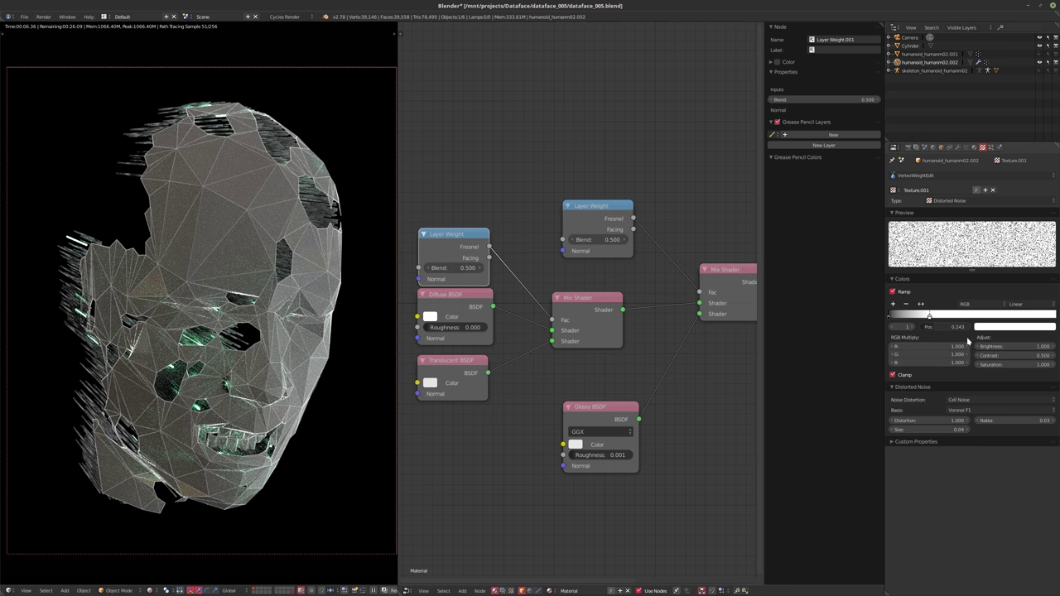
- Set the contrast of Texture.001 to 0.75
left_click(998, 356)
key("BackSpace")
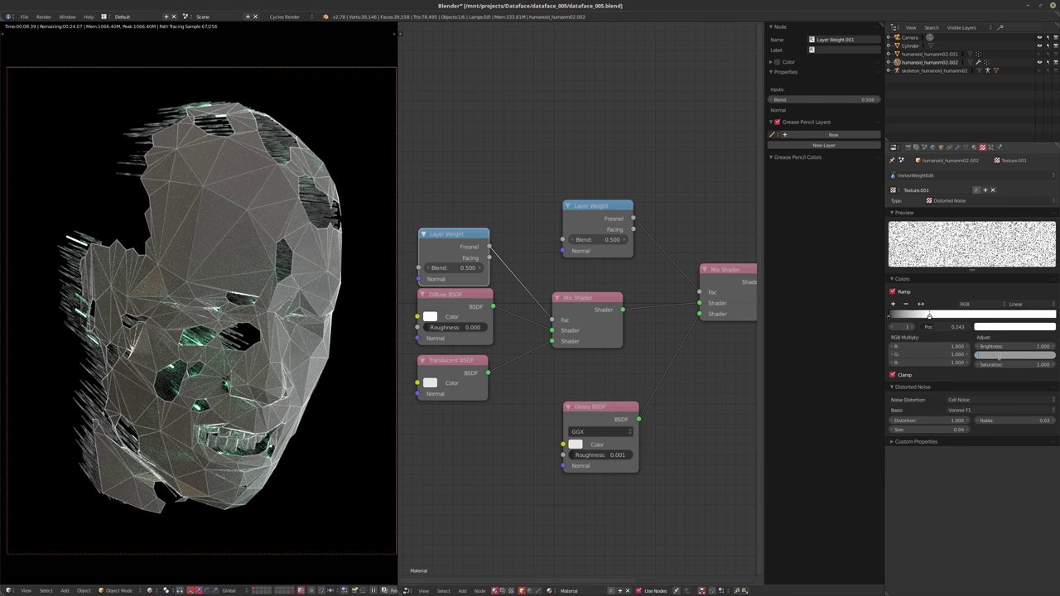
type("75")
key("Return")
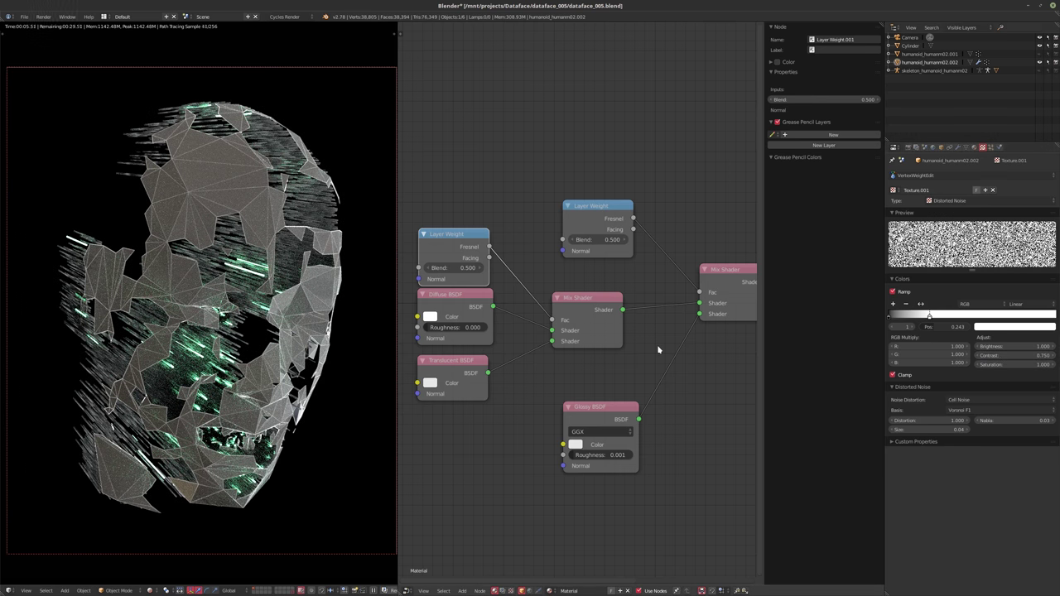
- Set the contrast of Texture.001 to 0.65
left_click(1013, 355)
type(".65")
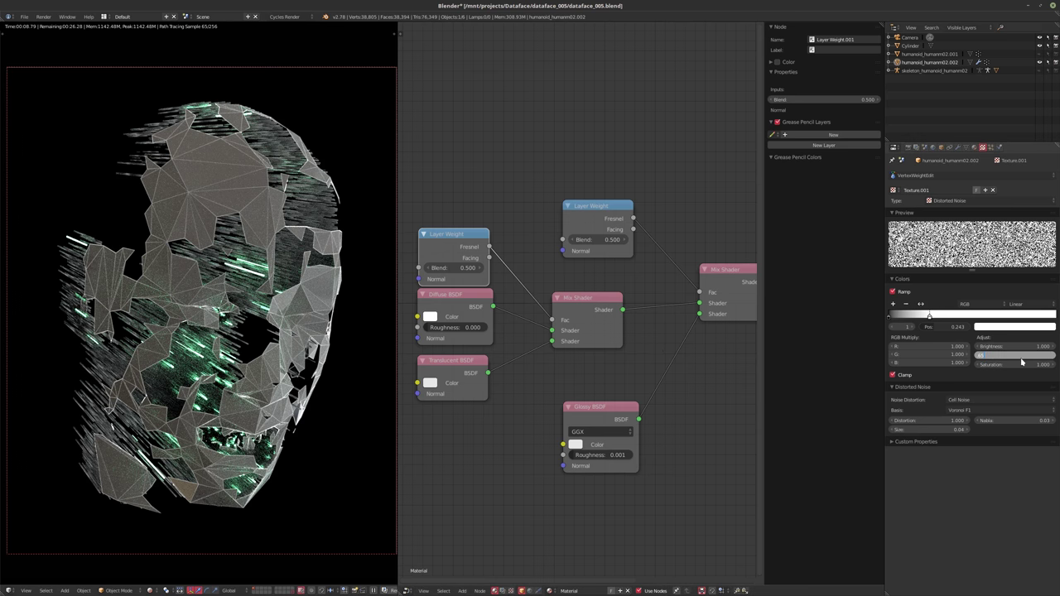
key("Return")
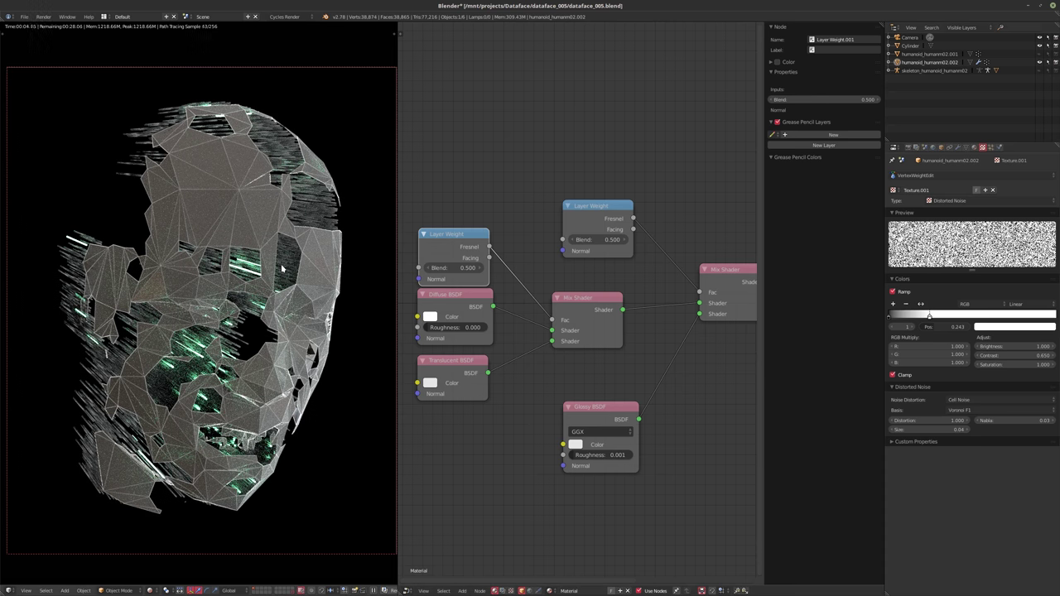
- Set the camera's rotation to 90° on X and 0° on Y
scroll(425, 250, "down", 1)
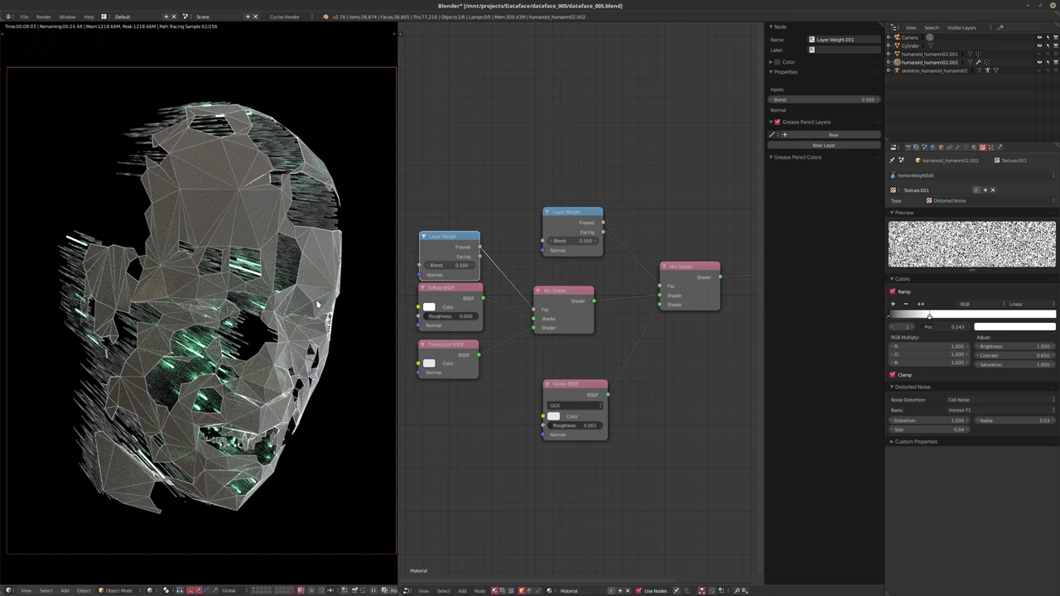
key("n")
left_click(909, 39)
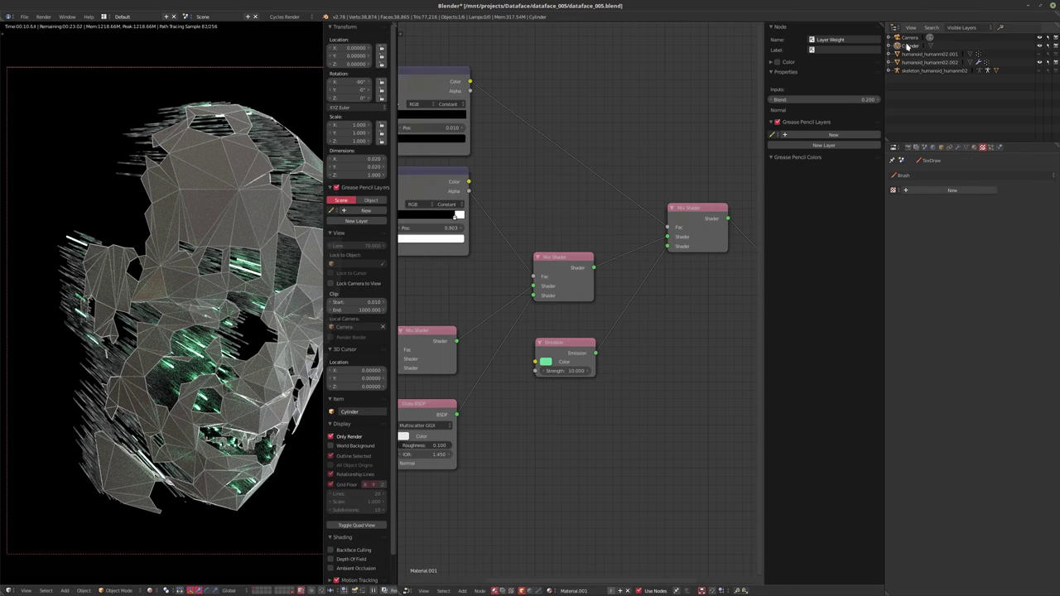
double_click(351, 82)
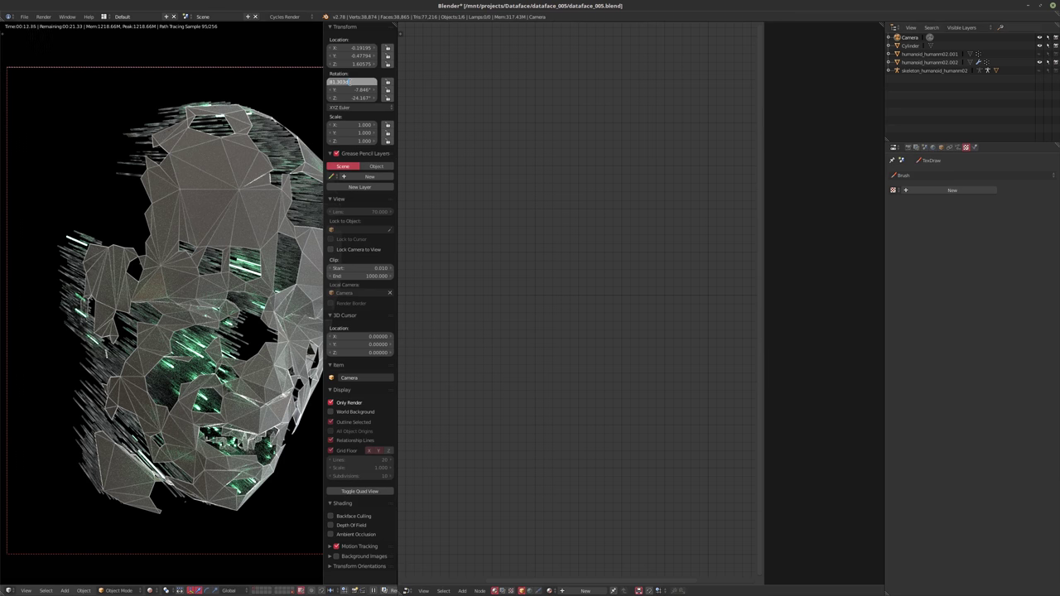
type("90")
key("Return")
double_click(345, 90)
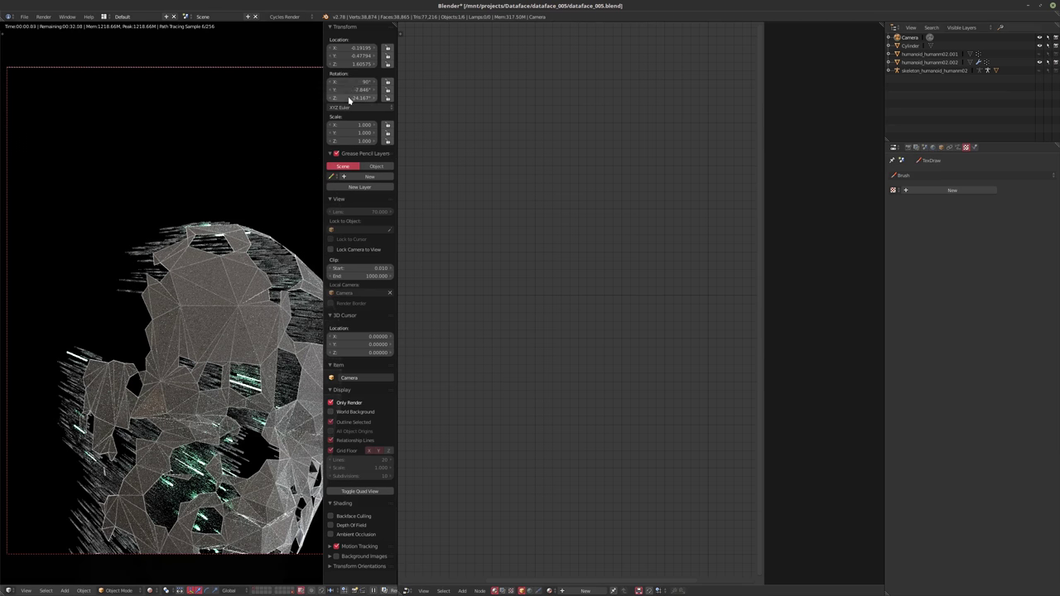
type("0")
key("Return")
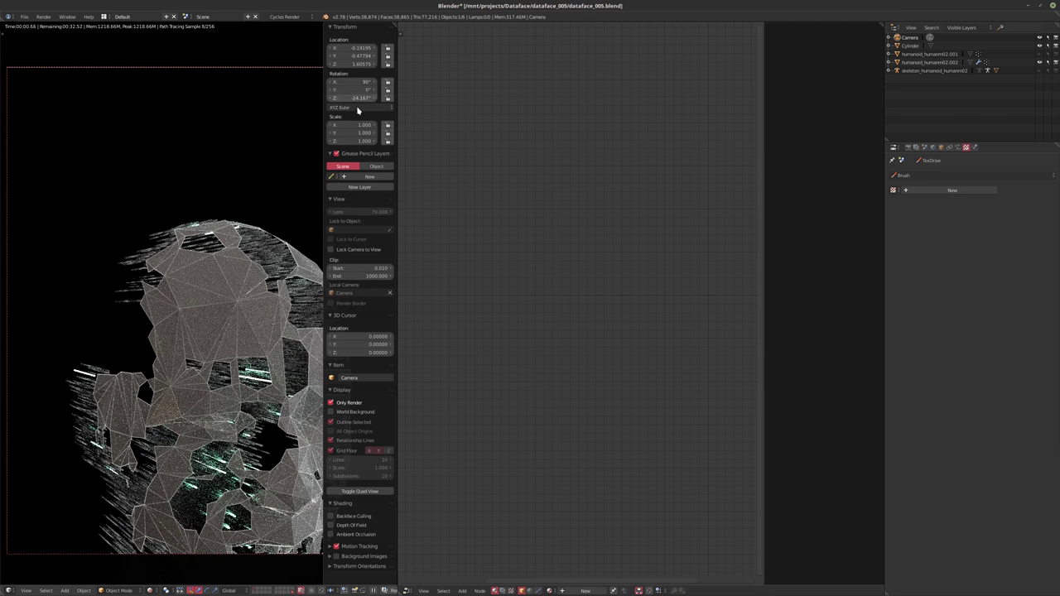
key("n")
- Lower the camera along the global Z axis until the whole head fits vertically in the frame
key("g")
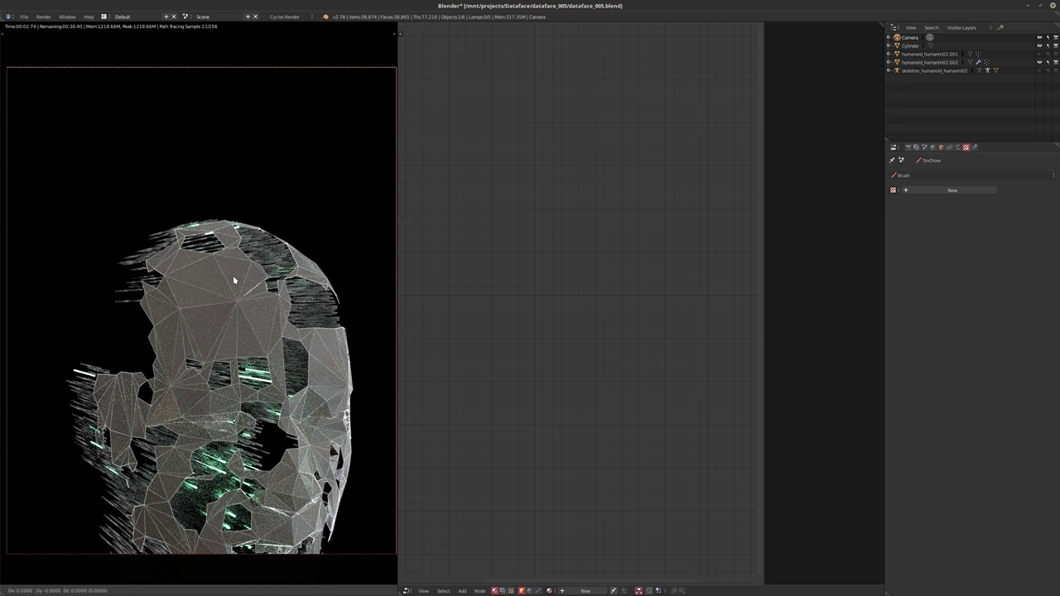
key("z")
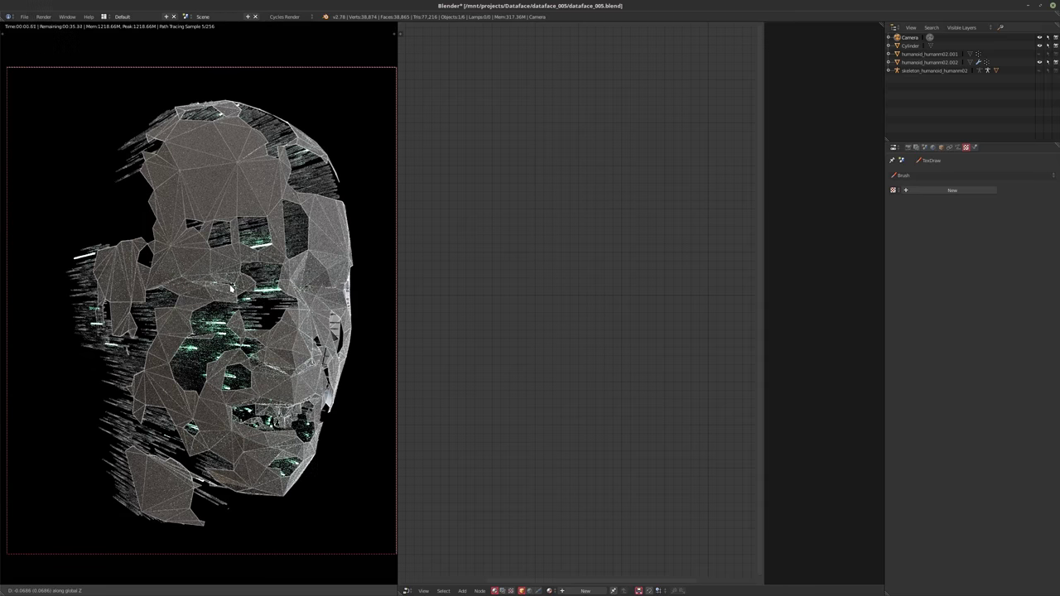
left_click(230, 290)
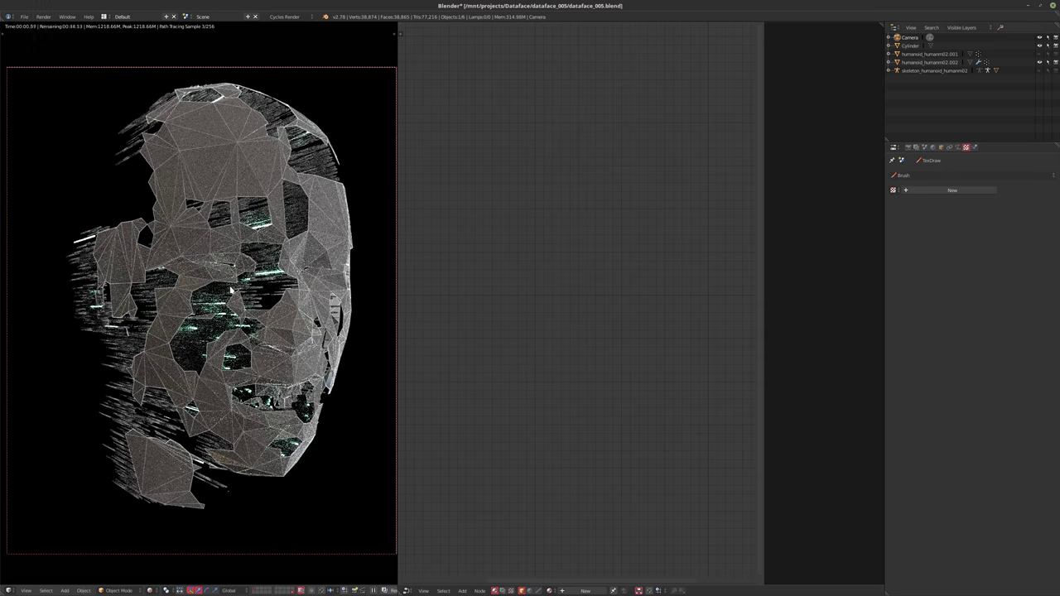
- Shift the camera about 0.011 along its local X axis and about 0.017 back along its local Z axis
key("g")
key("z")
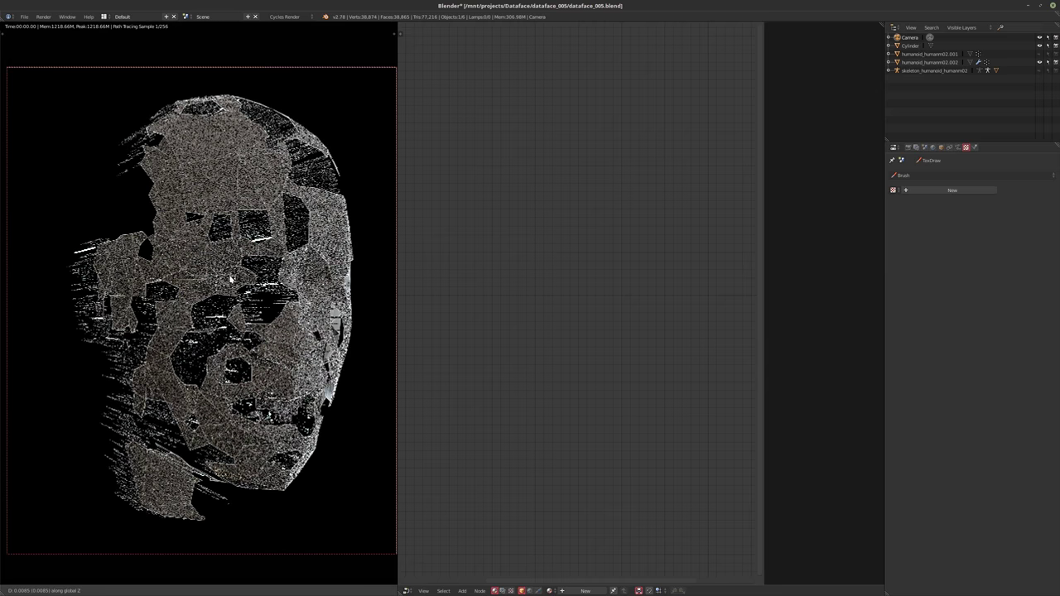
key("x")
key("x")
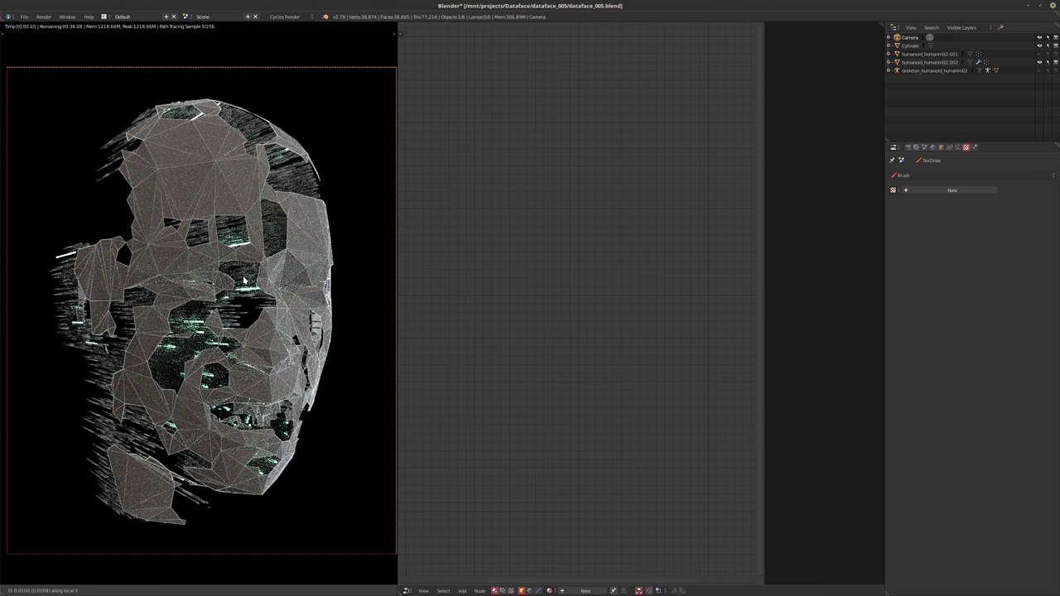
left_click(245, 282)
key("g")
key("z")
key("z")
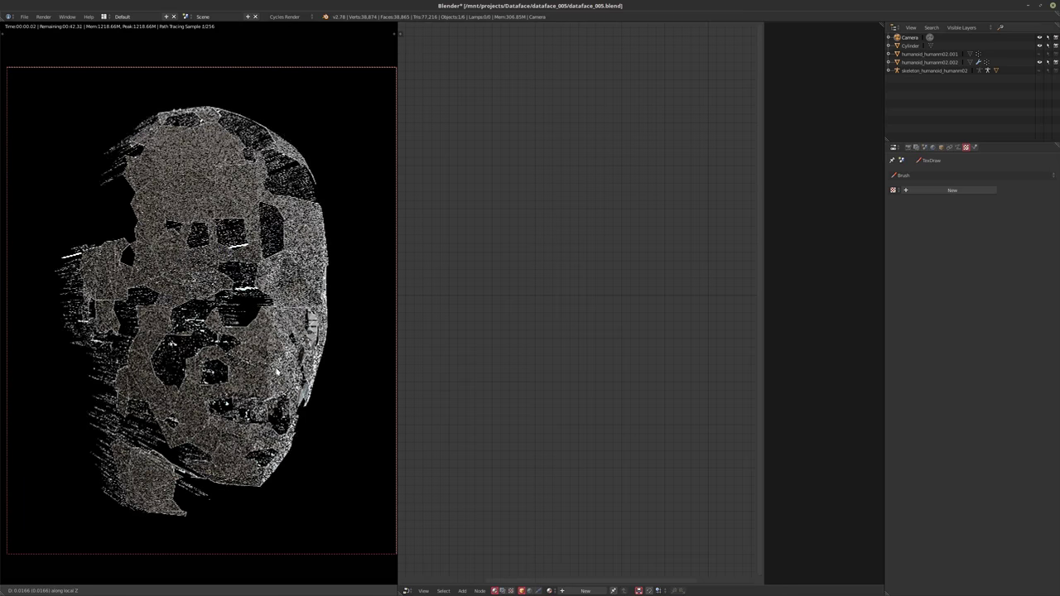
left_click(279, 368)
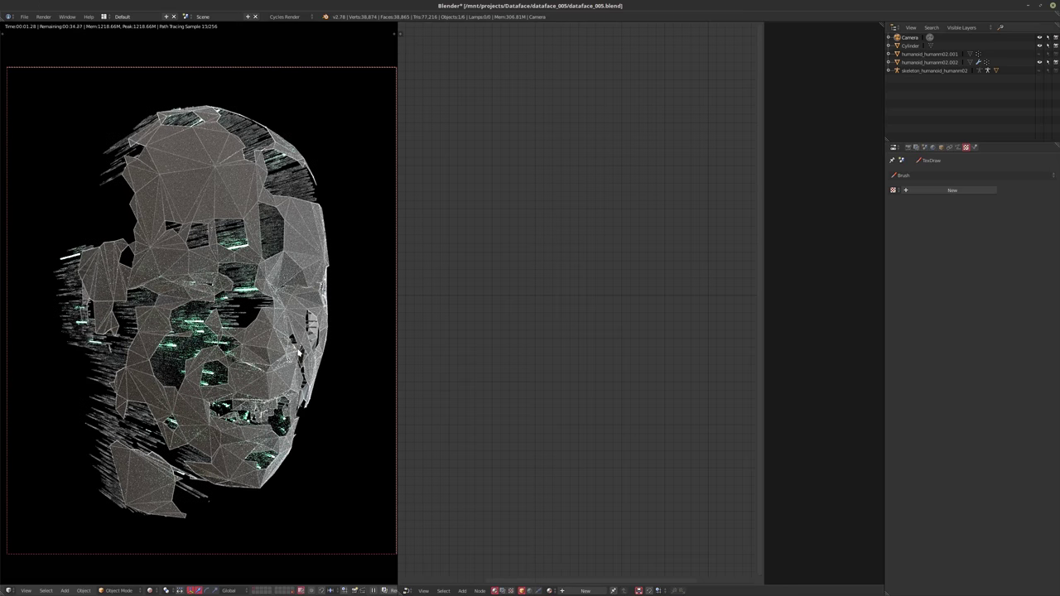
- Swap the Diffuse and Translucent inputs of the head material's first Mix Shader and rearrange the two BSDF nodes to match
right_click(172, 259)
scroll(522, 274, "up", 3)
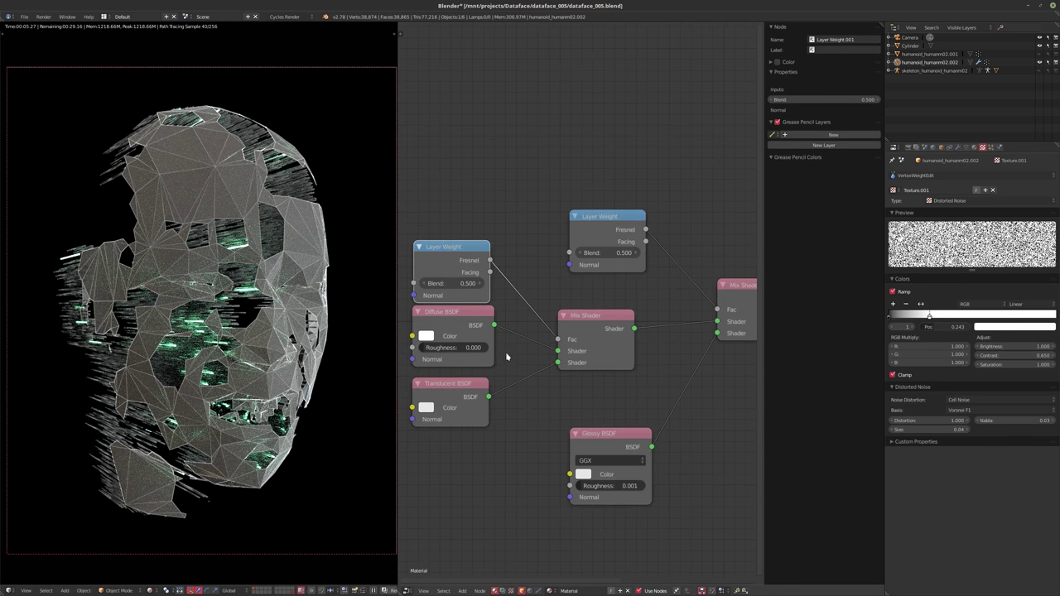
left_click_drag(558, 363, 558, 351)
left_click_drag(452, 317, 445, 436)
left_click_drag(453, 386, 452, 331)
left_click_drag(459, 441, 466, 397)
- Try a darker grey of 0.295 for the Translucent BSDF's color and return it to near white
left_click(441, 363)
left_click(424, 353)
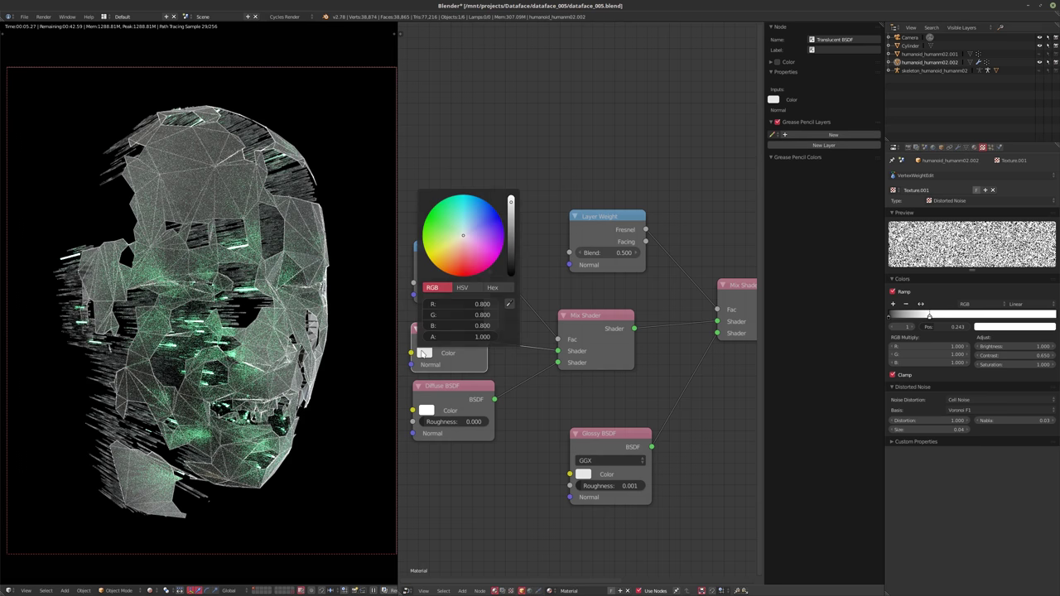
left_click(511, 228)
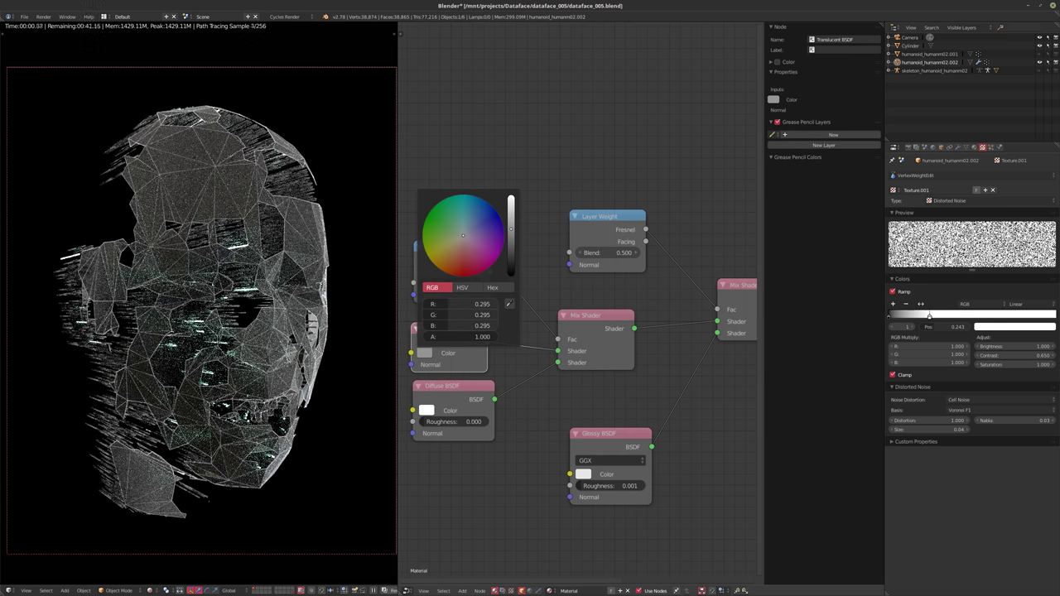
left_click_drag(511, 228, 510, 200)
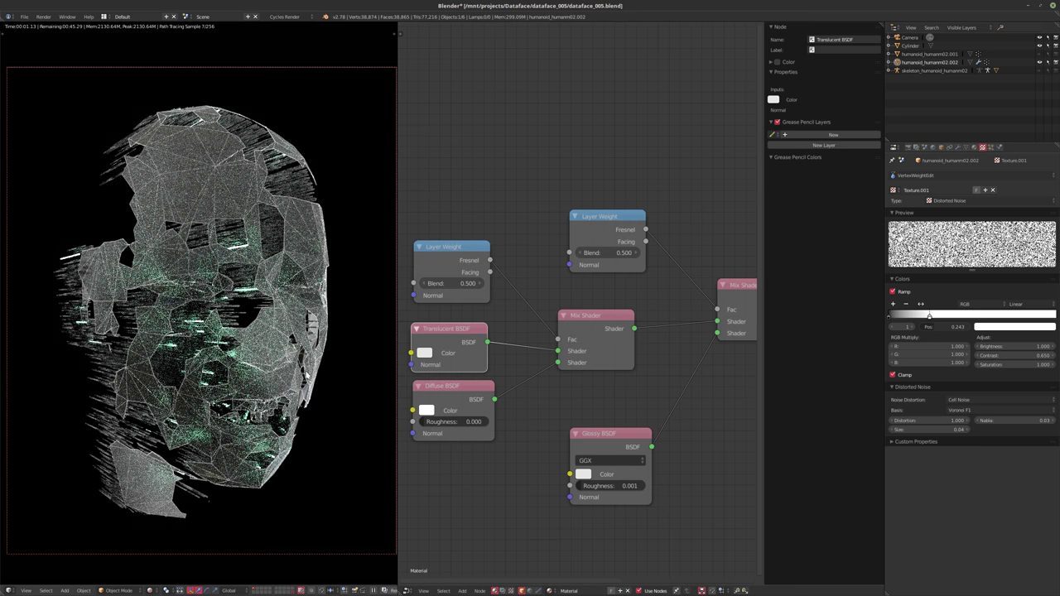
- Leave the rendered preview, save the blend file over the existing one, render the final image and return to the scene
key("shift+z")
key("ctrl+s")
key("Return")
key("F12")
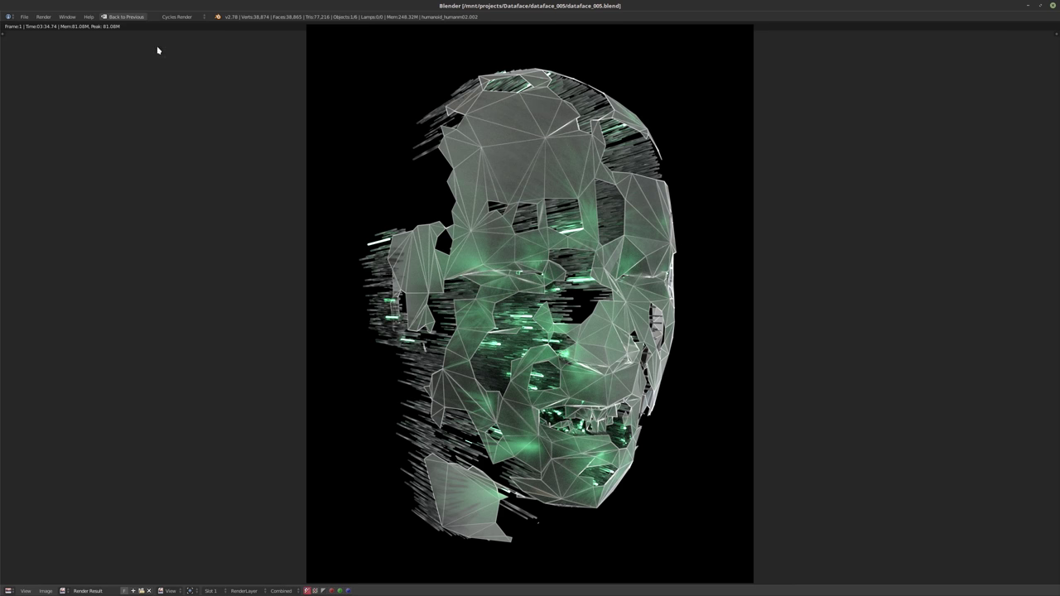
left_click(118, 17)
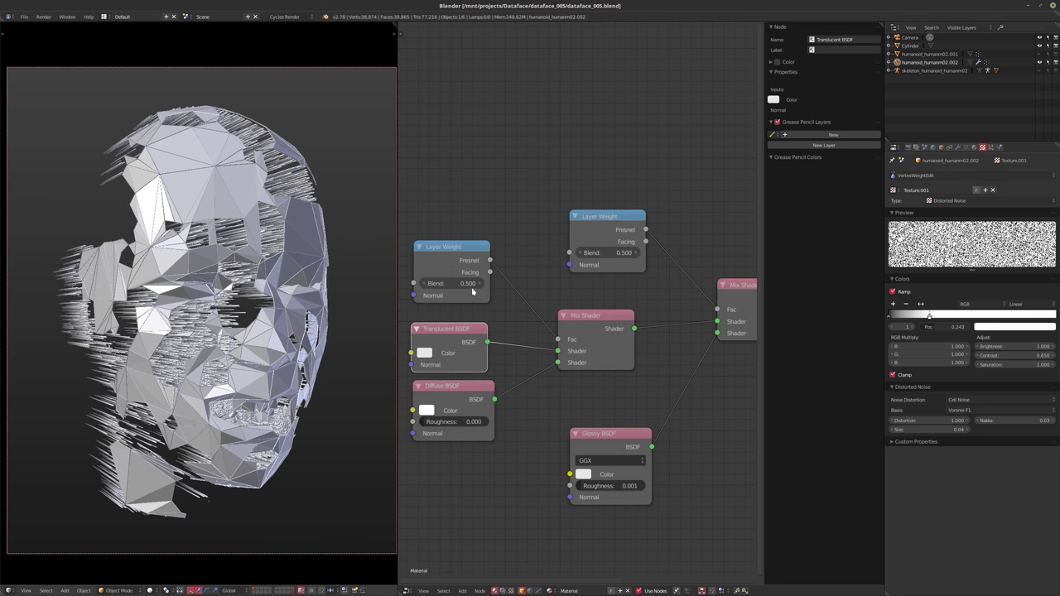
- Set the ratio of the head's Decimate modifier to 0.02
left_click(958, 147)
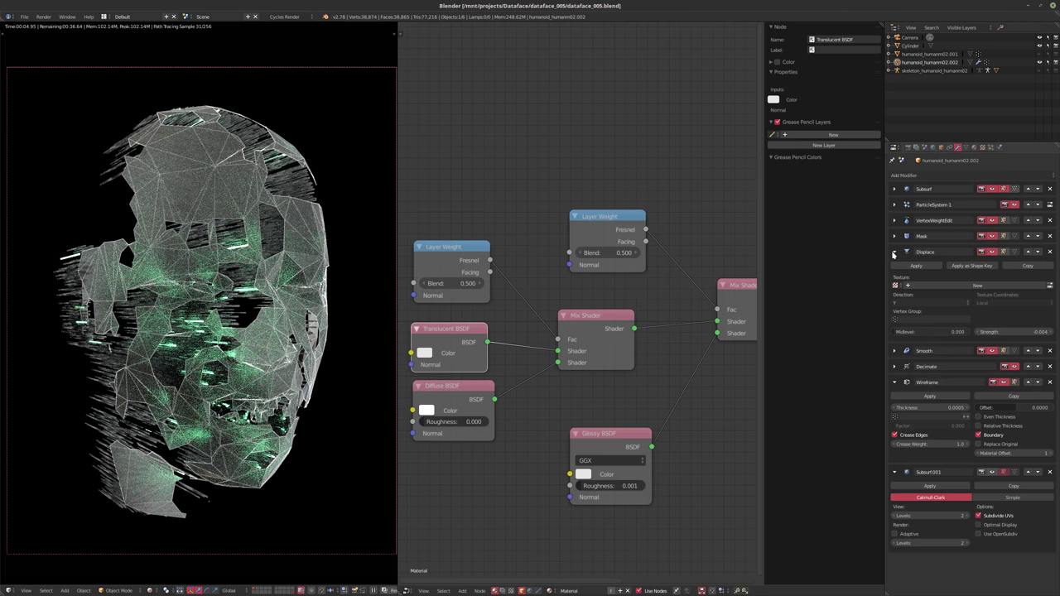
left_click(894, 369)
left_click(919, 400)
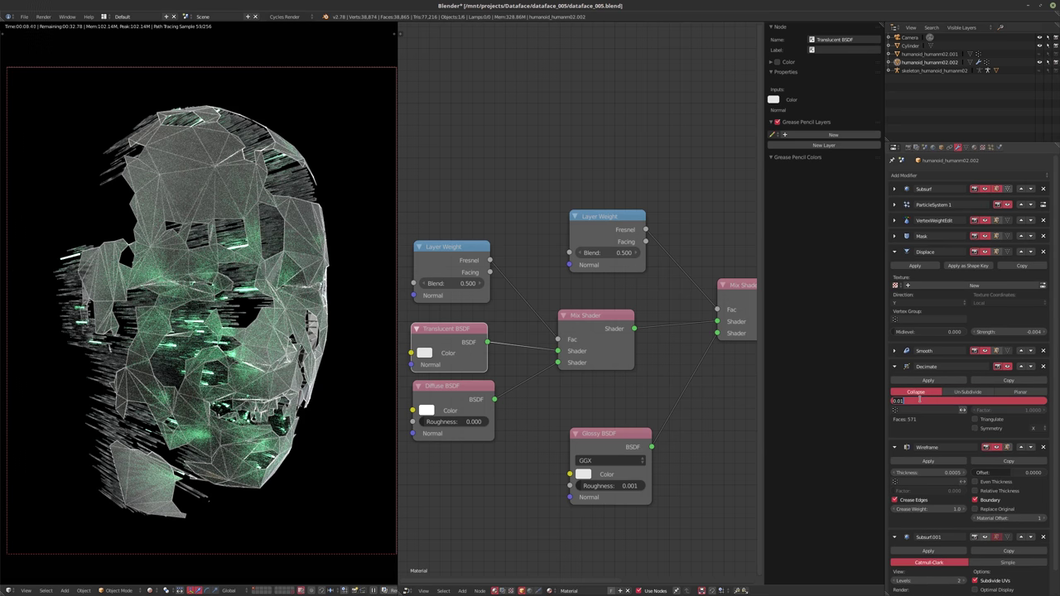
type("0.")
type("02")
key("Return")
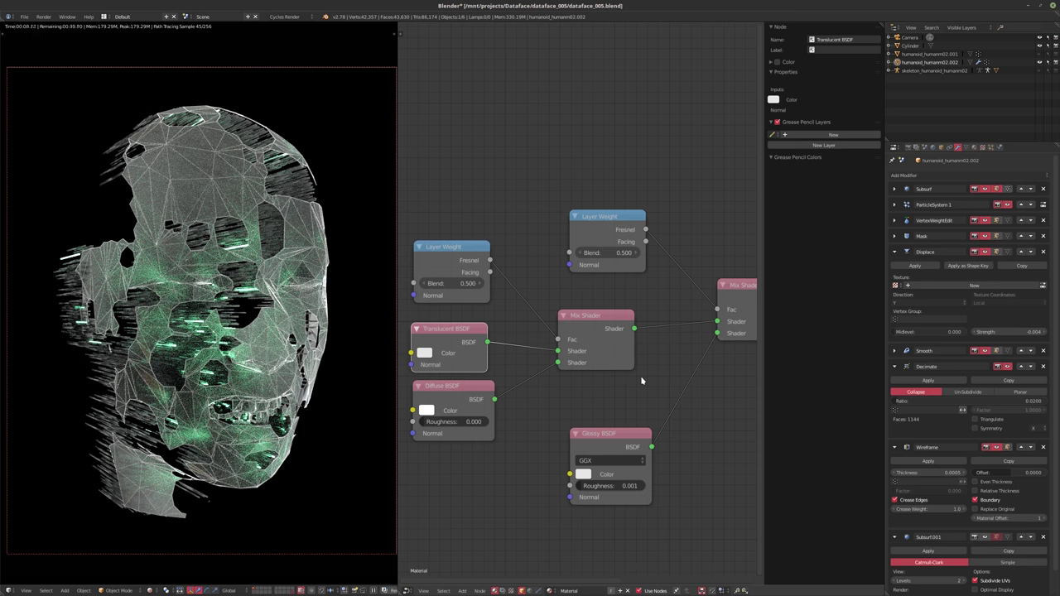
- Set the strength of the mHolo group node in Material.002 to 2500
left_click(974, 148)
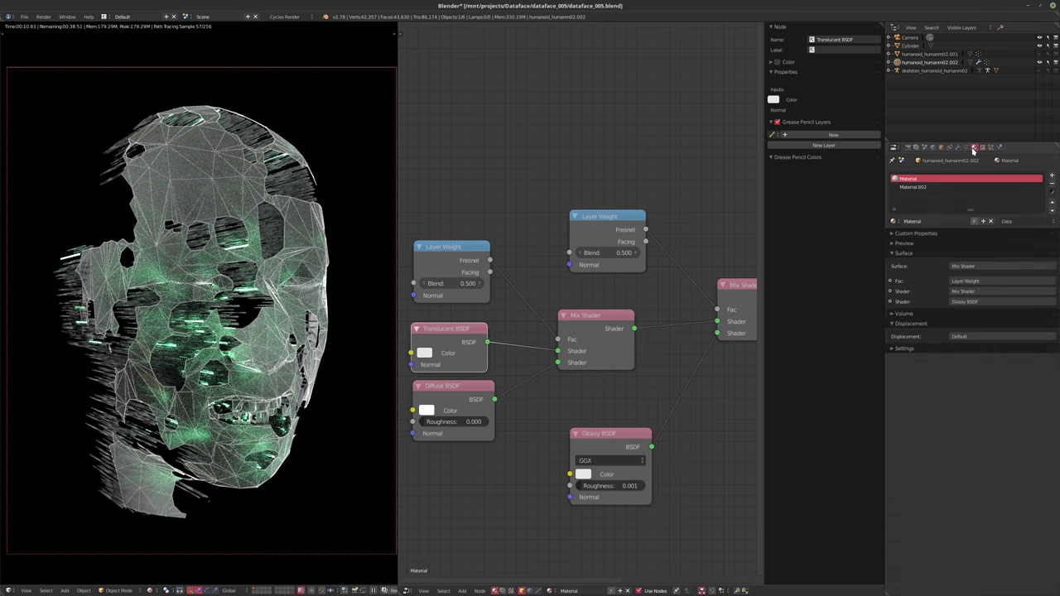
left_click(917, 188)
middle_click_drag(638, 354, 503, 400)
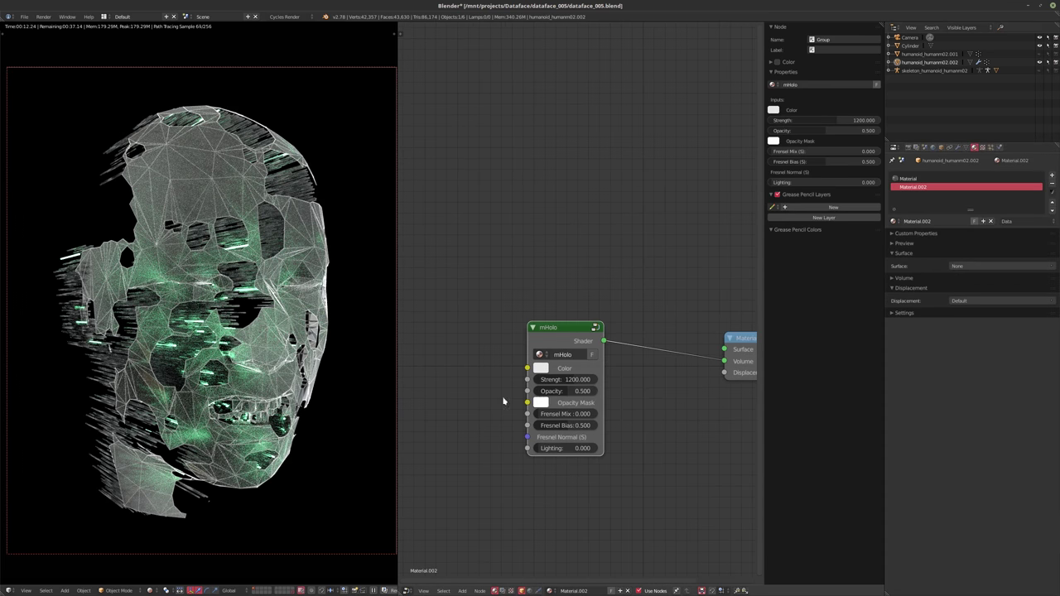
left_click(555, 380)
type("2500")
key("Return")
- Set the mHolo node's color to red with R 0.799, G 0.044 and B 0.041
scroll(540, 380, "up", 3)
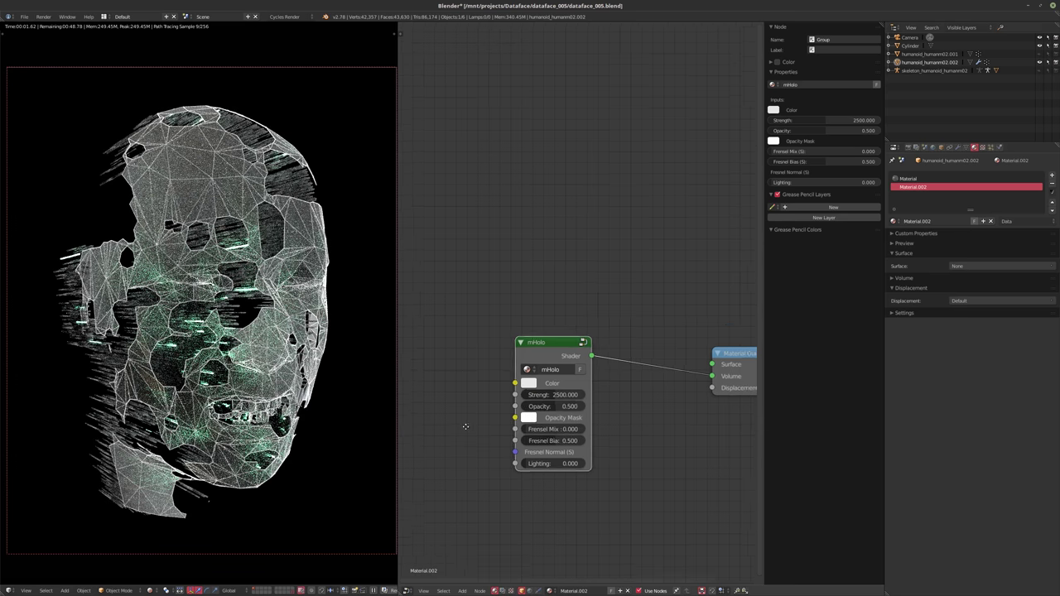
left_click(563, 358)
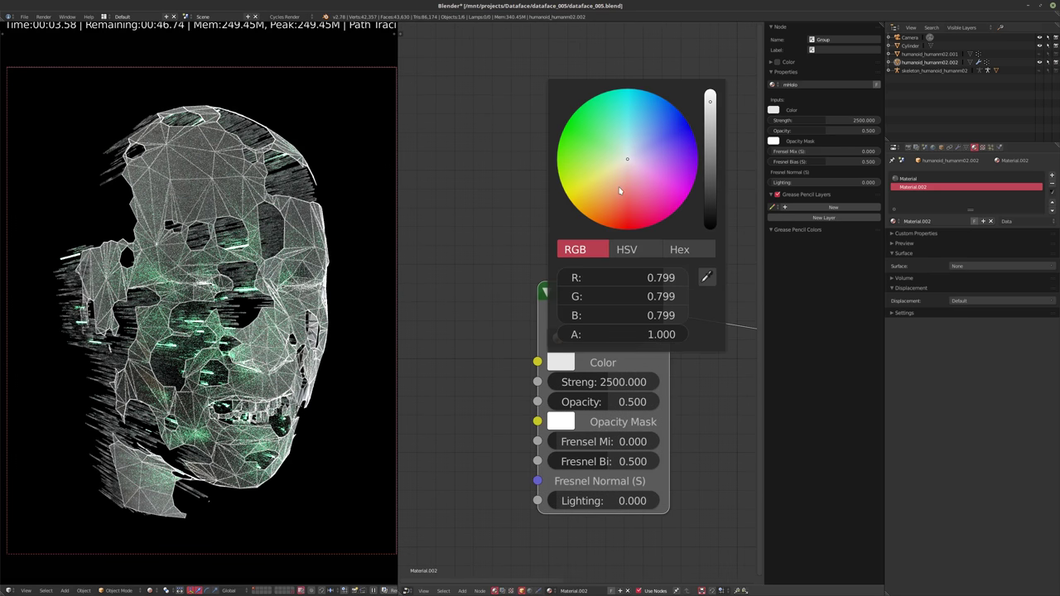
left_click_drag(619, 187, 628, 223)
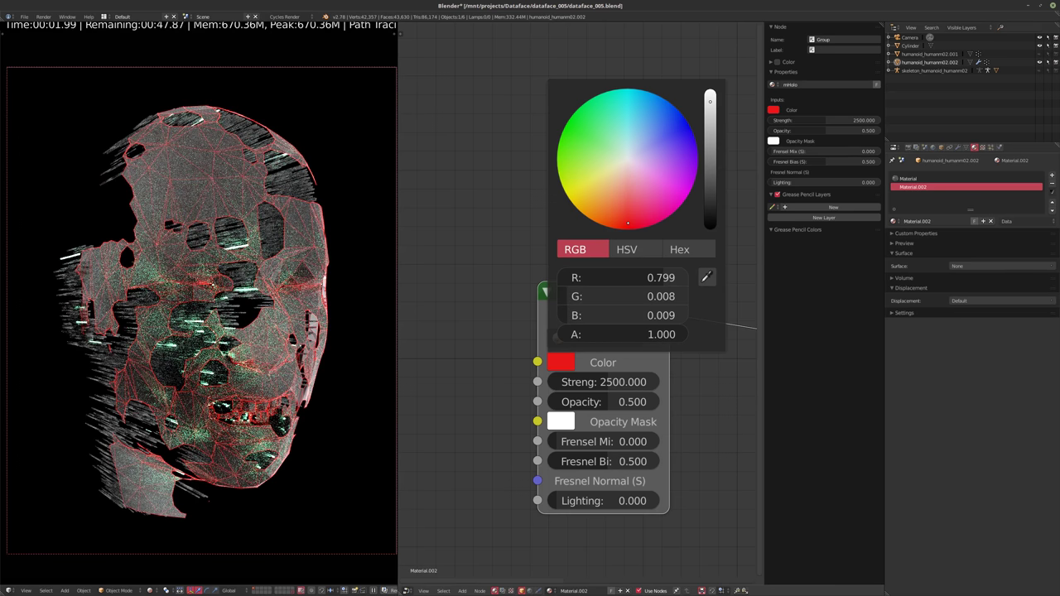
mouse_move(628, 223)
left_mouse_down()
mouse_move(669, 203)
mouse_move(667, 121)
mouse_move(623, 110)
mouse_move(583, 123)
mouse_move(579, 173)
left_mouse_up()
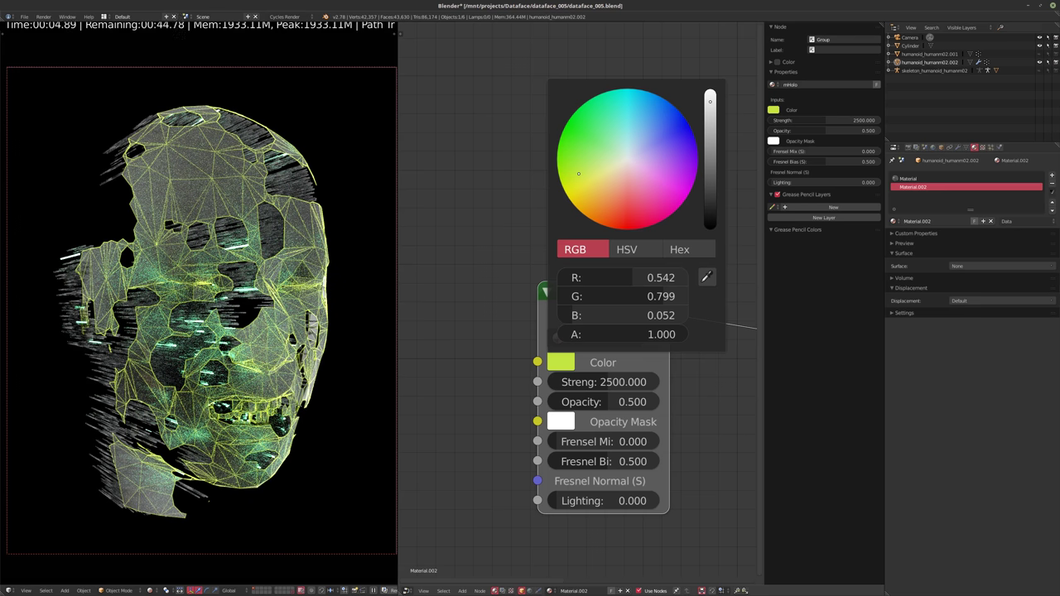
left_click_drag(579, 173, 594, 203)
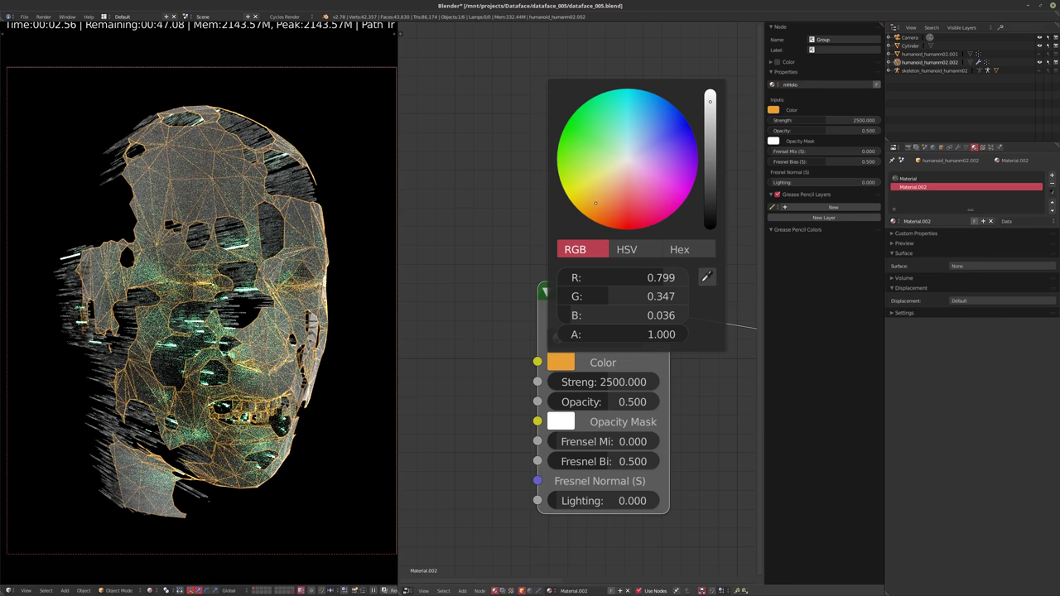
left_click_drag(595, 203, 625, 200)
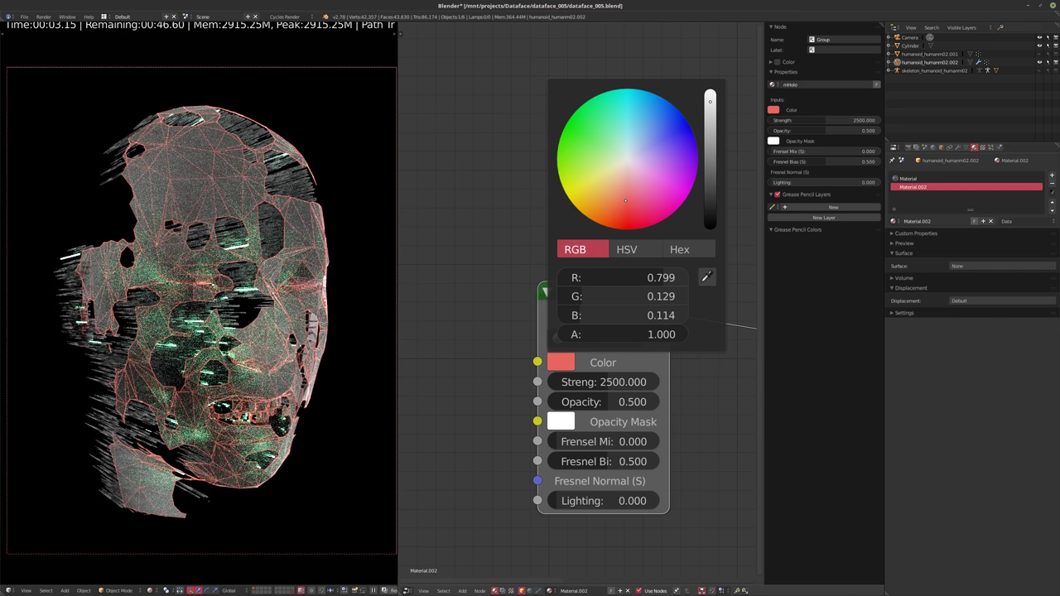
left_click_drag(625, 200, 627, 222)
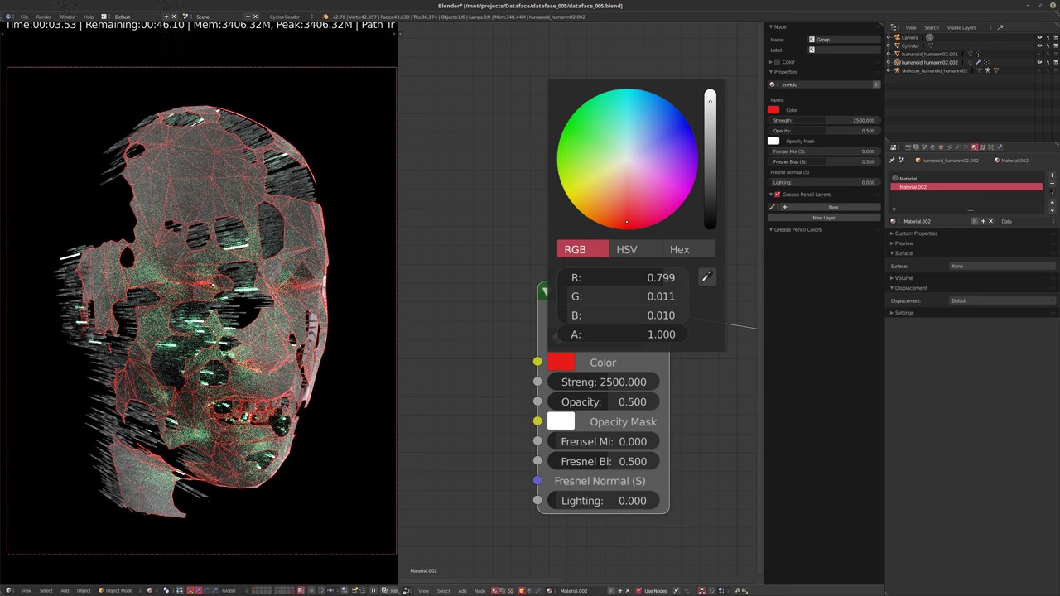
left_click_drag(627, 222, 627, 215)
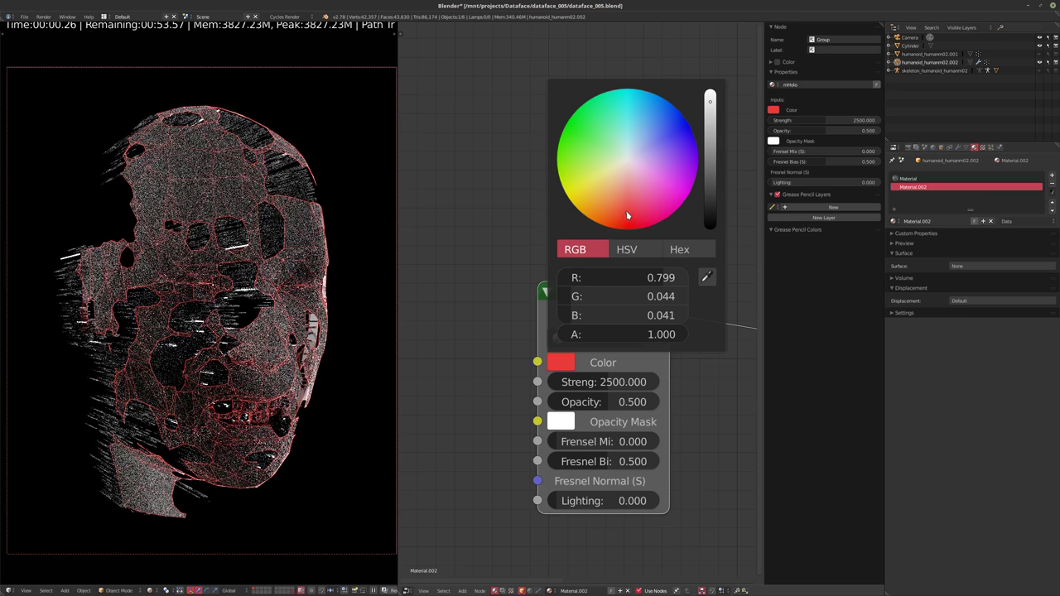
- Increase the mHolo node's strength to 7500
left_click(608, 383)
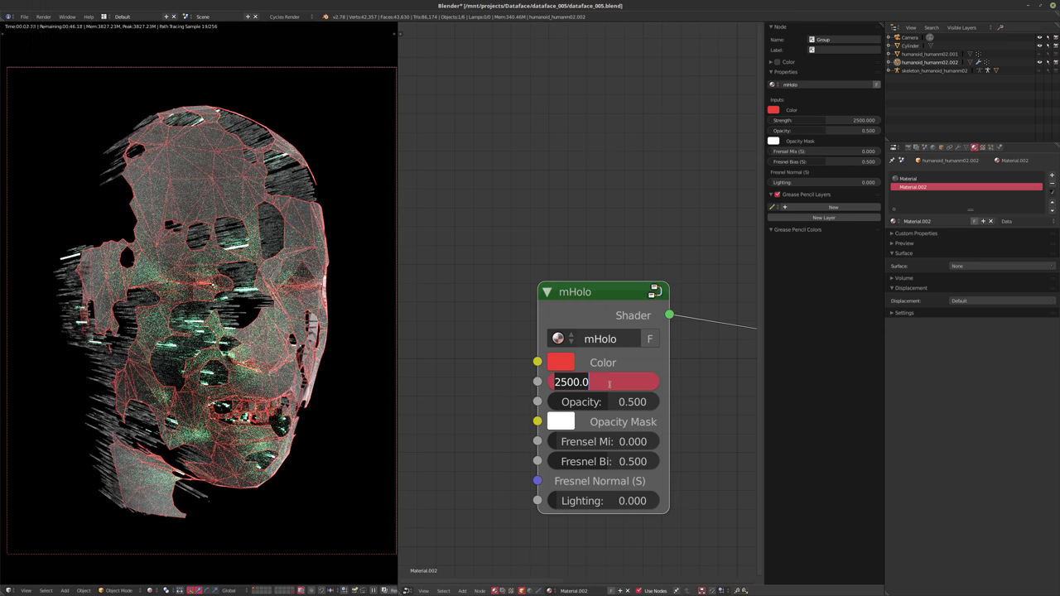
type("7500")
key("Return")
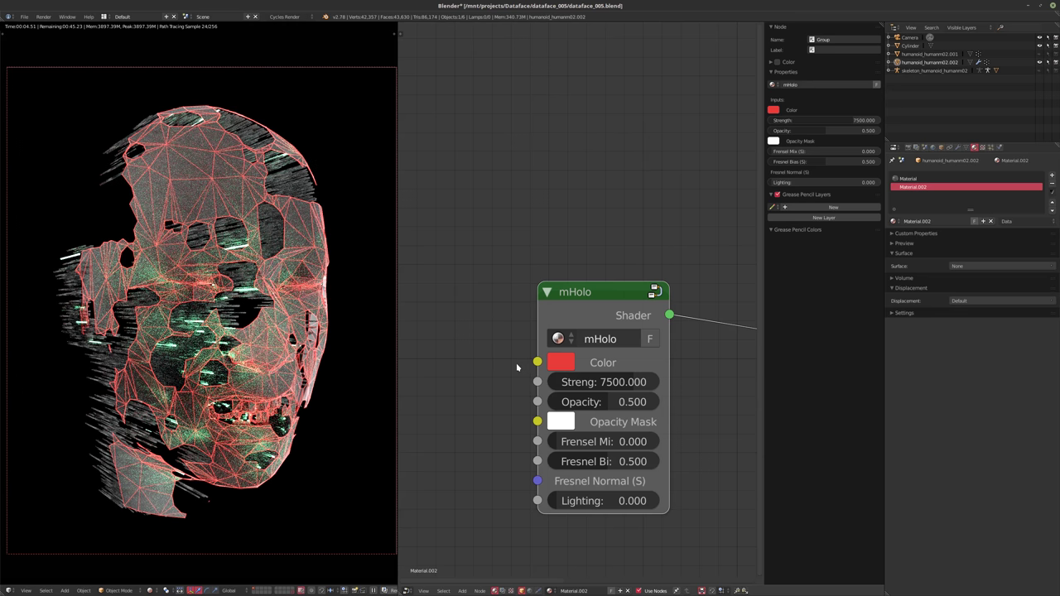
- Reposition the Glossy BSDF and Layer Weight nodes closer to the Mix Shader in the node tree of Material
scroll(511, 366, "down", 2)
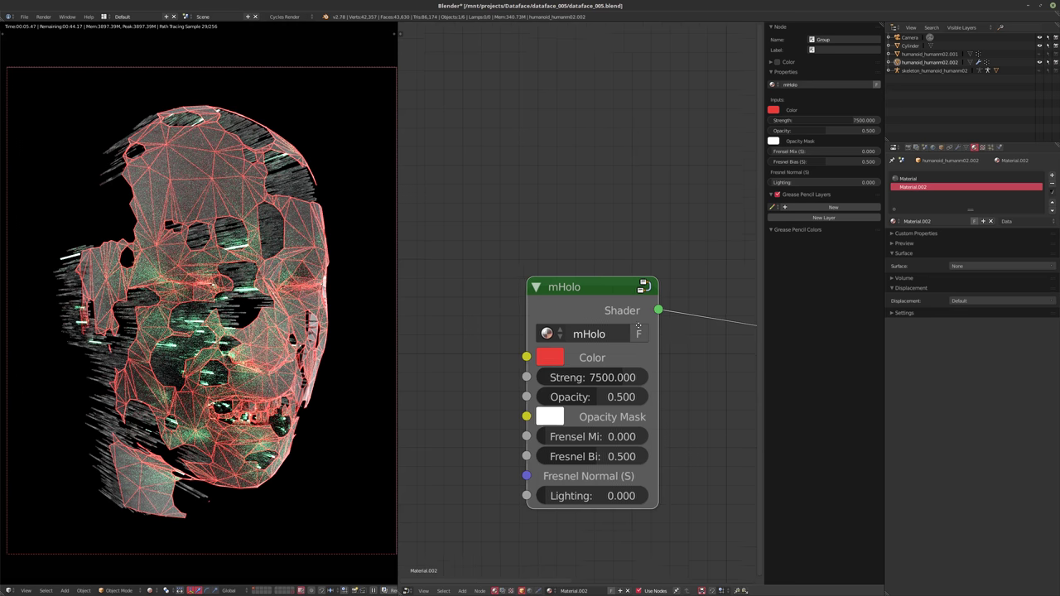
left_click(907, 179)
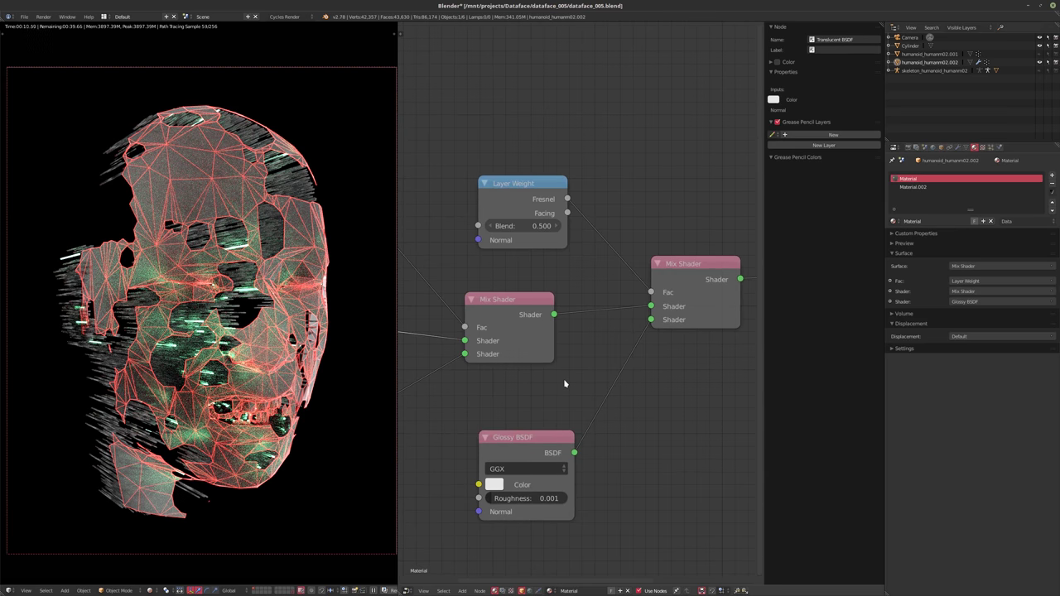
left_click_drag(523, 456, 509, 429)
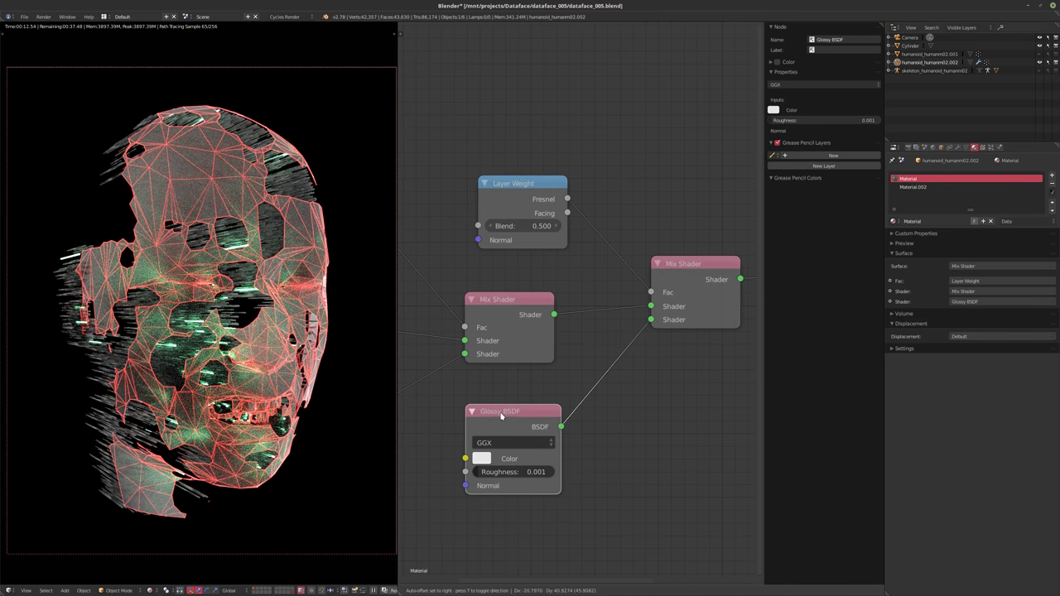
left_click_drag(518, 183, 508, 203)
- Set the mHolo node in Material.002 to a deeper red with R 0.799, G 0.004, B 0.004 and its strength to 2500
left_click(924, 187)
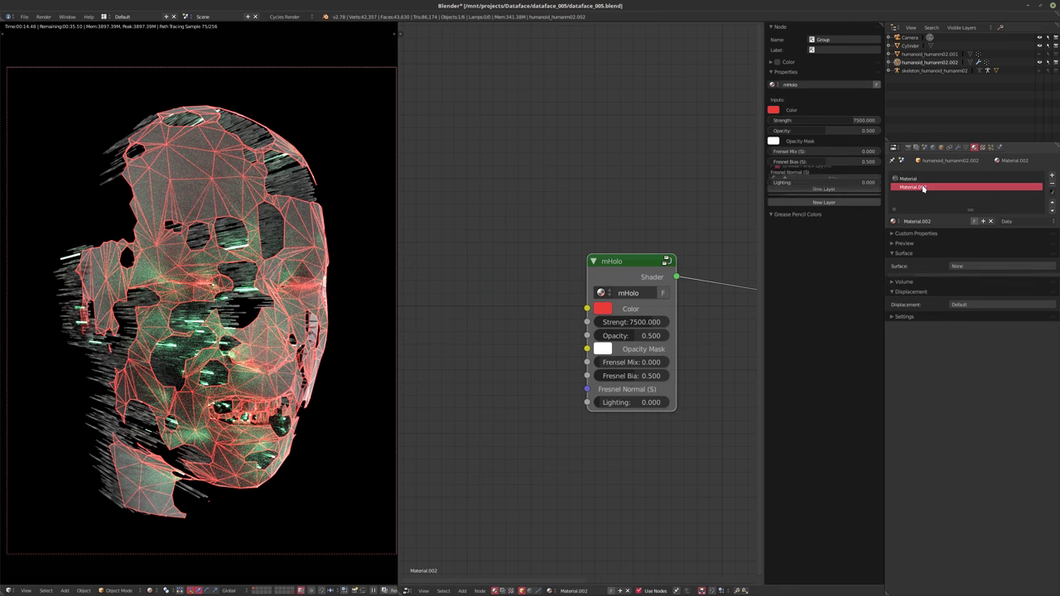
scroll(565, 342, "up", 2)
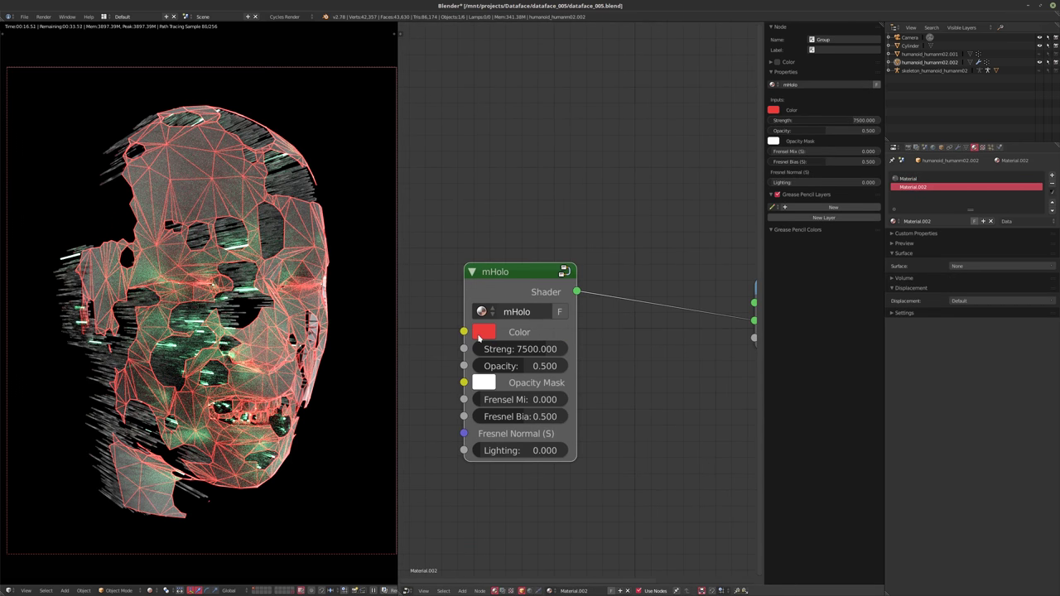
left_click(483, 331)
left_click(543, 208)
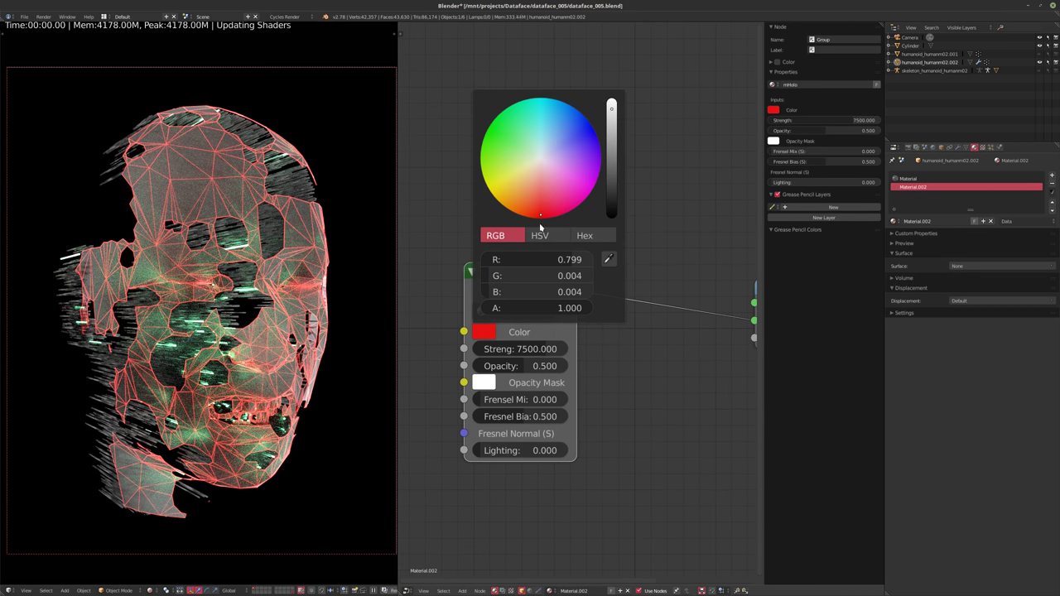
left_click(517, 349)
type("2500")
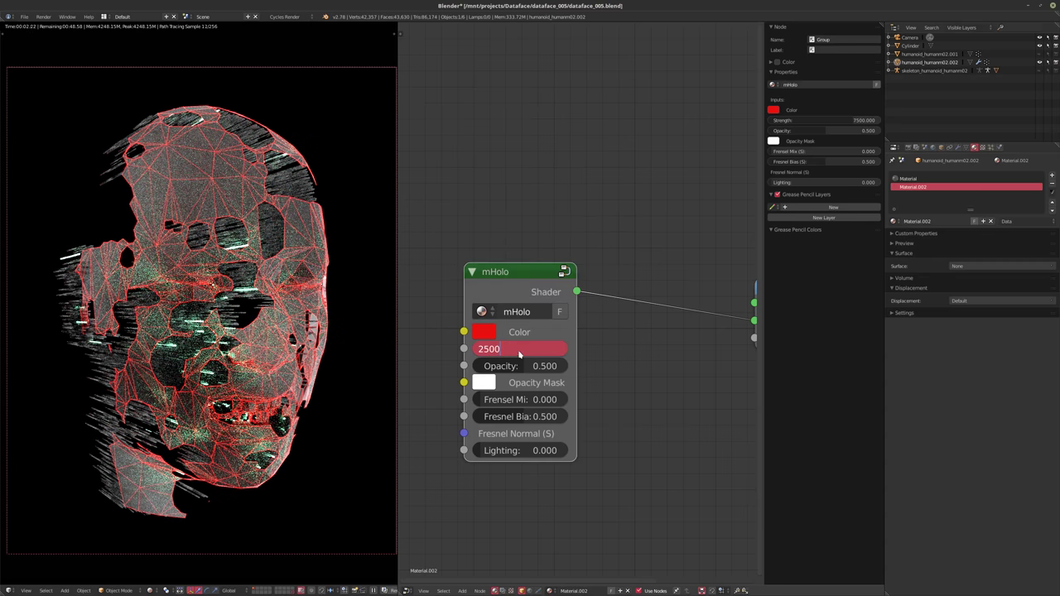
key("Return")
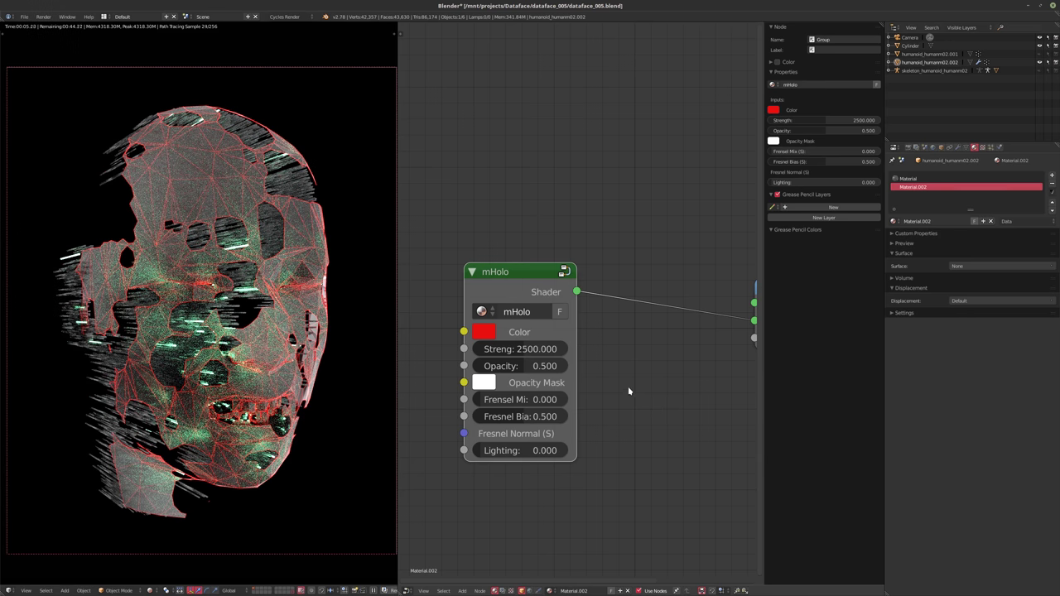
- Connect the mHolo shader to the Material Output's Surface input instead of Volume and set the node's Lighting to 1
middle_click_drag(710, 324, 640, 350)
left_click_drag(684, 347, 689, 327)
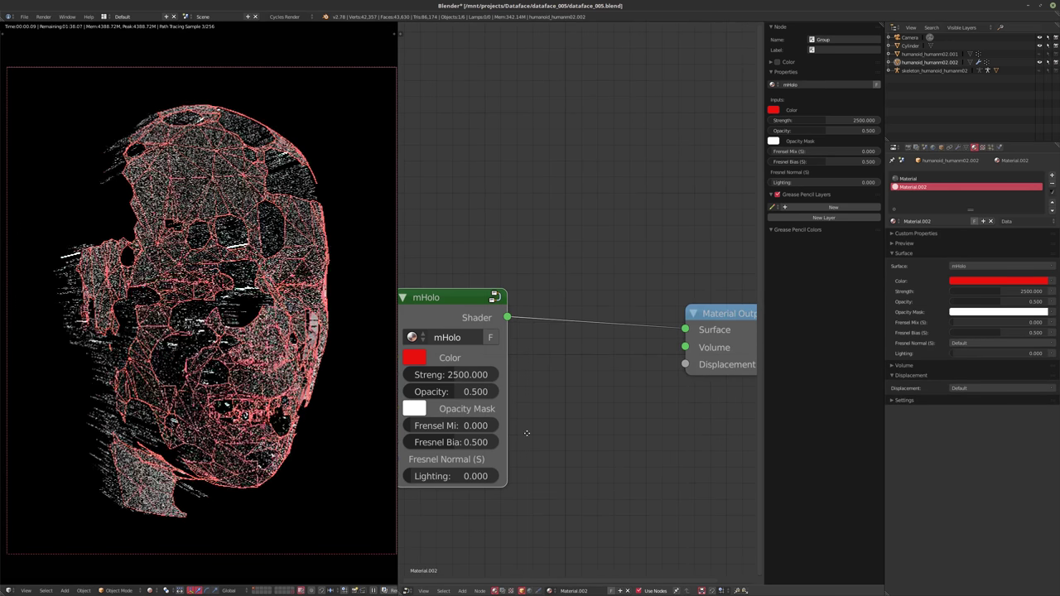
middle_click_drag(525, 433, 597, 403)
left_click_drag(485, 448, 579, 448)
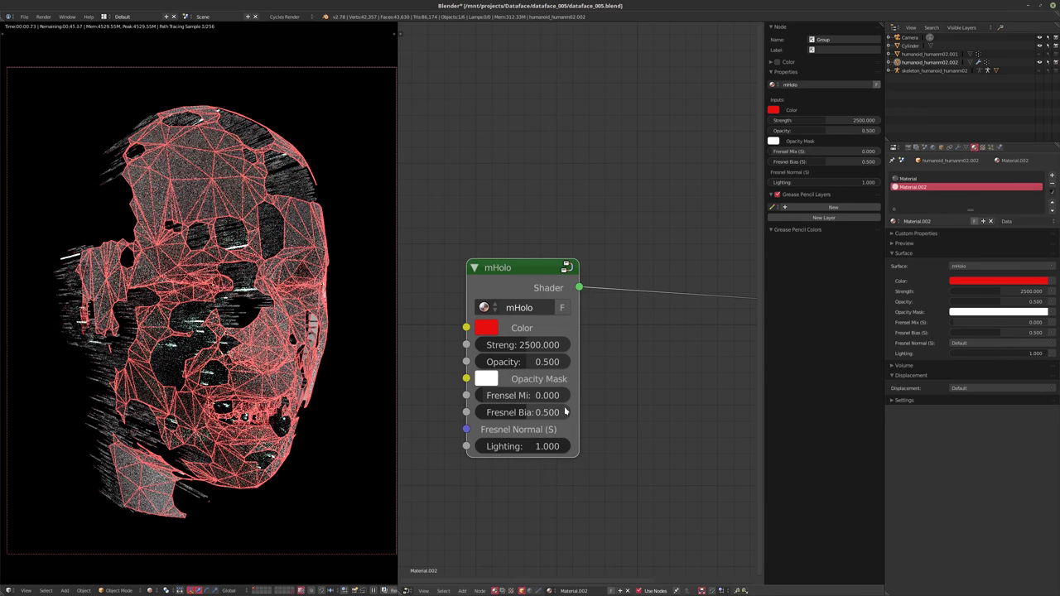
- Reduce the mHolo node's strength to 2.5
left_click(516, 344)
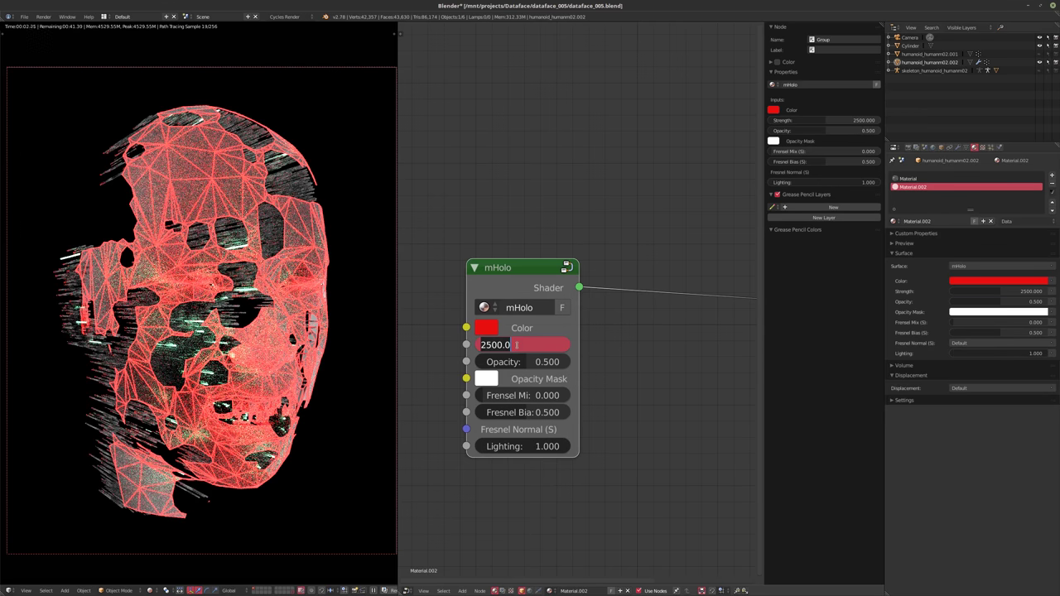
type("2.5")
key("Return")
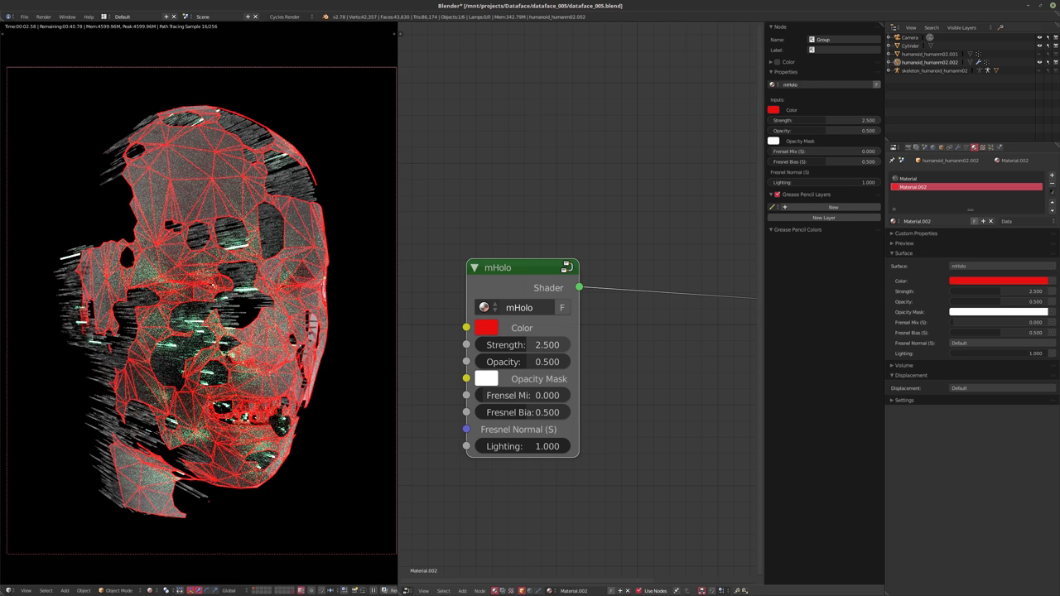
- Try a paler red with R 0.799, G 0.122 and B 0.122 as the mHolo node's color
left_click(486, 329)
mouse_move(546, 196)
left_mouse_down()
mouse_move(544, 174)
mouse_move(543, 189)
left_mouse_up()
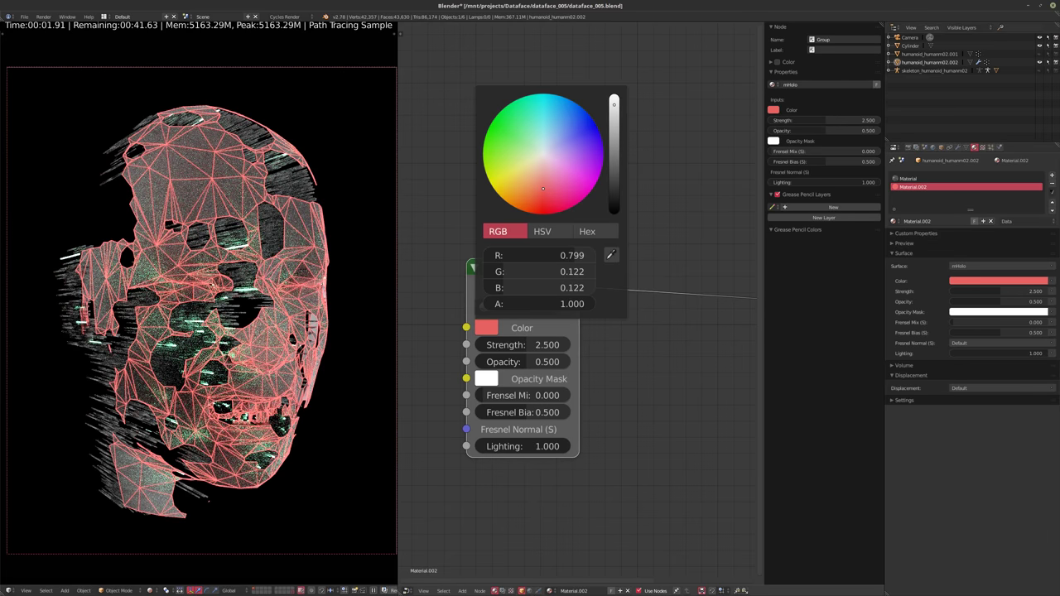
right_click(543, 188)
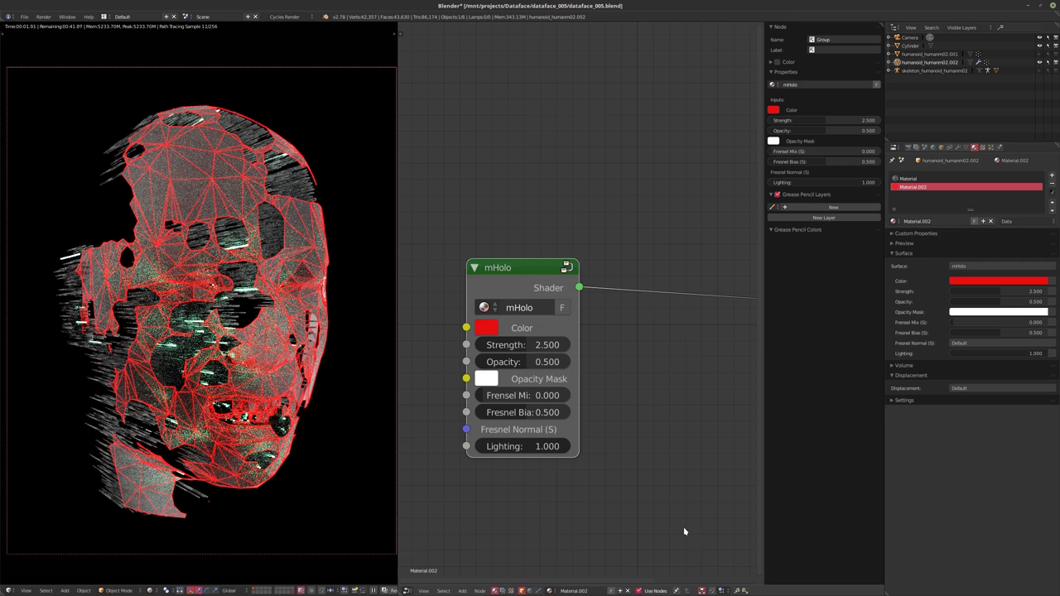
- Reconnect the mHolo shader to the Material Output's Volume input and set the mHolo strength to 1000
middle_click_drag(706, 461, 606, 459, "ctrl")
left_click_drag(680, 338, 682, 350)
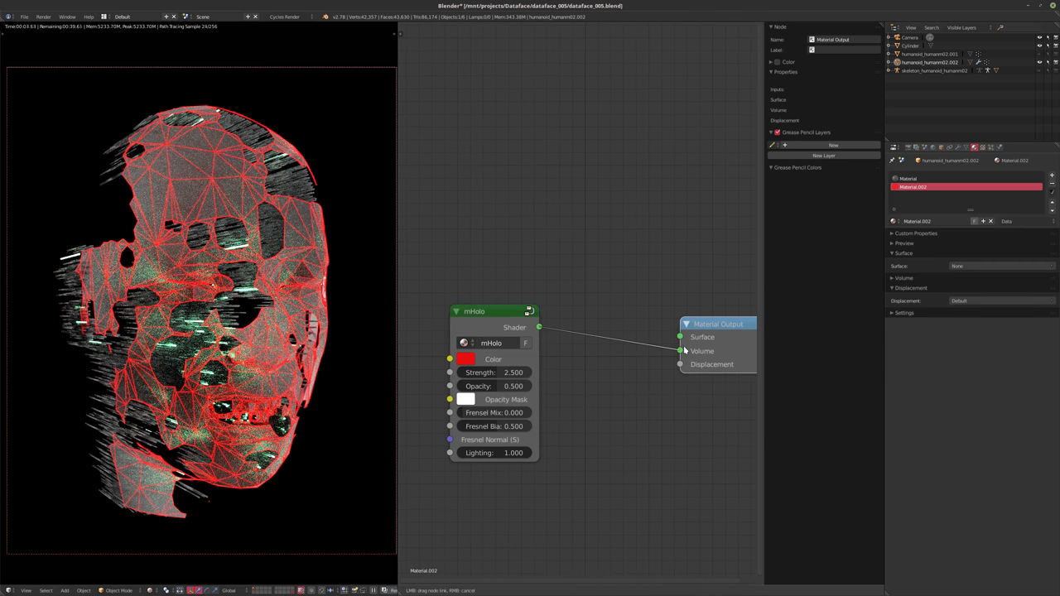
key("g")
left_click(493, 298)
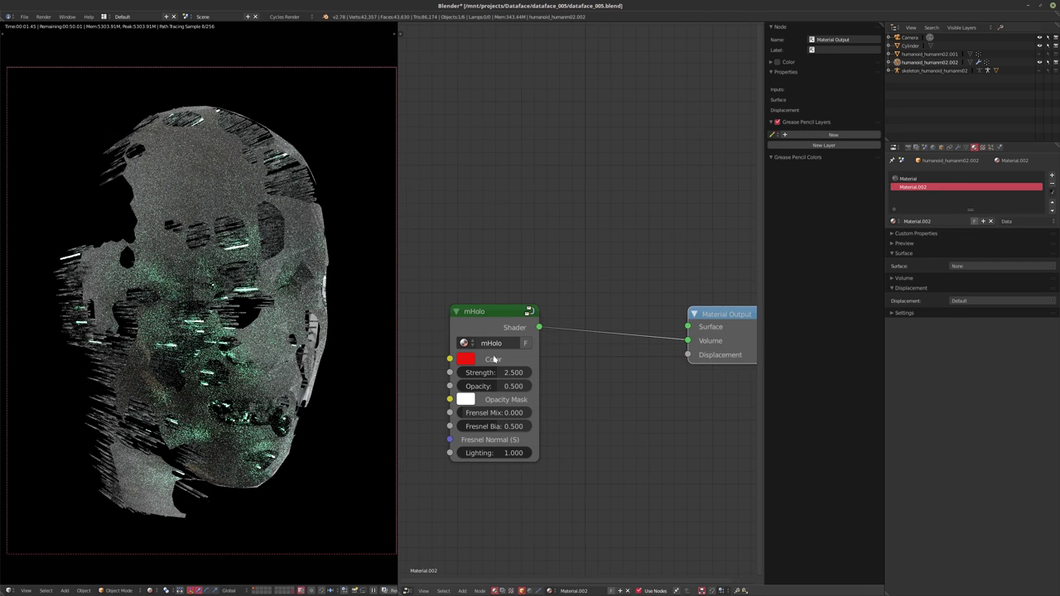
left_click(495, 373)
key("Return")
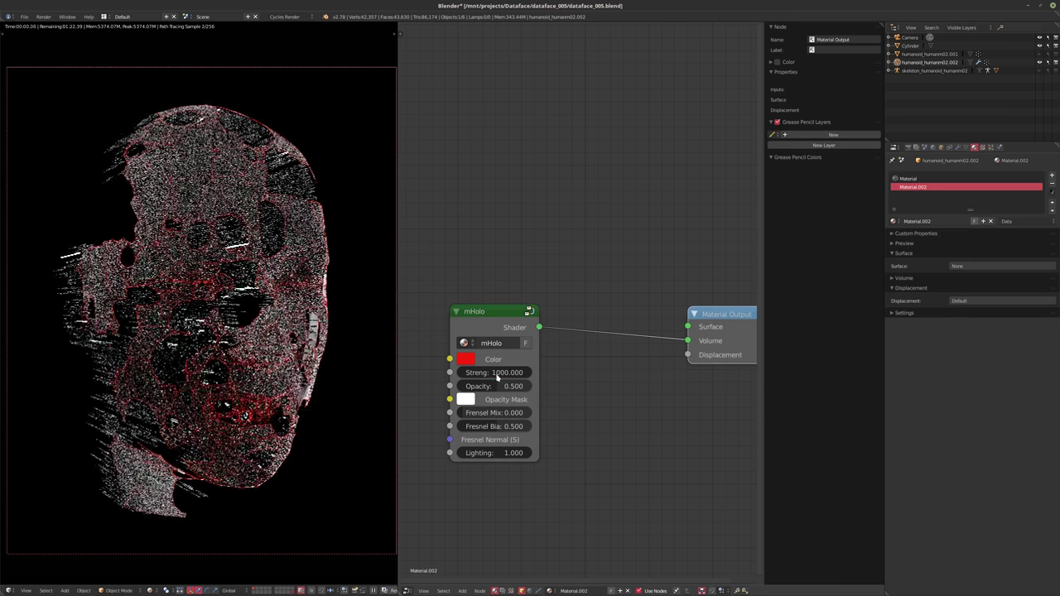
- Move the mHolo node down slightly and change its color to a pale green
left_click_drag(498, 326, 496, 347)
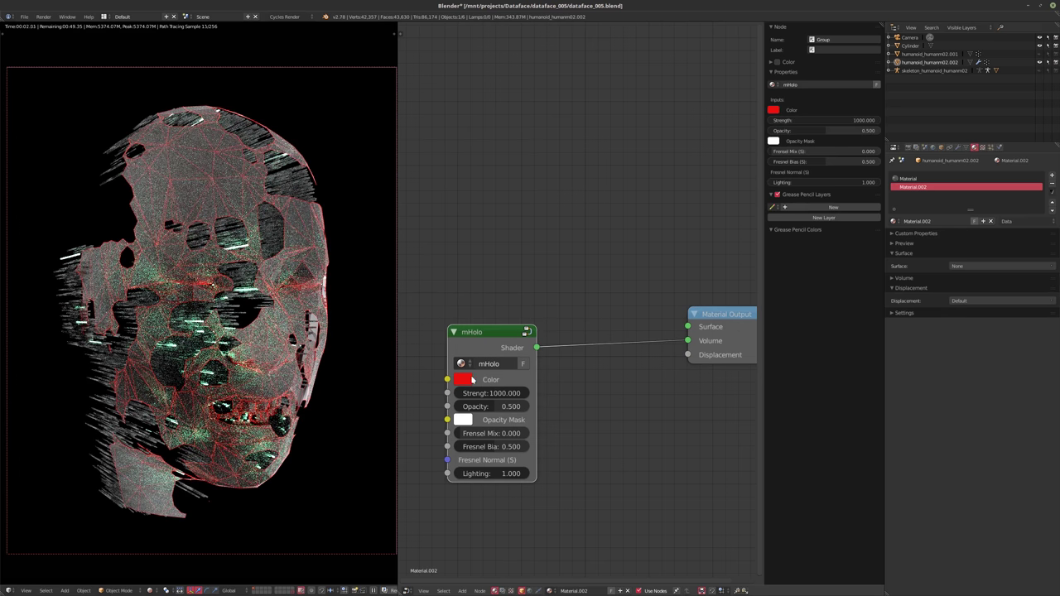
left_click(465, 379)
left_click_drag(506, 284, 494, 246)
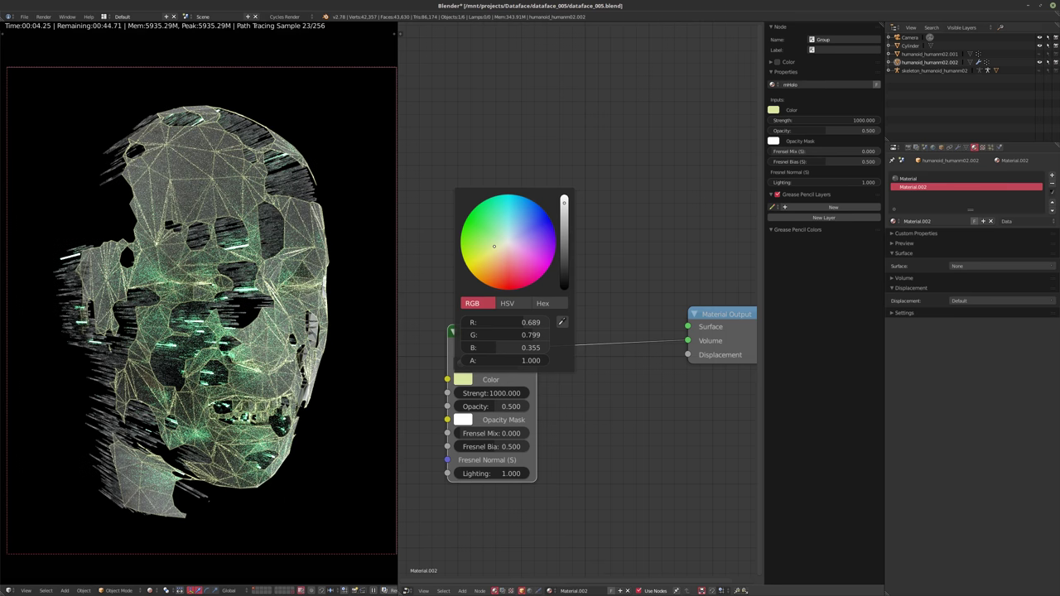
left_click_drag(494, 246, 501, 238)
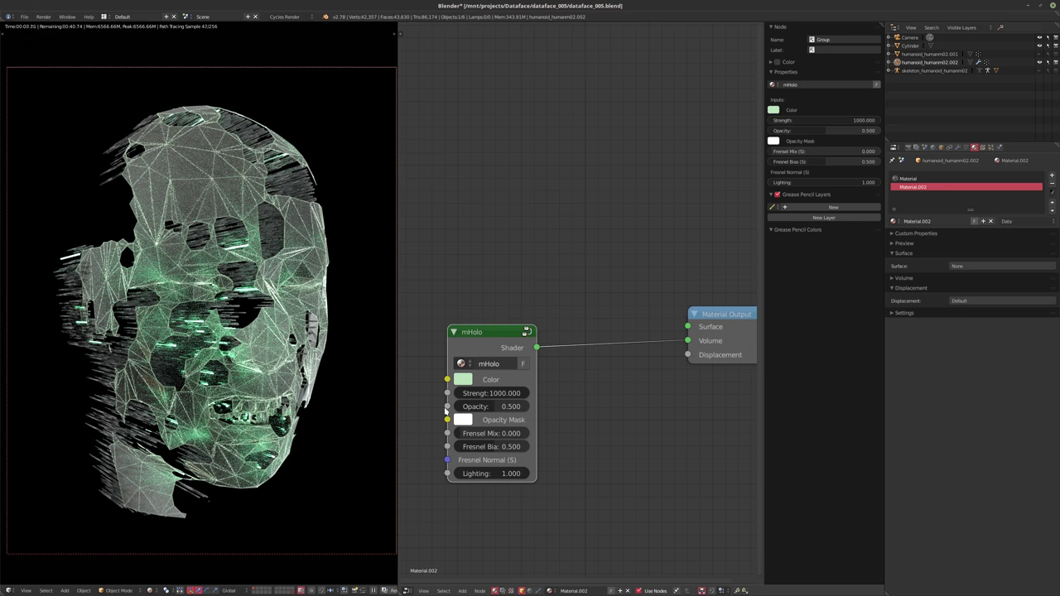
- Select the Cylinder and make room in Material.001's node tree by moving the Object Info node well away from the ColorRamps
scroll(550, 329, "down", 2)
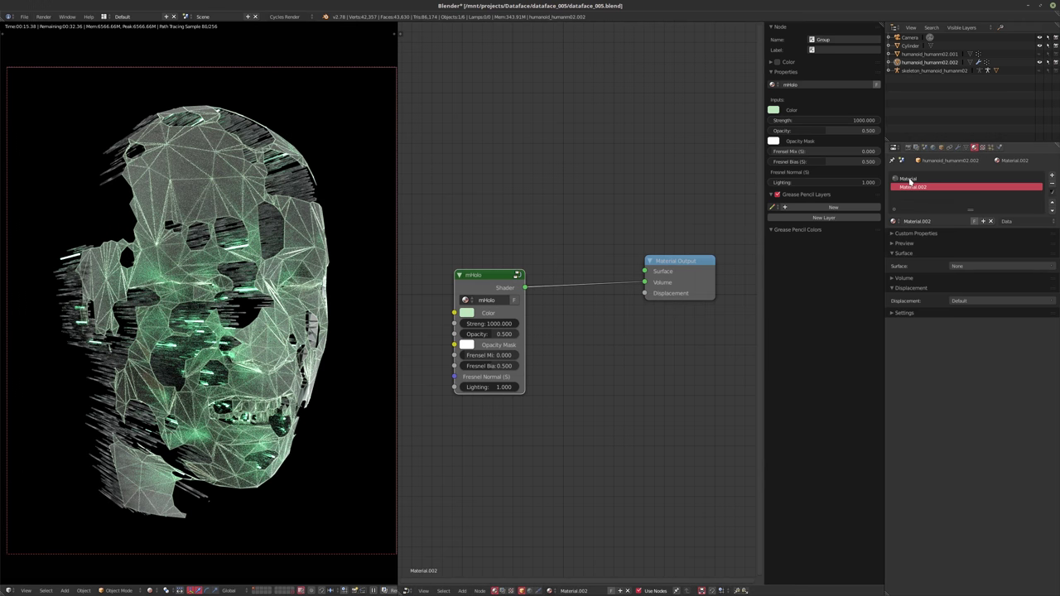
left_click(910, 45)
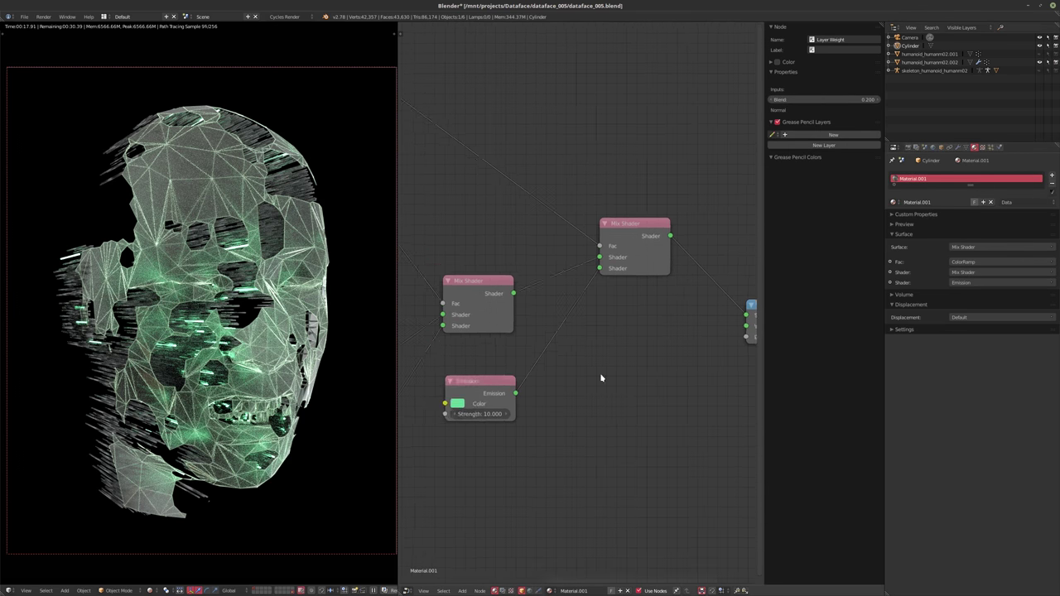
scroll(601, 374, "down", 4)
middle_click_drag(488, 357, 627, 324)
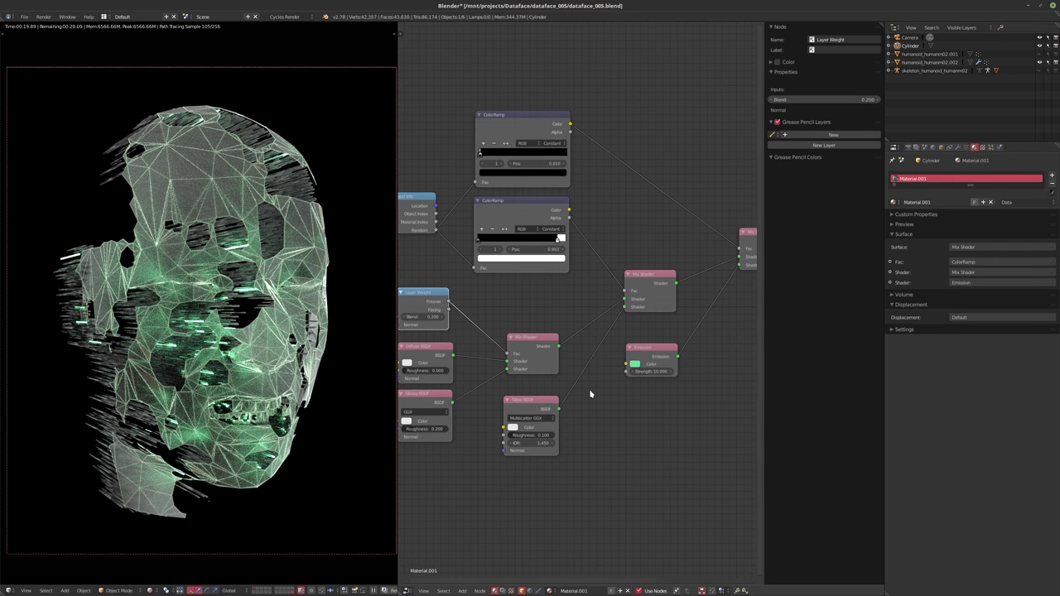
middle_click_drag(484, 377, 610, 399)
scroll(519, 407, "up", 1)
left_click_drag(539, 249, 402, 247)
middle_click_drag(539, 234, 604, 223)
scroll(605, 224, "down", 3)
left_click_drag(492, 232, 427, 230)
mouse_move(672, 232)
left_mouse_down()
mouse_move(529, 231)
mouse_move(690, 233)
left_mouse_up()
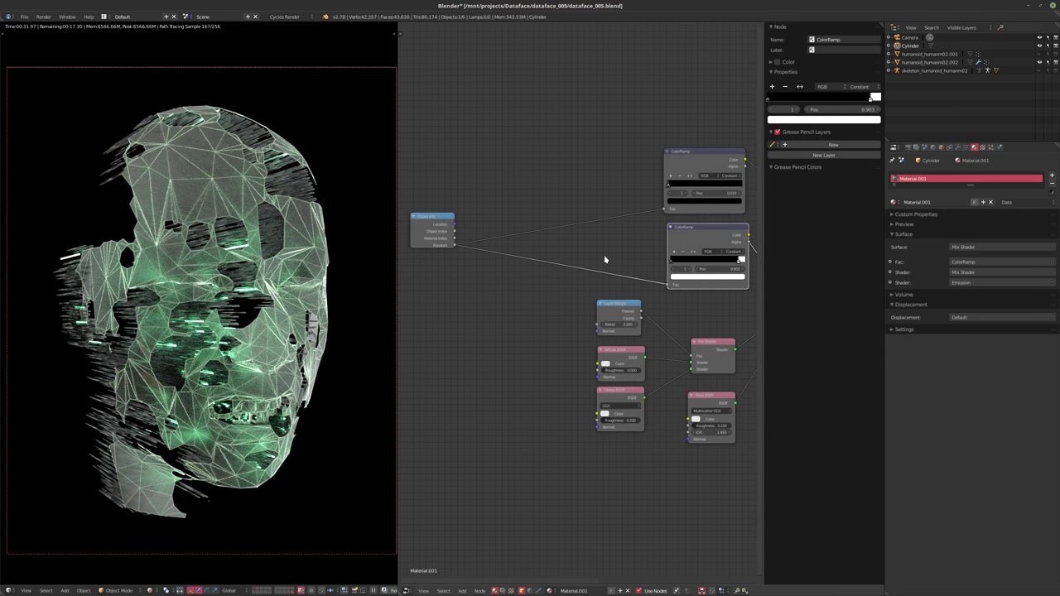
- Duplicate the lower ColorRamp with its link to Object Info's Random output and place the copy below the Object Info node
key("shift+d")
left_click(431, 326)
scroll(565, 294, "up", 2)
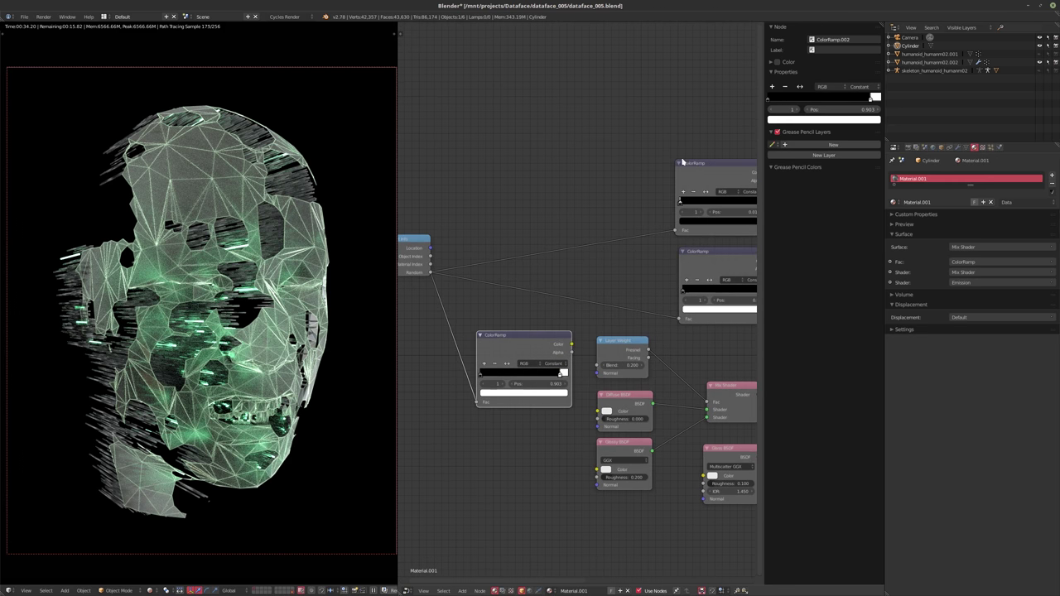
- Move the two original ColorRamps higher and connect the duplicated ColorRamp's Color output to the Diffuse BSDF's Color
left_click_drag(707, 170, 641, 67)
left_click_drag(705, 257, 644, 162)
middle_click_drag(546, 308, 552, 322)
left_click_drag(521, 346, 531, 295)
middle_click_drag(549, 330, 530, 303)
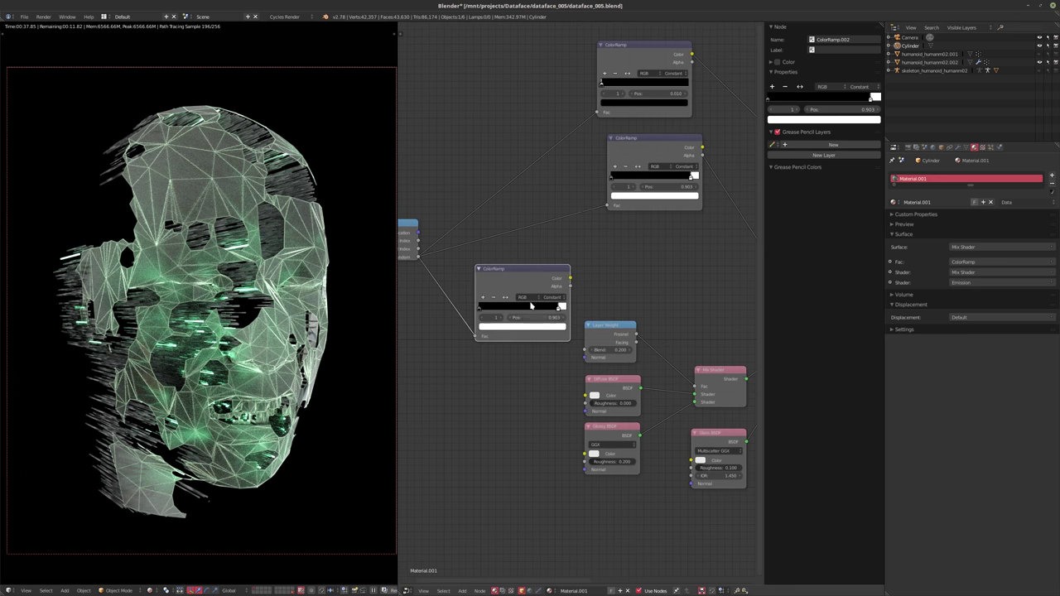
left_click_drag(537, 281, 586, 395)
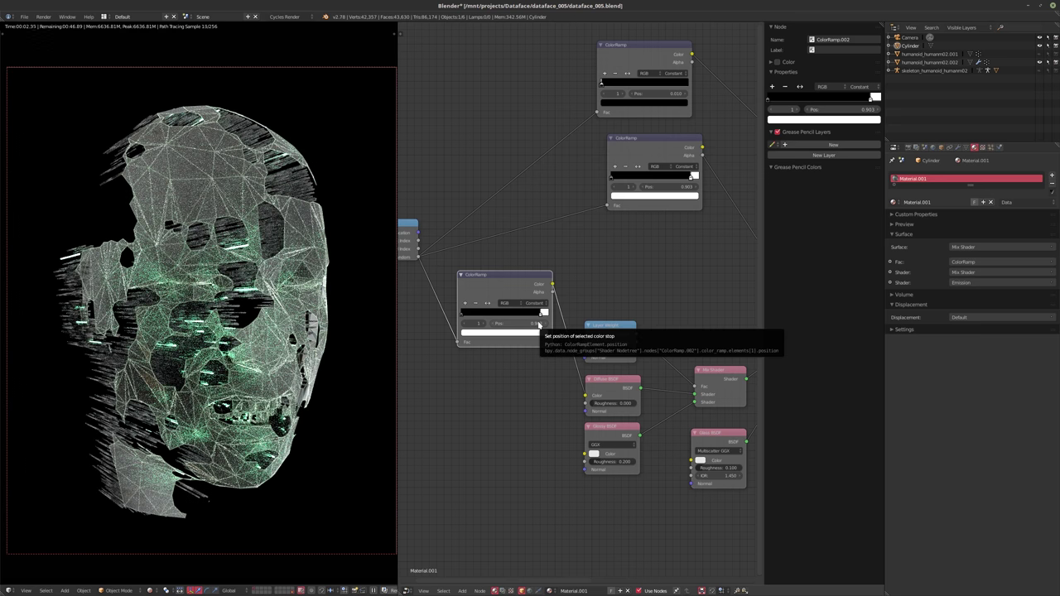
- Set the Glossy BSDF's roughness to 0 in Material.001
middle_click_drag(535, 356, 526, 364)
scroll(581, 365, "down", 3)
middle_click_drag(651, 345, 605, 339)
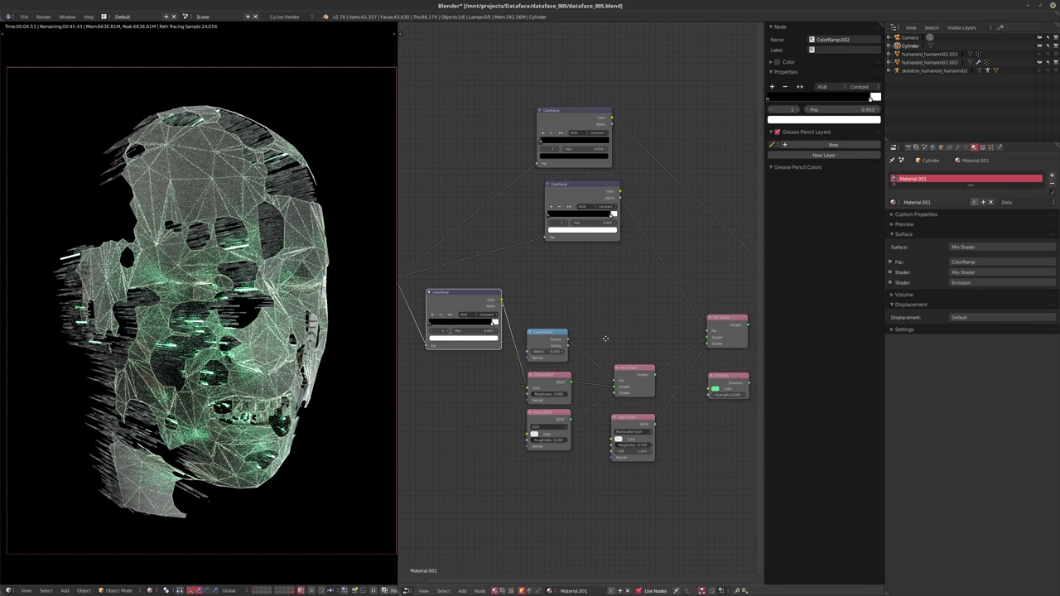
scroll(605, 338, "up", 2)
left_click_drag(531, 468, 520, 468)
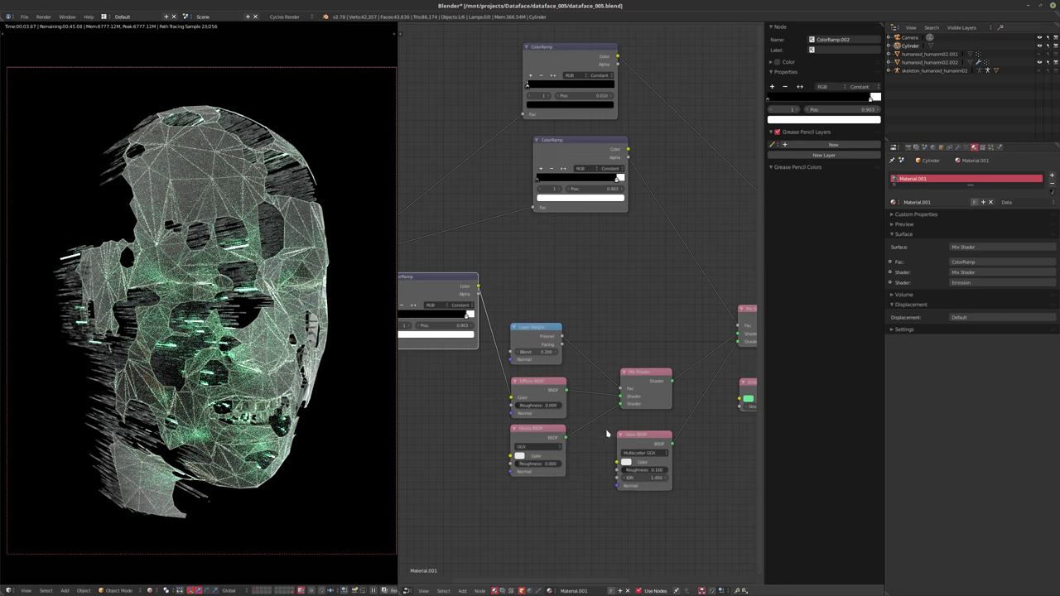
- Set the position of color stop 1 in the uppermost ColorRamp to 0.015
scroll(592, 406, "up", 3, "ctrl")
left_click(575, 151)
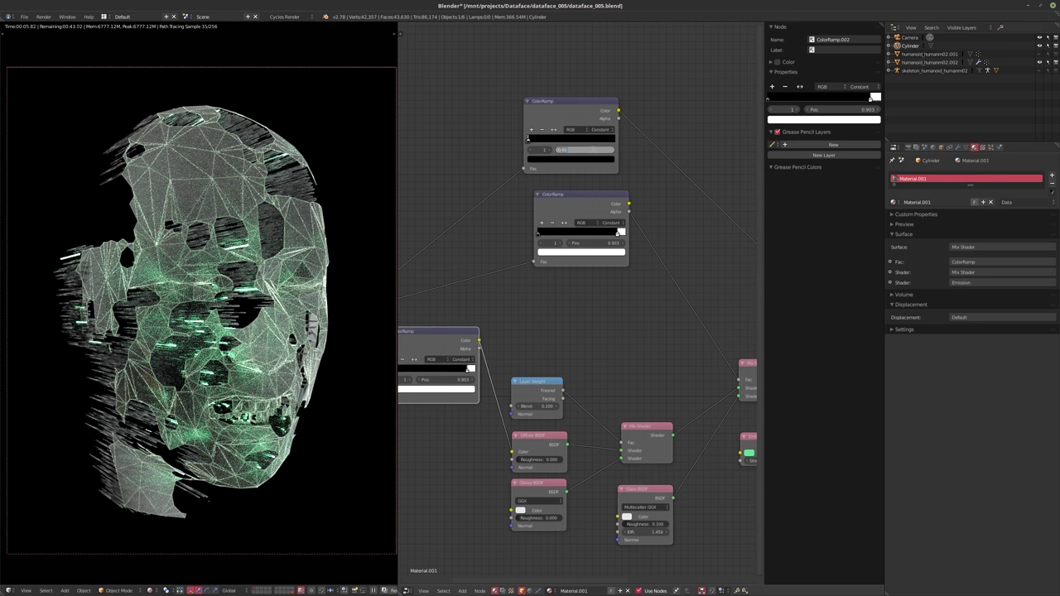
key("Return")
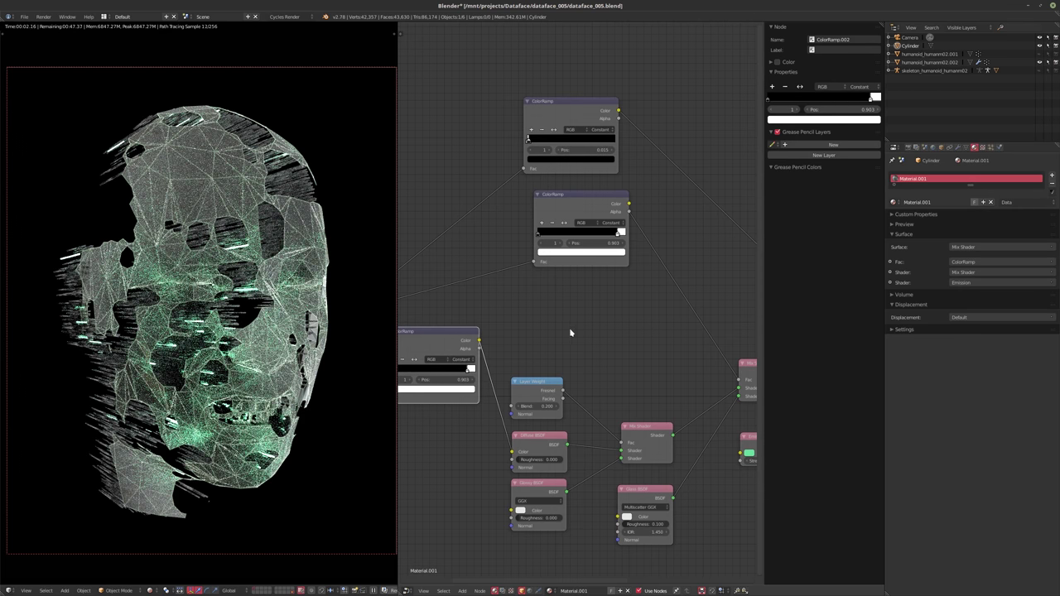
- Move the duplicated ColorRamp down so it sits beside the Layer Weight and Diffuse BSDF nodes
middle_click_drag(551, 327, 645, 269)
scroll(616, 279, "down", 2)
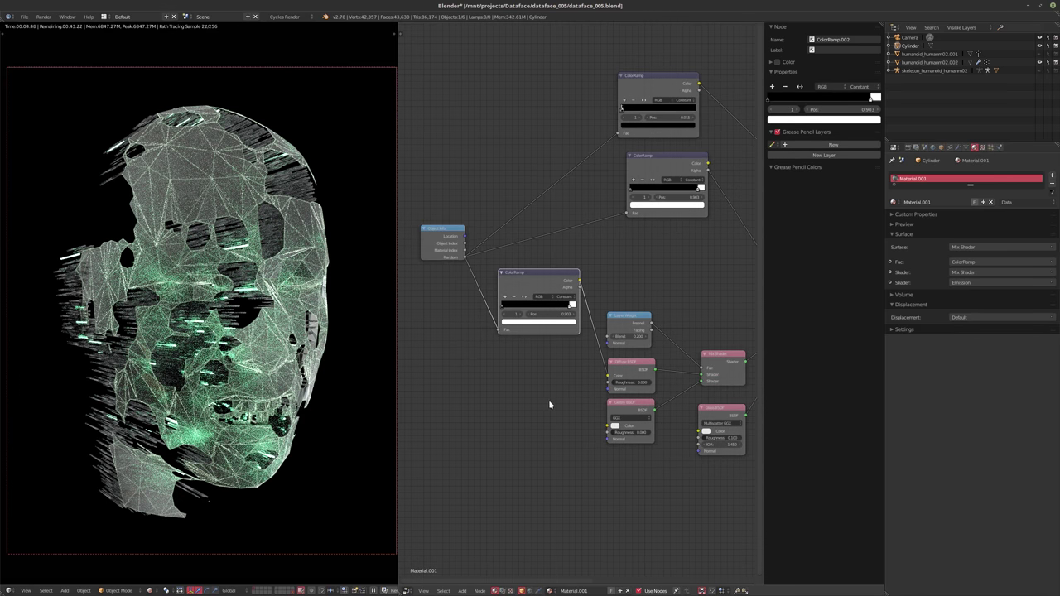
middle_click_drag(548, 370, 518, 388)
scroll(518, 388, "up", 2)
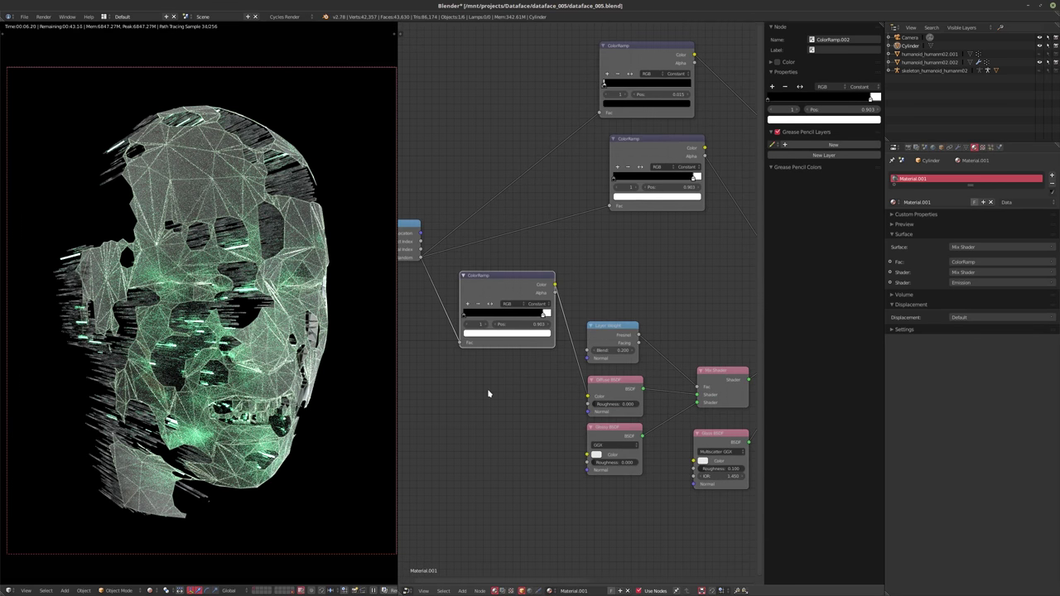
middle_click_drag(489, 384, 517, 408)
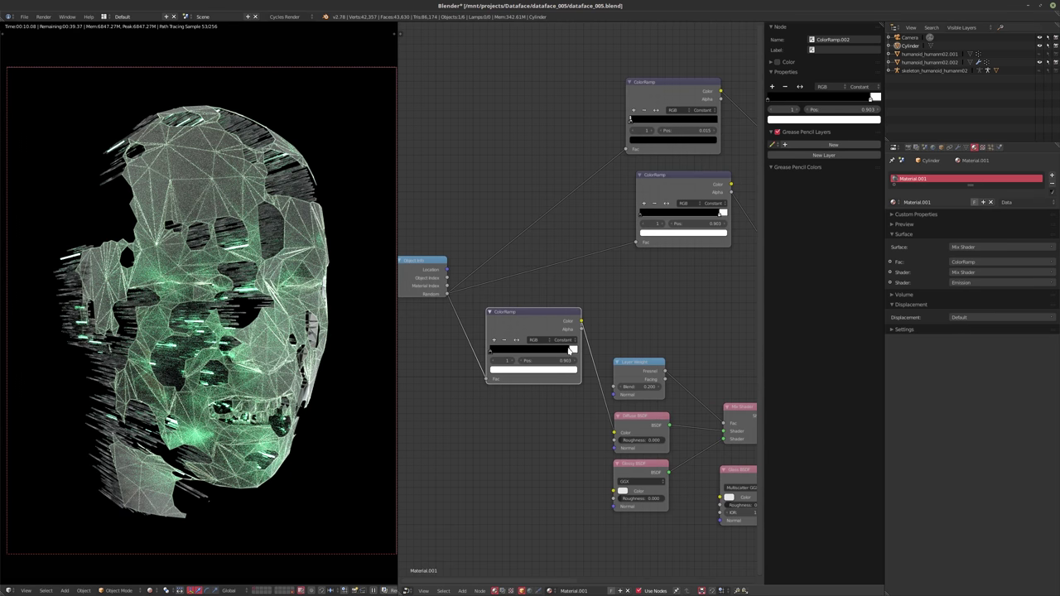
left_click_drag(548, 328, 547, 378)
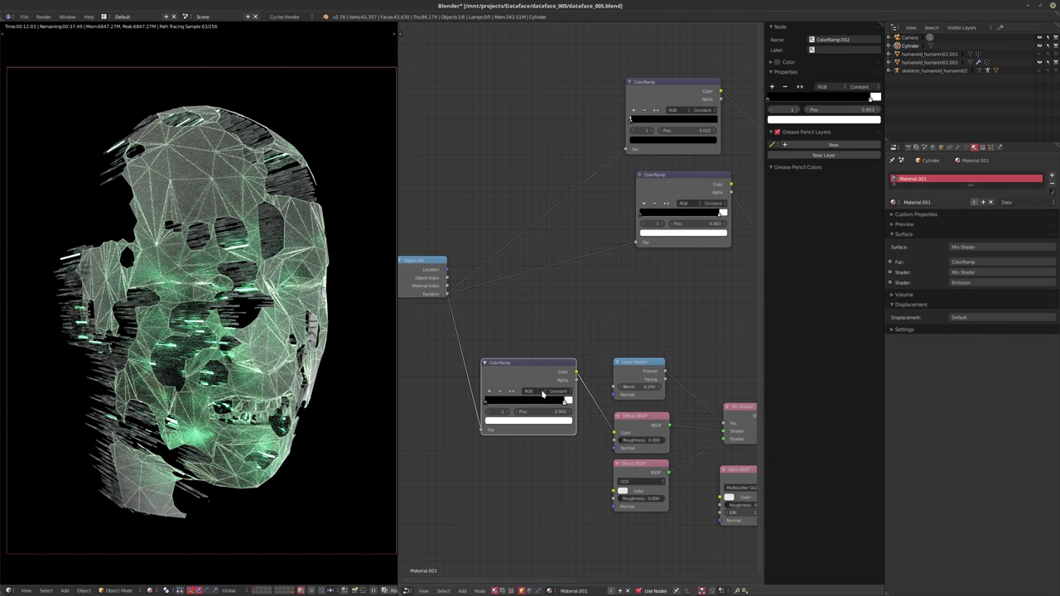
- Set the white color stop in the lower of the two upper ColorRamps to position 0.945
scroll(554, 467, "up", 1)
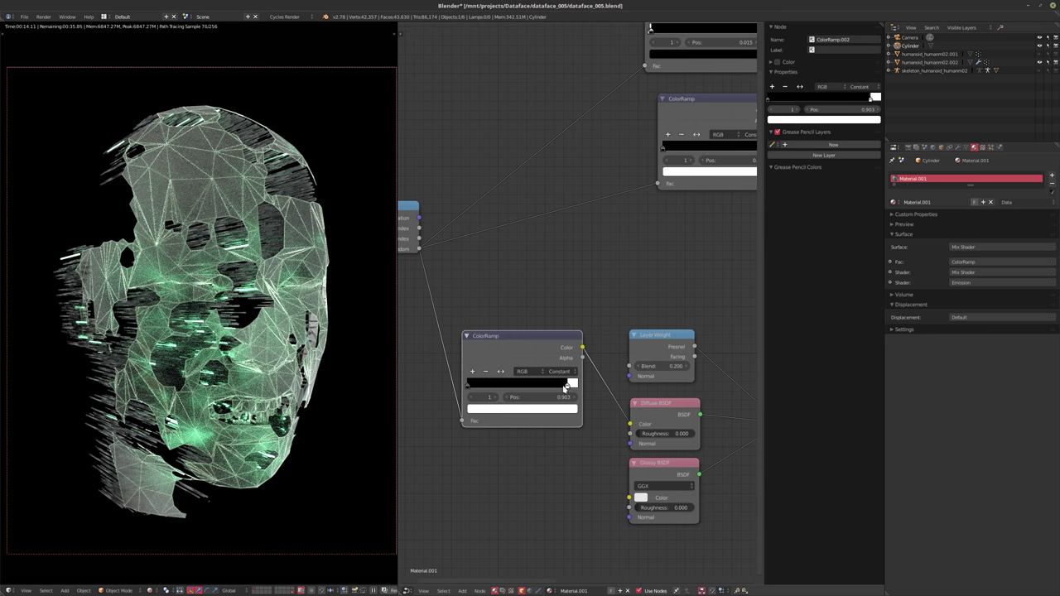
middle_click_drag(606, 498, 533, 487)
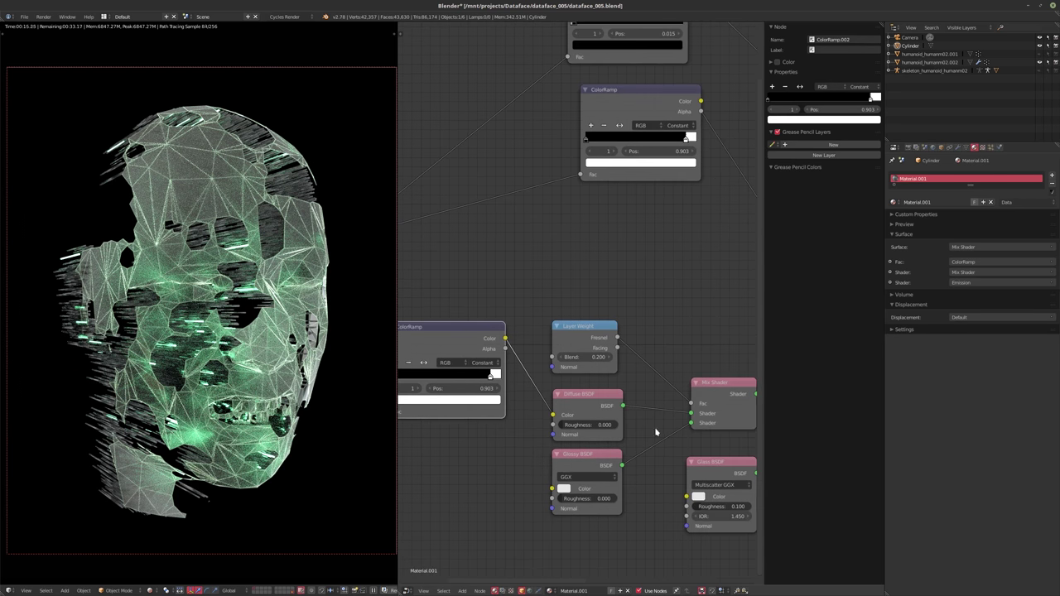
middle_click_drag(655, 433, 532, 409)
scroll(592, 406, "down", 1)
scroll(592, 406, "down", 1)
middle_click_drag(598, 334, 598, 306)
scroll(545, 402, "up", 1)
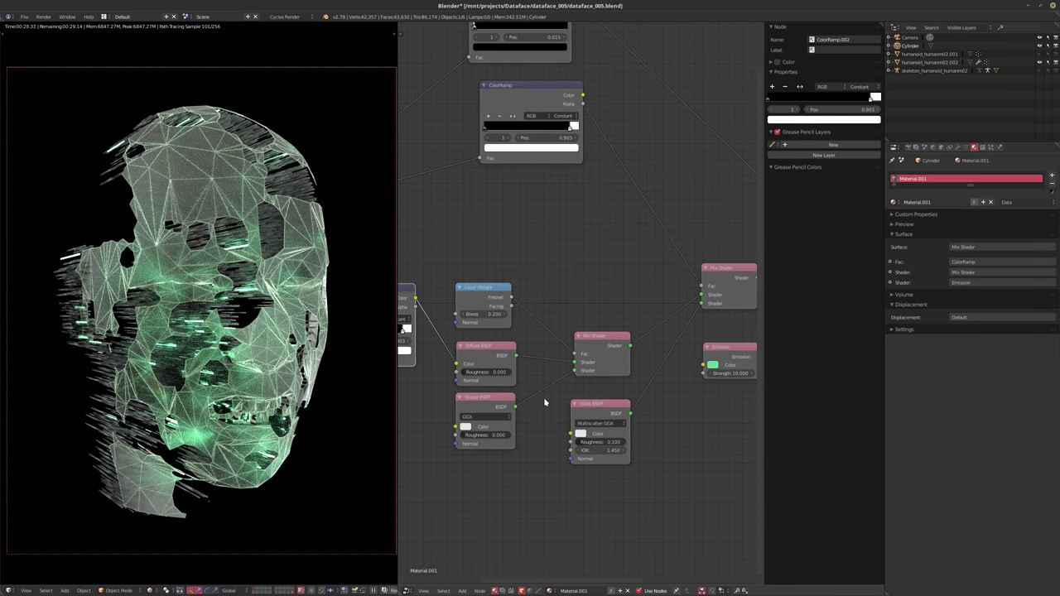
scroll(522, 370, "up", 3, "shift")
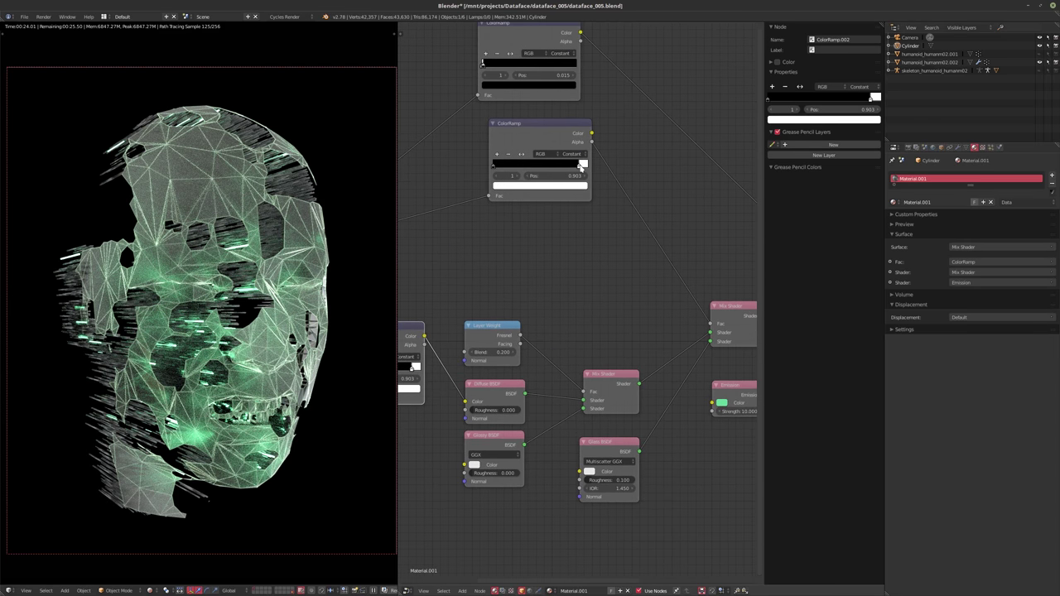
left_click_drag(580, 169, 584, 166)
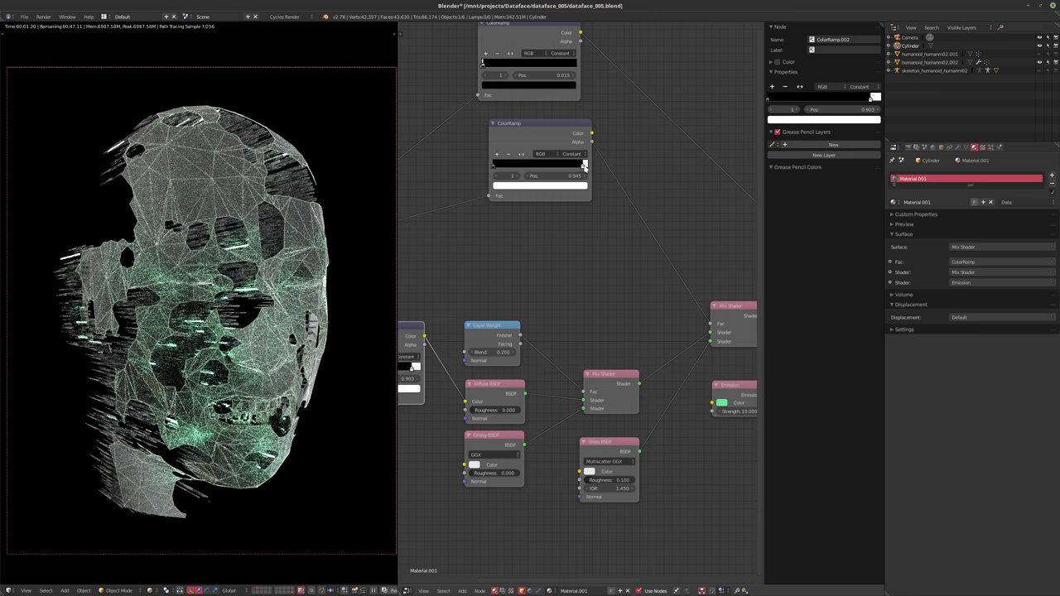
- Disconnect the duplicated ColorRamp from the Diffuse BSDF's Color and set that color to a 0.715 grey
middle_click_drag(514, 328, 540, 313)
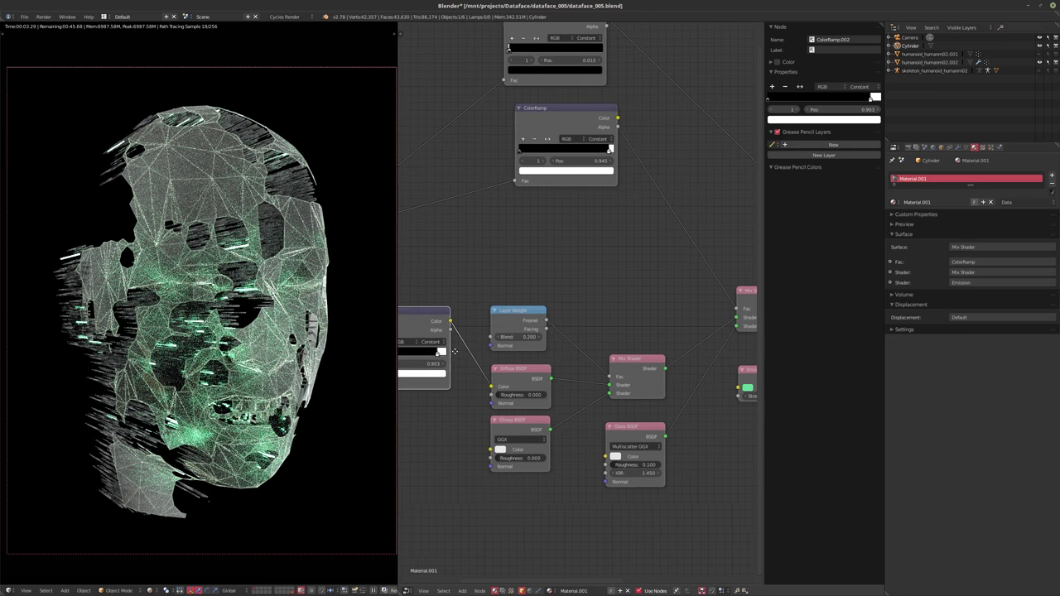
middle_click_drag(433, 352, 494, 346)
middle_click_drag(625, 371, 608, 382)
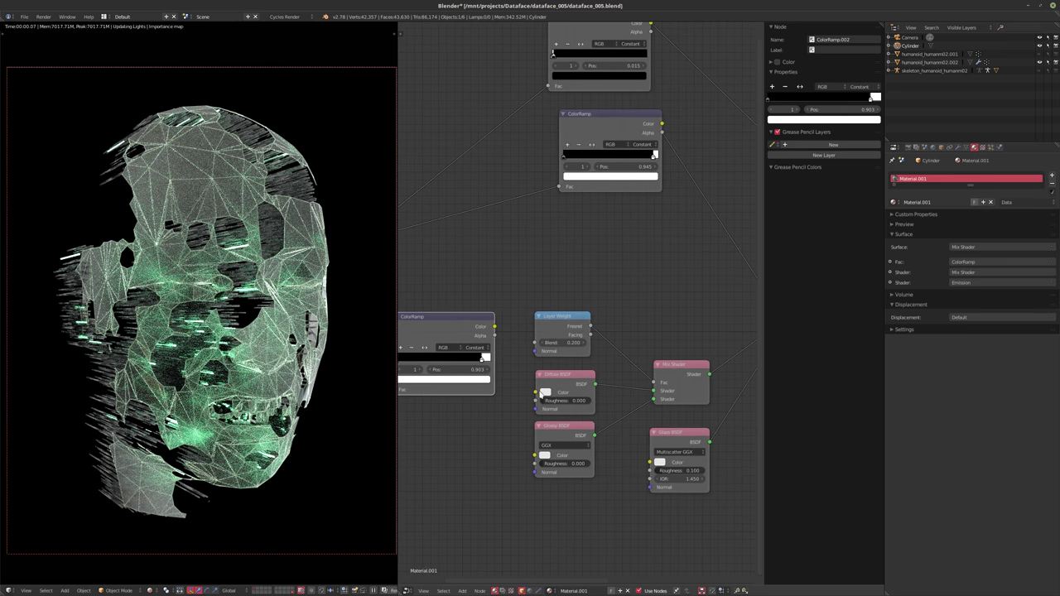
left_click(563, 392)
left_click_drag(608, 317, 608, 283)
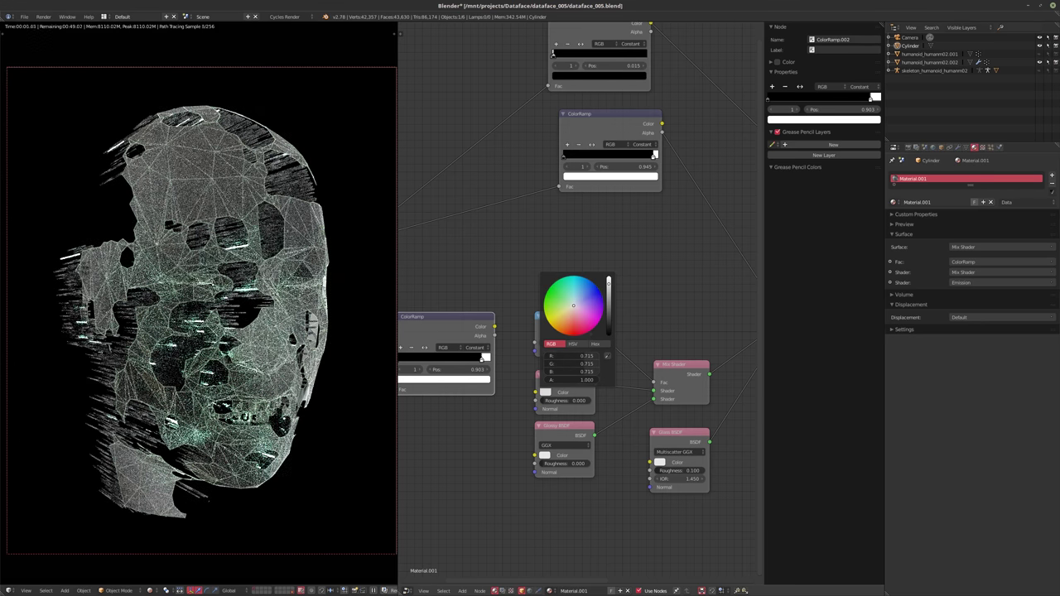
- Connect the Diffuse BSDF's output directly to the Material Output's Surface
middle_click_drag(613, 302, 578, 335)
scroll(590, 326, "down", 3)
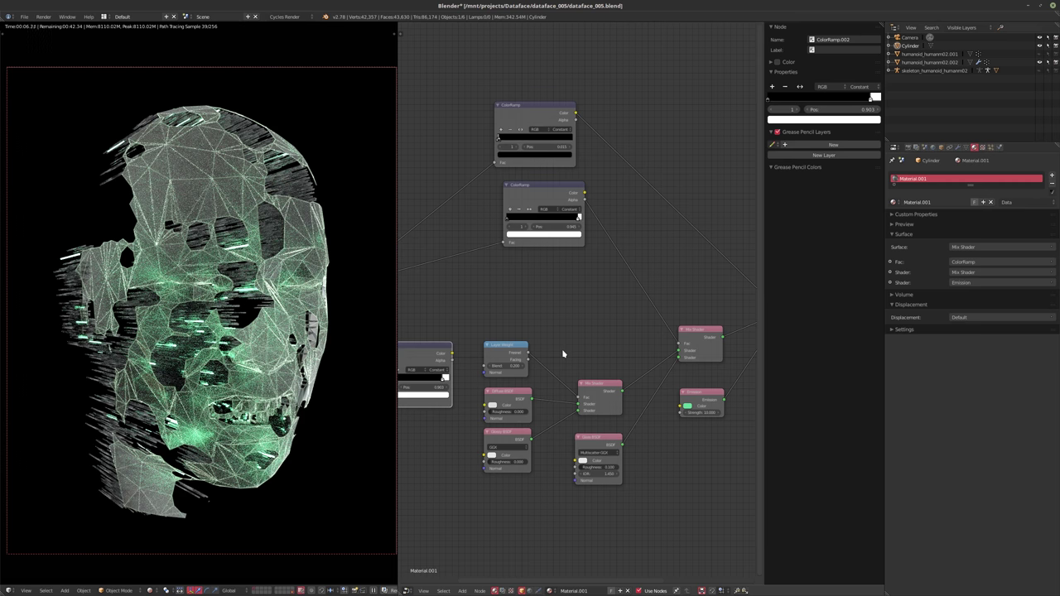
scroll(563, 360, "down", 2)
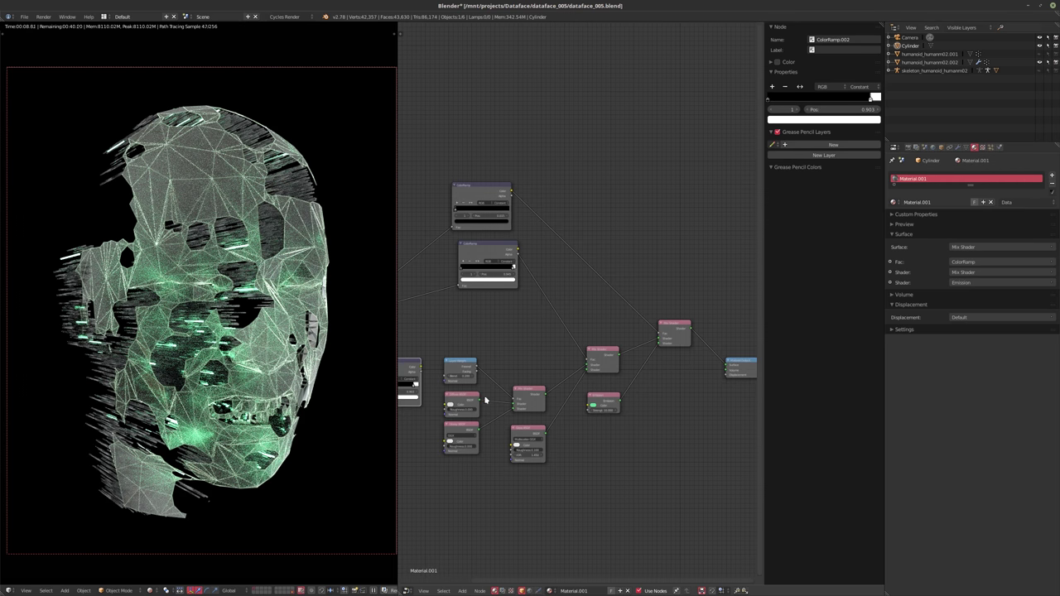
left_click_drag(478, 399, 727, 366)
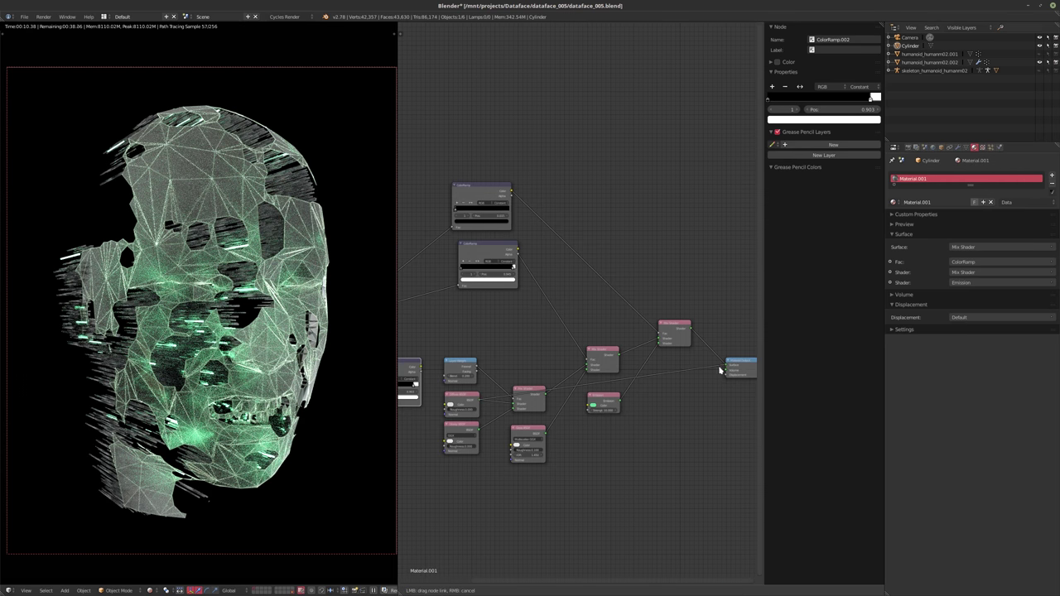
- Darken the Diffuse BSDF's Color to a nearly black shade
scroll(465, 352, "up", 2)
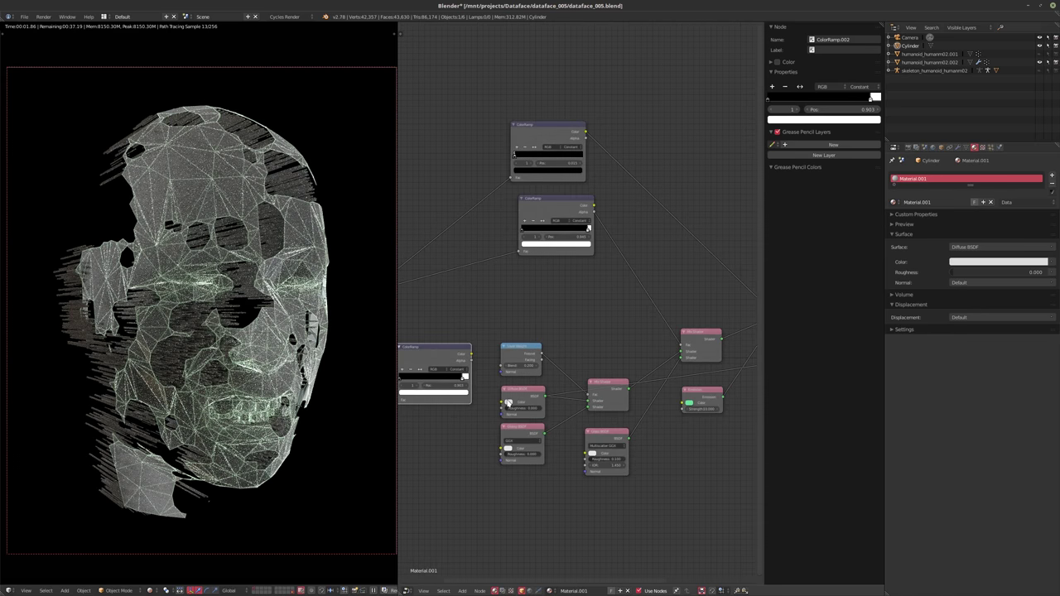
left_click(510, 402)
left_click_drag(555, 354, 555, 351)
- Connect the Mix Shader that blends the Diffuse and Glossy BSDFs directly to the Material Output's Surface
middle_click_drag(628, 400, 507, 368)
scroll(563, 395, "down", 1)
left_click_drag(502, 368, 698, 336)
- Connect the output of Mix Shader.001, which adds the Glass BSDF, directly to the Material Output's Surface
middle_click_drag(623, 391, 677, 394)
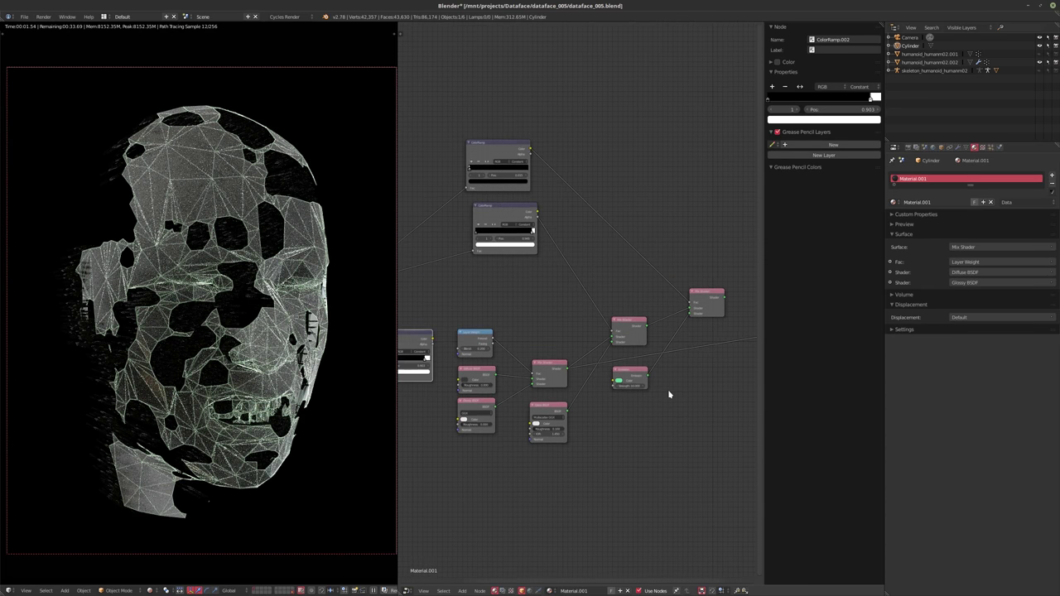
scroll(667, 389, "up", 1)
middle_click_drag(662, 321, 565, 323)
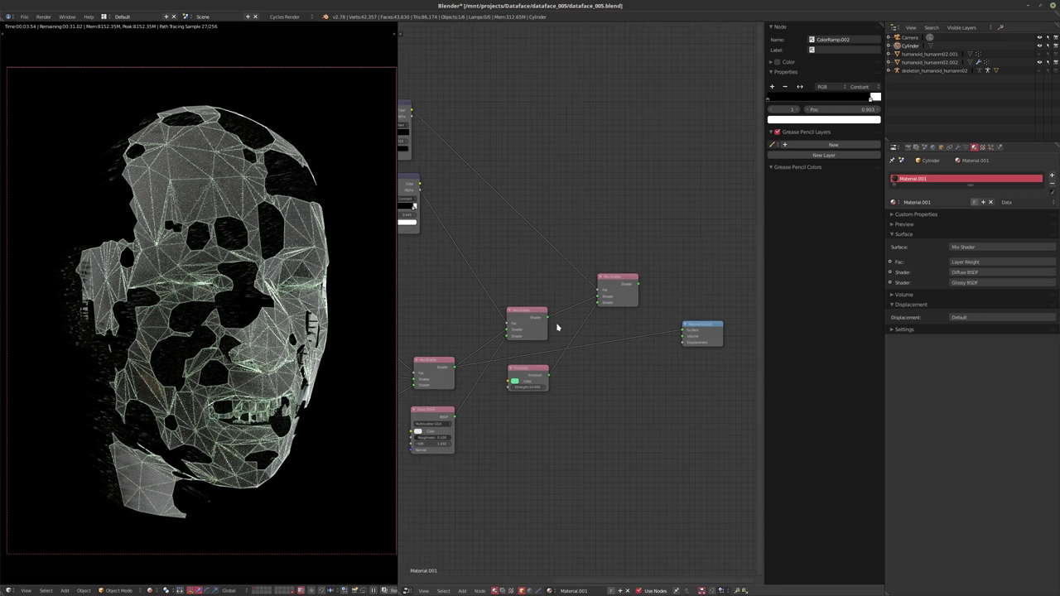
scroll(553, 322, "down", 1)
left_click_drag(548, 318, 672, 330)
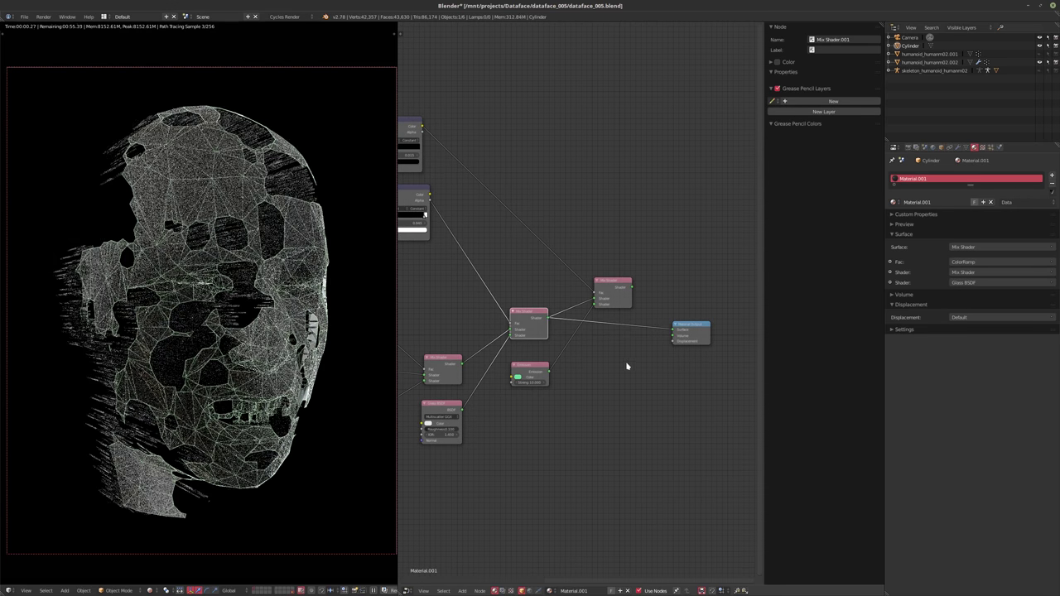
- Try shifting the white color stop of the ColorRamp that drives Mix Shader.001's factor
middle_click_drag(599, 365, 647, 373)
scroll(591, 438, "up", 1)
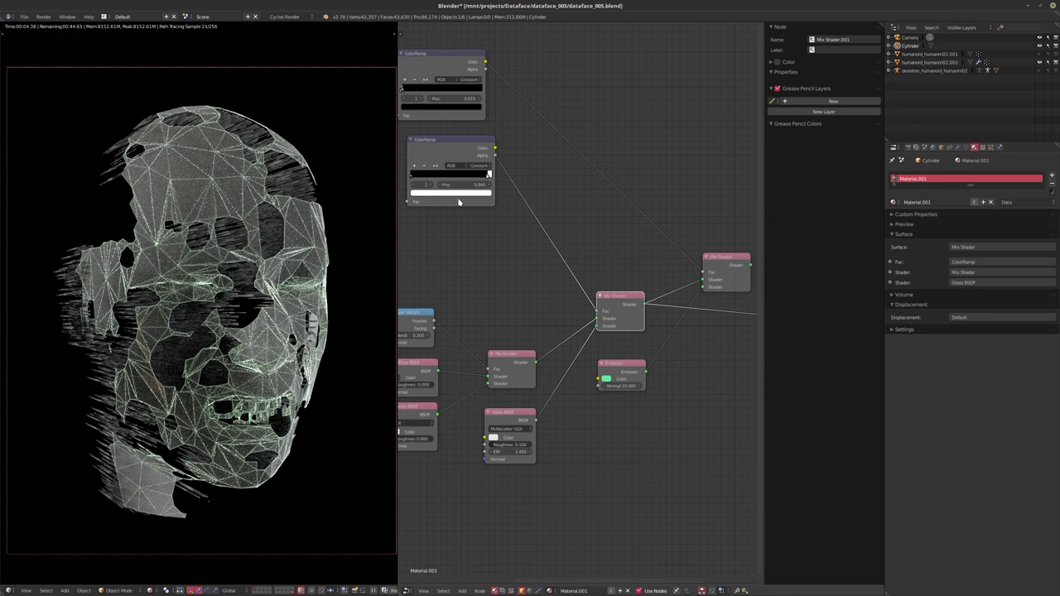
left_click_drag(488, 176, 489, 177)
left_click_drag(489, 177, 489, 178)
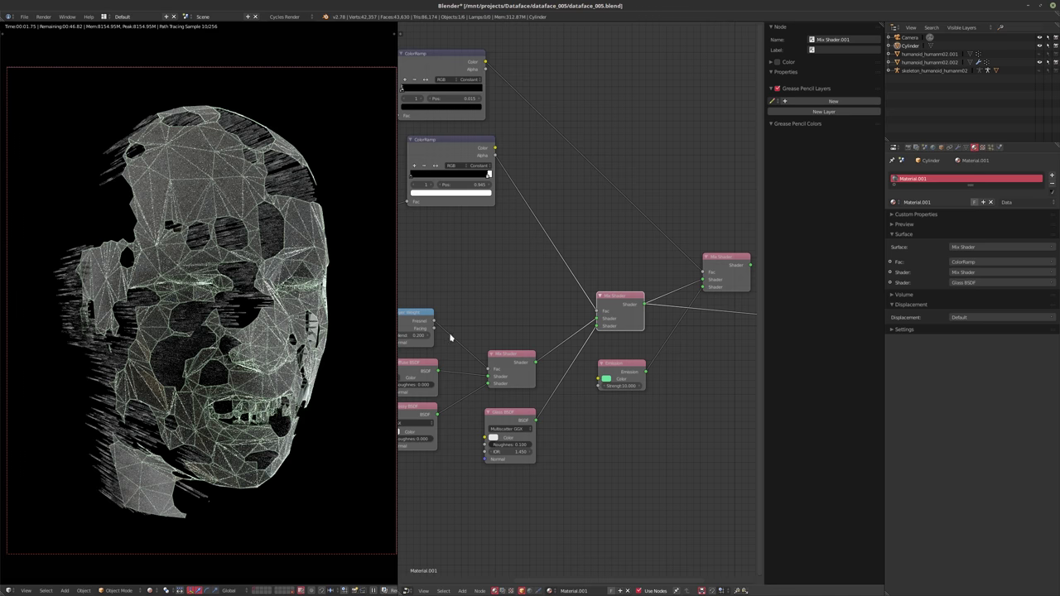
- Mute Mix Shader.001 and reconnect the final Mix Shader, which adds the Emission, to the Material Output's Surface
middle_click_drag(450, 338, 478, 354)
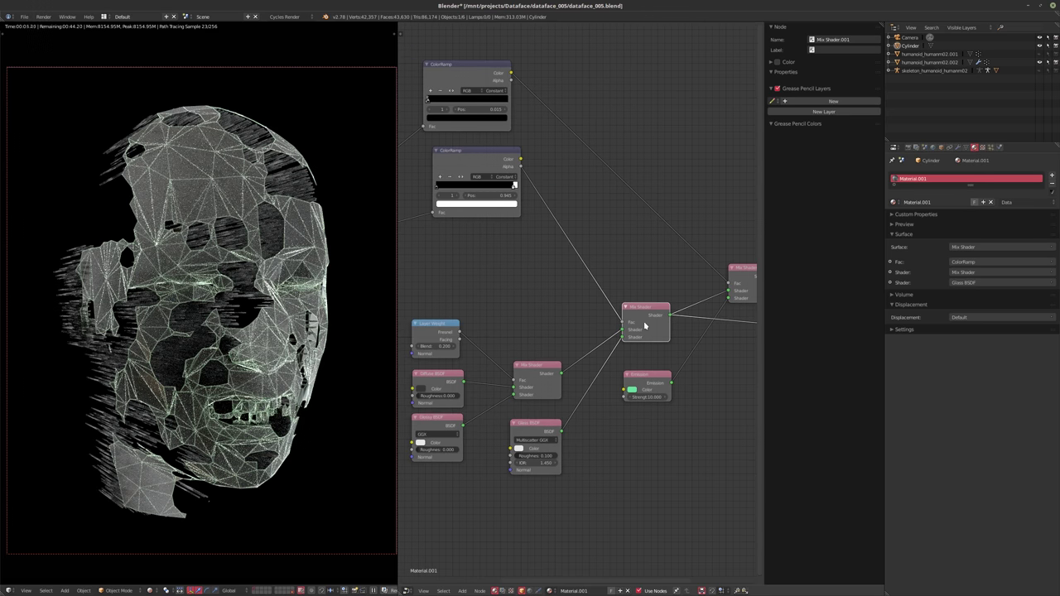
key("m")
middle_click_drag(611, 326, 489, 349)
scroll(489, 349, "down", 1)
left_click_drag(630, 308, 676, 353)
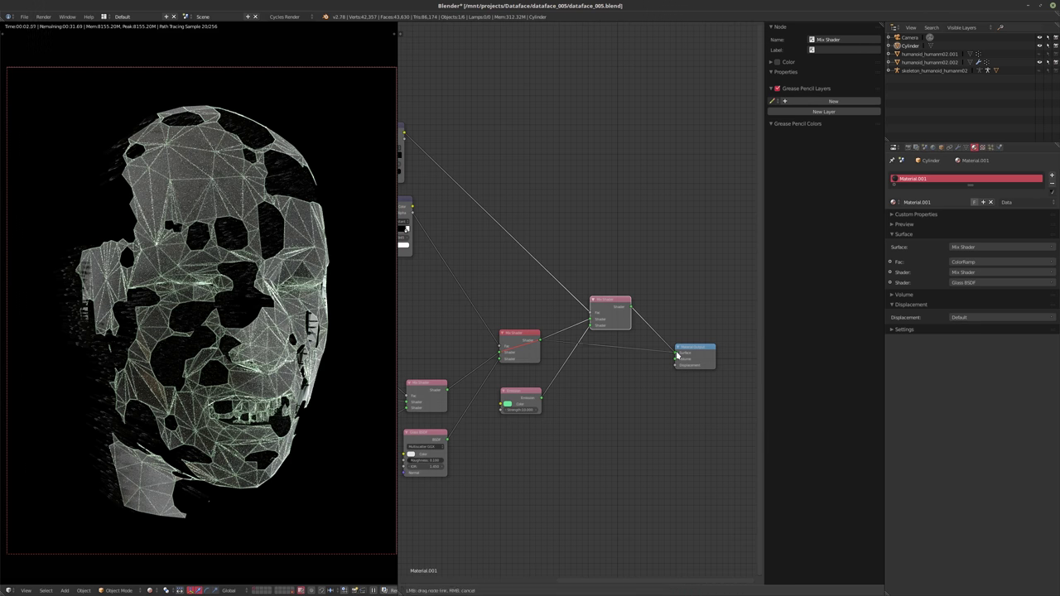
- Connect the duplicated ColorRamp's Color output to the Diffuse BSDF's Color input
middle_click_drag(521, 312, 577, 326)
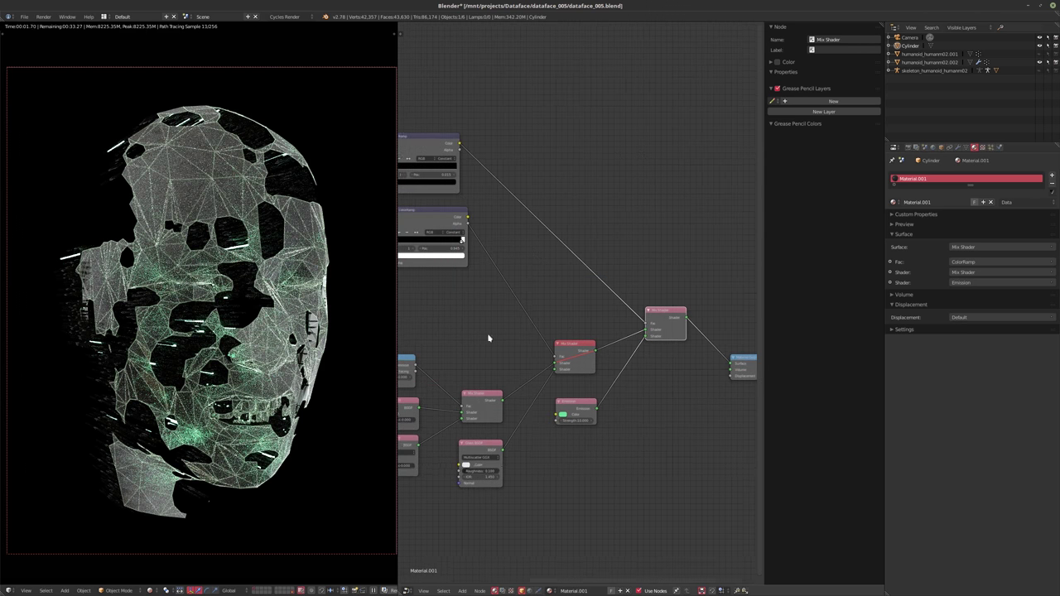
scroll(455, 356, "up", 1)
middle_click_drag(453, 357, 642, 311)
left_click_drag(526, 321, 558, 372)
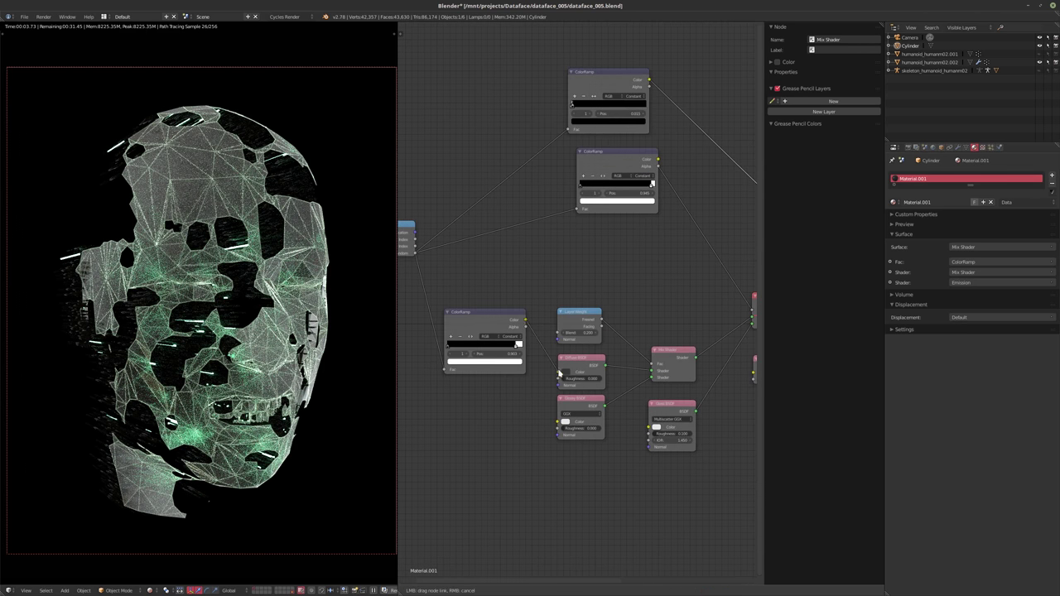
- Set the white color stop of the duplicated ColorRamp feeding the Diffuse BSDF to position 0.525
middle_click_drag(544, 391, 573, 403)
scroll(505, 386, "up", 1)
left_click_drag(546, 348, 519, 353)
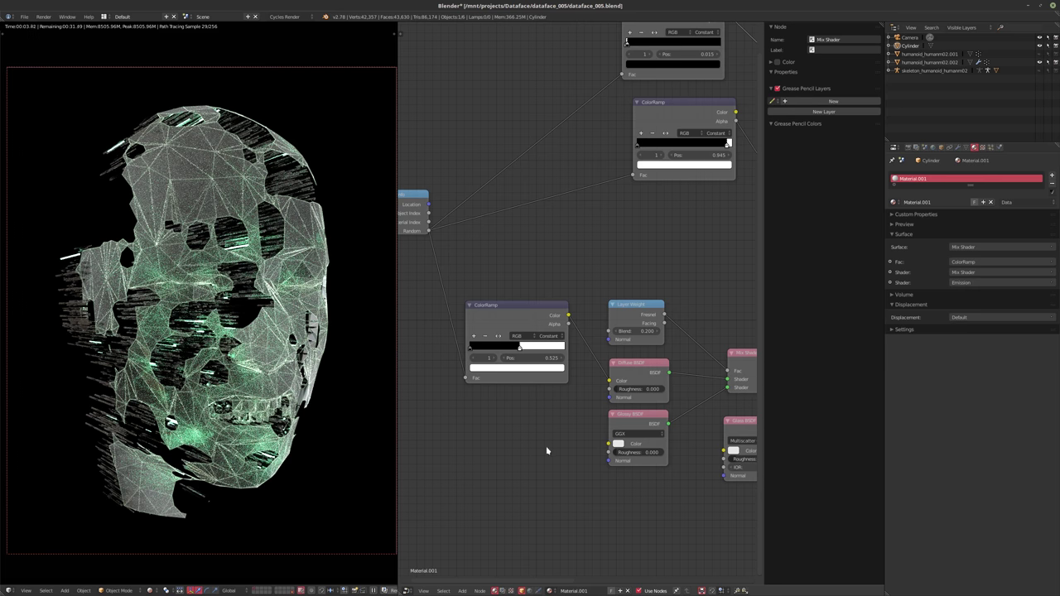
scroll(433, 416, "down", 5)
middle_click_drag(626, 416, 542, 411)
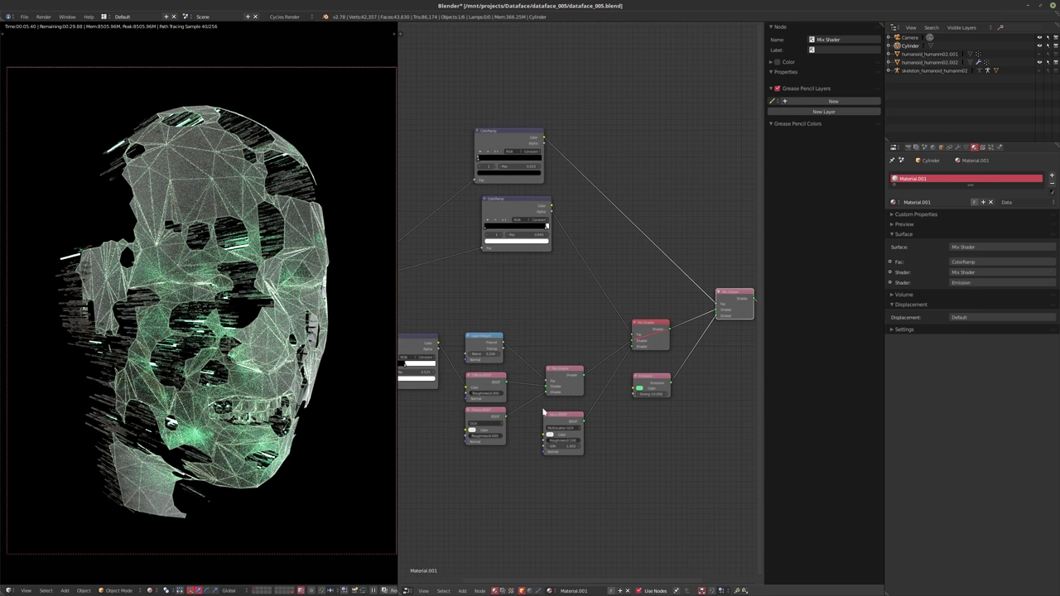
scroll(540, 408, "down", 1)
scroll(623, 426, "up", 2)
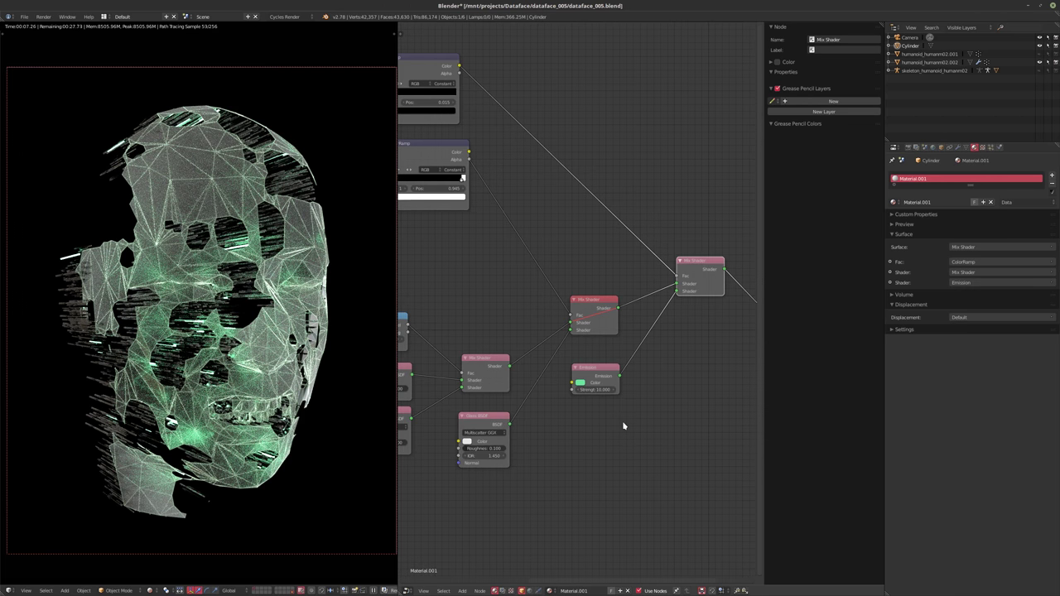
middle_click_drag(474, 286, 546, 314)
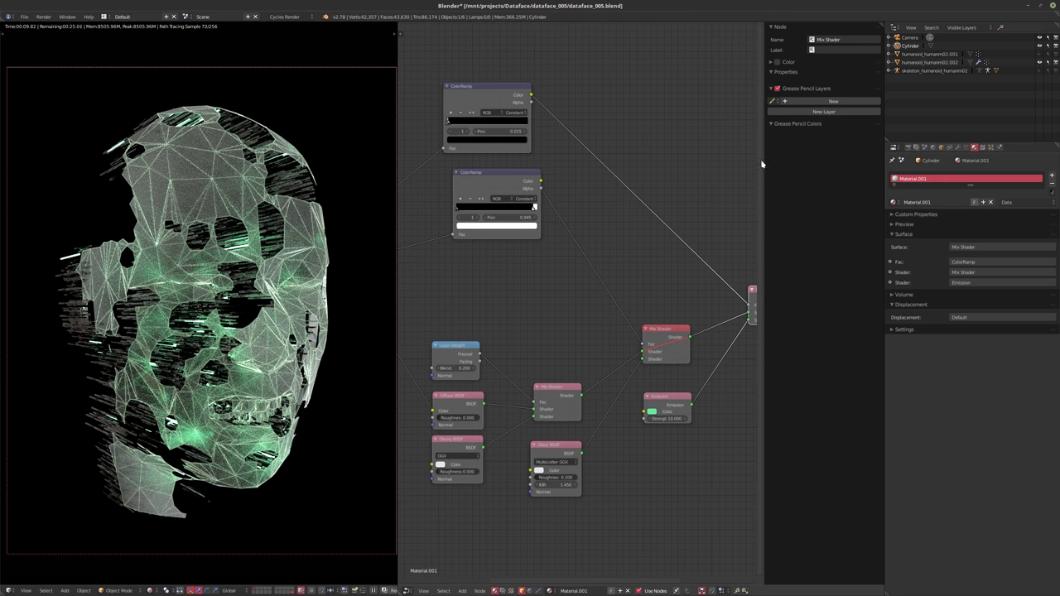
- Select humanoid_humanm02.002 and change the Color of the mHolo group in Material.002 to a saturated red
left_click(914, 62)
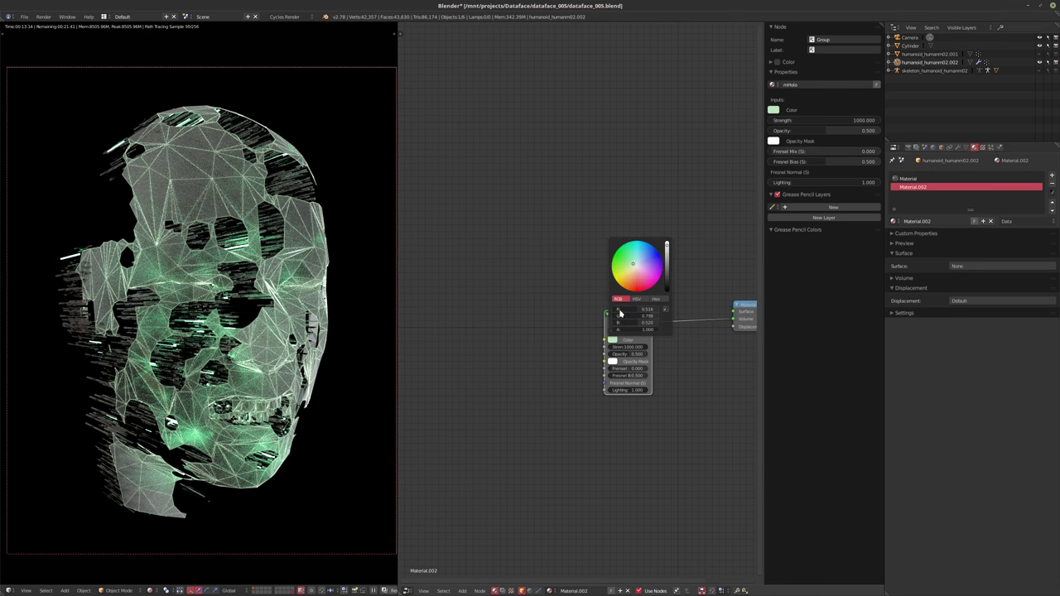
left_click(613, 340)
left_click(631, 279)
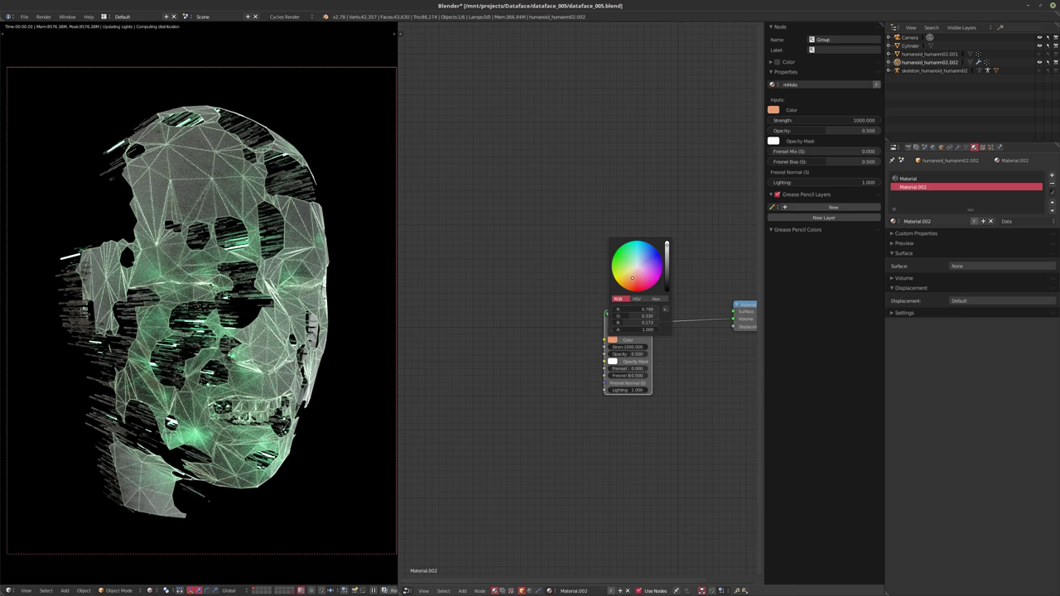
left_click(635, 287)
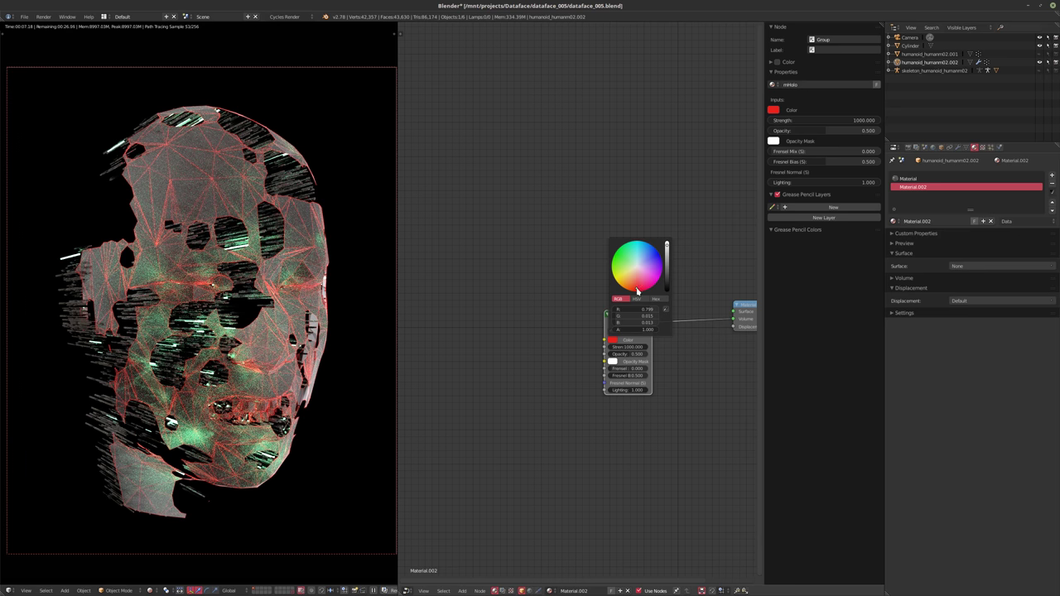
middle_click_drag(574, 277, 536, 287)
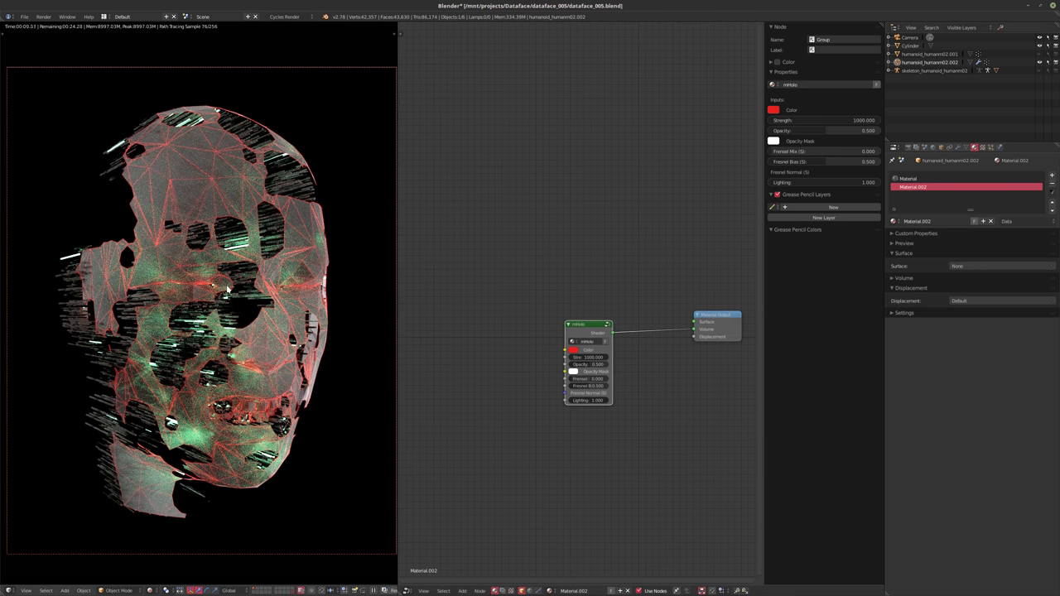
- Switch the 3D view to solid shading, show the render settings and save over dataface_005.blend
key("shift+z")
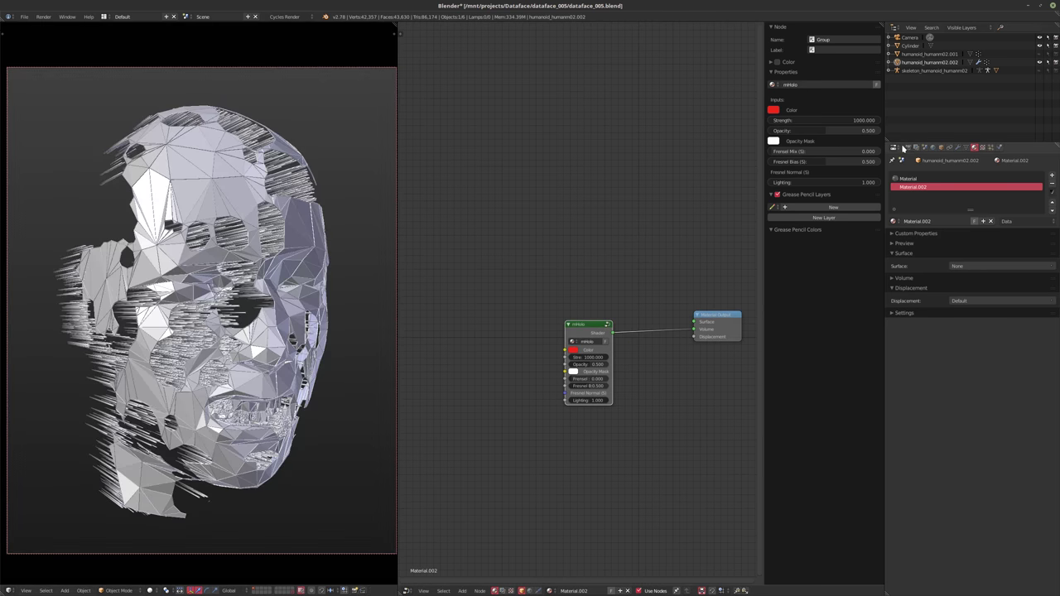
left_click(908, 148)
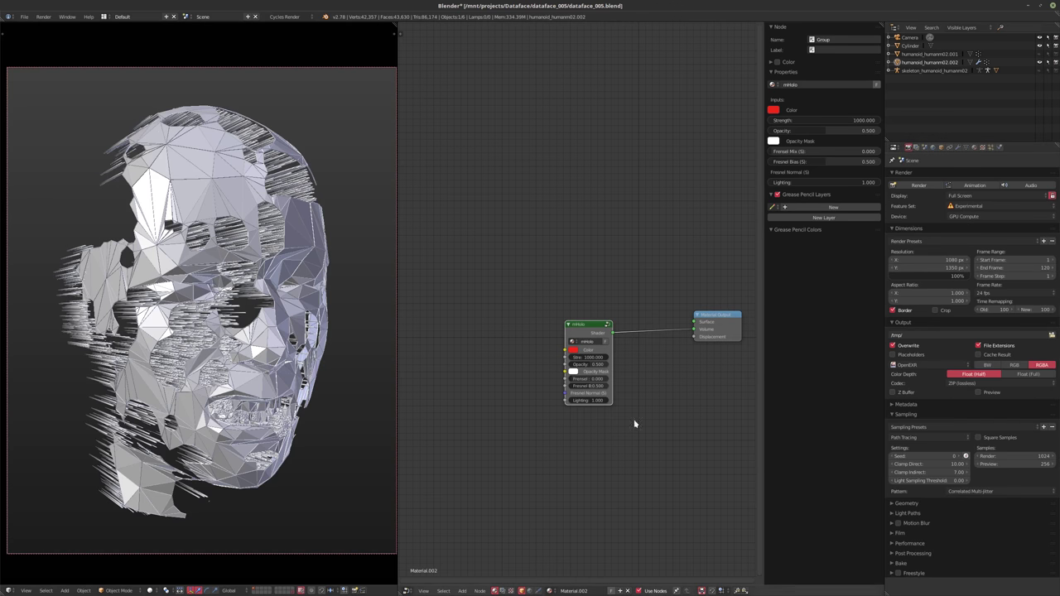
key("ctrl+s")
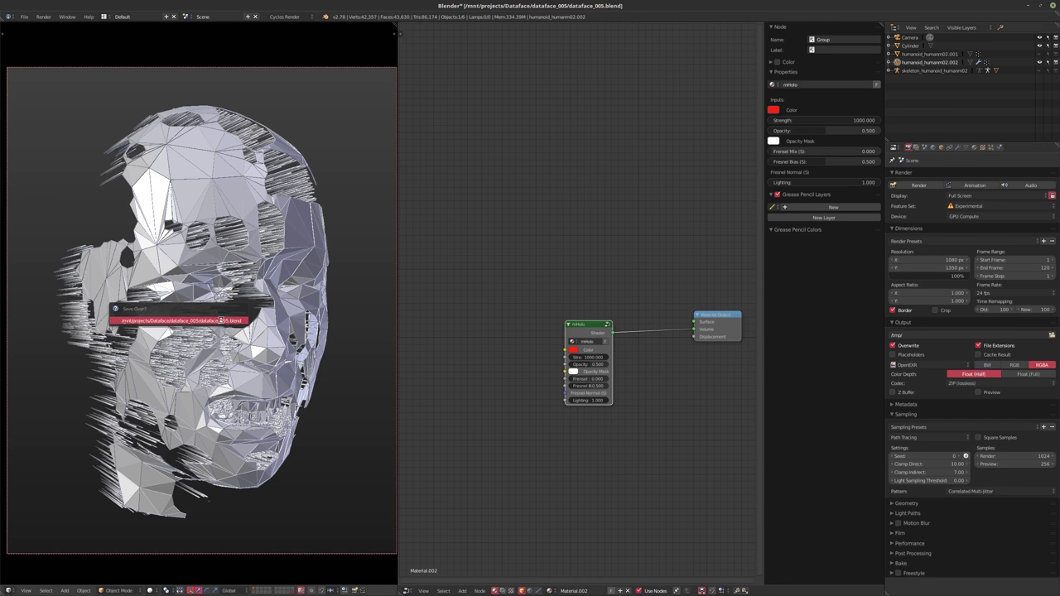
left_click(221, 317)
- Render the current frame through the camera, stop the render partway and return to the scene layout
key("F12")
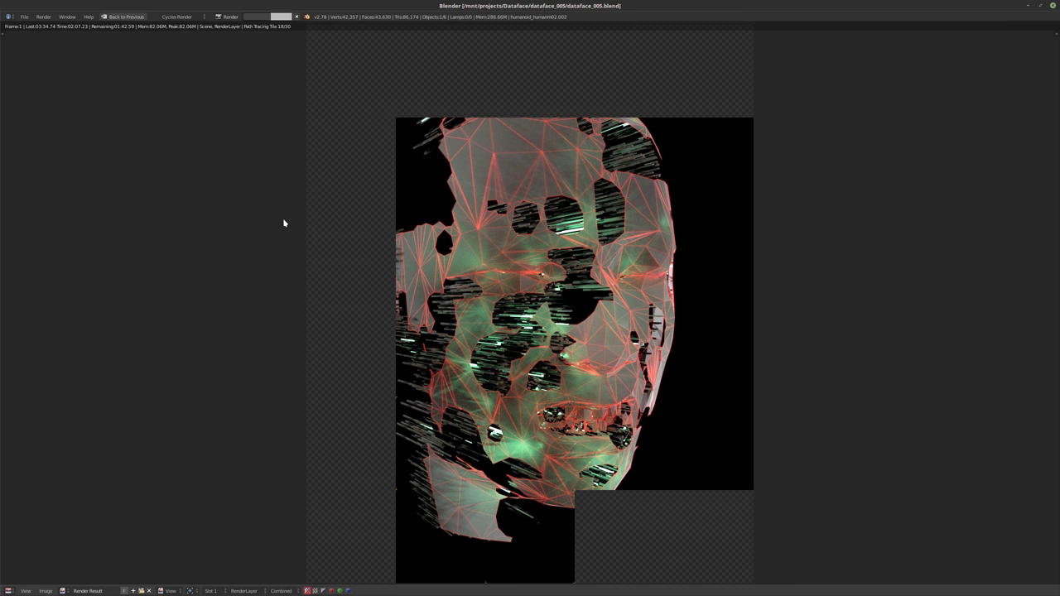
key("Escape")
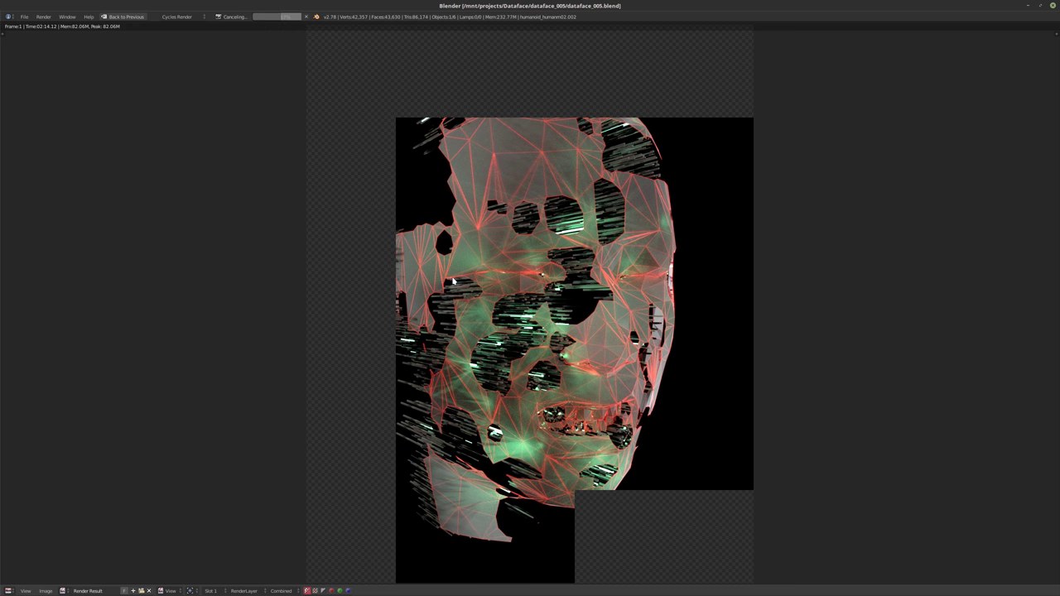
key("Escape")
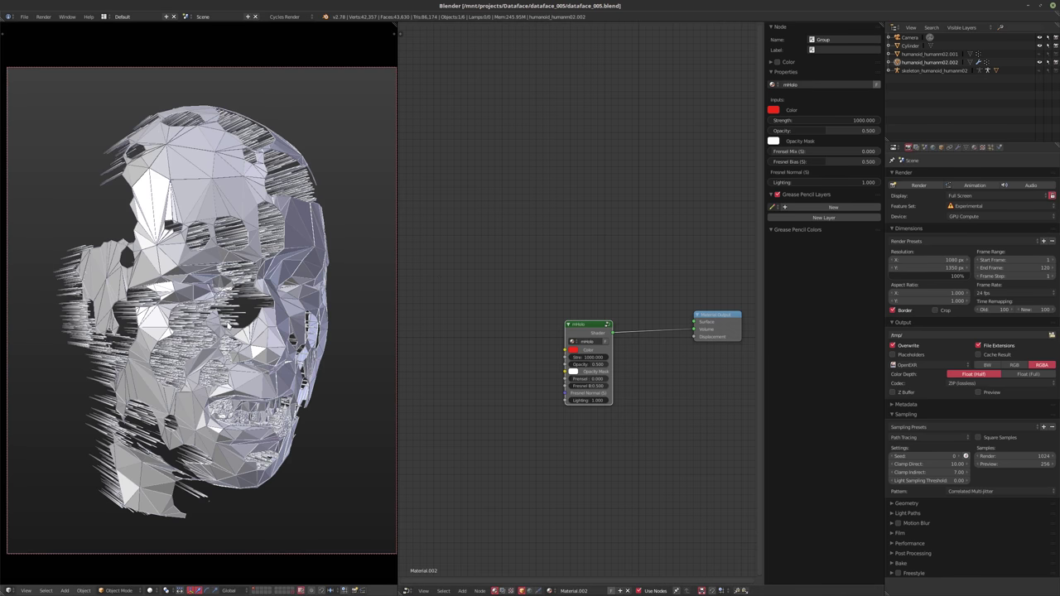
- Shift the camera view slightly within its viewport and preview the head in rendered shading
middle_click_drag(227, 323, 224, 323, "shift")
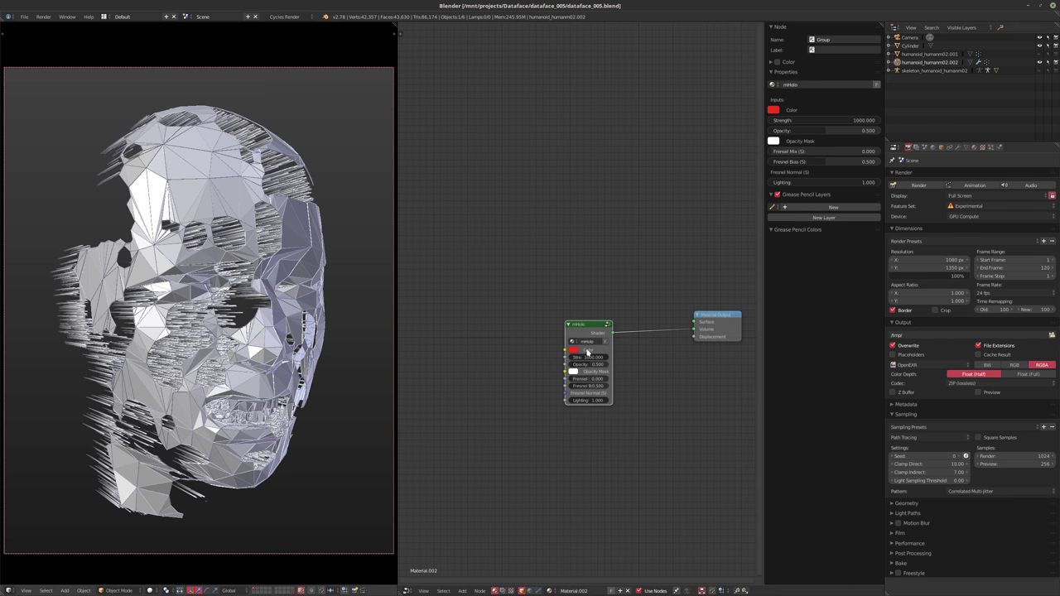
key("alt+a")
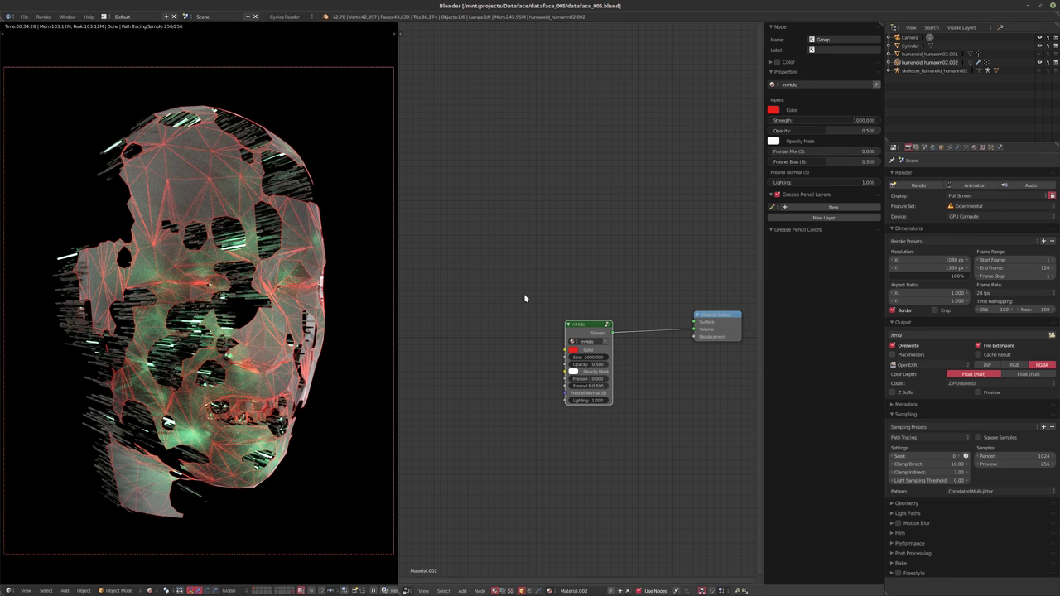
middle_click_drag(522, 326, 483, 279)
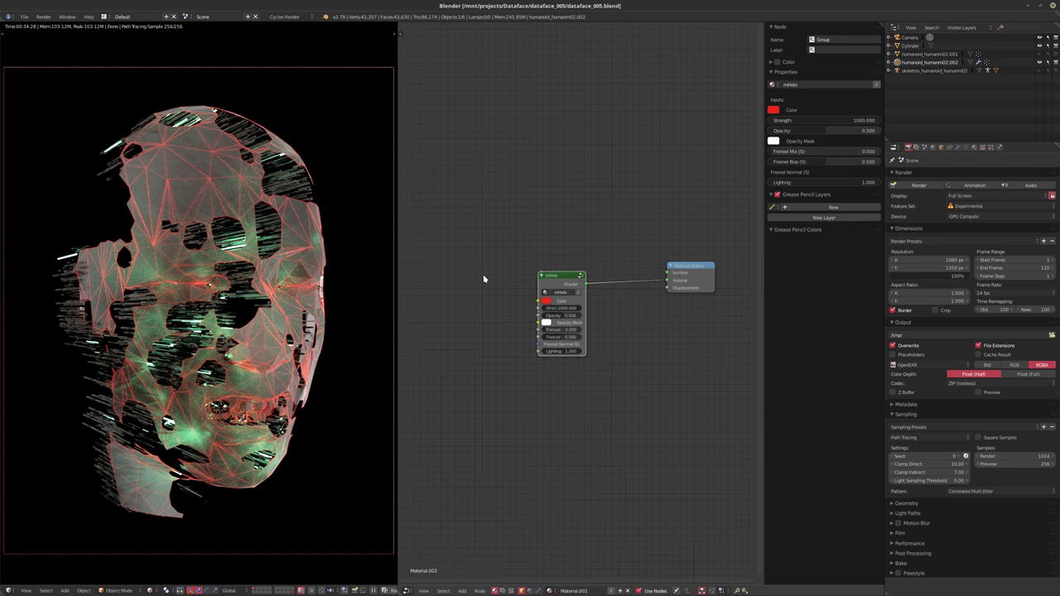
scroll(489, 286, "up", 1)
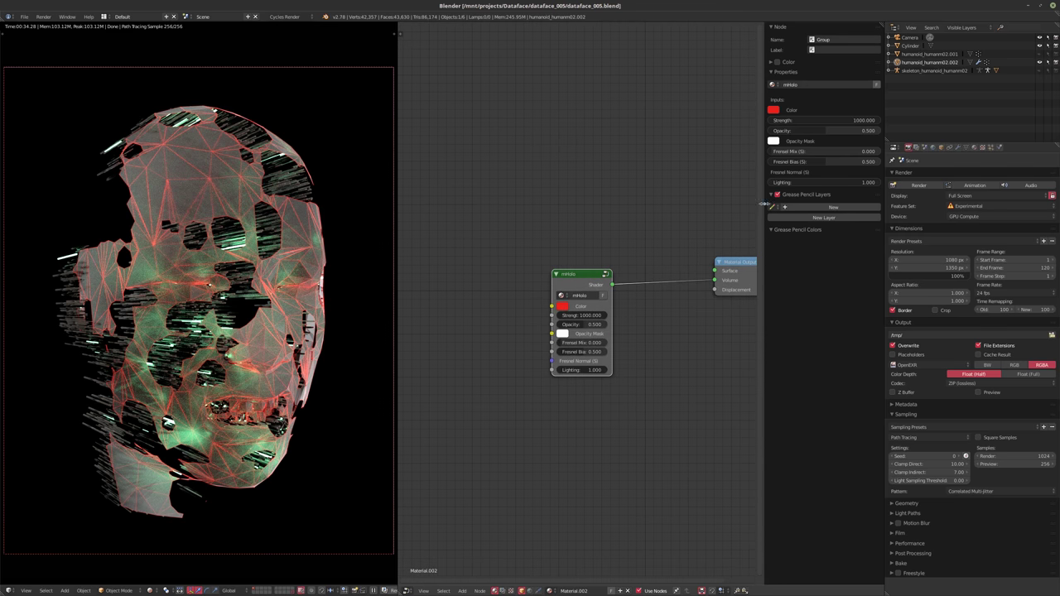
- In the Cylinder's Material.001, set the position of stop 1 to 0.022 in the ColorRamp feeding the final Mix Shader's Fac
left_click(974, 147)
left_click(913, 47)
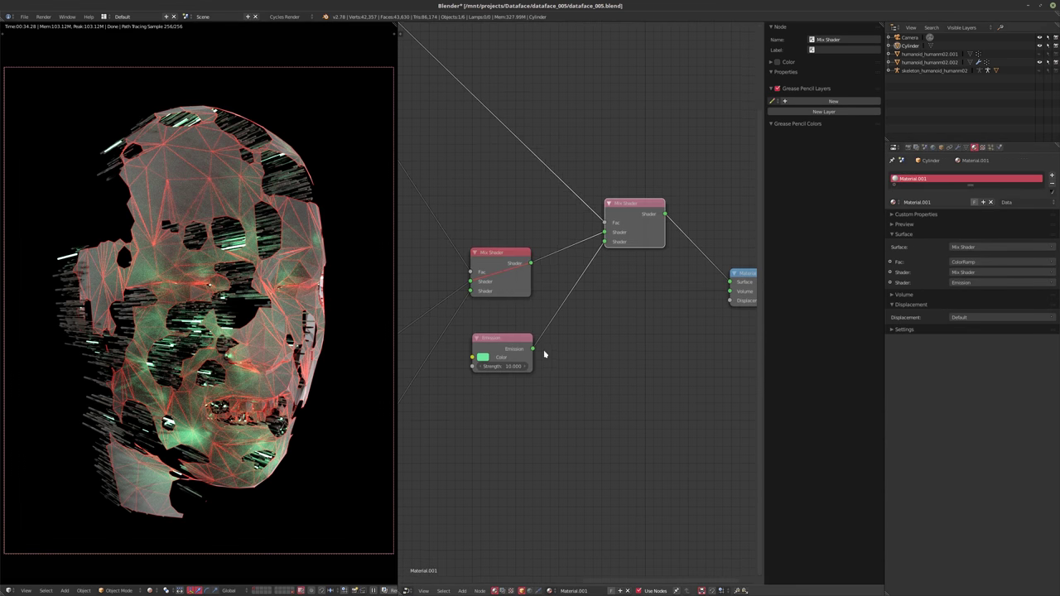
middle_click_drag(535, 341, 639, 354)
middle_click_drag(634, 395, 697, 389)
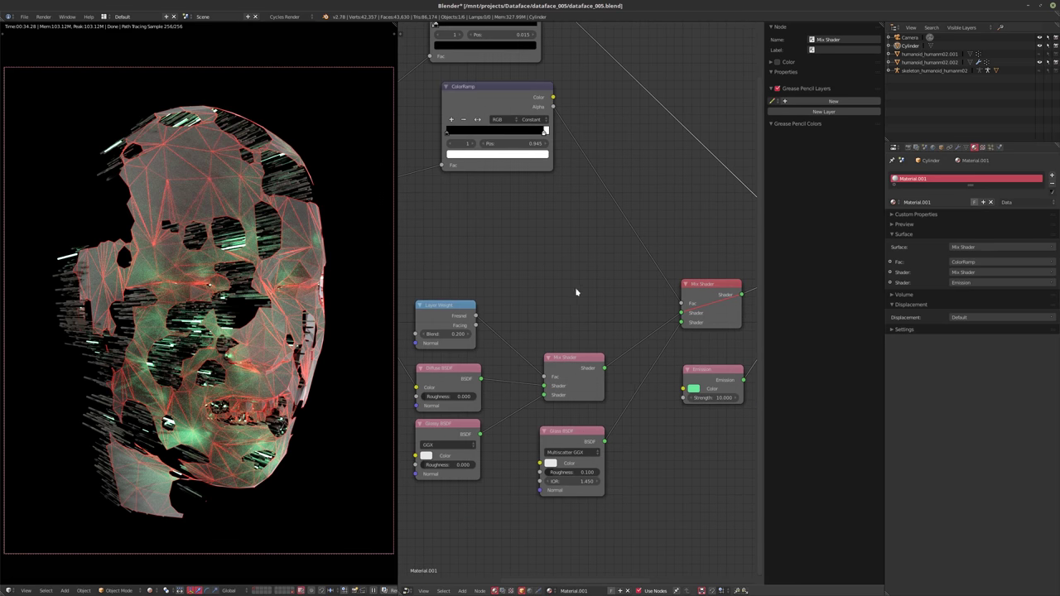
middle_click_drag(562, 233, 577, 351)
scroll(577, 351, "down", 2)
middle_click_drag(604, 304, 568, 304)
scroll(570, 304, "down", 1)
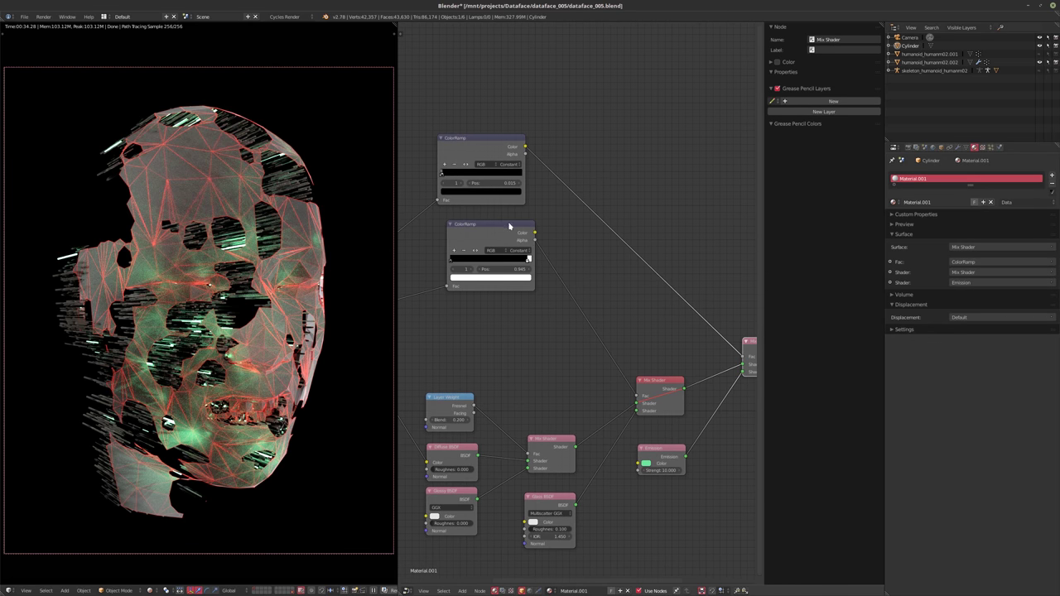
left_click_drag(494, 183, 490, 183)
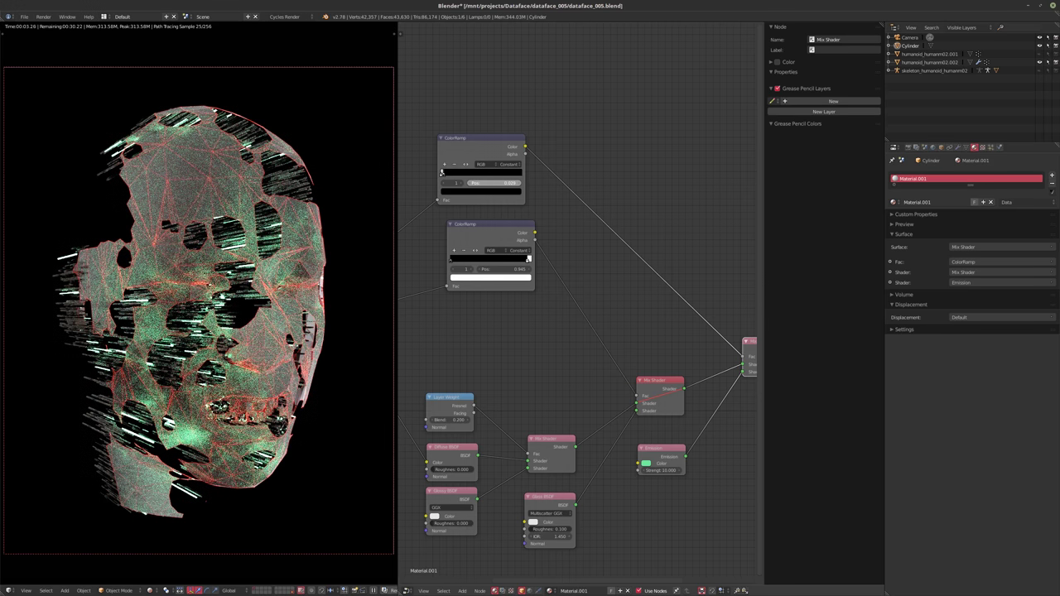
left_click_drag(441, 173, 441, 172)
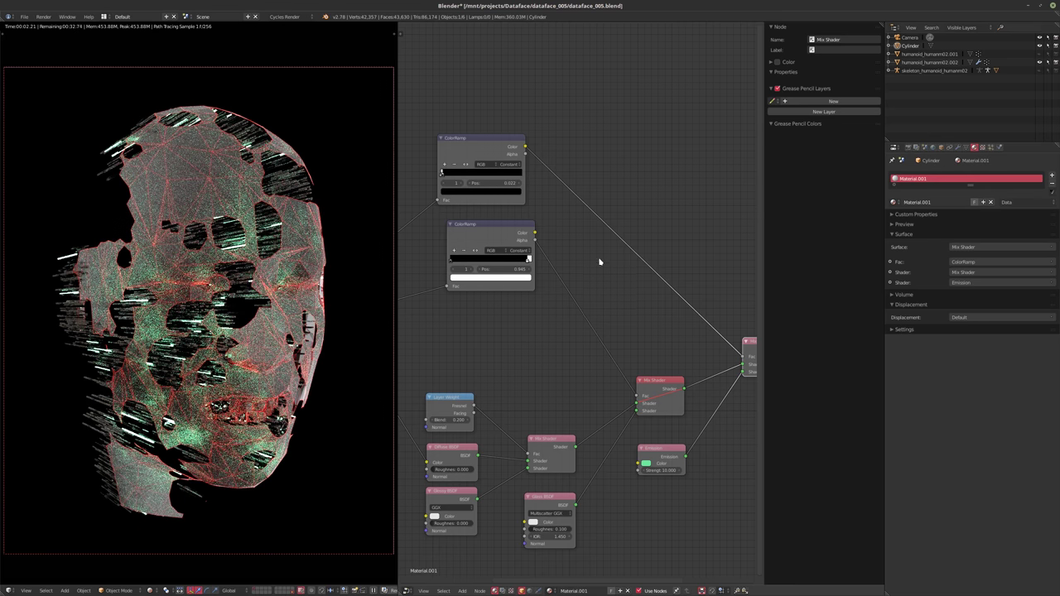
- Select humanoid_humanm02.002 and set its particle system's emission Number to 250000
left_click(958, 148)
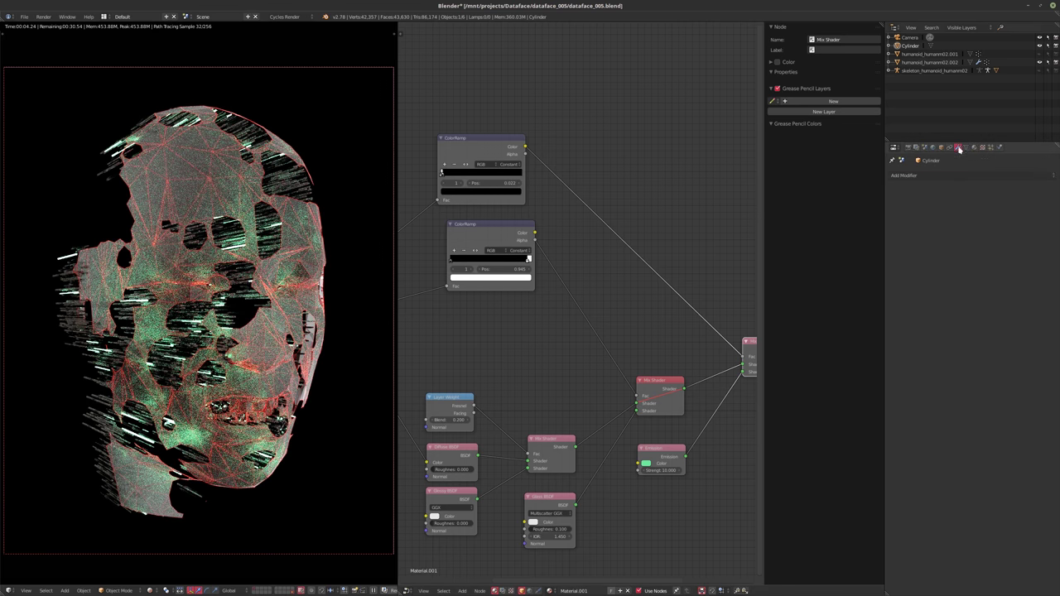
left_click(991, 147)
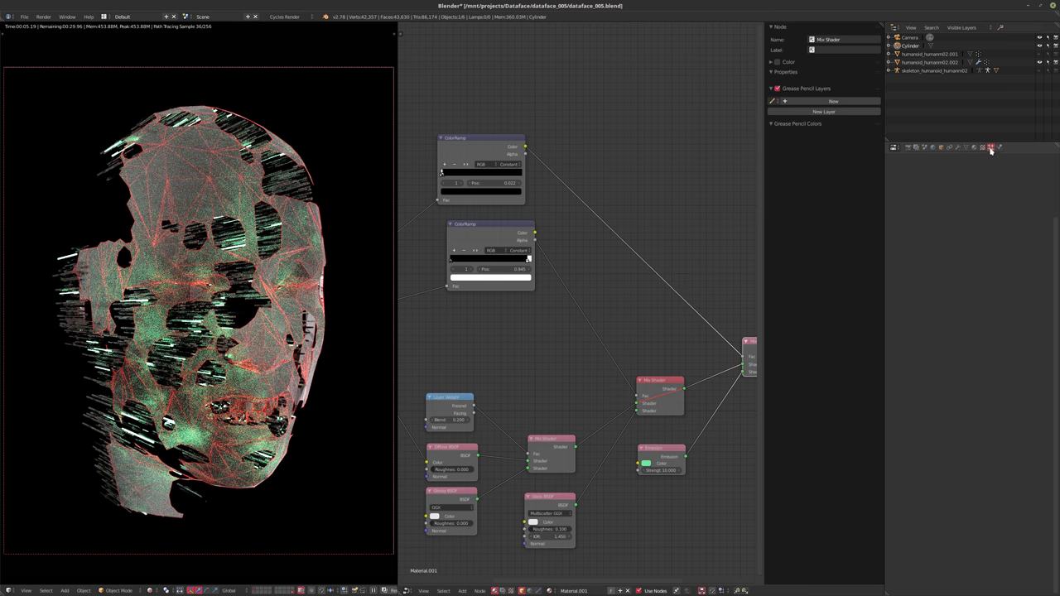
left_click(940, 62)
scroll(993, 247, "up", 2)
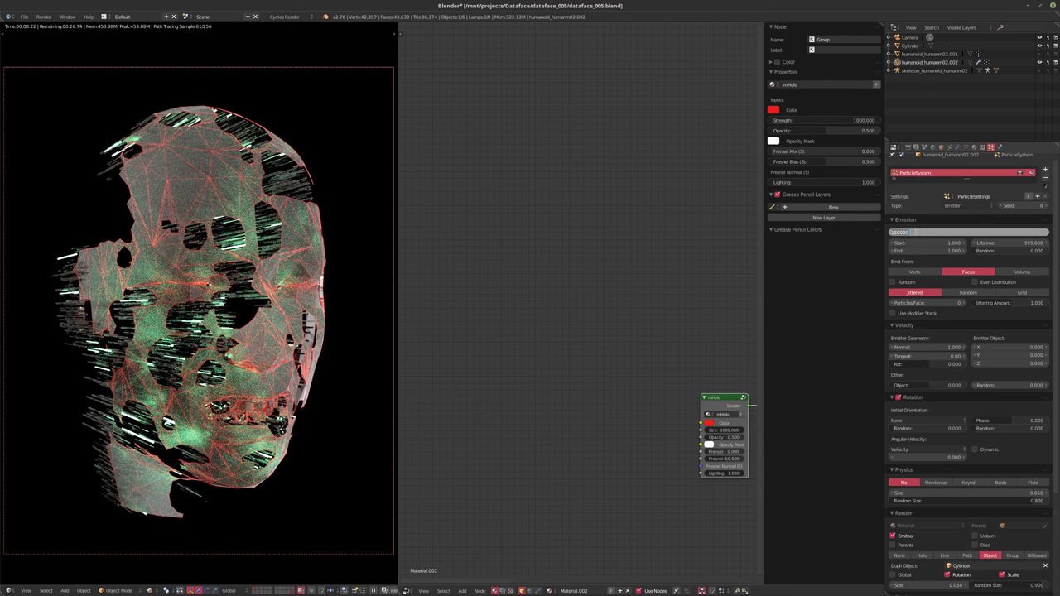
left_click_drag(897, 233, 876, 234)
type("2")
key("Return")
key("Return")
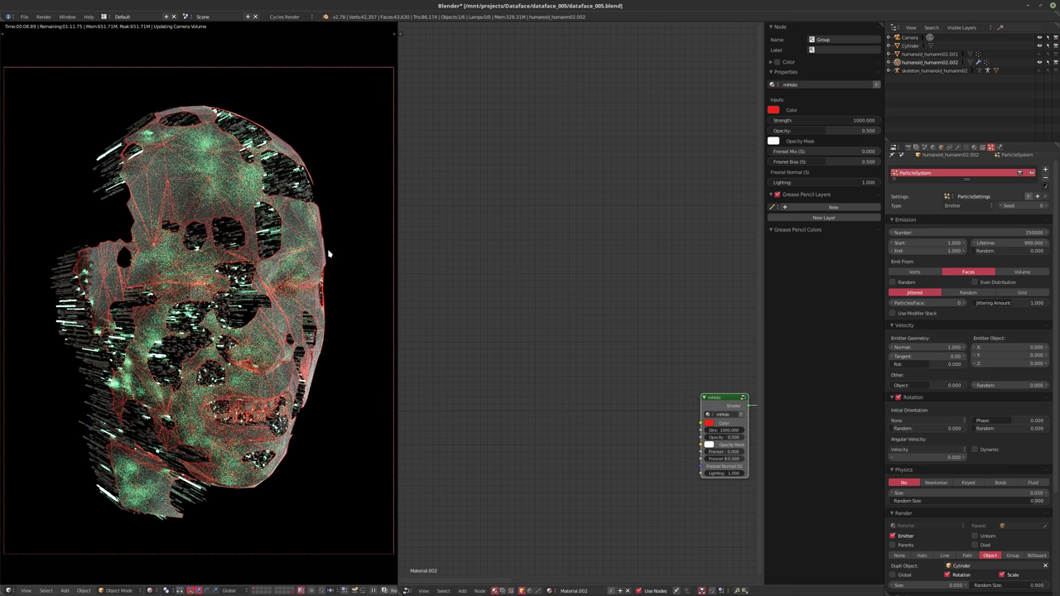
- Try the Log, Raw, Film and RRT view transforms in the scene's color management and return to Default
left_click(924, 146)
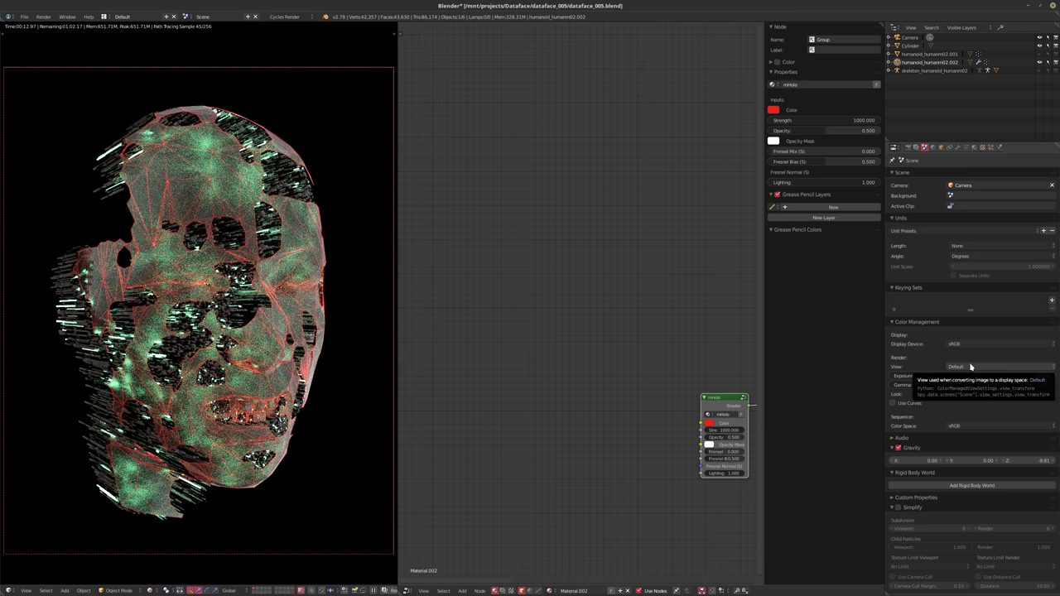
scroll(970, 367, "down", 1, "ctrl")
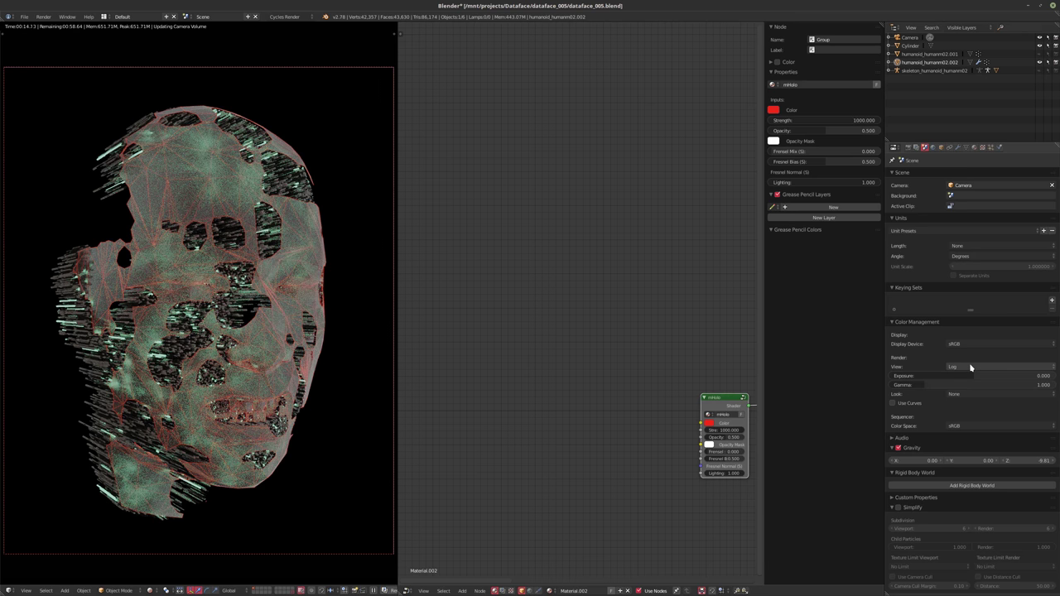
scroll(970, 367, "up", 1, "ctrl")
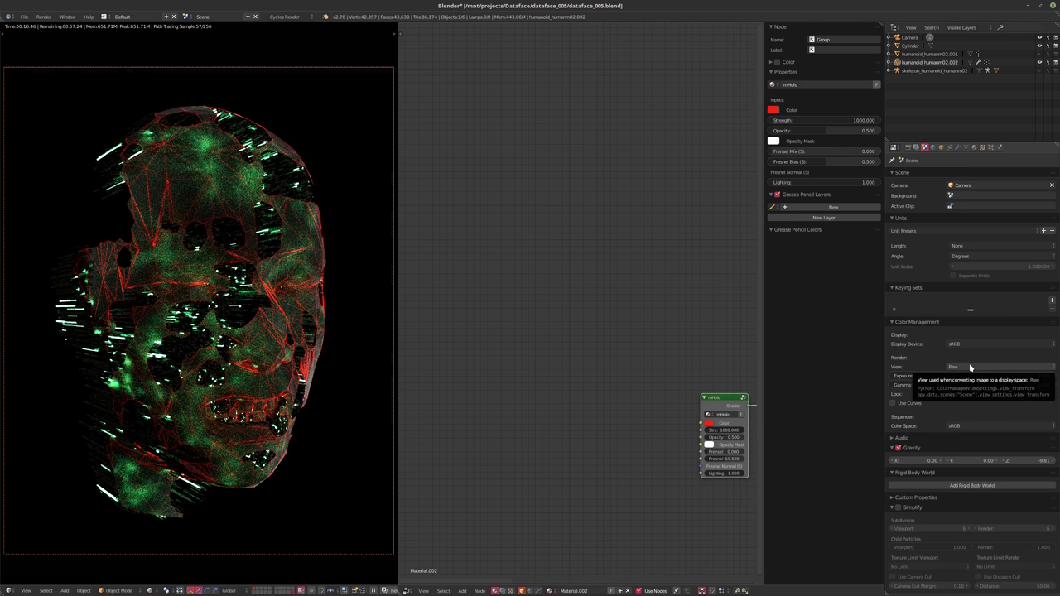
scroll(970, 367, "up", 2, "ctrl")
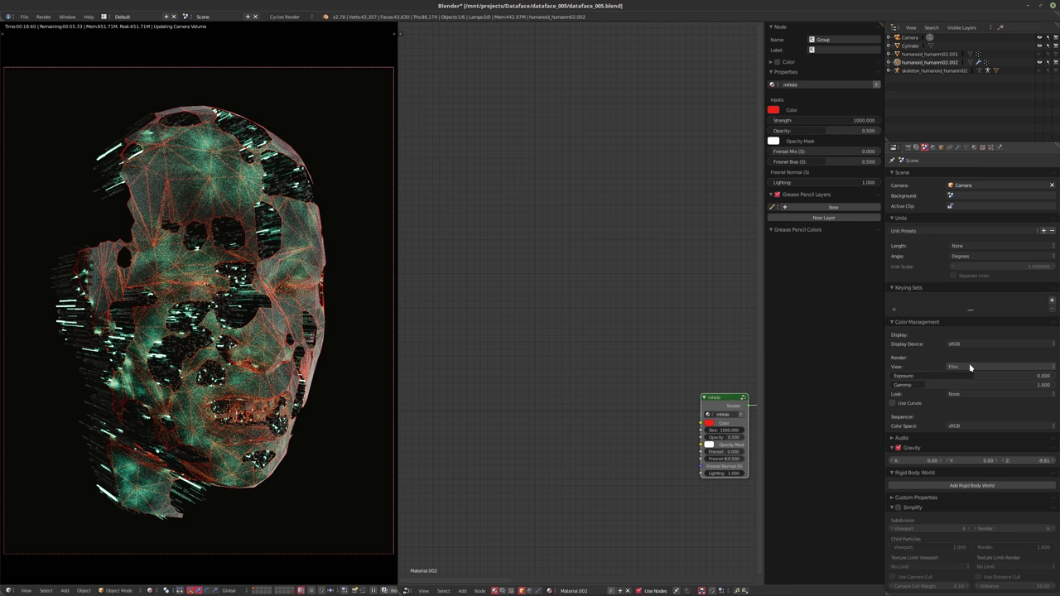
scroll(971, 367, "up", 1, "ctrl")
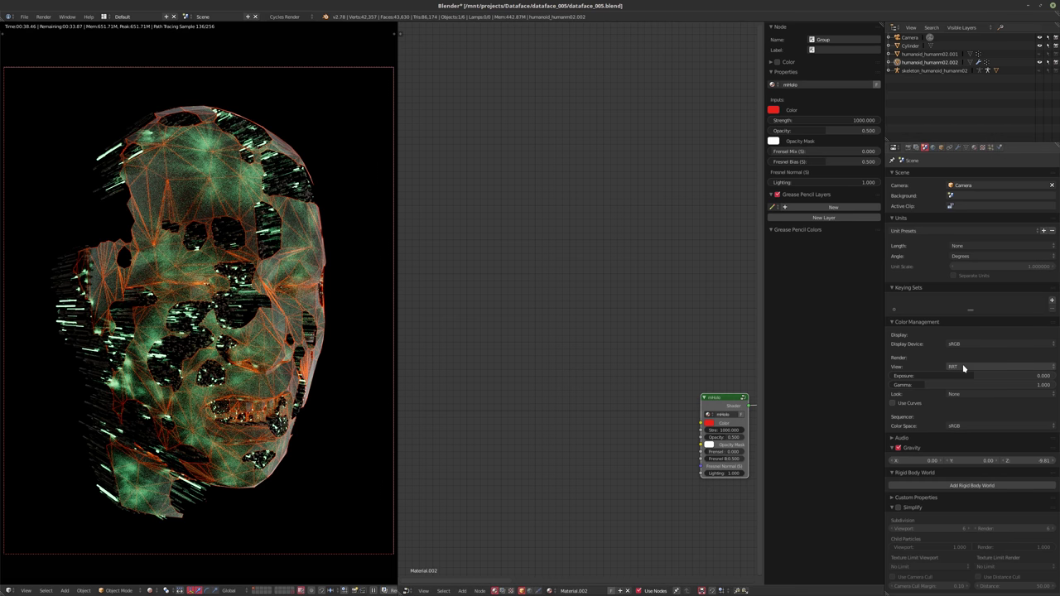
scroll(963, 367, "down", 2, "ctrl")
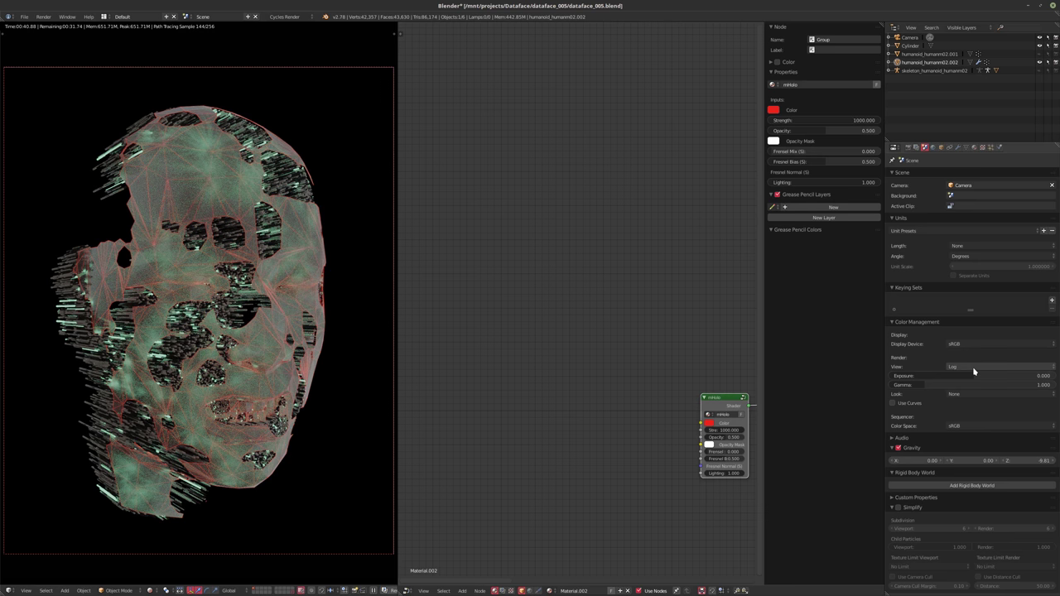
scroll(974, 372, "up", 3, "ctrl")
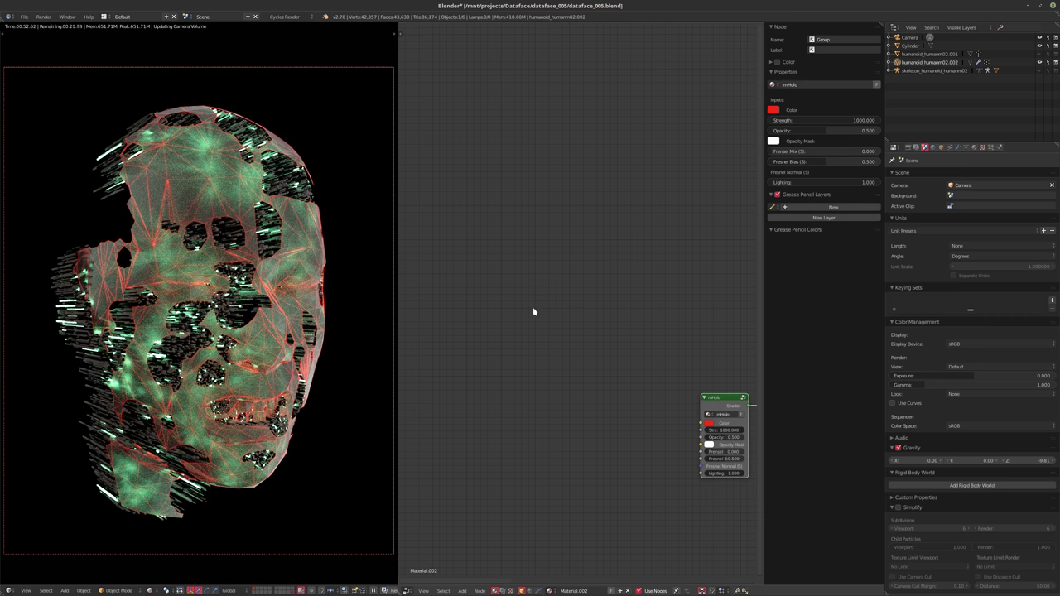
- Change the node editor area to a 3D View and select the Cylinder there
left_click(409, 590)
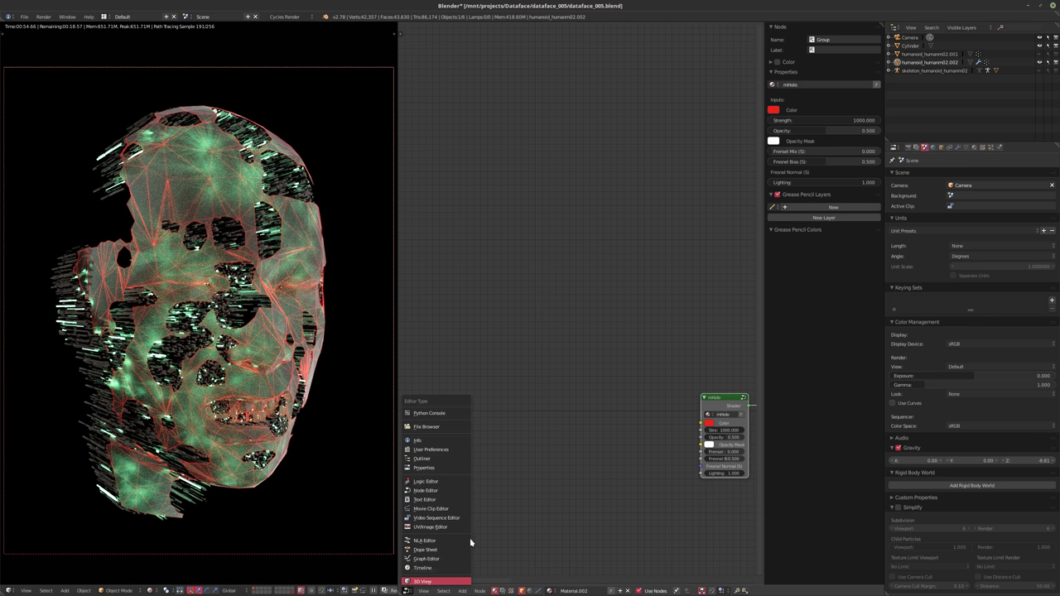
left_click(418, 582)
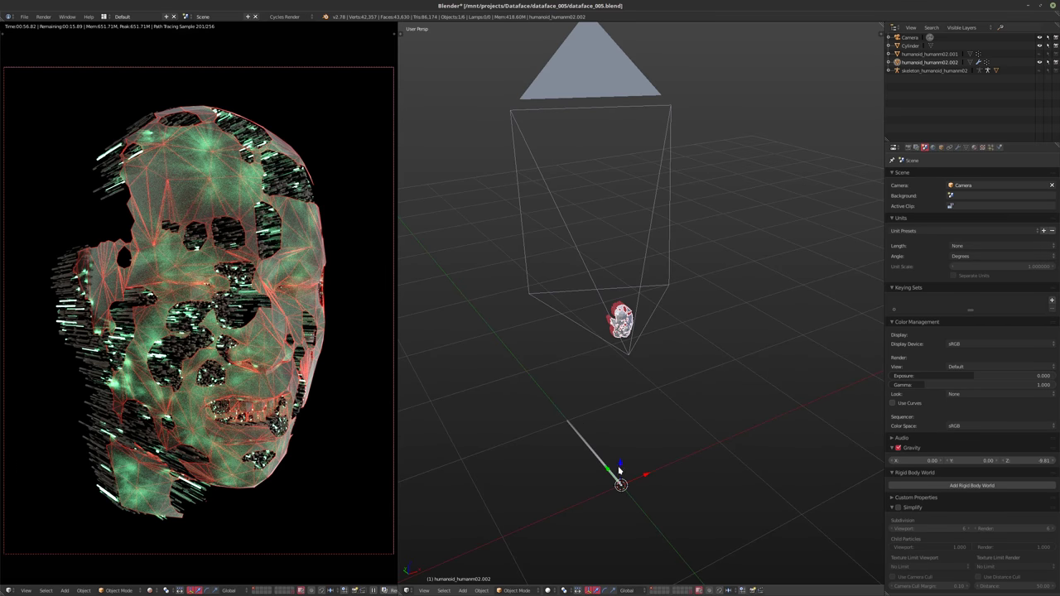
mouse_move(586, 474)
middle_mouse_down()
mouse_move(570, 466)
mouse_move(641, 414)
mouse_move(651, 438)
mouse_move(645, 426)
mouse_move(490, 365)
mouse_move(542, 400)
mouse_move(603, 403)
middle_mouse_up()
right_click(624, 407)
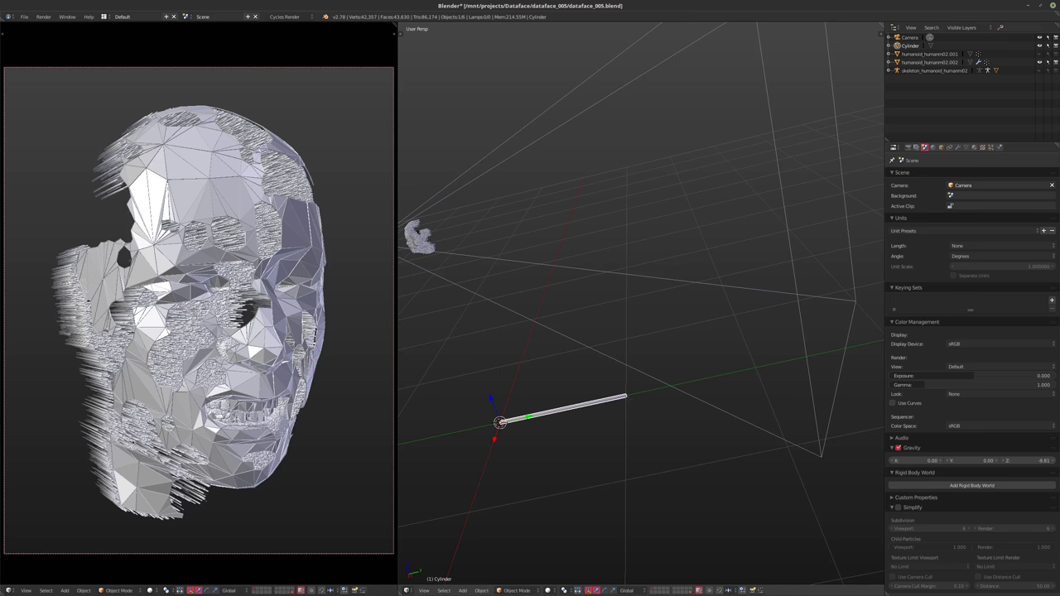
- Taper the Cylinder by scaling its selected end face by 0.1 in Edit Mode
key("Tab")
key("KP_Decimal")
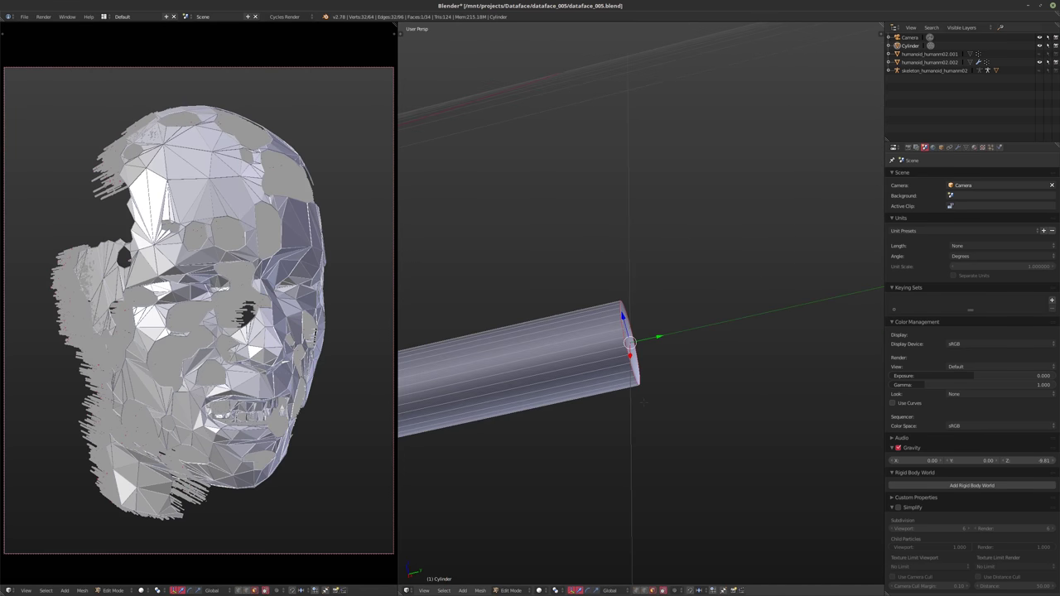
key("KP_Decimal")
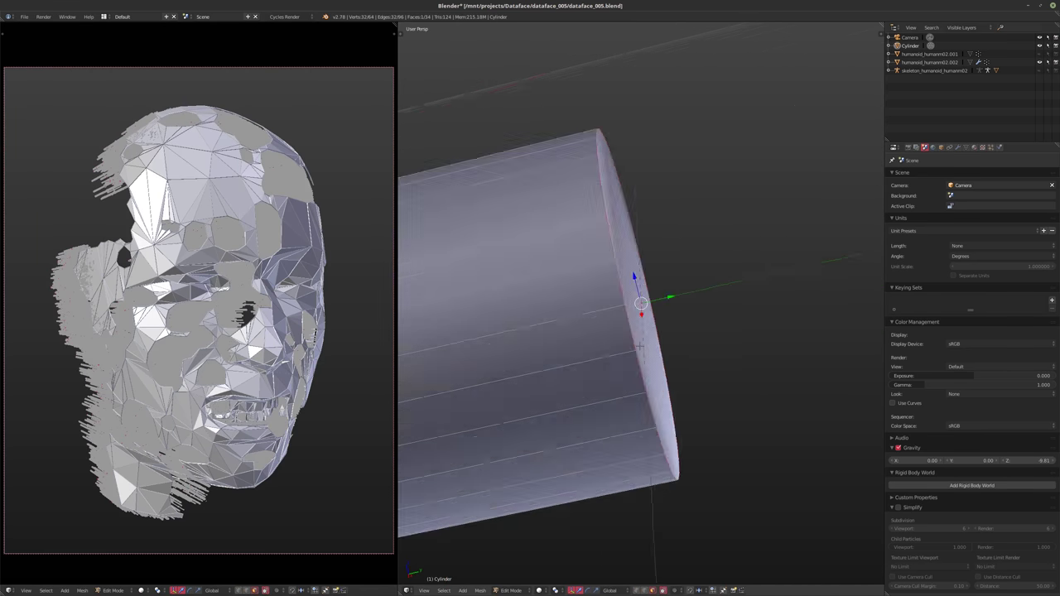
middle_click_drag(687, 342, 639, 346)
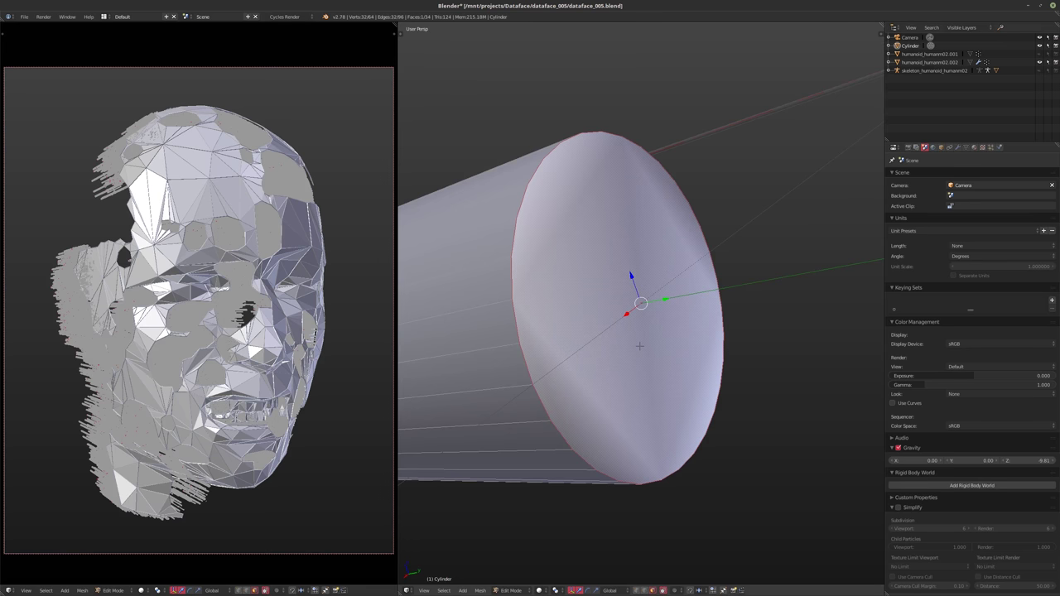
key("s")
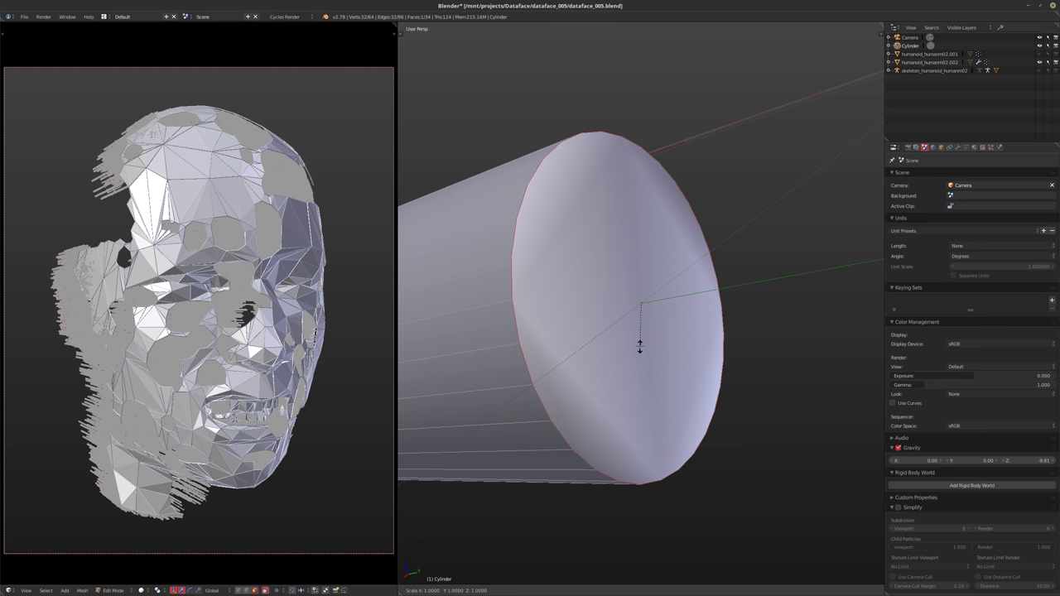
type(".1")
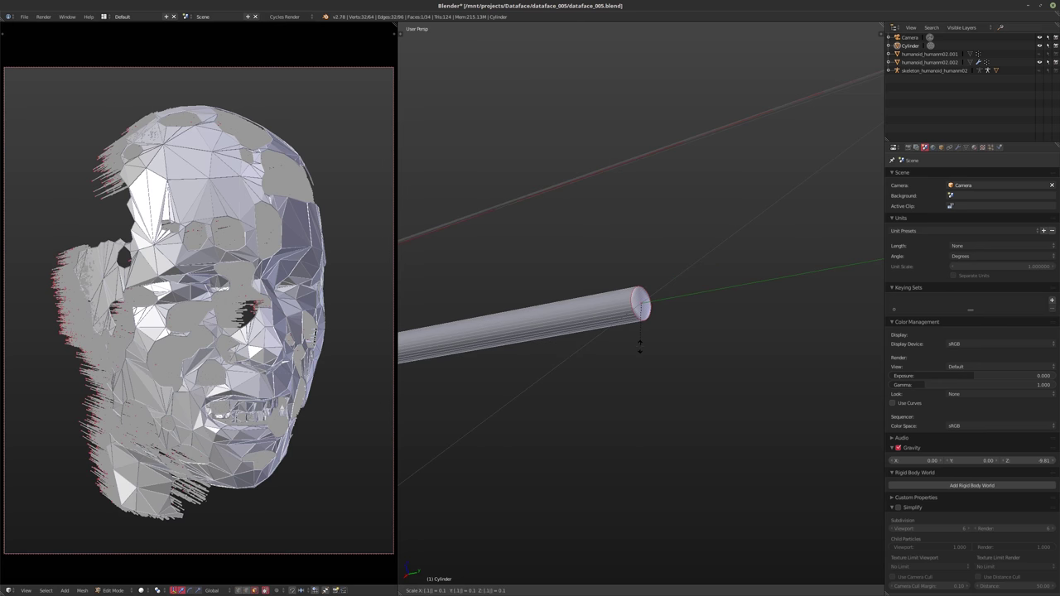
key("Return")
key("Tab")
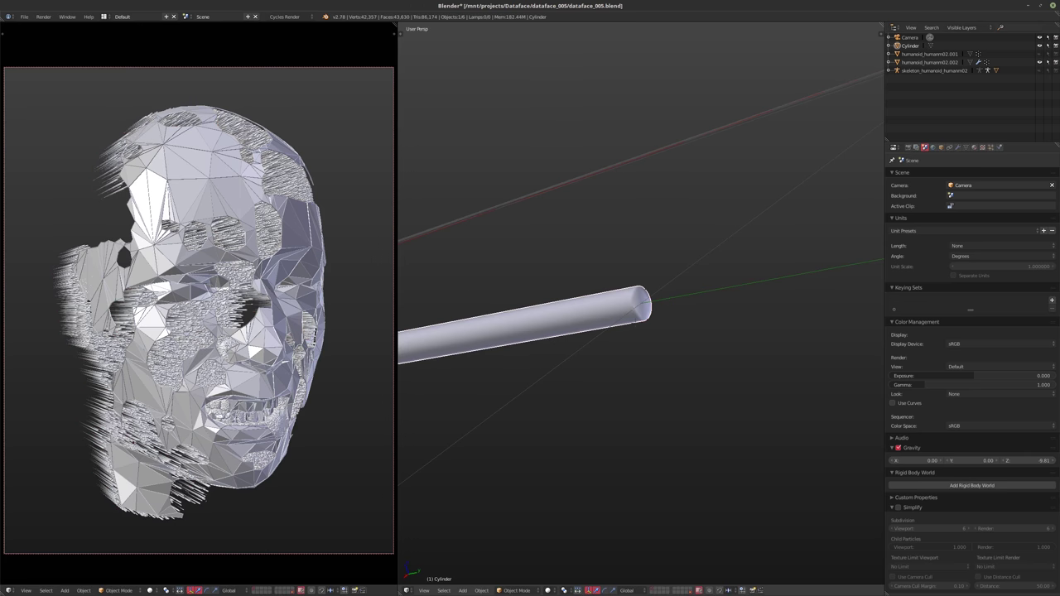
- Shrink the Cylinder's end face further to a fine tip and return to Object Mode
key("Tab")
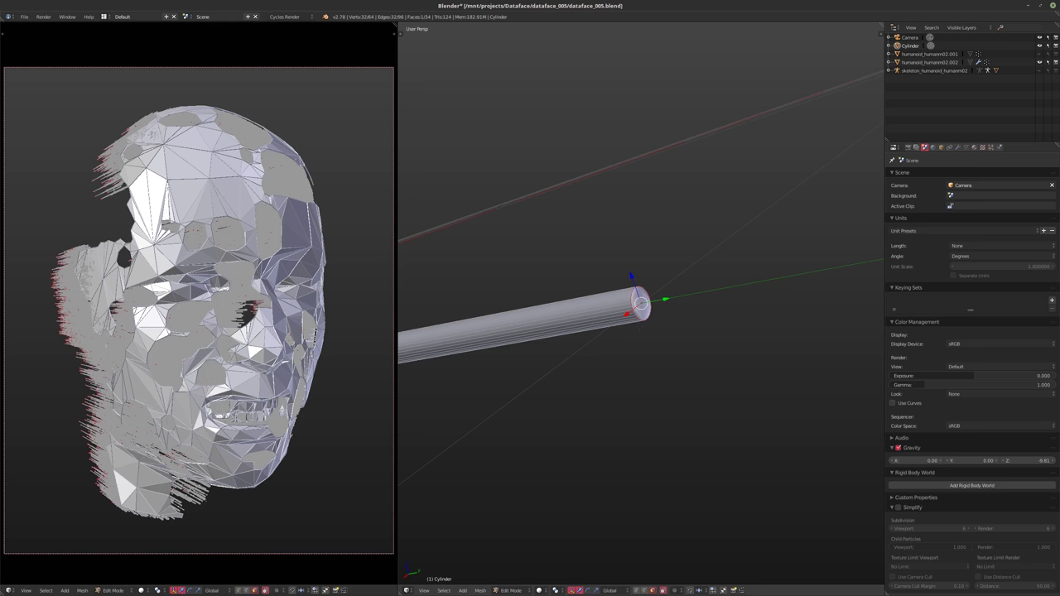
key("s")
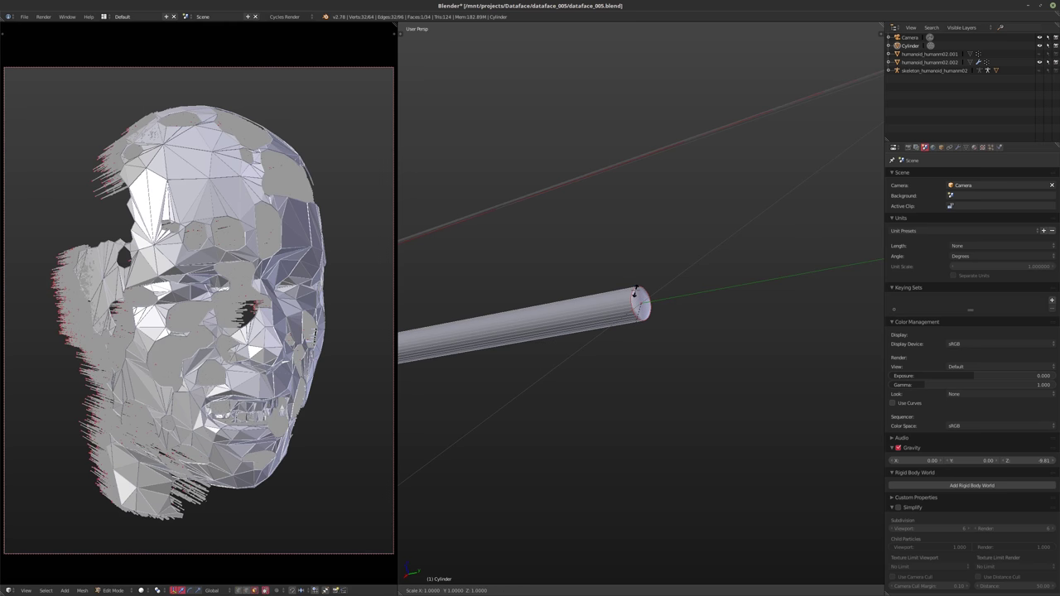
left_click(635, 294)
key("Tab")
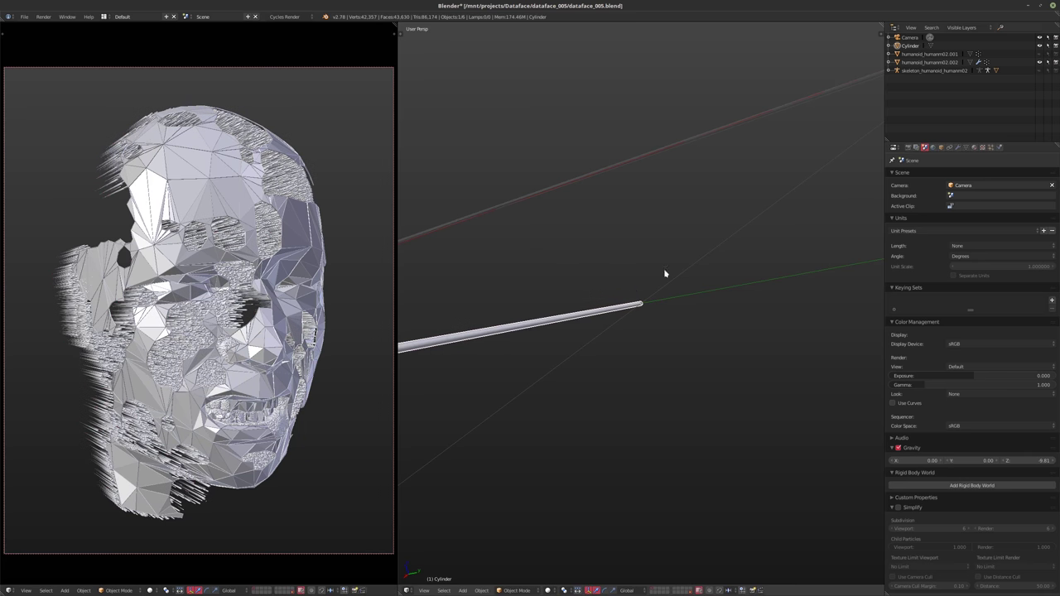
- Select the head mesh humanoid_humanm02.002 and set its particle system's emission number to 200000
left_click(958, 147)
left_click(990, 146)
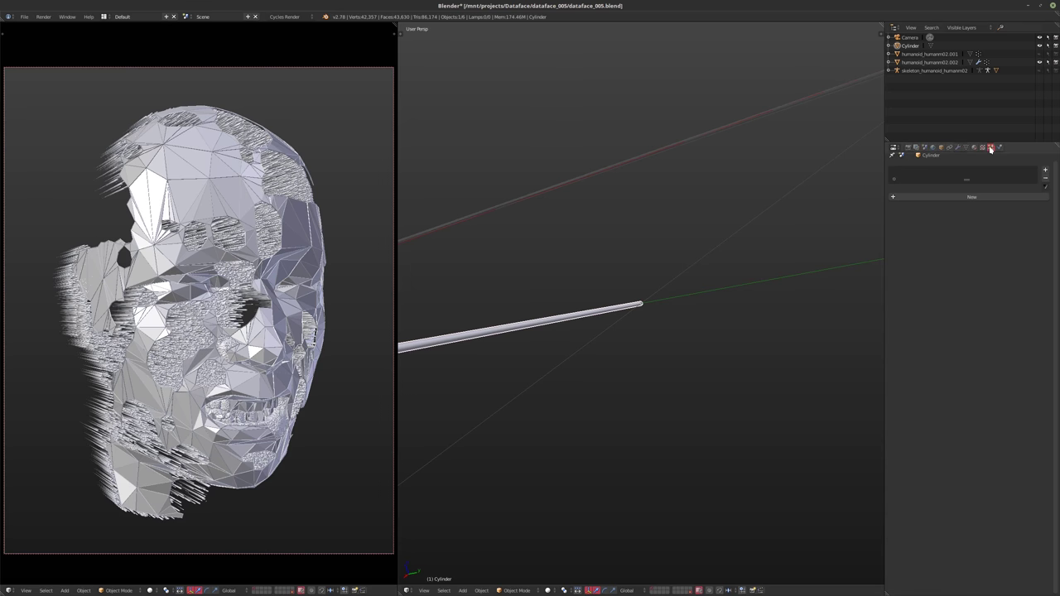
right_click(294, 224)
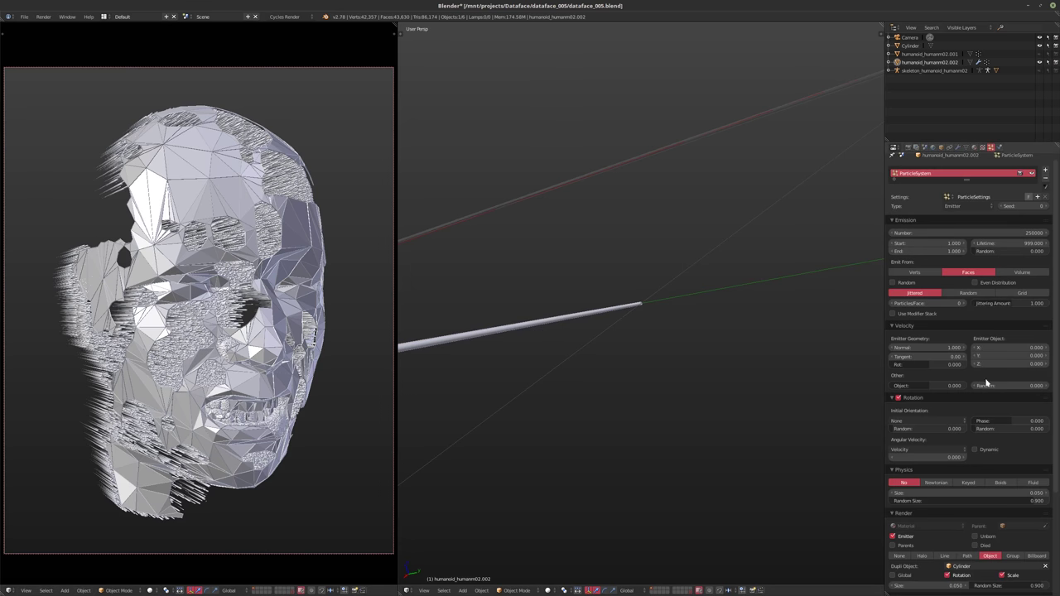
left_click(900, 234)
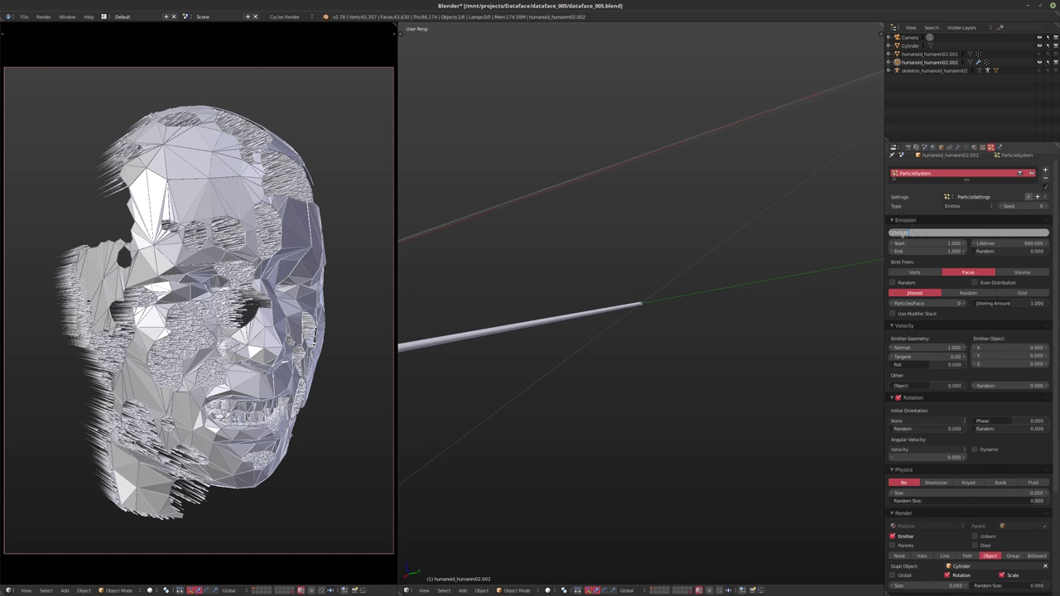
left_click(894, 233)
key("Return")
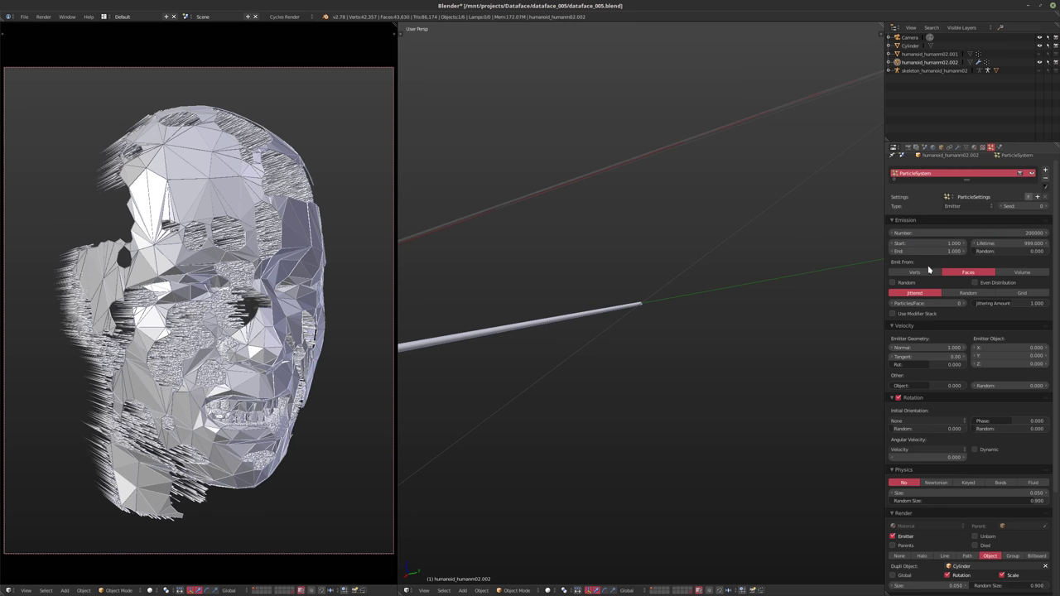
- Try a much sparser emission number of 15000 on the head's particle system
left_click(925, 232)
type("15000")
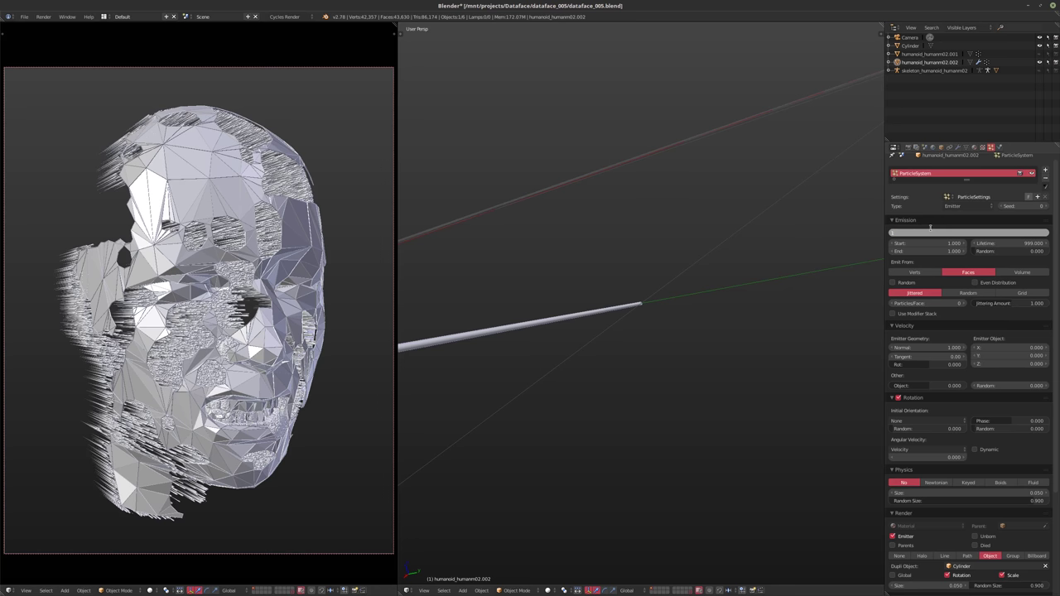
key("Return")
key("Return")
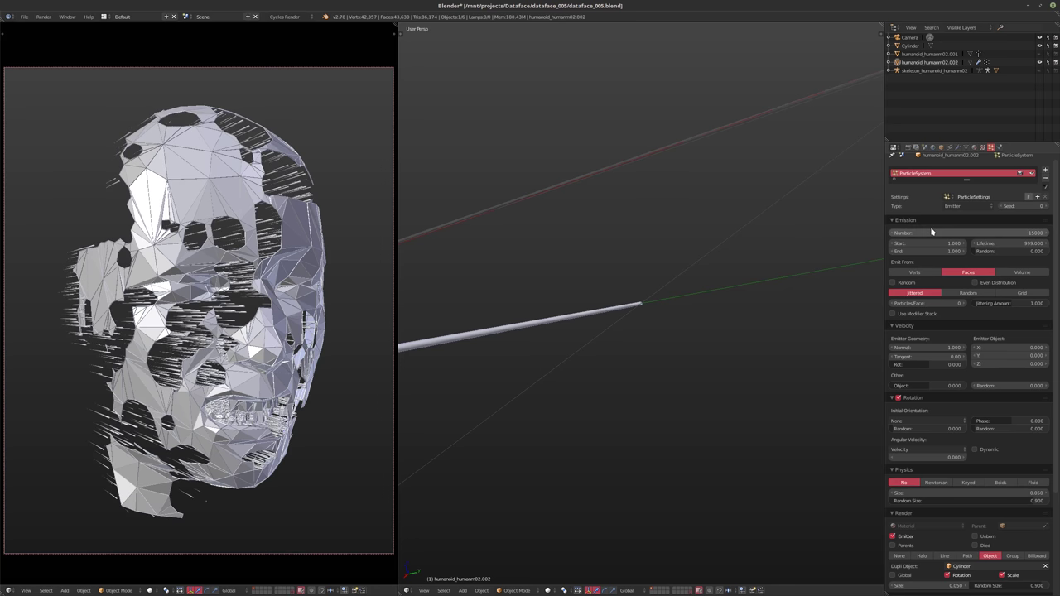
- Set the head's particle number to 150000, try Even Distribution and disable it again
left_click(932, 232)
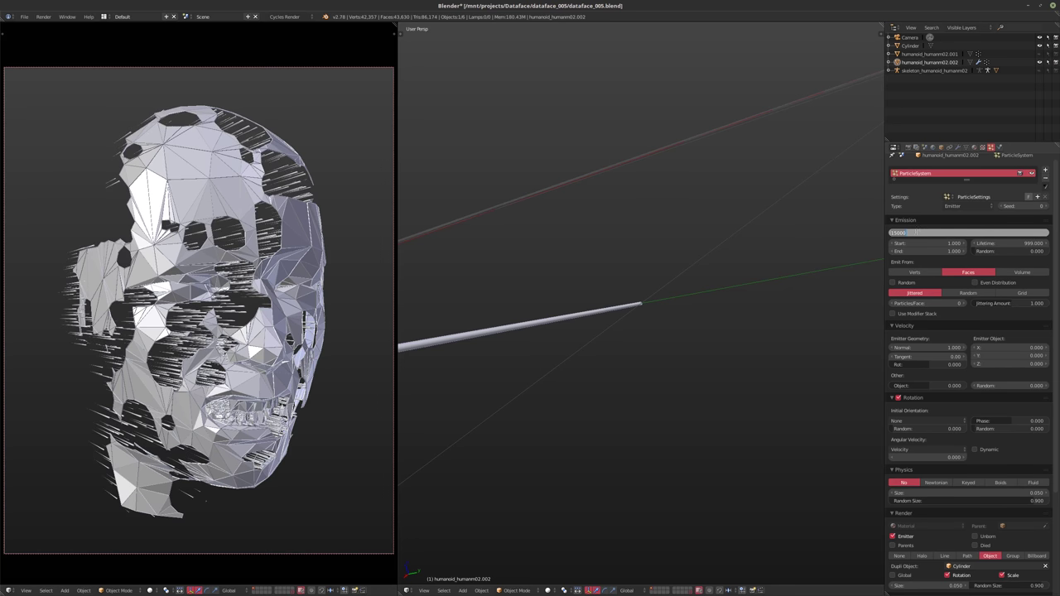
type("0")
key("Return")
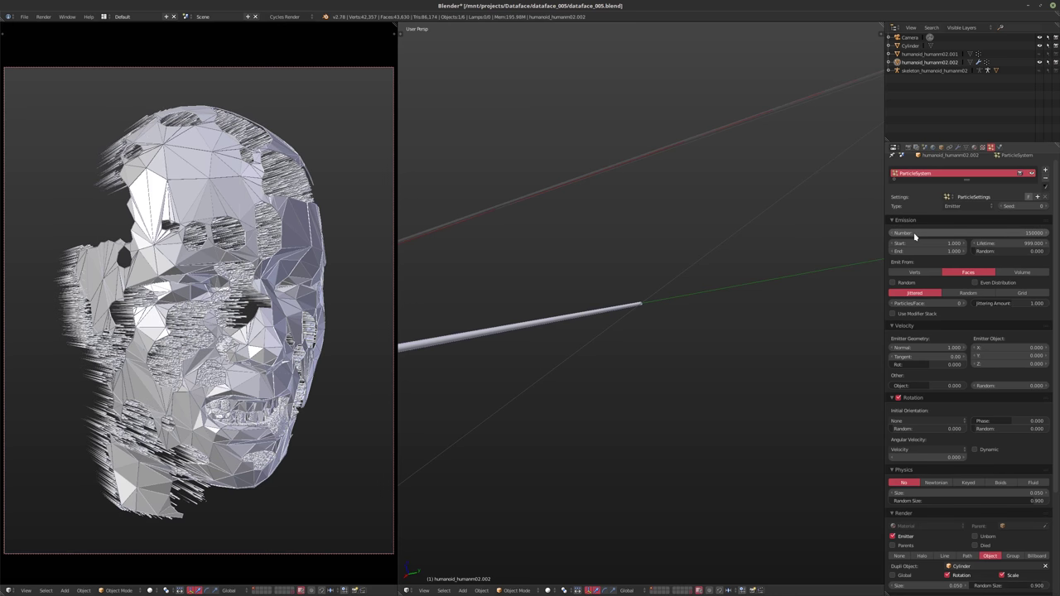
left_click(975, 282)
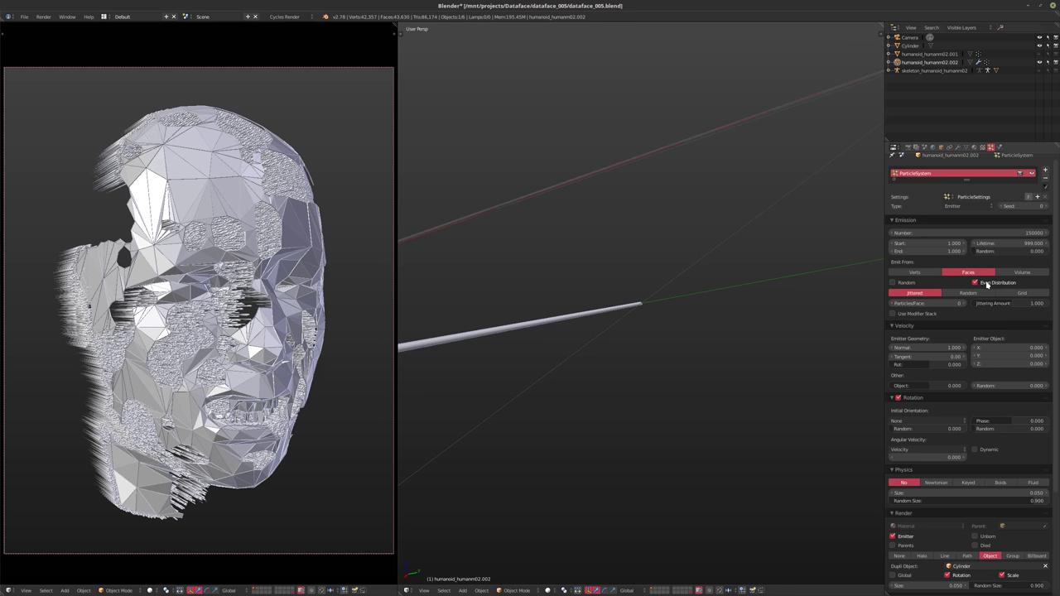
left_click(986, 284)
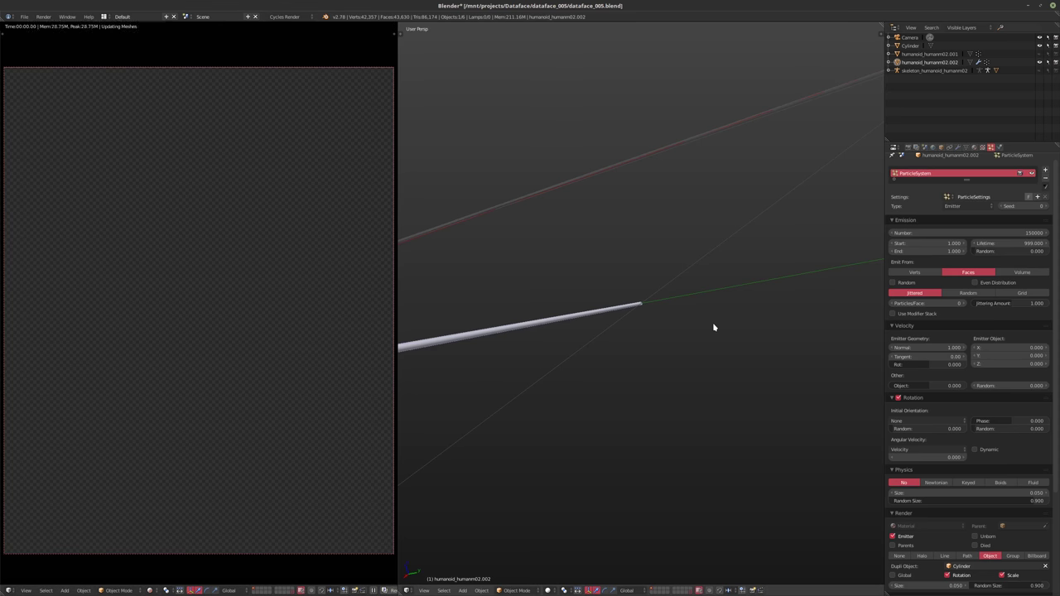
- Change the 3D View area beside the camera view to a Node Editor and show the Cylinder's material nodes
left_click(408, 590)
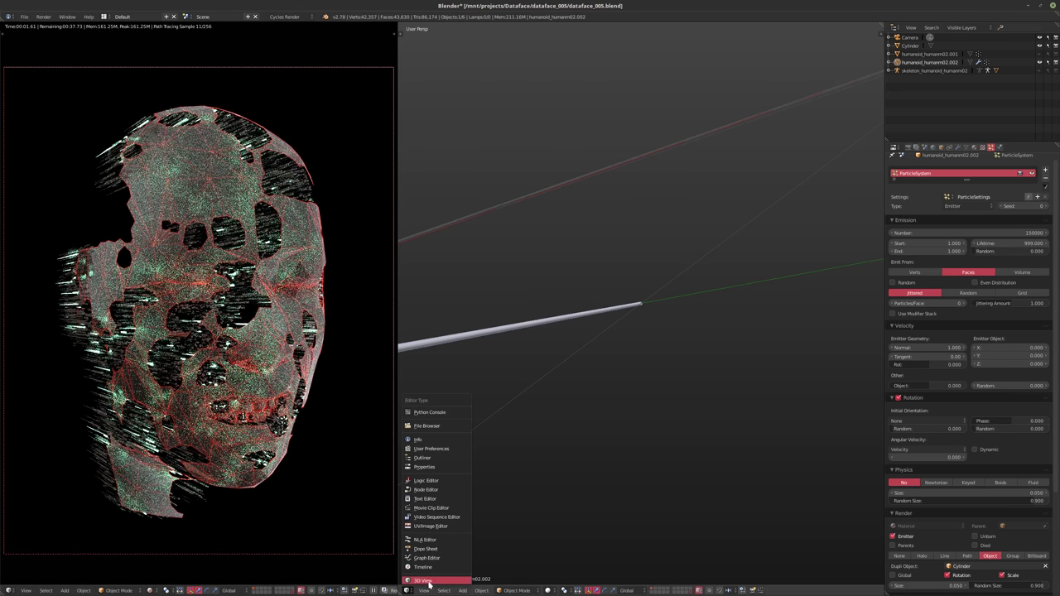
left_click(426, 489)
left_click(910, 47)
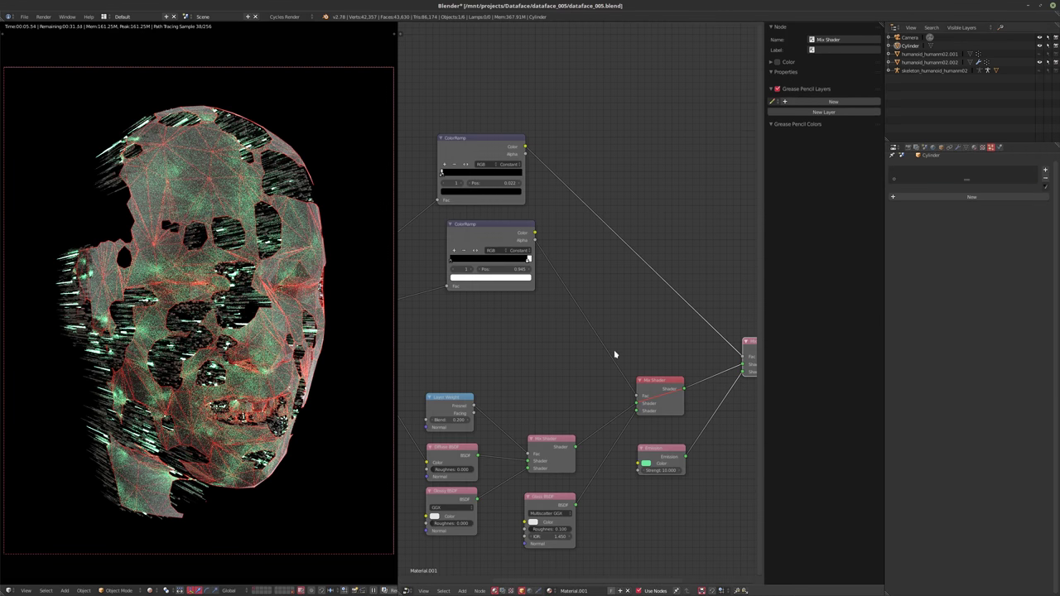
mouse_move(577, 374)
middle_mouse_down()
mouse_move(589, 340)
mouse_move(581, 386)
middle_mouse_up()
scroll(589, 340, "down", 4)
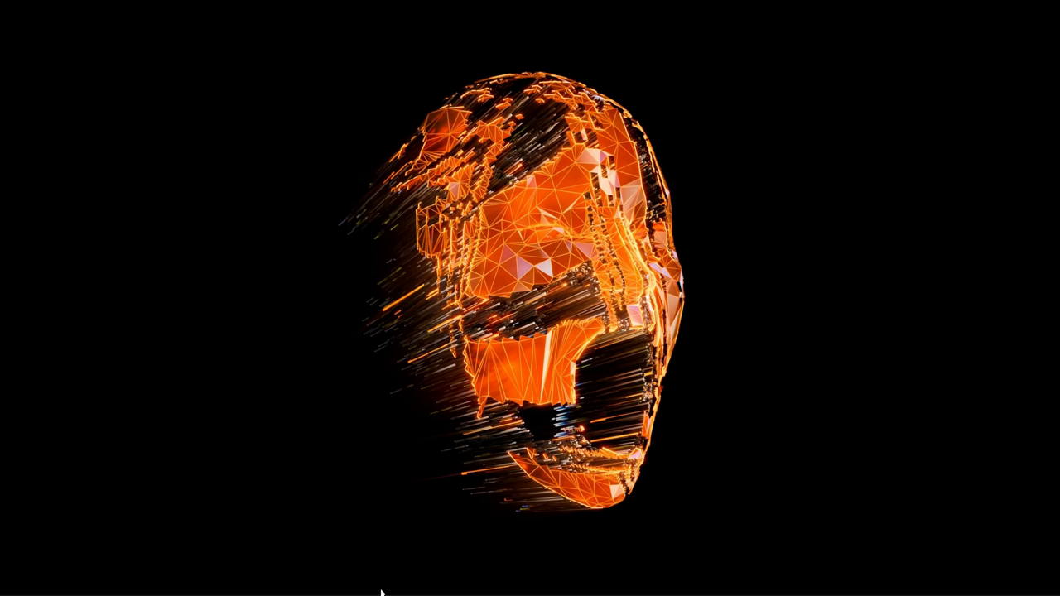
- Relaunch Blender and recover the auto-saved dataface_005.blend
mouse_move(381, 591)
left_click(73, 590)
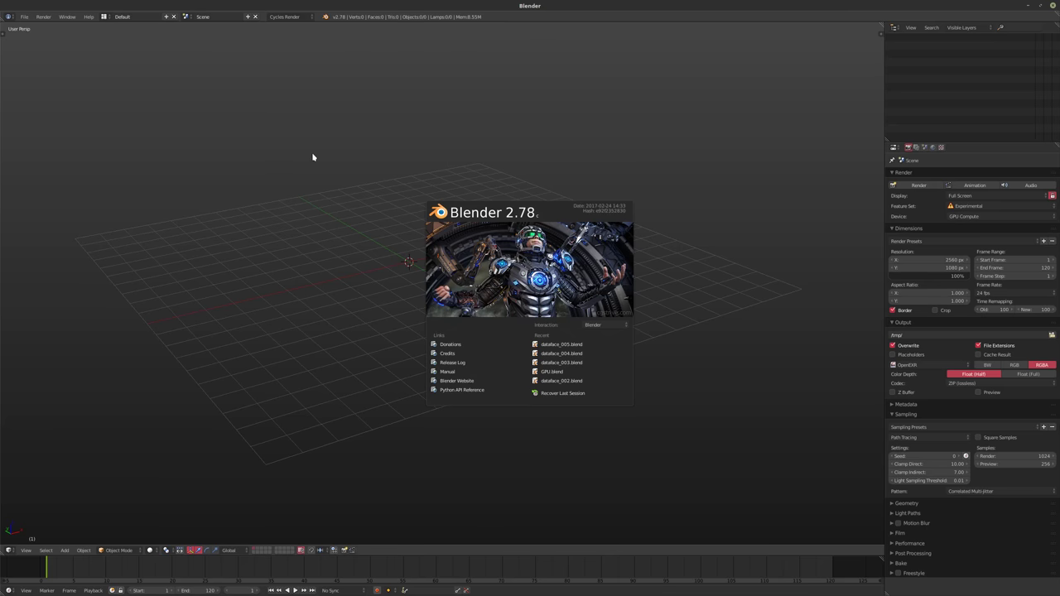
left_click(92, 49)
left_click(24, 17)
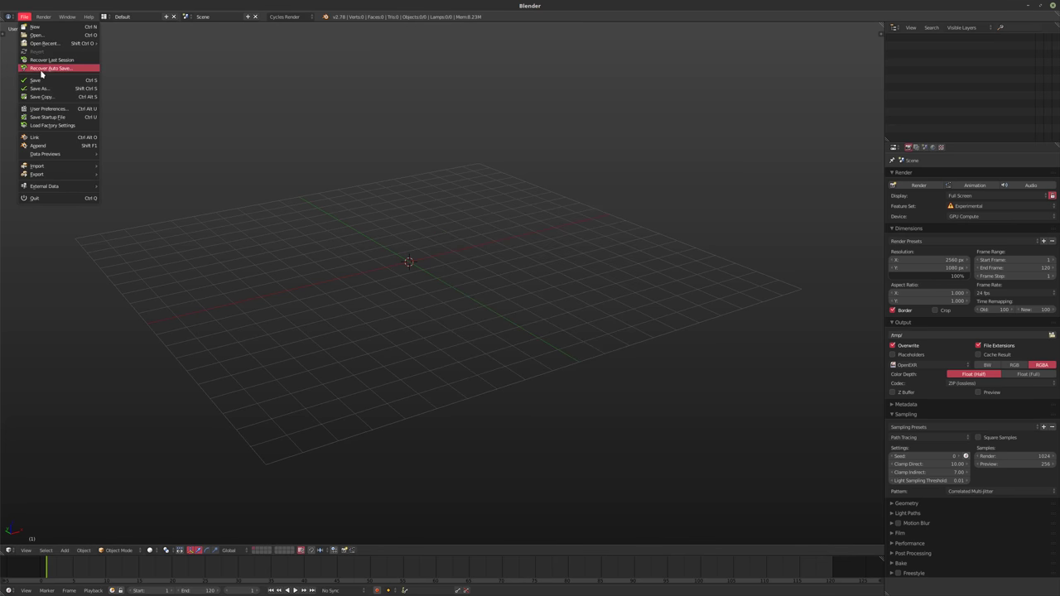
left_click(47, 68)
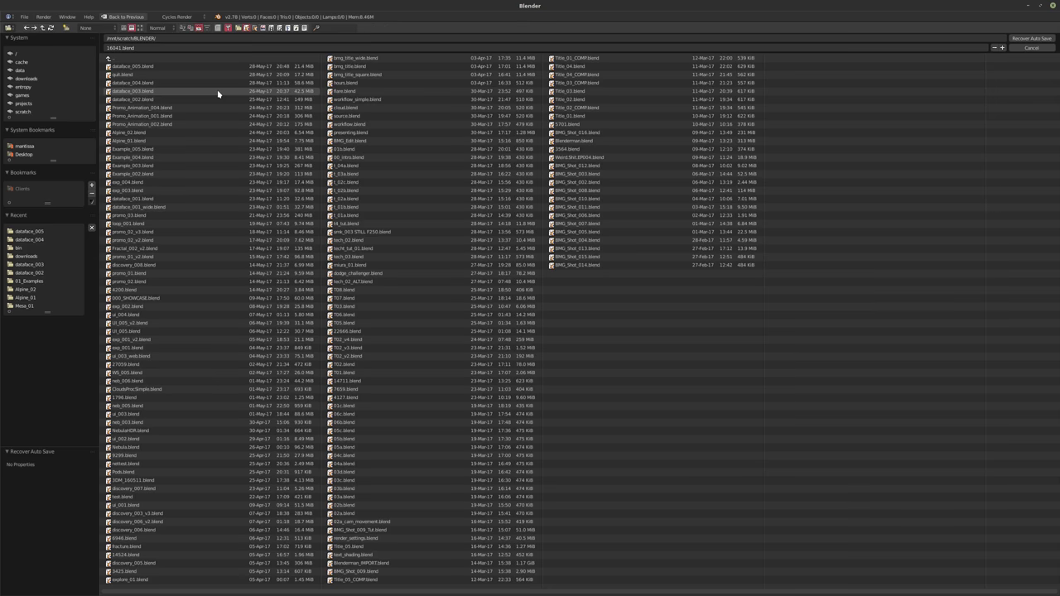
double_click(176, 65)
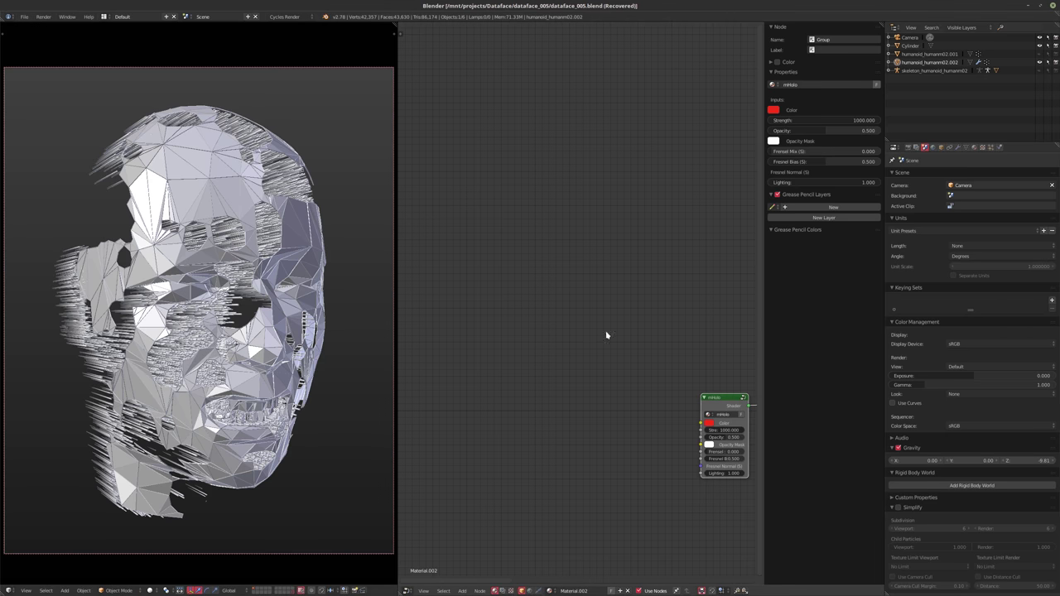
- Select the Cylinder and examine its mix and emission shader nodes in the Node Editor
middle_click_drag(606, 336, 477, 315)
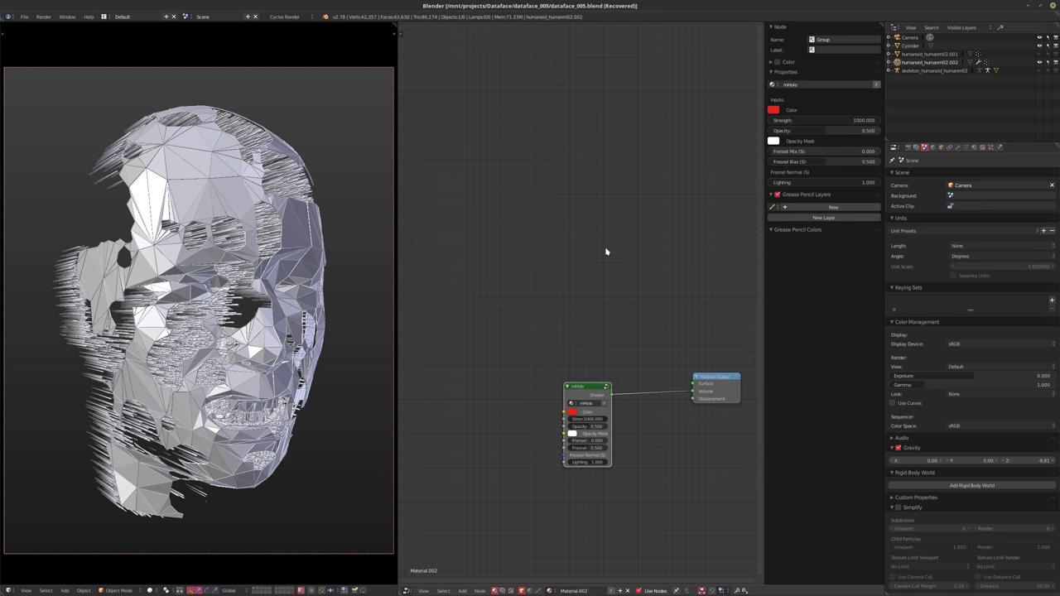
left_click(910, 46)
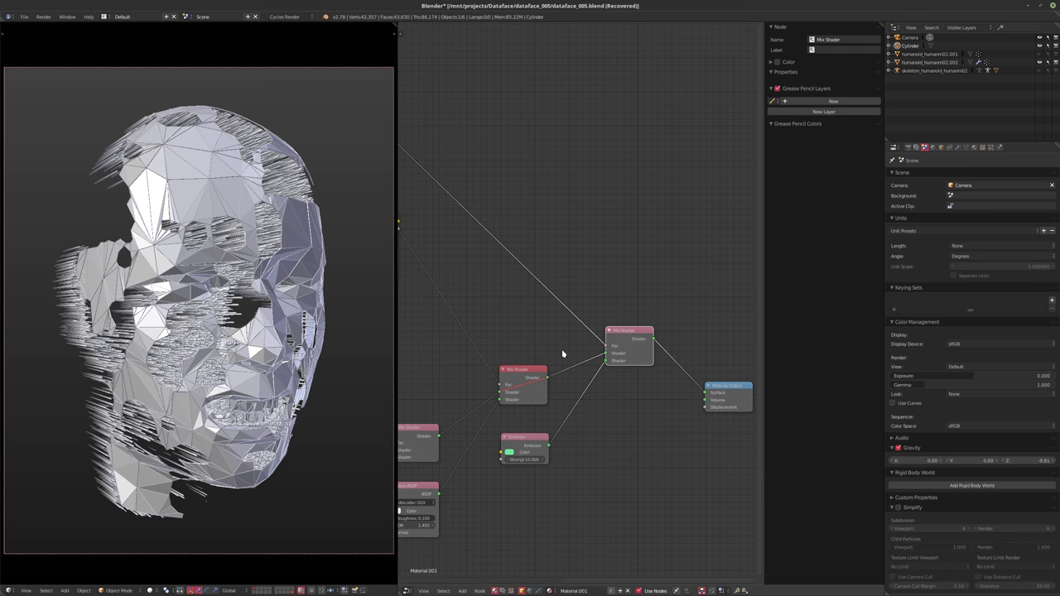
middle_click_drag(561, 349, 572, 302)
scroll(571, 302, "down", 1)
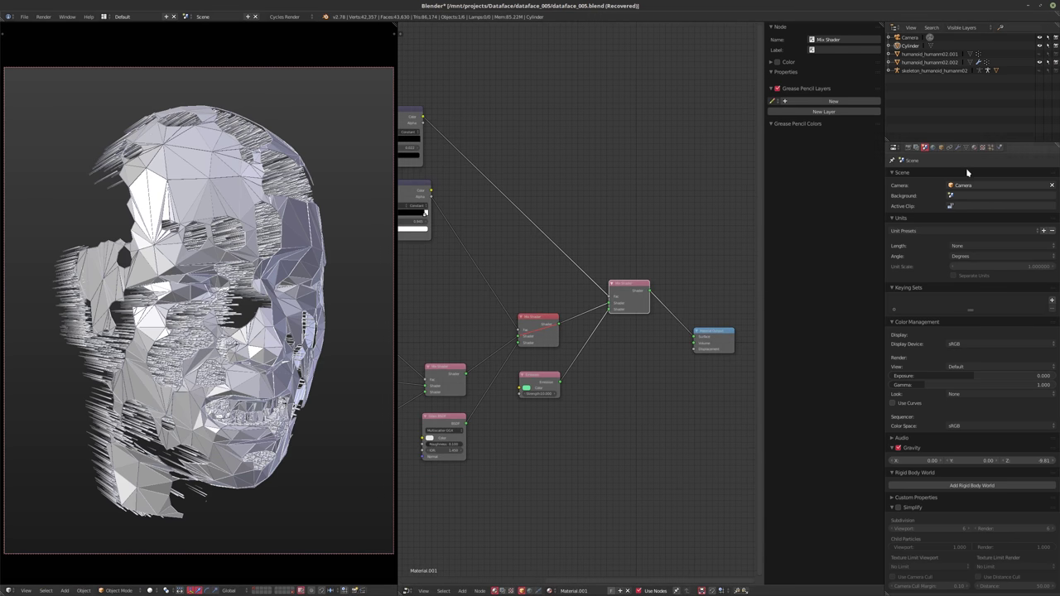
- Set the particle number of the head mesh humanoid_humanm02.002 to 249999 and start the rendered camera preview
left_click(990, 147)
right_click(332, 303)
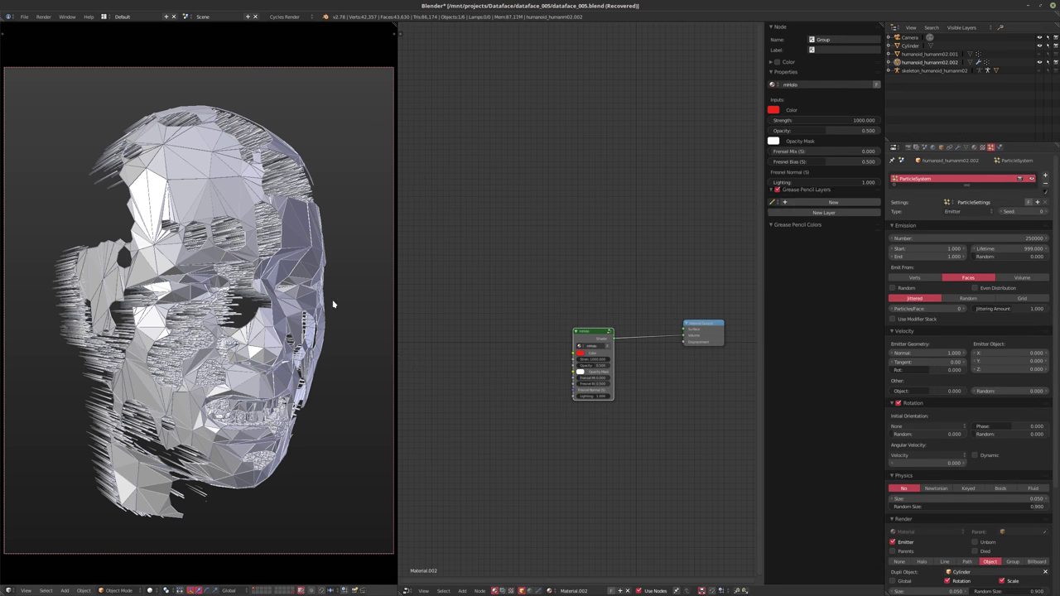
left_click(902, 238)
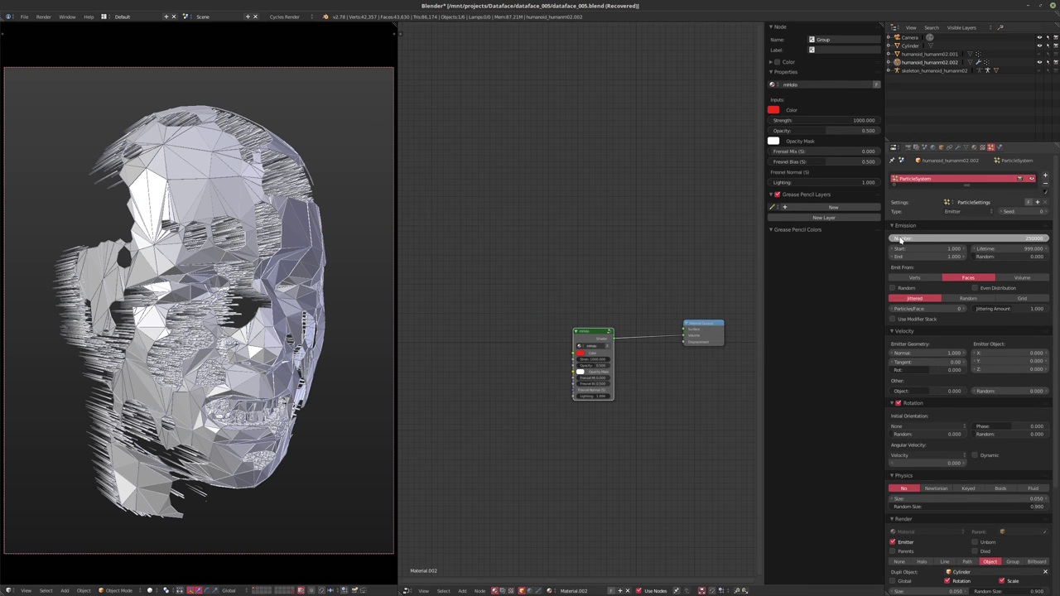
left_click(901, 239)
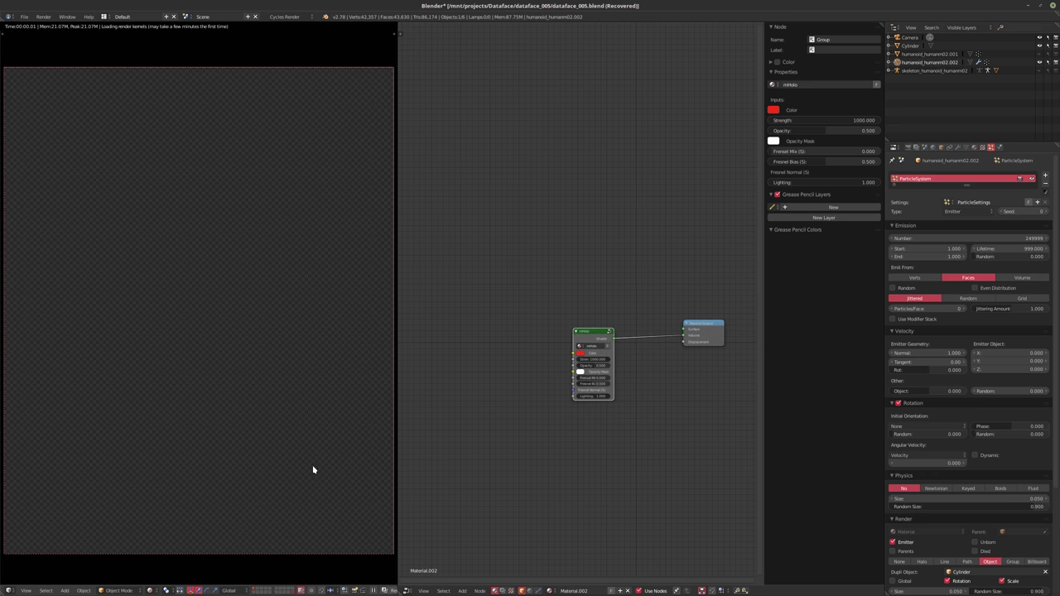
- Switch the node editor area to a 3D view and select the head mesh humanoid_humanm02.002 in it
left_click(406, 590)
left_click(447, 581)
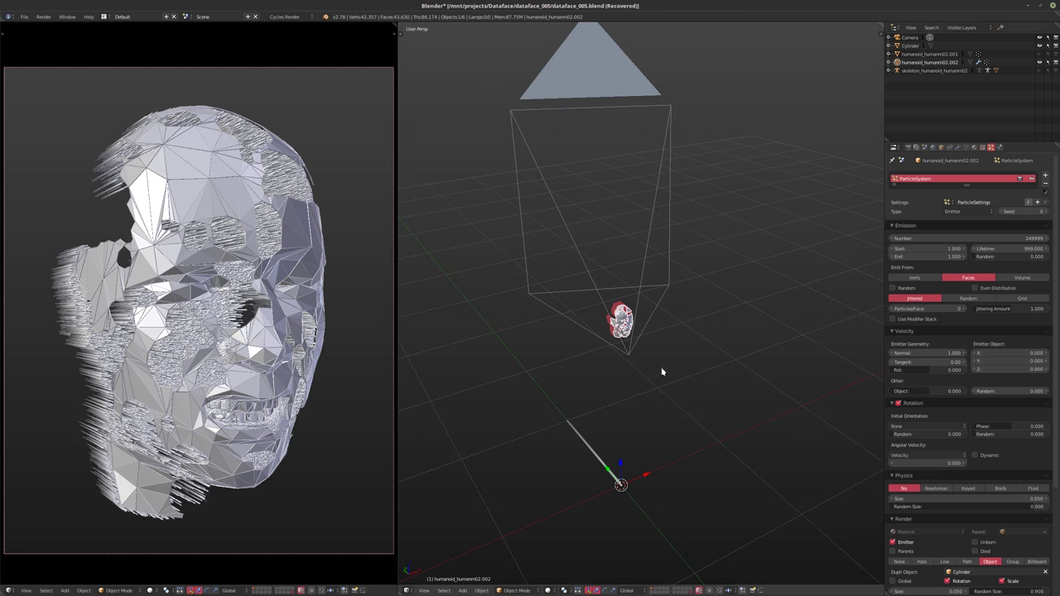
middle_click_drag(623, 387, 657, 383)
right_click(659, 363)
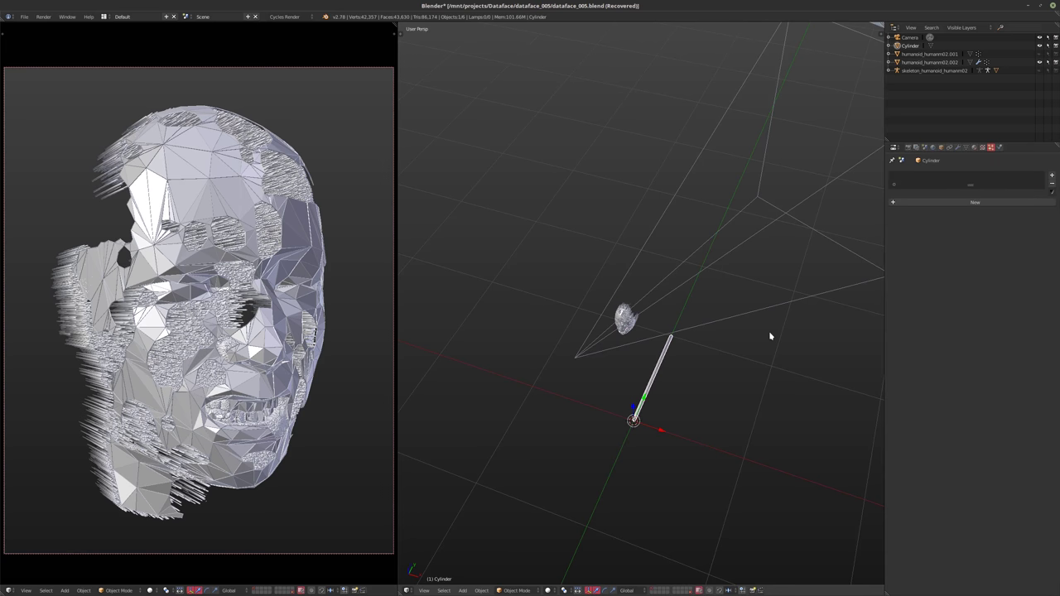
right_click(638, 295)
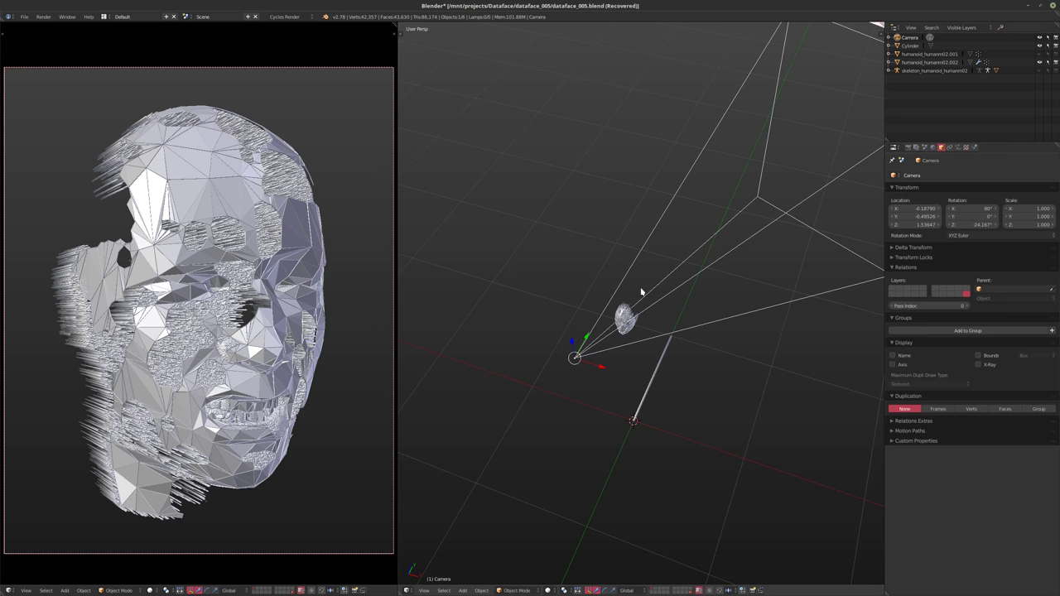
right_click(625, 315)
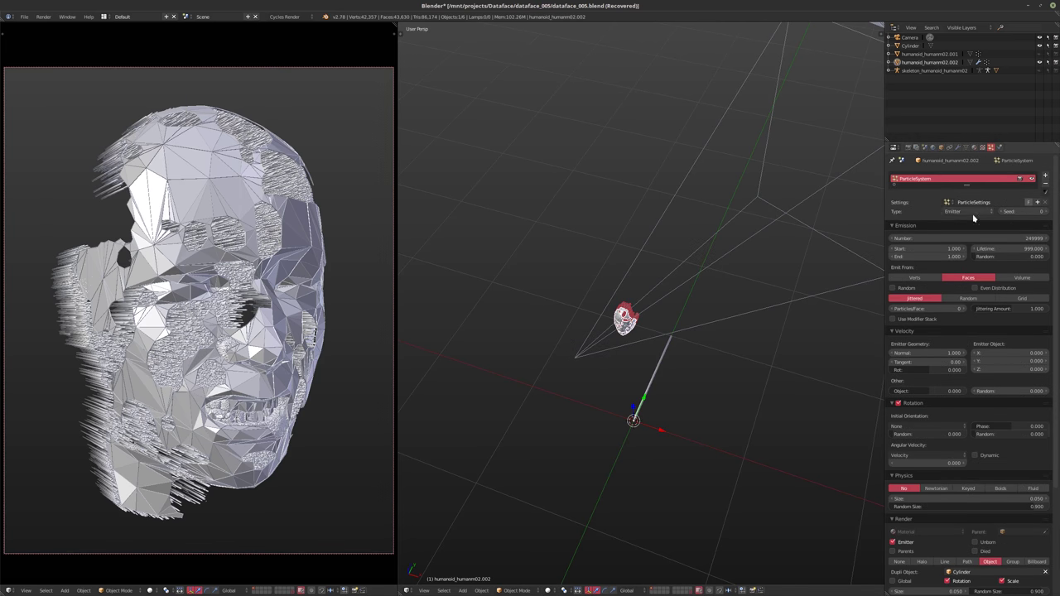
- Set the head's particle count to 100000, with even distribution and random placement over the faces
left_click(1001, 238)
type("100000")
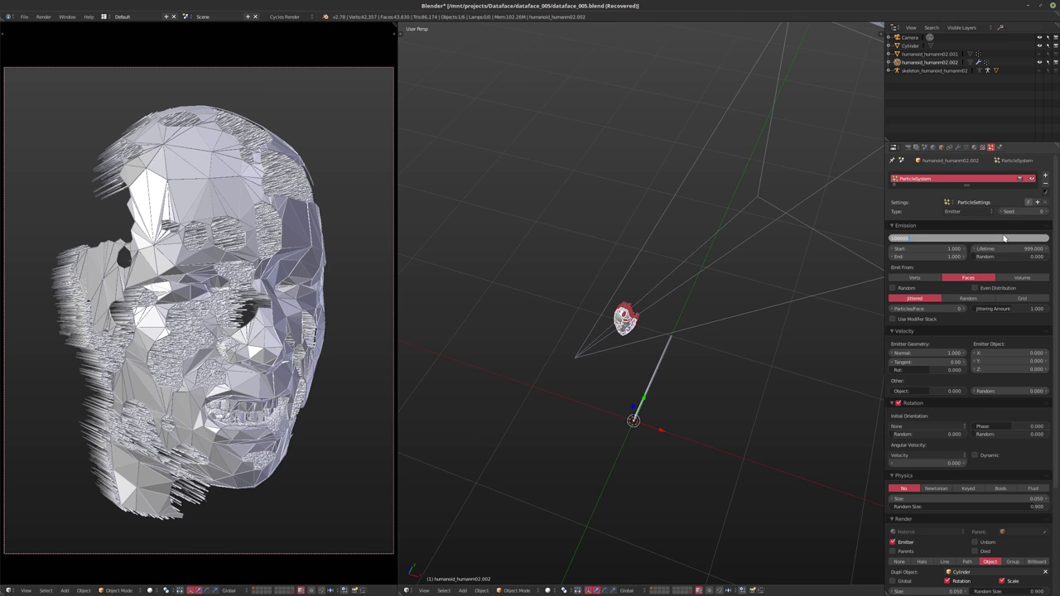
key("Return")
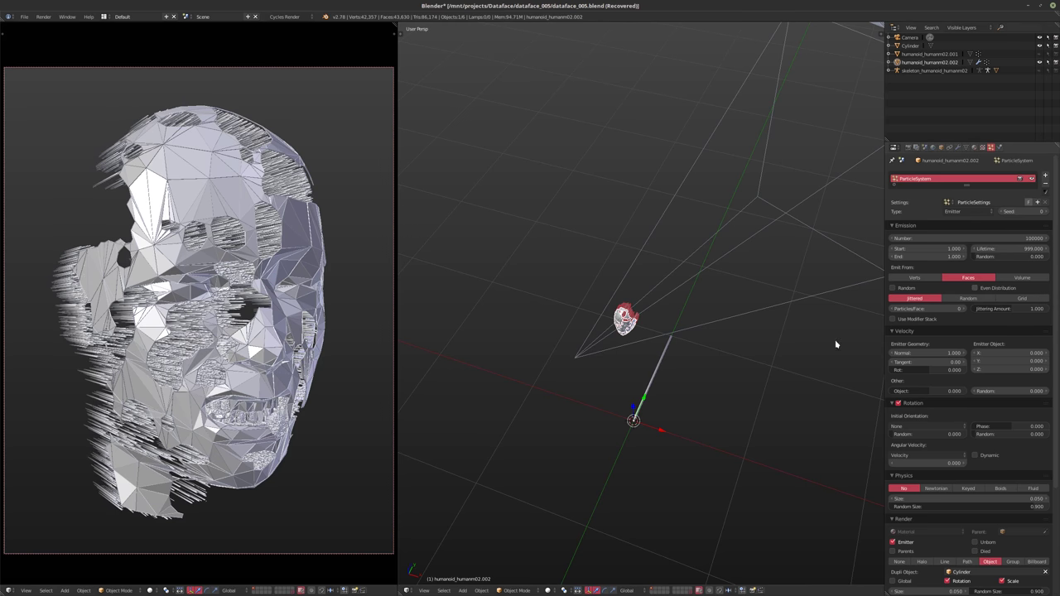
left_click(994, 288)
left_click(968, 298)
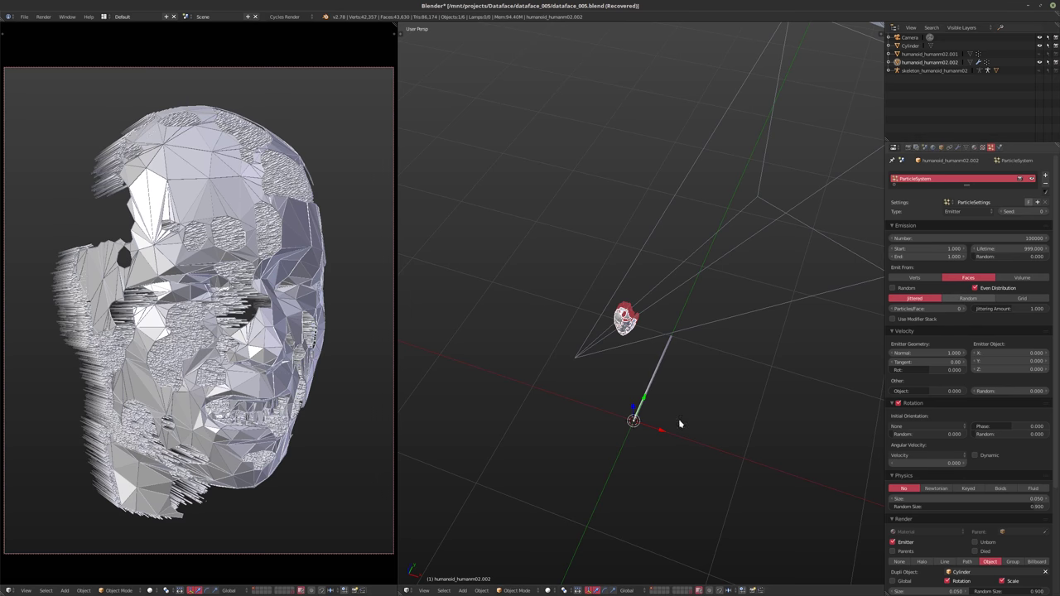
- Examine the head's particle strands up close, and inspect the source cylinder's geometry and end face in Edit Mode
mouse_move(629, 407)
middle_mouse_down()
mouse_move(640, 395)
mouse_move(649, 406)
middle_mouse_up()
key("KP_Decimal")
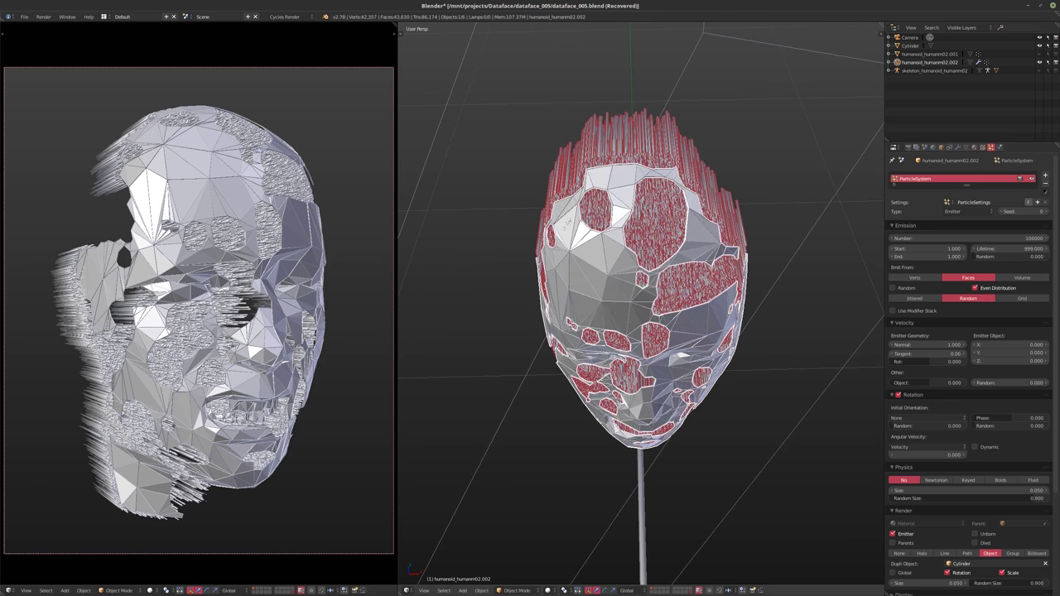
key("Tab")
key("Tab")
right_click(639, 509)
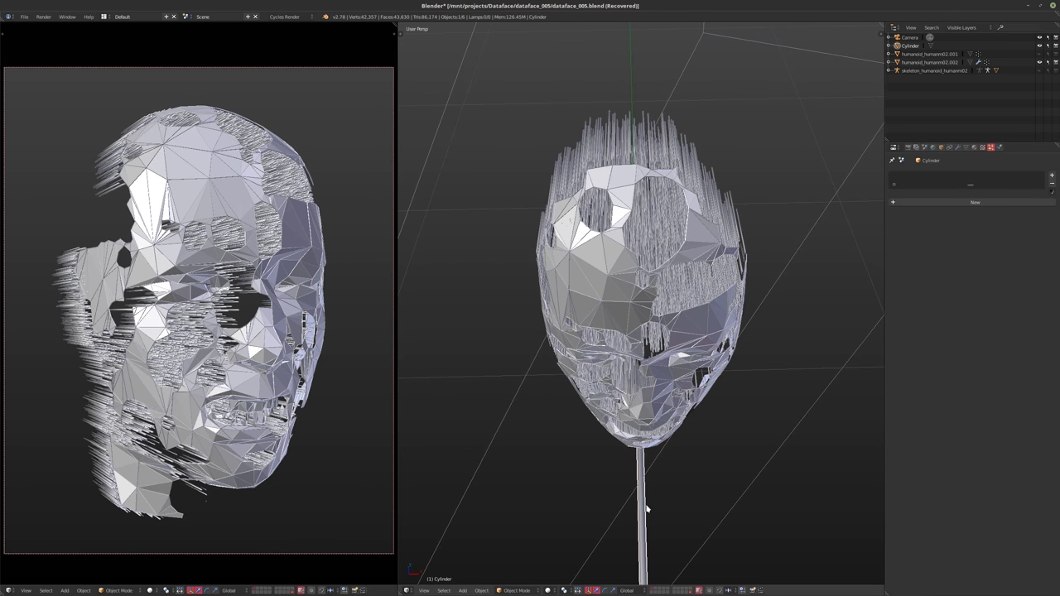
key("Tab")
middle_click_drag(639, 510, 431, 418)
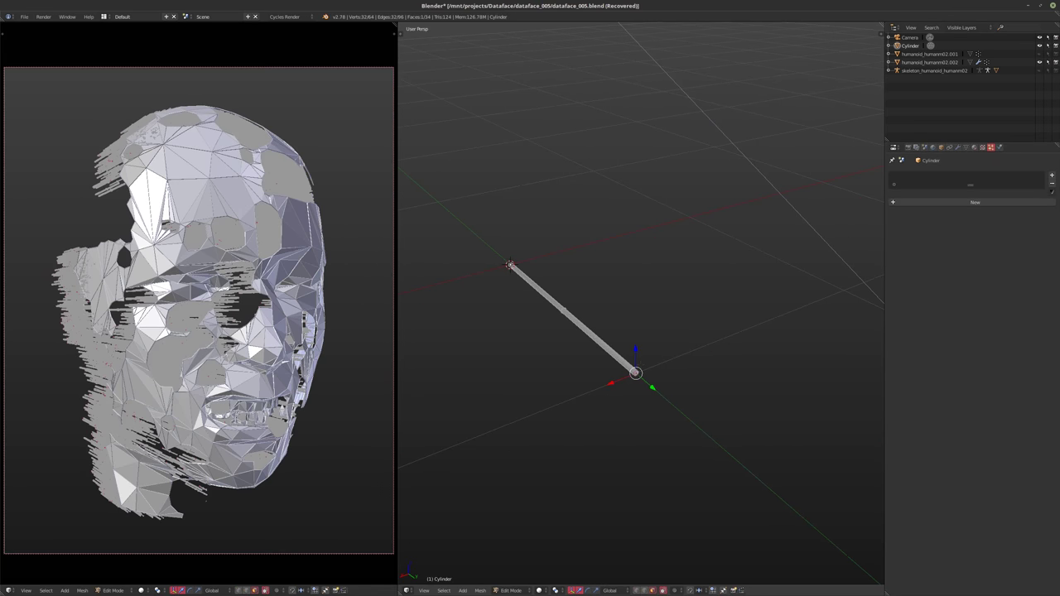
key("KP_Decimal")
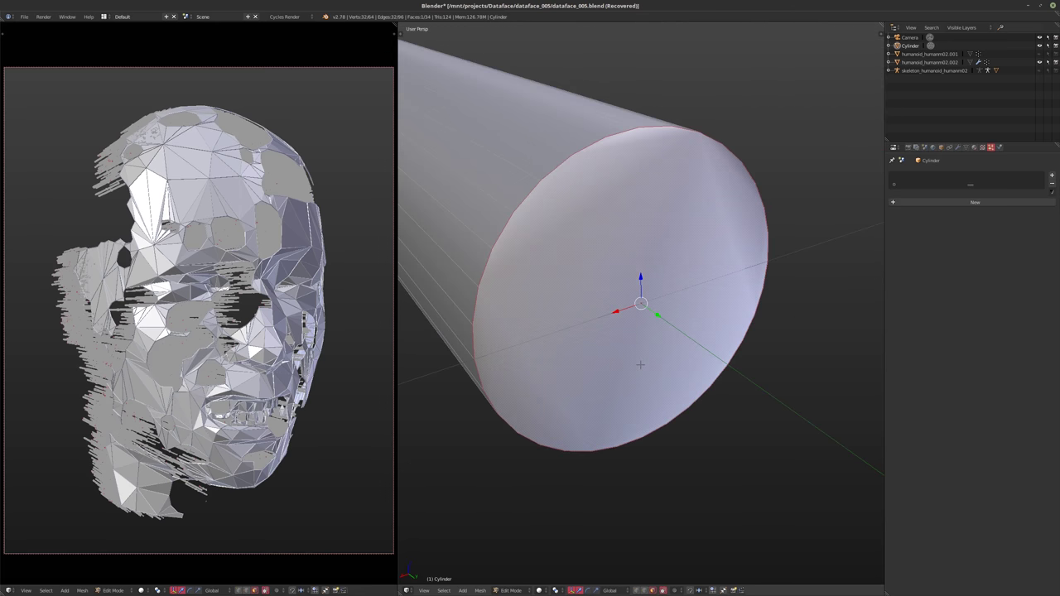
key("Tab")
key("KP_Divide")
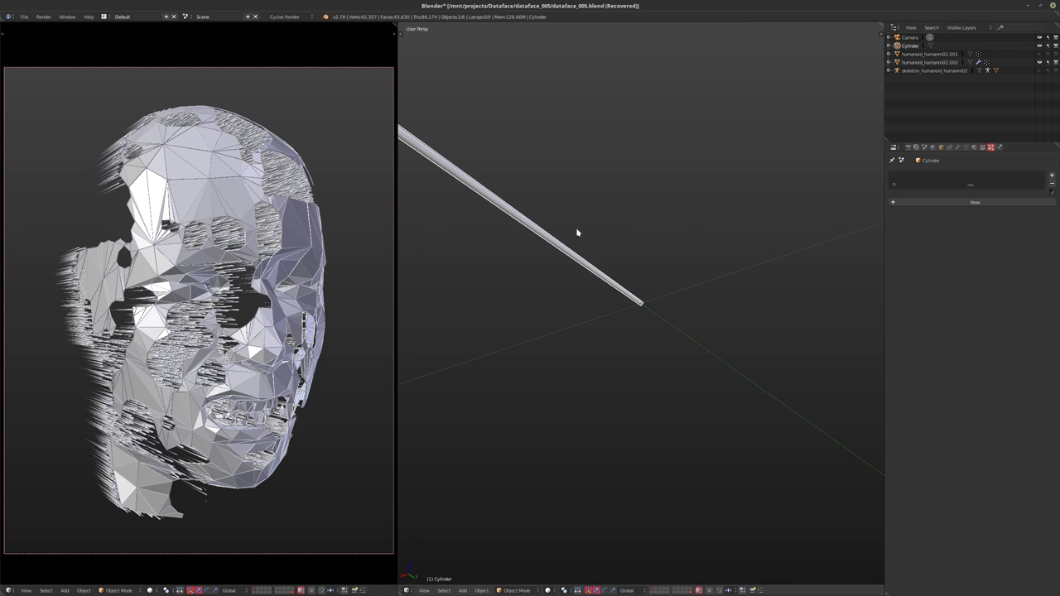
- Save the project, overwriting the existing dataface_005.blend file
key("ctrl+s")
left_click(579, 236)
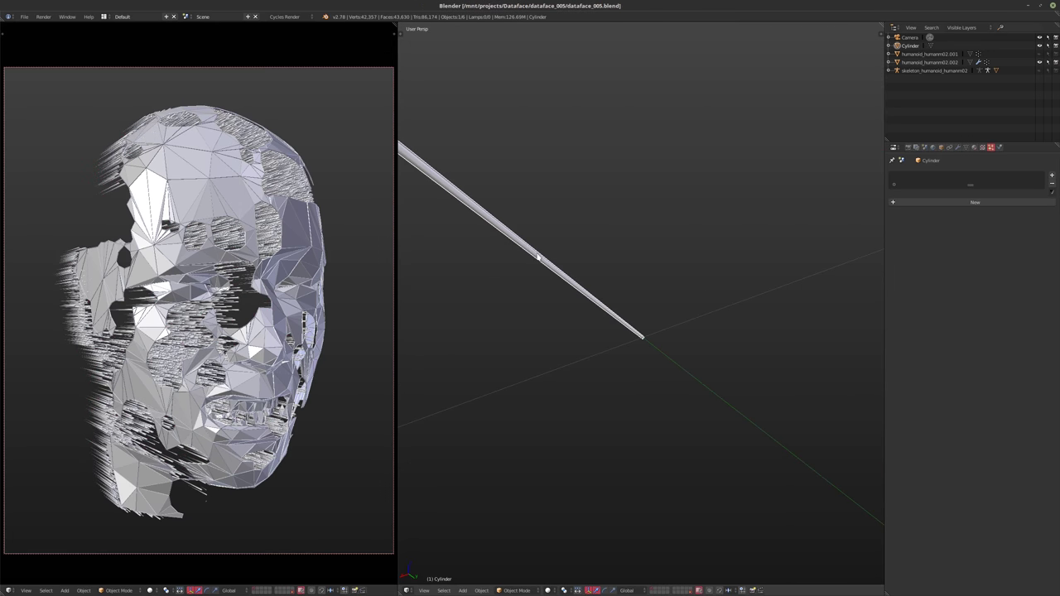
middle_click_drag(541, 297, 612, 366, "shift")
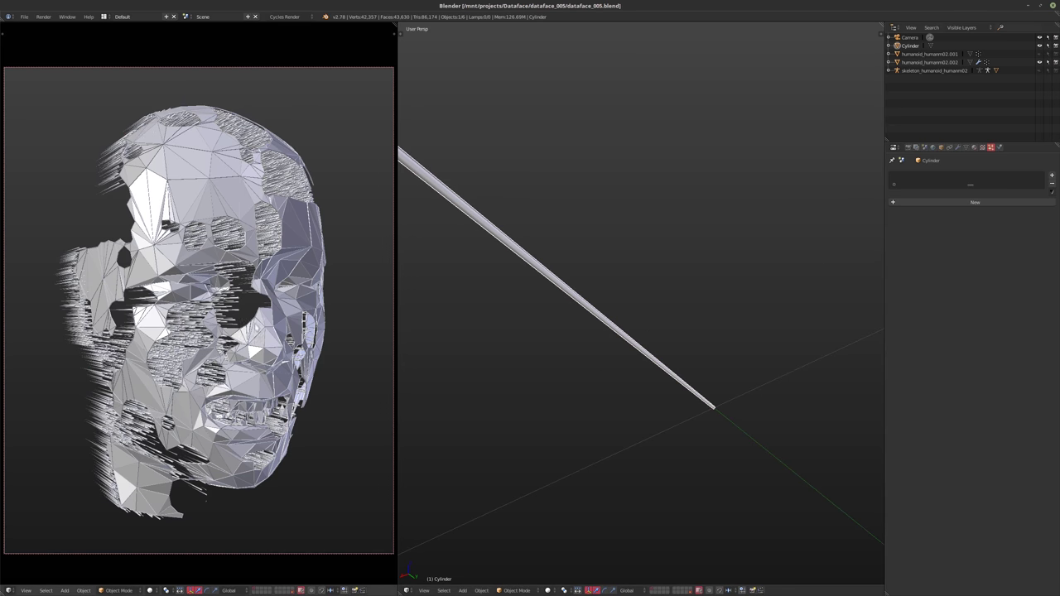
- Align the camera to a three-quarter view from the other side of the face
key("KP_0")
middle_click_drag(208, 327, 260, 365)
right_click(348, 324)
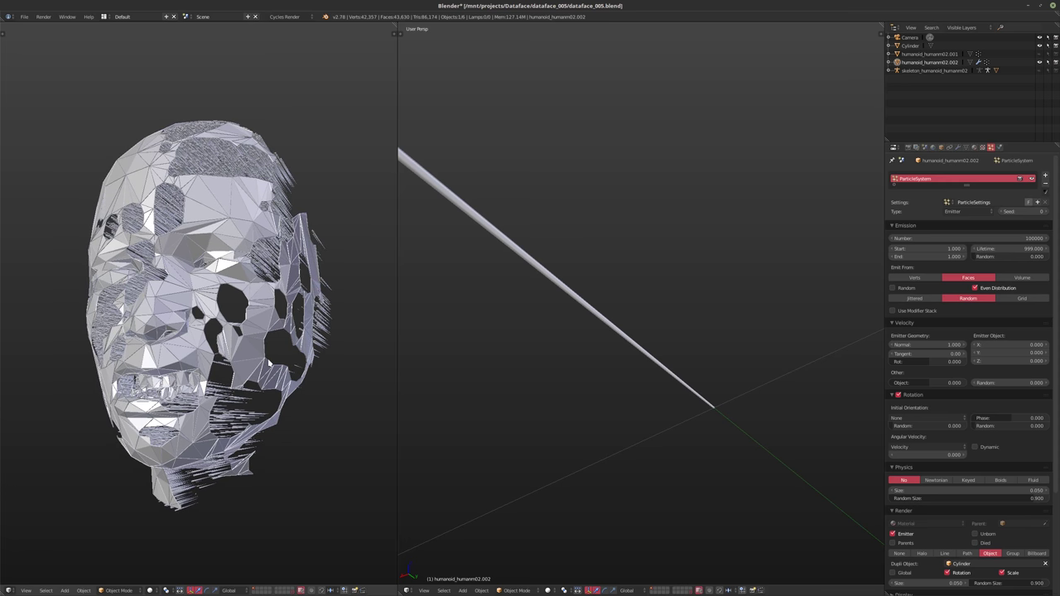
key("KP_0")
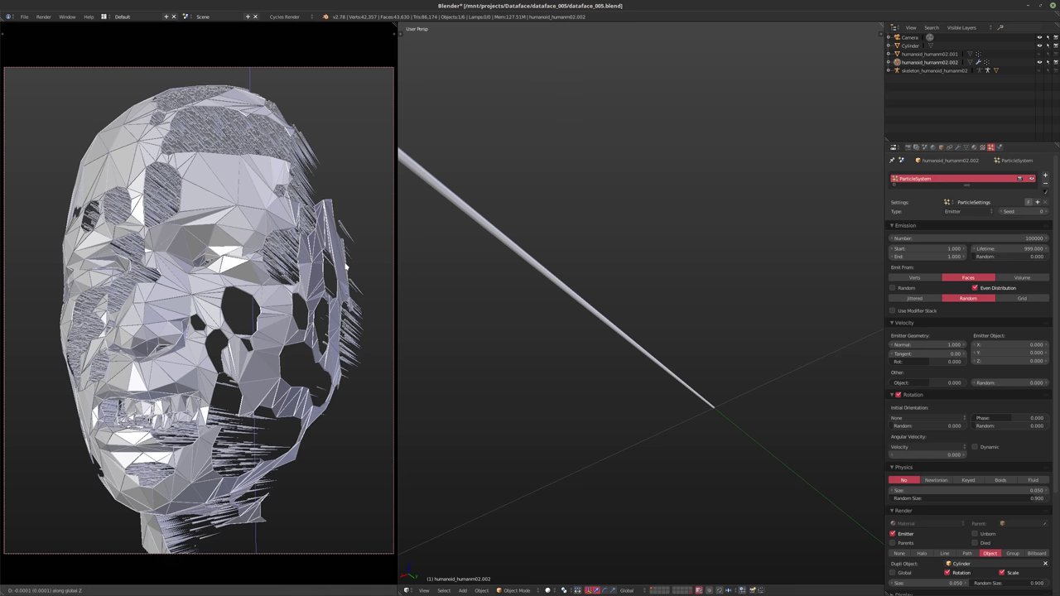
key("g")
key("z")
left_click(189, 100)
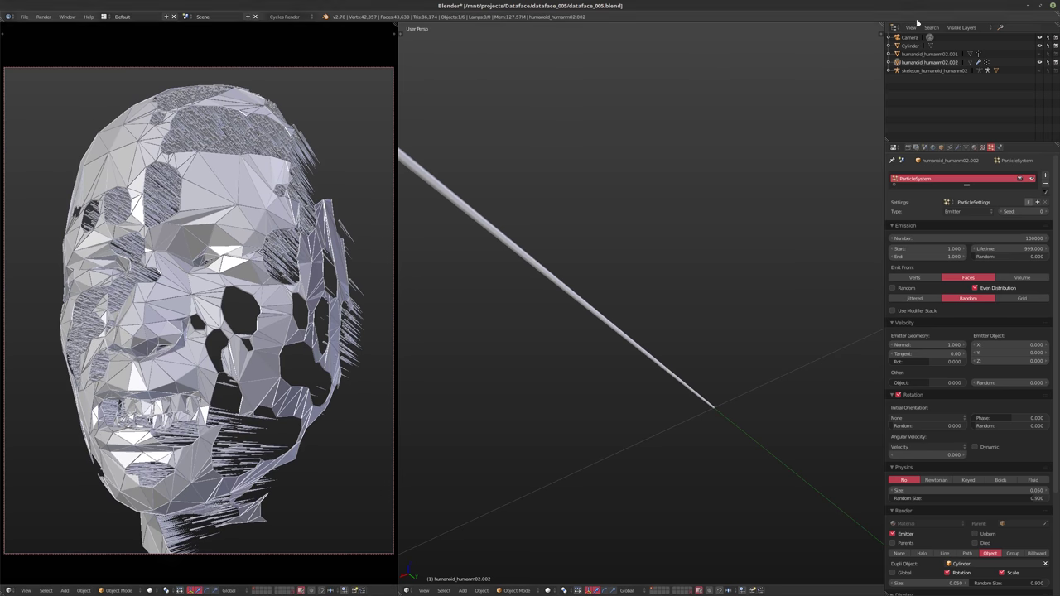
- Move the camera lower, sideways along its local X, and back about 0.05 along its local Z to fit the whole head in frame
left_click(908, 38)
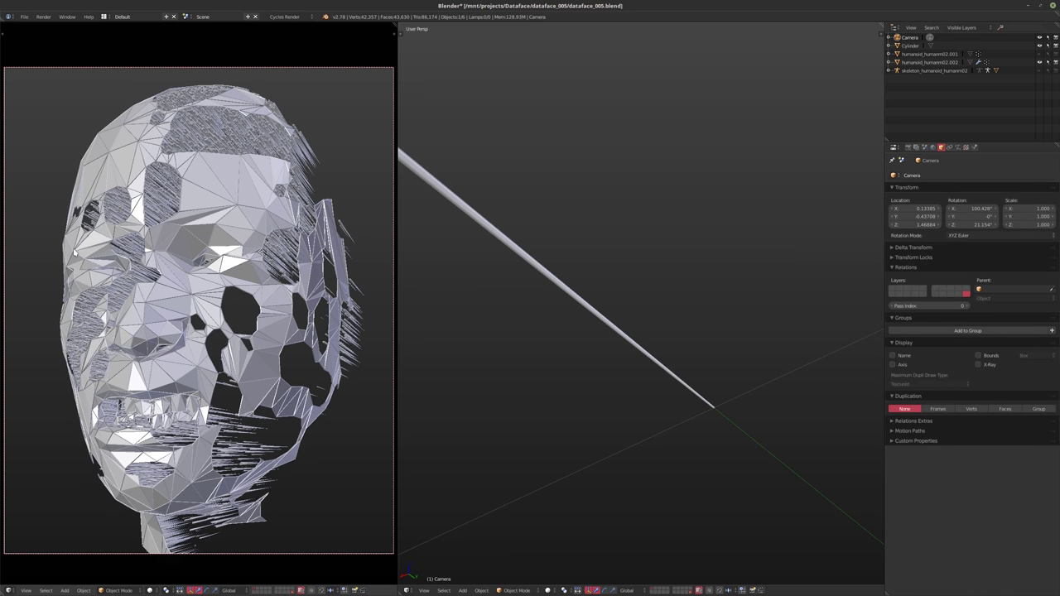
key("g")
key("z")
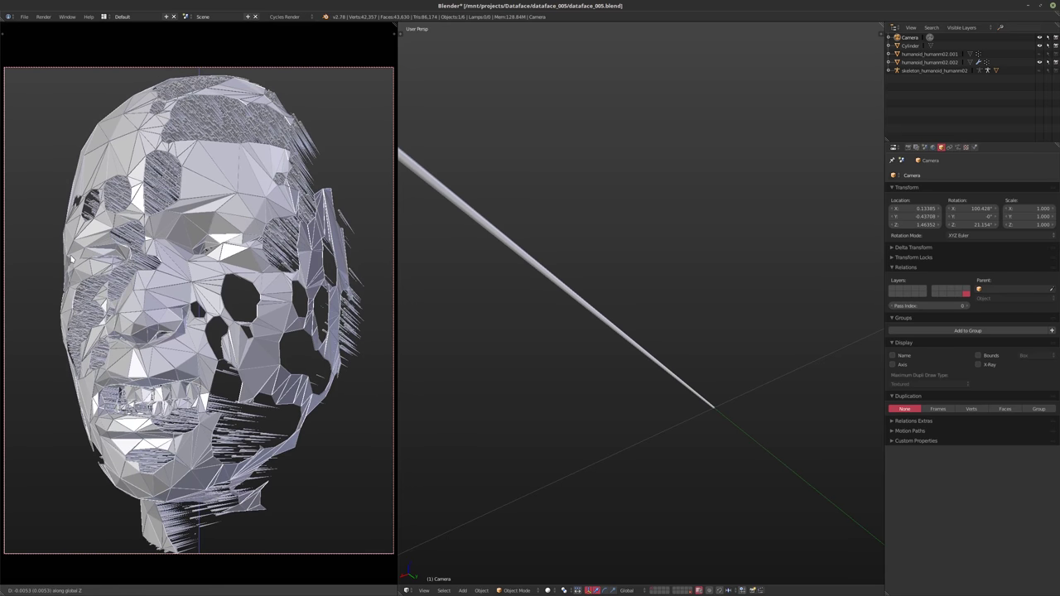
key("x")
key("x")
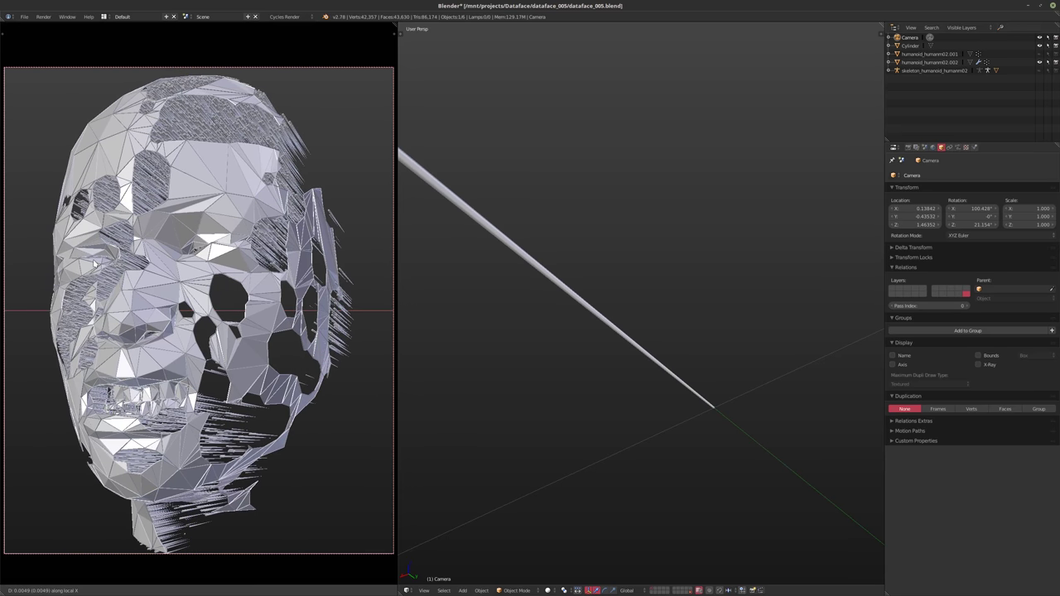
key("z")
key("z")
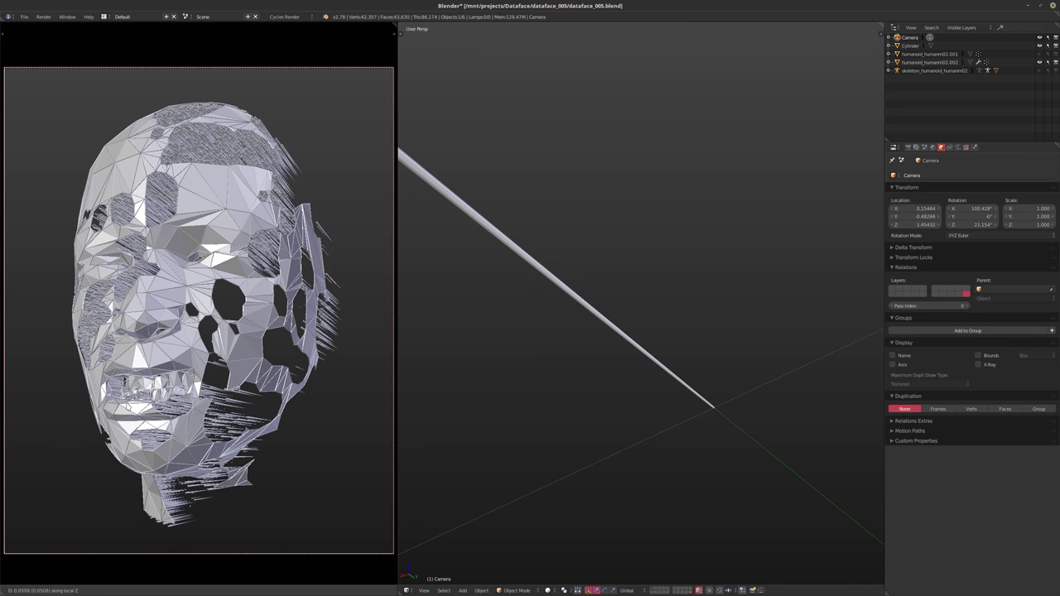
key("Return")
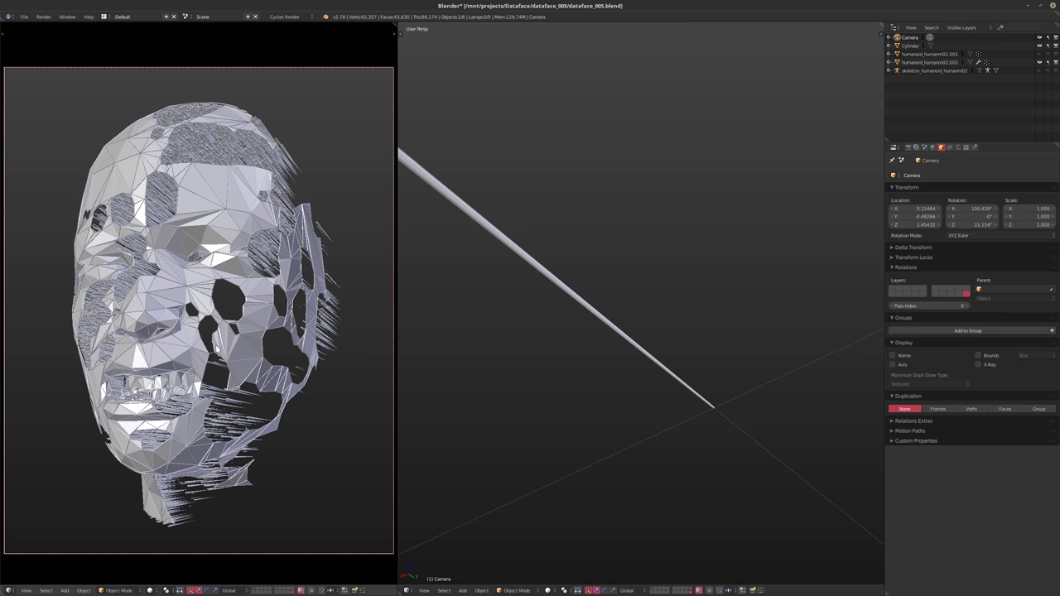
- Preview the camera view rendered, and turn off rendering of the head's emitter mesh so that only the particle strands render
key("shift+z")
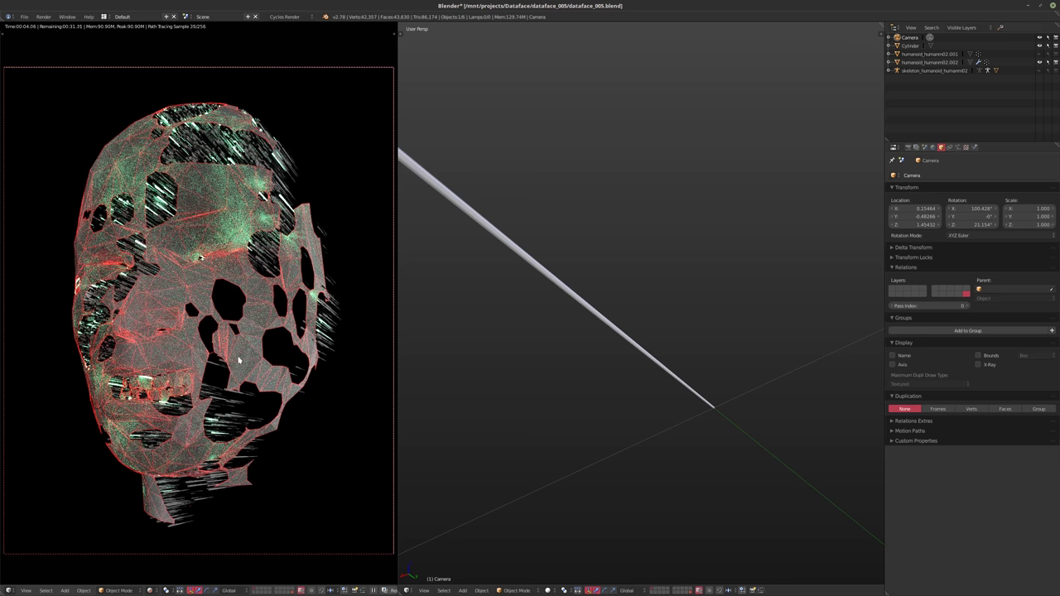
middle_click_drag(544, 279, 592, 199)
scroll(592, 196, "up", 4)
right_click(606, 134)
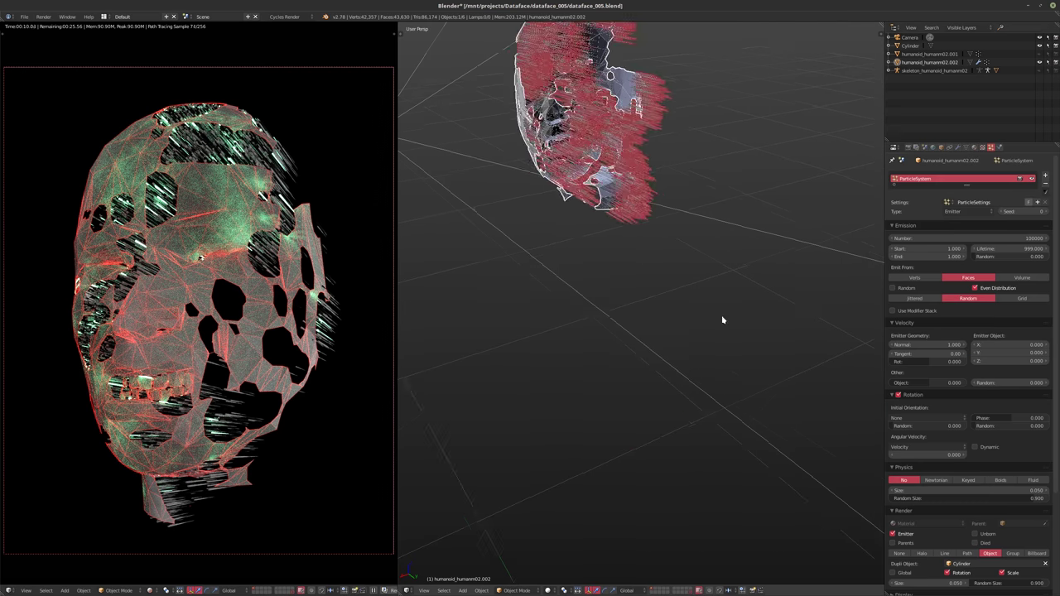
middle_click_drag(722, 317, 806, 275)
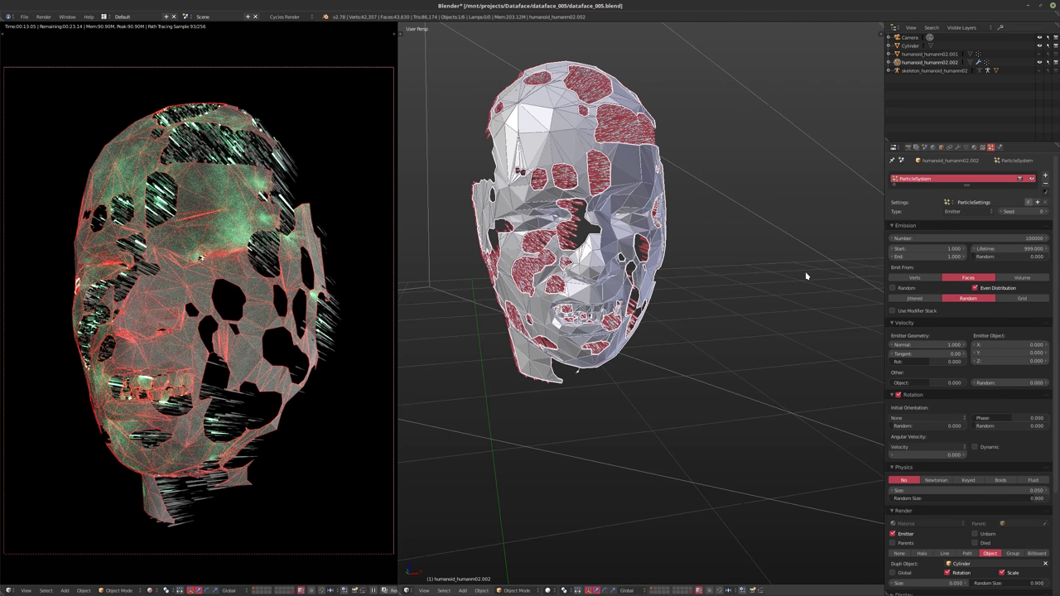
left_click(893, 535)
middle_click_drag(609, 286, 654, 314)
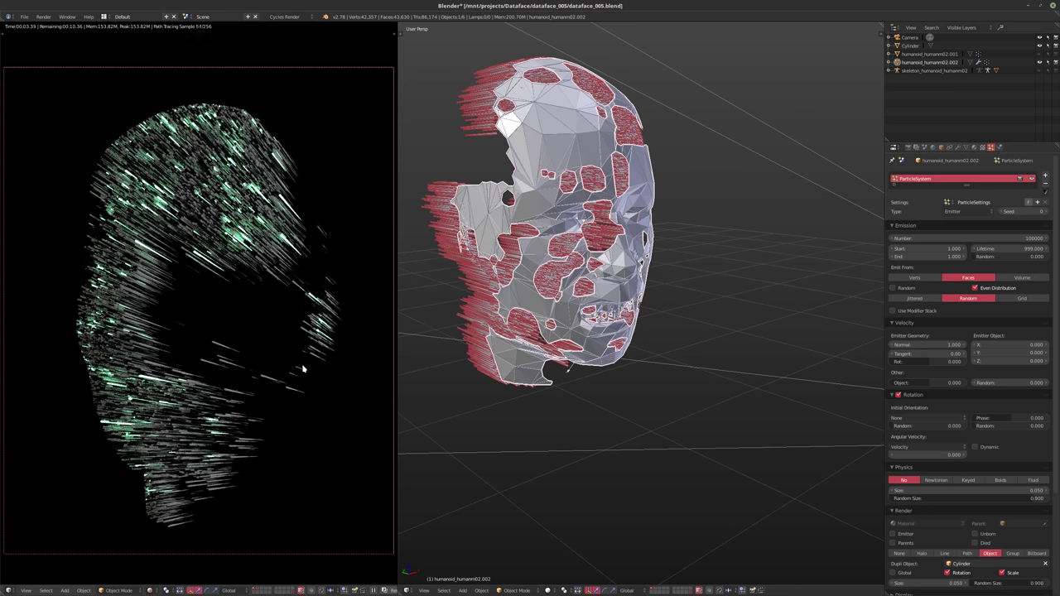
key("shift+z")
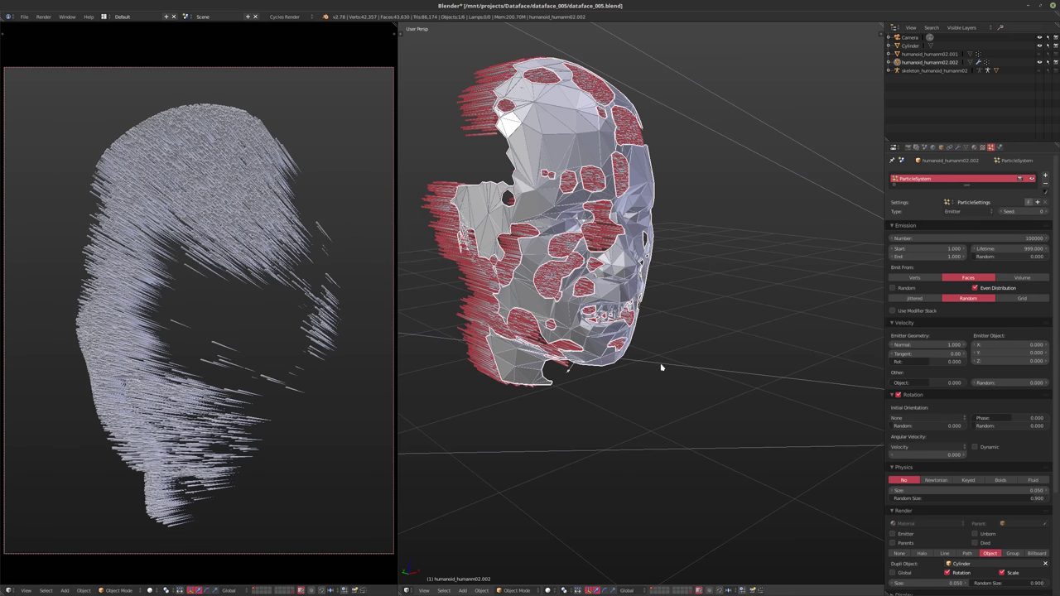
- Set the noise size of the particle system's Distorted Noise texture to 0.05
middle_click_drag(660, 367, 511, 386)
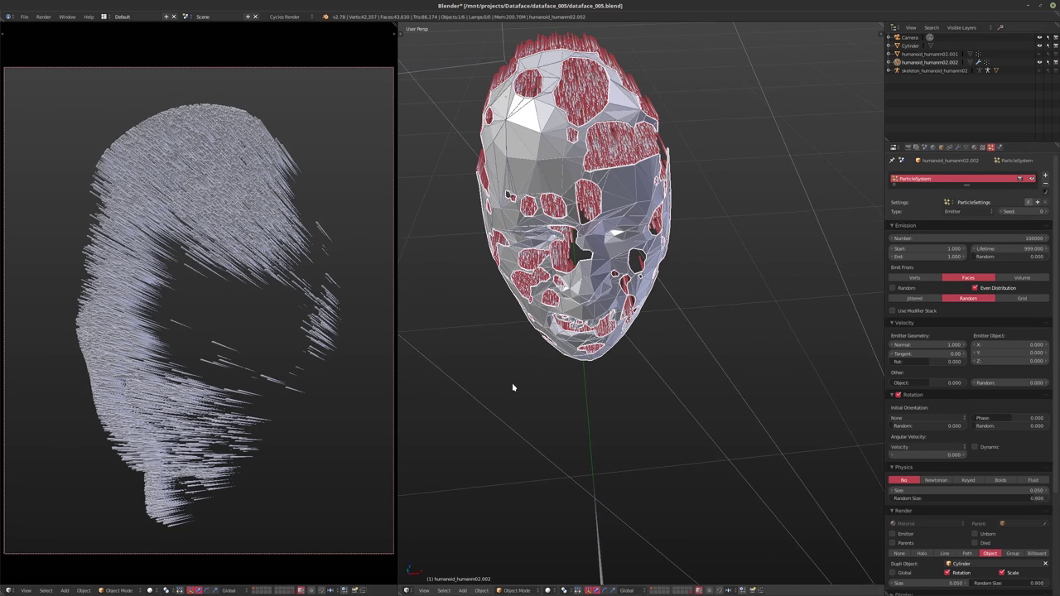
left_click(982, 147)
left_click(936, 176)
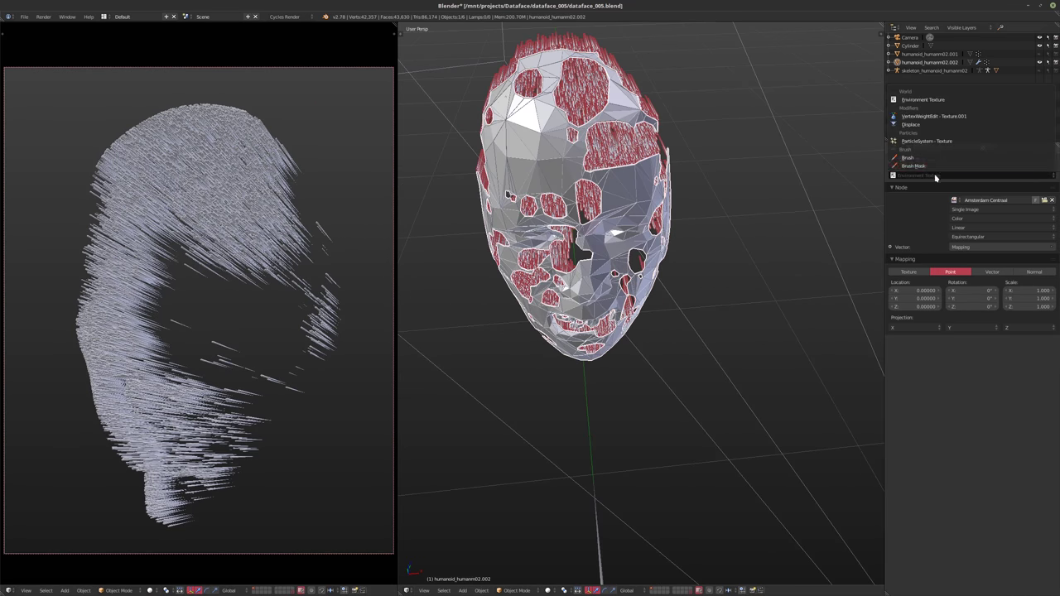
left_click(941, 141)
left_click(923, 429)
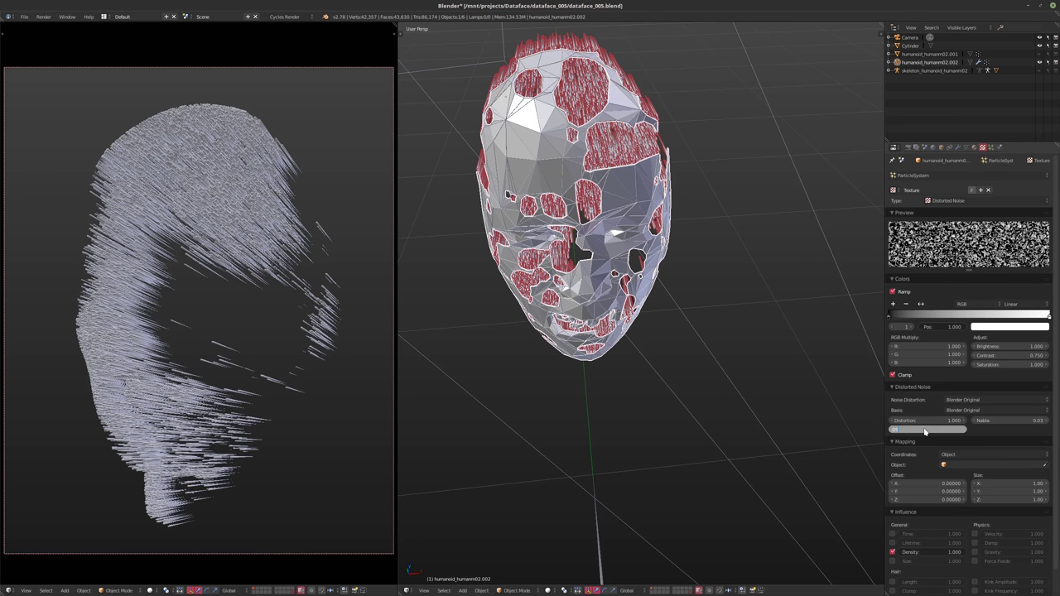
key("Return")
- Limit the second 3D view's display to renderable objects only
middle_click_drag(772, 359, 844, 294)
middle_click_drag(658, 336, 651, 362)
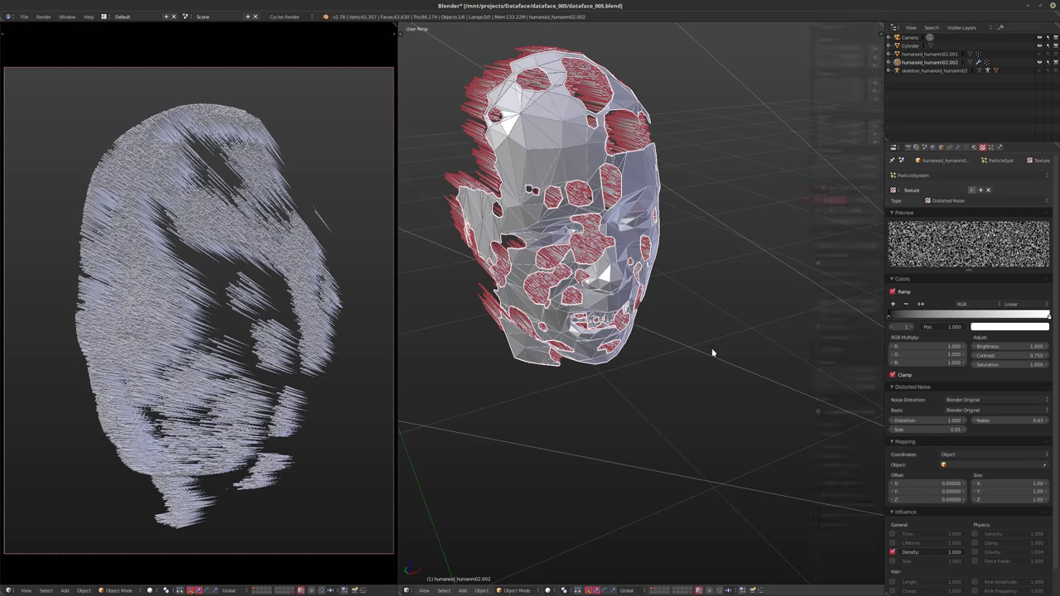
key("n")
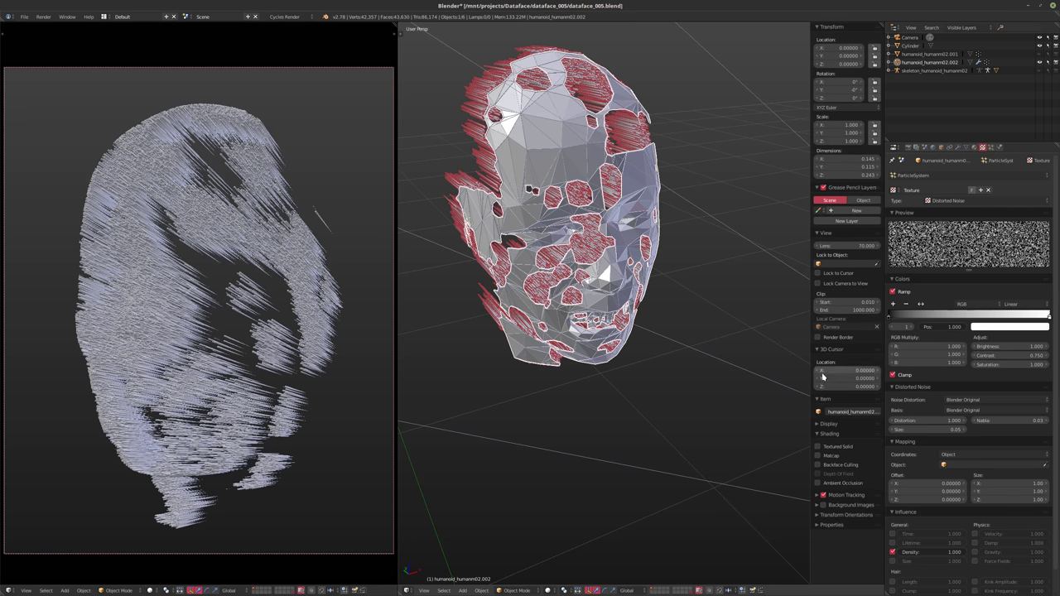
left_click(826, 423)
left_click(818, 437)
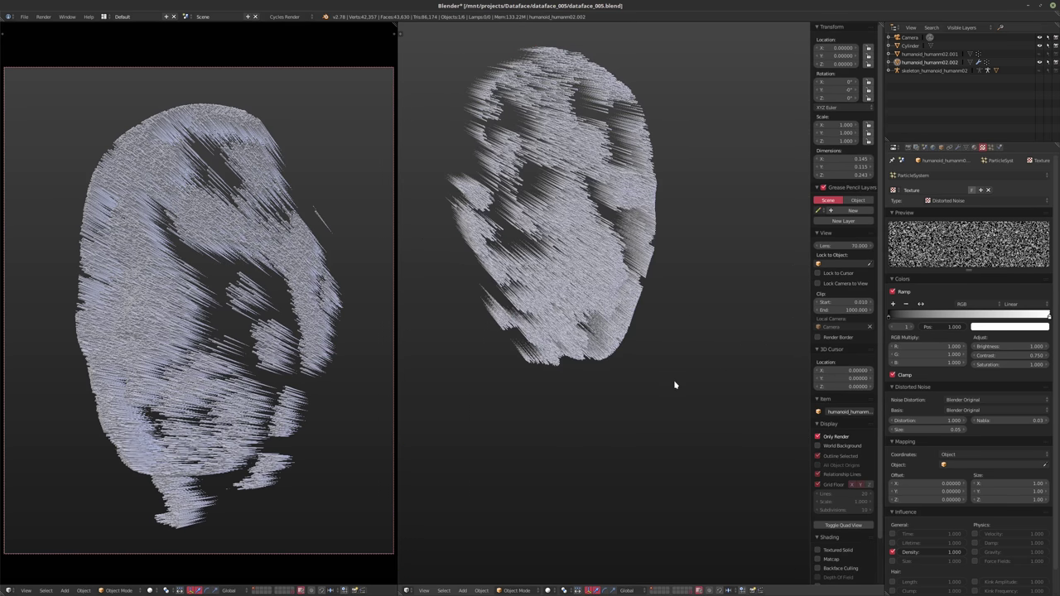
key("n")
- Turn the views to the head's side profile and align the camera to that profile view
middle_click_drag(641, 372, 704, 375)
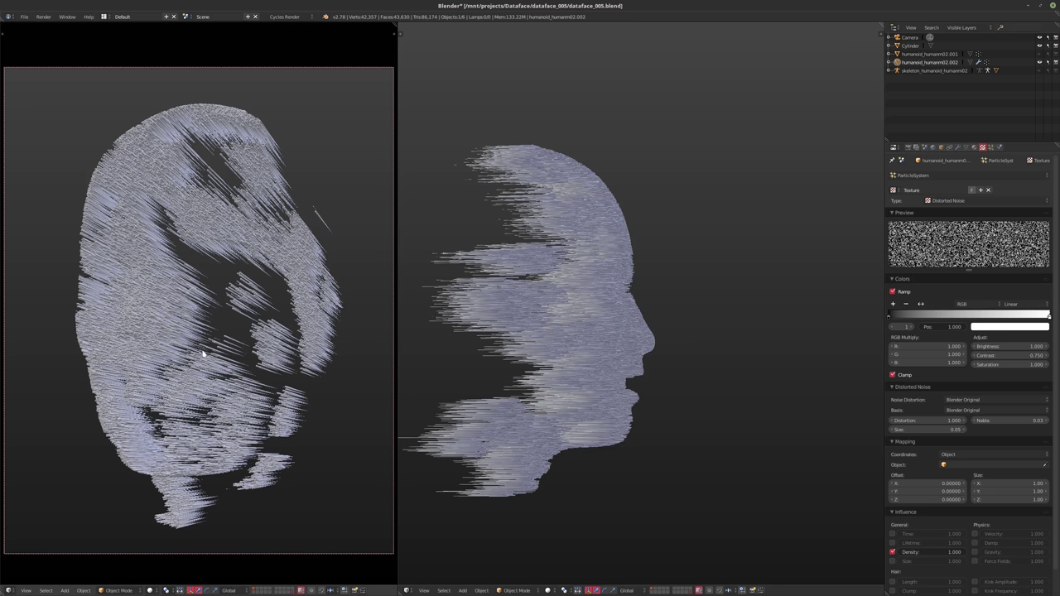
middle_click_drag(169, 346, 263, 356)
key("KP_0")
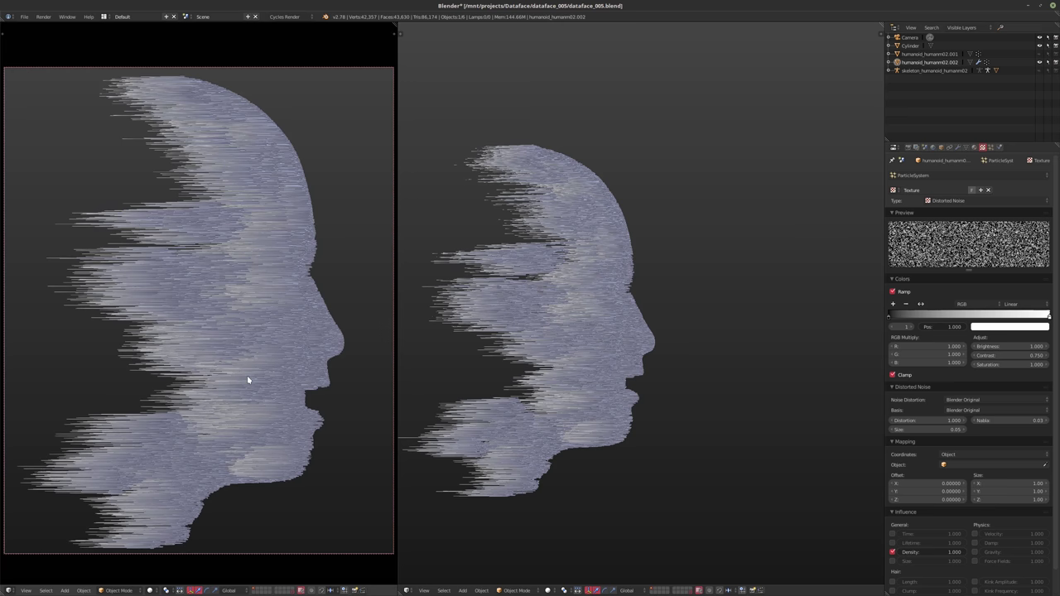
key("g")
key("z")
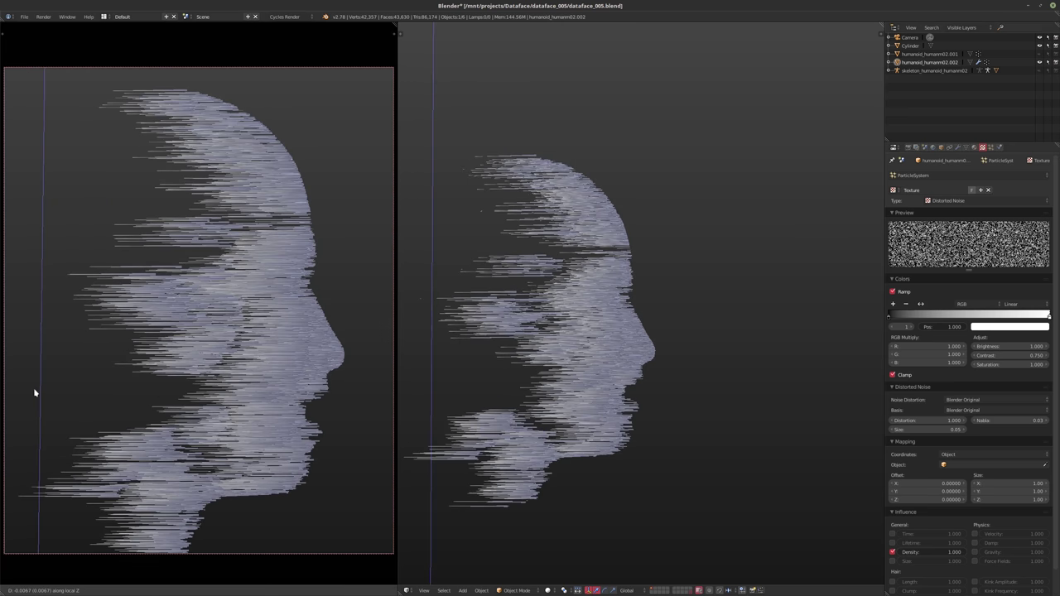
right_click(384, 241)
left_click(897, 47)
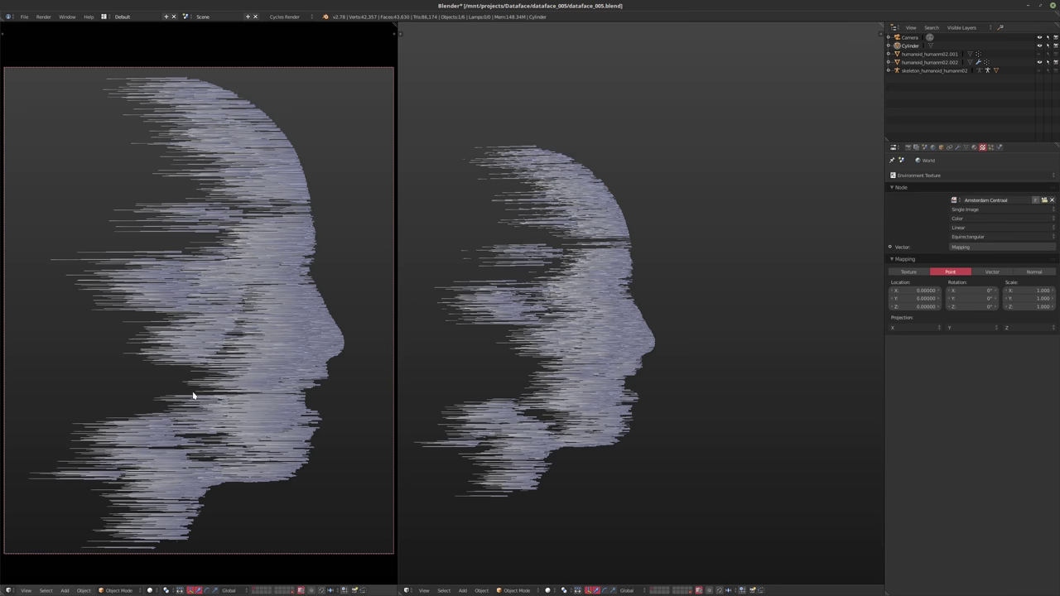
key("g")
key("z")
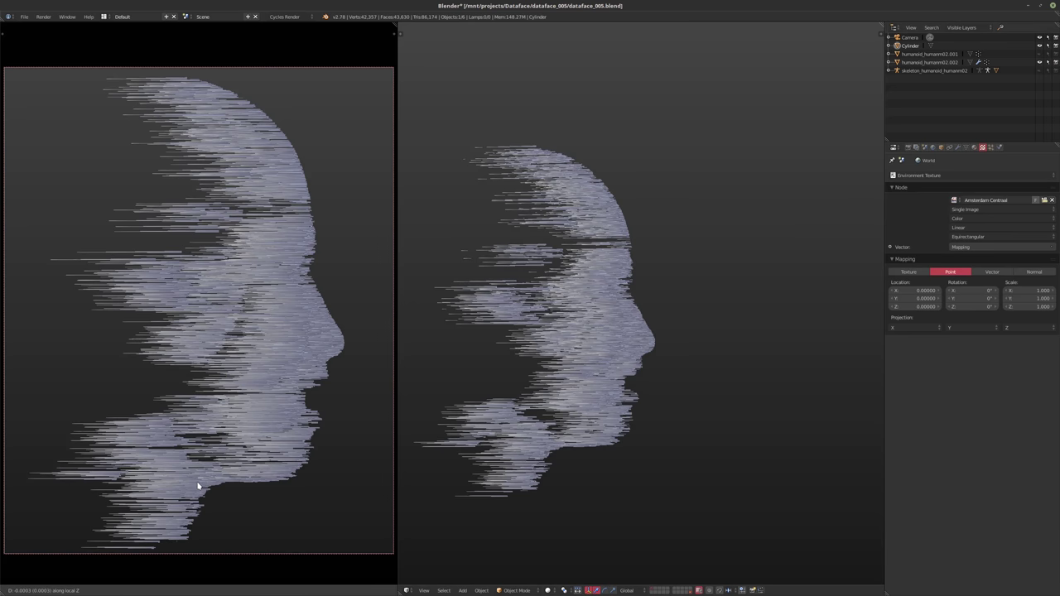
left_click(190, 85)
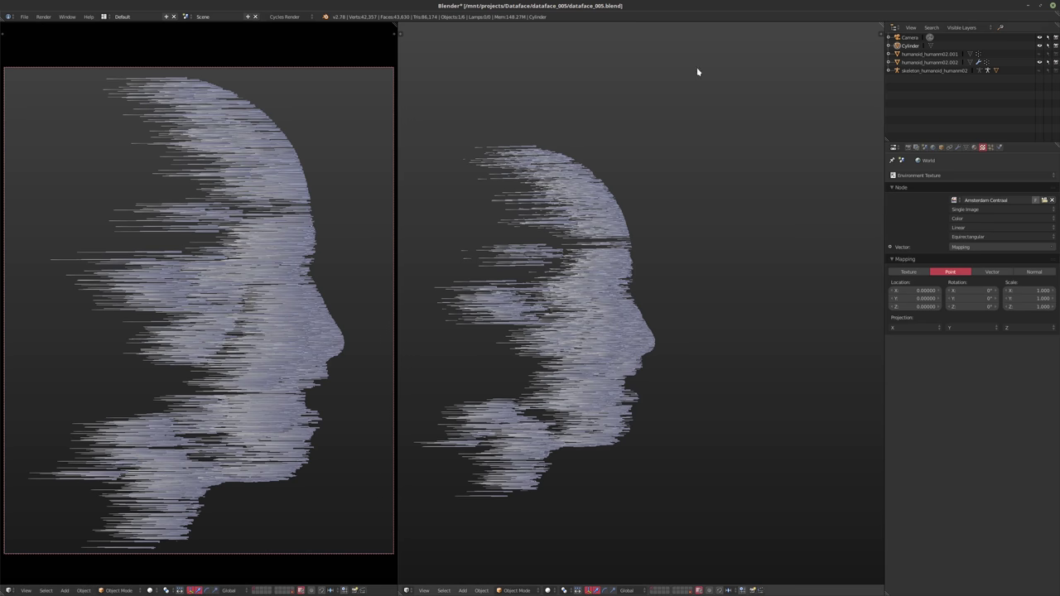
- Move the camera back along its local Z axis to leave more space around the head profile
left_click(915, 38)
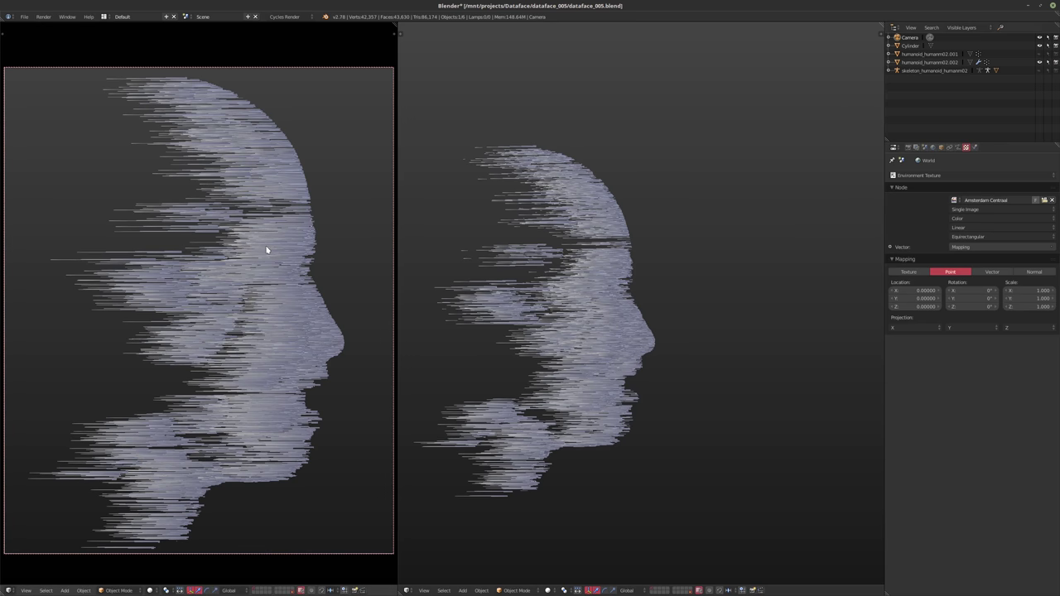
key("g")
key("z")
key("z")
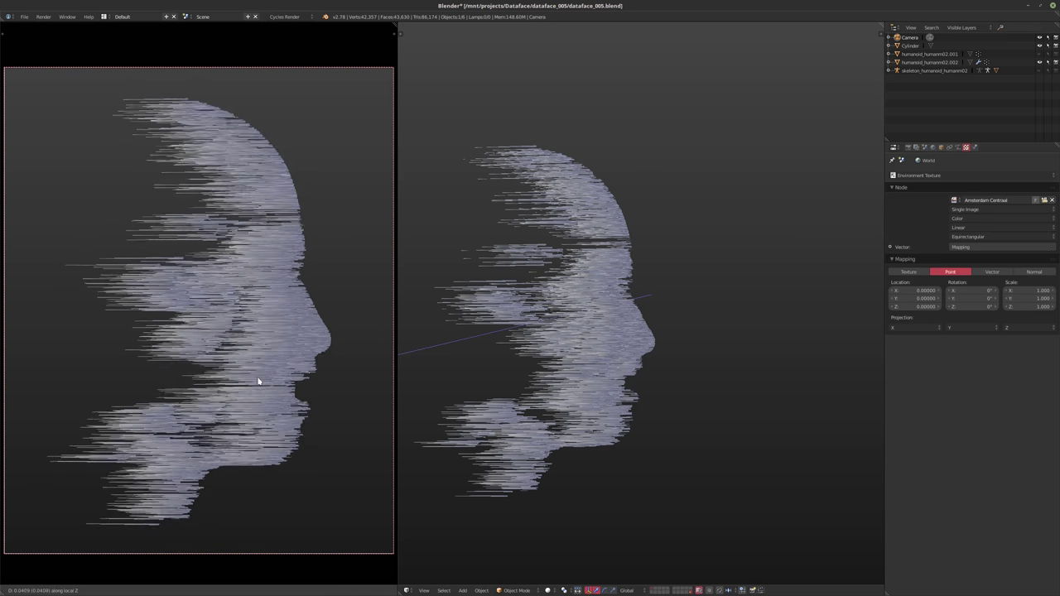
left_click(270, 372)
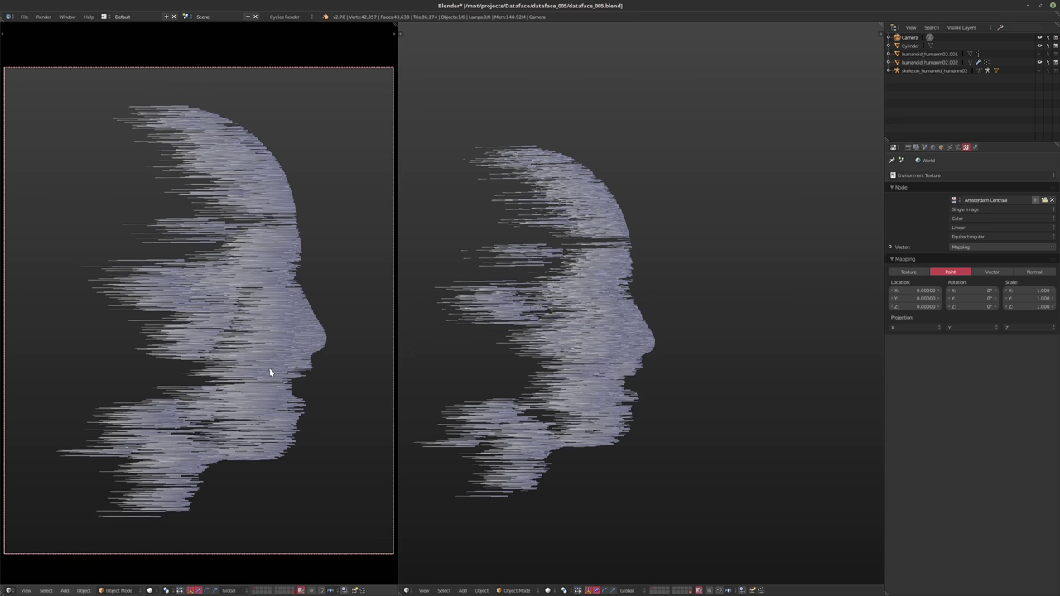
- Shift the camera sideways along its local X axis to reposition the head profile within the frame
key("g")
key("x")
key("Escape")
key("g")
key("x")
key("x")
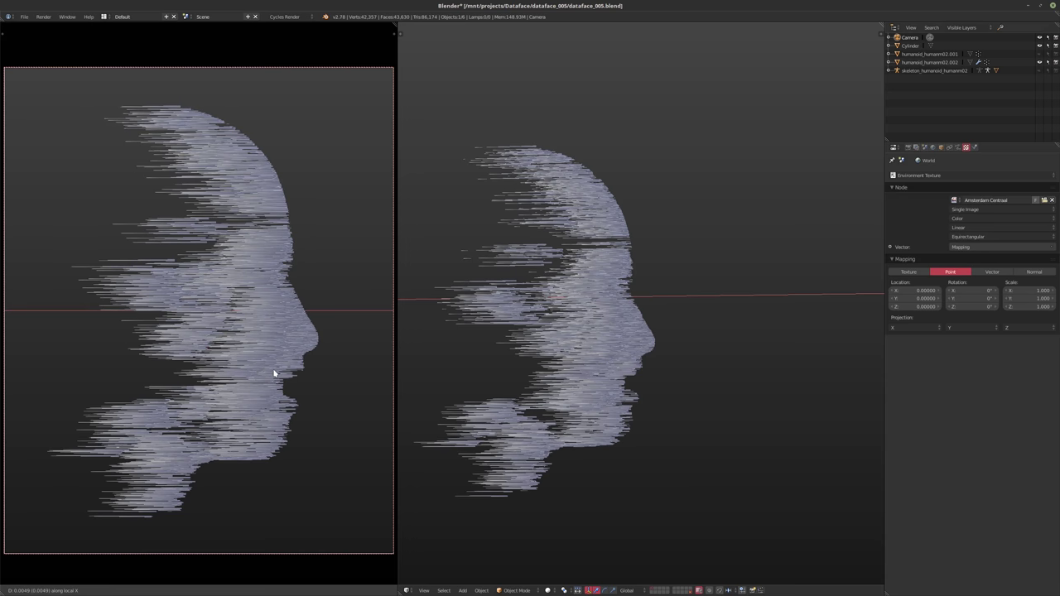
left_click(265, 379)
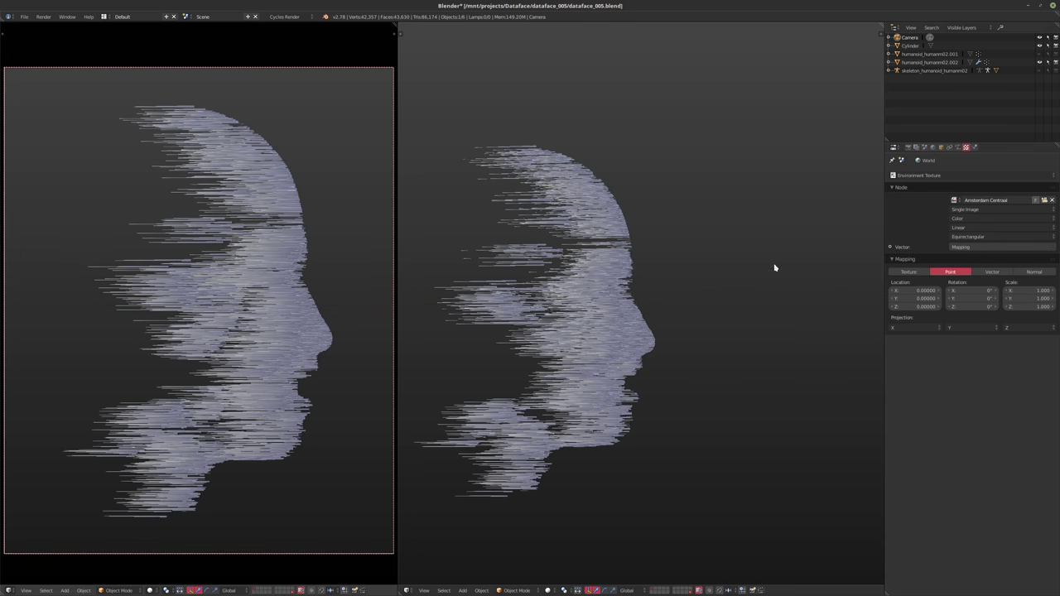
- Preview the camera view rendered, and enable emitter rendering in the head's particle settings so its mesh renders with the strands
right_click(233, 325)
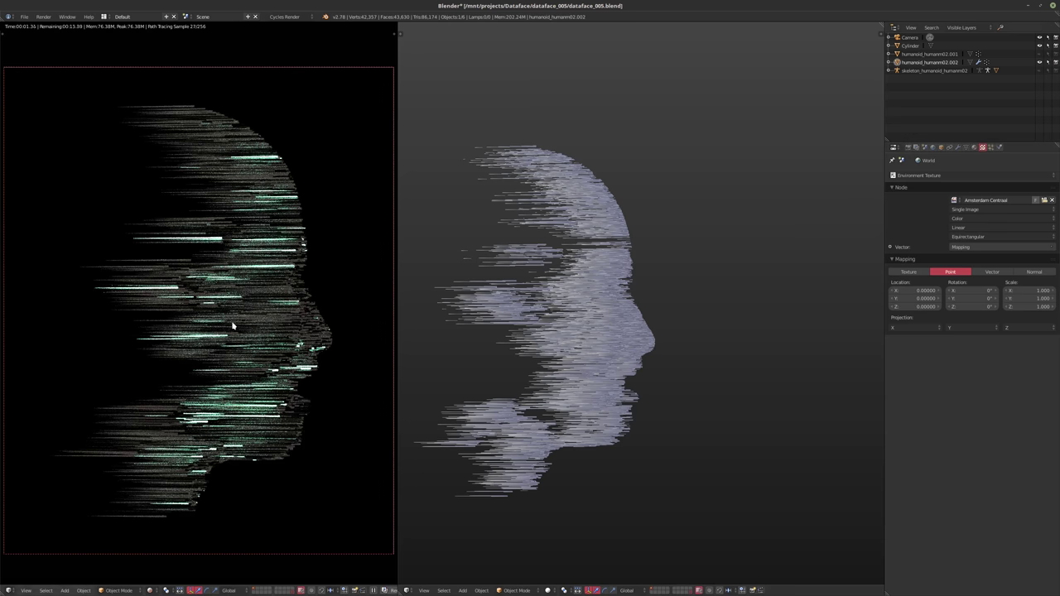
left_click(991, 146)
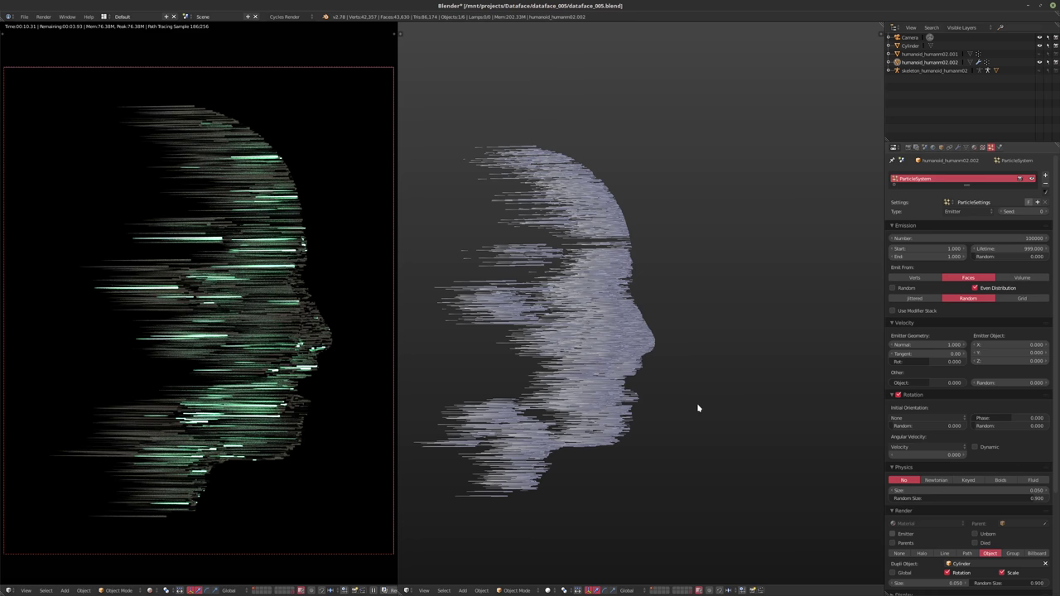
key("ctrl+z")
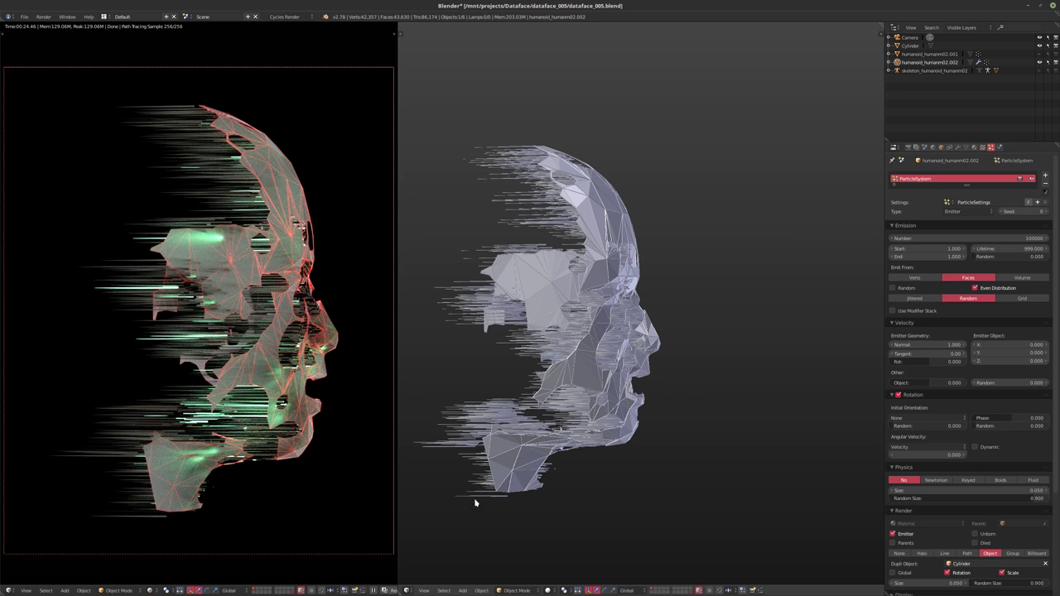
left_click(407, 590)
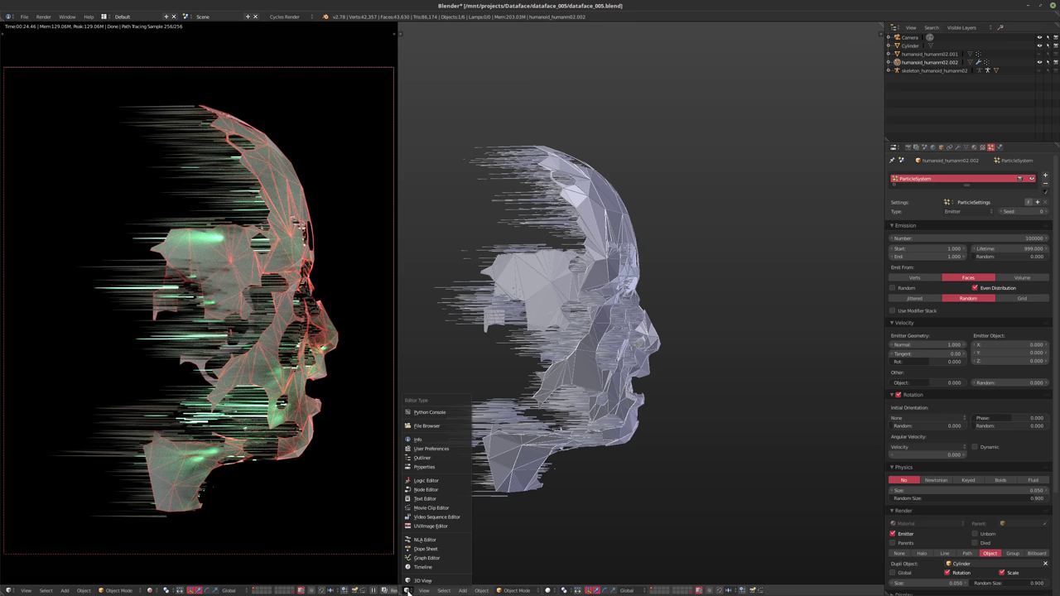
left_click(439, 493)
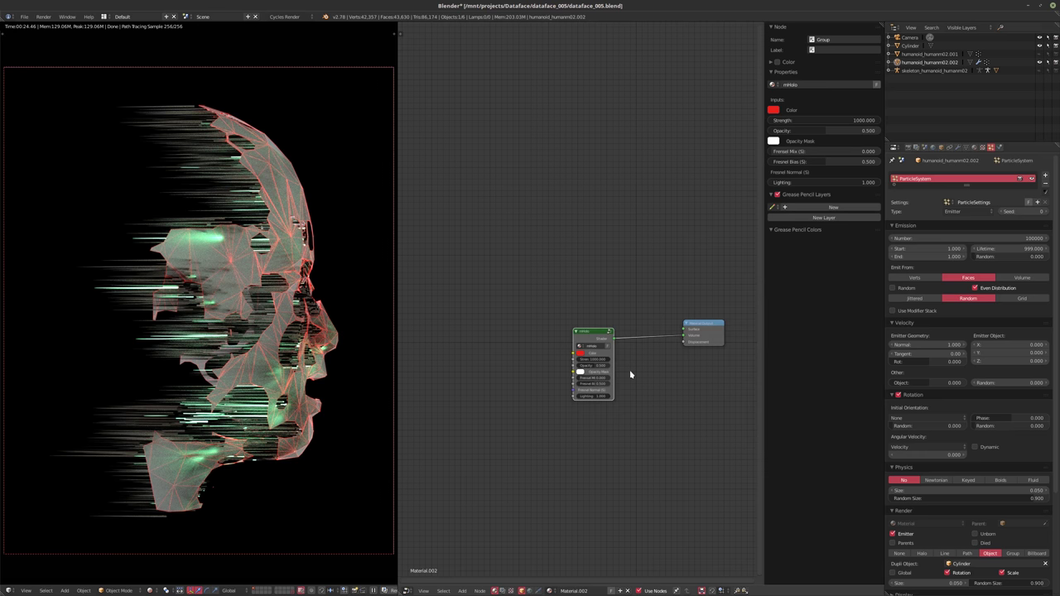
left_click(407, 589)
left_click(418, 581)
- Turn off the render-only display in the second 3D view so that the camera, grid and selection outlines are shown
middle_click_drag(593, 429, 556, 442)
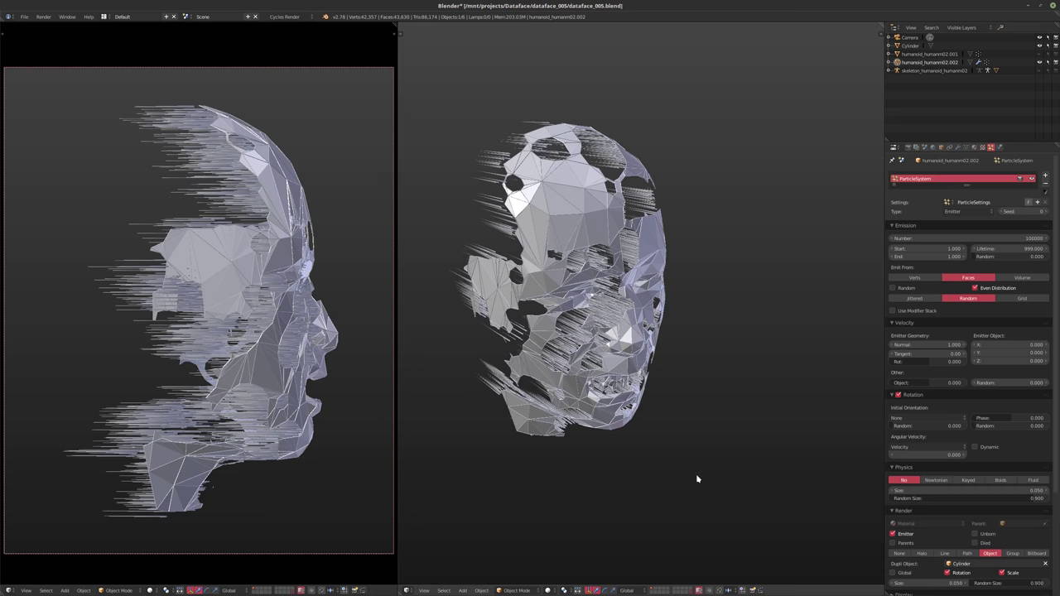
key("n")
left_click(830, 436)
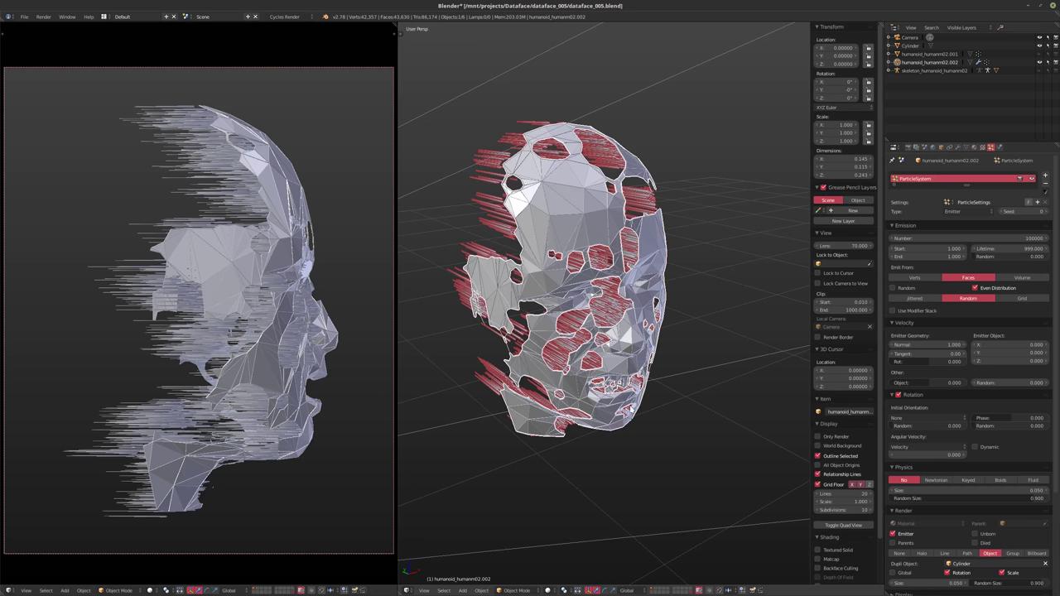
key("n")
scroll(606, 380, "down", 8)
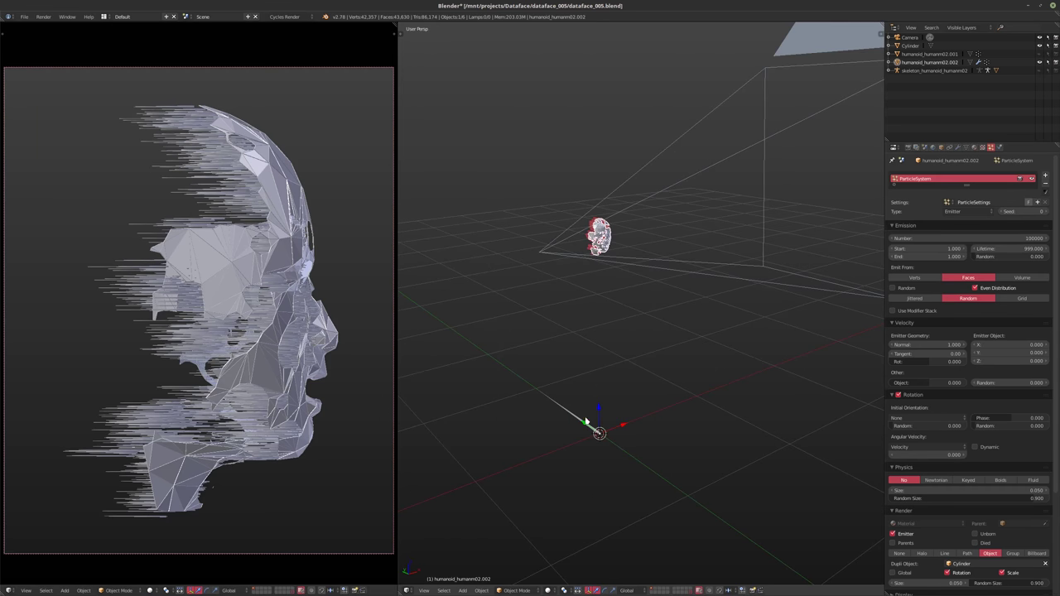
- Lengthen the cylinder used for the particles by moving its tip along the global Y axis in Edit Mode
right_click(528, 413)
middle_click_drag(528, 412, 653, 393)
scroll(624, 393, "up", 3)
key("Tab")
middle_click_drag(530, 390, 592, 405)
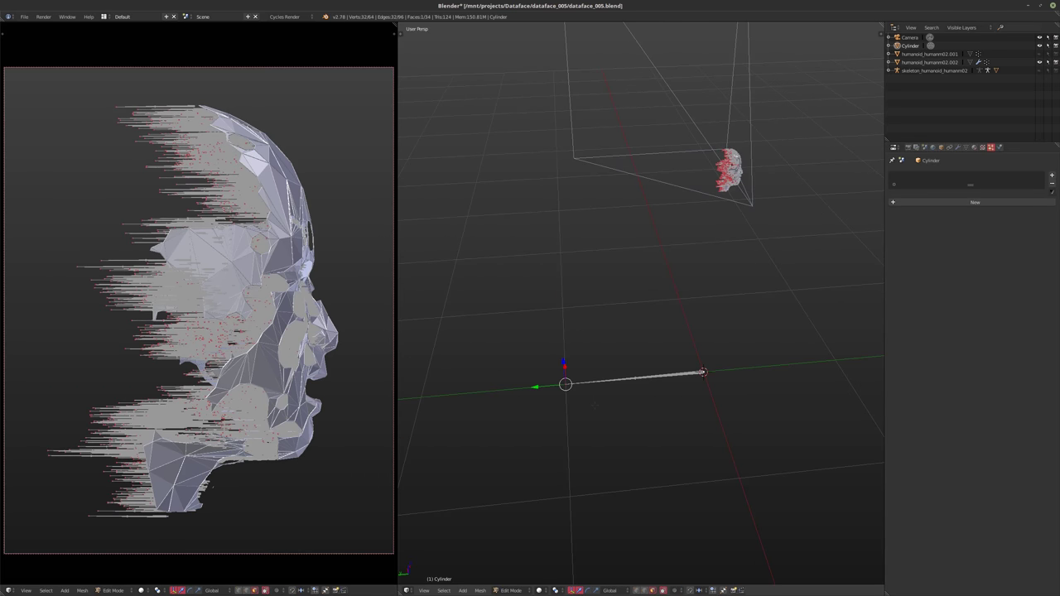
key("g")
key("z")
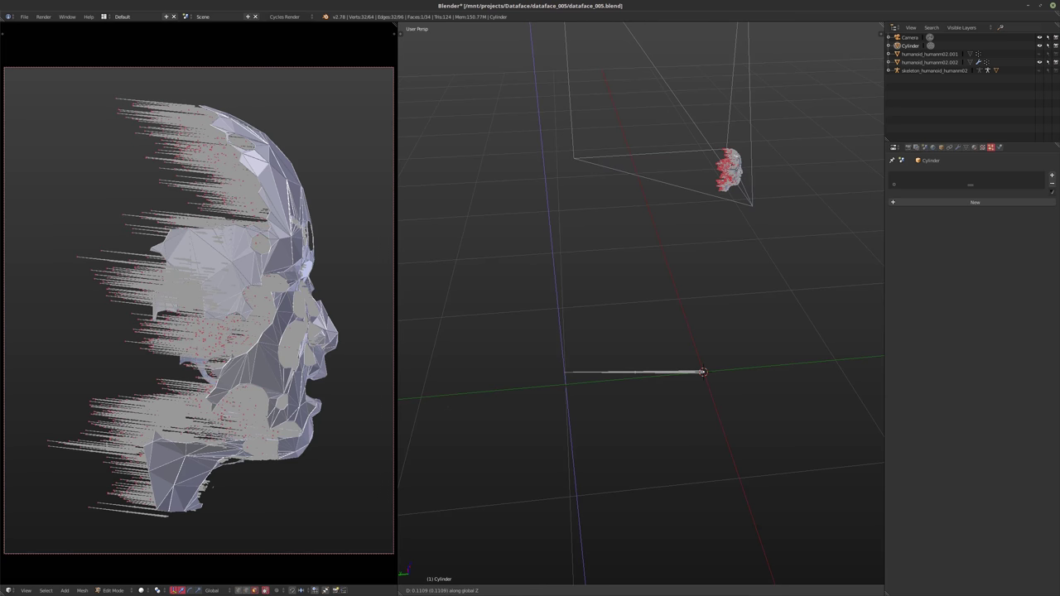
key("y")
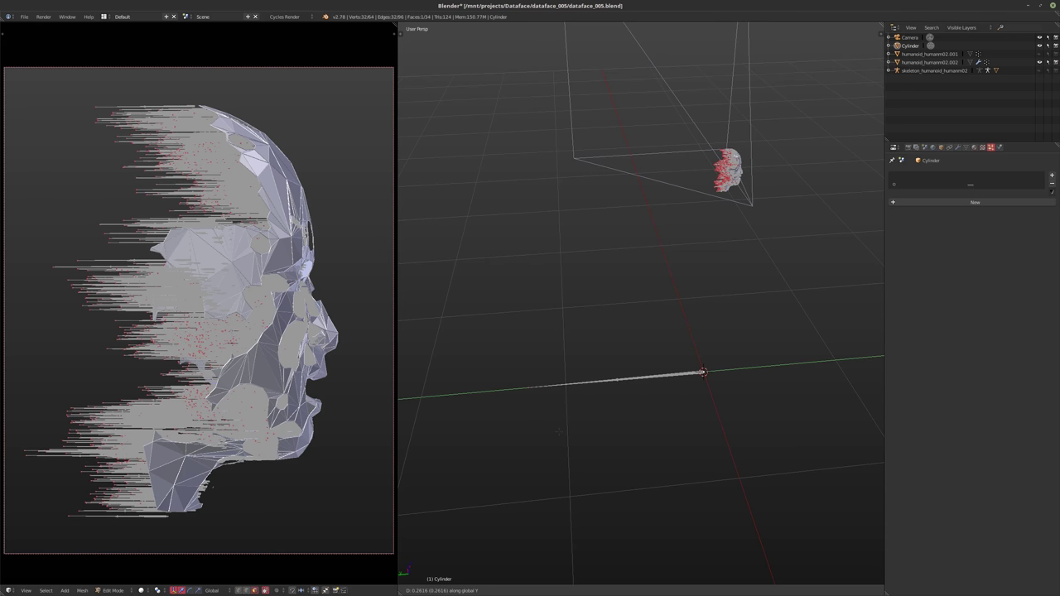
left_click(748, 422)
key("Tab")
middle_click_drag(747, 421, 615, 383)
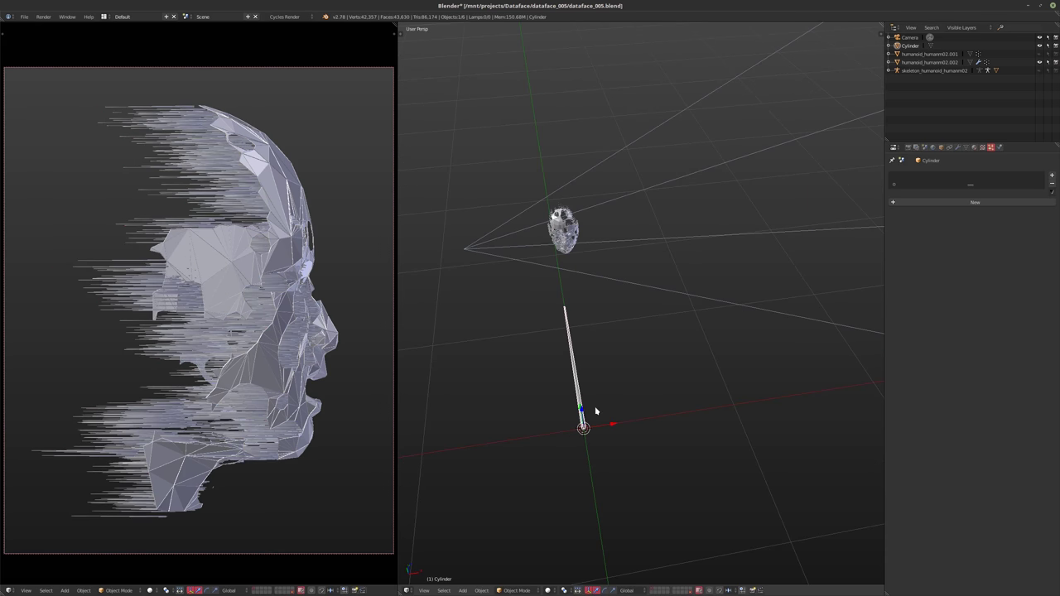
- Duplicate the cylinder along the global X axis and repeat the duplication twice to make a row of four
key("shift+d")
key("x")
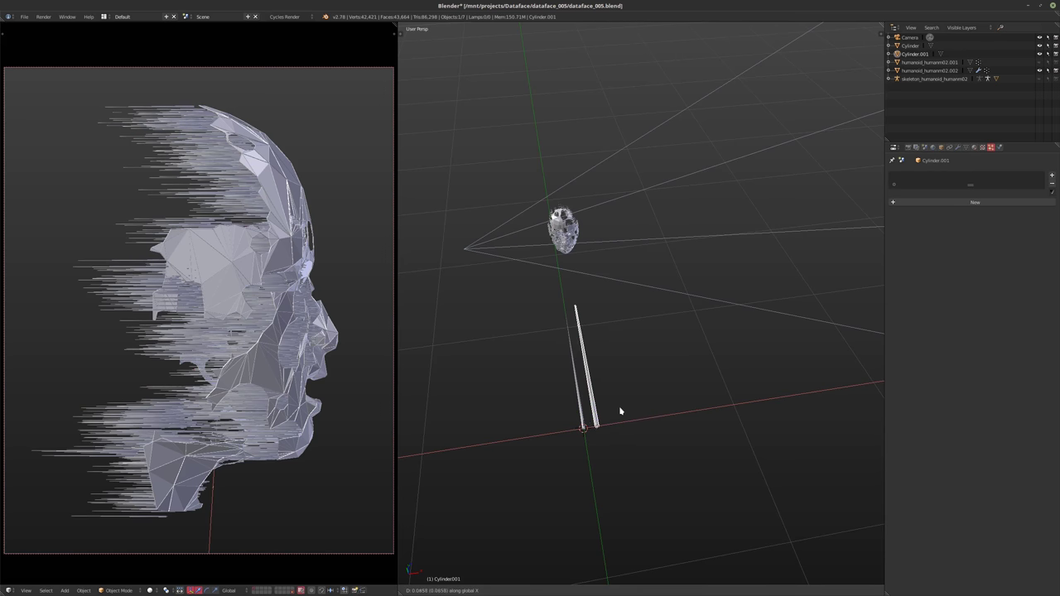
left_click(641, 411)
key("shift+r")
key("shift+r")
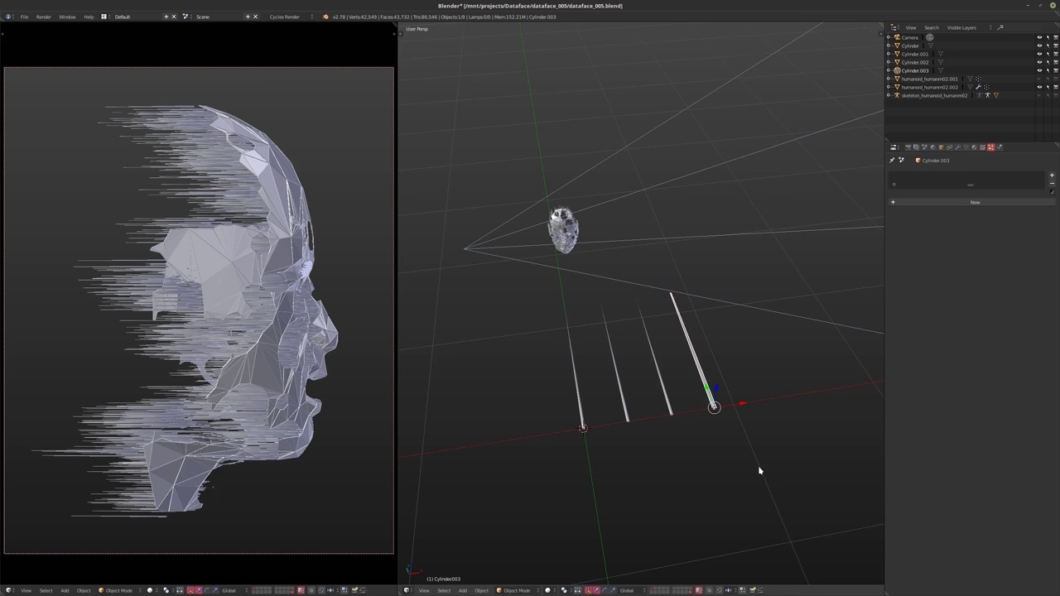
- Shorten the first duplicate cylinder by moving its tip along the global Y axis
middle_click_drag(590, 451, 638, 402)
right_click(642, 399)
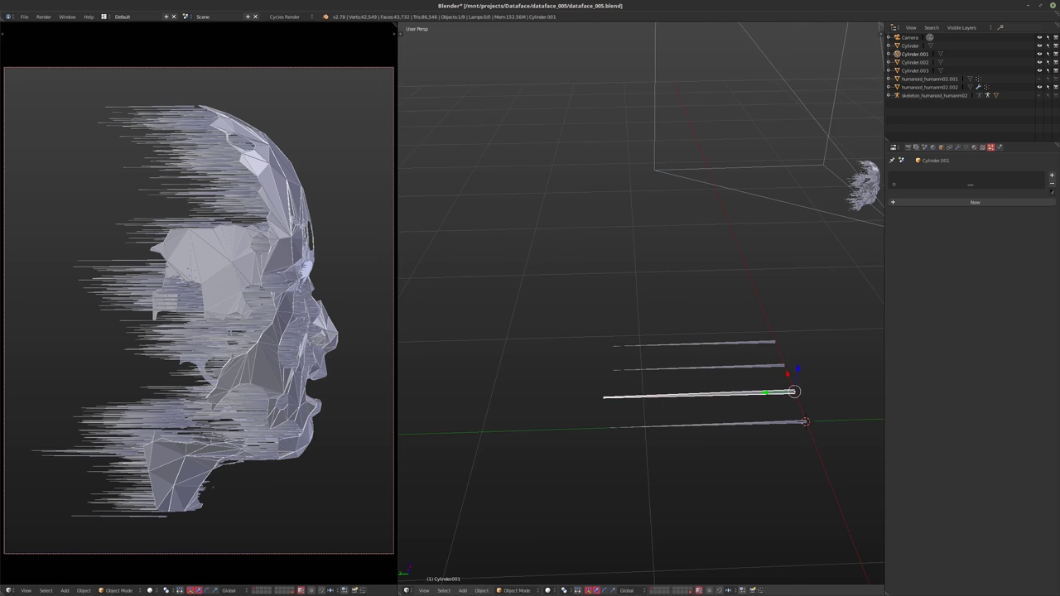
key("Tab")
key("g")
key("y")
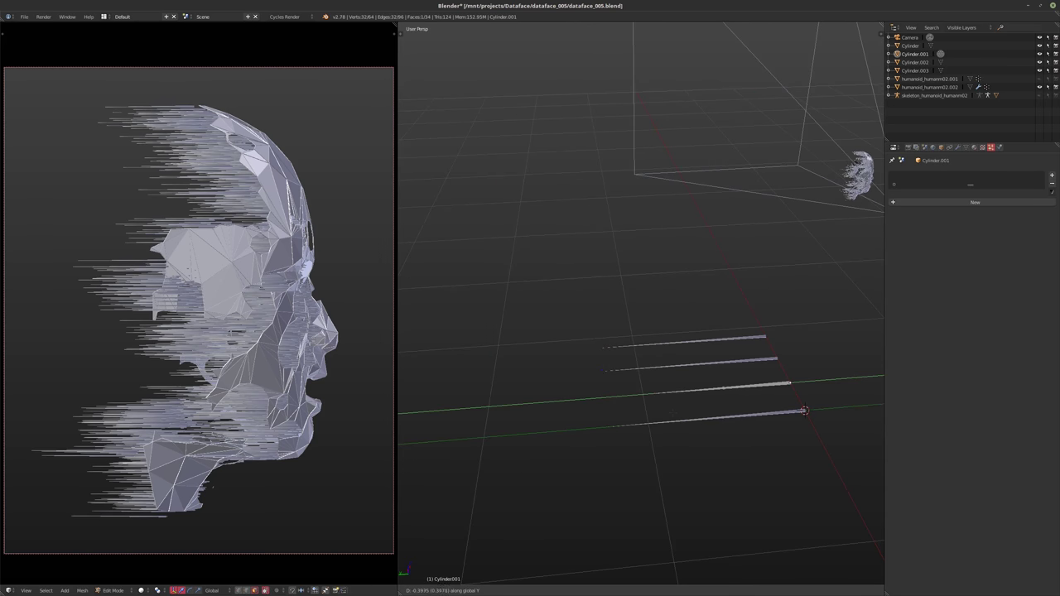
left_click(680, 412)
- Shorten the second duplicate cylinder along the global Y axis so that it is shorter than the first duplicate
right_click(644, 368)
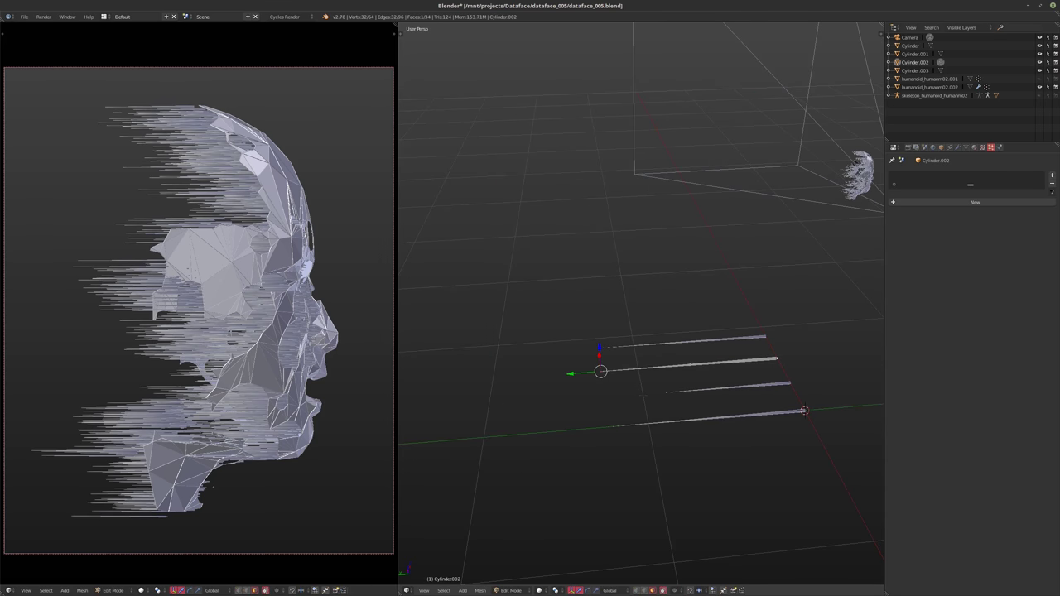
key("g")
key("y")
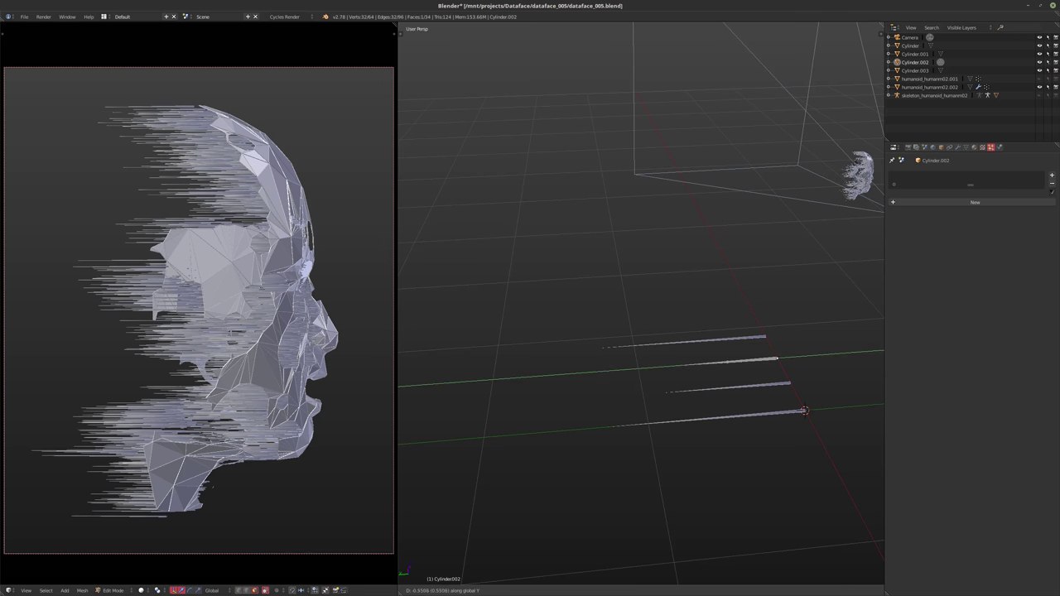
left_click(745, 397)
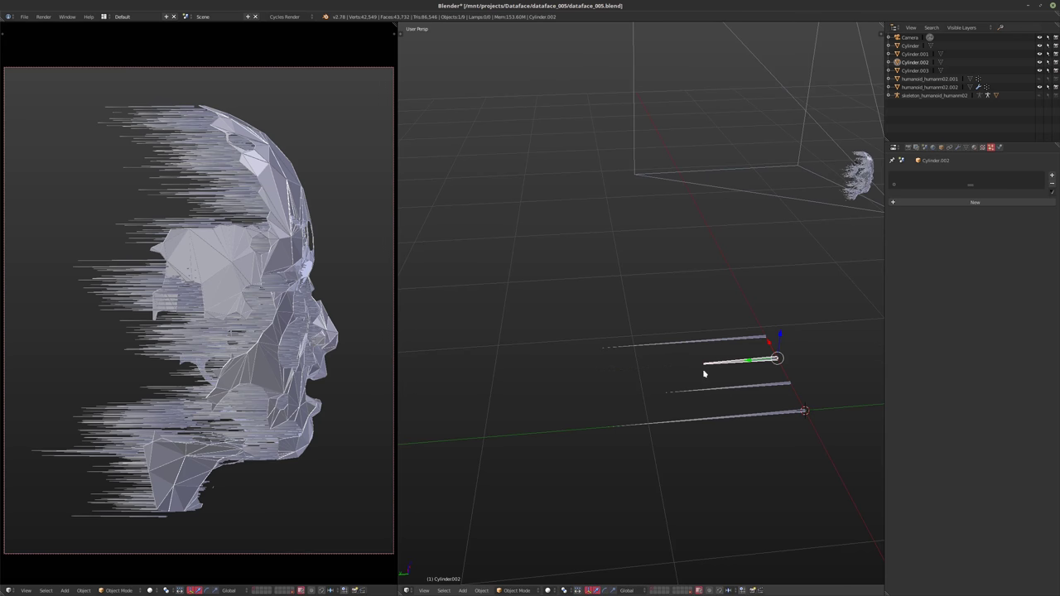
- Shorten the third duplicate cylinder along the global Y axis to a small stub, the shortest of the four
right_click(669, 346)
key("g")
key("y")
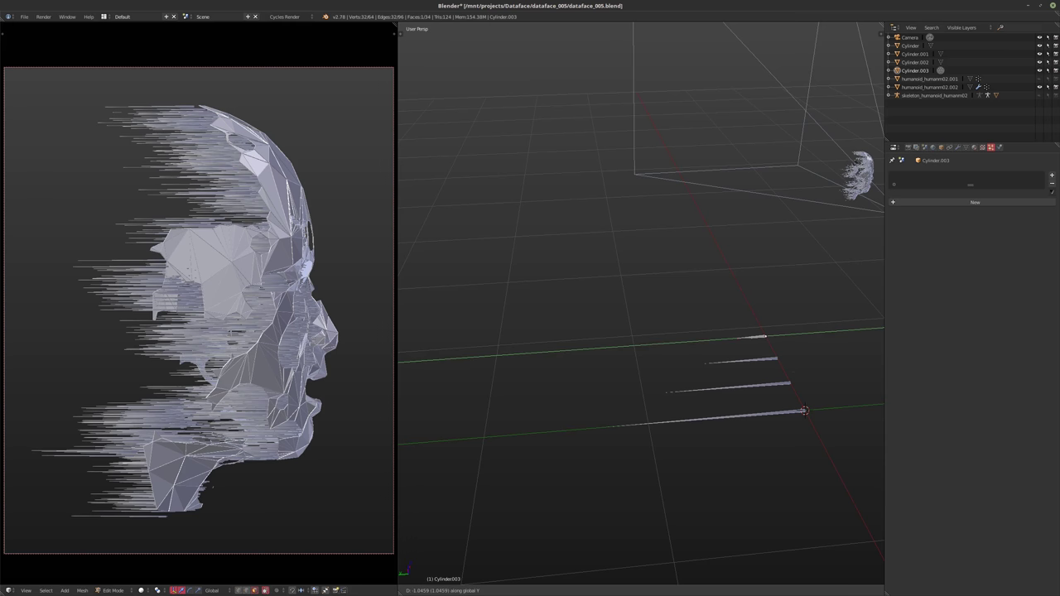
left_click(745, 403)
middle_click_drag(745, 402, 714, 403)
key("Tab")
- Select all four cylinders, without the camera and head, and put them in a new group
middle_click_drag(816, 369, 615, 417)
key("a")
key("a")
key("a")
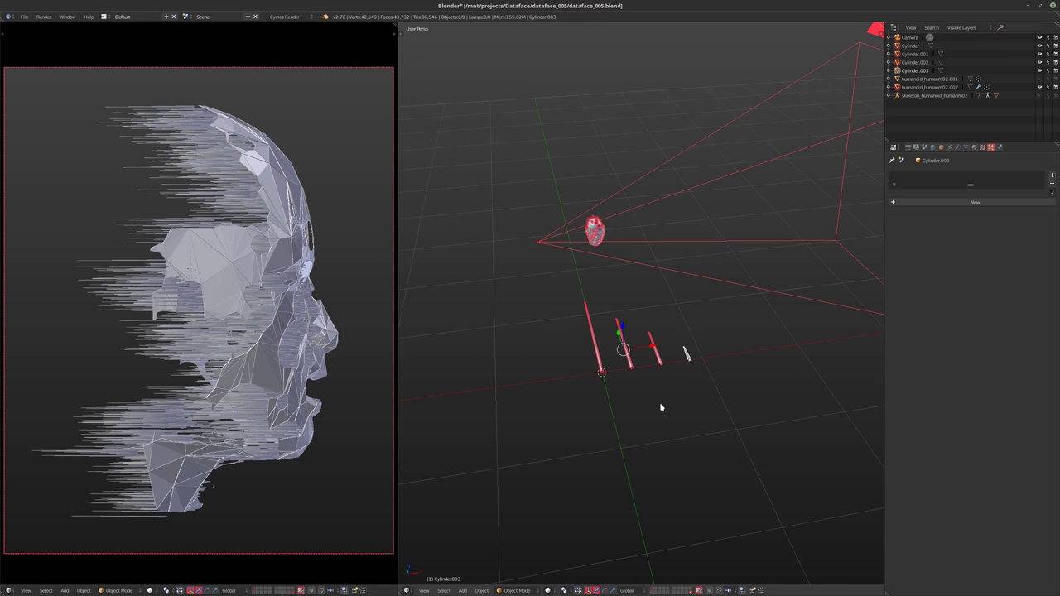
right_click(600, 361)
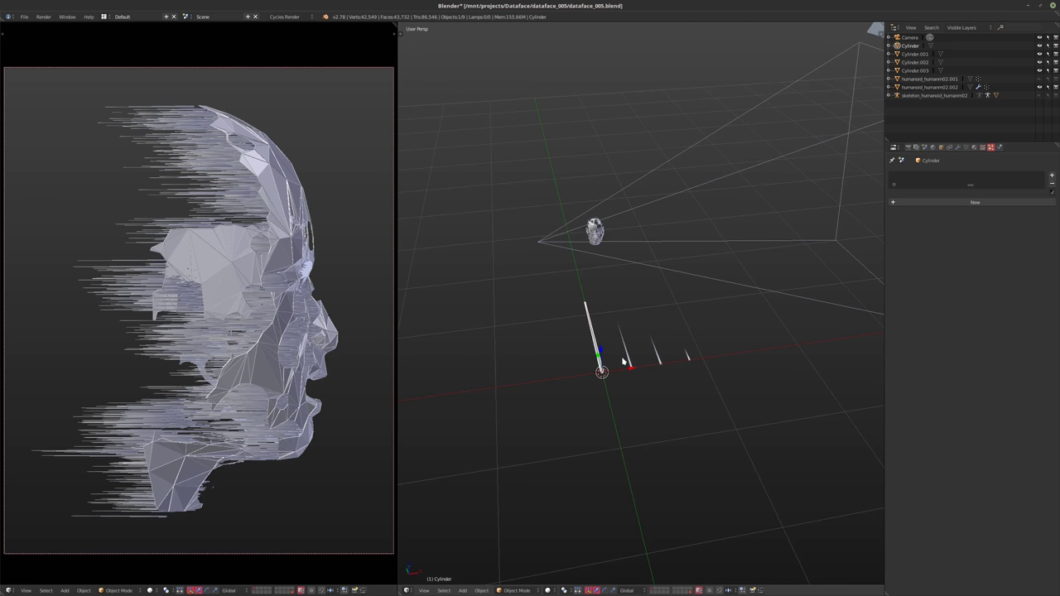
right_click(622, 361, "shift")
right_click(662, 361, "shift")
right_click(681, 371, "shift")
key("ctrl+g")
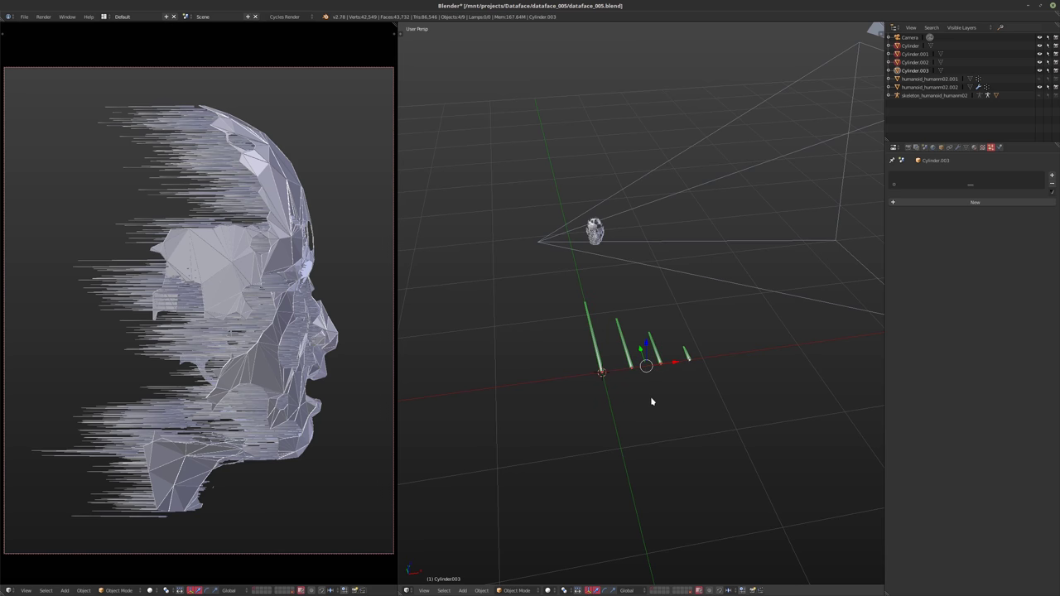
- Name the new cylinder group GRP:Spikes
key("t")
left_click(427, 520)
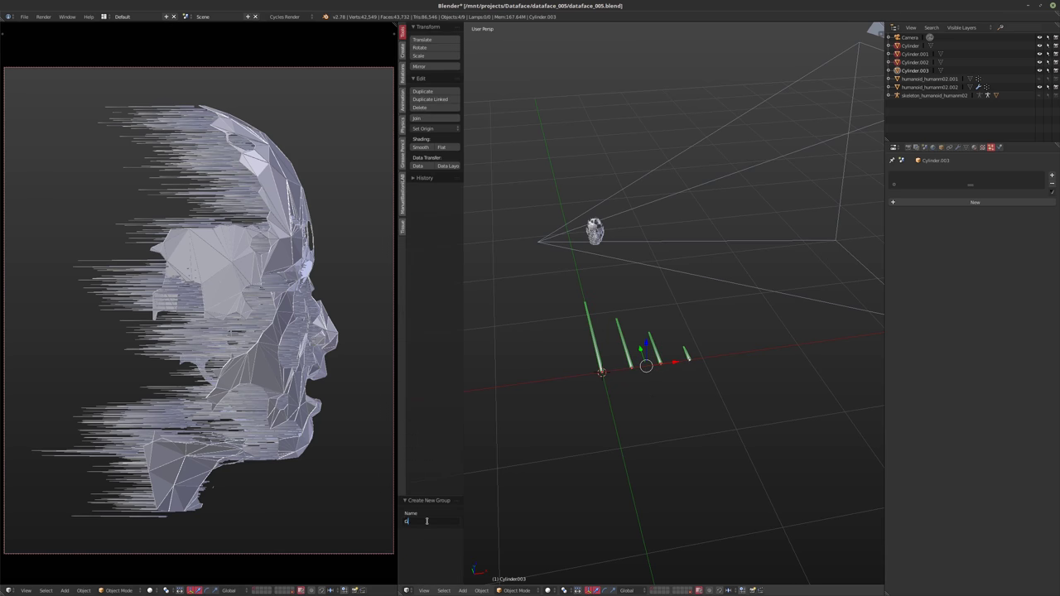
type("GRP:Spikes")
key("Return")
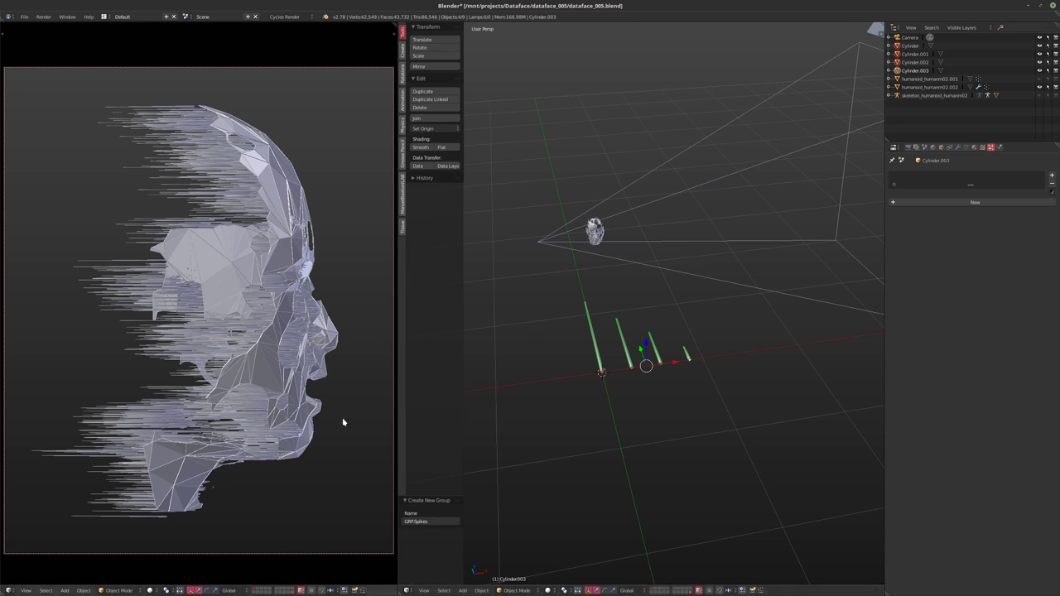
- Render the head's particles from a group, using GRP:Spikes as the dupli group with Pick Random enabled
right_click(255, 321)
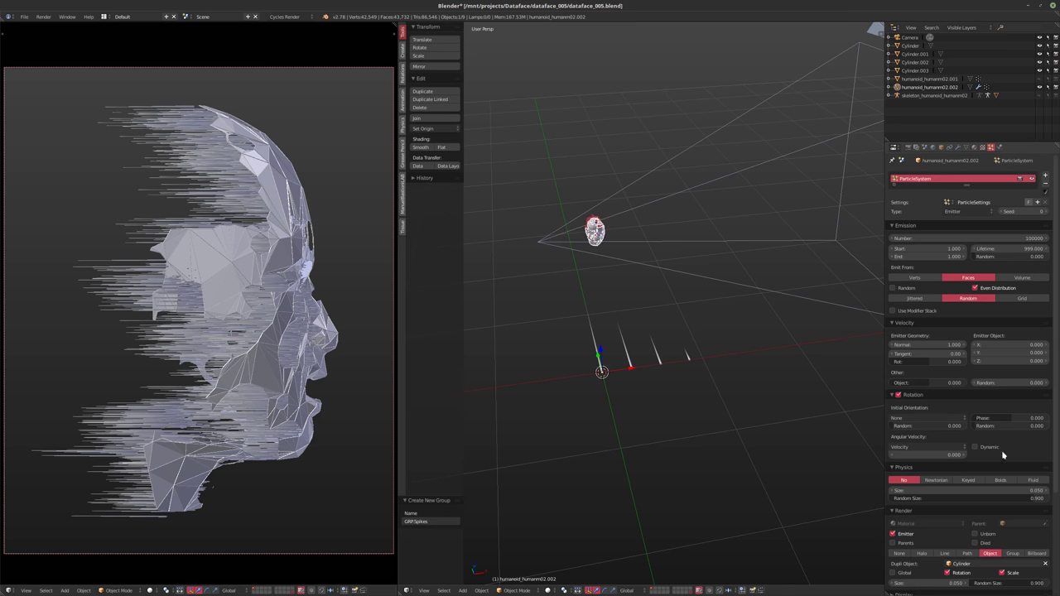
scroll(999, 459, "down", 3)
left_click(1012, 504)
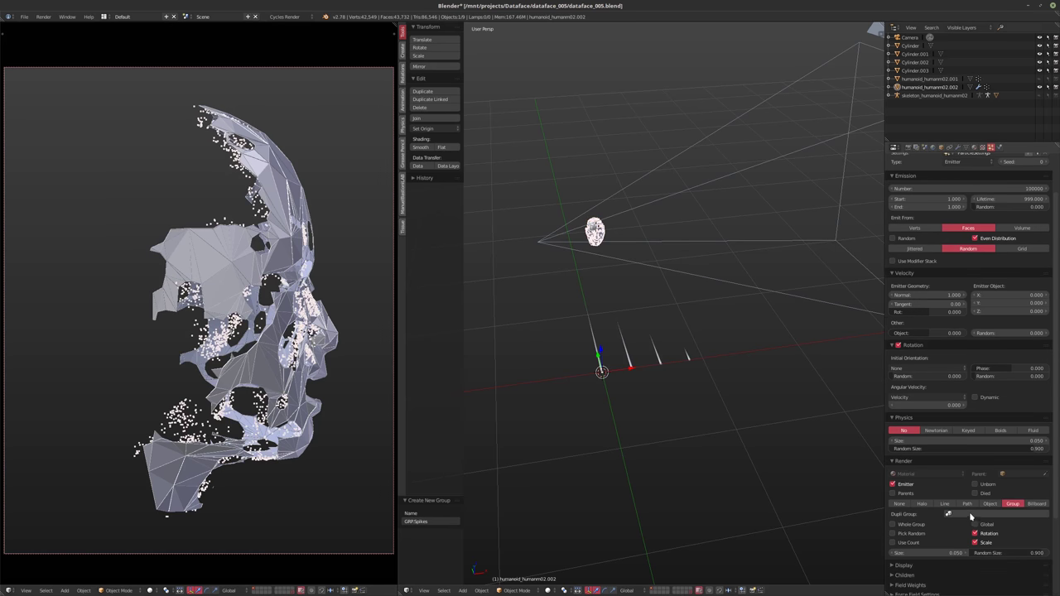
left_click(967, 513)
left_click(957, 429)
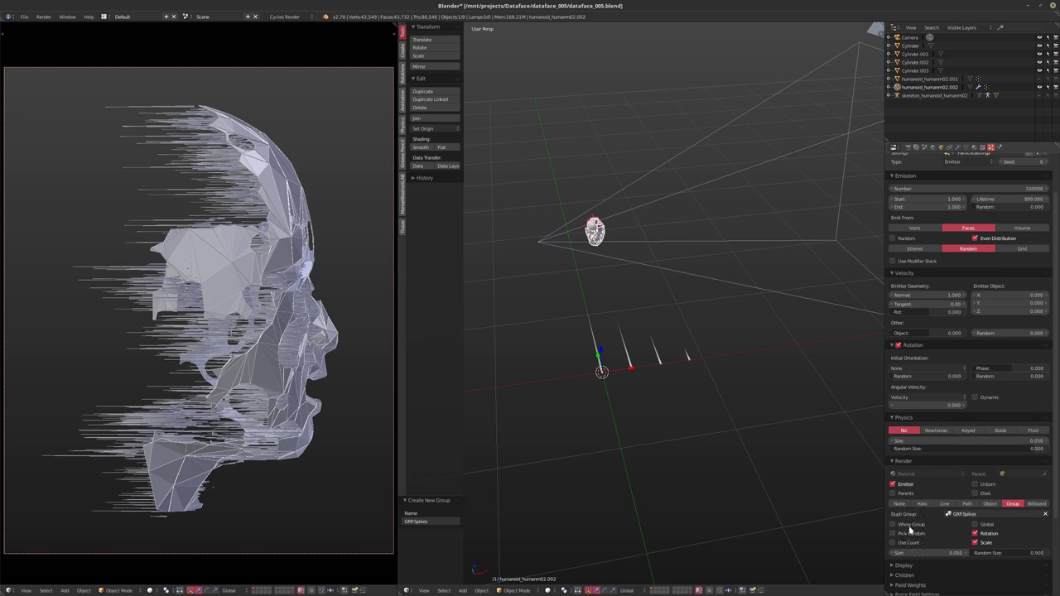
left_click(936, 535)
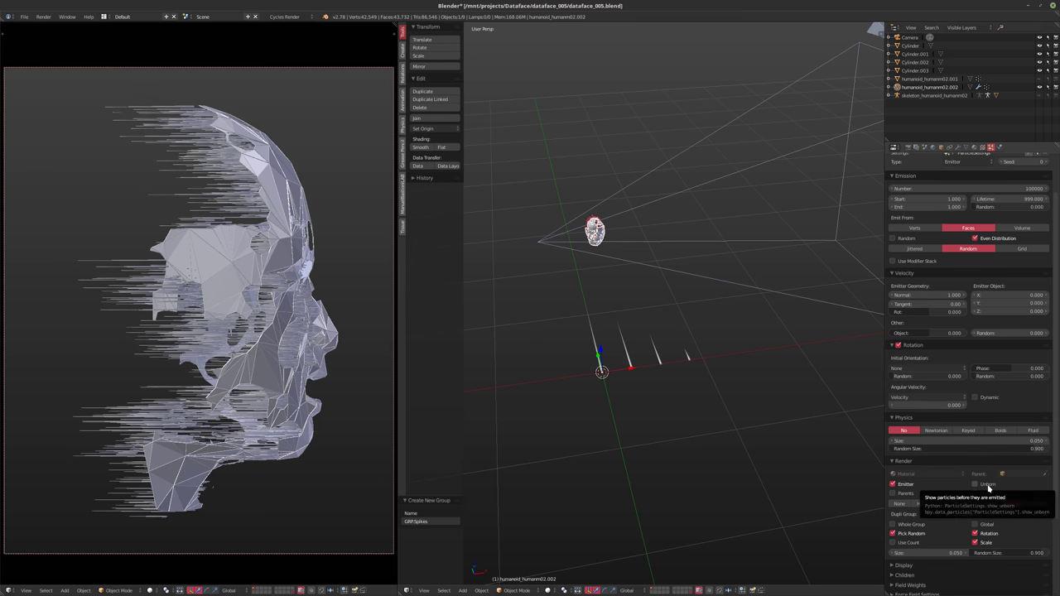
- Try particle sizes of 0.075, 0.06 and 0.05 for the head's spikes
left_click(943, 553)
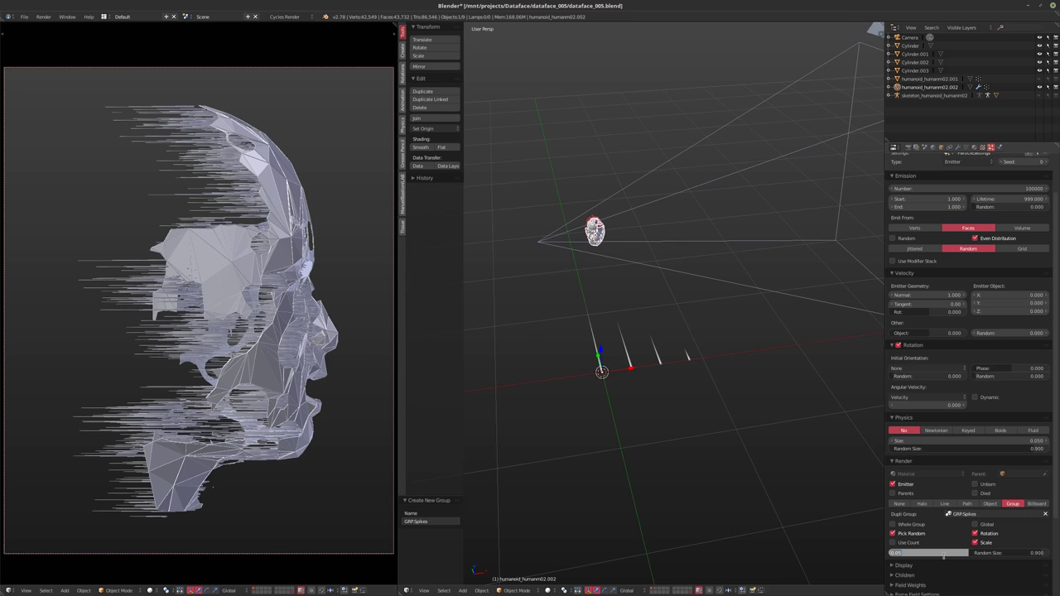
type("0.075")
key("Return")
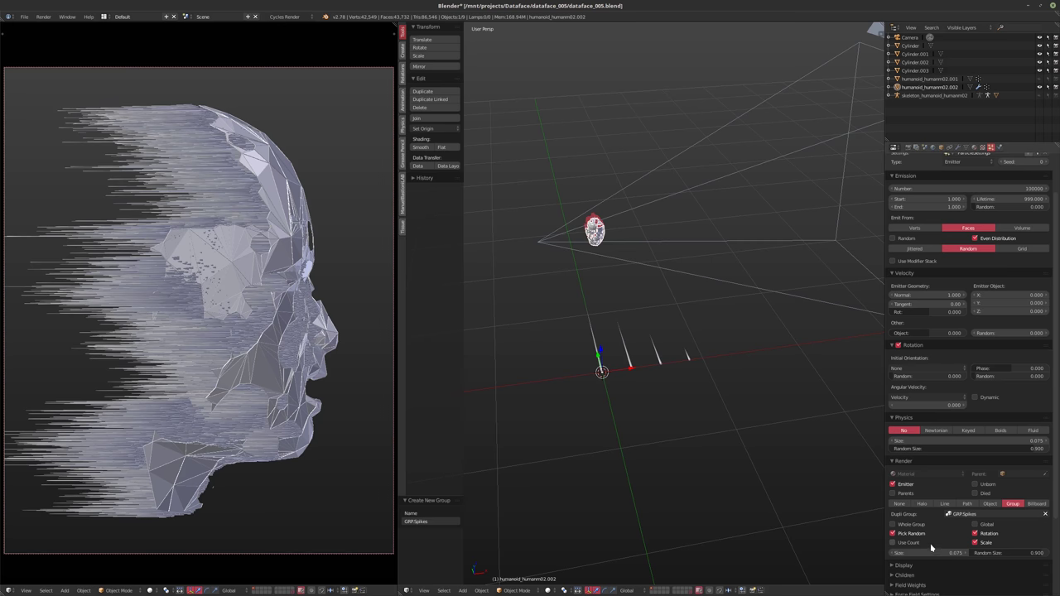
type("0.06")
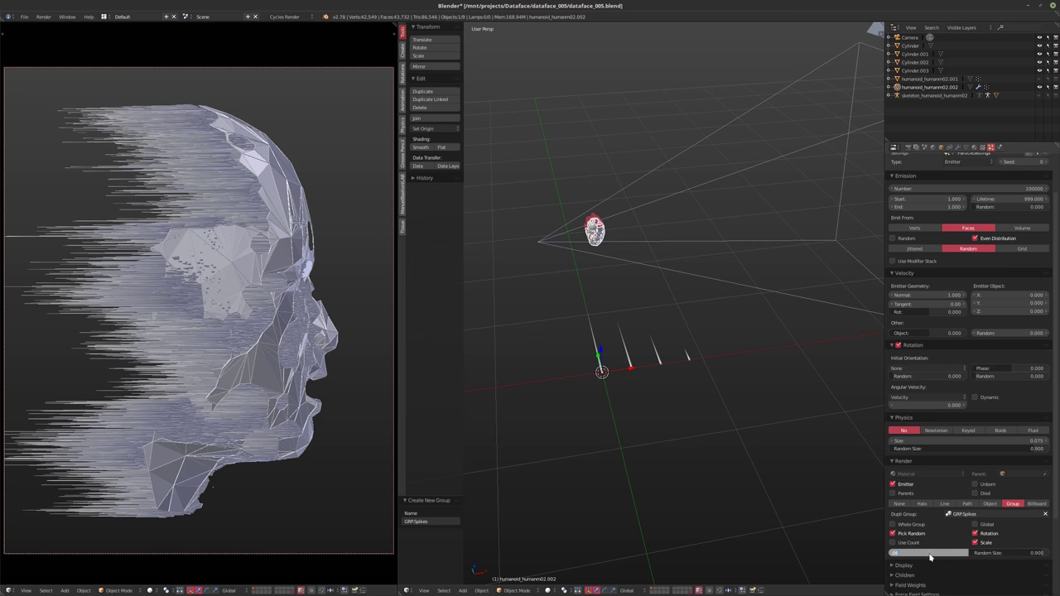
key("Return")
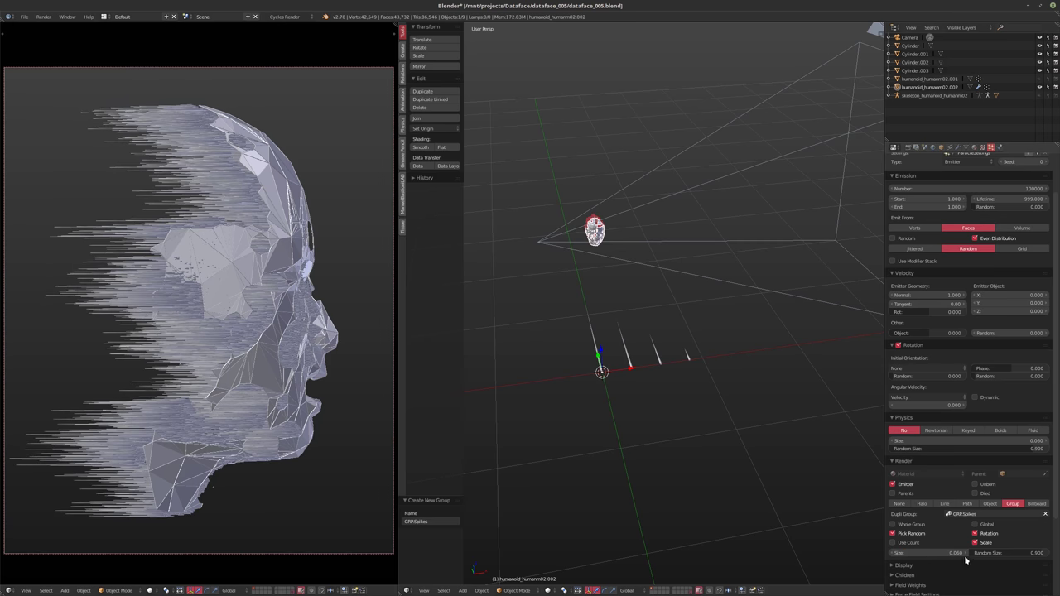
left_click(944, 553)
type(".05")
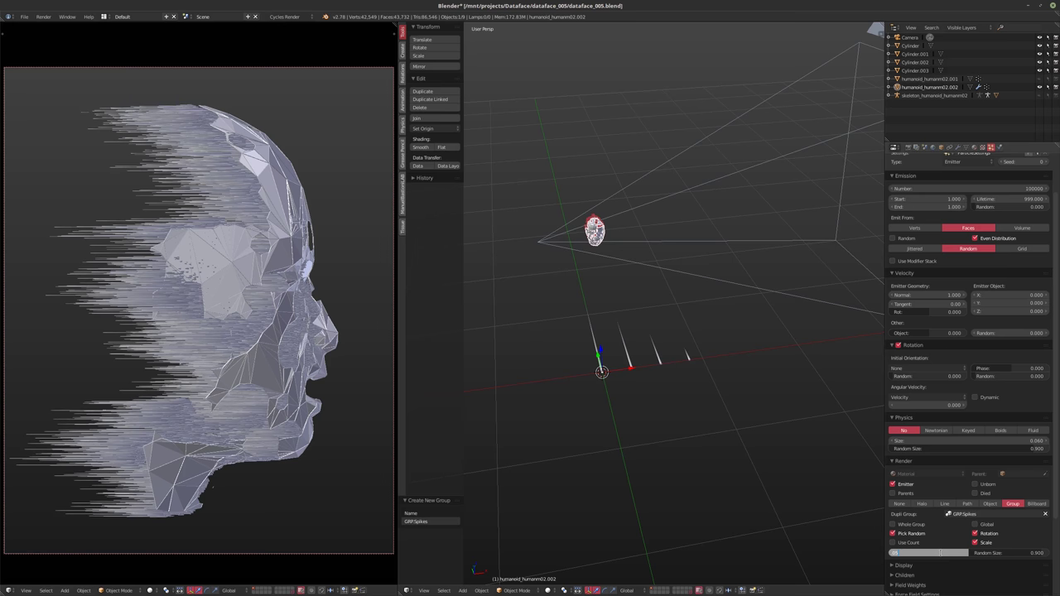
key("Return")
key("Return")
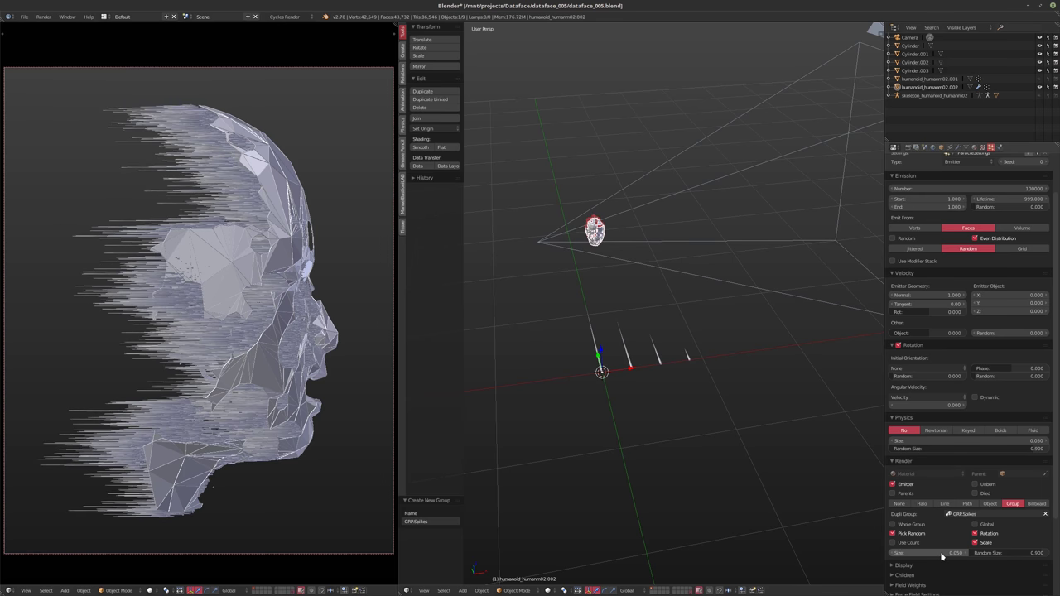
- Set the number of particles emitted from the head to 50000
left_click(971, 188)
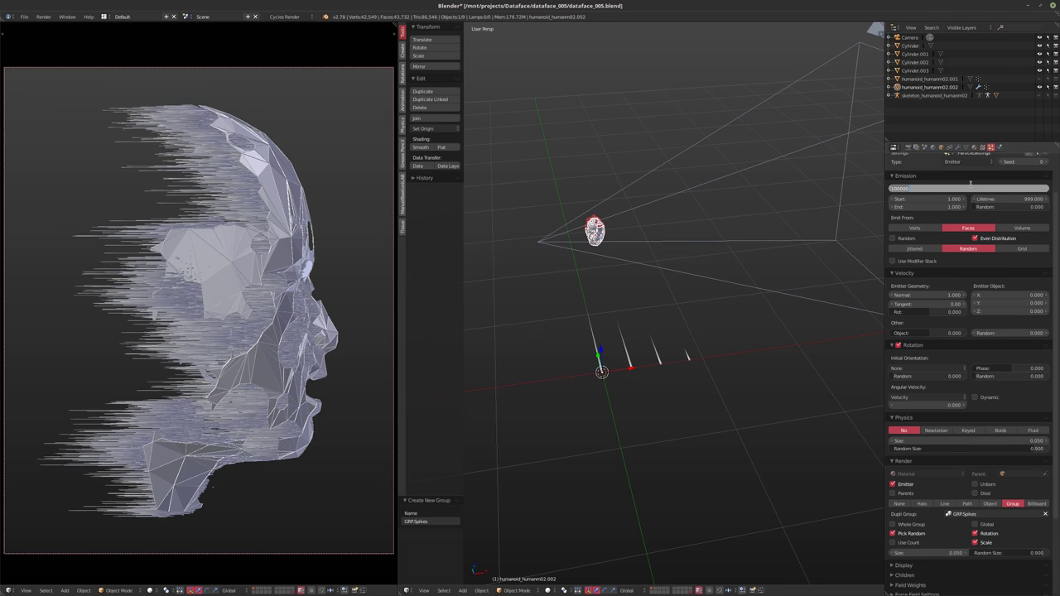
type("50000")
key("Return")
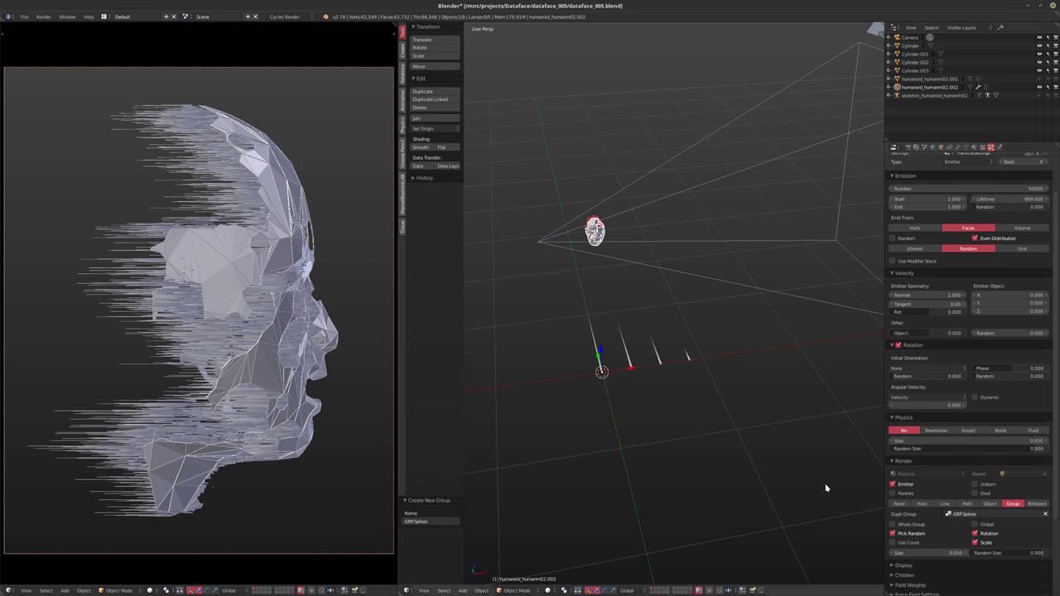
- Set the particle size to 0.045 and switch the camera view to rendered shading
left_click(902, 552)
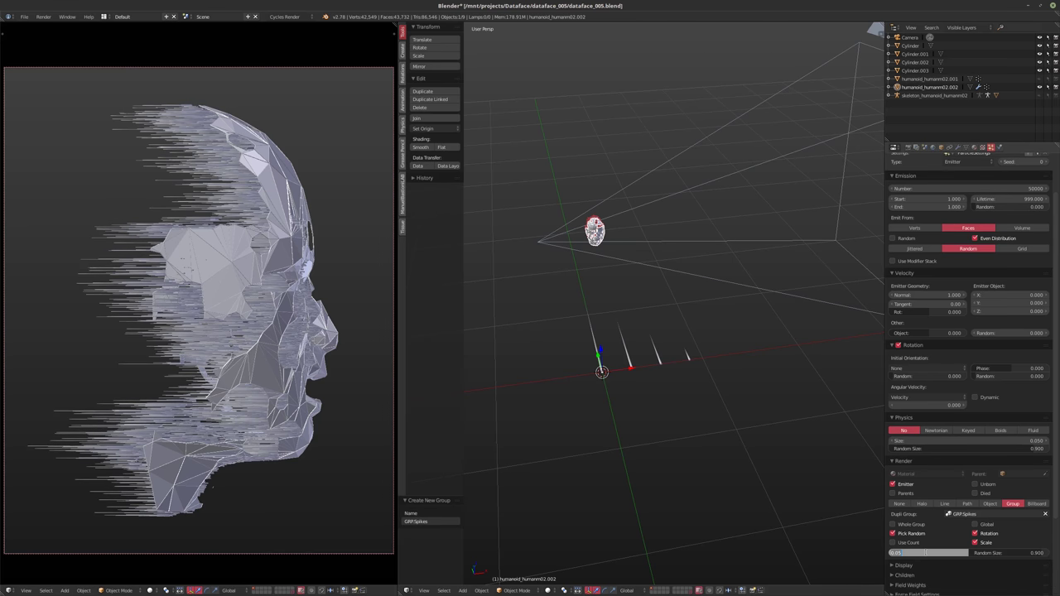
type(".045")
key("Return")
key("Return")
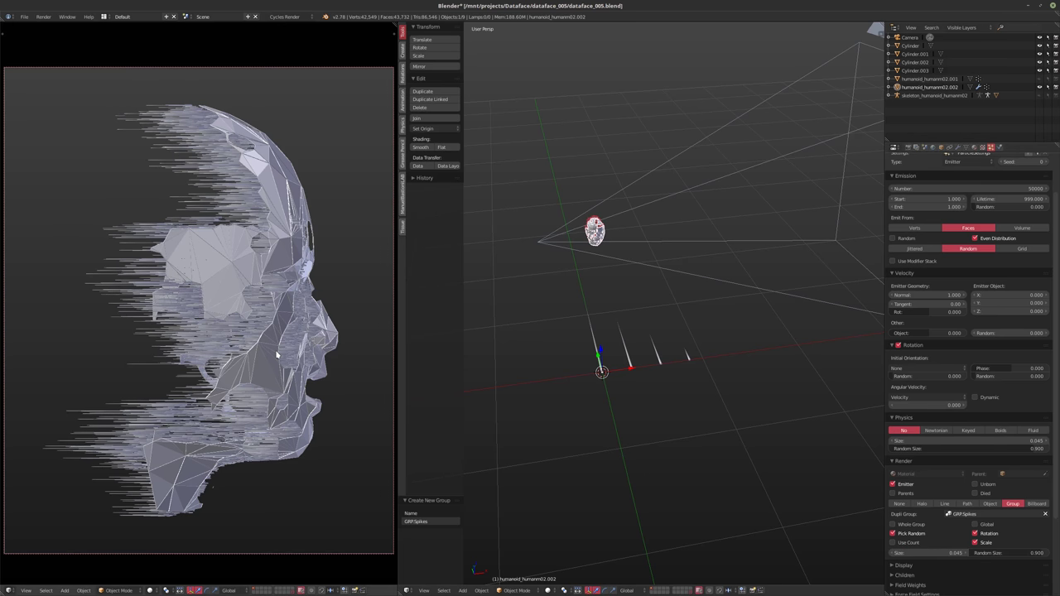
key("shift+z")
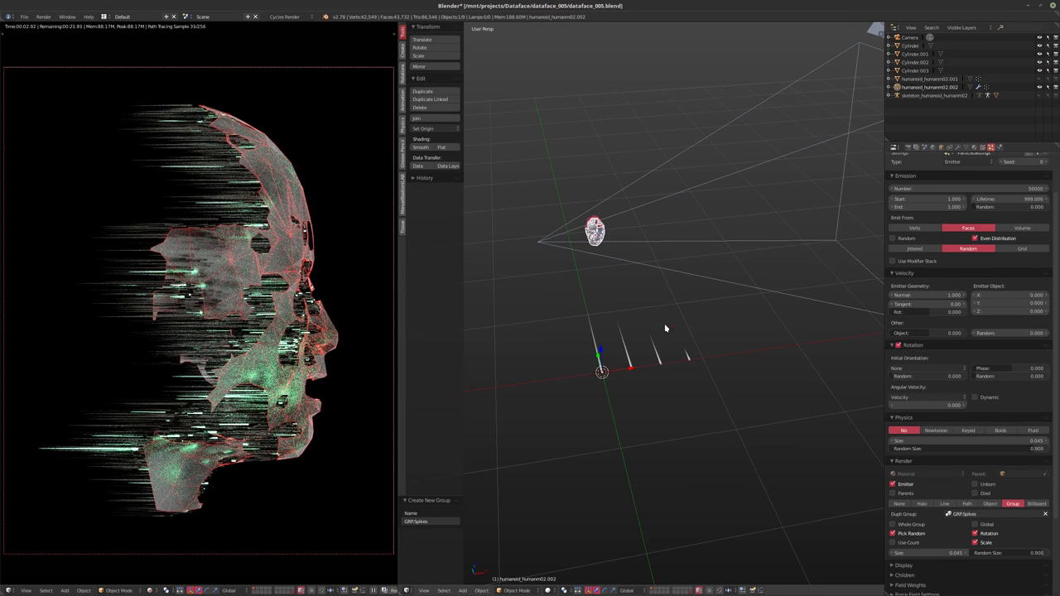
- Select all four cylinders with the longest one active and link its materials to the others
right_click(691, 358)
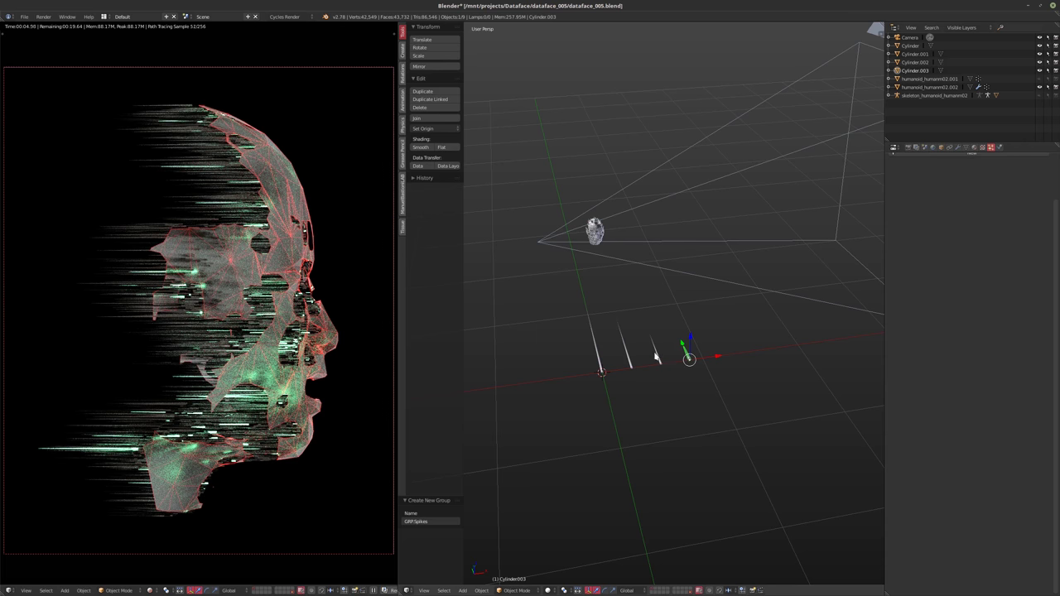
right_click(628, 358, "shift")
right_click(598, 357, "shift")
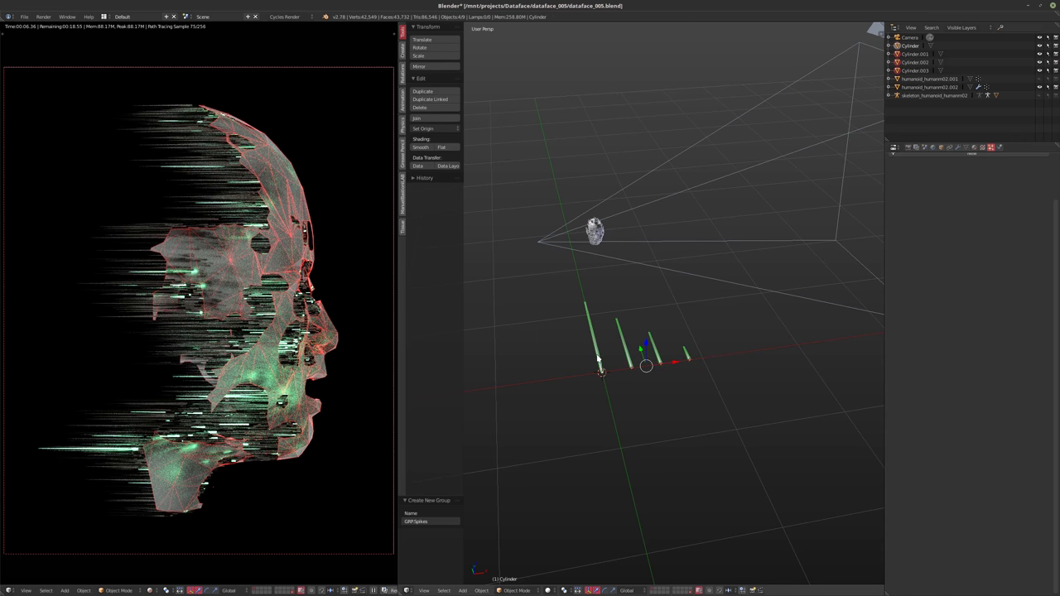
key("ctrl+l")
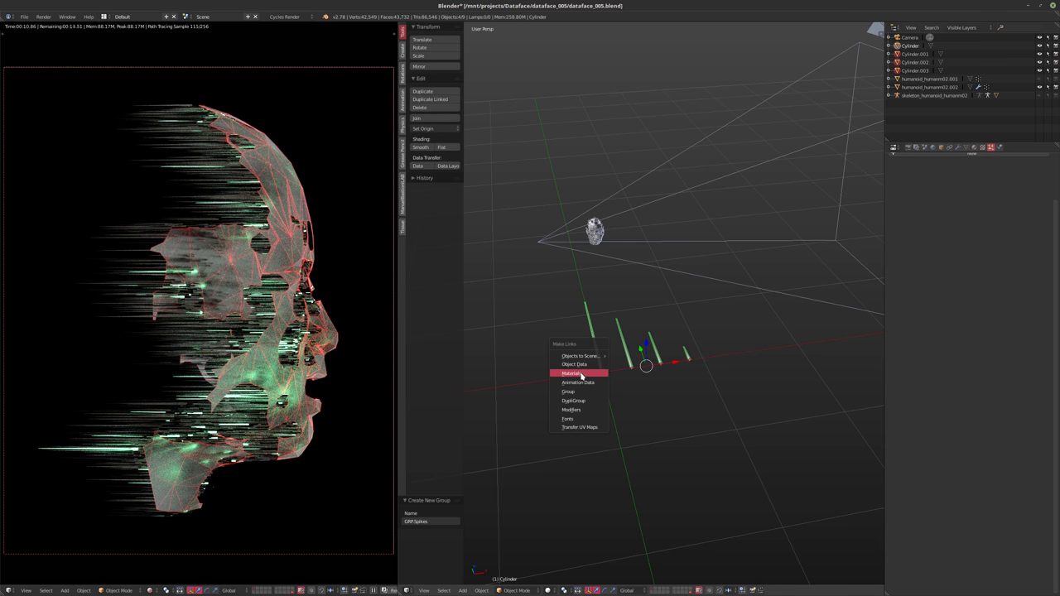
left_click(573, 373)
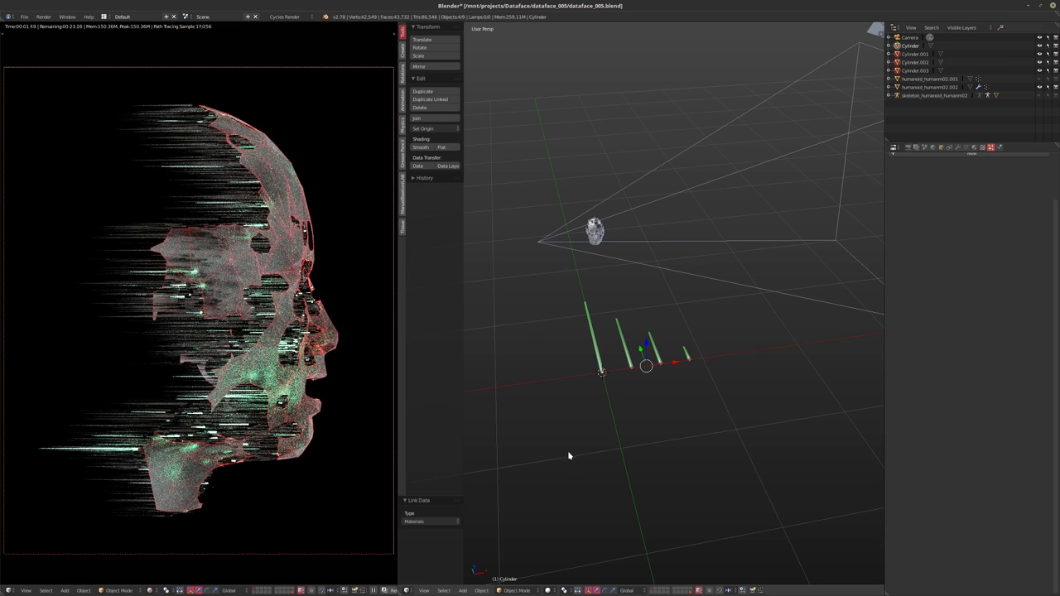
- Replace the perspective 3D view with the Node Editor to show the cylinder material's nodes
left_click(408, 590)
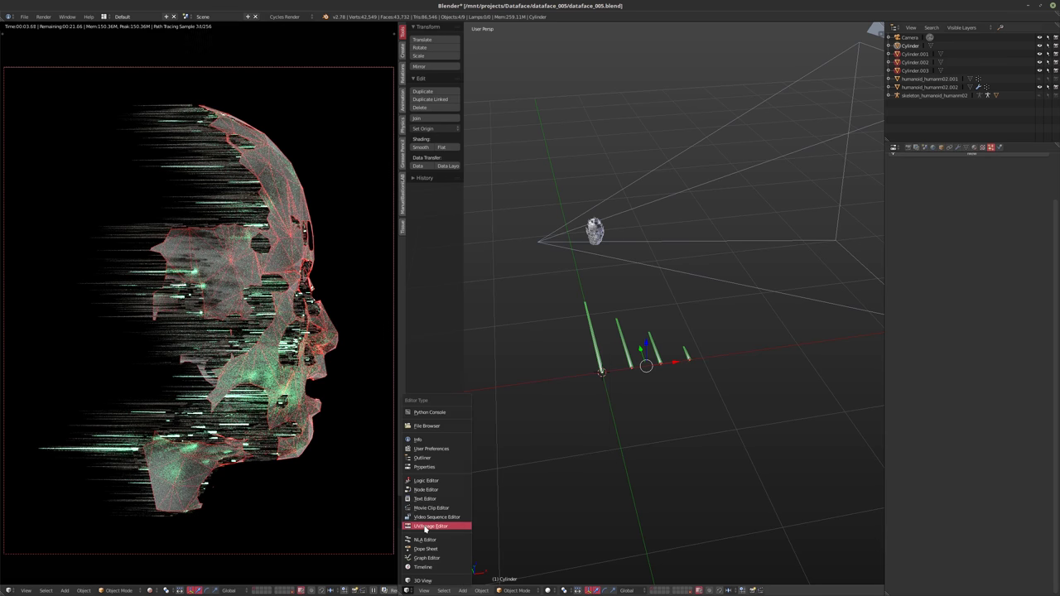
left_click(426, 527)
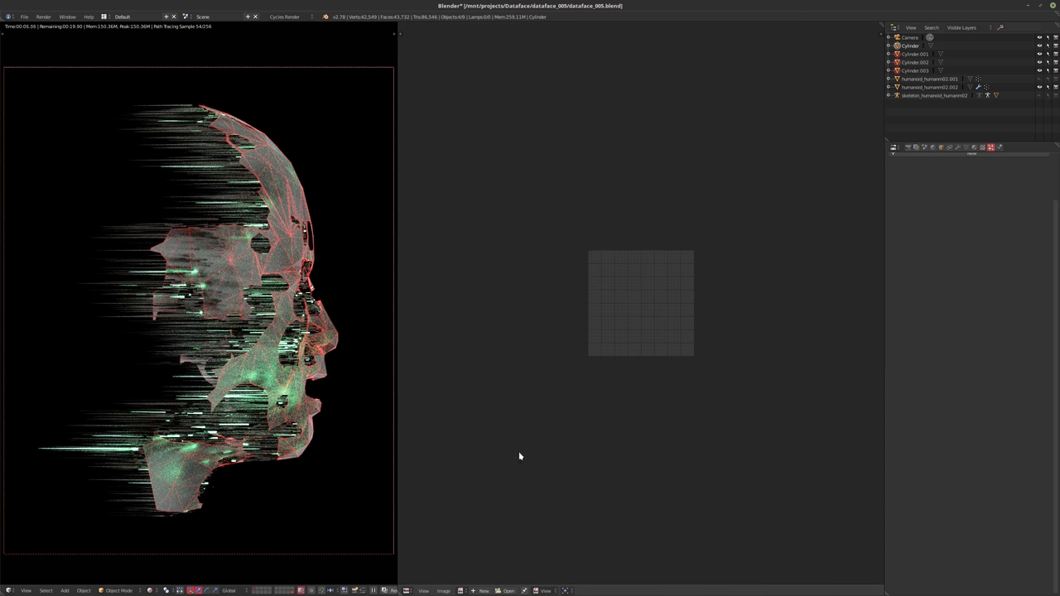
left_click(406, 590)
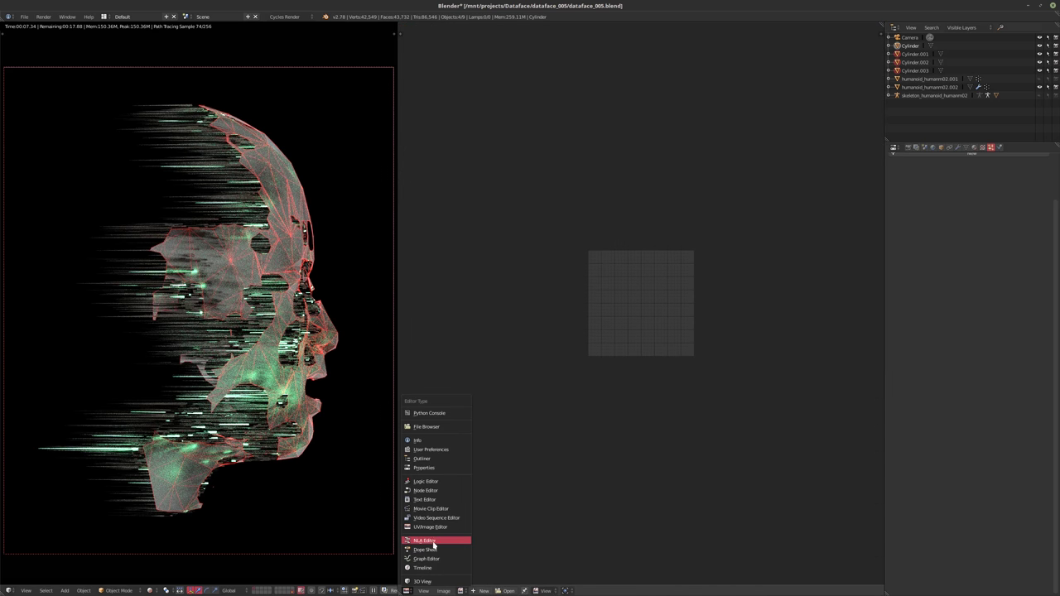
left_click(426, 490)
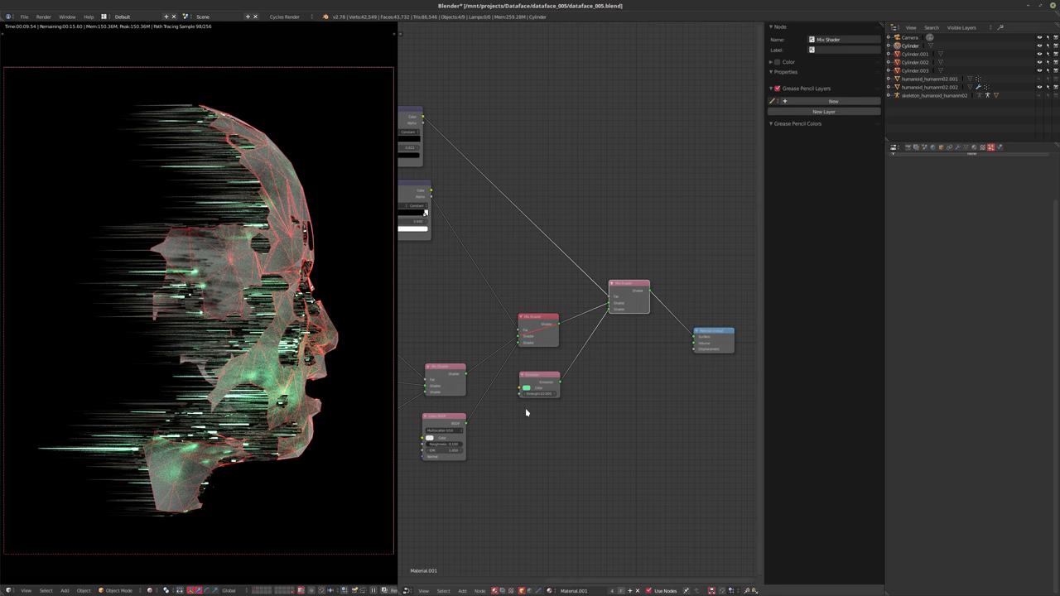
- Check the material's second Mix Shader and preview the lower ColorRamp in the render, ending on the final Mix Shader's output
middle_click_drag(508, 380, 534, 441)
scroll(511, 414, "up", 5)
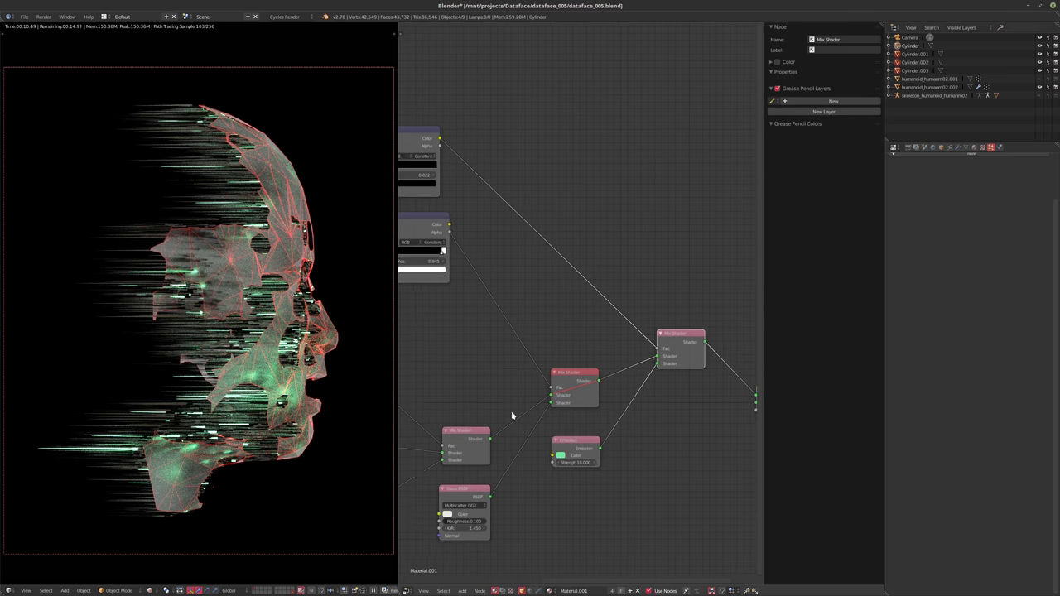
left_click(566, 384)
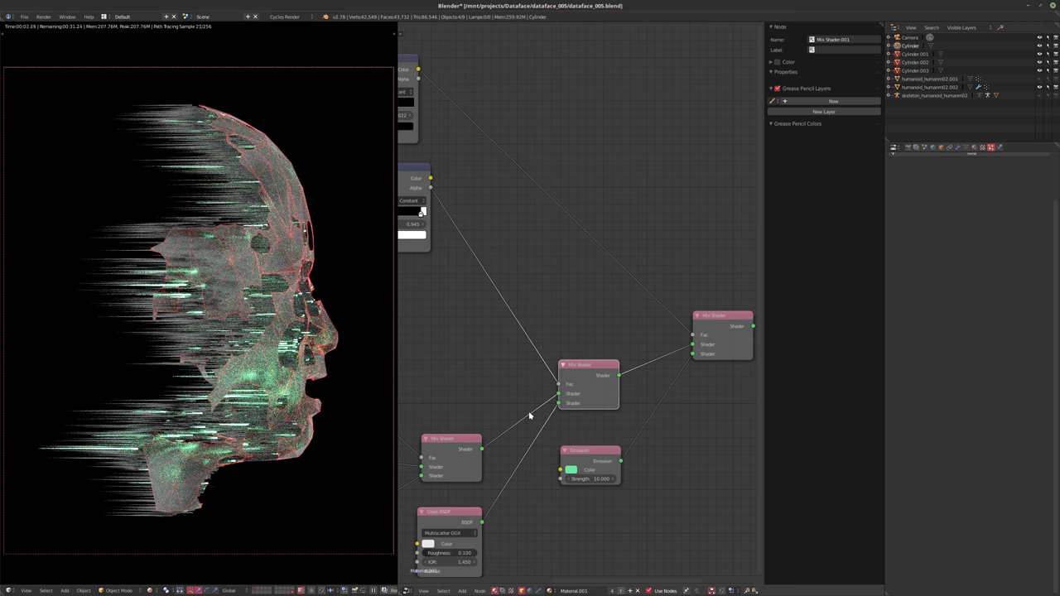
scroll(568, 404, "down", 2)
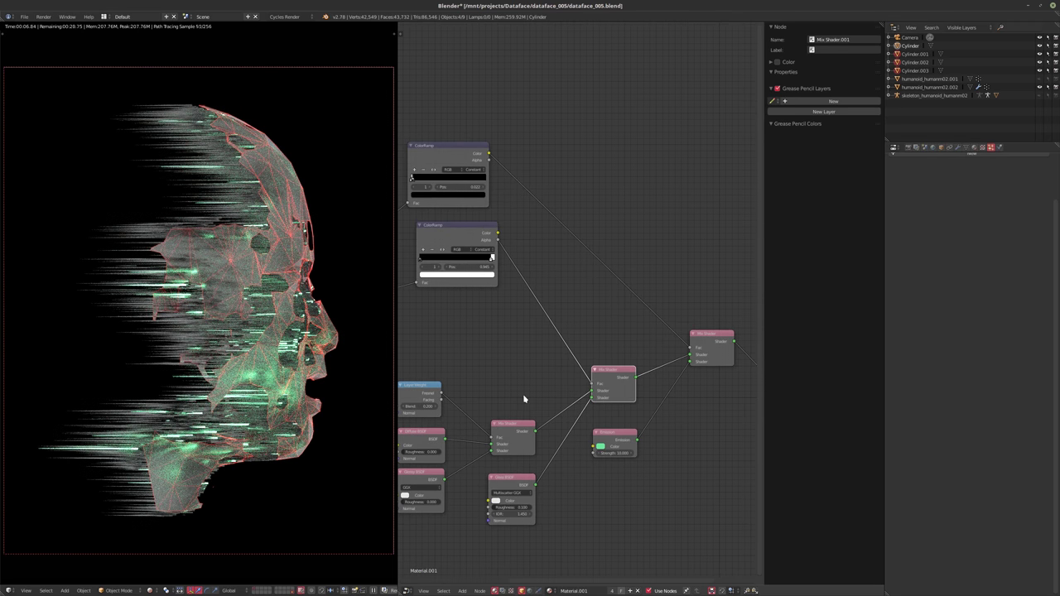
middle_click_drag(523, 399, 558, 411)
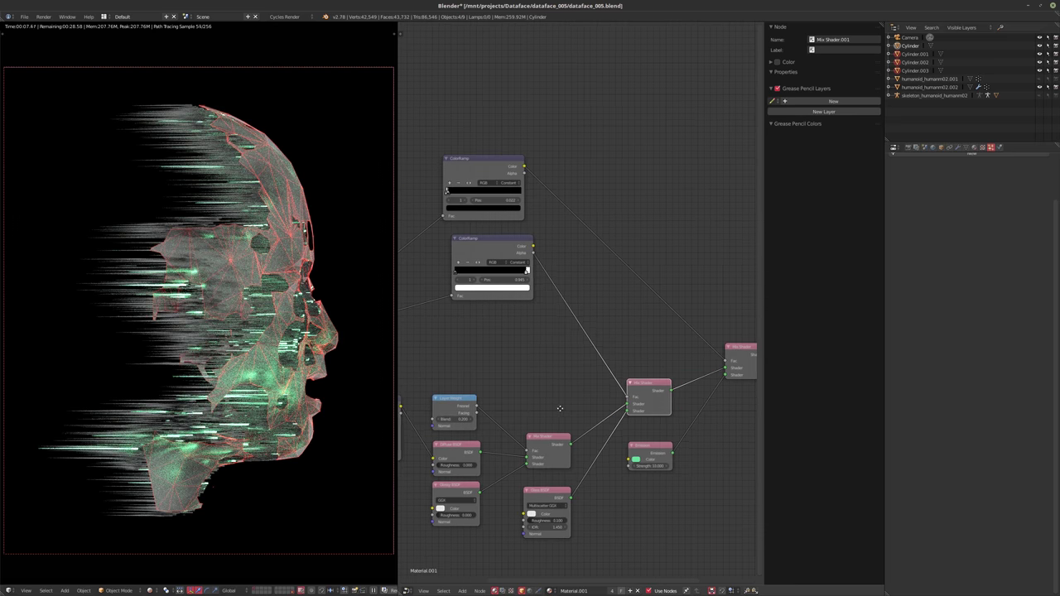
left_click(479, 247)
middle_click_drag(600, 308, 577, 287)
middle_click_drag(688, 364, 659, 360)
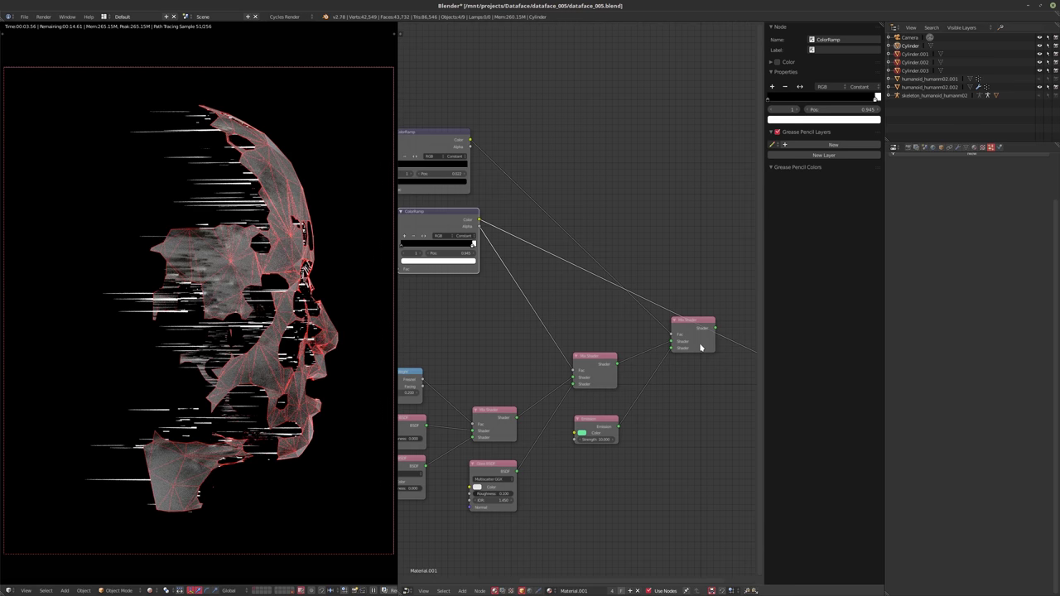
left_click(700, 345, "ctrl+shift")
middle_click_drag(480, 364, 517, 345)
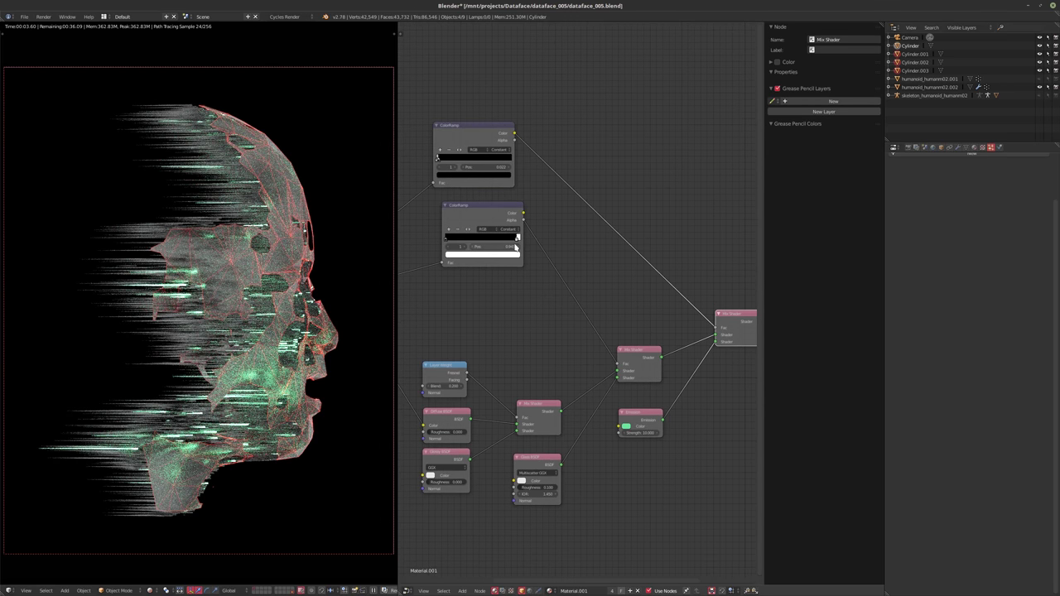
- Reverse the lower ColorRamp's stops by moving the white stop past the black one to a position of about 0.29
left_click_drag(517, 238, 538, 255)
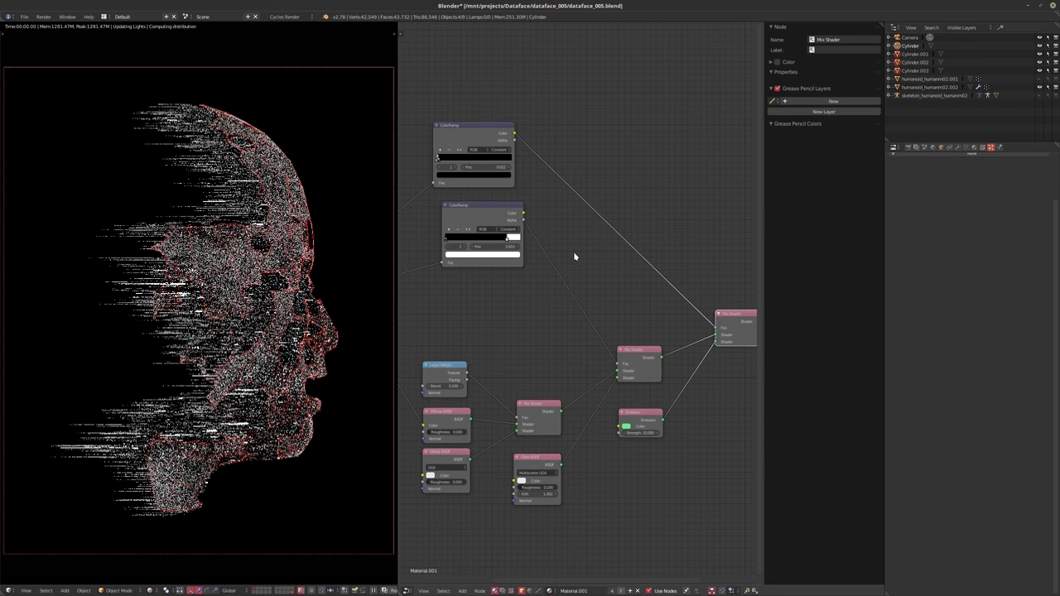
middle_click_drag(551, 256, 615, 256)
scroll(615, 257, "down", 1)
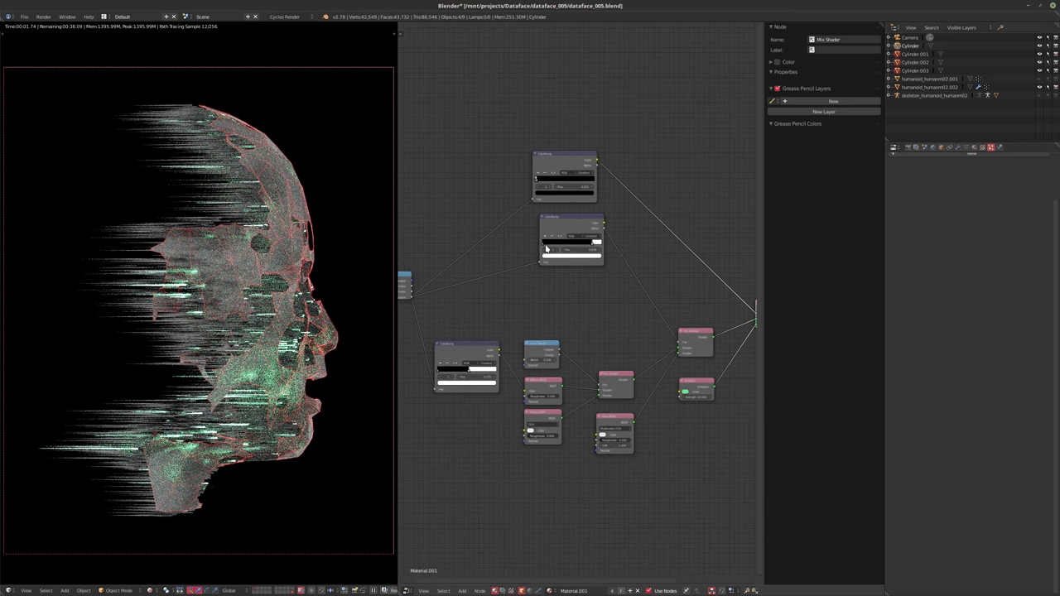
scroll(589, 256, "up", 1)
left_click(607, 245)
left_click_drag(607, 245, 565, 242)
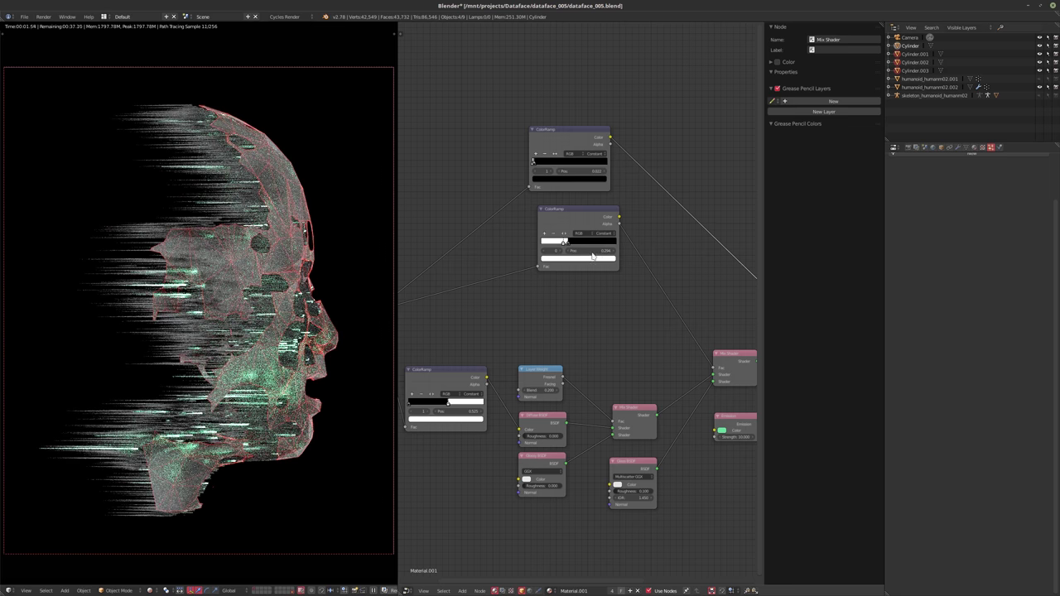
- Examine the material's node network from the Object Info node through the ColorRamps to the final Mix Shader
middle_click_drag(604, 265, 561, 266)
scroll(561, 267, "down", 1)
middle_click_drag(610, 292, 578, 291)
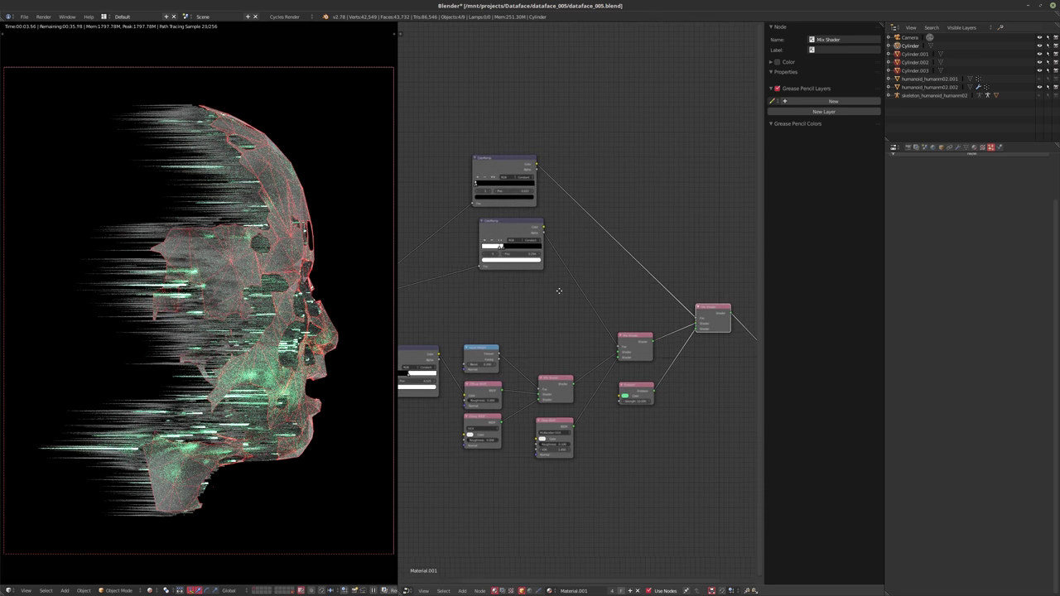
middle_click_drag(498, 285, 685, 294)
scroll(575, 313, "up", 4)
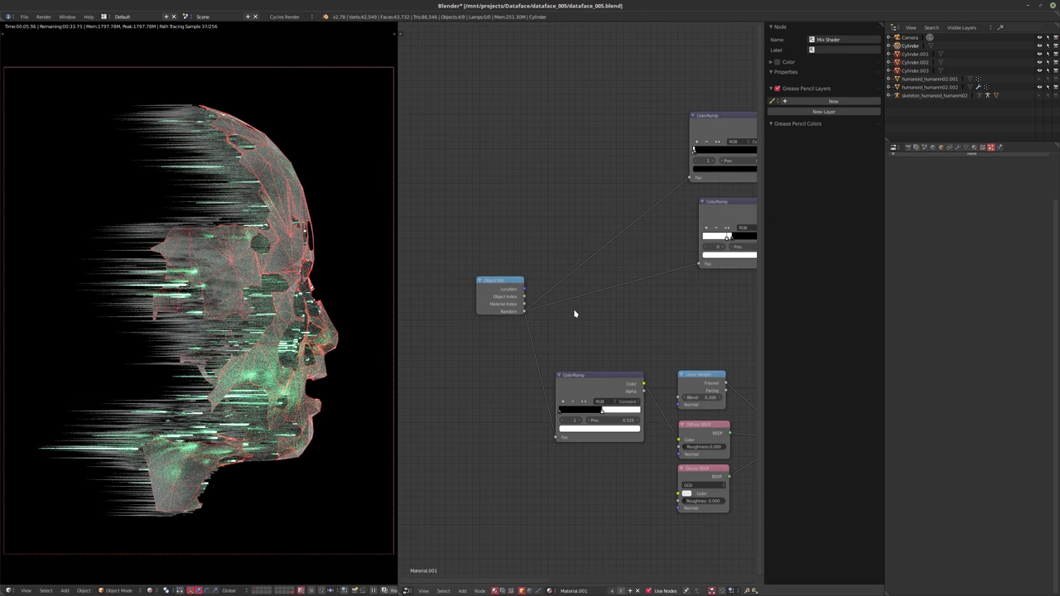
middle_click_drag(619, 313, 484, 304)
scroll(558, 303, "down", 1)
middle_click_drag(558, 304, 576, 329)
scroll(580, 315, "down", 1)
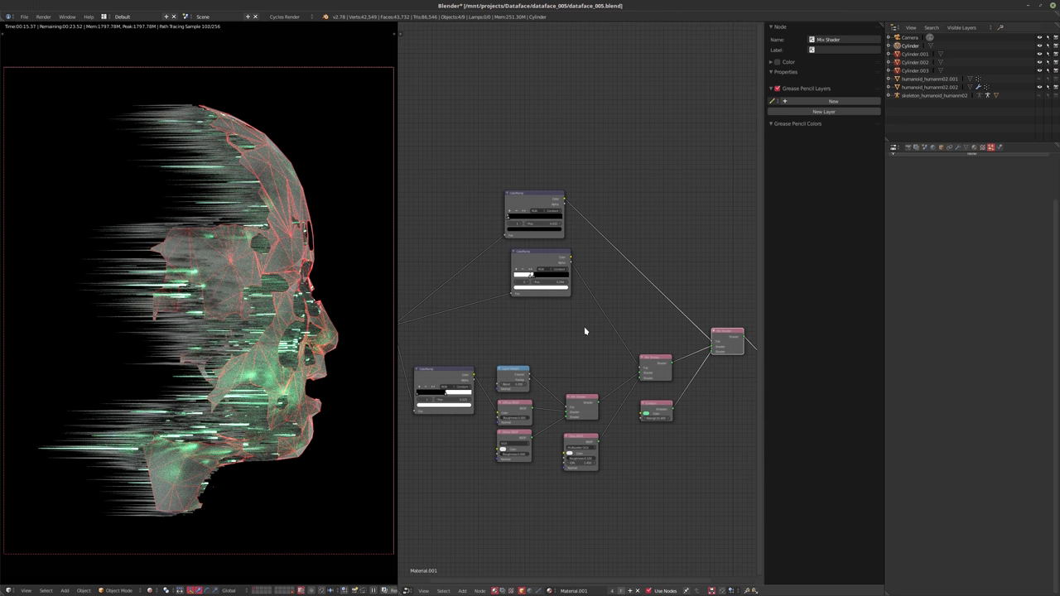
- Change the Glass BSDF's colour brightness to give it a mid grey tone
scroll(585, 331, "up", 2)
middle_click_drag(584, 331, 525, 331)
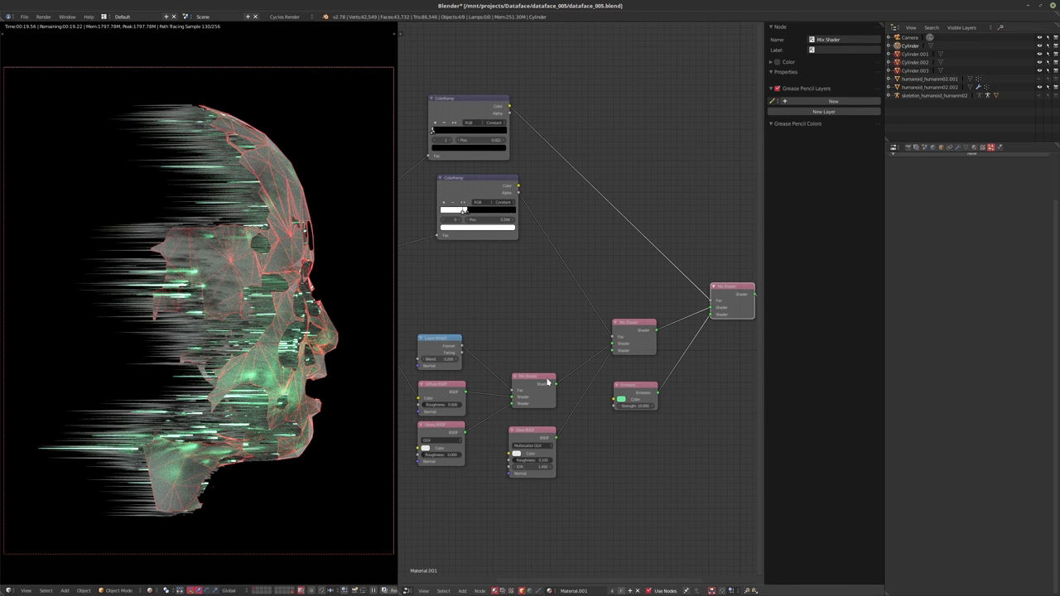
left_click(515, 454)
left_click(568, 396)
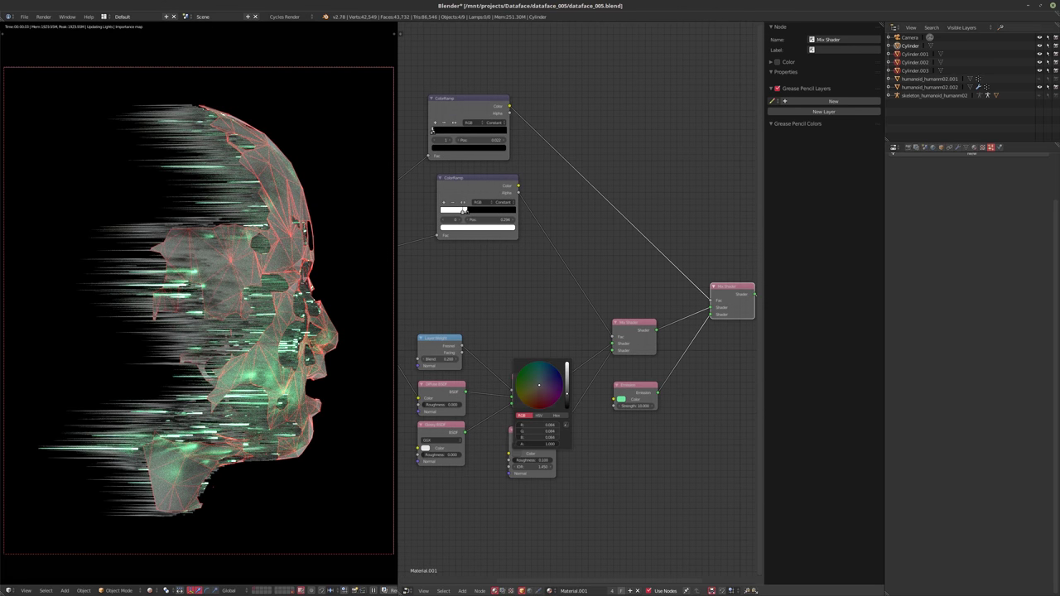
left_click_drag(567, 394, 567, 383)
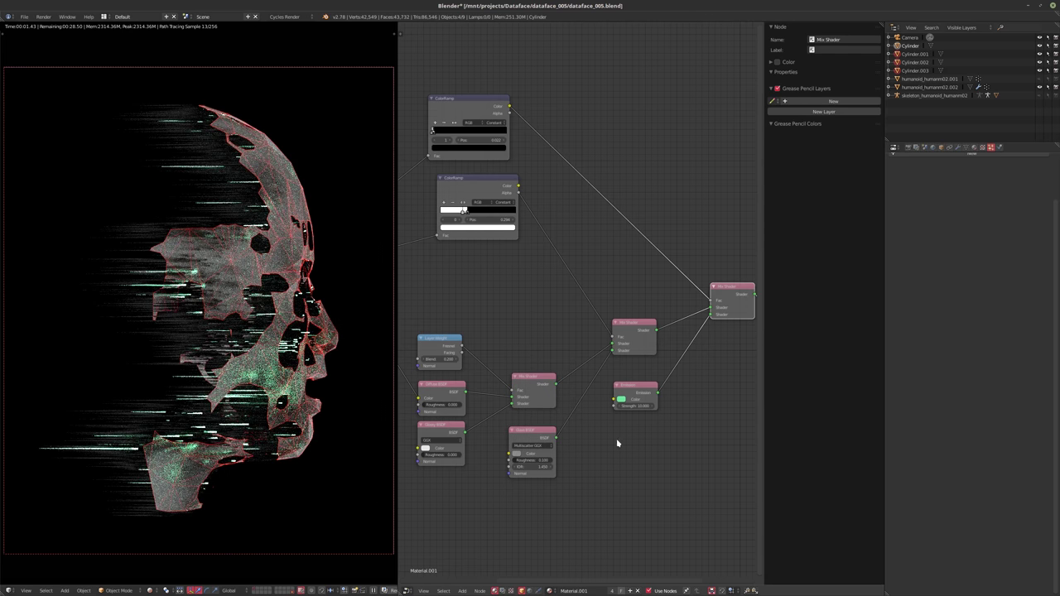
- Set the Glass BSDF's IOR to 2 and its roughness to 0.02
middle_click_drag(593, 453, 645, 373)
scroll(620, 400, "up", 5)
left_click_drag(551, 373, 538, 372)
left_click(564, 380)
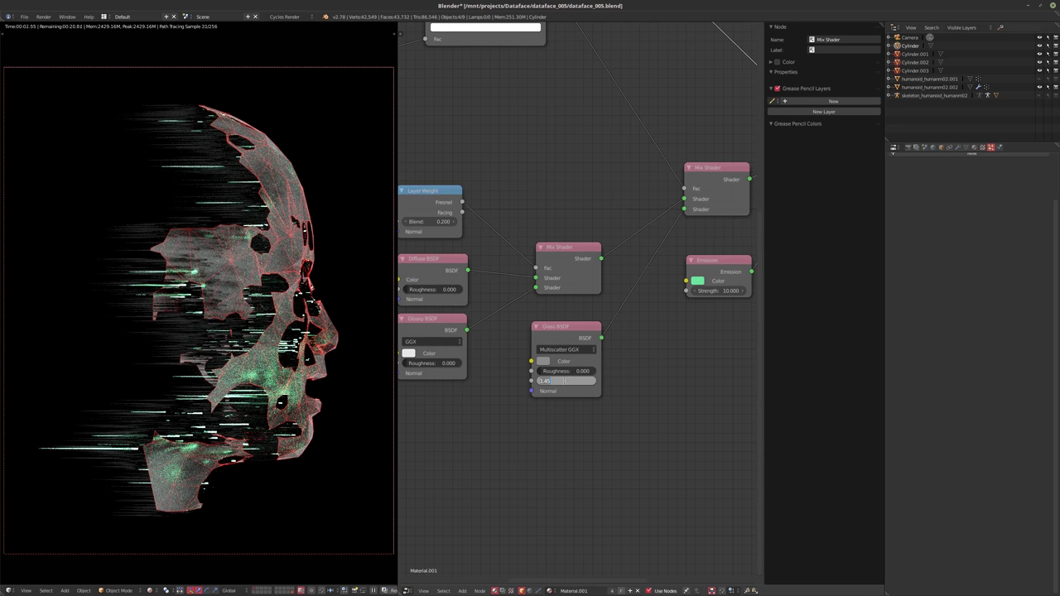
type("2")
key("Return")
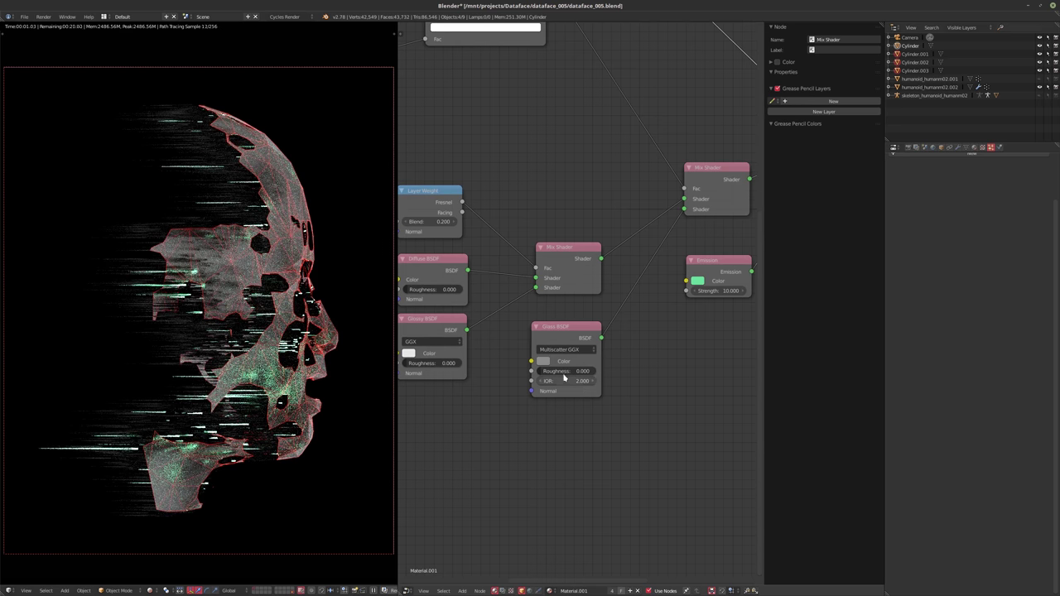
left_click_drag(563, 371, 570, 371)
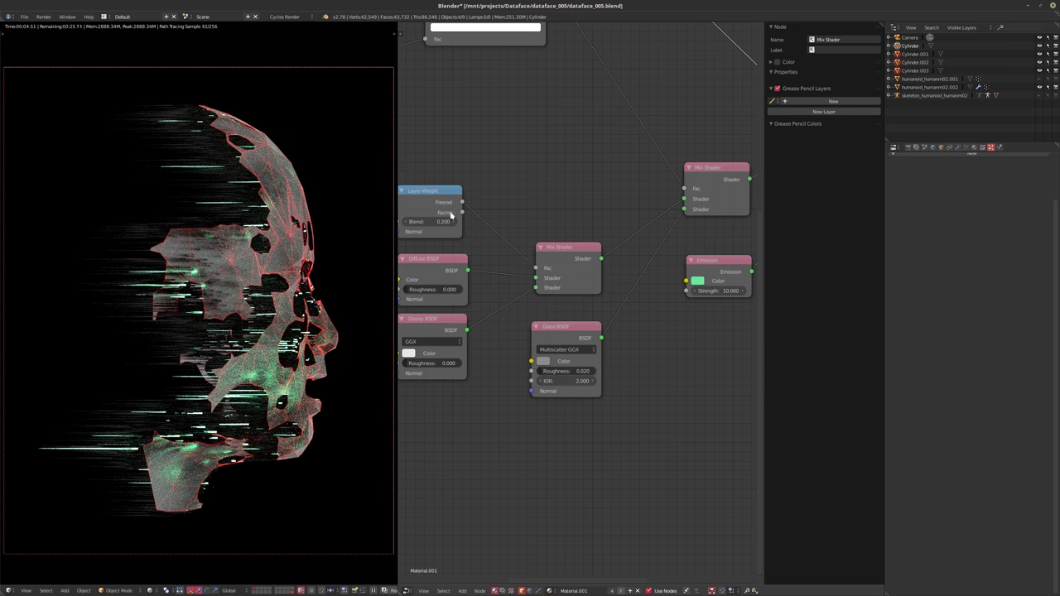
- Select the wireframe head and set the Strength of its mHolo node group to 2500
middle_click_drag(556, 177, 578, 261)
right_click(296, 183)
middle_click_drag(475, 208, 631, 411)
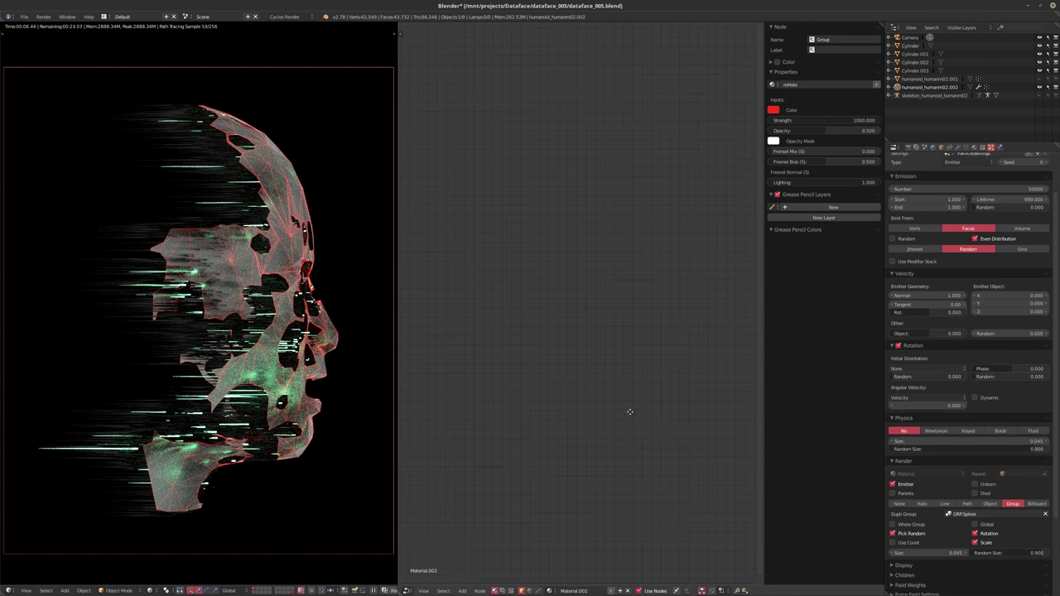
left_click(816, 122)
type("2500")
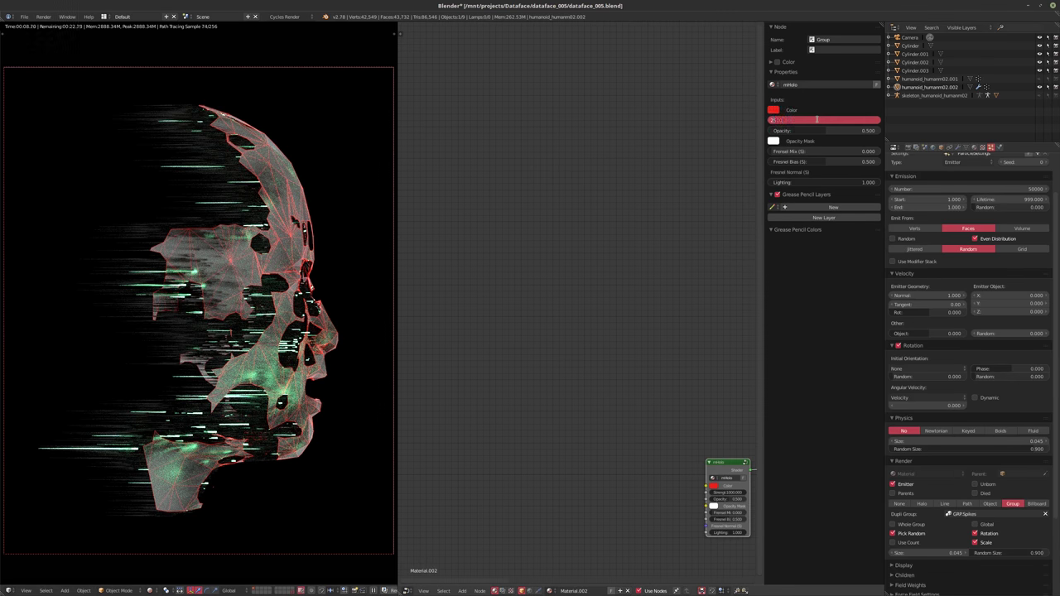
key("Return")
key("Home")
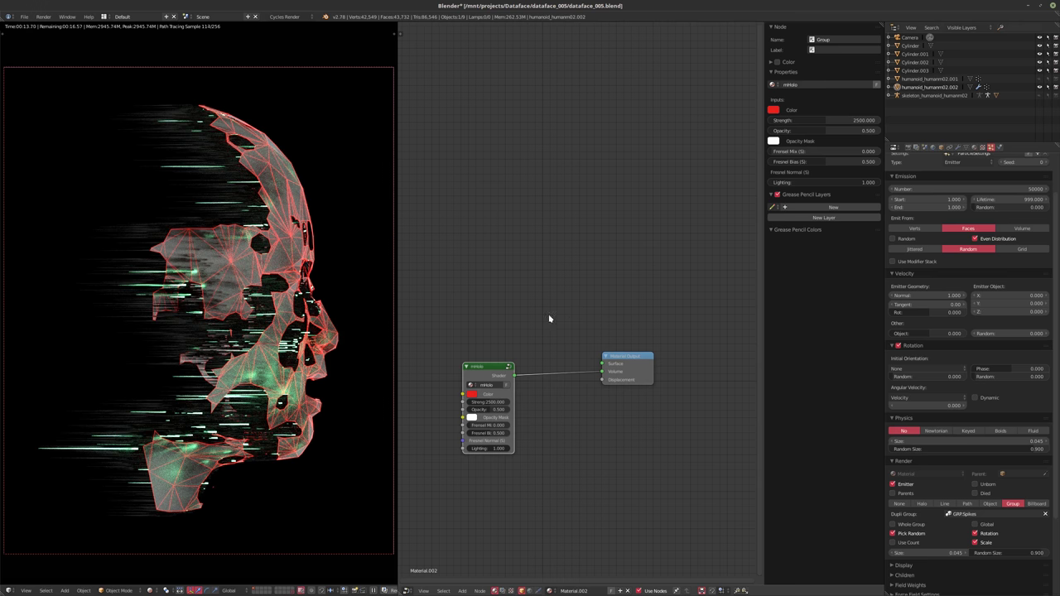
middle_click_drag(494, 330, 568, 302)
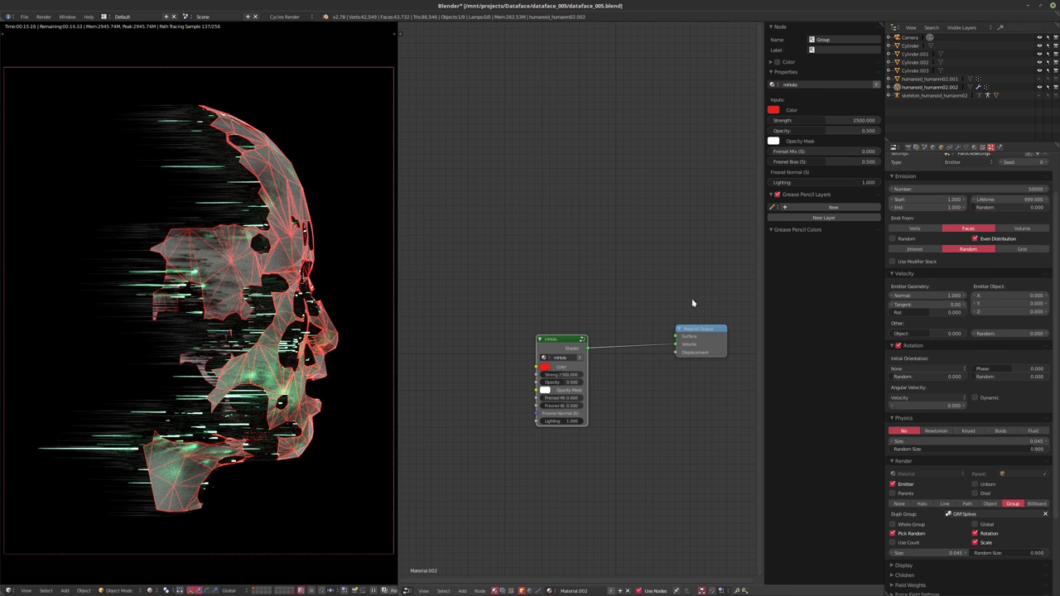
- Select Cylinder.003 and move the black stop of its material's lower ColorRamp to a position of about 0.46
left_click(917, 71)
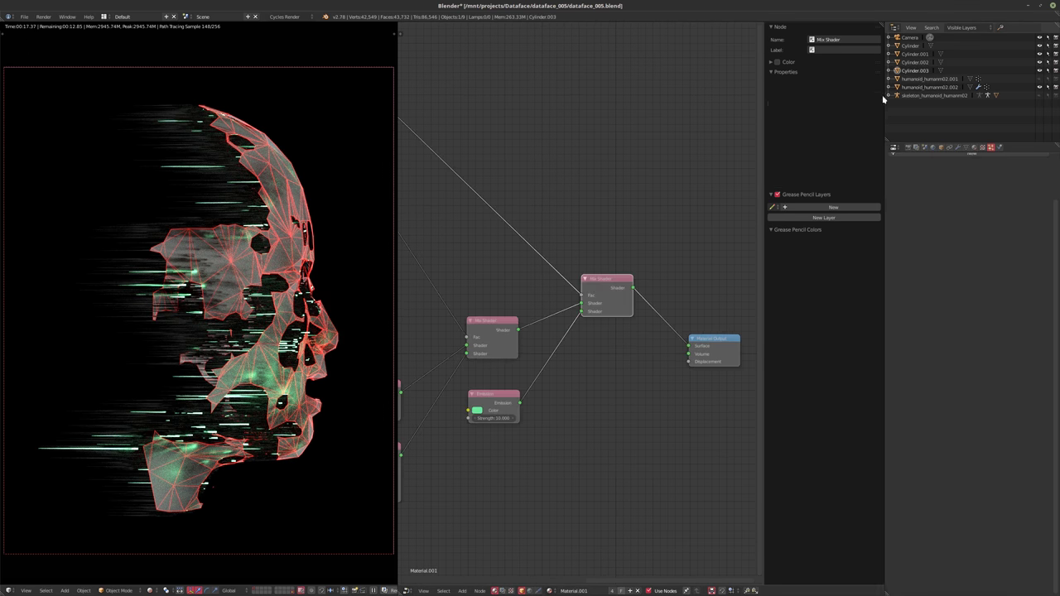
scroll(579, 290, "up", 3)
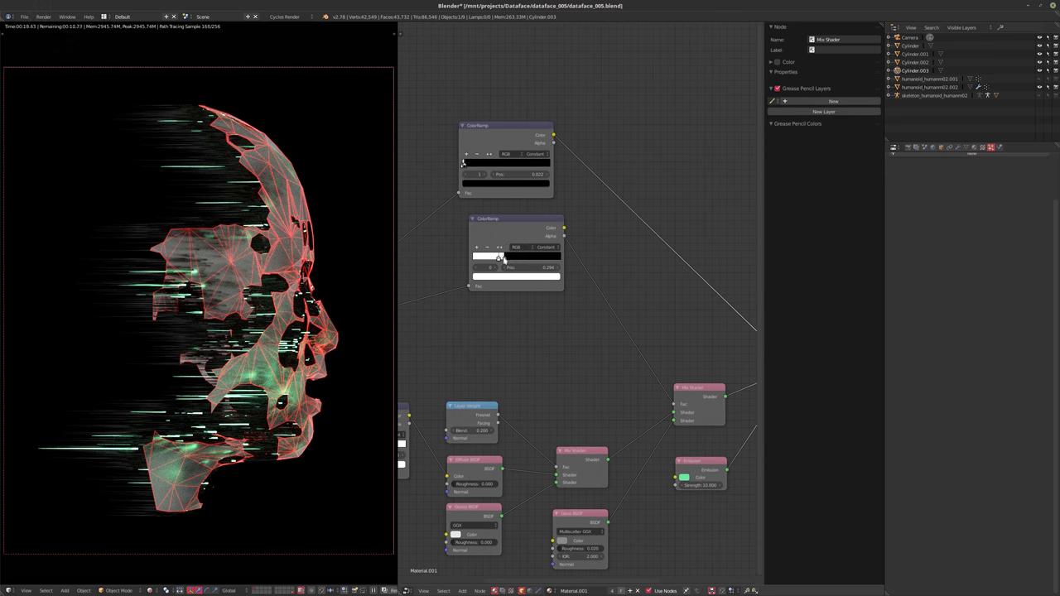
left_click_drag(503, 258, 525, 265)
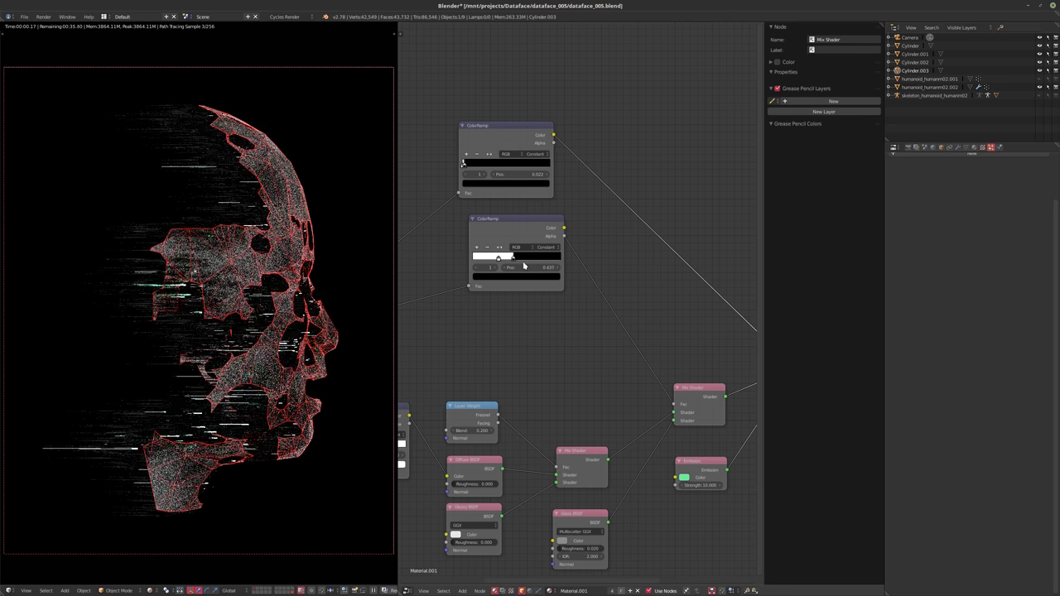
middle_click_drag(525, 265, 625, 240)
scroll(559, 329, "down", 3)
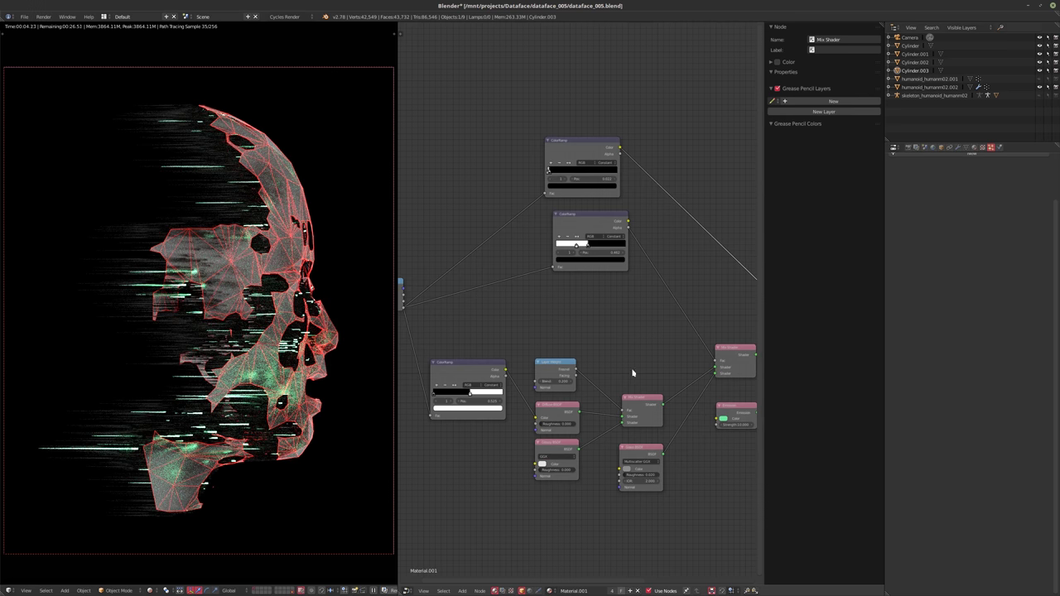
- Shift the first Mix Shader up slightly and link the second Mix Shader directly to the Material Output's Surface
middle_click_drag(632, 373, 598, 388)
scroll(612, 367, "up", 1)
middle_click_drag(578, 310, 543, 339)
middle_click_drag(617, 348, 585, 351)
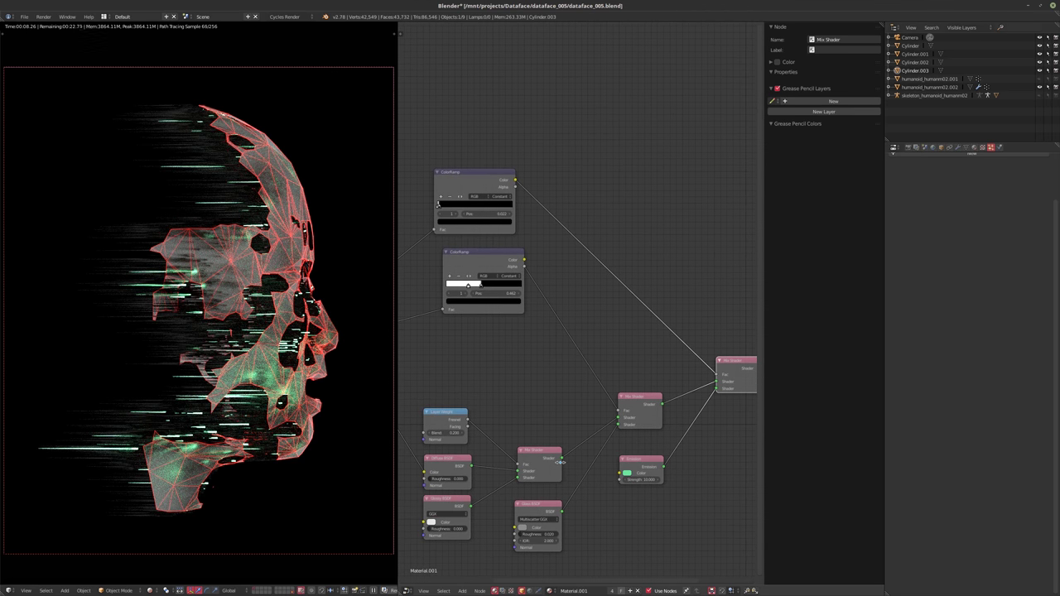
left_click_drag(543, 455, 539, 430)
middle_click_drag(659, 403, 607, 394)
scroll(607, 392, "down", 1)
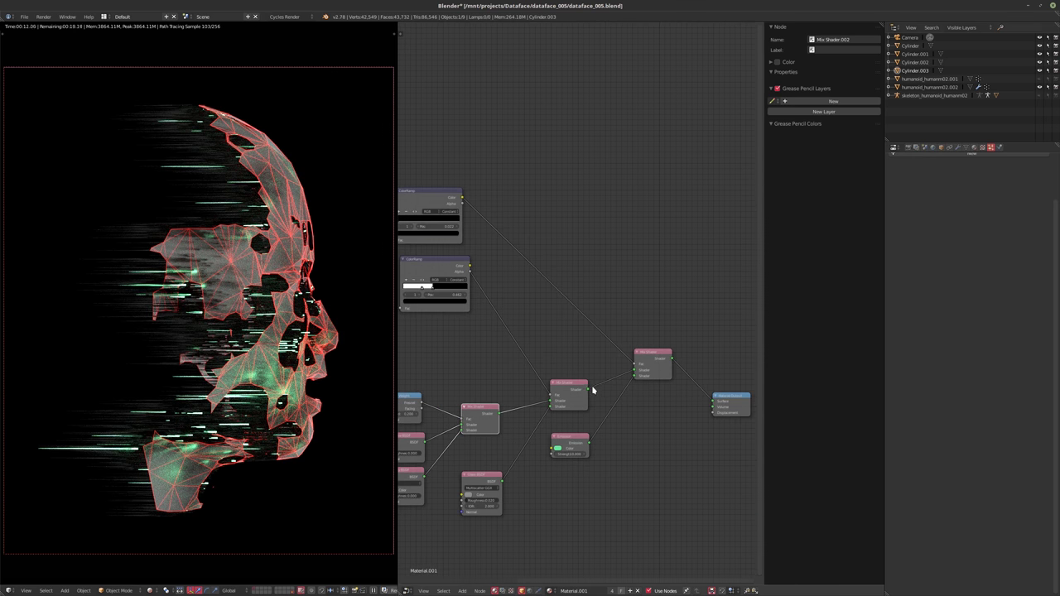
left_click_drag(587, 389, 718, 403)
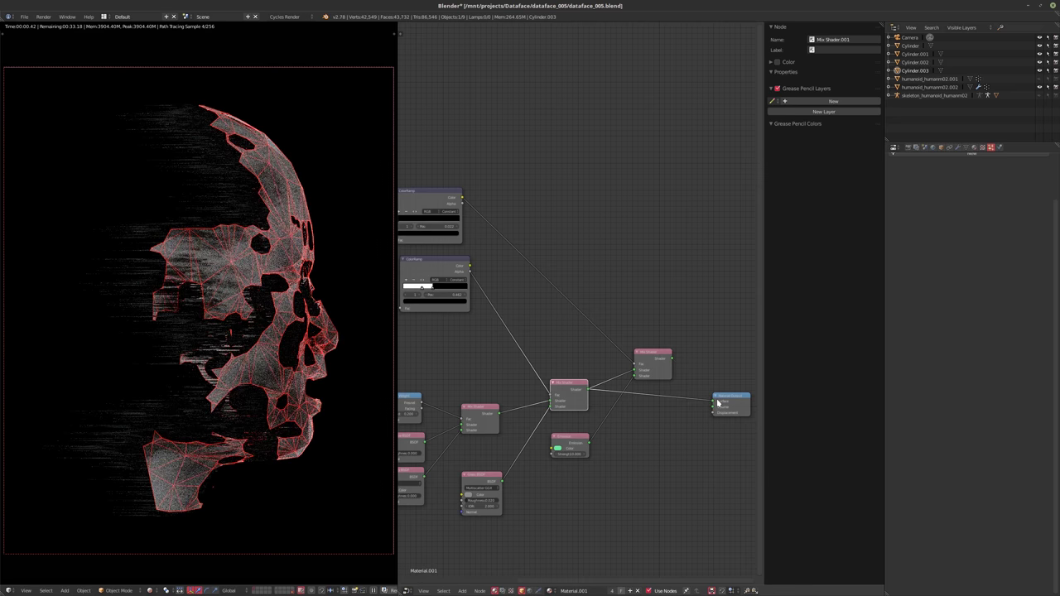
- Reposition the lower ColorRamp a little further down, then mute and unmute it to compare its effect in the render
middle_click_drag(493, 445, 525, 432)
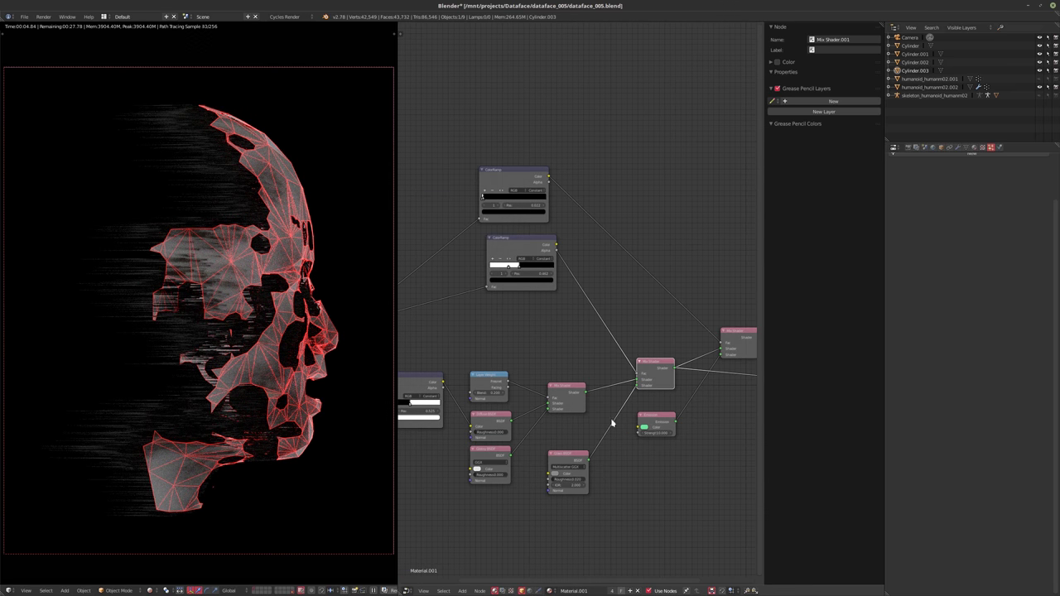
middle_click_drag(511, 260, 588, 279)
mouse_move(425, 335)
left_mouse_down()
mouse_move(423, 313)
mouse_move(420, 341)
left_mouse_up()
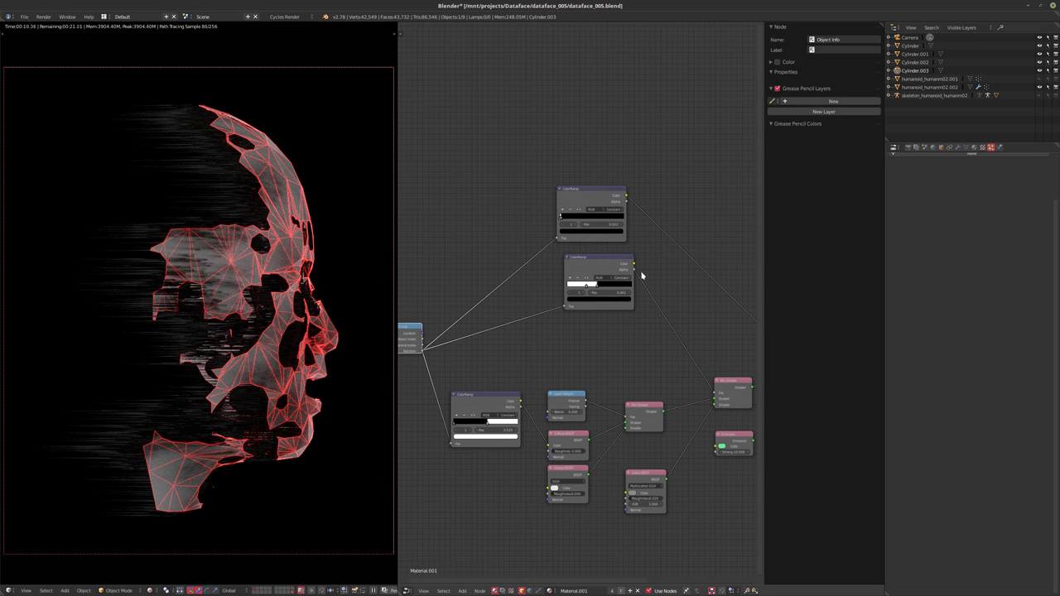
left_click_drag(610, 273, 600, 288)
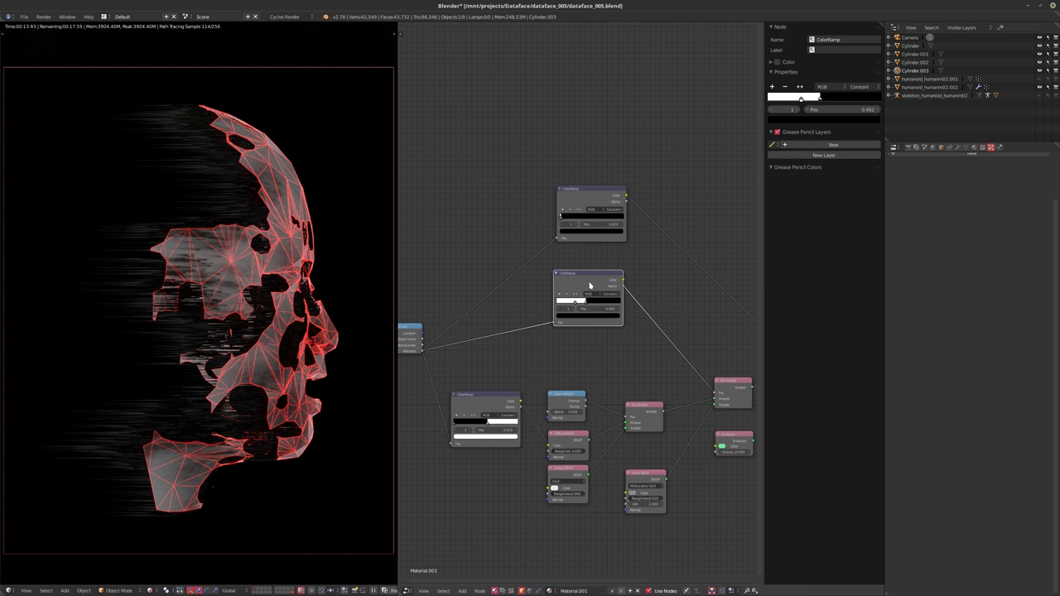
key("m")
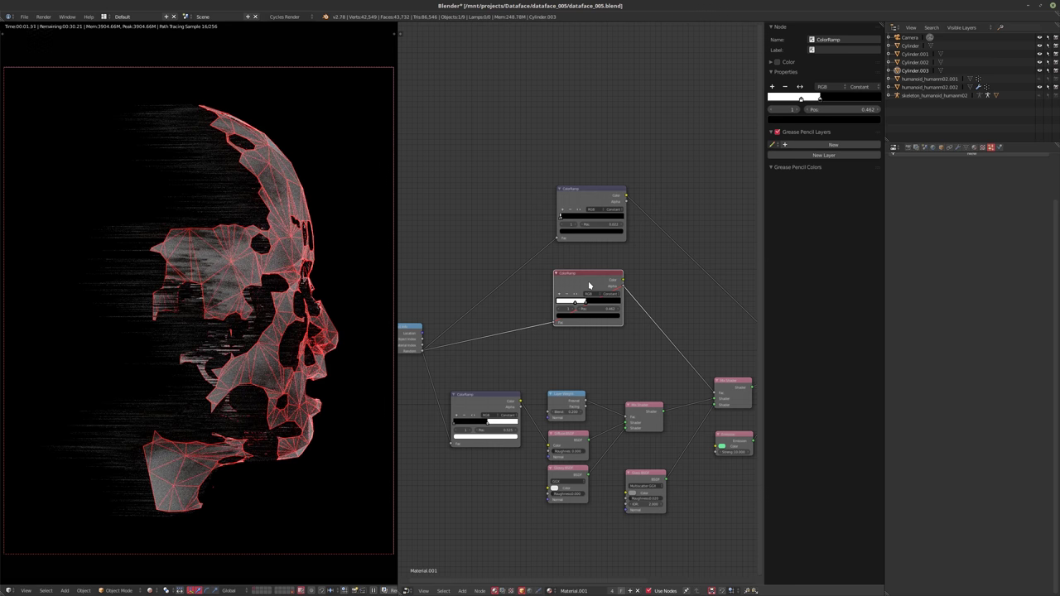
key("m")
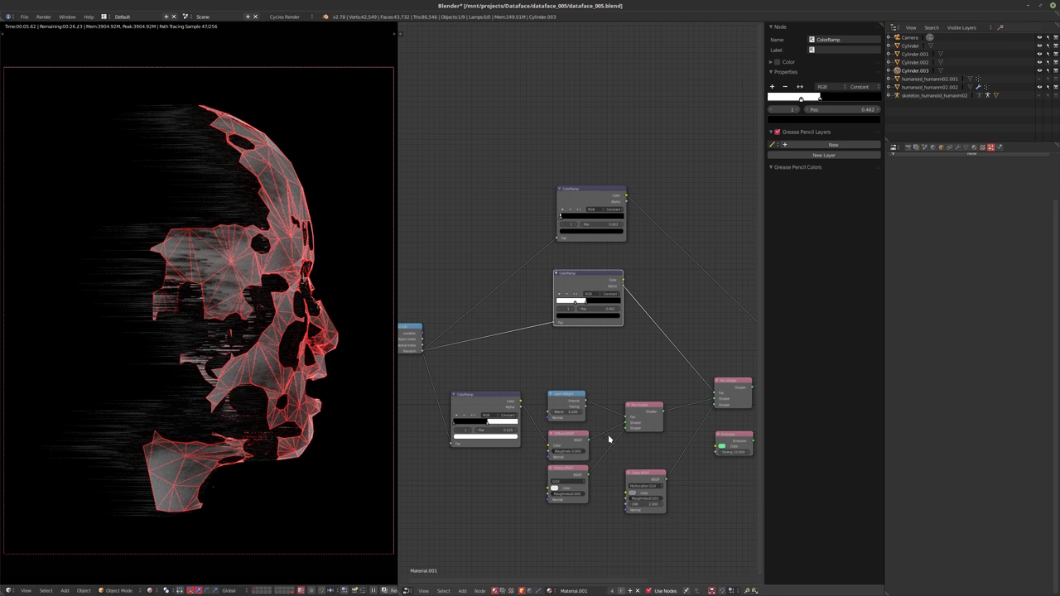
- Preview the lower ColorRamp's colour output in the render
middle_click_drag(634, 451, 593, 421)
scroll(591, 421, "up", 4)
middle_click_drag(693, 441, 659, 457)
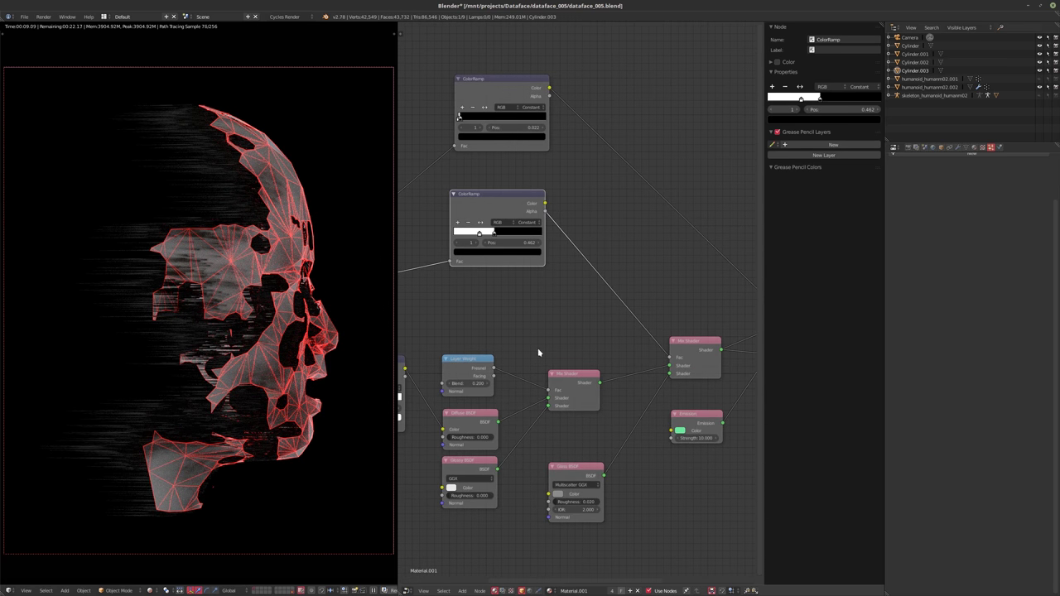
middle_click_drag(538, 350, 532, 436)
scroll(589, 403, "down", 4)
middle_click_drag(590, 406, 584, 408)
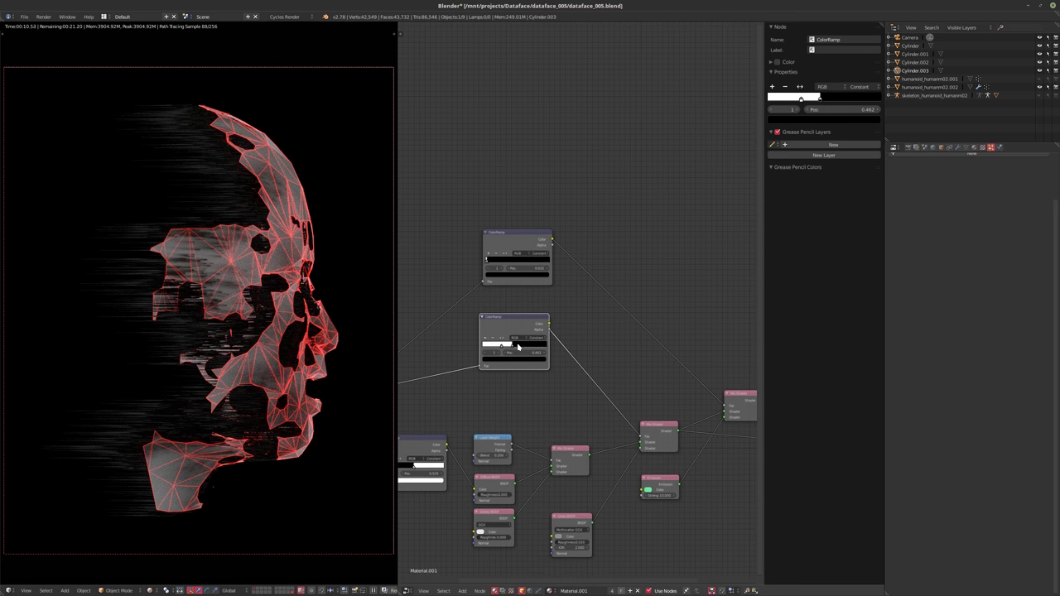
left_click(503, 319, "ctrl+shift")
- Move the lower ColorRamp's white stop to the start and its black stop to a position of about 0.04
scroll(528, 385, "up", 3)
middle_click_drag(528, 385, 541, 398)
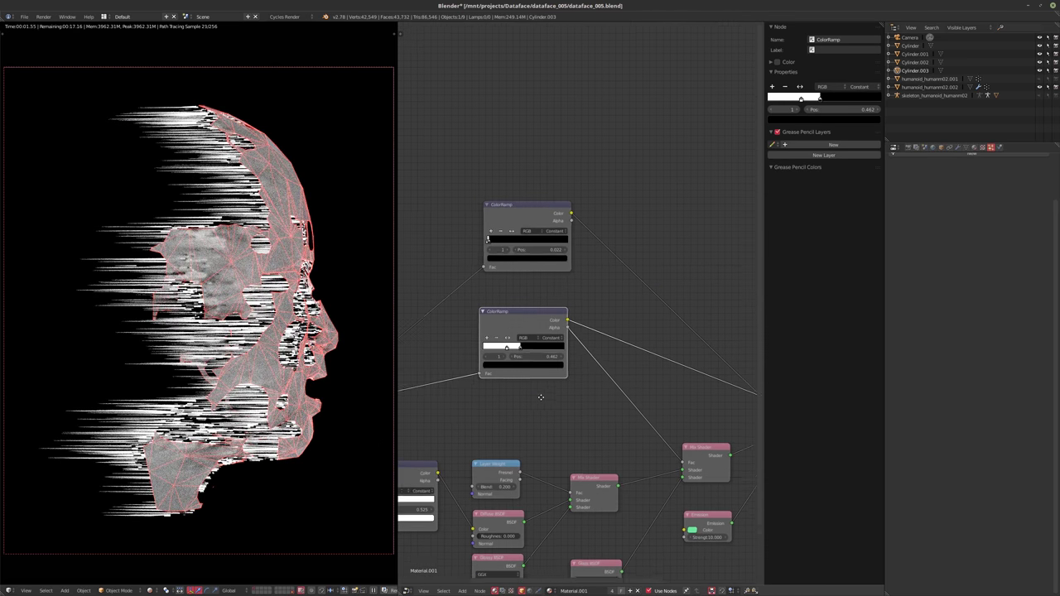
scroll(501, 359, "up", 4)
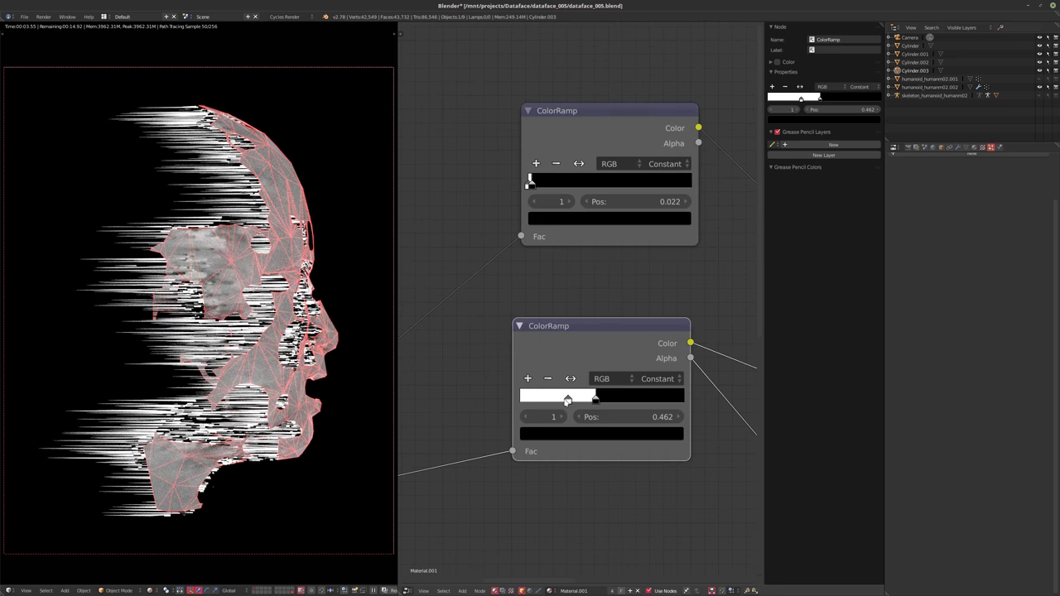
left_click_drag(571, 401, 508, 401)
left_click_drag(599, 402, 524, 400)
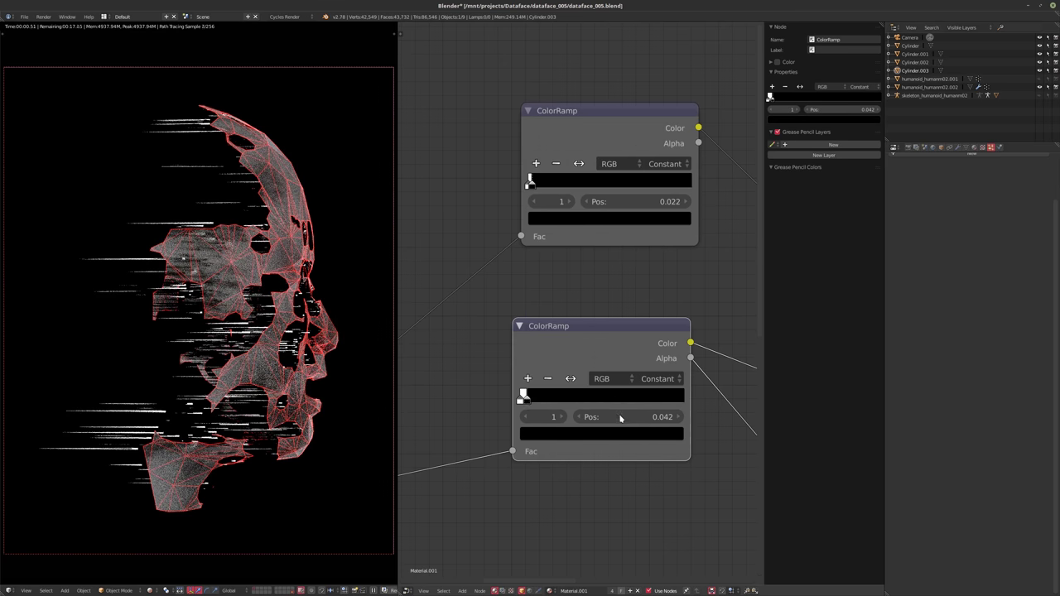
- Return the render preview to the final Mix Shader and set the Glass BSDF's roughness to 0.1
scroll(620, 418, "down", 5)
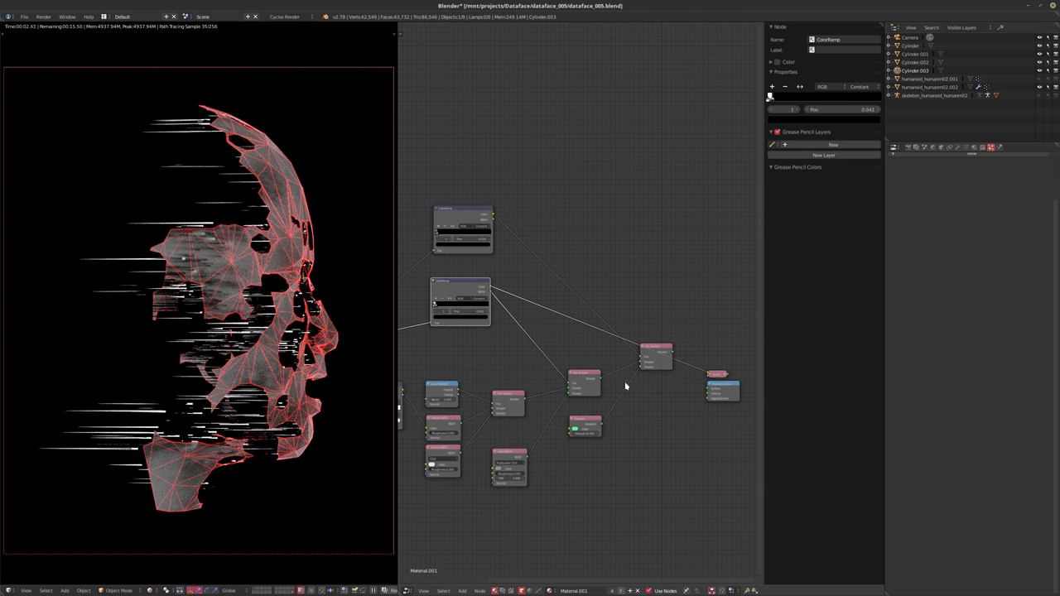
left_click(664, 356)
scroll(539, 367, "up", 3)
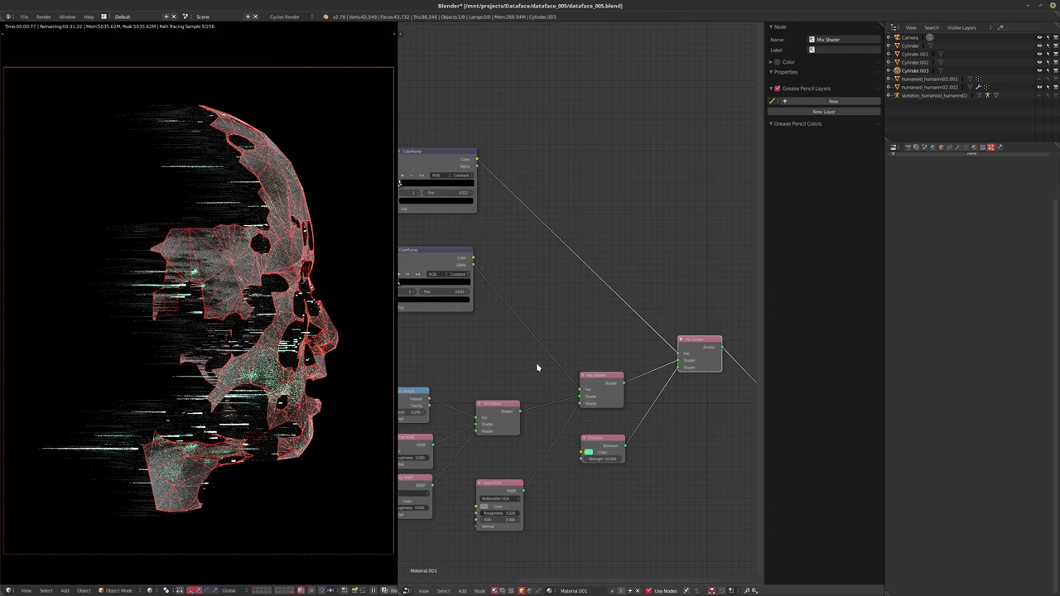
scroll(583, 342, "up", 2)
middle_click_drag(524, 355, 600, 337)
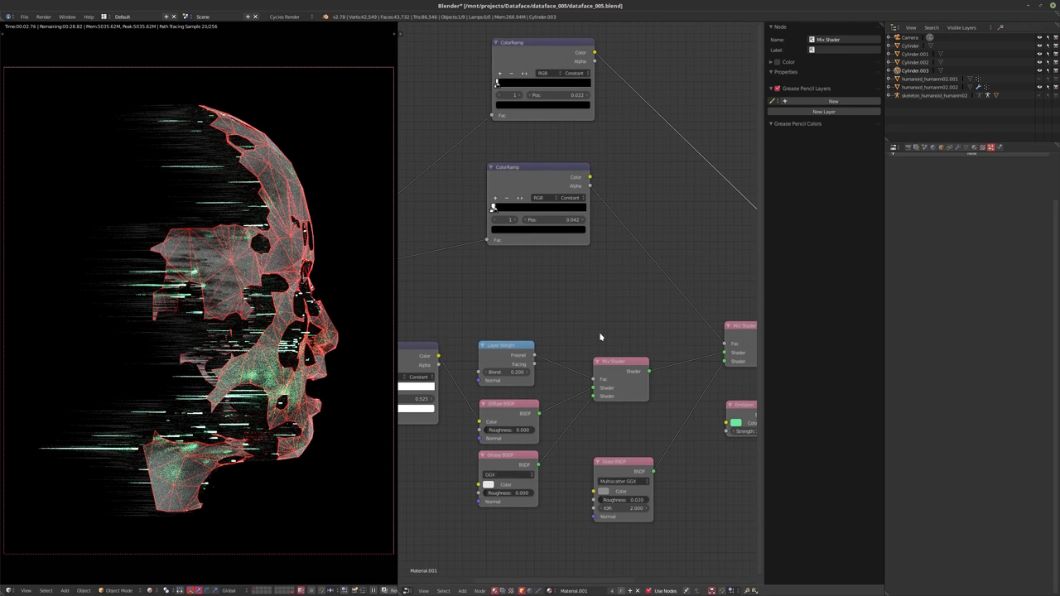
left_click(621, 499)
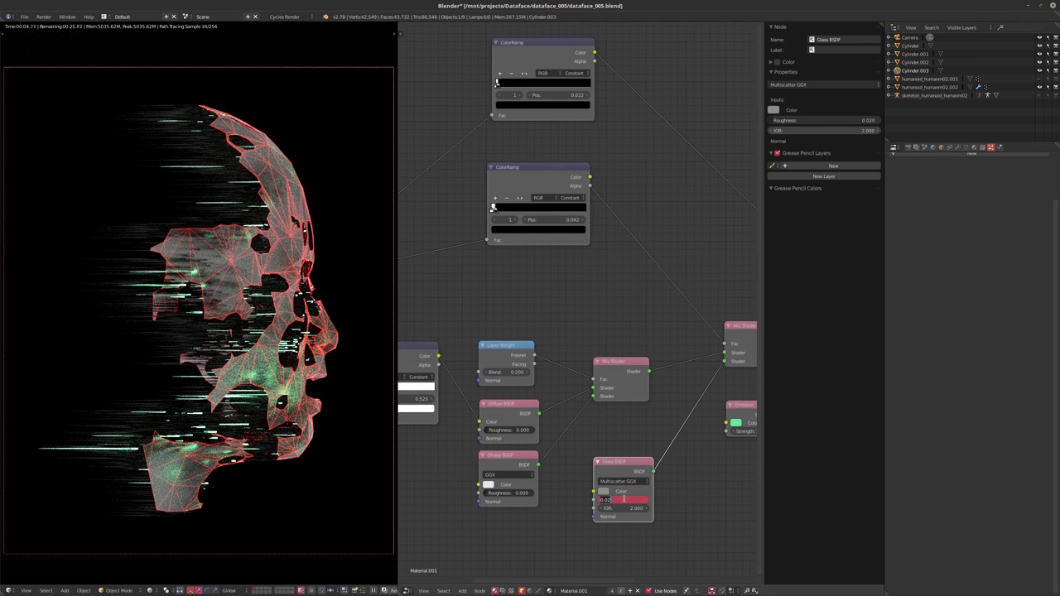
type("0.1")
key("Return")
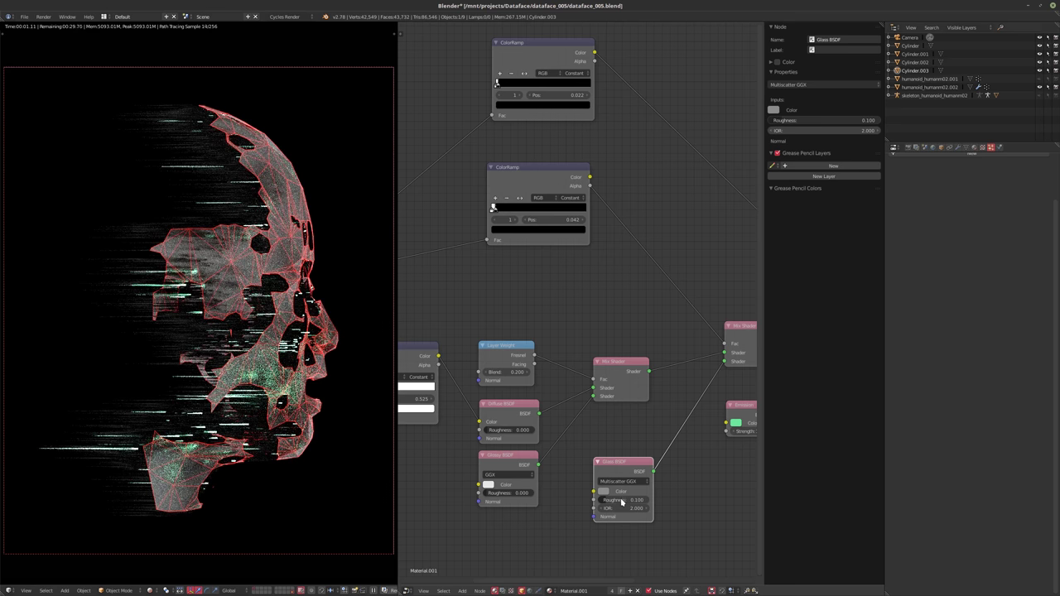
- Move the upper ColorRamp's black stop to a position of about 0.039
middle_click_drag(665, 408, 597, 488)
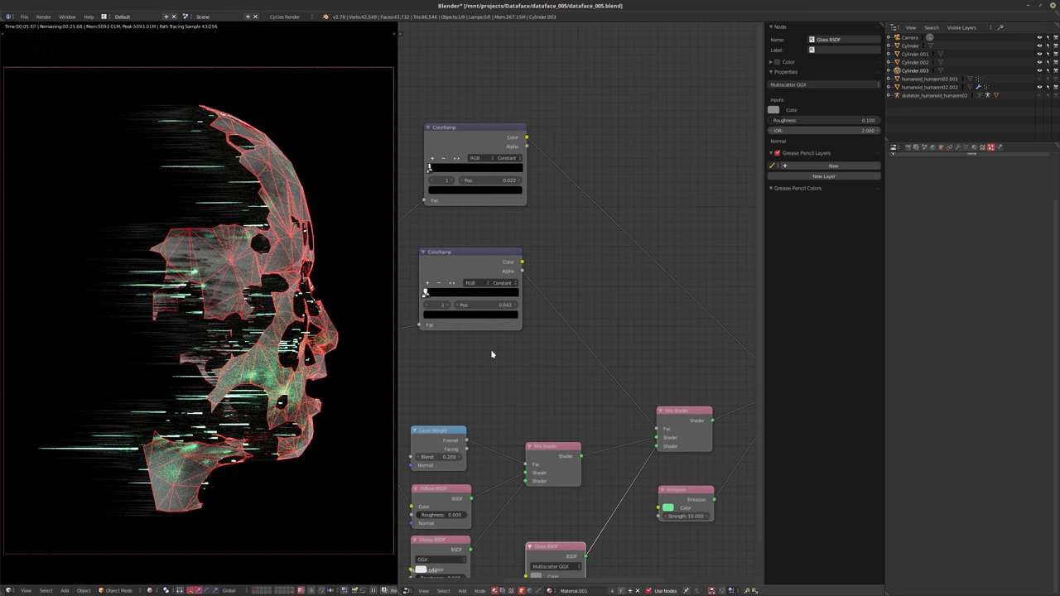
middle_click_drag(494, 237, 508, 277)
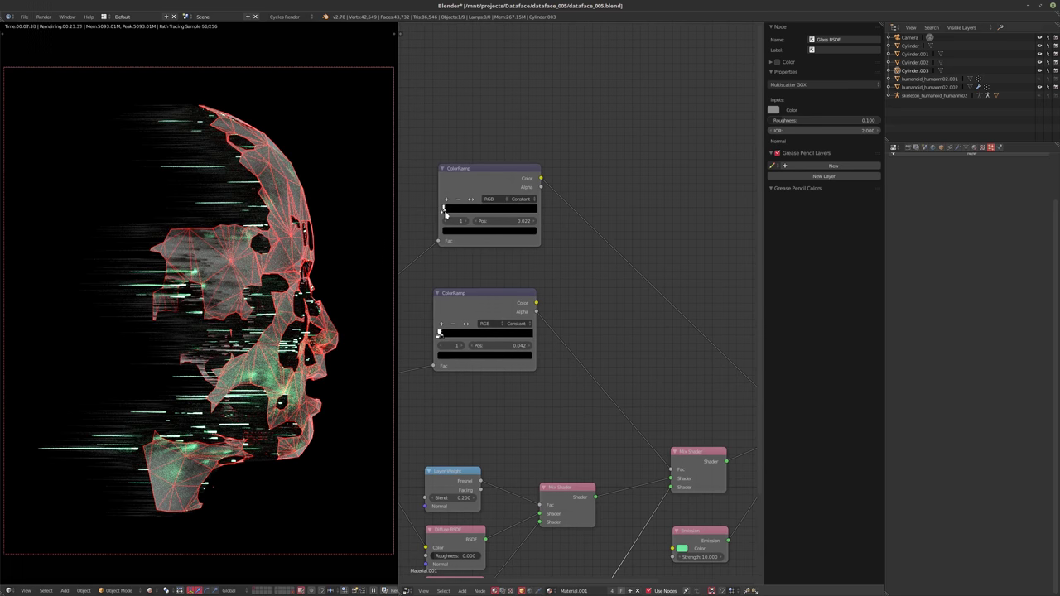
left_click_drag(443, 211, 444, 213)
left_click_drag(444, 214, 446, 213)
middle_click_drag(619, 308, 598, 311)
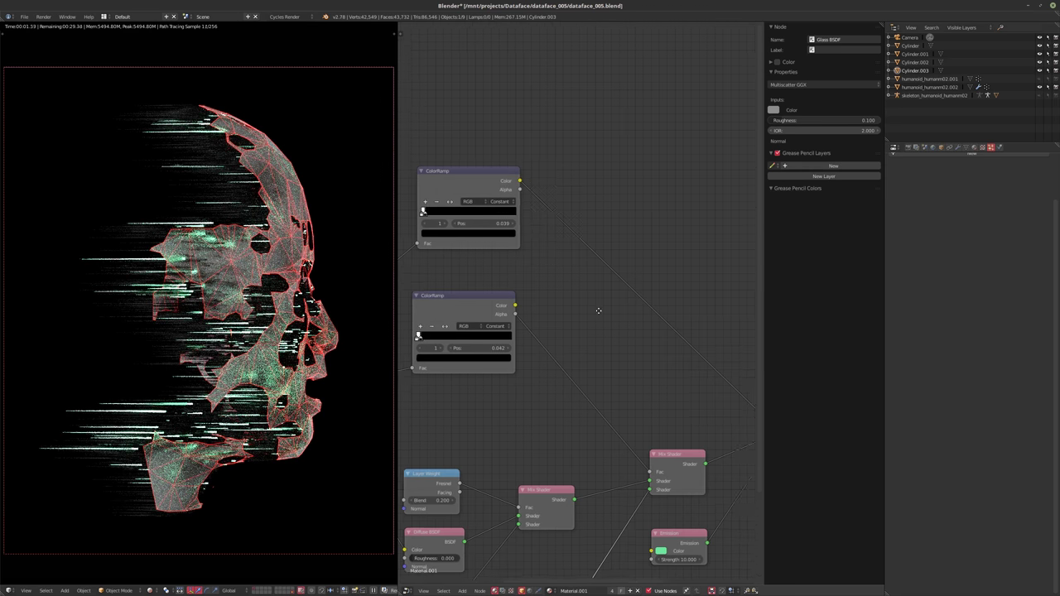
- Show the material preview of the spikes' material and look over its whole node network
scroll(598, 311, "down", 2)
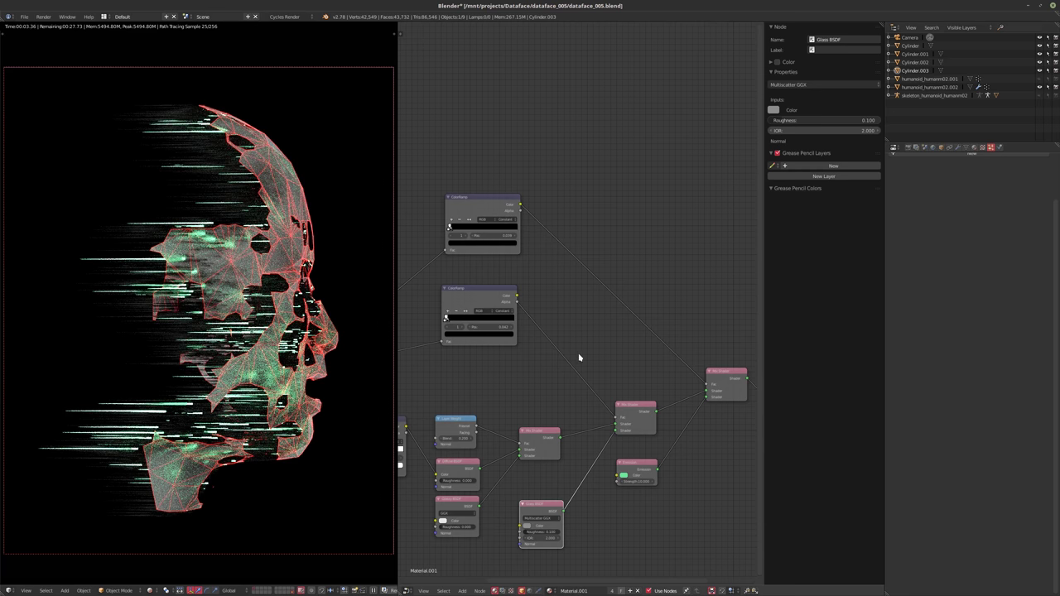
scroll(597, 378, "down", 2)
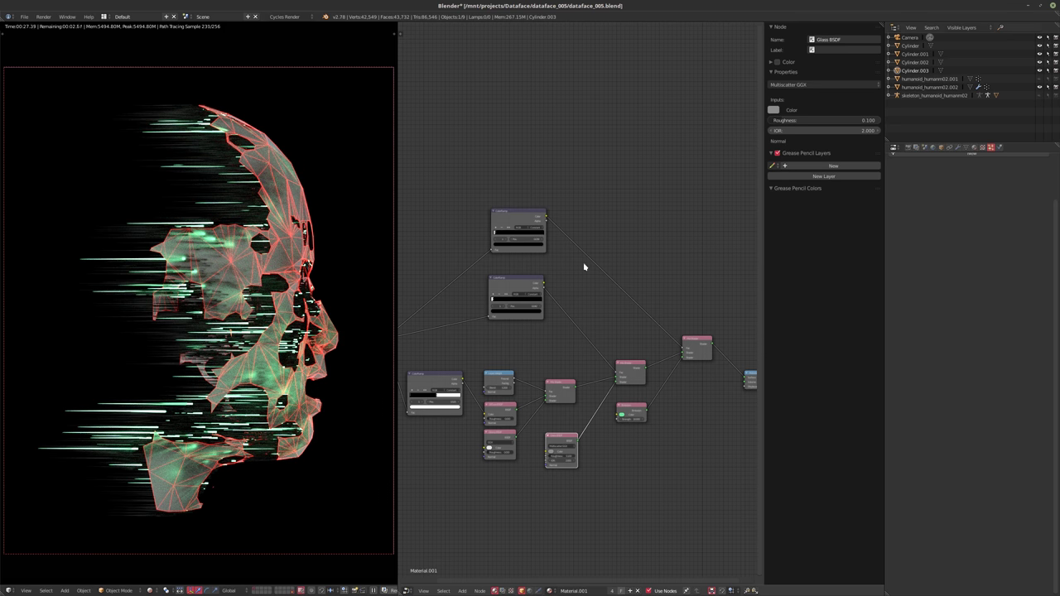
left_click(974, 149)
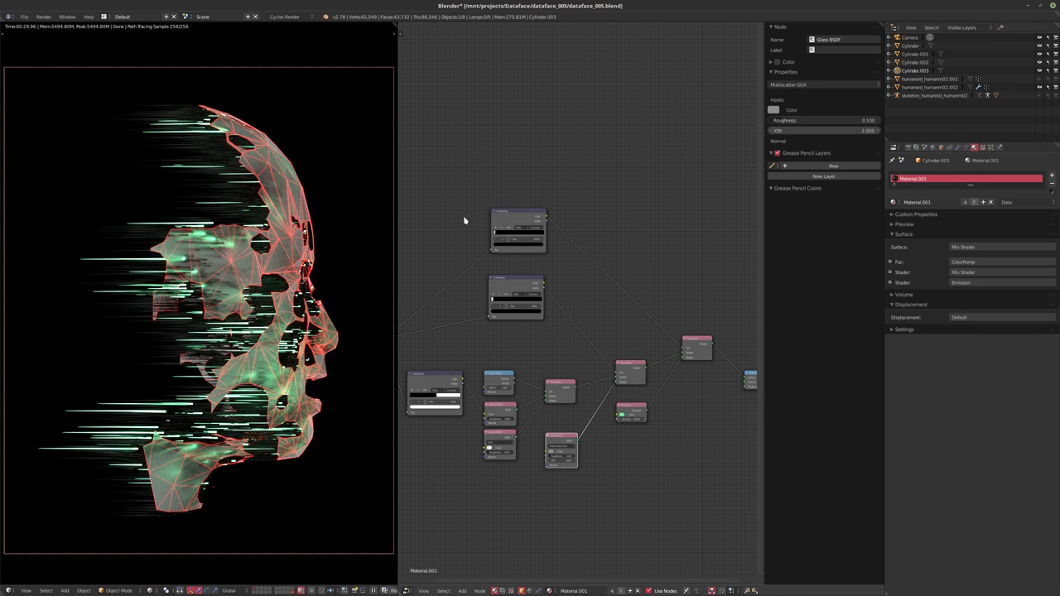
left_click(892, 224)
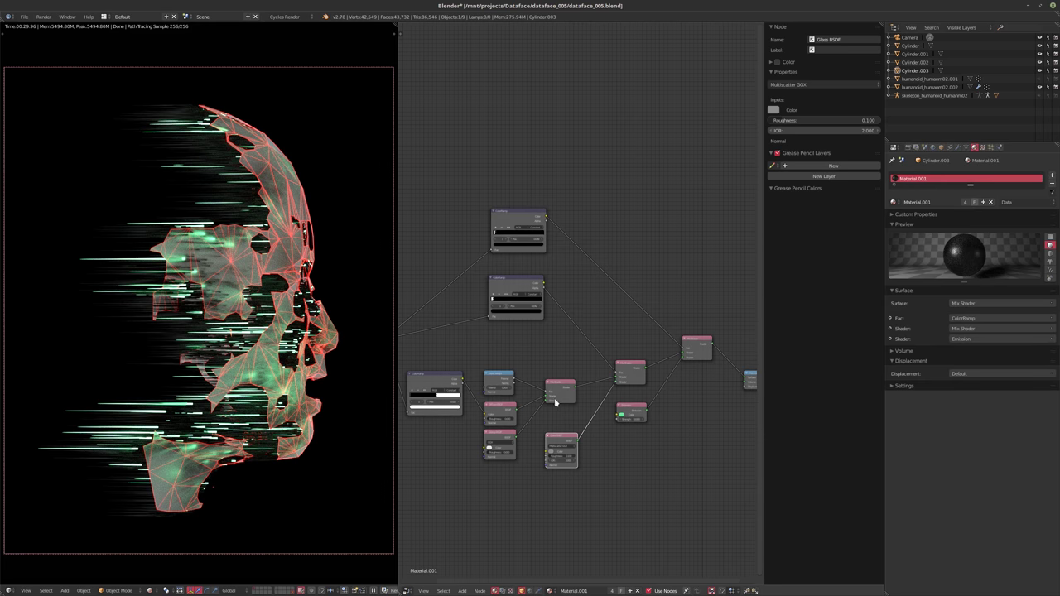
middle_click_drag(554, 402, 614, 353)
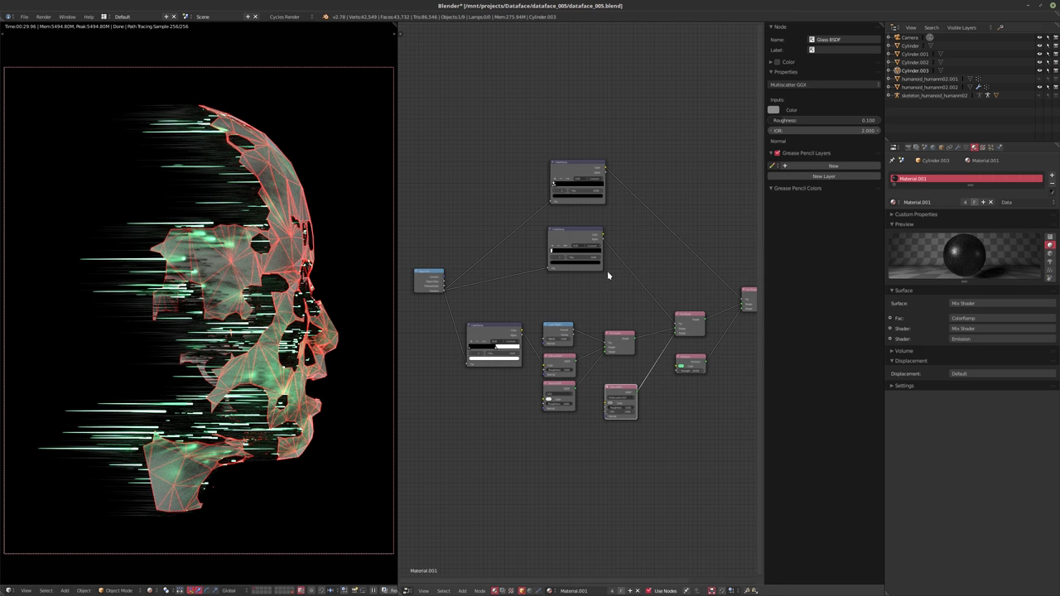
middle_click_drag(608, 274, 583, 299)
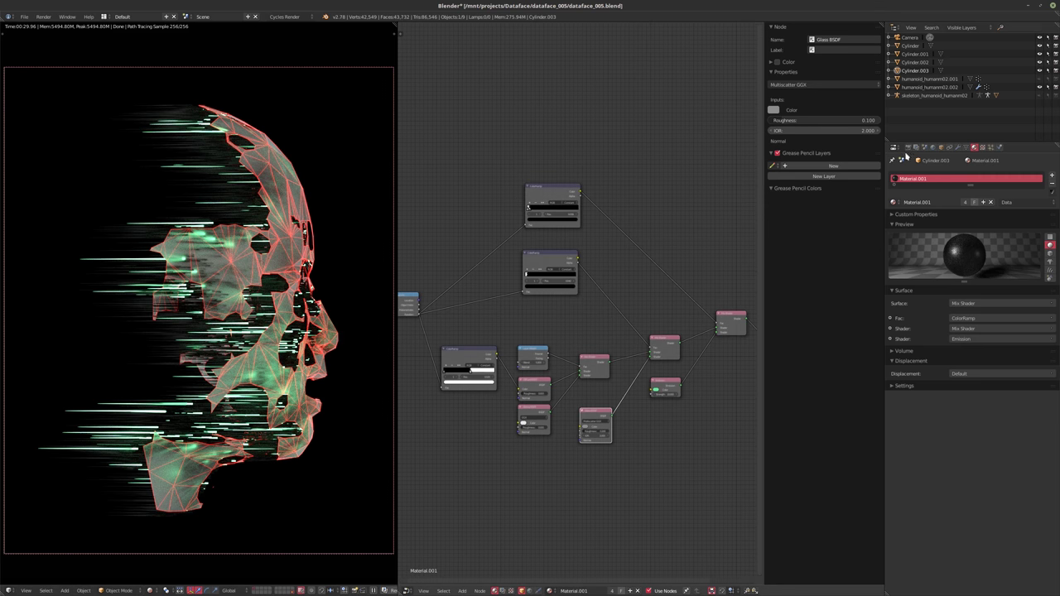
- Try a thickness of 0.001 on the Wireframe modifier of humanoid_humanm02.002, and settle on 0.0004
left_click(925, 87)
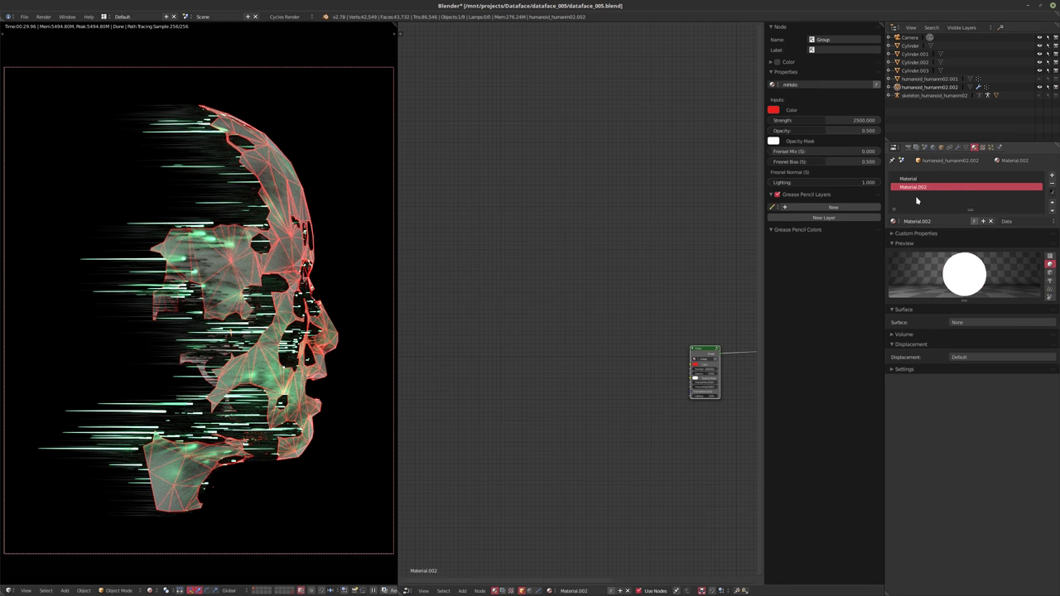
key("Home")
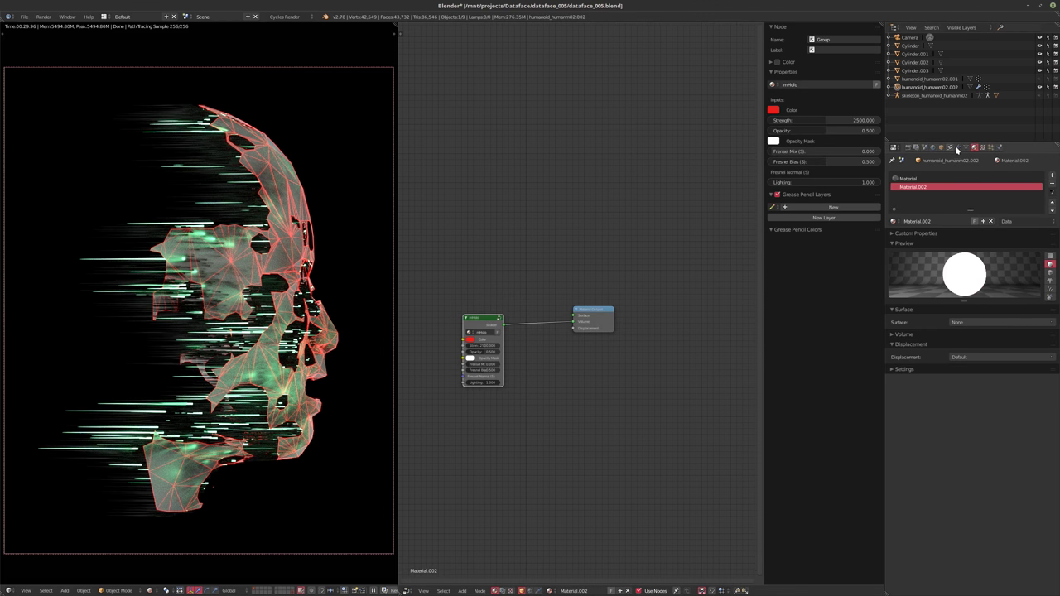
left_click(957, 147)
left_click(925, 473)
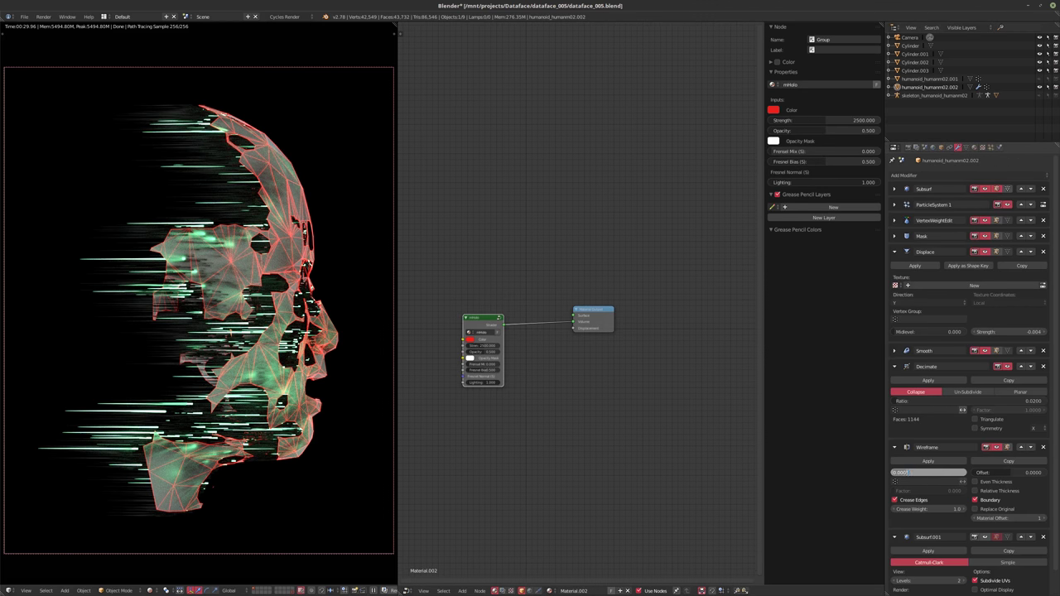
type("0.001")
key("Return")
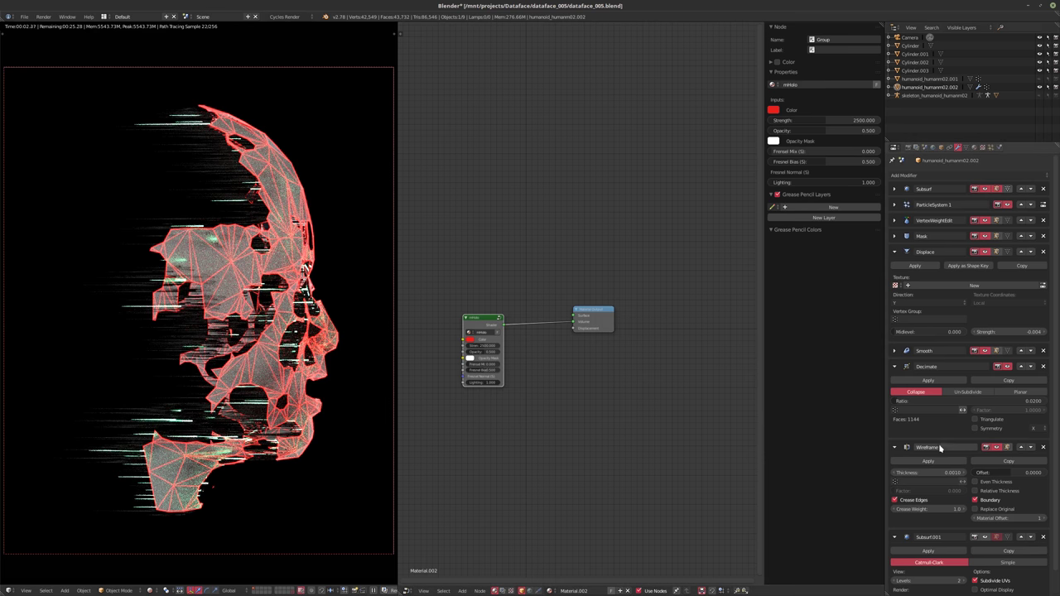
left_click(921, 473)
key("BackSpace")
type(".0004")
key("Return")
- Set the strength of the wireframe material's mHolo node to 5000
middle_click_drag(527, 421, 613, 454)
scroll(558, 393, "up", 2)
type("5000")
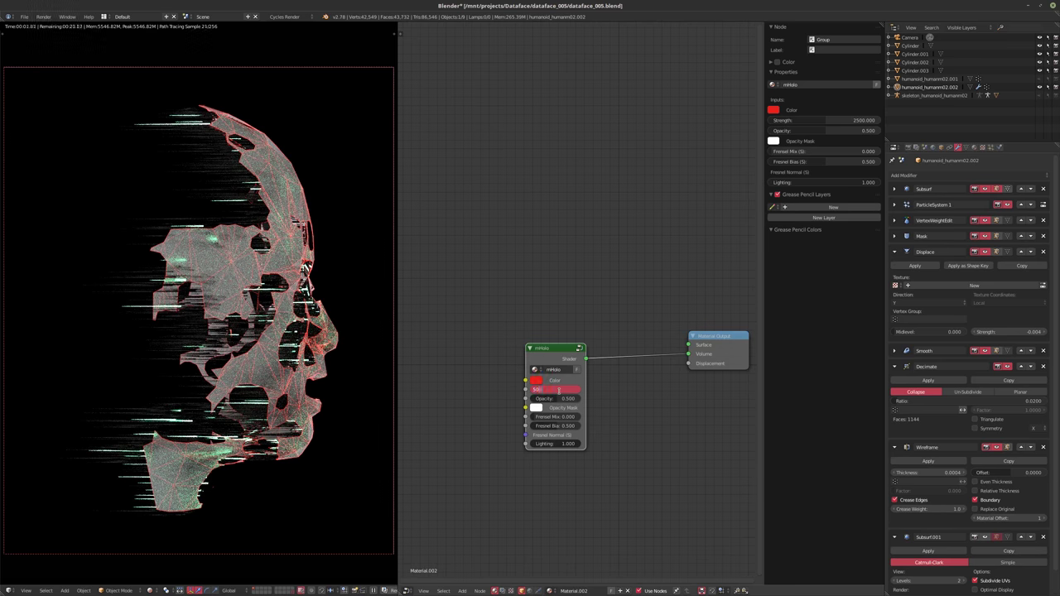
key("Return")
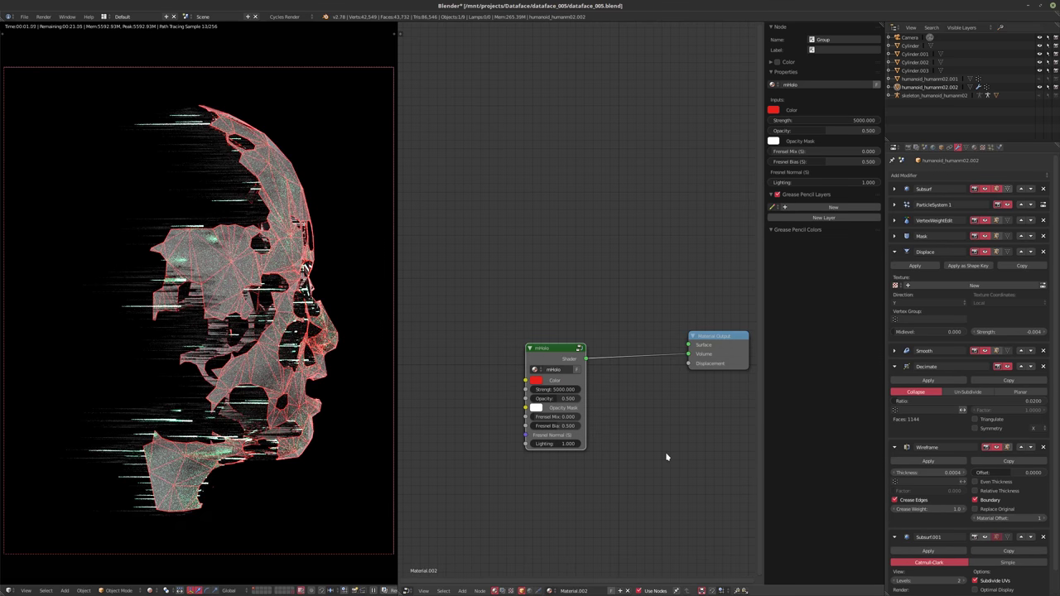
scroll(654, 468, "up", 1)
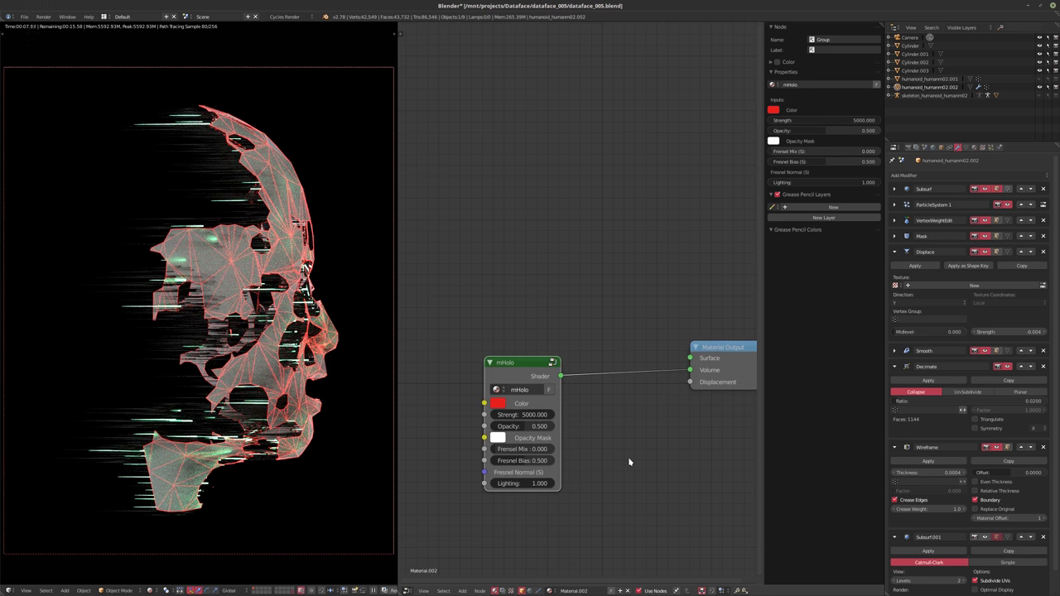
- Switch to the head's first material slot and set the Blend of the Layer Weight controlling the glossy mix to 0.25
left_click(974, 148)
left_click(920, 179)
scroll(608, 369, "down", 4)
middle_click_drag(590, 364, 616, 310)
scroll(625, 256, "down", 1)
scroll(582, 297, "up", 3)
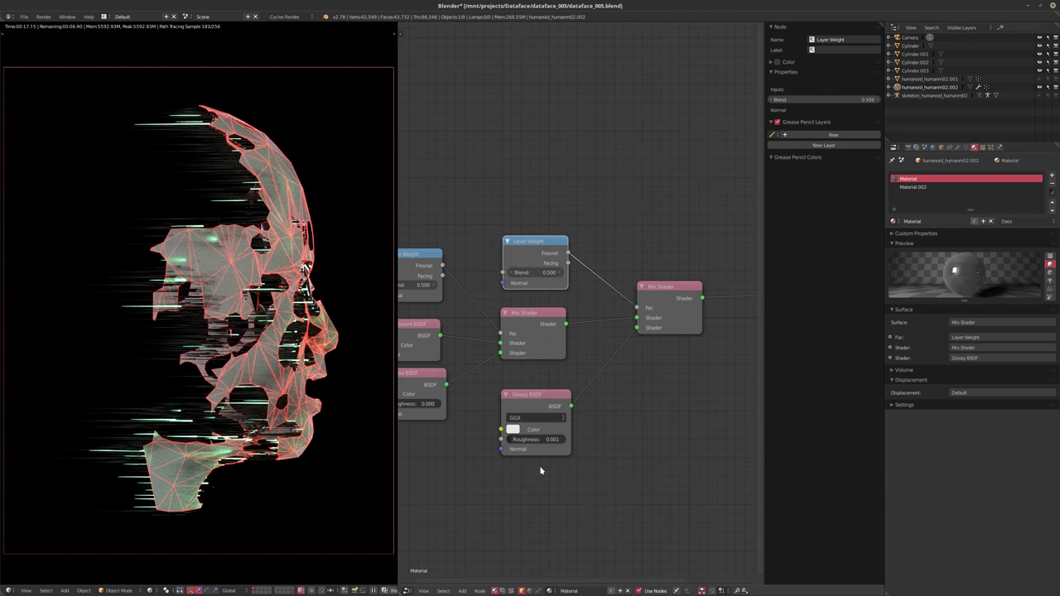
left_click(533, 273)
type("0.25")
key("Return")
- Try a Blend of 0.75 on the Layer Weight controlling the Translucent and Diffuse mix
middle_click_drag(539, 279, 630, 265)
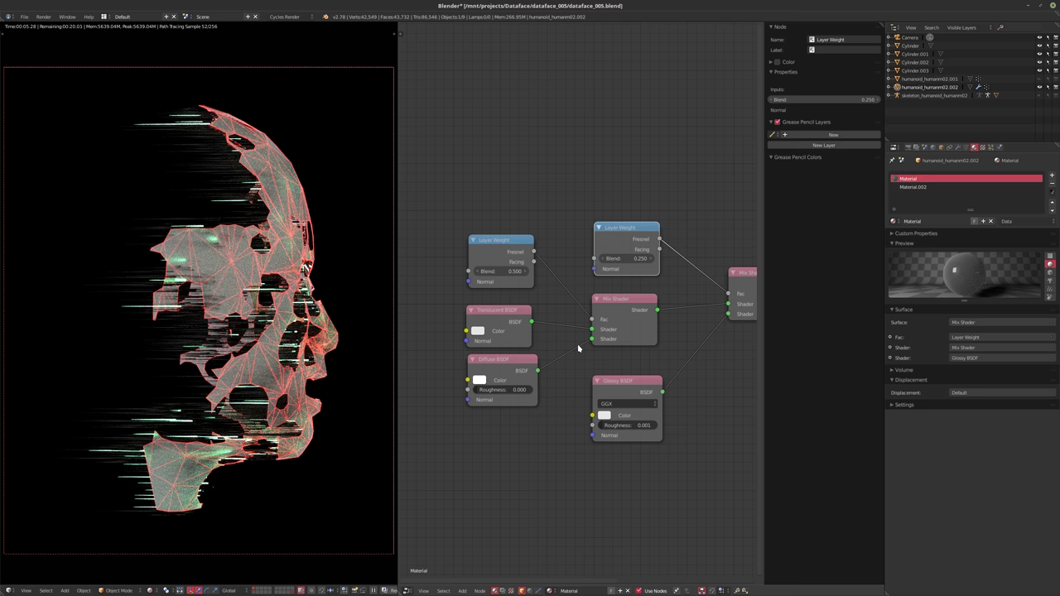
middle_click_drag(546, 280, 543, 303)
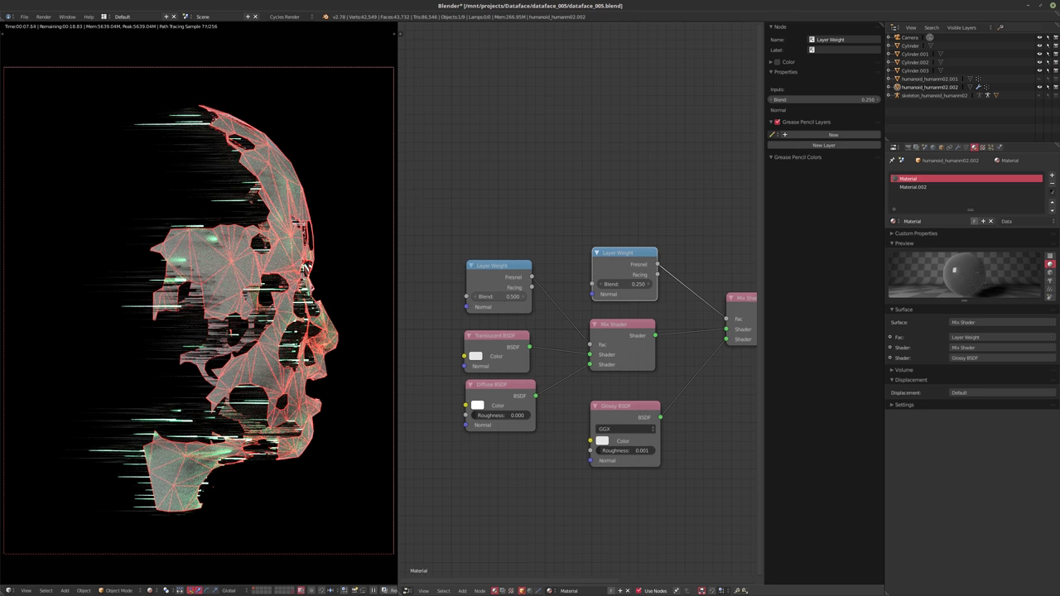
left_click(498, 296)
key("BackSpace")
type(".75")
key("Return")
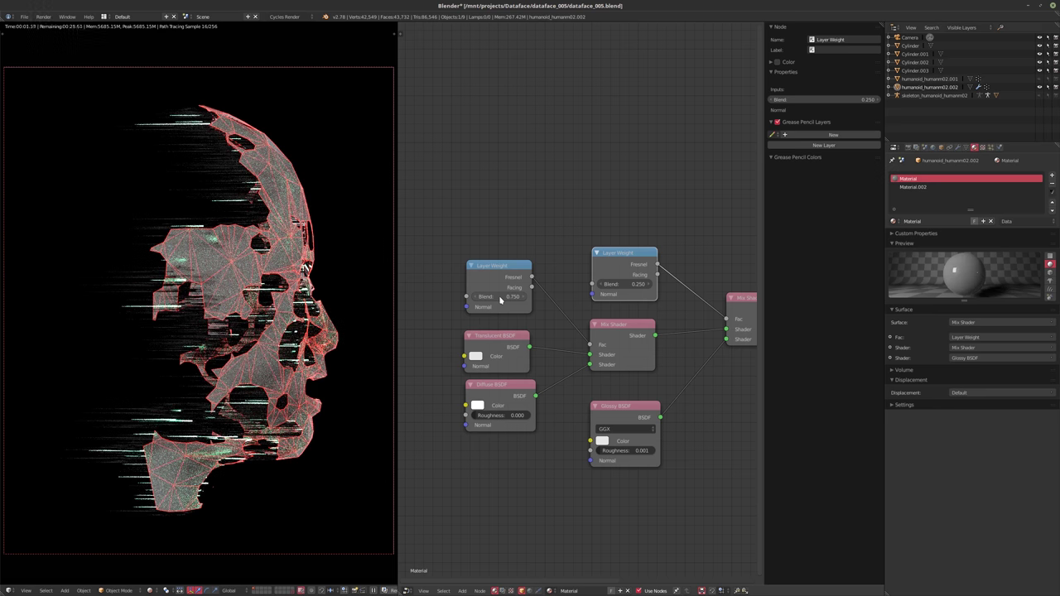
- Try a Blend of 0.4 on the same Layer Weight node, and set it back to 0.5
left_click(500, 297)
key("BackSpace")
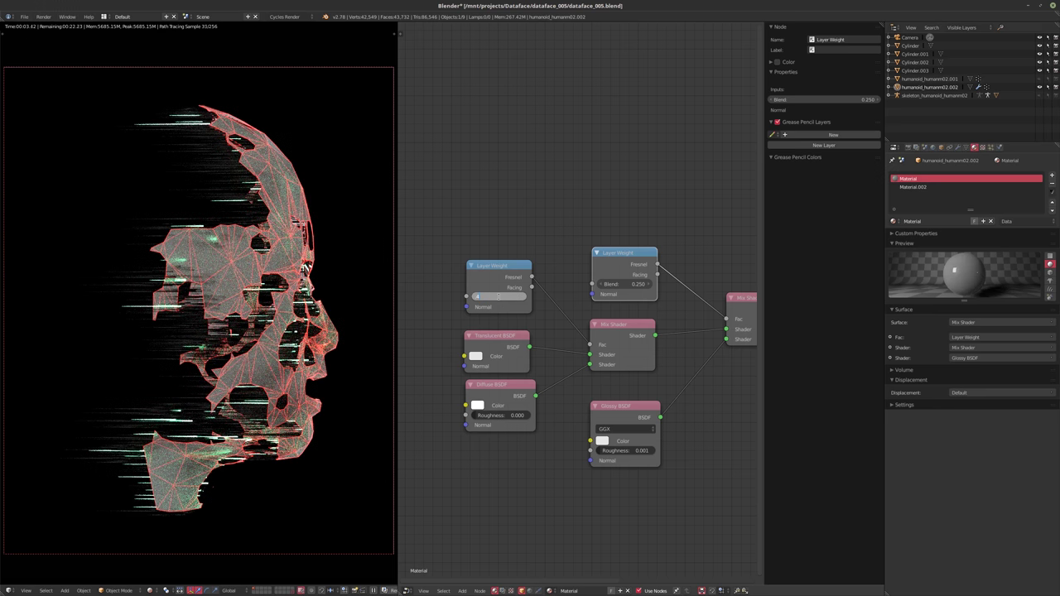
type(".4")
key("Return")
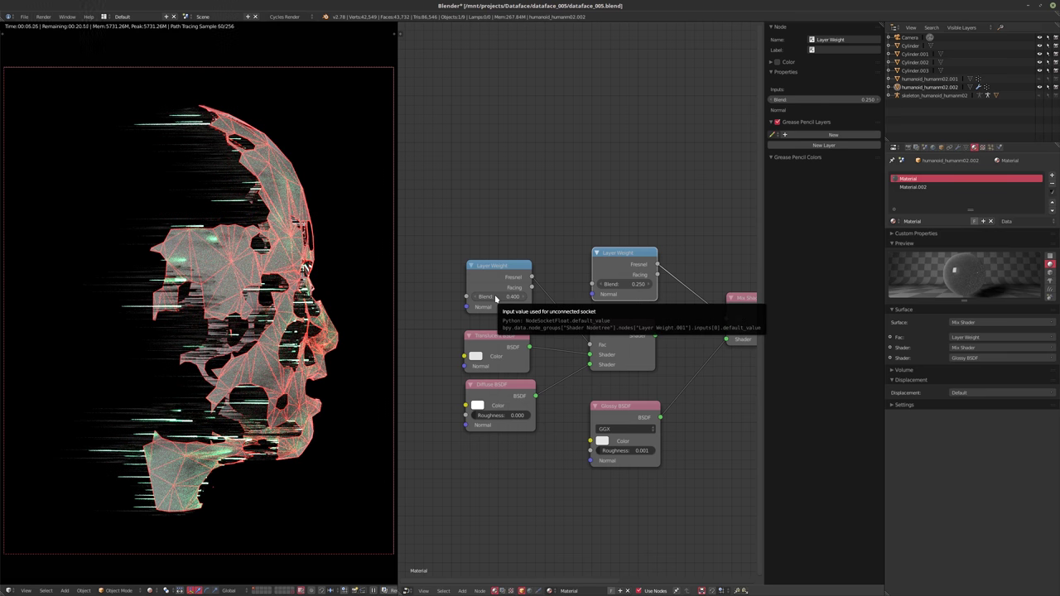
left_click(494, 296)
key("BackSpace")
type(".5")
key("Return")
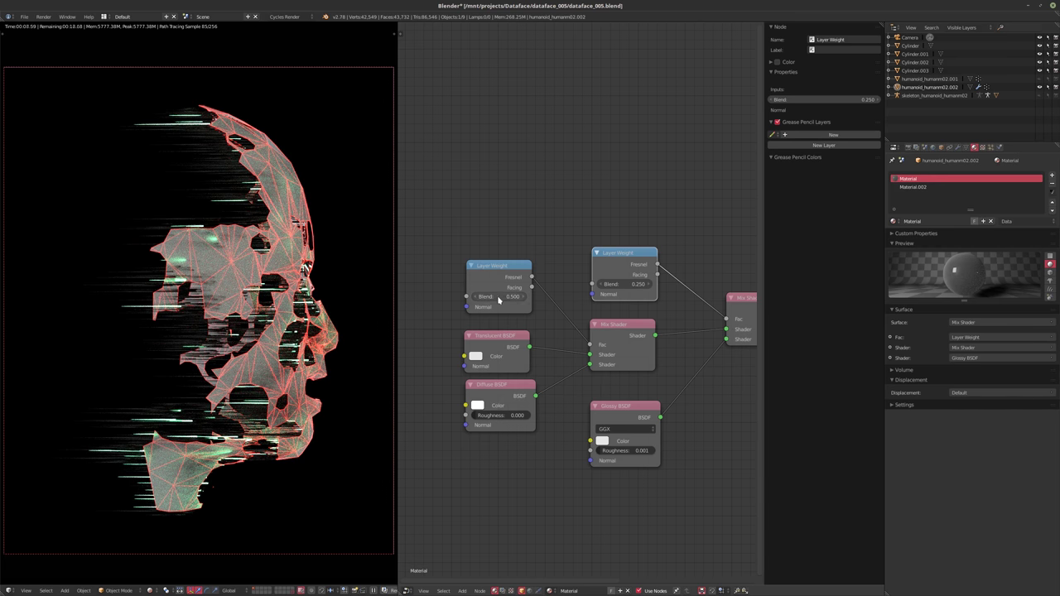
- Disconnect the Translucent BSDF from the first Mix Shader and delete the node
left_click_drag(591, 356, 535, 373)
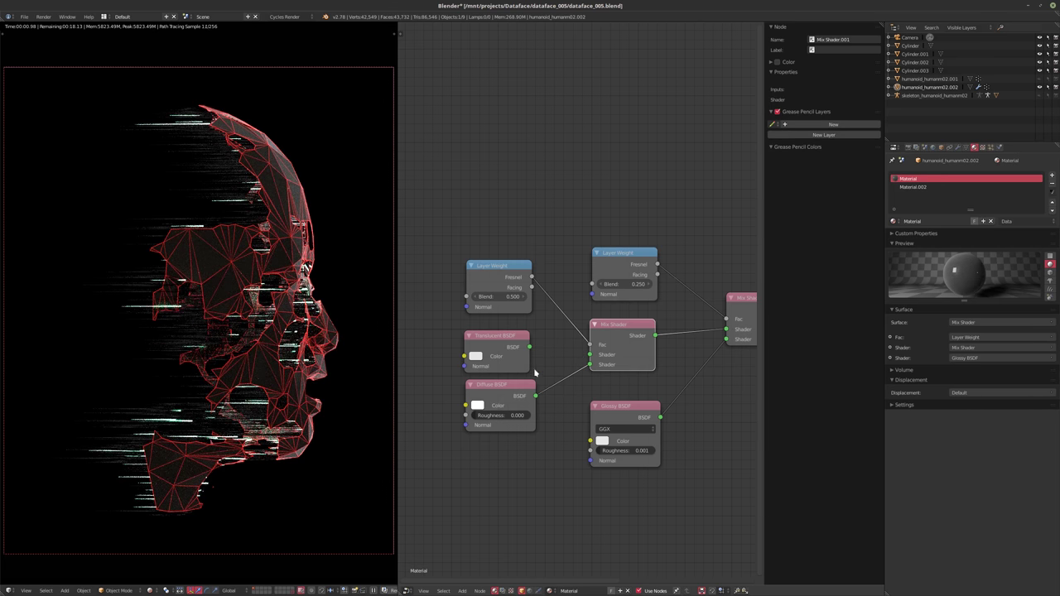
left_click(491, 405)
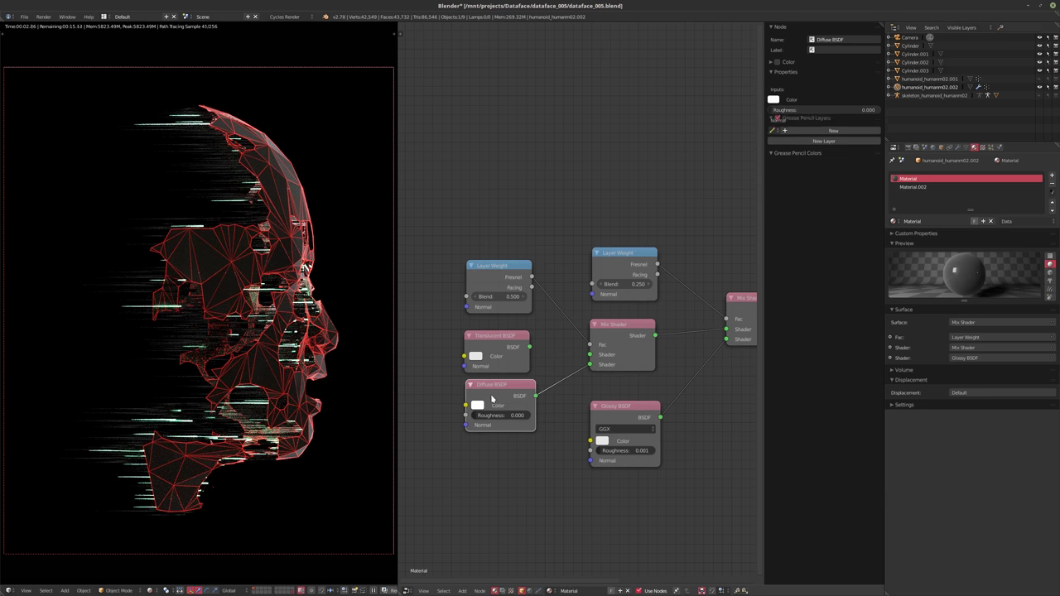
middle_click_drag(516, 348, 511, 380)
left_click(510, 393)
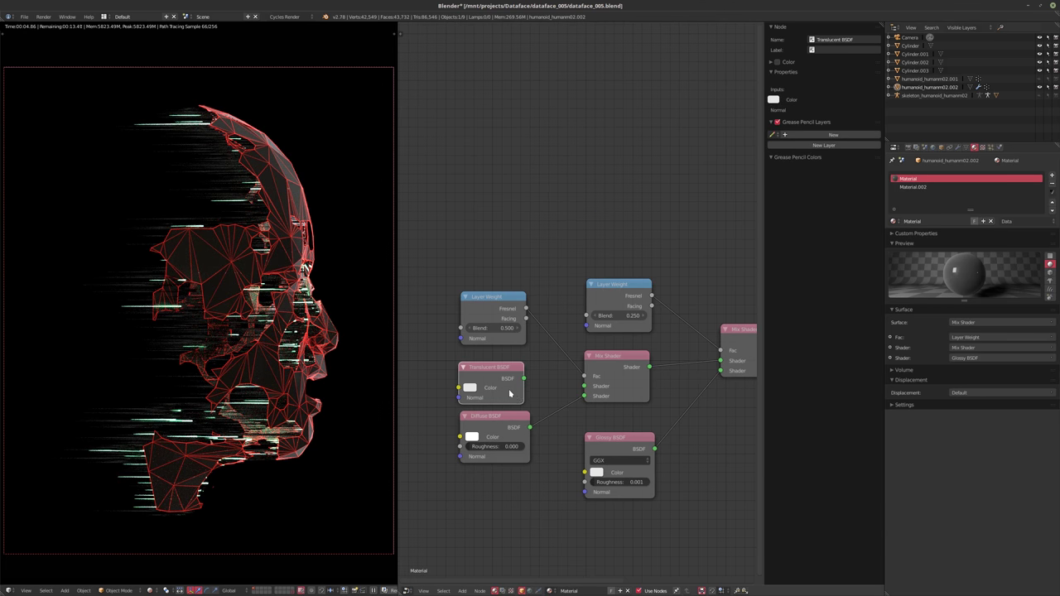
scroll(546, 423, "down", 1)
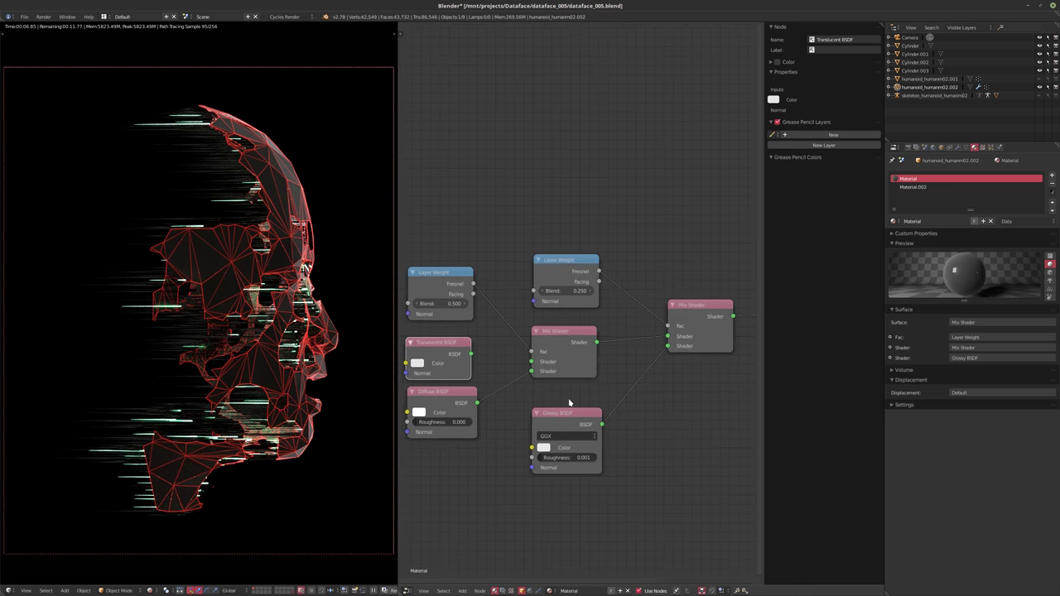
middle_click_drag(454, 361, 547, 371)
key("x")
- Add a Diffuse BSDF in the empty spot and connect it to the first Mix Shader's upper shader input
scroll(530, 369, "up", 2)
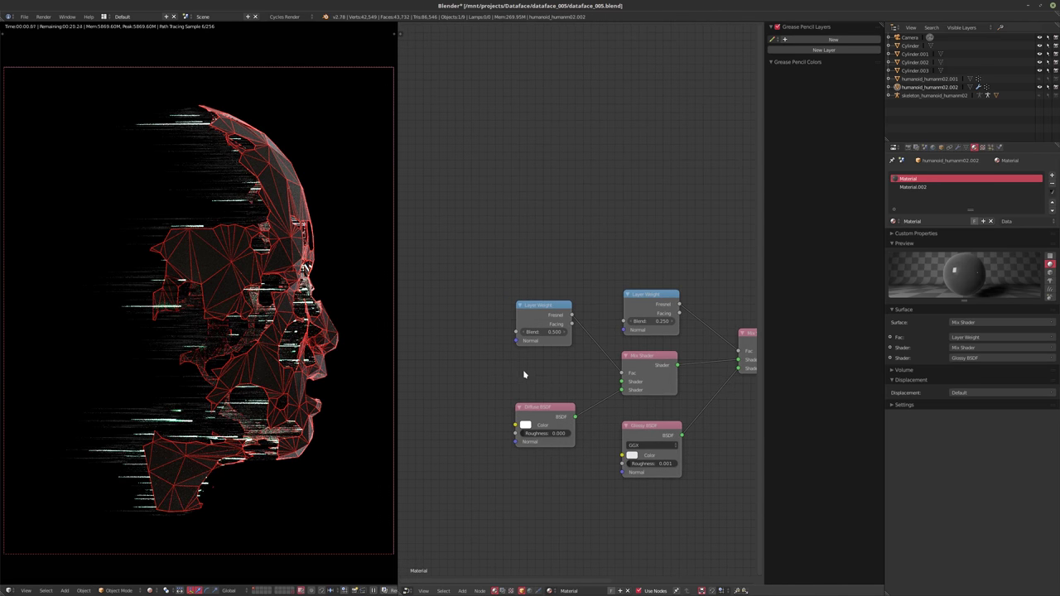
key("shift+a")
mouse_move(511, 394)
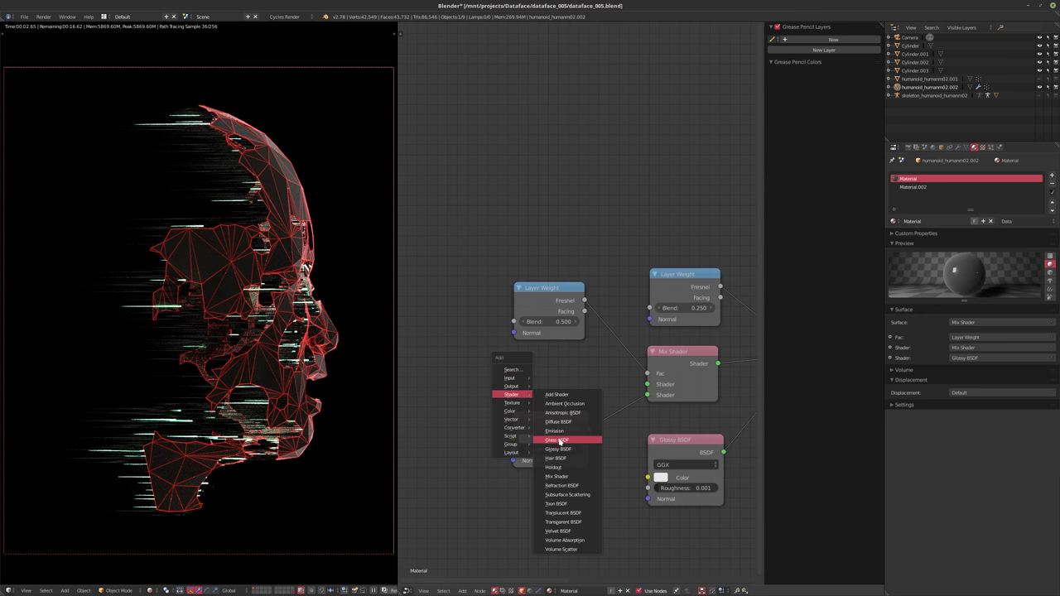
left_click(554, 421)
left_click(554, 413)
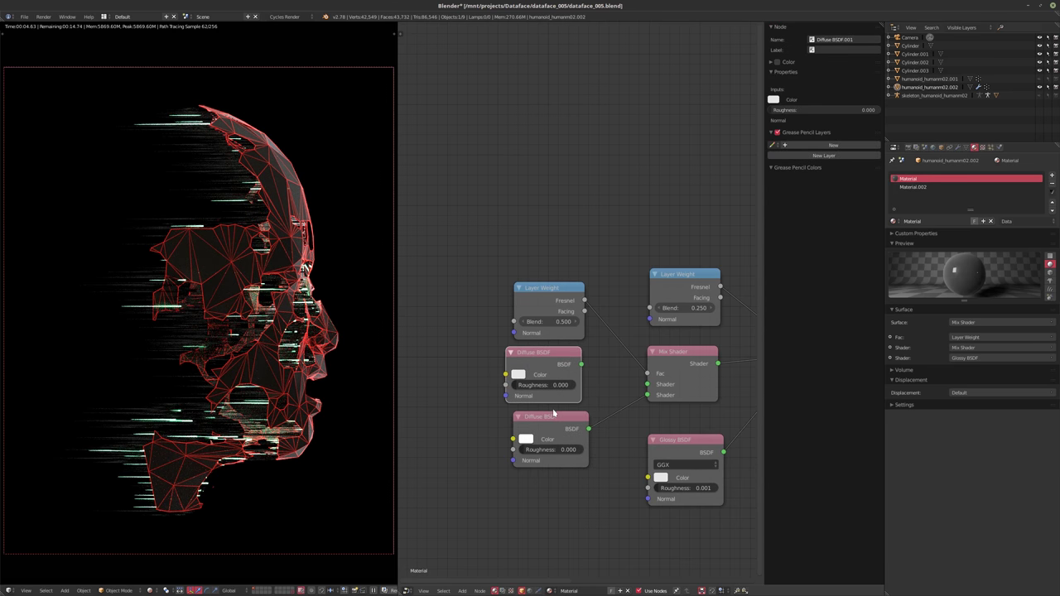
left_click_drag(581, 363, 646, 384)
- Darken the new Diffuse BSDF's colour to a grey of about 0.017 and set its roughness to 1
left_click(517, 375)
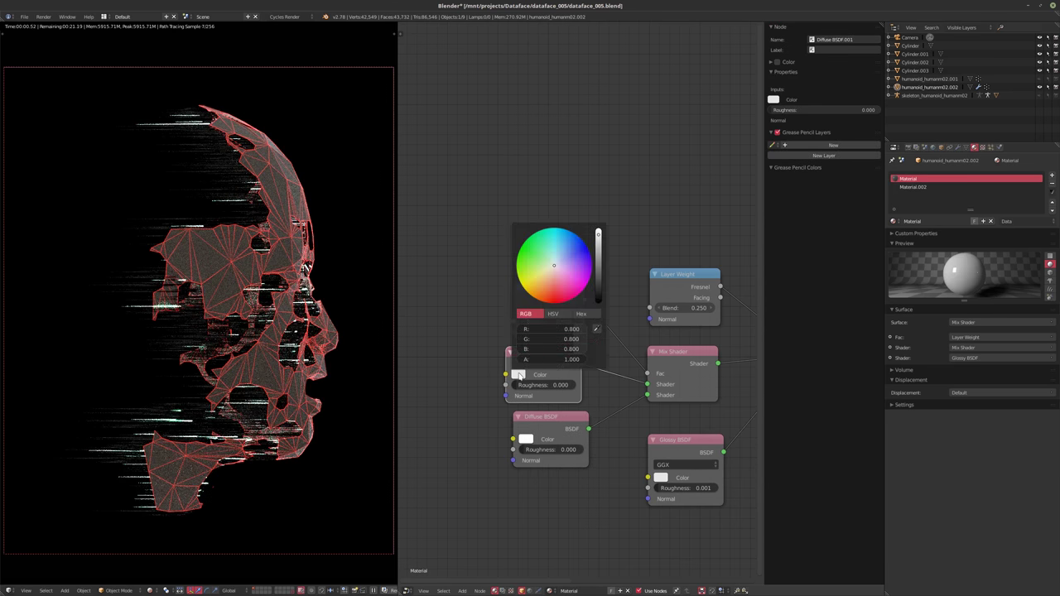
left_click_drag(591, 286, 597, 300)
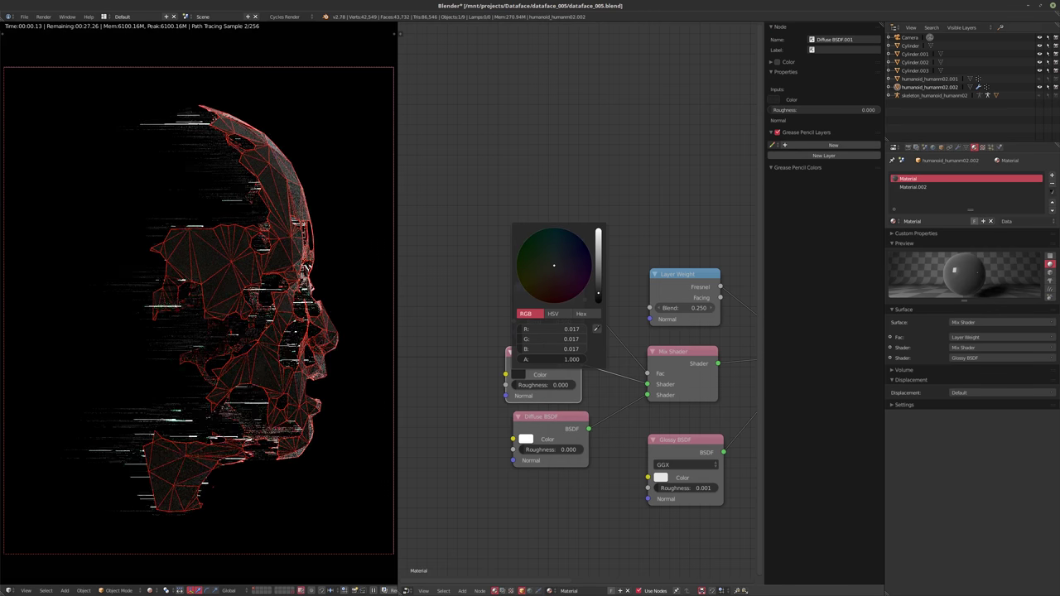
left_click_drag(529, 386, 576, 386)
middle_click_drag(572, 456, 537, 455)
scroll(525, 445, "up", 2)
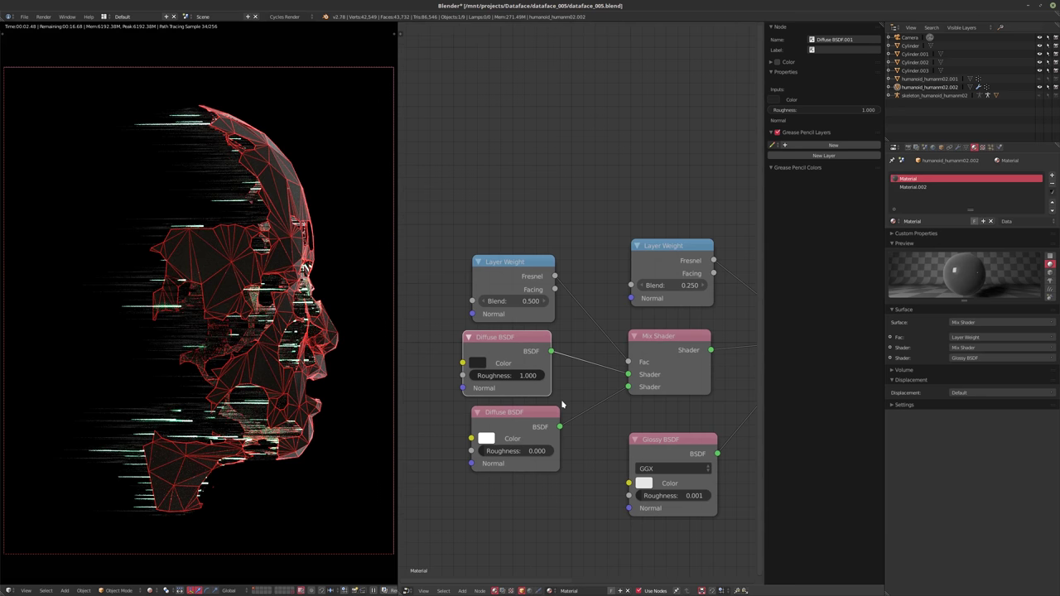
middle_click_drag(612, 379, 571, 385)
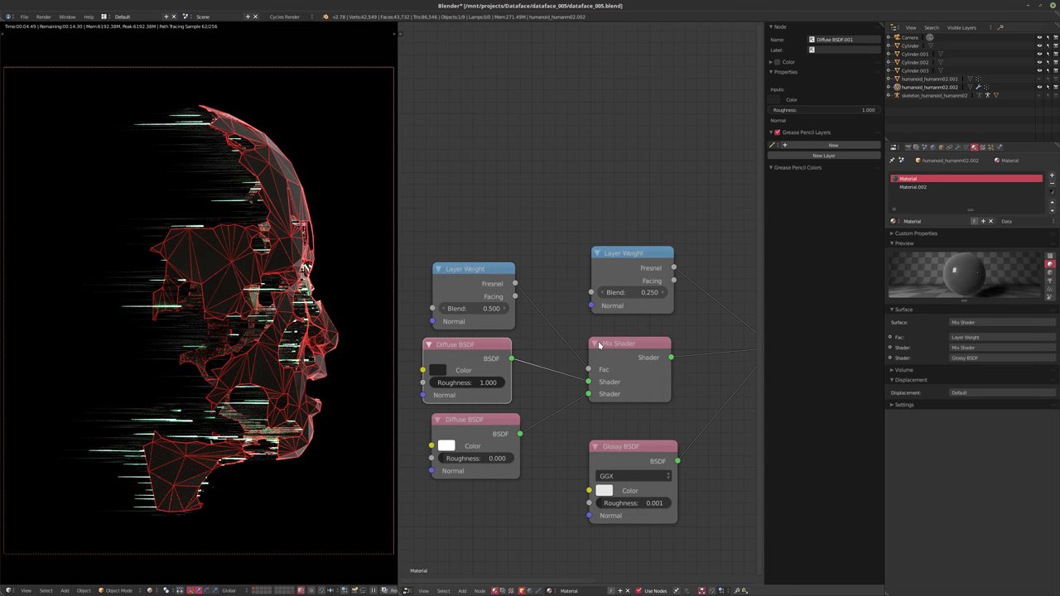
left_click(909, 37)
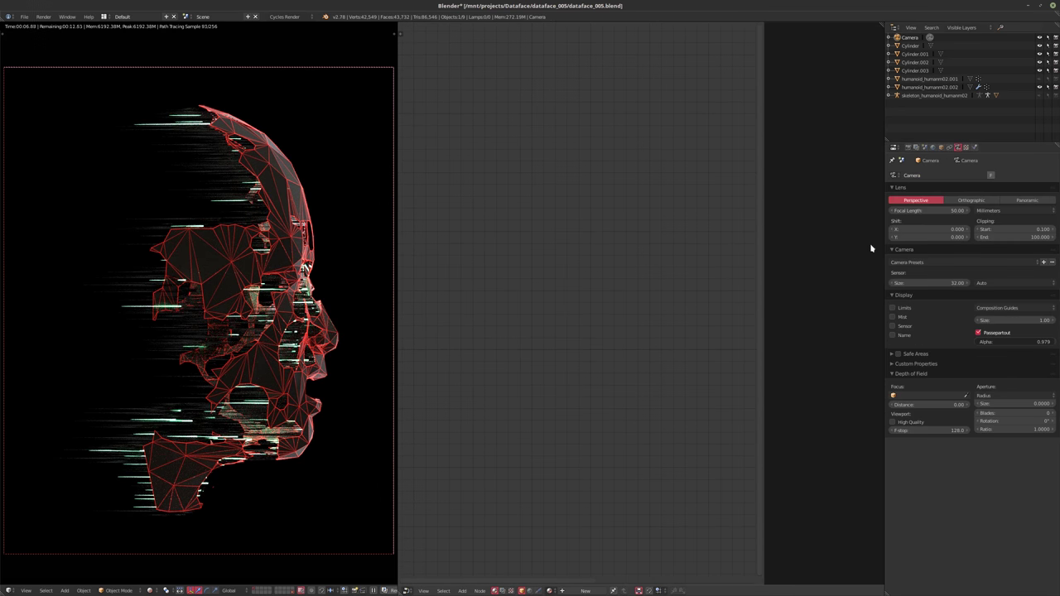
right_click(238, 299)
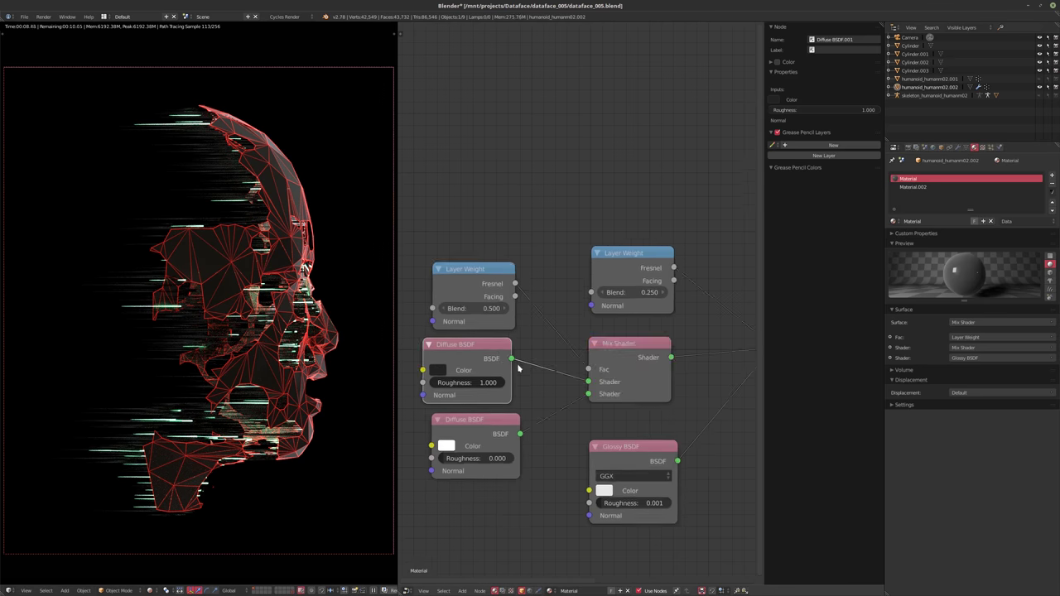
scroll(518, 368, "down", 3)
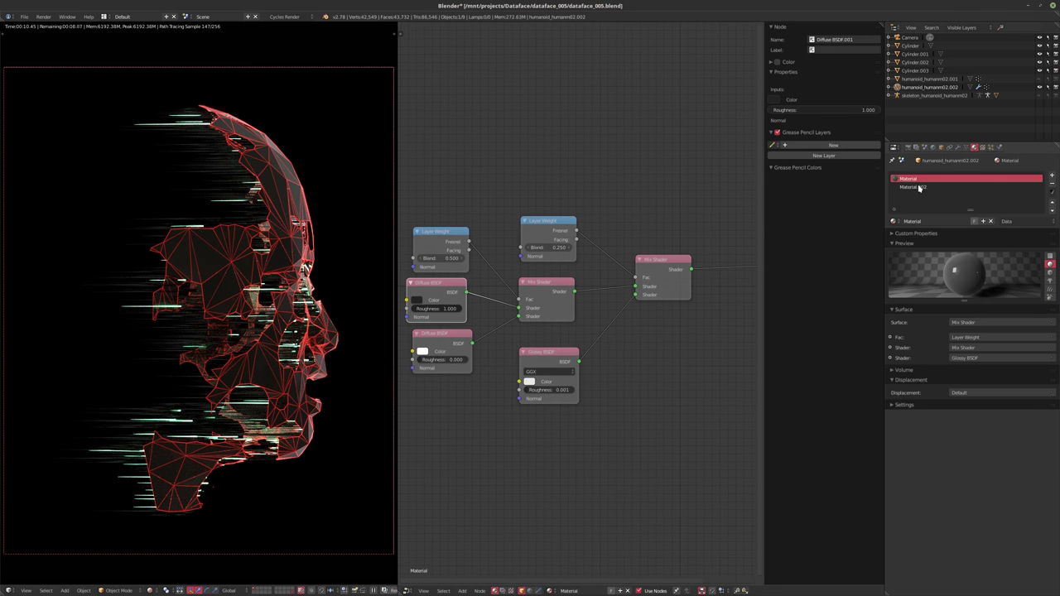
- Select the spike object Cylinder.001, set its Glass BSDF's roughness to 0 and brighten the glass colour to a light grey
left_click(912, 46)
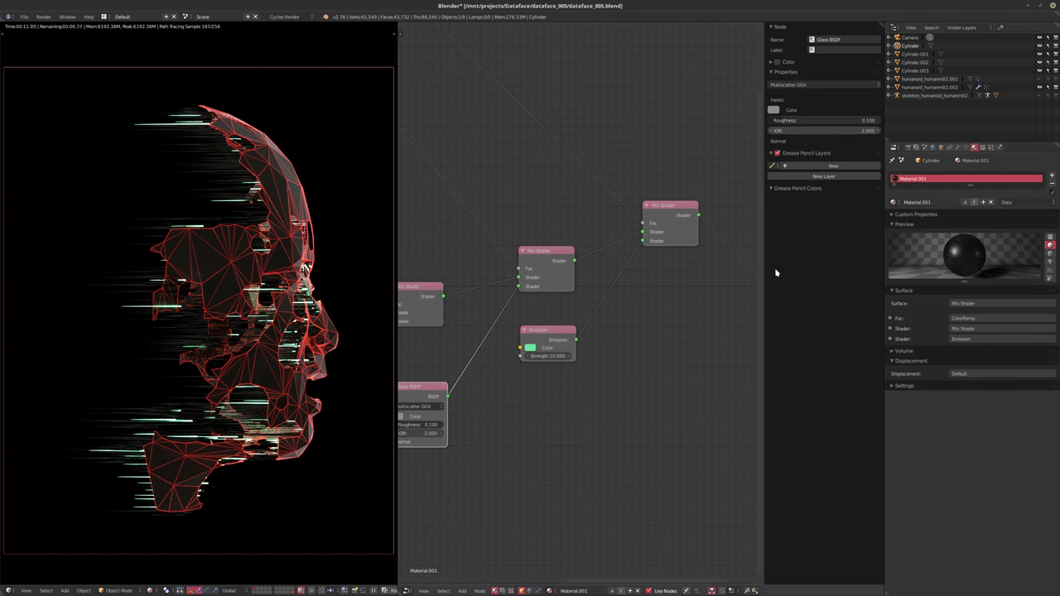
left_click(914, 54)
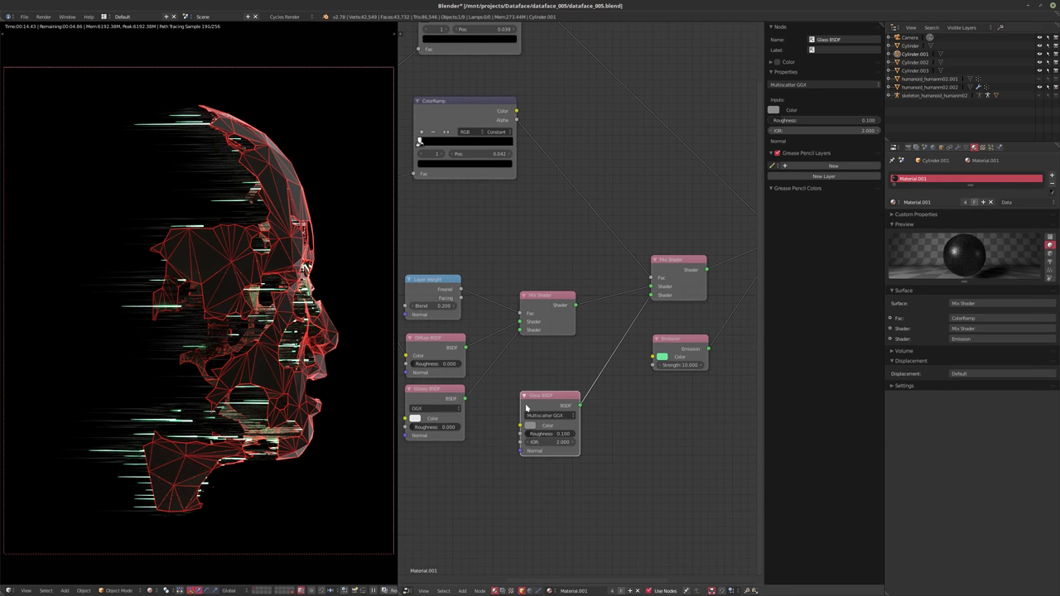
scroll(504, 424, "up", 1)
middle_click_drag(674, 379, 662, 391)
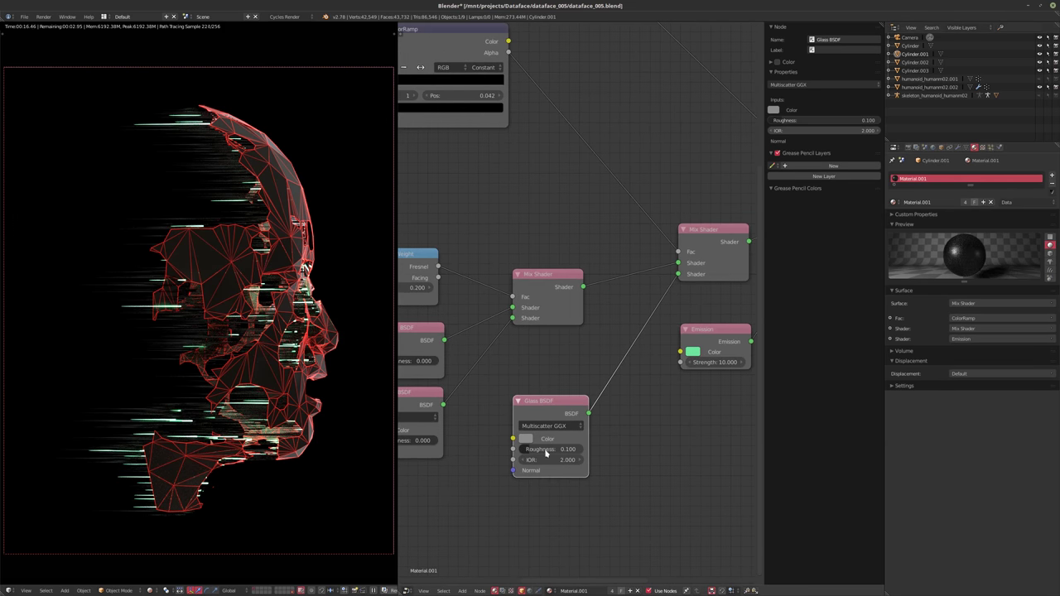
mouse_move(547, 449)
left_mouse_down()
mouse_move(580, 449)
mouse_move(522, 449)
mouse_move(596, 449)
mouse_move(530, 444)
left_mouse_up()
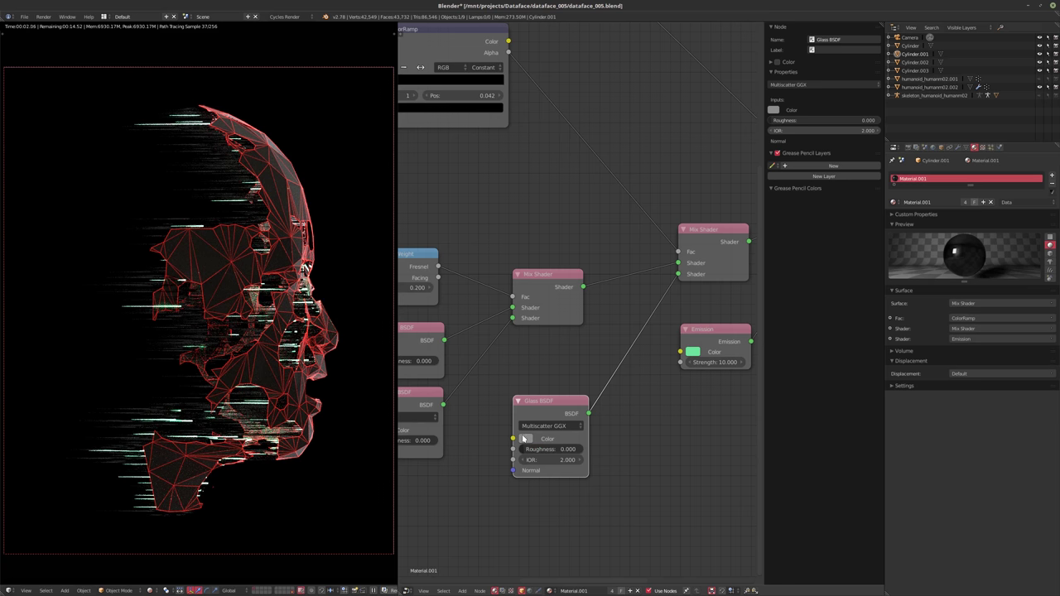
left_click(525, 438)
left_click_drag(606, 315, 605, 309)
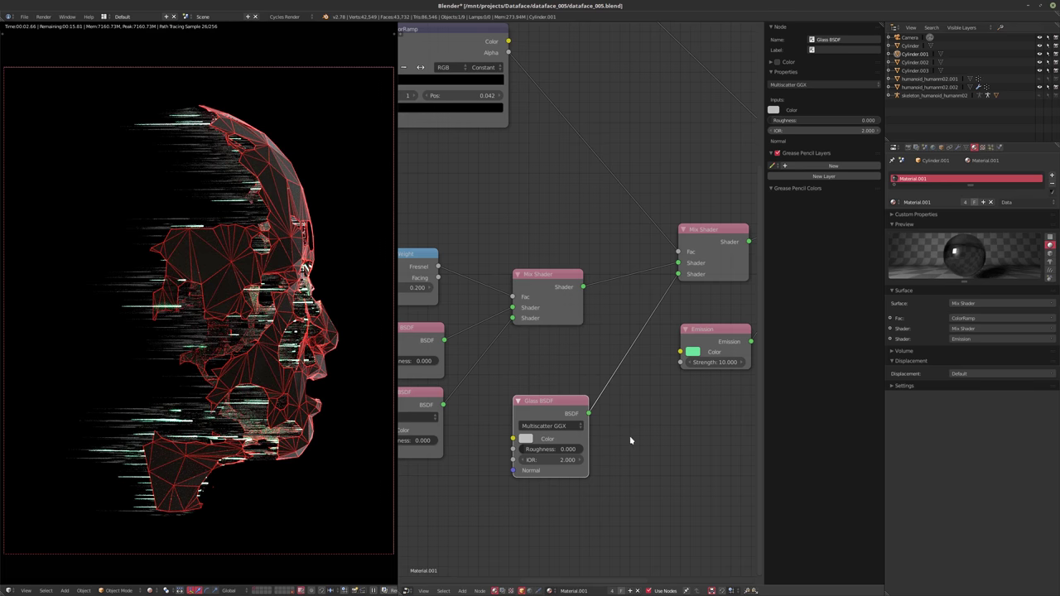
- Try a roughness of 0.05 on the Glass BSDF, and raise it to 0.1
left_click(548, 448)
type("0.05")
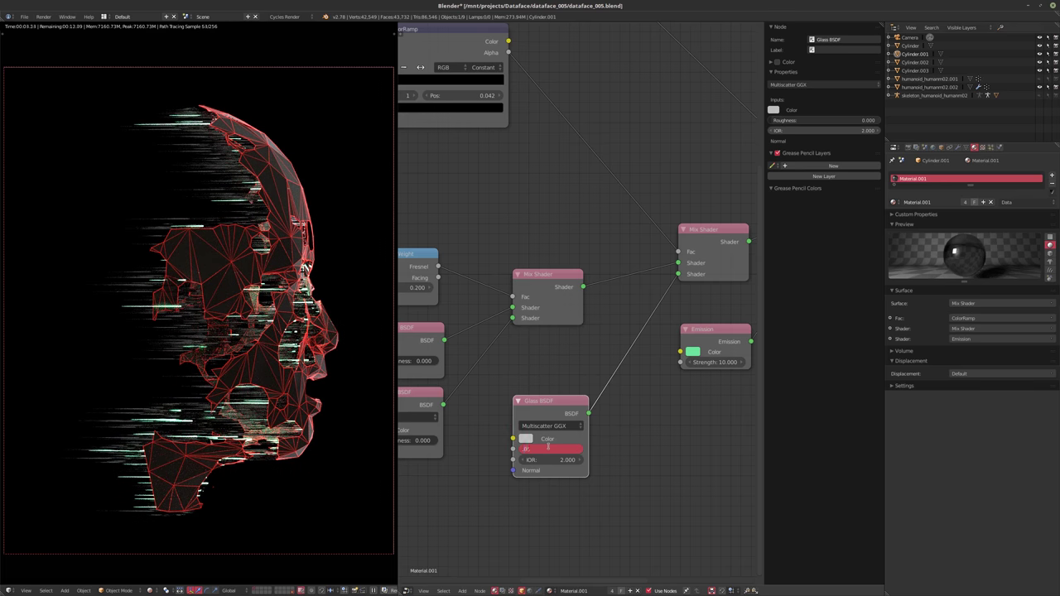
key("Return")
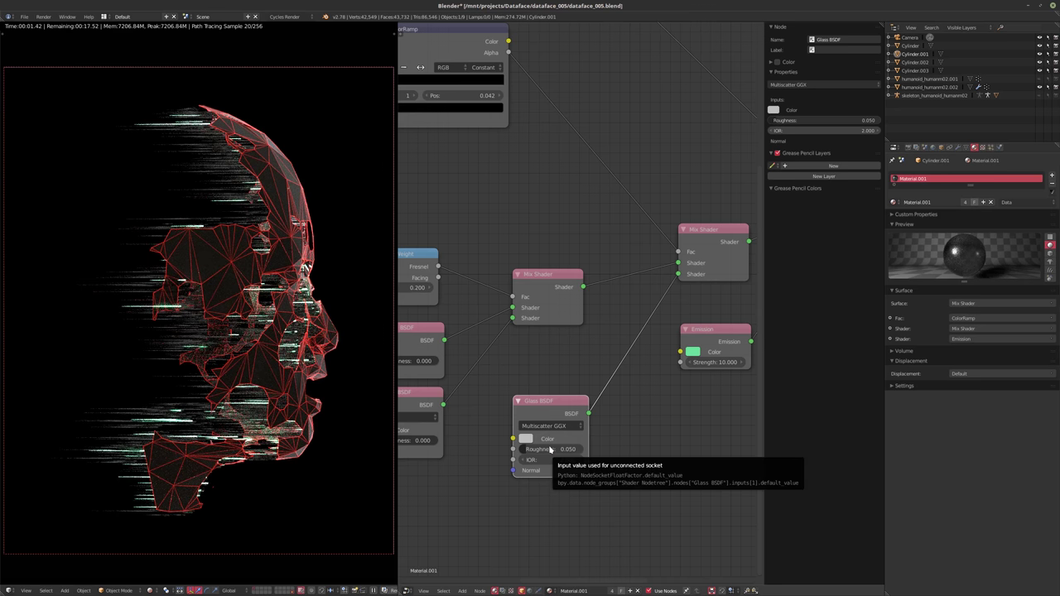
left_click(540, 448)
type("0.1")
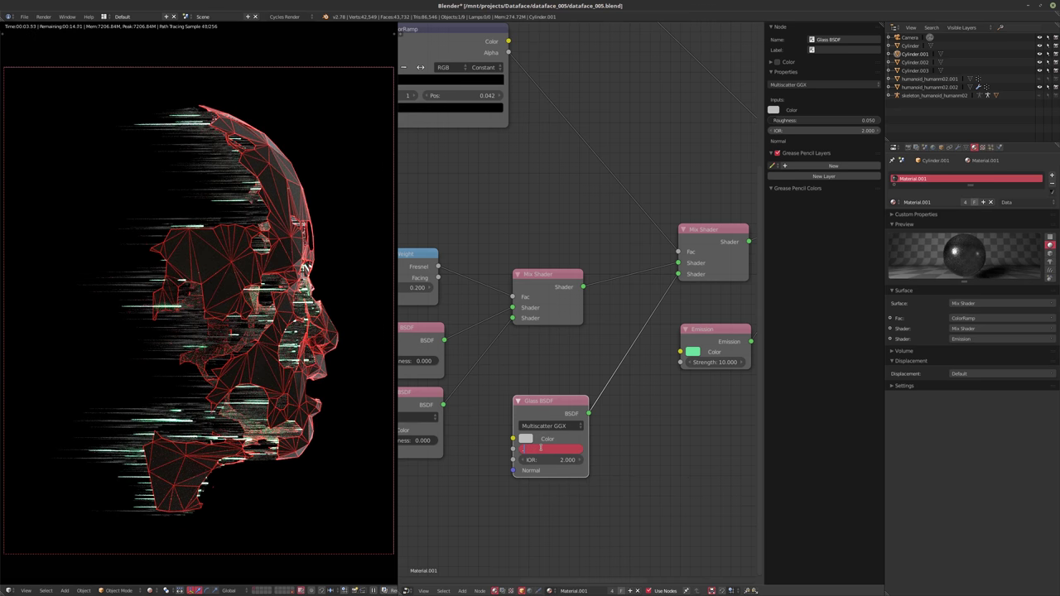
key("Return")
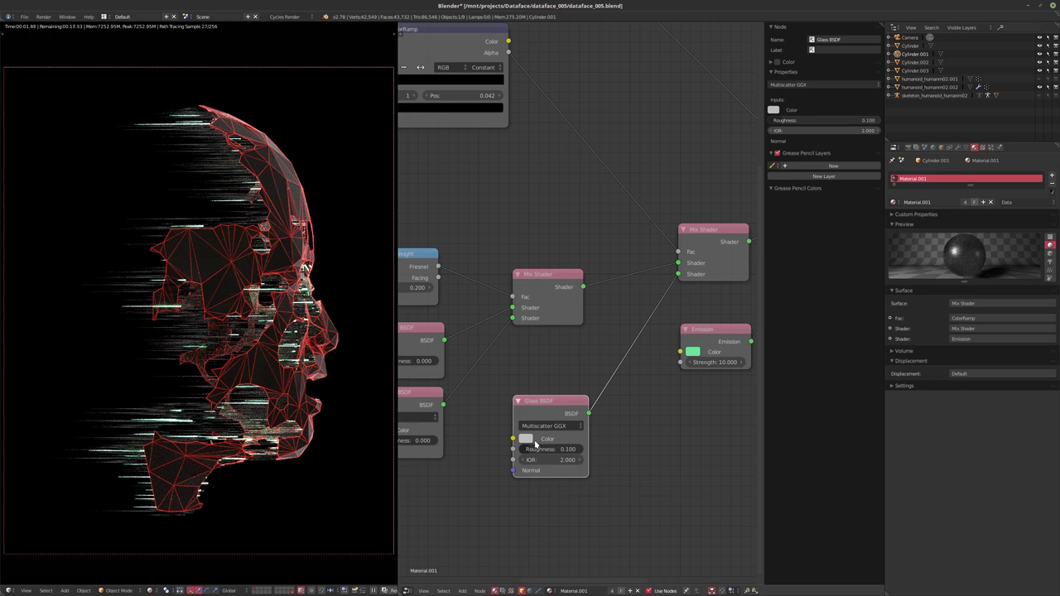
- Try red and magenta tints for the Glass BSDF's colour, and settle on a pale pink
left_click(529, 443)
left_click(561, 349)
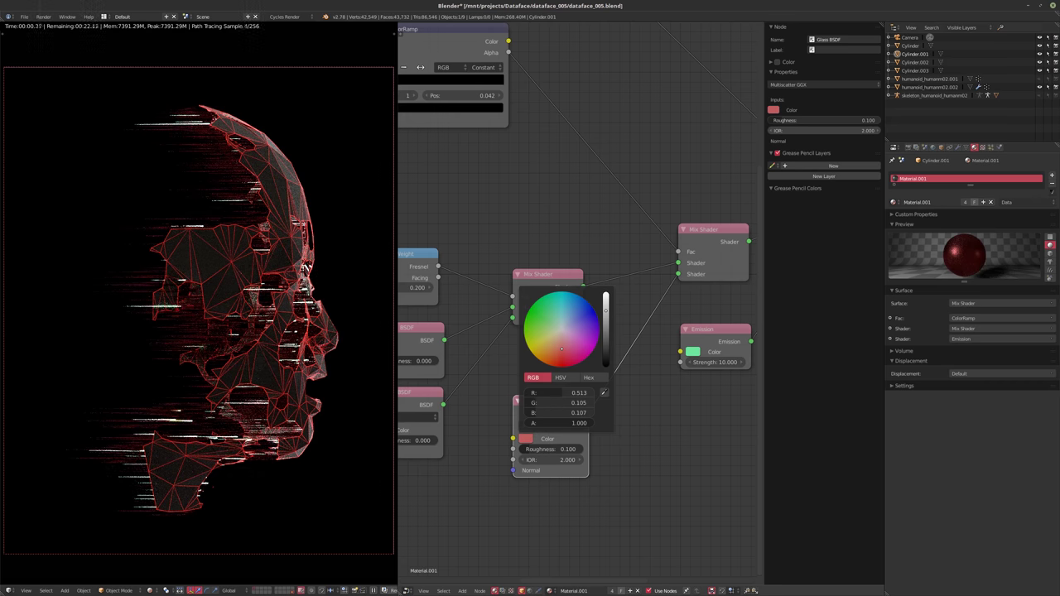
mouse_move(561, 349)
left_mouse_down()
mouse_move(572, 322)
mouse_move(557, 299)
mouse_move(562, 342)
left_mouse_up()
mouse_move(561, 342)
left_mouse_down()
mouse_move(563, 333)
mouse_move(577, 359)
left_mouse_up()
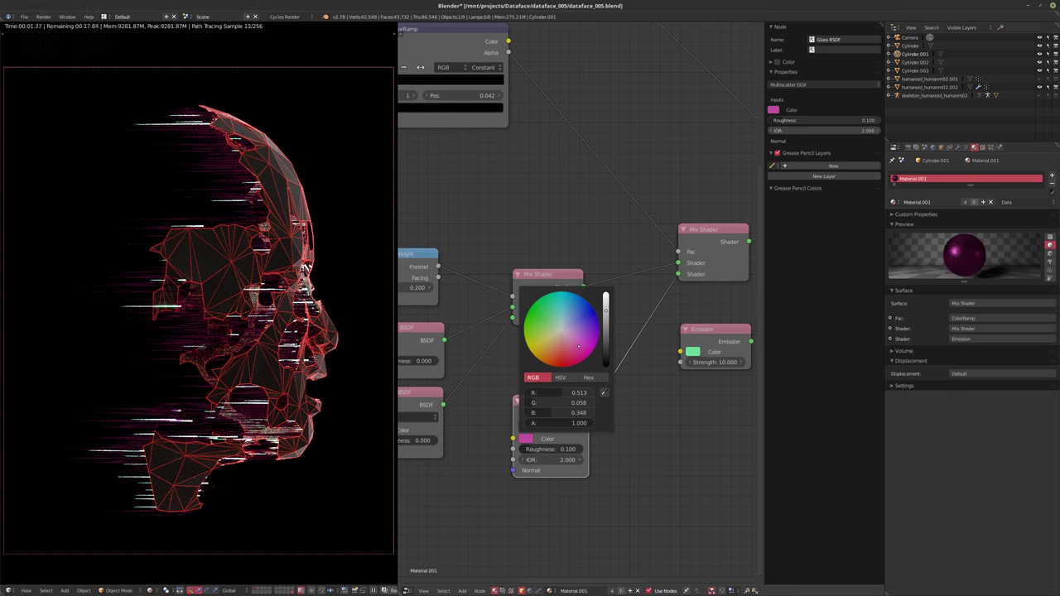
left_click_drag(577, 358, 563, 334)
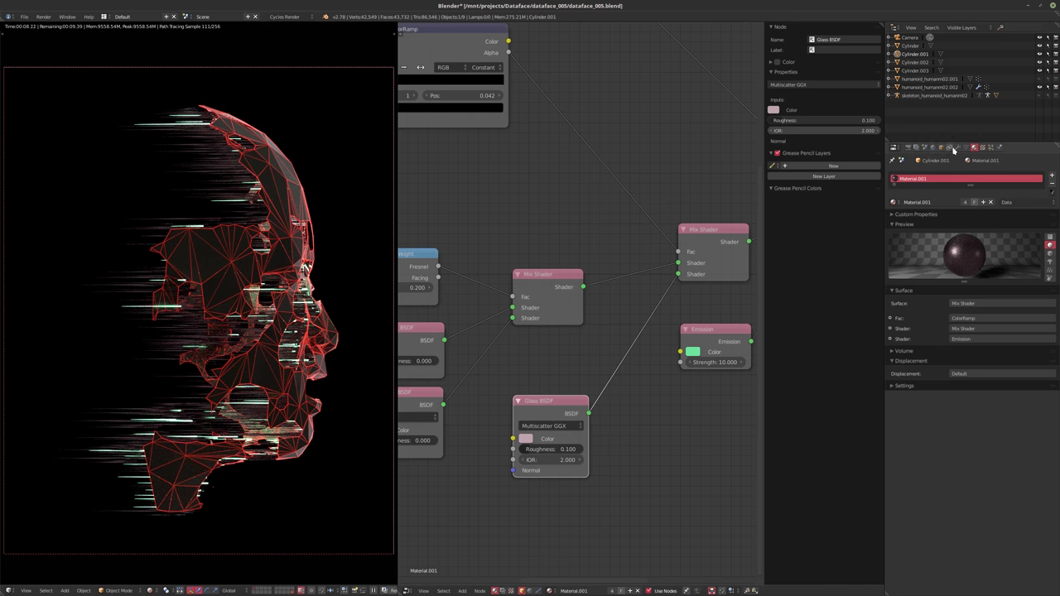
- Select the head mesh and set the size of its particle system's rendered spikes to 0.05
scroll(662, 319, "down", 3)
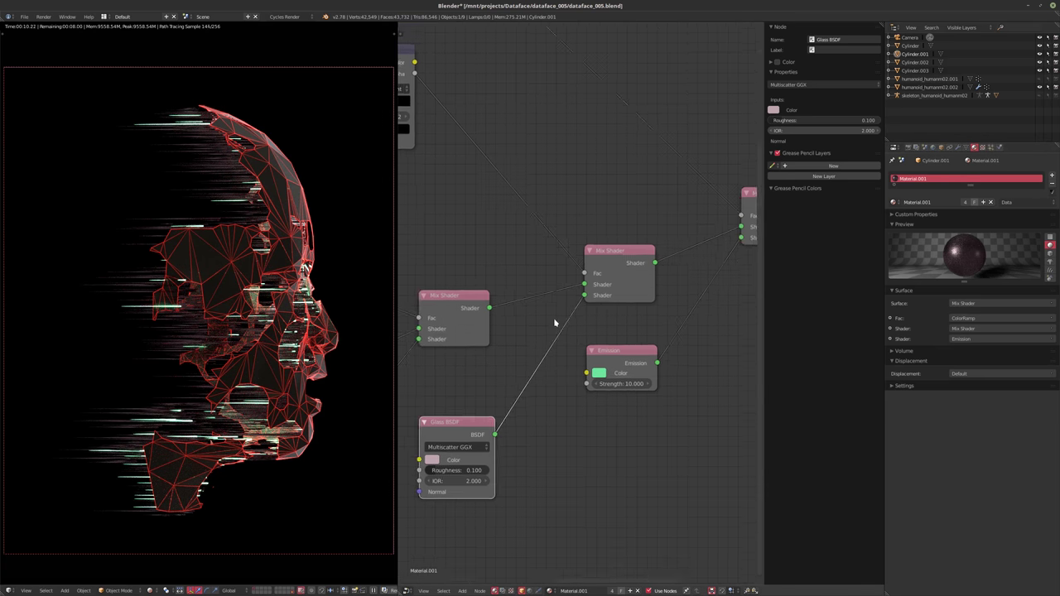
middle_click_drag(613, 329, 599, 350)
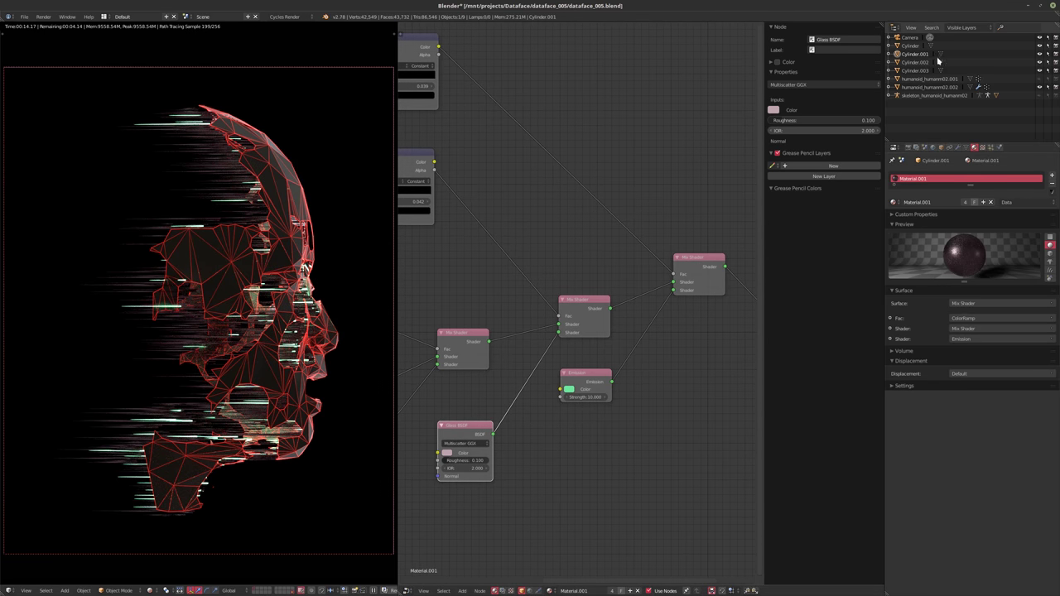
left_click(910, 38)
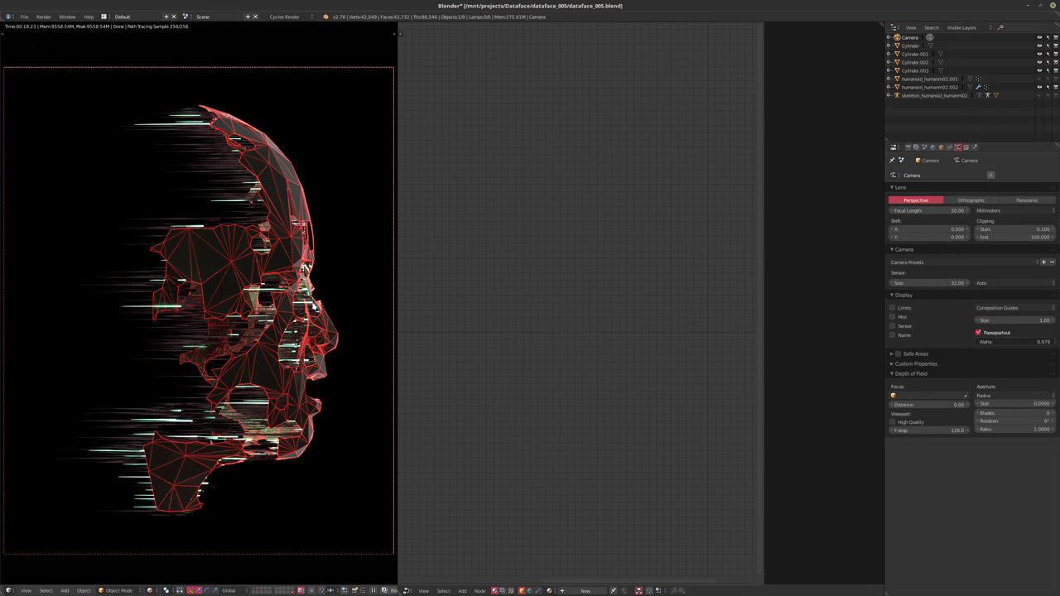
right_click(313, 306)
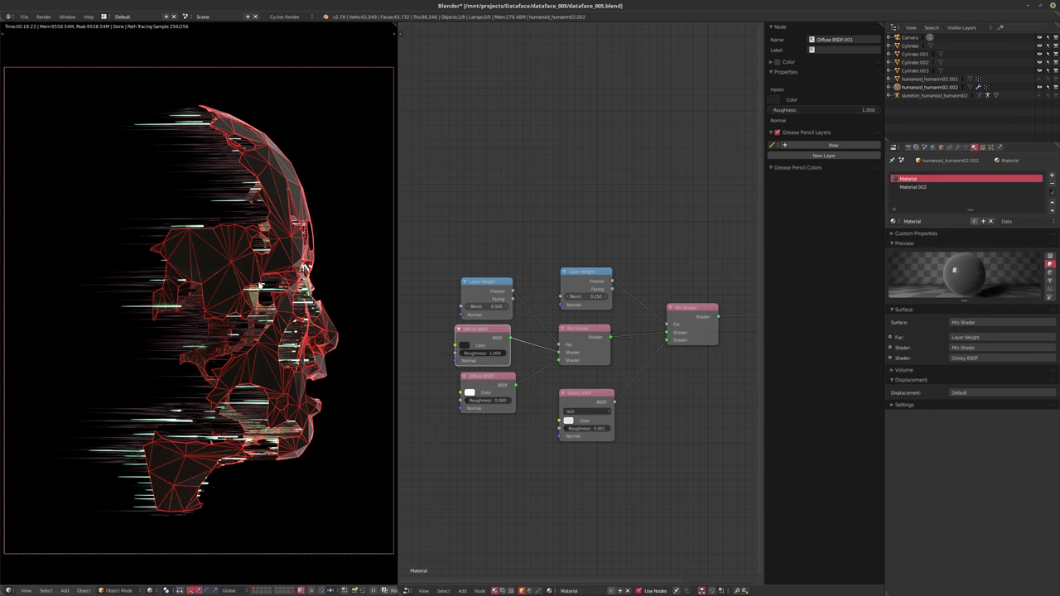
left_click(992, 147)
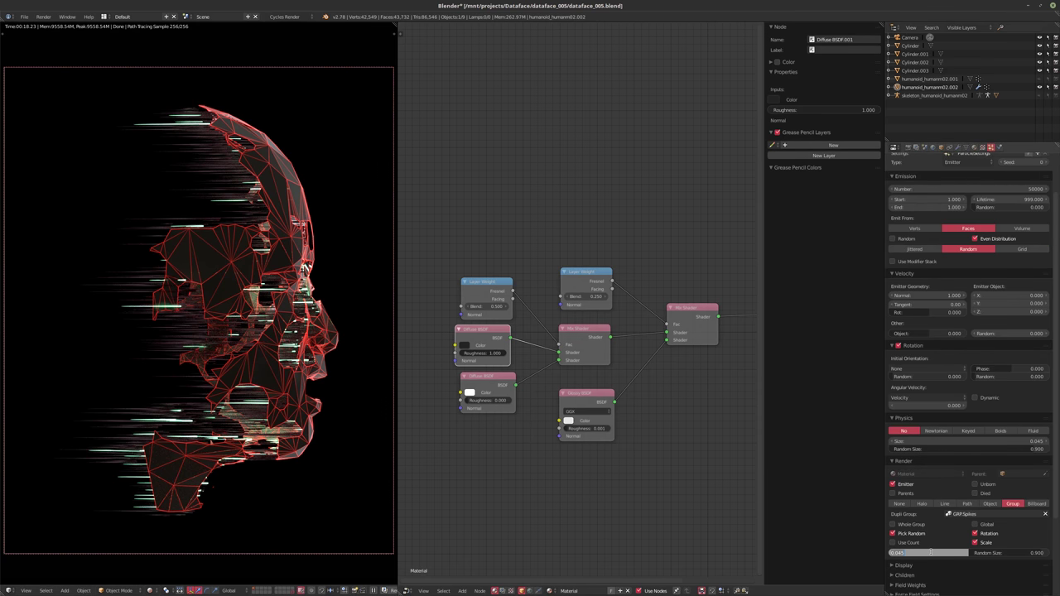
type(".05")
key("Return")
key("Return")
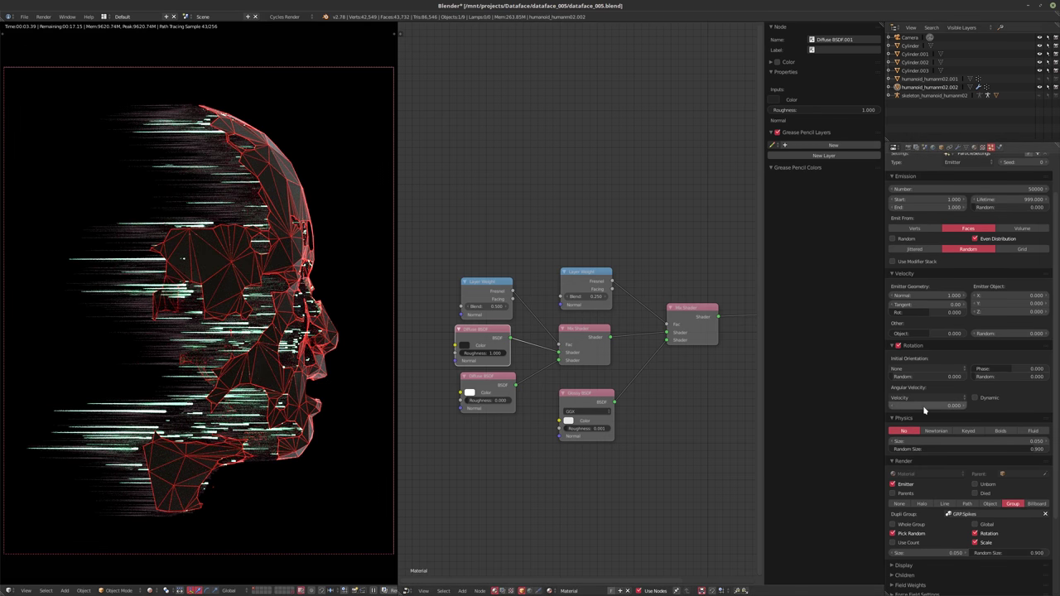
- Set the head's particle emission number to 25000, and raise it by one to 25001
scroll(991, 229, "up", 3)
left_click(959, 238)
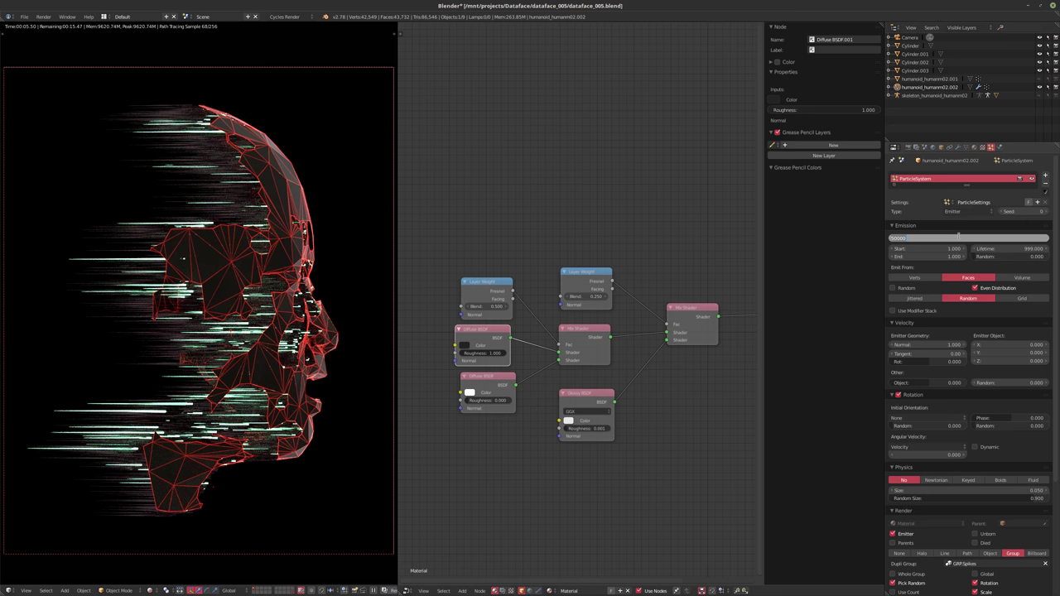
type("25000")
key("Return")
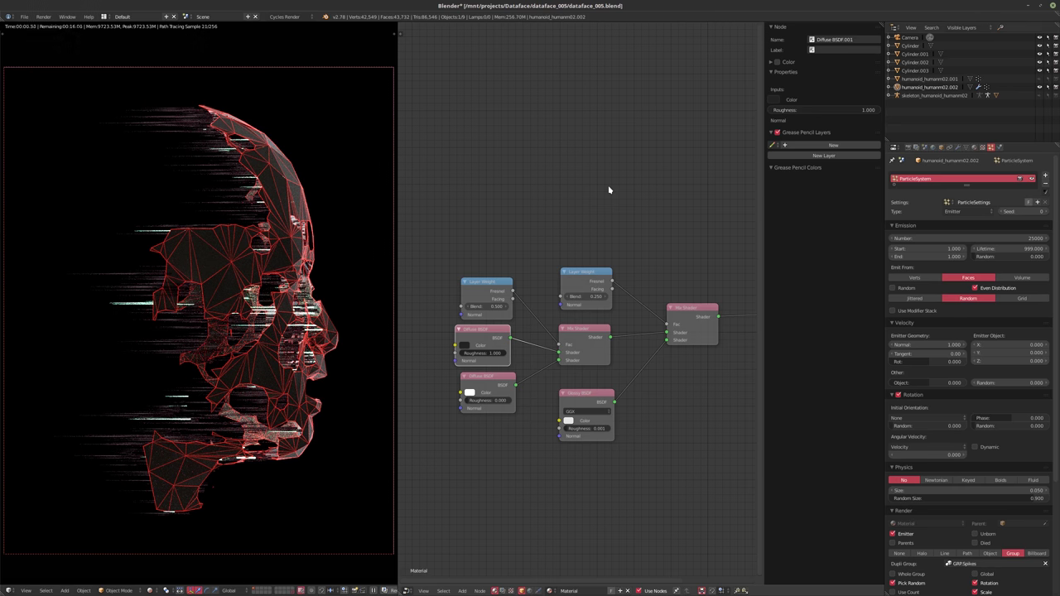
left_click(1034, 243)
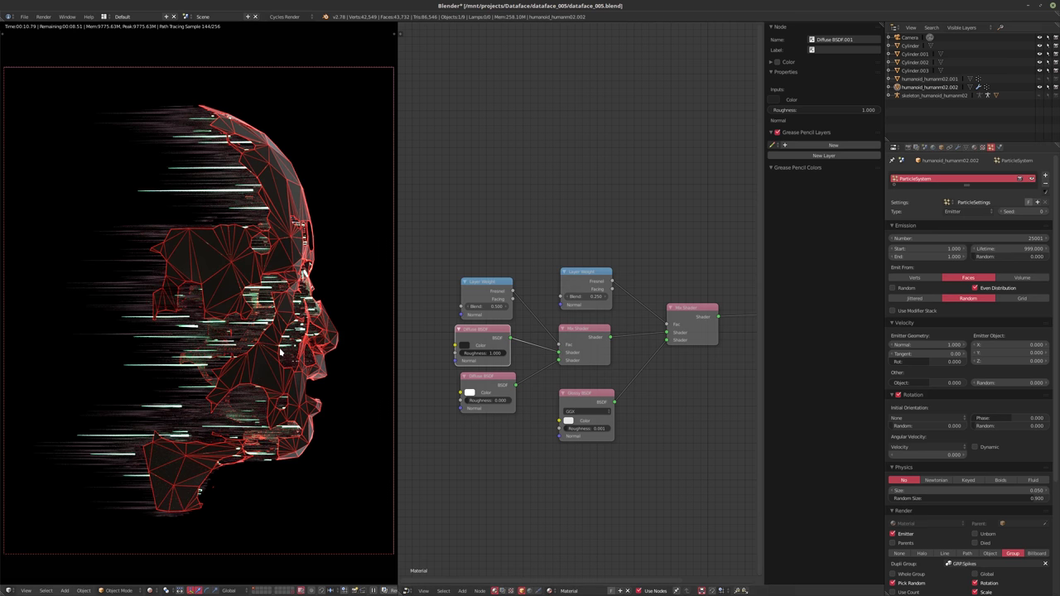
- Select the spike object Cylinder.002 and slightly darken the pale pink colour of its Glass BSDF
left_click(915, 62)
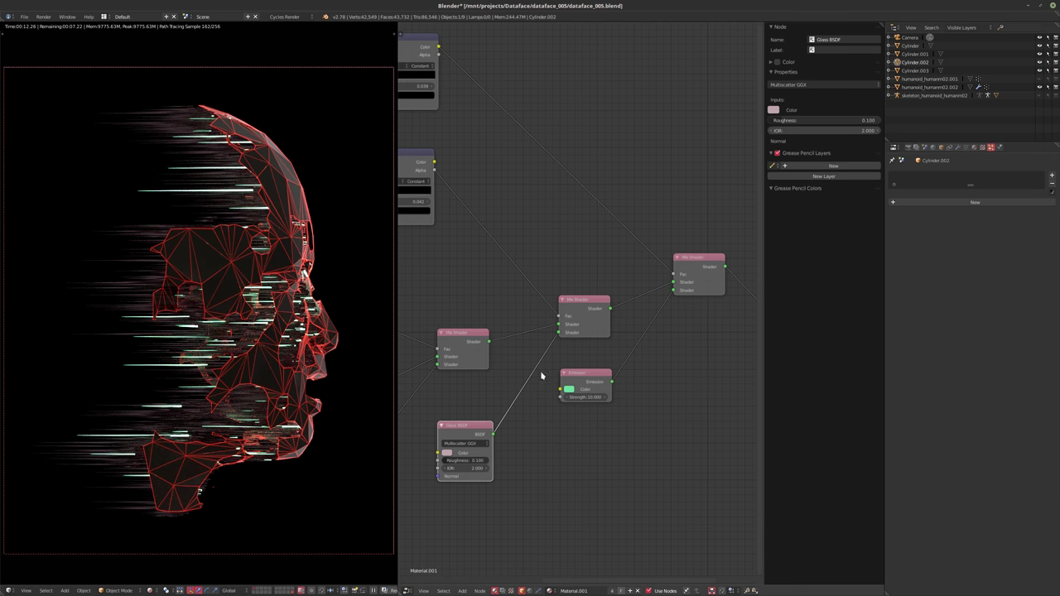
left_click(573, 455)
mouse_move(623, 367)
left_mouse_down()
mouse_move(624, 379)
mouse_move(623, 368)
left_mouse_up()
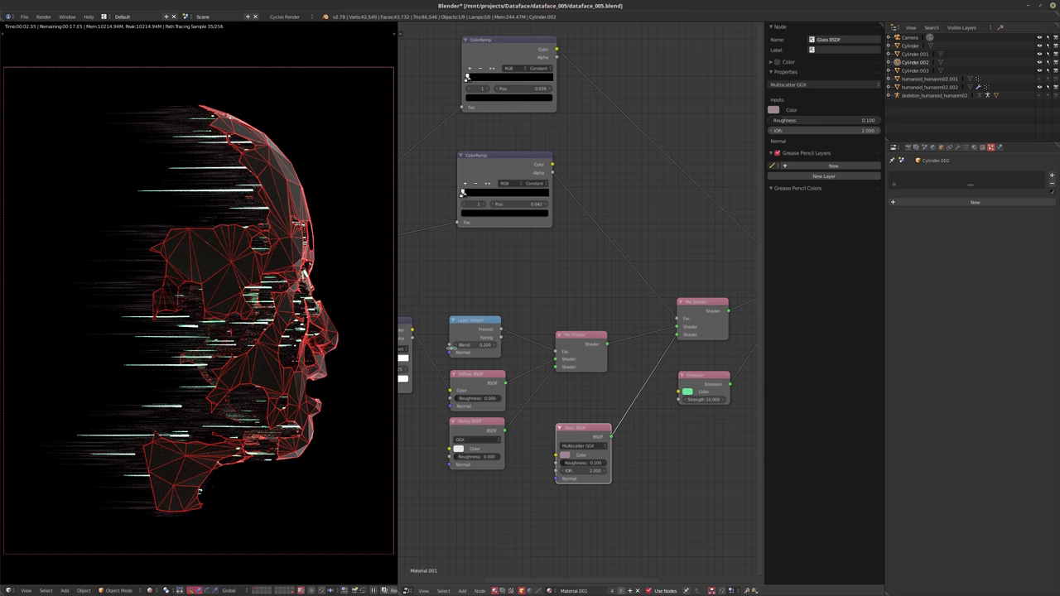
scroll(563, 406, "down", 2)
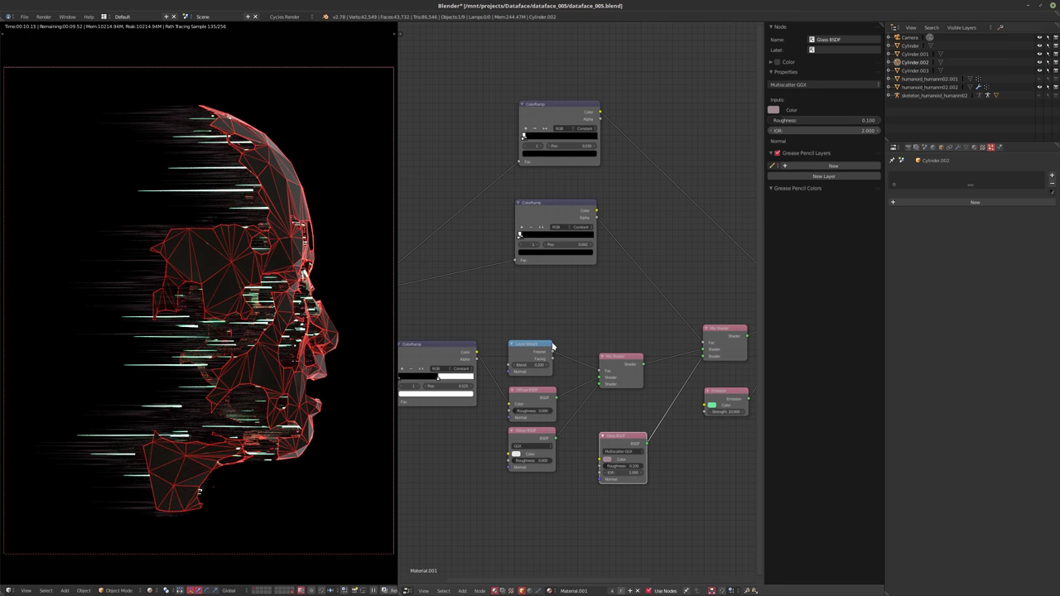
- Switch the viewport to solid shading, save over the existing file, render the camera view and return to the layout
key("shift+z")
key("ctrl+s")
left_click(259, 335)
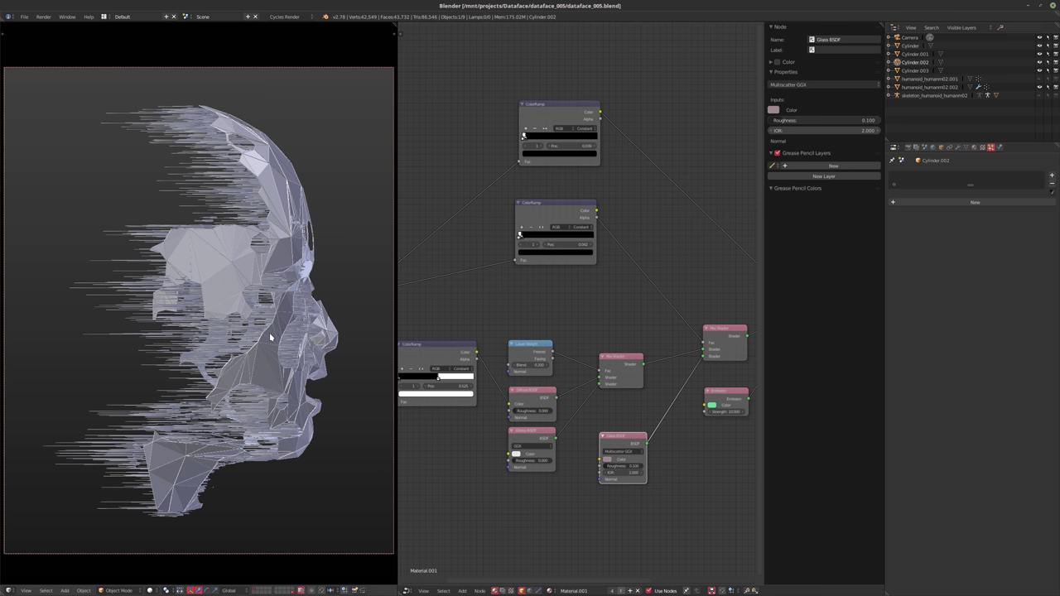
key("F12")
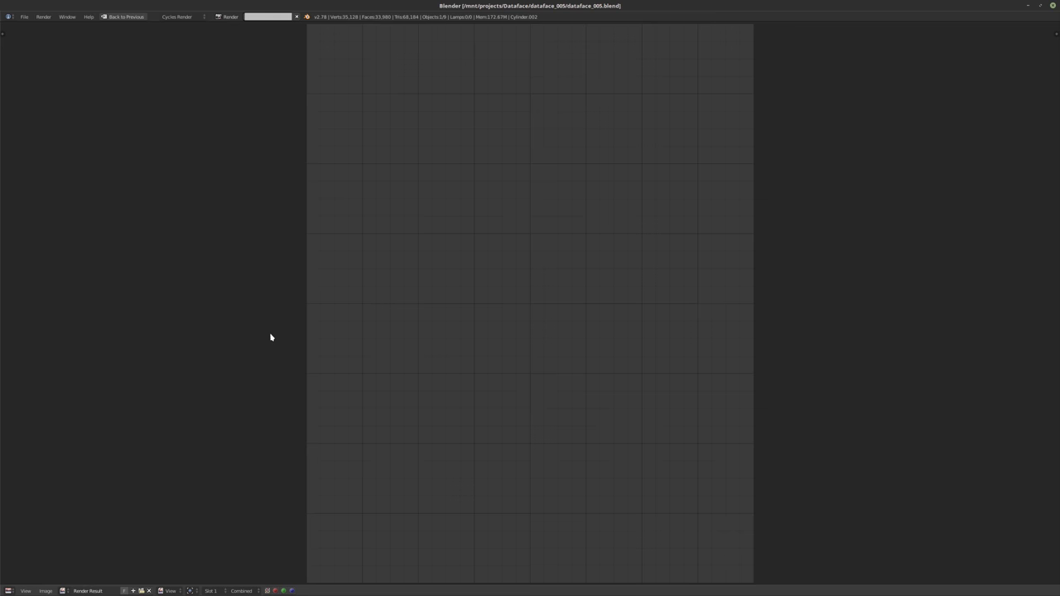
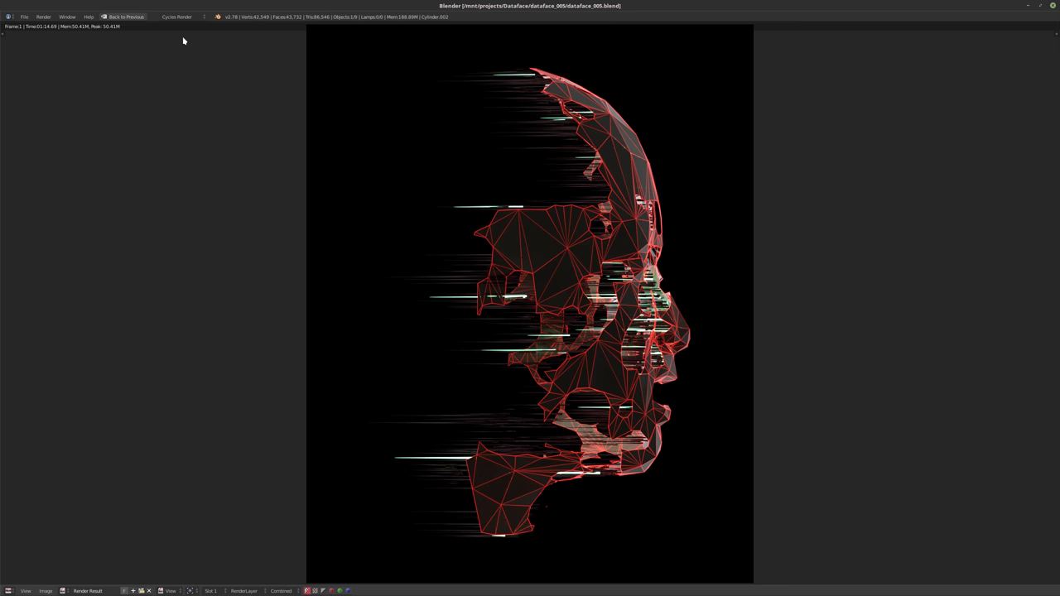
left_click(124, 18)
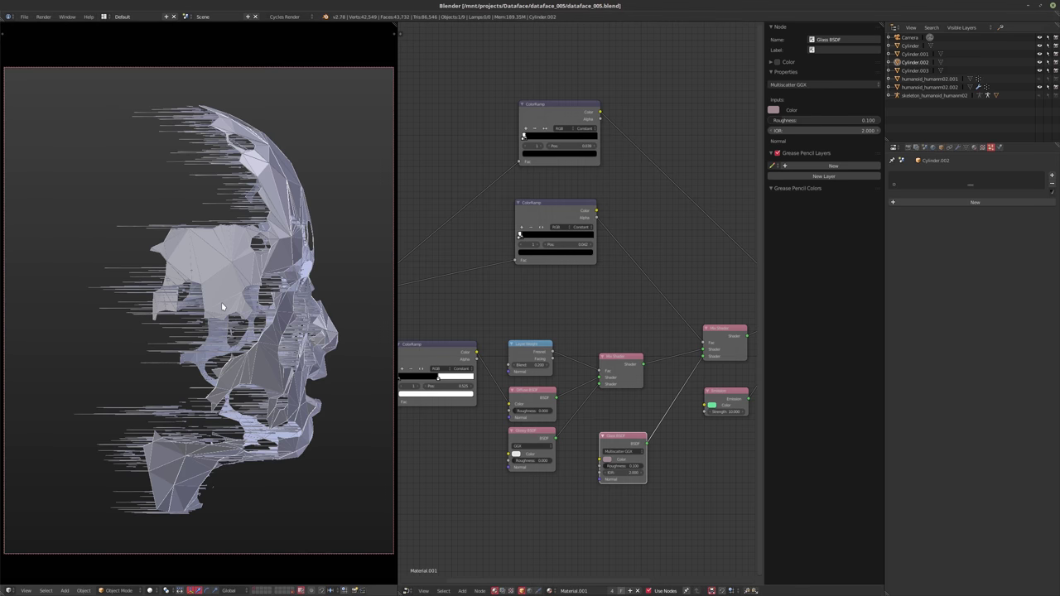
- Compare the viewport's rendered preview with the finished render, and return to the solid view
key("shift+z")
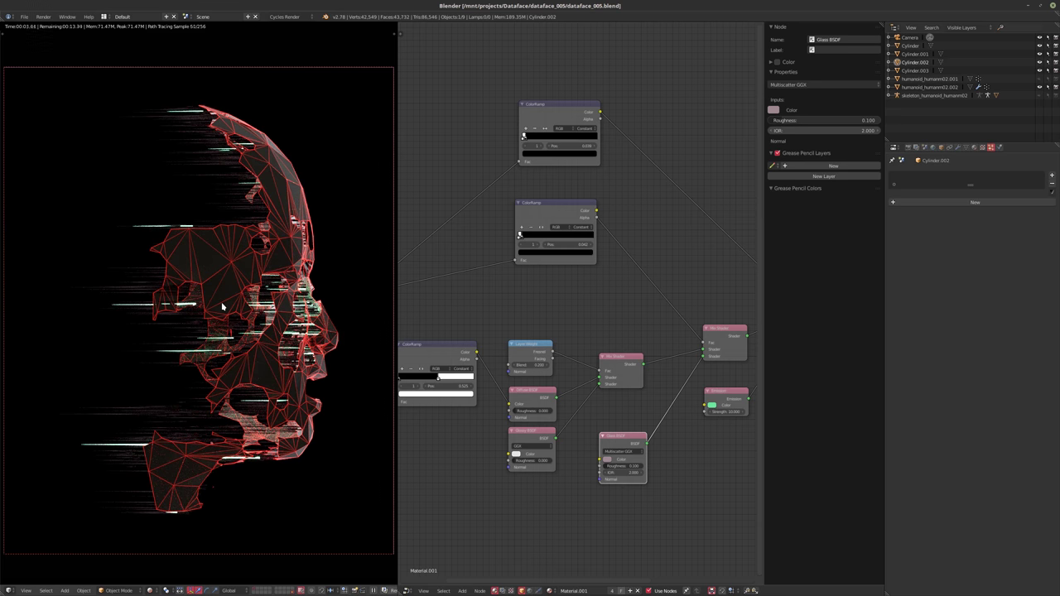
key("shift+z")
key("F11")
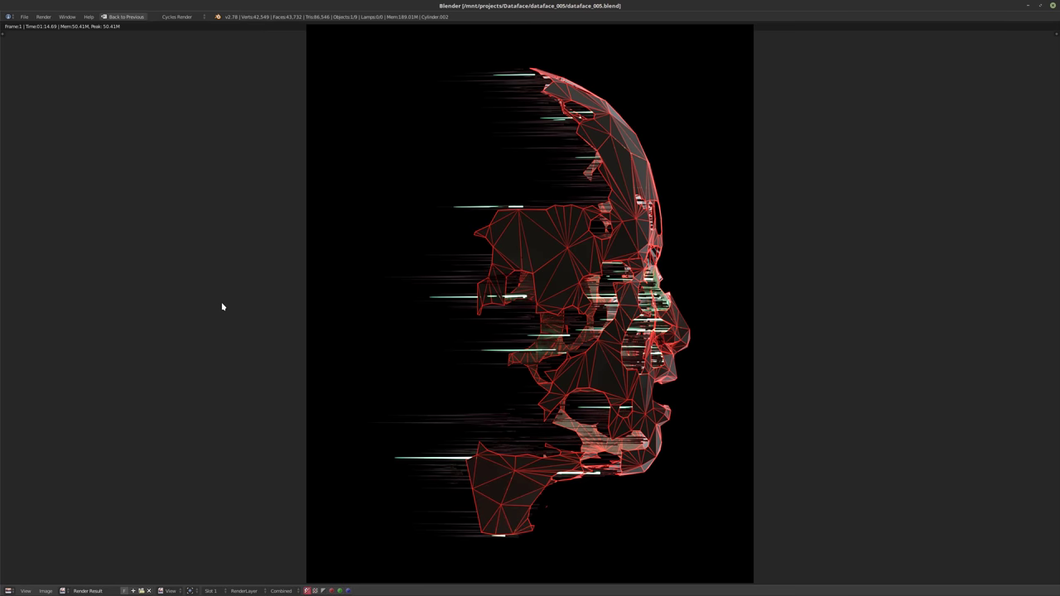
key("F11")
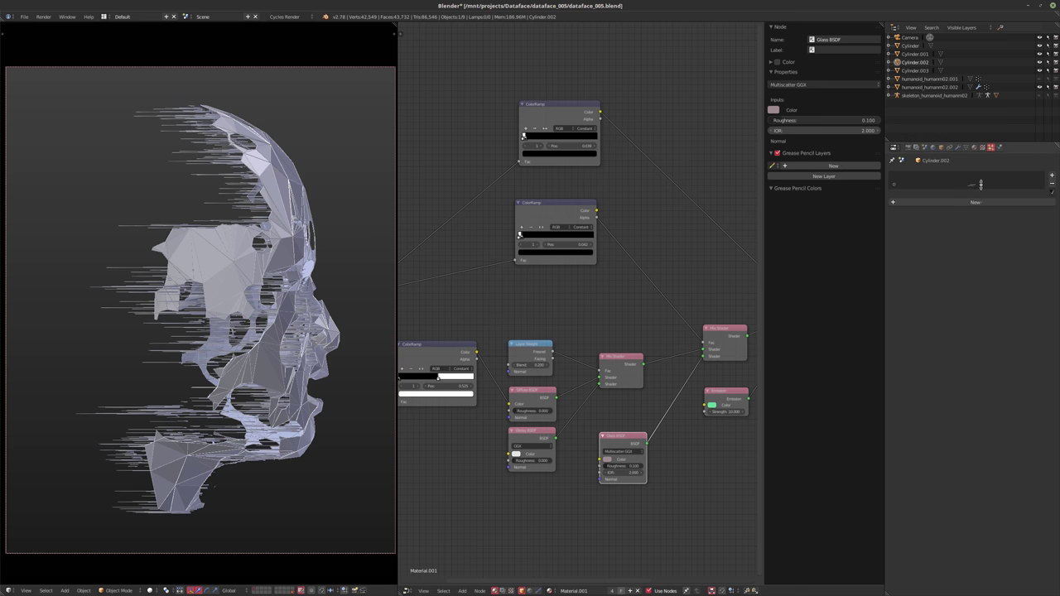
- Select the head humanoid_humanm02.002, set its particle emission number to 12500, and preview it with rendered shading
left_click(925, 87)
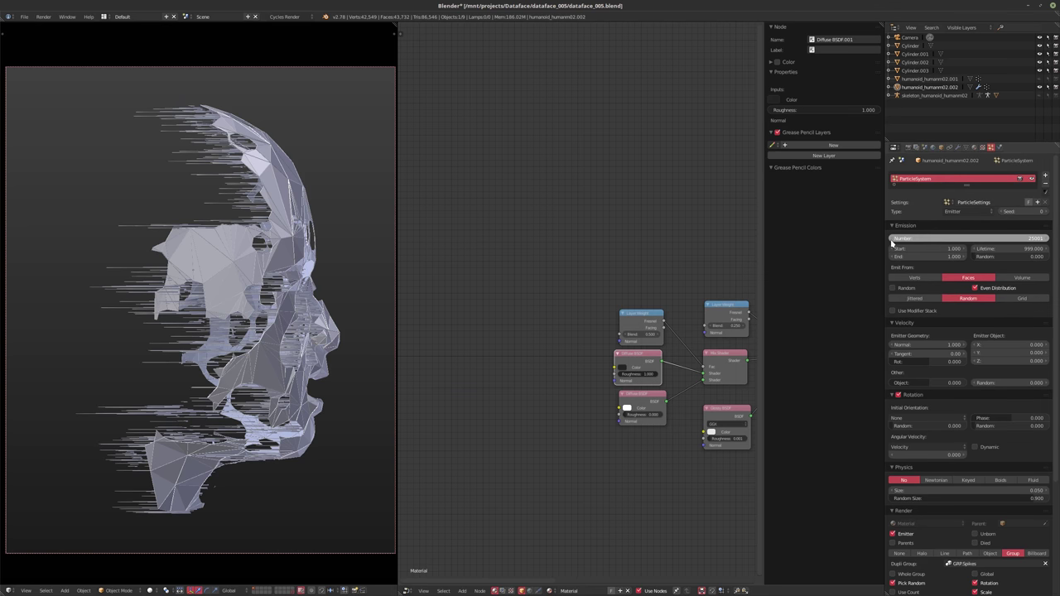
left_click(892, 240)
left_click(911, 240)
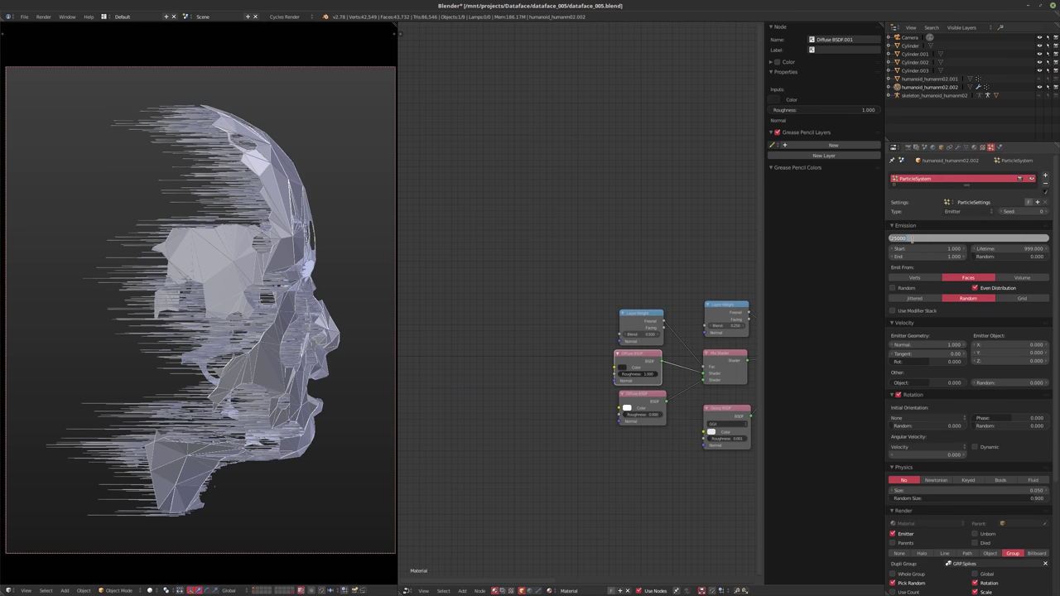
type("12500")
key("Return")
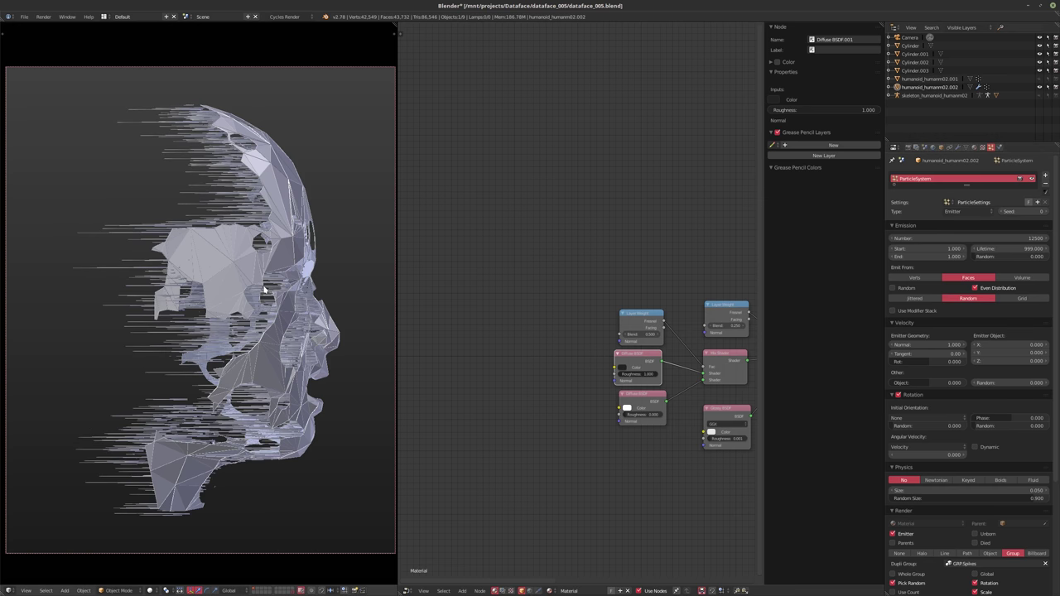
key("shift+z")
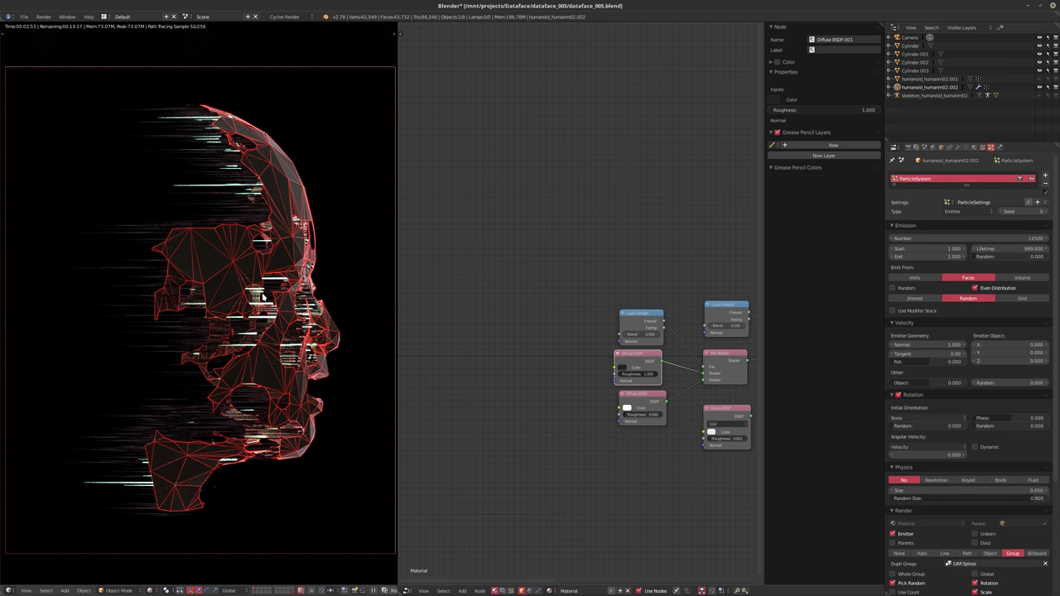
- Set the head's particle emission number to 25000
left_click(991, 238)
type("25000")
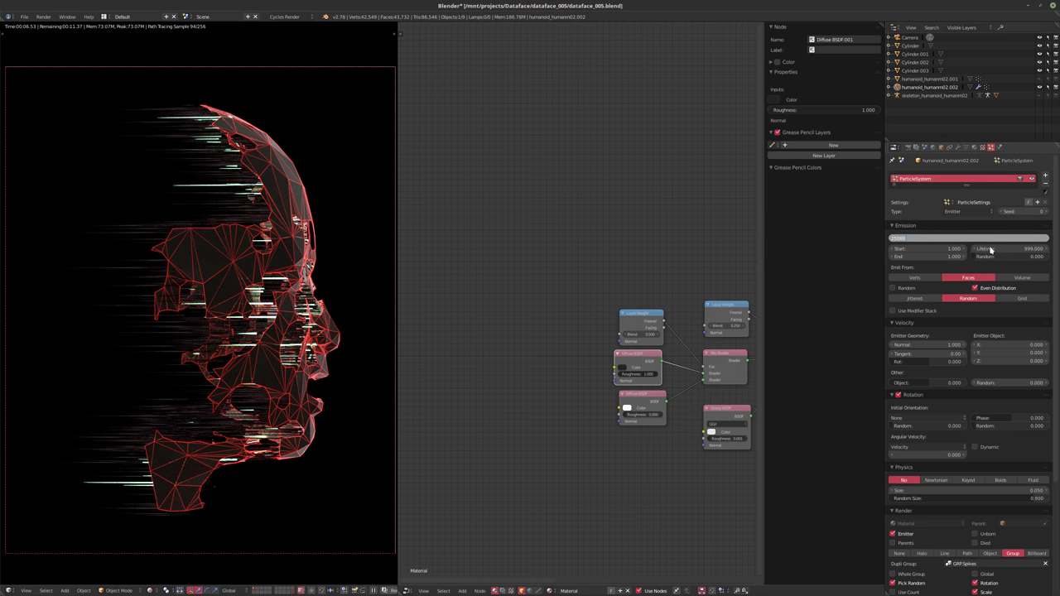
key("Return")
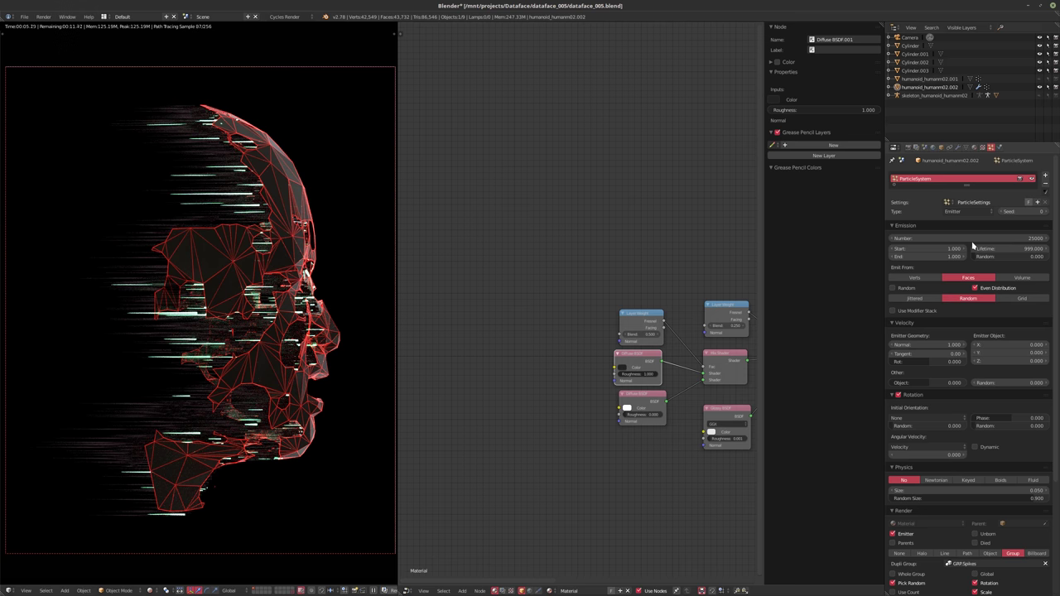
- Fit the head material's nodes in view and line up the two Diffuse BSDF nodes under the 0.500 Layer Weight node
key("Home")
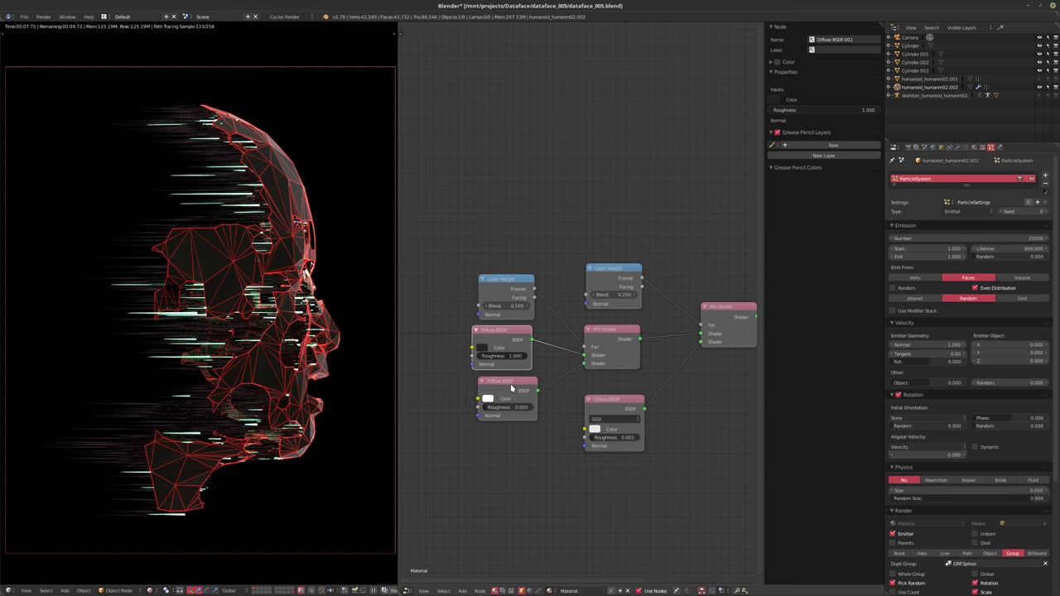
left_click_drag(511, 385, 508, 389)
left_click_drag(505, 333, 509, 336)
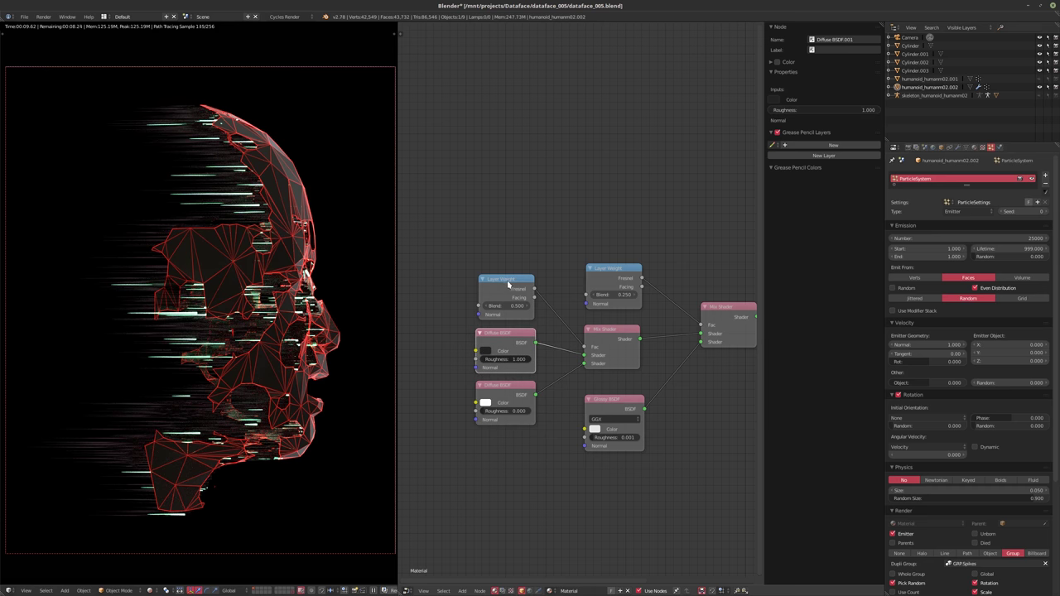
left_click_drag(508, 284, 507, 283)
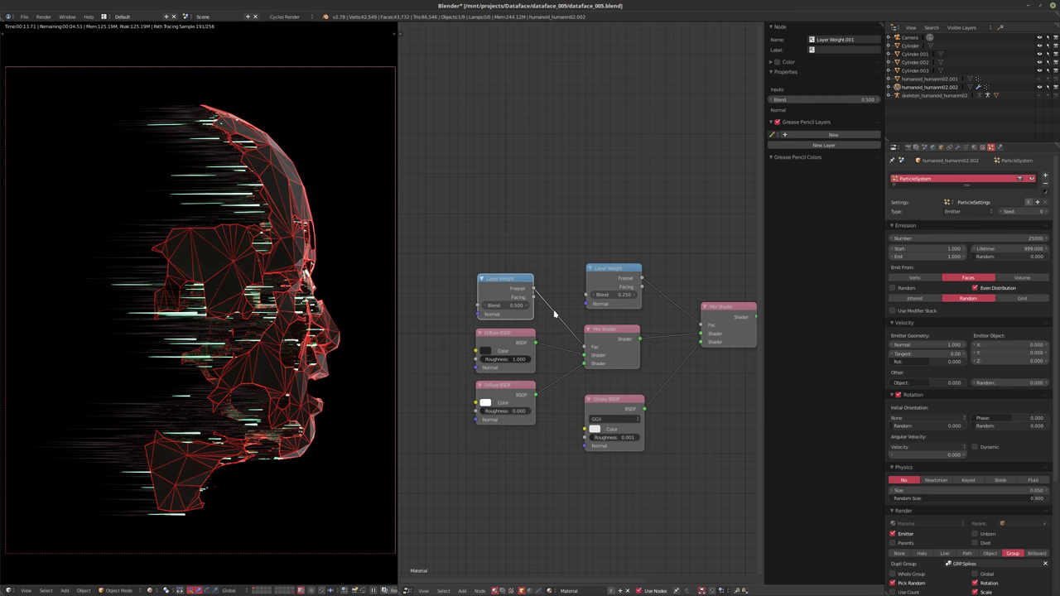
- Select the camera, pick its depth-of-field distance of 0.42 from the head, and switch the aperture type to F-stop
left_click(909, 37)
left_click(958, 146)
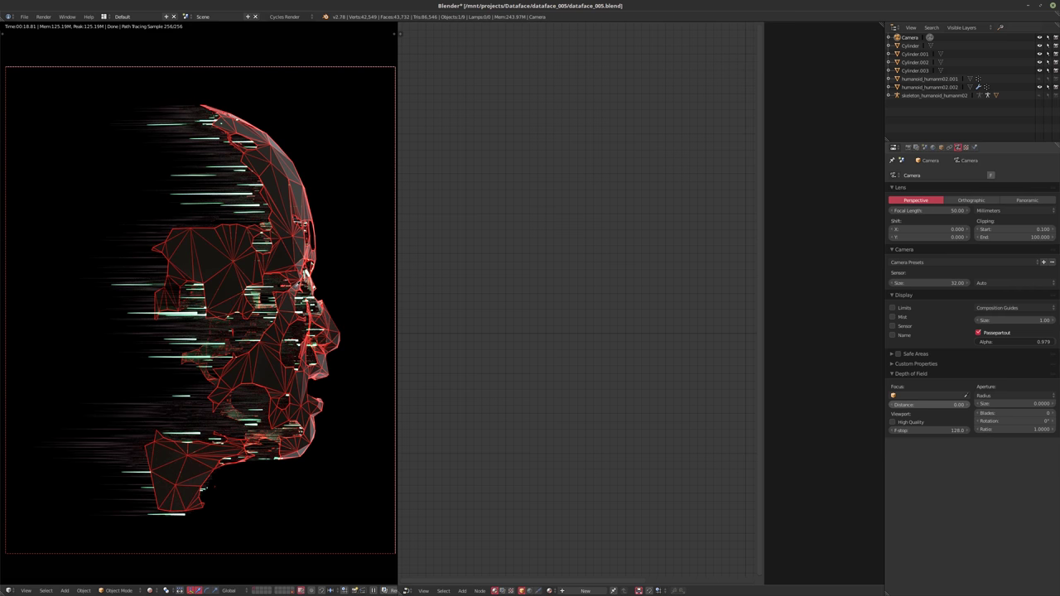
left_click(296, 287)
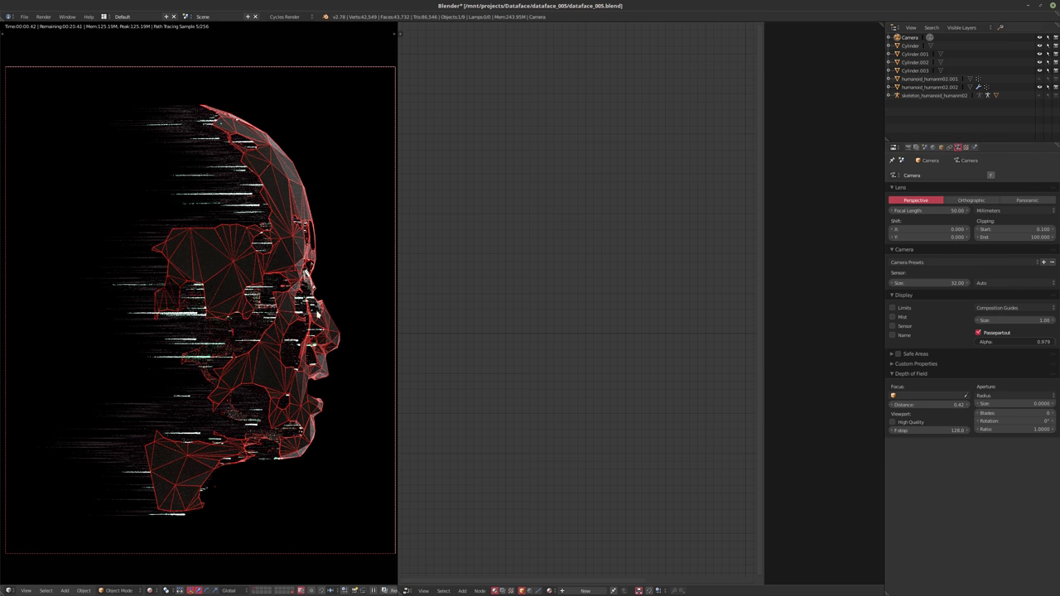
left_click(985, 395)
left_click(982, 378)
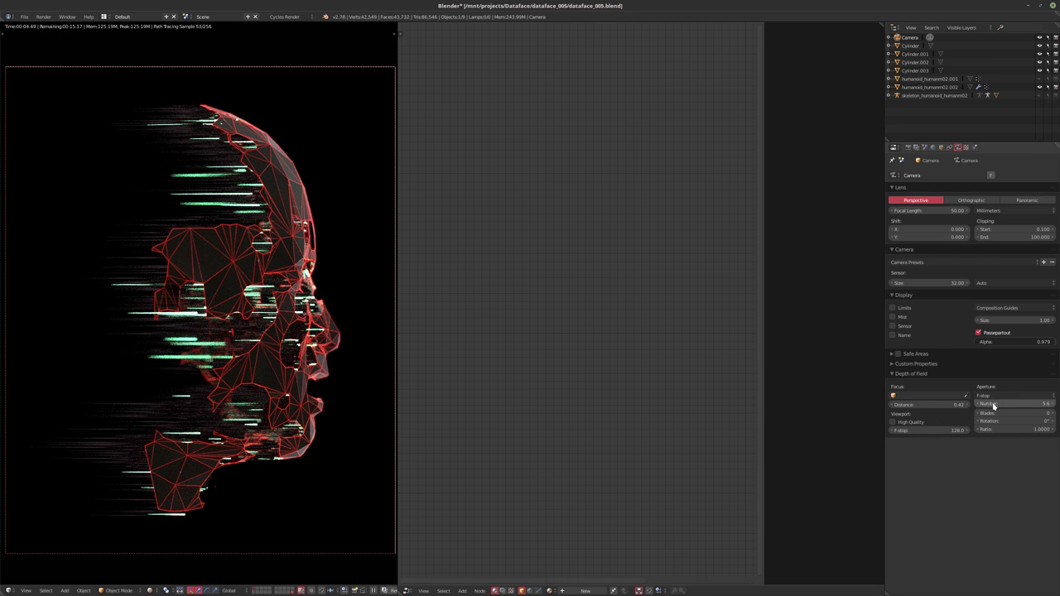
- Pick a camera focus distance of 0.46 near the nose bridge and set the aperture's F-stop number to 16
left_click(326, 312)
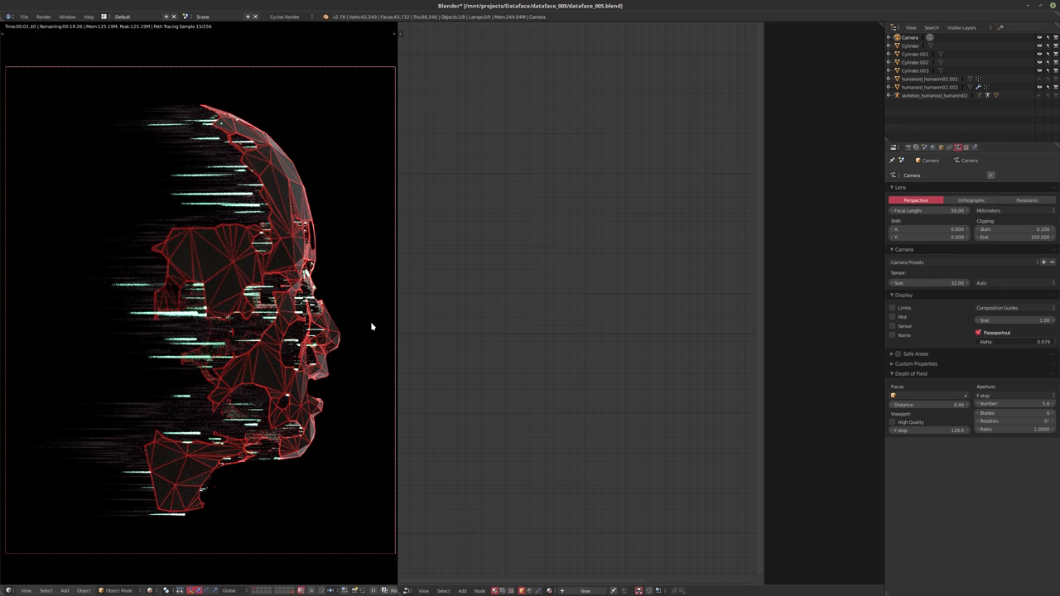
left_click(1004, 404)
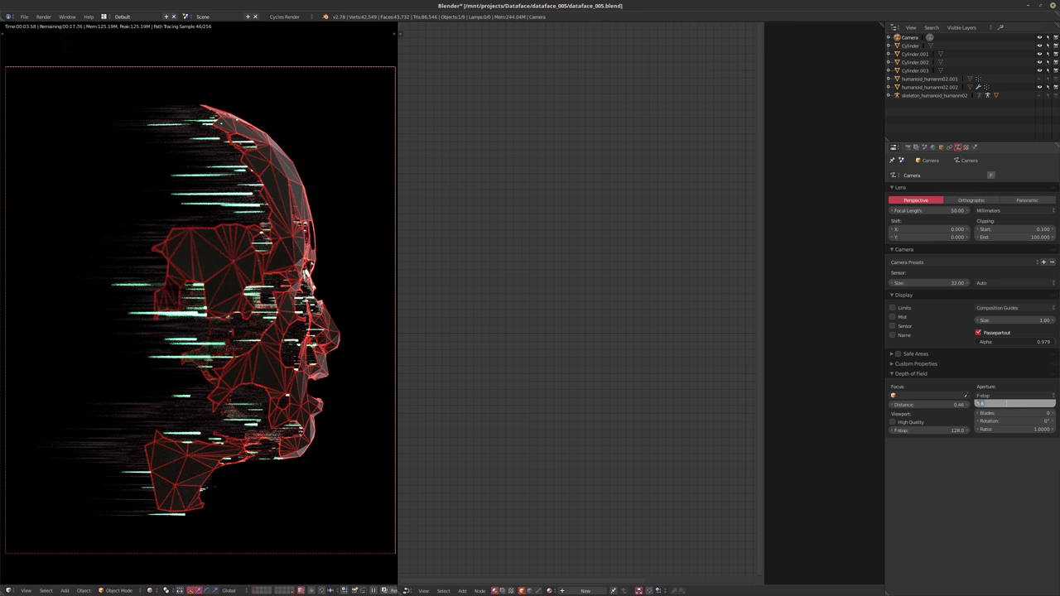
type("16")
key("Return")
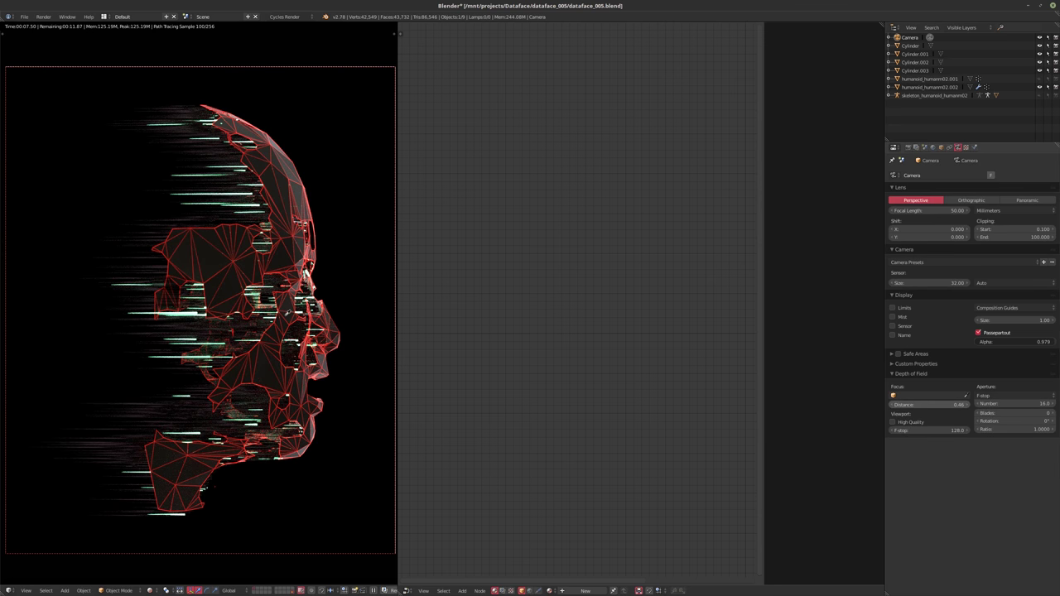
- Pick a camera focus distance of 0.42 on the side of the face and set the F-stop number to 11
left_click(289, 313)
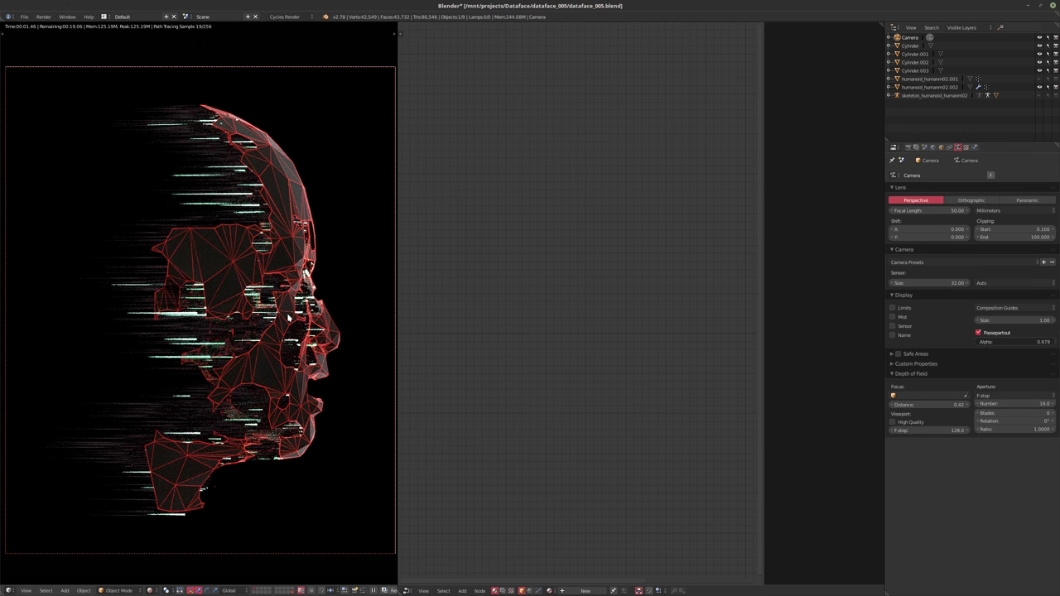
left_click(1010, 404)
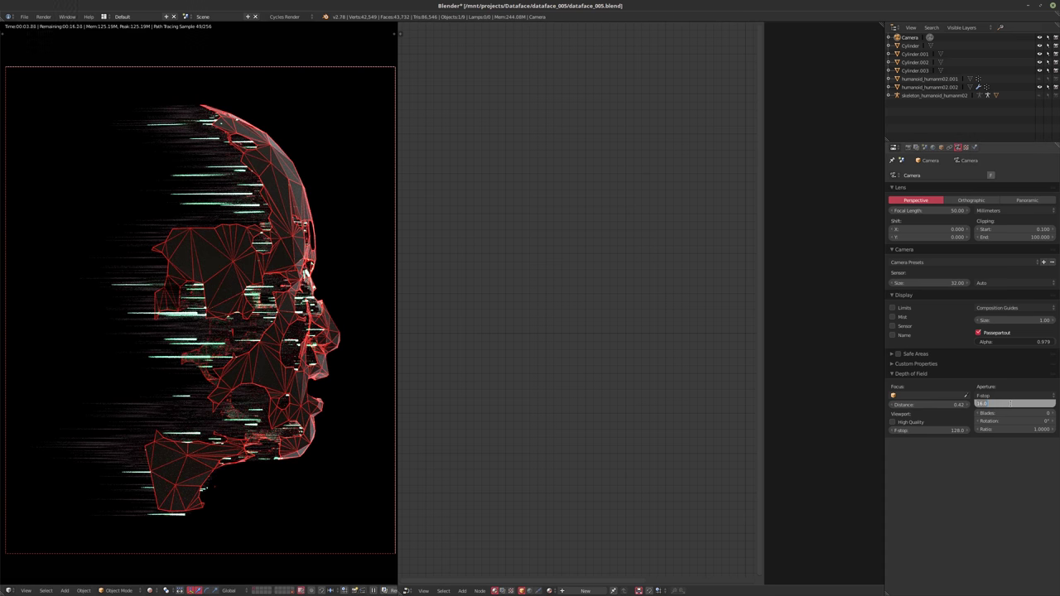
type("11")
key("Return")
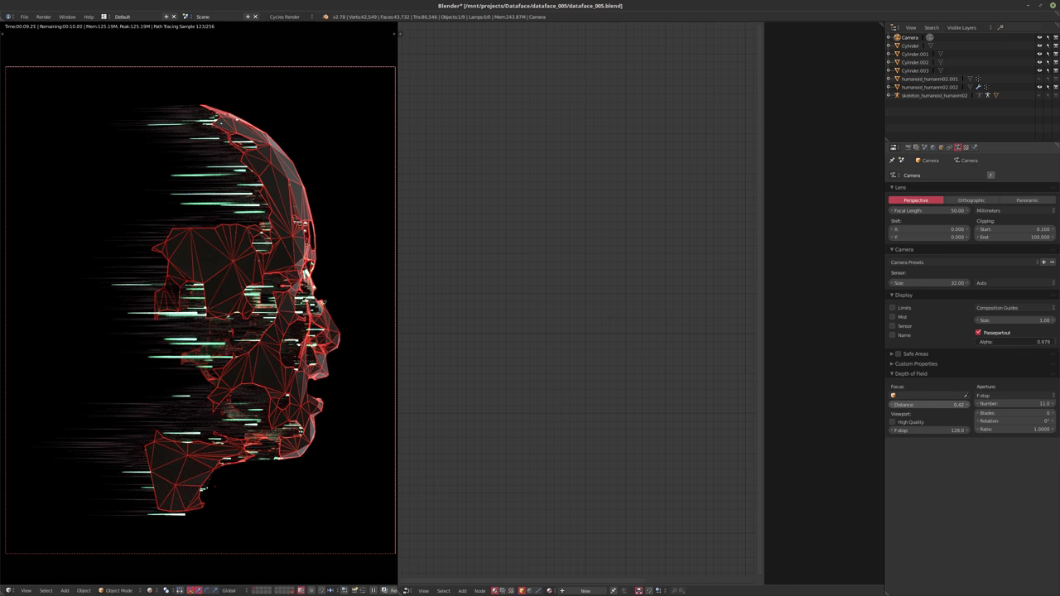
- Pick the camera's focus distance at the nose again and set the F-stop number to 8
left_click(339, 330)
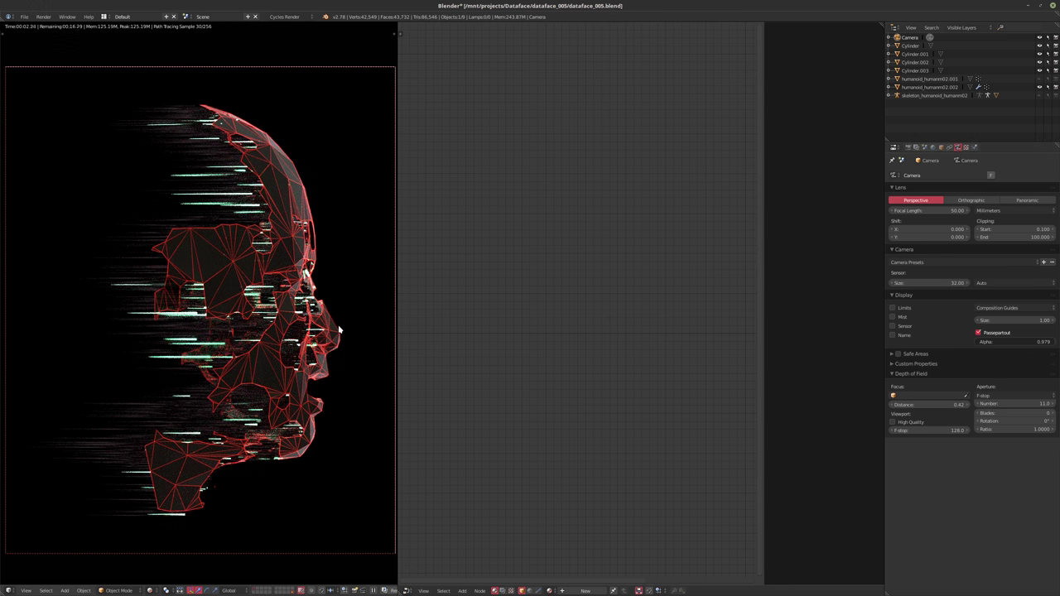
left_click(1011, 403)
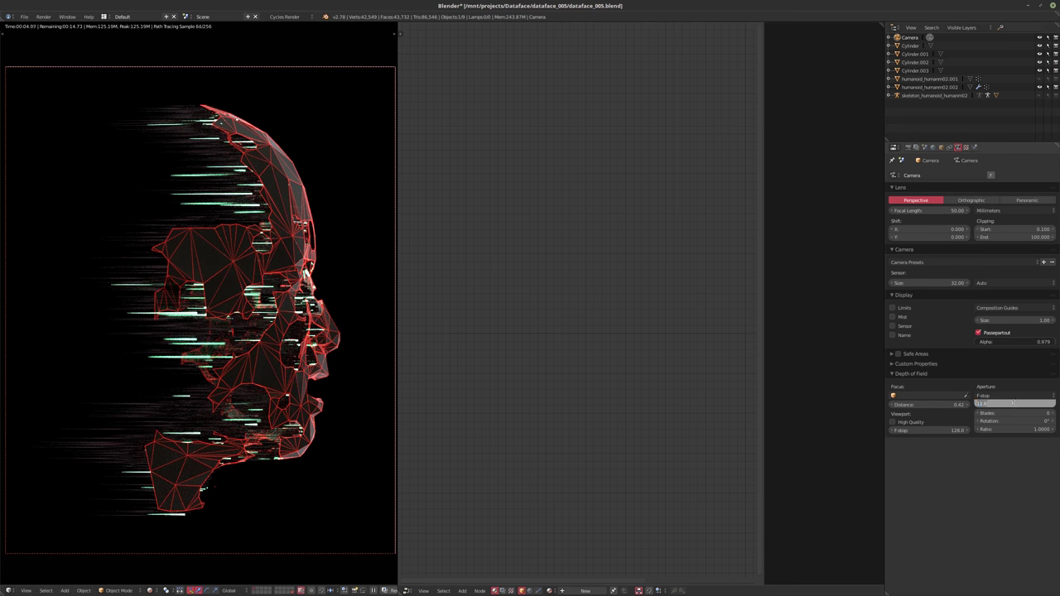
type("8")
key("Return")
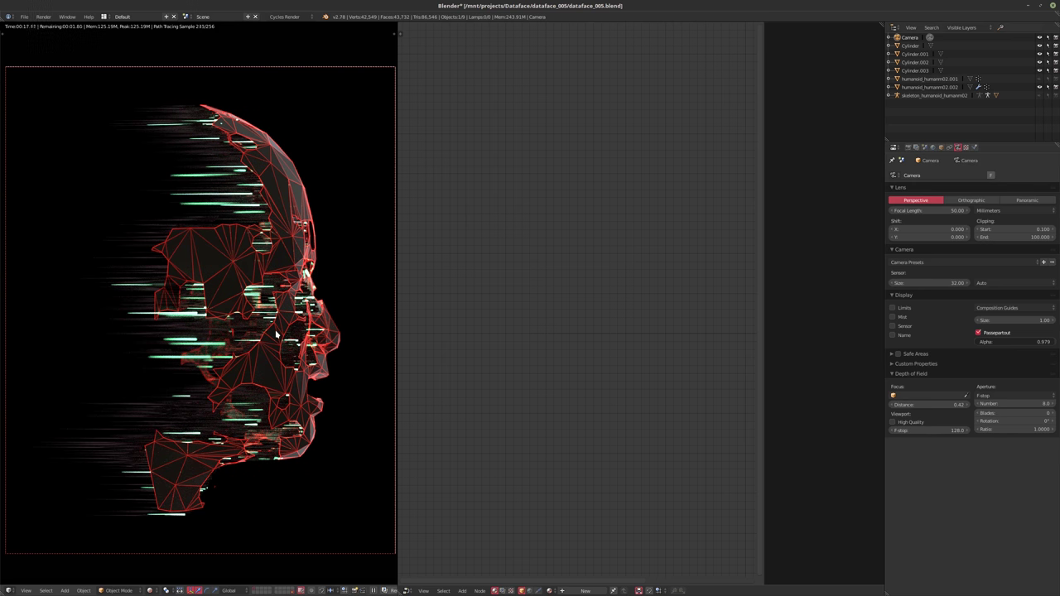
- Select the head, examine it and its spikes from other angles in the rendered preview, and return to the camera view
mouse_move(266, 339)
middle_mouse_down()
mouse_move(168, 348)
mouse_move(270, 332)
mouse_move(180, 306)
mouse_move(295, 343)
mouse_move(230, 350)
mouse_move(199, 329)
mouse_move(304, 348)
mouse_move(236, 338)
mouse_move(234, 354)
mouse_move(212, 349)
middle_mouse_up()
right_click(145, 346)
scroll(235, 355, "up", 8)
scroll(213, 349, "down", 5)
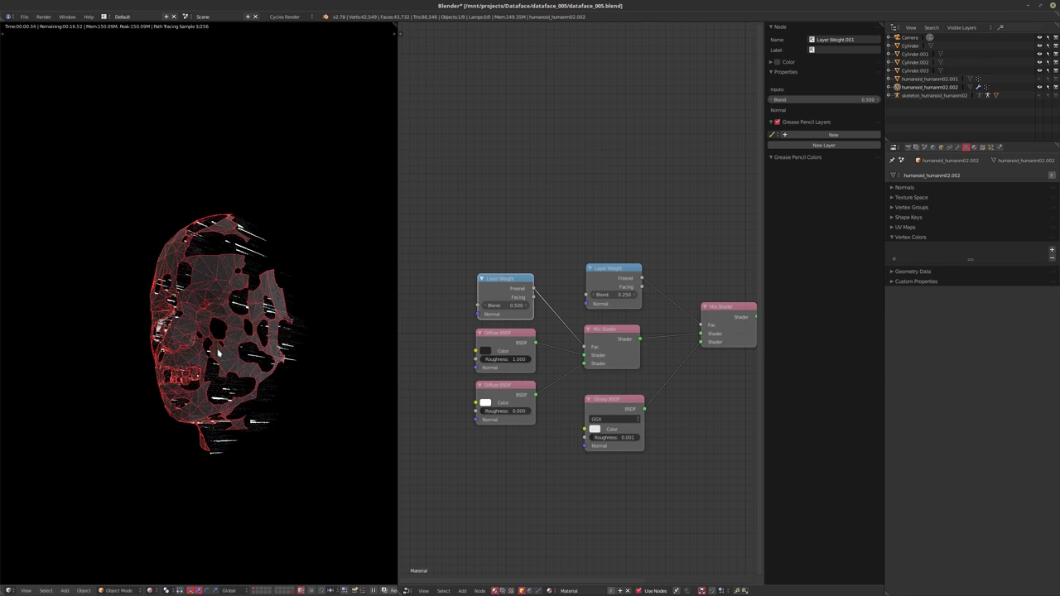
scroll(220, 353, "up", 5)
scroll(221, 354, "down", 5)
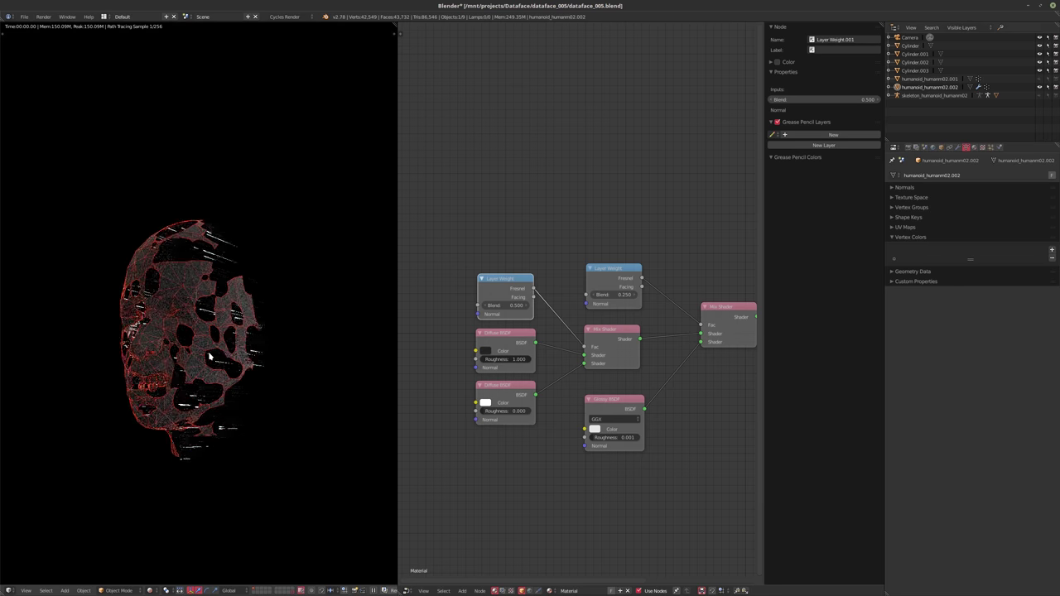
middle_click_drag(193, 349, 275, 359)
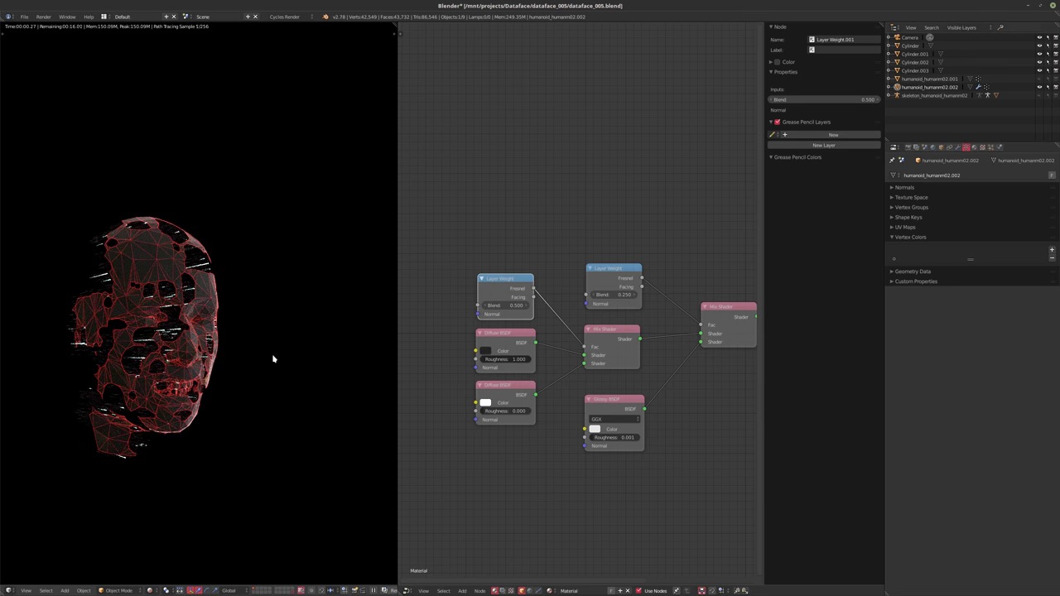
key("KP_0")
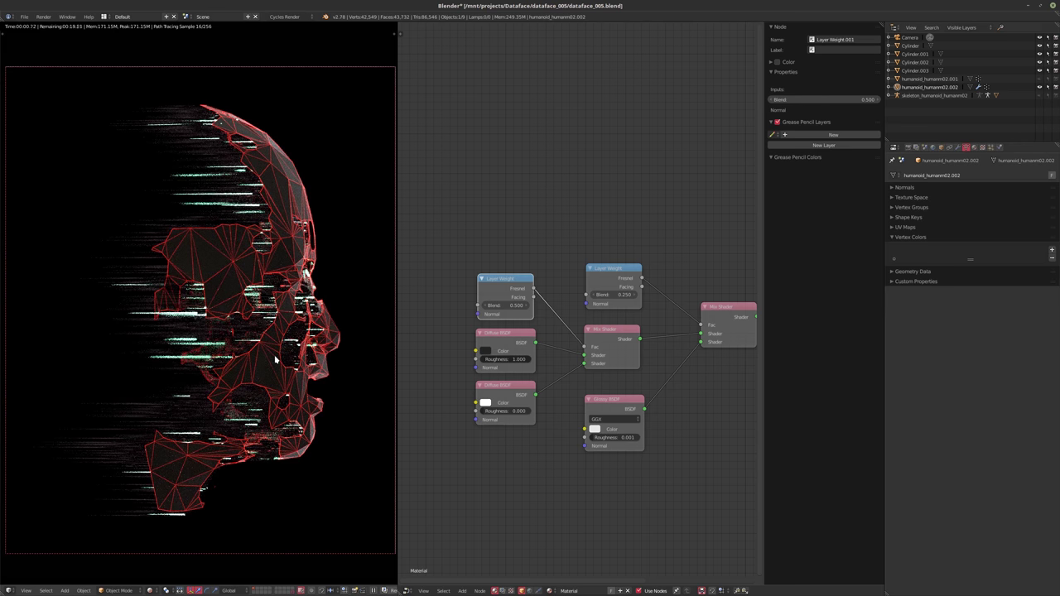
- Show the world's nodes and set the environment Mapping node's Z rotation to -42.1°
left_click(530, 590)
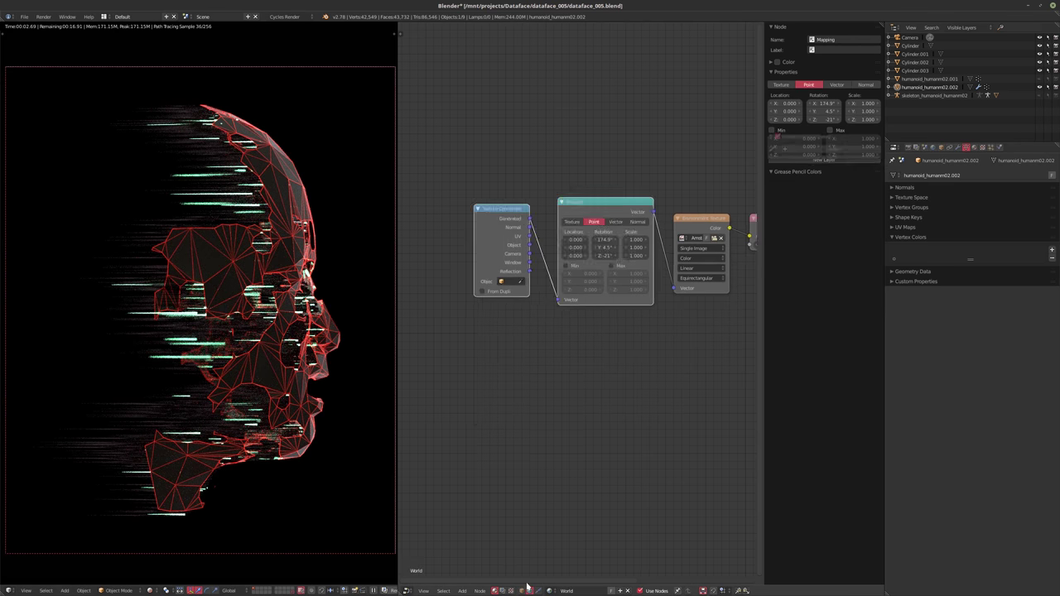
middle_click_drag(680, 369, 605, 480)
scroll(560, 444, "up", 4)
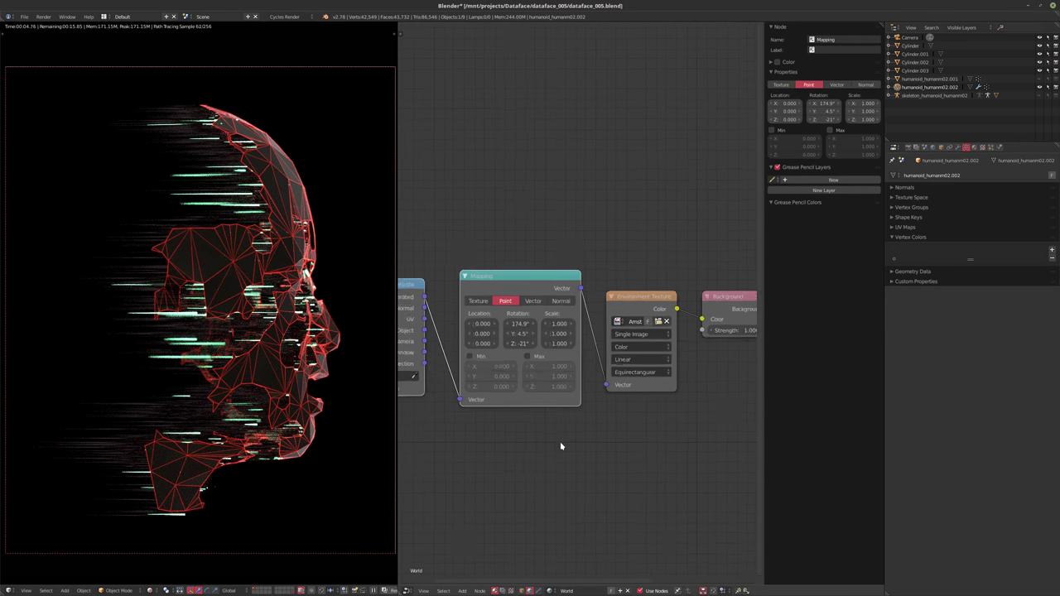
middle_click_drag(561, 445, 566, 475)
mouse_move(521, 369)
left_mouse_down()
mouse_move(583, 370)
mouse_move(506, 370)
mouse_move(521, 370)
left_mouse_up()
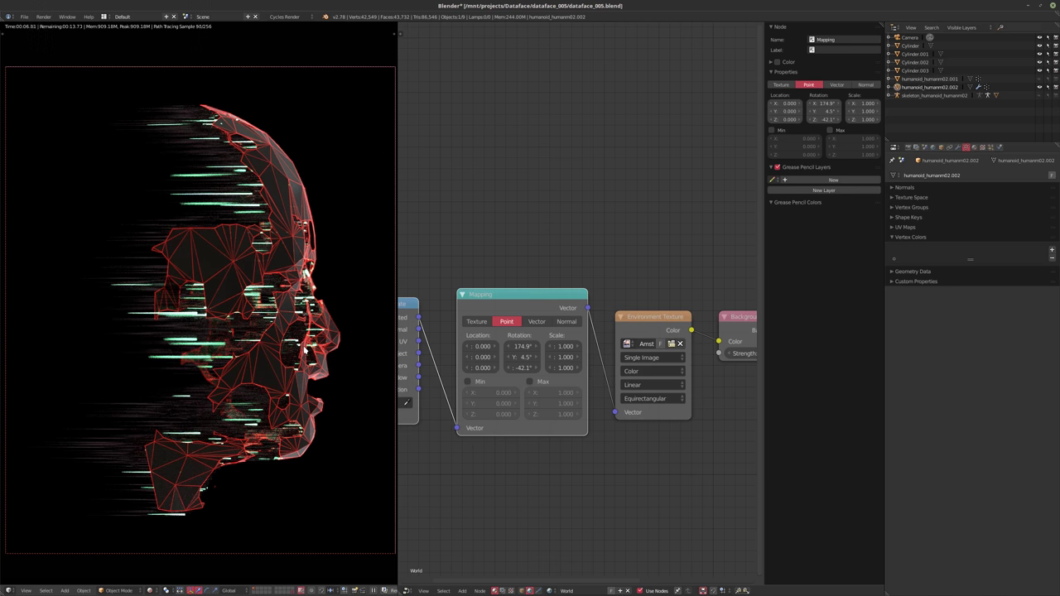
- Switch to solid shading, save over the existing file, render the camera view, and stop the render to return to the layout
key("shift+z")
key("ctrl+s")
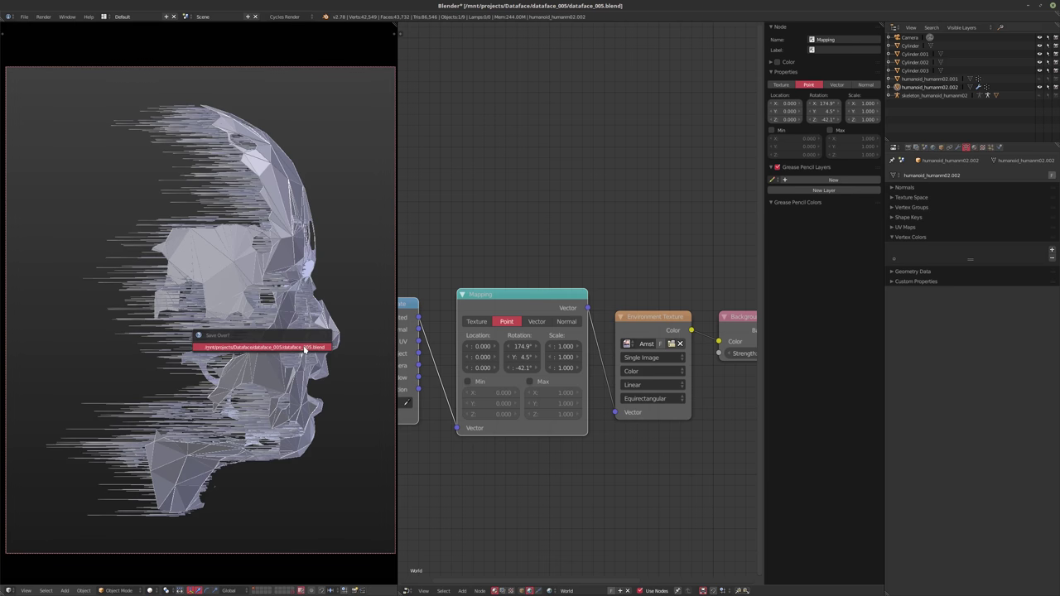
left_click(303, 347)
key("F12")
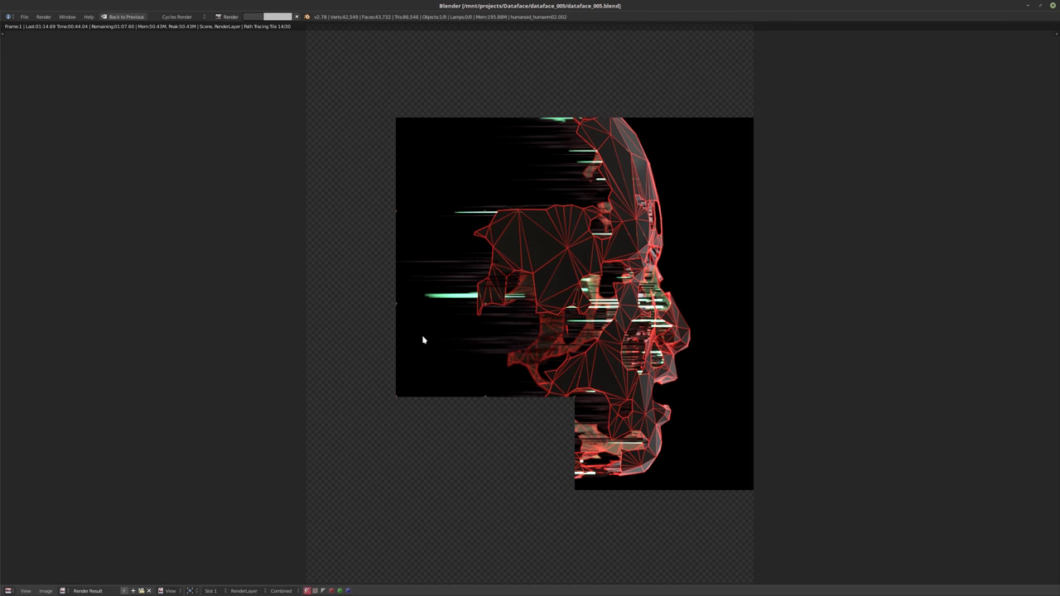
key("Escape")
key("Escape")
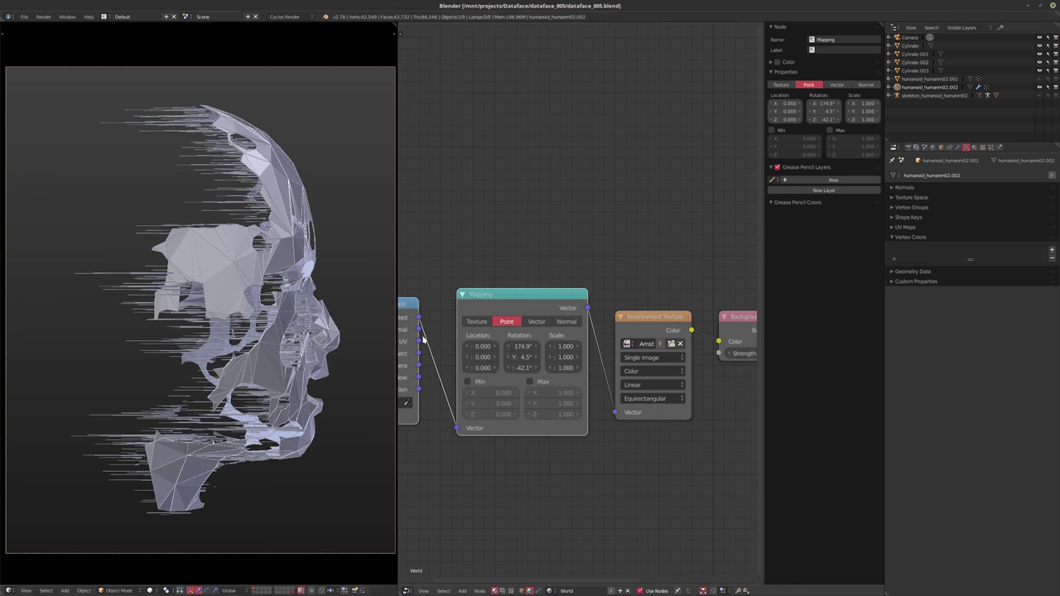
- Refresh the head's particle system by raising its emission number by one and lowering it back to 25000
left_click(991, 147)
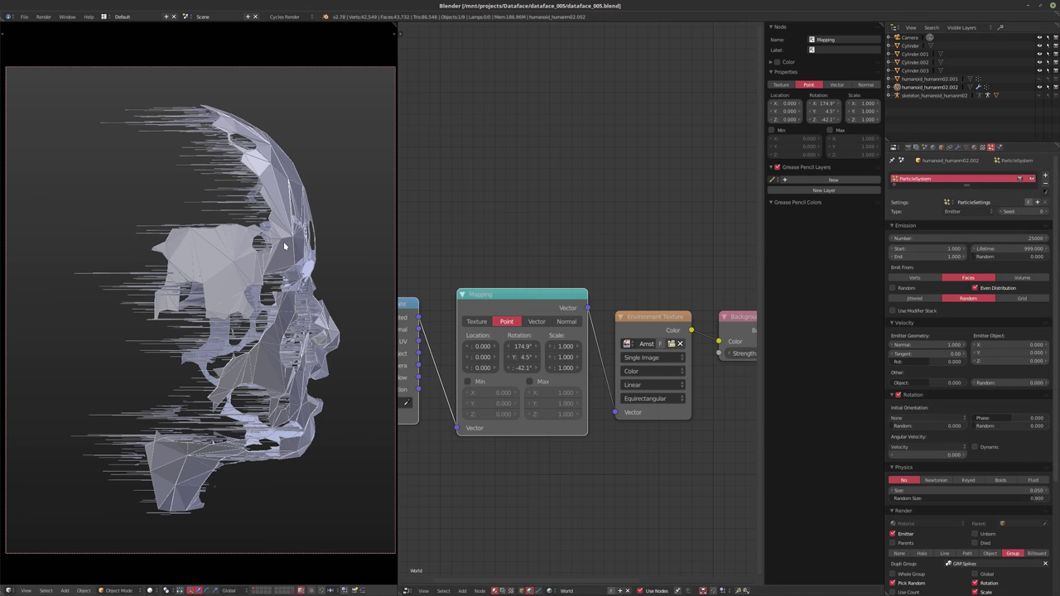
left_click(1049, 240)
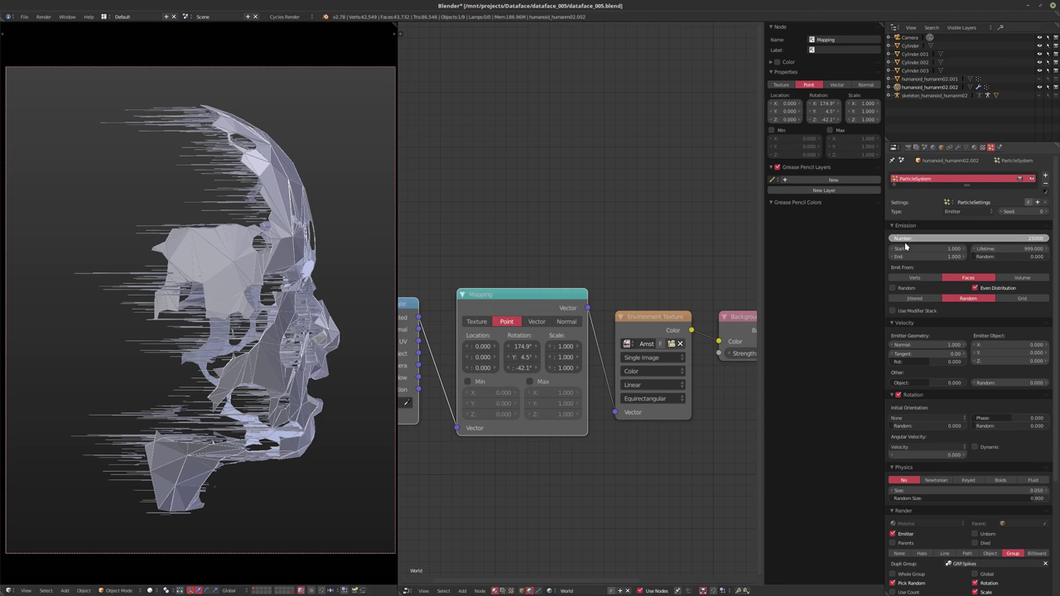
left_click(892, 239)
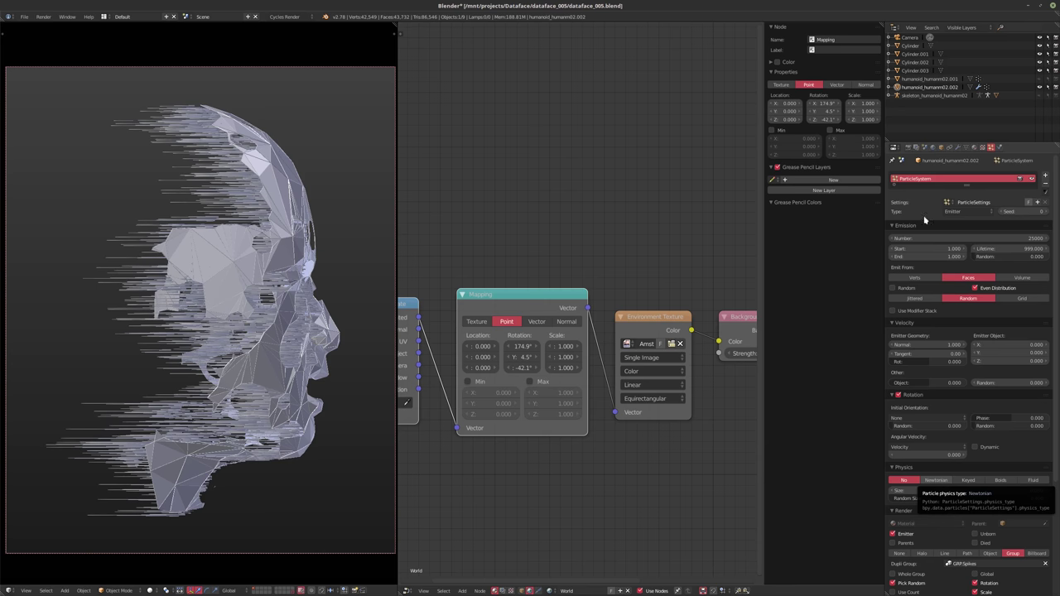
- Set the scene's end frame to 1 in the render settings and move the timeline to frame 0
left_click(908, 147)
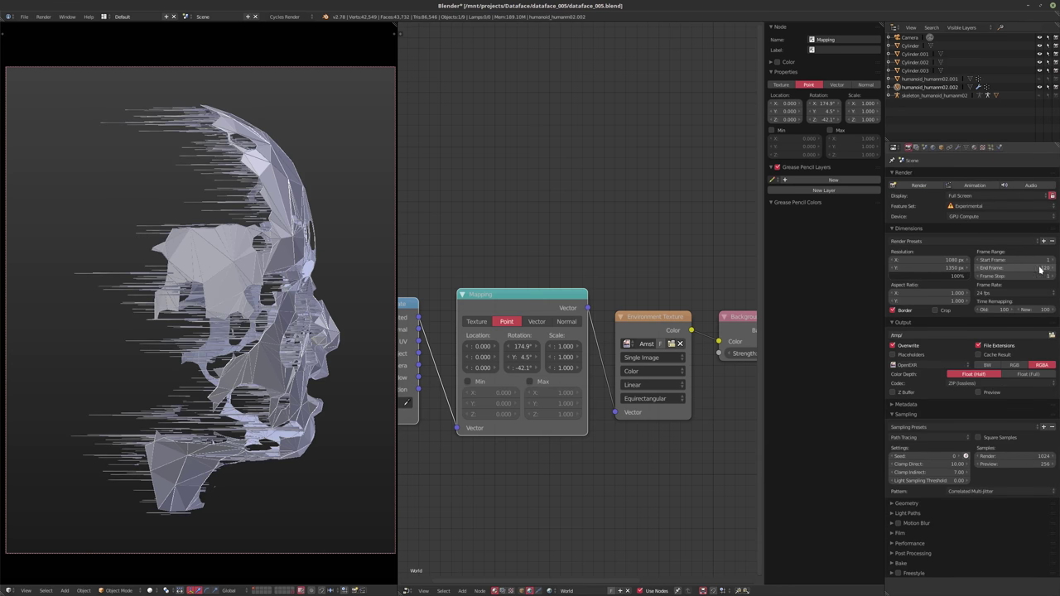
left_click(997, 268)
type("1")
key("Return")
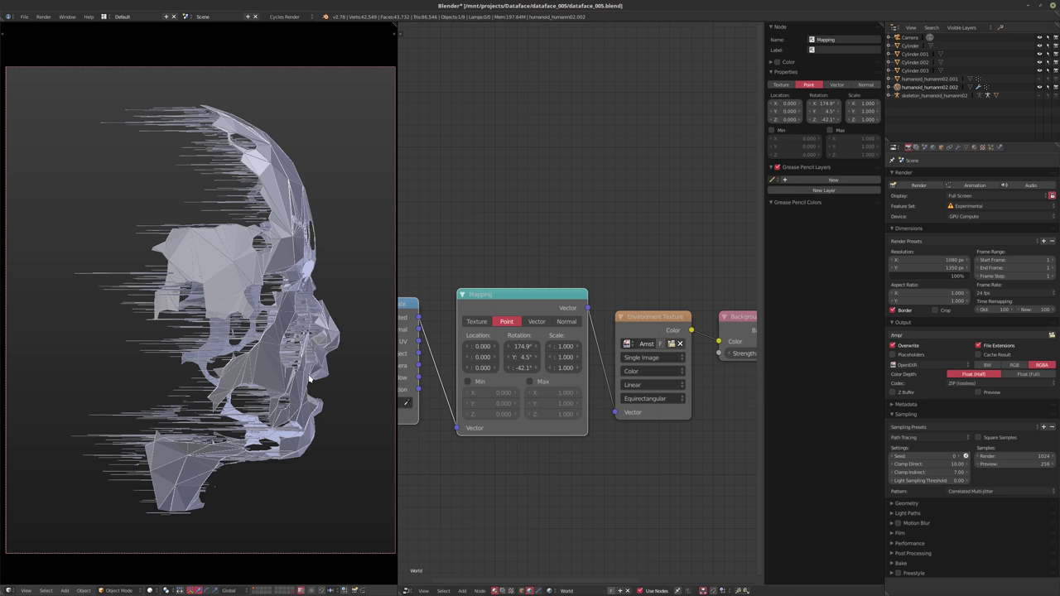
key("shift+Left")
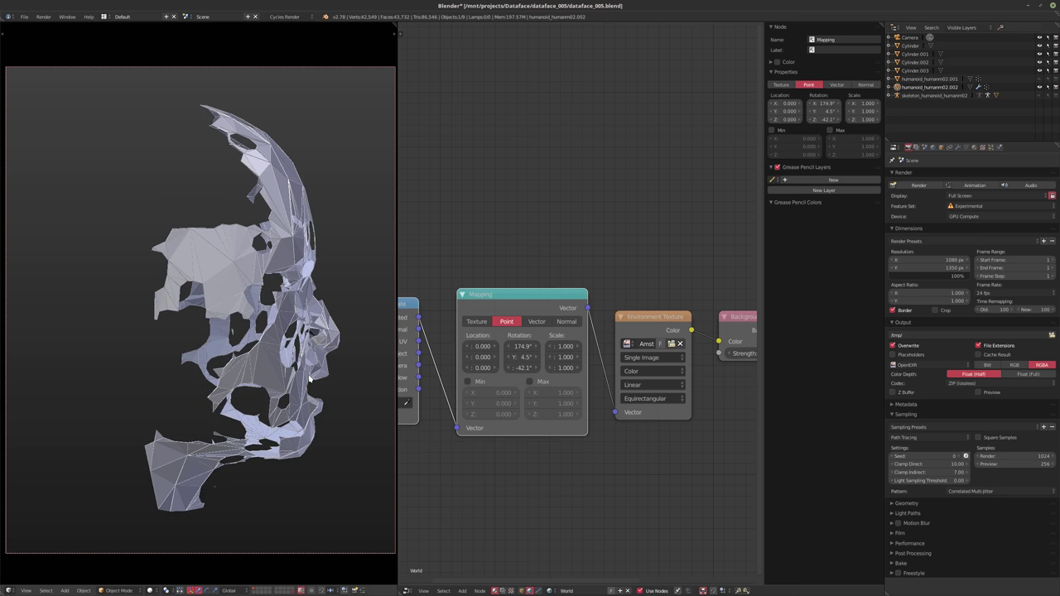
- Show the head's particle settings, turn off Only Render in the 3D view's display options, and advance to frame 1
left_click(991, 147)
key("n")
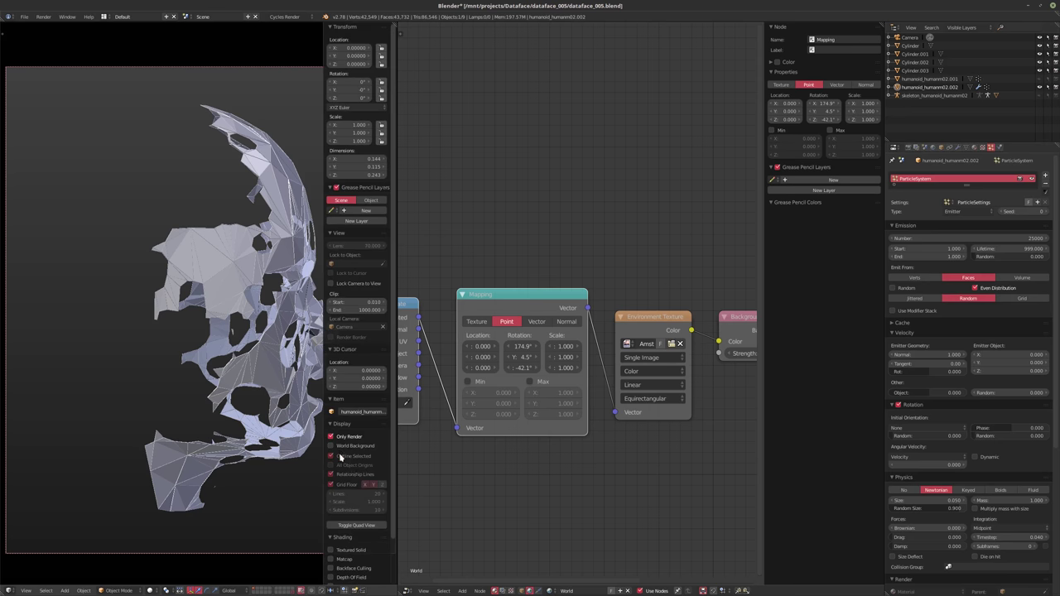
left_click(349, 436)
key("n")
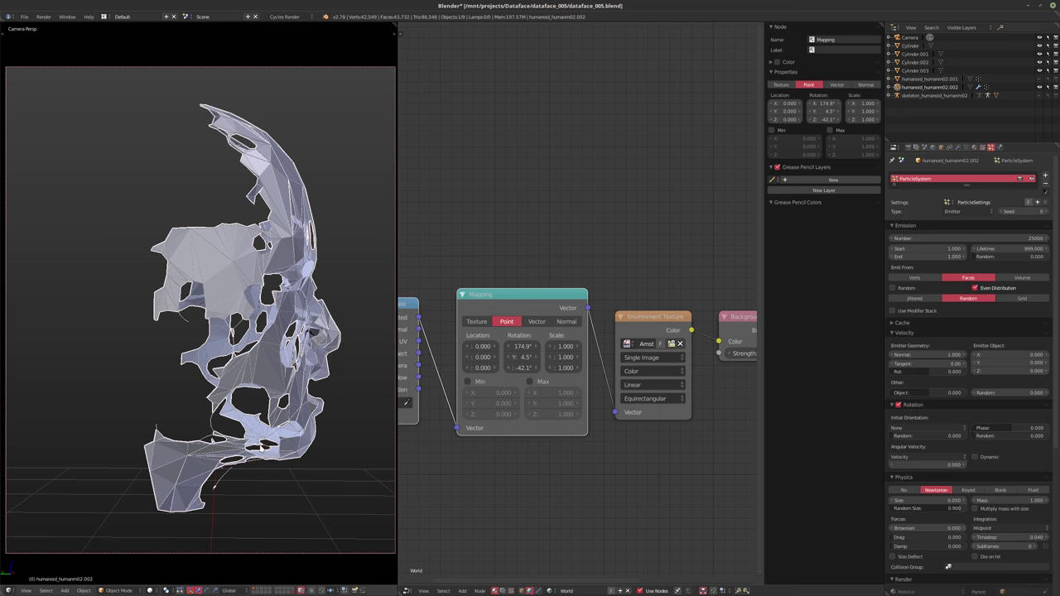
key("Right")
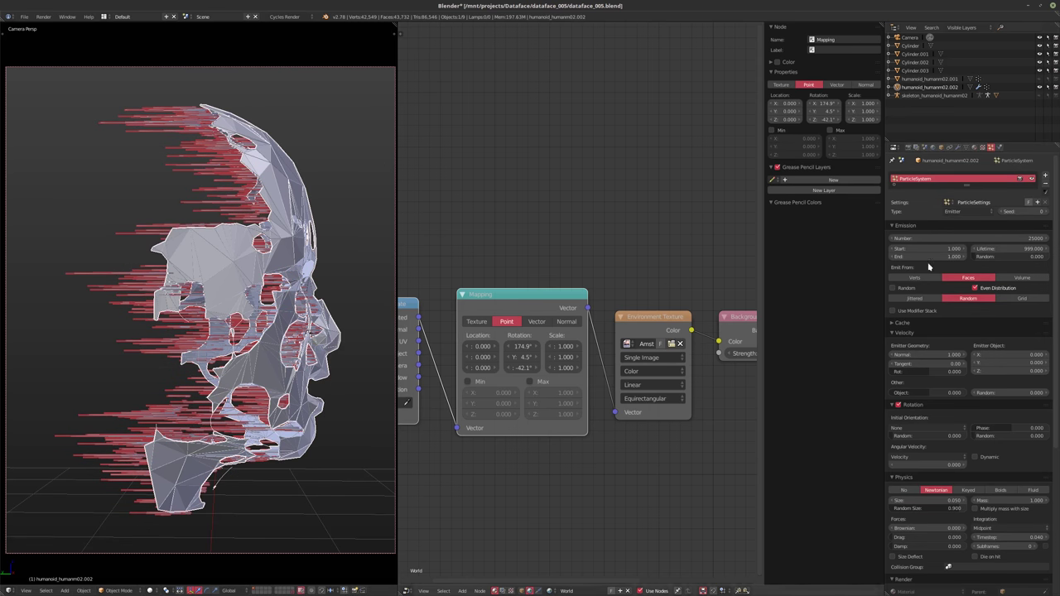
- Recalculate the particles on frame 1 by nudging the emission number up by one and back to 25000
left_click(1048, 240)
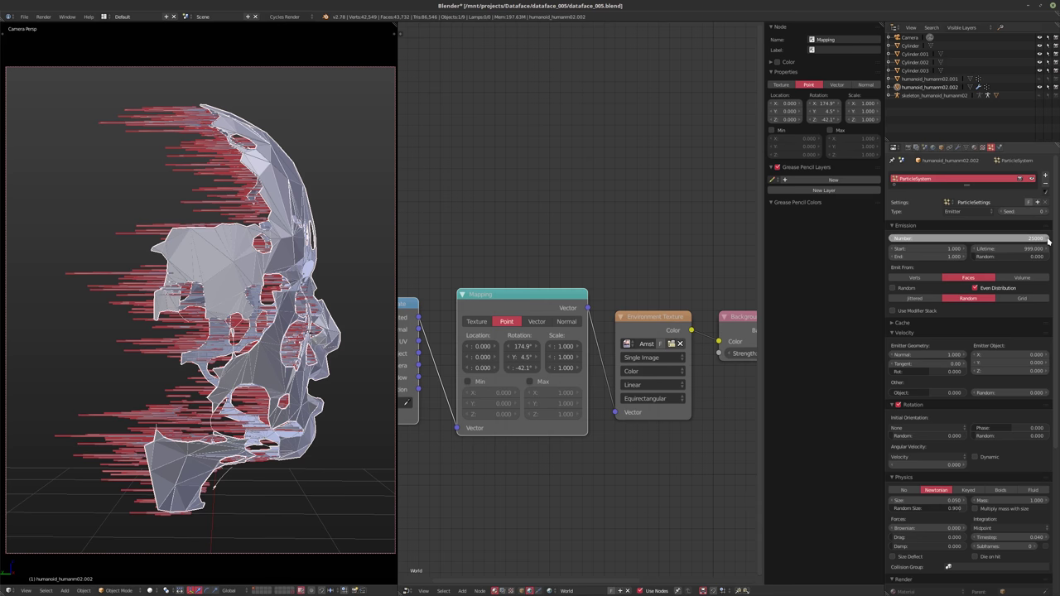
left_click(892, 240)
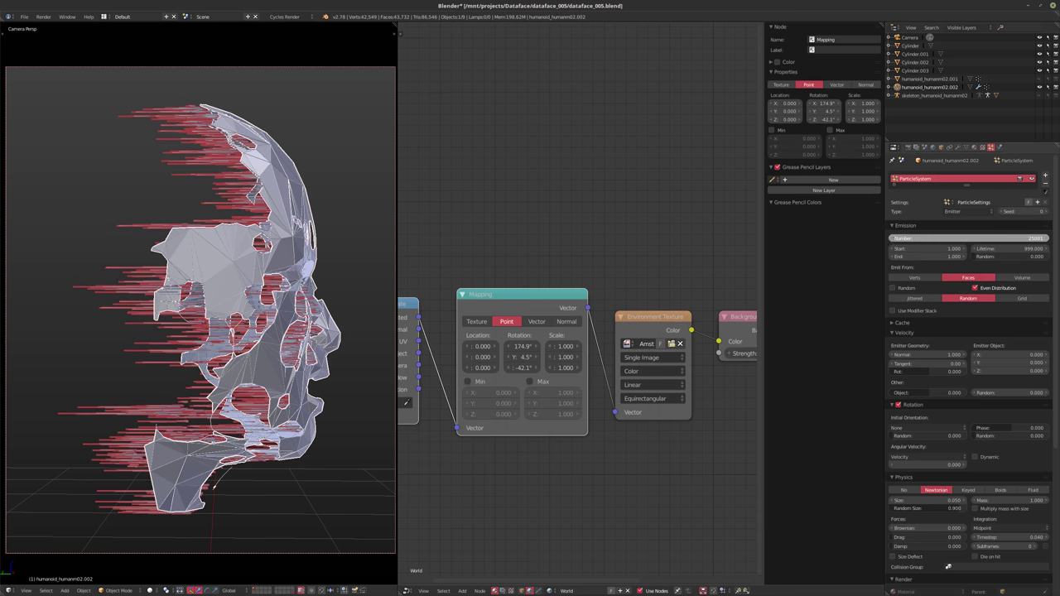
left_click(894, 239)
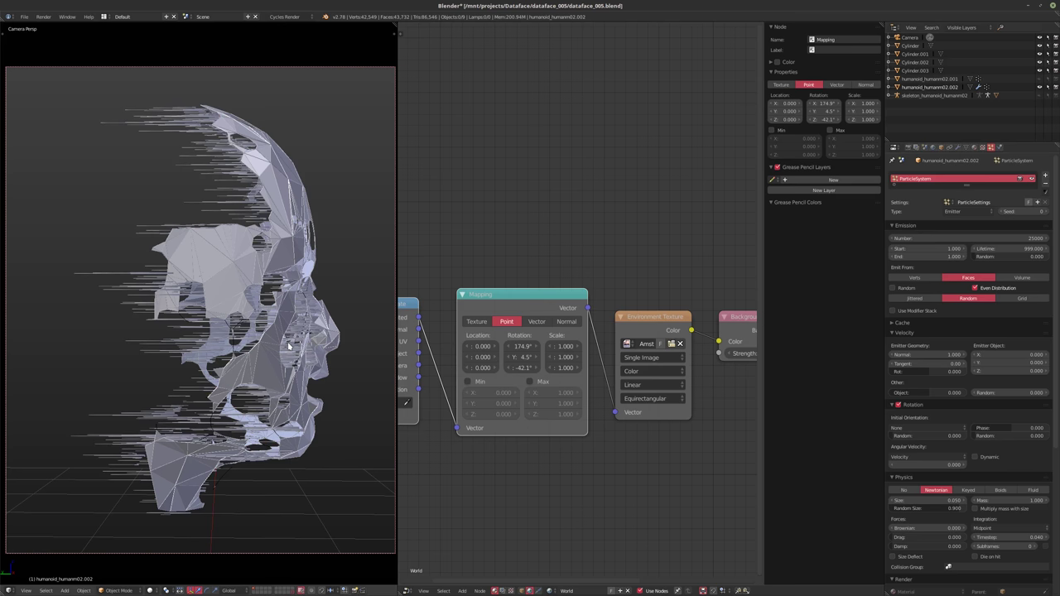
- Examine the head's particles outside the camera view while advancing to frame 3, and return to the start frame
middle_click_drag(330, 376, 128, 394)
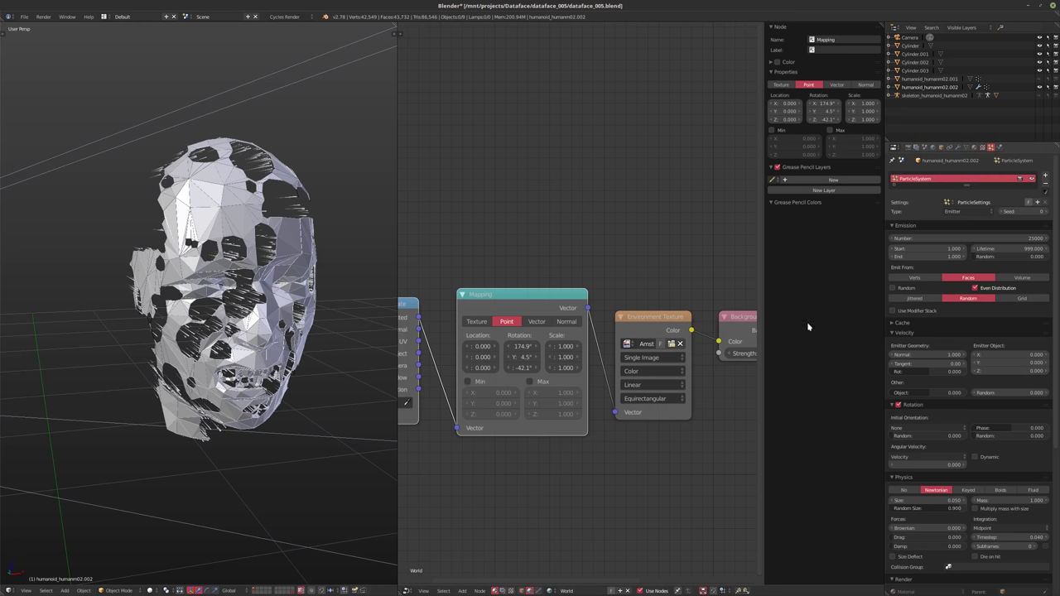
middle_click_drag(259, 257, 294, 248)
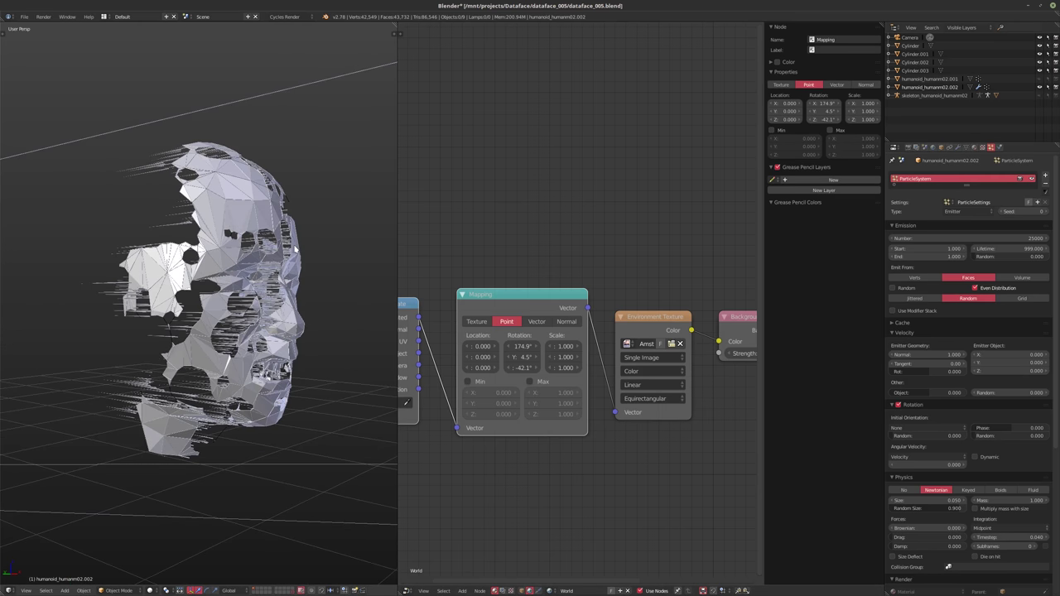
key("Right")
key("Right")
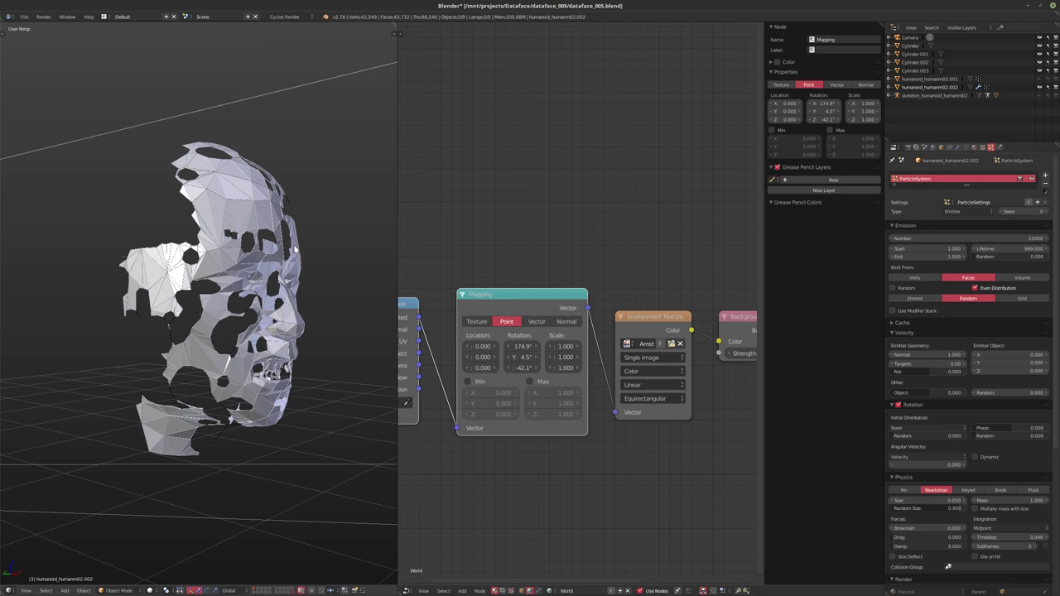
key("shift+Left")
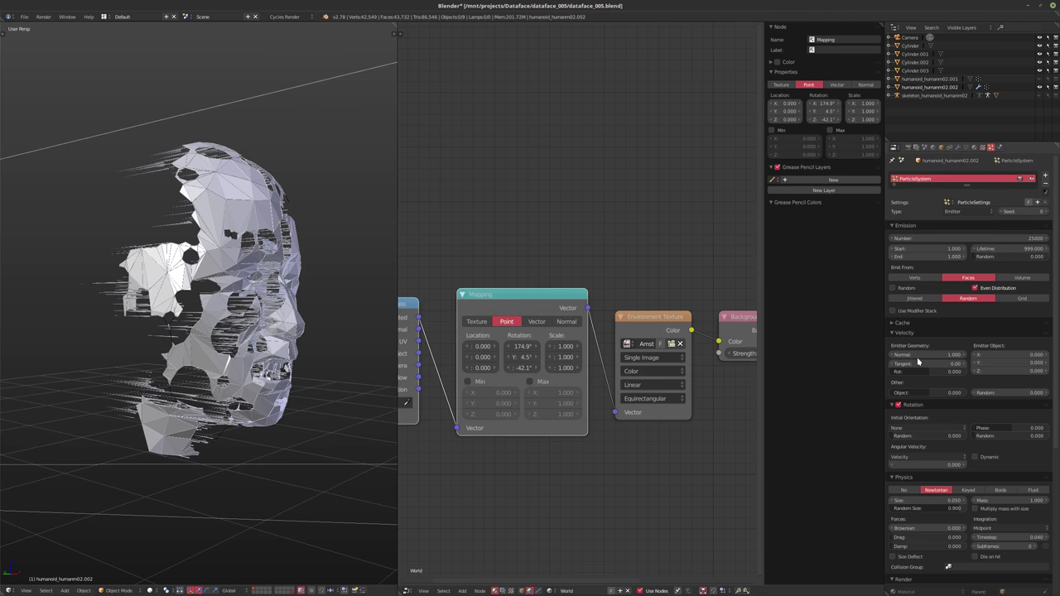
- Set the particles' emitter geometry Normal velocity to 0
left_click(914, 355)
type("0")
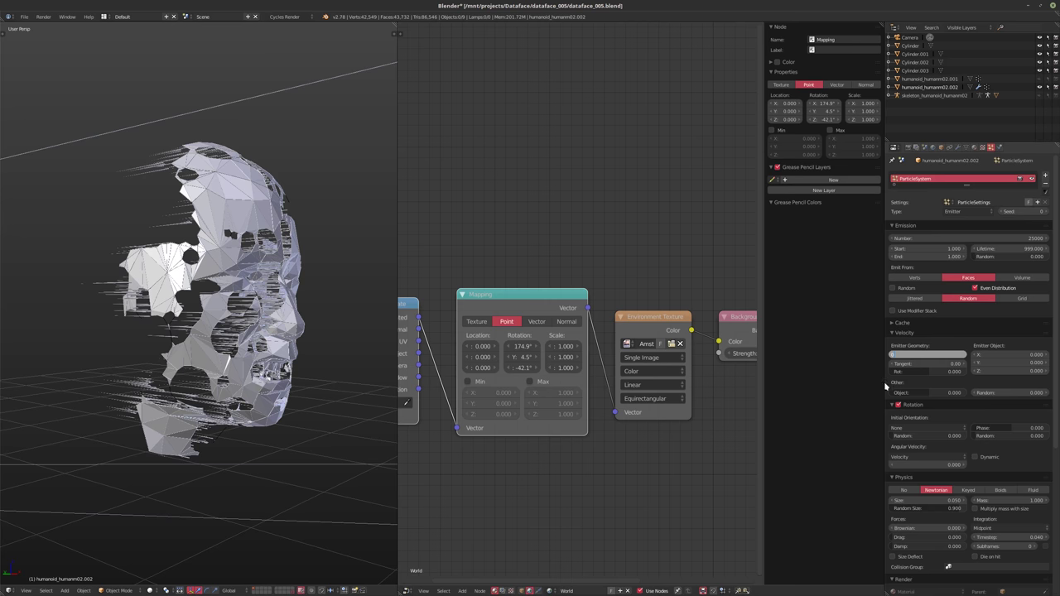
key("Return")
scroll(911, 526, "down", 2)
scroll(911, 526, "down", 7)
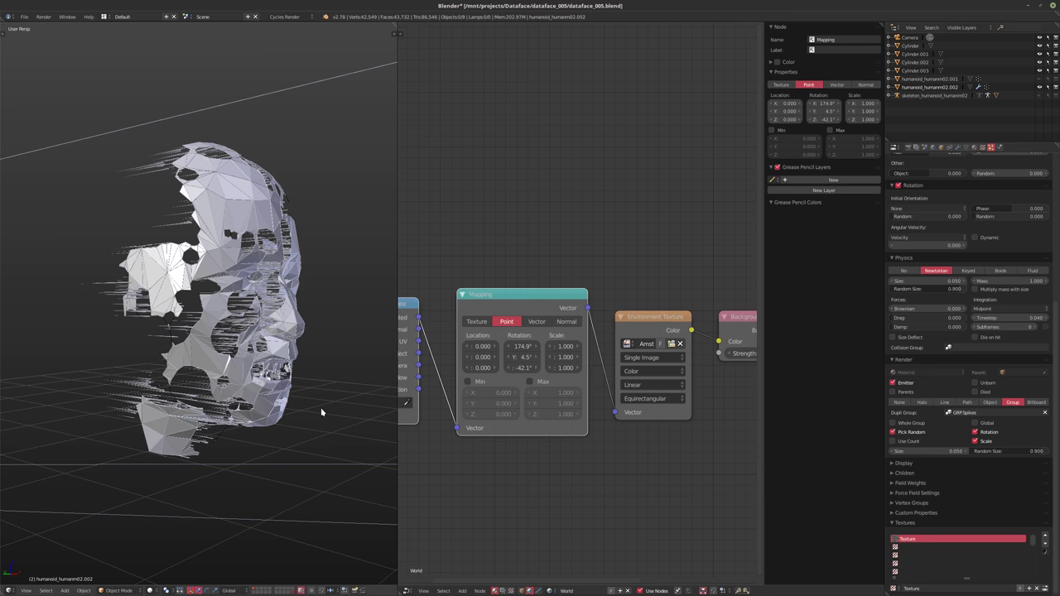
- Set the particle emission number to 50000, return to the camera view, and switch it to rendered shading
scroll(973, 269, "up", 8)
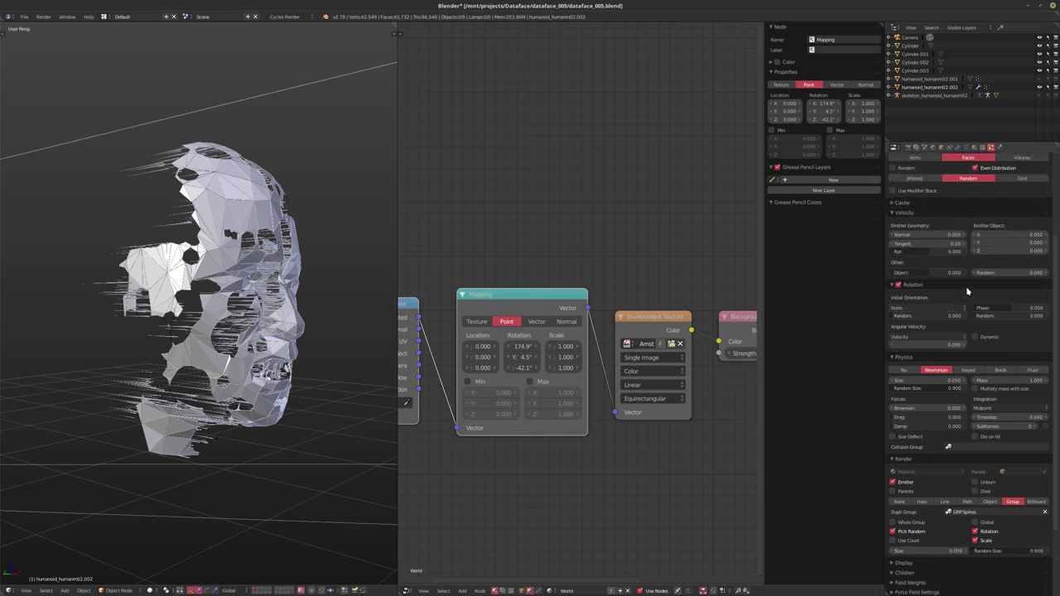
left_click(1012, 219)
type("50000")
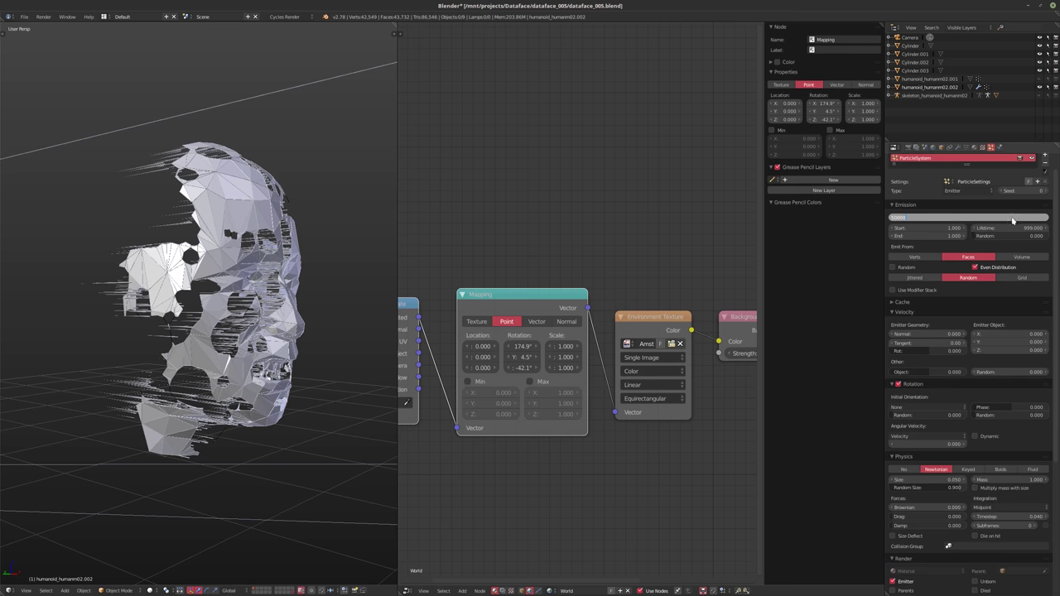
key("Return")
key("KP_0")
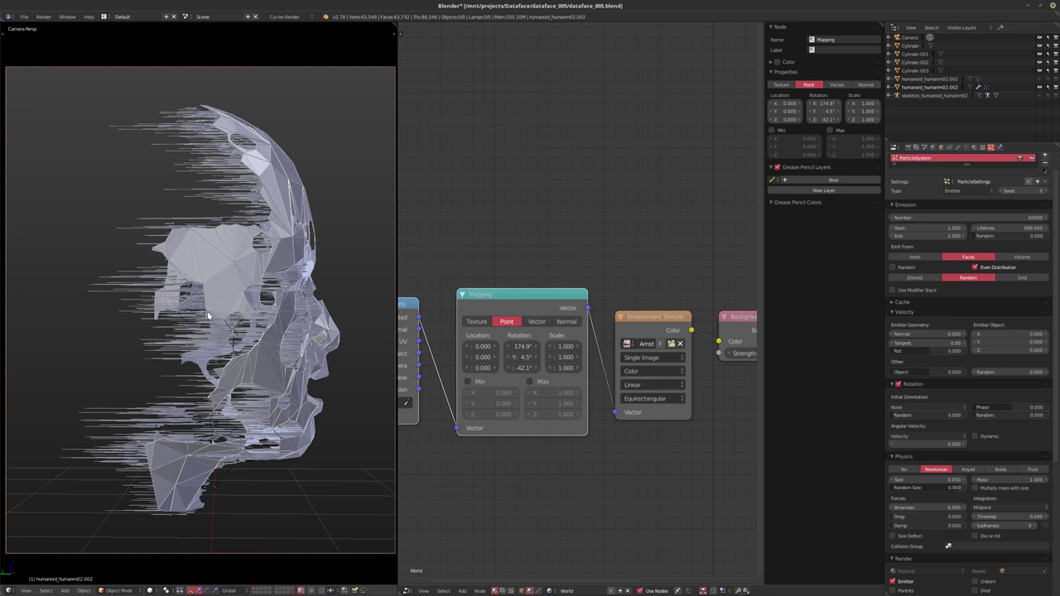
key("shift+z")
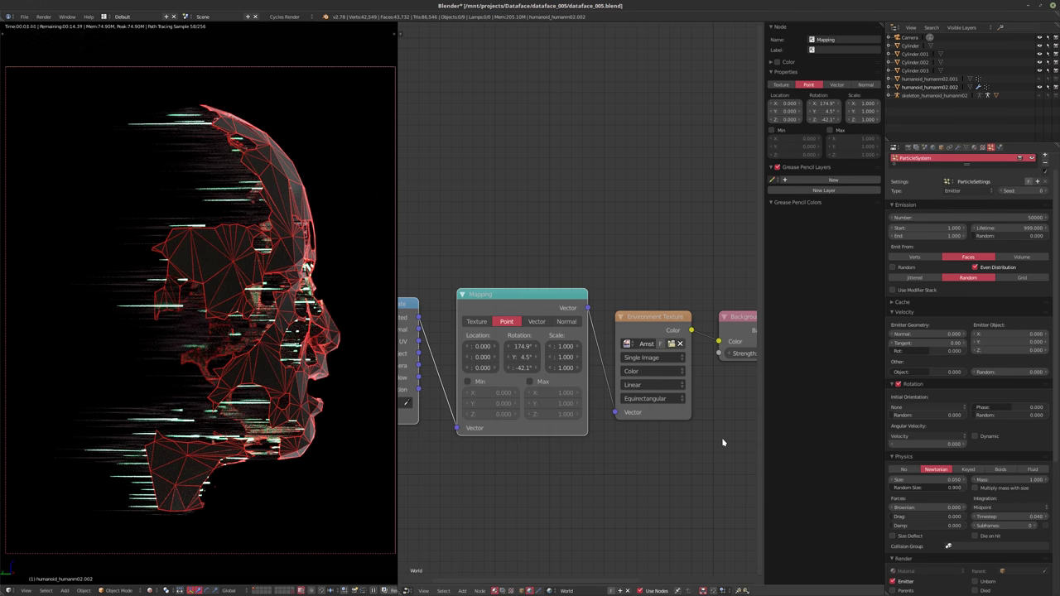
- Raise the particle emission number to 100000
left_click(966, 216)
type("1")
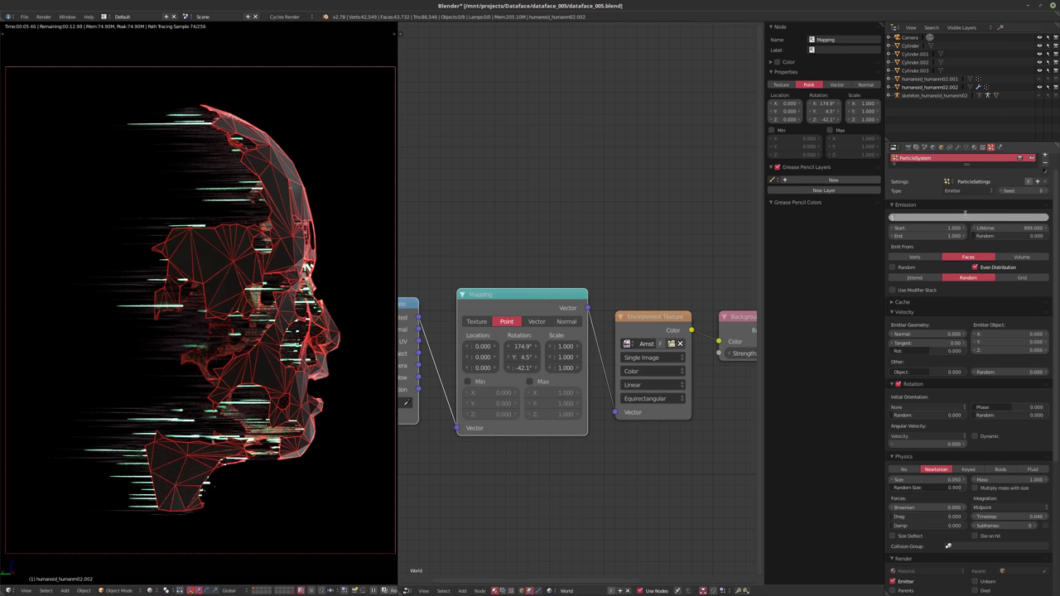
type("100000")
key("Return")
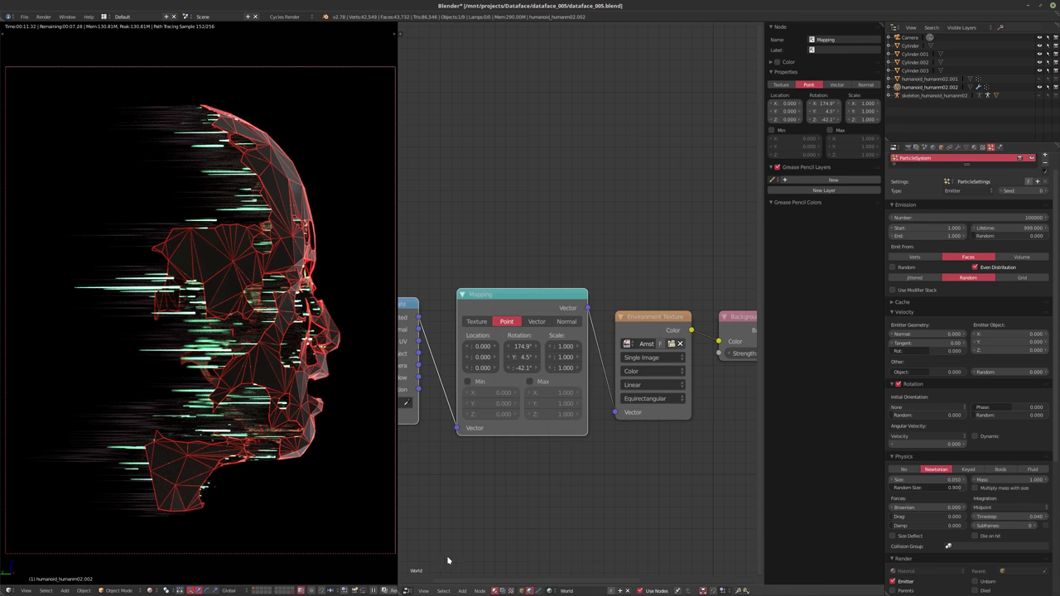
- Show the head's material nodes and insert a Mix Shader between the final Mix Shader and the Material Output
left_click(520, 590)
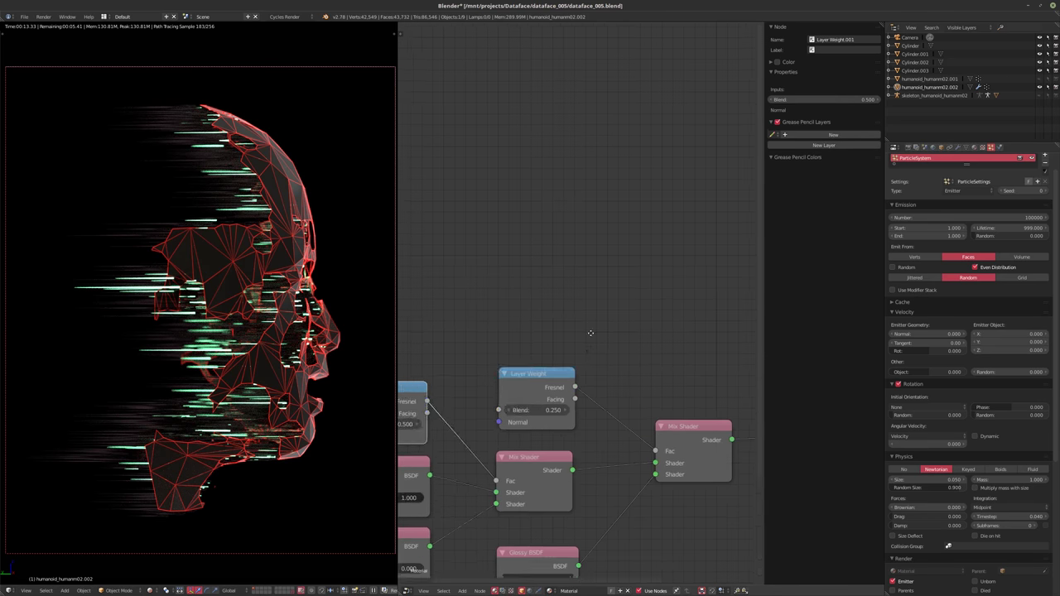
middle_click_drag(590, 333, 587, 240)
scroll(587, 240, "down", 8)
middle_click_drag(592, 381, 571, 400)
middle_click_drag(648, 385, 613, 401)
scroll(613, 401, "up", 2)
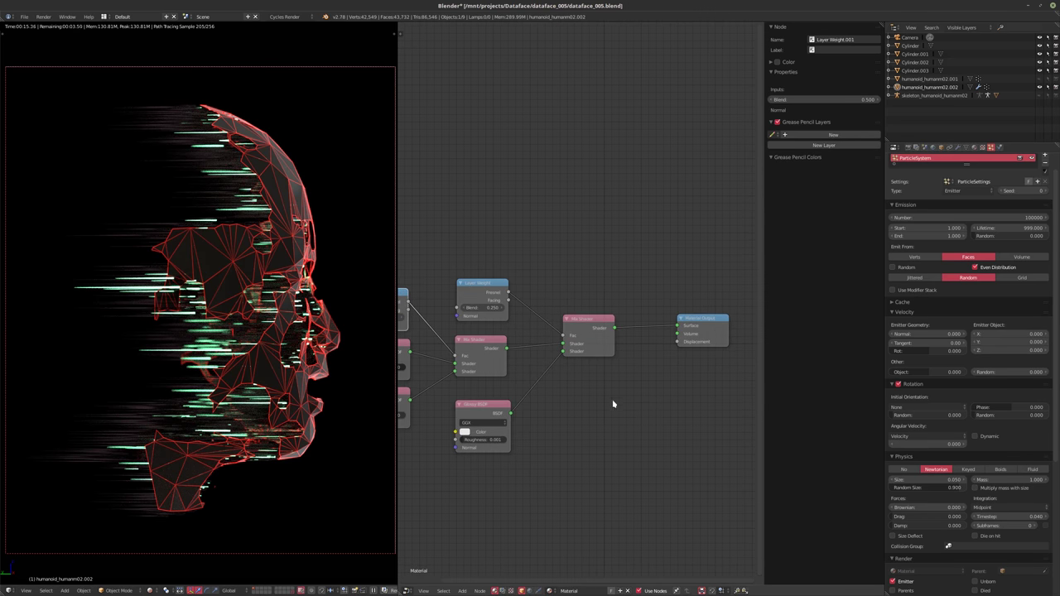
key("shift+a")
mouse_move(613, 411)
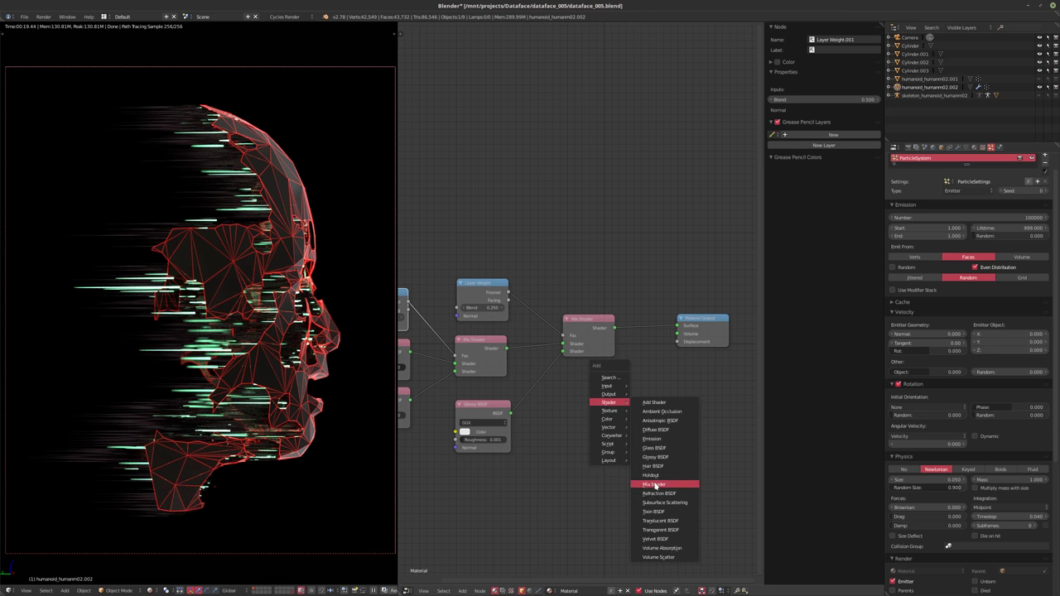
left_click(654, 485)
left_click(667, 340)
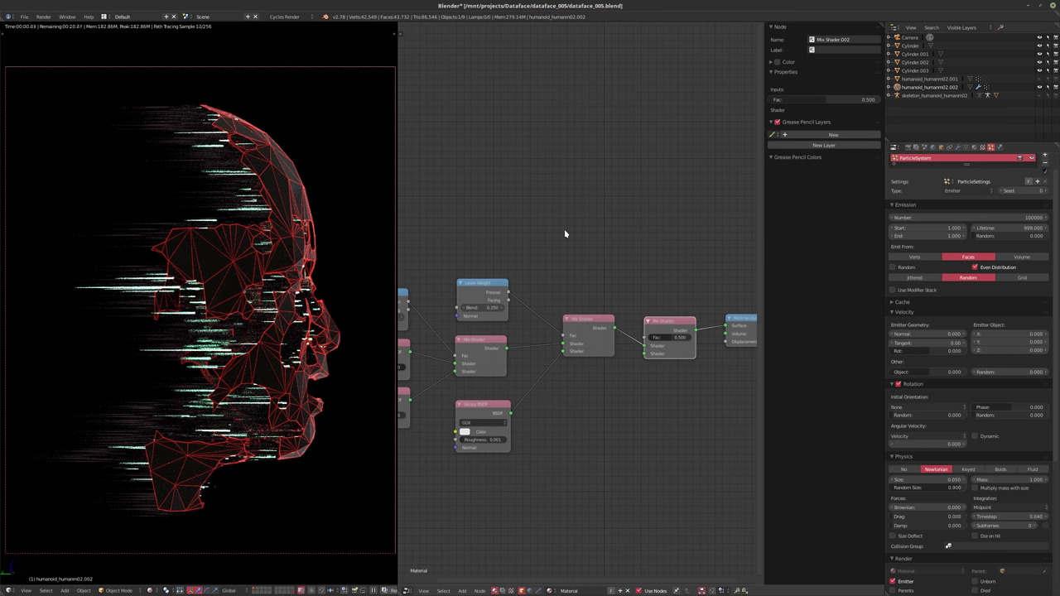
key("shift+a")
mouse_move(553, 215)
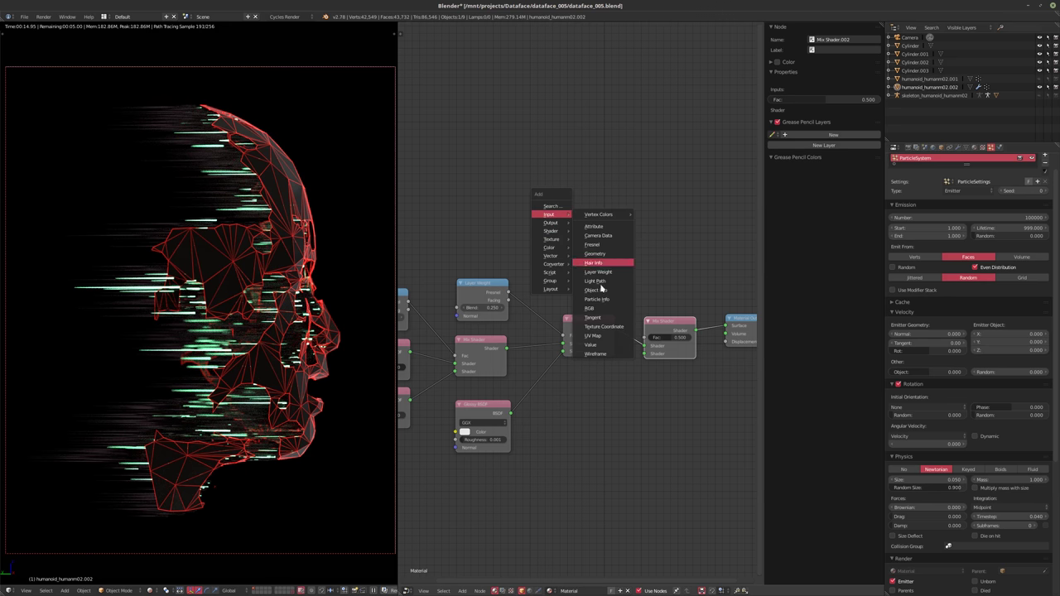
left_click(611, 282)
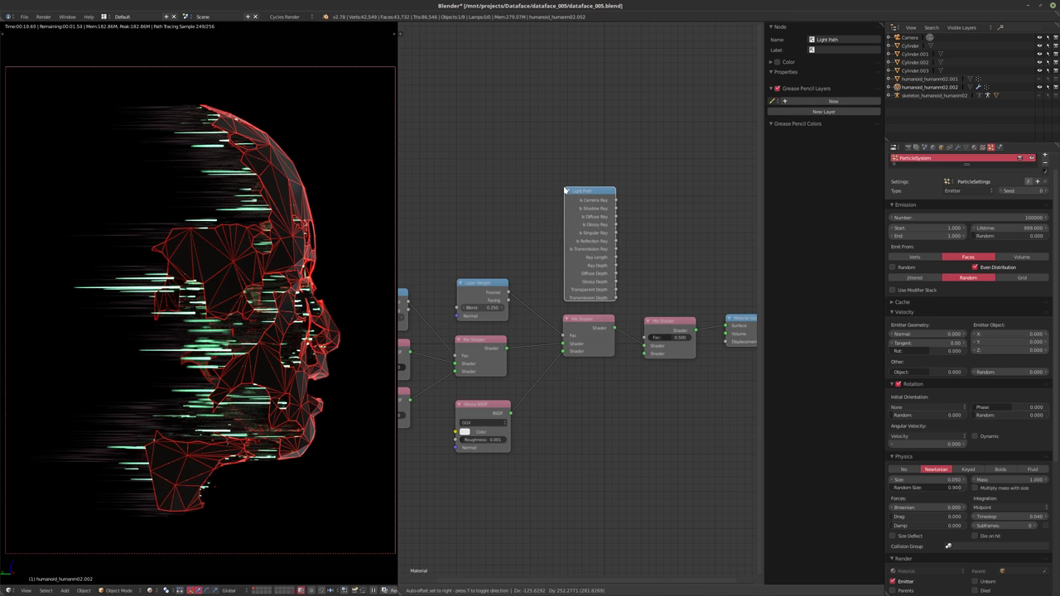
right_click(564, 189)
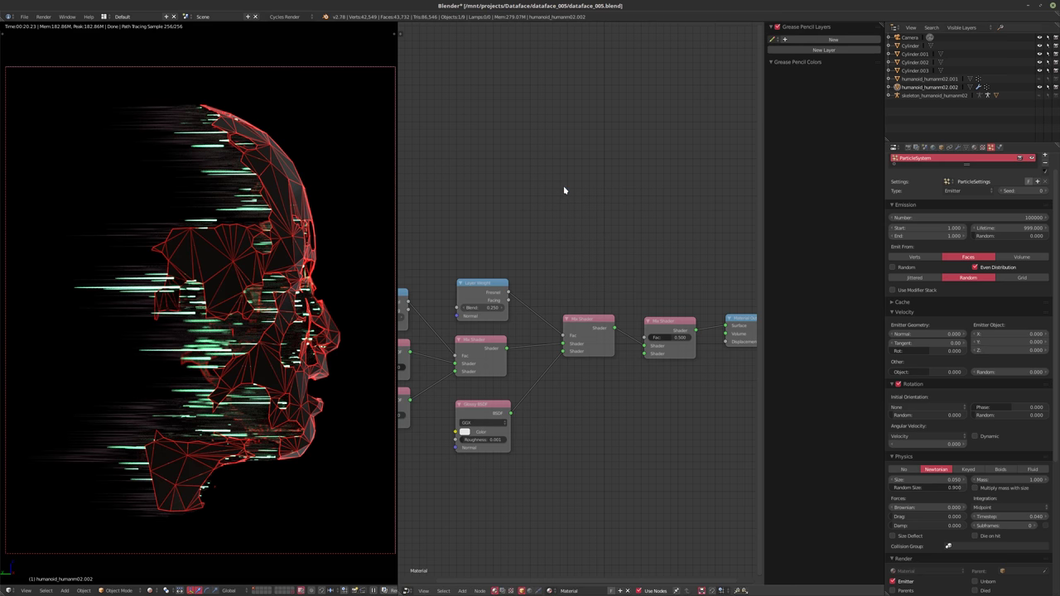
- Add a Geometry node above the Mix Shaders and connect its Backfacing output to the new Mix Shader's Fac input
key("shift+a")
mouse_move(556, 188)
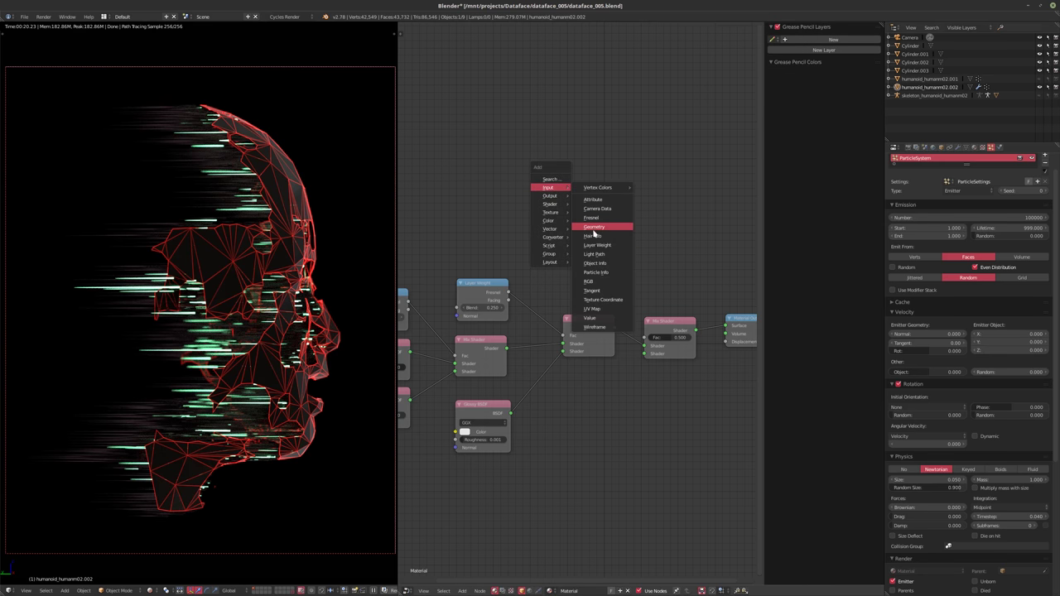
left_click(594, 227)
left_click(565, 243)
left_click_drag(613, 294, 645, 337)
- Add an Emission shader below the Mix Shaders and connect it to the new Mix Shader's second Shader input
key("shift+a")
mouse_move(588, 413)
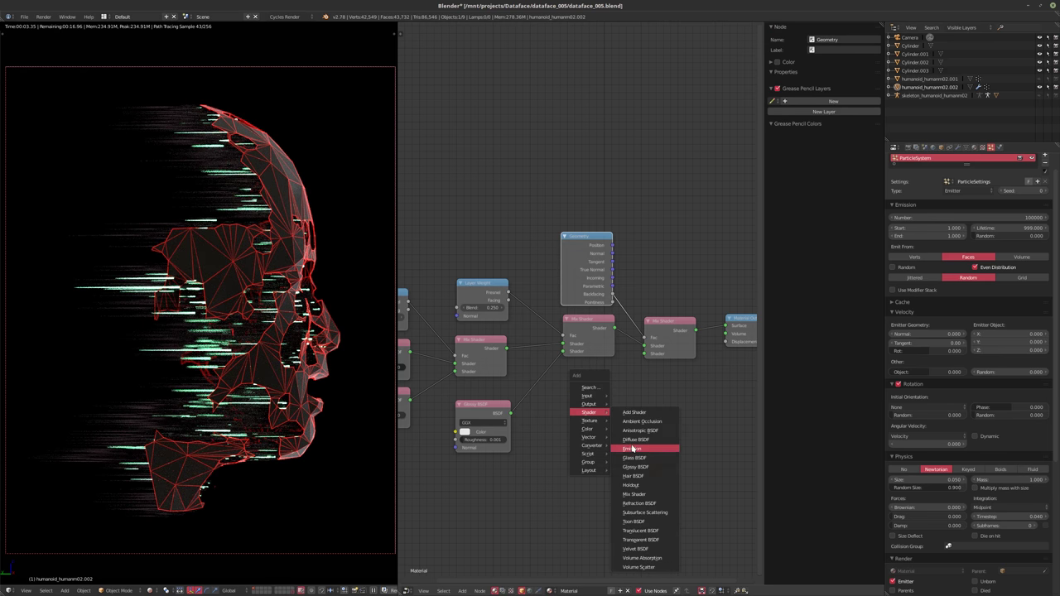
left_click(632, 448)
left_click(616, 379)
left_click_drag(614, 378, 645, 353)
- Change the Emission shader's color to a light green
scroll(633, 389, "up", 1)
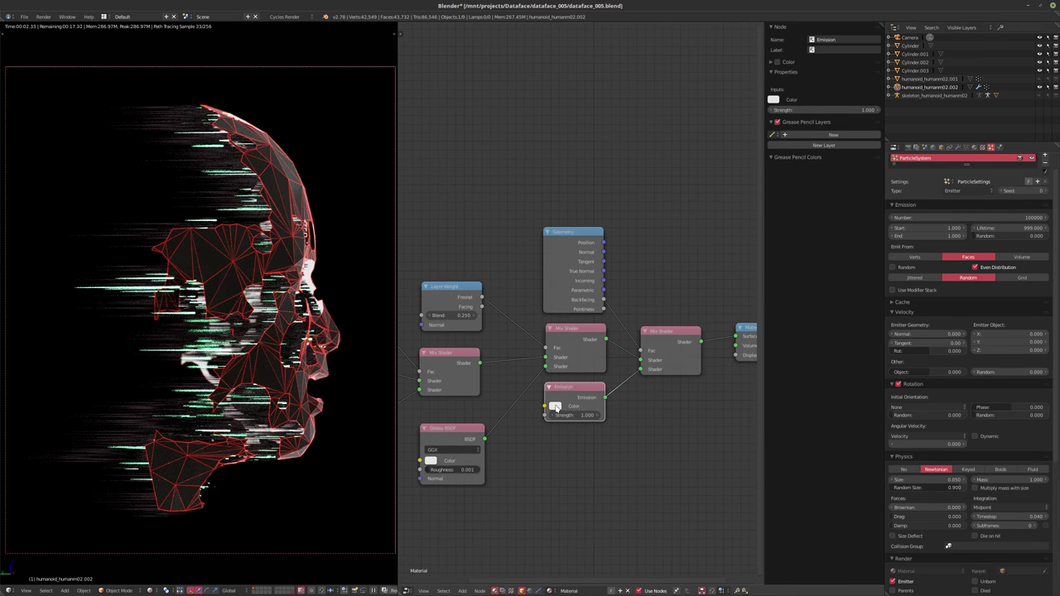
left_click(554, 406)
mouse_move(586, 314)
left_mouse_down()
mouse_move(583, 333)
mouse_move(568, 326)
mouse_move(564, 305)
mouse_move(574, 299)
left_mouse_up()
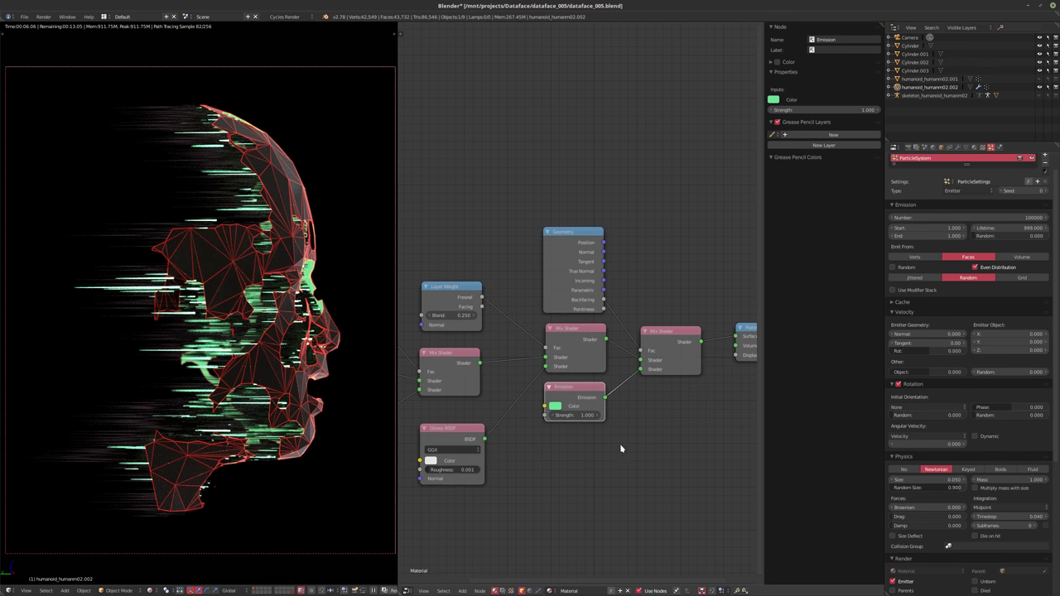
- Try an Emission strength of 2.5, and raise it to 4
left_click(574, 415)
type("2.5")
key("Return")
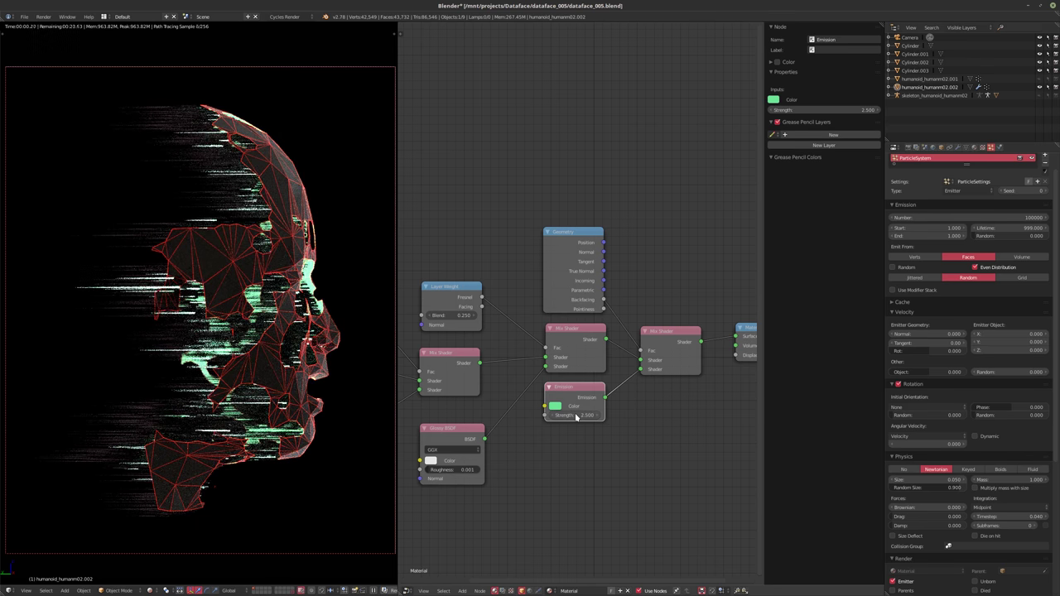
left_click(572, 416)
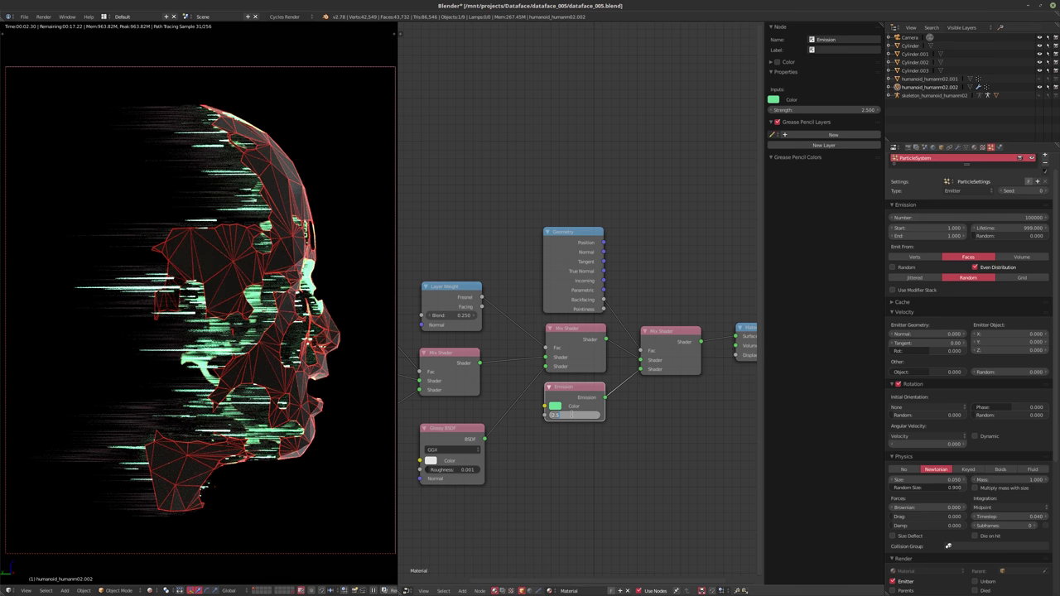
type("4")
key("Return")
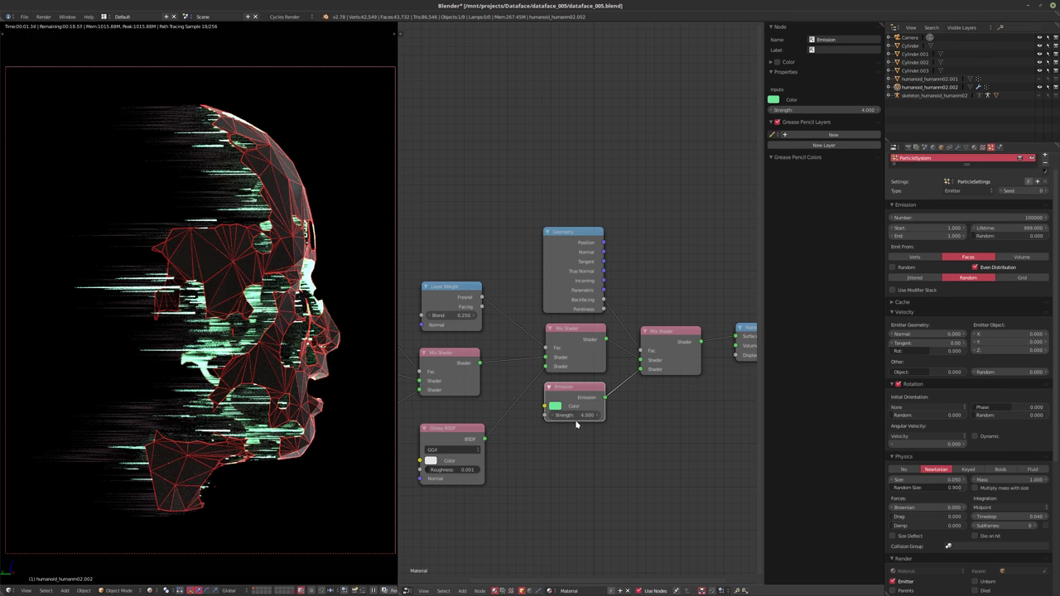
- Adjust the Emission shader's color to a softer green with RGB 0.252, 0.800, 0.230
left_click(555, 406)
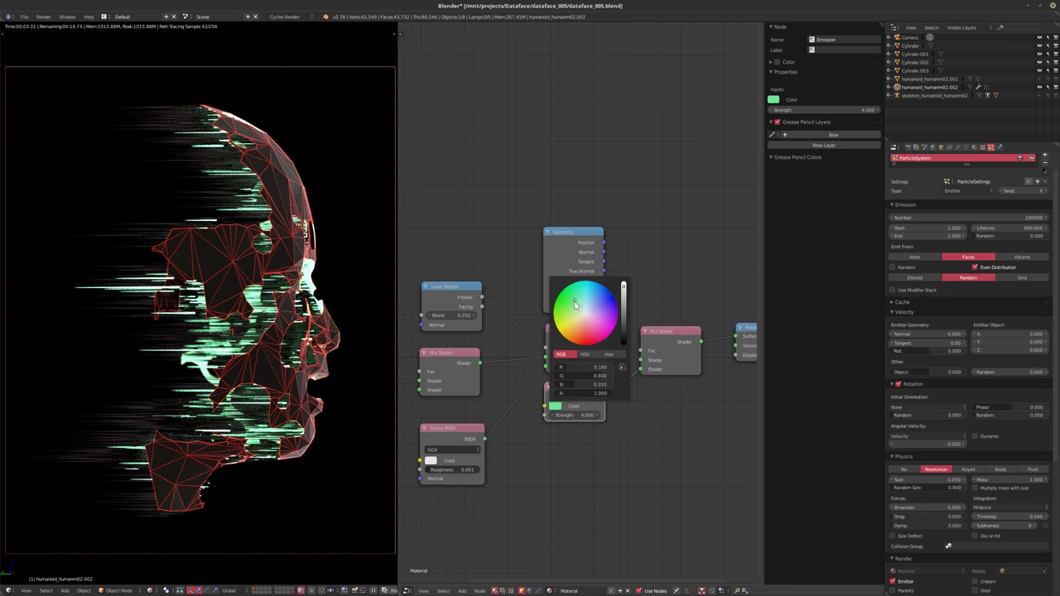
left_click_drag(575, 305, 569, 305)
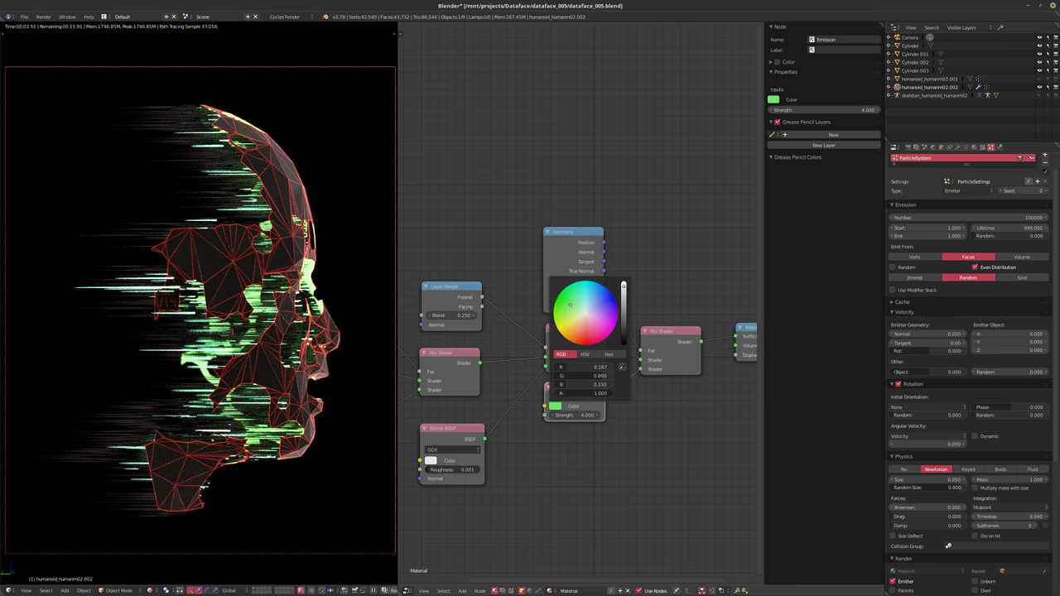
left_click_drag(570, 304, 572, 306)
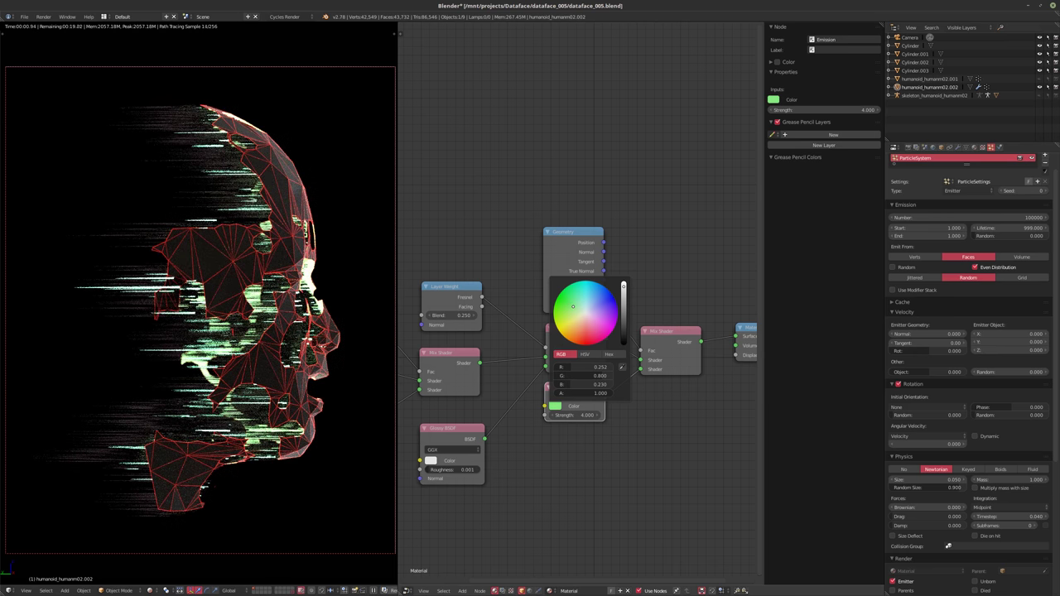
- Add a Diffuse BSDF below the Emission shader, connect it to the final Mix Shader's second Shader input and darken its color to mid-grey
middle_click_drag(620, 417, 586, 465)
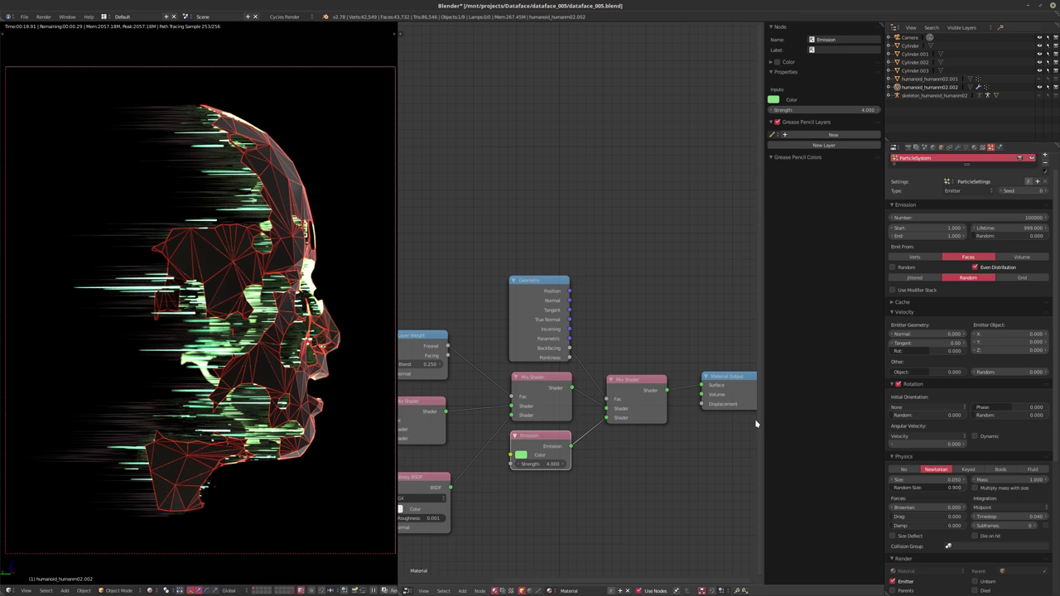
middle_click_drag(589, 474, 630, 460)
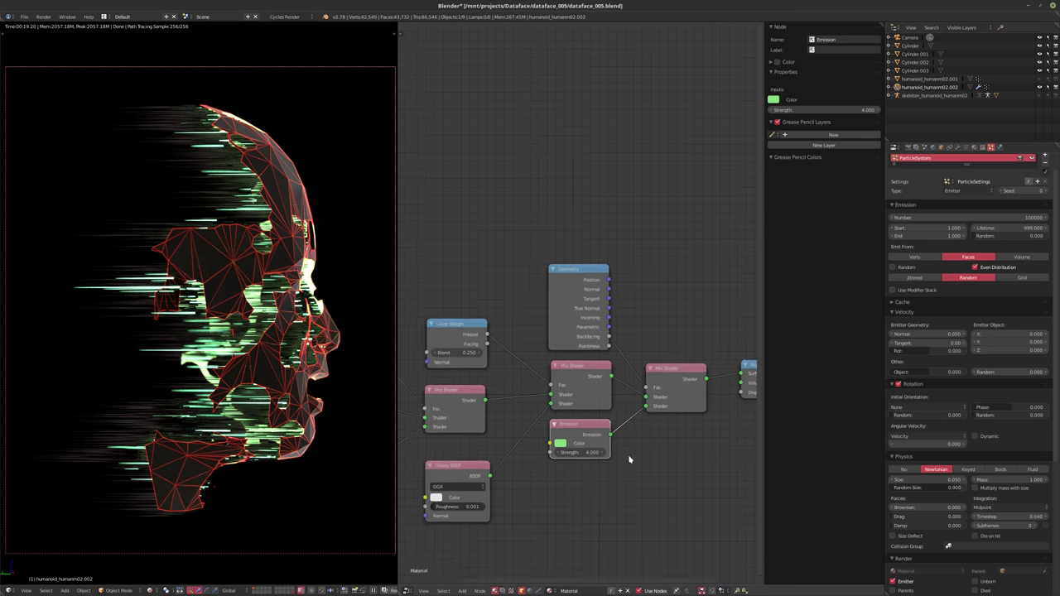
scroll(611, 459, "up", 2)
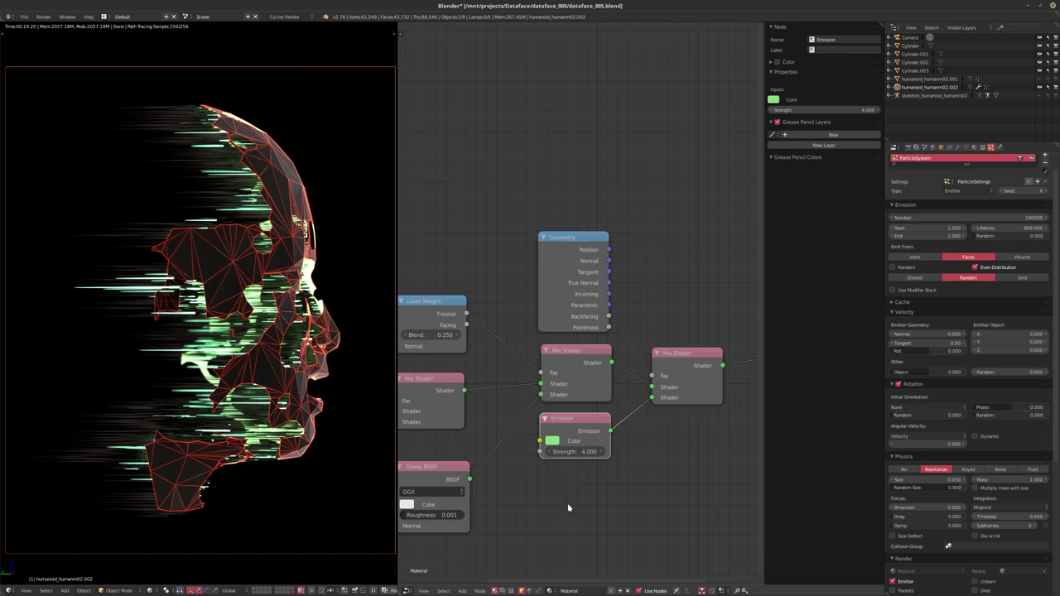
key("shift+a")
mouse_move(556, 506)
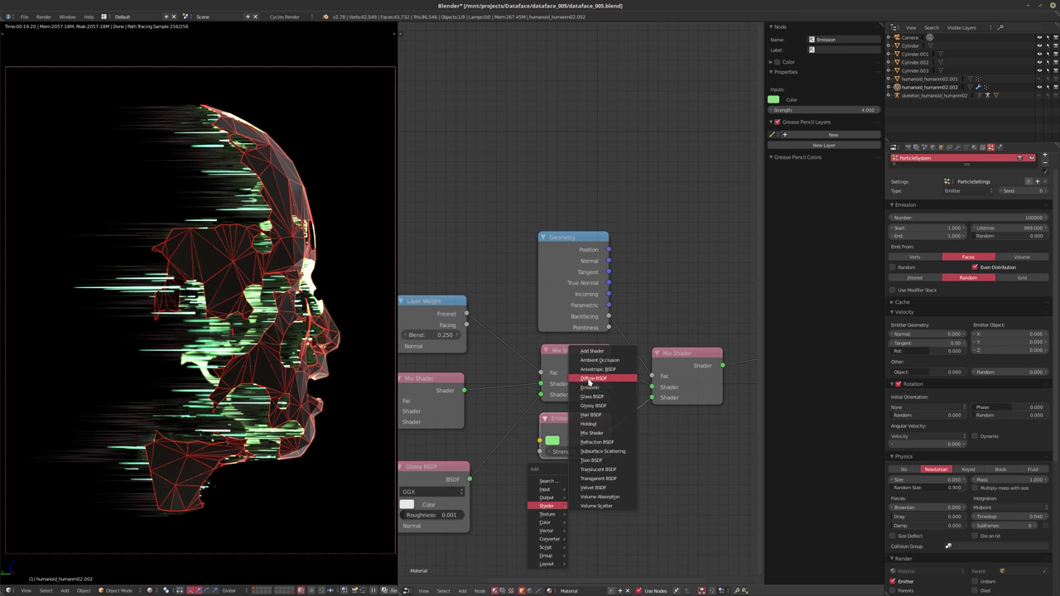
left_click(592, 377)
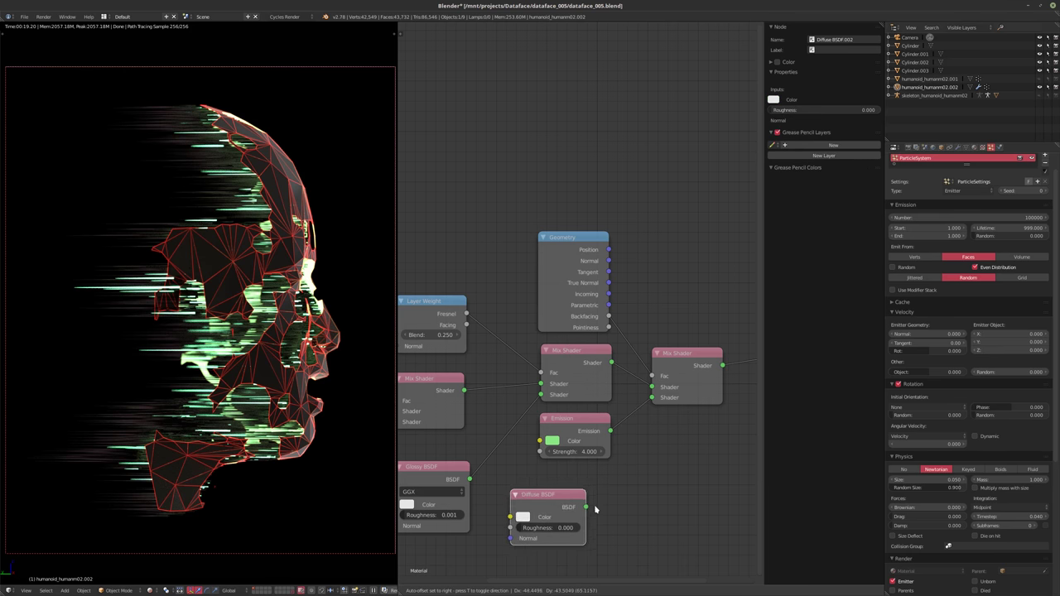
left_click(611, 493)
left_click_drag(607, 491, 653, 399)
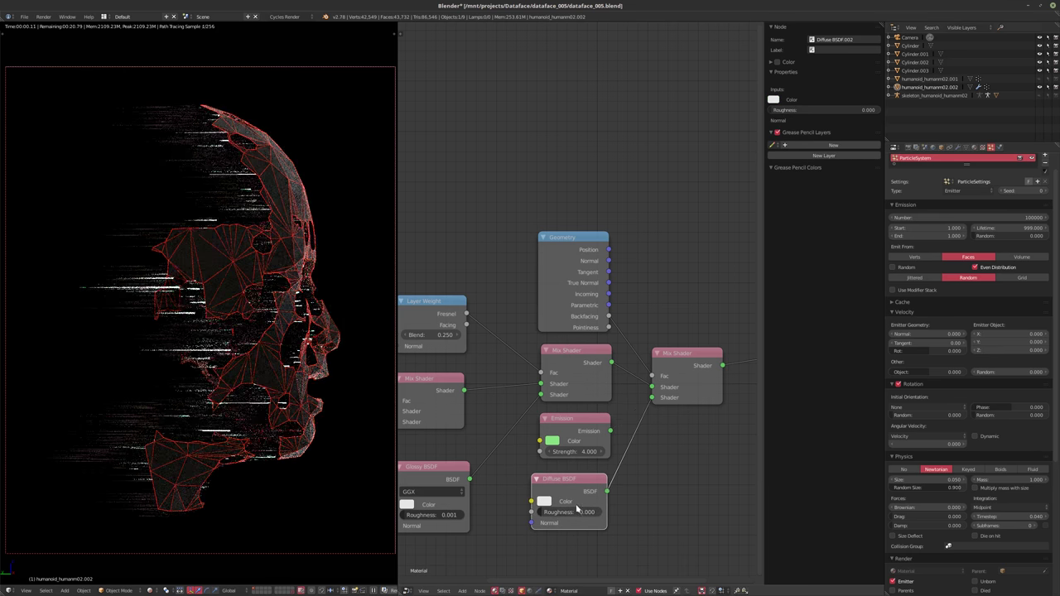
left_click(545, 502)
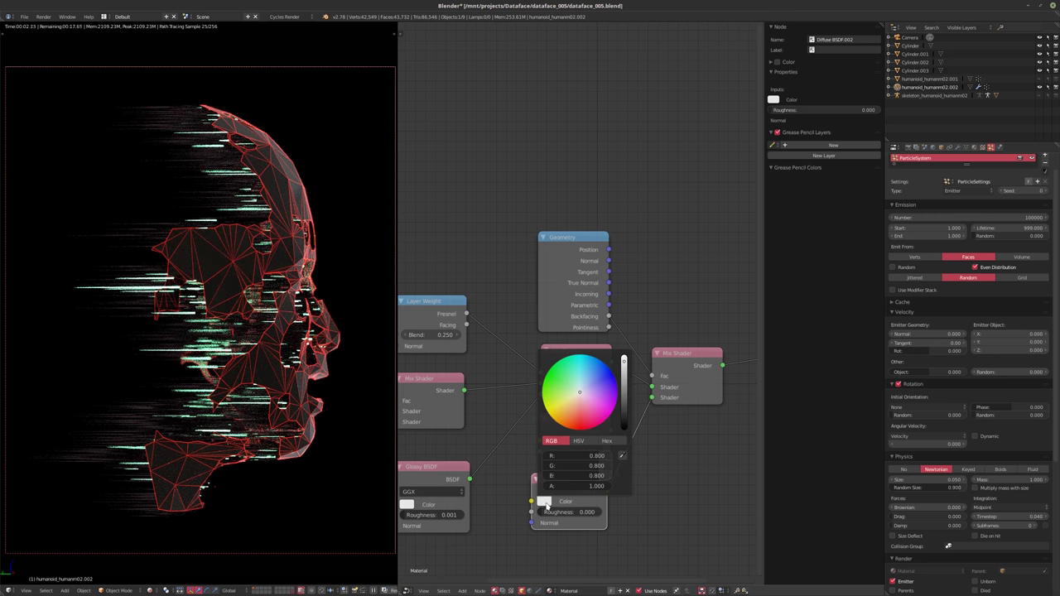
mouse_move(624, 389)
left_mouse_down()
mouse_move(624, 414)
mouse_move(625, 355)
mouse_move(625, 385)
left_mouse_up()
- Mute and unmute the final Mix Shader for comparison, and reconnect Emission to its second Shader input in place of the Diffuse BSDF, moved aside
left_click(690, 384)
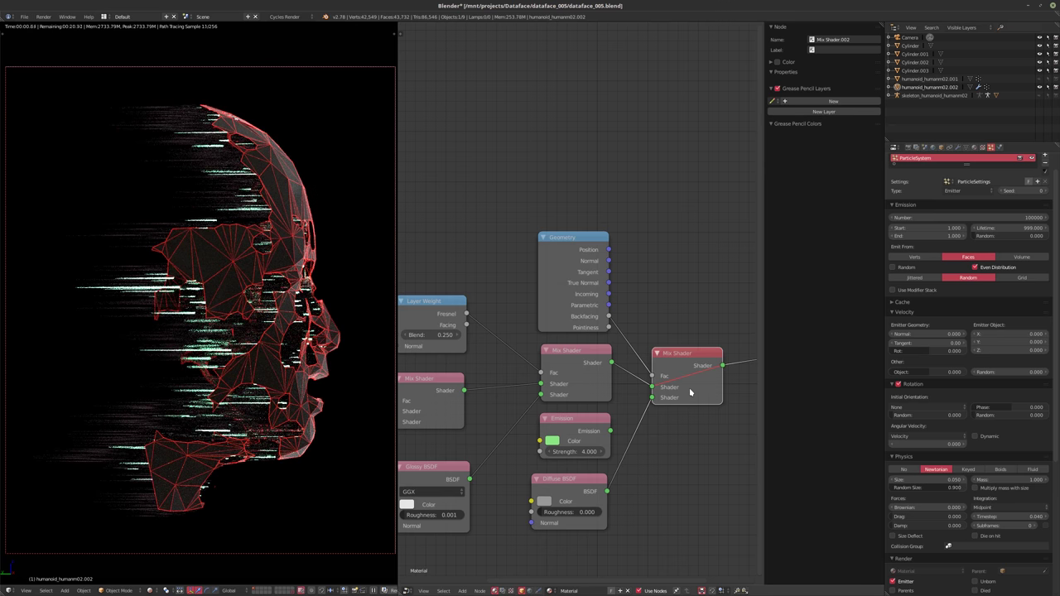
key("m")
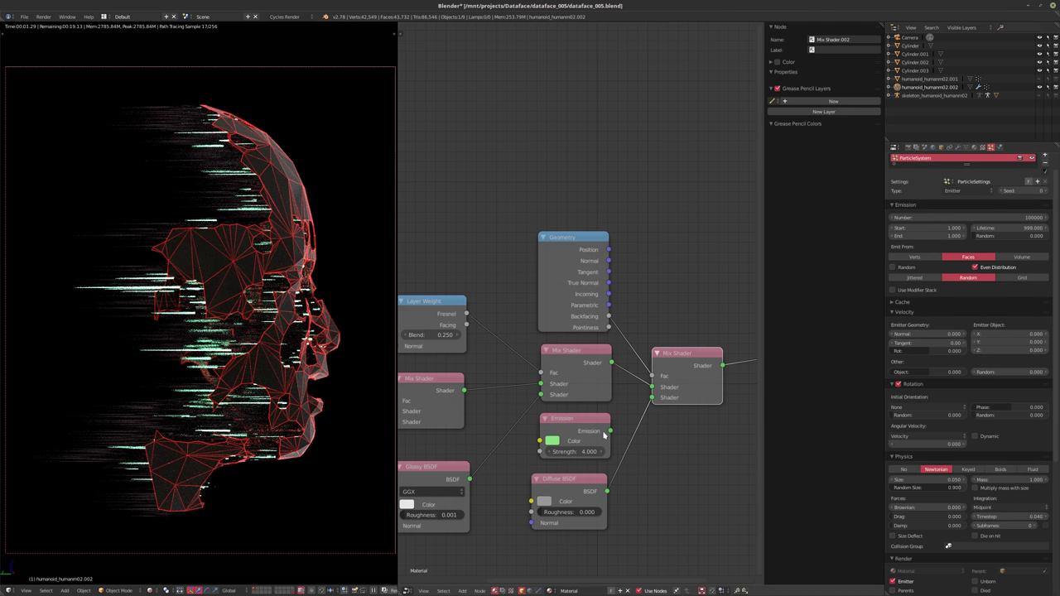
left_click_drag(610, 430, 652, 398)
left_click_drag(577, 494, 674, 485)
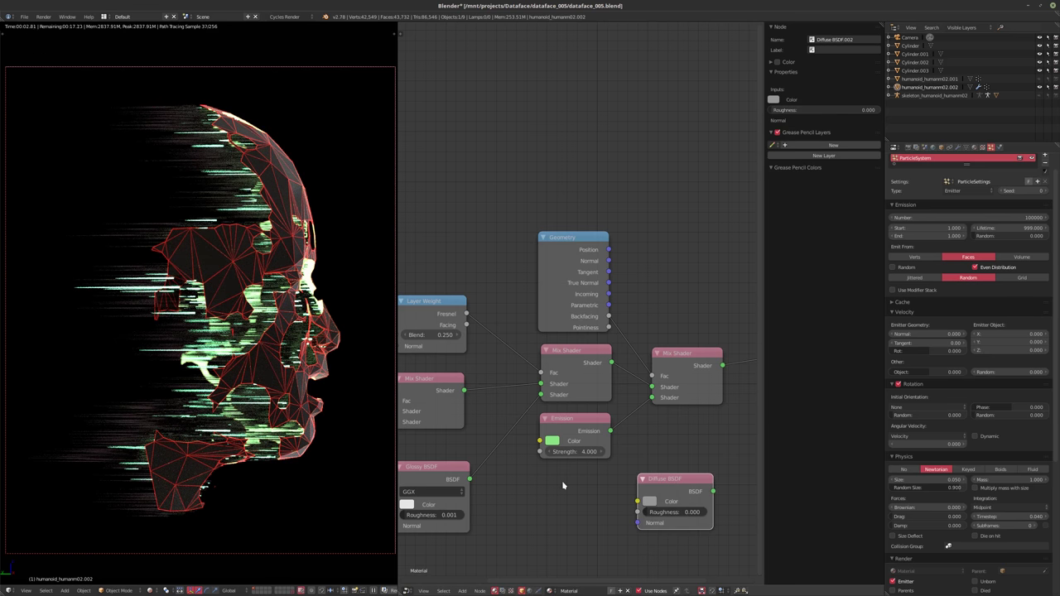
- Show the VertexWeightEdit modifier's Texture.001 settings and set its Contrast to 0.6
left_click(983, 147)
left_click(919, 175)
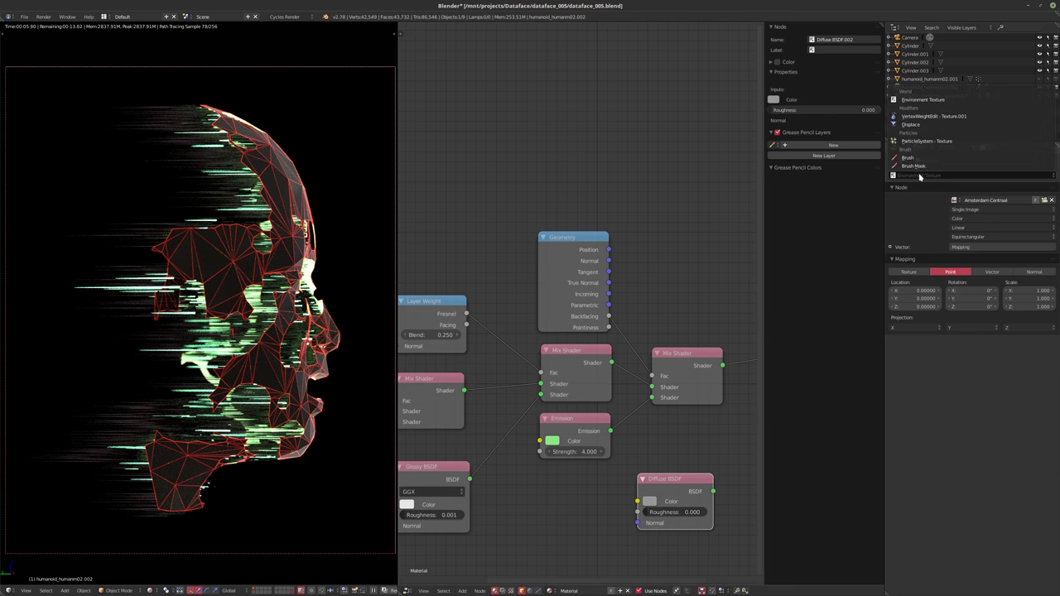
left_click(933, 117)
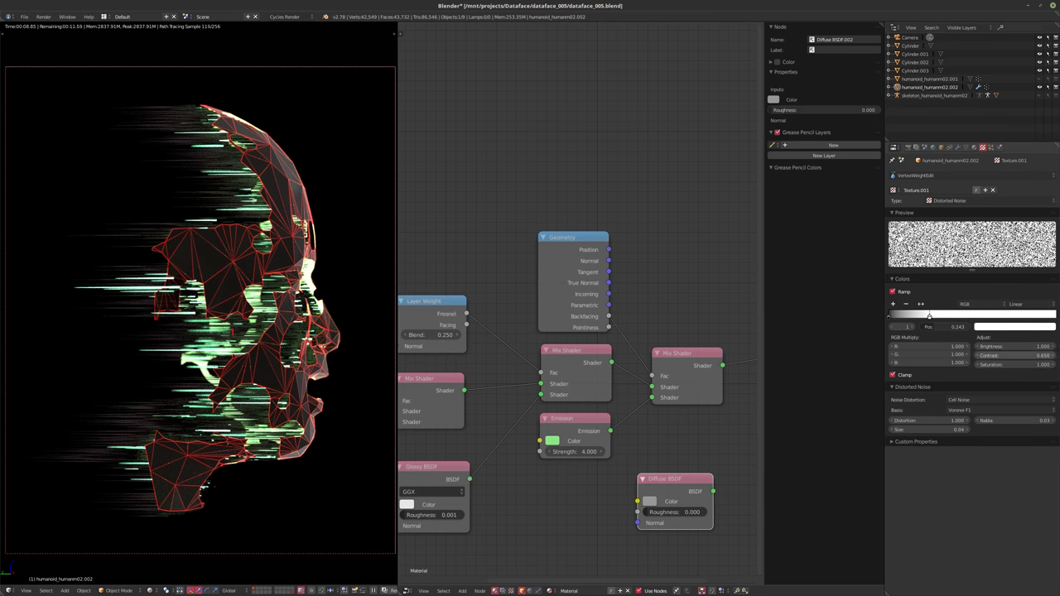
left_click(1021, 355)
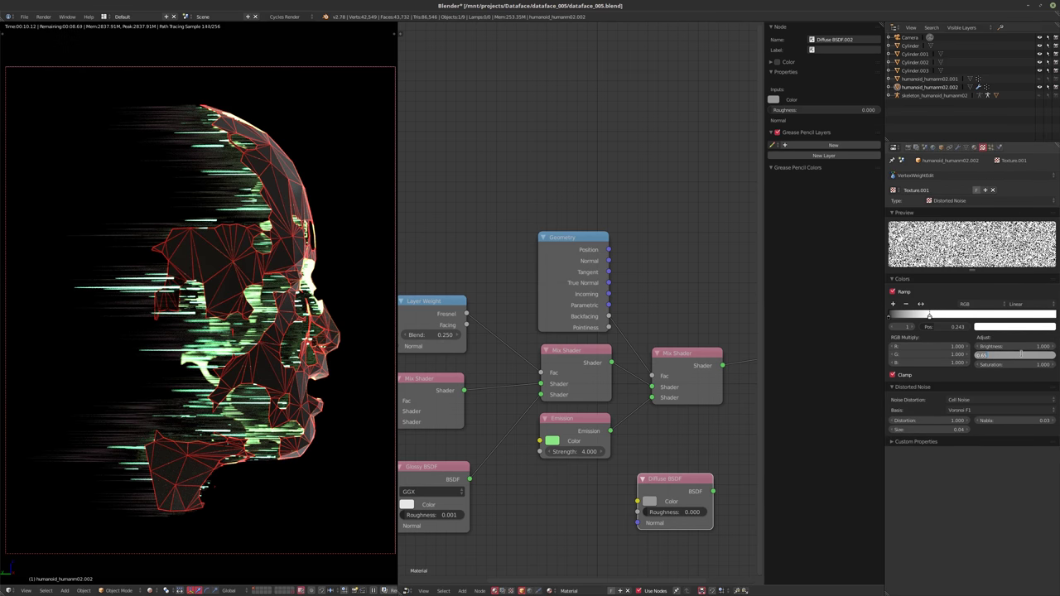
type("0")
key("Return")
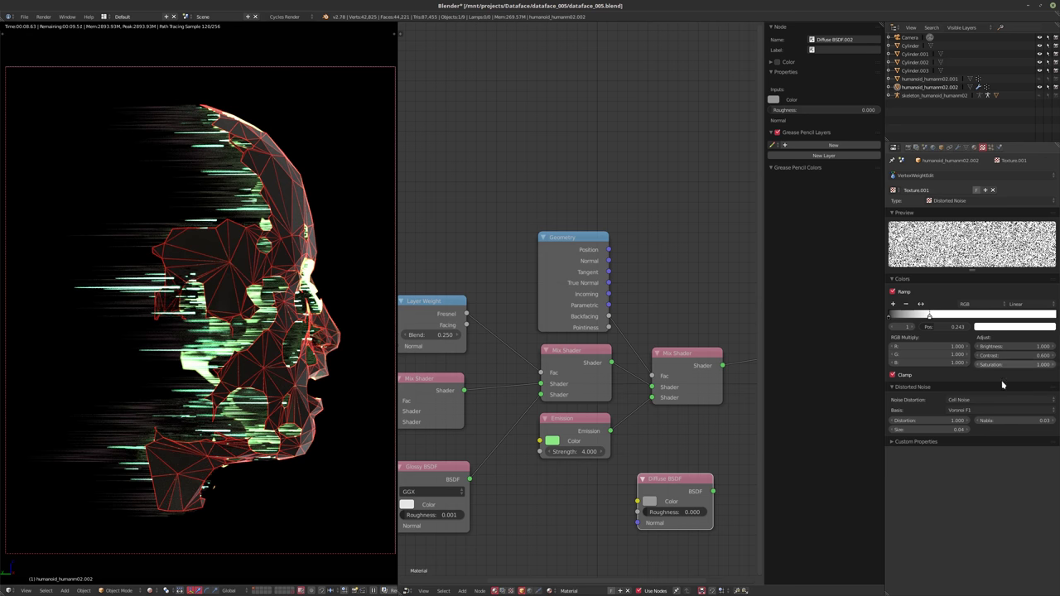
- Try a Distorted Noise Size of 0.03, and raise it to 0.035
left_click(920, 431)
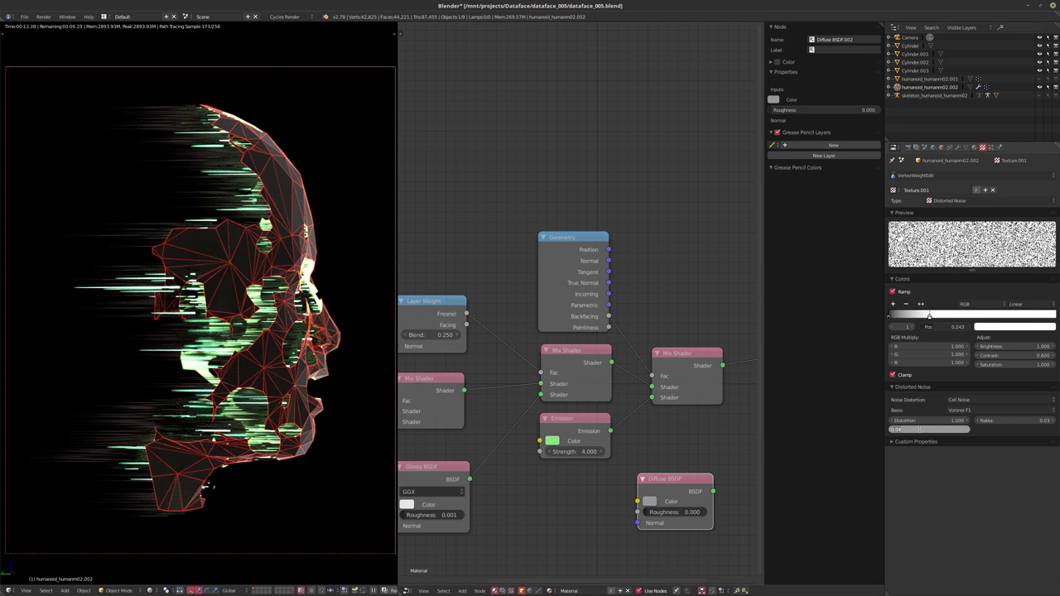
type(".03")
key("Return")
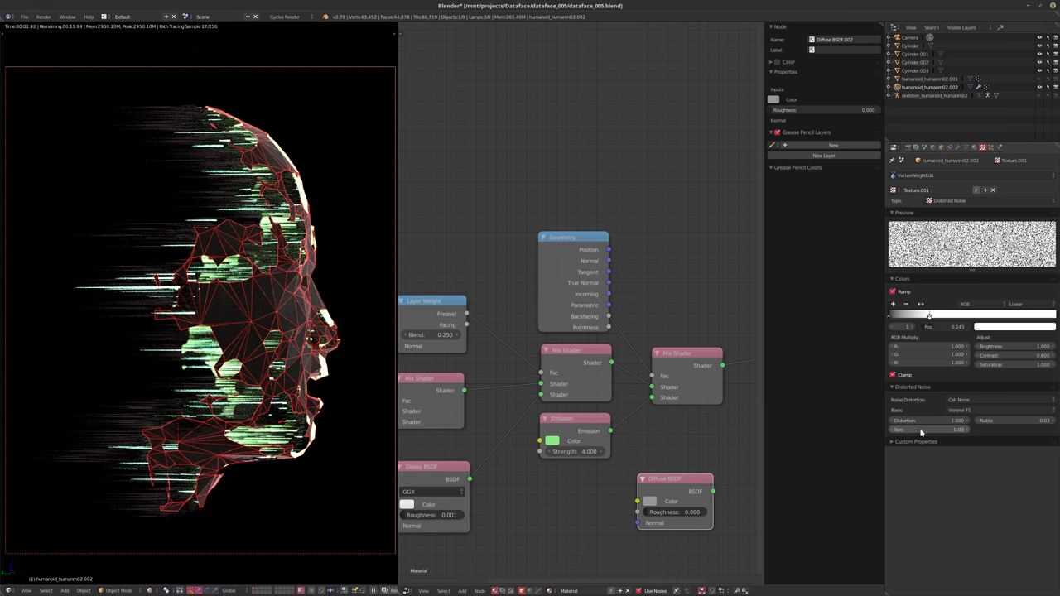
left_click(920, 430)
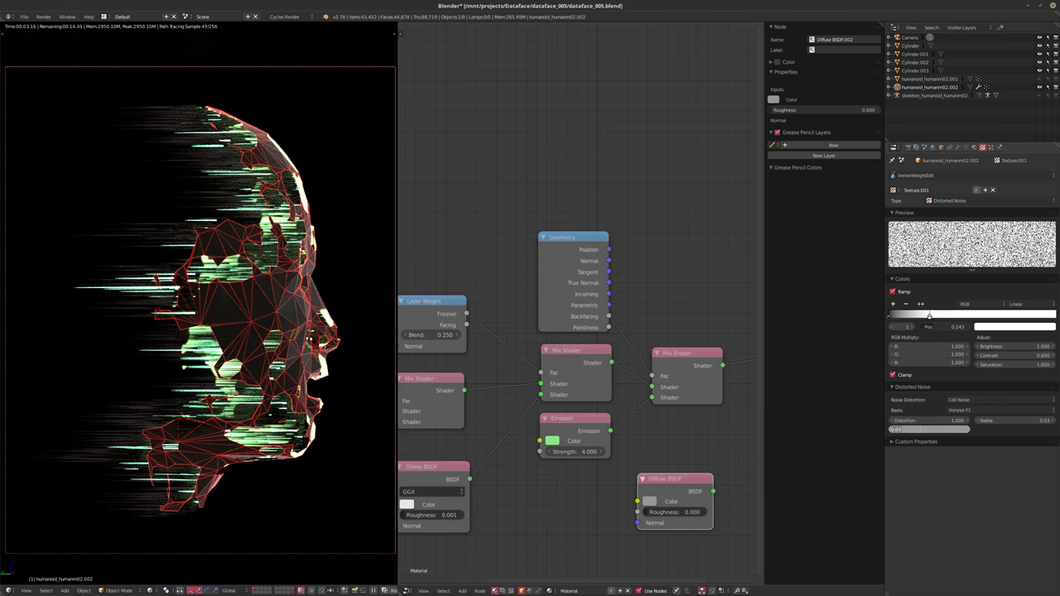
type(".035")
key("Return")
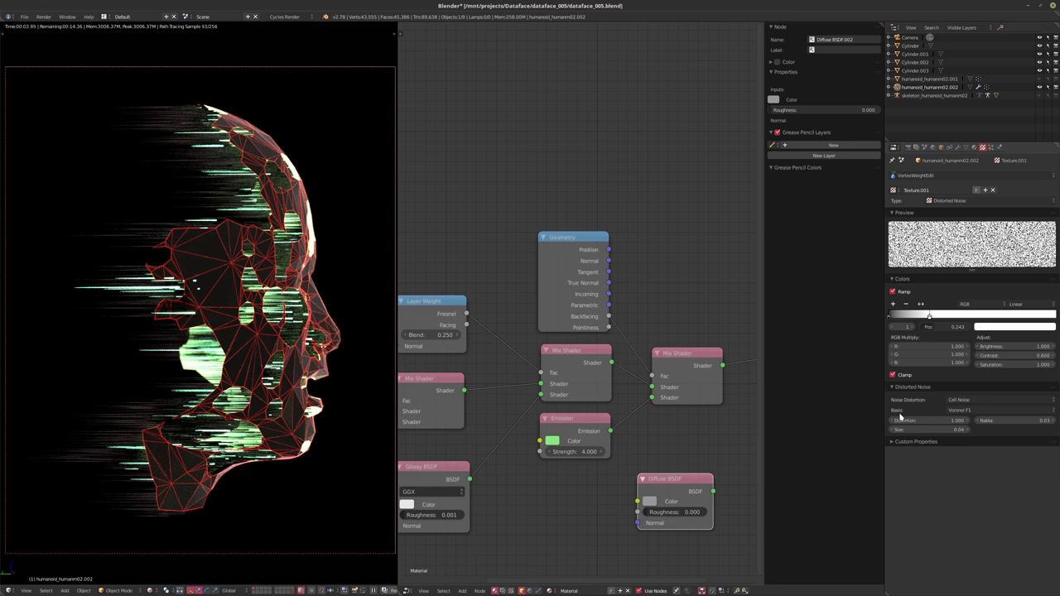
- Set the Distorted Noise Size back to 0.03 and the texture's Contrast to 0.65
left_click(950, 428)
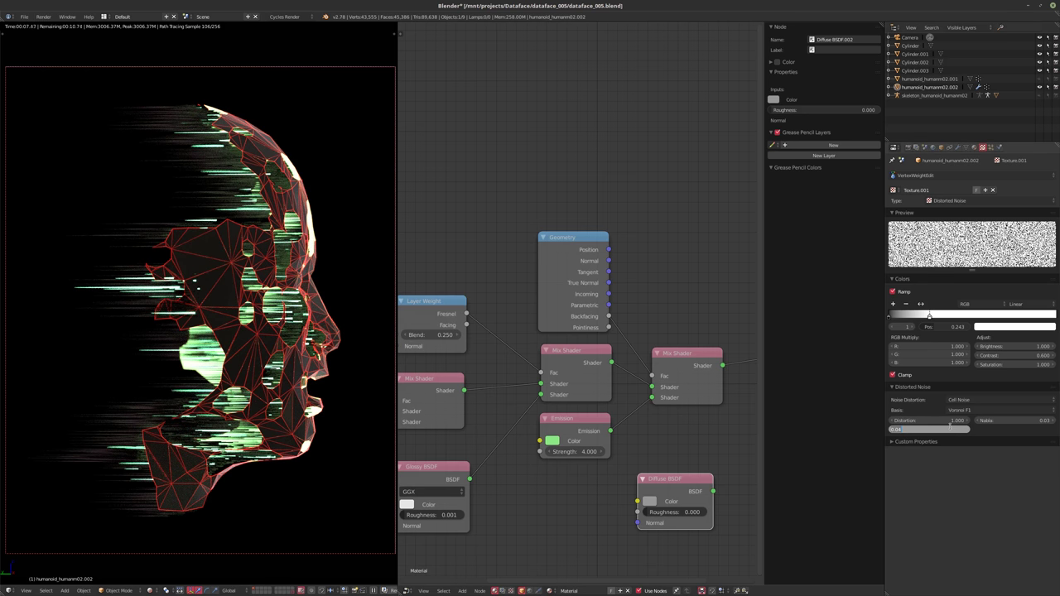
type(".03")
key("Return")
left_click(1013, 355)
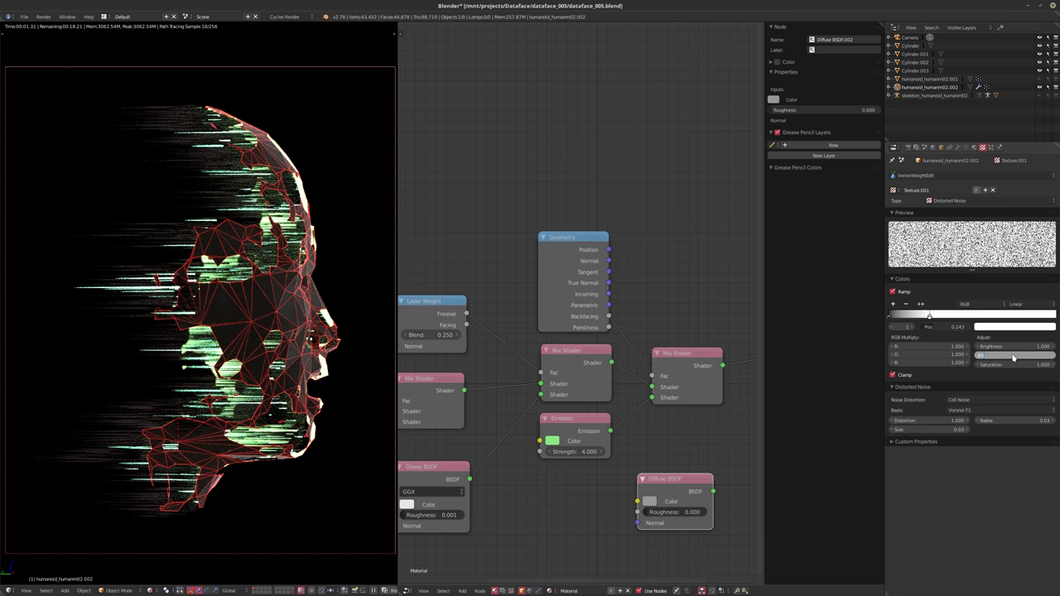
key("Return")
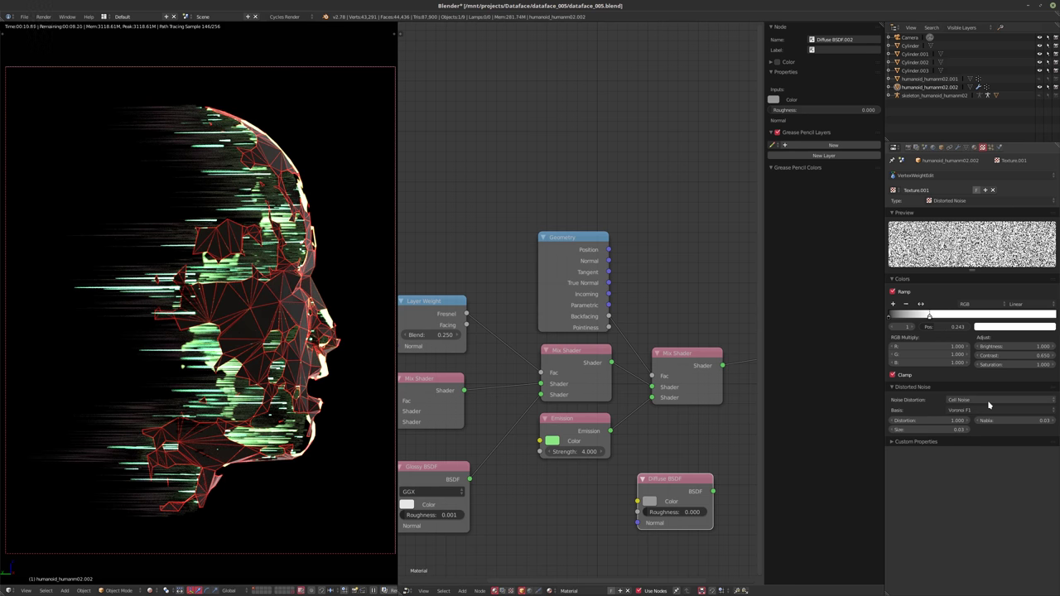
- Try the Perlin, Blender Original and Cell Noise bases for the distorted noise, and choose Voronoi Crackle as the Basis
left_click(893, 442)
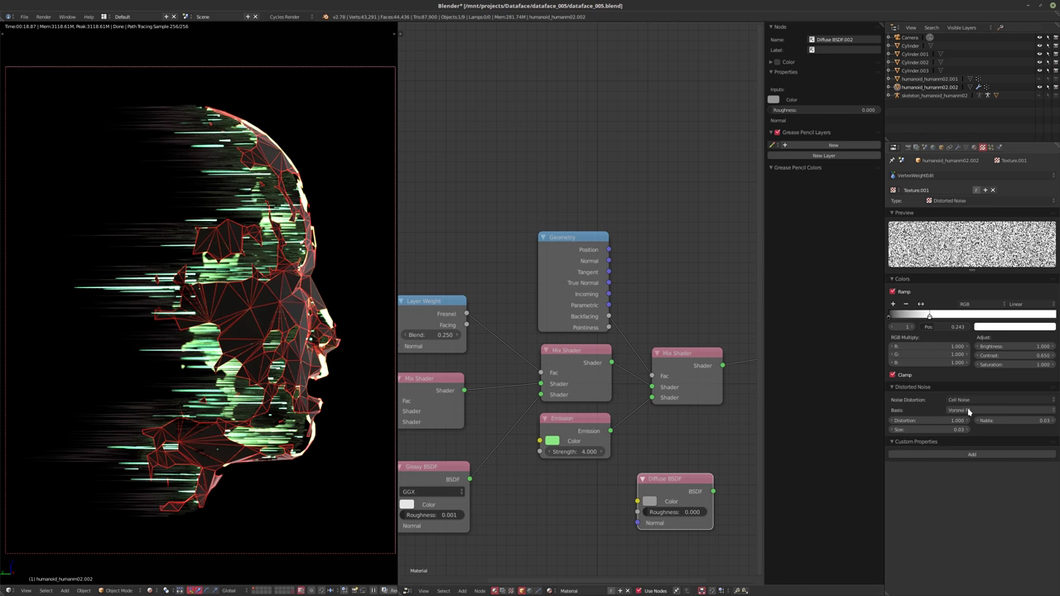
scroll(968, 412, "up", 1, "ctrl")
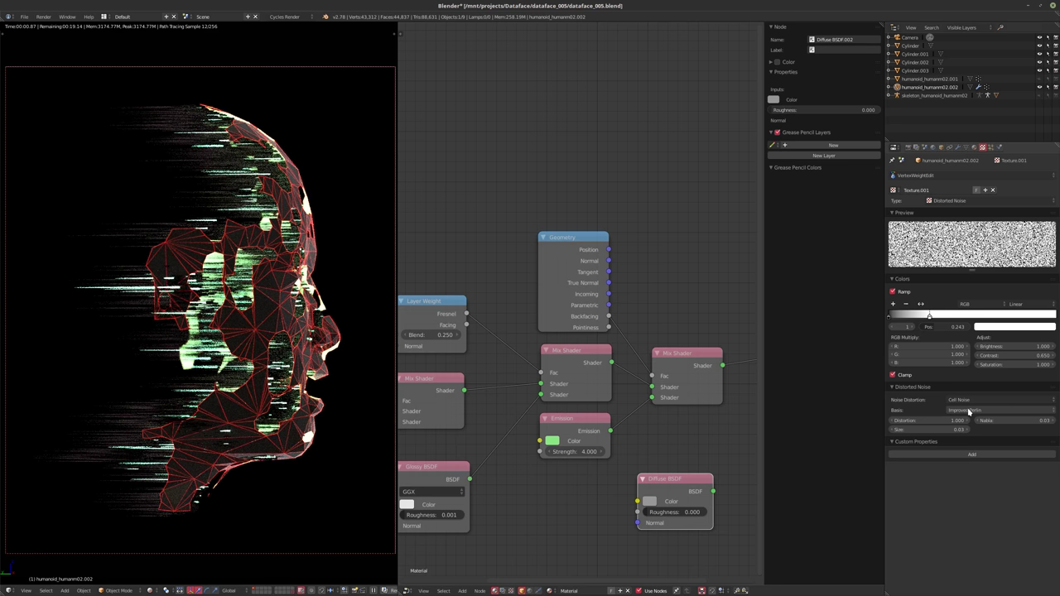
scroll(969, 412, "up", 1, "ctrl")
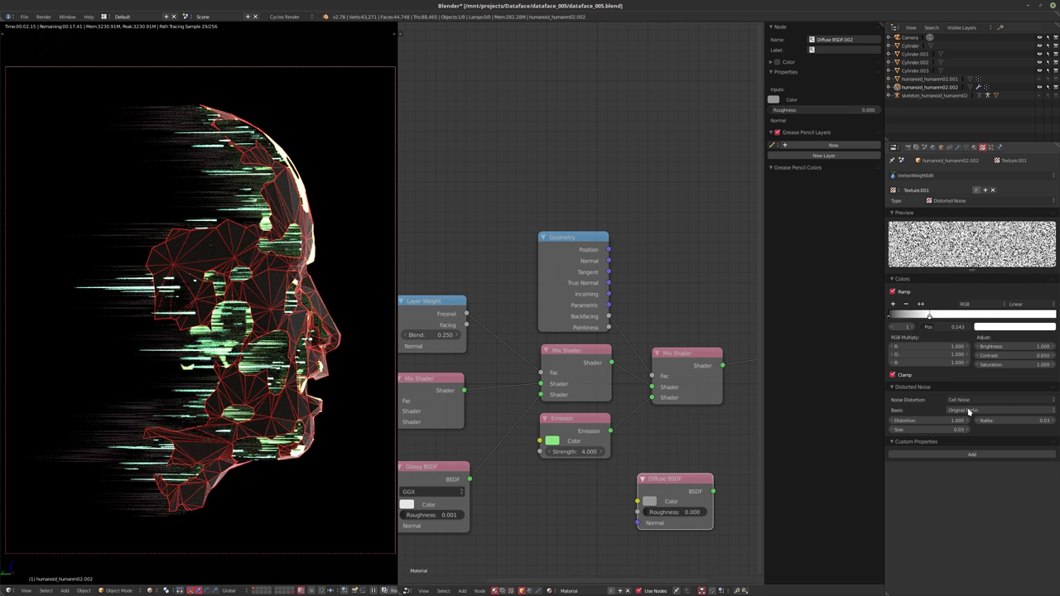
scroll(969, 411, "up", 1, "ctrl")
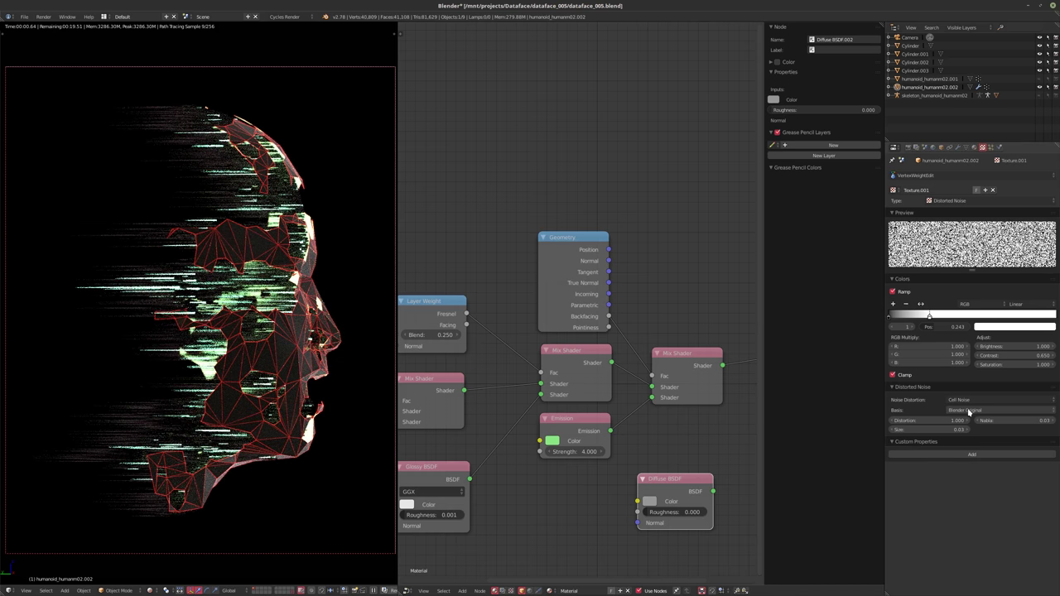
scroll(969, 412, "up", 1, "ctrl")
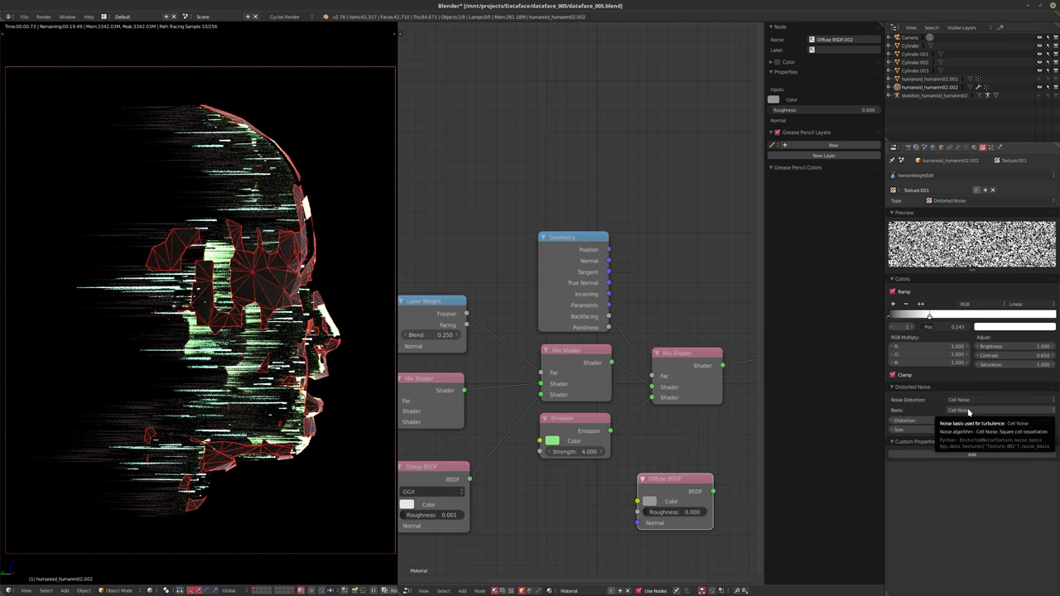
scroll(969, 411, "up", 1, "ctrl")
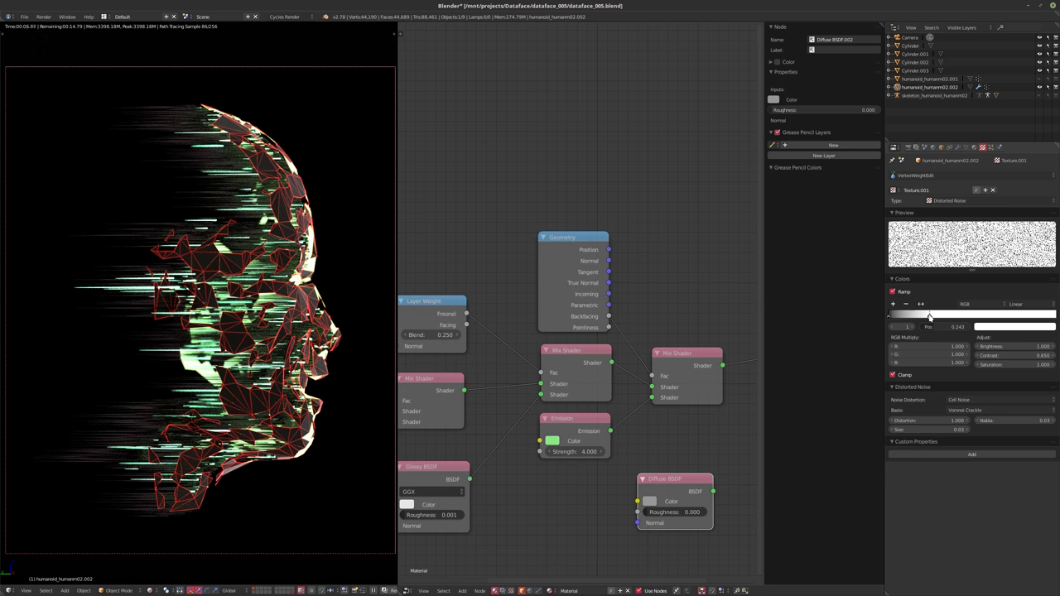
- Set the texture's Contrast to 0.5 and the Distorted Noise Size to 0.10
left_click(1012, 354)
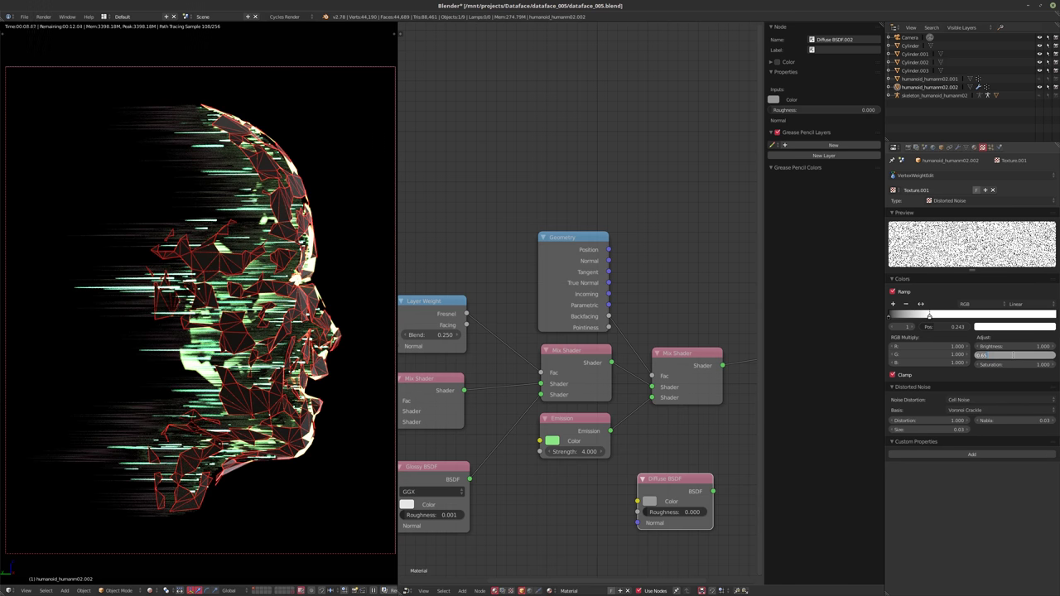
type("1")
key("Return")
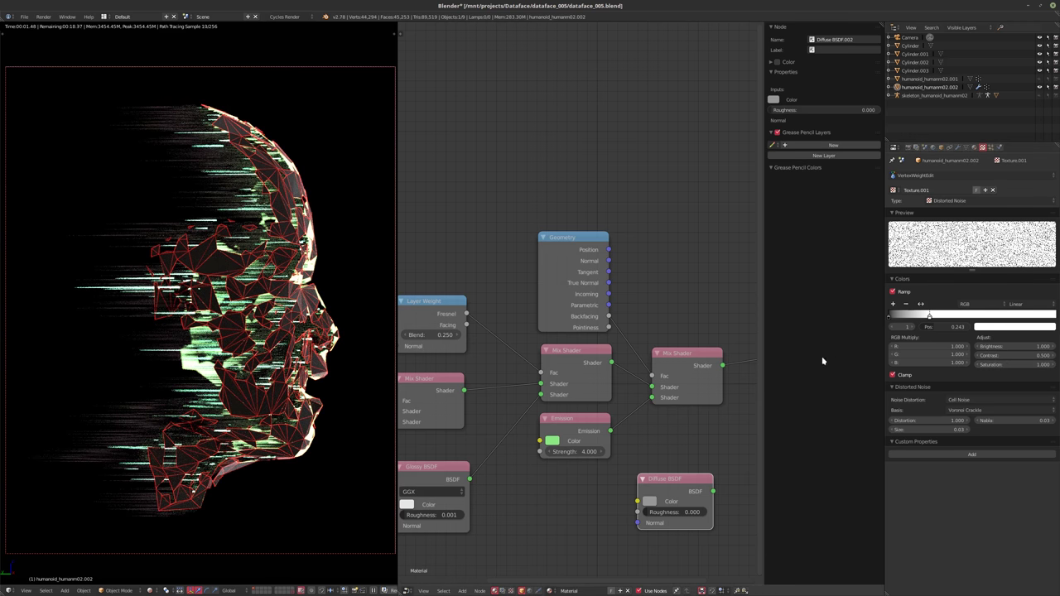
left_click(951, 430)
type("1")
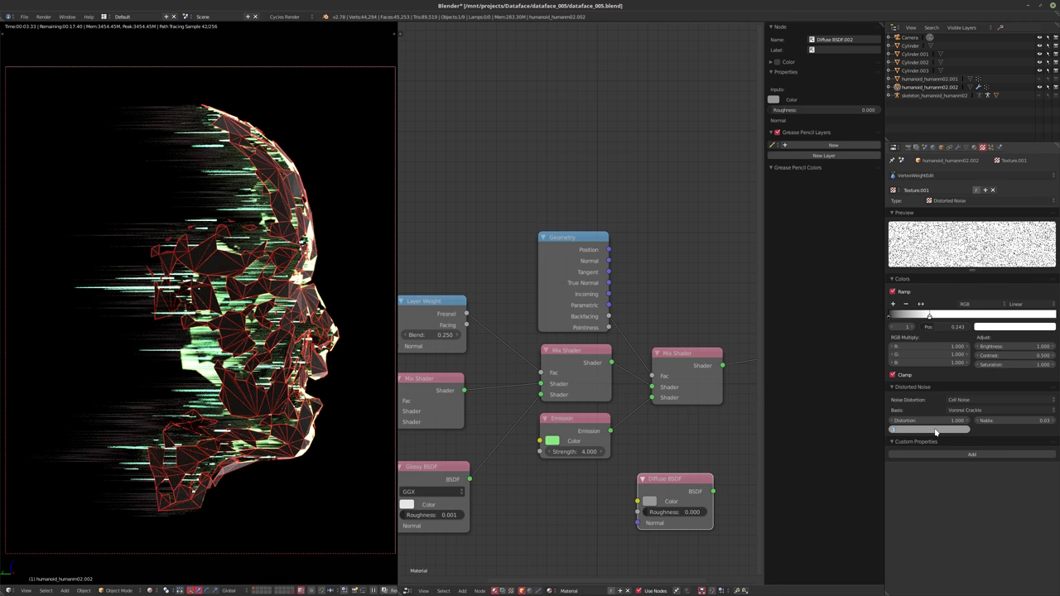
key("Return")
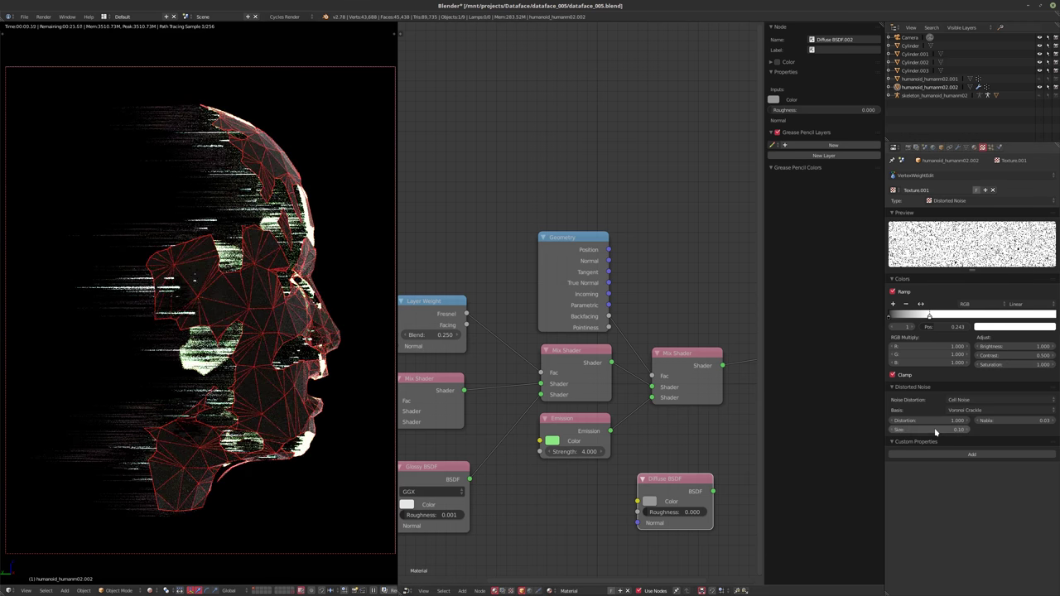
- Set the Distorted Noise Size to 0.01 and choose Voronoi Crackle as the Noise Distortion
key("BackSpace")
key("BackSpace")
key("BackSpace")
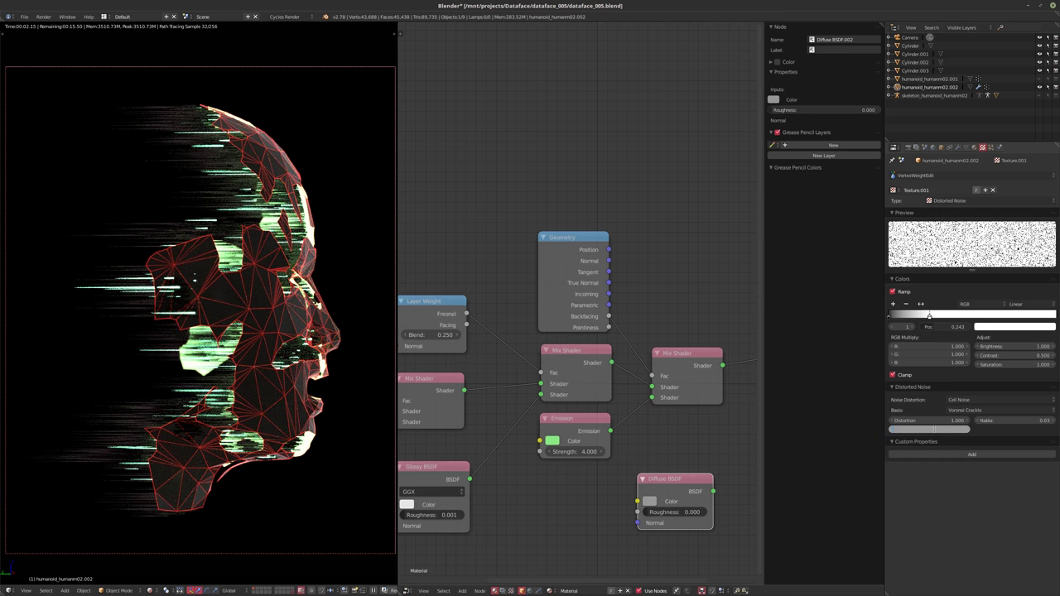
type(".01")
key("Return")
left_click(962, 399)
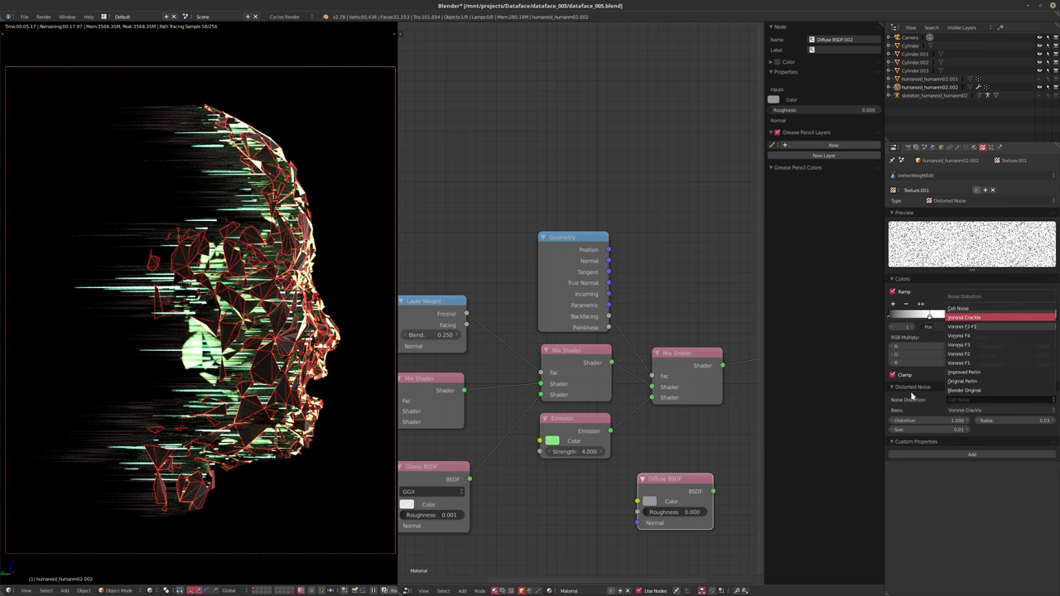
key("Return")
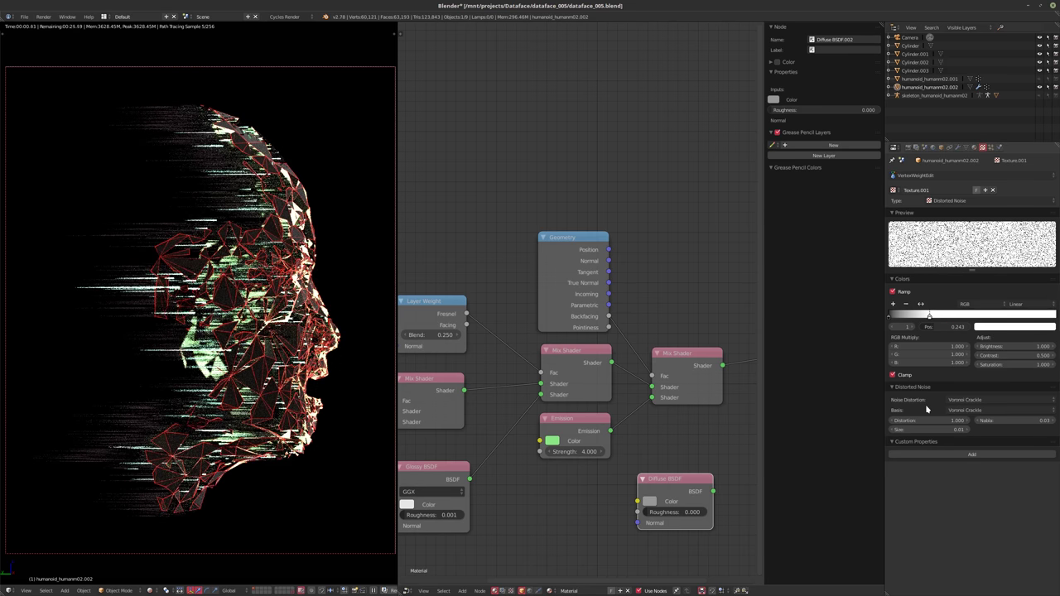
- Set the noise Distortion amount to 0.1, try a Size of 0.05, and set the Size to 0.04
left_click(931, 420)
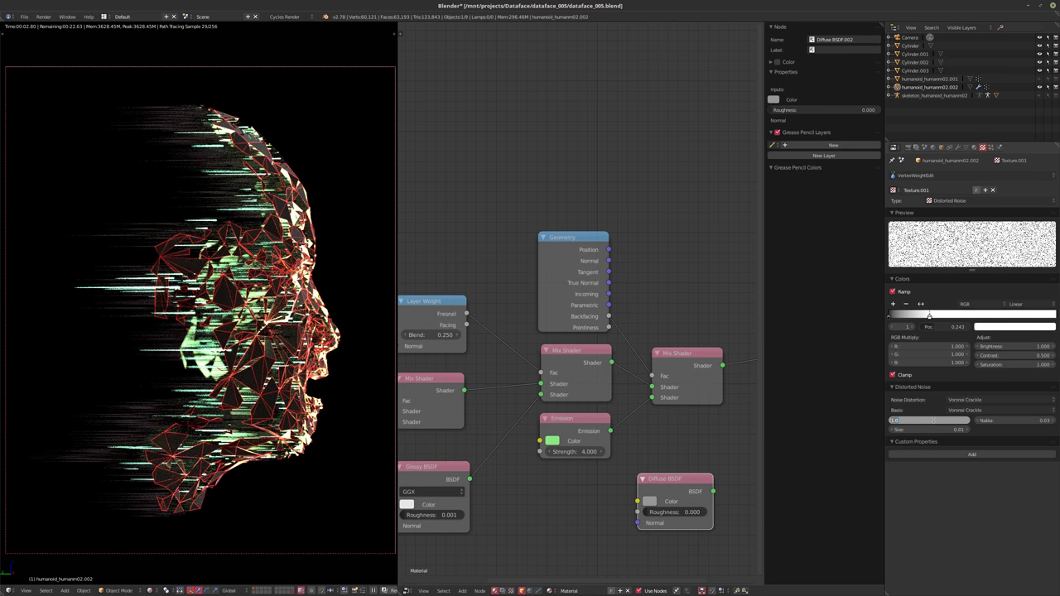
type("0.1")
key("Return")
left_click(937, 430)
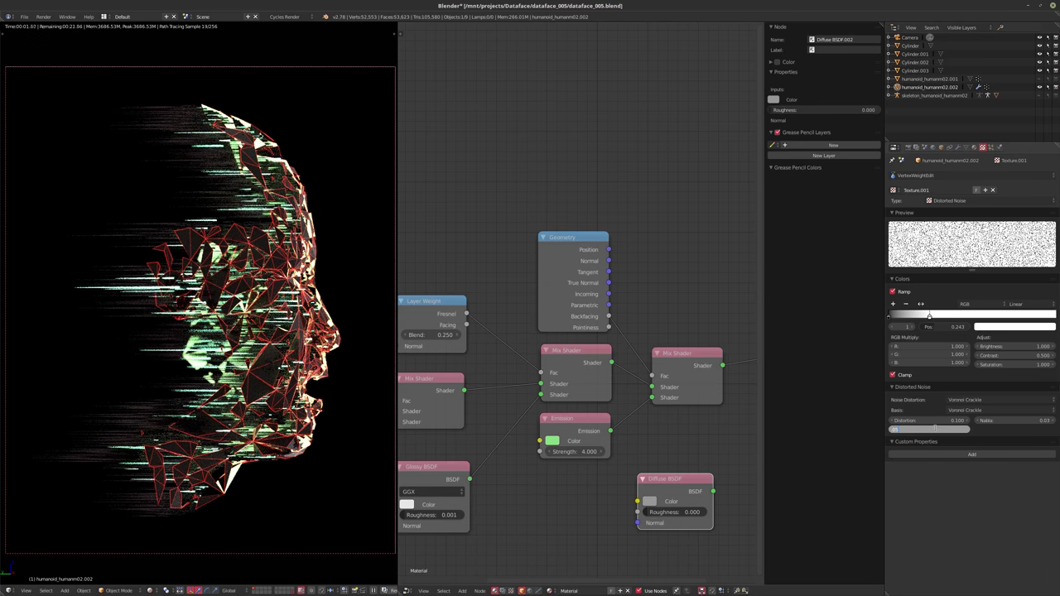
type("0.05")
key("Return")
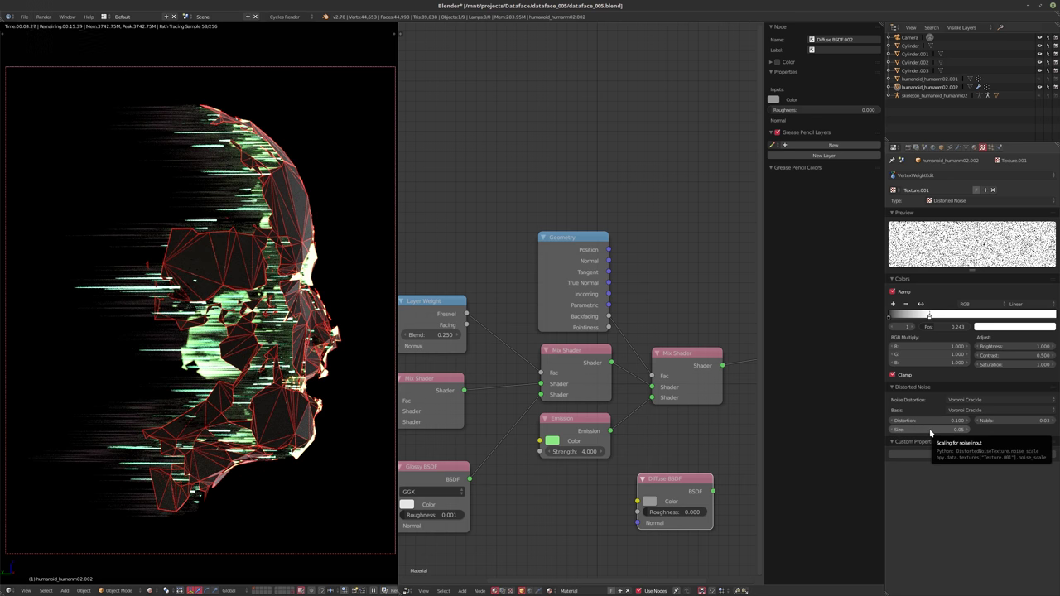
left_click(930, 431)
key("BackSpace")
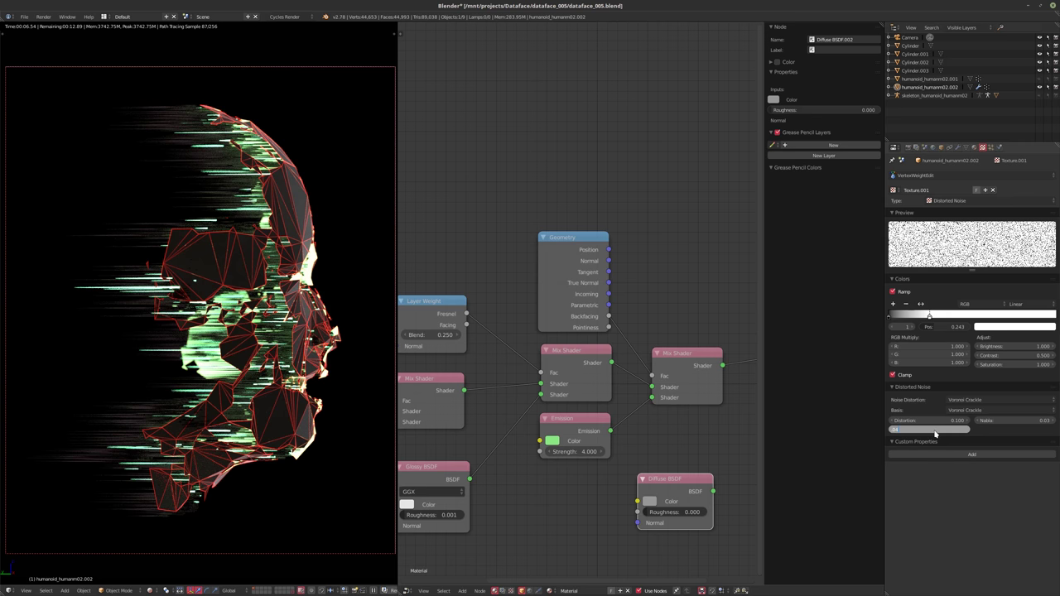
key("Return")
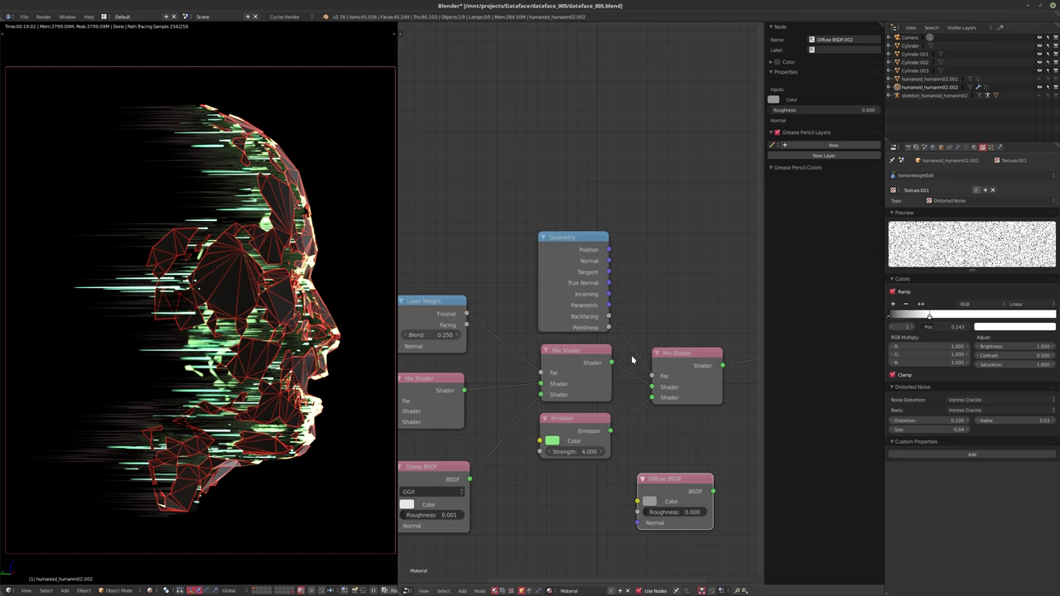
- Switch the head mesh's Decimate modifier to Planar and try an Angle Limit of 15°
scroll(591, 321, "down", 2)
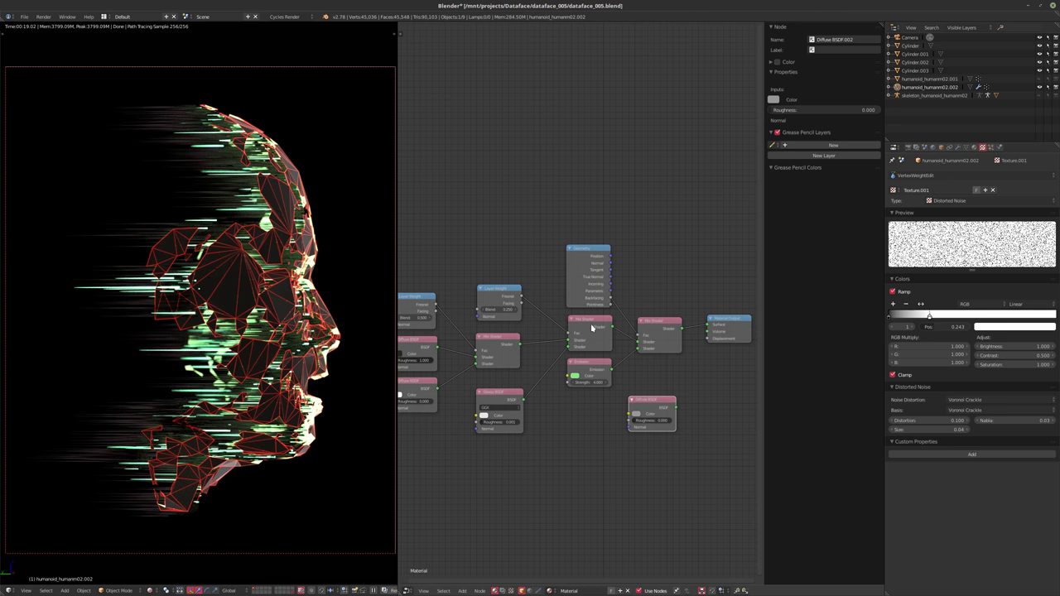
middle_click_drag(603, 305, 552, 297)
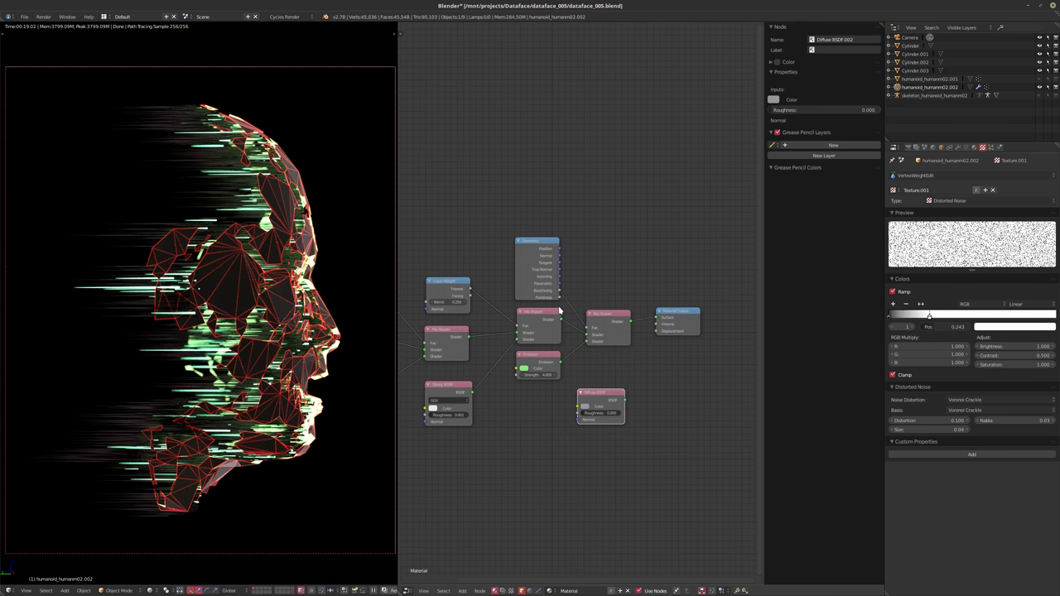
left_click(958, 147)
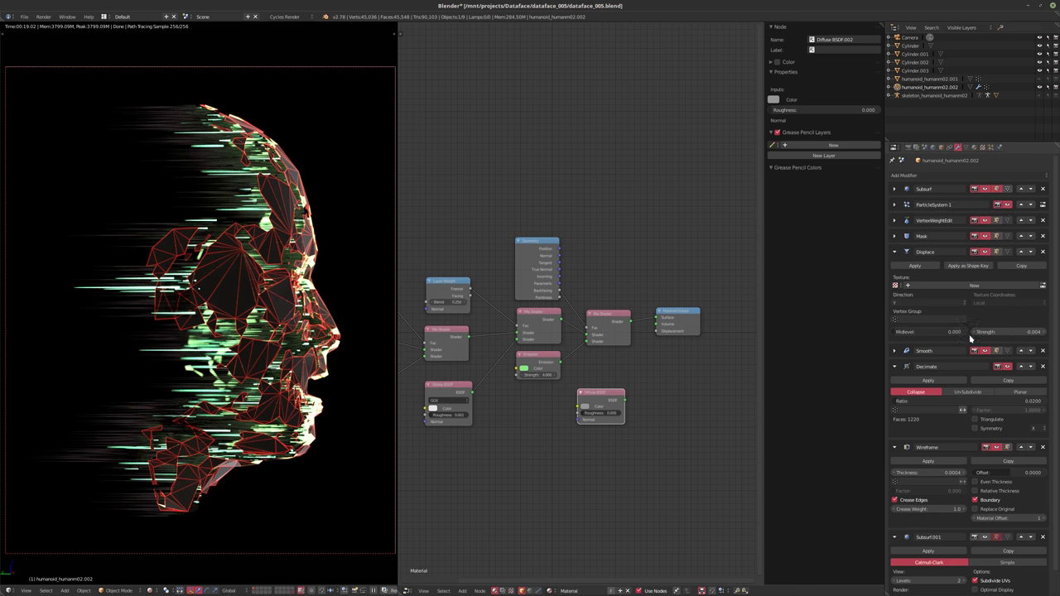
left_click(1006, 395)
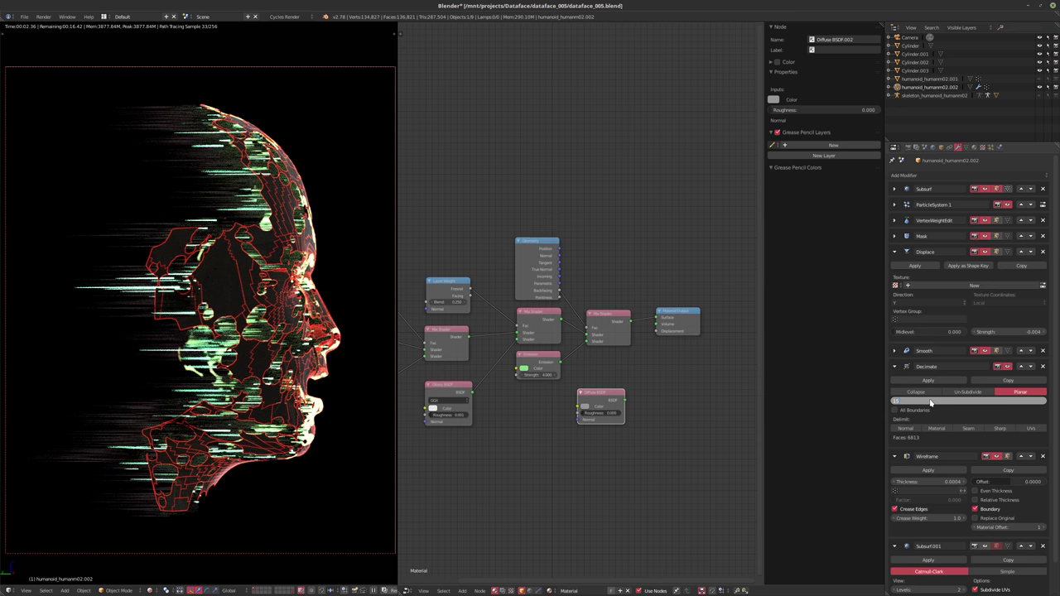
left_click_drag(930, 402, 948, 404)
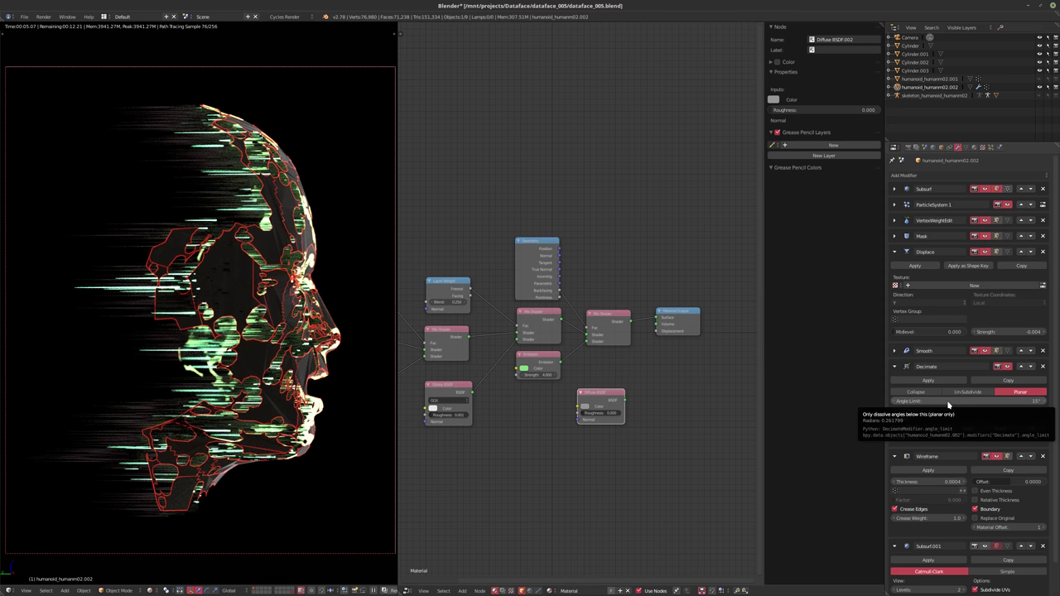
- Try a Decimate Angle Limit of 10°, enable All Boundaries, and set the limit to 5°
left_click(949, 404)
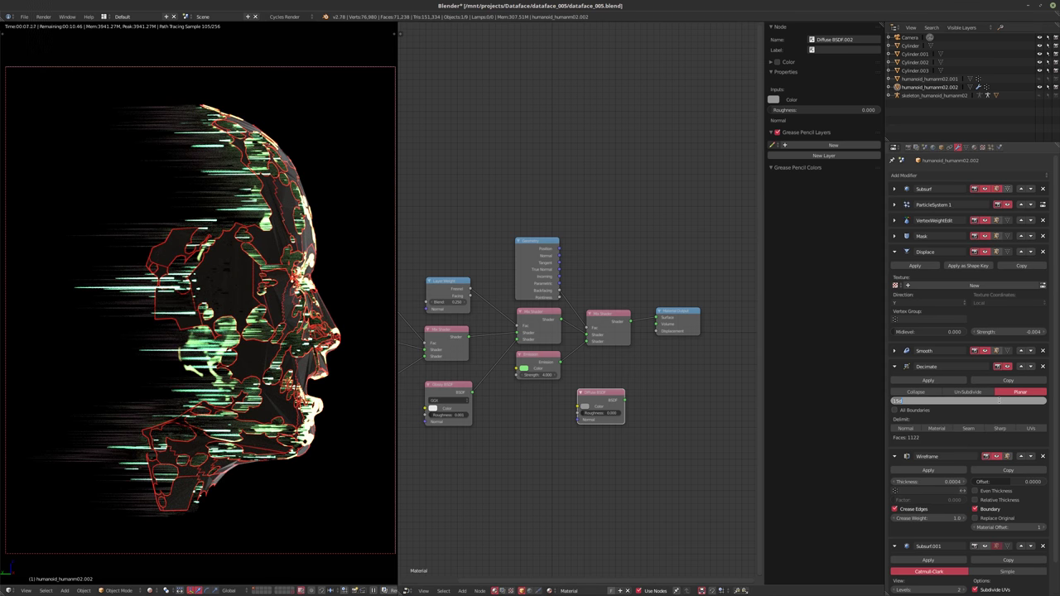
type("10")
key("Return")
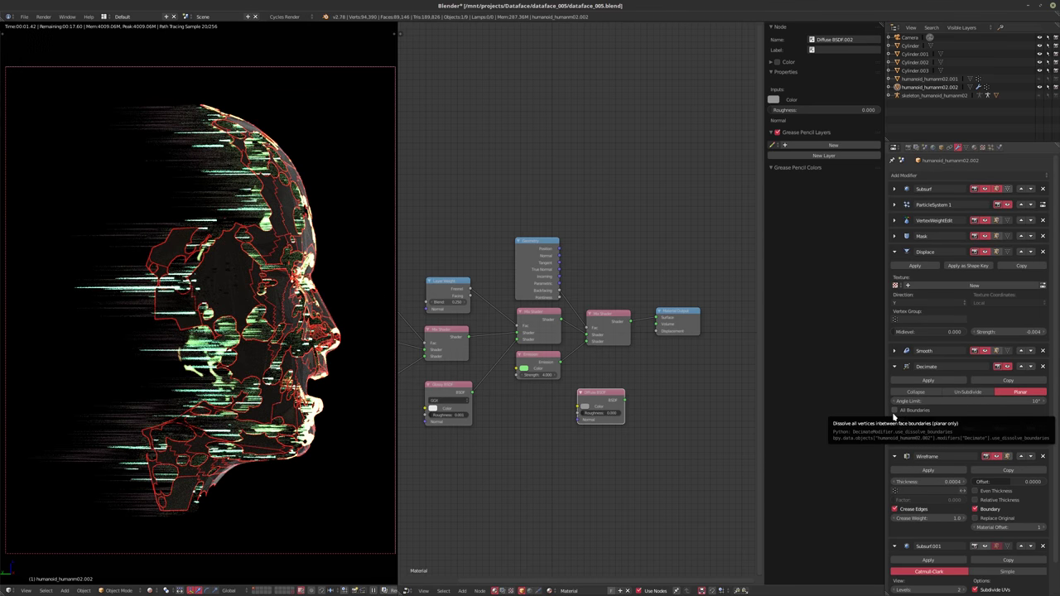
left_click(894, 410)
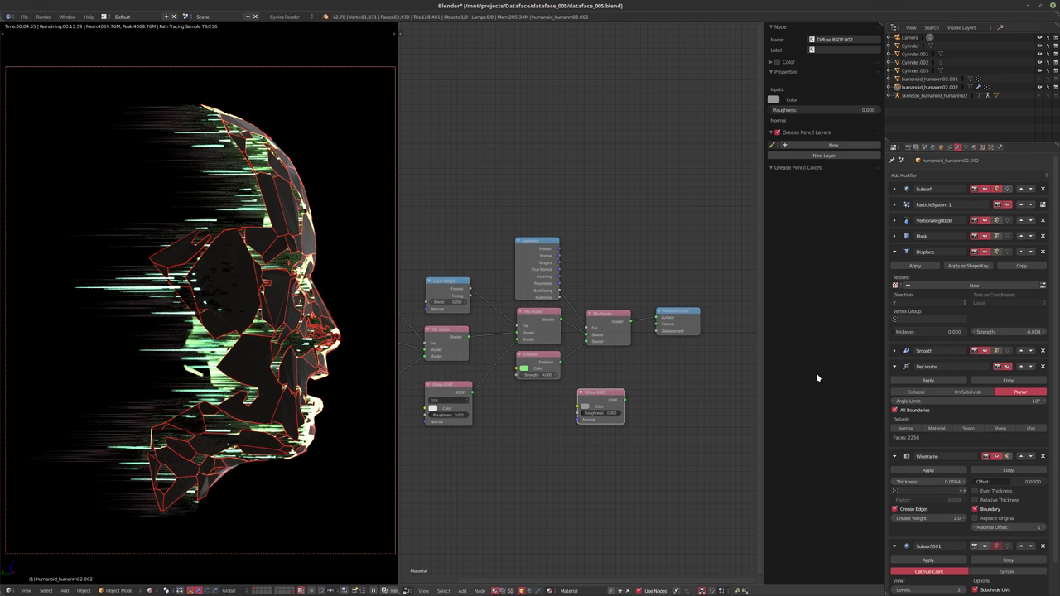
left_click(978, 403)
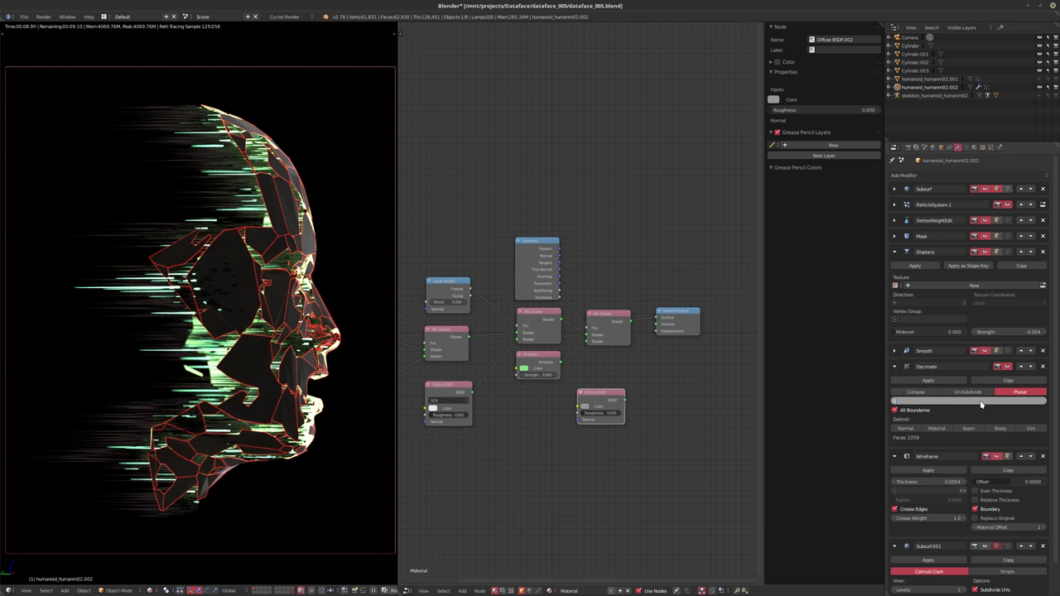
type("5")
key("Return")
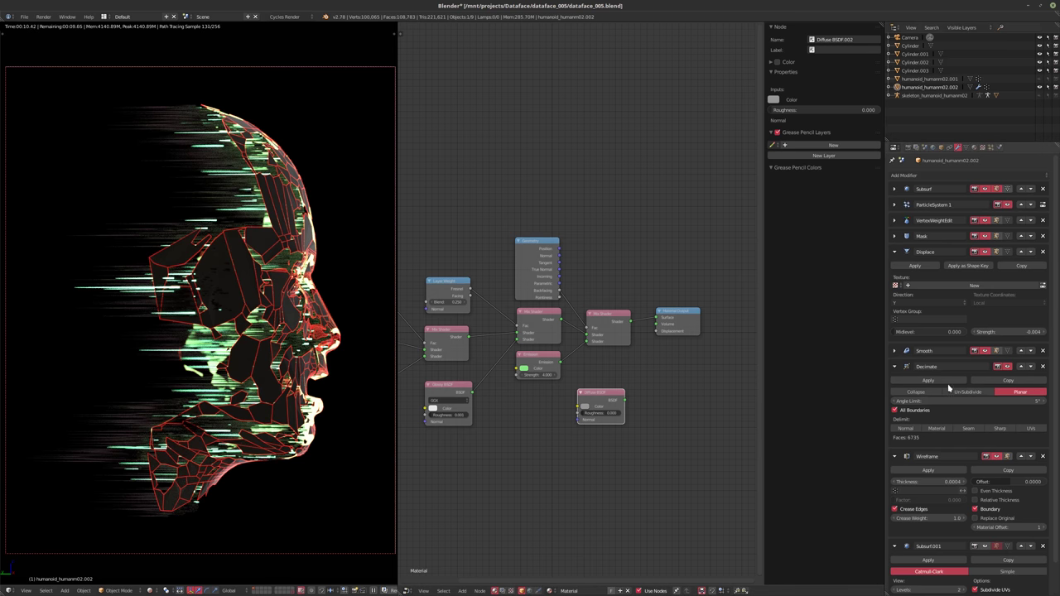
- Duplicate the Displace modifier, and set the original's Direction to Normal with a small positive Strength
left_click(1004, 266)
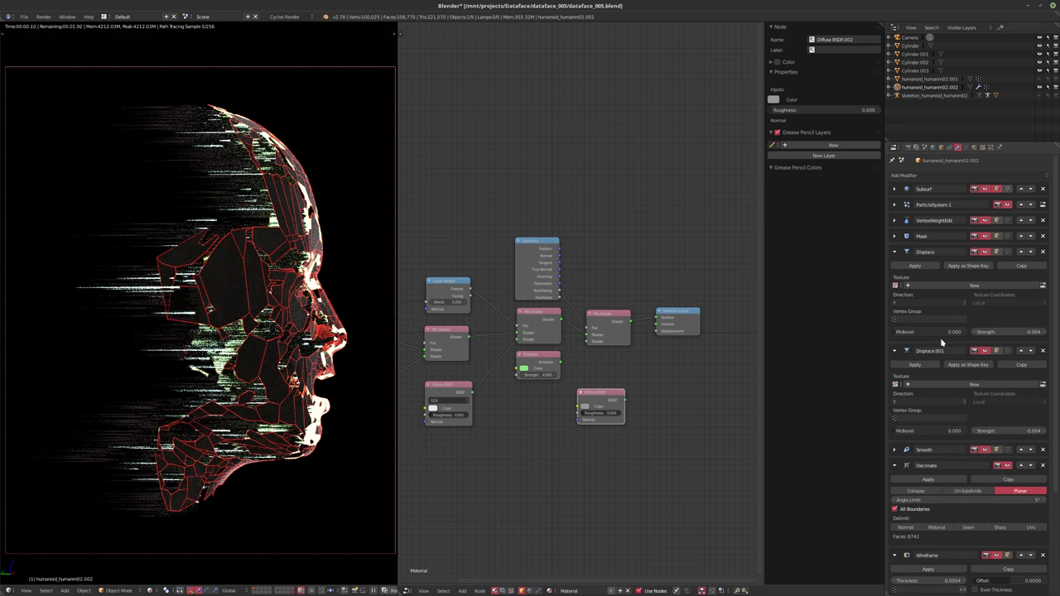
left_click(920, 302)
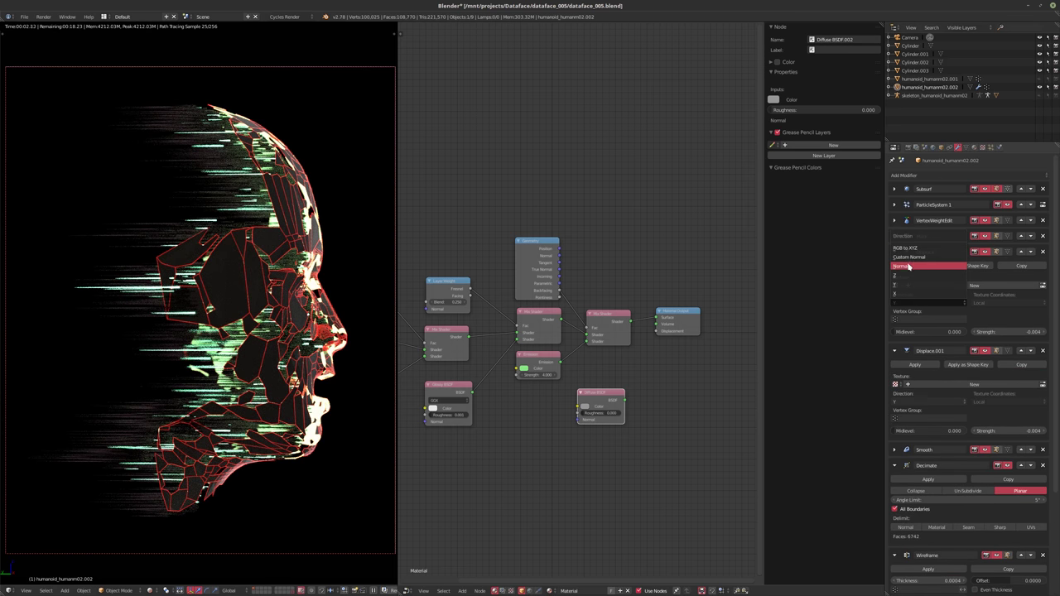
left_click(998, 334)
type("0.0")
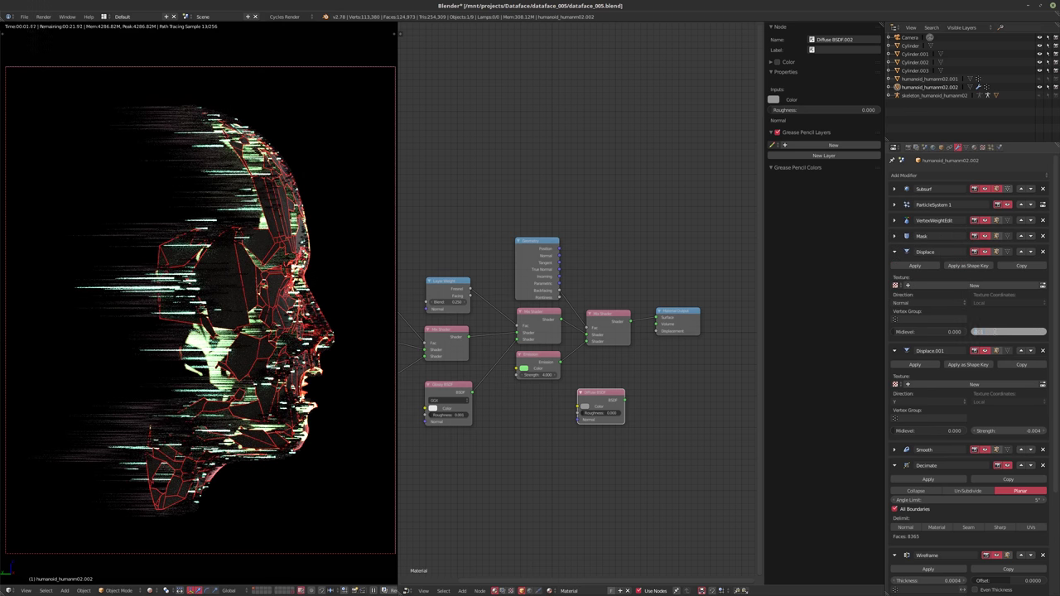
key("Return")
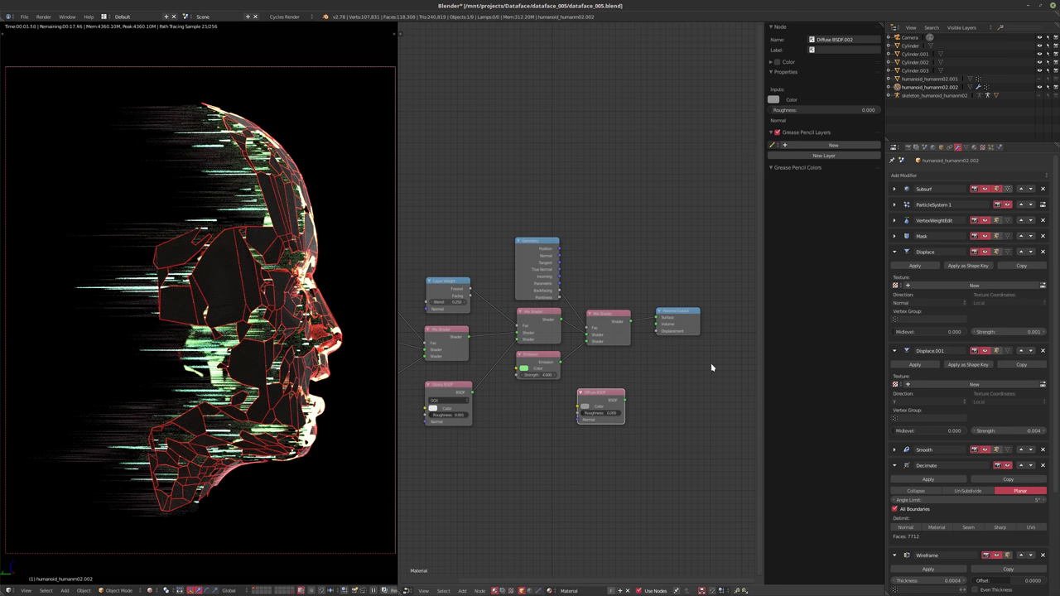
- Try a Strength of 0.002 on the Normal-direction Displace modifier, and reduce it to 0.0005
left_click(998, 332)
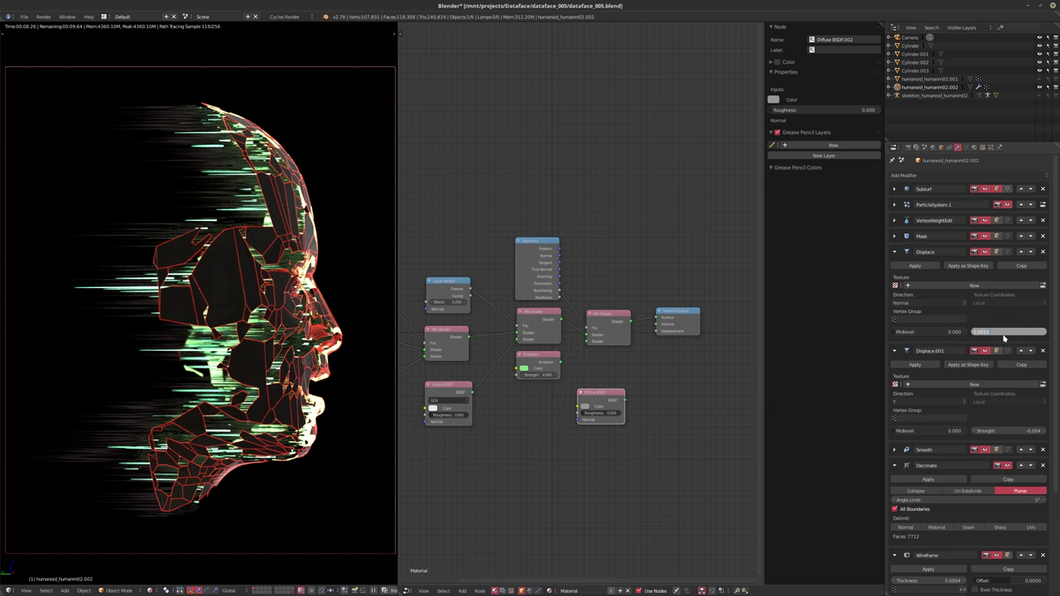
type("0.002")
key("Return")
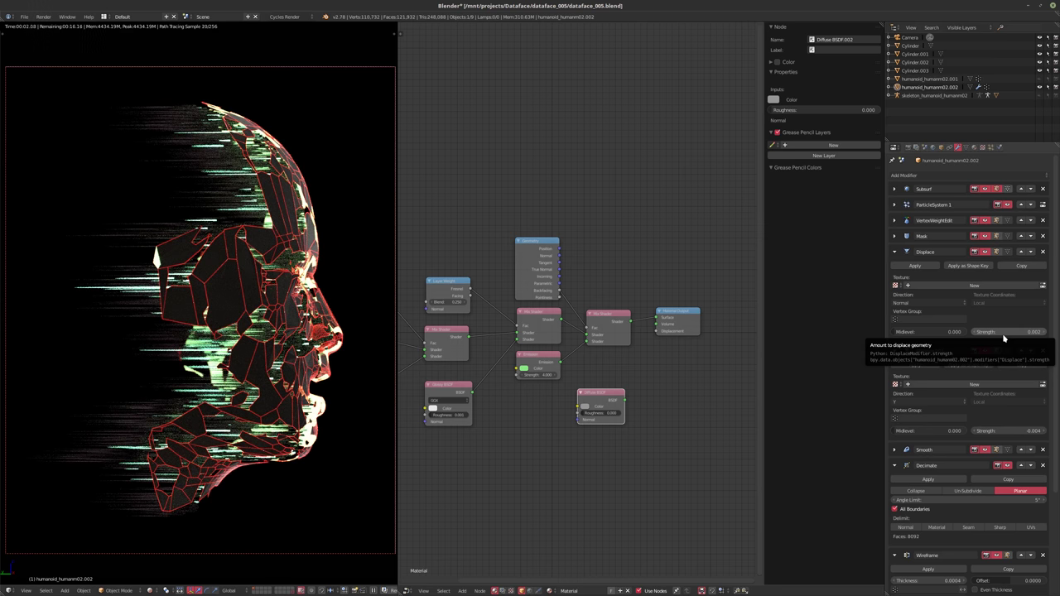
left_click(1001, 333)
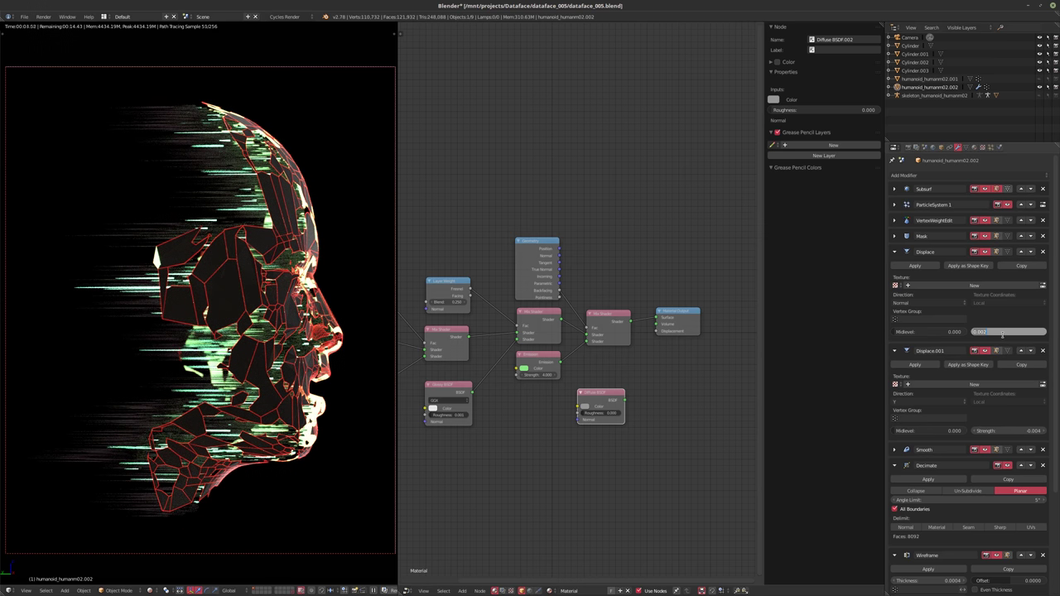
key("BackSpace")
type("0.0005")
key("Return")
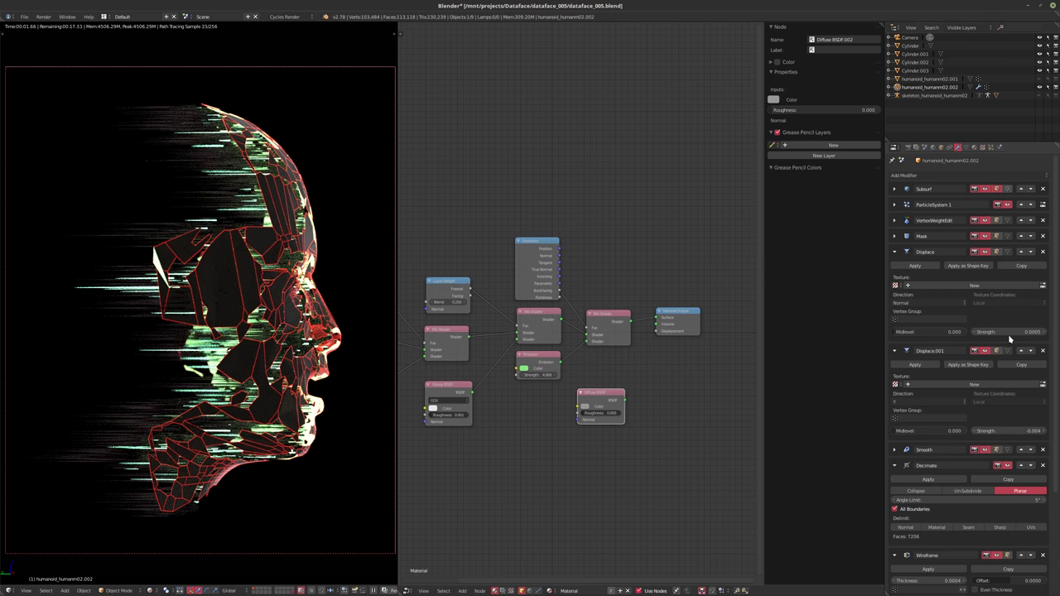
- Fine-tune the Normal-direction Displace modifier's Strength to 0.00075
left_click(1011, 332)
key("Return")
left_click(998, 332)
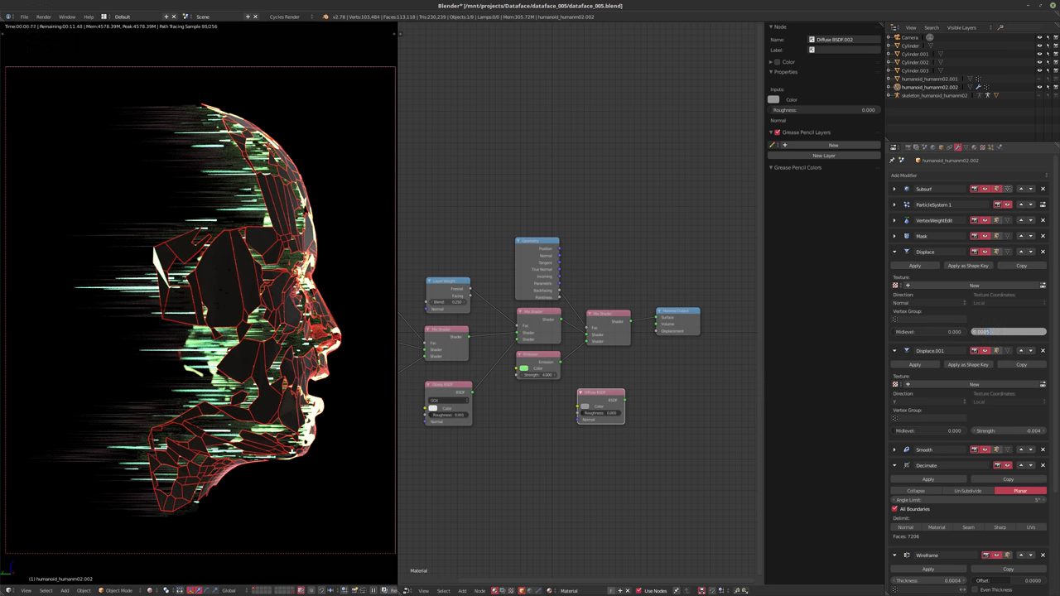
left_click_drag(988, 332, 1003, 331)
type("5")
key("Return")
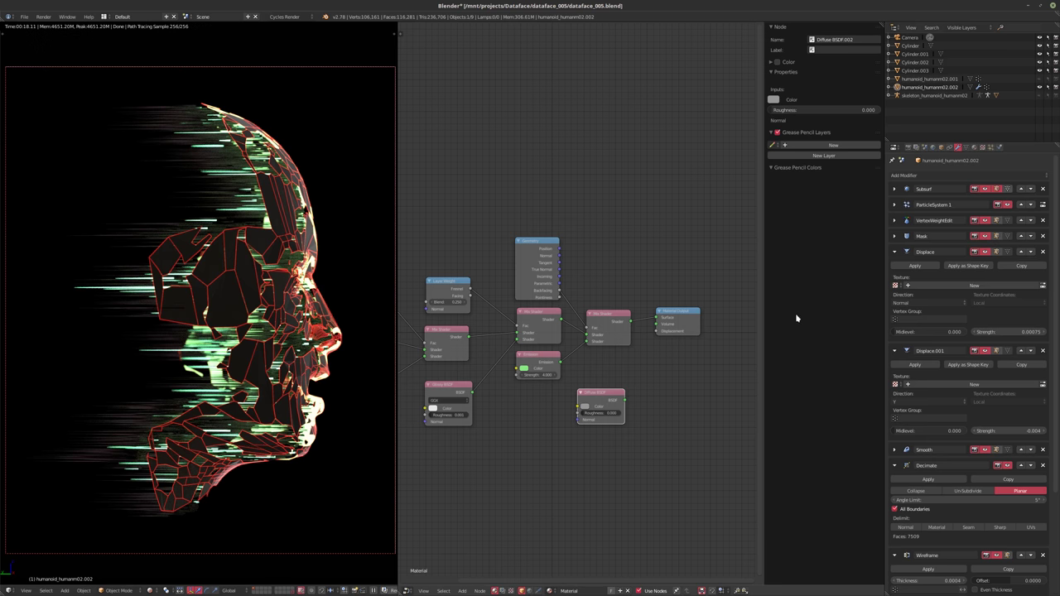
- Collapse the first Displace modifier, duplicate Displace.001, then set Displace.001's Direction to X and flip the sign of its Strength
left_click(894, 252)
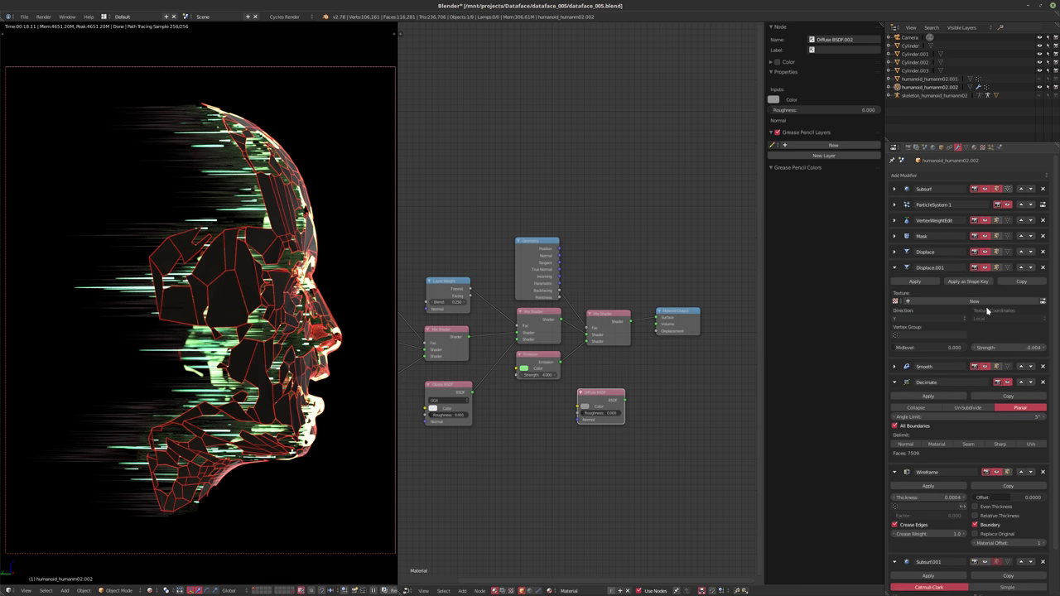
left_click(1018, 282)
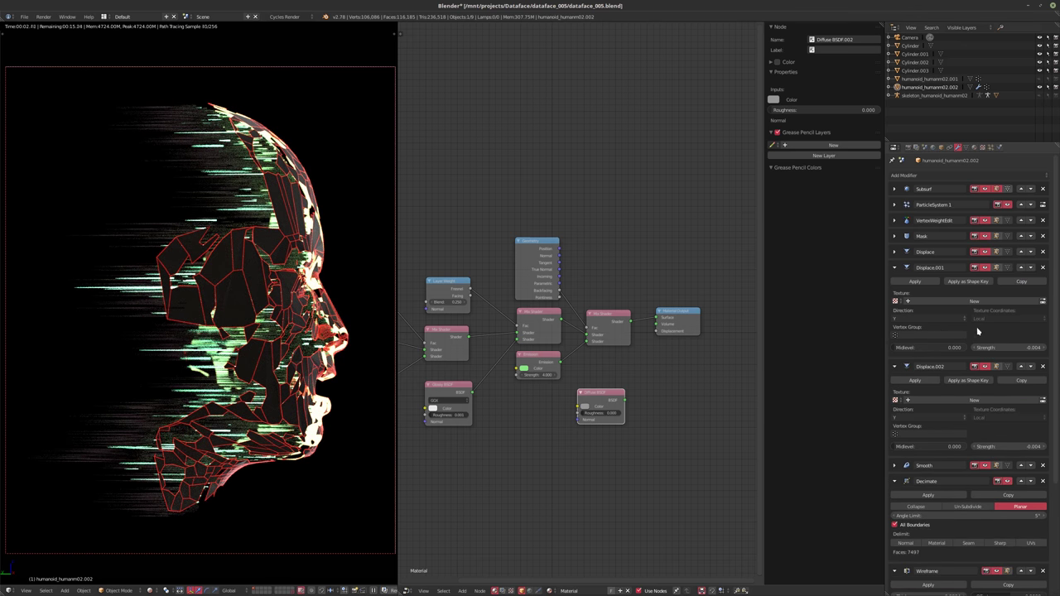
left_click(936, 320)
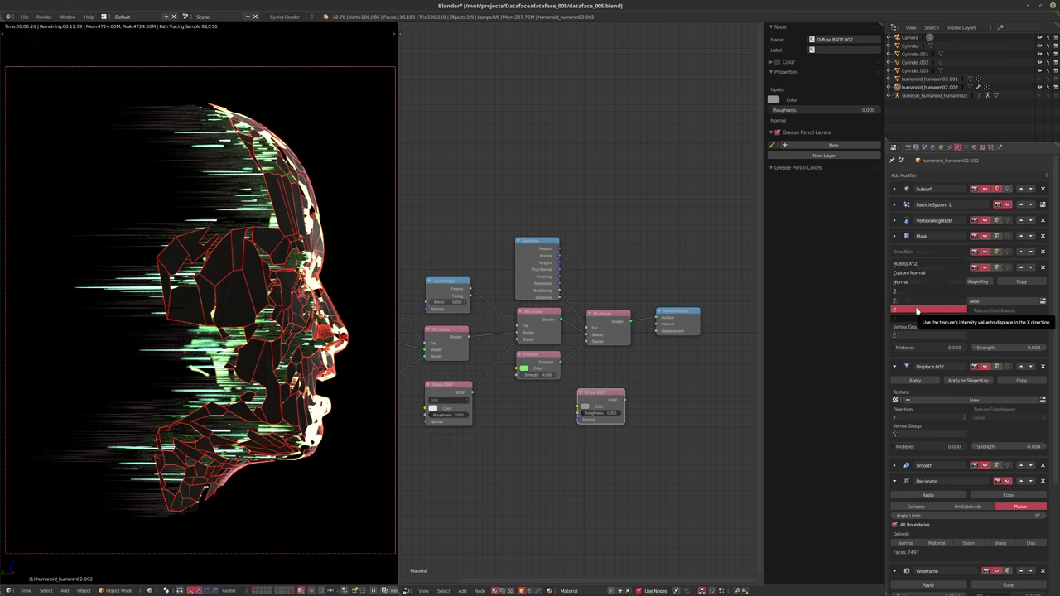
left_click(917, 311)
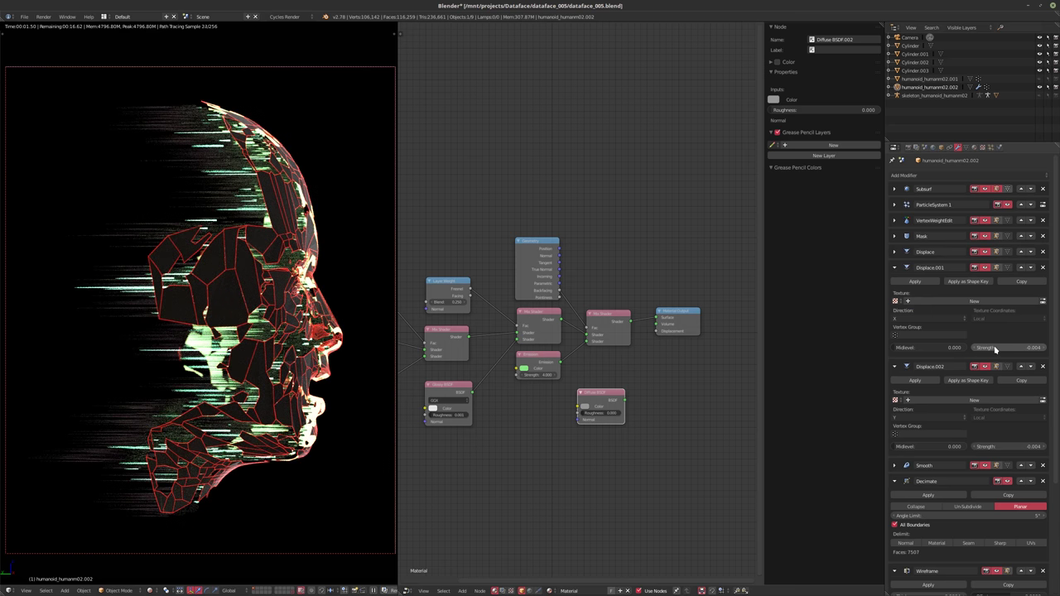
key("minus")
- Toggle the viewport visibility of the X and Y Displace modifiers to compare their effect on the head
left_click(985, 270)
left_click(985, 369)
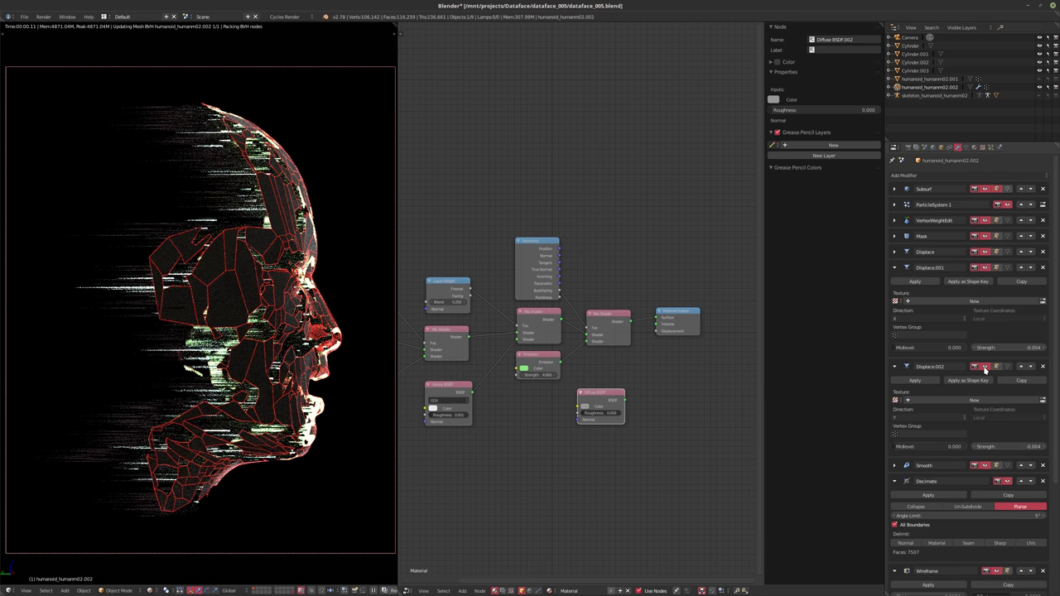
left_click(984, 366)
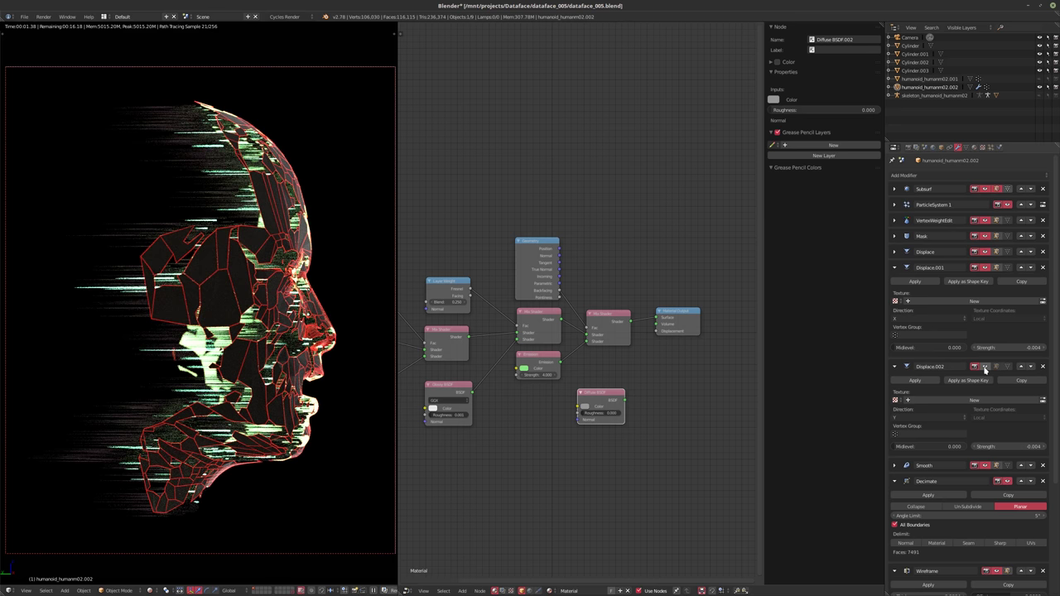
left_click(985, 367)
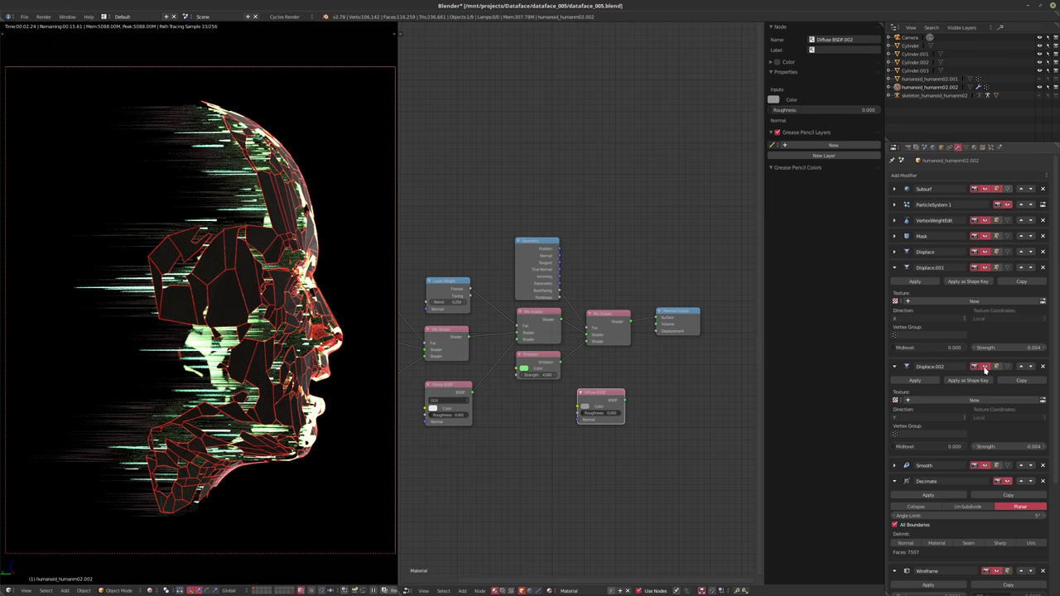
- Re-enable Displace.002 in the viewport and shift the camera about 0.0033 along its local X axis to reframe the head
left_click(984, 367)
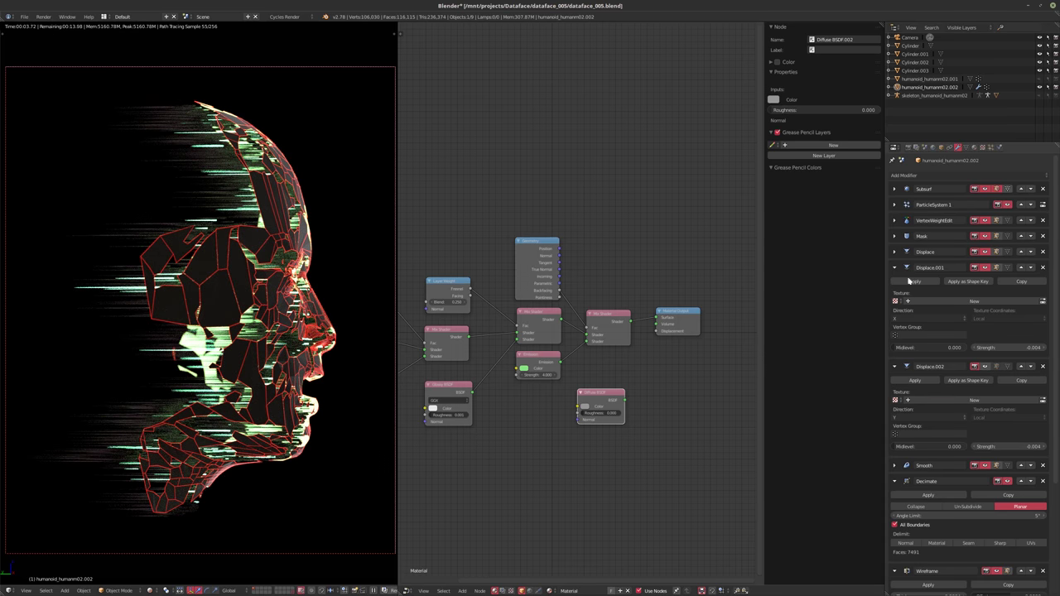
left_click(910, 37)
key("g")
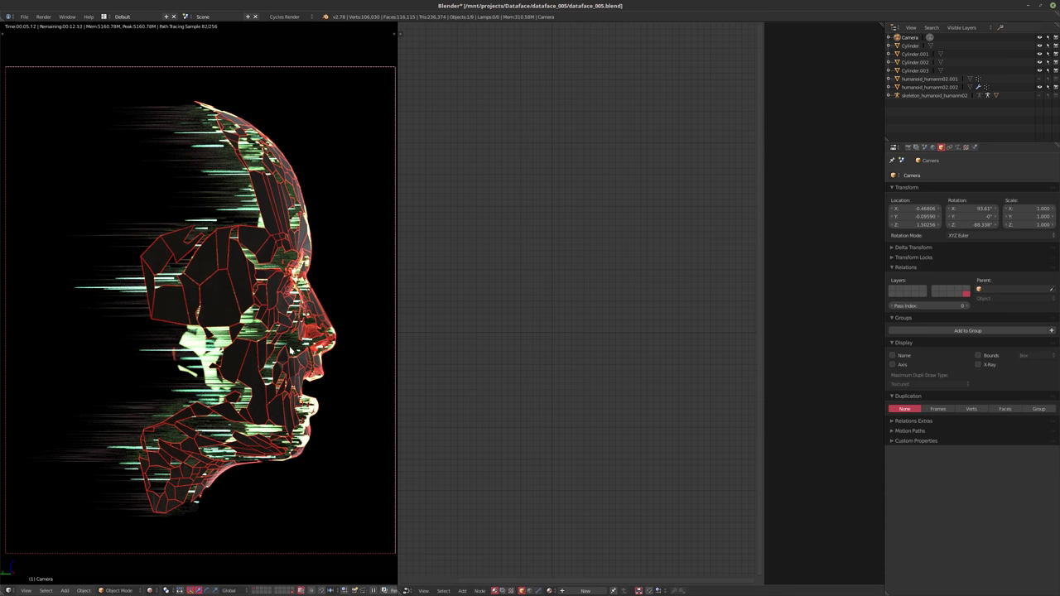
key("x")
key("x")
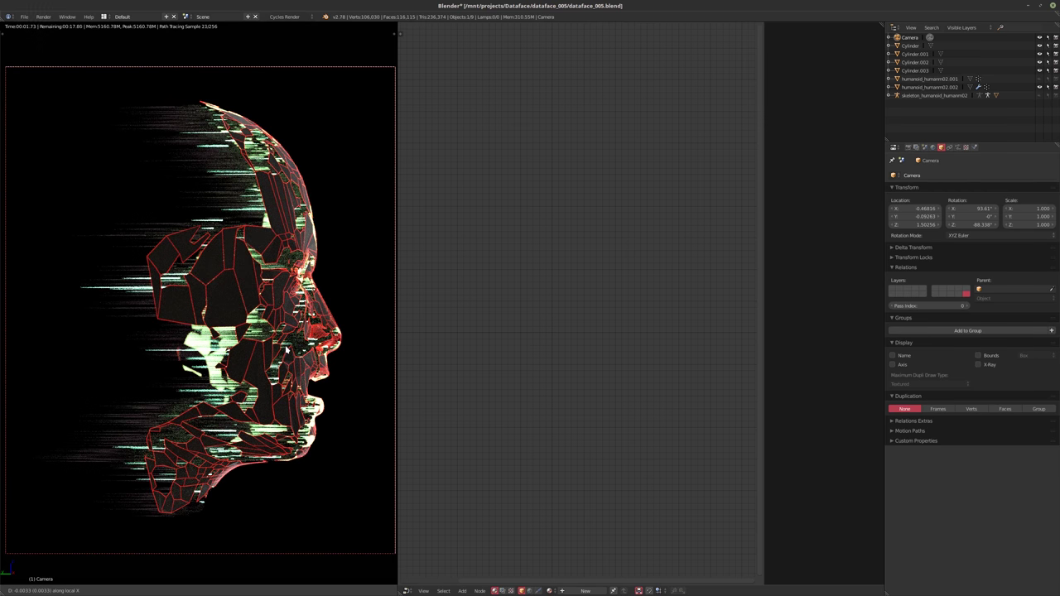
key("Return")
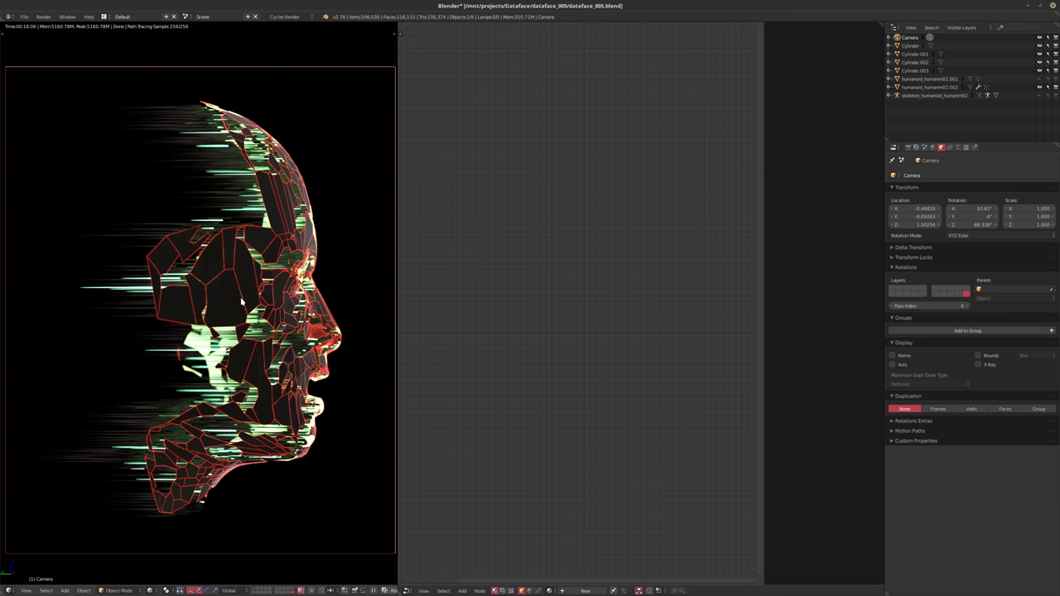
- Save the scene over dataface_005.blend, then render the camera view and inspect the head's fragments up close
key("shift+z")
key("ctrl+s")
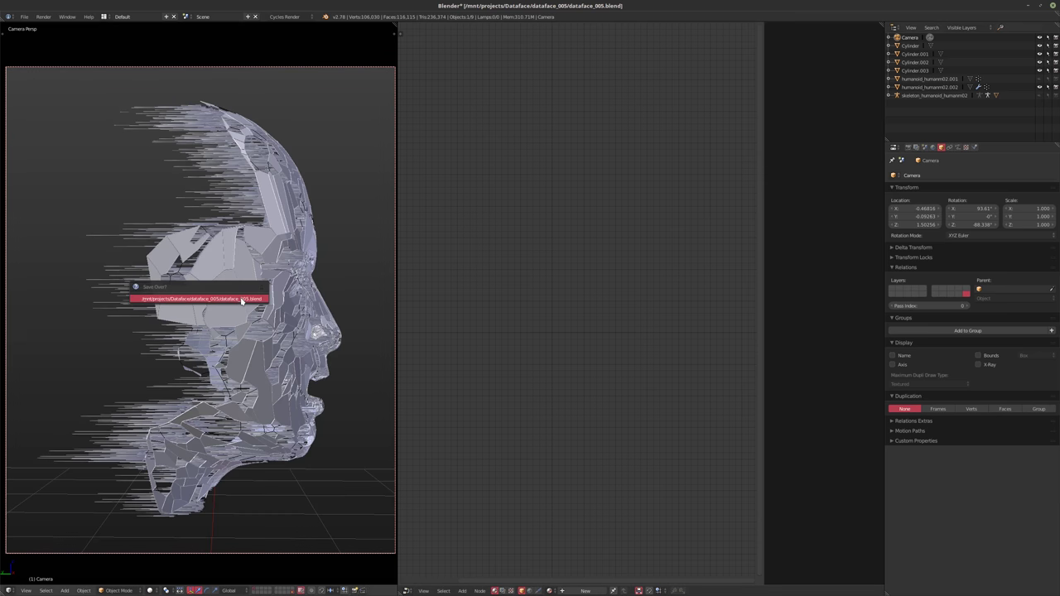
left_click(241, 299)
key("F12")
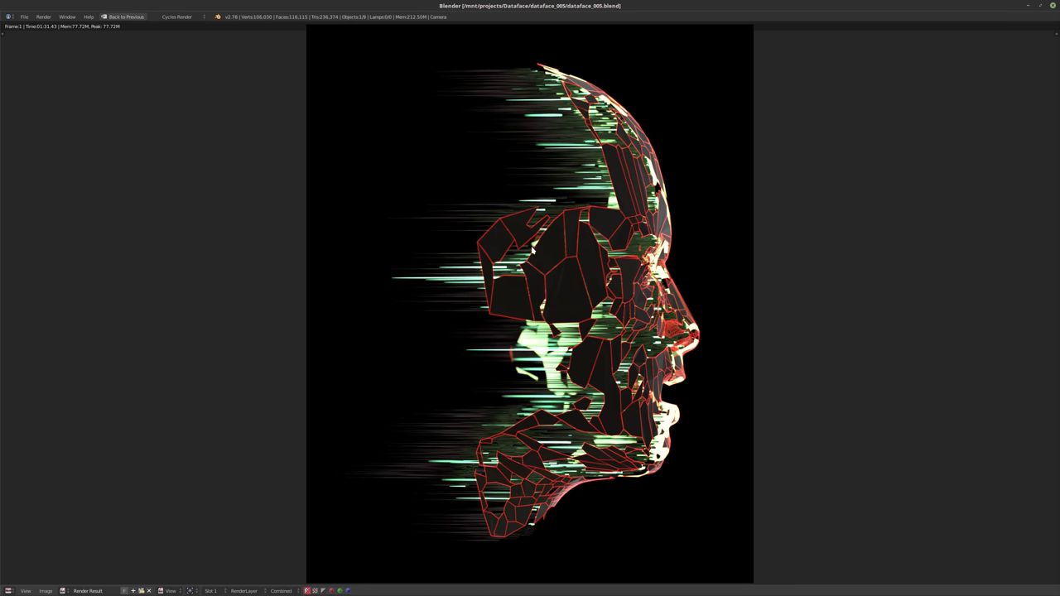
scroll(532, 249, "up", 5)
scroll(580, 323, "down", 2)
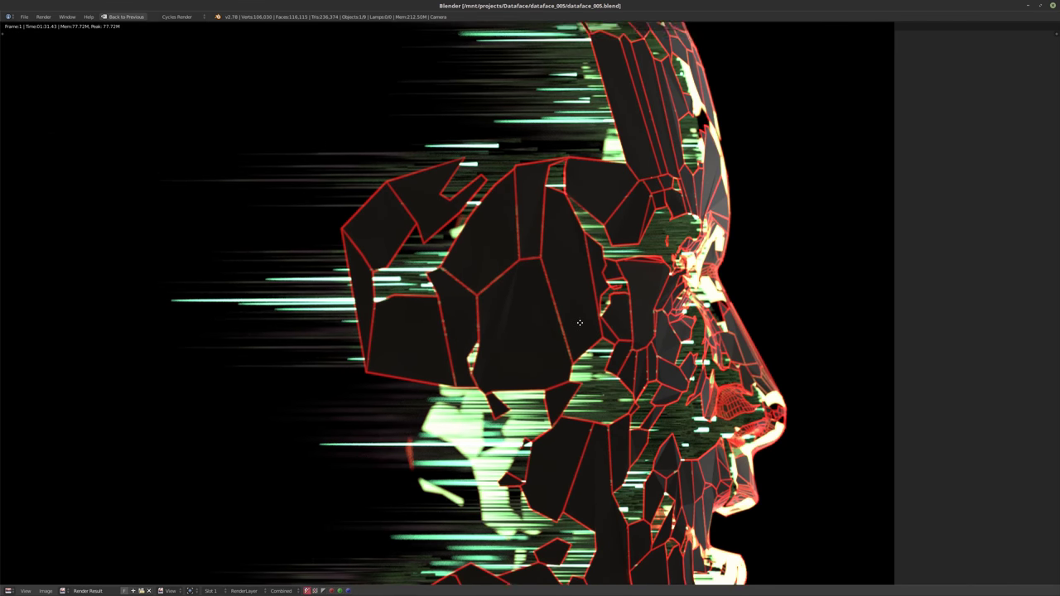
scroll(580, 323, "down", 1)
scroll(584, 329, "down", 4)
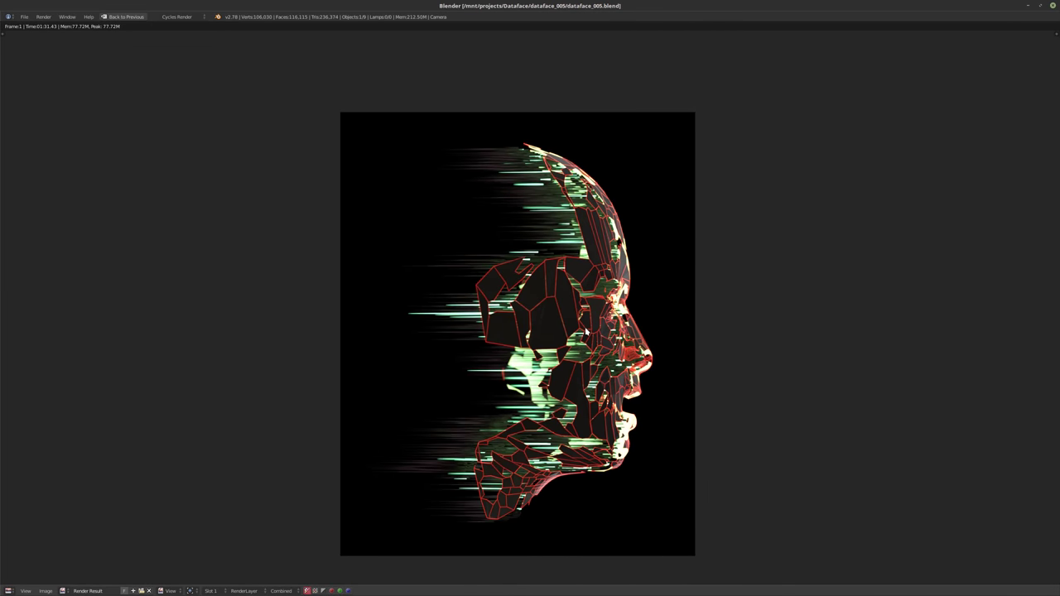
key("Escape")
- Change the 3D view into a UV/Image Editor showing the whole render, and enlarge it and the node editor
left_click(10, 590)
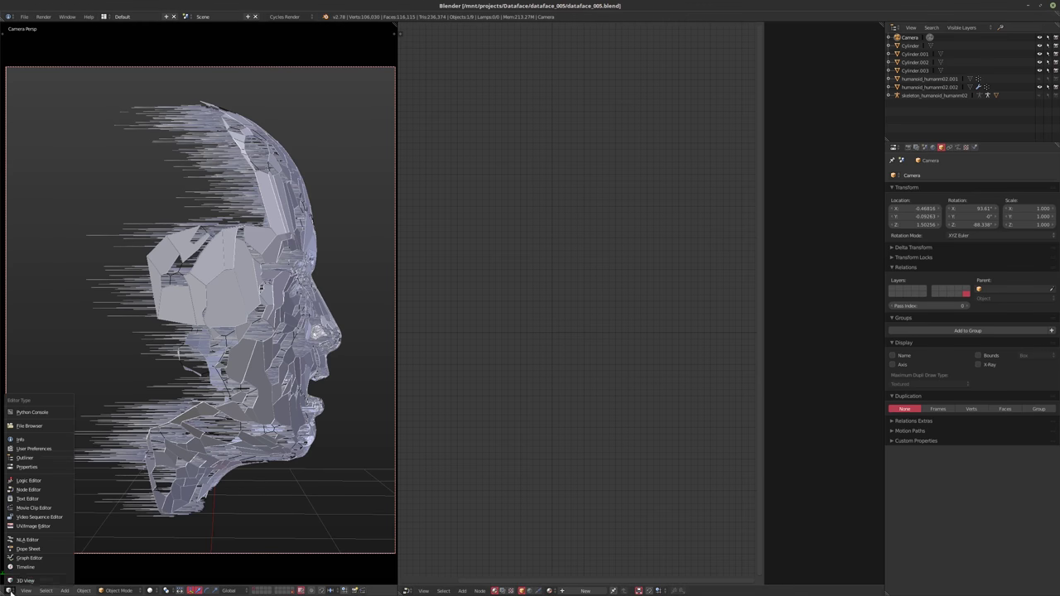
left_click(34, 525)
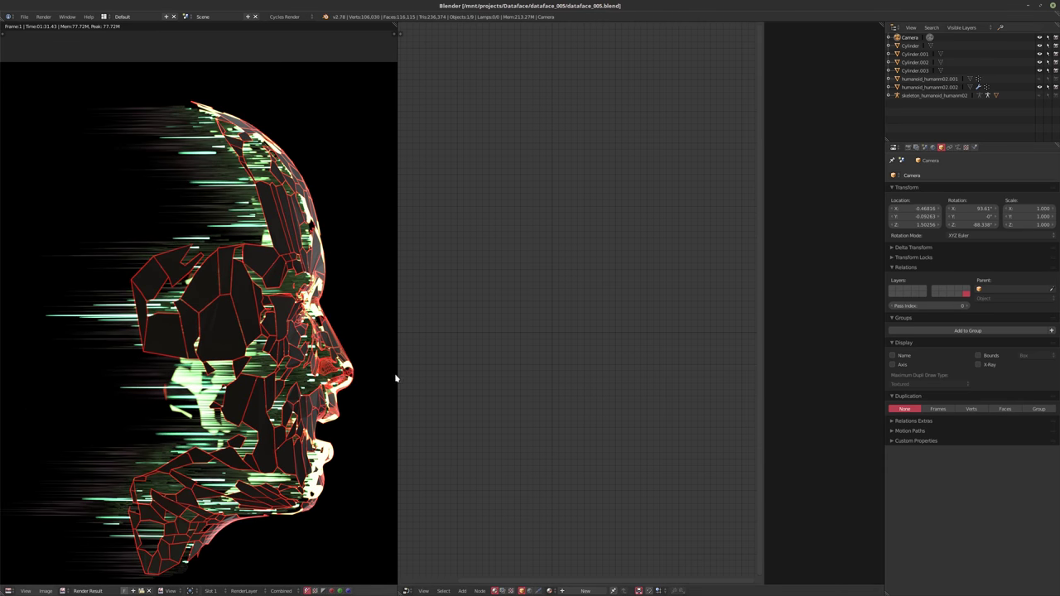
left_click_drag(398, 375, 434, 374)
middle_click_drag(372, 407, 390, 373)
left_click_drag(436, 367, 445, 362)
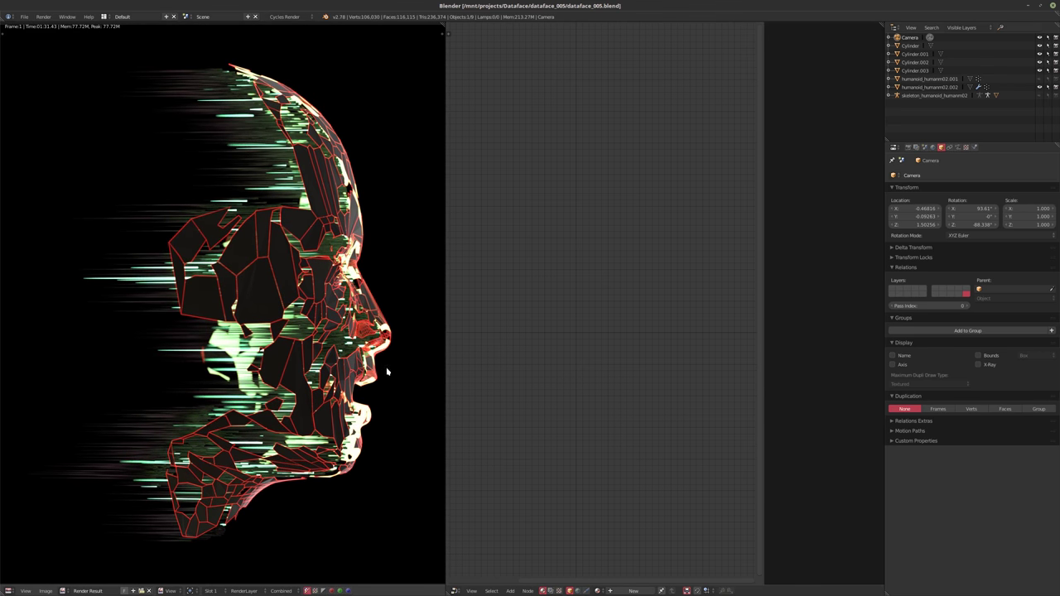
left_click_drag(446, 382, 448, 383)
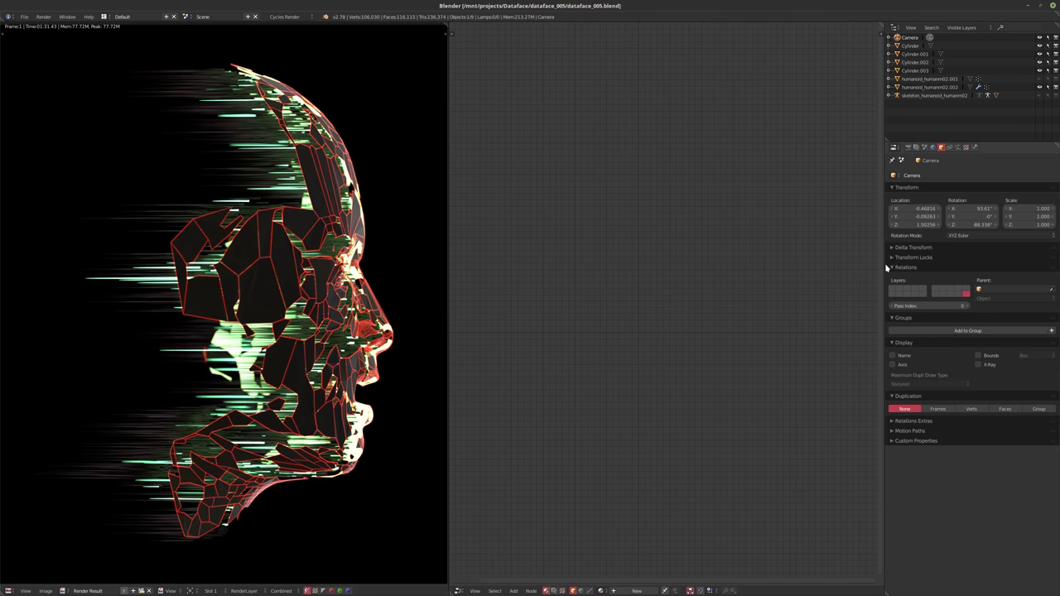
left_click_drag(884, 263, 936, 265)
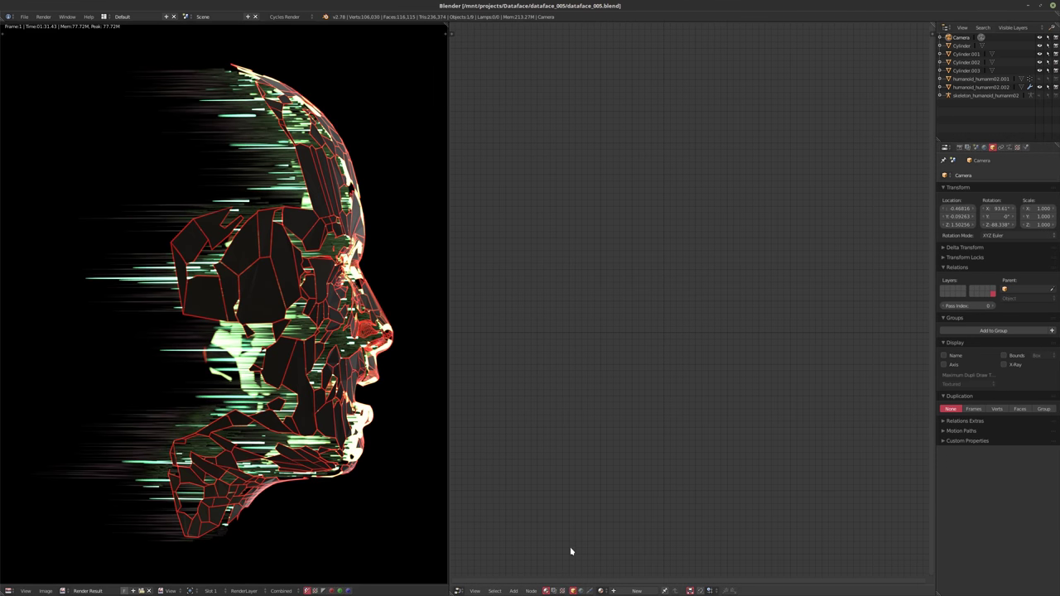
- Switch the node editor to compositing, enable Use Nodes, and space the Render Layers and Composite nodes apart
left_click(553, 590)
left_click(587, 591)
middle_click_drag(754, 269, 713, 314)
left_click_drag(638, 265, 516, 331)
scroll(643, 295, "up", 1)
left_click_drag(746, 254, 723, 351)
scroll(610, 279, "up", 3)
middle_click_drag(597, 400, 660, 315)
- Bring up the color nodes available for the compositing tree
key("shift+a")
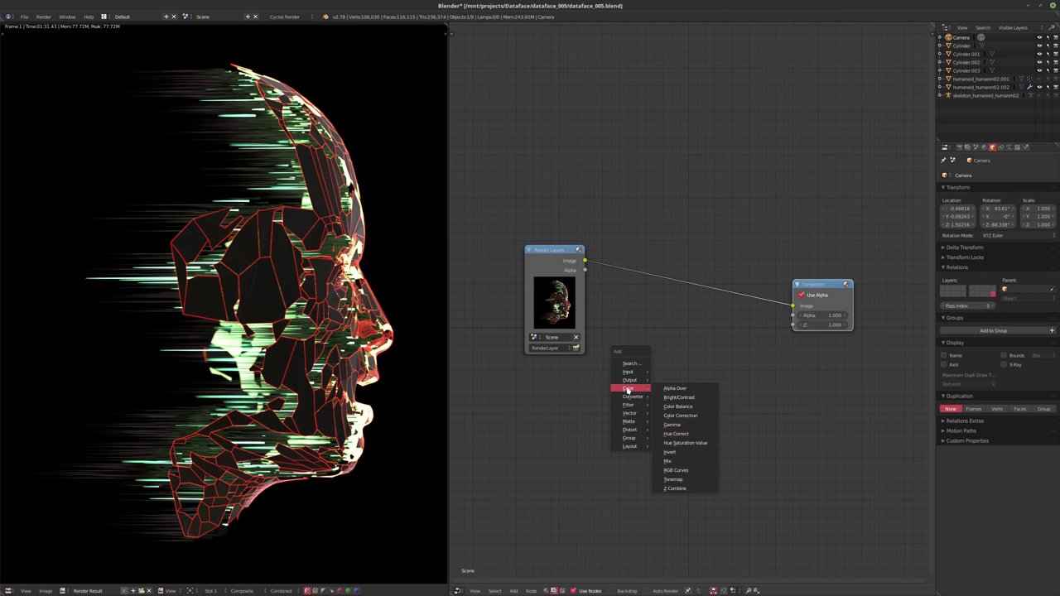
- Insert a Glare node between the Render Layers and Composite nodes and set its type to Fog Glow
mouse_move(630, 405)
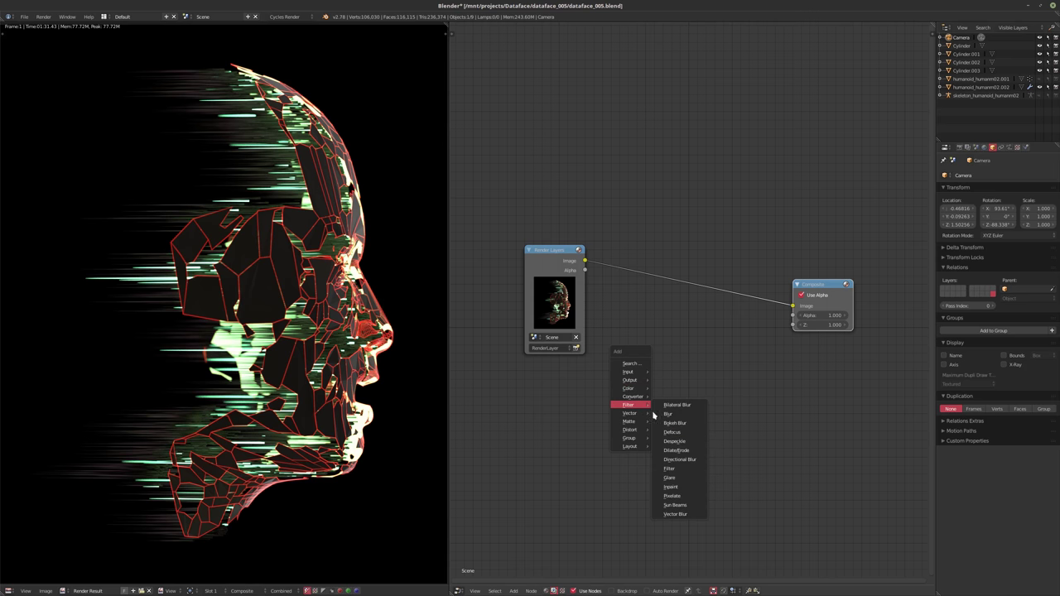
left_click(672, 478)
left_click(643, 270)
scroll(643, 269, "down", 1, "ctrl")
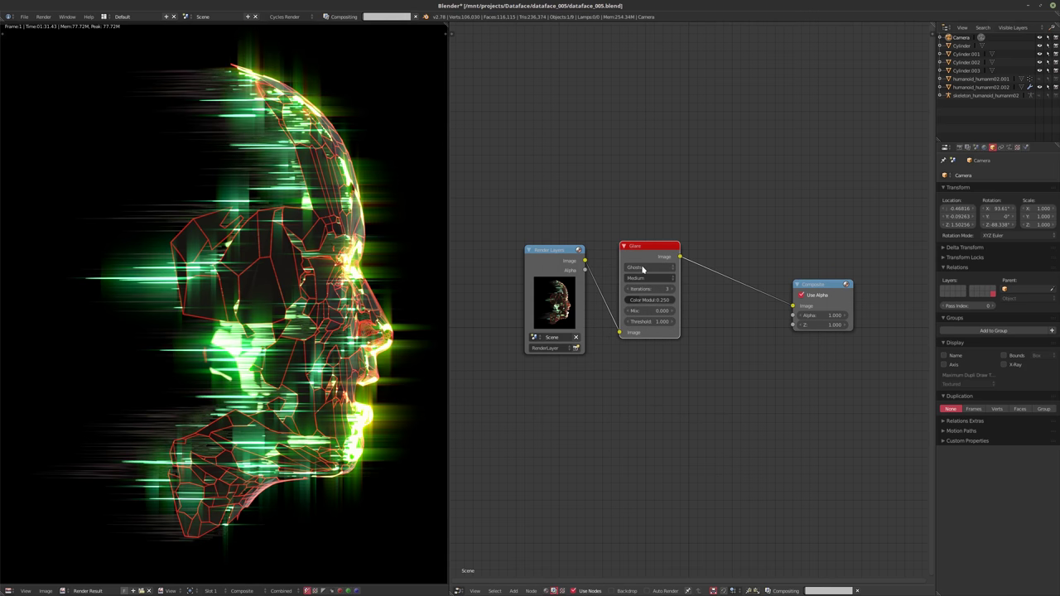
scroll(644, 269, "down", 1, "ctrl")
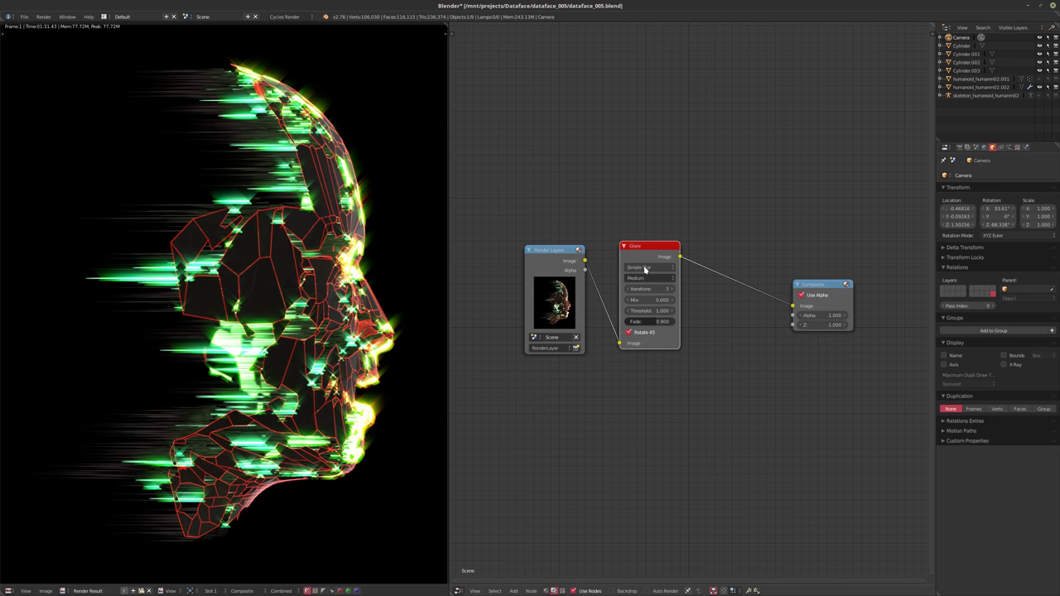
scroll(644, 270, "up", 1, "ctrl")
- Move the Render Layers node away from the Glare node and set the Glare mix to -0.5
middle_click_drag(584, 397, 585, 405)
scroll(585, 406, "up", 1)
left_click_drag(546, 262, 488, 309)
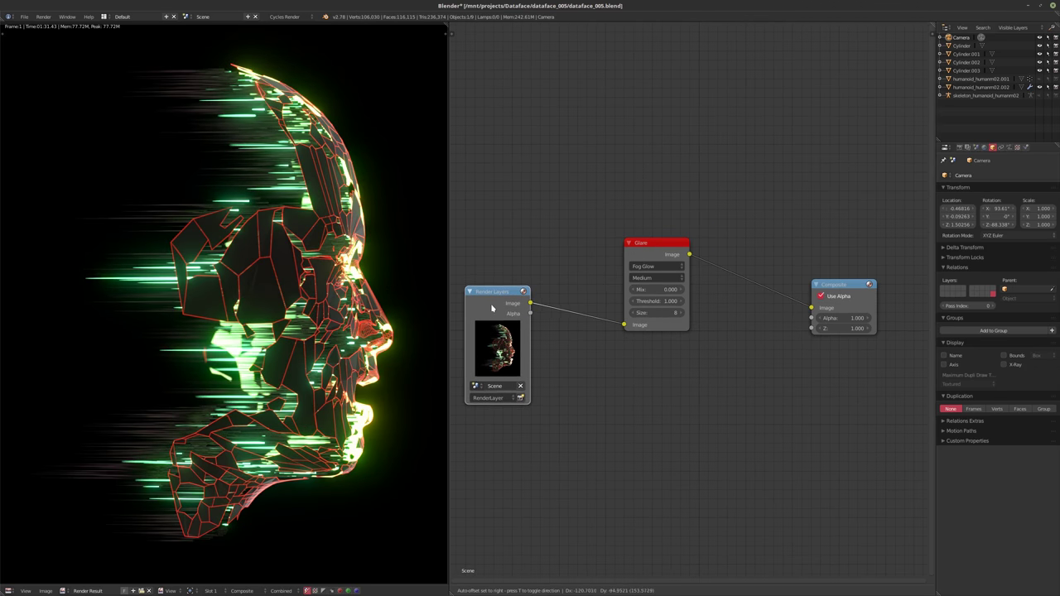
left_click(651, 289)
key("BackSpace")
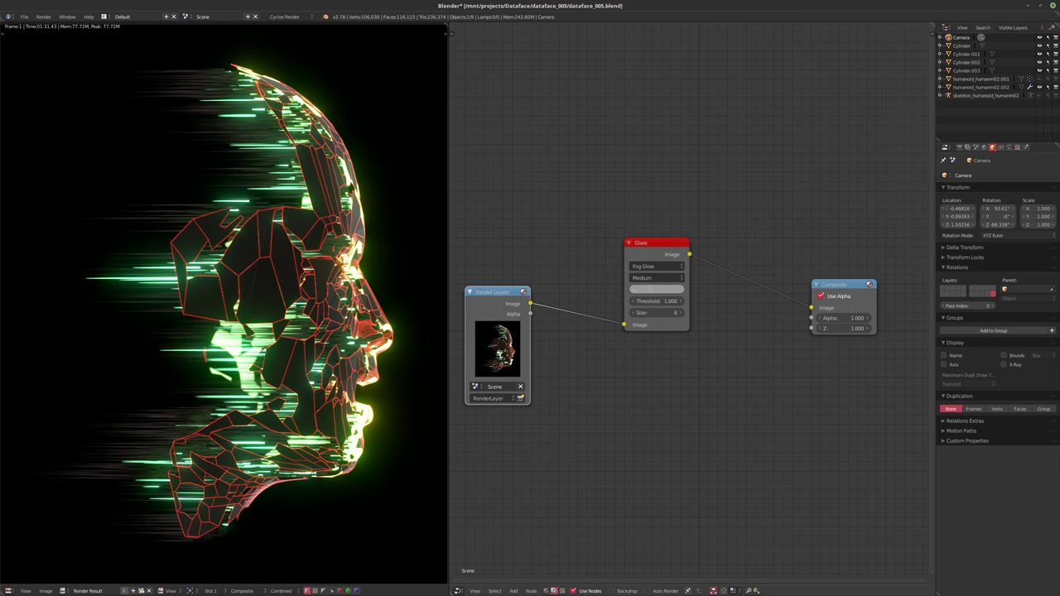
type("-.250")
key("BackSpace")
key("BackSpace")
key("BackSpace")
key("BackSpace")
key("BackSpace")
type("-.5")
key("Return")
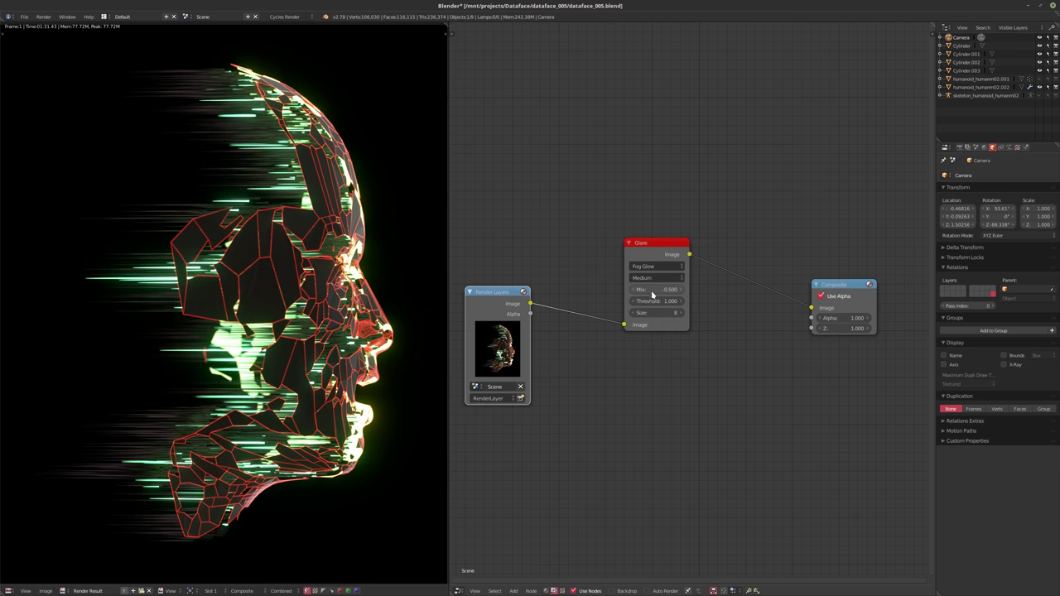
- Set the Glare node's size to 7
middle_click_drag(712, 362, 739, 373)
scroll(740, 373, "up", 1)
left_click_drag(492, 302, 492, 310)
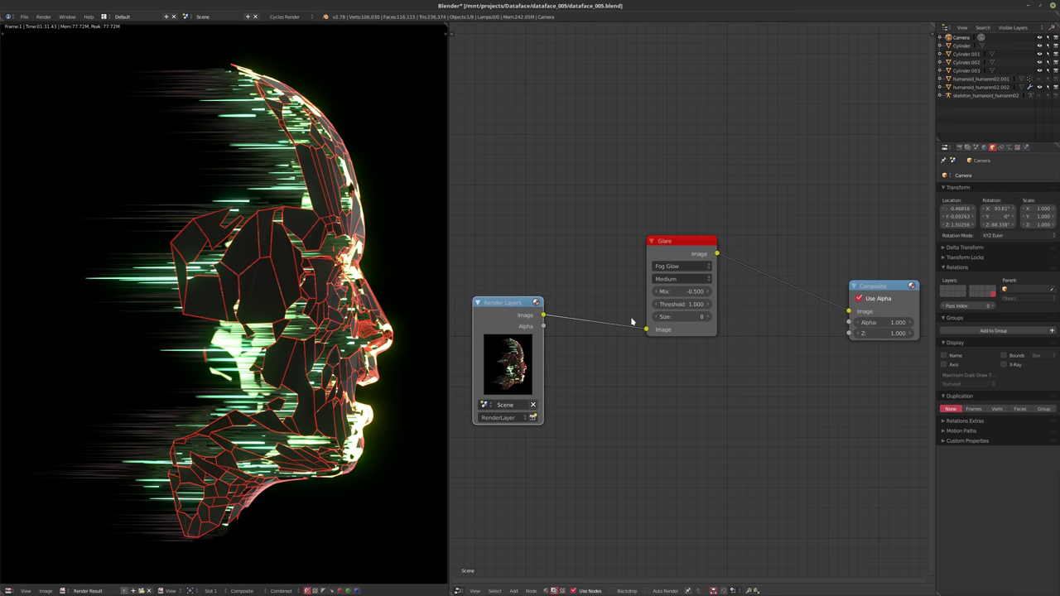
left_click(657, 317)
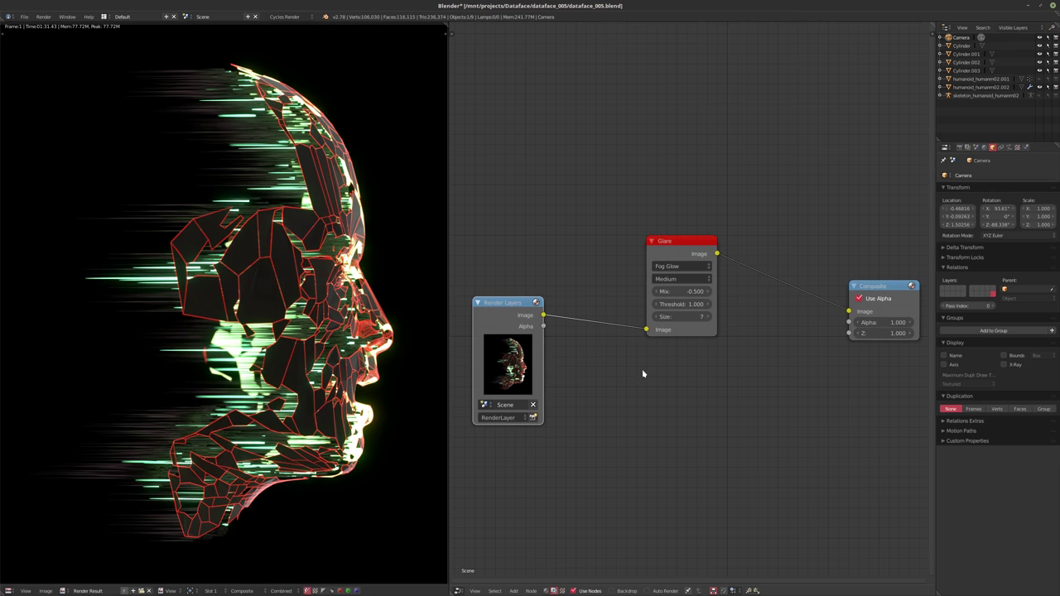
- Spread the Render Layers, Glare and Composite nodes apart to make room for more nodes between them
middle_click_drag(635, 375, 627, 377)
scroll(631, 371, "down", 2)
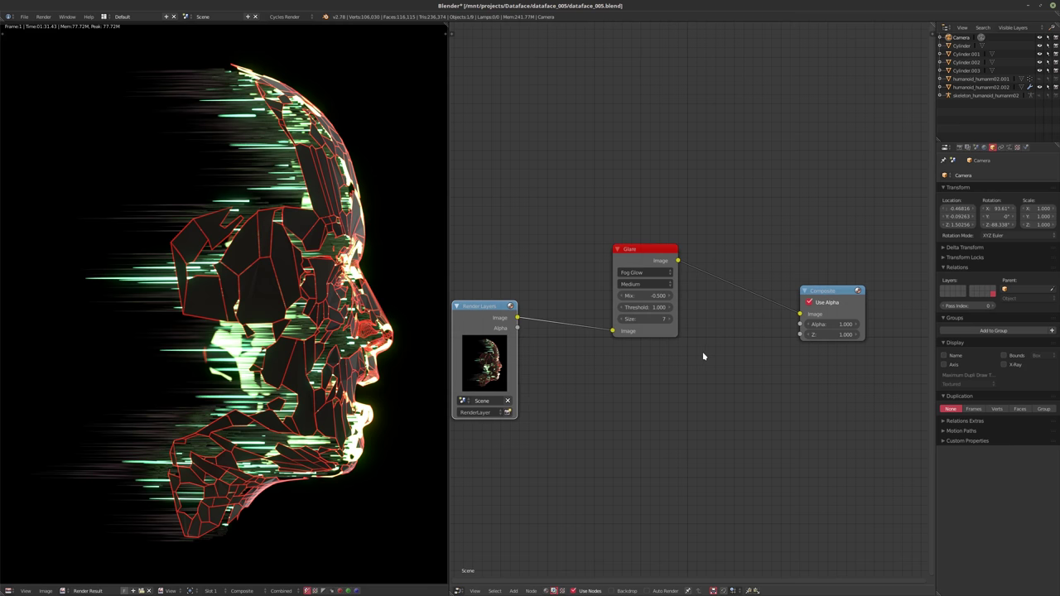
middle_click_drag(643, 352, 711, 330)
left_click_drag(552, 293, 524, 312)
middle_click_drag(899, 269, 783, 260)
scroll(783, 260, "down", 3)
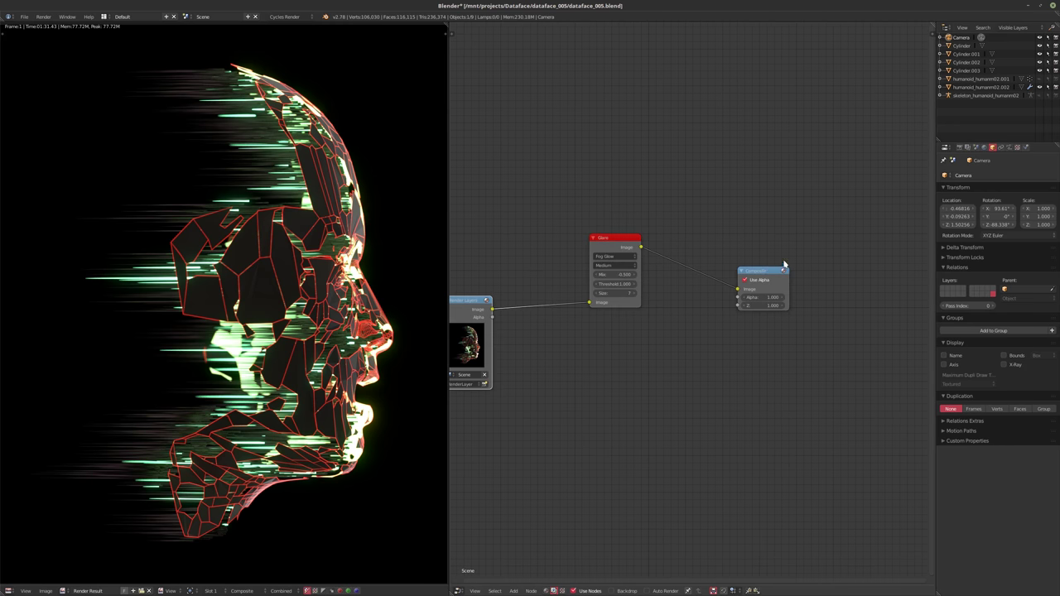
left_click_drag(757, 271, 850, 265)
middle_click_drag(662, 345, 707, 345)
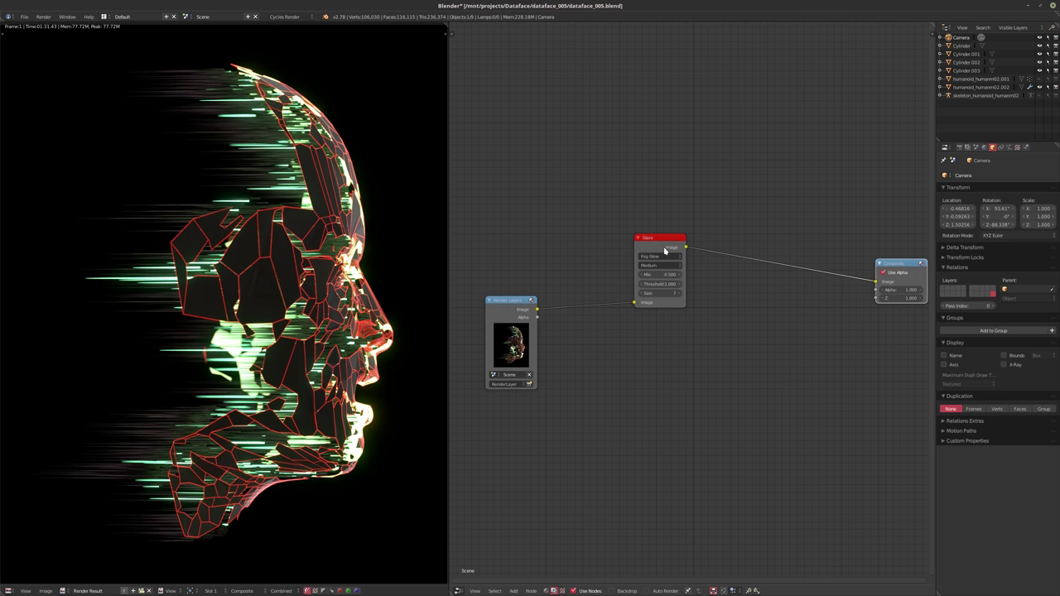
left_click_drag(662, 244, 696, 252)
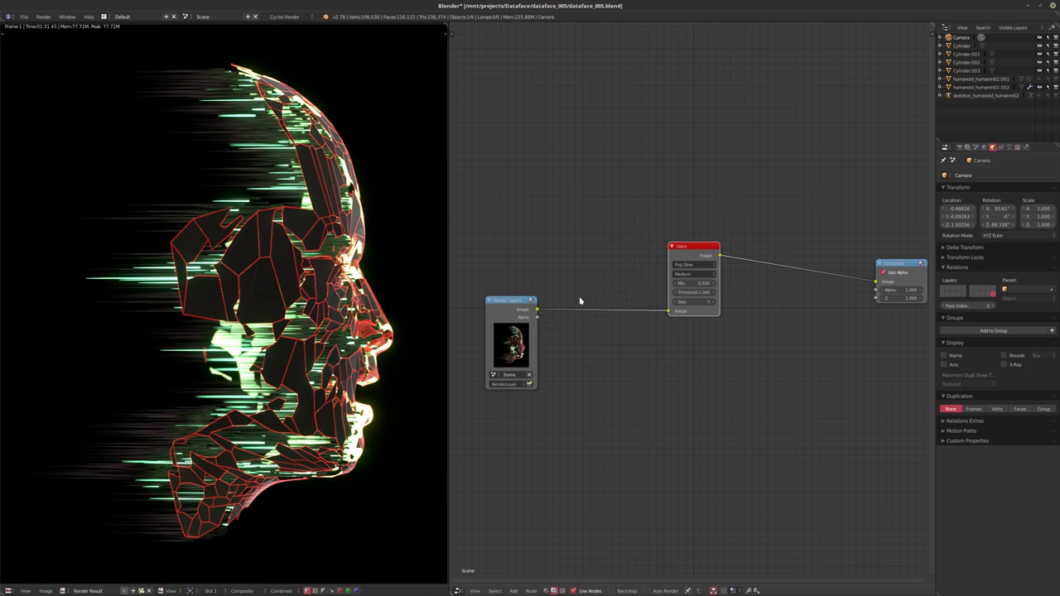
- Insert a Filter node between Render Layers and Glare and set its type to Sharpen
key("shift+a")
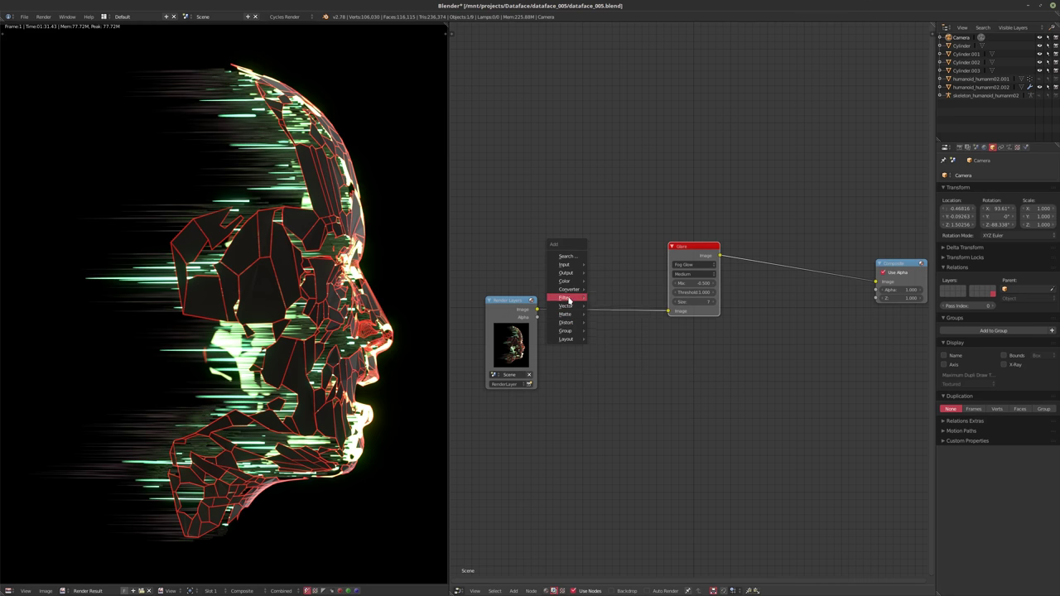
mouse_move(566, 298)
left_click(605, 361)
left_click(602, 298)
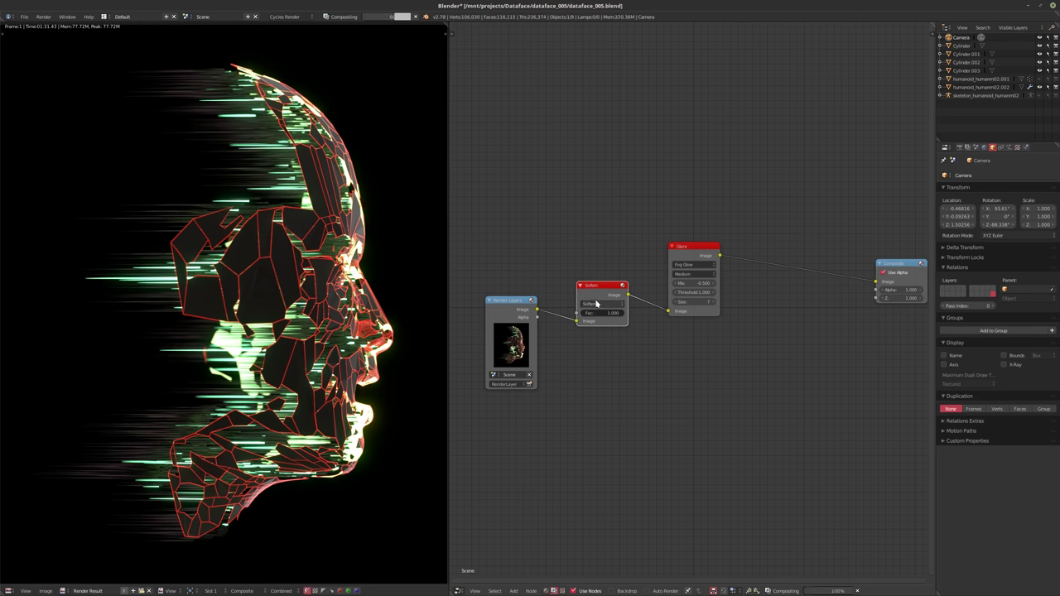
left_click(602, 304)
left_click(591, 287)
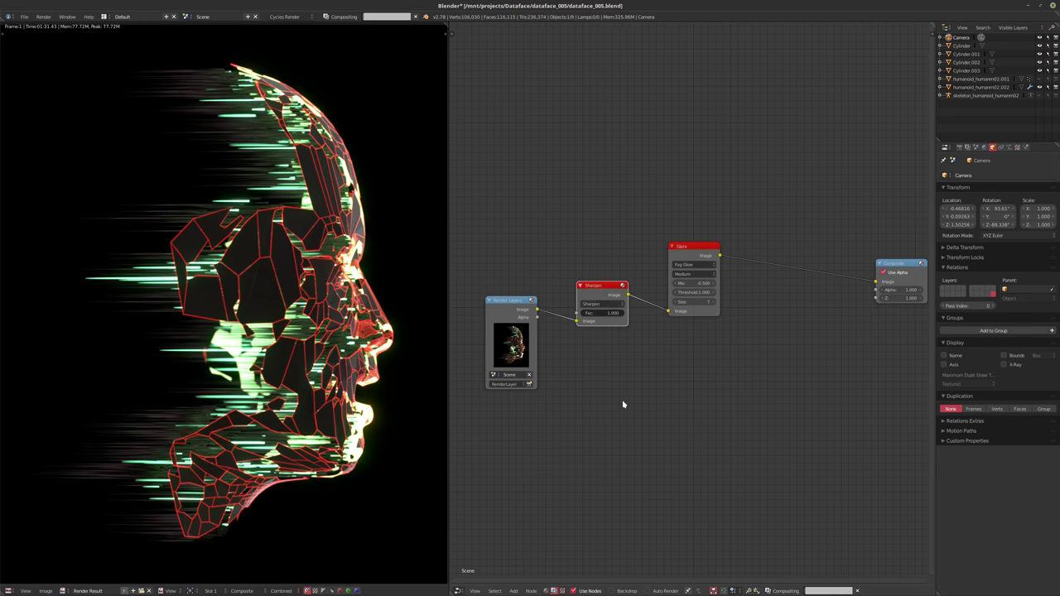
- Set the Sharpen filter's Fac to 0.1
scroll(613, 404, "up", 2)
left_click(574, 321)
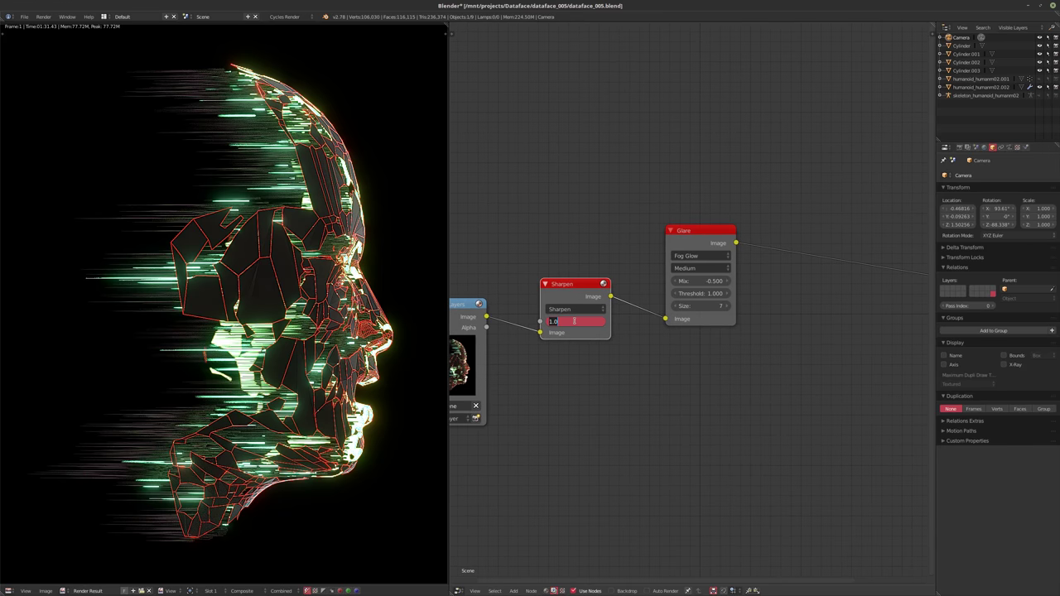
type("0.1")
key("Return")
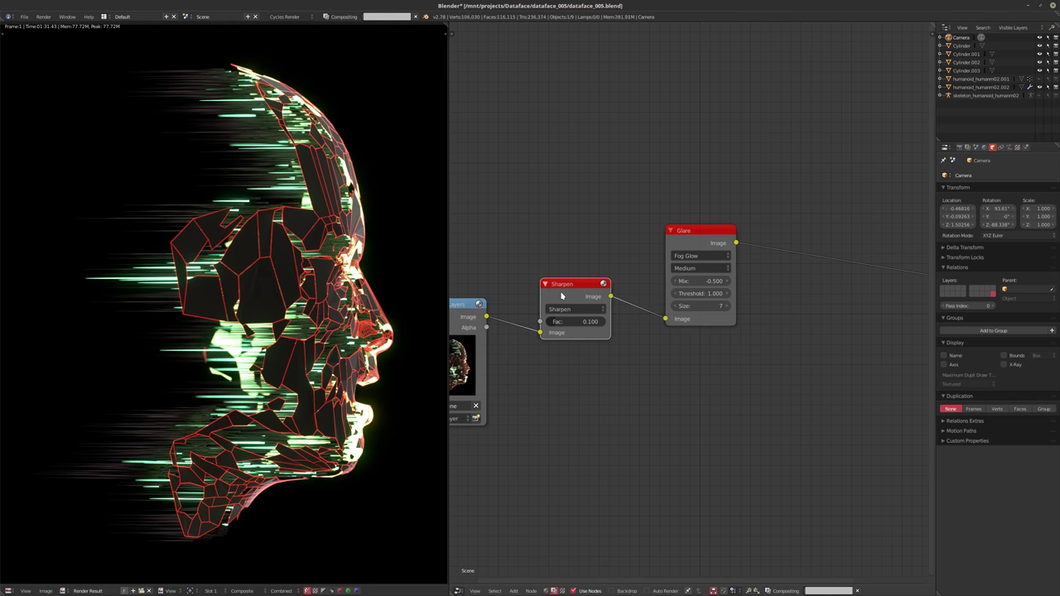
- Insert an RGB Curves node between Glare and Composite and move the Composite node farther from it
middle_click_drag(602, 396, 516, 384)
scroll(521, 385, "down", 1)
middle_click_drag(564, 400, 575, 427)
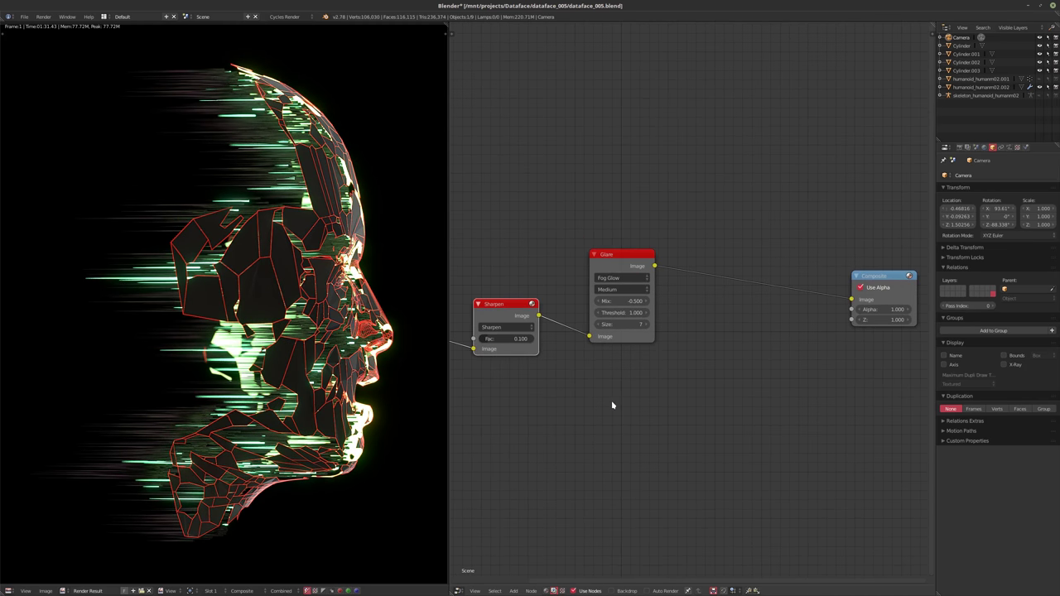
key("shift+a")
mouse_move(596, 387)
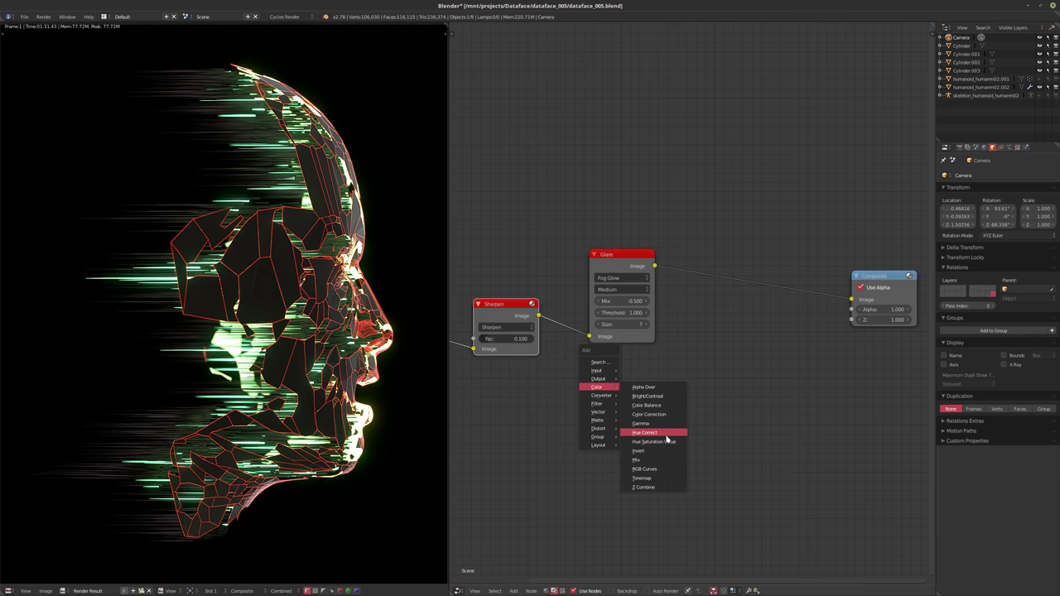
left_click(650, 469)
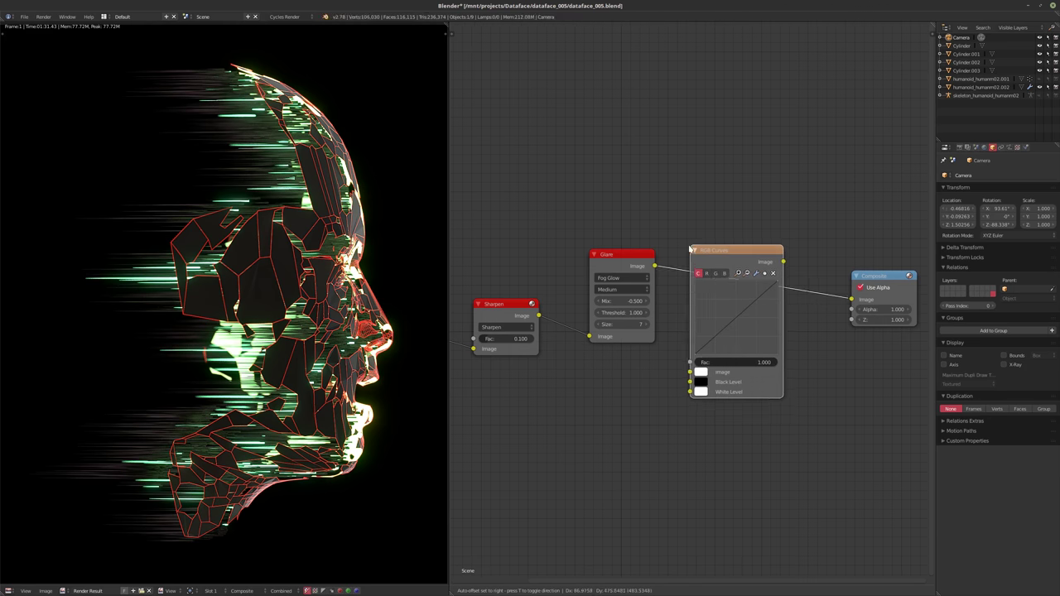
left_click(691, 246)
middle_click_drag(743, 354, 653, 369)
left_click_drag(800, 294, 909, 321)
middle_click_drag(733, 358, 779, 303)
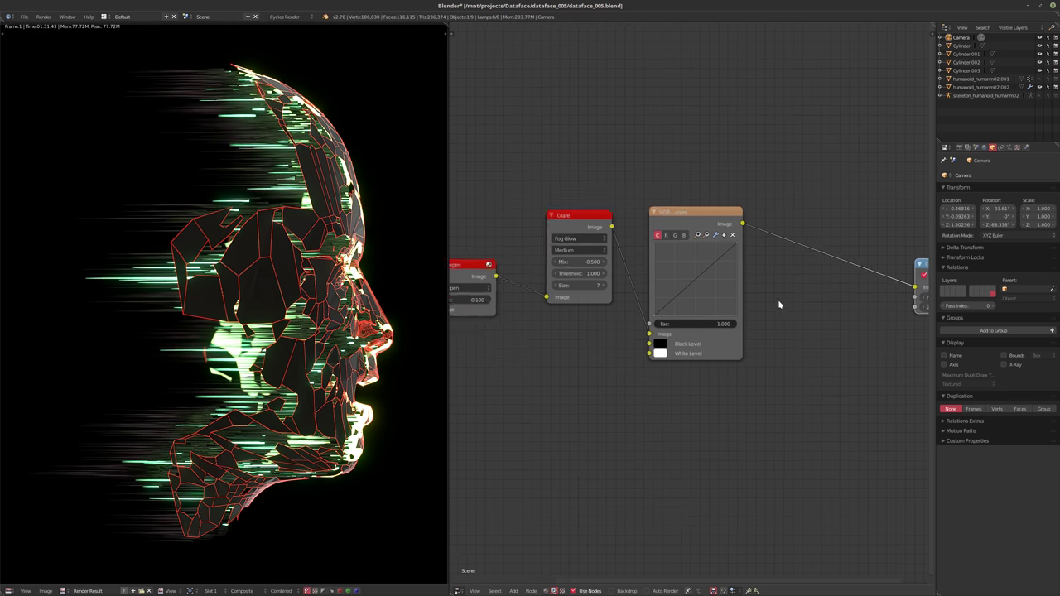
- Insert a Soften Filter node between RGB Curves and Composite and set its Fac to 0.25
scroll(781, 302, "down", 3)
key("shift+a")
mouse_move(775, 380)
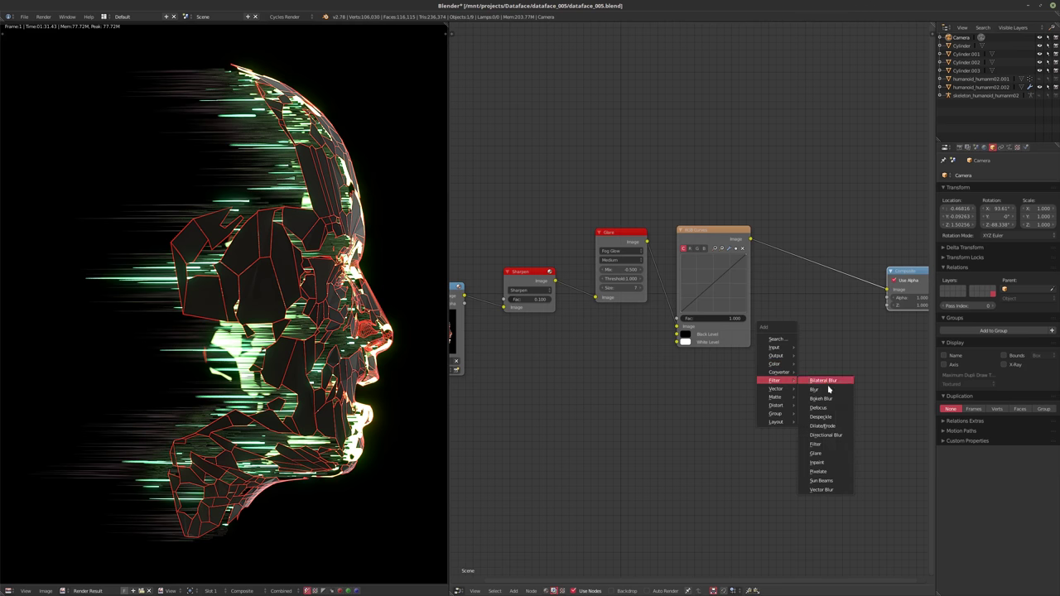
left_click(824, 454)
left_click(833, 285)
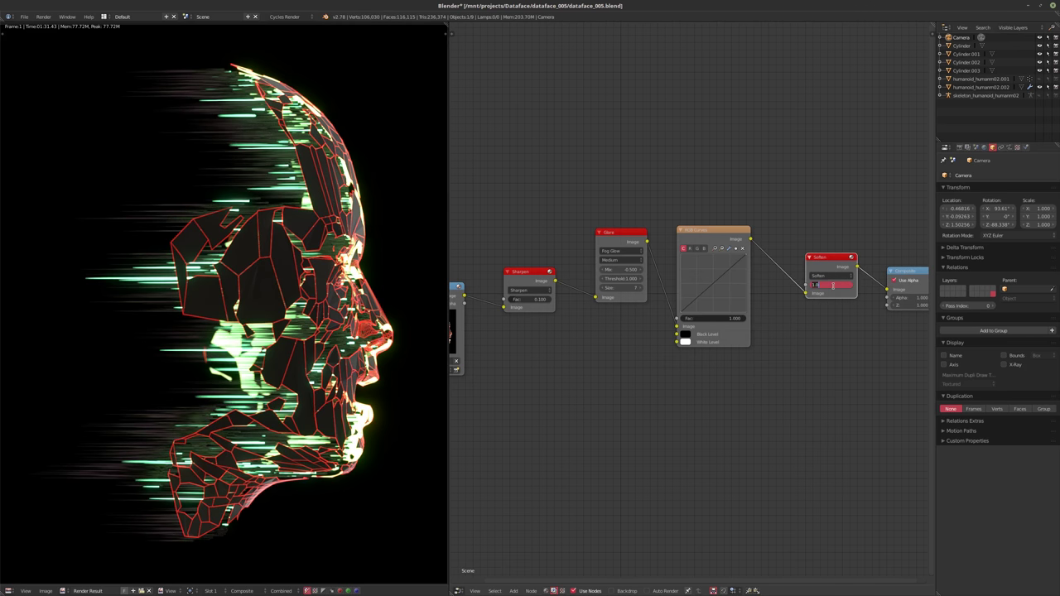
key("BackSpace")
type(".25")
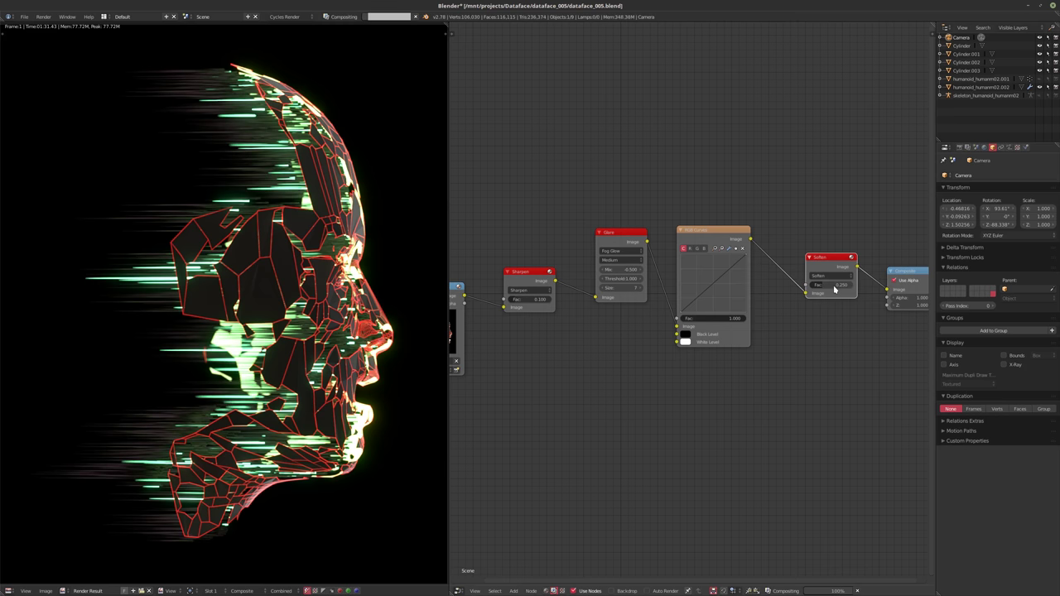
key("Return")
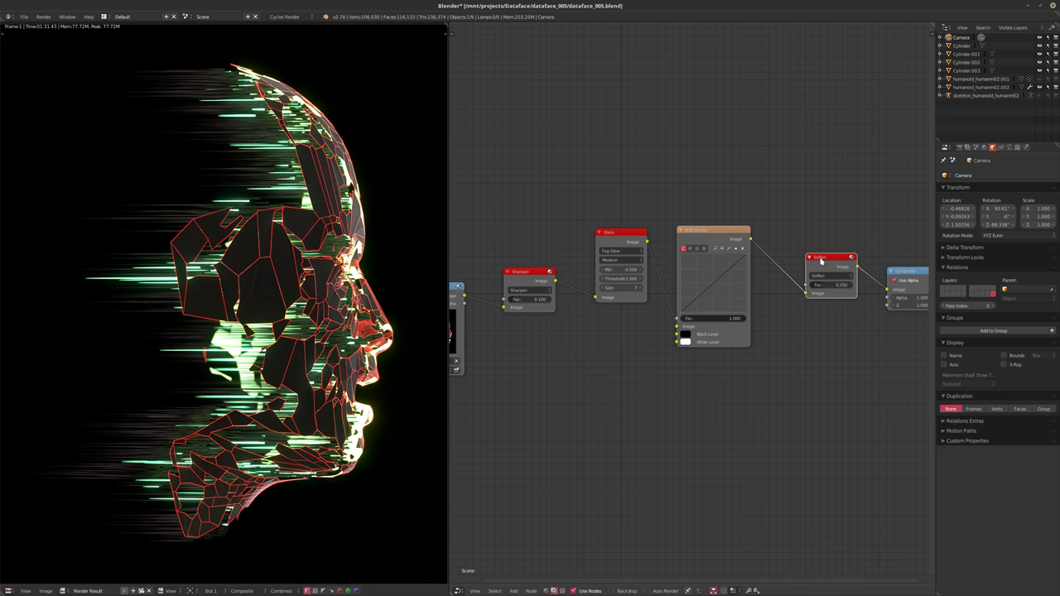
- Move the Composite node farther from the Soften filter to leave a gap between them
scroll(649, 320, "down", 1)
middle_click_drag(698, 373, 629, 336)
scroll(770, 337, "up", 1)
middle_click_drag(765, 336, 745, 322)
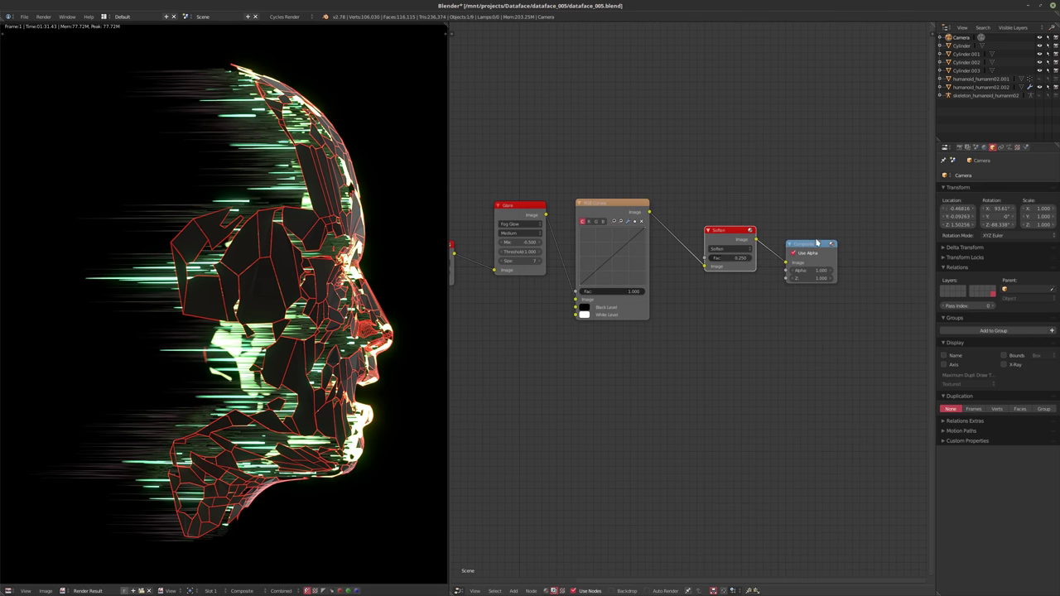
left_click_drag(818, 241, 880, 250)
key("shift+a")
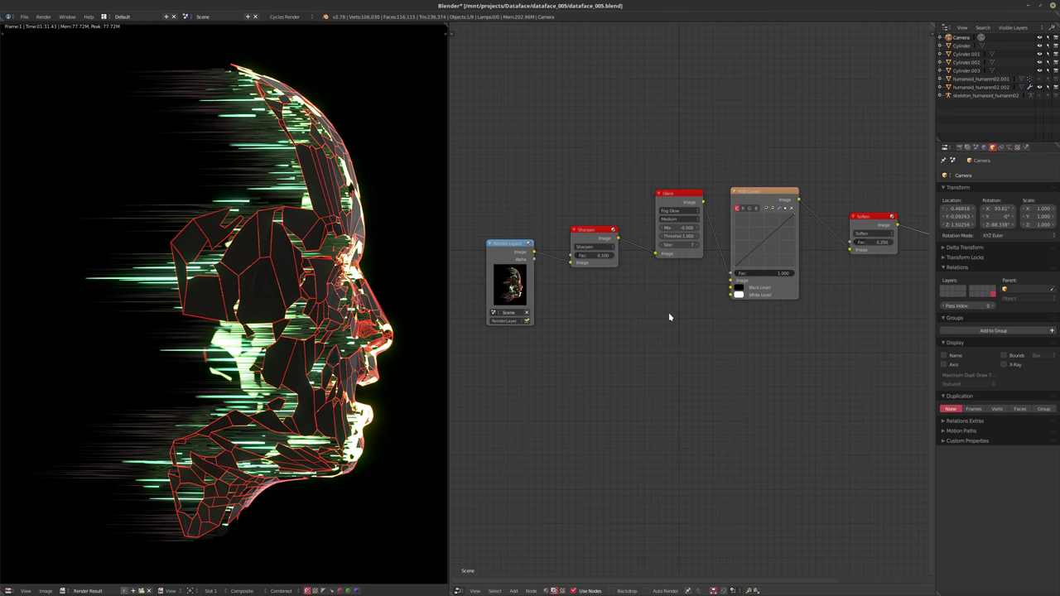
- Move Render Layers away from the Sharpen node and place a new Sun Beams node below the Sharpen node
left_click_drag(510, 251, 468, 268)
key("shift+a")
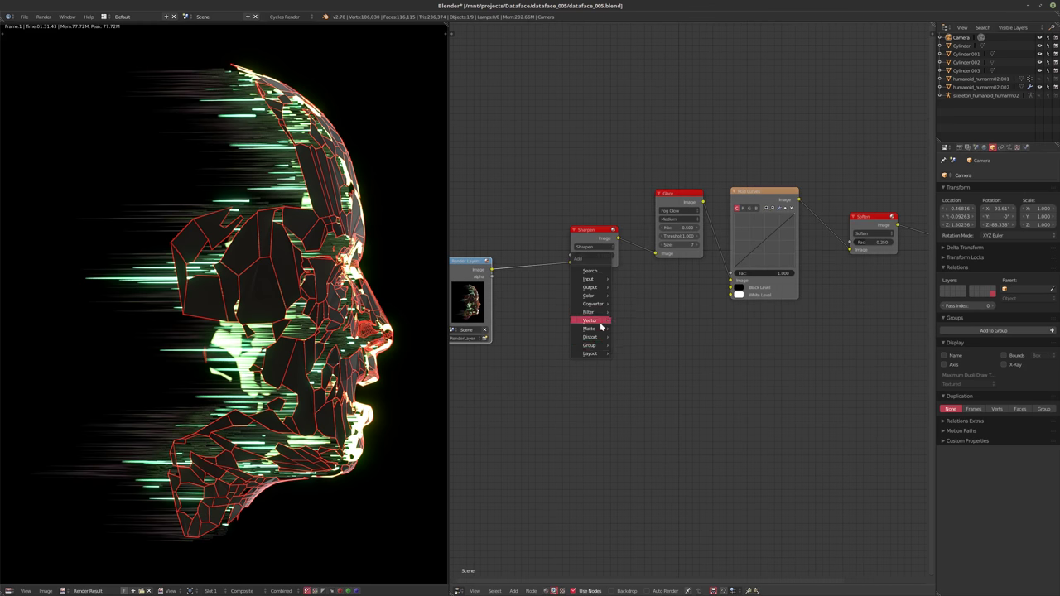
mouse_move(590, 313)
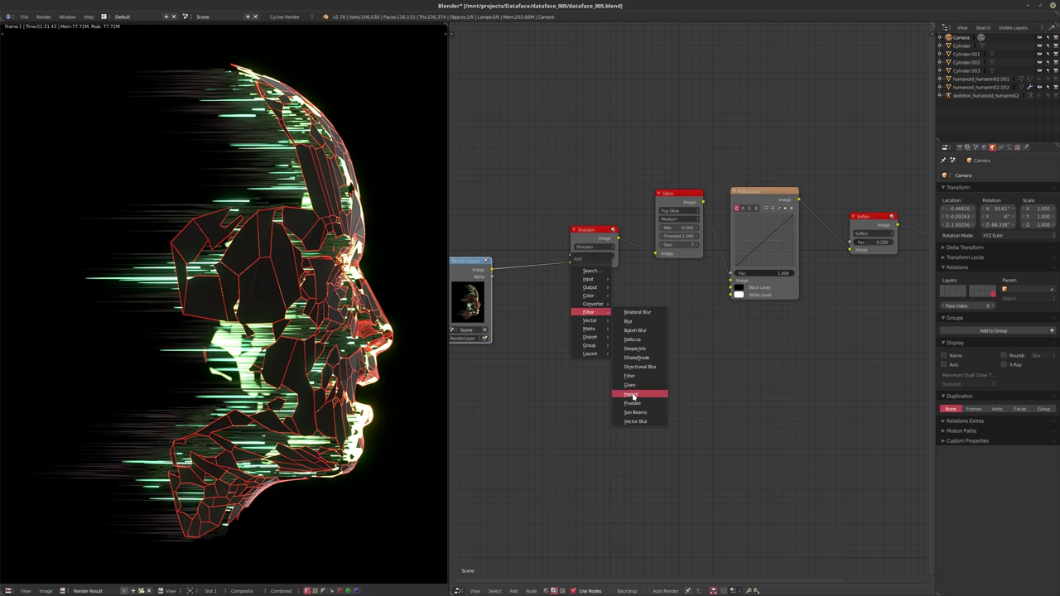
left_click(639, 412)
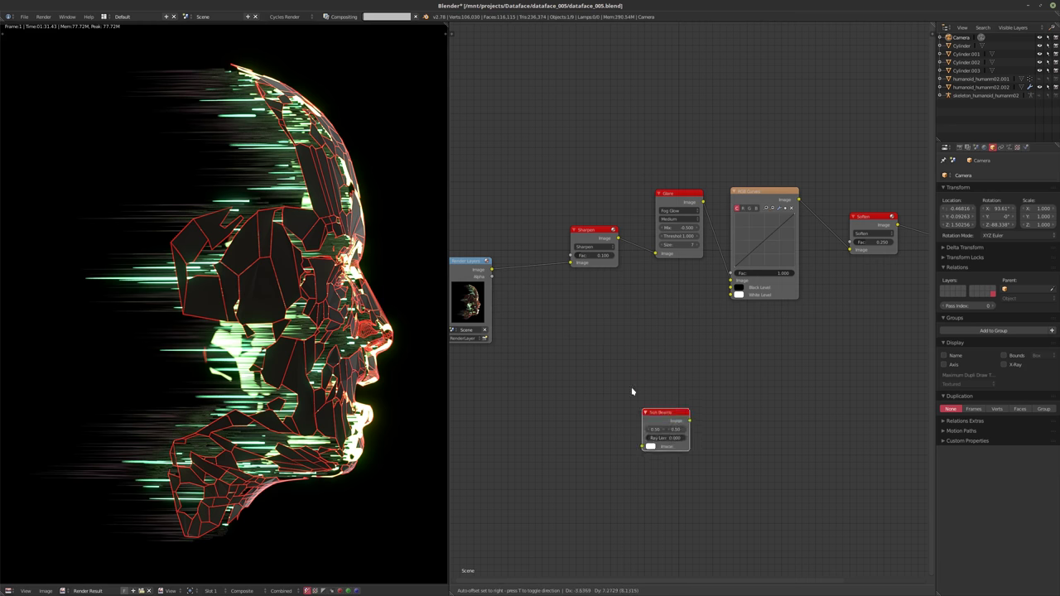
left_click(594, 303)
middle_click_drag(664, 282, 653, 297)
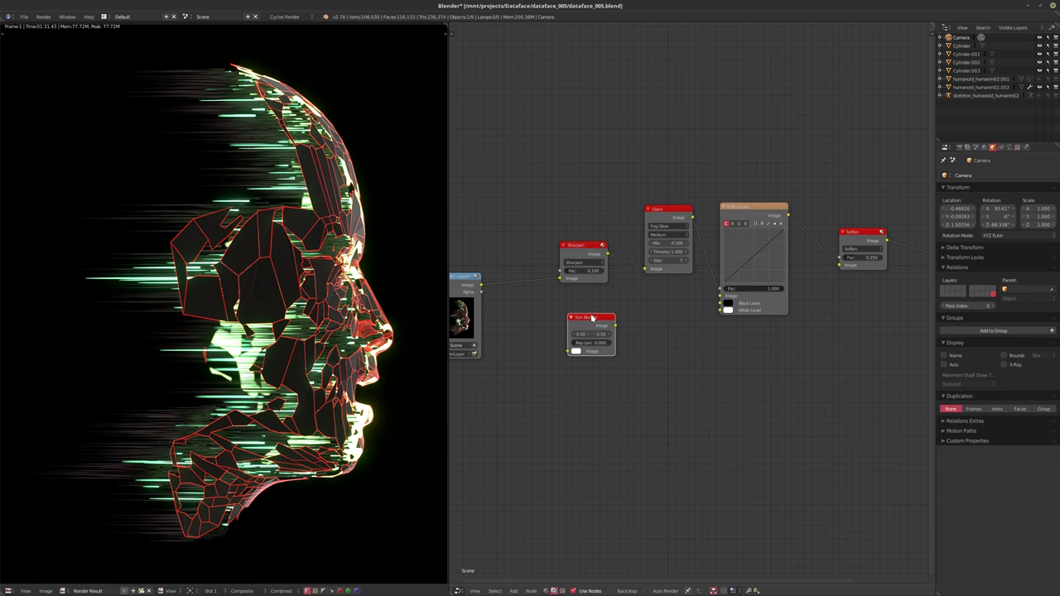
left_click_drag(591, 318, 584, 317)
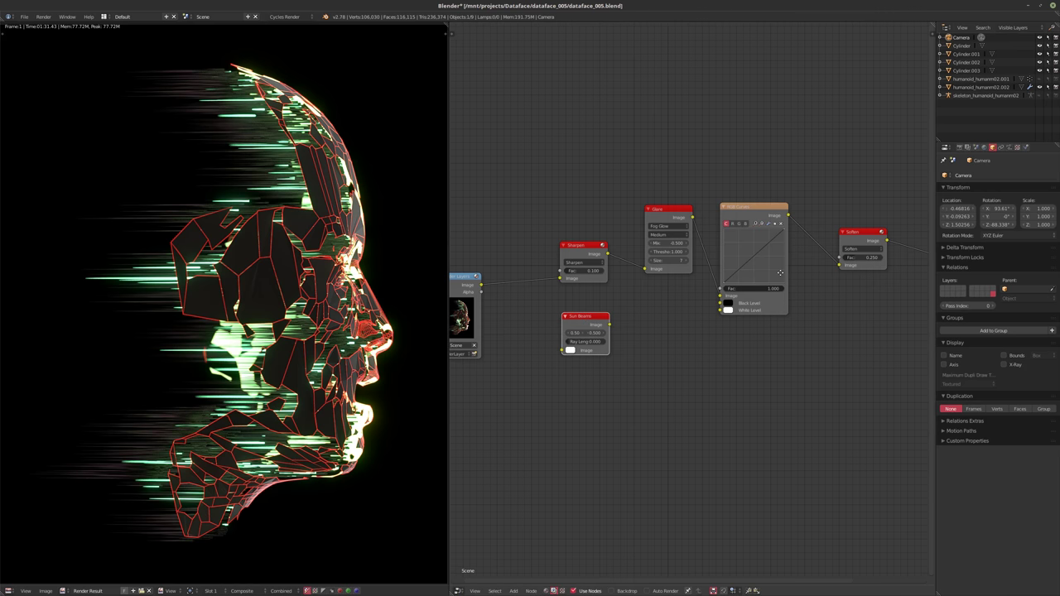
- Shift the Soften, RGB Curves and Glare nodes toward Composite to widen the gap after the Sharpen node
middle_click_drag(852, 255, 751, 244)
scroll(751, 244, "down", 1)
left_click_drag(745, 236, 776, 239)
left_click_drag(636, 214, 681, 220)
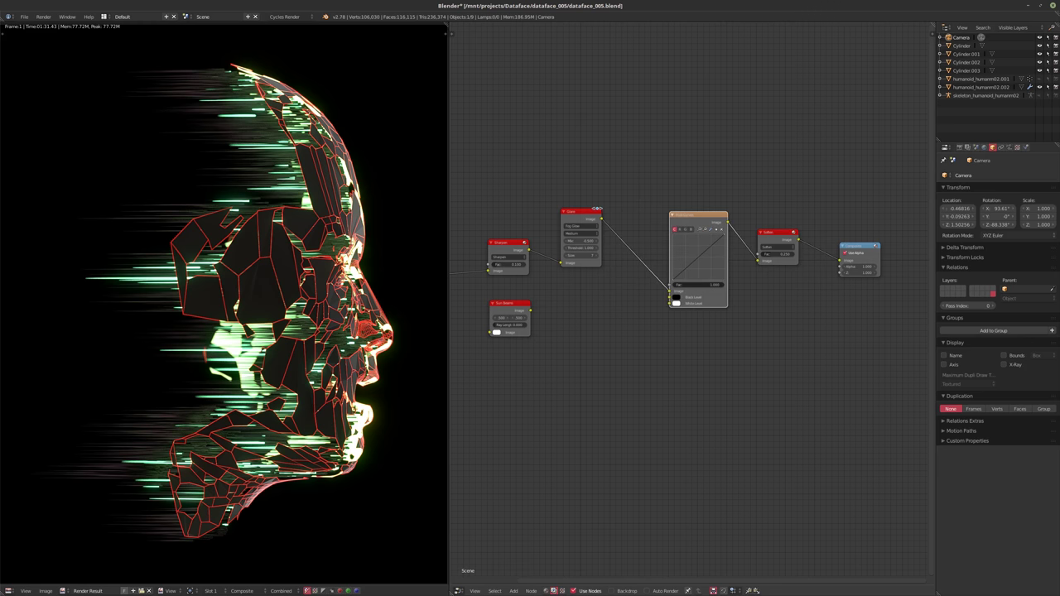
left_click_drag(568, 211, 604, 219)
- Connect the Render Layers Image output to the Image input of the Sun Beams node
middle_click_drag(581, 264, 628, 253)
scroll(502, 272, "up", 1)
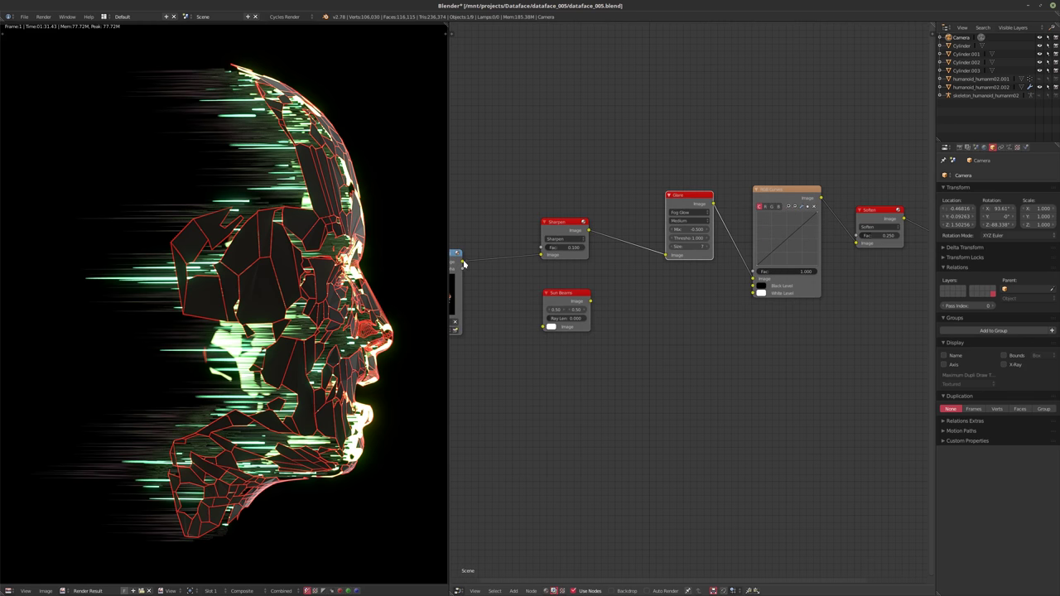
left_click_drag(463, 261, 539, 306)
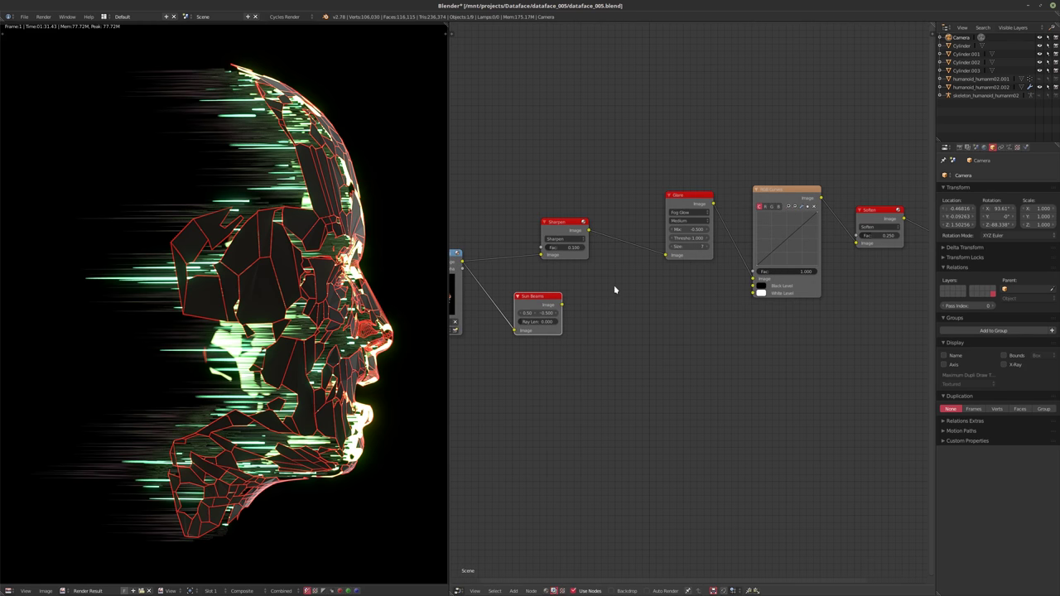
- Insert a Mix node between the Sharpen and Glare nodes and set its blend type to Add
key("shift+a")
mouse_move(601, 270)
left_click(638, 343)
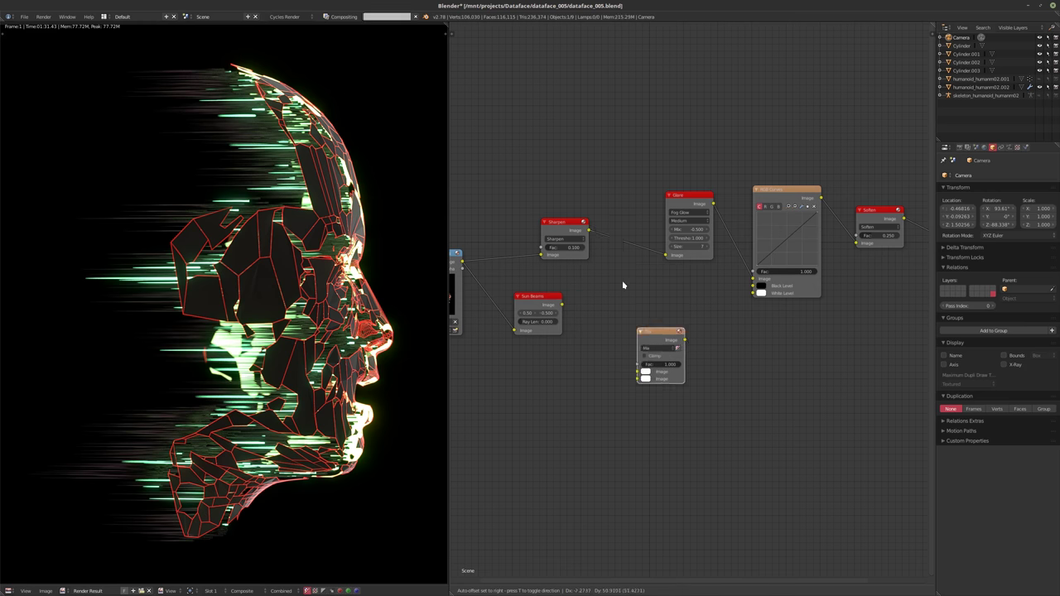
left_click(617, 249)
left_click(640, 248)
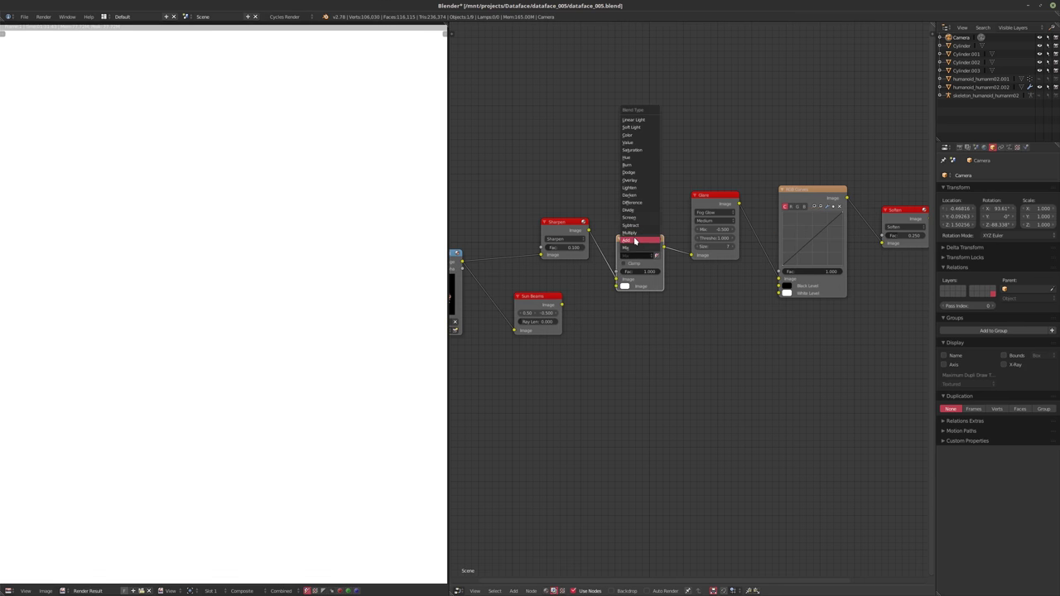
left_click(635, 240)
- Connect the Sun Beams output to the Add node's second Image input and move Sun Beams closer to it
scroll(603, 322, "up", 1)
left_click_drag(571, 325, 639, 303)
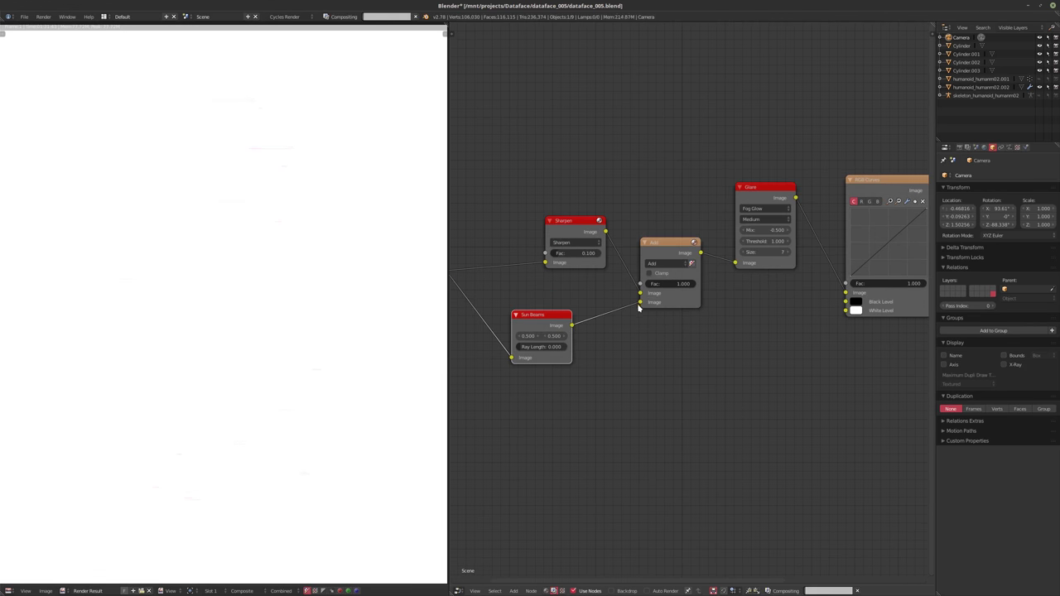
left_click_drag(552, 326, 582, 311)
scroll(642, 351, "up", 1)
middle_click_drag(616, 350, 618, 358)
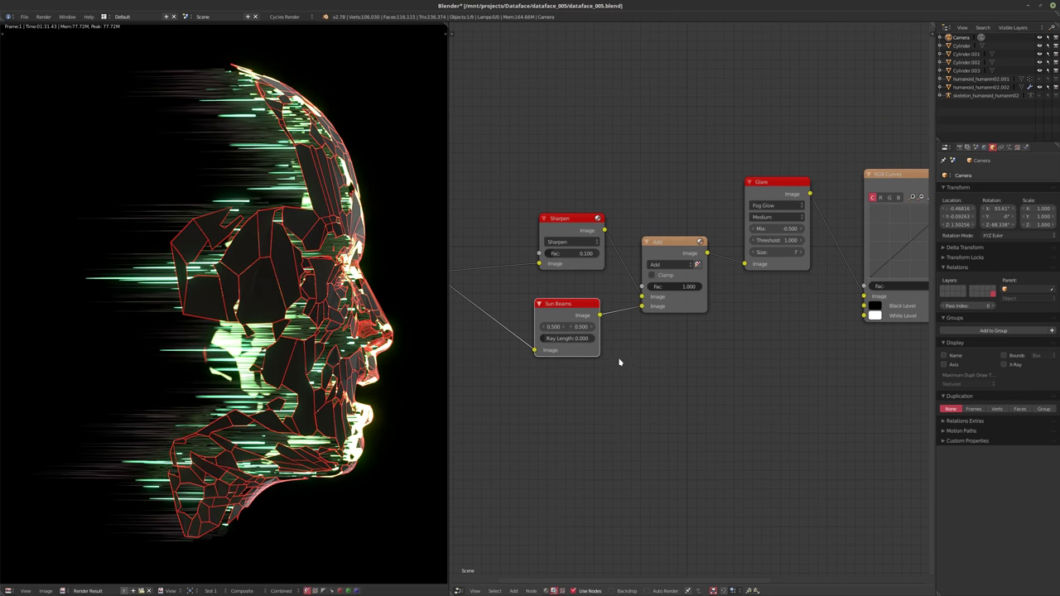
- Set the Sun Beams source X to 10 and its ray length to 0.2, and shift the node slightly
mouse_move(570, 339)
left_mouse_down()
mouse_move(596, 339)
mouse_move(569, 332)
left_mouse_up()
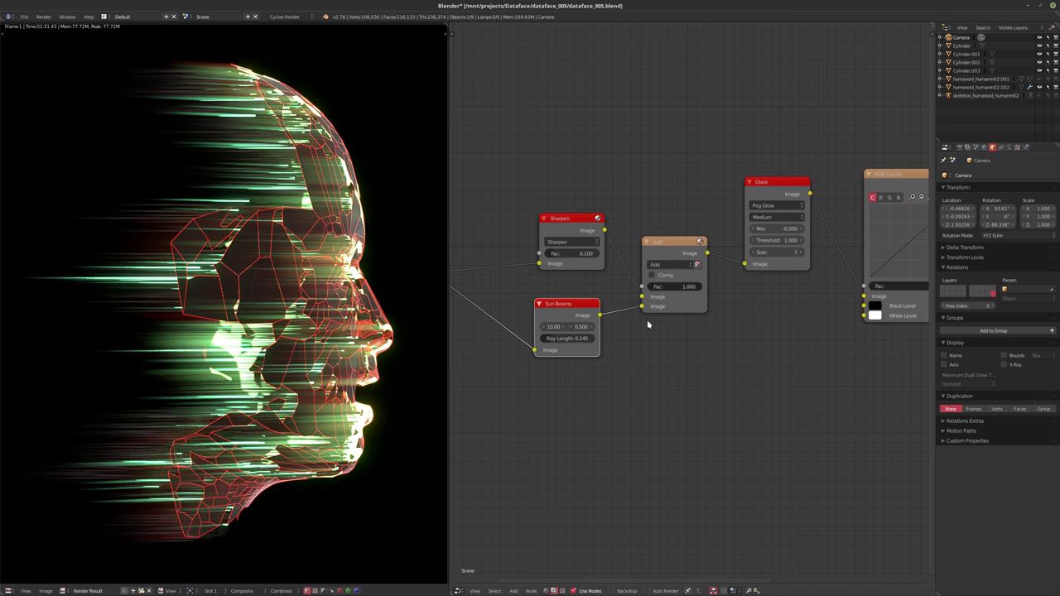
scroll(662, 326, "down", 3)
middle_click_drag(598, 322, 653, 321)
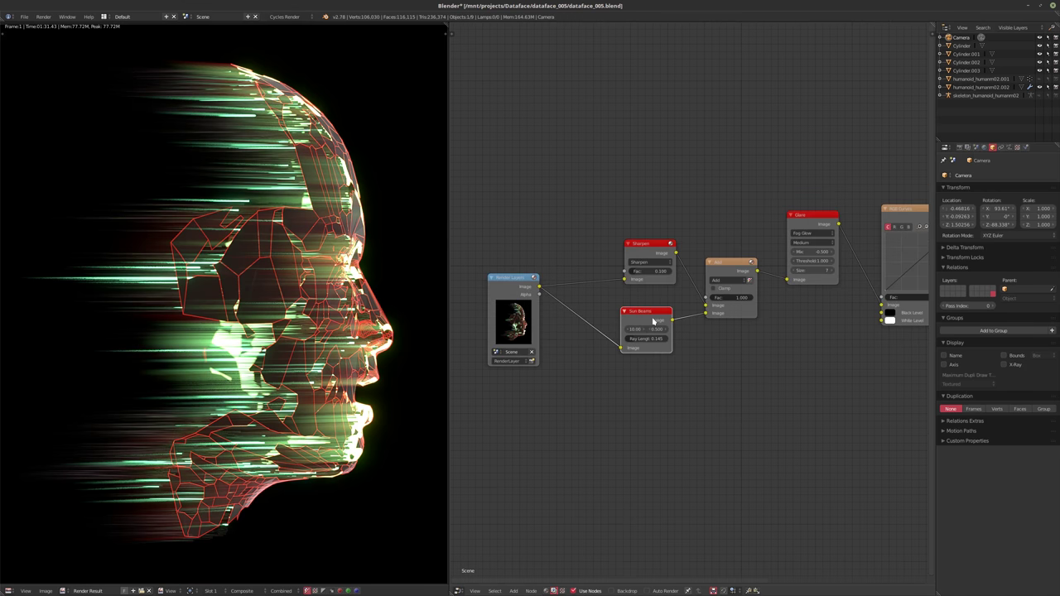
left_click_drag(654, 321, 645, 328)
middle_click_drag(759, 352, 726, 360)
left_click(616, 358)
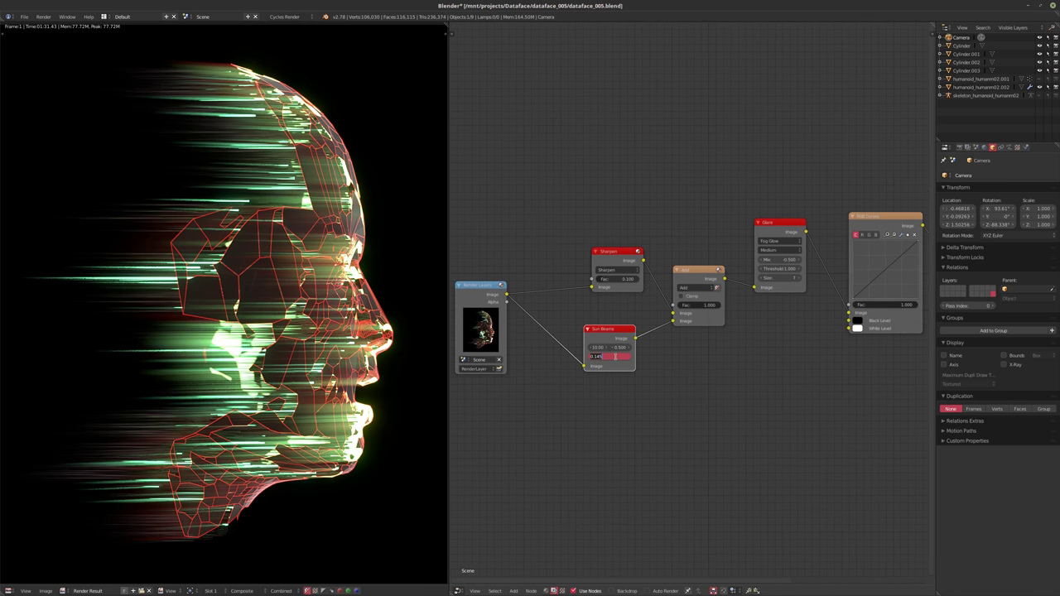
type(".2")
key("Return")
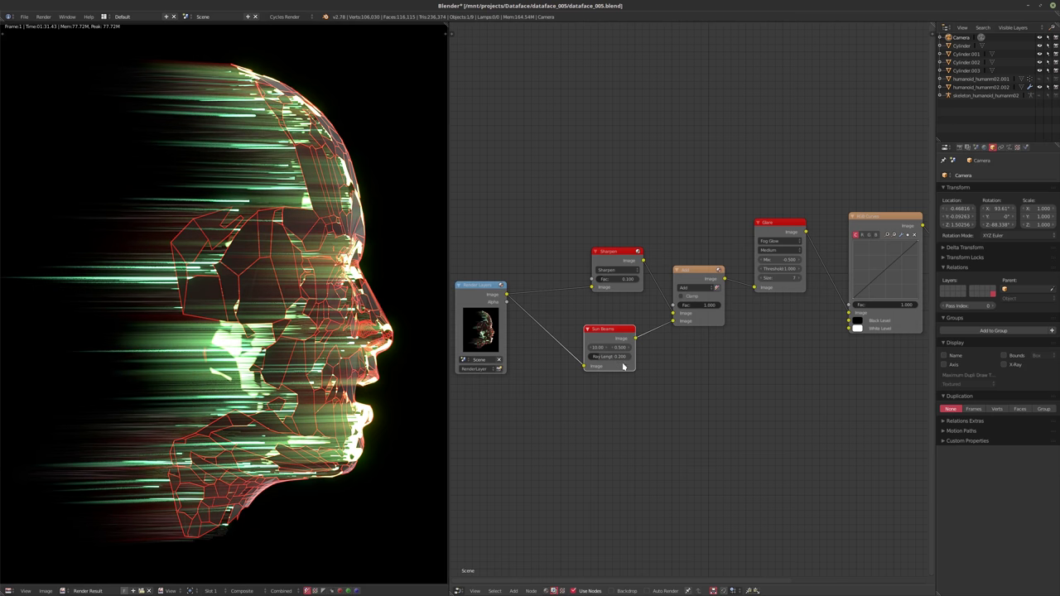
- Lower the factor of the Add node combining Sharpen and Sun Beams to about 0.073
scroll(578, 406, "up", 2)
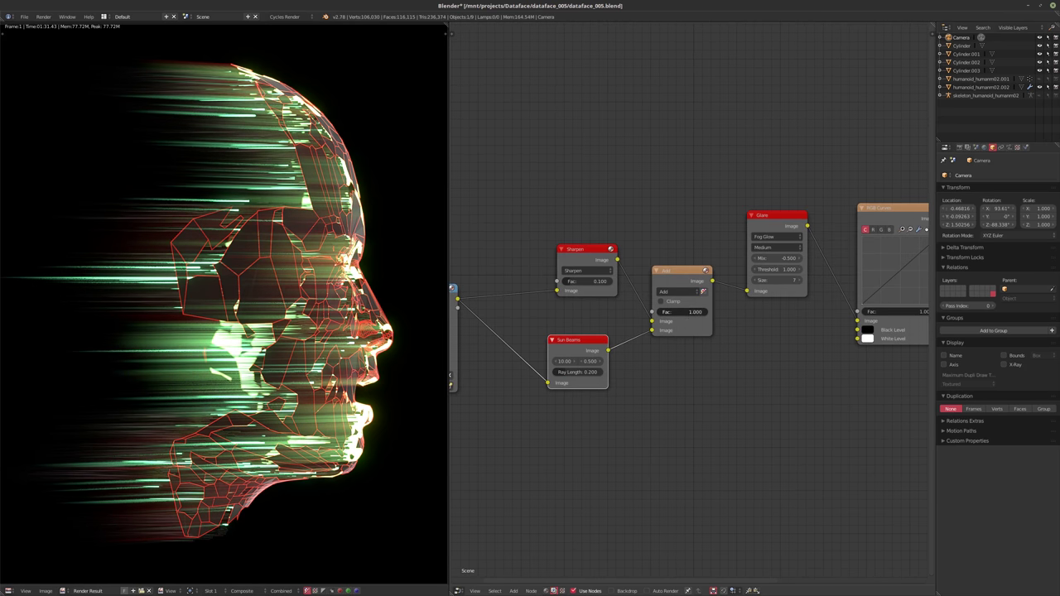
left_click_drag(692, 312, 665, 316)
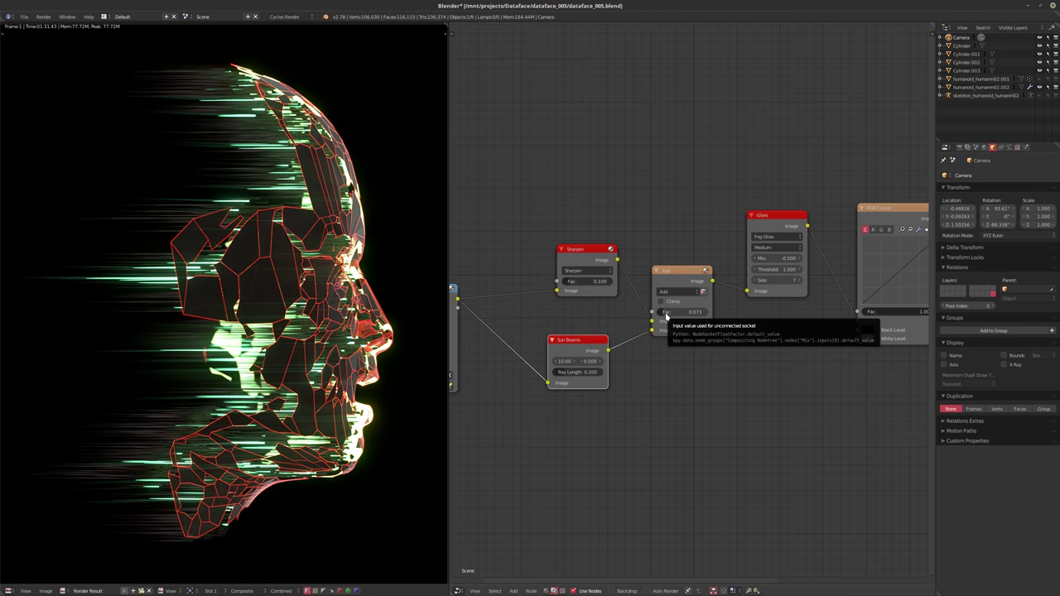
middle_click_drag(645, 365, 586, 379)
scroll(626, 369, "up", 1)
scroll(613, 382, "down", 1)
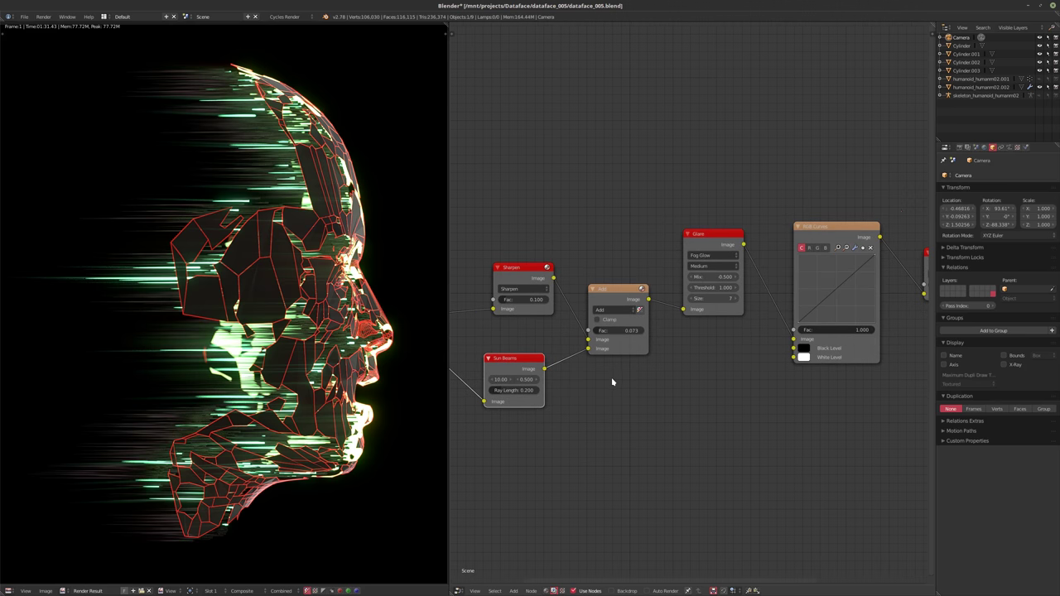
scroll(706, 377, "down", 1)
middle_click_drag(596, 398, 638, 391)
scroll(672, 376, "down", 4)
scroll(634, 390, "down", 1)
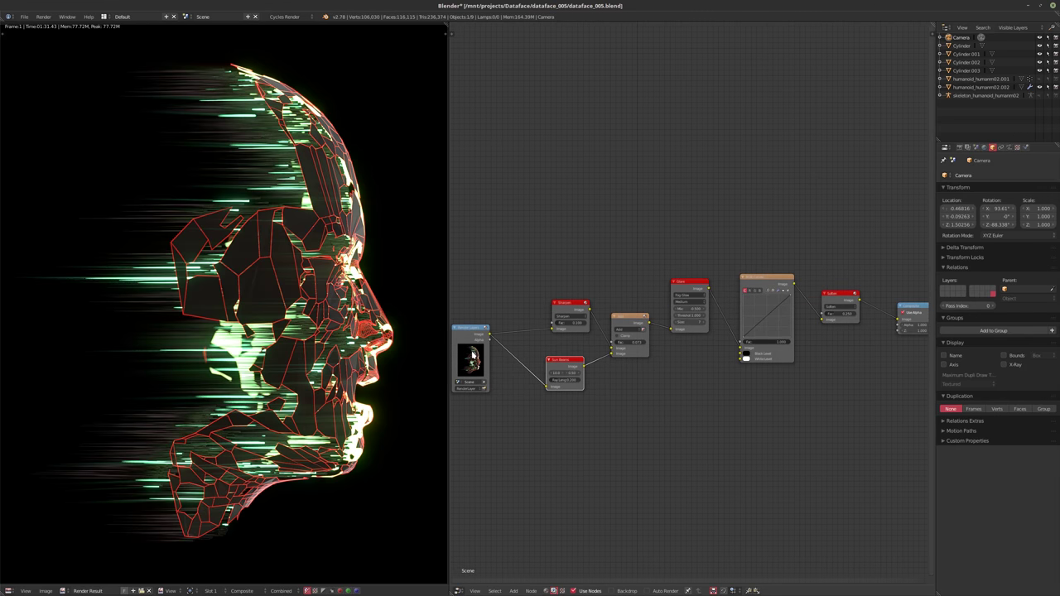
- Connect the Render Layers Alpha output to the Composite node's Image input to preview the alpha mask
scroll(489, 350, "up", 2)
left_click_drag(494, 335, 530, 343)
scroll(496, 348, "down", 2)
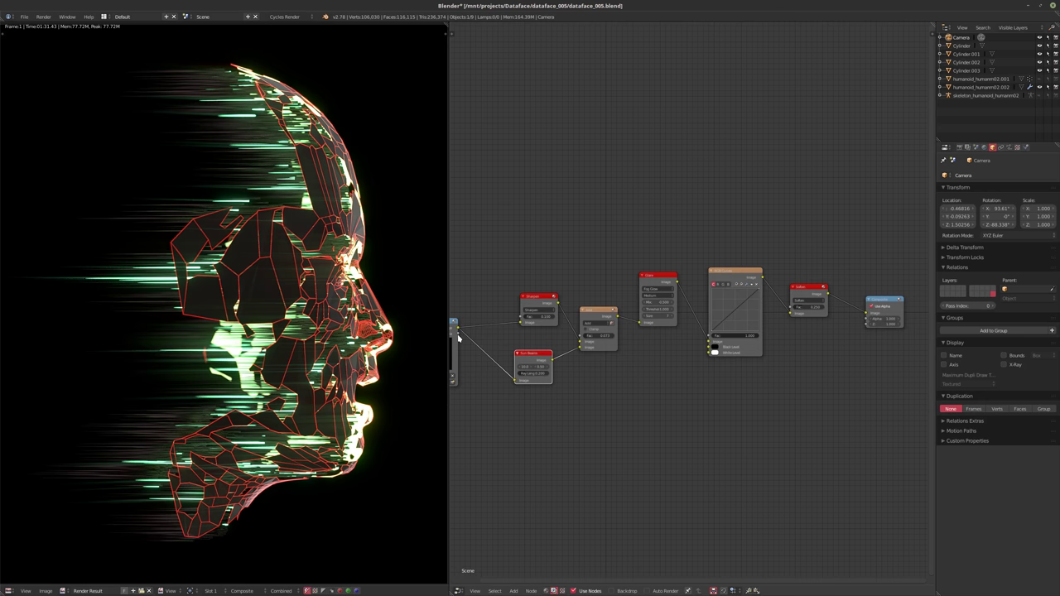
left_click_drag(458, 337, 866, 318)
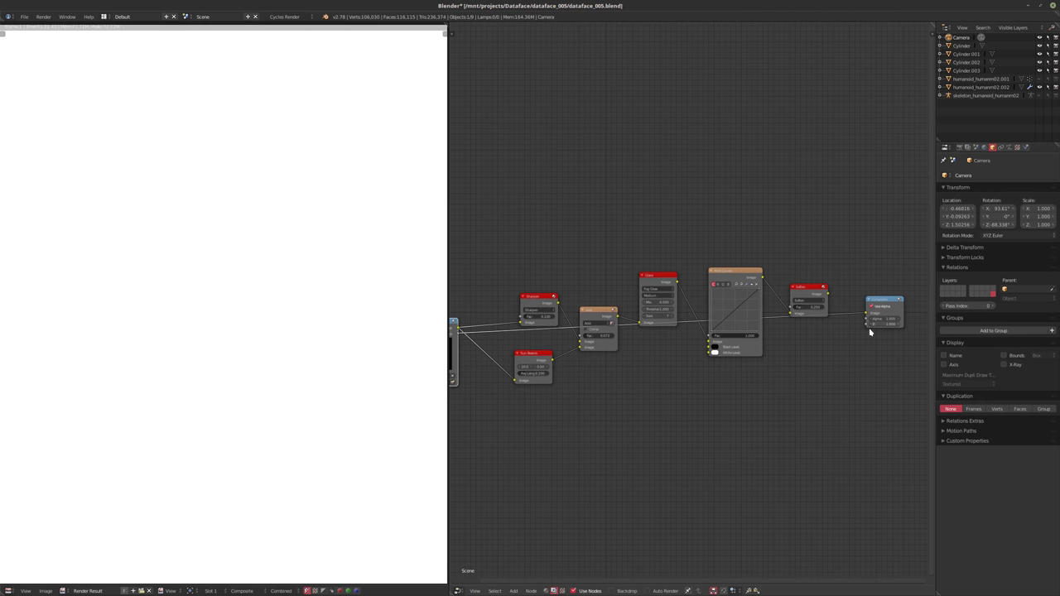
middle_click_drag(623, 361, 709, 355)
scroll(579, 335, "up", 3)
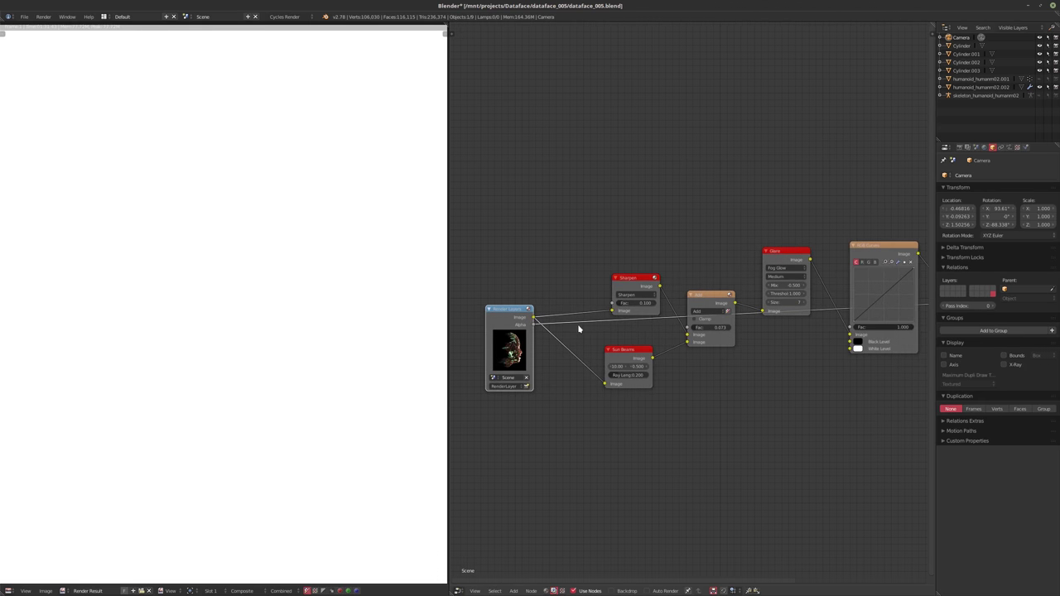
scroll(563, 329, "down", 2)
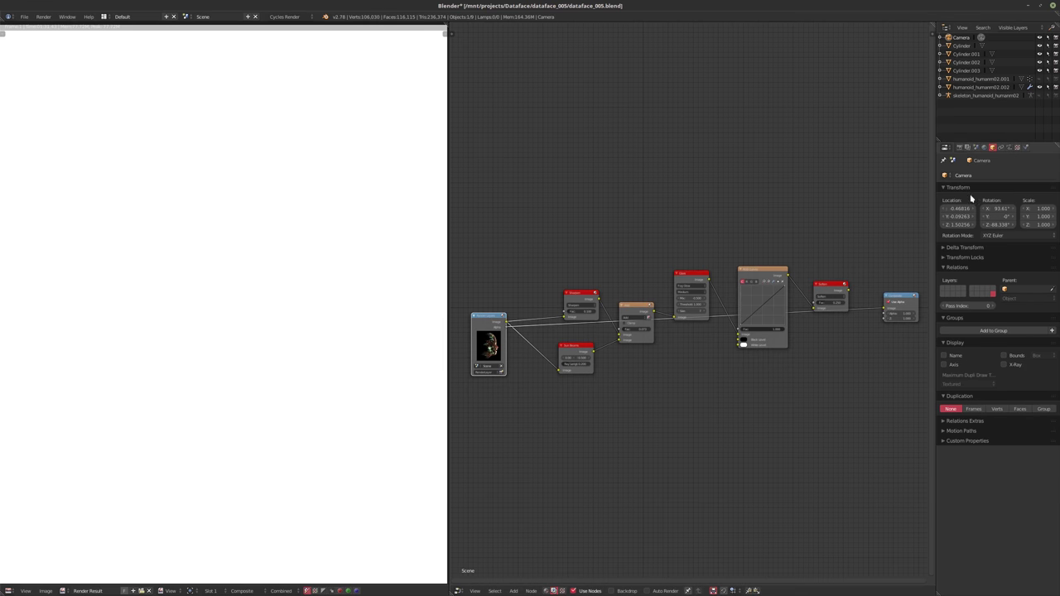
- Enable Transparent in the Film render settings
left_click(958, 146)
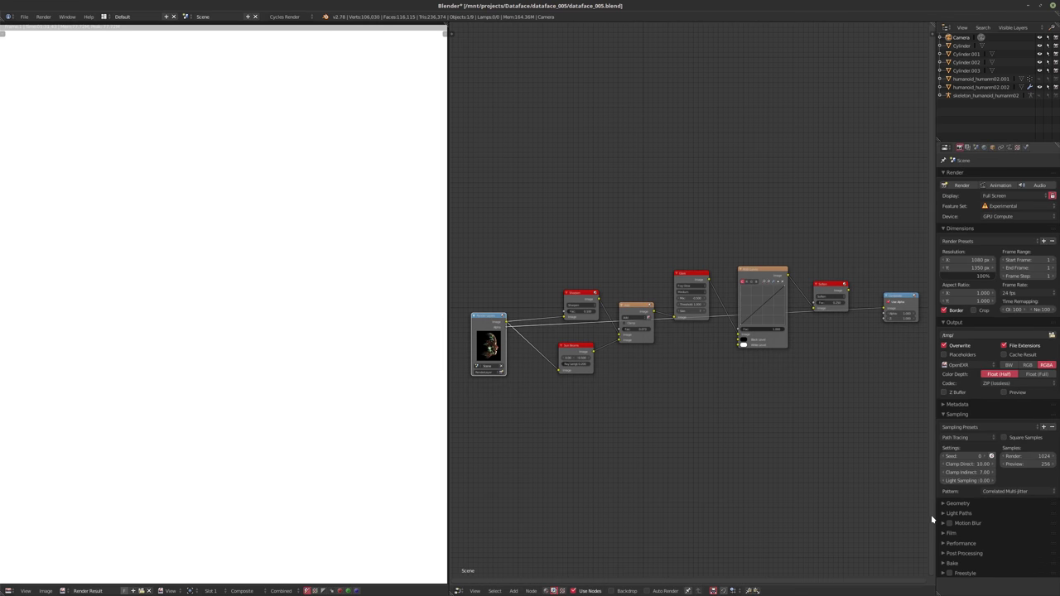
left_click(947, 533)
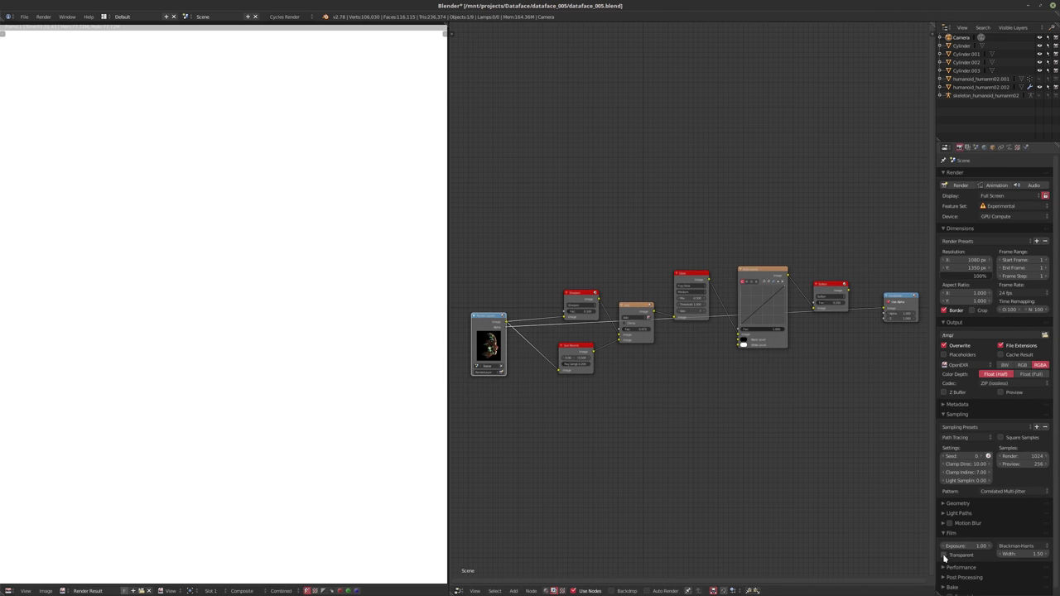
left_click(944, 556)
- Save the blend file, overwriting it, and render the image again before returning to the node layout
key("ctrl+s")
left_click(792, 496)
key("F12")
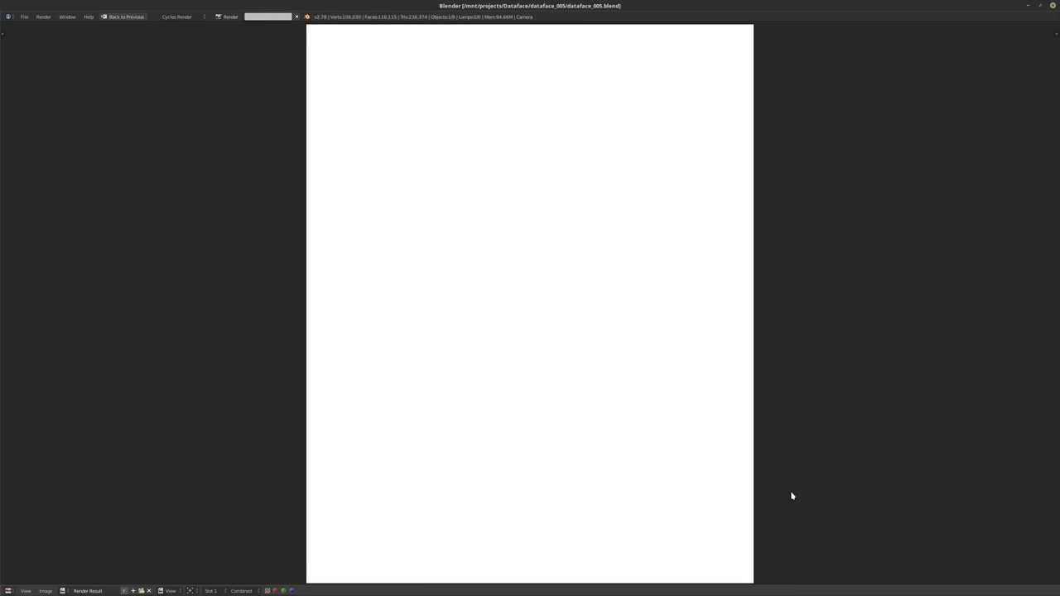
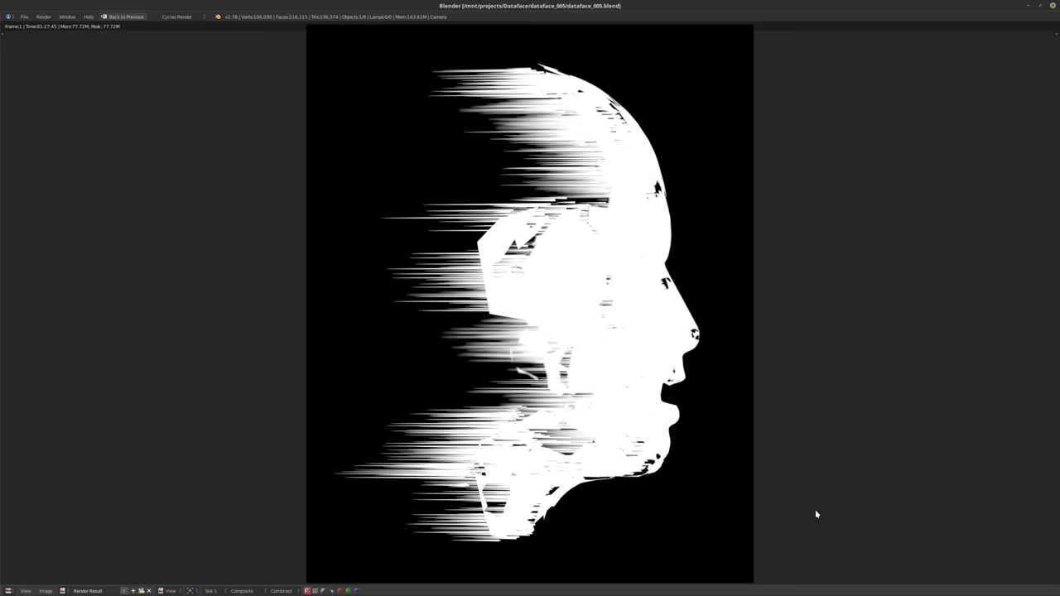
left_click(124, 17)
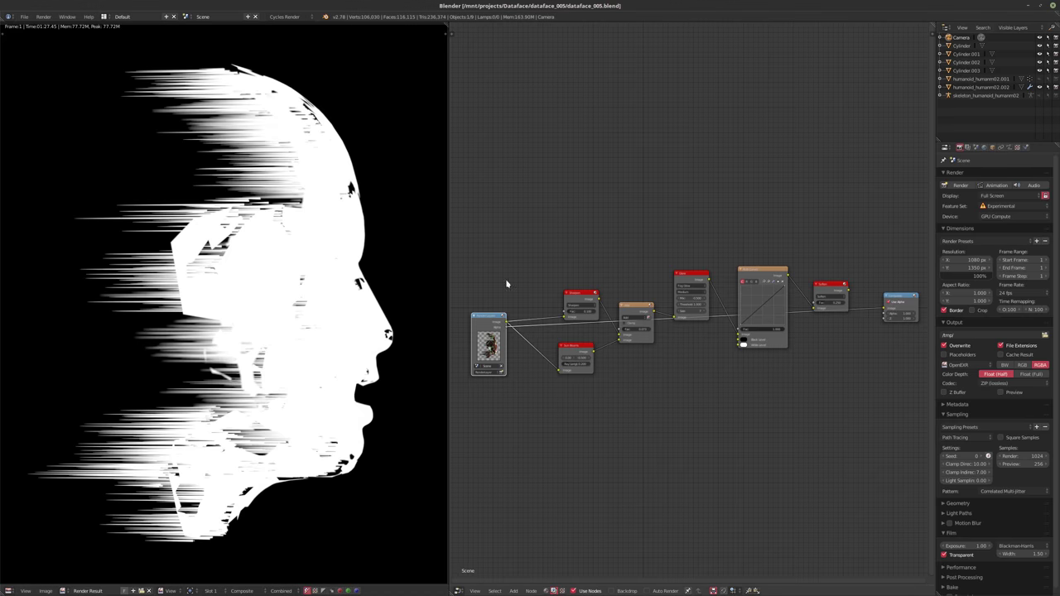
- Lower the Sun Beams node and insert a Mix node on its link to the Add node
middle_click_drag(599, 438, 525, 418)
scroll(561, 390, "up", 2)
middle_click_drag(569, 383, 624, 397)
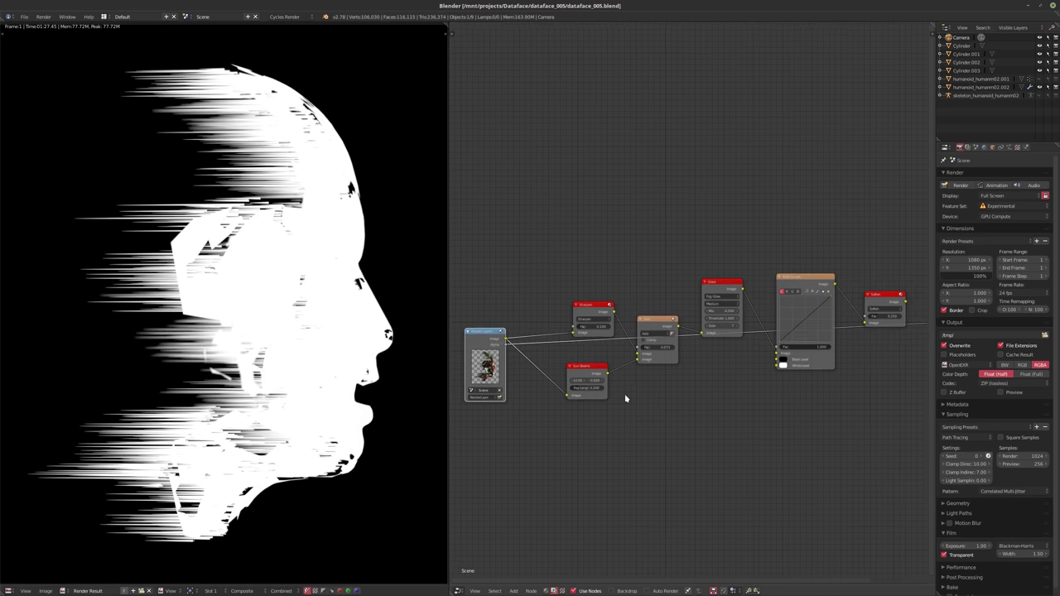
scroll(624, 393, "up", 1)
left_click_drag(583, 362, 570, 380)
key("shift+a")
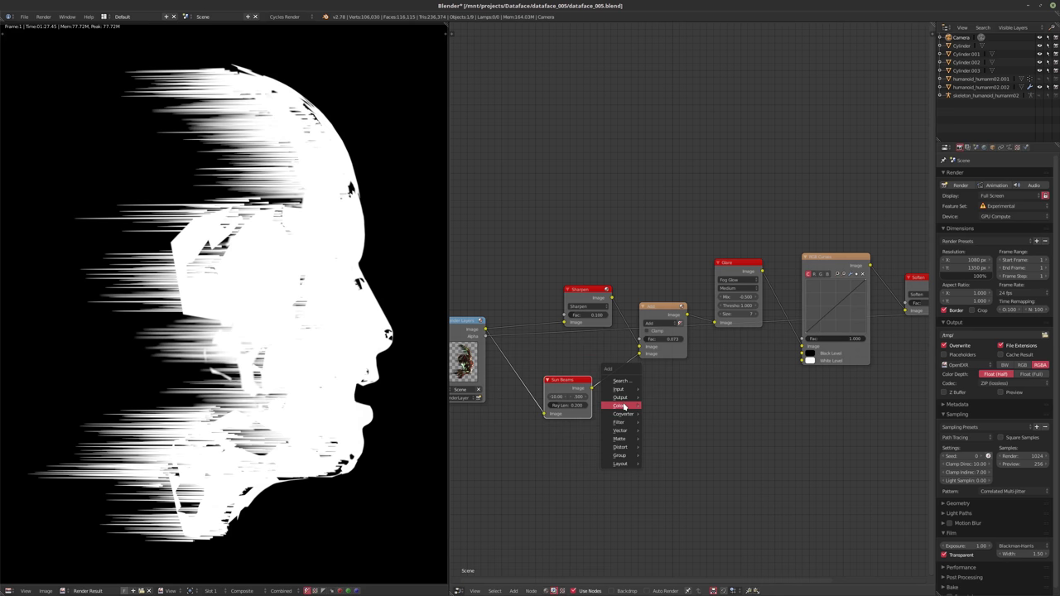
mouse_move(624, 406)
left_click(664, 480)
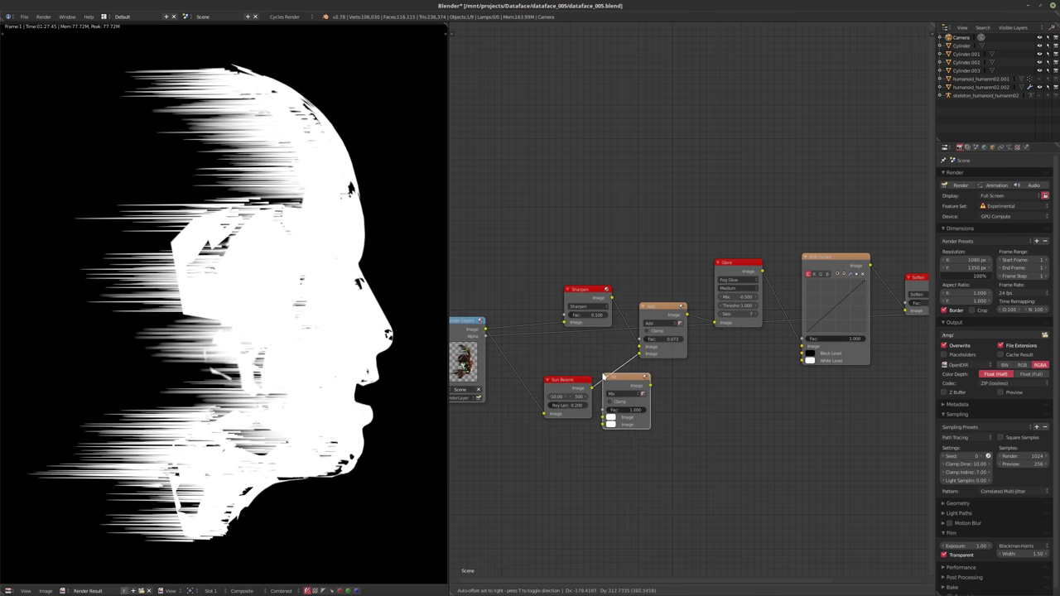
left_click(603, 377)
middle_click_drag(737, 439, 783, 421)
scroll(583, 378, "up", 1)
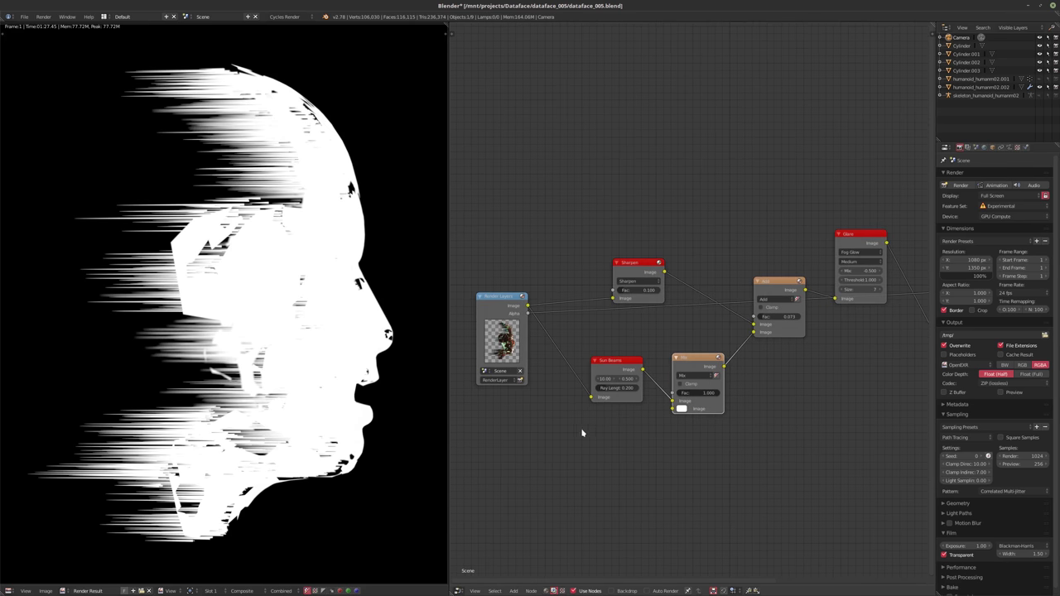
- Add a ColorRamp node below Sun Beams and feed its Fac input from the Render Layers Alpha output
key("shift+a")
mouse_move(582, 438)
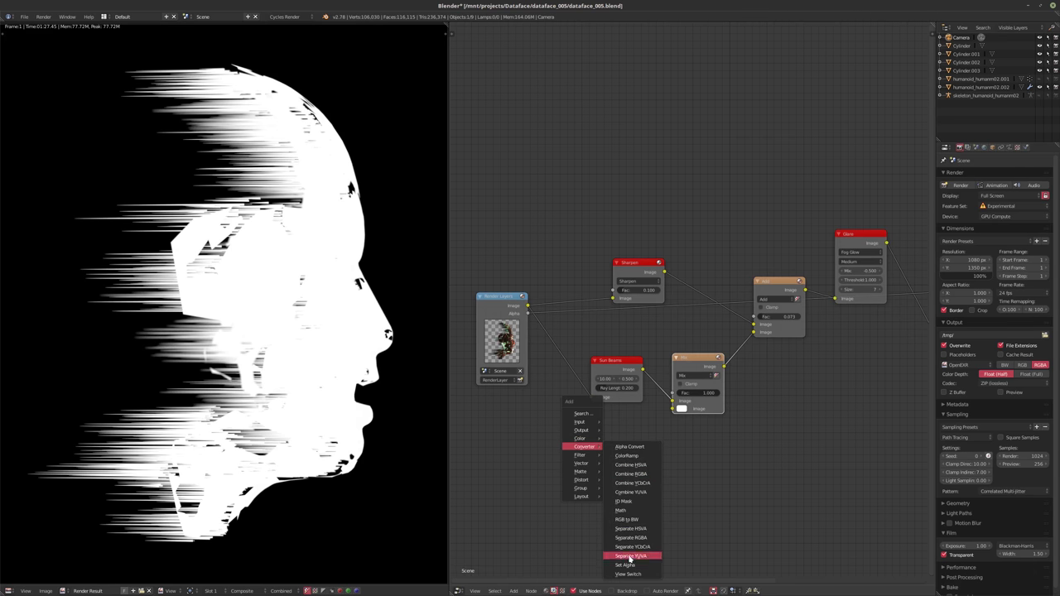
left_click(627, 455)
left_click(597, 452)
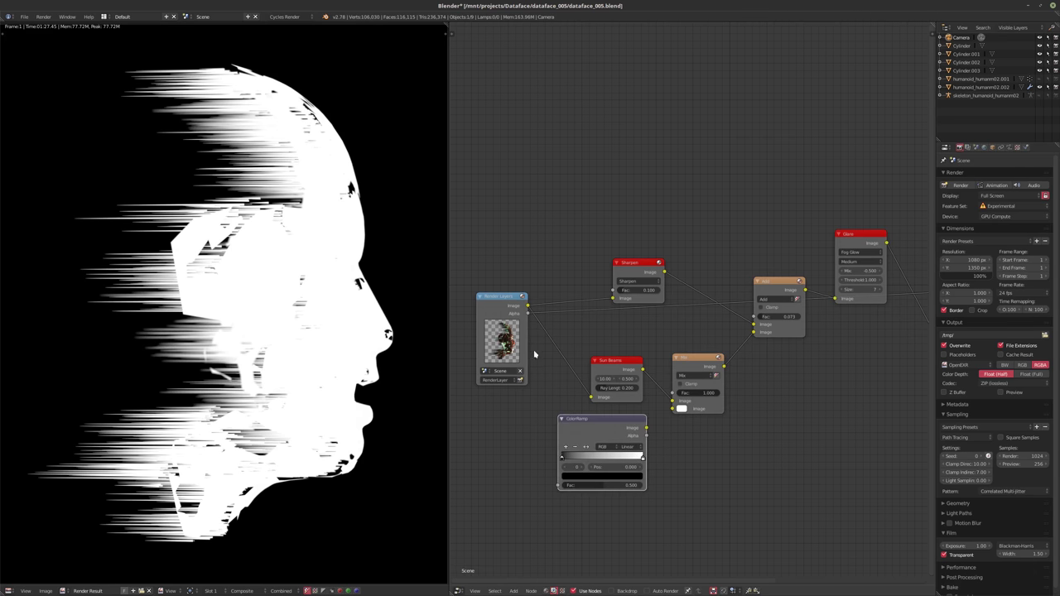
left_click_drag(530, 317, 560, 482)
- Move the Composite node away from Soften and connect the ColorRamp Image output to its Image input
key("Home")
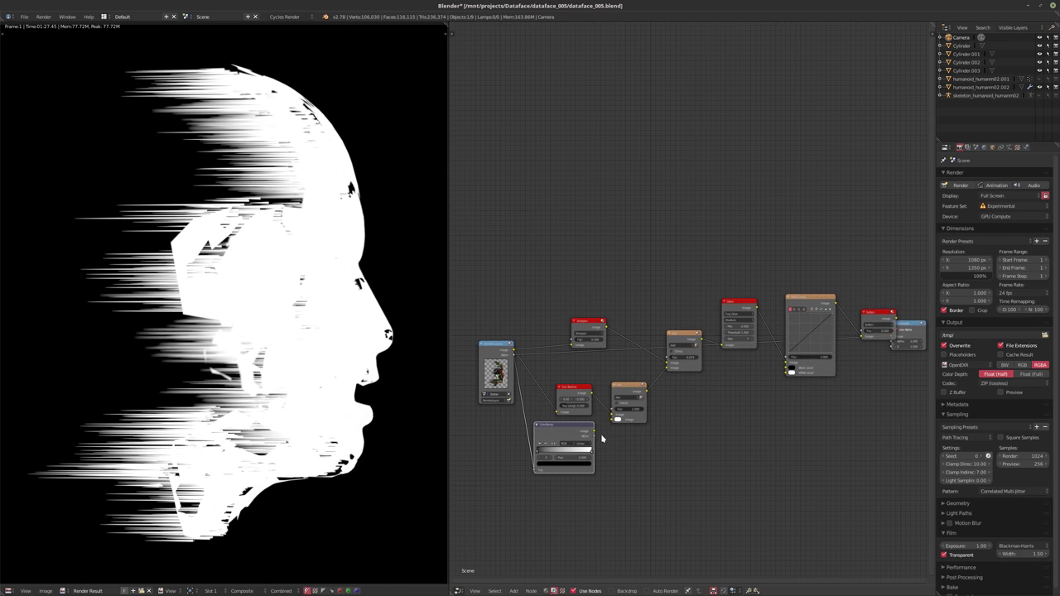
left_click_drag(894, 327, 923, 333)
left_click_drag(568, 432, 760, 362)
scroll(569, 473, "up", 2)
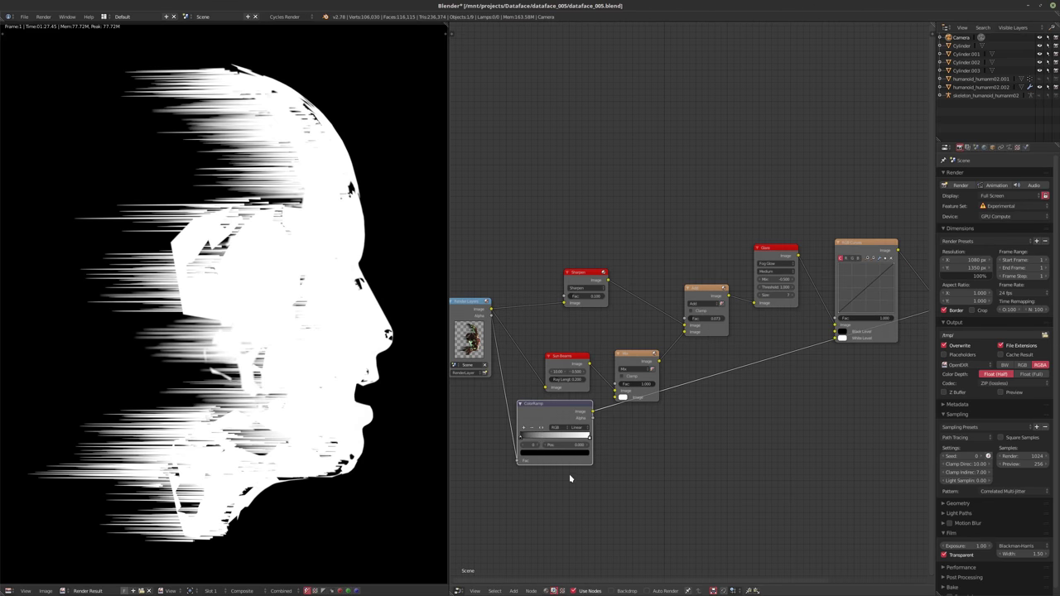
- Flip the color ramp and connect its Image output to the second Image input of the Mix node after Sun Beams
left_click(541, 428)
scroll(654, 461, "down", 2)
middle_click_drag(684, 421, 622, 464)
scroll(569, 468, "up", 2)
left_click_drag(524, 454, 548, 441)
- Connect the Soften node's Image output to the Image input of the Composite node
scroll(733, 469, "down", 4)
middle_click_drag(734, 469, 663, 510)
left_click_drag(777, 353, 801, 367)
left_click(806, 368)
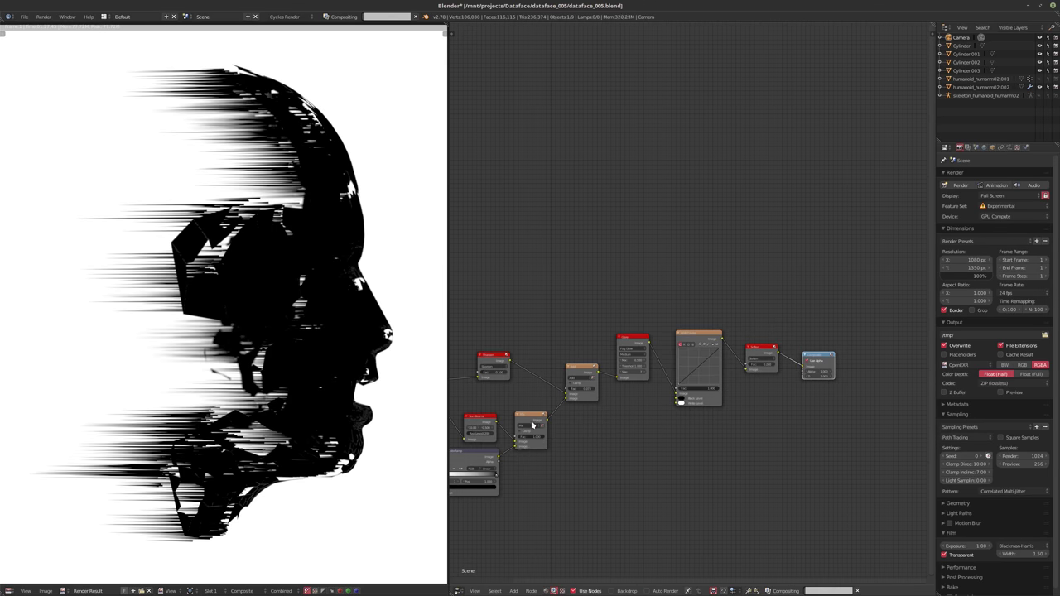
- Set the Mix node after Sun Beams to Multiply and turn off Use Alpha on the Composite node
left_click(532, 423)
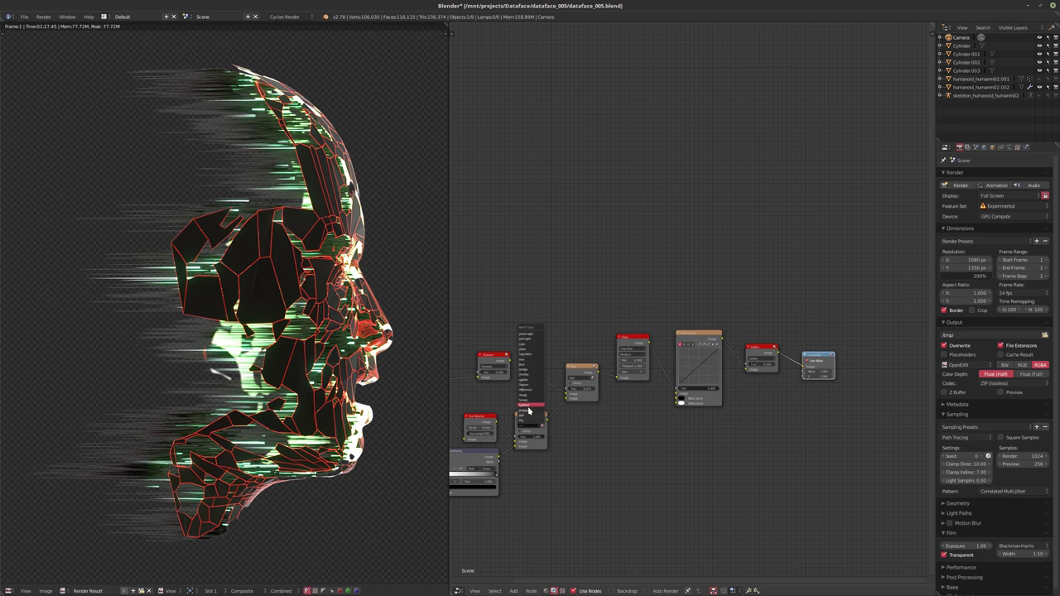
left_click(527, 411)
middle_click_drag(516, 409, 557, 401)
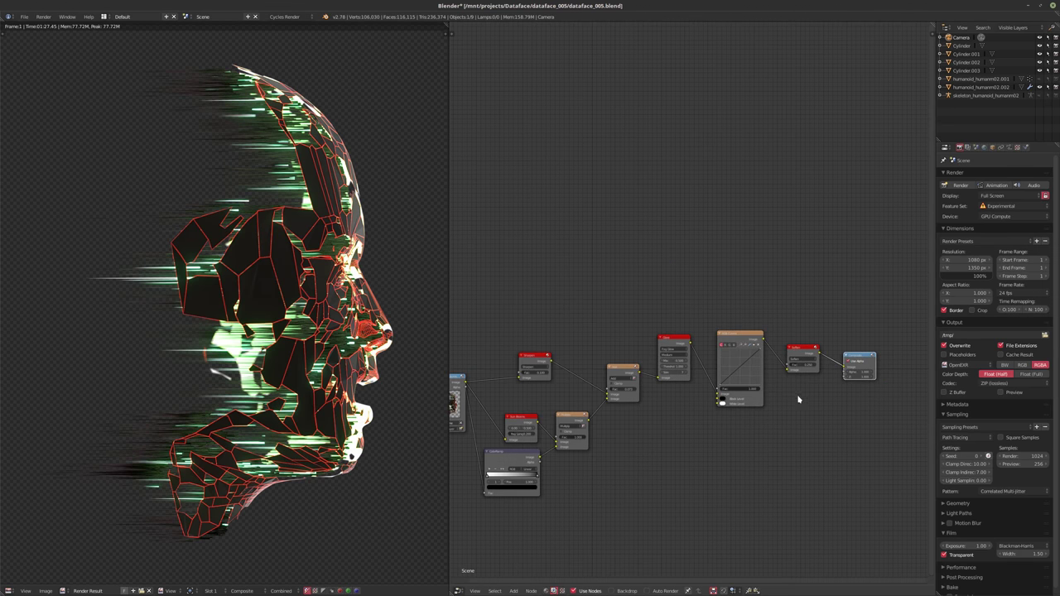
left_click(851, 362)
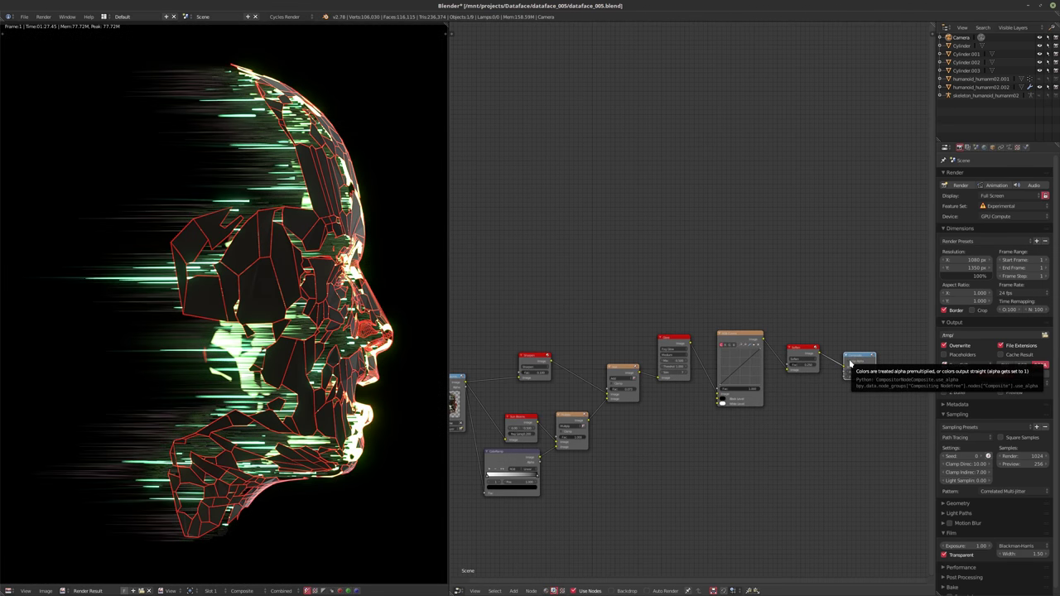
- Mute and unmute the Add node to compare the image with and without the masked sun beams
middle_click_drag(648, 466, 777, 446)
scroll(674, 456, "up", 2)
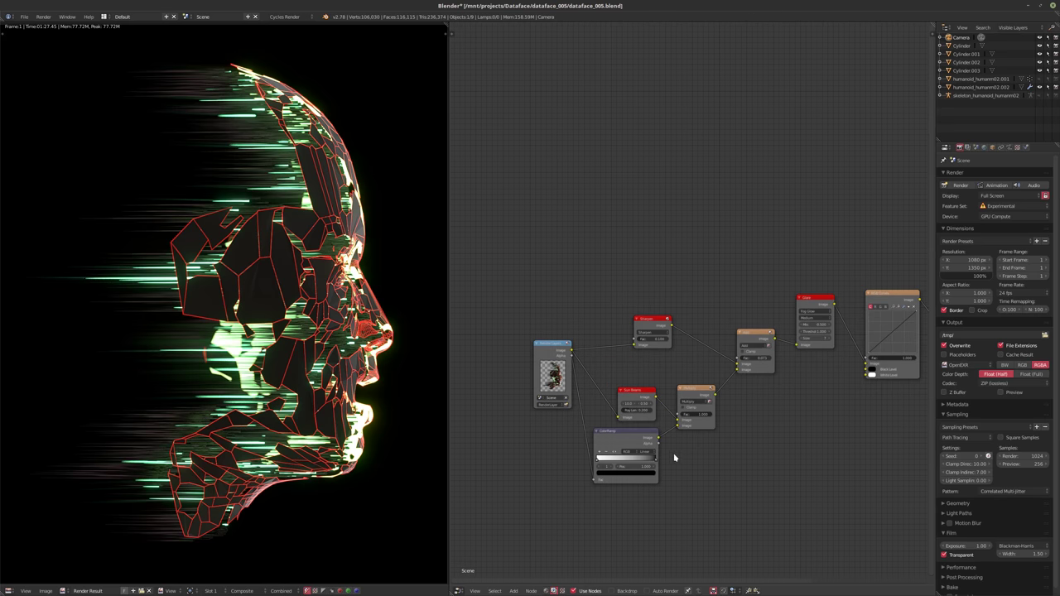
left_click(755, 340)
key("m")
key("m")
middle_click_drag(717, 452, 672, 458)
scroll(672, 458, "up", 1)
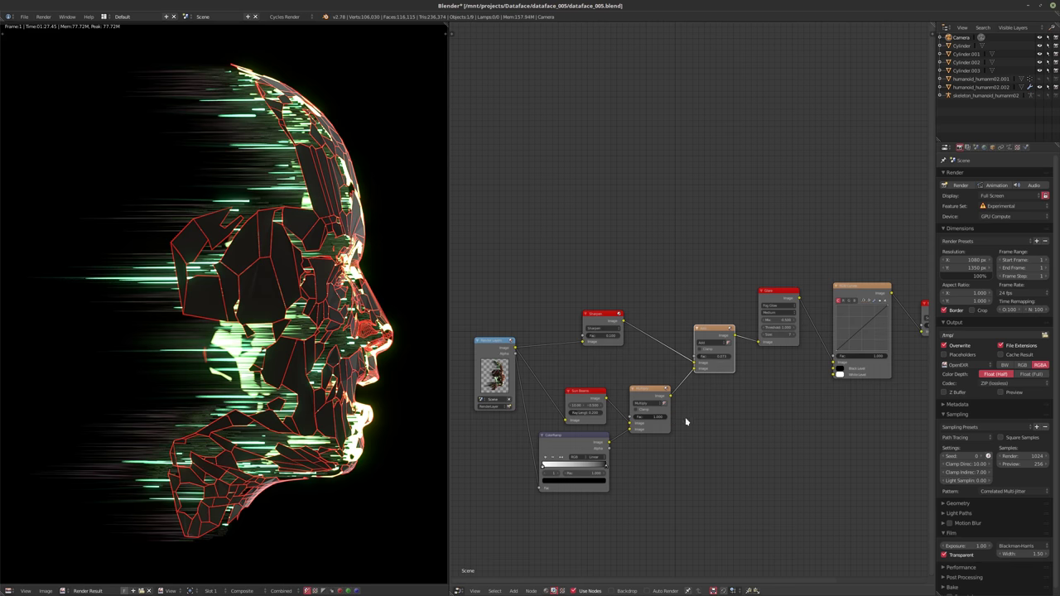
- Try source X values of 1, 1.2, 2 and 3 on the Sun Beams node
scroll(685, 416, "up", 2)
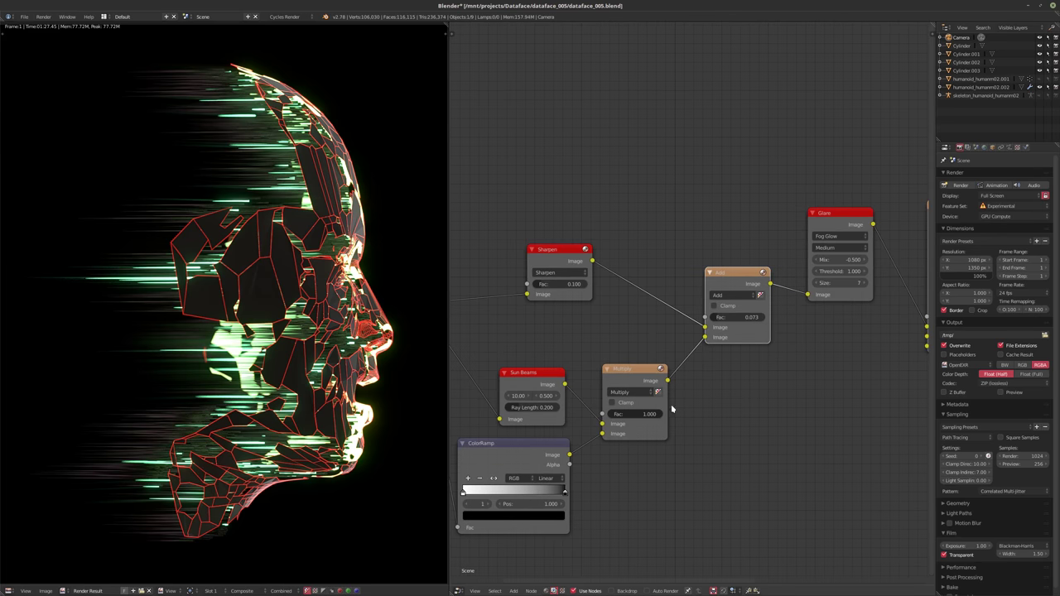
left_click(517, 396)
type("1.1")
key("Return")
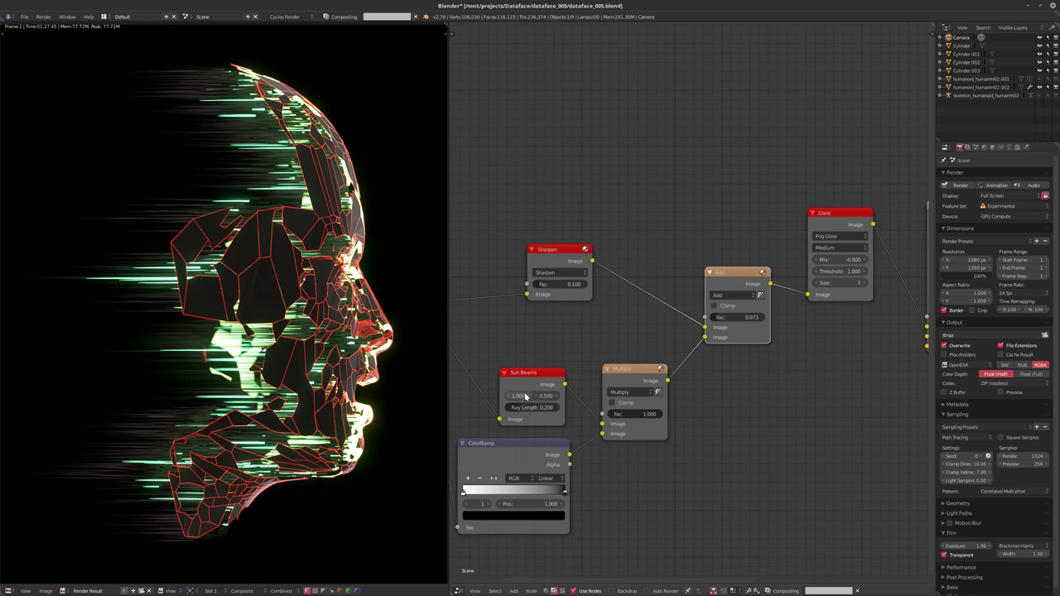
scroll(524, 397, "up", 1, "ctrl")
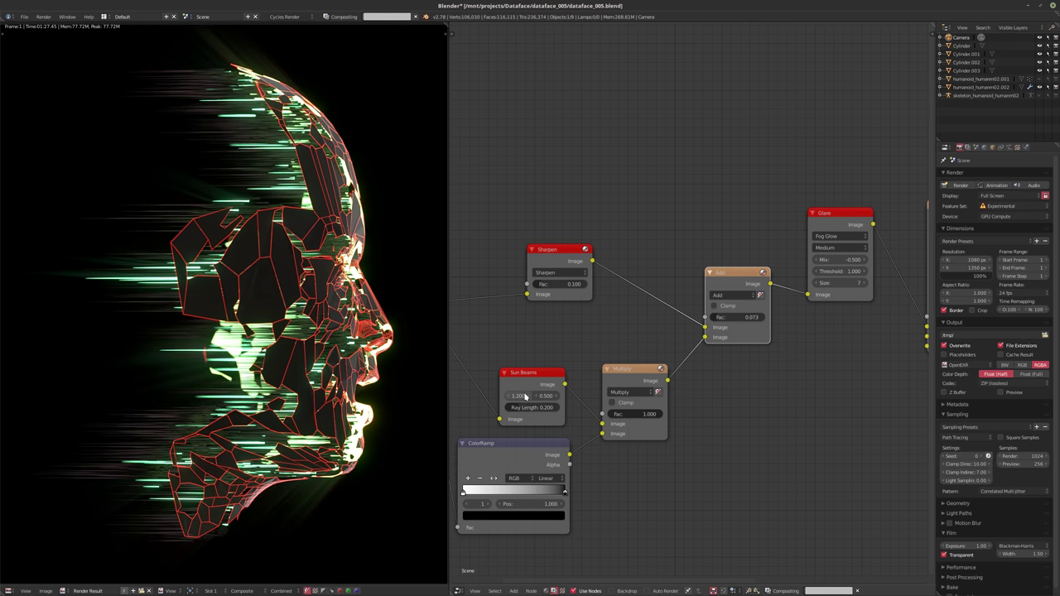
left_click(524, 396)
type("2")
key("Return")
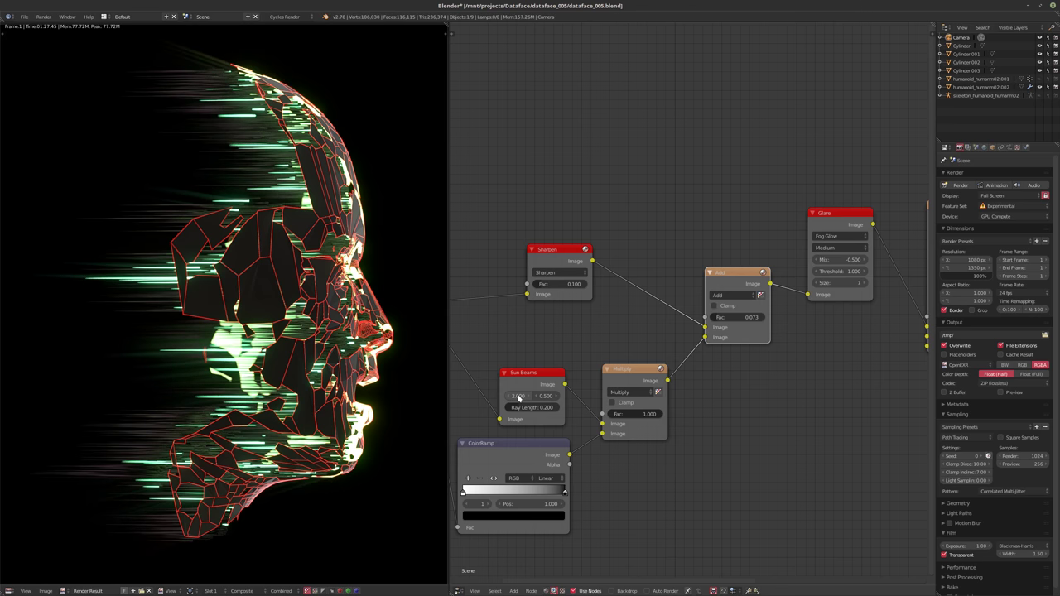
scroll(519, 398, "up", 1, "ctrl")
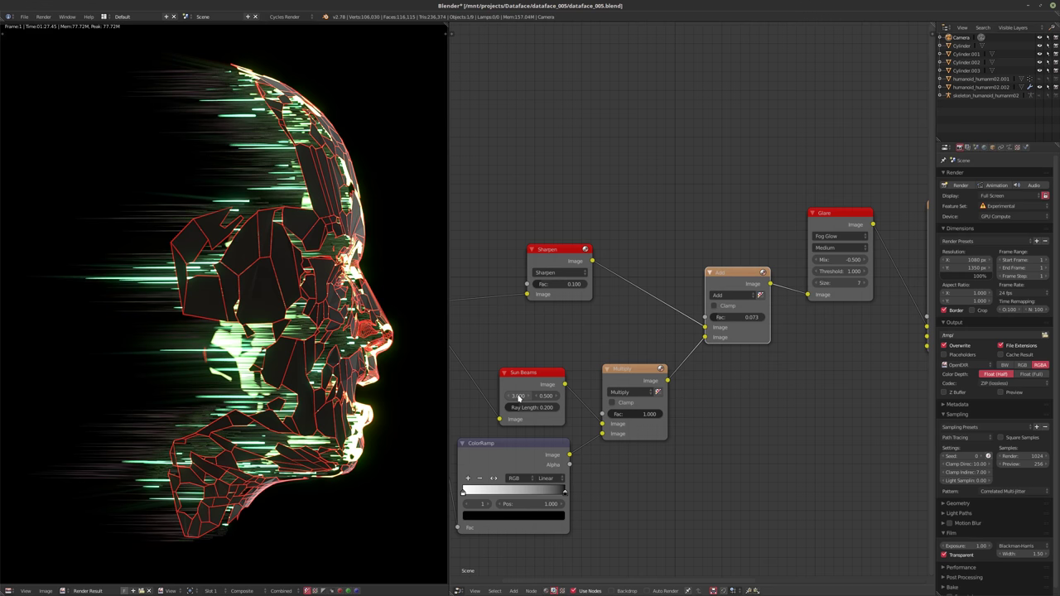
- Compare source X values of 5 and 10 on the Sun Beams node, finishing on 10
left_click(518, 397)
key("Return")
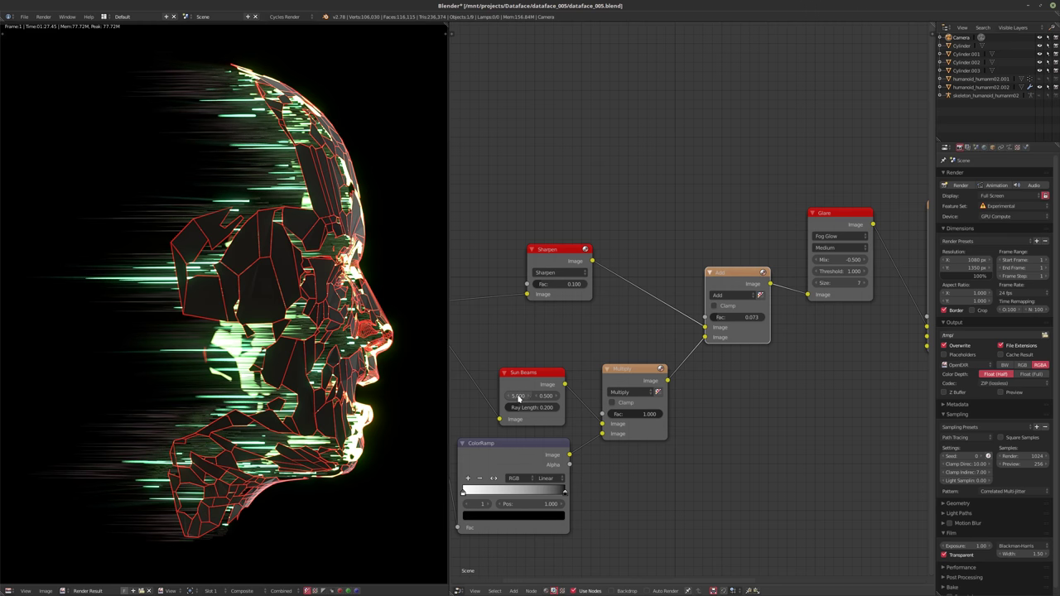
left_click(515, 399)
type("10")
key("Return")
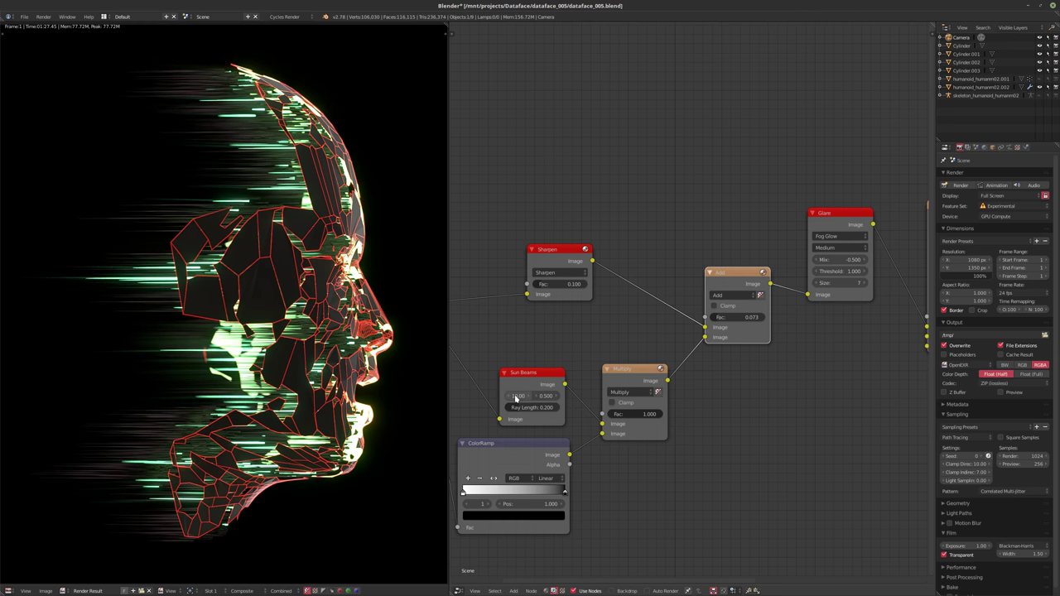
left_click(515, 398)
type("5")
key("Return")
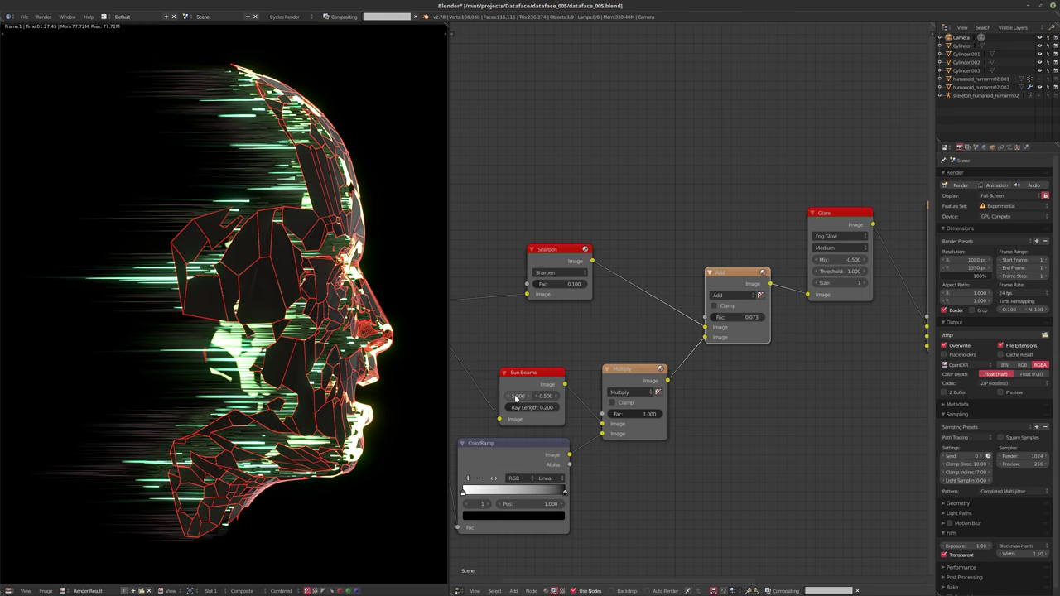
left_click(515, 399)
type("10")
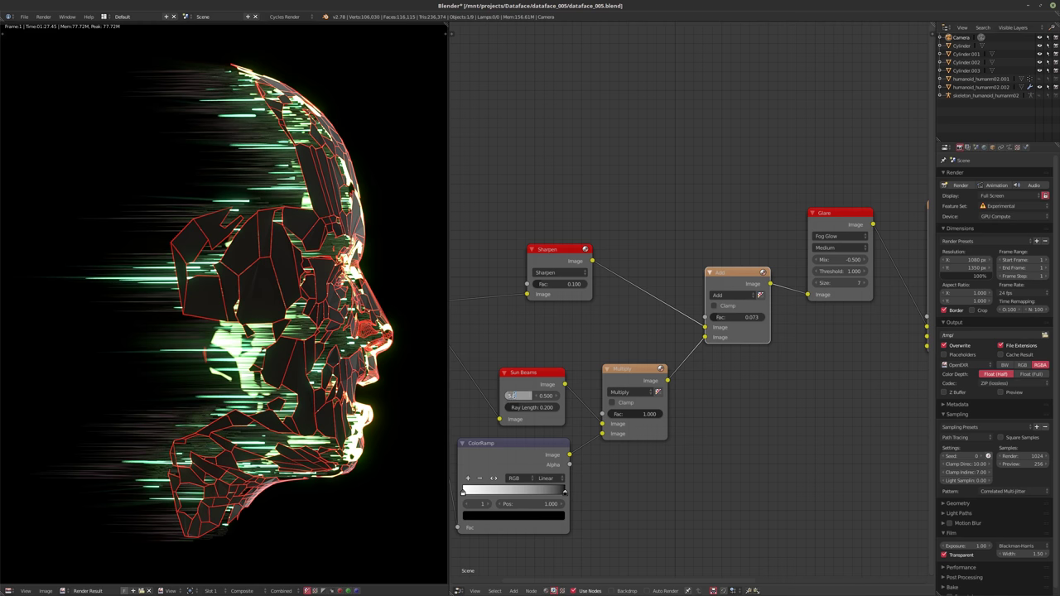
key("Return")
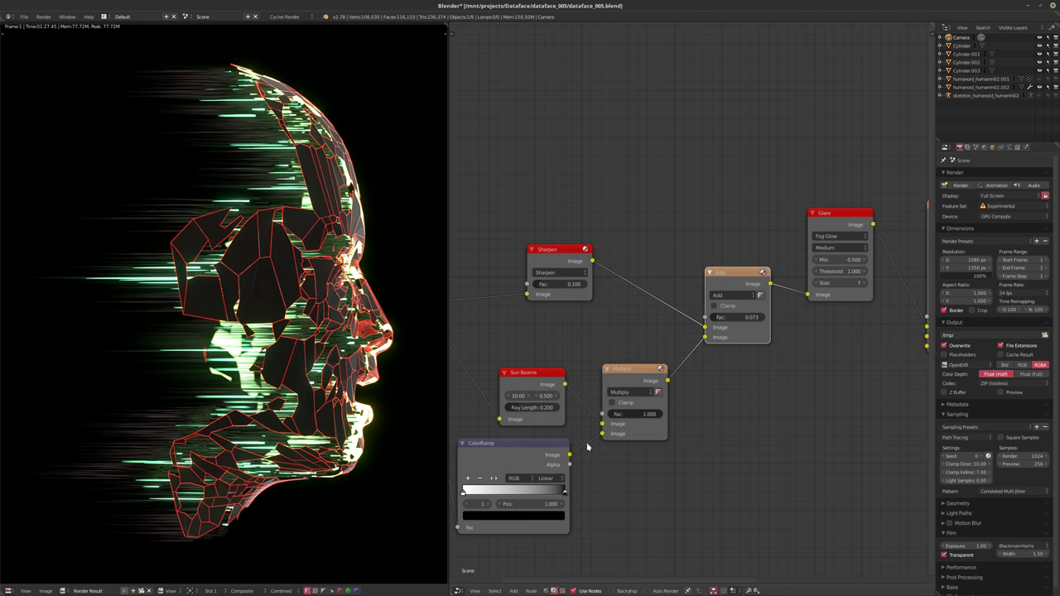
- Shape the combined curve of the RGB Curves node into an S, with its lower point at about X 0.28, Y 0.23
middle_click_drag(719, 483, 721, 452)
scroll(646, 487, "down", 3)
scroll(720, 452, "up", 1)
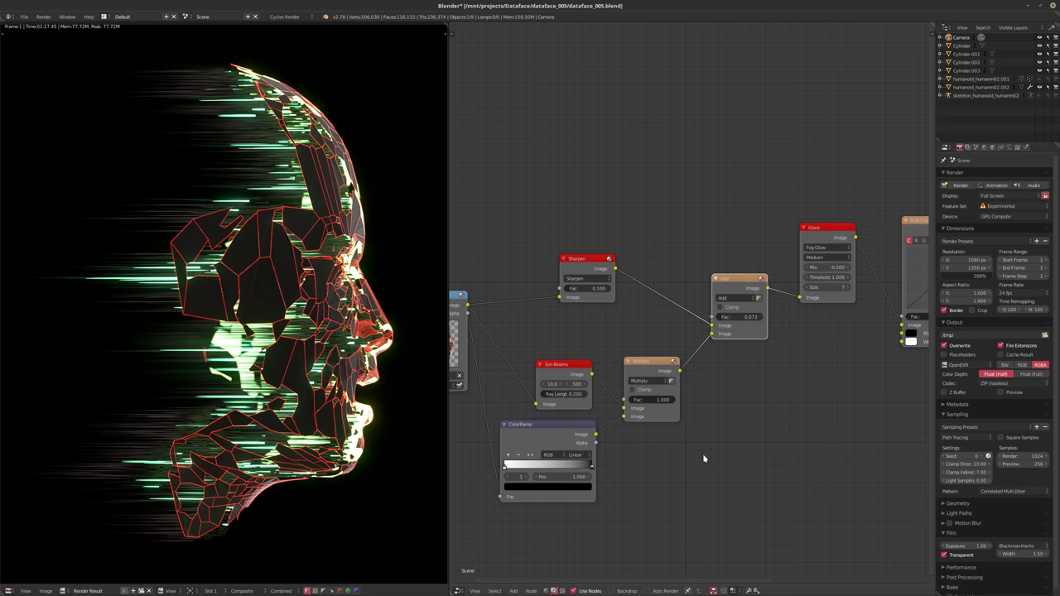
mouse_move(680, 460)
middle_mouse_down()
mouse_move(707, 453)
mouse_move(725, 466)
mouse_move(681, 464)
middle_mouse_up()
scroll(704, 455, "down", 1)
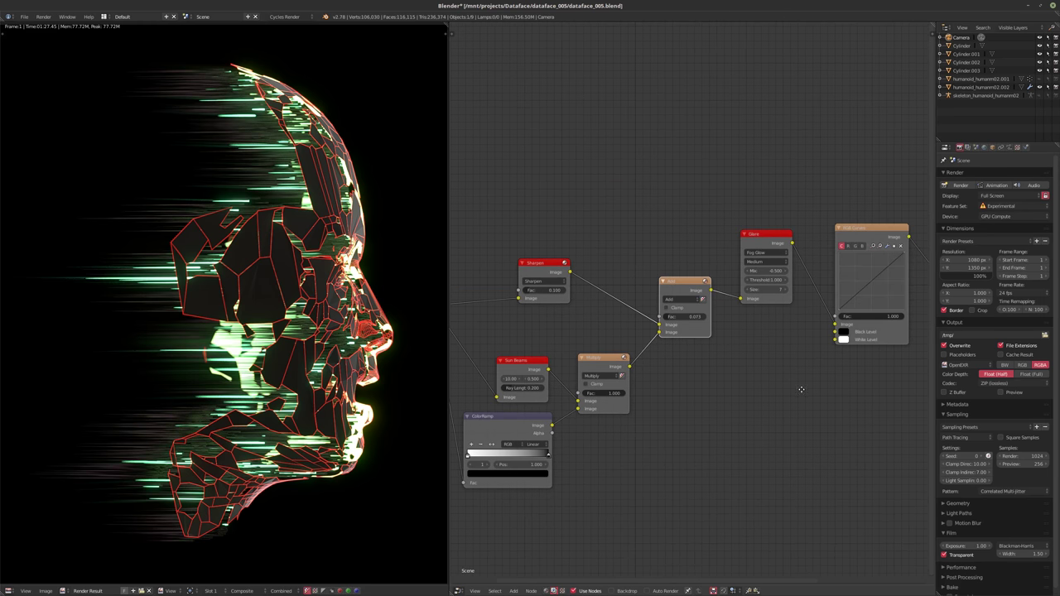
middle_click_drag(801, 389, 641, 429)
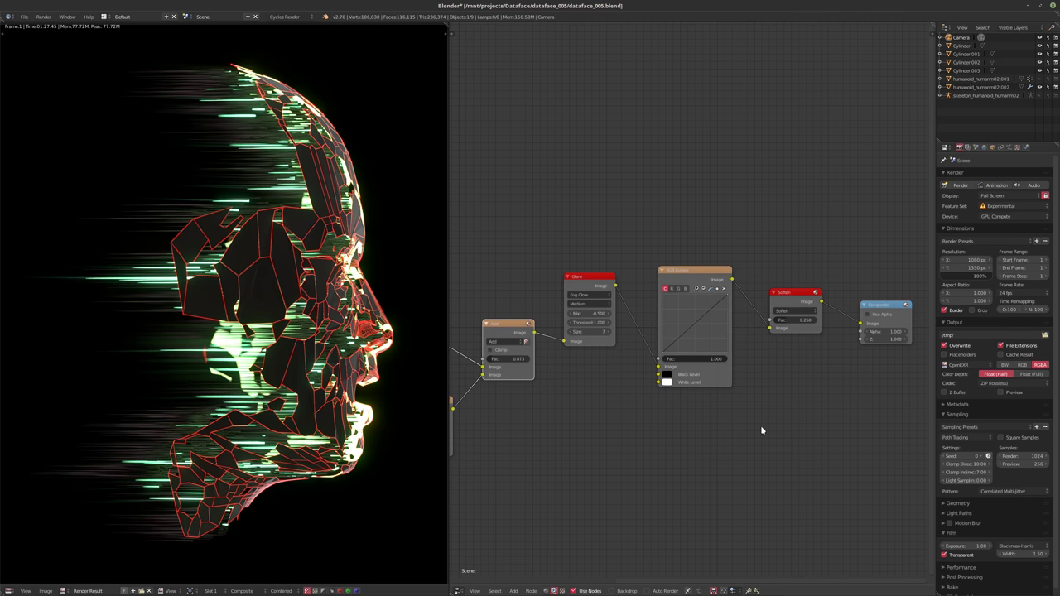
middle_click_drag(740, 393, 666, 396)
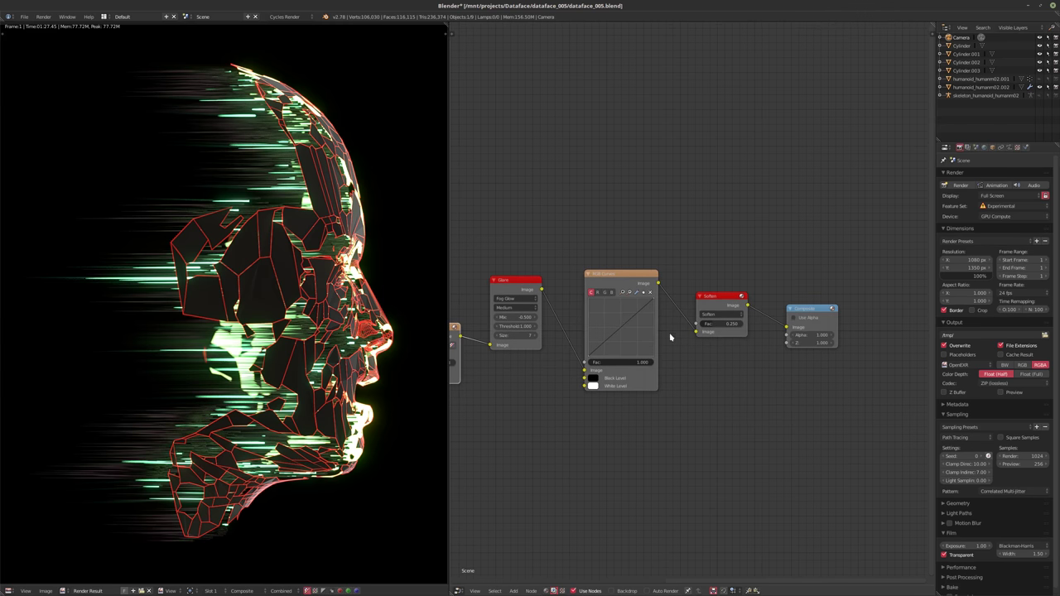
scroll(671, 337, "up", 2)
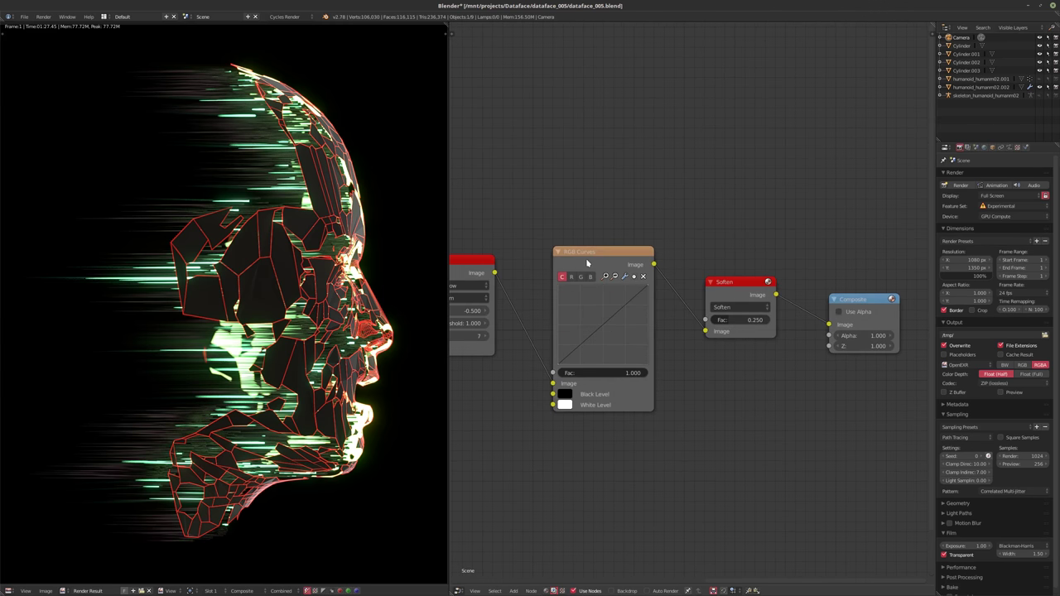
left_click(595, 322)
left_click_drag(595, 322, 609, 329)
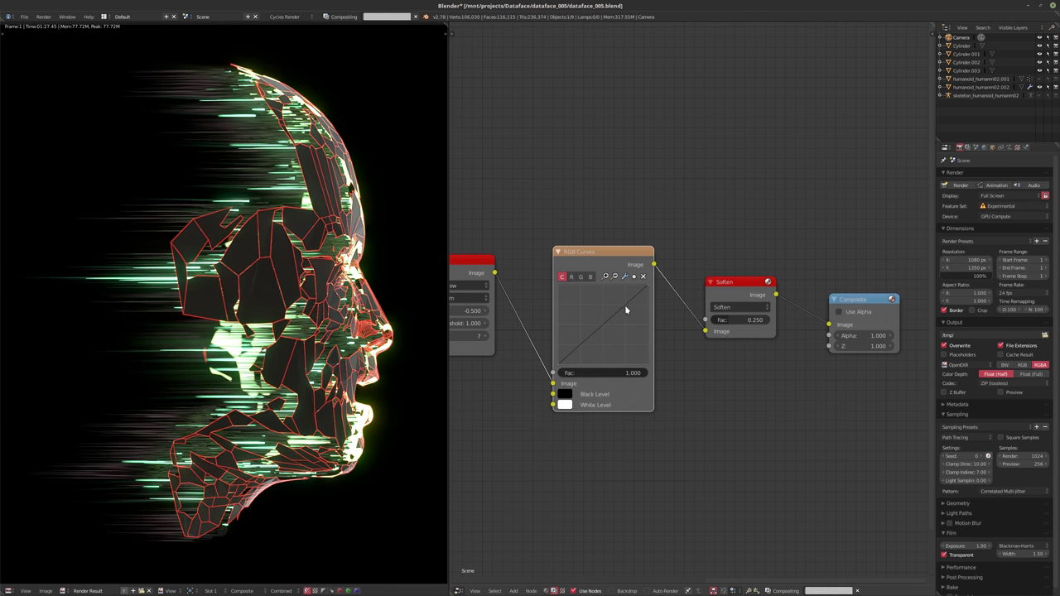
left_click(617, 305)
left_click(584, 351)
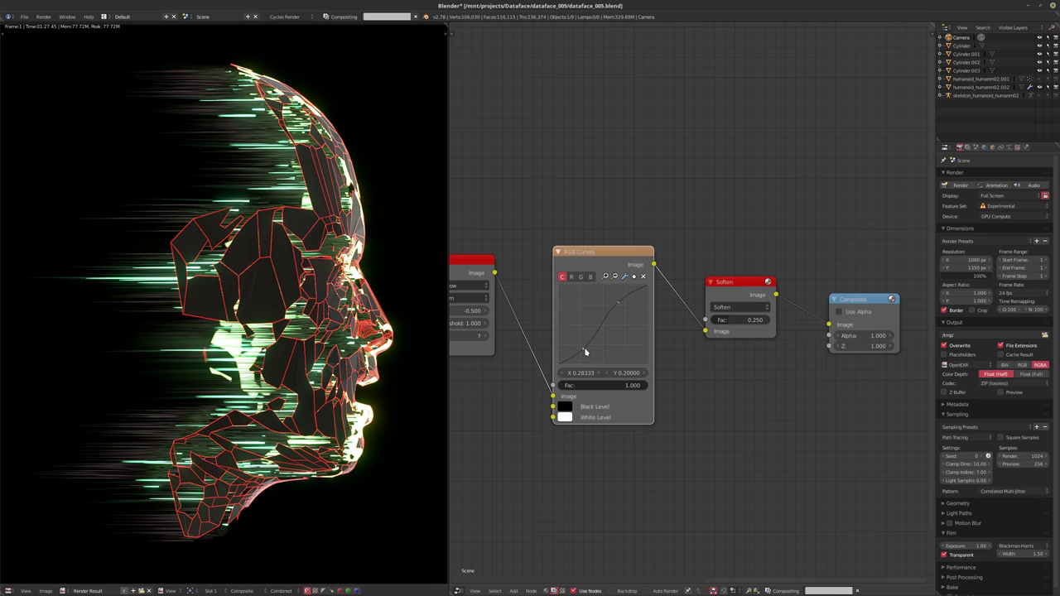
left_click_drag(584, 352, 583, 349)
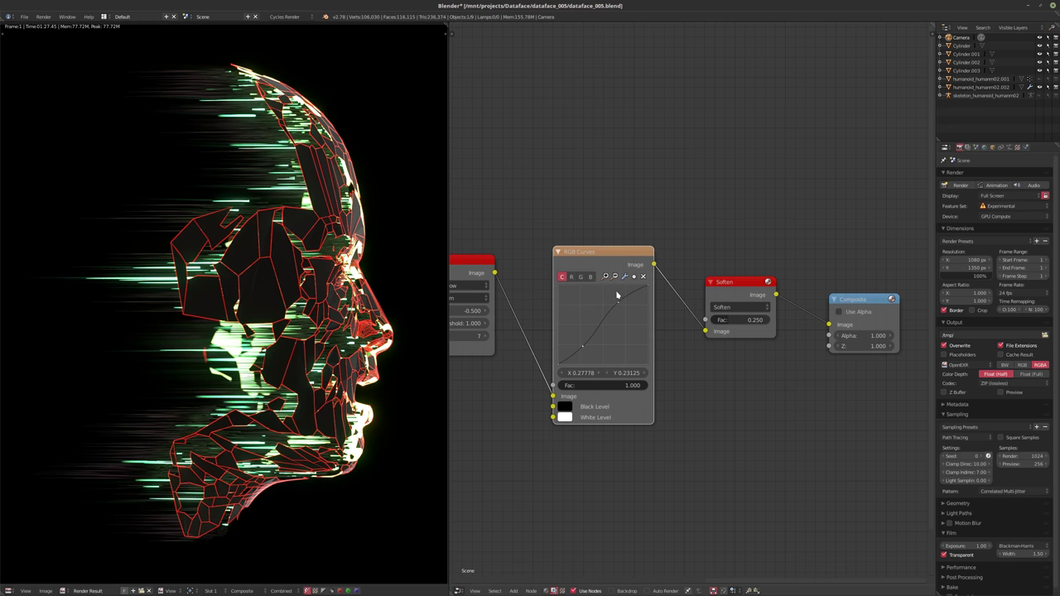
- Lower the middle of the RGB Curves node's green curve with a point at about X 0.54, Y 0.46
left_click(571, 276)
left_click(602, 323)
left_click_drag(602, 323, 609, 331)
left_click(580, 277)
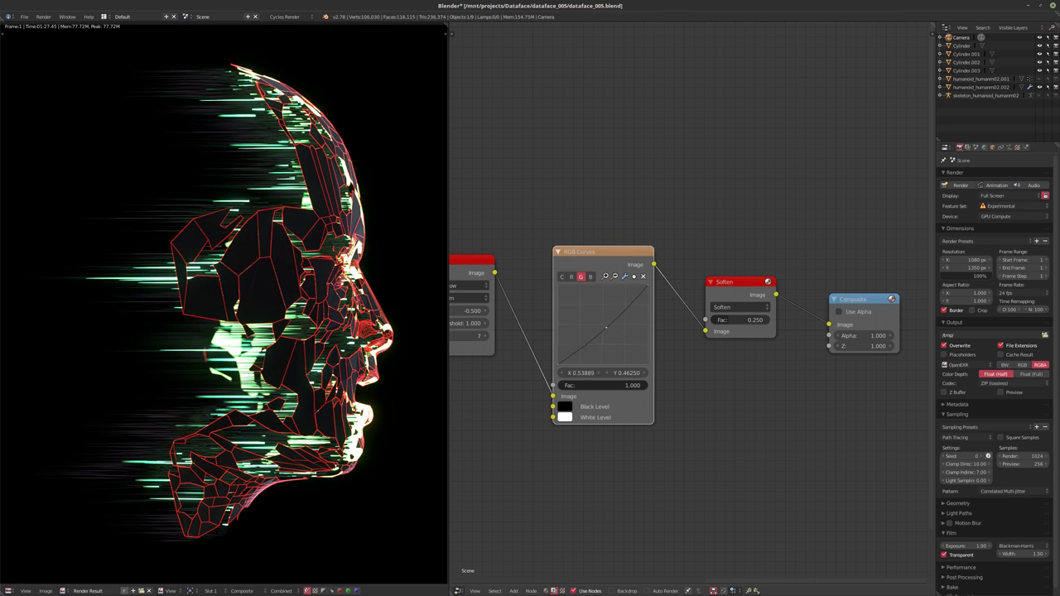
- Raise the middle of the RGB Curves node's blue curve with a point at about X 0.47, Y 0.54
left_click(590, 277)
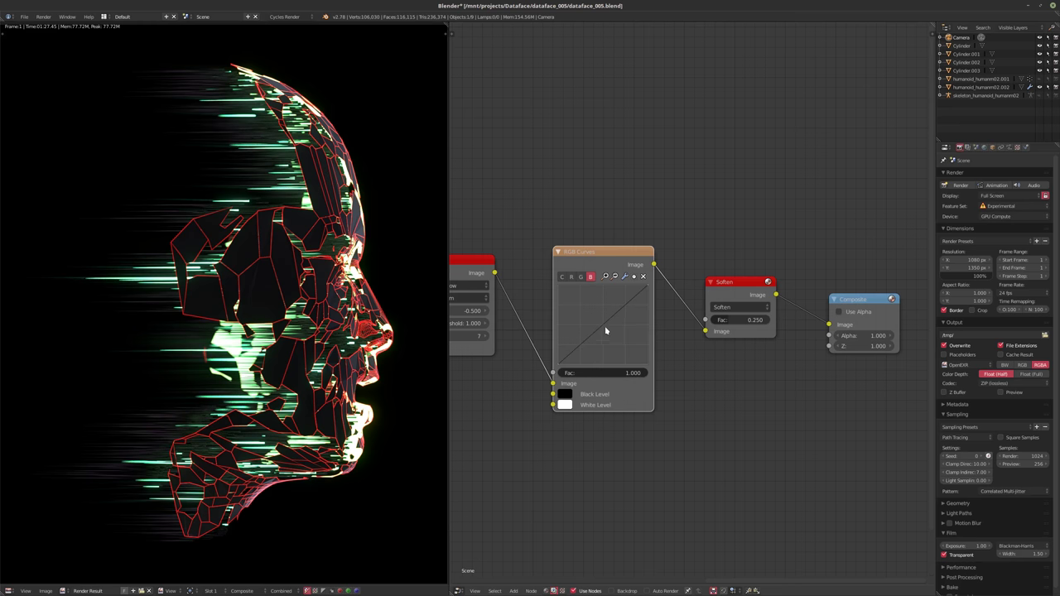
left_click_drag(599, 330, 597, 326)
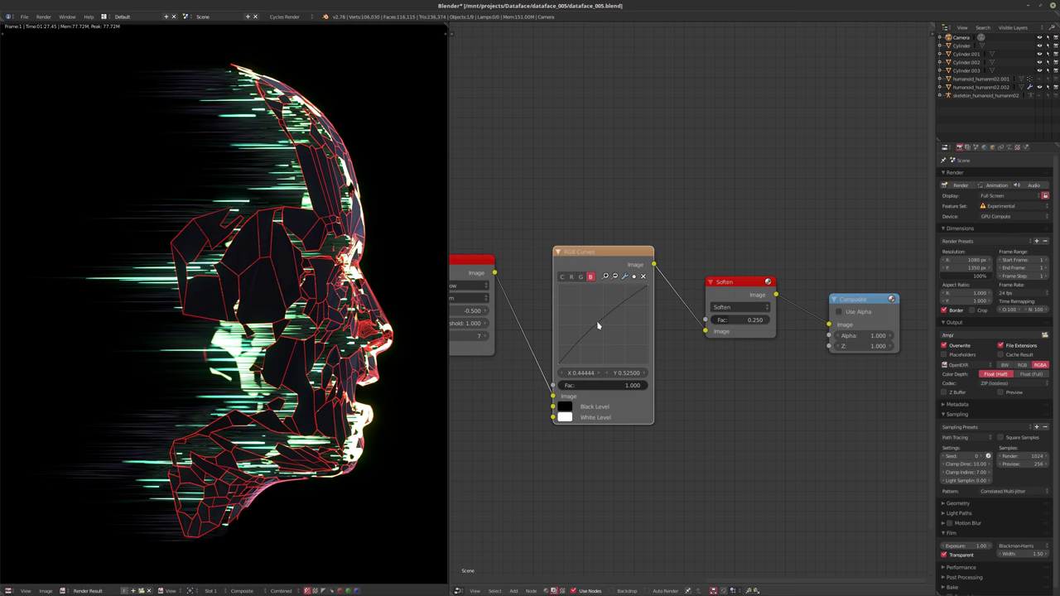
left_click_drag(597, 324, 599, 323)
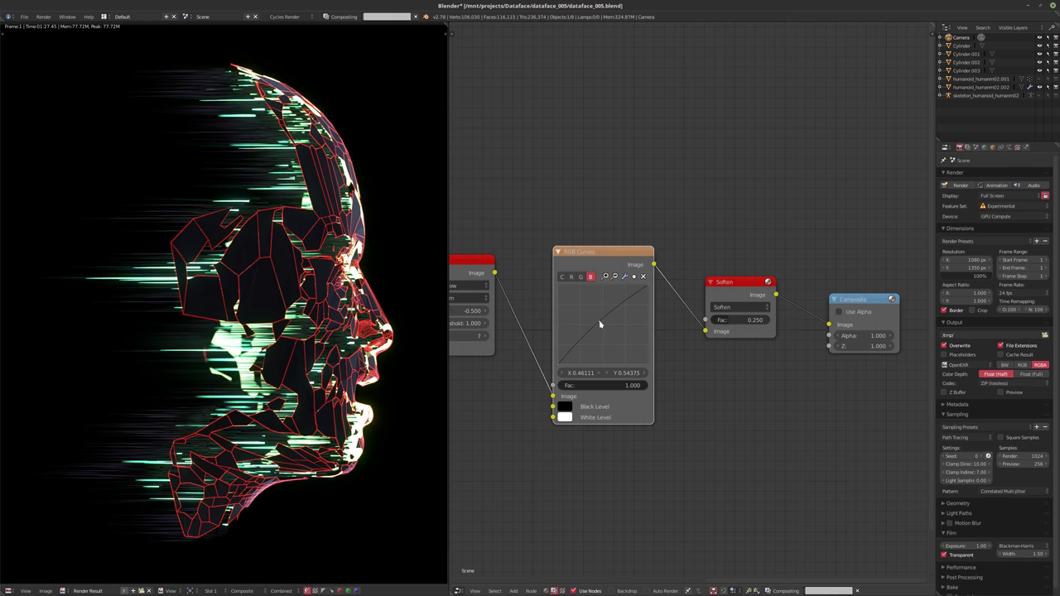
left_click_drag(600, 324, 599, 322)
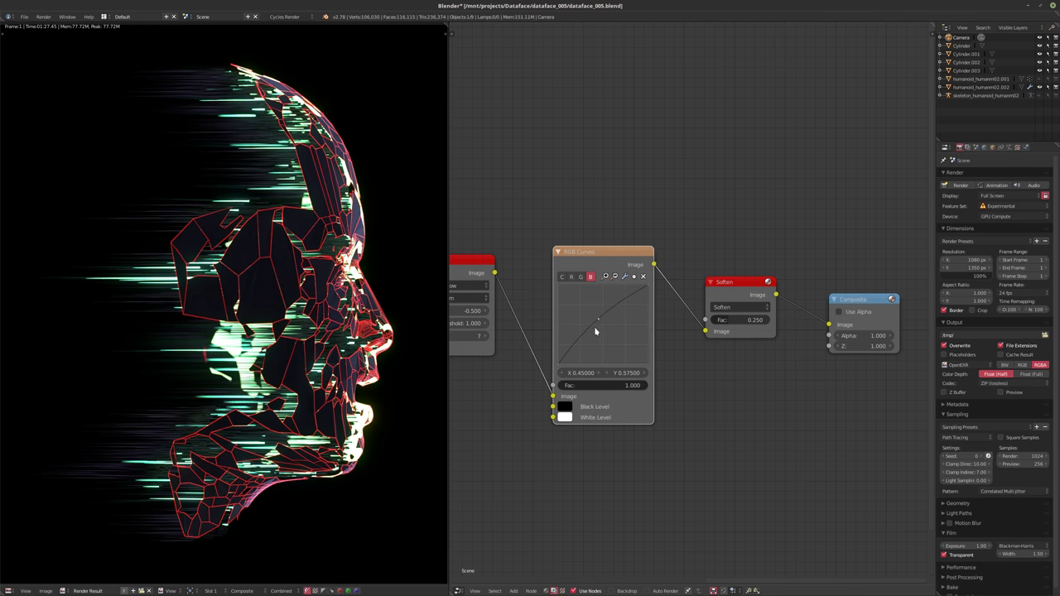
left_click_drag(598, 319, 600, 322)
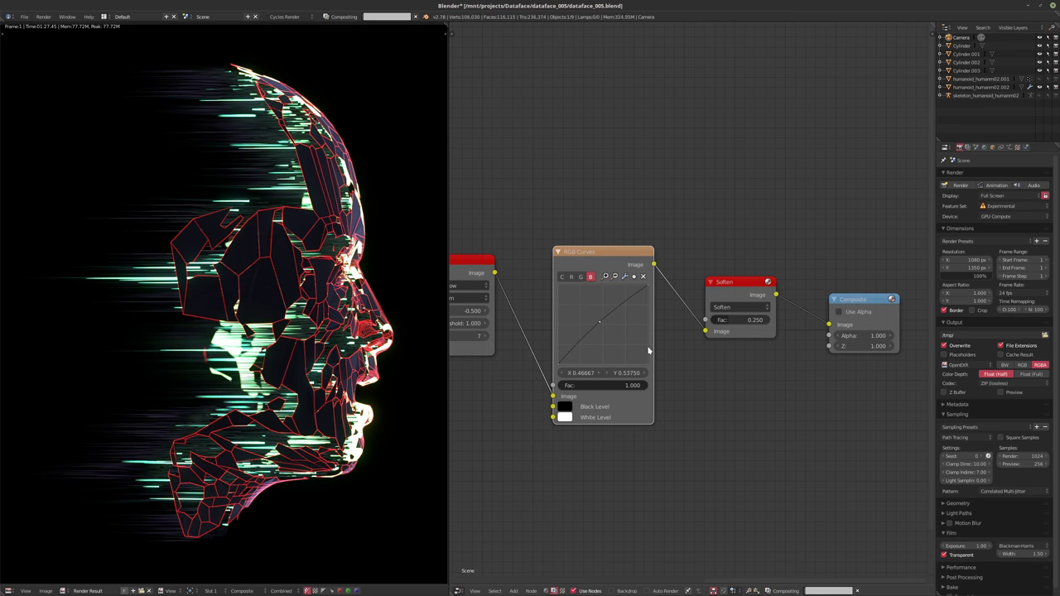
- Move the Render Layers node away from the filters and shift the Multiply, Sun Beams and ColorRamp nodes up to free space below them
scroll(648, 351, "down", 2)
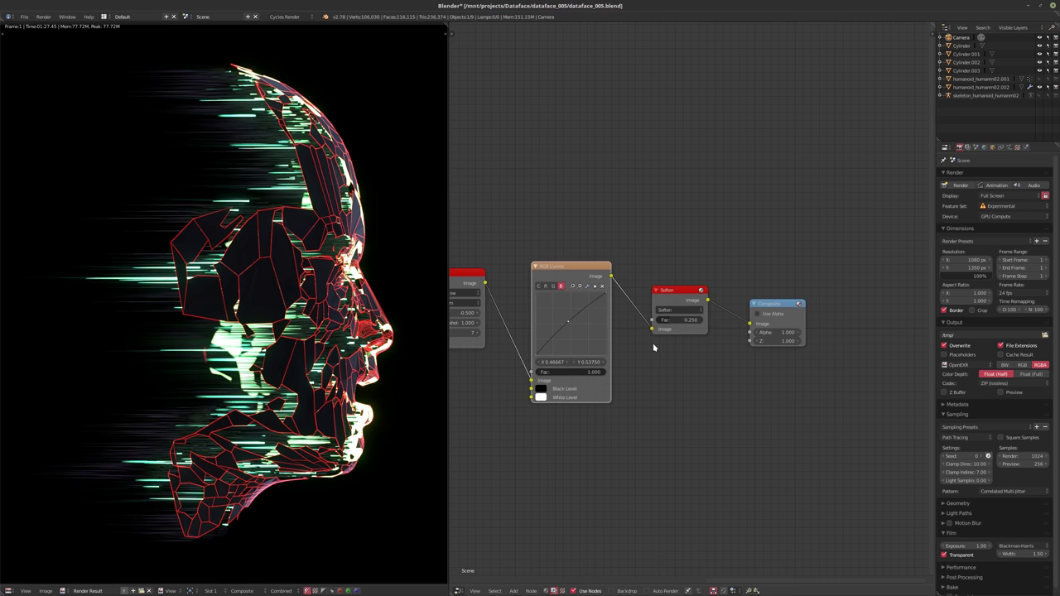
middle_click_drag(657, 370, 748, 364)
scroll(717, 370, "down", 4)
scroll(654, 372, "up", 2)
middle_click_drag(607, 398, 661, 399)
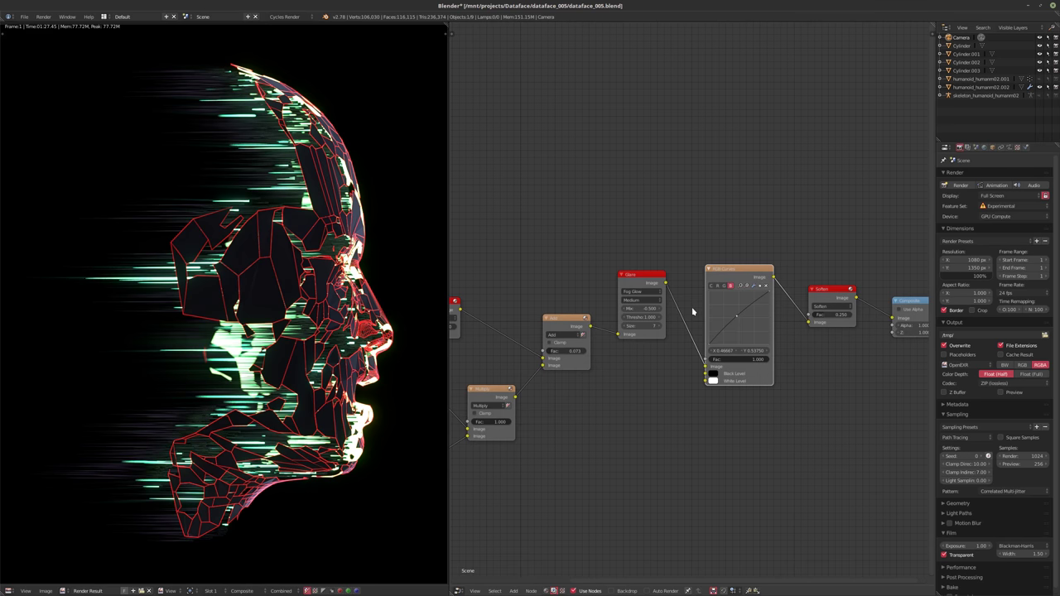
scroll(658, 407, "down", 2)
middle_click_drag(657, 399, 653, 360)
scroll(580, 392, "down", 2)
middle_click_drag(584, 391, 711, 366)
scroll(714, 382, "up", 2)
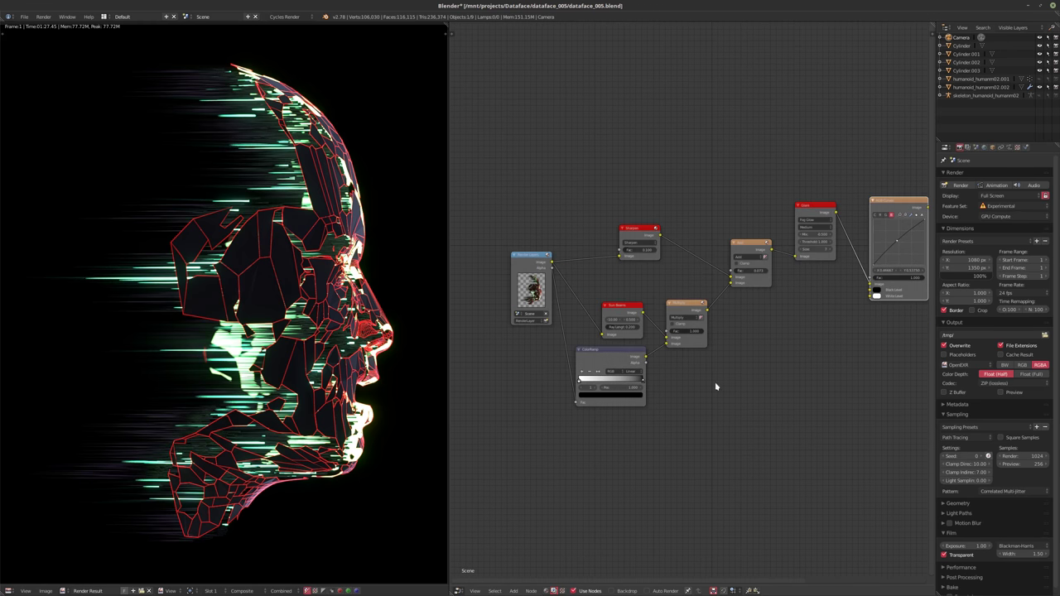
left_click_drag(523, 267, 494, 297)
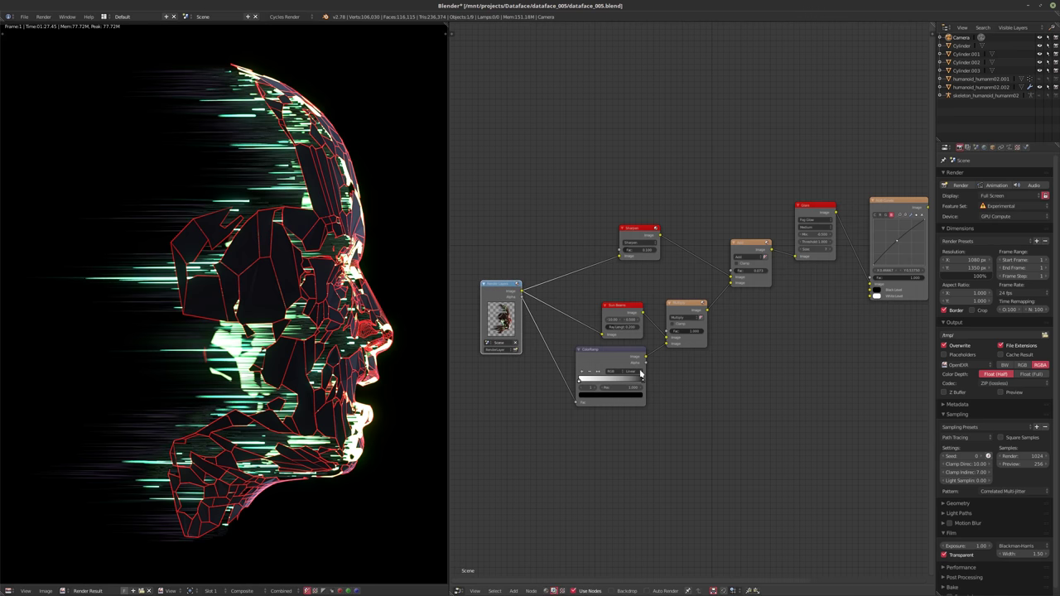
left_click_drag(680, 307, 684, 293)
left_click_drag(616, 307, 612, 284)
left_click_drag(604, 352, 614, 327)
- Add a Separate RGBA node below the ColorRamp node and connect the Render Layers Image output to its Image input
key("shift+a")
mouse_move(636, 423)
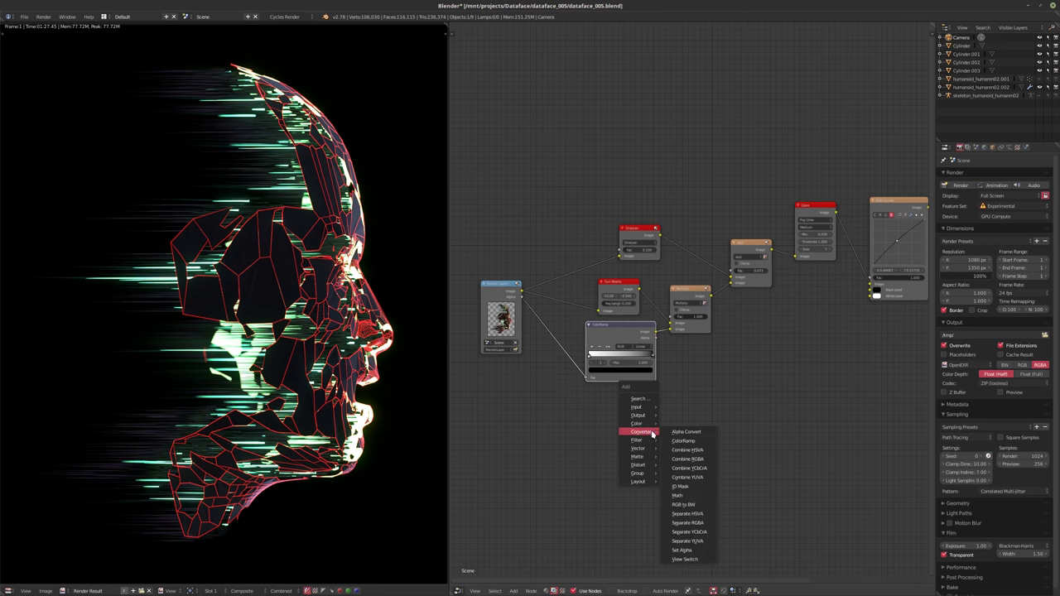
left_click(683, 522)
left_click(613, 403)
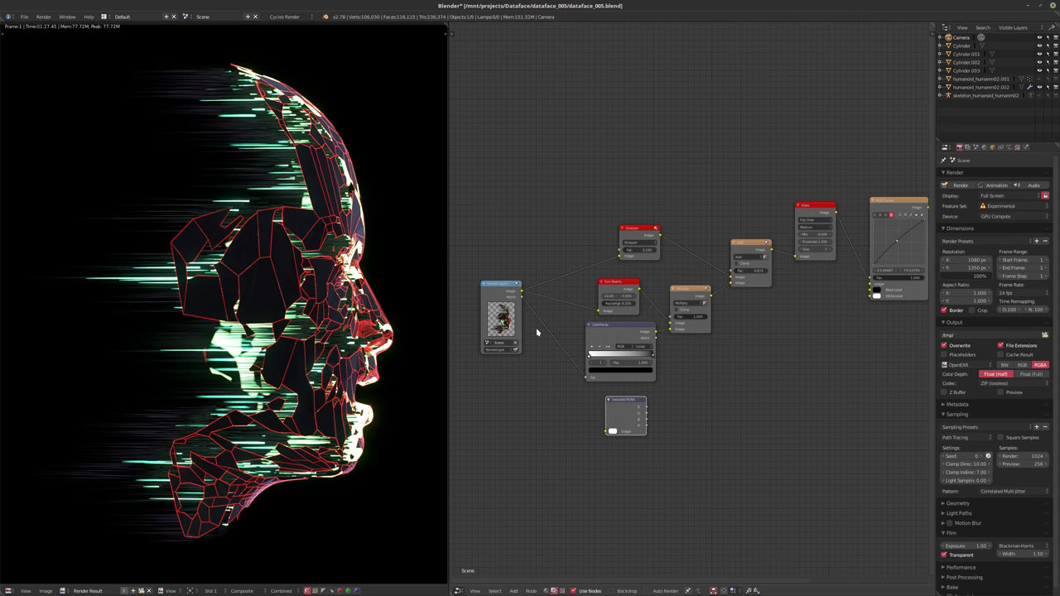
left_click_drag(521, 290, 607, 431)
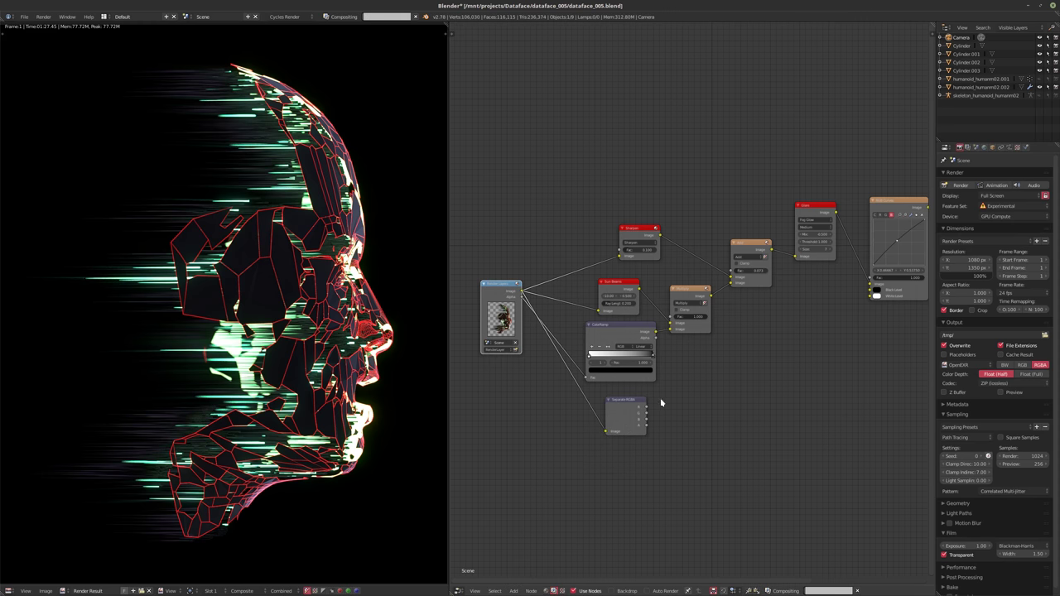
- Connect the R output of the Separate RGBA node to the Composite node to preview the red channel
scroll(658, 412, "up", 4)
middle_click_drag(658, 413, 606, 386)
key("shift+a")
middle_click_drag(763, 350, 763, 351)
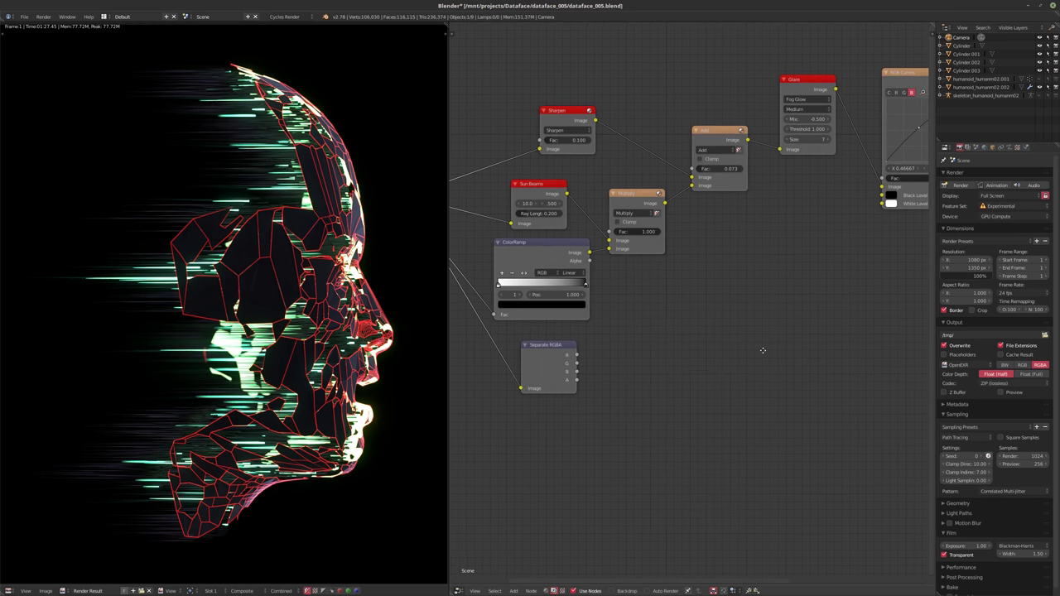
scroll(763, 350, "down", 2)
left_click_drag(525, 370, 883, 222)
scroll(641, 385, "up", 4)
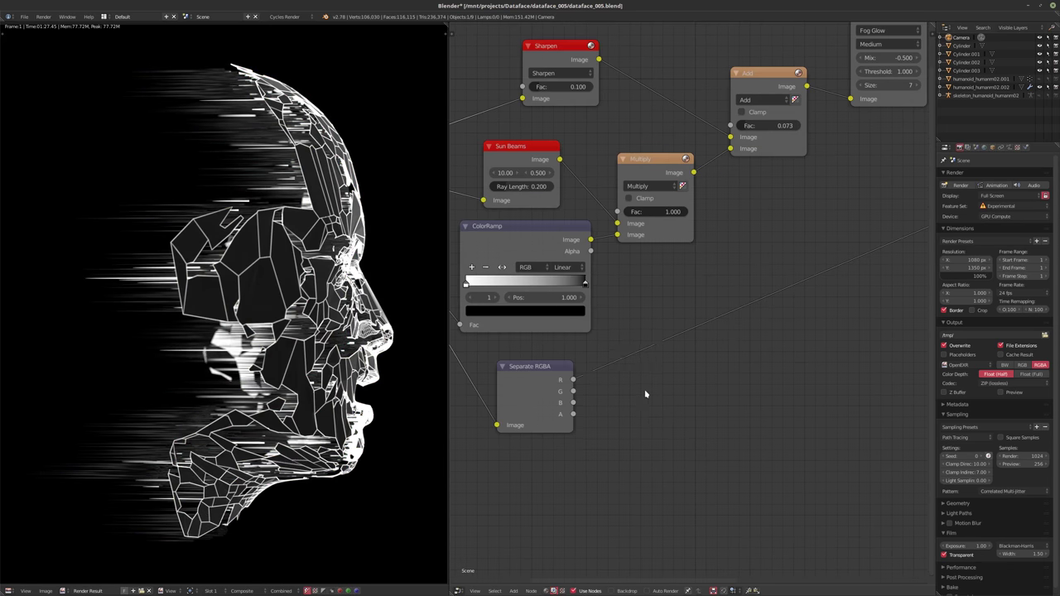
key("shift+a")
mouse_move(639, 384)
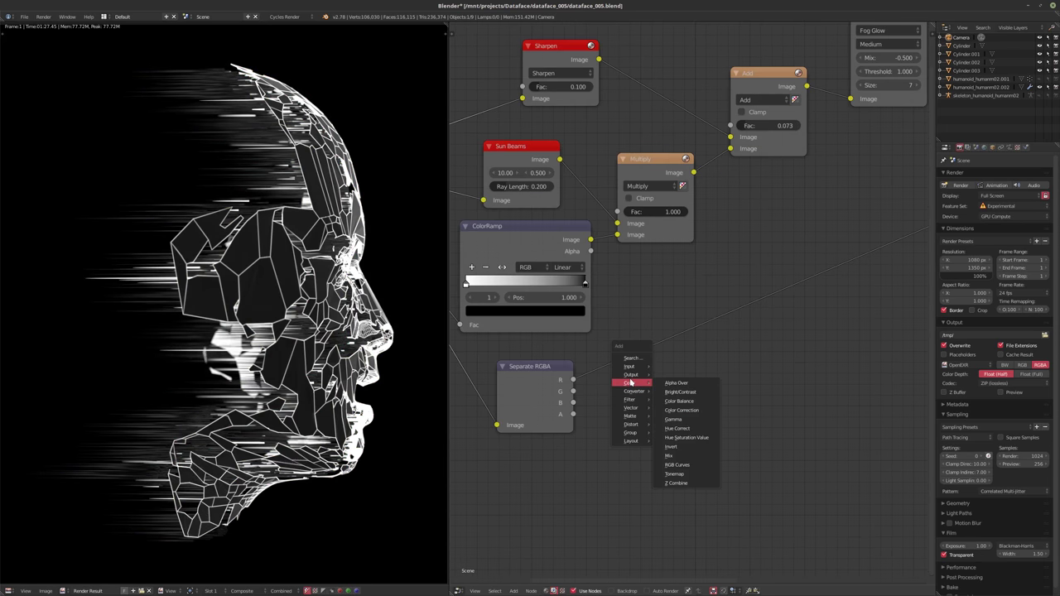
left_click(672, 455)
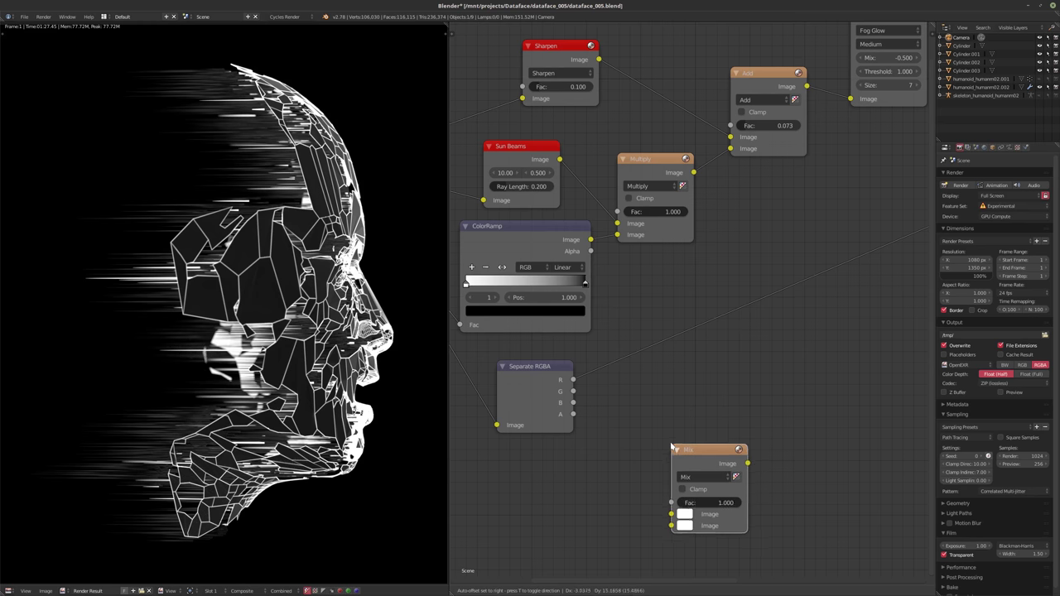
key("Escape")
- Insert a Math node set to Subtract on the Separate RGBA node's R link and connect the G output to its second Value input
key("shift+a")
mouse_move(662, 453)
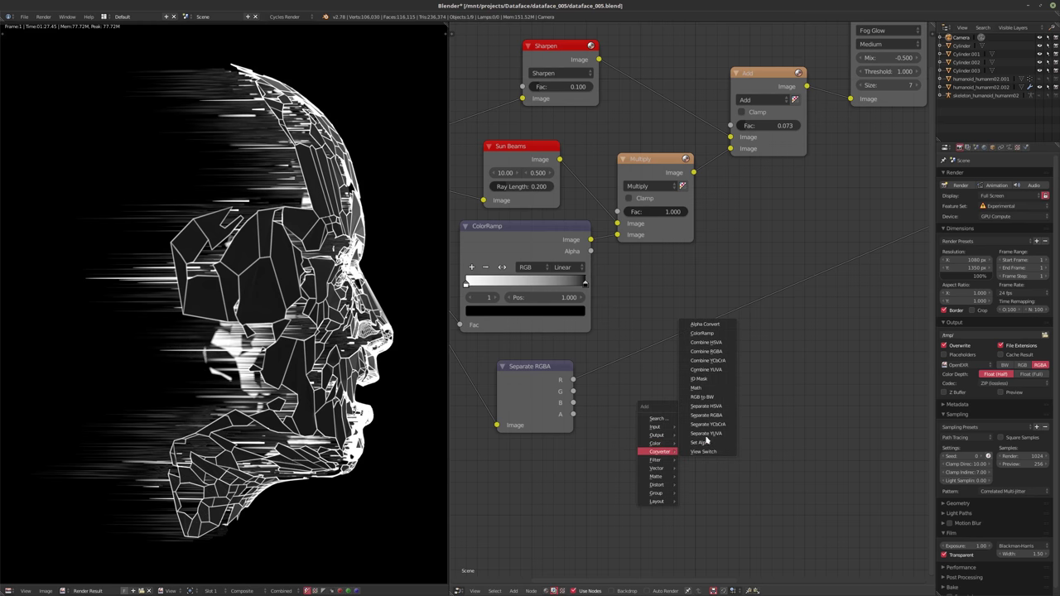
left_click(709, 385)
left_click(638, 358)
left_click(644, 365)
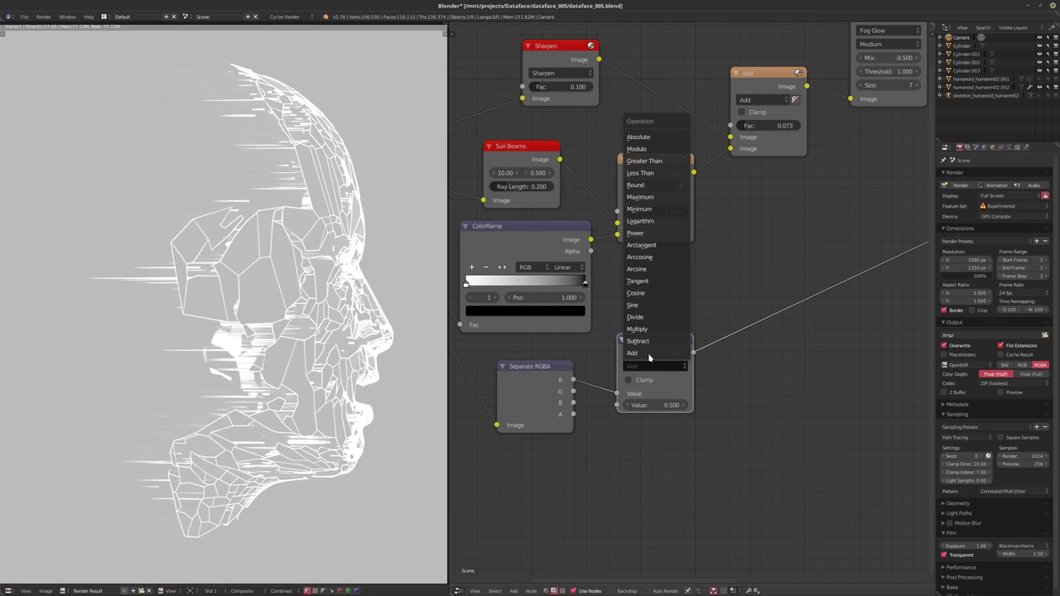
left_click(649, 342)
left_click_drag(648, 357, 643, 334)
left_click_drag(574, 390, 616, 390)
- Duplicate the Subtract node onto its output link and connect the B output of Separate RGBA to the copy's second Value input
left_click(641, 336)
key("shift+d")
key("shift+d")
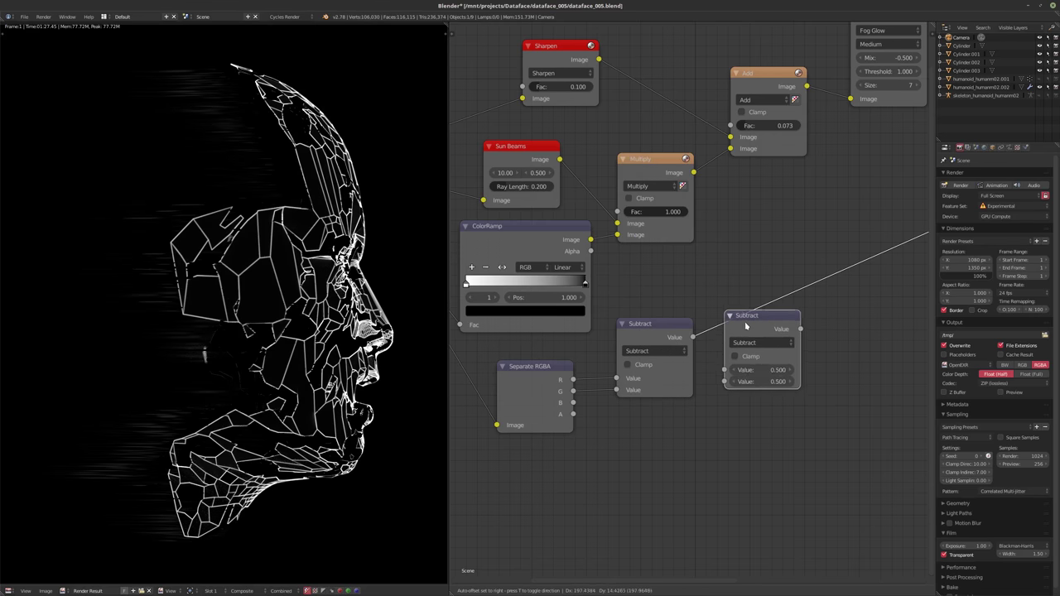
left_click(761, 327)
left_click_drag(574, 414, 735, 378)
left_click_drag(765, 313, 752, 340)
middle_click_drag(764, 356, 660, 356)
scroll(662, 358, "down", 1)
middle_click_drag(761, 384, 742, 380)
scroll(742, 380, "down", 1)
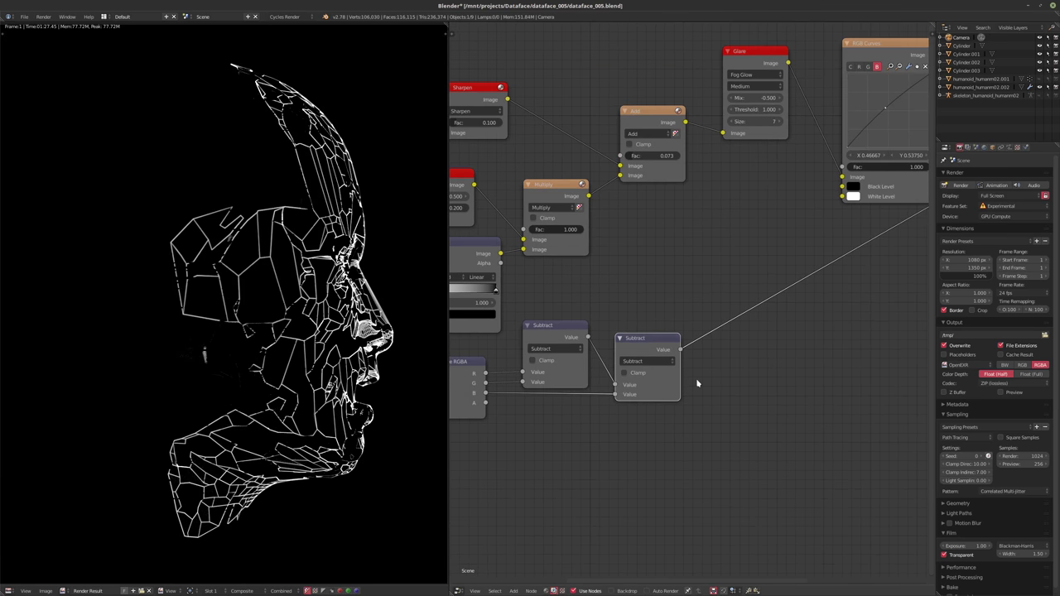
middle_click_drag(568, 347, 606, 339)
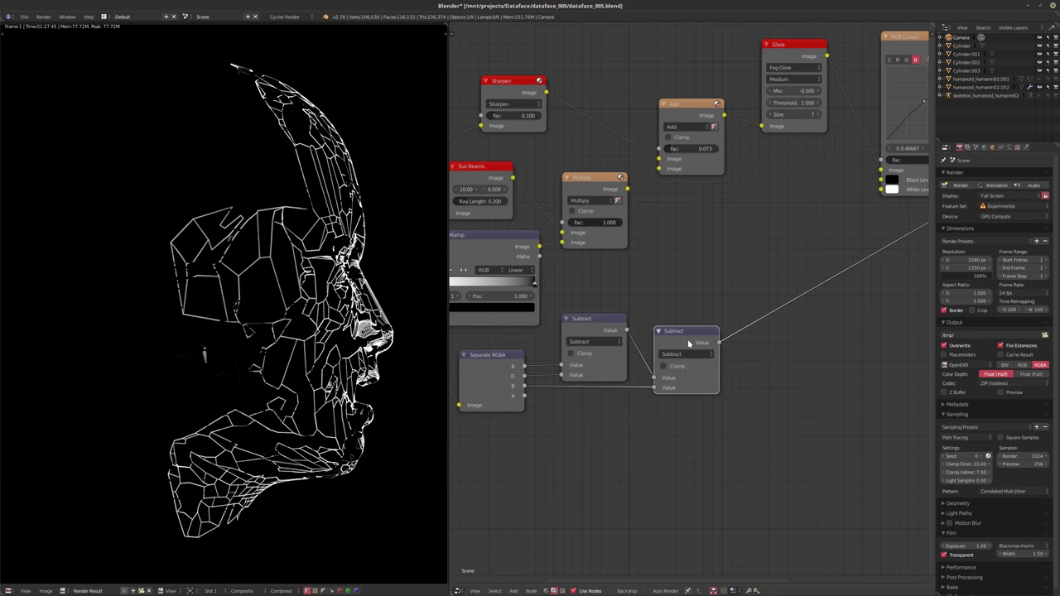
- Tidy the positions of the two Subtract nodes and move the Render Layers node farther away from the filters
left_click_drag(689, 341, 691, 339)
left_click_drag(601, 325, 600, 327)
middle_click_drag(781, 398, 680, 388)
scroll(662, 450, "down", 3)
scroll(681, 388, "down", 2)
middle_click_drag(750, 383, 854, 357)
scroll(700, 400, "down", 2)
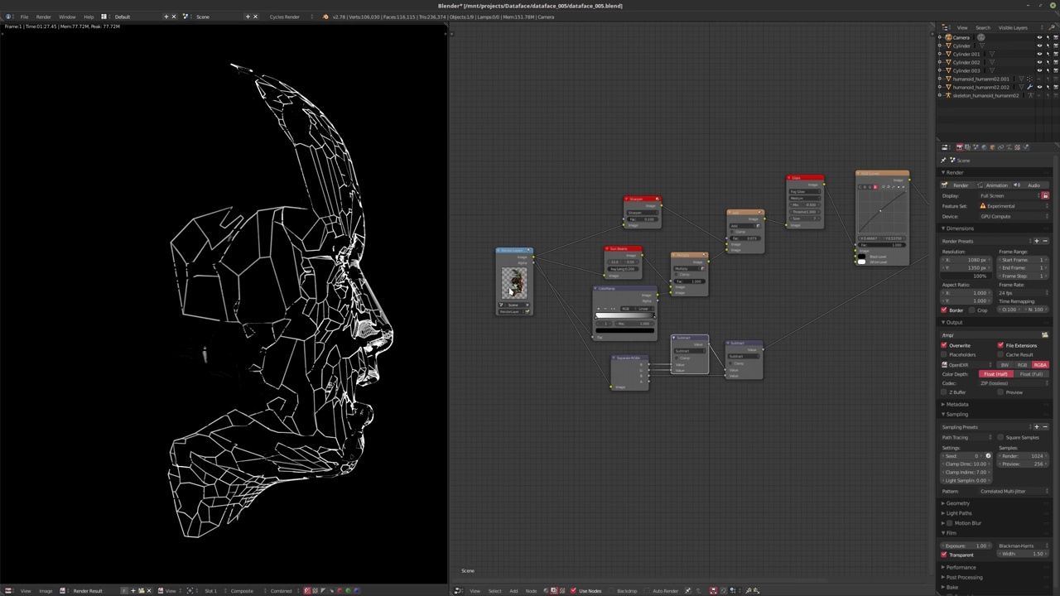
left_click_drag(512, 290, 474, 298)
- Insert a Mix node set to Multiply after the second Subtract node and connect the Render Layers Image output to its second Image input
key("shift+a")
mouse_move(772, 400)
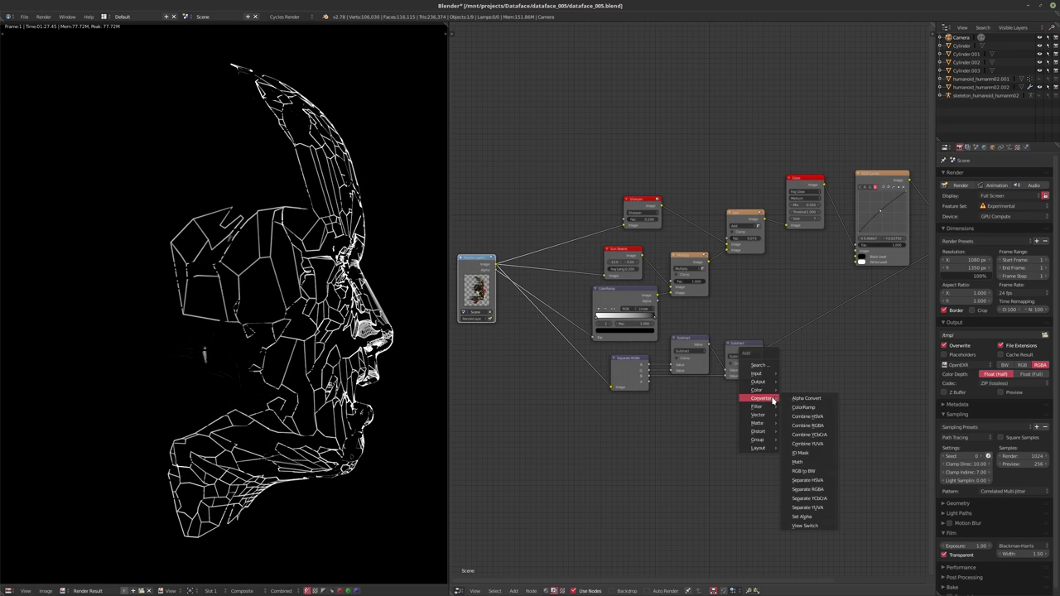
left_click(805, 383)
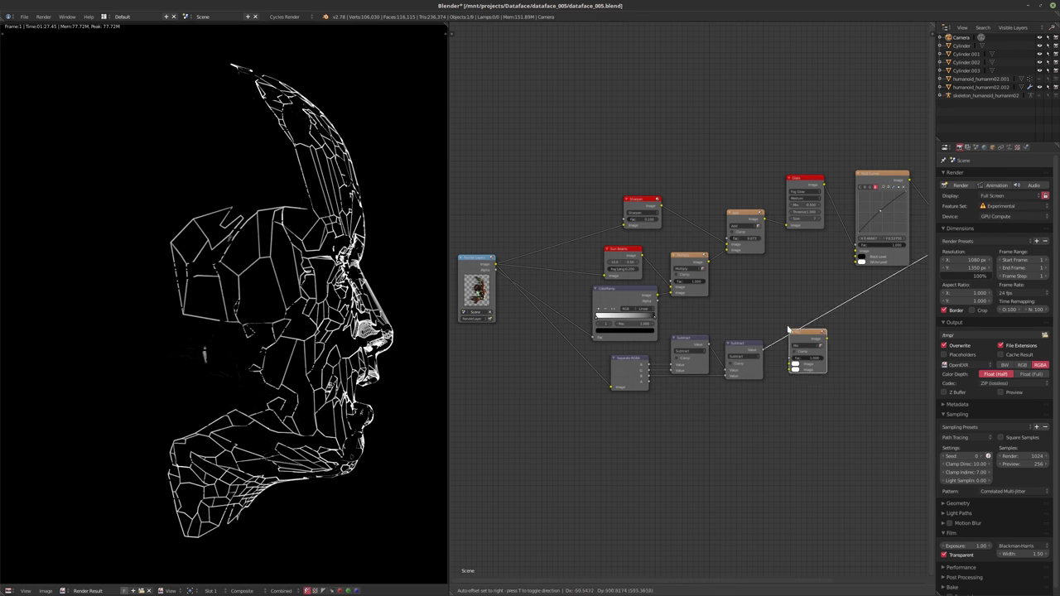
left_click(786, 323)
left_click(807, 345)
left_click(806, 324)
middle_click_drag(709, 384, 720, 352)
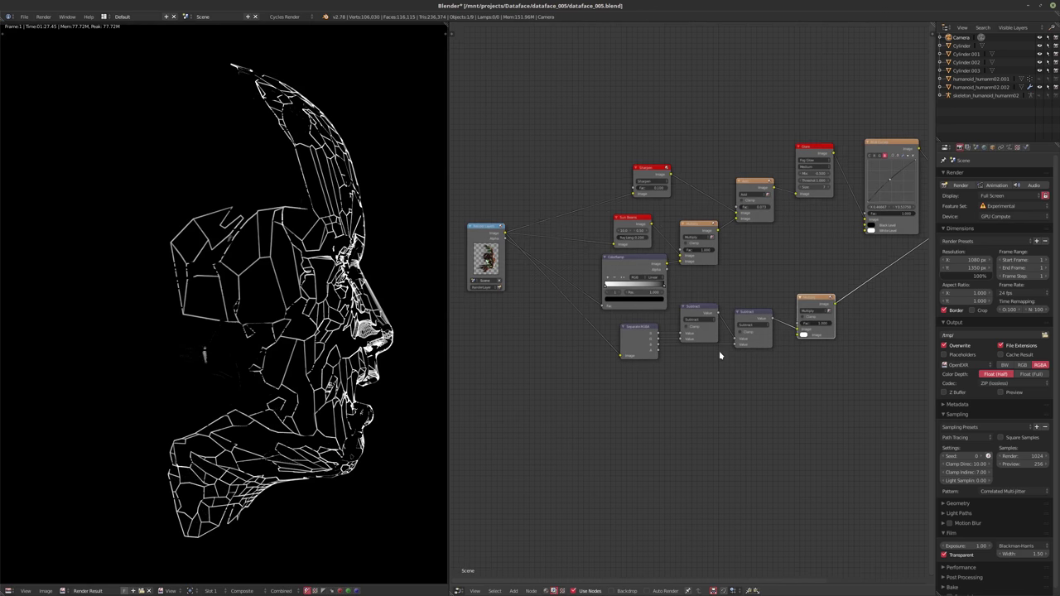
scroll(718, 354, "up", 1)
left_click_drag(832, 339, 825, 328)
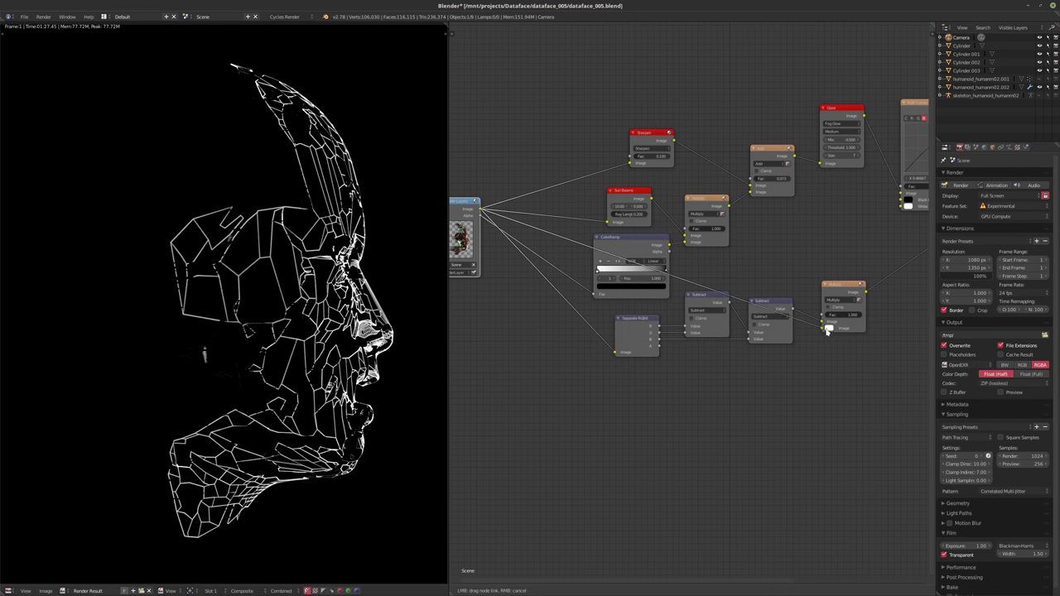
- Add reroute nodes to the link from Render Layers to the new Multiply node, routing it beneath the Separate RGBA and Subtract nodes
key("shift+a")
mouse_move(744, 336)
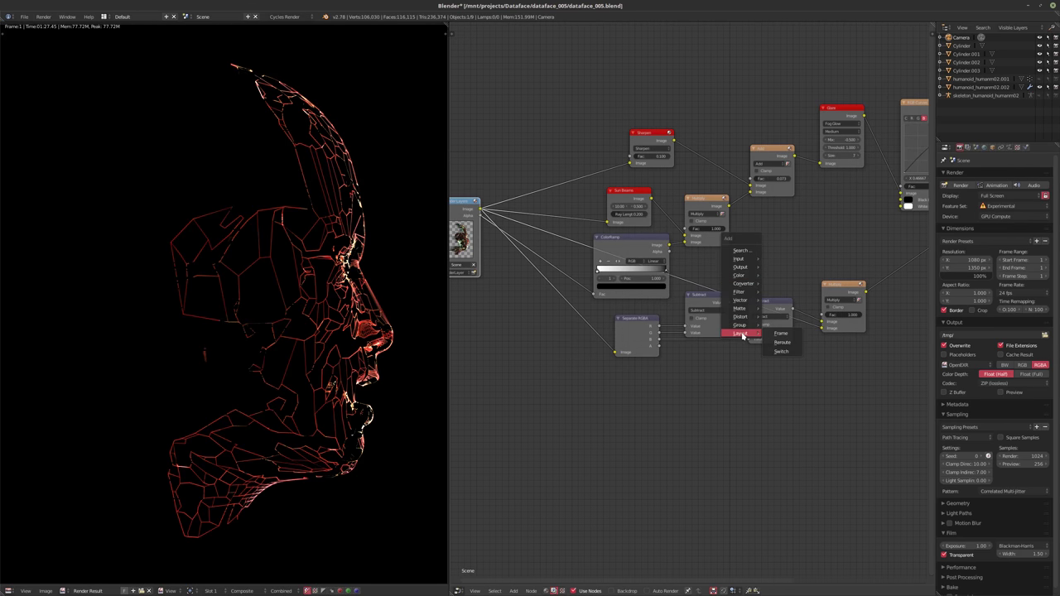
left_click(783, 343)
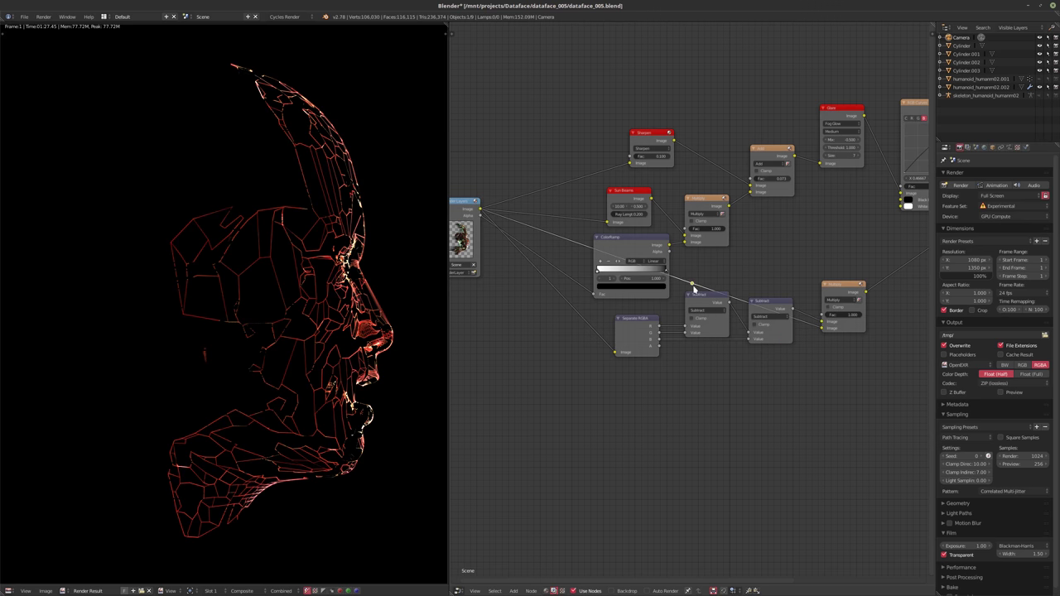
left_click(598, 407)
key("shift+a")
mouse_move(683, 391)
left_click(715, 399)
left_click(802, 384)
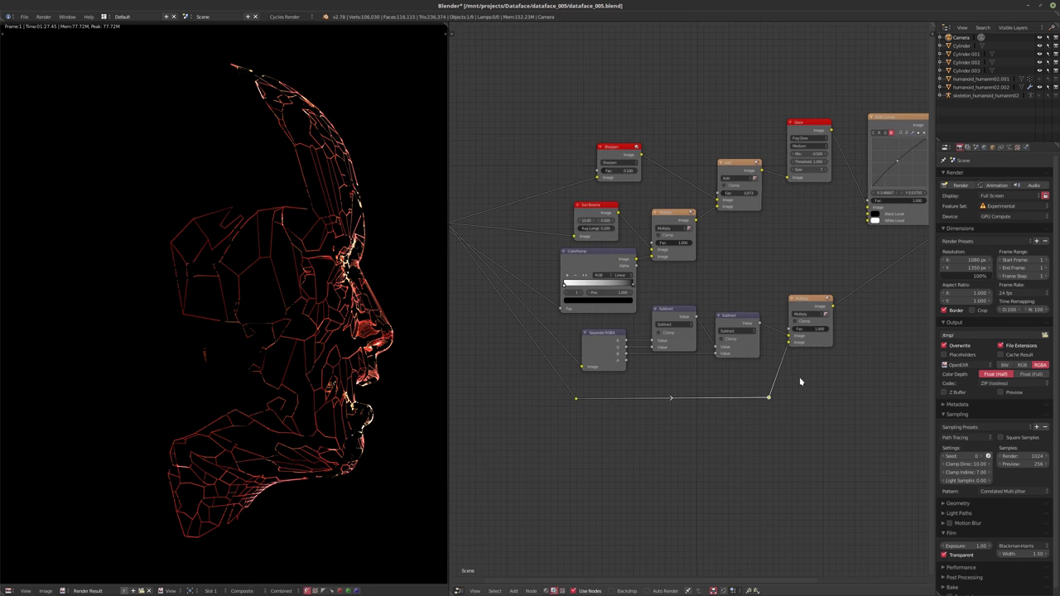
- Preview the full result by connecting Soften to the Composite node, and reconnect the new Multiply node's output to Composite
scroll(745, 397, "up", 5)
scroll(740, 433, "up", 3)
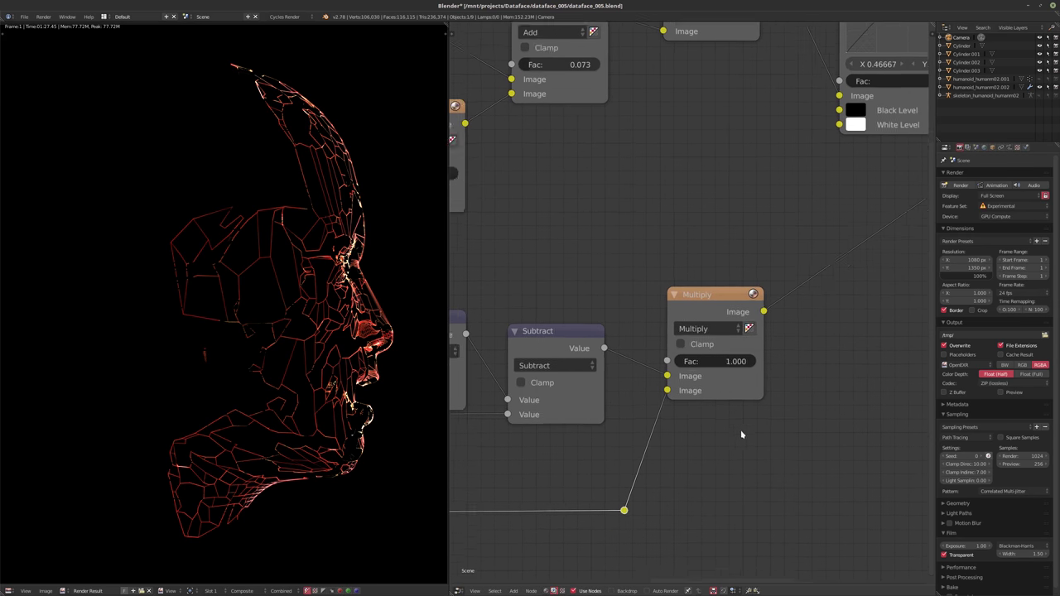
middle_click_drag(836, 363, 789, 353)
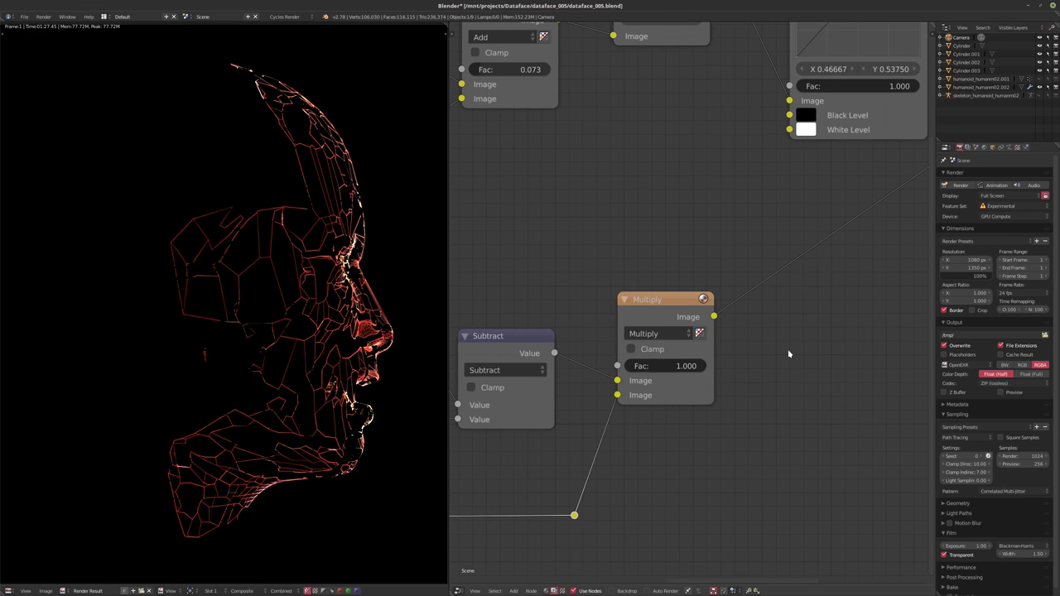
scroll(779, 360, "down", 2)
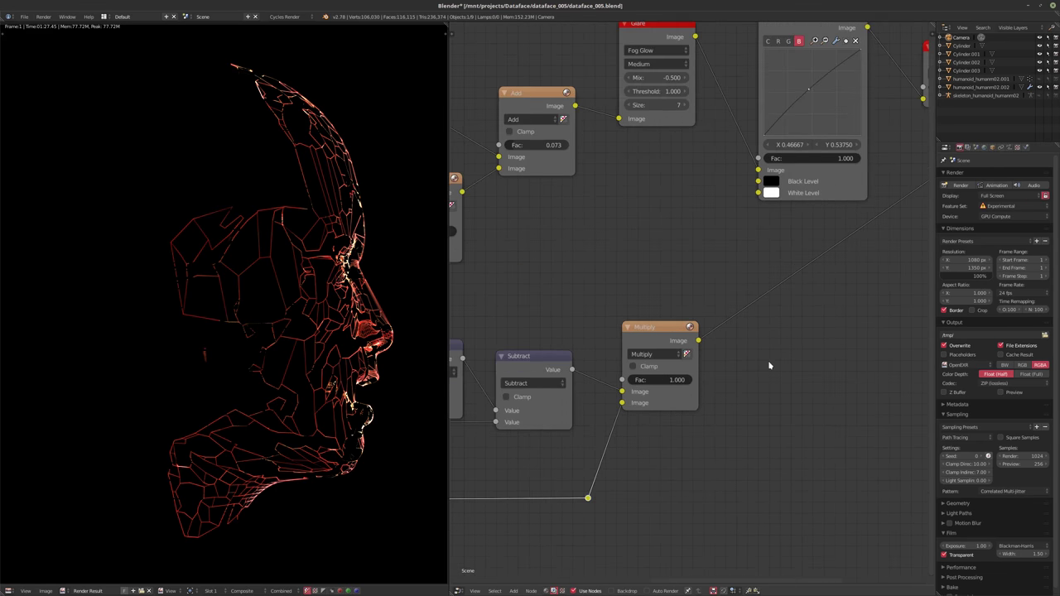
scroll(712, 373, "down", 3)
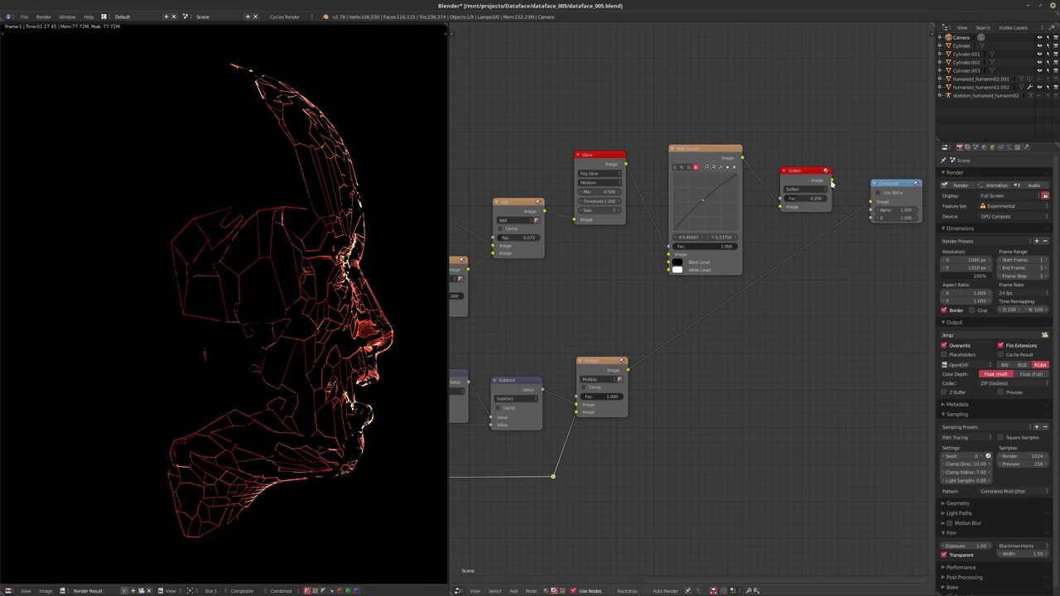
left_click_drag(830, 181, 870, 202)
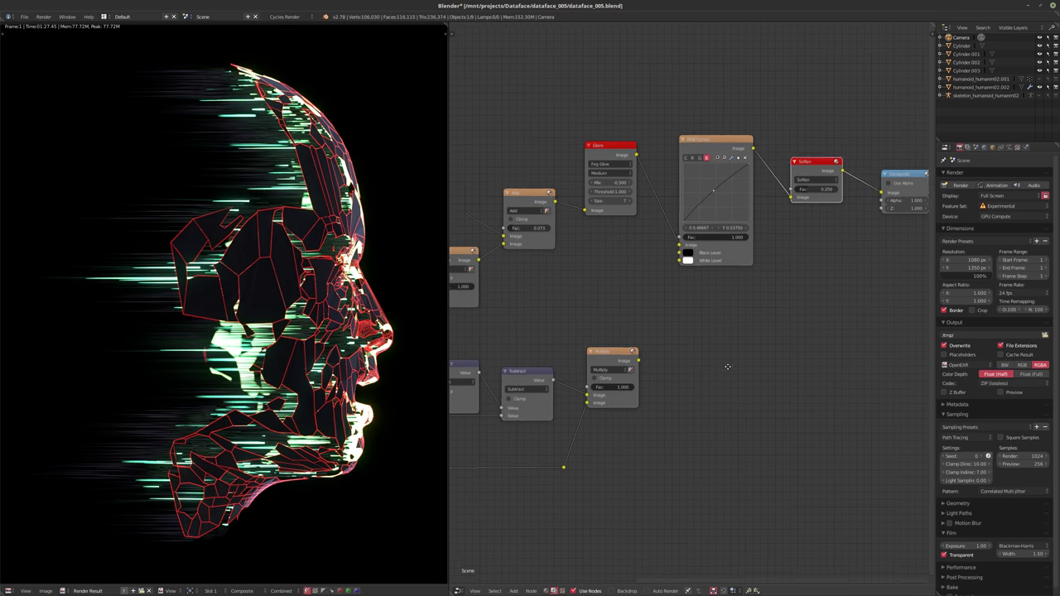
scroll(727, 366, "up", 2)
scroll(622, 373, "down", 2)
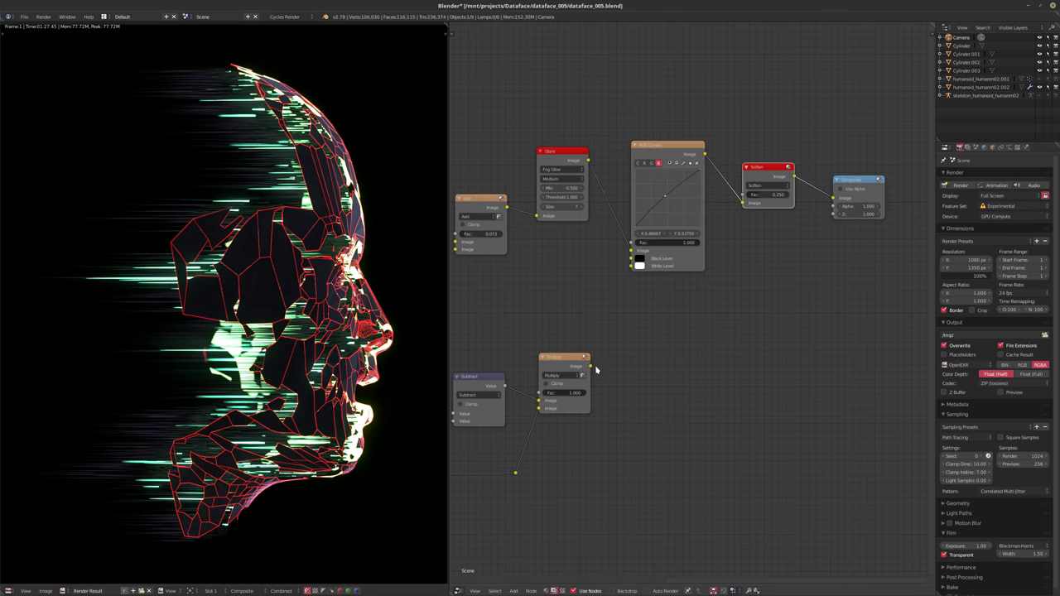
left_click_drag(591, 366, 832, 199)
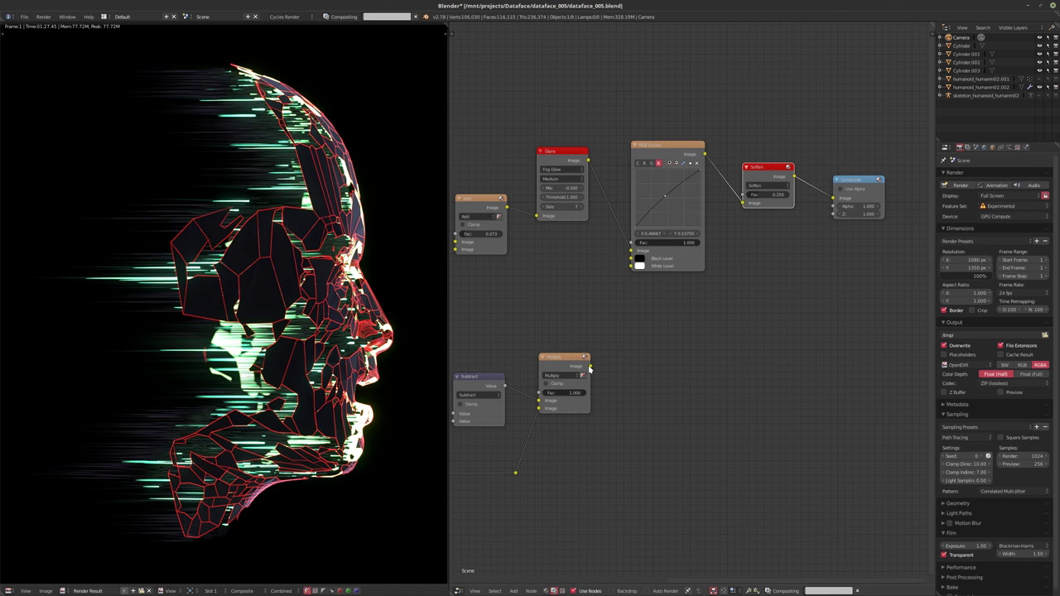
left_click_drag(589, 367, 835, 202)
- Insert a Glare node of type Streaks between the new Multiply node and the Composite node
scroll(703, 334, "up", 2)
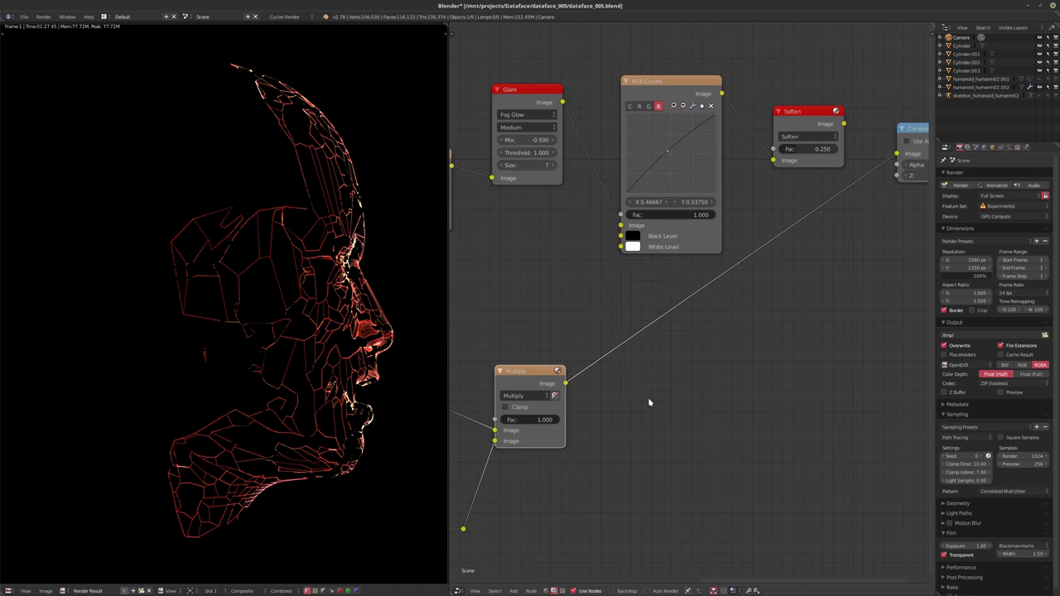
key("shift+a")
mouse_move(647, 351)
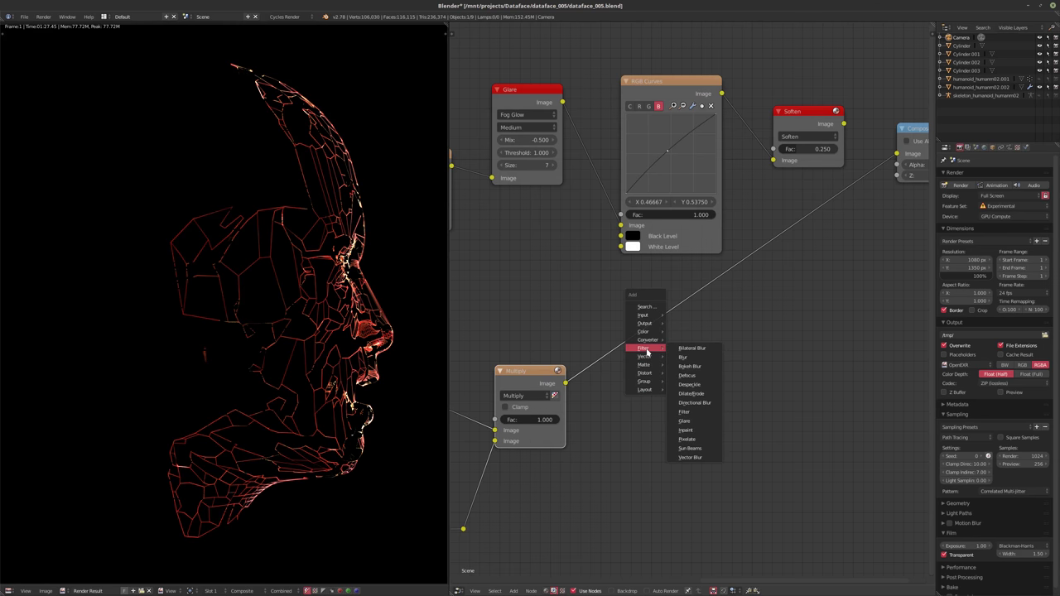
mouse_move(654, 319)
left_click(684, 420)
left_click(621, 324)
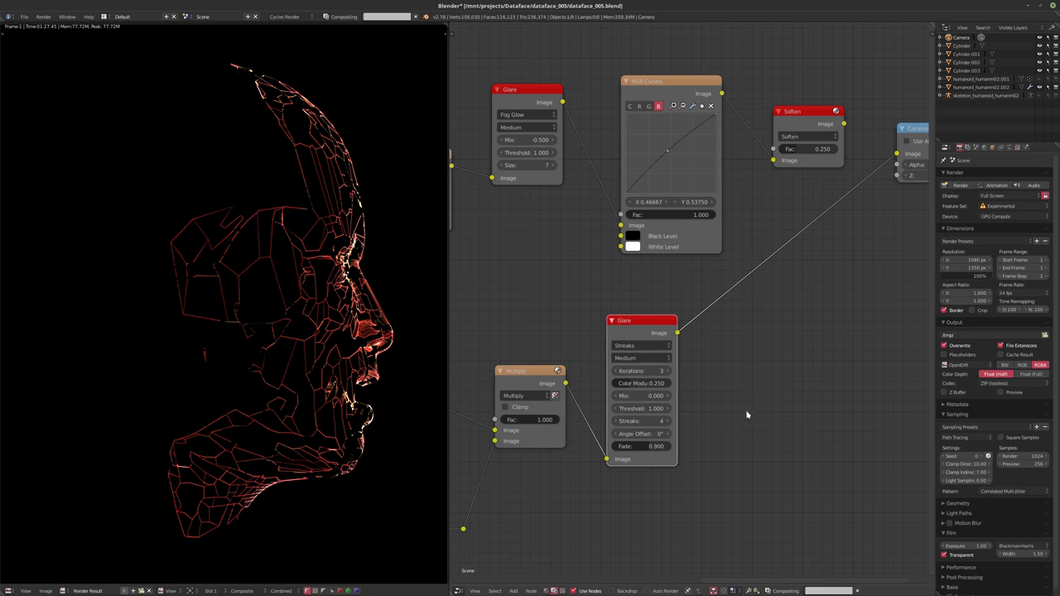
- Make room by shifting the Composite and Soften nodes, and insert a Mix node set to Add between RGB Curves and Soften
mouse_move(859, 276)
middle_mouse_down()
mouse_move(849, 302)
mouse_move(743, 283)
middle_mouse_up()
scroll(743, 283, "down", 2)
left_click_drag(808, 183, 885, 195)
left_click_drag(703, 173, 808, 180)
key("shift+a")
mouse_move(682, 213)
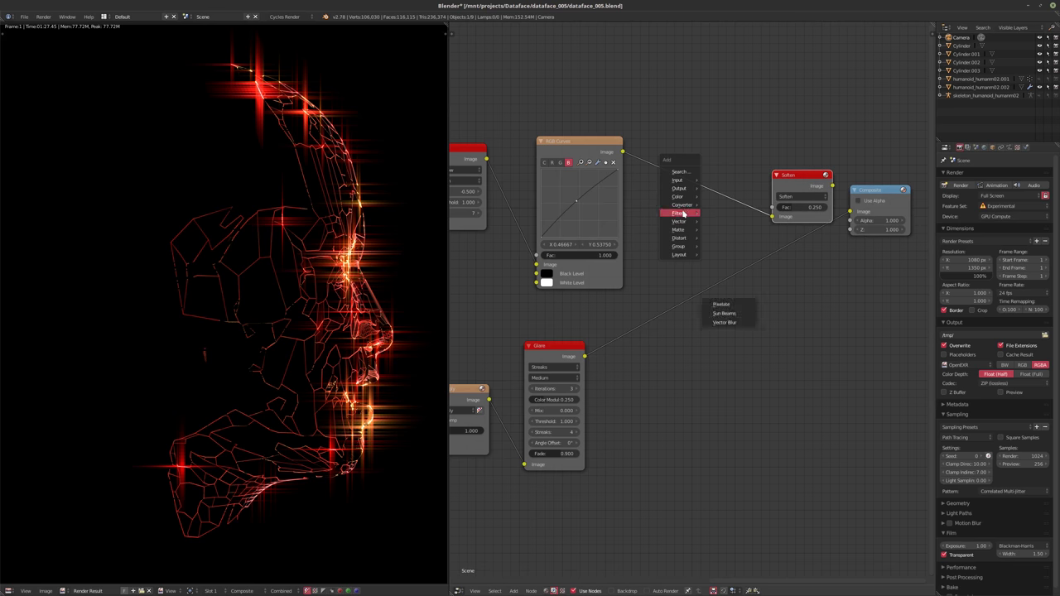
left_click(726, 273)
left_click(726, 215)
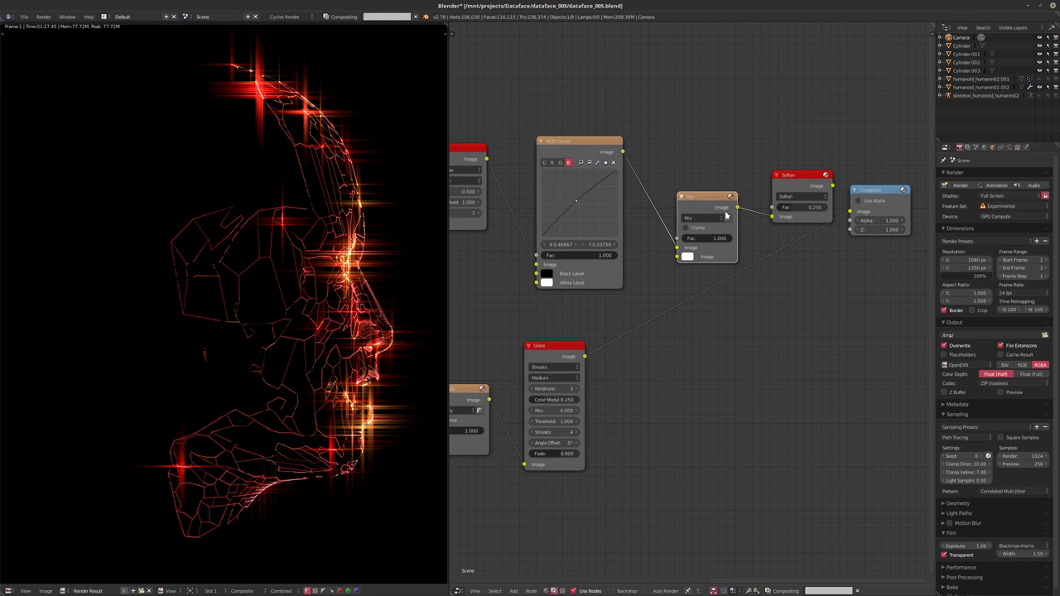
left_click(724, 217)
- Connect the Streaks Glare output to the new Add node's second Image input and the Soften output to the Composite node
left_click(703, 199)
key("g")
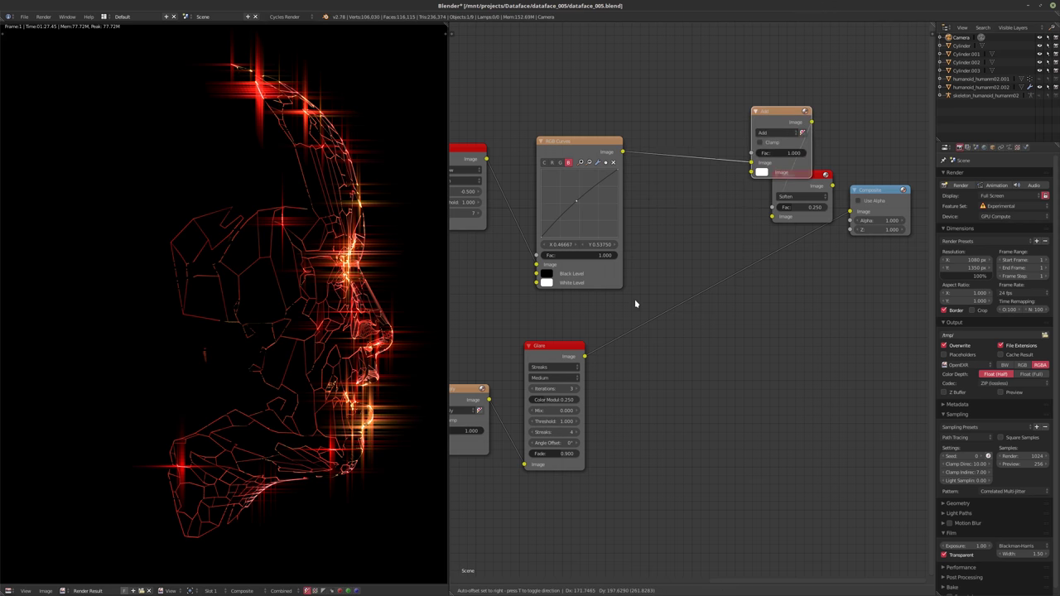
left_click(563, 381)
left_click_drag(585, 357, 673, 254)
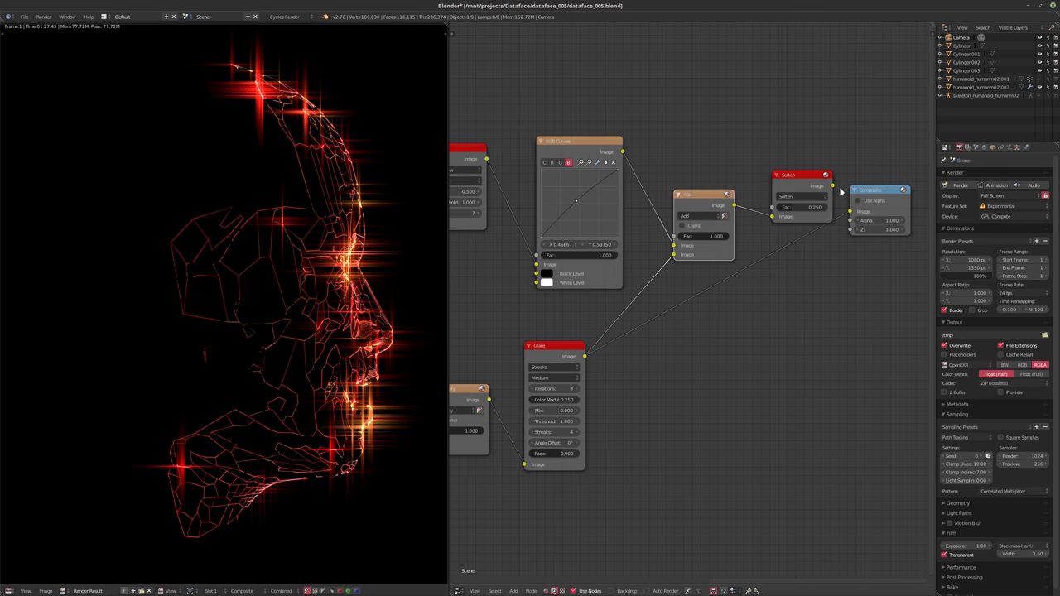
left_click_drag(832, 187, 849, 211)
left_click_drag(796, 178, 797, 193)
- Mute and unmute the Multiply node feeding the Streaks Glare to compare the result with and without the red mask
middle_click_drag(668, 317, 763, 324)
scroll(705, 345, "up", 3)
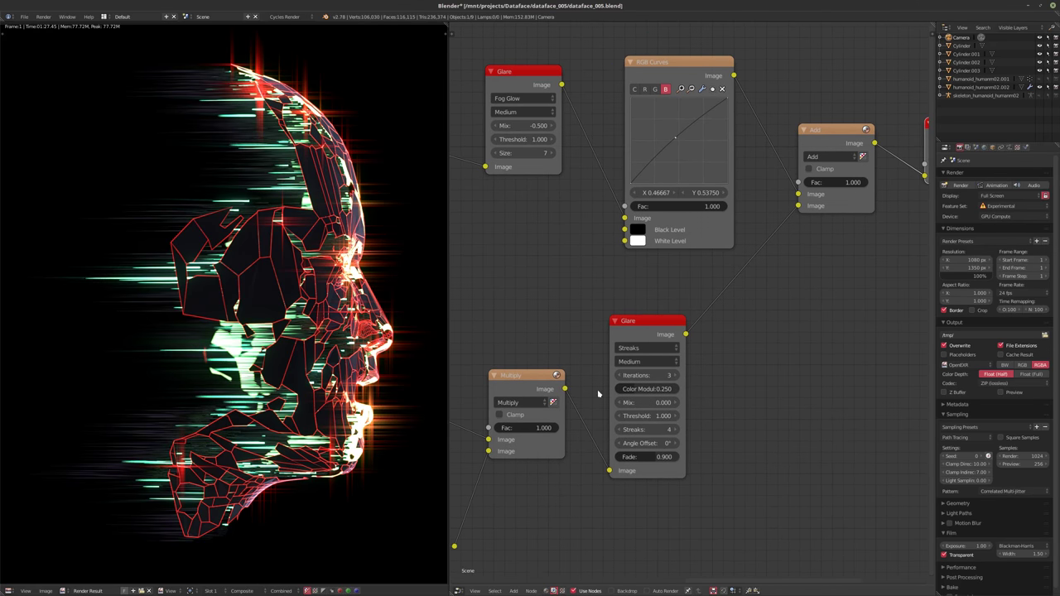
middle_click_drag(800, 384, 859, 363)
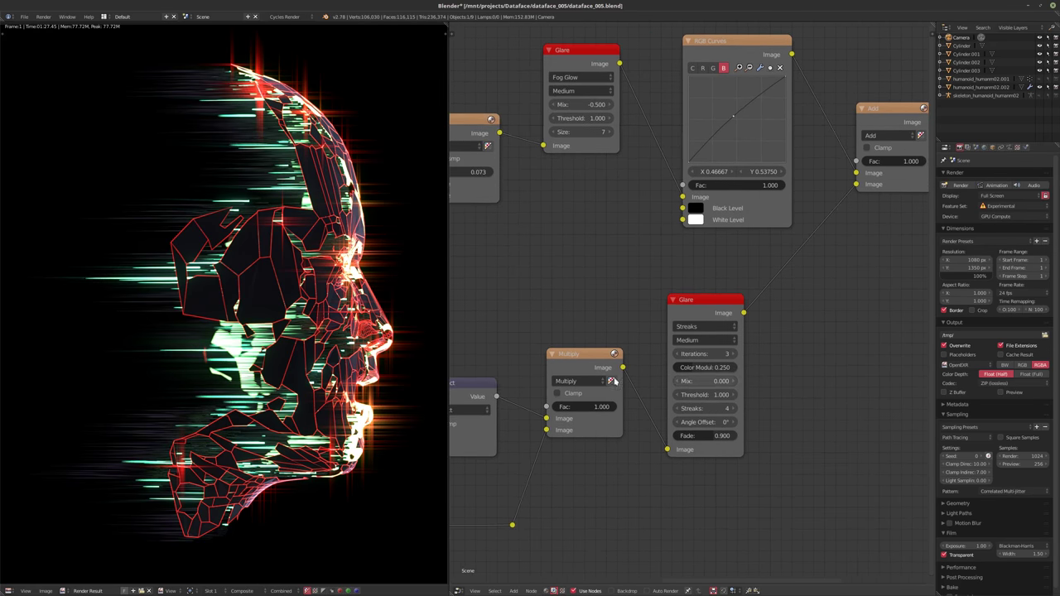
left_click(577, 359)
key("m")
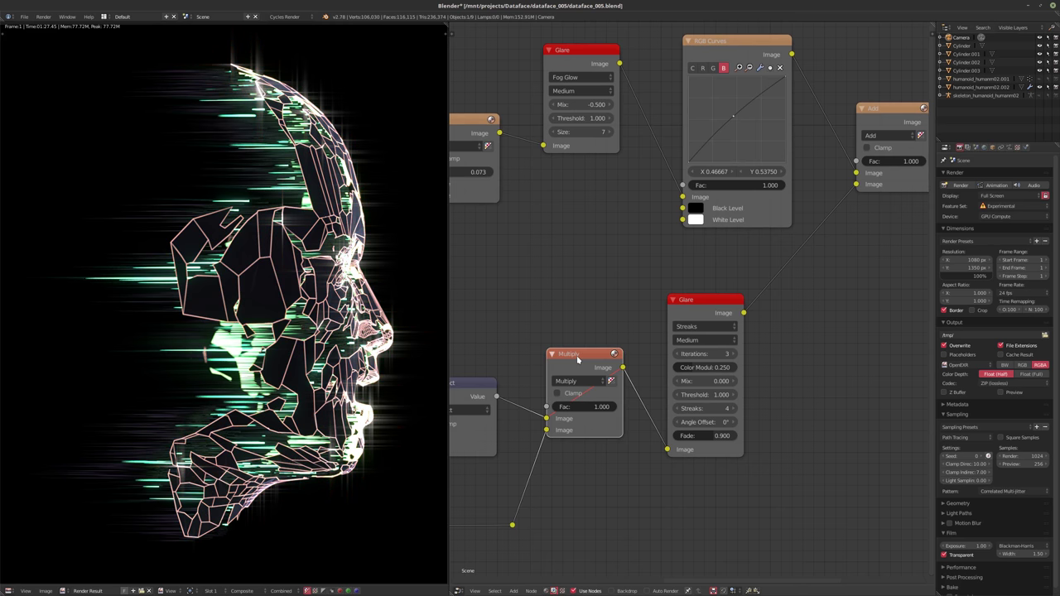
key("m")
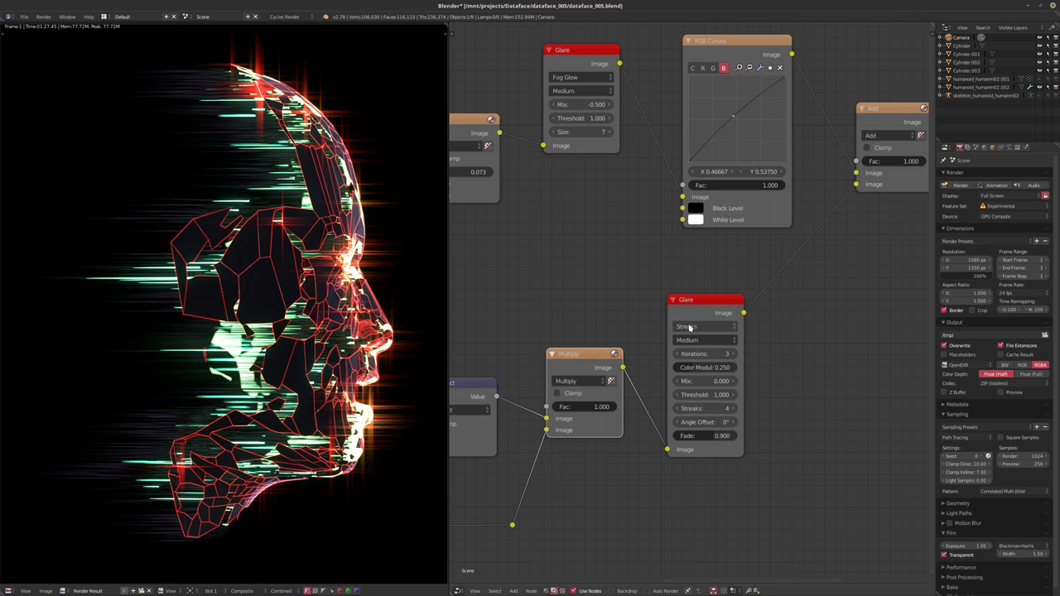
- Change the glare type of the Glare node fed by the red-mask Multiply to Ghosts
scroll(698, 330, "up", 1, "ctrl")
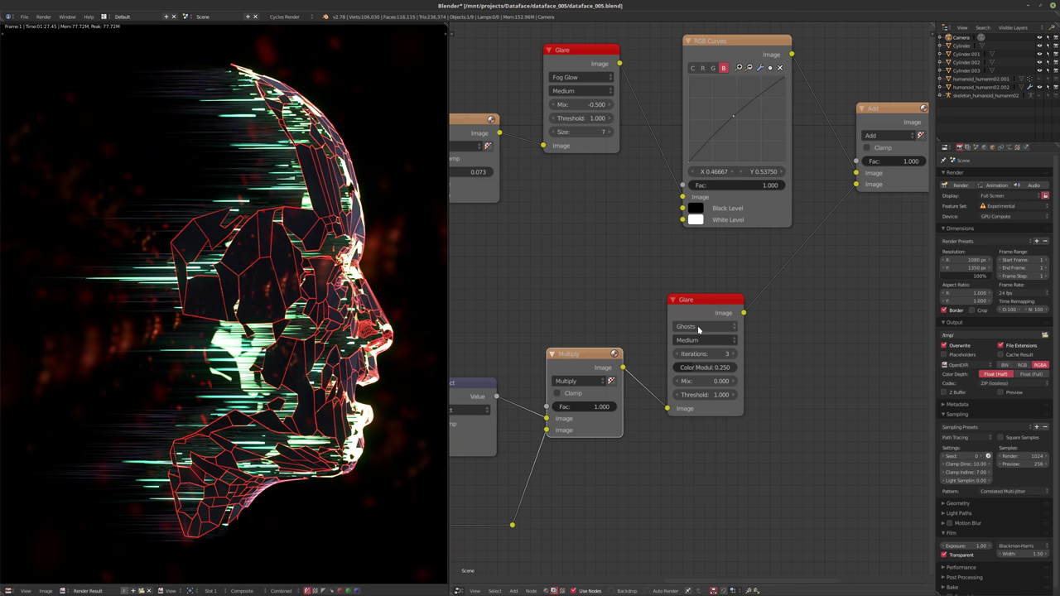
- Try the Simple Star and Fog Glow types on the red-line Glare node, then settle on Streaks with 2 streaks
scroll(698, 330, "up", 1, "ctrl")
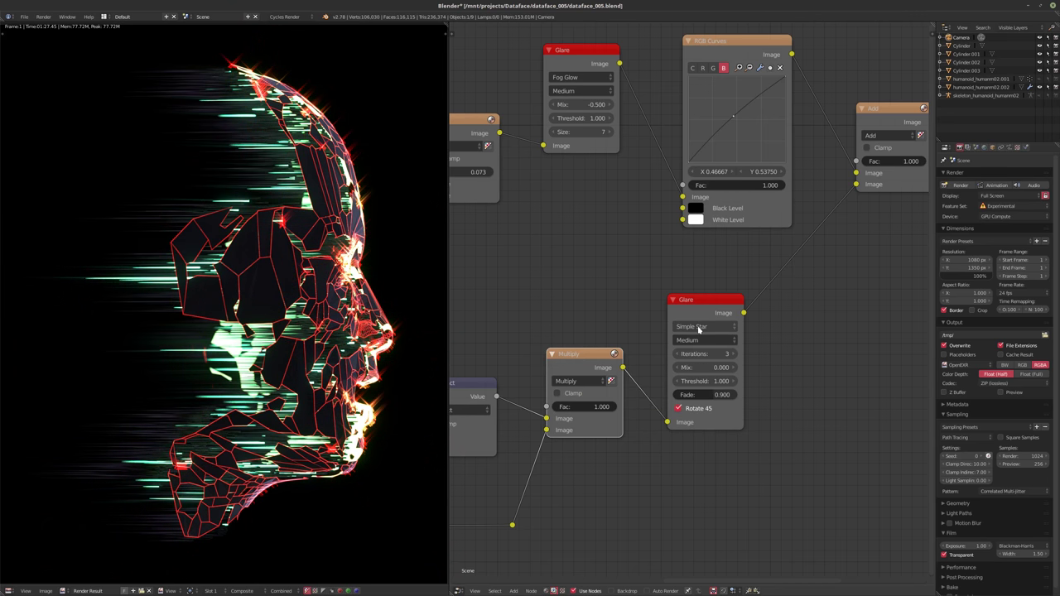
scroll(698, 330, "up", 1, "ctrl")
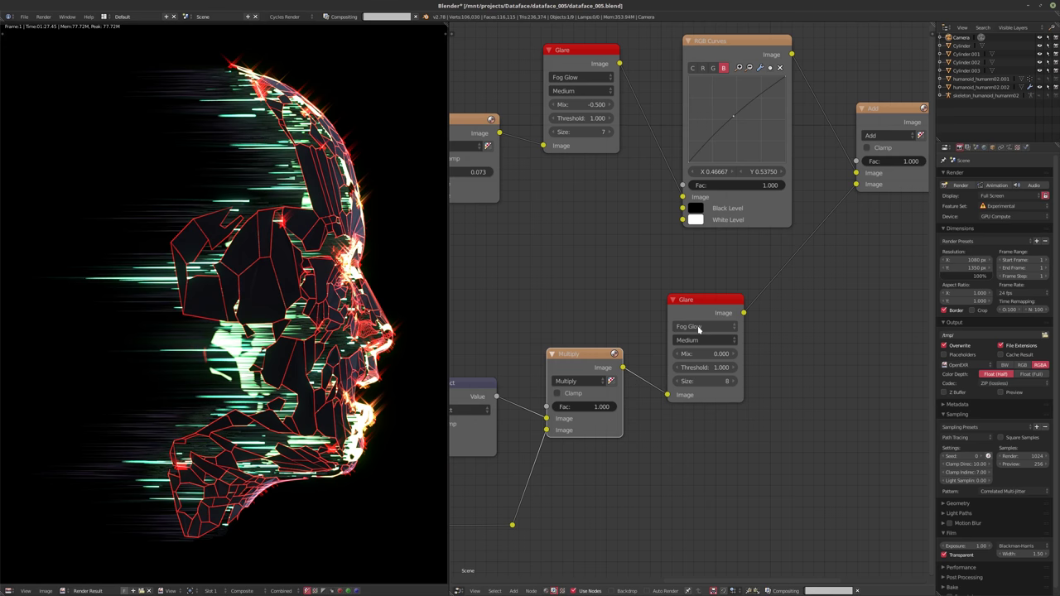
scroll(698, 329, "down", 1, "ctrl")
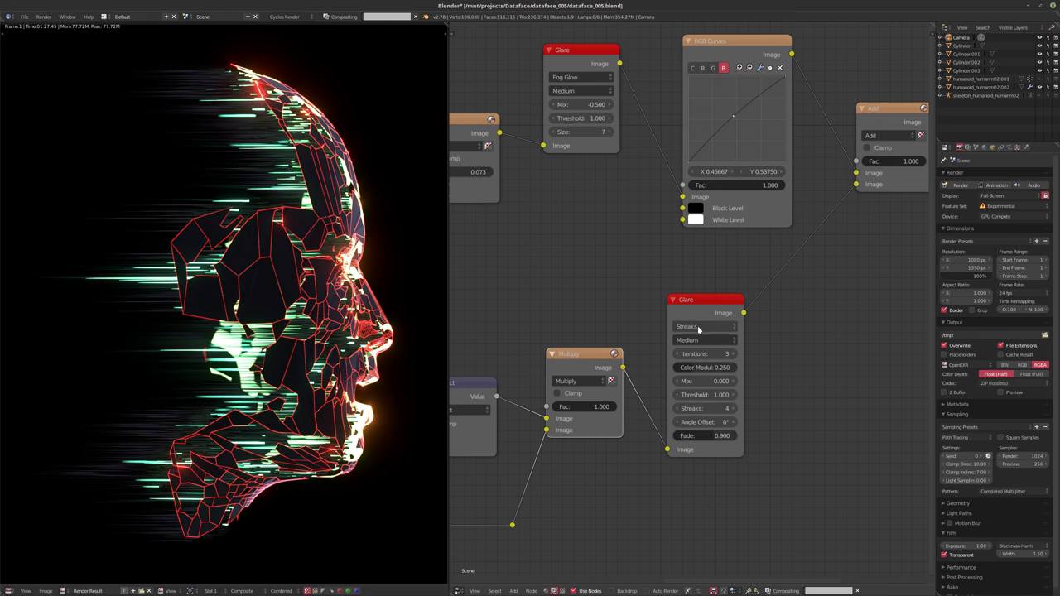
left_click(735, 411)
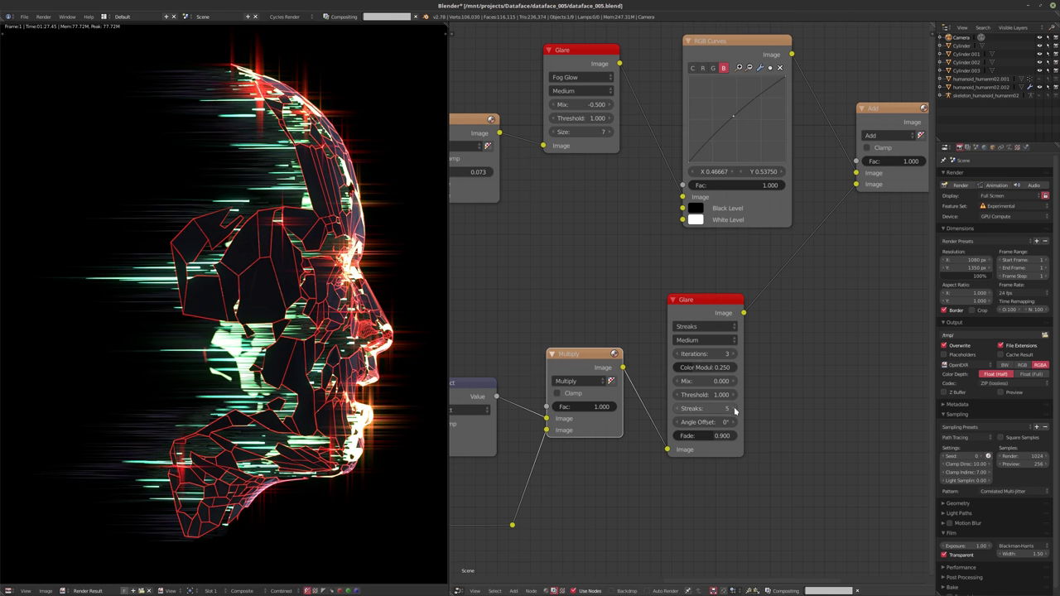
left_click(676, 409)
left_click(675, 409)
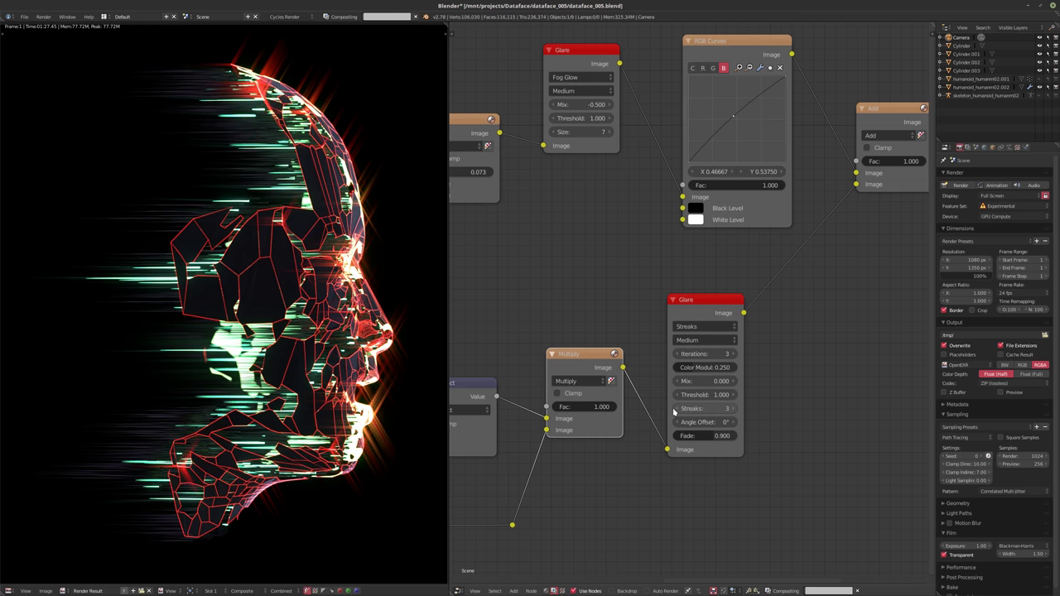
left_click(674, 409)
- Try an angle offset of 90° and a color modulation of 0.841 on the Streaks Glare node
left_click(702, 421)
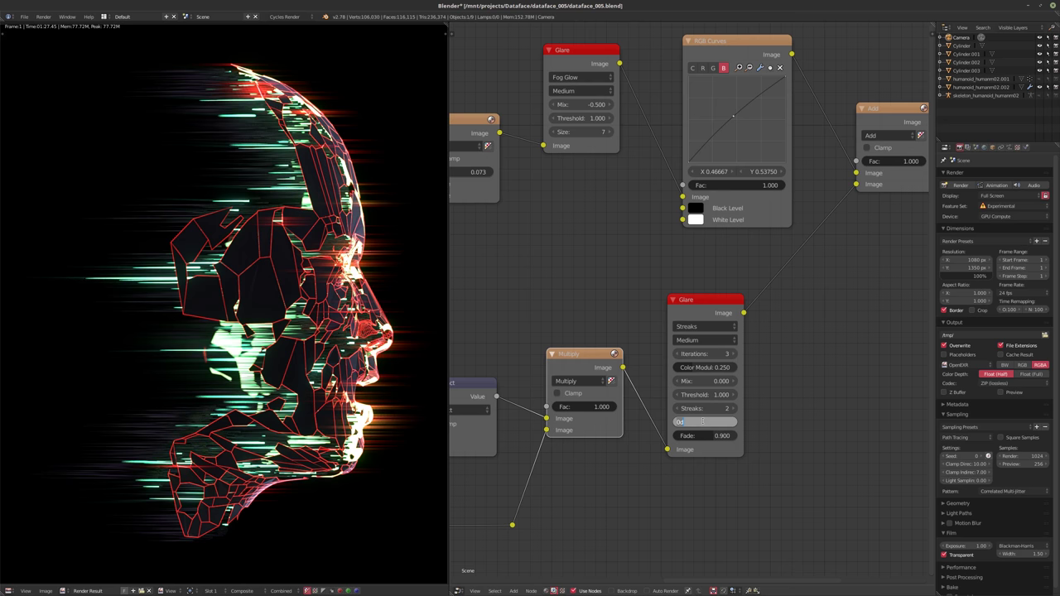
key("Return")
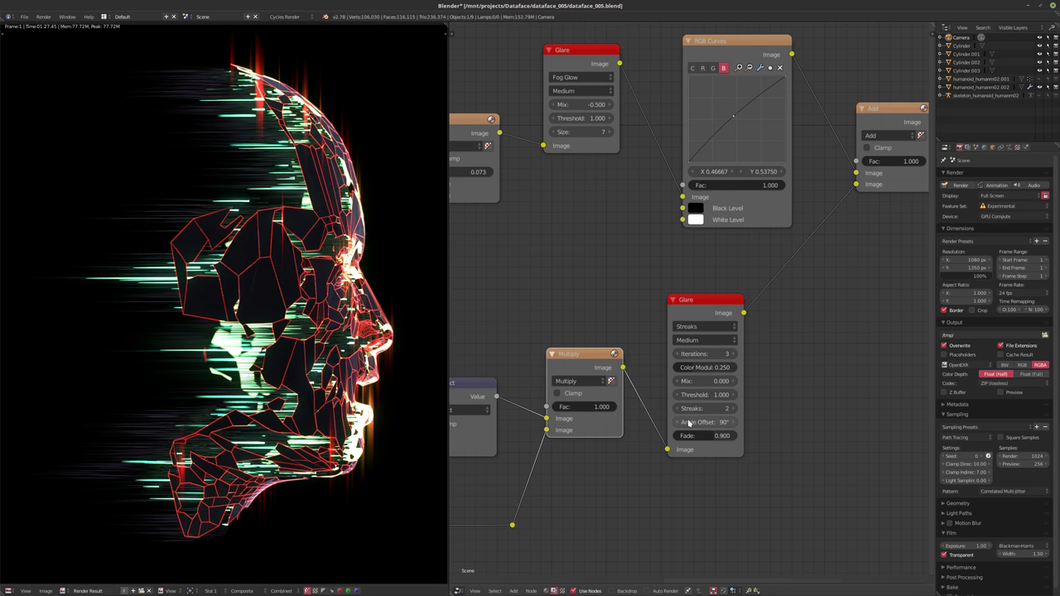
left_click_drag(722, 367, 732, 367)
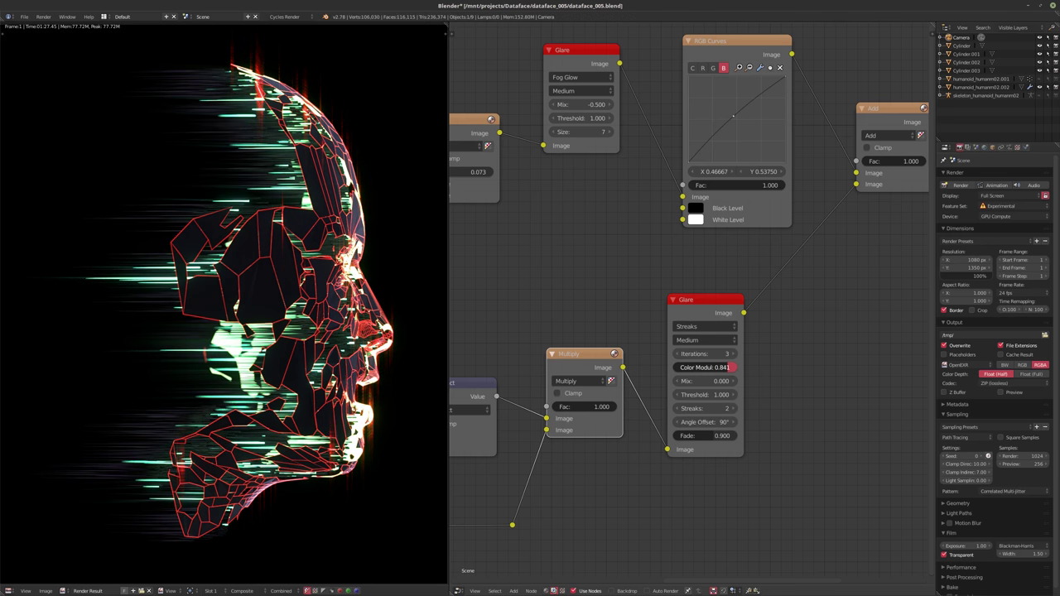
- Set the Streaks Glare node's angle offset to 0° and raise its color modulation to 1.000
left_click(694, 422)
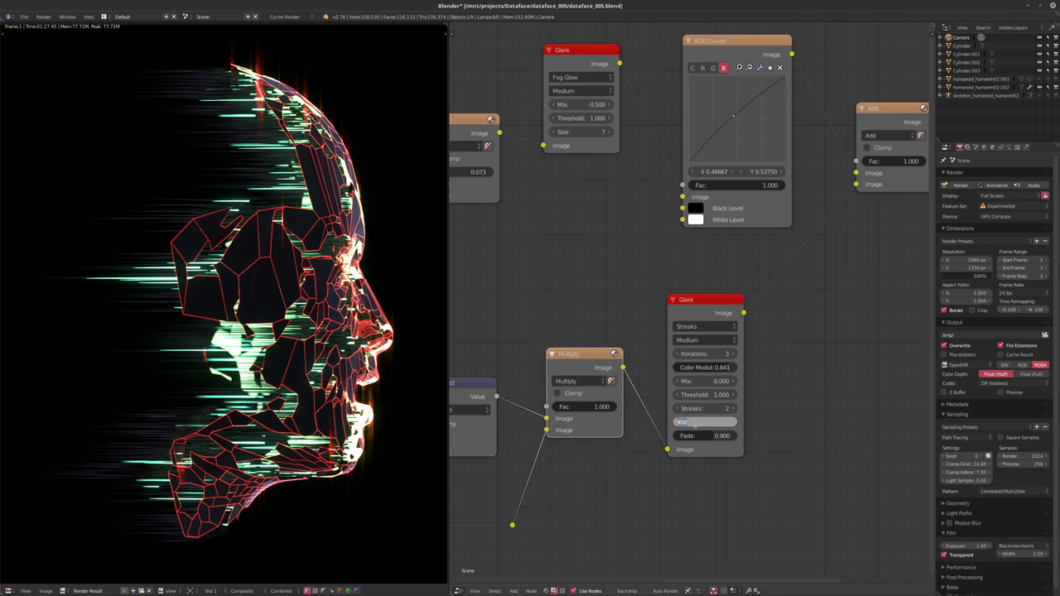
type("90d")
key("Return")
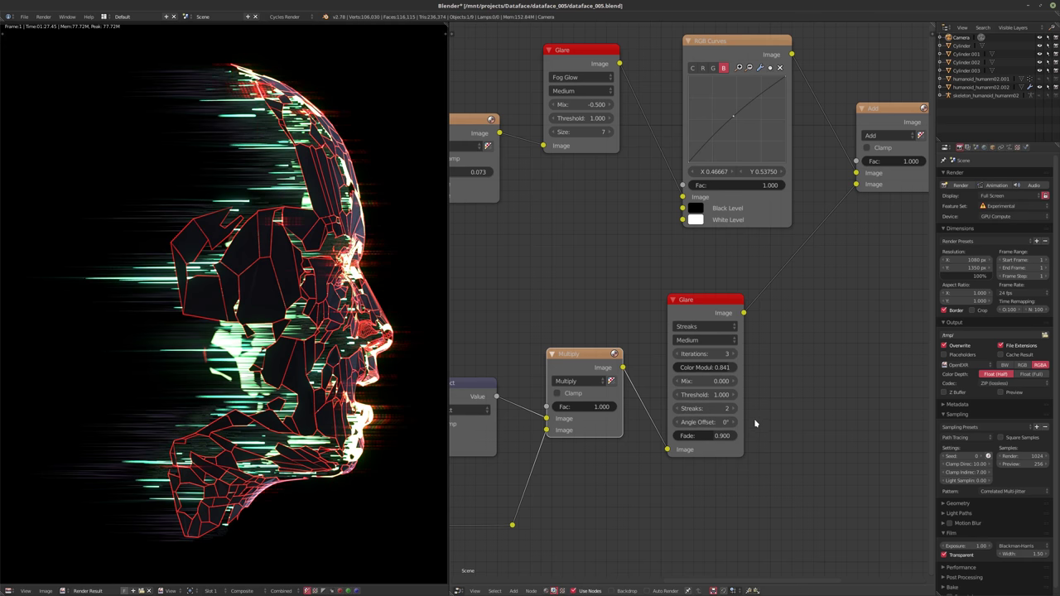
left_click_drag(721, 374, 741, 374)
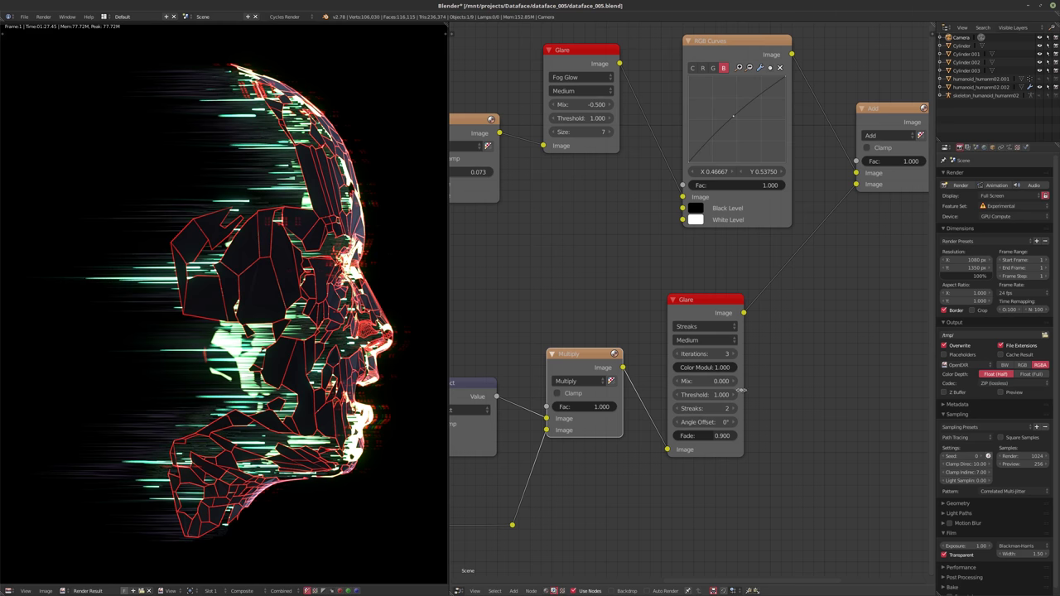
- Raise the Streaks Glare node's iterations to 5 and lower its fade to about 0.80
left_click_drag(714, 436, 701, 436)
left_click(733, 354)
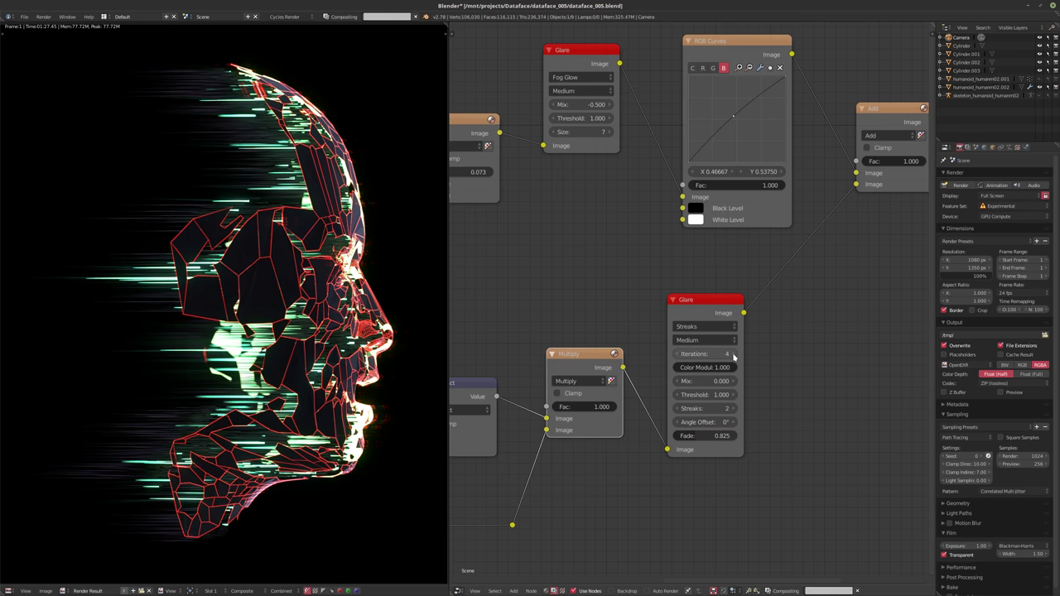
left_click(733, 353)
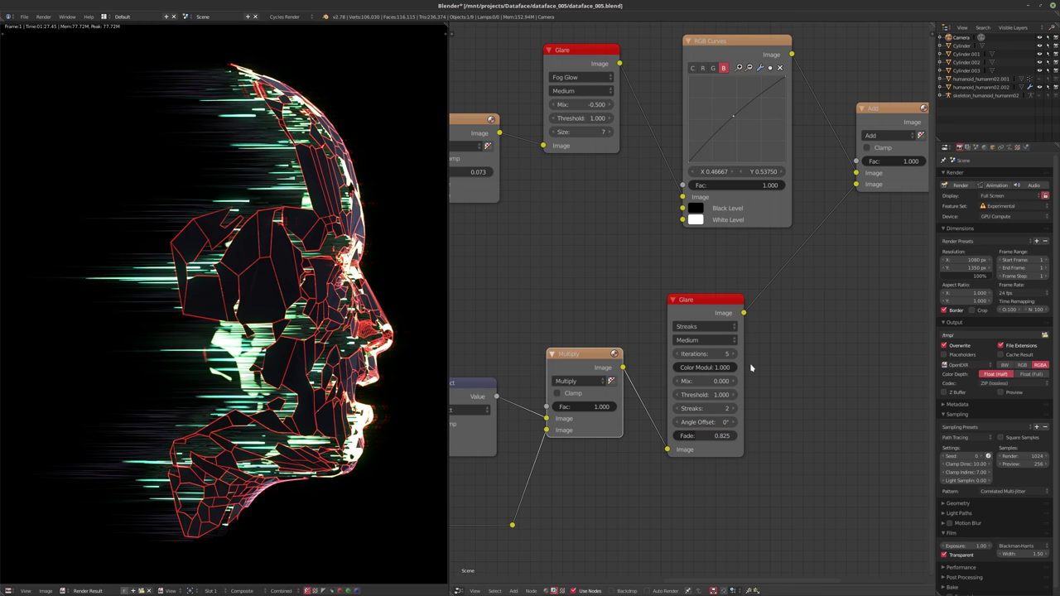
mouse_move(694, 437)
left_mouse_down()
mouse_move(733, 433)
mouse_move(689, 434)
left_mouse_up()
- Set the Streaks Glare node's threshold to 0 after trying 0.5
middle_click_drag(642, 421, 654, 437)
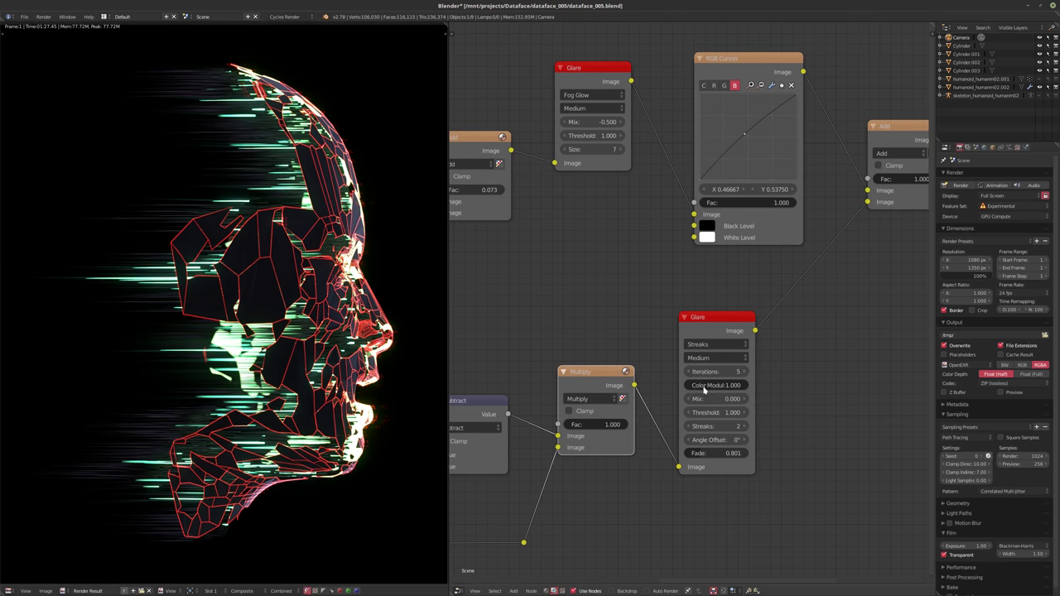
left_click(705, 412)
type("0.5")
key("Return")
left_click(705, 413)
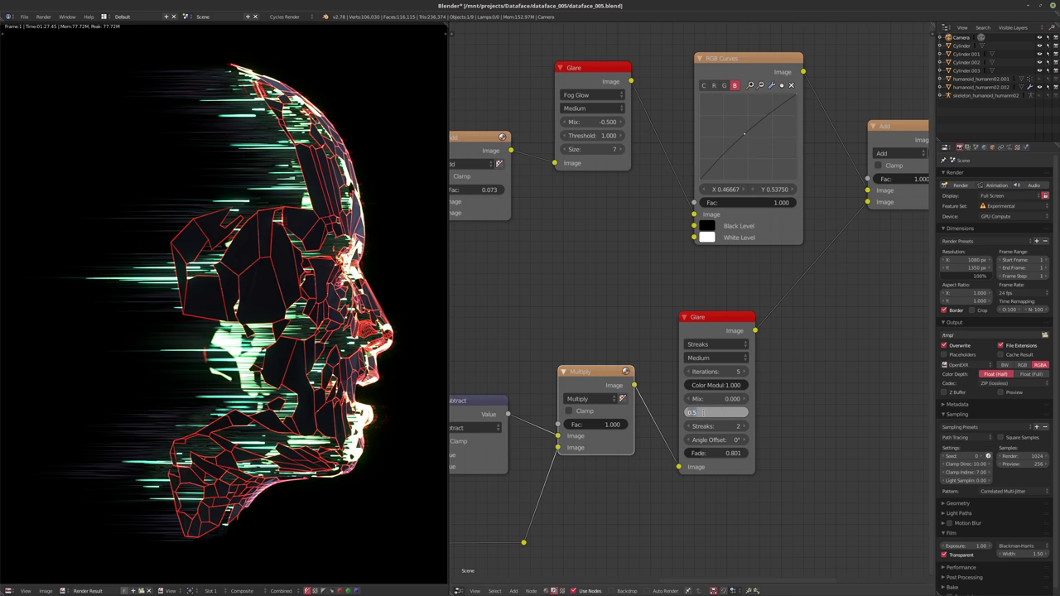
type("0")
key("Return")
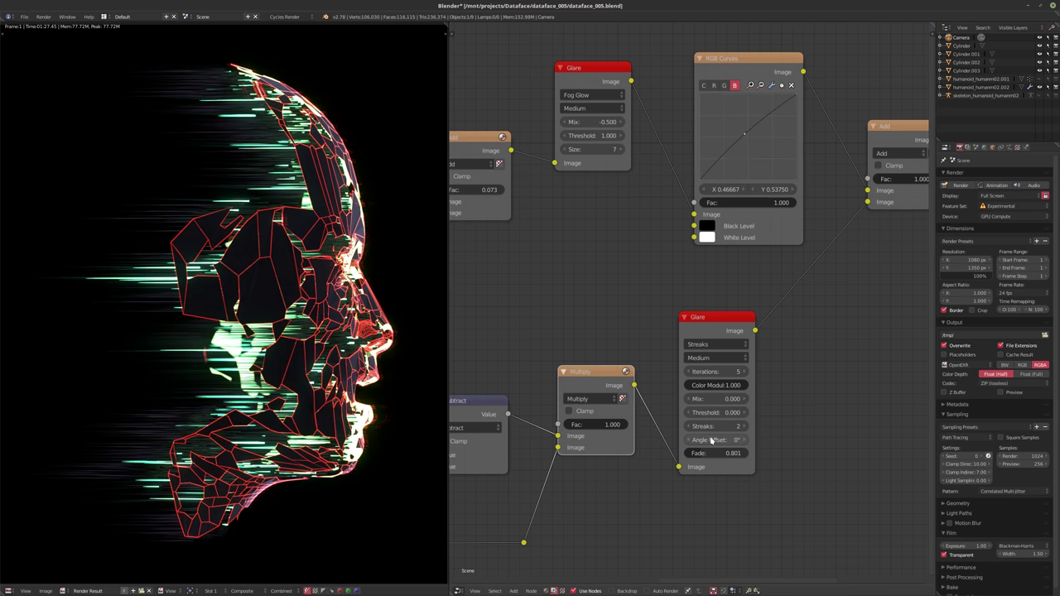
- Try 3 streaks on the Streaks Glare node, return to 2, and lower the fade to 0.786
left_click(742, 427)
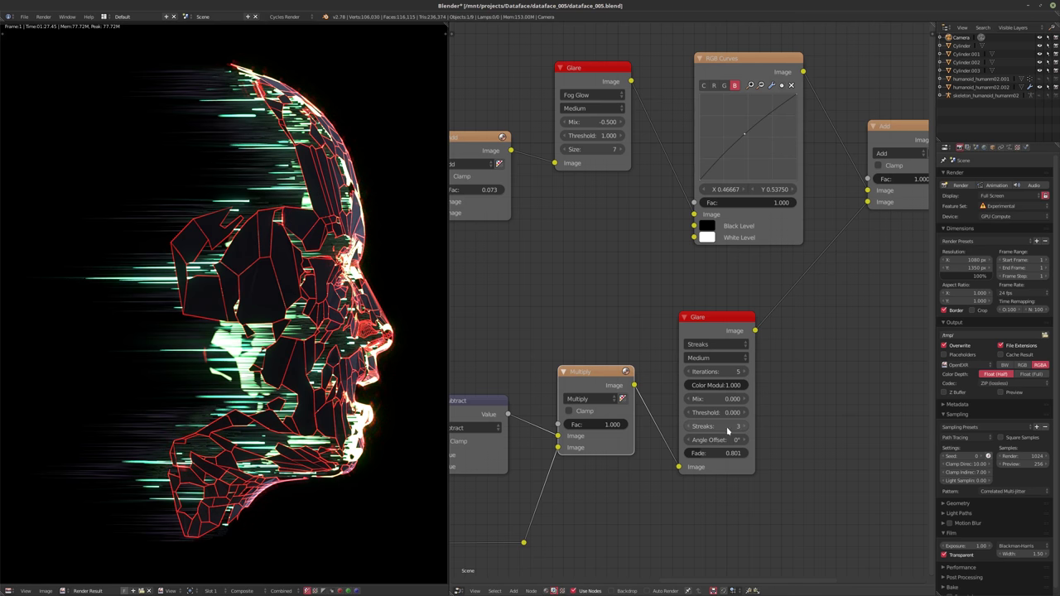
left_click(688, 429)
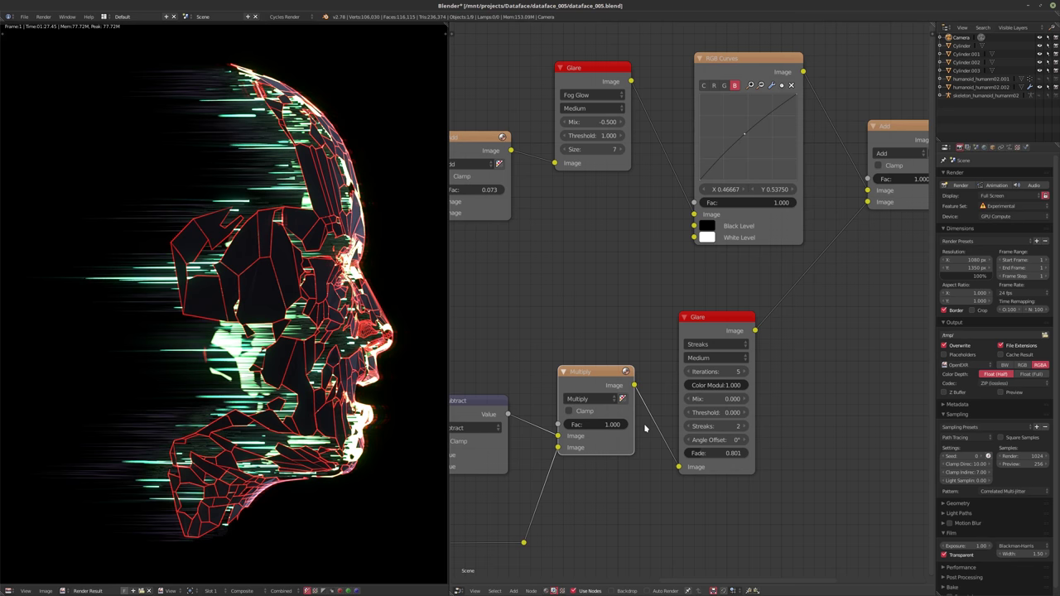
mouse_move(711, 453)
left_mouse_down()
mouse_move(721, 453)
mouse_move(698, 455)
left_mouse_up()
- Mute and unmute the Add node after RGB Curves several times to compare the image with and without the red streaks
middle_click_drag(615, 345, 591, 363)
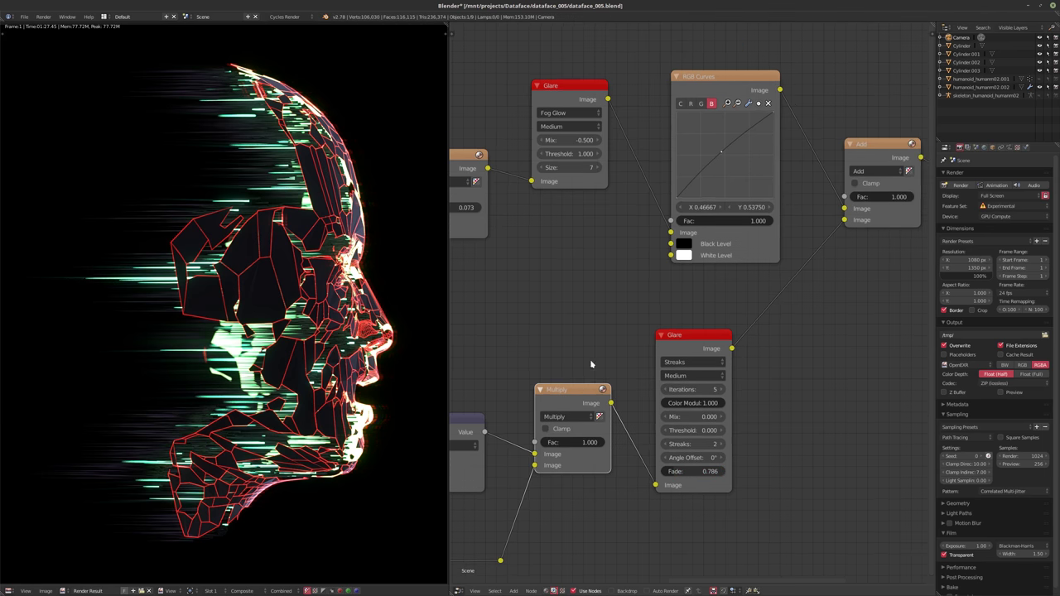
middle_click_drag(712, 343, 682, 360)
key("shift+a")
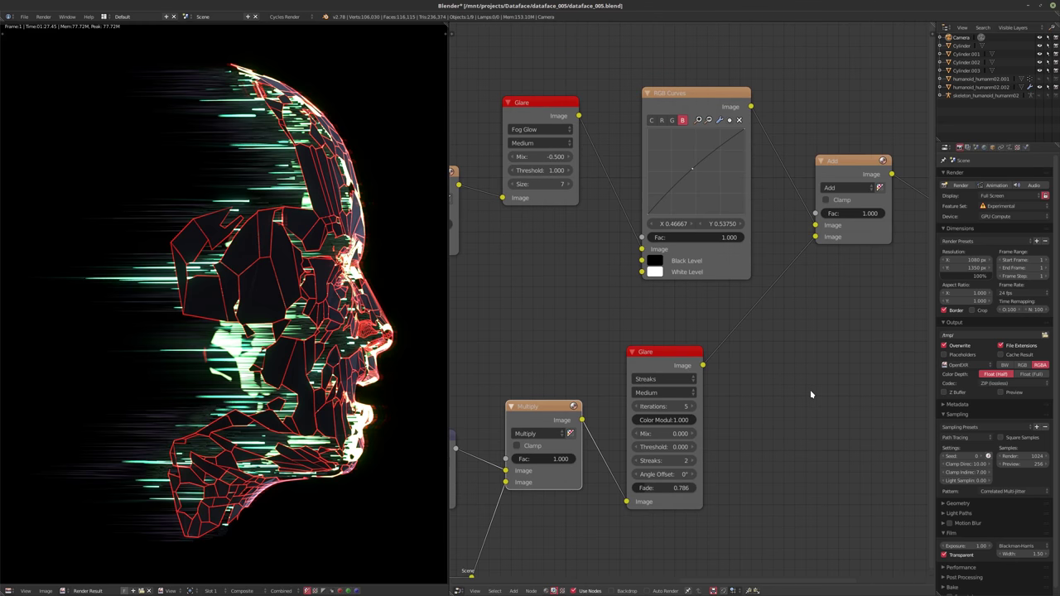
left_click(658, 357)
left_click(846, 173)
key("m")
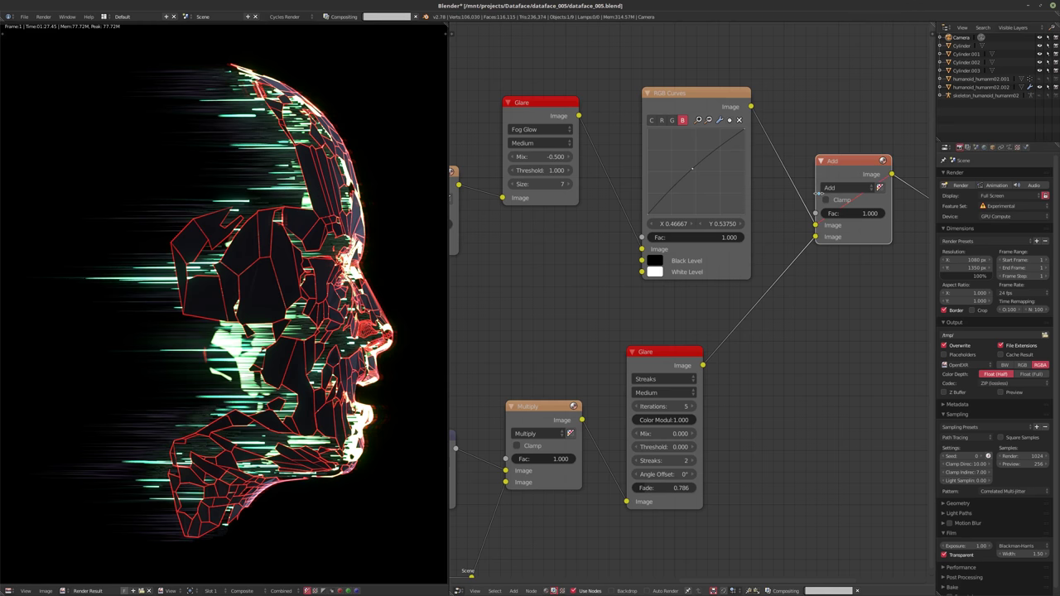
key("m")
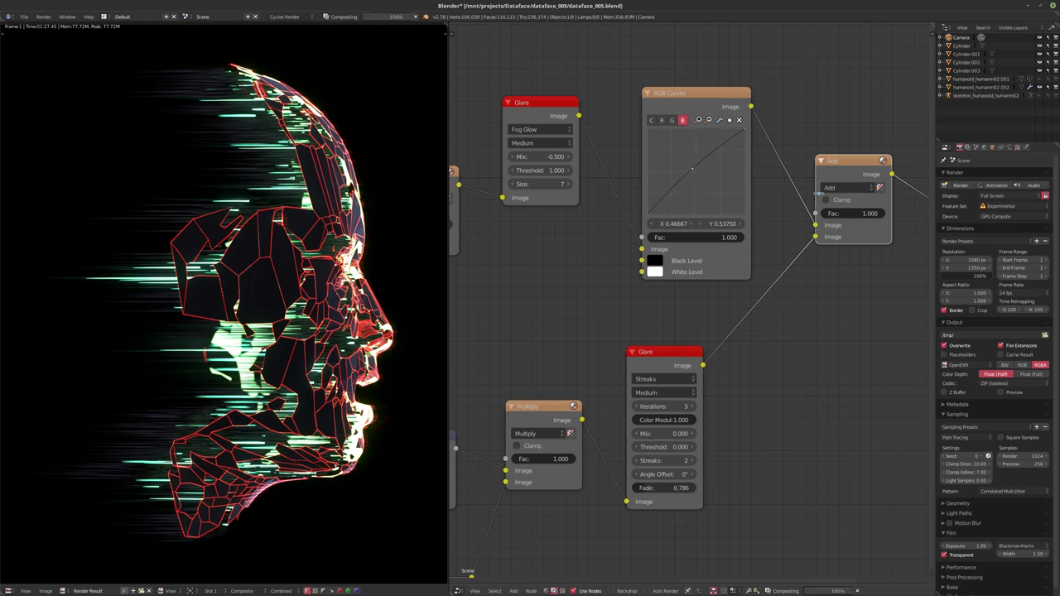
key("m")
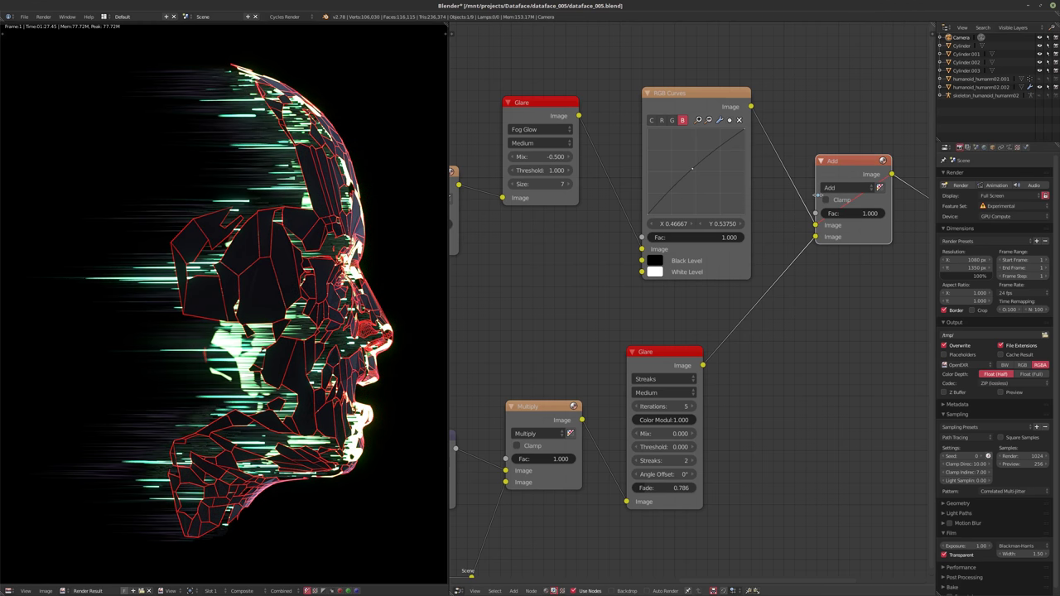
key("m")
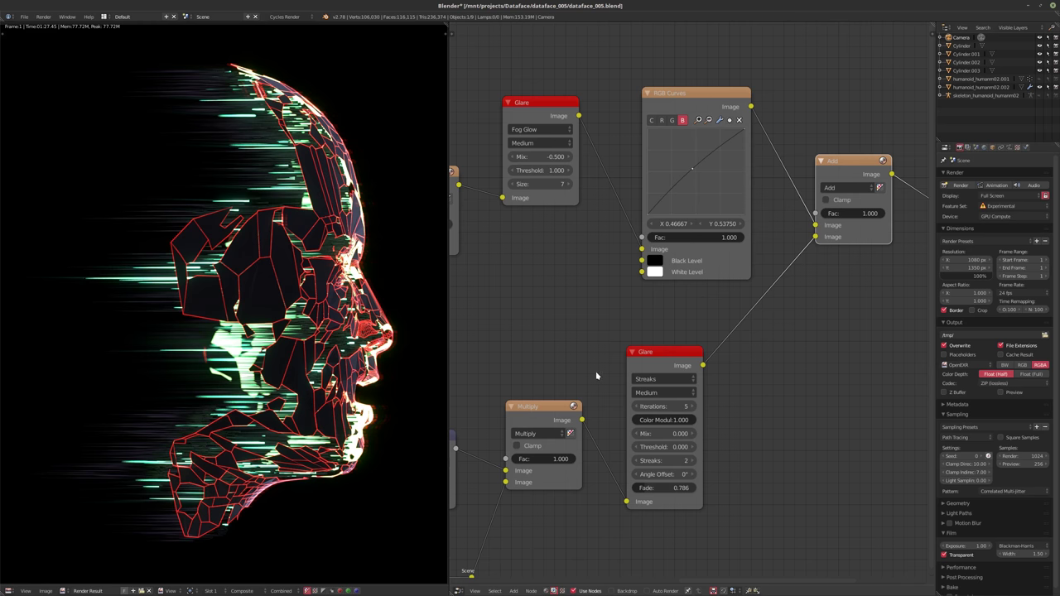
left_click(642, 364)
left_click(843, 183)
key("m")
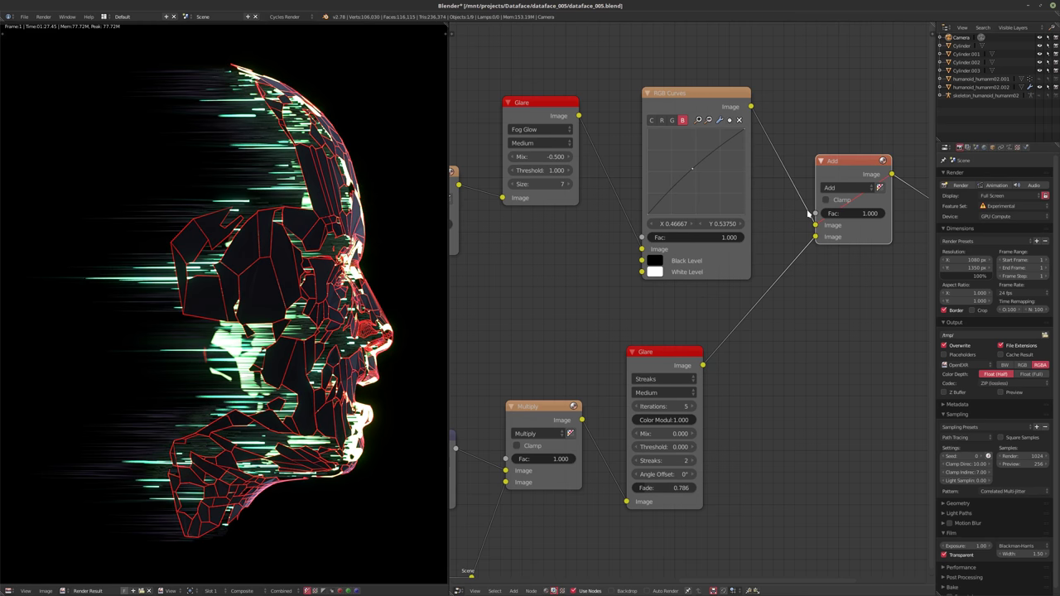
left_click_drag(809, 214, 811, 217)
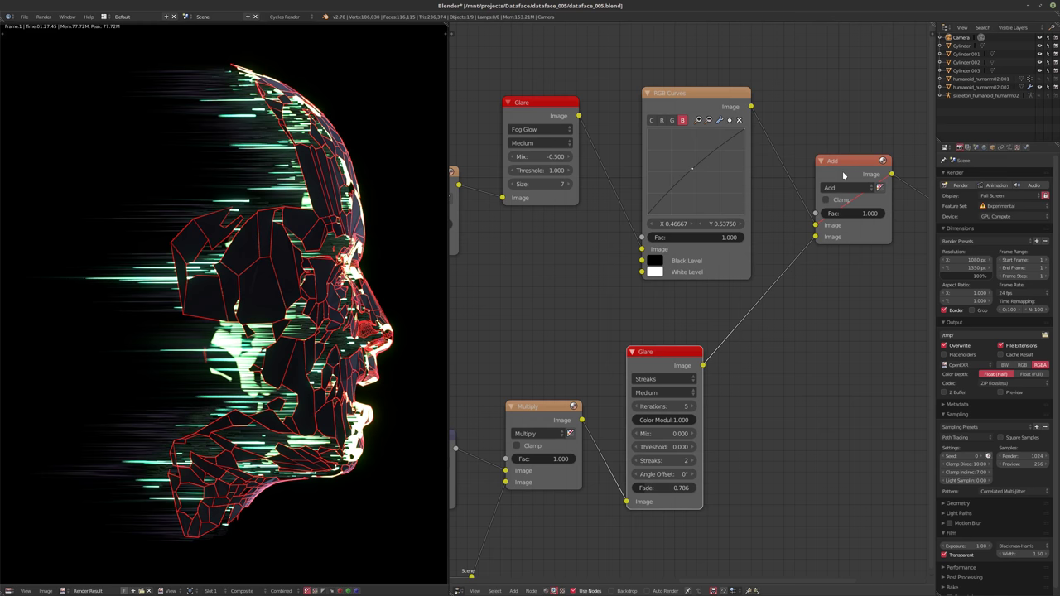
- Set the Streaks Glare node's fade to 0.75
left_click(656, 488)
type("0.75")
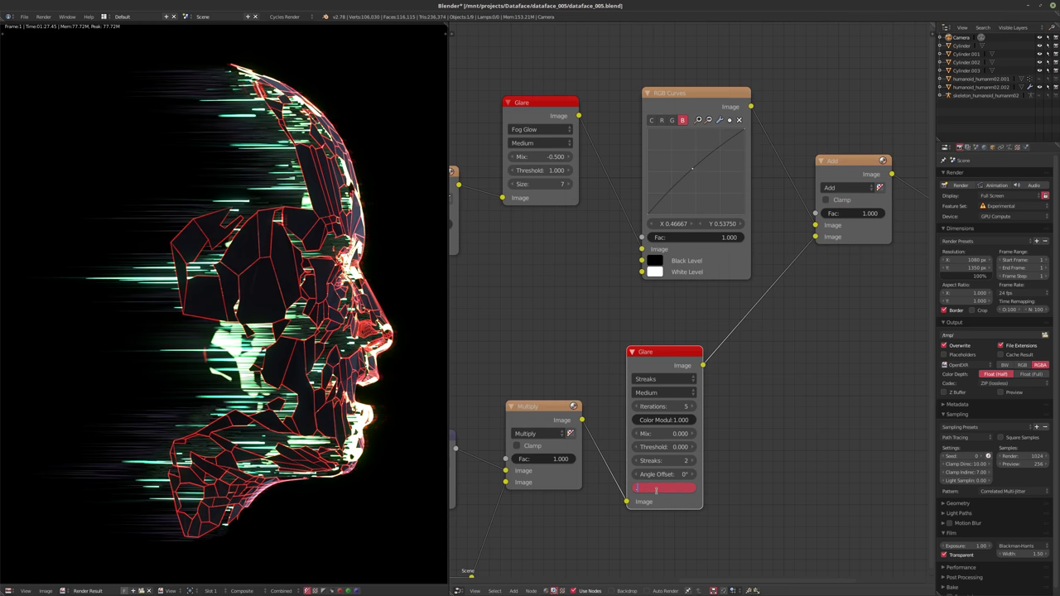
key("Return")
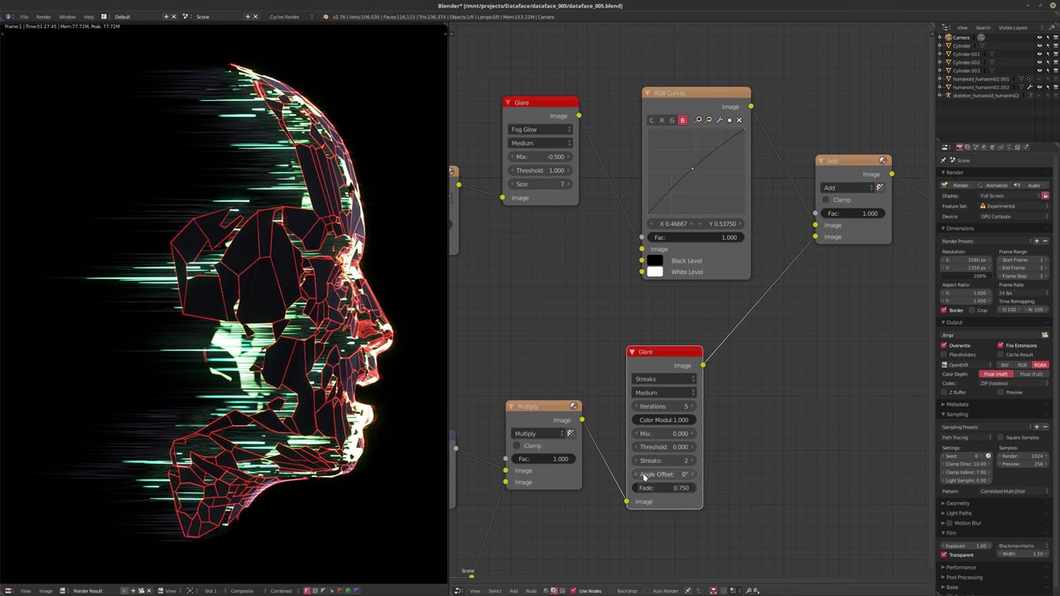
- Try a factor of 0.1 on the Add node combining the streaks, toggling its mute state to compare
left_click(838, 214)
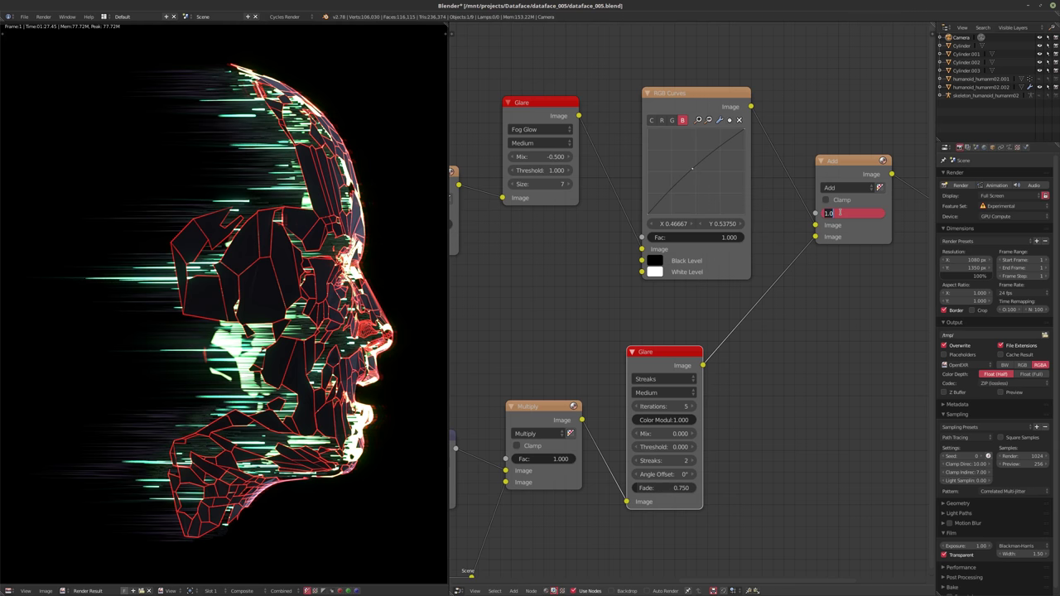
type("0.1")
key("Return")
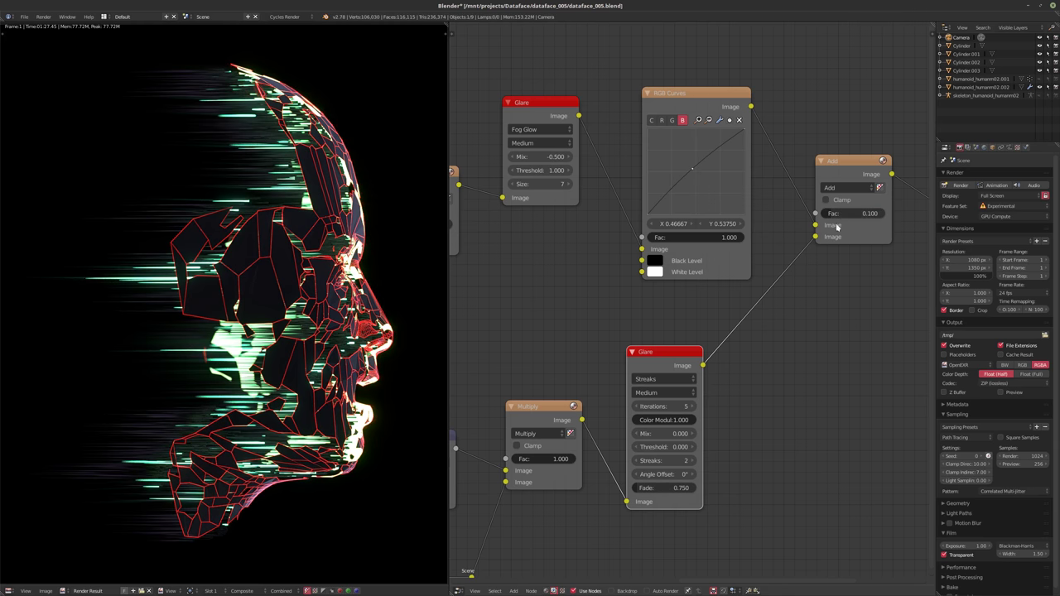
left_click(848, 171)
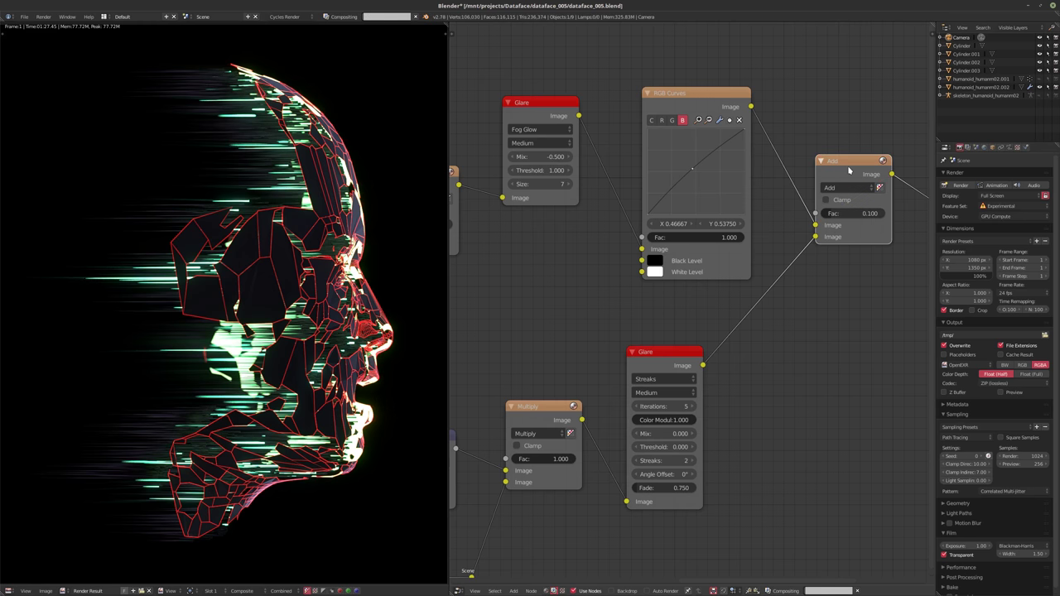
key("m")
key("m")
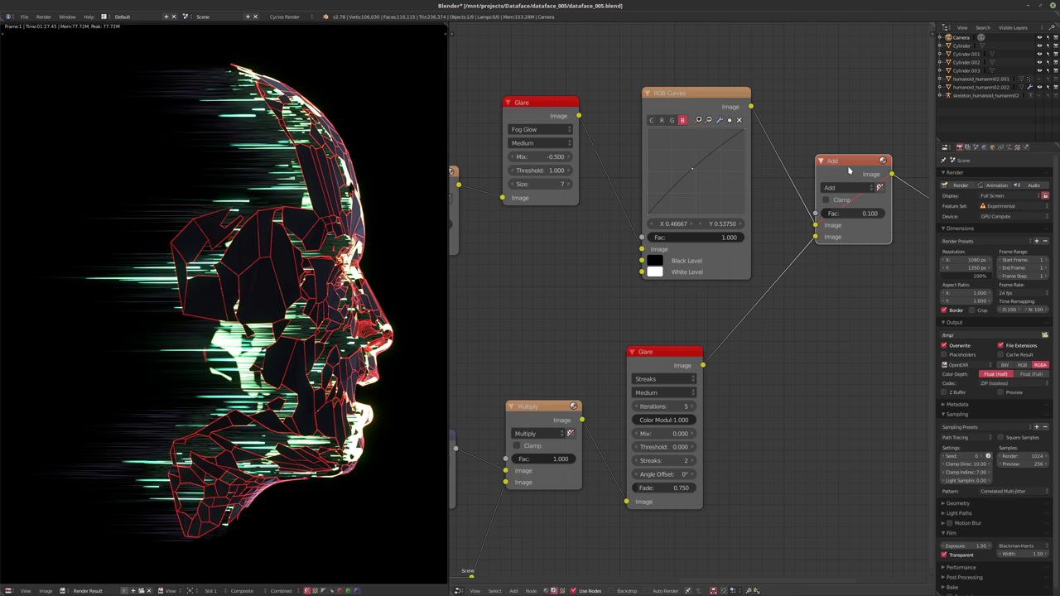
- Set the Add node's factor to 0.25, with the node unmuted, and save the file
left_click(851, 213)
type("0.25")
key("Return")
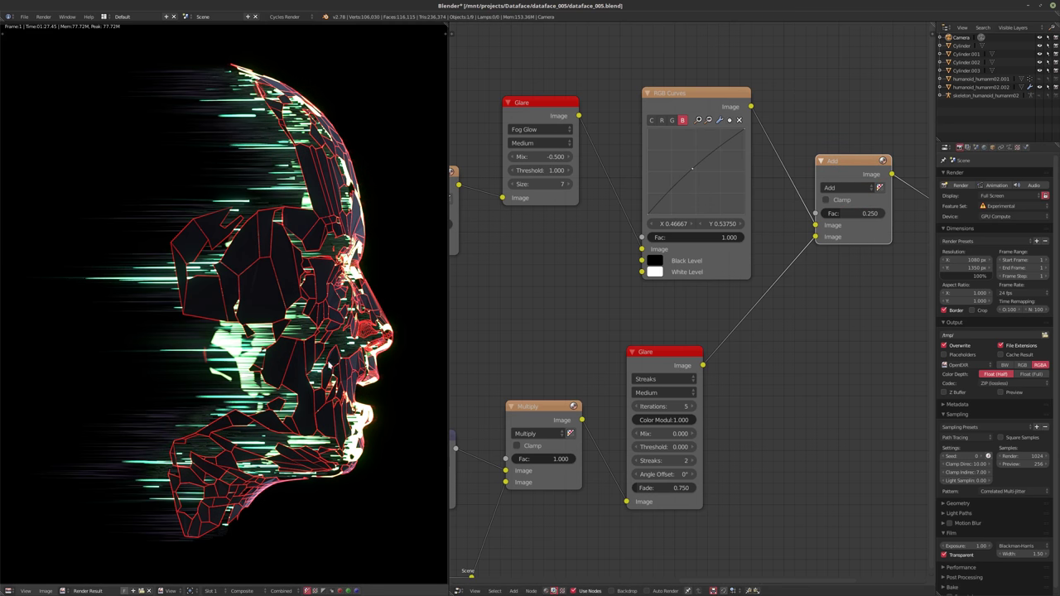
key("ctrl+s")
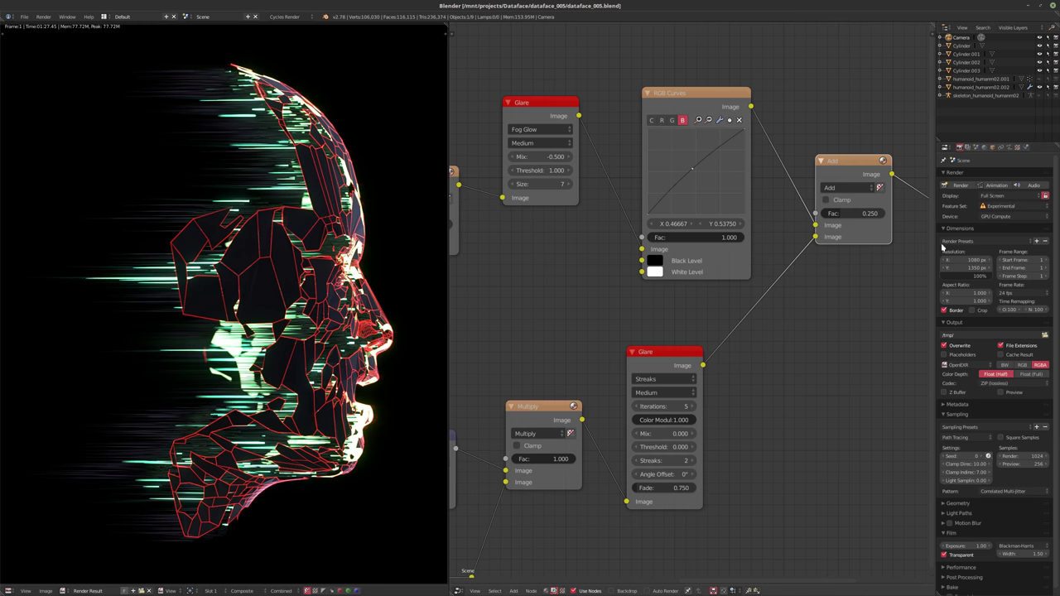
- Set the render resolution percentage to 500%
left_click(965, 276)
type("500")
key("Return")
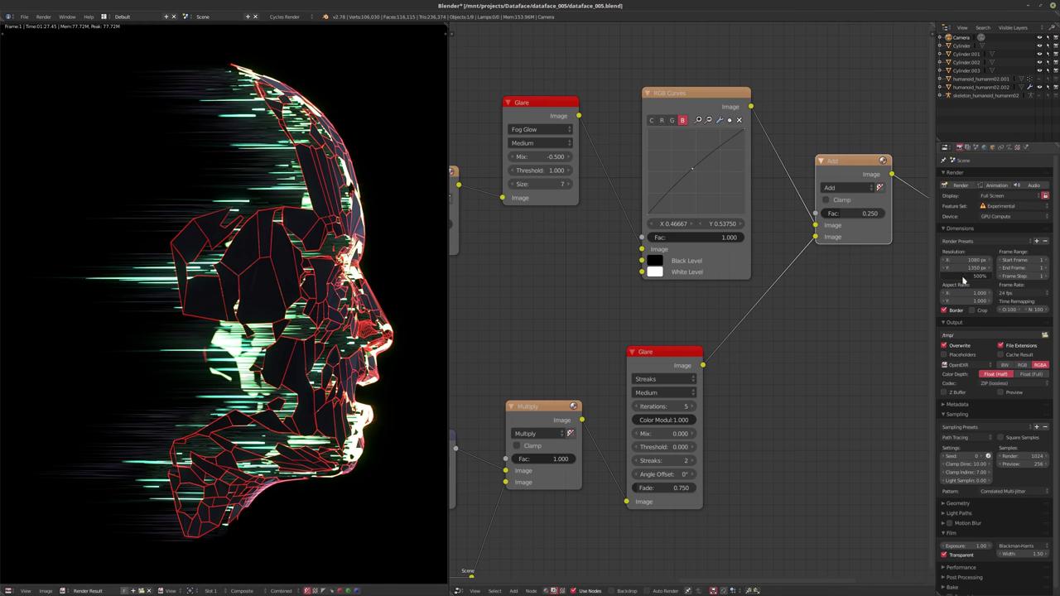
- Save the file and render the current frame at the new resolution
key("ctrl+s")
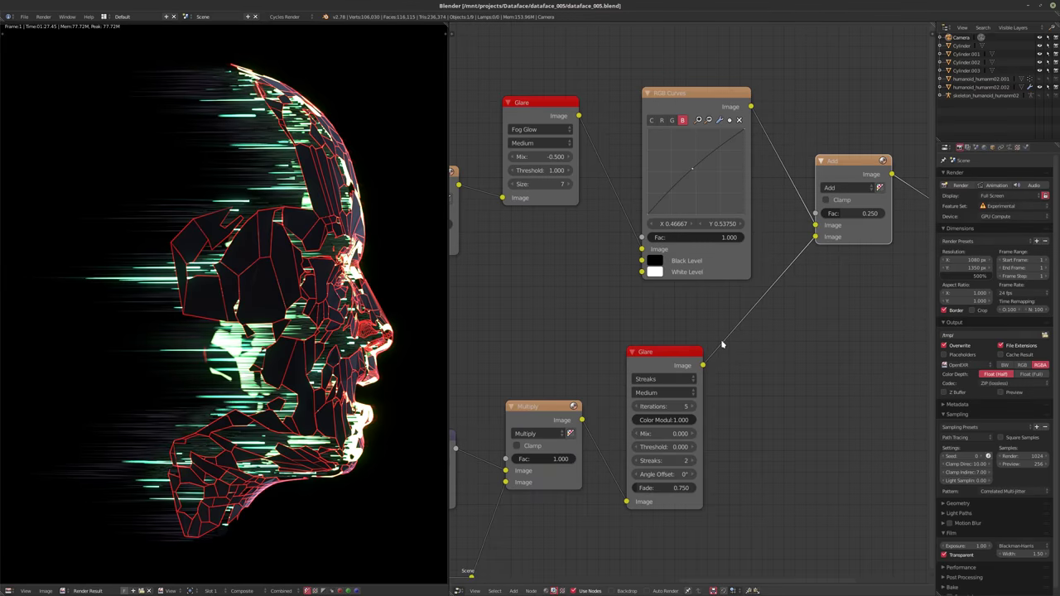
key("F12")
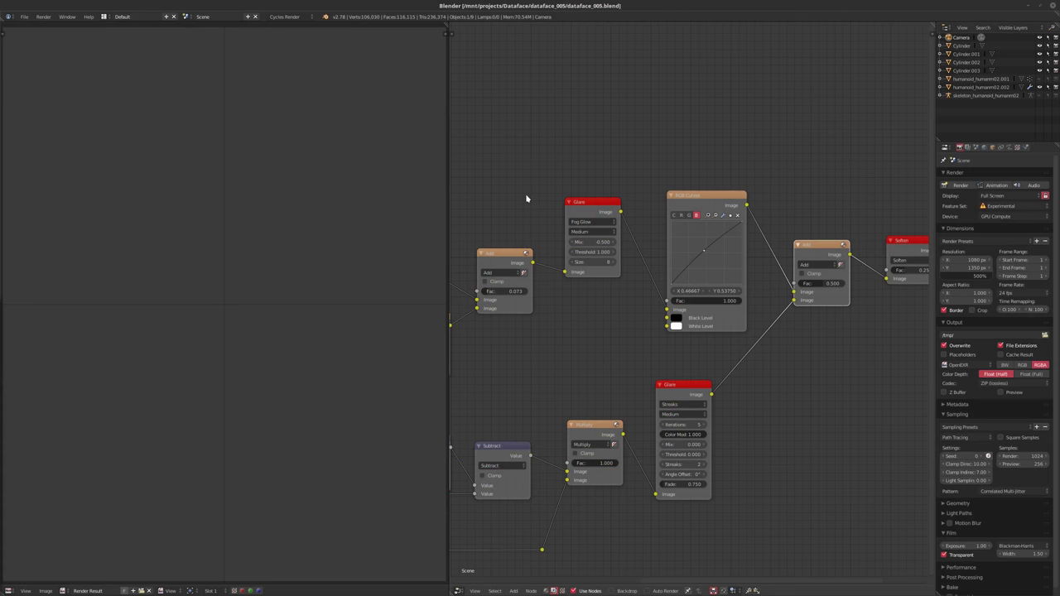
- Replace the render result view with the 3D view and select the head mesh humanoid_humanm02.002
left_click(9, 590)
left_click(20, 581)
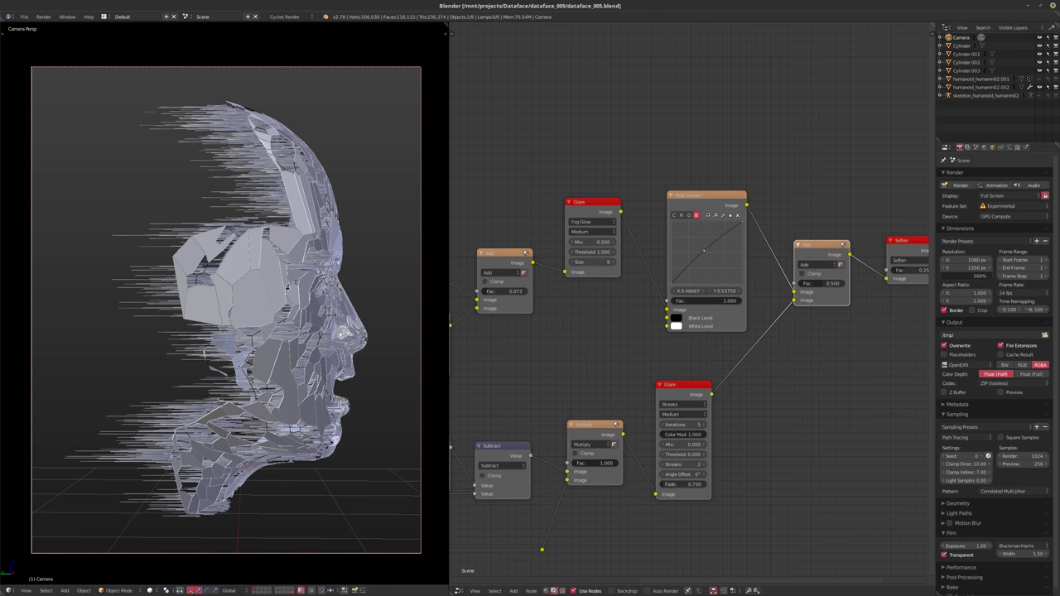
middle_click_drag(257, 310, 346, 354)
right_click(284, 359)
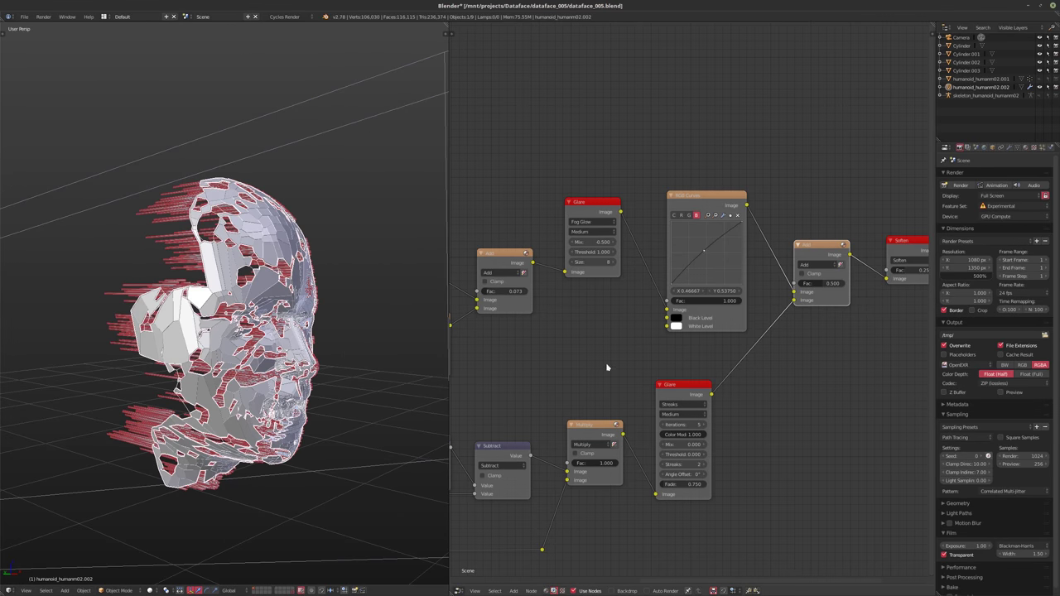
- Switch the compositing nodes to the selected head's material shader nodes, frame them all, and widen the properties area
middle_click_drag(608, 367, 645, 337)
left_click(459, 591)
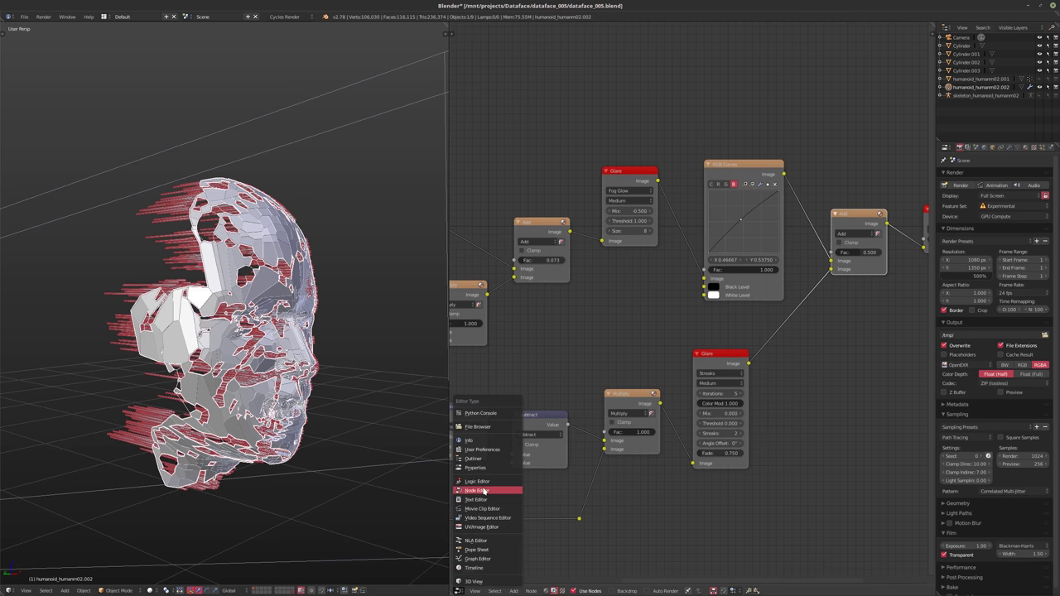
left_click(547, 589)
key("Home")
scroll(623, 362, "up", 1)
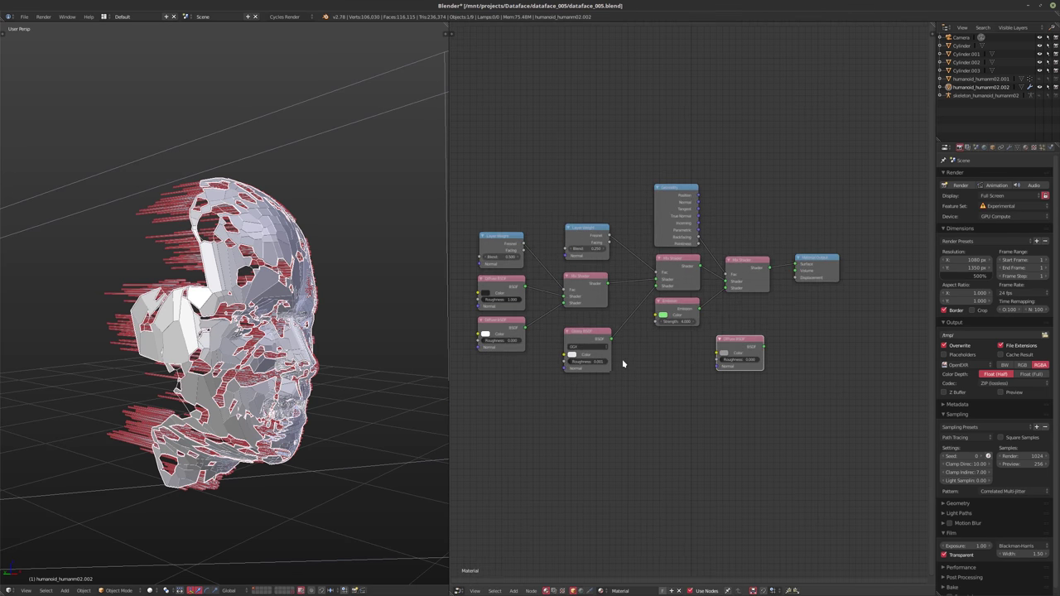
middle_click_drag(280, 357, 178, 357)
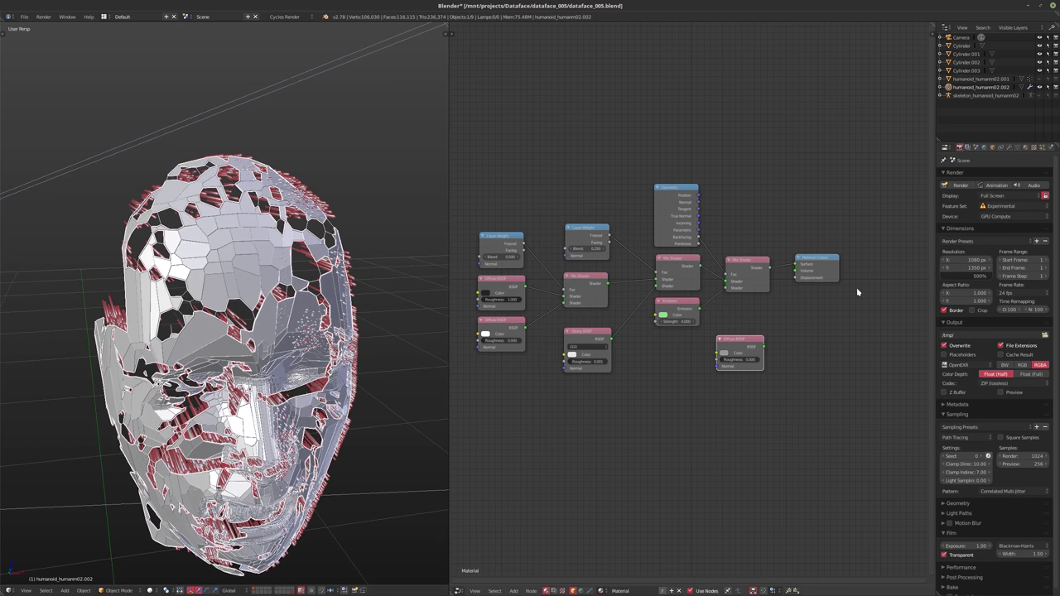
left_click_drag(934, 208, 894, 211)
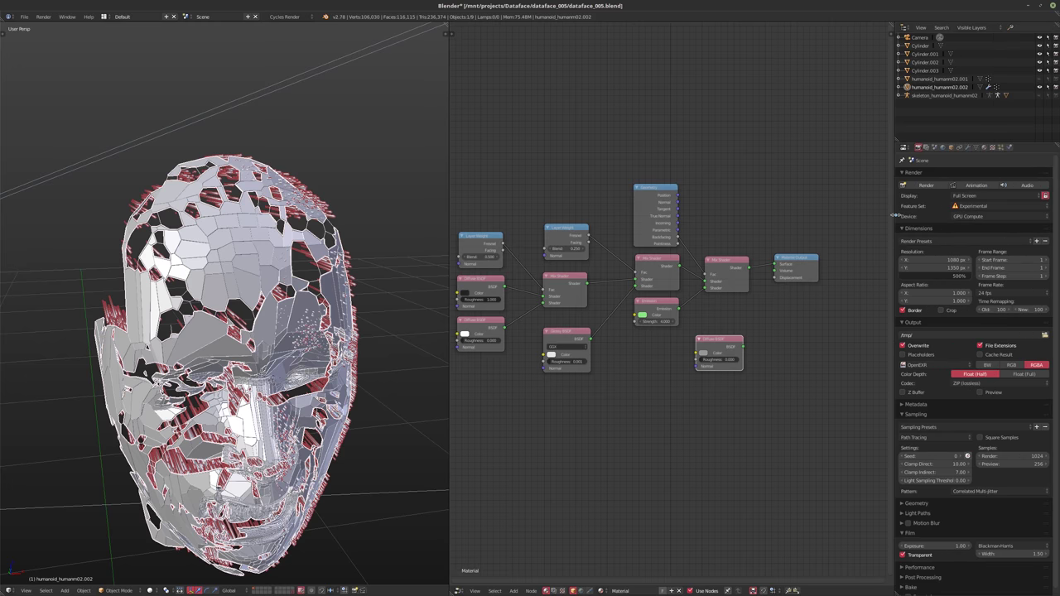
- Save the project as a new version named dataface_005_v2.blend in the same folder
key("ctrl+shift+s")
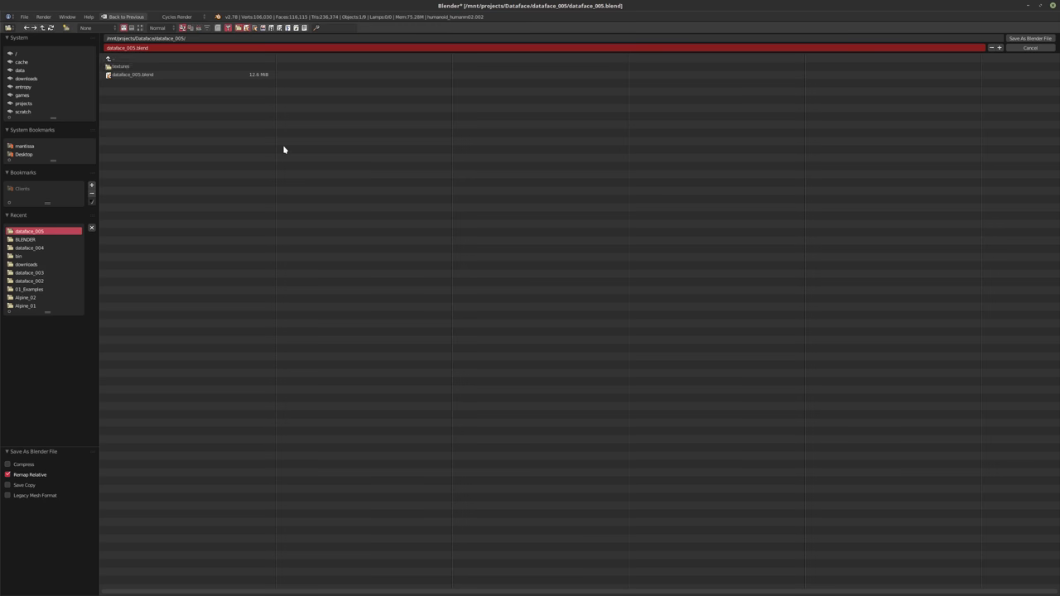
left_click(132, 49)
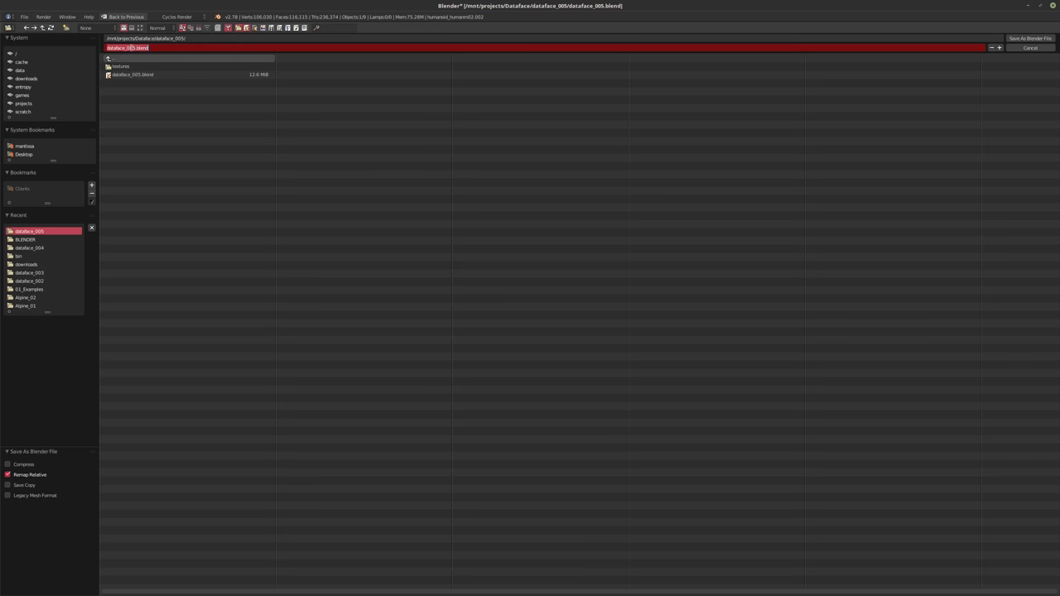
left_click(135, 47)
type("_v2")
key("Return")
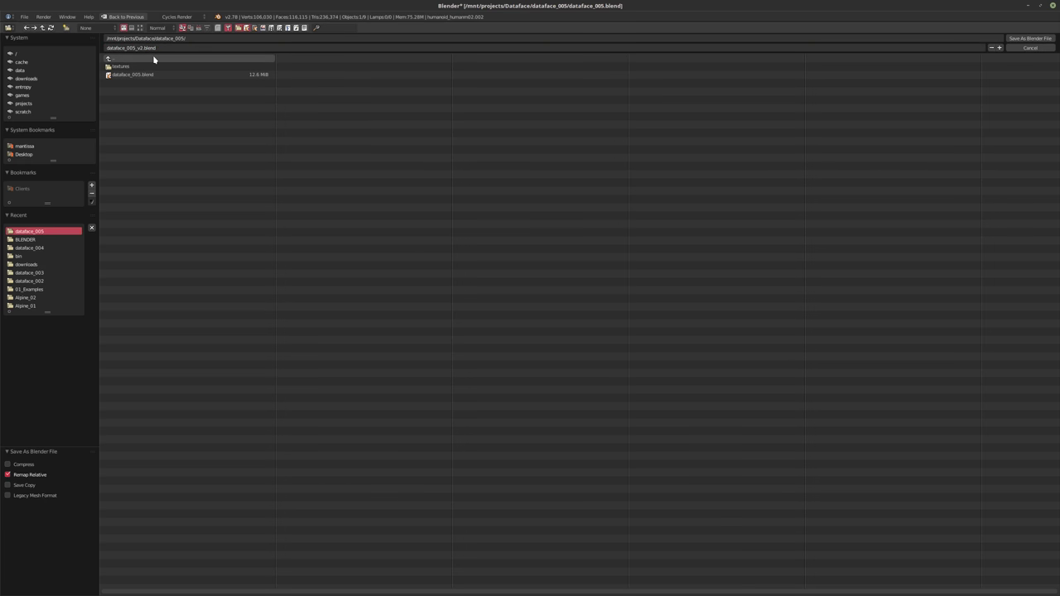
left_click(1029, 38)
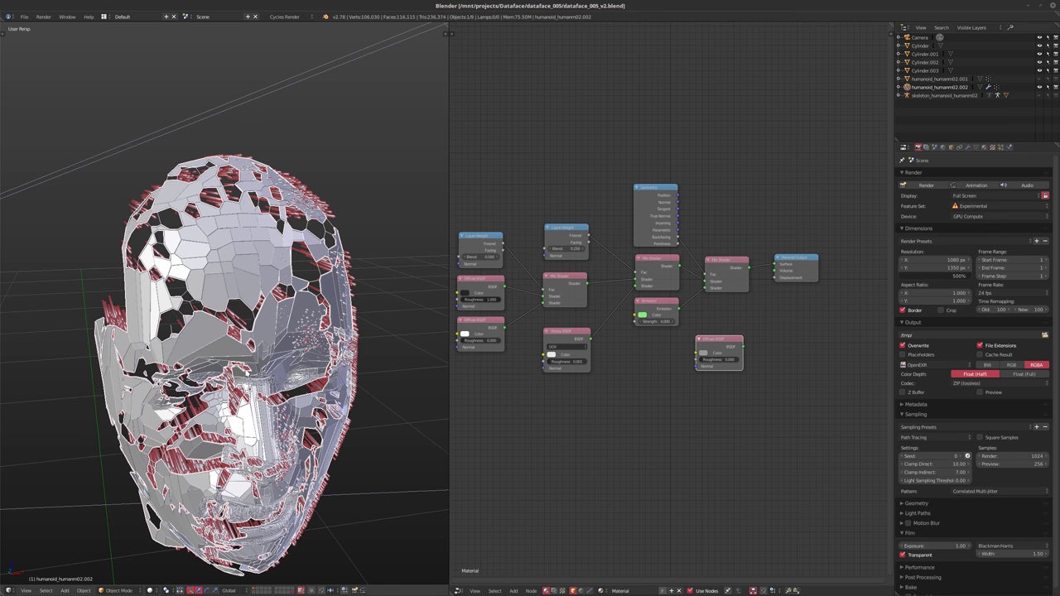
- Disable the head's Wireframe modifier for both viewport and render, and collapse the Wireframe and Subsurf.001 modifiers
middle_click_drag(248, 375, 519, 270)
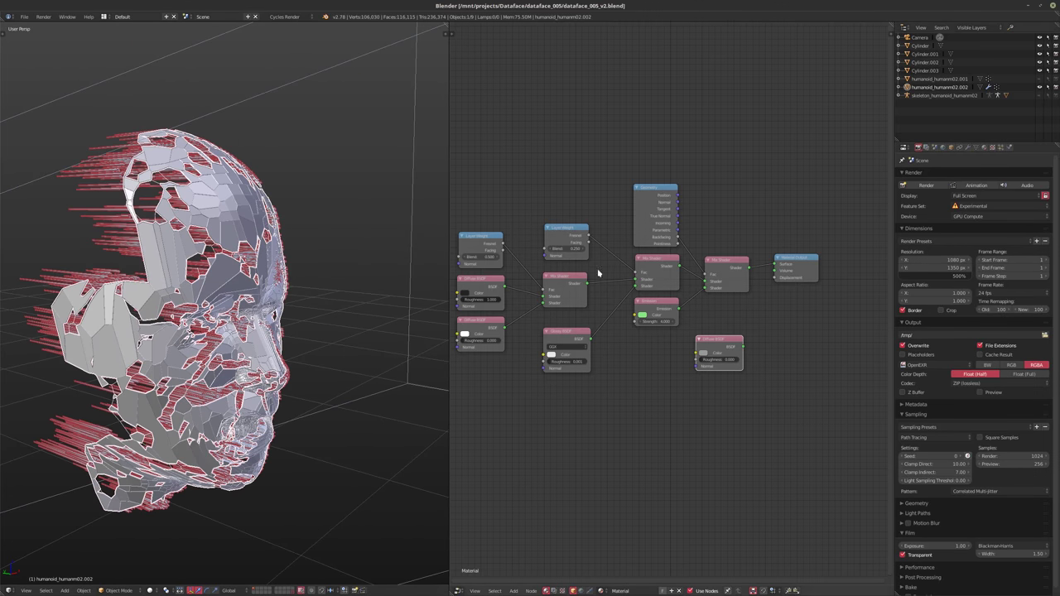
left_click(967, 147)
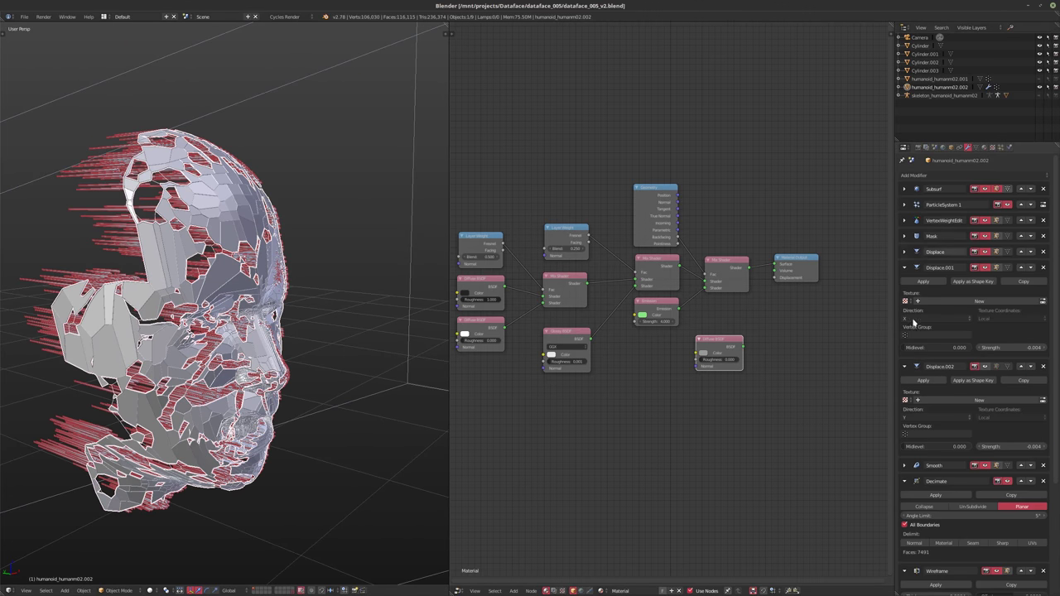
scroll(953, 498, "down", 2)
scroll(951, 502, "down", 2)
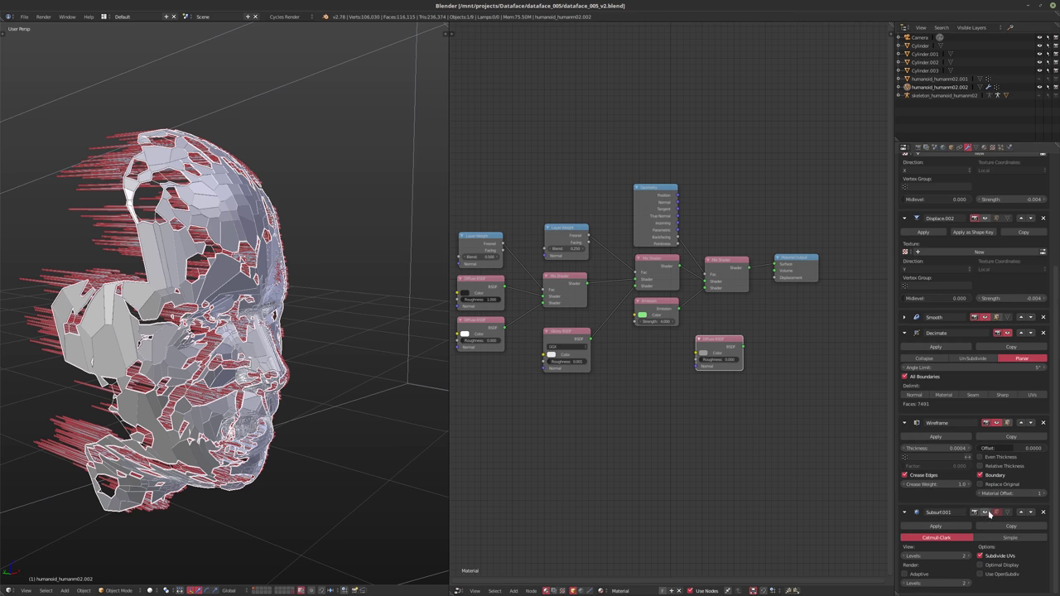
left_click(997, 424)
left_click(985, 424)
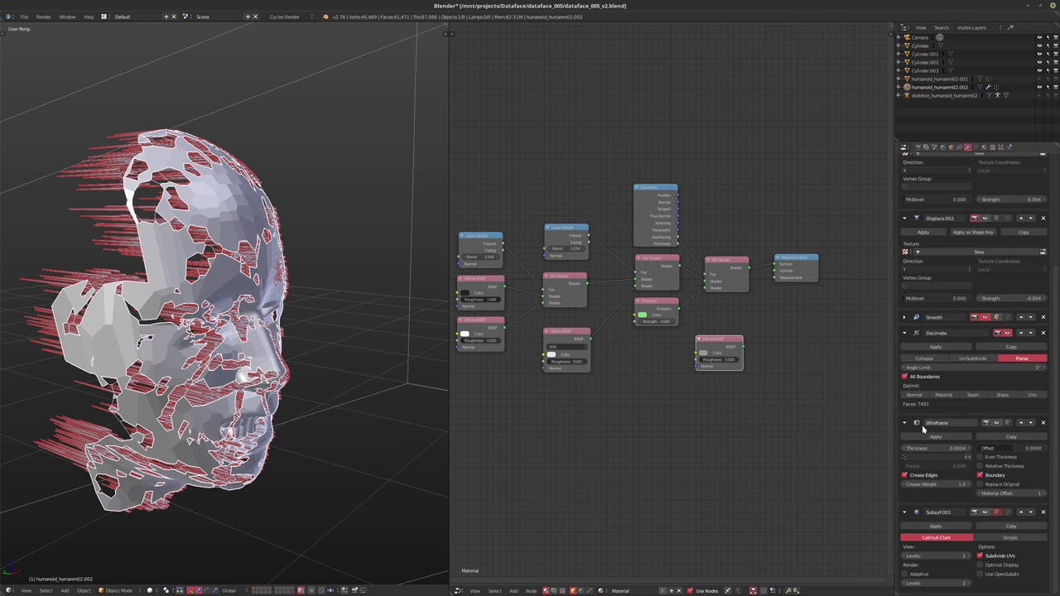
left_click(905, 423)
left_click(905, 438)
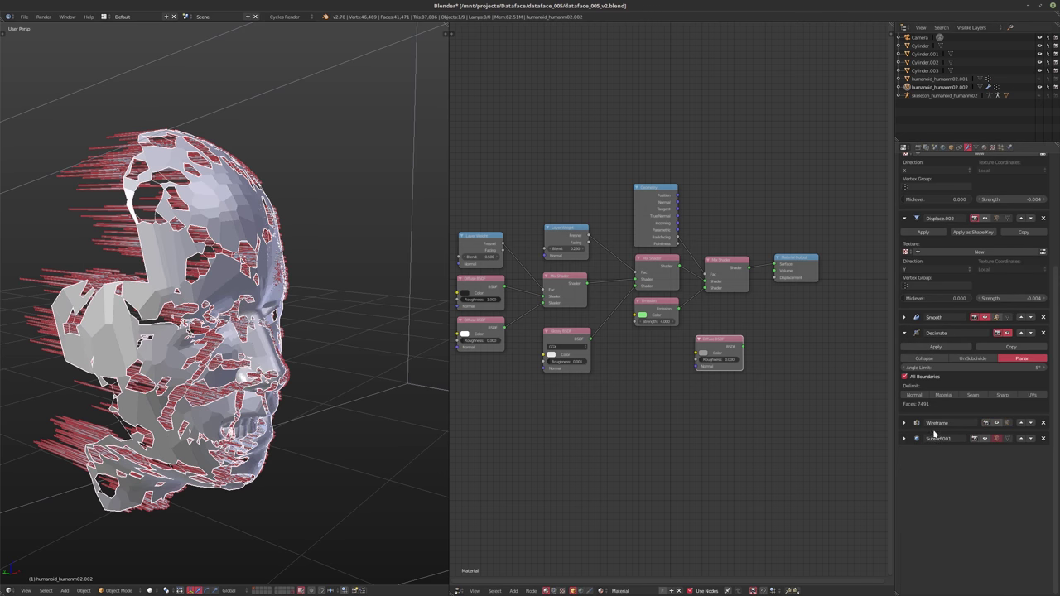
- Add a Solidify modifier to the head mesh and inspect the thickened shell from both sides
scroll(956, 374, "up", 5)
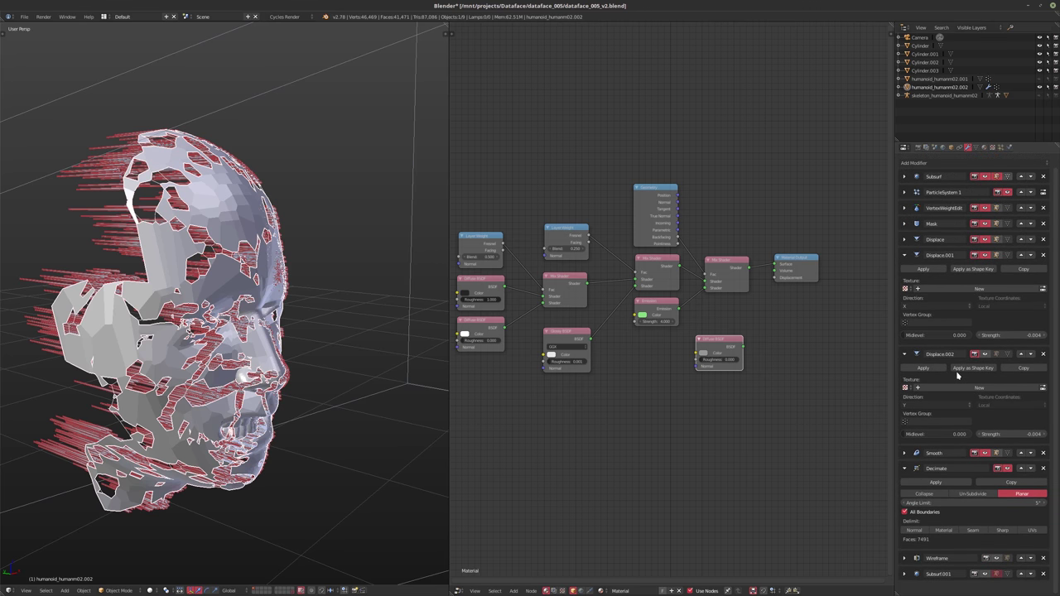
left_click(931, 163)
left_click(933, 164)
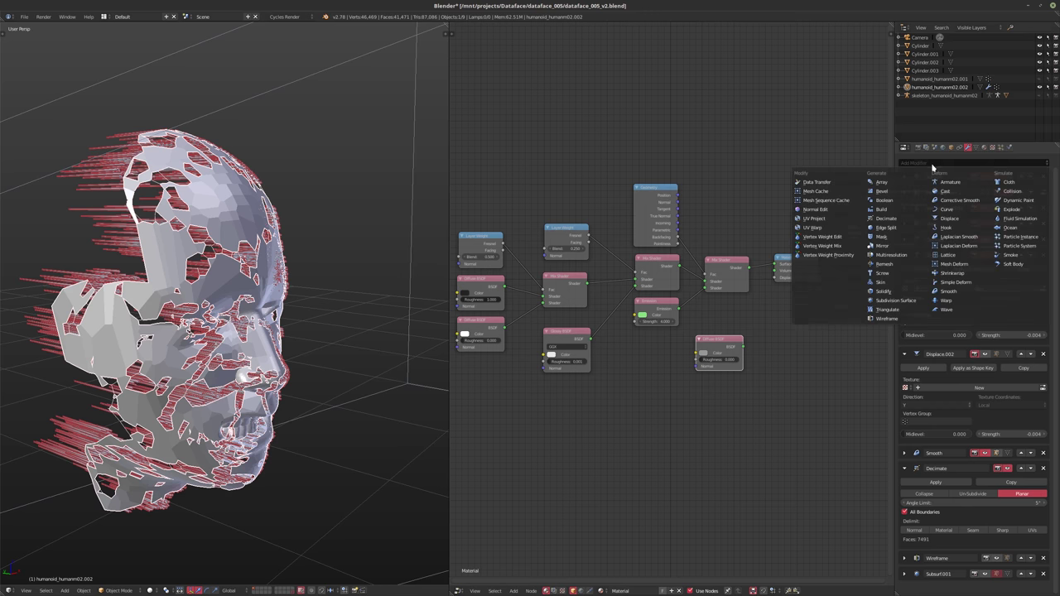
left_click(884, 292)
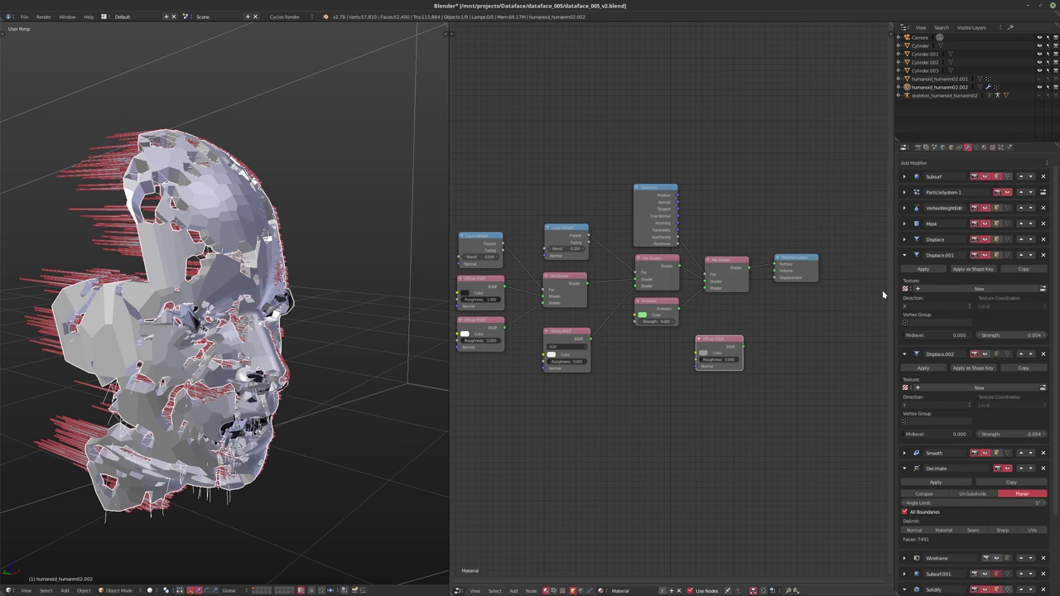
middle_click_drag(309, 308, 184, 293)
scroll(196, 282, "up", 8)
scroll(210, 270, "down", 10)
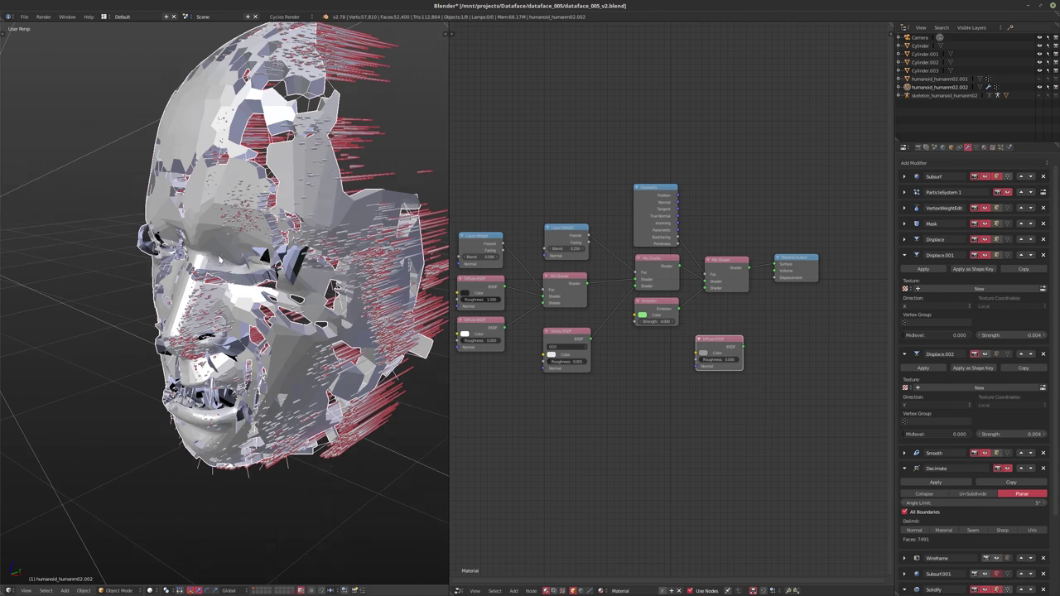
middle_click_drag(220, 258, 615, 332)
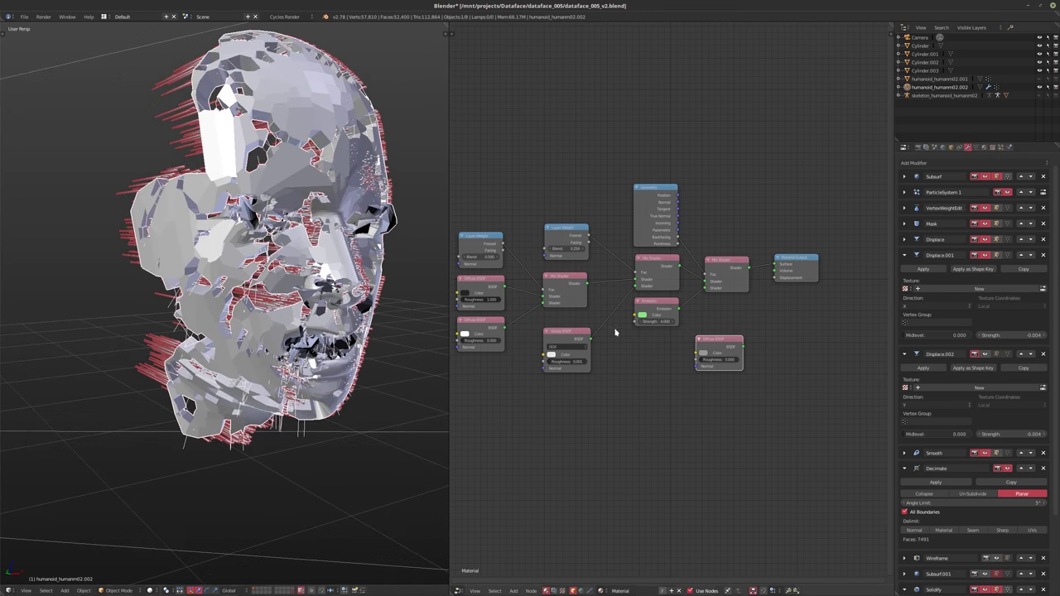
- Try Even Thickness on the Solidify modifier, turn it back off, set the thickness to 0.005, and inspect the face
scroll(949, 548, "down", 3)
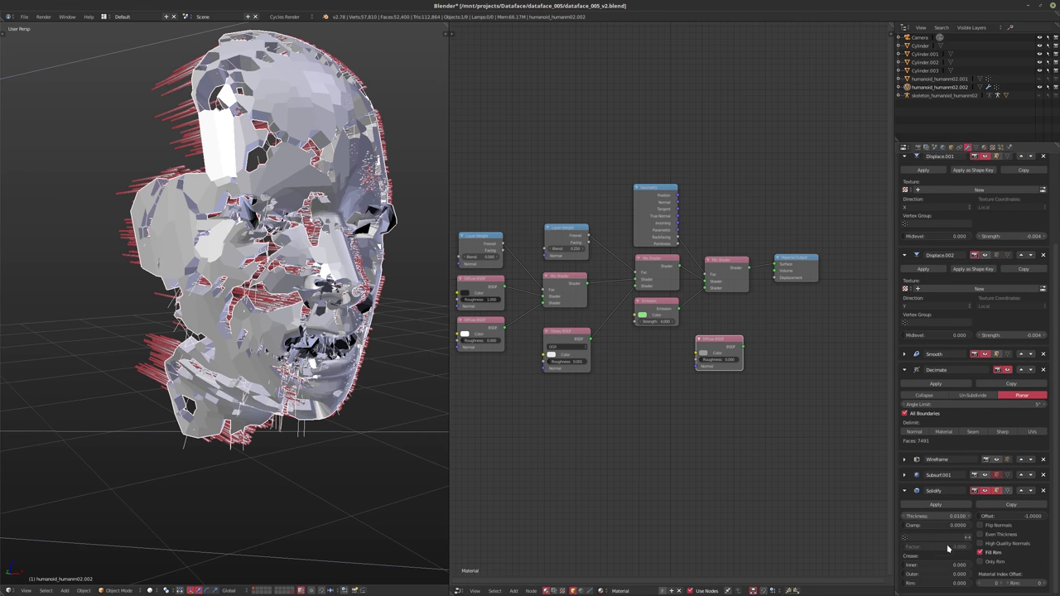
left_click(997, 536)
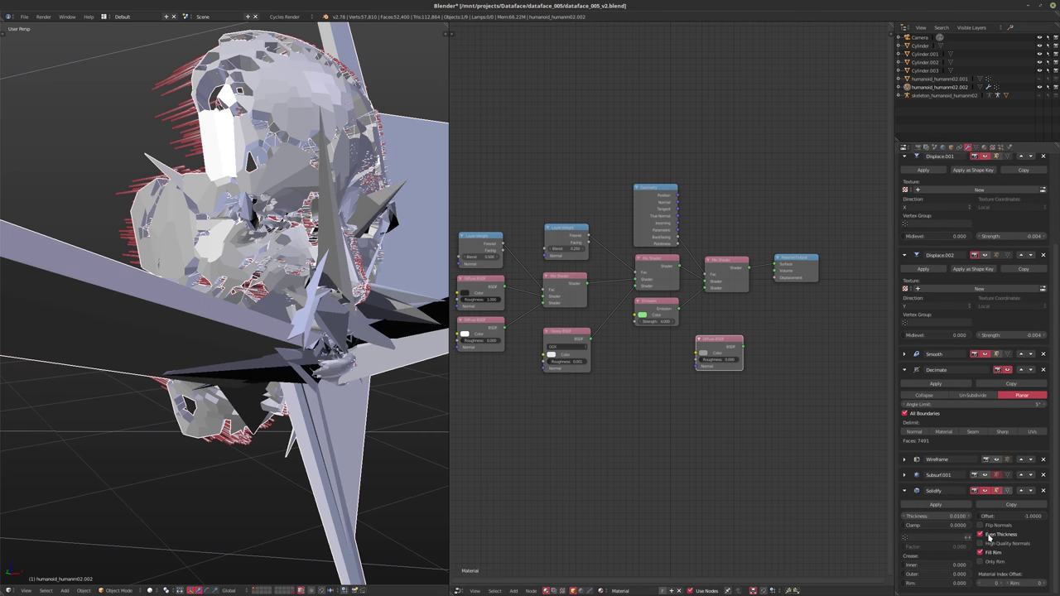
left_click(989, 535)
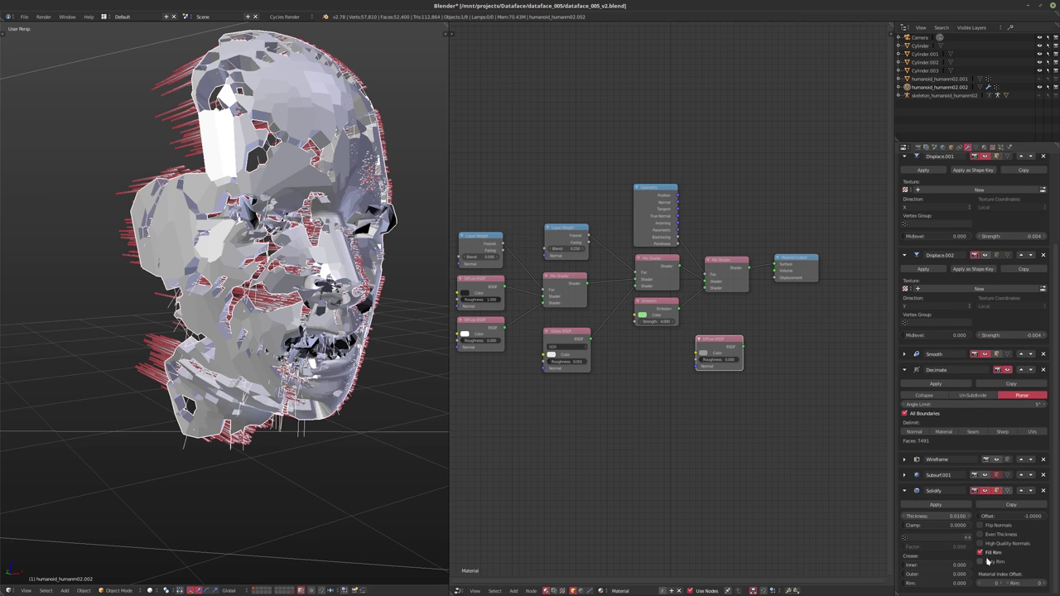
left_click(936, 518)
type("0")
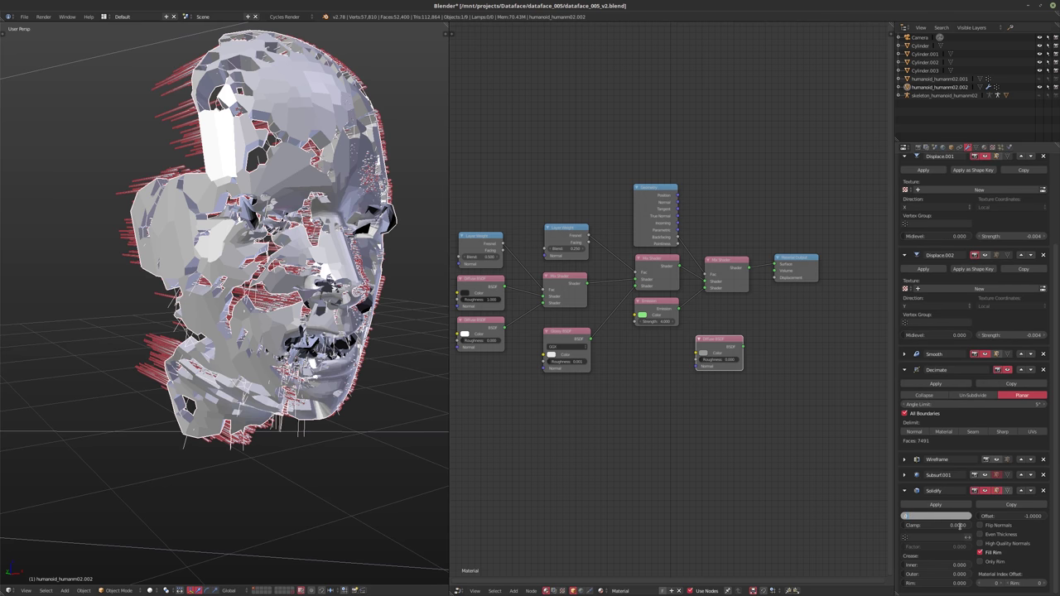
type(".005")
key("Return")
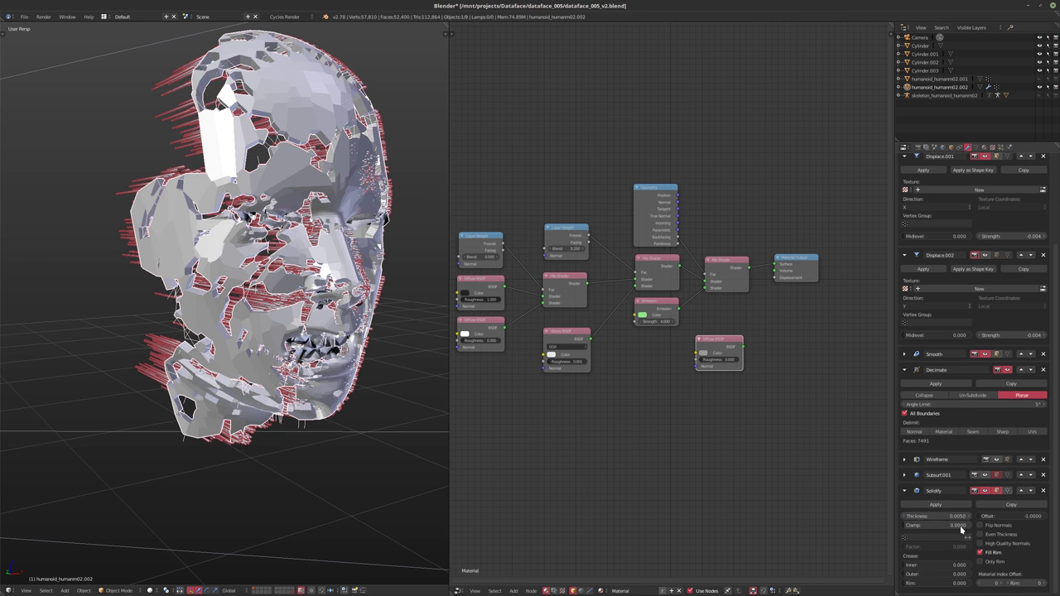
middle_click_drag(259, 297, 246, 317)
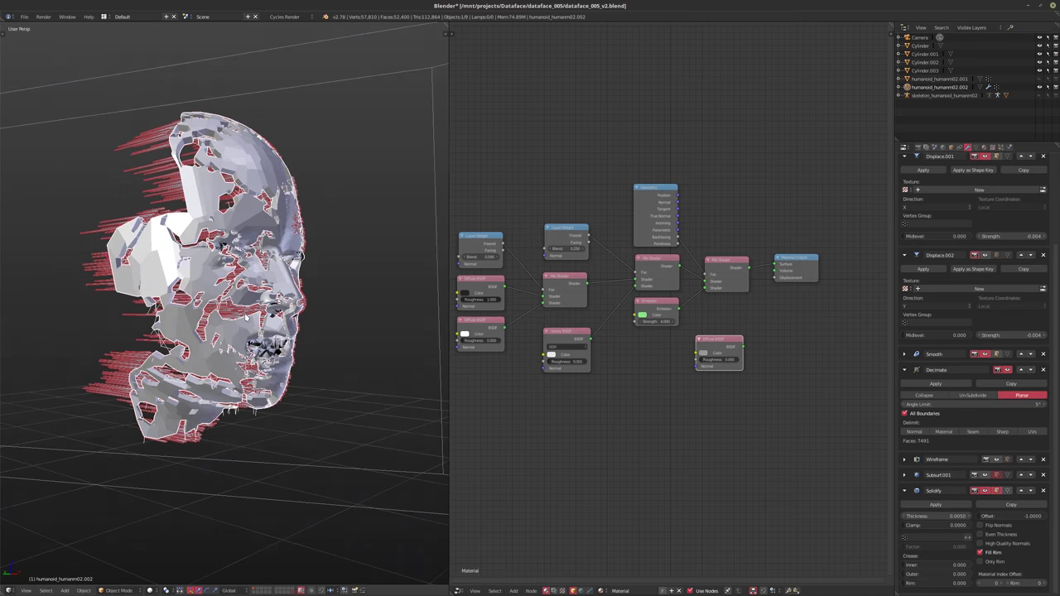
scroll(245, 318, "up", 5)
scroll(245, 317, "down", 5)
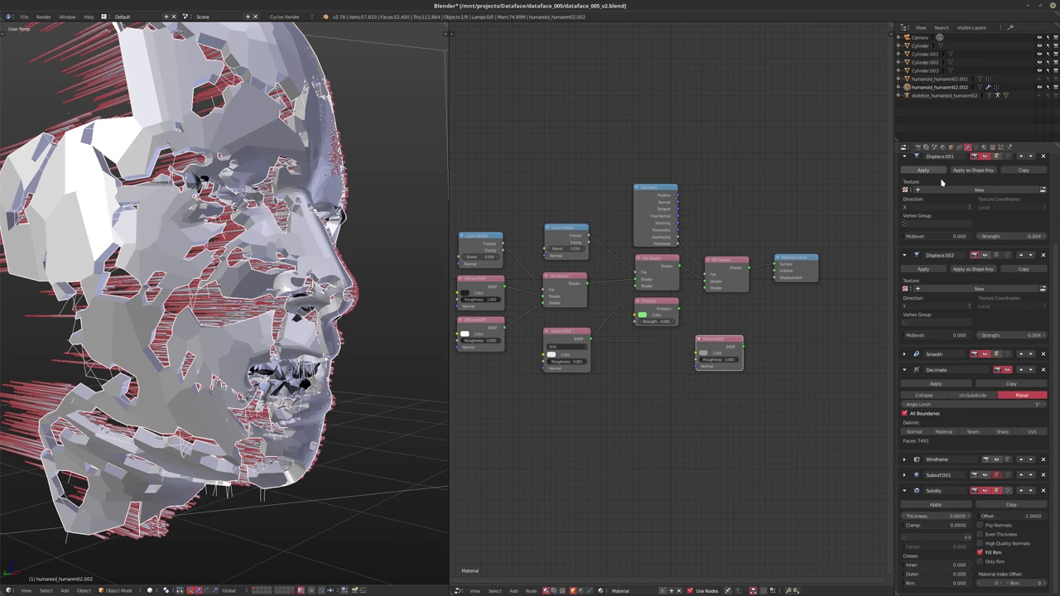
- Collapse the expanded Displace.001, Displace.002, Decimate and Solidify modifiers in the head's modifier stack
scroll(963, 225, "up", 2)
scroll(963, 225, "up", 1)
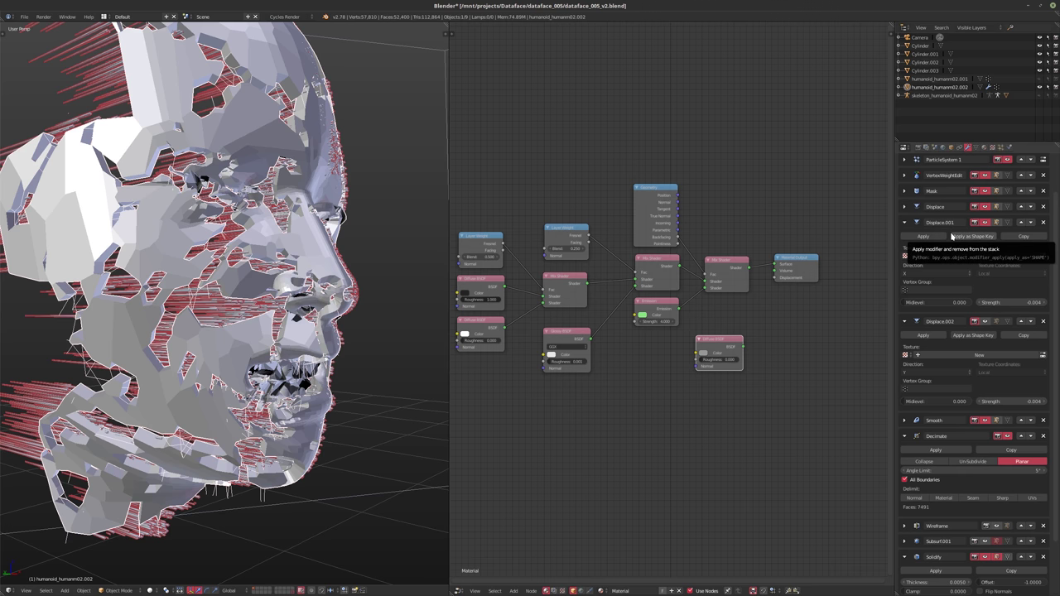
scroll(907, 257, "up", 3)
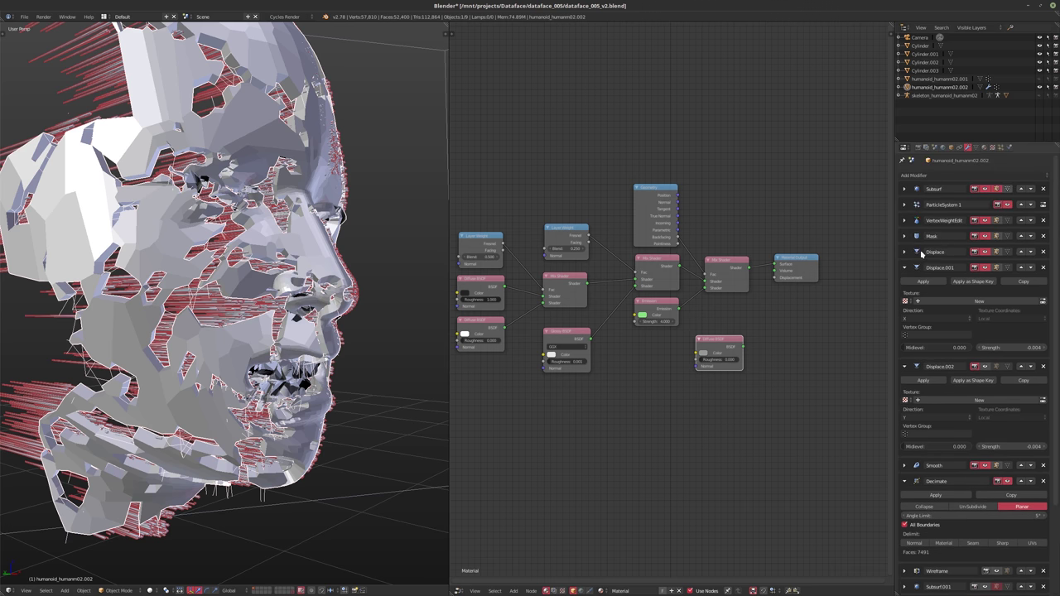
left_click(903, 267)
left_click(905, 284)
left_click(904, 314)
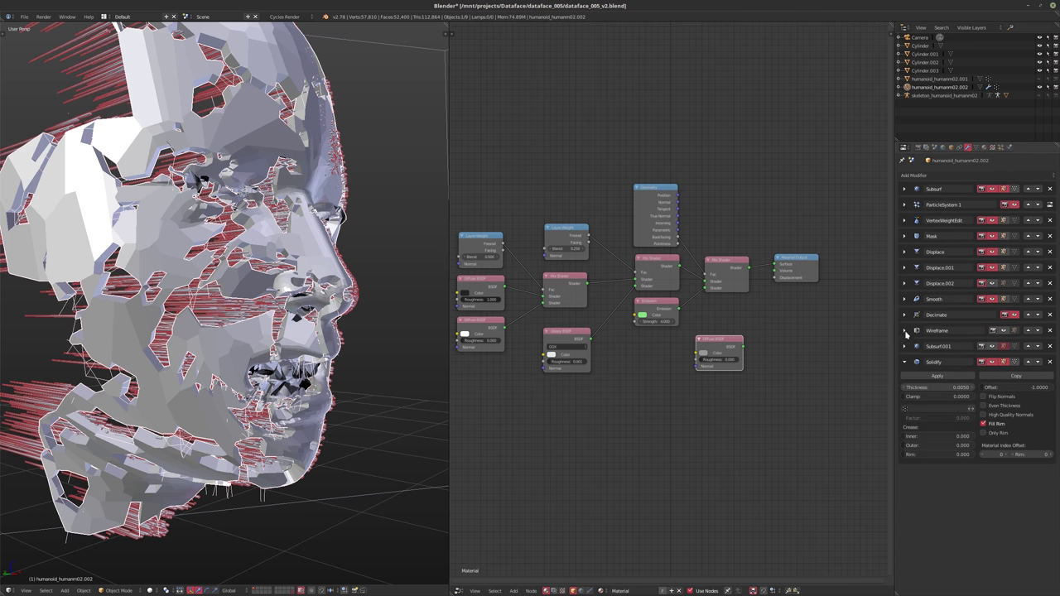
left_click(904, 362)
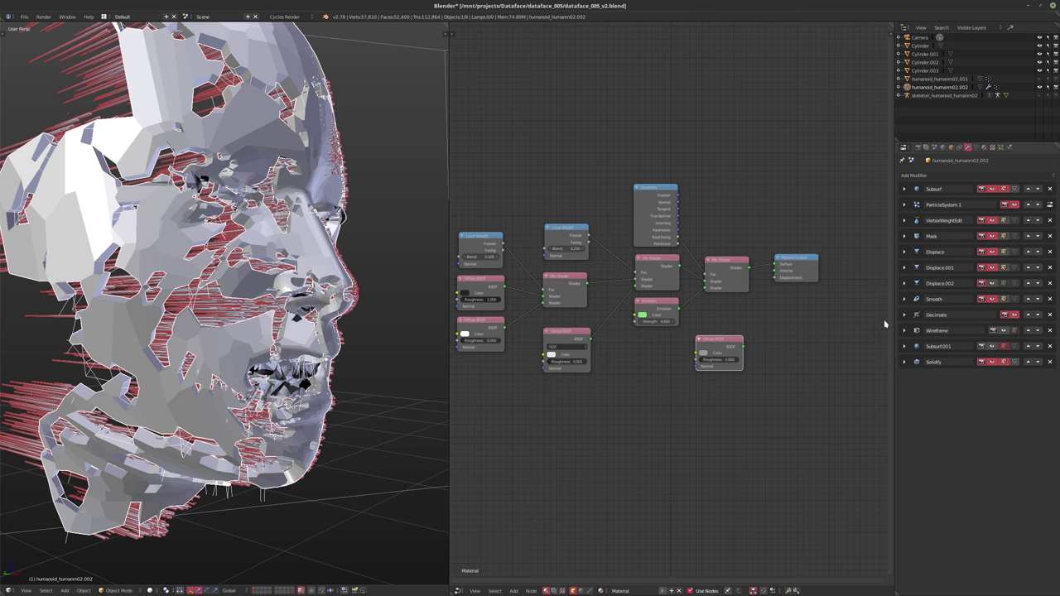
- Add a second particle system to the head mesh and return to its modifier stack
left_click(1000, 147)
left_click(1045, 176)
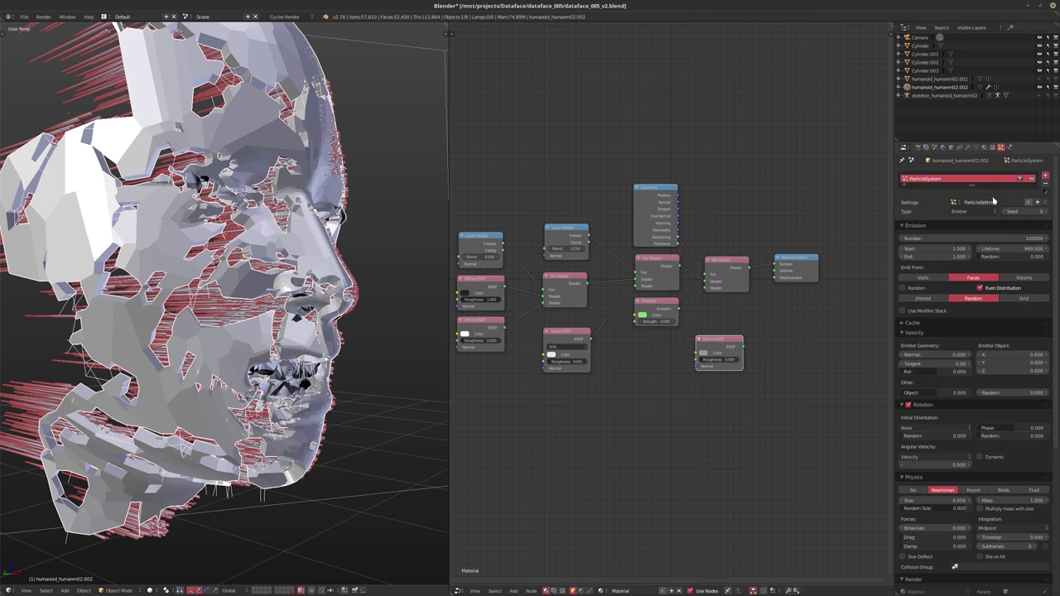
left_click(968, 148)
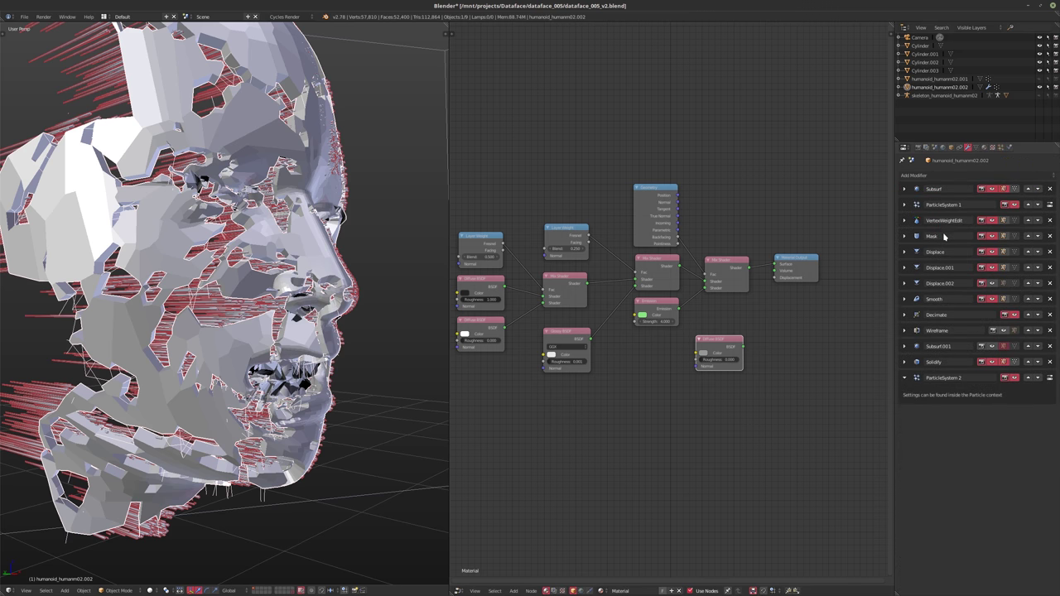
- Turn off Emitter rendering for the head mesh's second particle system and check the mesh up close
left_click(1000, 149)
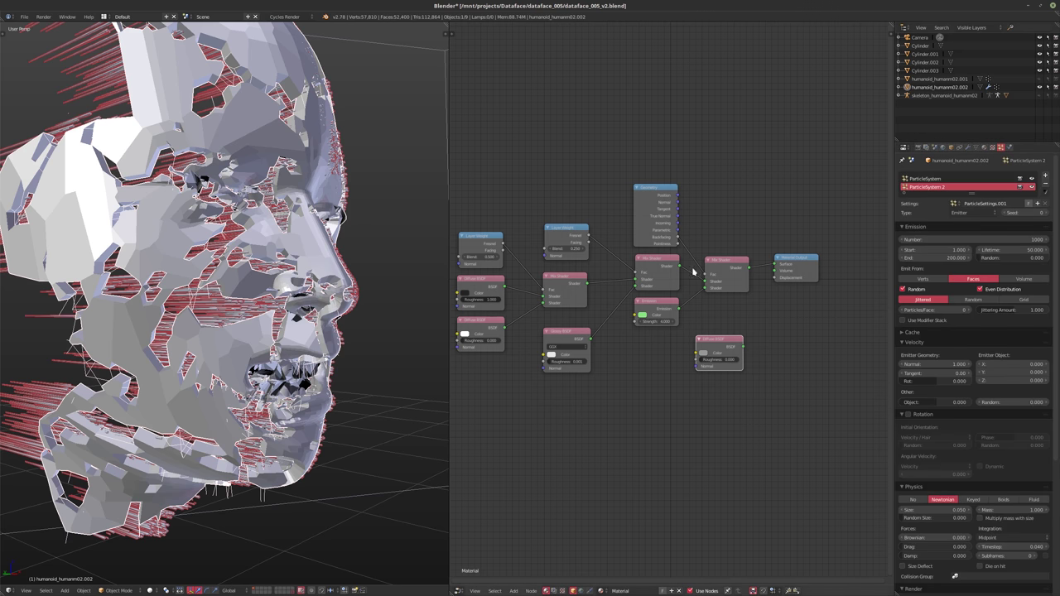
middle_click_drag(250, 295, 255, 282)
scroll(255, 282, "up", 5)
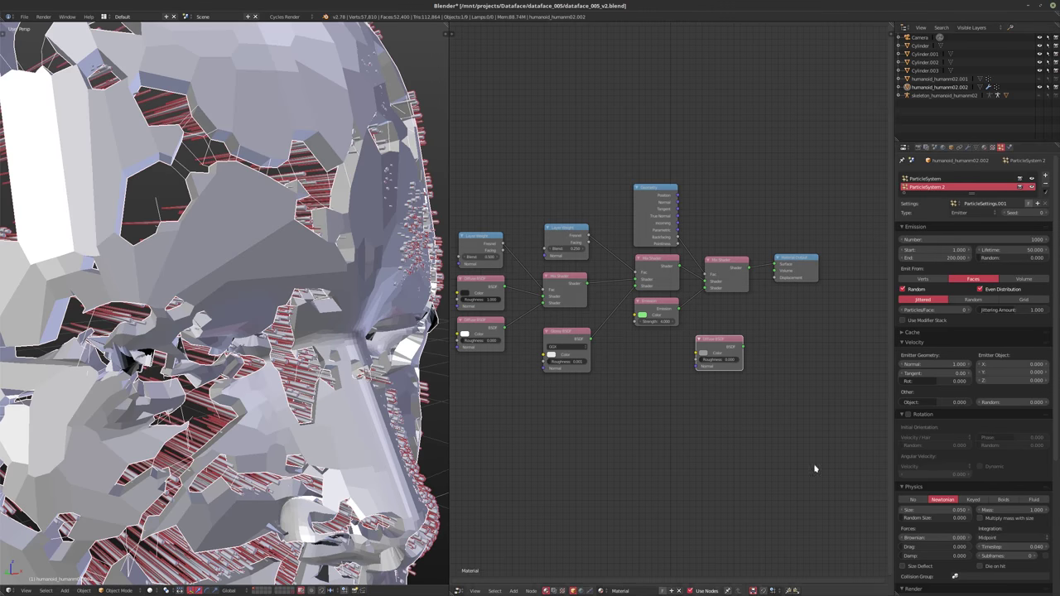
scroll(917, 510, "down", 2)
left_click(908, 579)
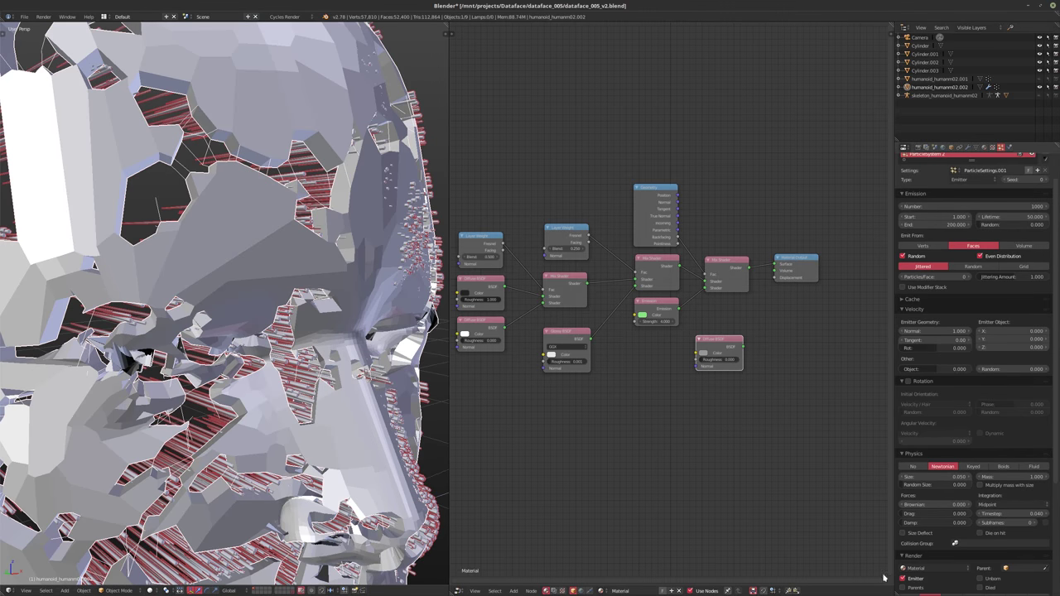
scroll(401, 395, "up", 2)
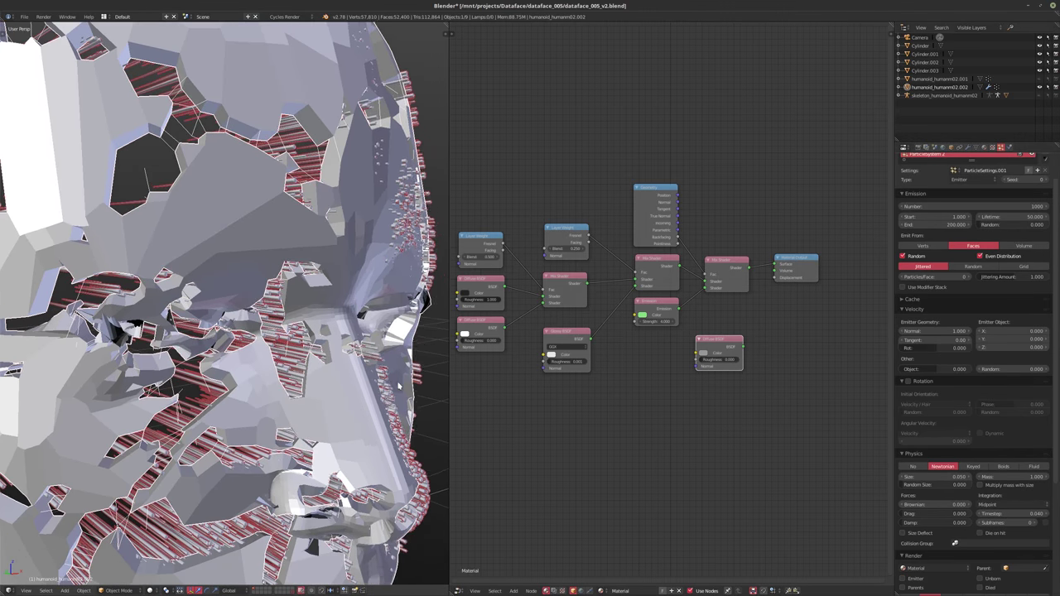
- Enable Only Render display in the 3D view so the head shows without outlines and grid
key("n")
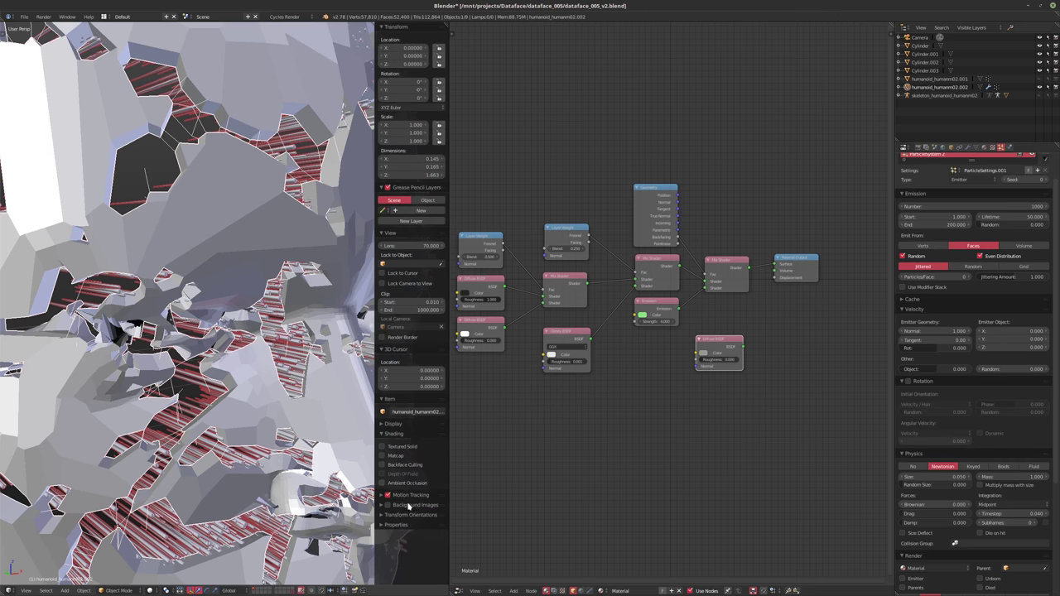
left_click(394, 423)
left_click(403, 437)
key("n")
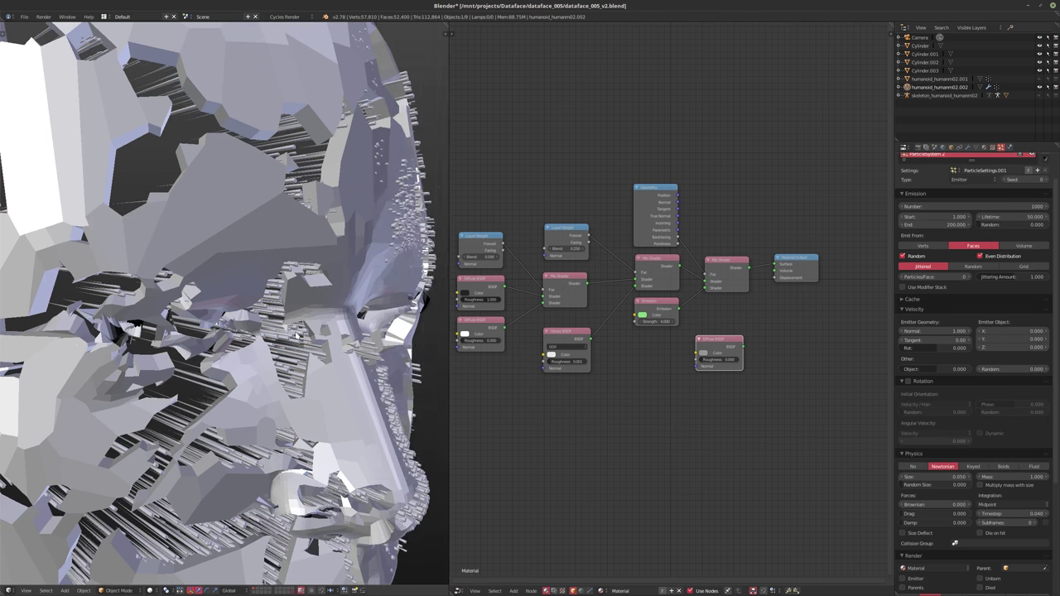
scroll(297, 342, "down", 4)
scroll(950, 189, "up", 2)
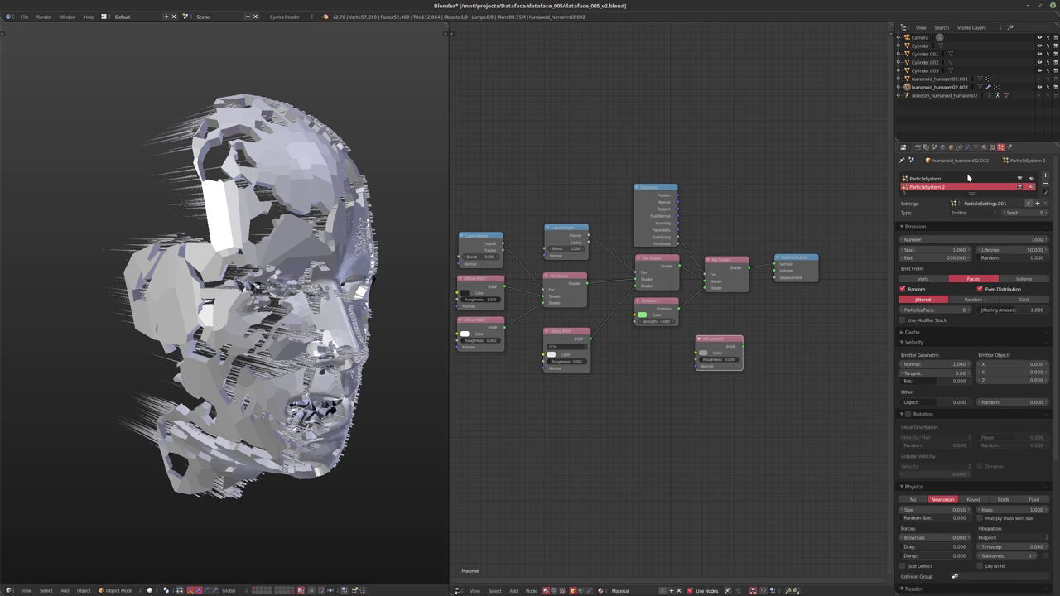
- Turn off Emitter rendering for the head's first particle system and inspect the spikes from the front
left_click(950, 179)
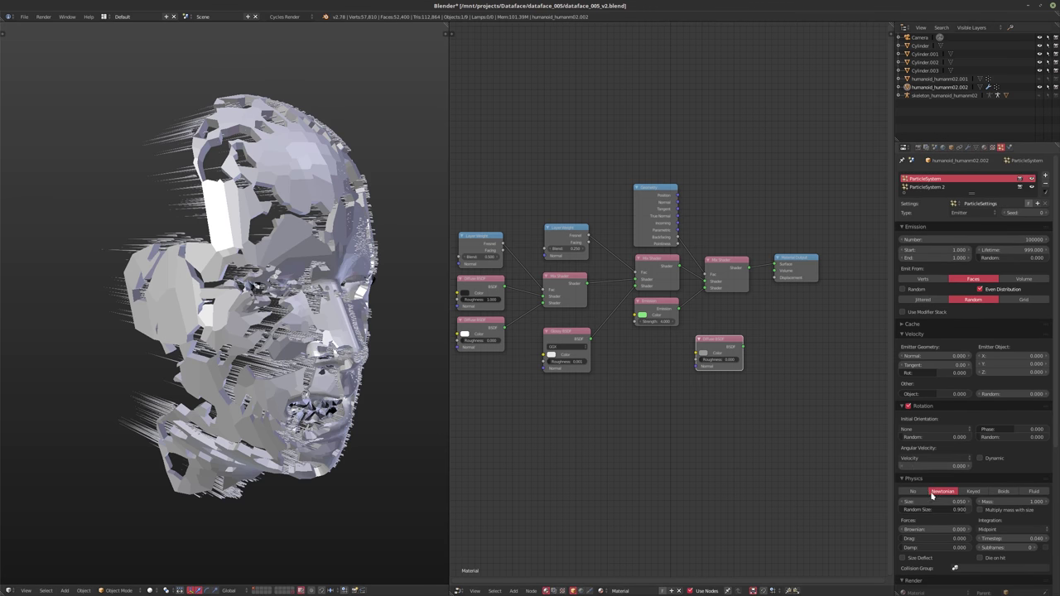
scroll(933, 497, "down", 3)
left_click(902, 520)
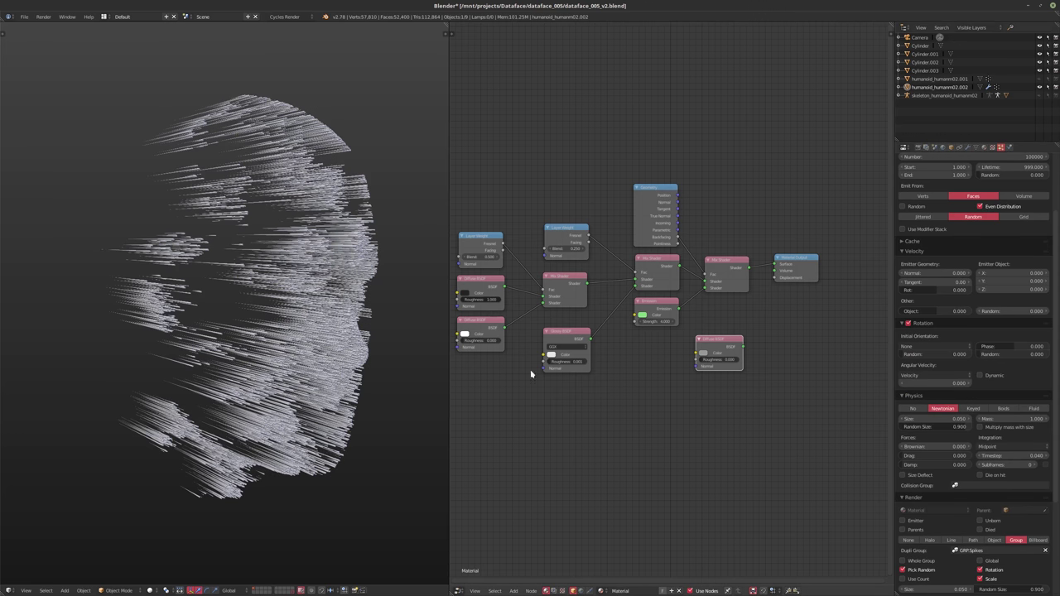
middle_click_drag(273, 348, 447, 302)
scroll(655, 354, "up", 1)
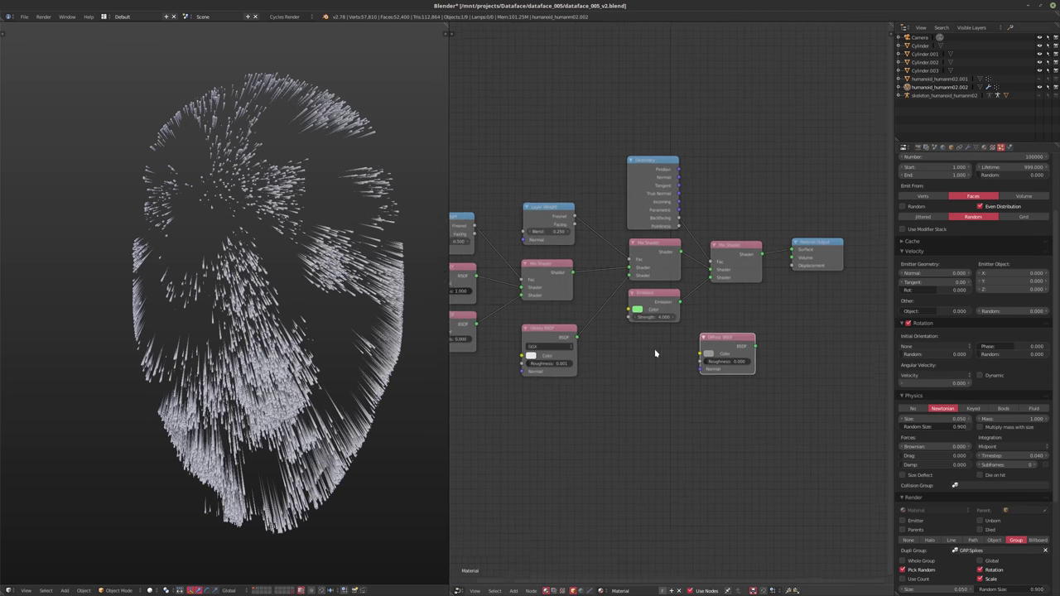
- Try Grid distribution on the first particle system's emission and switch it back to Random
scroll(984, 231, "up", 3)
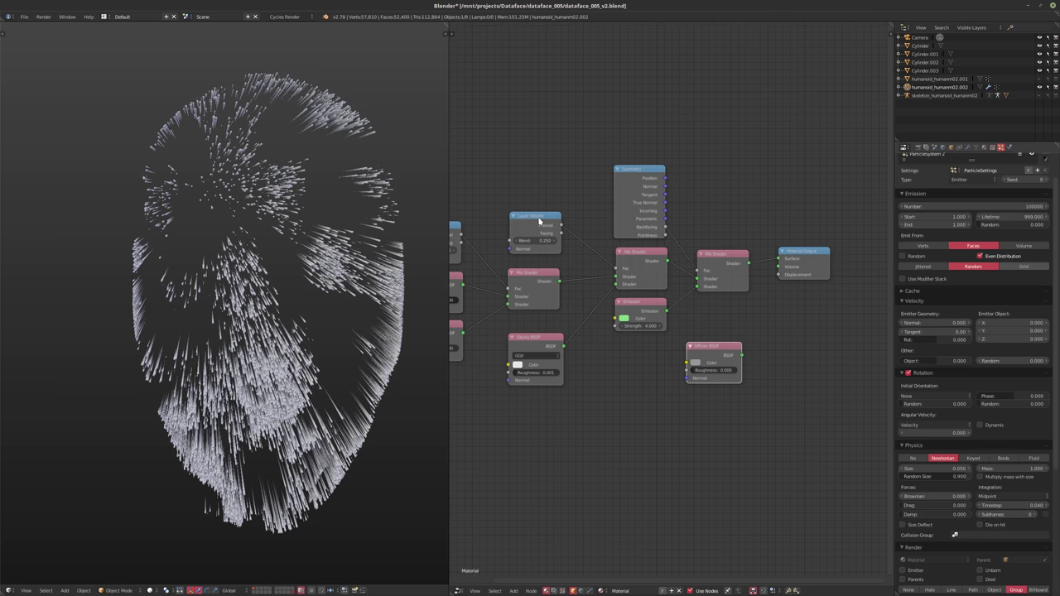
key("ctrl+z")
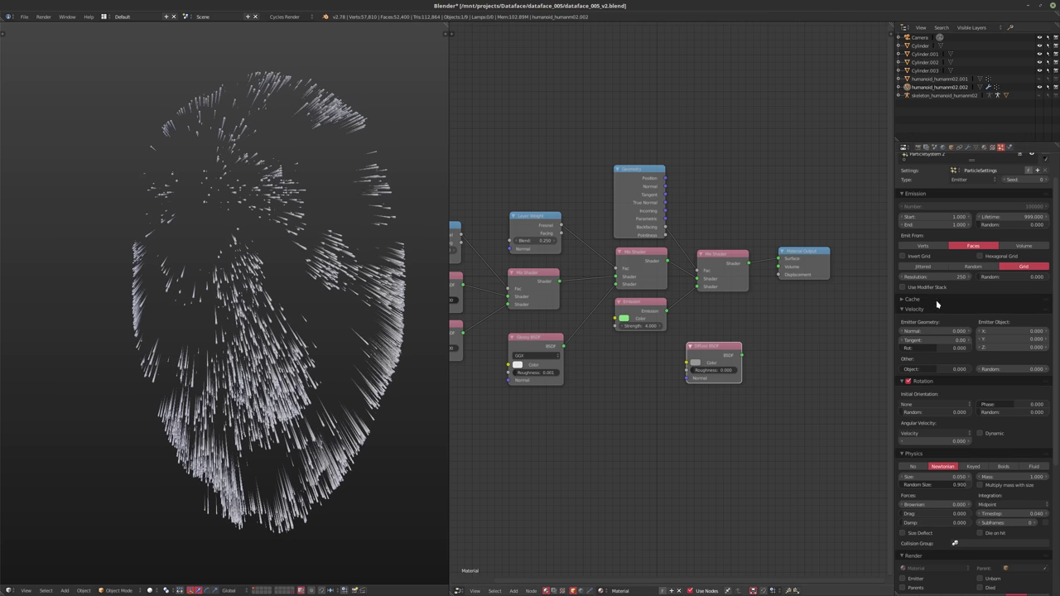
left_click(973, 266)
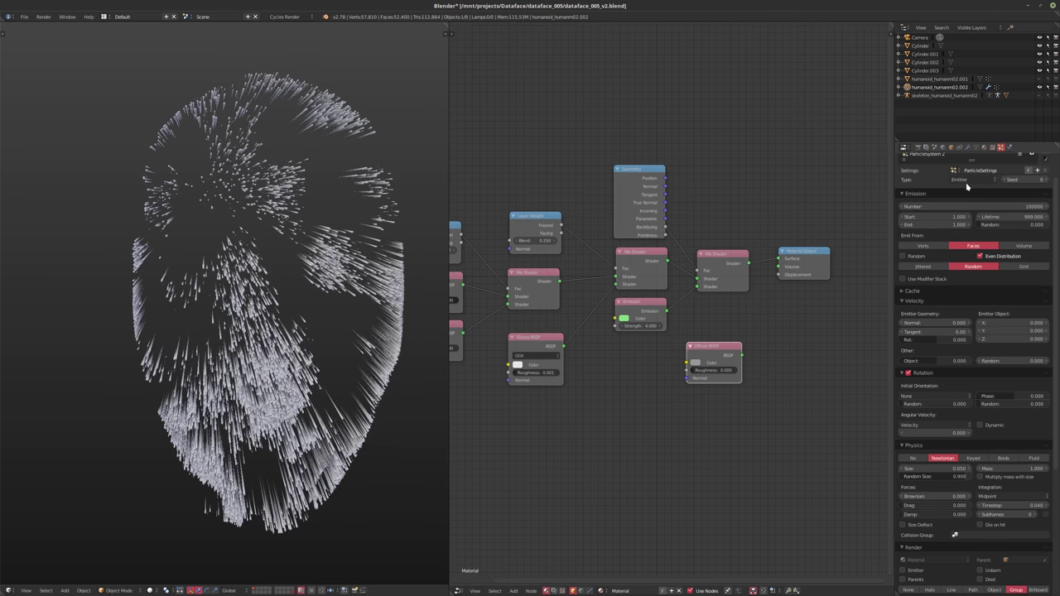
- Set the second particle system to emit from Volume with Grid distribution
left_click(928, 156)
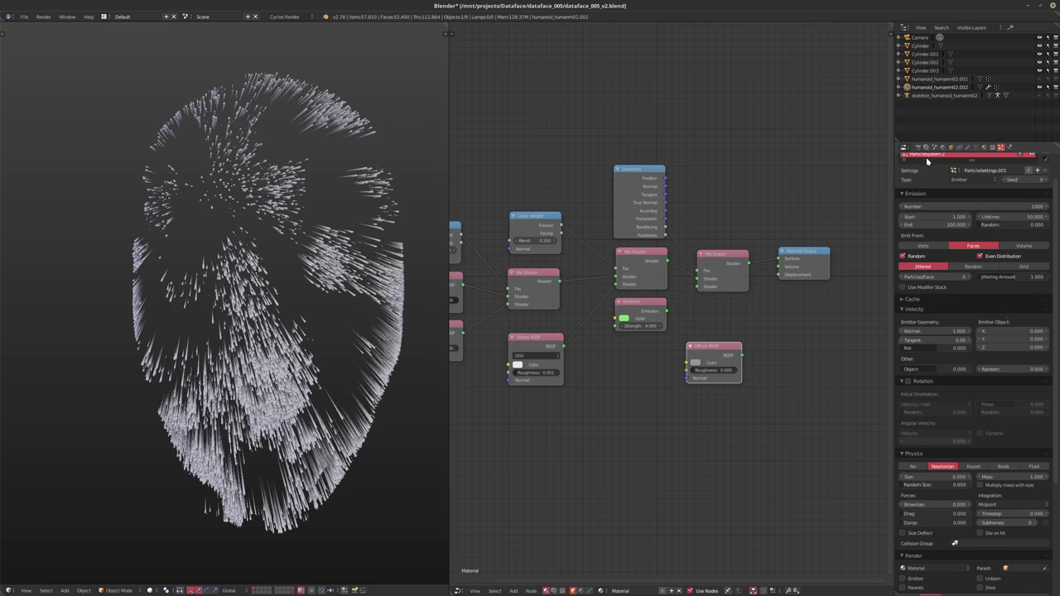
left_click(1024, 246)
left_click(1021, 267)
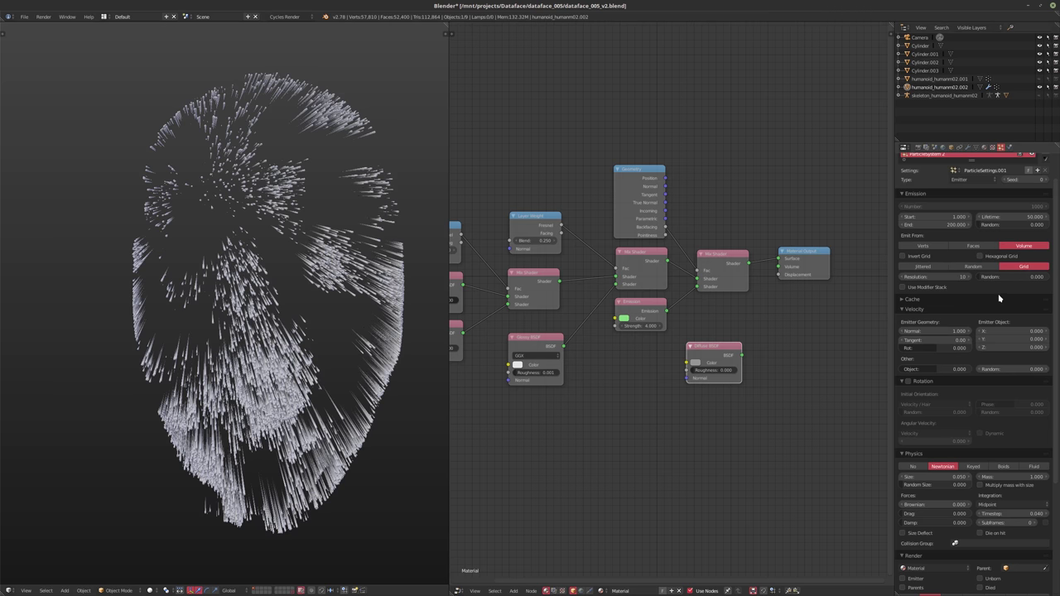
- Turn off Only Render display so the head mesh and scene guides show in the 3D view
middle_click_drag(308, 292, 289, 310, "shift")
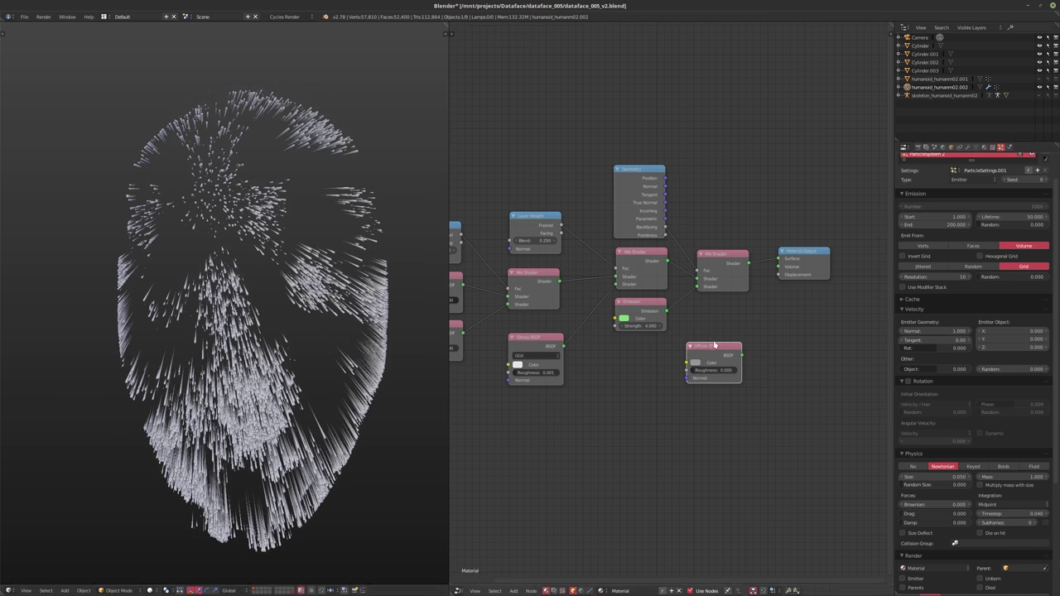
key("n")
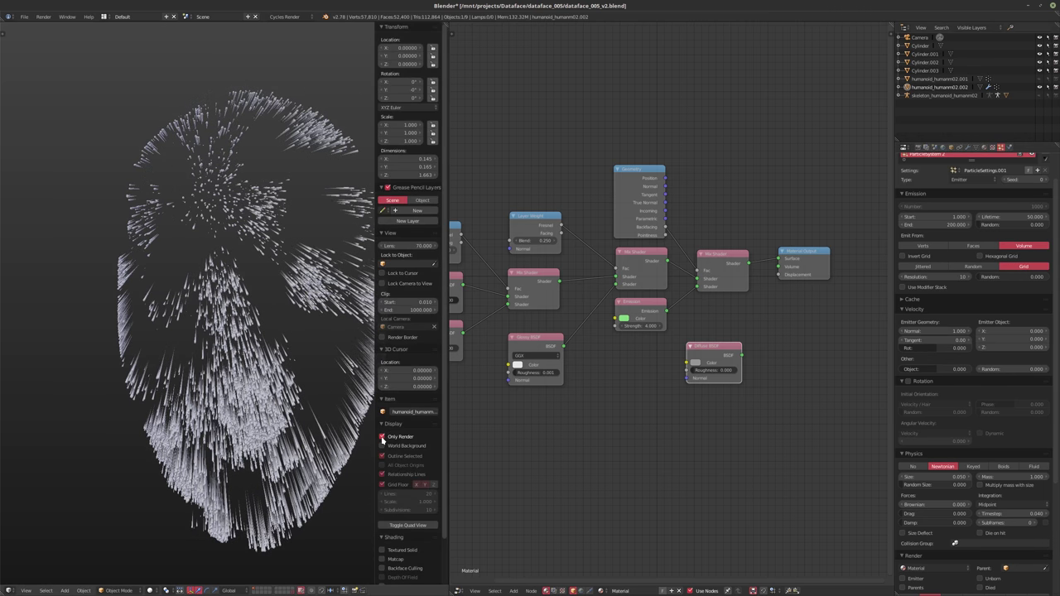
left_click(383, 437)
key("n")
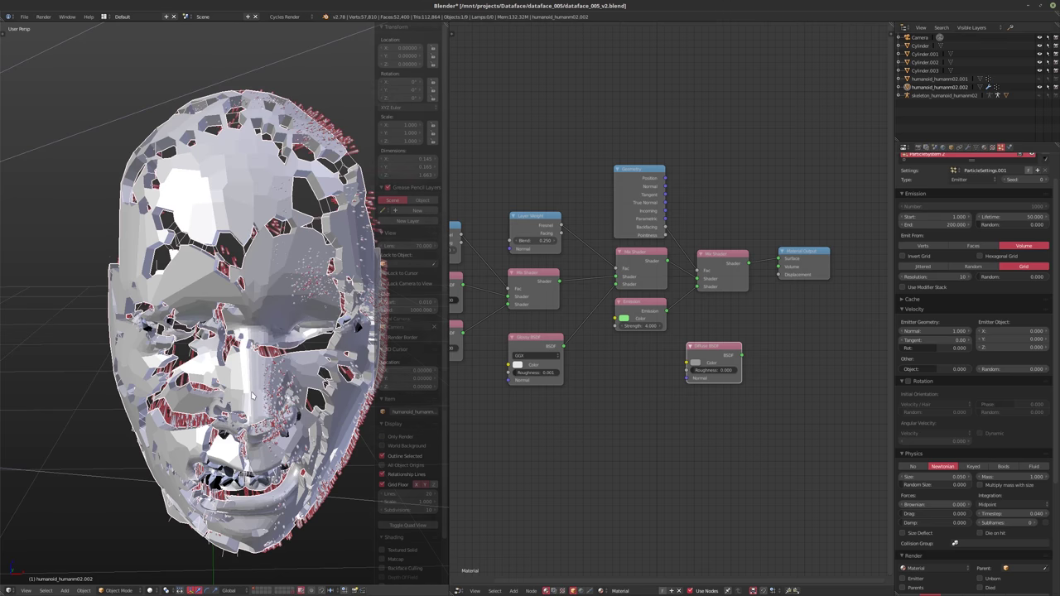
- Add a Round Cube mesh at the 3D cursor beside the spike cylinders and scale it by 0.01
middle_click_drag(288, 381, 391, 449)
middle_click_drag(307, 433, 289, 379, "shift")
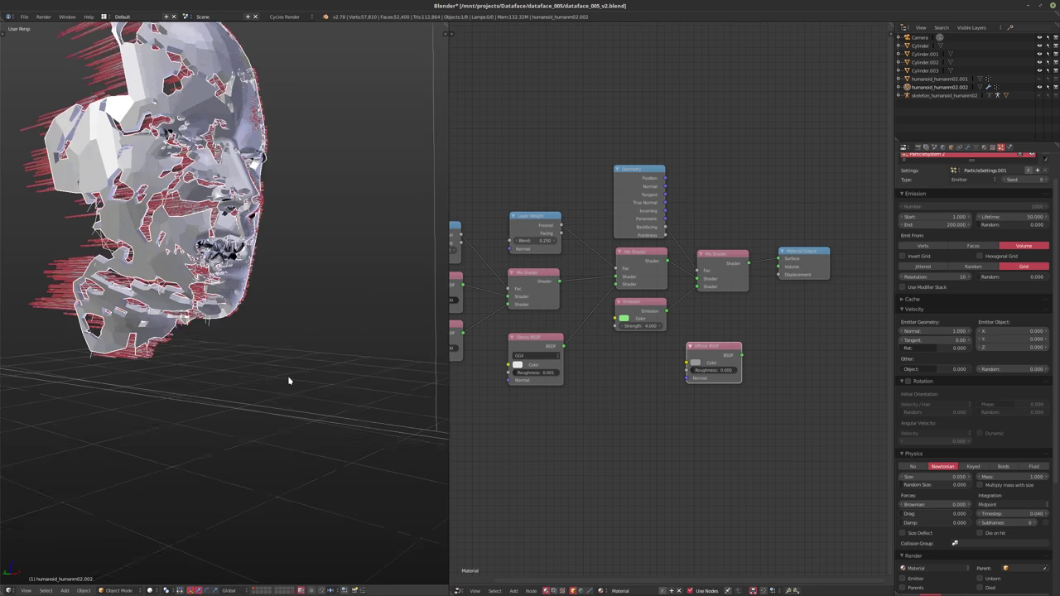
scroll(294, 396, "down", 12)
middle_click_drag(309, 469, 302, 442)
scroll(283, 517, "up", 1)
middle_click_drag(283, 516, 282, 475, "shift")
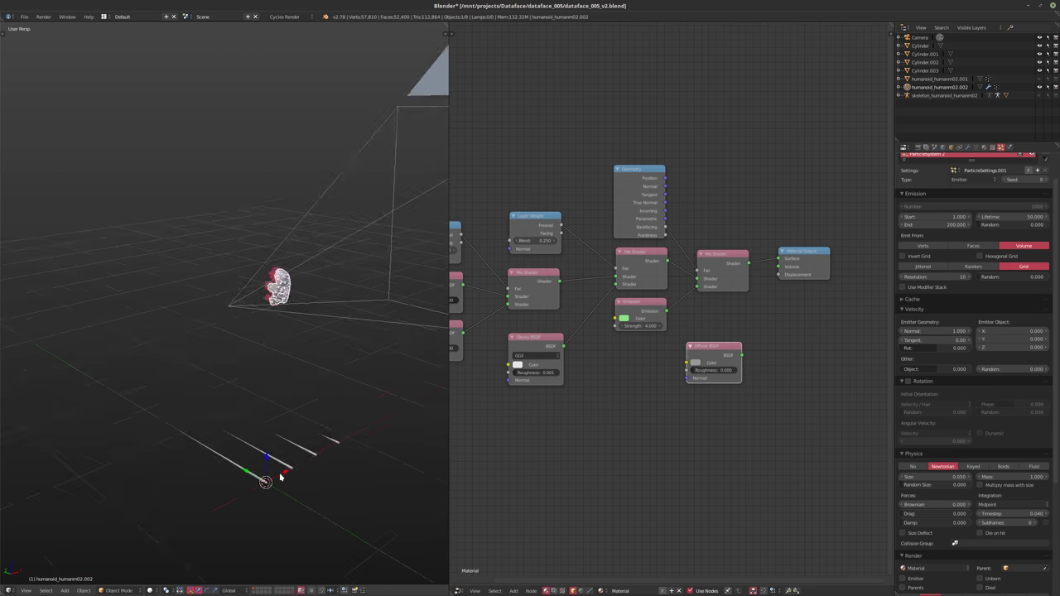
scroll(281, 480, "up", 4)
key("shift+a")
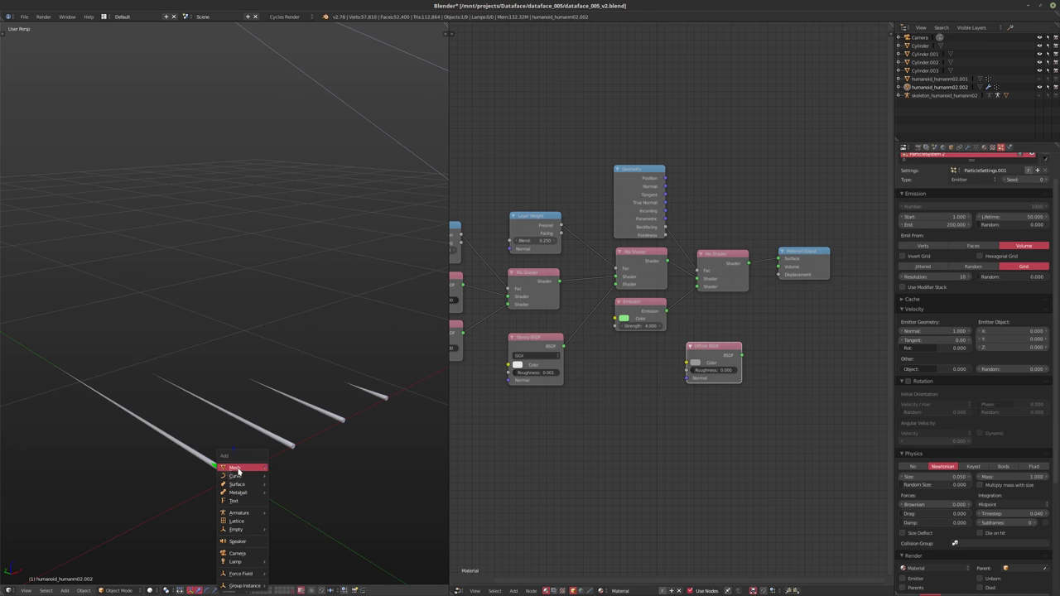
mouse_move(240, 468)
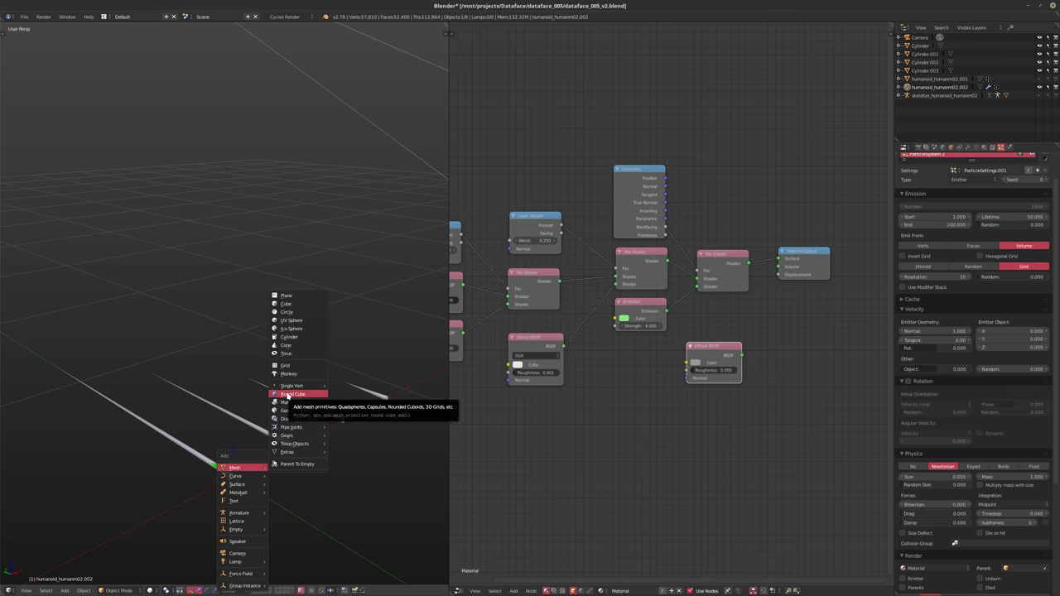
left_click(291, 394)
type("s.01")
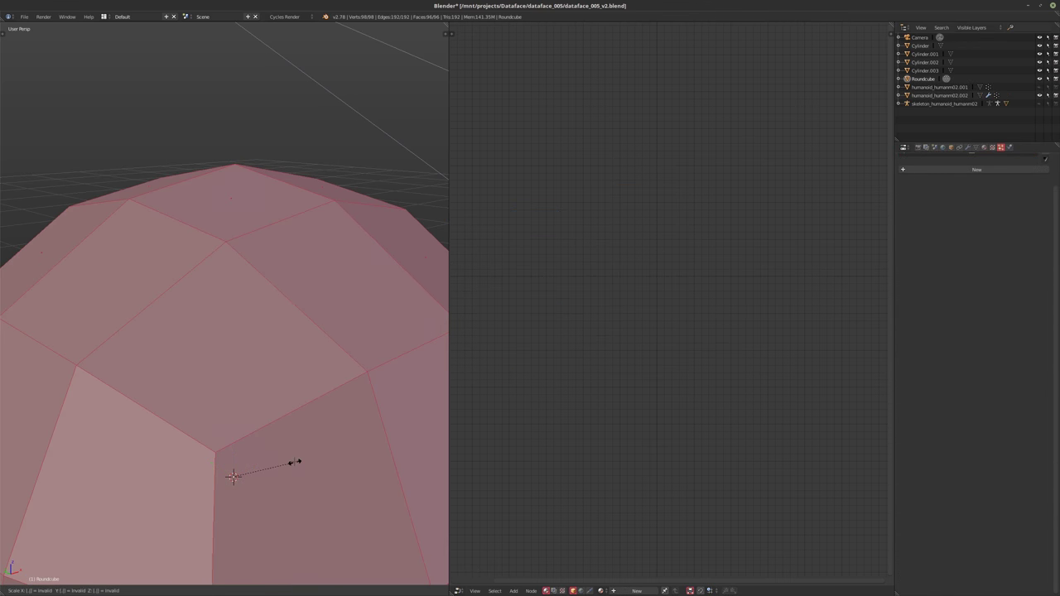
key("Return")
- Return the round cube to Object Mode and give it smooth shading
scroll(253, 463, "up", 11)
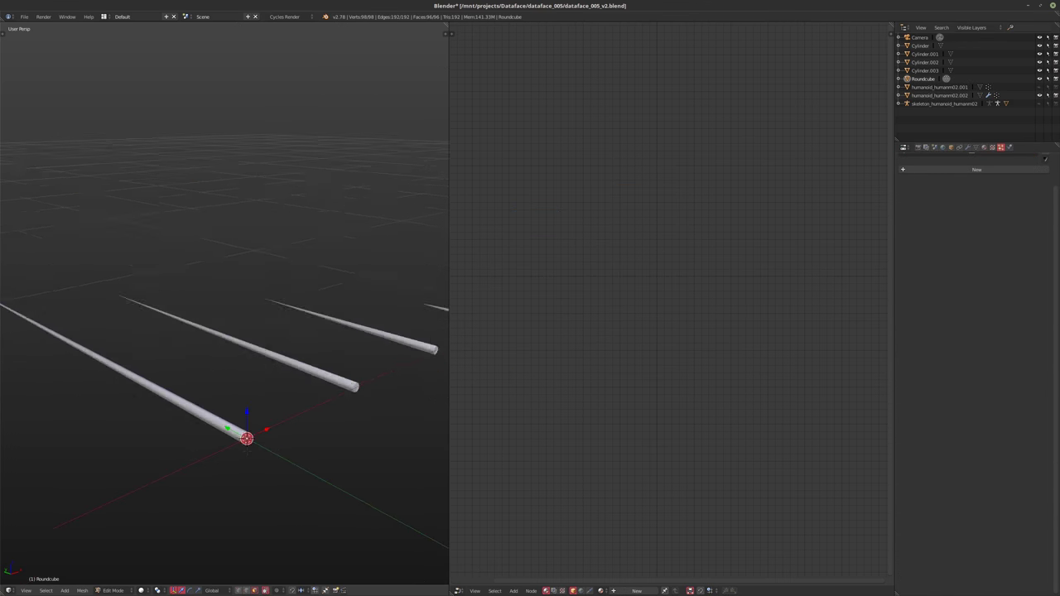
key("Tab")
key("t")
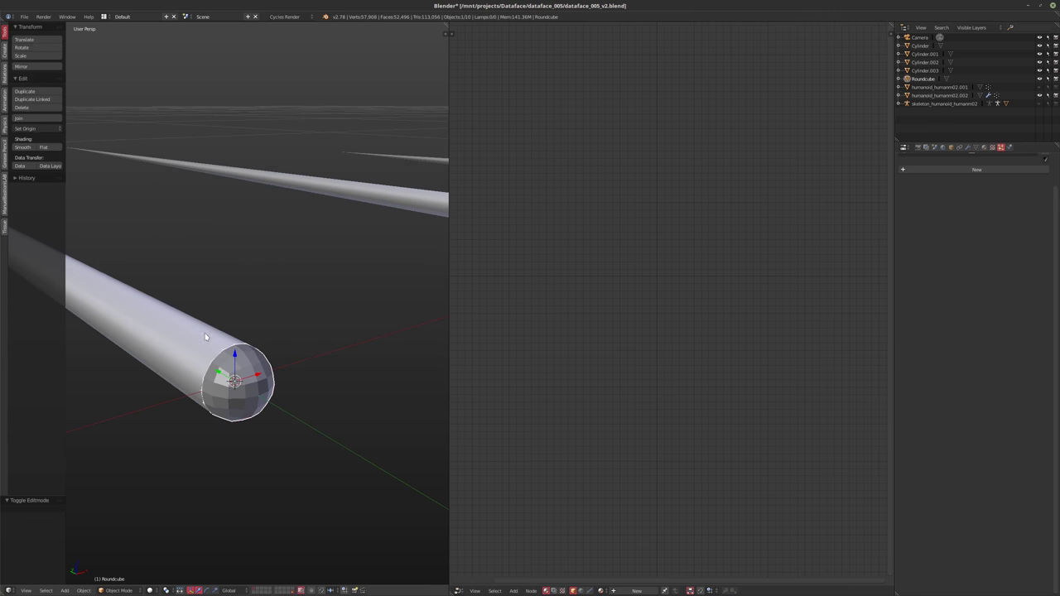
left_click(23, 146)
middle_click_drag(217, 277, 257, 336)
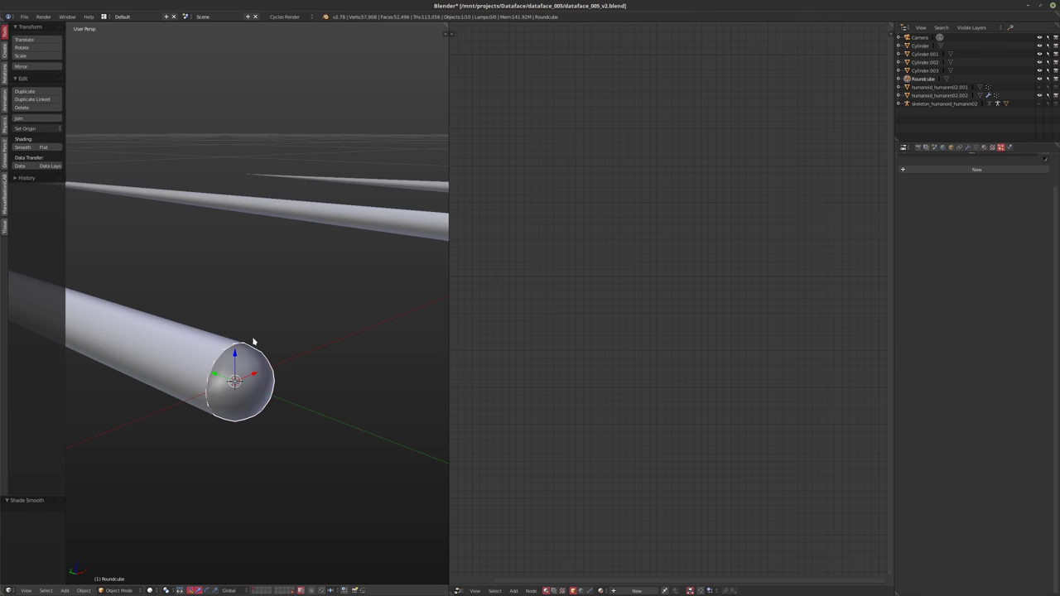
key("t")
- Select the head mesh again and bring up the Render settings of its second particle system
scroll(252, 356, "down", 8)
middle_click_drag(258, 268, 282, 357, "shift")
scroll(234, 321, "up", 7)
right_click(180, 268)
scroll(286, 359, "up", 3)
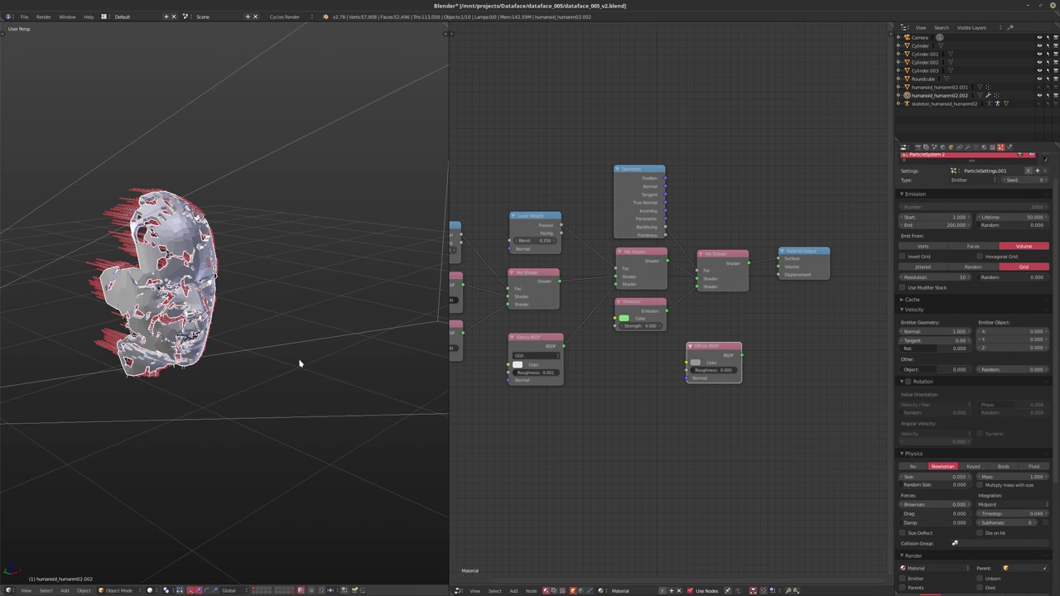
scroll(949, 433, "down", 5)
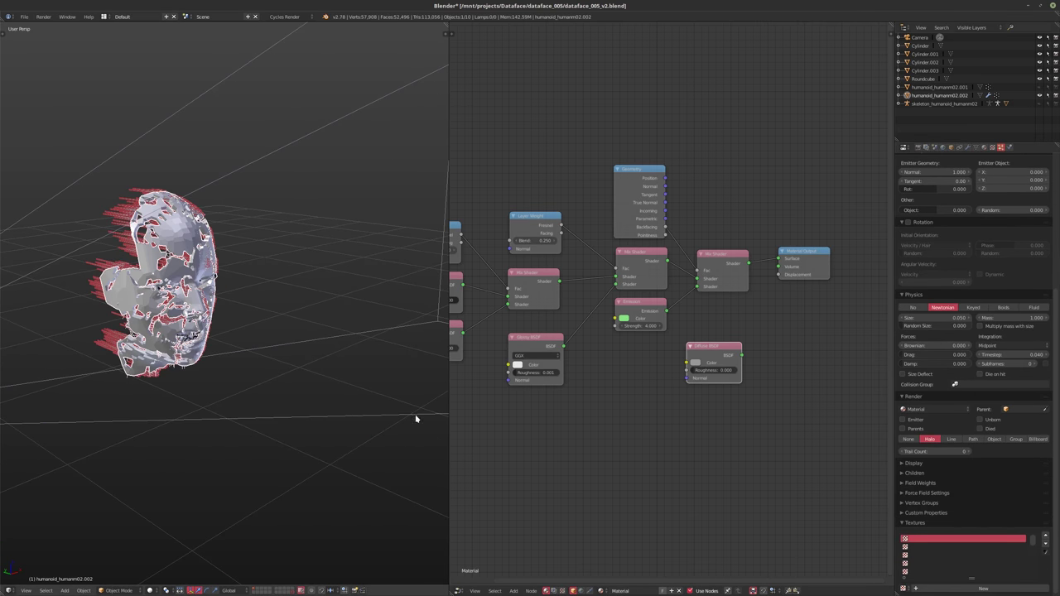
- Turn Only Render display back on for the 3D view and look at the head's spikes
key("n")
left_click(383, 437)
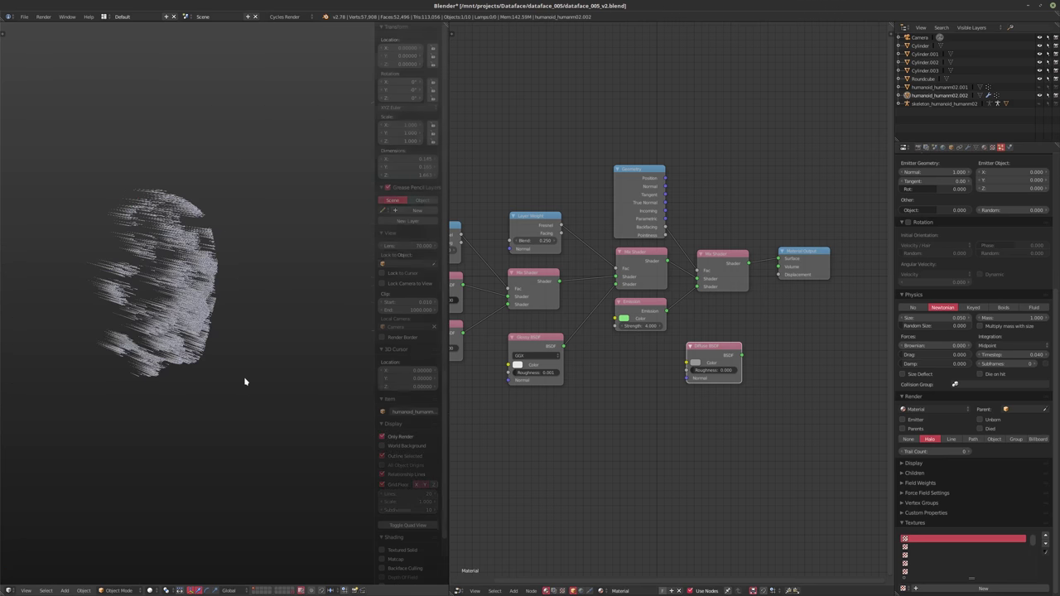
key("n")
middle_click_drag(232, 346, 214, 345)
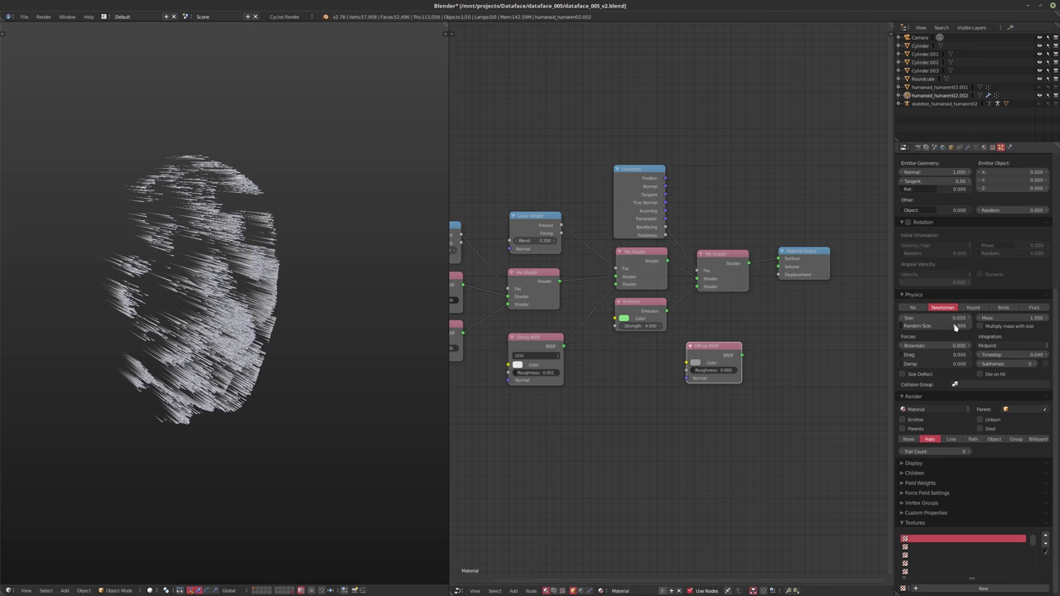
- Render the second particle system as Object, with Roundcube as the duplicated object
left_click(994, 439)
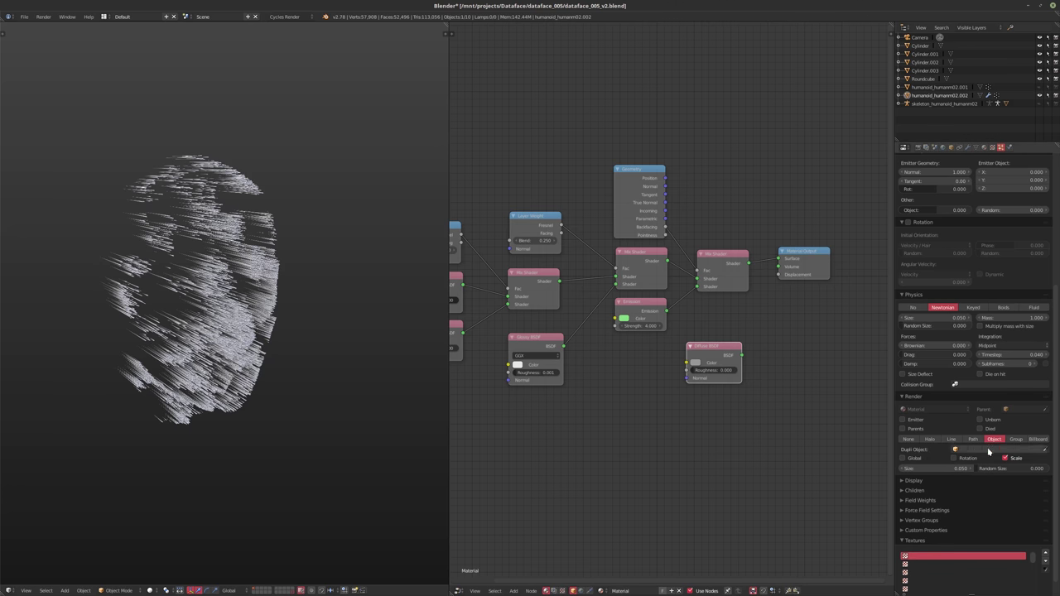
left_click(957, 451)
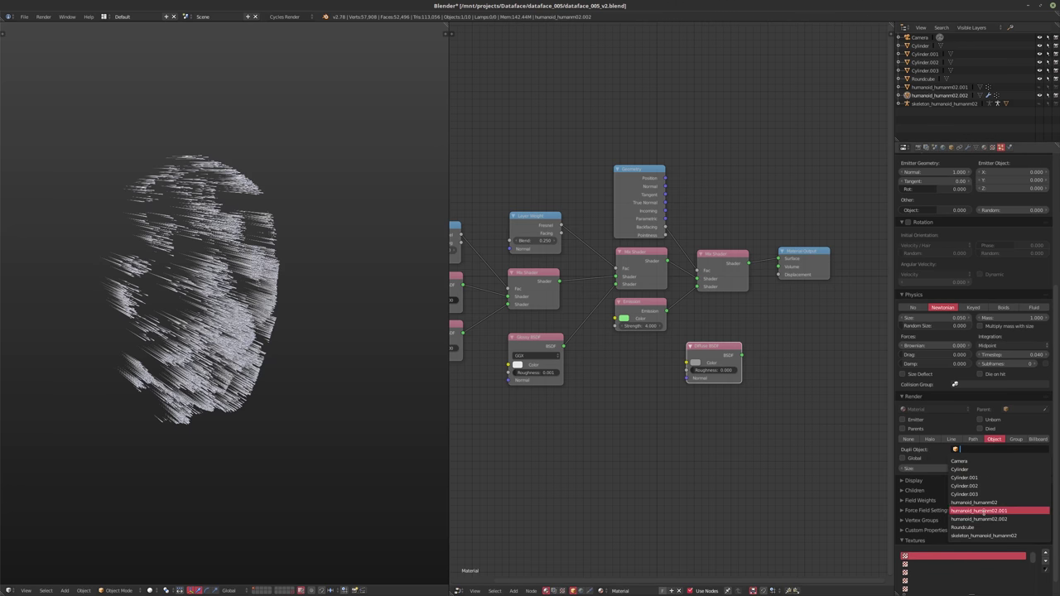
key("Return")
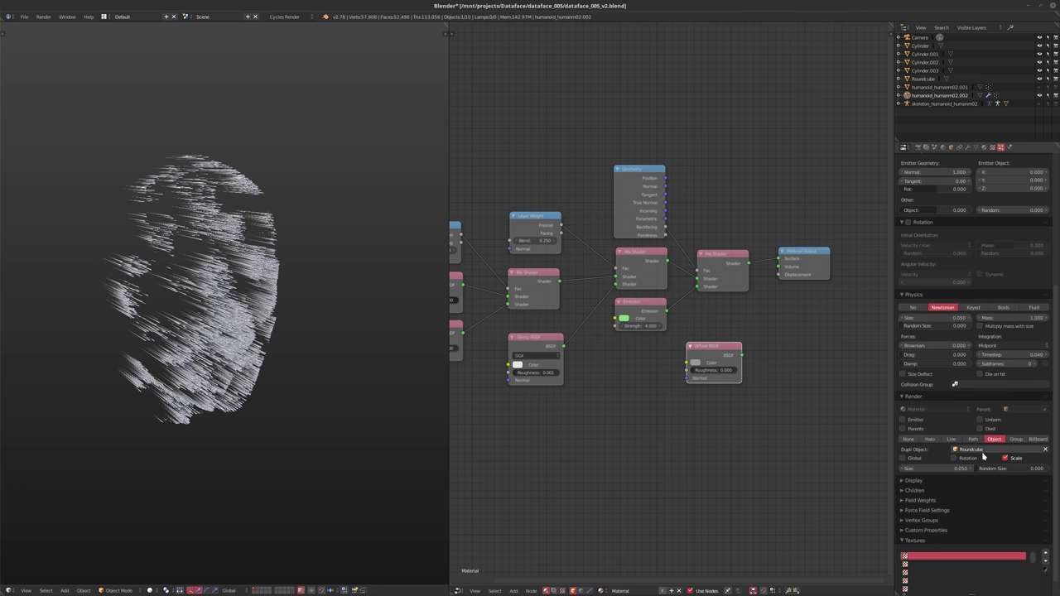
- Set the Roundcube duplicate size of the second particle system to 1.000
middle_click_drag(272, 343, 223, 312)
scroll(223, 319, "up", 5)
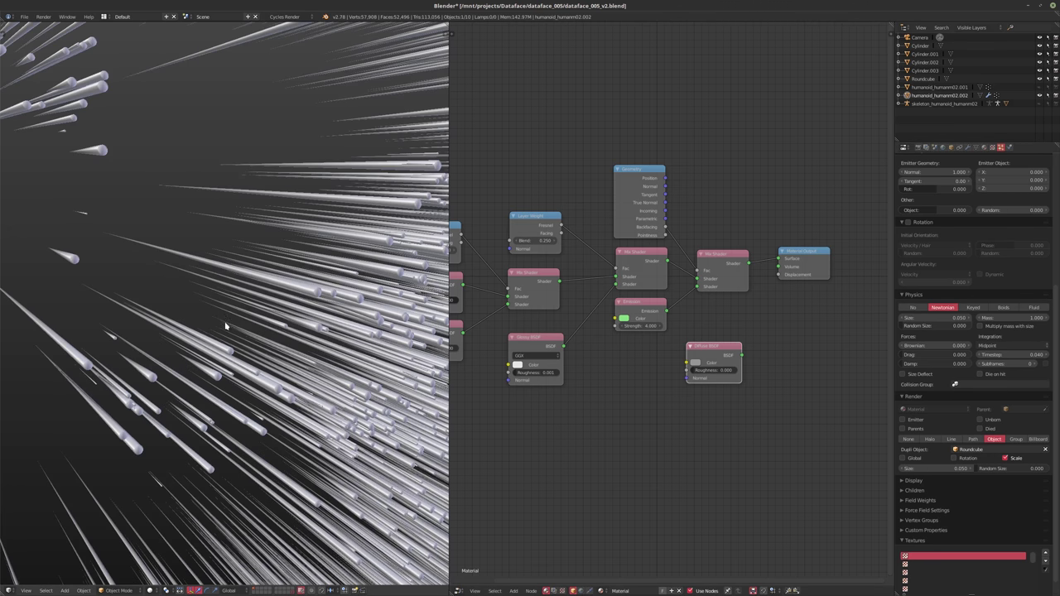
scroll(224, 323, "down", 3)
left_click(919, 469)
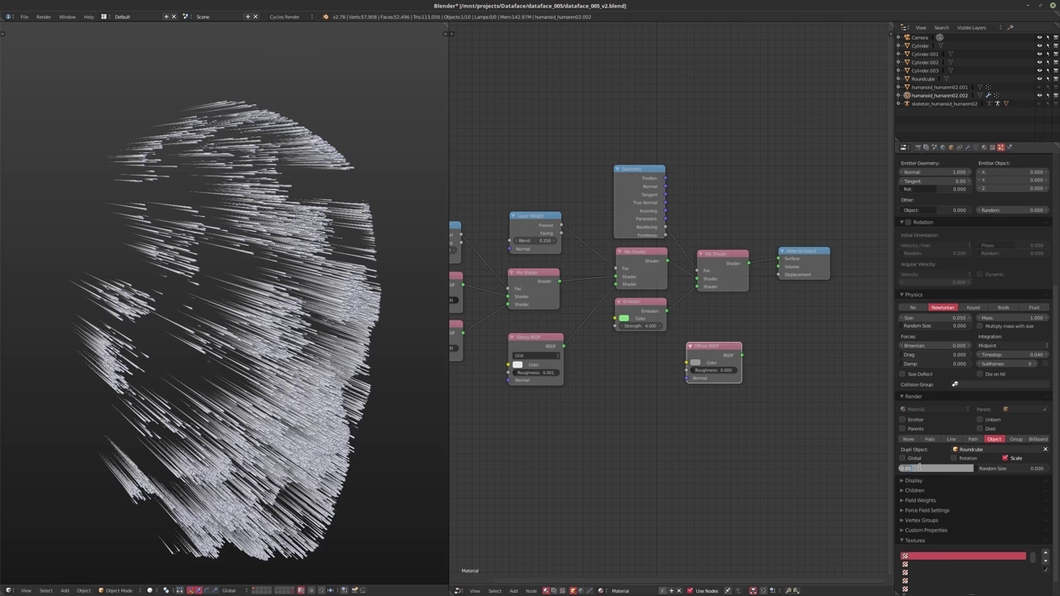
key("BackSpace")
key("Return")
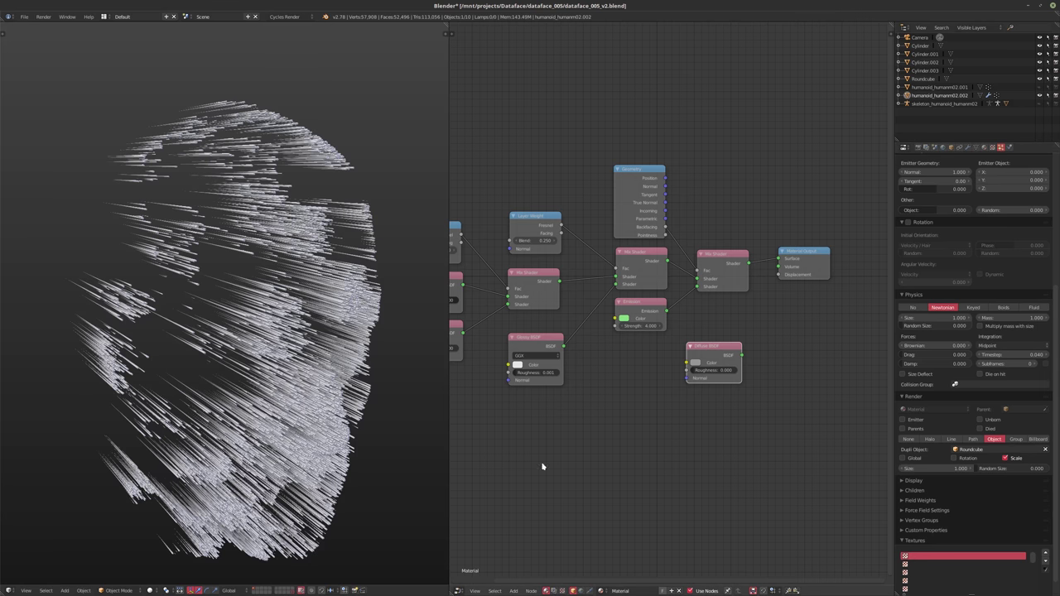
middle_click_drag(161, 407, 207, 403)
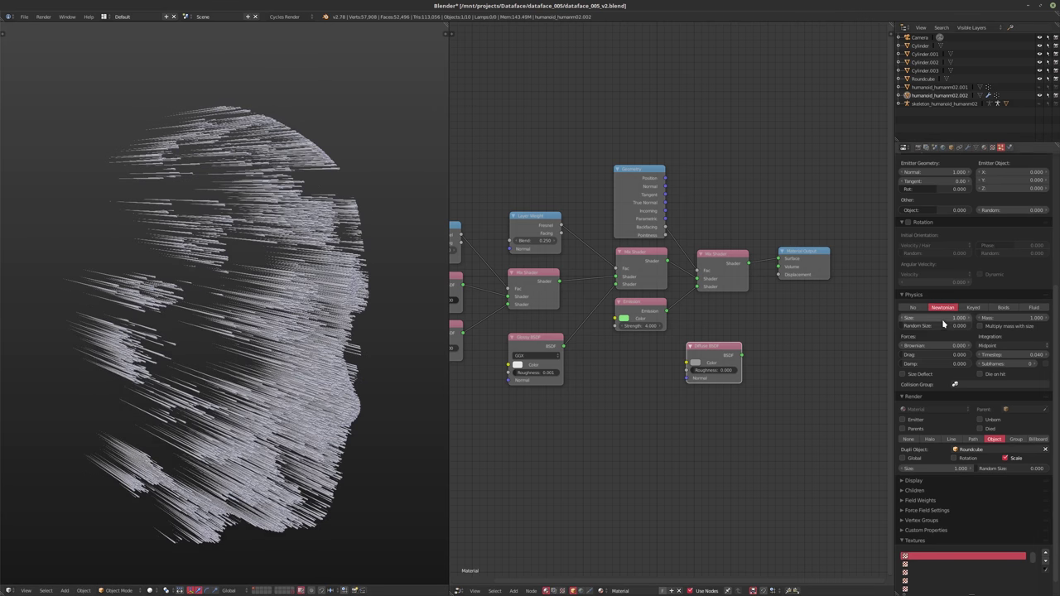
- Set the second particle system's emission to start and end at frame 1, with a lifetime of 999
scroll(933, 195, "up", 6)
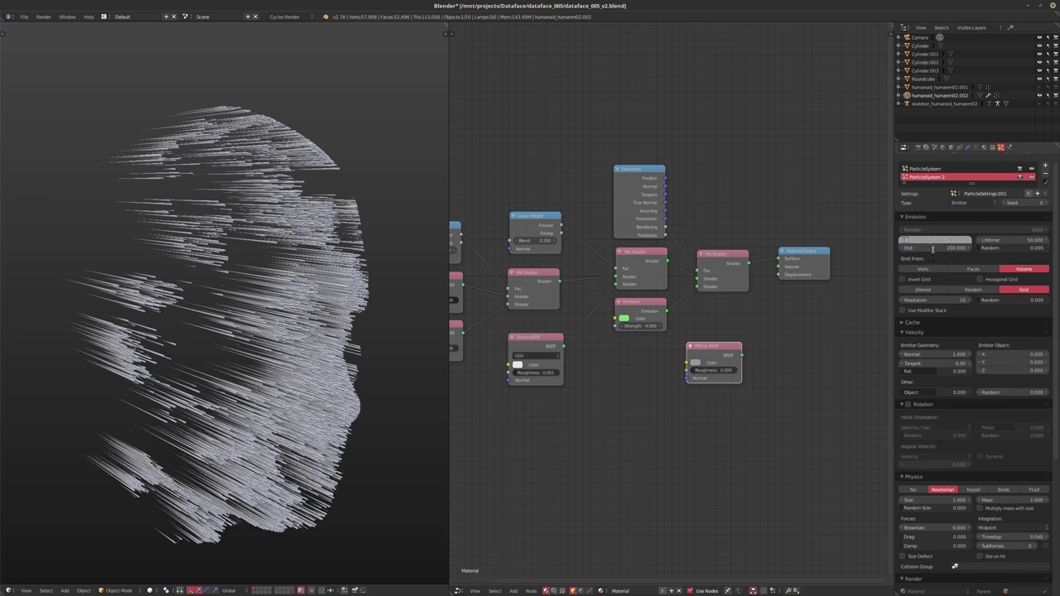
key("Return")
left_click(934, 248)
type("1")
key("Return")
left_click(999, 241)
type("999")
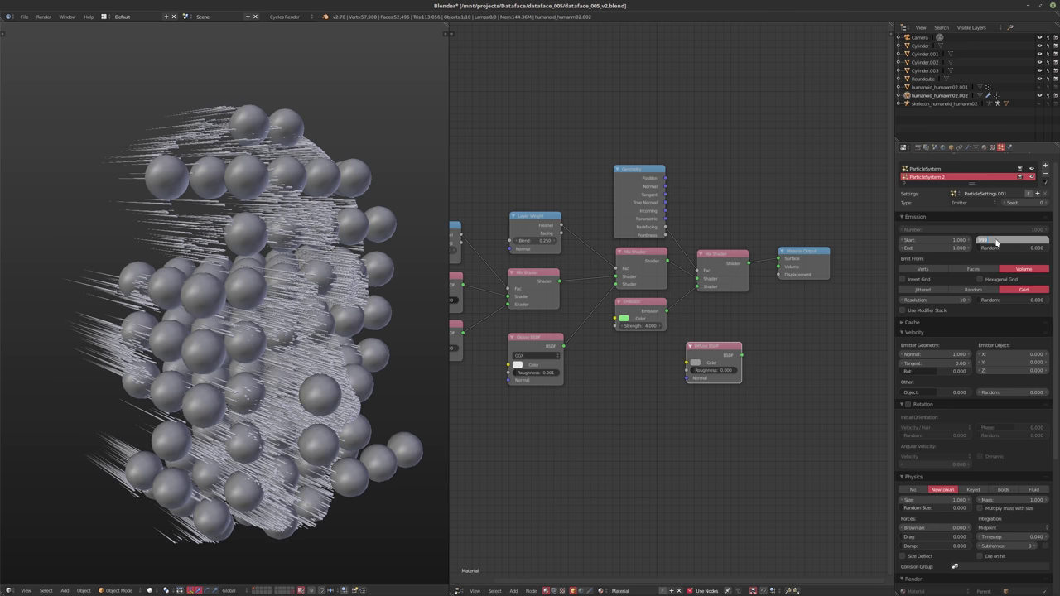
key("Return")
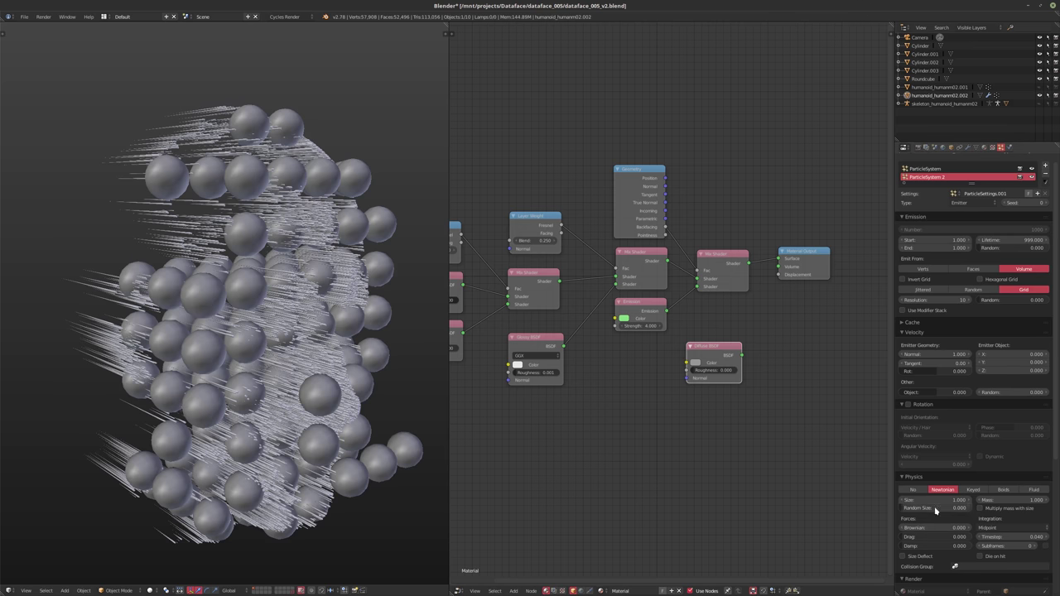
- Set the second particle system's physics type to No and look over the duplicates on the head
left_click(913, 489)
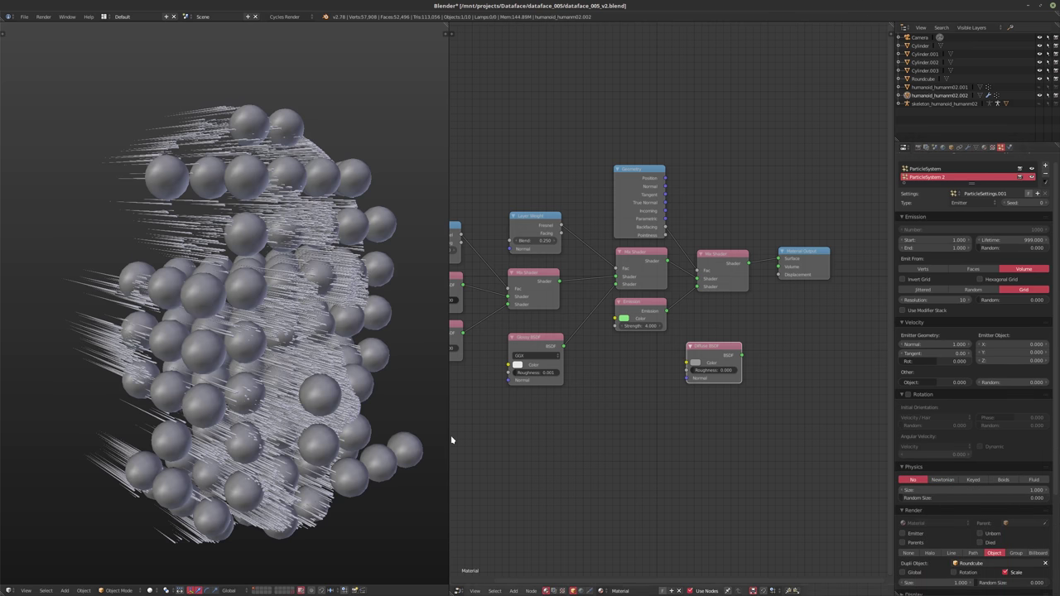
scroll(323, 384, "up", 4)
middle_click_drag(322, 383, 286, 372)
scroll(286, 372, "down", 5)
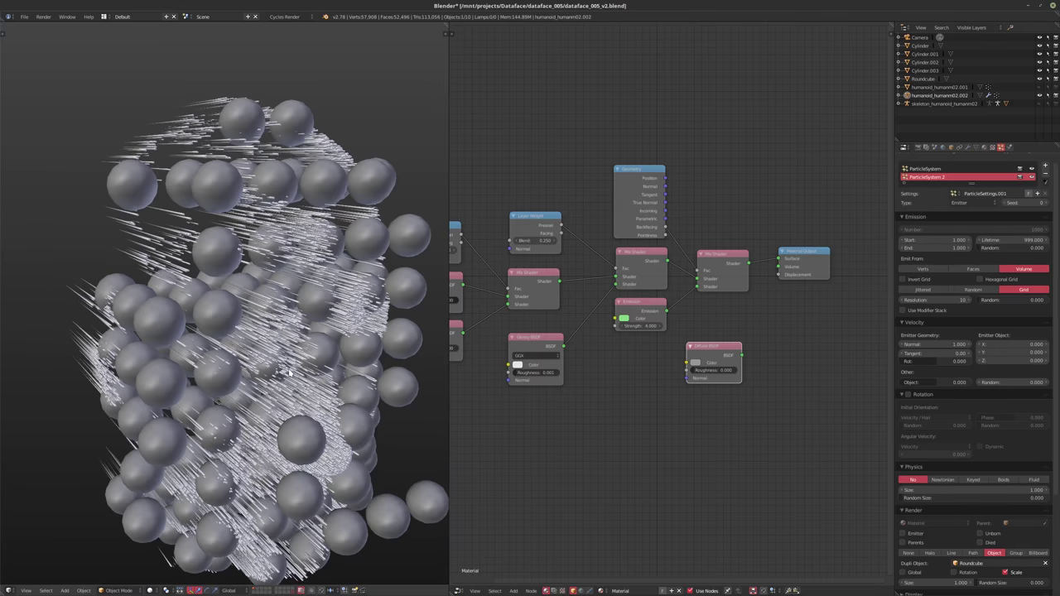
- Set the emission grid resolution to 100 and the duplicate size to 0.010
left_click(929, 300)
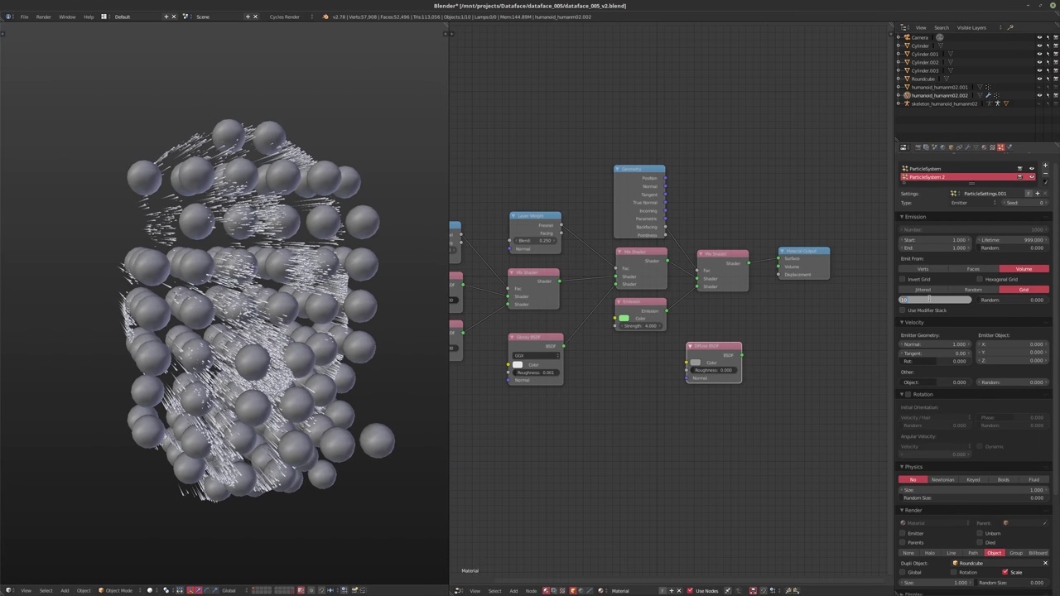
type("100")
key("Return")
left_click(924, 583)
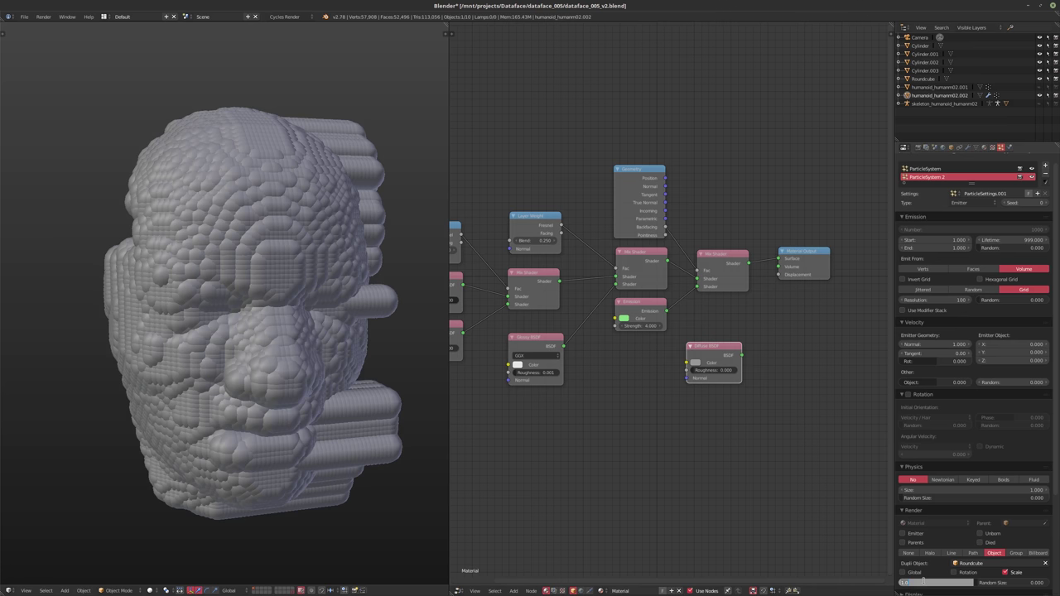
type("0")
key("Return")
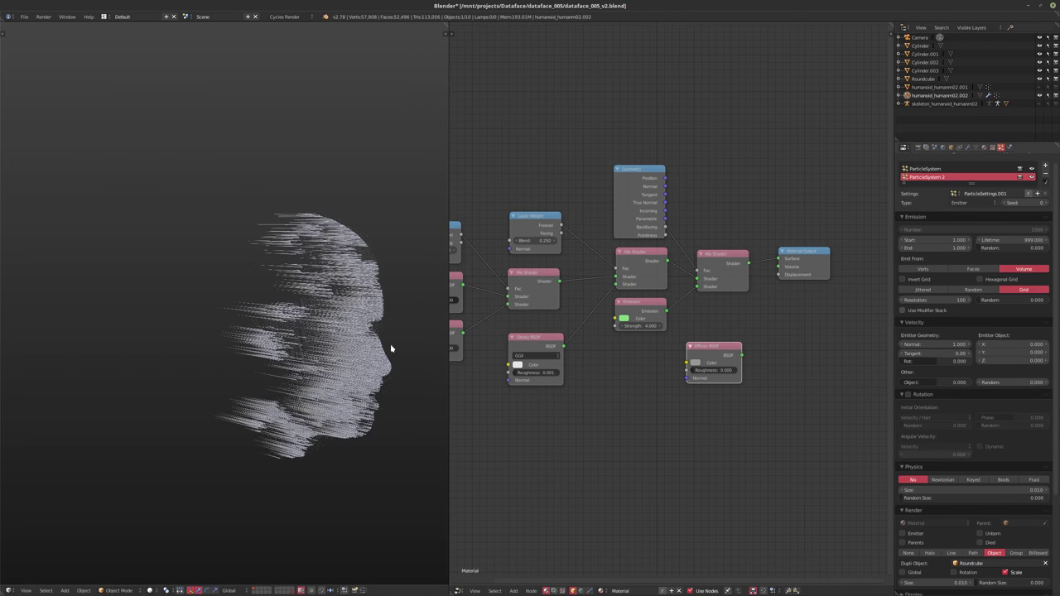
- Try other emission source options on the second particle system and undo these changes
mouse_move(351, 338)
middle_mouse_down()
mouse_move(317, 336)
mouse_move(337, 344)
middle_mouse_up()
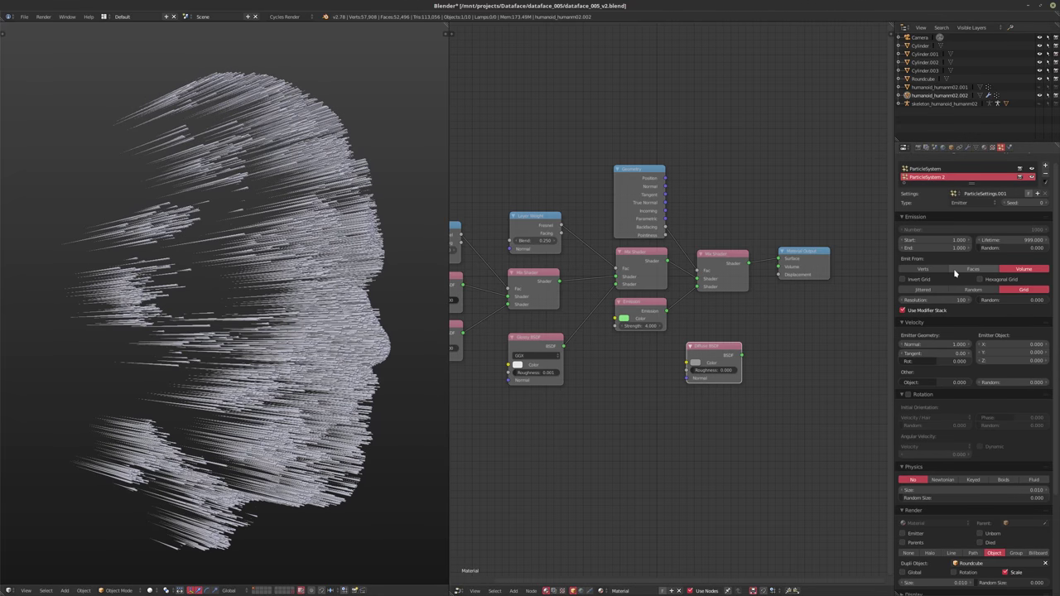
left_click(996, 271)
key("ctrl+z")
key("ctrl+z")
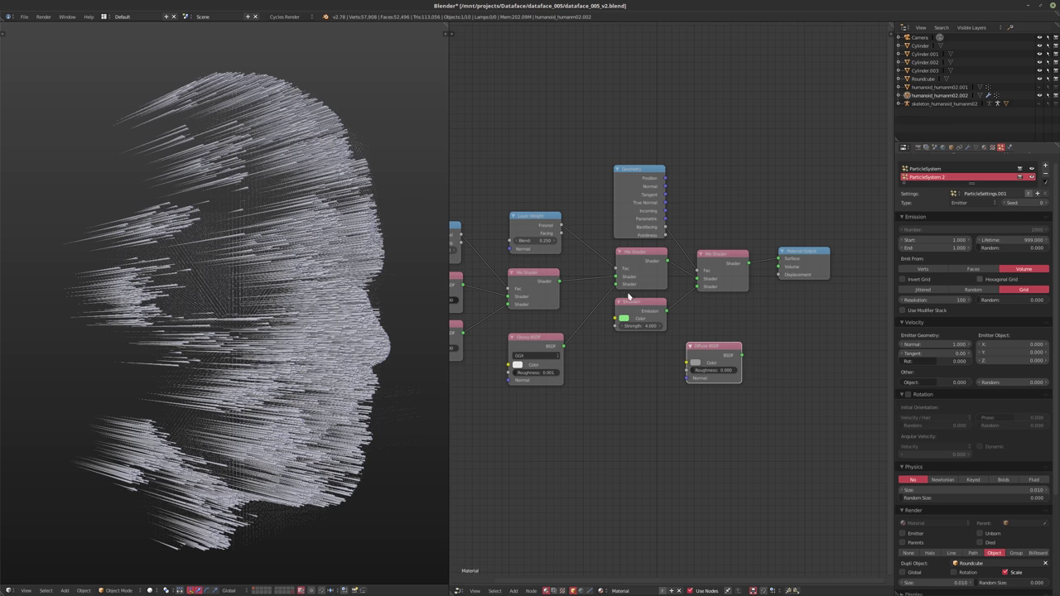
key("ctrl+z")
- Emit the second particle system's particles from Faces on a Hexagonal Grid, with a resolution of 250
mouse_move(296, 341)
middle_mouse_down()
mouse_move(233, 336)
mouse_move(301, 345)
mouse_move(297, 336)
middle_mouse_up()
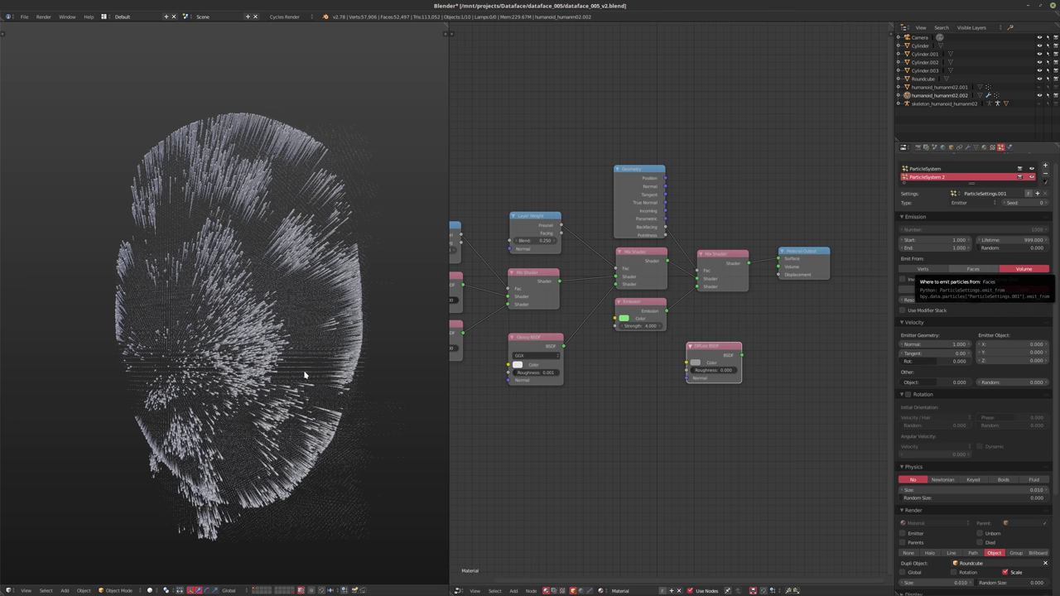
middle_click_drag(321, 366, 399, 377)
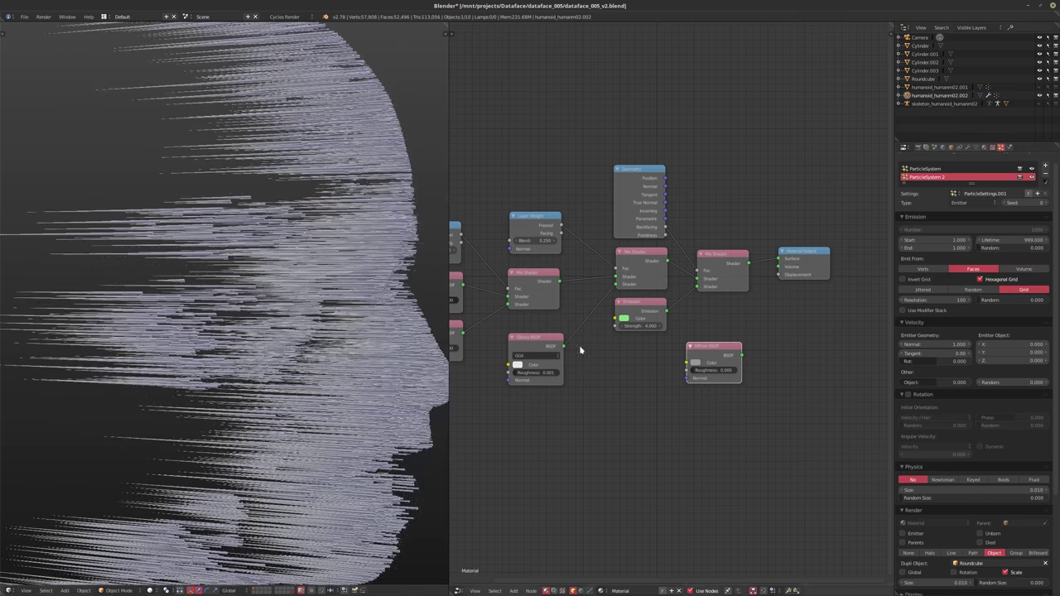
left_click(938, 300)
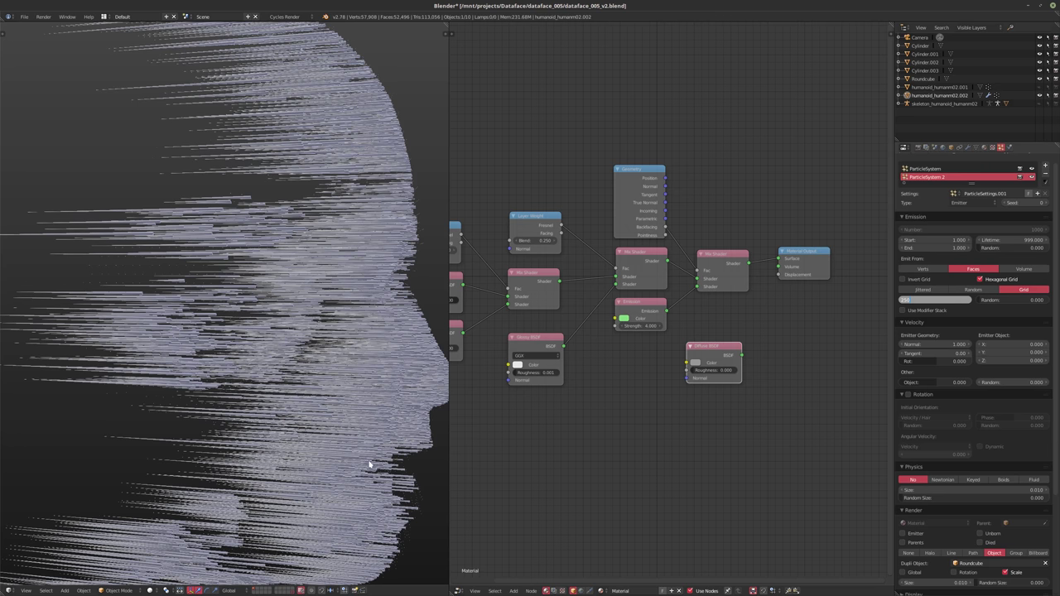
type("250")
key("Return")
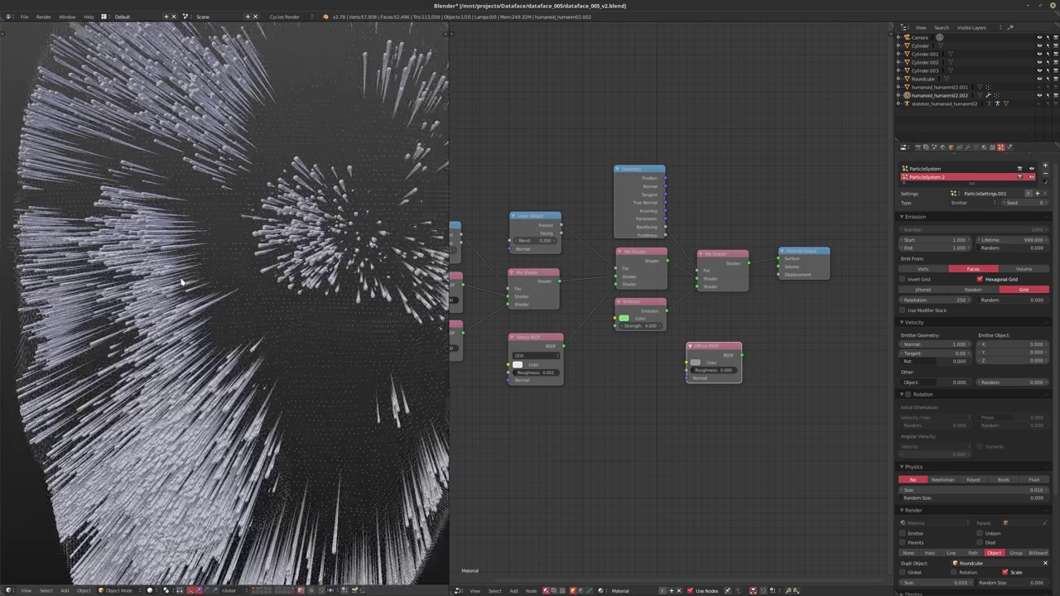
scroll(254, 286, "up", 3)
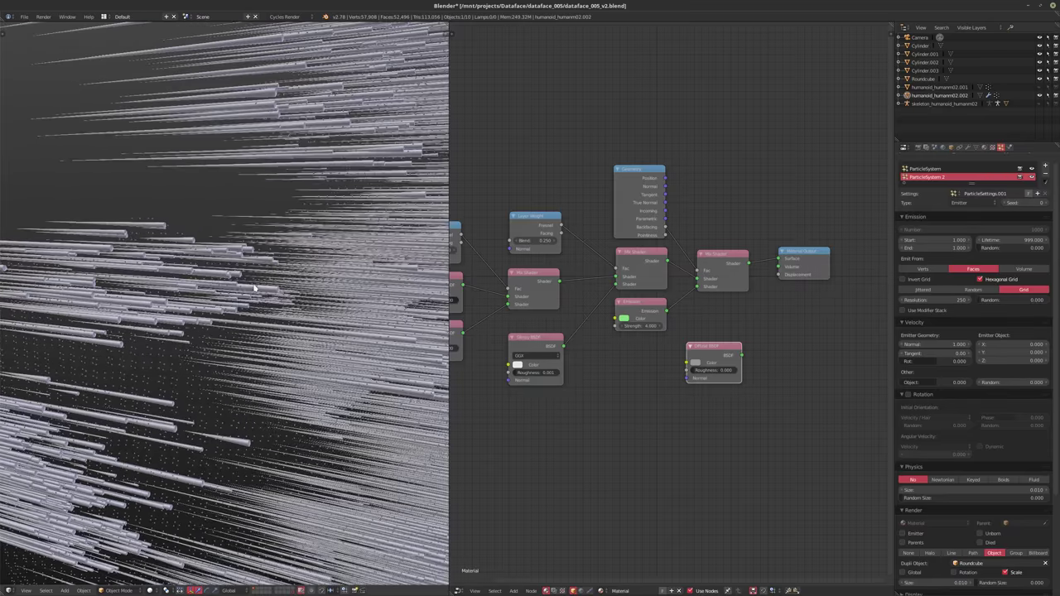
scroll(190, 331, "down", 6)
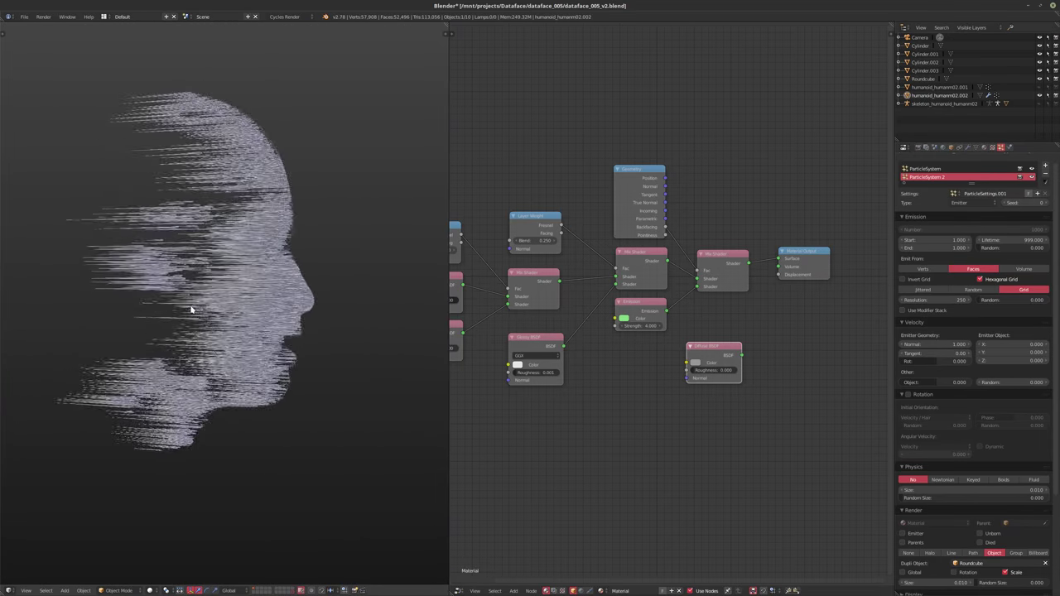
- Set the duplicate size to 0.025 with a random size of 0.650 and inspect the particles around the head
left_click(948, 583)
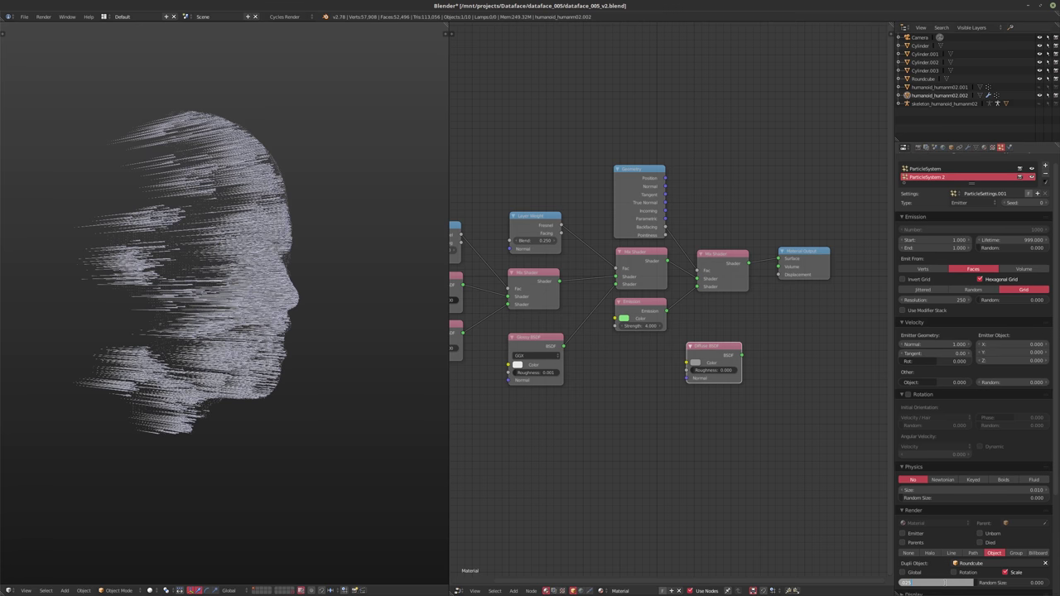
type("0.025")
key("Tab")
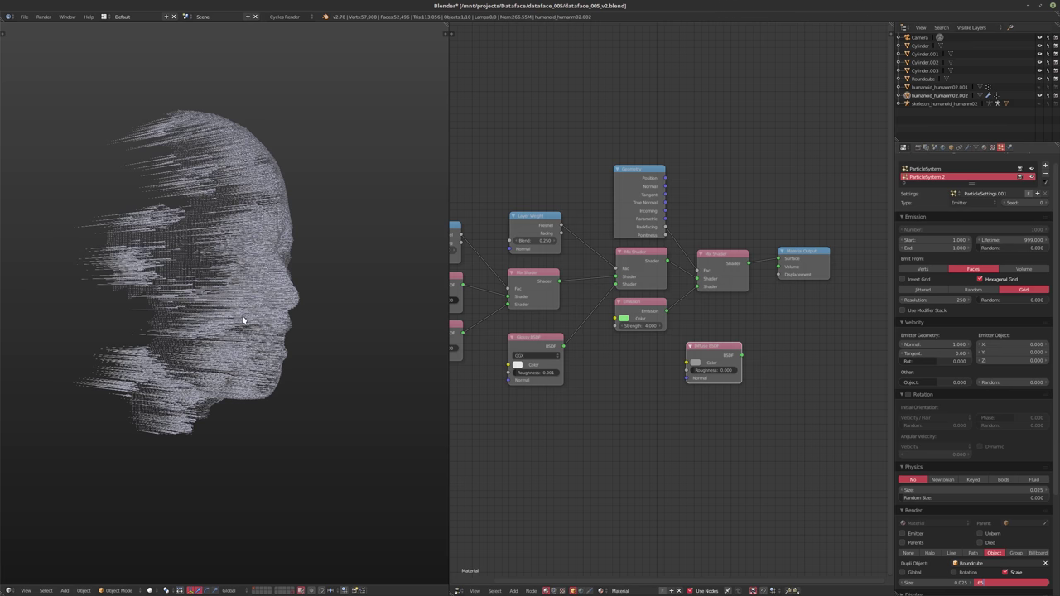
key("Return")
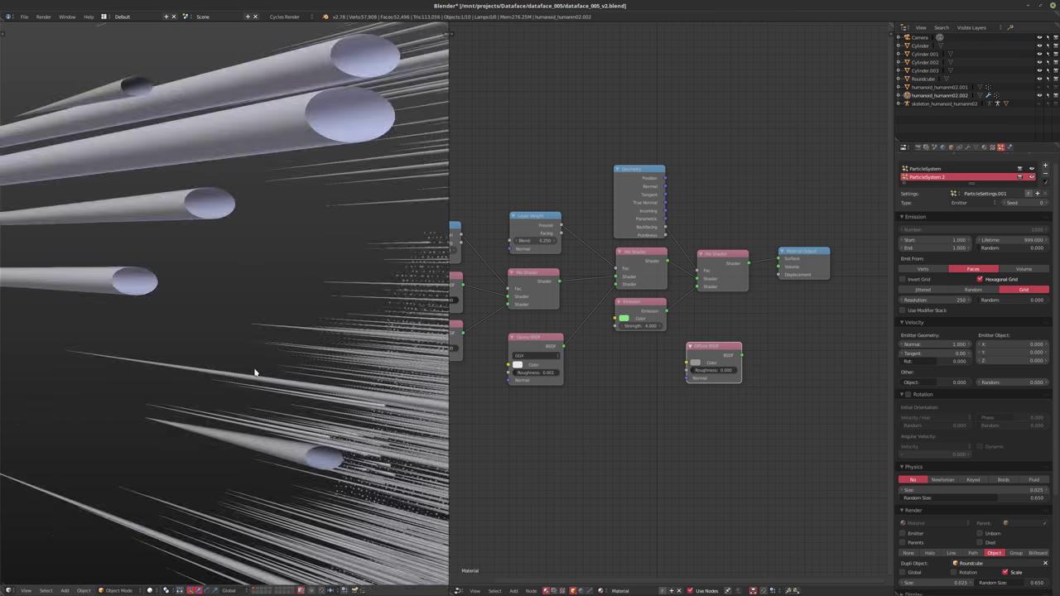
middle_click_drag(242, 374, 112, 339)
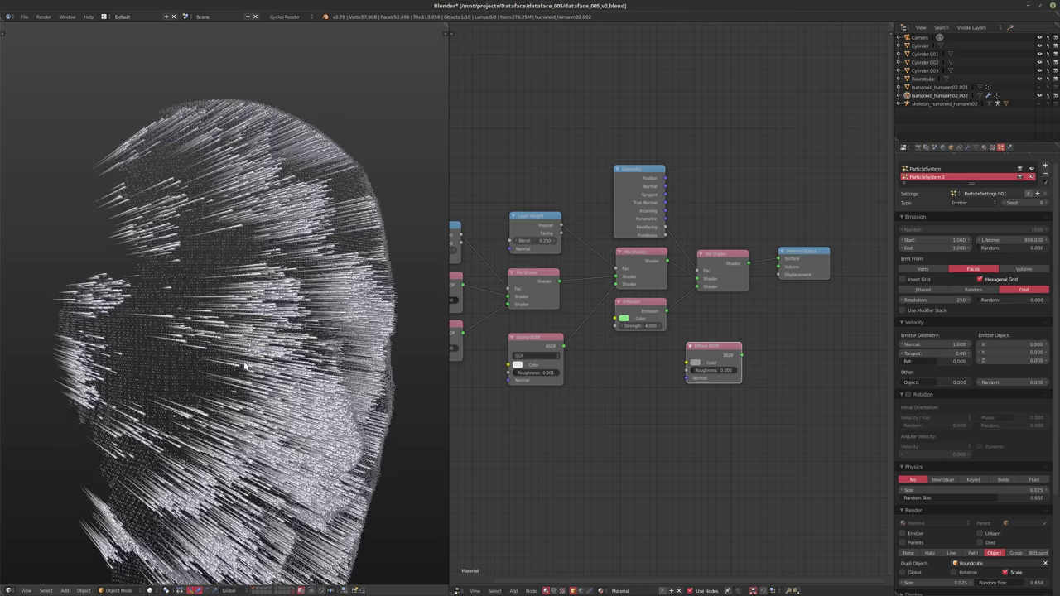
scroll(194, 367, "down", 4)
middle_click_drag(194, 367, 152, 362)
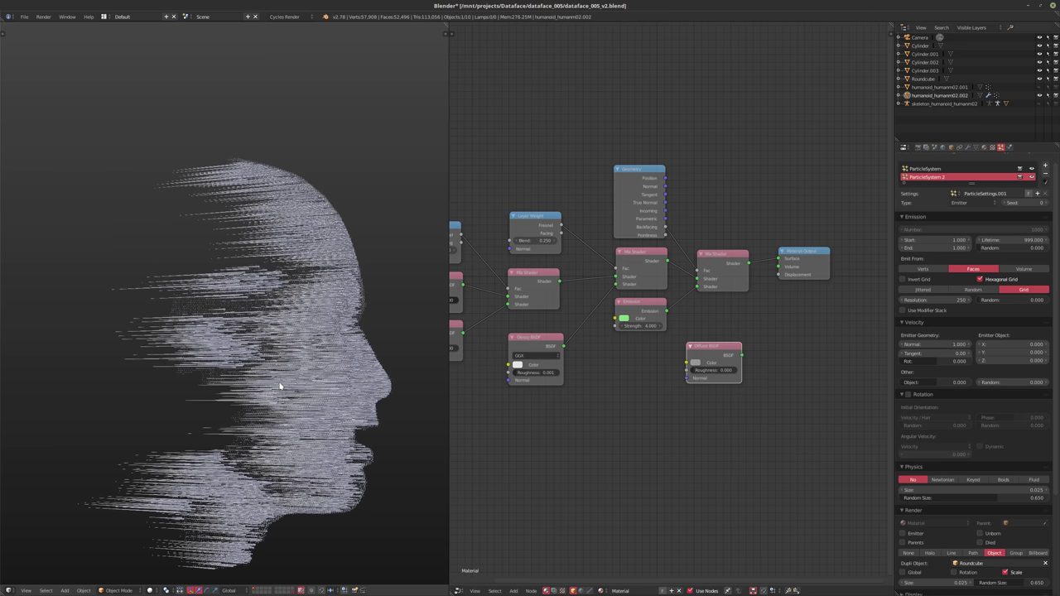
- Switch the 3D view to rendered shading and turn off the film's Transparent option in the render settings
left_click(923, 78)
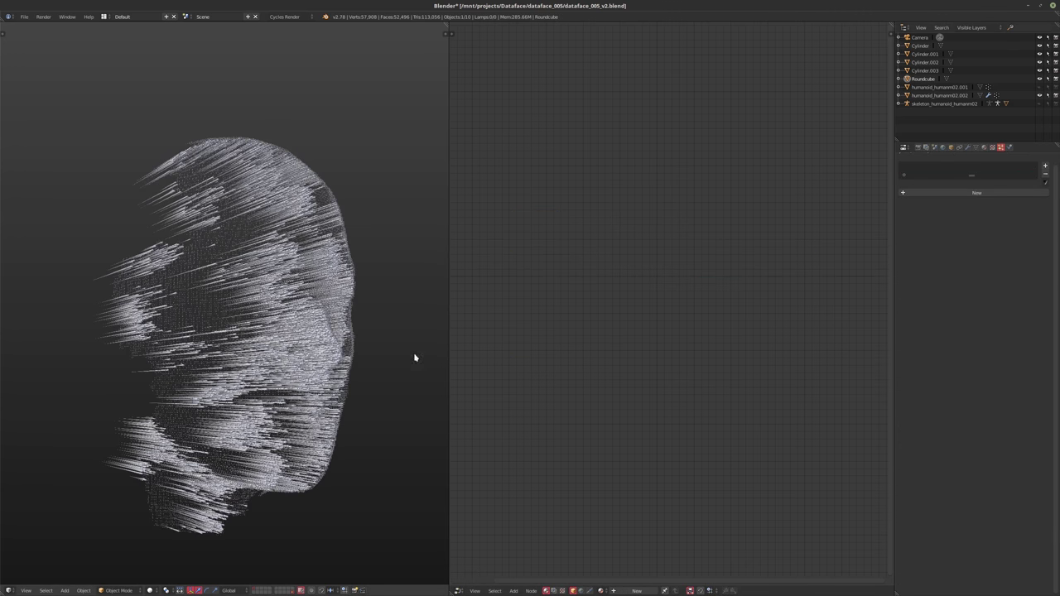
key("shift+z")
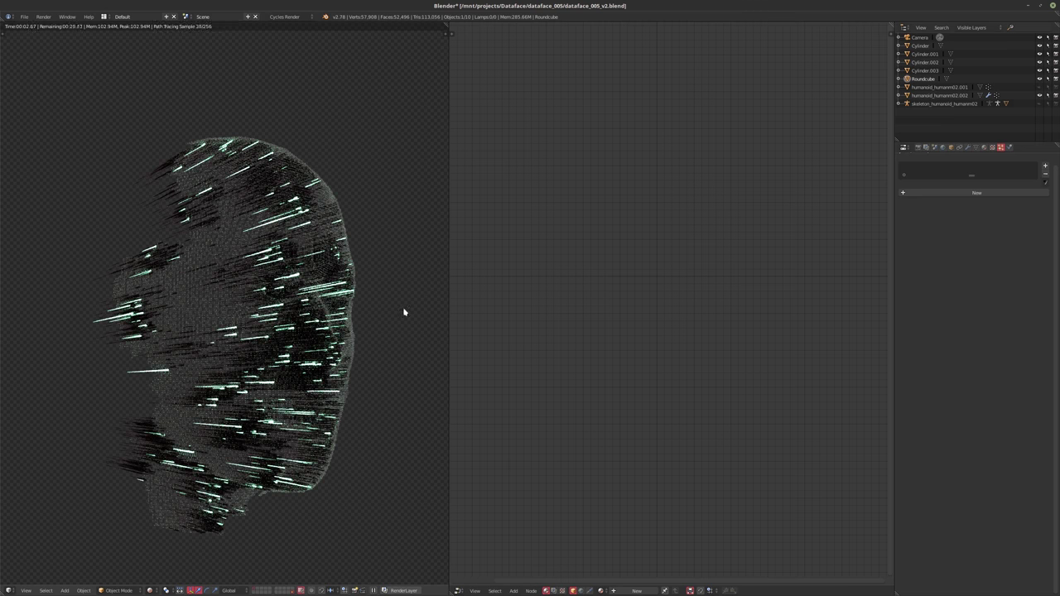
scroll(298, 304, "up", 2)
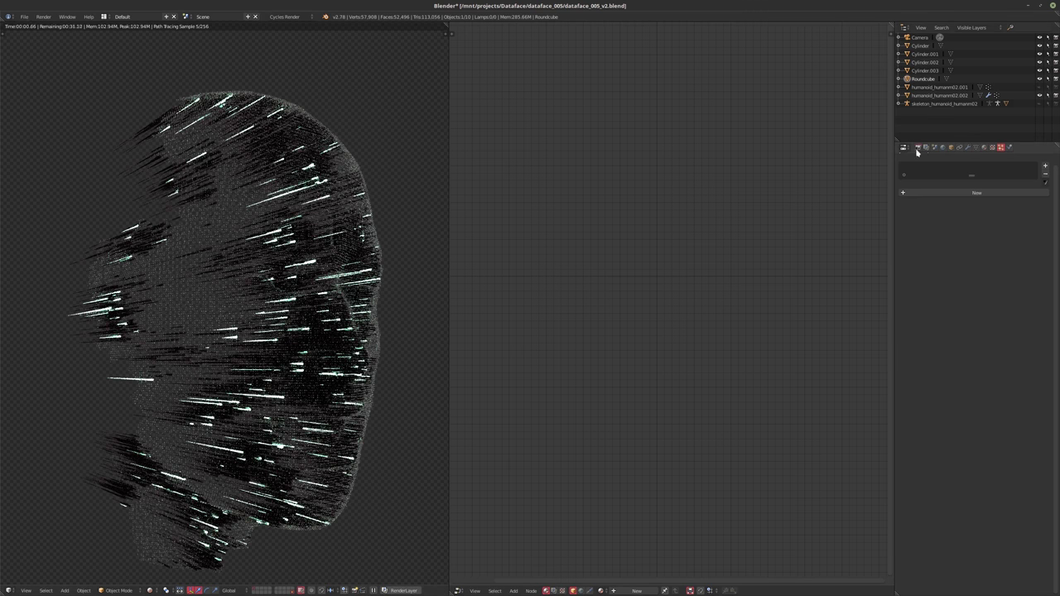
left_click(917, 148)
left_click(903, 555)
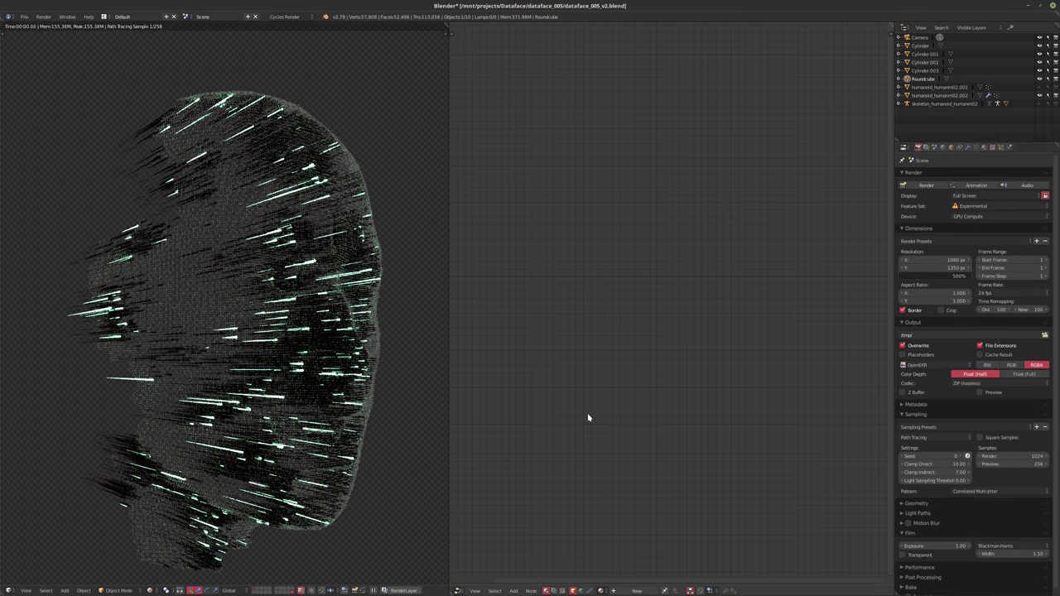
right_click(376, 368)
middle_click_drag(376, 367, 316, 375)
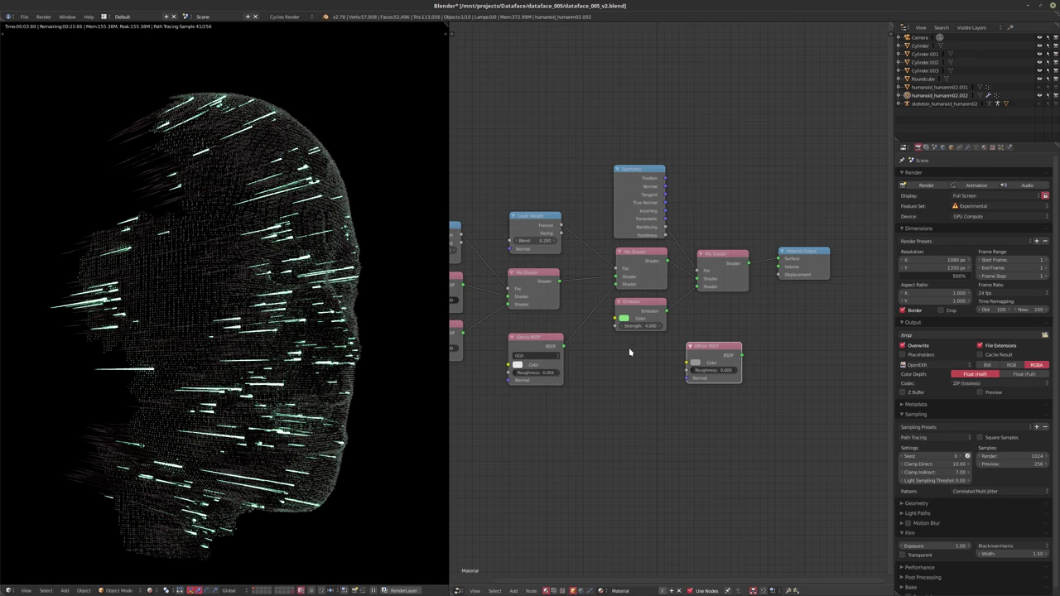
scroll(629, 350, "up", 1)
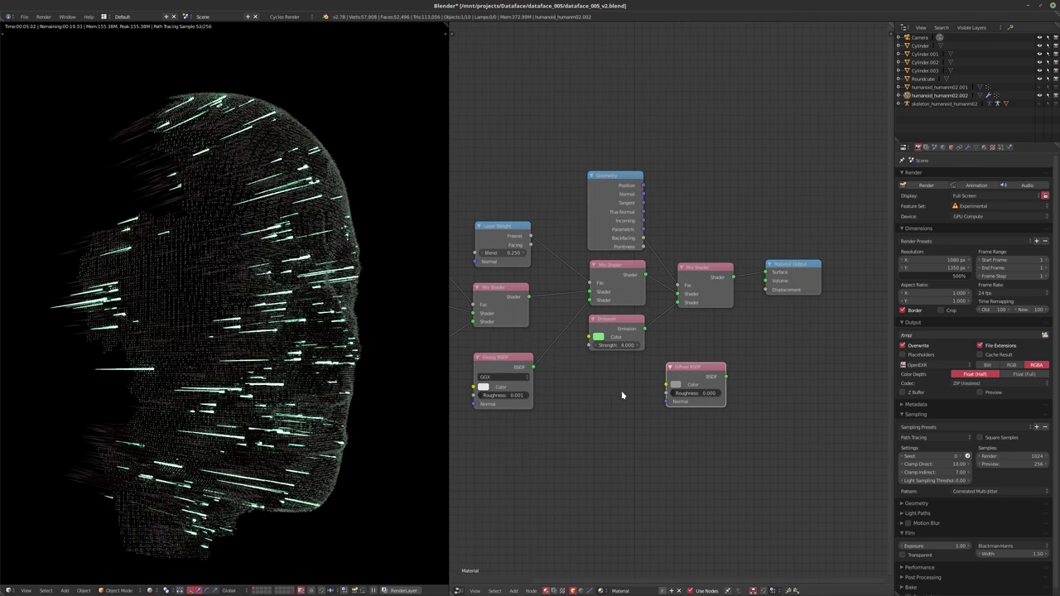
- Select the Roundcube object and create a new material for it
left_click(923, 79)
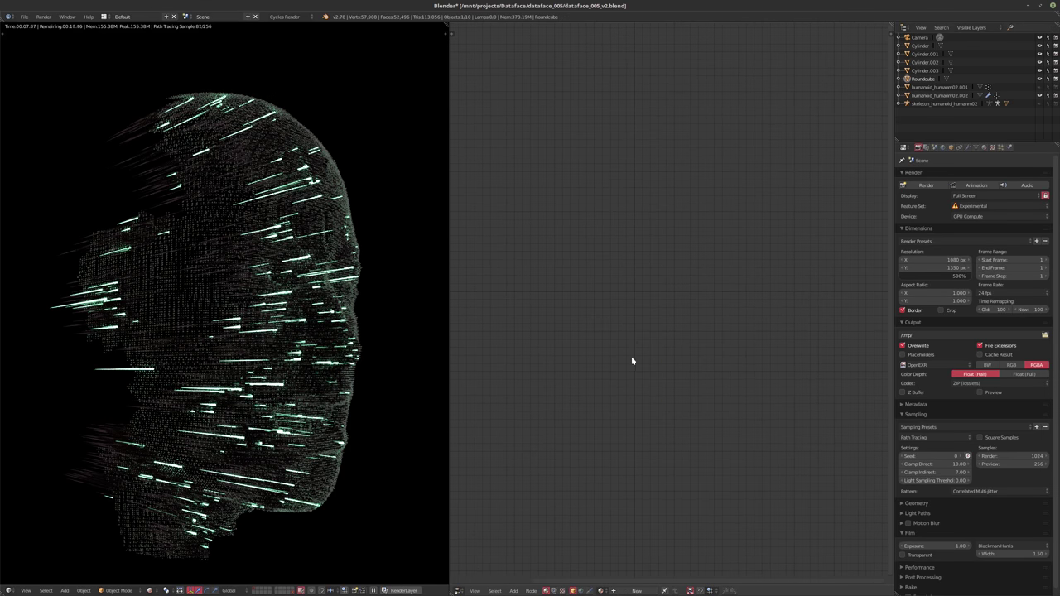
key("shift+a")
mouse_move(625, 441)
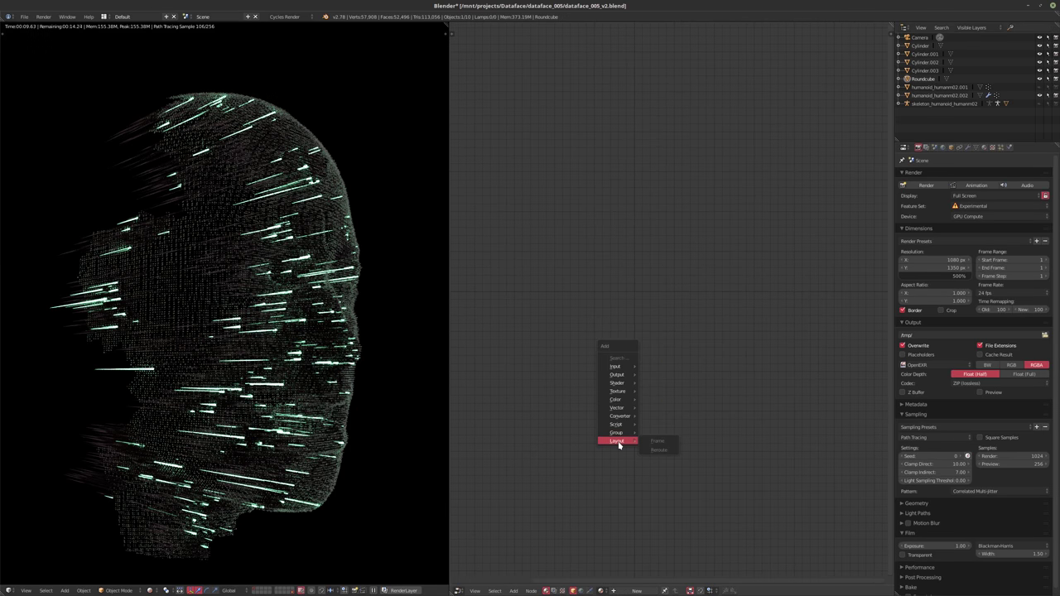
left_click(636, 591)
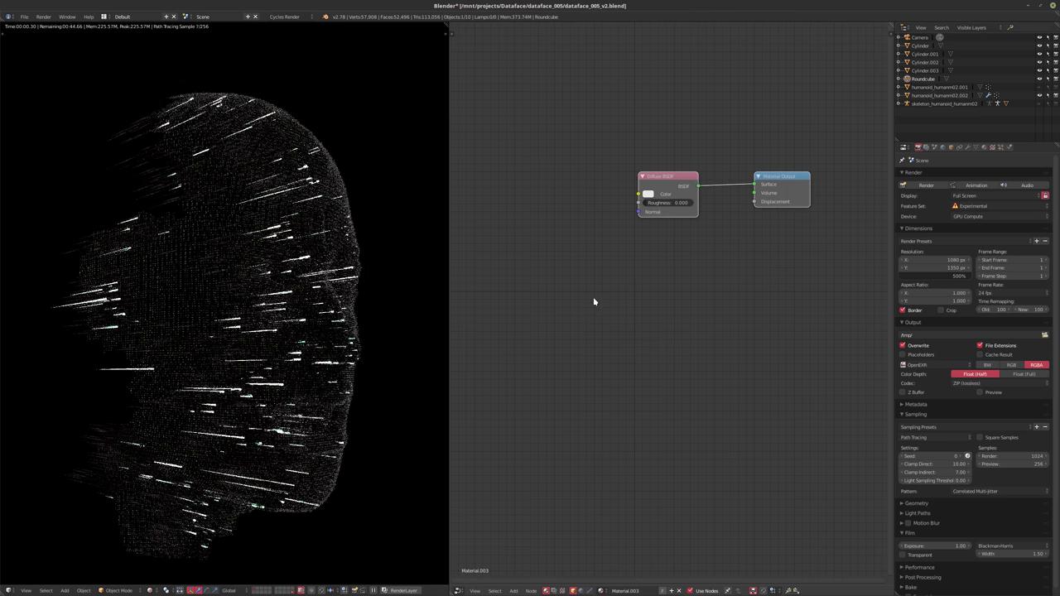
- Add the mHolo node group to the Roundcube material and space it apart from the Diffuse BSDF and Material Output nodes
key("shift+a")
mouse_move(570, 370)
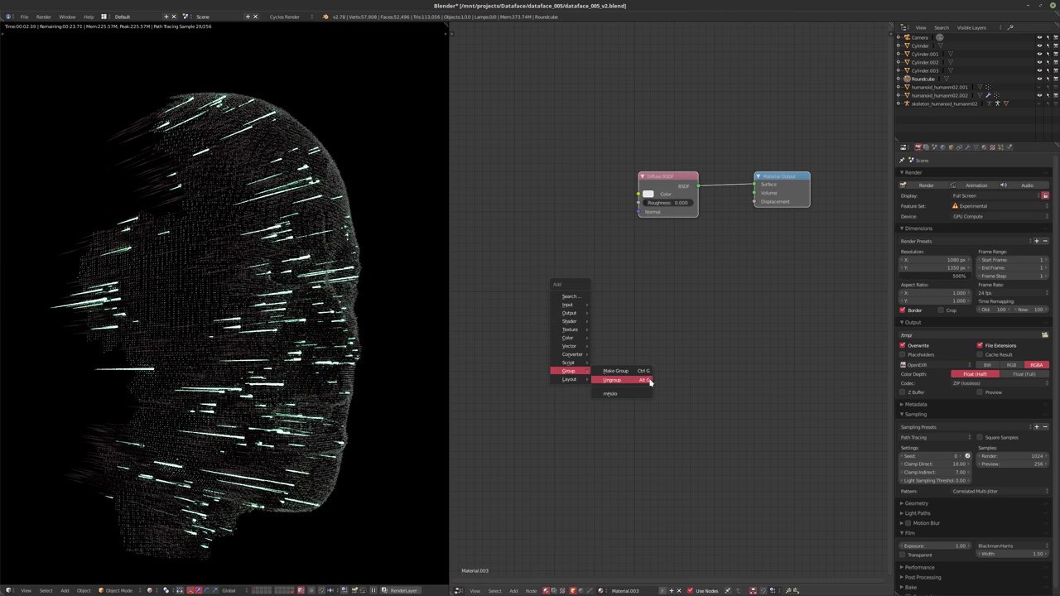
left_click(616, 394)
left_click(497, 235)
middle_click_drag(636, 278, 673, 342)
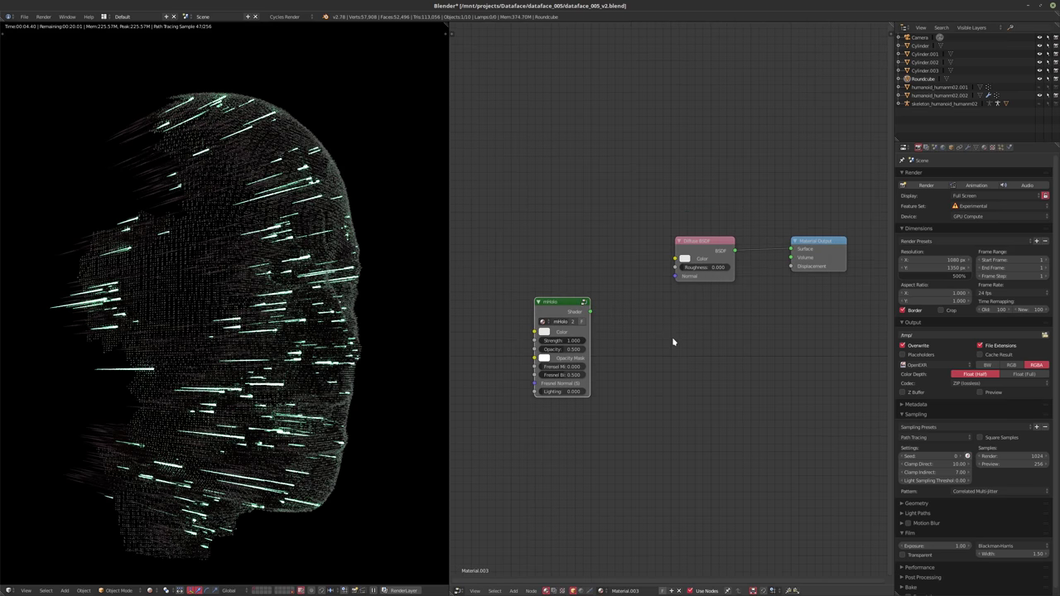
scroll(616, 331, "up", 1)
left_click_drag(558, 303, 515, 302)
left_click_drag(717, 236, 660, 343)
middle_click_drag(857, 272, 810, 262)
left_click_drag(812, 239, 826, 355)
middle_click_drag(555, 348, 627, 336)
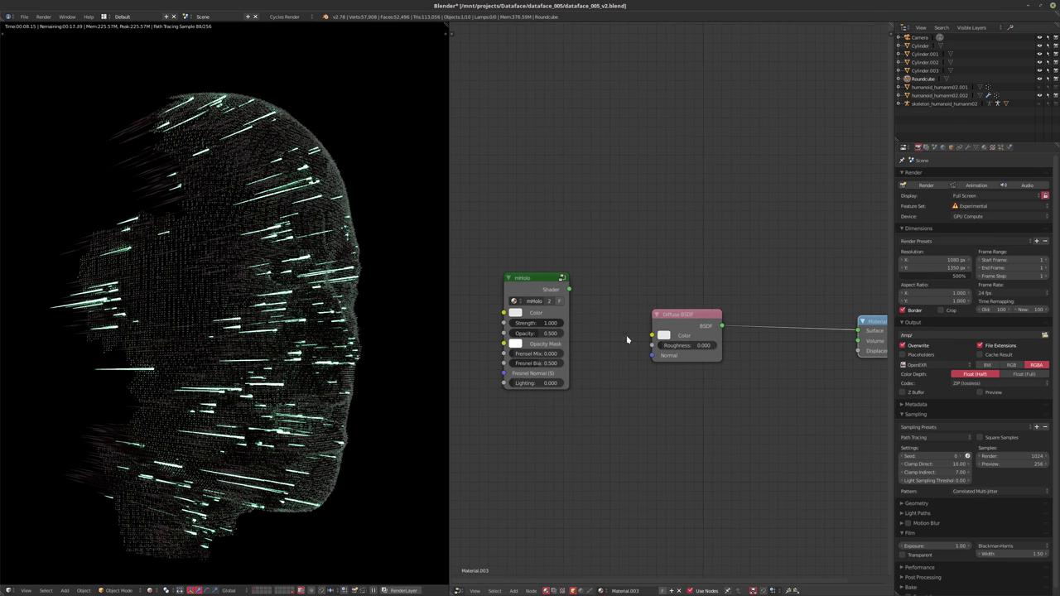
- Connect the mHolo shader to the Material Output's Volume input and delete the Diffuse BSDF node
left_click_drag(530, 282, 660, 338)
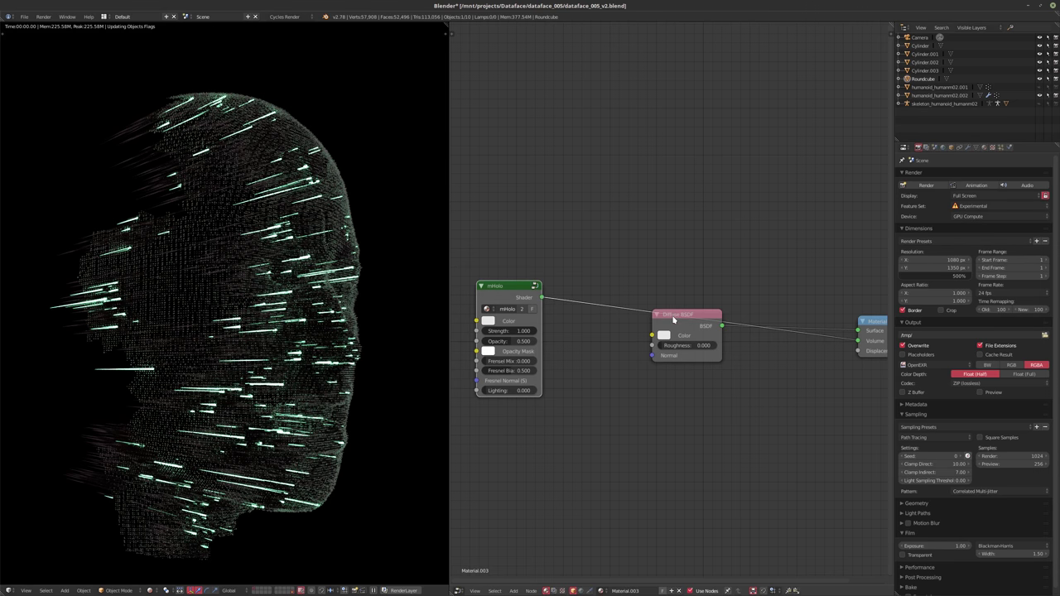
left_click(673, 319)
key("x")
left_click_drag(502, 288, 611, 307)
middle_click_drag(700, 333, 585, 327)
scroll(738, 328, "up", 1)
left_click_drag(767, 321, 692, 323)
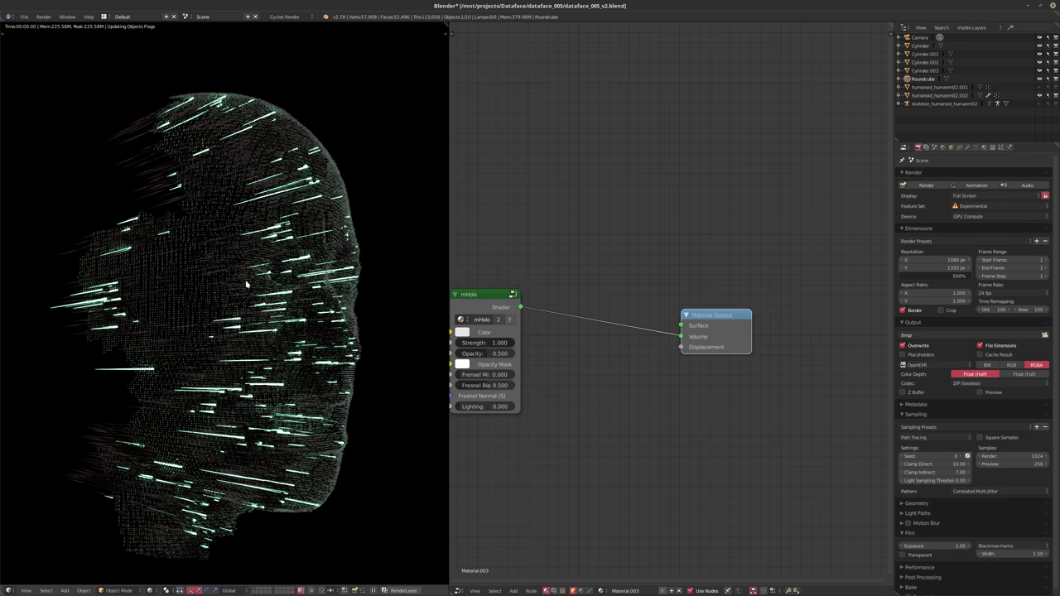
- Take the 3D view out of rendered shading, save over dataface_005_v2.blend, and return to rendered shading
key("shift+z")
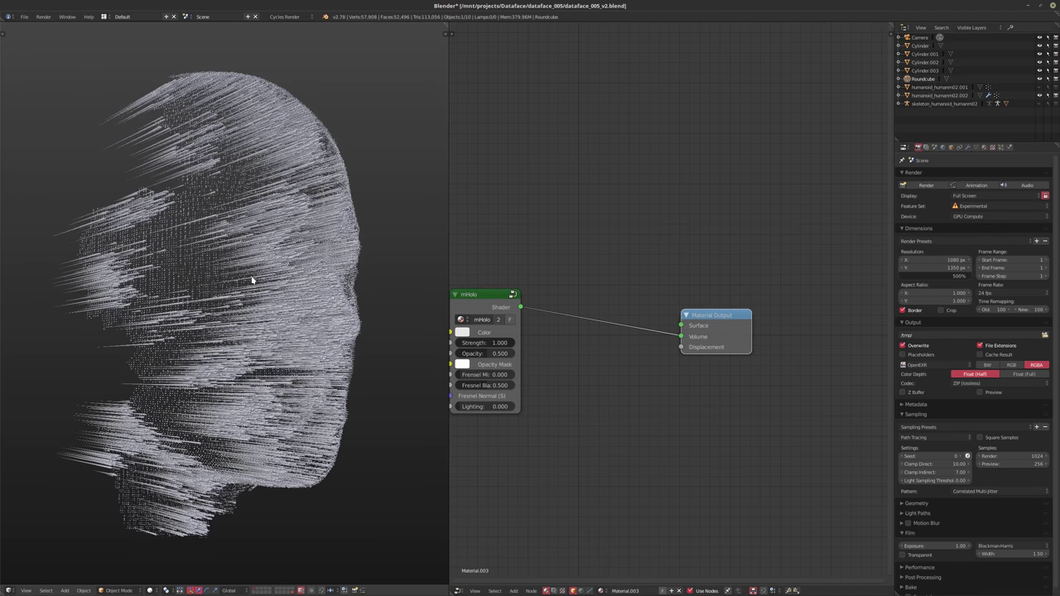
key("ctrl+s")
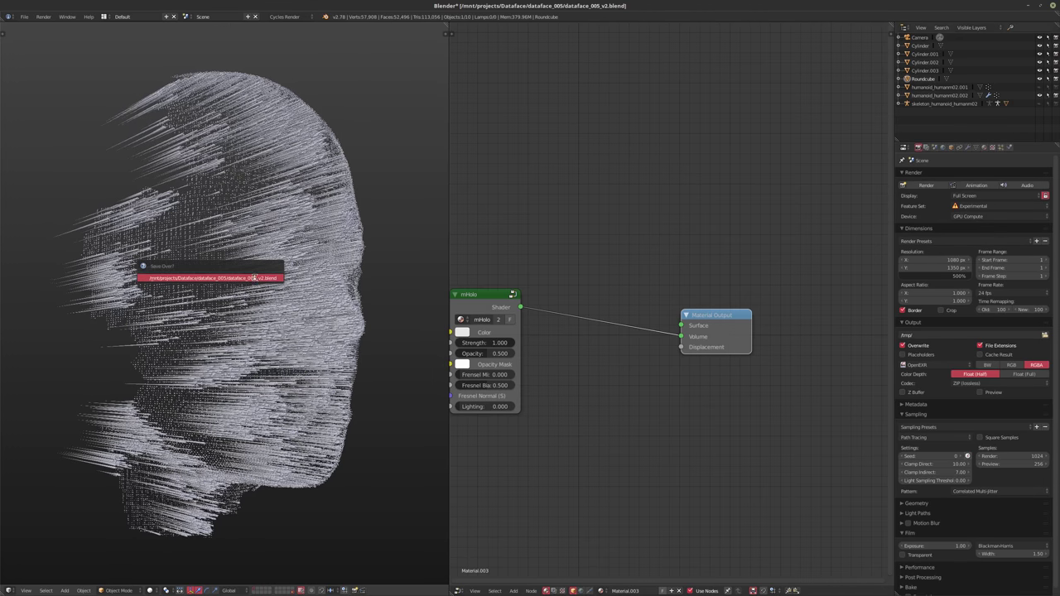
left_click(255, 281)
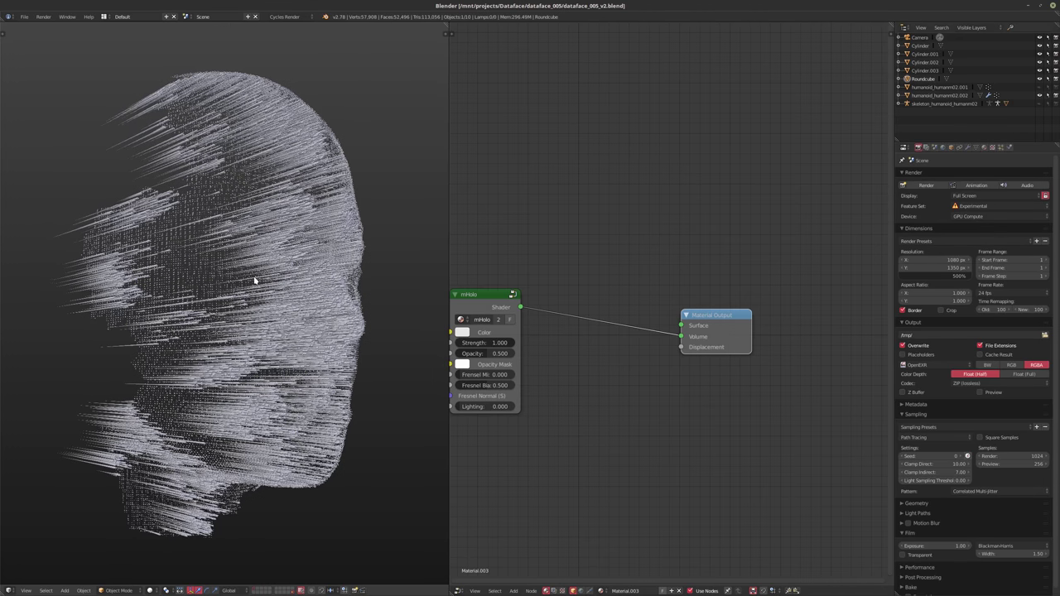
key("shift+z")
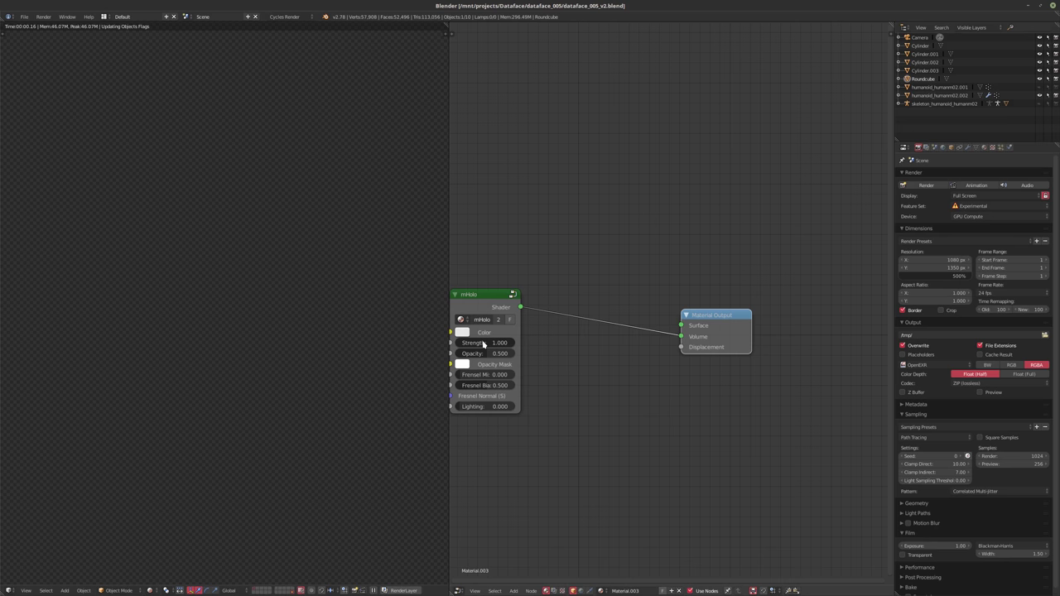
- Set the mHolo node's Strength to 2500
middle_click_drag(599, 342, 648, 341)
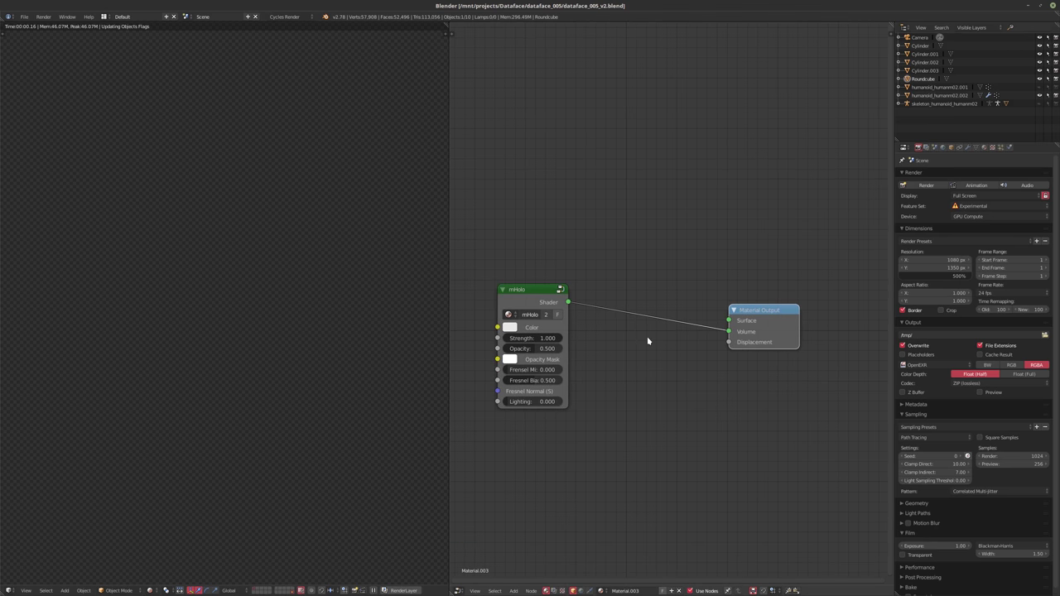
scroll(648, 341, "up", 1)
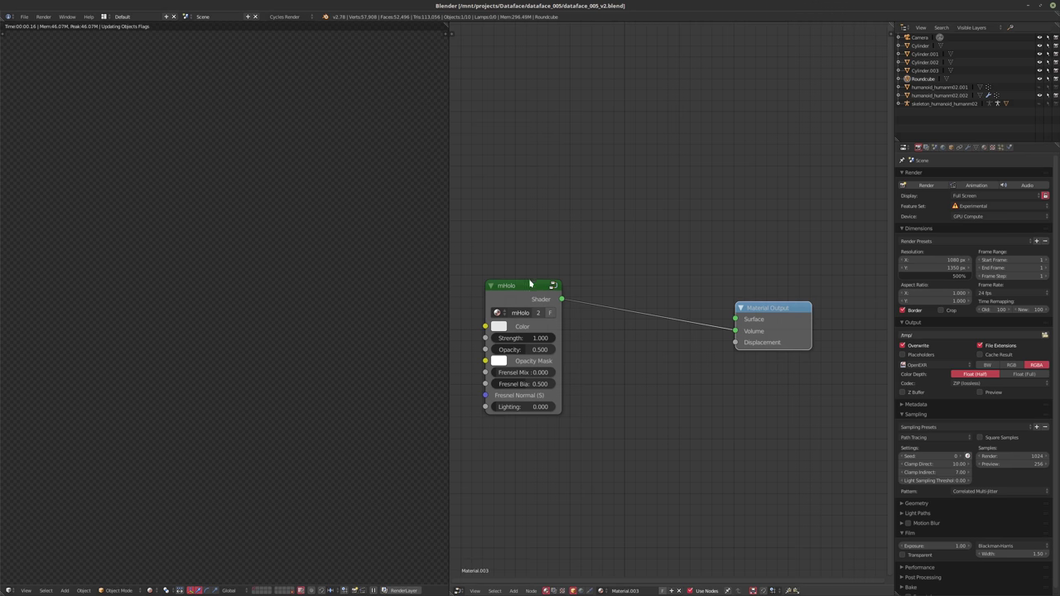
left_click_drag(535, 283, 560, 301)
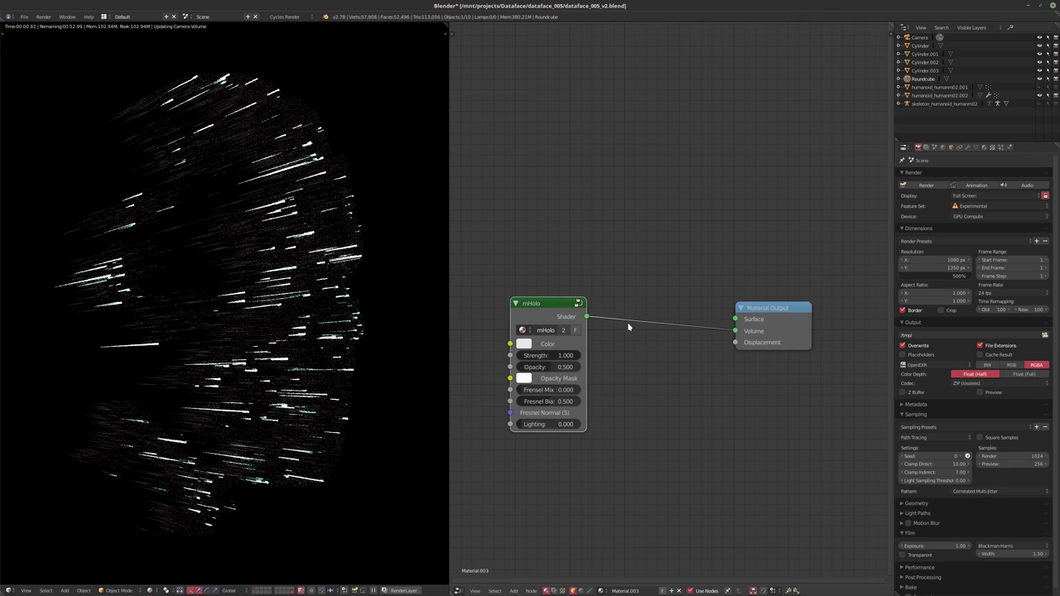
scroll(627, 326, "up", 1)
scroll(620, 343, "up", 1)
left_click(552, 355)
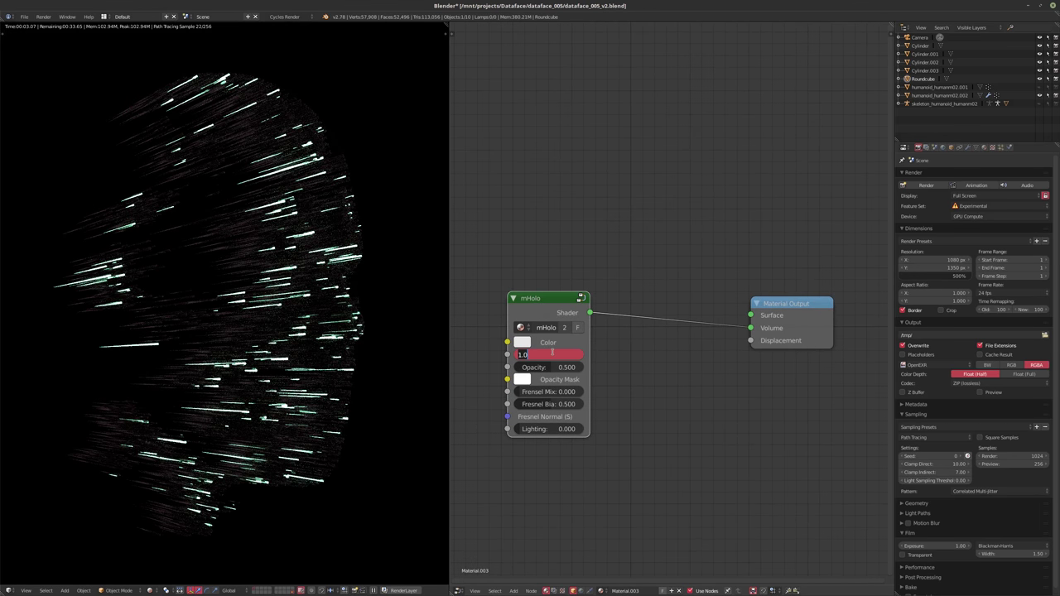
type("10")
key("Return")
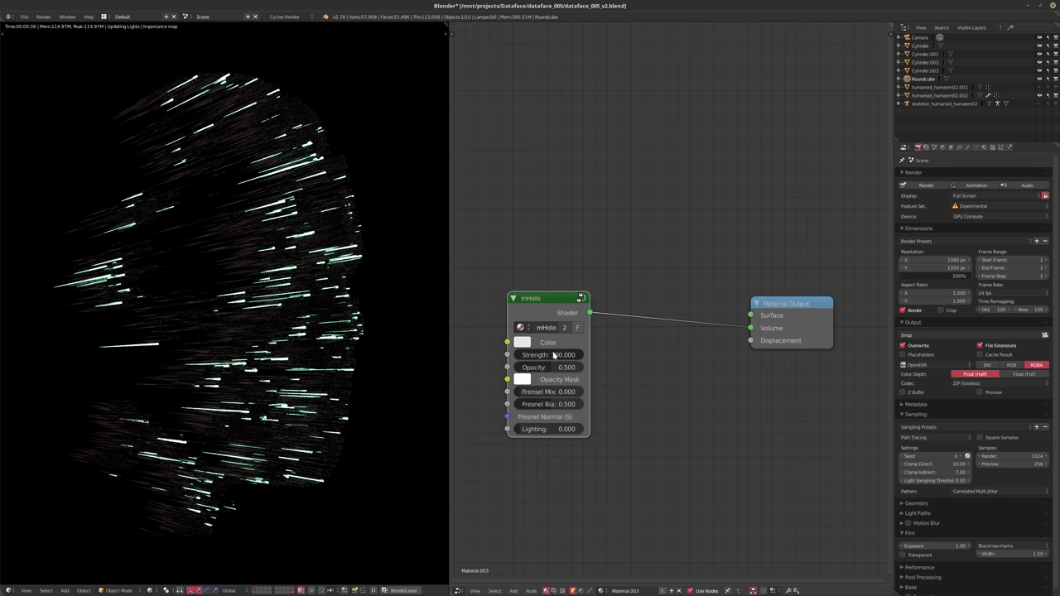
left_click(553, 354)
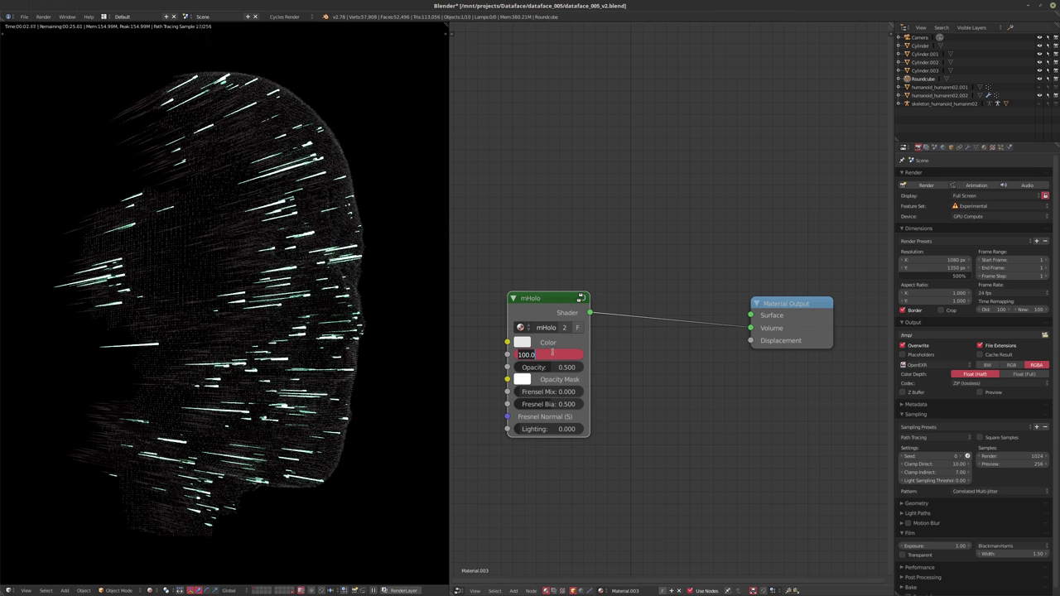
type("200")
key("Return")
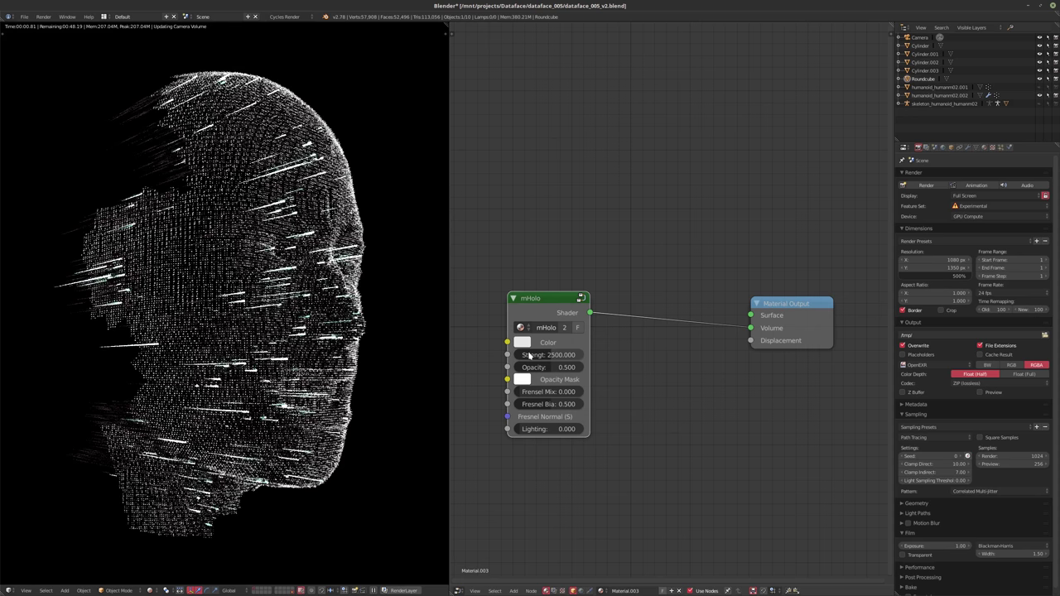
- Set the mHolo node's Color to a light green and inspect the rendered head up close
left_click(522, 342)
left_click(563, 226)
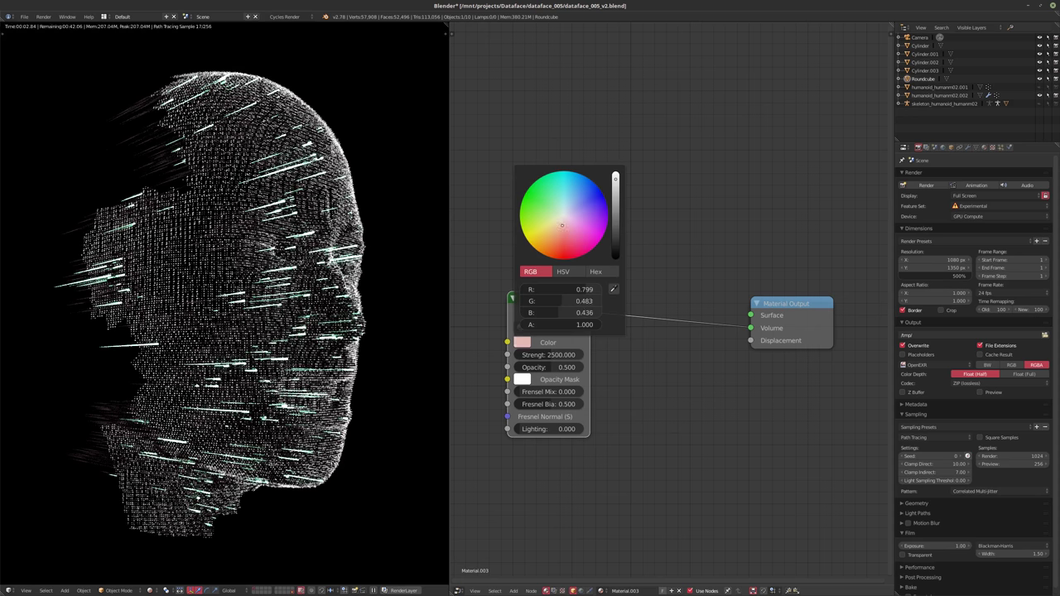
left_click(549, 209)
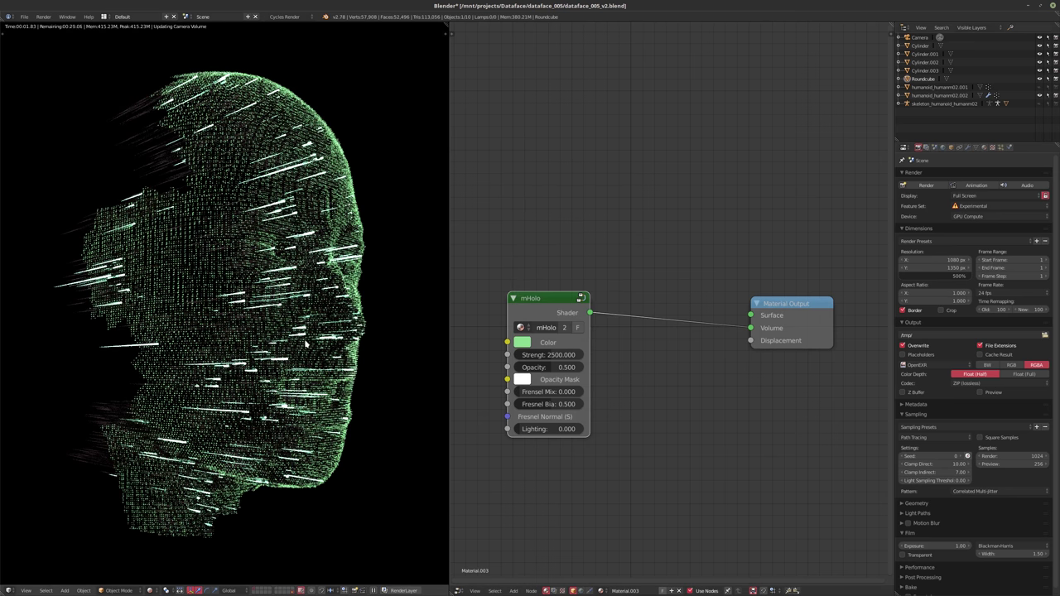
mouse_move(319, 344)
middle_mouse_down()
mouse_move(222, 328)
mouse_move(329, 327)
middle_mouse_up()
scroll(203, 327, "down", 6)
scroll(202, 328, "up", 3)
scroll(329, 327, "up", 3)
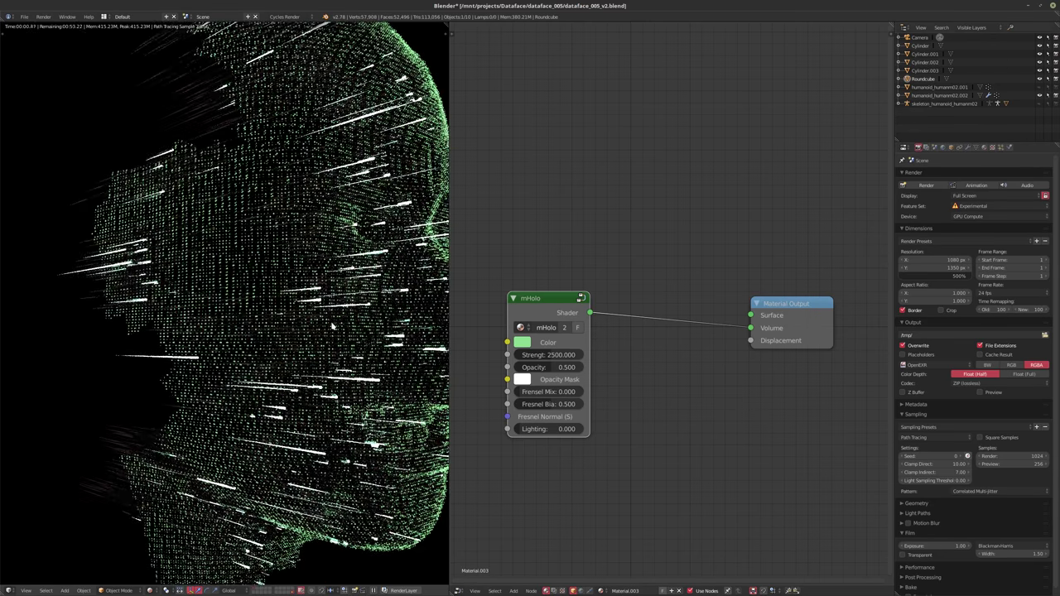
scroll(315, 326, "down", 1)
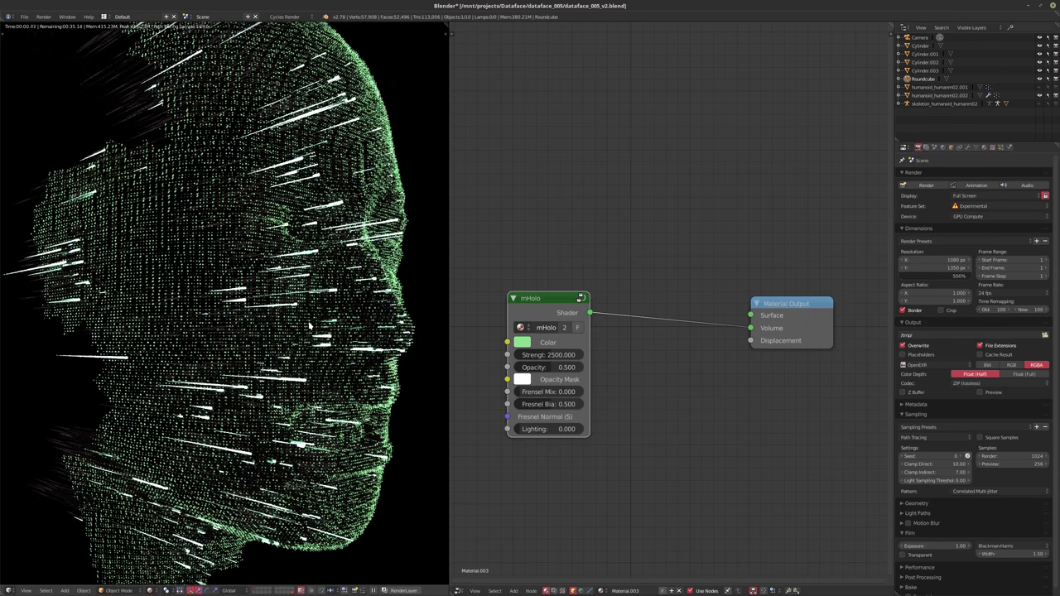
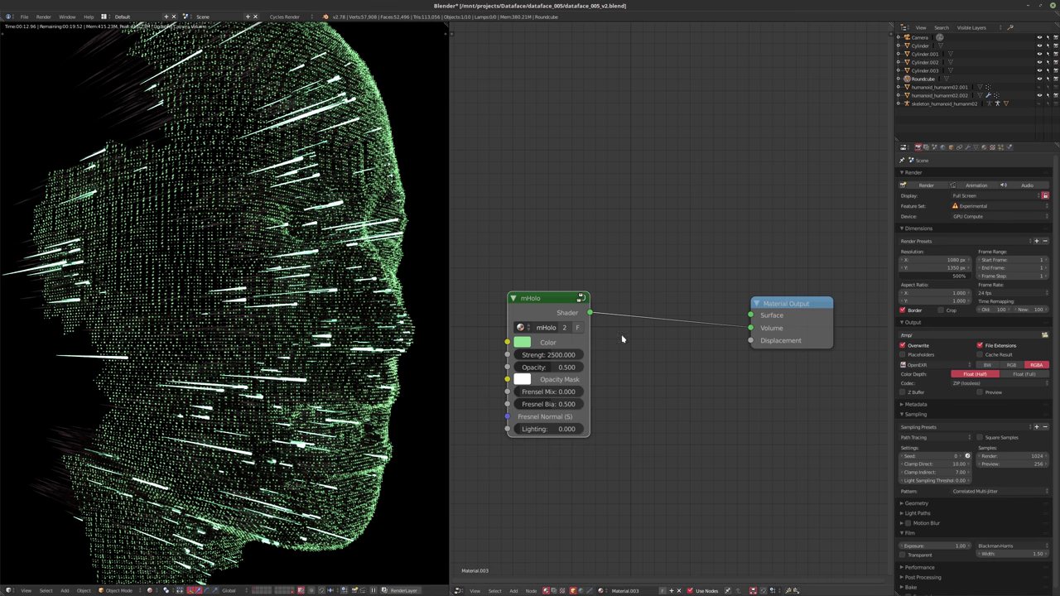
- Add an Object Info node ahead of the mHolo node in the material
middle_click_drag(576, 345, 667, 313)
scroll(667, 313, "down", 3)
middle_click_drag(493, 300, 563, 303)
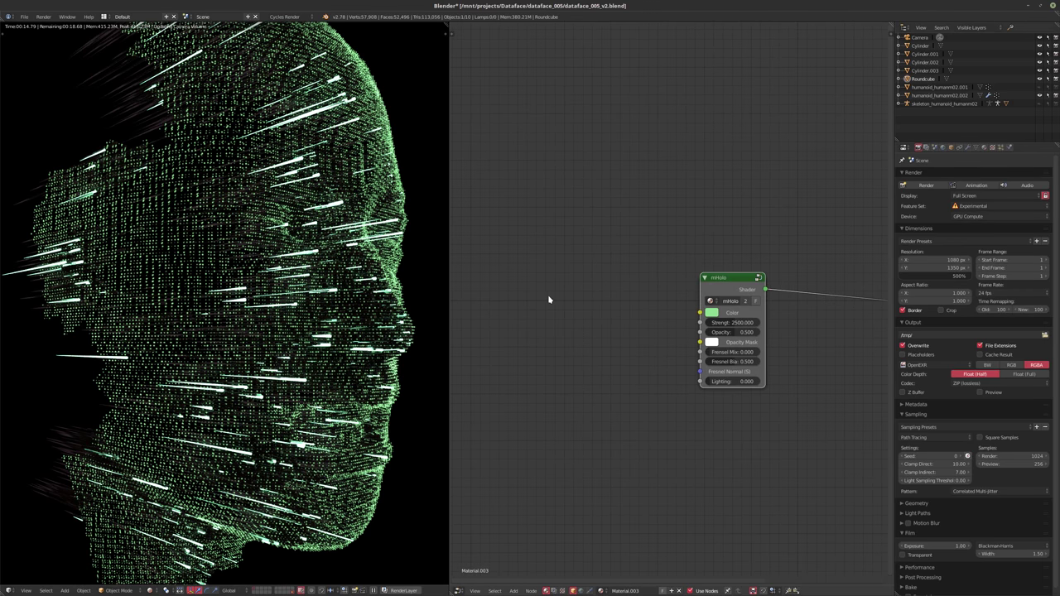
key("shift+a")
mouse_move(533, 230)
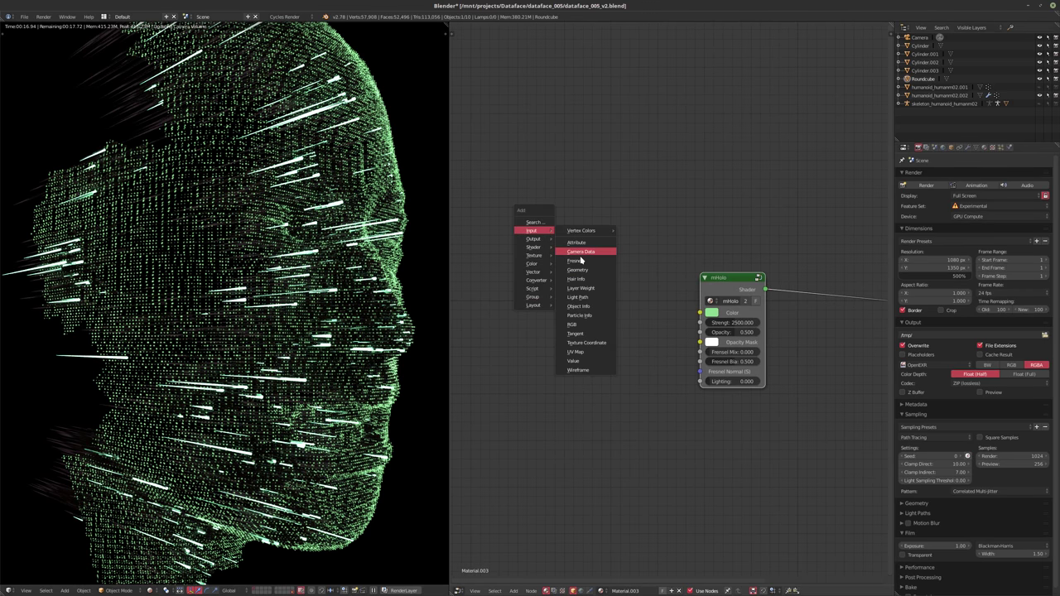
left_click(575, 306)
left_click(883, 253)
key("shift+a")
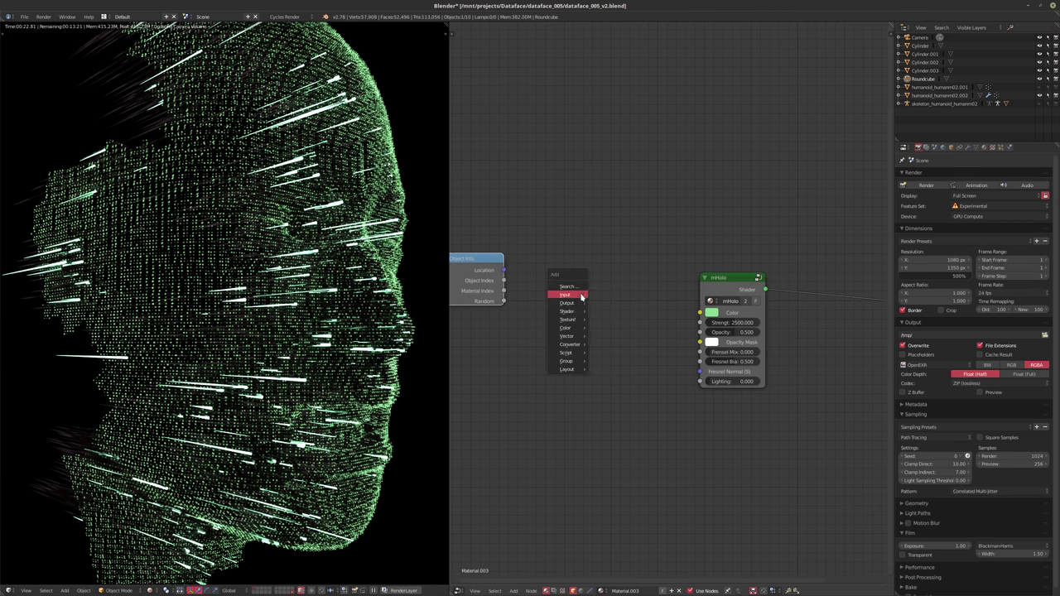
key("Escape")
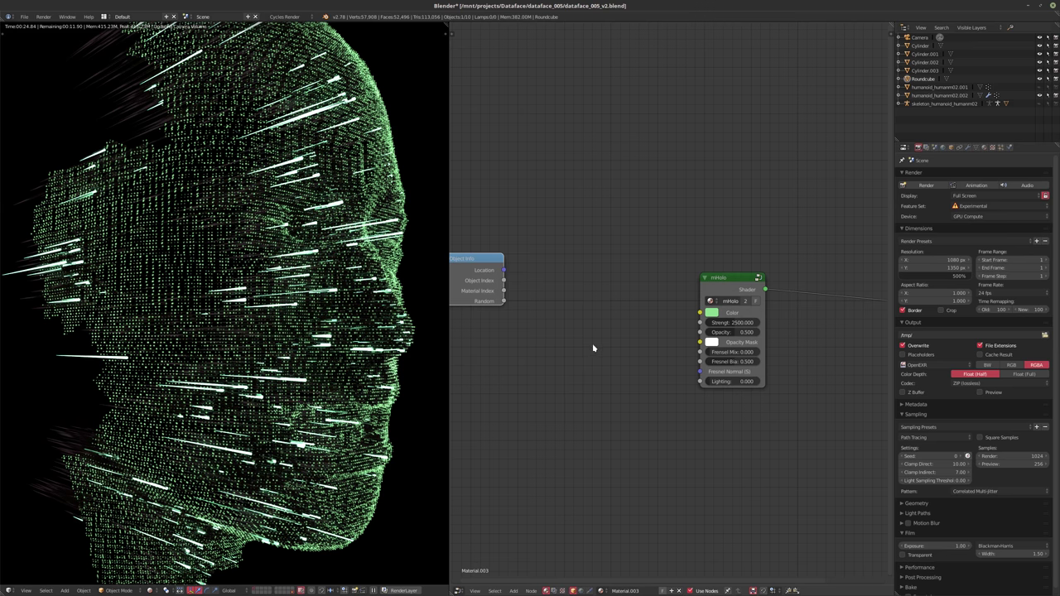
- Add a Math node fed by the Object Info node's Random output and set its operation to Multiply
key("shift+a")
mouse_move(581, 396)
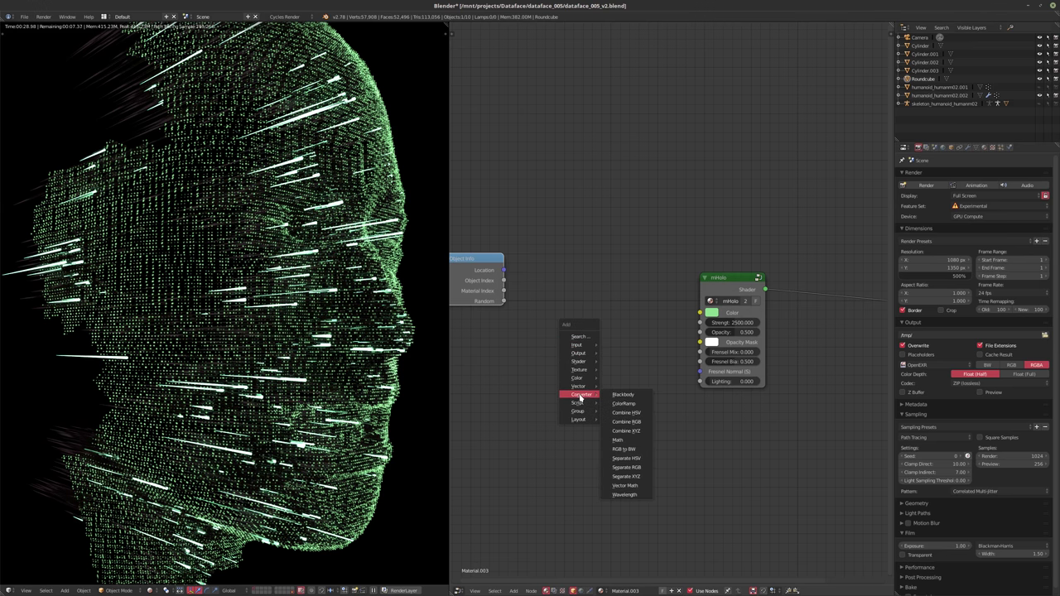
left_click(619, 440)
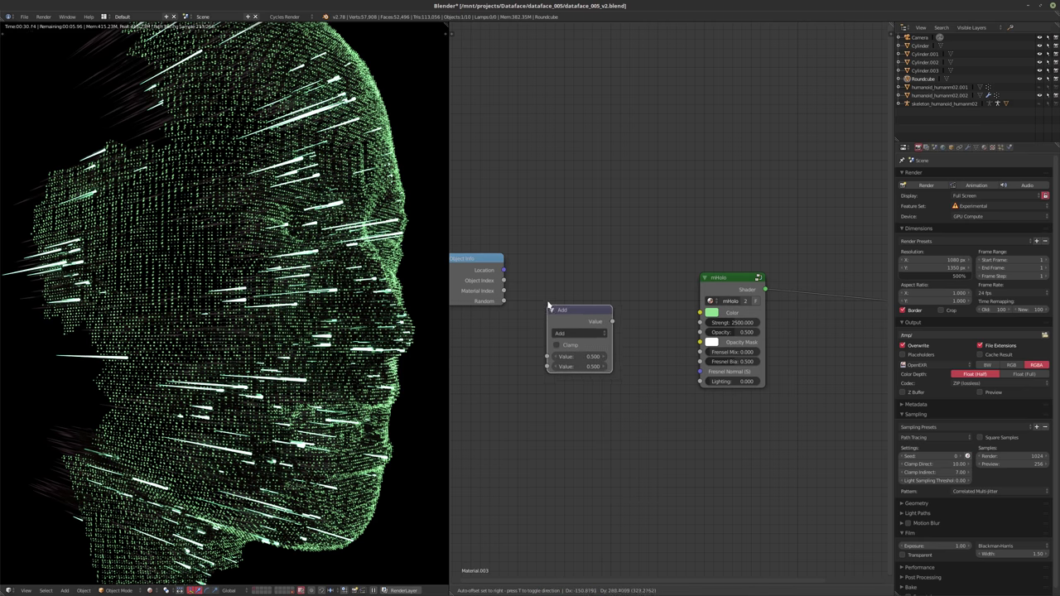
left_click(548, 298)
left_click_drag(503, 301, 547, 349)
left_click(580, 325)
left_click(580, 295)
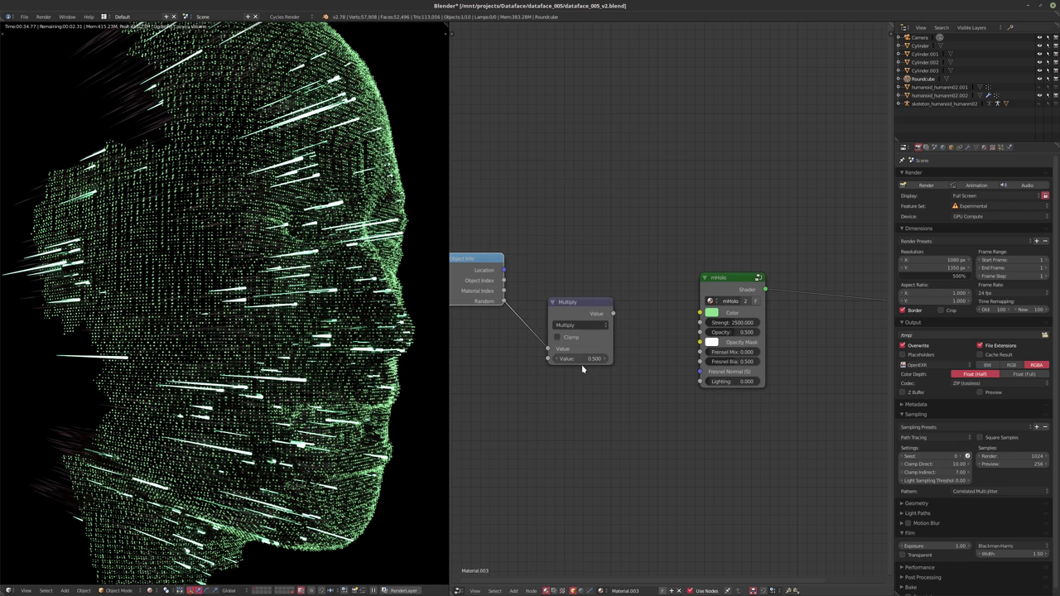
- Set the Multiply node's second value to 2500 and connect its output to the mHolo node's Strength
left_click(576, 356)
type("1500")
key("Return")
left_click_drag(612, 313, 605, 356)
left_click(577, 361)
type("2500")
key("Return")
left_click_drag(613, 315, 703, 321)
left_click_drag(571, 303, 599, 309)
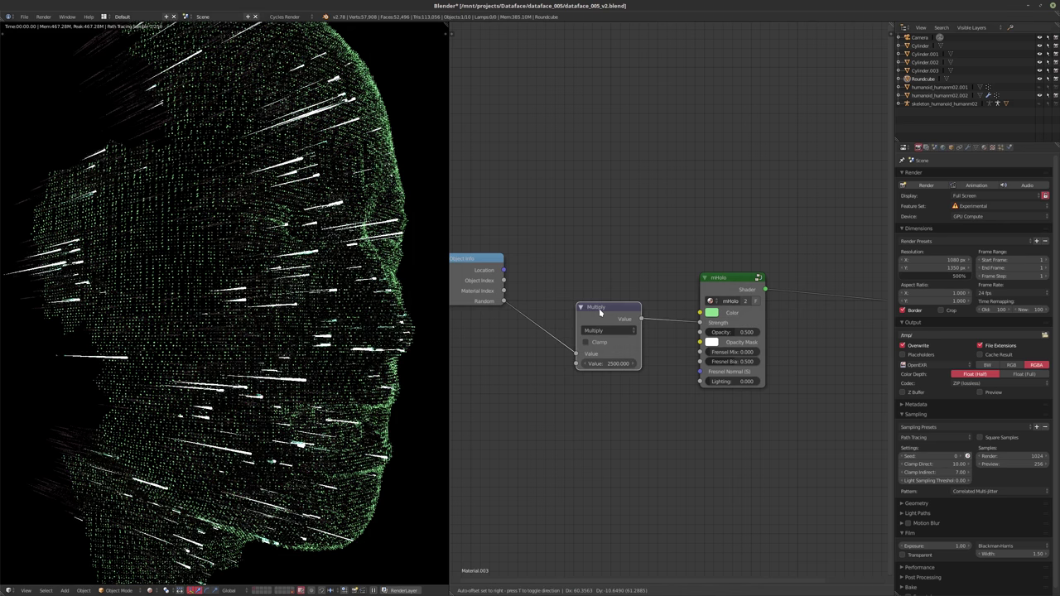
middle_click_drag(478, 270, 509, 265)
left_click_drag(509, 268, 470, 289)
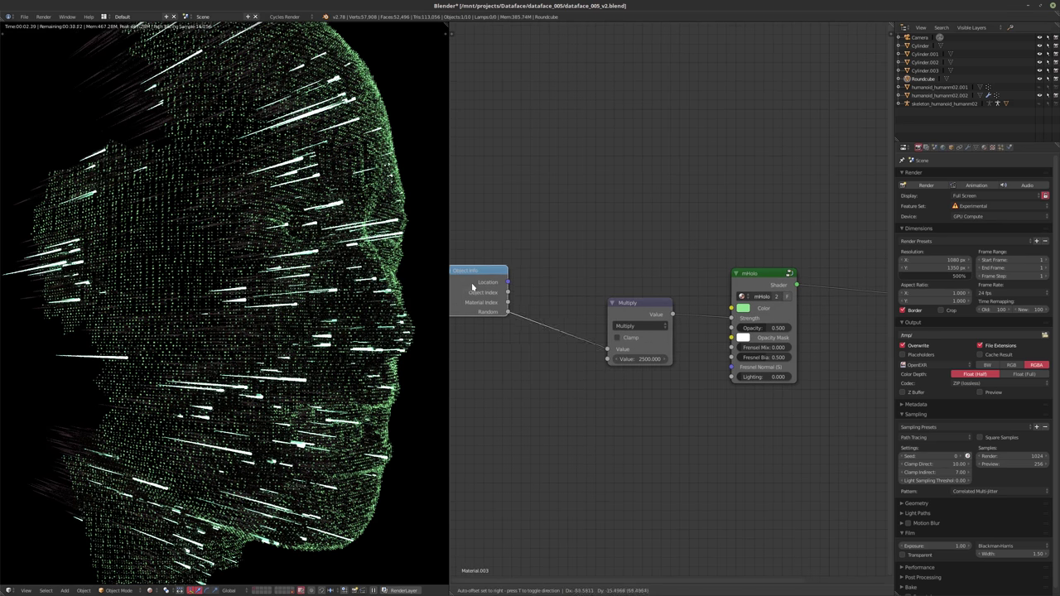
key("shift+a")
mouse_move(563, 382)
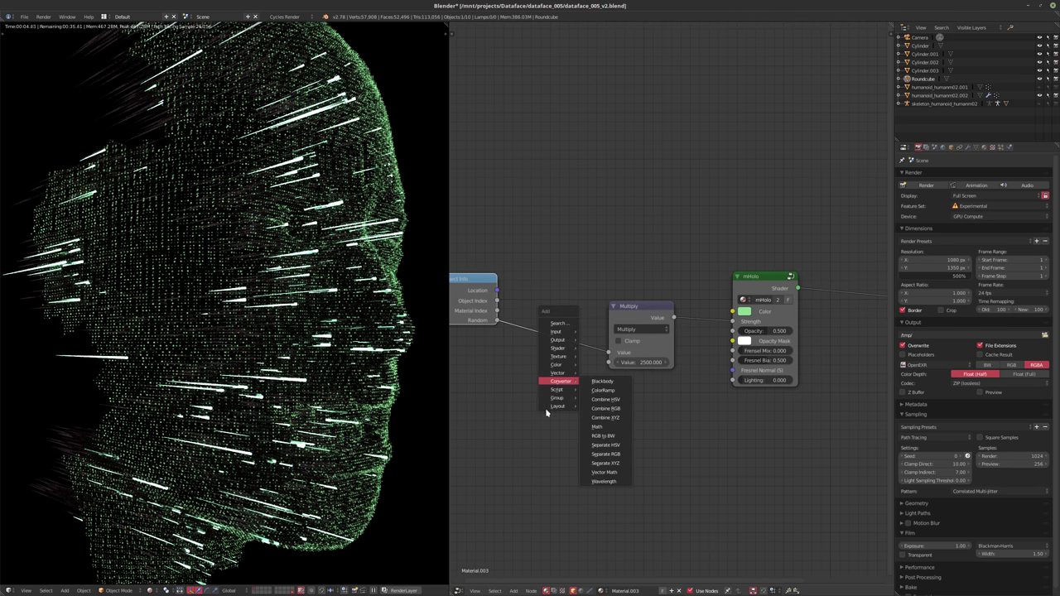
left_click(605, 428)
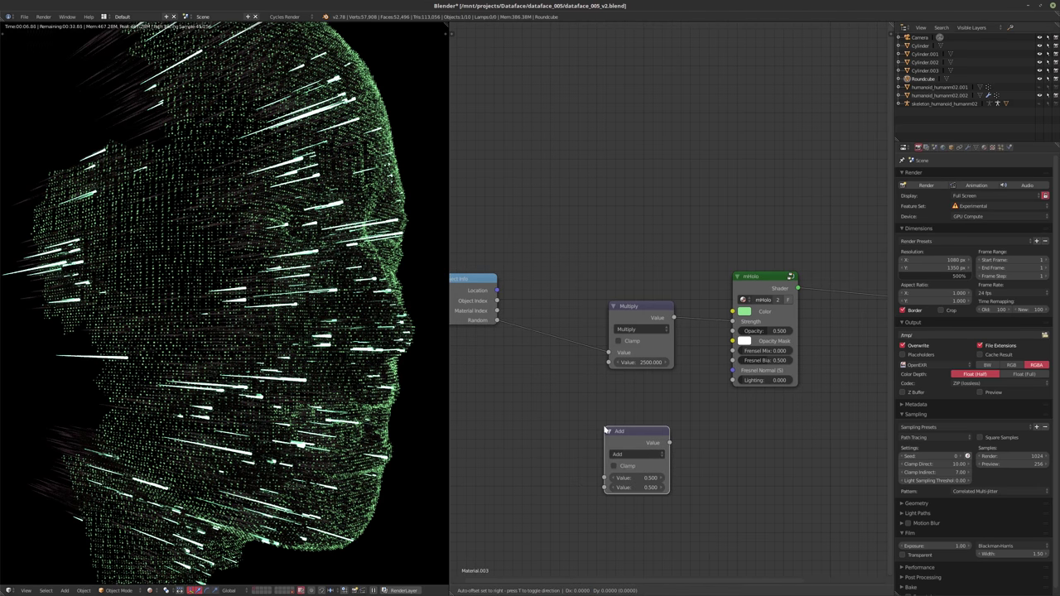
key("Escape")
- Insert a ColorRamp node between the Object Info node's Random output and the Multiply node
key("shift+a")
mouse_move(589, 426)
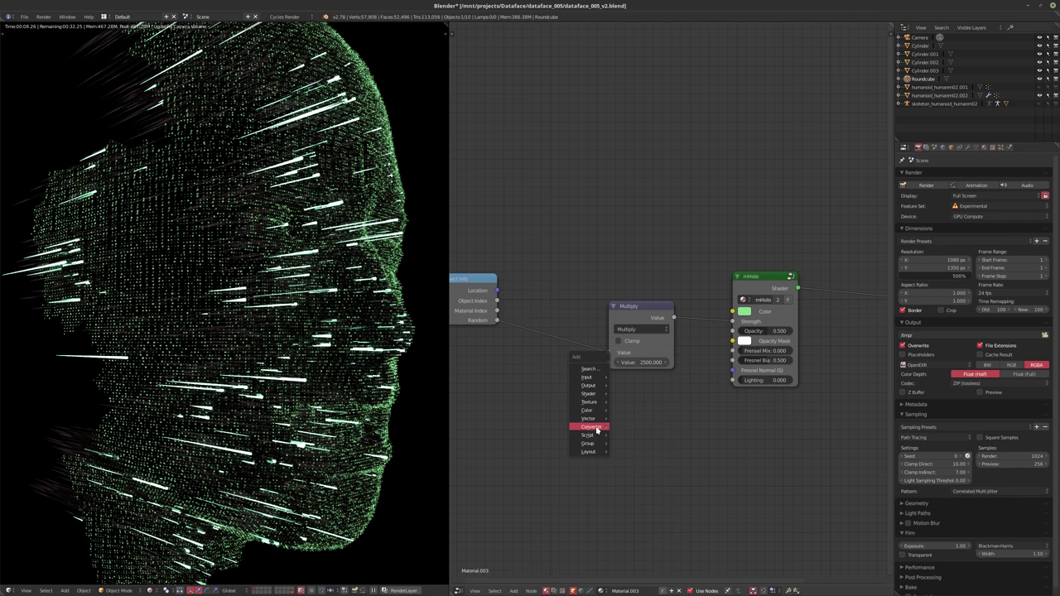
left_click(635, 437)
left_click(658, 392)
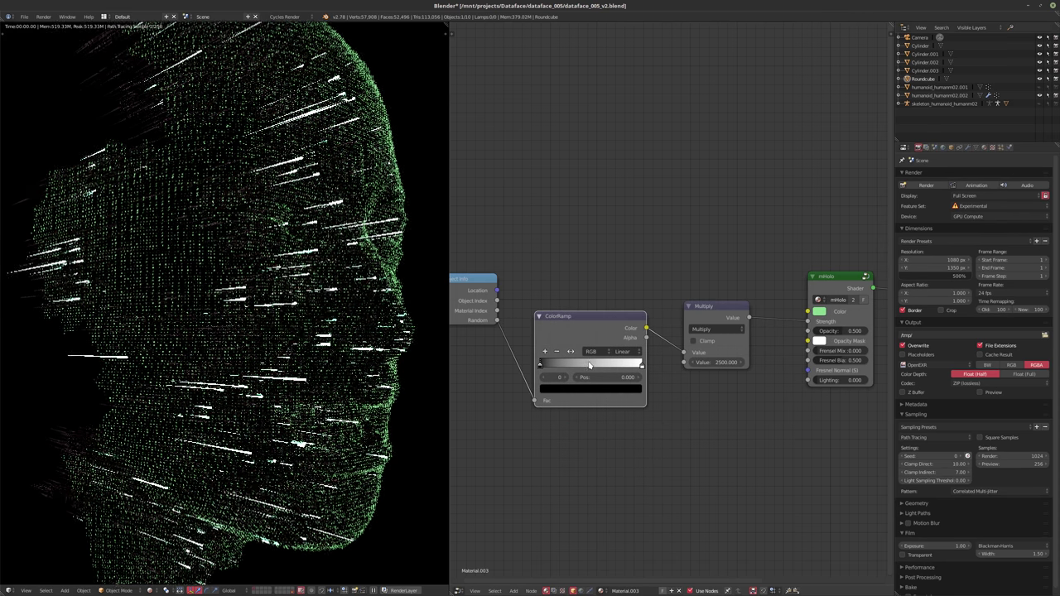
middle_click_drag(663, 387, 692, 396)
scroll(691, 399, "up", 2)
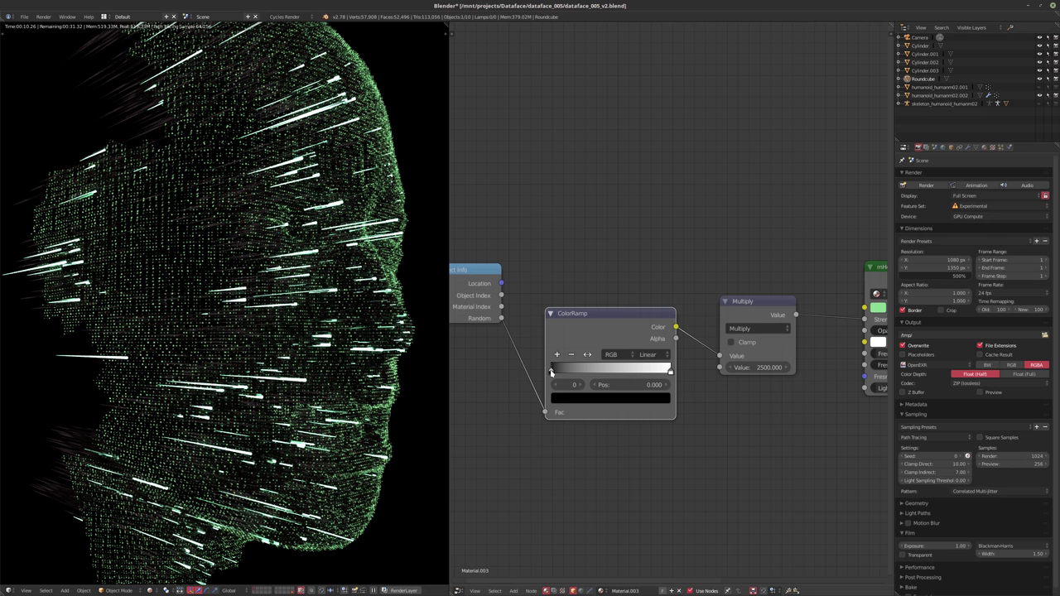
- Move the ColorRamp's black stop to position 0.164
left_click_drag(556, 371, 637, 378)
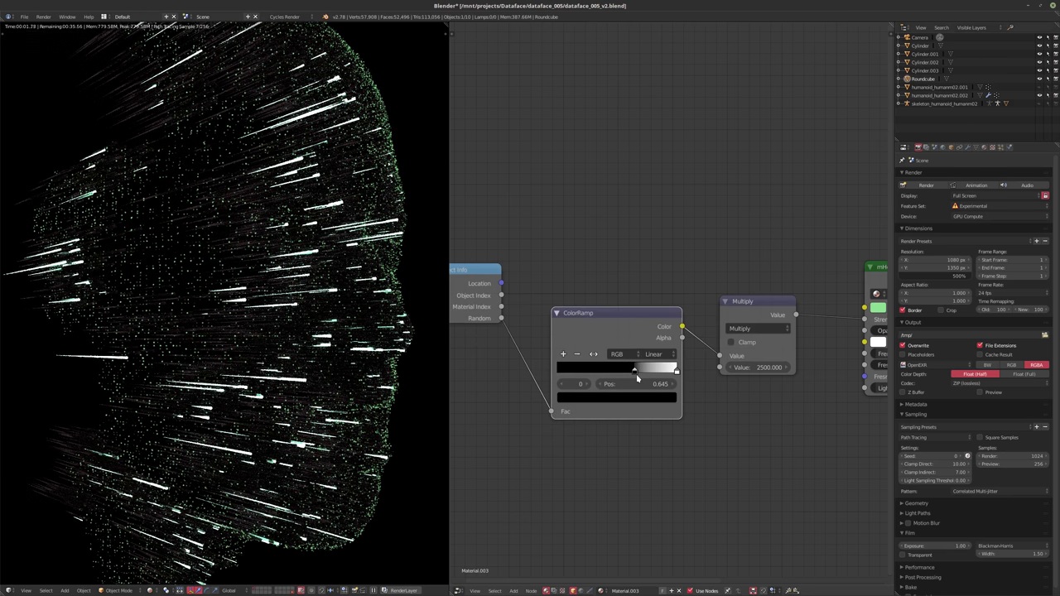
left_click_drag(636, 378, 618, 378)
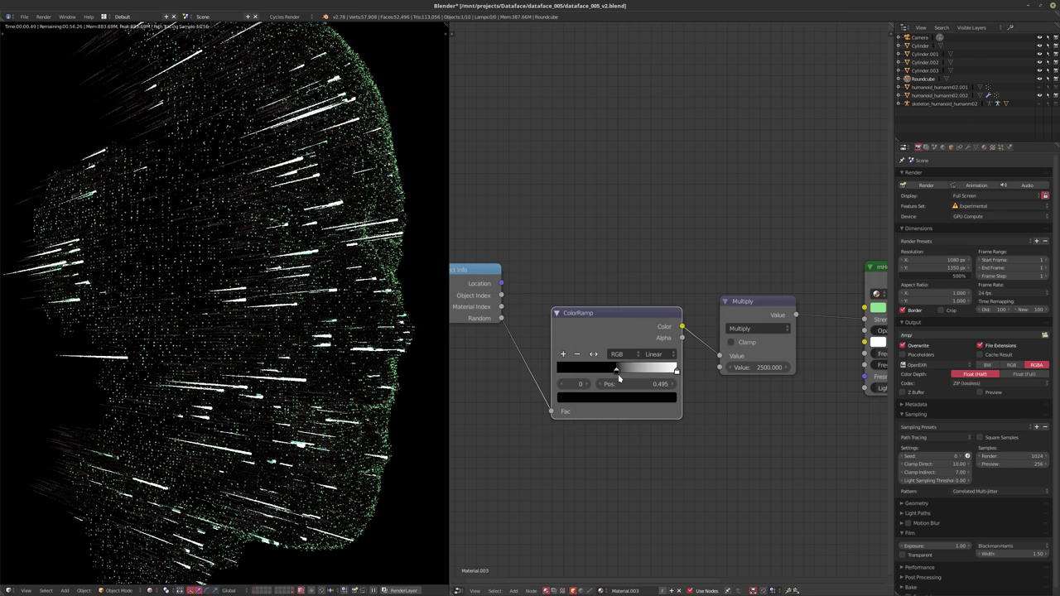
middle_click_drag(703, 411, 675, 380)
scroll(658, 419, "down", 2)
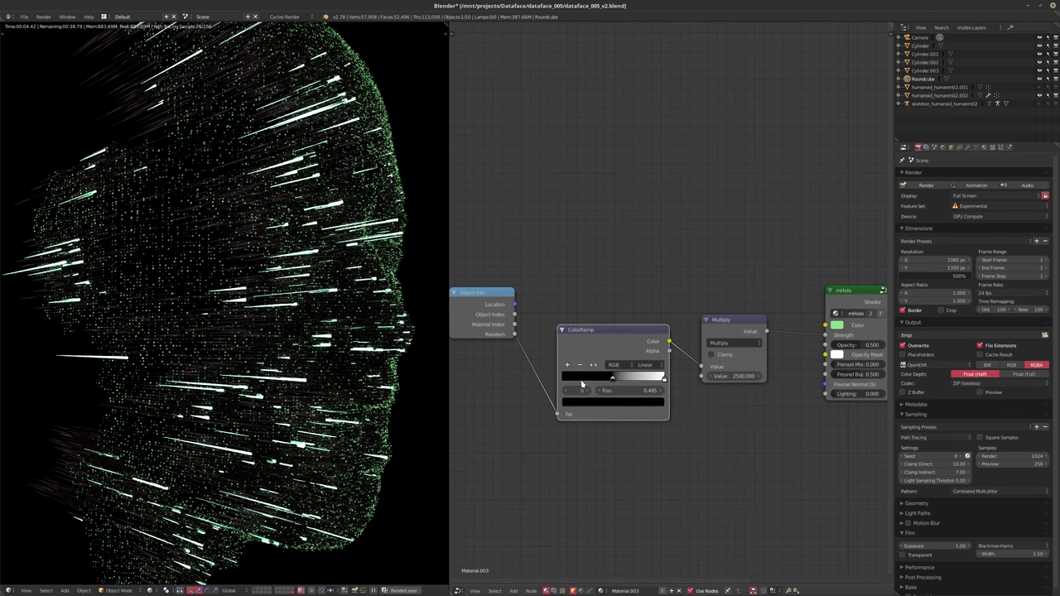
left_click_drag(612, 379, 579, 381)
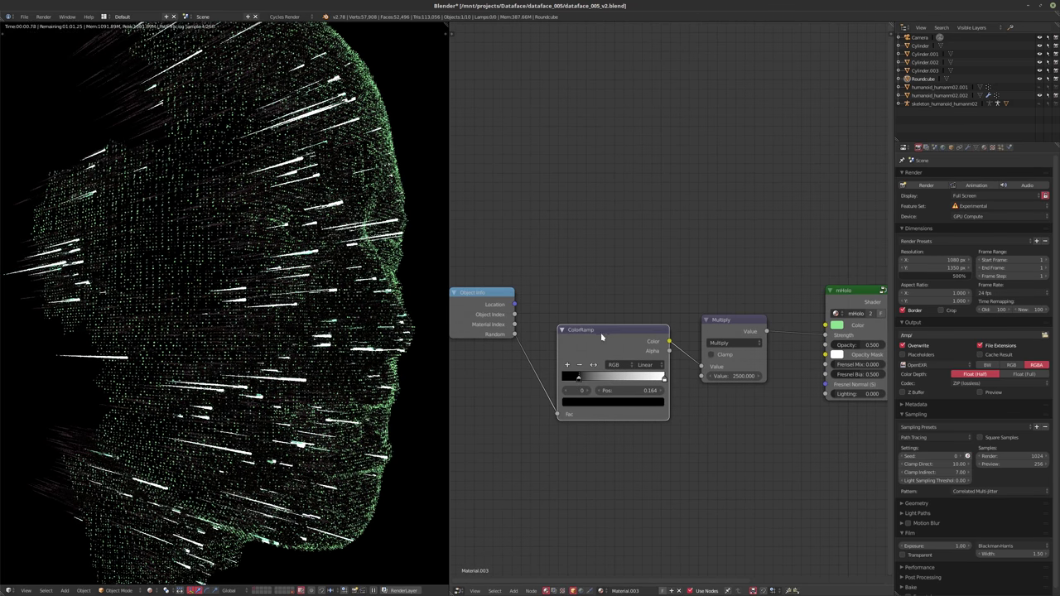
- Duplicate the ColorRamp node above the original and connect the Object Info node's Random output to its Fac
key("shift+d")
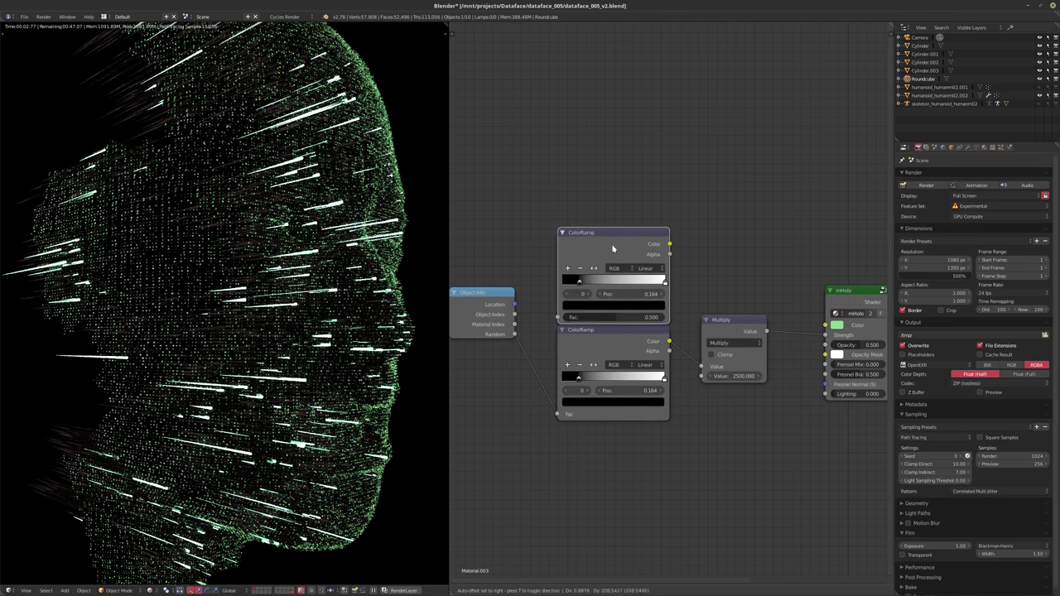
left_click(612, 241)
left_click_drag(515, 334, 555, 307)
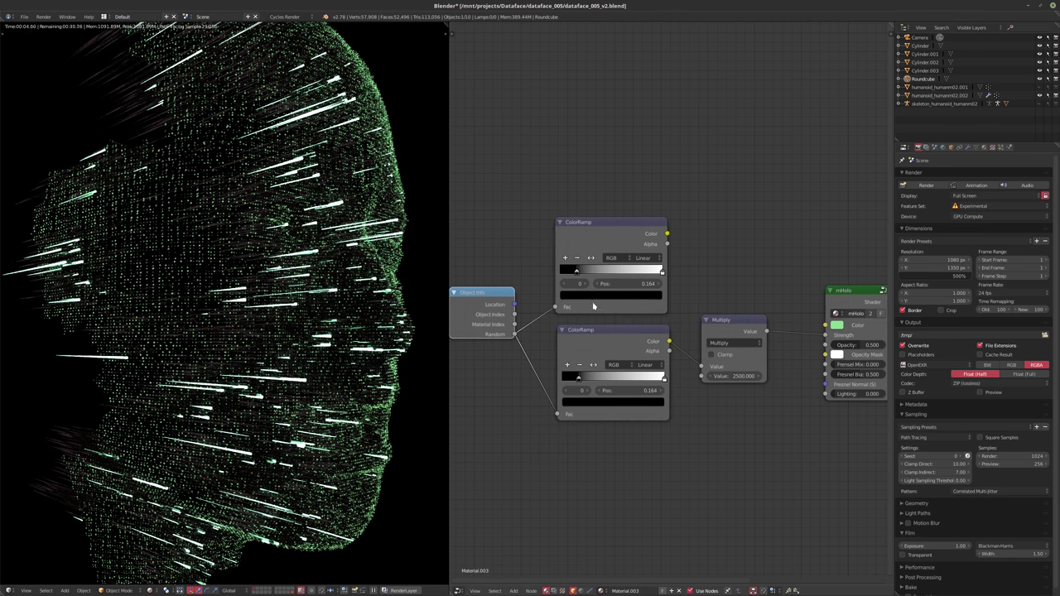
middle_click_drag(681, 250, 664, 263)
- Copy the mHolo node's green into both stops of the new ColorRamp and connect its Color output to mHolo's Color
left_click_drag(648, 248, 575, 308)
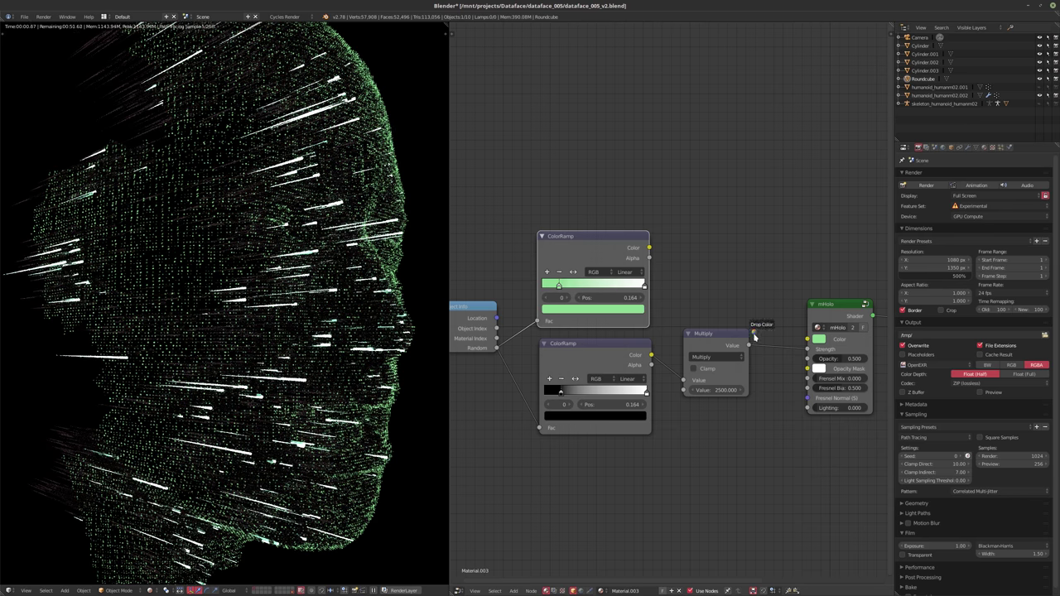
left_click(644, 285)
left_click(637, 311)
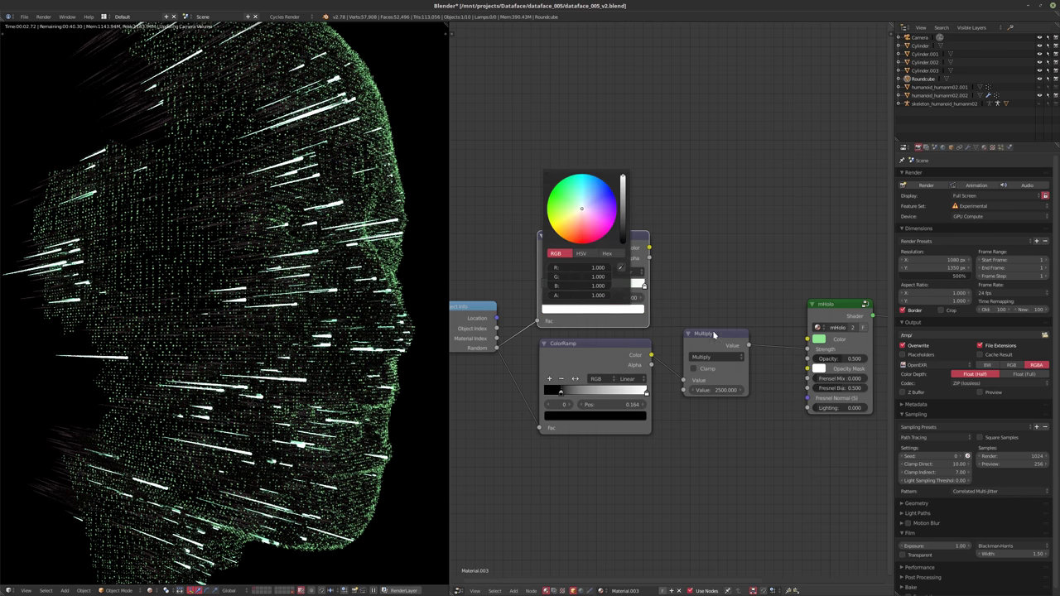
left_click_drag(818, 341, 590, 309)
left_click_drag(650, 249, 808, 339)
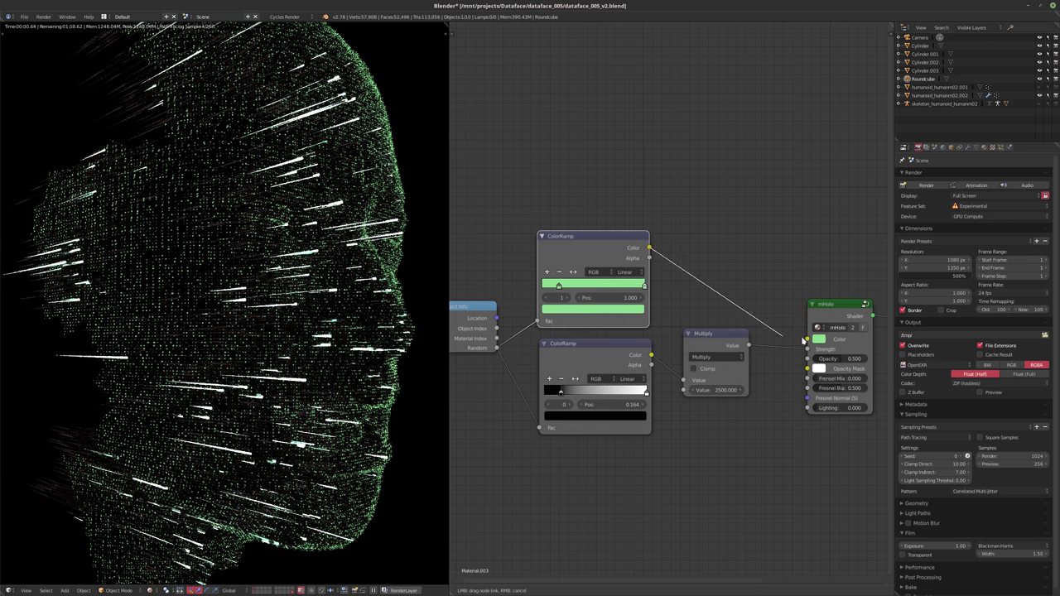
- Recolor the new ColorRamp's end stop to orange with R 0.799, G 0.221 and B 0.042
left_click(616, 309)
left_click(571, 212)
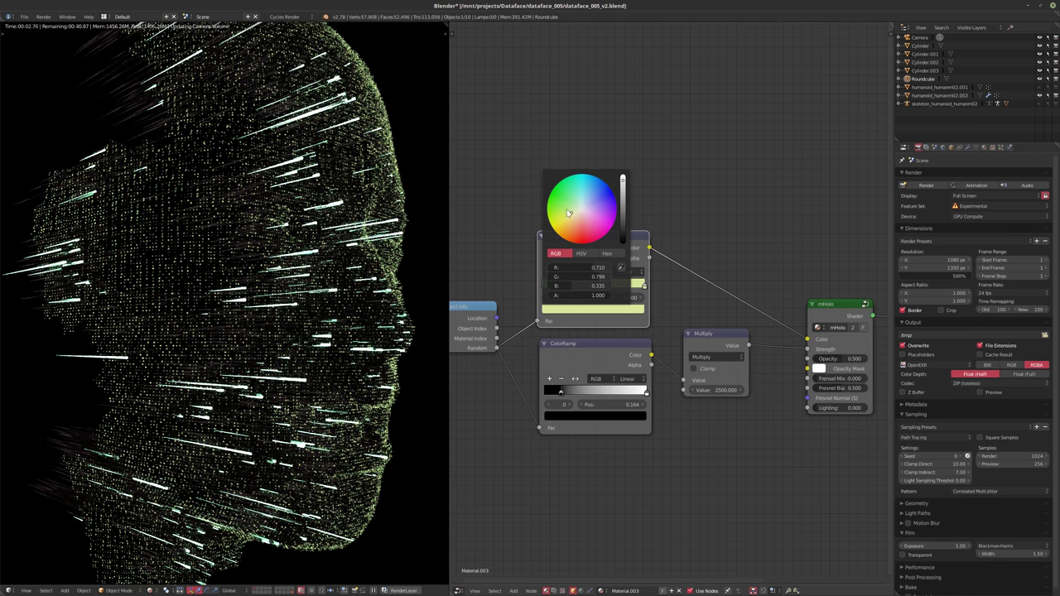
left_click_drag(569, 214, 570, 233)
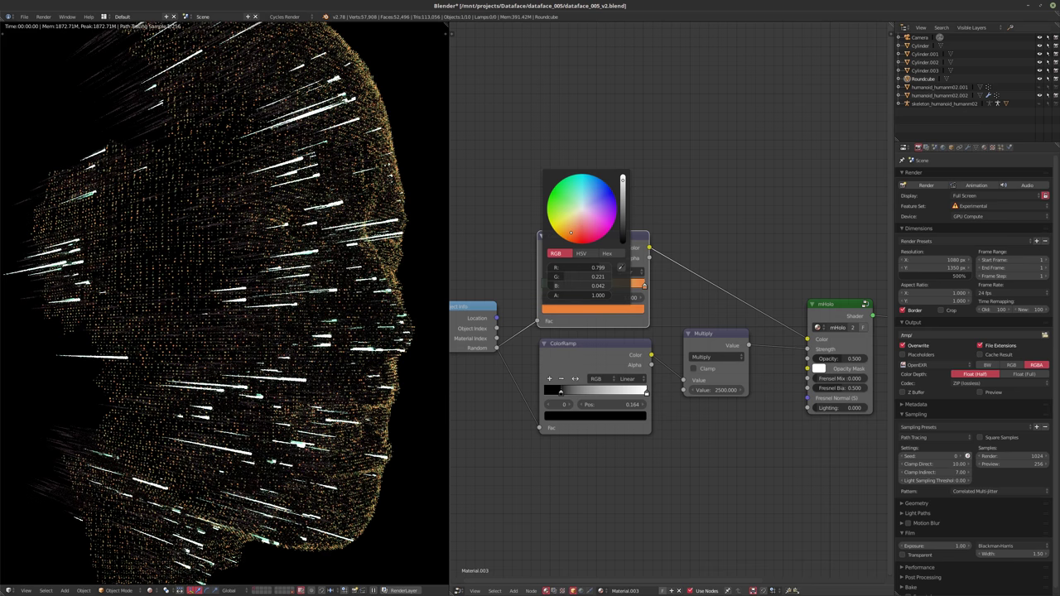
middle_click_drag(680, 345, 639, 348)
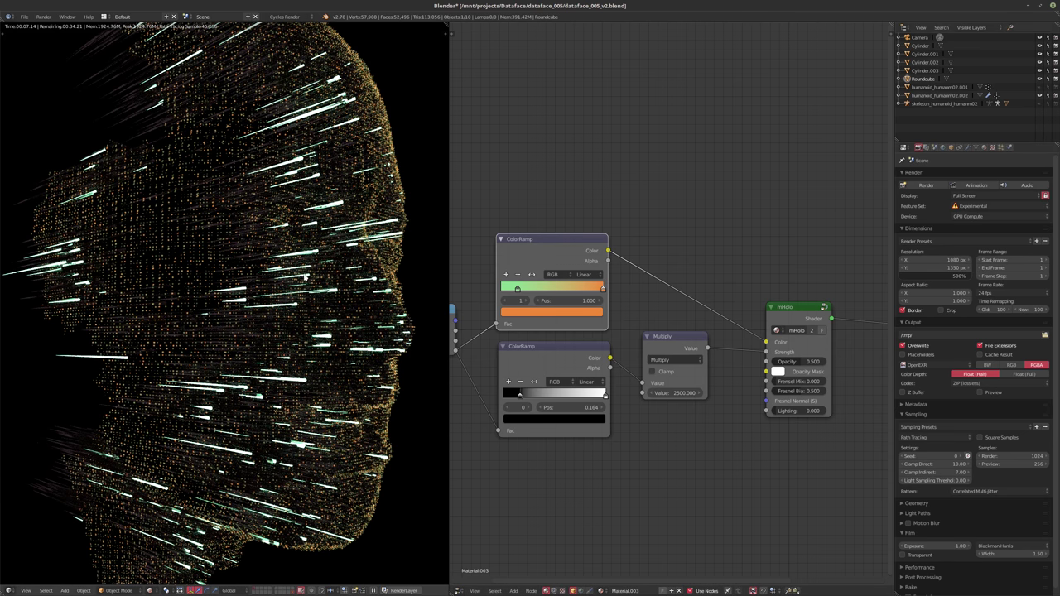
- Leave the rendered preview and set the grid resolution of humanoid_humanm02.002's second particle system to 150
key("shift+z")
left_click(1000, 148)
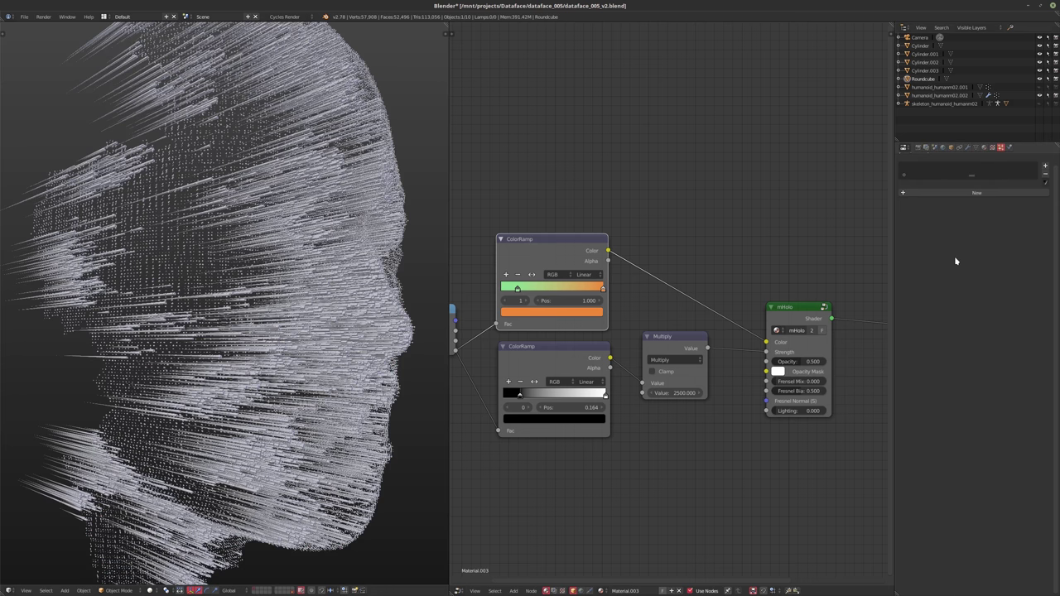
right_click(351, 269)
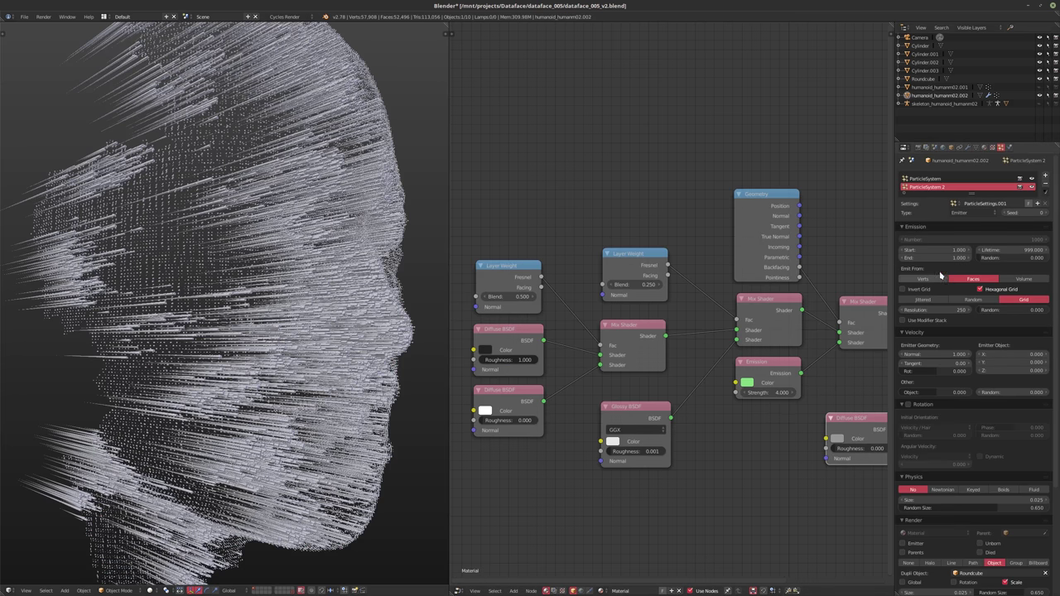
left_click(934, 309)
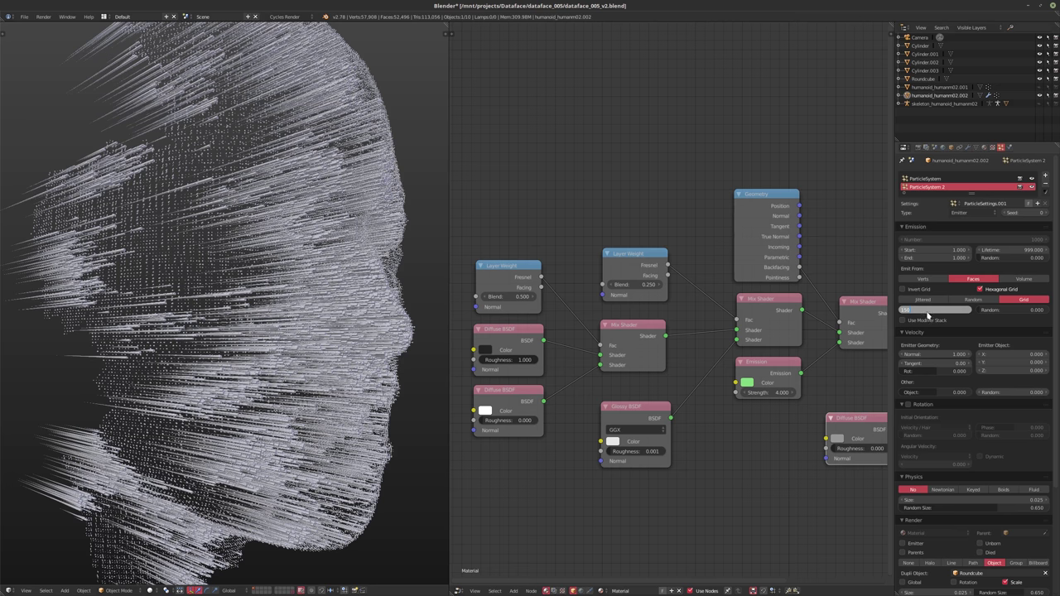
key("Return")
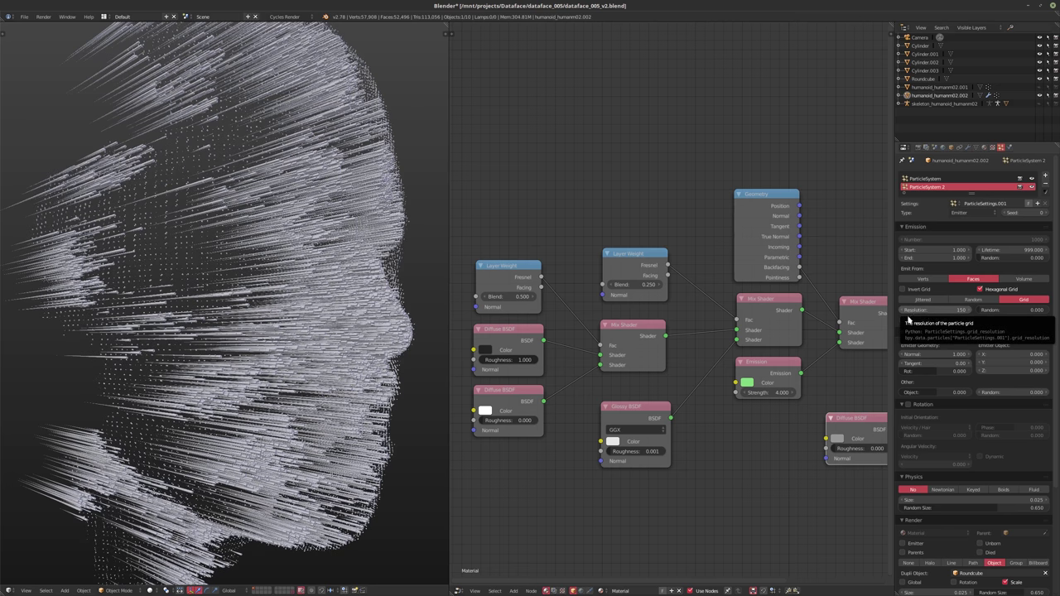
- Add a new texture to ParticleSystem 2 and show its texture settings instead of the World texture
scroll(955, 502, "down", 3)
scroll(954, 502, "down", 1)
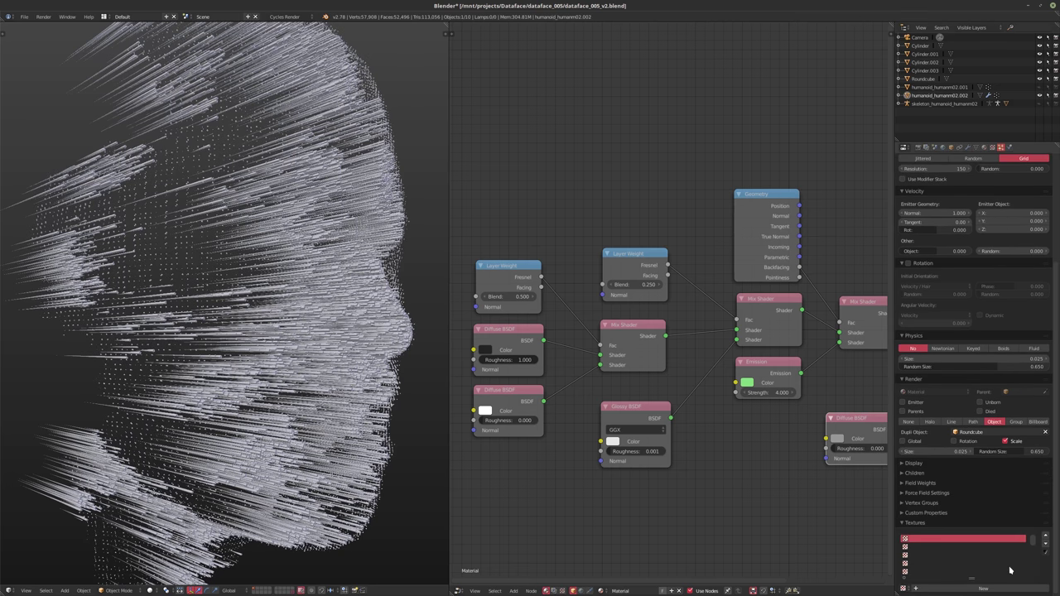
left_click(977, 589)
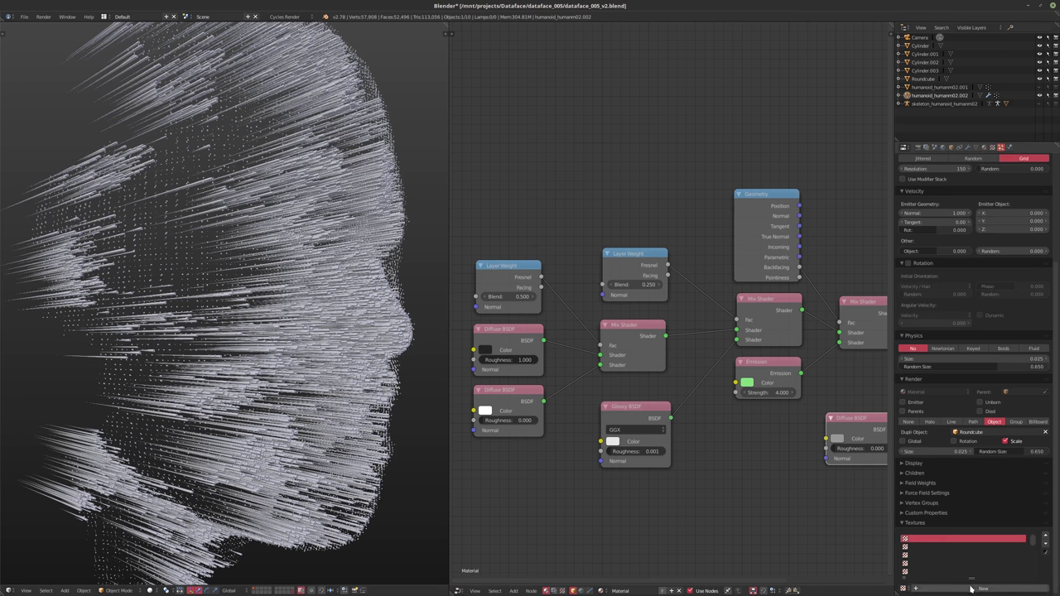
left_click(992, 147)
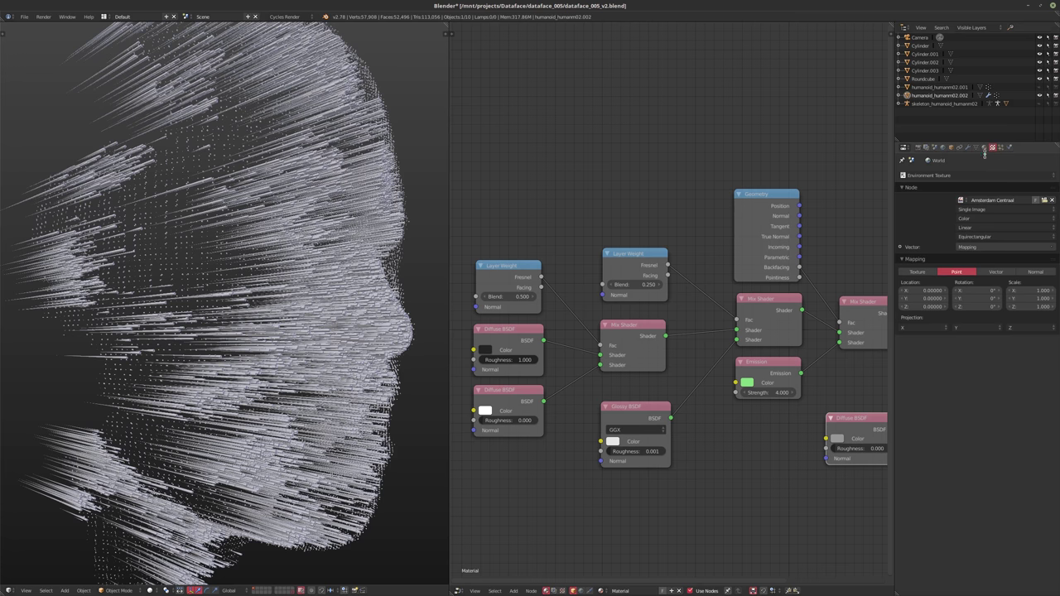
left_click(932, 176)
left_click(928, 141)
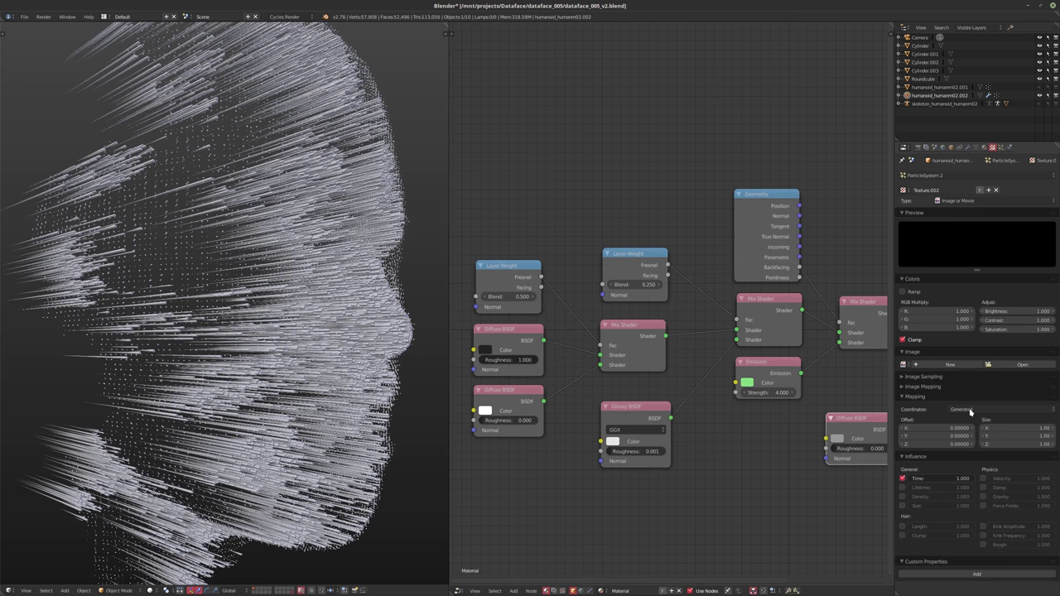
- Make the particle texture influence density instead of time and map it with Object coordinates
left_click(902, 497)
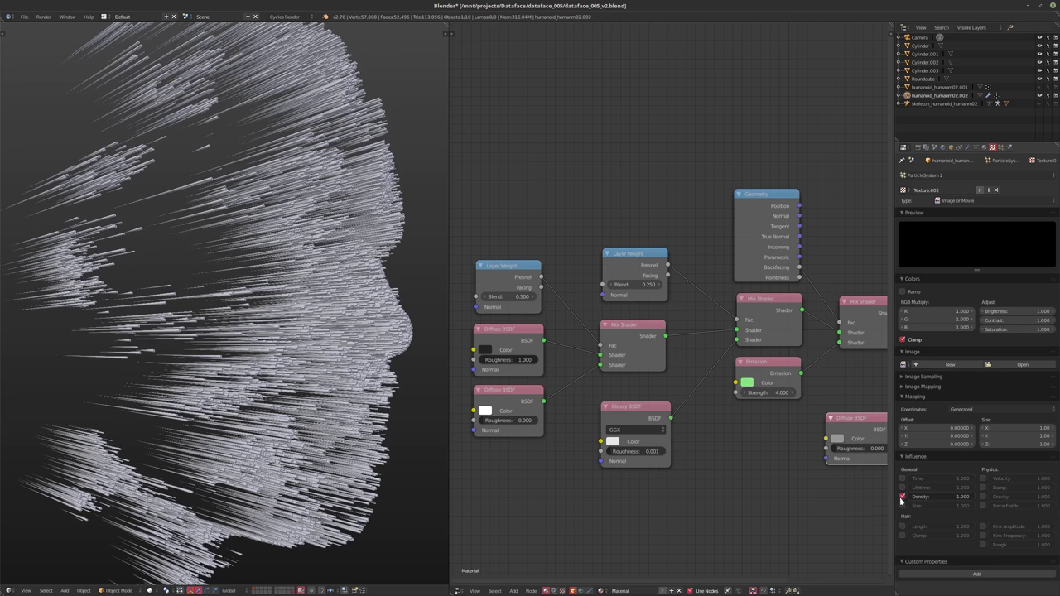
left_click(1000, 409)
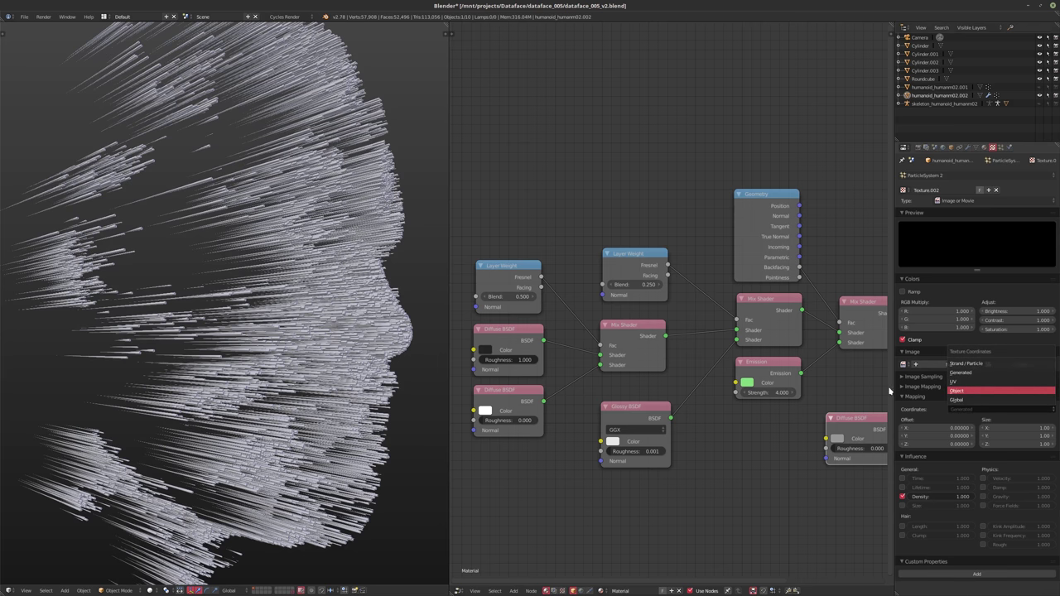
- Change the particle texture's type to Distorted Noise and enable its size influence at 0.5
left_click(962, 201)
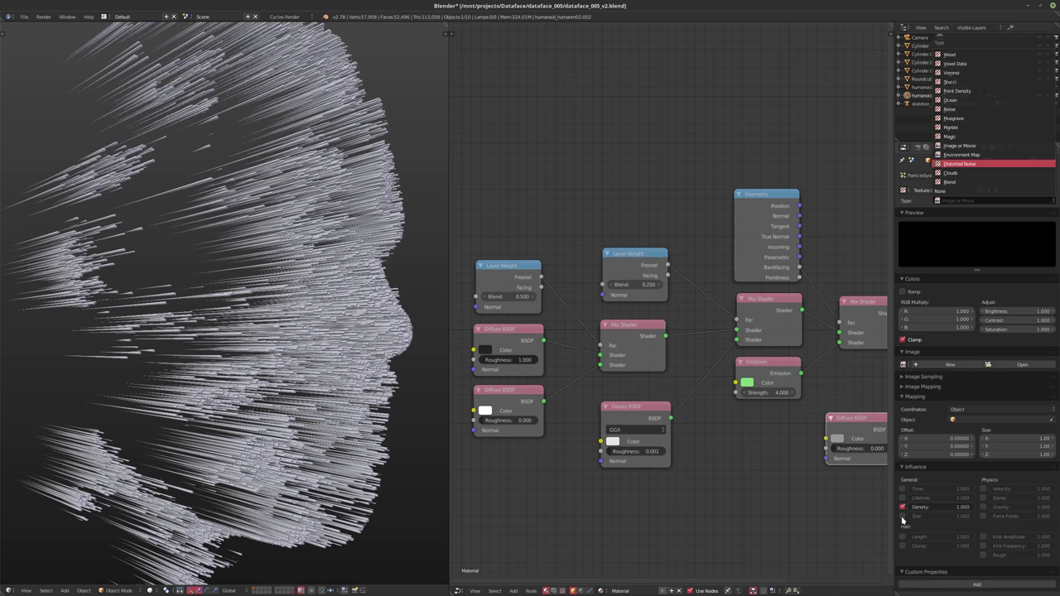
key("Return")
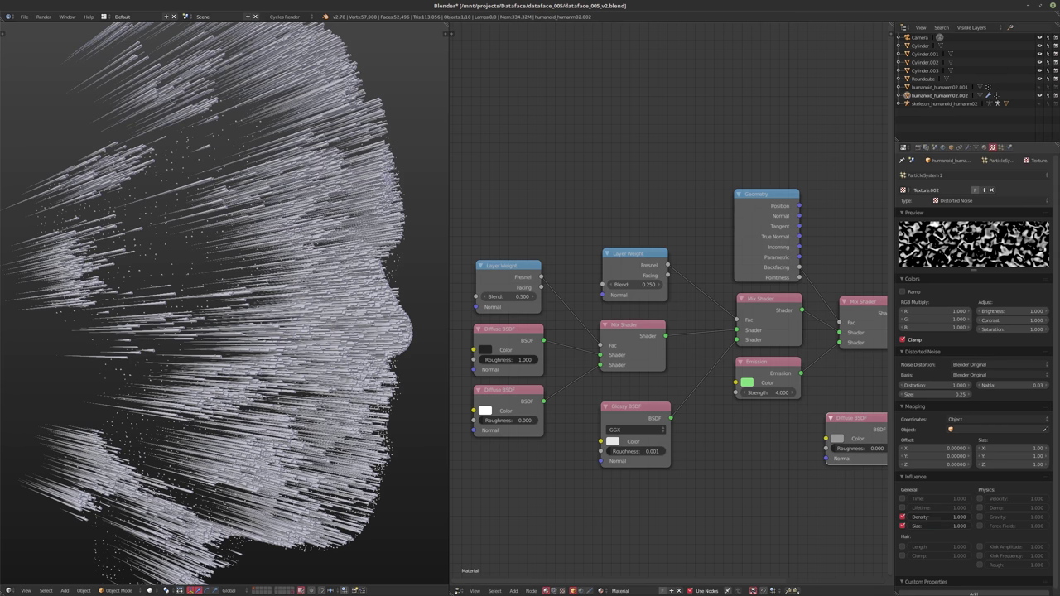
left_click(940, 527)
type(".5")
key("Return")
left_click(967, 200)
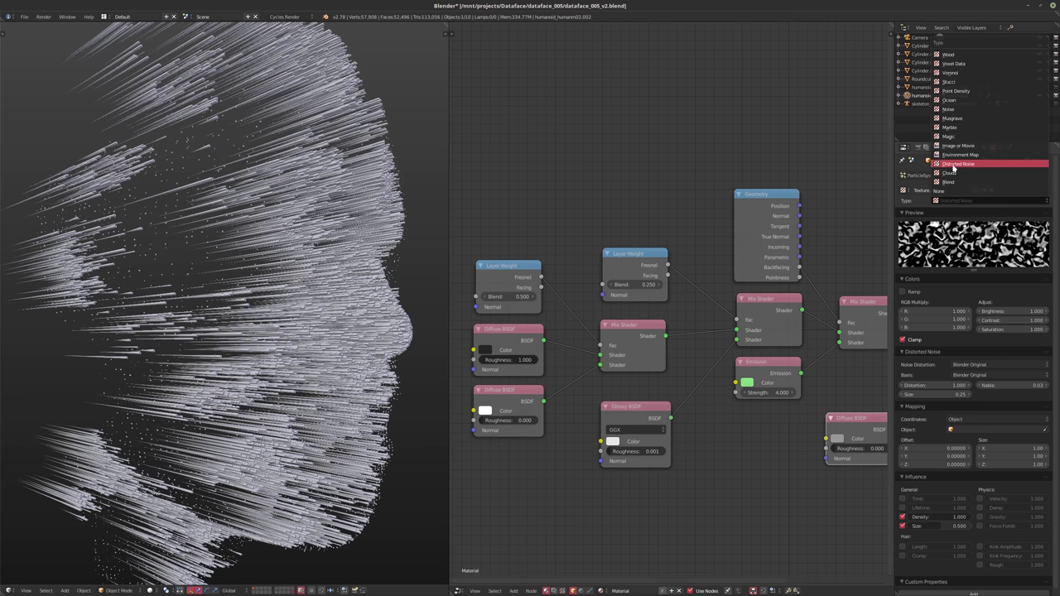
left_click(953, 167)
- Set both the noise distortion and the basis of the particle texture to Cell Noise
left_click(996, 366)
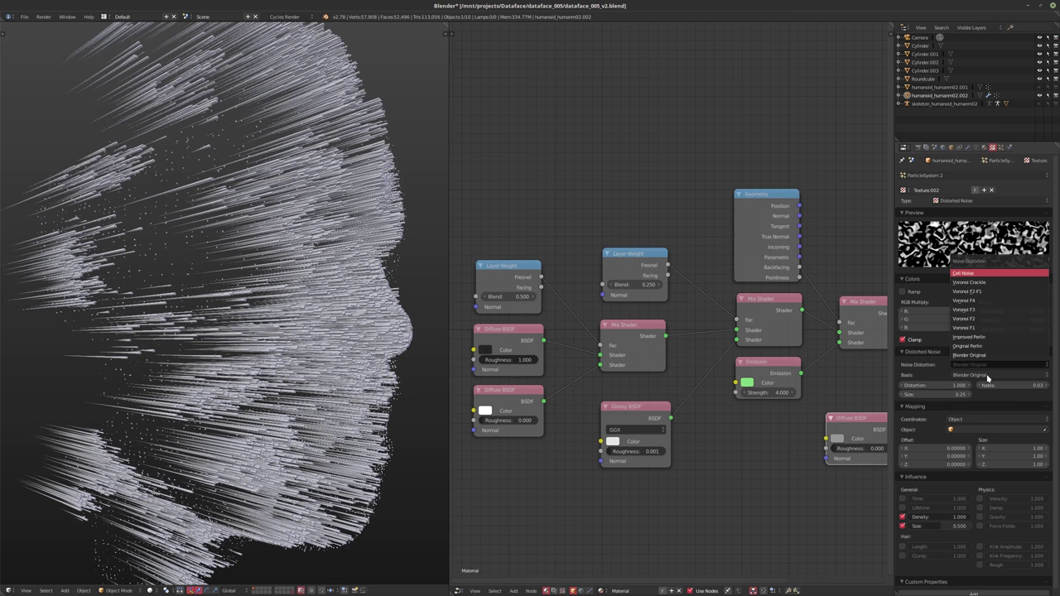
left_click(988, 378)
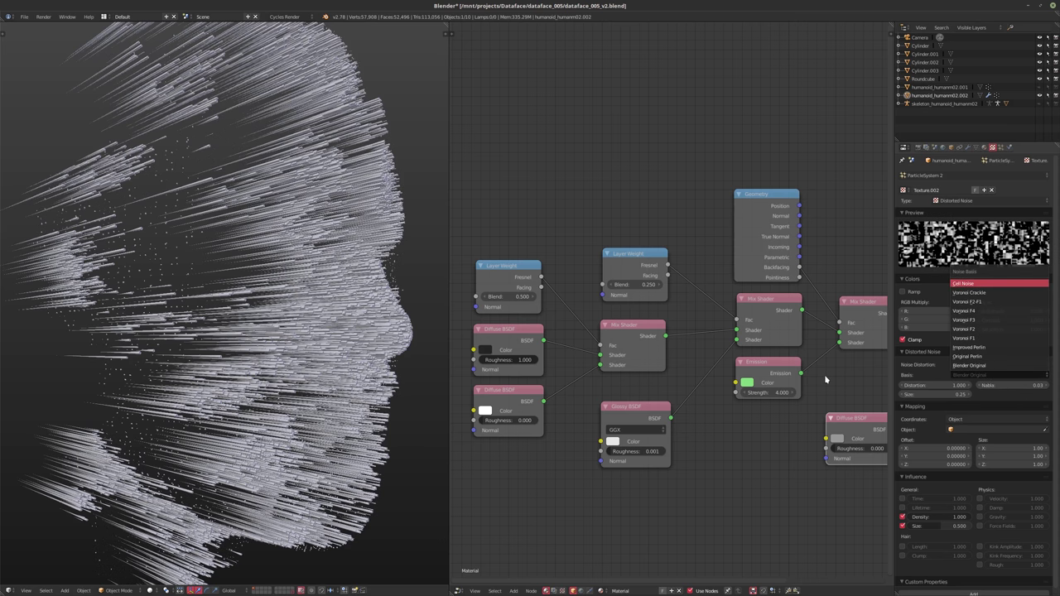
middle_click_drag(283, 378, 263, 366)
scroll(232, 369, "down", 6)
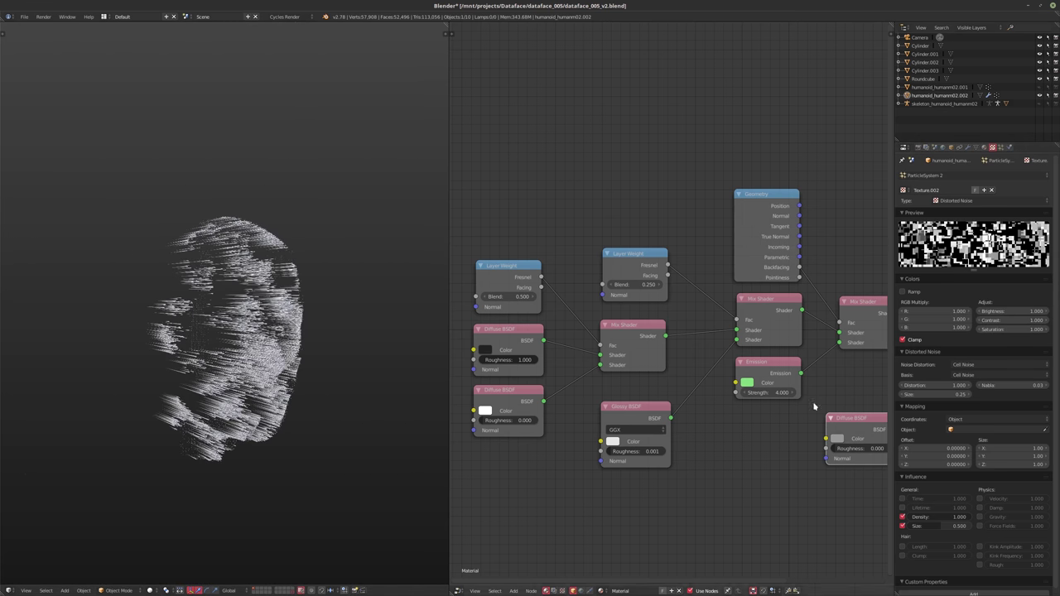
- Reduce the Distorted Noise texture's size to 0.10 and inspect the head's particles from several angles
left_click(939, 395)
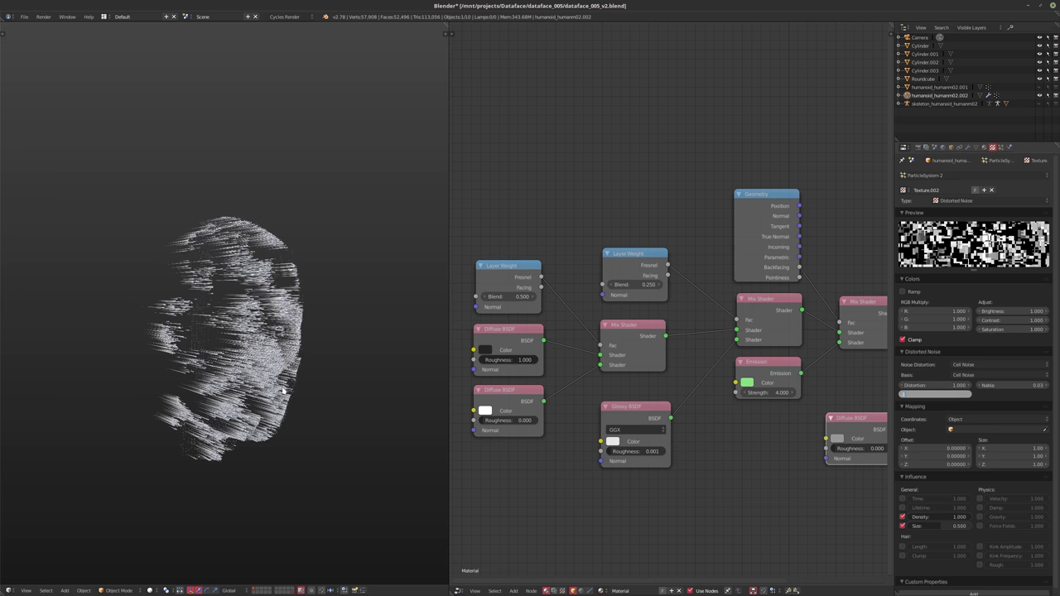
key("Return")
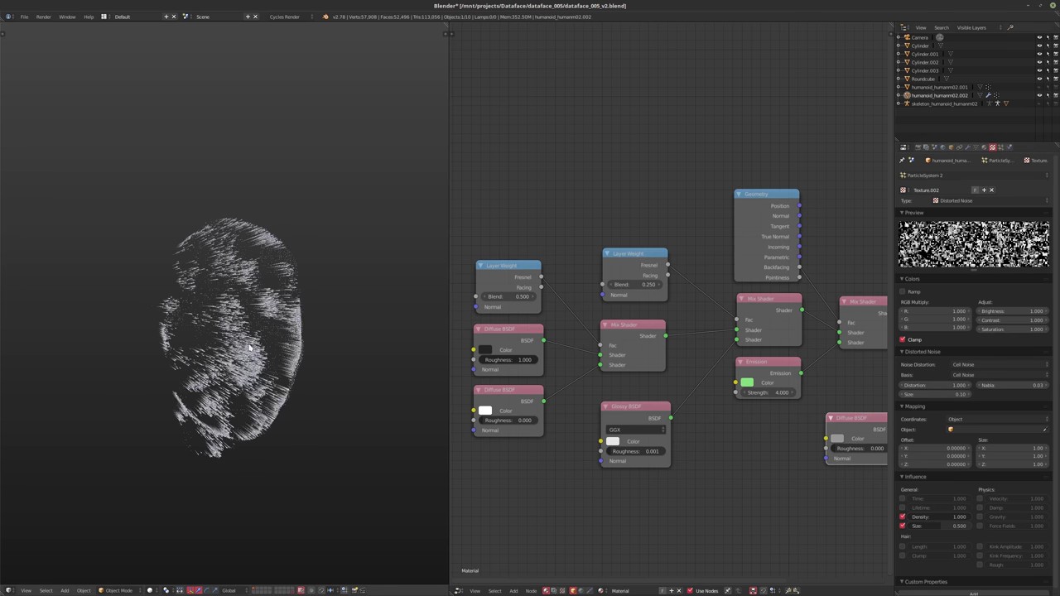
scroll(253, 336, "up", 8)
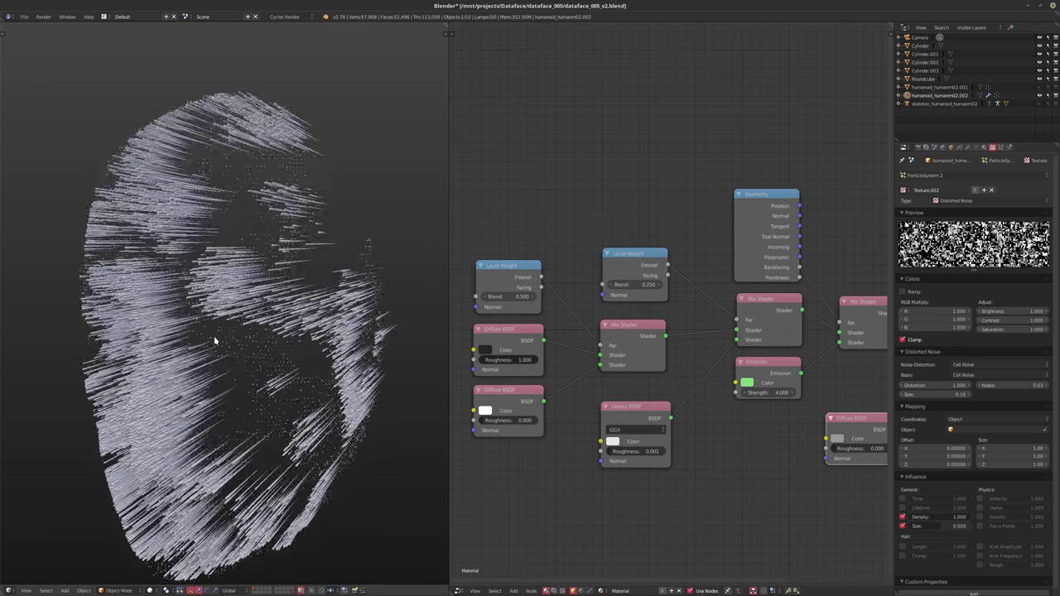
scroll(282, 320, "down", 6)
middle_click_drag(306, 321, 335, 327)
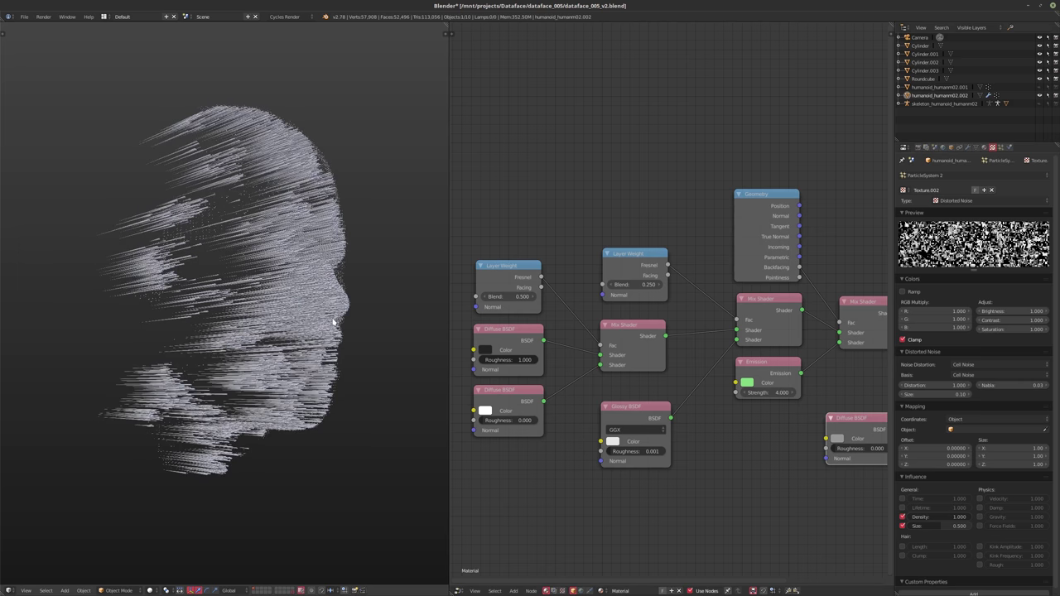
middle_click_drag(332, 293, 293, 323)
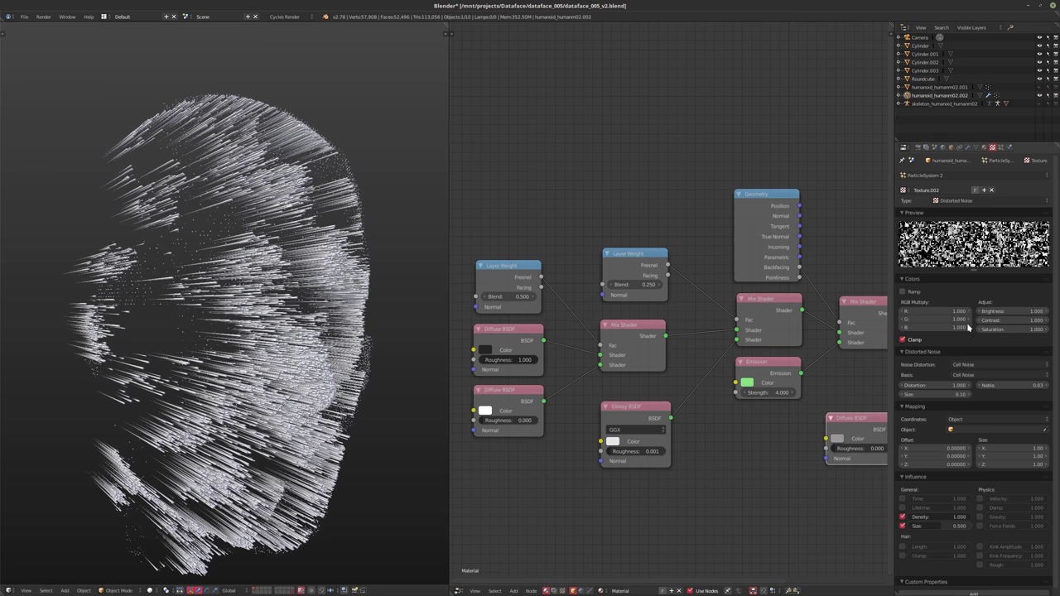
- Try the color ramp on the noise texture, turn it off again and set the texture's contrast to 0.500
left_click(904, 292)
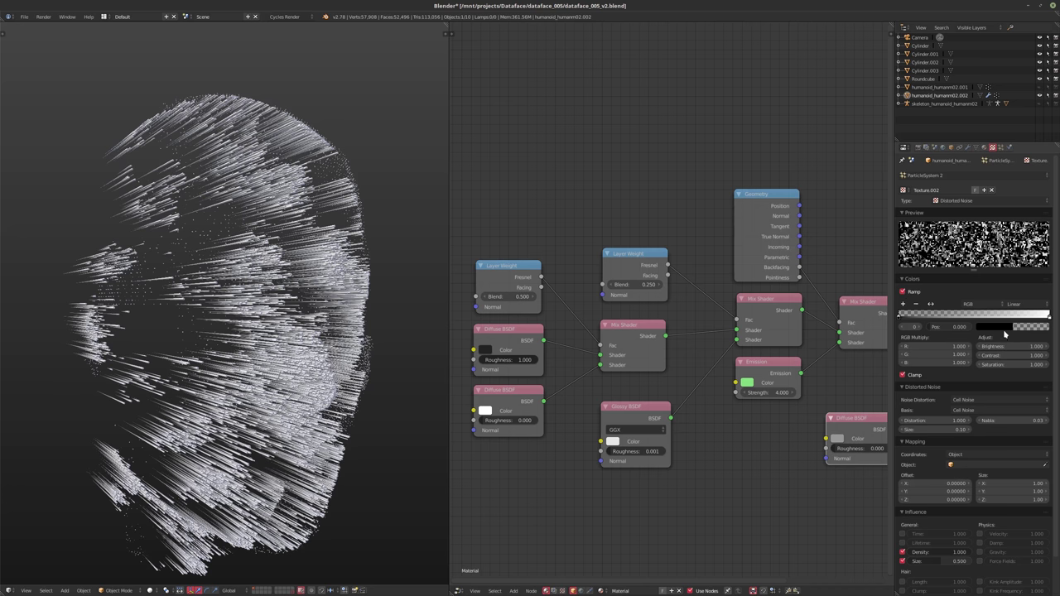
left_click(904, 293)
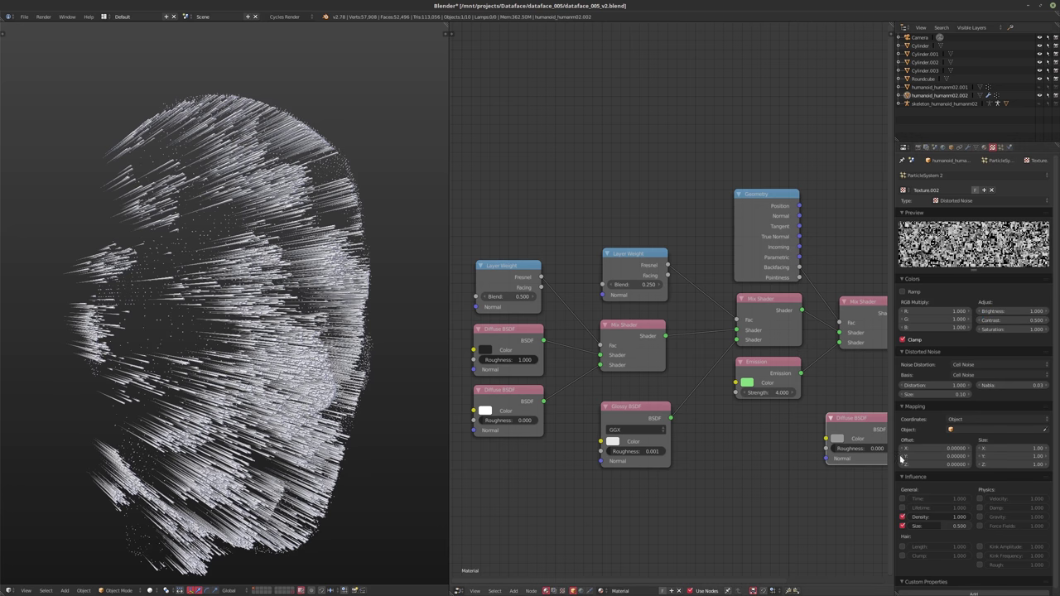
- Reduce the Distorted Noise texture's size to 0.05 and check the head's particles from the side
left_click(931, 394)
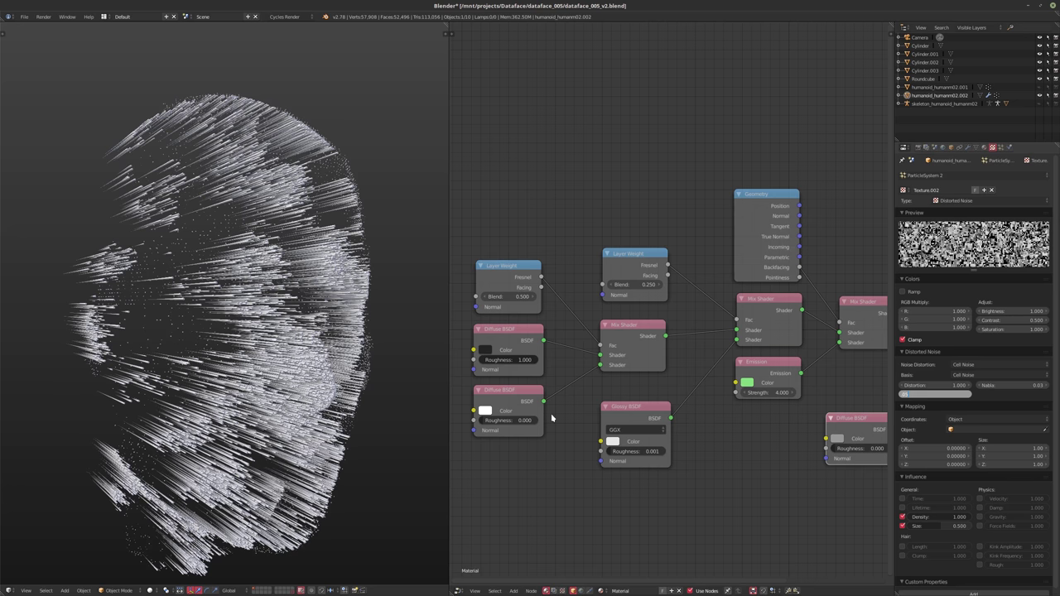
key("Return")
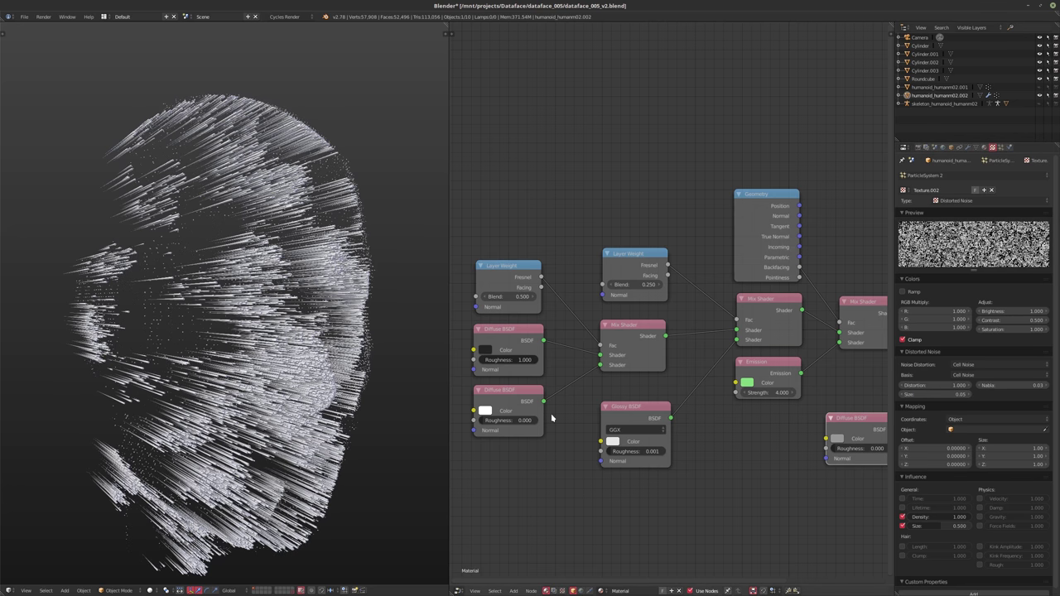
middle_click_drag(361, 400, 398, 397)
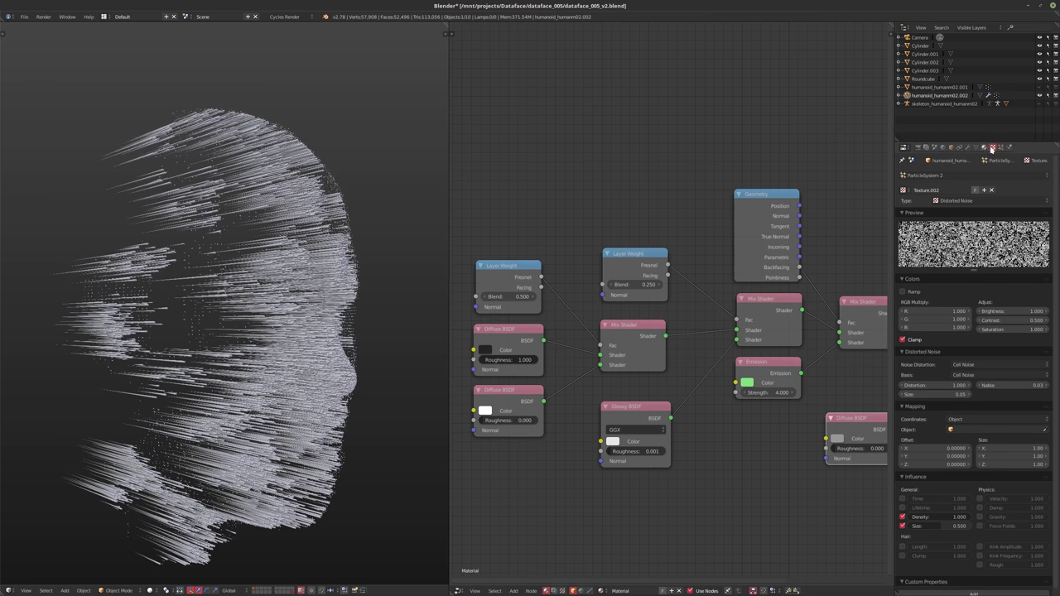
- Set the particle emission grid resolution to 150 and save the file over the existing one
left_click(1000, 148)
scroll(941, 245, "up", 3)
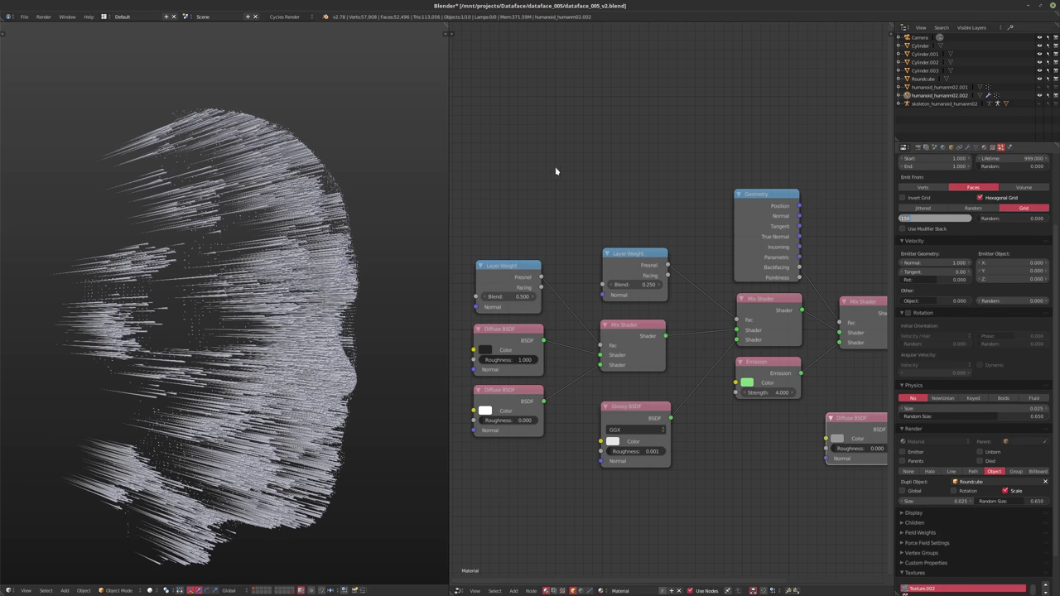
key("Return")
key("ctrl+s")
left_click(557, 191)
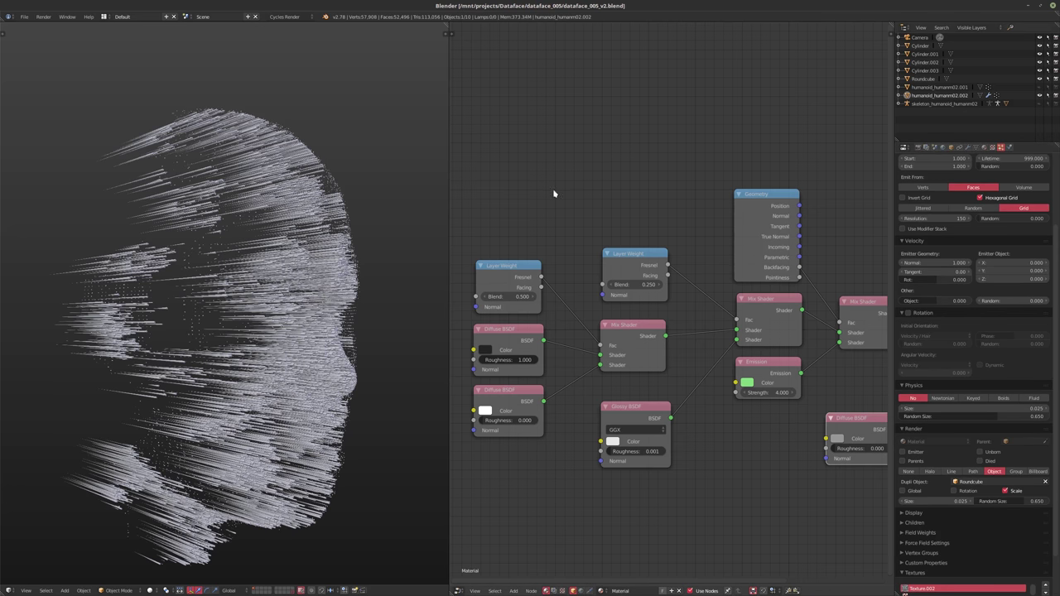
- Raise the particle emission grid resolution to 250
left_click(945, 219)
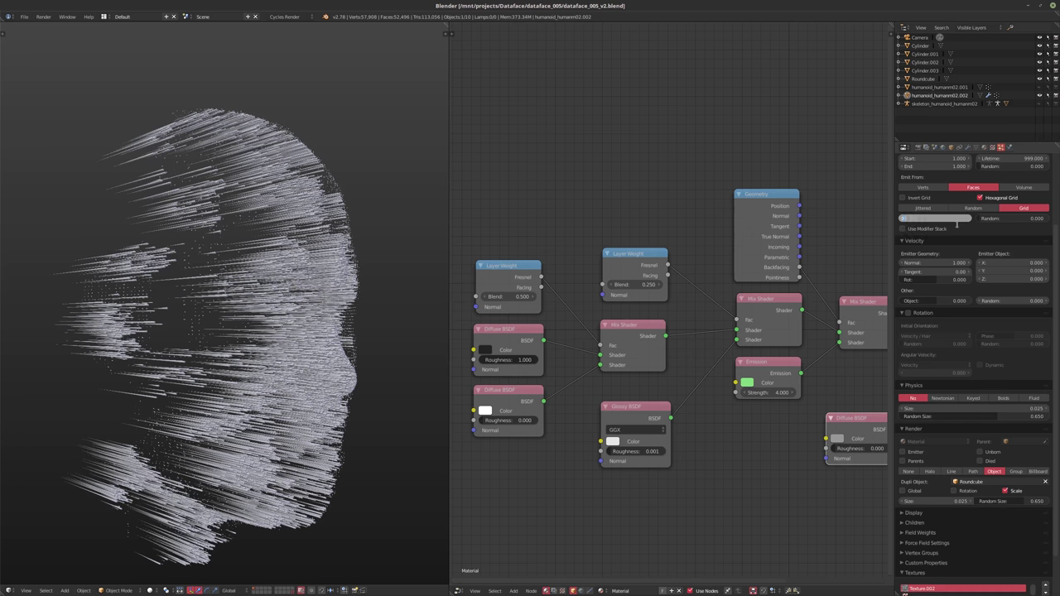
type("300")
key("Return")
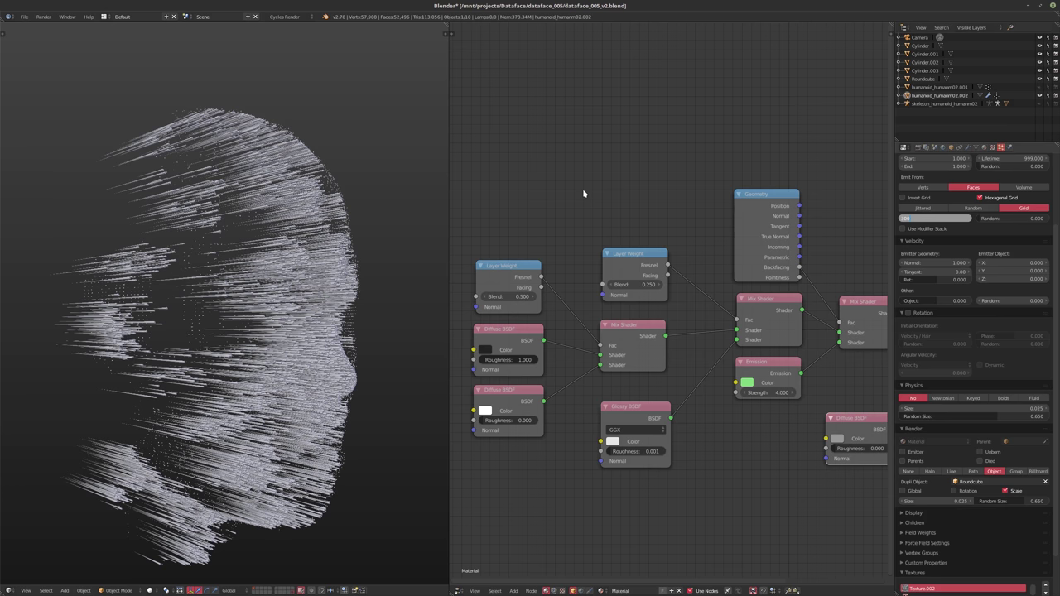
key("Return")
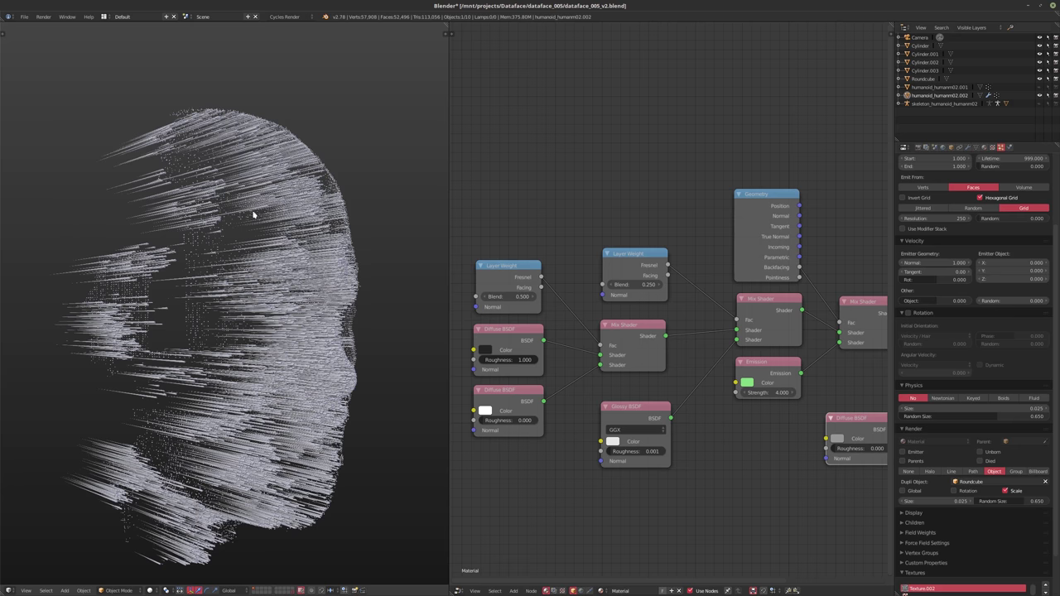
- Turn the head around and preview its glowing particles in rendered viewport shading
middle_click_drag(245, 221, 178, 217)
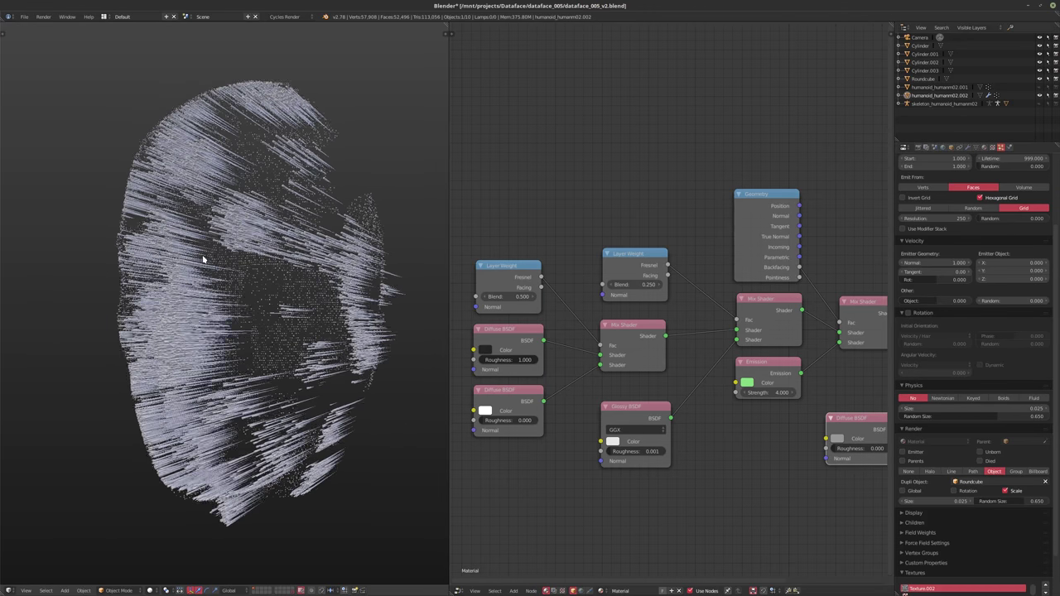
key("alt+a")
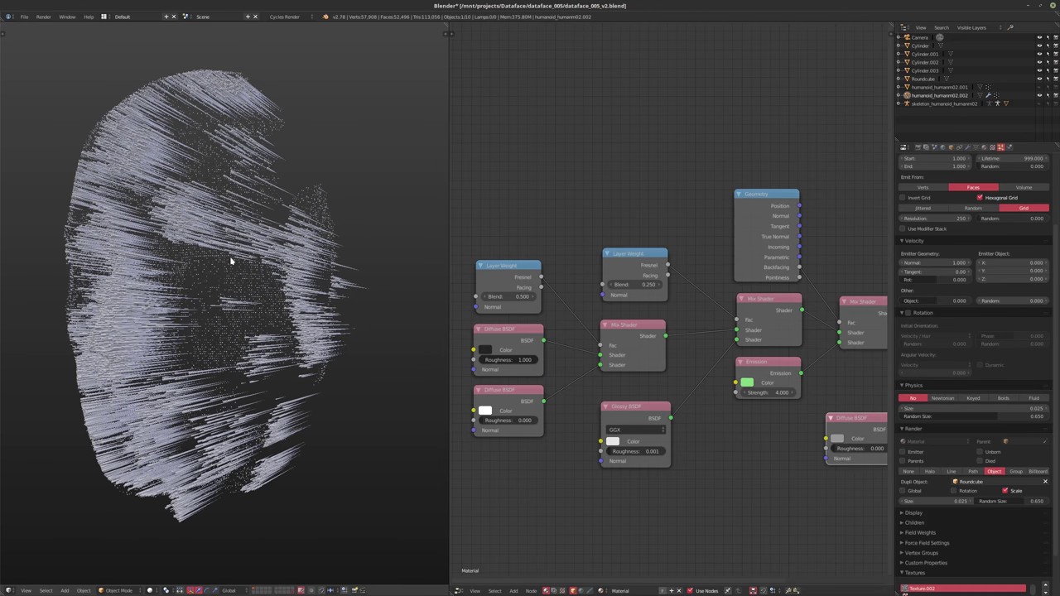
key("shift+z")
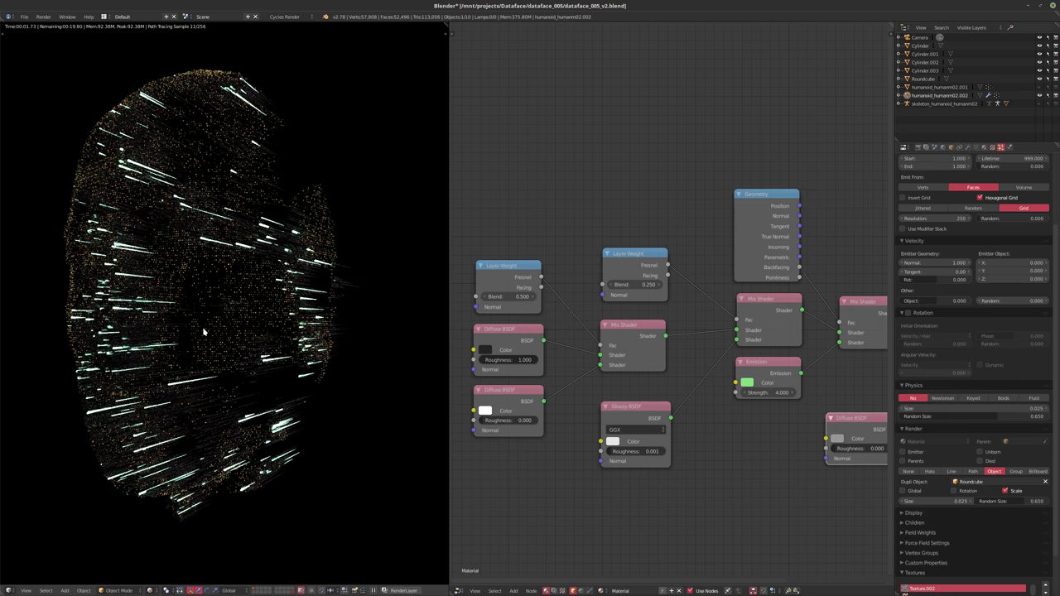
- Set the contrast of the head's distorted noise particle texture to 0.25
middle_click_drag(203, 331, 343, 329)
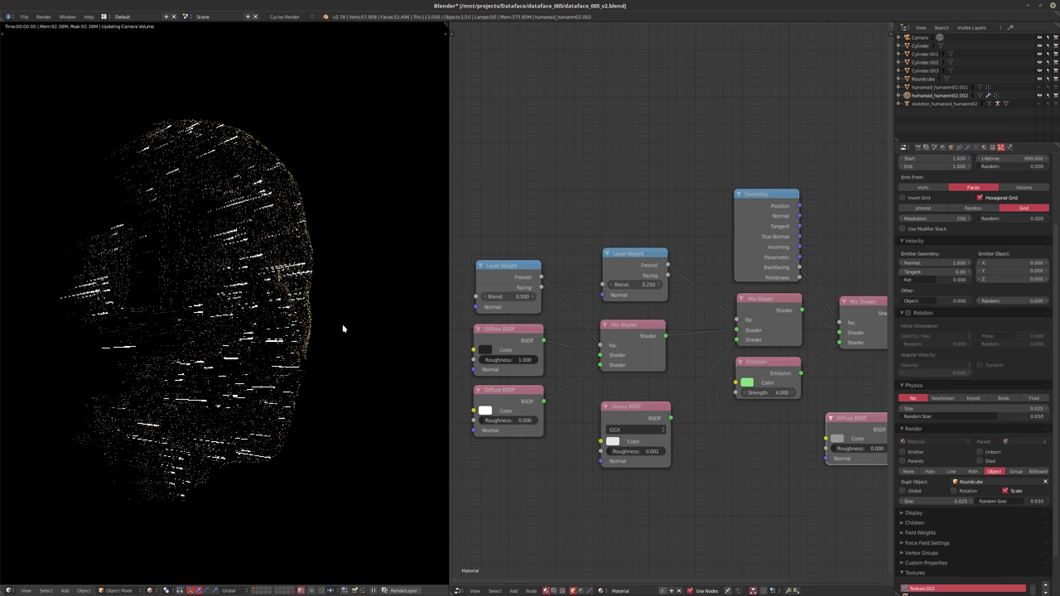
scroll(314, 323, "up", 3)
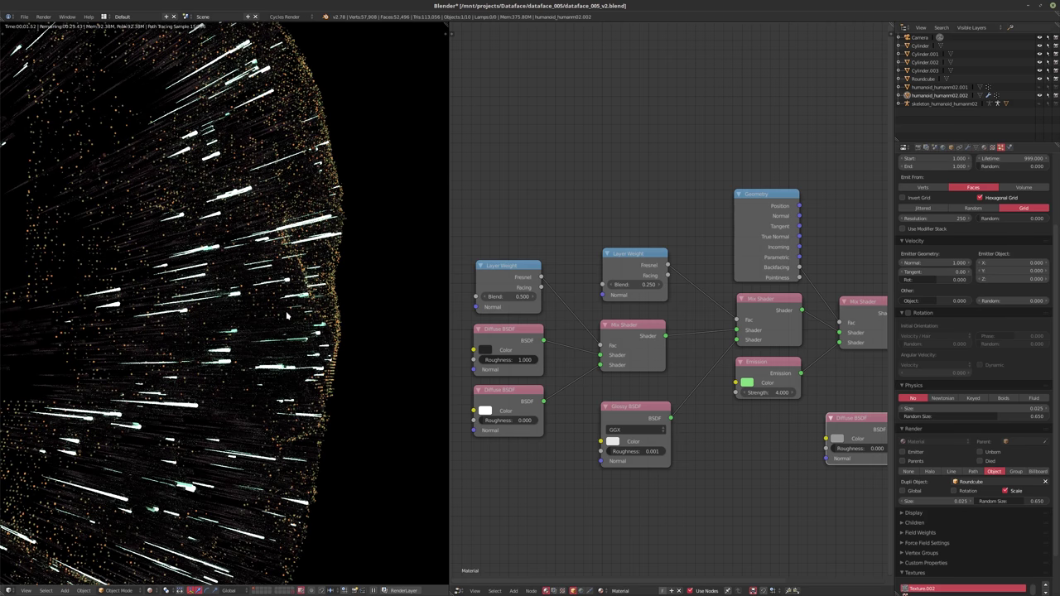
middle_click_drag(554, 407, 579, 384)
left_click(992, 147)
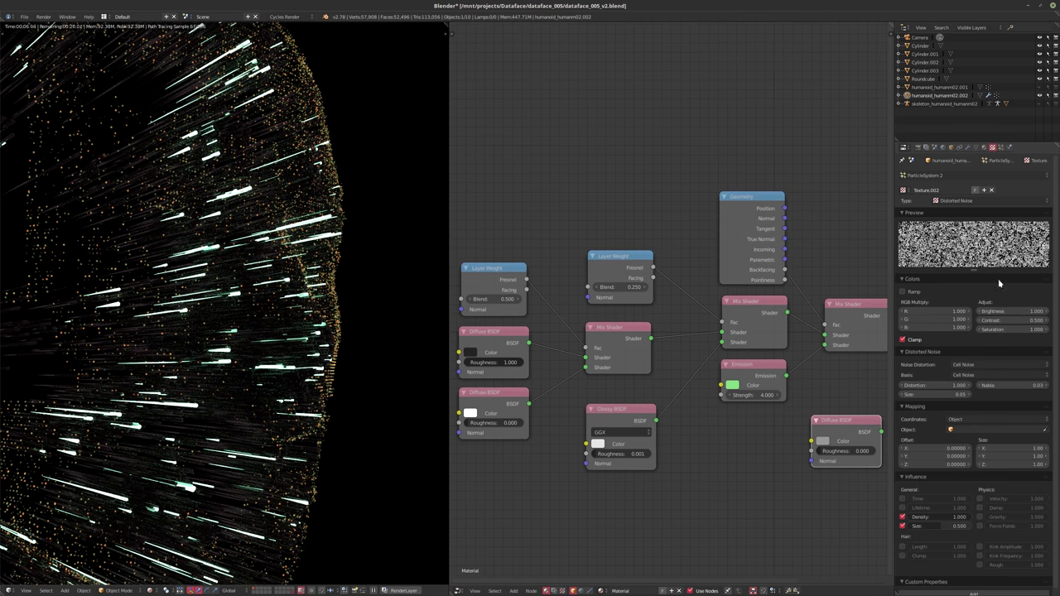
left_click(1006, 320)
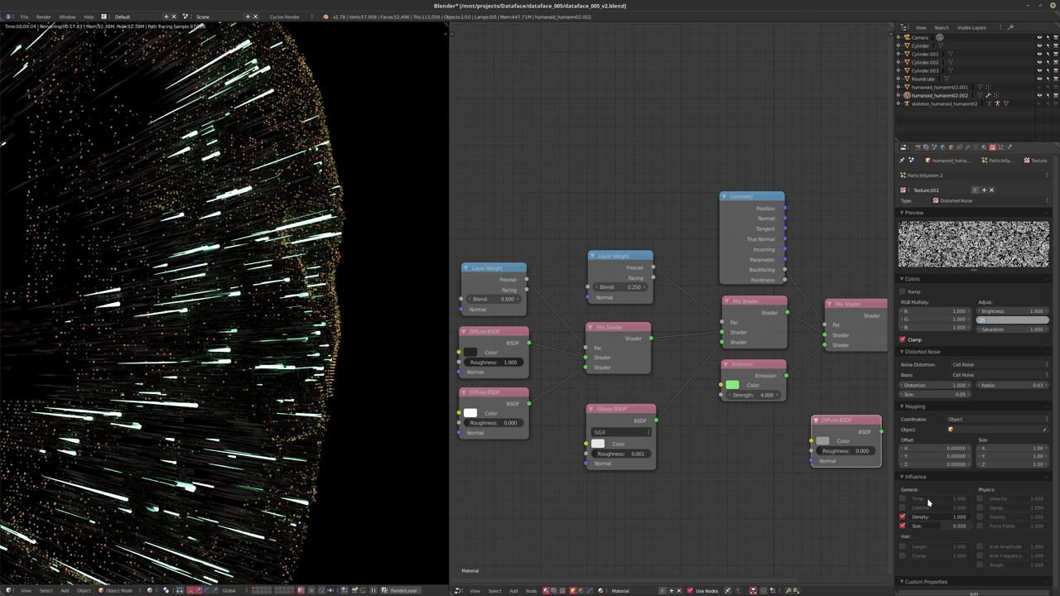
key("Return")
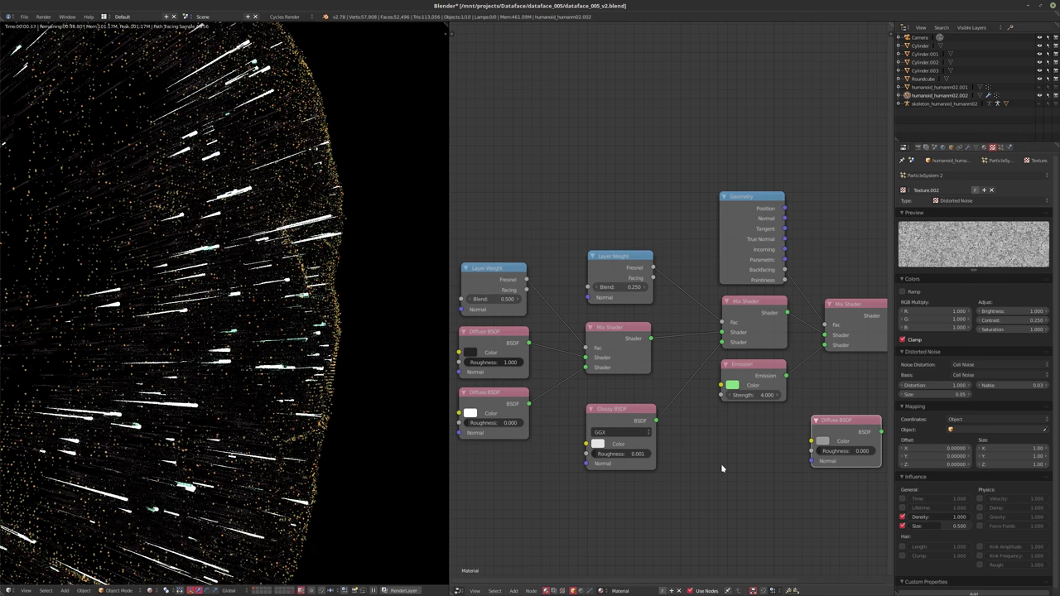
- Set the noise size of the head's distorted noise particle texture to 0.10
middle_click_drag(258, 378, 221, 384, "shift")
scroll(270, 375, "down", 4)
left_click(934, 394)
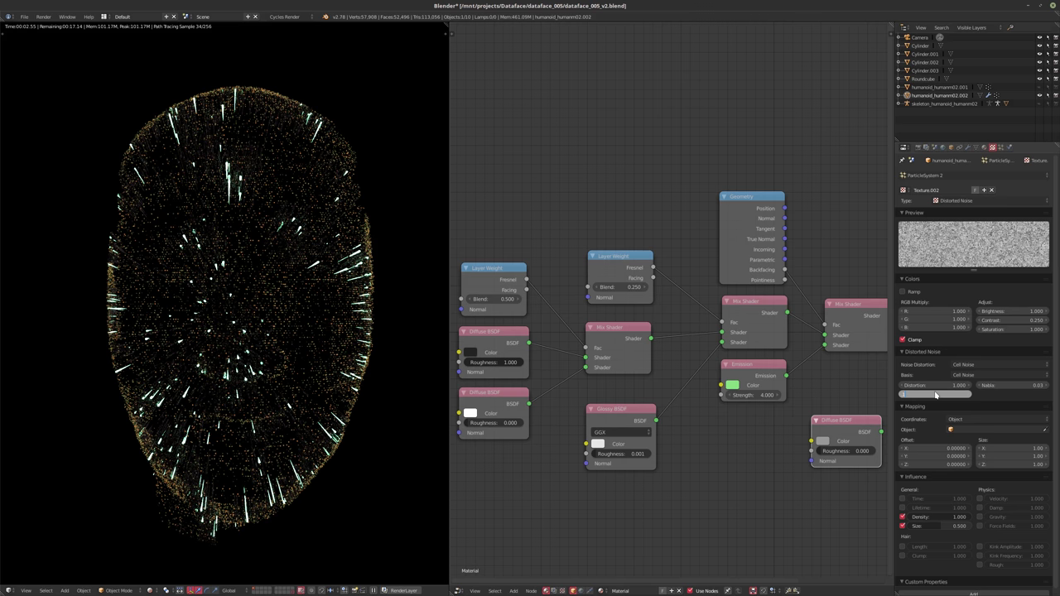
key("Return")
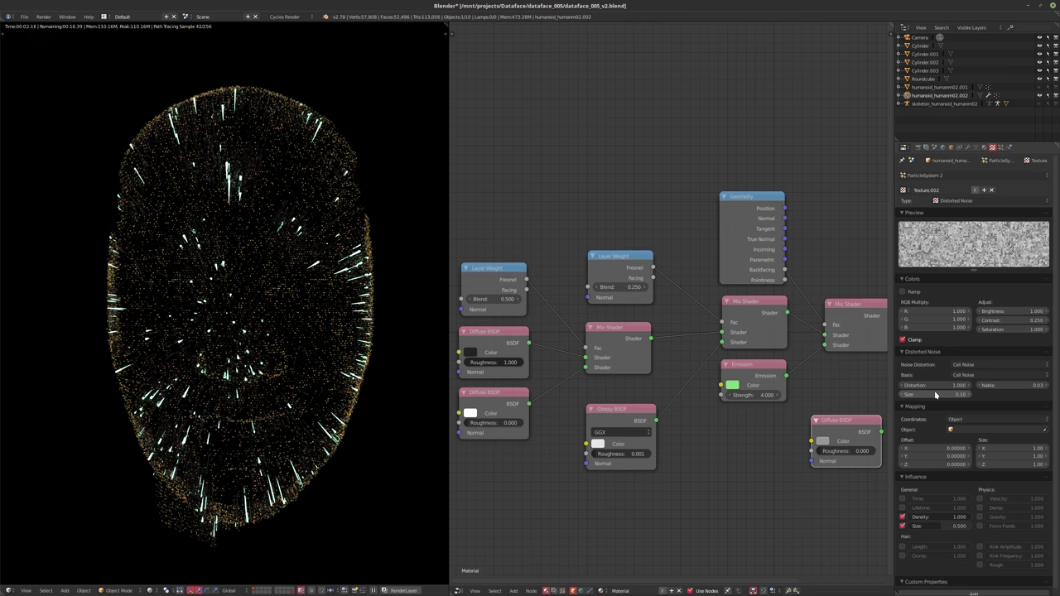
- Raise the contrast of the distorted noise particle texture to 0.35
middle_click_drag(337, 377, 368, 374)
left_click(1006, 320)
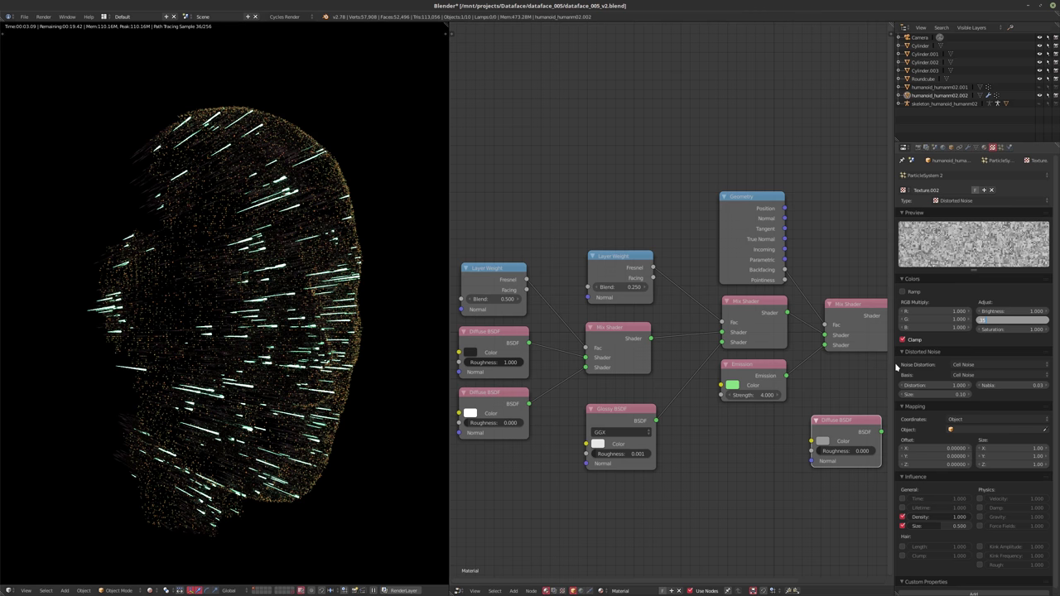
key("Return")
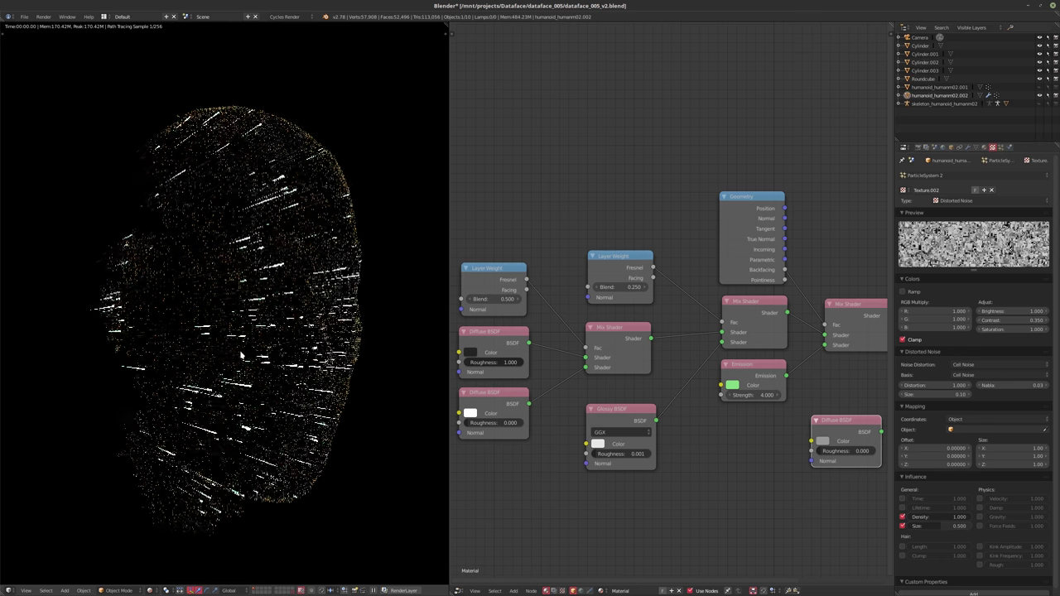
- Examine the rendered particle head from several angles, up close and through the camera
scroll(241, 354, "up", 2)
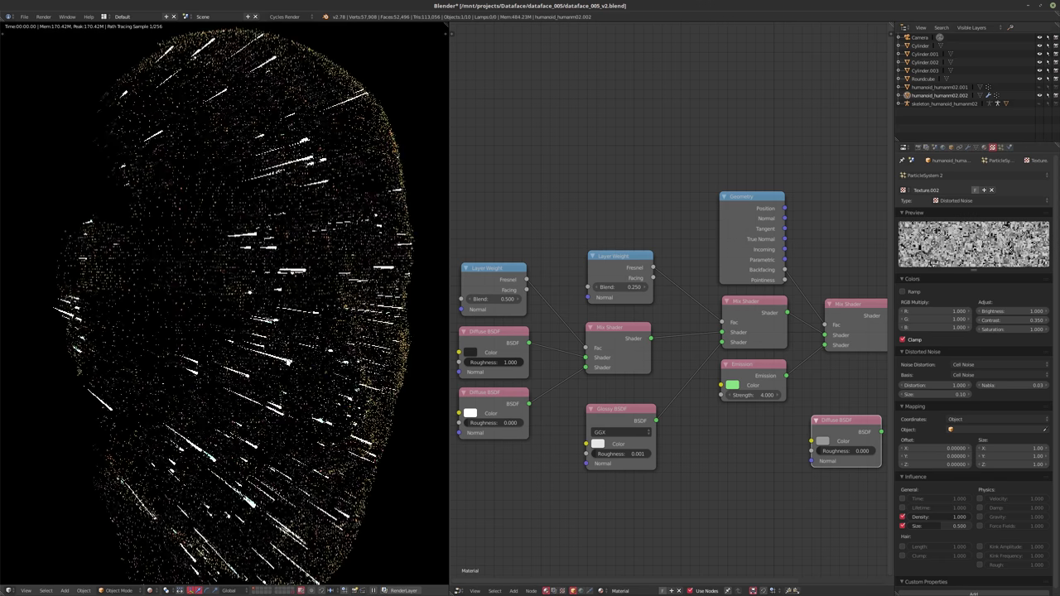
middle_click_drag(241, 354, 386, 359)
scroll(386, 359, "down", 2)
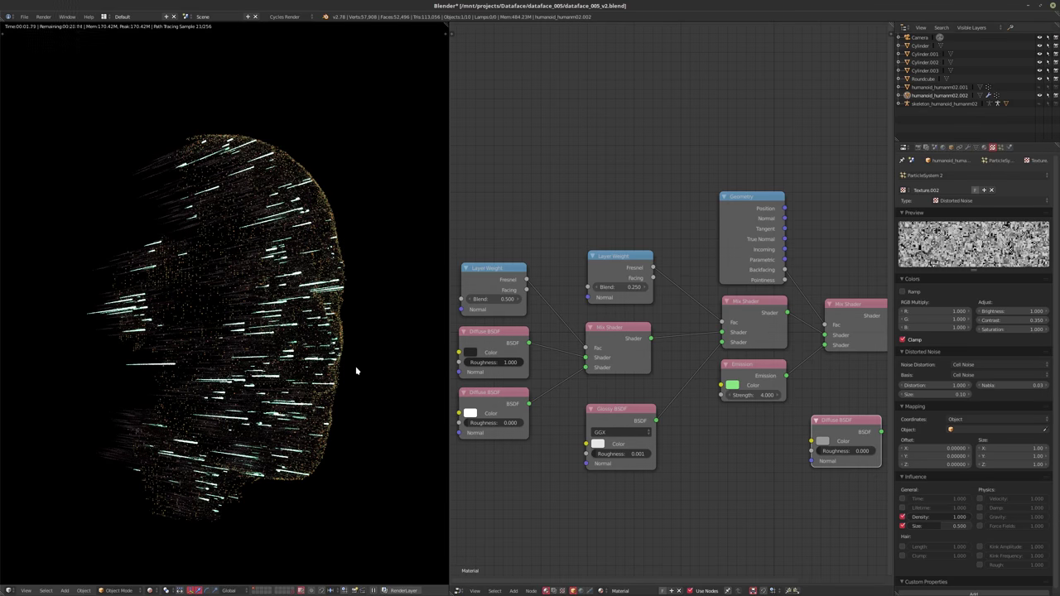
scroll(357, 372, "up", 3)
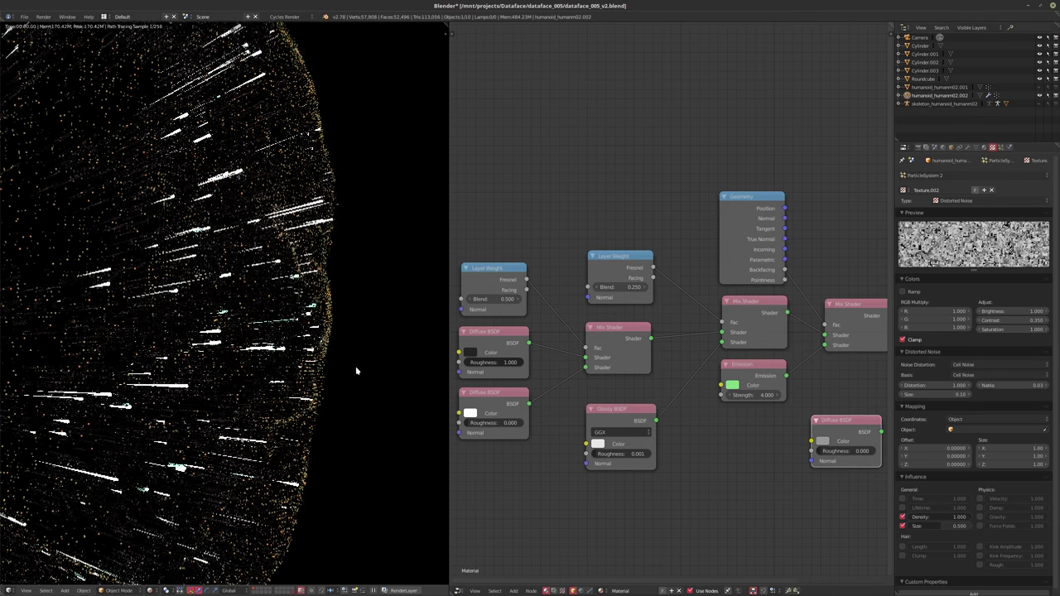
scroll(357, 372, "down", 3)
middle_click_drag(362, 367, 330, 370)
scroll(329, 369, "up", 3)
scroll(330, 370, "down", 3)
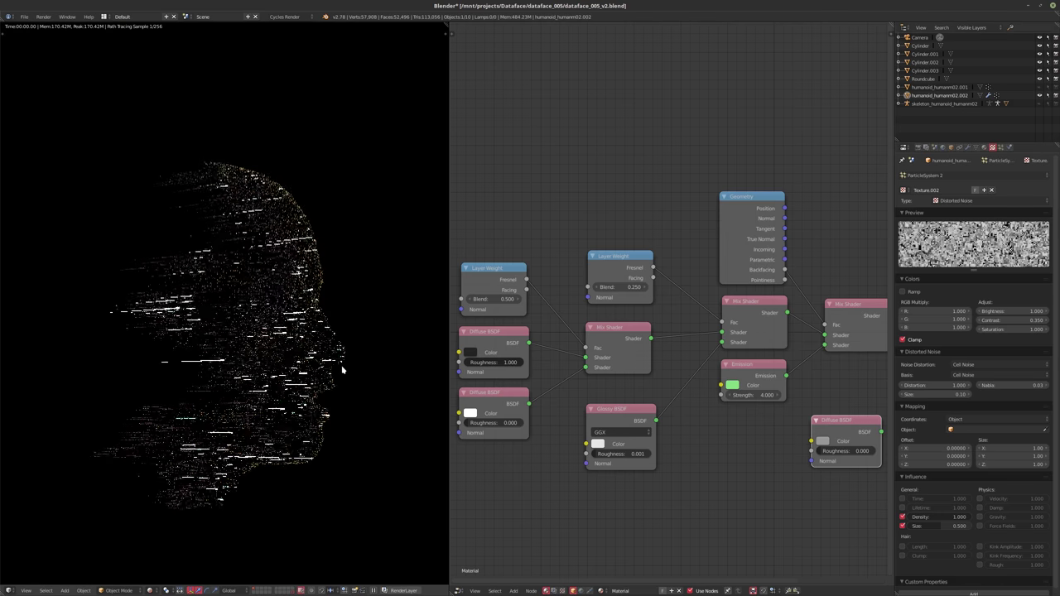
key("KP_0")
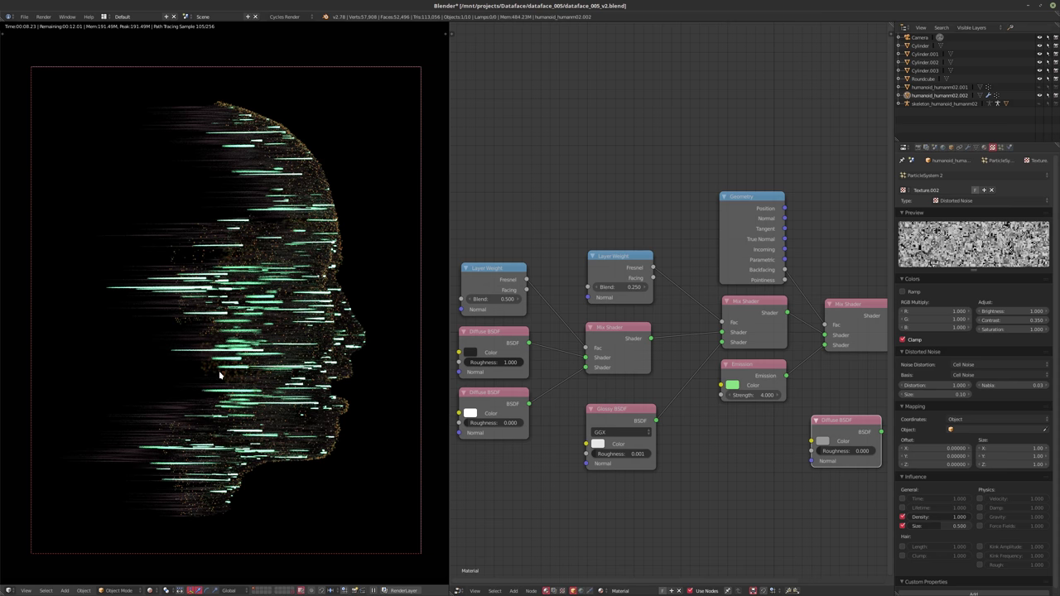
- Leave rendered shading and move the head object's origin to its center of mass
key("shift+z")
key("KP_0")
scroll(221, 396, "down", 9)
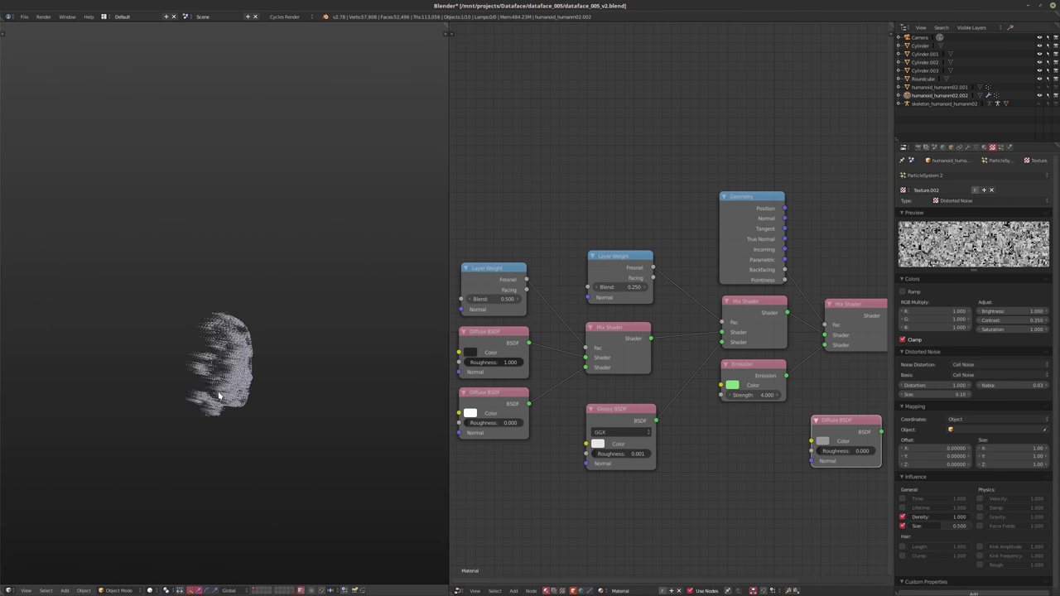
middle_click_drag(221, 396, 254, 379)
scroll(174, 406, "down", 2)
key("shift+ctrl+alt+c")
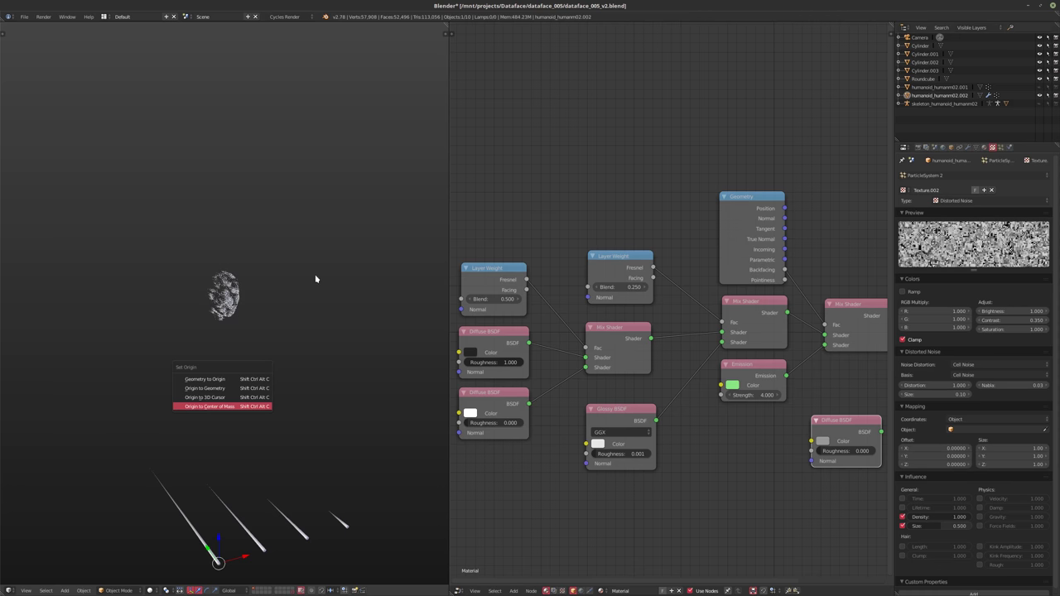
key("Return")
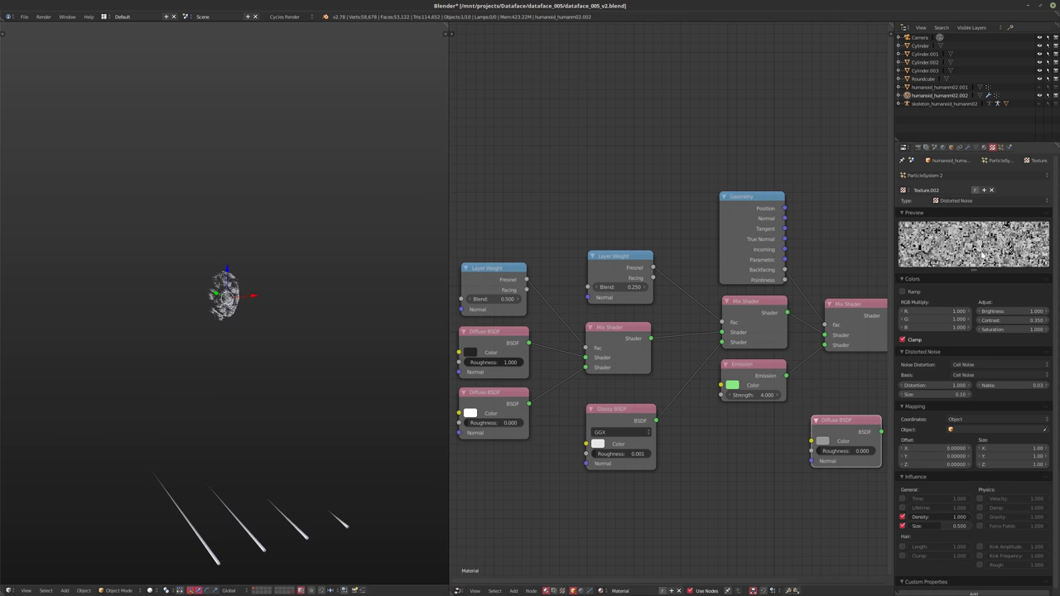
- Check the head through the camera and in rendered shading, and open its modifier stack
middle_click_drag(221, 324, 226, 332)
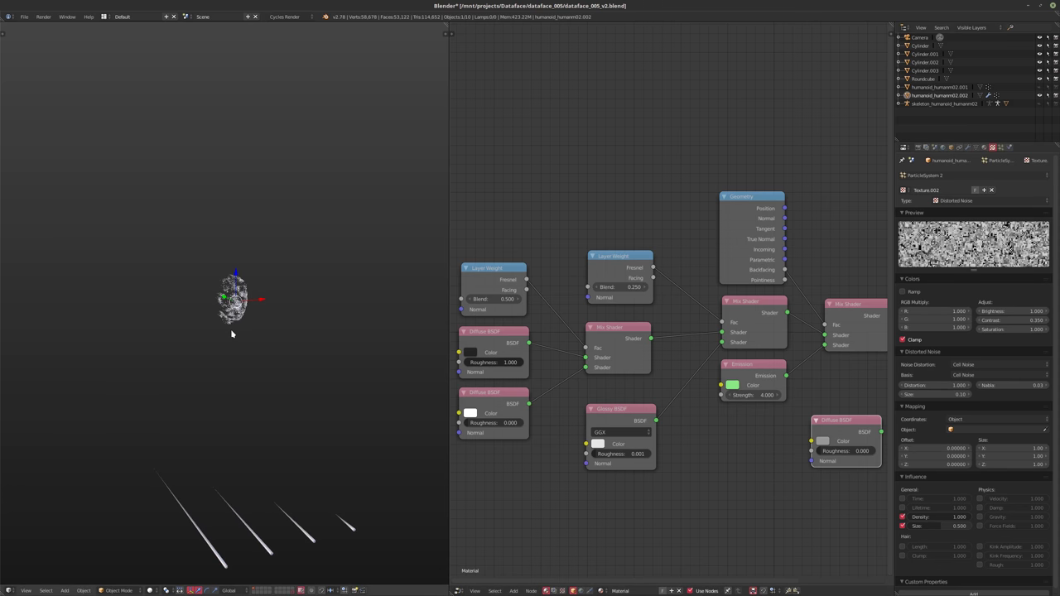
key("KP_0")
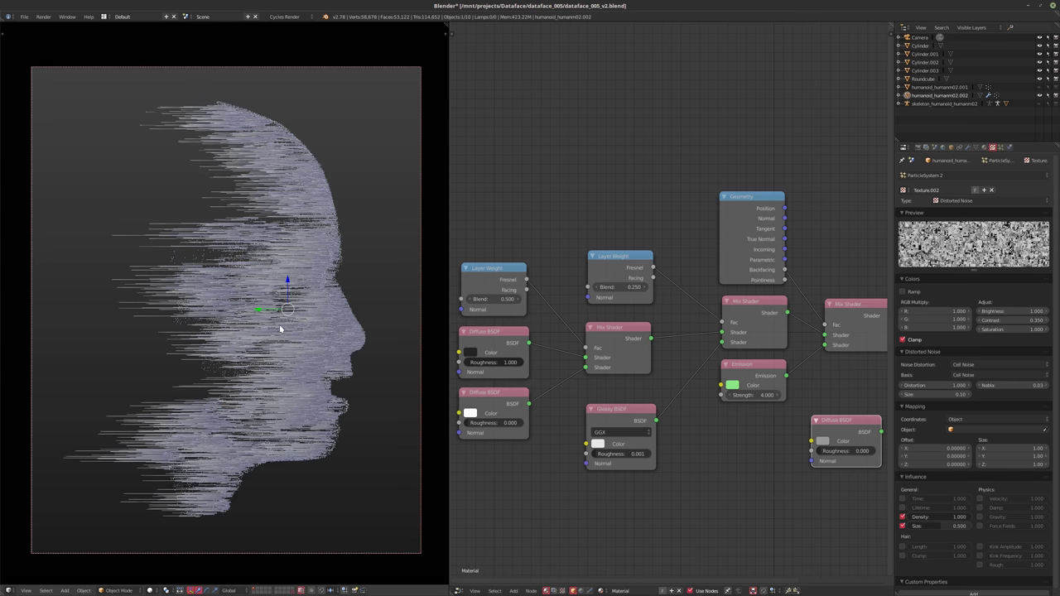
middle_click_drag(316, 335, 288, 343)
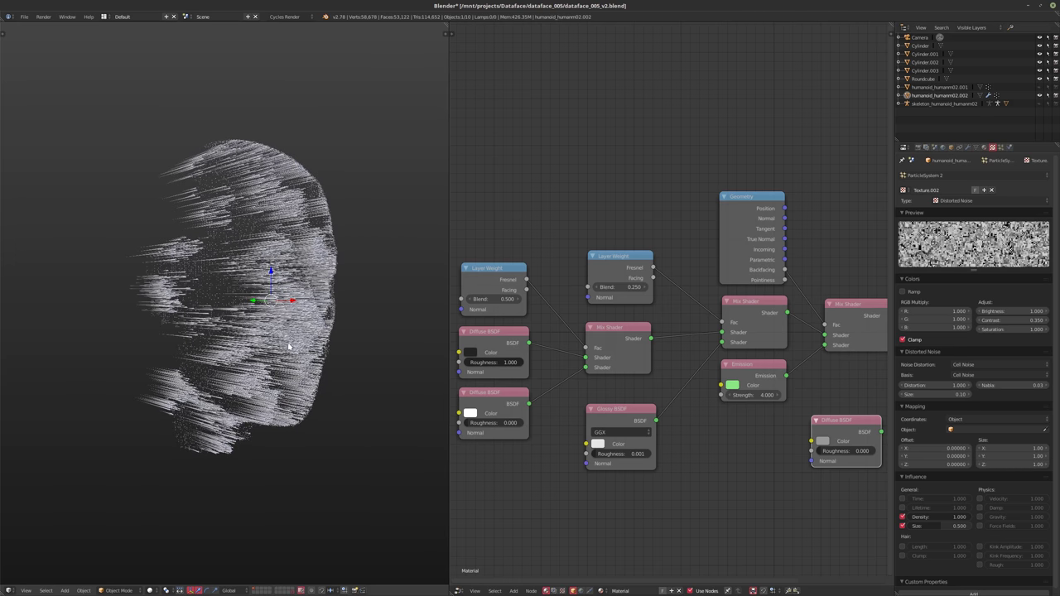
key("shift+z")
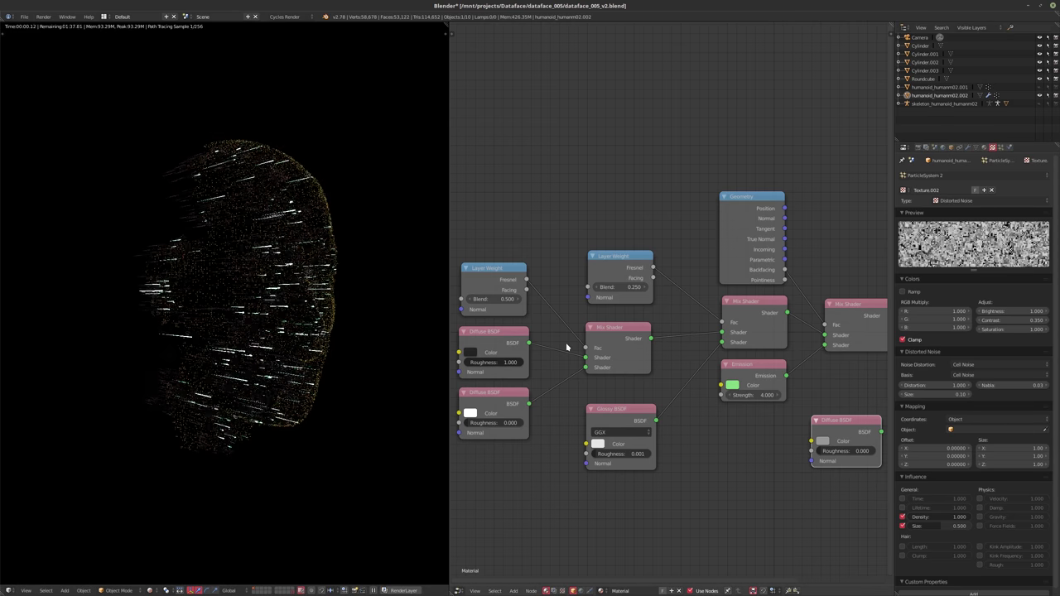
left_click(967, 148)
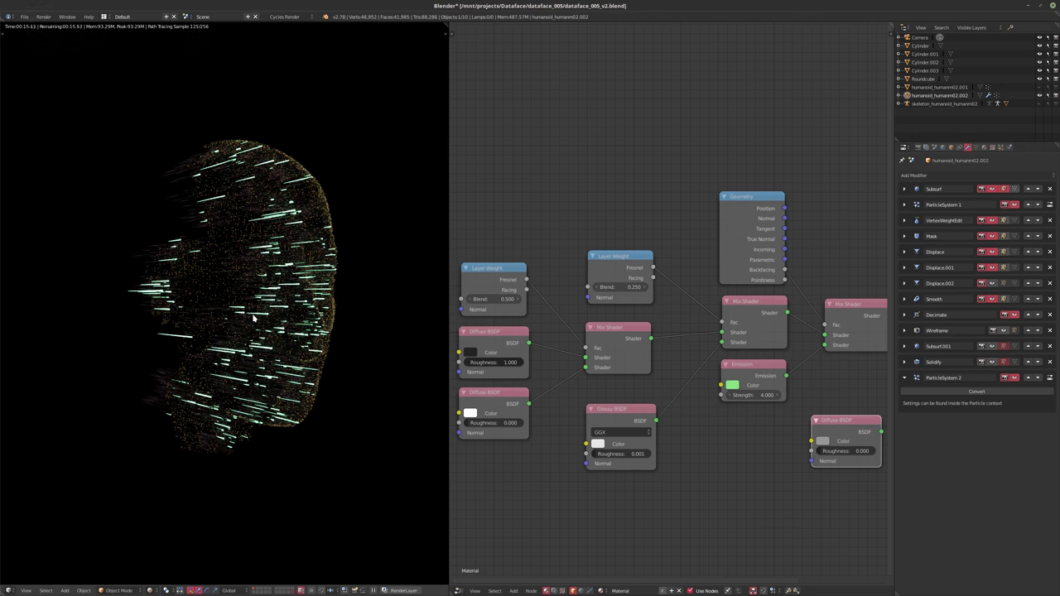
scroll(256, 319, "up", 2)
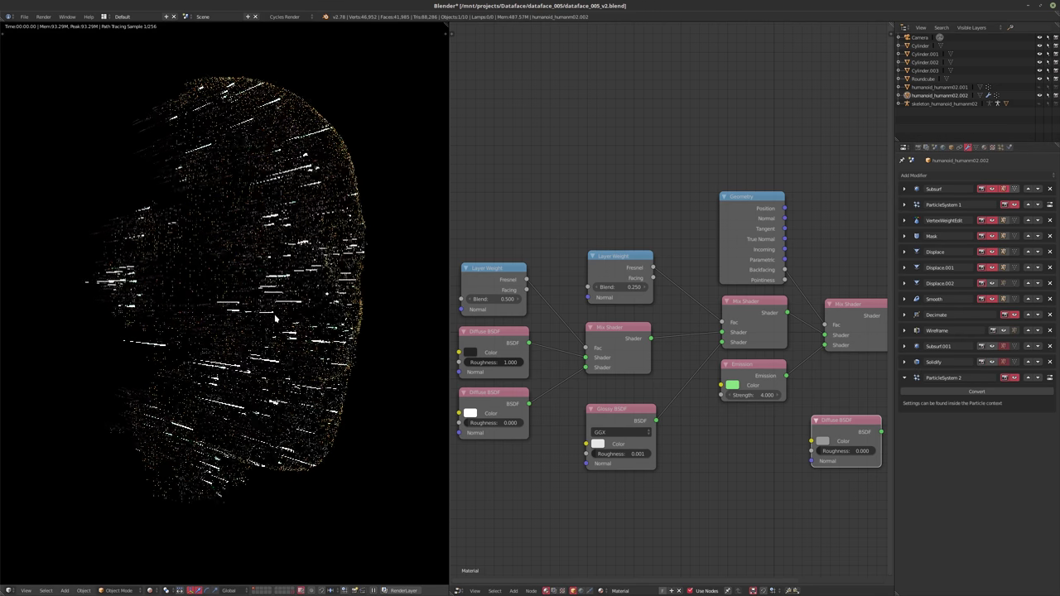
- In the Roundcube material's green-to-orange ColorRamp, move the green stop to 0.786 and shift the orange stop inward beside it
middle_click_drag(635, 361, 723, 339)
left_click(922, 79)
scroll(723, 339, "up", 2)
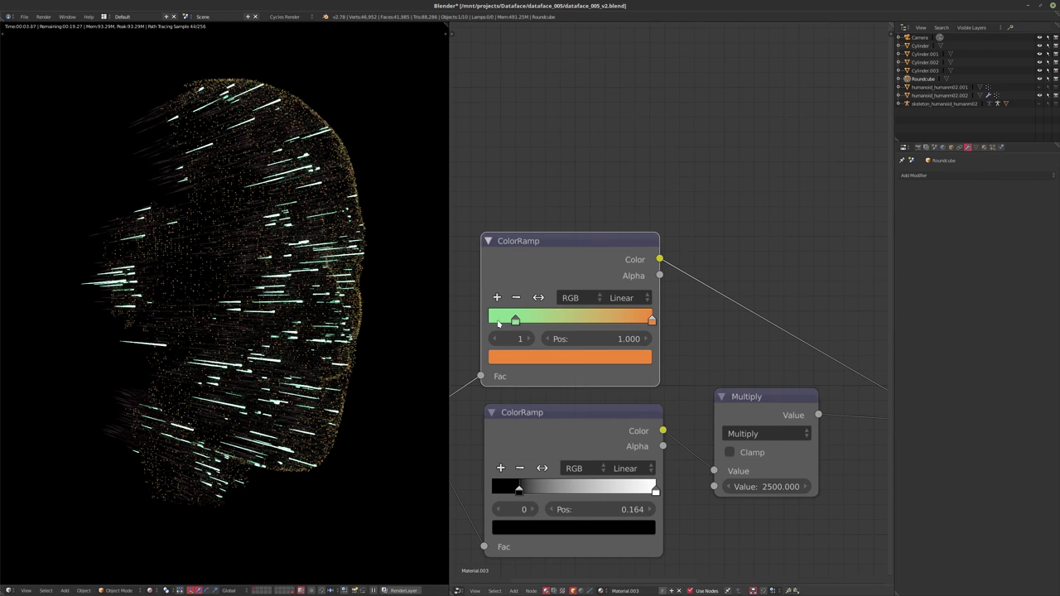
left_click_drag(513, 319, 567, 325)
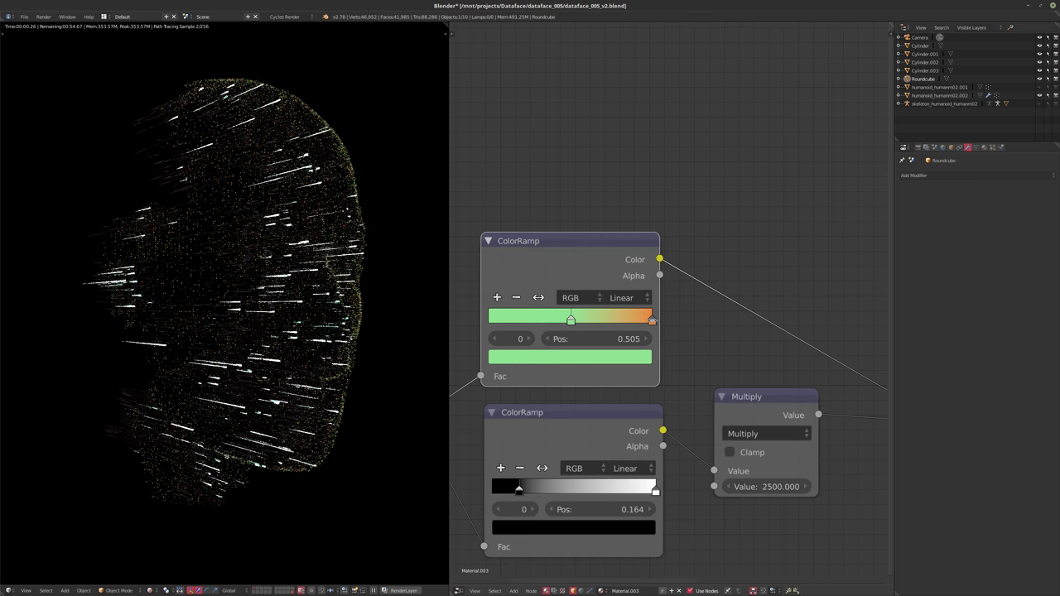
left_click_drag(652, 321, 616, 321)
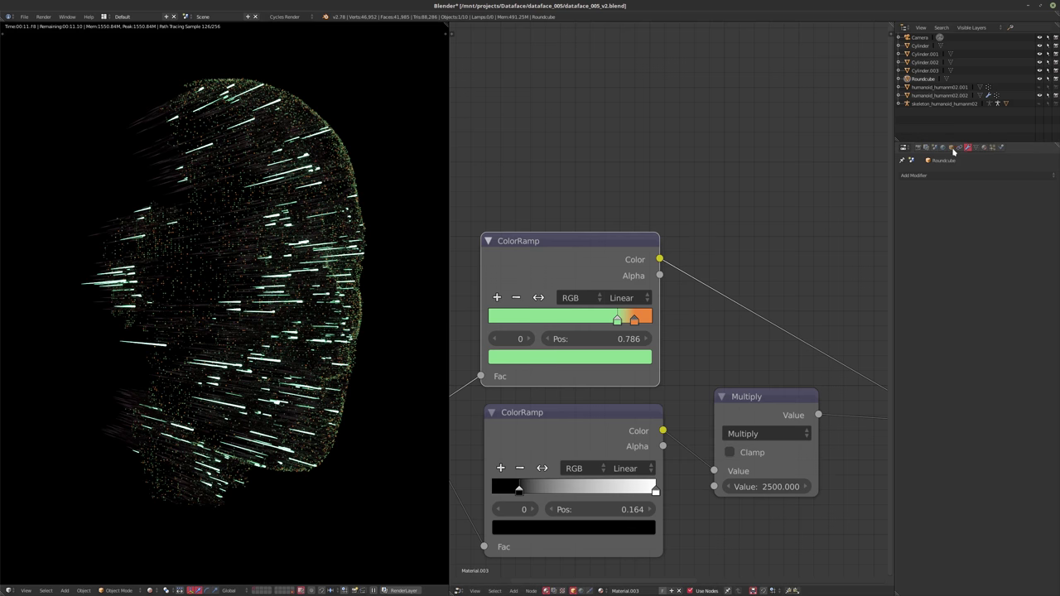
- Enable emitter rendering in the particle settings of humanoid_humanm02.002 so the head mesh renders with its particles
left_click(992, 149)
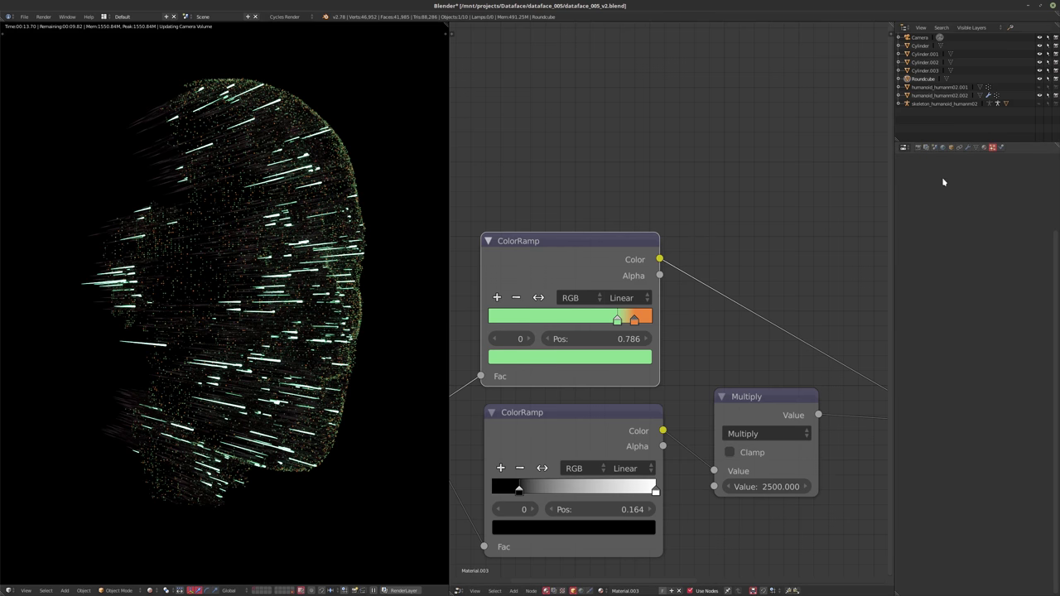
left_click(923, 94)
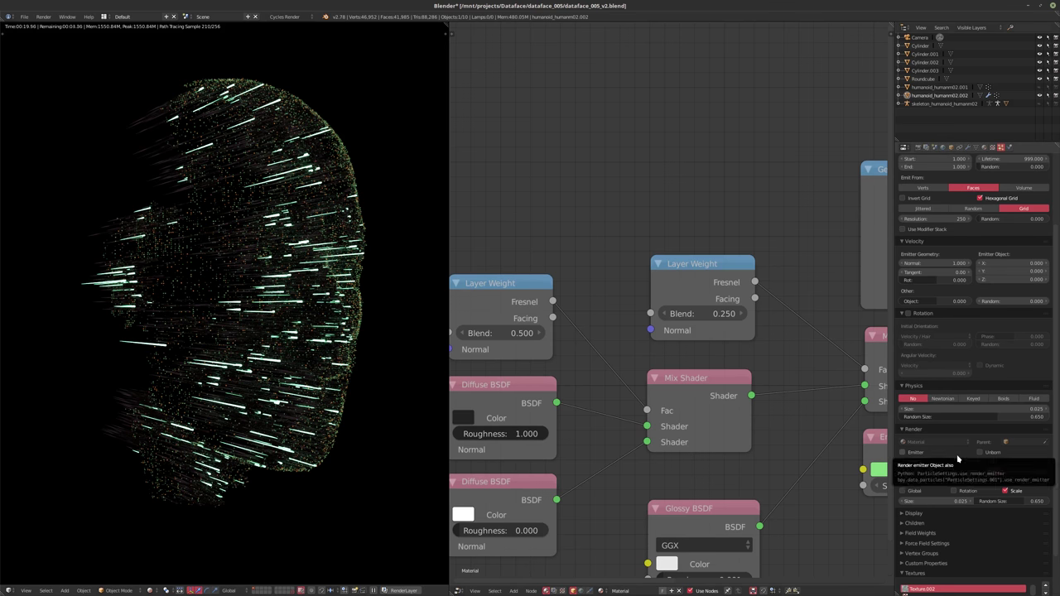
scroll(943, 493, "down", 1)
scroll(943, 493, "down", 3)
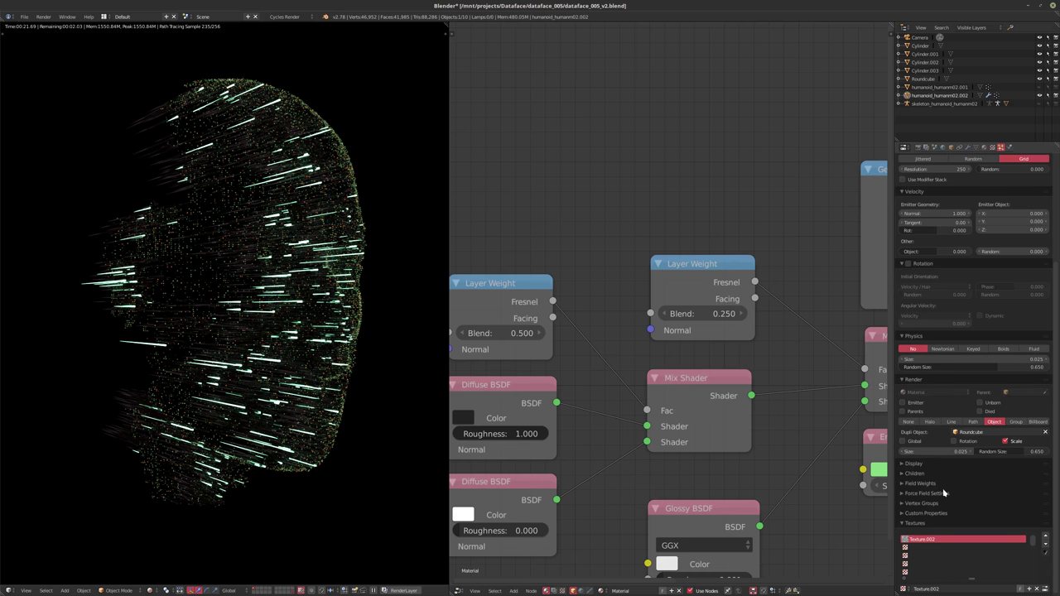
scroll(943, 493, "up", 3)
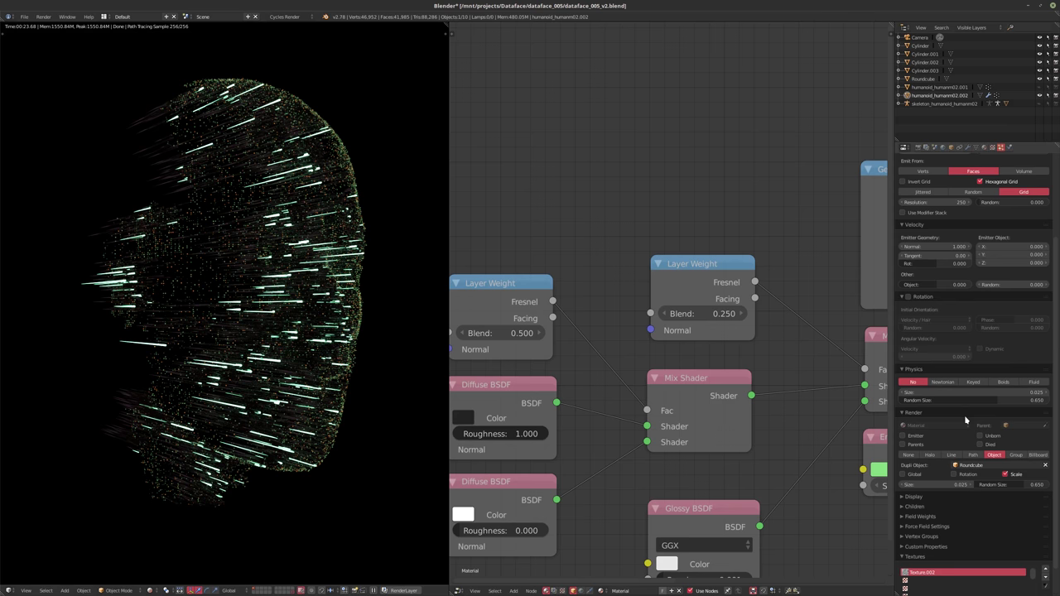
scroll(964, 343, "up", 3)
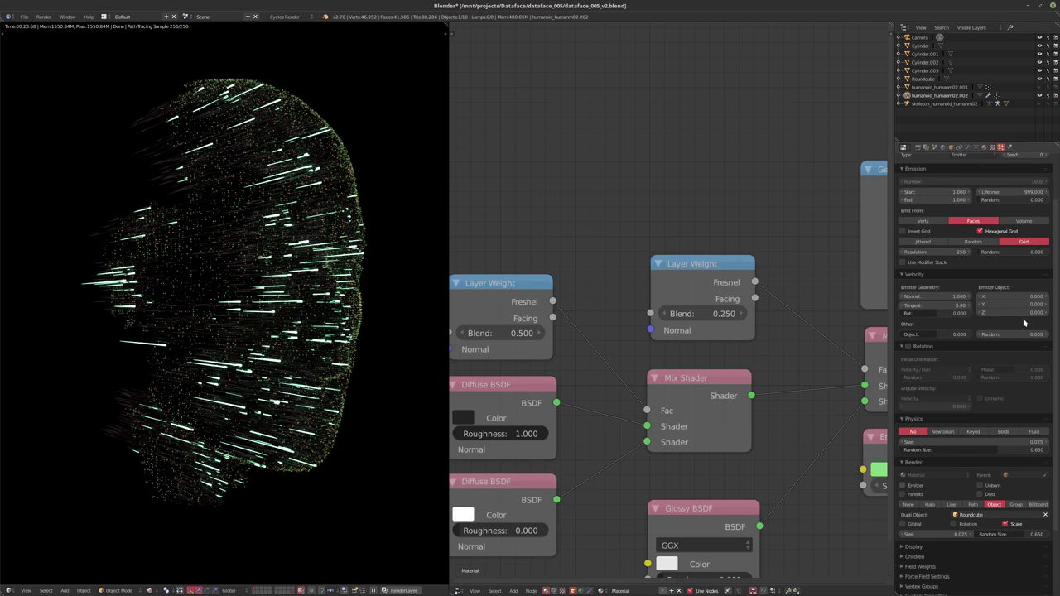
key("ctrl+z")
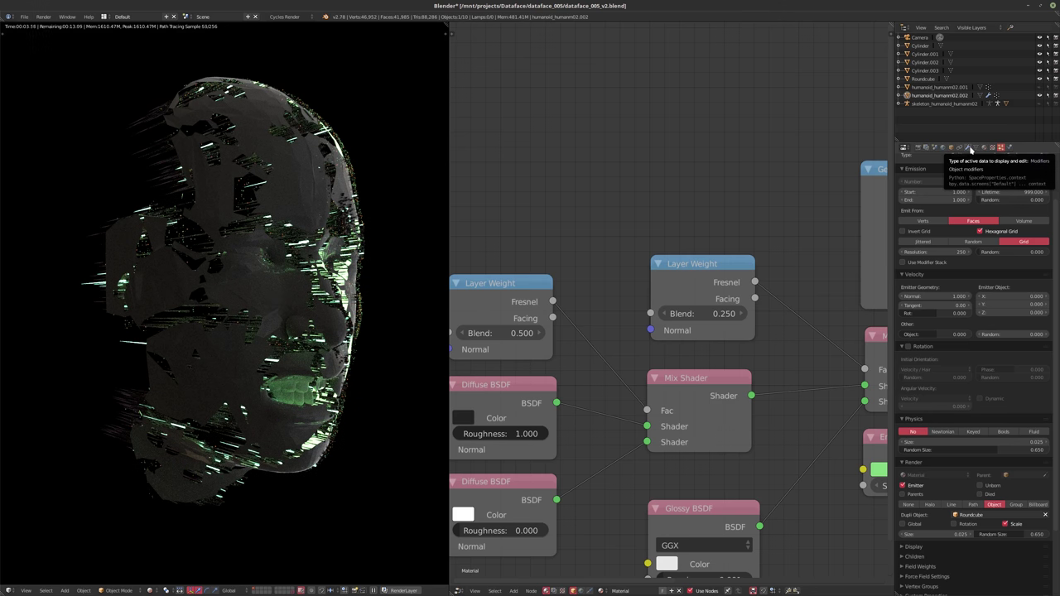
- Show the Wireframe modifier of humanoid_humanm02.002 in the viewport and enable its Replace Original option
left_click(970, 147)
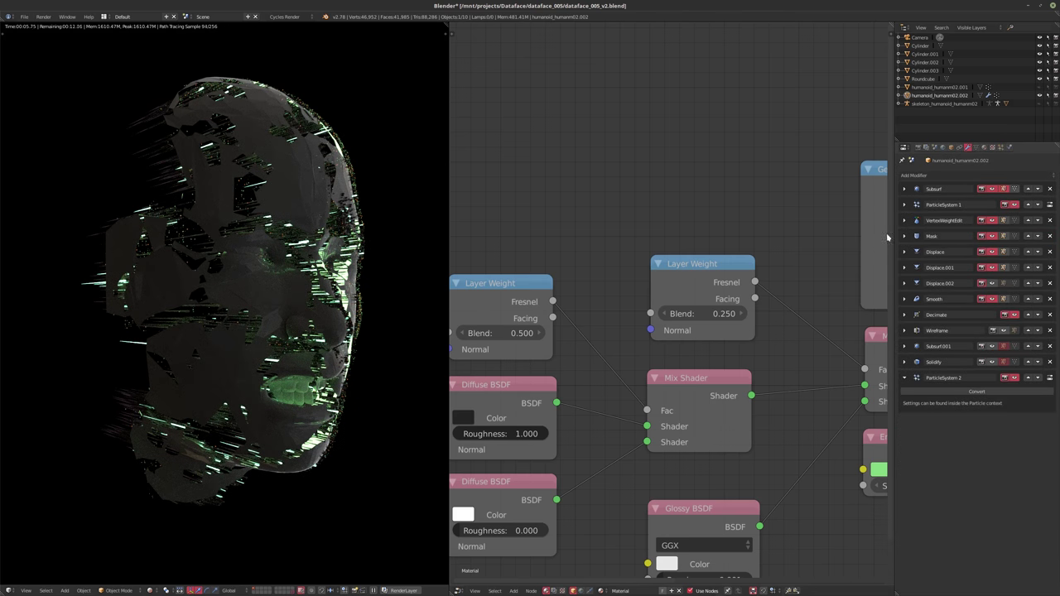
left_click(984, 148)
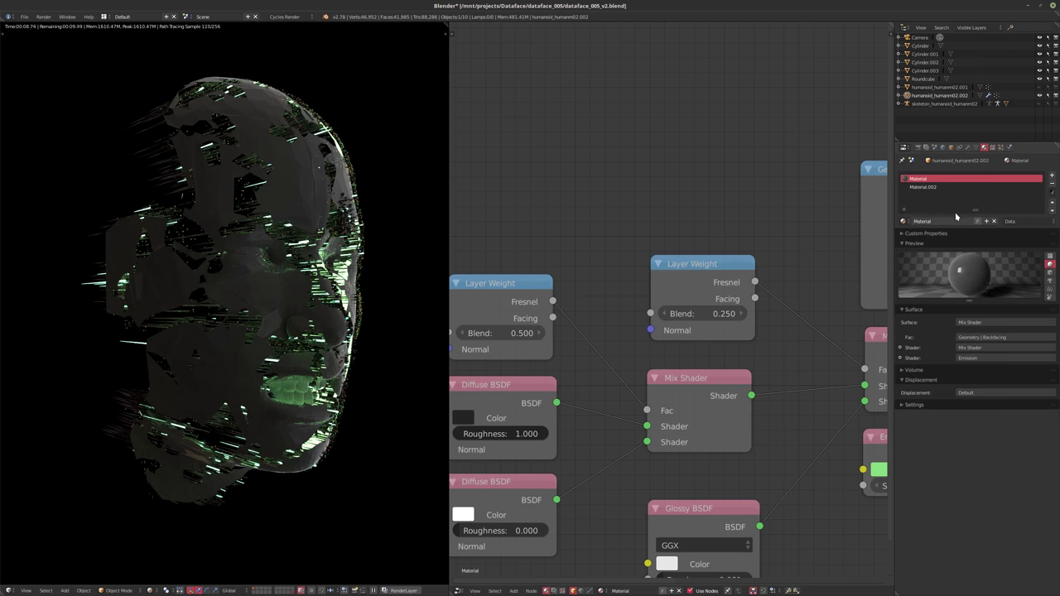
left_click(968, 147)
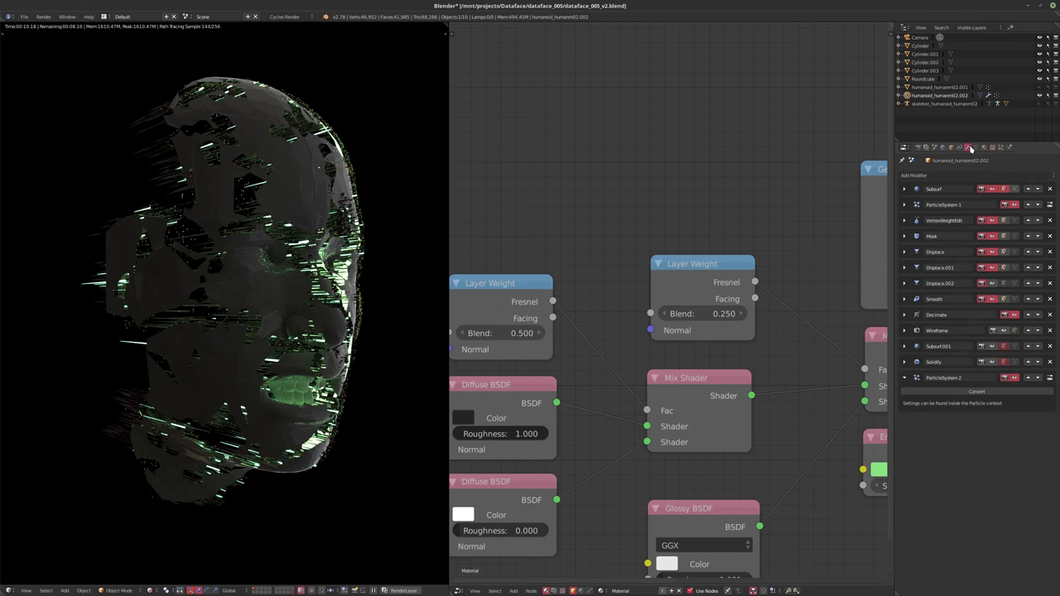
left_click(1004, 330)
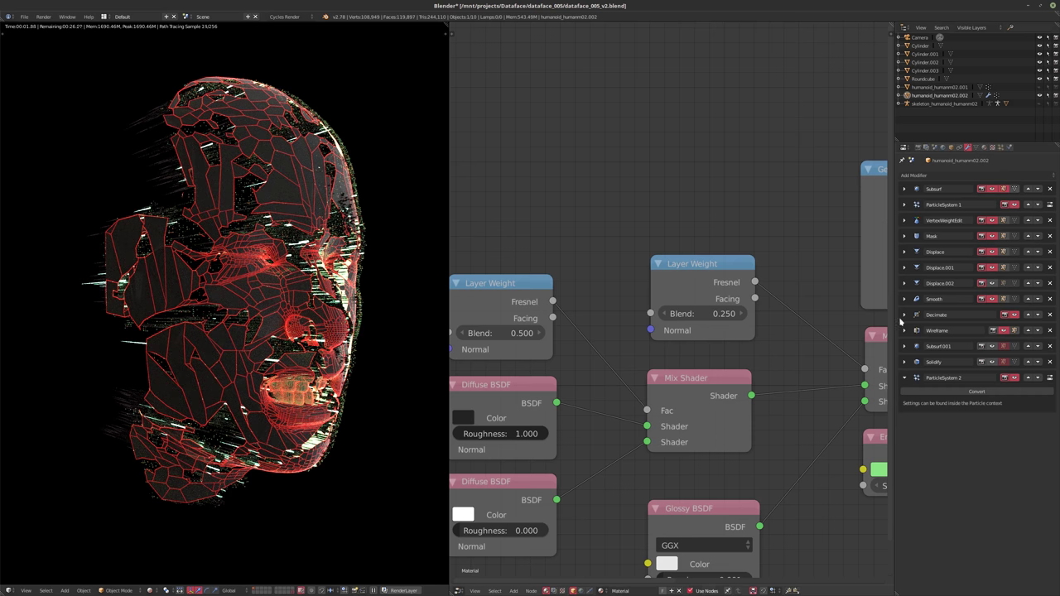
left_click(904, 330)
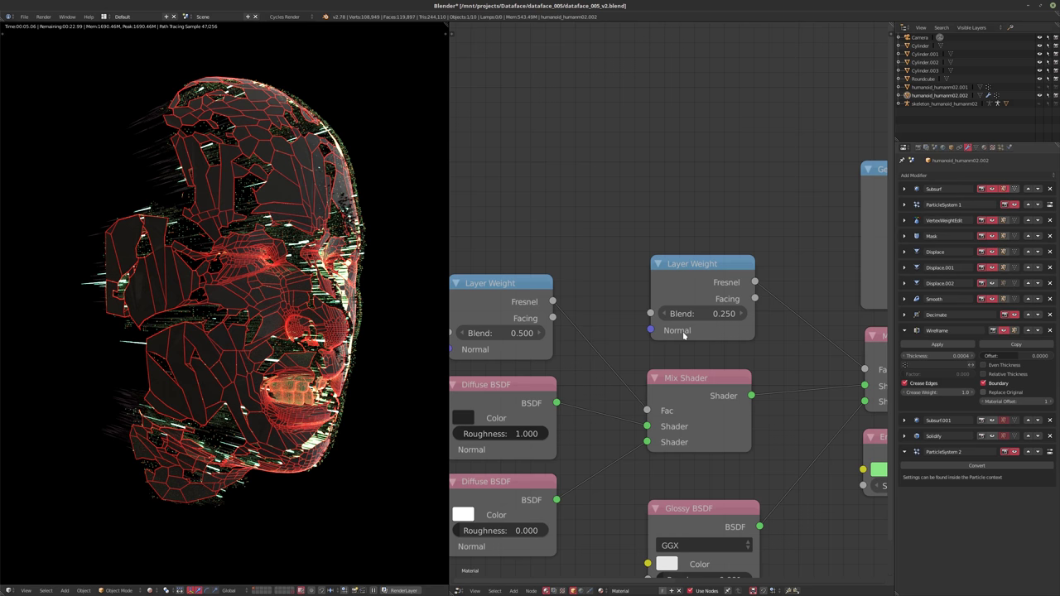
left_click(982, 392)
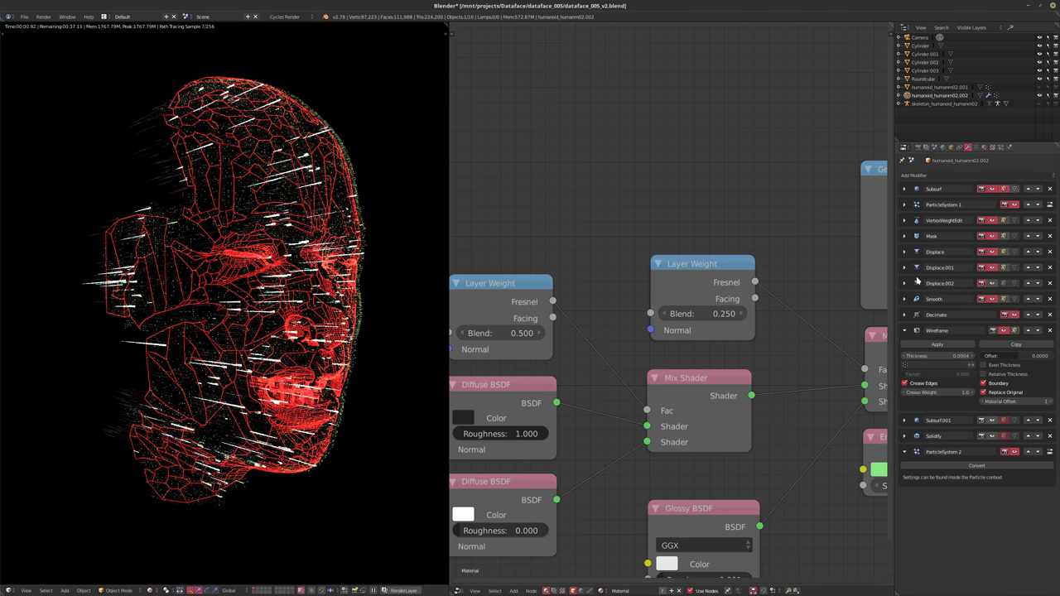
- Turn off the Displace modifier's viewport display and leave rendered shading
left_click(991, 255)
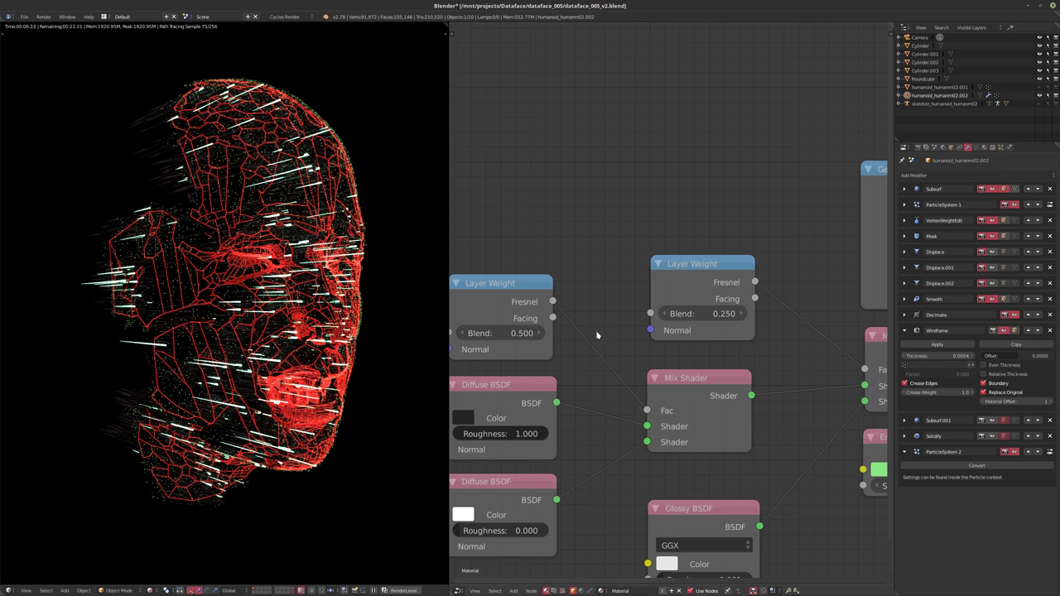
middle_click_drag(746, 252, 687, 247)
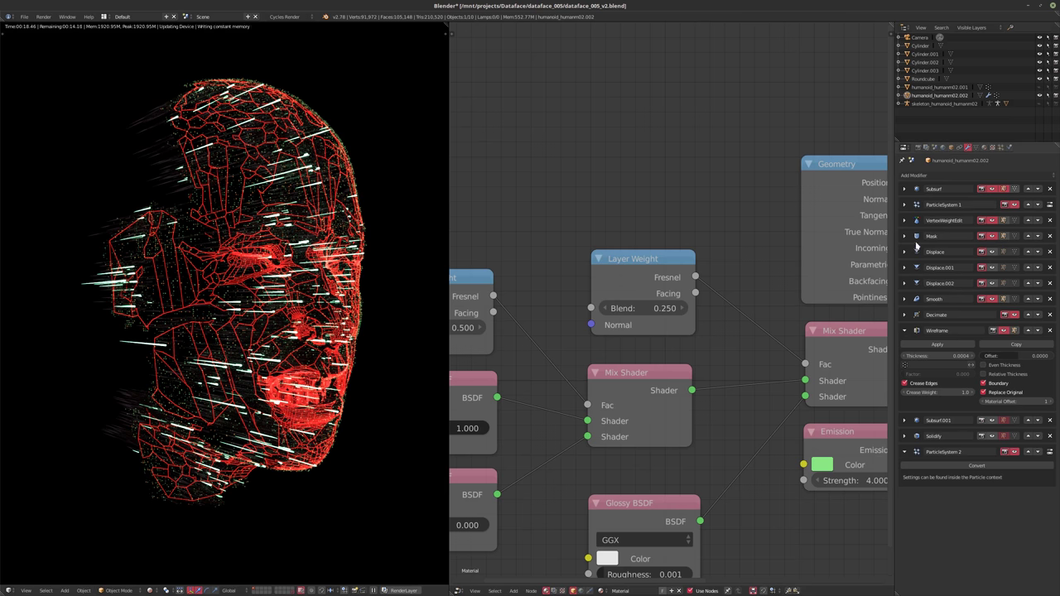
key("shift+z")
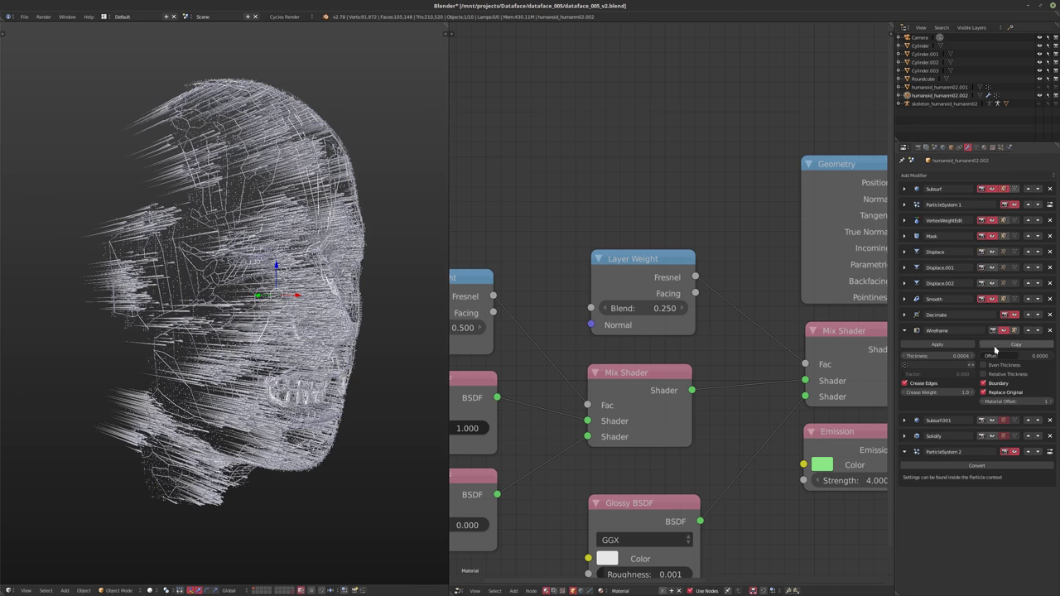
- Set the Planar Decimate modifier's angle limit to 15° and check the coarser wireframe in rendered shading
left_click(905, 332)
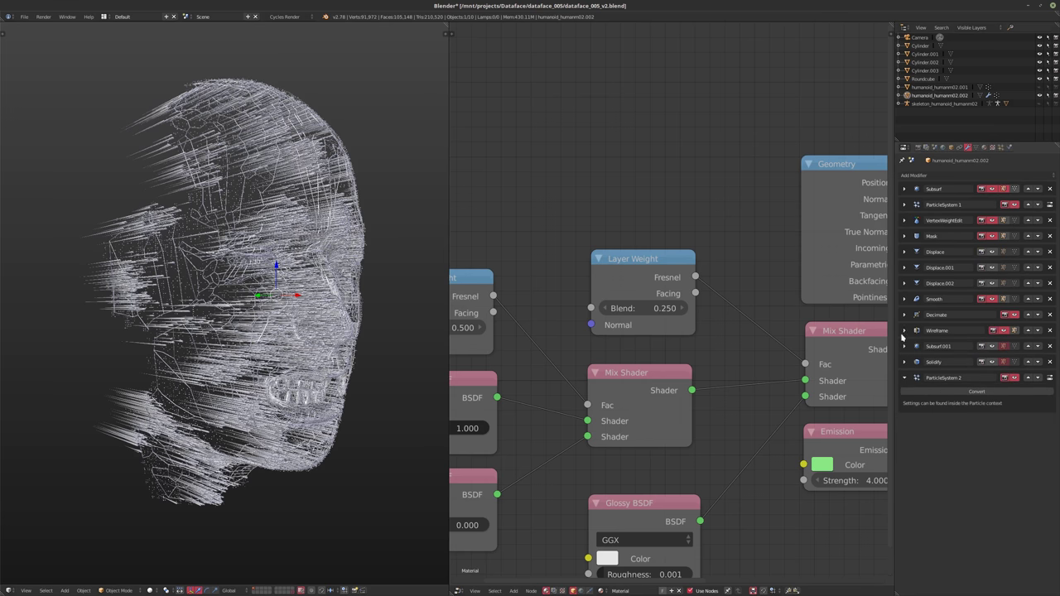
left_click(905, 315)
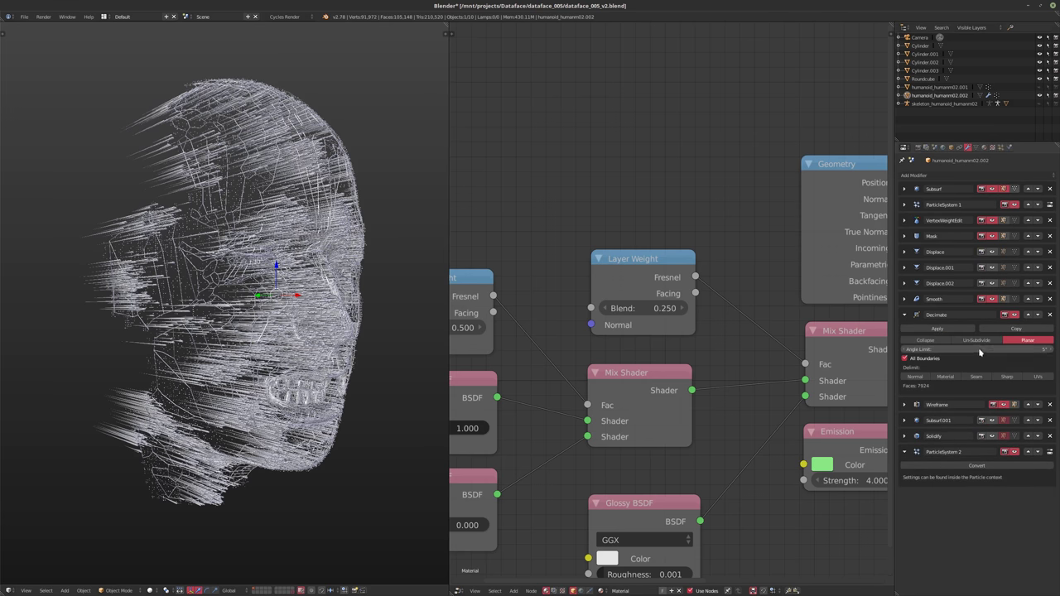
type("15")
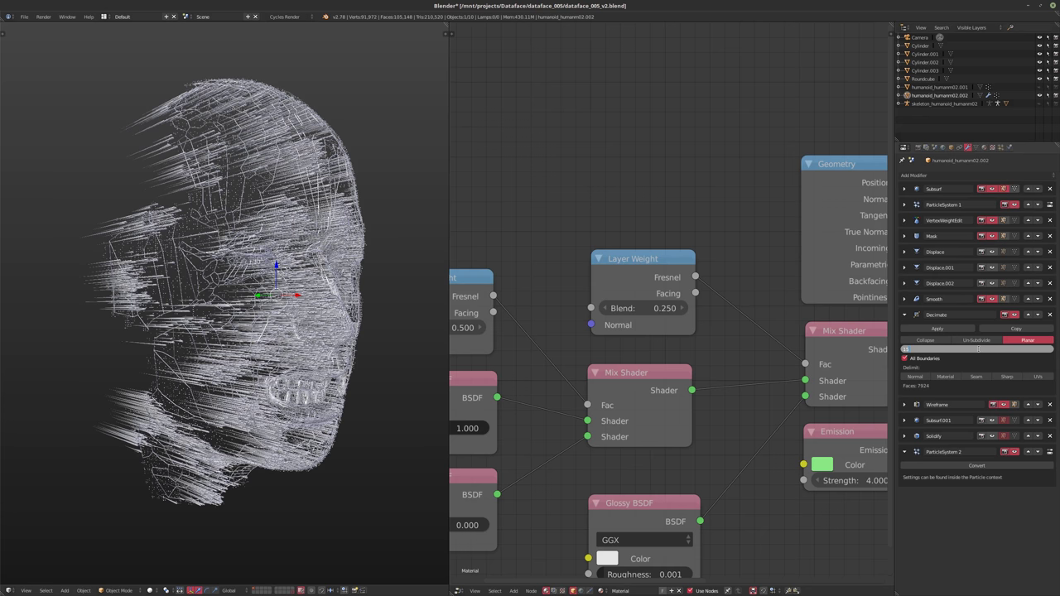
key("Return")
key("Return")
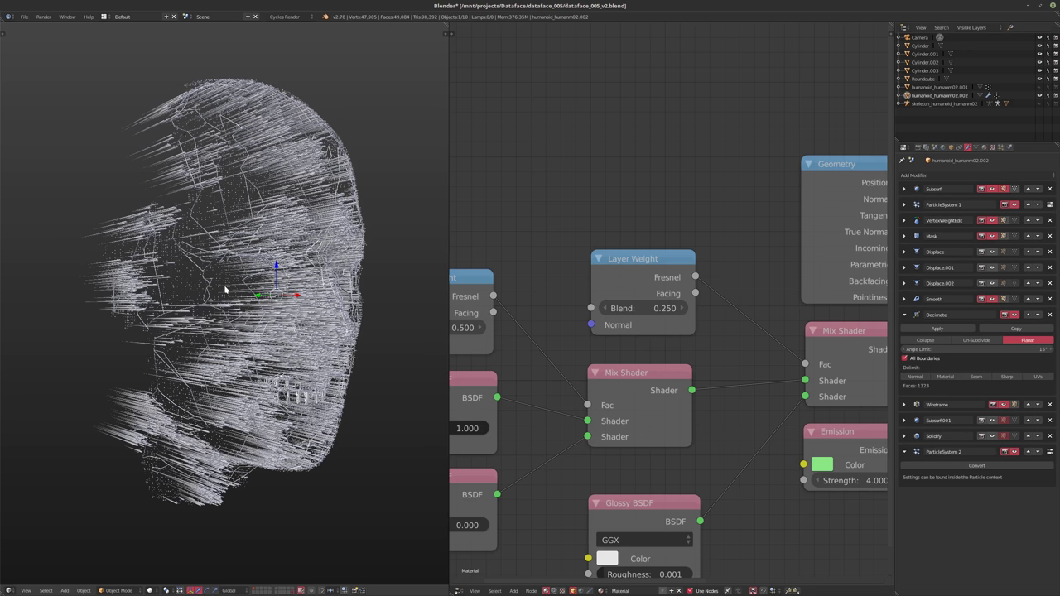
key("shift+z")
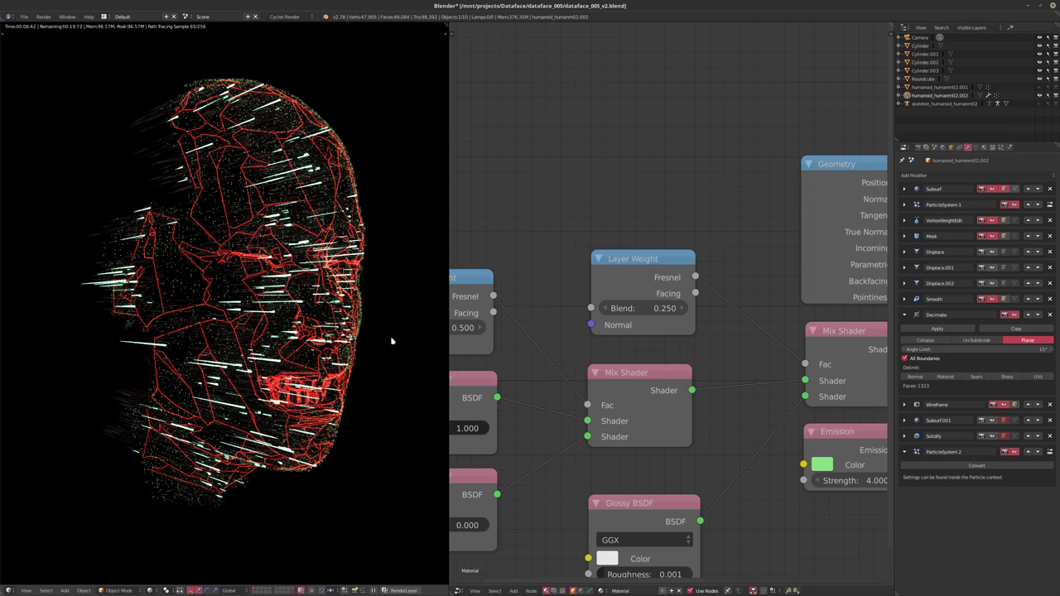
- Try Decimate angle limits of 25° and 45° on the head's wireframe
left_click(977, 351)
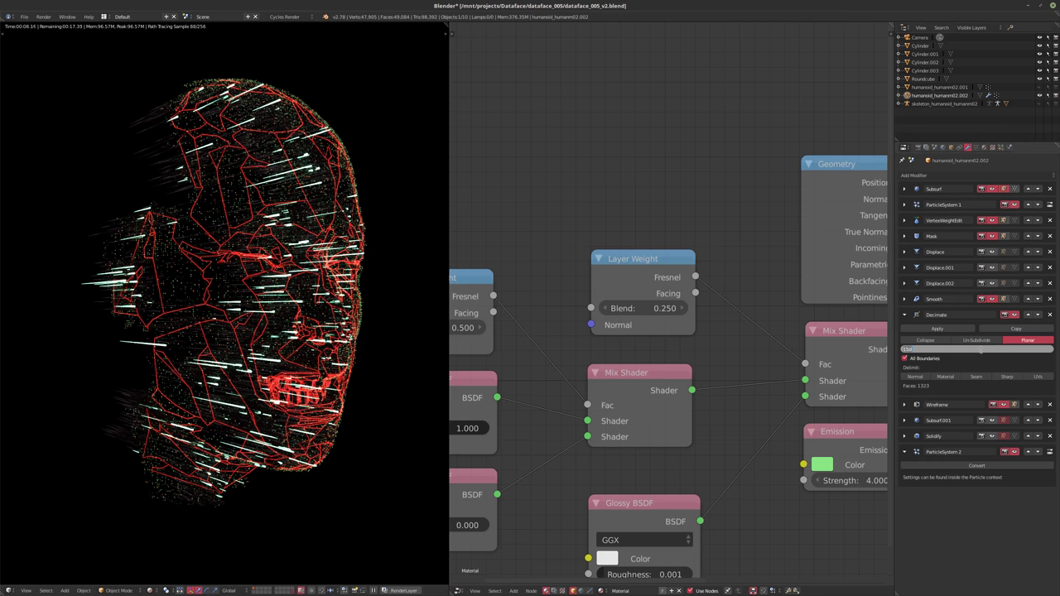
type("25")
key("Return")
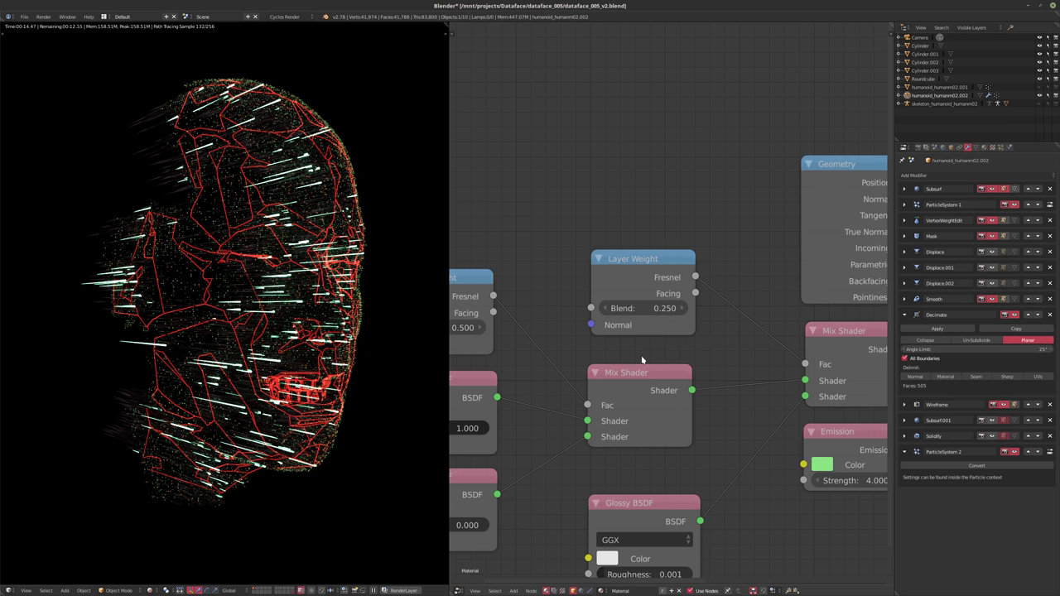
scroll(640, 284, "down", 1)
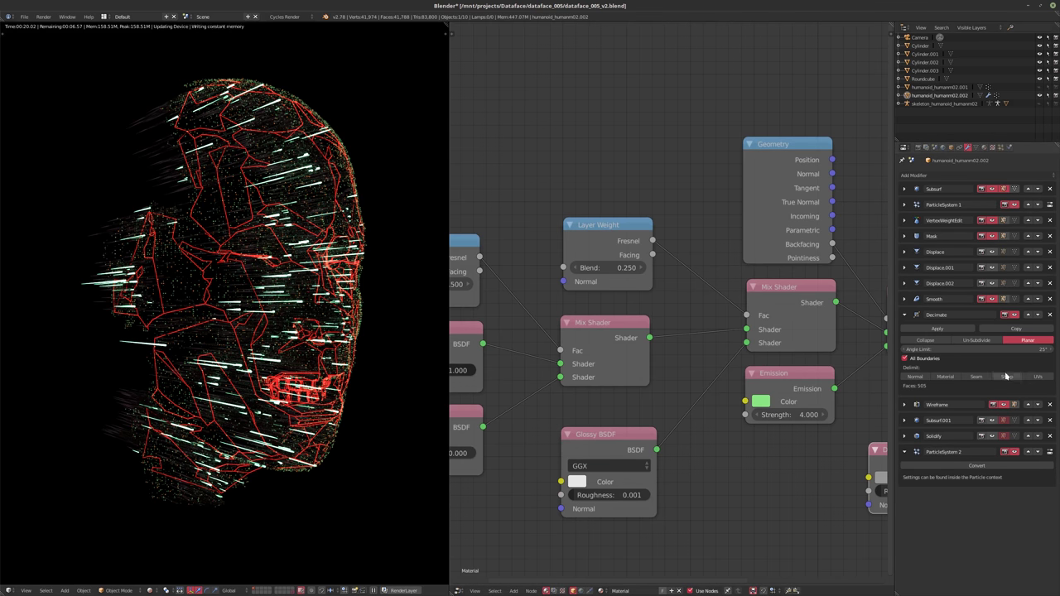
left_click(986, 349)
type("45")
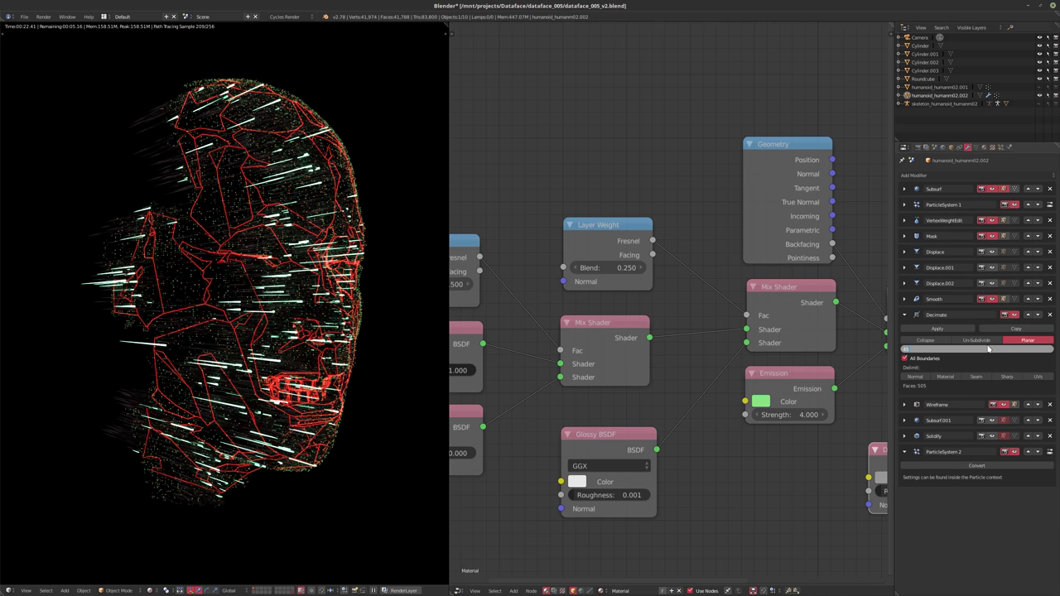
key("Return")
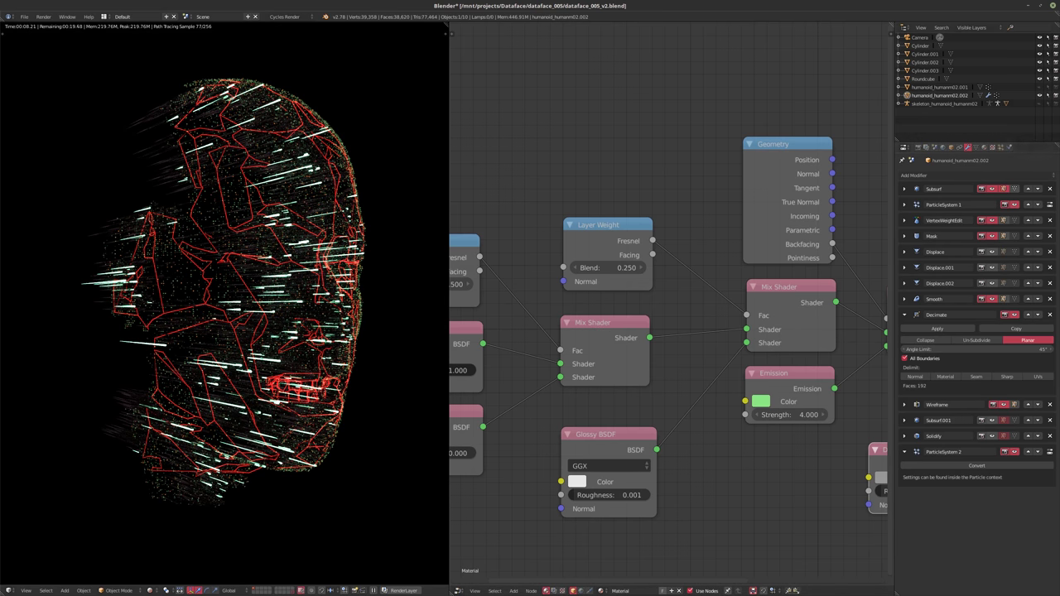
- Set the Planar Decimate modifier's angle limit to 80°
left_click(995, 348)
type("60")
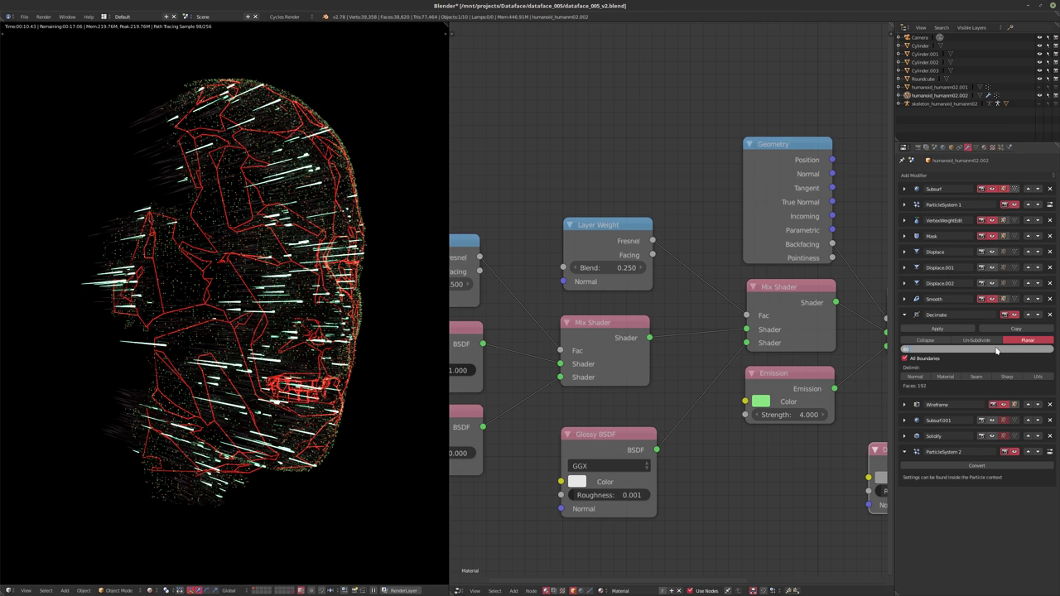
key("Return")
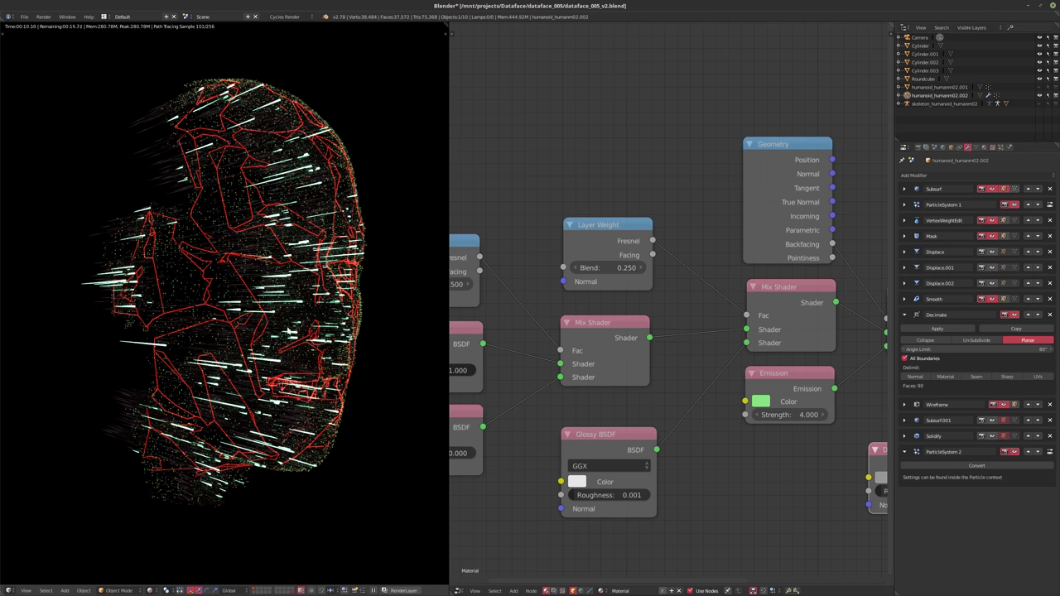
- Look through the scene camera and set its X rotation to 90°
key("KP_0")
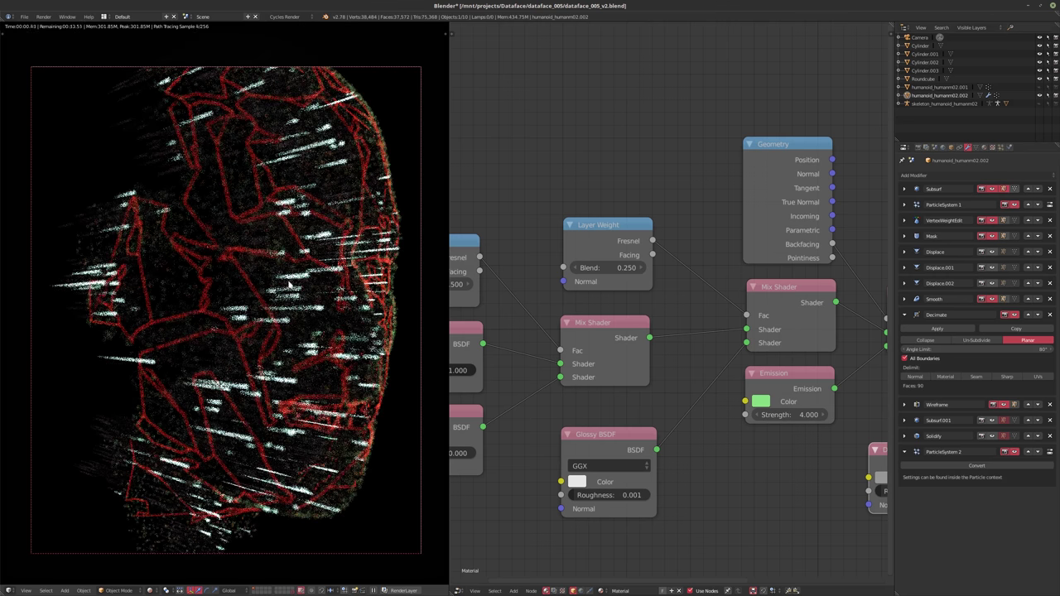
key("n")
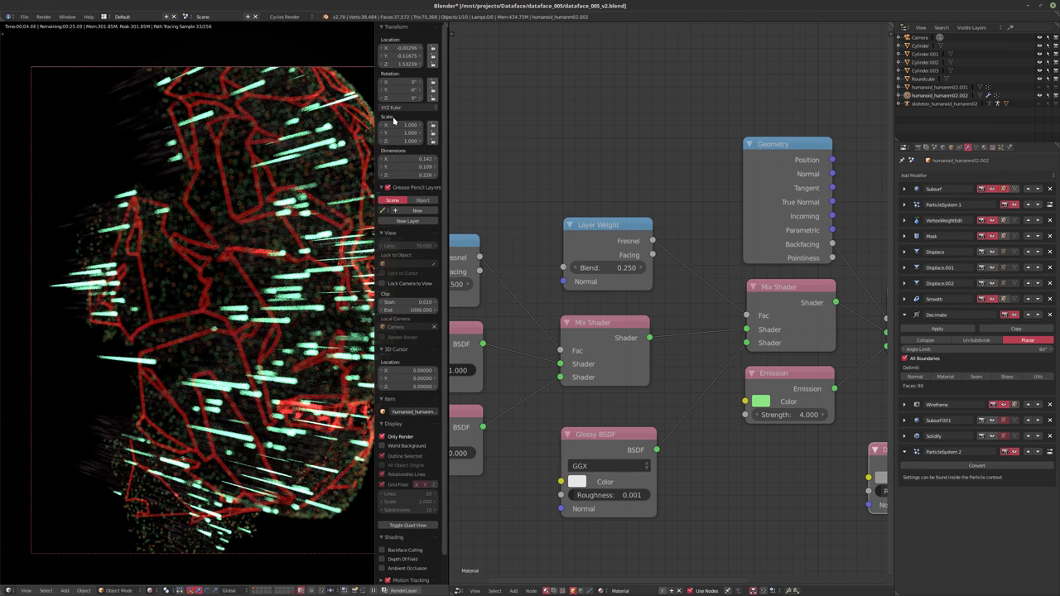
left_click(919, 39)
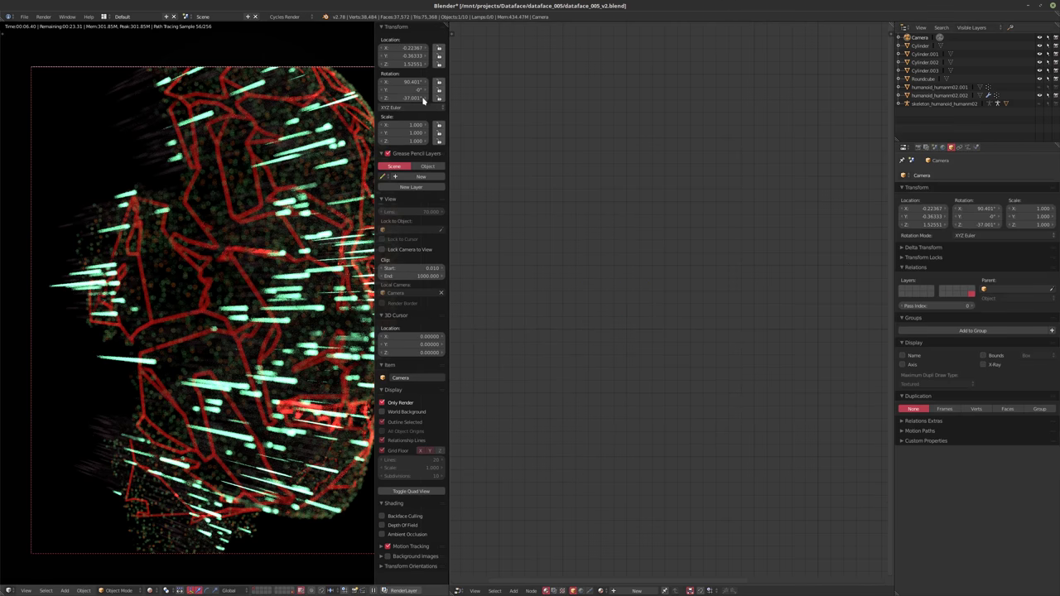
left_click(406, 84)
type("90")
key("Return")
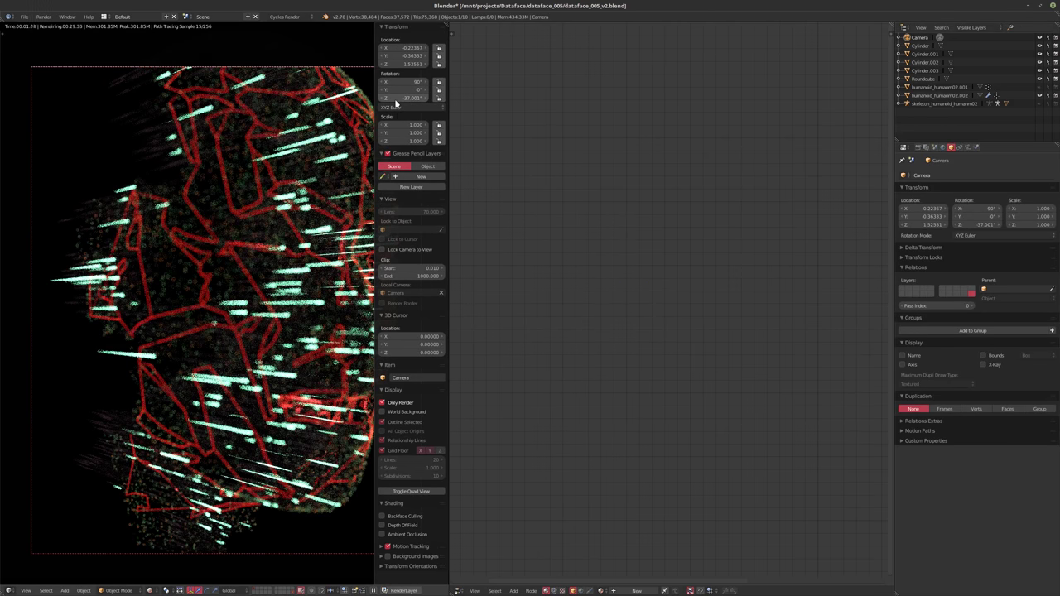
key("n")
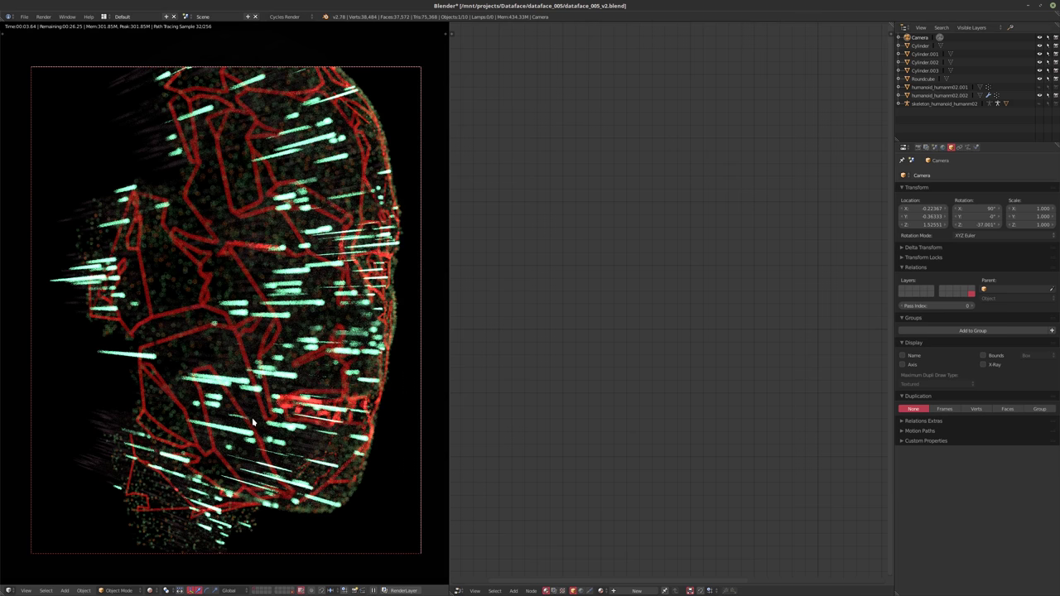
- Move the camera upward, backward and sideways to about X -0.275, Y -0.436, Z 1.535 so the whole head is framed
key("g")
key("z")
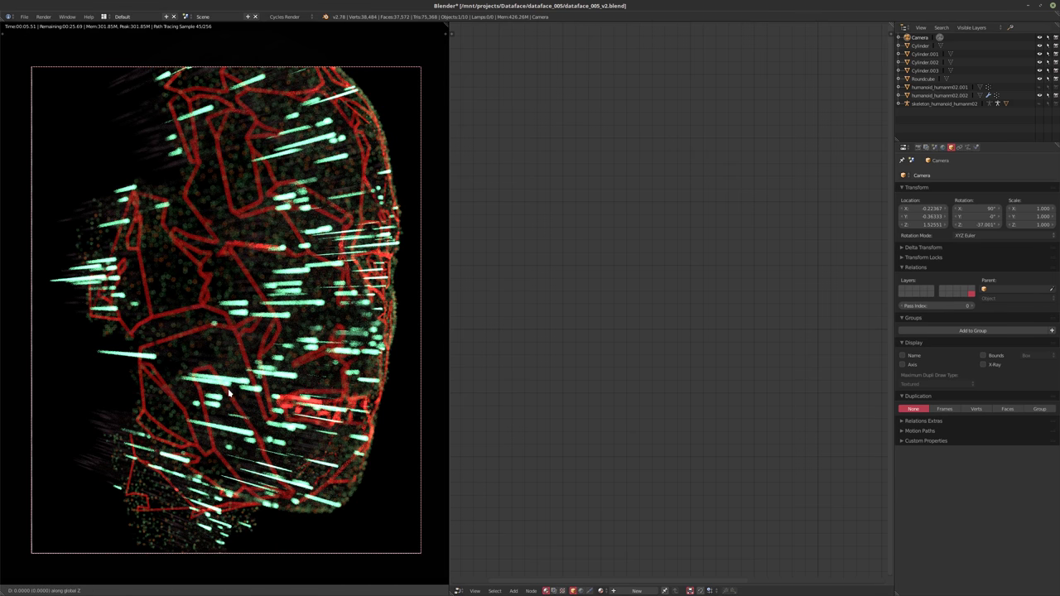
key("z")
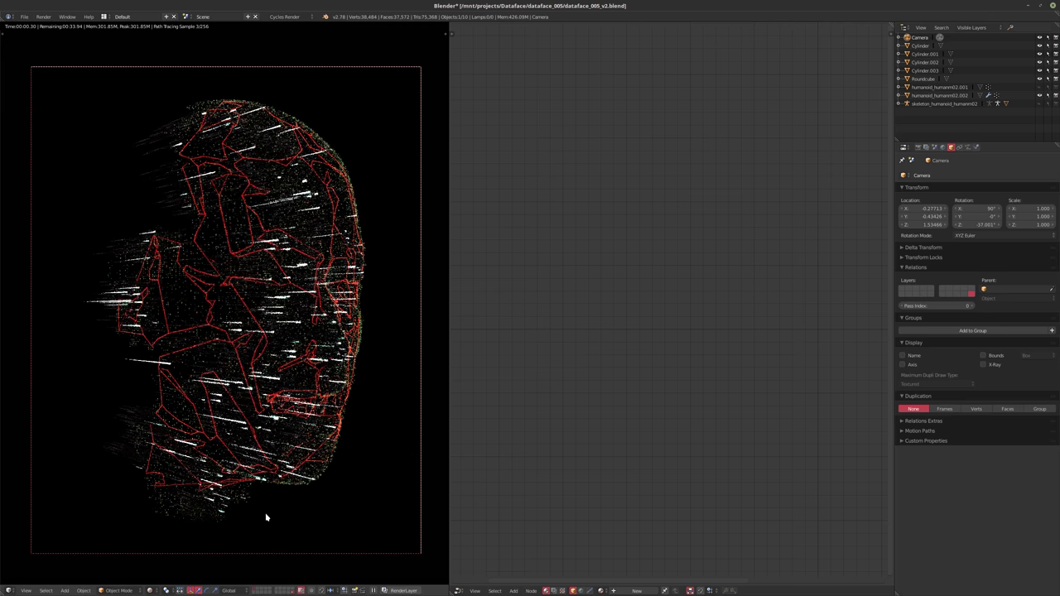
key("x")
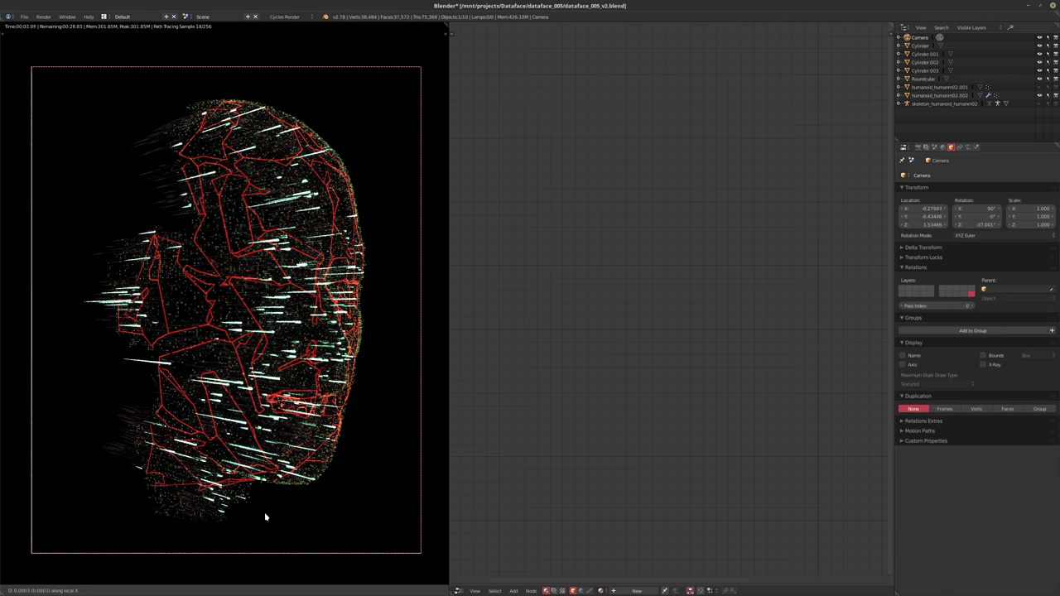
key("x")
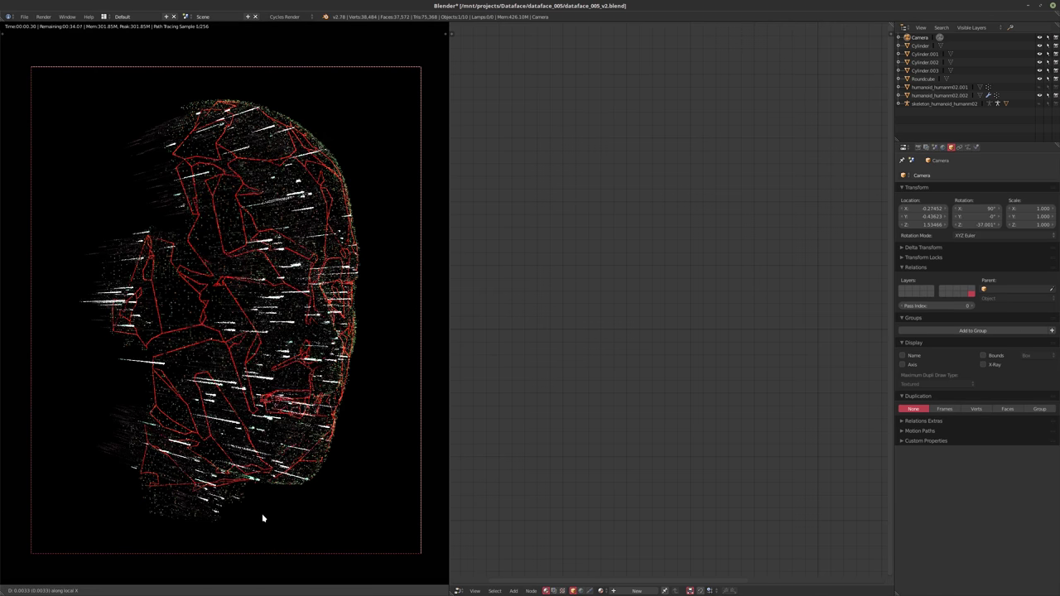
left_click(264, 517)
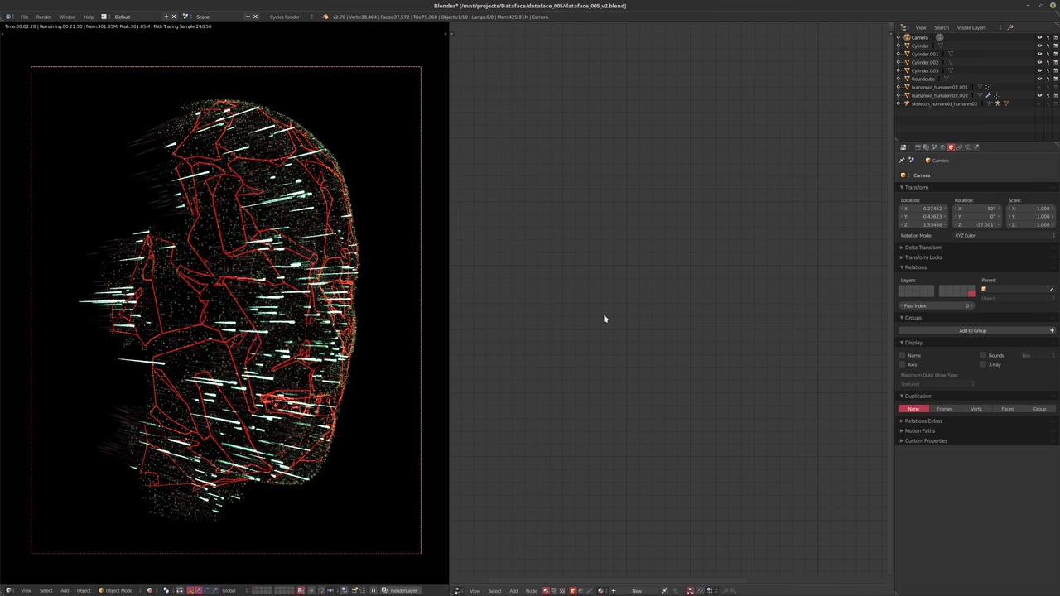
- Set the first particle system on humanoid_humann02.002 to emit 150000 particles
left_click(936, 95)
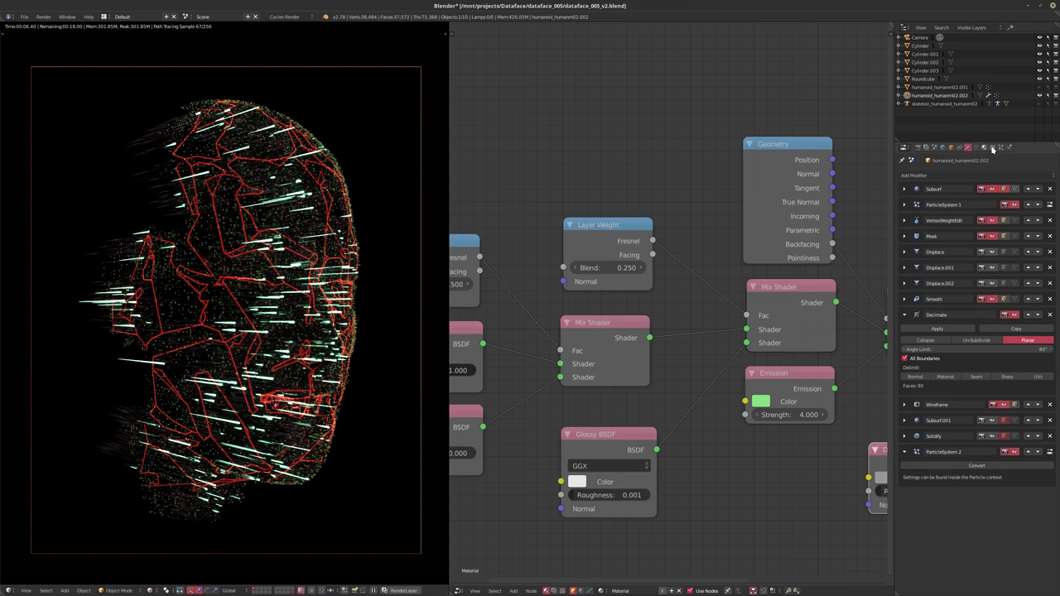
left_click(1000, 147)
left_click(923, 188)
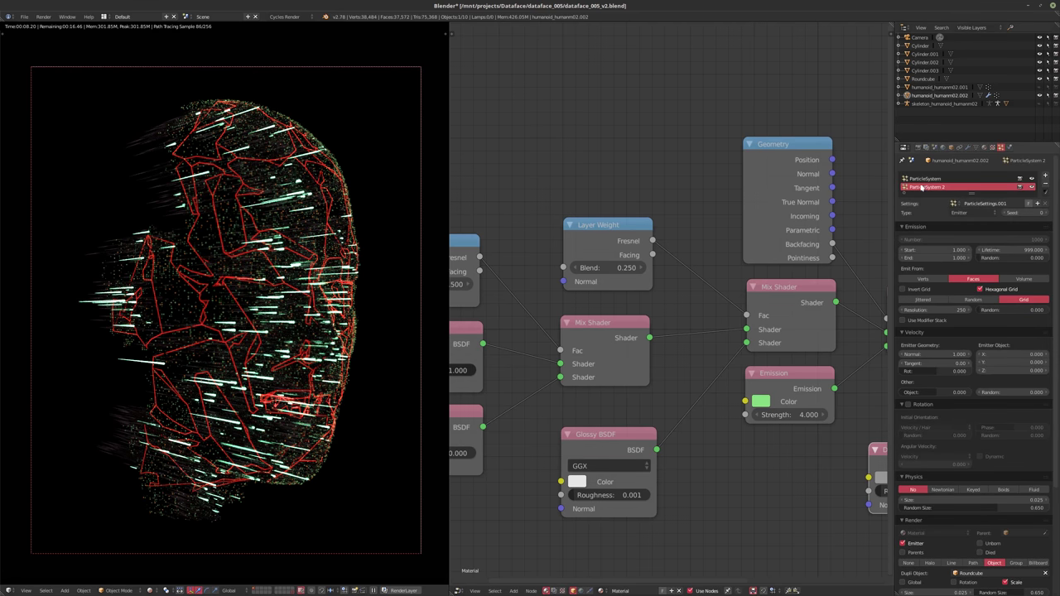
left_click(923, 179)
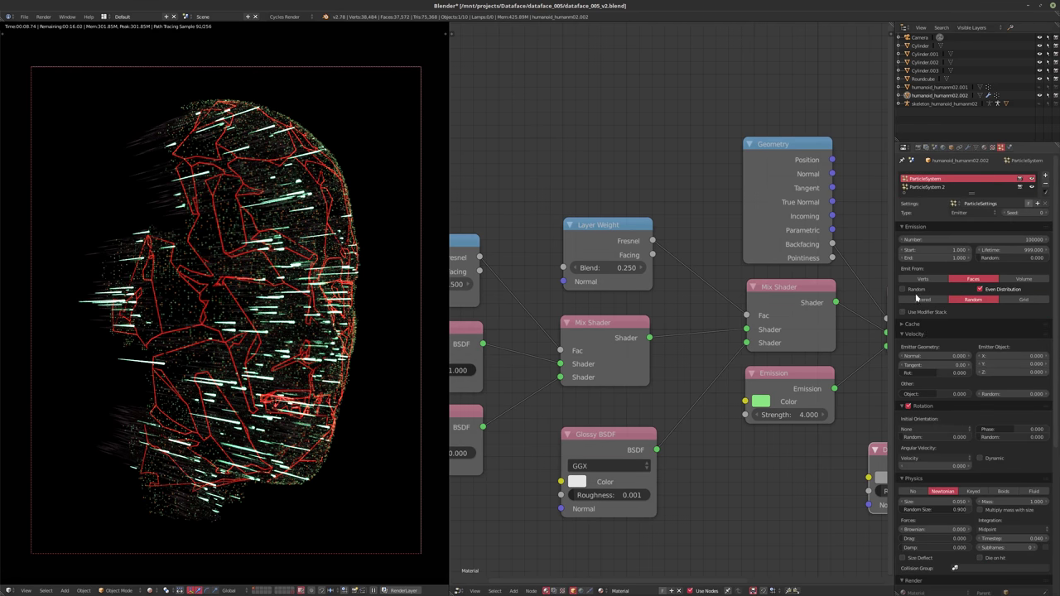
left_click(969, 240)
type("1")
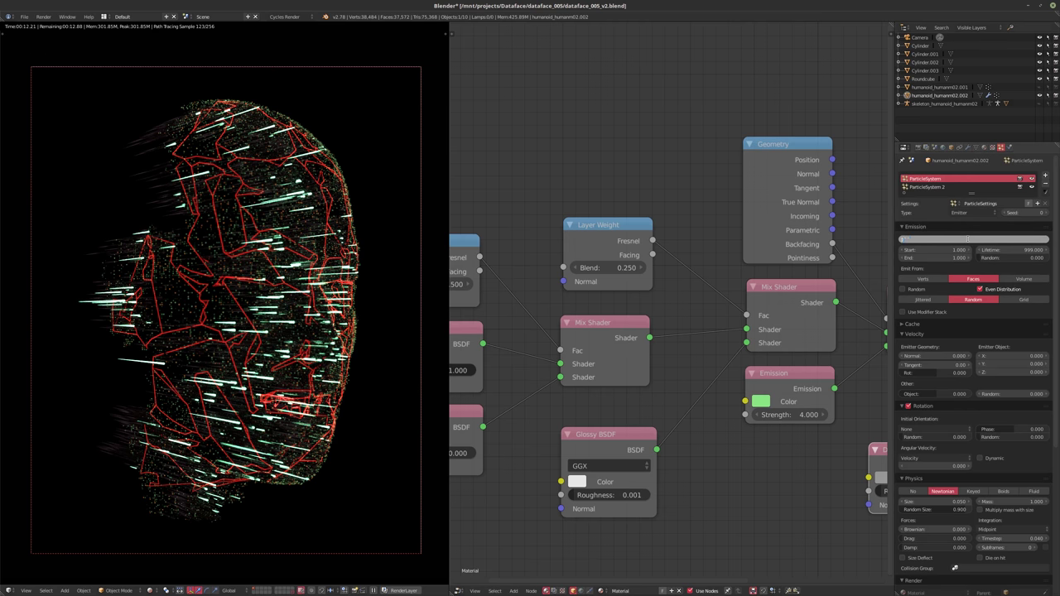
type("50000")
key("Return")
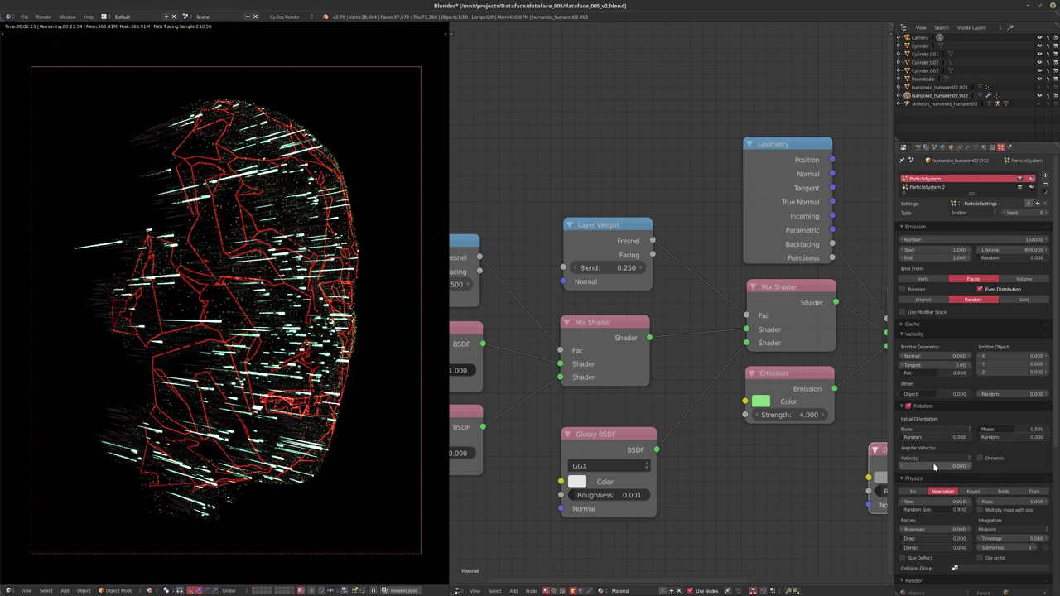
- Reduce the size of the GRP.Spikes particles, trying 0.025 and settling on 0.010
scroll(936, 468, "down", 5)
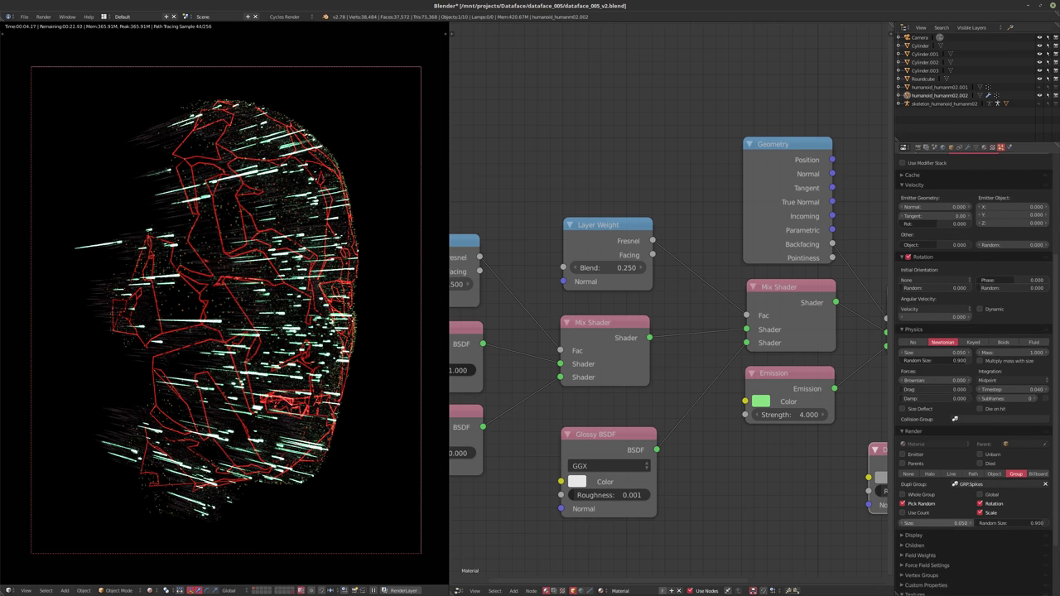
left_click(951, 523)
key("BackSpace")
type(".025")
key("Return")
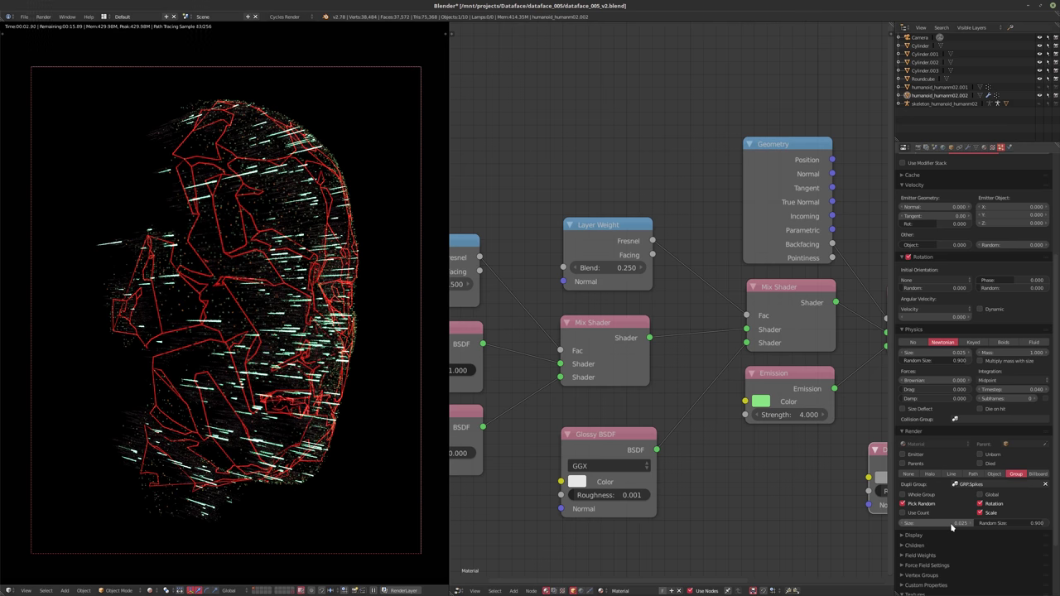
left_click(939, 522)
type(".01")
key("Return")
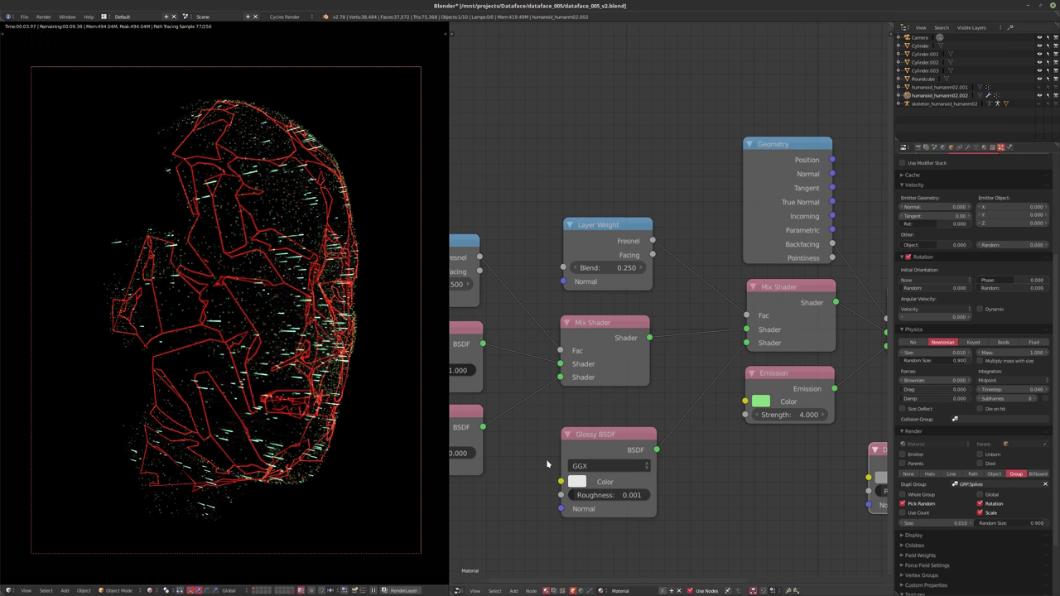
- Try Multiply node values of 7500 and 15000 for the emission strength in the Roundcube's material
left_click(921, 79)
scroll(712, 314, "down", 1)
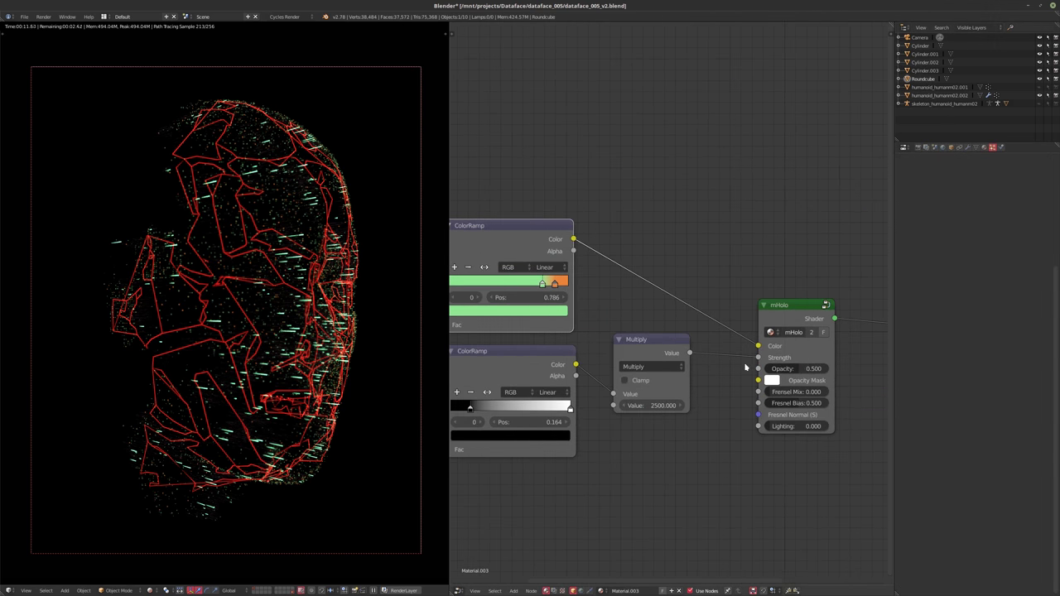
left_click(647, 405)
type("7500")
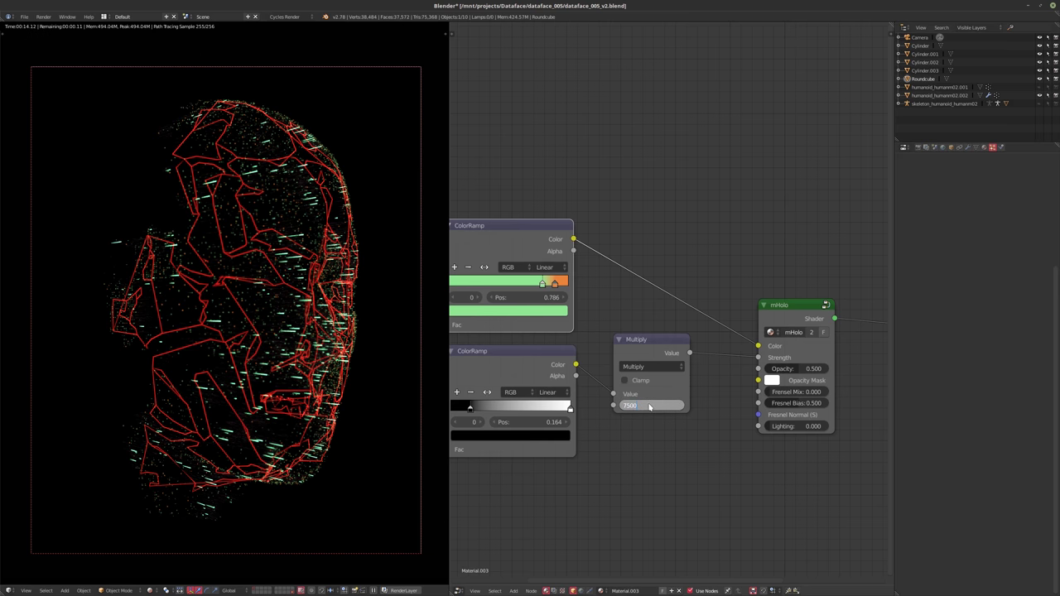
key("Return")
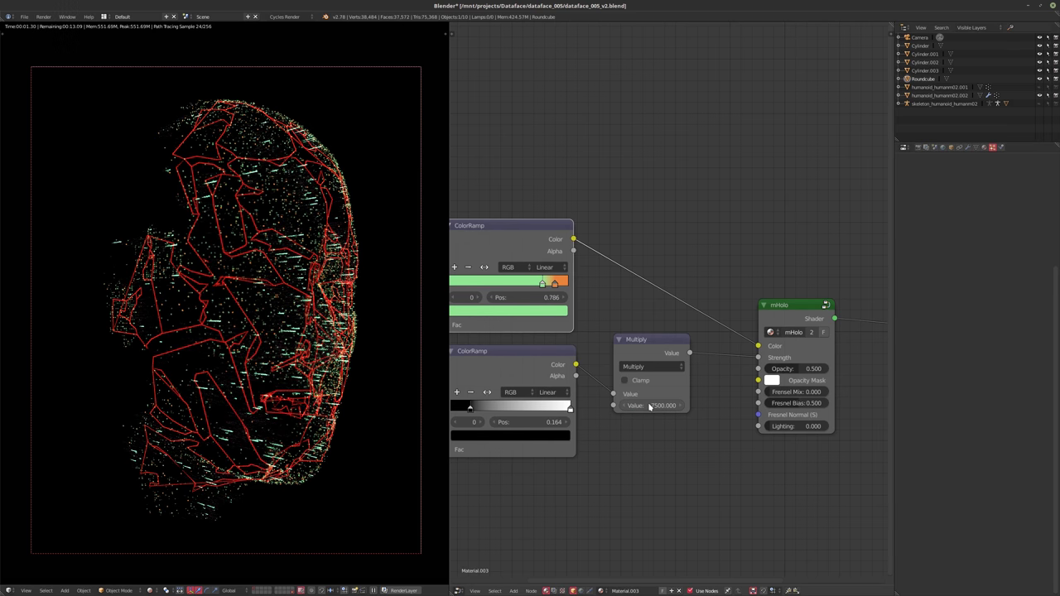
left_click(650, 405)
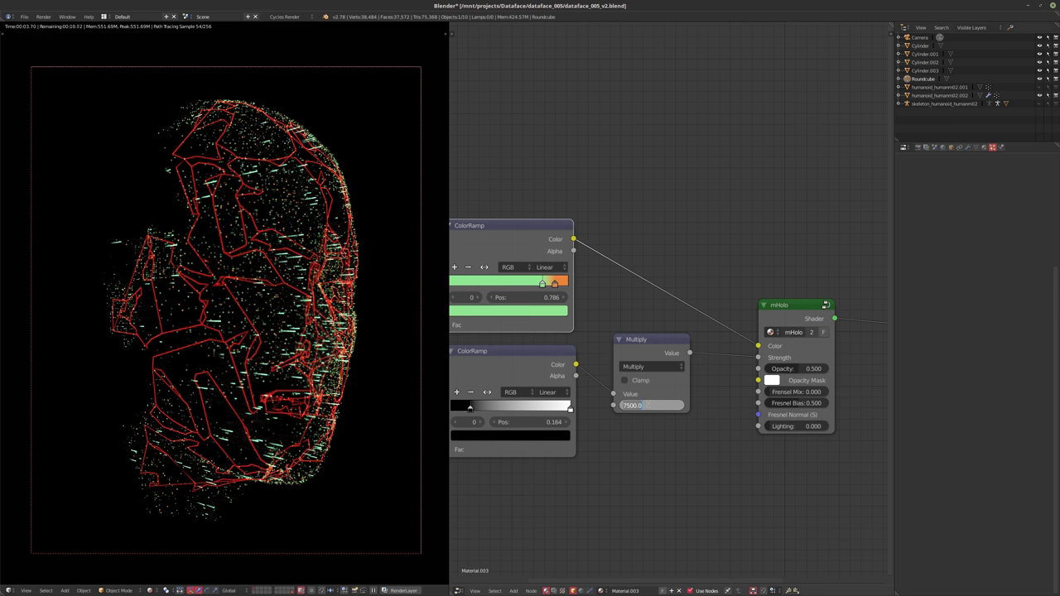
type("5000")
key("Return")
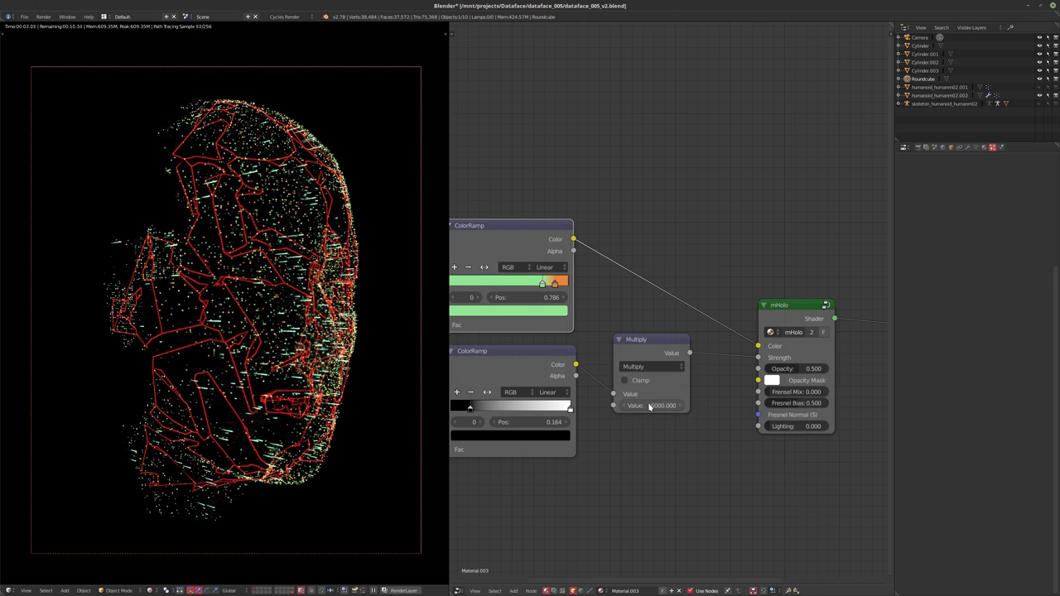
- Try routing the mHolo shader into the Material Output's Surface input with the Multiply value at 2.5
middle_click_drag(647, 373, 648, 373)
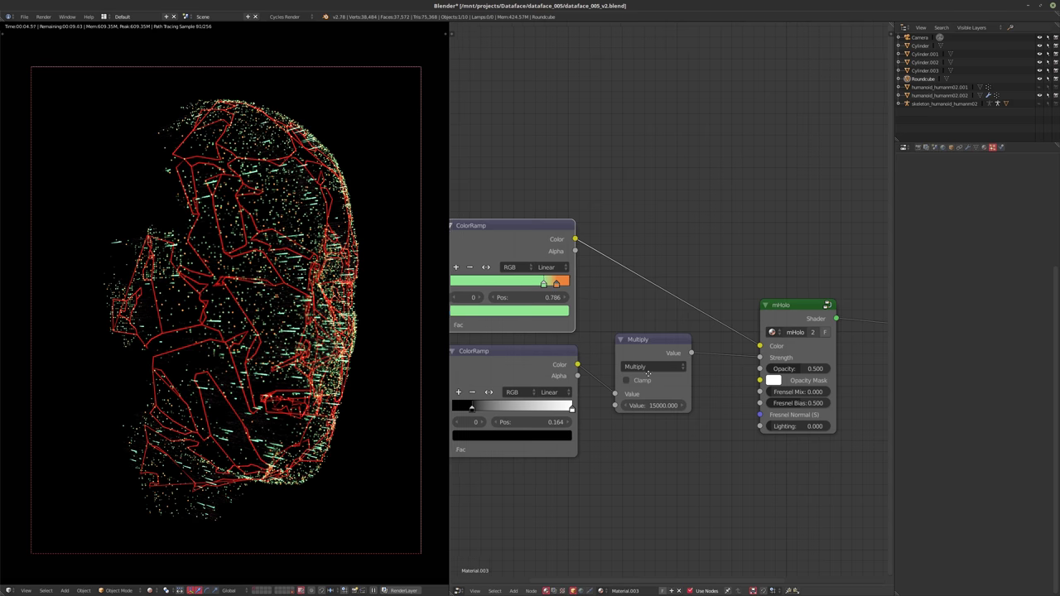
scroll(648, 373, "down", 4)
middle_click_drag(712, 383, 604, 393)
left_click_drag(784, 342, 784, 341)
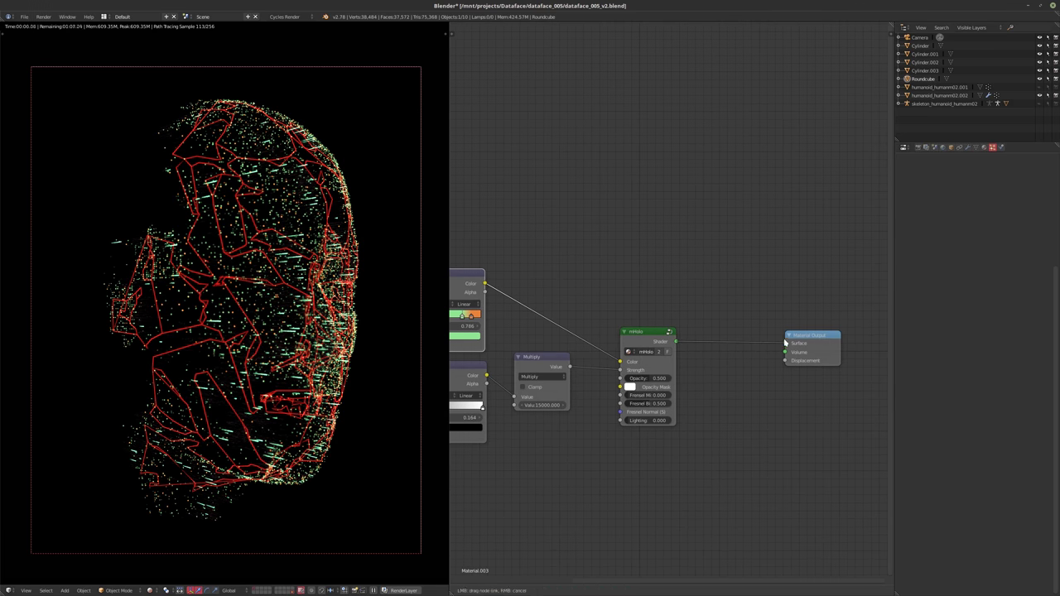
left_click(540, 405)
type("1")
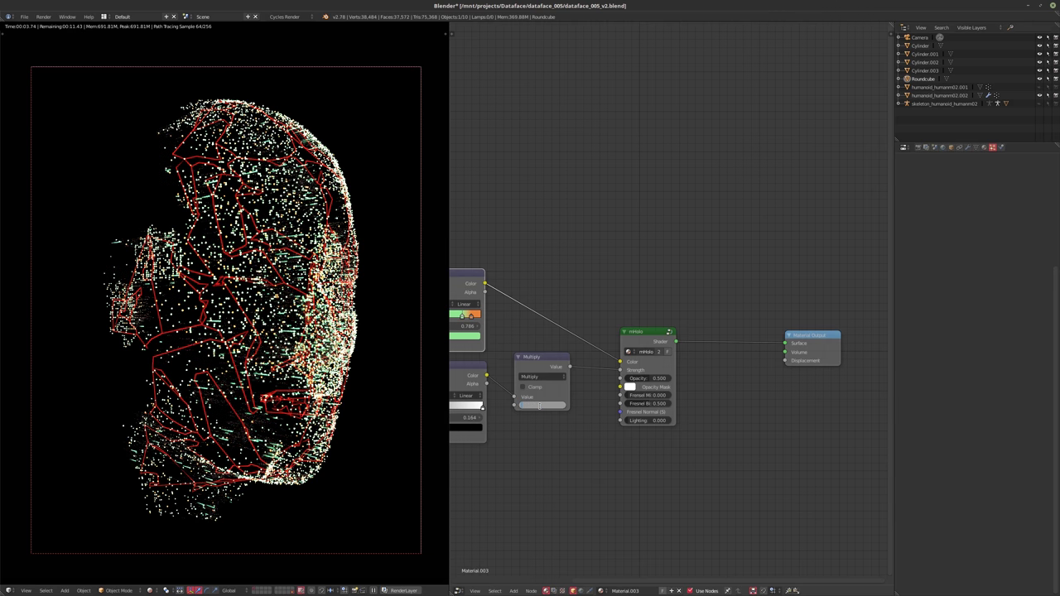
key("Return")
scroll(615, 425, "up", 3)
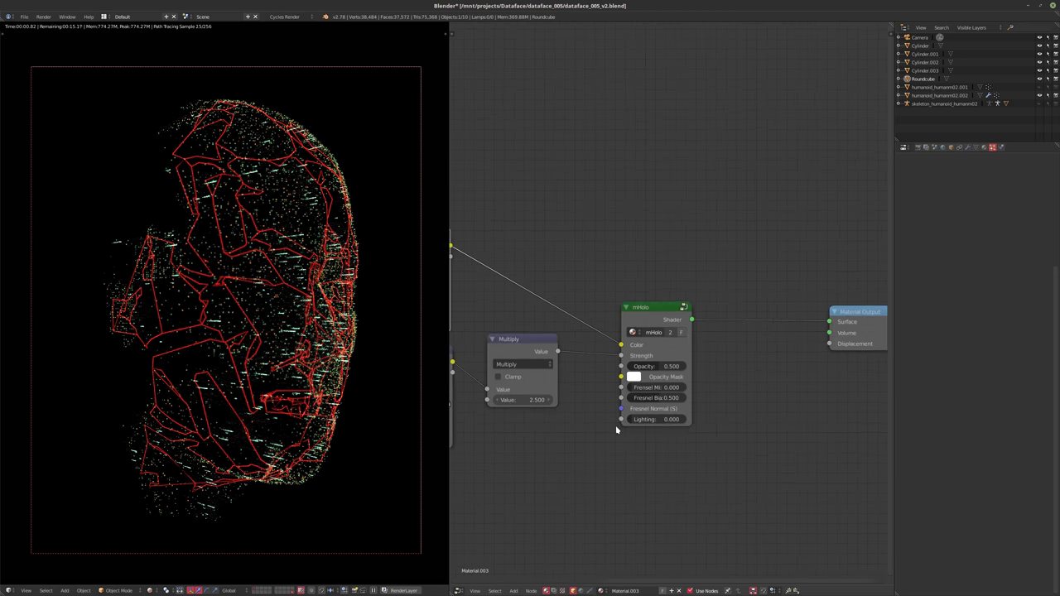
- Set the Roundcube material's mHolo node to a Fresnel Mix of 1.000 and a Fresnel Bias of about 0.427
mouse_move(654, 382)
left_mouse_down()
mouse_move(692, 384)
mouse_move(666, 396)
mouse_move(687, 396)
mouse_move(656, 396)
left_mouse_up()
scroll(740, 384, "down", 2)
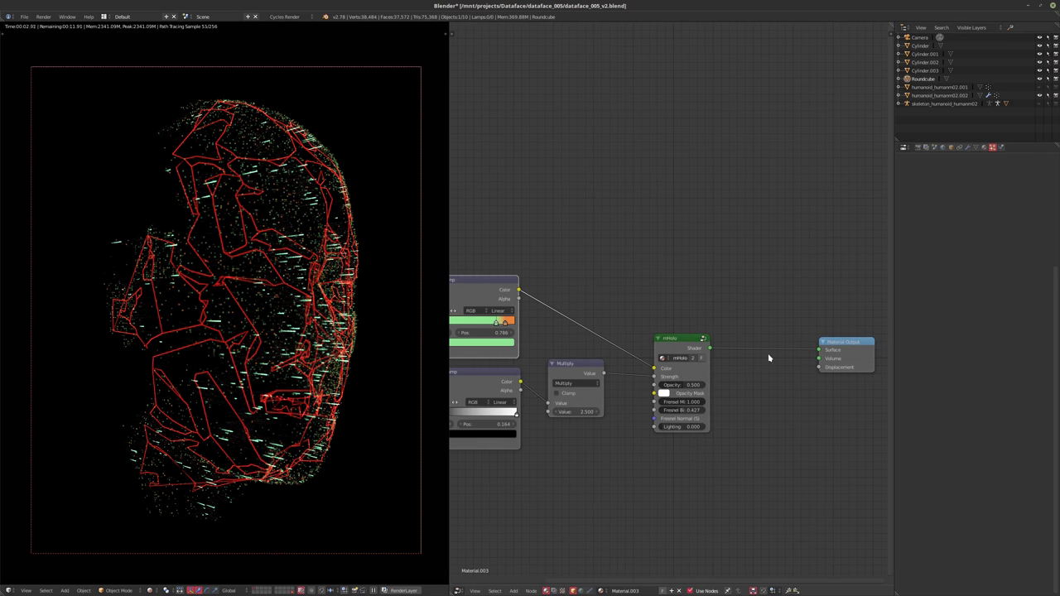
- Reconnect the mHolo shader to the Volume output and set the Multiply value to 10000 after trying 25000
left_click_drag(818, 350, 818, 359)
left_click(577, 412)
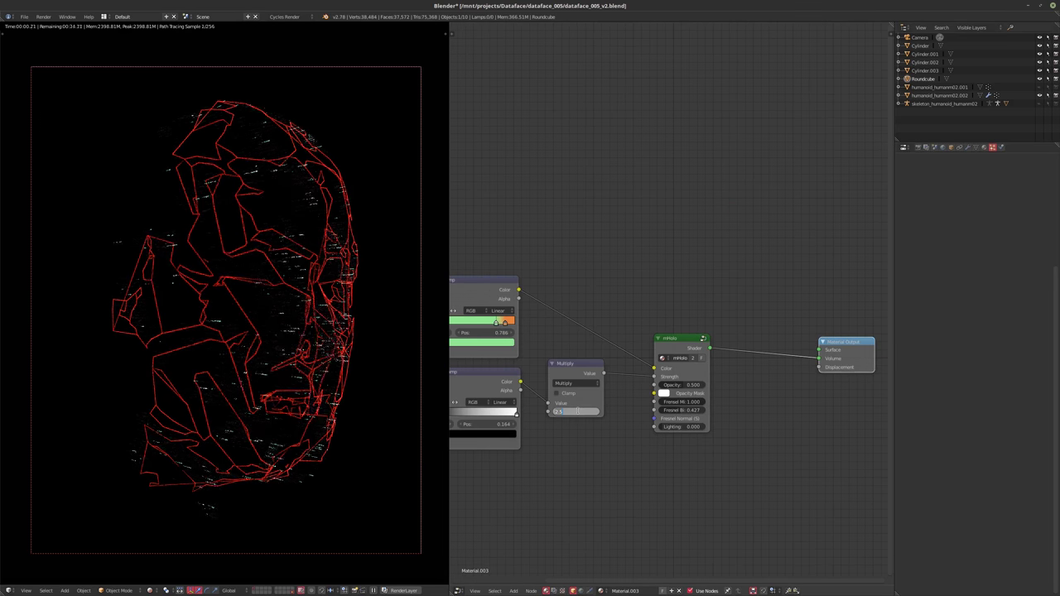
type("25000")
key("Return")
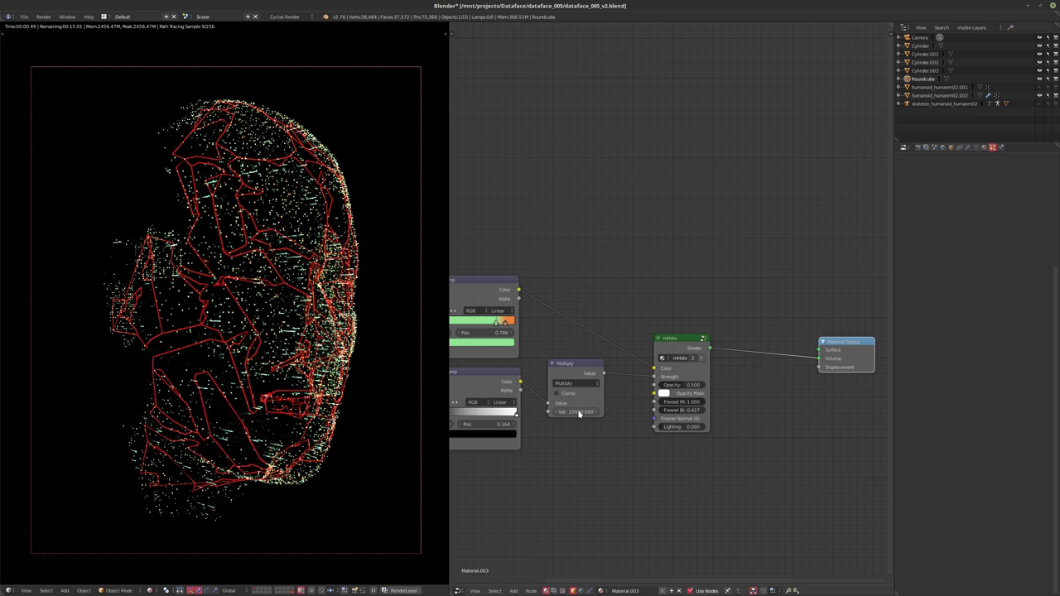
left_click(581, 411)
type("1000")
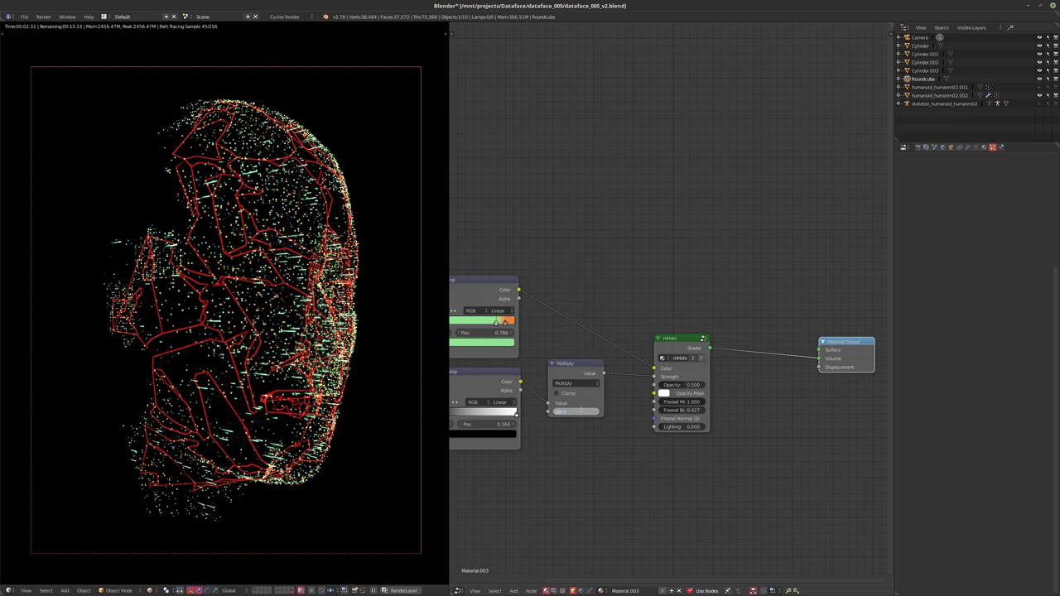
type("0")
key("Return")
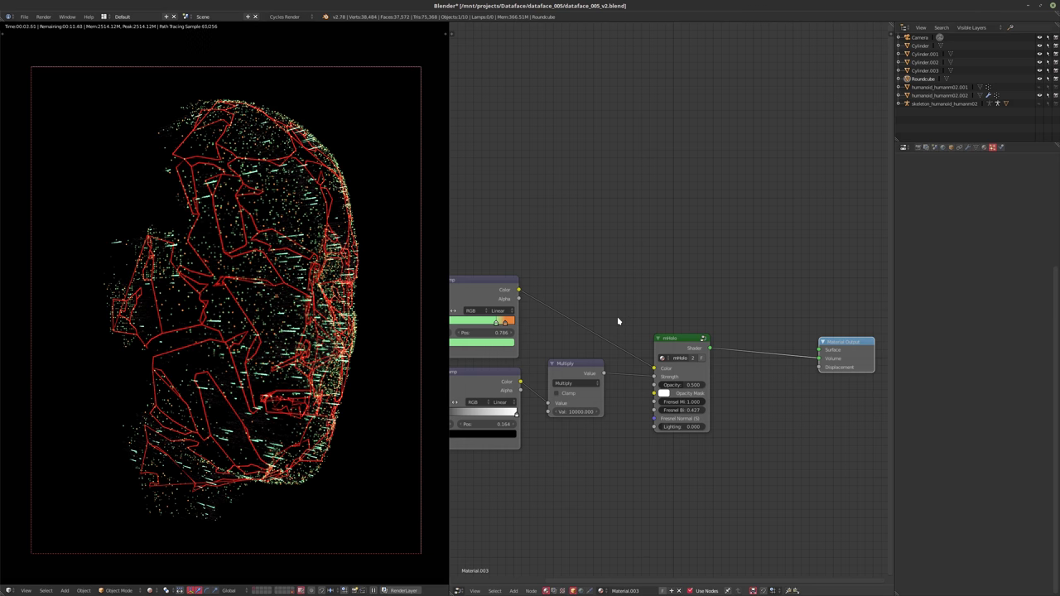
middle_click_drag(550, 323, 632, 317)
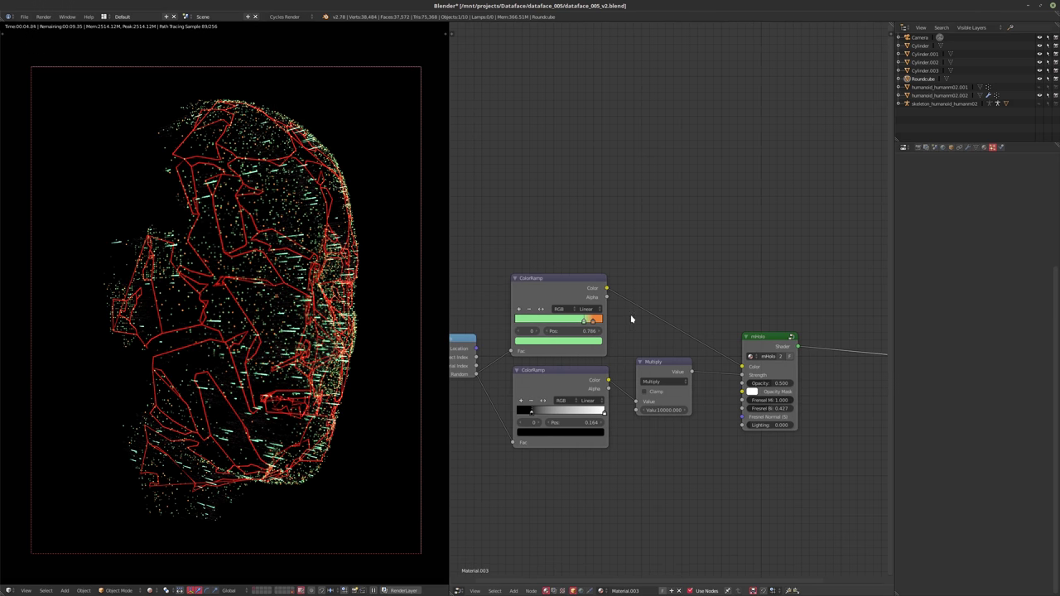
scroll(615, 317, "up", 1)
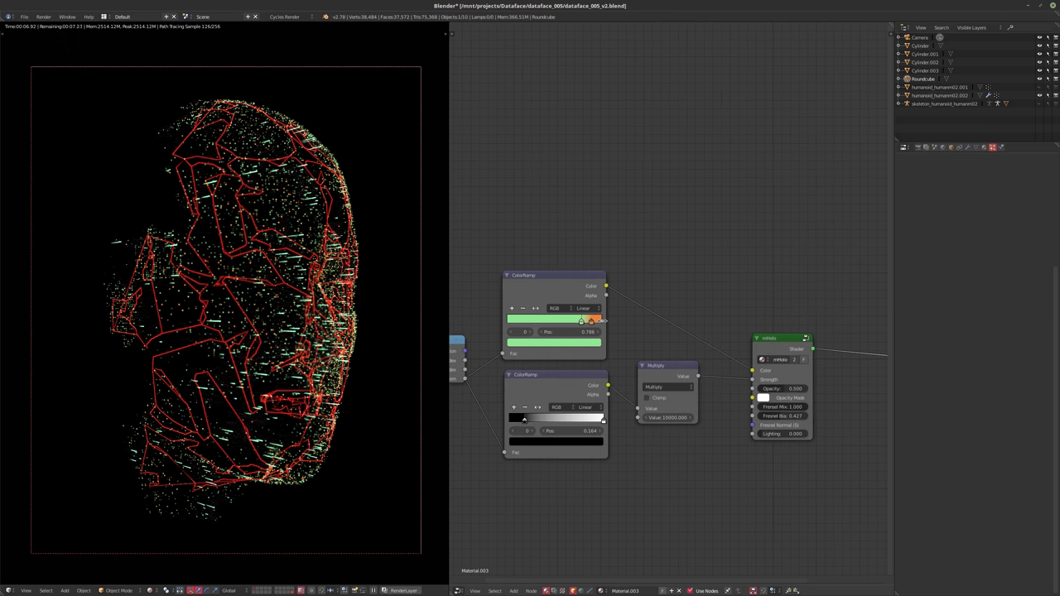
- Try picking the camera's depth of field distance from a point on the face, and return it to 0.42
left_click(919, 38)
left_click(968, 146)
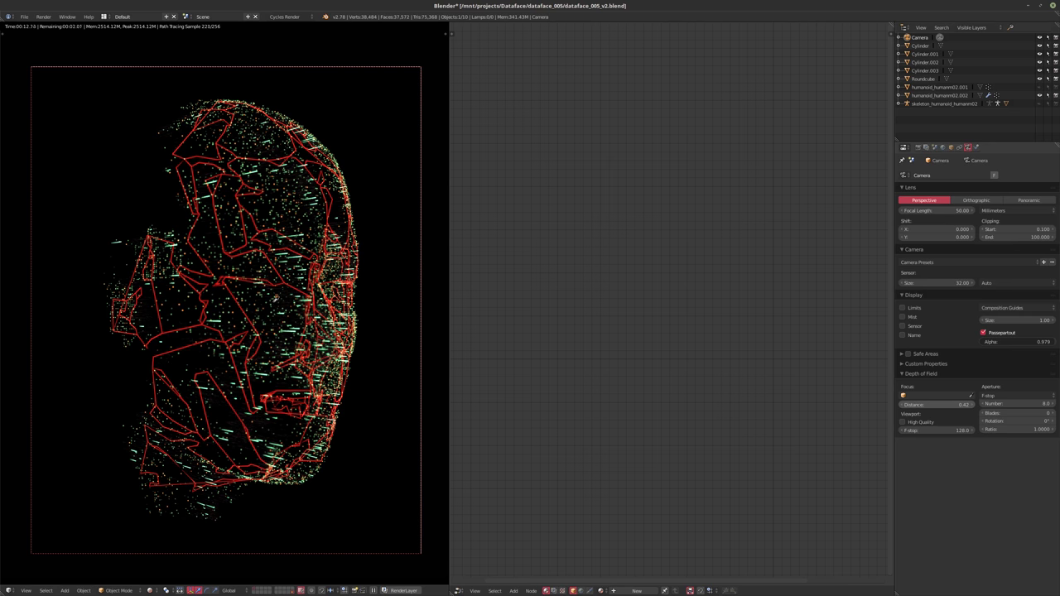
left_click(276, 300)
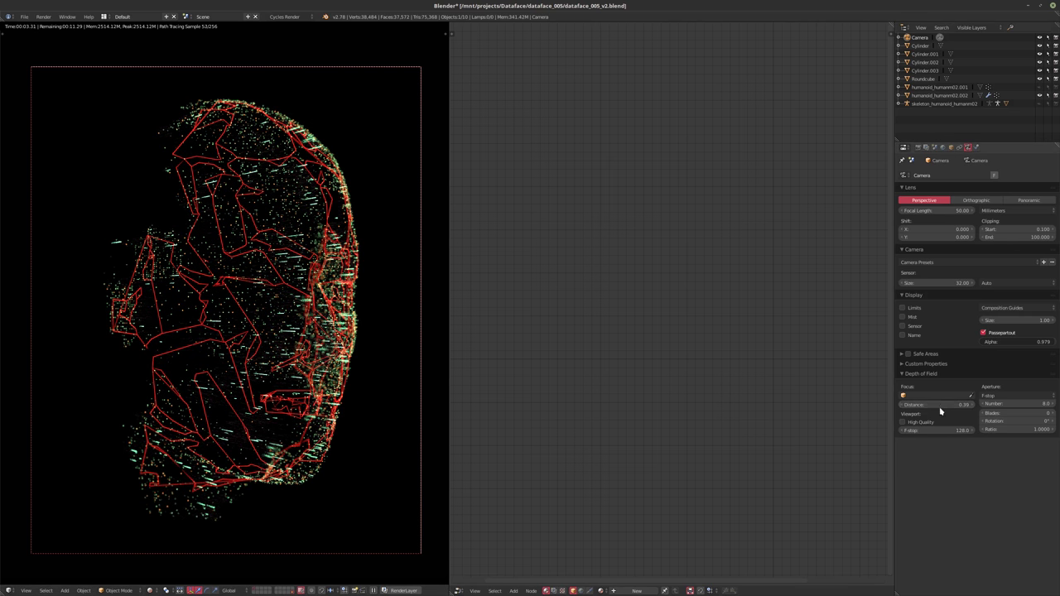
mouse_move(939, 407)
left_mouse_down()
mouse_move(955, 405)
mouse_move(935, 406)
left_mouse_up()
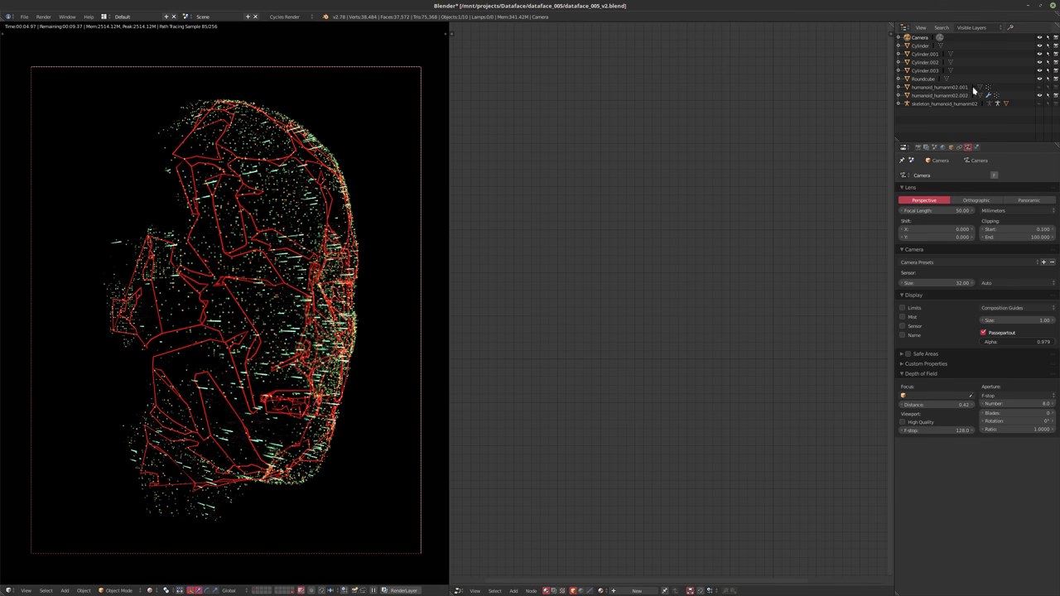
- Try softer reds for the mHolo color in Material.002 of humanoid_humann02.002, ending at about R 0.799, G 0.048, B 0.057
left_click(944, 96)
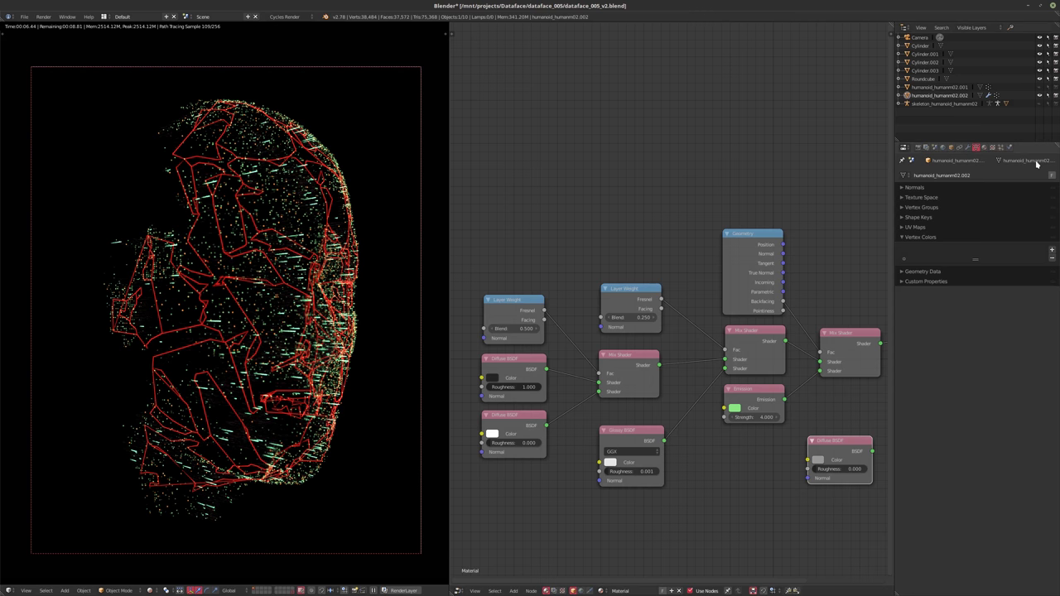
left_click(985, 147)
left_click(924, 187)
left_click(708, 383)
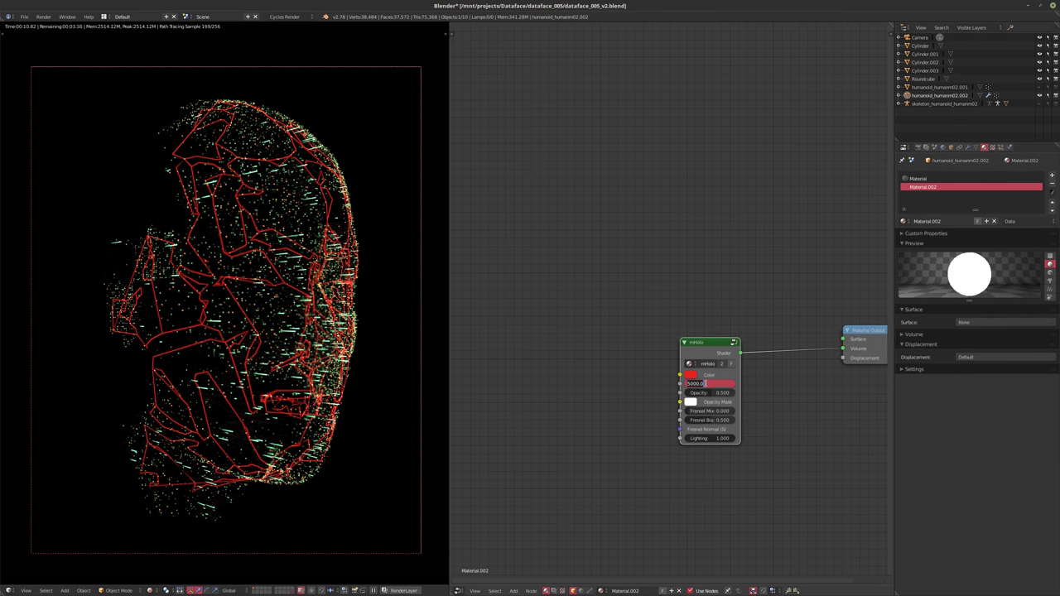
key("Return")
left_click(691, 375)
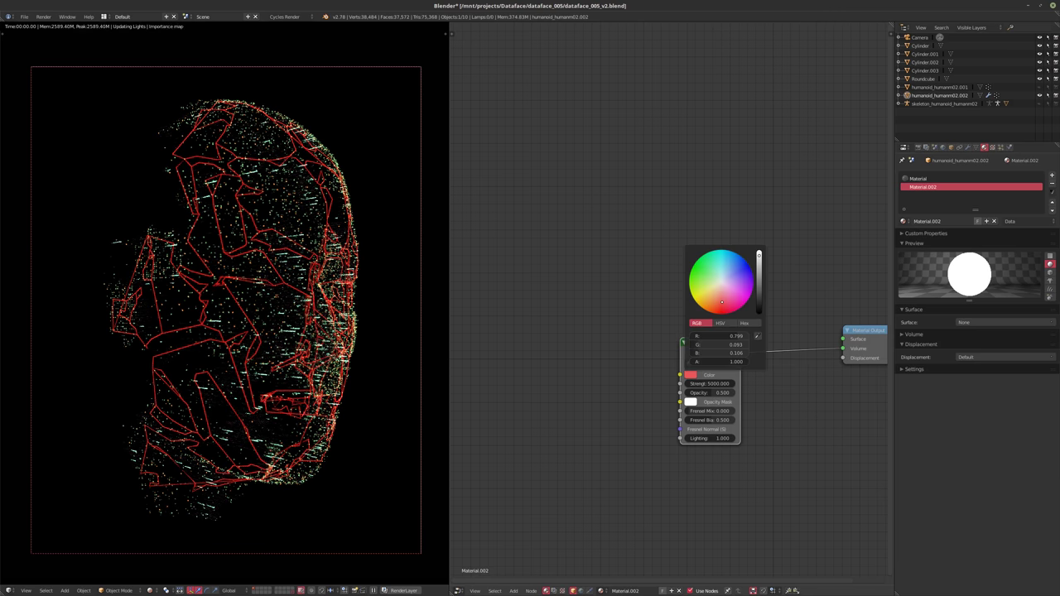
left_click(720, 298)
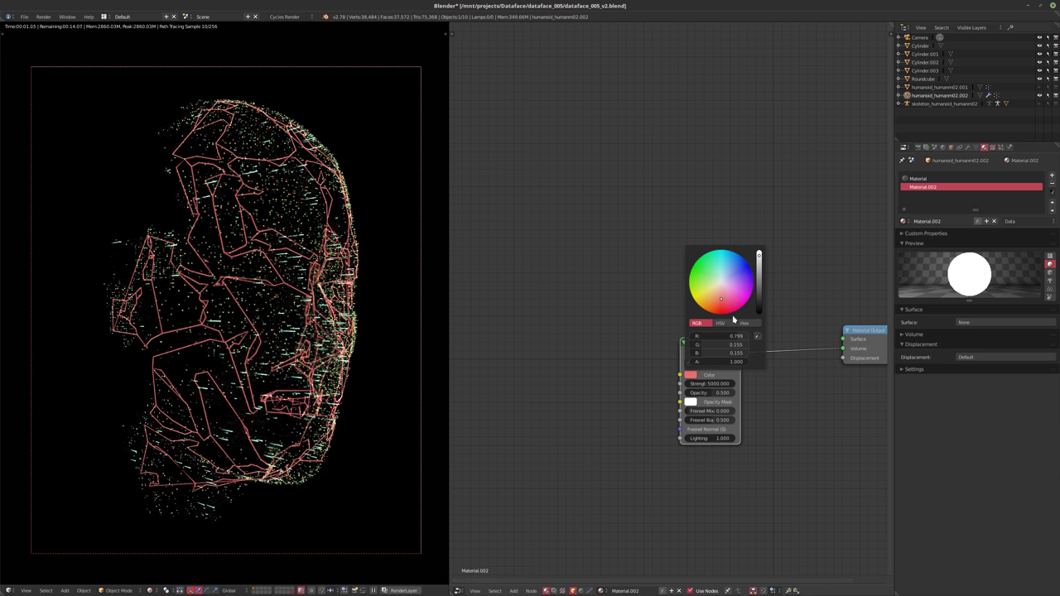
left_click(690, 375)
left_click_drag(730, 299, 721, 308)
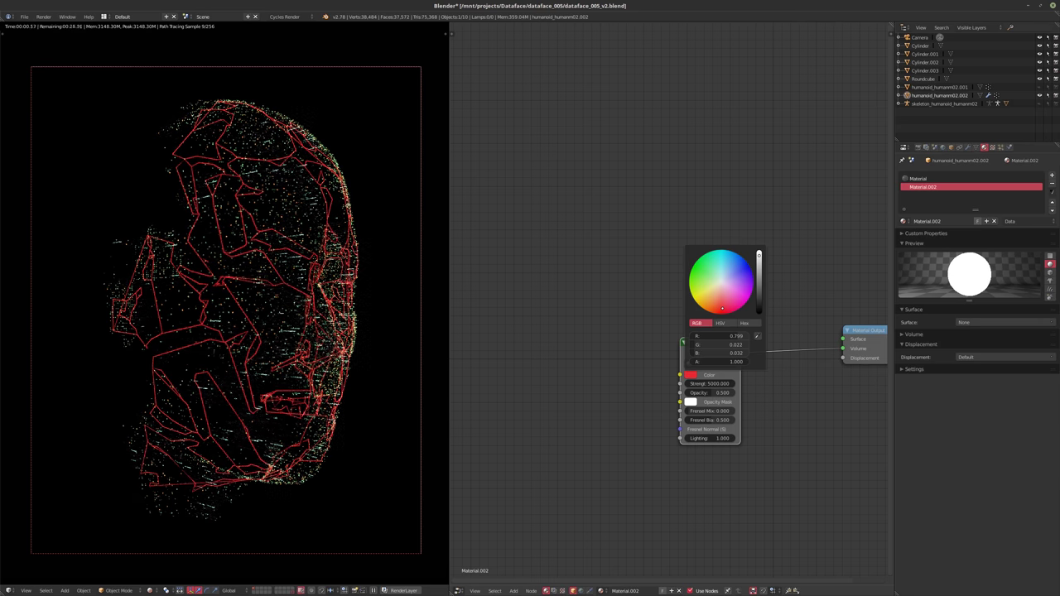
left_click_drag(722, 308, 722, 307)
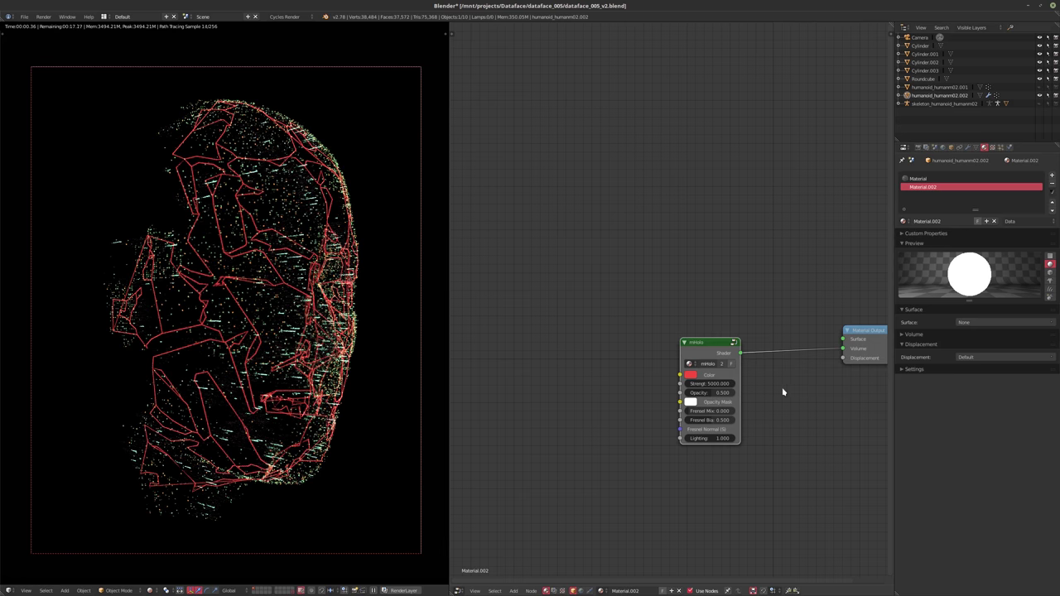
- Set the mHolo color in Material.002 to a saturated red of about R 0.799, G 0.009, B 0.010
middle_click_drag(783, 392, 649, 393)
scroll(649, 393, "up", 1)
left_click(563, 381)
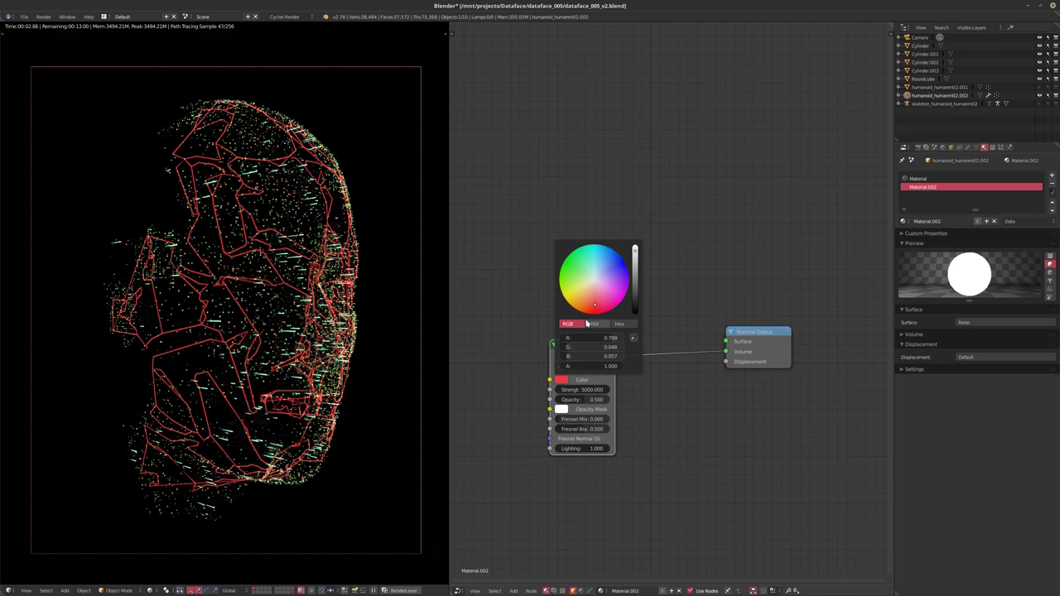
left_click(594, 310)
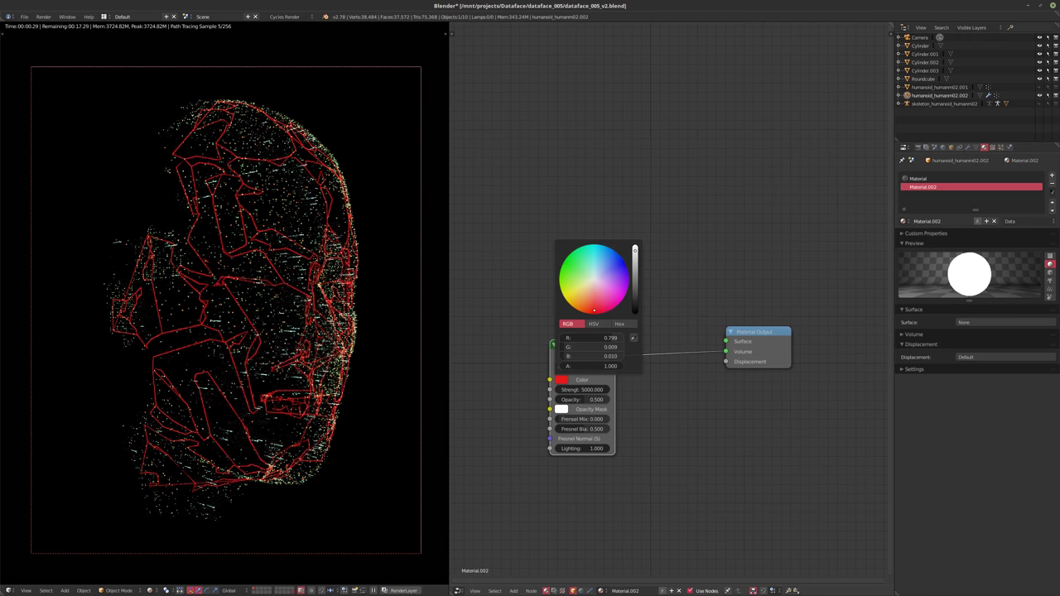
- Set the Wireframe modifier's thickness on humanoid_humann02.002 to 0.0001
left_click(968, 147)
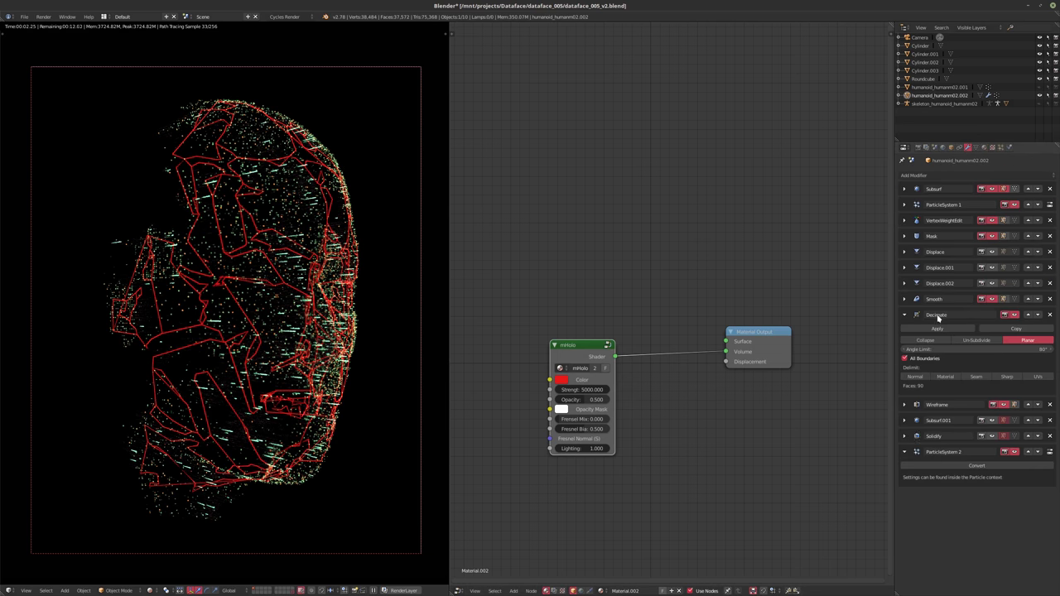
left_click(904, 405)
double_click(924, 429)
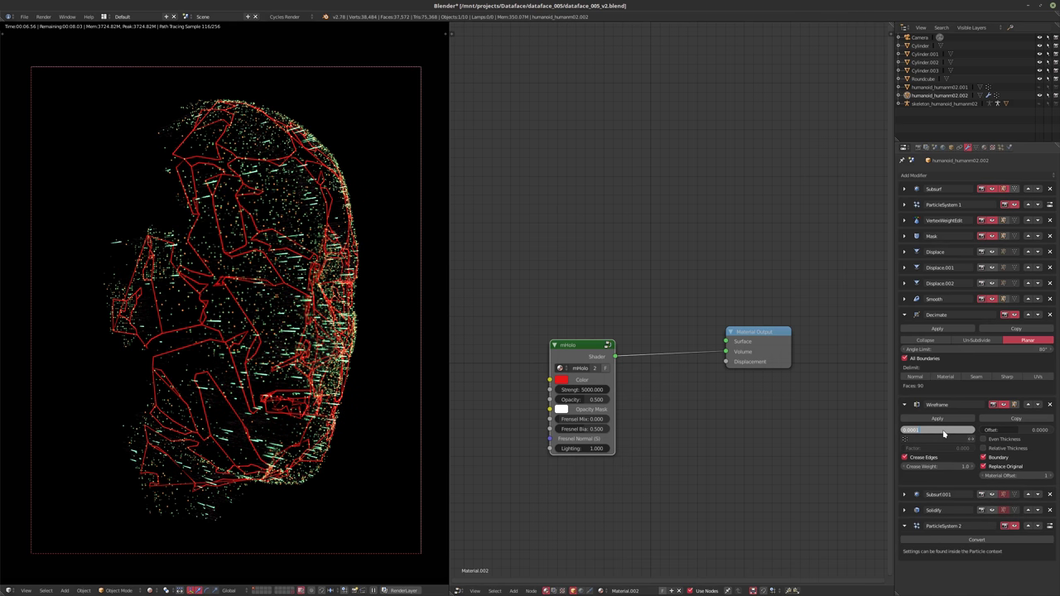
type("0.0001")
key("Return")
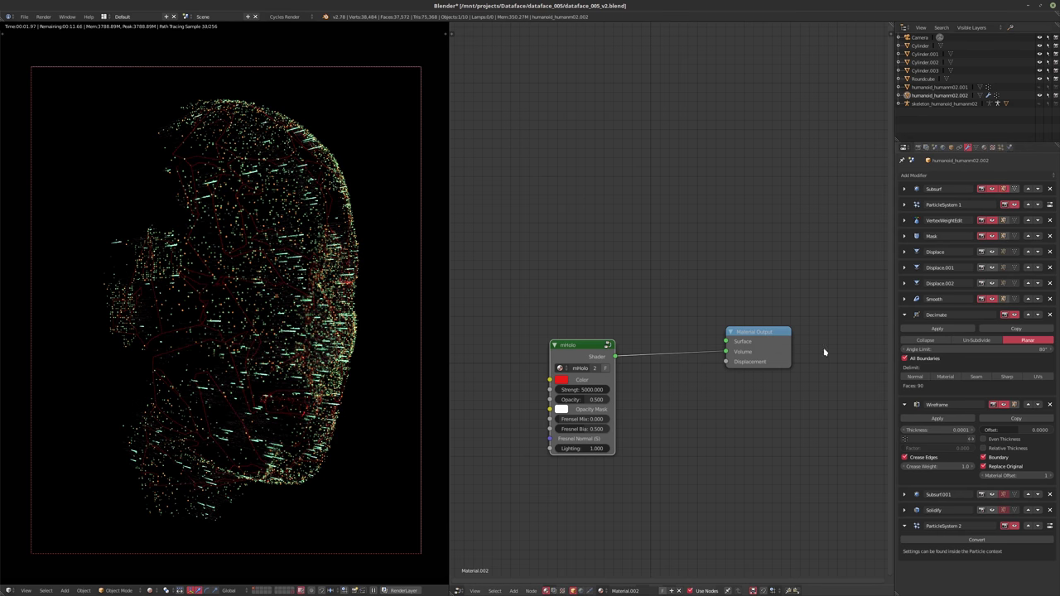
- Set the mHolo strength in Material.002 to 50000 after trying 15000, 25000 and 75000
left_click(582, 390)
type("15")
key("Return")
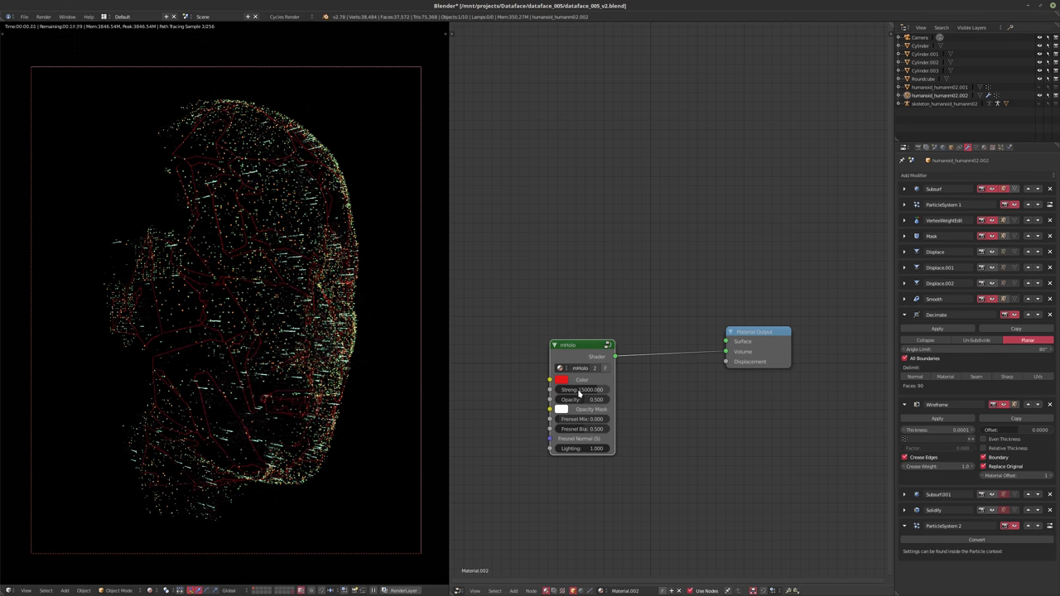
left_click(579, 390)
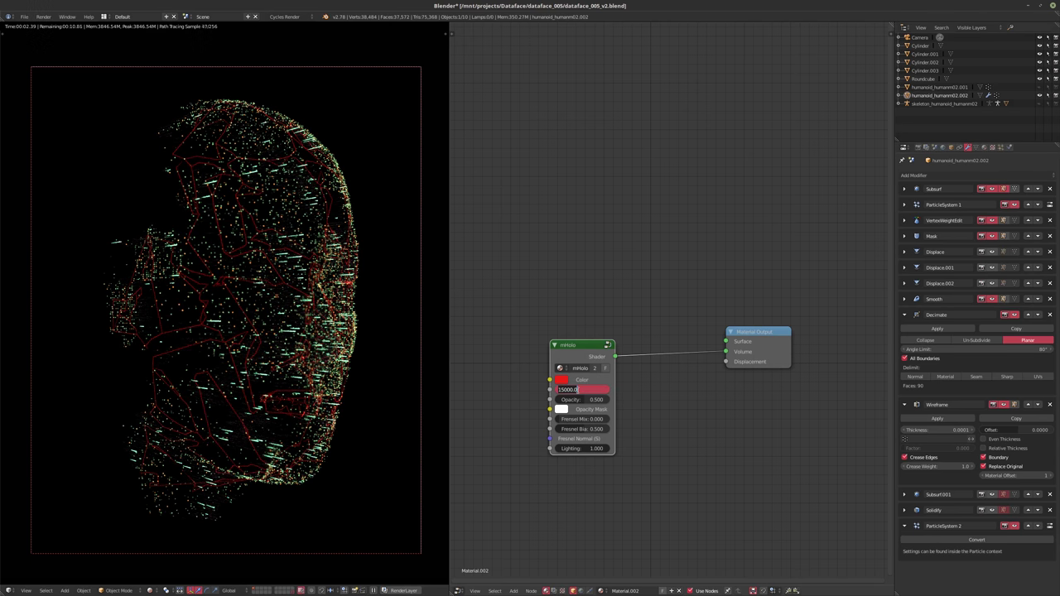
type("25000")
key("Return")
left_click(572, 390)
type("75000")
key("Return")
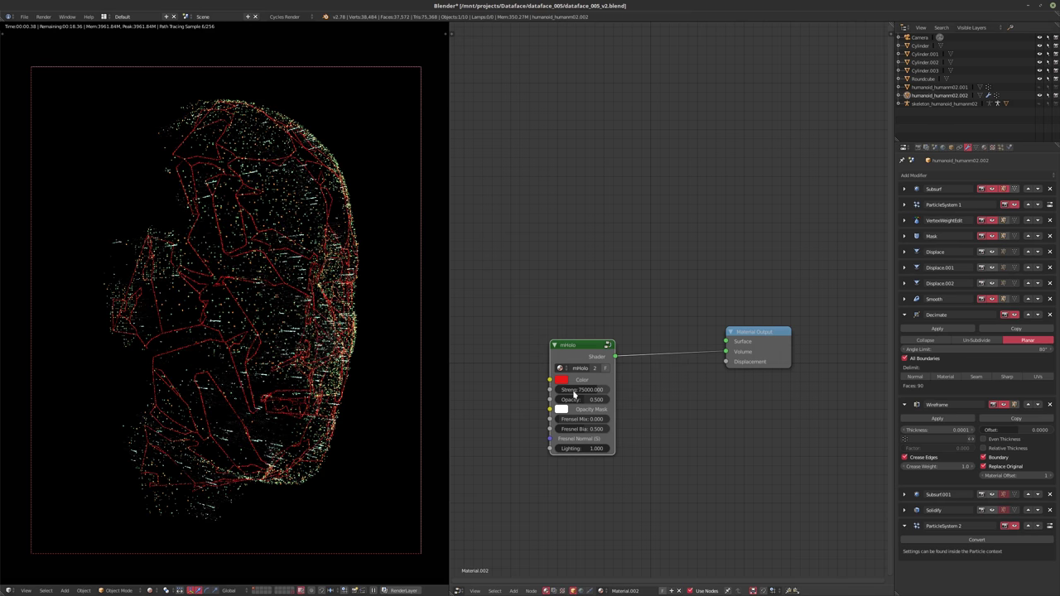
left_click(568, 389)
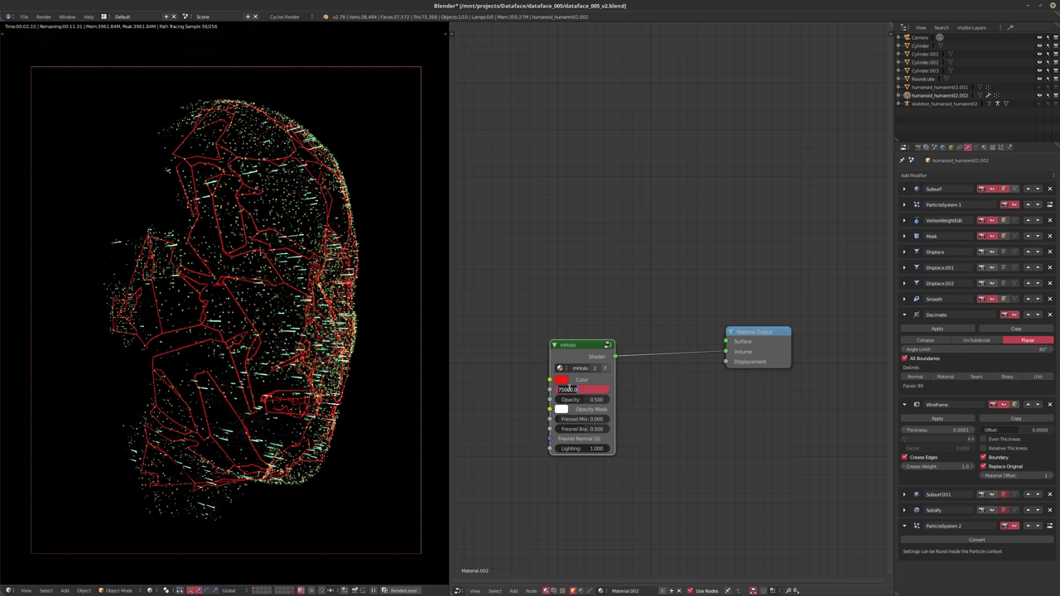
type("50000")
key("Return")
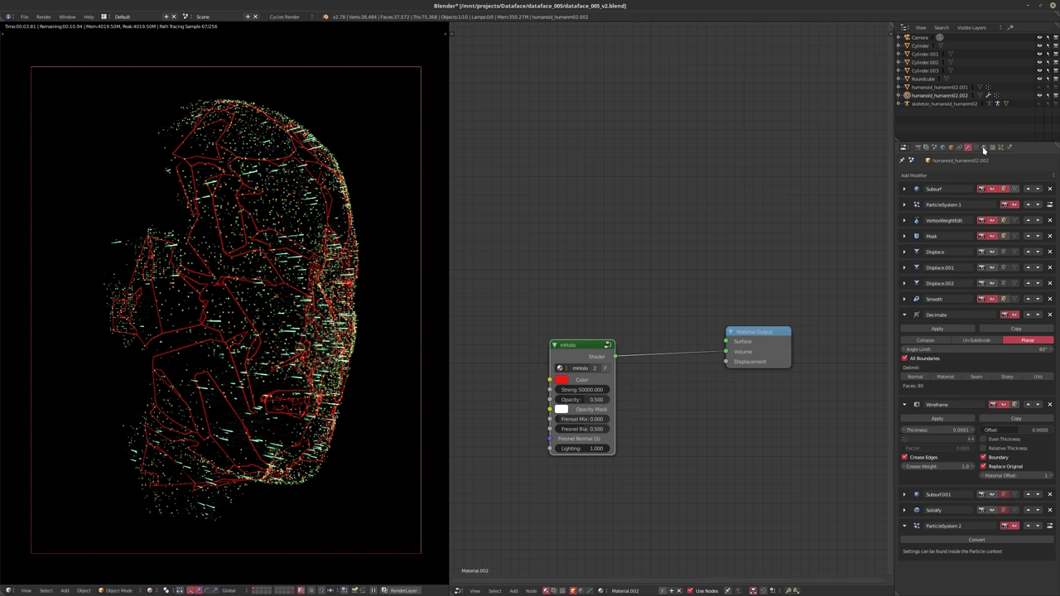
- Turn off Replace Original in the Wireframe modifier and open the node tree of the first material slot, Material
key("ctrl+z")
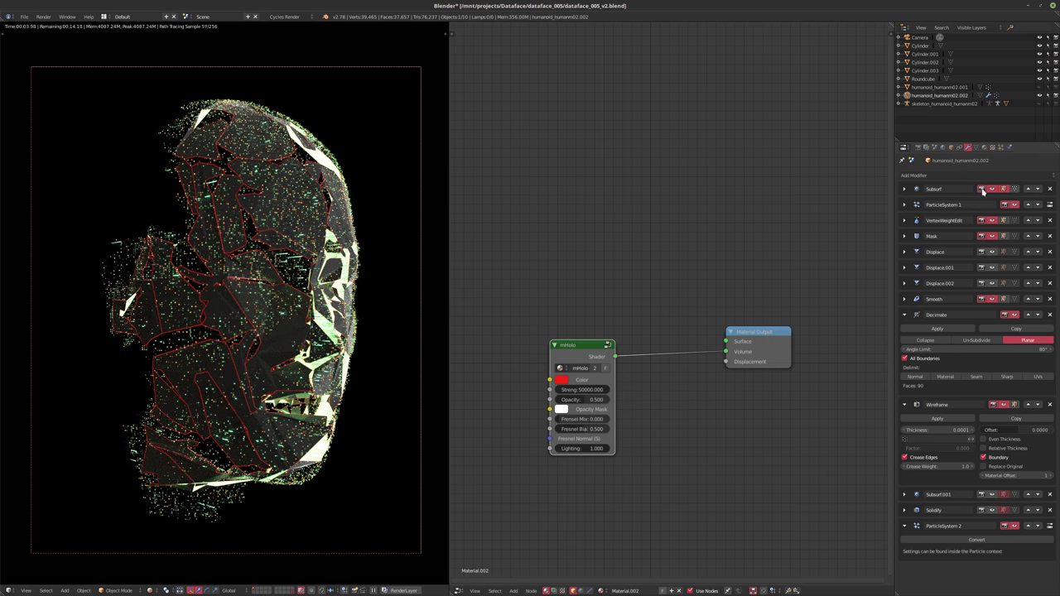
left_click(984, 148)
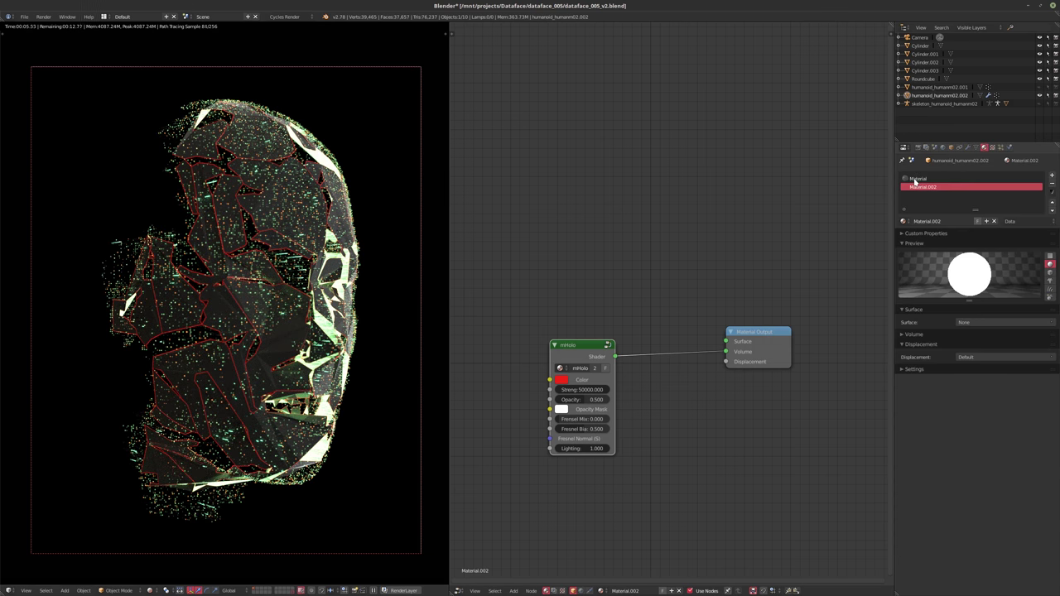
left_click(916, 181)
scroll(650, 275, "down", 2)
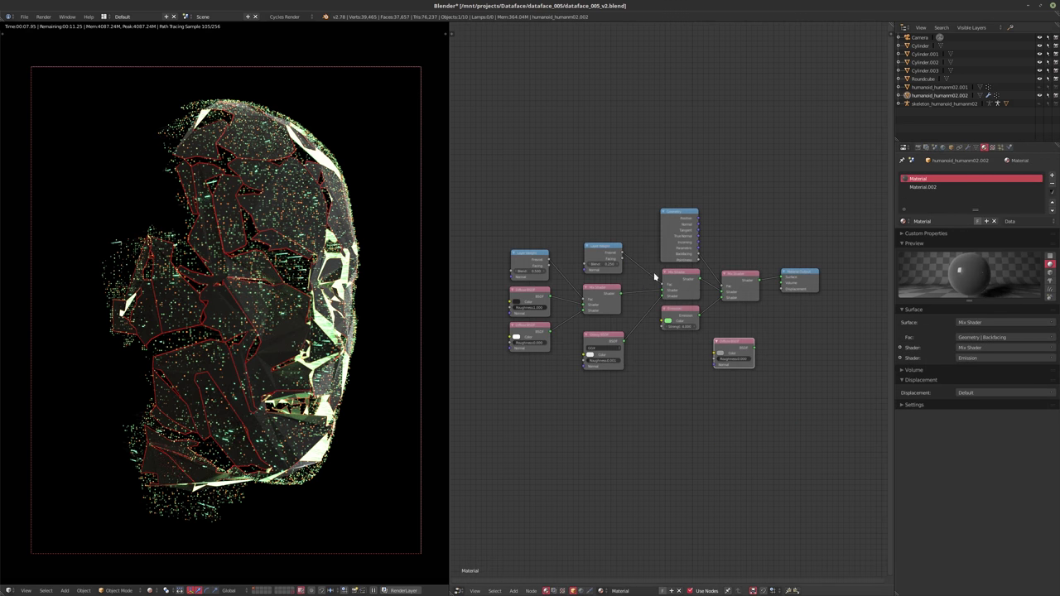
middle_click_drag(631, 281, 612, 287)
scroll(607, 299, "up", 4)
middle_click_drag(669, 322, 667, 379)
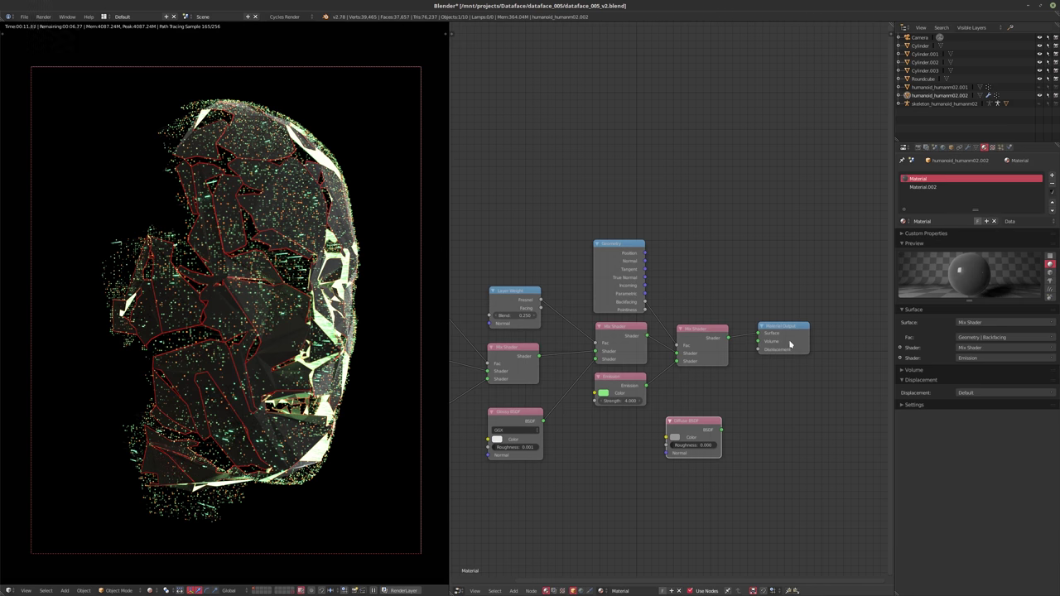
- Detach the Material Output from the existing Mix Shader and place it in free space above the other nodes
left_click_drag(791, 337, 747, 258)
left_click_drag(802, 219, 780, 126)
middle_click_drag(678, 235, 684, 357)
left_click_drag(764, 276, 738, 275)
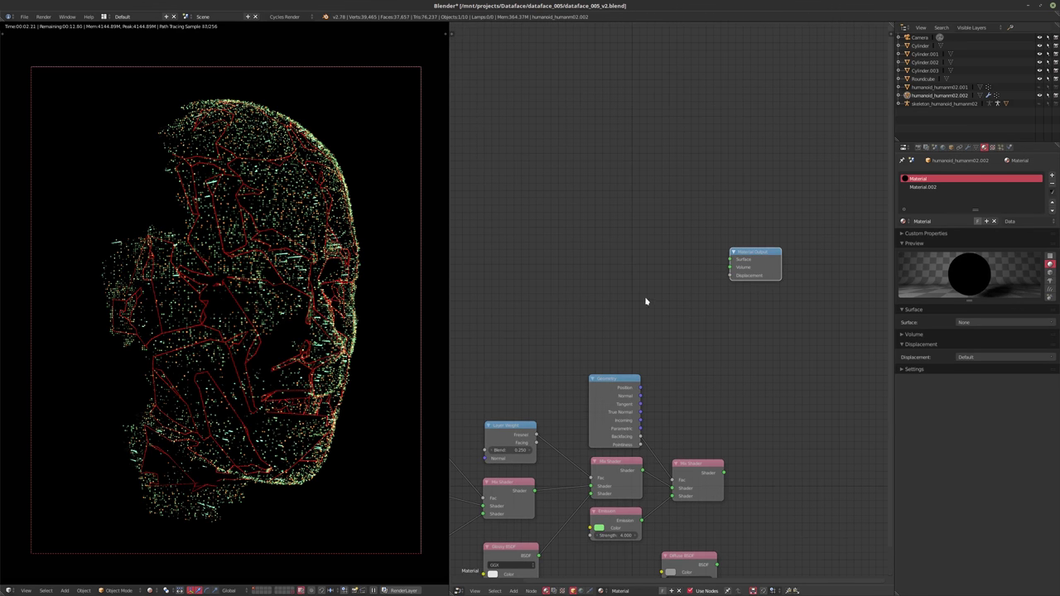
- Add a Translucent BSDF and connect it to the Surface input of the Material Output
key("shift+a")
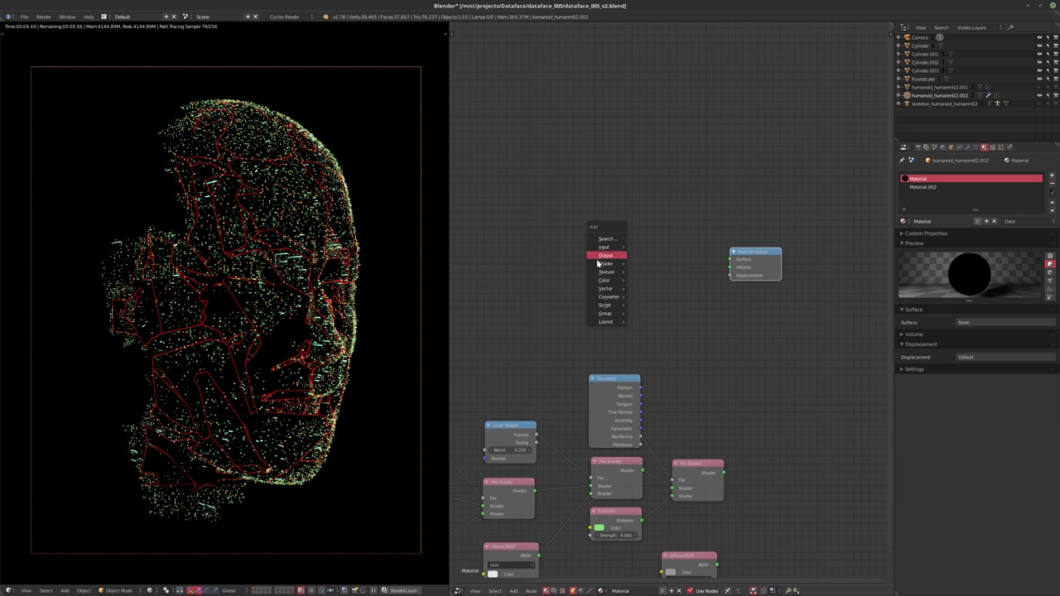
mouse_move(596, 265)
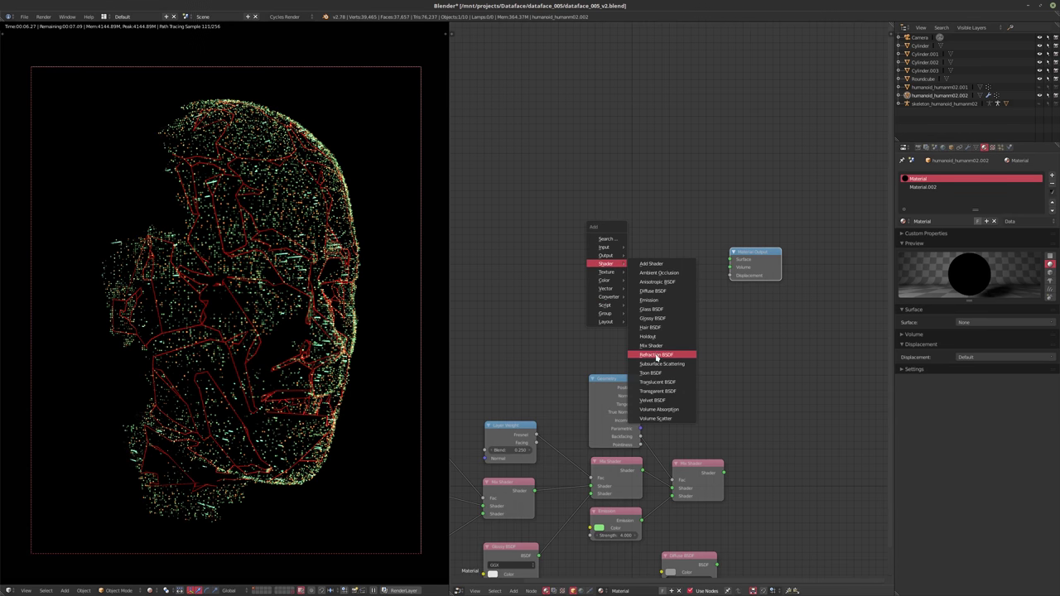
left_click(658, 382)
left_click(610, 272)
left_click_drag(604, 267, 735, 263)
- Rearrange the Translucent BSDF and Material Output nodes, leaving room between them for more nodes
left_click_drag(585, 264, 482, 285)
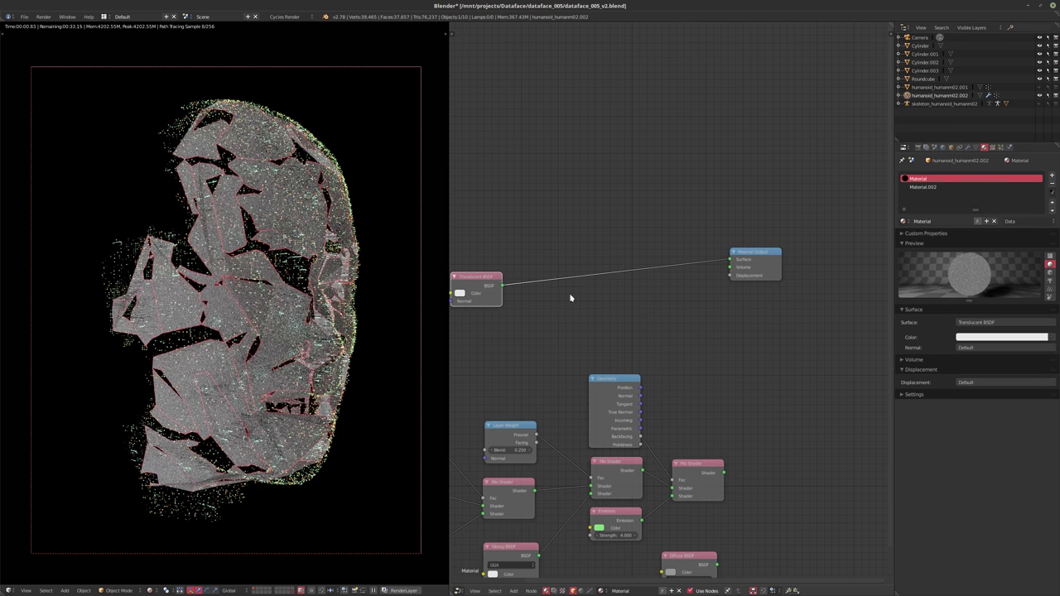
left_click_drag(743, 259, 641, 281)
middle_click_drag(588, 288, 721, 278)
scroll(721, 277, "up", 4)
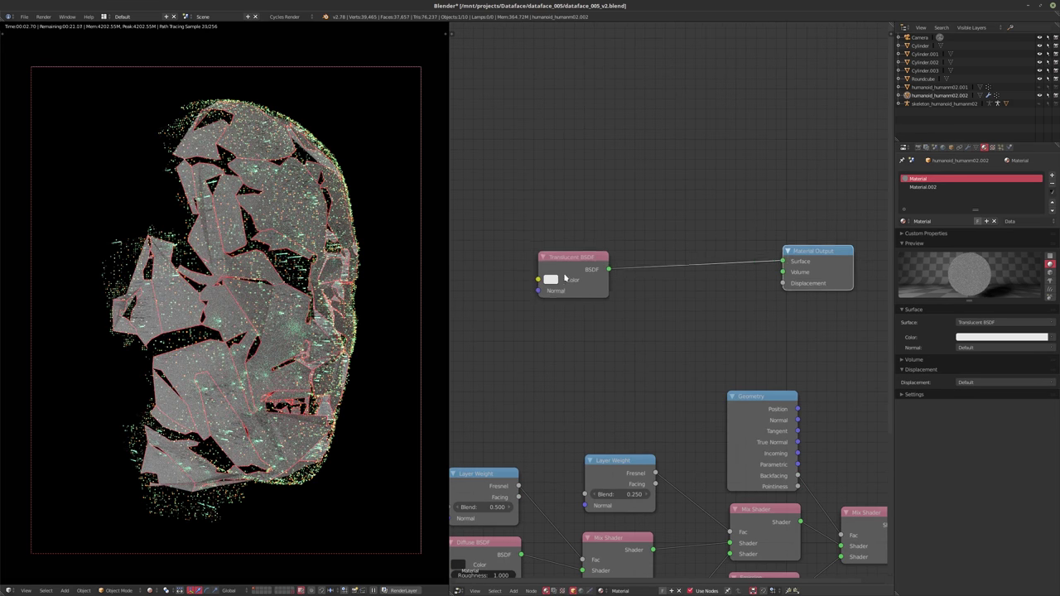
left_click_drag(553, 265, 496, 260)
middle_click_drag(597, 320, 650, 331)
scroll(599, 321, "up", 1)
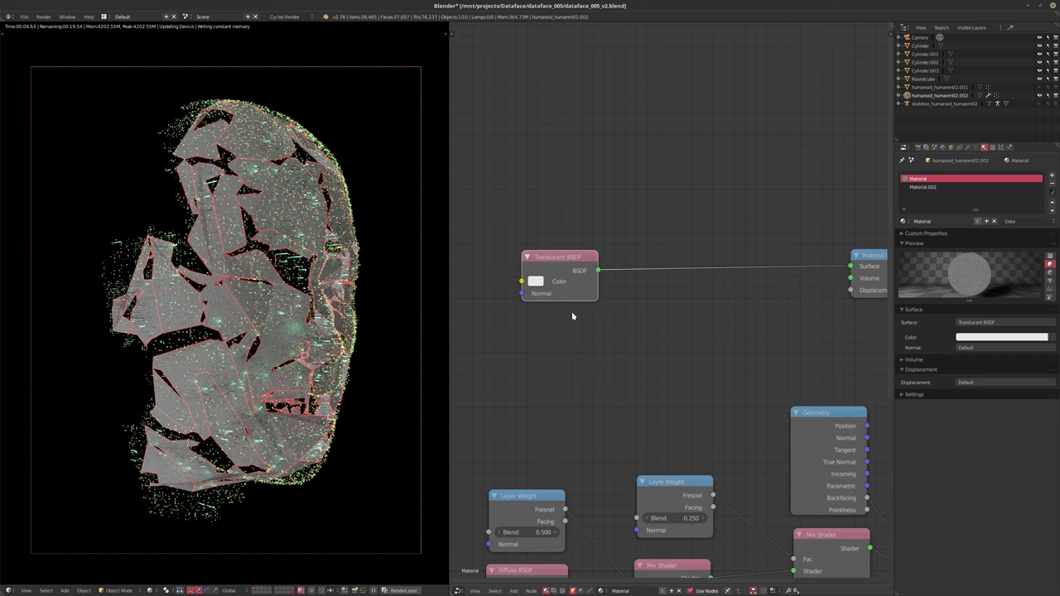
- Apply flat shading to the head mesh humanoid_humann02.002
key("t")
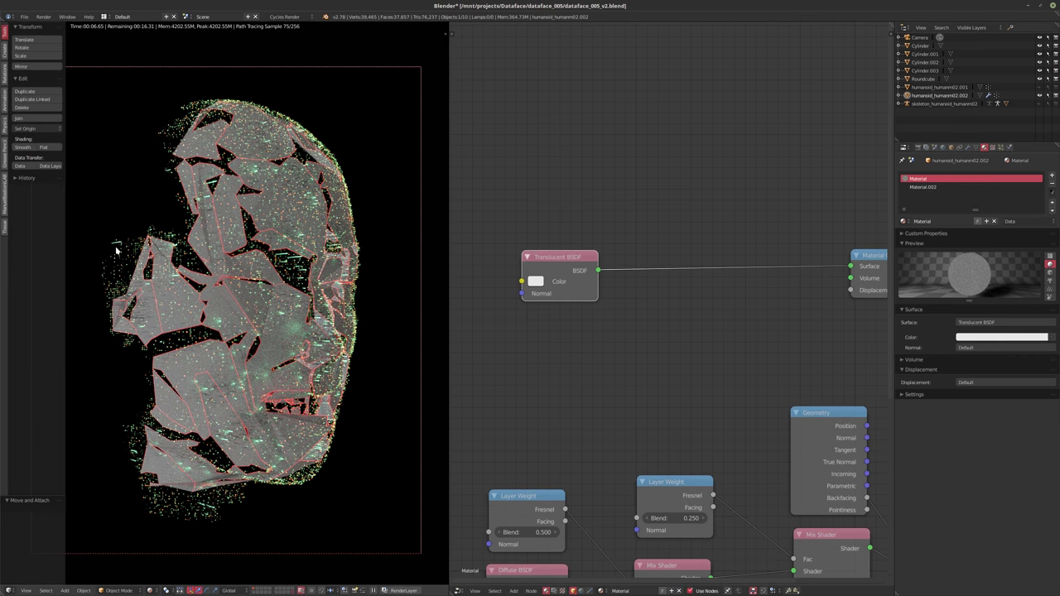
left_click(42, 148)
key("t")
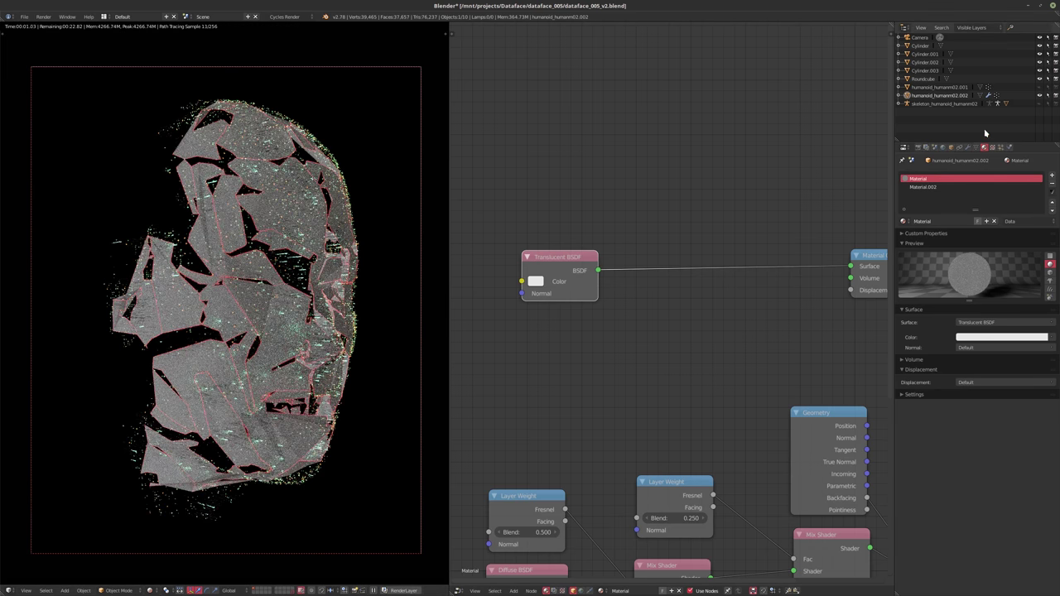
- Switch the Decimate modifier to Collapse with a ratio of 0.02 and Triangulate on
left_click(968, 146)
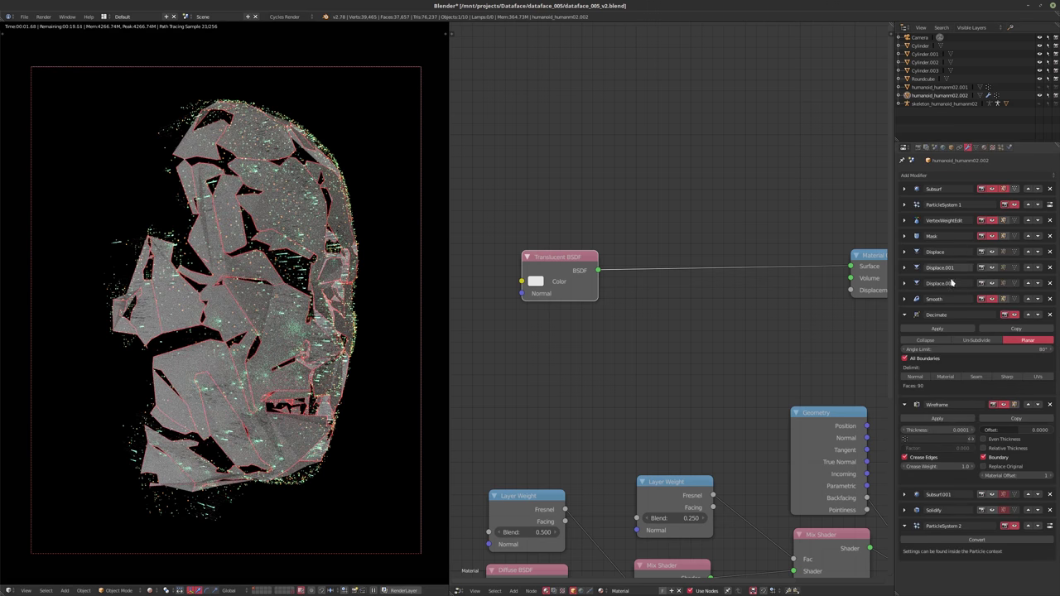
left_click(925, 341)
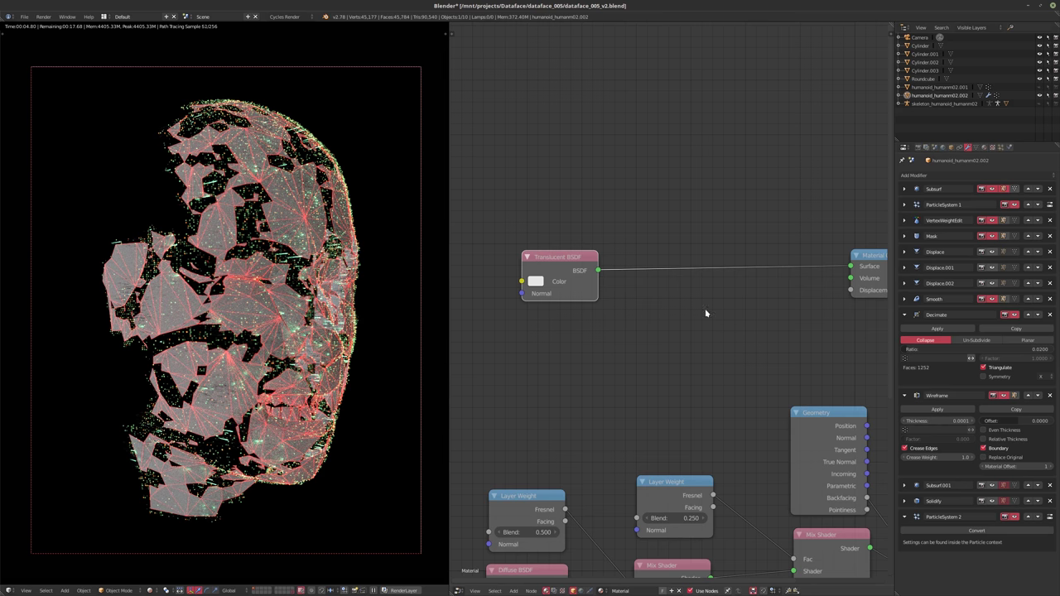
- Insert a Mix Shader between the Translucent BSDF and the Material Output, with the Translucent BSDF in the second shader input
middle_click_drag(664, 308, 673, 320)
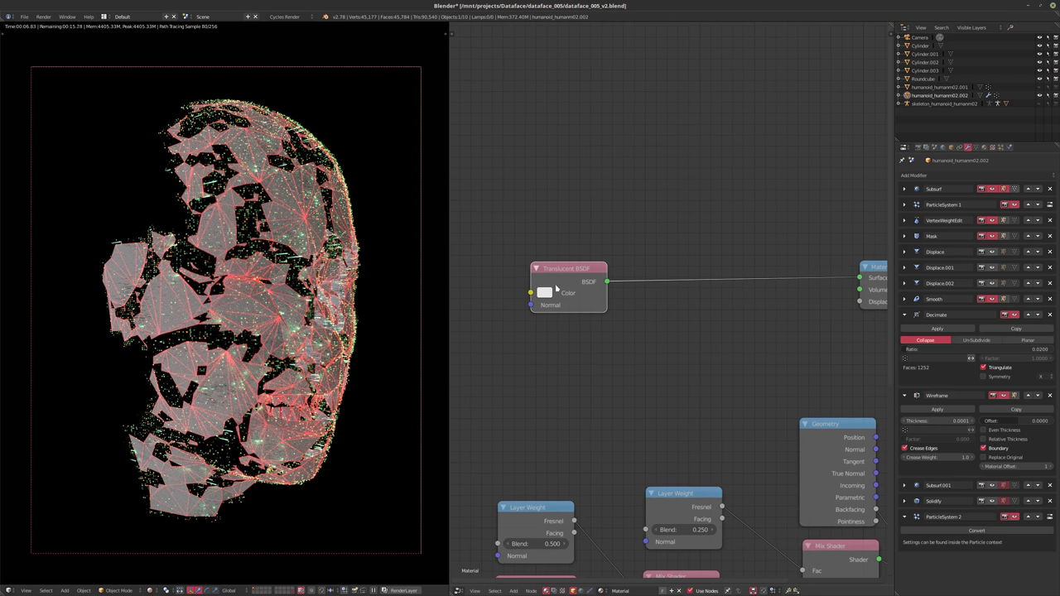
scroll(557, 287, "down", 2)
left_click_drag(636, 278, 609, 374)
key("shift+a")
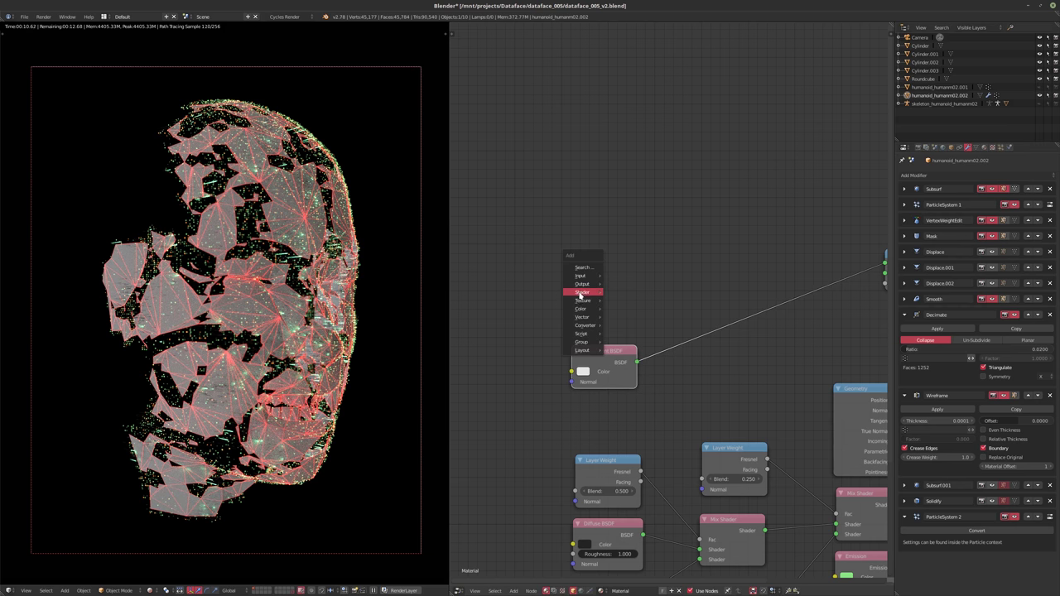
left_click(581, 294)
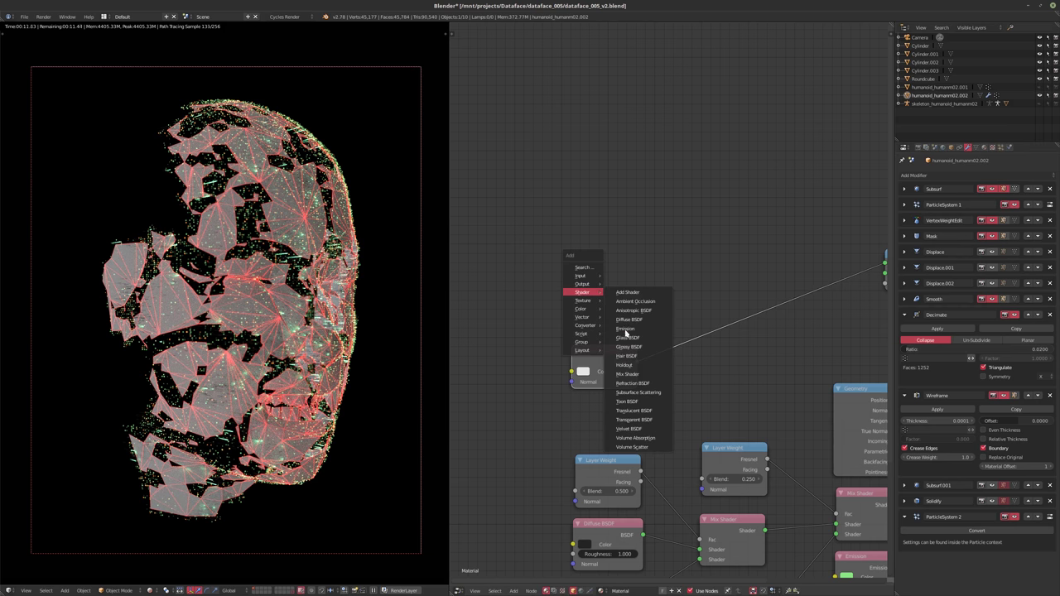
left_click(635, 374)
left_click(691, 320)
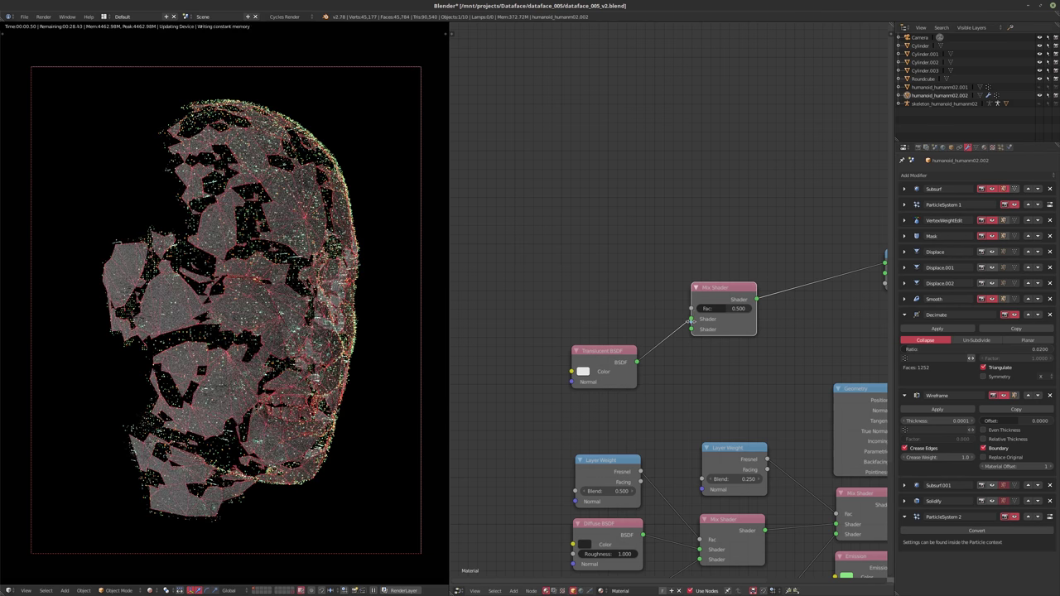
- Add a Transparent BSDF above the Translucent BSDF and connect it to the Mix Shader's first shader input
key("shift+a")
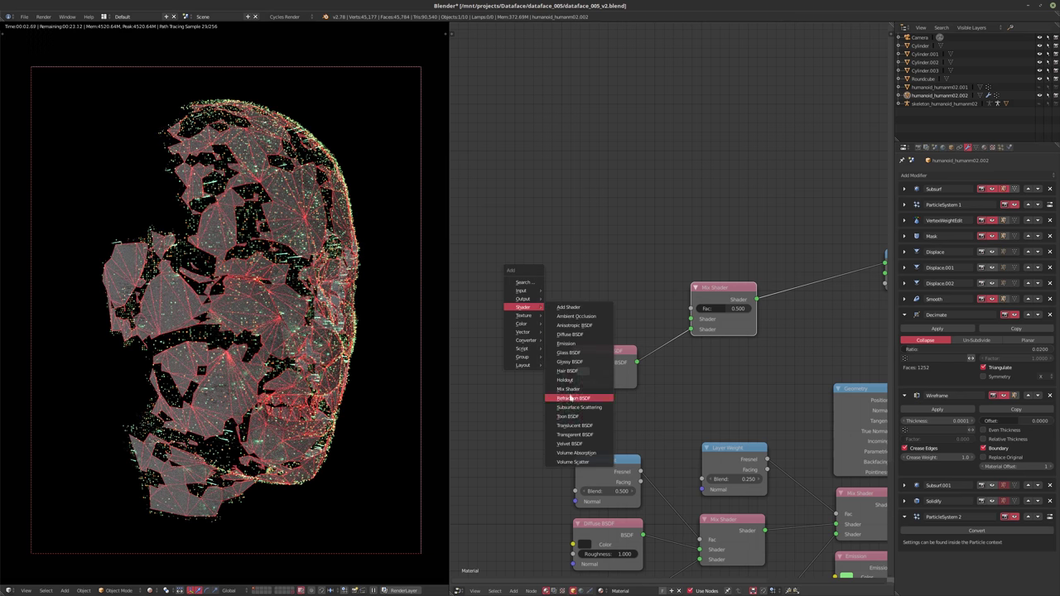
left_click(575, 433)
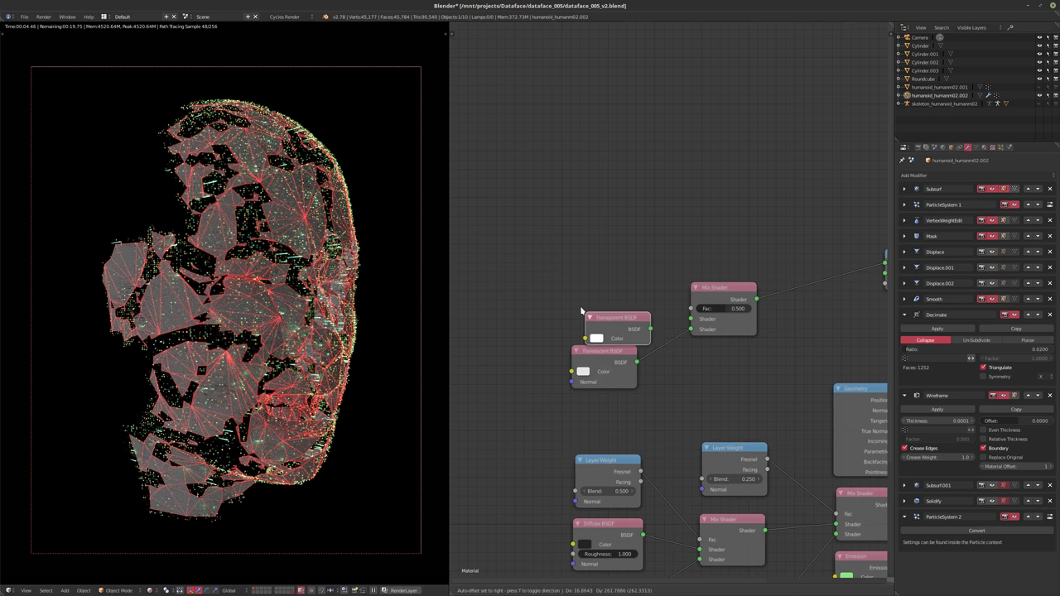
left_click(568, 308)
left_click_drag(635, 326, 691, 318)
- Add a Layer Weight node and connect its Fresnel output to the Mix Shader's Fac input
key("shift+a")
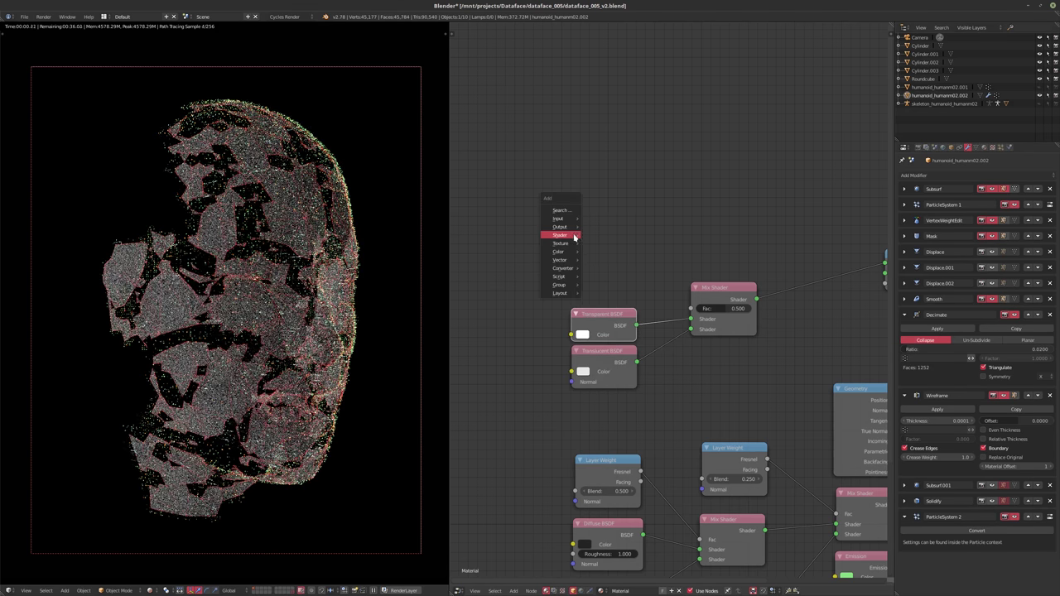
mouse_move(559, 219)
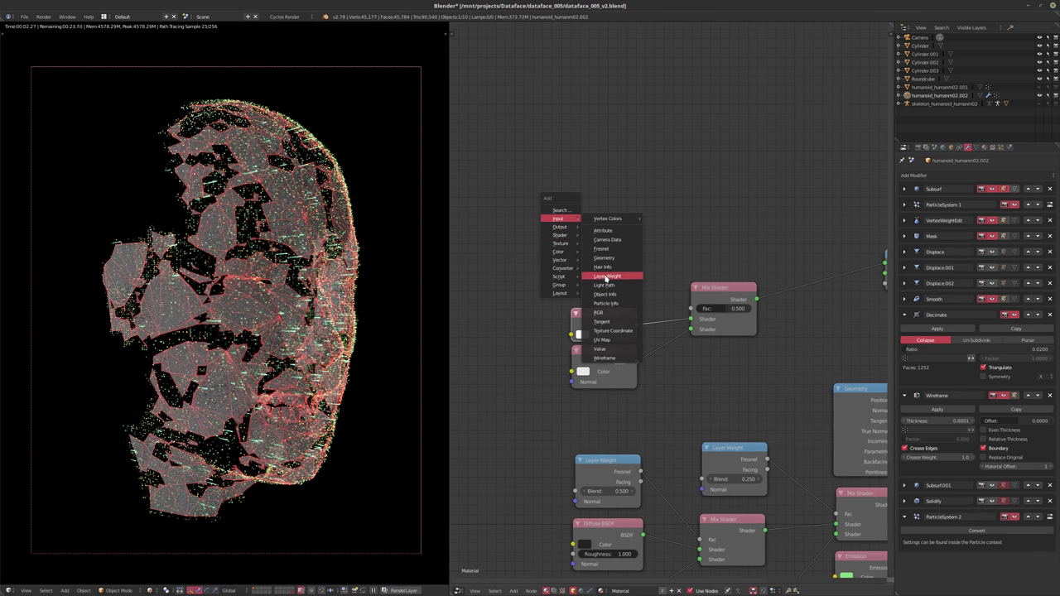
left_click(606, 276)
left_click_drag(633, 265, 691, 308)
- Set the new Layer Weight's Blend to 0.25 and align the node above the Transparent BSDF
left_click(590, 282)
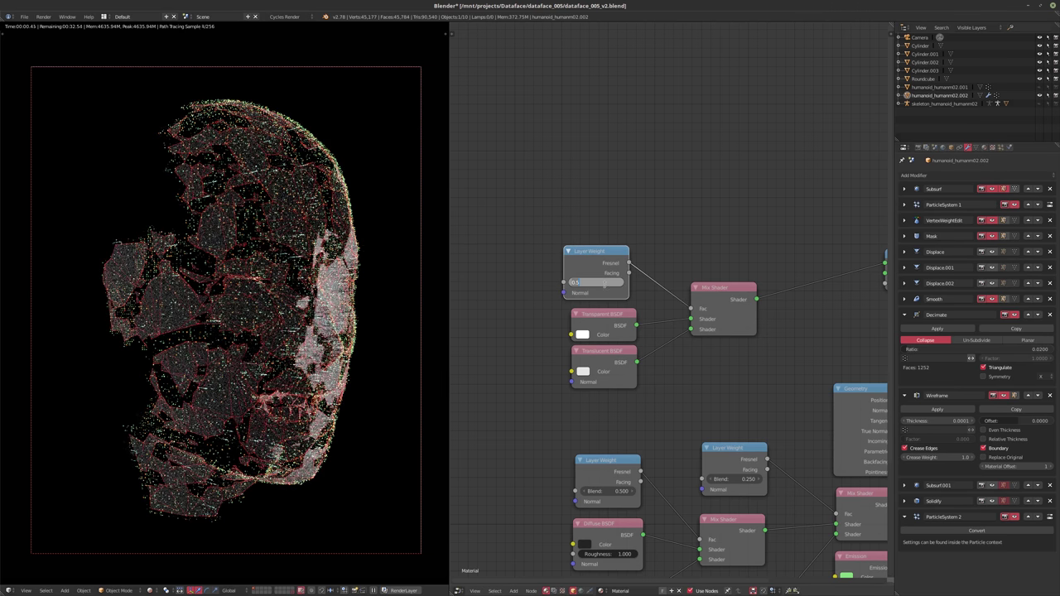
type("0.25")
key("Return")
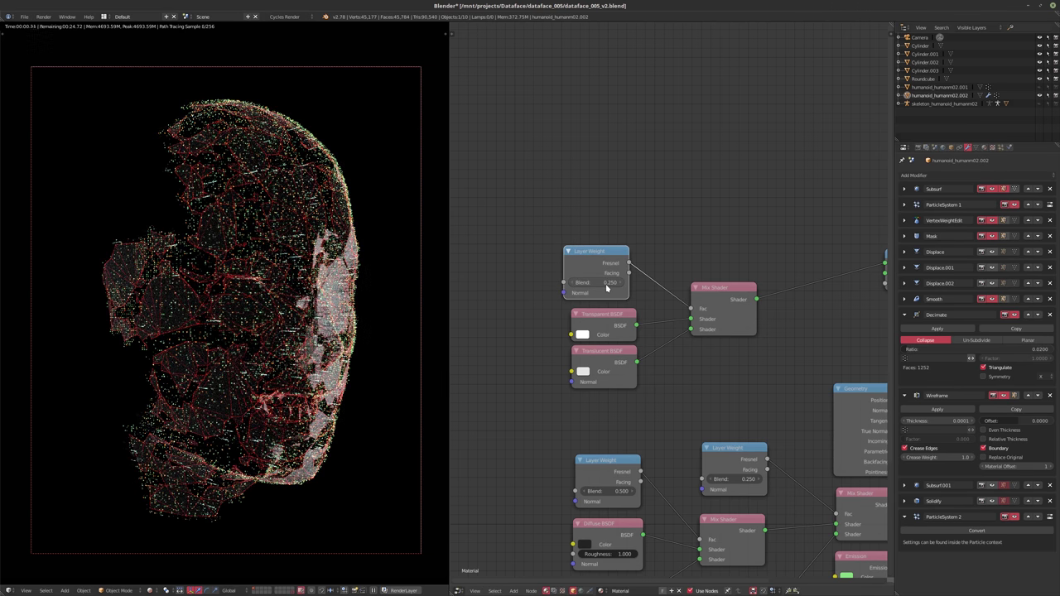
left_click_drag(585, 260, 594, 260)
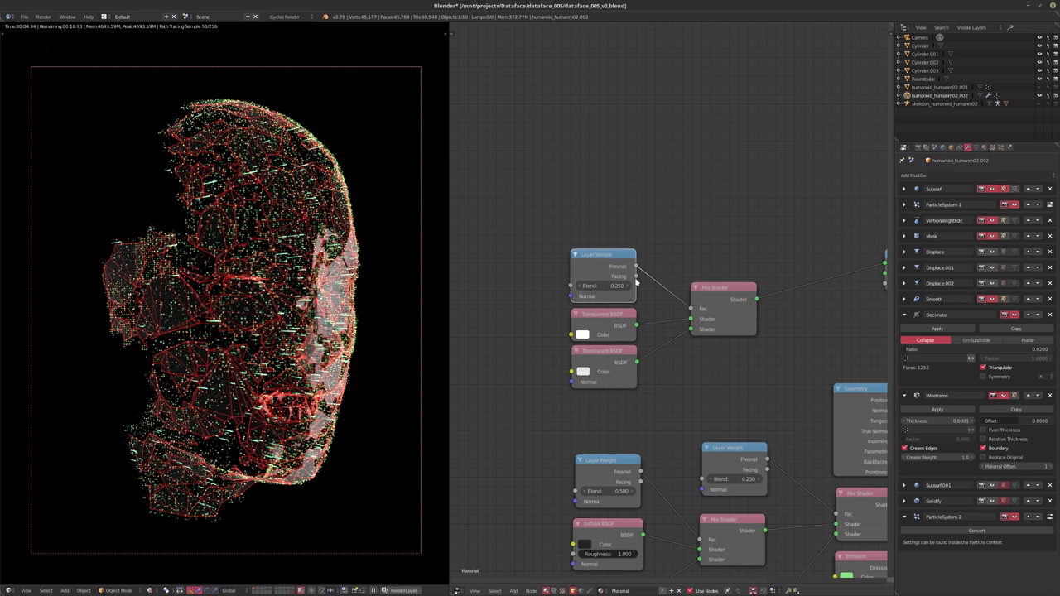
middle_click_drag(681, 302, 637, 300)
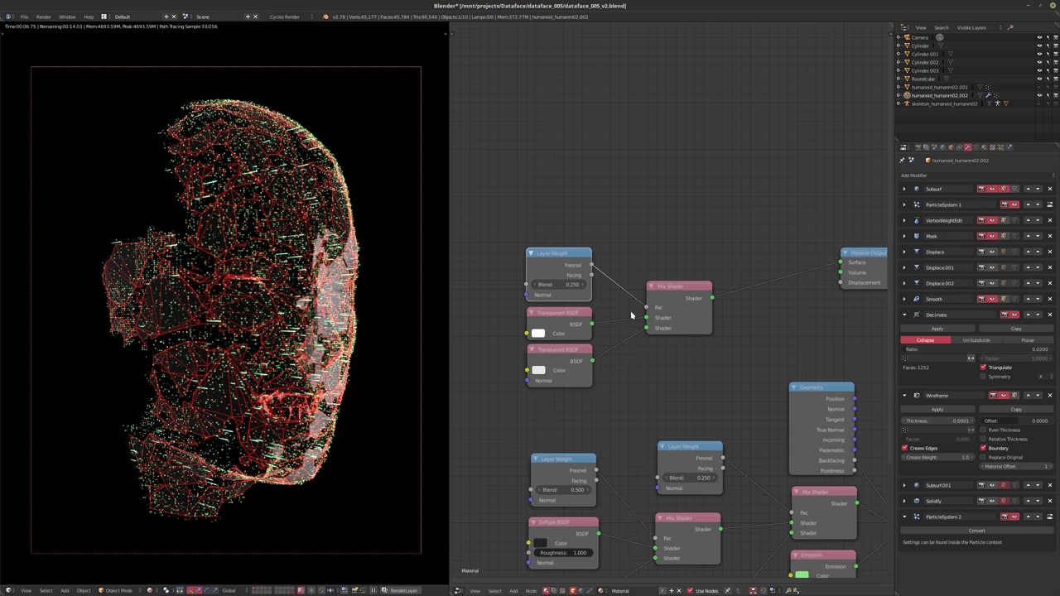
scroll(594, 329, "right", 2, "ctrl")
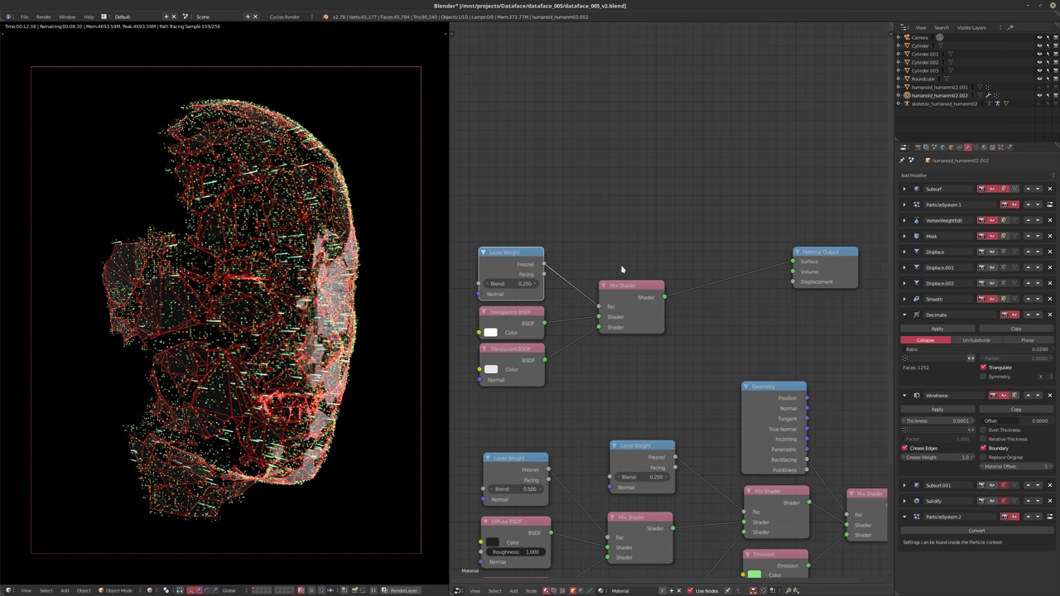
- Set the Decimate modifier's ratio on humanoid_humanm02.002 to 0.01
left_click(966, 350)
type("01")
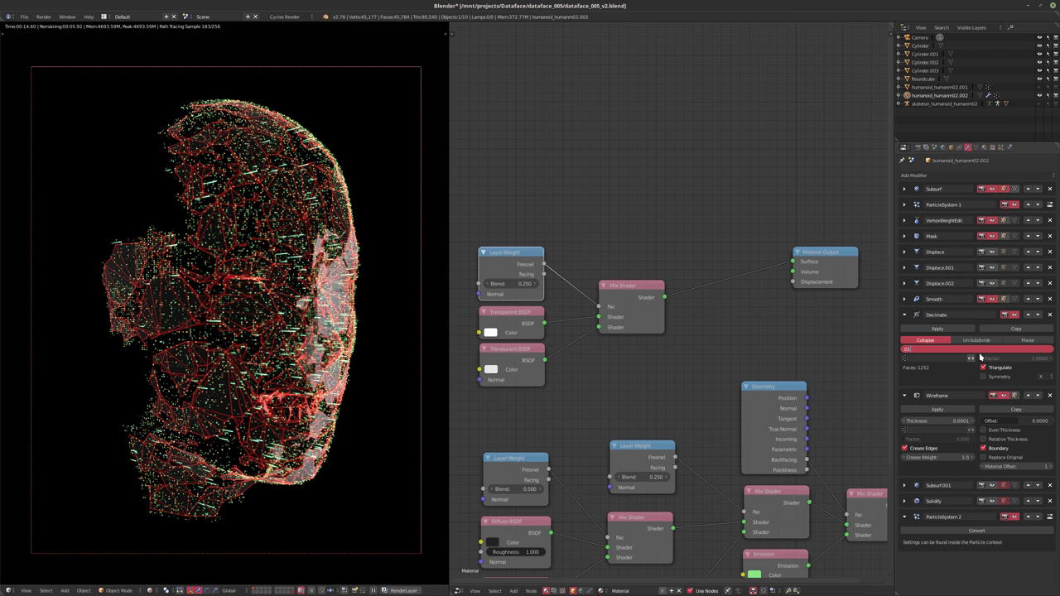
key("Return")
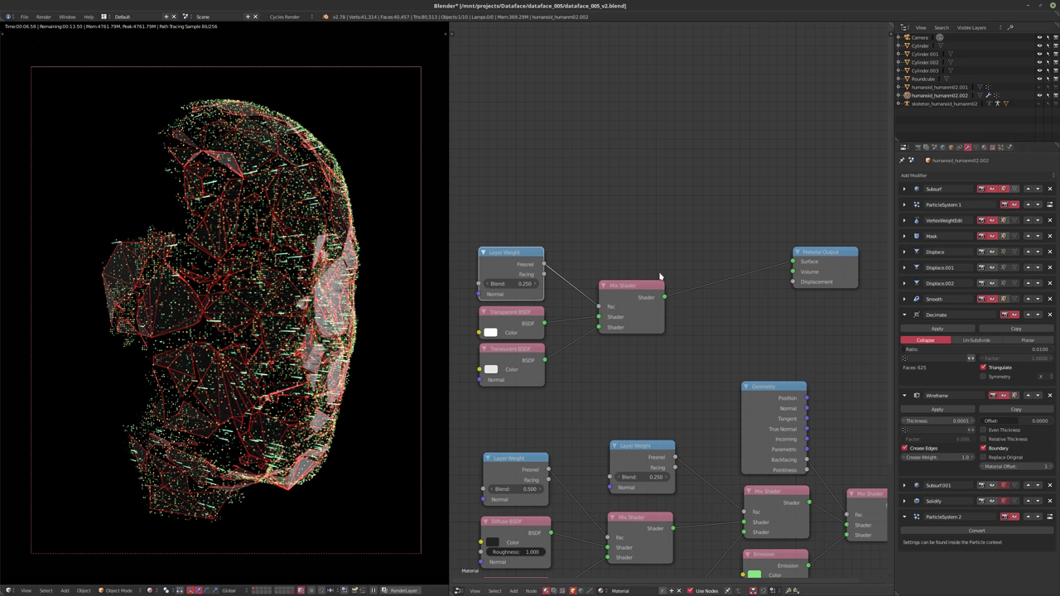
- Add a Glass BSDF above the upper Mix Shader and connect it to the Material Output's Surface input
middle_click_drag(572, 246, 572, 282)
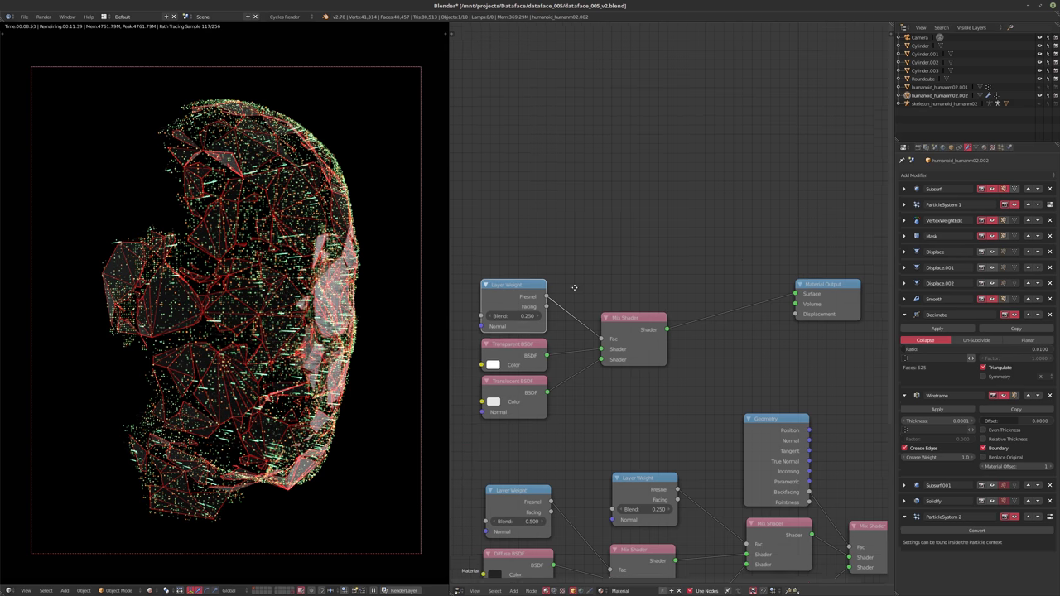
key("shift+a")
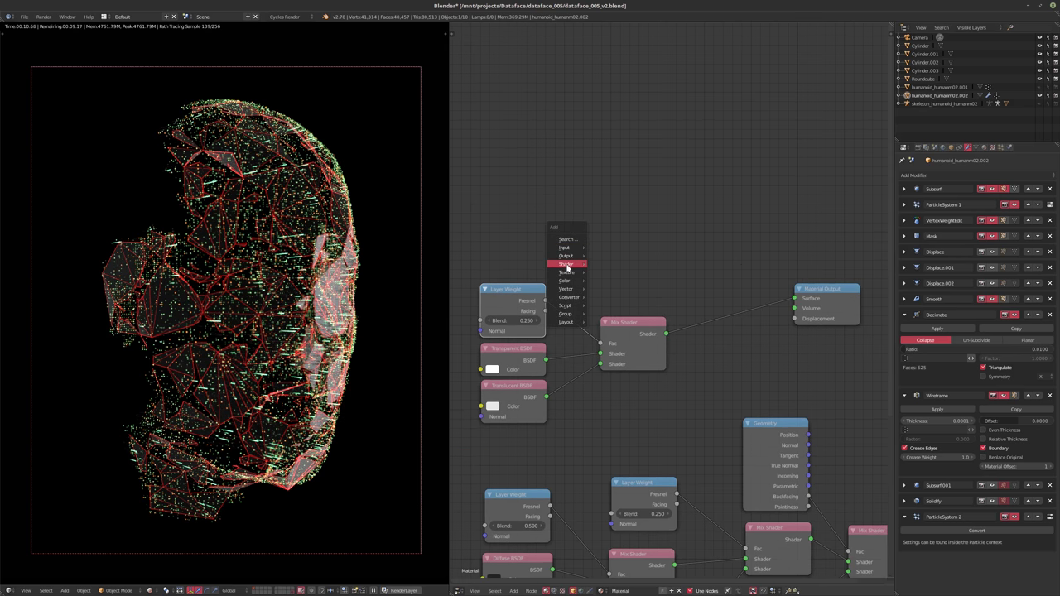
mouse_move(568, 264)
left_click(621, 319)
left_click(622, 255)
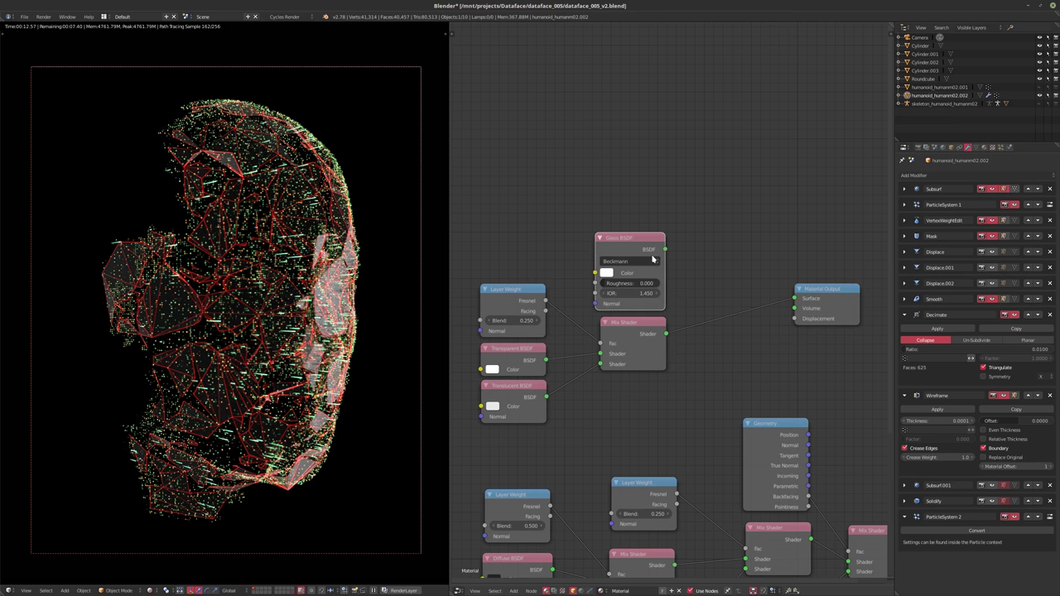
left_click_drag(665, 249, 797, 306)
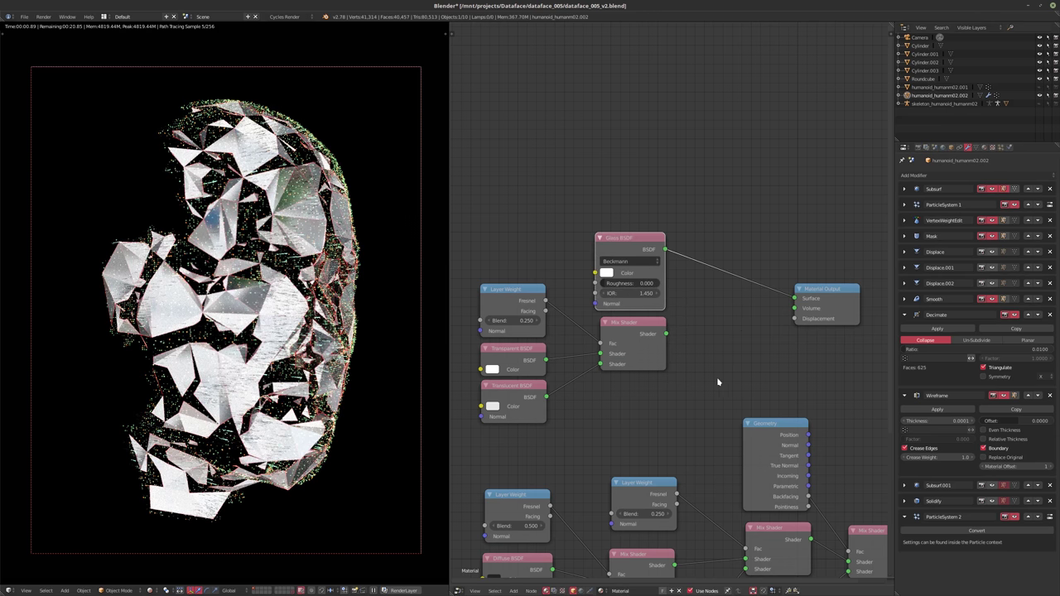
- Try an IOR of 2.150 on the Glass BSDF, and delete the node
middle_click_drag(647, 387, 651, 430)
scroll(675, 405, "up", 2)
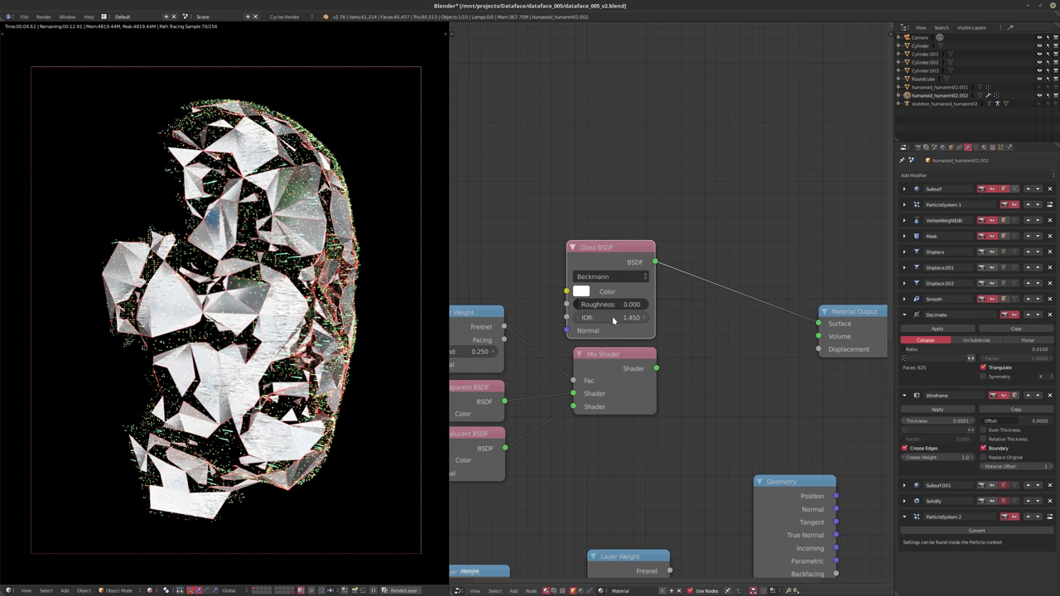
mouse_move(609, 318)
left_mouse_down()
mouse_move(663, 318)
mouse_move(622, 318)
mouse_move(617, 304)
mouse_move(597, 304)
left_mouse_up()
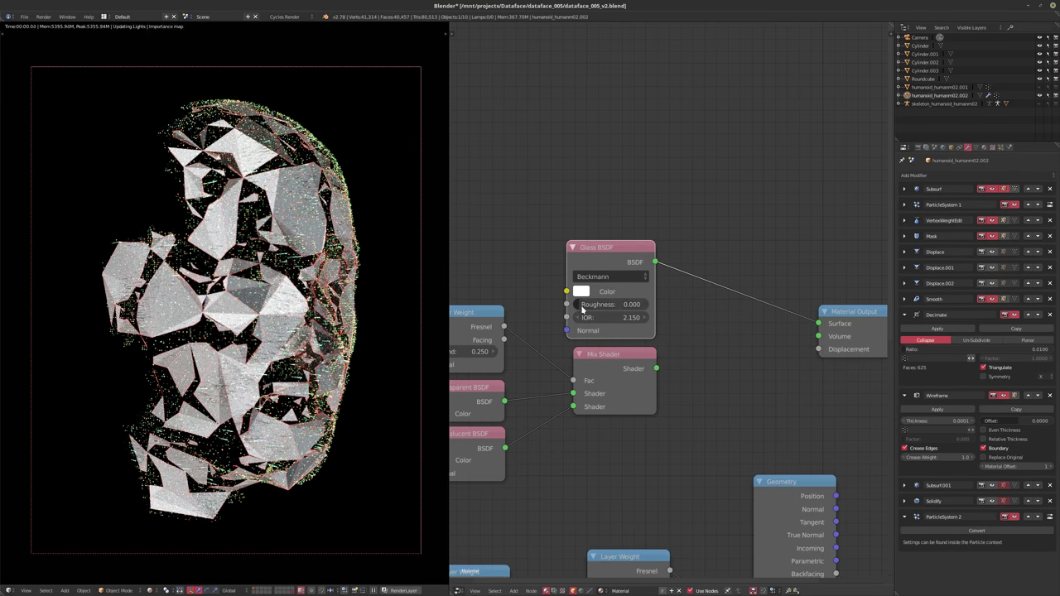
key("x")
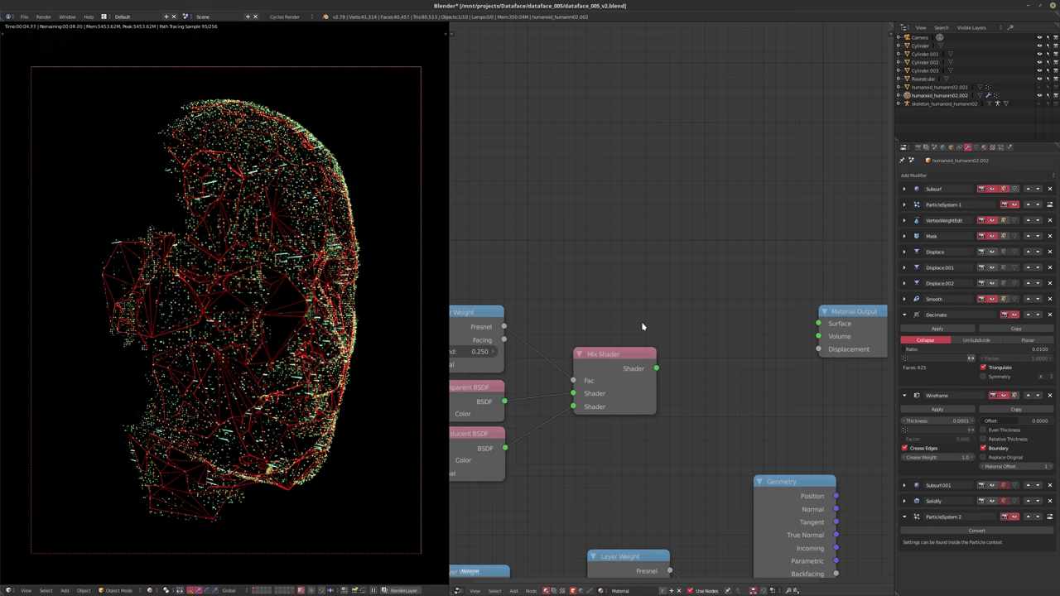
- Move the Material Output down beside the Geometry node and connect the Mix Shader of the two Diffuse BSDFs to its Surface input
key("Home")
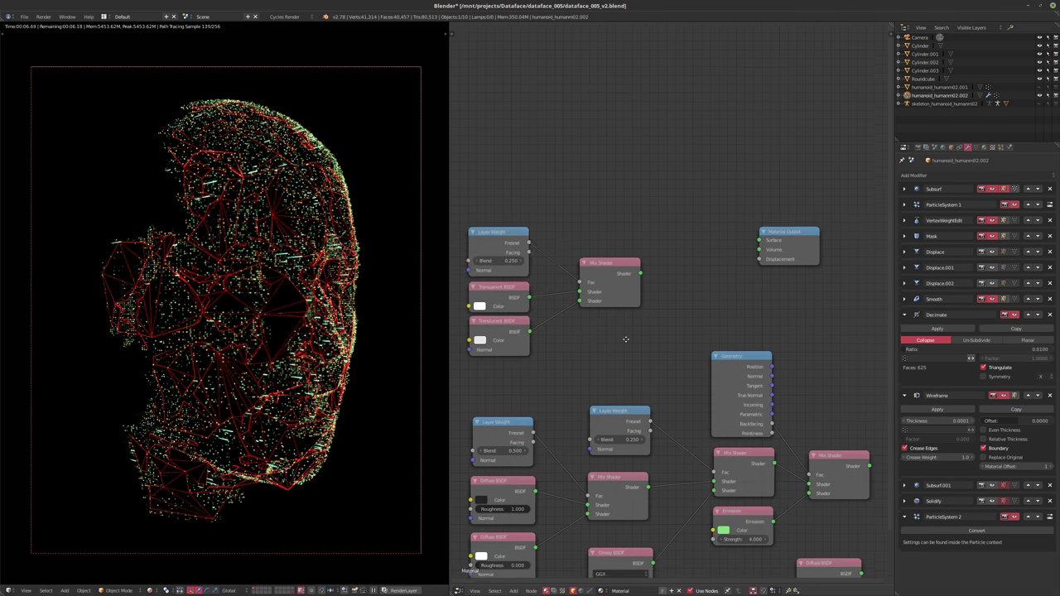
middle_click_drag(625, 339, 562, 310)
left_click_drag(806, 437, 815, 298)
left_click_drag(585, 457, 828, 339)
middle_click_drag(639, 417, 665, 375)
scroll(666, 376, "down", 1)
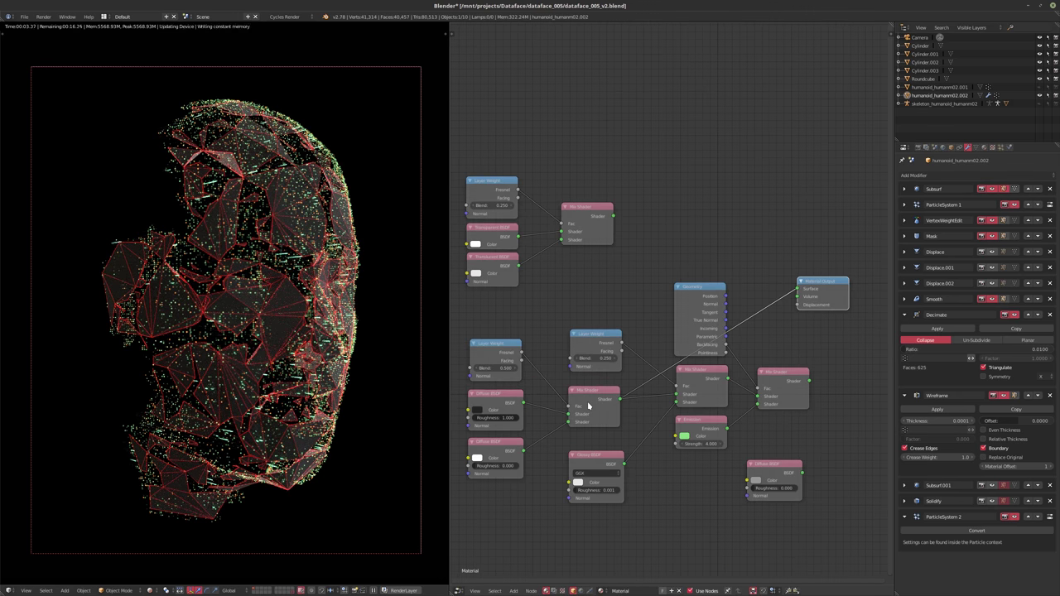
- Add a Glossy BSDF below the Translucent BSDF and connect it to the upper Mix Shader's second shader input
middle_click_drag(588, 404, 609, 474)
scroll(547, 334, "up", 3)
middle_click_drag(548, 334, 575, 379)
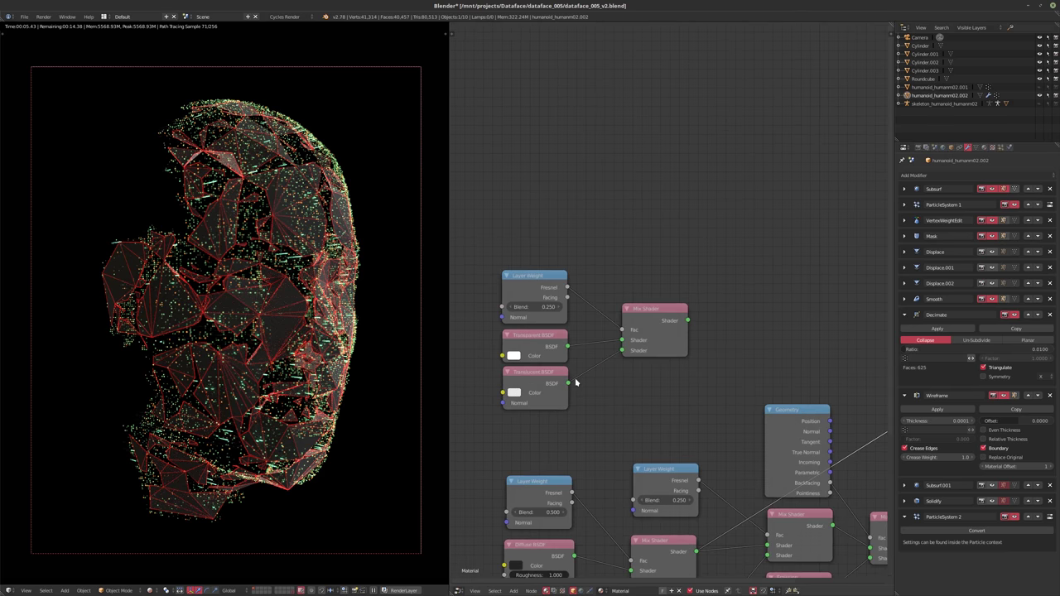
scroll(576, 382, "down", 2)
left_click(520, 301)
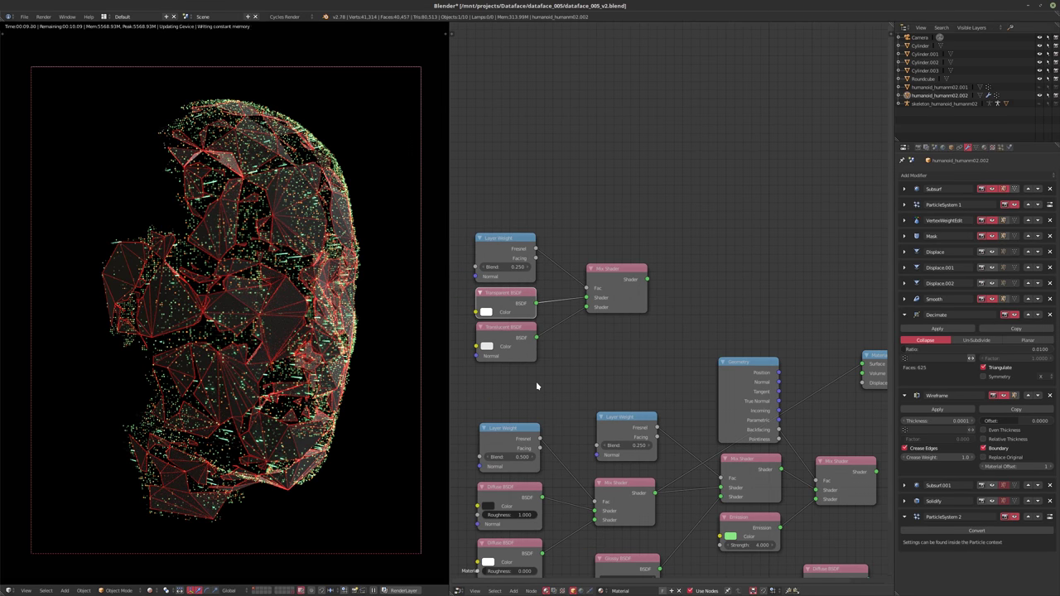
key("shift+a")
mouse_move(536, 382)
left_click(572, 439)
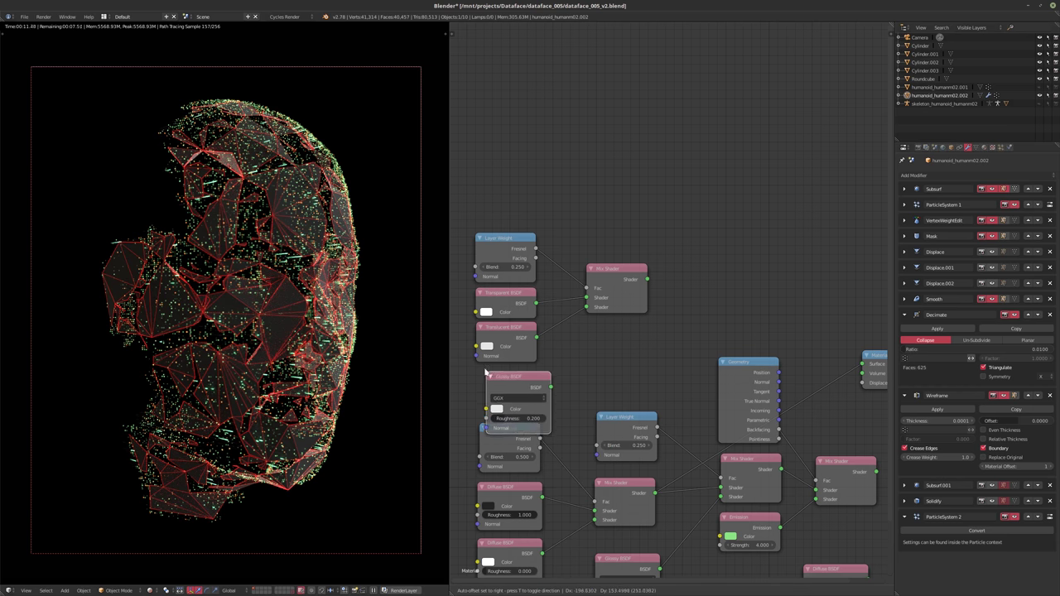
left_click(479, 364)
left_click_drag(543, 376, 587, 307)
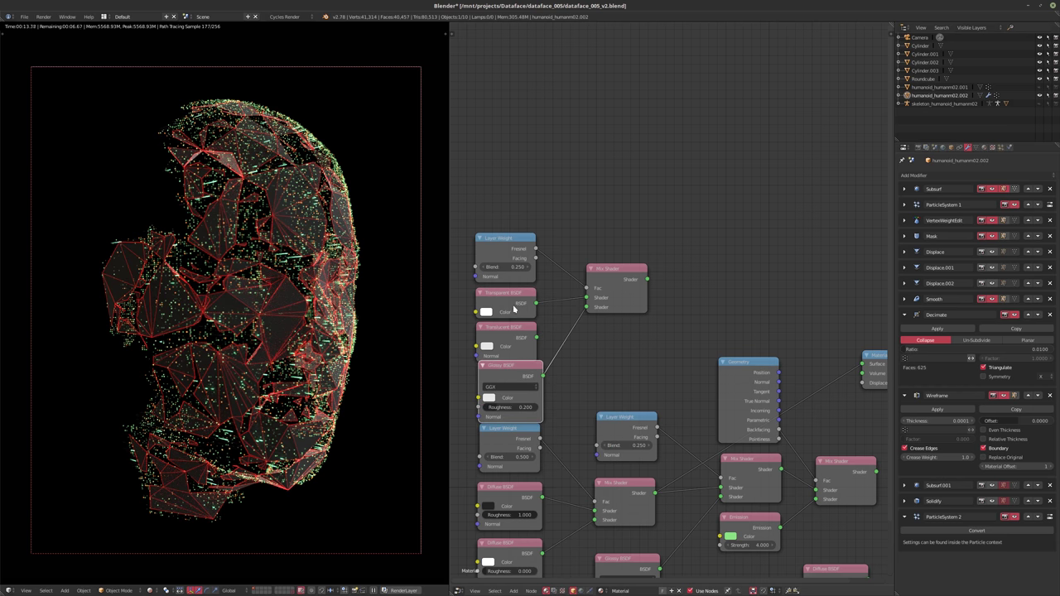
- Set the new Glossy BSDF's roughness to 0.025 and its distribution to Multiscatter GGX
left_click_drag(509, 407, 498, 408)
left_click(511, 387)
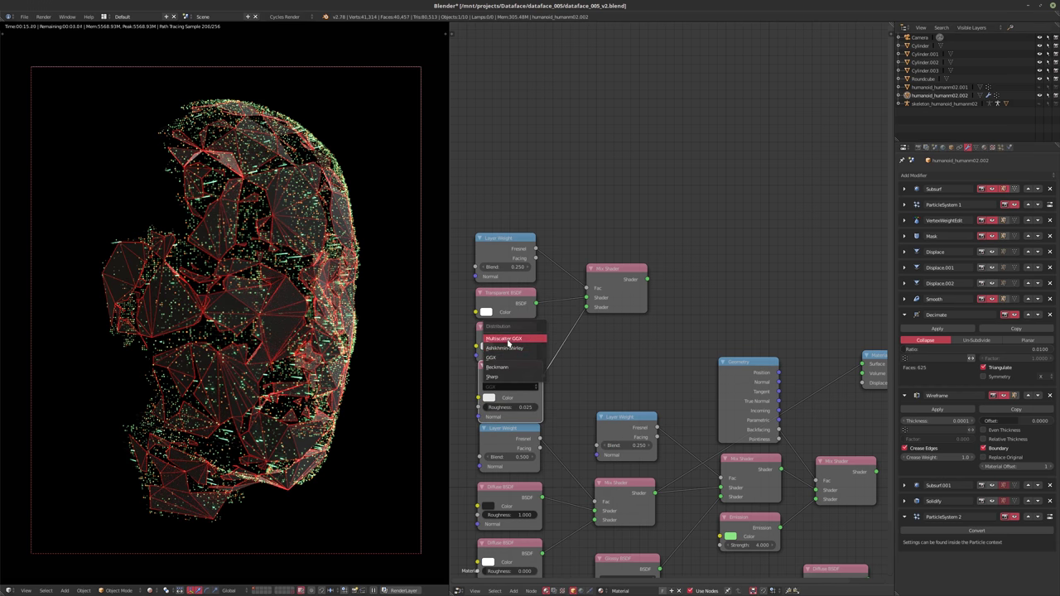
left_click(508, 339)
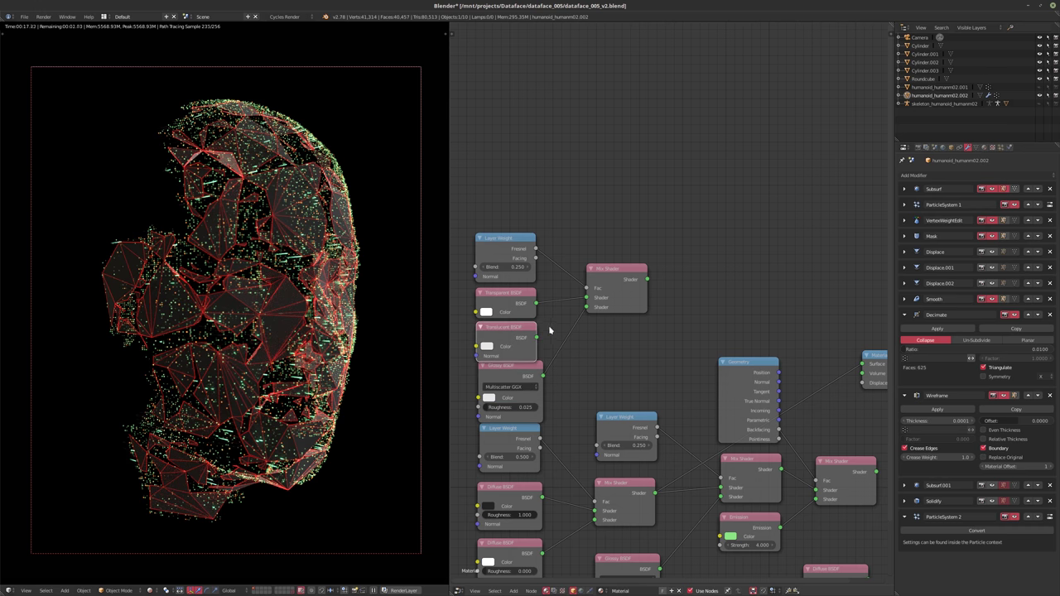
- Replace the Transparent BSDF with the Translucent BSDF in the upper Mix Shader's first shader input, deleting the Transparent node
left_click_drag(537, 337, 584, 298)
left_click(521, 312)
key("x")
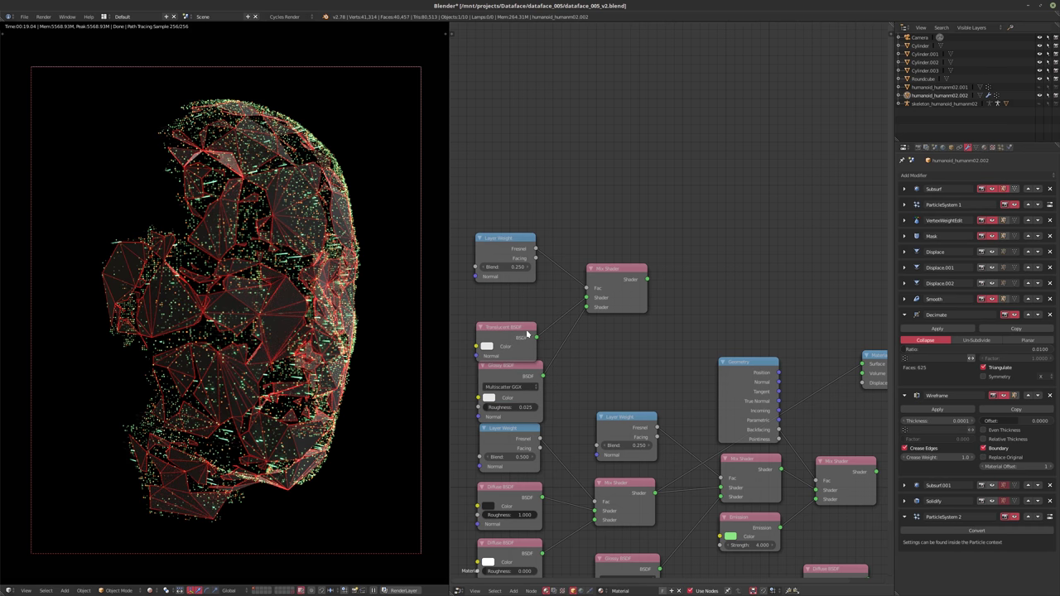
left_click_drag(511, 337, 516, 311)
- Darken the Translucent BSDF's color to 0.018 grey and connect the upper Mix Shader to the Material Output's Surface input
left_click(494, 320)
left_click_drag(561, 245, 561, 251)
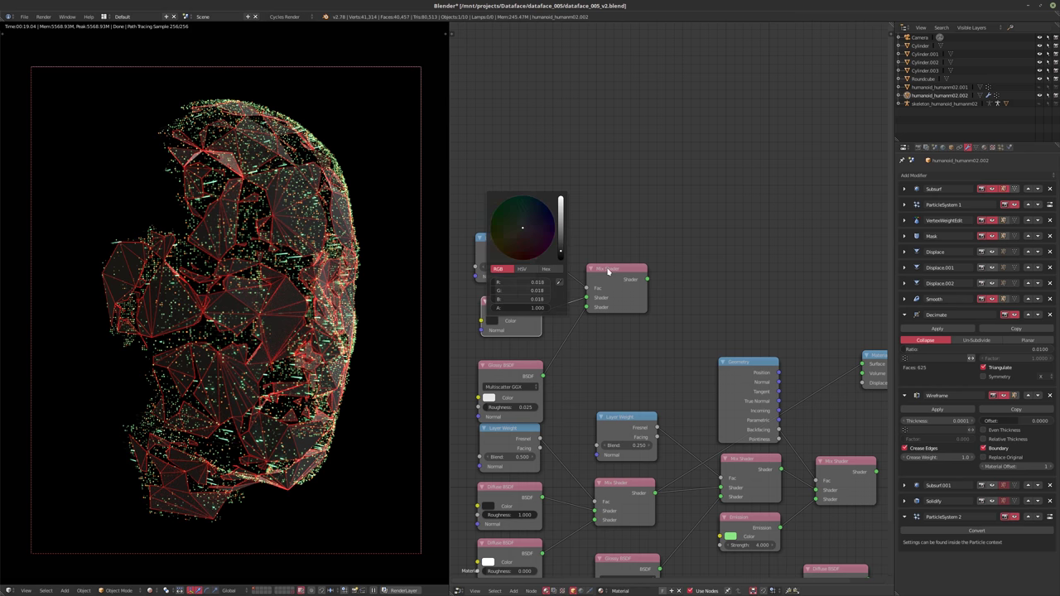
left_click_drag(646, 279, 863, 354)
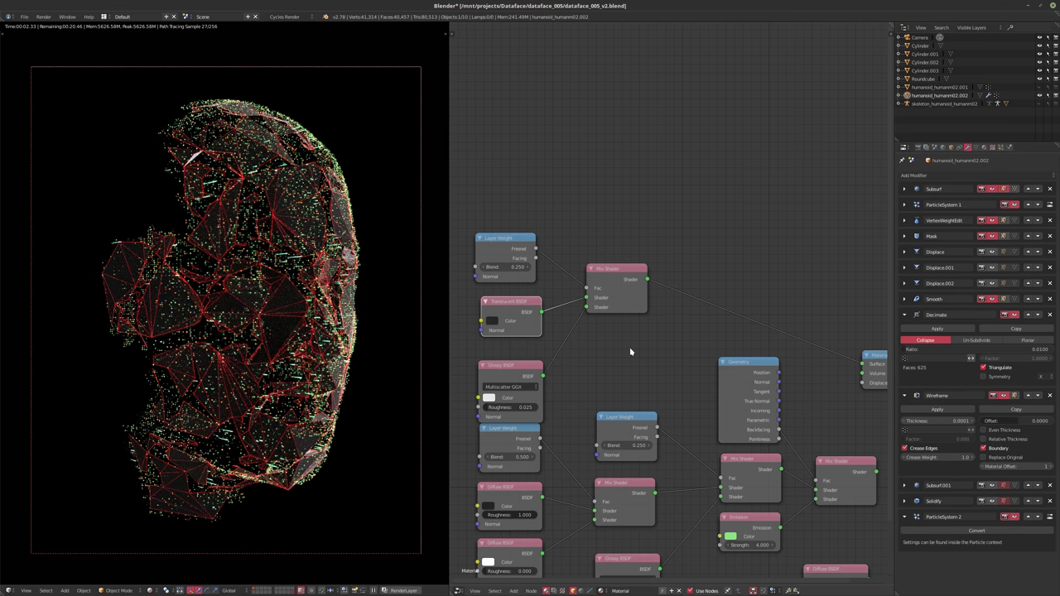
- Darken the Translucent BSDF's color slightly further toward black
scroll(663, 341, "up", 4)
middle_click_drag(630, 346, 719, 365)
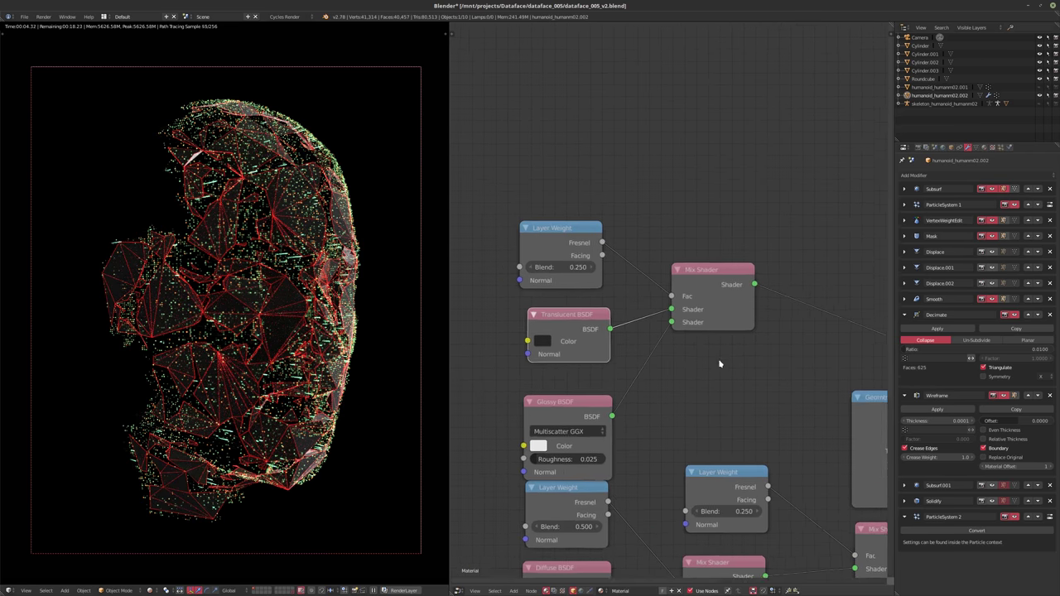
scroll(676, 354, "up", 2)
left_click(574, 340)
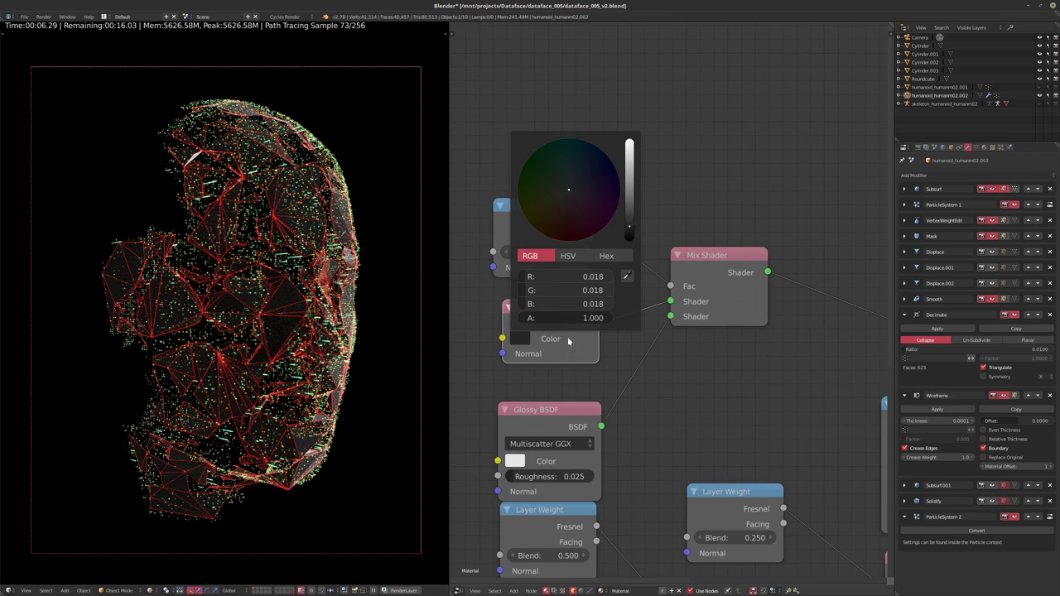
mouse_move(628, 224)
left_mouse_down()
mouse_move(629, 203)
mouse_move(629, 241)
mouse_move(629, 232)
left_mouse_up()
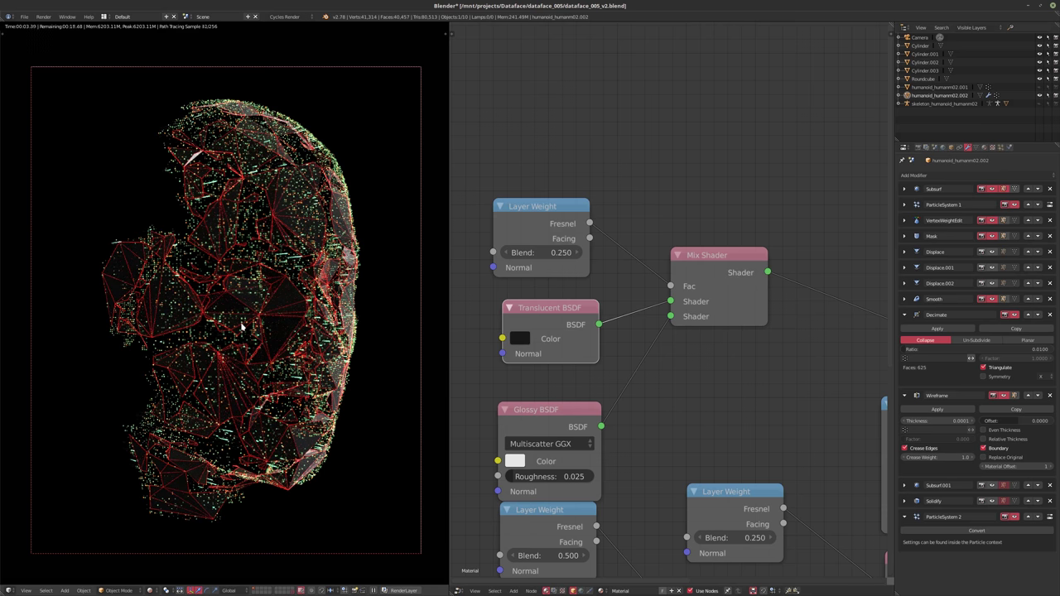
- Switch the camera viewport from rendered to solid shading and change the node editor into a 3D view
key("shift+z")
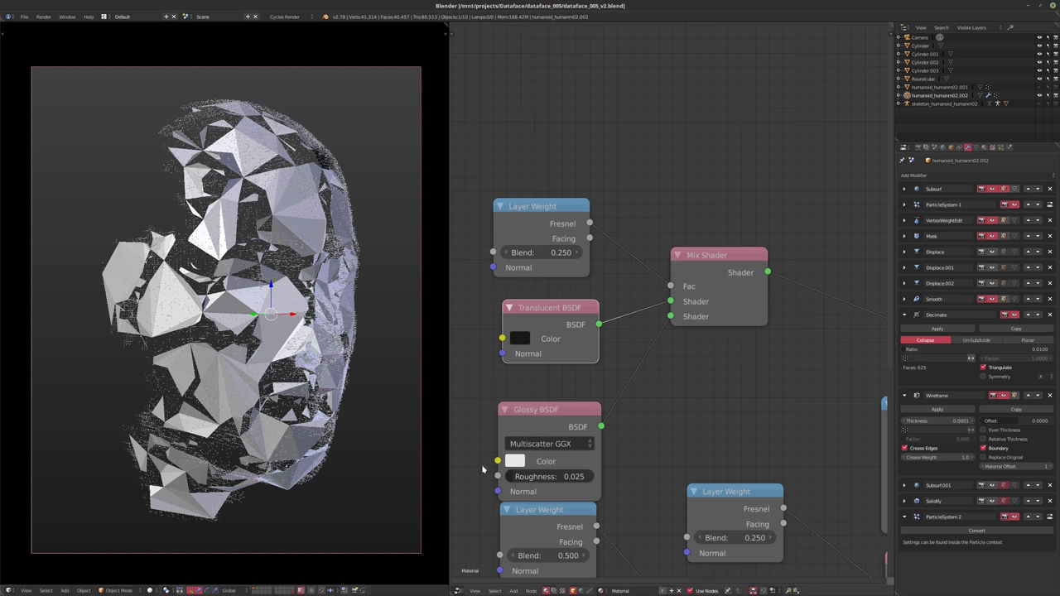
left_click(459, 591)
left_click(478, 582)
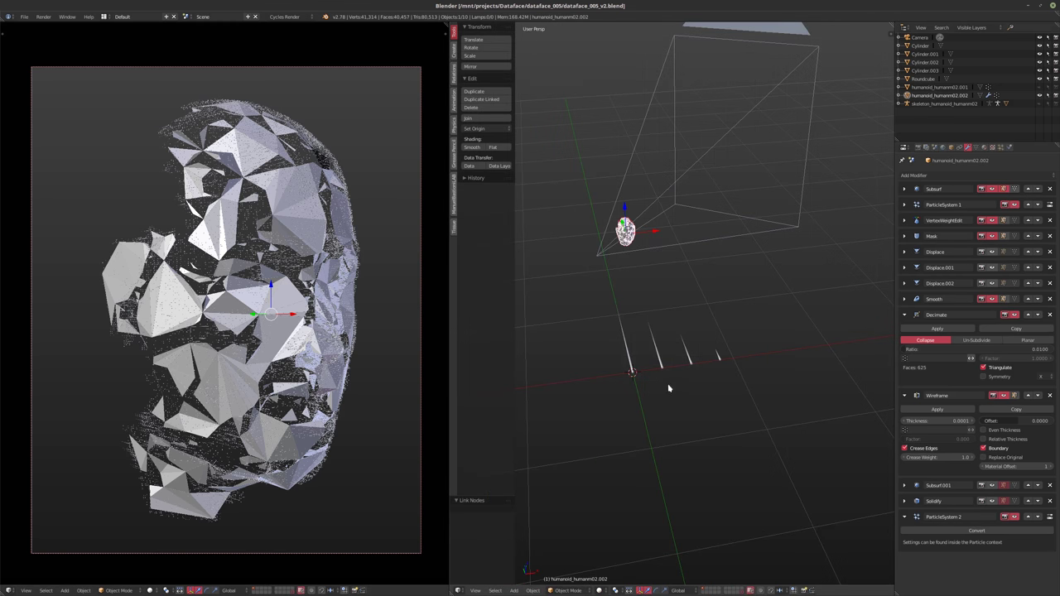
- Lengthen the first spike, Cylinder, by moving its selected tip geometry about 3.549 units along the global Y axis
middle_click_drag(685, 400, 709, 362)
right_click(605, 376)
key("Tab")
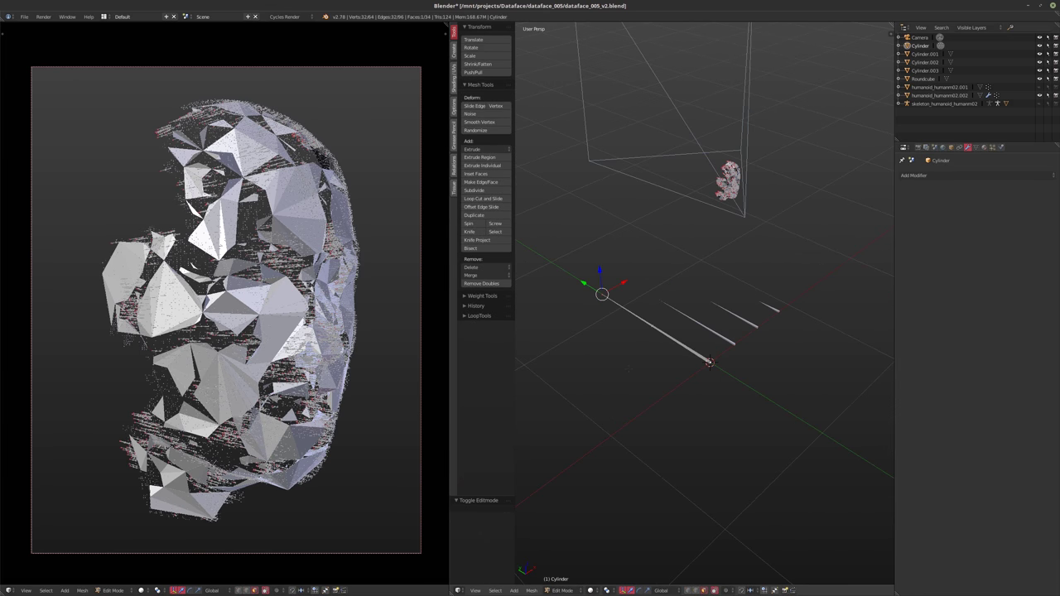
key("g")
key("y")
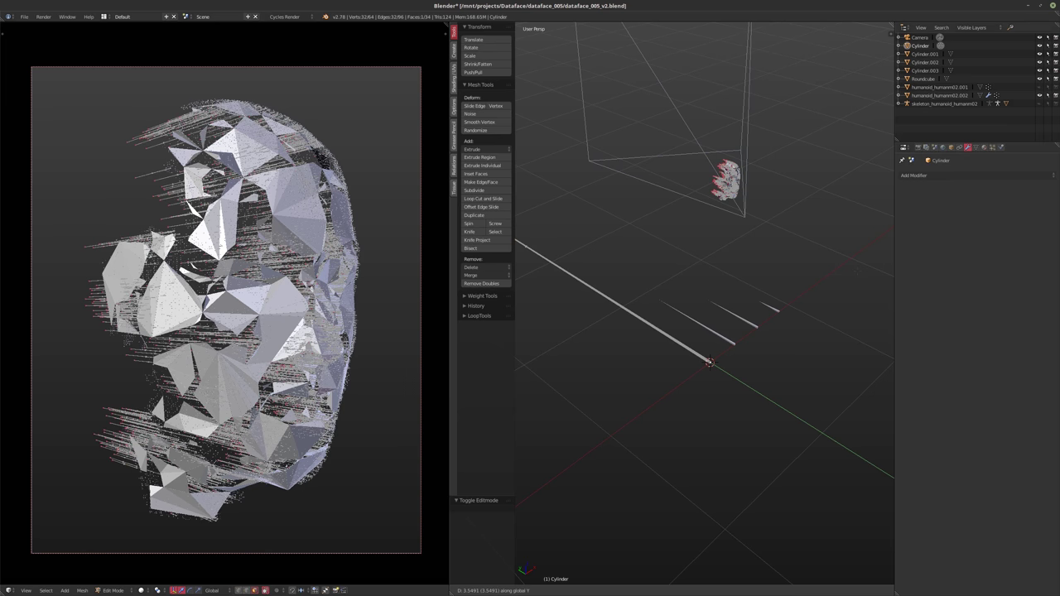
key("Return")
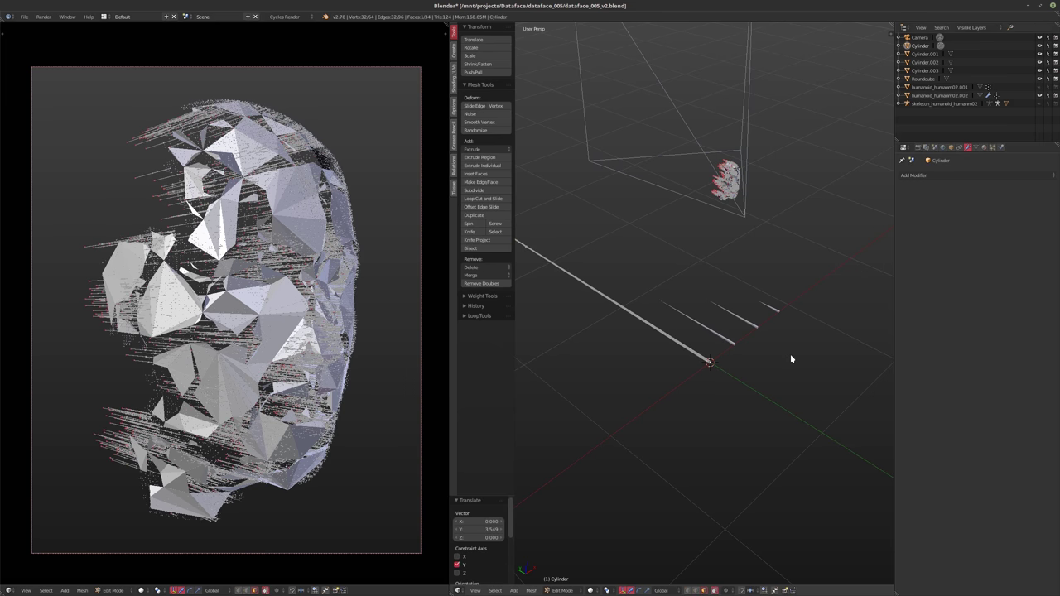
- Lengthen the second spike, Cylinder.001, by moving its selected tip geometry about 2.116 units along the global Y axis
key("Tab")
right_click(731, 341)
key("Tab")
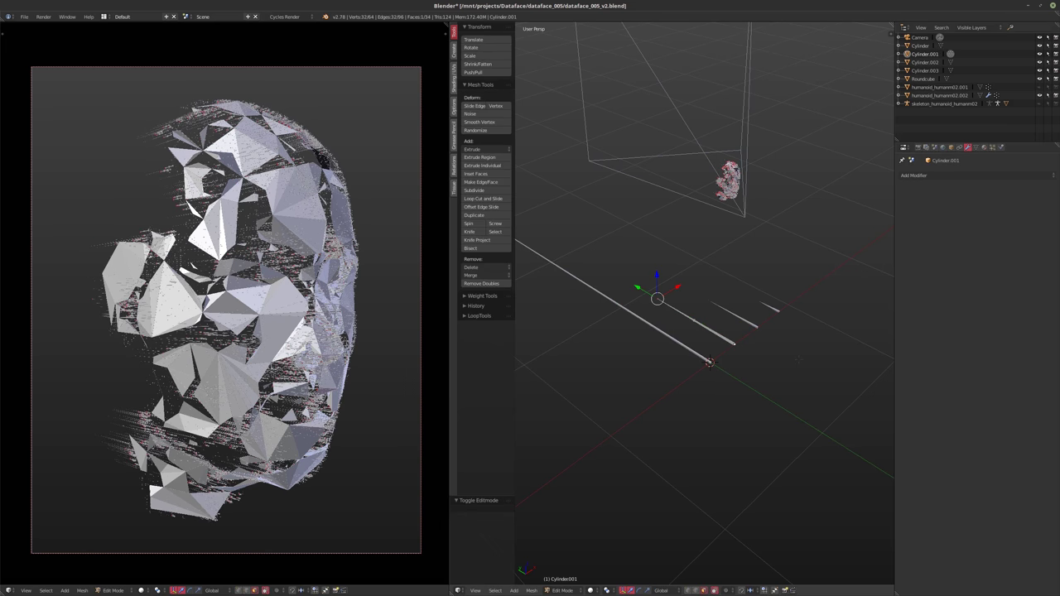
key("g")
key("y")
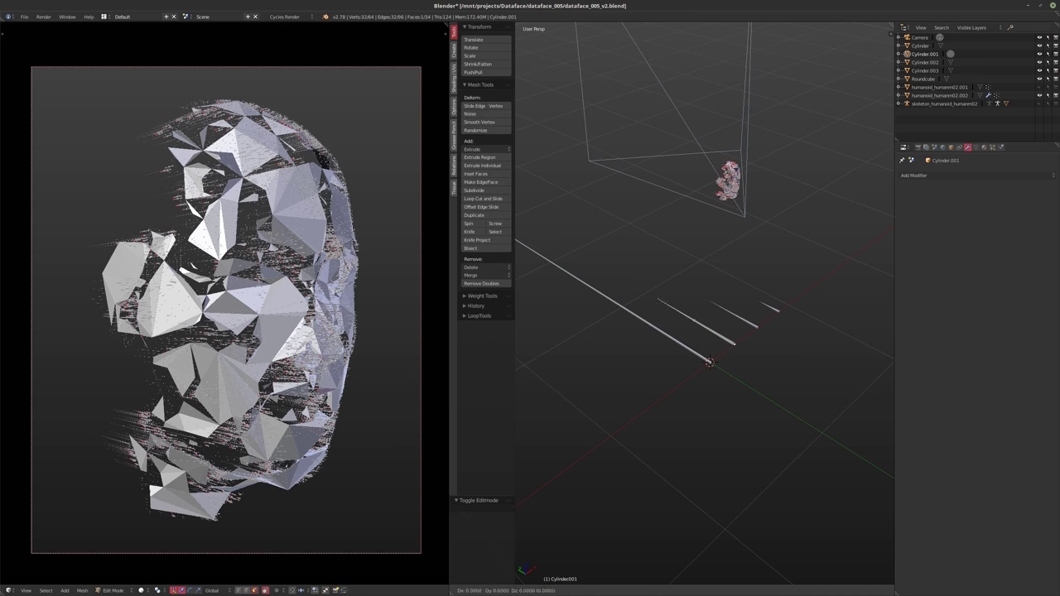
key("Return")
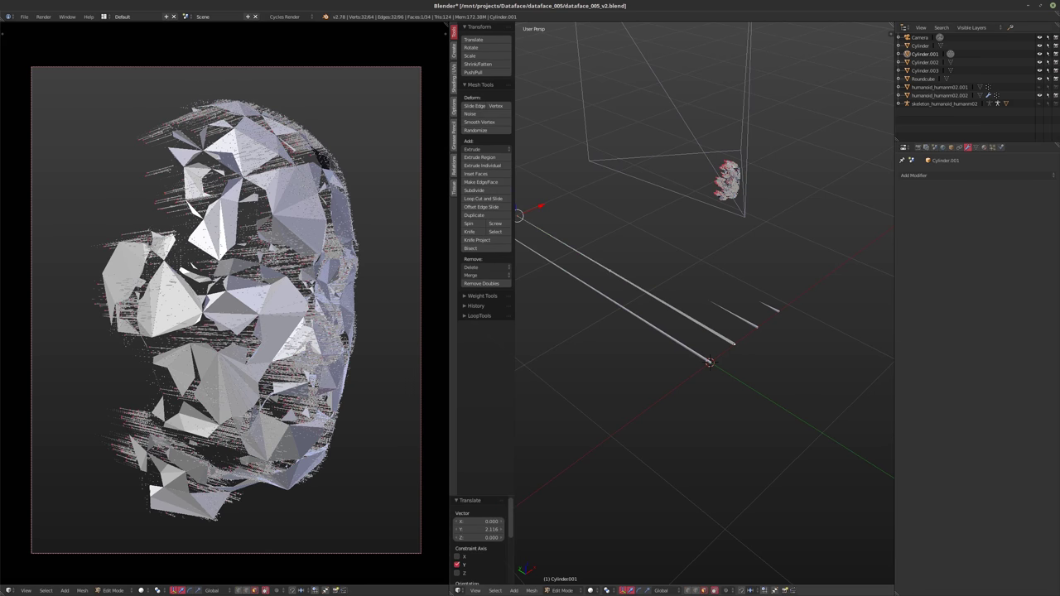
- Lengthen the third spike, Cylinder.002, by moving its selected tip geometry about 1.413 units along the global Y axis
key("Tab")
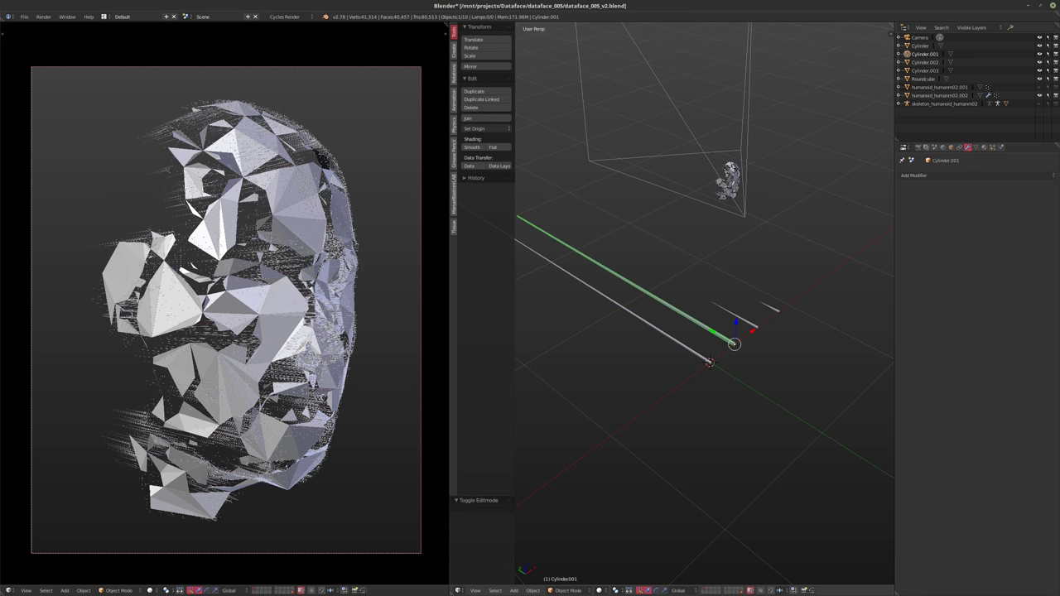
right_click(755, 327)
key("Tab")
key("g")
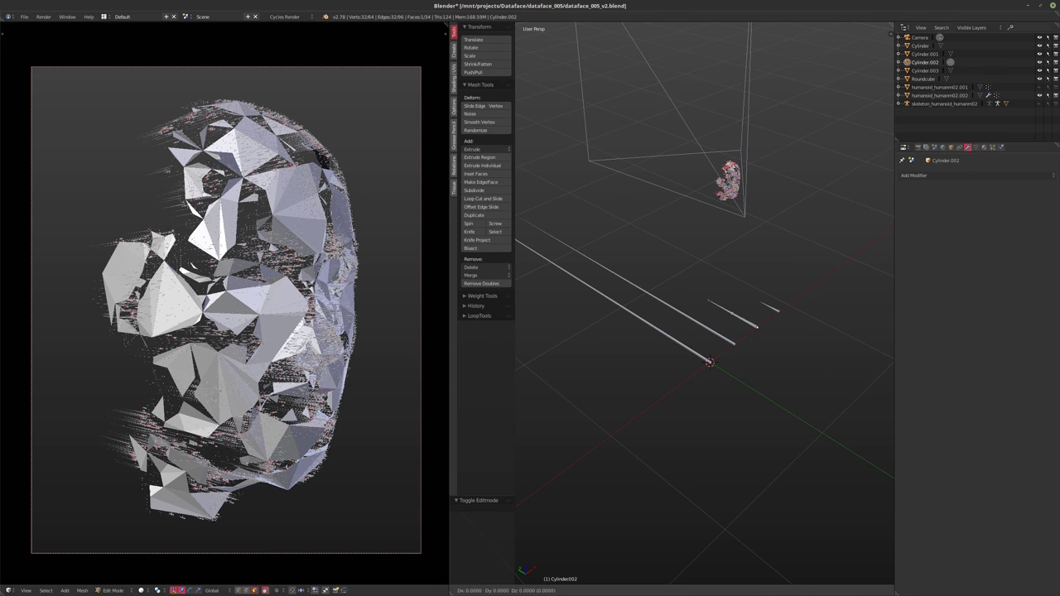
key("y")
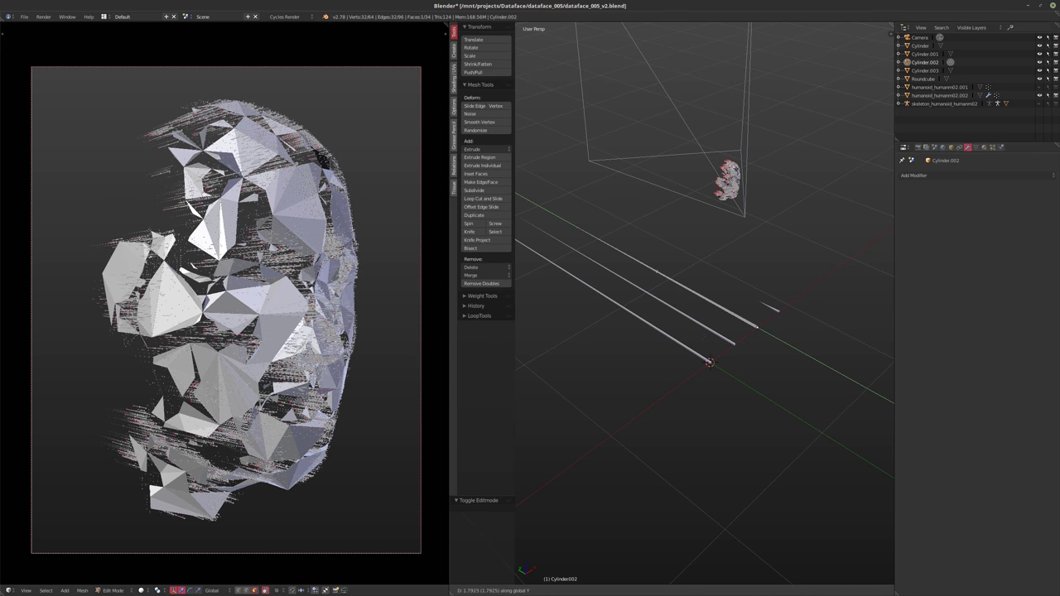
key("Return")
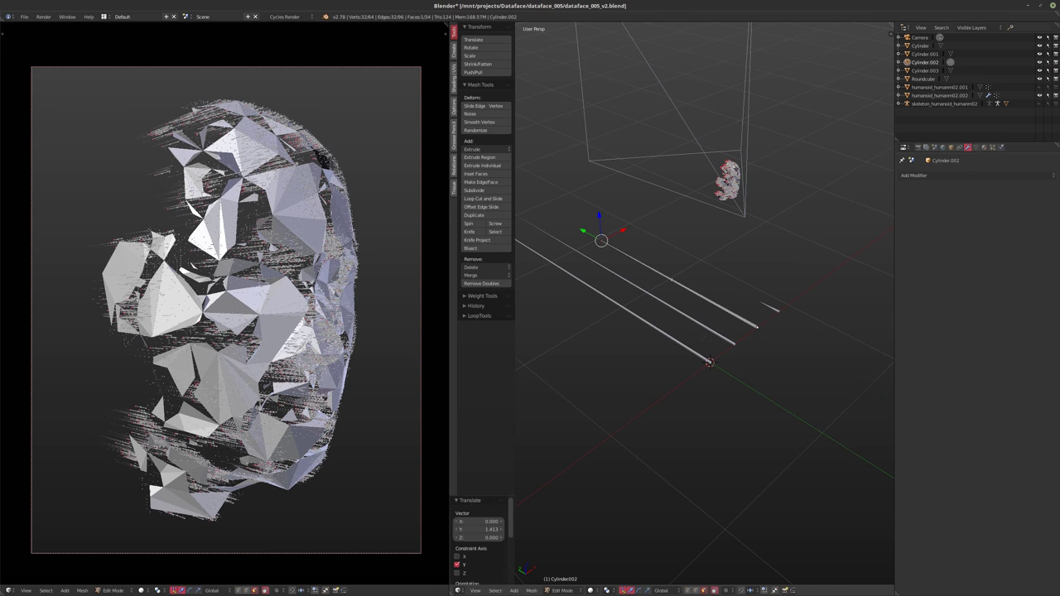
- Lengthen the fourth spike, Cylinder.003, by moving its selected tip geometry about 0.761 units along the global Y axis, and save the file
key("Tab")
right_click(778, 310)
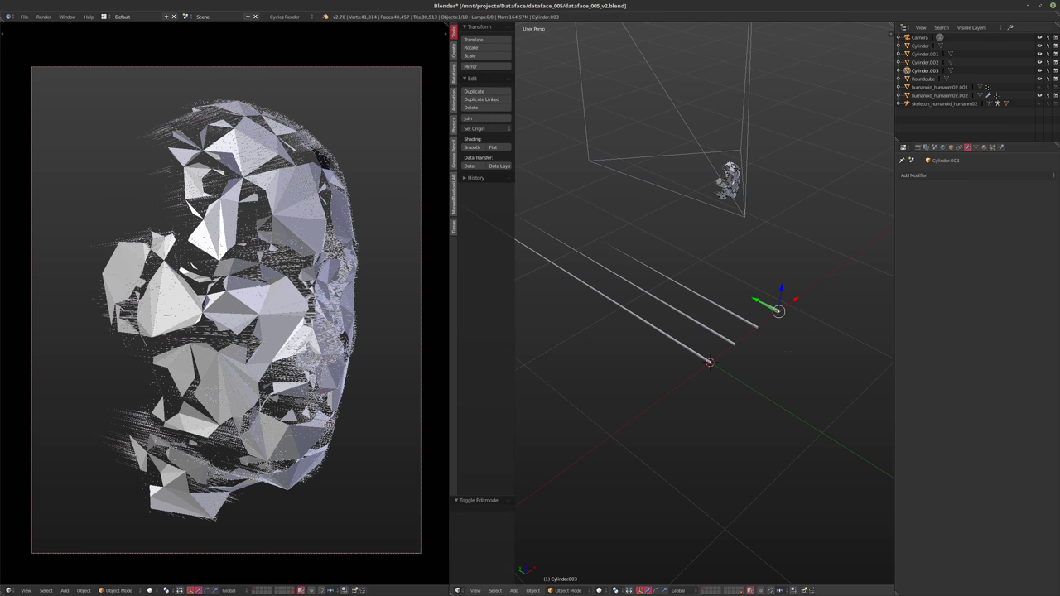
key("Tab")
key("s")
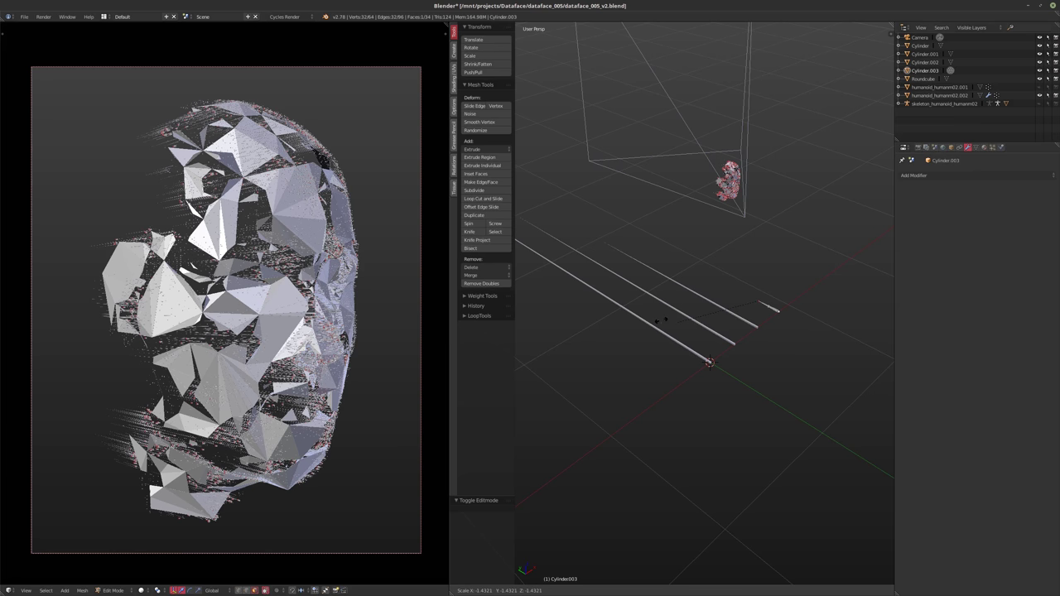
left_click(600, 298)
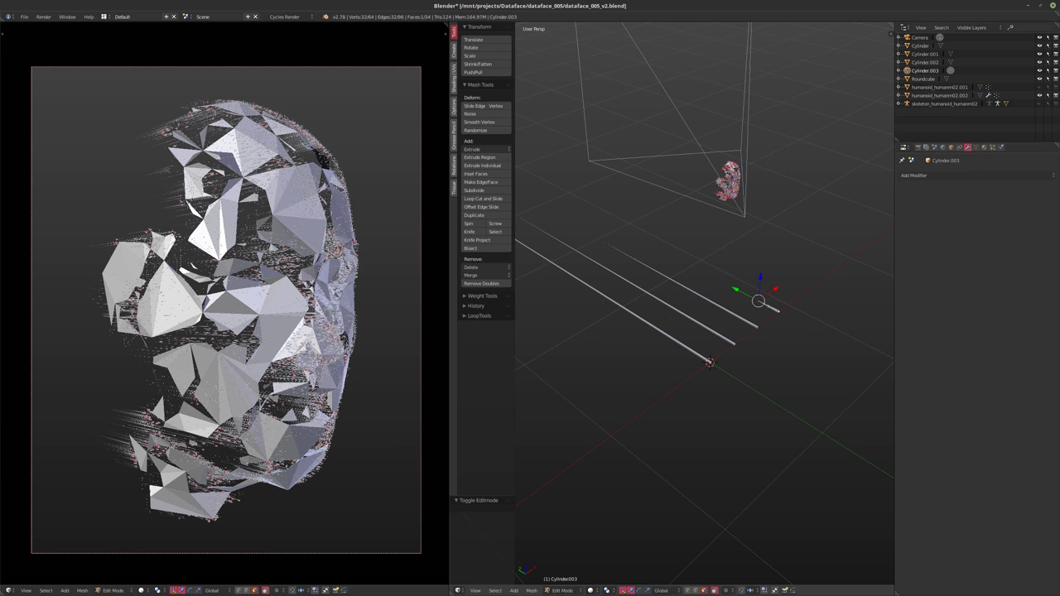
key("g")
key("y")
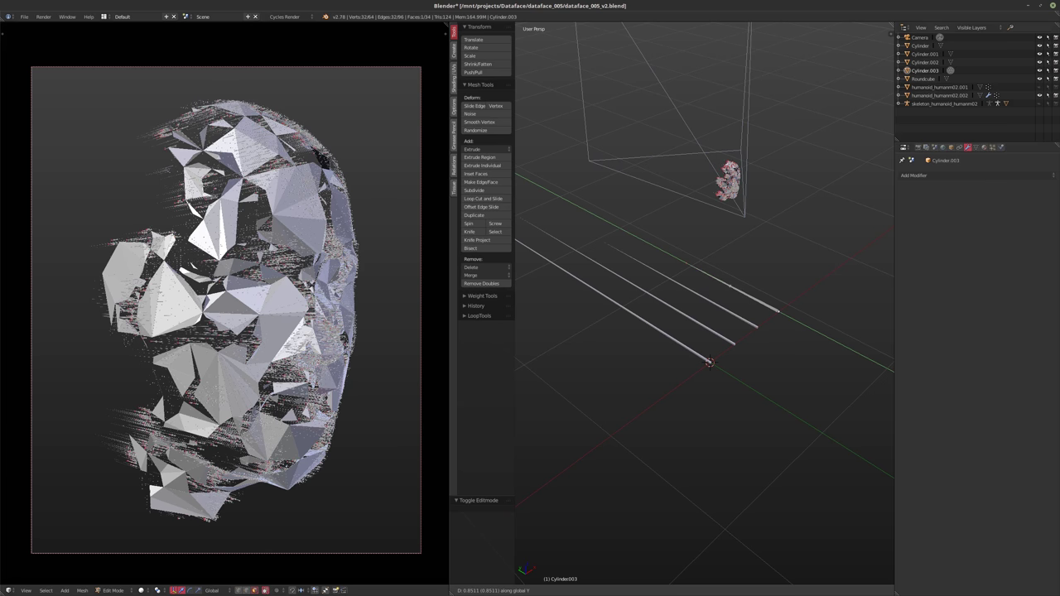
left_click(527, 290)
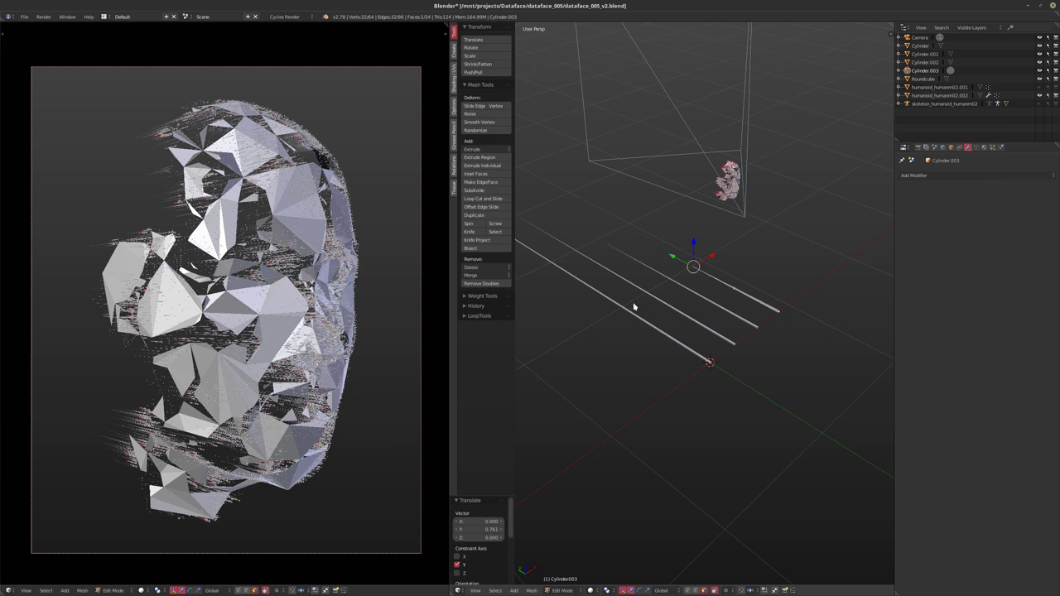
key("Tab")
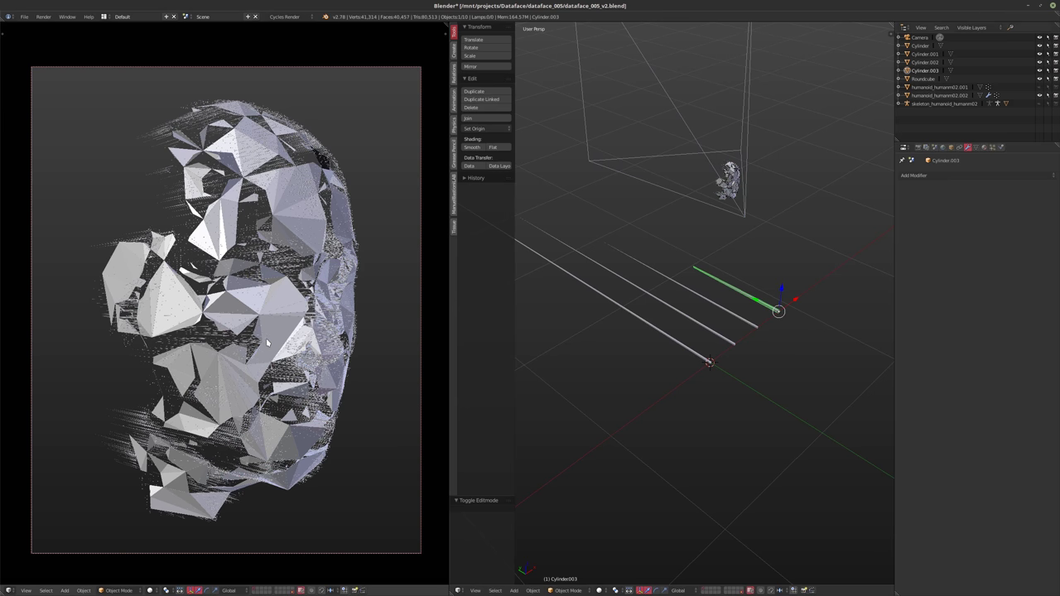
key("ctrl+s")
left_click(266, 341)
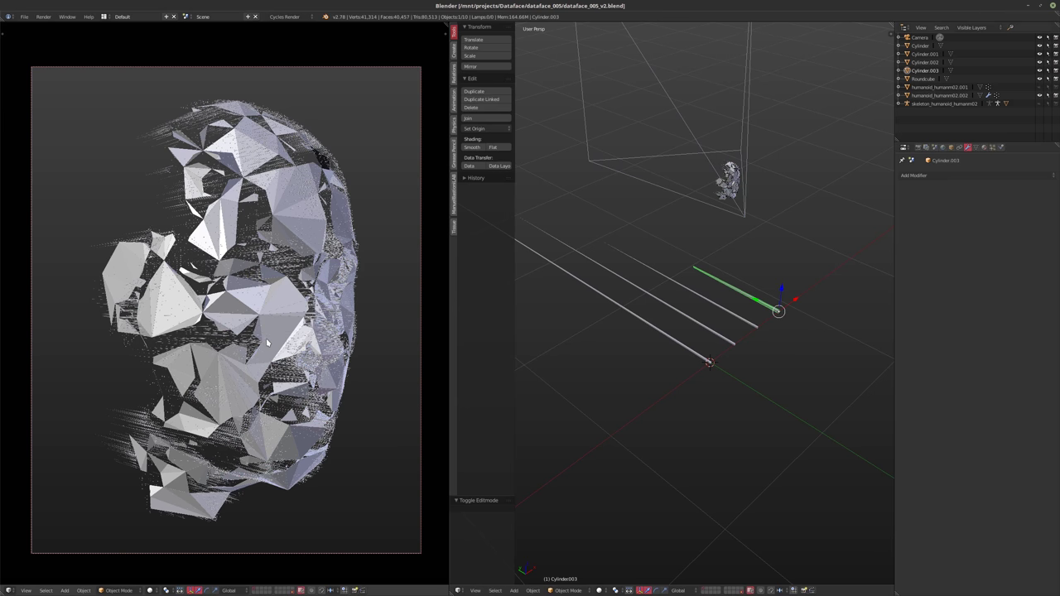
key("F12")
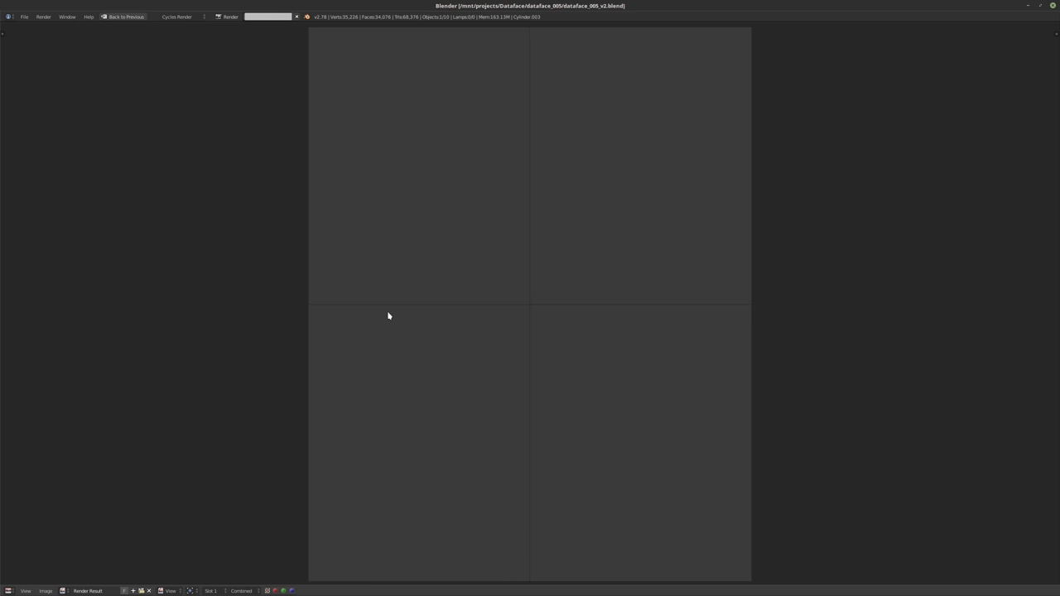
key("Escape")
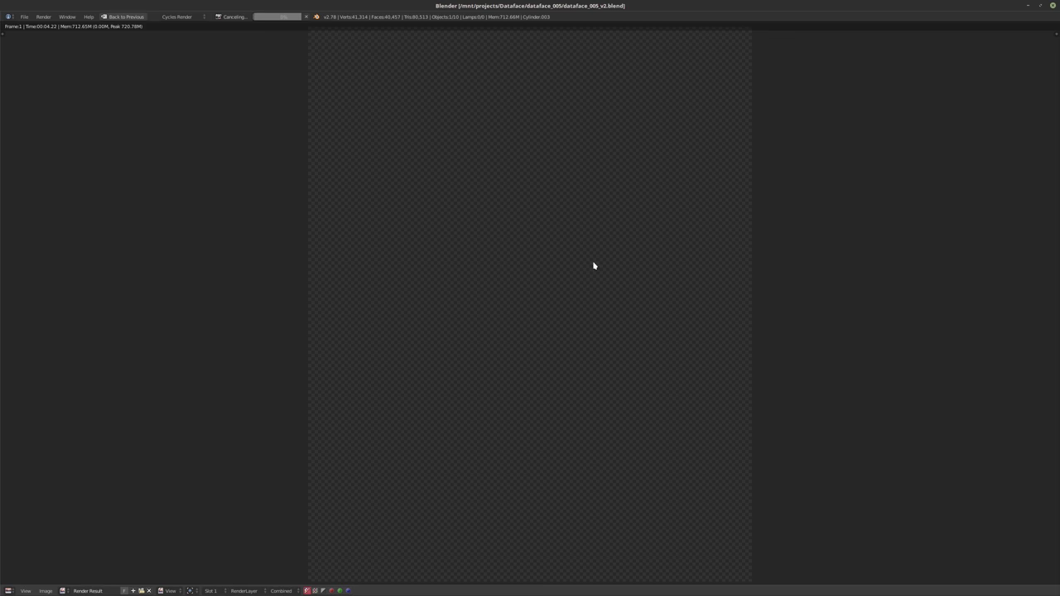
key("Escape")
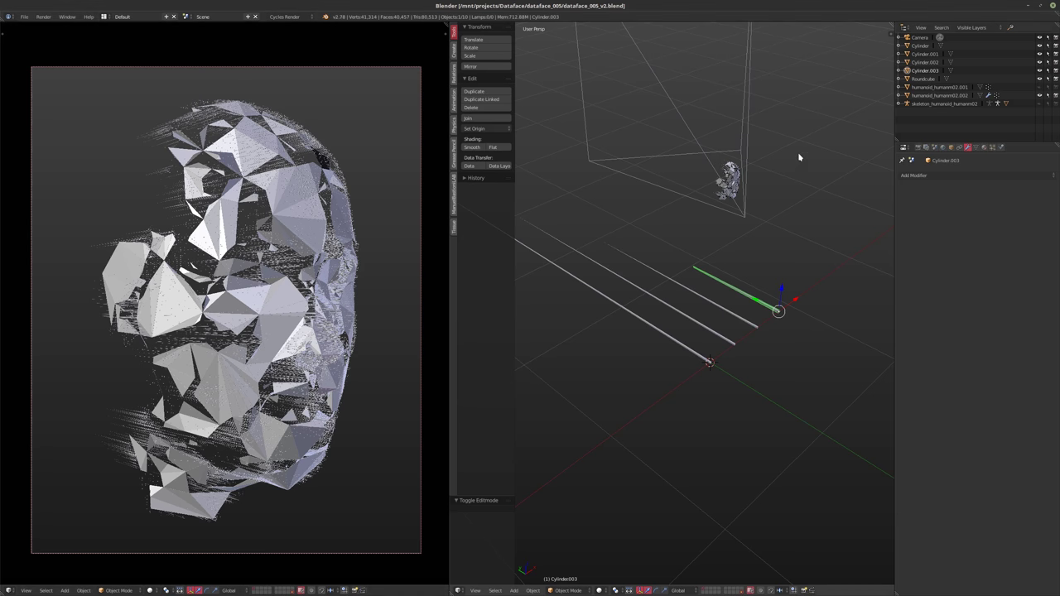
- Set the render resolution scale to 100%
left_click(918, 148)
left_click(945, 276)
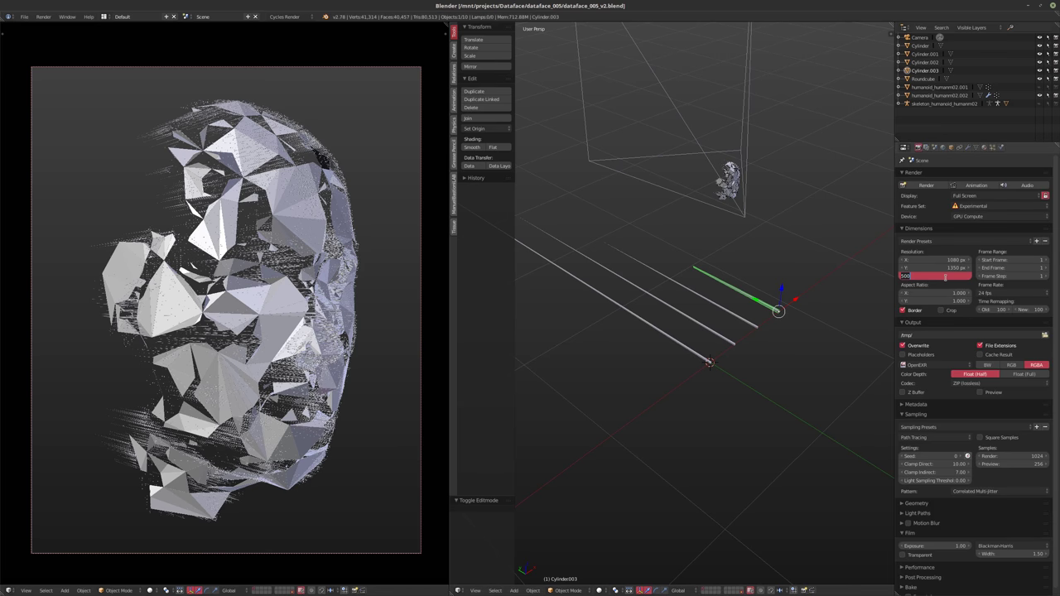
type("1080")
key("Return")
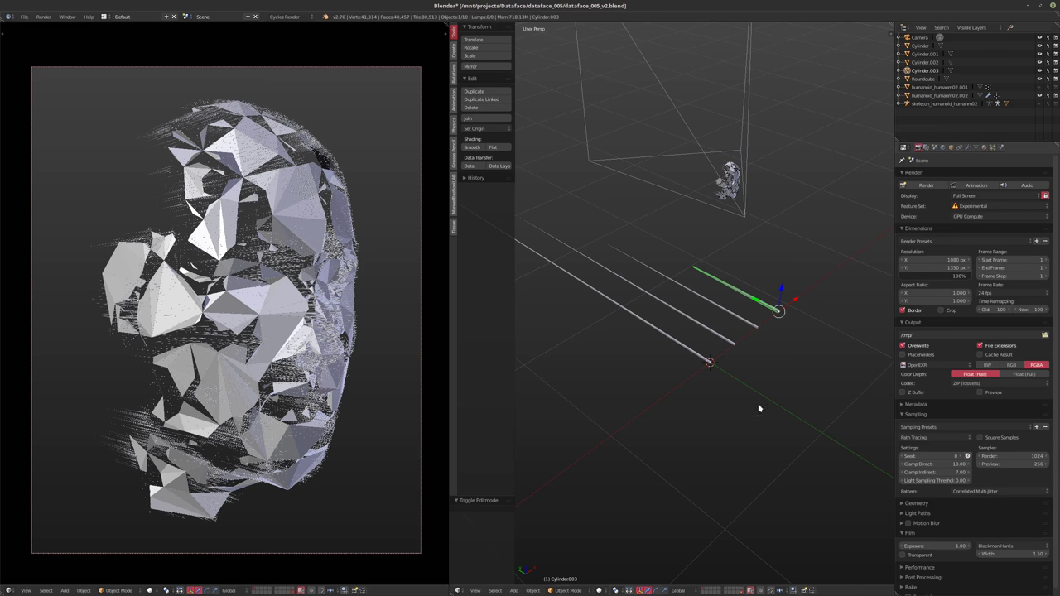
- Save the file, render the frame at full resolution, and return to the 3D views
key("ctrl+s")
left_click(589, 363)
key("F12")
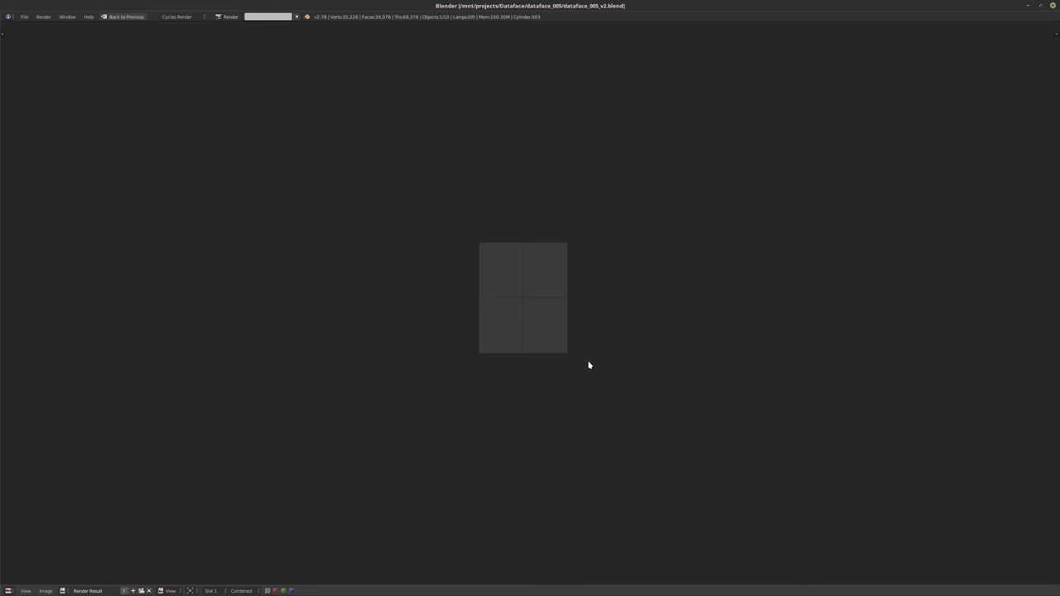
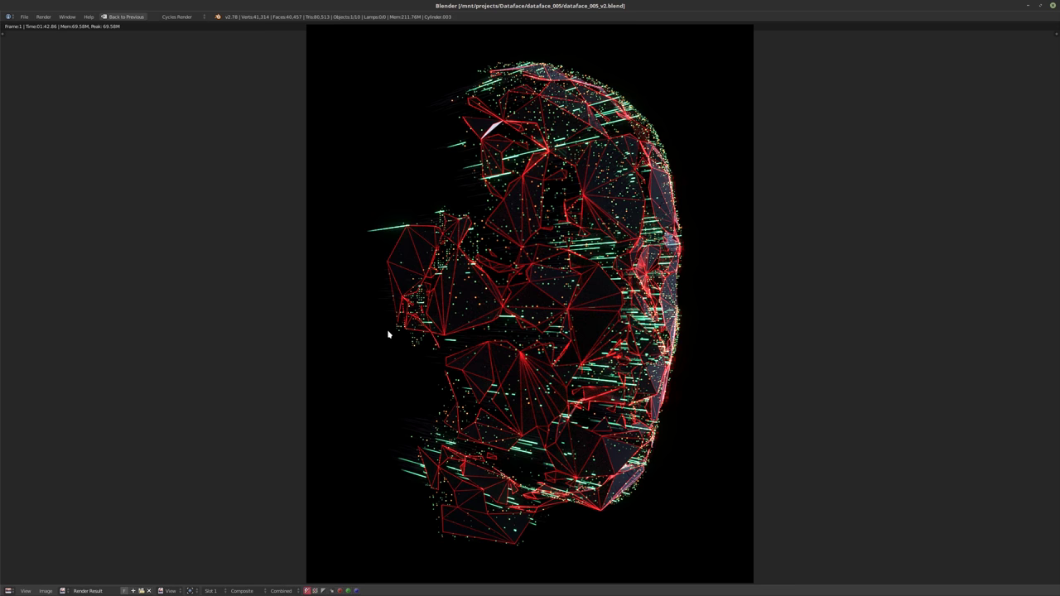
key("Escape")
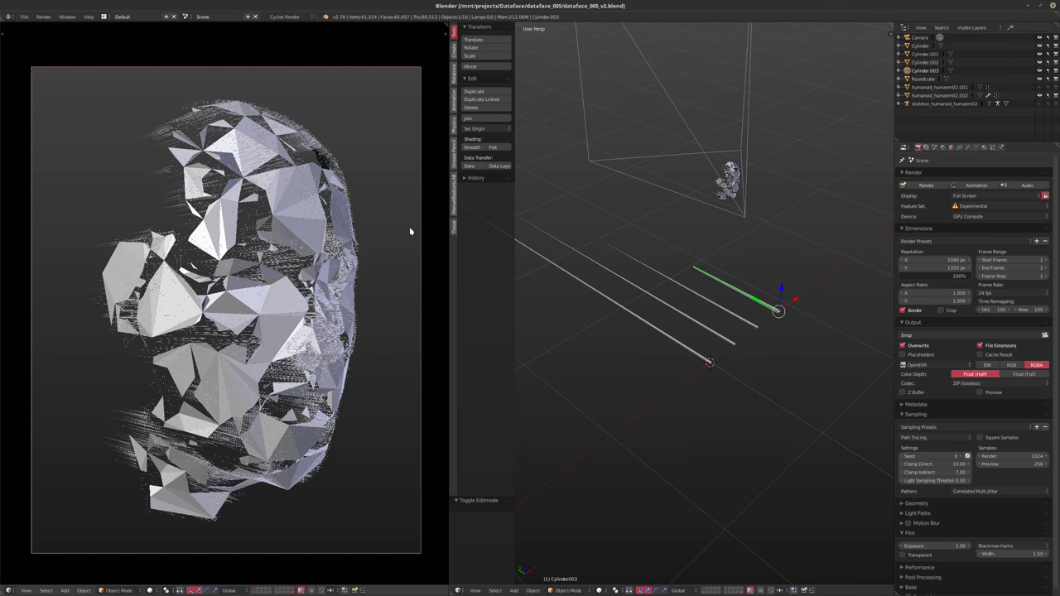
- Disable the Decimate and Smooth modifiers for both render and viewport on the head shell, humanoid_humanm02.002
right_click(285, 294)
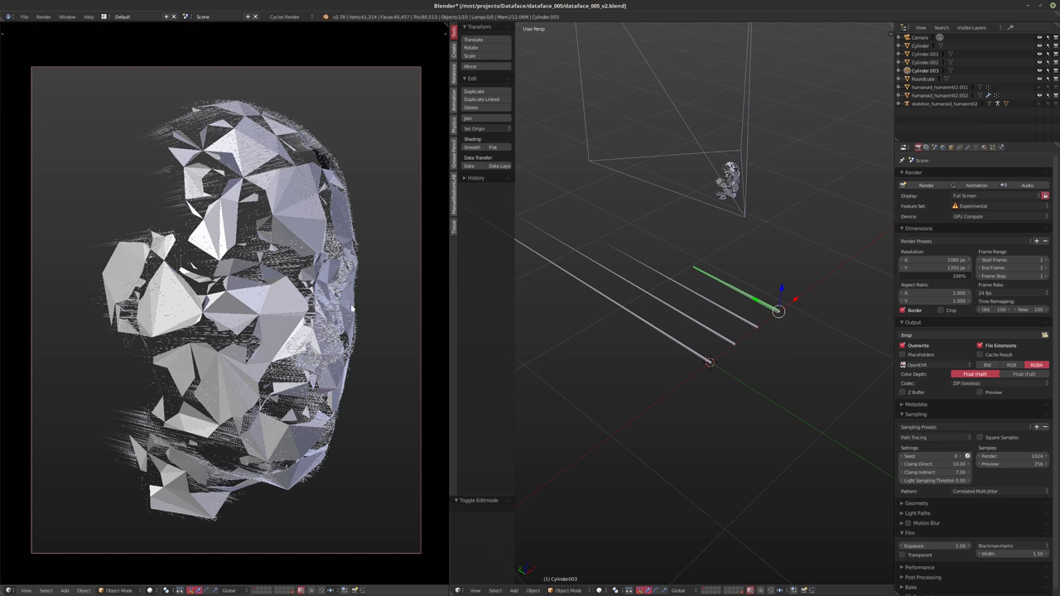
left_click(967, 147)
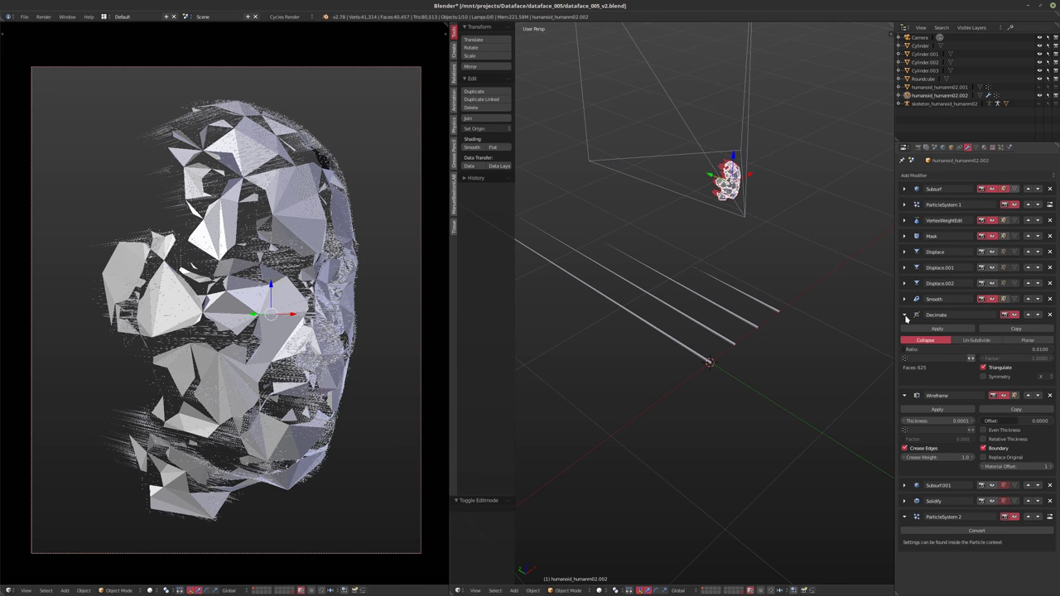
left_click(1013, 318)
left_click(904, 316)
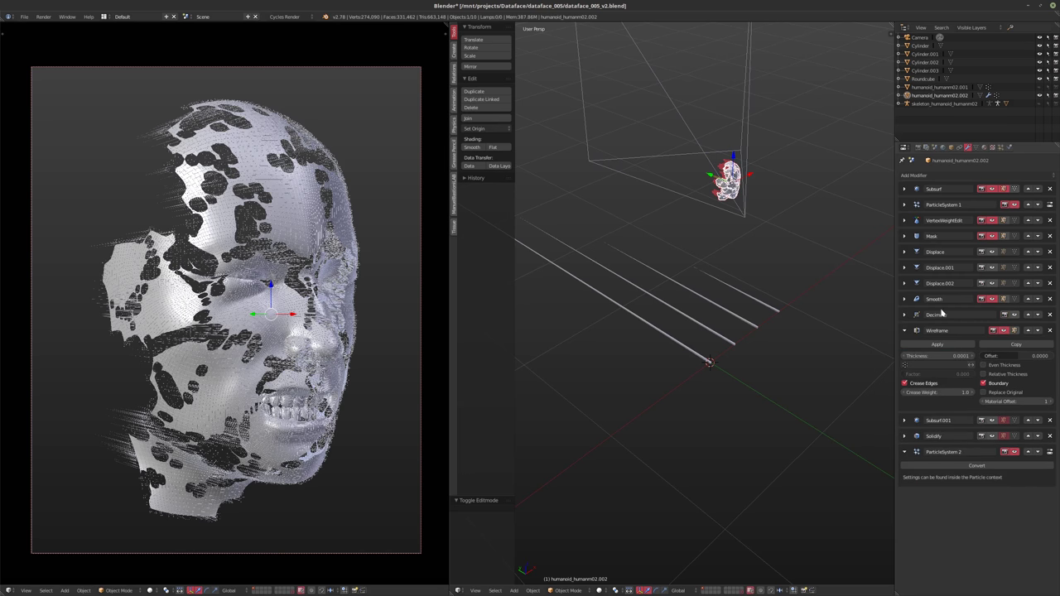
left_click(984, 302)
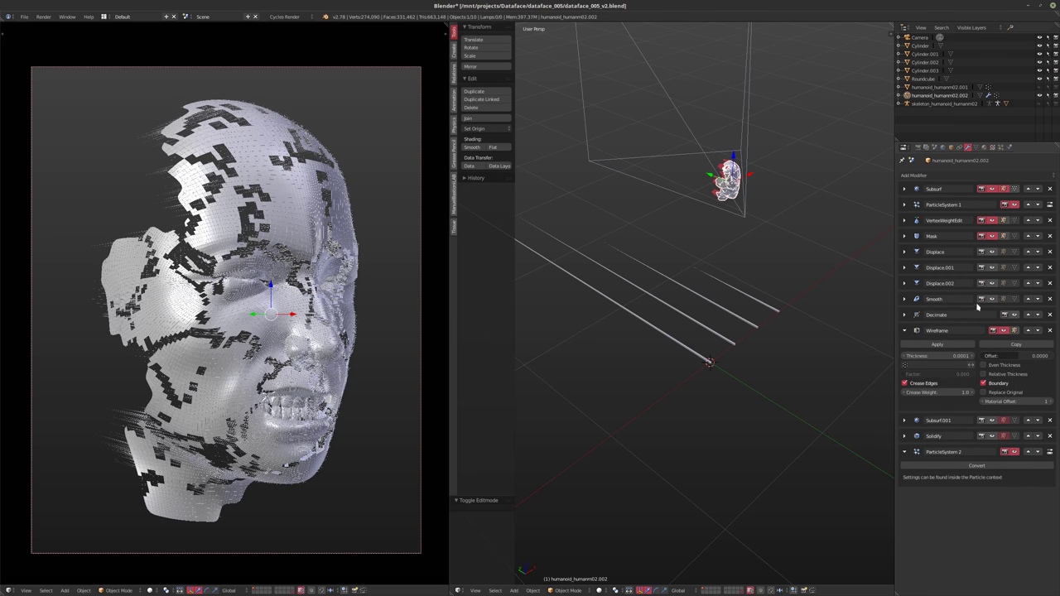
left_click(991, 300)
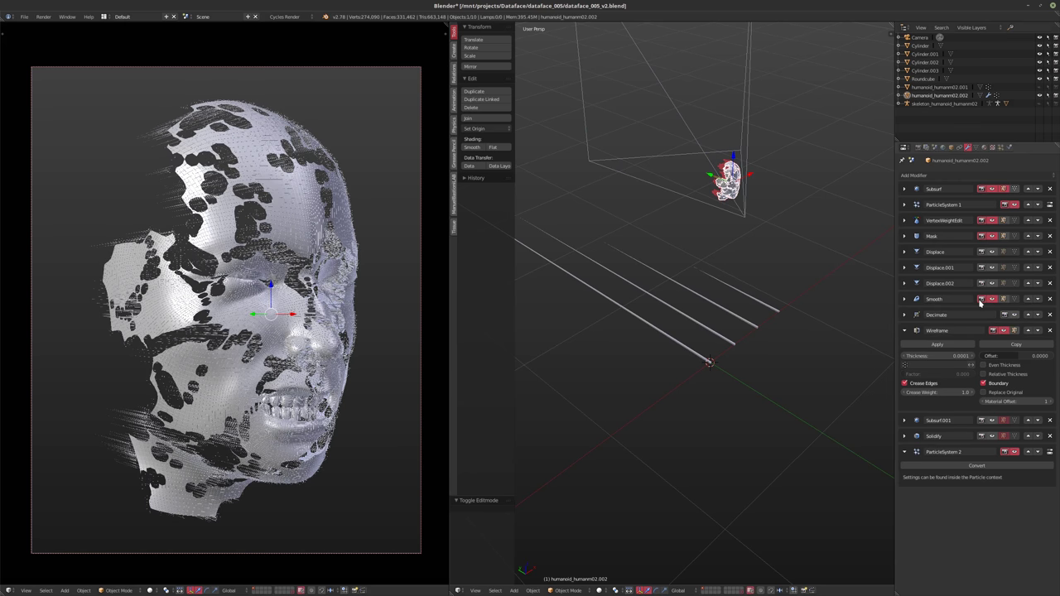
left_click(980, 300)
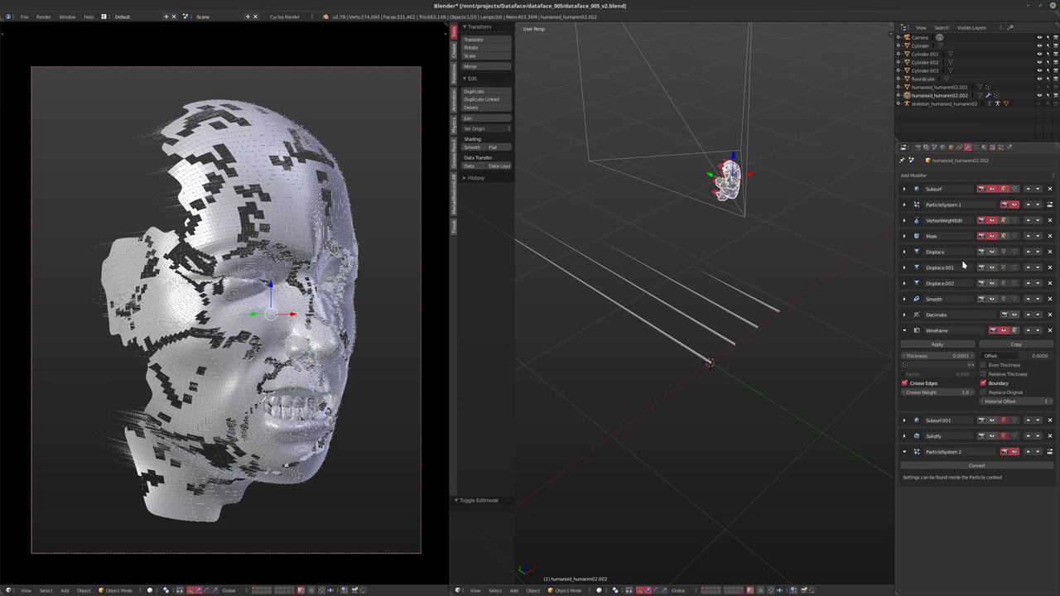
- Change the type of the VertexWeightEdit modifier's texture, Texture.001, to Wood
left_click(905, 236)
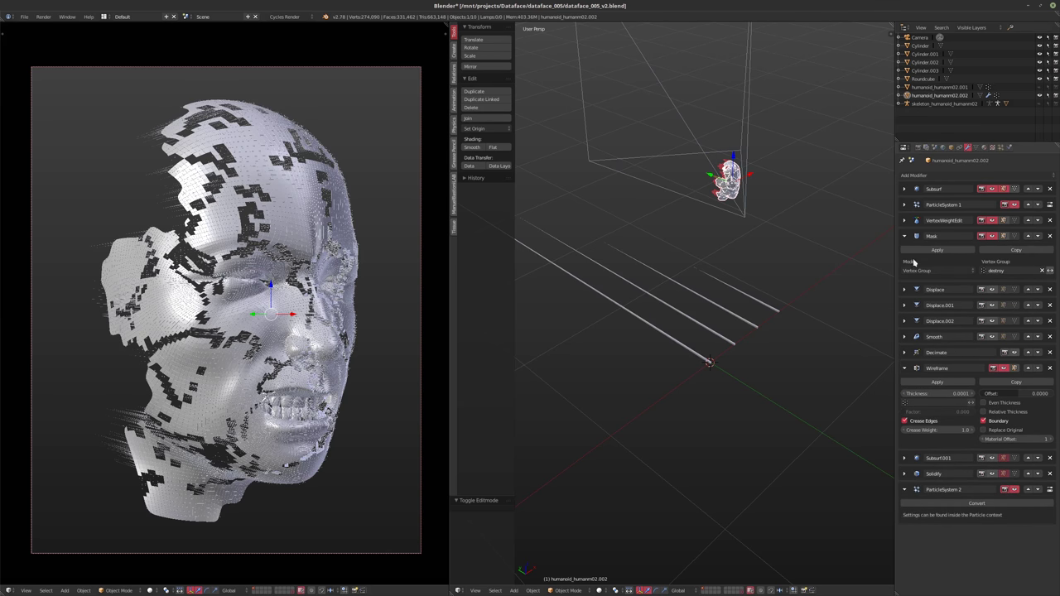
left_click(992, 147)
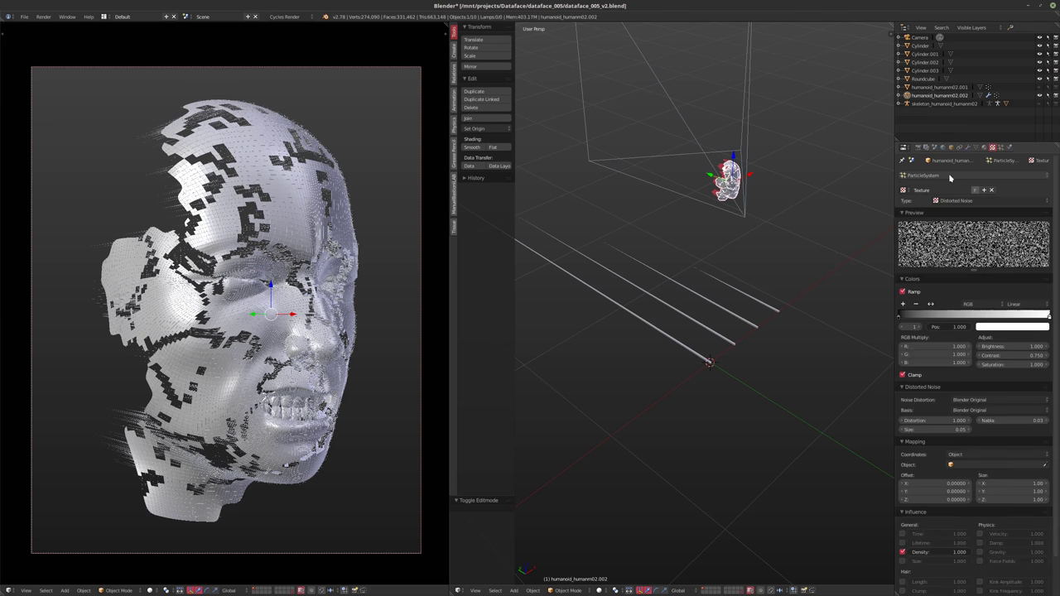
left_click(950, 177)
left_click(946, 104)
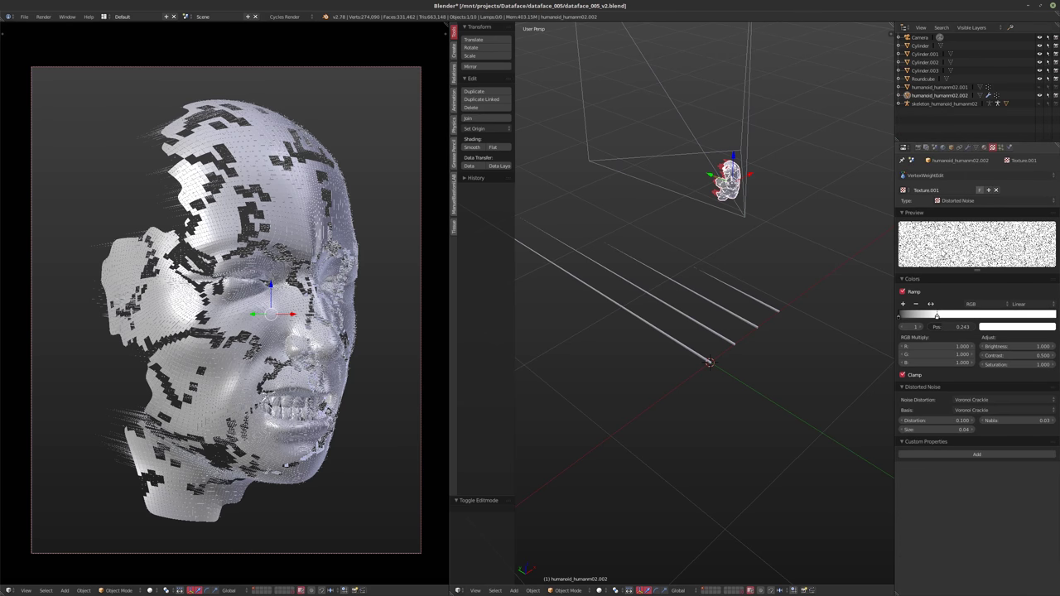
left_click(953, 202)
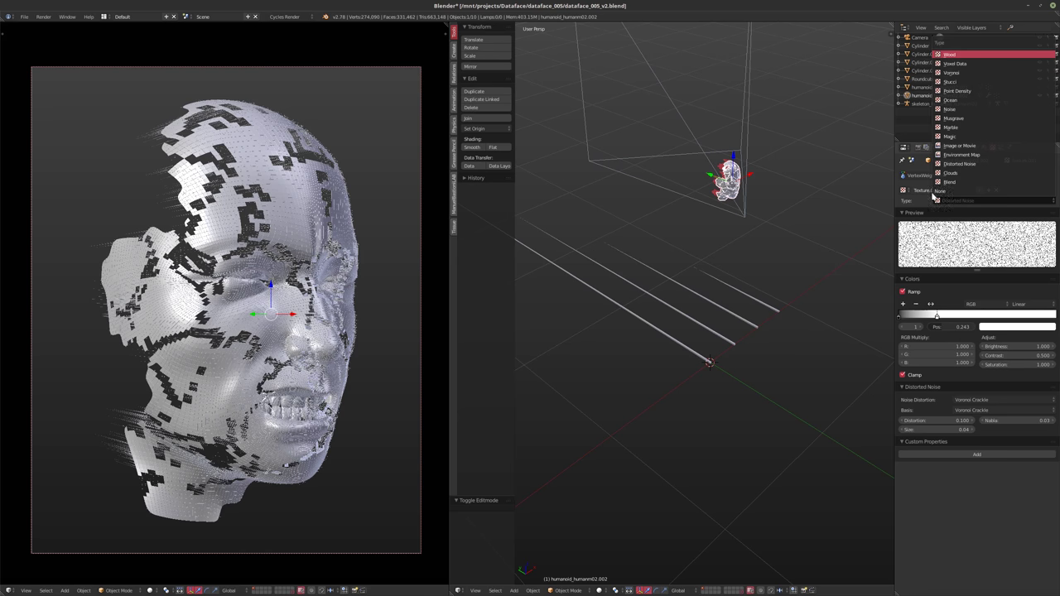
key("Return")
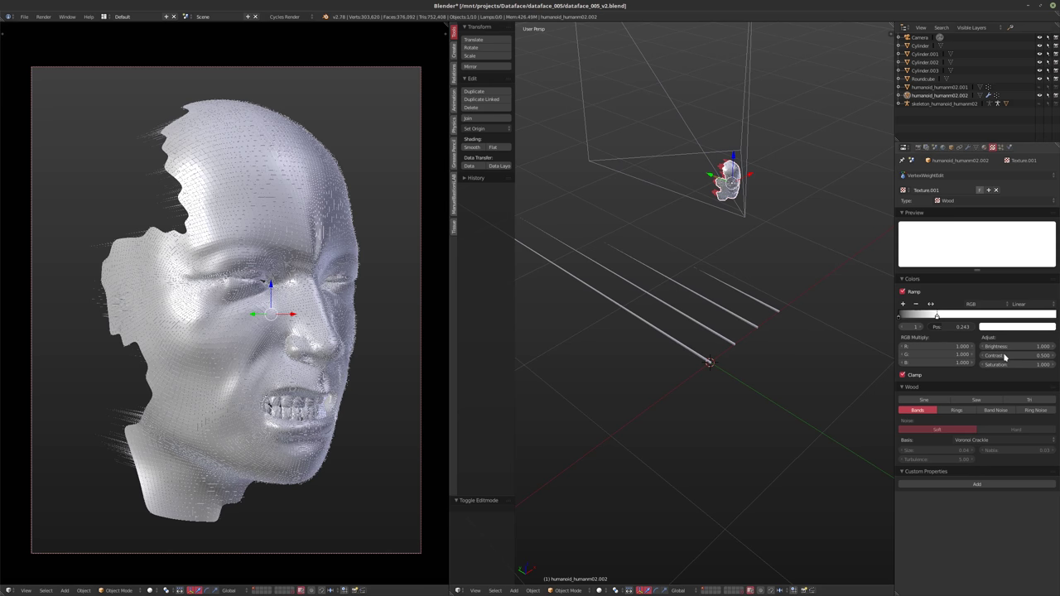
- Turn off the Wood texture's color ramp and set its contrast to 2
key("ctrl+z")
left_click(1006, 320)
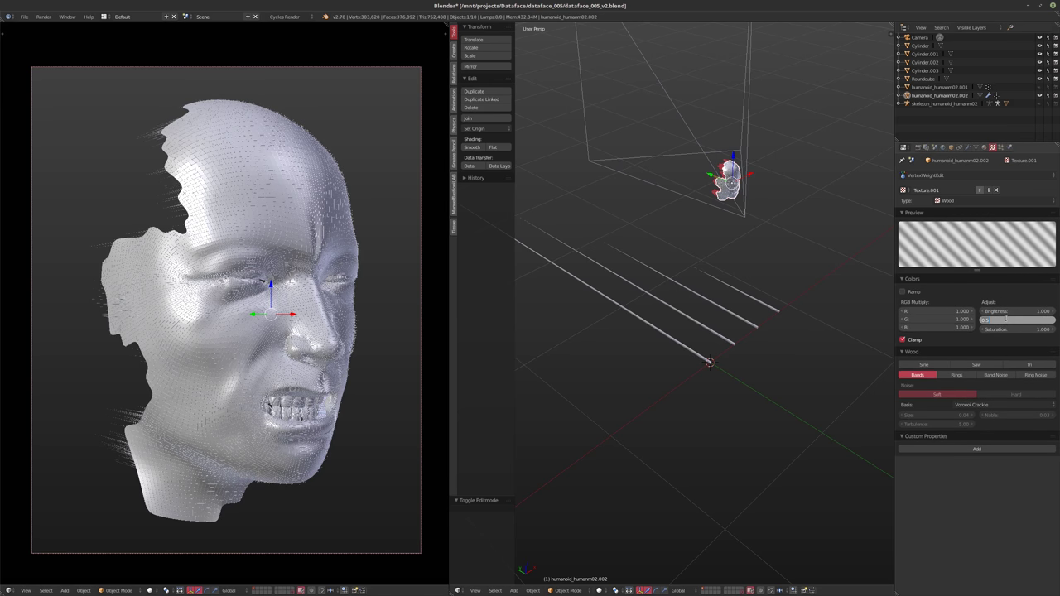
type("1")
key("Return")
left_click(1005, 321)
type("2")
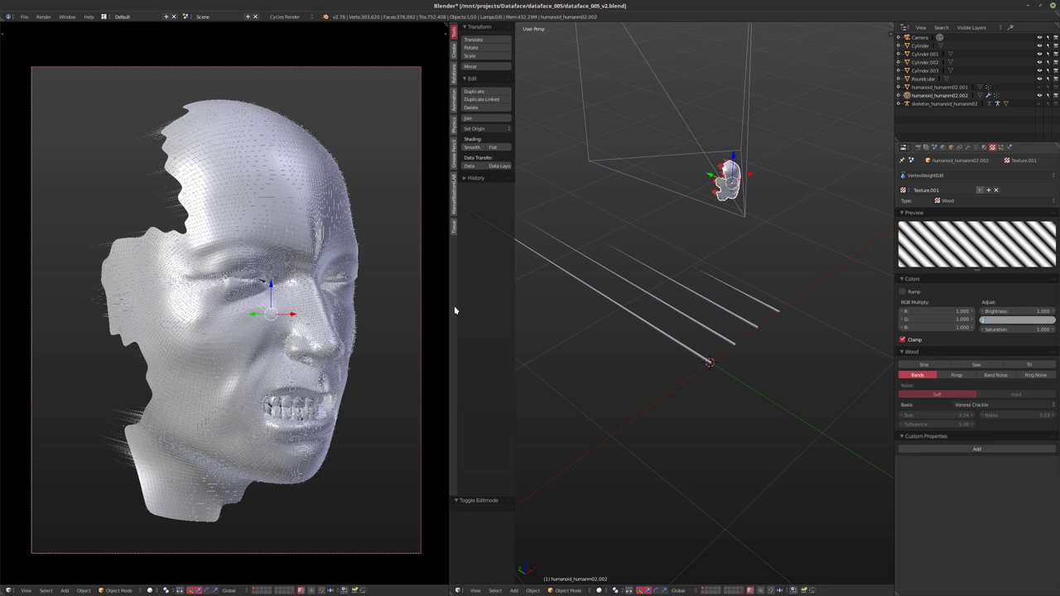
key("Return")
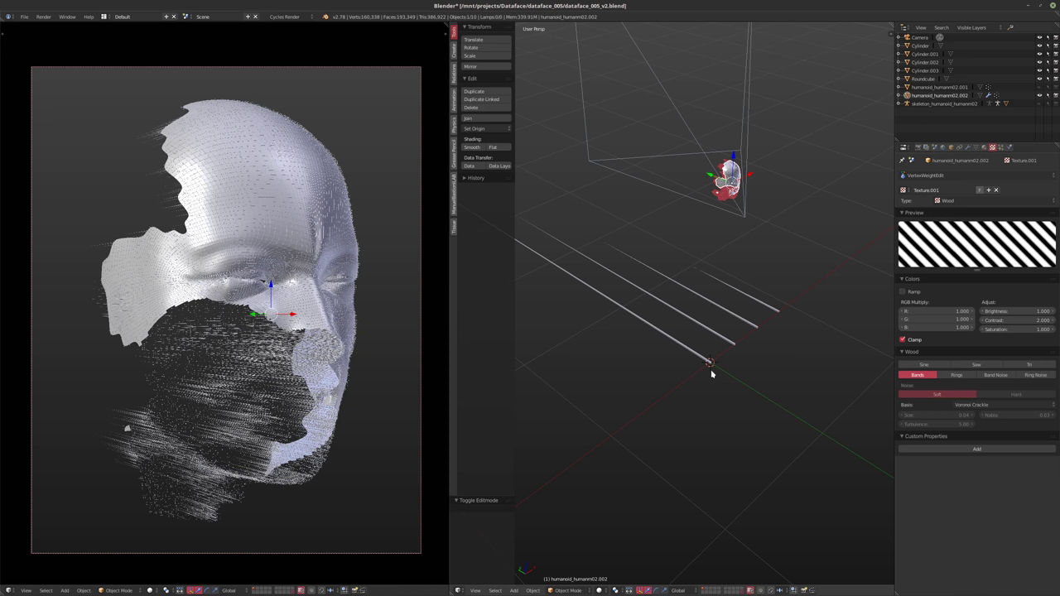
- Snap the 3D cursor to the selected head shell and add a Plain Axes empty there
key("shift+s")
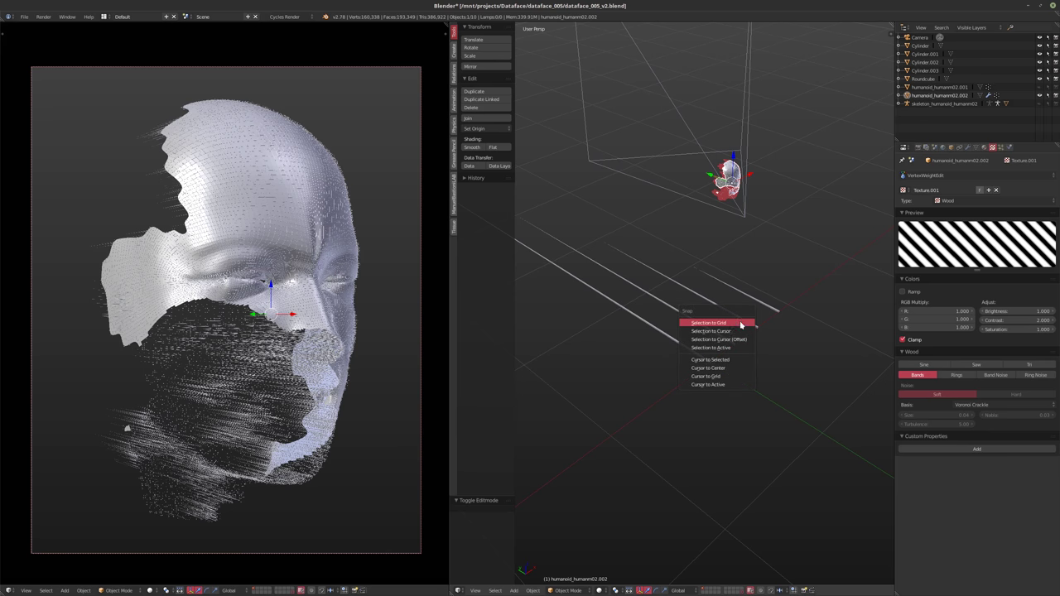
left_click(712, 362)
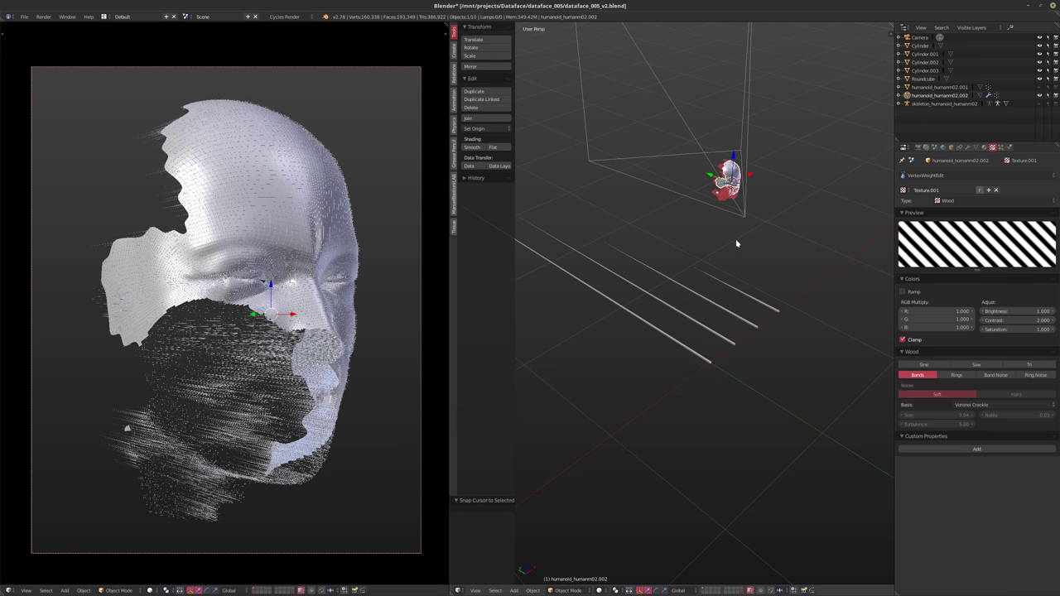
scroll(718, 274, "up", 5)
key("shift+a")
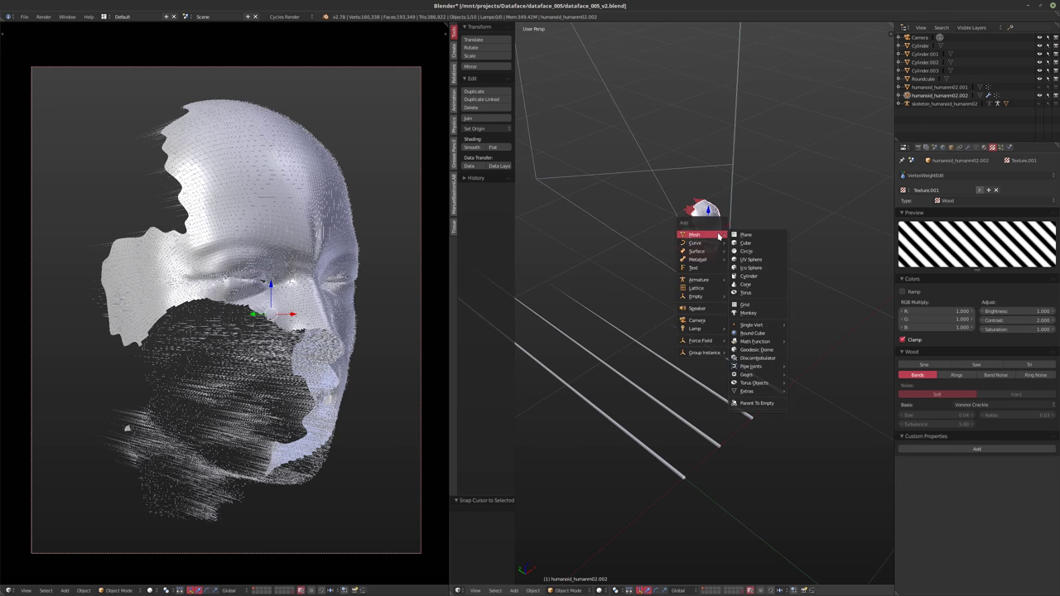
mouse_move(706, 237)
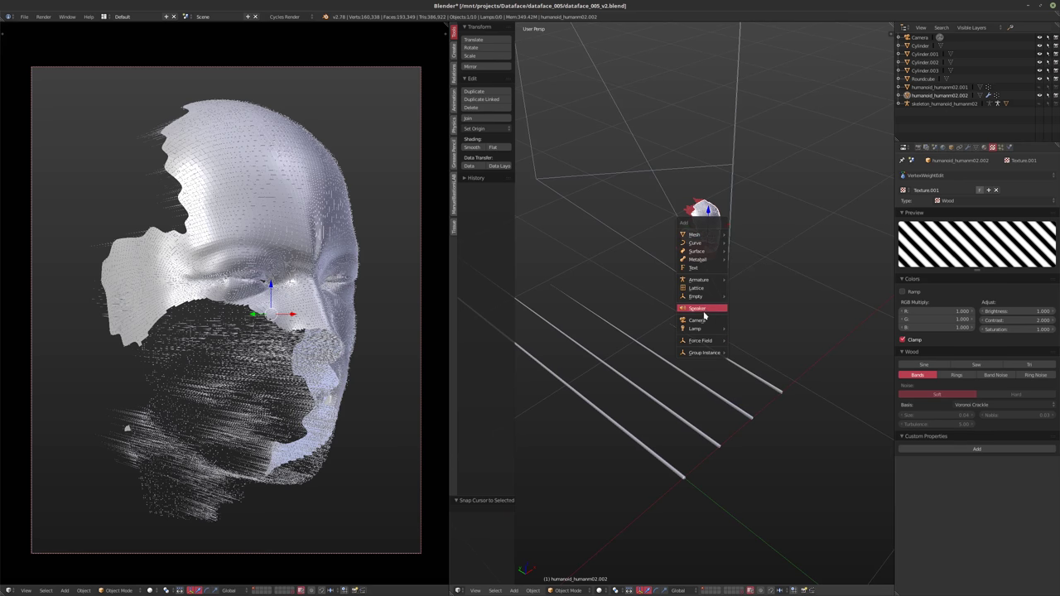
mouse_move(696, 296)
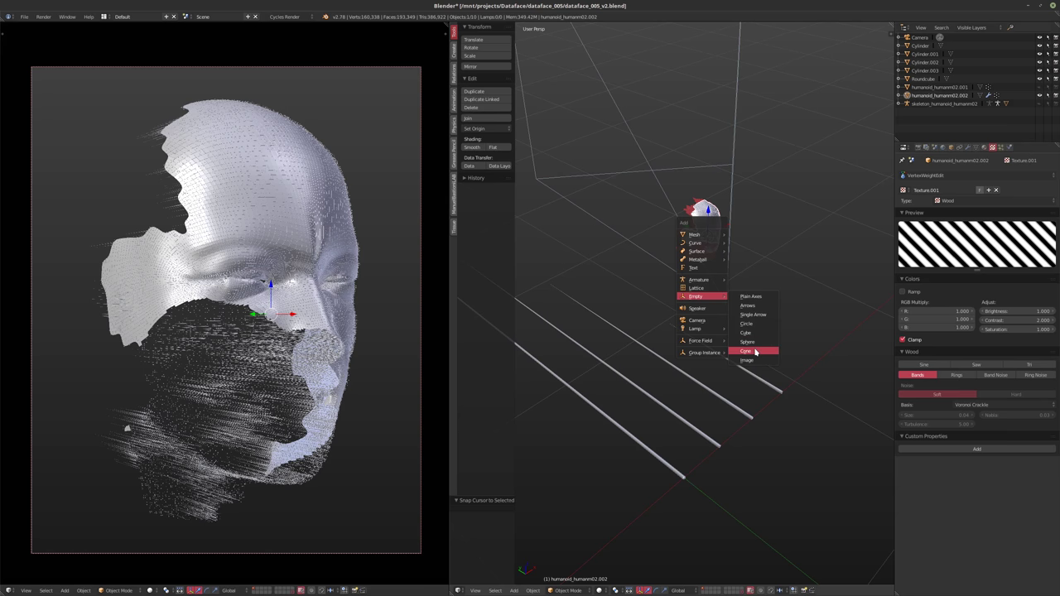
left_click(758, 298)
key("KP_Decimal")
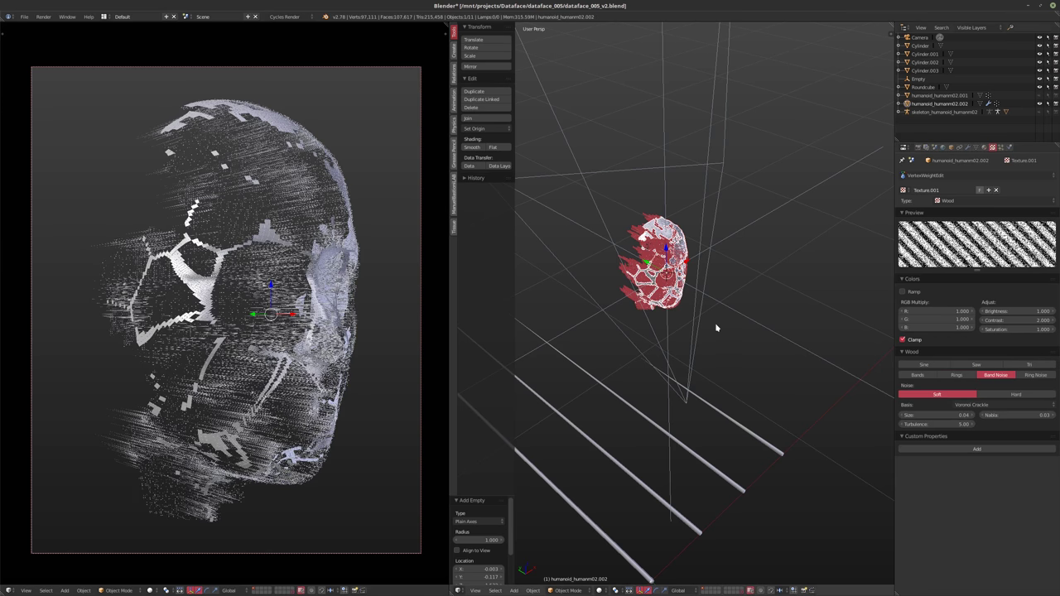
- Set the turbulence of the Wood texture to 0.0001
left_click(938, 423)
type("8")
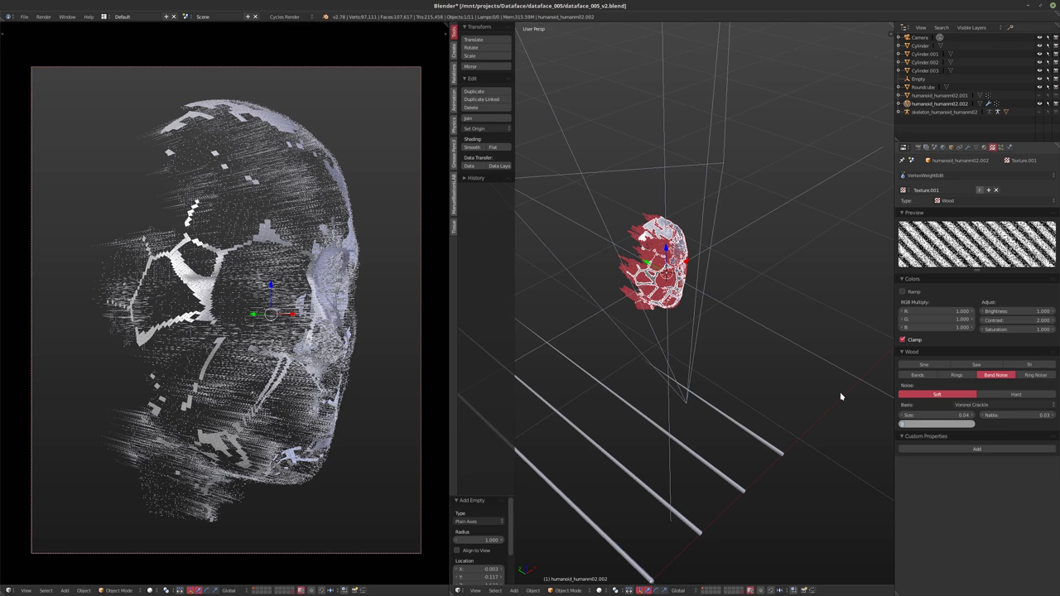
key("Return")
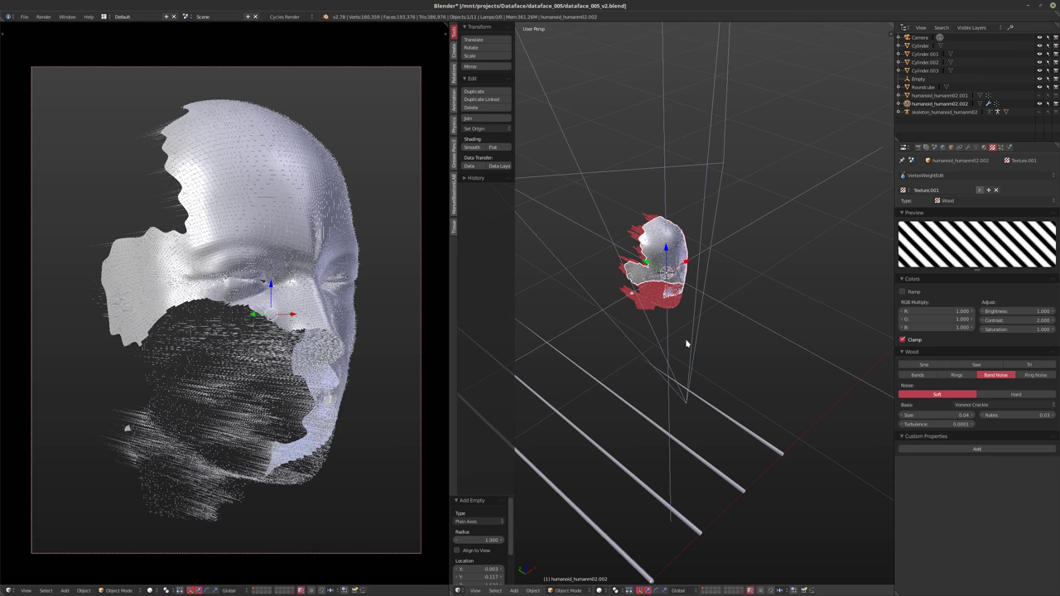
middle_click_drag(750, 331, 753, 345, "shift")
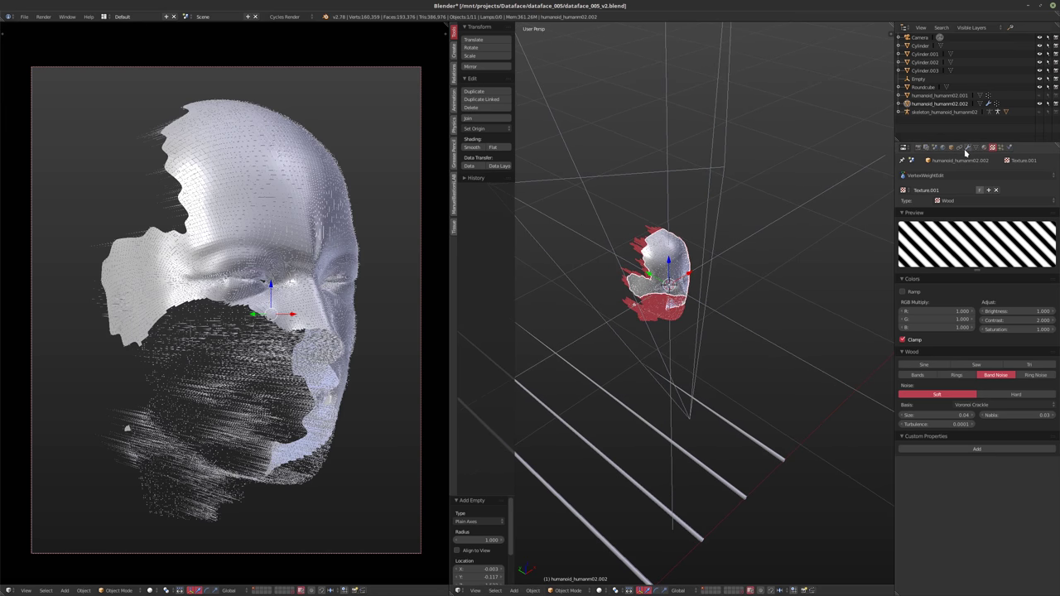
- Change the type of the head shell's VertexWeightEdit texture, Texture.001, to Blend
left_click(967, 148)
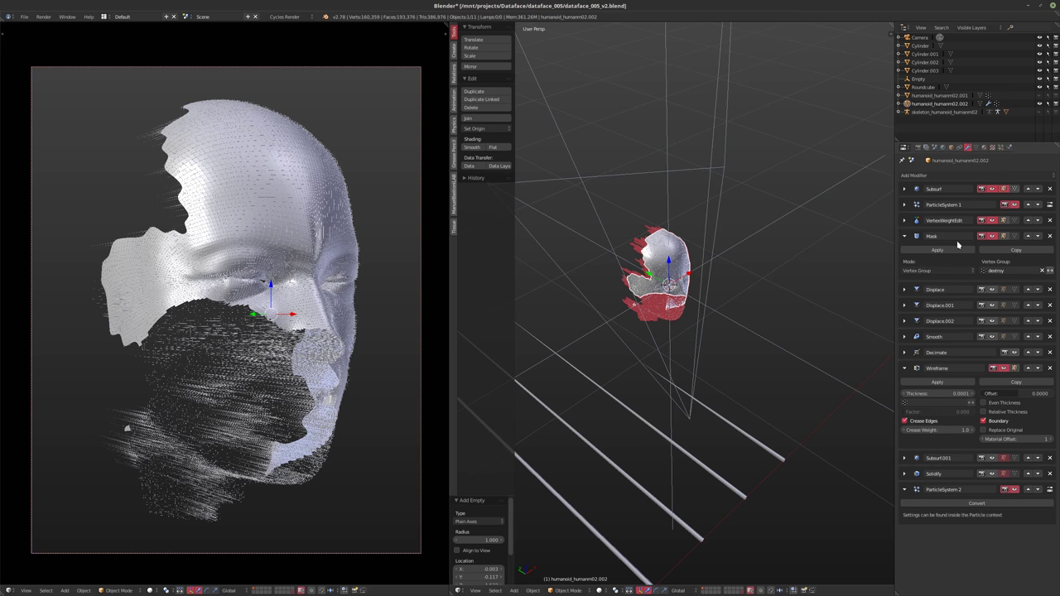
left_click(992, 147)
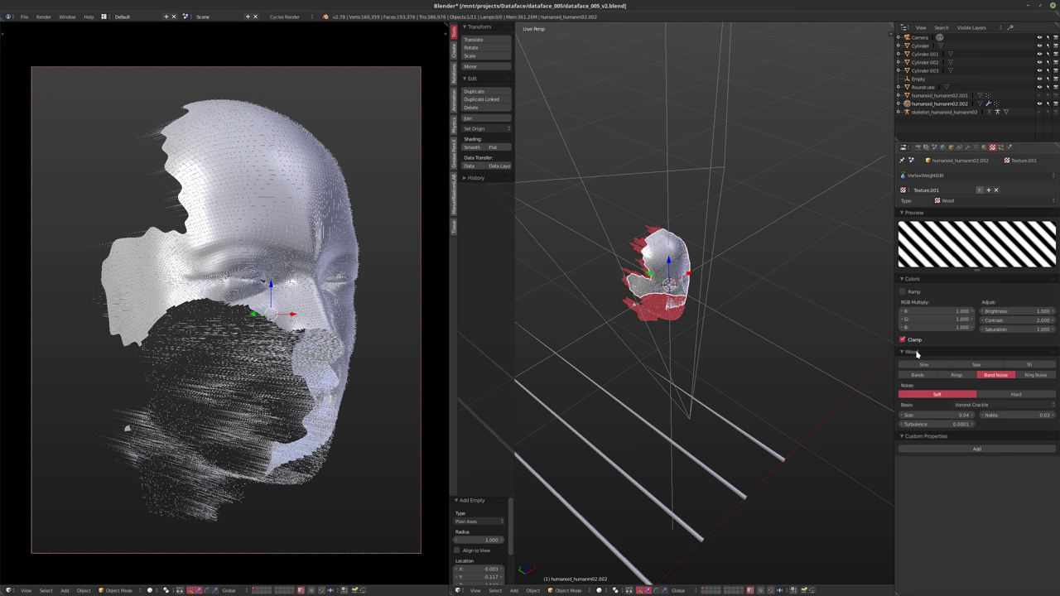
left_click(960, 201)
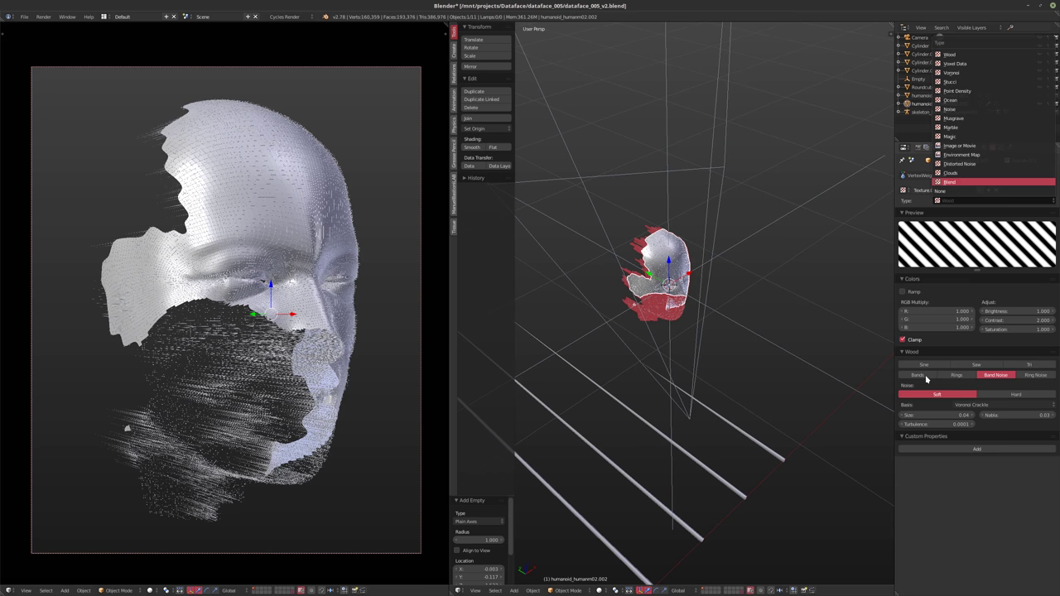
key("Return")
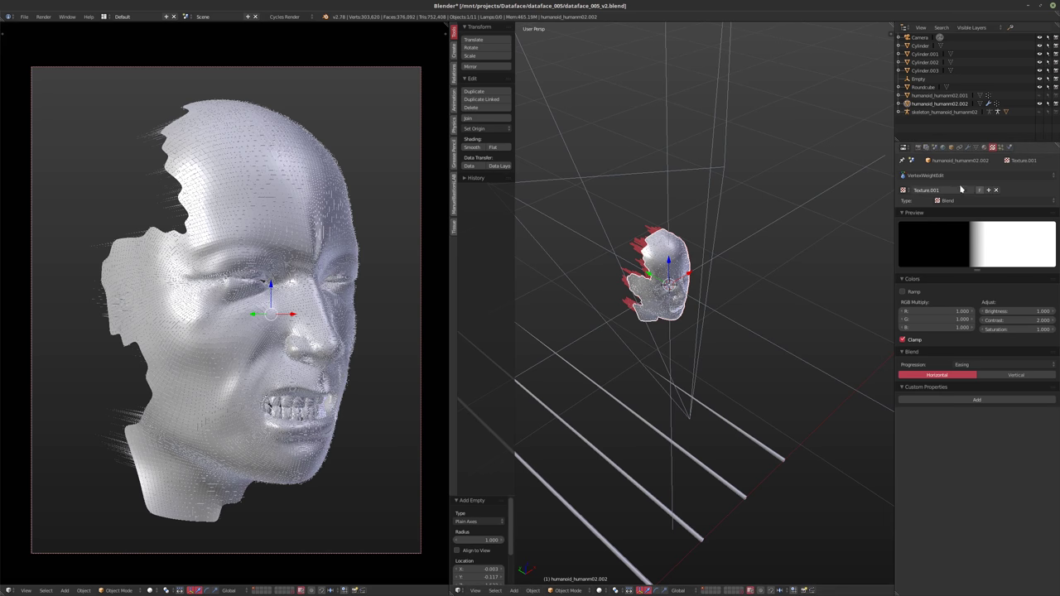
- Disable the head shell's Wireframe modifier for both render and viewport and collapse its settings
left_click(970, 148)
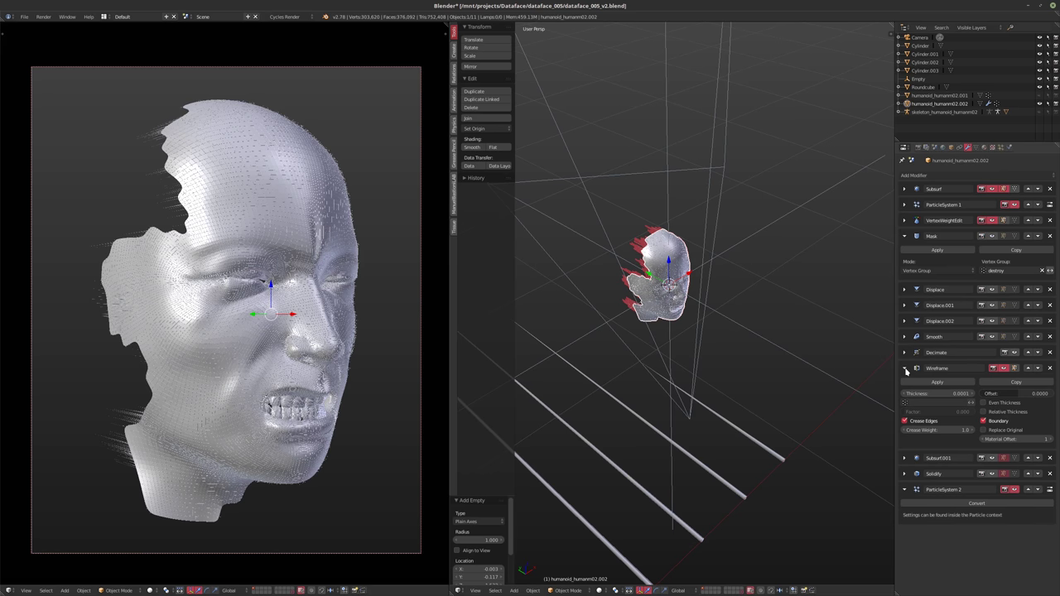
left_click(1004, 368)
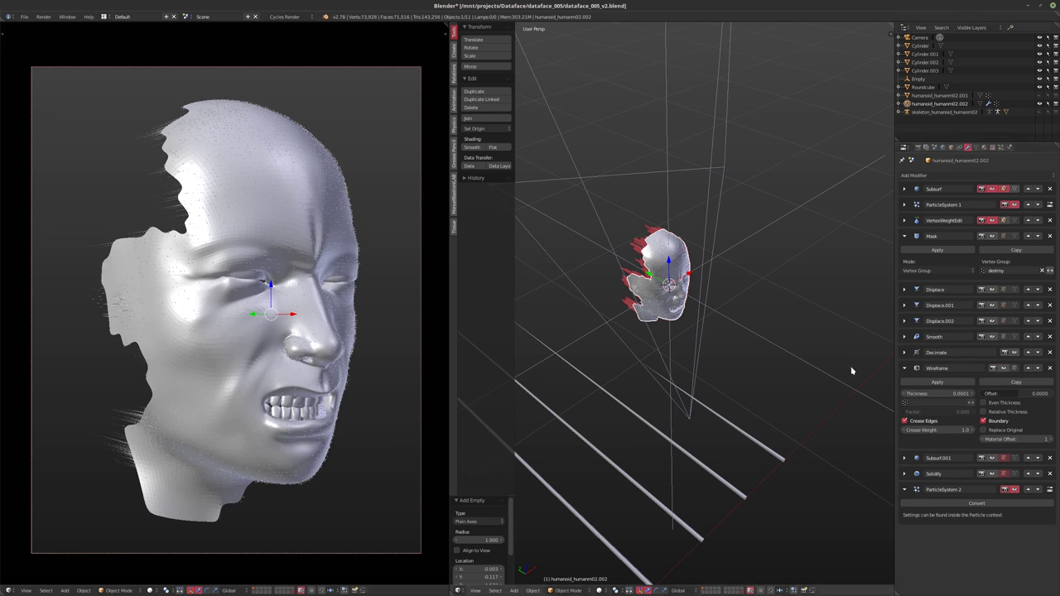
left_click(905, 368)
- Add a NURBS Path curve at the 3D cursor inside the head
middle_click_drag(331, 315, 356, 308)
middle_click_drag(653, 379, 701, 328)
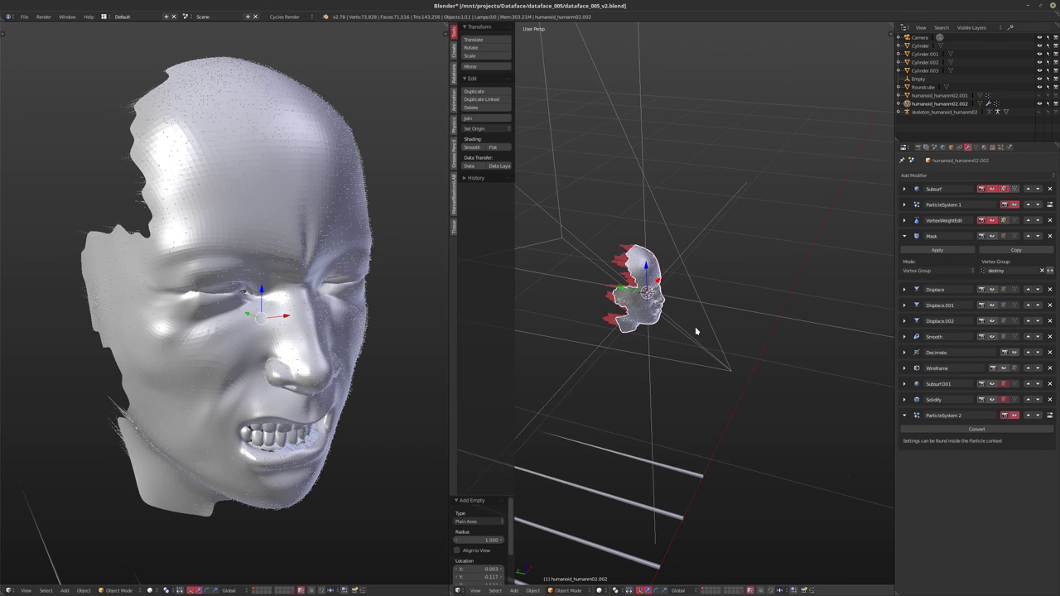
key("shift+a")
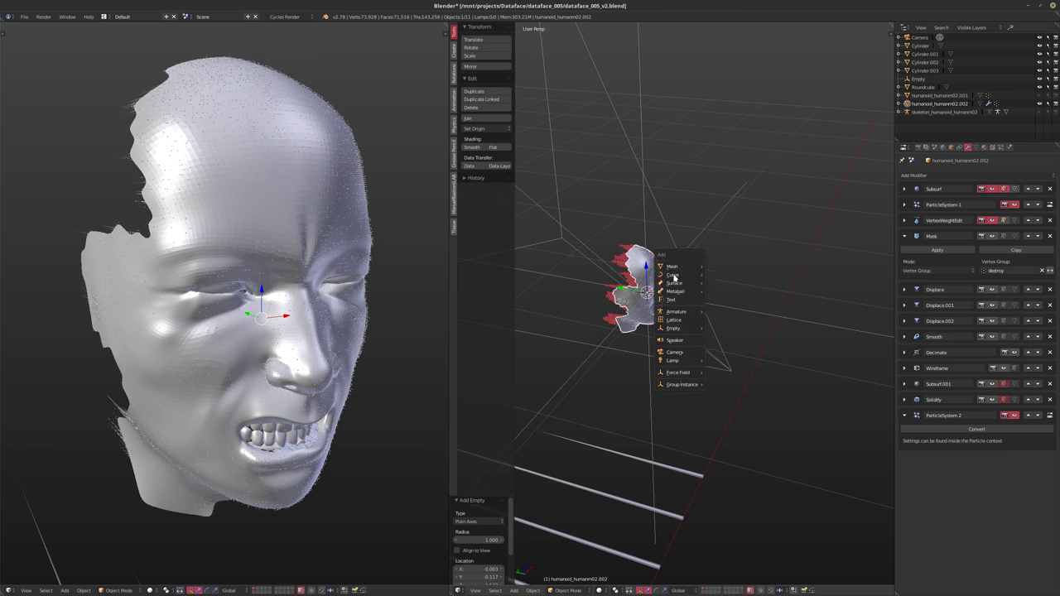
mouse_move(675, 274)
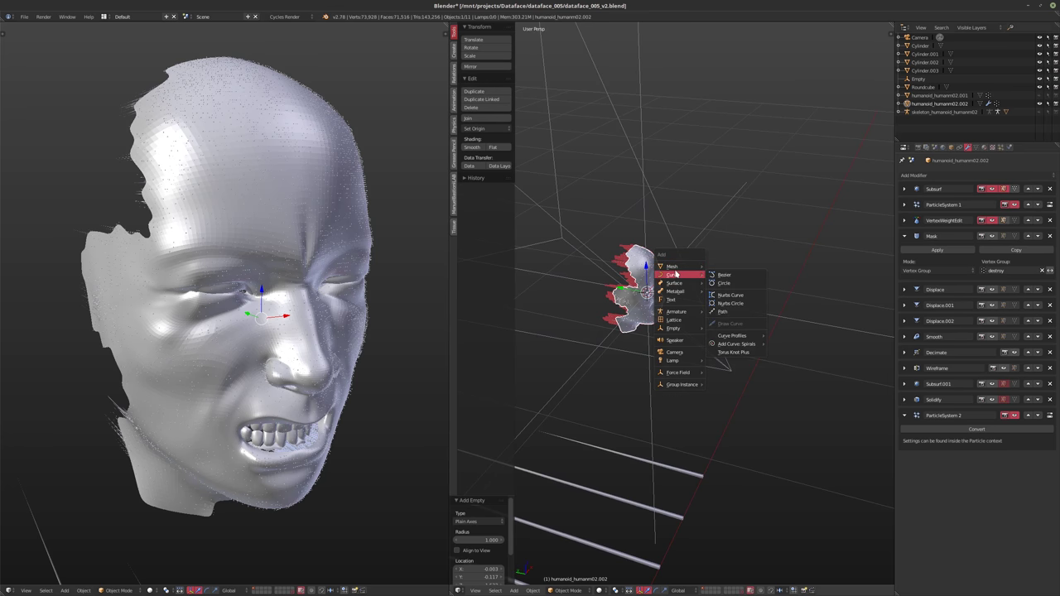
left_click(733, 312)
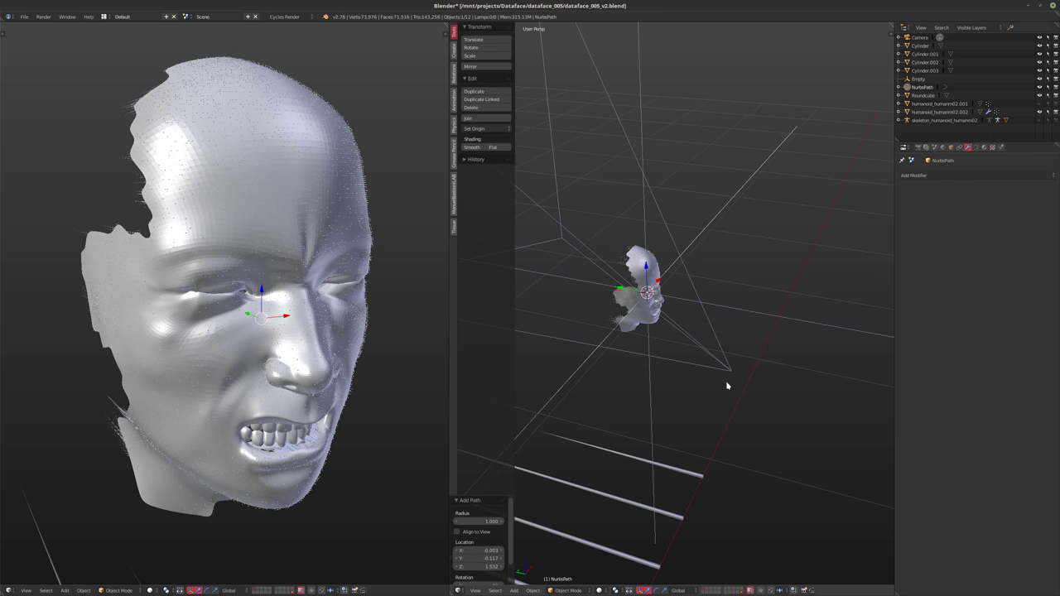
- Enter Edit Mode on the path and scale its points by 0.1 and again by 0.65
middle_click_drag(727, 386, 734, 355)
key("Tab")
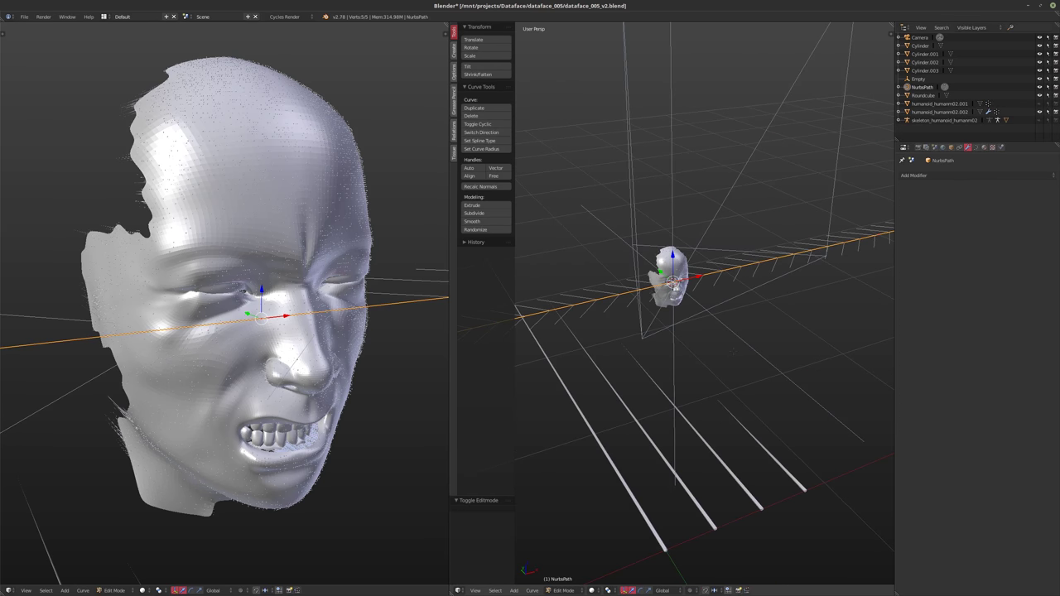
key("s")
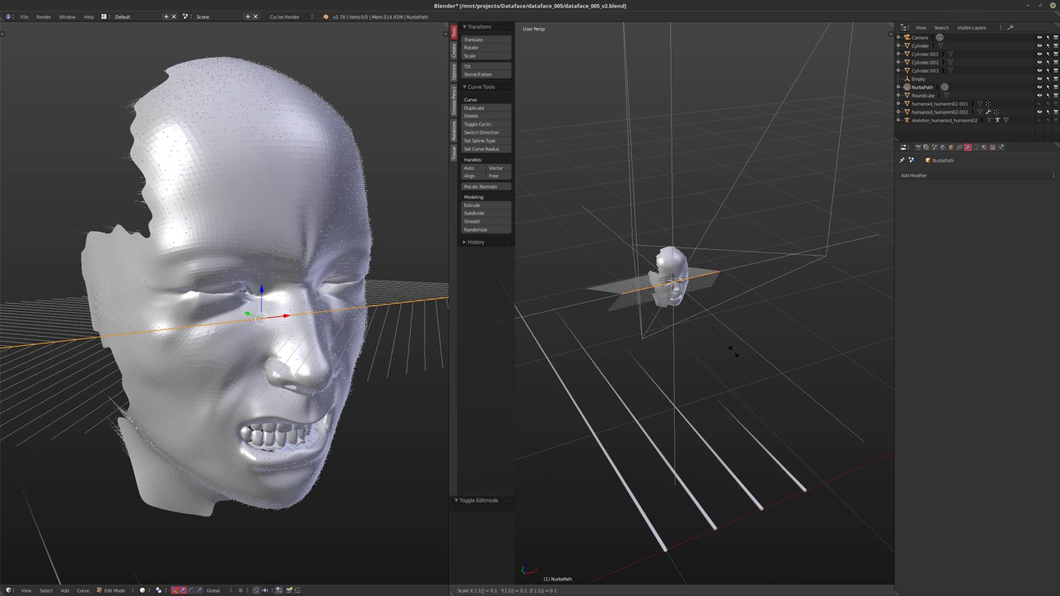
key("Return")
key("s")
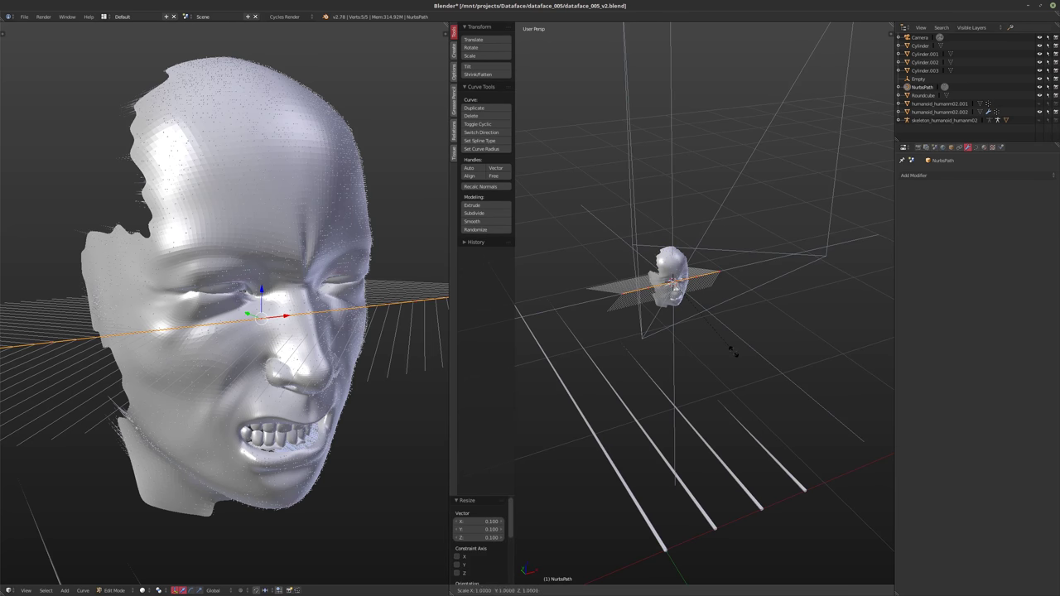
type(".65")
key("Return")
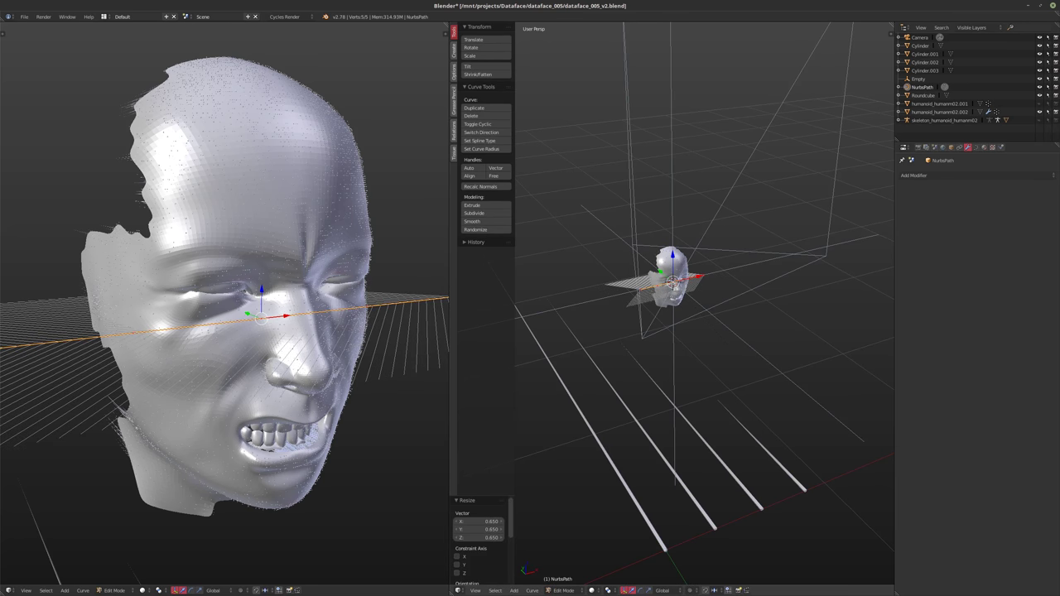
- Fine-tune the path's length with freehand scales of about 0.77 and 1.09, and return to Object Mode
scroll(704, 307, "up", 5)
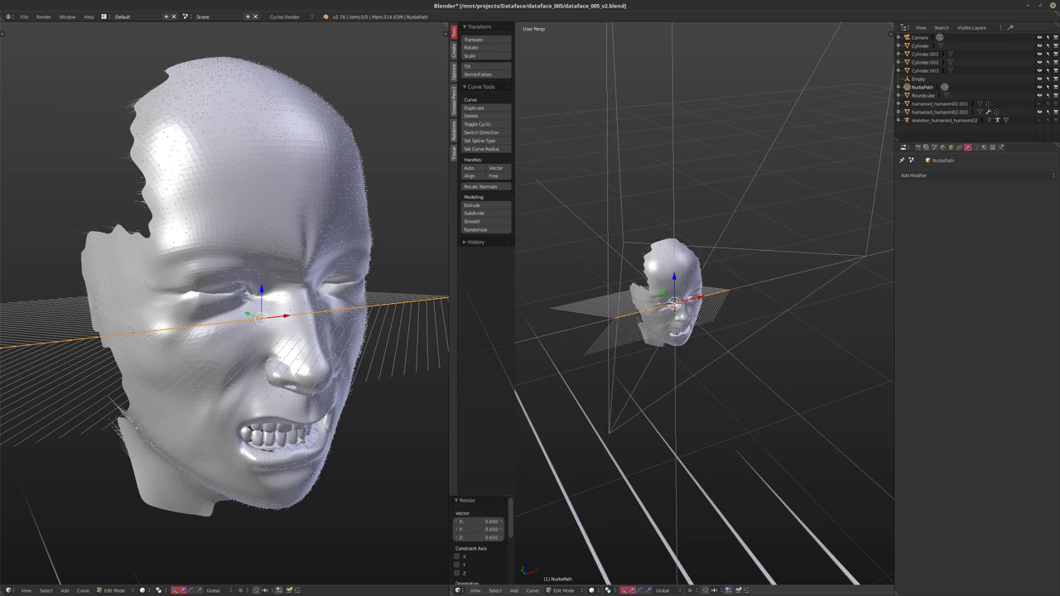
key("s")
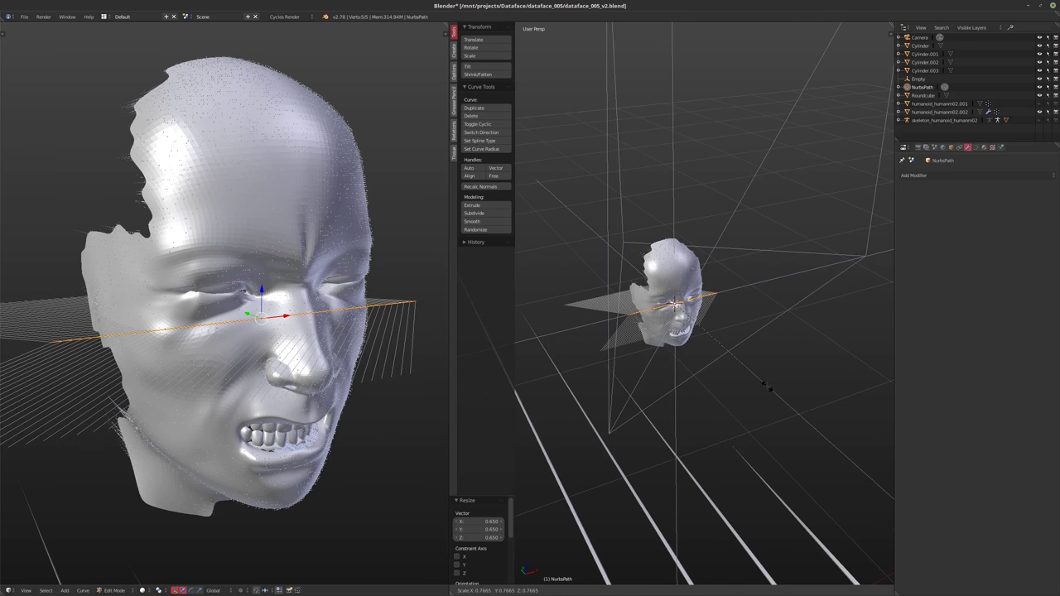
left_click(766, 386)
key("s")
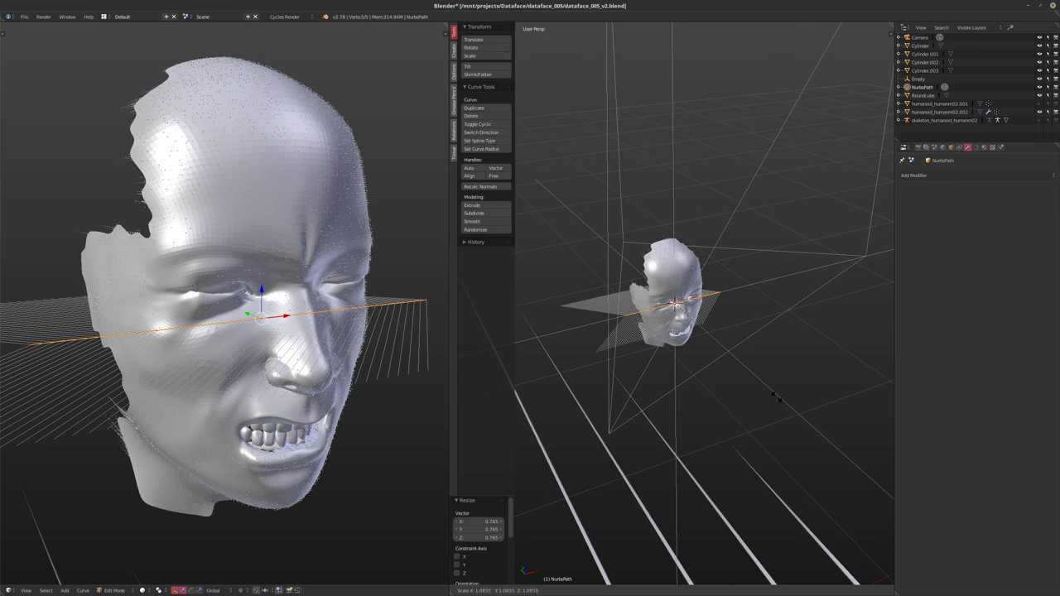
left_click(776, 394)
middle_click_drag(775, 395, 698, 331)
key("Tab")
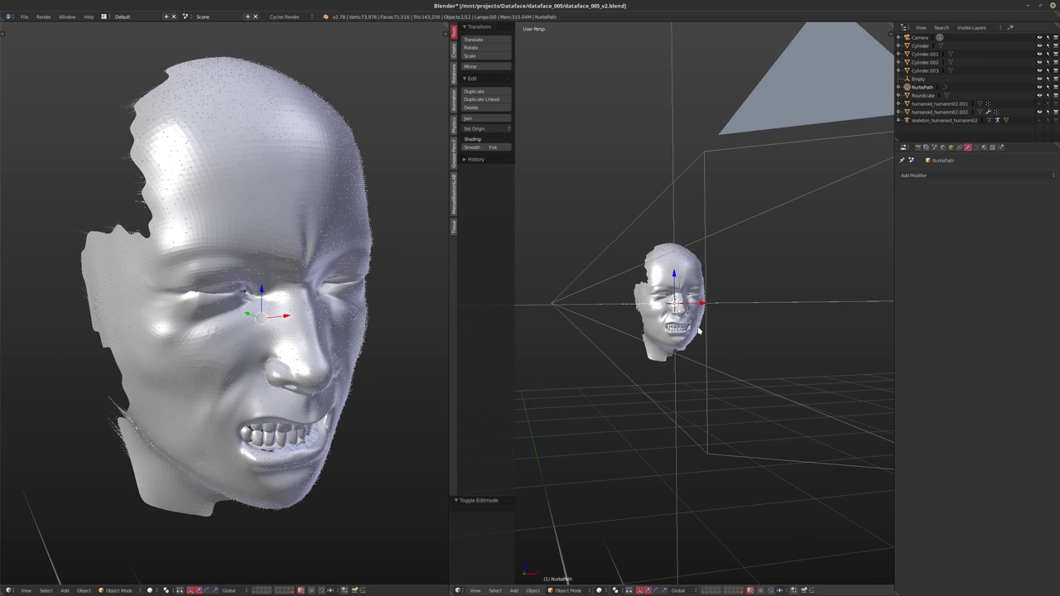
- Lower the path to a Z location of about 1.40 and move it about -0.12 along Y, in front of the face
key("g")
key("z")
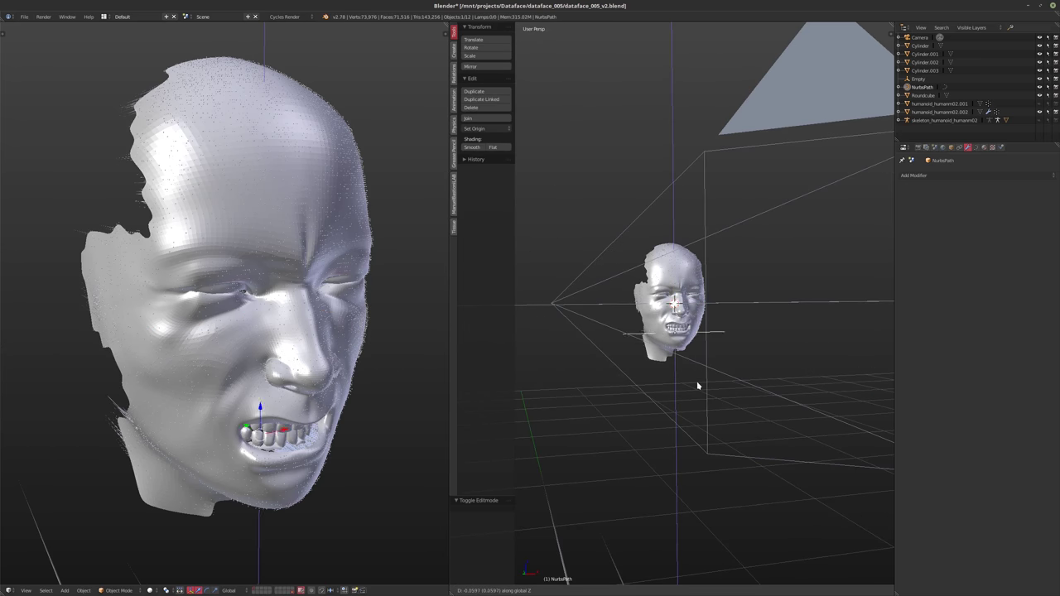
left_click(701, 374)
middle_click_drag(702, 374, 816, 389)
key("g")
key("y")
left_click(788, 385)
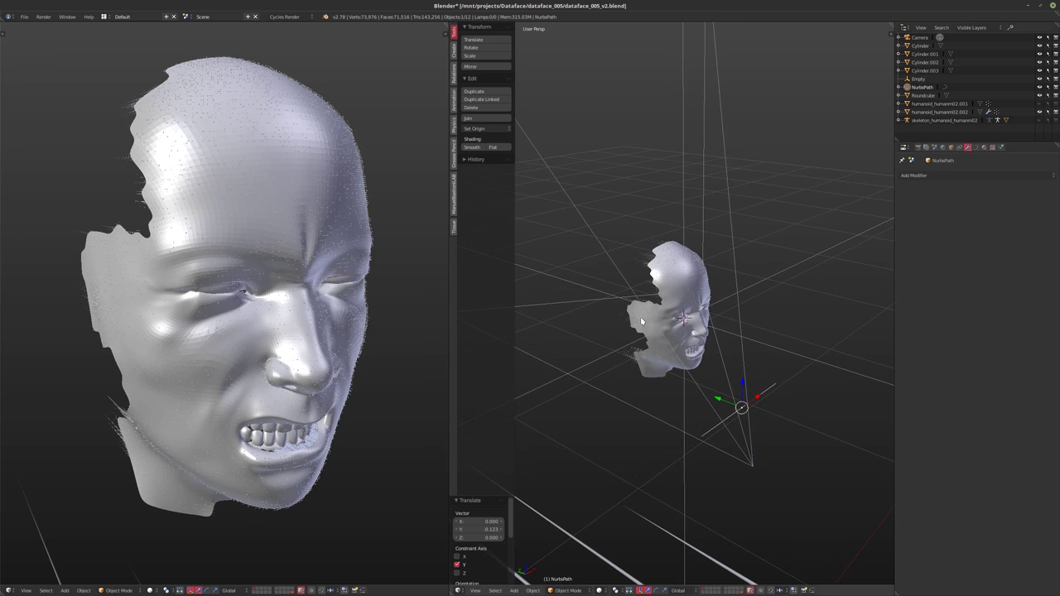
- Select the head shell and hide both of its particle systems in the viewport
right_click(689, 269)
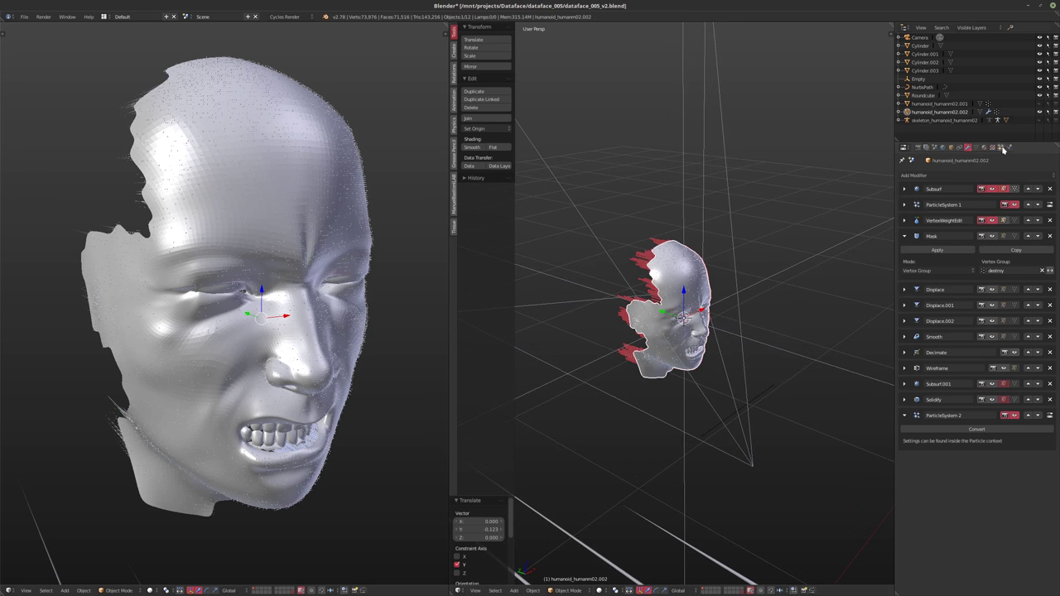
left_click(1001, 147)
scroll(994, 207, "up", 5)
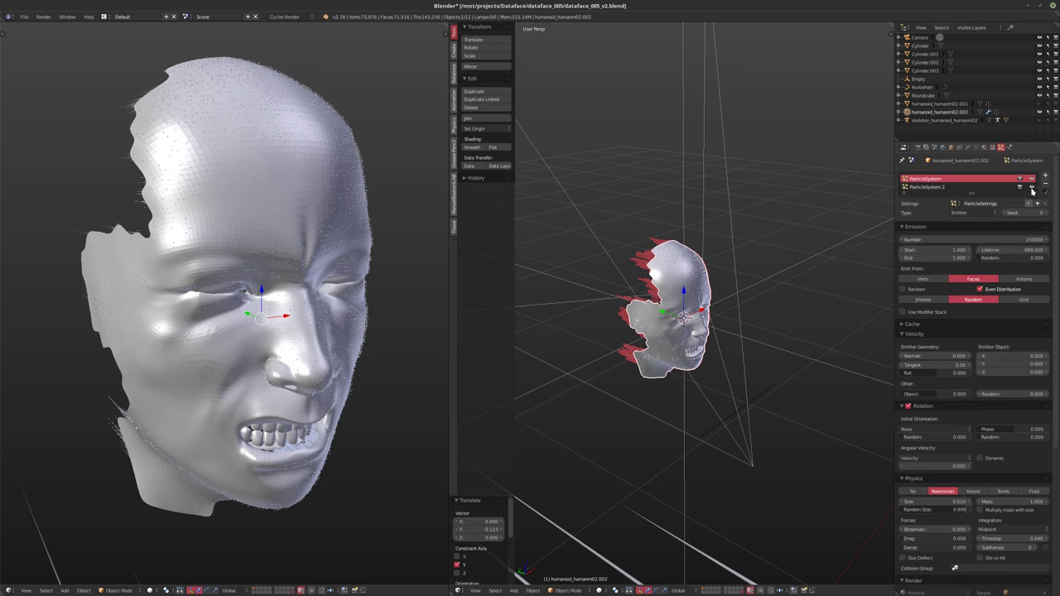
left_click(1033, 179)
left_click(1032, 187)
- Widen the perspective viewport and hide its tool shelf
middle_click_drag(654, 243, 628, 236)
mouse_move(315, 302)
middle_mouse_down()
mouse_move(303, 314)
mouse_move(330, 290)
mouse_move(325, 304)
middle_mouse_up()
middle_click_drag(594, 311, 598, 326)
scroll(586, 317, "up", 1)
left_click_drag(449, 334, 285, 336)
key("t")
scroll(568, 308, "up", 2)
middle_click_drag(568, 303, 568, 316, "shift")
middle_click_drag(656, 318, 629, 377)
- Select the path and add an Array modifier that uses constant offset instead of relative offset
right_click(652, 375)
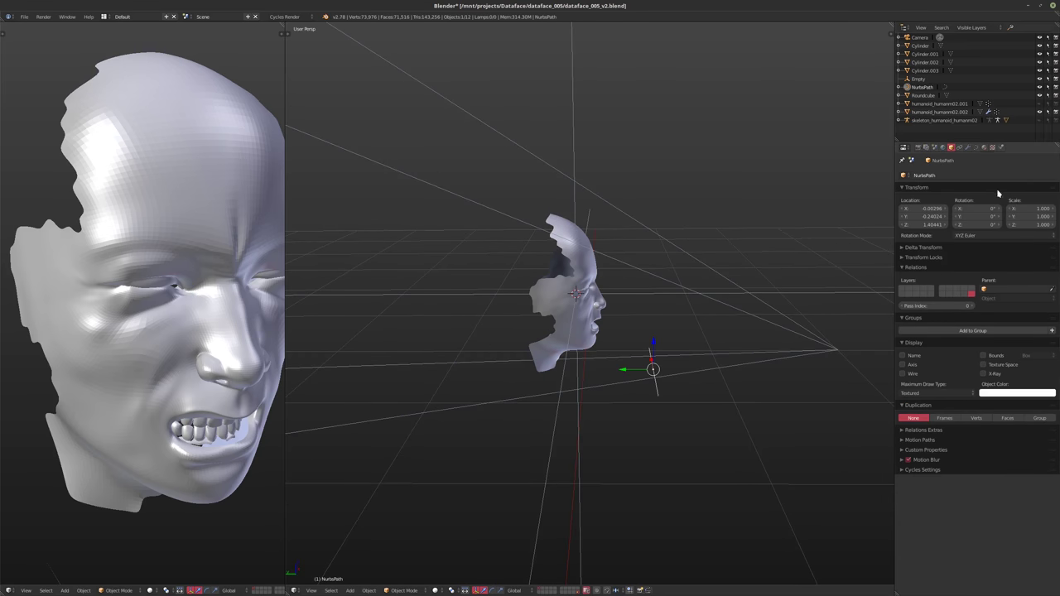
left_click(967, 147)
left_click(941, 175)
left_click(919, 193)
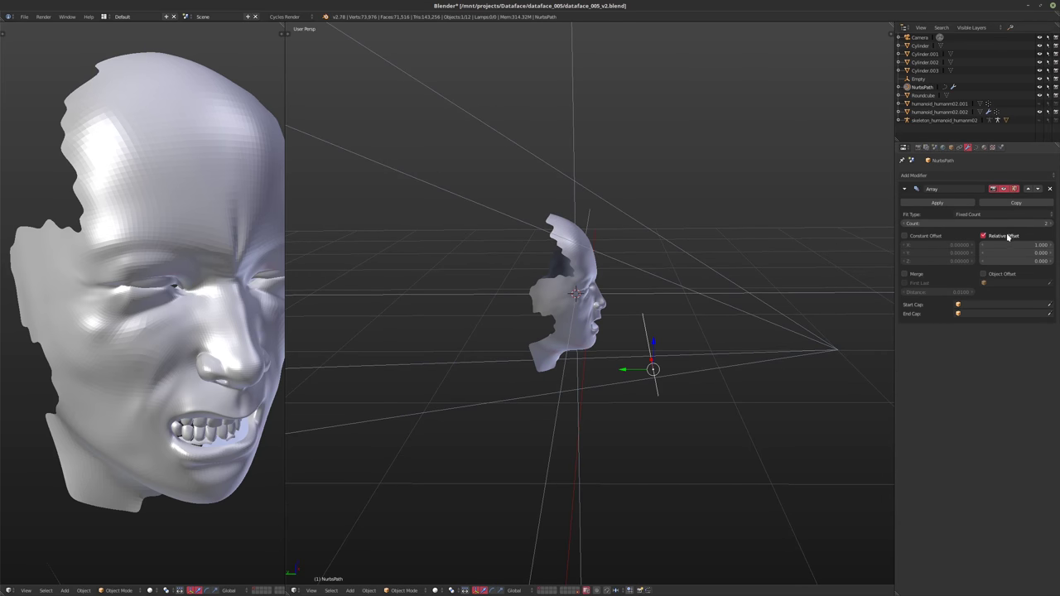
left_click(983, 236)
left_click(905, 236)
- Set the array's constant Z offset to 0.0025 and its count to 99 to stack the lines to head height
mouse_move(938, 260)
left_mouse_down()
mouse_move(953, 261)
mouse_move(940, 261)
left_mouse_up()
left_click_drag(928, 224, 1018, 224)
middle_click_drag(771, 233, 658, 257)
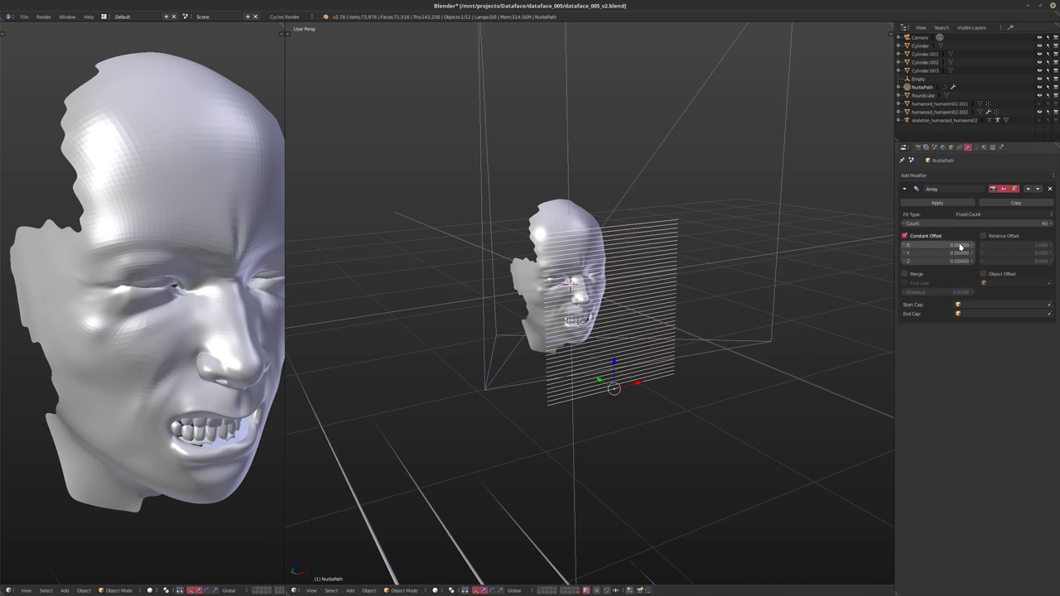
key("minus")
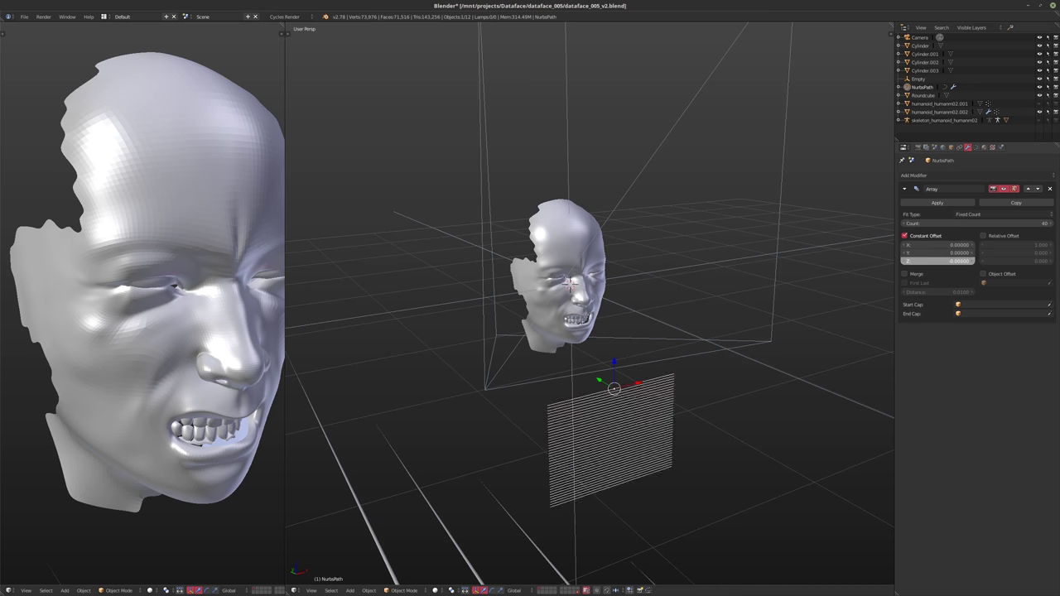
left_click_drag(938, 261, 952, 261)
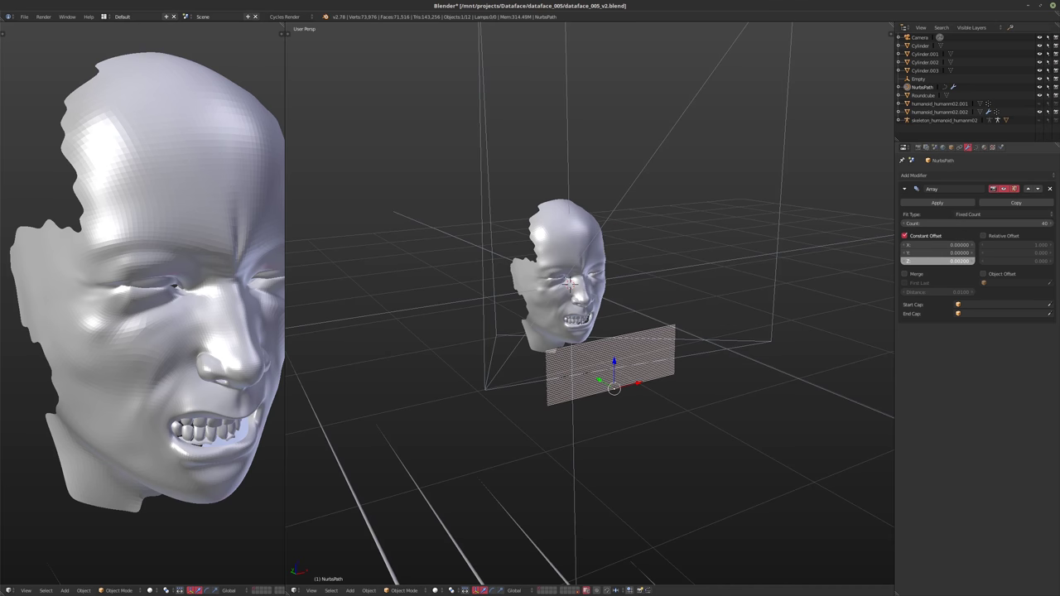
left_click(944, 261)
type("5")
key("Return")
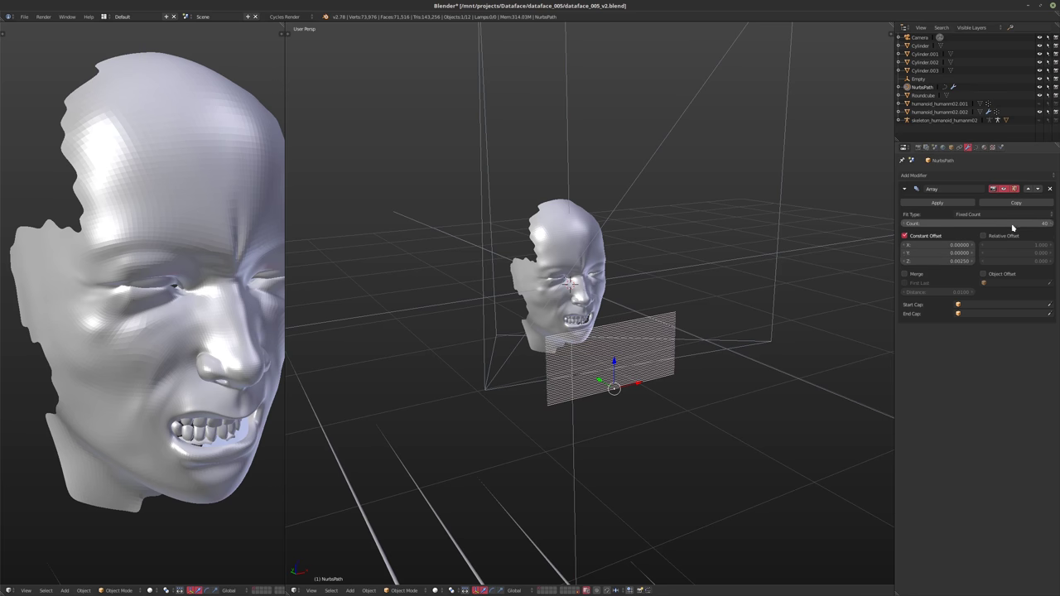
mouse_move(1015, 223)
left_mouse_down()
mouse_move(1051, 224)
mouse_move(1017, 224)
left_mouse_up()
- Move the stacked path lines along Y closer to the face
middle_click_drag(579, 272, 660, 285)
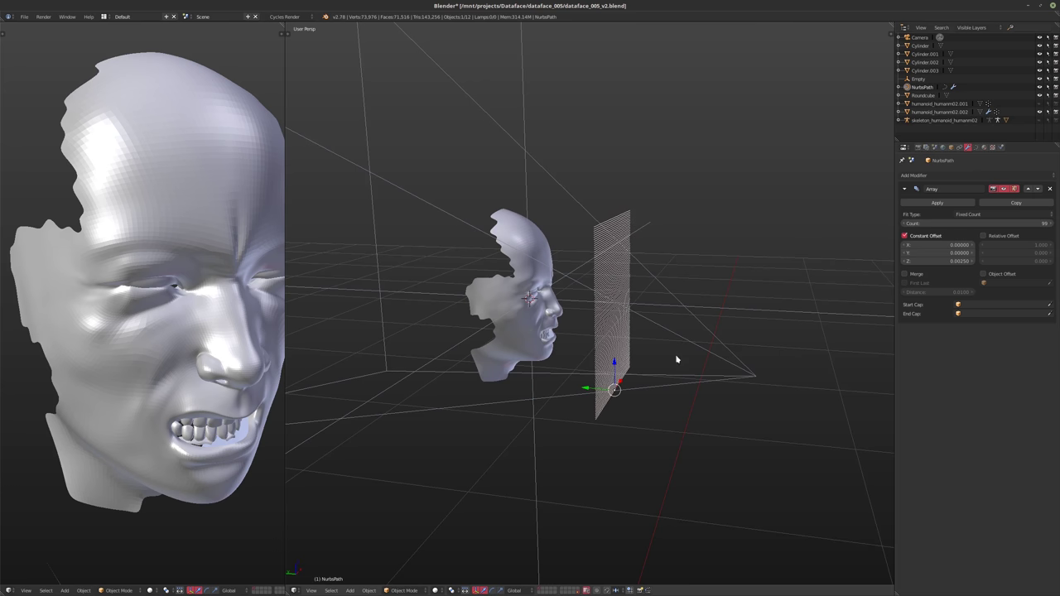
left_click_drag(584, 386, 527, 386)
middle_click_drag(527, 386, 606, 380)
- Add a Shrinkwrap modifier to the path after the Array modifier
left_click(930, 175)
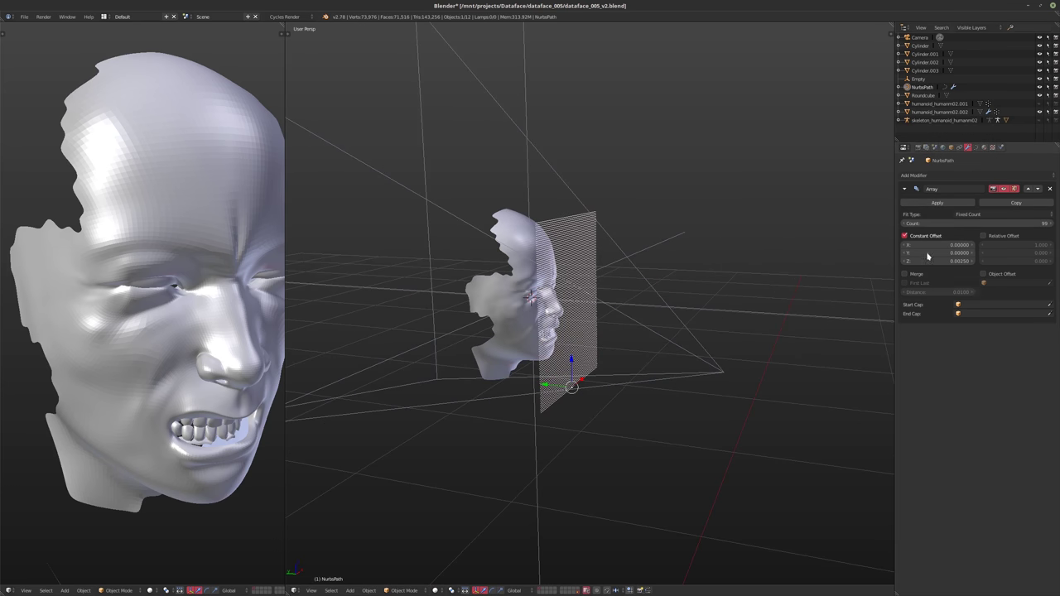
left_click(914, 177)
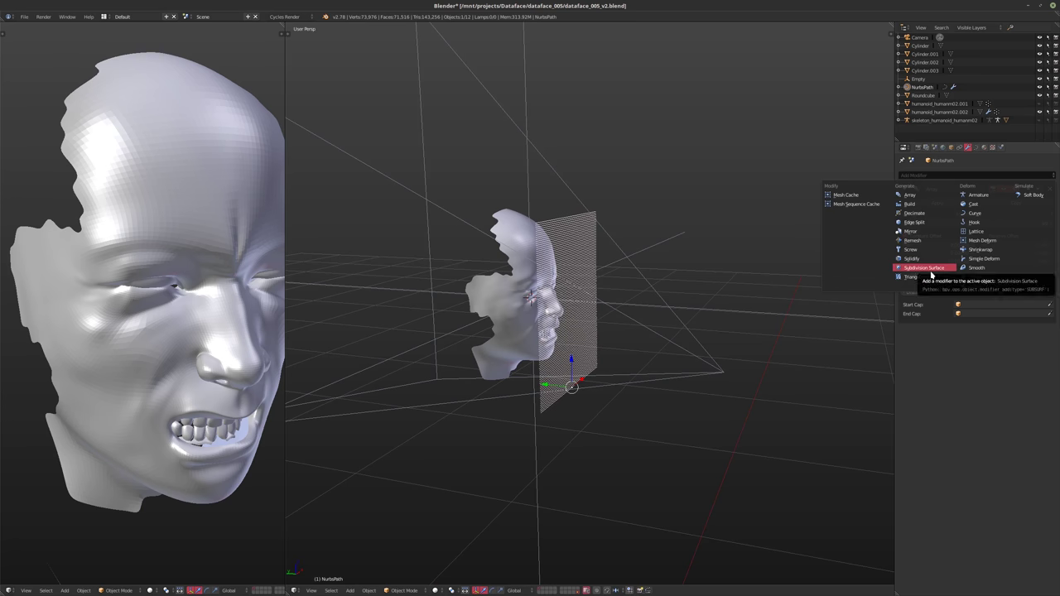
left_click(980, 250)
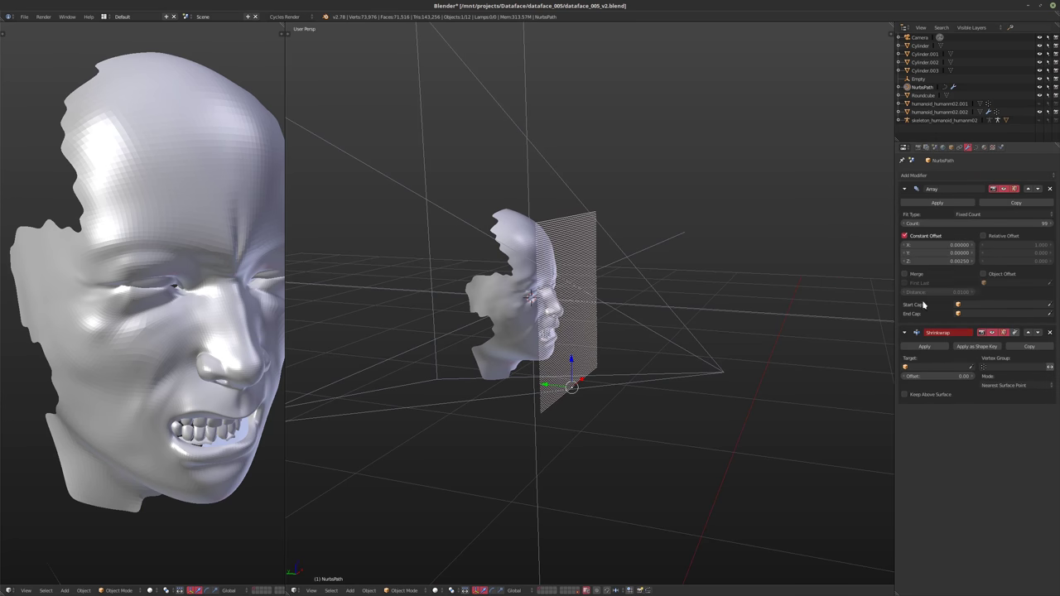
- Set the Shrinkwrap target to humanoid_humanm02.002 and its mode to Project
left_click(936, 366)
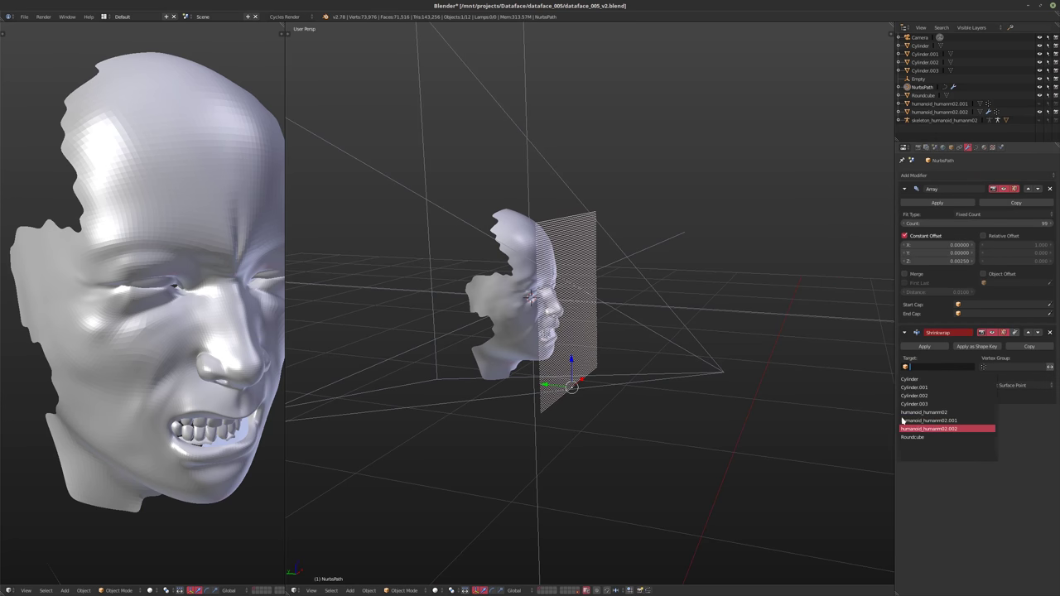
left_click(929, 428)
middle_click_drag(627, 317, 854, 369)
scroll(546, 300, "up", 2)
left_click(1024, 386)
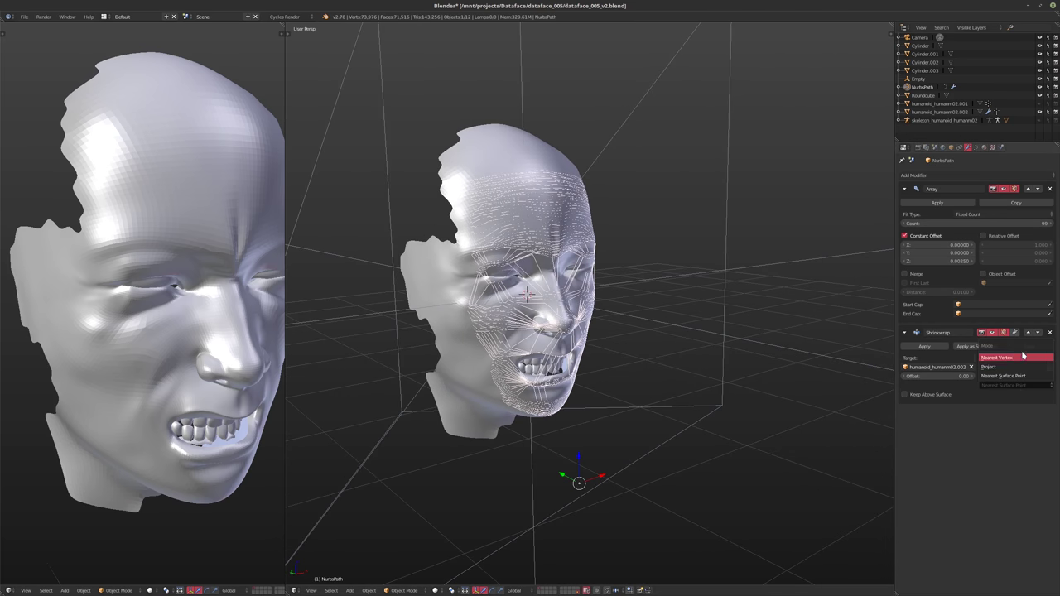
left_click(1011, 367)
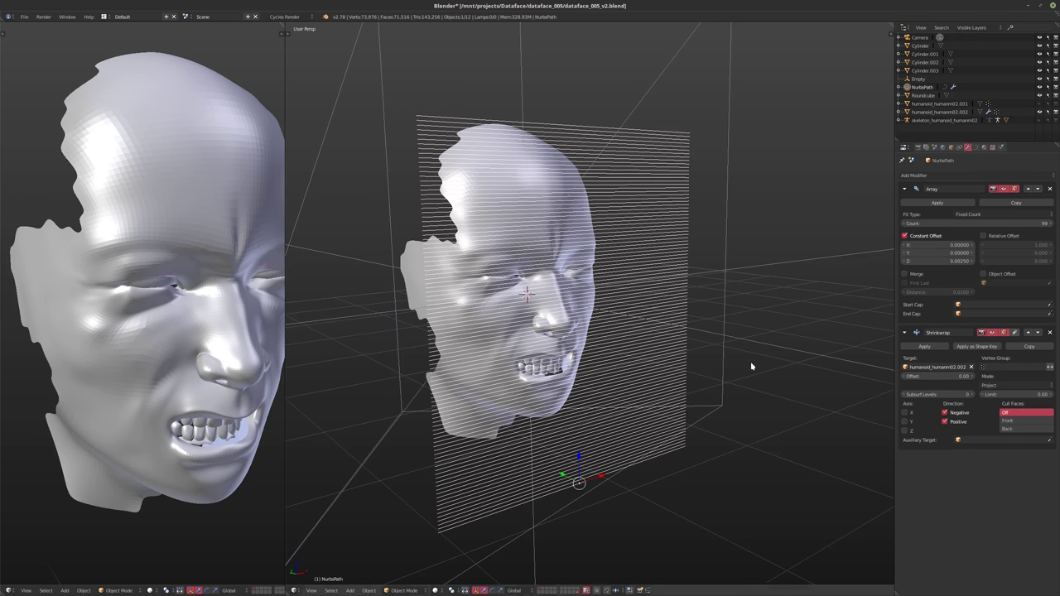
- Try moving the stacked path lines along Y through the face to test the projection
middle_click_drag(753, 367, 687, 348)
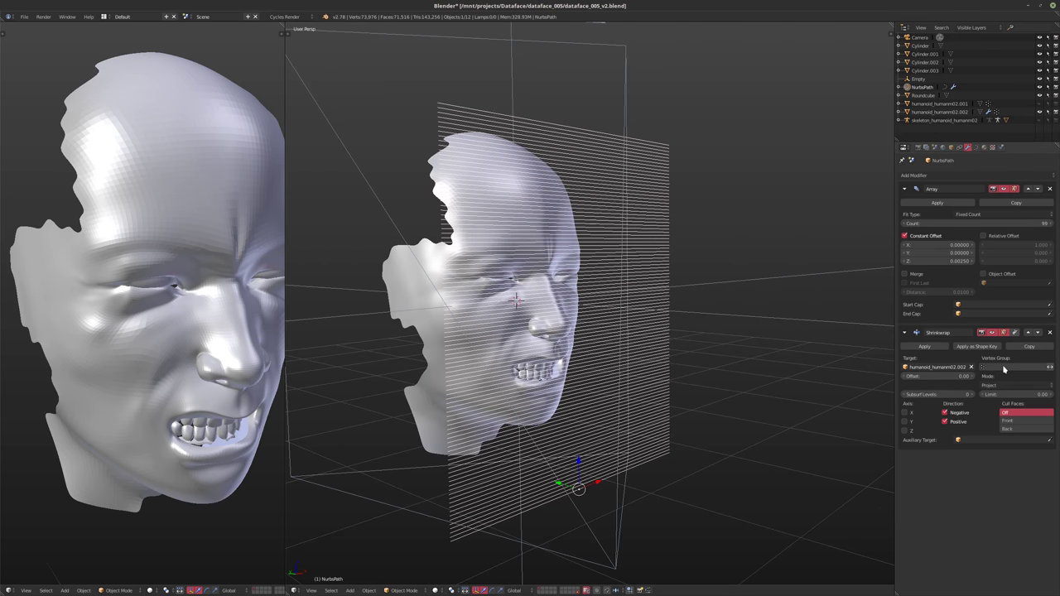
middle_click_drag(679, 373, 595, 448)
key("g")
key("y")
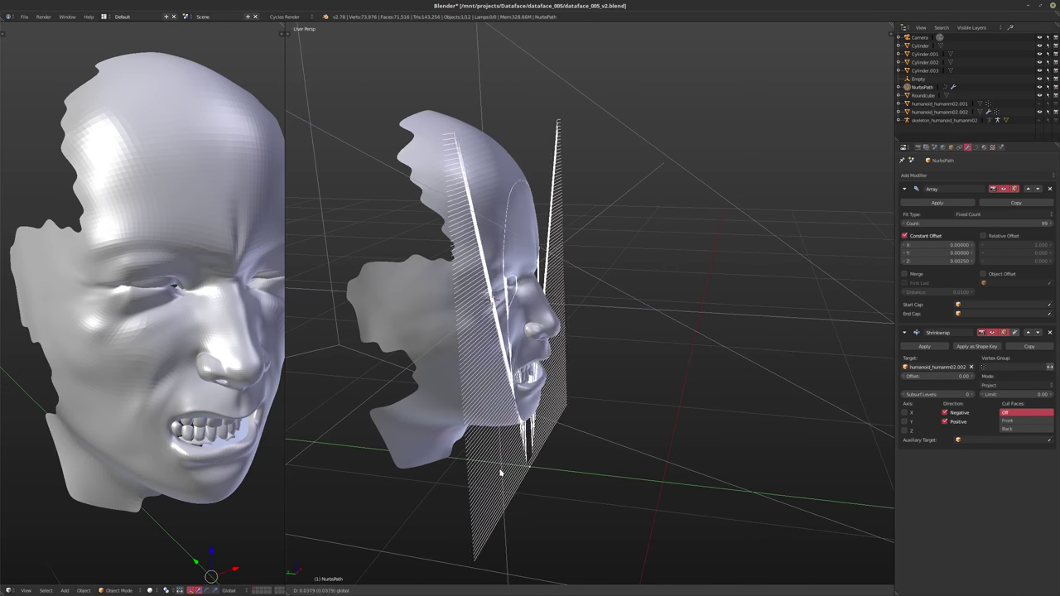
left_click(551, 472)
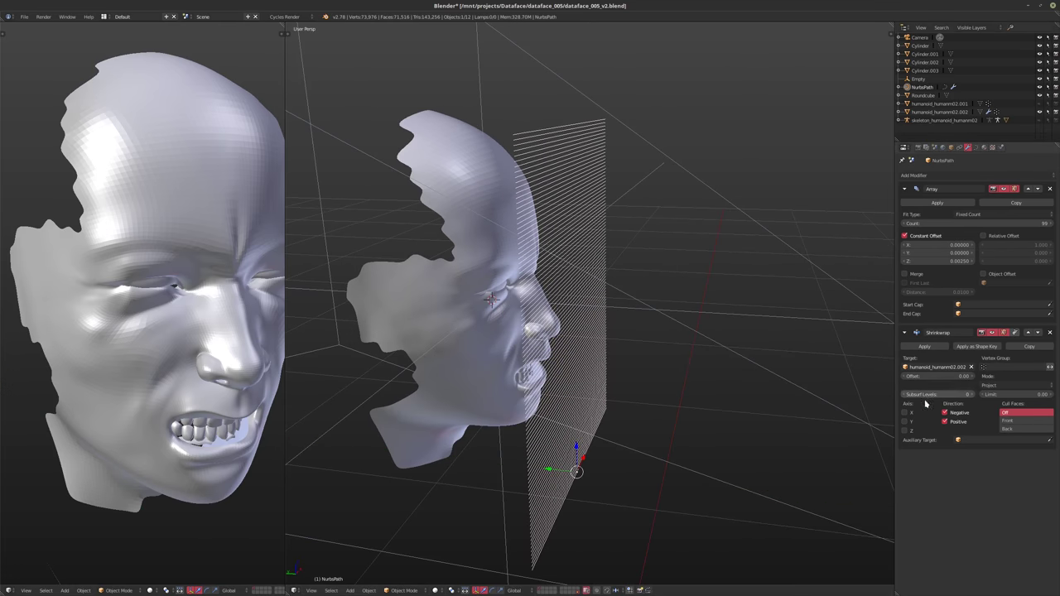
middle_click_drag(882, 408, 711, 414)
key("r")
key("x")
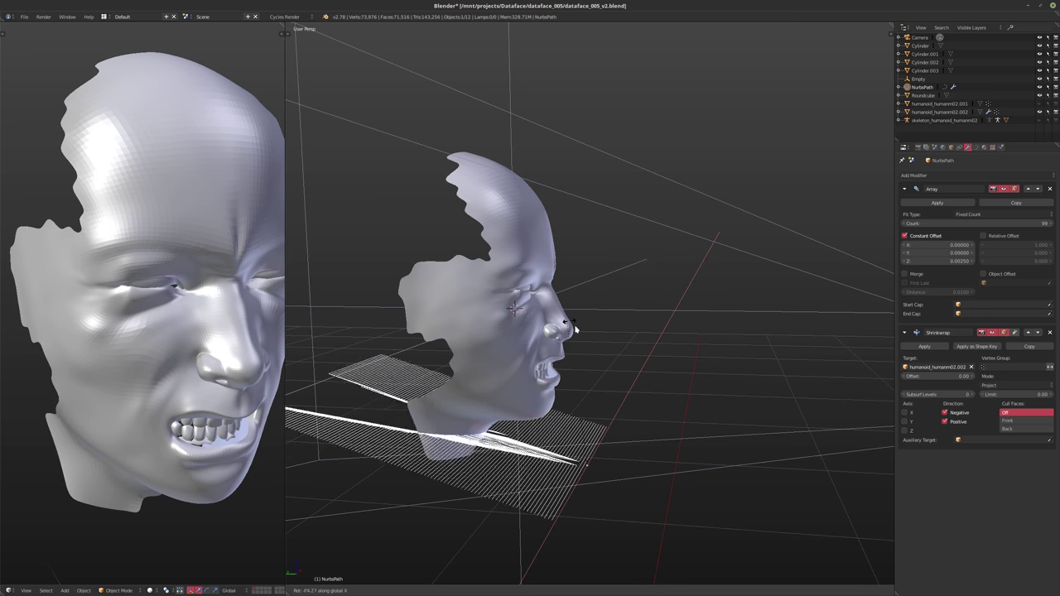
key("Escape")
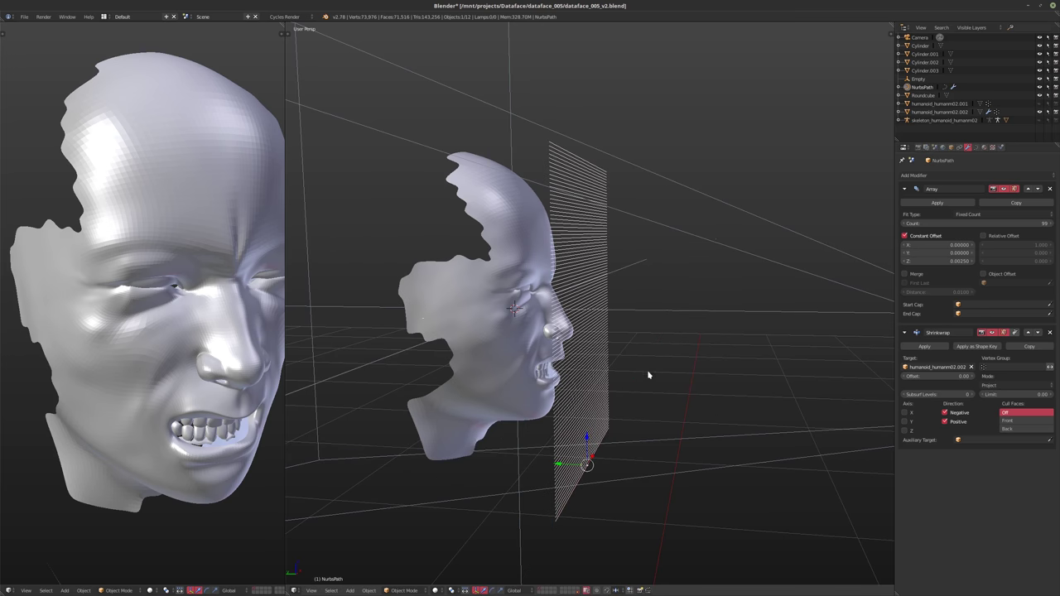
- Try Nearest Surface Point as the Shrinkwrap mode and return it to Project
mouse_move(651, 372)
middle_mouse_down()
mouse_move(559, 382)
mouse_move(643, 371)
middle_mouse_up()
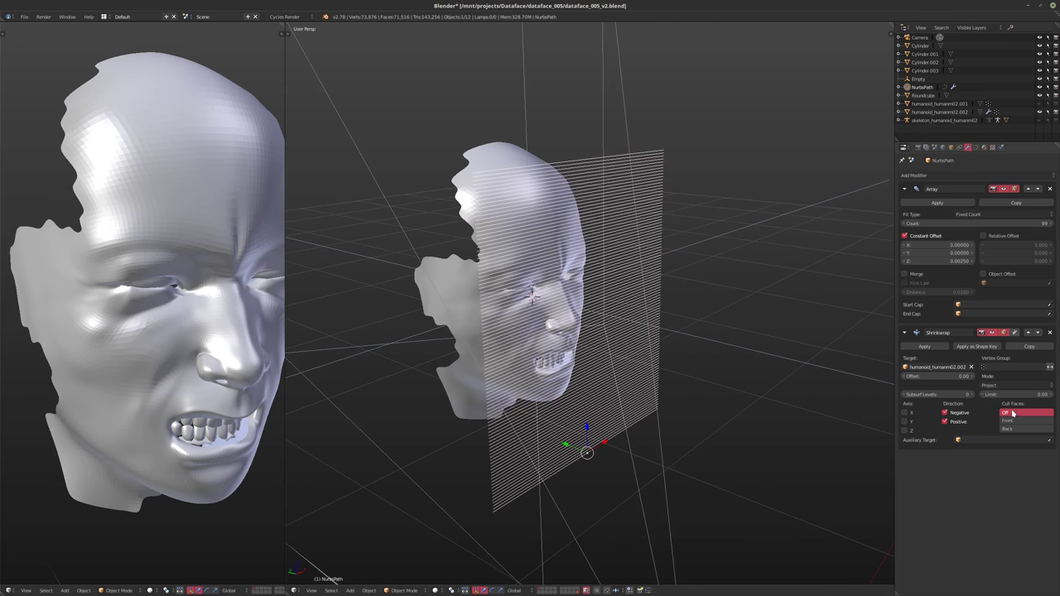
scroll(1001, 386, "up", 1, "ctrl")
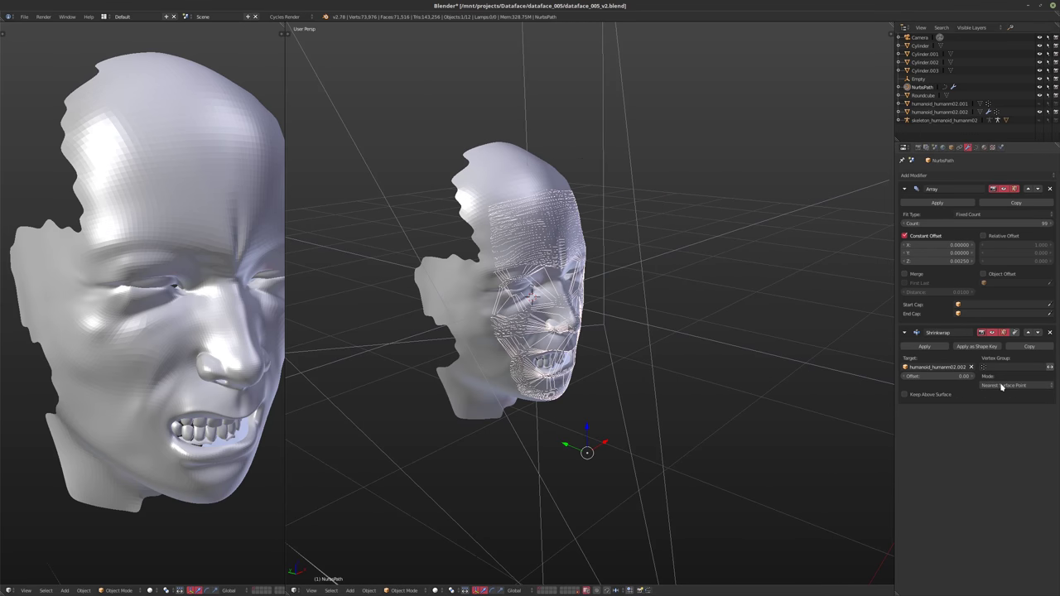
scroll(1001, 386, "down", 1, "ctrl")
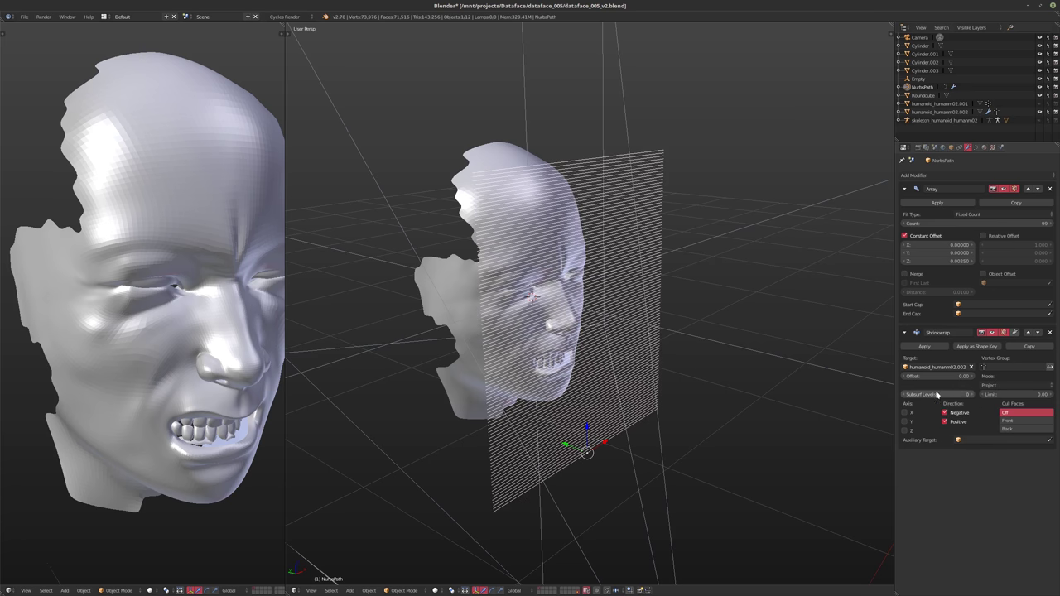
middle_click_drag(667, 324, 704, 328)
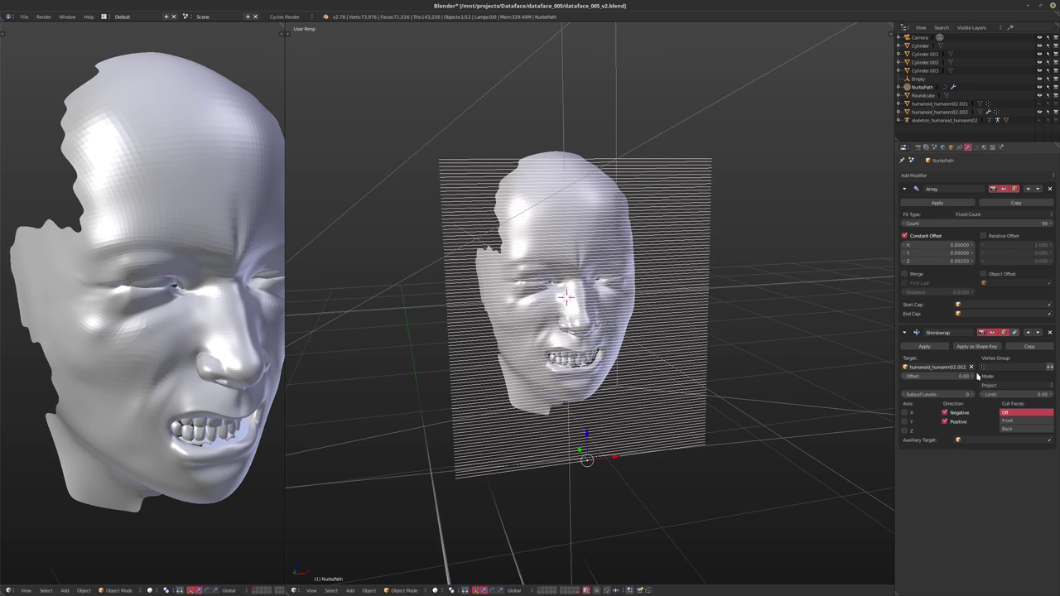
- Try different Shrinkwrap offset values and reset the offset to 0
left_click_drag(974, 376, 1023, 377)
left_click_drag(937, 376, 916, 376)
left_click(944, 376)
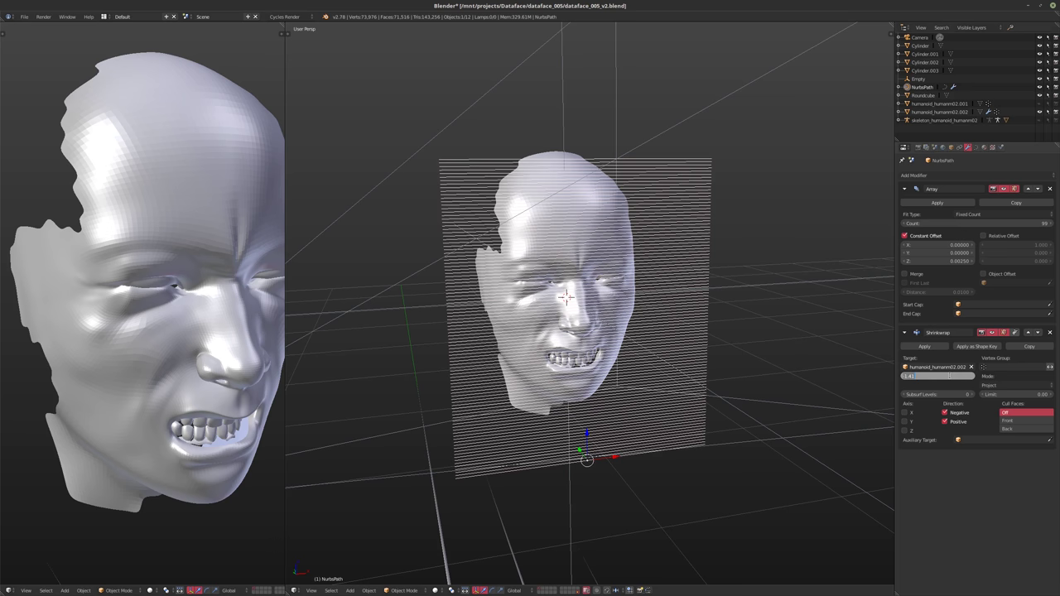
type("0")
key("Return")
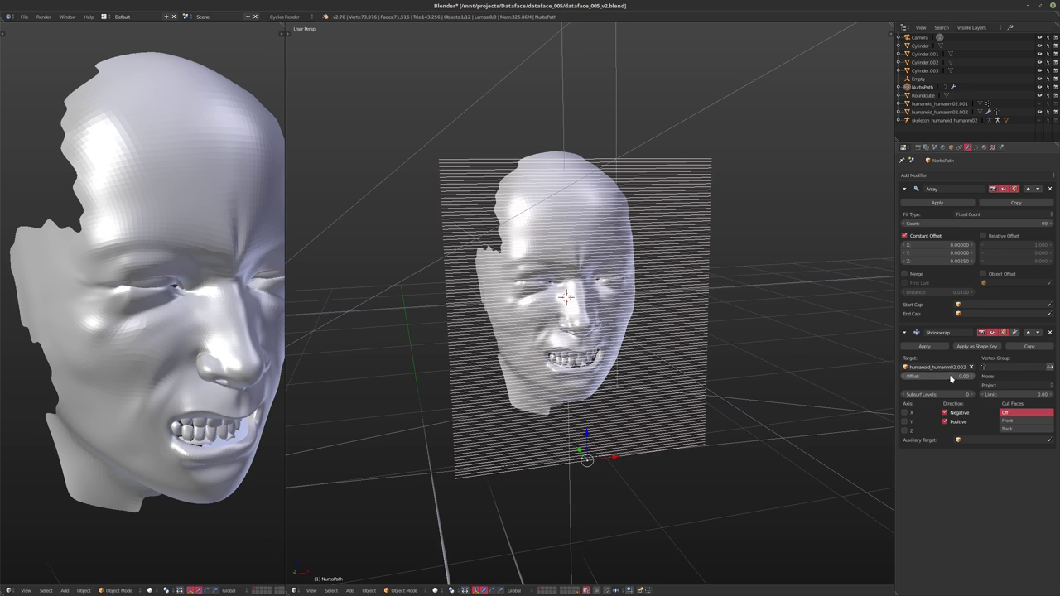
- Set Shrinkwrap to project along Y with 2 subsurf levels and move the lines about 0.14 along Y behind the head
left_click(904, 422)
middle_click_drag(859, 423, 625, 419)
key("g")
key("y")
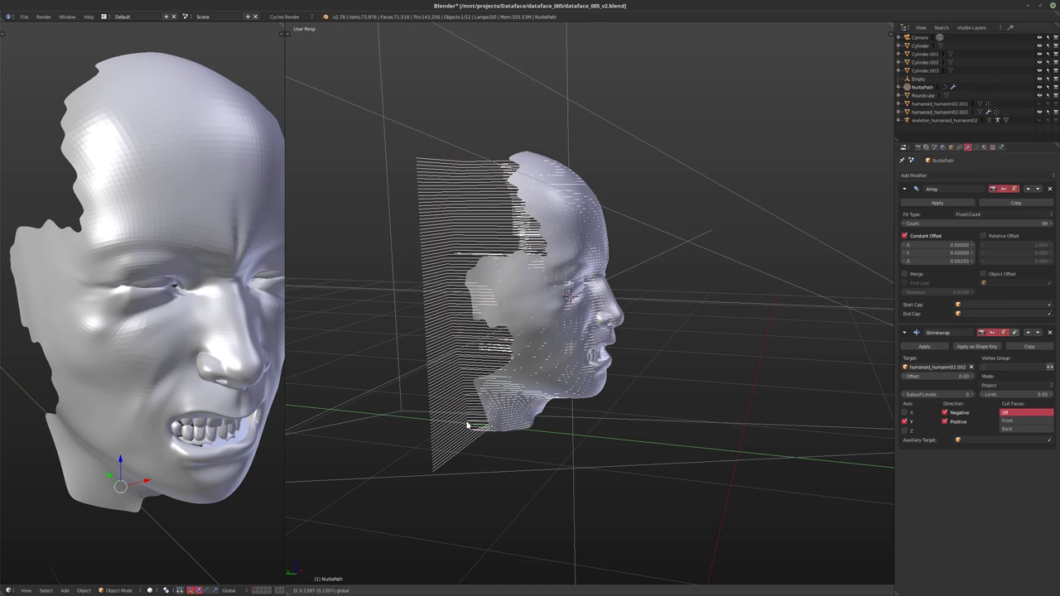
left_click(471, 424)
middle_click_drag(471, 424, 571, 328)
scroll(604, 322, "up", 2)
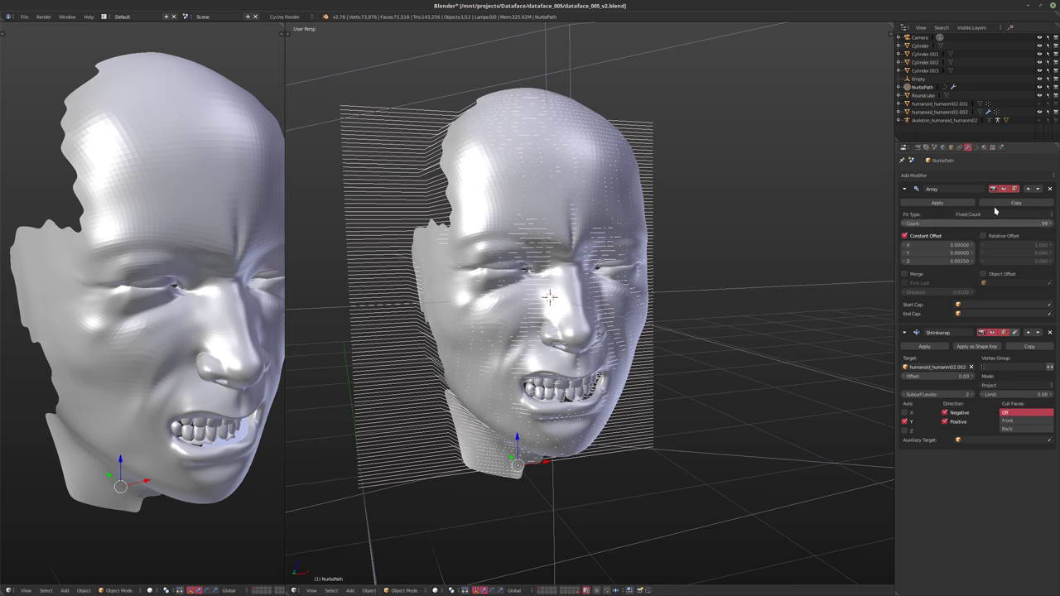
- Set the path curve's preview U resolution to 24
left_click(975, 148)
left_click(931, 220)
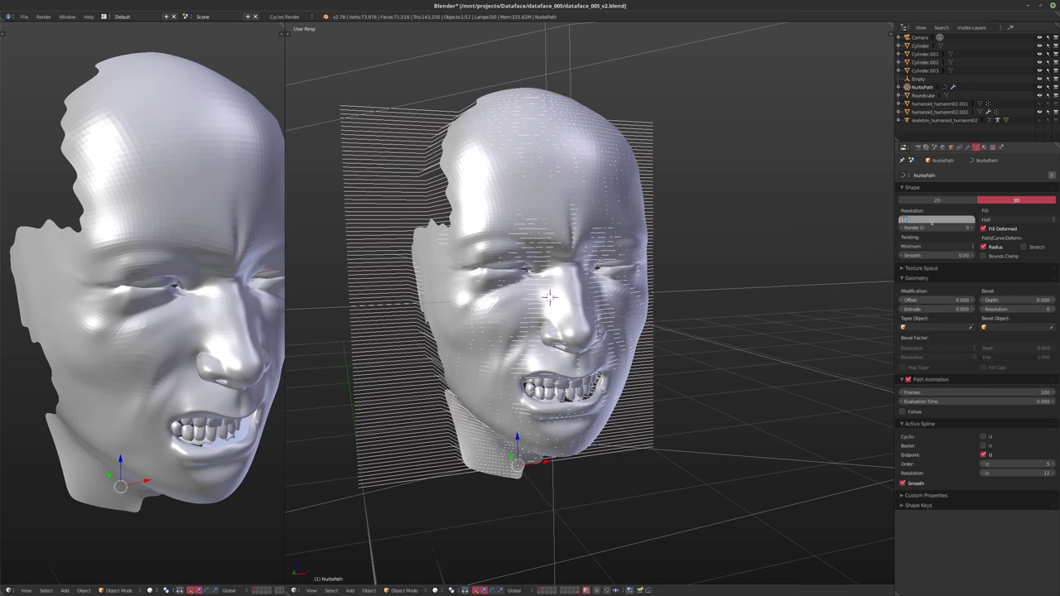
type("24")
key("Return")
middle_click_drag(790, 225, 638, 316)
scroll(559, 299, "down", 4)
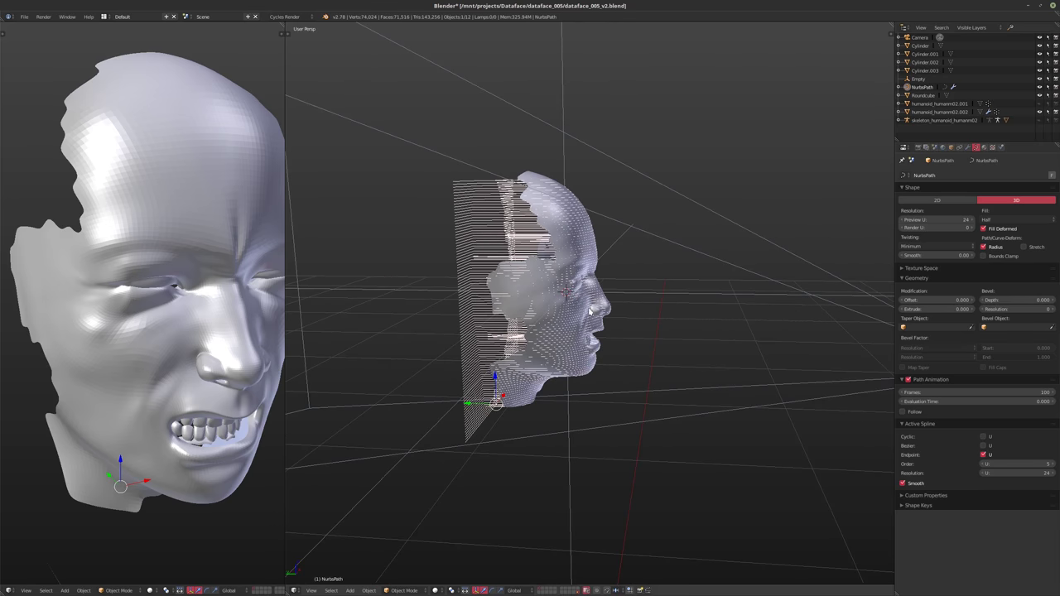
- Raise the path curve's preview U resolution to 32 and return to its modifiers
left_click(953, 221)
key("Return")
middle_click_drag(687, 267, 567, 278)
scroll(567, 278, "up", 1)
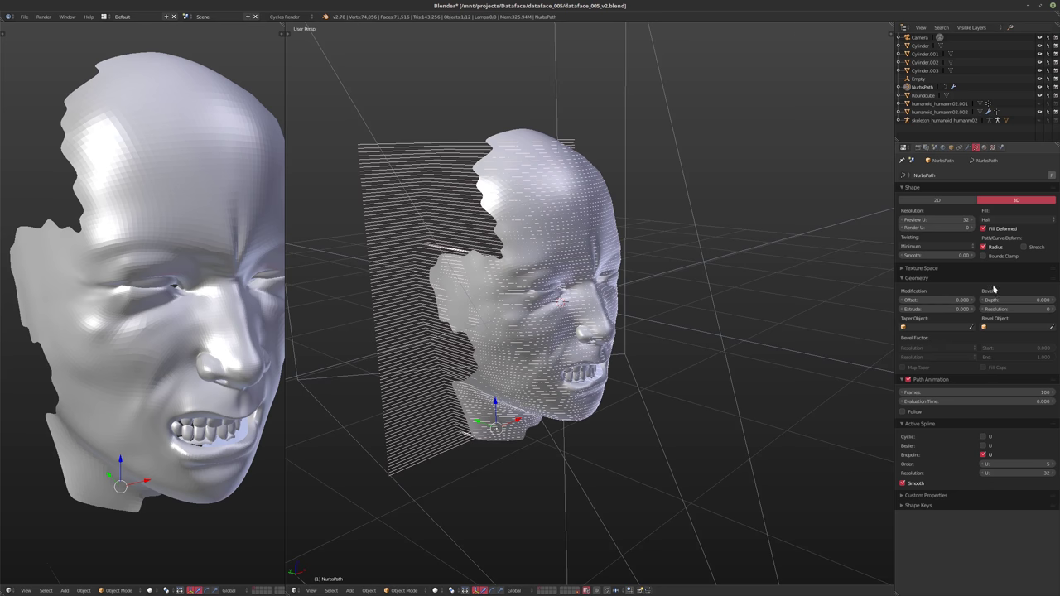
left_click(968, 147)
left_click(928, 176)
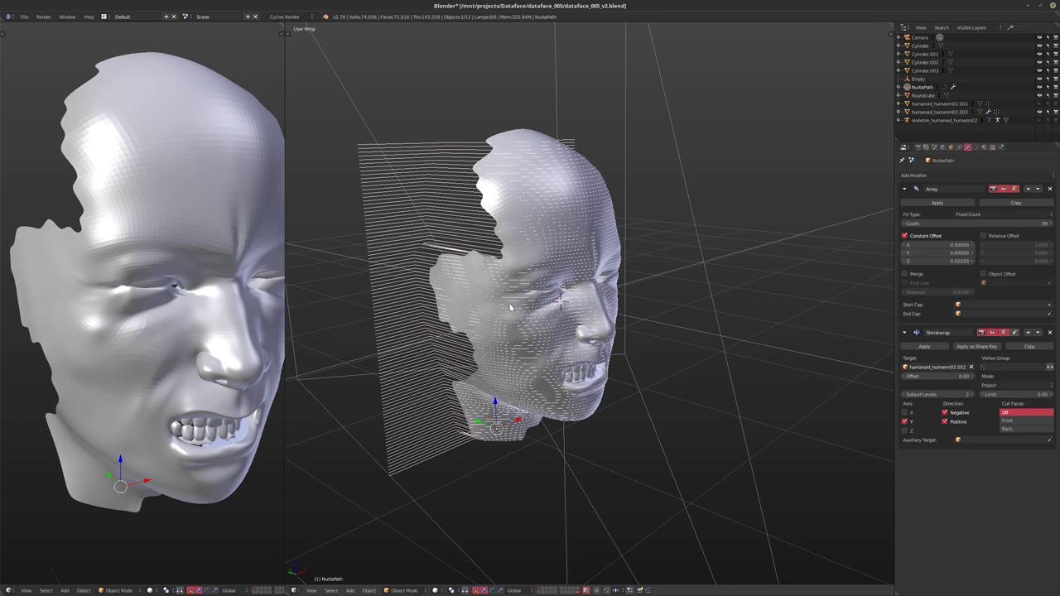
- Duplicate the shrinkwrapped path in place and move the copy about 0.008 up along Z
key("shift+d")
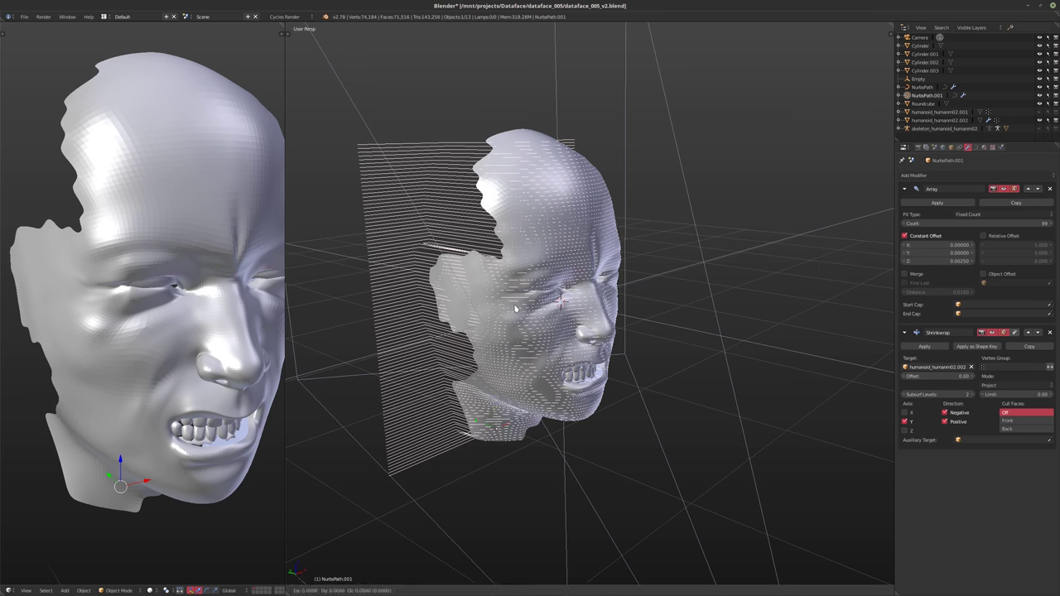
right_click(514, 308)
middle_click_drag(550, 294, 481, 299)
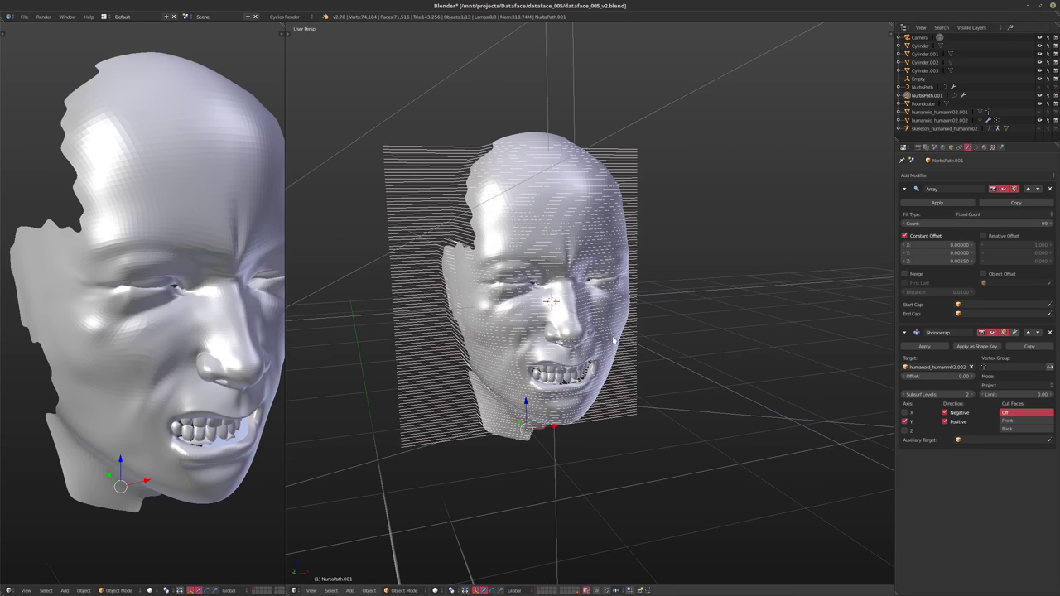
key("g")
key("z")
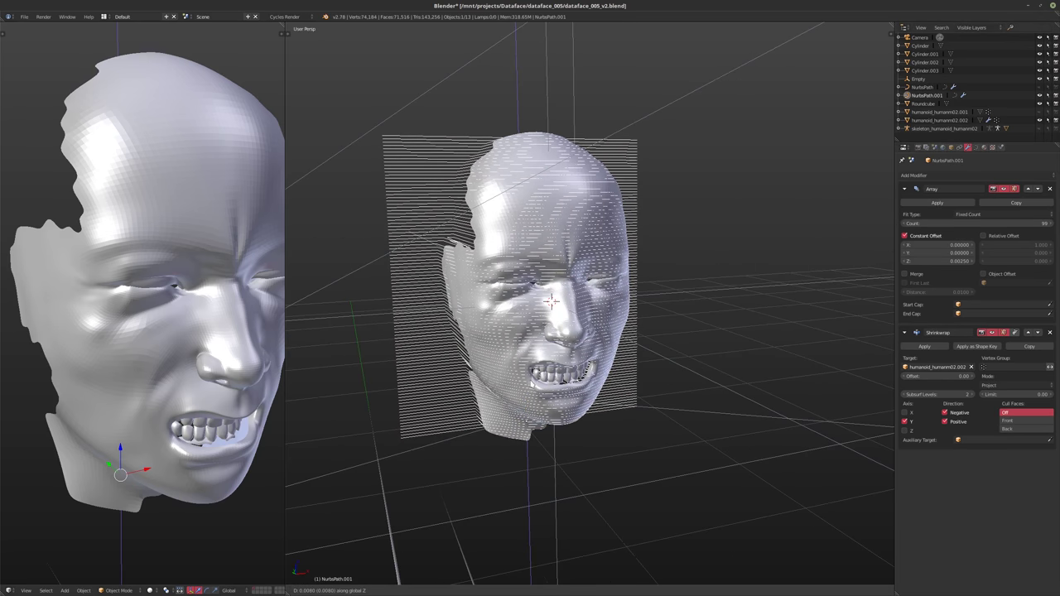
left_click(531, 381)
- Convert the duplicated path lines to a mesh and open it for editing in vertex select mode
middle_click_drag(532, 381, 492, 413)
key("alt+c")
left_click(500, 352)
key("Tab")
scroll(590, 304, "up", 3)
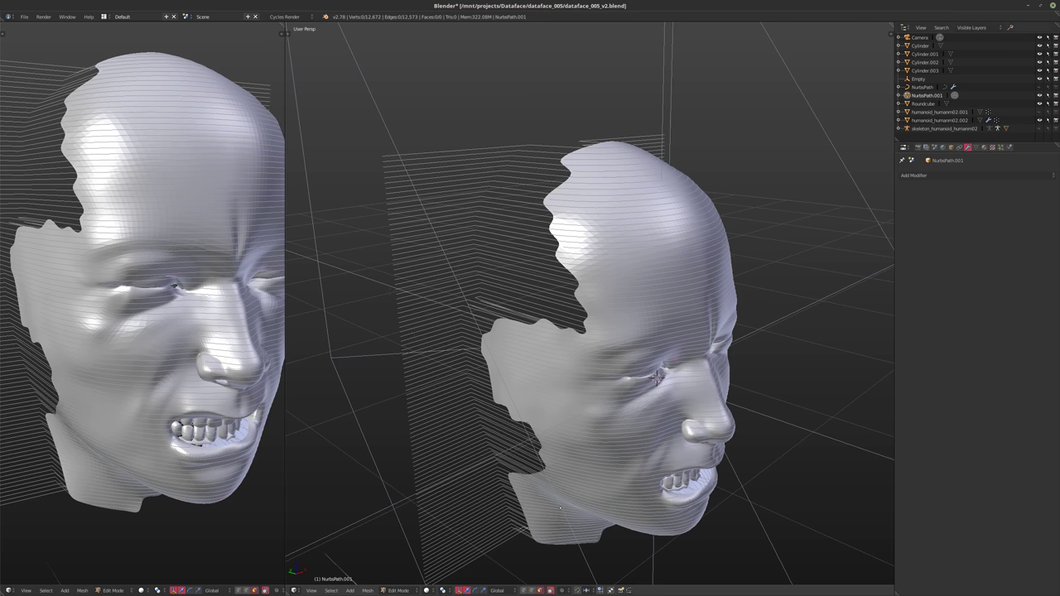
key("ctrl+Tab")
left_click(396, 346)
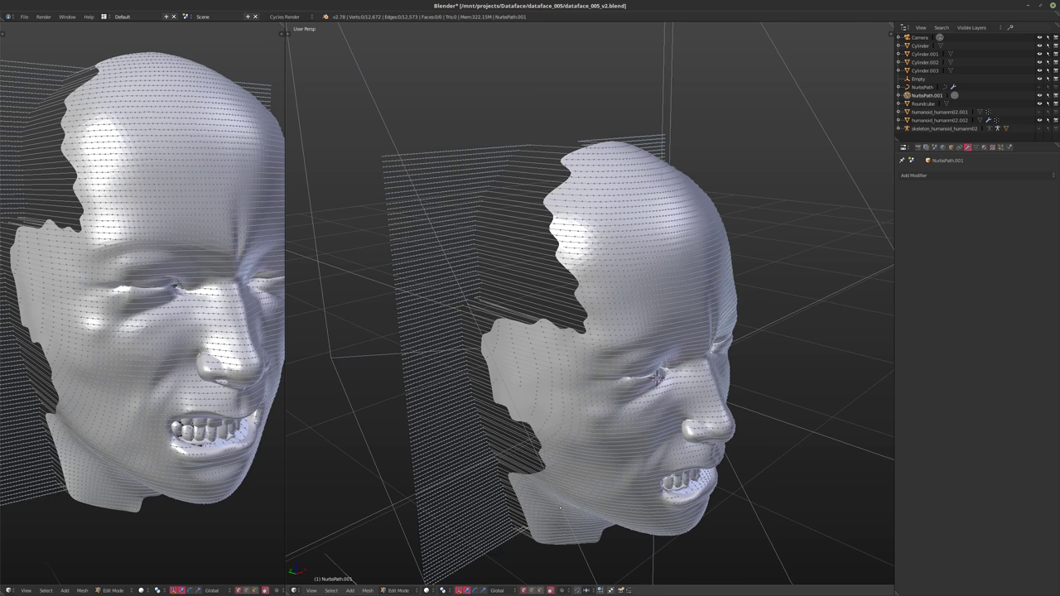
- Circle-select the vertices along the outer end of the flat lines behind the head, on the visible ear's side
middle_click_drag(589, 348, 553, 348)
scroll(589, 348, "down", 1)
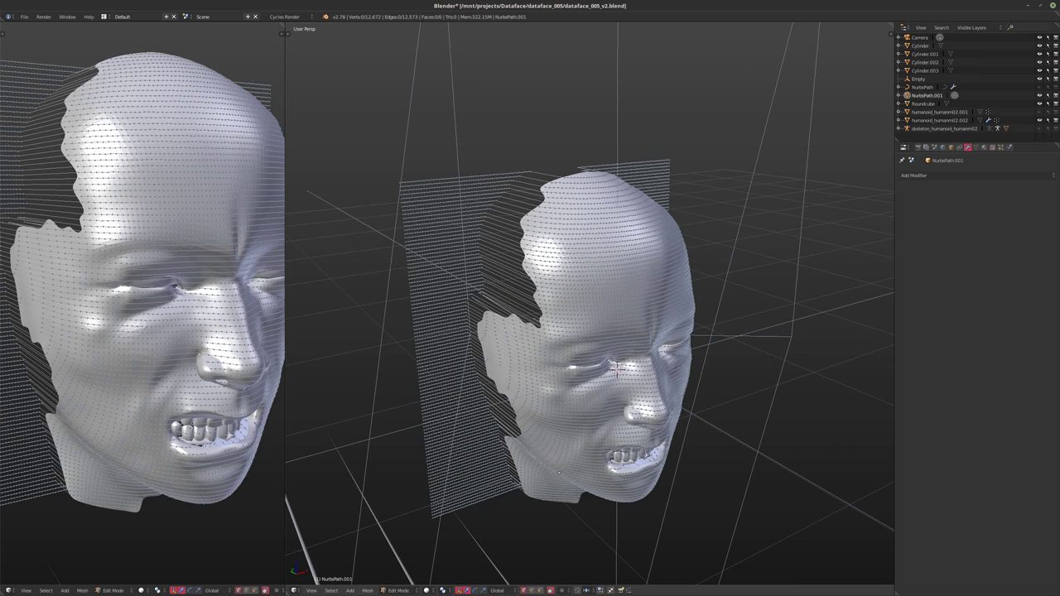
middle_click_drag(559, 473, 522, 476)
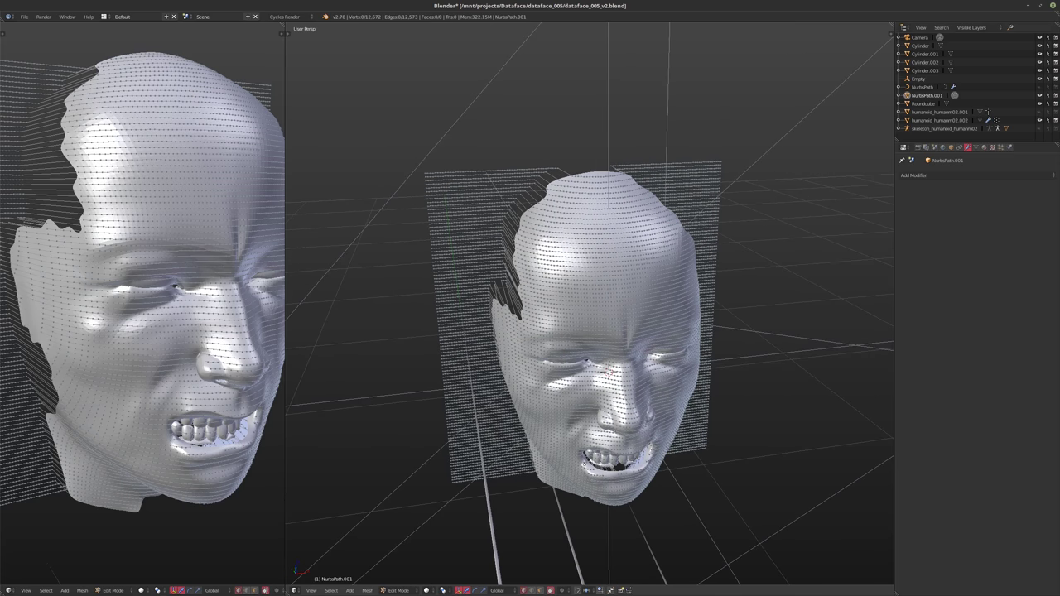
middle_click_drag(584, 459, 543, 458)
key("c")
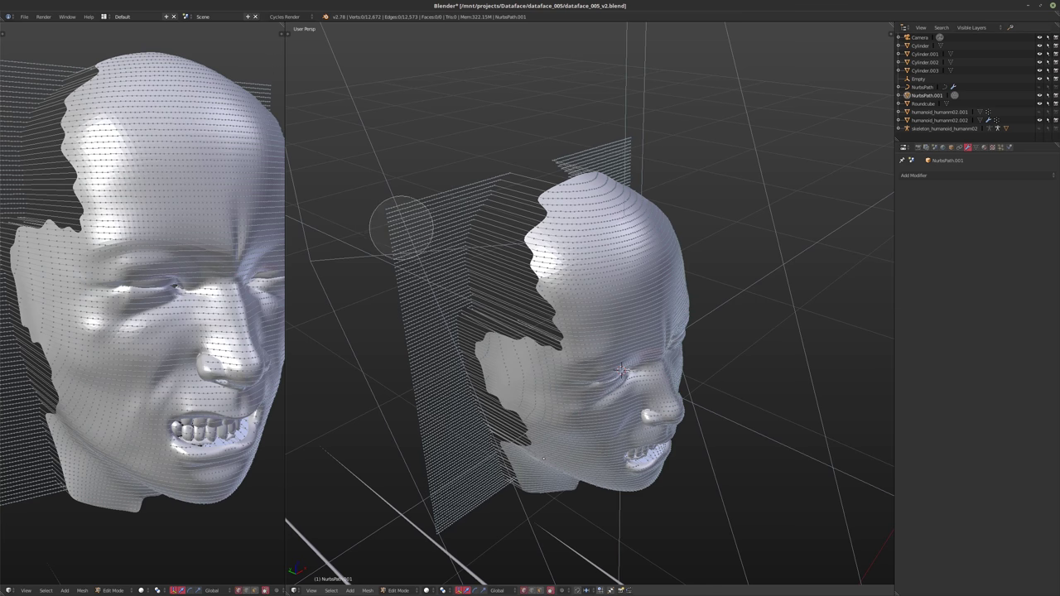
mouse_move(402, 225)
left_mouse_down()
mouse_move(433, 170)
mouse_move(462, 163)
mouse_move(418, 211)
mouse_move(409, 340)
mouse_move(431, 433)
mouse_move(478, 536)
left_mouse_up()
right_click(483, 212)
middle_click_drag(483, 212, 475, 212)
middle_click_drag(547, 457, 518, 452)
- Grow the vertex selection six times along the lines towards the face and inspect its extent from the side
key("ctrl+KP_Add")
key("ctrl+KP_Add")
key("ctrl+KP_Add")
key("ctrl+KP_Add")
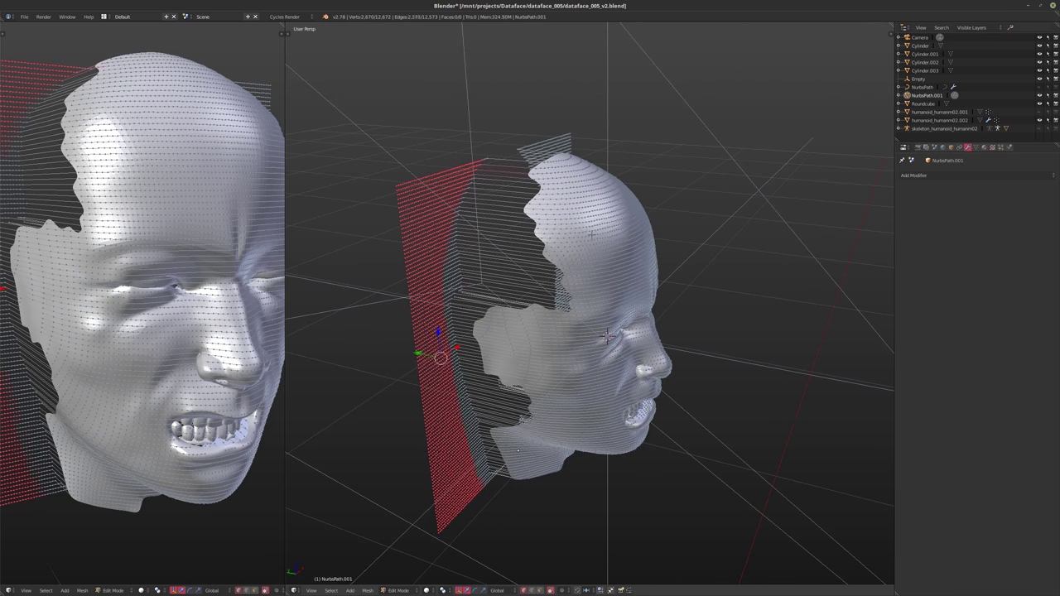
key("ctrl+KP_Add")
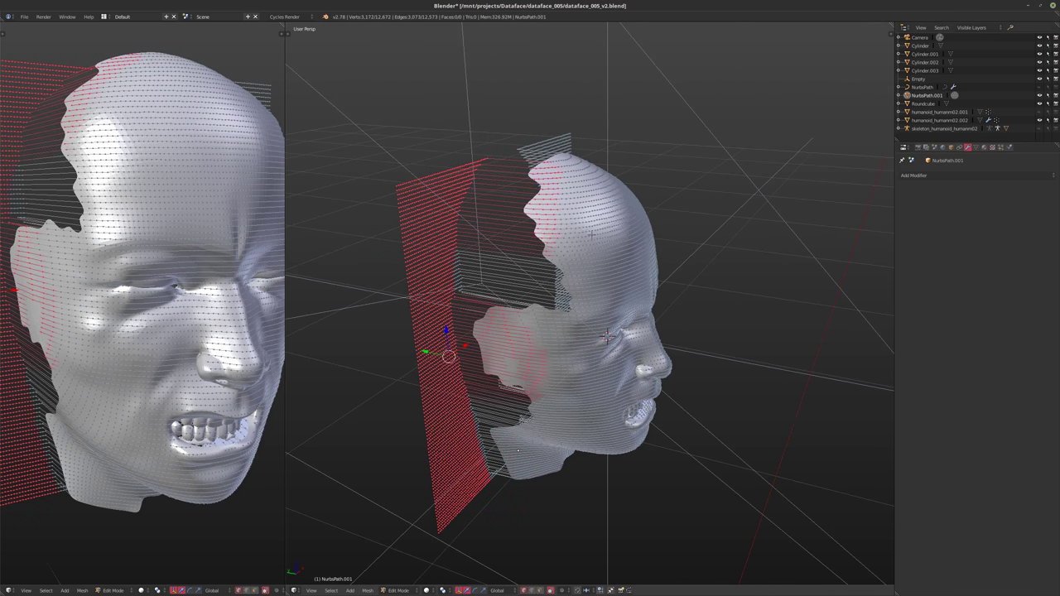
key("ctrl+KP_Add")
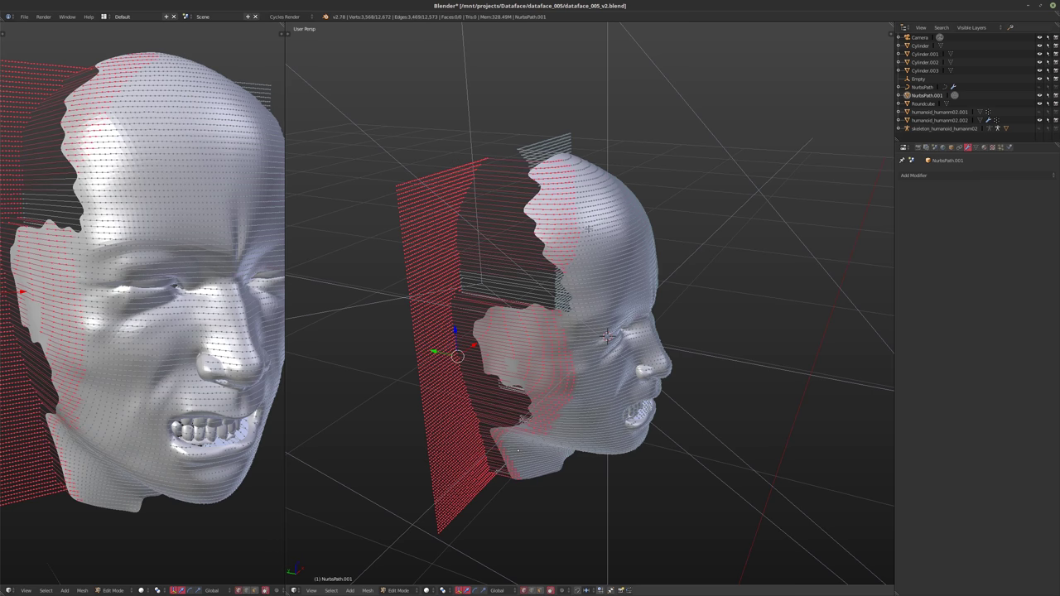
middle_click_drag(607, 335, 566, 294)
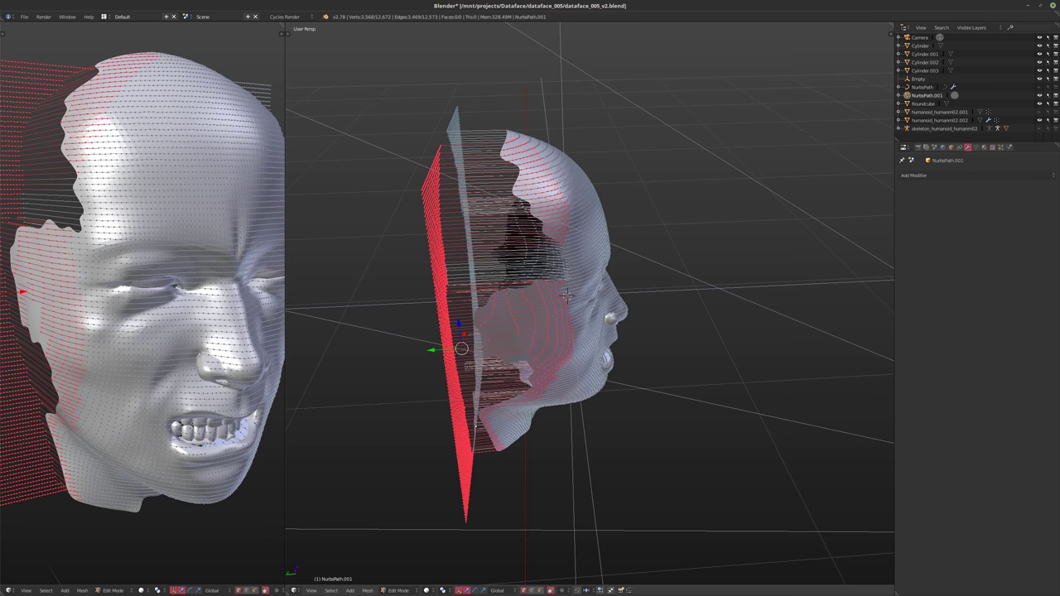
- Box-select the face-side line vertices from the top view, grow the selection once, invert it and delete the inverted selection
key("KP_7")
scroll(589, 304, "down", 5)
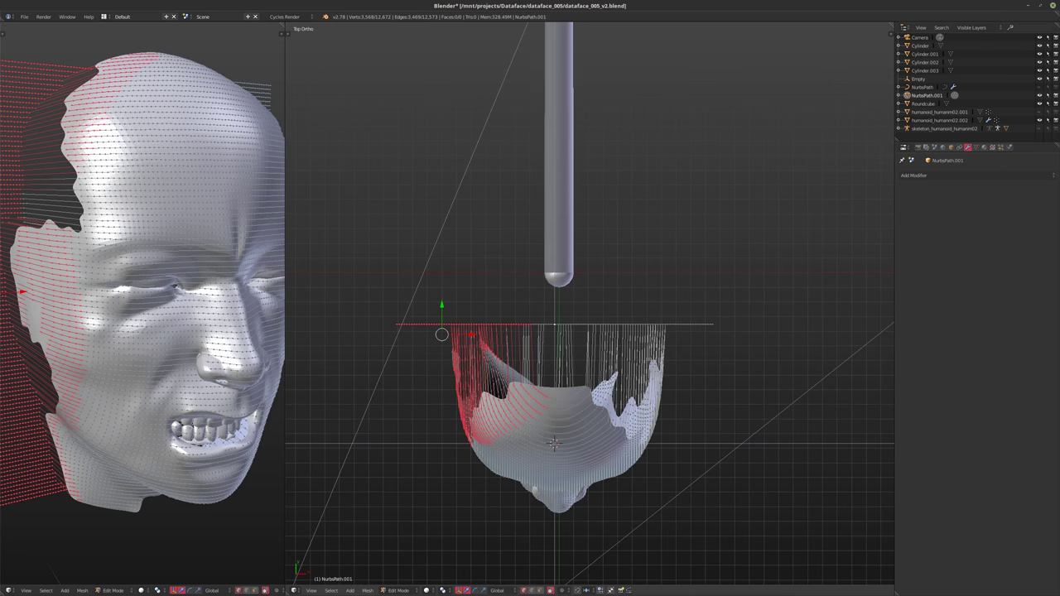
key("a")
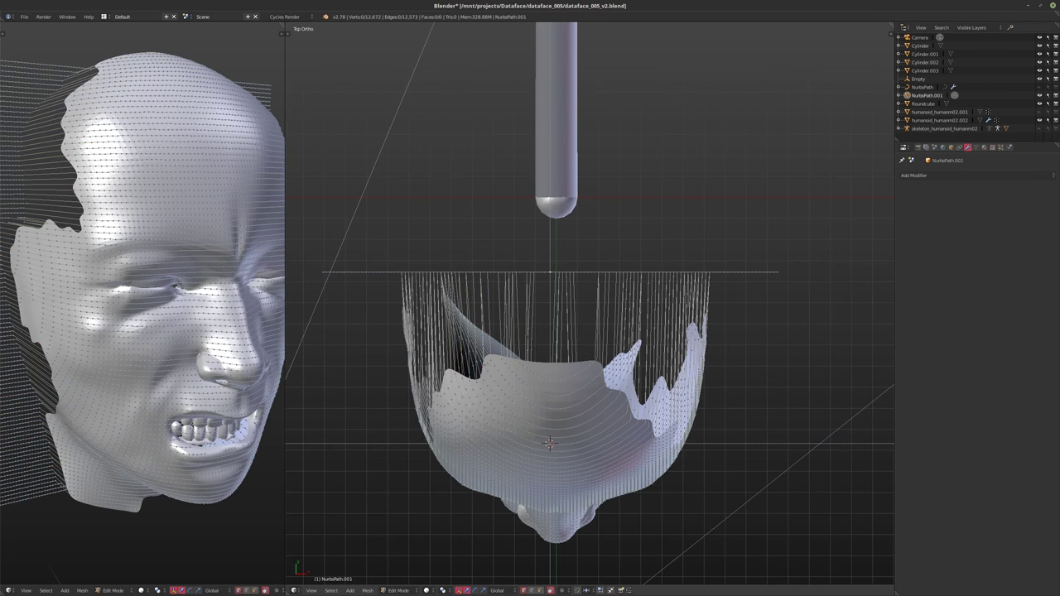
key("b")
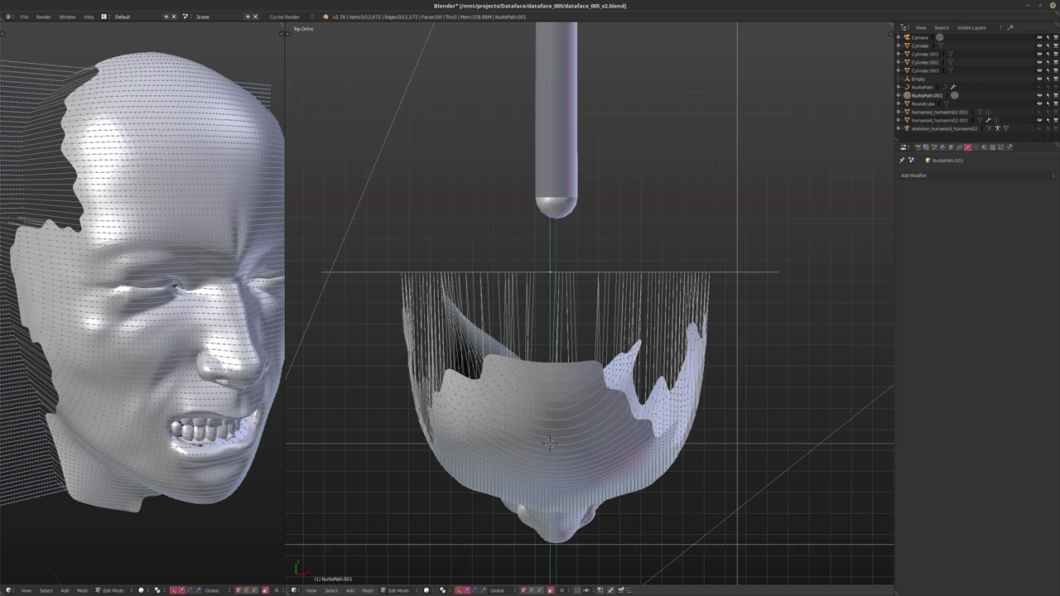
left_click_drag(758, 576, 350, 275)
key("ctrl+KP_Add")
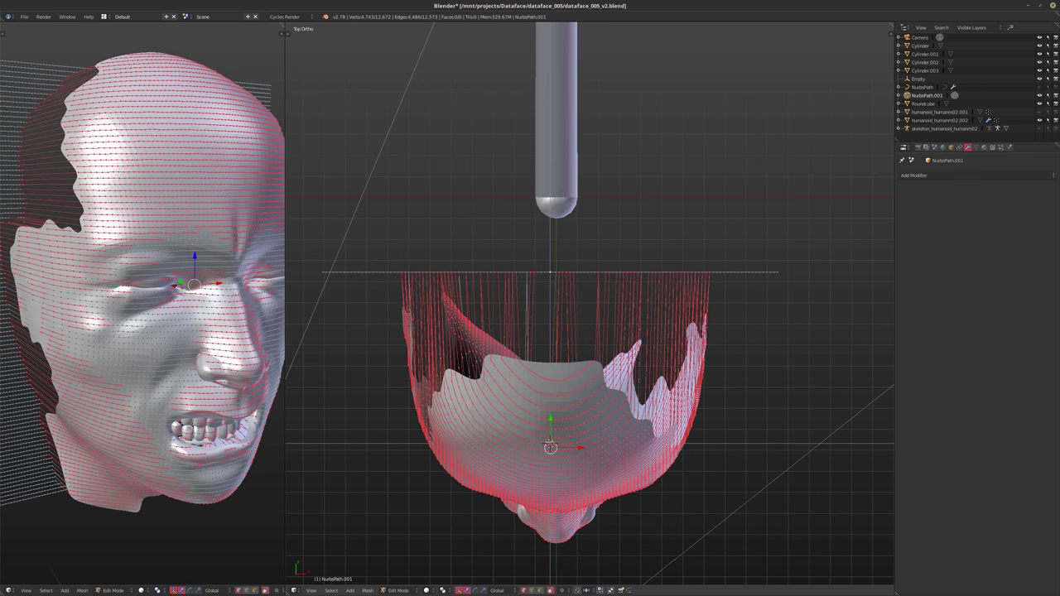
key("ctrl+i")
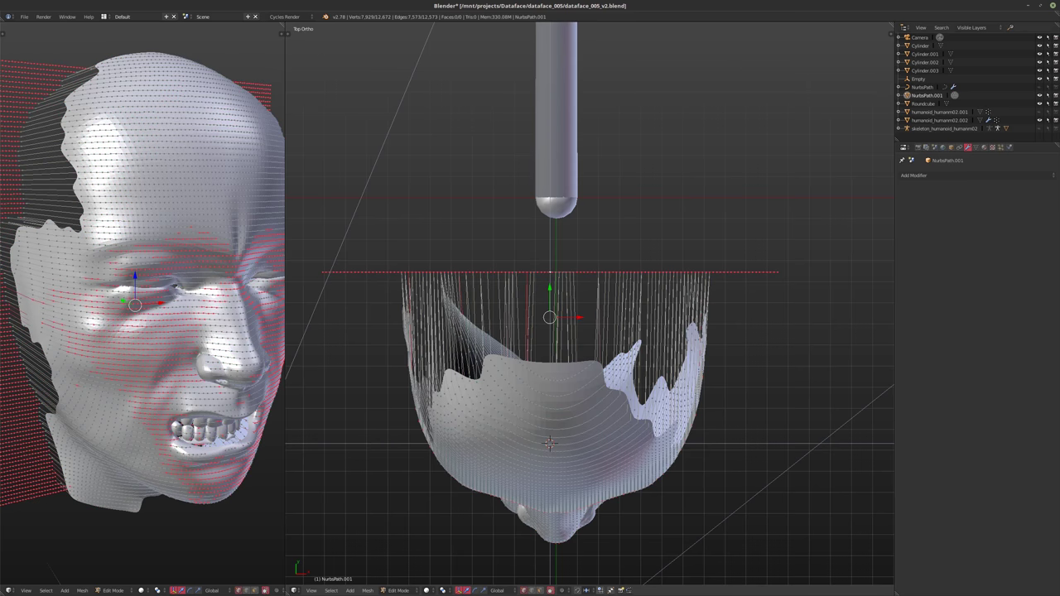
key("x")
left_click(386, 336)
key("Tab")
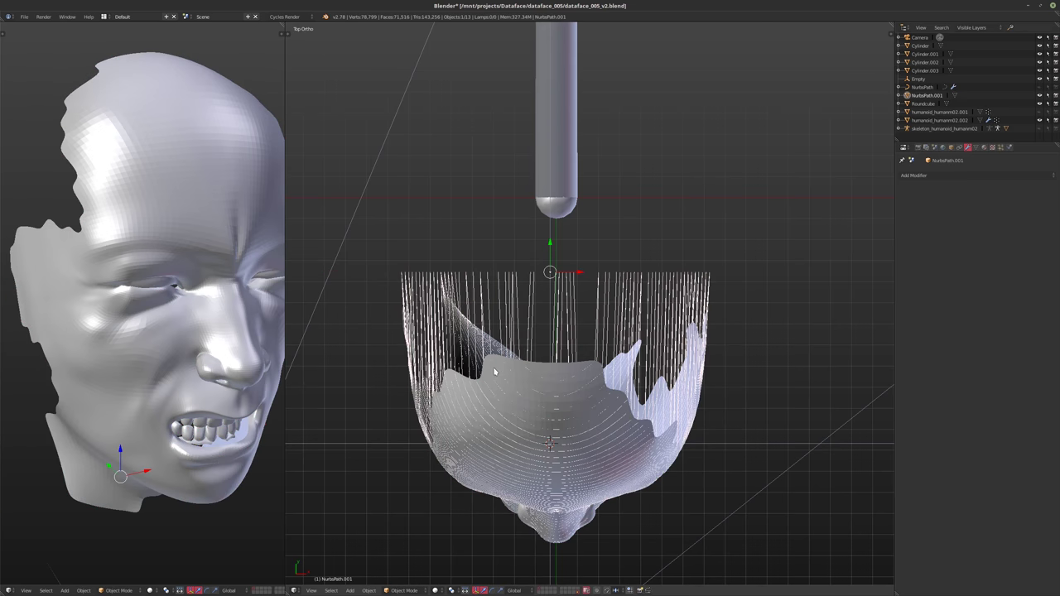
- Convert the trimmed line mesh to a curve and set its fill mode to Full
middle_click_drag(494, 372, 645, 404)
key("KP_5")
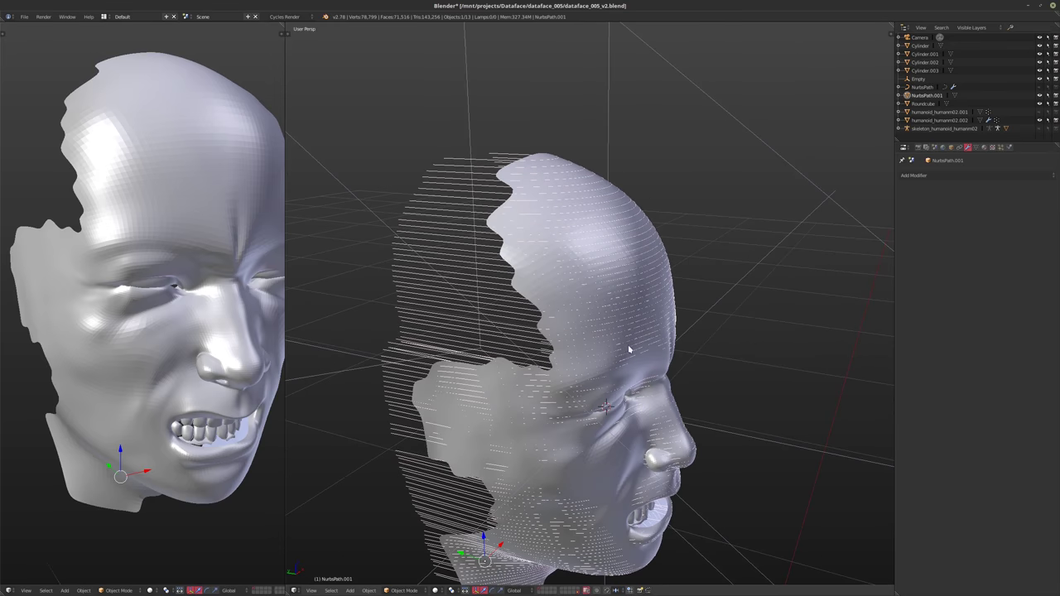
mouse_move(508, 372)
middle_mouse_down()
mouse_move(521, 350)
mouse_move(494, 371)
middle_mouse_up()
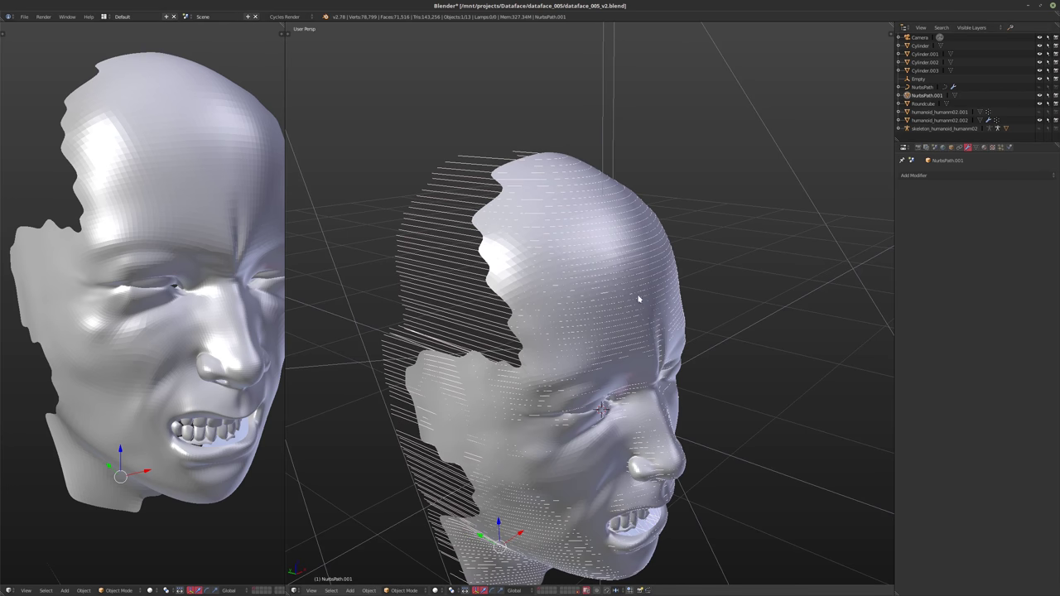
key("alt+c")
left_click(537, 319)
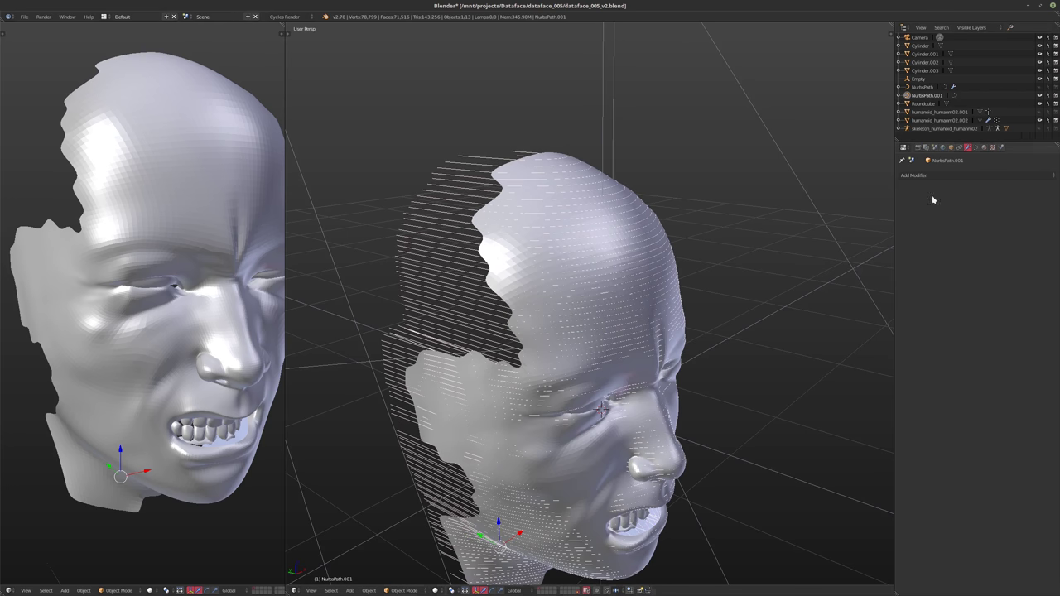
left_click(977, 148)
left_click(1002, 219)
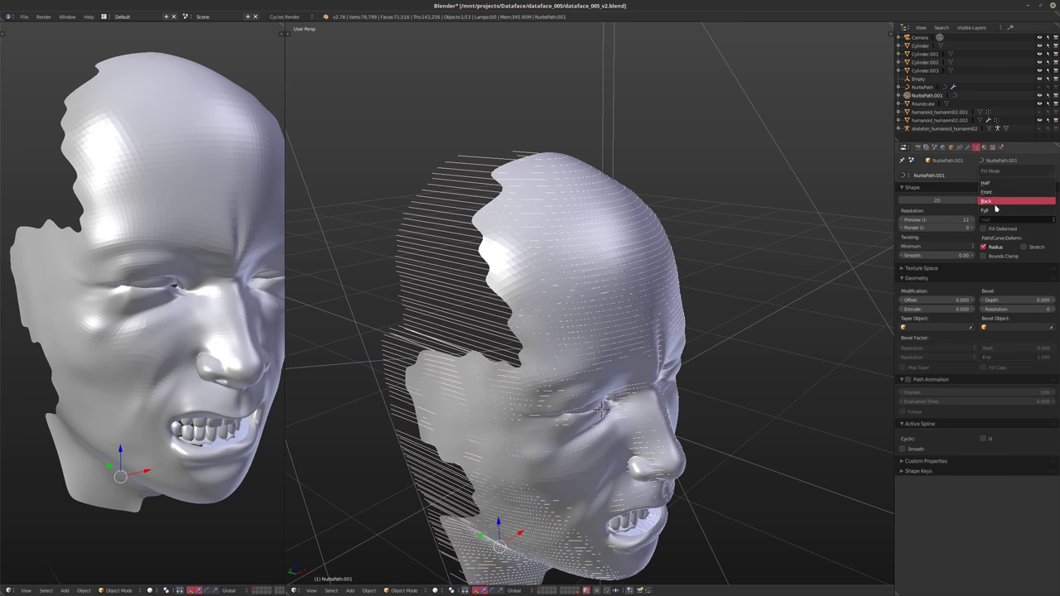
left_click(989, 210)
- Set the line curve's bevel depth to 0.0006 and inspect the thickened lines around the head
middle_click_drag(669, 267, 781, 339)
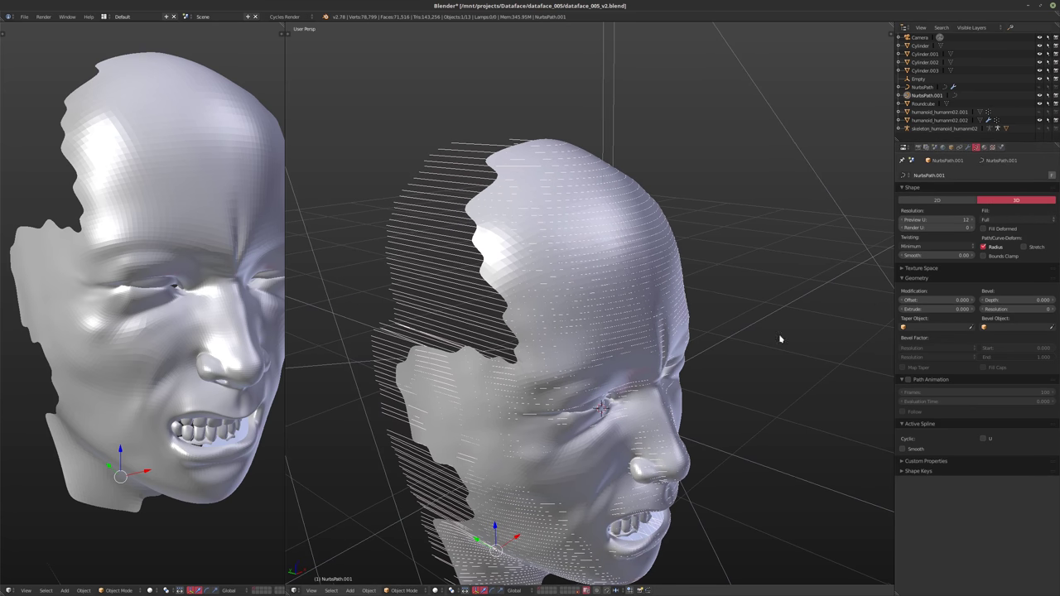
left_click_drag(1017, 300, 1028, 299)
mouse_move(771, 310)
middle_mouse_down()
mouse_move(600, 292)
mouse_move(776, 306)
middle_mouse_up()
key("KP_Decimal")
scroll(776, 304, "up", 8)
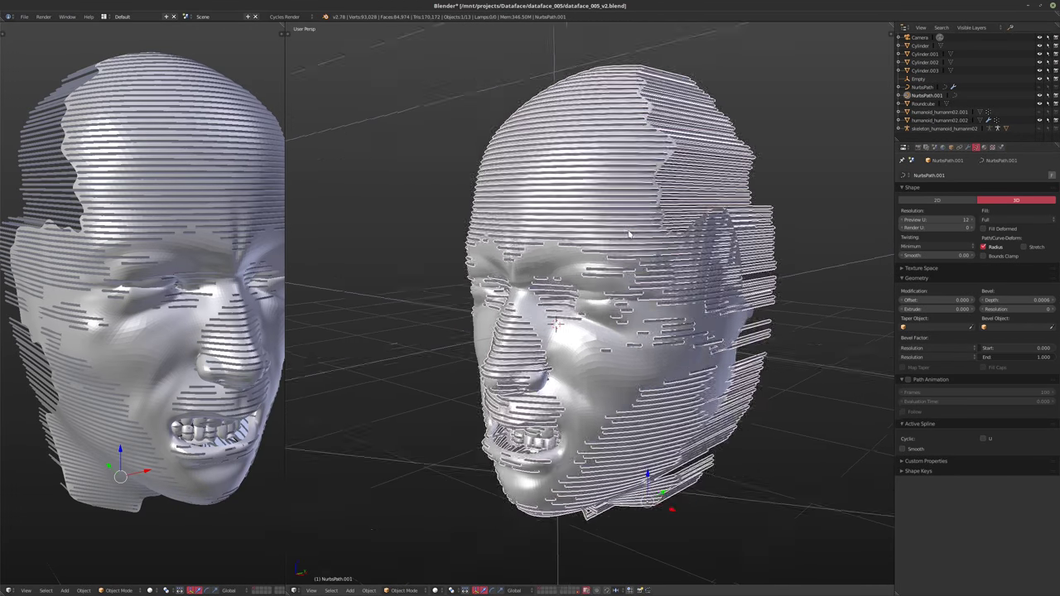
scroll(659, 222, "down", 10)
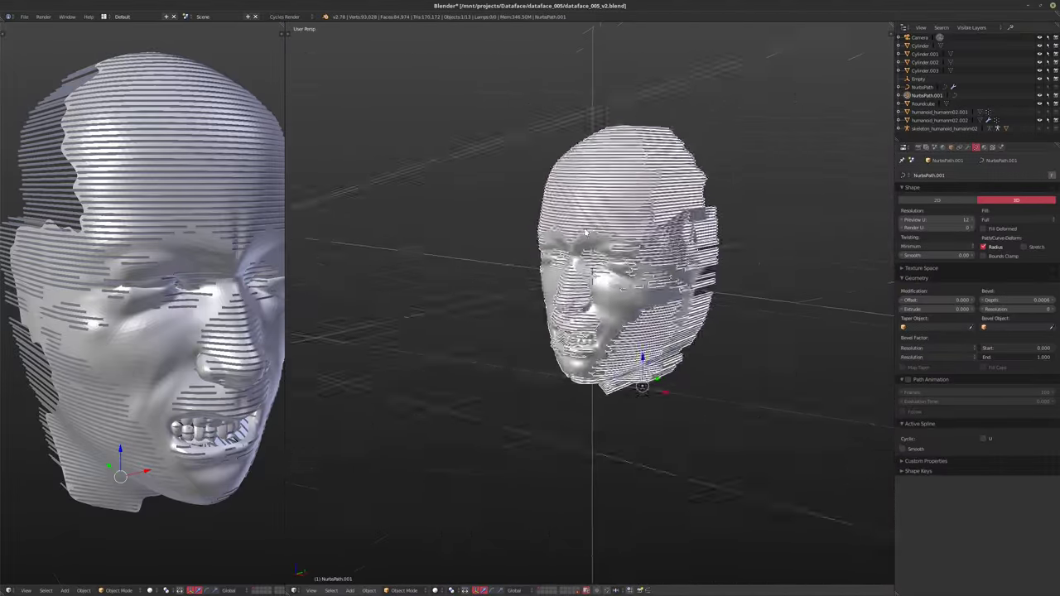
- Box-select the curve points on the flat plane behind the head in the side view and delete them
key("Tab")
middle_click_drag(586, 232, 702, 277)
middle_click_drag(594, 282, 604, 247)
key("KP_1")
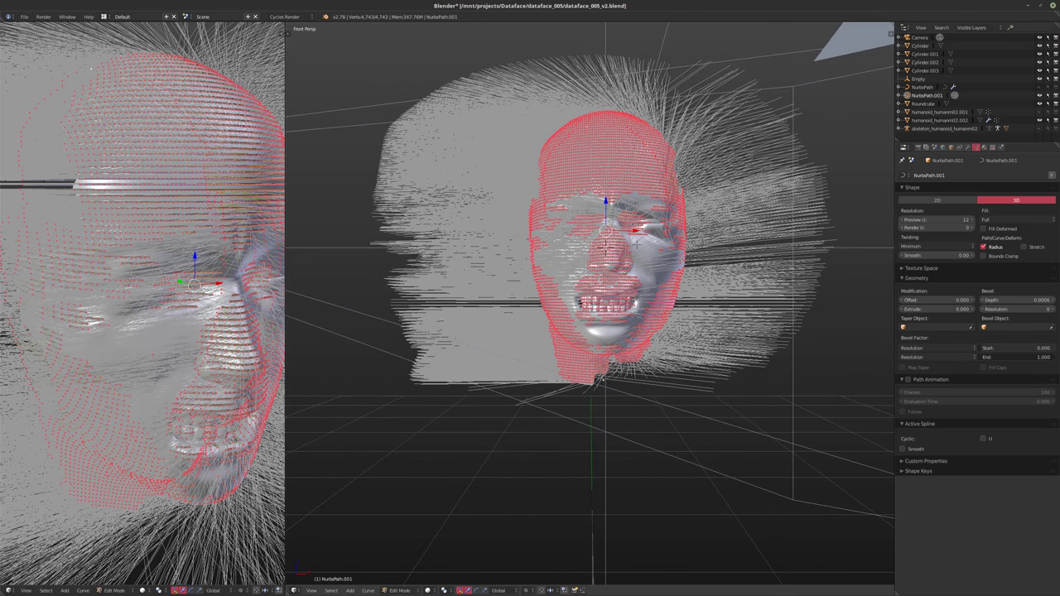
key("KP_3")
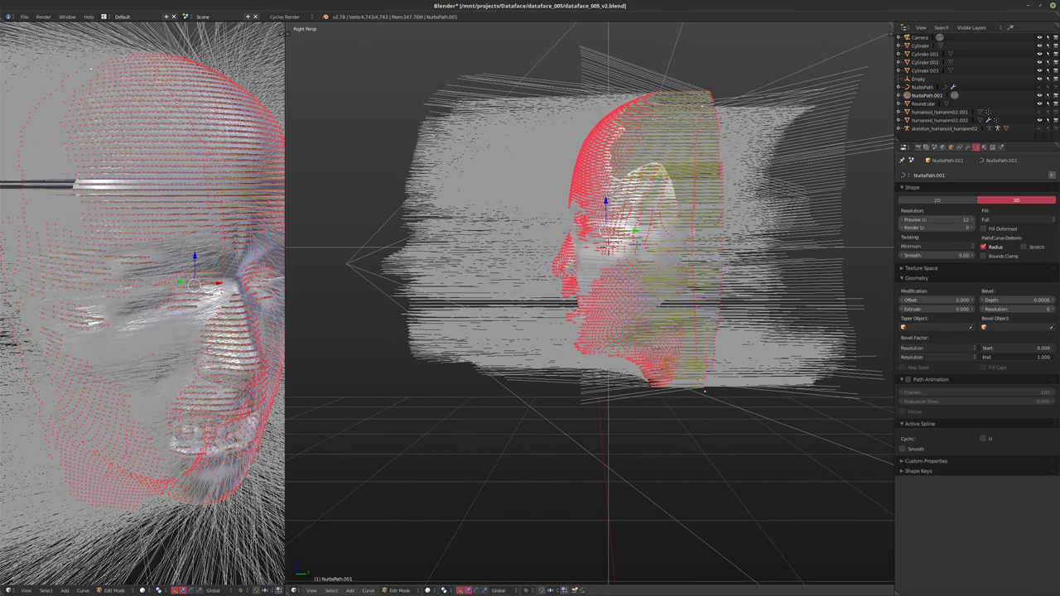
key("KP_5")
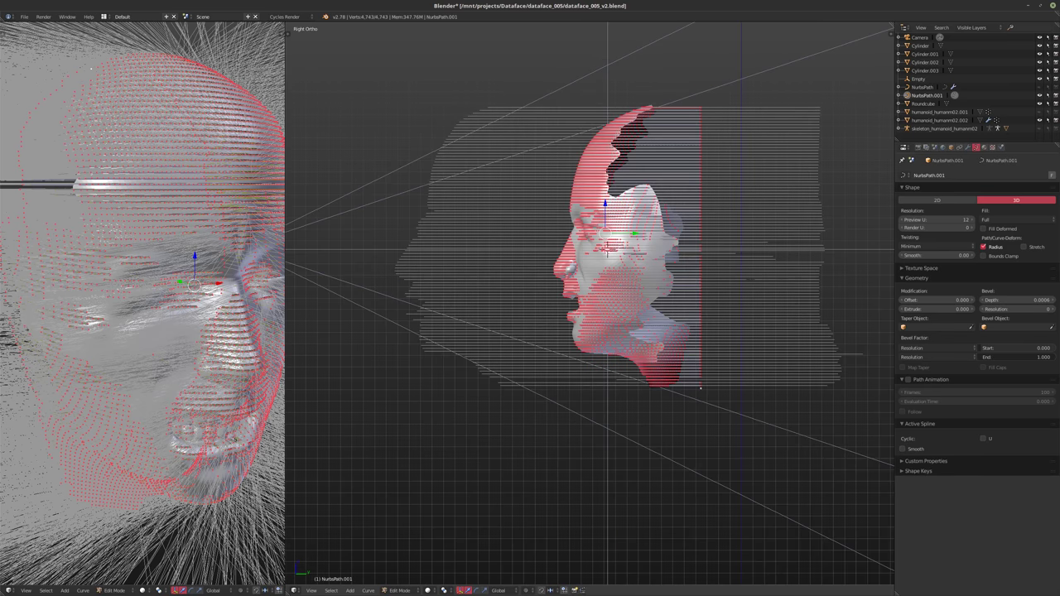
middle_click_drag(607, 251, 451, 259, "shift")
key("a")
key("b")
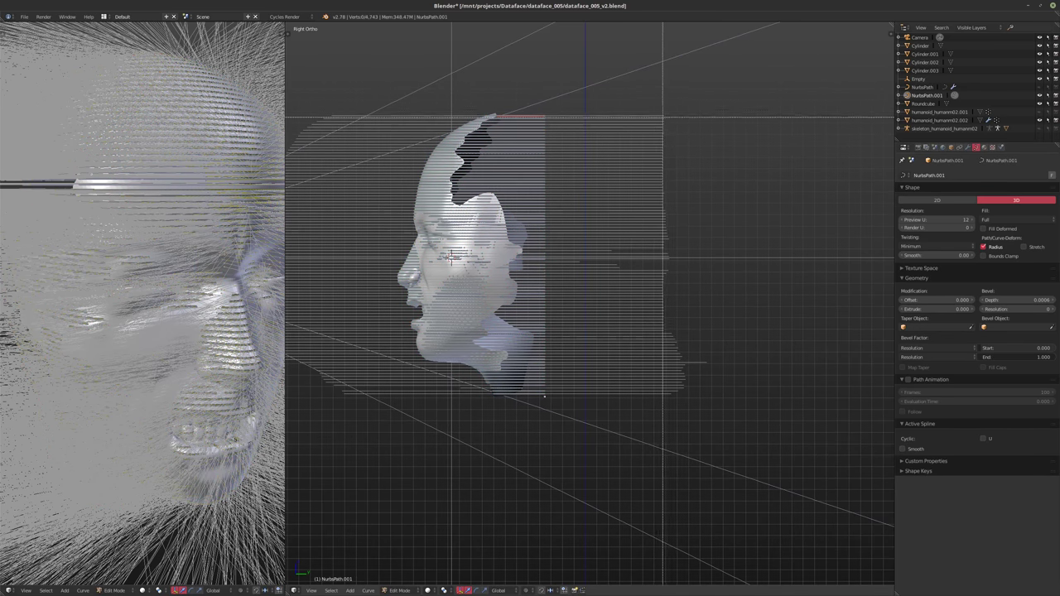
left_click_drag(659, 71, 541, 452)
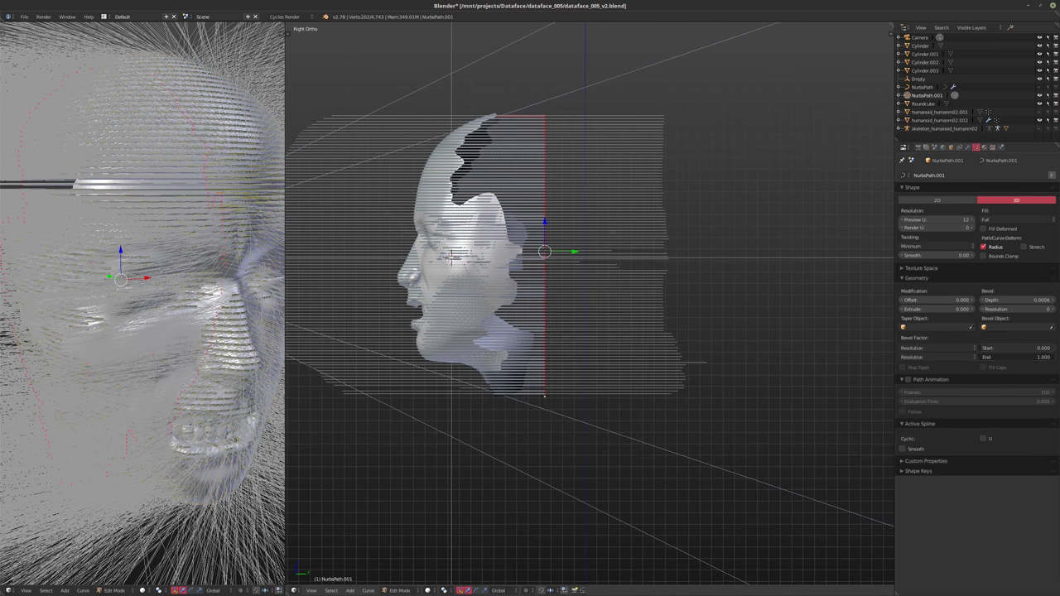
key("x")
left_click(617, 436)
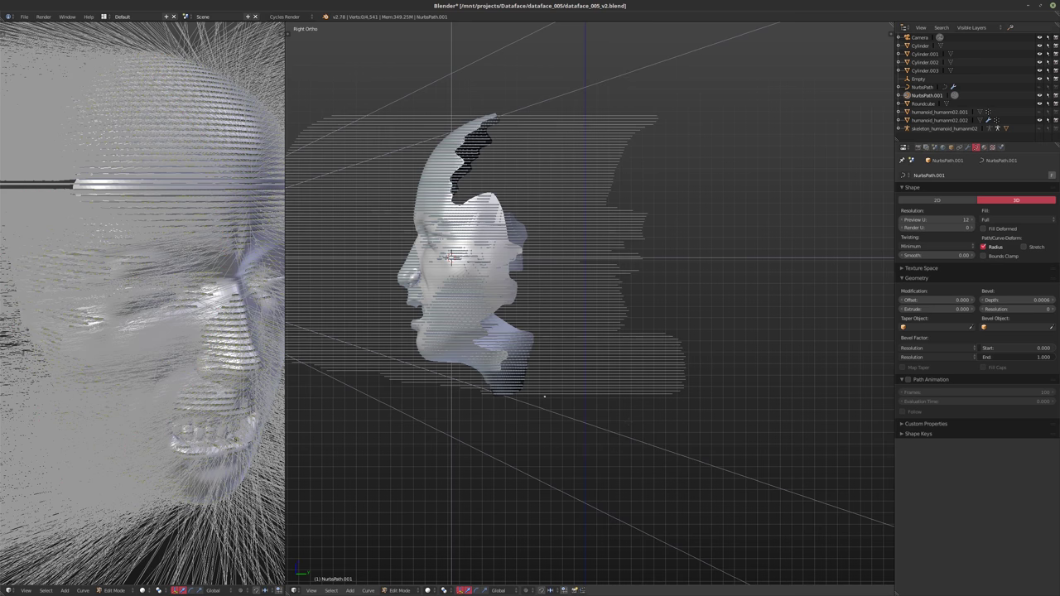
key("Tab")
- Add a Bezier circle at the 3D cursor beside the row of long cylinders
mouse_move(544, 396)
middle_mouse_down()
mouse_move(618, 406)
mouse_move(579, 403)
mouse_move(580, 414)
mouse_move(590, 358)
mouse_move(568, 348)
middle_mouse_up()
scroll(571, 346, "up", 10)
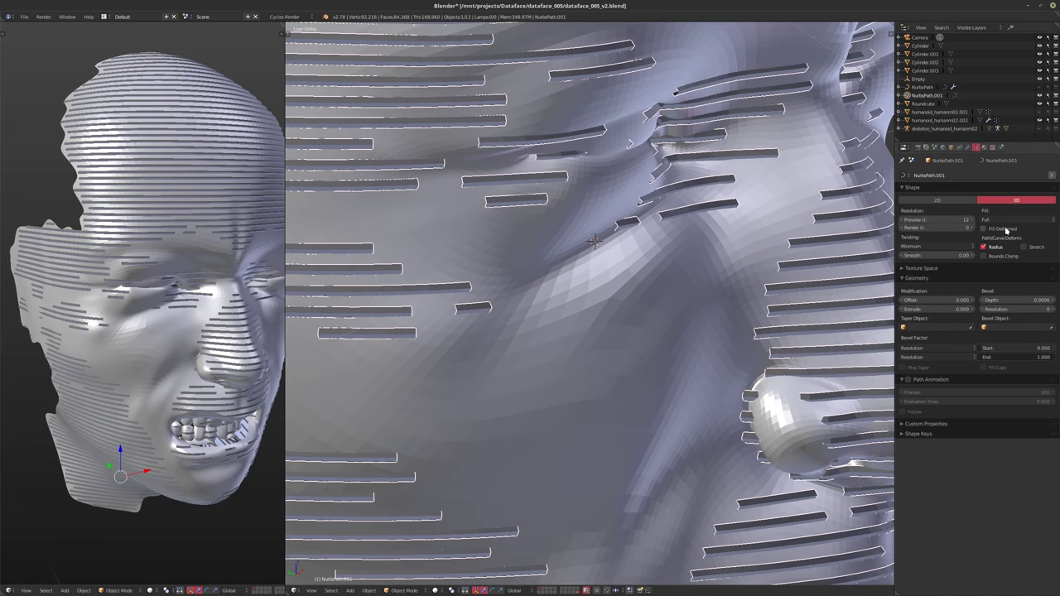
scroll(579, 235, "down", 8)
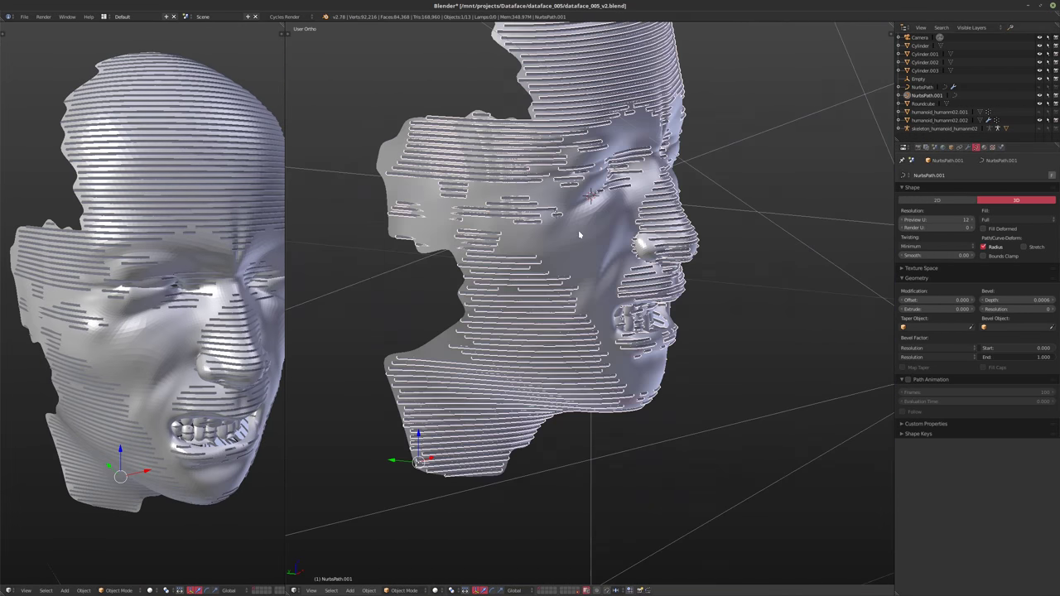
middle_click_drag(579, 235, 591, 295)
scroll(563, 263, "down", 6)
key("KP_5")
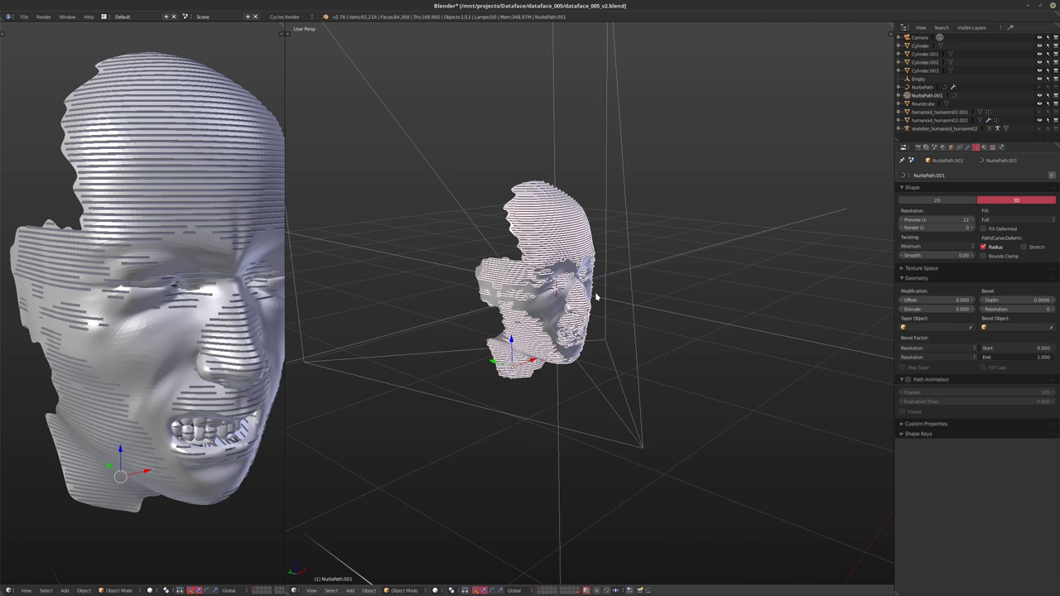
scroll(604, 300, "down", 8)
middle_click_drag(568, 383, 603, 300, "shift")
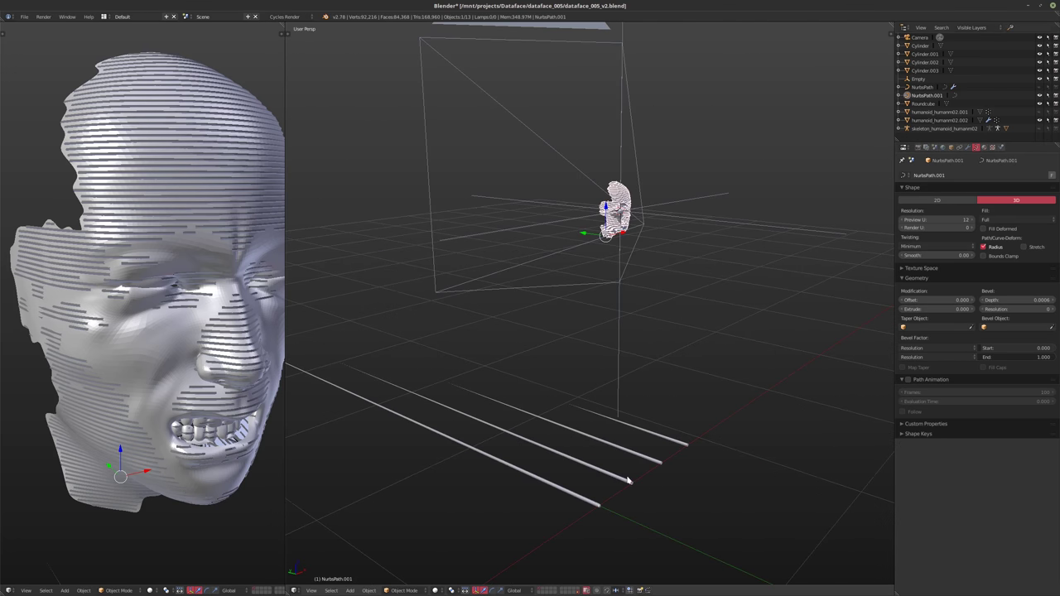
middle_click_drag(628, 481, 698, 428)
scroll(612, 510, "down", 2)
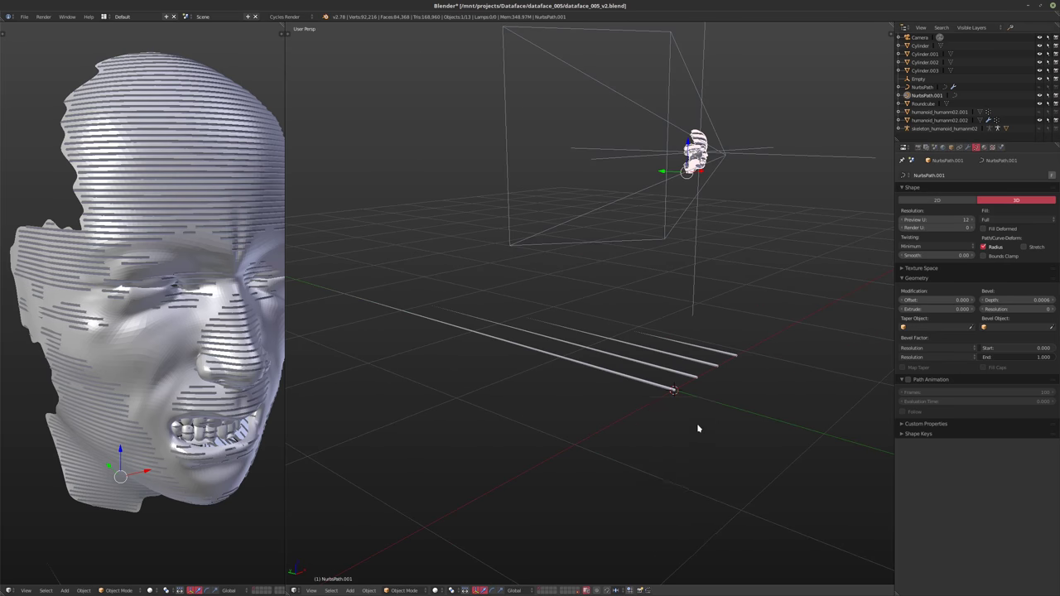
key("shift+a")
mouse_move(672, 418)
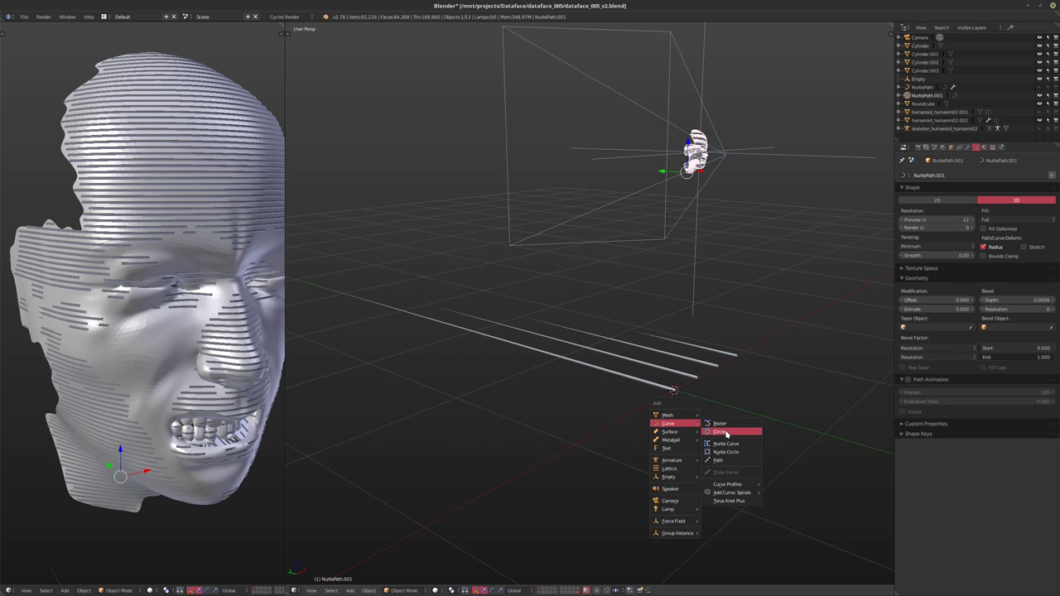
left_click(726, 432)
- Scale the circle's control points by 0.01 in edit mode and return to object mode
middle_click_drag(726, 433, 719, 465)
key("Tab")
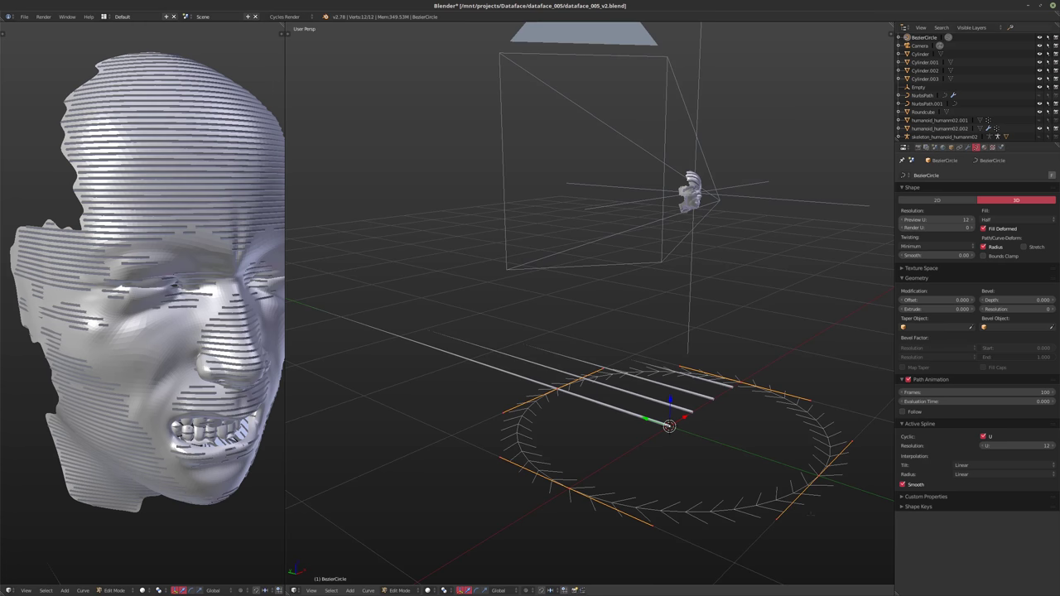
type("s.01")
key("Return")
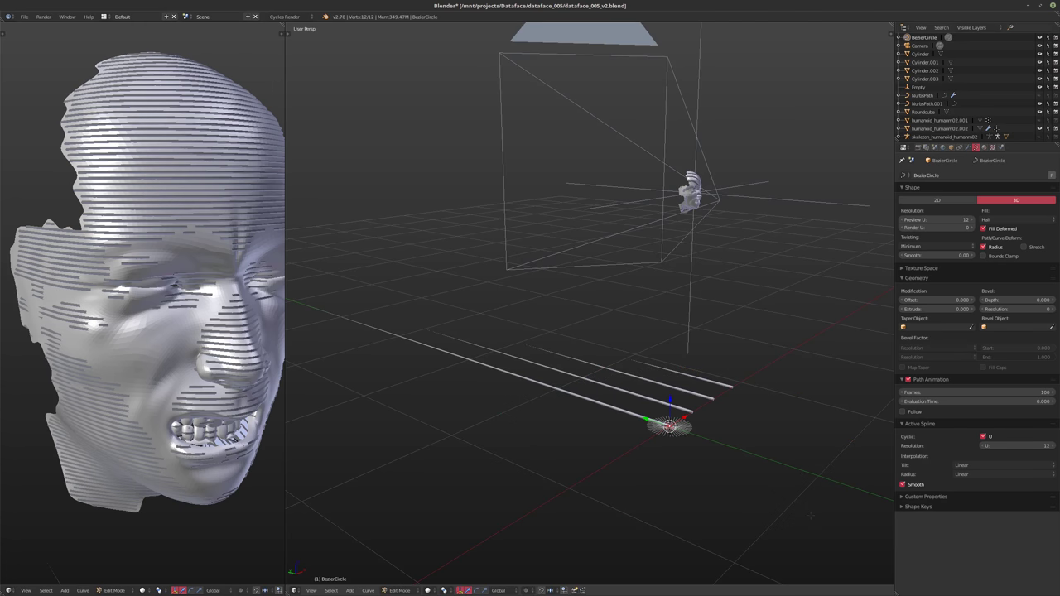
key("Tab")
- Assign BezierCircle as the bevel object of the face line curve NurbsPath.001 and enable Fill Caps
middle_click_drag(687, 451, 651, 447)
scroll(662, 427, "up", 6)
middle_click_drag(613, 251, 554, 381, "shift")
middle_click_drag(600, 165, 585, 390, "shift")
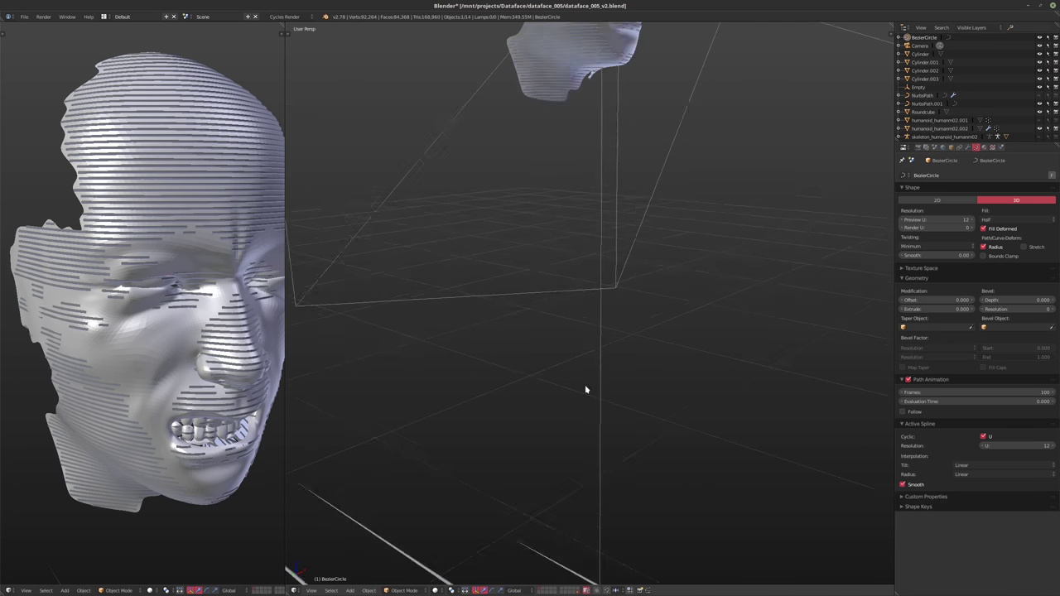
scroll(585, 389, "down", 5)
middle_click_drag(605, 263, 580, 397, "shift")
scroll(598, 326, "up", 6)
scroll(601, 345, "down", 5)
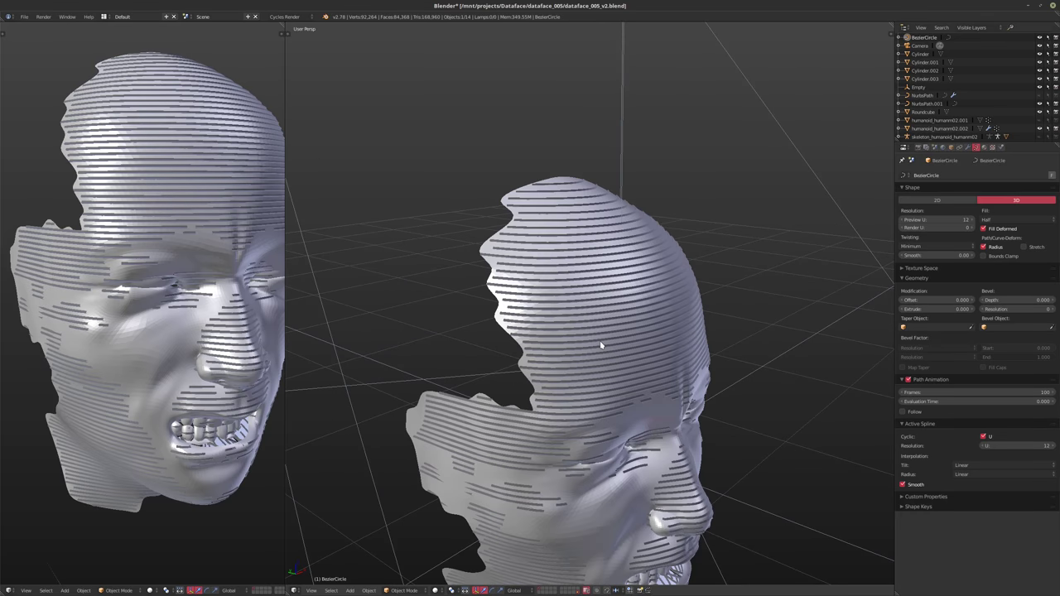
right_click(511, 239)
right_click(514, 240)
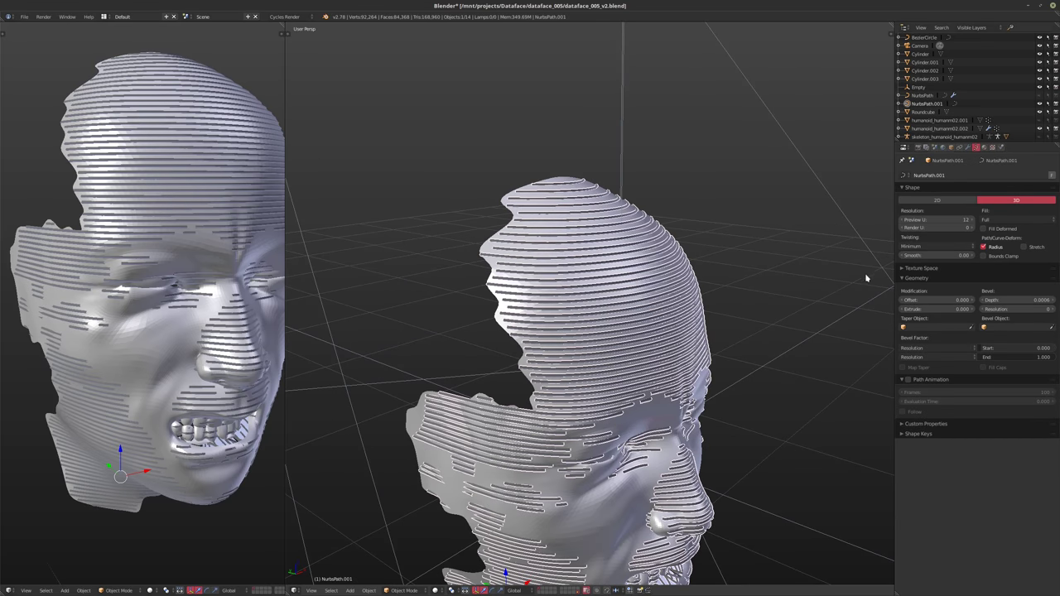
left_click(992, 328)
left_click(990, 339)
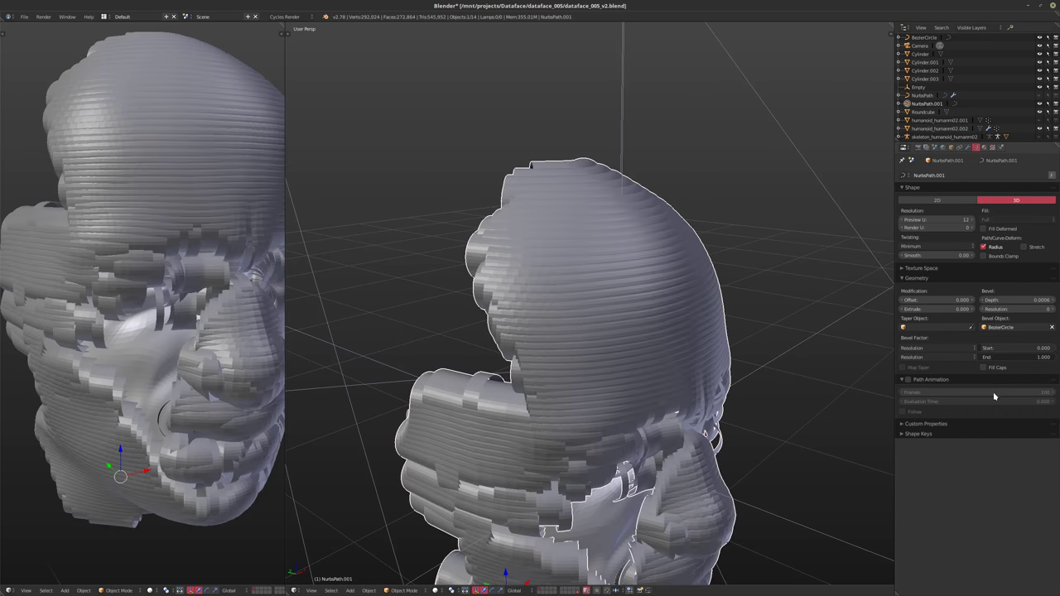
left_click(993, 369)
- Select BezierCircle and scale it slightly down along the X axis to reshape the face lines' bevel profile
scroll(568, 367, "down", 6)
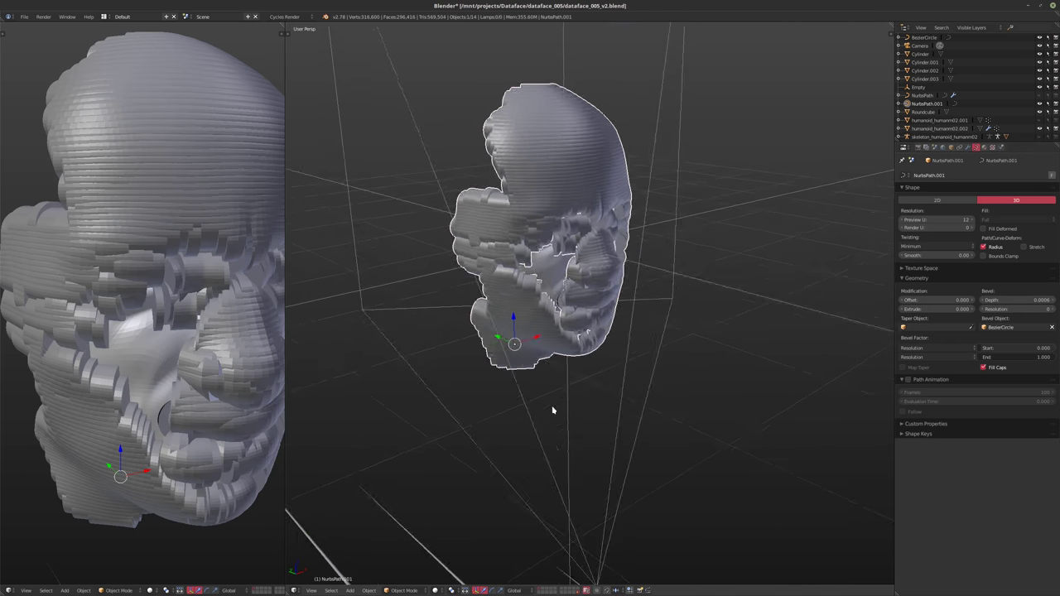
middle_click_drag(580, 372, 568, 409)
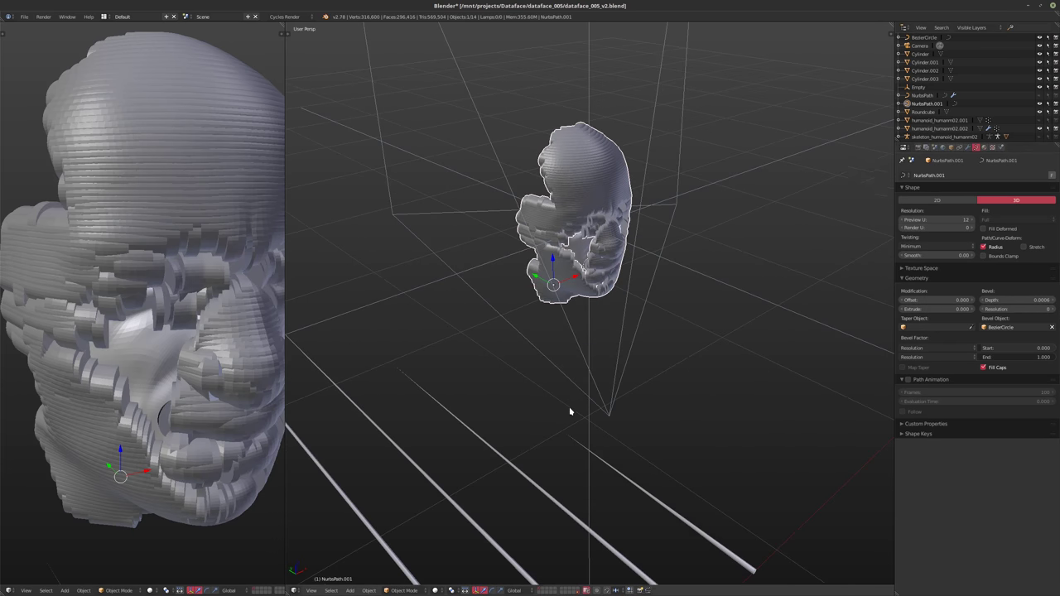
left_click(923, 39)
scroll(714, 417, "up", 8)
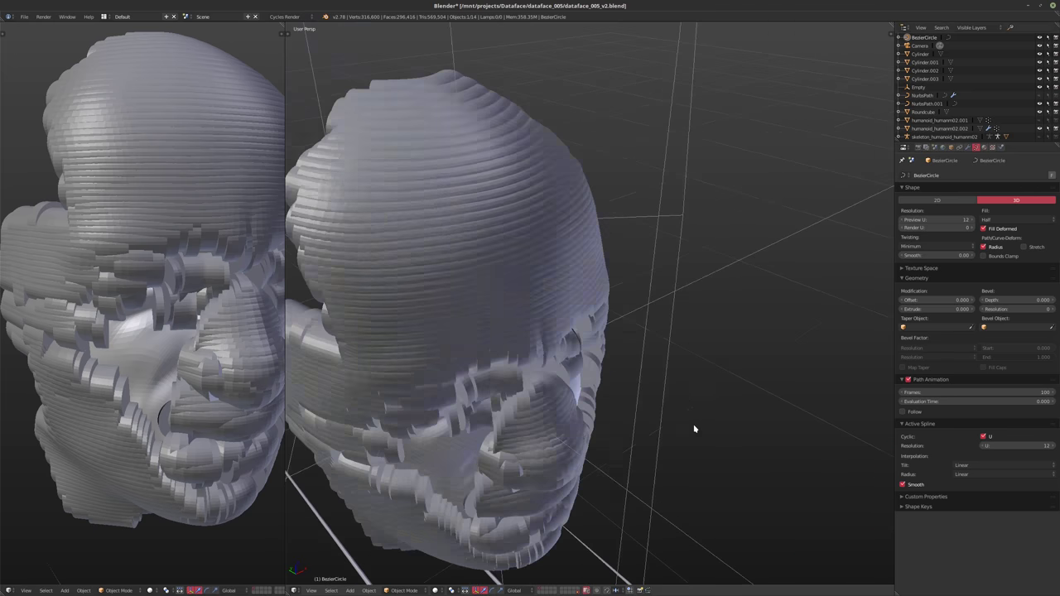
key("s")
key("x")
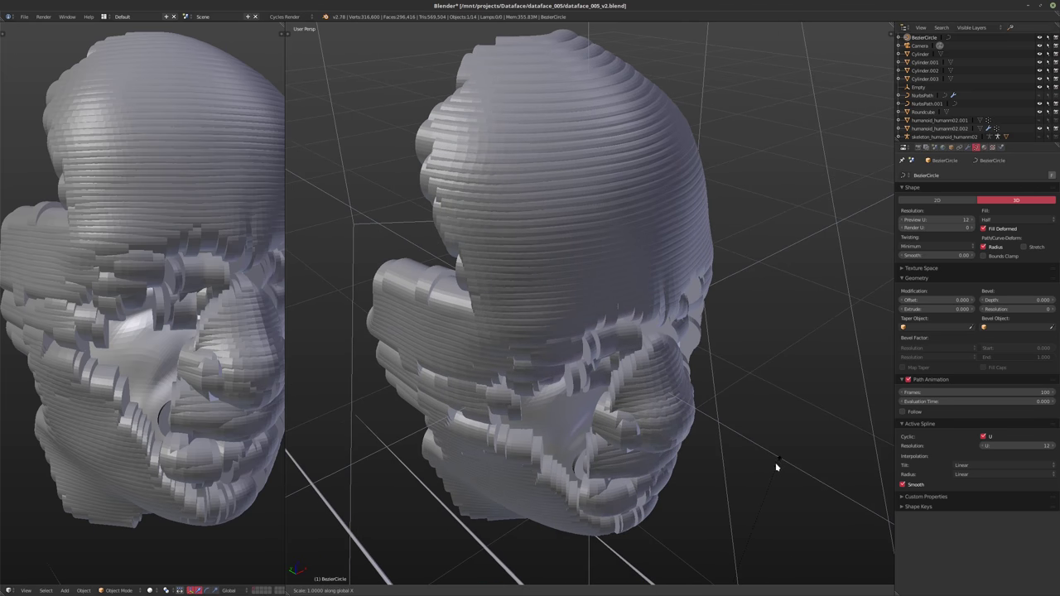
left_click(727, 492)
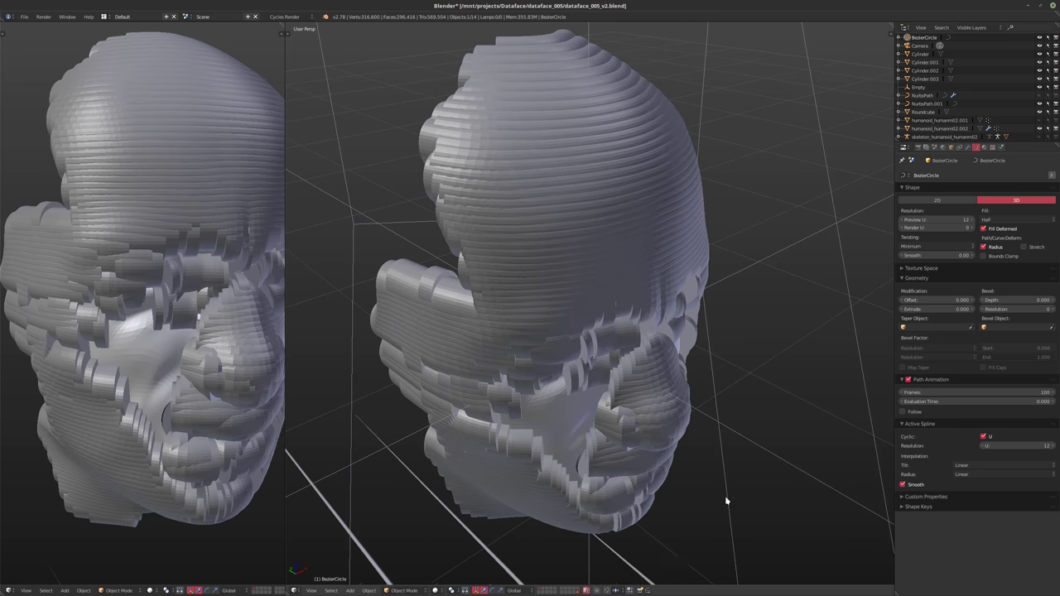
- Try to scale BezierCircle uniformly by 0.01
scroll(726, 492, "down", 6)
middle_click_drag(727, 491, 465, 276)
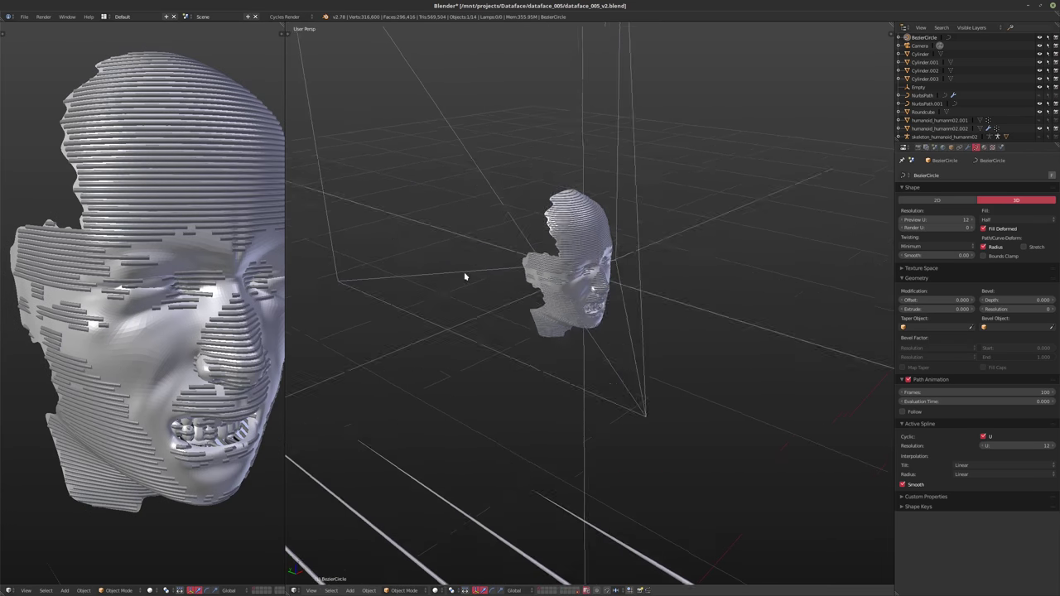
scroll(514, 249, "up", 4)
middle_click_drag(563, 195, 637, 306, "shift")
type("s.01")
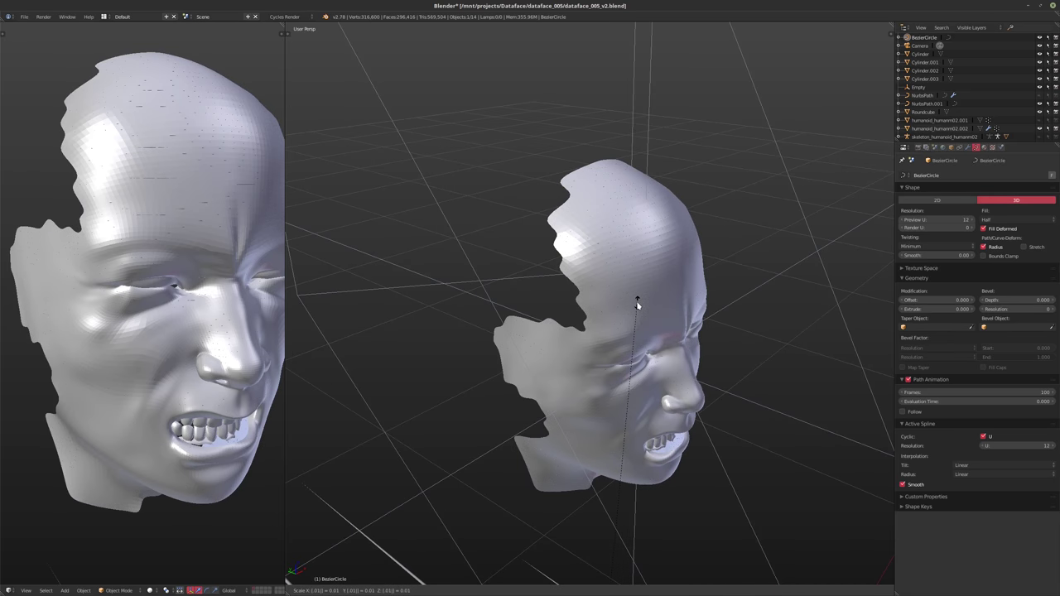
key("Return")
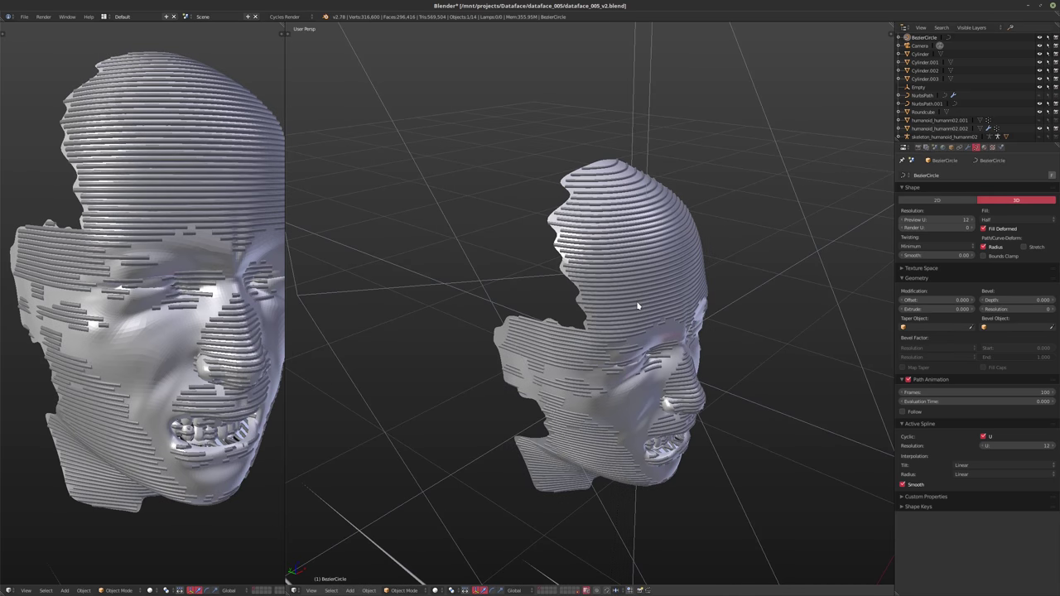
- Scale BezierCircle uniformly by 0.2 to thin the face lines and check them from several angles in object mode
type("s.2")
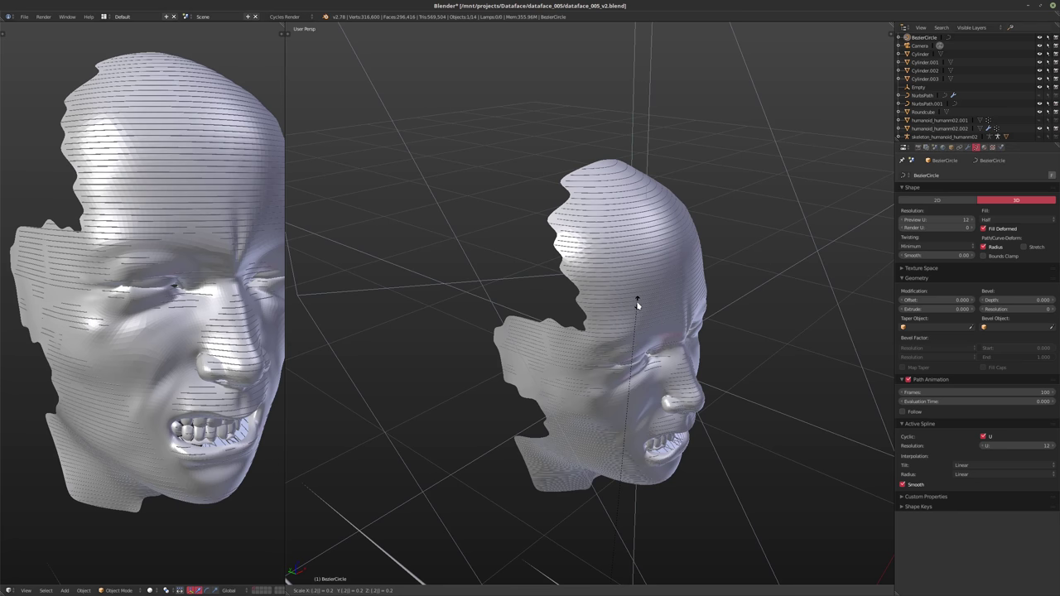
key("Return")
middle_click_drag(663, 308, 629, 286)
scroll(629, 285, "down", 2)
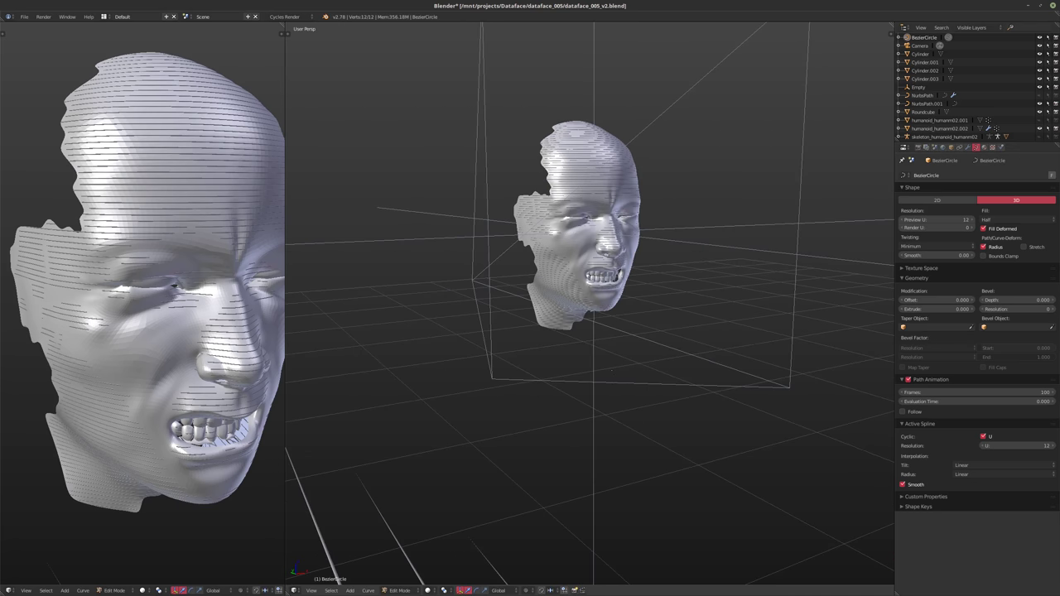
middle_click_drag(586, 369, 582, 313, "ctrl")
scroll(579, 286, "down", 4)
scroll(582, 313, "down", 5)
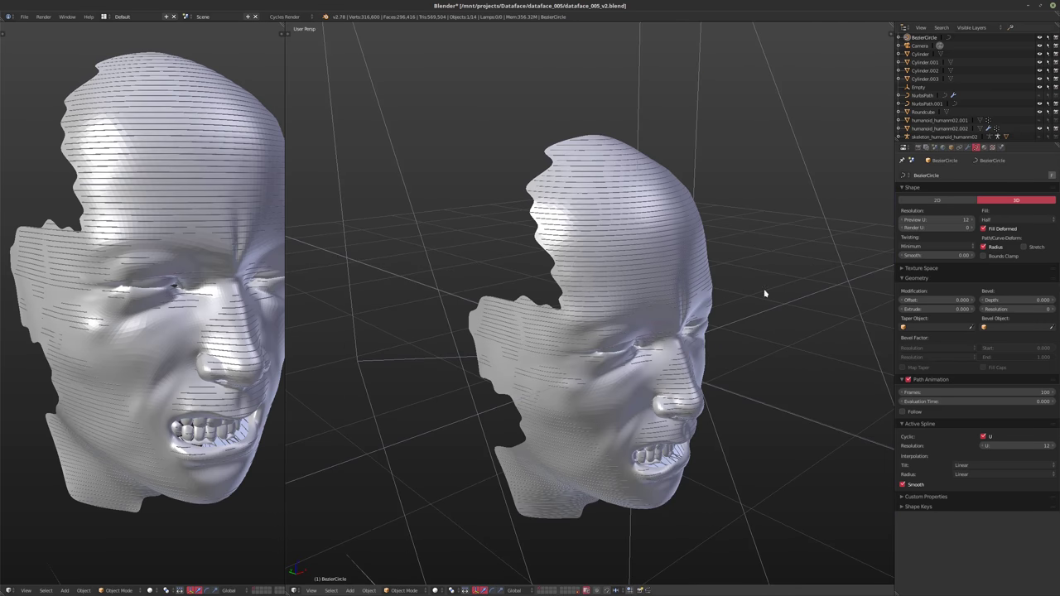
- Show the first ParticleSystem of humanoid_humanm02.002 in the viewport and make ParticleSystem 2 the active system
left_click(944, 129)
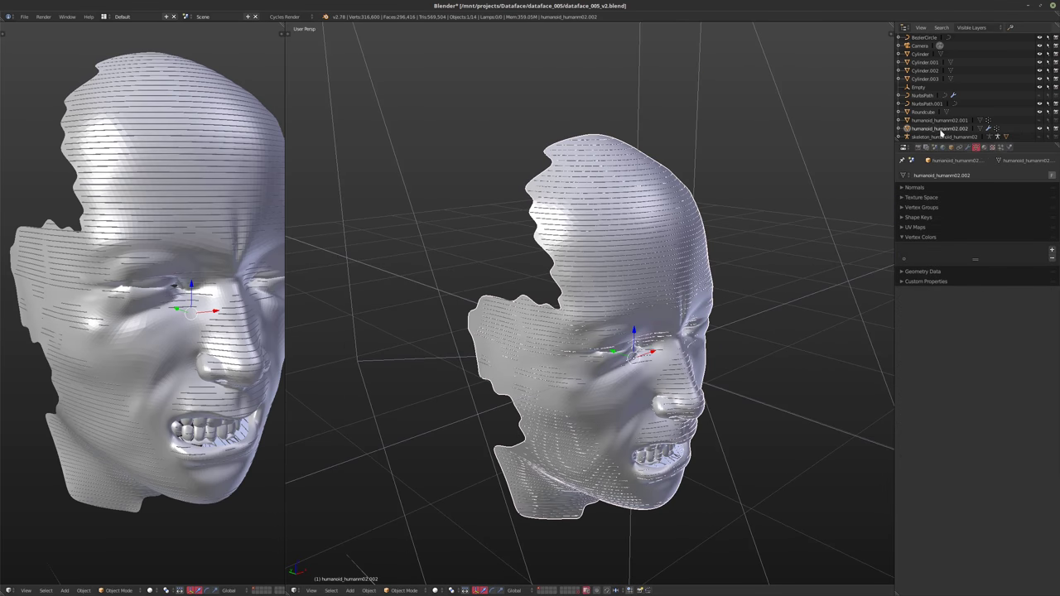
left_click(998, 147)
scroll(926, 447, "down", 3)
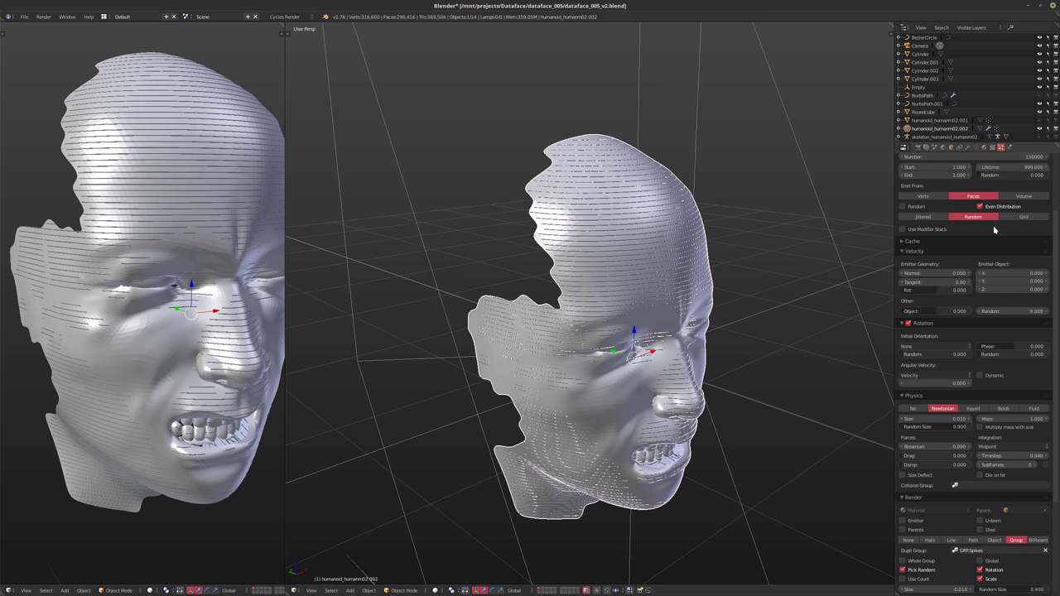
scroll(993, 231, "up", 3)
left_click(1029, 180)
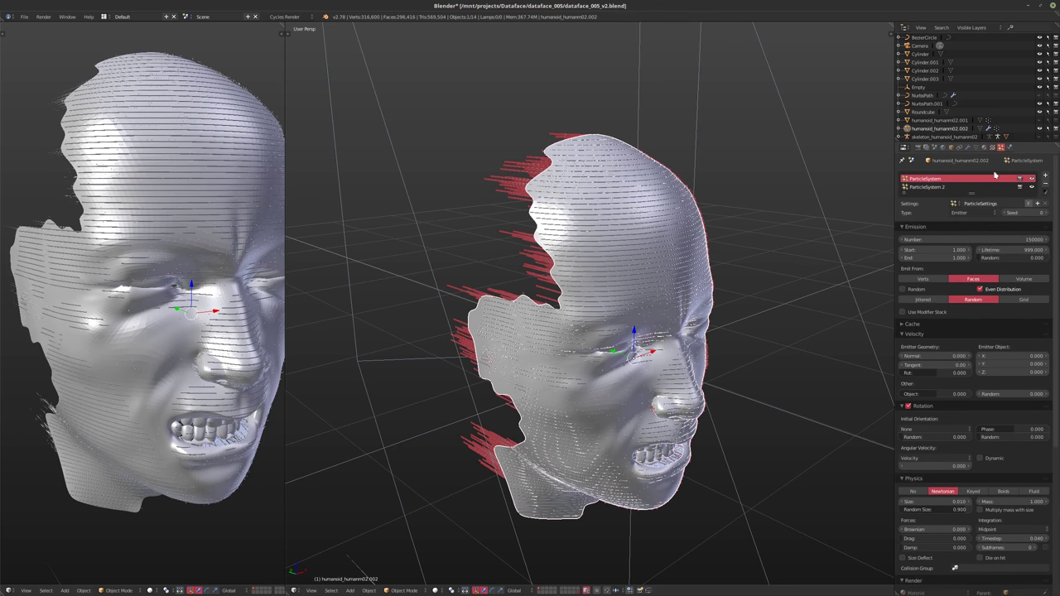
left_click(942, 189)
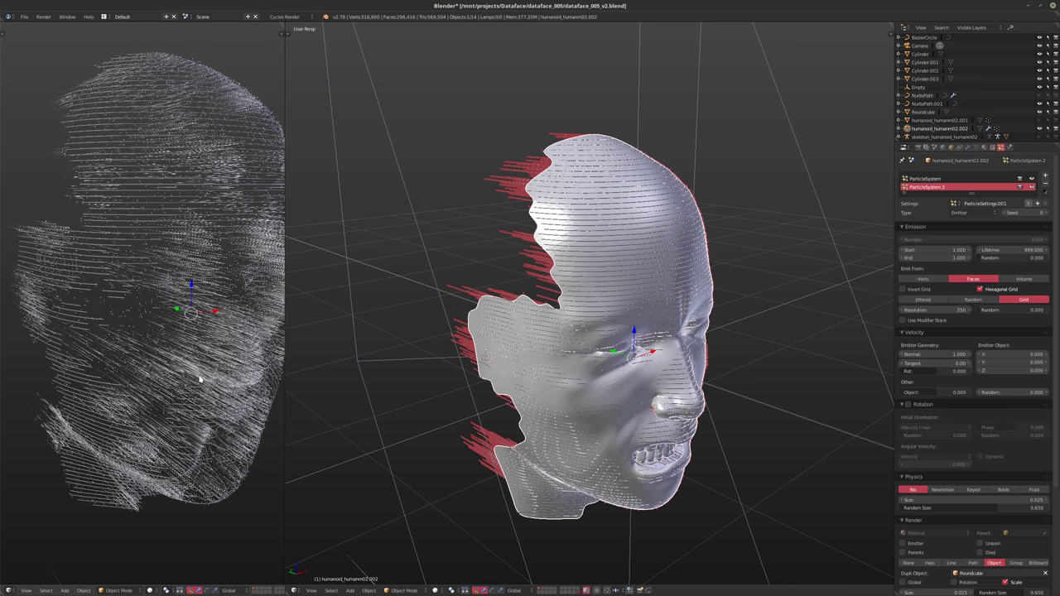
- Set the narrow viewport to the camera view, widen it to fit the whole frame and switch it to rendered shading
key("KP_0")
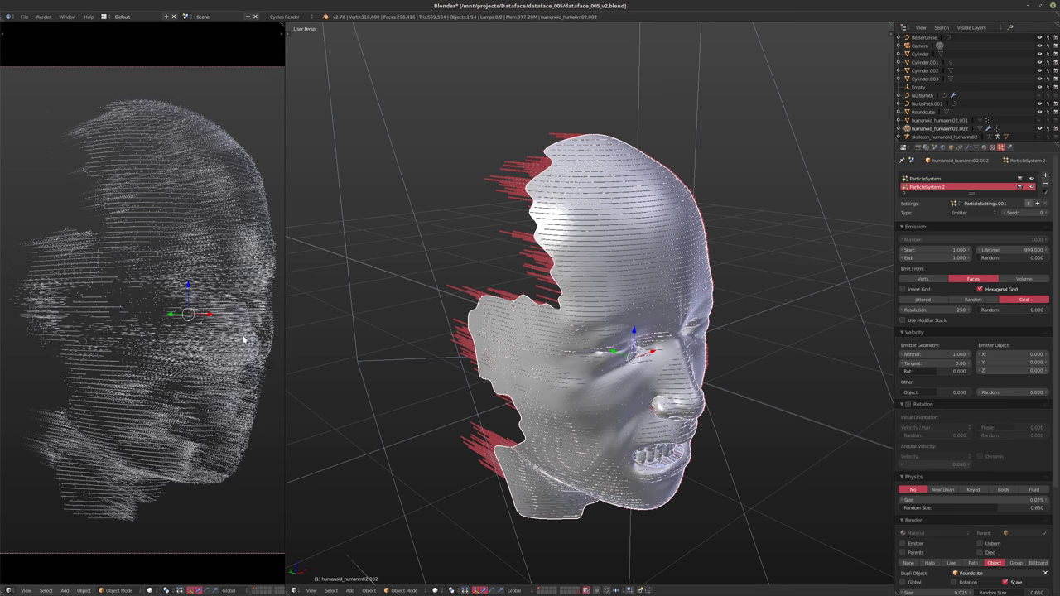
left_click_drag(294, 338, 401, 342)
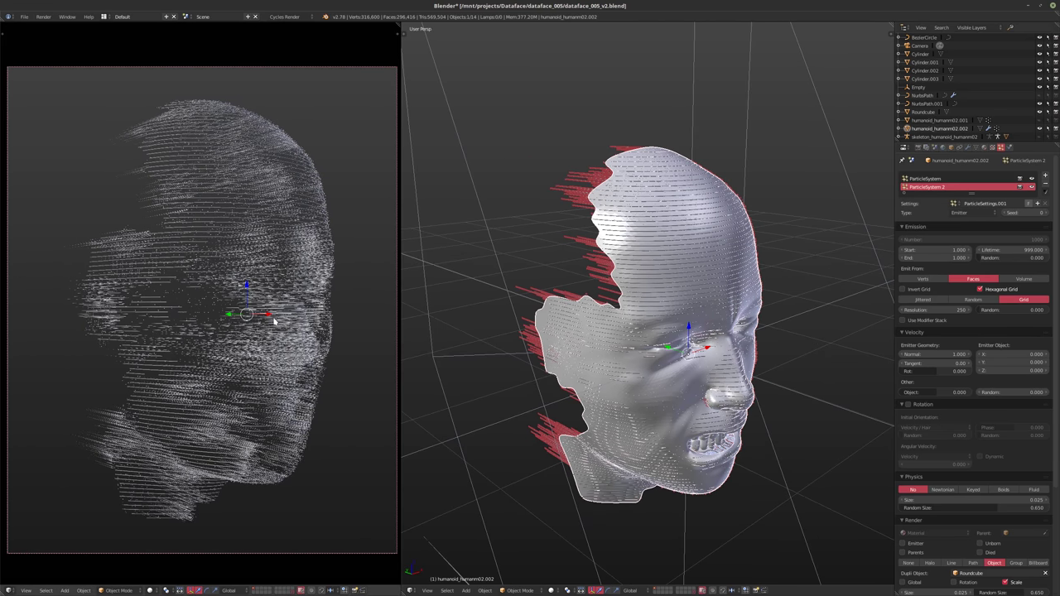
key("shift+z")
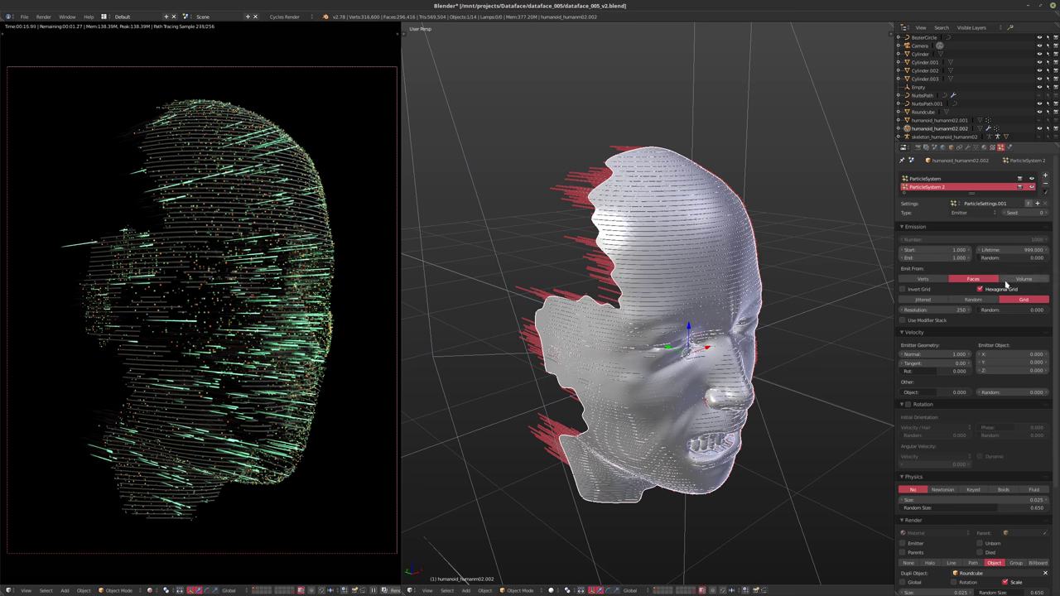
- Bring up ParticleSystem 2's Distorted Noise texture Texture.002 and turn off its Size influence
left_click(992, 148)
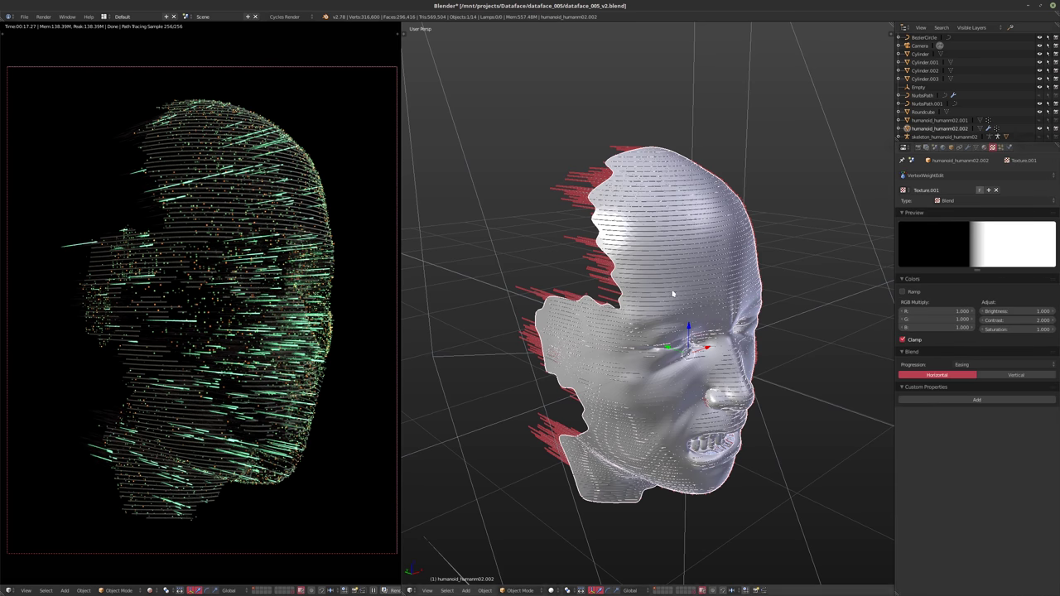
left_click(934, 176)
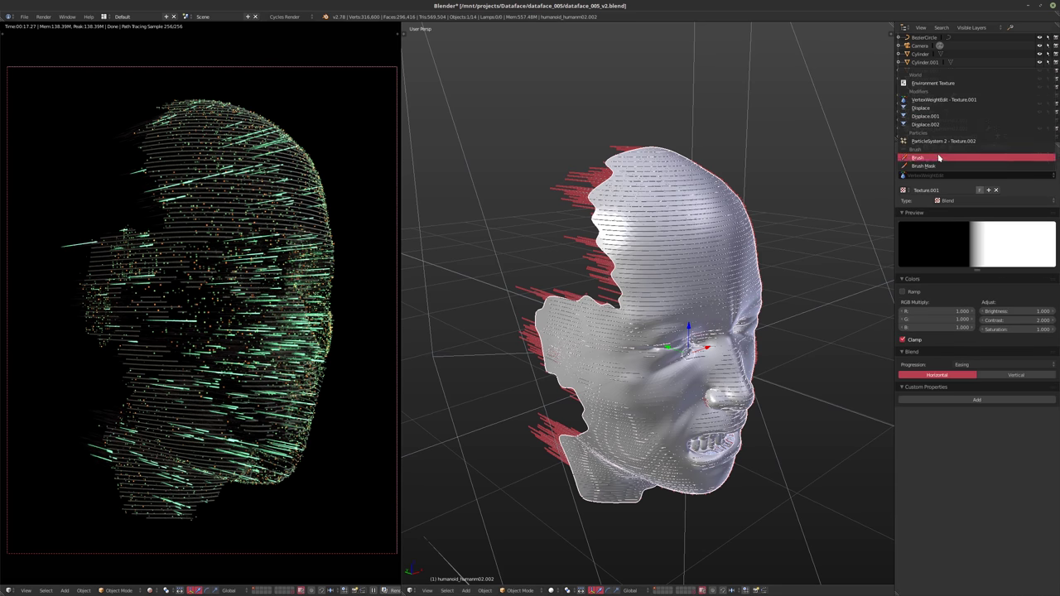
left_click(930, 142)
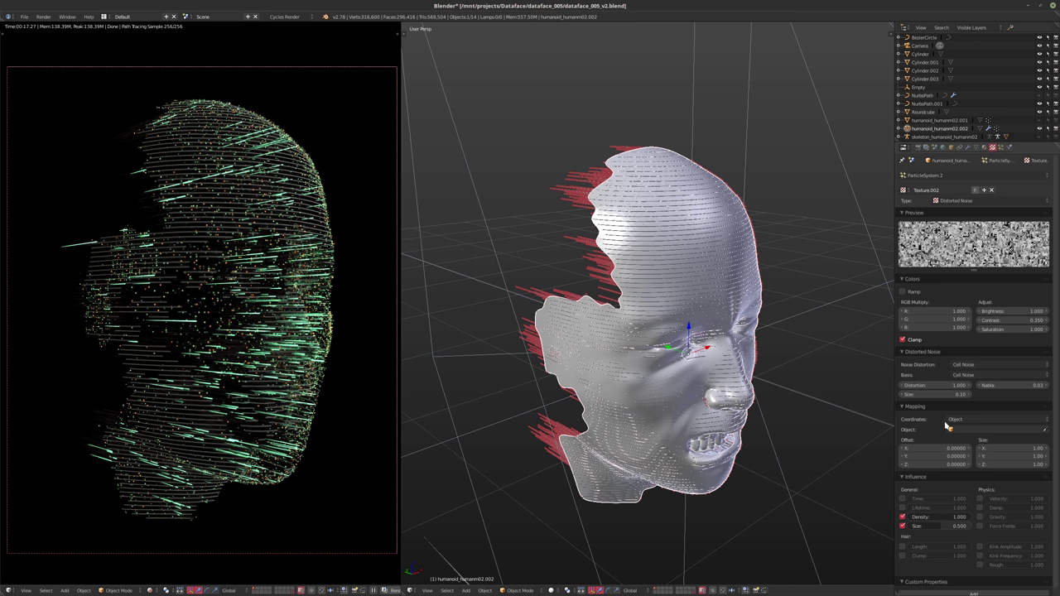
key("ctrl+z")
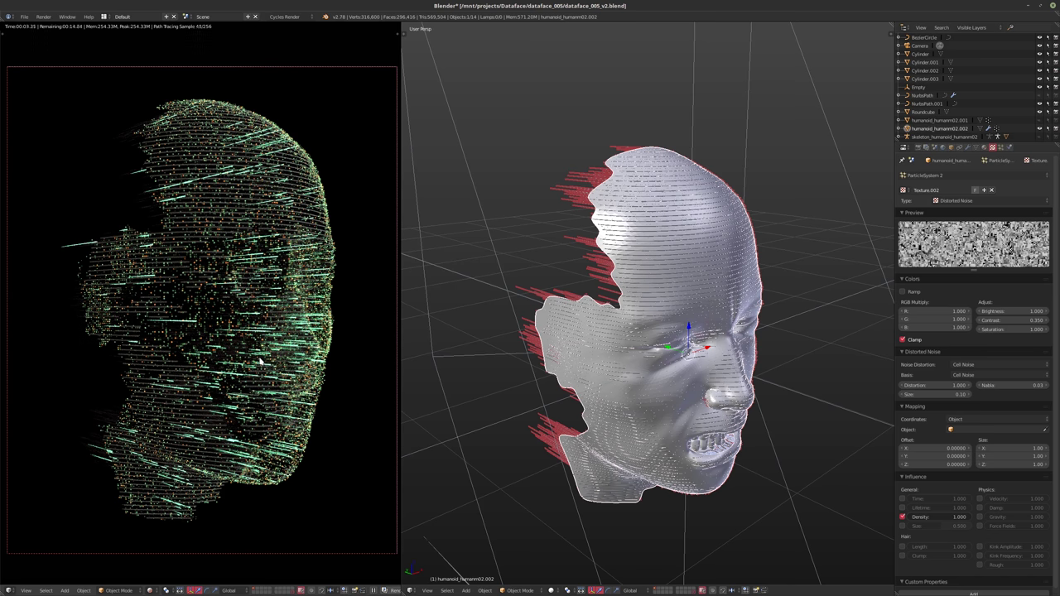
- Examine the rendered particles from the front, close up and from the side, and return to the camera view
key("KP_1")
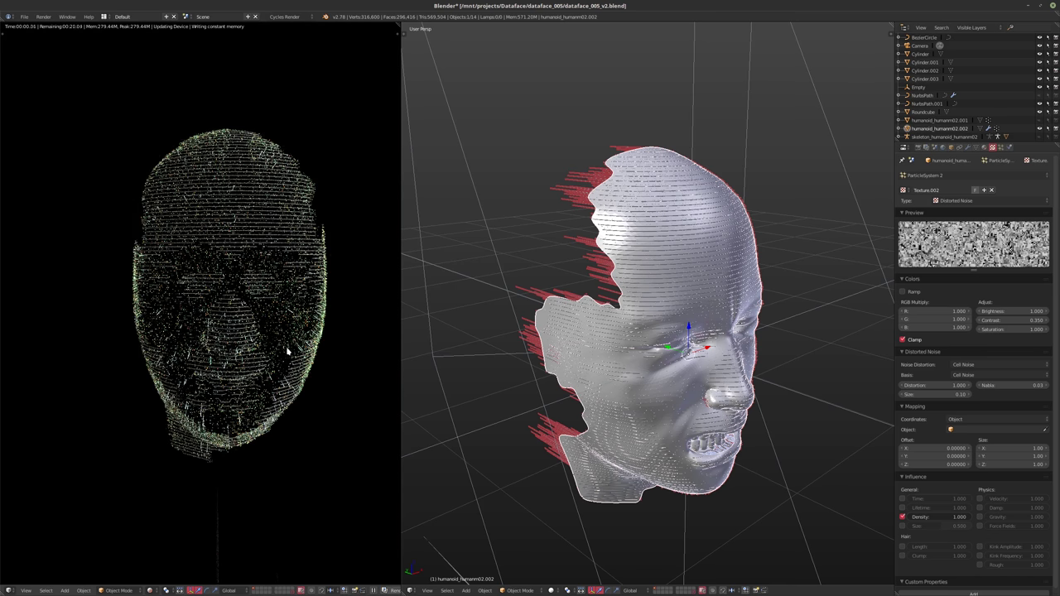
middle_click_drag(287, 352, 249, 332)
scroll(273, 343, "up", 5)
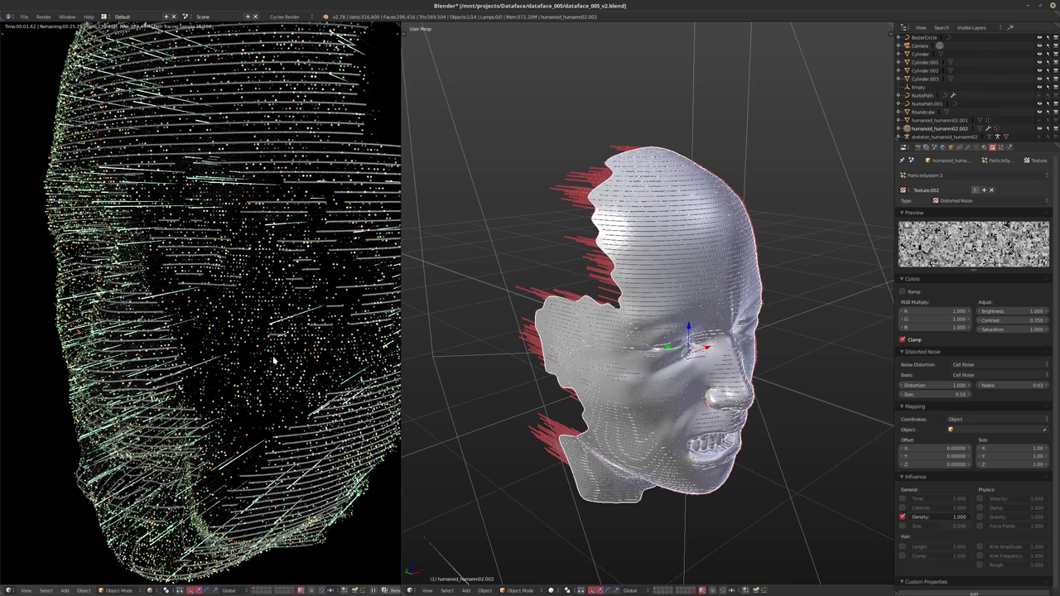
scroll(274, 360, "down", 5)
middle_click_drag(274, 355, 315, 355)
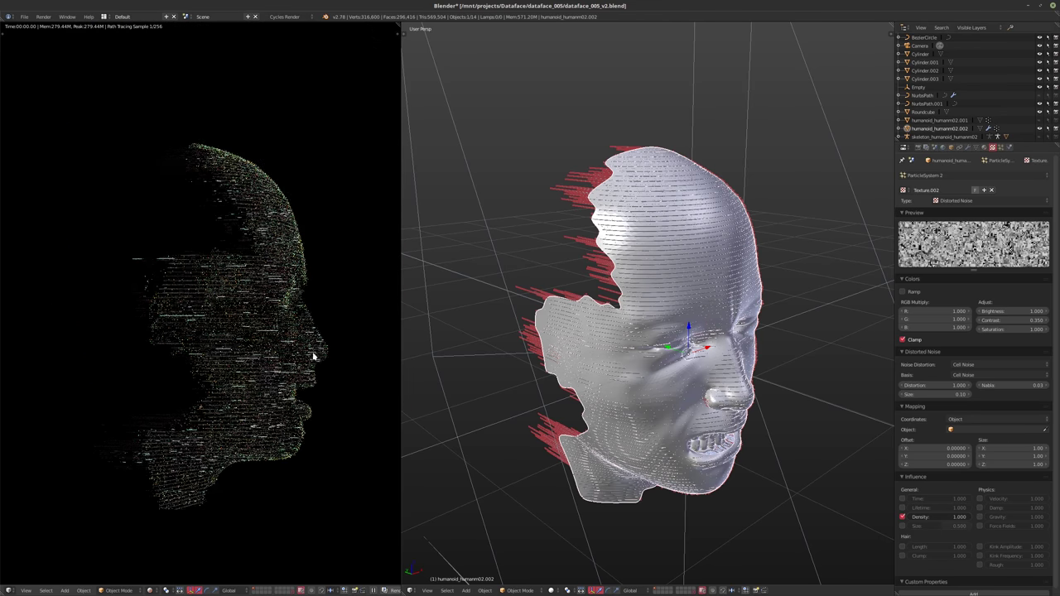
key("KP_0")
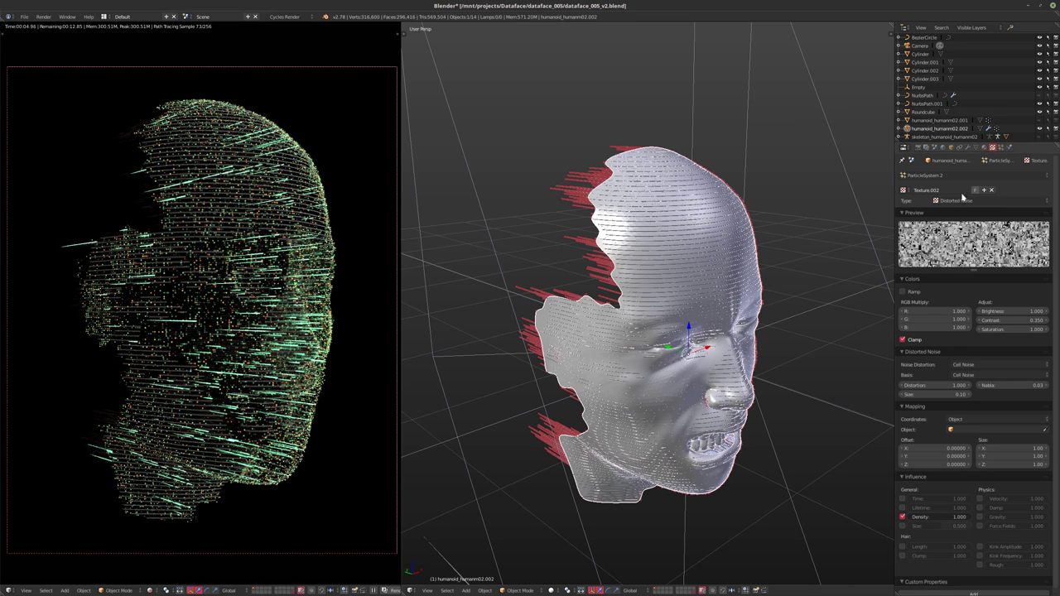
- Enable rendering of the Emitter mesh for ParticleSystem 2 and make the first ParticleSystem active
left_click(967, 147)
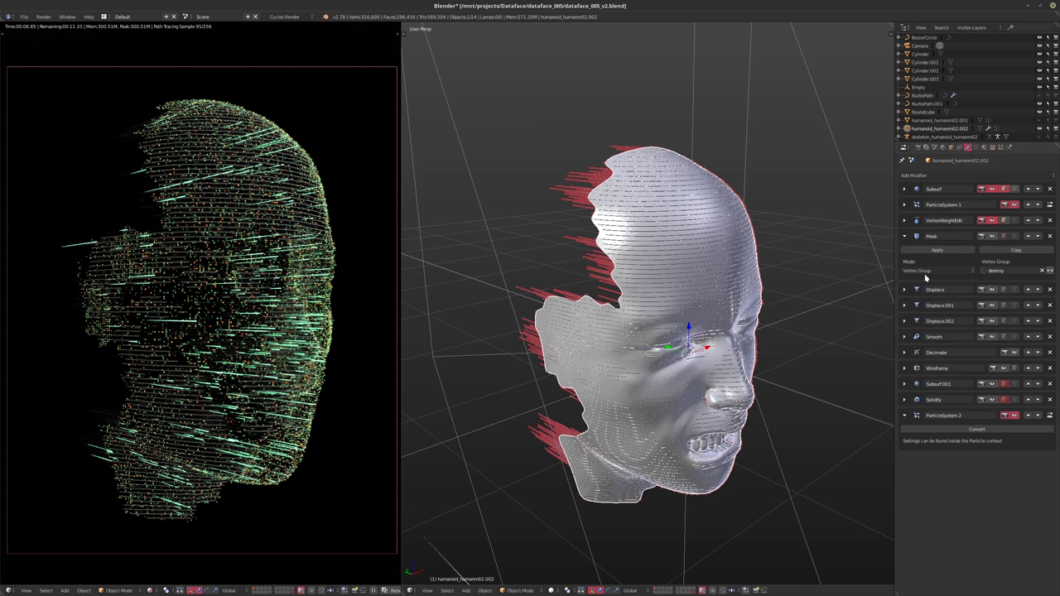
left_click(984, 147)
left_click(1000, 146)
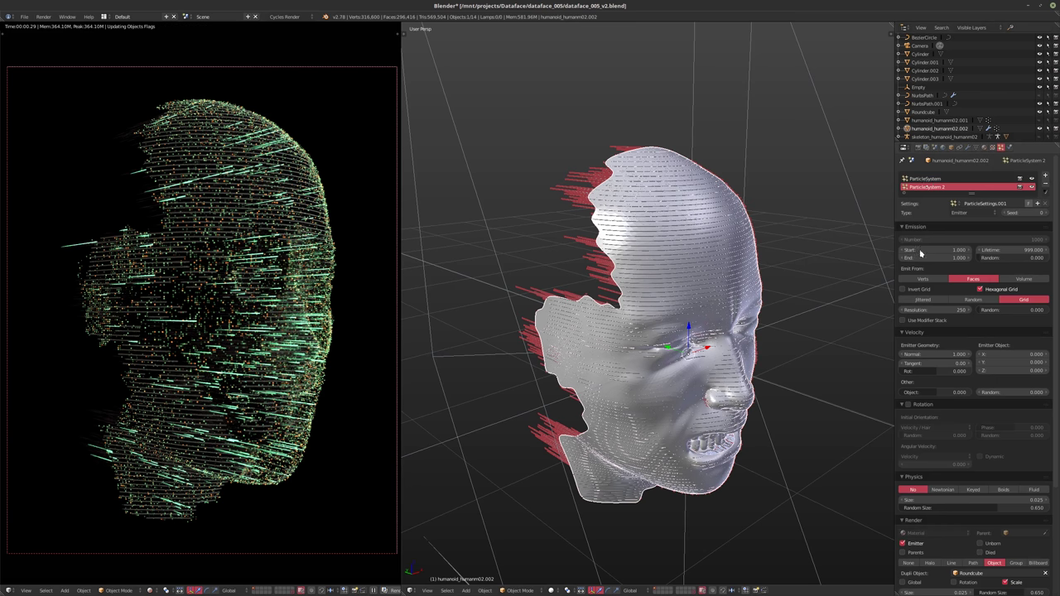
left_click(926, 179)
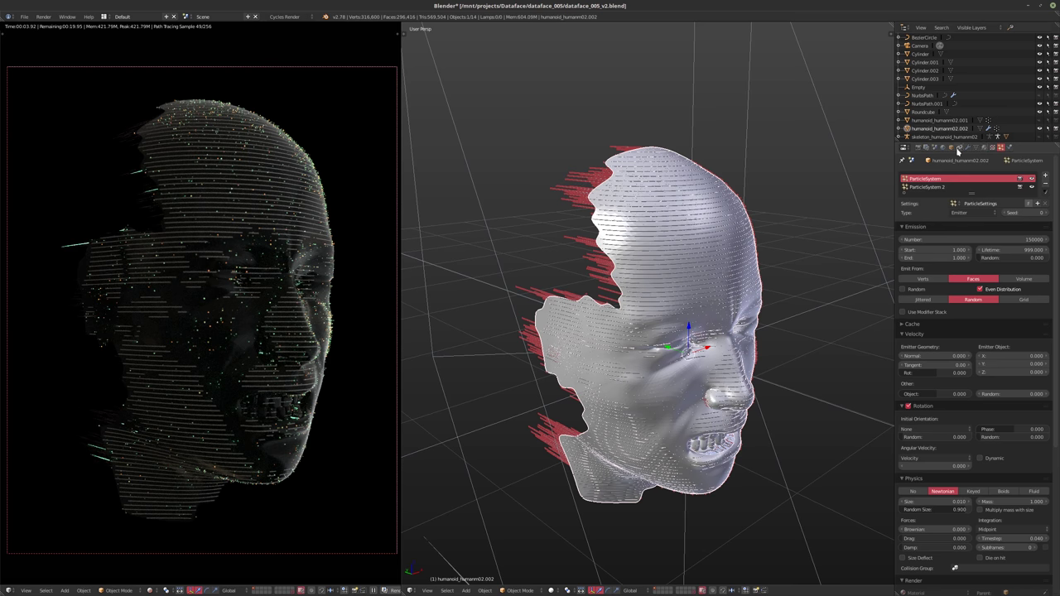
- Examine the Displace and Displace.001 modifier settings of humanoid_humanm02.002 and expand Displace.002
left_click(984, 147)
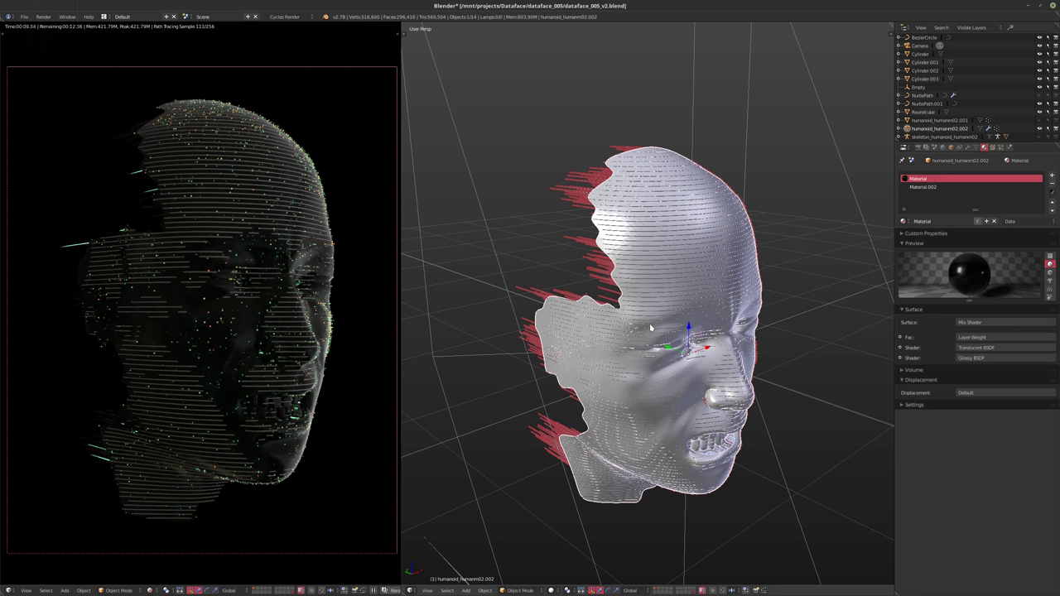
left_click(968, 148)
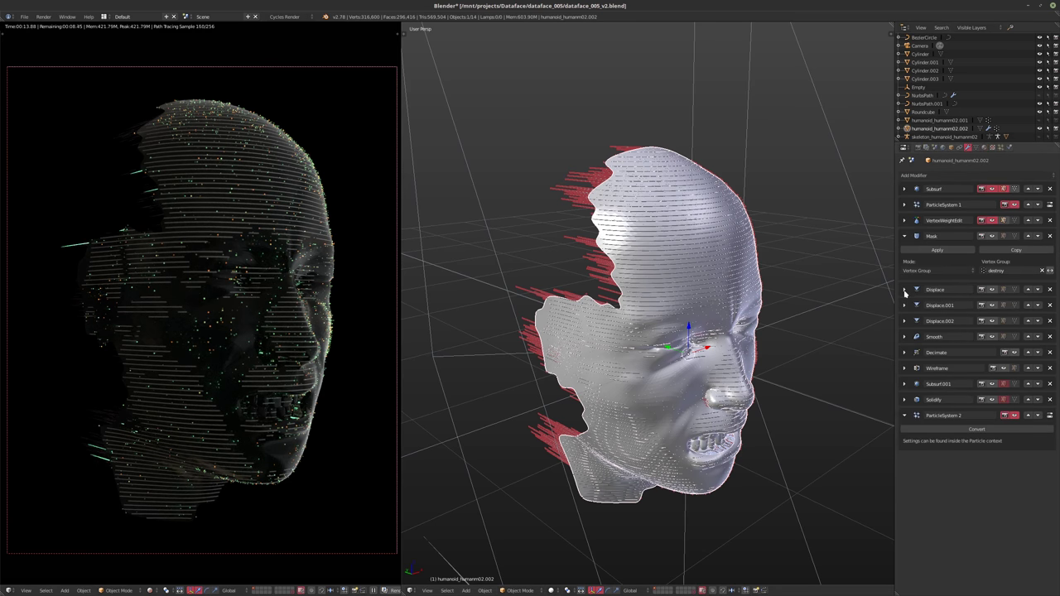
left_click(904, 290)
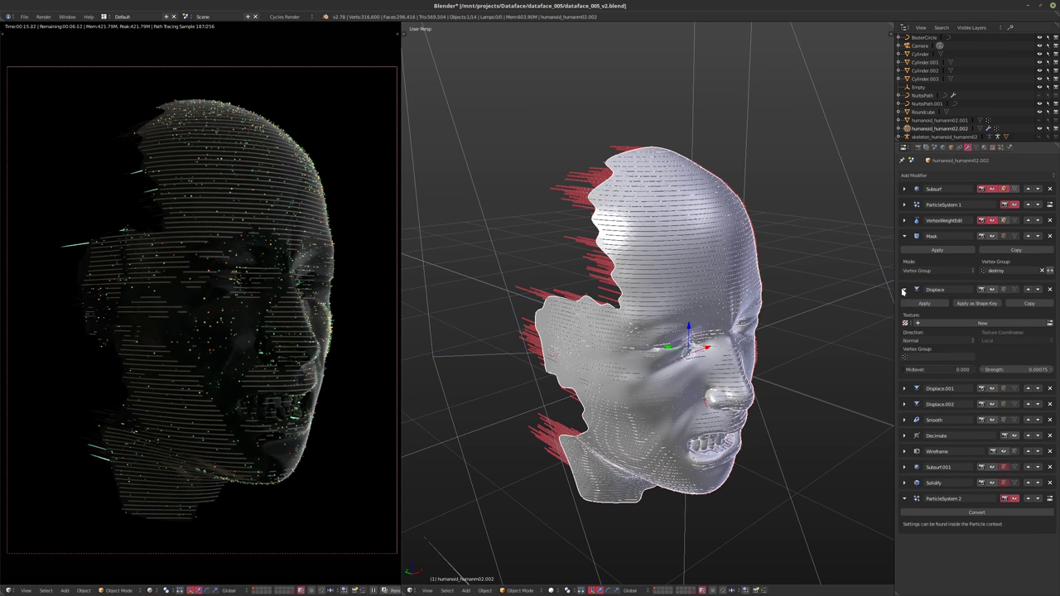
left_click(904, 289)
left_click(905, 306)
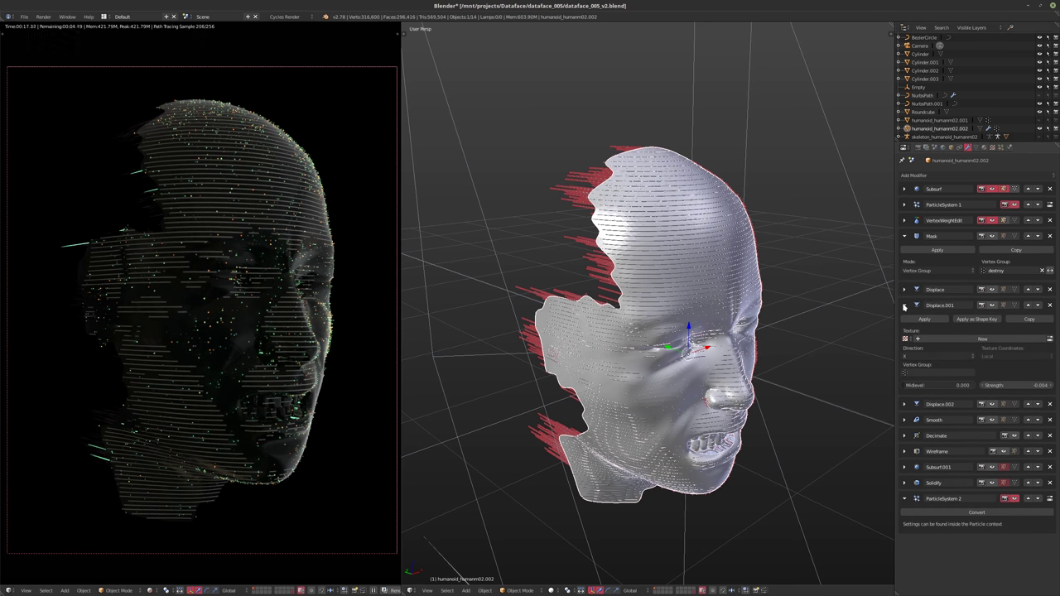
left_click(904, 306)
left_click(904, 321)
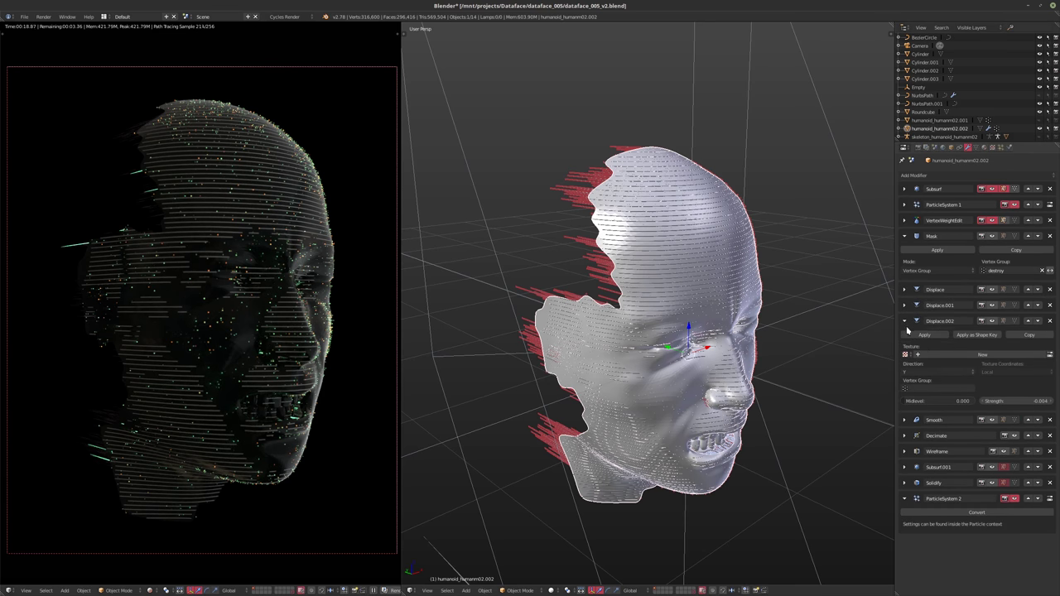
- Try a strength of 0.005 for the Displace.002 modifier
left_click(1005, 401)
key("BackSpace")
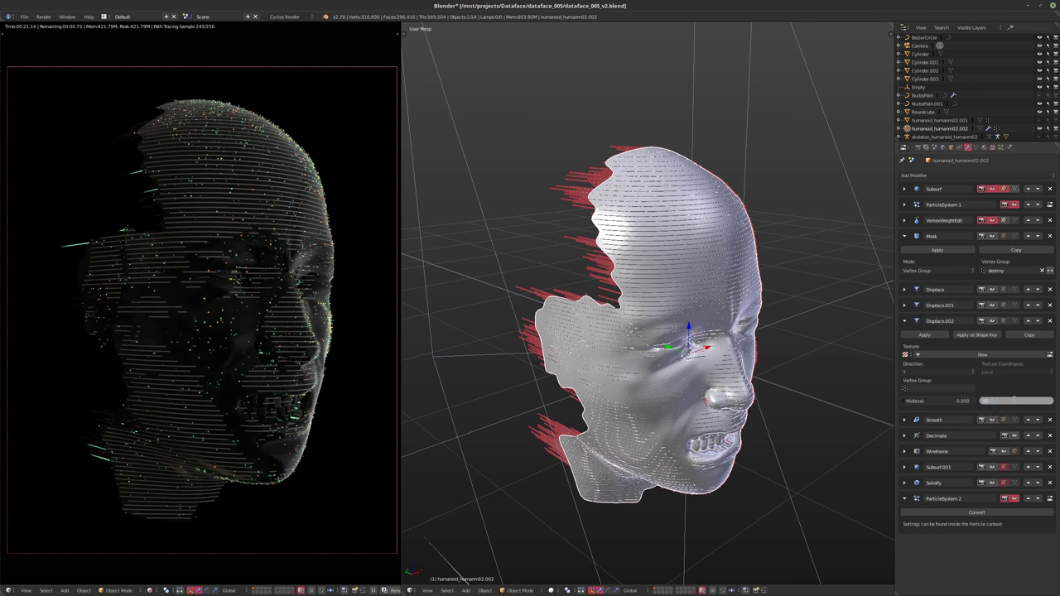
type("0.005")
key("Return")
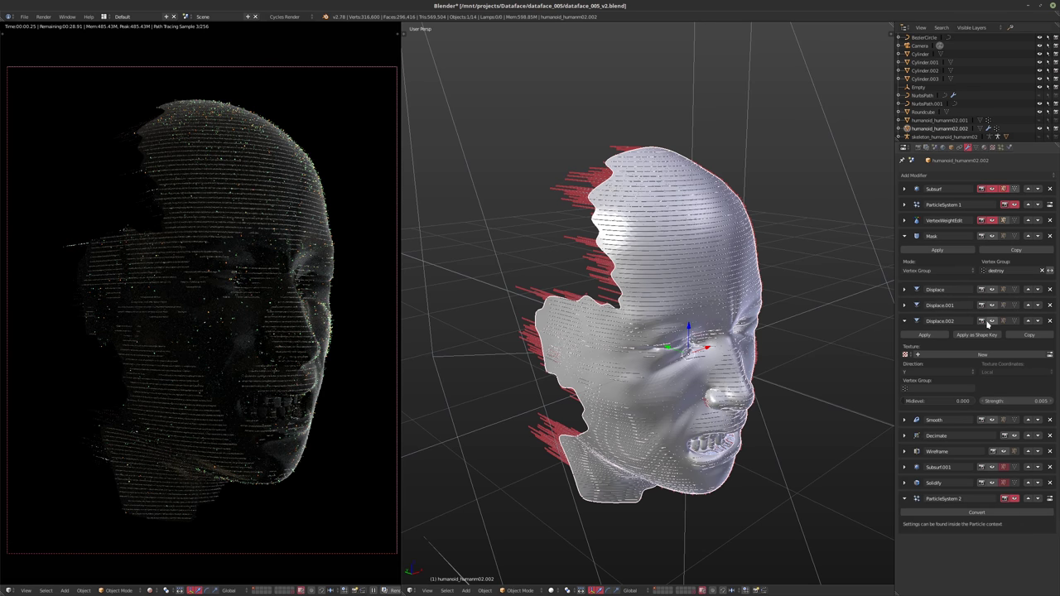
- Enable the head's Displace.002 modifier and set its strength to 0.002
left_click(991, 401)
left_click(993, 401)
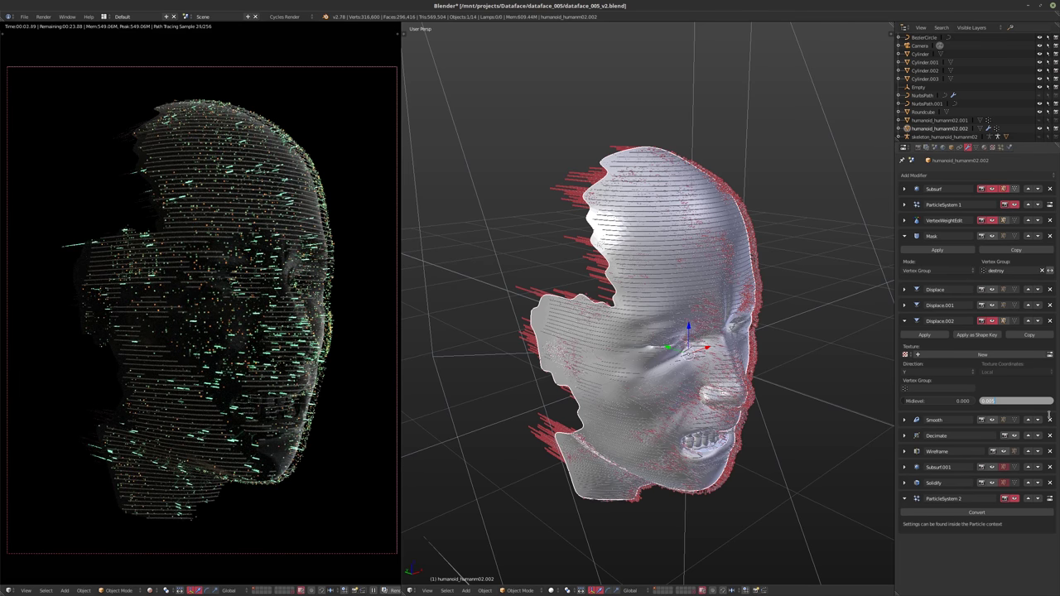
key("Return")
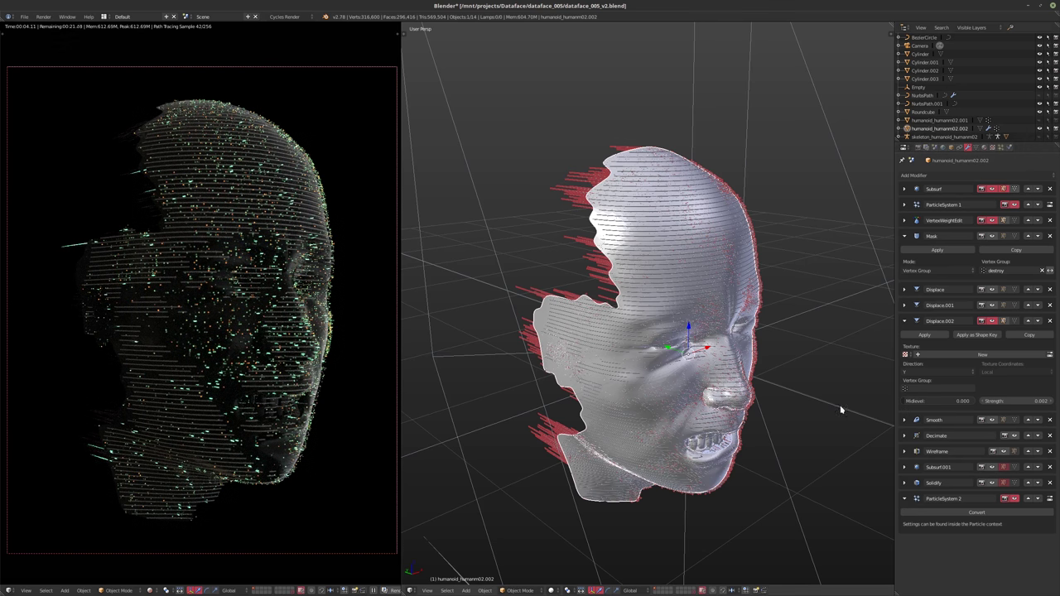
- Add a Subdivision Surface modifier to the face lines object NurbsPath.001
mouse_move(719, 411)
middle_mouse_down()
mouse_move(697, 406)
mouse_move(711, 400)
middle_mouse_up()
scroll(694, 404, "up", 4)
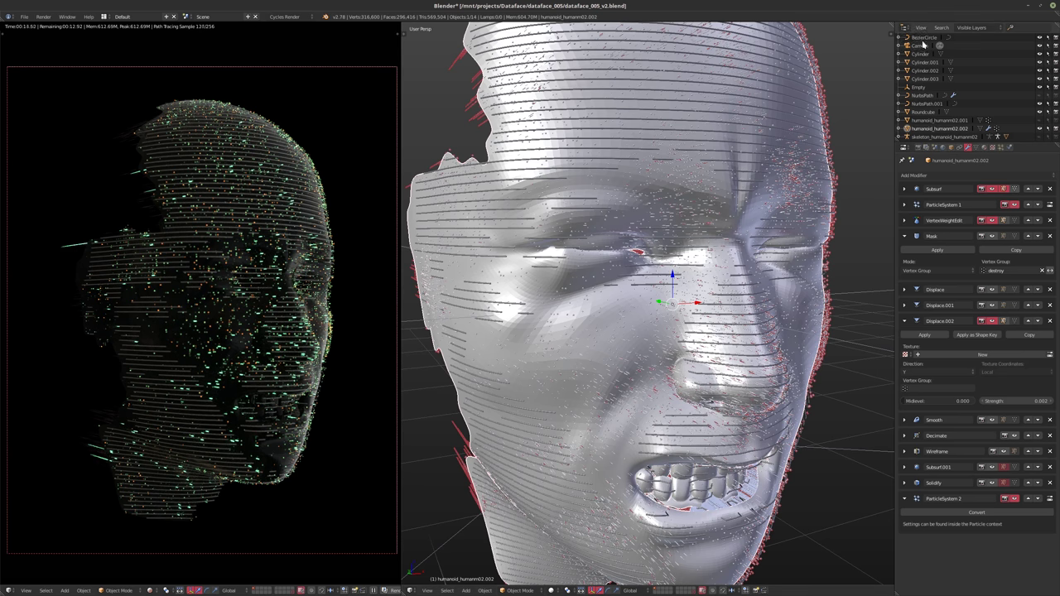
left_click(919, 97)
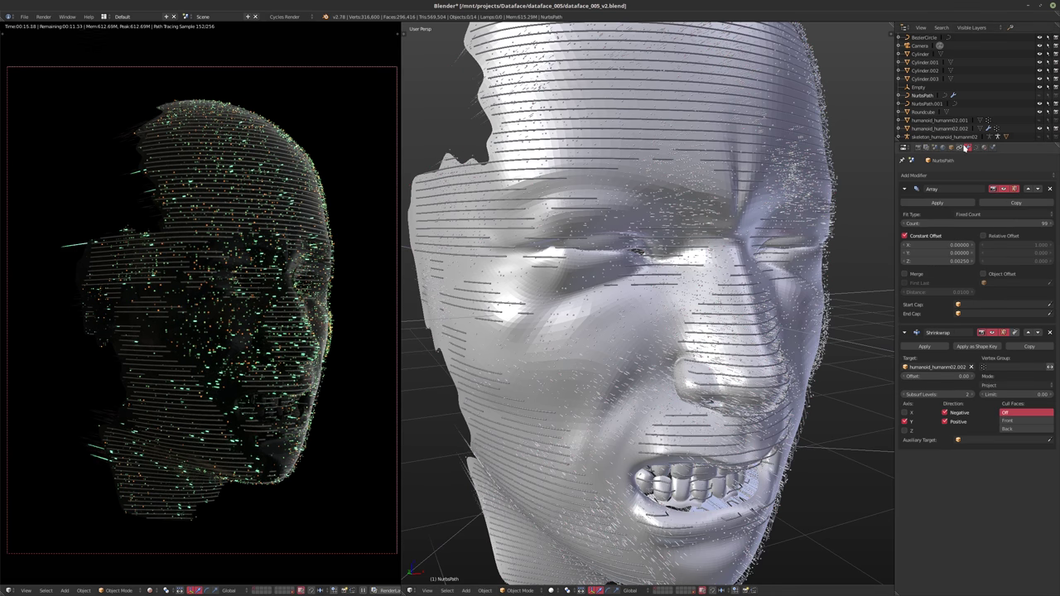
left_click(931, 104)
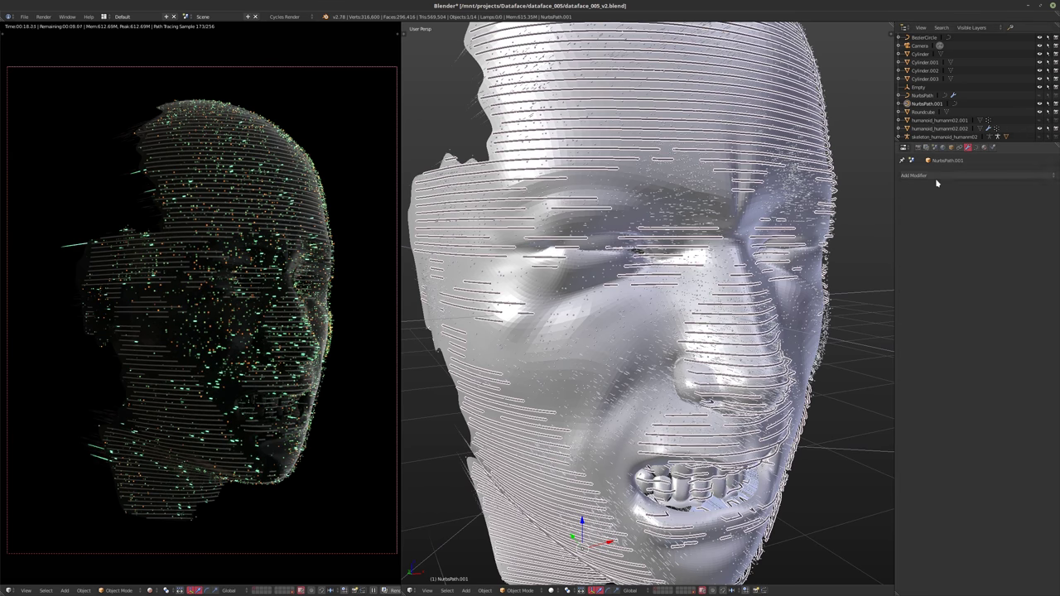
left_click(935, 176)
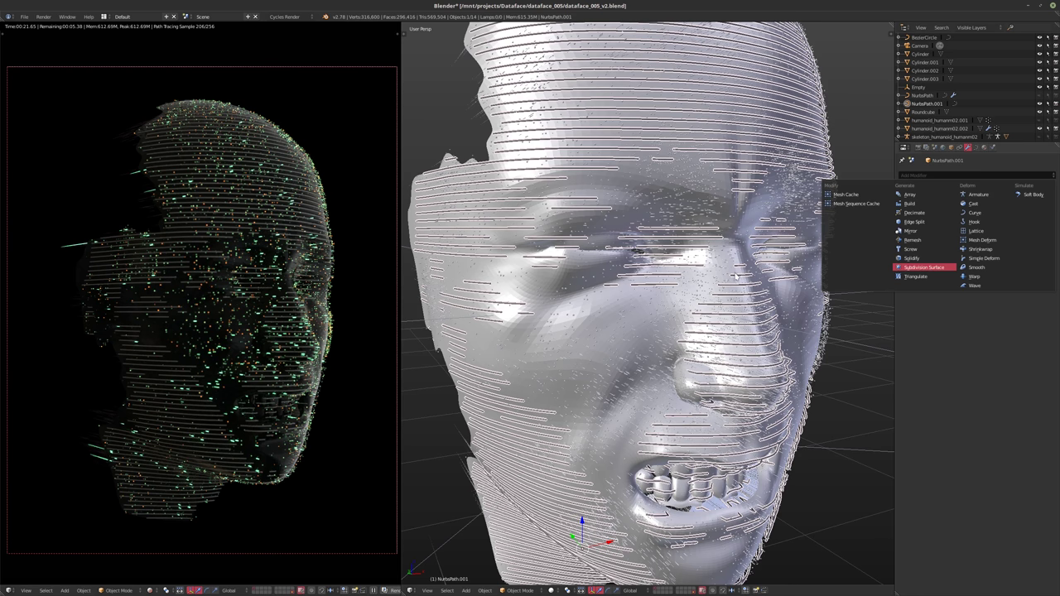
key("Return")
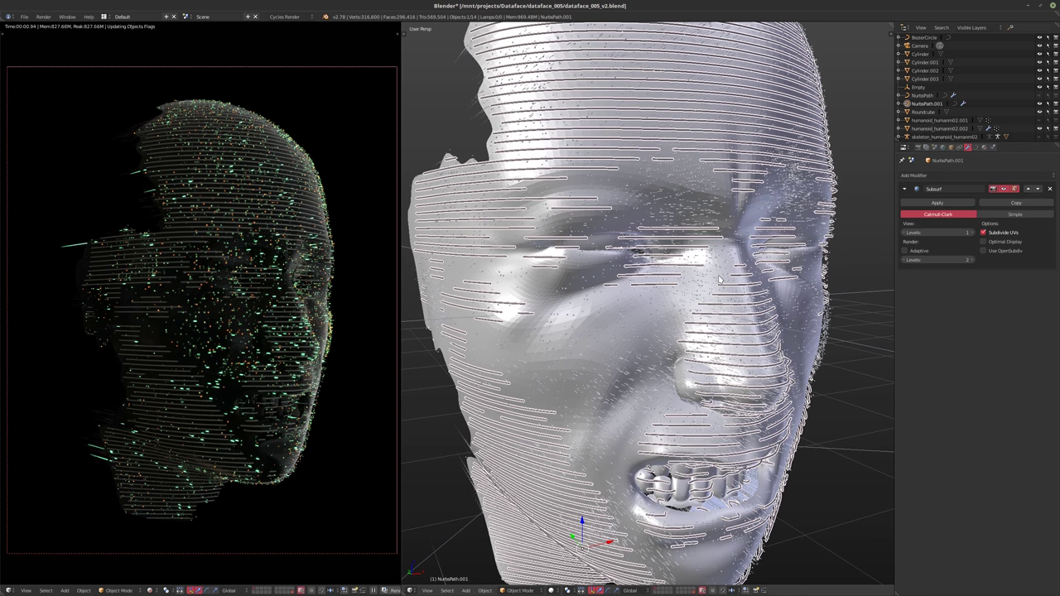
- Apply smooth shading to the NurbsPath.001 face lines
key("t")
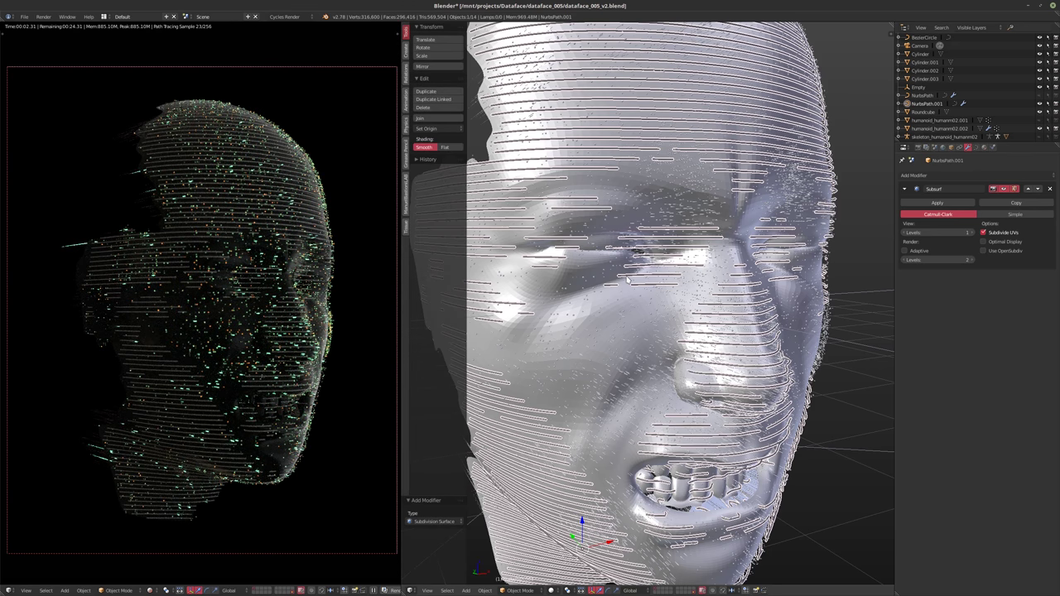
left_click(424, 146)
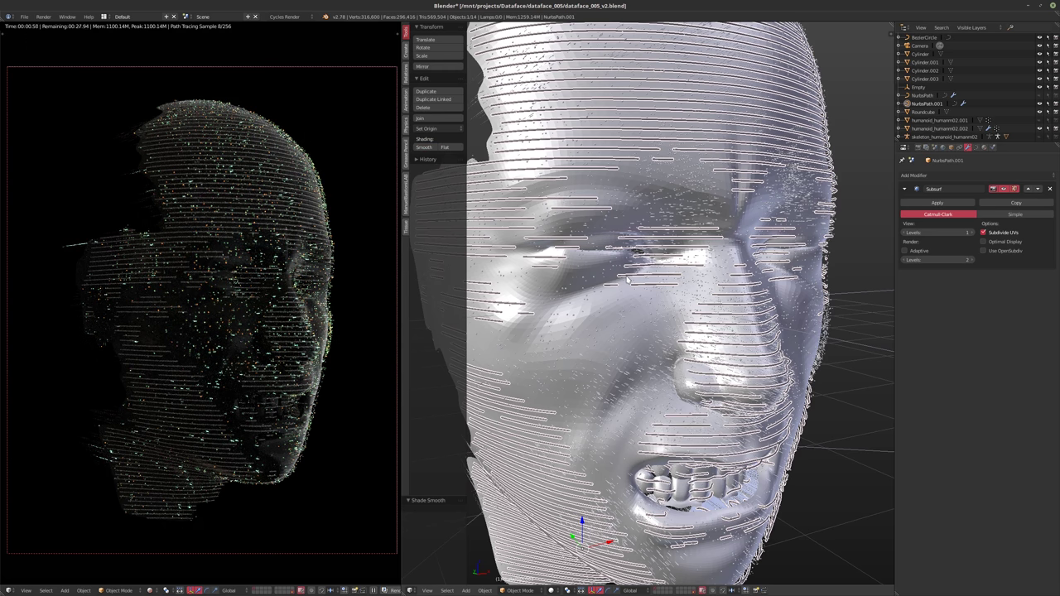
key("t")
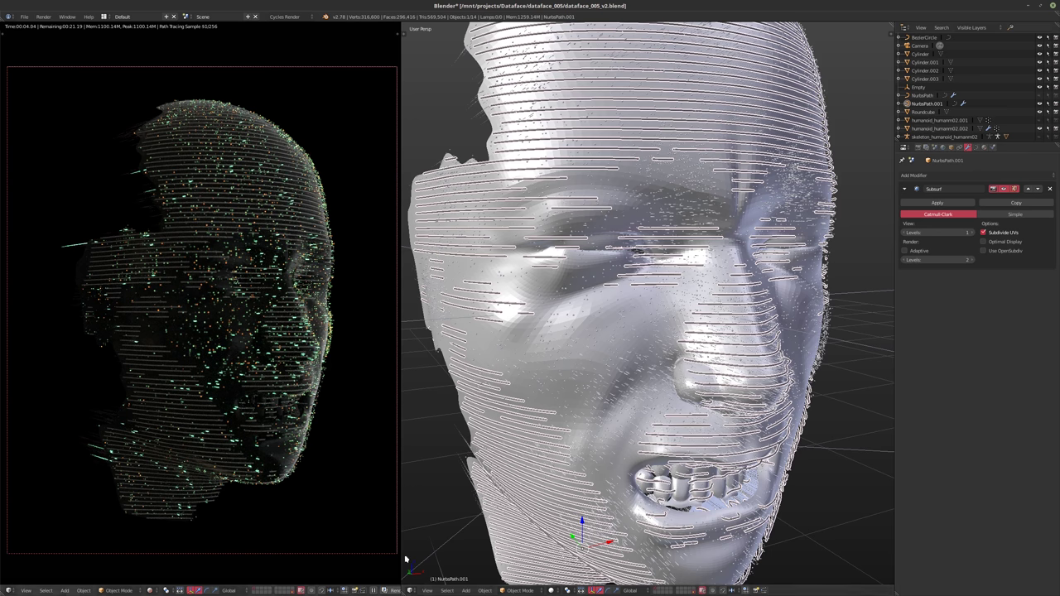
- Switch the large viewport to the Node Editor and bring up the material nodes of humanoid_humanm02.002
left_click(410, 589)
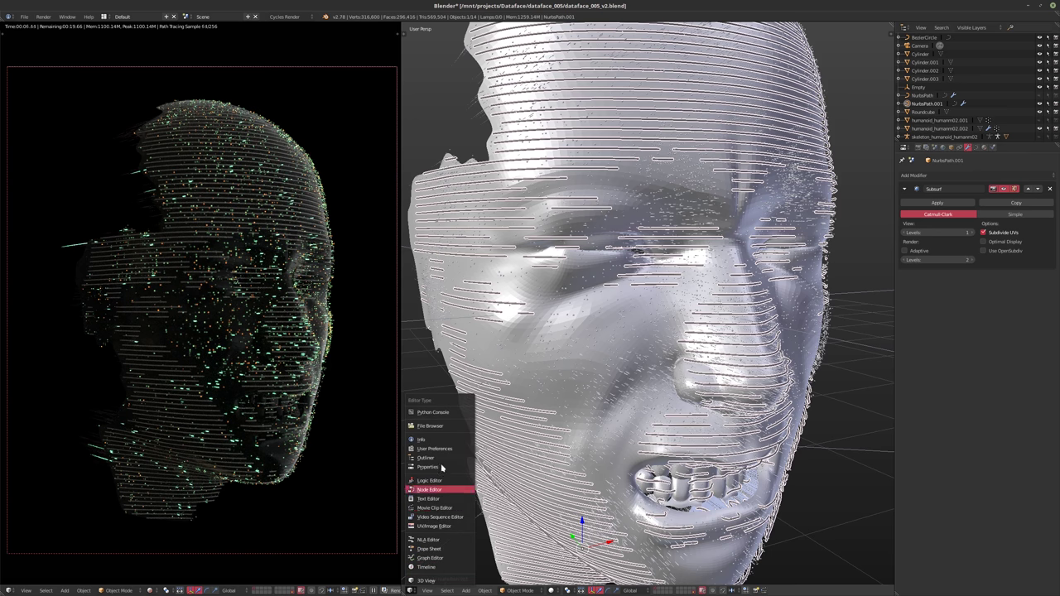
left_click(429, 490)
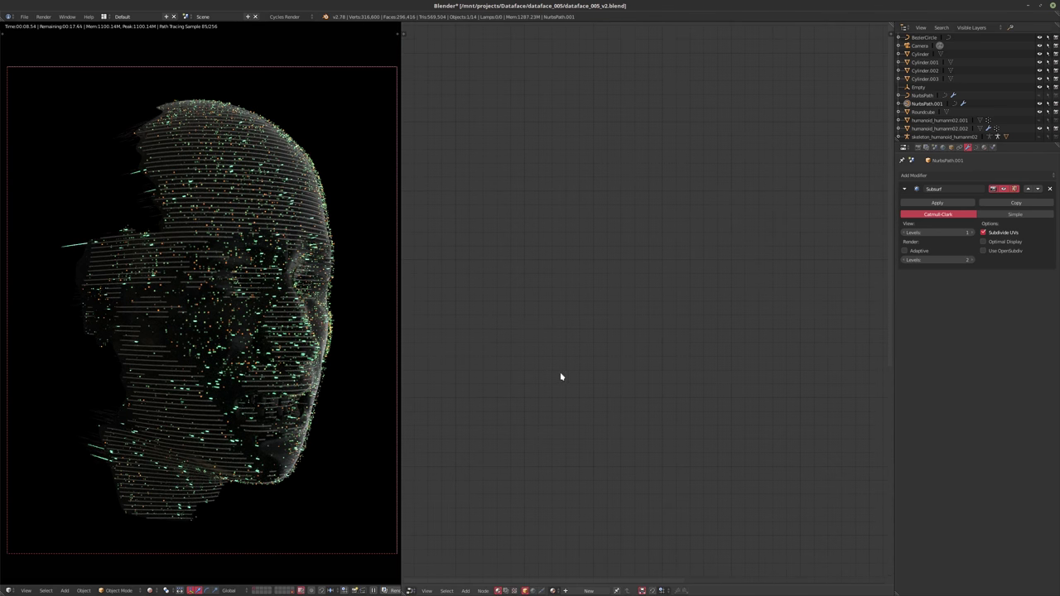
left_click(932, 128)
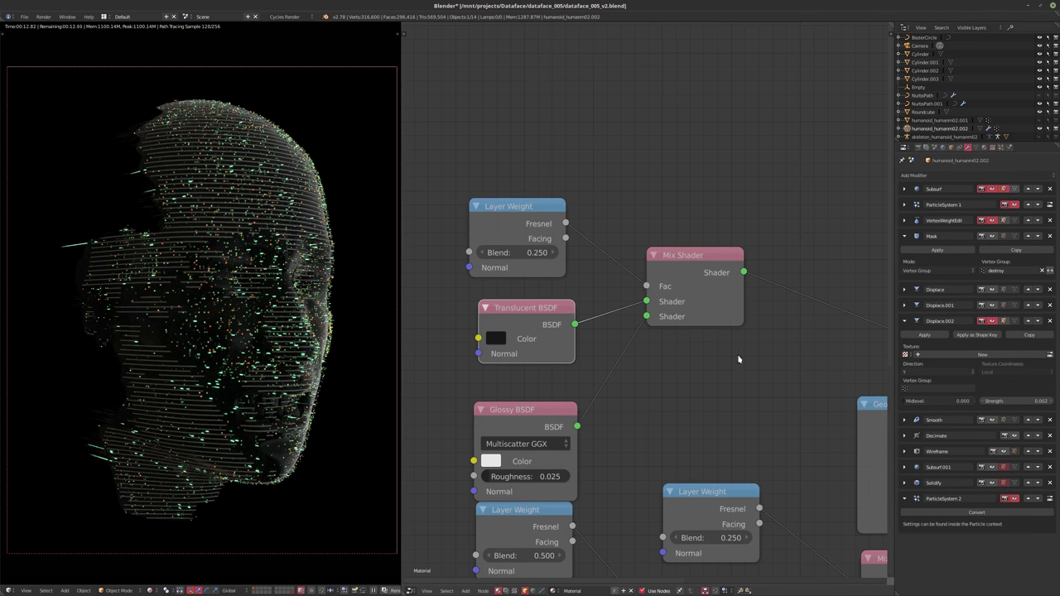
scroll(741, 359, "up", 2)
scroll(609, 385, "down", 2)
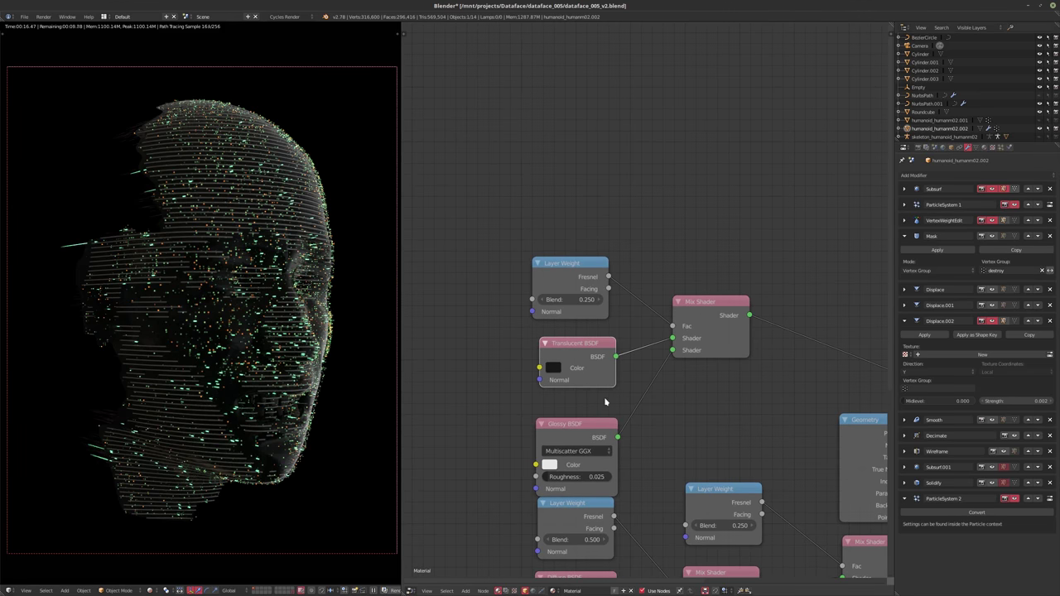
- Swap the Mix Shader inputs so Glossy BSDF feeds the first and Translucent BSDF the second, repositioning both nodes accordingly
left_click_drag(580, 431, 575, 413)
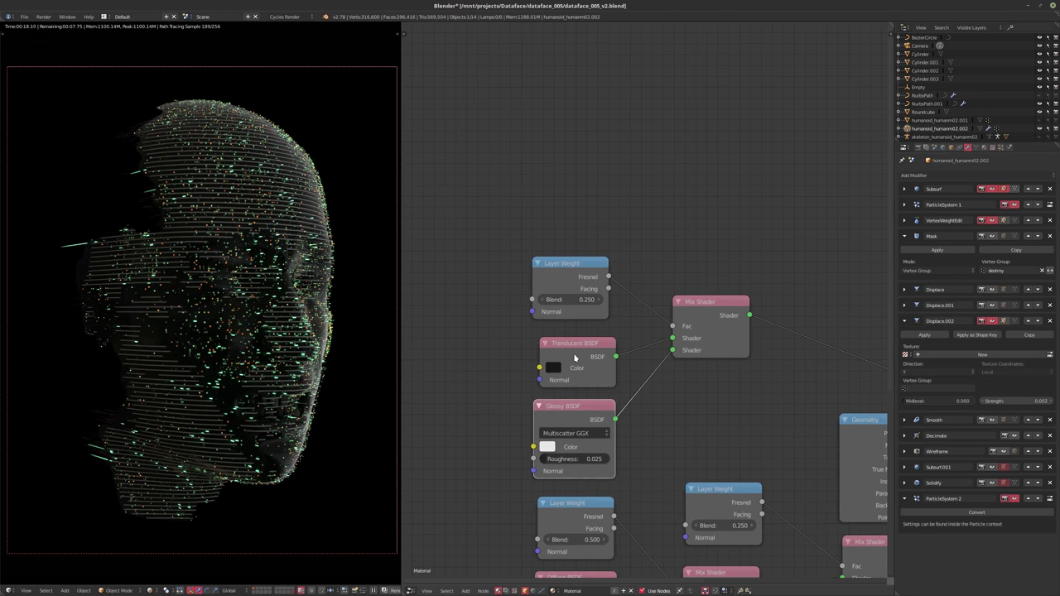
left_click_drag(673, 350, 672, 338)
left_click_drag(582, 412, 640, 172)
left_click_drag(577, 365, 560, 430)
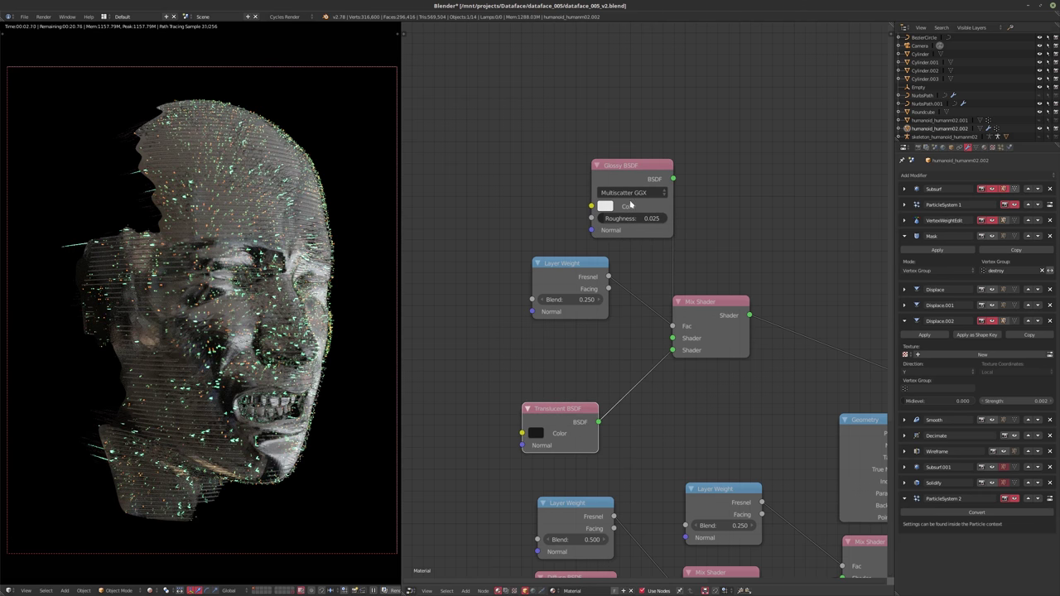
- Darken the Glossy BSDF color of the head material to a medium grey
left_click(620, 178)
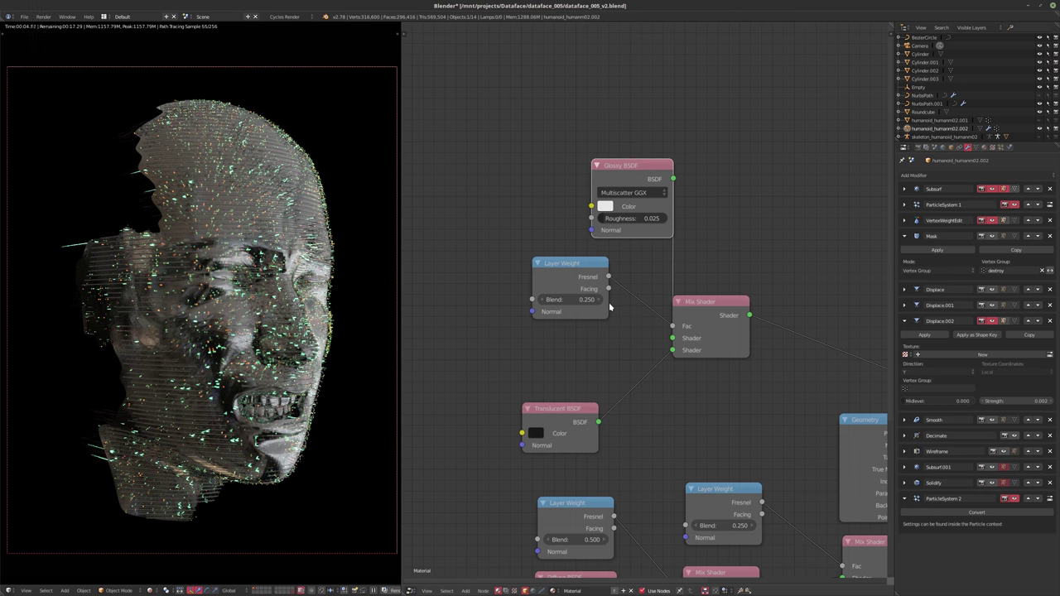
left_click(605, 206)
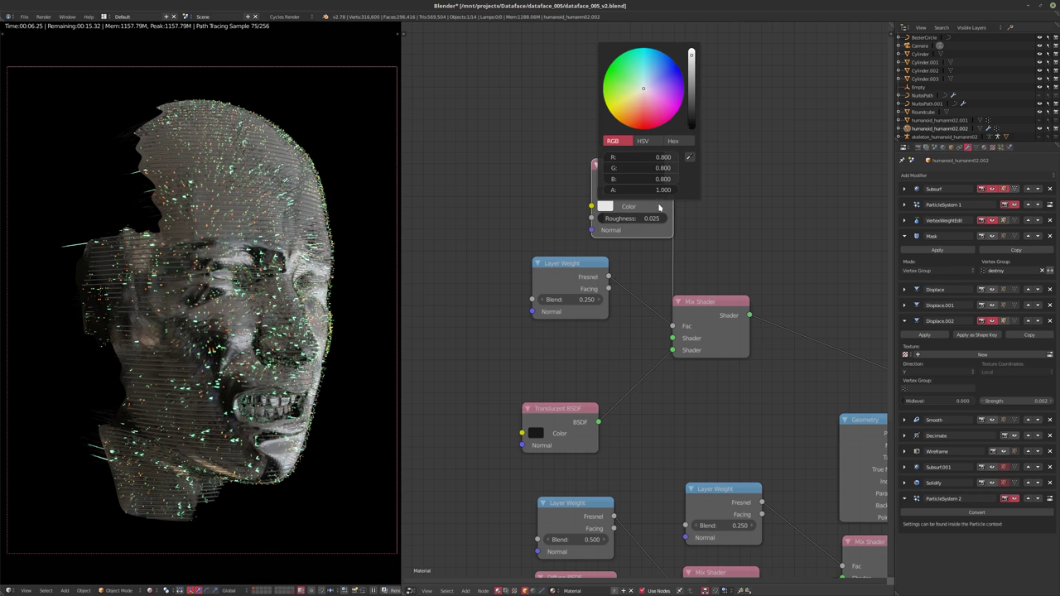
left_click(692, 120)
left_click_drag(691, 121, 692, 97)
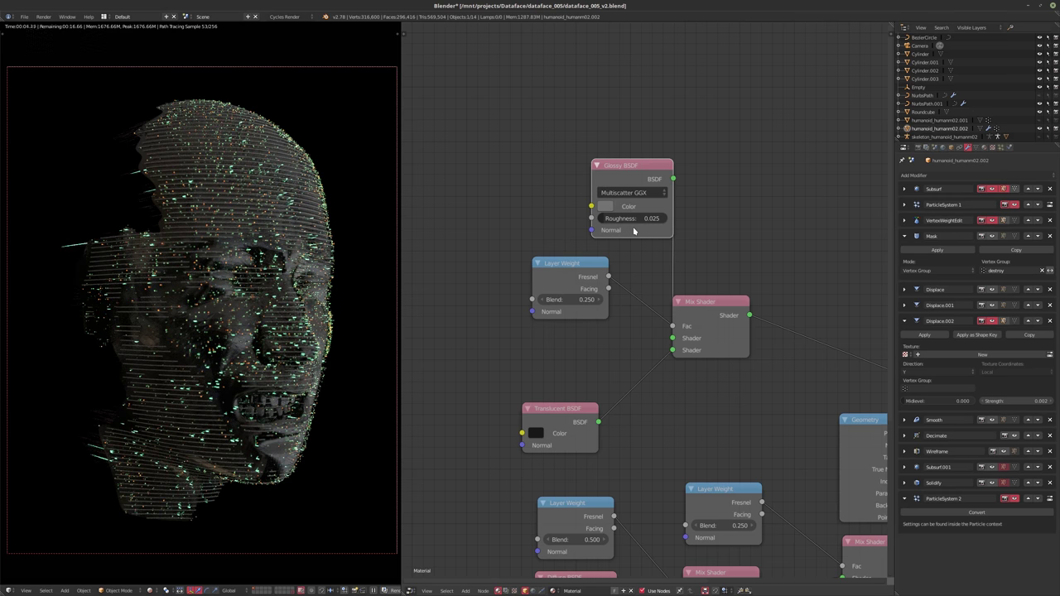
- Replace the Glossy BSDF with a Transparent BSDF feeding the Mix Shader's first shader input, and align the Translucent BSDF below it
key("x")
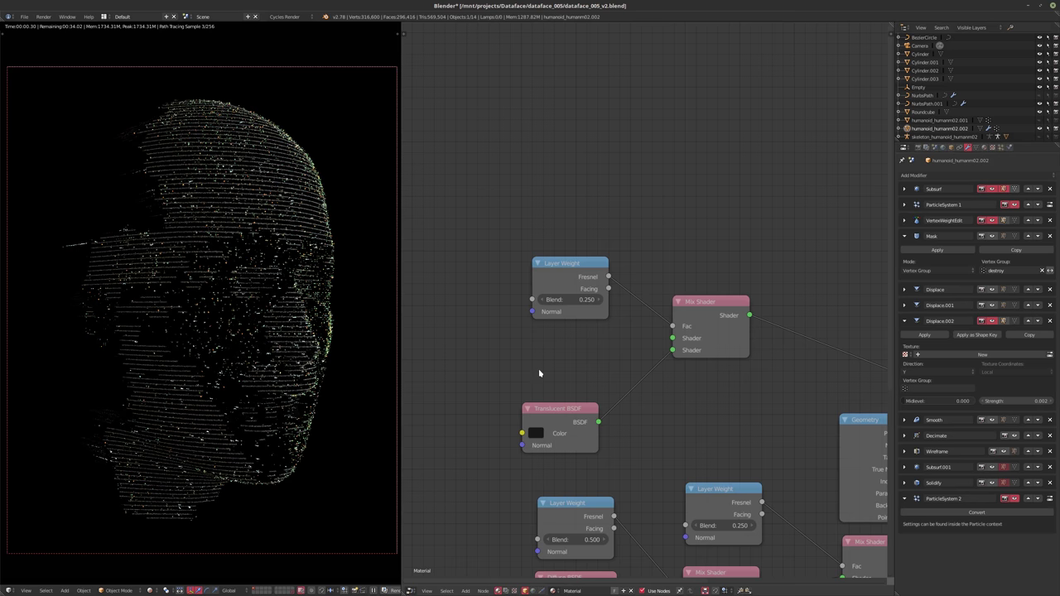
key("shift+a")
mouse_move(528, 398)
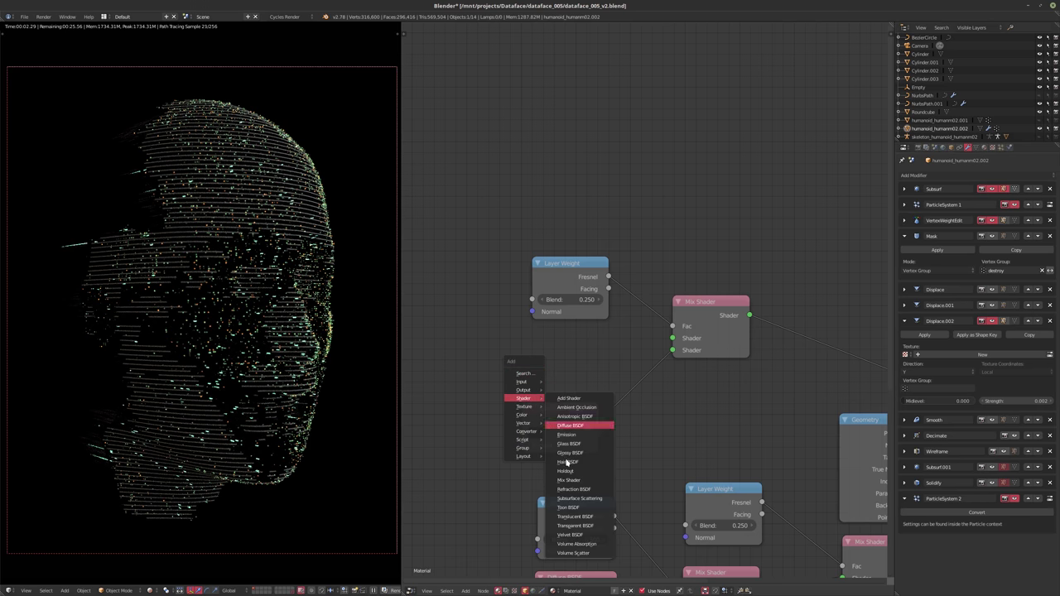
left_click(569, 525)
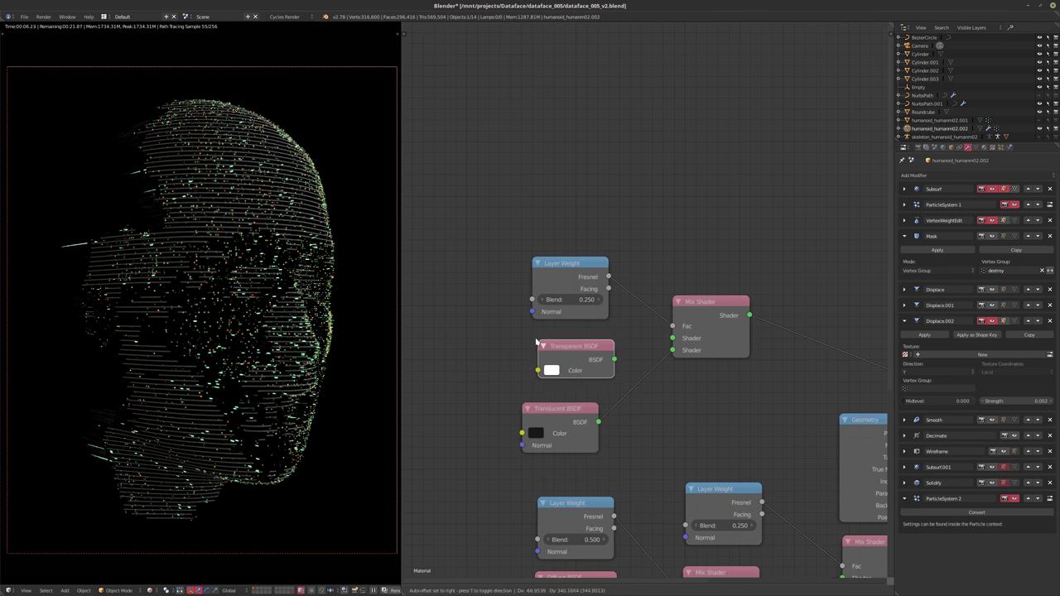
left_click(571, 348)
left_click_drag(606, 351, 684, 343)
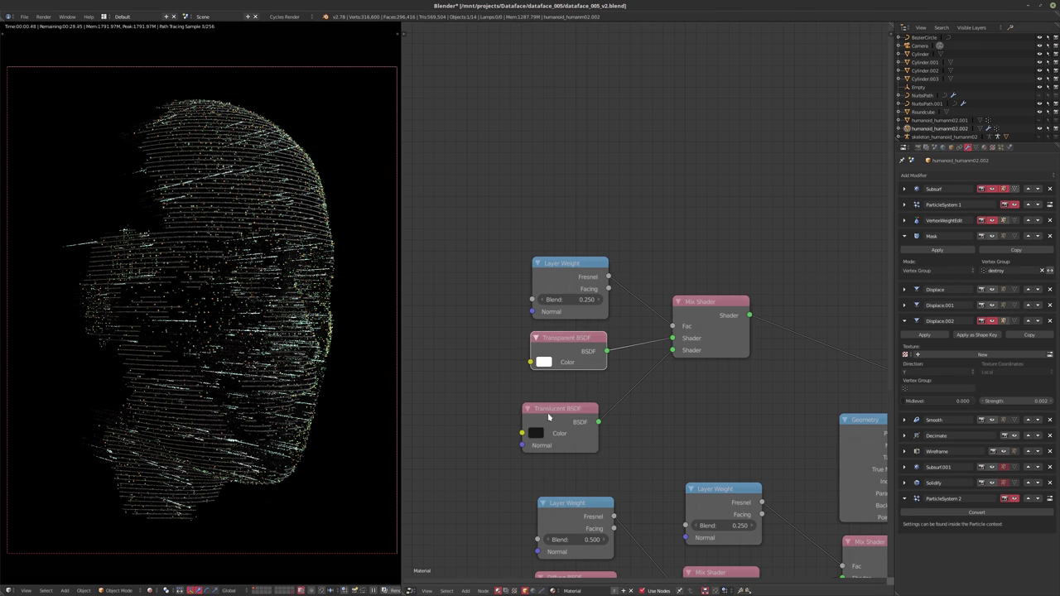
left_click_drag(550, 413, 564, 393)
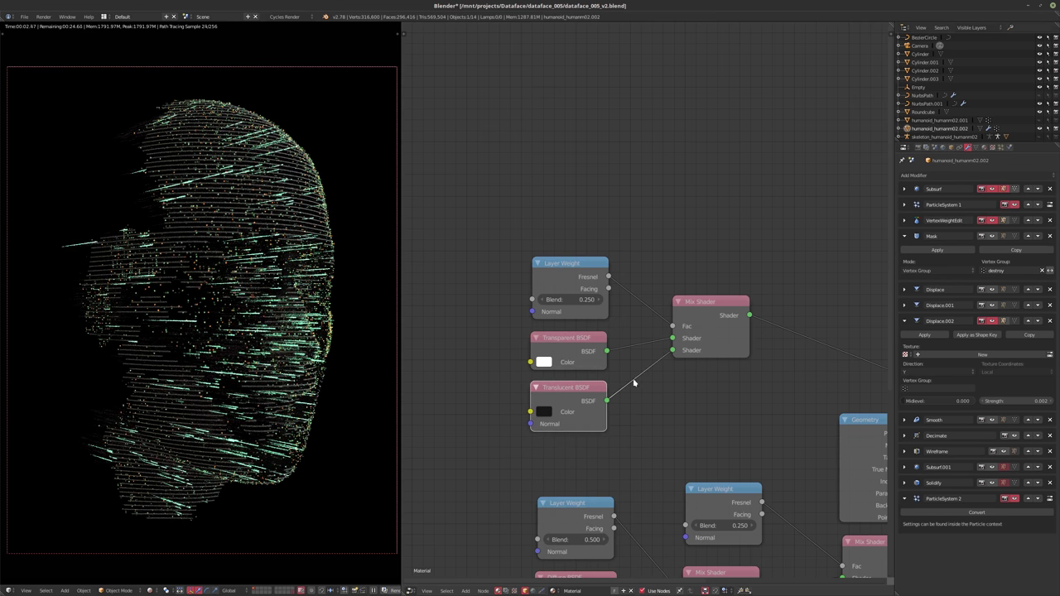
- Set the Blend of the Layer Weight node driving the transparent/translucent Mix Shader to 0.5
left_click(573, 300)
type("0.5")
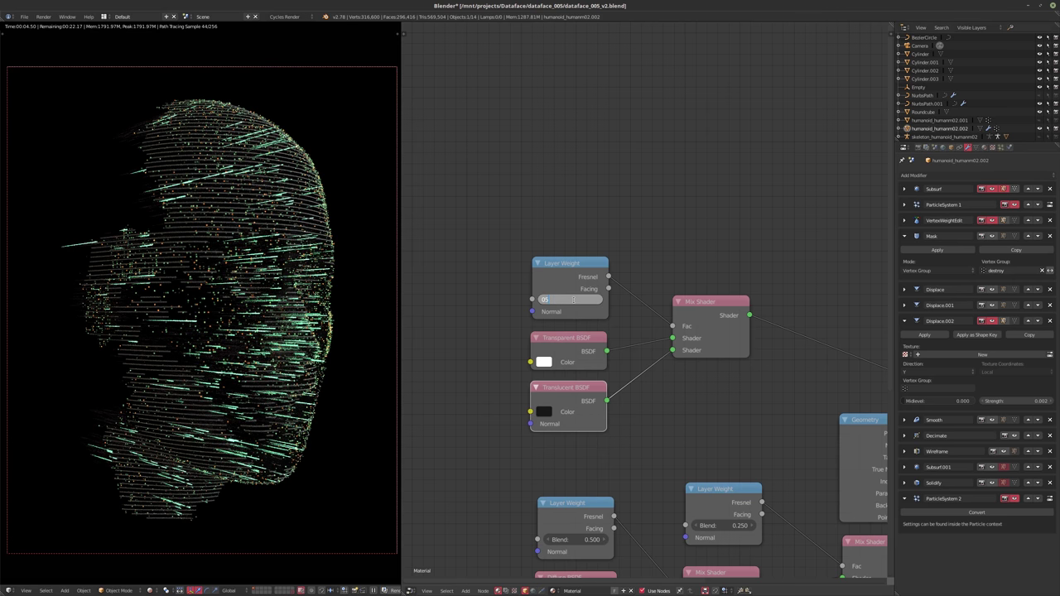
key("Return")
left_click(573, 300)
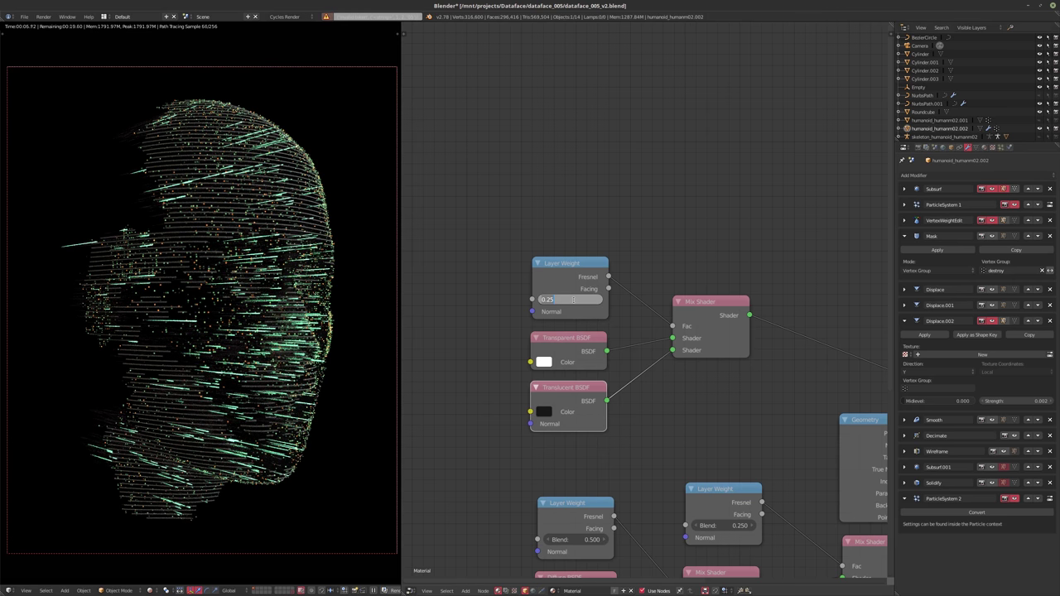
key("BackSpace")
type("0.5")
key("Return")
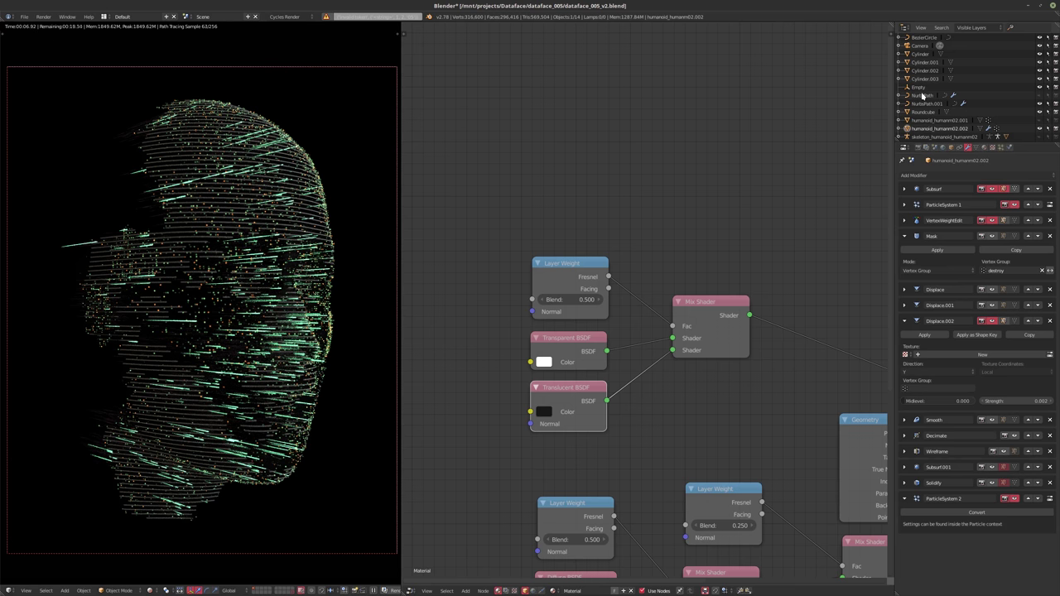
- Set the bevel depth of the NurbsPath.001 curve to 0
left_click(919, 39)
left_click(975, 147)
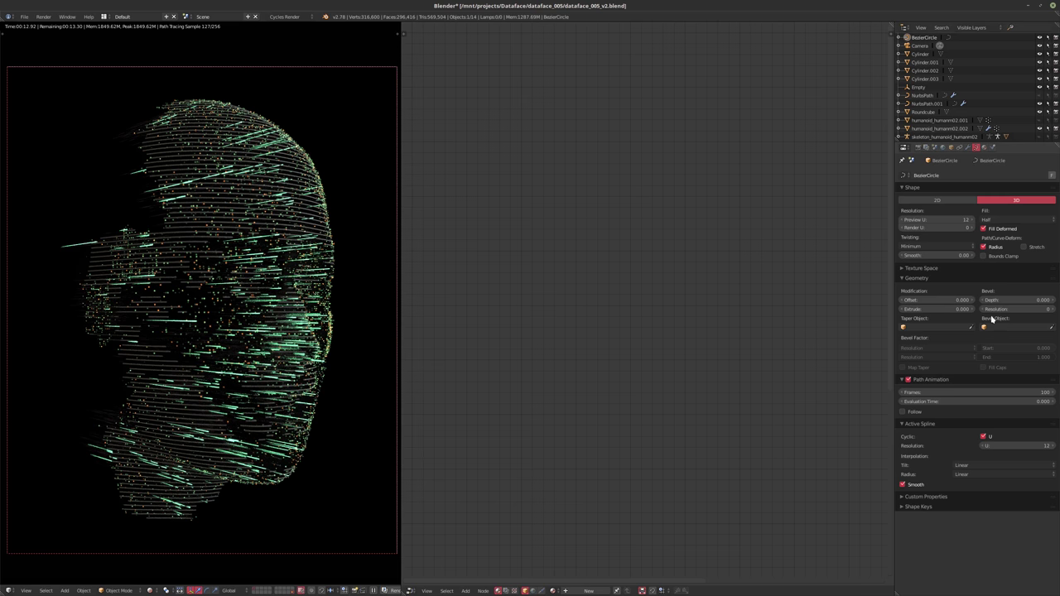
left_click(925, 103)
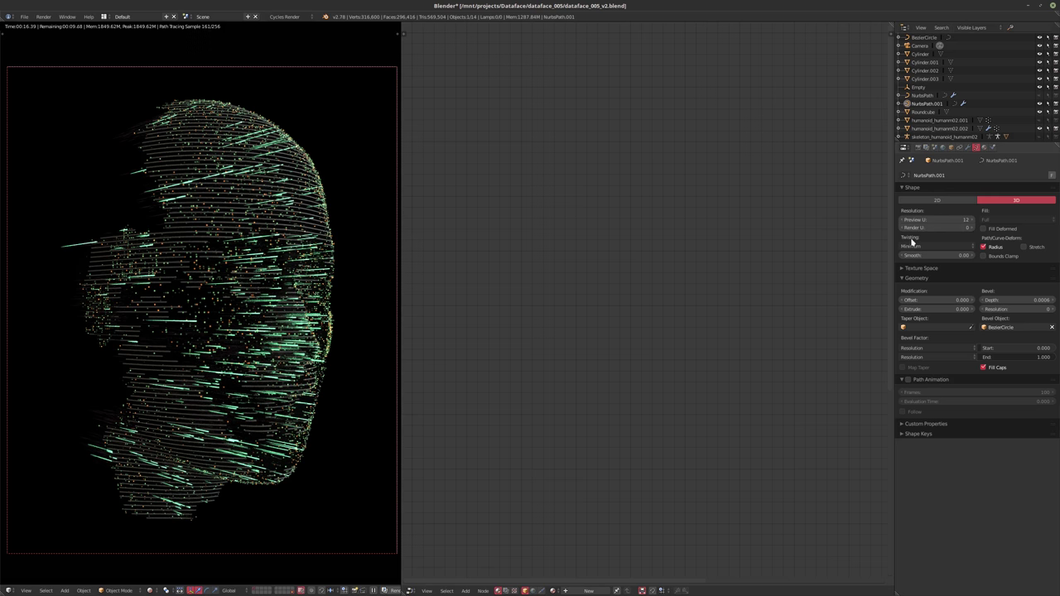
left_click(1019, 302)
key("Return")
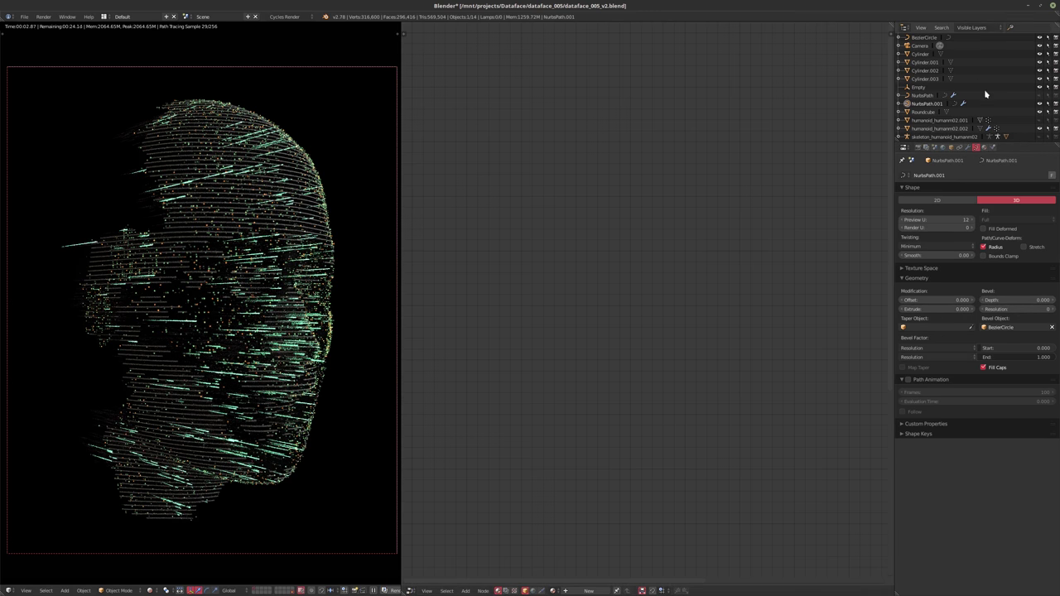
- Select the humanoid_humanm02.002 mesh and enable its Solidify modifier in the viewport
left_click(922, 38)
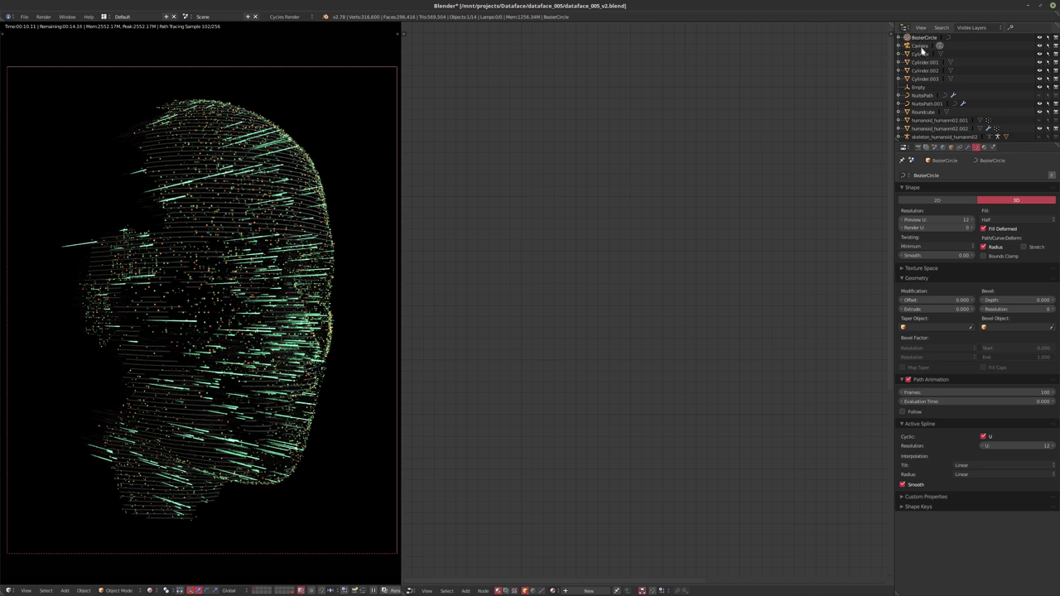
left_click(940, 130)
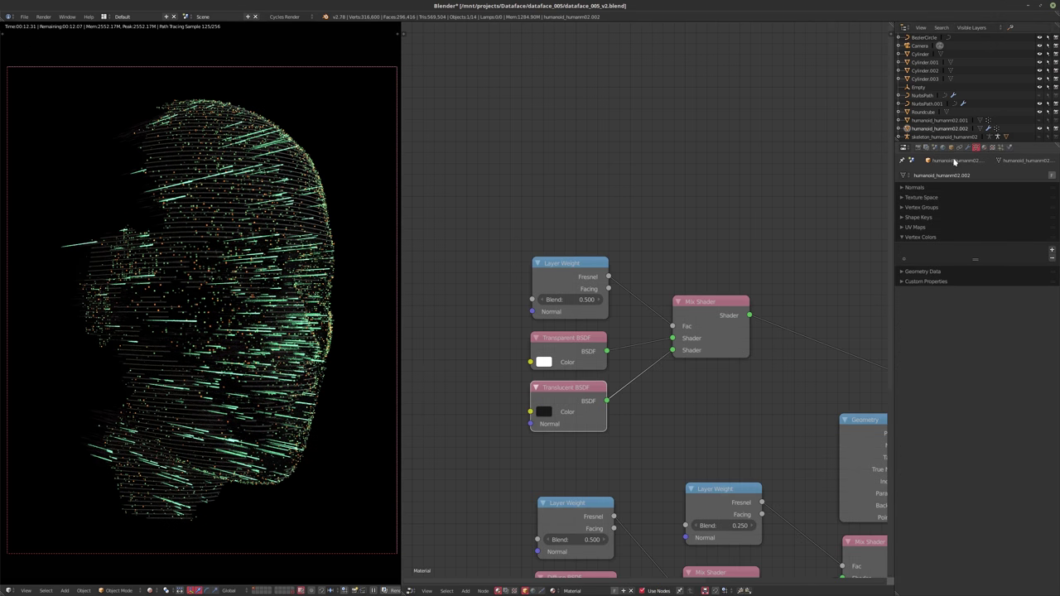
left_click(1001, 148)
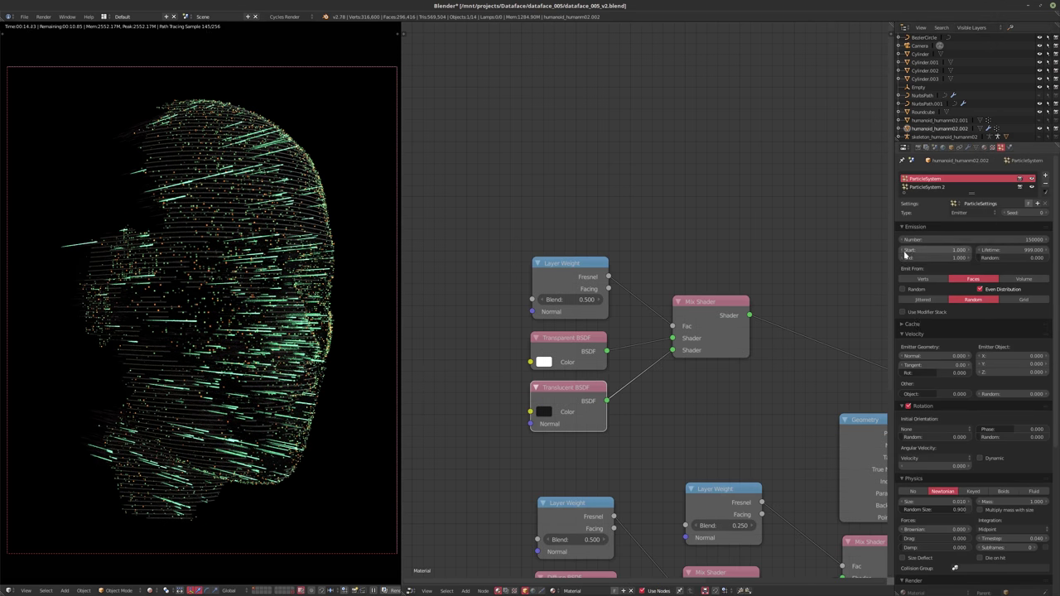
left_click(967, 147)
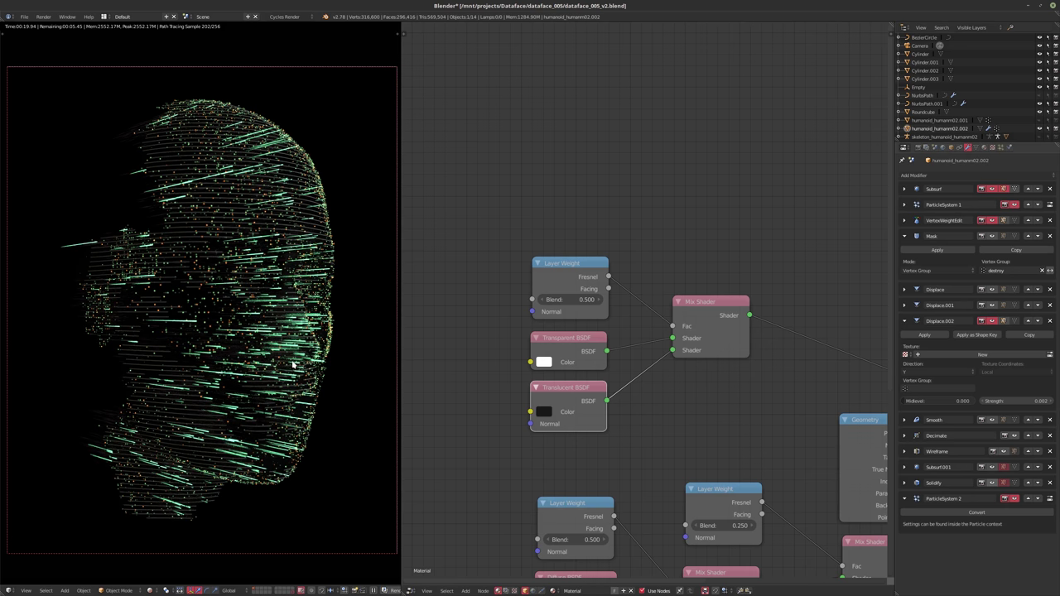
key("ctrl+z")
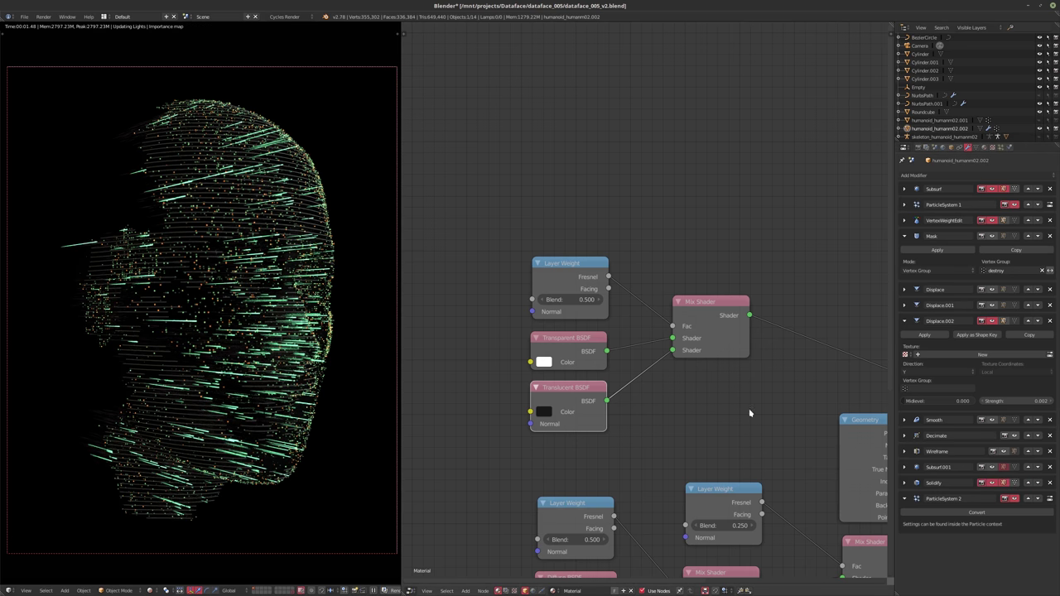
- Disconnect the shader link from the Material Output's Surface input and switch the viewport to solid shading
scroll(622, 405, "down", 3)
left_click_drag(816, 414, 596, 428)
key("shift+z")
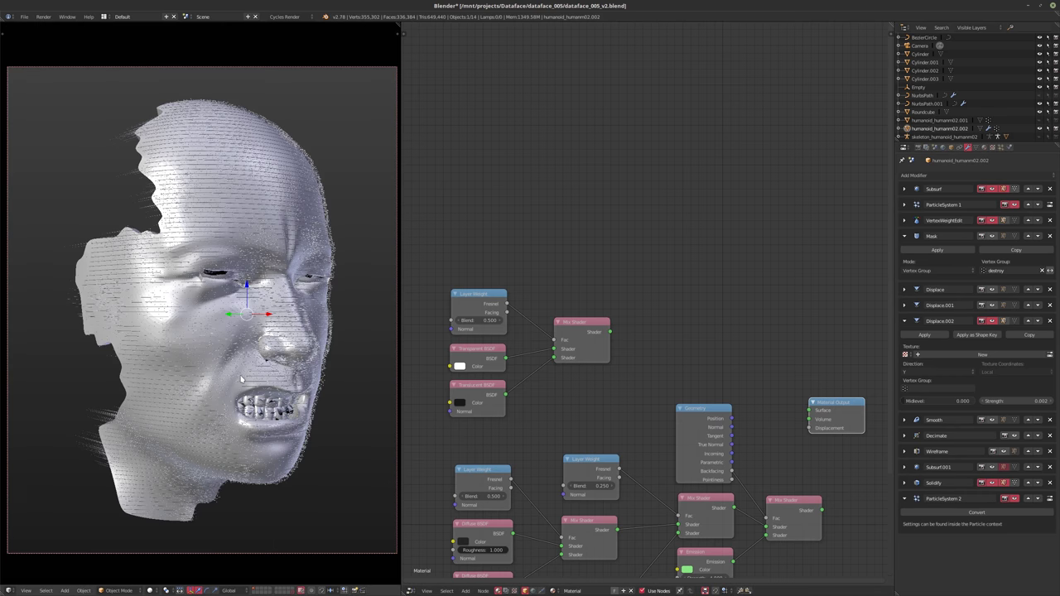
- Set the Solidify modifier's thickness to 0.01 while viewing the inside of the head shell
key("ctrl+KP_3")
middle_click_drag(172, 309, 289, 351)
scroll(212, 335, "up", 3)
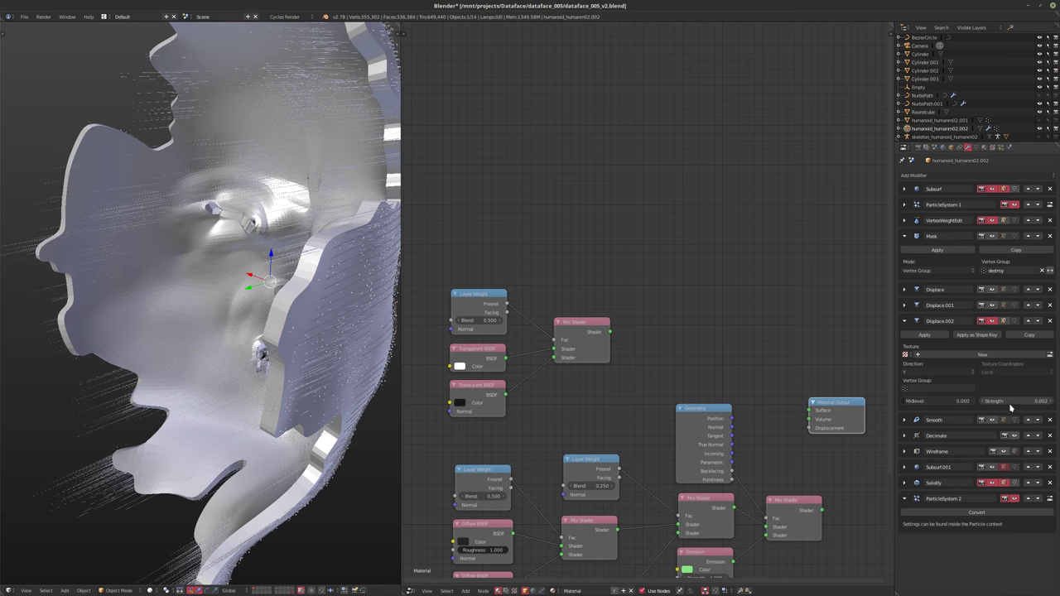
left_click(904, 483)
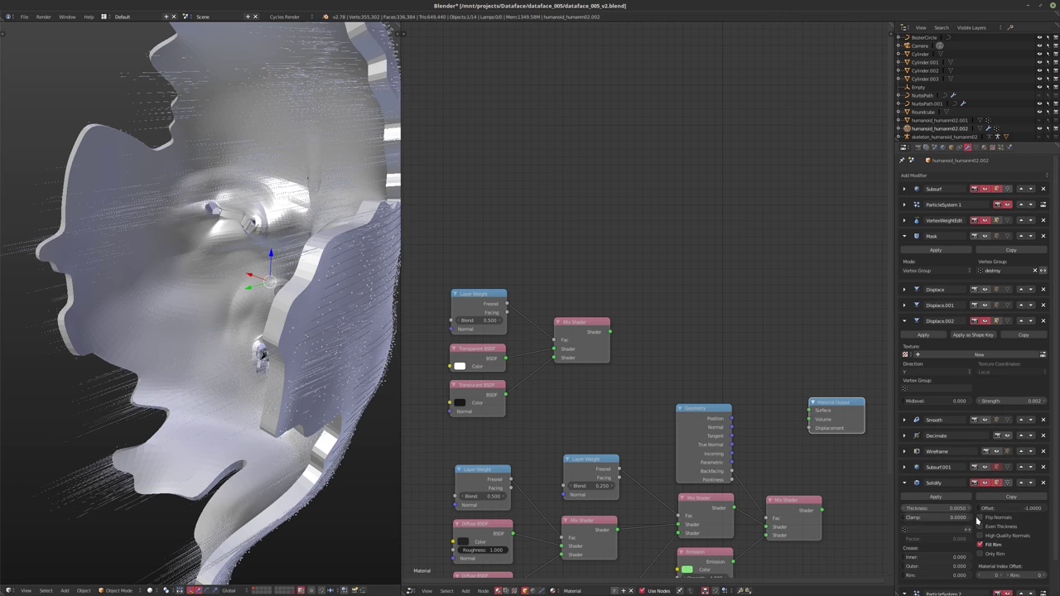
key("BackSpace")
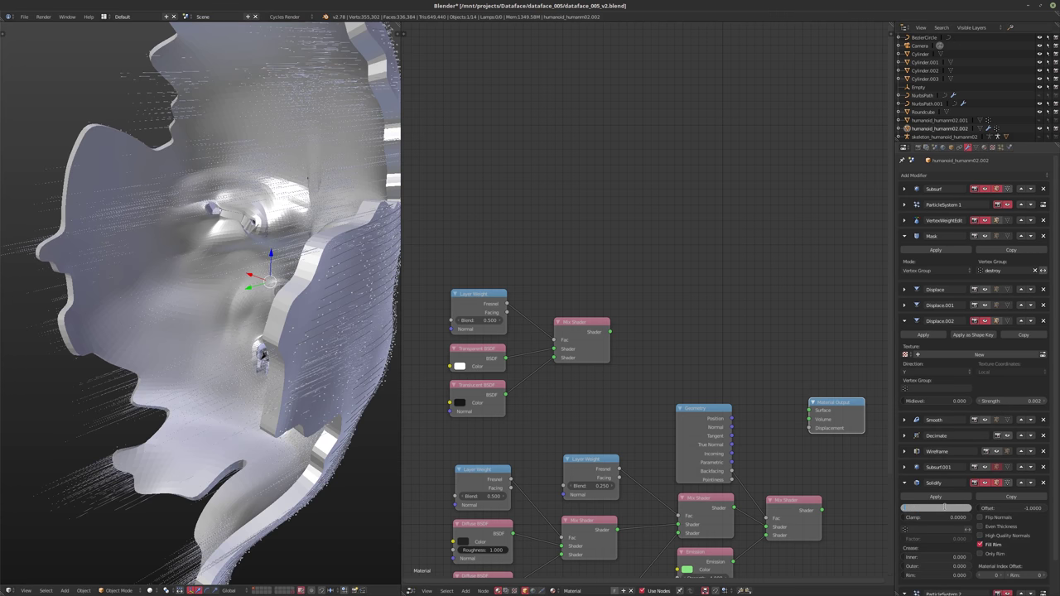
type("0.01")
key("Return")
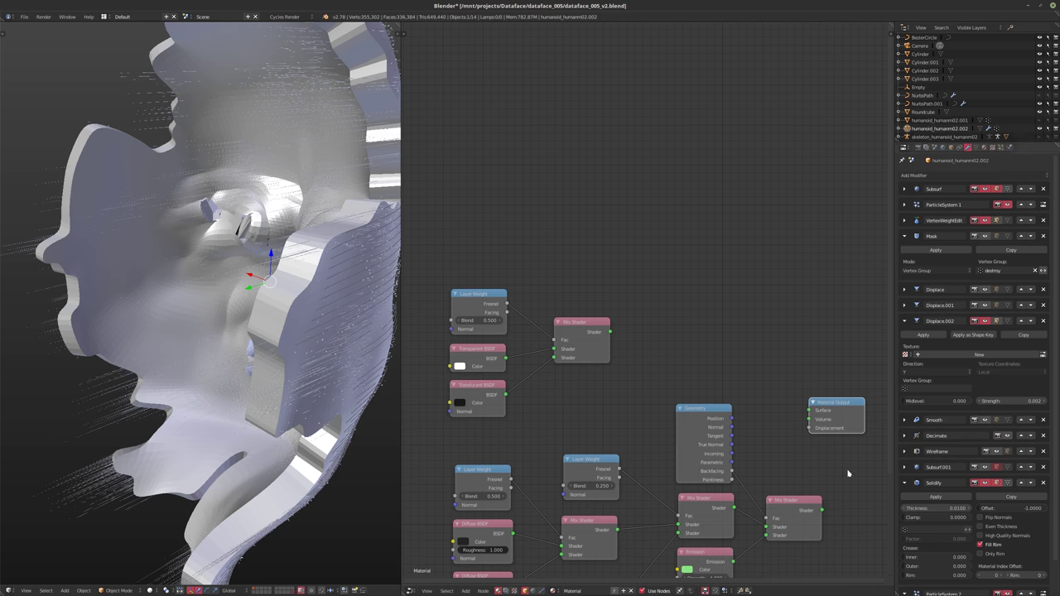
- Try the Even Thickness and High Quality Normals options on the Solidify modifier, leaving both off
middle_click_drag(326, 389, 183, 366)
scroll(183, 365, "up", 2)
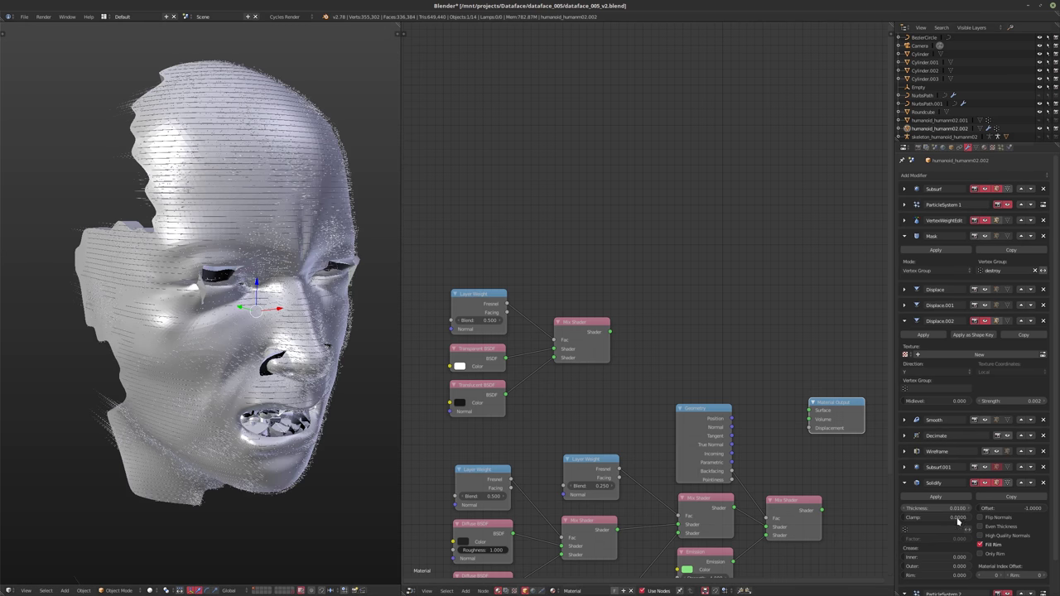
left_click(987, 529)
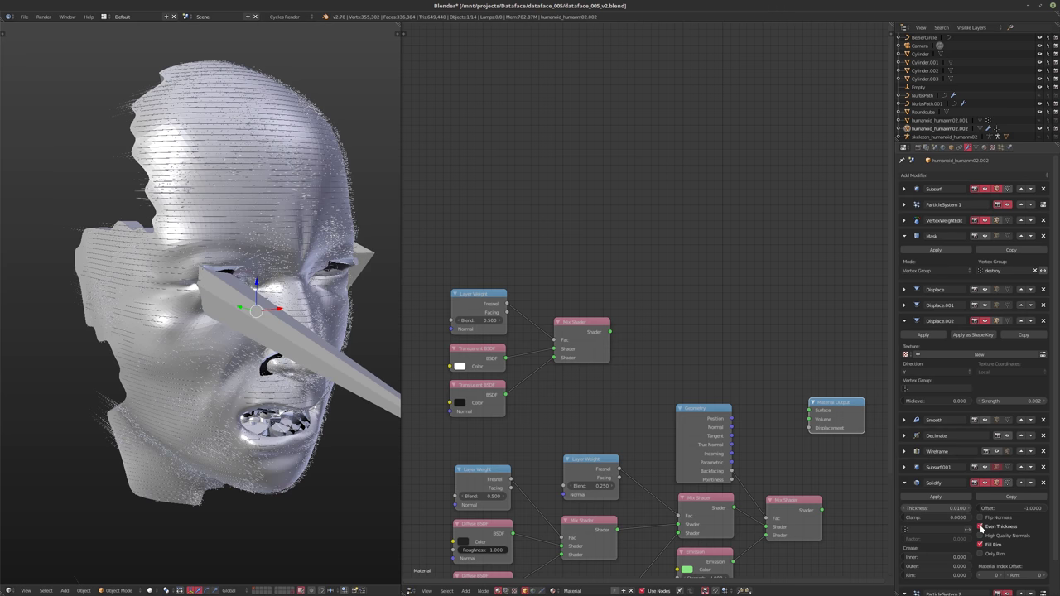
left_click(992, 529)
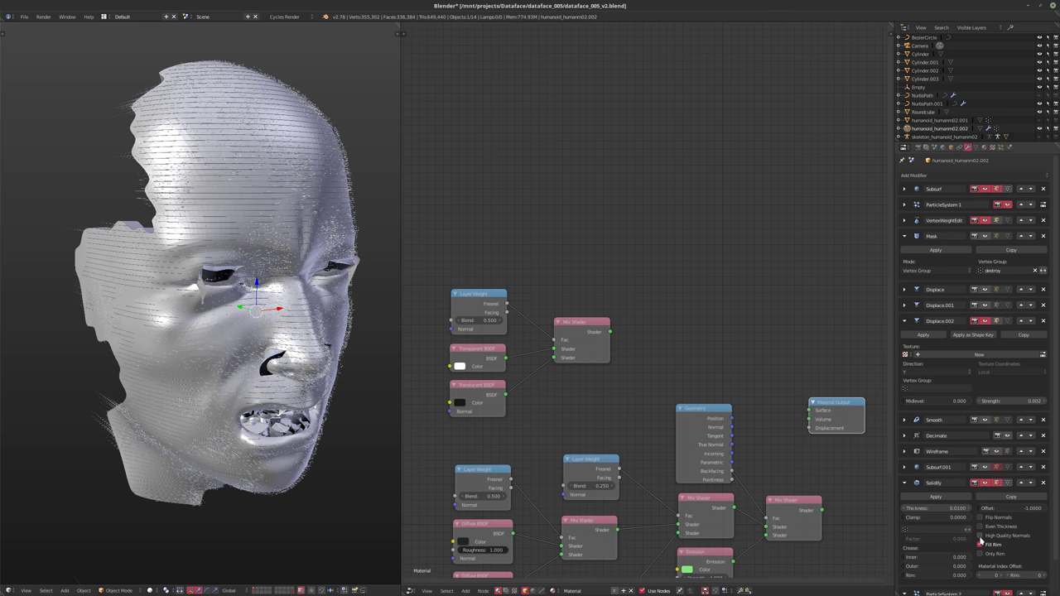
left_click(980, 535)
left_click(981, 536)
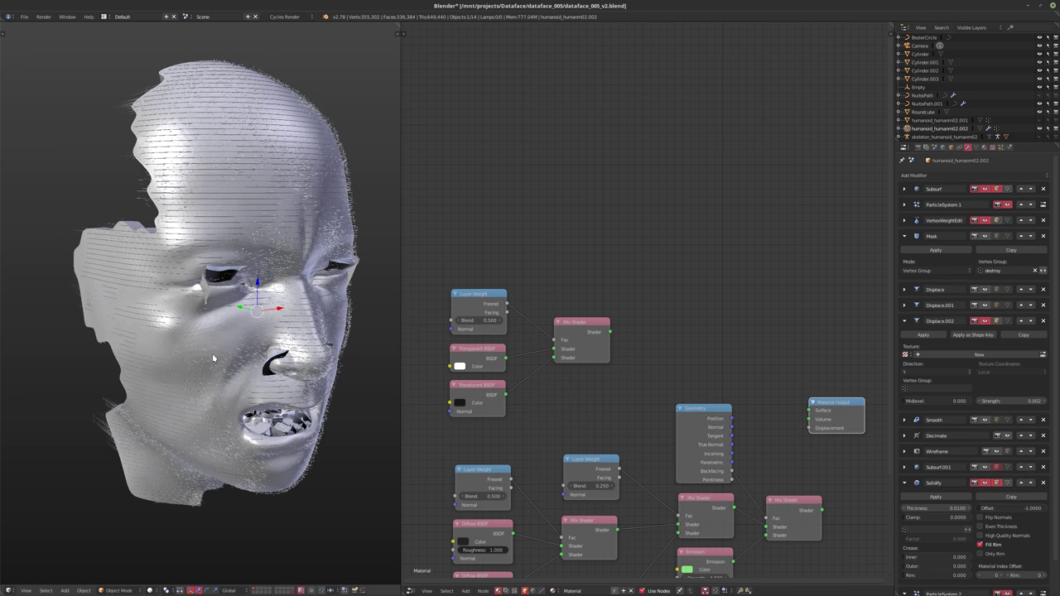
mouse_move(213, 357)
middle_mouse_down()
mouse_move(331, 371)
mouse_move(197, 361)
mouse_move(207, 363)
middle_mouse_up()
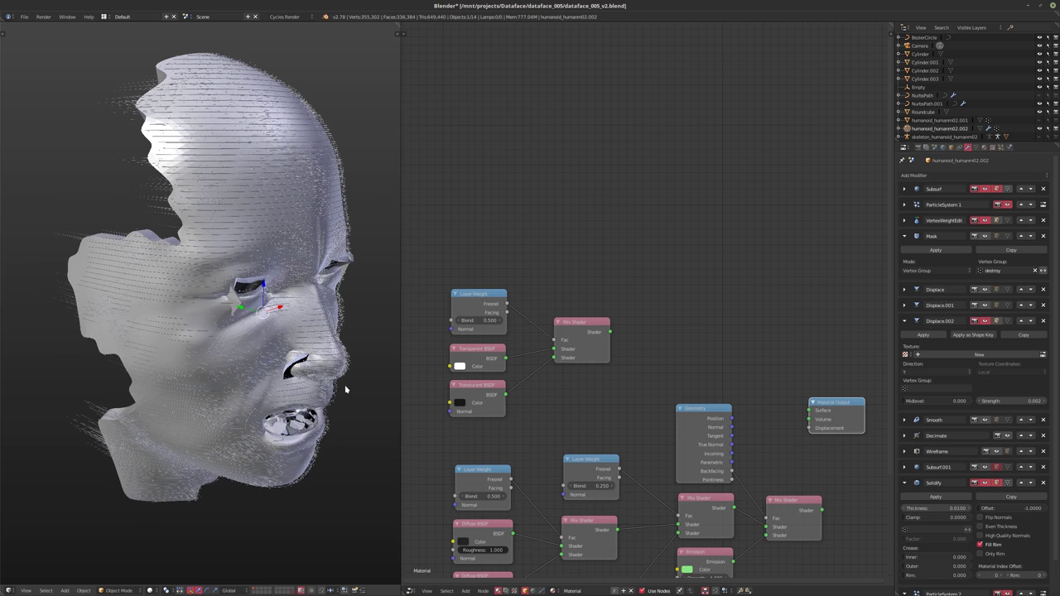
- Set the Solidify thickness to 0.005 and check the face from the front
left_click(932, 508)
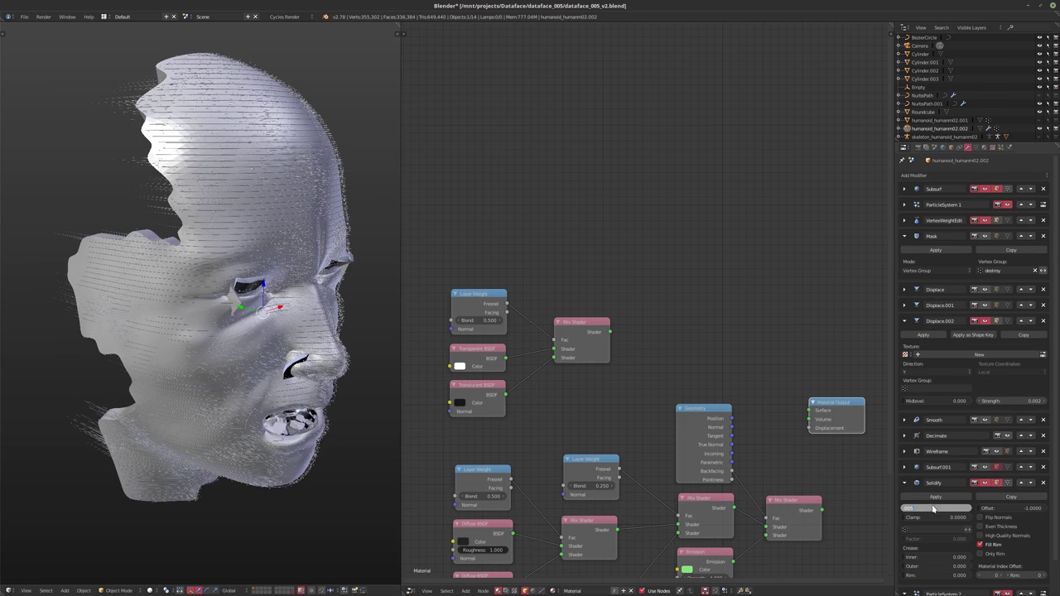
type("0.005")
key("Return")
key("KP_1")
scroll(242, 300, "up", 3)
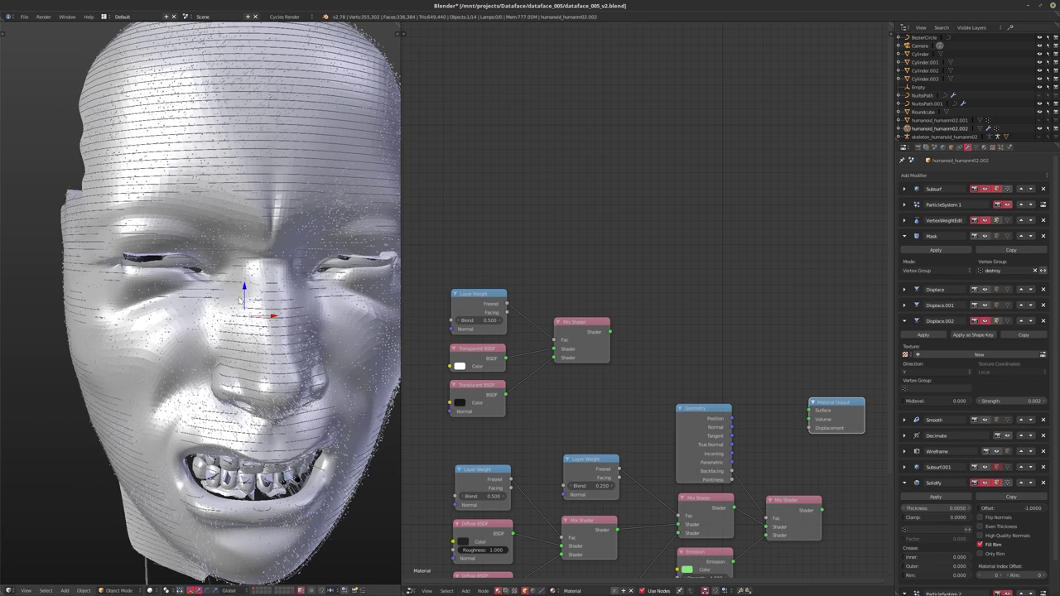
middle_click_drag(242, 300, 298, 302)
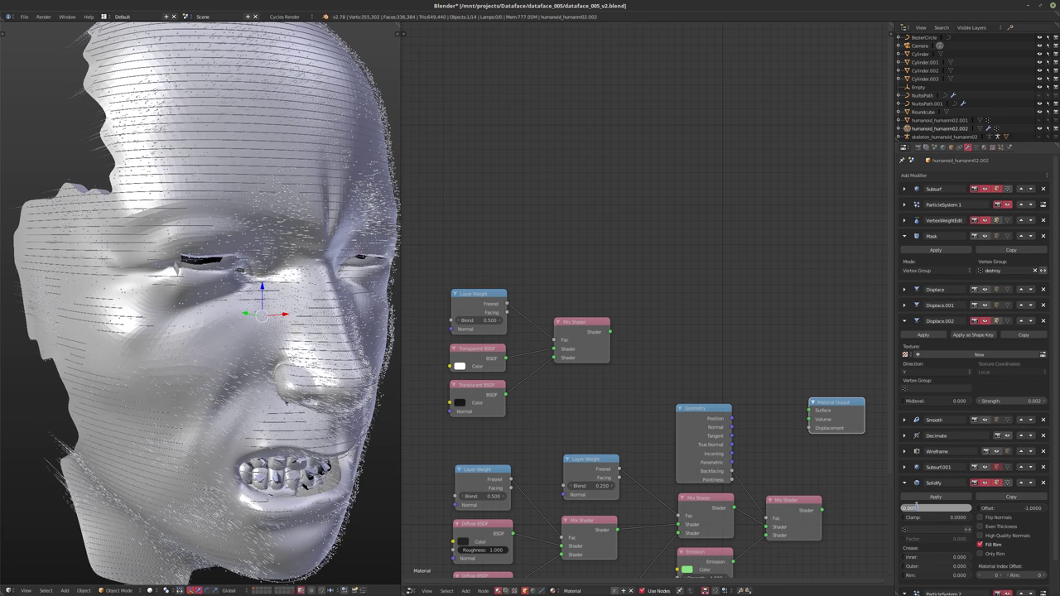
- Reduce the Solidify modifier's thickness to 0.004
key("Return")
left_click(936, 510)
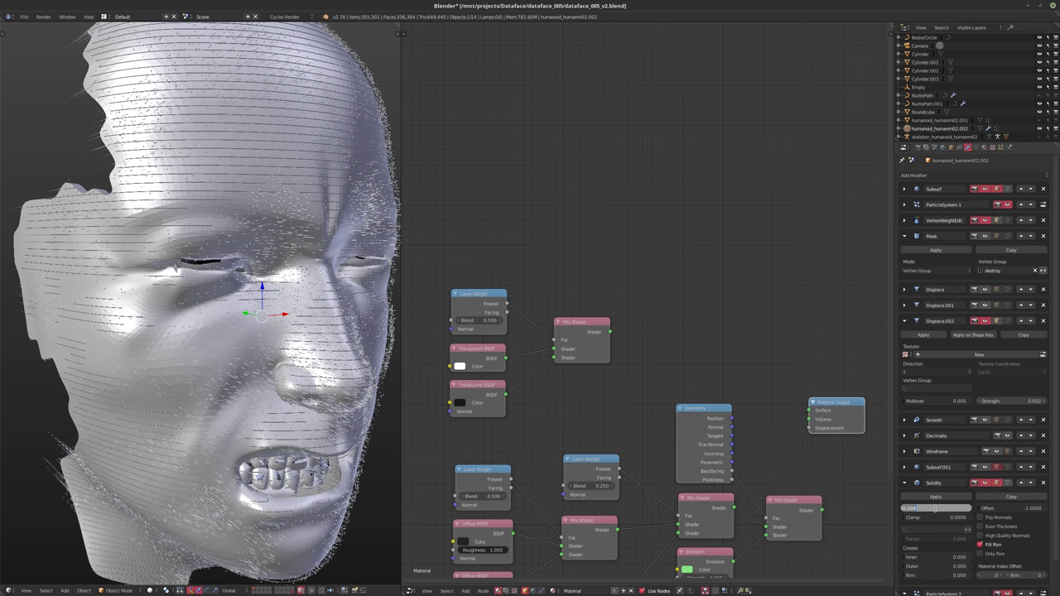
left_click(679, 377)
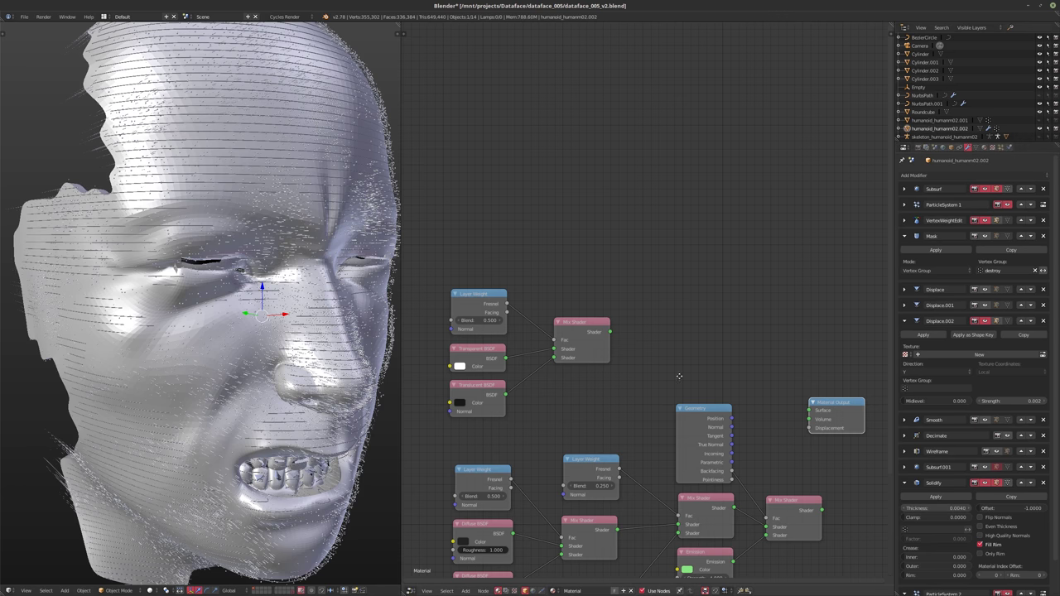
- Disable the Solidify modifier in the viewport and collapse the Solidify, Displace.002 and Mask modifier settings
scroll(665, 389, "down", 4)
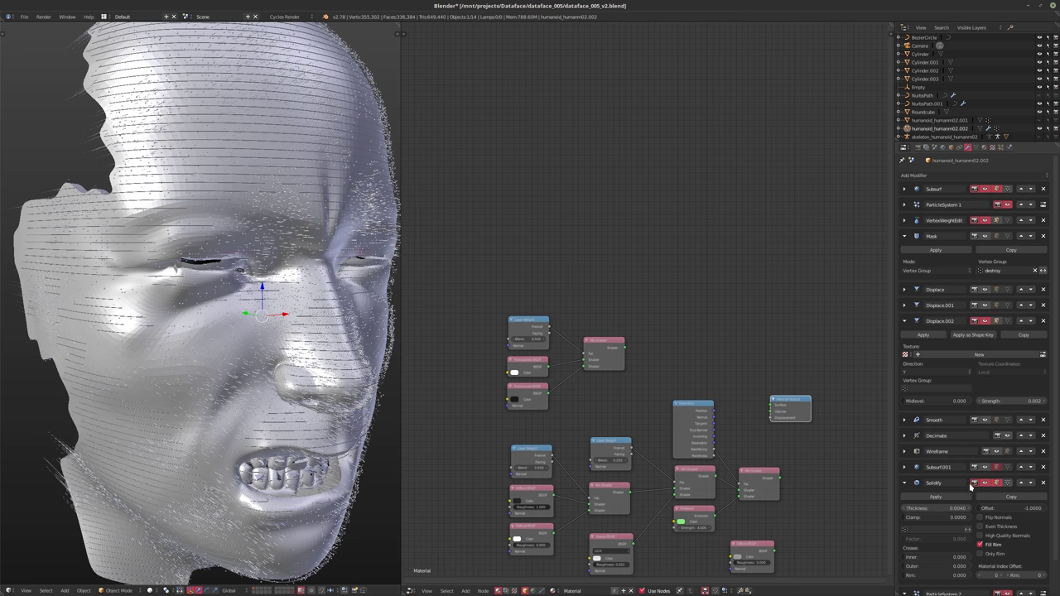
left_click(990, 484)
left_click(905, 483)
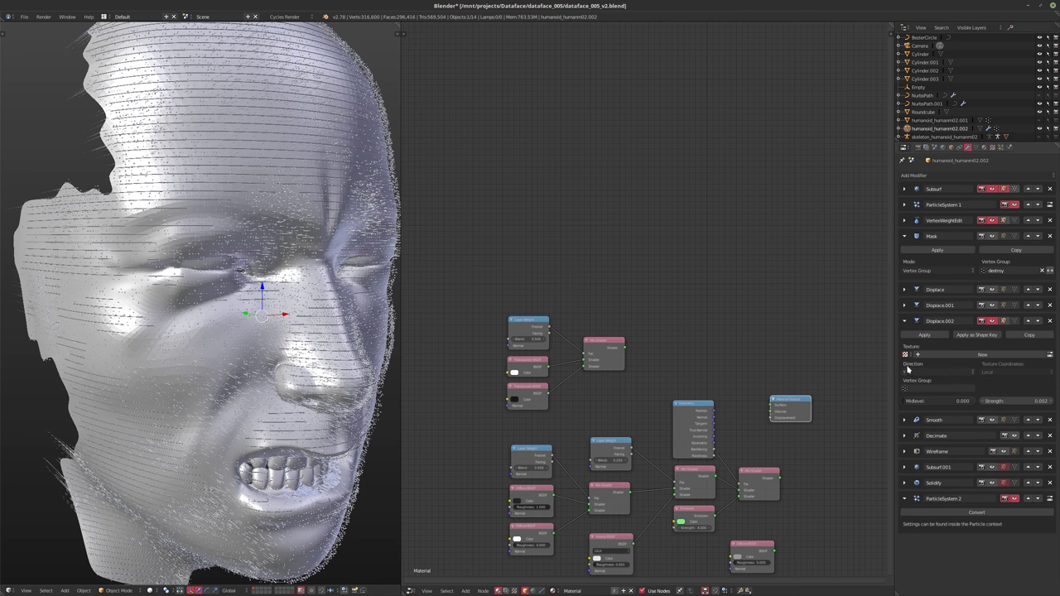
left_click(905, 320)
left_click(904, 236)
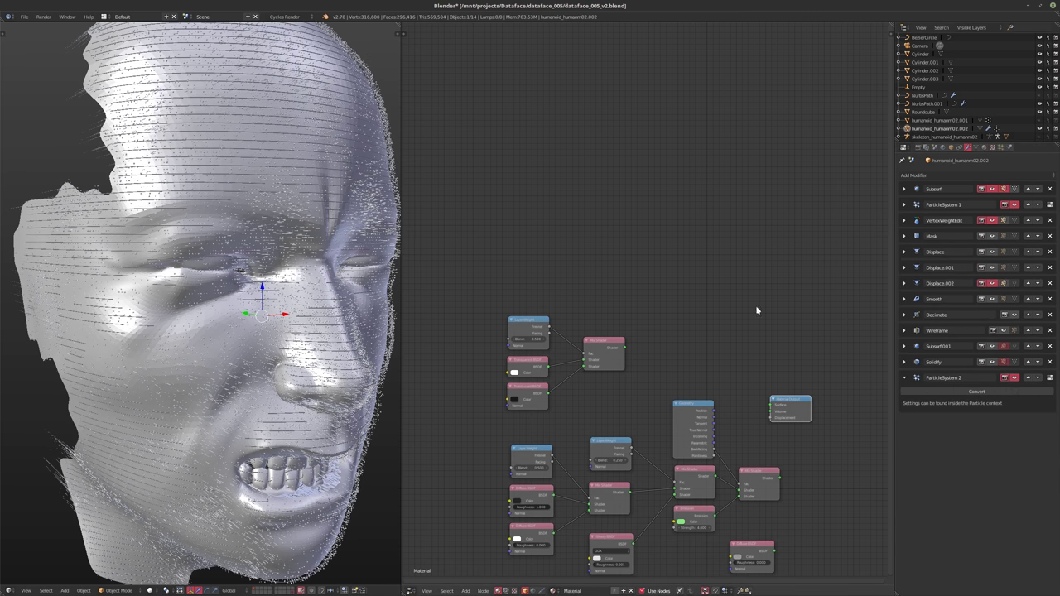
scroll(629, 321, "down", 1)
middle_click_drag(174, 332, 274, 350)
scroll(655, 386, "up", 1)
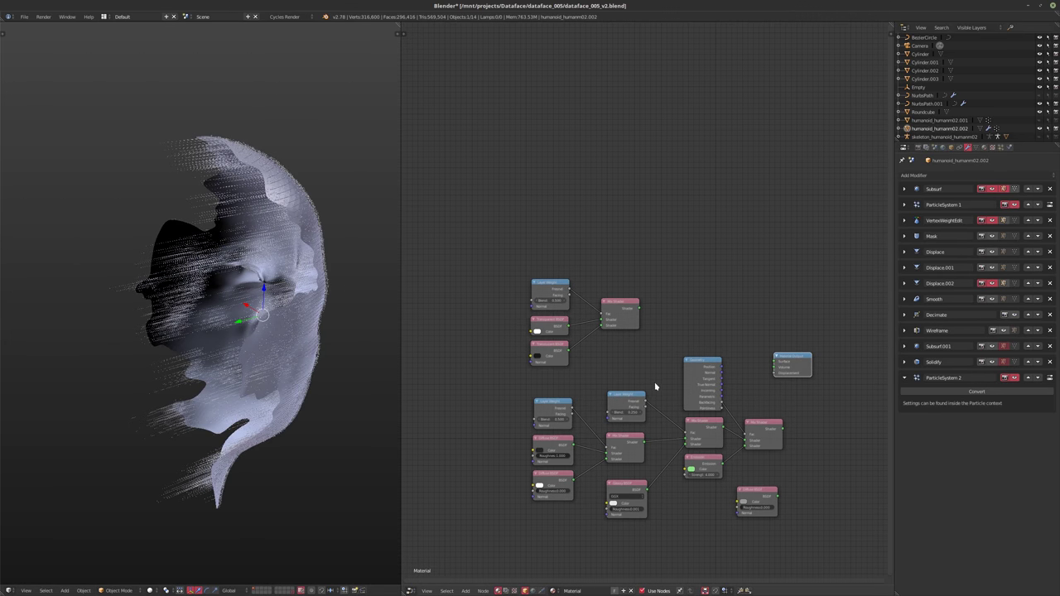
- Add the mHolo node group to the material and connect its Shader output to the Material Output's Surface
scroll(646, 358, "up", 2)
key("shift+a")
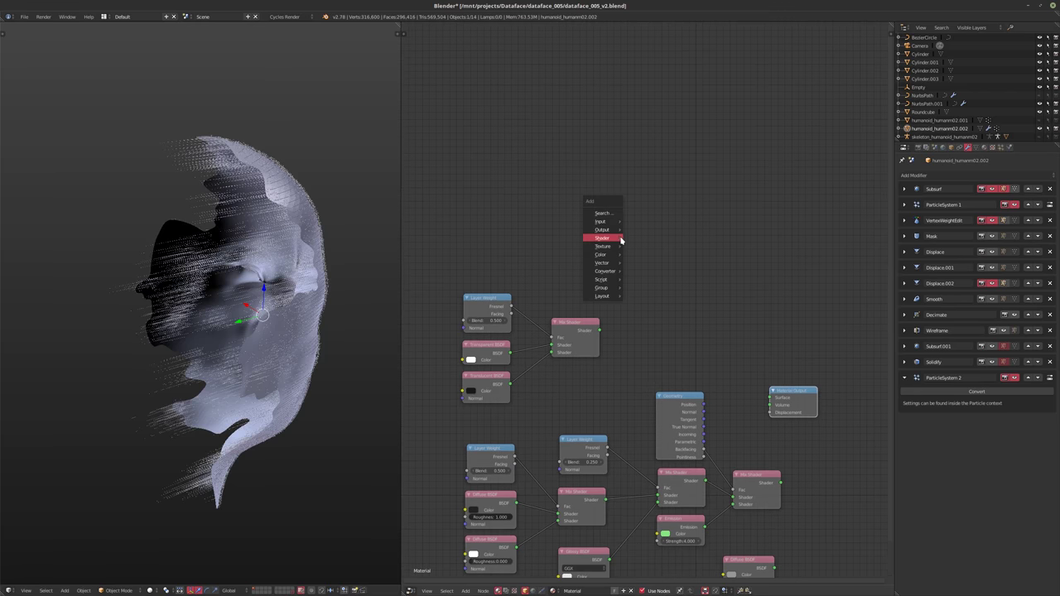
mouse_move(603, 290)
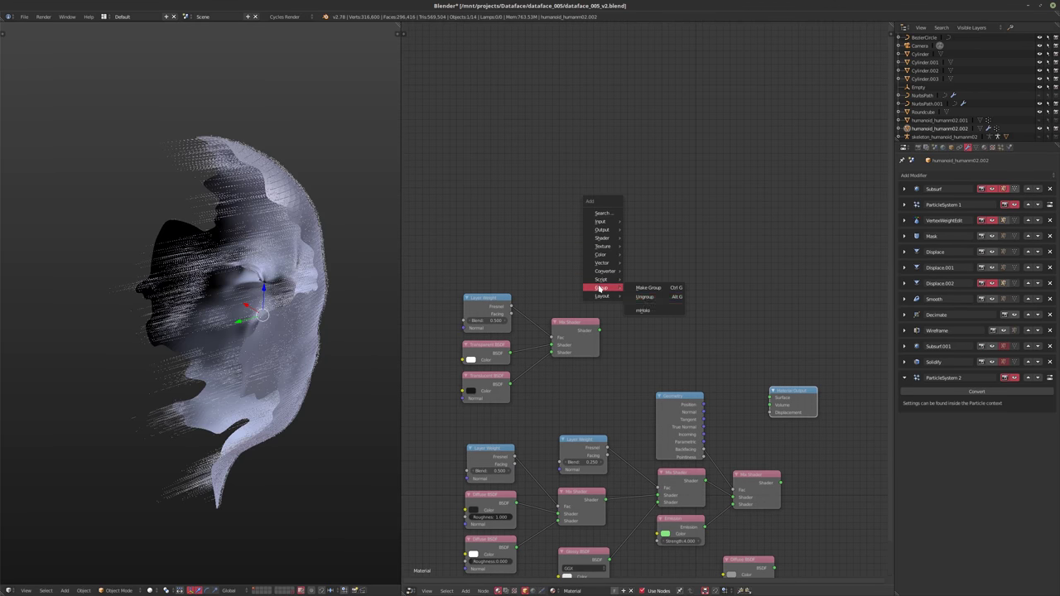
left_click(645, 310)
left_click(538, 211)
left_click_drag(597, 231, 771, 399)
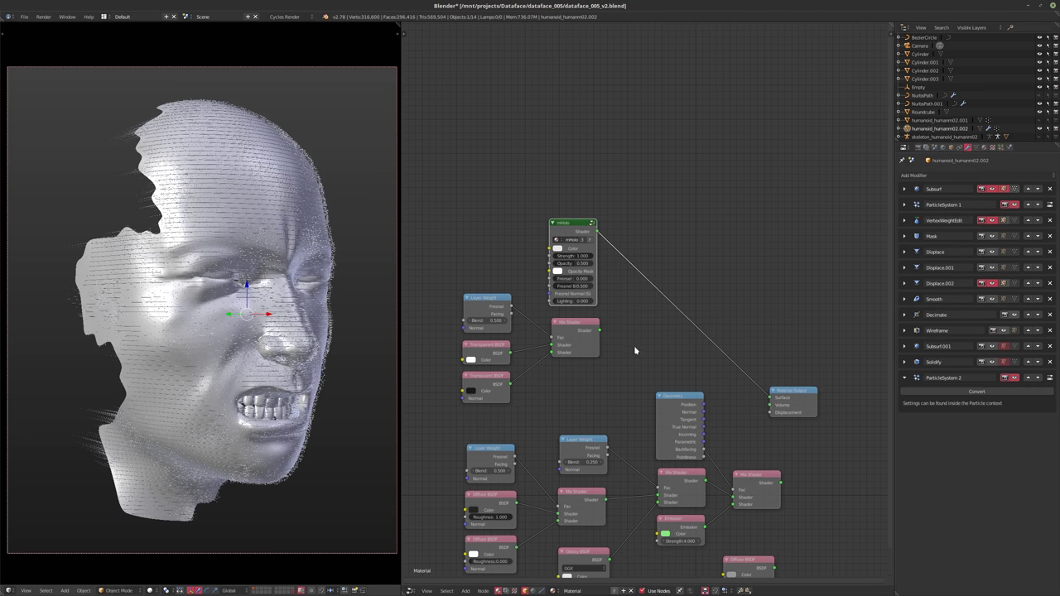
- Give the mHolo node an orange colour, a Fresnel Mix of 1.000 and a Fresnel Bias of 0.018
scroll(647, 344, "up", 3)
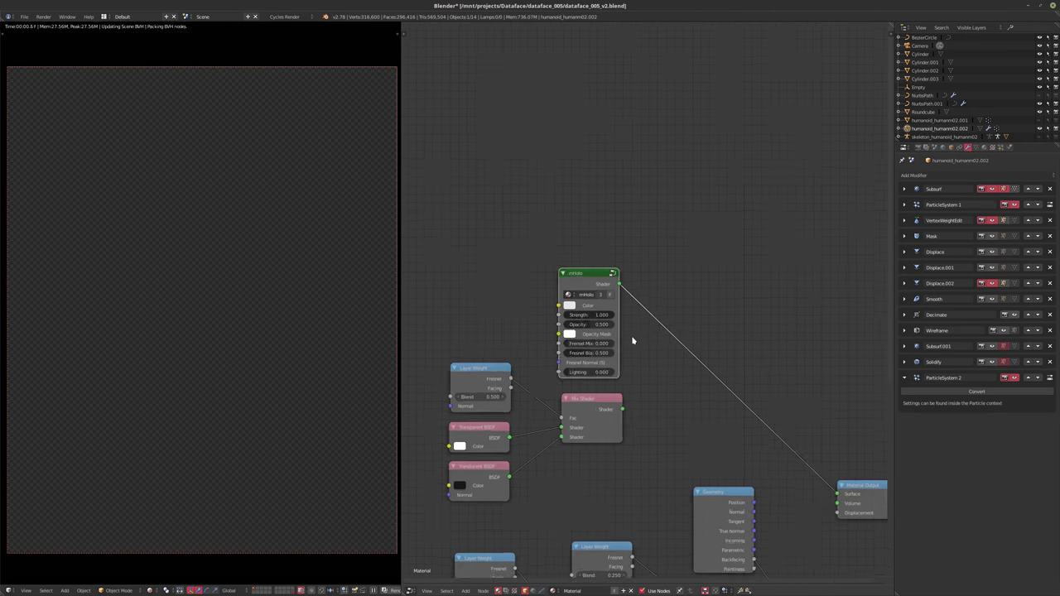
left_click(559, 300)
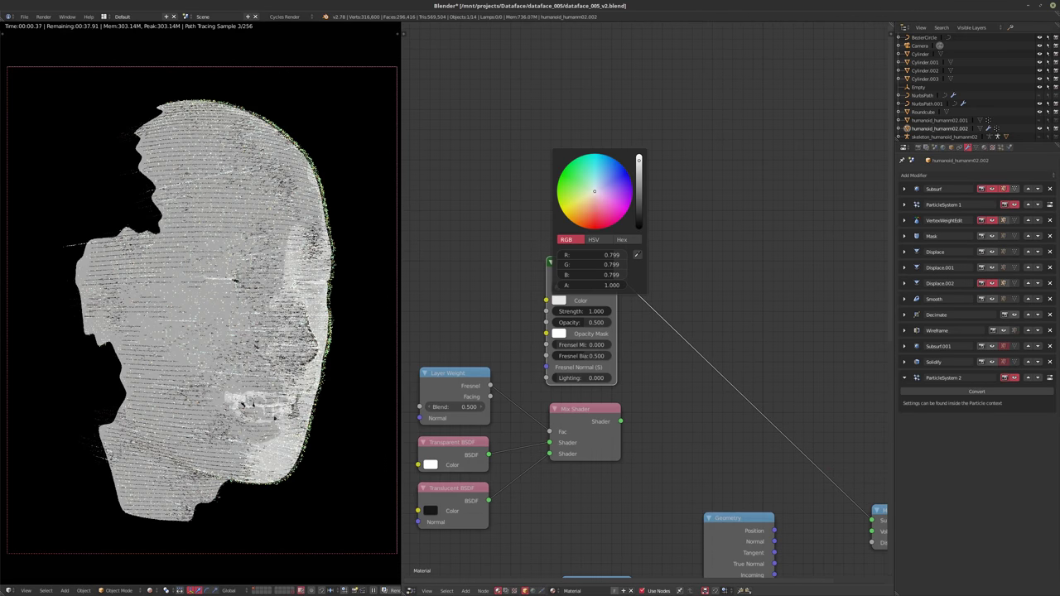
left_click(593, 197)
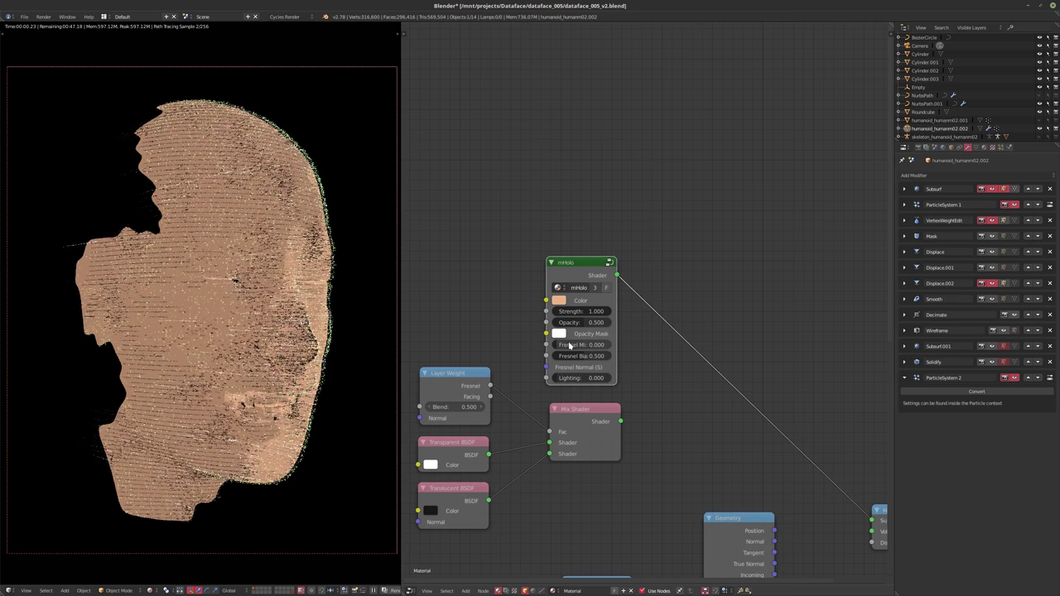
left_click_drag(568, 346, 644, 345)
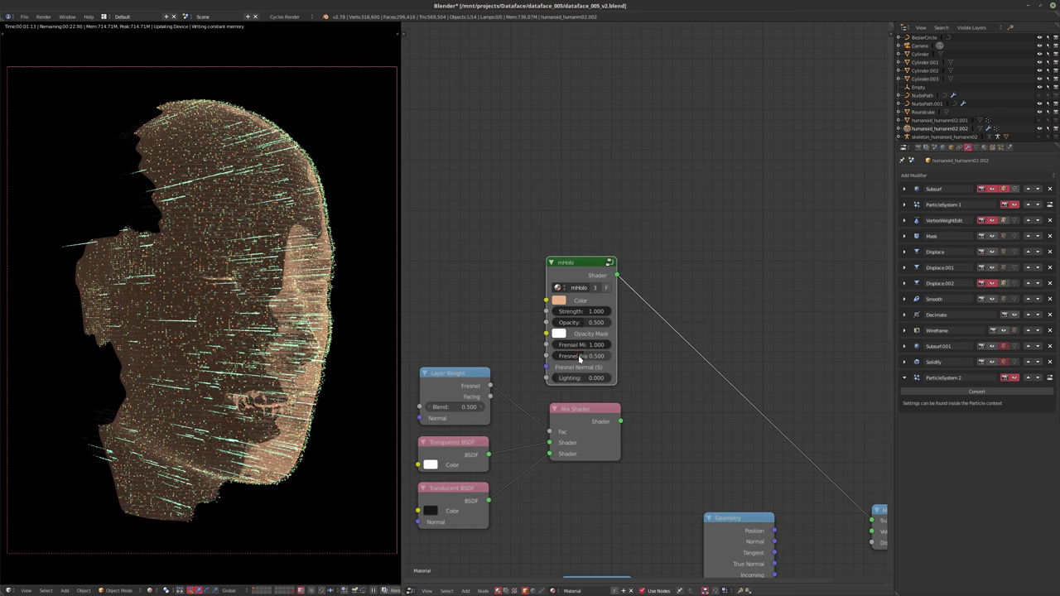
mouse_move(580, 358)
left_mouse_down()
mouse_move(560, 358)
mouse_move(574, 356)
left_mouse_up()
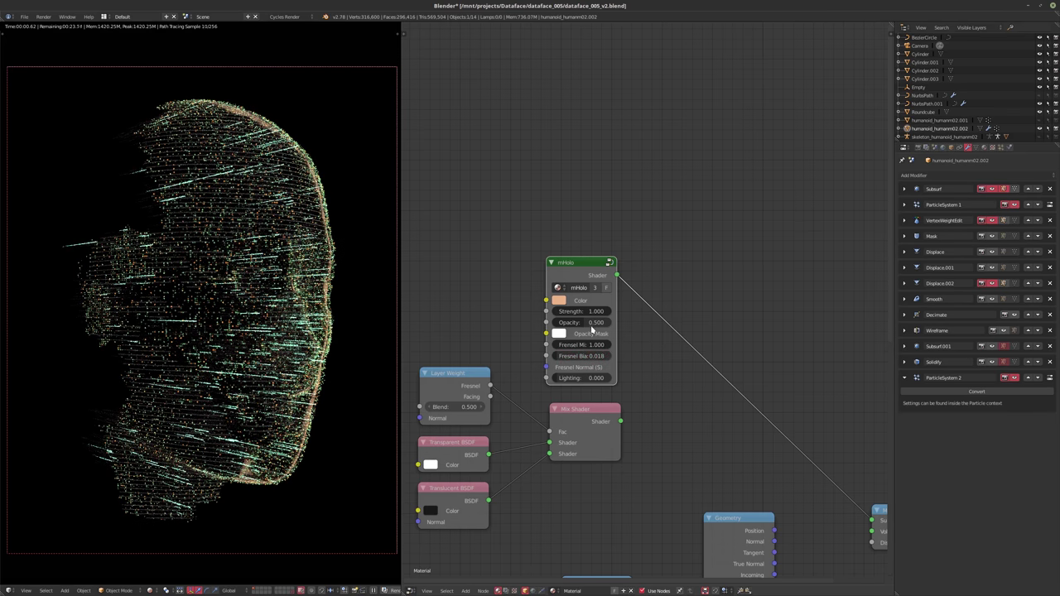
- Try purple, green and turquoise colours on the mHolo node and raise its Fresnel Bias to 0.038
left_click(559, 300)
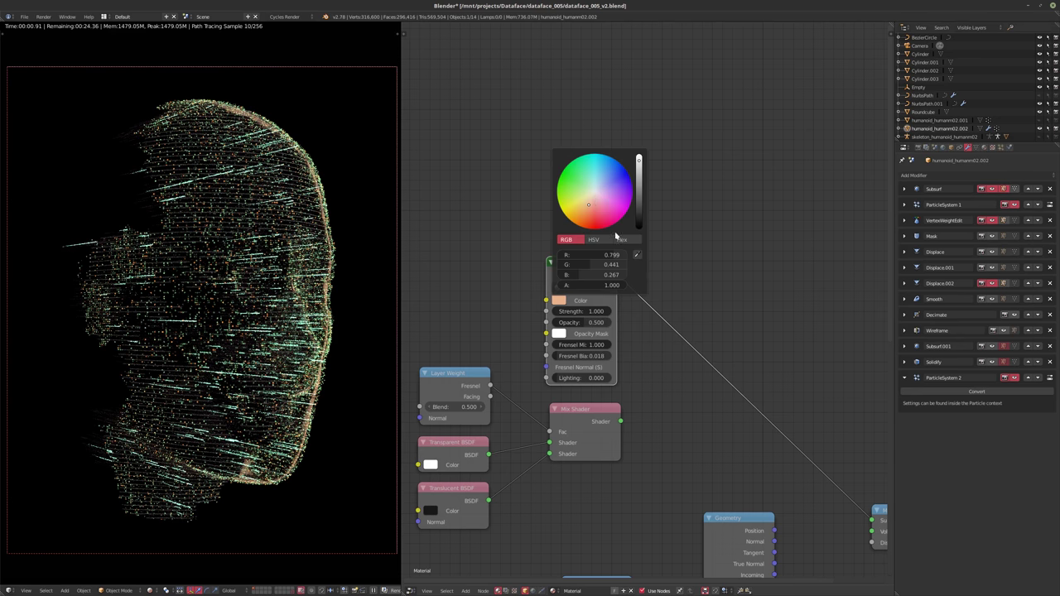
left_click(594, 211)
left_click(615, 188)
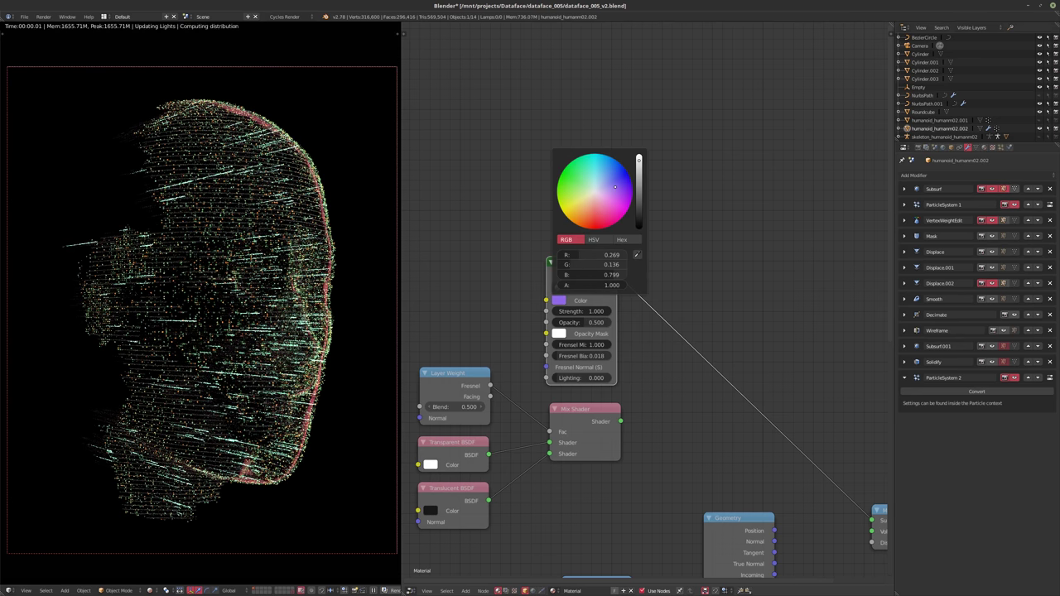
mouse_move(615, 188)
left_mouse_down()
mouse_move(594, 168)
mouse_move(578, 177)
left_mouse_up()
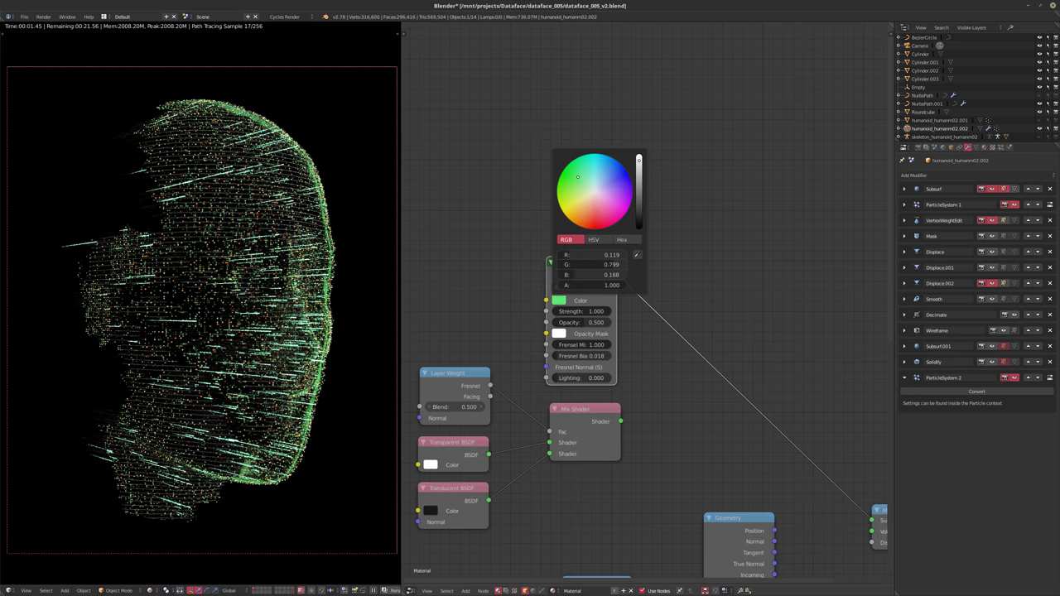
mouse_move(578, 176)
left_mouse_down()
mouse_move(586, 197)
mouse_move(571, 204)
mouse_move(559, 191)
mouse_move(588, 167)
left_mouse_up()
left_click_drag(573, 356, 620, 355)
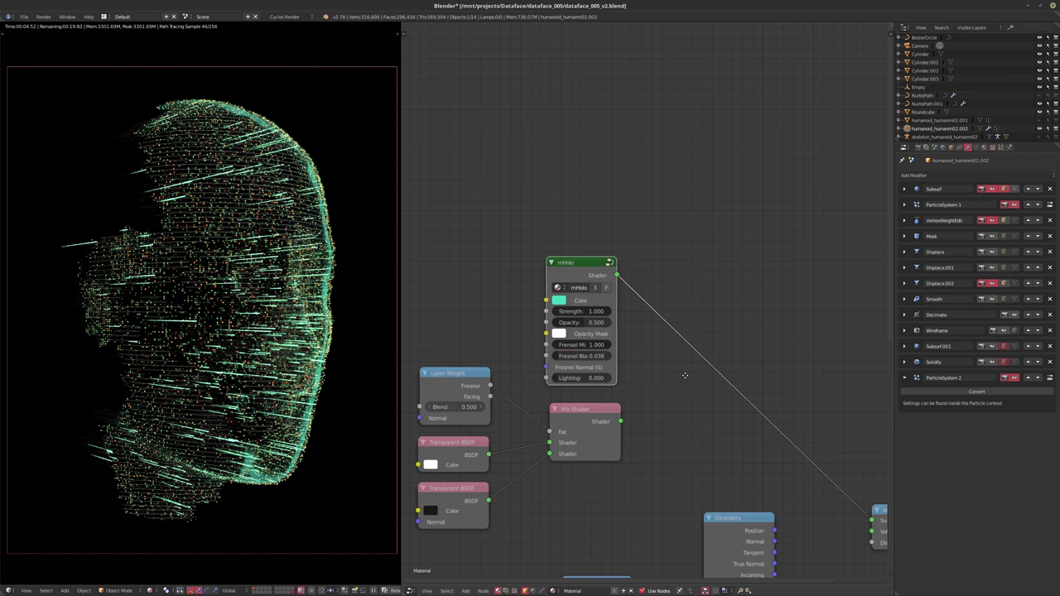
- Test blue and violet on the mHolo node, then settle on a pale pink colour
scroll(683, 375, "down", 1)
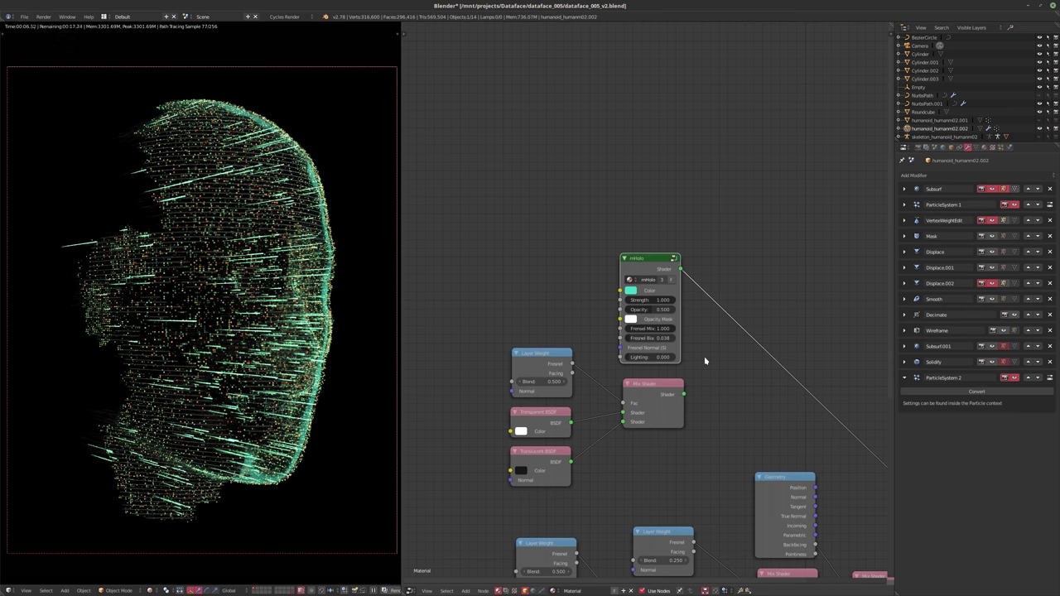
middle_click_drag(717, 395, 686, 398)
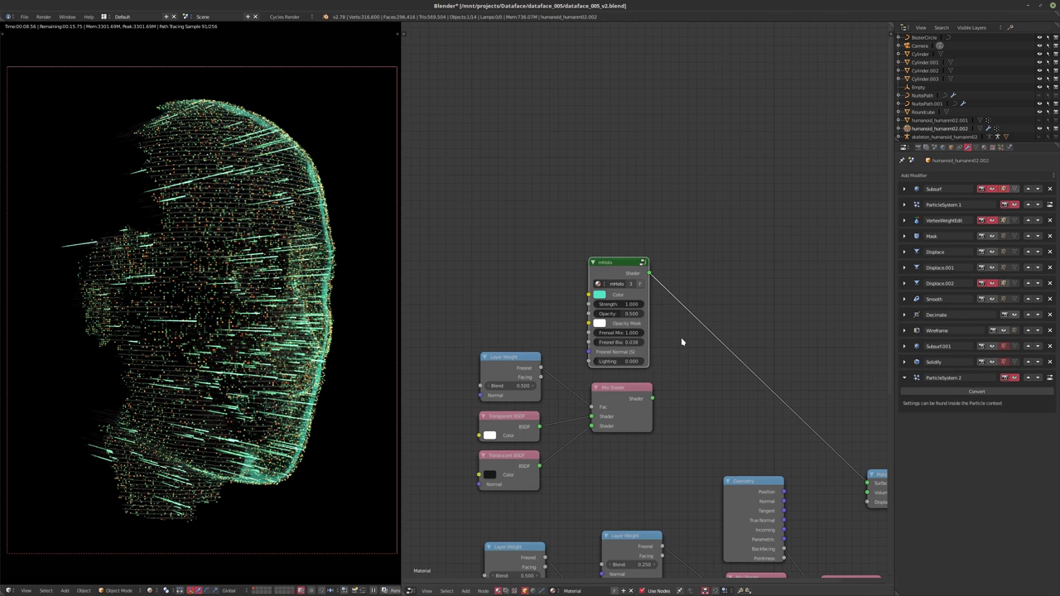
scroll(682, 342, "up", 1)
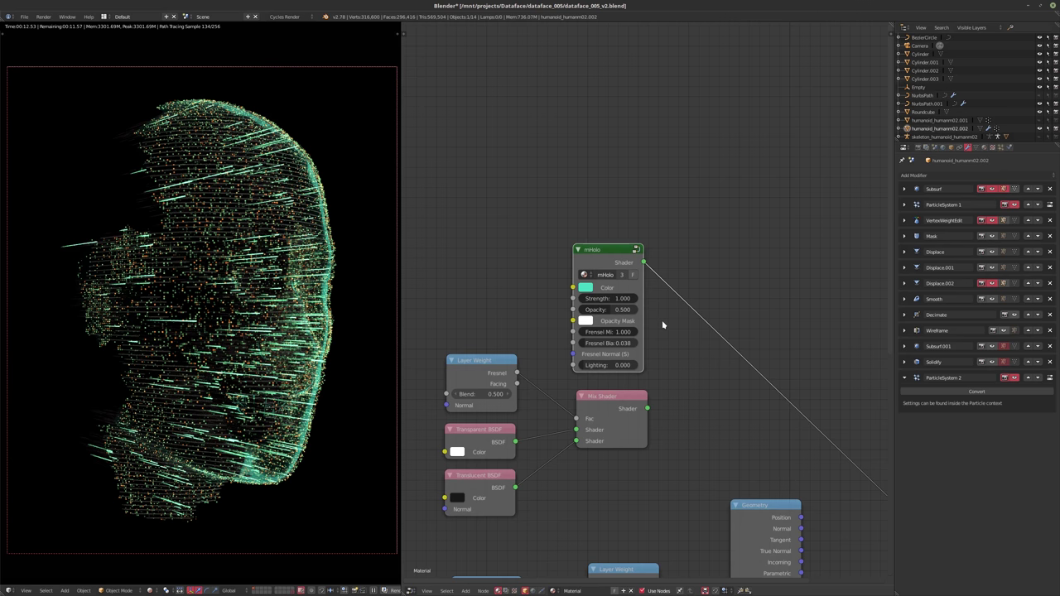
left_click(585, 287)
left_click(630, 166)
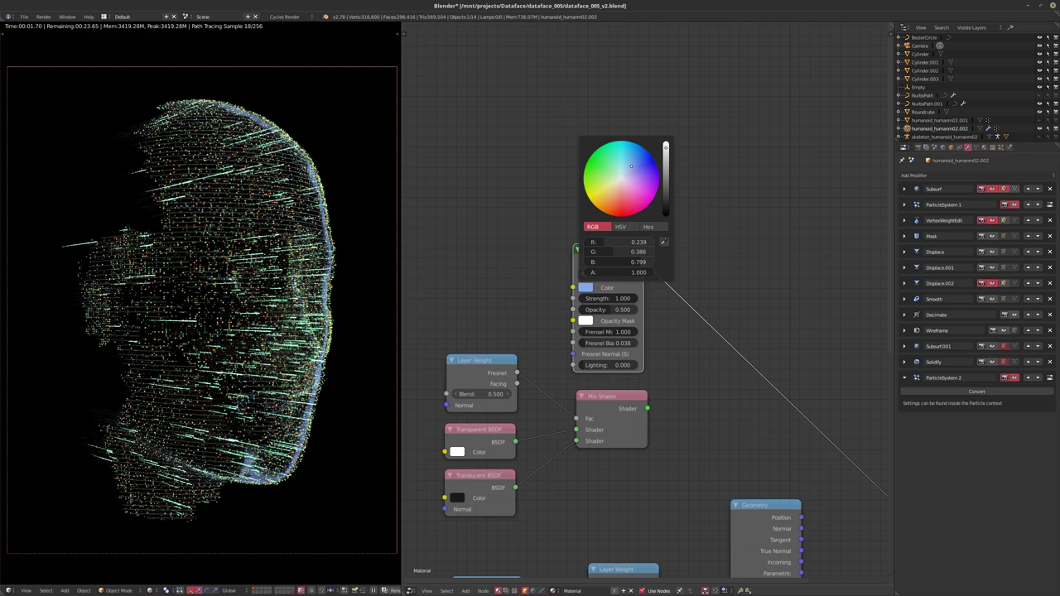
left_click(634, 182)
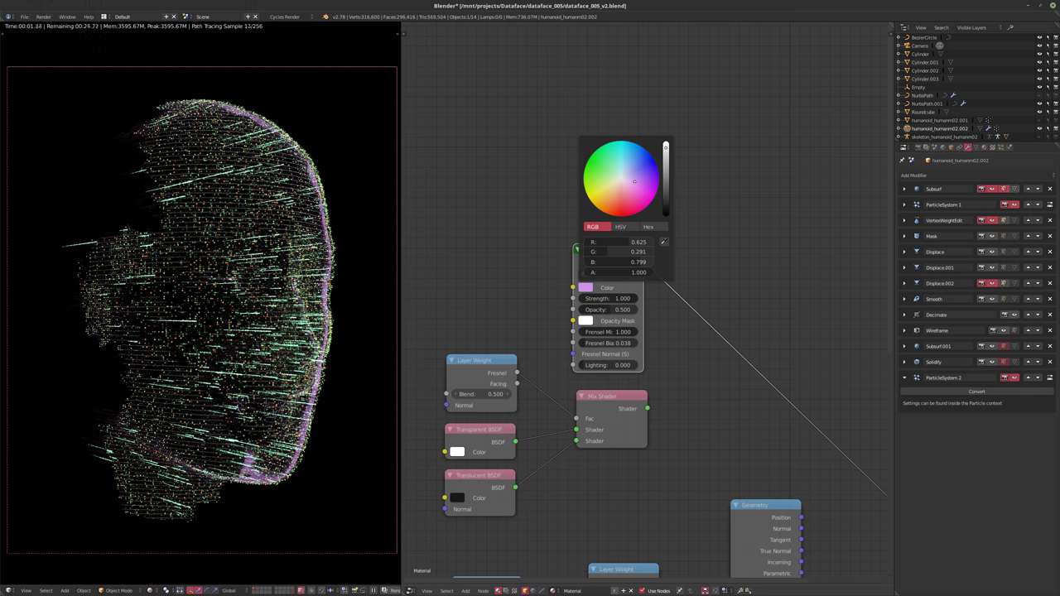
left_click(618, 187)
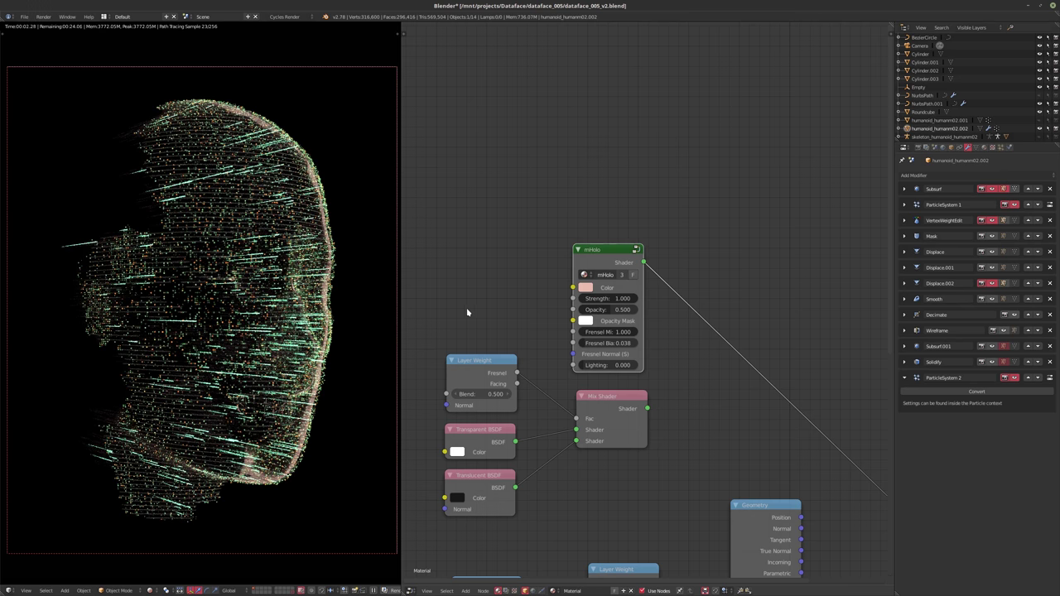
- Try strengths of 0.001 and 0.003 on the Displace.002 modifier
left_click(904, 283)
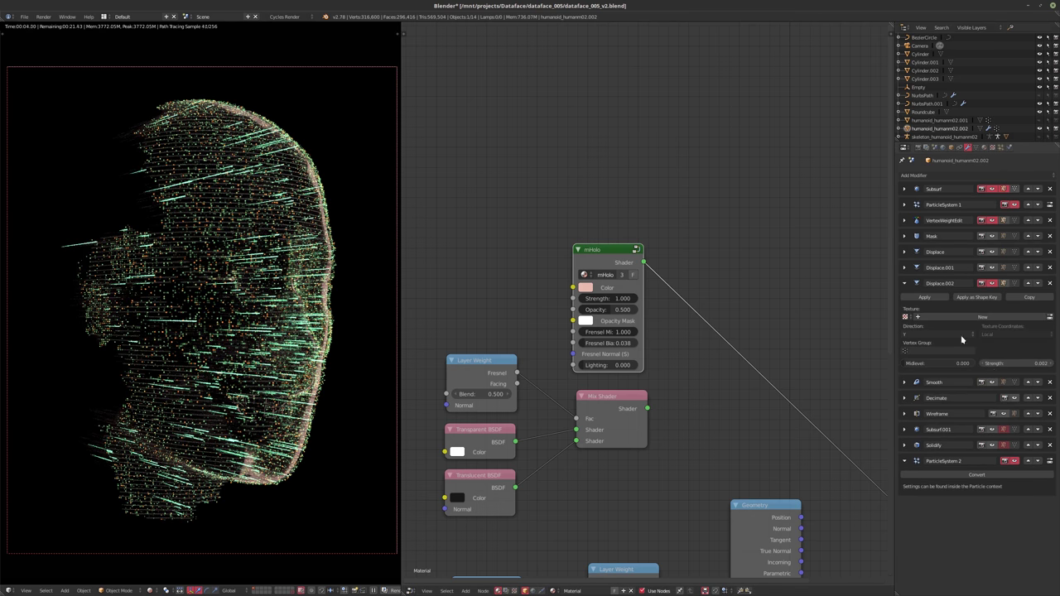
left_click(991, 365)
type("0.002")
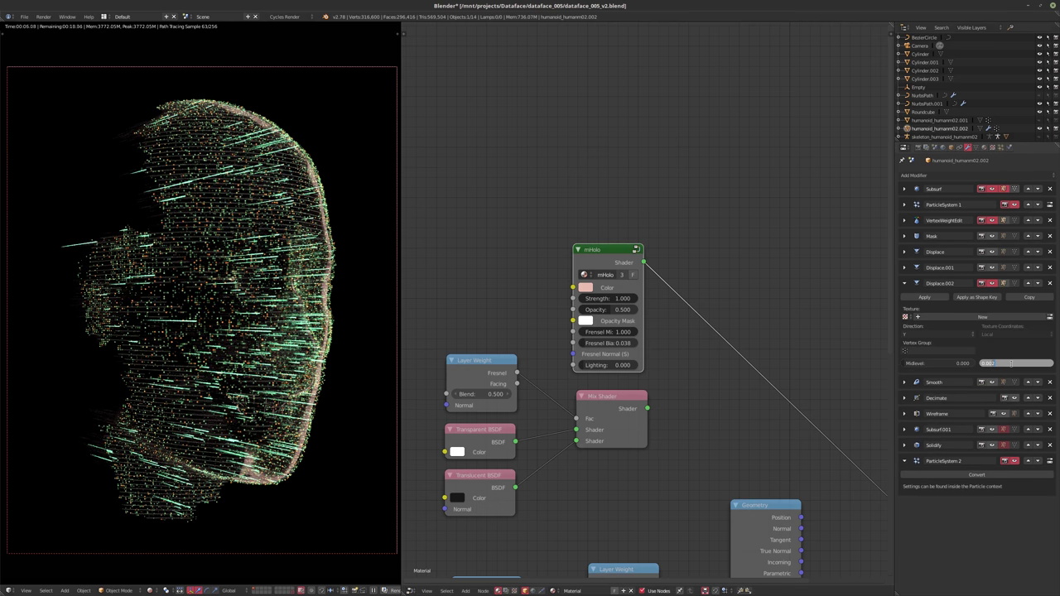
key("Return")
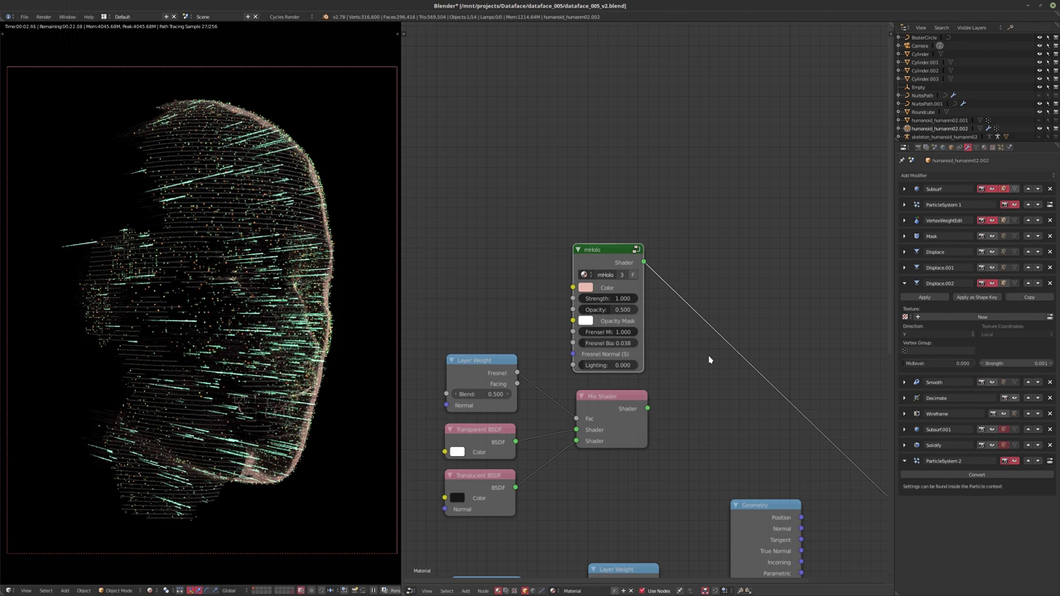
left_click(1002, 362)
type("0")
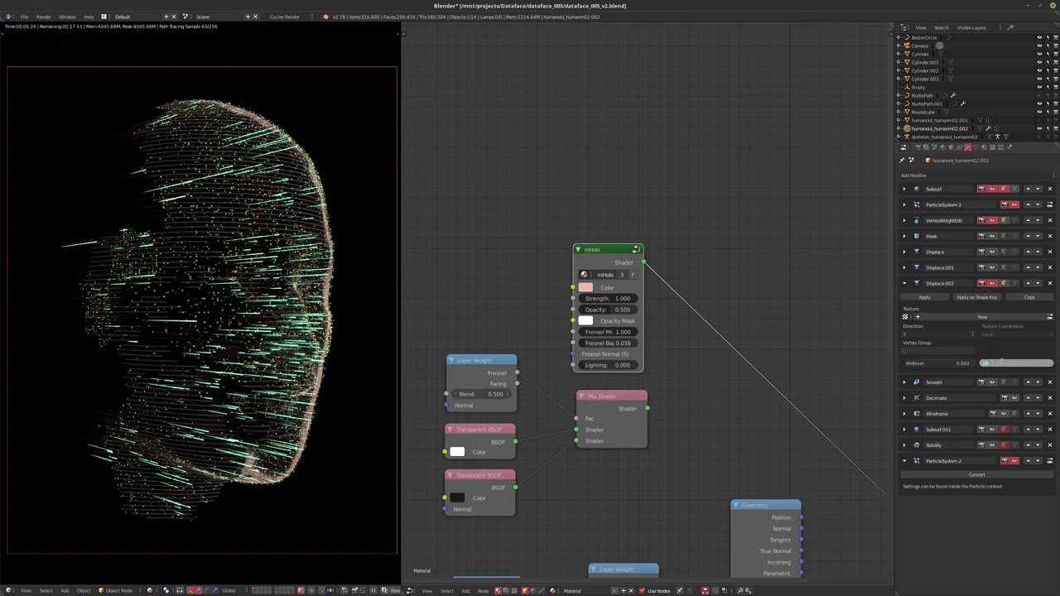
type(".003")
key("Return")
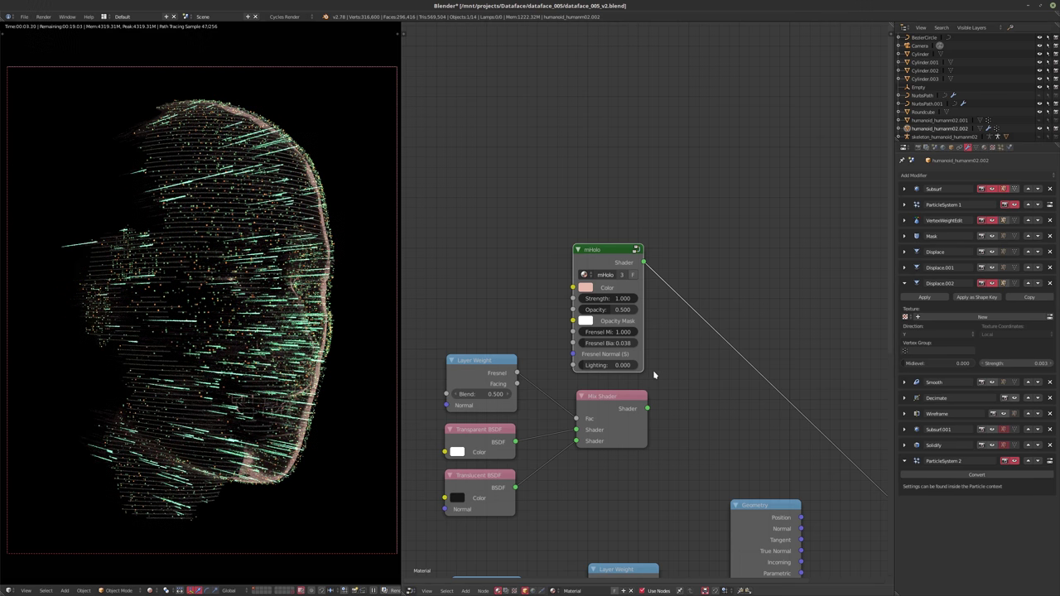
- Set the mHolo node's Fresnel Bias to 0.025
left_click(612, 343)
key("BackSpace")
type(".025")
key("Return")
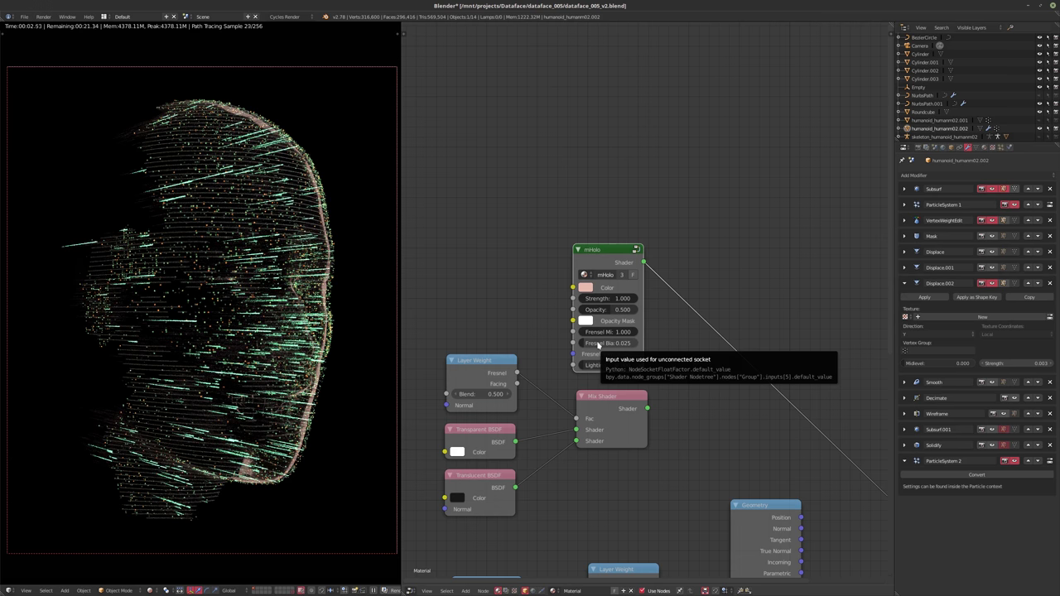
- Set the Displace.002 modifier's strength to 0.0015
left_click(1006, 364)
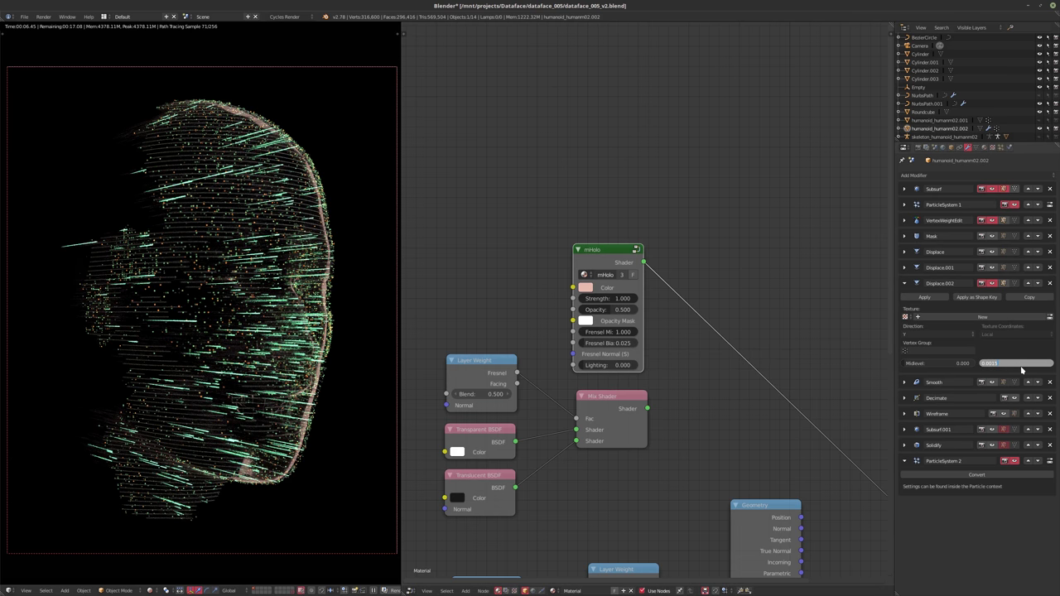
type("0.0015")
key("Return")
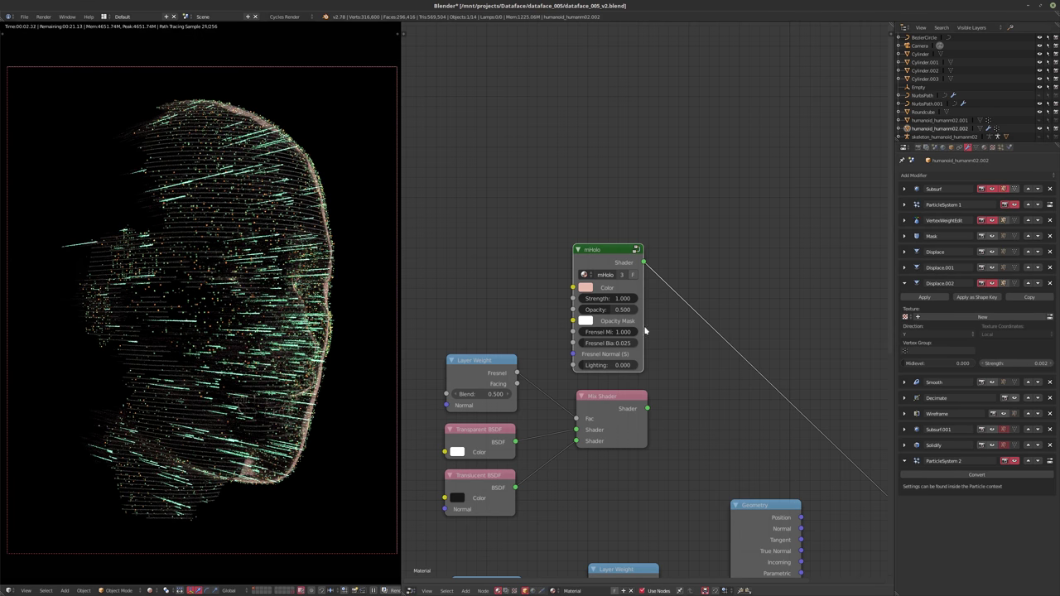
- Set the Distorted Noise texture of ParticleSystem 2 to a size of 0.03 and a contrast of 0.250
left_click(1001, 147)
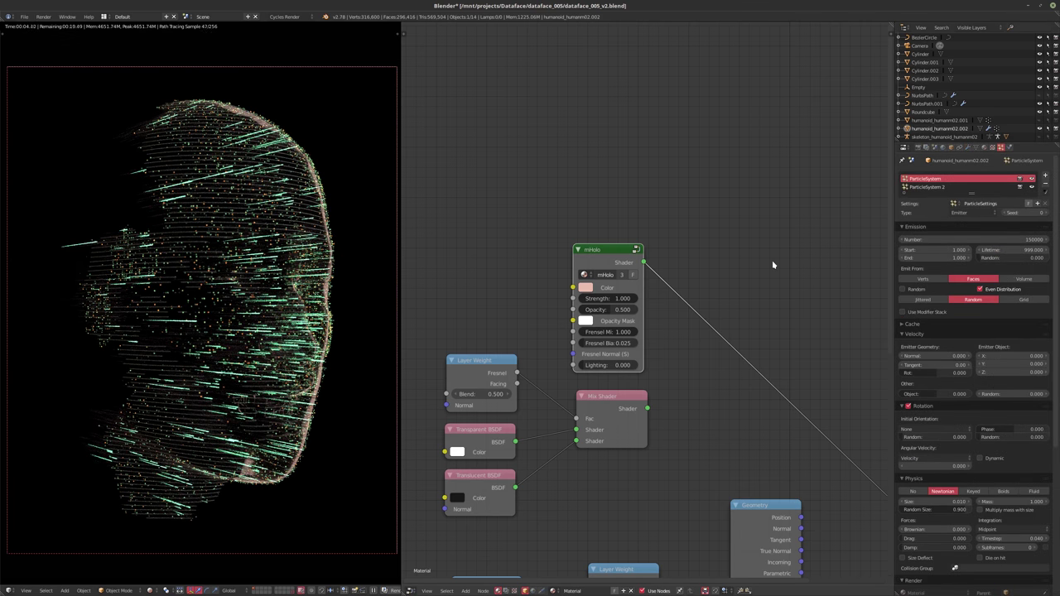
left_click(928, 186)
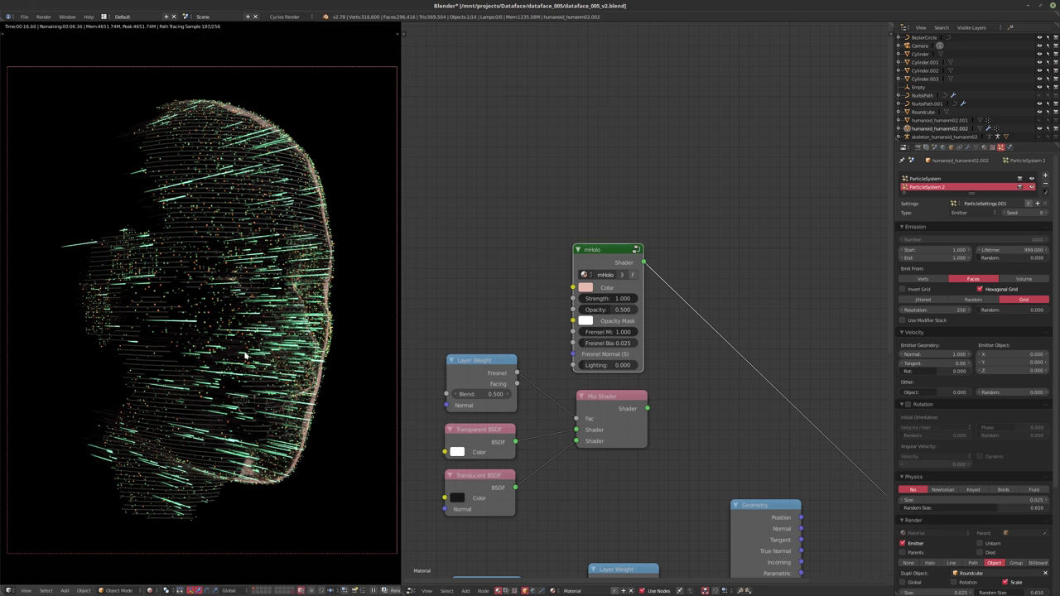
left_click(992, 147)
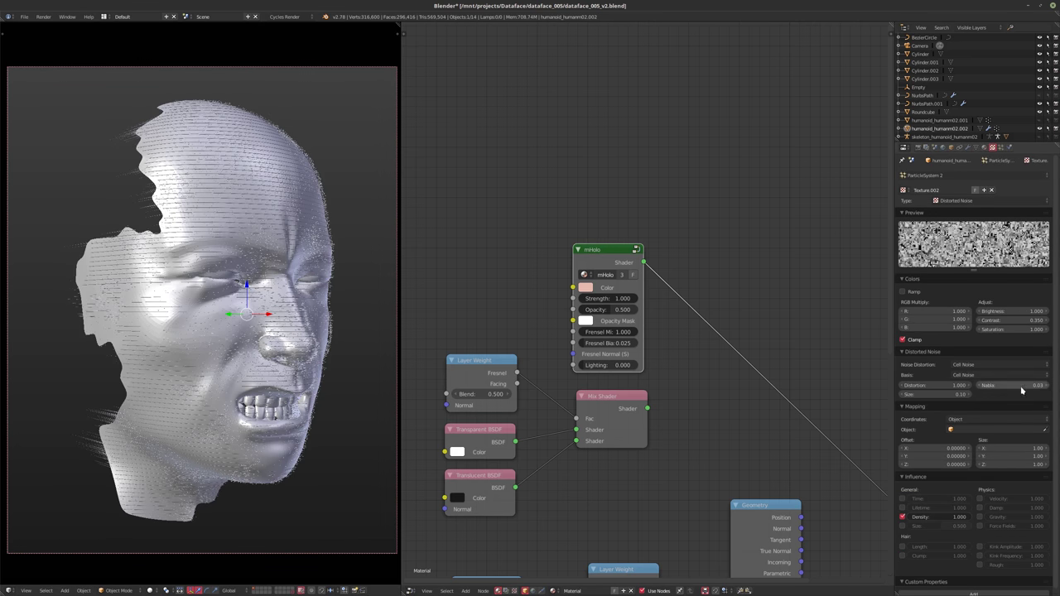
left_click(921, 394)
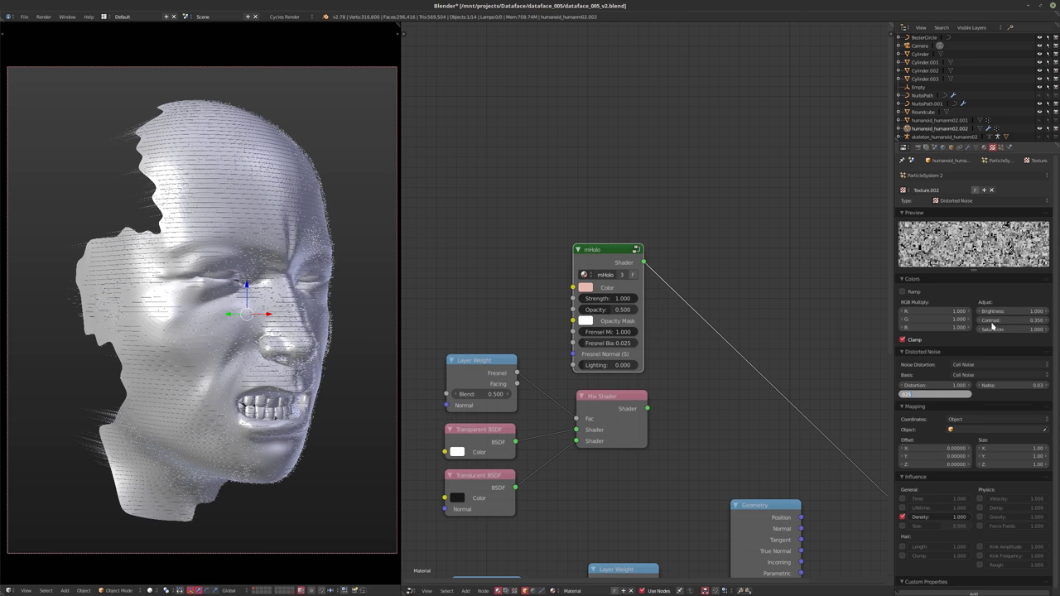
left_click(1005, 319)
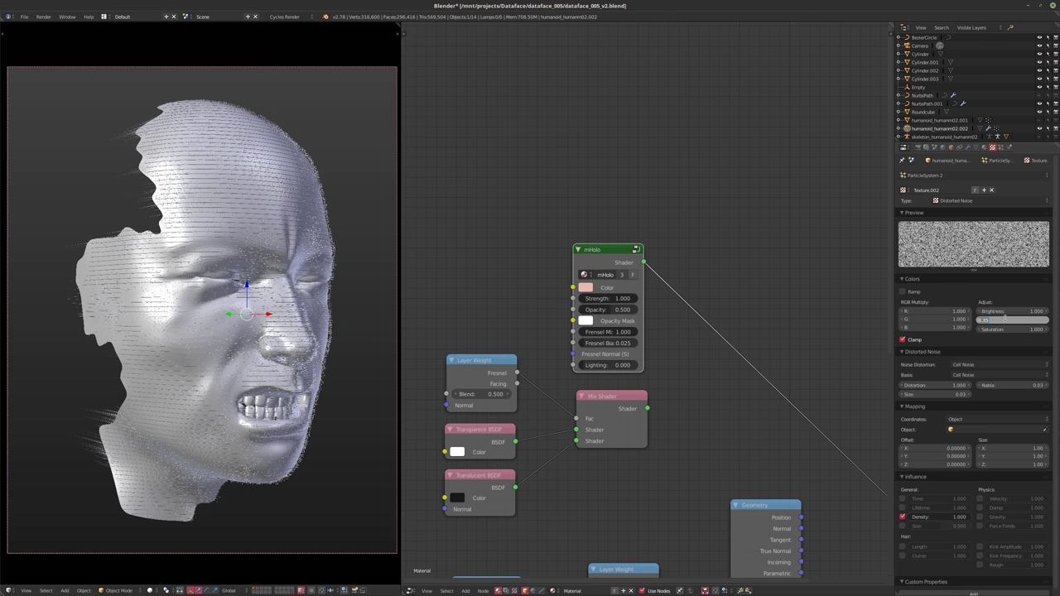
type("25")
key("Return")
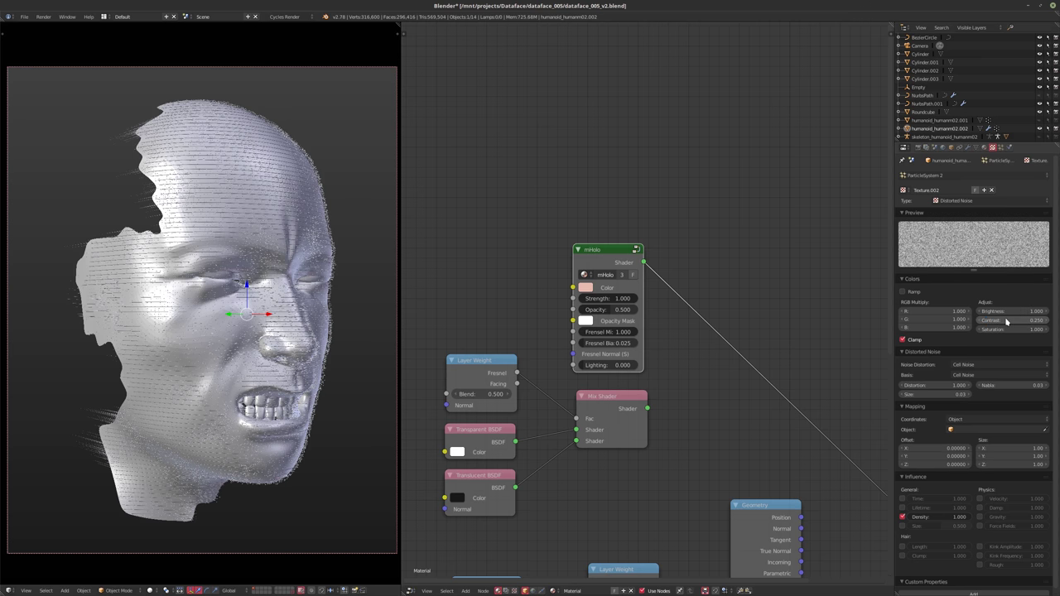
- Examine the particle distribution on the head from the front and up close around the brow
key("KP_1")
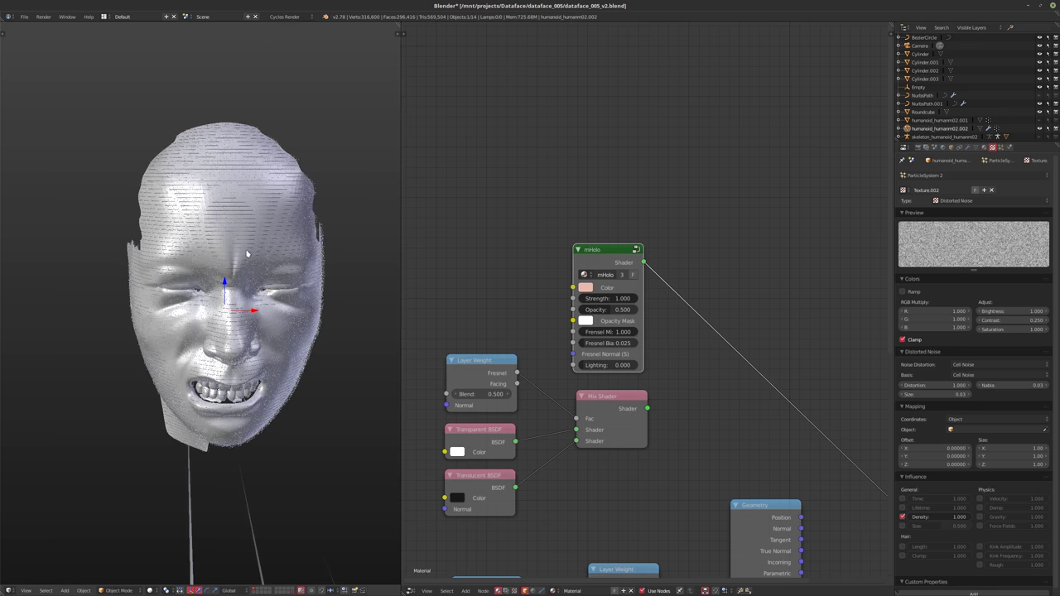
scroll(246, 253, "up", 3)
middle_click_drag(318, 232, 251, 259)
scroll(252, 258, "up", 2)
scroll(302, 286, "up", 3)
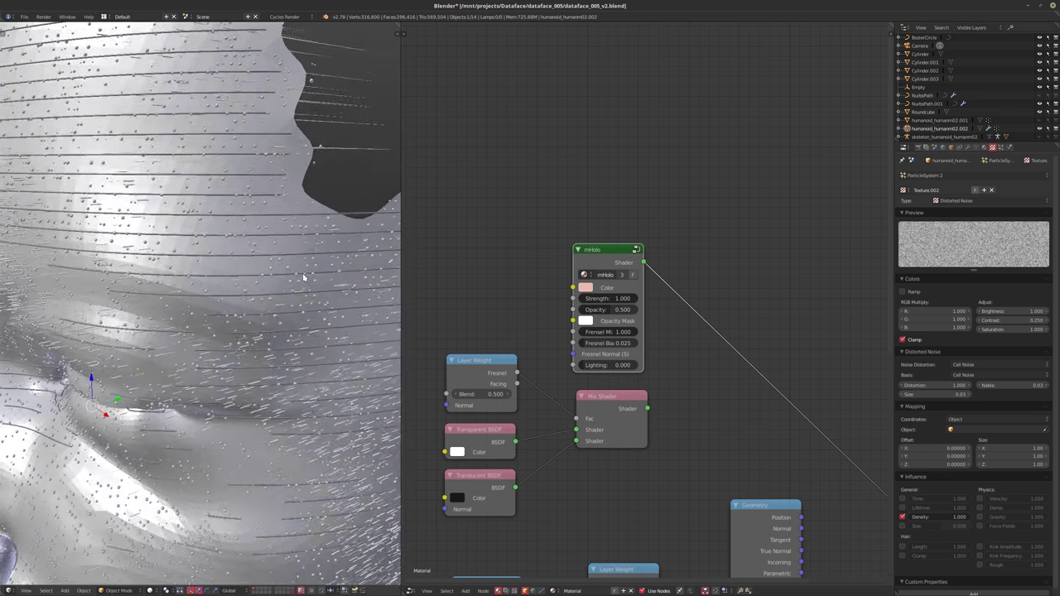
scroll(905, 521, "down", 1)
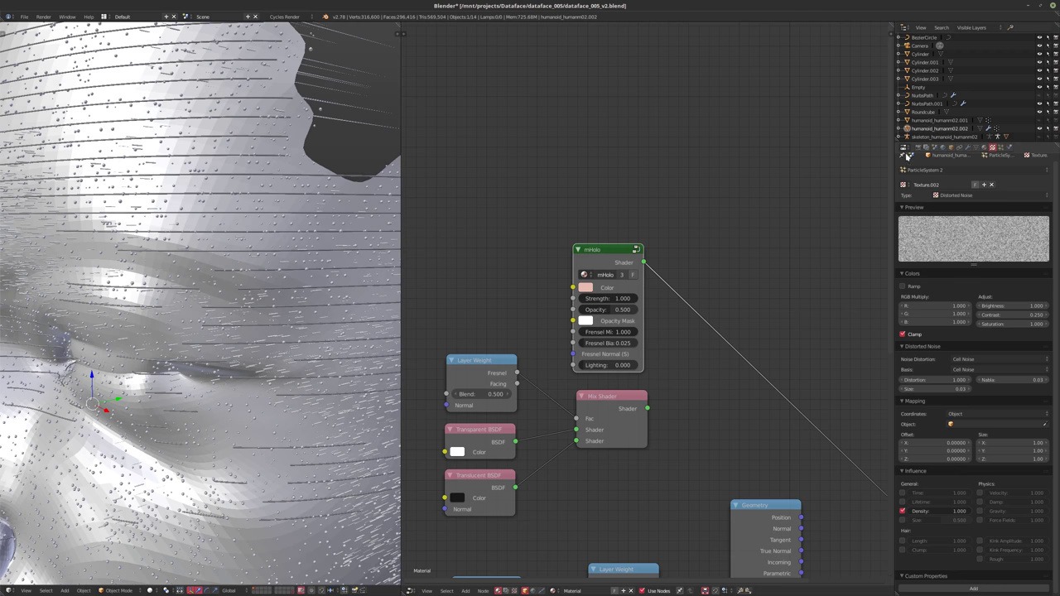
- Set the Random Size of ParticleSystem 2 to 0.333
left_click(905, 148)
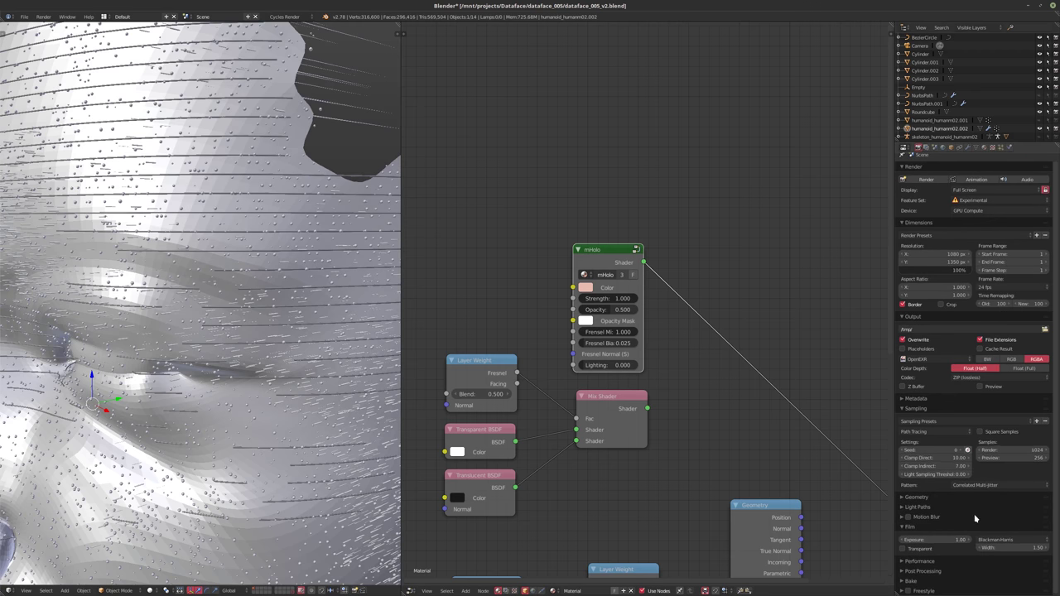
left_click(993, 147)
left_click(1001, 147)
scroll(1014, 426, "down", 5)
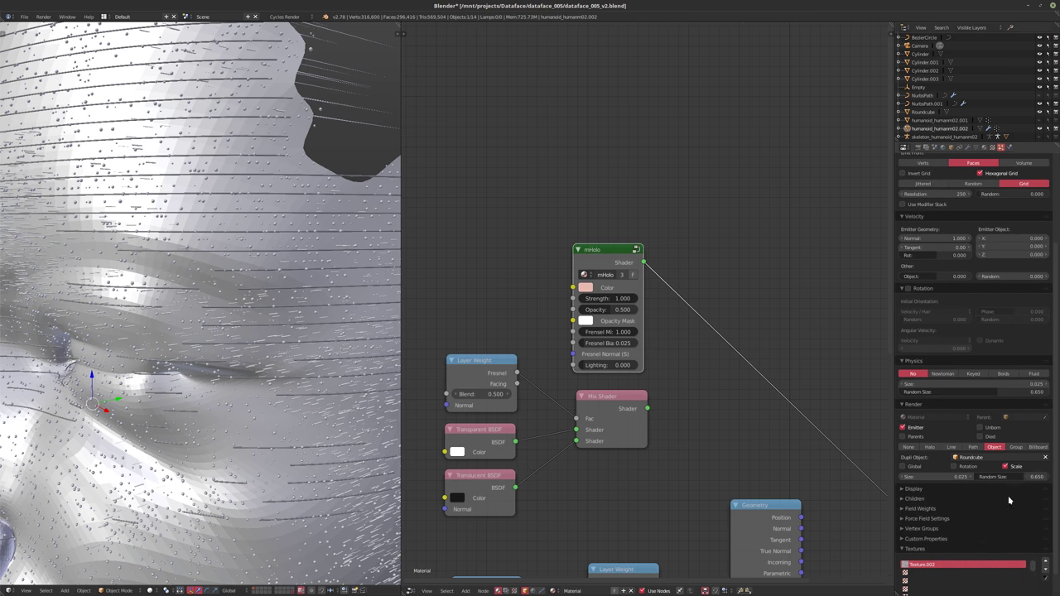
left_click(1009, 476)
key("BackSpace")
key("Return")
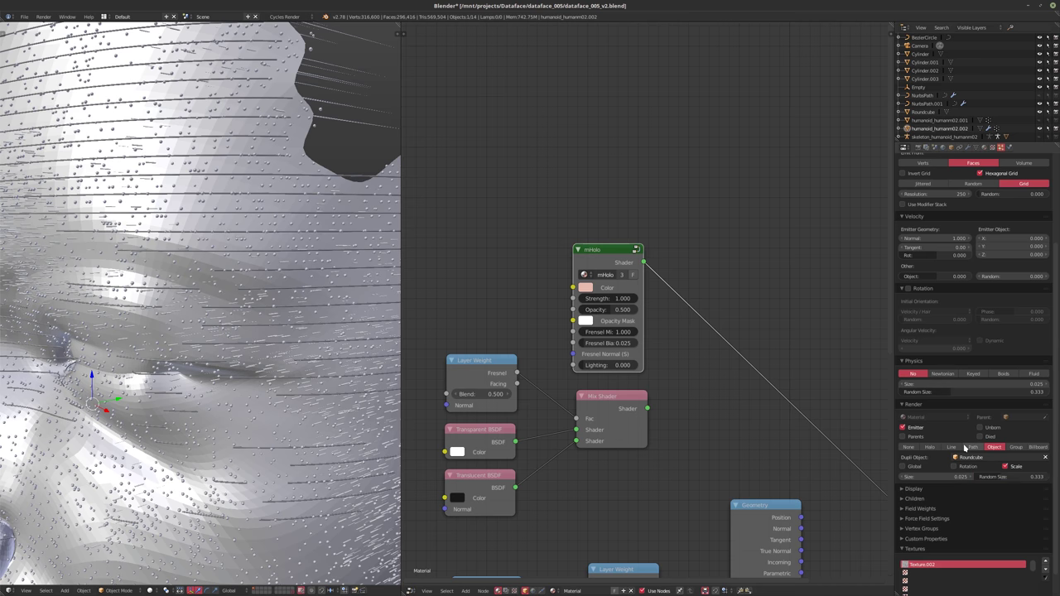
- Examine the resized particles around the face from several angles, then through the camera in the rendered preview
scroll(172, 409, "down", 6)
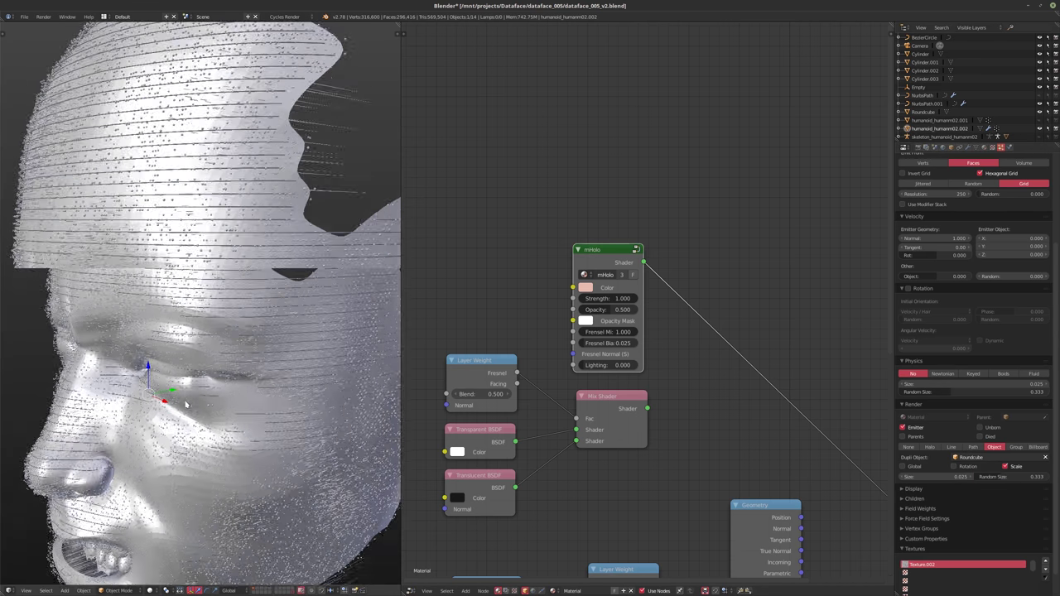
middle_click_drag(182, 423, 306, 419)
scroll(85, 389, "up", 1)
scroll(86, 388, "up", 2)
middle_click_drag(85, 388, 144, 384)
scroll(184, 373, "up", 3)
scroll(149, 384, "down", 2)
scroll(239, 401, "down", 1)
middle_click_drag(233, 379, 230, 345, "shift")
key("KP_0")
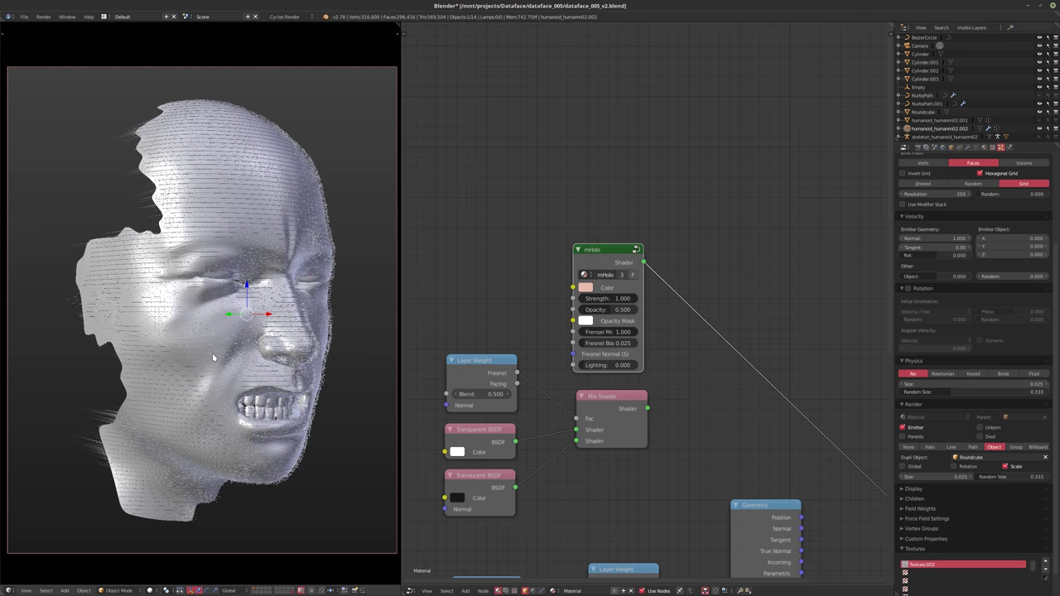
key("shift+z")
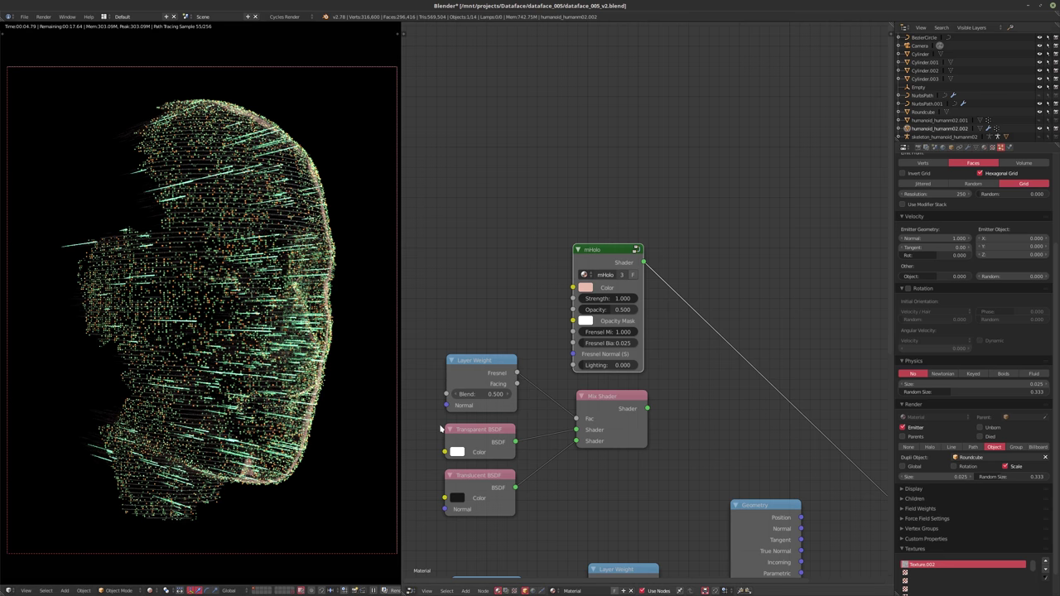
- Connect the mHolo shader output to the first shader input of the Mix Shader just below it, keeping the mHolo node in place
scroll(555, 348, "down", 2)
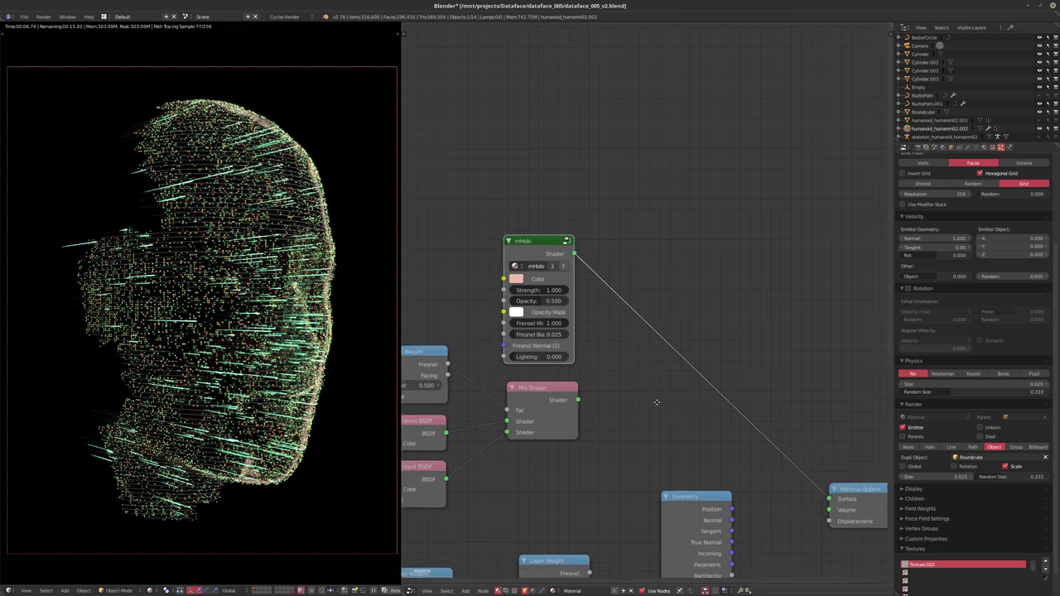
left_click_drag(581, 276, 527, 410)
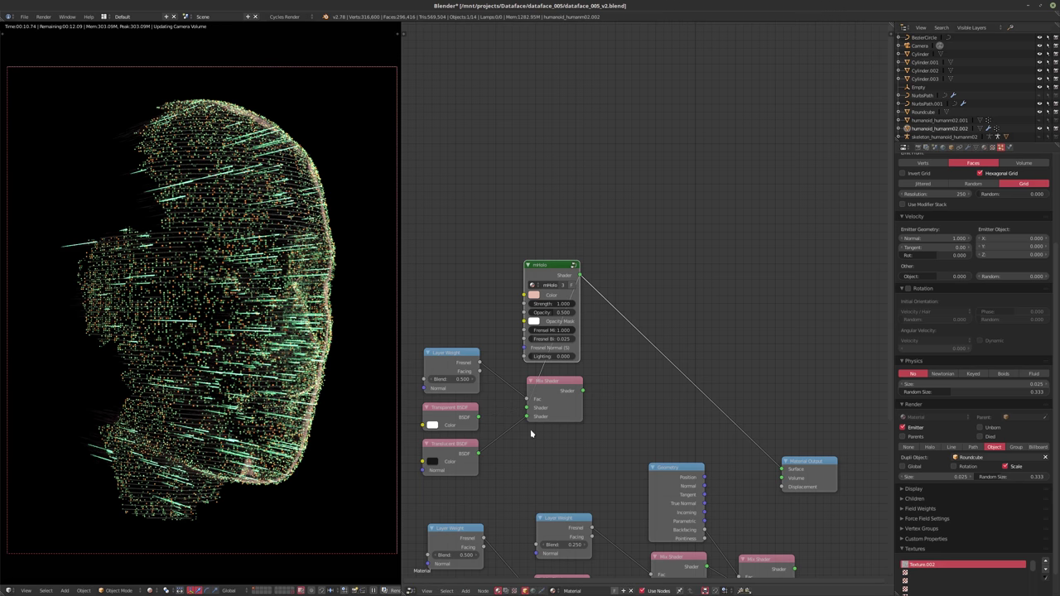
left_click_drag(550, 322, 550, 348)
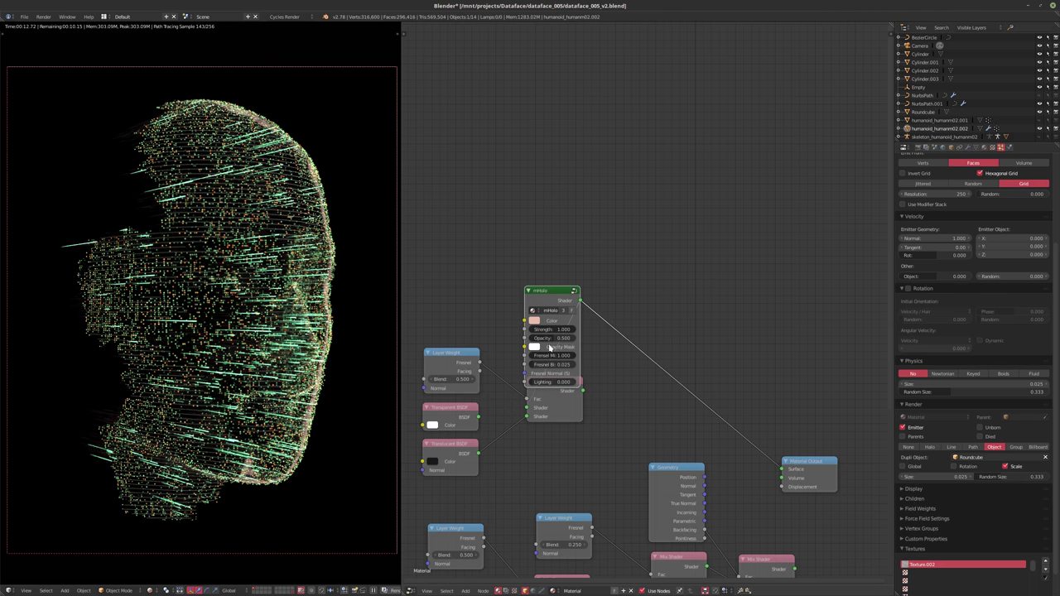
key("ctrl+z")
- Detach the Translucent BSDF from the Mix Shader, move it down and add a Glossy BSDF node
left_click_drag(525, 417, 532, 452)
left_click_drag(456, 470, 452, 504)
key("shift+a")
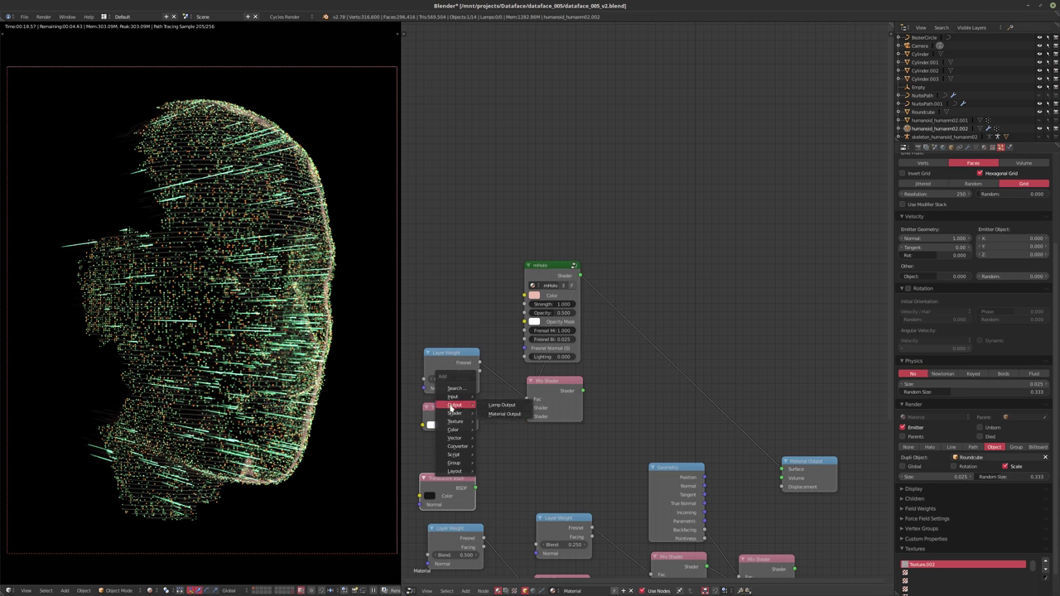
mouse_move(454, 413)
left_click(501, 467)
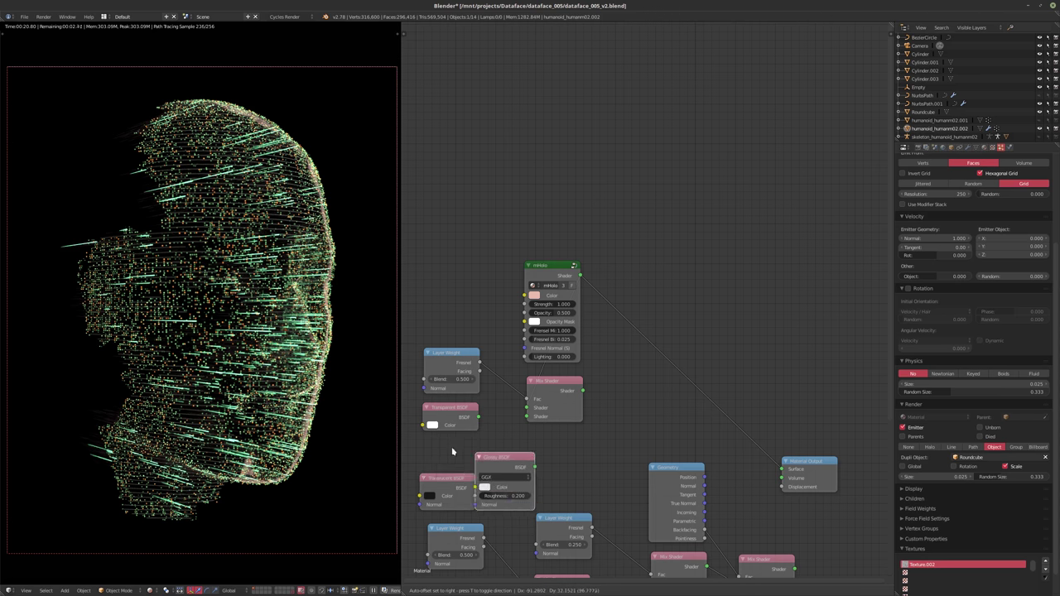
left_click(495, 454)
- Connect the Glossy BSDF to the Mix Shader's second shader input and the Mix Shader to the Material Output's Surface
scroll(457, 471, "down", 4)
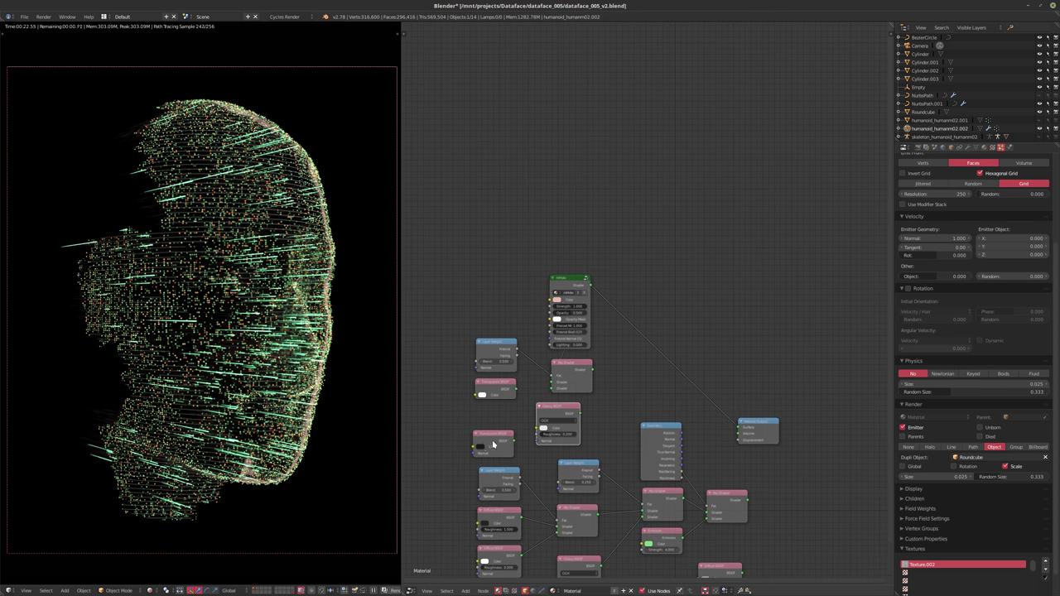
left_click_drag(482, 441, 419, 470)
left_click_drag(541, 411, 739, 428)
scroll(571, 414, "up", 2)
scroll(594, 425, "up", 1)
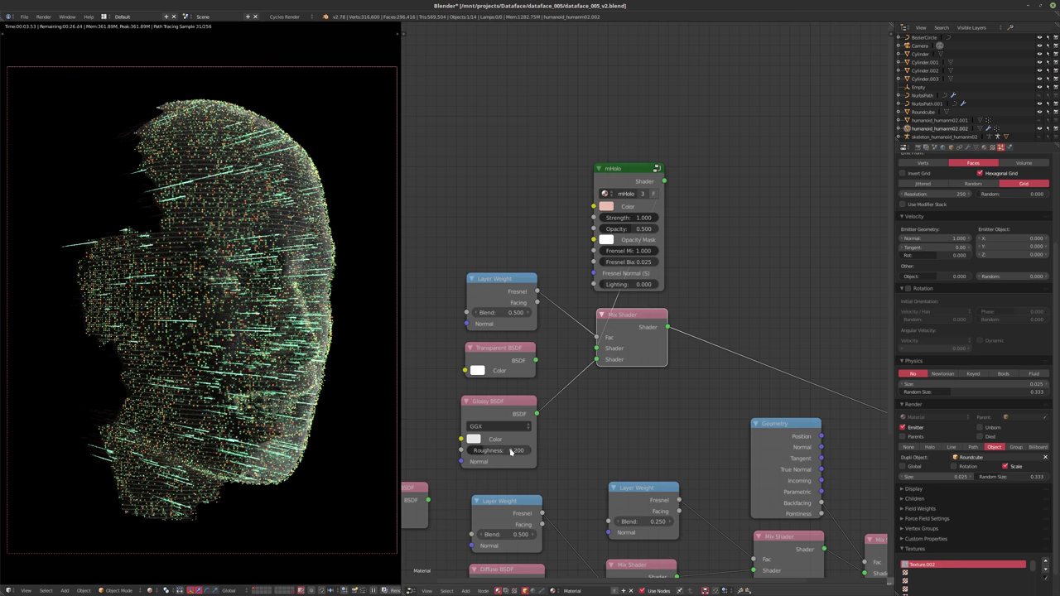
- Set the Glossy BSDF's roughness to 0 and its color to a dark, muted pink
left_click_drag(511, 452, 472, 451)
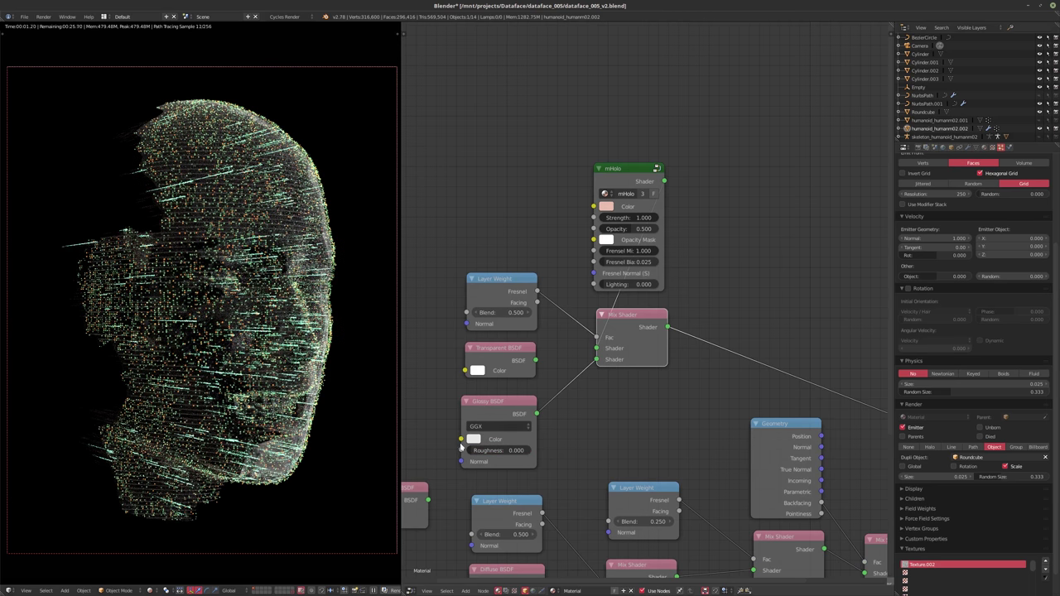
left_click(474, 440)
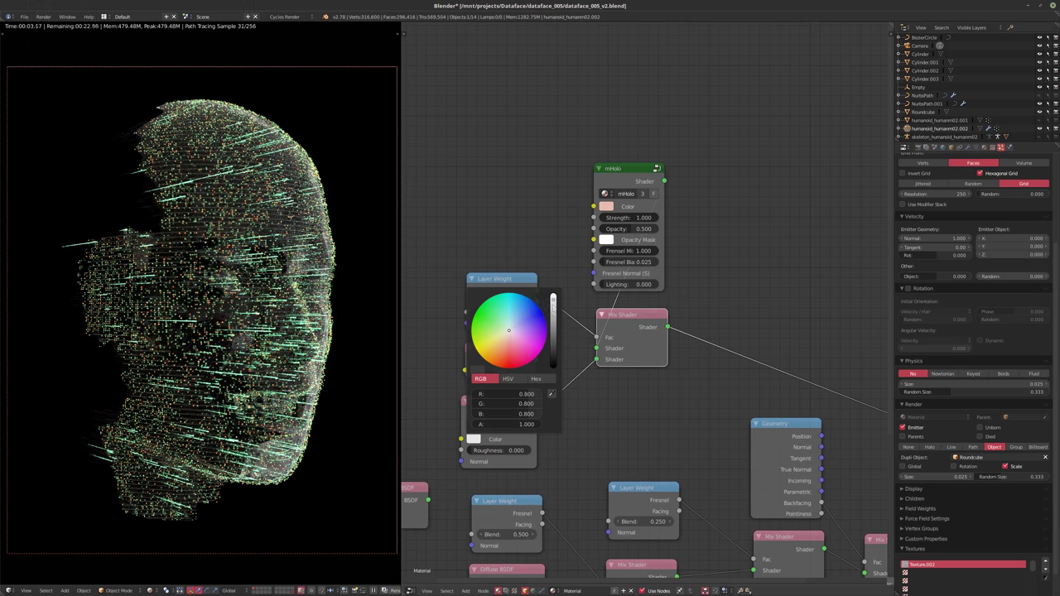
left_click_drag(553, 297, 507, 346)
left_click(477, 440)
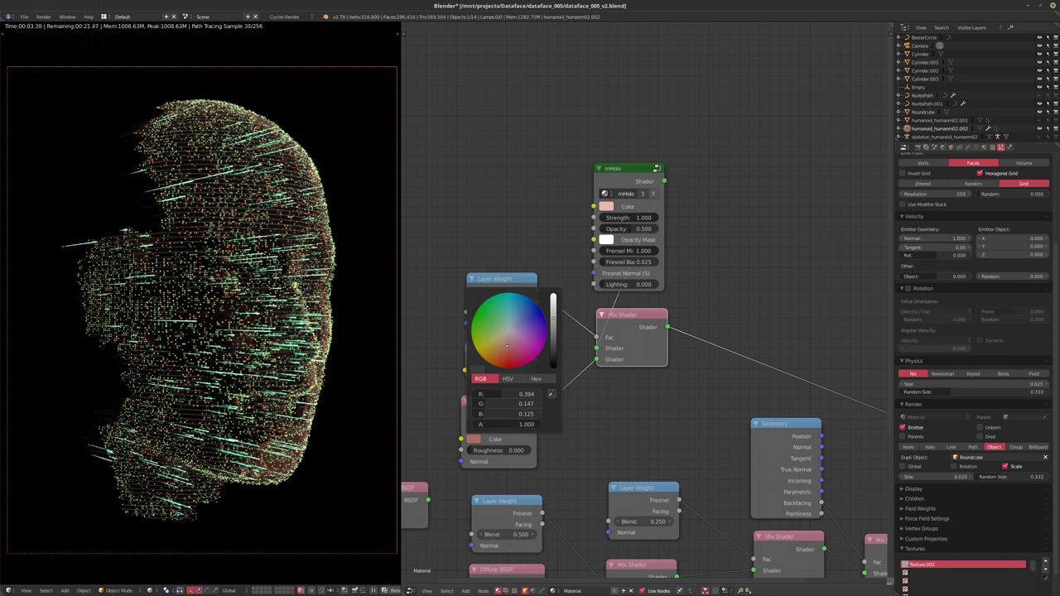
left_click_drag(507, 346, 513, 346)
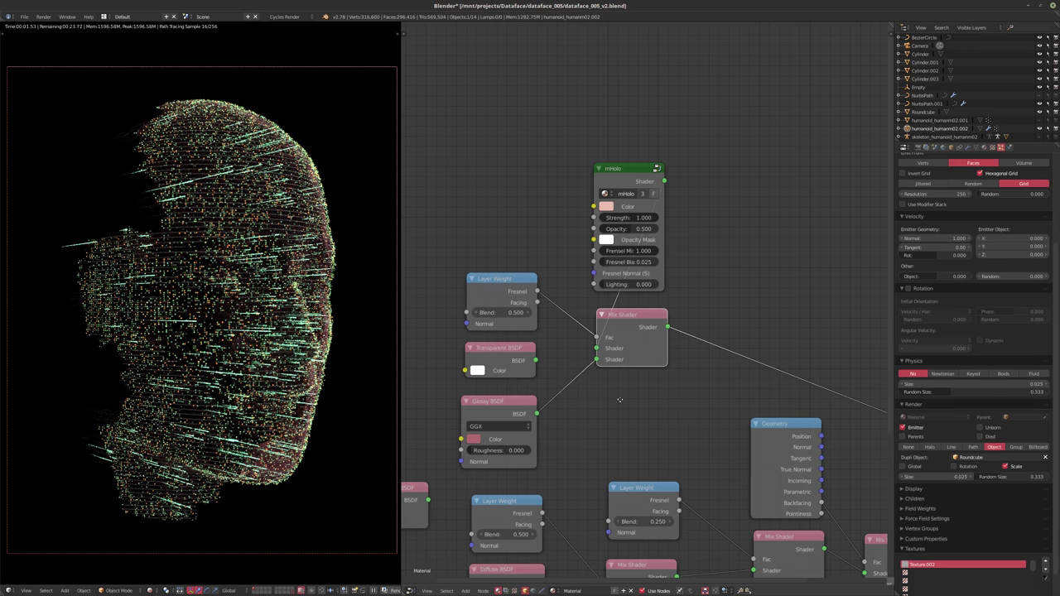
- Hide the first particle system of the head in the viewport, check the render without it, and show it again
middle_click_drag(619, 400, 536, 395)
scroll(554, 395, "down", 1)
scroll(978, 213, "up", 7)
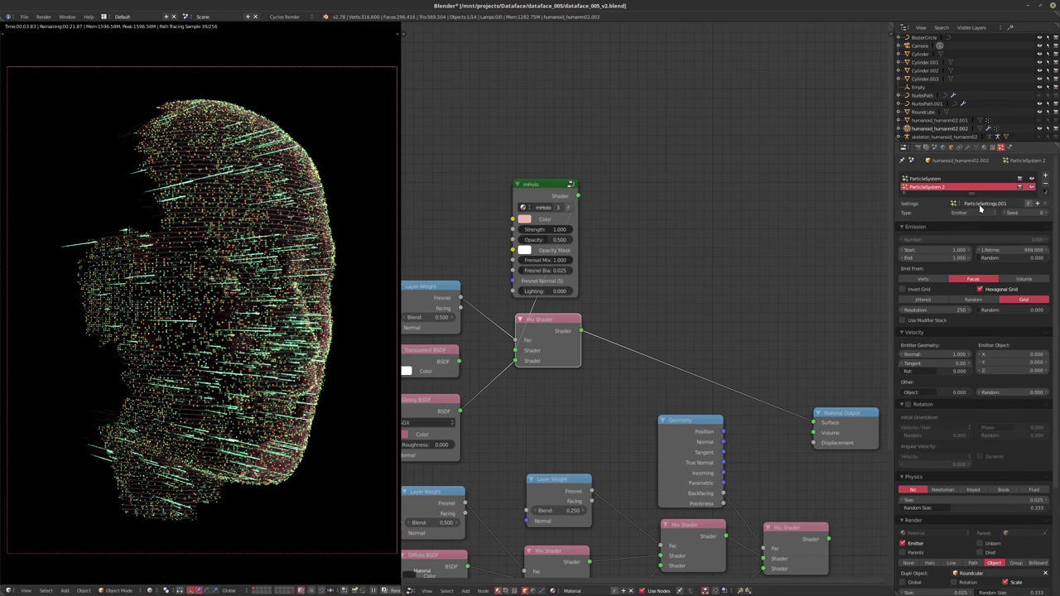
left_click(1032, 180)
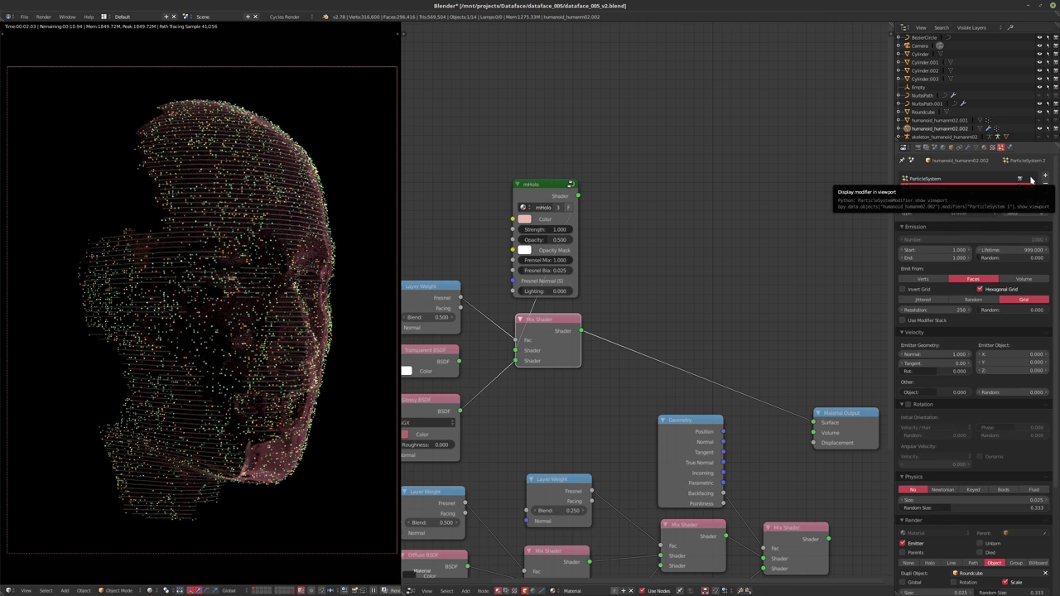
left_click(1031, 180)
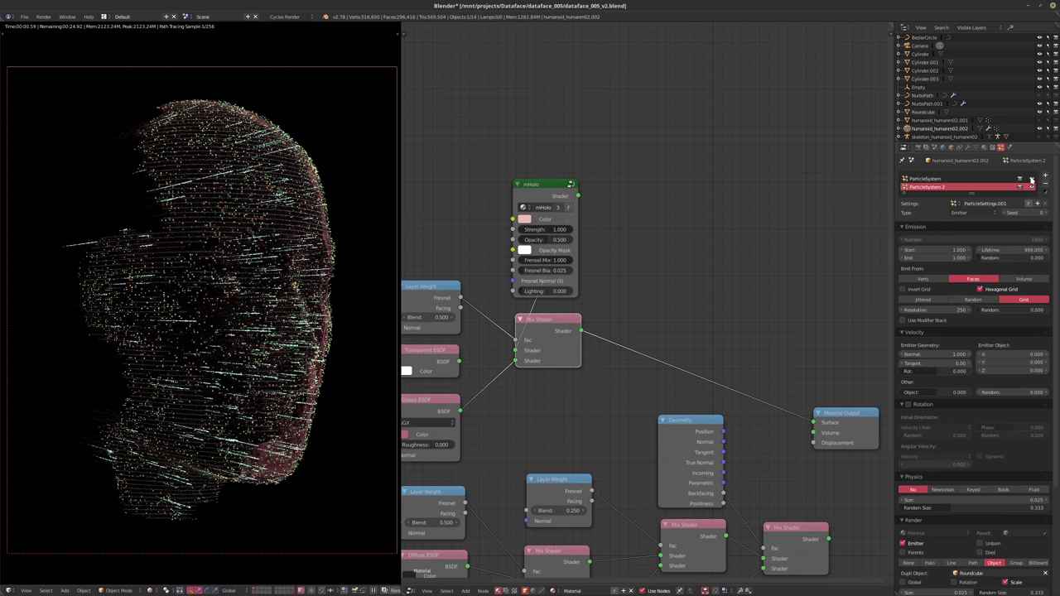
- In the Cylinder's Material.001, move stop 1 of the upper ColorRamp to position 0.022
middle_click_drag(702, 282, 728, 239)
scroll(728, 238, "down", 2)
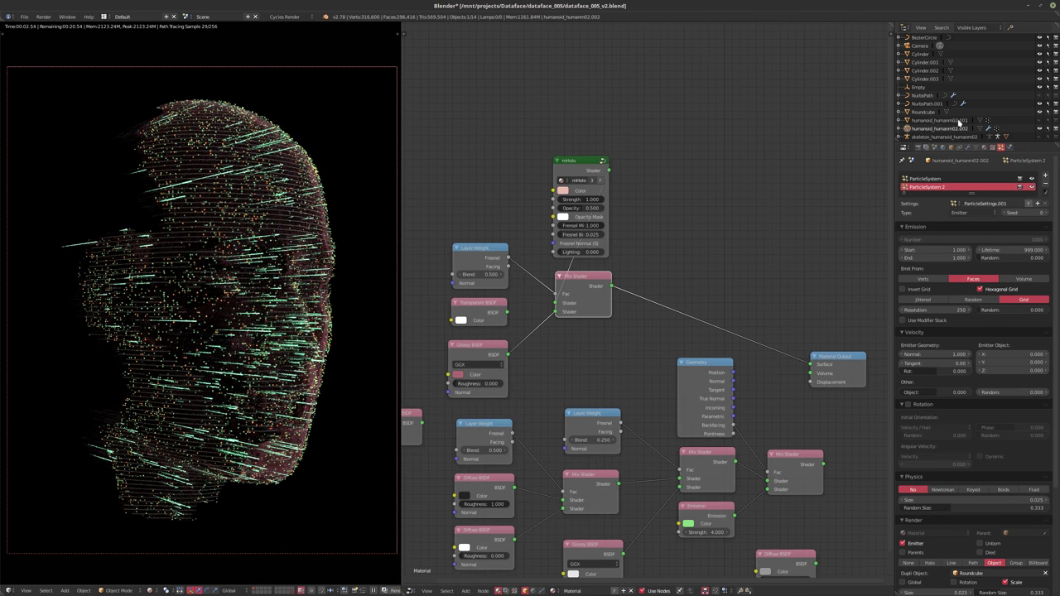
left_click(923, 54)
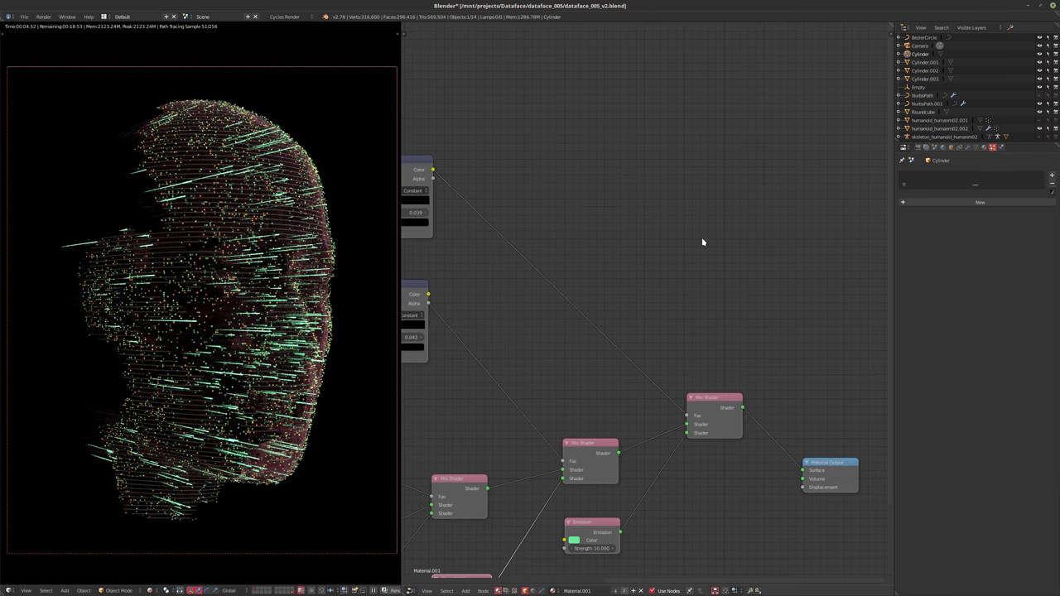
middle_click_drag(500, 296, 696, 295)
middle_click_drag(617, 268, 633, 304)
scroll(566, 317, "up", 2)
scroll(705, 390, "down", 5)
middle_click_drag(708, 393, 643, 269)
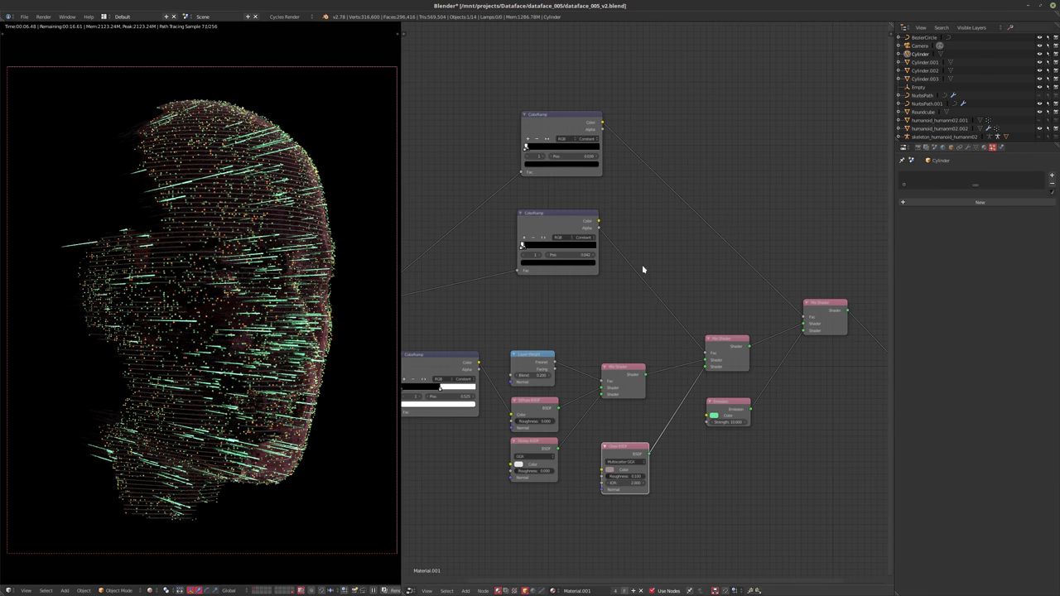
scroll(518, 204, "up", 5)
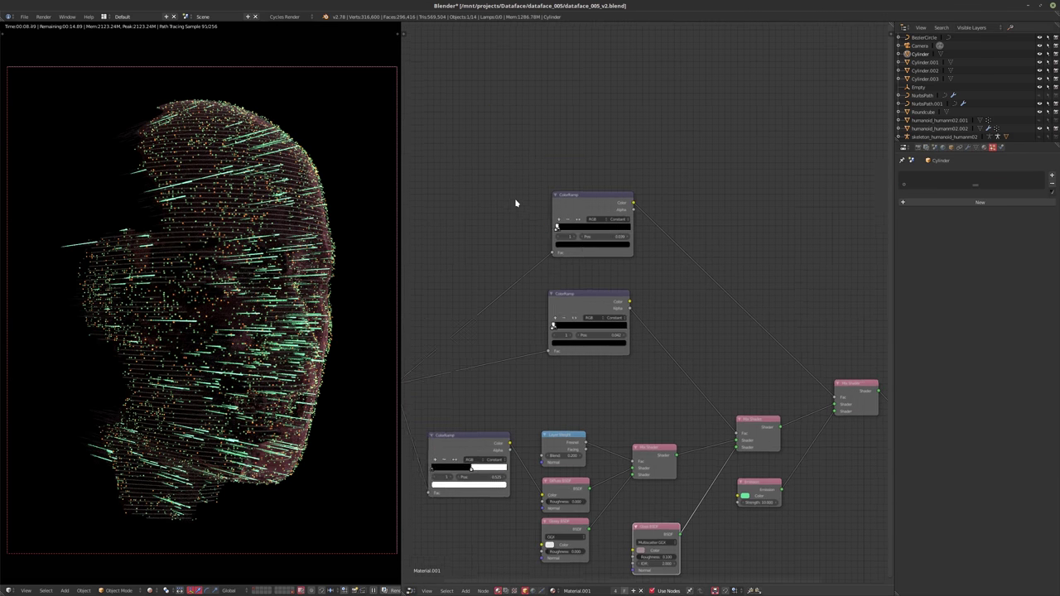
left_click(686, 307)
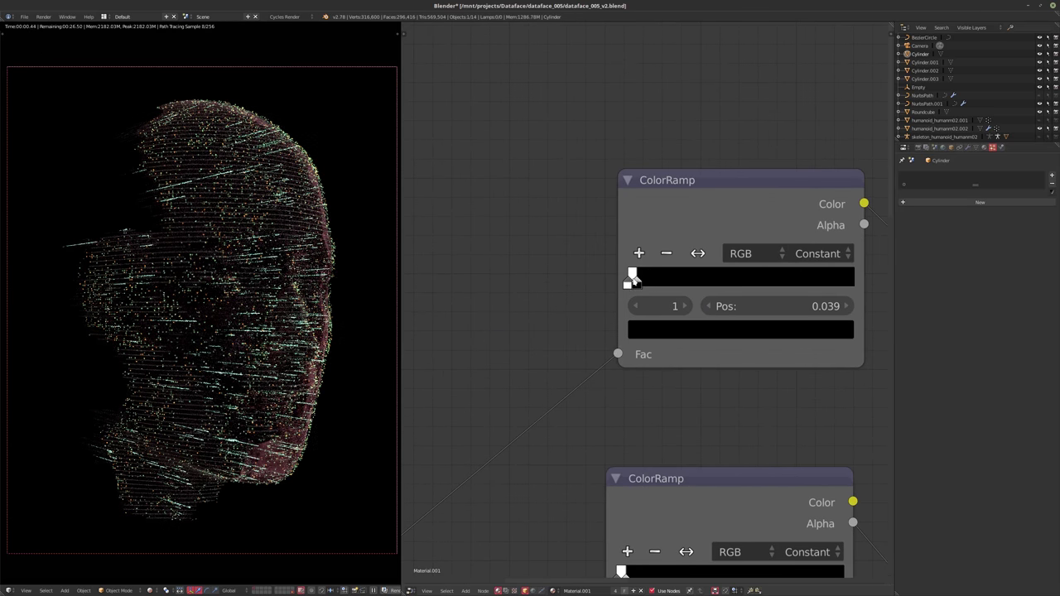
left_click_drag(636, 277, 631, 282)
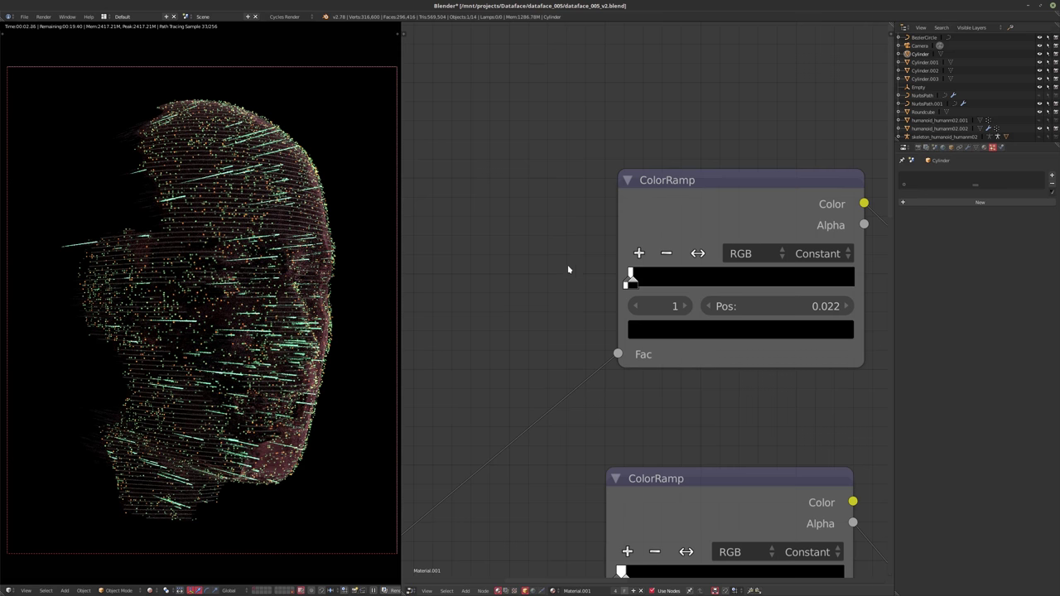
- In the ParticleSystem 2 texture of humanoid_humanm02.002, disable the Density influence and enable the Size influence
left_click(968, 146)
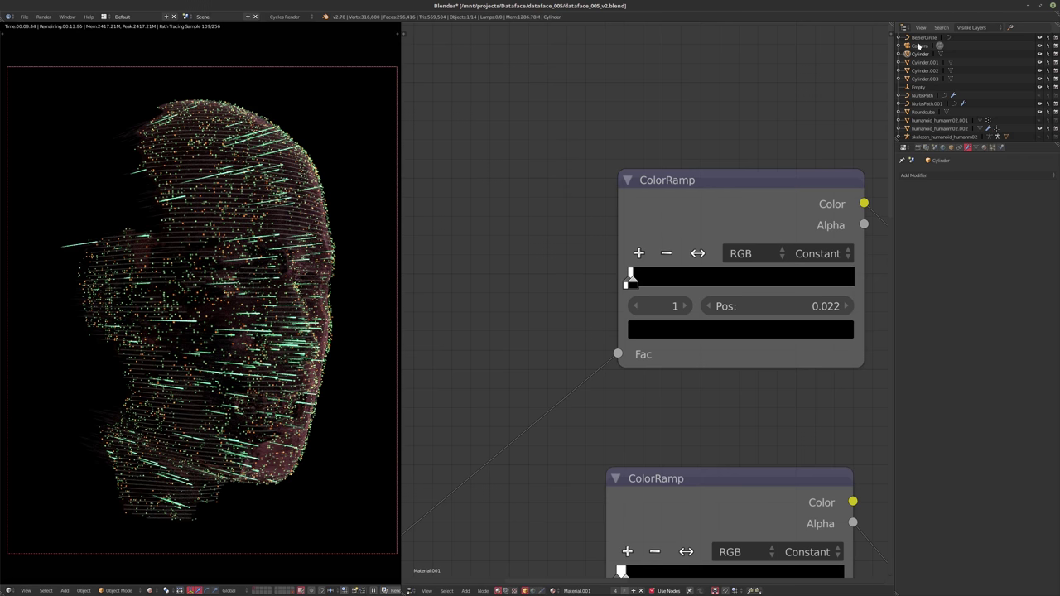
left_click(940, 130)
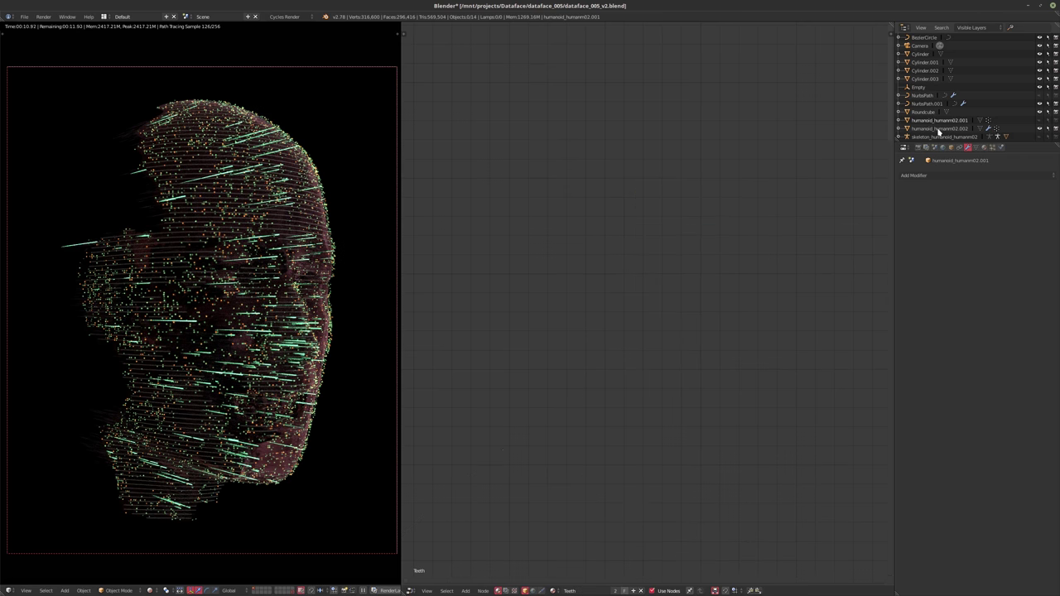
left_click(992, 146)
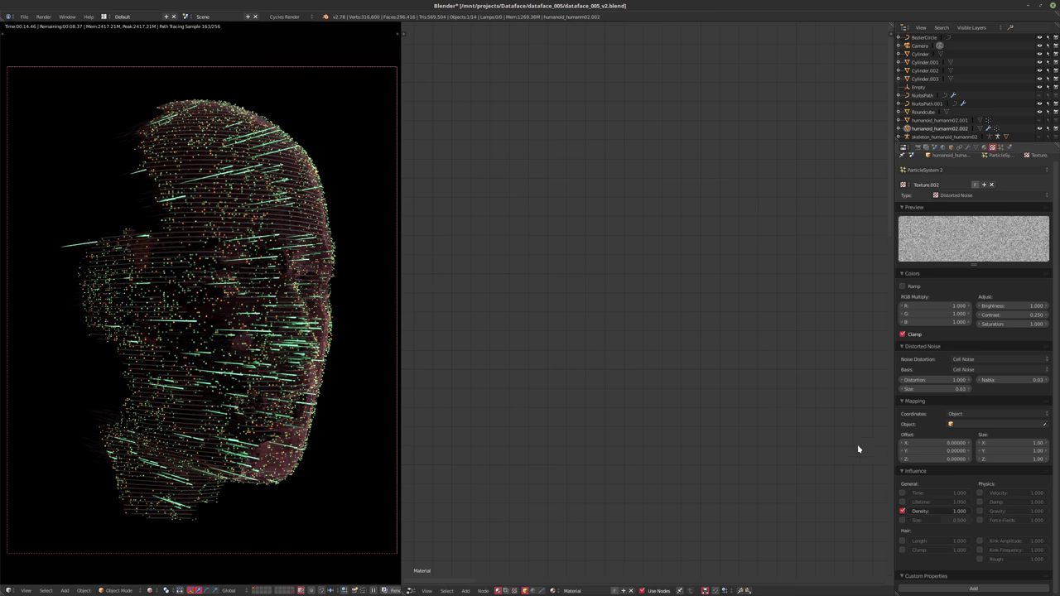
key("ctrl+z")
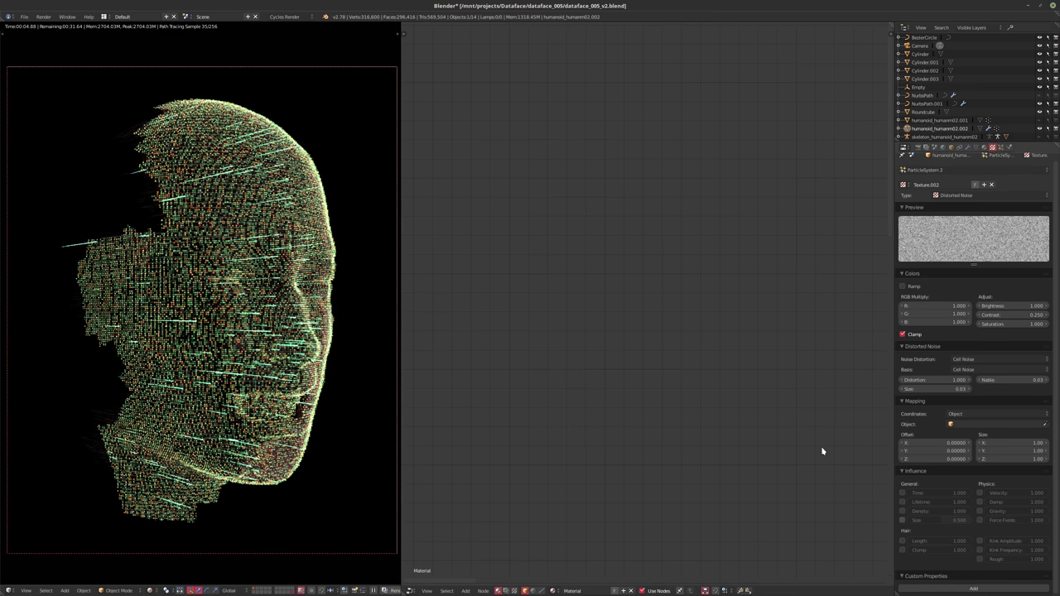
left_click(902, 518)
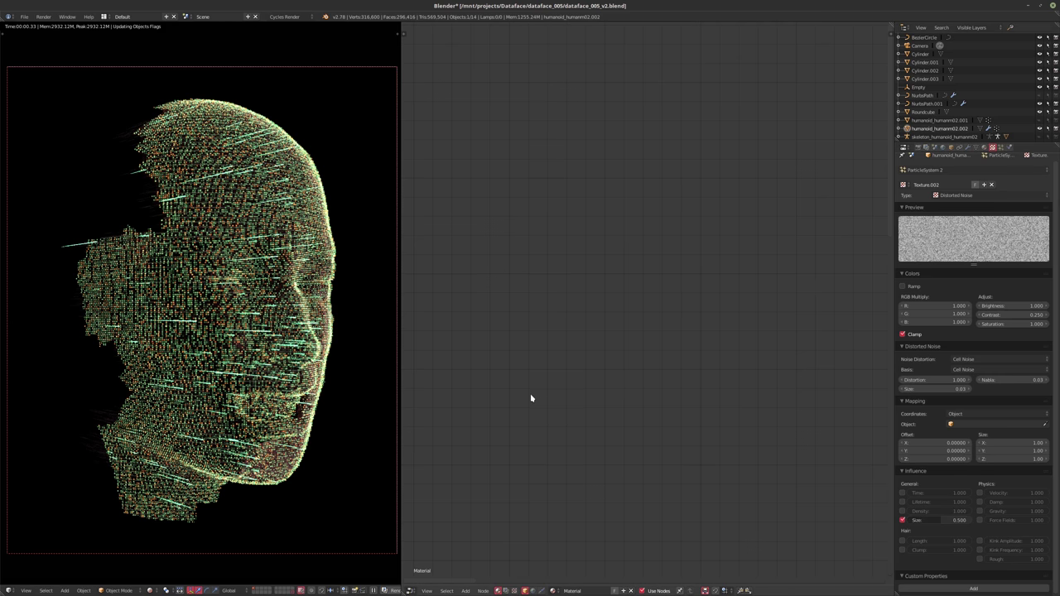
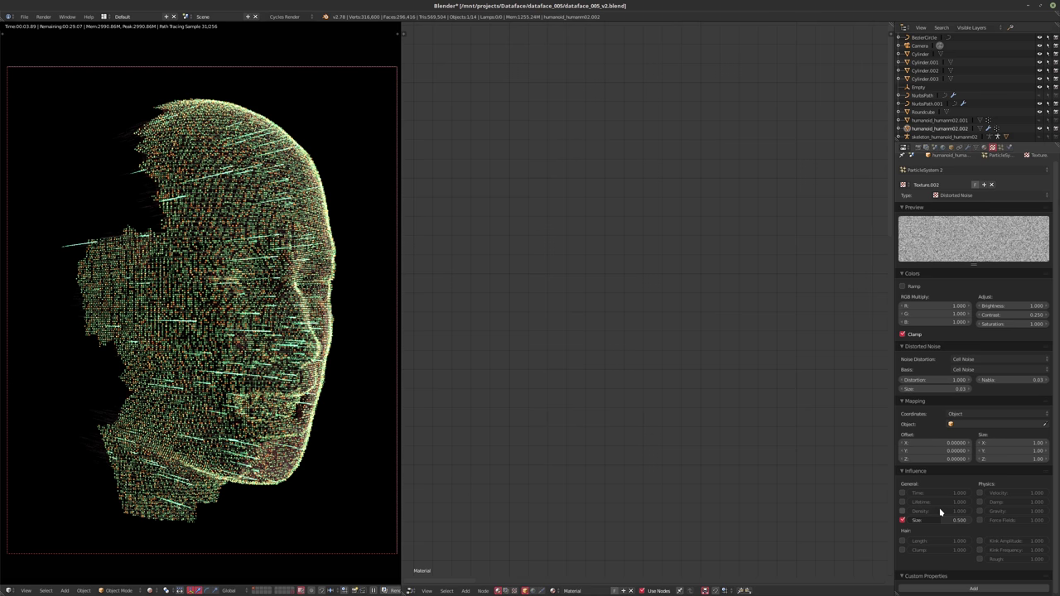
- In the ParticleSystem 2 texture of humanoid_humanm02.002, enable the Density influence at 0.5 and set the Size influence to 0.75
left_click(940, 510)
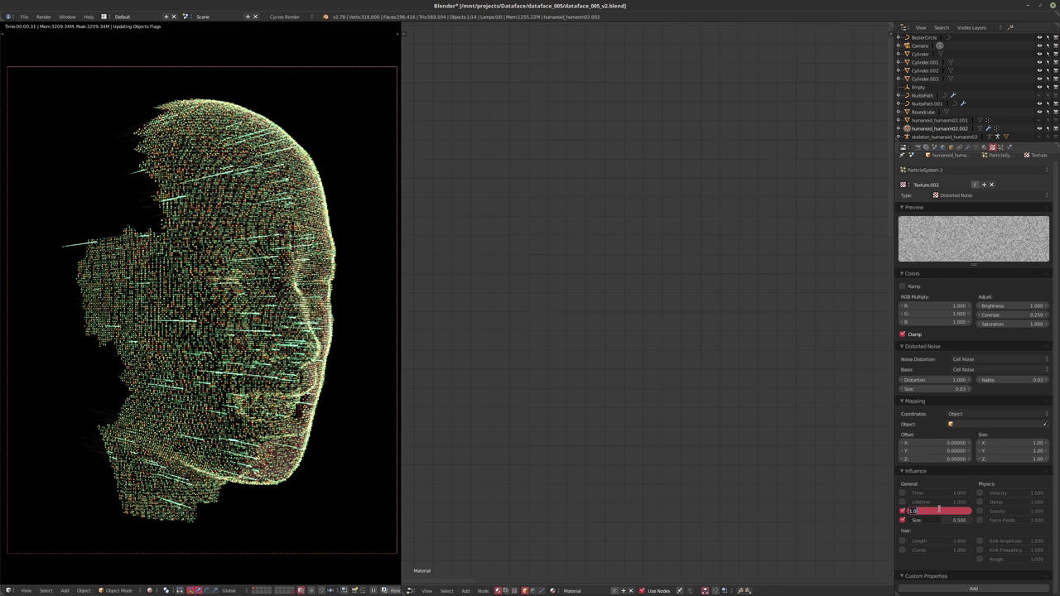
type(".5")
key("Return")
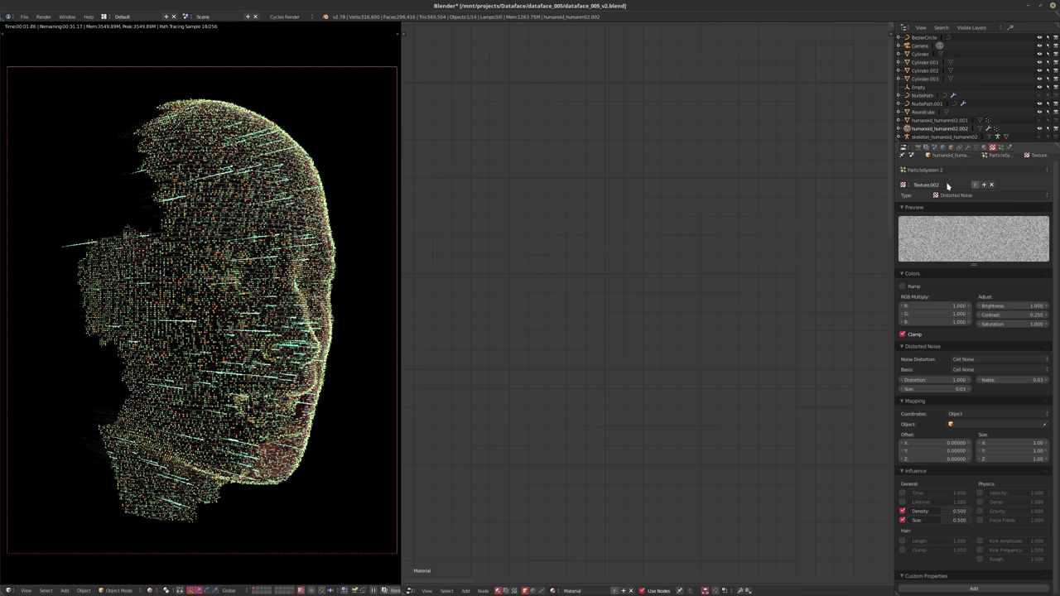
left_click(951, 520)
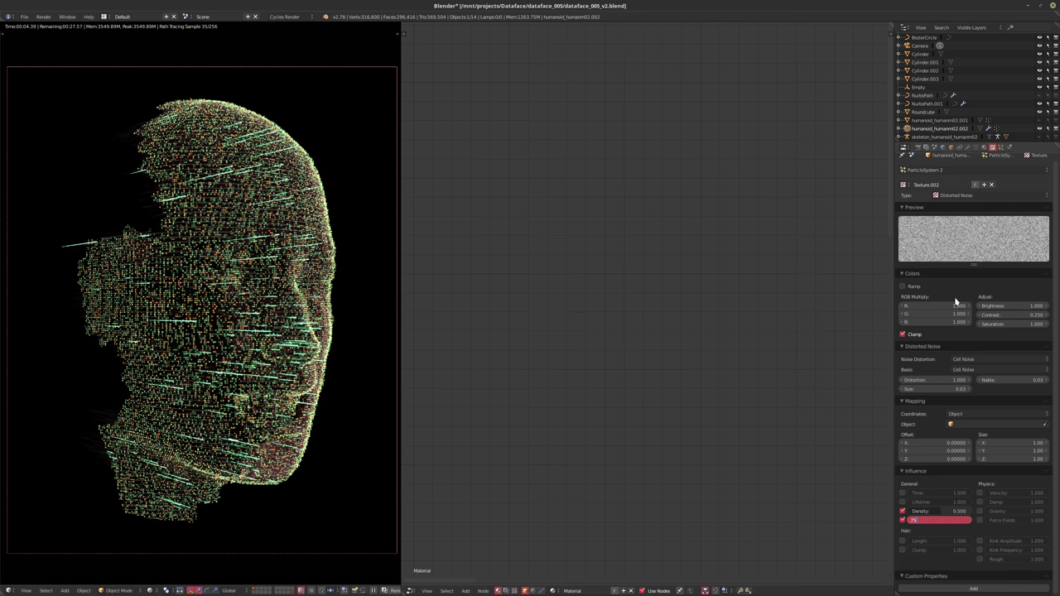
- In the ParticleSystem 2 settings of the head, set the size of the rendered Roundcube particles to 0.015
left_click(985, 155)
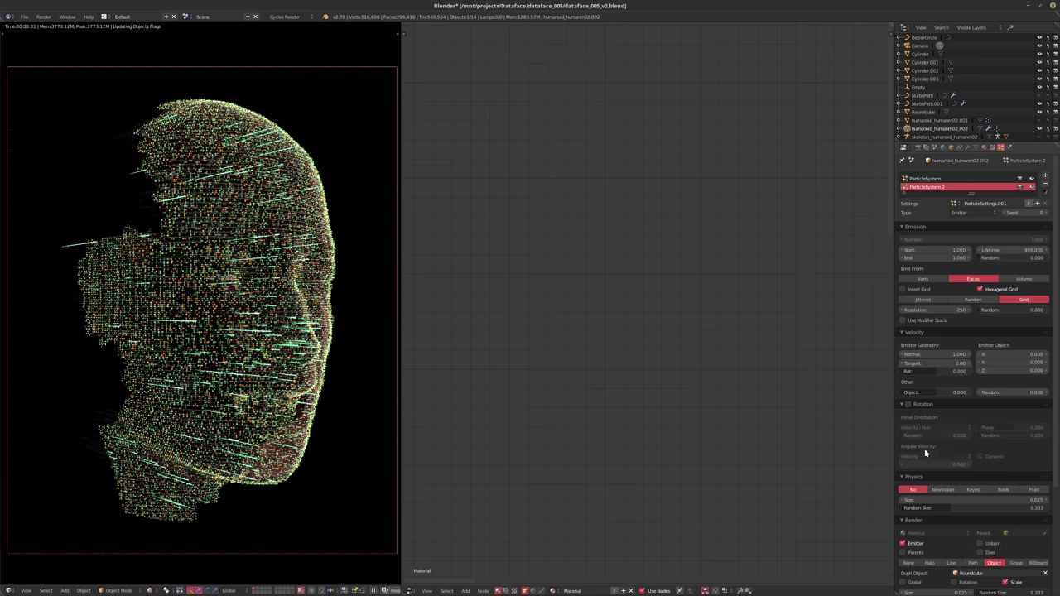
scroll(925, 543, "down", 2)
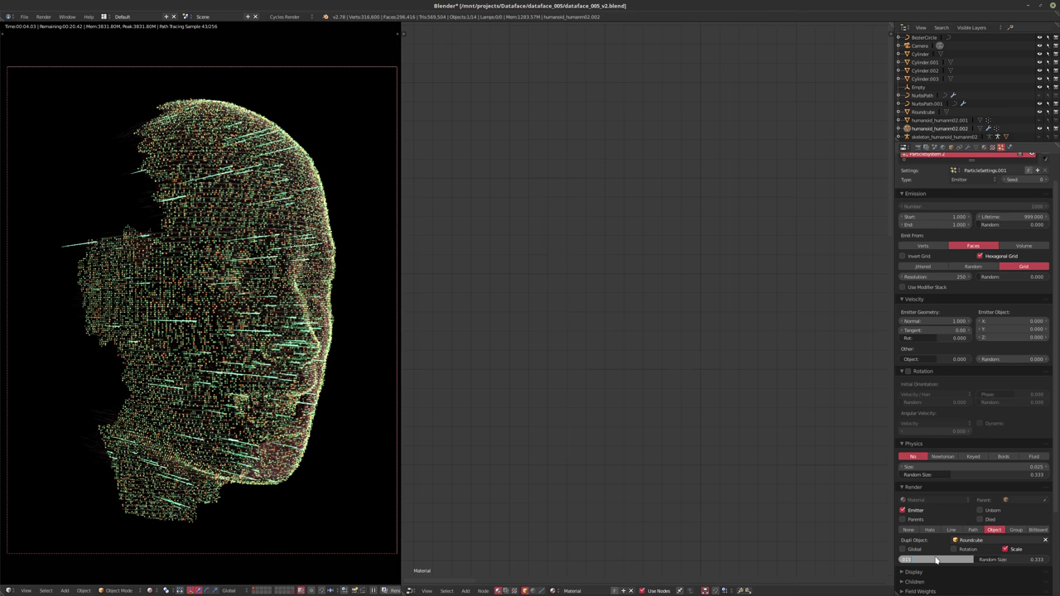
key("Return")
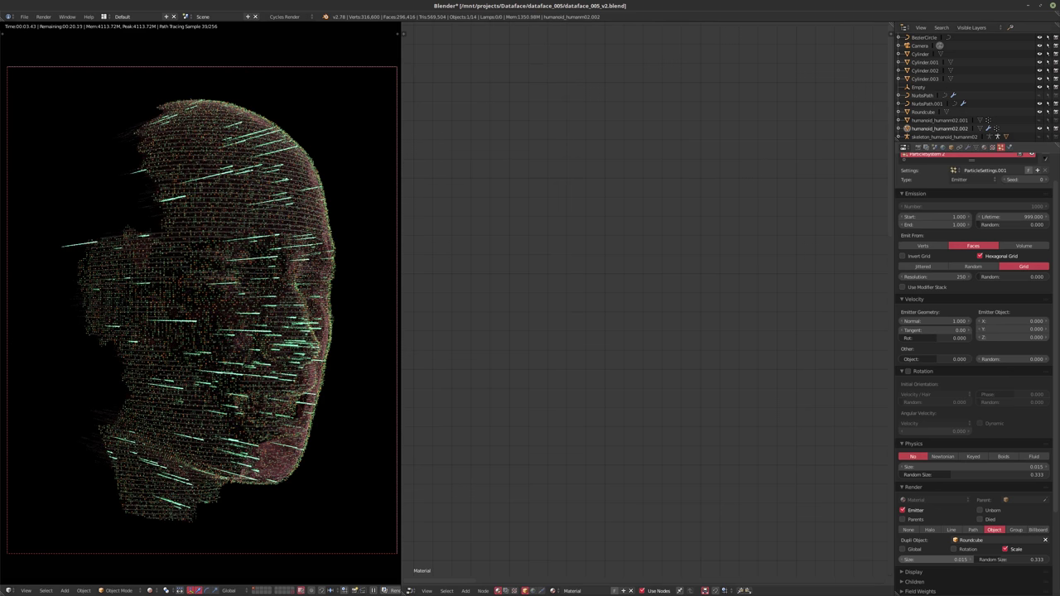
left_click(943, 563)
key("Return")
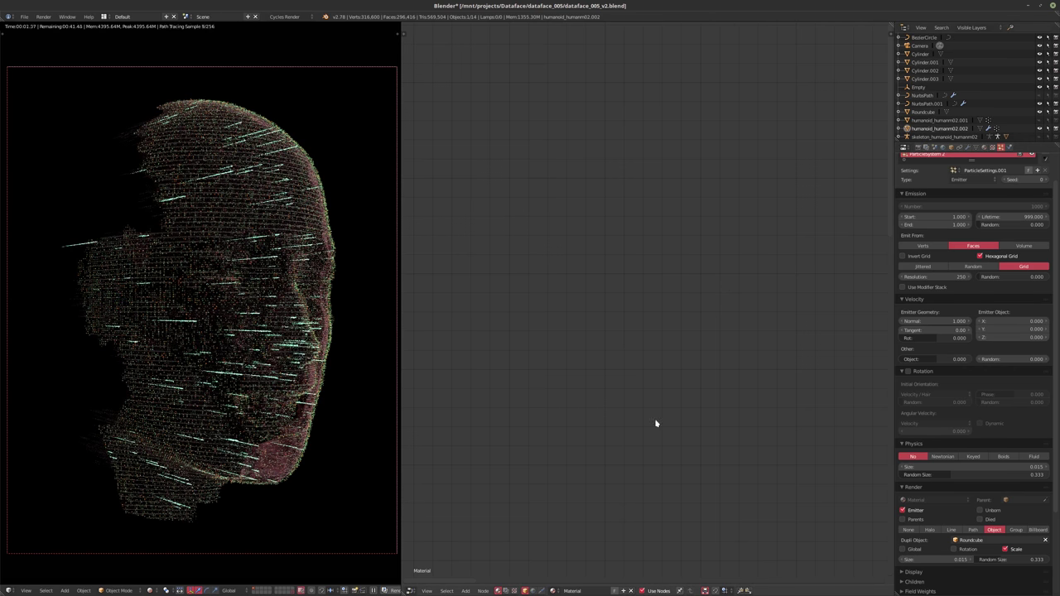
- In the Roundcube's Material.003, set the Multiply node's value to 25000
left_click(921, 111)
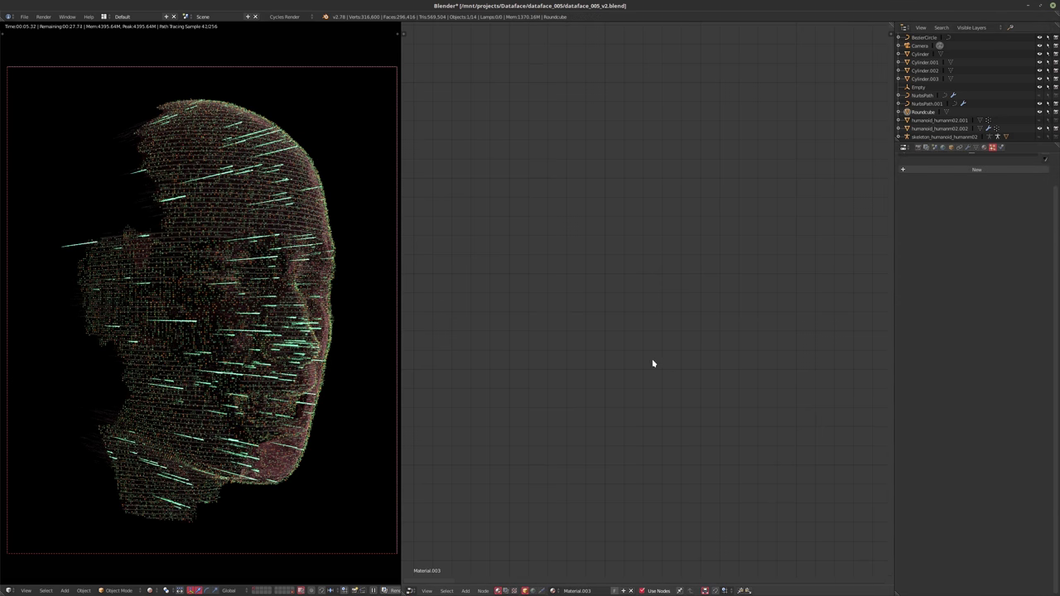
key("Home")
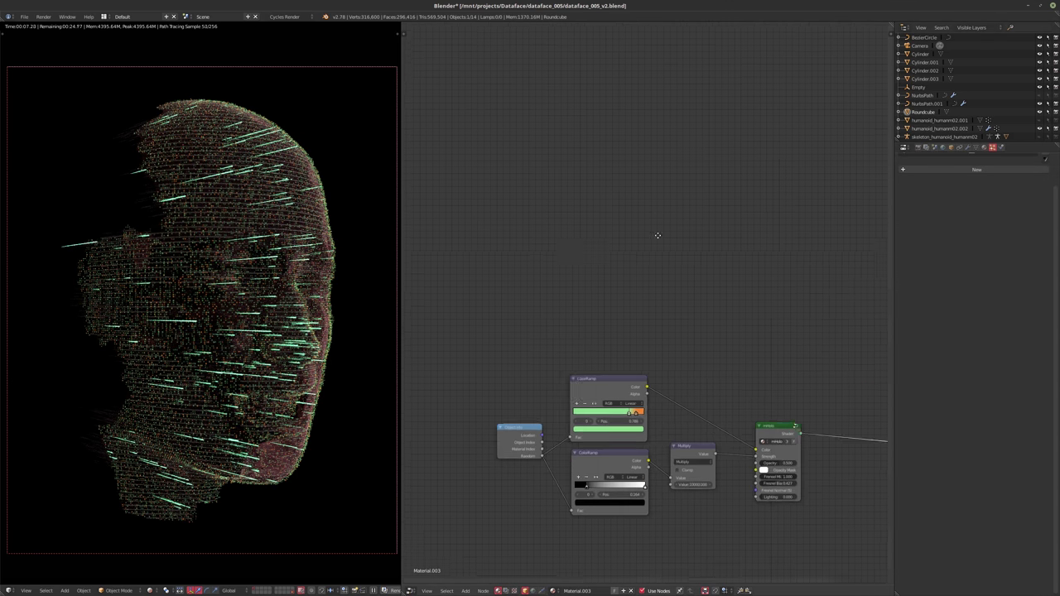
scroll(679, 418, "up", 2)
scroll(675, 443, "up", 2)
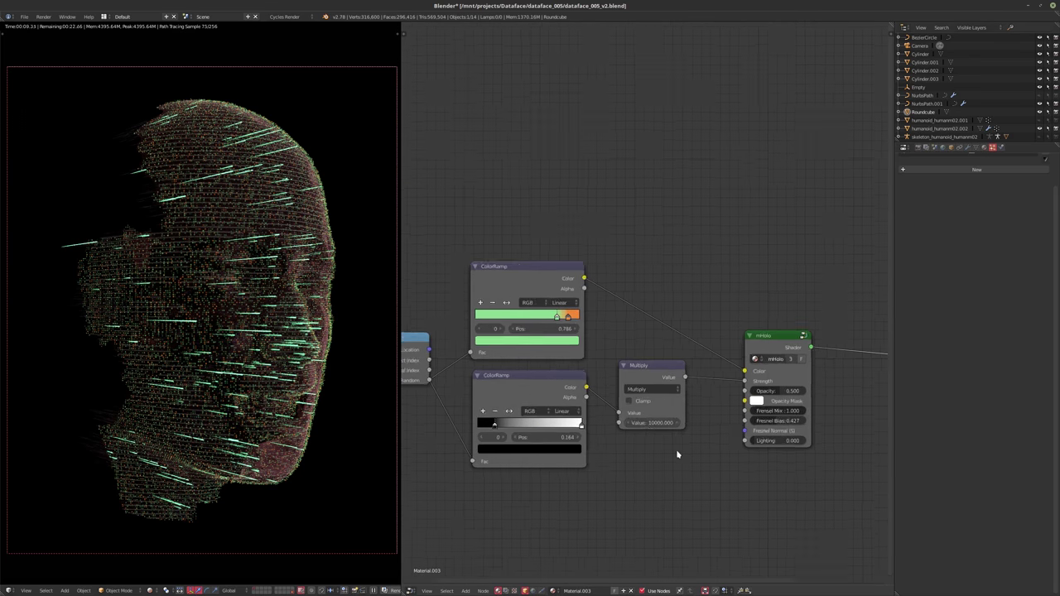
left_click(640, 412)
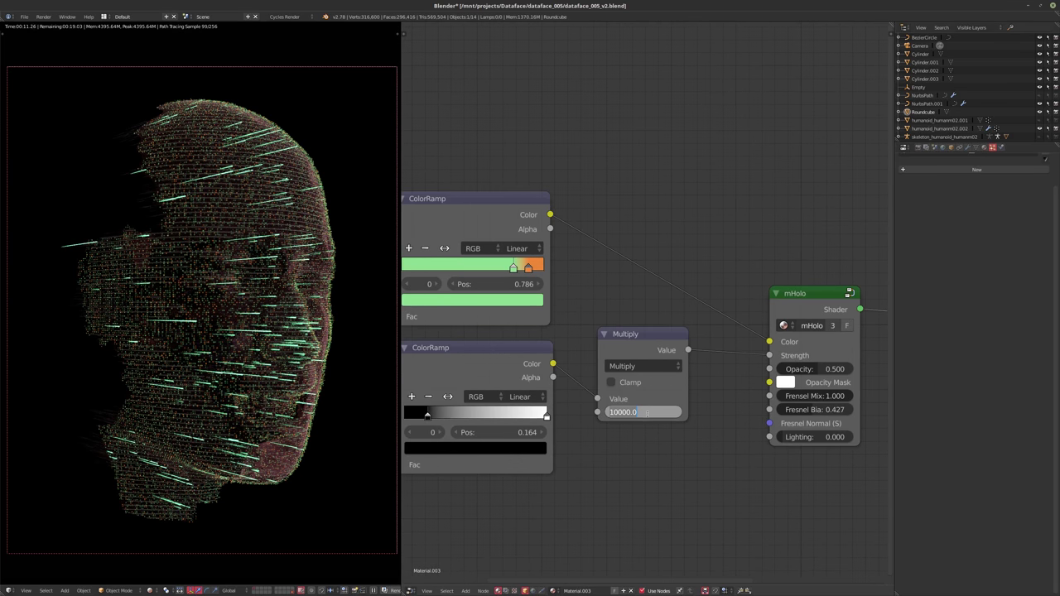
type("25000")
key("Return")
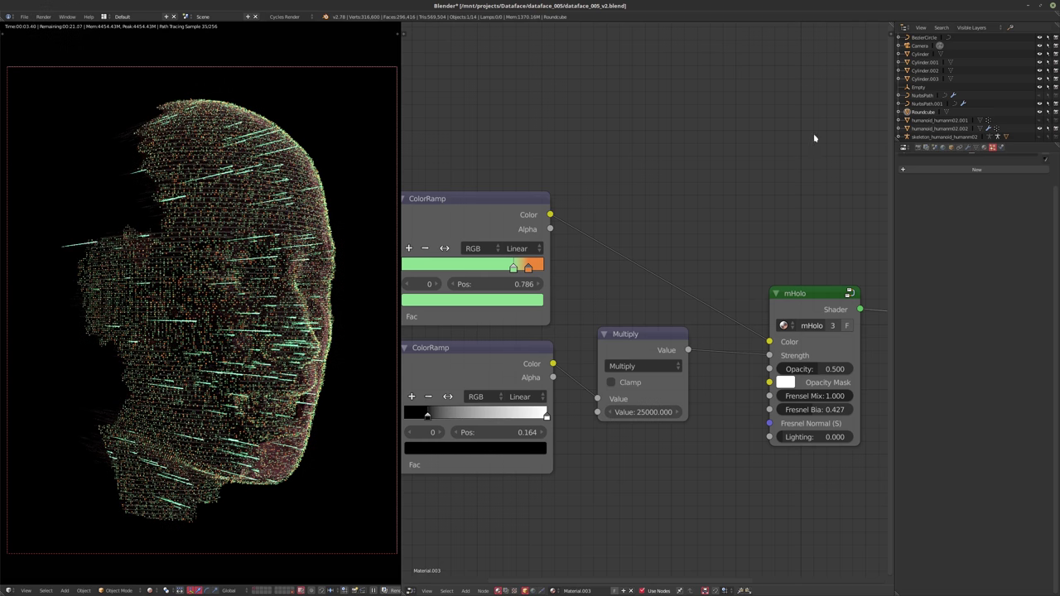
- Set the camera's depth of field distance to about 0.40 by picking a focus point in the camera view
left_click(920, 46)
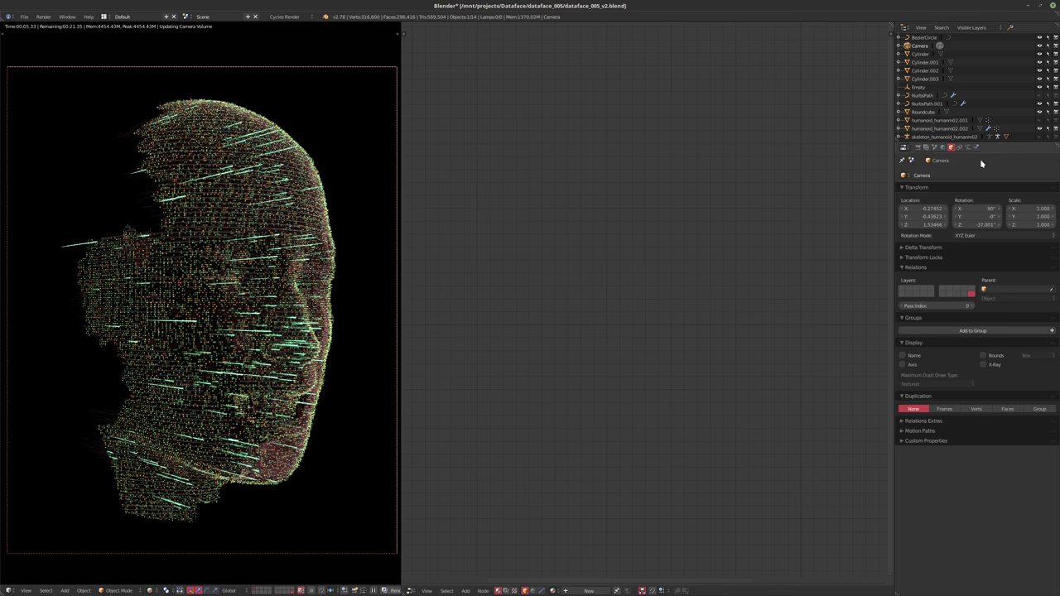
left_click(967, 150)
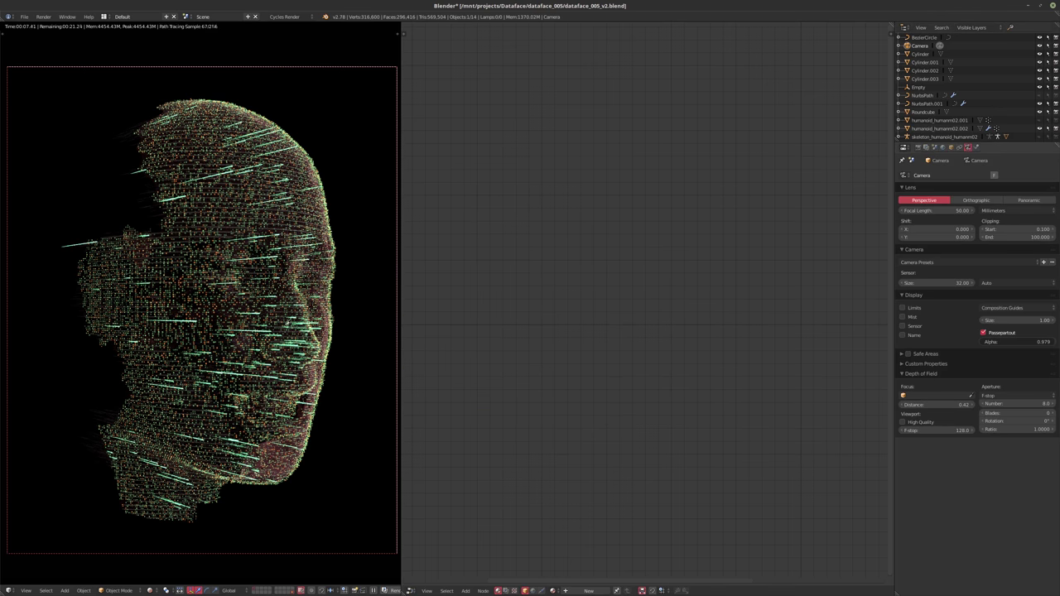
left_click(362, 336)
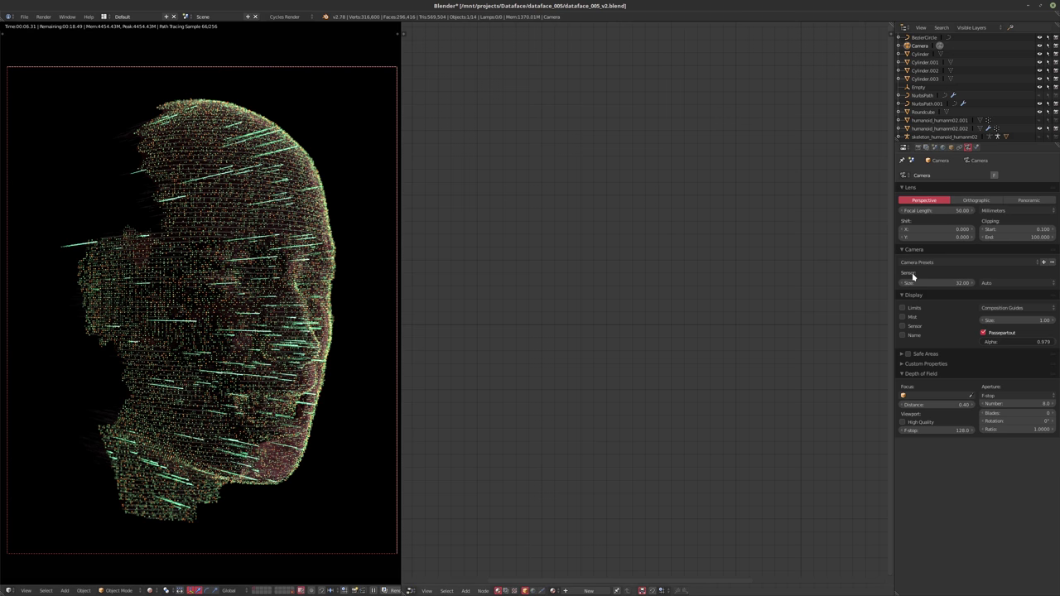
- Set the contrast of the distorted noise texture used by the head's ParticleSystem 2 to 0.5
left_click(936, 128)
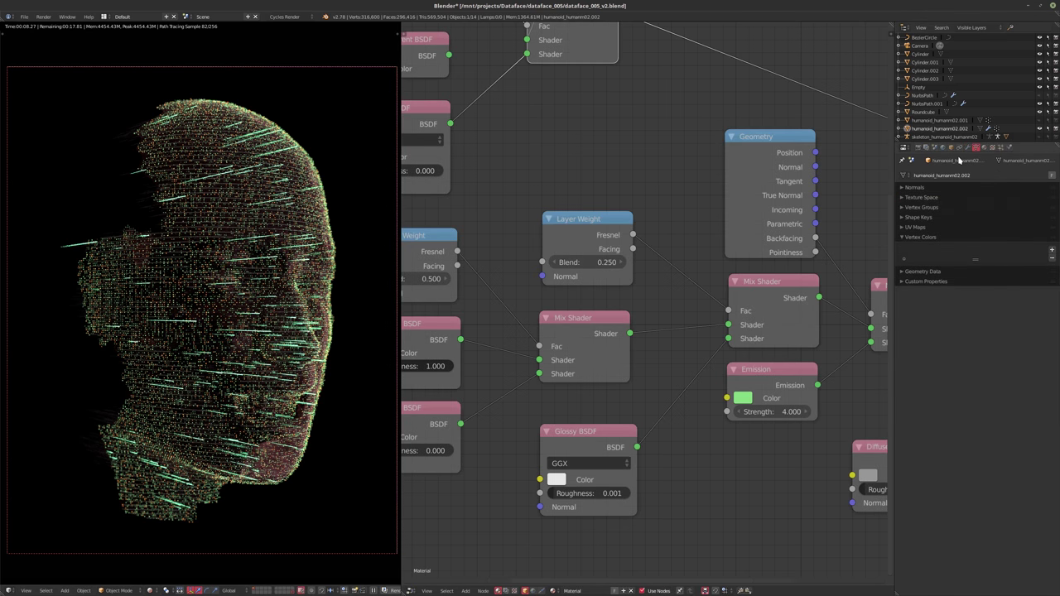
left_click(992, 147)
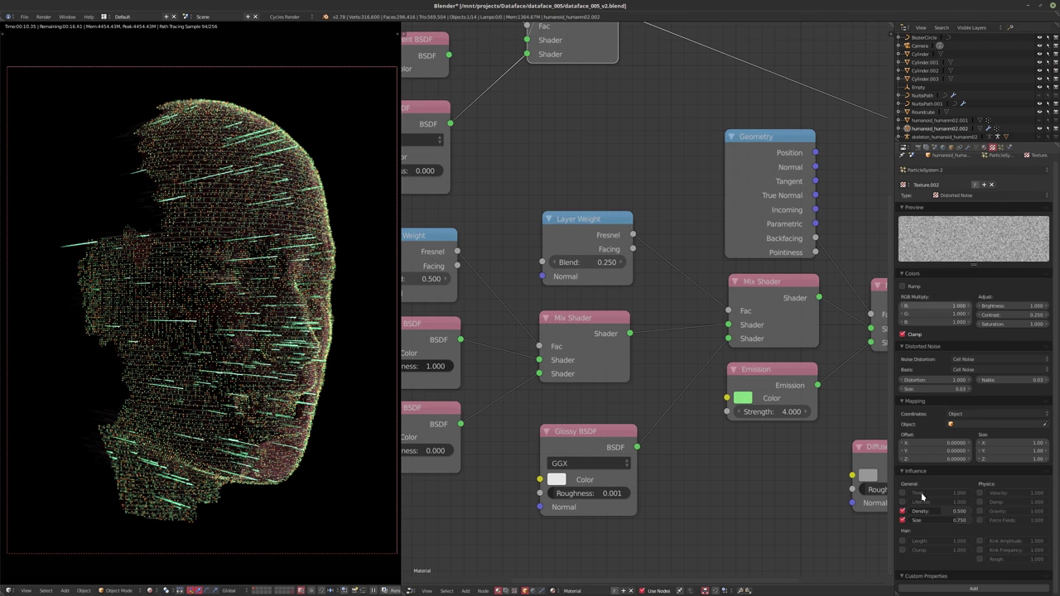
left_click(1001, 312)
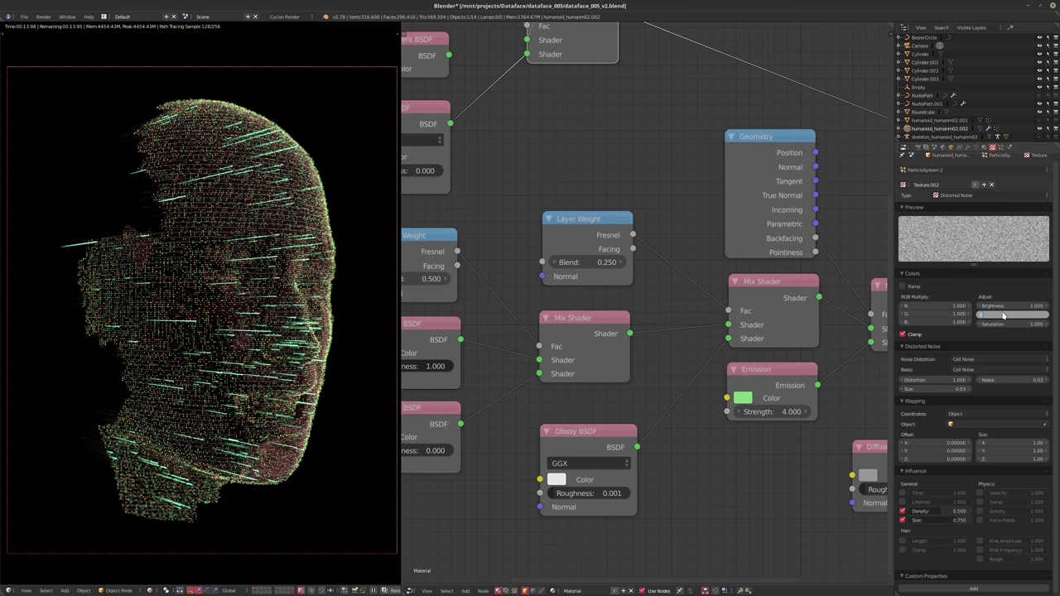
type("0.5")
key("Return")
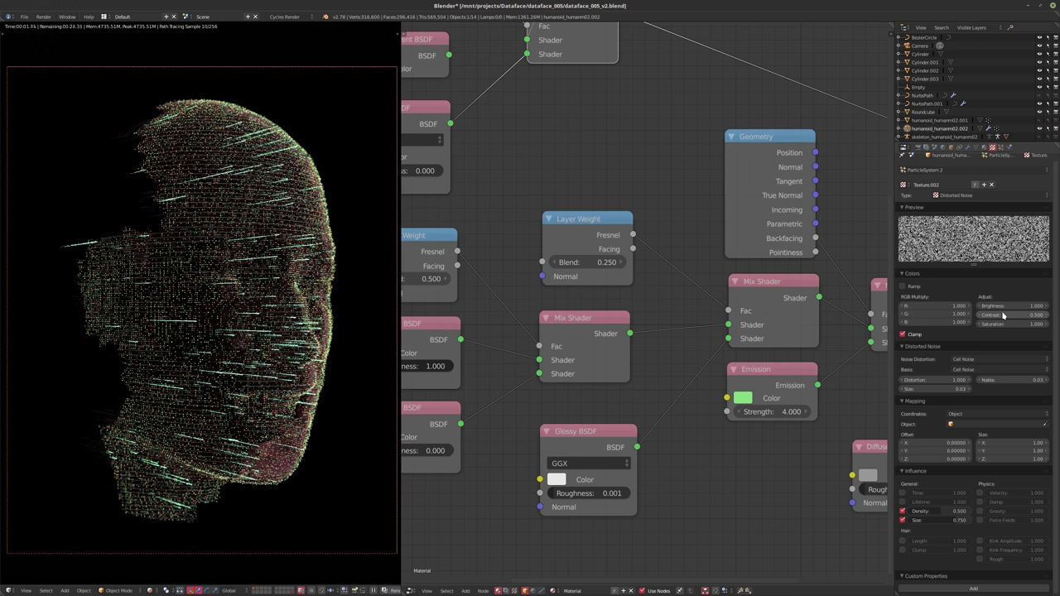
- In the Roundcube's Material.003, move the green stop of the upper ColorRamp to position 0.636
key("Home")
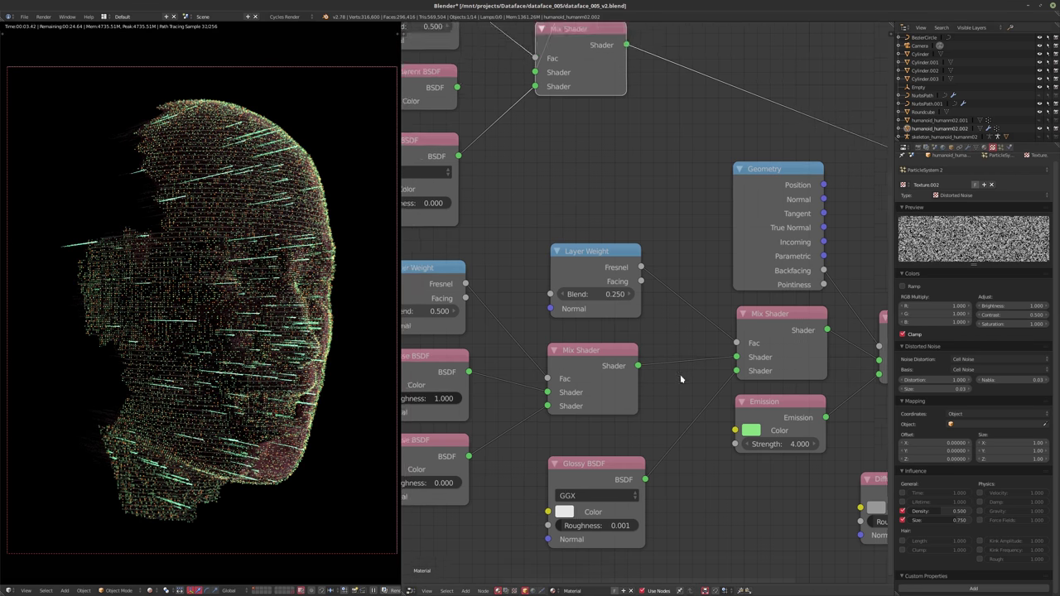
left_click(925, 113)
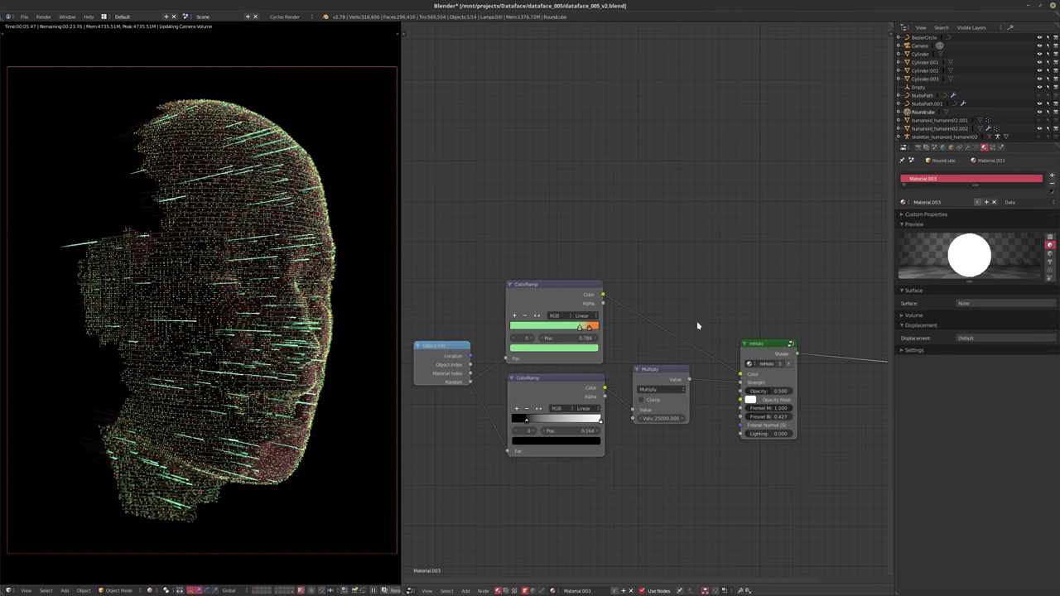
scroll(654, 315, "up", 3)
left_click_drag(600, 310, 581, 309)
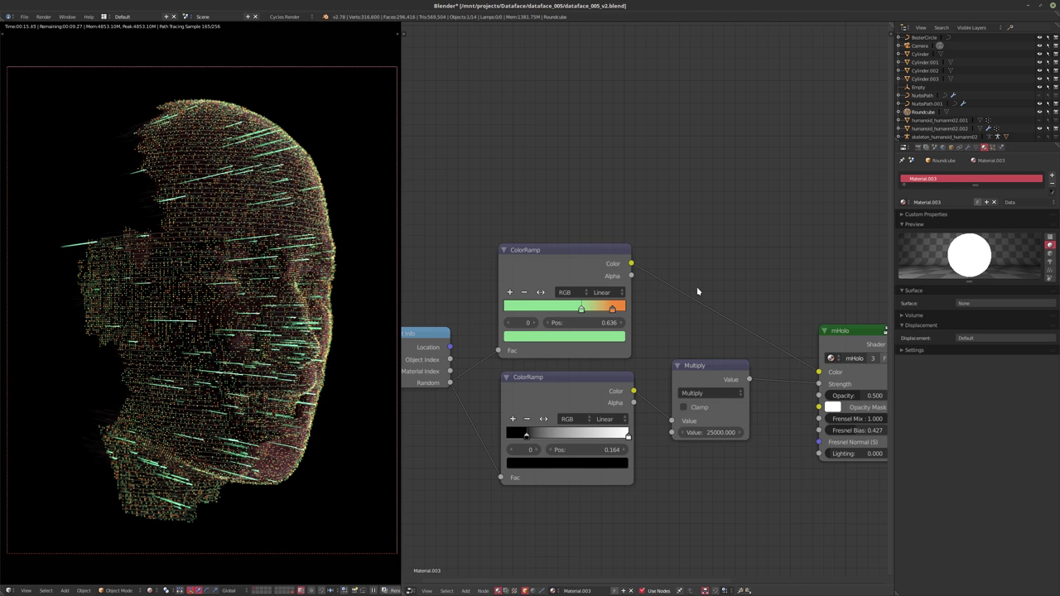
- Check the curve settings of BezierCircle and create a new material for NurbsPath.001
left_click(924, 38)
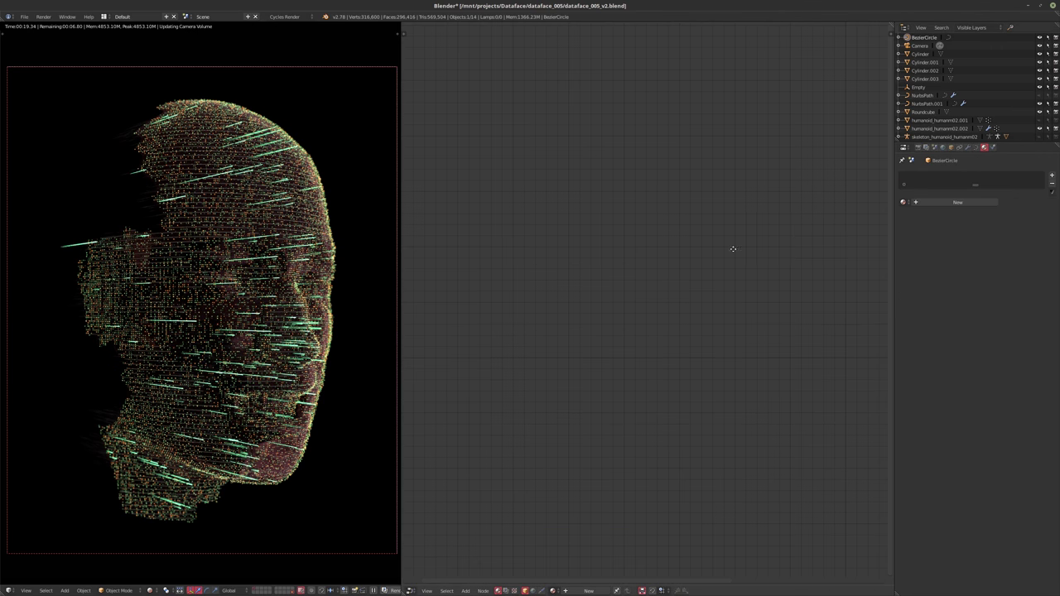
left_click(976, 147)
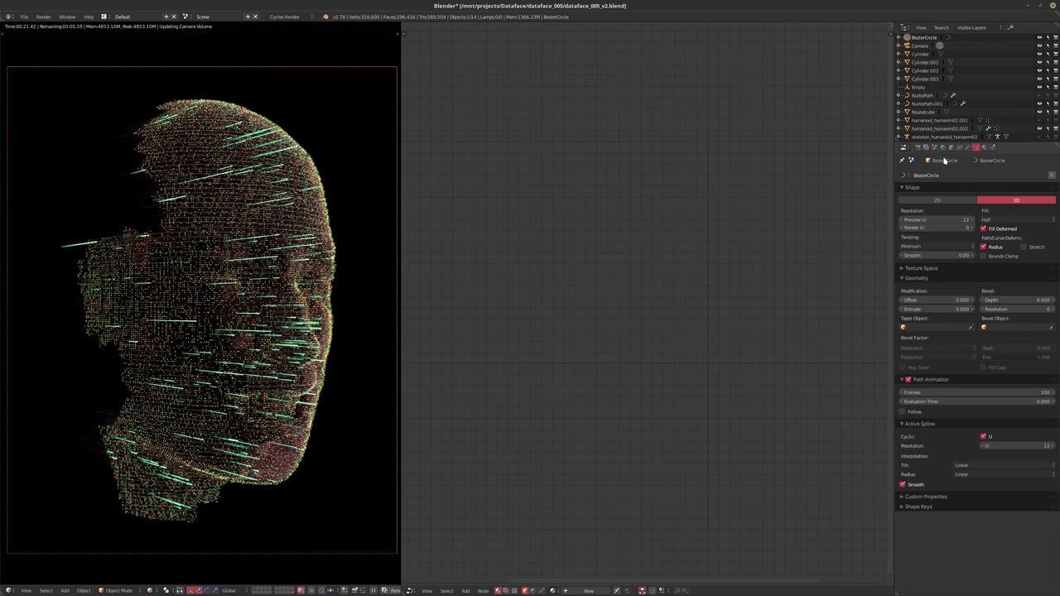
left_click(924, 103)
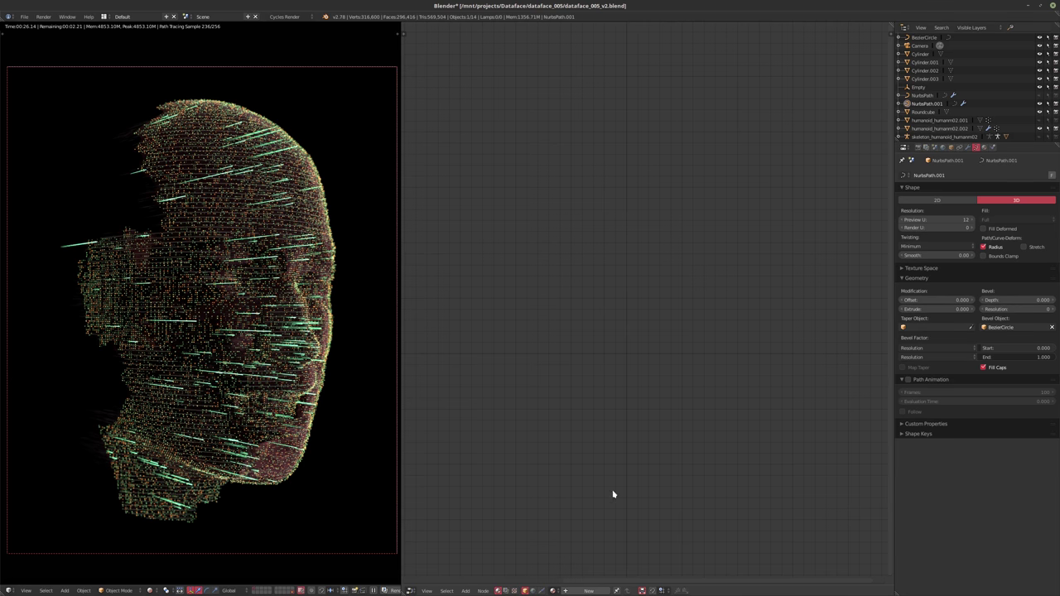
left_click(587, 590)
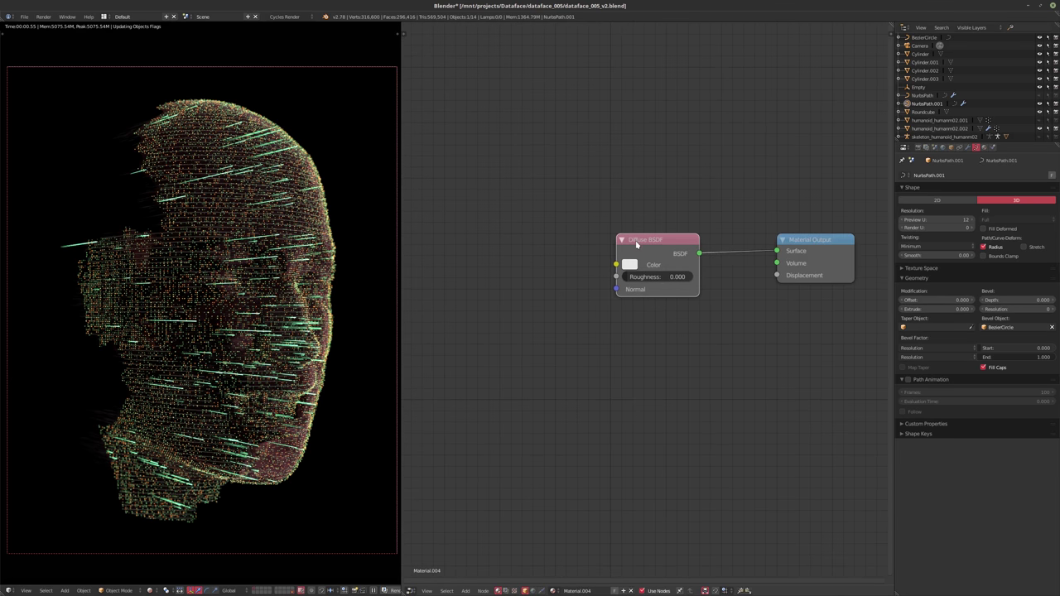
- Replace the new material's Diffuse BSDF with an mHolo group node linked to the Volume input of the Material Output
key("shift+s")
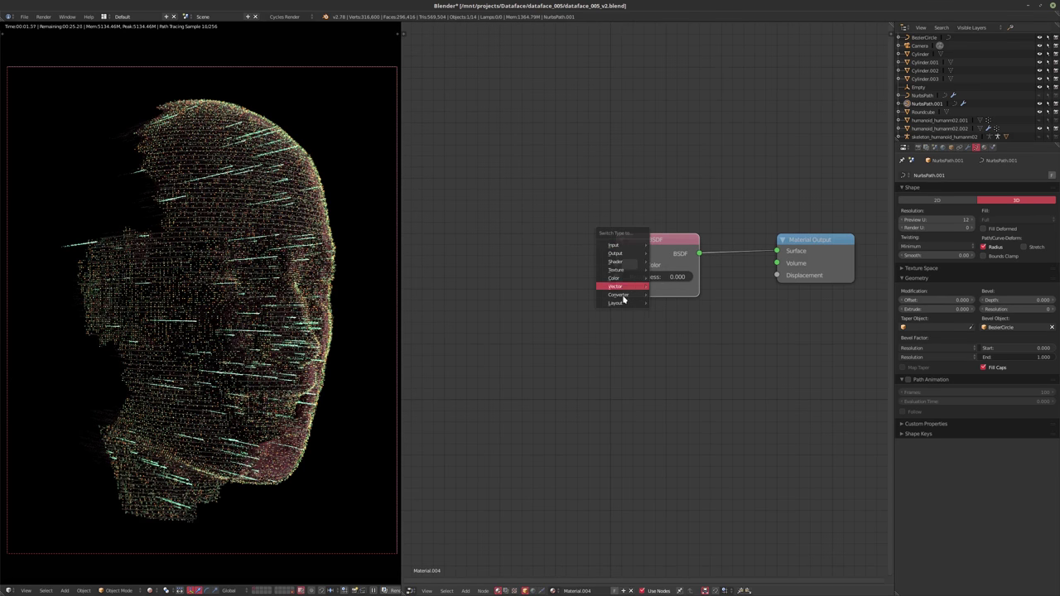
key("shift+a")
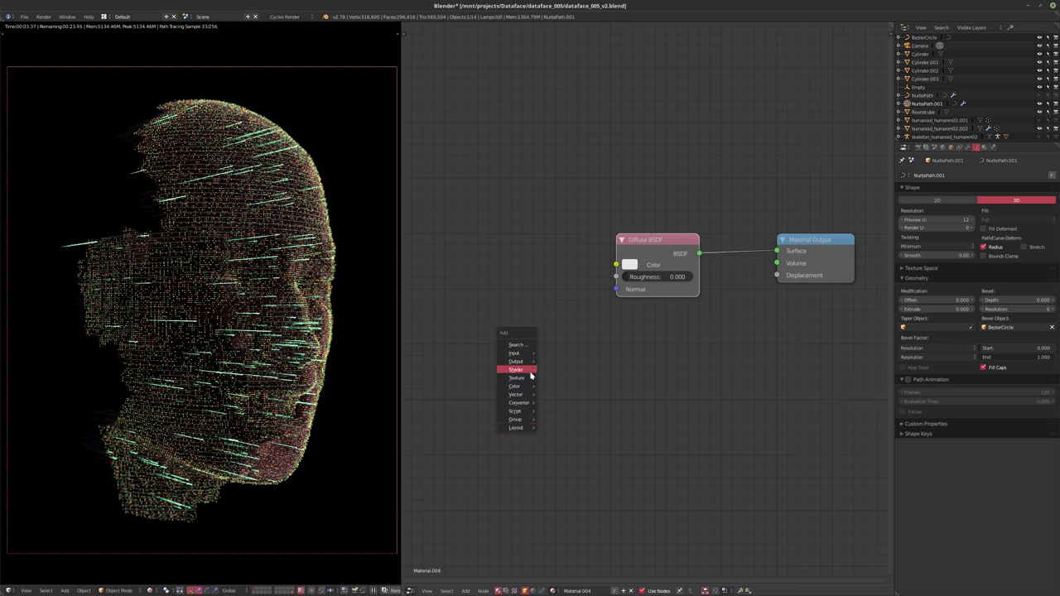
mouse_move(520, 419)
left_click(563, 443)
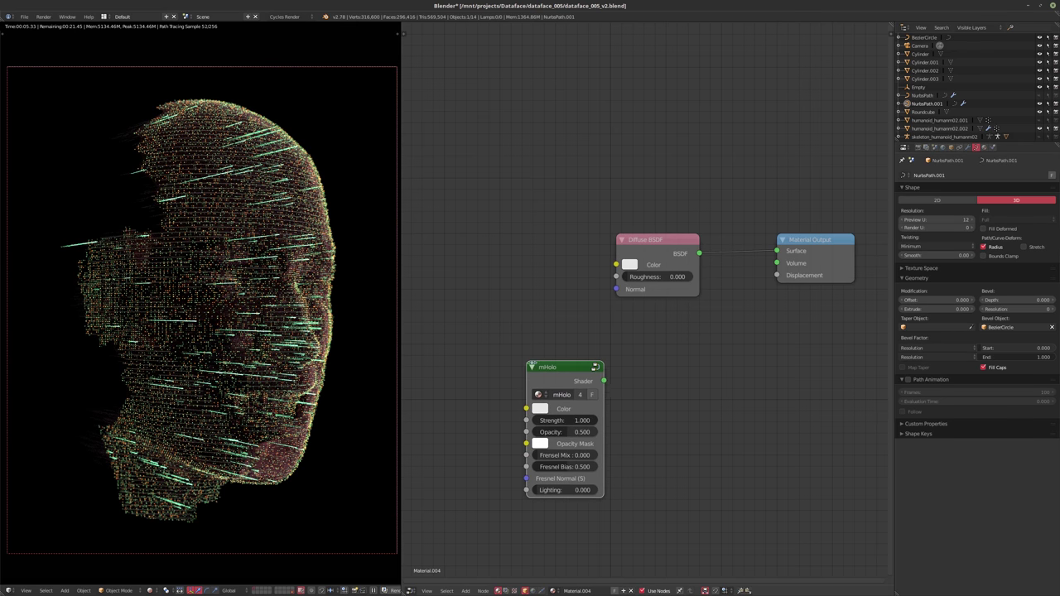
left_click_drag(603, 380, 777, 263)
left_click(638, 292)
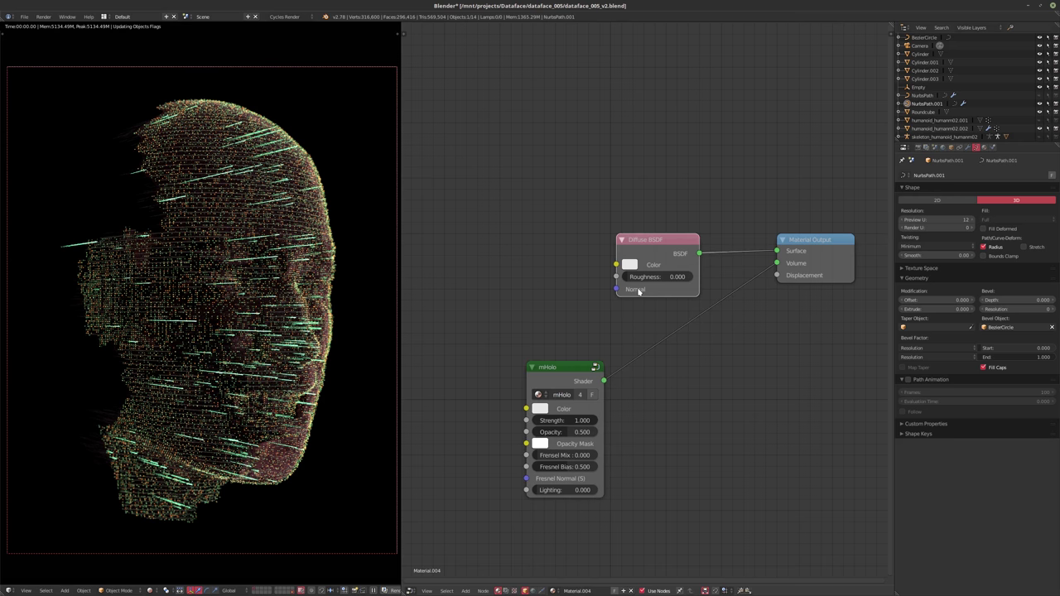
key("x")
left_click_drag(576, 465, 559, 442)
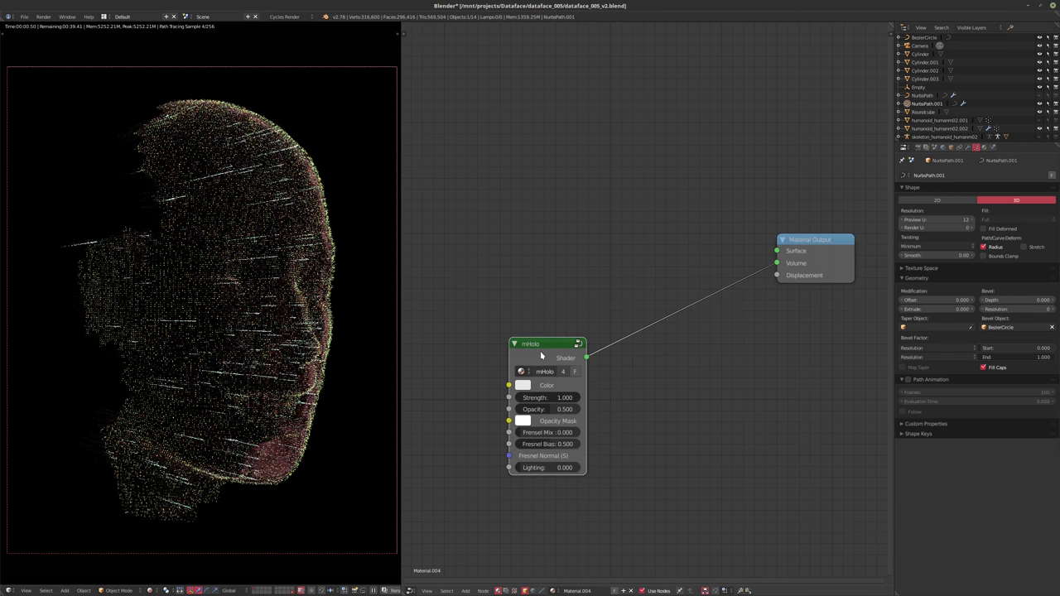
- Raise the mHolo node's Strength to 500 and finally 2500, and move its Shader link from the Volume to the Surface input
left_click(546, 399)
key("Return")
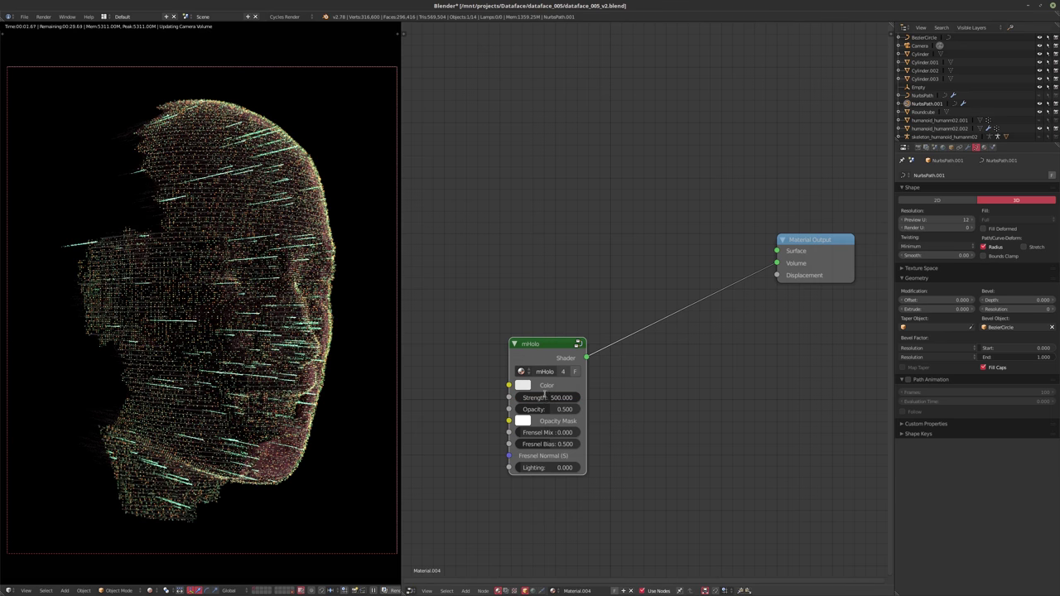
left_click(549, 398)
type("2500")
key("Return")
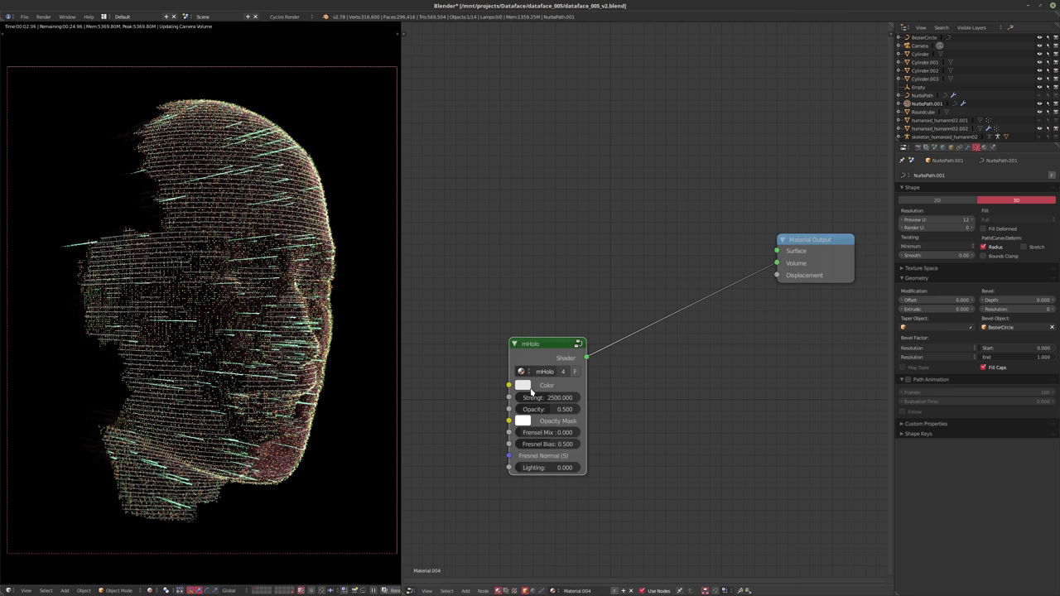
left_click_drag(768, 266, 691, 342)
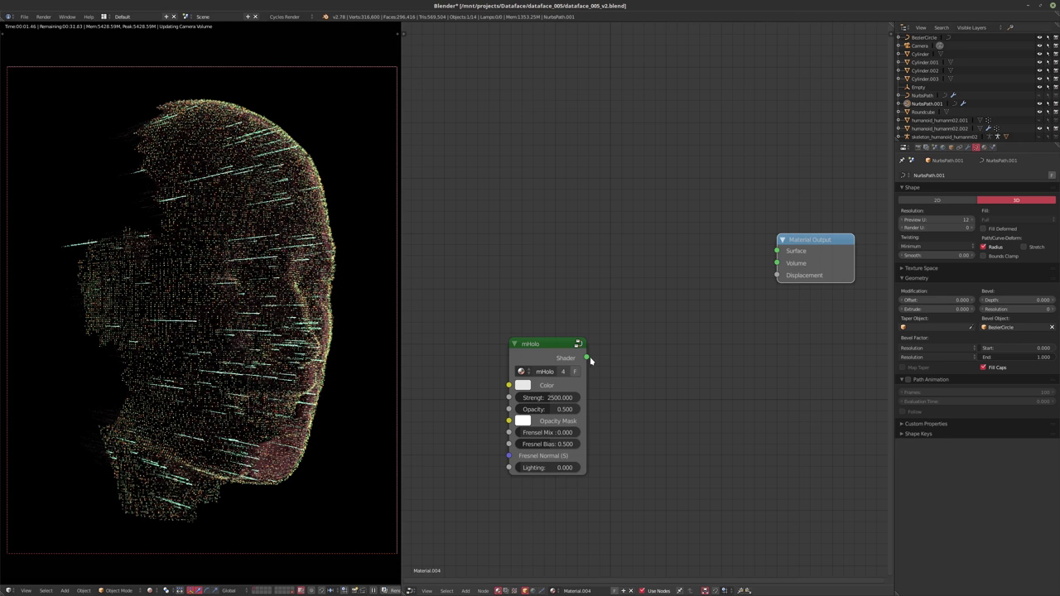
left_click_drag(587, 357, 777, 251)
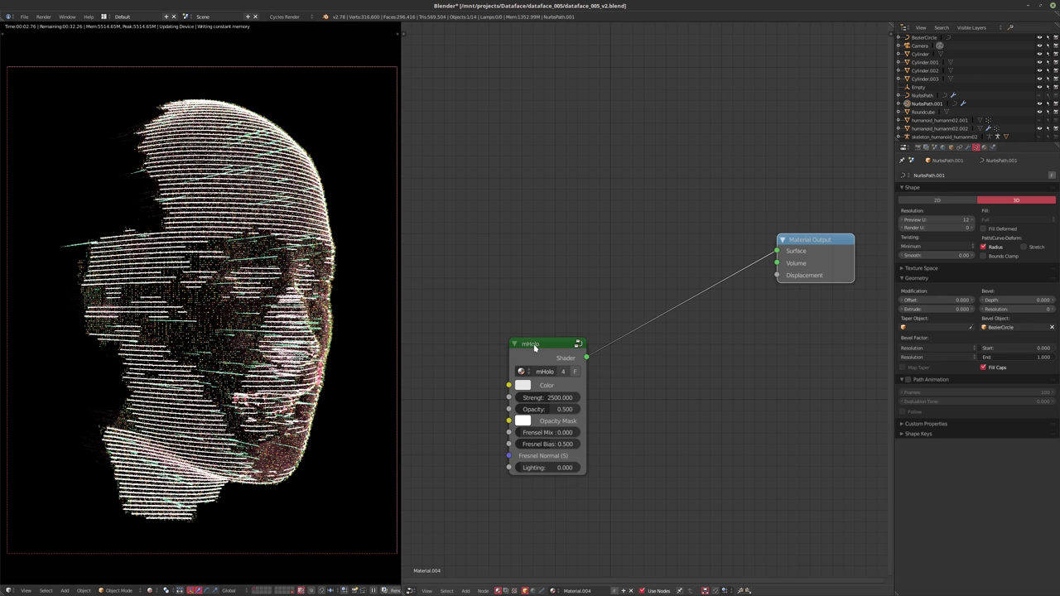
- Reposition the mHolo node up and to the left in the node tree and set its Strength to 1
left_click_drag(534, 348, 516, 321)
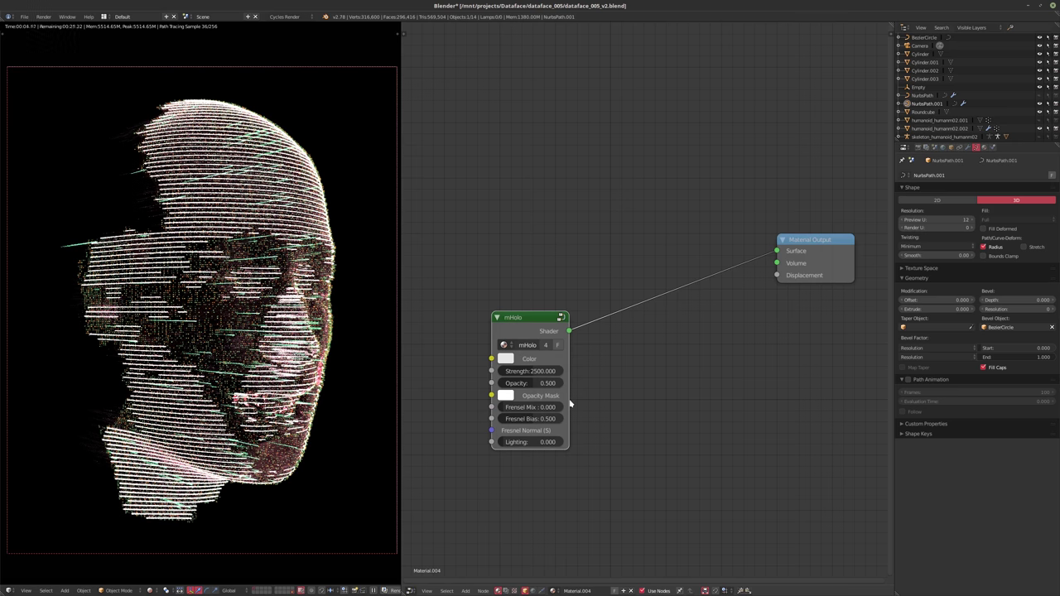
left_click(514, 374)
type("1")
key("Return")
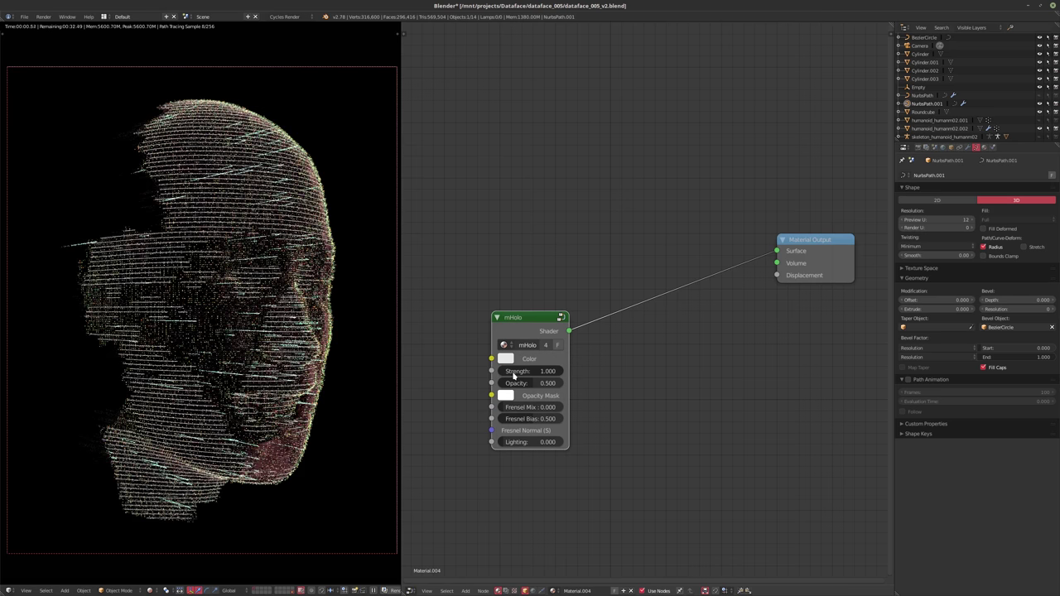
left_click(510, 374)
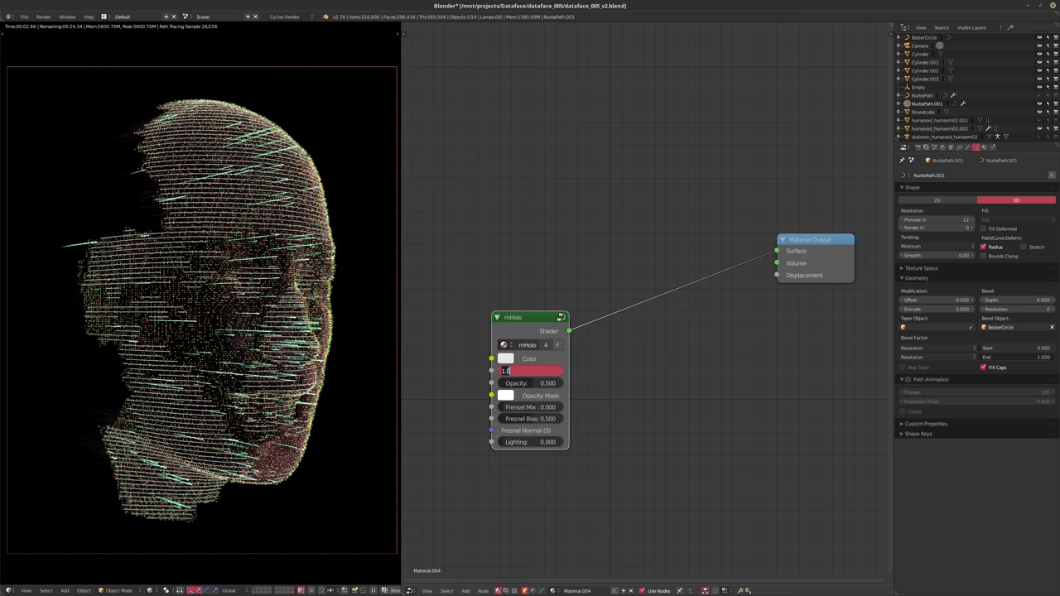
key("Return")
- Set the mHolo node's Fresnel Mix to 1 and its Fresnel Bias to 0.109 and finally 0.218
left_click(526, 406)
type("1")
key("Return")
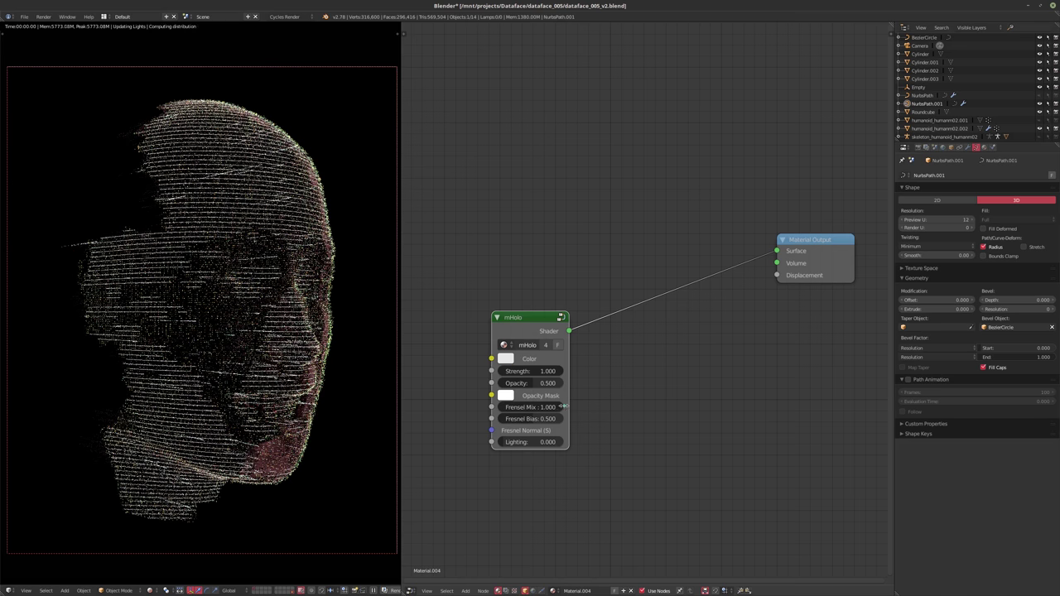
left_click(516, 418)
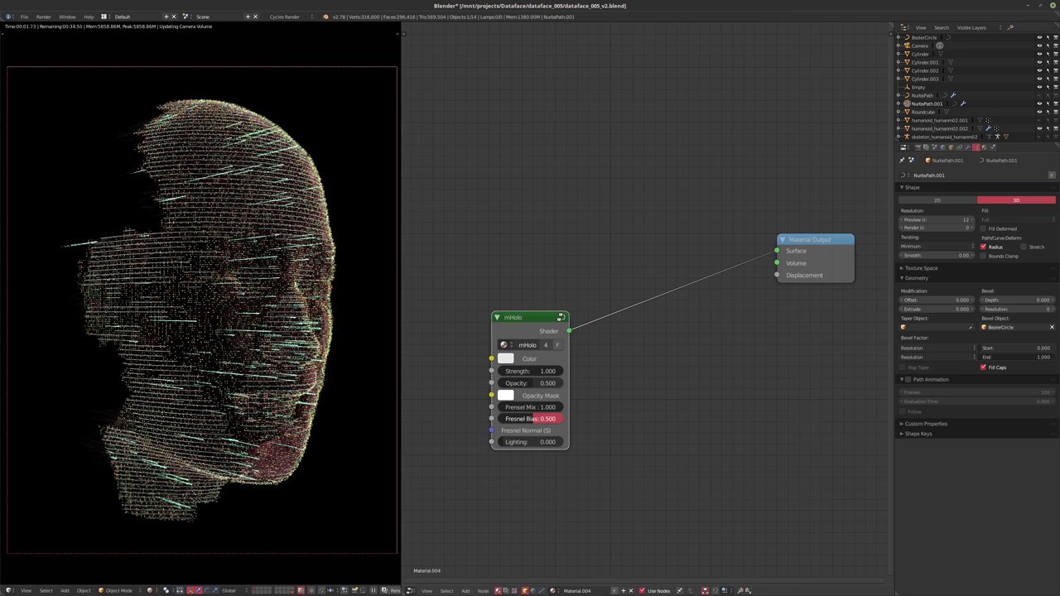
type("0.109")
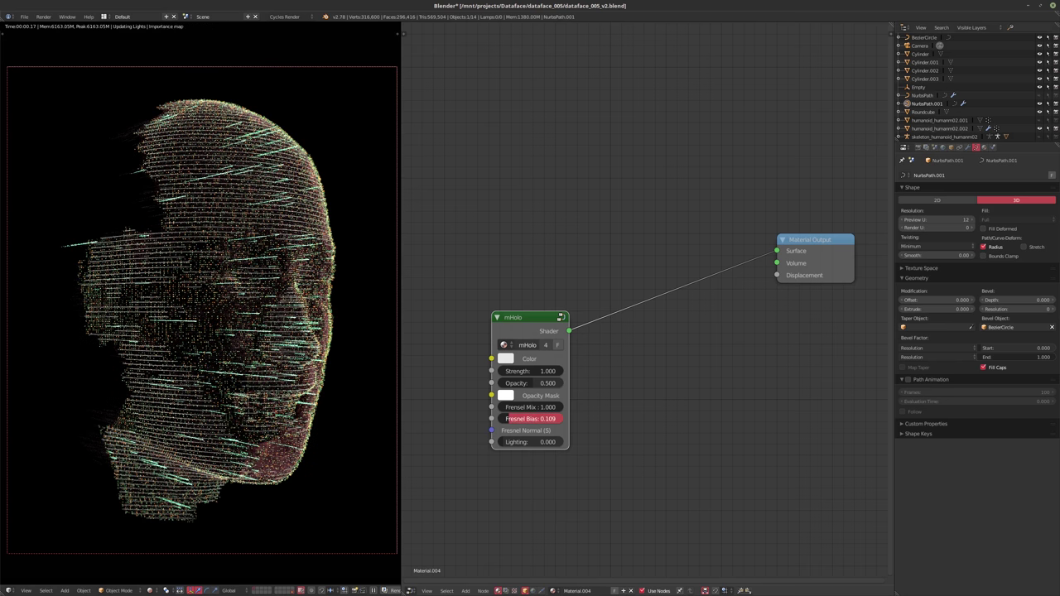
key("Return")
left_click_drag(508, 418, 514, 418)
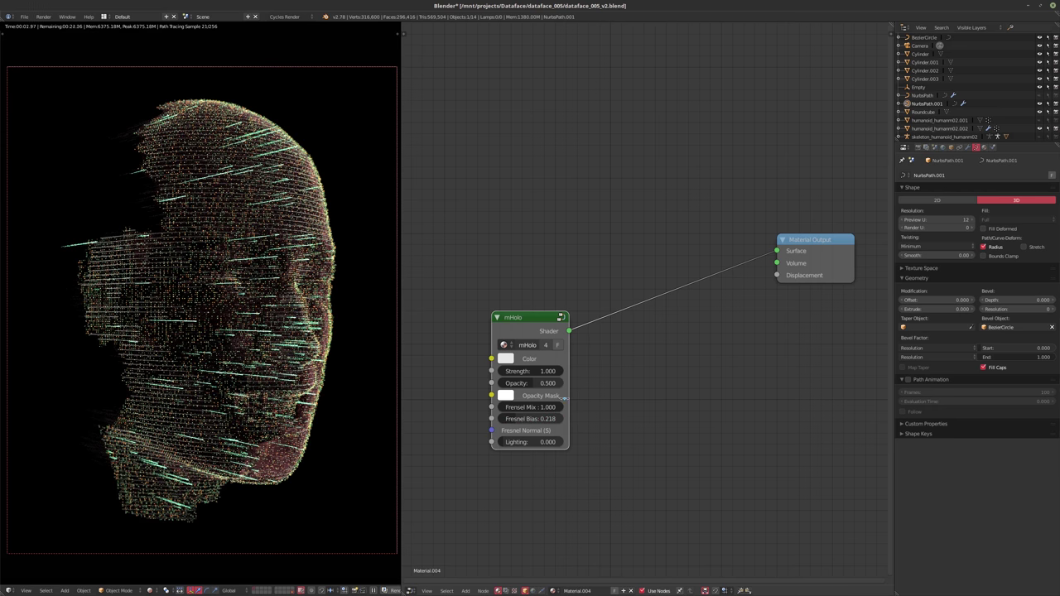
- Try red and cyan for the mHolo node's Color, settling on a blue of R 0.094, G 0.175, B 0.799
left_click(520, 361)
left_click(539, 263)
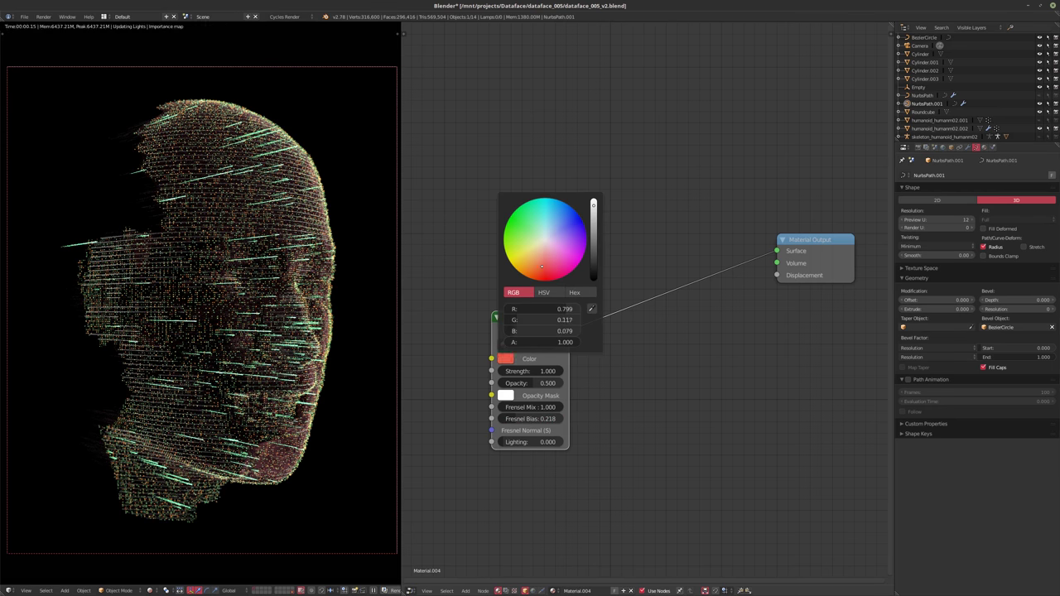
left_click_drag(539, 263, 543, 214)
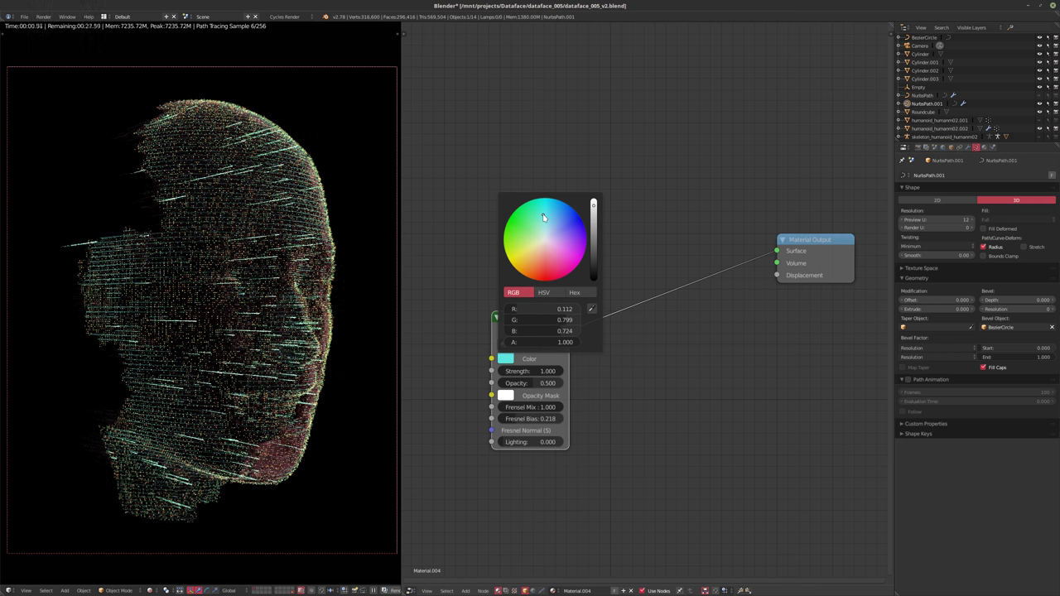
left_click_drag(544, 214, 565, 225)
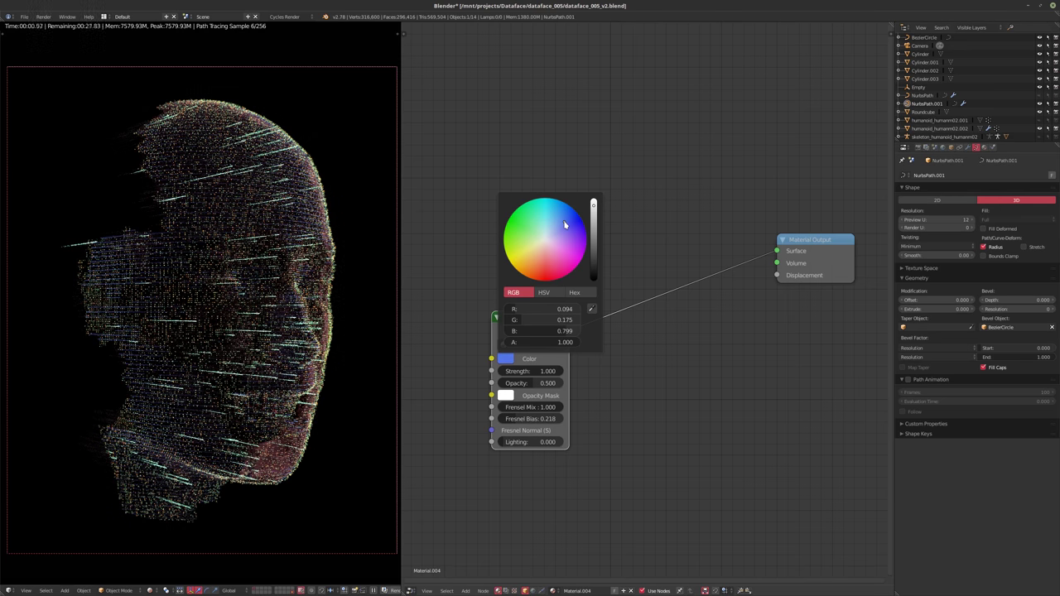
- Set the mHolo node's Strength to 5 and its Fresnel Bias to 0.046
left_click(534, 372)
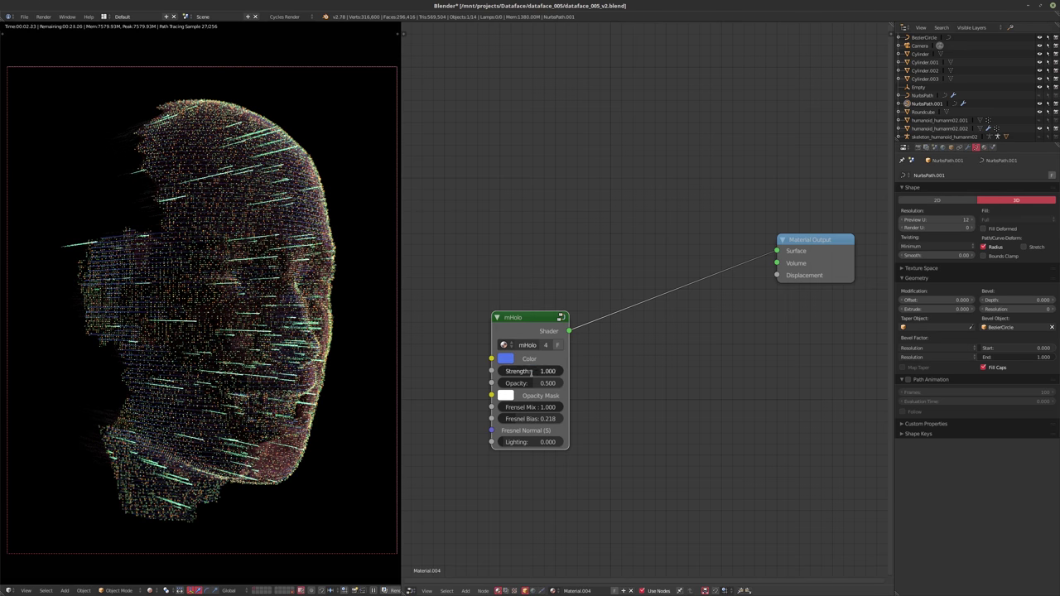
type("5")
key("Return")
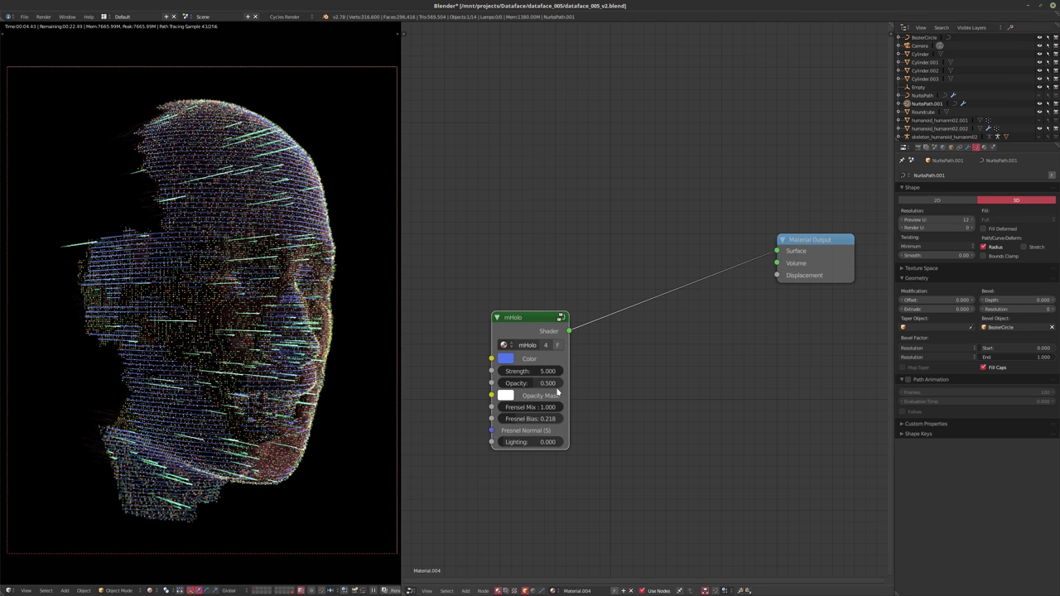
left_click_drag(549, 423, 508, 419)
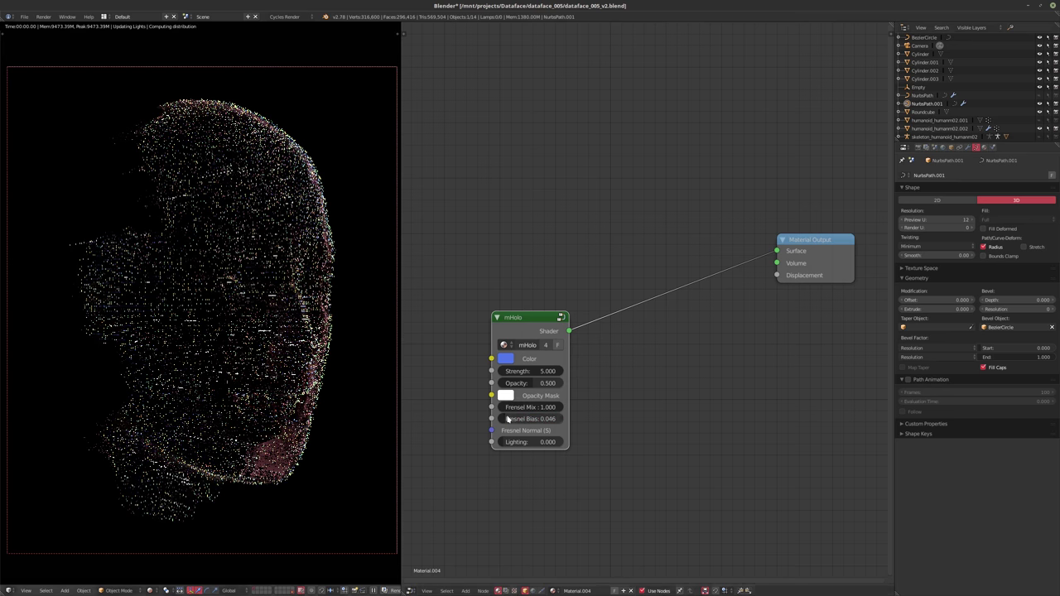
- Raise the mHolo node's Strength to 10, 50 and finally 250, and lower its Fresnel Bias to 0.022
left_click(543, 372)
type("10")
key("Return")
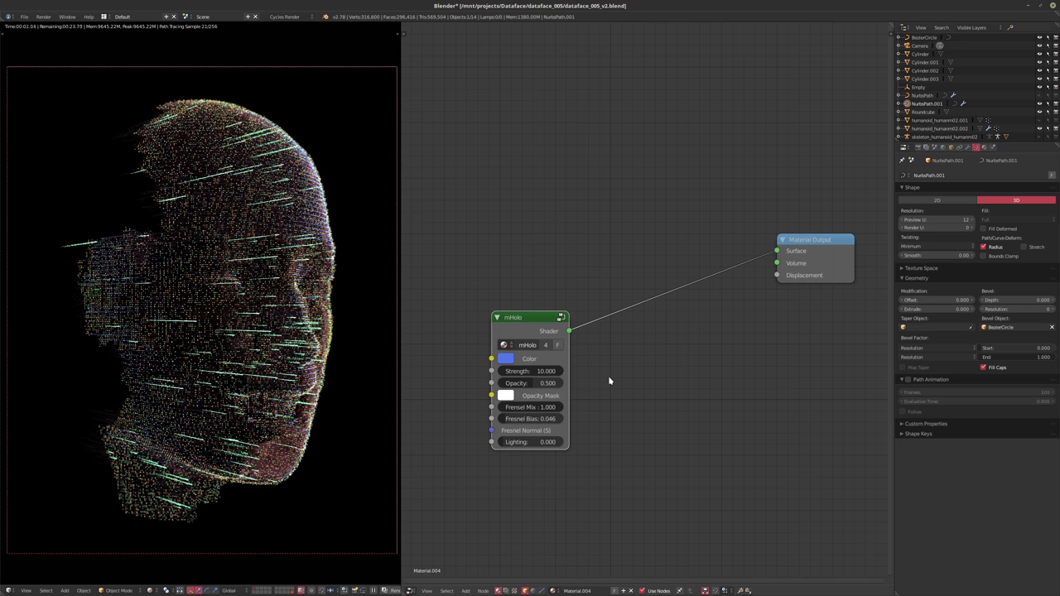
left_click(542, 372)
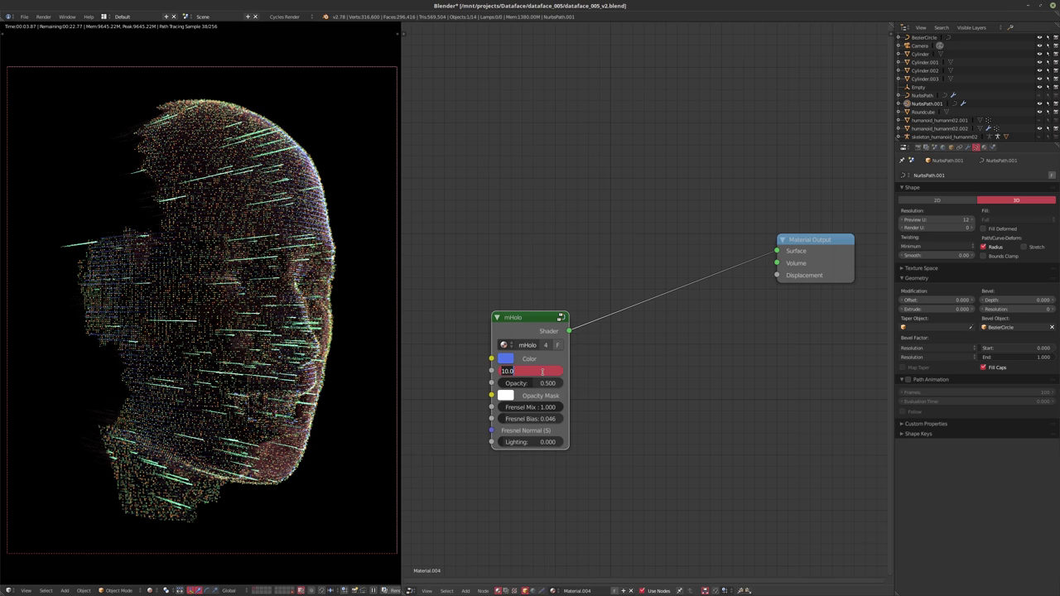
type("50")
key("Return")
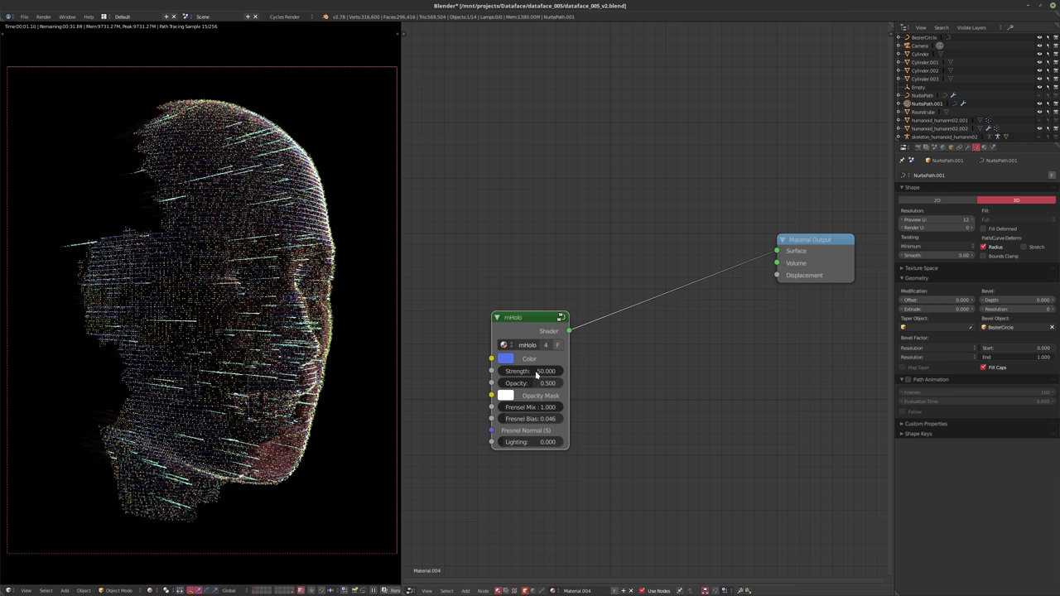
left_click(539, 377)
type("2")
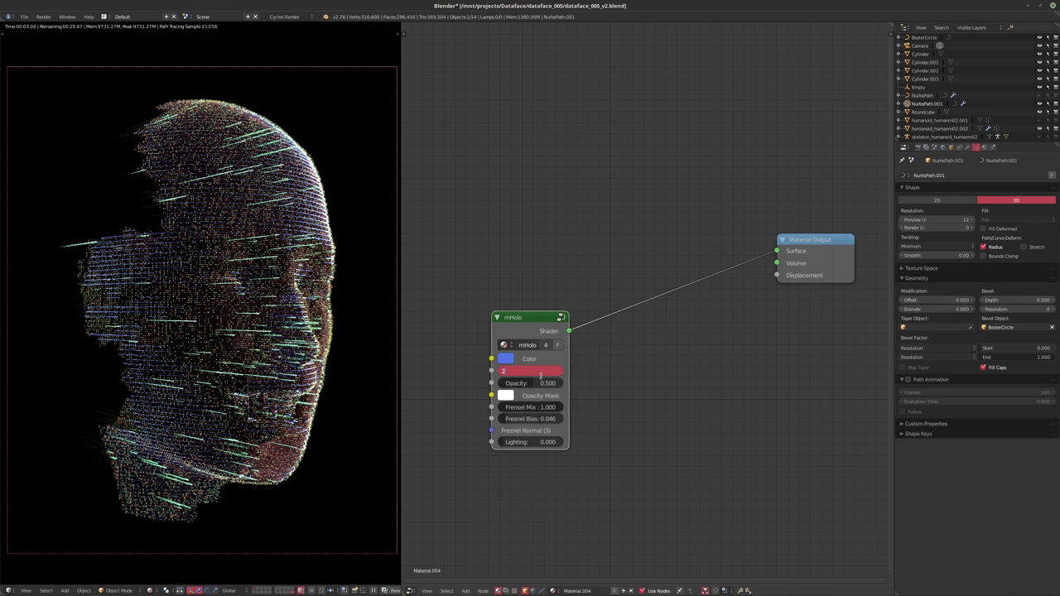
type("50")
key("Return")
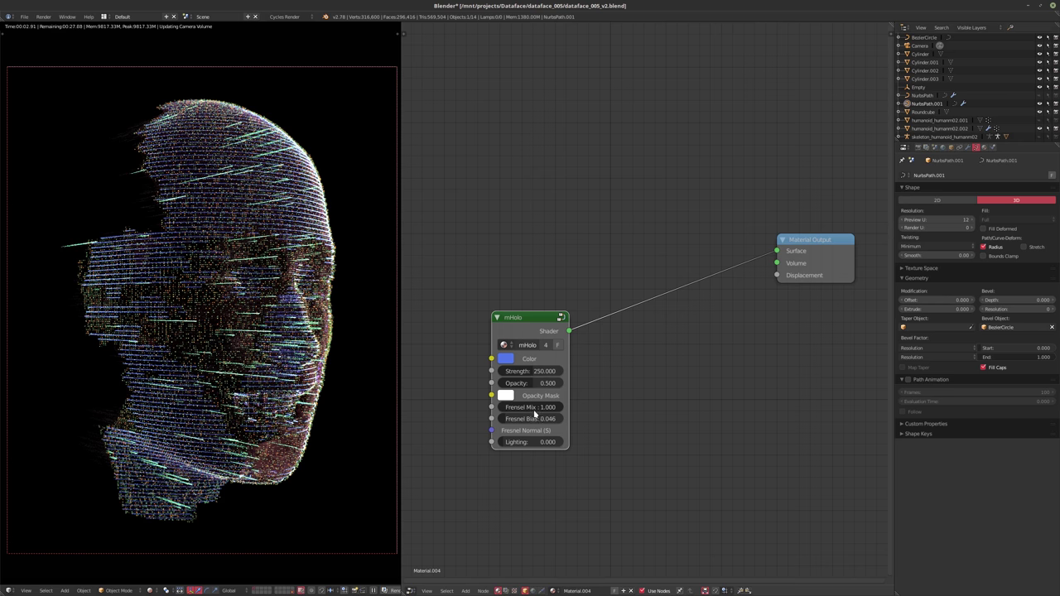
left_click_drag(511, 424, 492, 423)
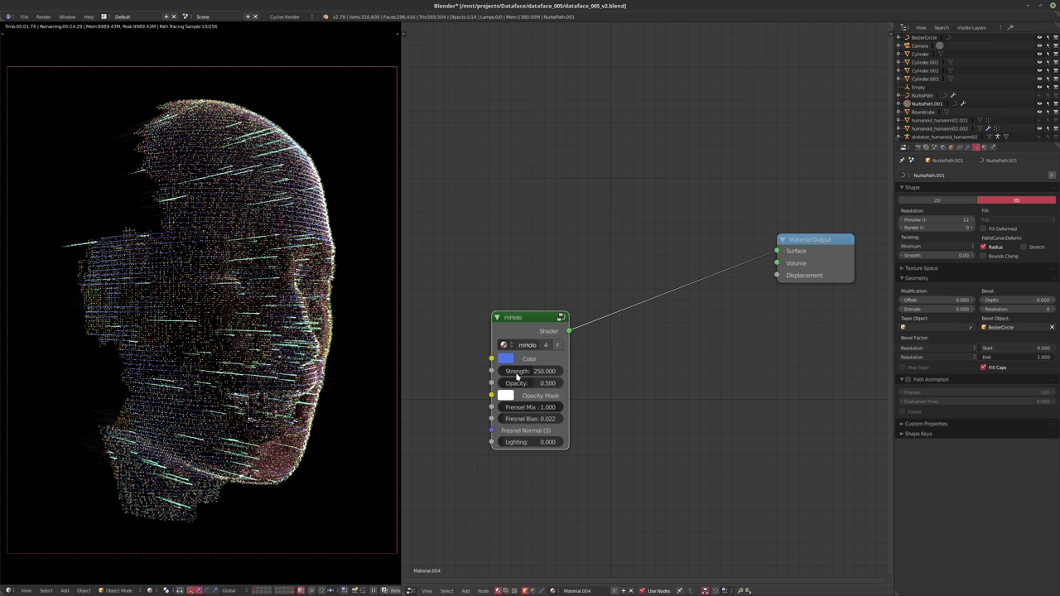
- Try green, deep blue and red for the mHolo node's Color, and settle on a fully saturated azure blue
left_click(507, 358)
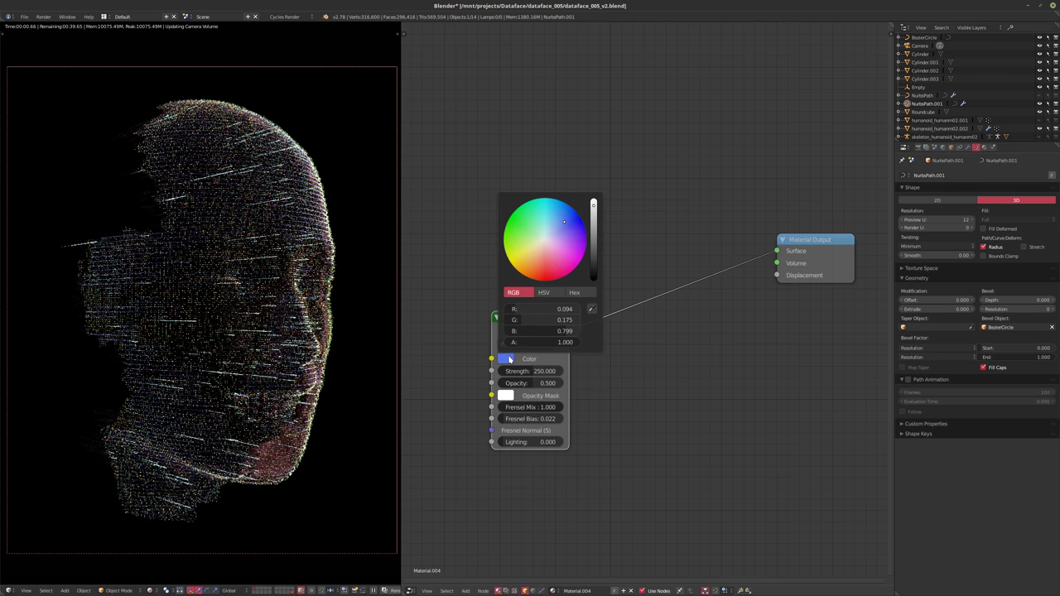
left_click(544, 261)
left_click_drag(544, 262, 537, 220)
left_click(553, 199)
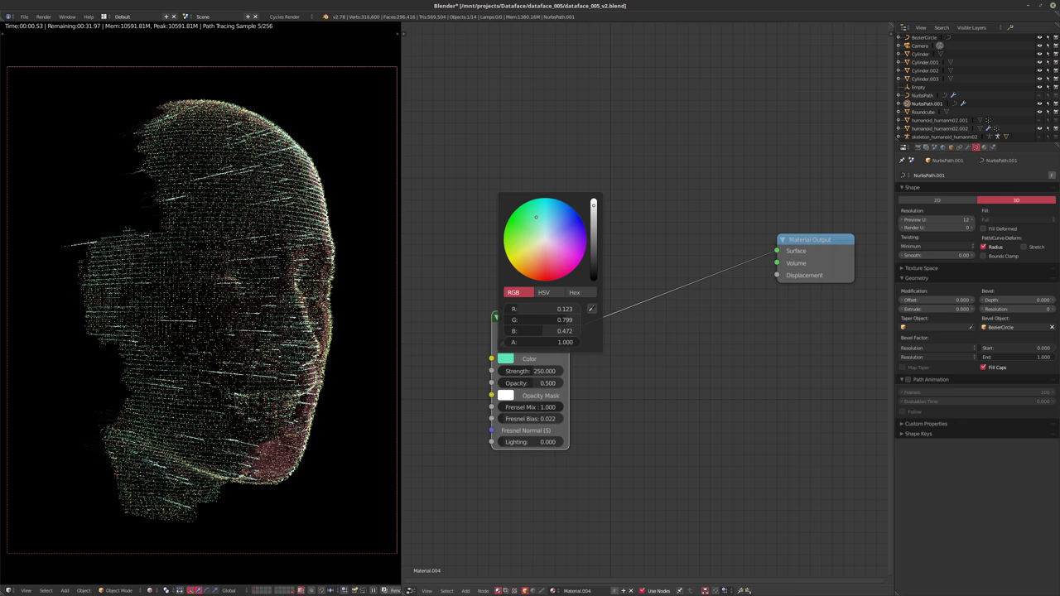
left_click(582, 224)
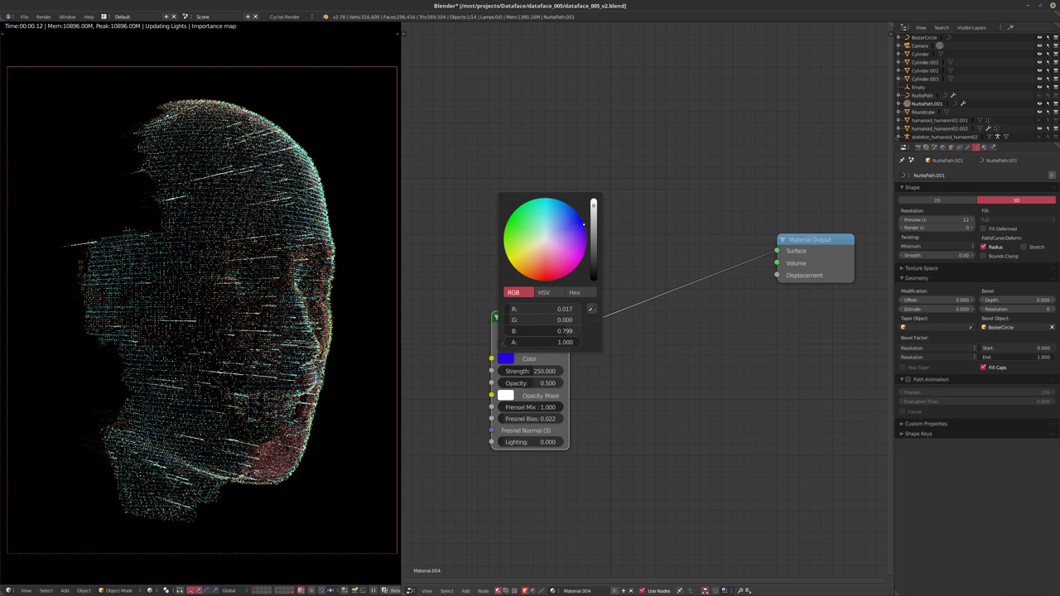
mouse_move(583, 225)
left_mouse_down()
mouse_move(570, 273)
mouse_move(546, 281)
left_mouse_up()
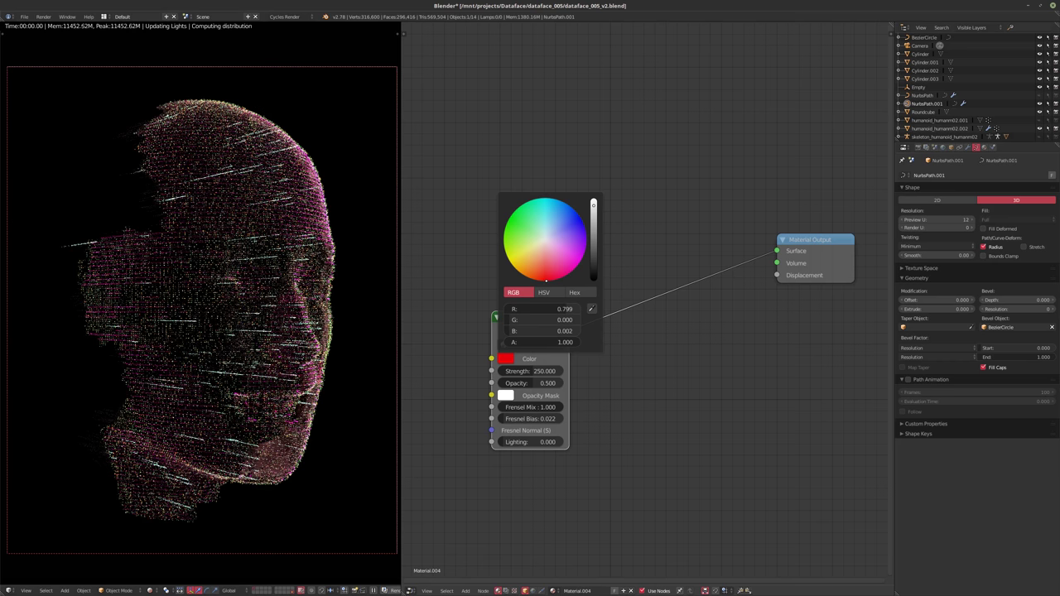
left_click(562, 202)
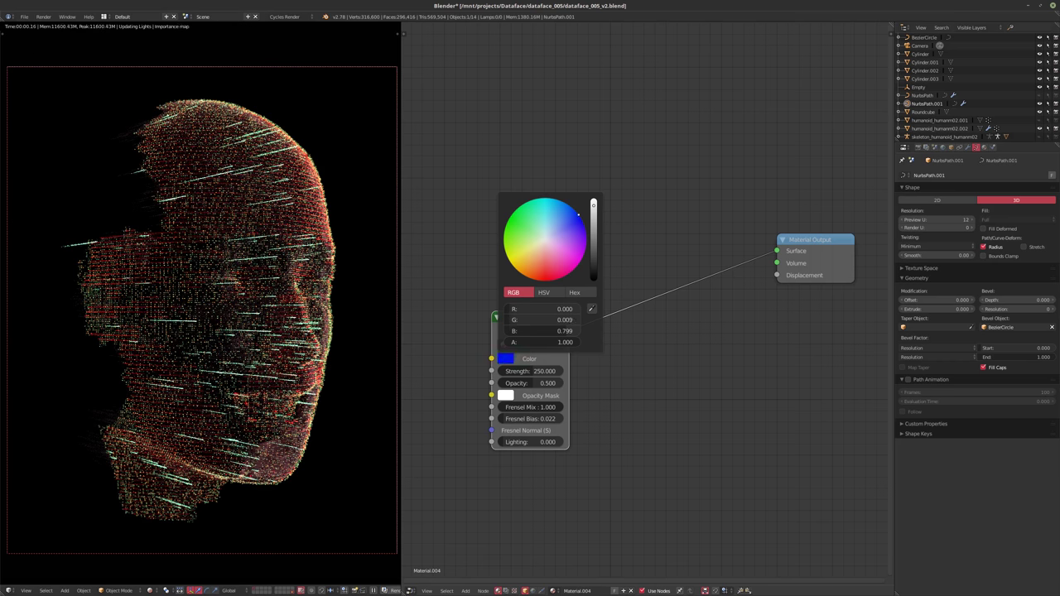
left_click(553, 200)
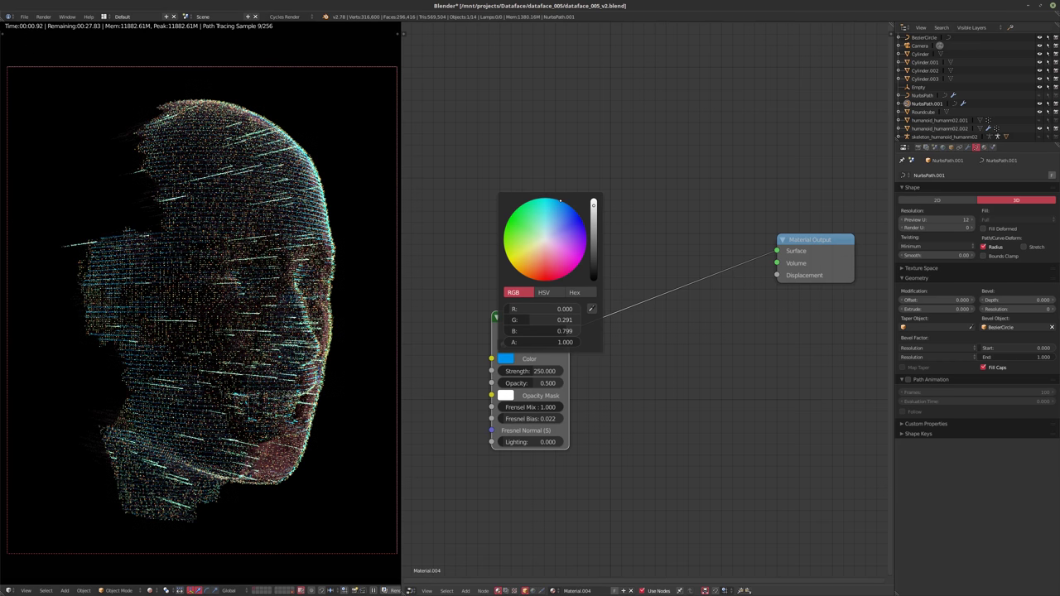
left_click(552, 199)
left_click(564, 202)
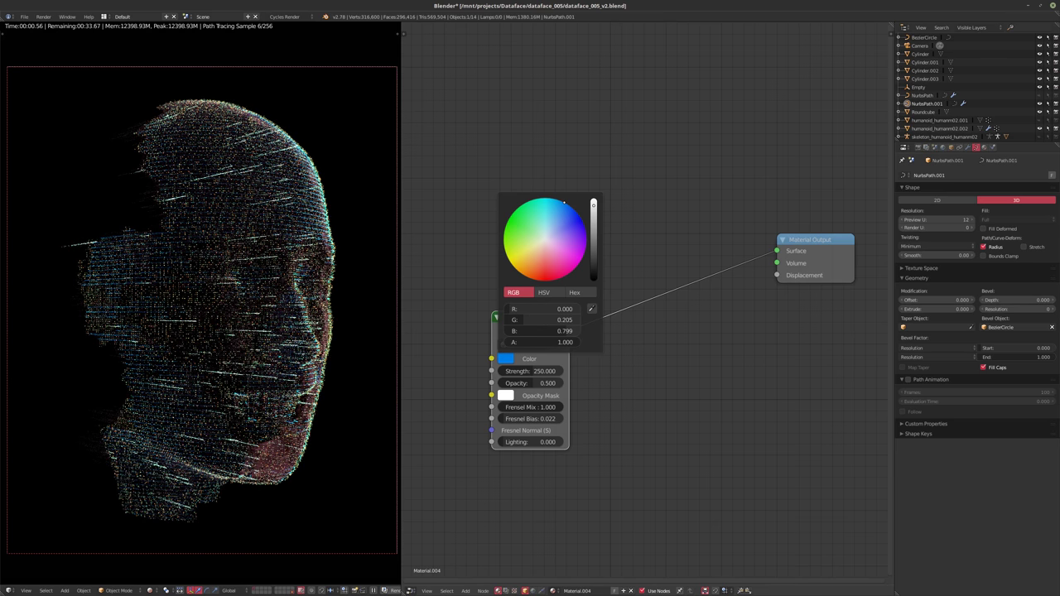
left_click(559, 200)
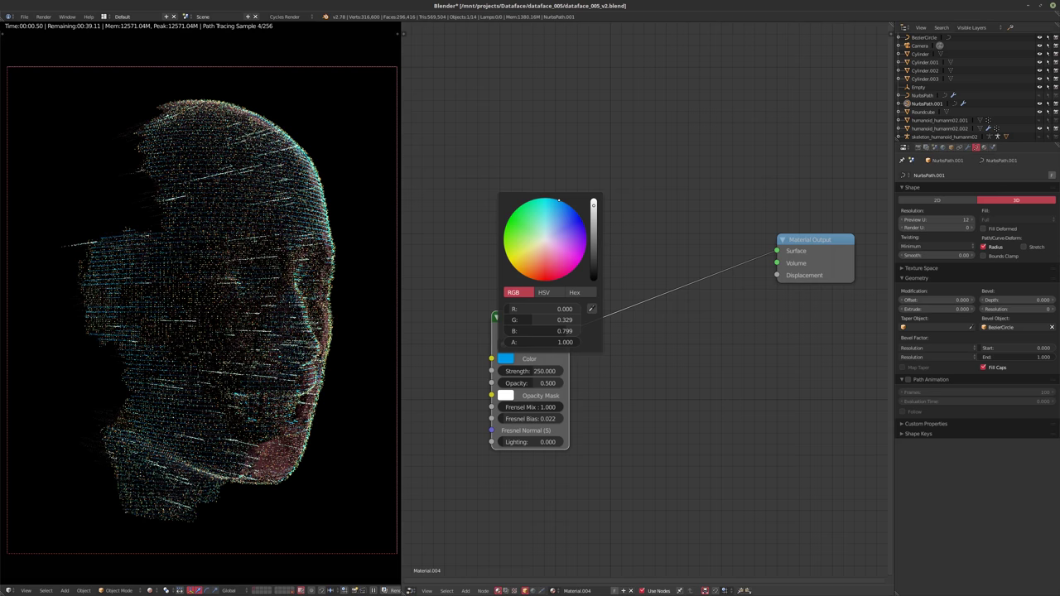
left_click(560, 201)
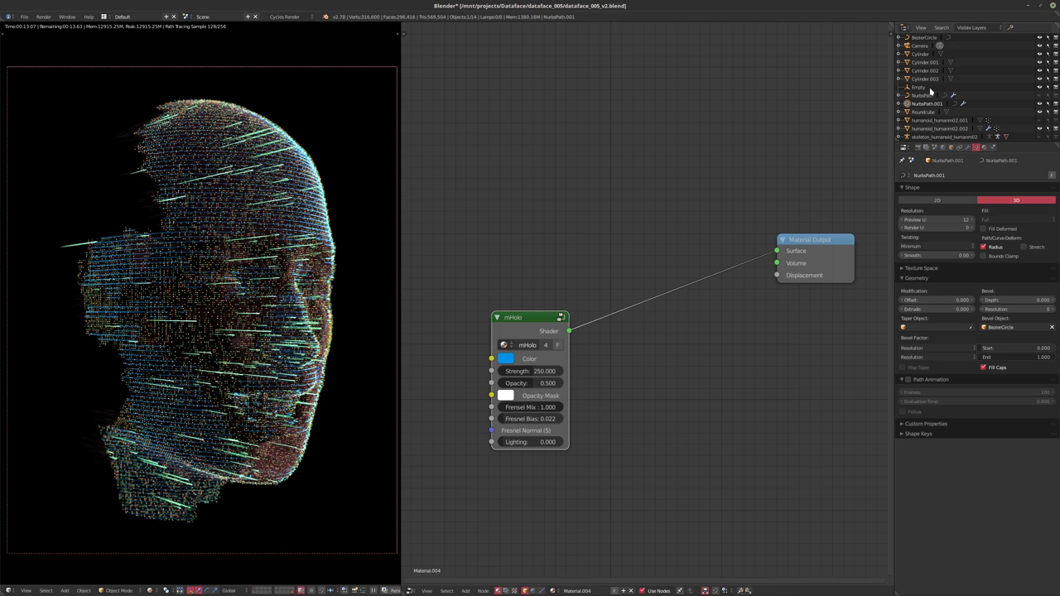
- Select humanoid_humann02.002 and hide its first particle system, ParticleSystem, in the viewport
left_click(940, 129)
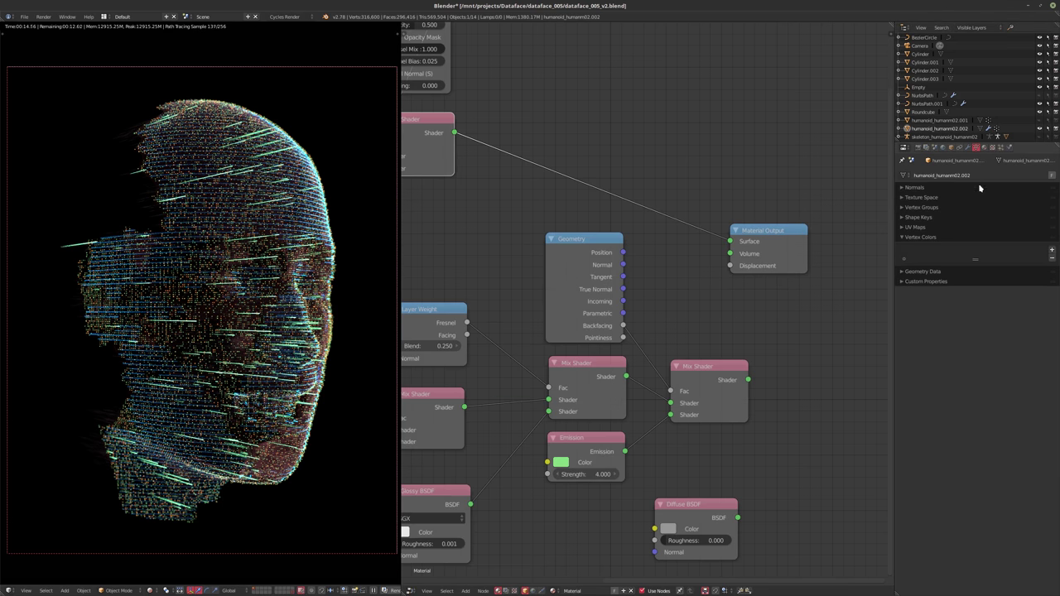
left_click(1001, 147)
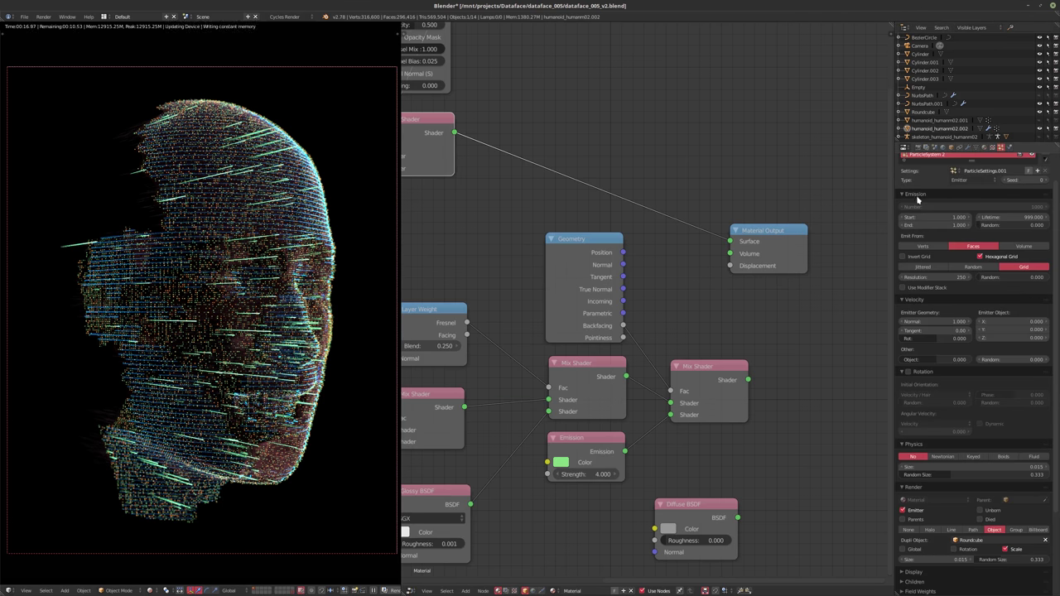
scroll(917, 198, "up", 2)
left_click(1030, 179)
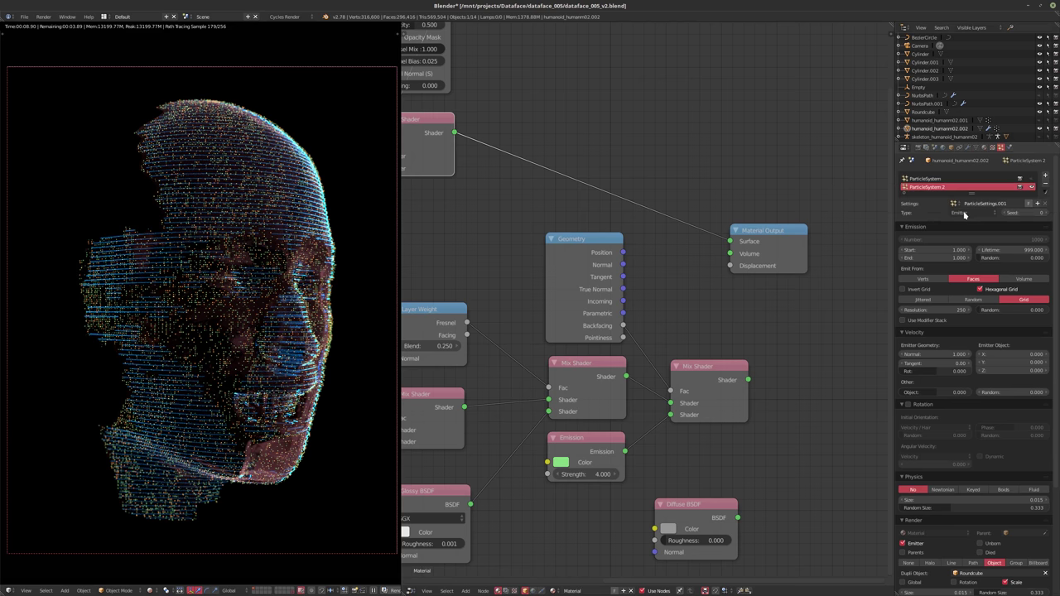
- In the head's material, set the Roughness of the reddish Glossy BSDF to 0.133
scroll(569, 269, "down", 4)
middle_click_drag(477, 269, 625, 262)
scroll(585, 271, "up", 2)
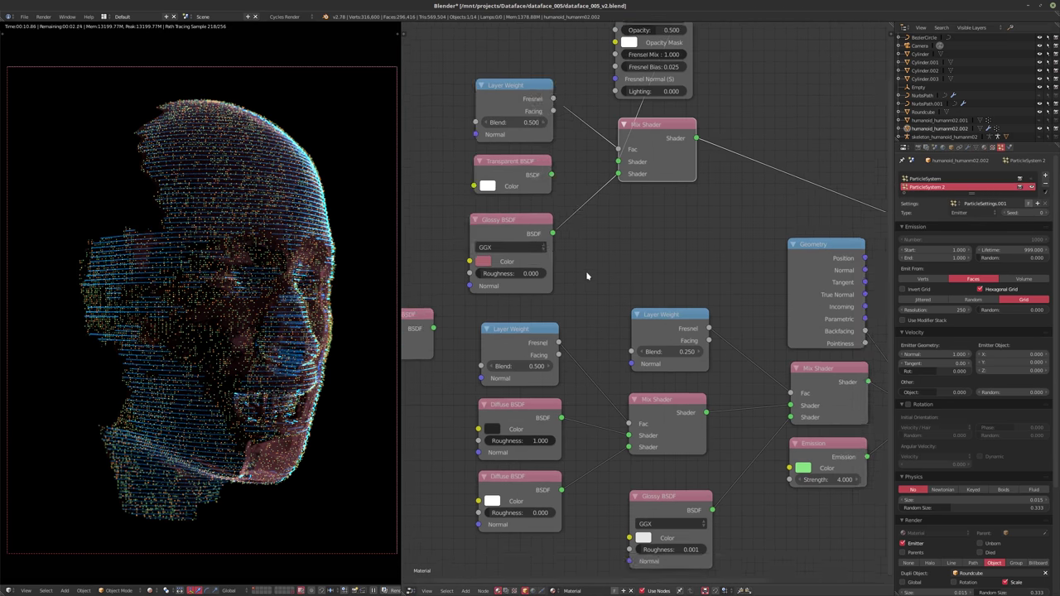
left_click_drag(513, 298, 537, 298)
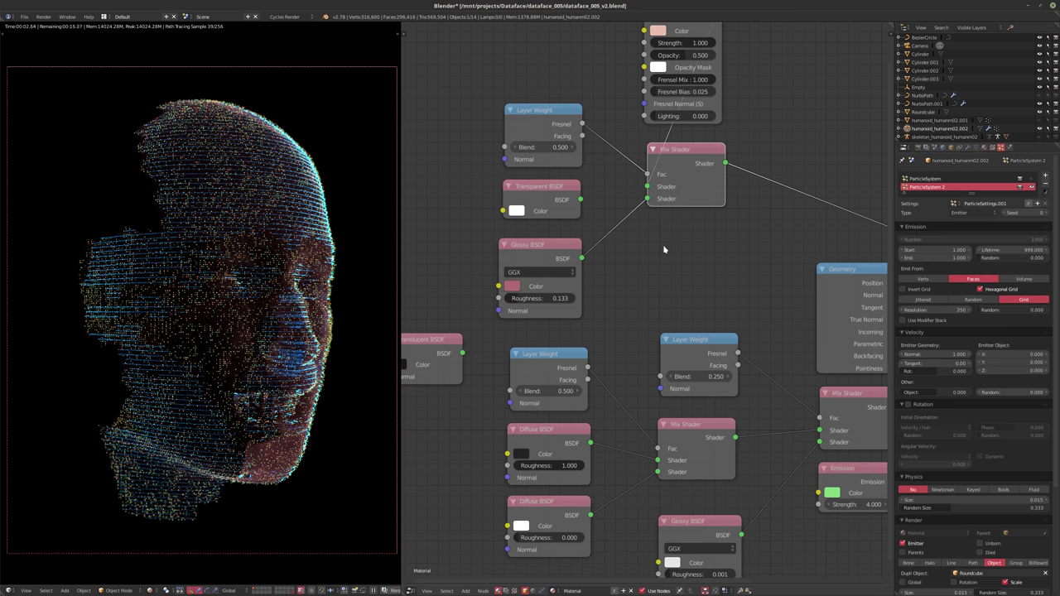
- Set the Blend of the Layer Weight node that drives the upper Mix Shader's factor to 0.1
middle_click_drag(568, 197, 560, 242)
left_click(531, 193)
type("0.5")
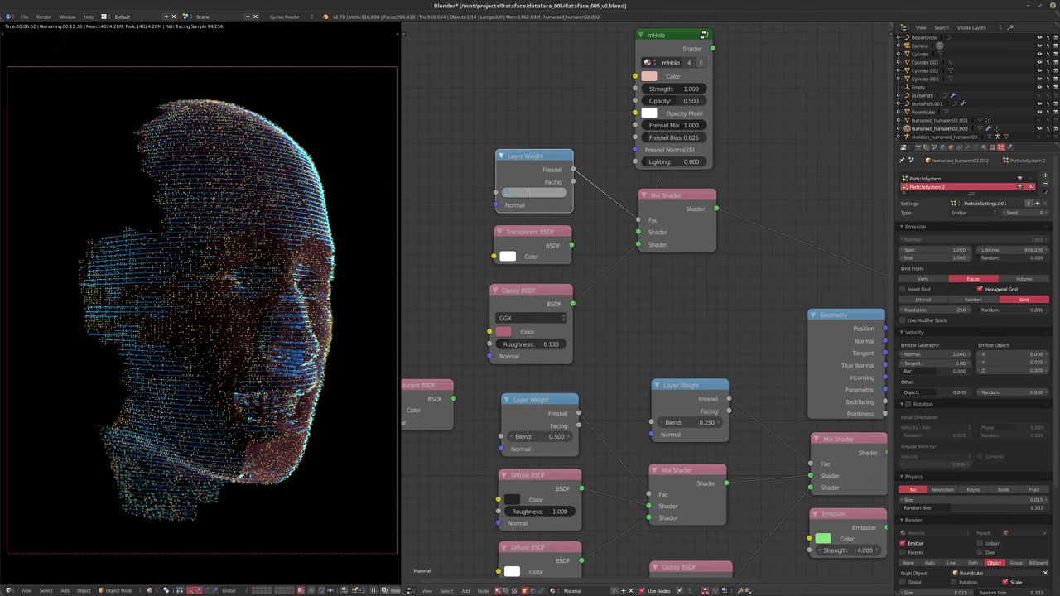
key("Return")
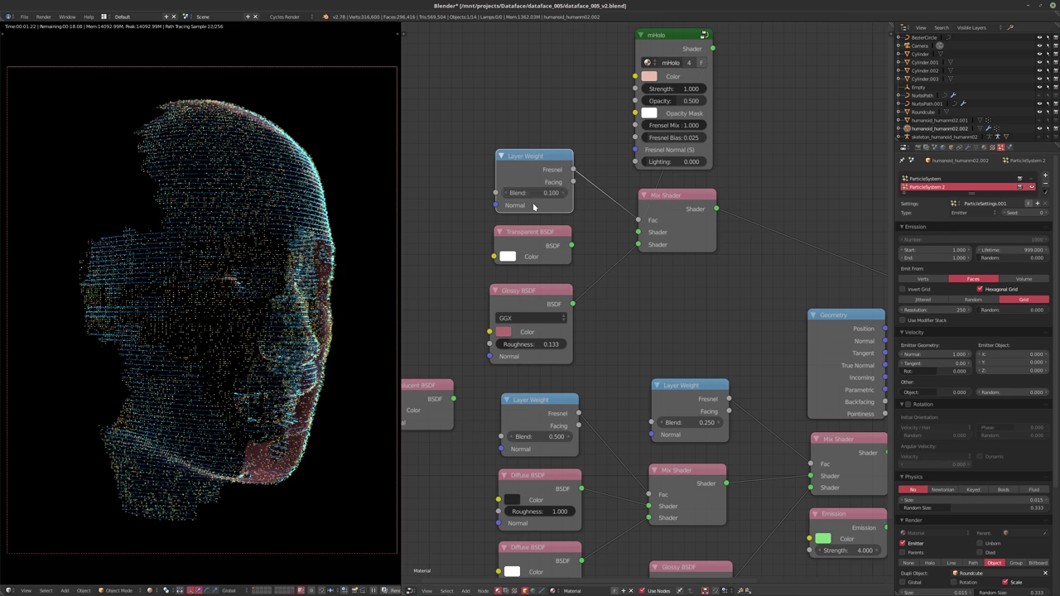
- Set the Blend of the upper Layer Weight node to 0.640 and move the mHolo node above and to its left
left_click_drag(525, 196, 564, 196)
scroll(596, 285, "down", 1)
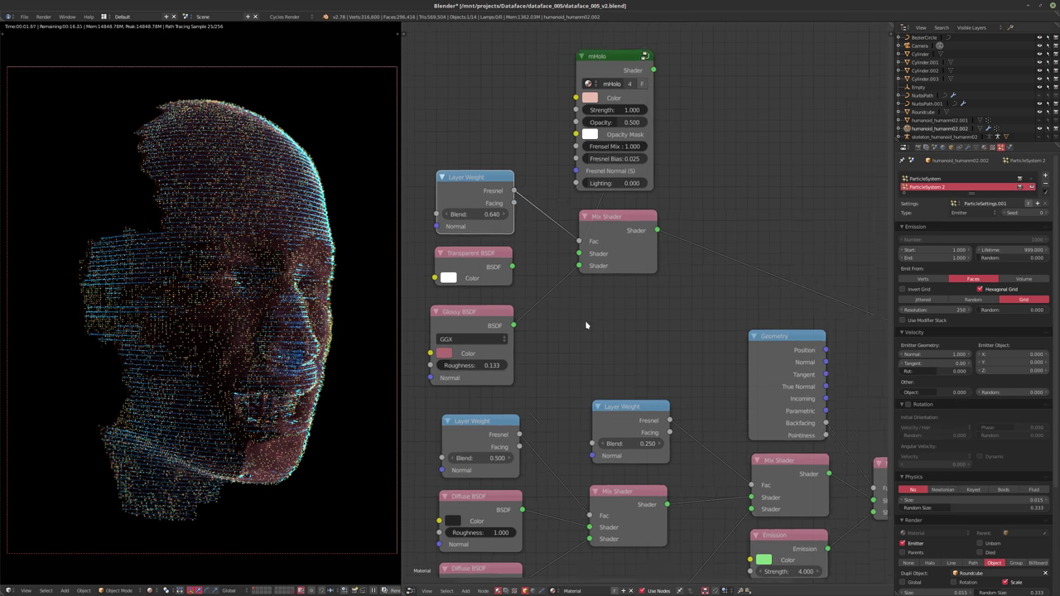
left_click_drag(594, 106, 423, 88)
middle_click_drag(530, 200, 591, 253)
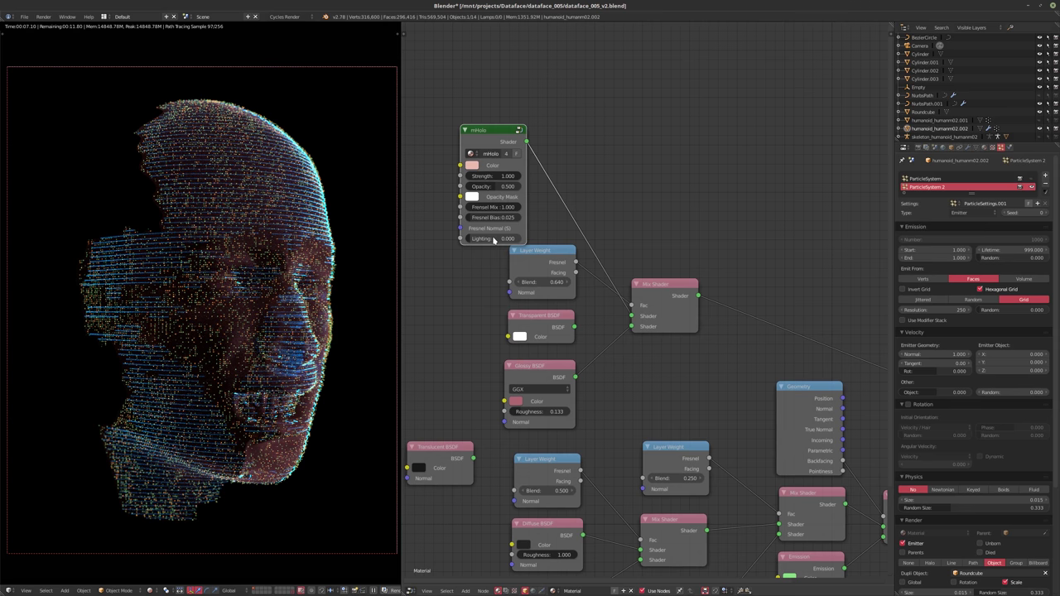
- Set the Roughness of the reddish Glossy BSDF to 0
left_click(476, 167)
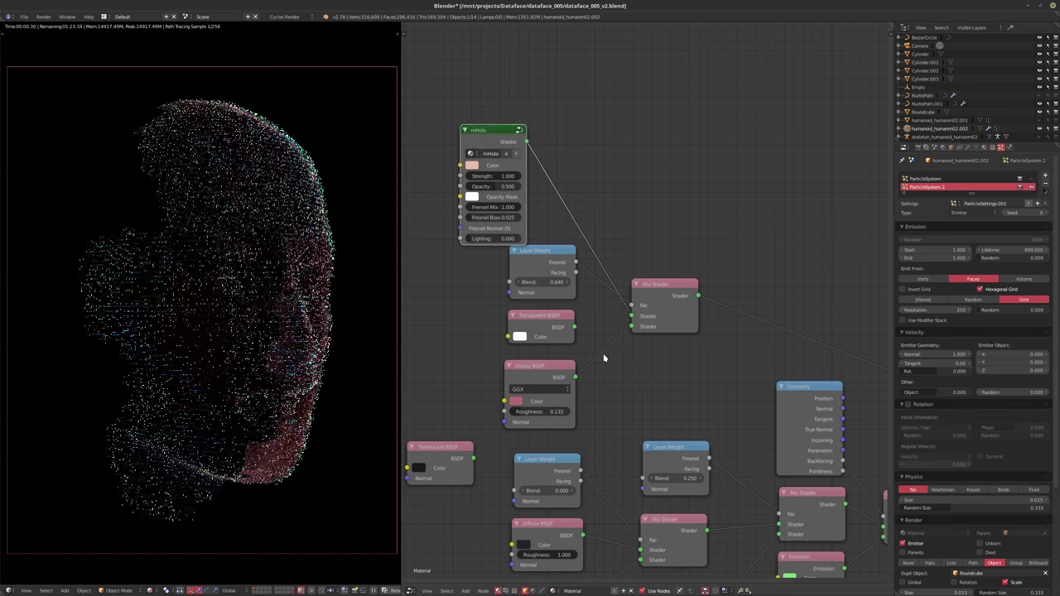
scroll(580, 343, "down", 3)
middle_click_drag(583, 350, 629, 360)
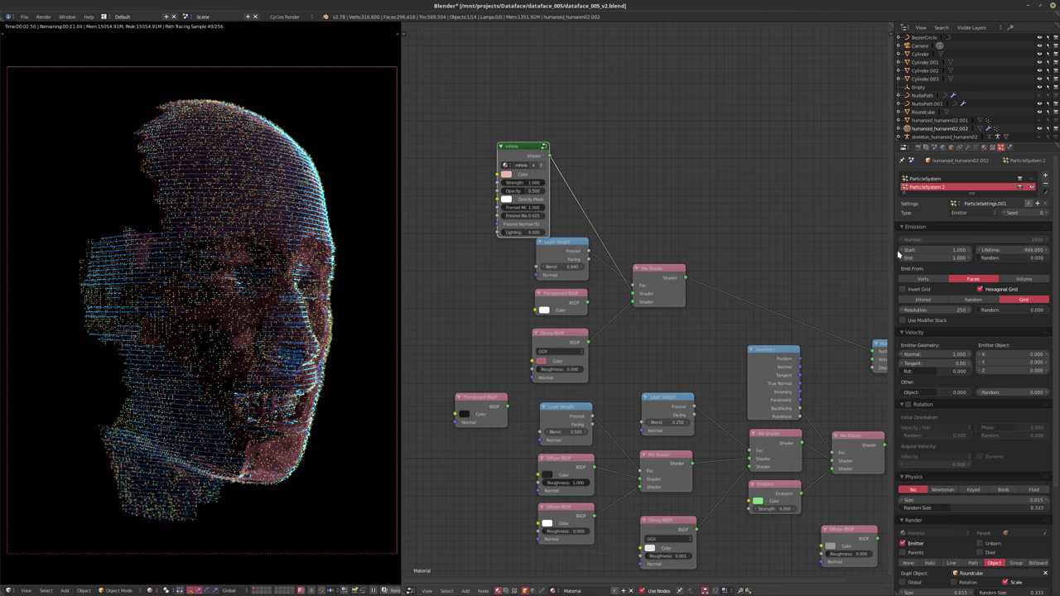
- Enable the head's Decimate modifier in the viewport, expand its settings and check the faceted mesh in solid shading
left_click(968, 148)
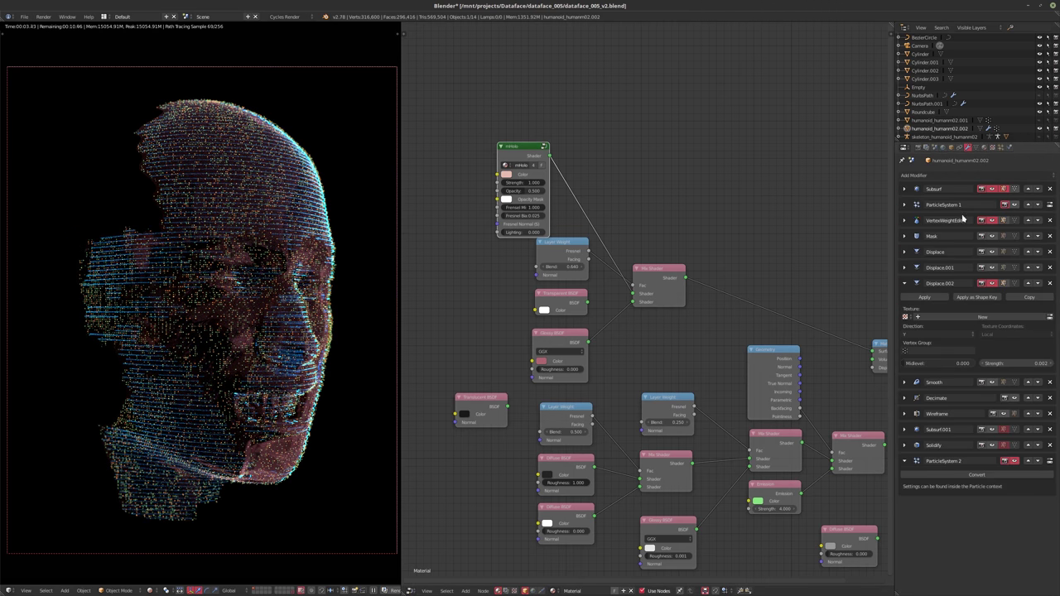
left_click(1005, 399)
left_click(904, 399)
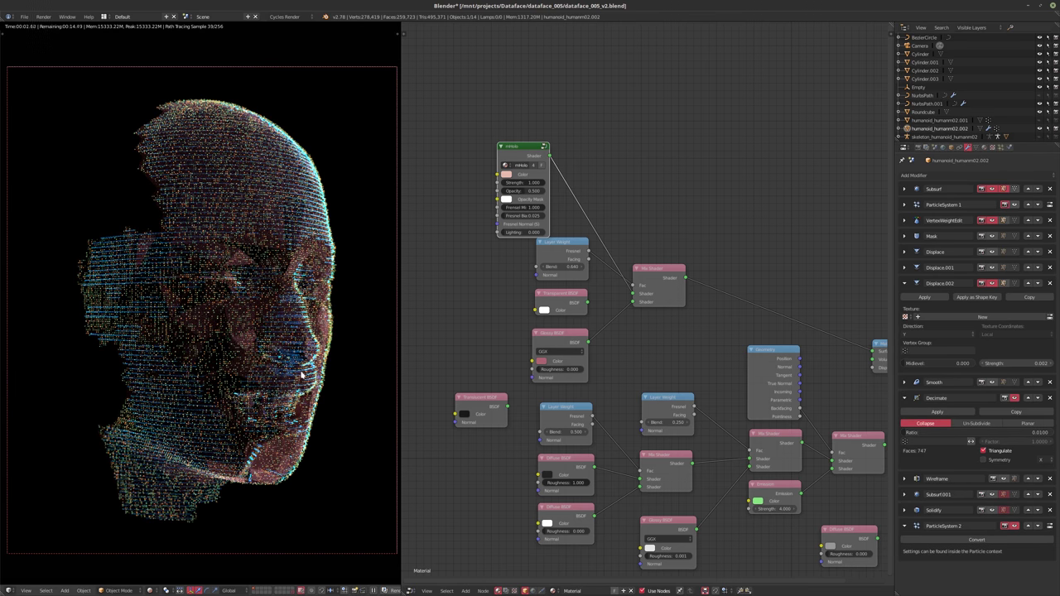
key("shift+z")
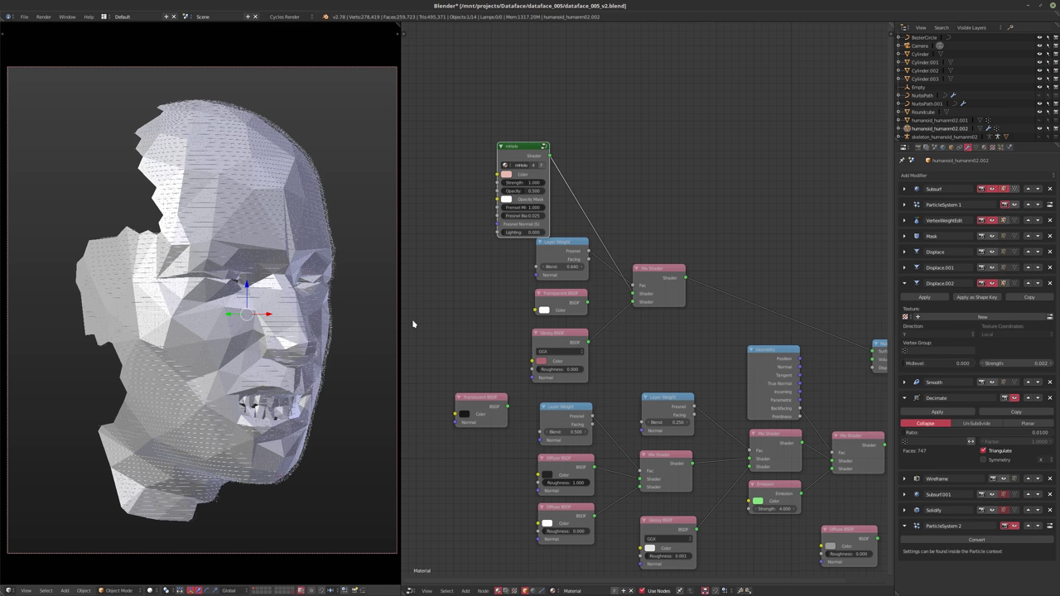
key("shift+z")
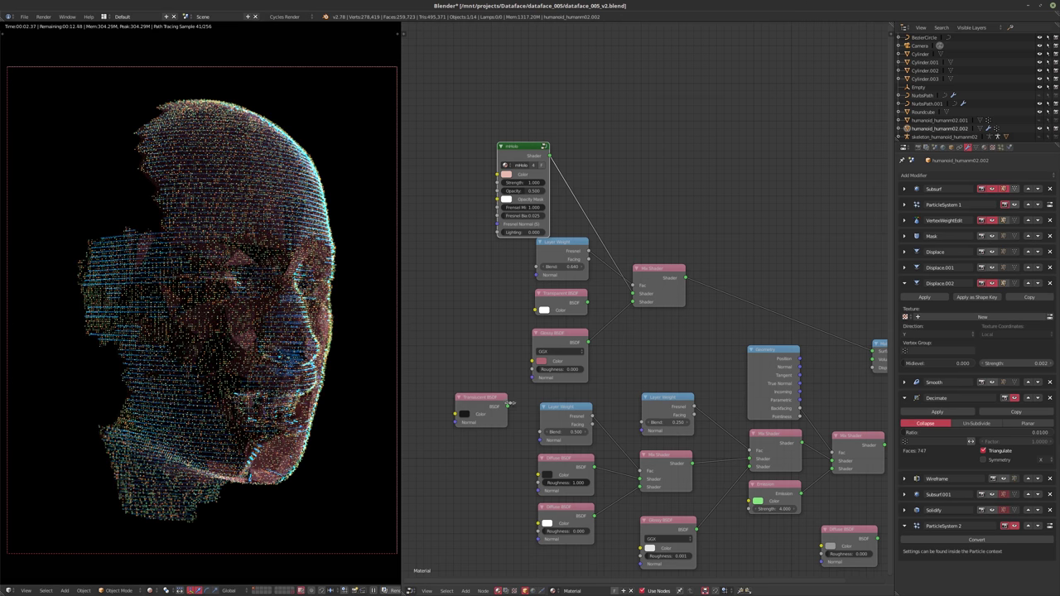
- Try yellow, teal and blue for the upper Glossy BSDF's Color, and settle on a purplish pink
scroll(506, 367, "up", 2)
left_click(489, 369)
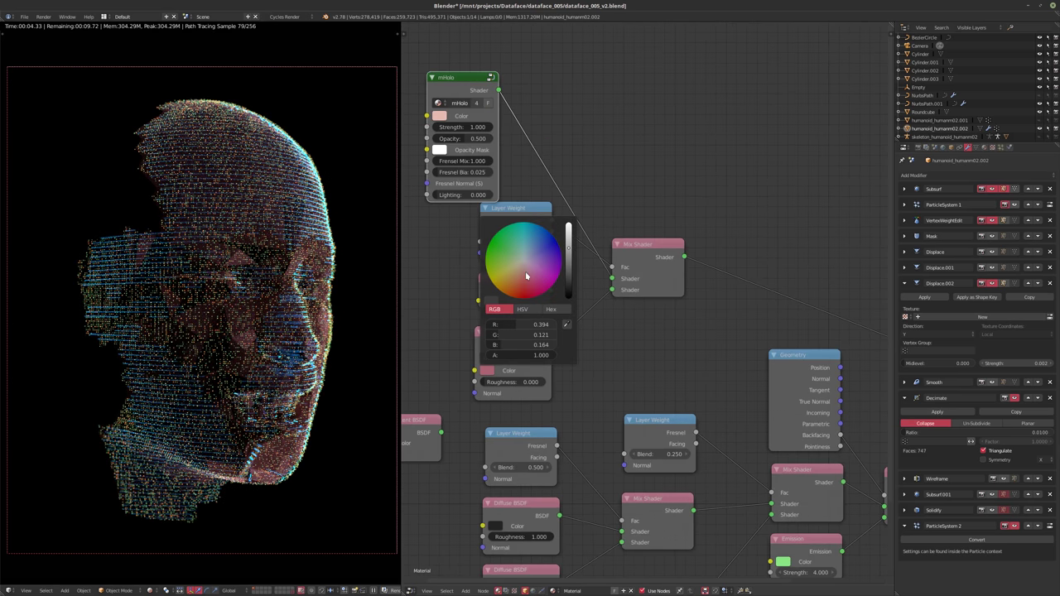
left_click(507, 266)
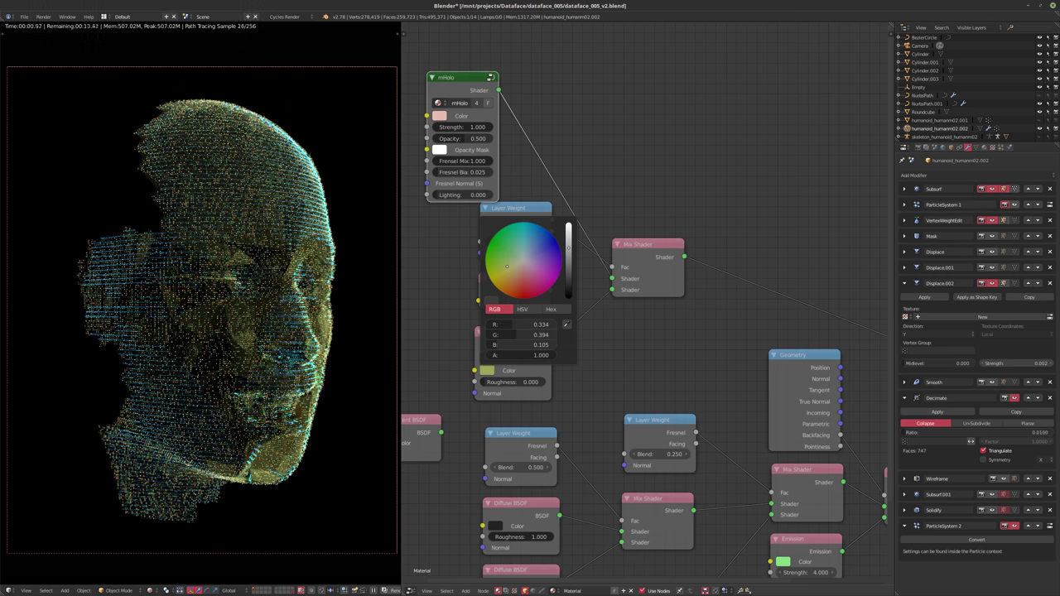
left_click(518, 248)
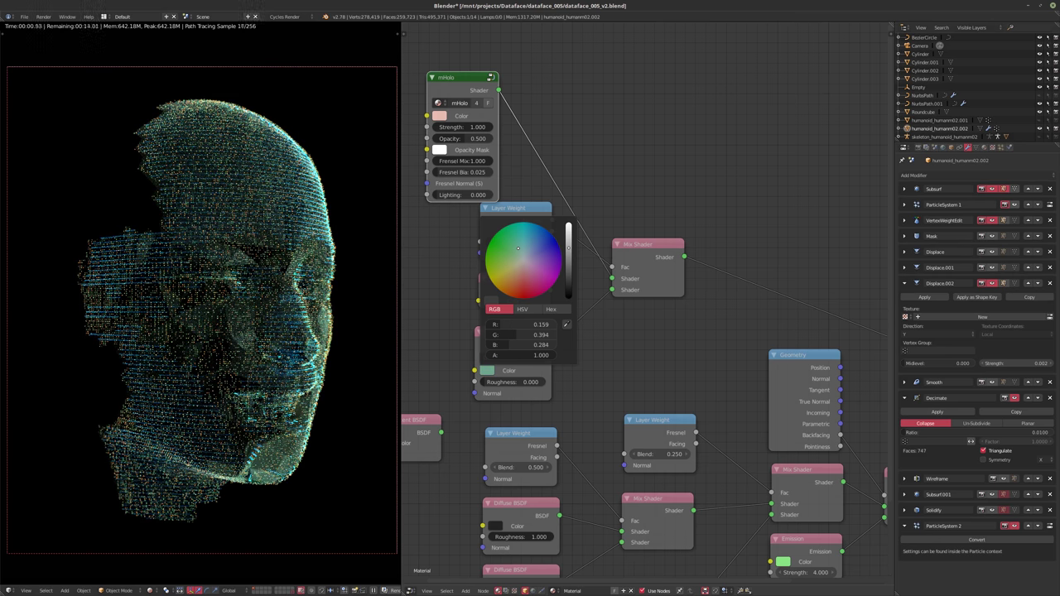
left_click(534, 269)
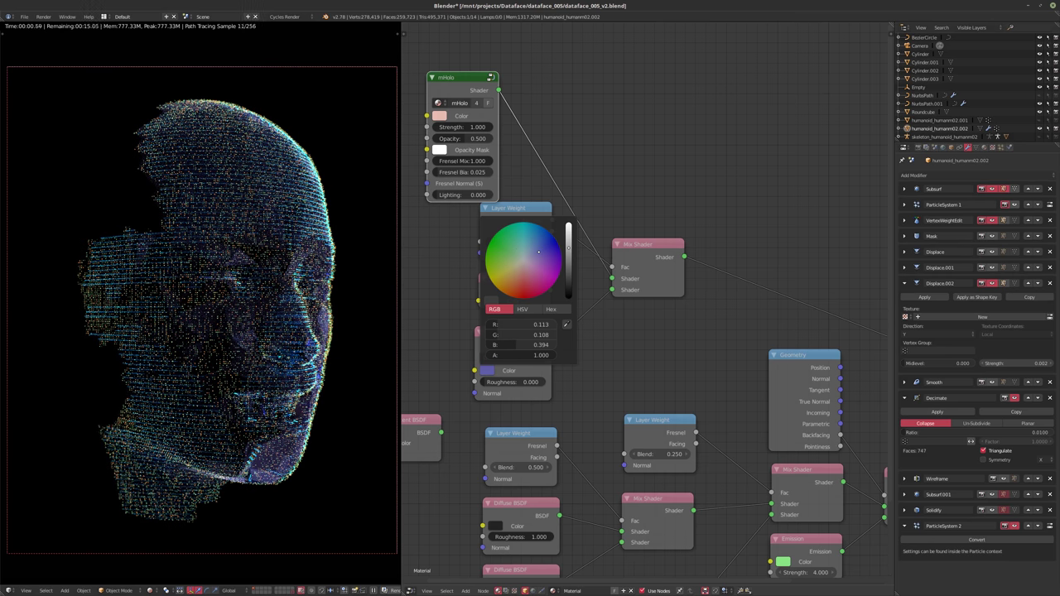
scroll(567, 330, "down", 2)
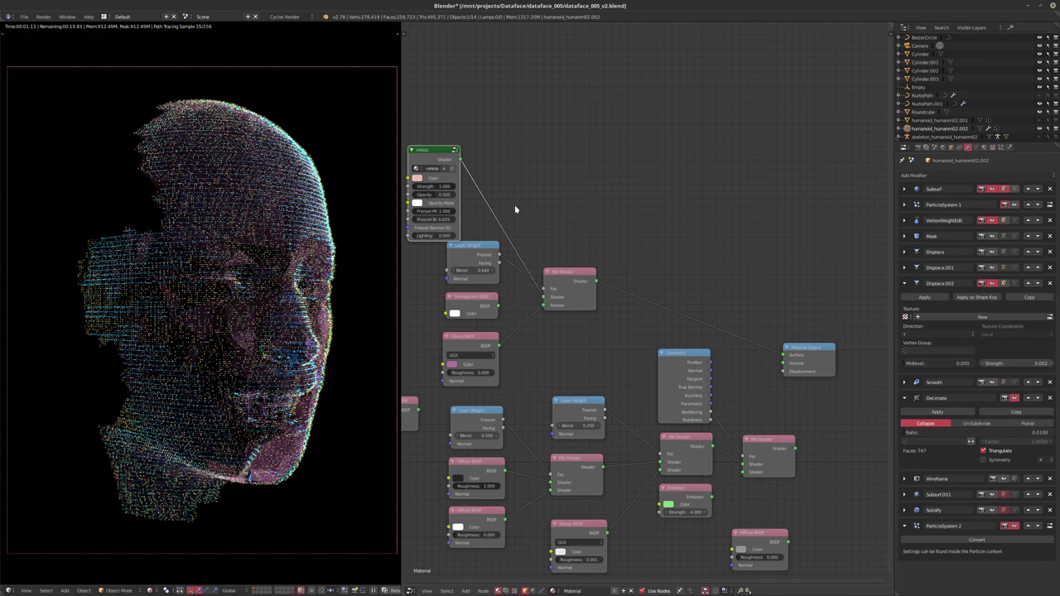
- Link the mHolo shader straight to the Material Output's Surface and move the upper Mix Shader down
left_click_drag(544, 296, 783, 355)
left_click_drag(558, 284, 546, 320)
scroll(544, 304, "up", 2)
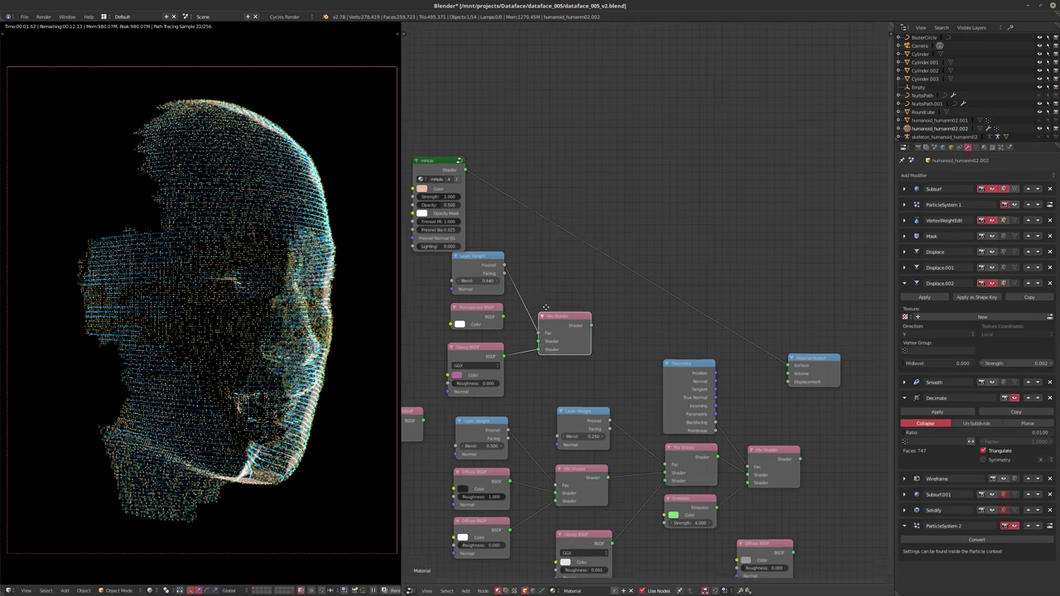
scroll(544, 304, "up", 1)
middle_click_drag(493, 299, 567, 317)
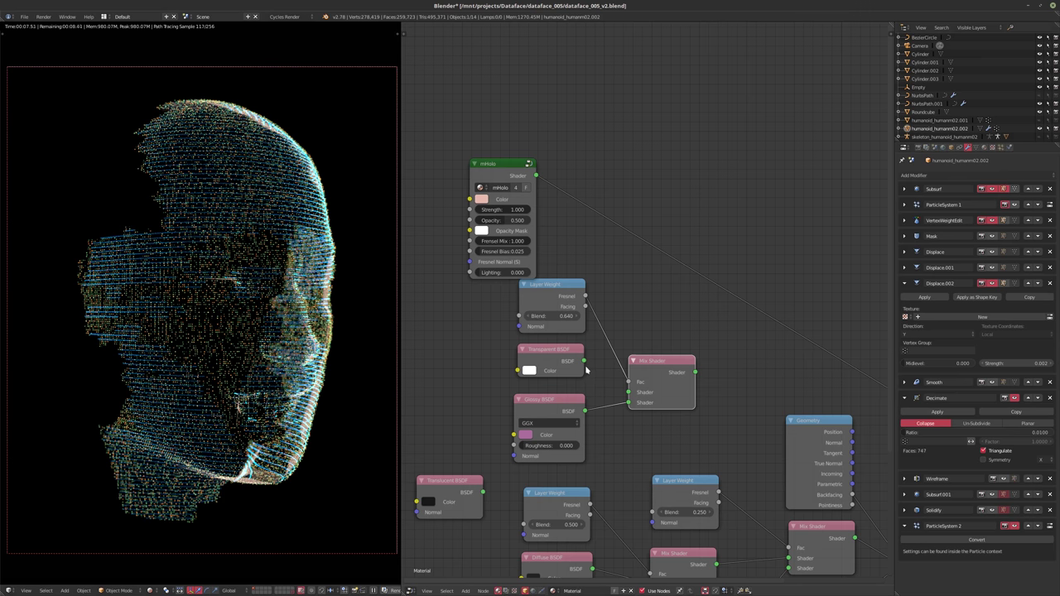
- Link mHolo's Shader output to the upper Mix Shader's first Shader input and set the Transparent BSDF's Color to black
scroll(779, 388, "down", 2)
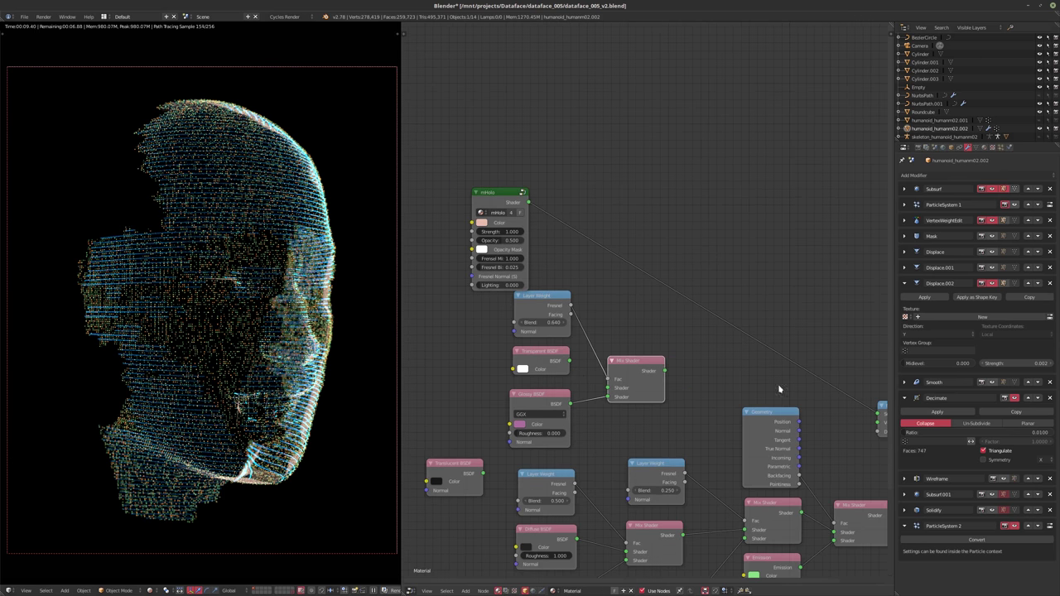
left_click_drag(526, 203, 569, 362)
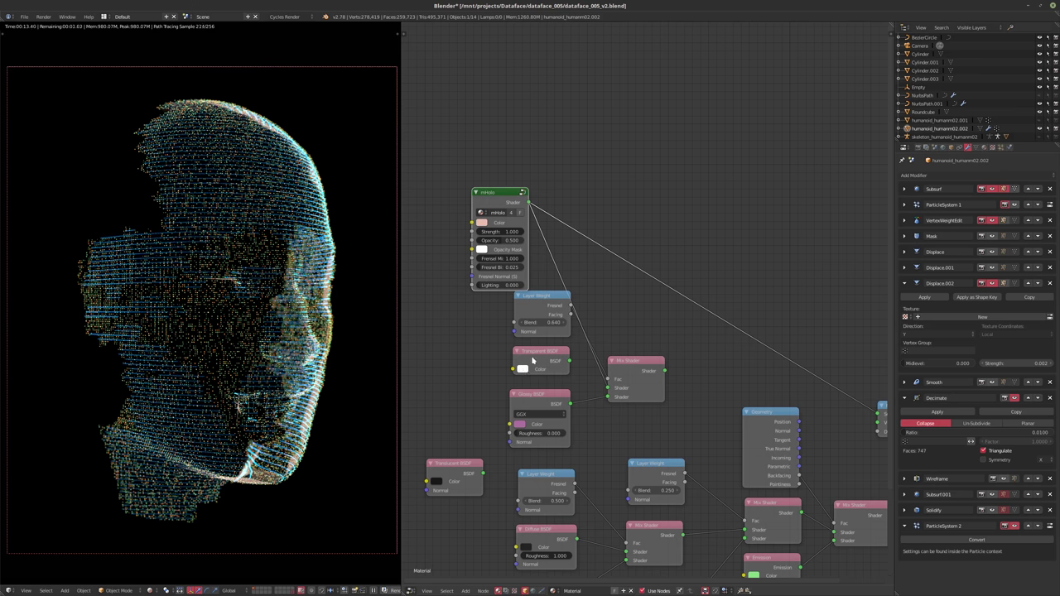
left_click(523, 369)
left_click(522, 369)
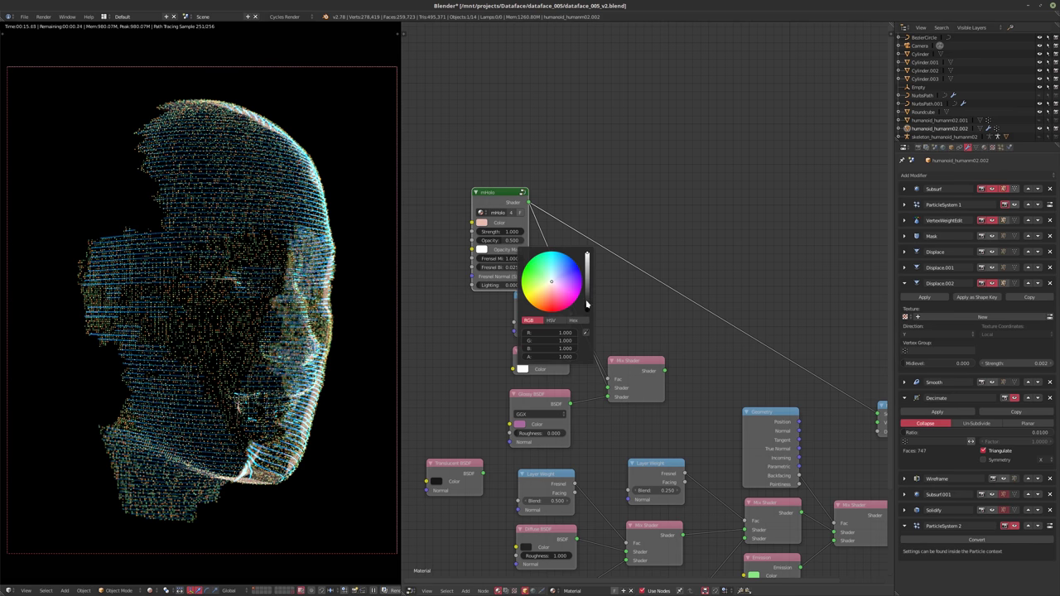
left_click_drag(586, 305, 587, 312)
- Replace the Glossy BSDF with the Transparent BSDF in the Mix Shader's second input, rearrange the nodes, and link the mix to the Material Output's Surface
key("g")
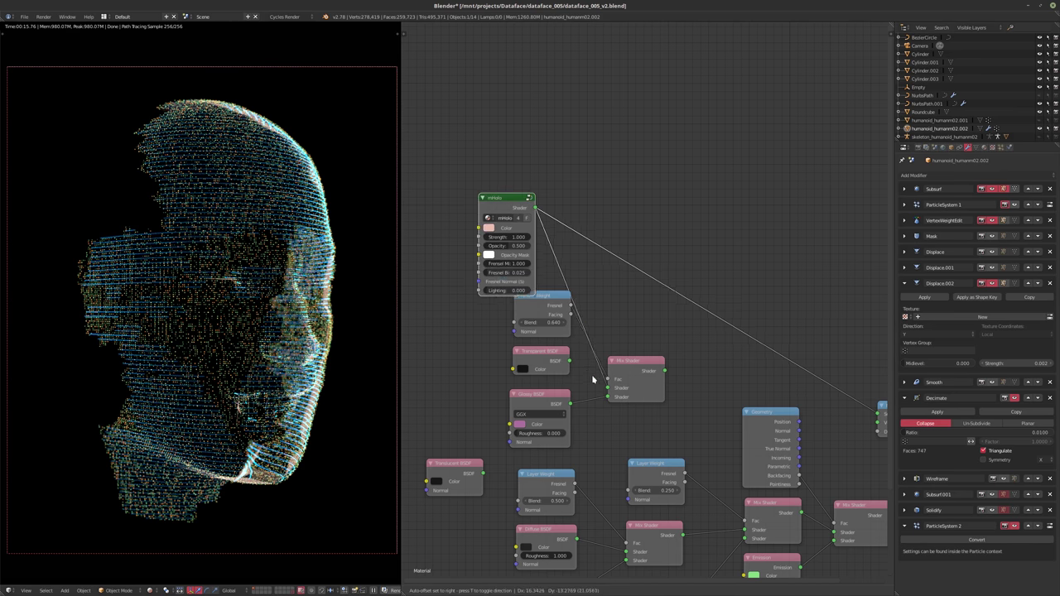
left_click(583, 364)
left_click_drag(569, 361, 470, 350)
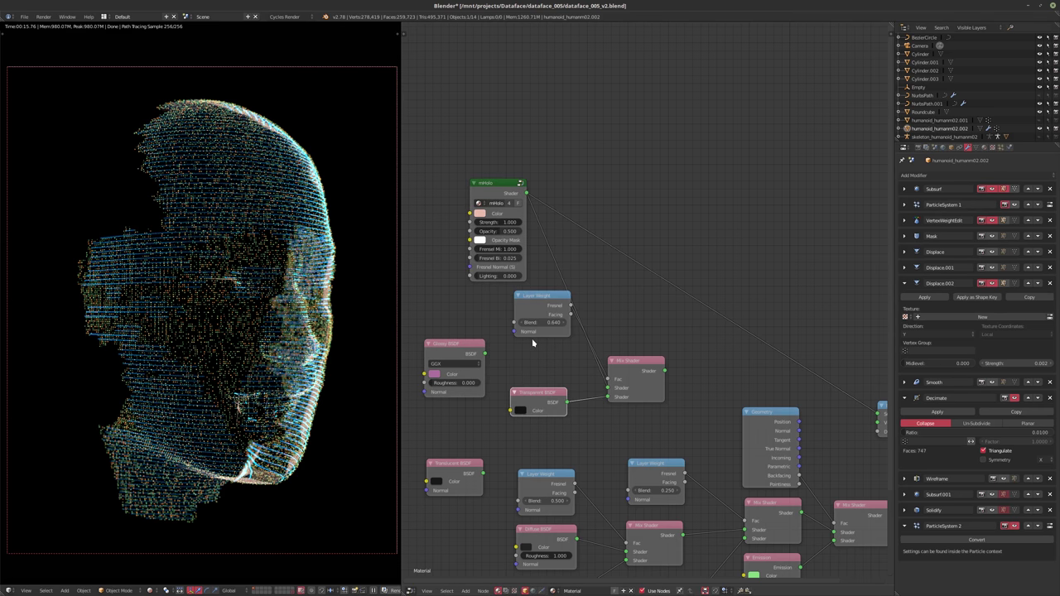
left_click_drag(539, 308, 534, 358)
left_click_drag(452, 343, 444, 326)
left_click_drag(665, 372, 878, 413)
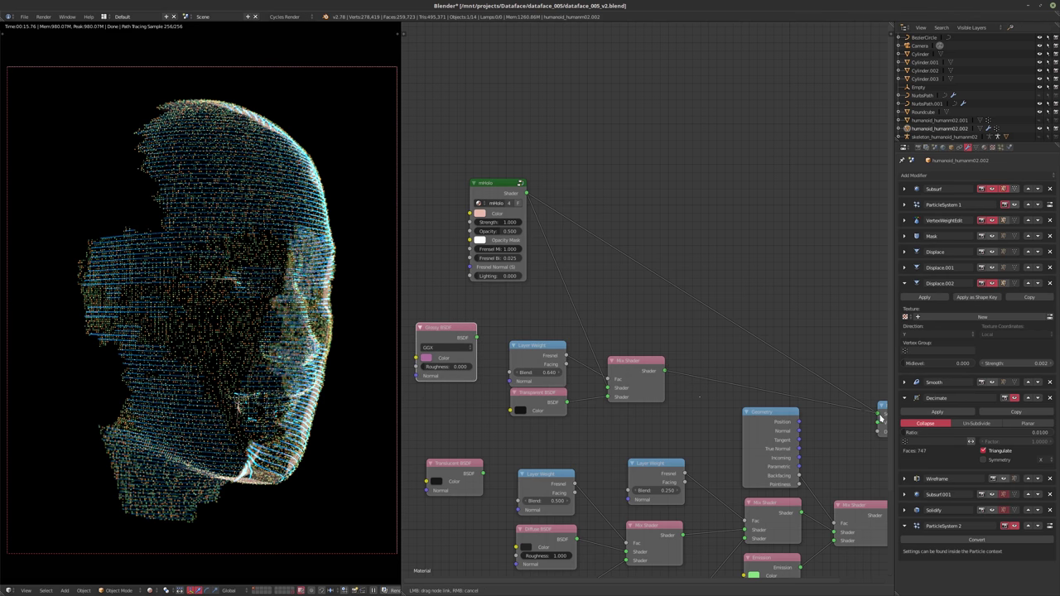
- Display the world's shader nodes and try another Z rotation in the environment texture's Mapping node
scroll(602, 327, "up", 2)
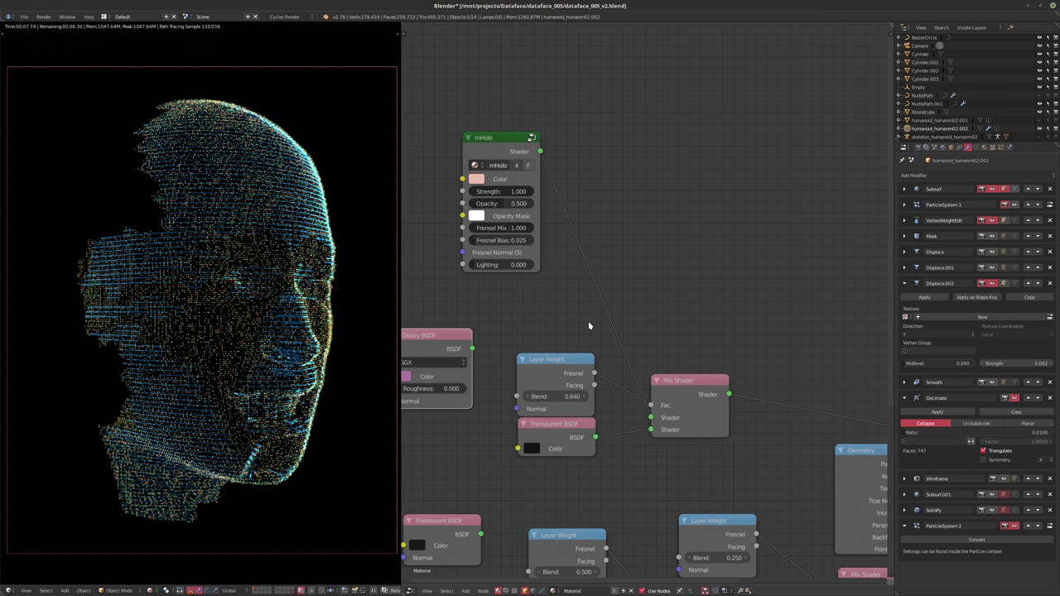
scroll(559, 306, "down", 1)
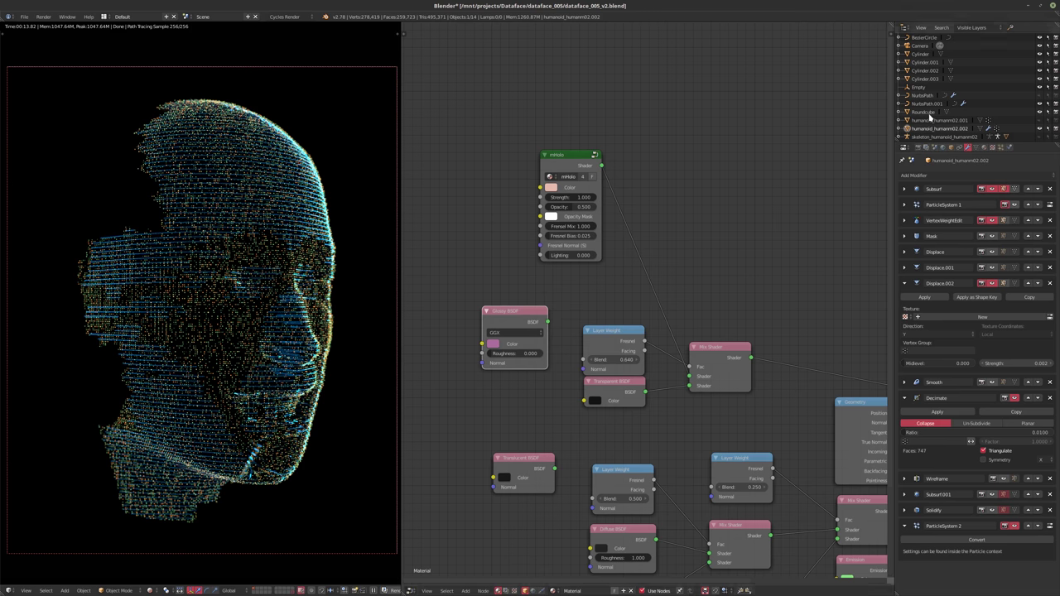
left_click(542, 590)
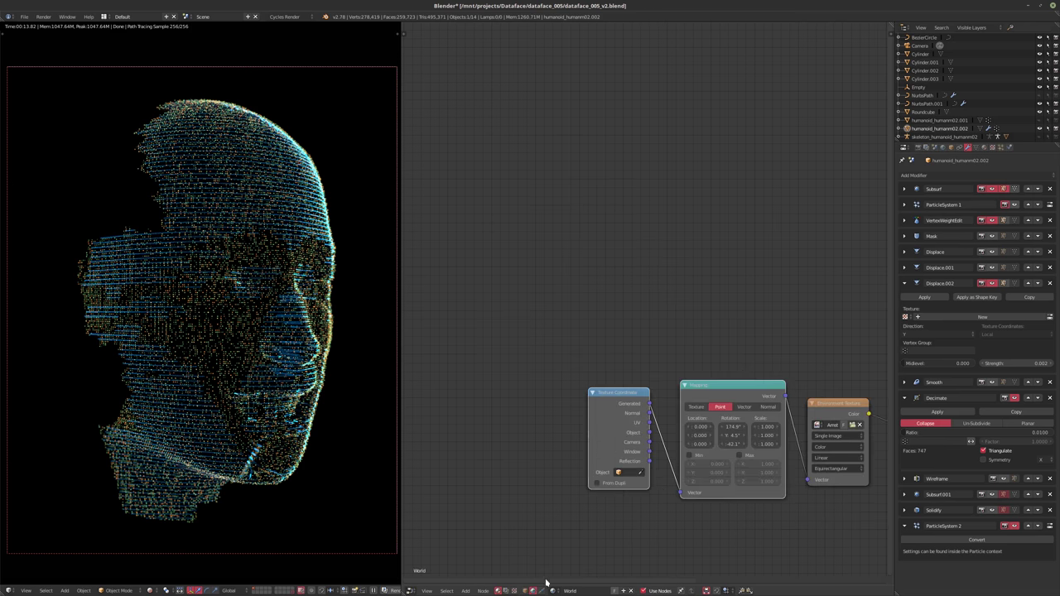
left_click_drag(729, 444, 717, 445)
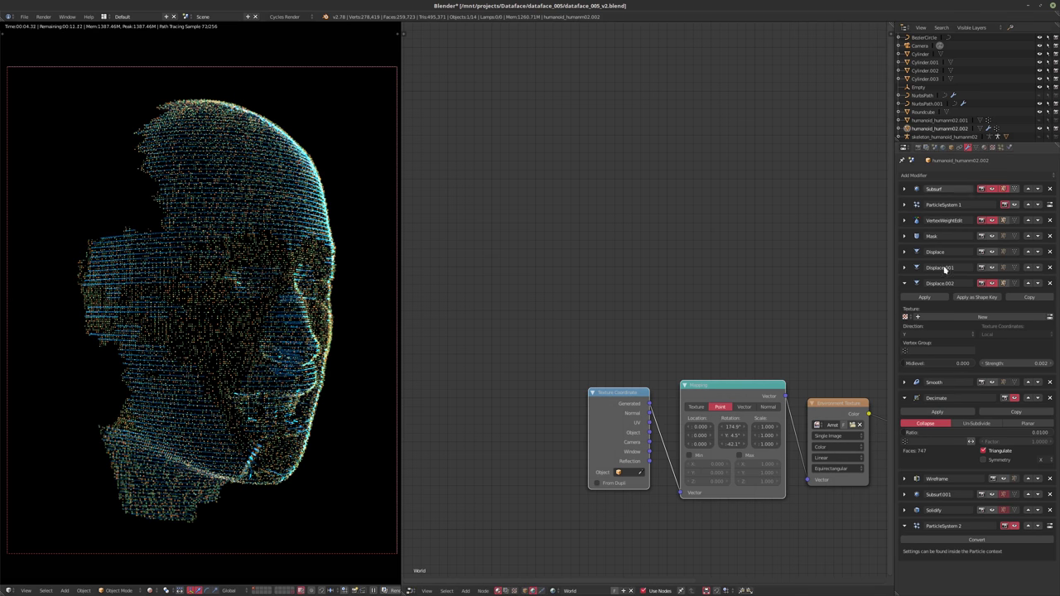
- Set the Decimate modifier's Ratio to 0.02 and review the particle settings of ParticleSystem 2
left_click(973, 432)
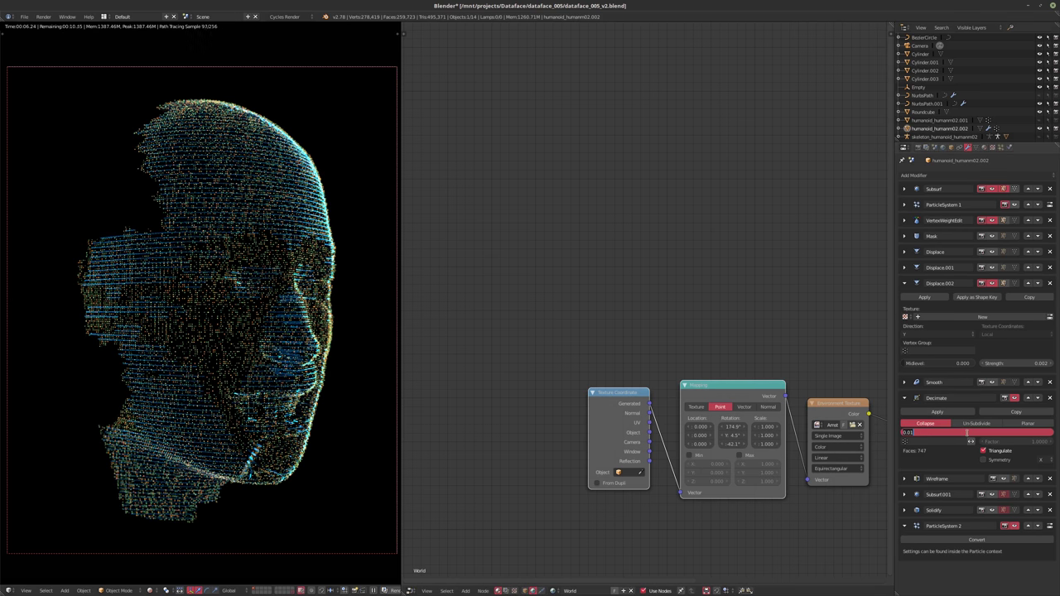
type(".02")
left_click(1001, 147)
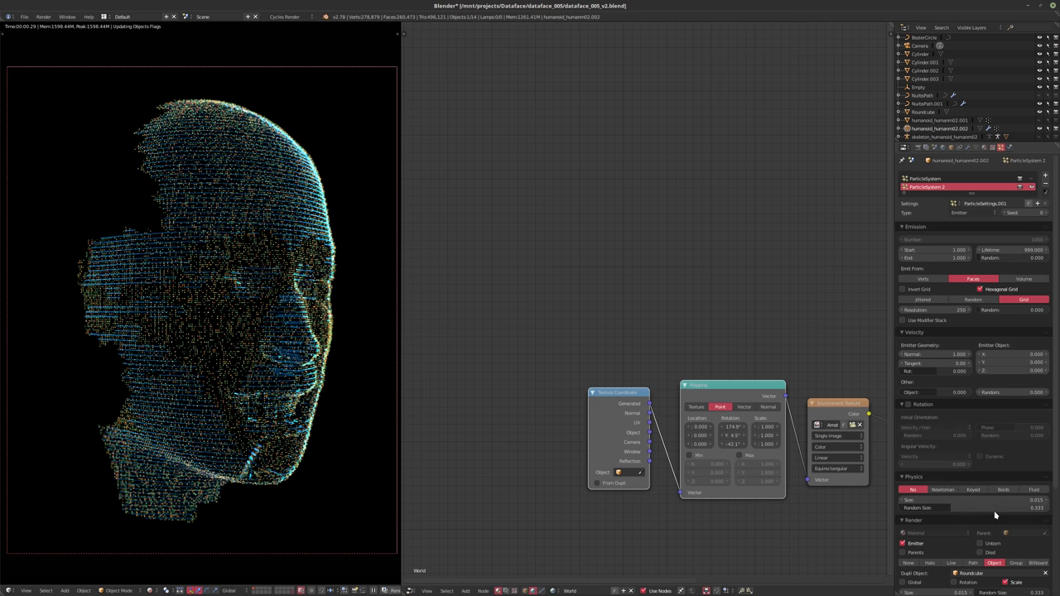
scroll(998, 514, "down", 5)
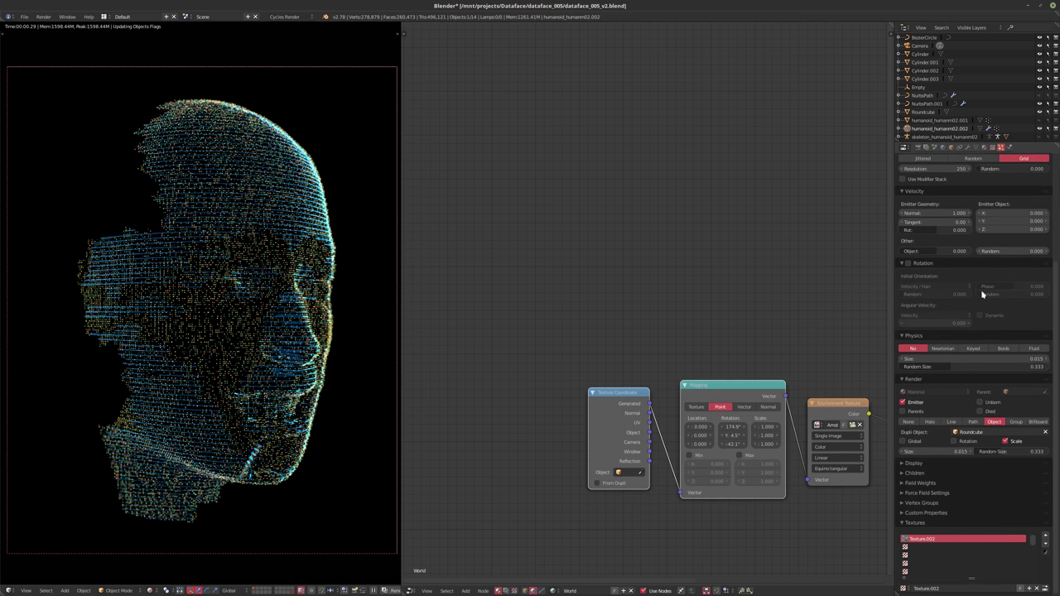
- Turn on the head's Wireframe modifier for viewport and render, and expand its settings
left_click(959, 147)
left_click(968, 147)
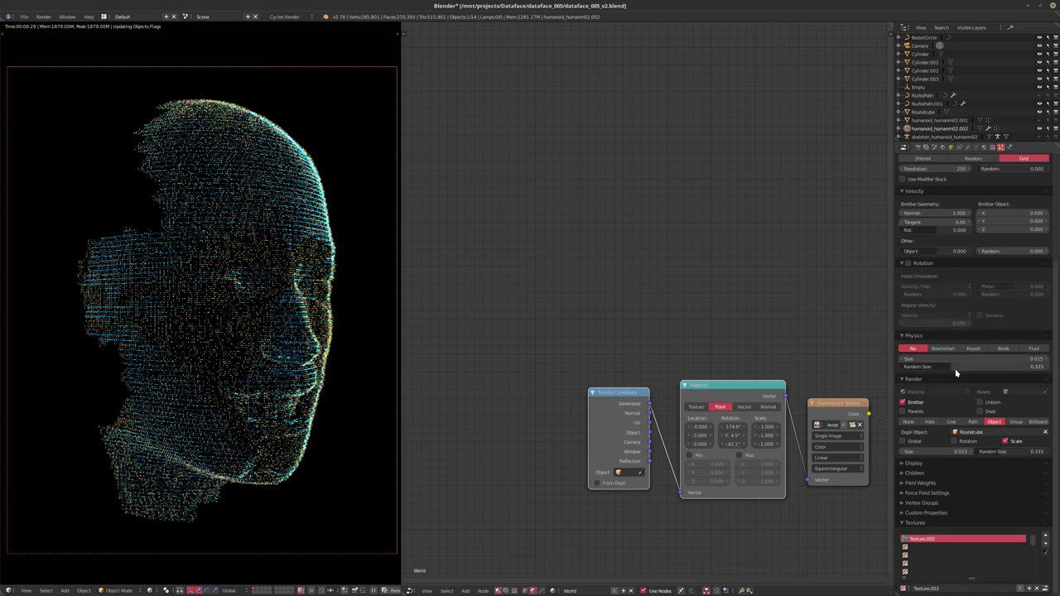
left_click(967, 146)
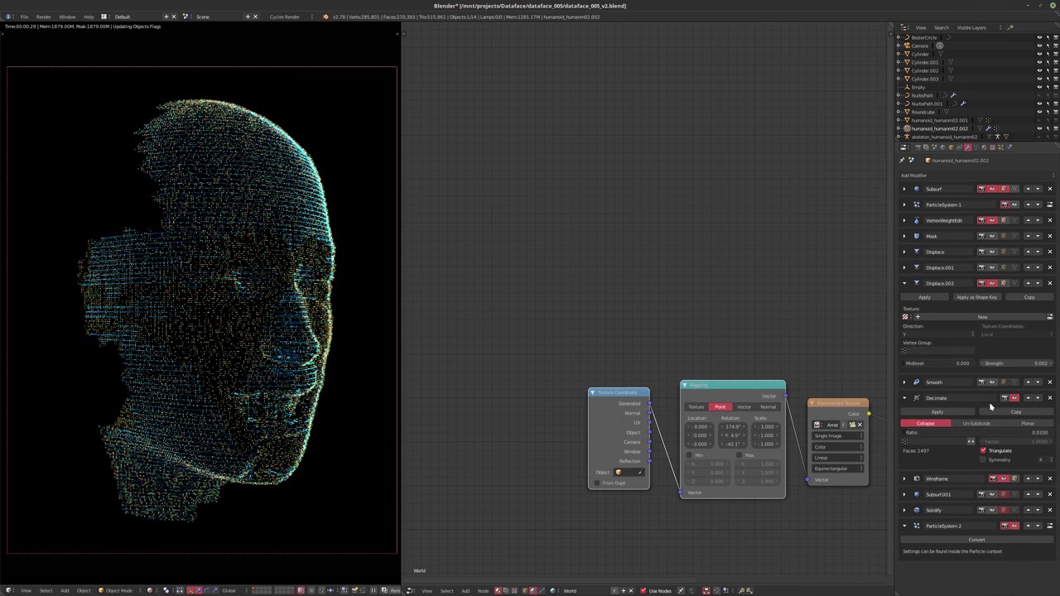
left_click(917, 480)
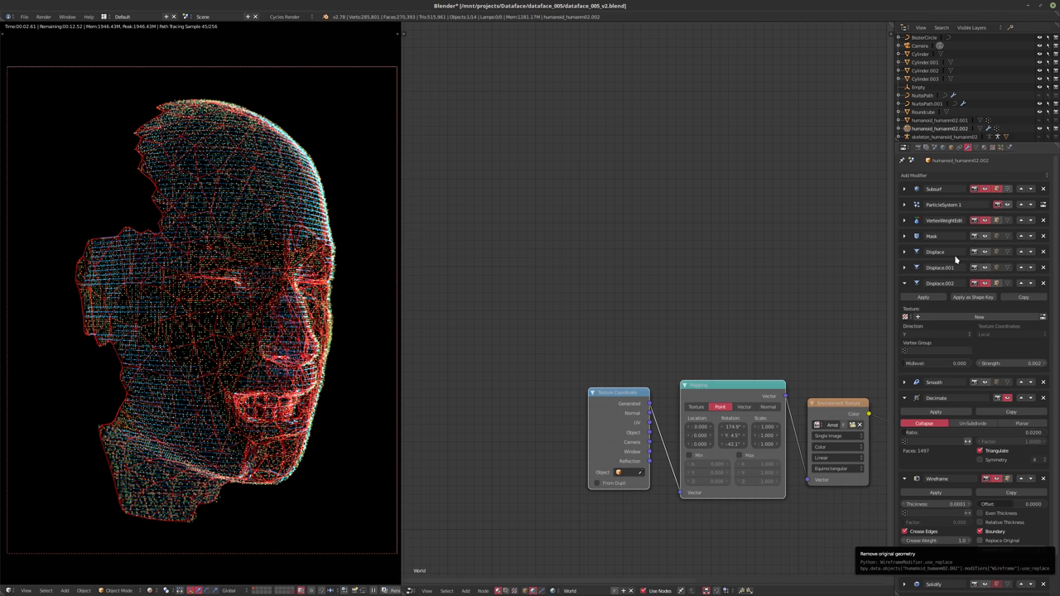
- Try the Wireframe's Replace Original option together with the Mask modifier, and undo both changes
key("ctrl+z")
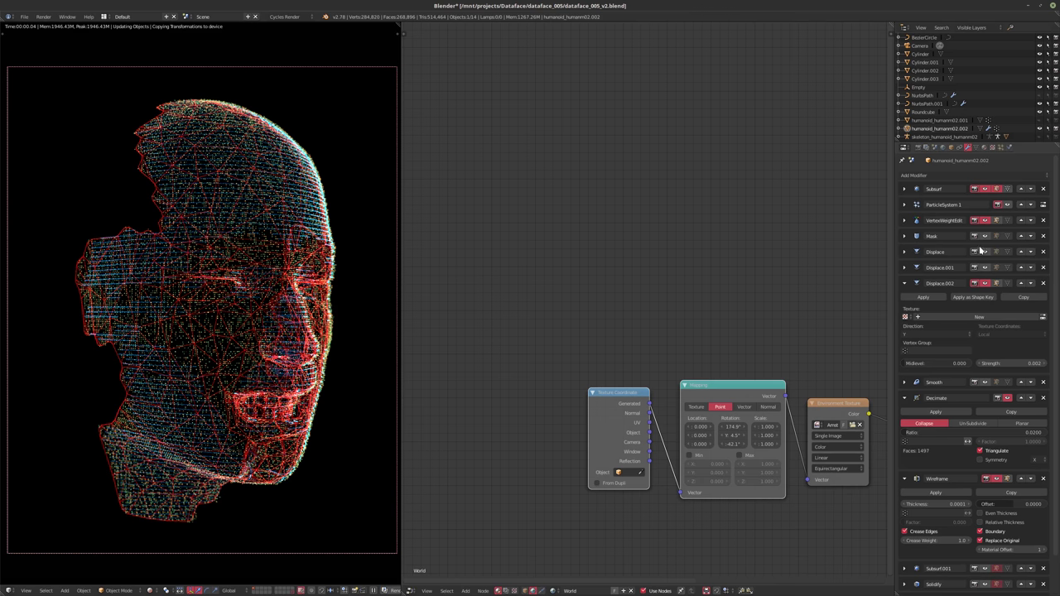
left_click(975, 237)
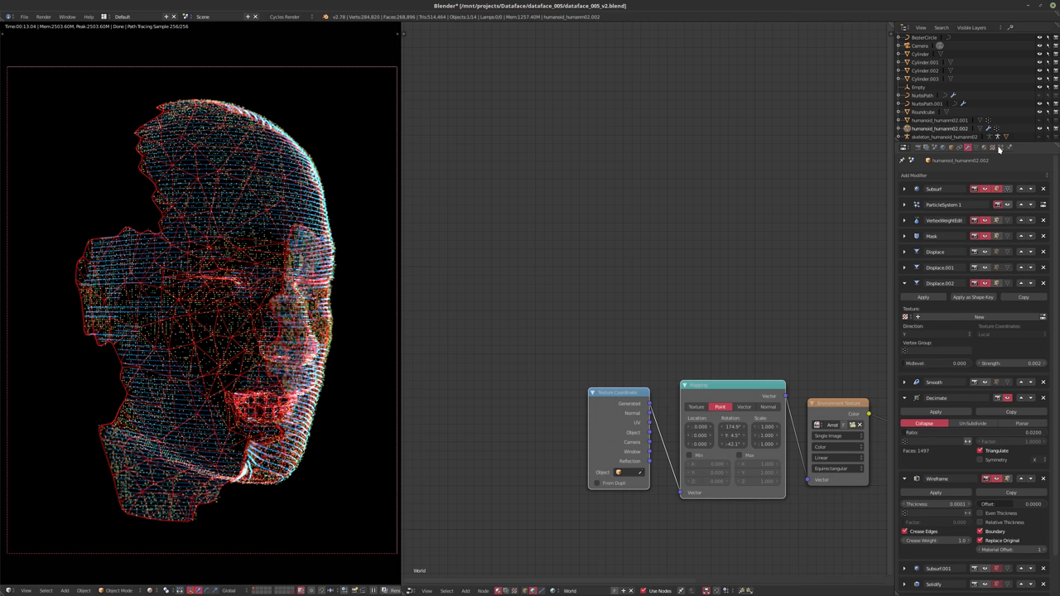
key("ctrl+z")
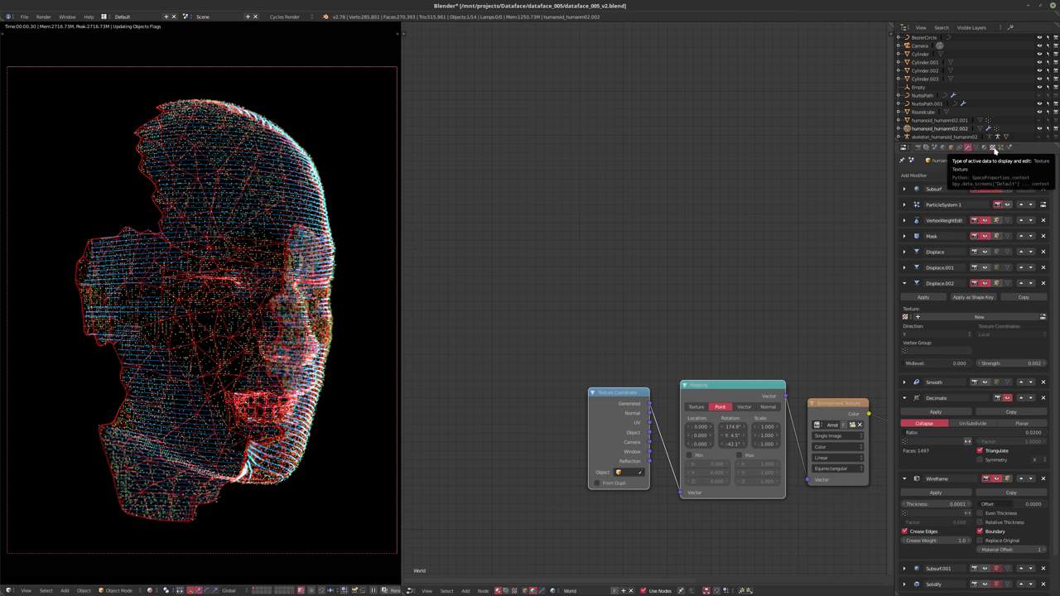
- Display the texture used by the VertexWeightEdit modifier and change its type to Distorted Noise
left_click(992, 147)
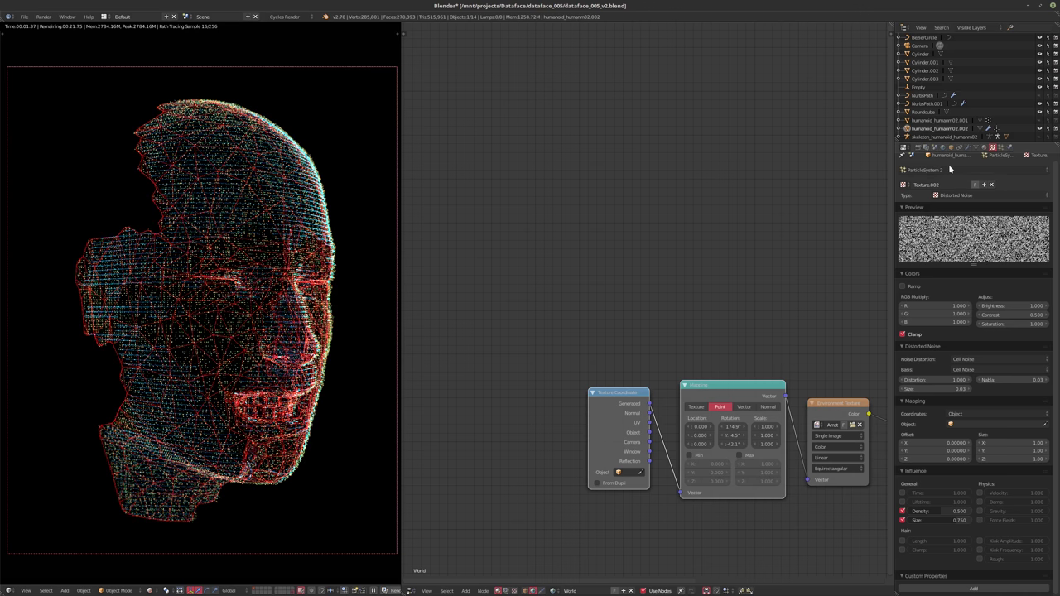
left_click(948, 167)
left_click(938, 95)
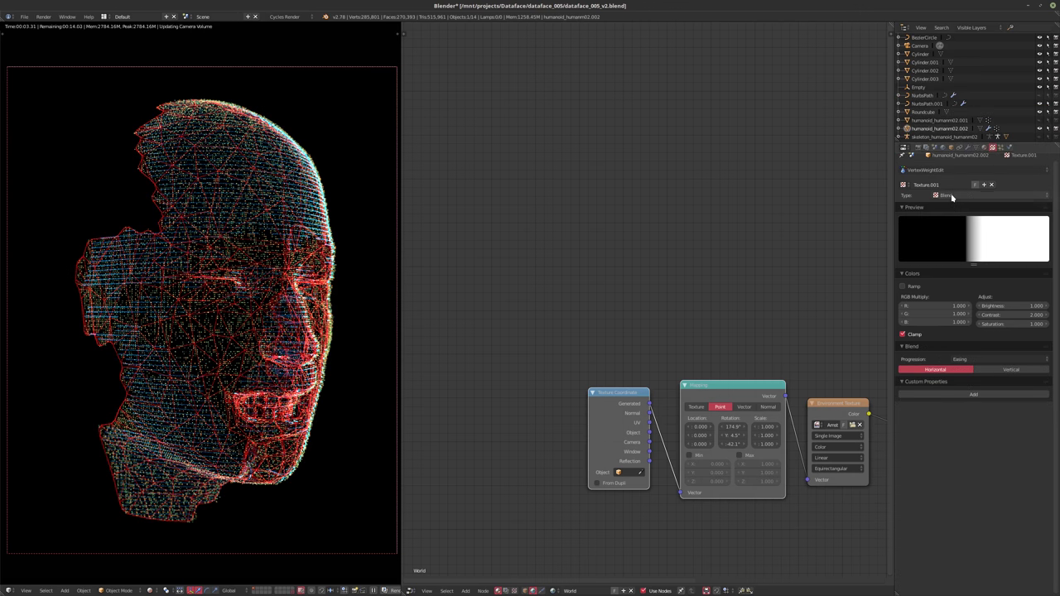
left_click(951, 195)
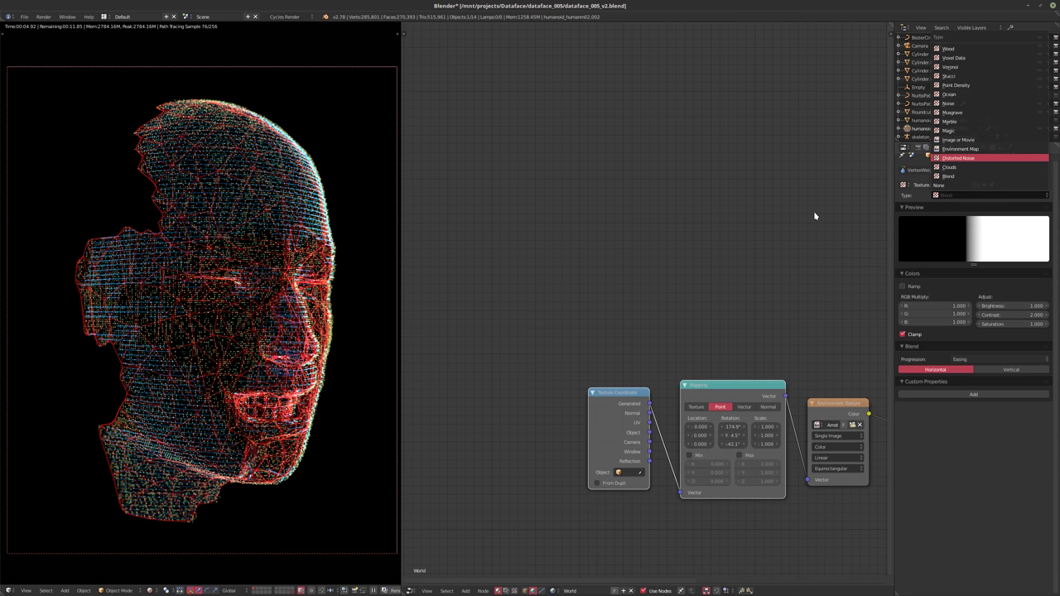
key("Return")
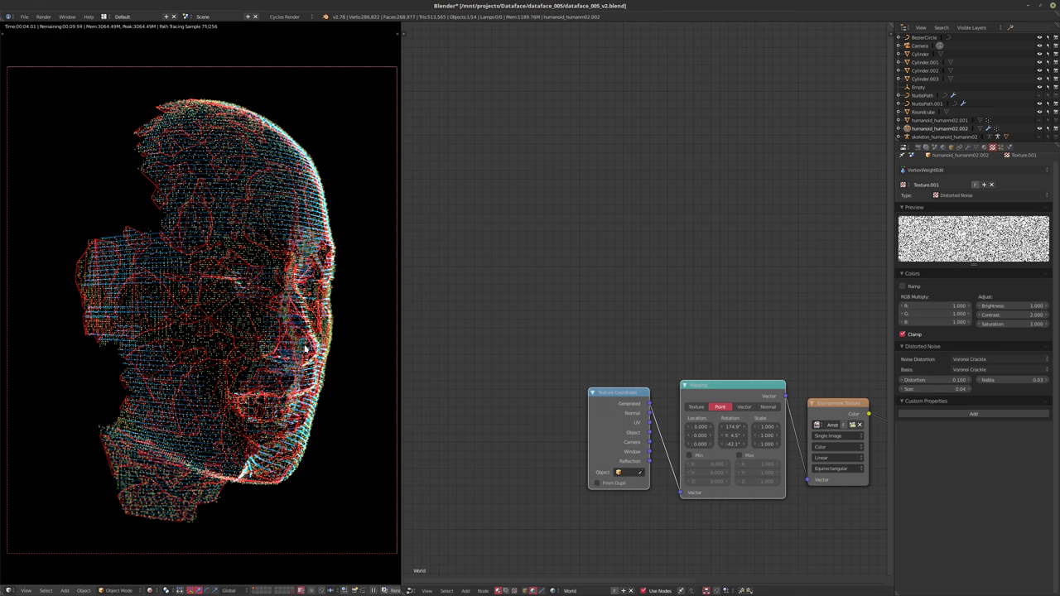
- Enter 2 for the texture's Contrast and show the head in solid shading outside the camera view
left_click(1007, 314)
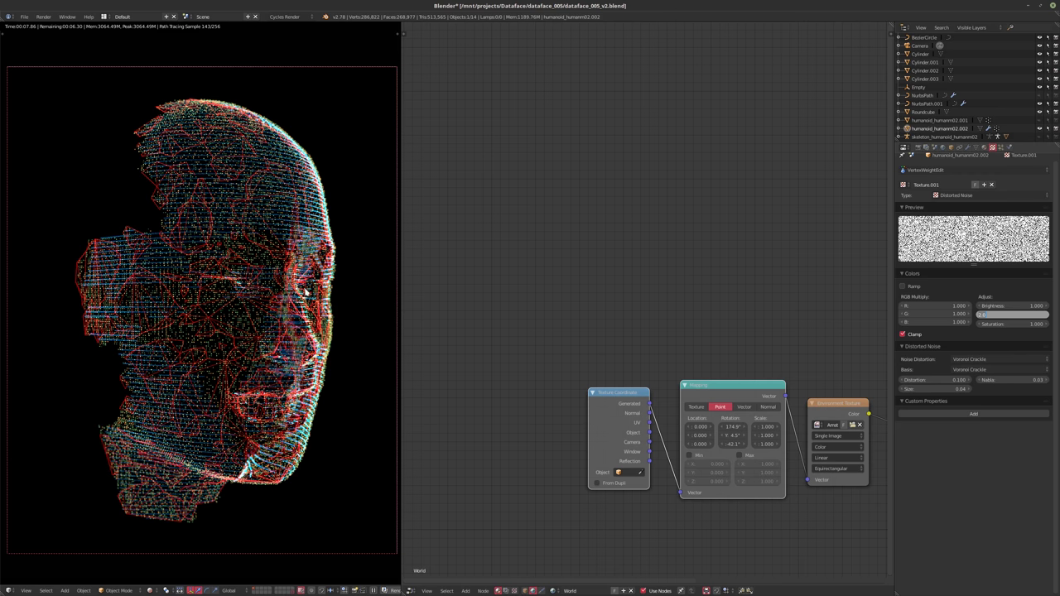
type("2")
key("Return")
key("shift+z")
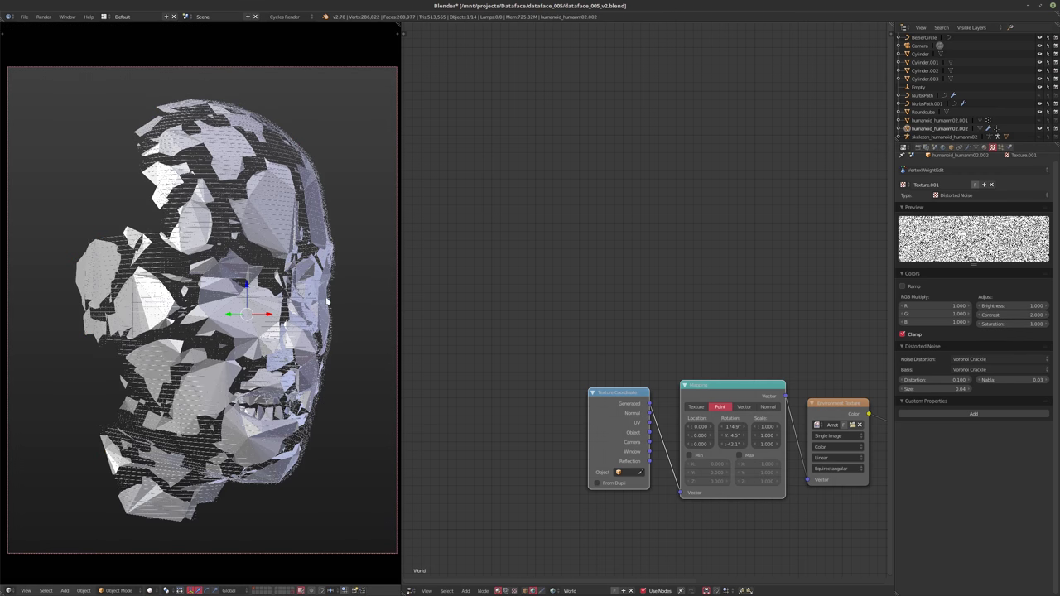
key("KP_0")
scroll(252, 310, "up", 2)
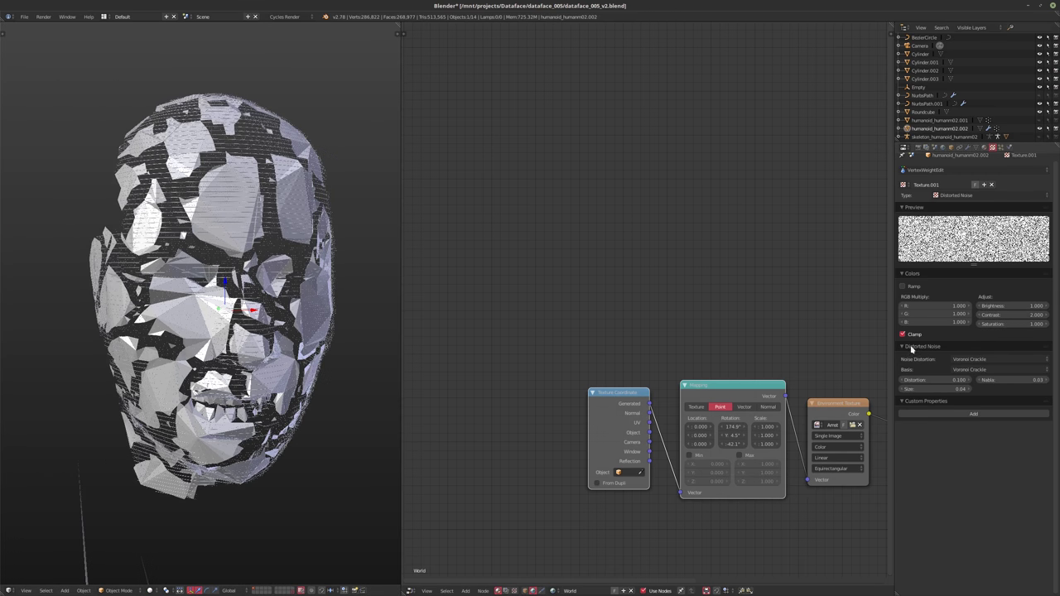
- Try Voronoi F2-F1 as the Noise Distortion of the VertexWeightEdit texture
left_click(933, 389)
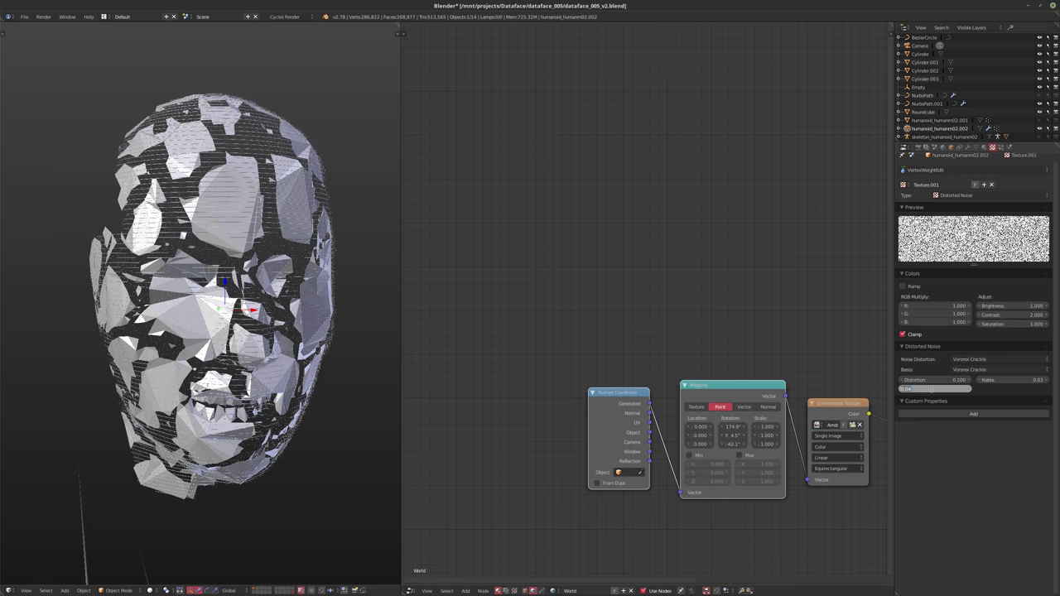
left_click(974, 364)
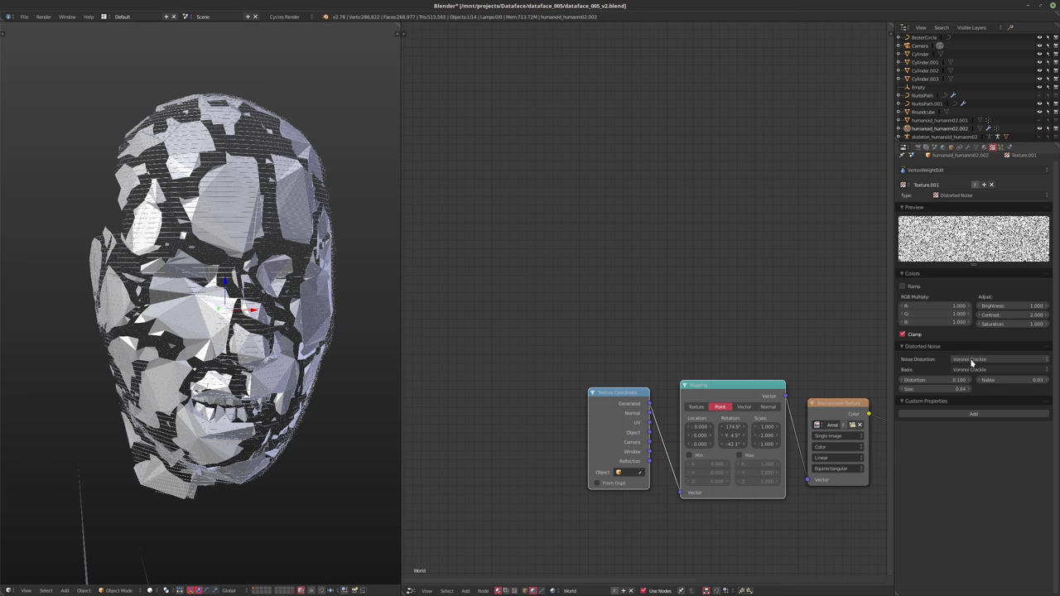
scroll(998, 359, "up", 1, "ctrl")
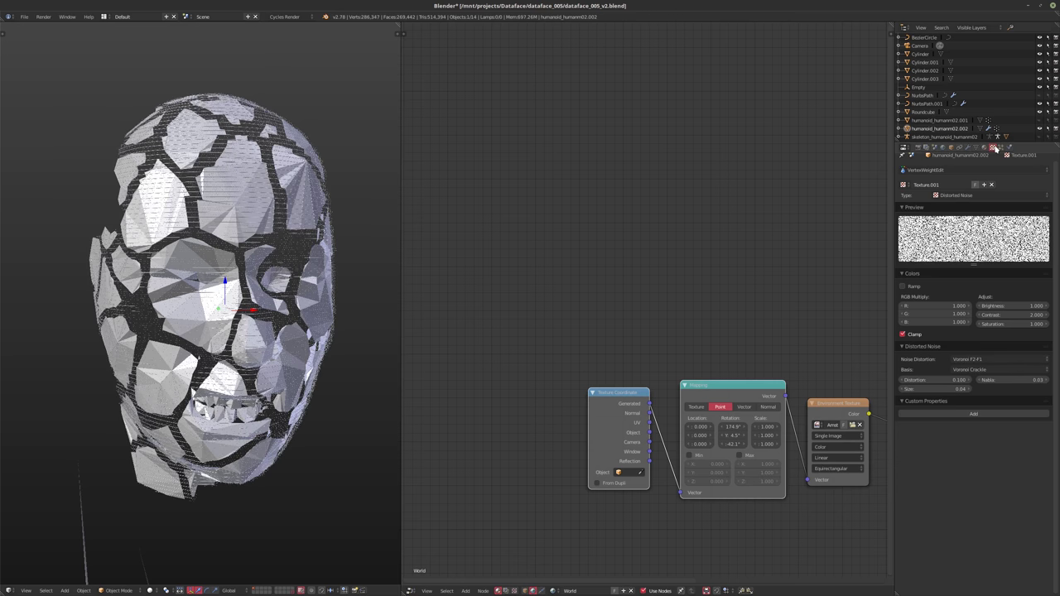
- Review the settings of ParticleSystem 2 and return to the VertexWeightEdit texture
left_click(1000, 147)
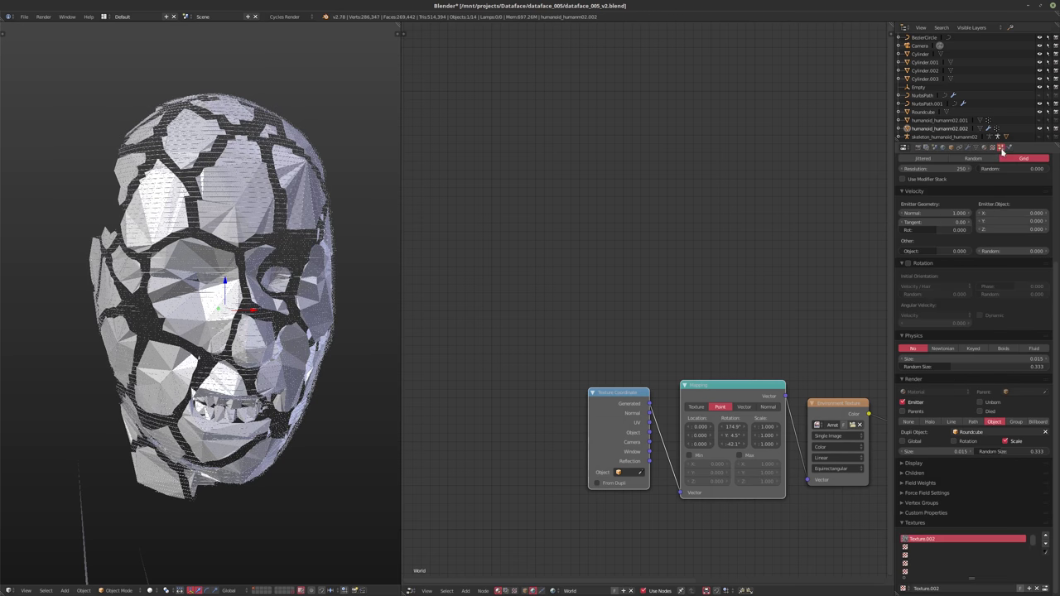
scroll(980, 209, "down", 5)
scroll(986, 207, "up", 2)
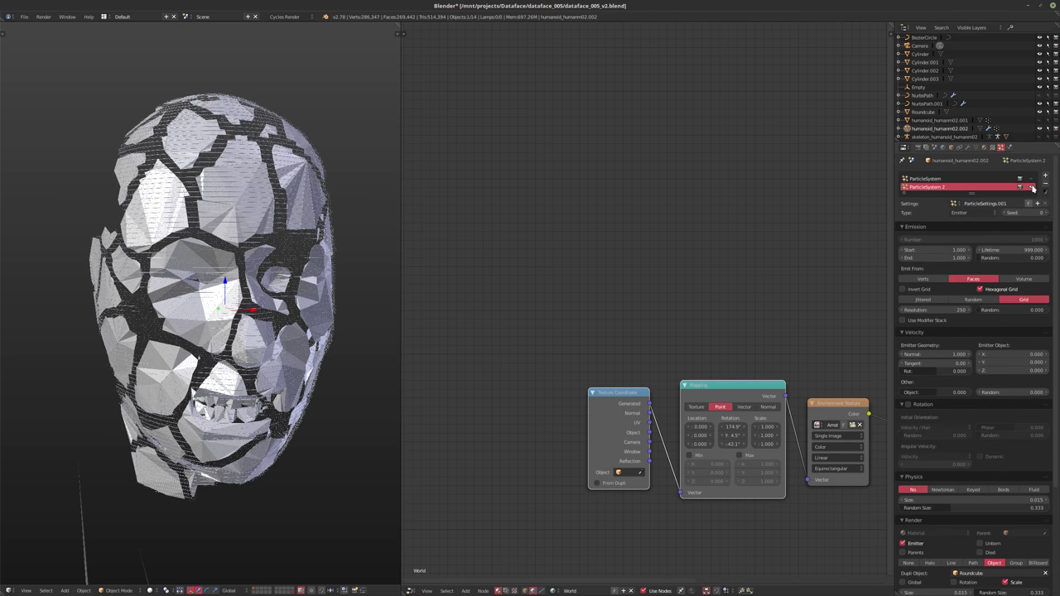
middle_click_drag(222, 371, 248, 402)
left_click(992, 148)
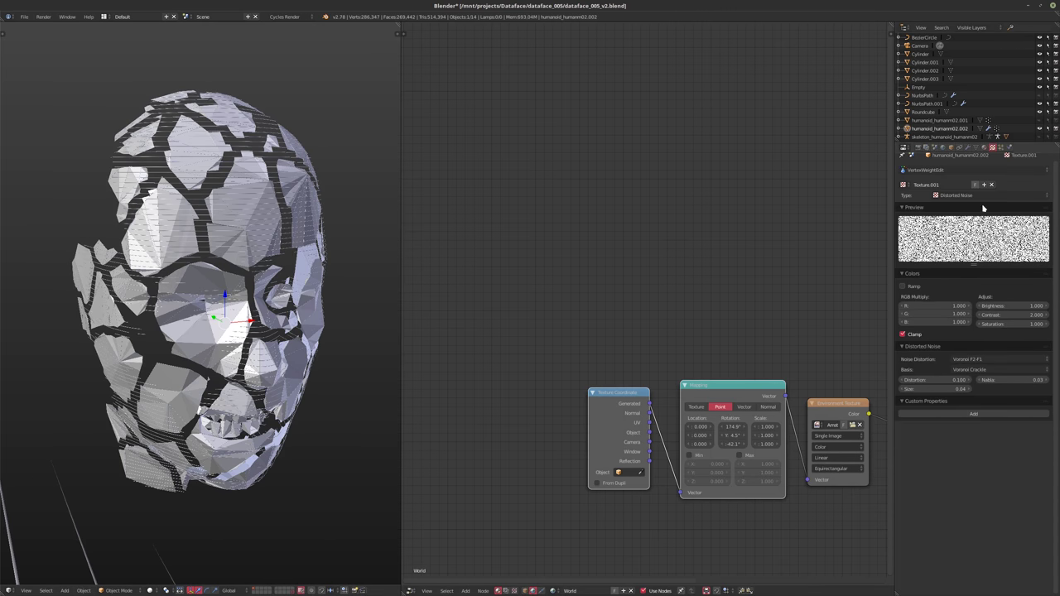
- Set both the Noise Distortion and the Basis of the VertexWeightEdit texture to Cell Noise
left_click(977, 370)
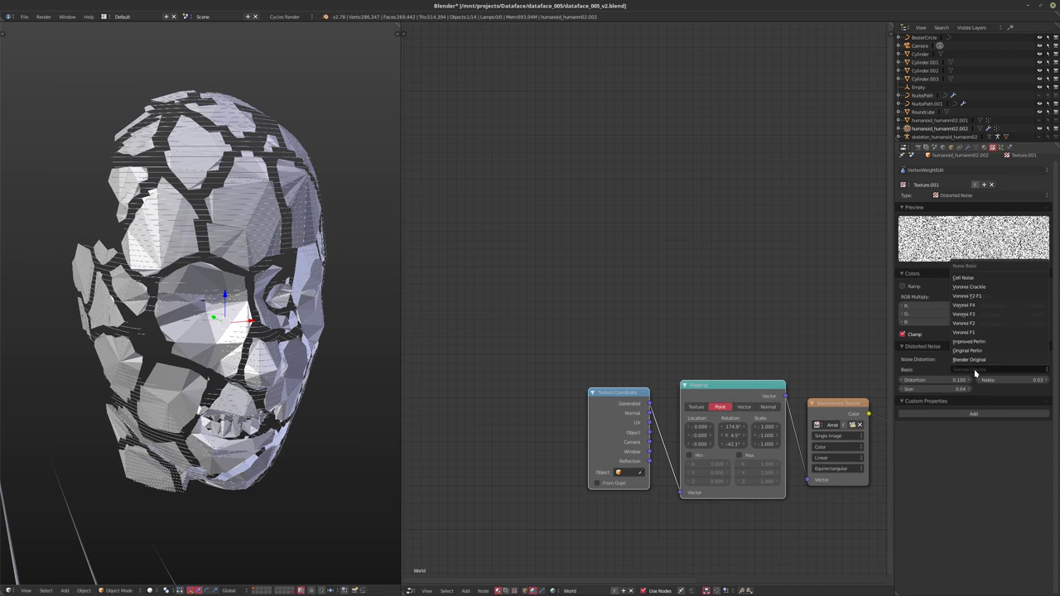
left_click(977, 360)
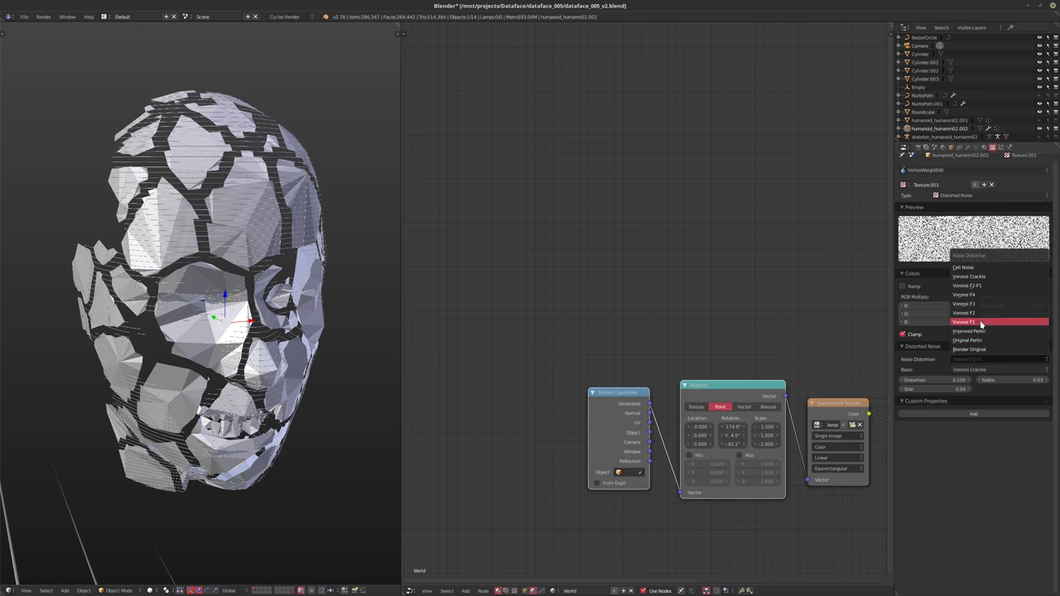
left_click(978, 268)
left_click(971, 370)
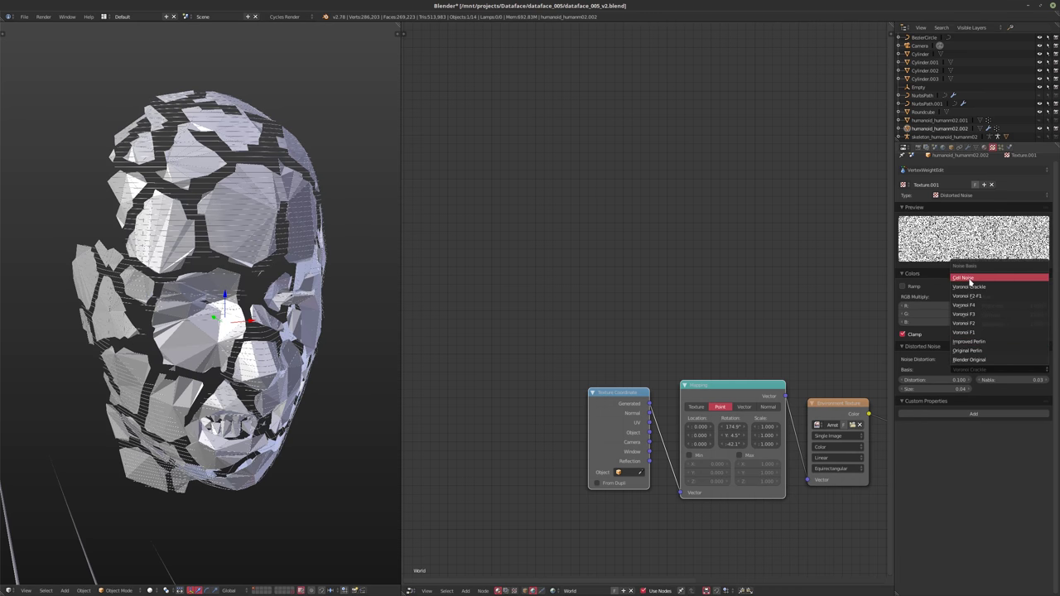
left_click(970, 281)
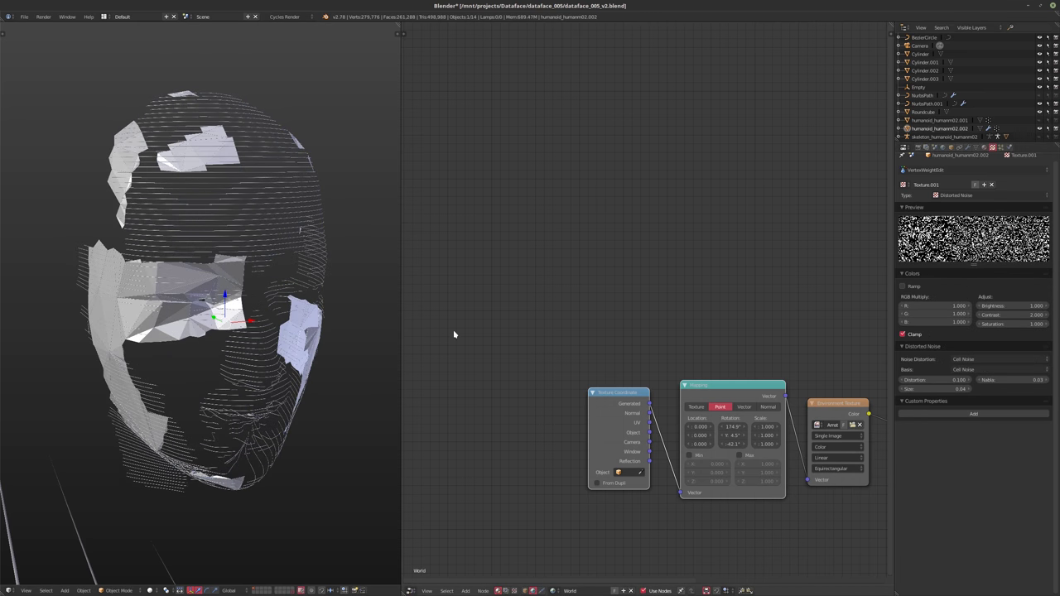
- Set the Contrast of the distorted noise texture to 1
left_click(938, 400)
left_click(931, 389)
left_click(1010, 314)
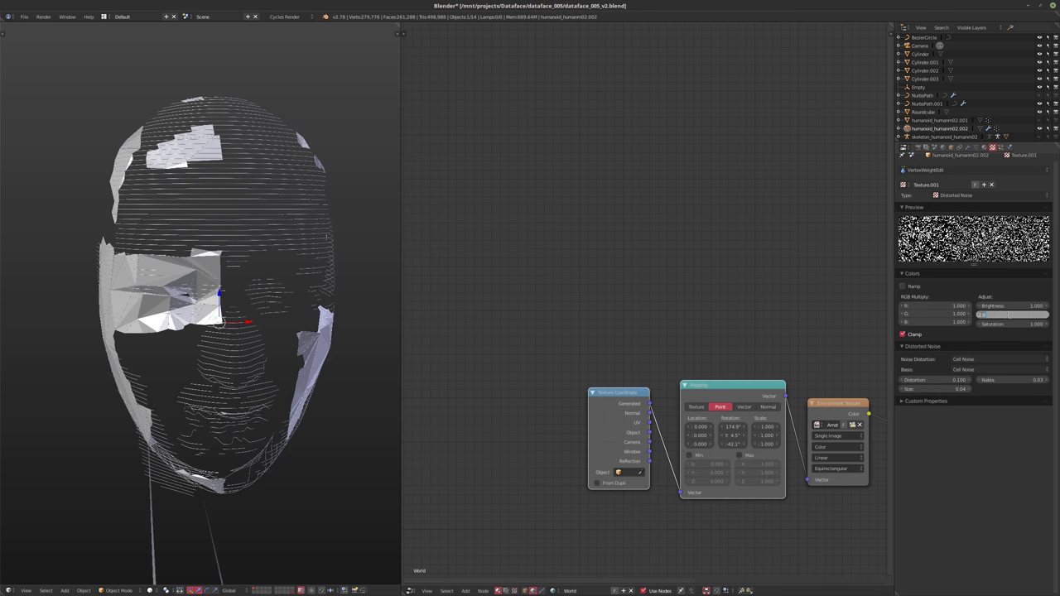
type("1")
key("Return")
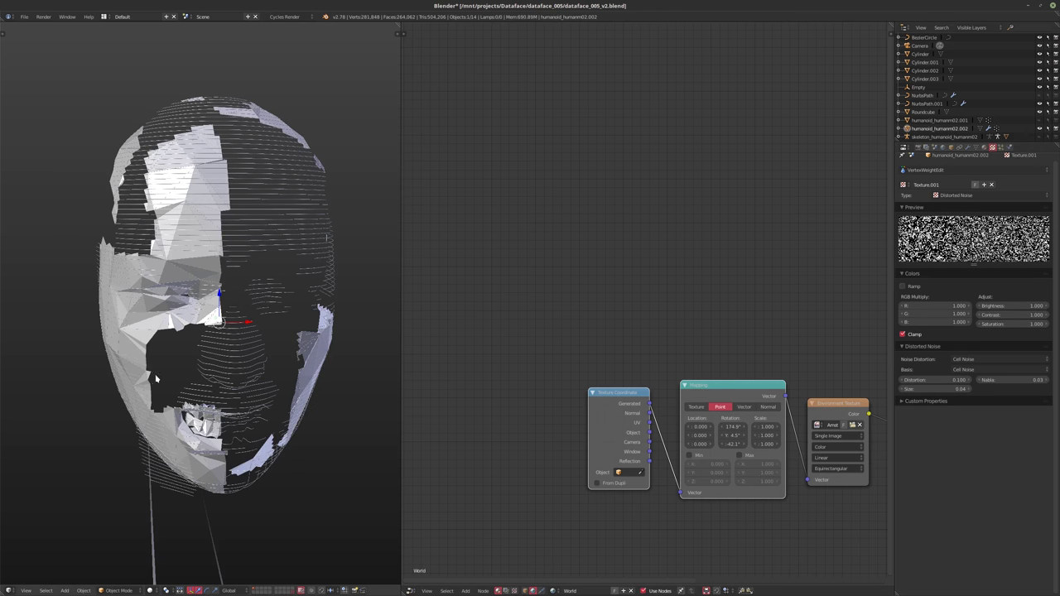
- Set the distorted noise texture's Size to 0.01 and its Contrast to 0.5, checking the head from the side
middle_click_drag(156, 379, 204, 378)
left_click(930, 387)
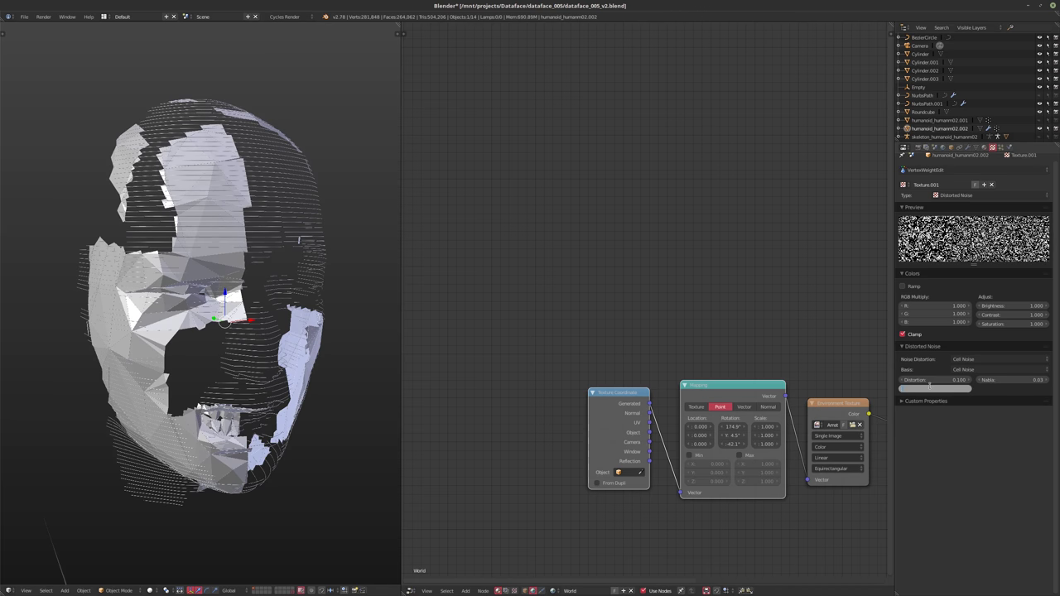
key("Return")
middle_click_drag(207, 356, 145, 344)
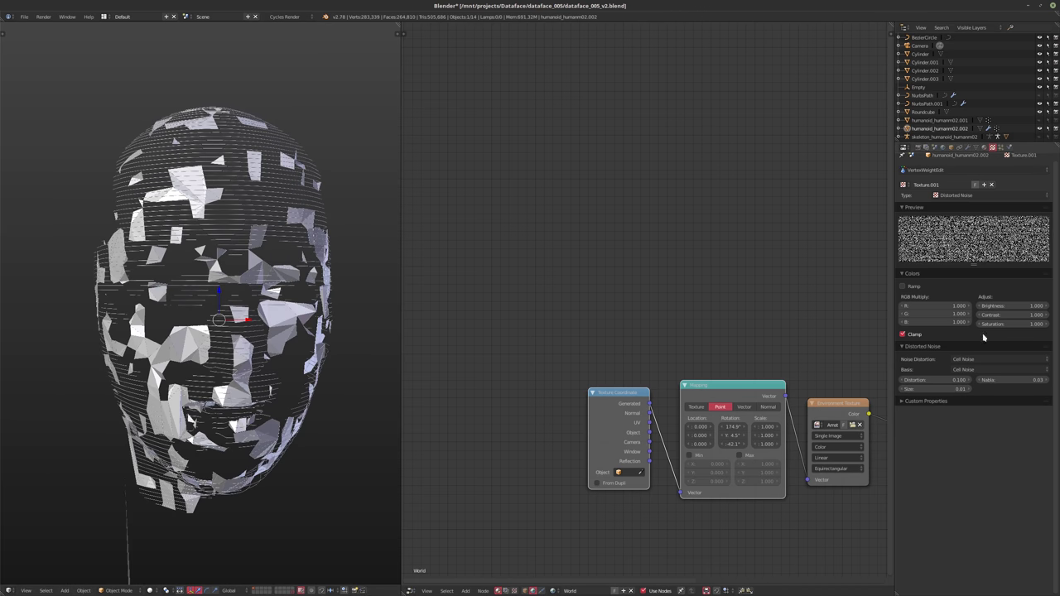
left_click(1004, 315)
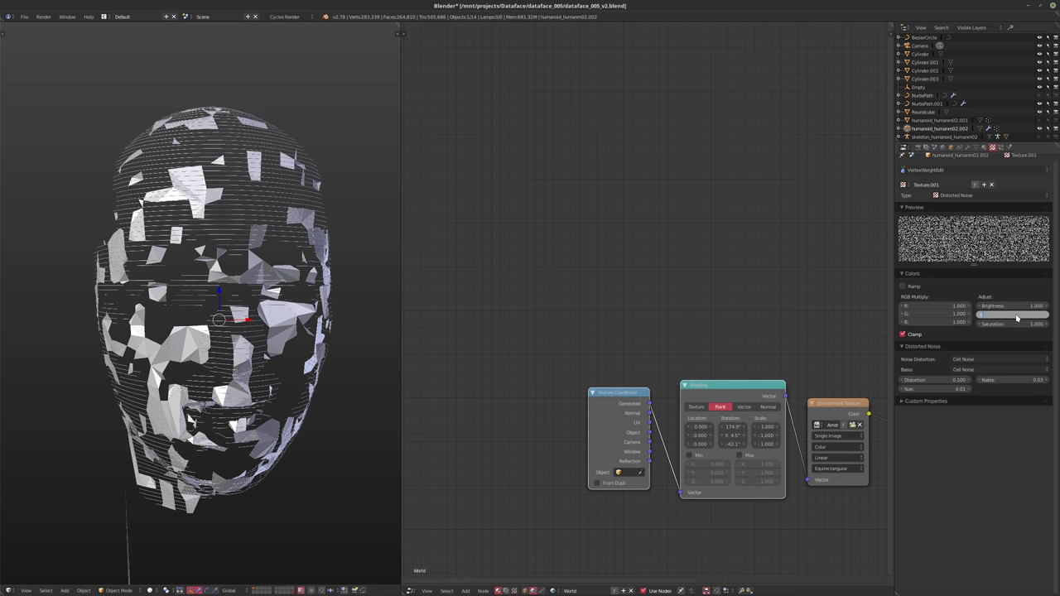
type(".5")
key("Return")
middle_click_drag(198, 303, 324, 293)
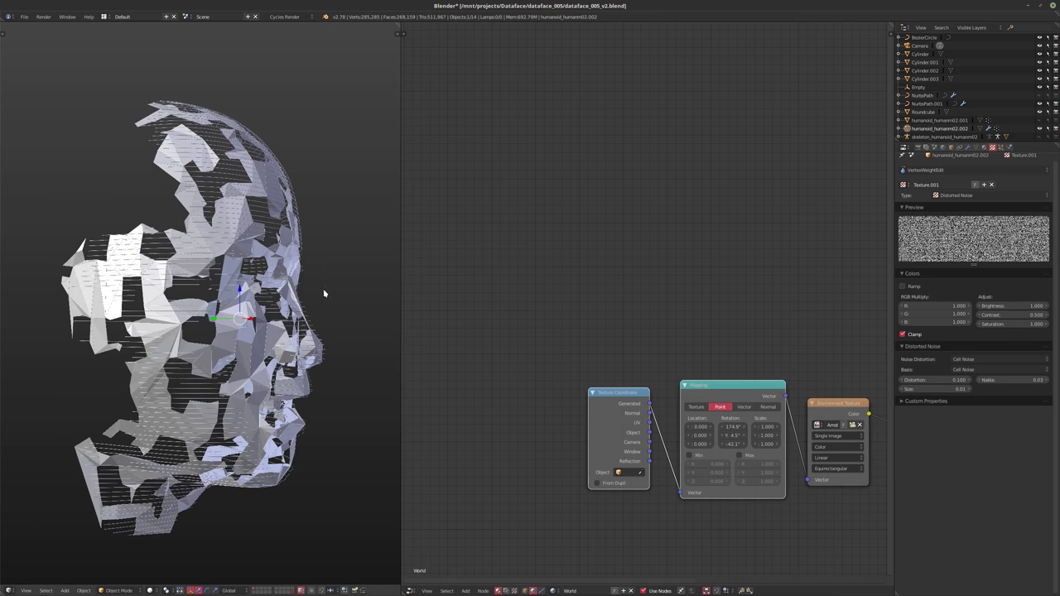
- Switch the head's Decimate modifier to Un-Subdivide while it is hidden in the viewport, and show it again
left_click(967, 148)
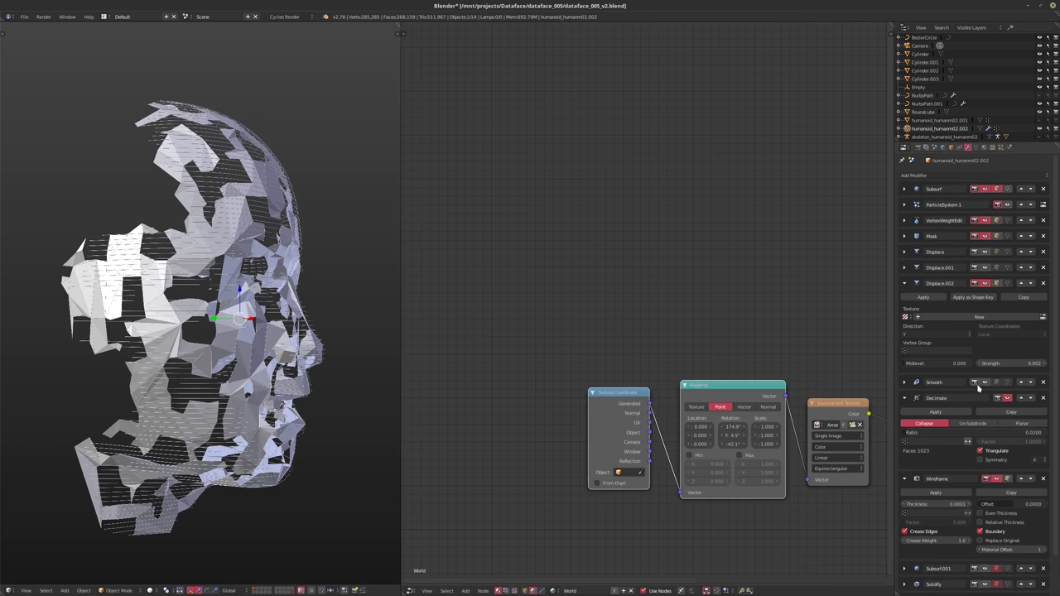
left_click(1005, 398)
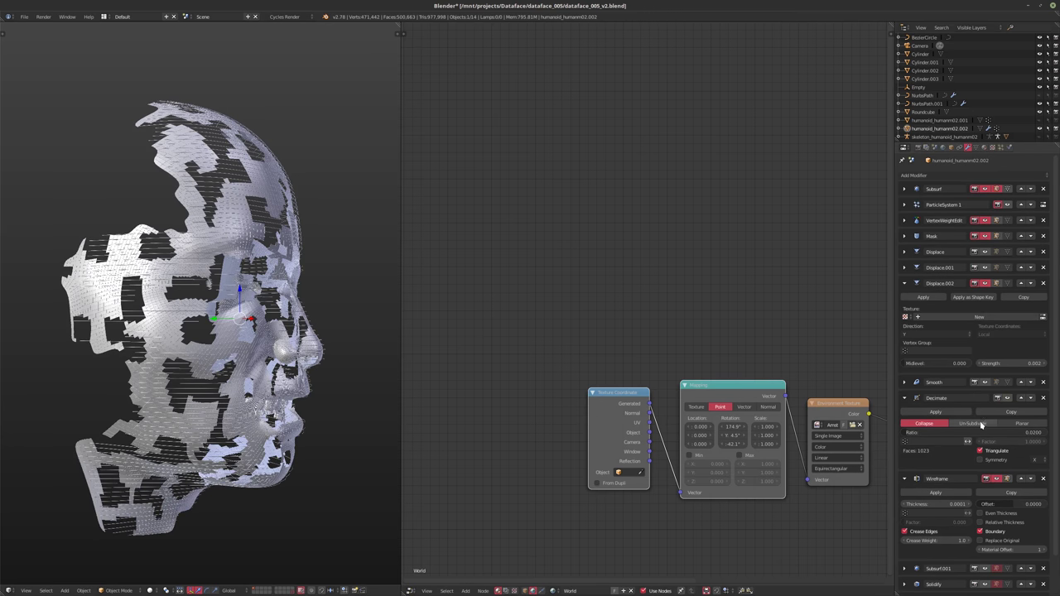
scroll(940, 426, "down", 2, "ctrl")
left_click(939, 426)
left_click(965, 428)
left_click(1043, 434)
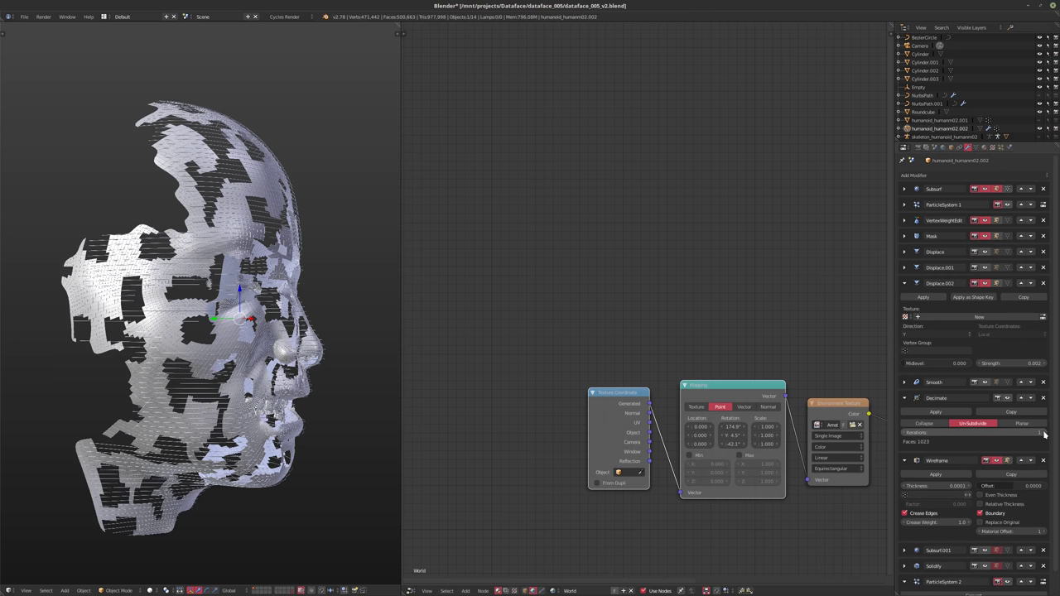
left_click_drag(996, 398, 1008, 398)
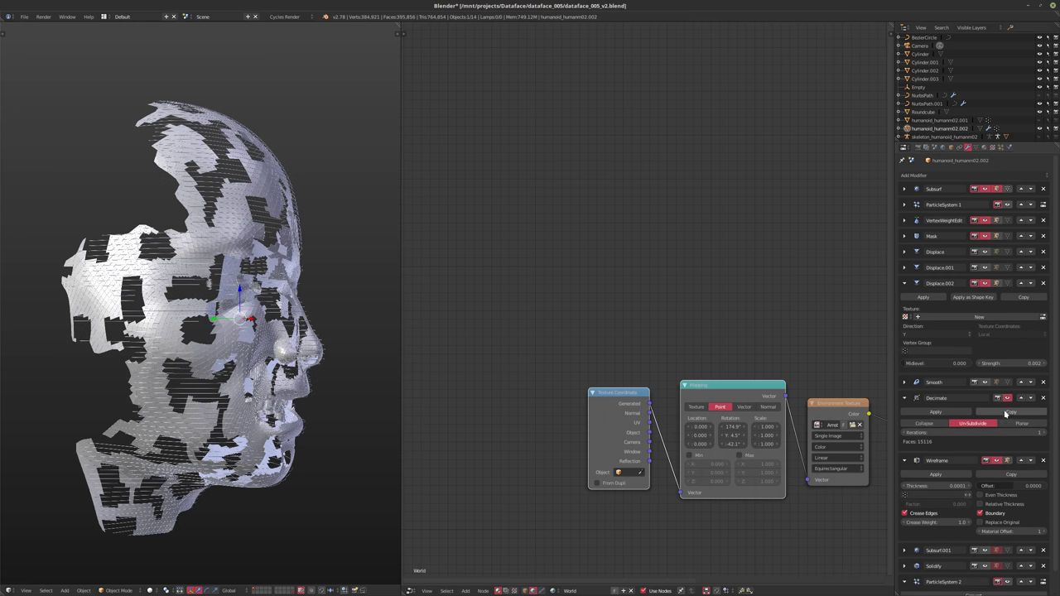
- Raise the Decimate modifier's Un-Subdivide Iterations to 5 and check the head from the front
left_click(1043, 434)
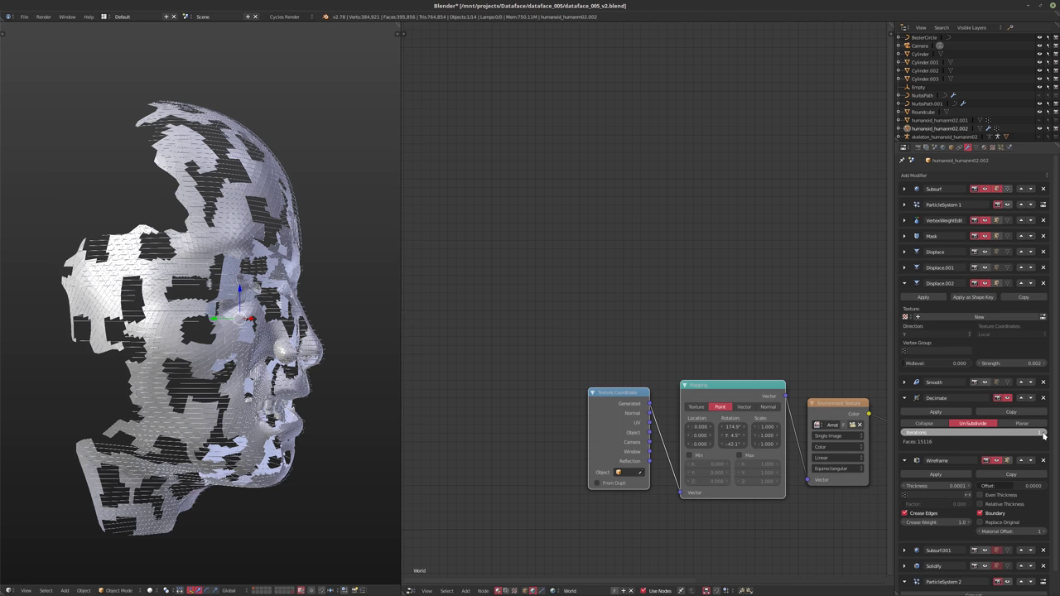
left_click(1043, 434)
left_click(1044, 433)
left_click(1043, 434)
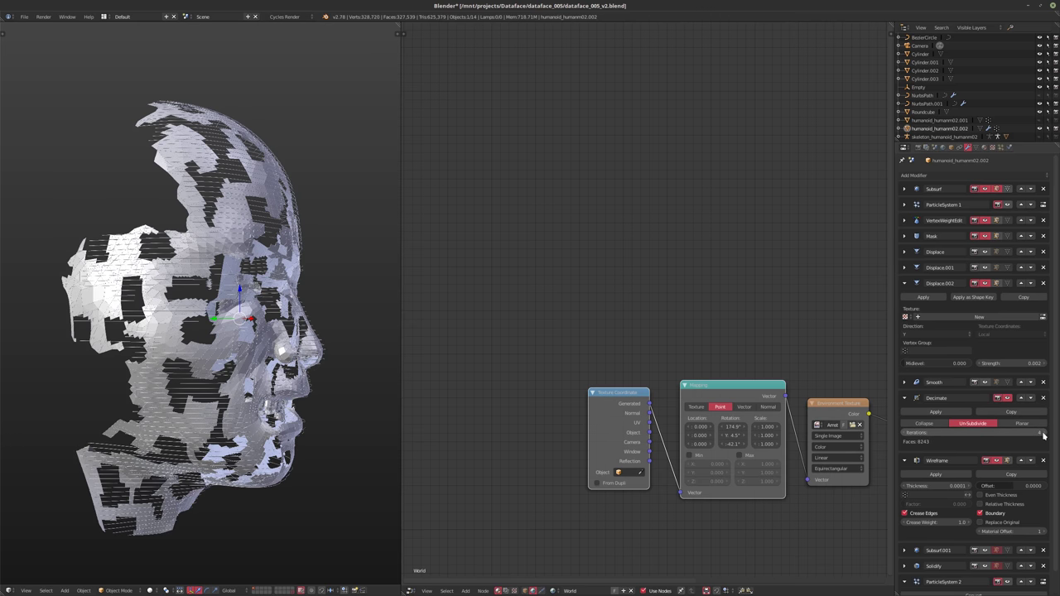
left_click(1043, 434)
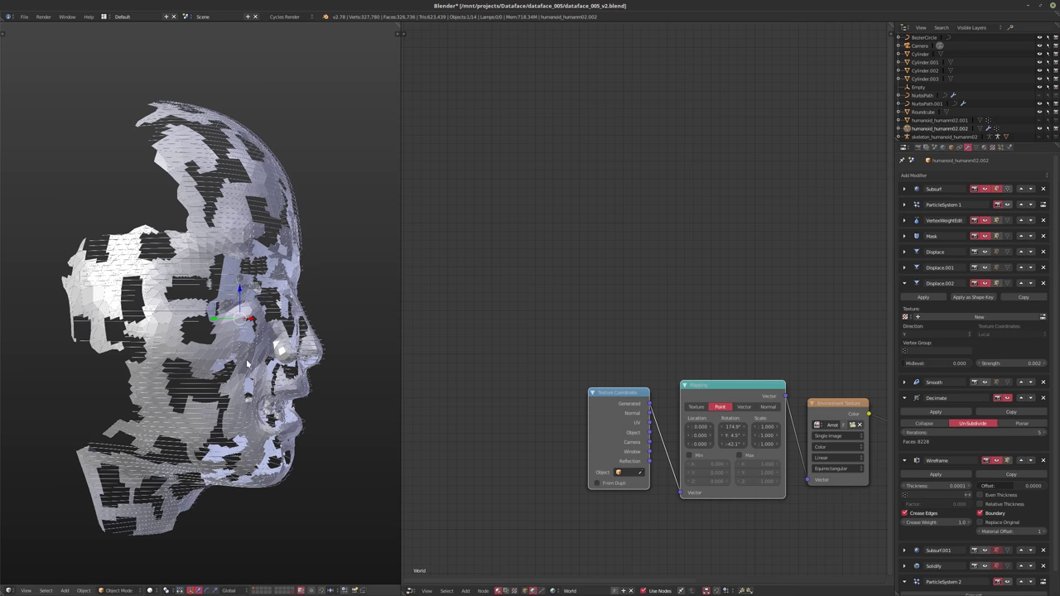
key("KP_1")
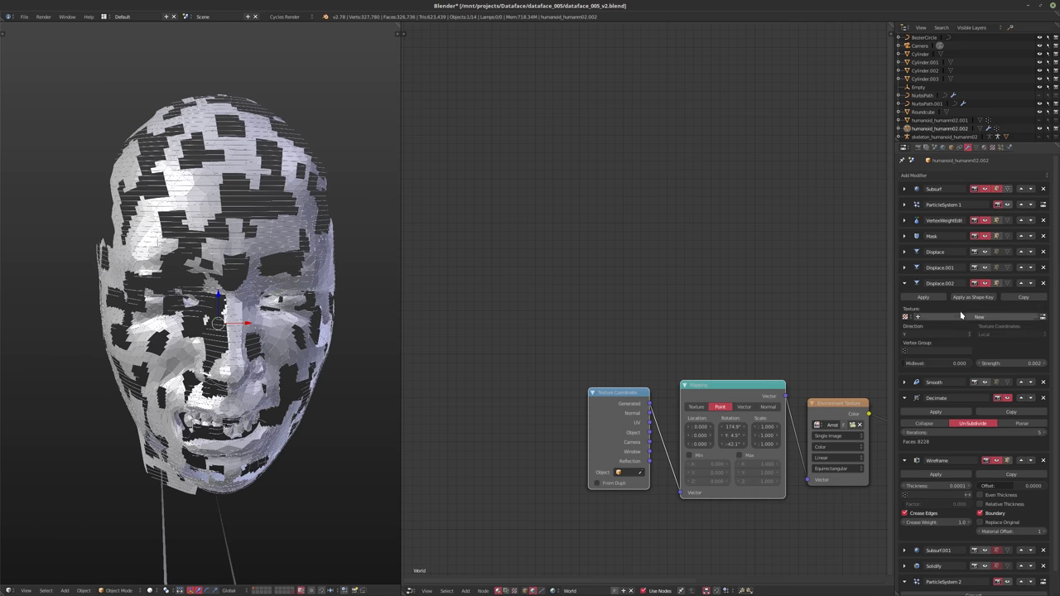
- Set the Distortion amount of the VertexWeightEdit noise texture to 1 and check the head from the front
middle_click_drag(156, 347, 190, 324)
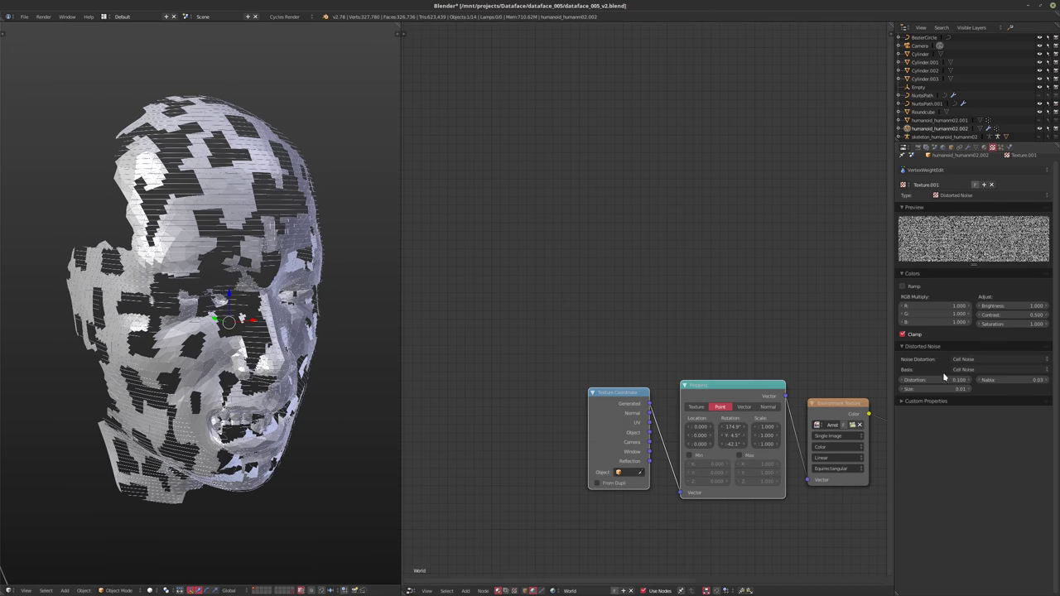
left_click(945, 380)
type("1")
key("Return")
middle_click_drag(364, 317, 240, 310)
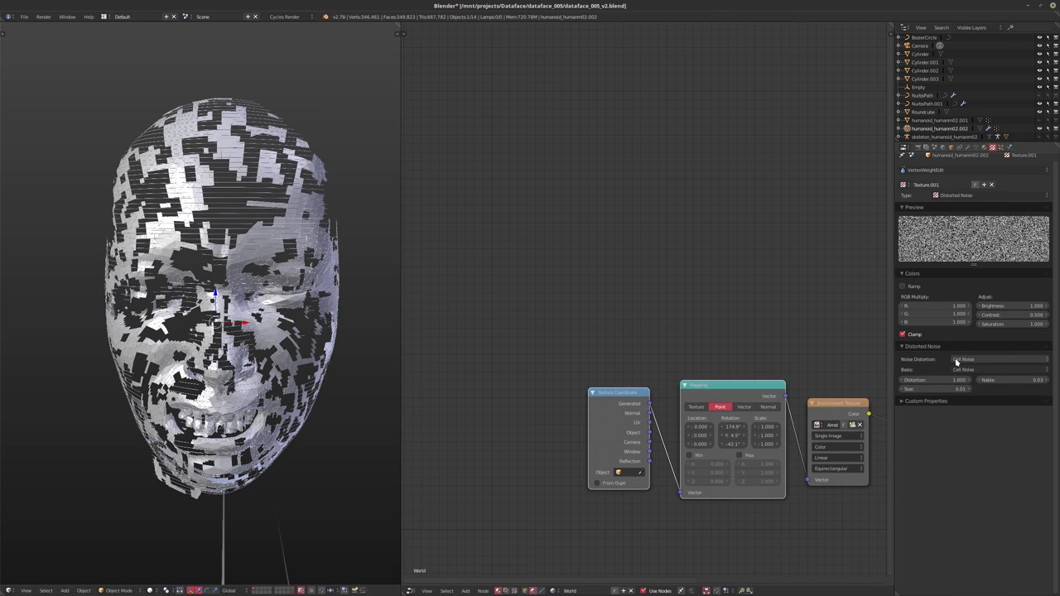
- Expand the VertexWeightEdit modifier and set its Texture Coordinates to Object
left_click(967, 148)
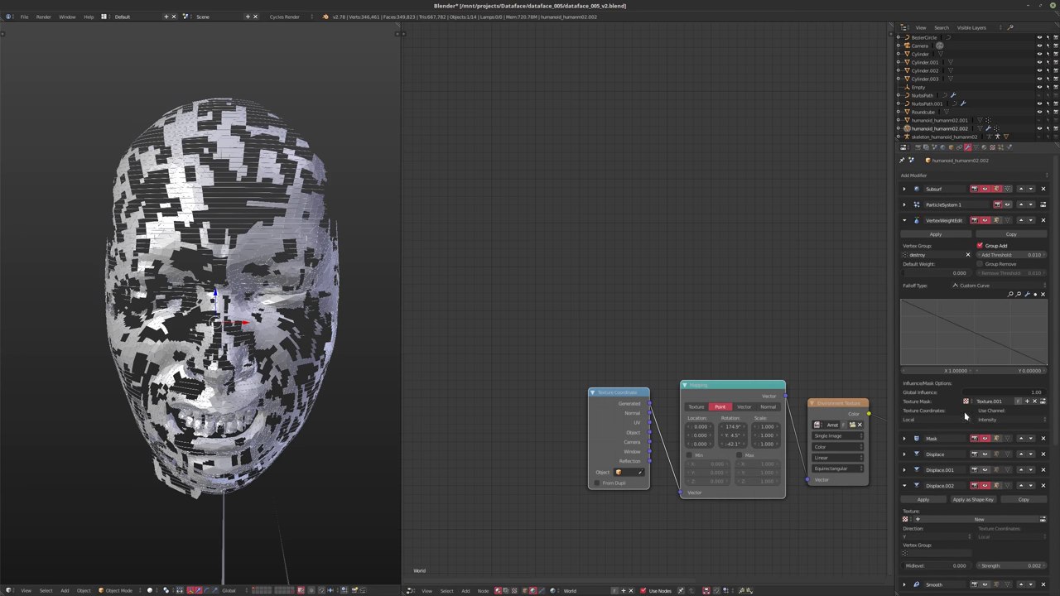
left_click(927, 419)
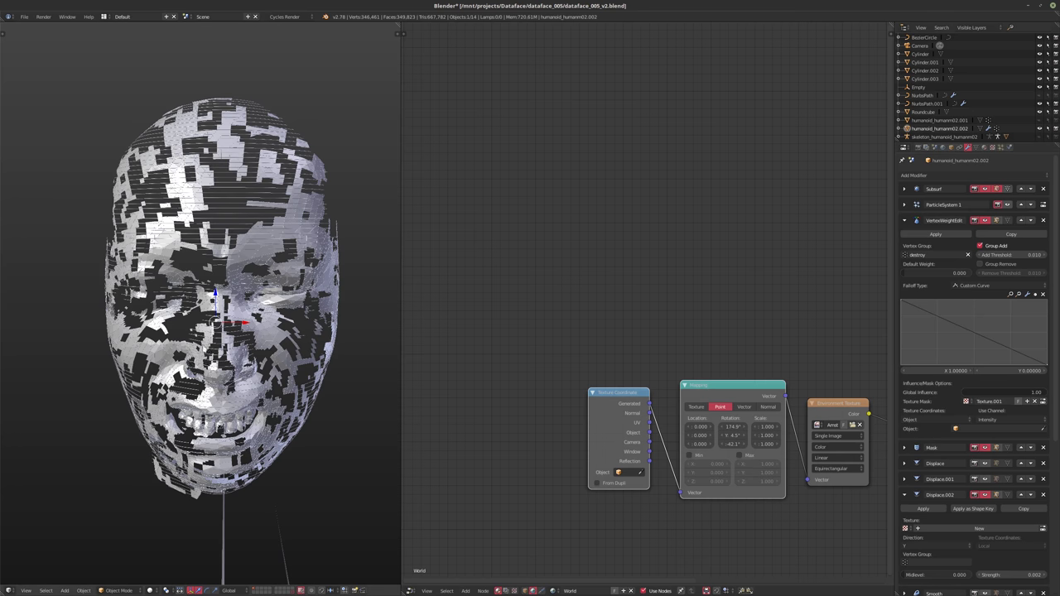
- Assign the Empty as the VertexWeightEdit modifier's texture coordinate object and check the head from the front
middle_click_drag(171, 339, 240, 349)
left_click(977, 431)
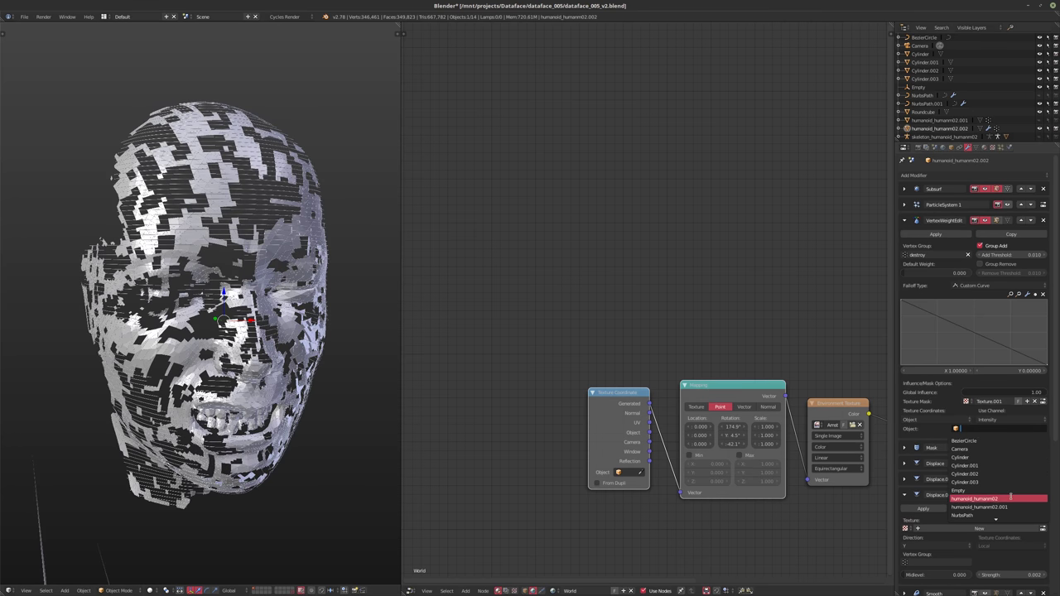
scroll(1011, 496, "down", 4)
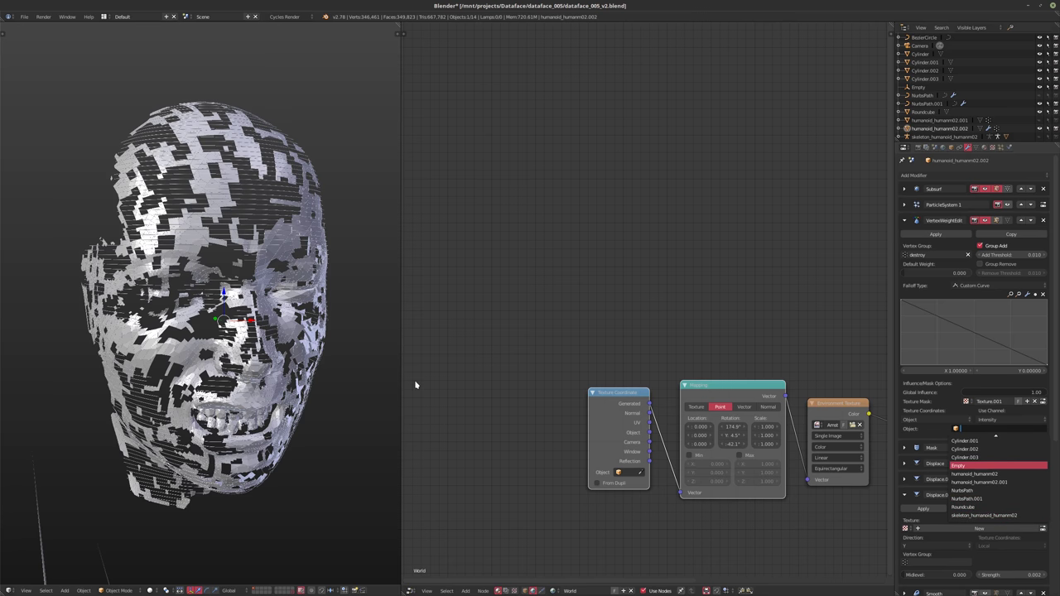
middle_click_drag(300, 335, 235, 334)
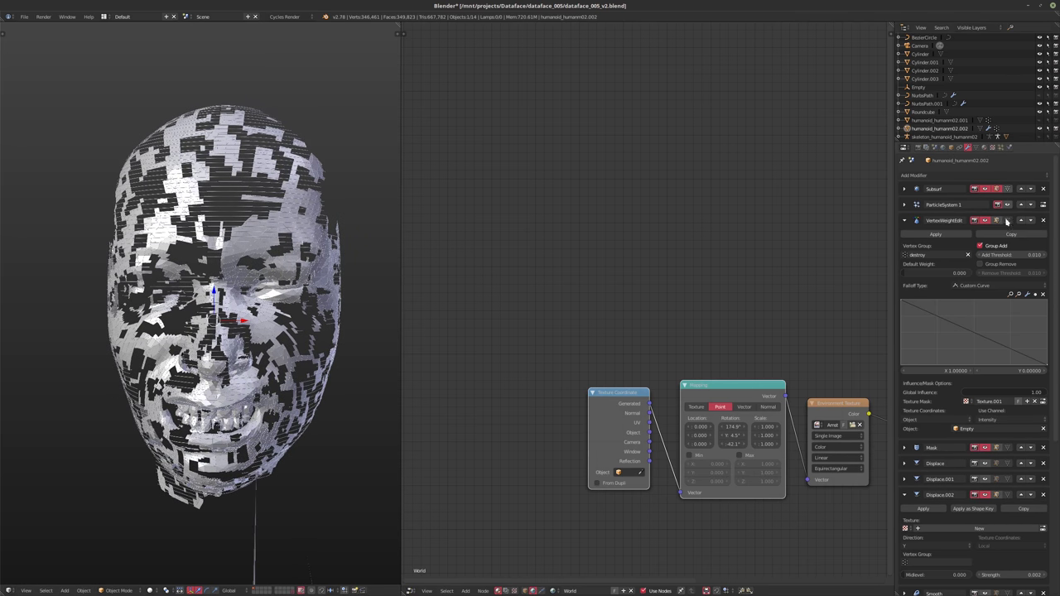
- Collapse the VertexWeightEdit, Displace.002, Decimate and Wireframe modifiers, and disable Wireframe for both viewport and render
left_click(994, 147)
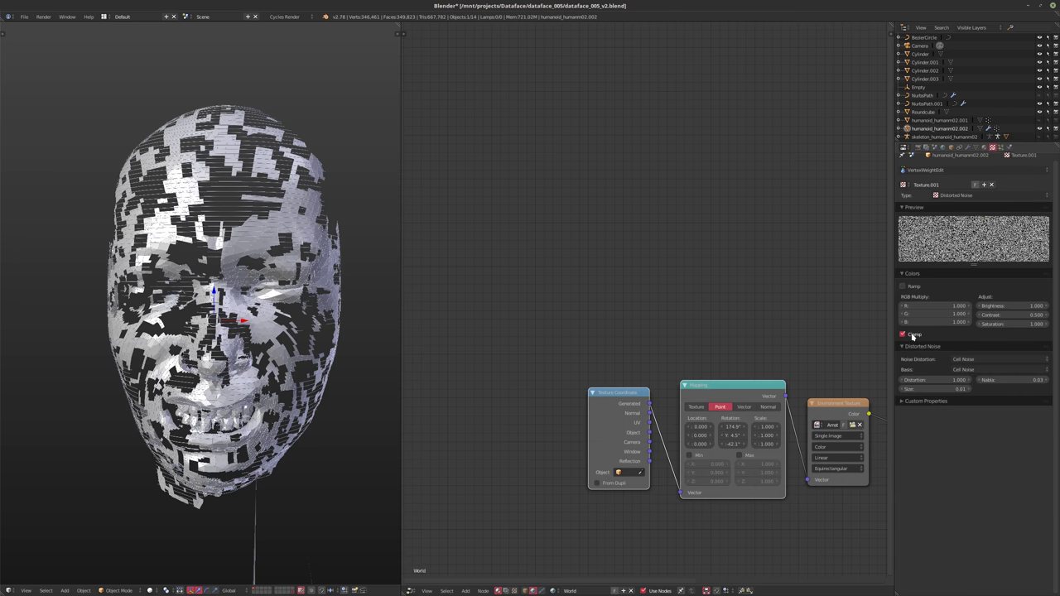
left_click(966, 148)
left_click(904, 220)
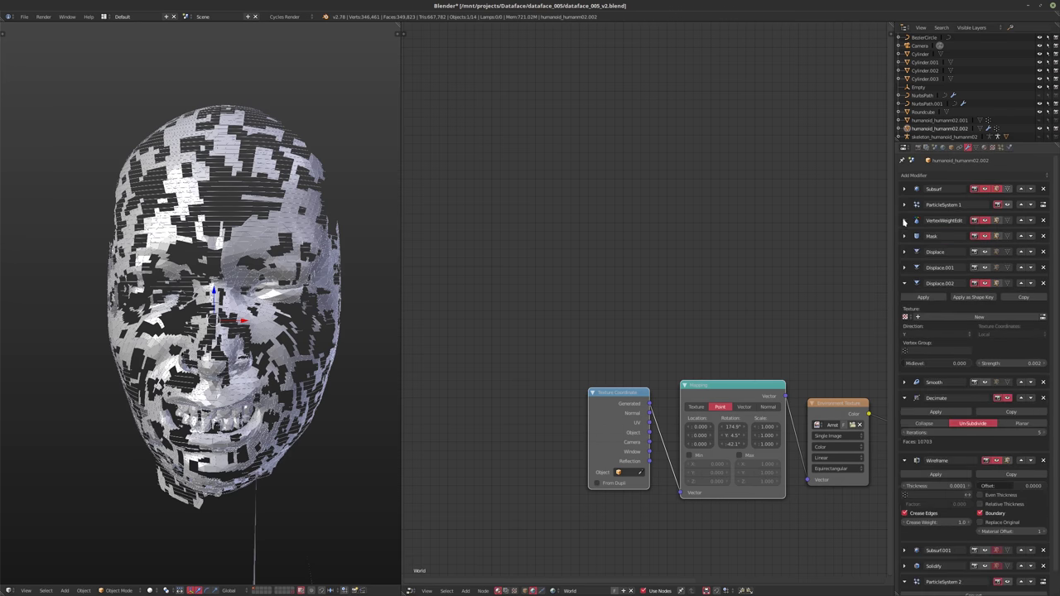
left_click(904, 283)
left_click(905, 314)
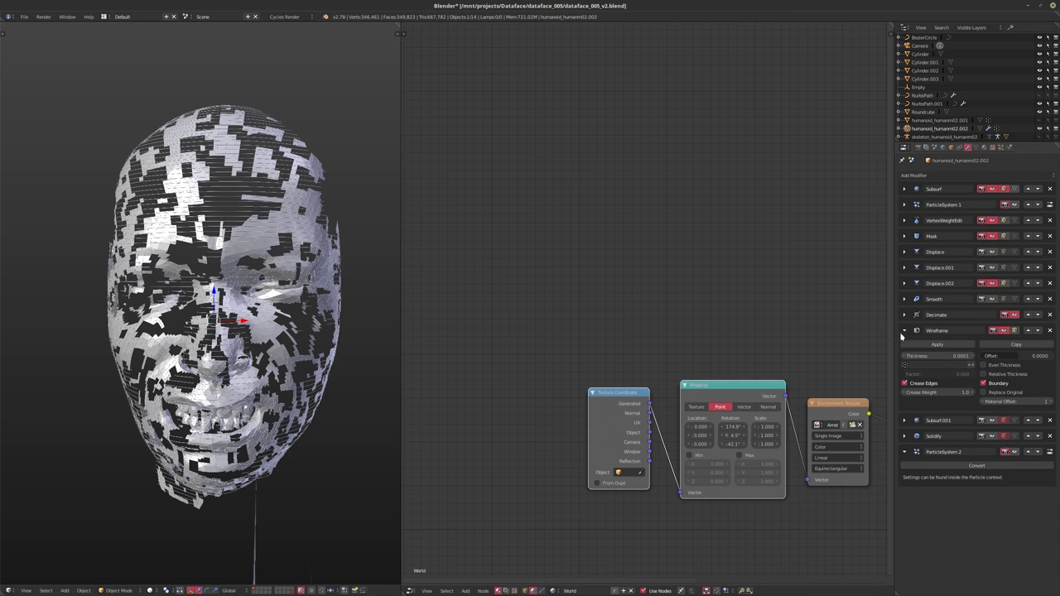
left_click(904, 331)
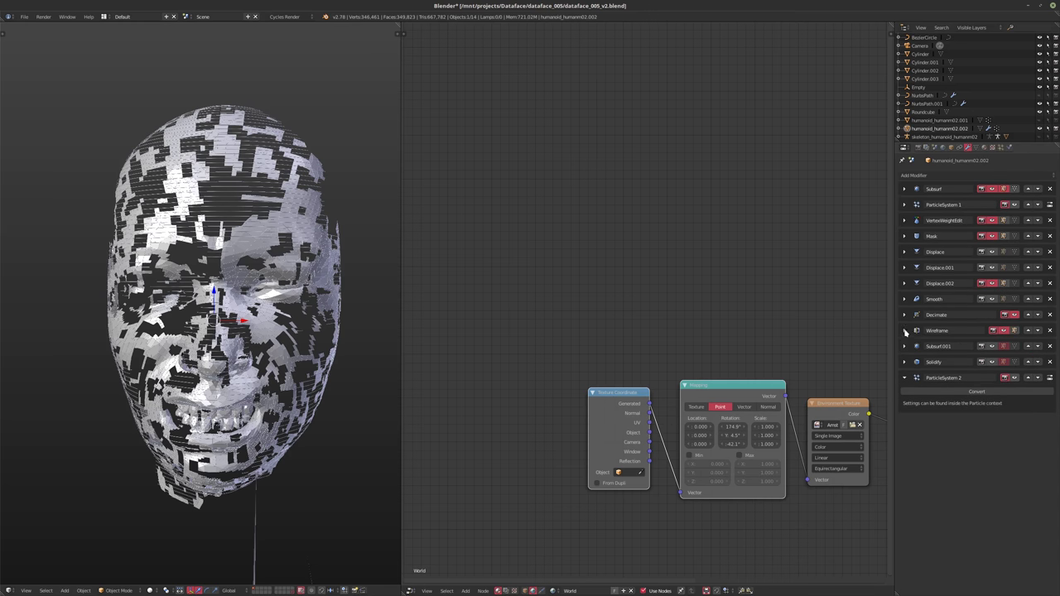
left_click(1003, 332)
left_click(991, 332)
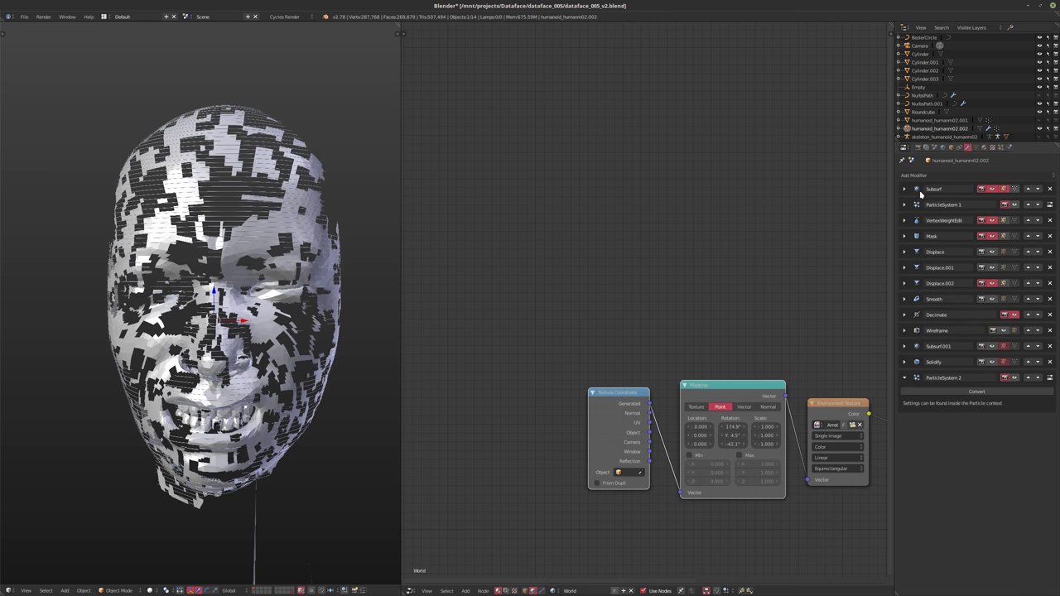
- Add a Remesh modifier to the head and turn off Remove Disconnected Pieces
left_click(928, 175)
left_click(934, 175)
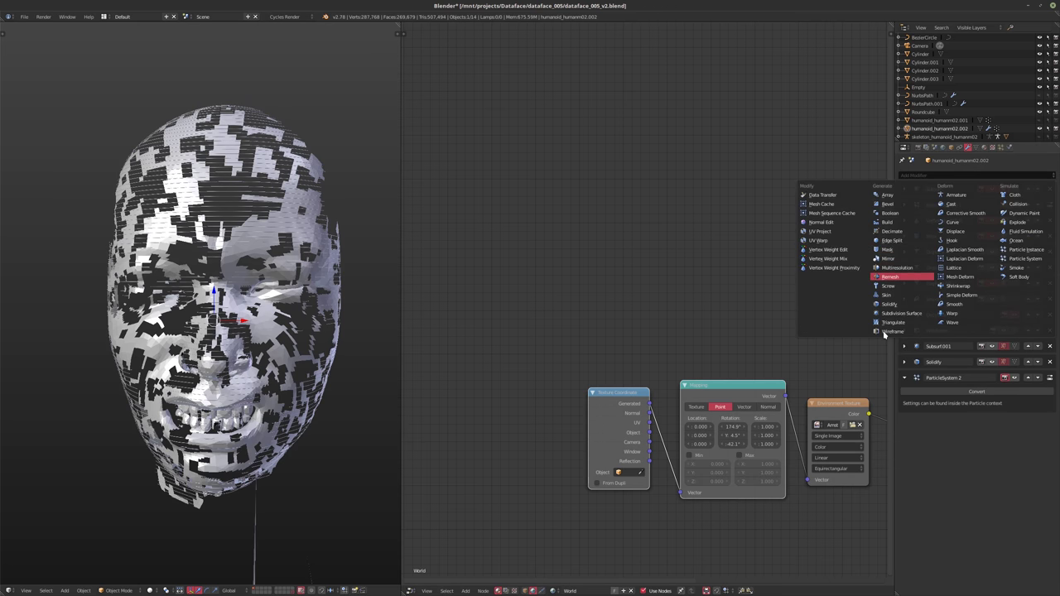
key("Return")
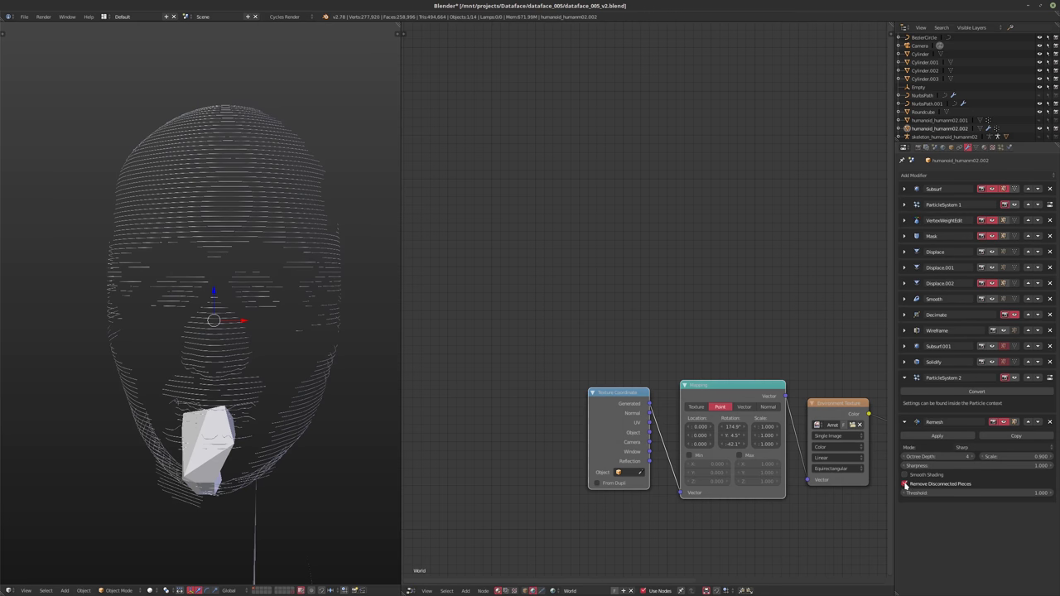
left_click(905, 483)
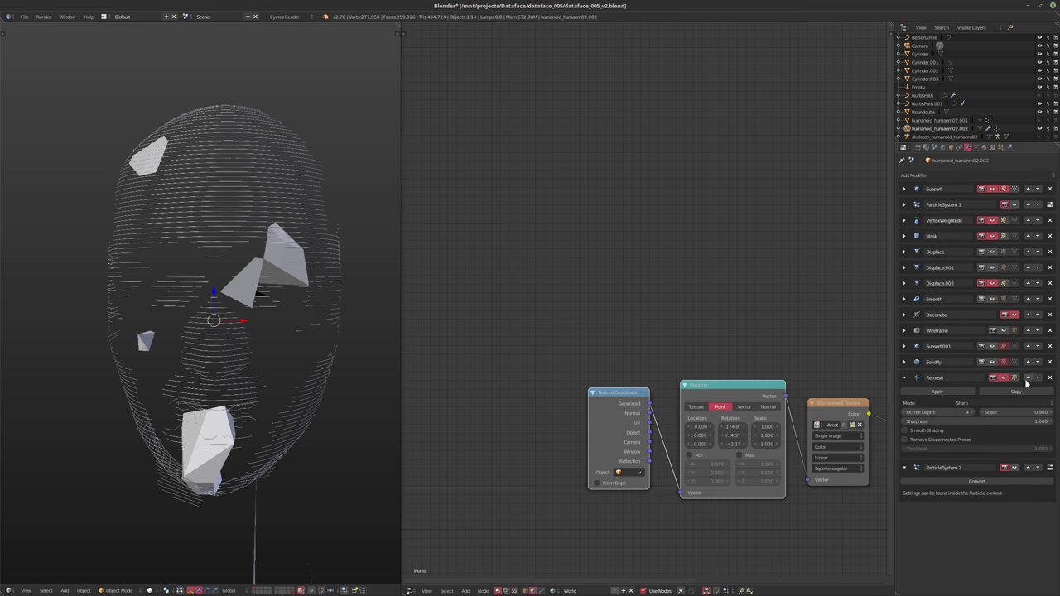
- Move the Remesh modifier up the stack to directly below Decimate
left_click(1026, 377)
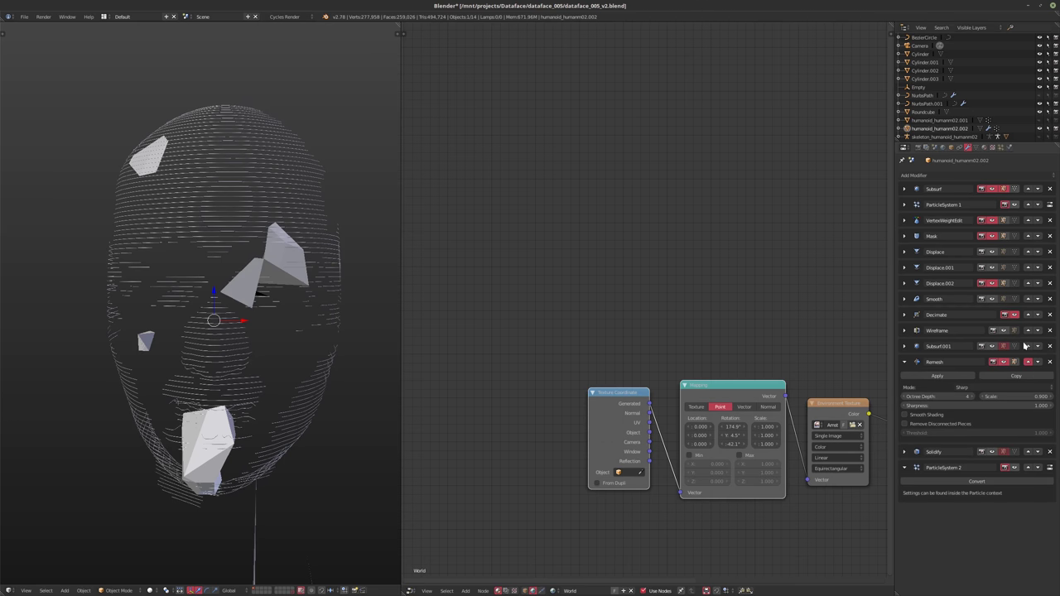
left_click(1026, 357)
left_click(1026, 346)
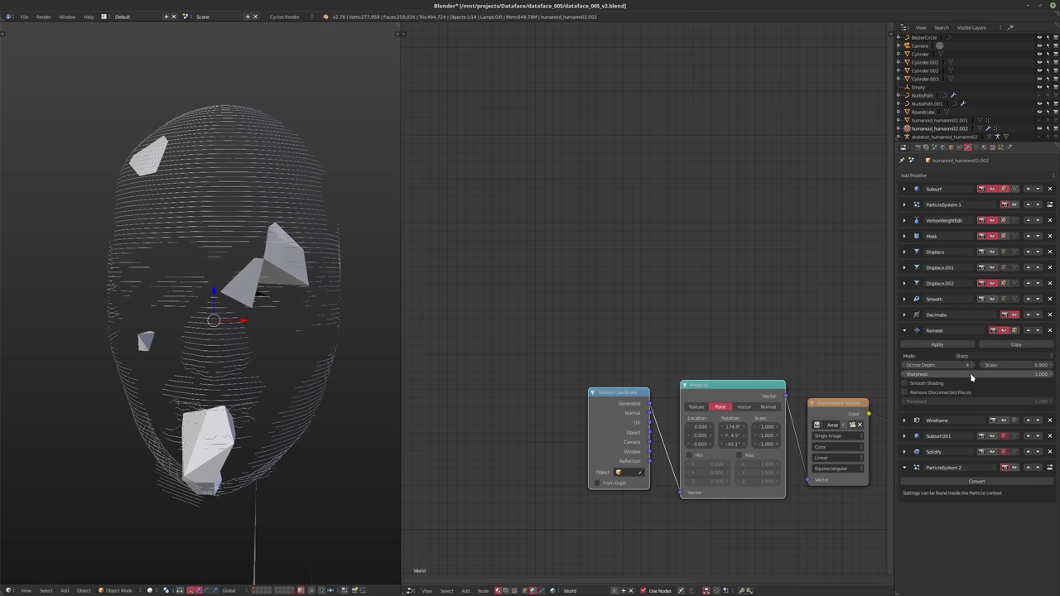
- Raise the Remesh modifier's Octree Depth to 7 and check the head from the side
left_click(972, 367)
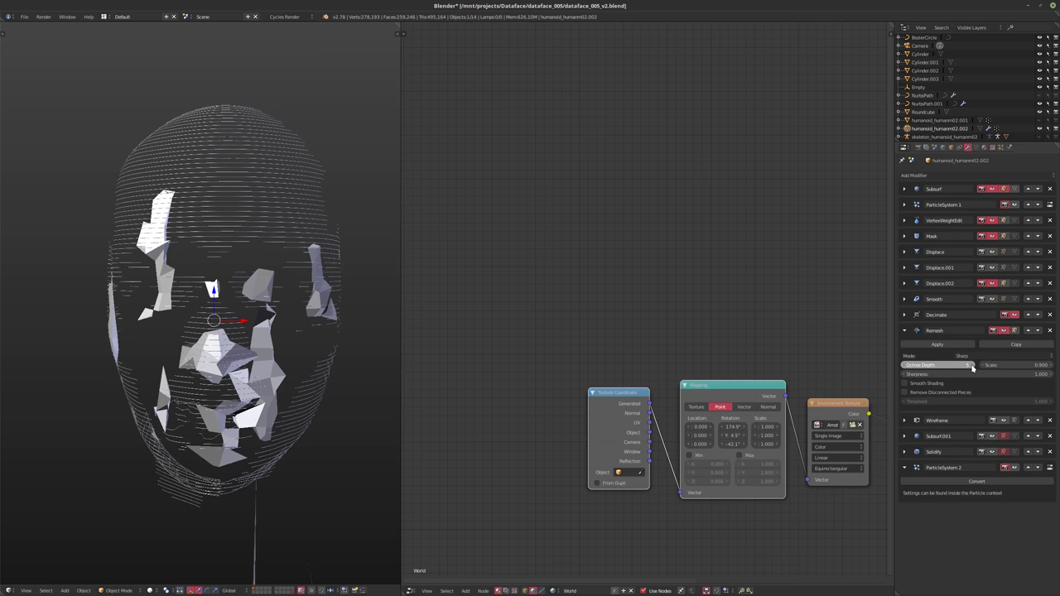
left_click(972, 367)
left_click(973, 368)
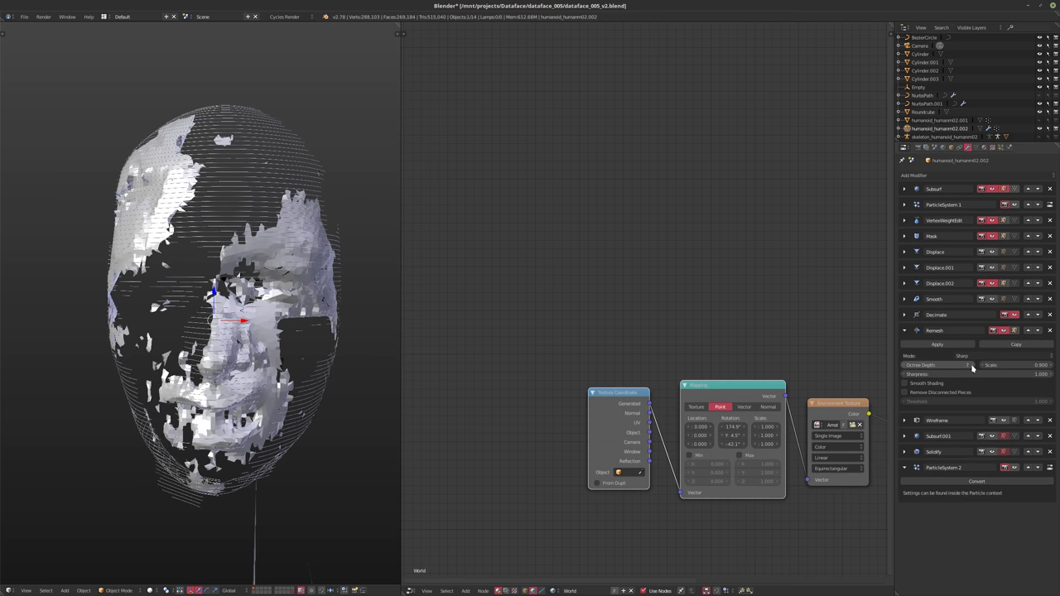
middle_click_drag(292, 315, 280, 335)
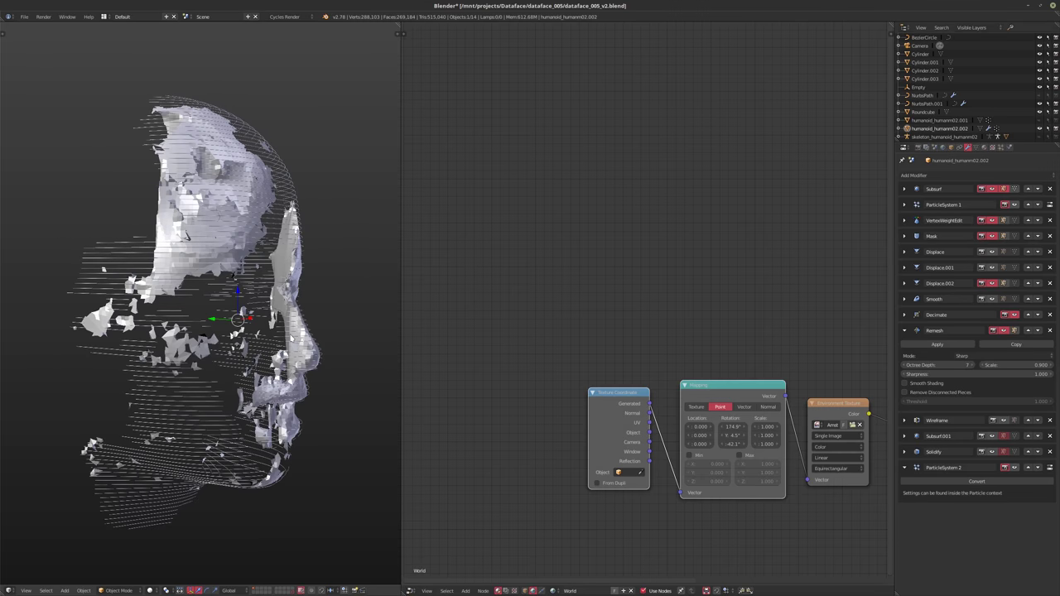
- Preview the render through the camera, comparing it with humanoid_humanm02.002 hidden and shown
key("KP_0")
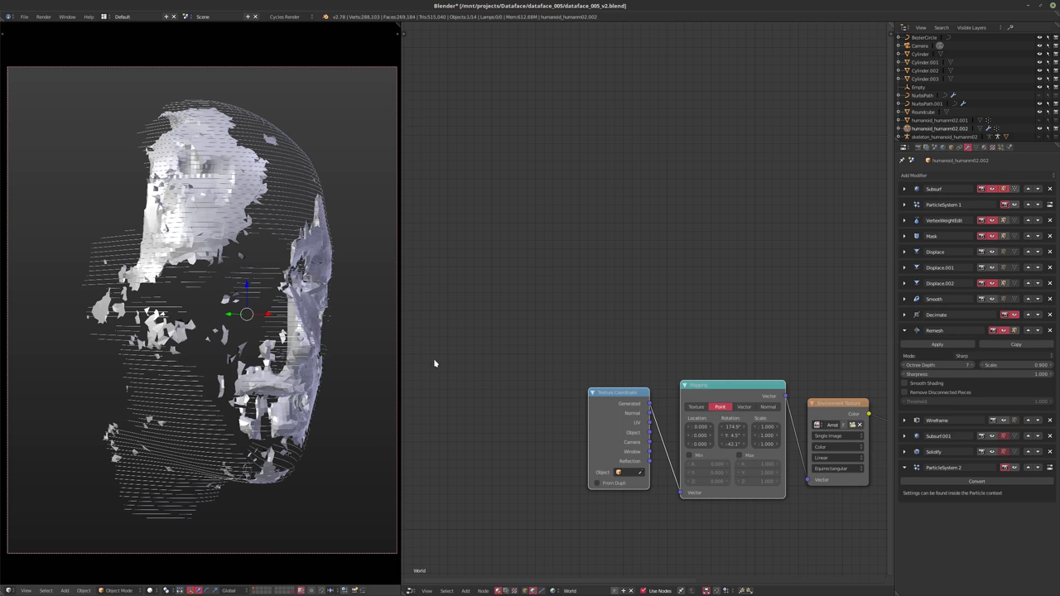
key("shift+z")
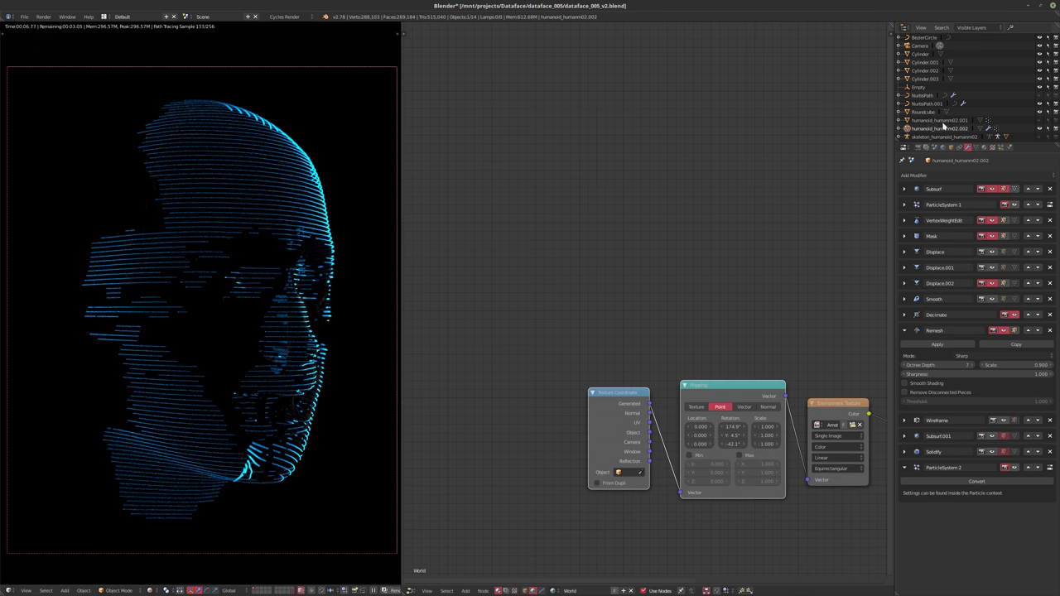
left_click(1039, 130)
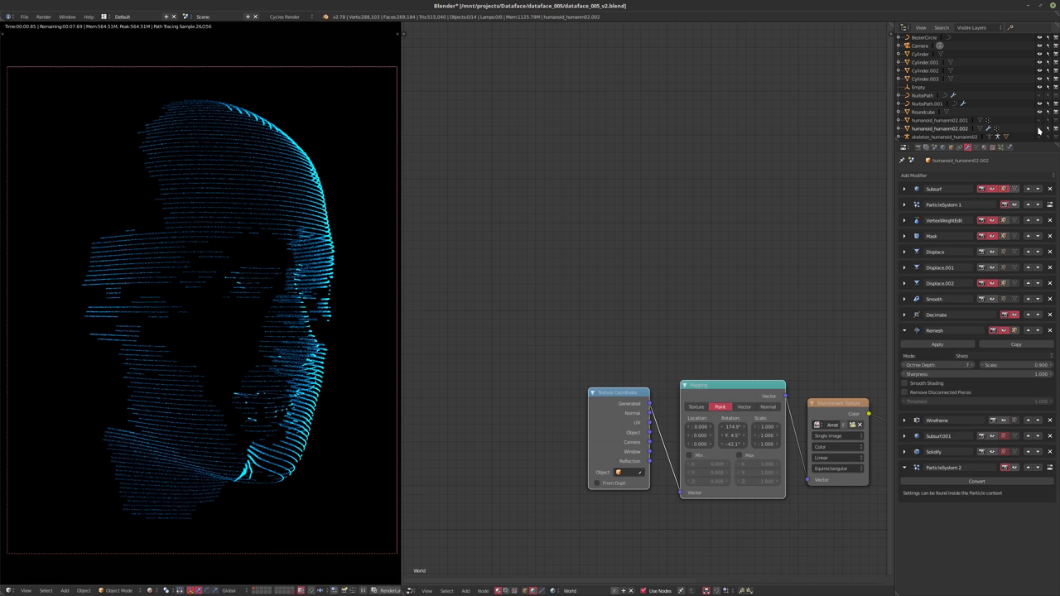
left_click(1039, 129)
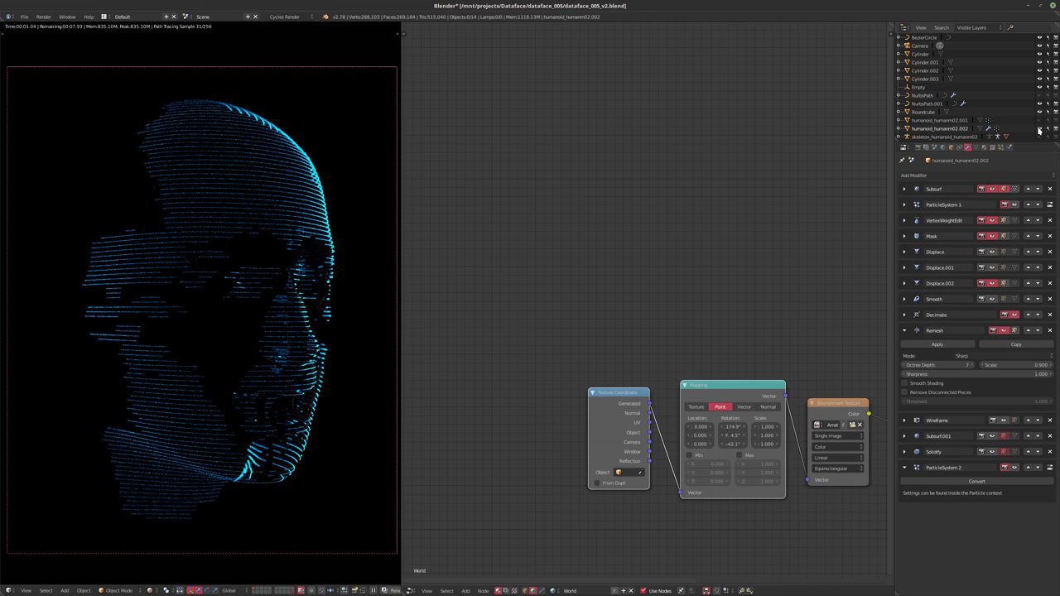
- Switch the node editor to the head's material nodes and disconnect the Mix Shader from the Material Output's Surface
middle_click_drag(653, 324, 554, 324)
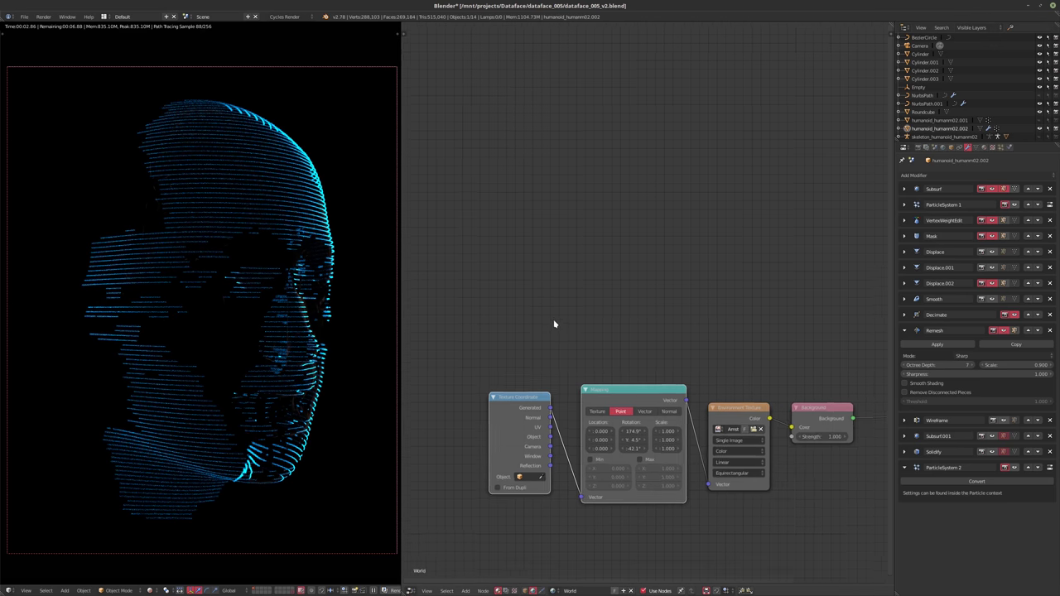
scroll(571, 318, "up", 1)
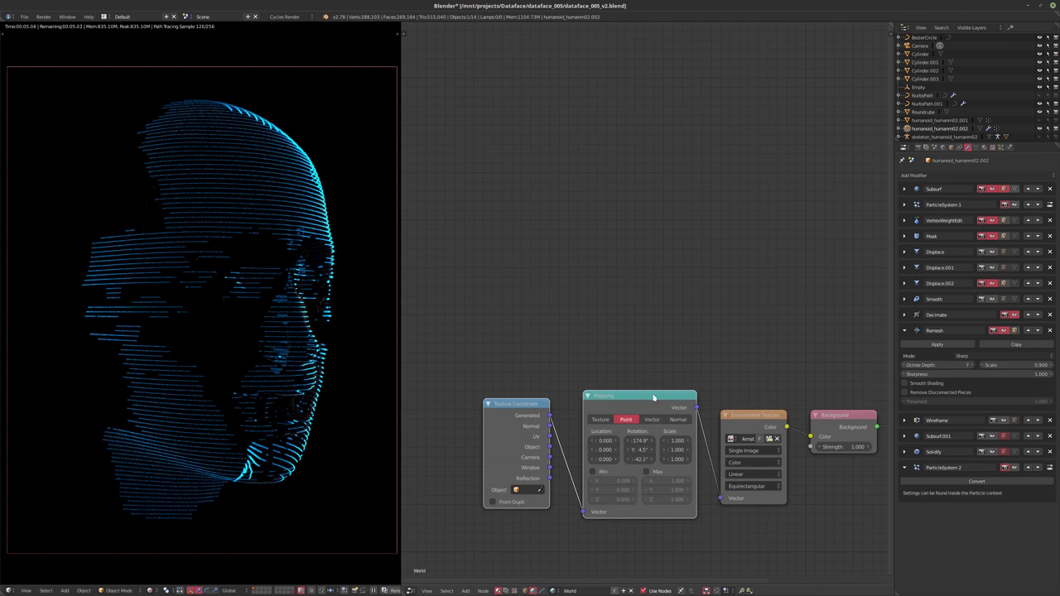
left_click(524, 590)
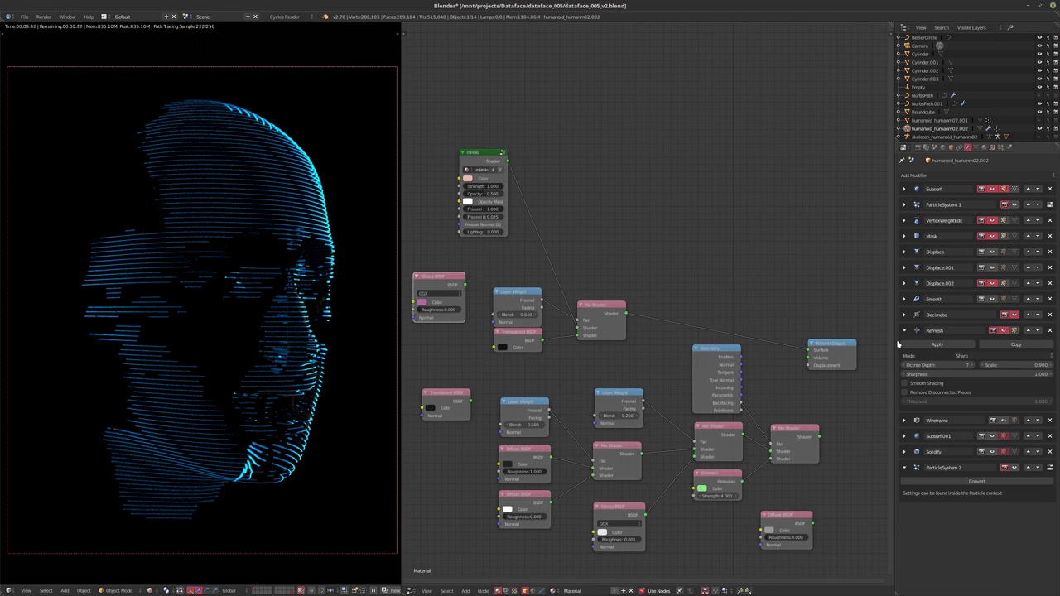
middle_click_drag(687, 299, 683, 322)
scroll(672, 303, "up", 2)
key("shift+a")
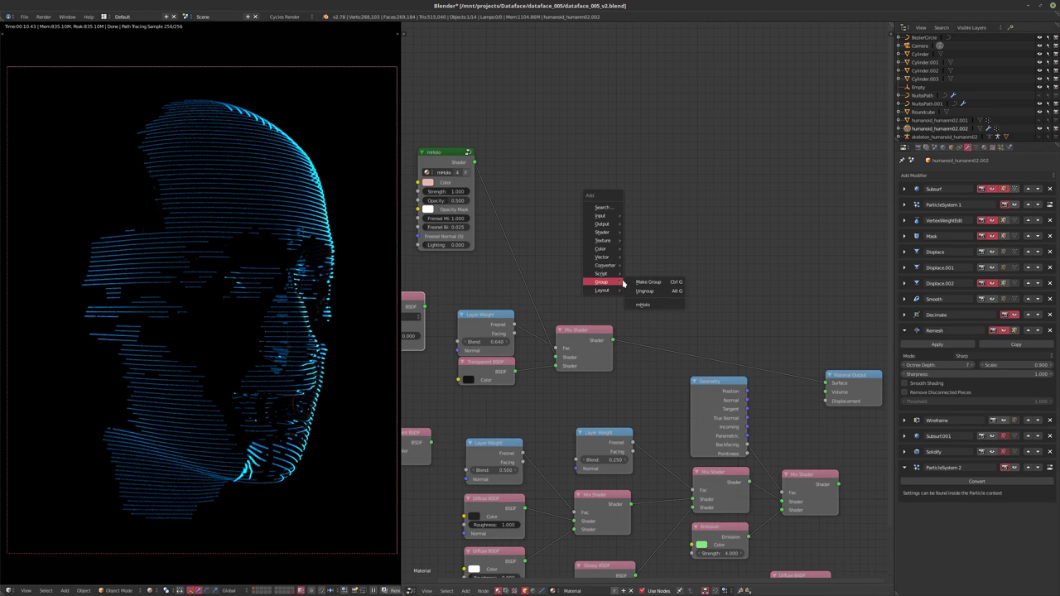
left_click_drag(826, 383, 620, 350)
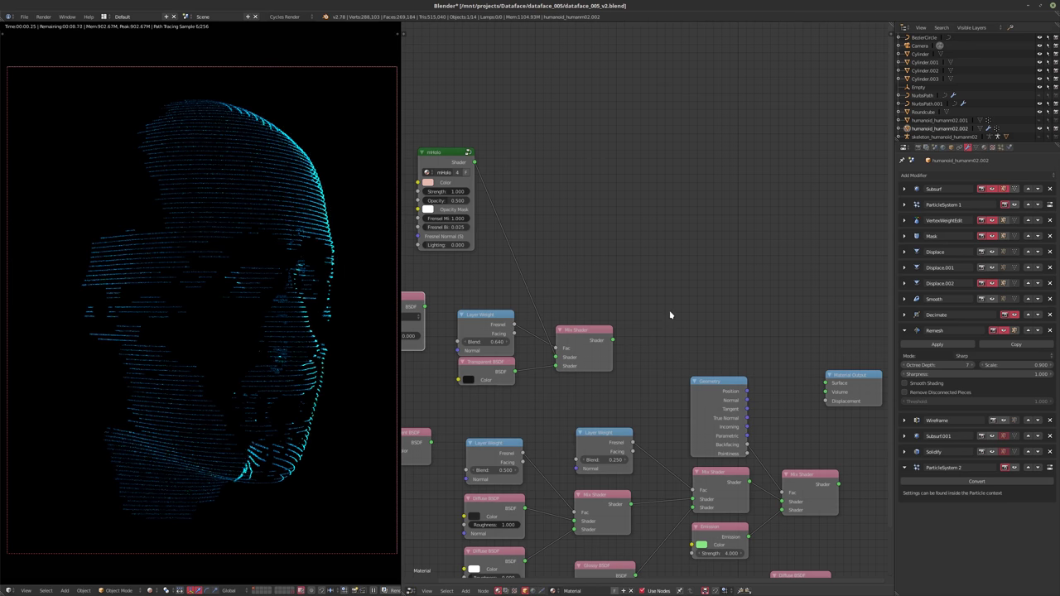
- Add a Volume Absorption shader and connect it to the Material Output's Volume input
key("shift+a")
key("shift+a")
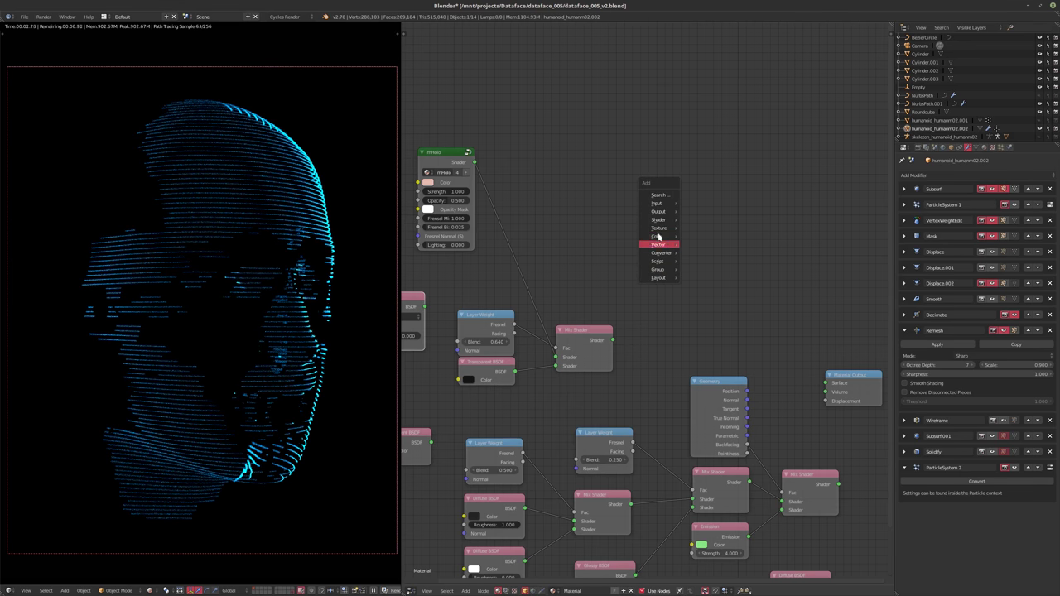
mouse_move(658, 247)
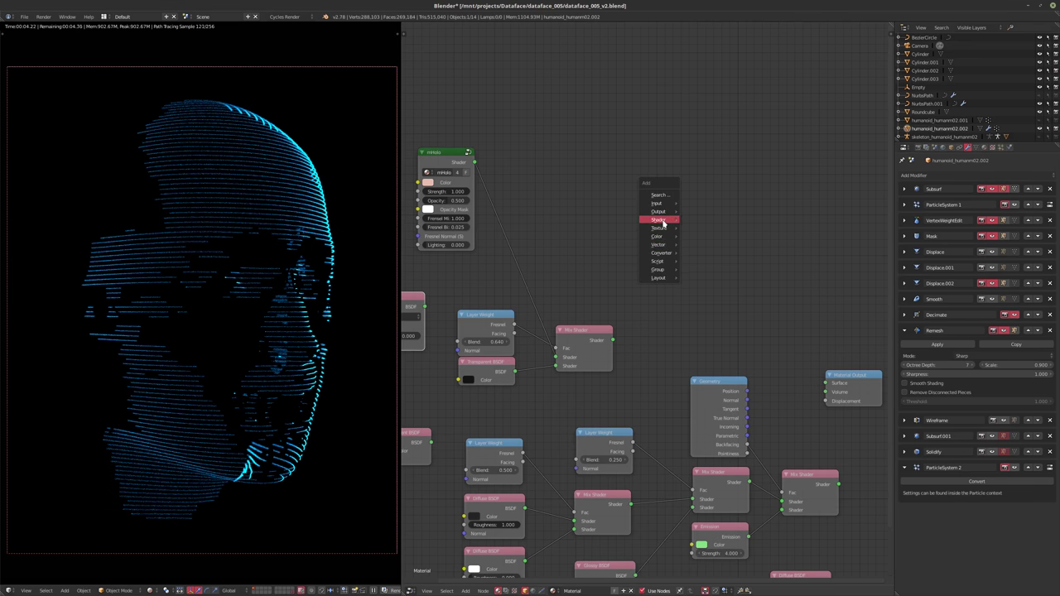
mouse_move(662, 221)
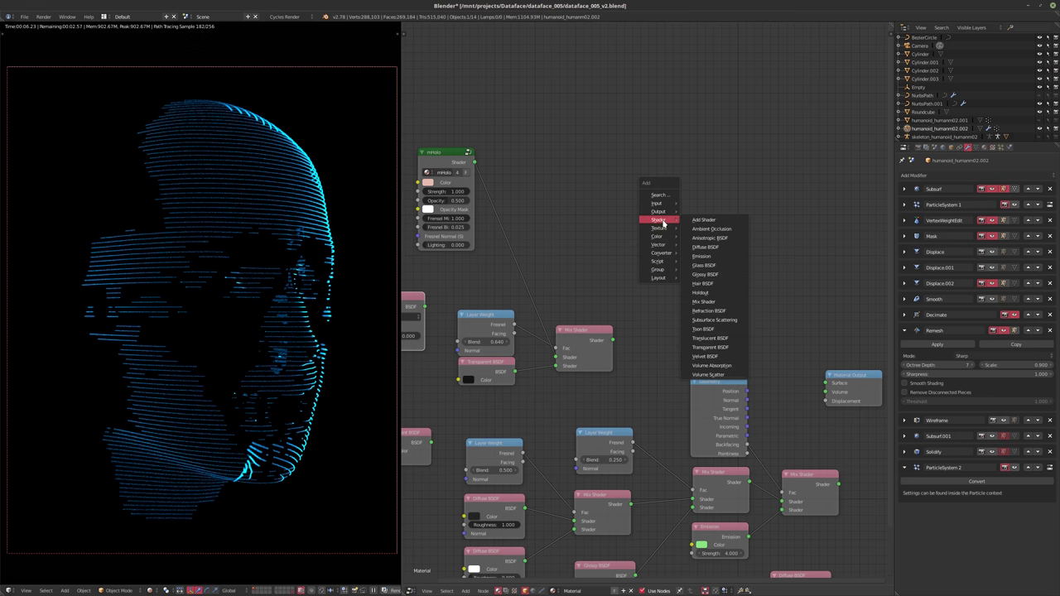
left_click(711, 365)
left_click(763, 355)
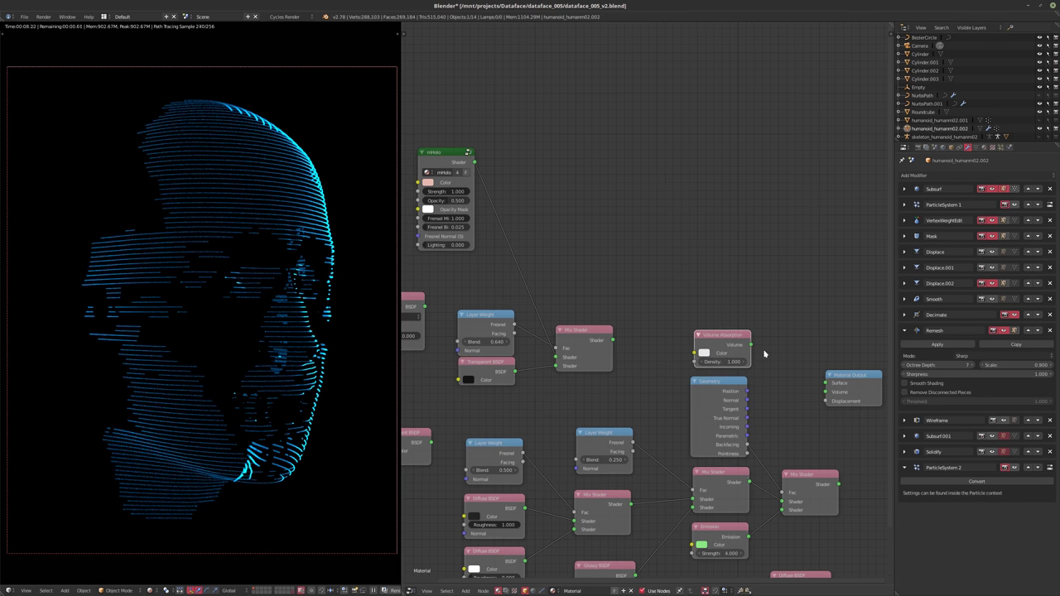
left_click_drag(750, 344, 825, 392)
- Set the Volume Absorption density to 50
scroll(735, 373, "up", 2)
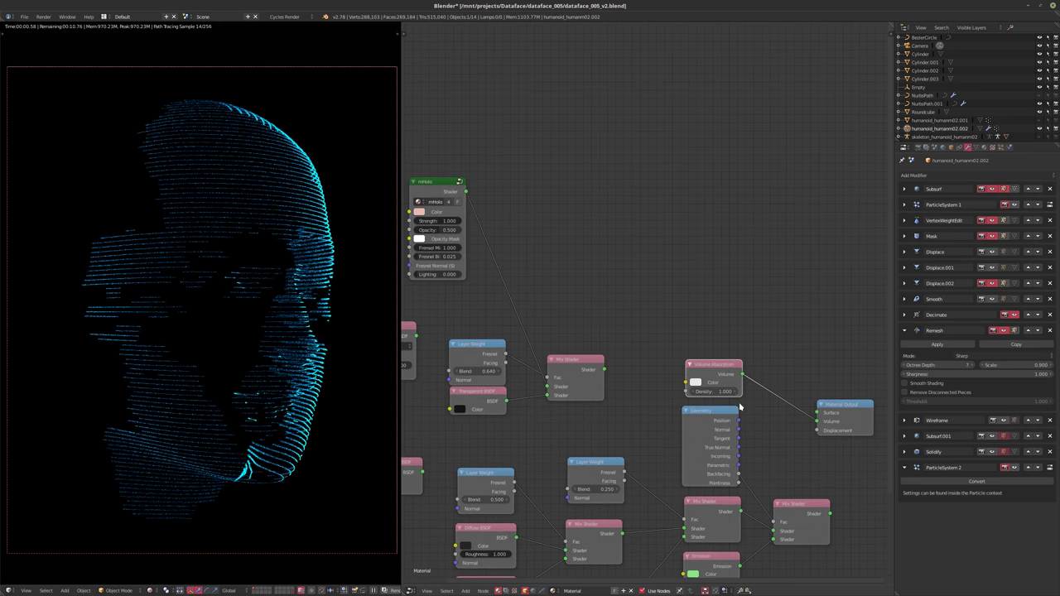
left_click(702, 391)
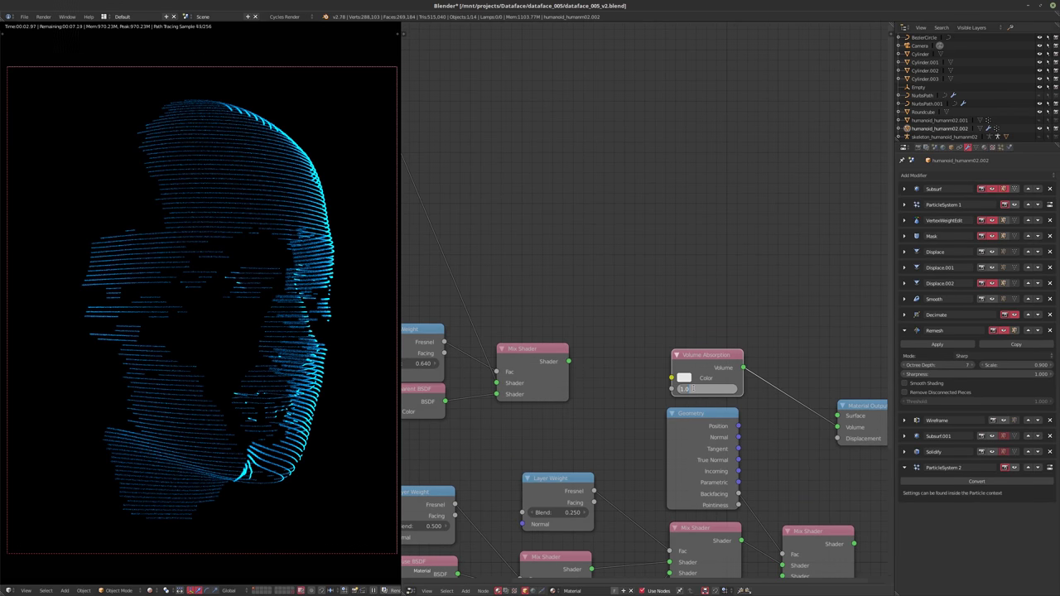
type("50")
key("Return")
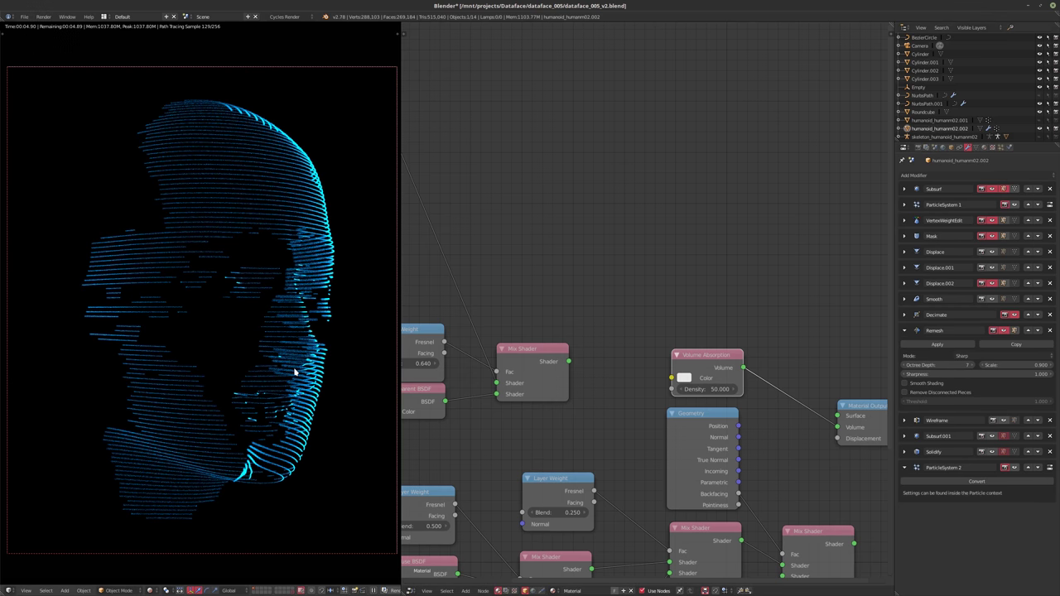
- Return the viewport to solid shading and set the VertexWeightEdit noise texture's Size to 0.03
key("shift+z")
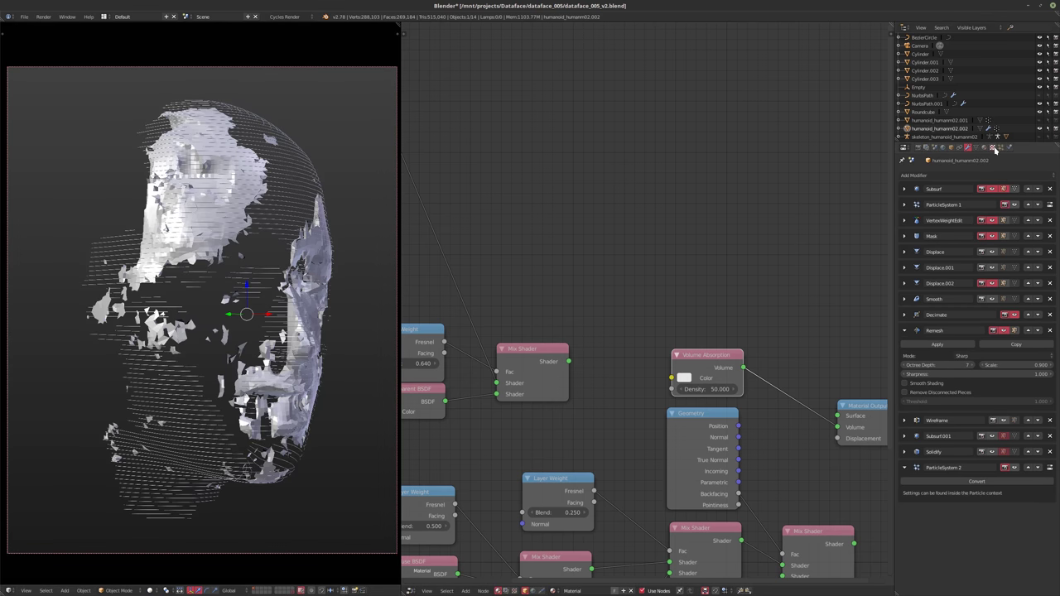
left_click(992, 148)
left_click(936, 387)
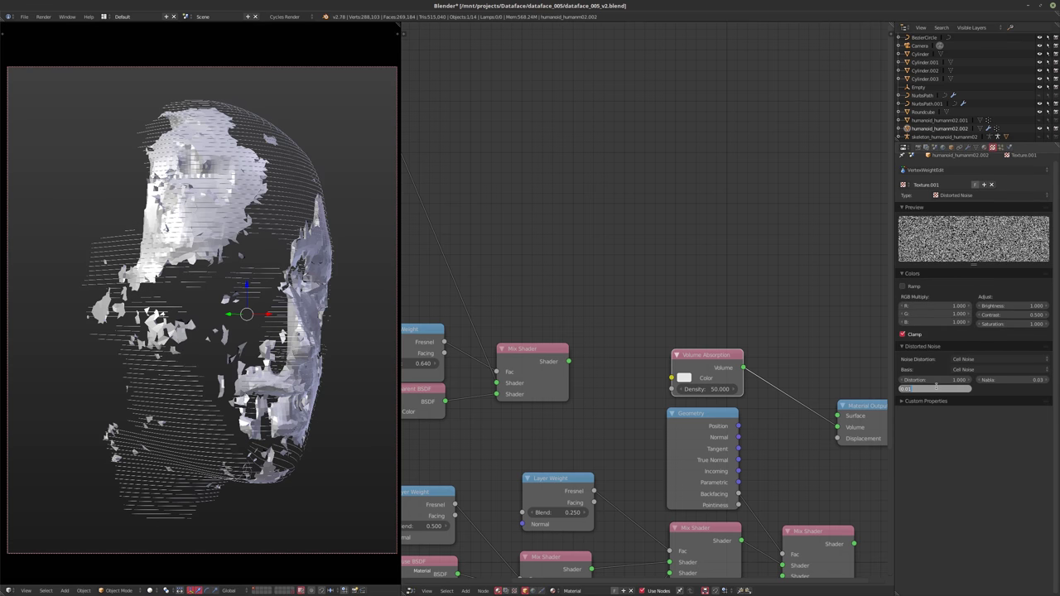
type("0.03")
key("Return")
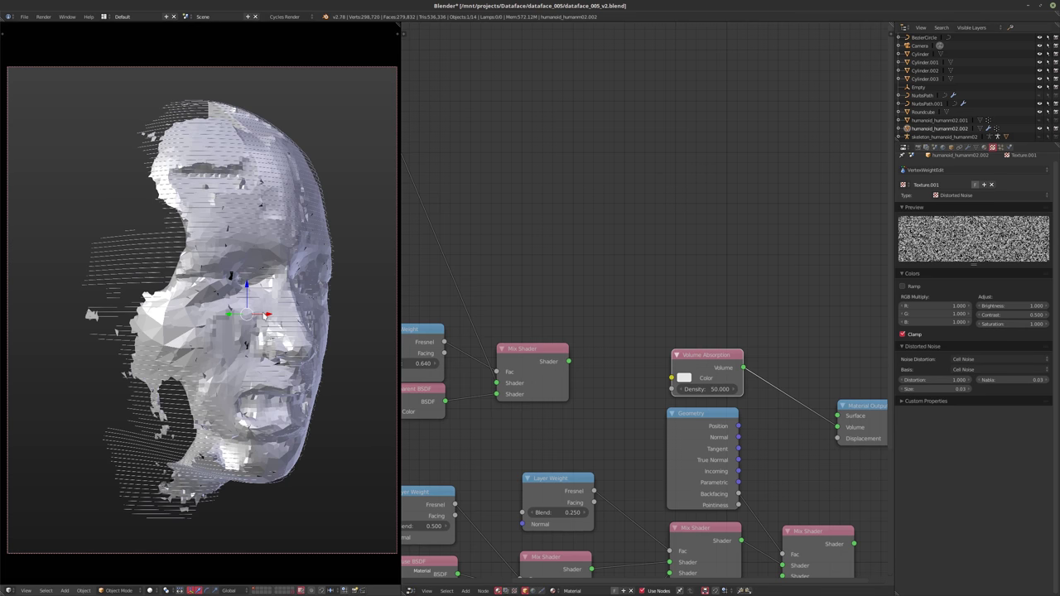
- Switch the camera view to rendered shading and open the head's particle settings
key("shift+z")
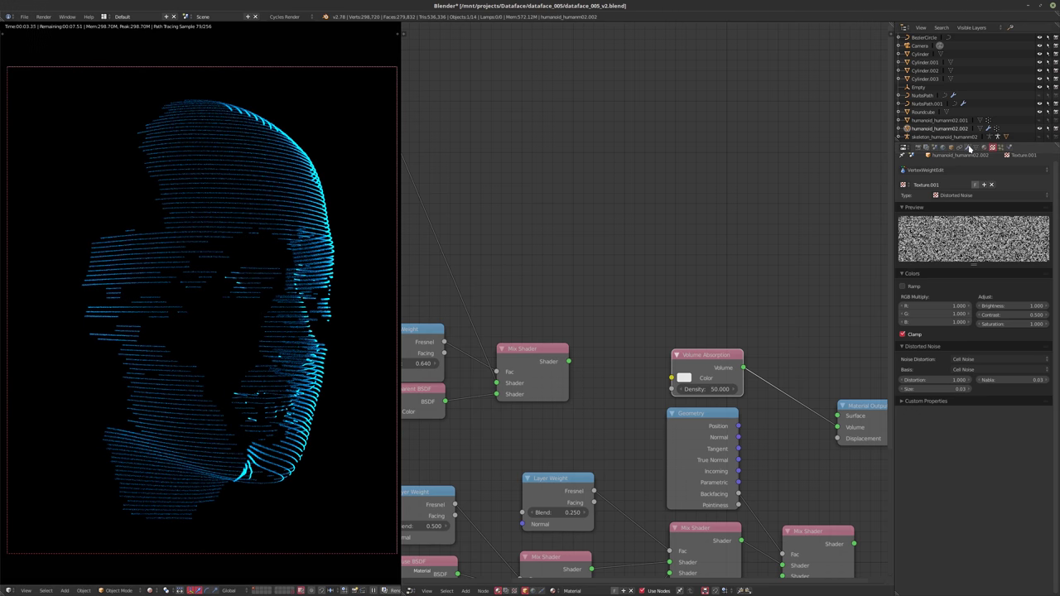
left_click(999, 148)
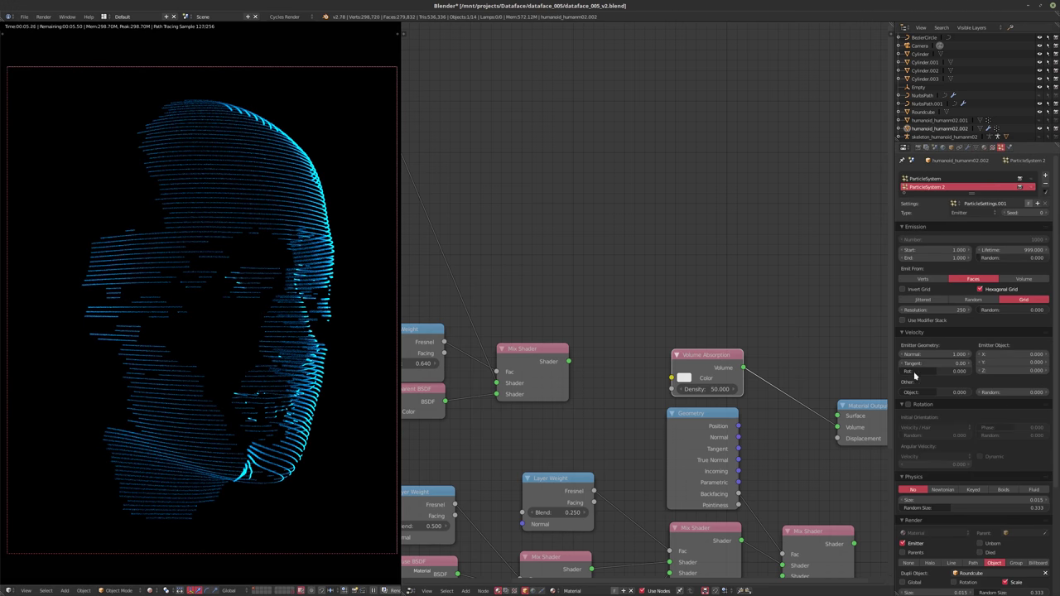
left_click(902, 543)
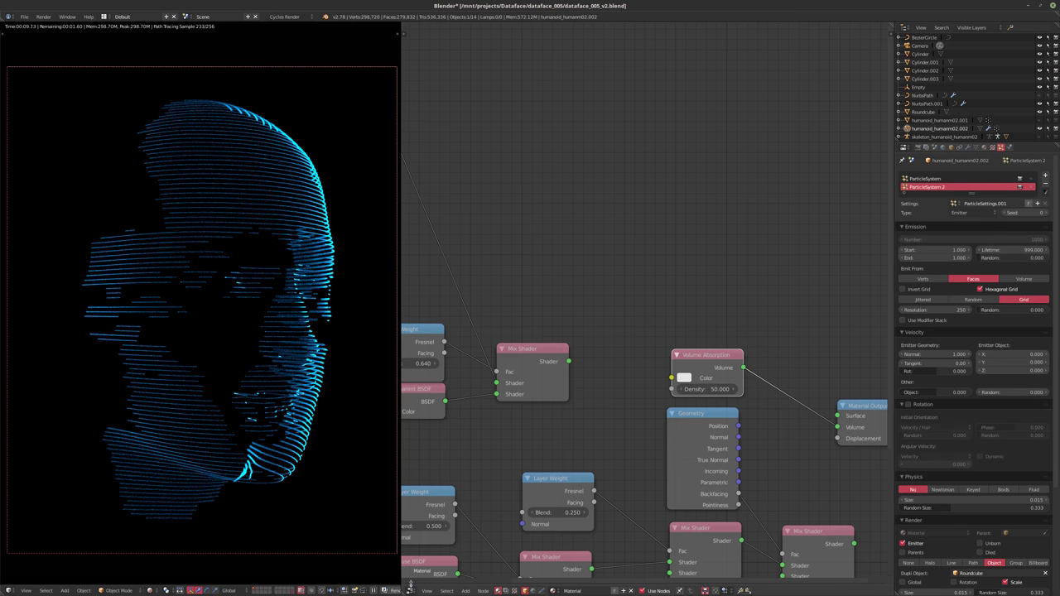
- Inspect the head from several angles in a second 3D view and enable ParticleSystem 2's viewport display
left_click(409, 587)
left_click(439, 580)
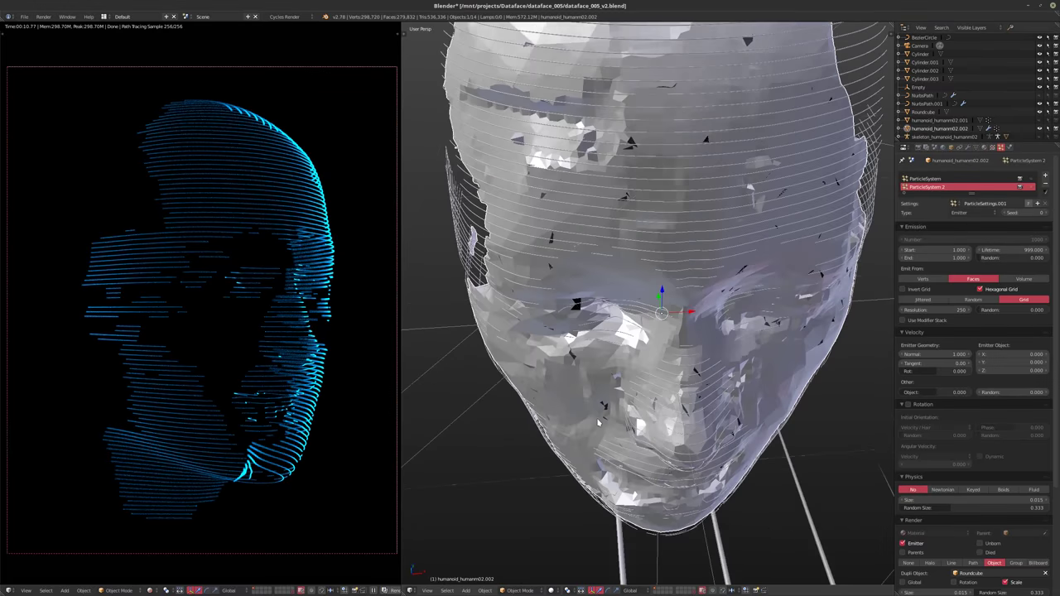
middle_click_drag(598, 422, 636, 399)
scroll(636, 399, "down", 3)
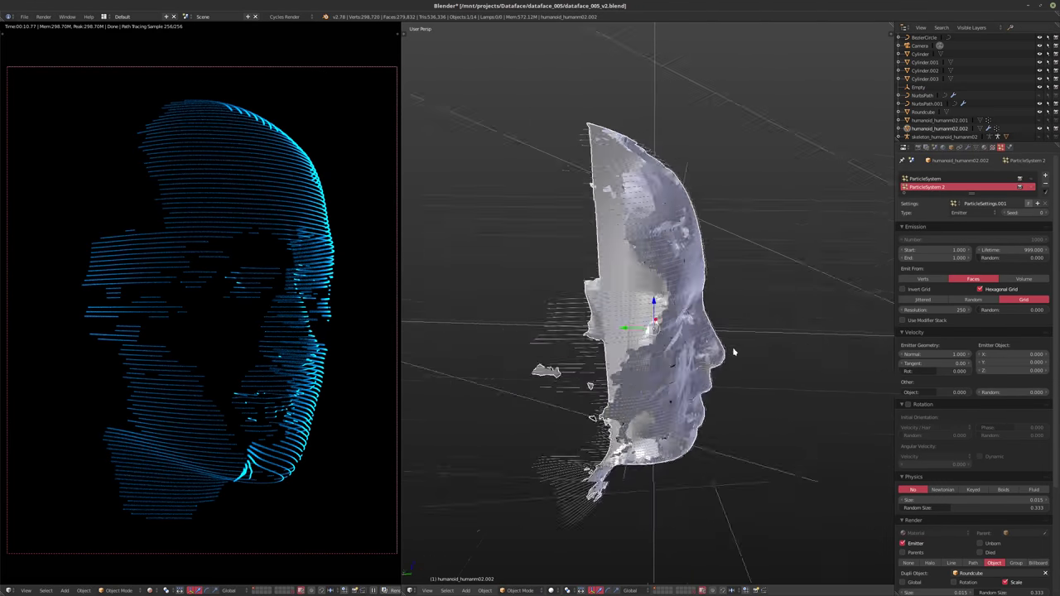
middle_click_drag(733, 351, 650, 357)
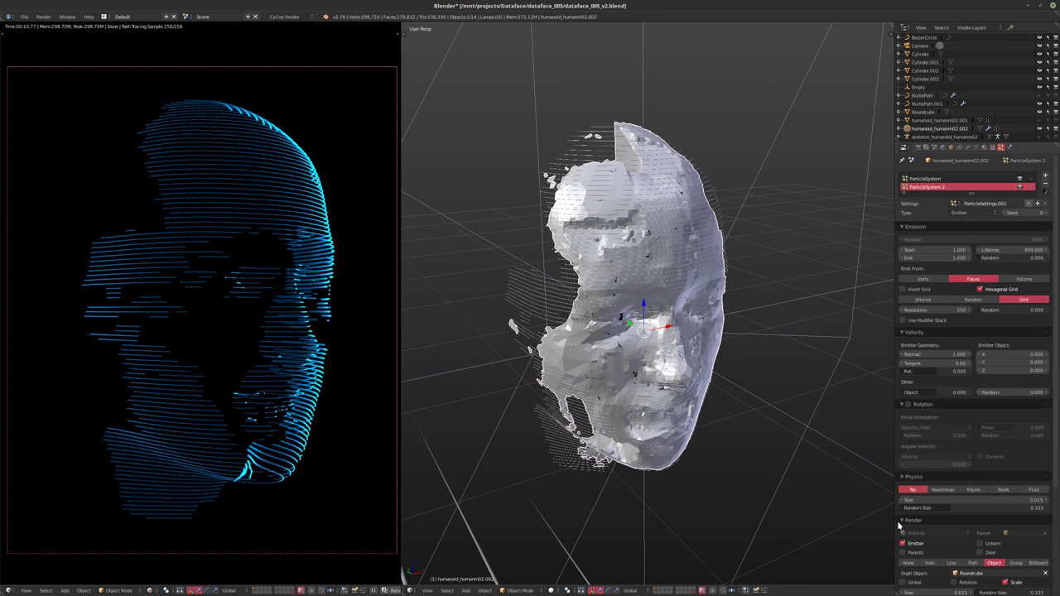
middle_click_drag(584, 381, 583, 351)
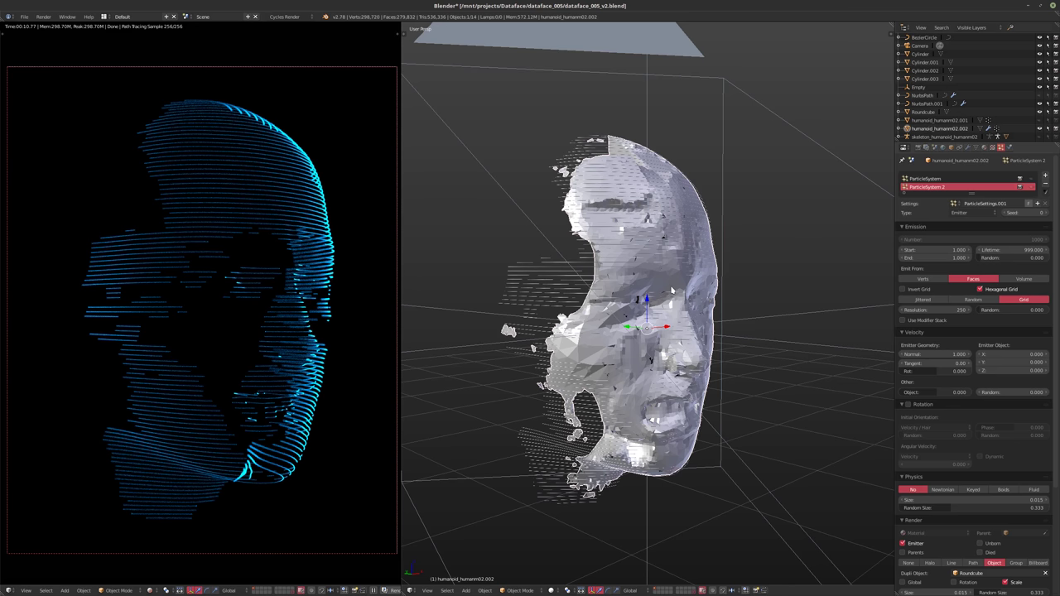
- Return to the head's material nodes and try Volume Absorption densities of 5000 and 500, settling on 1500
left_click(408, 590)
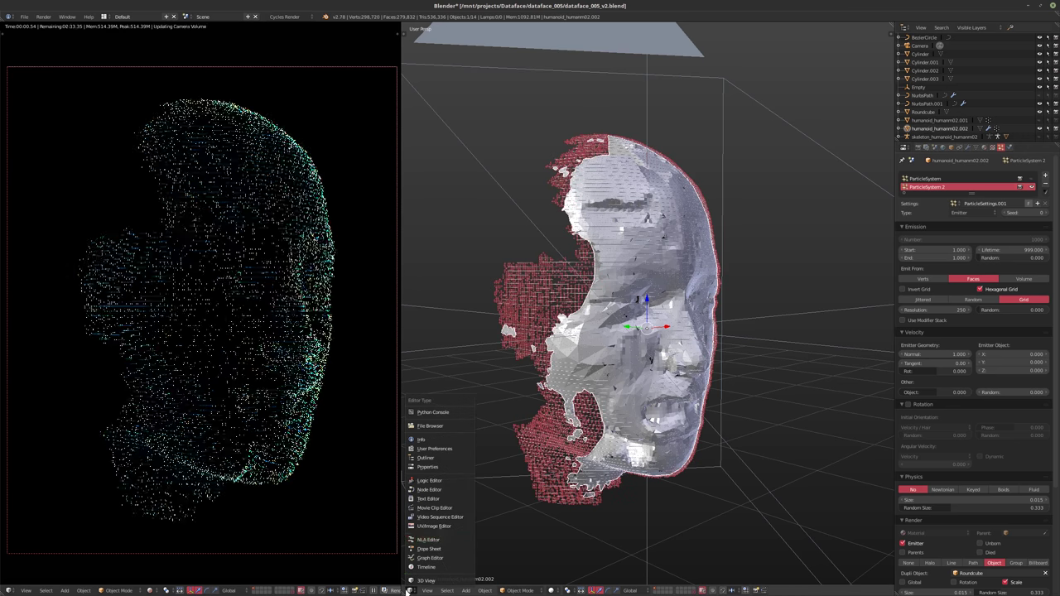
left_click(431, 489)
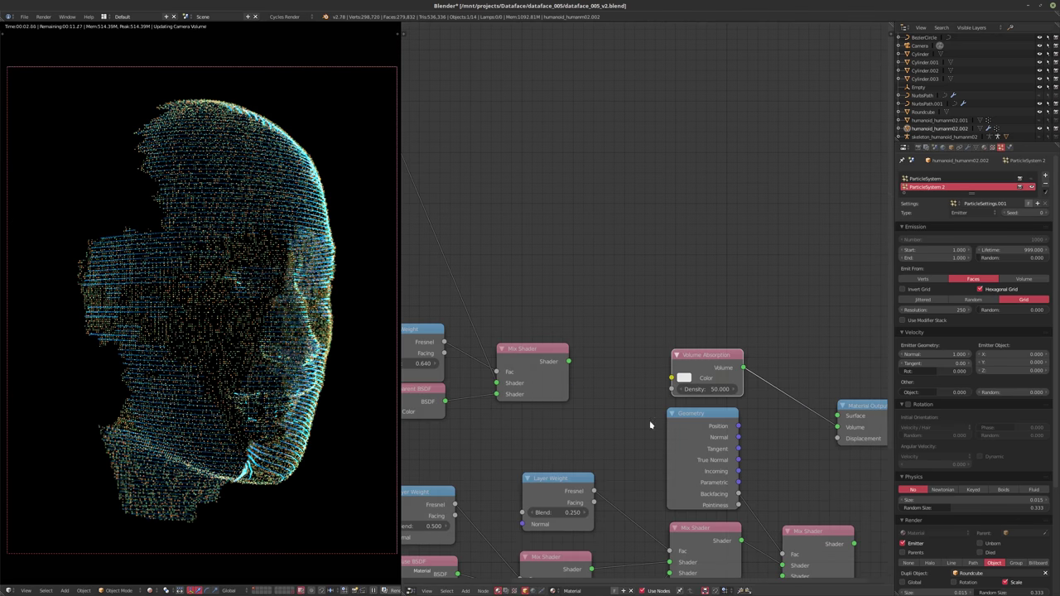
left_click(706, 389)
type("5000")
key("Return")
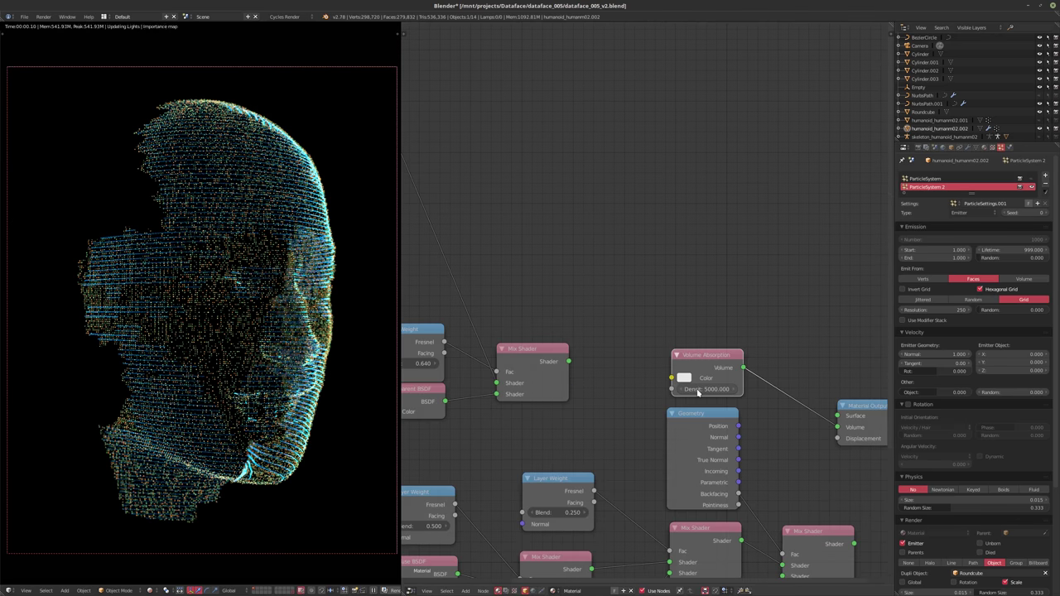
left_click(695, 389)
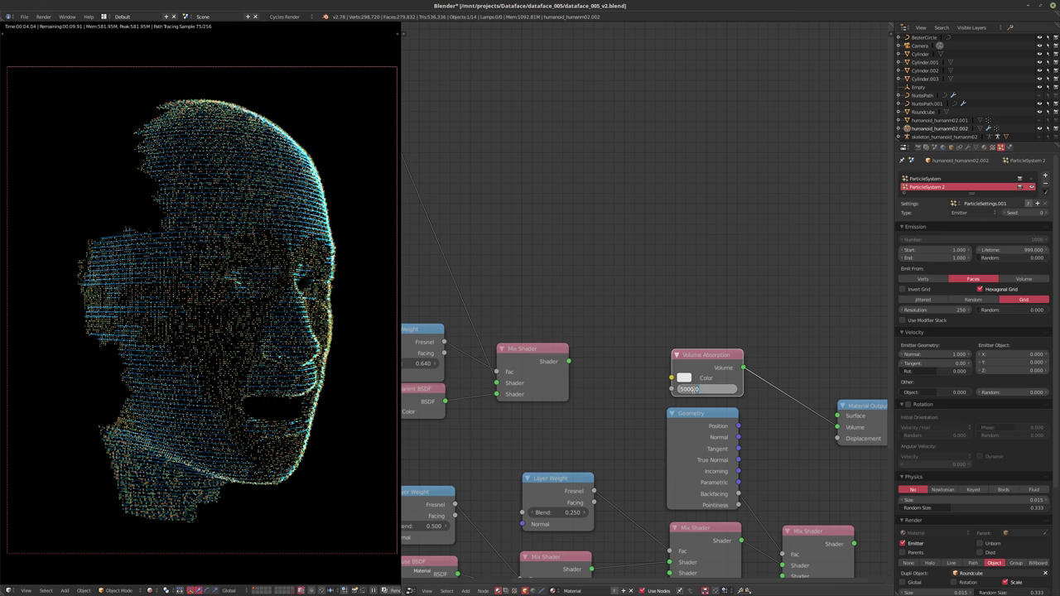
type("500")
key("Return")
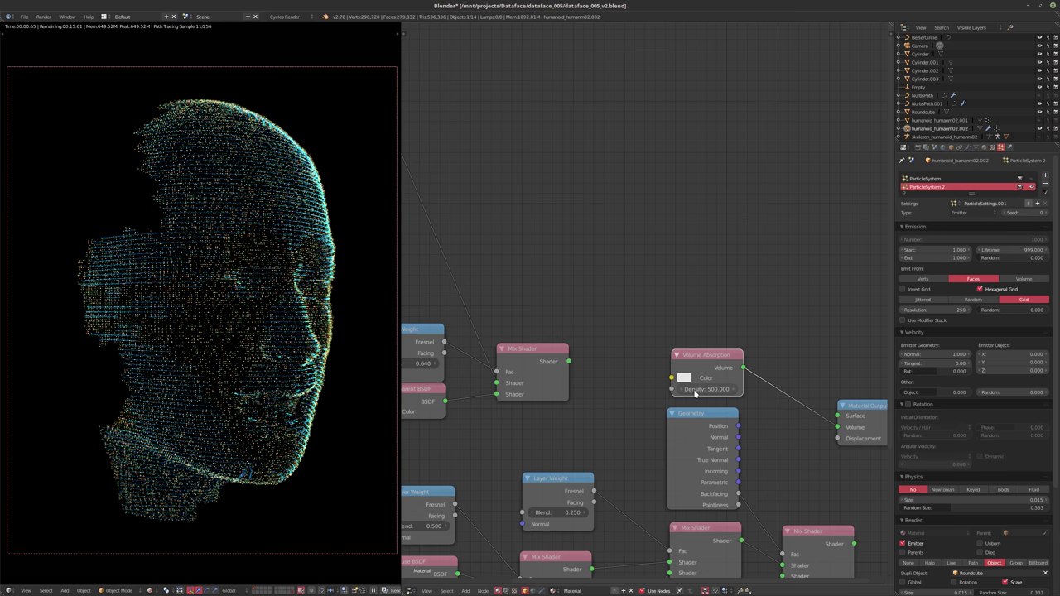
left_click(695, 389)
type("1500")
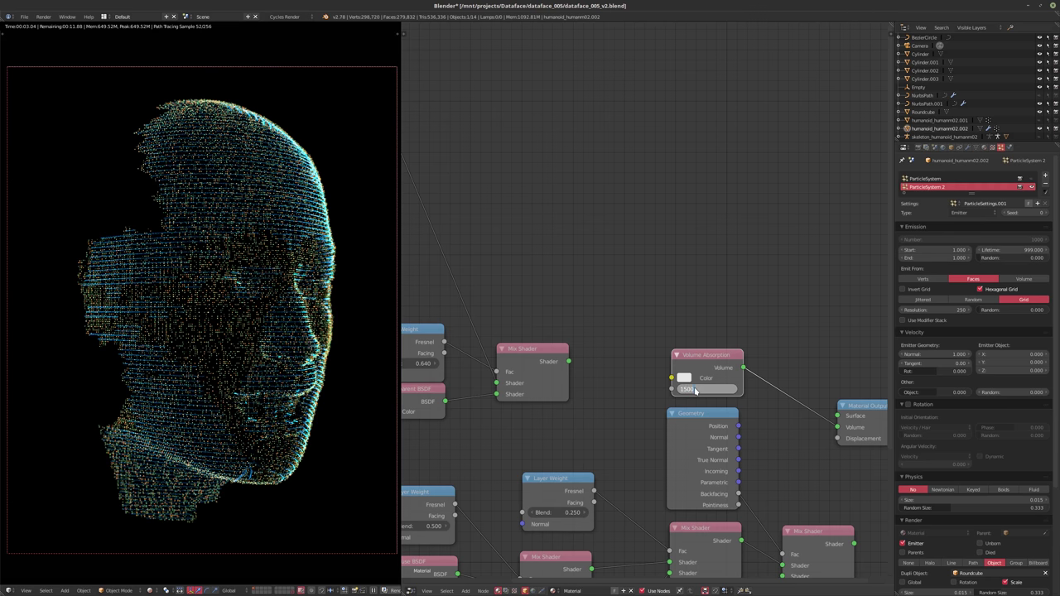
key("Return")
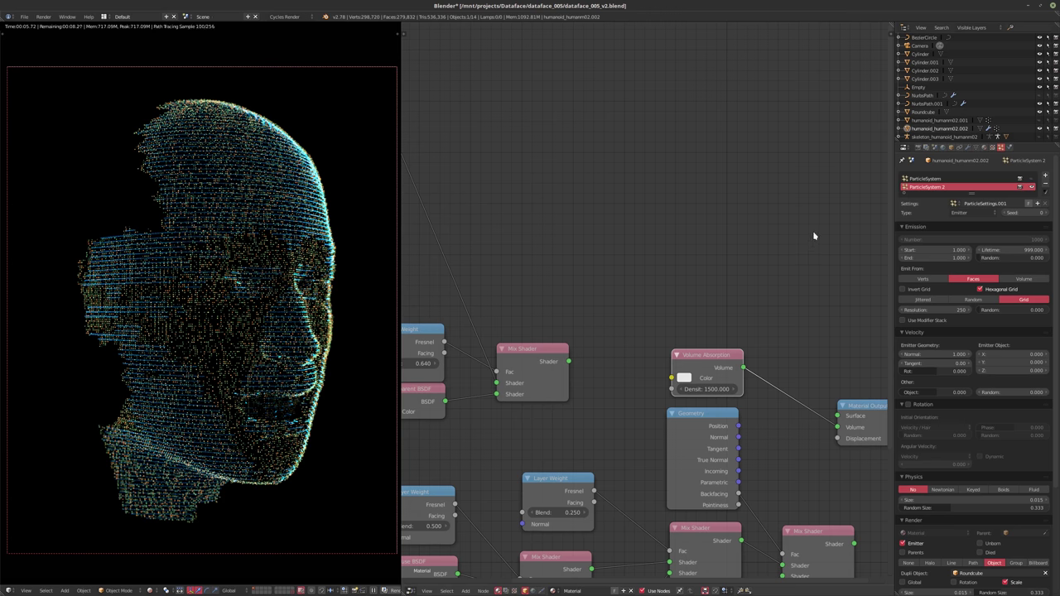
- Enable the viewport display of the head's first particle system
left_click(1032, 179)
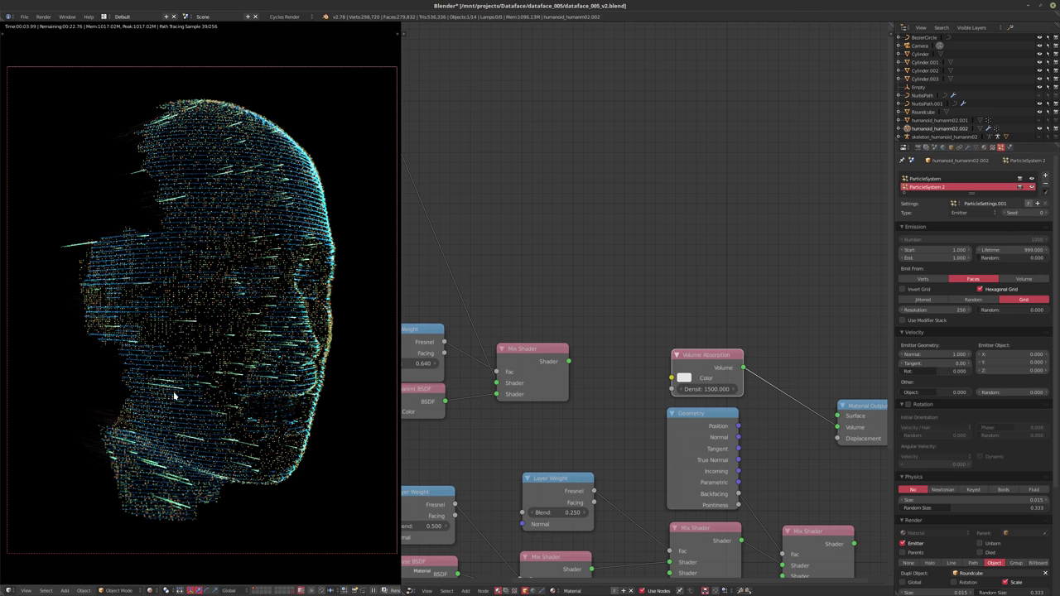
key("Home")
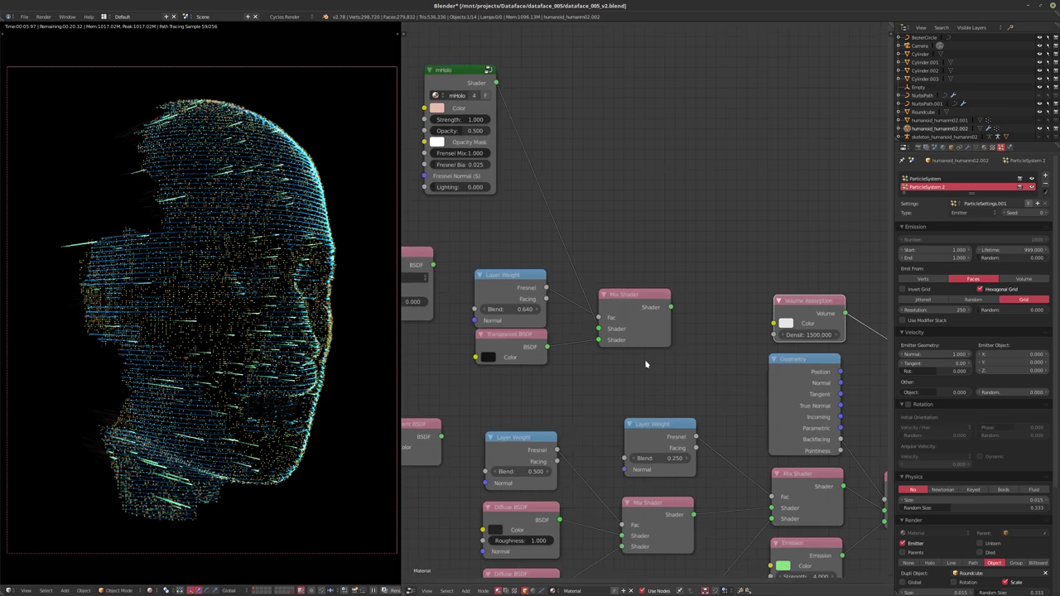
- Select NurbsPath.001 and set the Fresnel Bias of its mHolo node to 0.01
left_click(927, 104)
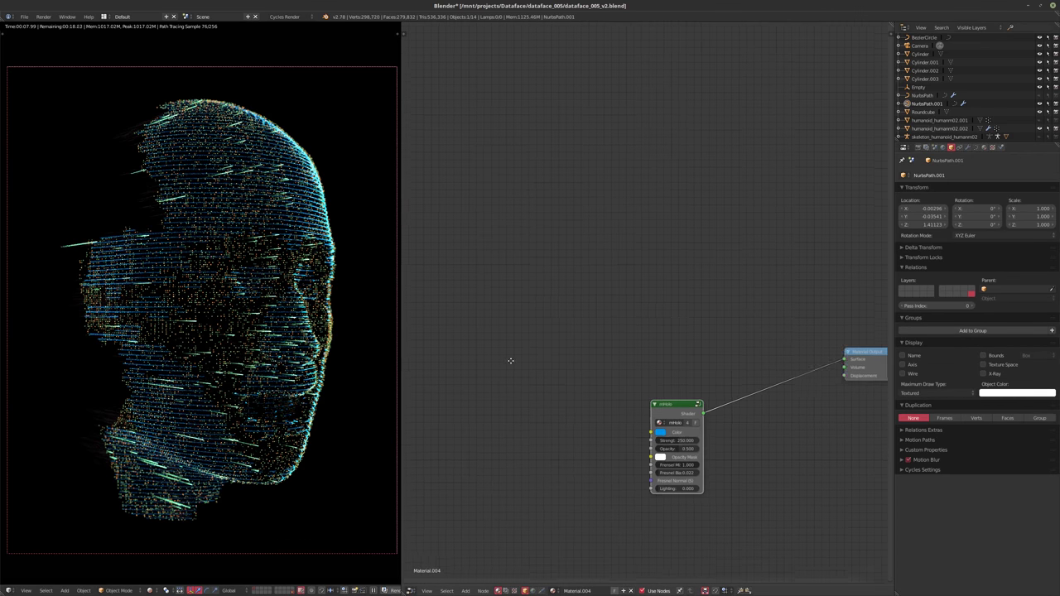
scroll(724, 469, "up", 4)
left_click(575, 448)
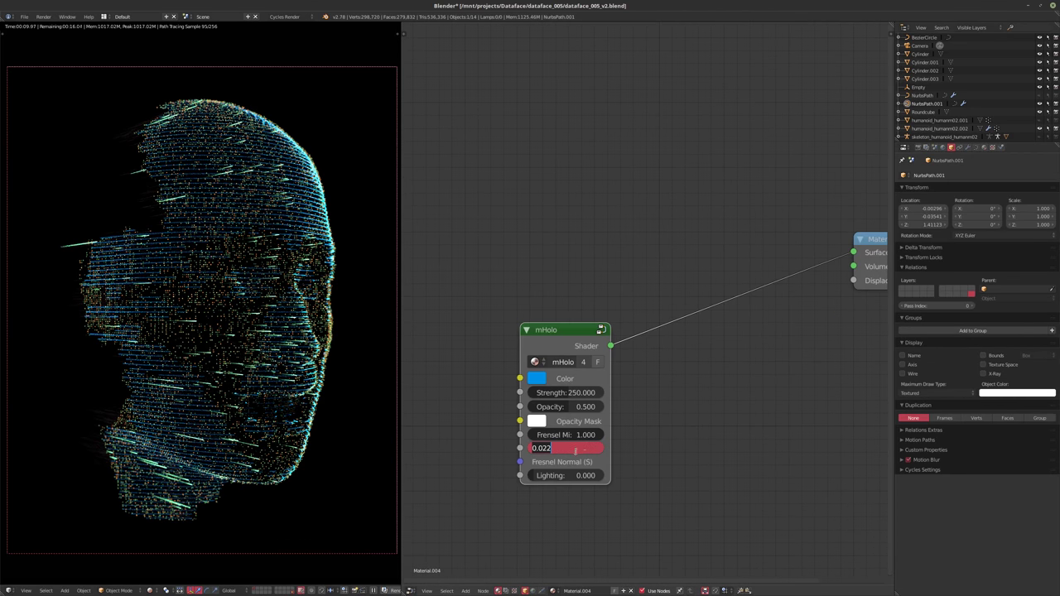
type("0.01")
key("Return")
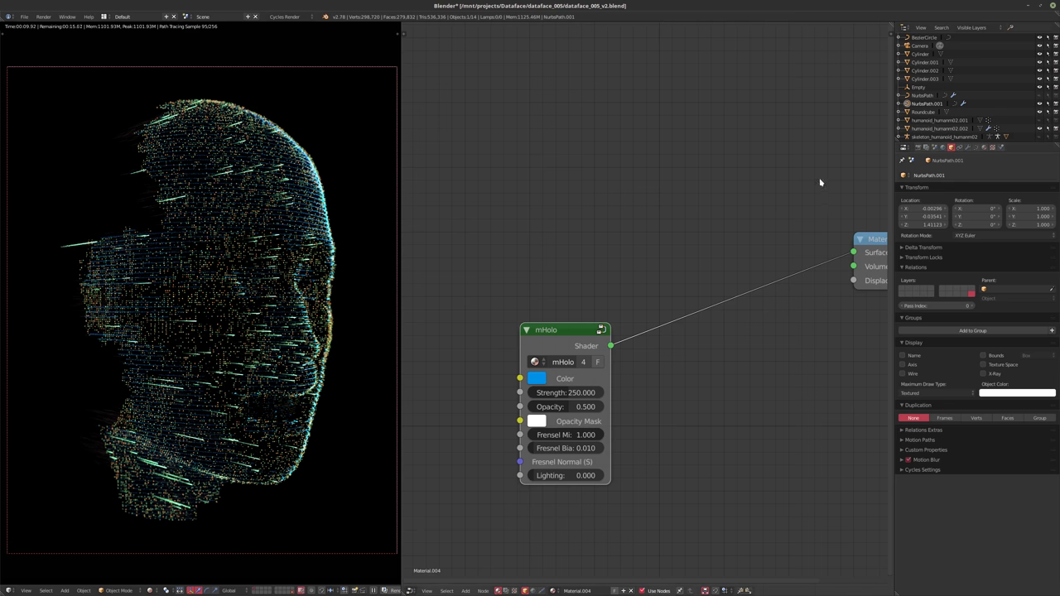
- Enable the Wireframe modifier on humanoid_humanm02.002 and set its Remesh octree depth to 6
left_click(967, 147)
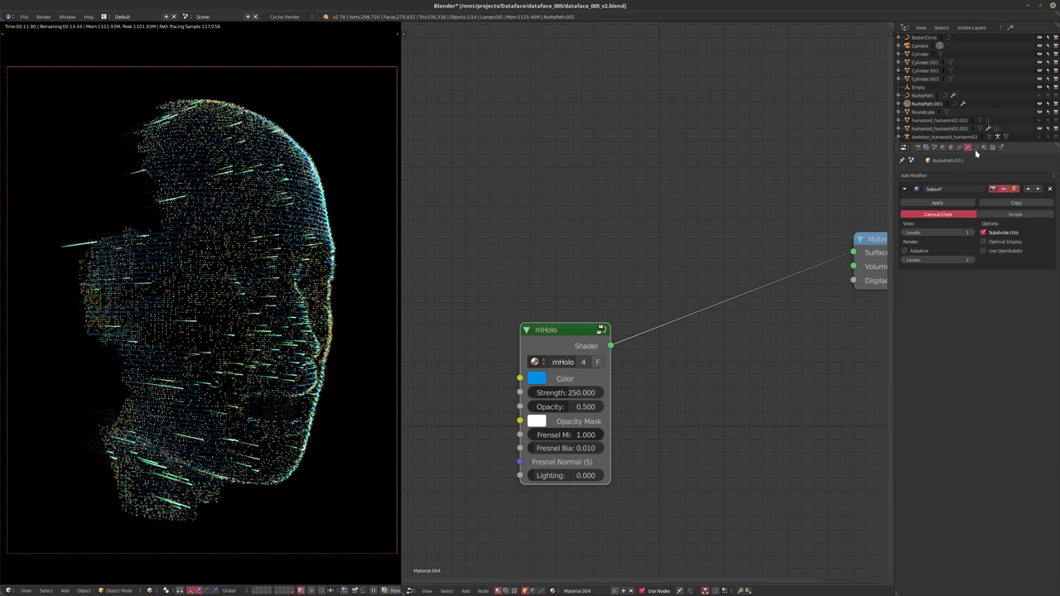
left_click(936, 129)
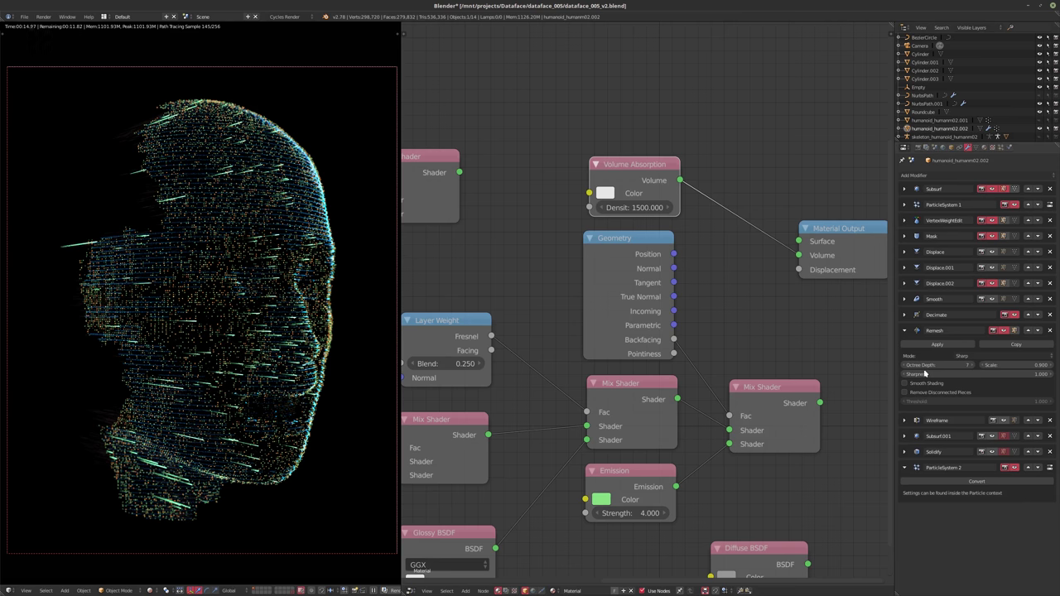
left_click(1001, 422)
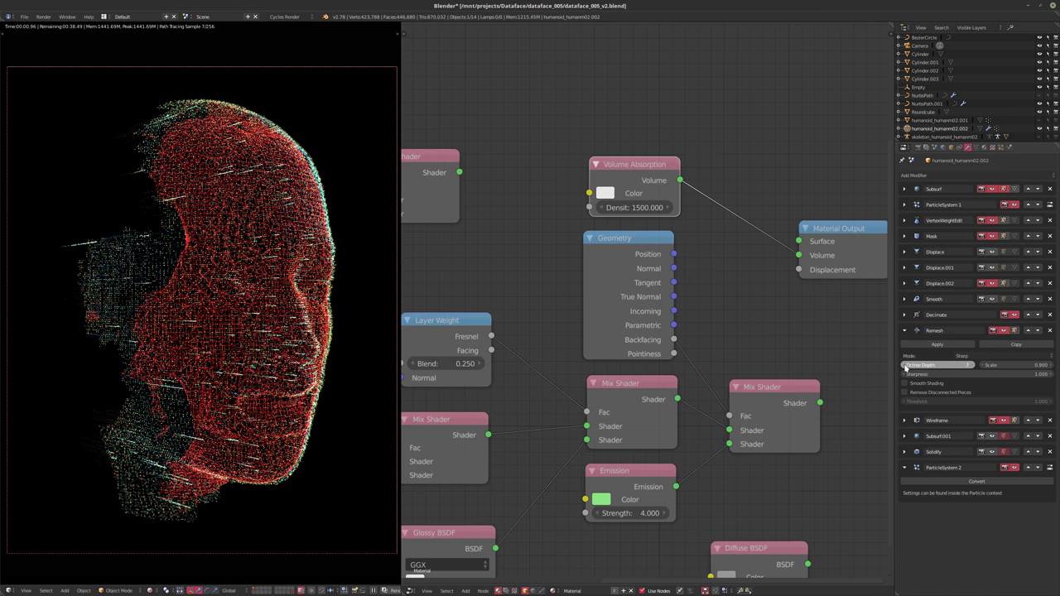
left_click(905, 367)
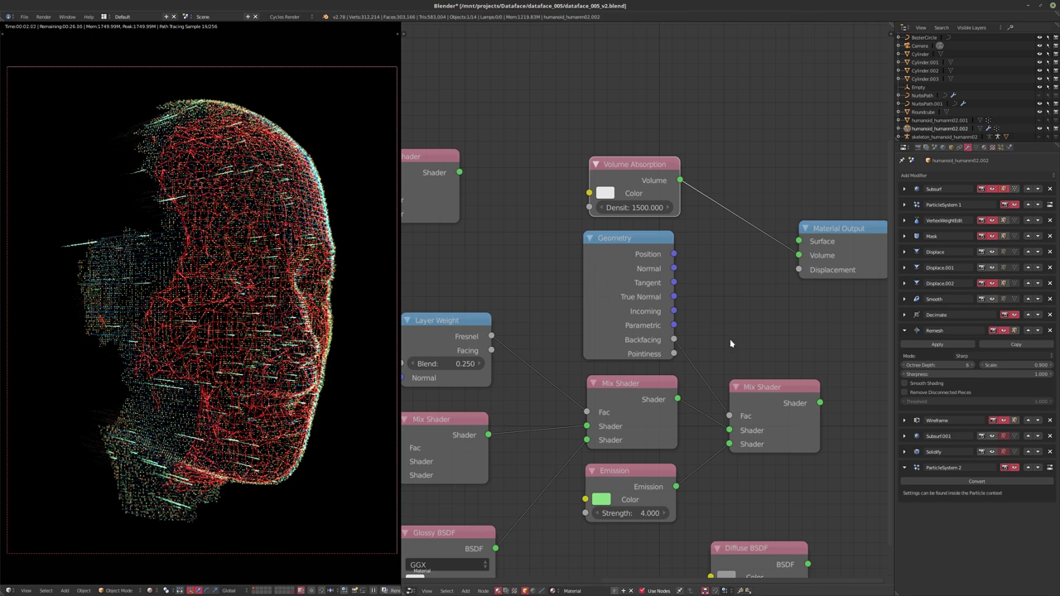
- Select the head's Material.002 slot to bring up its mHolo node setup
middle_click_drag(732, 343, 701, 343)
scroll(702, 343, "down", 3)
left_click(983, 147)
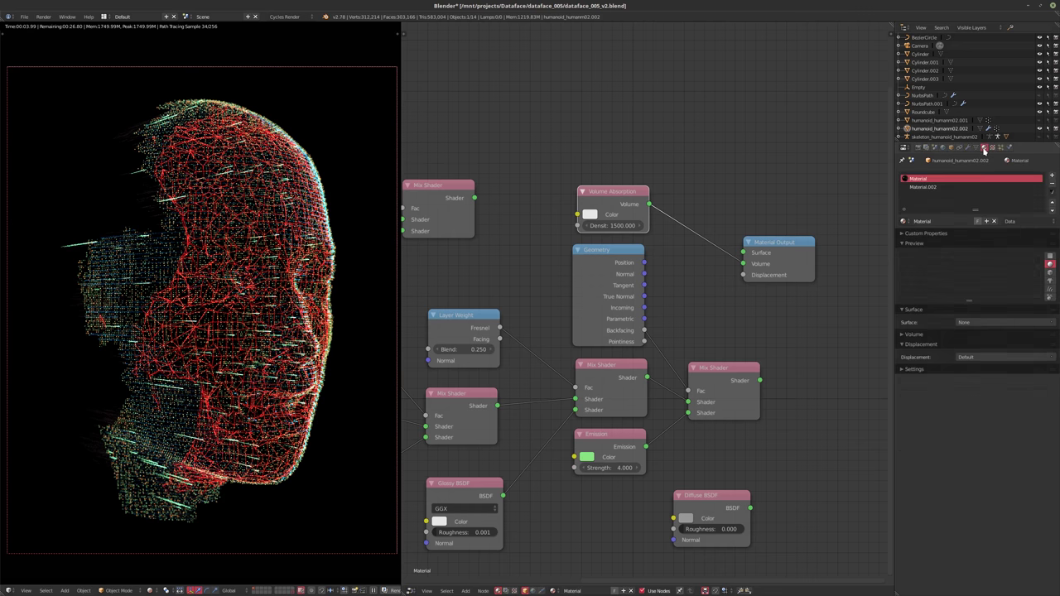
left_click(934, 188)
middle_click_drag(684, 316, 747, 277)
scroll(748, 277, "down", 3)
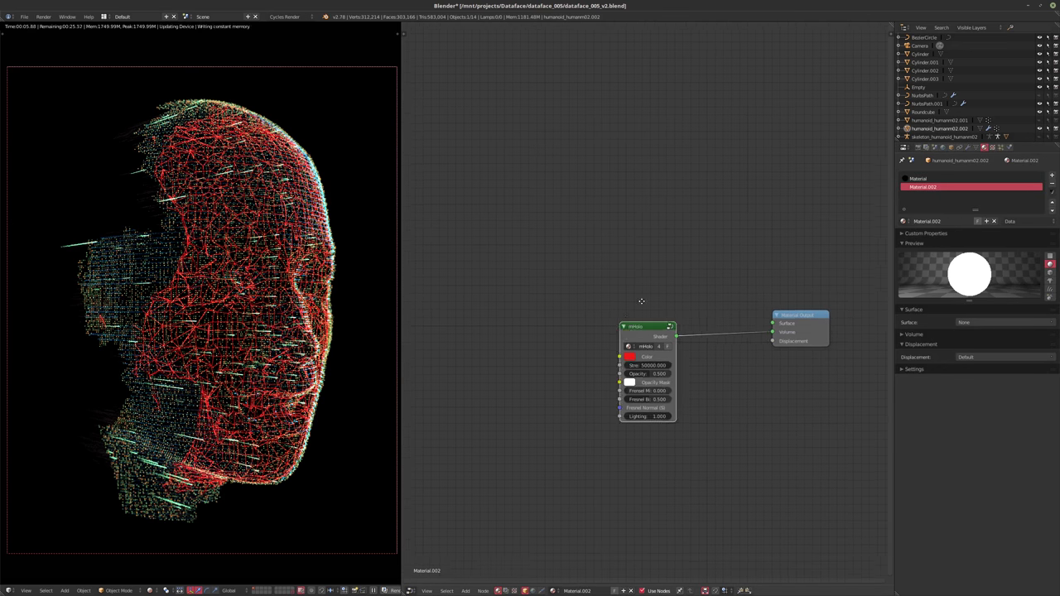
middle_click_drag(591, 334, 629, 319)
scroll(629, 320, "up", 3)
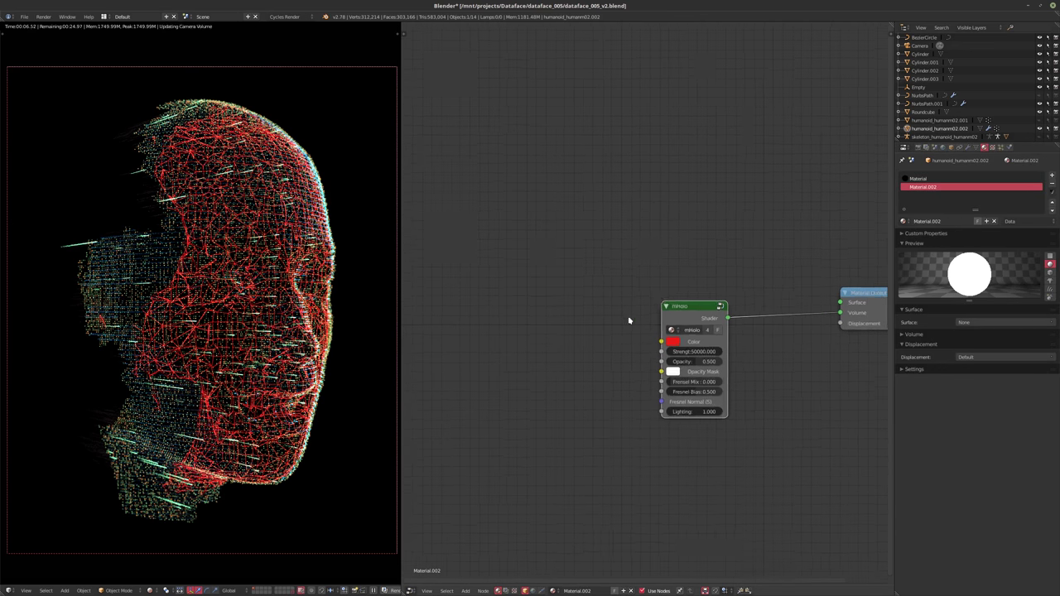
- Try green and orange for Material.002's mHolo color, ending on orange (R 0.799, G 0.472, B 0.123)
left_click(677, 344)
left_click(699, 220)
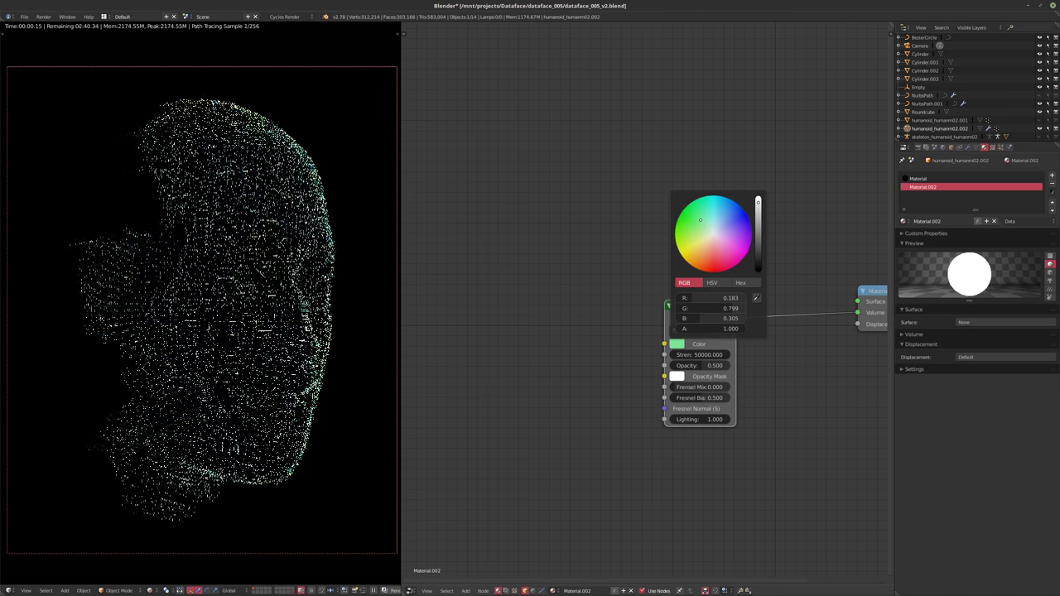
left_click(699, 251)
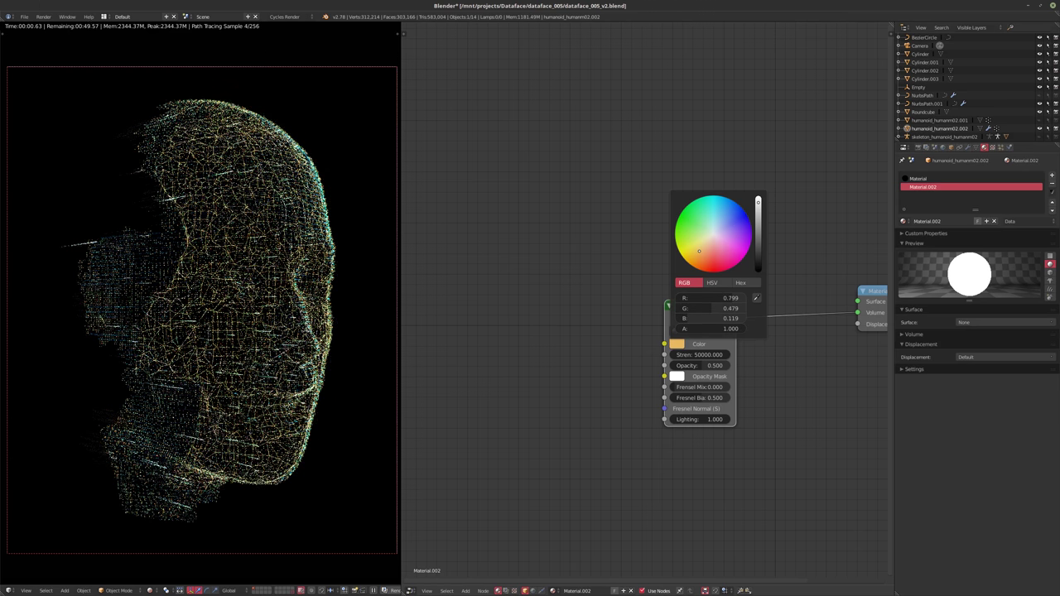
left_click(701, 254)
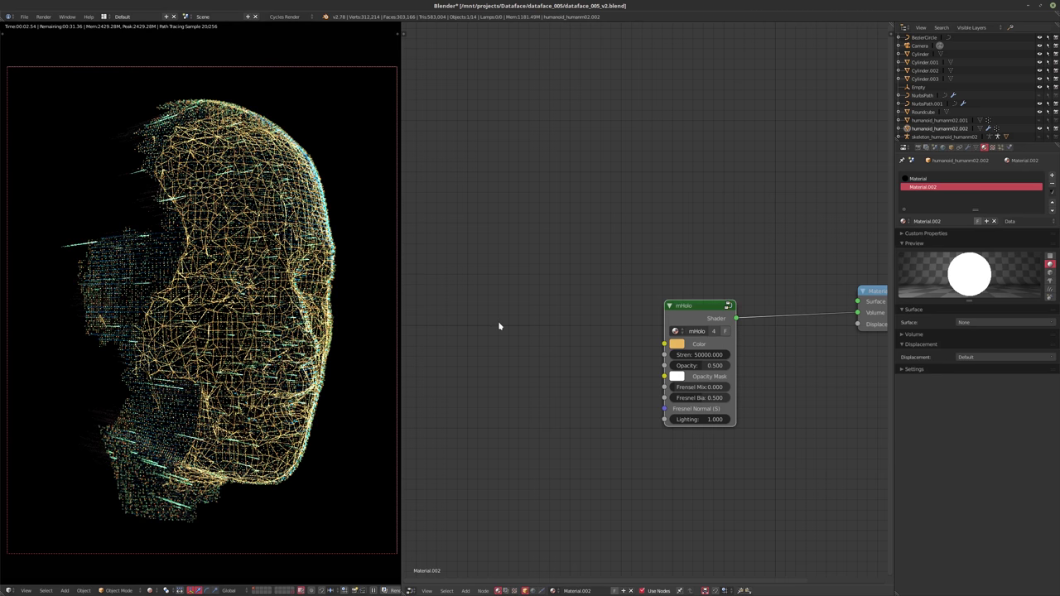
- Set the strength of Material.002's mHolo node to 1000
middle_click_drag(566, 333, 530, 335)
scroll(530, 335, "up", 1)
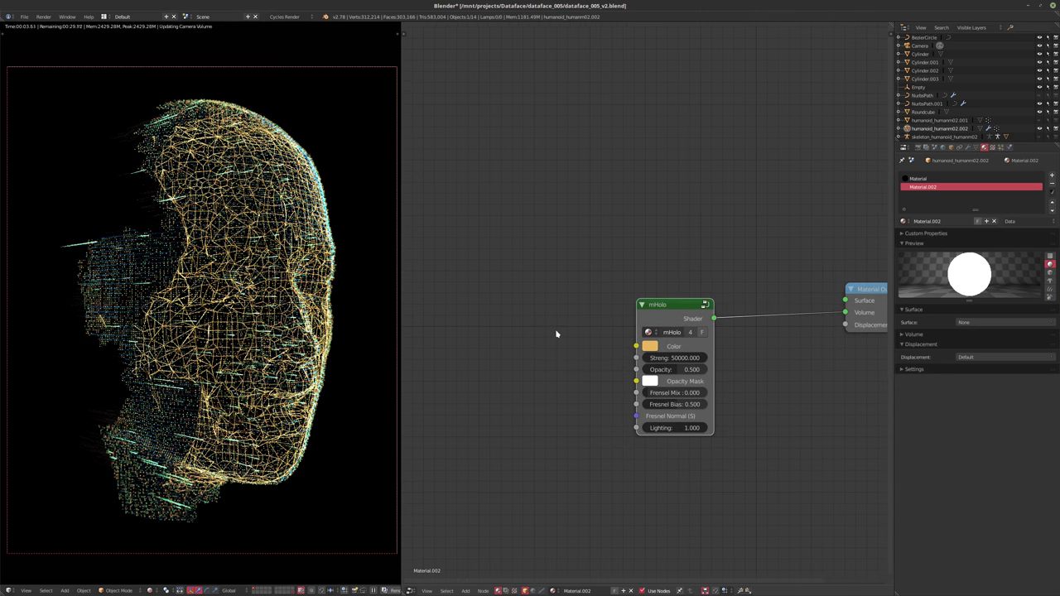
left_click(679, 358)
type("1000")
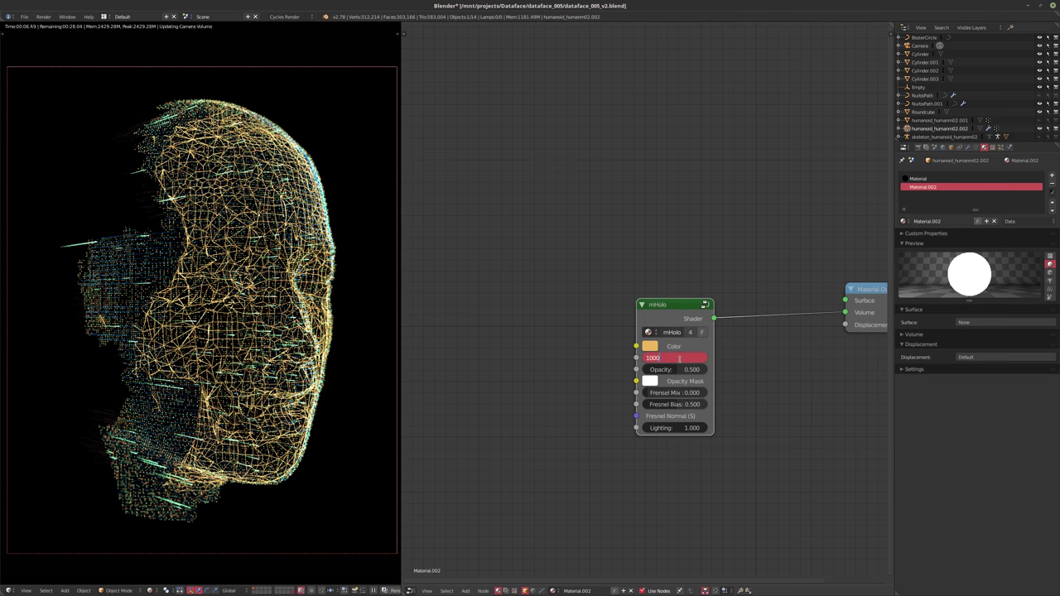
key("Return")
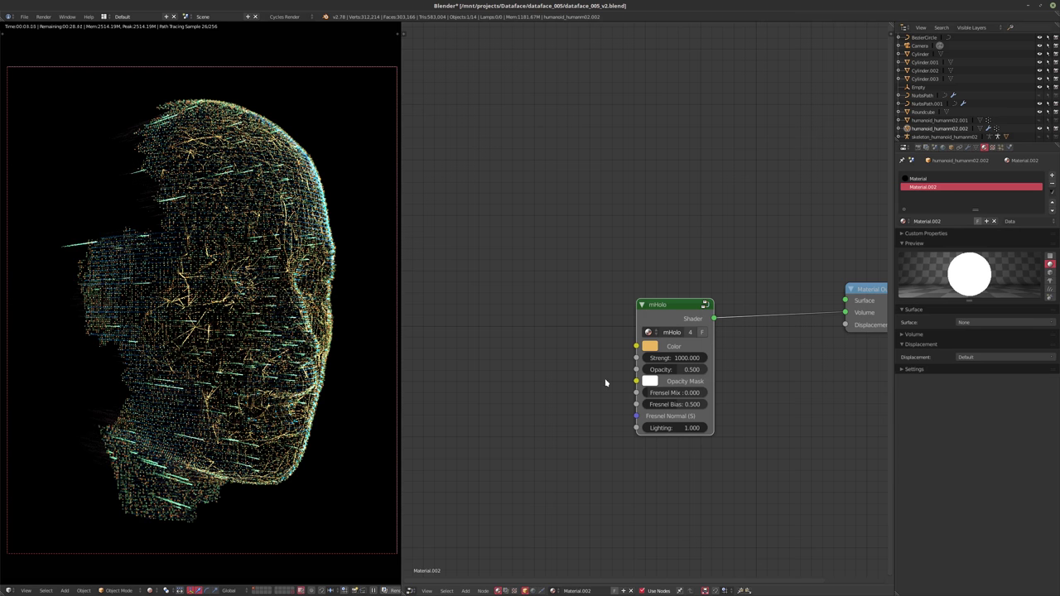
- Try red for Material.002's mHolo color and settle on light blue (R 0.224, G 0.323, B 0.799)
left_click(651, 347)
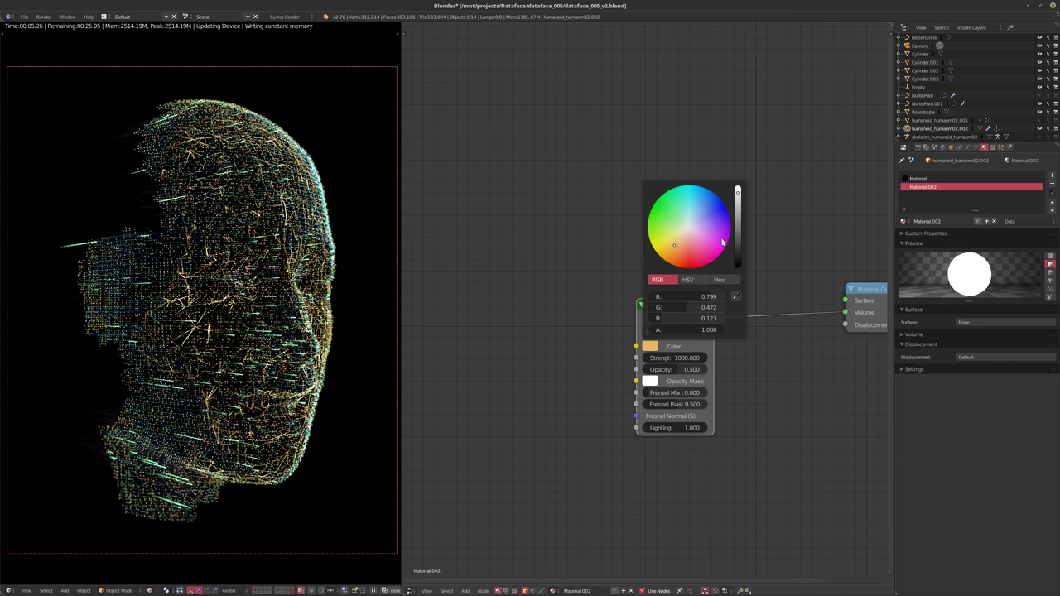
left_click(686, 256)
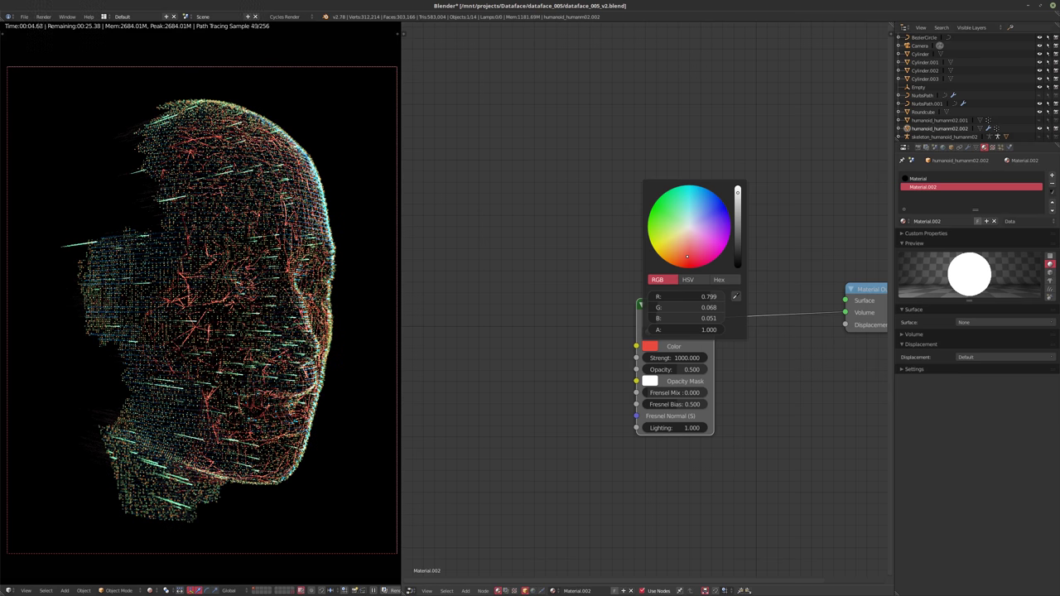
mouse_move(687, 257)
left_mouse_down()
mouse_move(713, 241)
mouse_move(702, 214)
left_mouse_up()
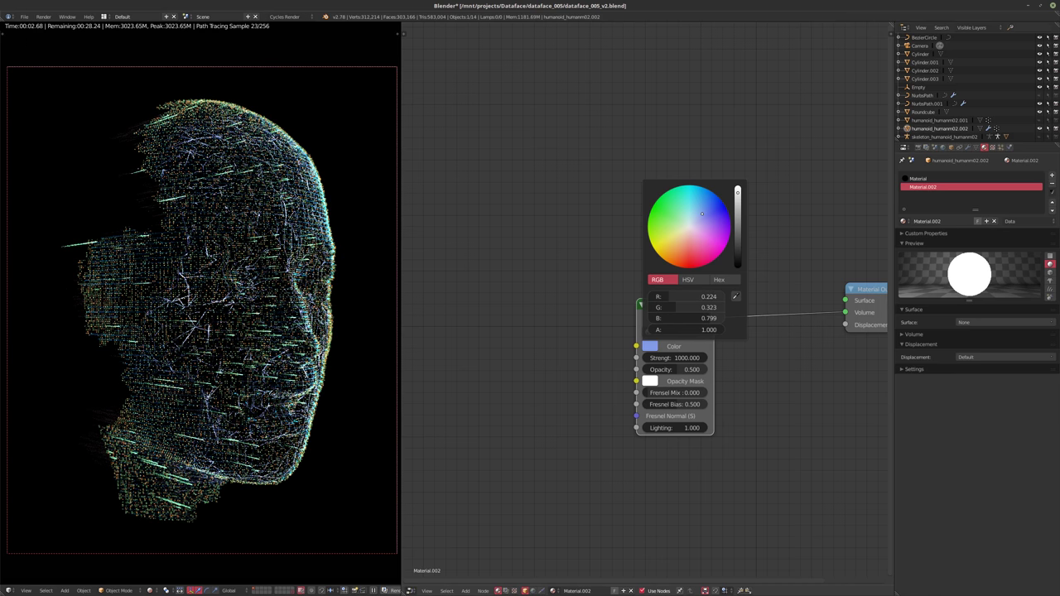
- Set Material.002's mHolo color to orange (R 0.799, G 0.218, B 0.077) and its strength to 500
mouse_move(703, 213)
left_mouse_down()
mouse_move(674, 212)
mouse_move(670, 241)
left_mouse_up()
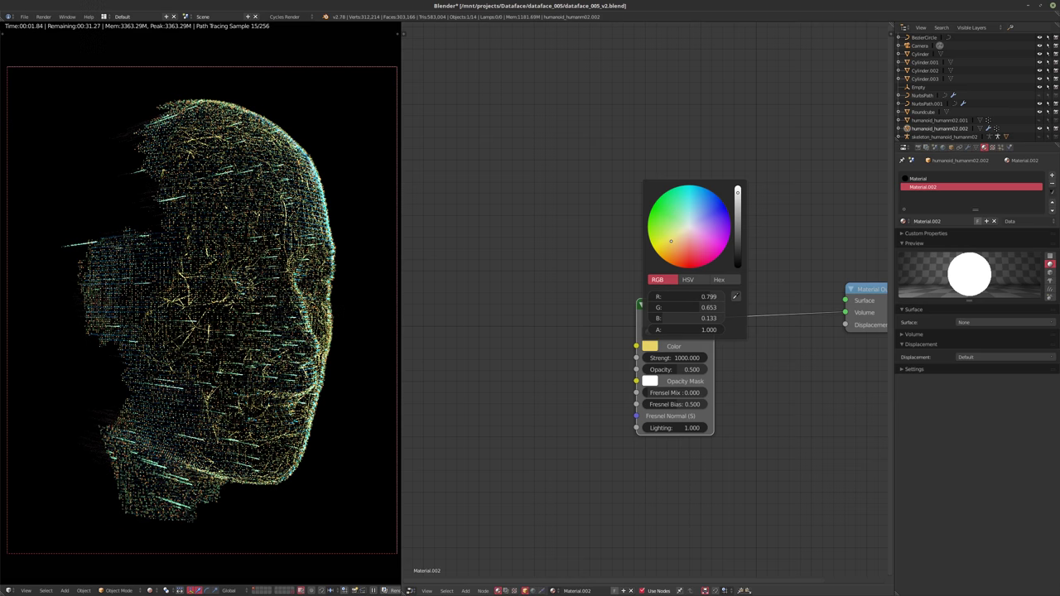
left_click_drag(671, 241, 679, 252)
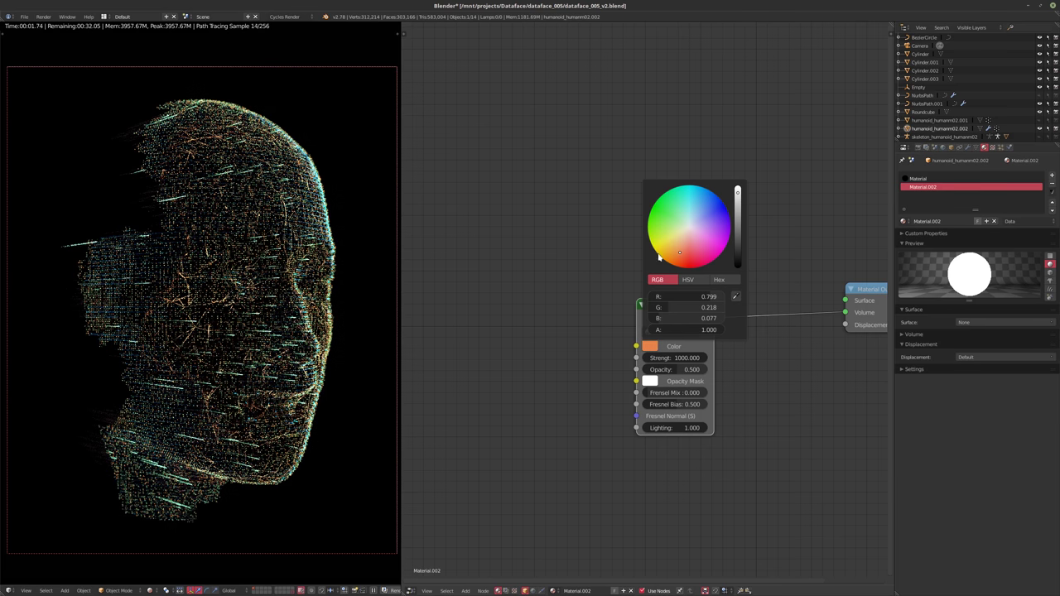
left_click(672, 357)
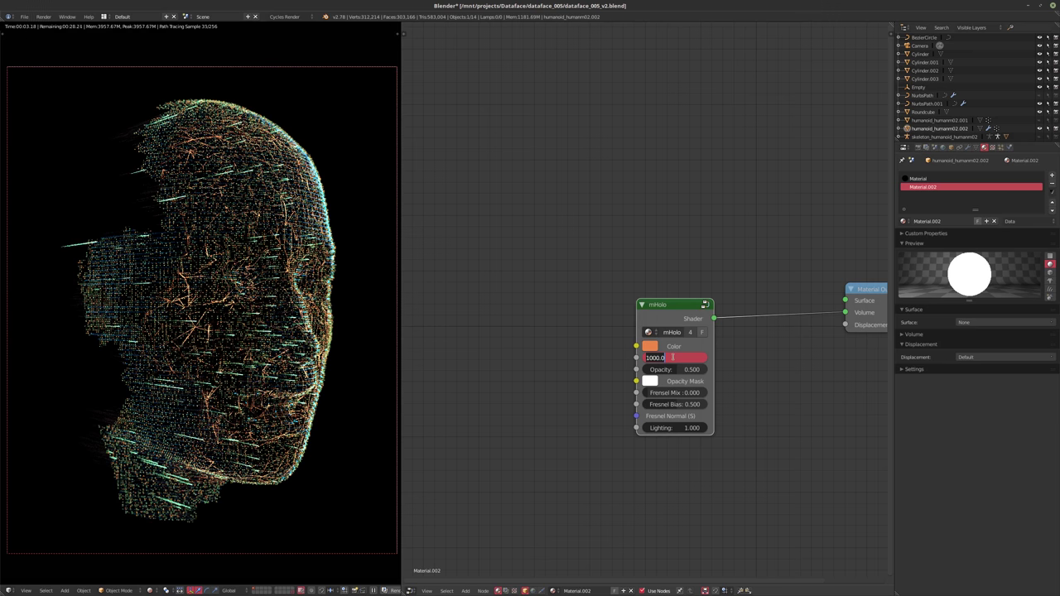
type("500")
key("Return")
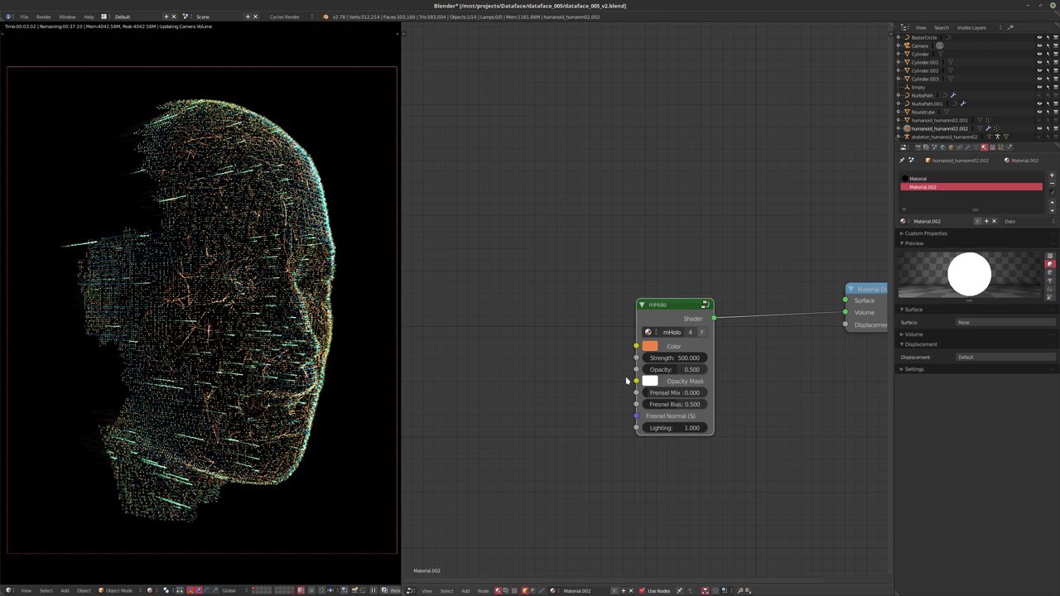
- Try strengths of 250 and 100 on Material.002's mHolo node, then settle on 150
left_click(664, 357)
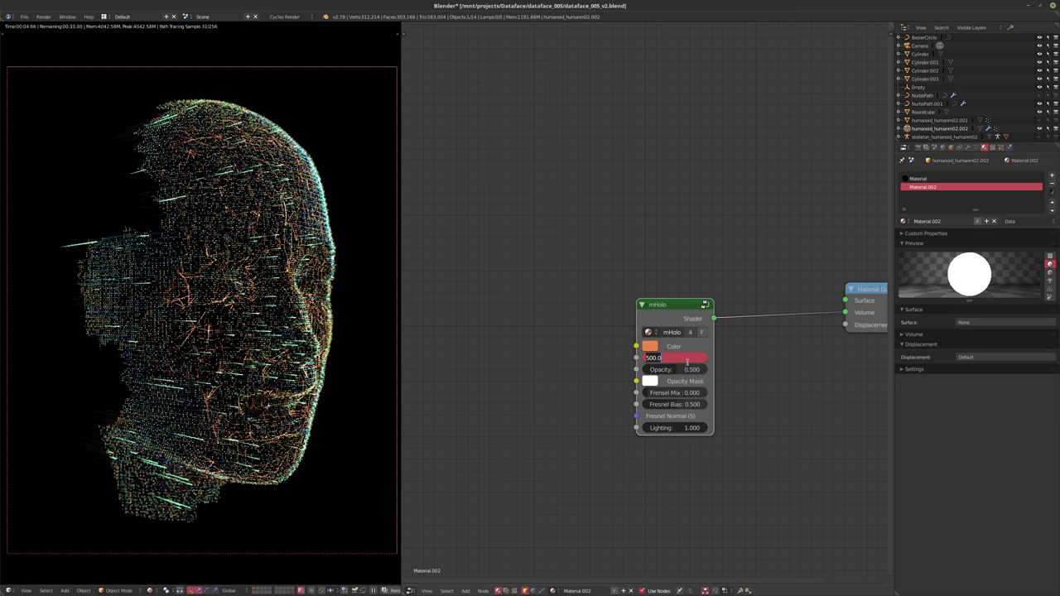
type("250")
key("Return")
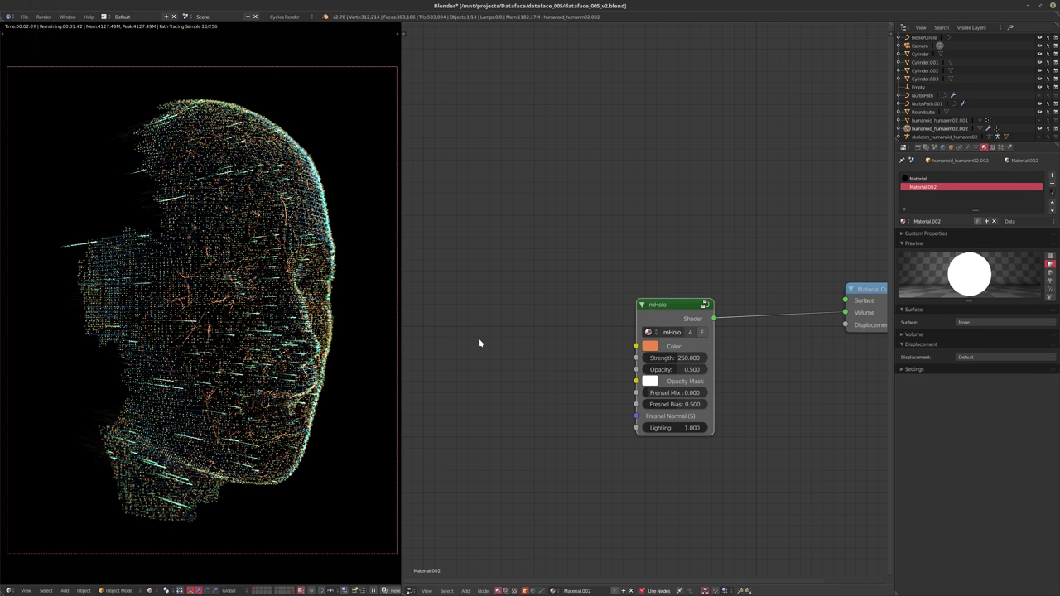
left_click(668, 356)
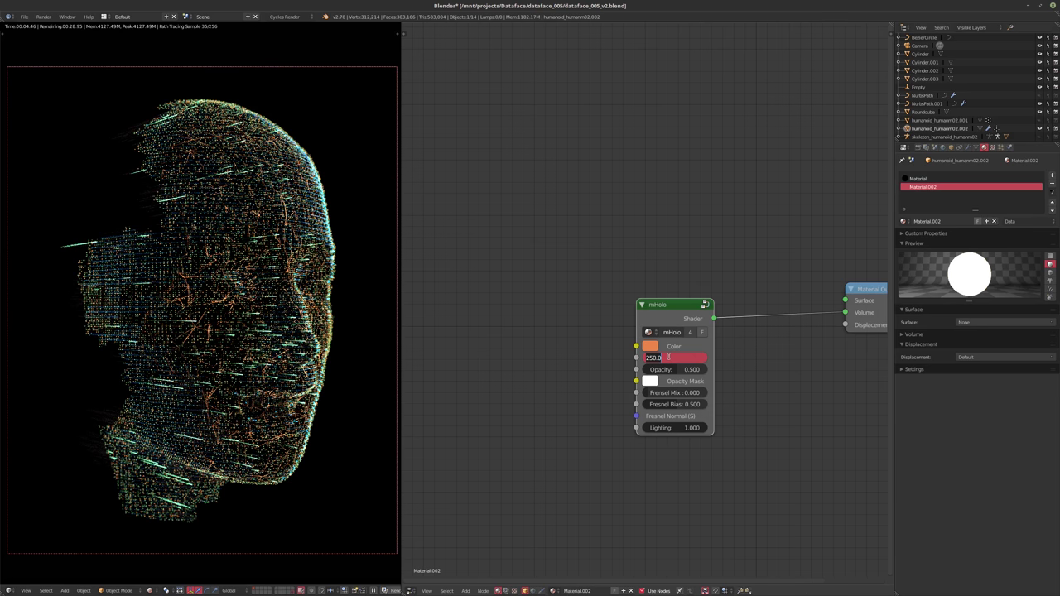
type("100")
key("Return")
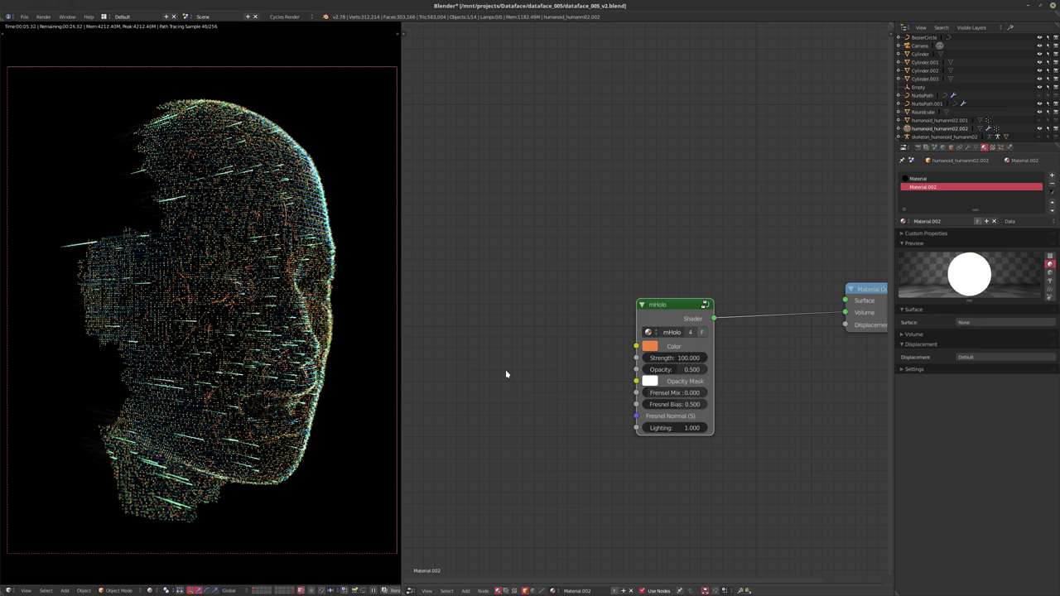
left_click(687, 359)
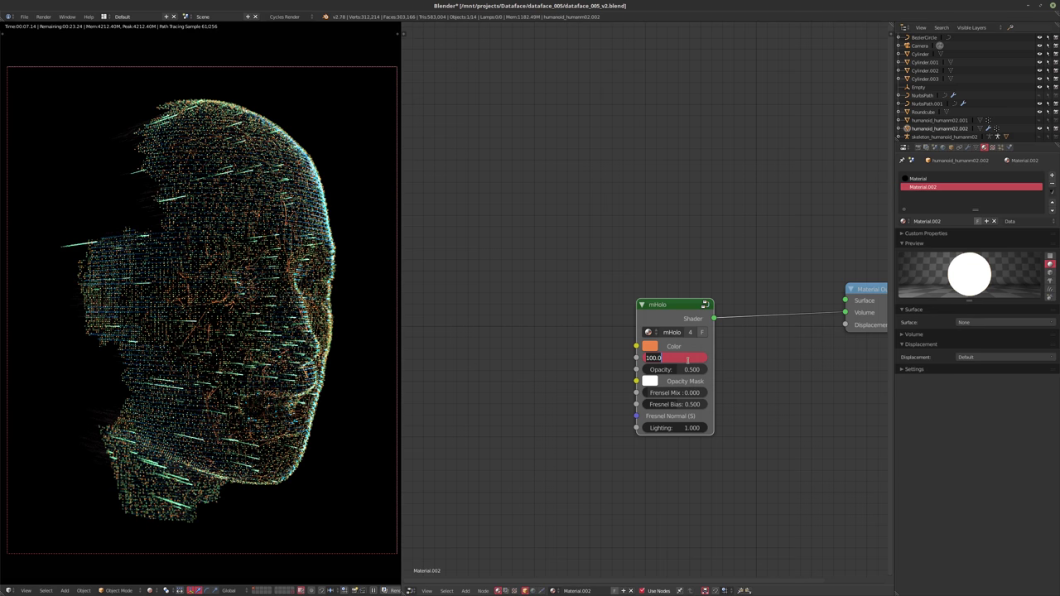
type("150")
key("Return")
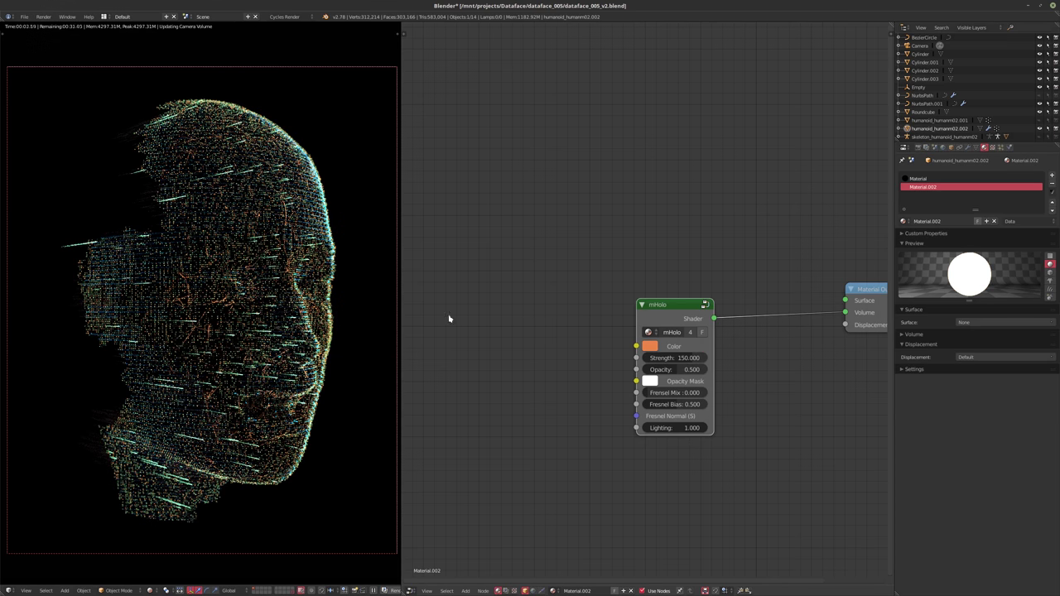
- Return the viewport to solid shading, save the file, and render the current frame before going back to the layout
key("shift+z")
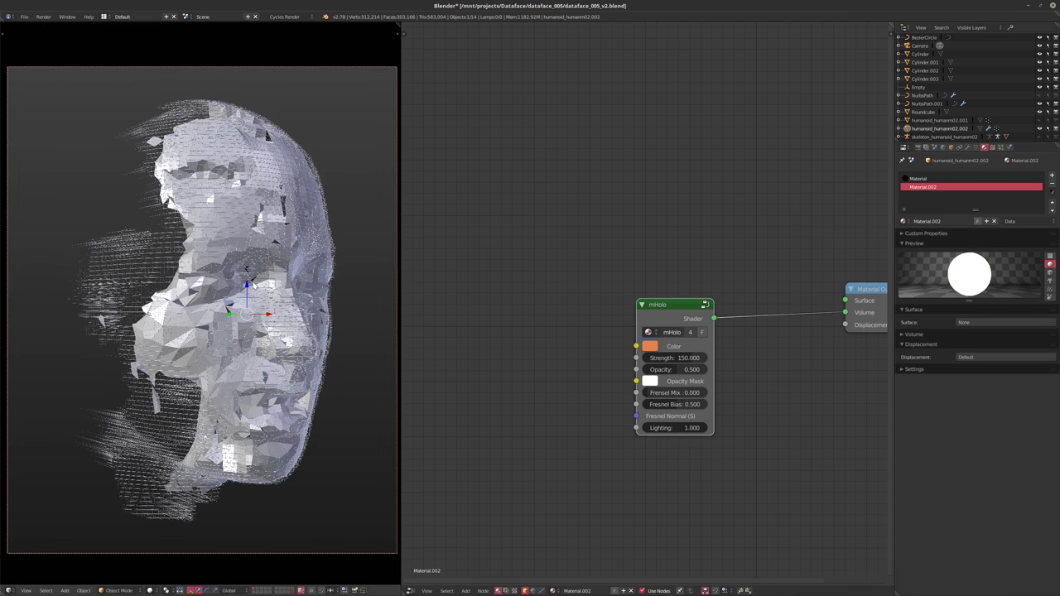
key("ctrl+s")
left_click(254, 283)
key("F12")
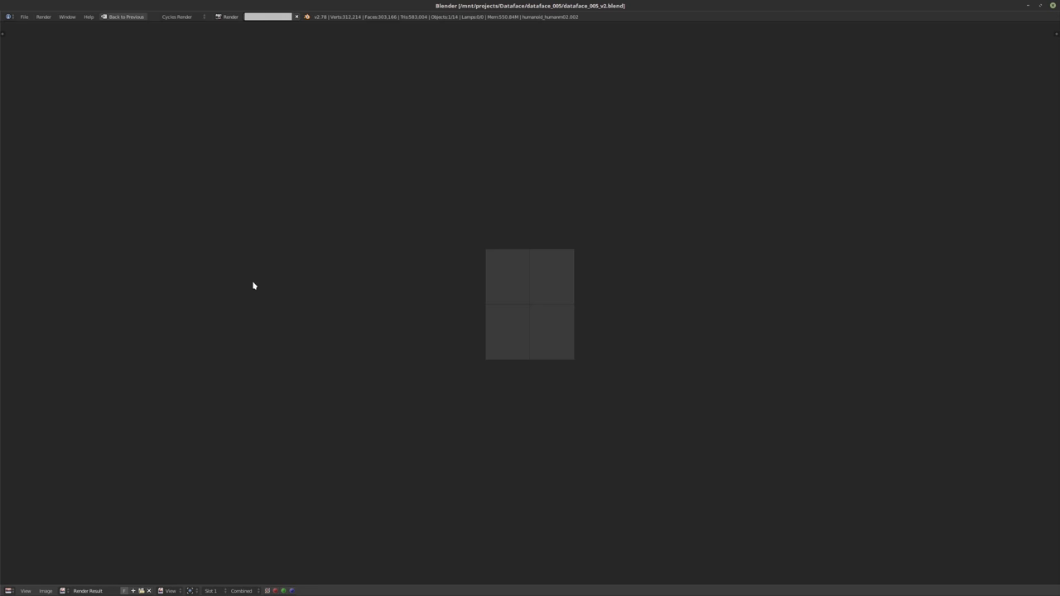
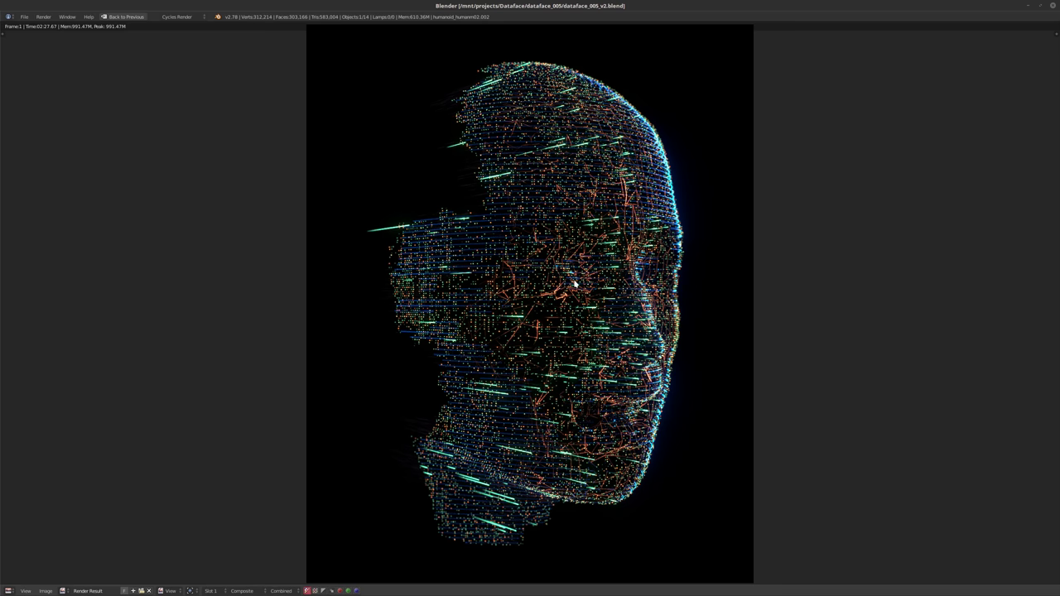
left_click(126, 16)
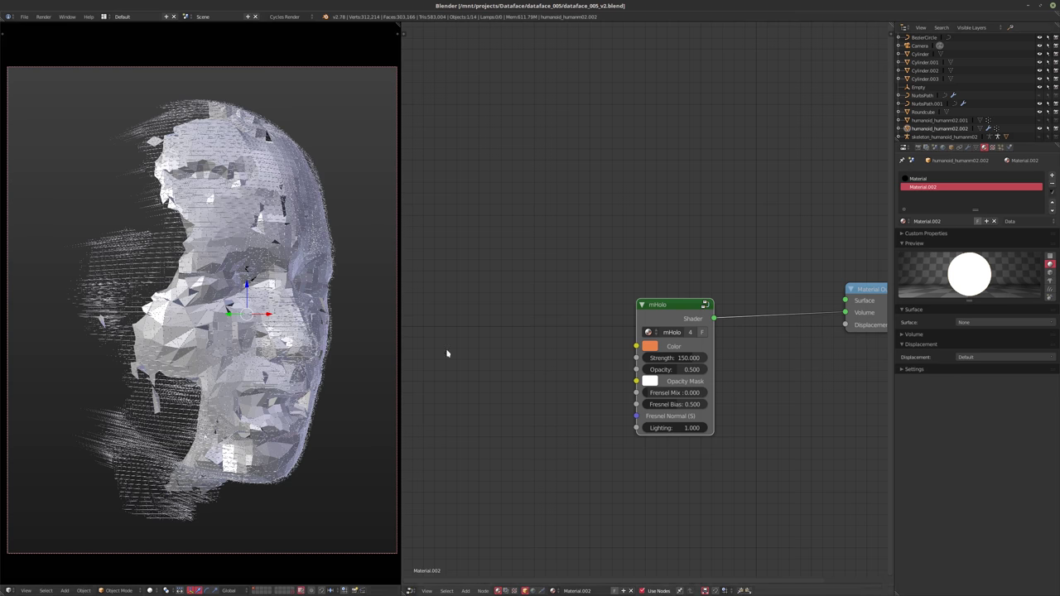
- Replace the 3D view with the UV/Image Editor showing the Render Result and widen that area
left_click(11, 590)
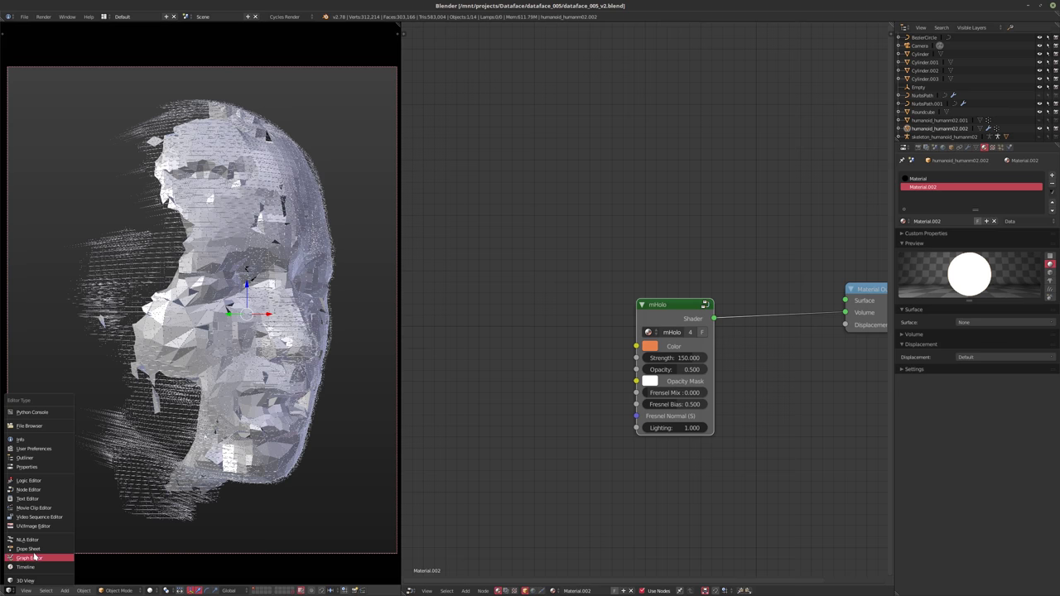
left_click(29, 493)
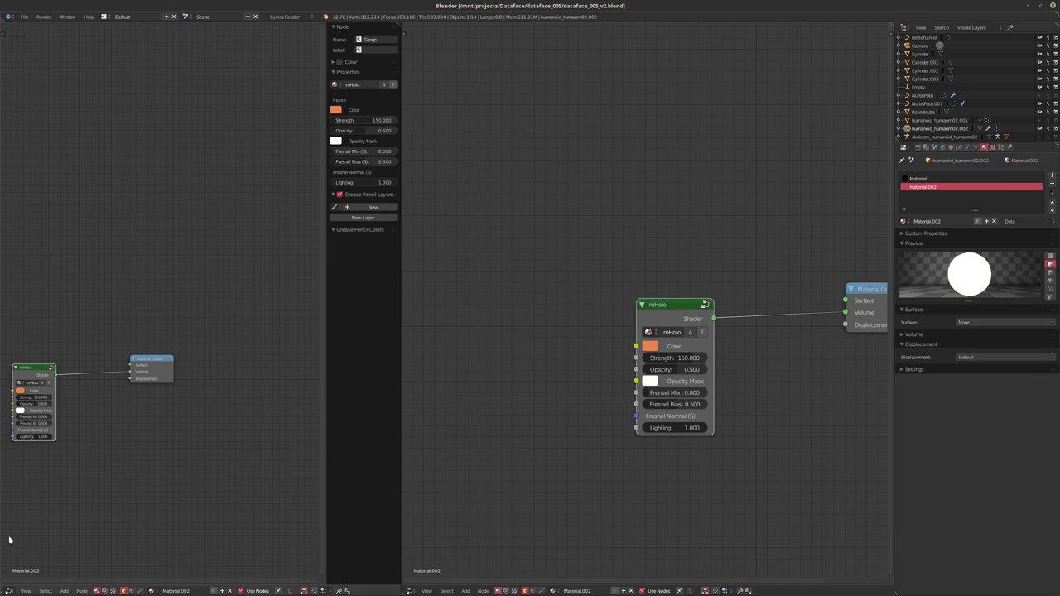
left_click(11, 590)
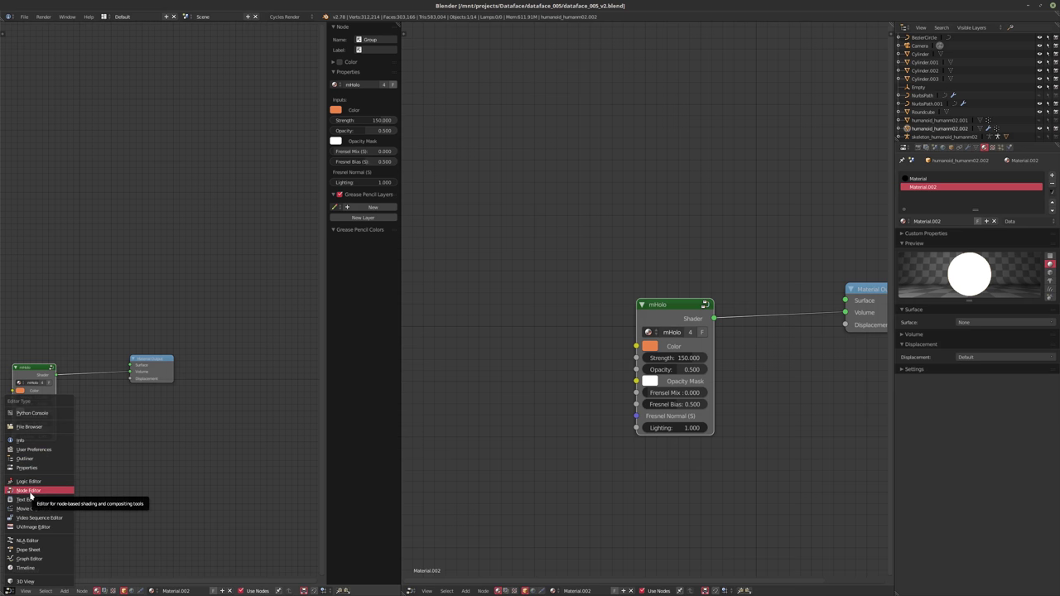
left_click(32, 526)
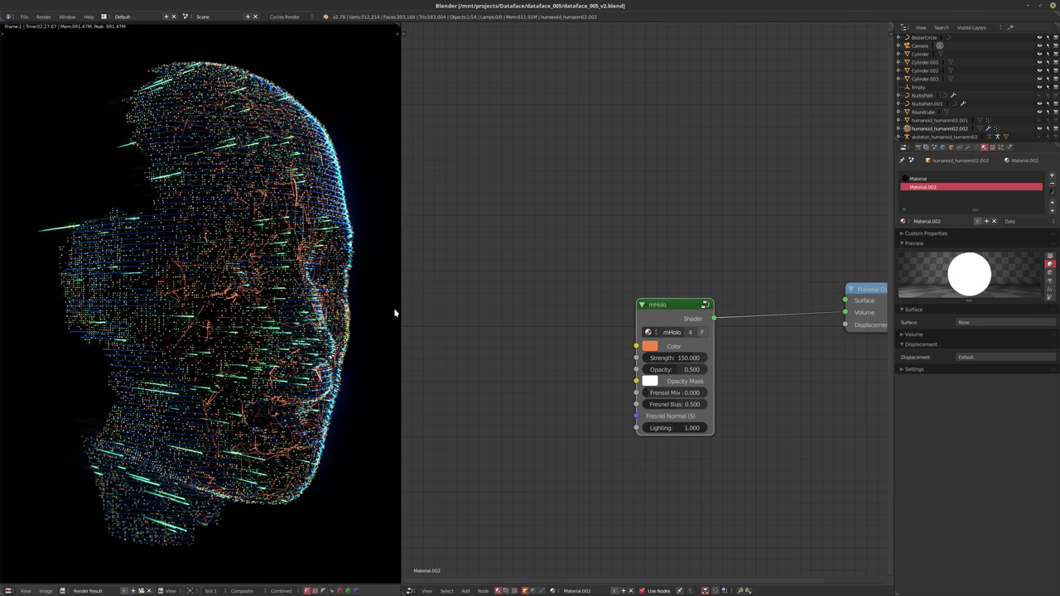
left_click_drag(403, 310, 453, 307)
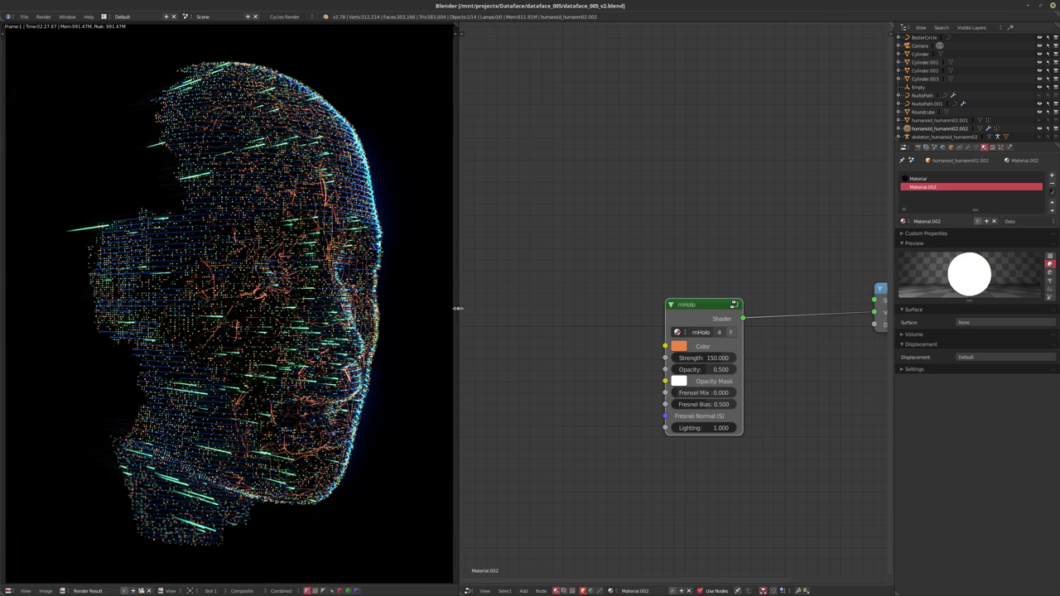
- Switch the node editor from the material to the scene's compositing nodes and frame the whole tree
scroll(588, 248, "down", 1)
scroll(610, 229, "up", 2)
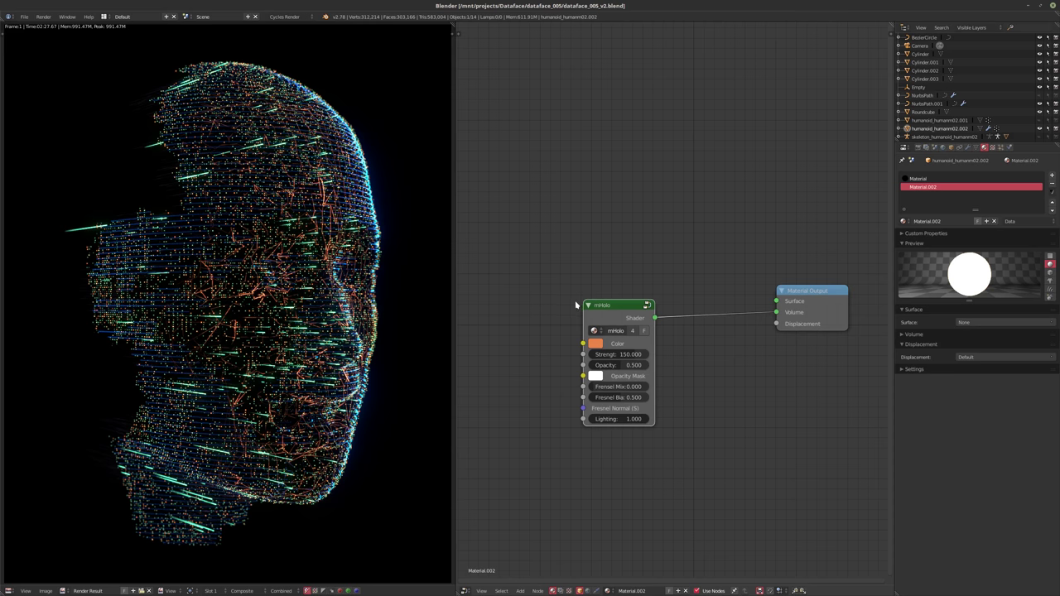
left_click(561, 591)
key("Home")
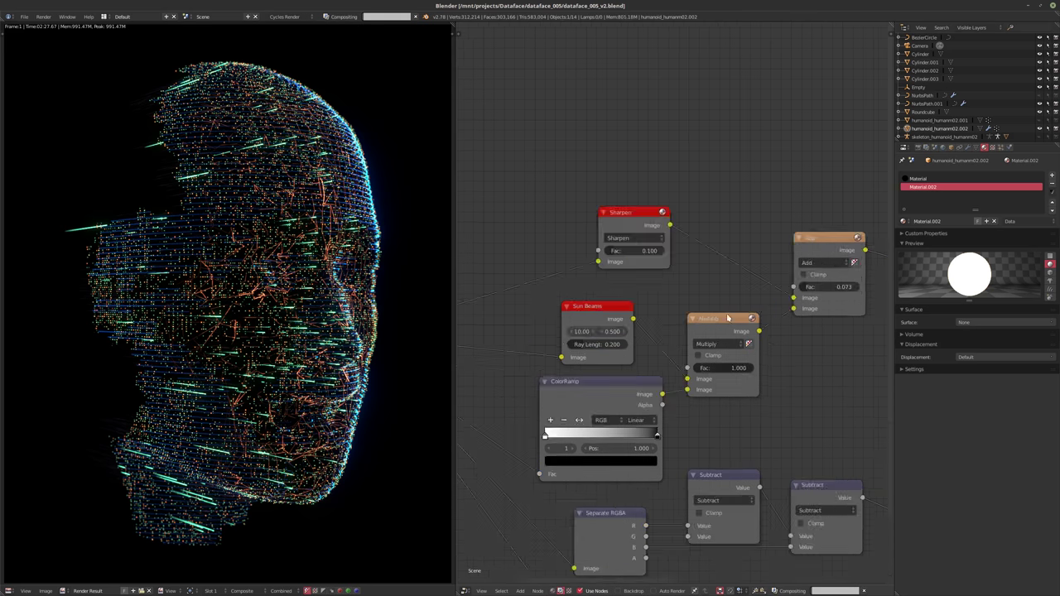
key("Home")
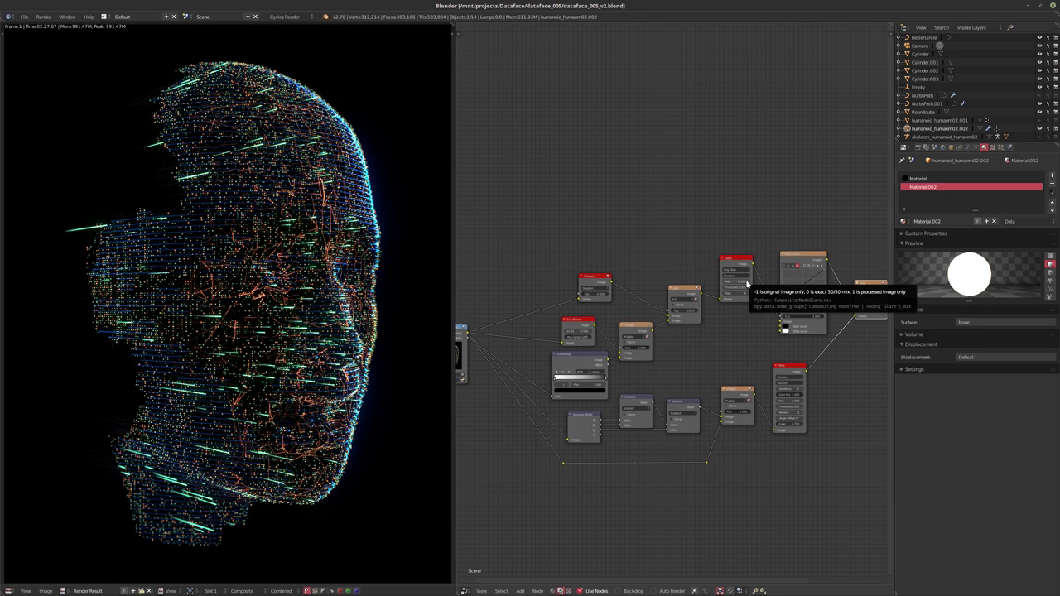
middle_click_drag(703, 269, 685, 232)
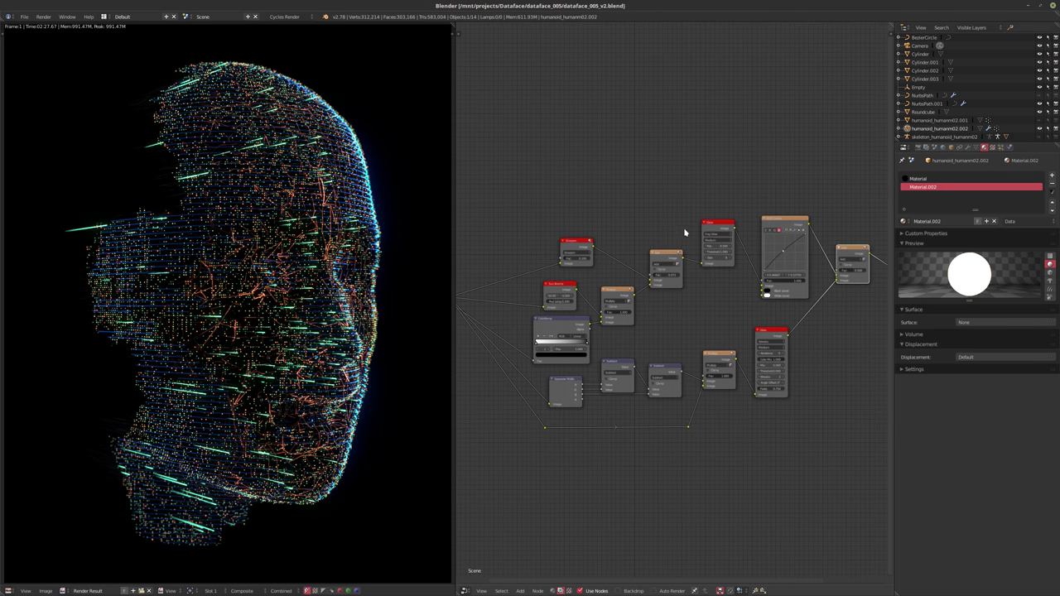
key("Home")
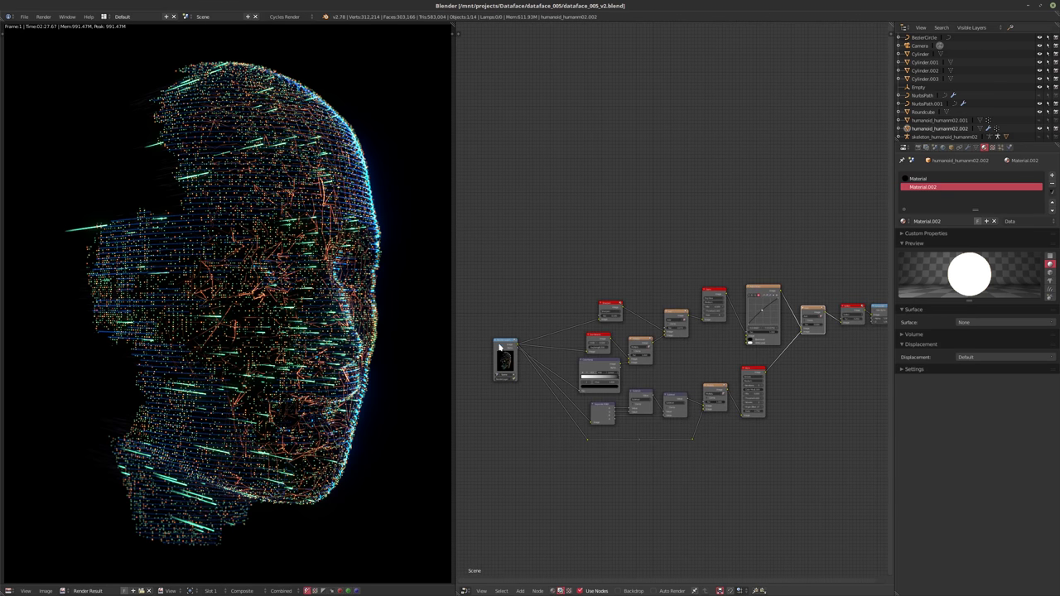
- Move the Render Layers and Composite nodes clear of the effect nodes between them
left_click_drag(500, 347, 505, 192)
key("Home")
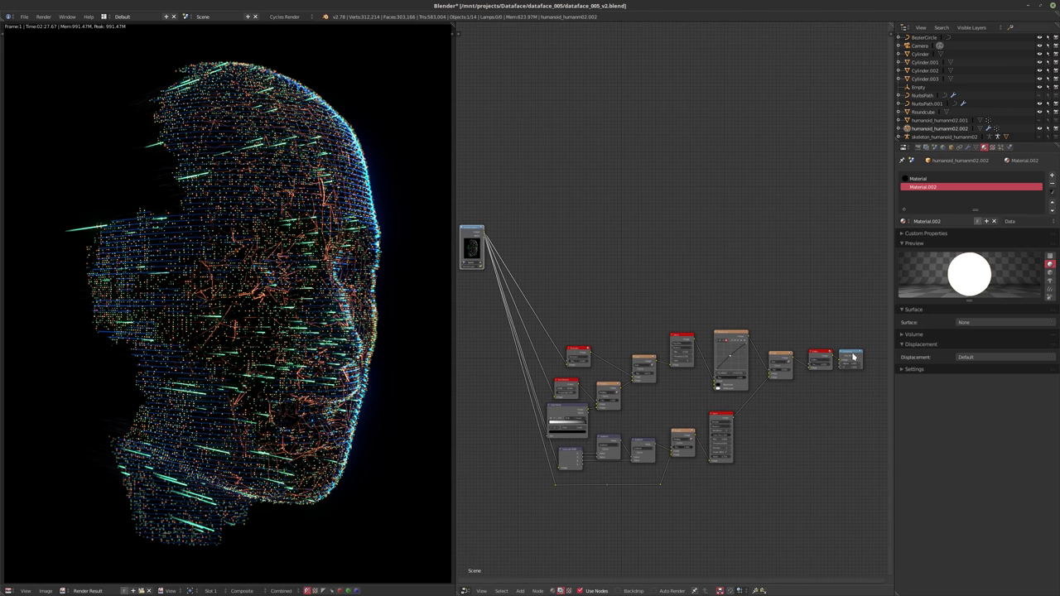
left_click_drag(853, 357, 857, 252)
middle_click_drag(635, 274, 743, 279)
left_click_drag(570, 243, 519, 364)
- Insert a Reroute node on the link between Render Layers and the Sharpen filter
scroll(520, 363, "up", 5)
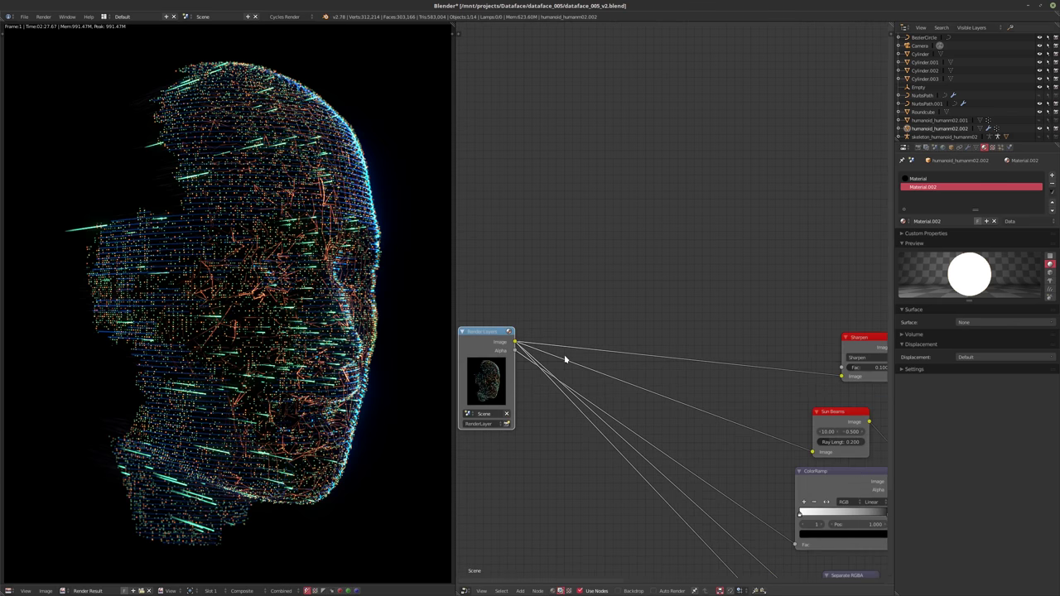
key("shift+a")
mouse_move(580, 362)
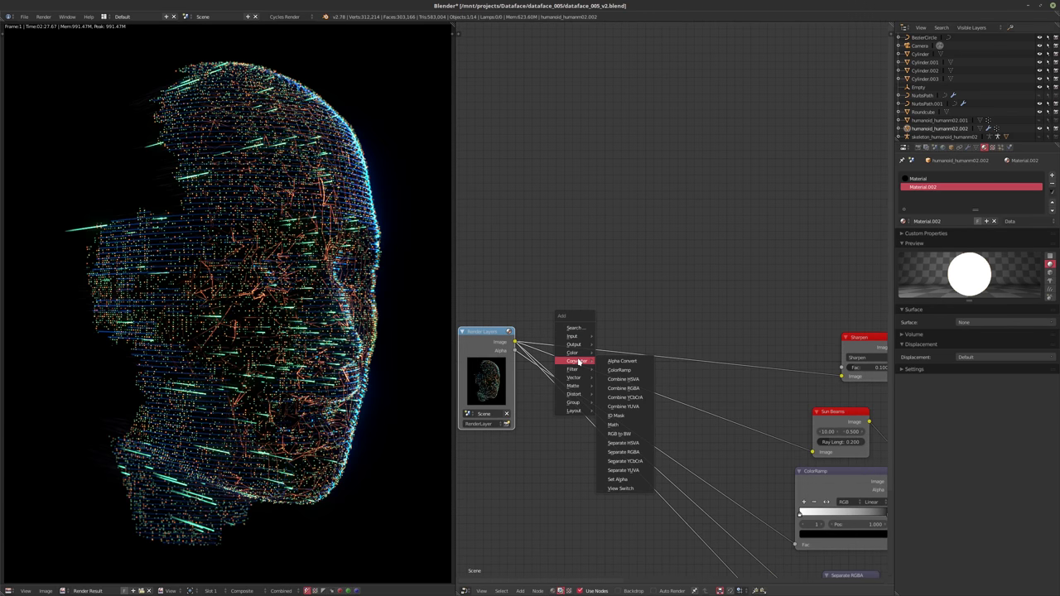
mouse_move(573, 403)
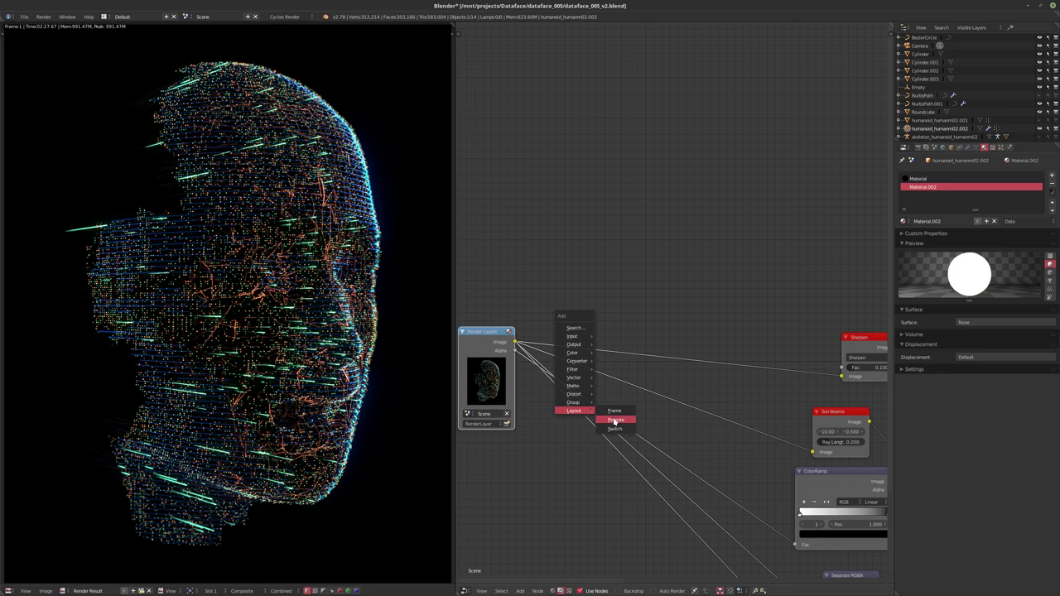
left_click(615, 422)
left_click(571, 348)
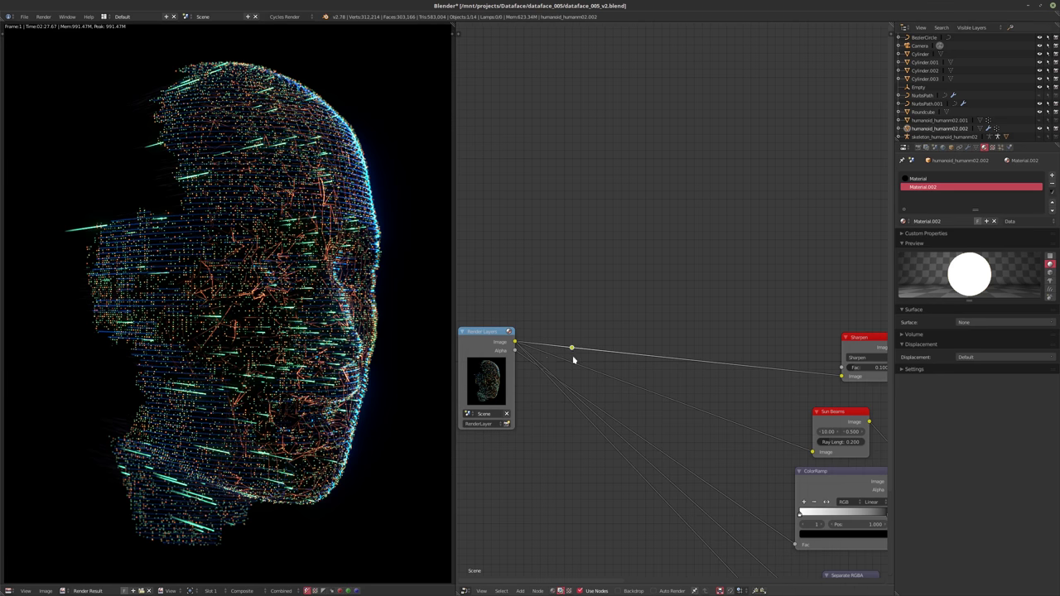
- Delete all effect nodes between Render Layers and Composite while keeping those two nodes linked
middle_click_drag(732, 361, 642, 280)
scroll(617, 260, "down", 2)
scroll(617, 260, "down", 4)
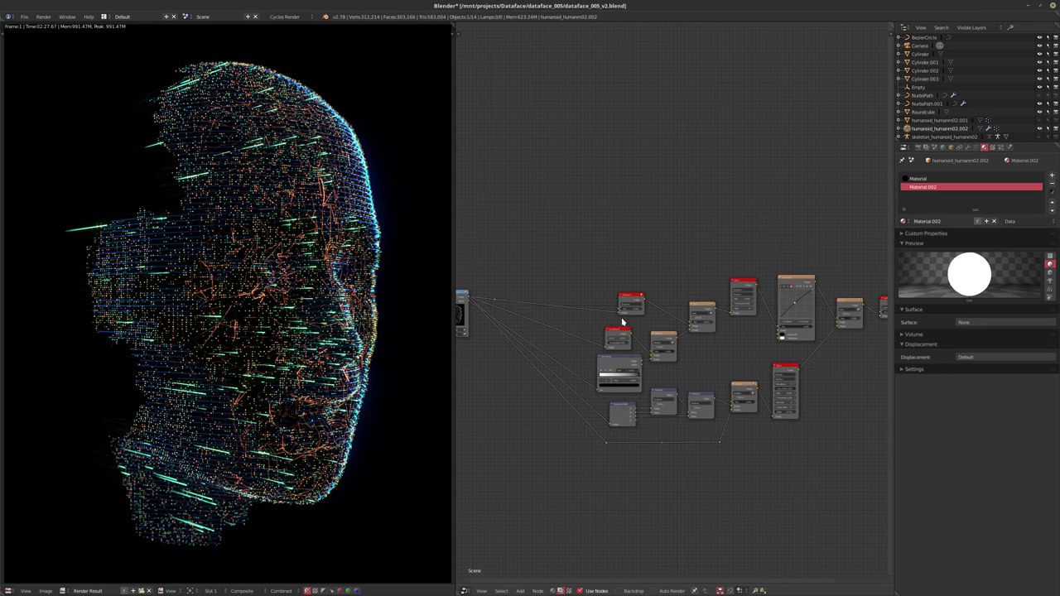
key("b")
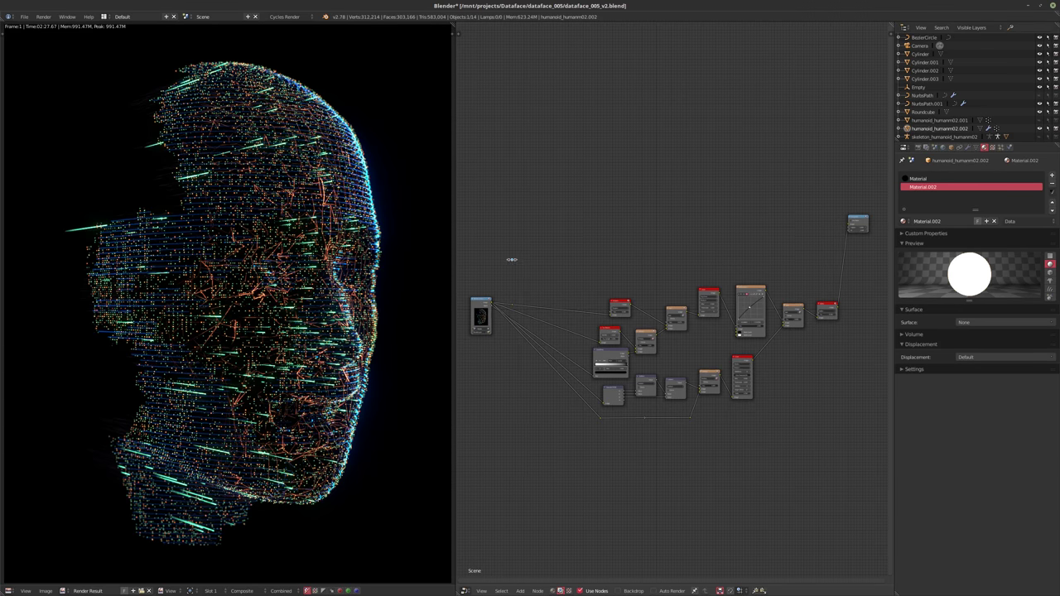
left_click_drag(512, 261, 844, 485)
key("ctrl+x")
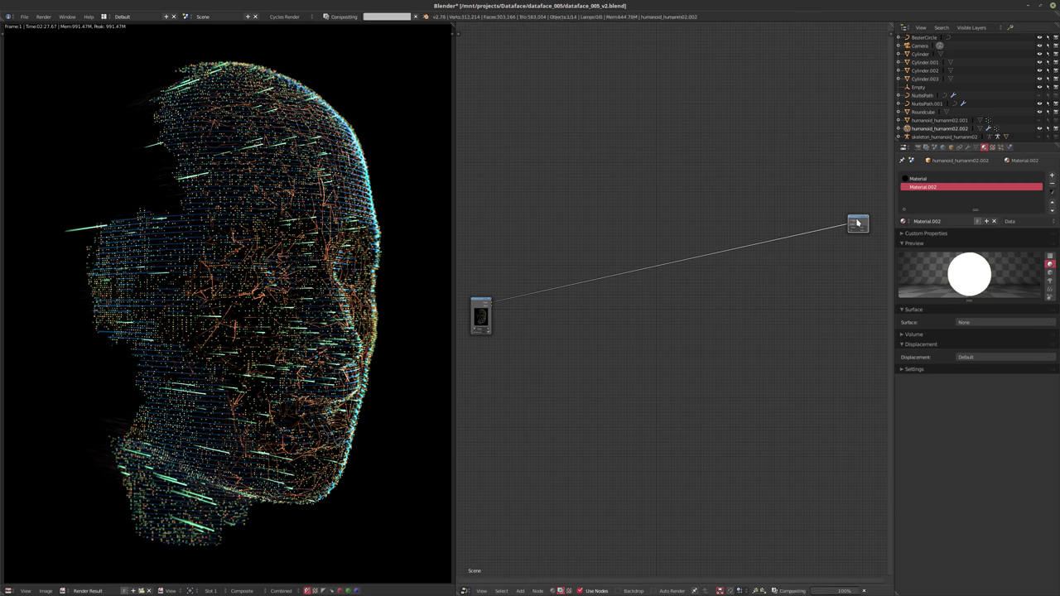
- Move the Composite and Render Layers nodes closer together
key("g")
left_click_drag(798, 289, 717, 304)
left_click_drag(483, 302, 598, 306)
- Add a Glare node on the link between Render Layers and Composite
scroll(627, 323, "up", 8)
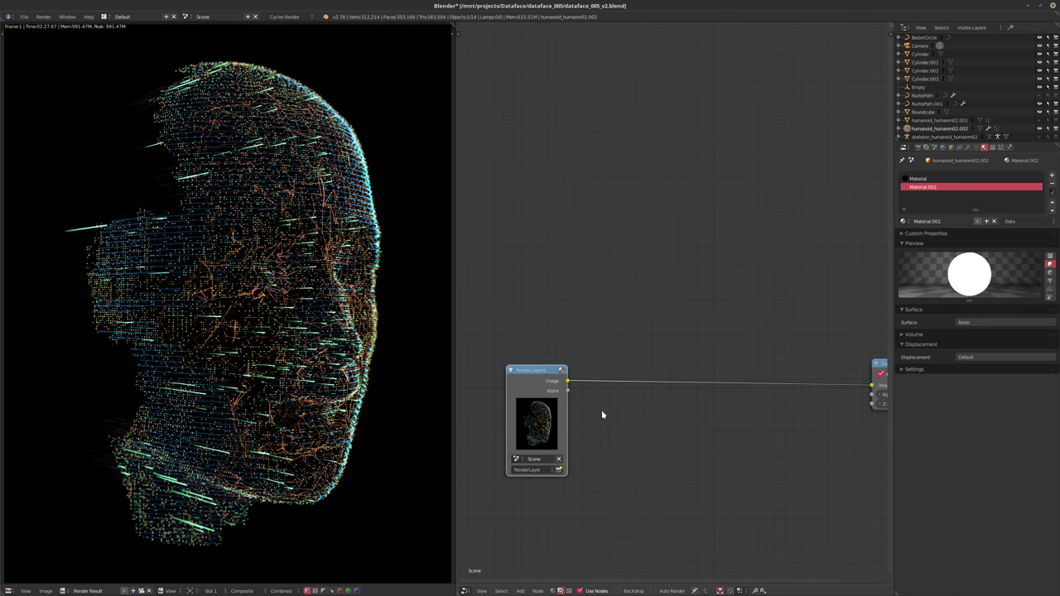
key("shift+a")
mouse_move(615, 385)
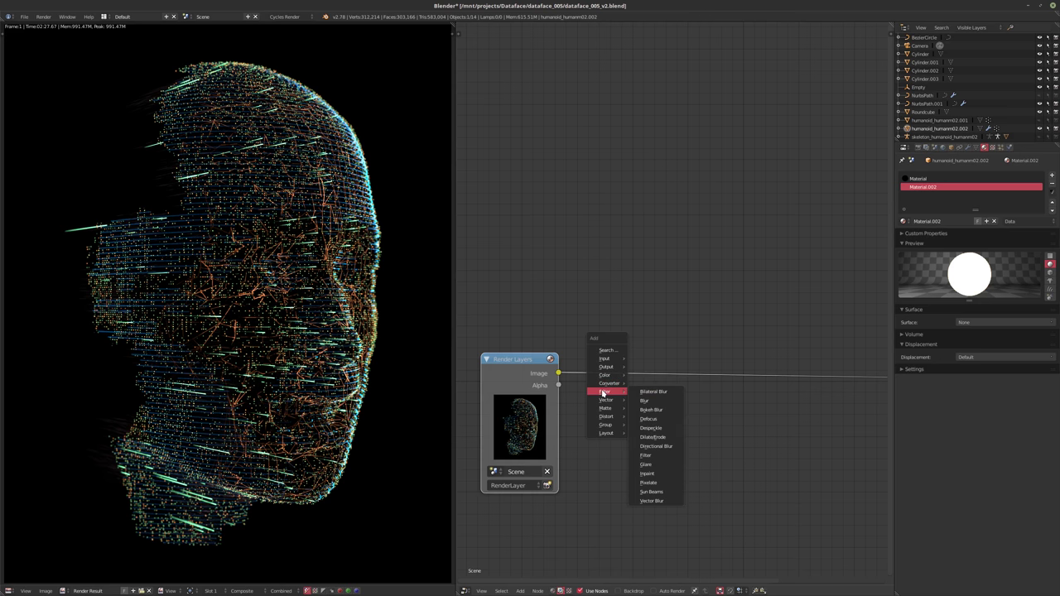
left_click(657, 466)
left_click(635, 339)
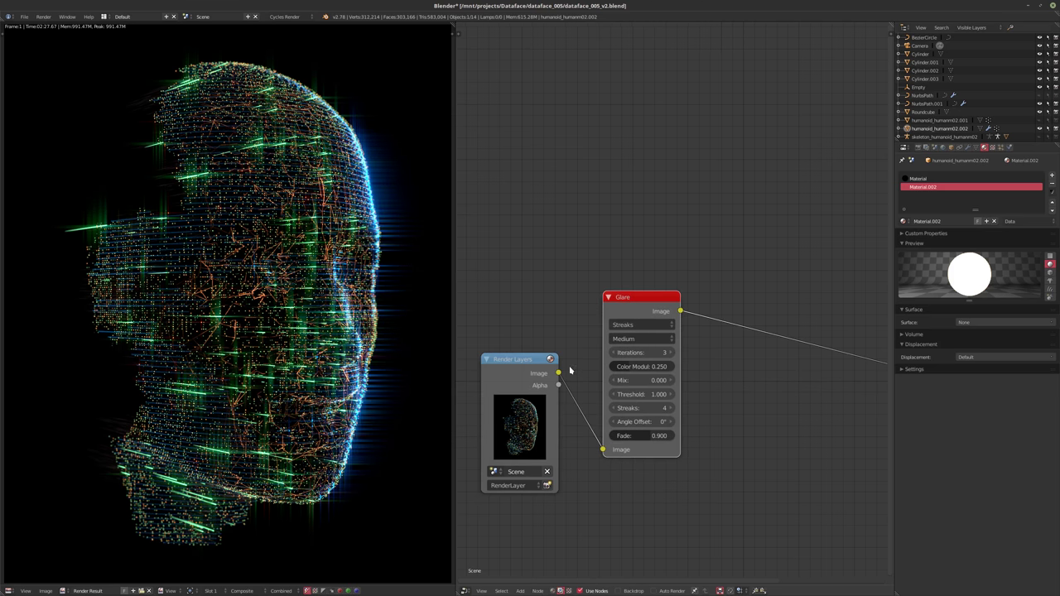
- Set the Glare node to 2 streaks and try angle offsets of 90° and 45°
scroll(568, 372, "up", 1)
scroll(568, 372, "up", 1)
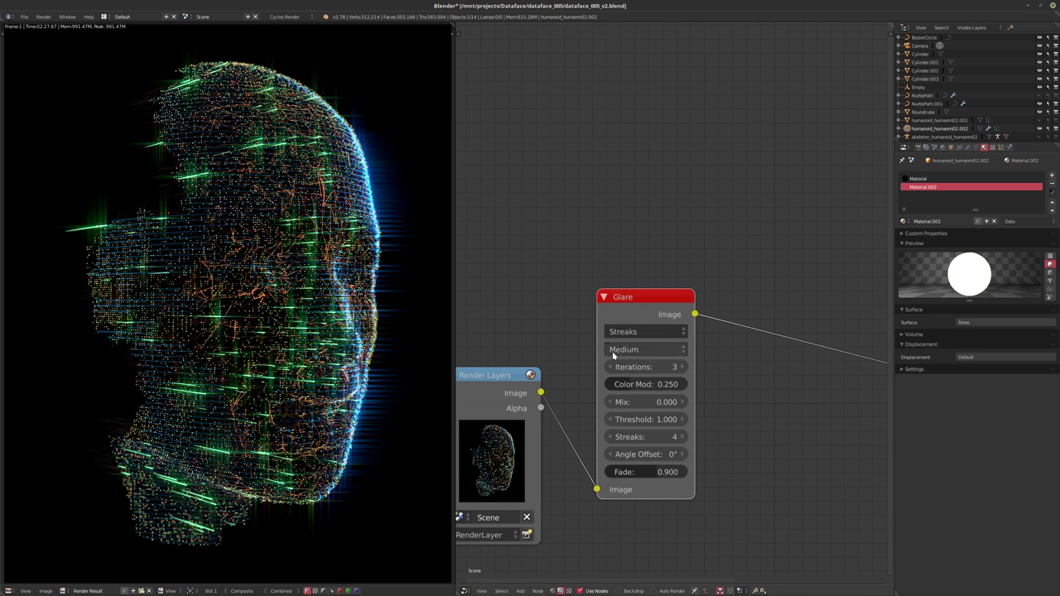
left_click(610, 437)
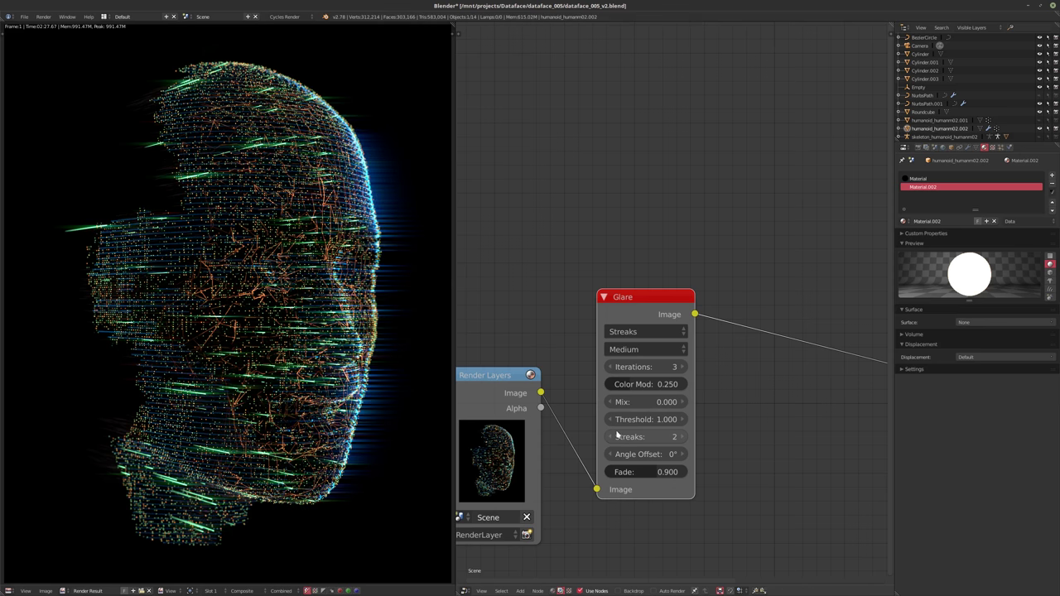
left_click(656, 458)
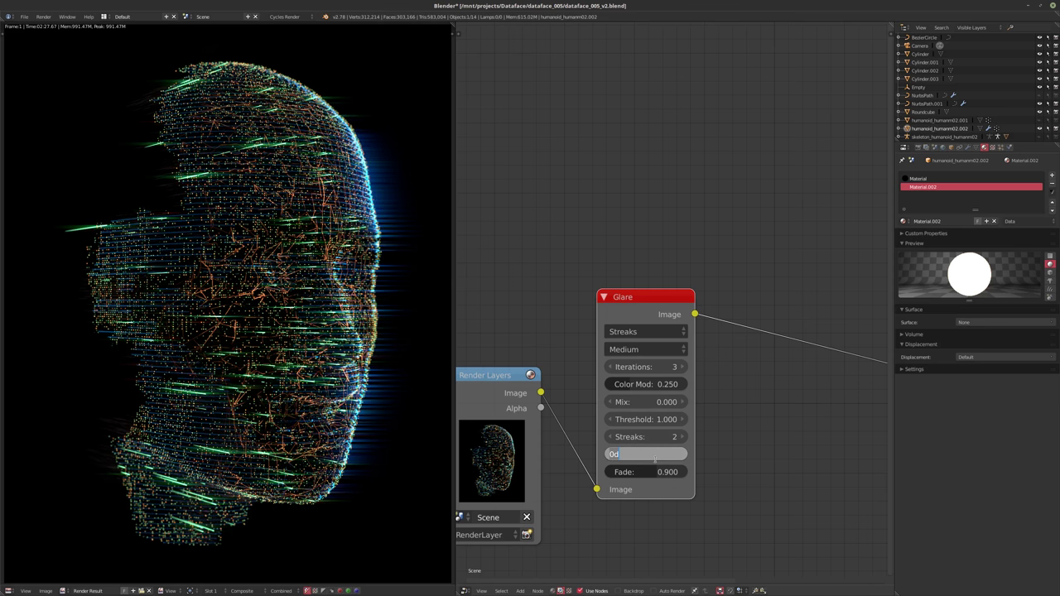
type("90")
key("Return")
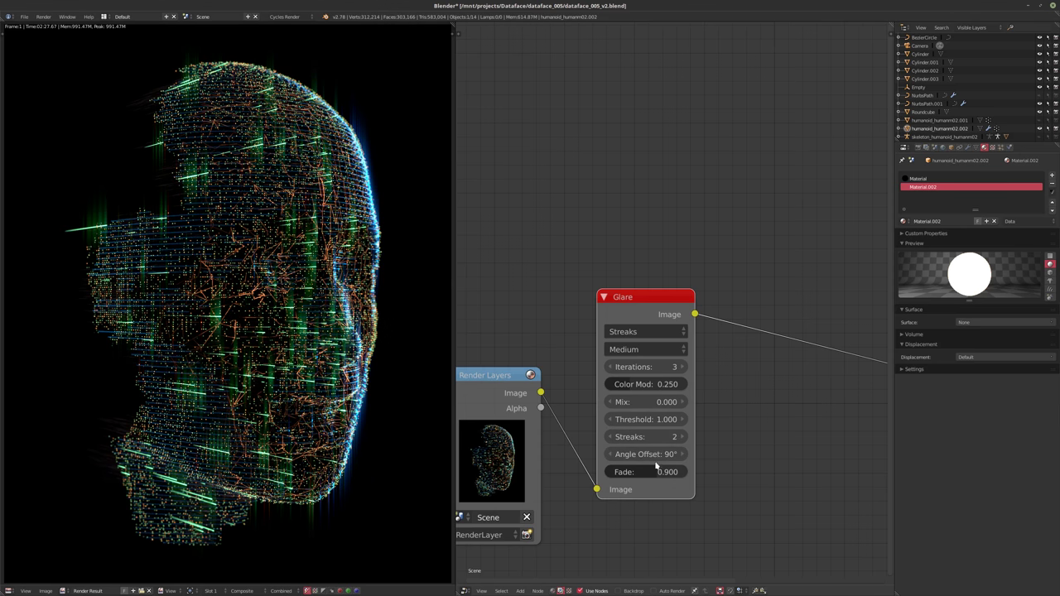
left_click(656, 458)
type("45")
key("Return")
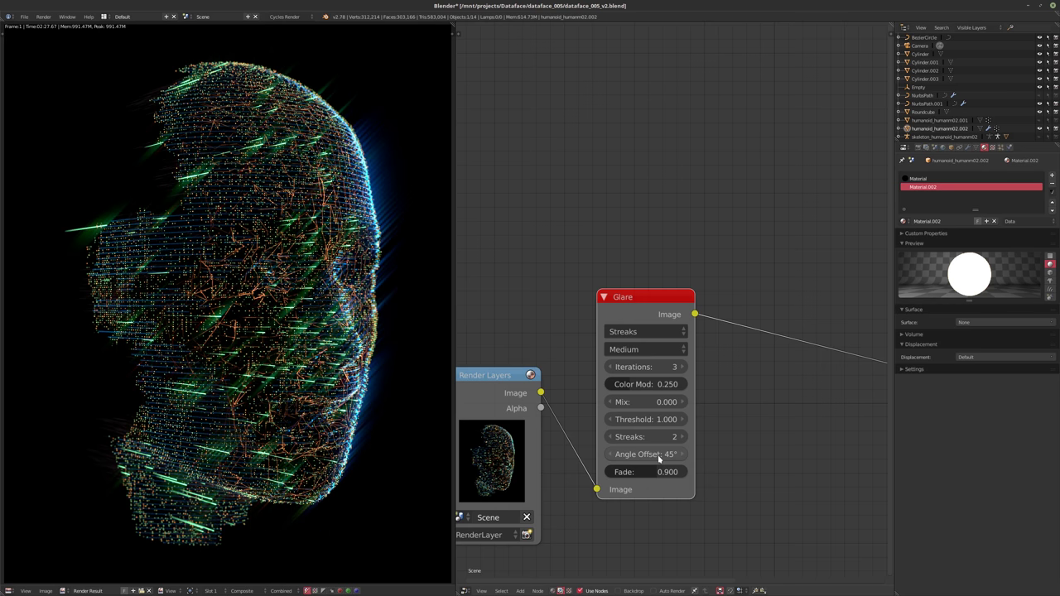
- Switch the Glare node's type to Fog Glow, try a larger size and return it to 8
scroll(579, 416, "down", 2)
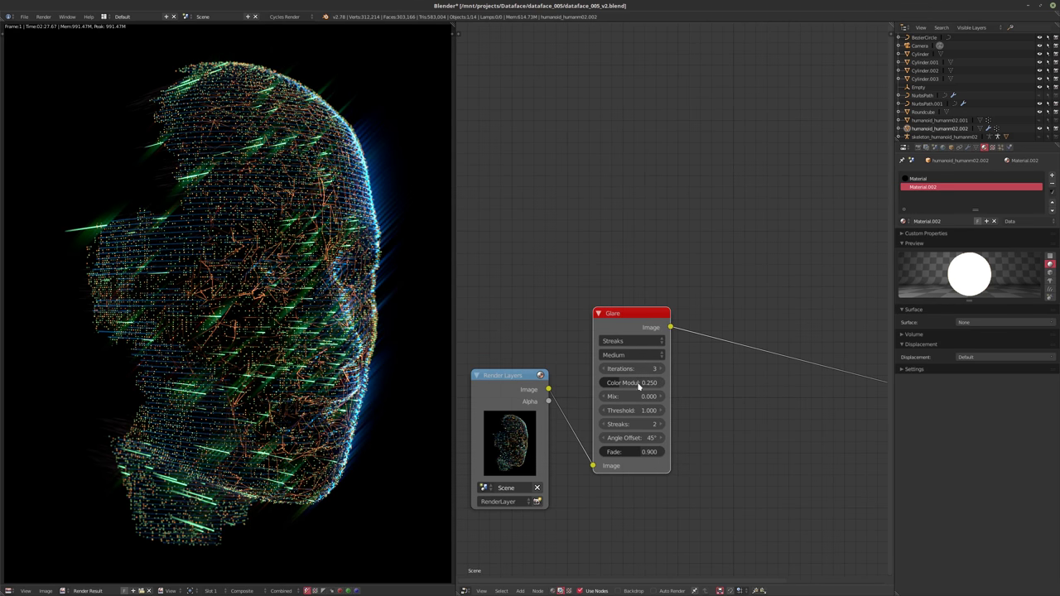
left_click(631, 340)
left_click(629, 308)
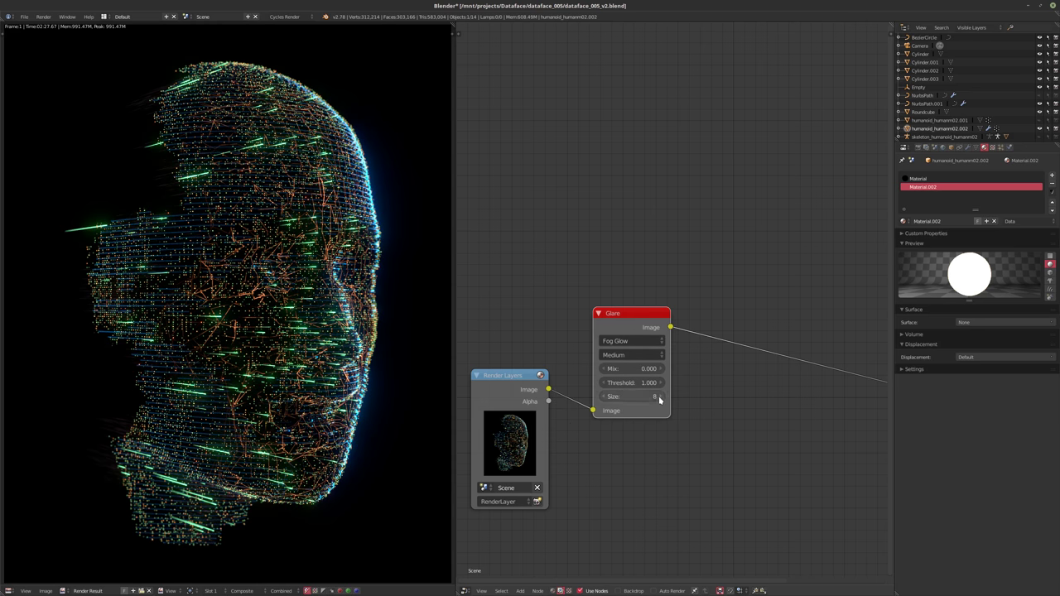
left_click(660, 397)
left_click(603, 397)
scroll(691, 412, "down", 1)
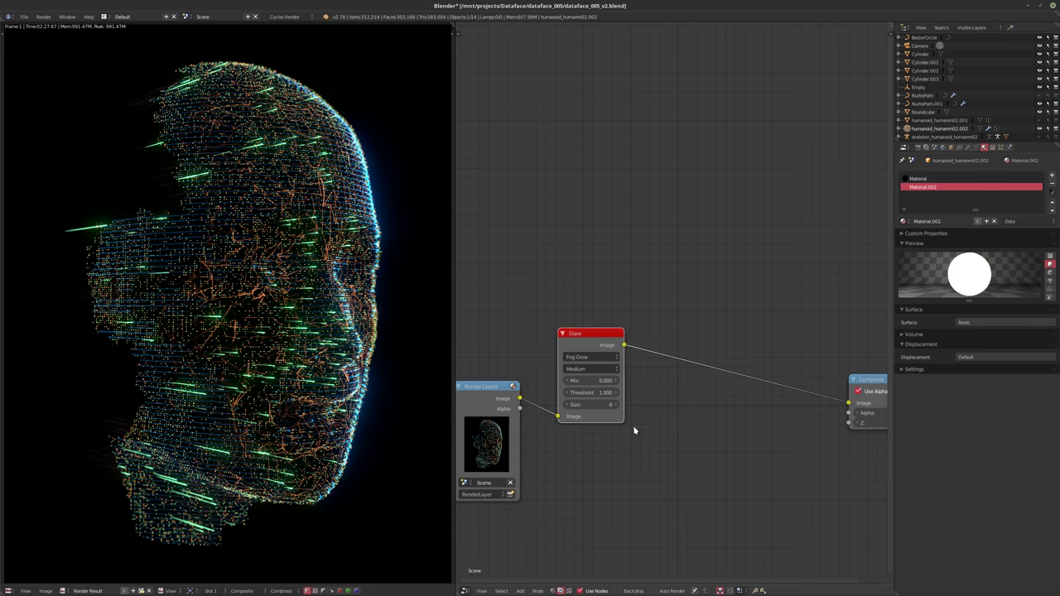
middle_click_drag(617, 423, 655, 395)
scroll(654, 395, "up", 1)
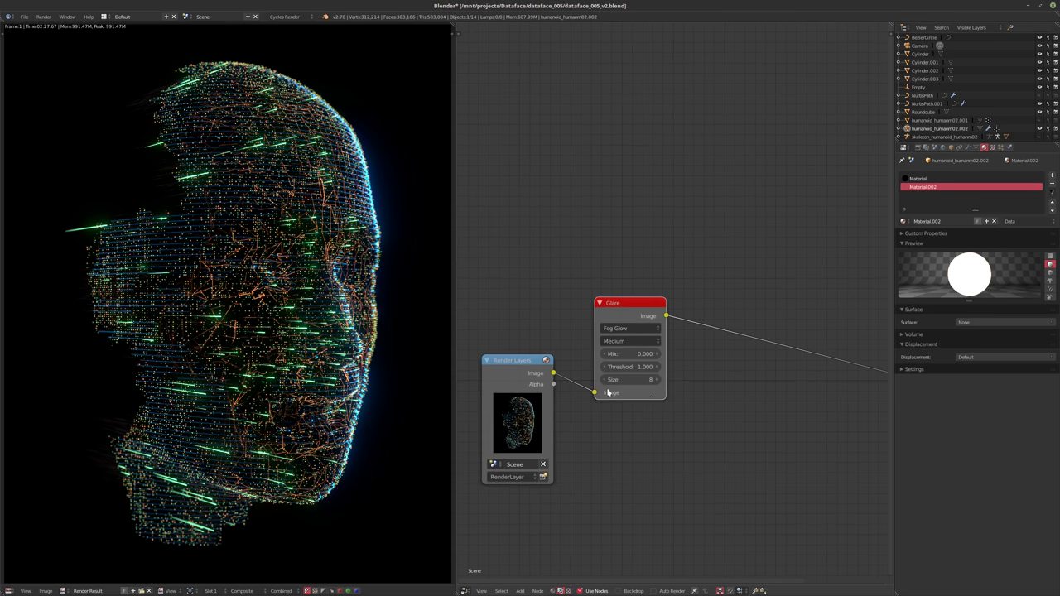
- Preview the scene's color management view transforms and try RRT with exposure 0.214 and gamma 1.308
left_click(935, 148)
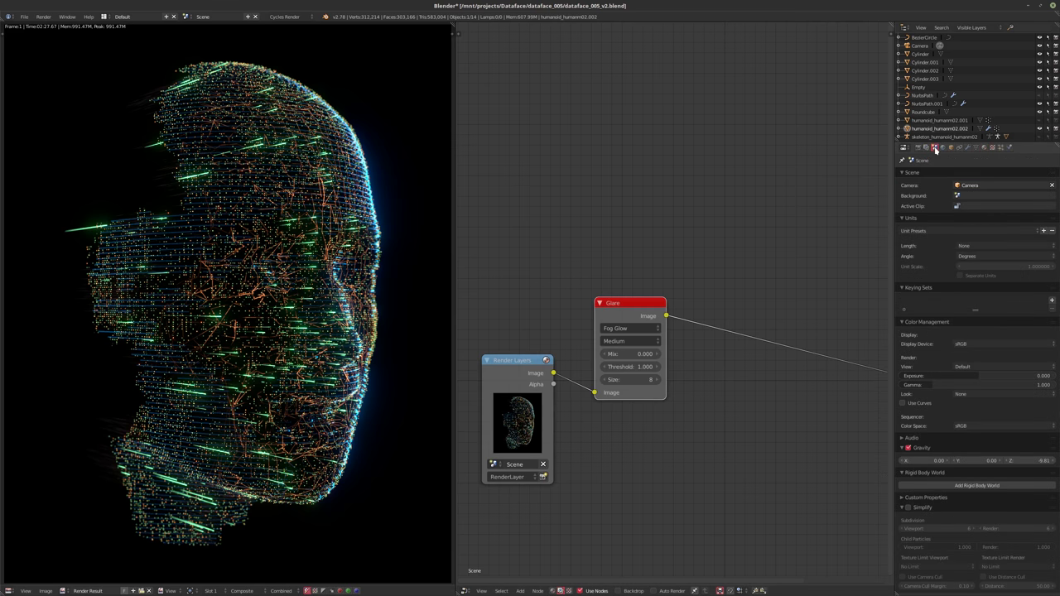
scroll(976, 370, "down", 3, "ctrl")
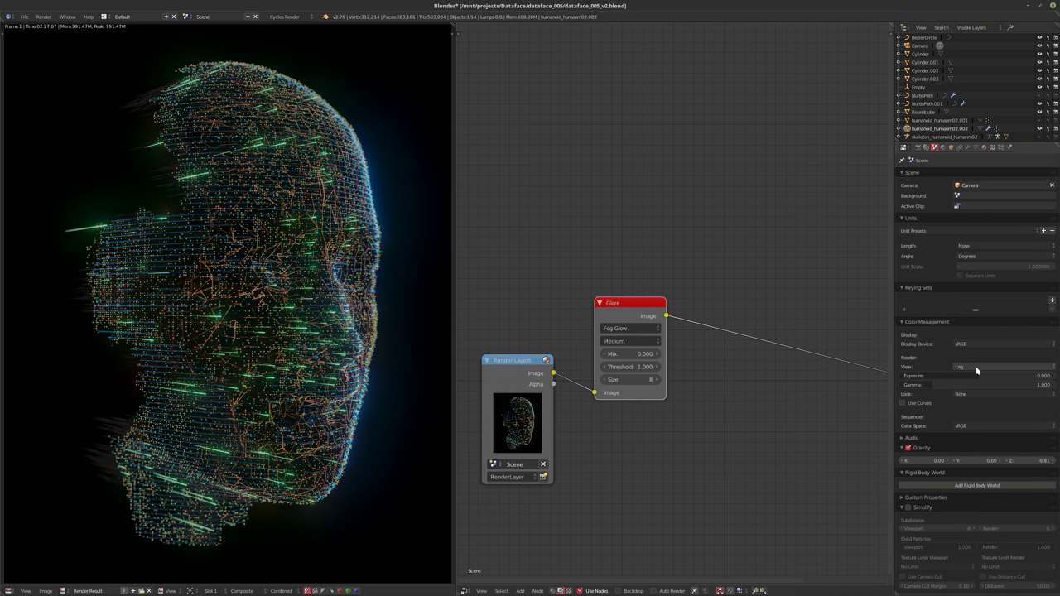
scroll(977, 370, "up", 3, "ctrl")
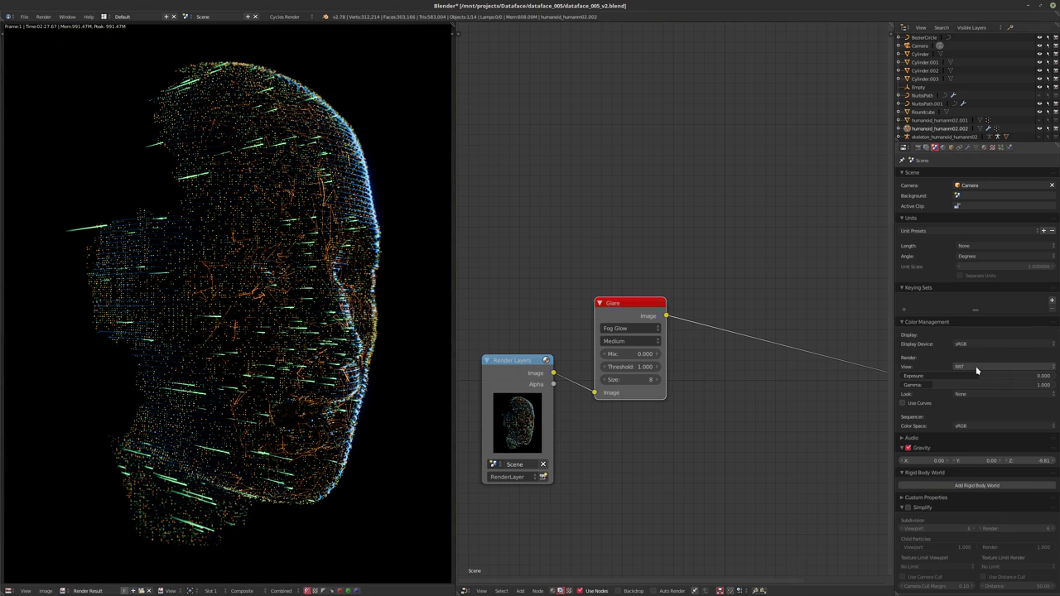
scroll(977, 370, "up", 1, "ctrl")
left_click_drag(931, 386, 943, 386)
left_click_drag(943, 376, 945, 376)
mouse_move(1017, 376)
left_mouse_down()
mouse_move(1033, 376)
mouse_move(1024, 376)
left_mouse_up()
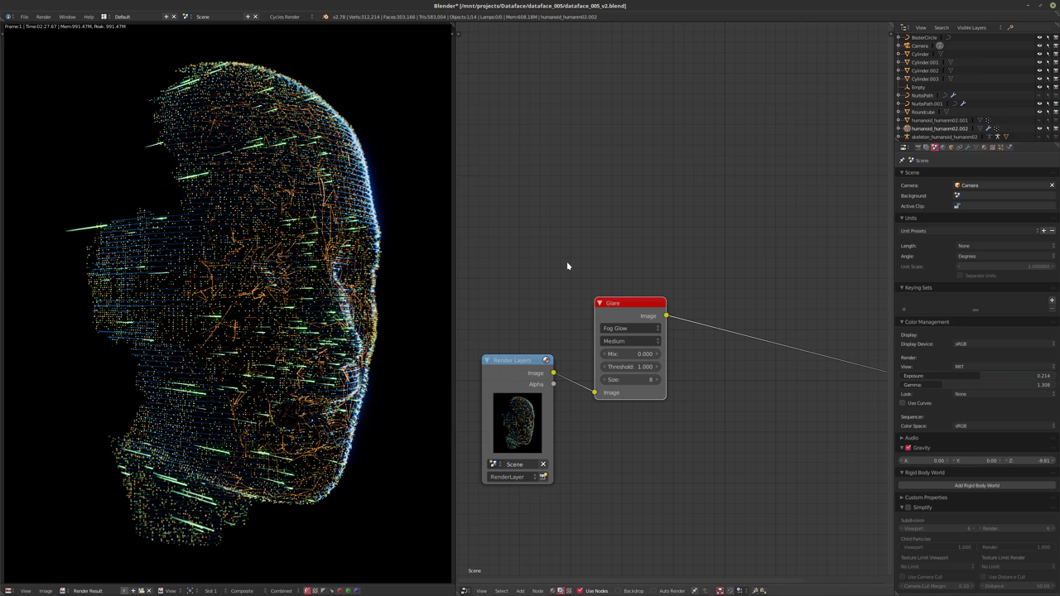
- Compare the render by switching the view transform to Default and back to RRT
scroll(567, 266, "down", 1)
middle_click_drag(567, 272, 563, 219)
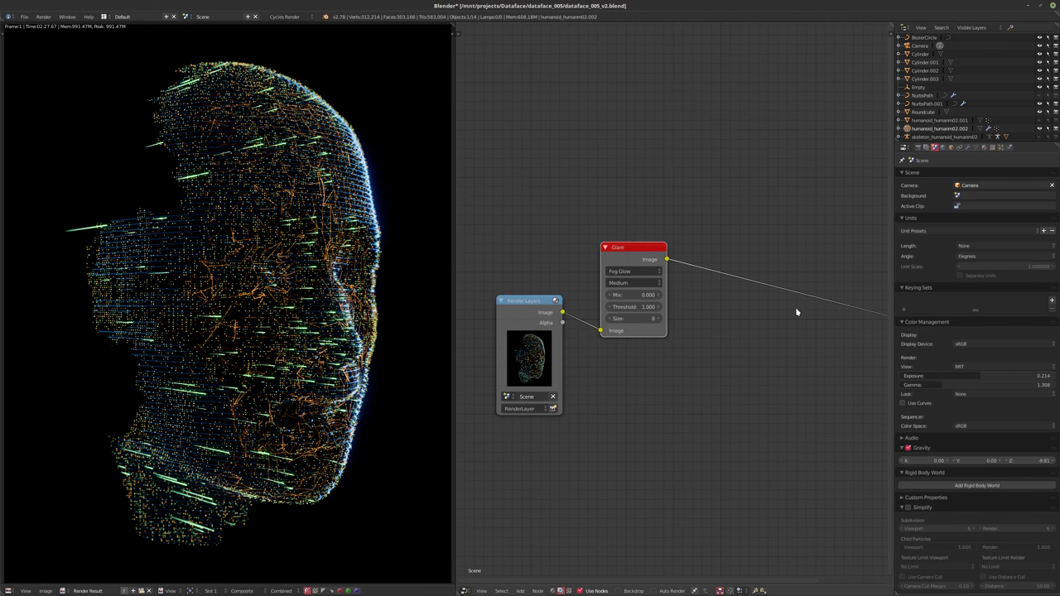
left_click(981, 365)
left_click(975, 357)
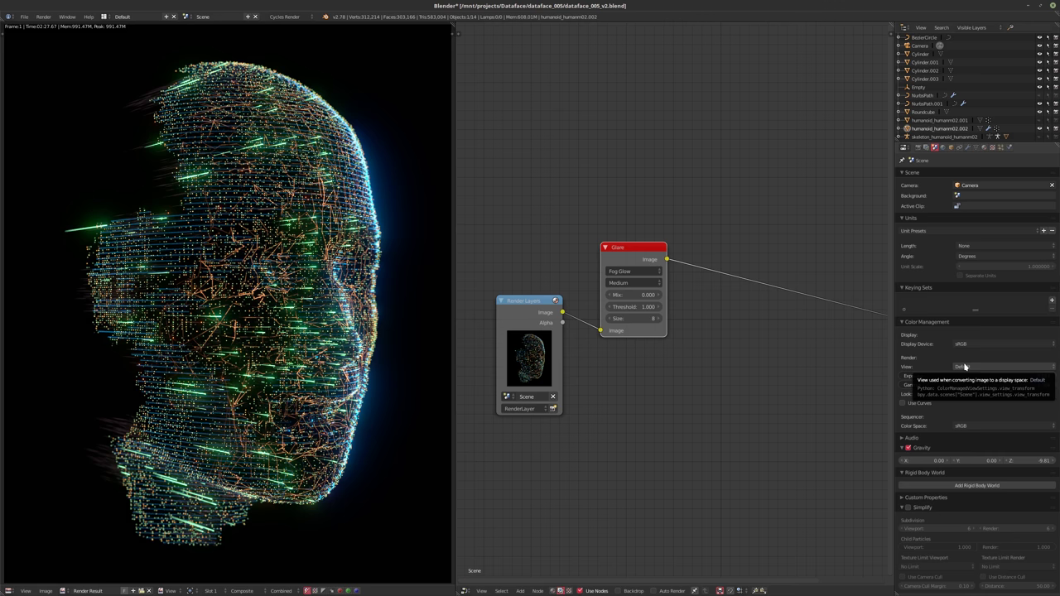
left_click(977, 366)
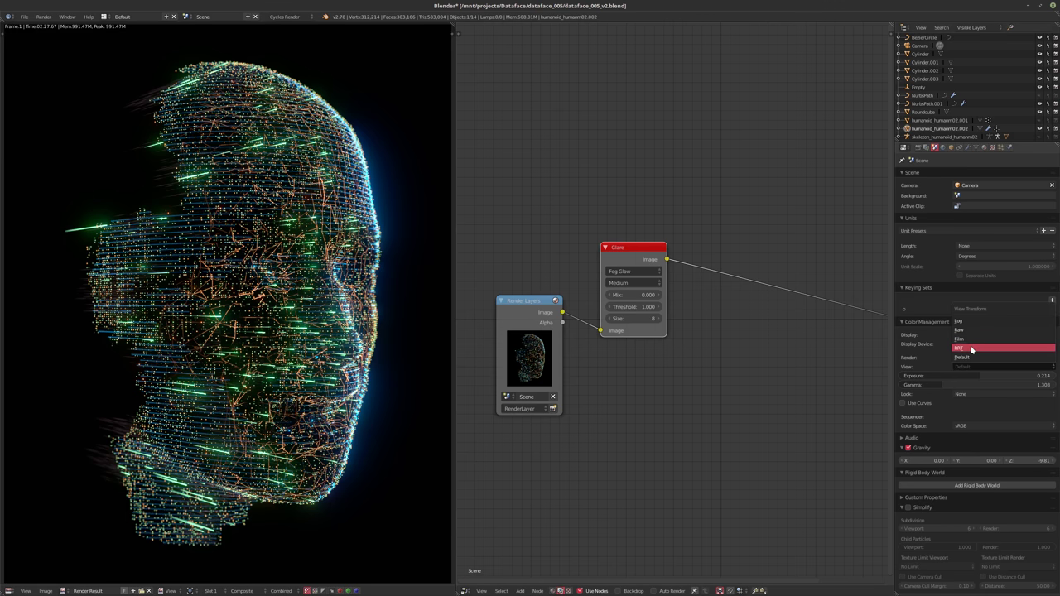
left_click(971, 348)
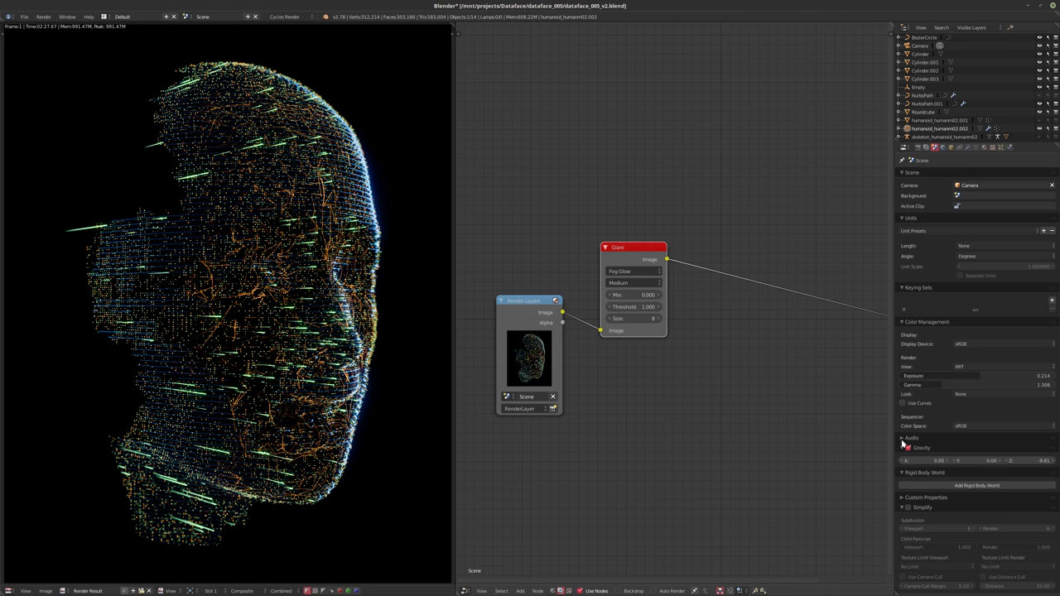
- Restore the Default view transform with exposure 0 and gamma 1
key("Home")
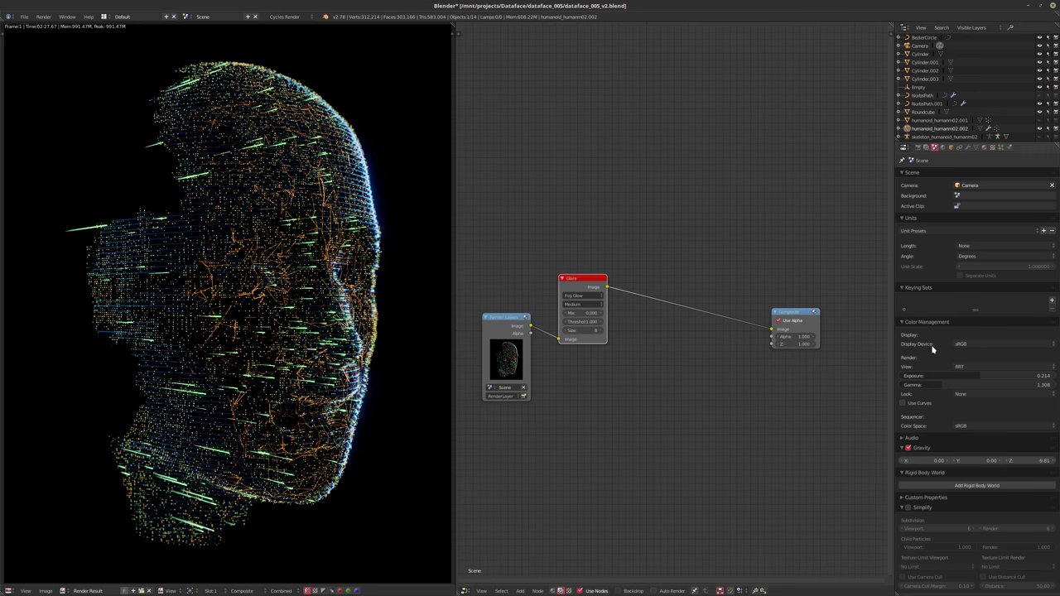
left_click(973, 367)
left_click(977, 357)
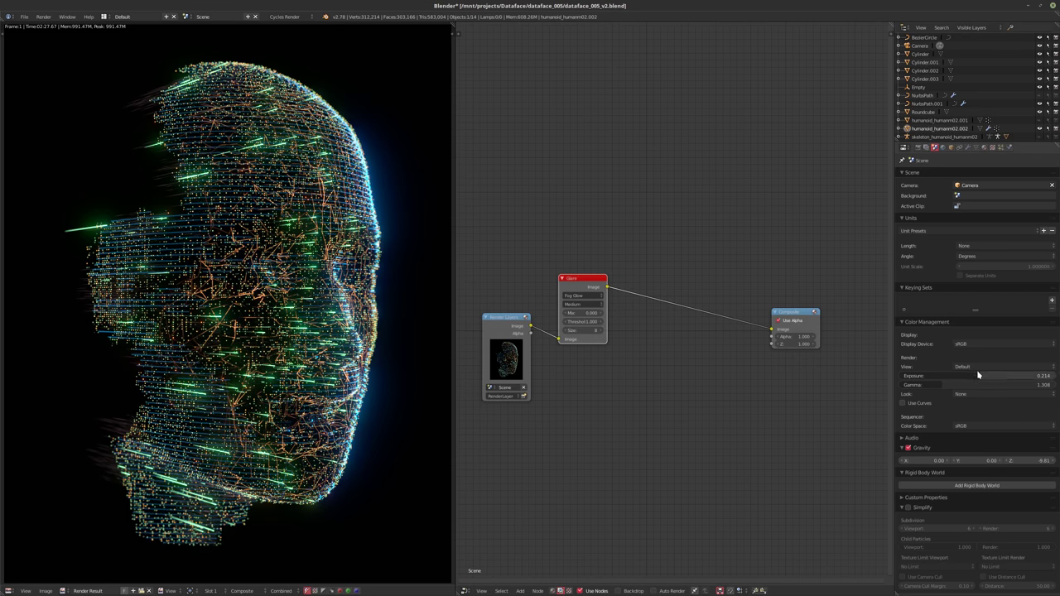
left_click(978, 375)
type("0")
key("Return")
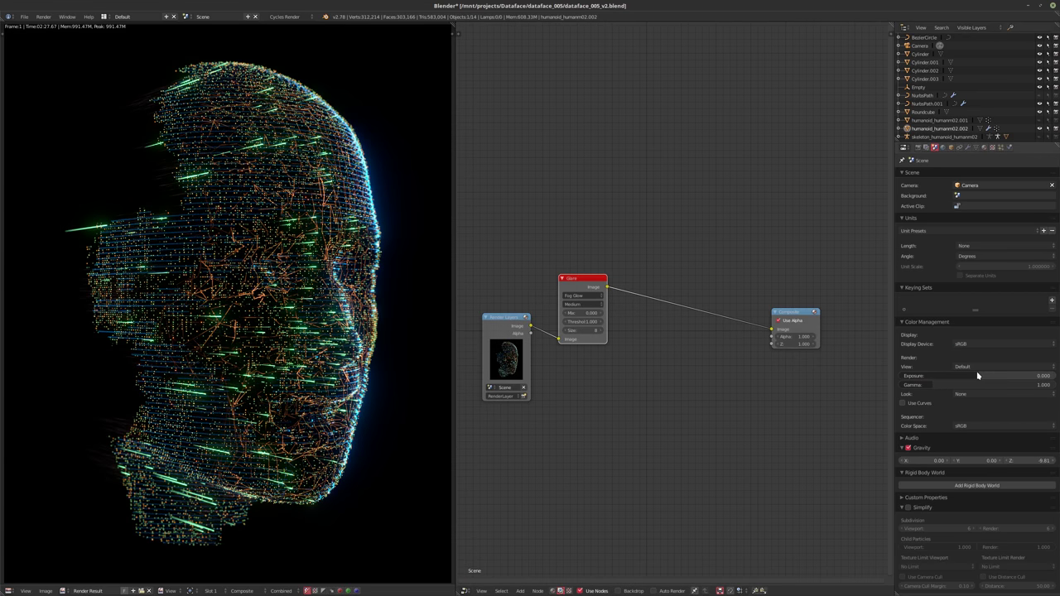
- Move the Render Layers and Glare nodes away from the Composite node to leave space before the output
middle_click_drag(632, 362, 718, 367)
scroll(719, 366, "up", 2)
left_click_drag(578, 325, 505, 346)
middle_click_drag(617, 368, 705, 351)
scroll(705, 350, "down", 3)
left_click_drag(629, 333, 557, 334)
left_click_drag(755, 269, 627, 273)
scroll(679, 345, "up", 3)
middle_click_drag(764, 343, 633, 352)
- Move the Render Layers node farther from the Glare node to make room for a node between them
key("shift+a")
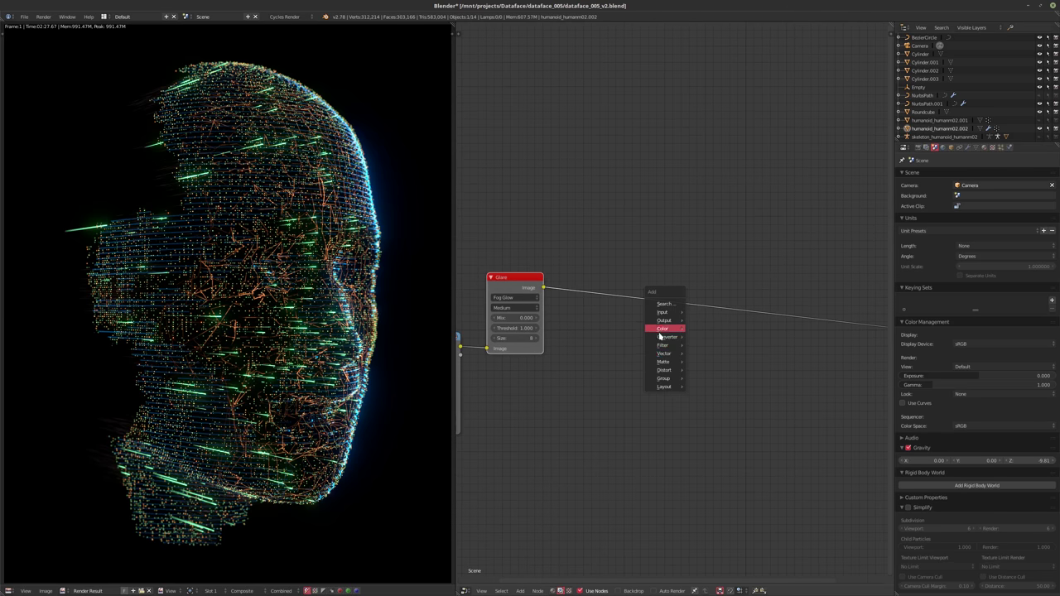
mouse_move(660, 350)
middle_click_drag(469, 332, 620, 322)
scroll(549, 326, "up", 2)
left_click_drag(574, 333, 508, 333)
- Insert a Filter node of type Sharpen between the Render Layers and Glare nodes
key("shift+a")
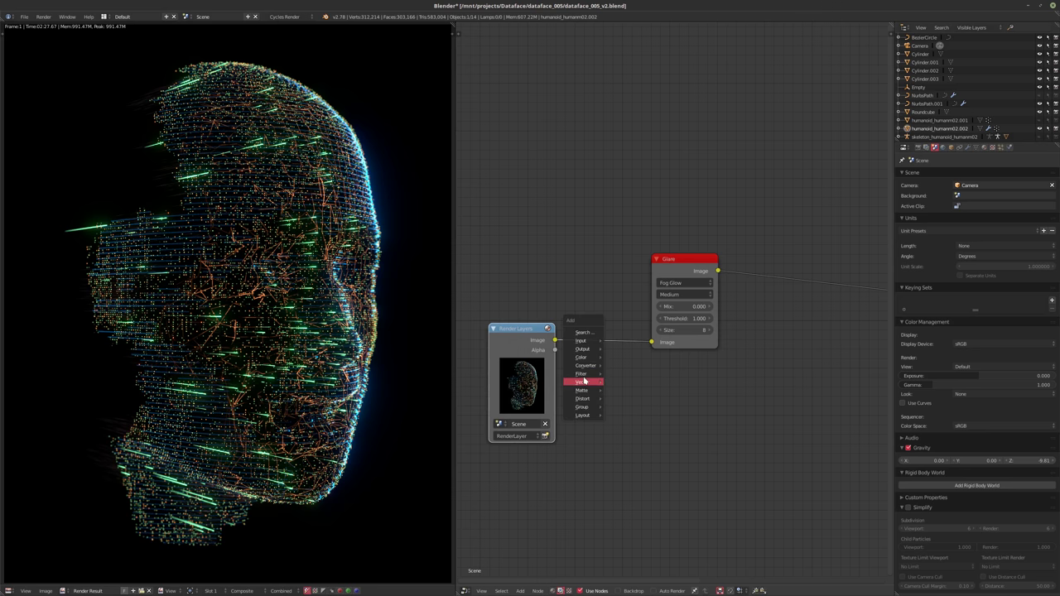
mouse_move(589, 374)
left_click(623, 437)
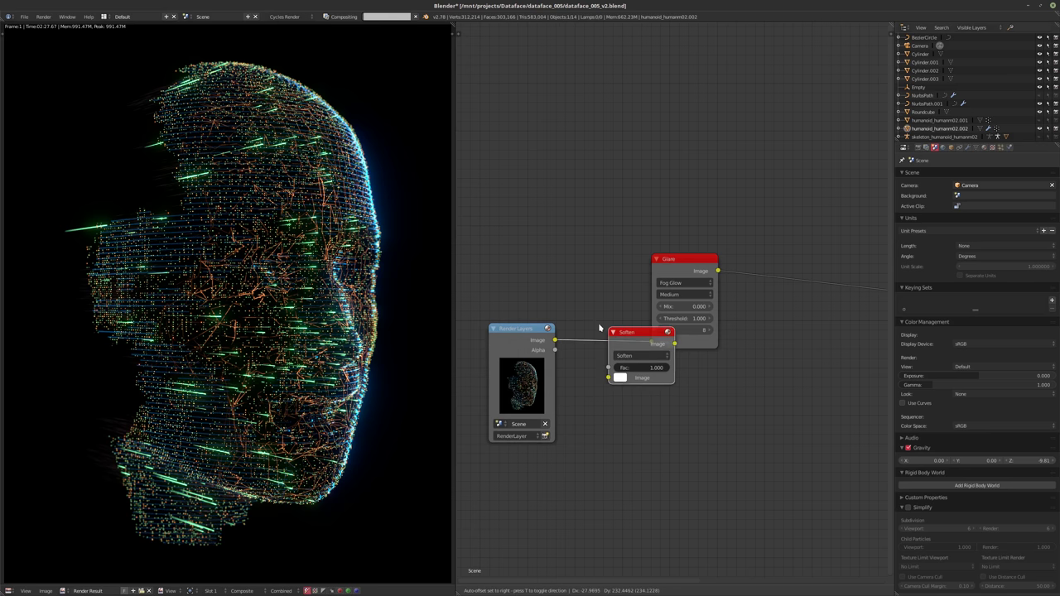
left_click(621, 352)
left_click(618, 347)
left_click(611, 323)
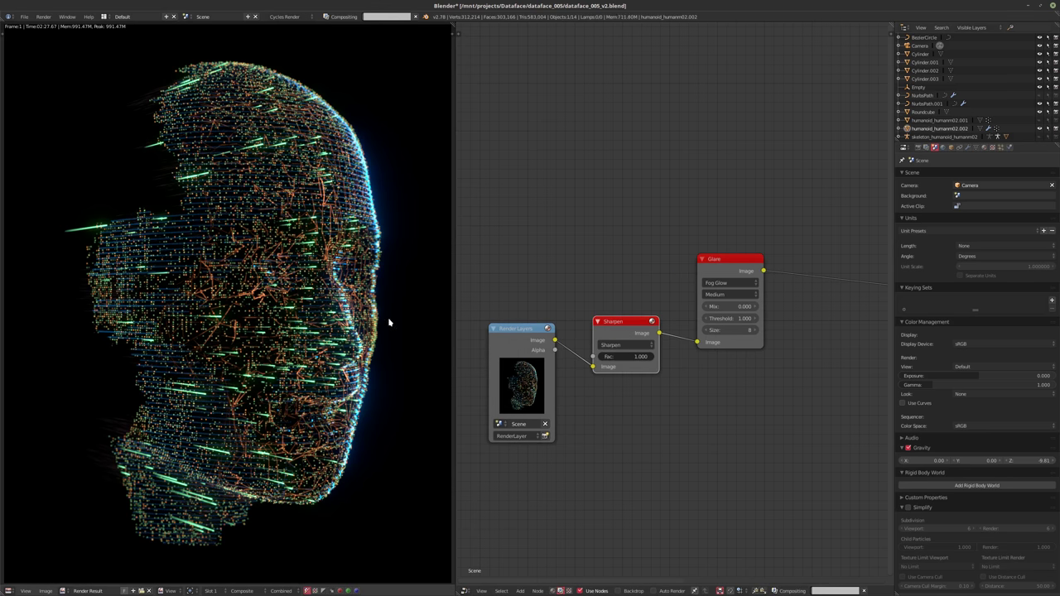
- Try a Sharpen factor of 0.1 and settle on 0.2
left_click(617, 356)
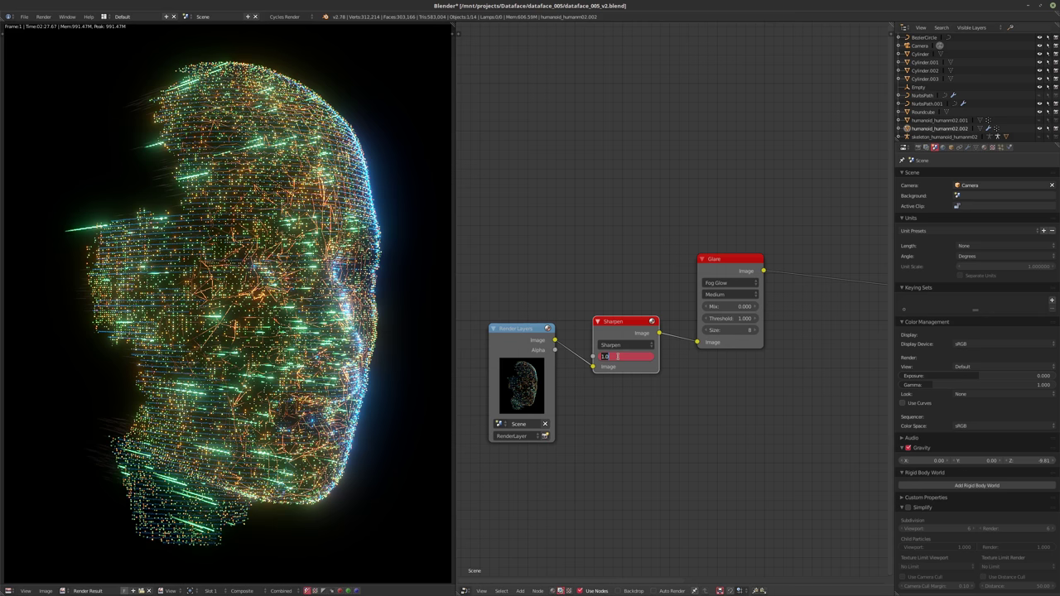
type("0.1")
key("Return")
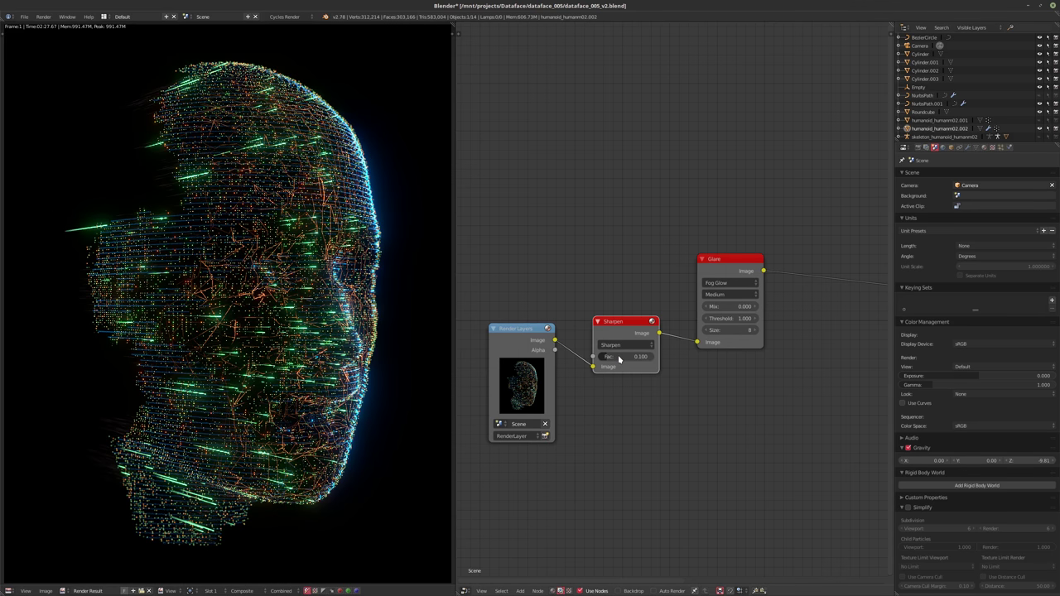
left_click(616, 356)
type("2")
key("Return")
- Try a Glare size of 7, restore it to 8, and set the Glare mix to -0.25
middle_click_drag(515, 261, 482, 264)
left_click(674, 333)
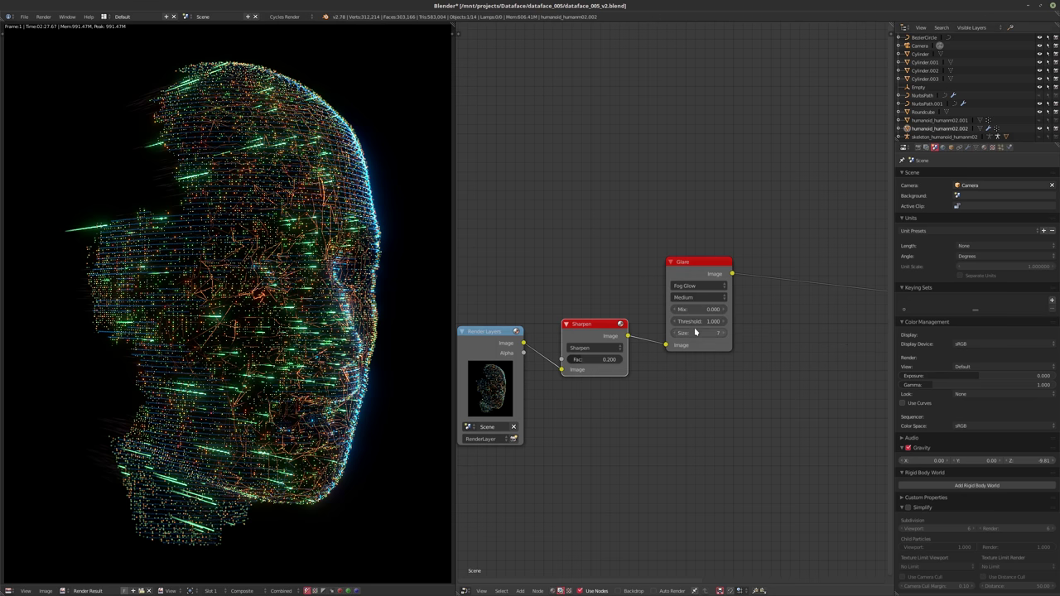
left_click(724, 333)
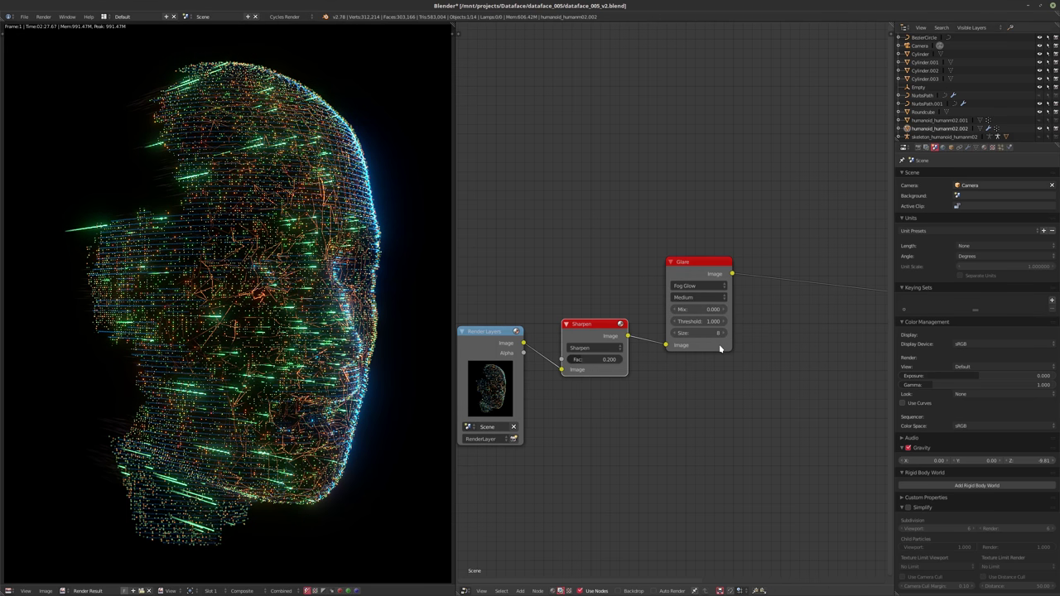
left_click(694, 309)
type("-0.25")
key("Return")
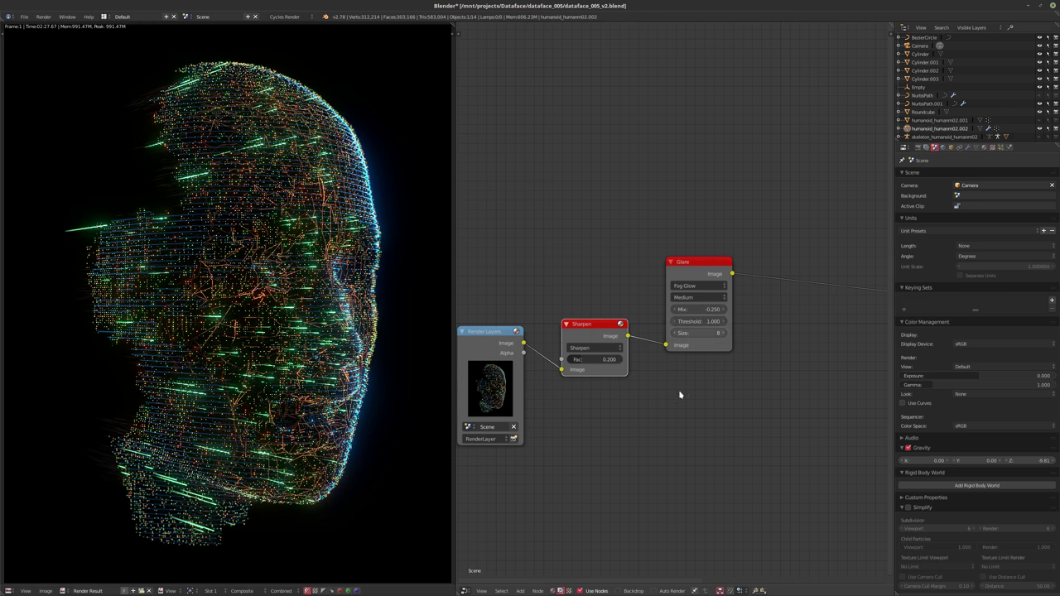
- Move the Render Layers node down to line up its image output with the Sharpen node's input
middle_click_drag(670, 394, 696, 386)
scroll(621, 389, "up", 1)
scroll(605, 386, "down", 1)
left_click_drag(501, 336, 502, 359)
middle_click_drag(678, 363, 608, 358)
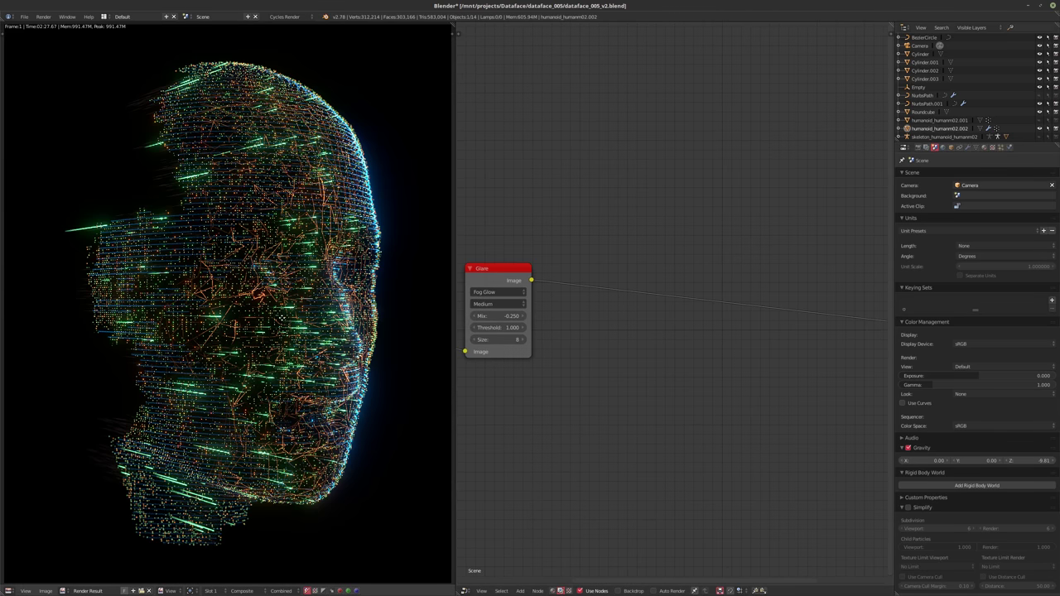
key("shift+a")
mouse_move(679, 360)
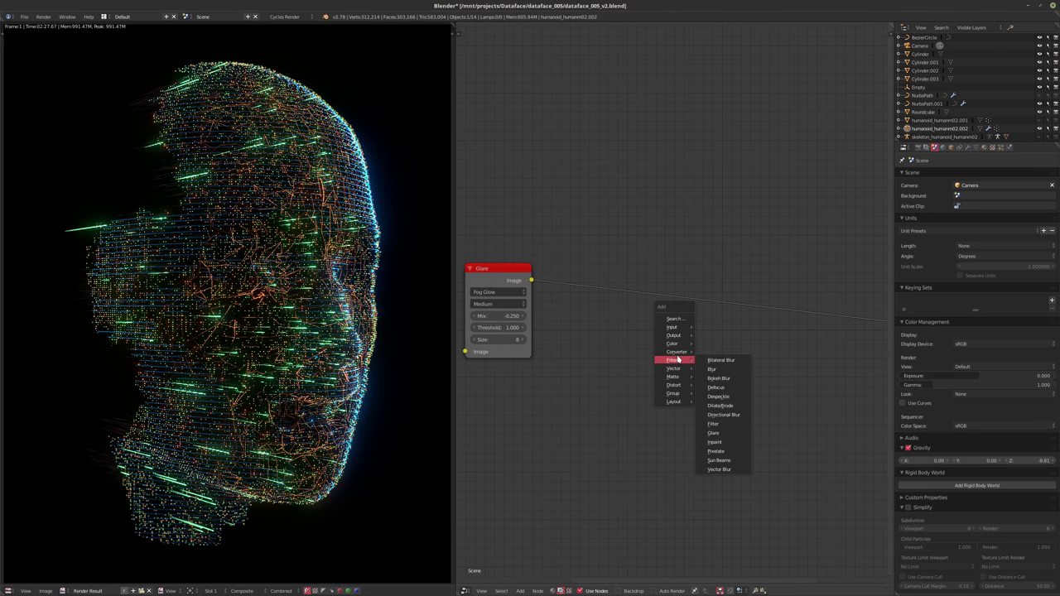
mouse_move(674, 342)
mouse_move(672, 383)
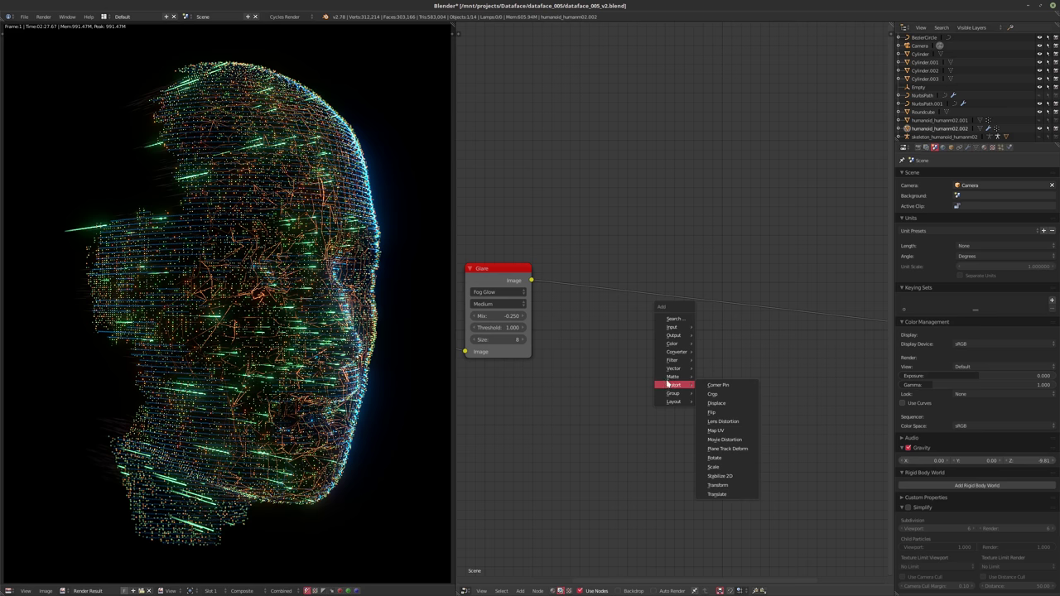
middle_click_drag(579, 353, 643, 341)
scroll(644, 340, "down", 4)
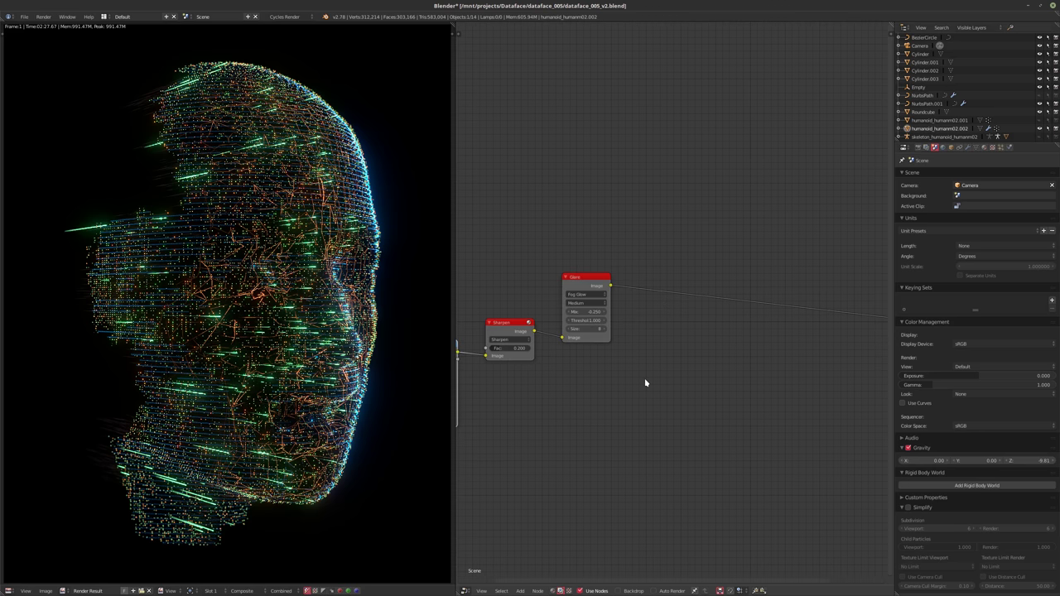
- Add a Sun Beams node in the free space below the Glare node
key("shift+a")
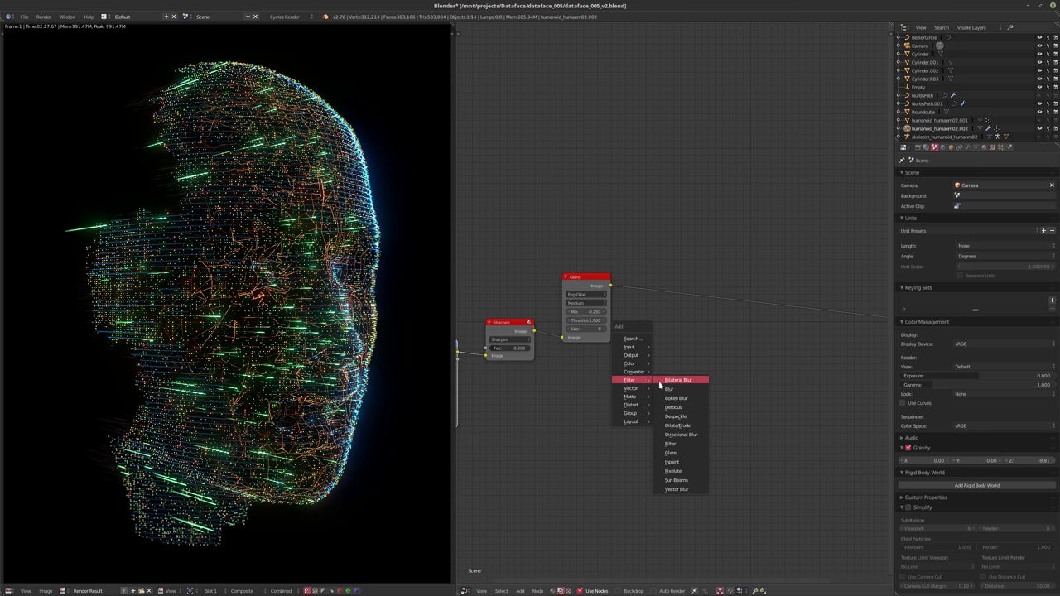
mouse_move(630, 382)
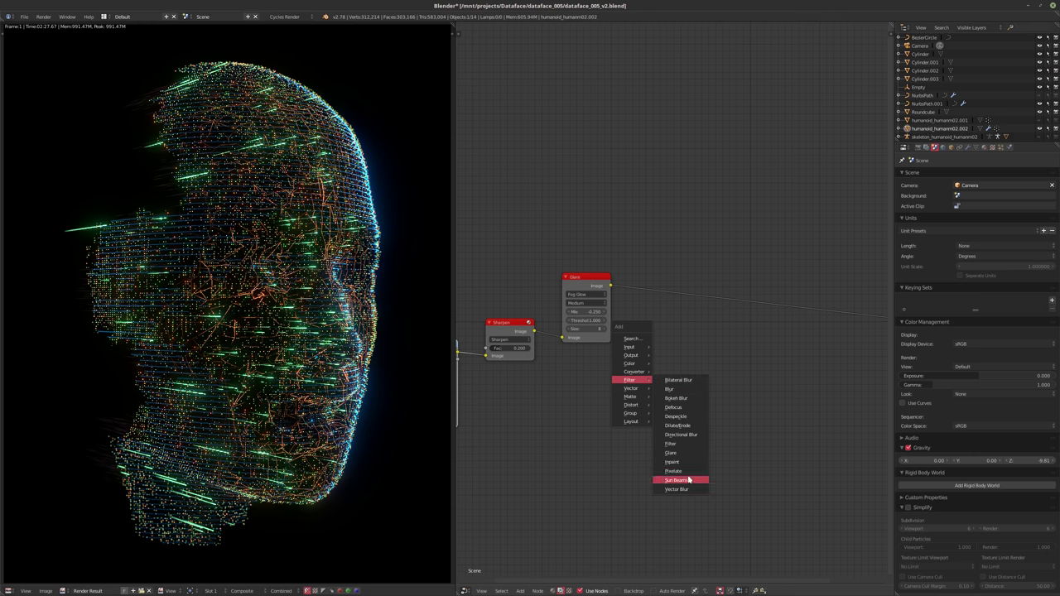
left_click(675, 480)
left_click(596, 378)
- Move the Render Layers node farther from the Sharpen node to make room for another branch
middle_click_drag(609, 381, 647, 359)
scroll(634, 368, "up", 1)
left_click_drag(498, 331, 478, 335)
left_click(478, 340)
middle_click_drag(515, 348, 545, 348)
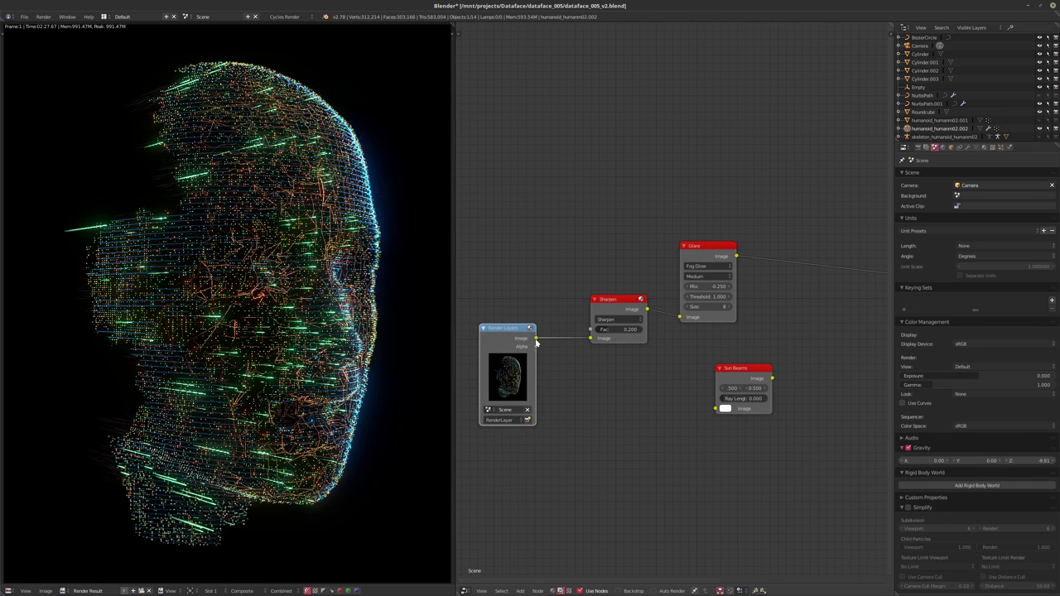
middle_click_drag(612, 397, 630, 379)
key("shift+a")
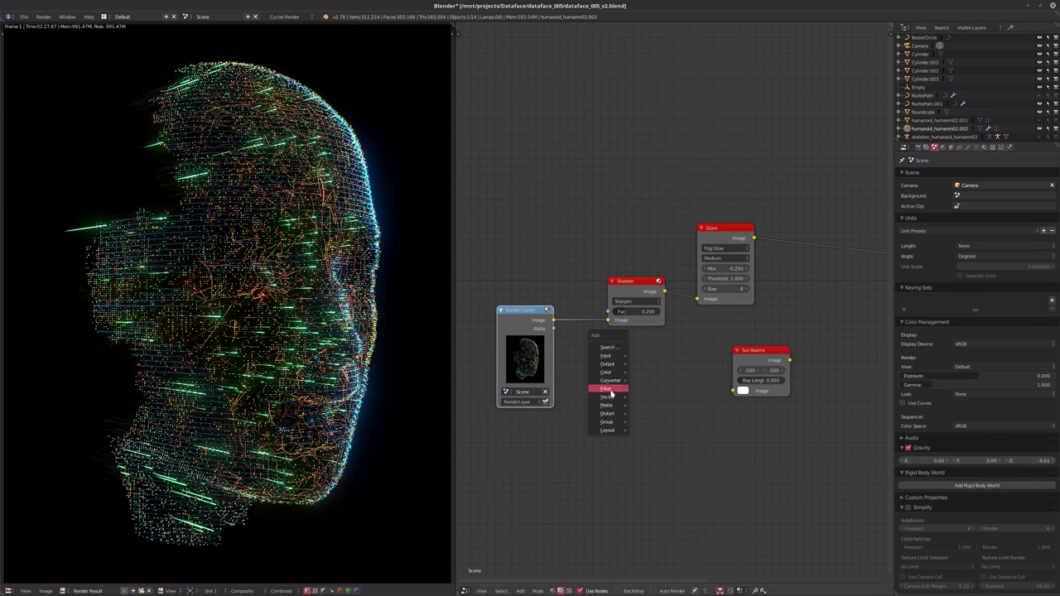
mouse_move(611, 389)
left_click(655, 454)
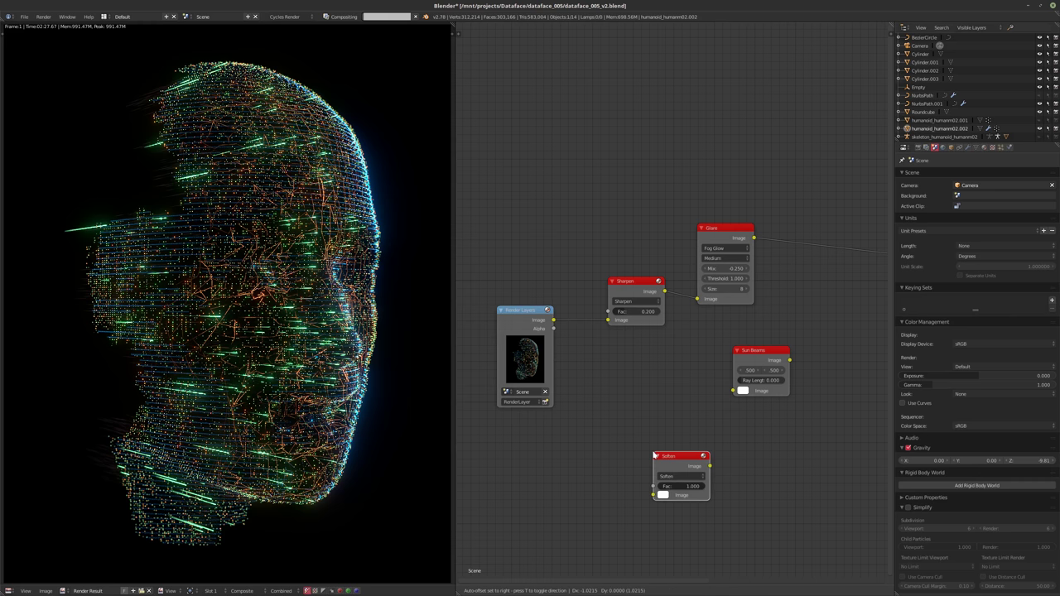
left_click(630, 437)
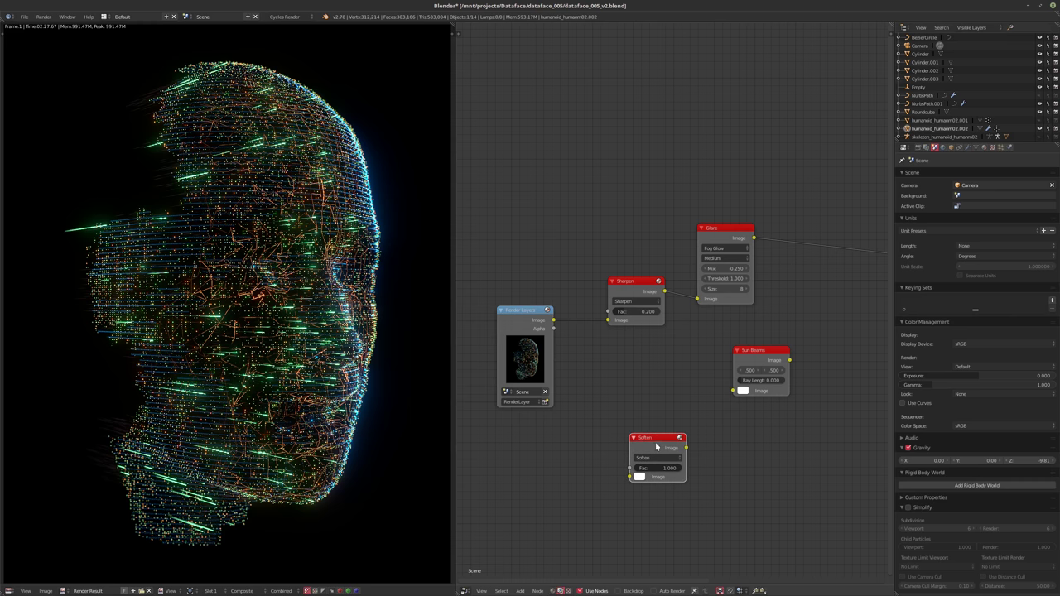
key("x")
key("a")
- Add a Dilate/Erode node between the Render Layers and Sun Beams nodes and set its mode to Threshold
key("shift+a")
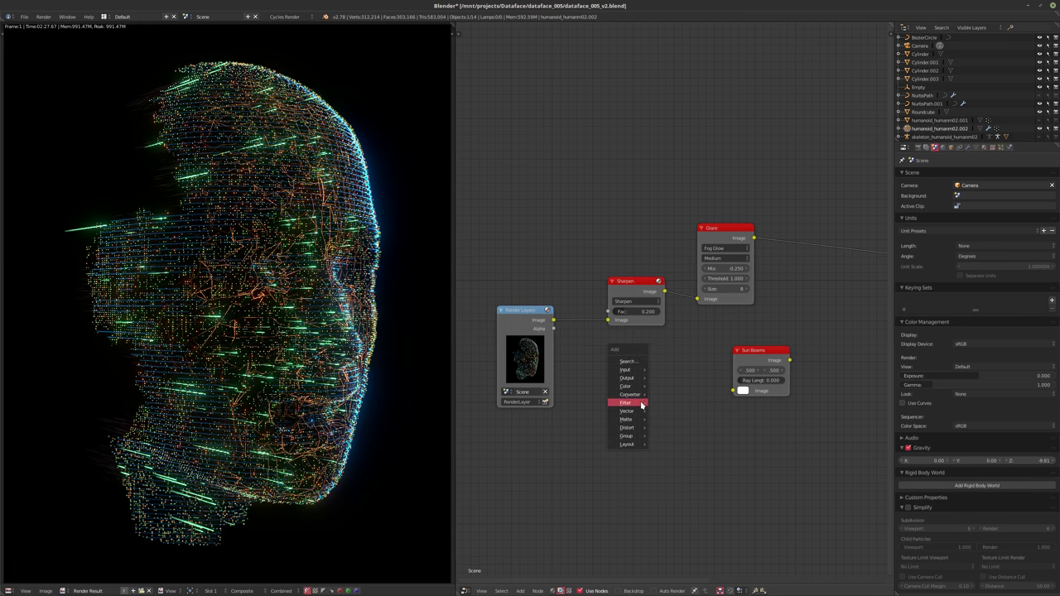
mouse_move(629, 403)
left_click(661, 448)
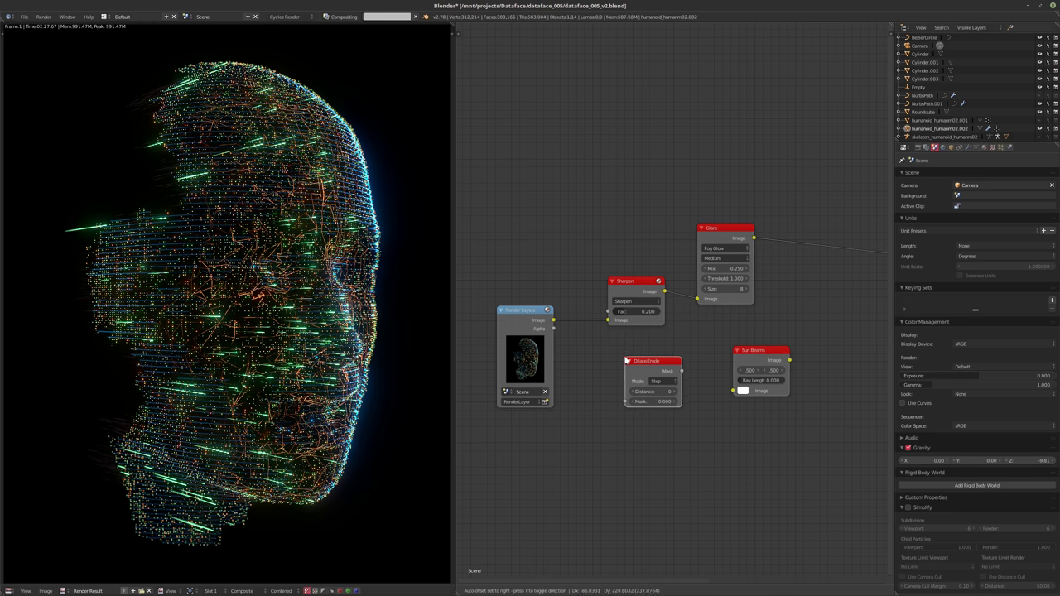
left_click(646, 368)
scroll(630, 371, "up", 1)
left_click(660, 379)
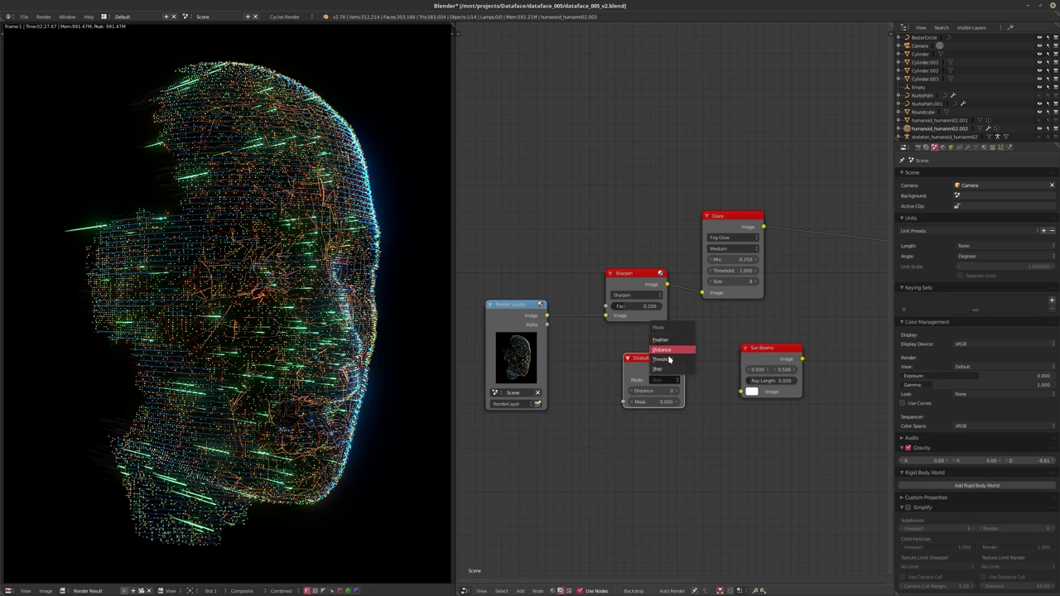
left_click(665, 359)
- Connect the Render Layers image output to the Dilate/Erode mask input and shift that node slightly toward Render Layers
left_click_drag(546, 316, 624, 411)
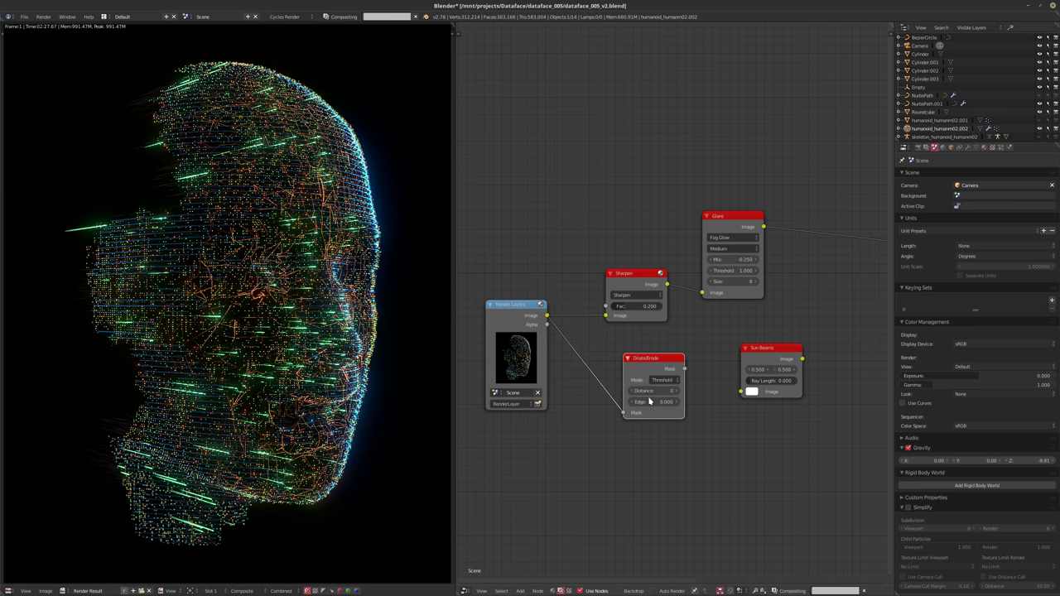
left_click_drag(657, 363, 636, 365)
middle_click_drag(673, 368, 615, 373)
scroll(615, 373, "down", 5)
middle_click_drag(762, 342, 647, 331)
scroll(647, 332, "down", 2)
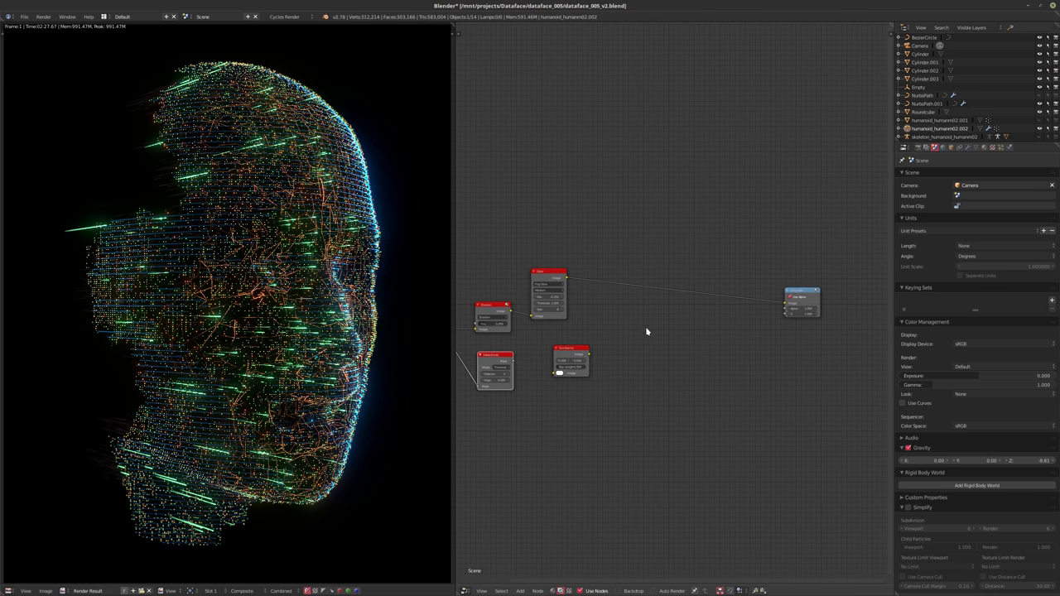
- Connect the Dilate/Erode mask output to the Composite node's image input to preview the mask
left_click_drag(514, 361, 791, 303)
left_click(793, 303)
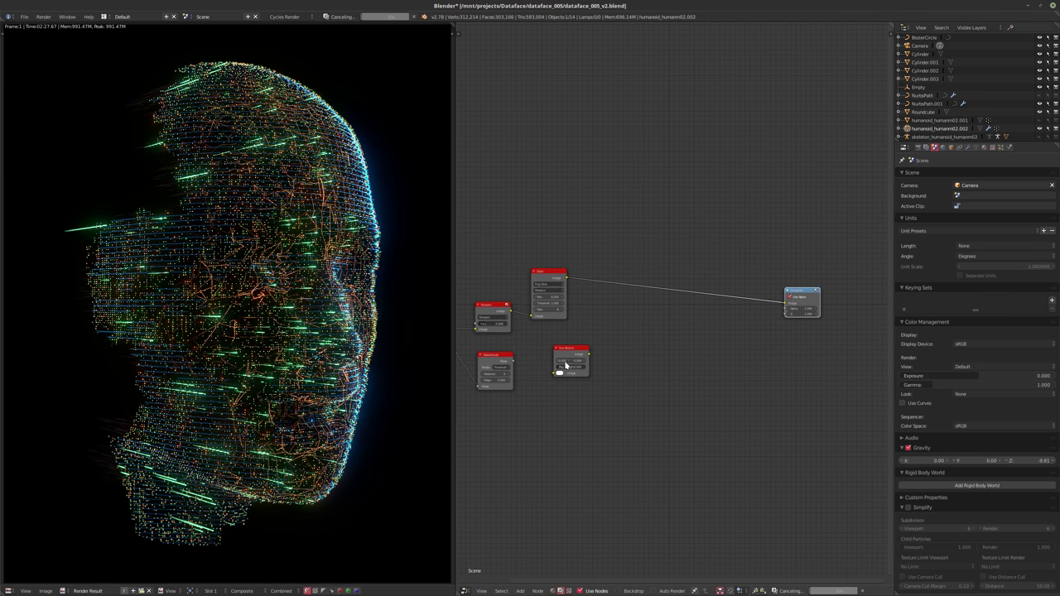
left_click_drag(513, 361, 786, 304)
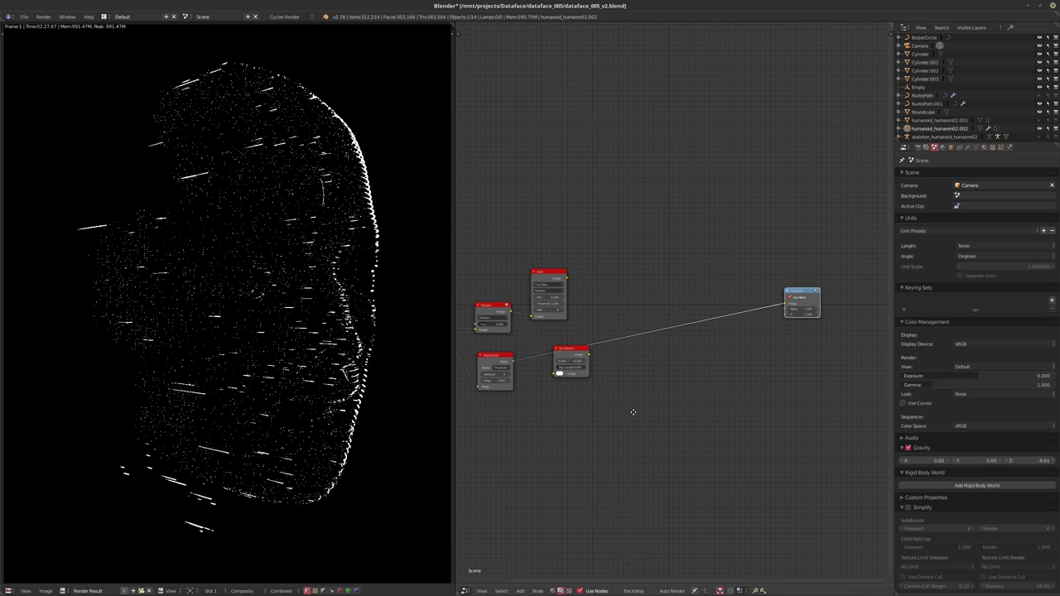
- Keep the Dilate/Erode distance at 0 and set its edge to 3.090
middle_click_drag(511, 428, 686, 389)
scroll(687, 389, "up", 4)
scroll(687, 390, "up", 2)
left_click(625, 342)
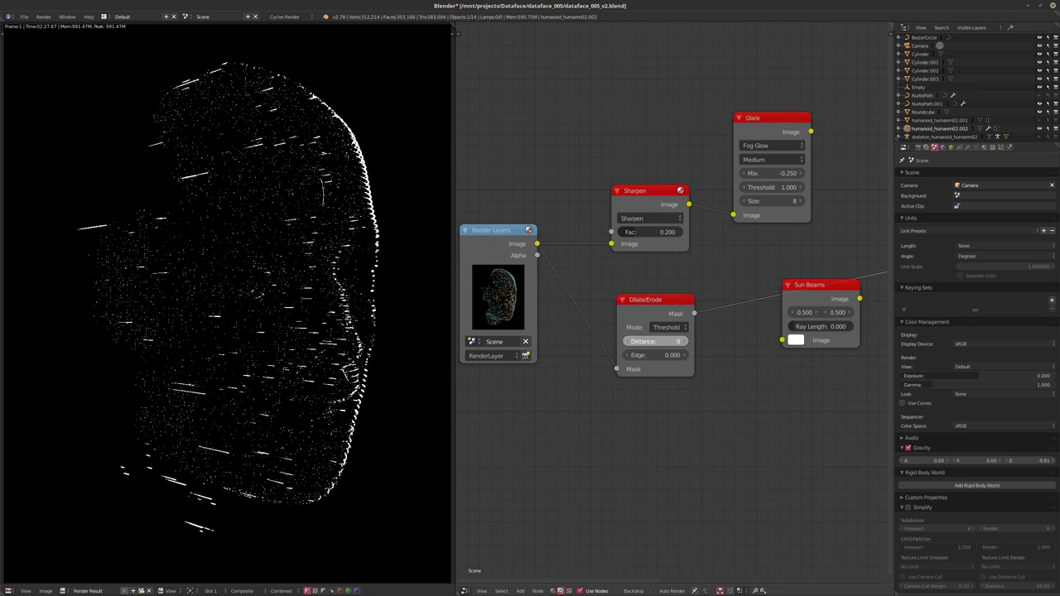
left_click(687, 341)
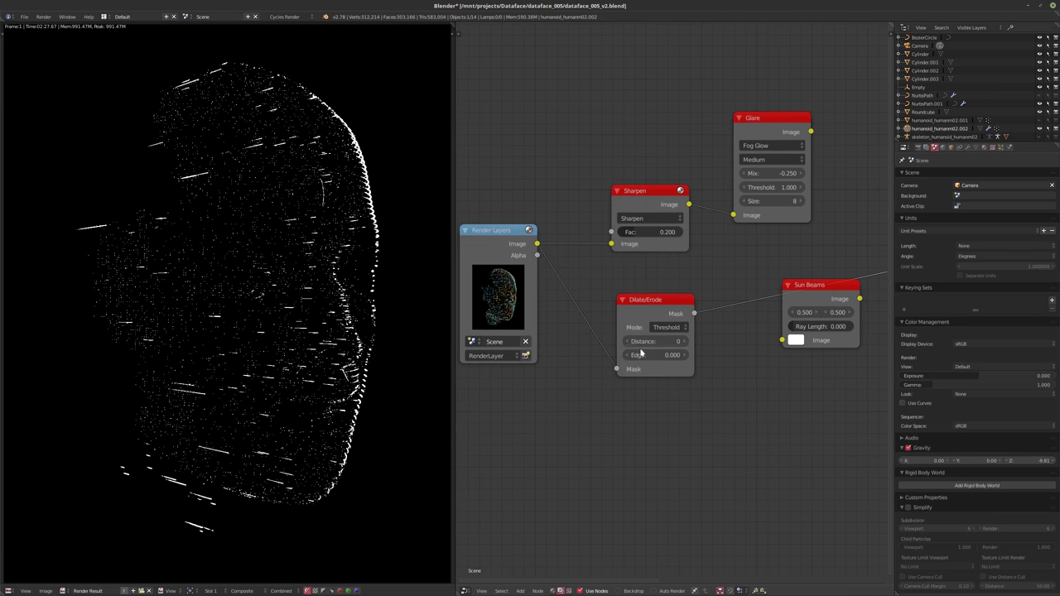
left_click_drag(655, 355, 775, 355)
left_click_drag(853, 355, 730, 355)
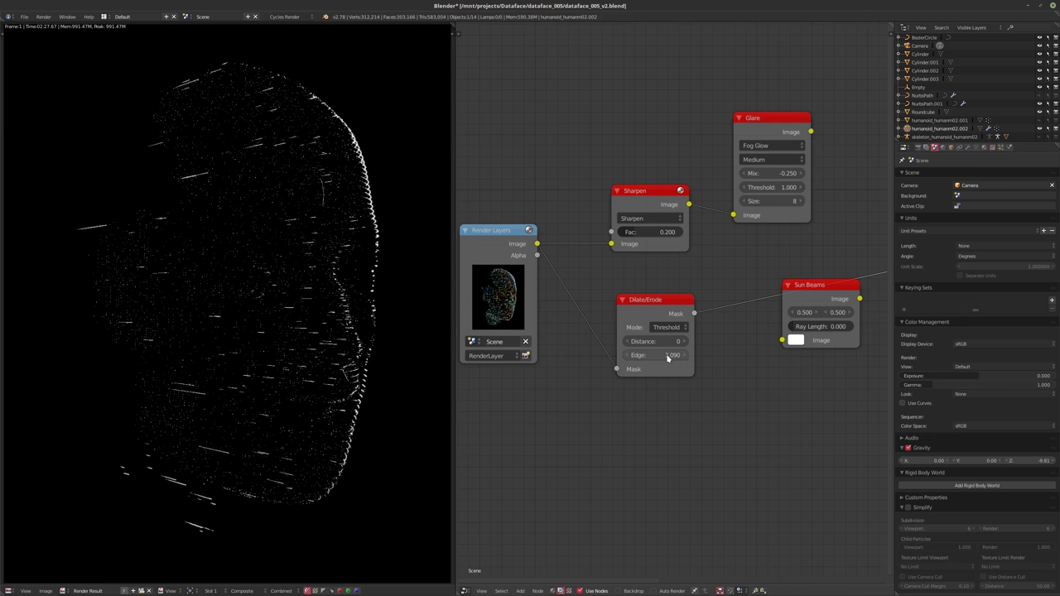
- Move the Render Layers and Dilate/Erode nodes away from Sun Beams to free space between them
scroll(563, 308, "down", 2)
left_click_drag(563, 309, 501, 317)
left_click_drag(650, 311, 587, 313)
- Insert a Mix node on the link leaving Dilate/Erode and set its blend type to Multiply
key("shift+a")
mouse_move(633, 361)
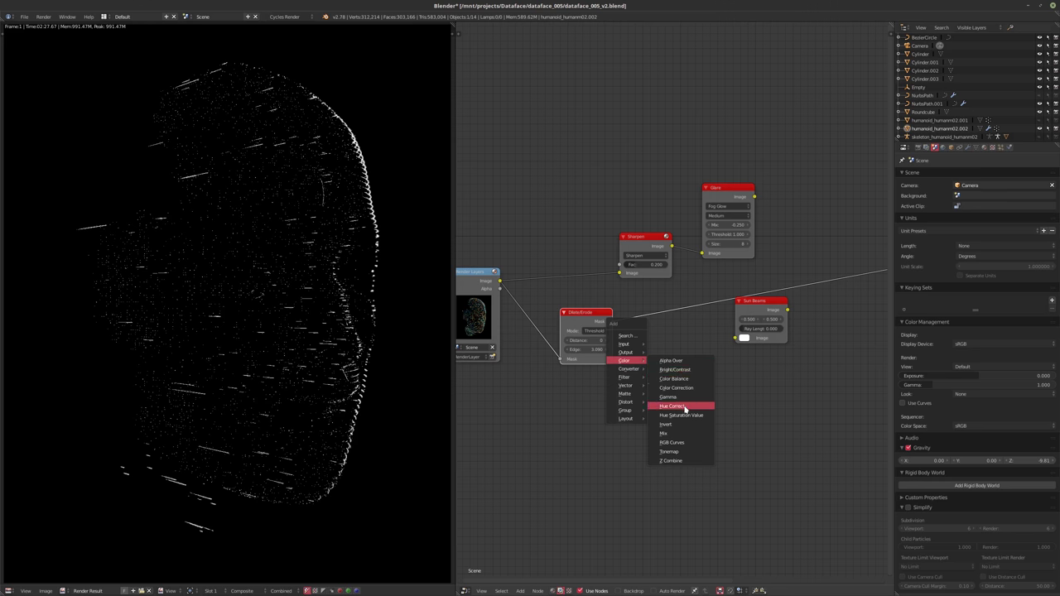
left_click(672, 433)
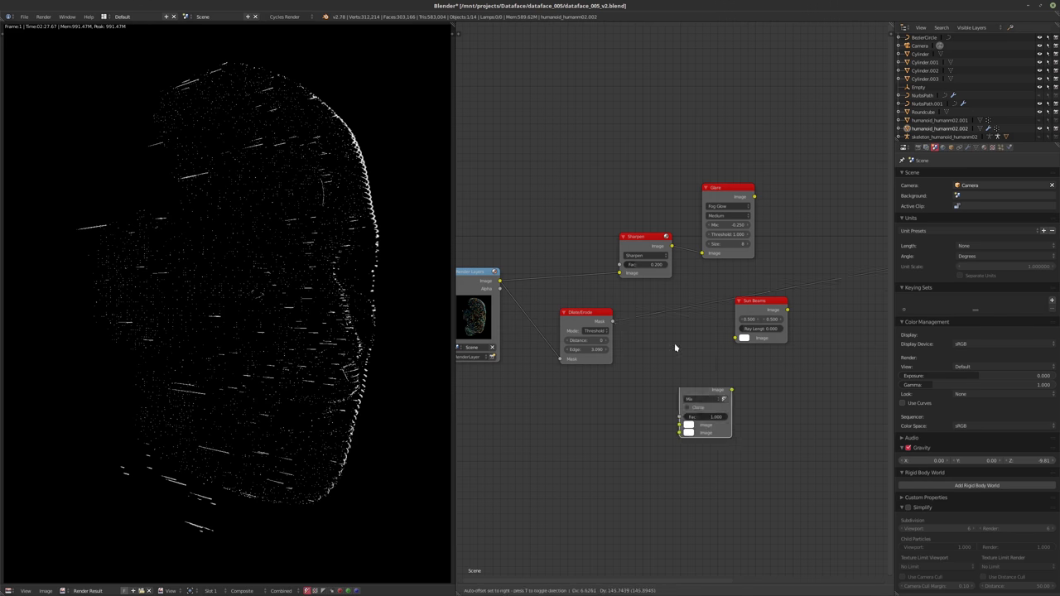
left_click(660, 319)
left_click(671, 325)
left_click(674, 286)
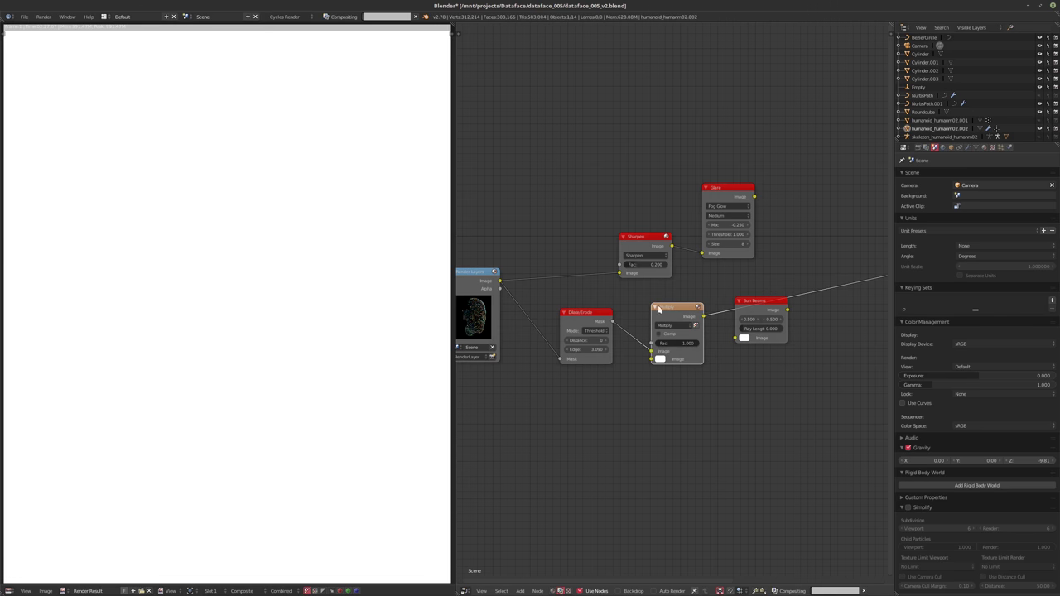
- Add a Reroute point below Dilate/Erode and route the Render Layers image through it into the Multiply node's second image input
key("shift+a")
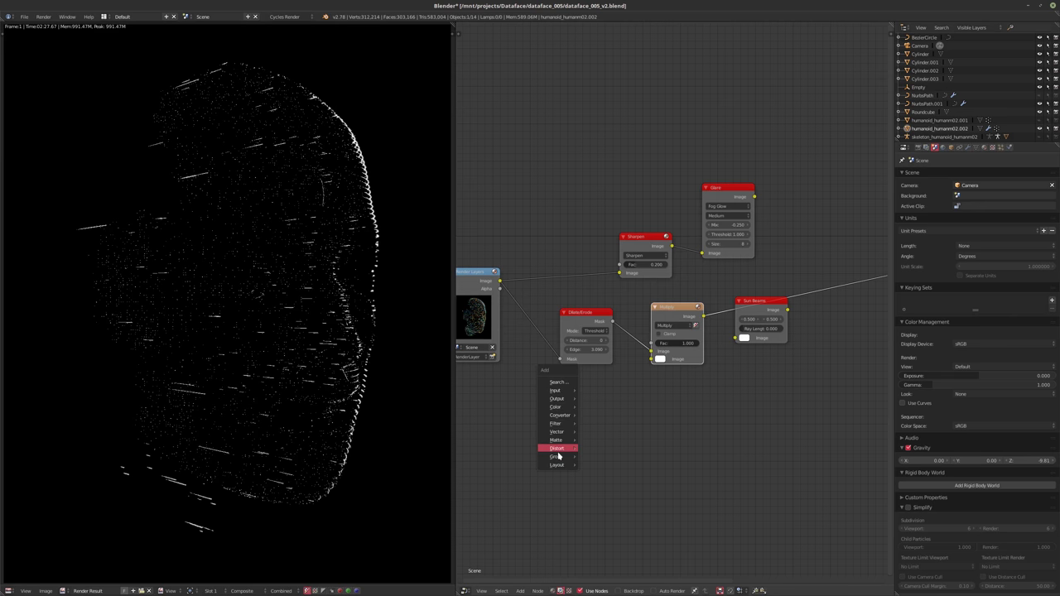
mouse_move(563, 465)
left_click(579, 435)
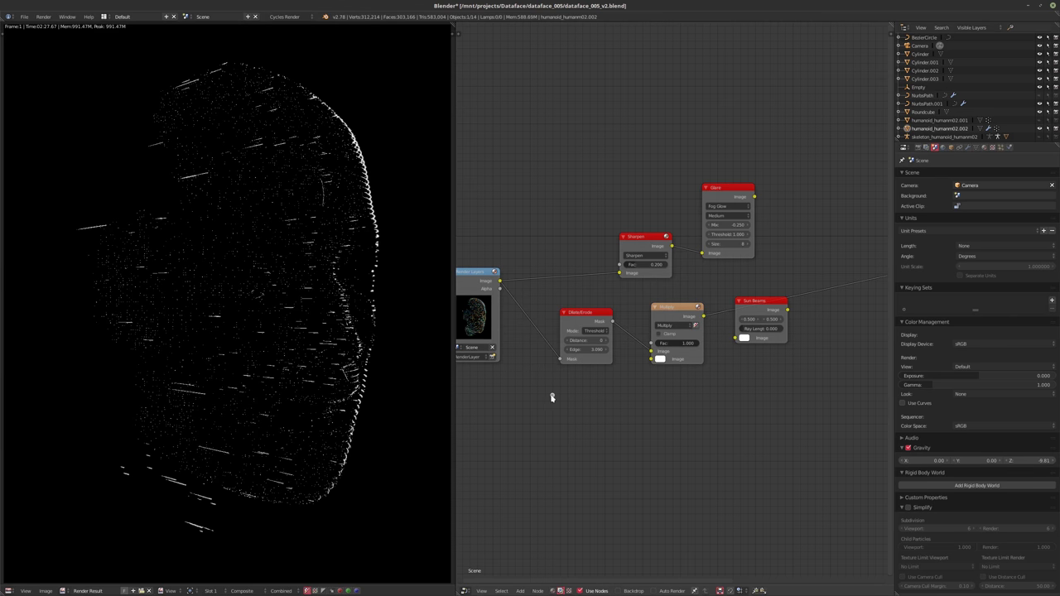
left_click_drag(502, 293, 508, 358)
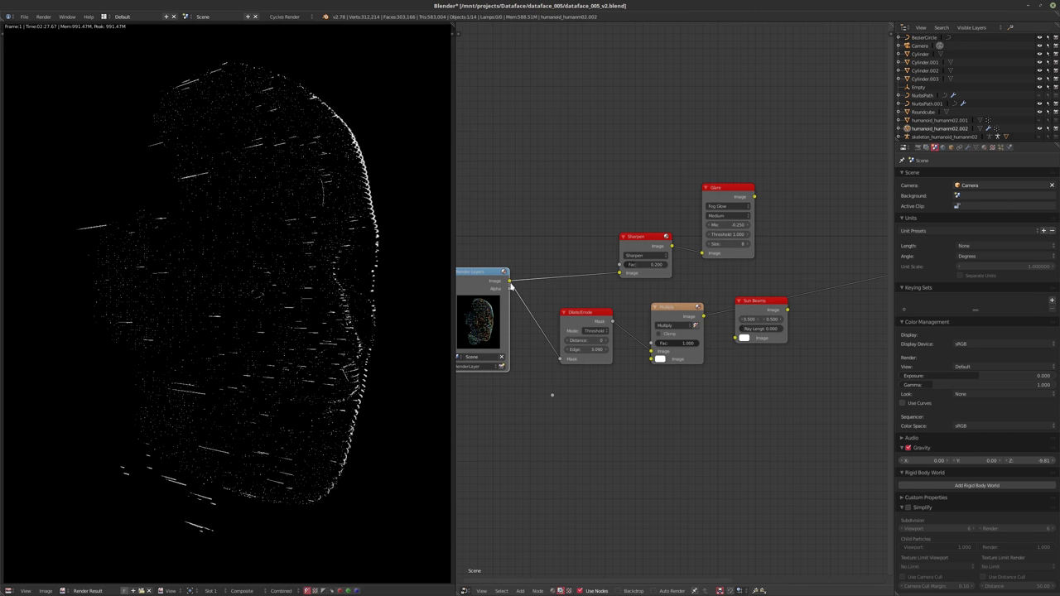
left_click_drag(510, 282, 732, 392)
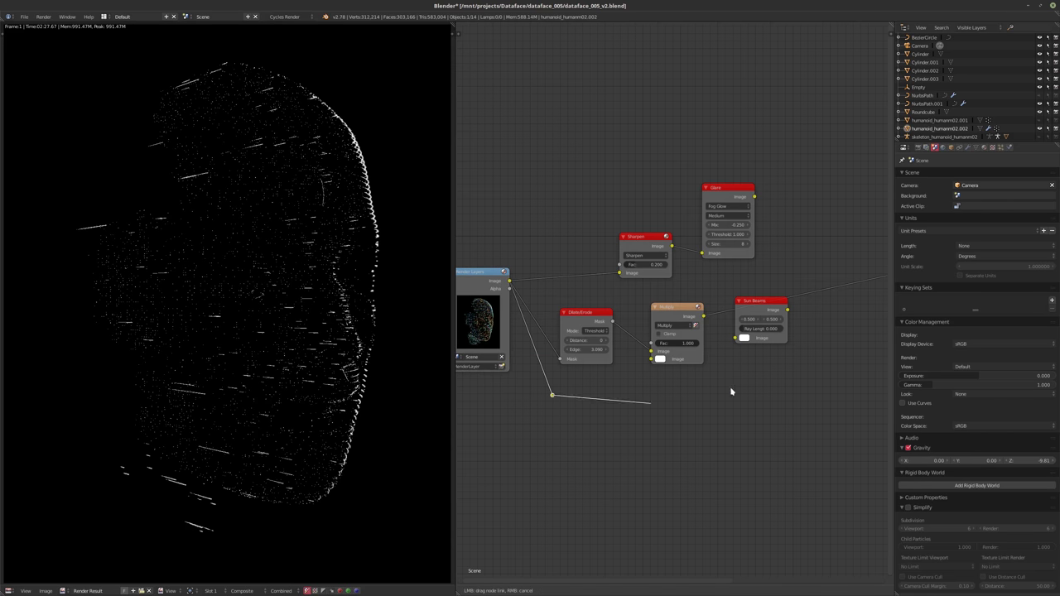
left_click_drag(737, 337, 757, 353)
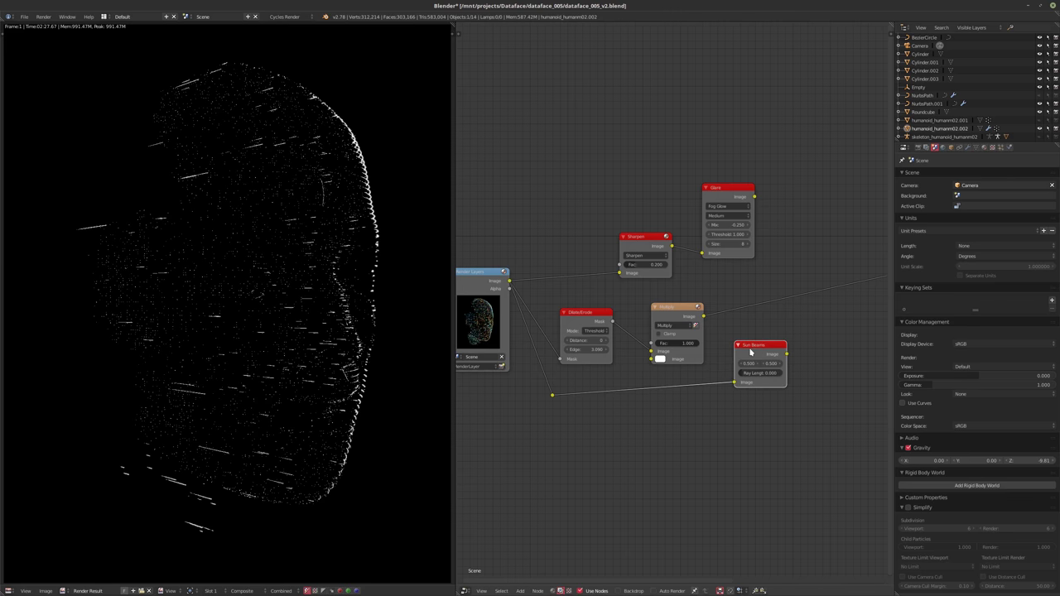
middle_click_drag(710, 348, 709, 349)
scroll(690, 360, "up", 1)
left_click_drag(701, 396, 597, 365)
- Insert the Sun Beams node between Multiply and Composite, and set its ray length to 0.173 and source X to 10
left_click_drag(734, 356, 706, 296)
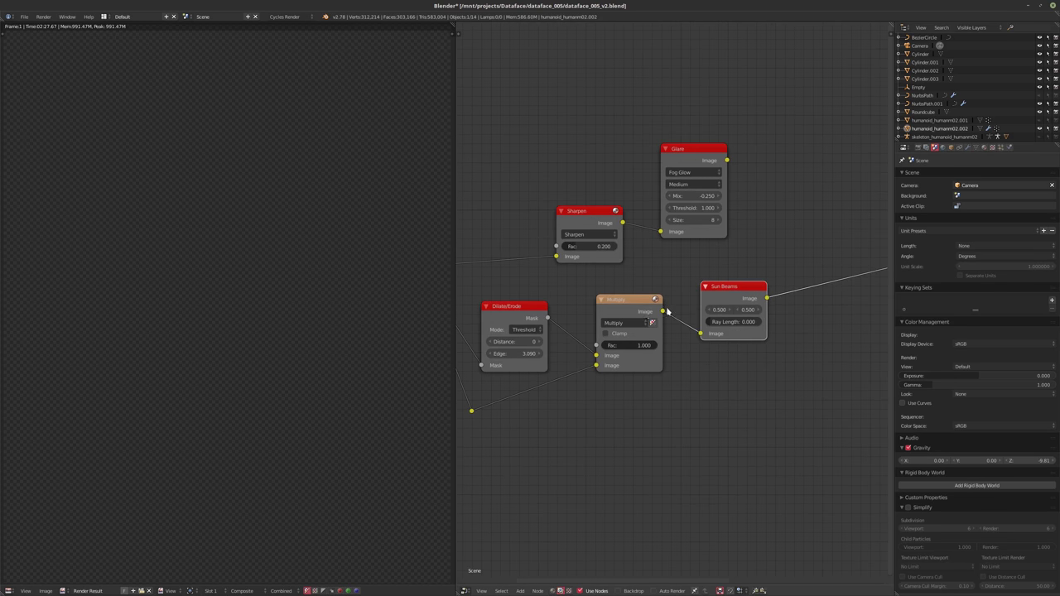
scroll(646, 352, "down", 1)
scroll(674, 359, "up", 2)
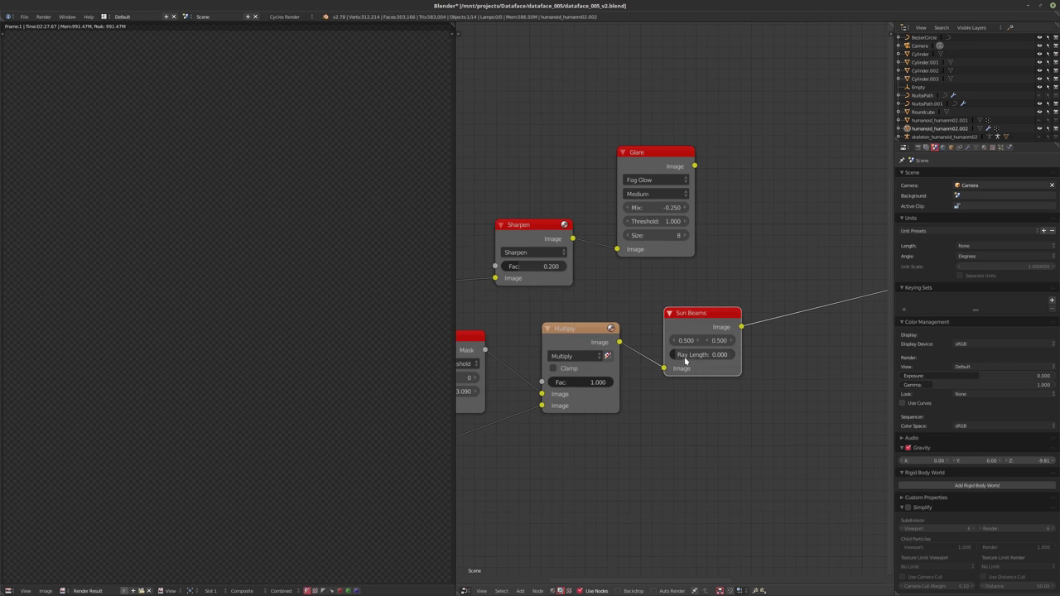
left_click_drag(685, 361, 721, 361)
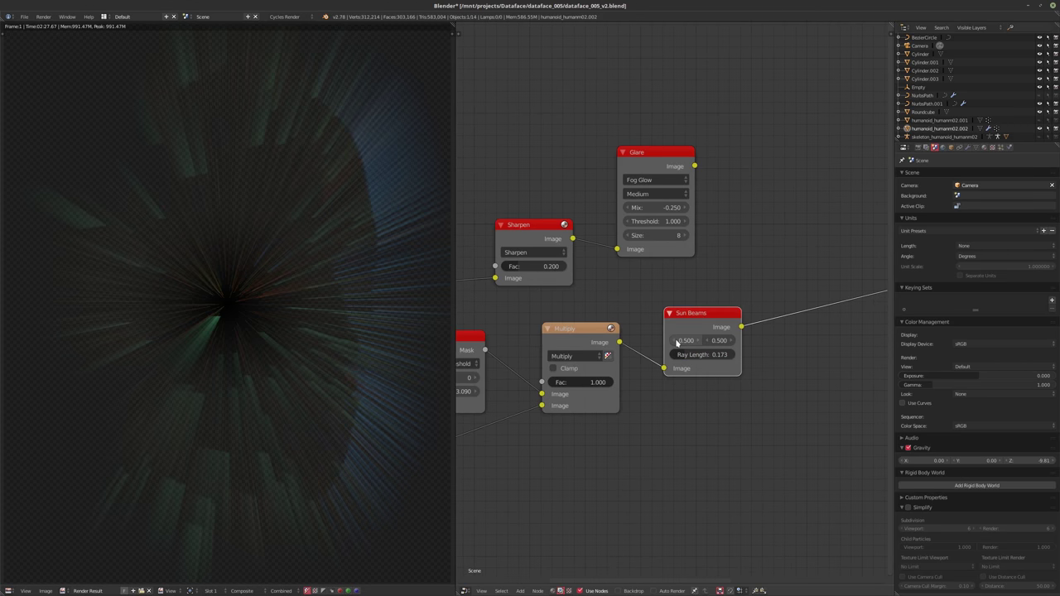
left_click_drag(686, 344, 911, 344)
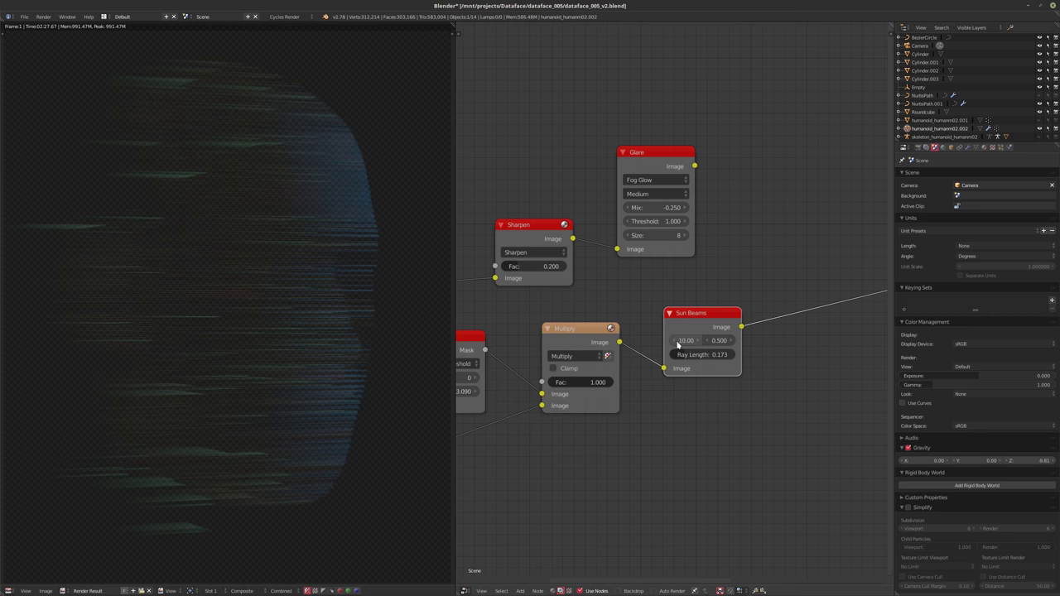
- Add a Mix node before the Composite node, with Glare feeding its first image input and Sun Beams its second
scroll(677, 356, "down", 3)
key("shift+a")
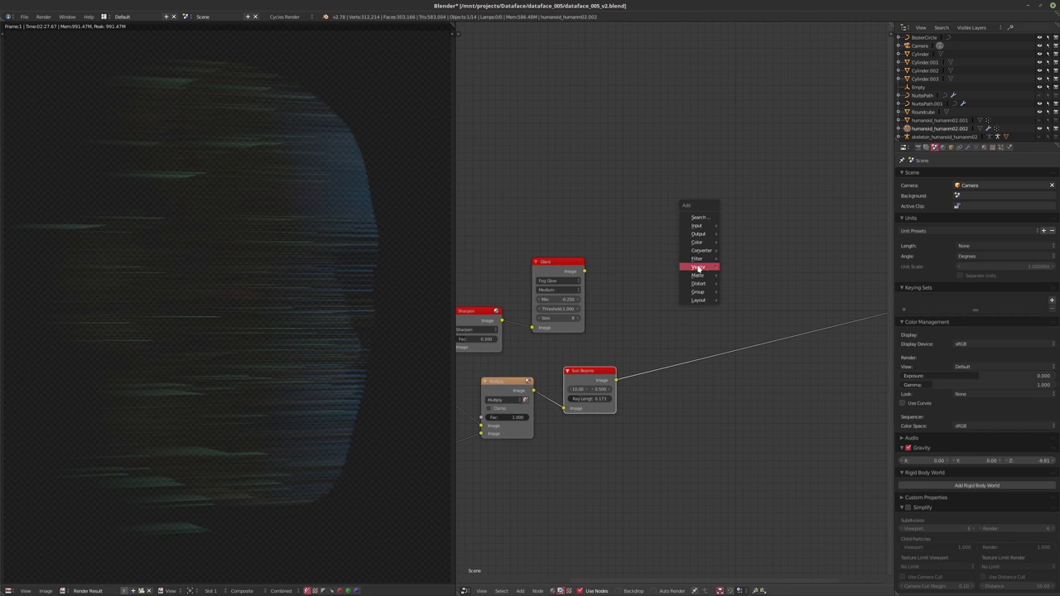
mouse_move(699, 264)
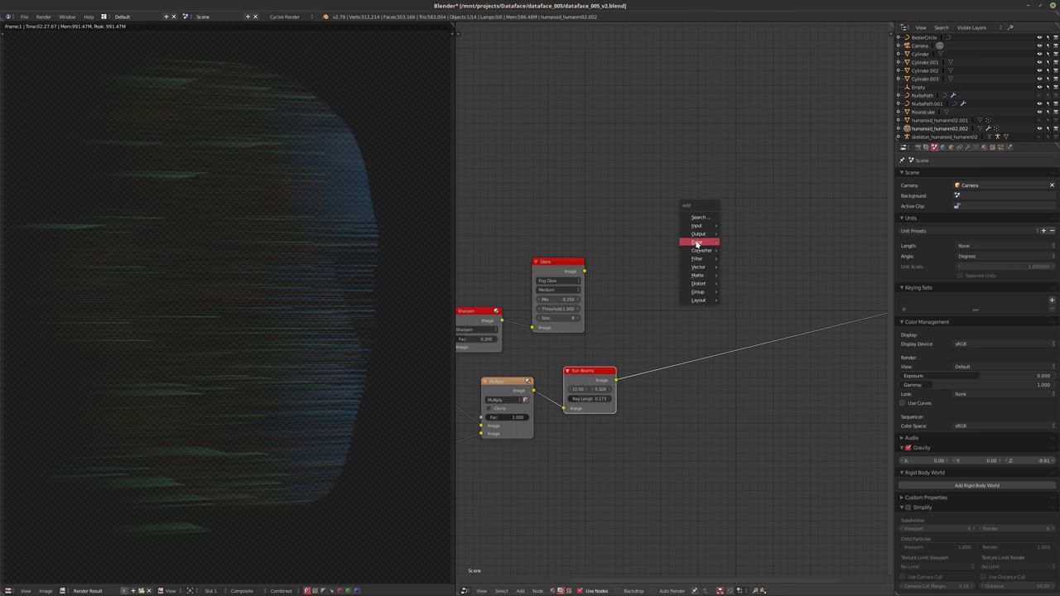
mouse_move(698, 241)
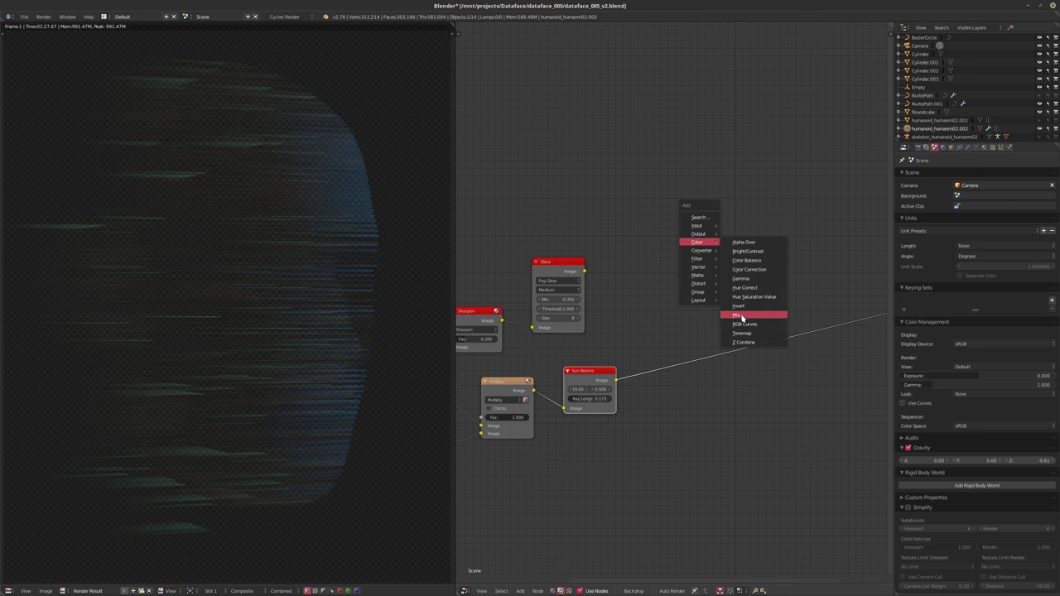
left_click(742, 314)
left_click(696, 278)
left_click_drag(583, 271, 650, 344)
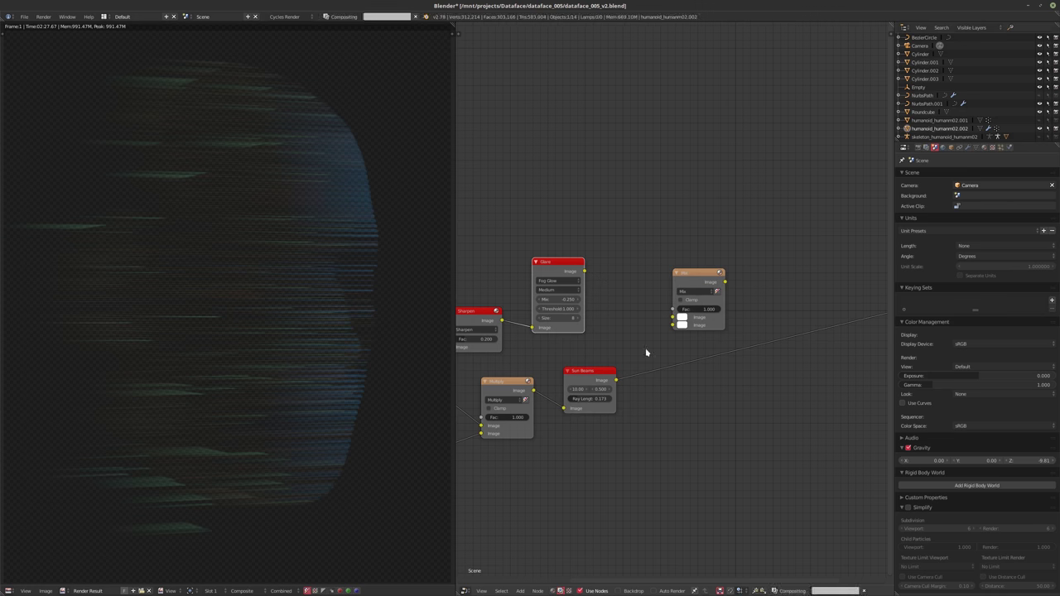
left_click_drag(615, 379, 672, 325)
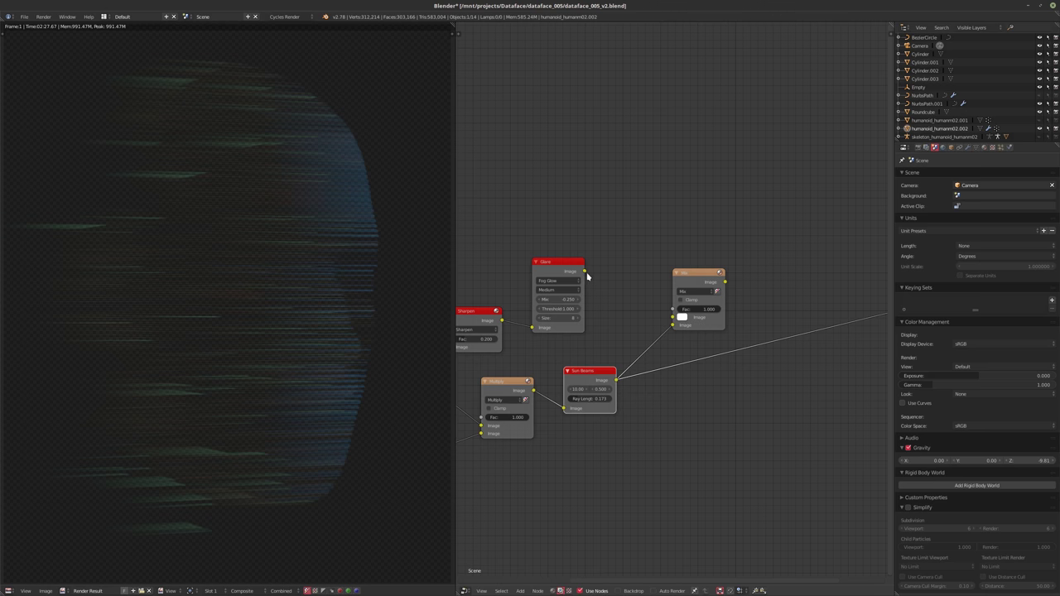
left_click_drag(584, 271, 672, 317)
- Set the new Mix node's blend type to Add and connect its output to the Composite image input
left_click(702, 292)
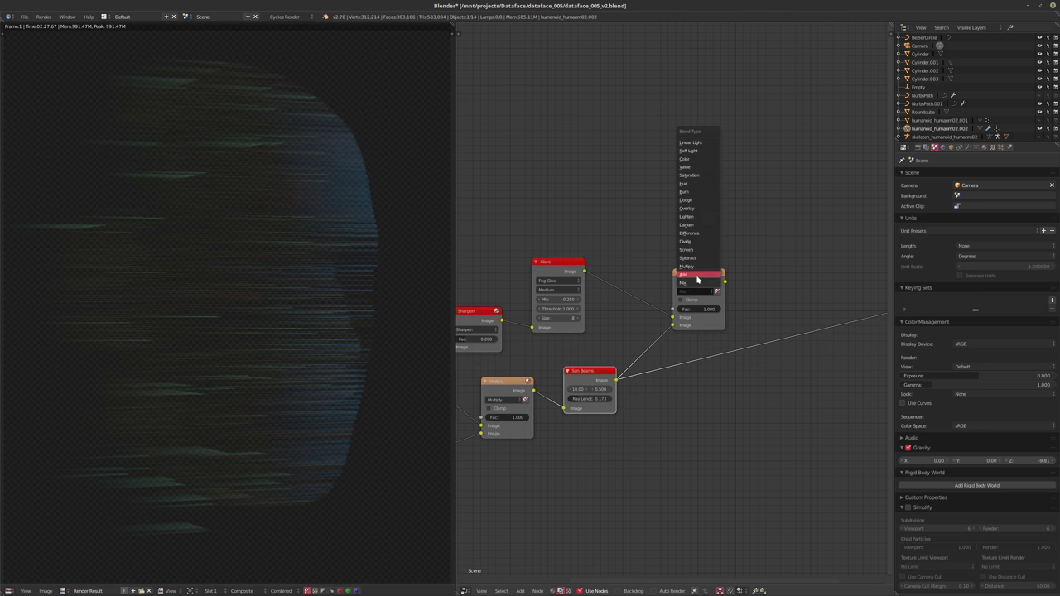
left_click(698, 277)
scroll(662, 307, "down", 2)
left_click_drag(610, 298, 645, 315)
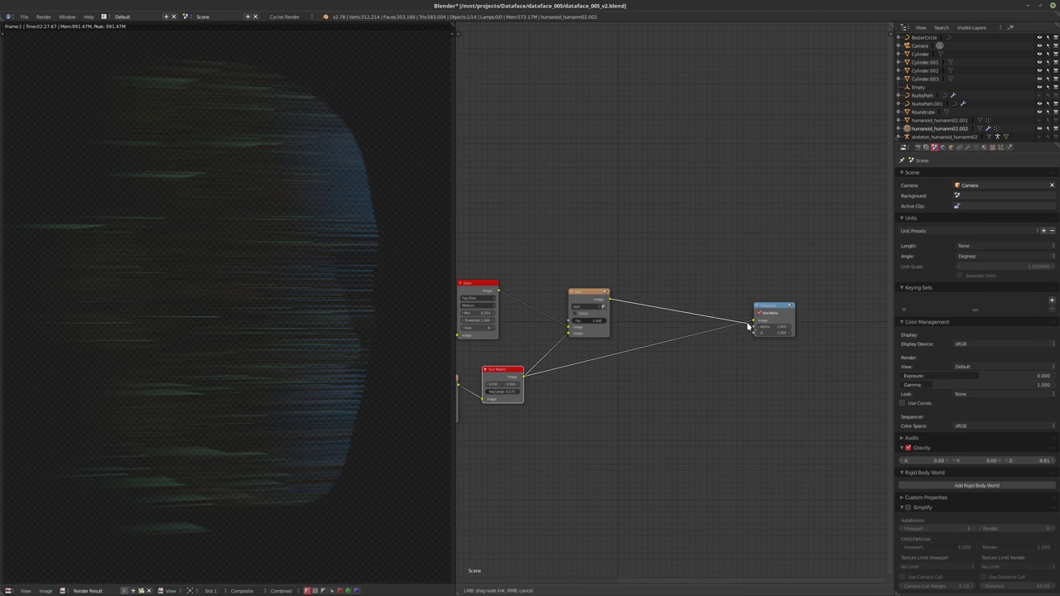
left_click_drag(748, 326, 750, 324)
scroll(675, 339, "up", 4)
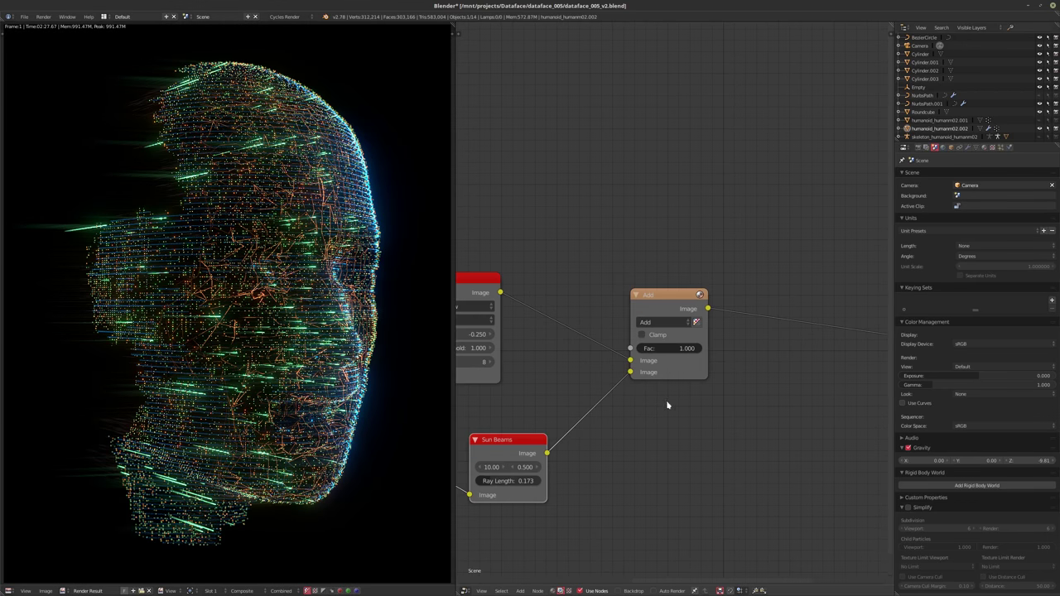
- Mute and unmute the Add node to compare the render with and without the sun beams
middle_click_drag(642, 414, 652, 421)
left_click(670, 311)
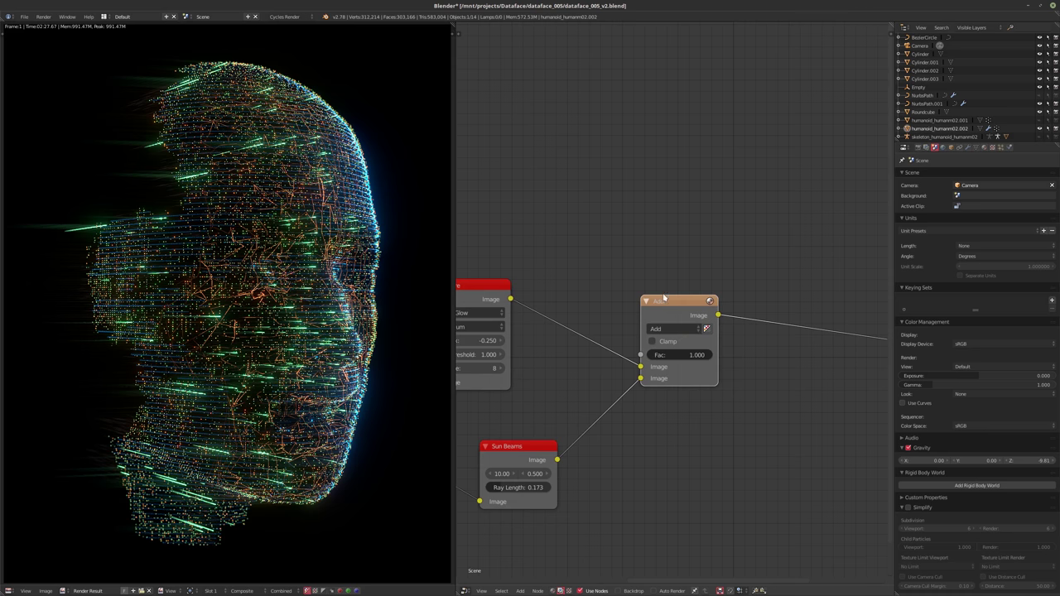
key("m")
key("m")
- Set the Sun Beams source Y to about -1.95 to tilt the ray direction
middle_click_drag(574, 428, 655, 367)
scroll(655, 367, "down", 4)
middle_click_drag(615, 427, 639, 428)
scroll(639, 427, "up", 3)
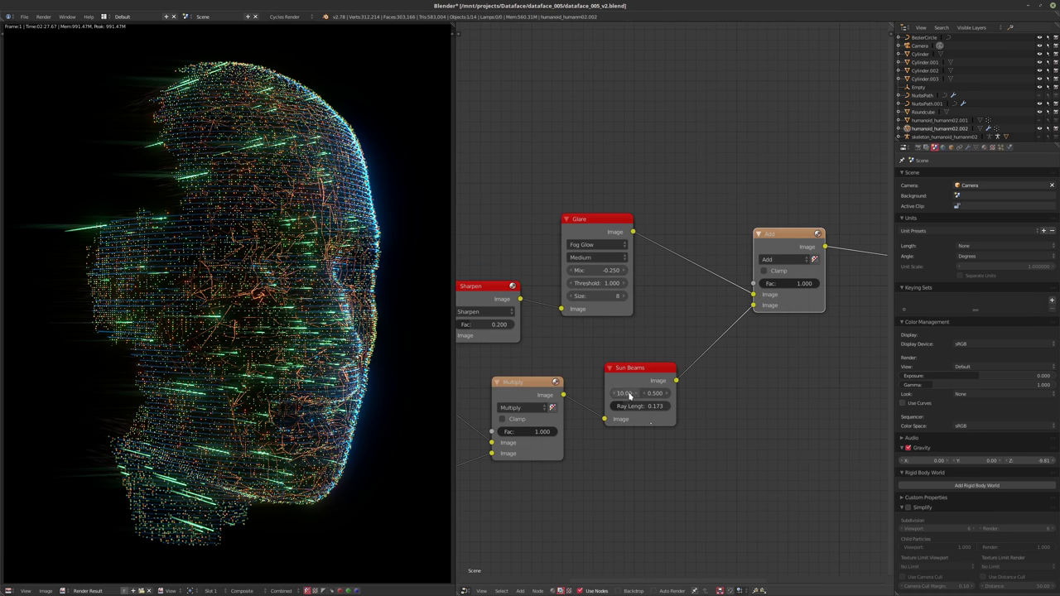
mouse_move(655, 399)
left_mouse_down()
mouse_move(629, 399)
mouse_move(715, 400)
mouse_move(667, 393)
left_mouse_up()
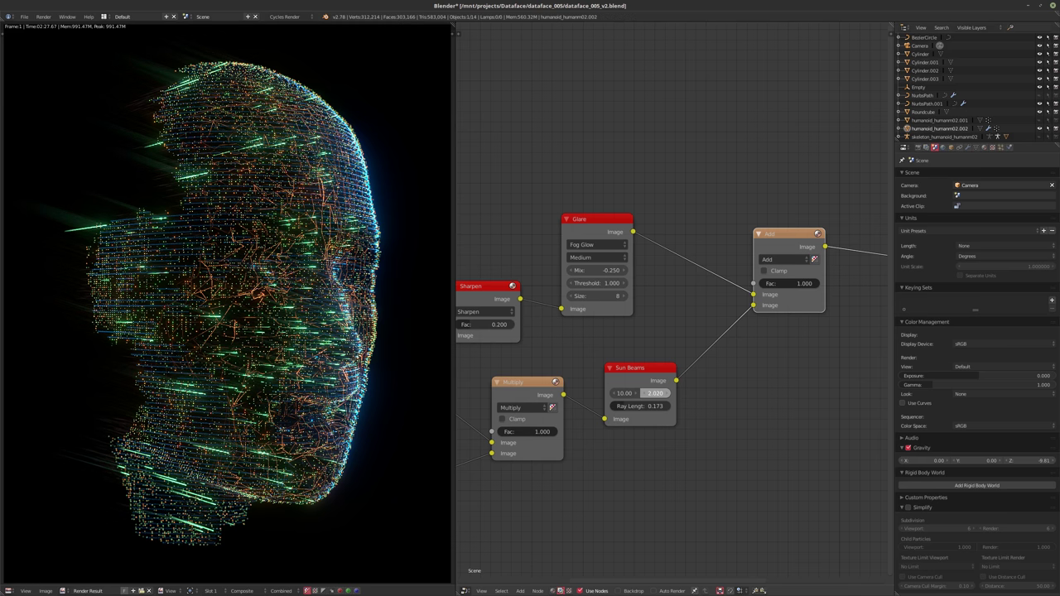
left_click_drag(655, 394, 652, 393)
- Move the Sun Beams node up beneath Glare and shift Multiply slightly down to make room for more nodes
scroll(722, 377, "down", 8)
middle_click_drag(521, 413, 617, 357)
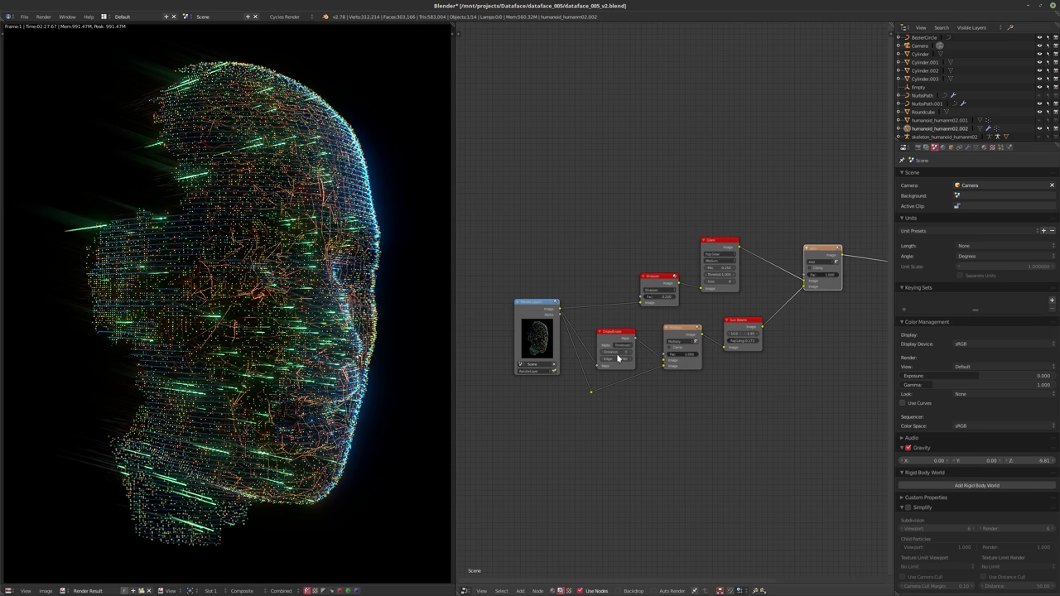
scroll(628, 338, "up", 2)
scroll(630, 339, "up", 1)
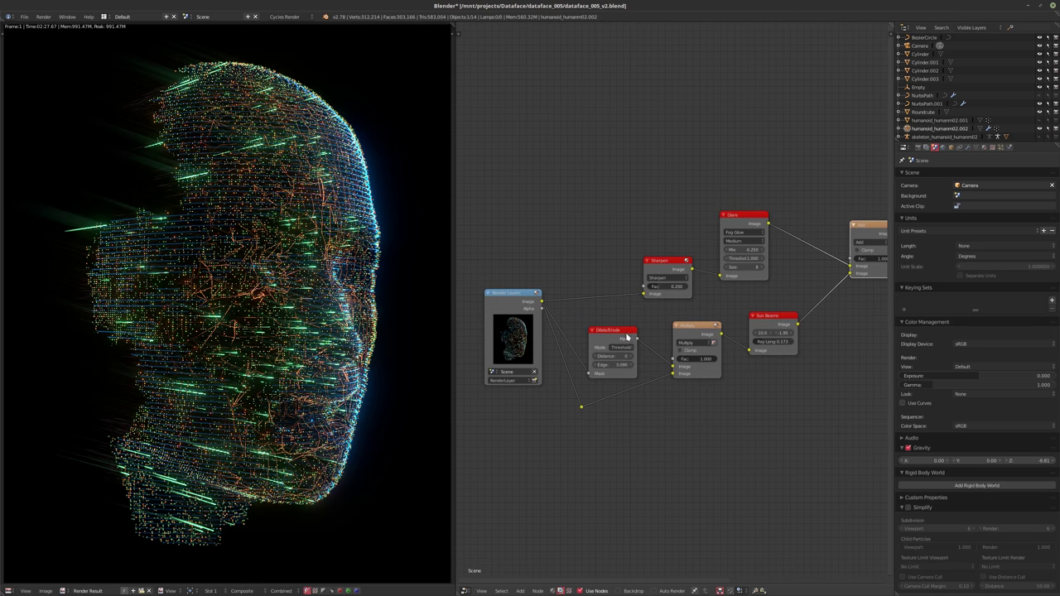
left_click(691, 332)
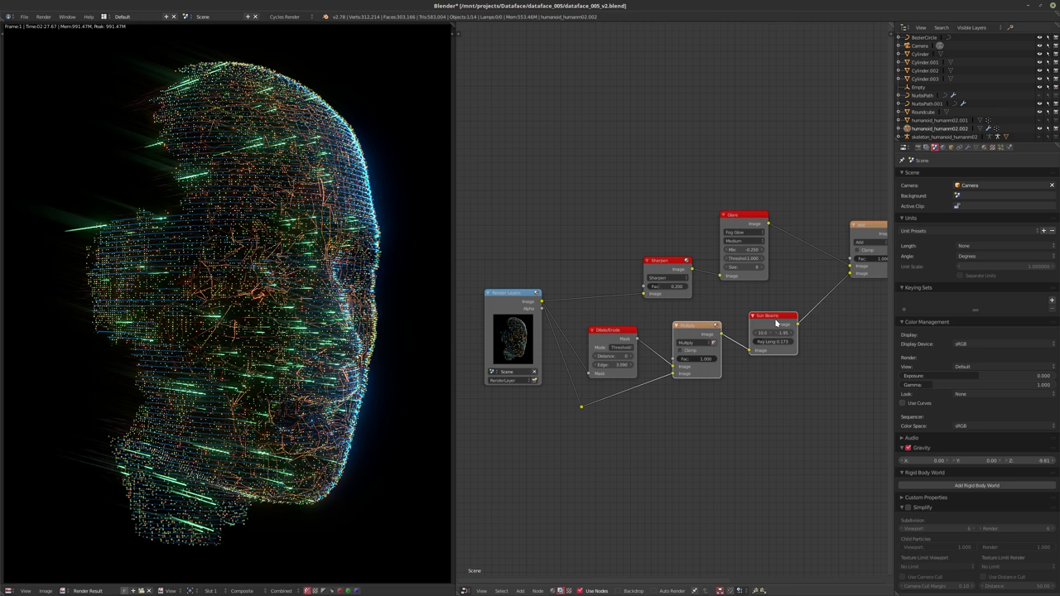
key("a")
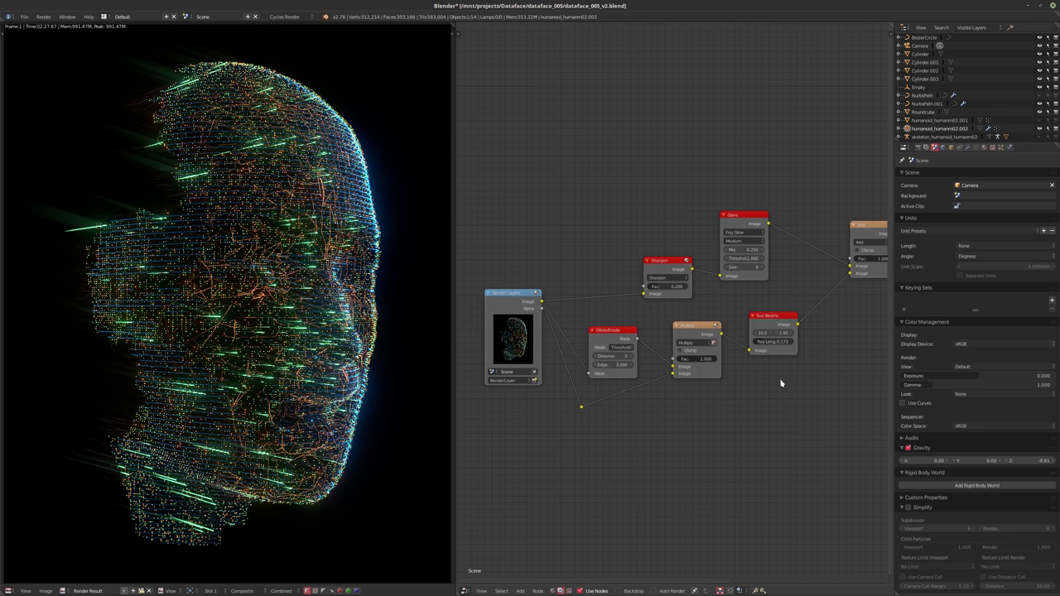
middle_click_drag(780, 380, 752, 395)
left_click_drag(742, 338, 750, 317)
left_click_drag(677, 348, 669, 357)
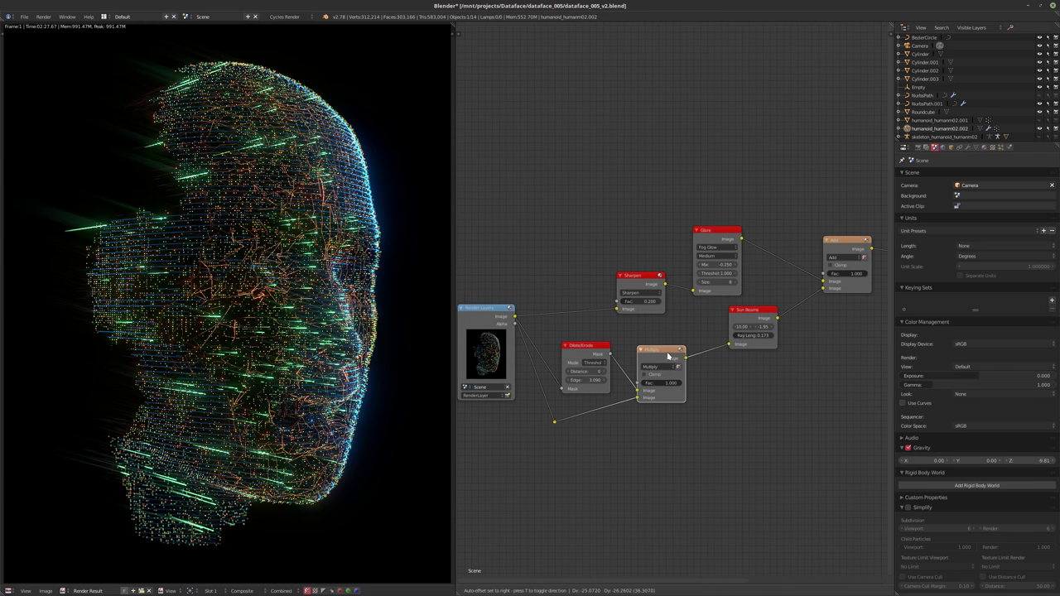
- Duplicate the Sun Beams node twice, keeping the Multiply input link, and stack the copies below the original
key("shift+d")
left_click(752, 368)
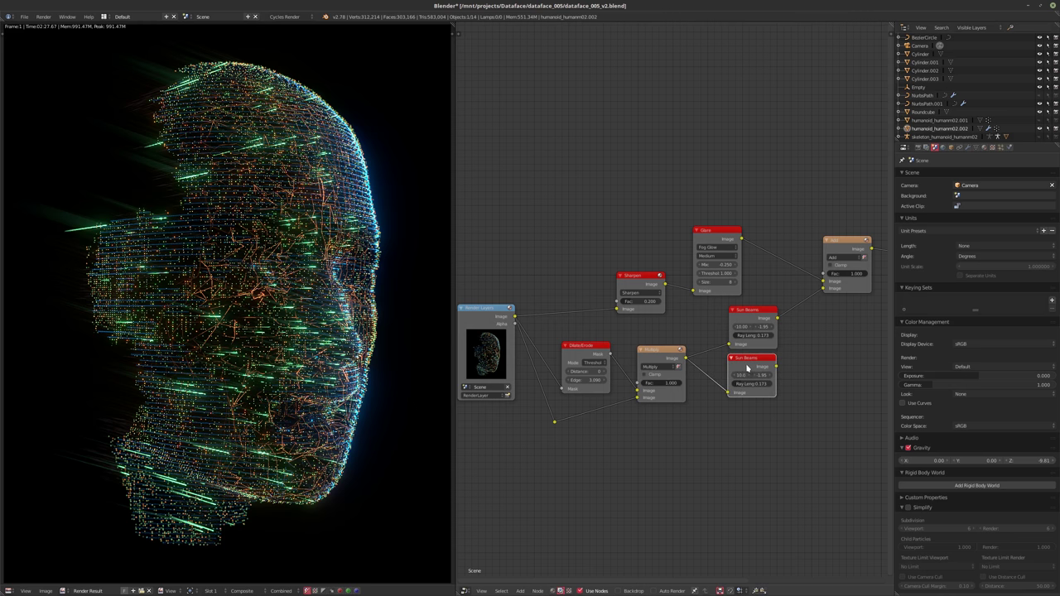
key("shift+d")
left_click(755, 418)
scroll(741, 372, "up", 2)
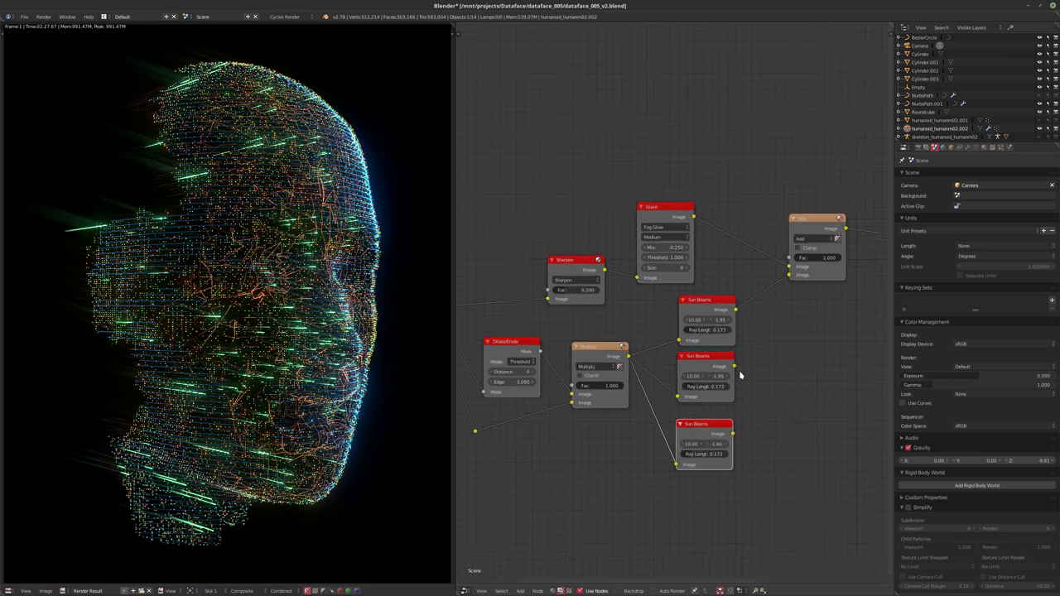
- Link the second Sun Beams node to the Add node's lower image input and set its source Y to about 0.5
left_click_drag(733, 364, 799, 280)
middle_click_drag(798, 303, 786, 314)
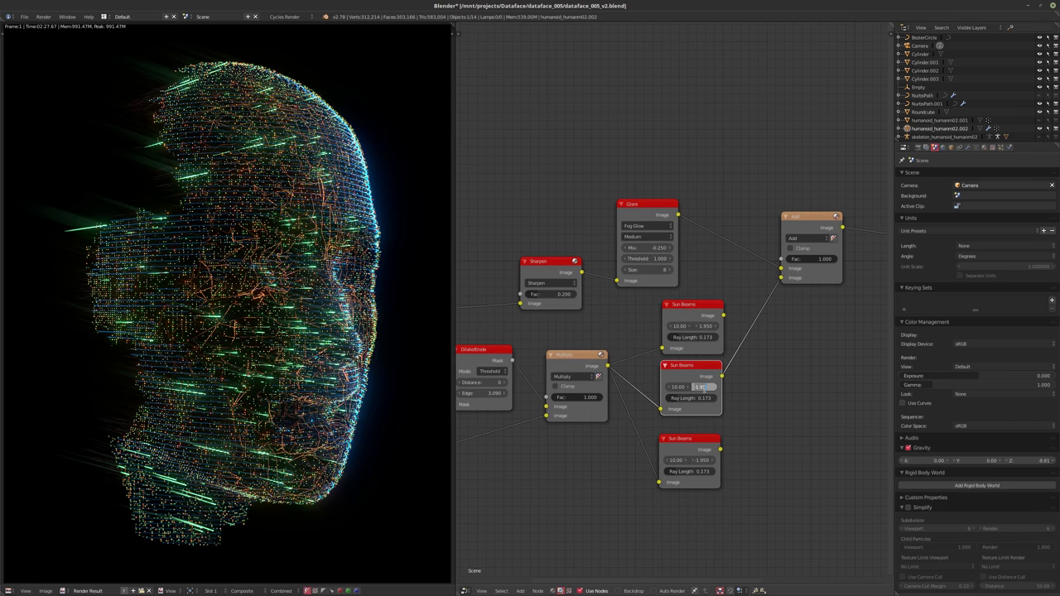
left_click_drag(704, 387, 708, 396)
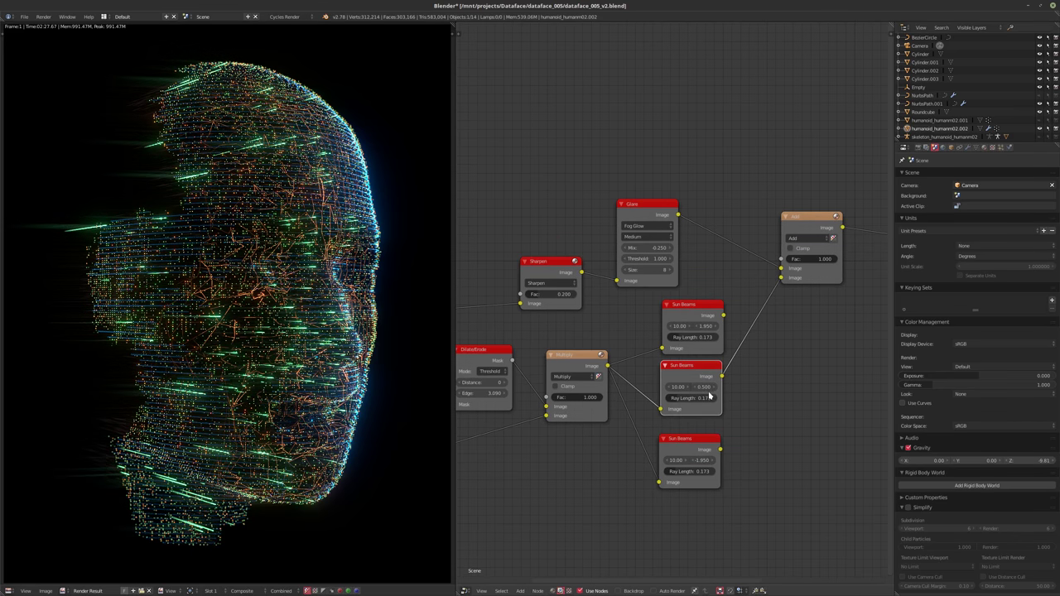
middle_click_drag(697, 371, 679, 374)
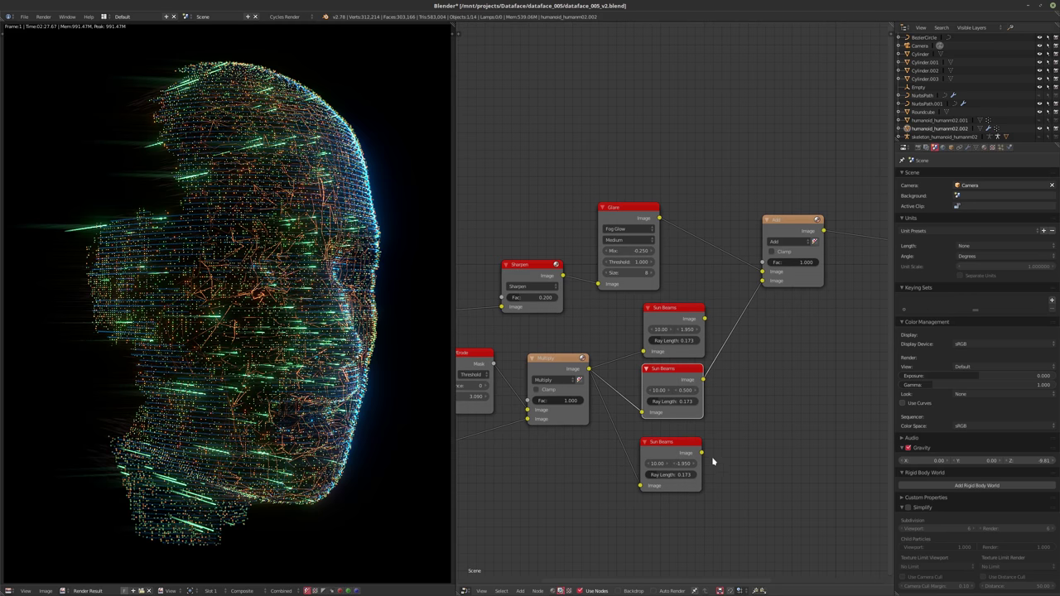
- Link the third Sun Beams node to the Add node's lower image input and set its source Y to about 2.13
left_click_drag(703, 452, 790, 321)
left_click_drag(765, 284, 763, 280)
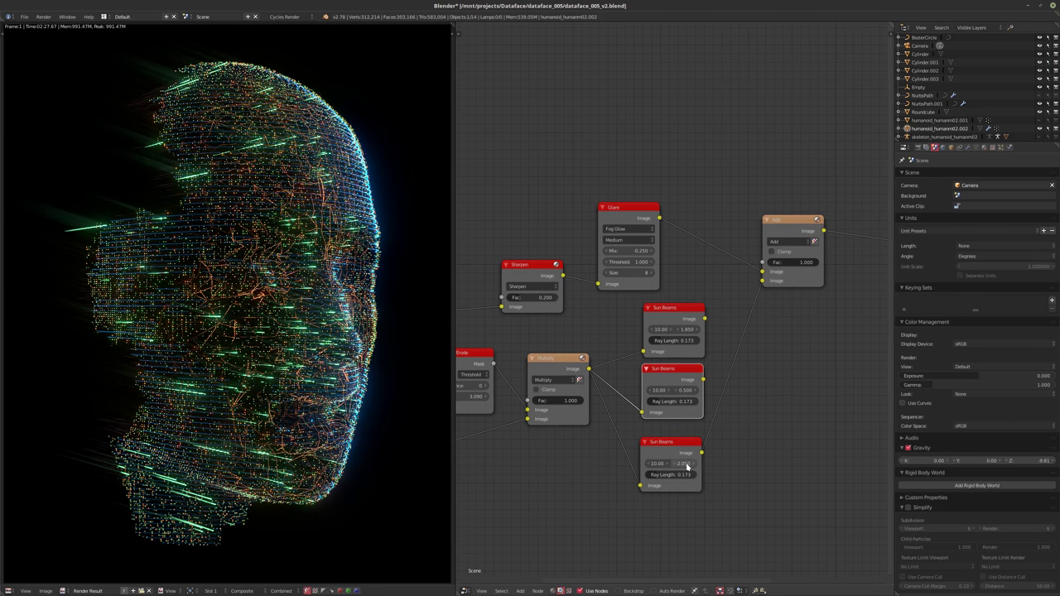
mouse_move(686, 467)
left_mouse_down()
mouse_move(761, 463)
mouse_move(702, 468)
mouse_move(718, 468)
left_mouse_up()
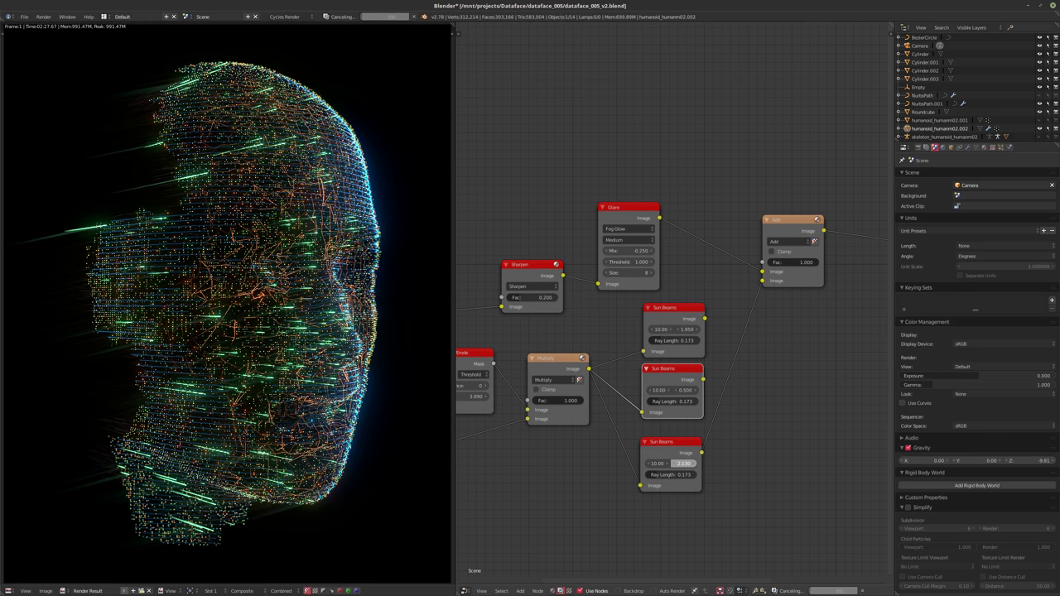
scroll(755, 429, "down", 1)
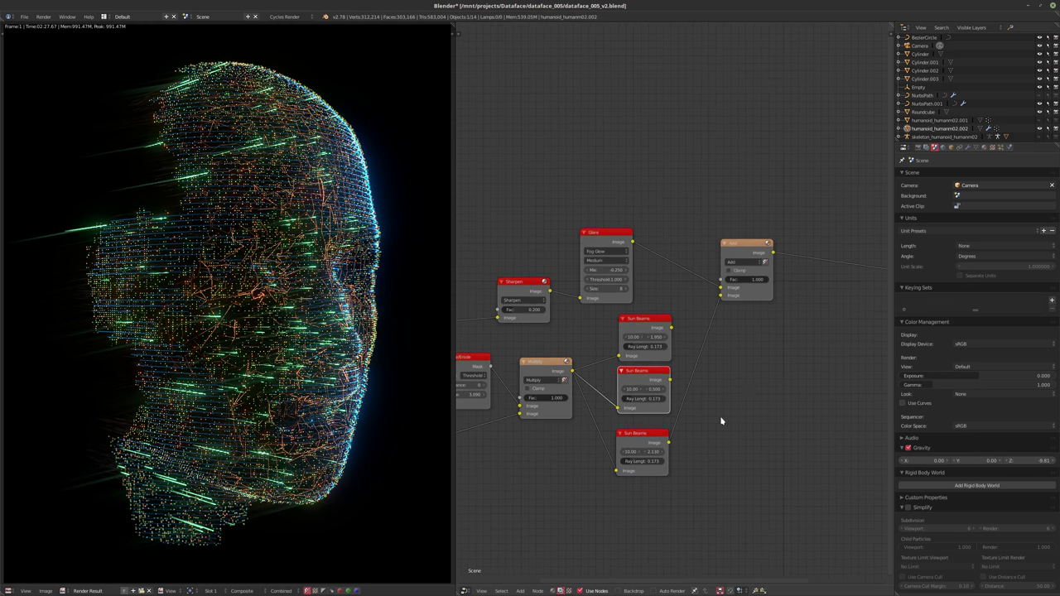
- Reposition the first and second Sun Beams nodes so the stack is evenly arranged
key("shift+a")
mouse_move(737, 392)
left_click_drag(636, 376, 635, 385)
left_click_drag(648, 321, 644, 327)
- Add a Mix node beside the Sun Beams stack and disconnect the Sun Beams link from the Add node
key("shift+a")
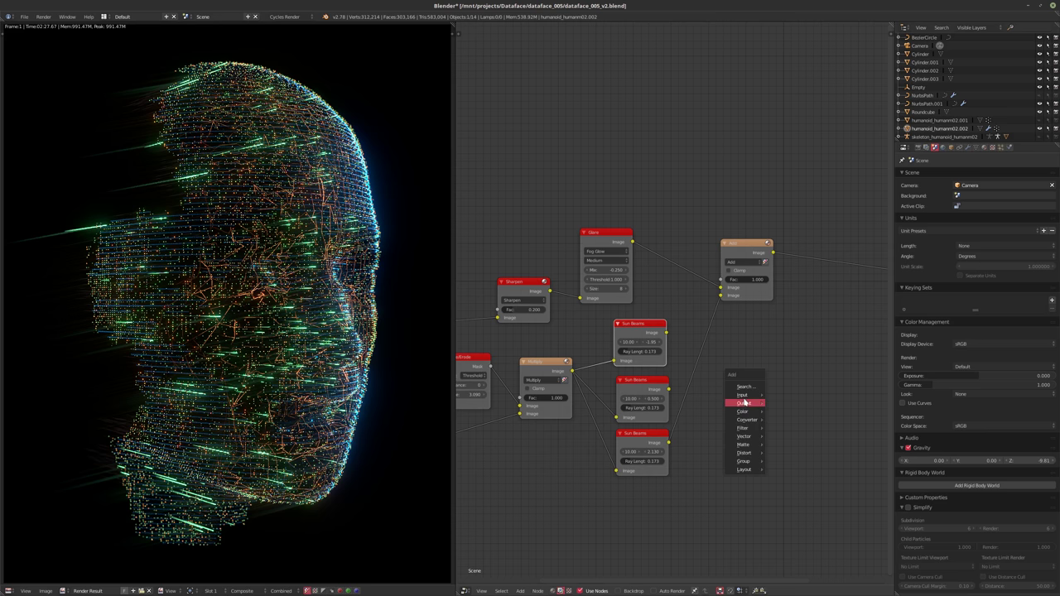
mouse_move(741, 415)
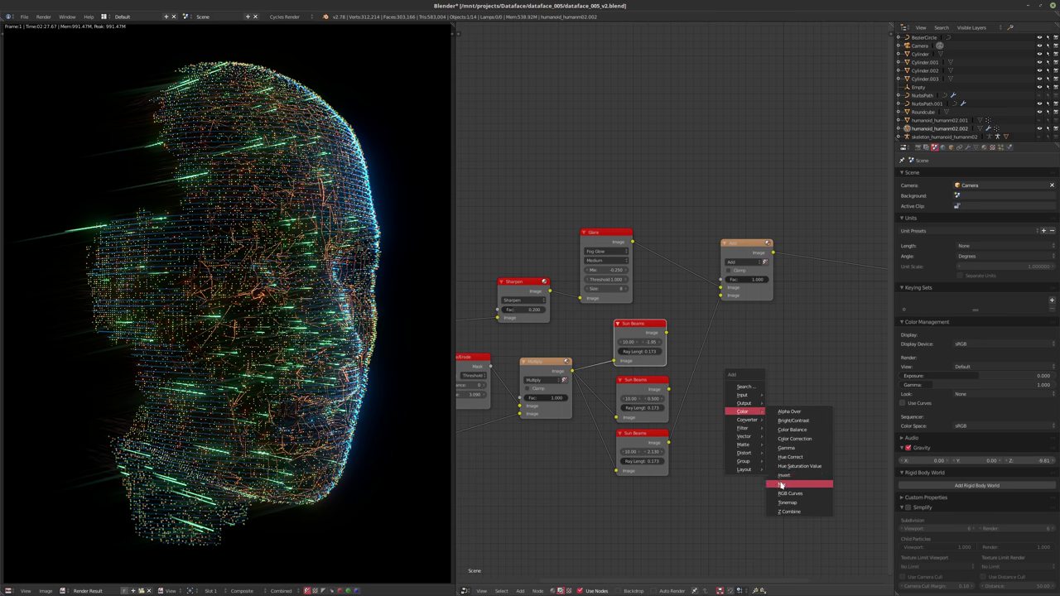
left_click(781, 485)
left_click(702, 353)
left_click_drag(720, 298, 712, 364)
middle_click_drag(808, 381, 767, 388)
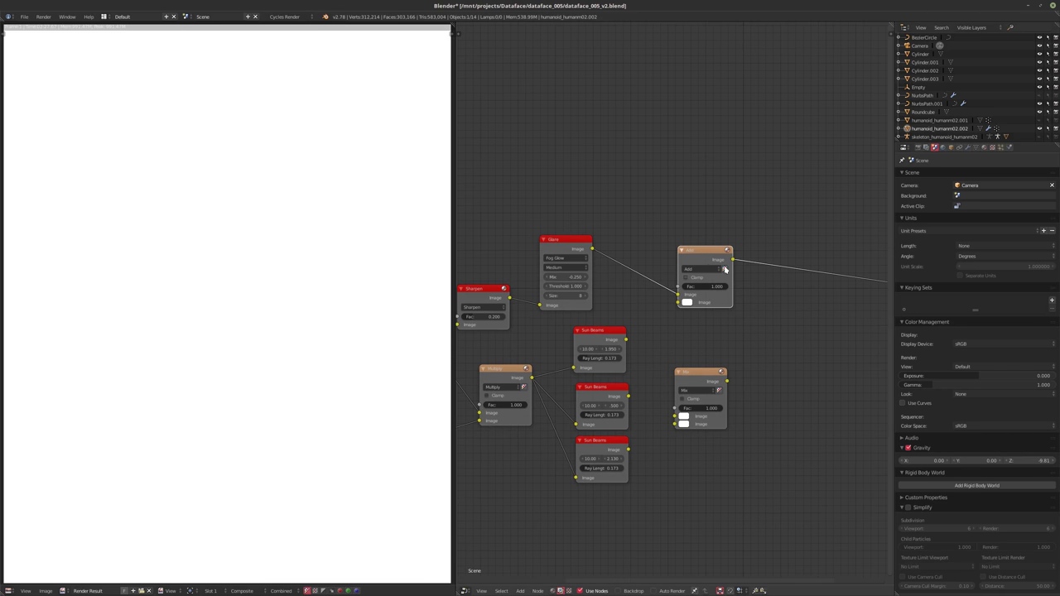
- Link the first and second Sun Beams outputs to the Mix node's two image inputs, spacing Add and Mix apart
left_click_drag(708, 248, 745, 251)
left_click_drag(625, 339, 681, 413)
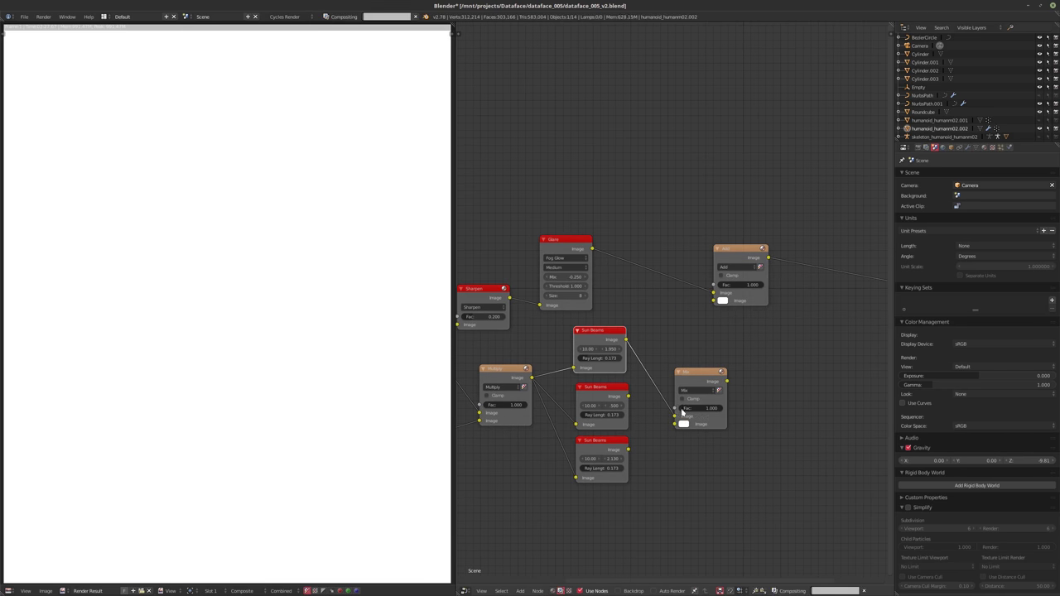
left_click_drag(698, 372, 688, 344)
left_click_drag(630, 396, 666, 396)
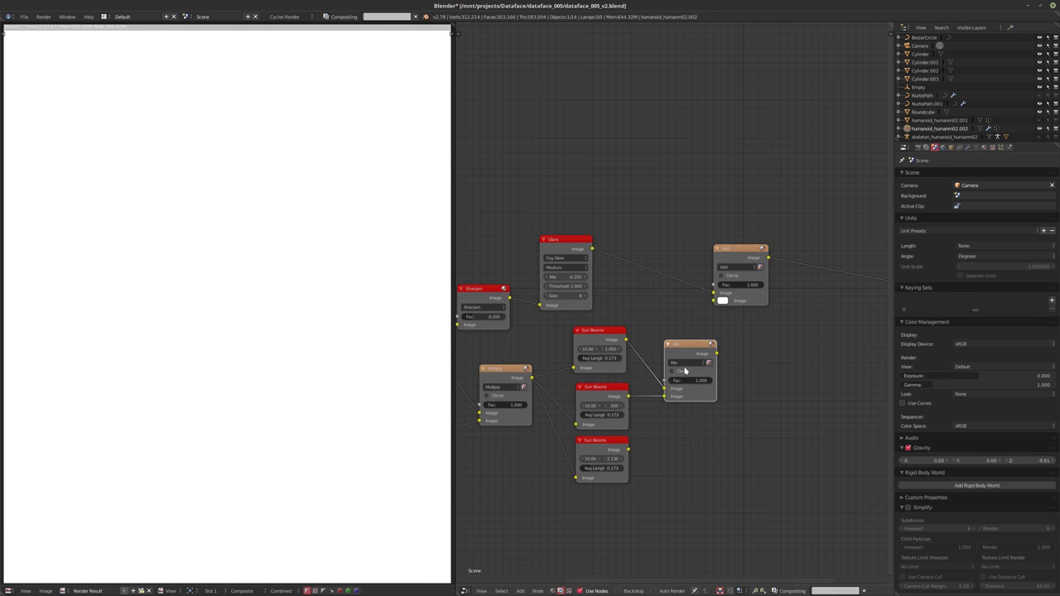
left_click(687, 362)
- Add a second Mix node and link the first Mix and the third Sun Beams into its image inputs
middle_click_drag(665, 459, 648, 433)
scroll(682, 400, "up", 1)
key("shift+a")
mouse_move(718, 382)
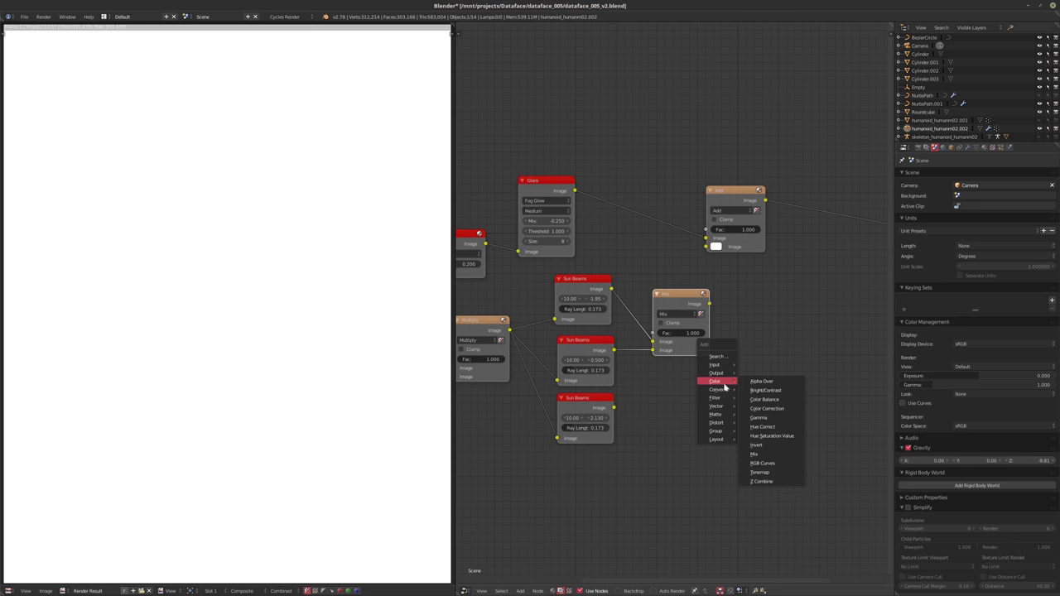
left_click(757, 453)
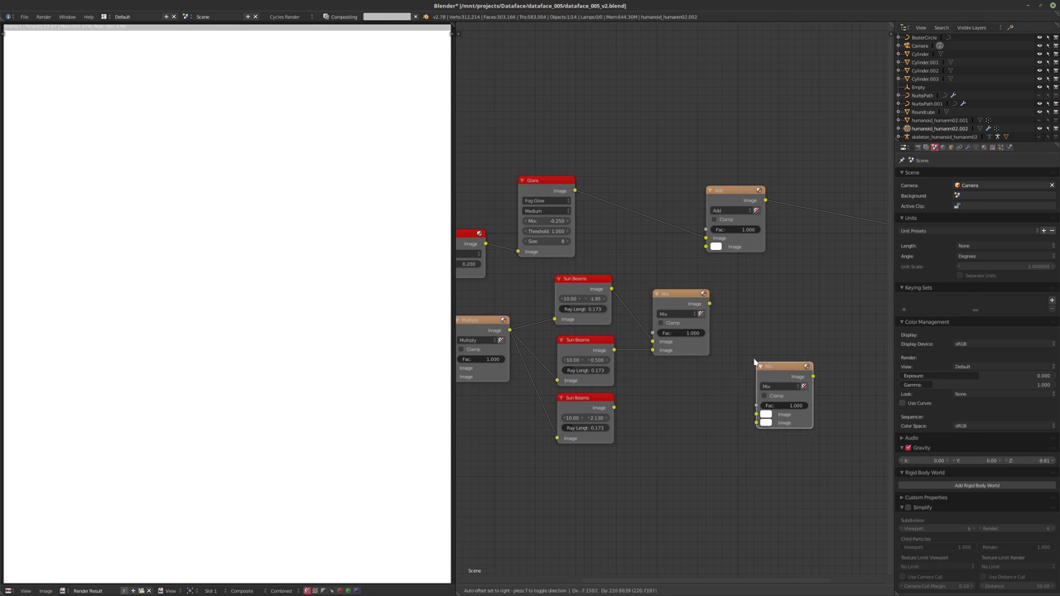
left_click(710, 304)
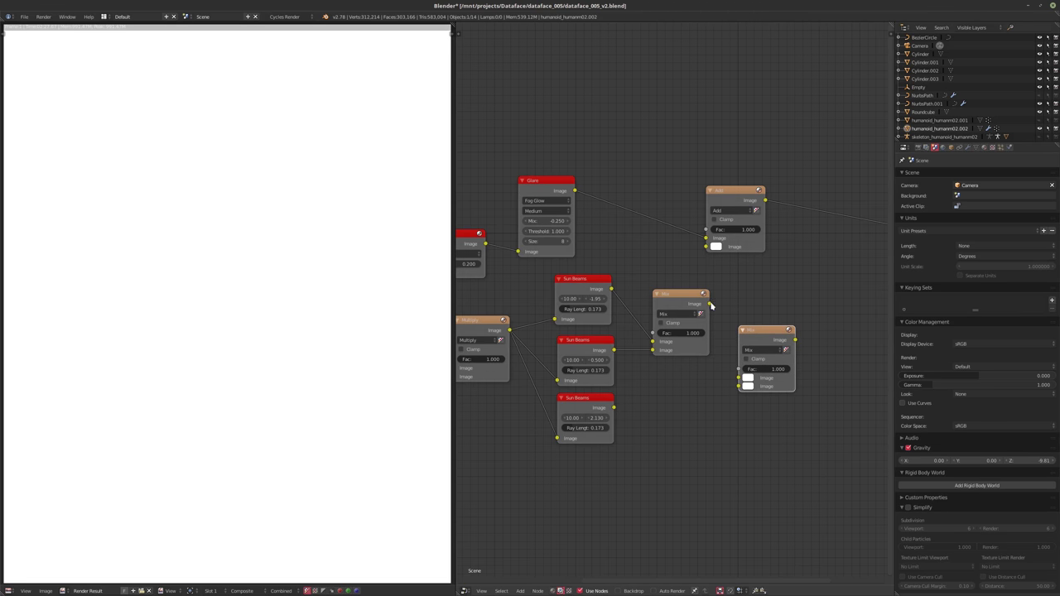
left_click_drag(710, 304, 739, 379)
left_click_drag(614, 408, 740, 387)
left_click_drag(614, 408, 738, 386)
- Connect the second Mix output directly to the Composite node to preview the combined sun beams alone
middle_click_drag(733, 424, 625, 505)
scroll(625, 505, "down", 3)
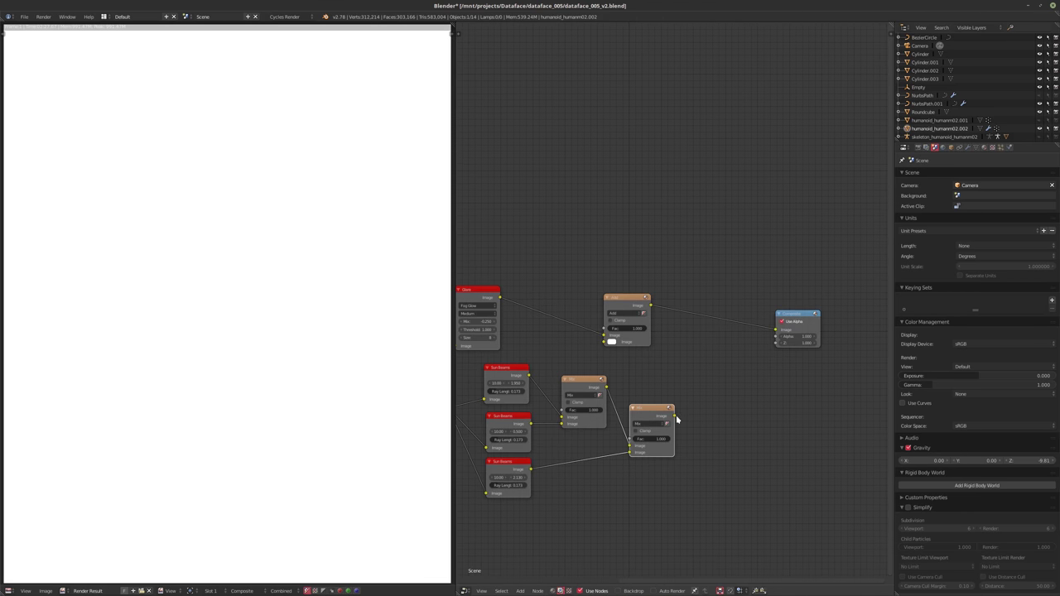
left_click_drag(674, 414, 776, 330)
scroll(712, 367, "up", 3)
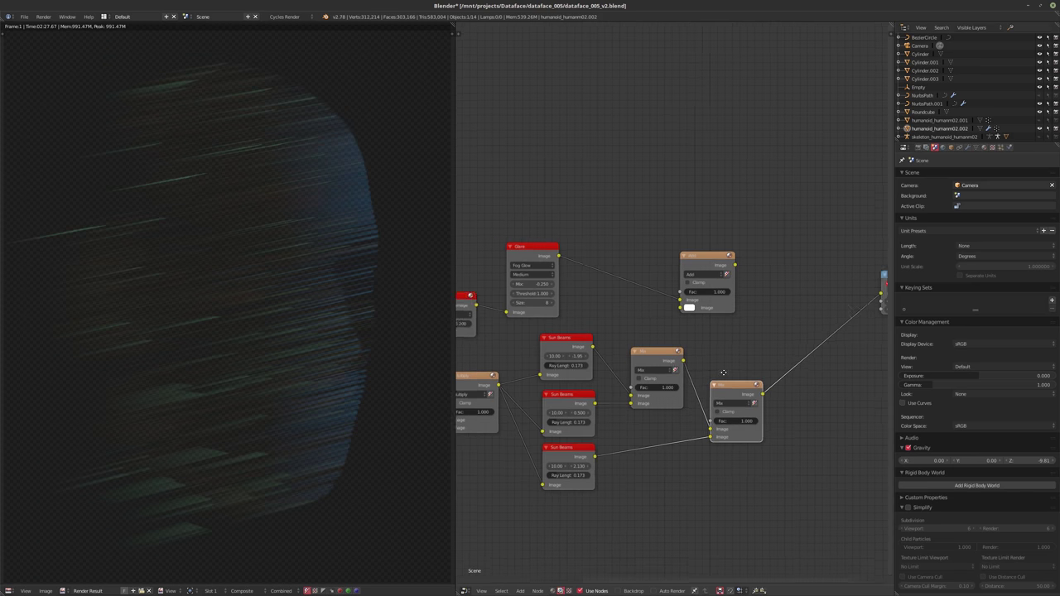
scroll(723, 373, "up", 2)
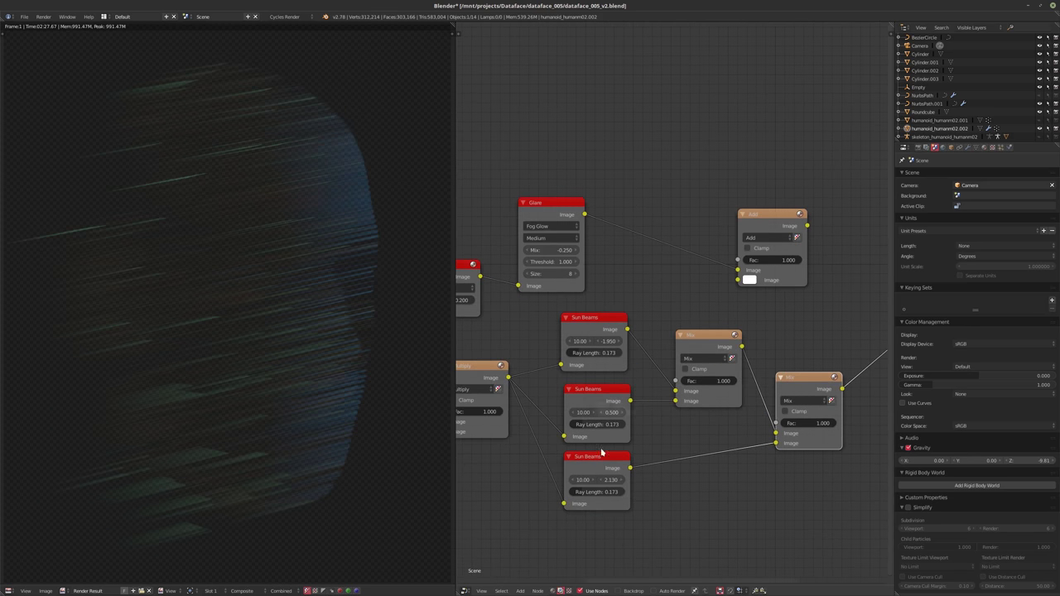
- Move the Multiply node and the three Sun Beams nodes down to free space beneath Glare
middle_click_drag(592, 475, 713, 428)
scroll(712, 428, "down", 4)
left_click_drag(625, 349, 615, 385)
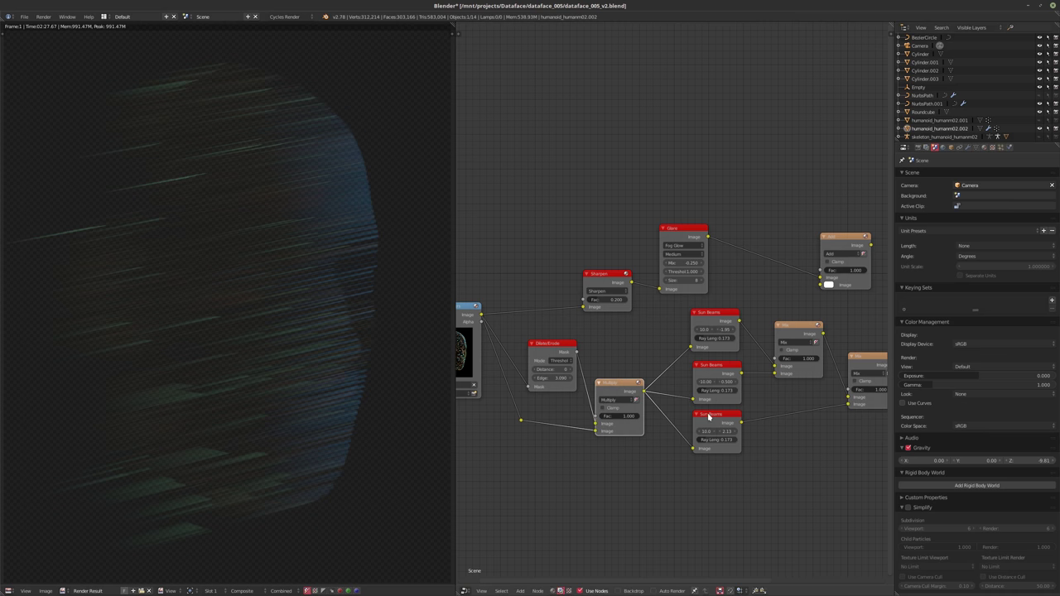
left_click_drag(709, 416, 702, 499)
left_click_drag(717, 368, 710, 448)
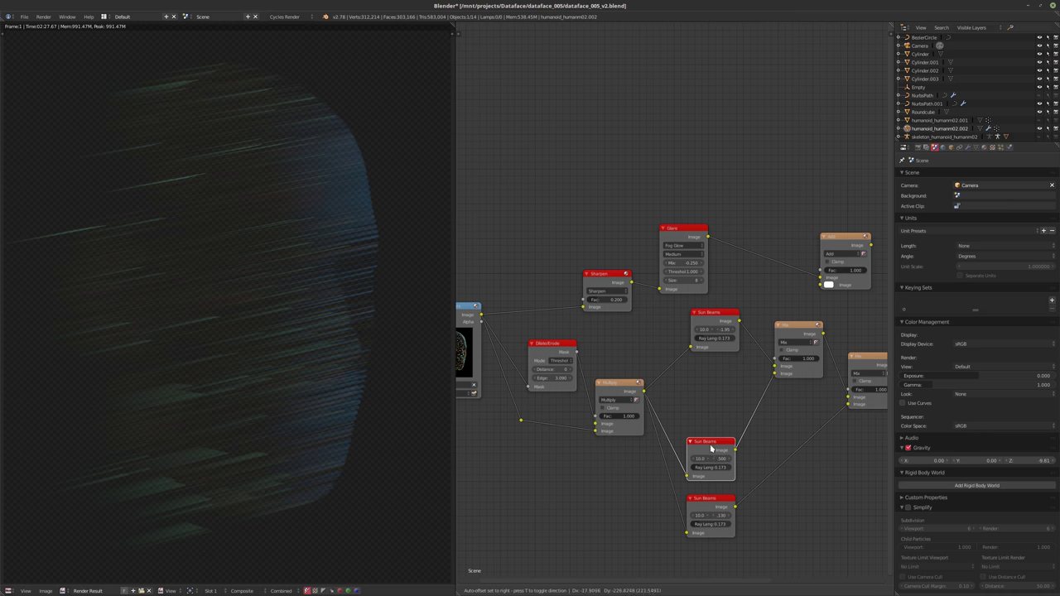
left_click_drag(717, 312, 717, 387)
middle_click_drag(718, 345, 710, 405)
- Add a Box Mask node in the free space between Glare and the first Sun Beams node
scroll(687, 364, "up", 4)
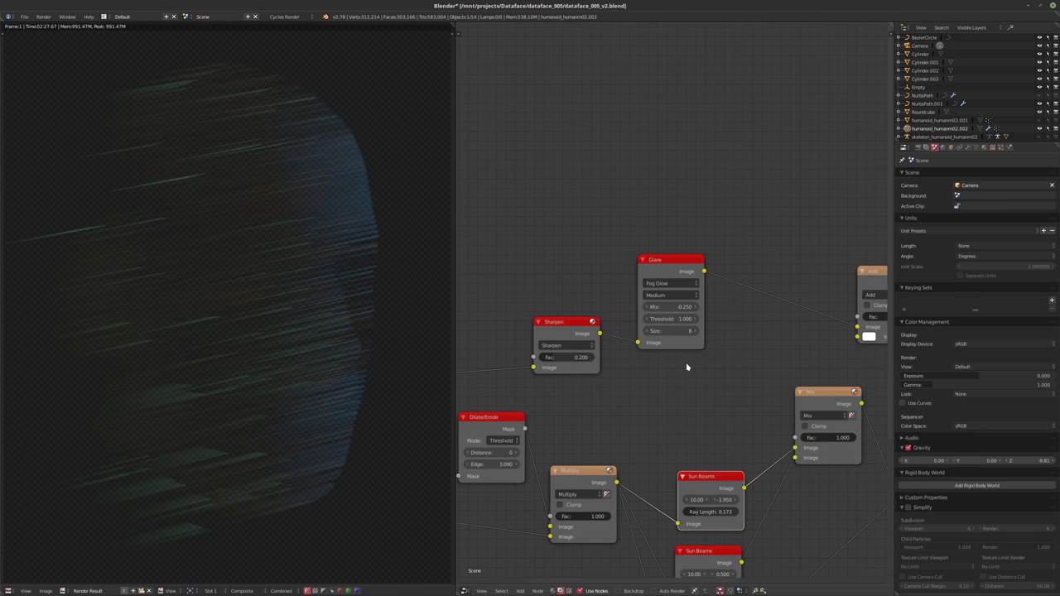
key("shift+a")
mouse_move(670, 379)
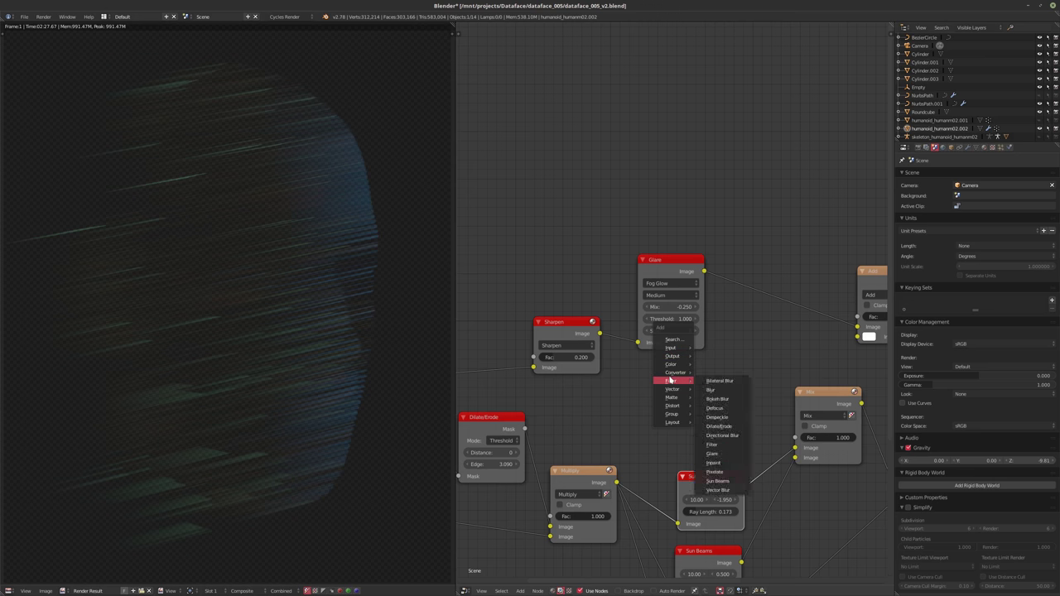
mouse_move(672, 398)
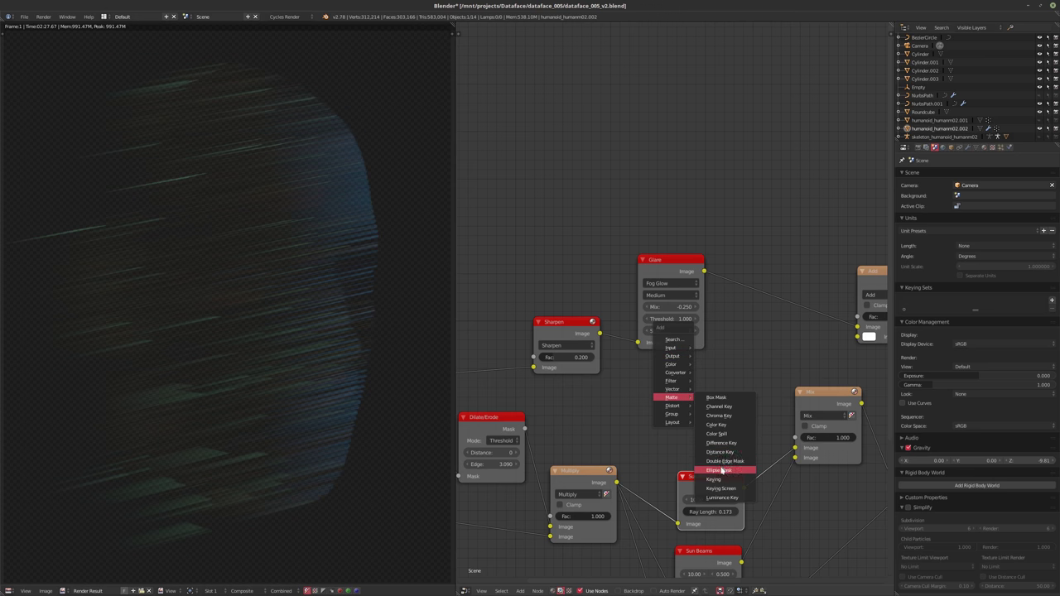
left_click(715, 398)
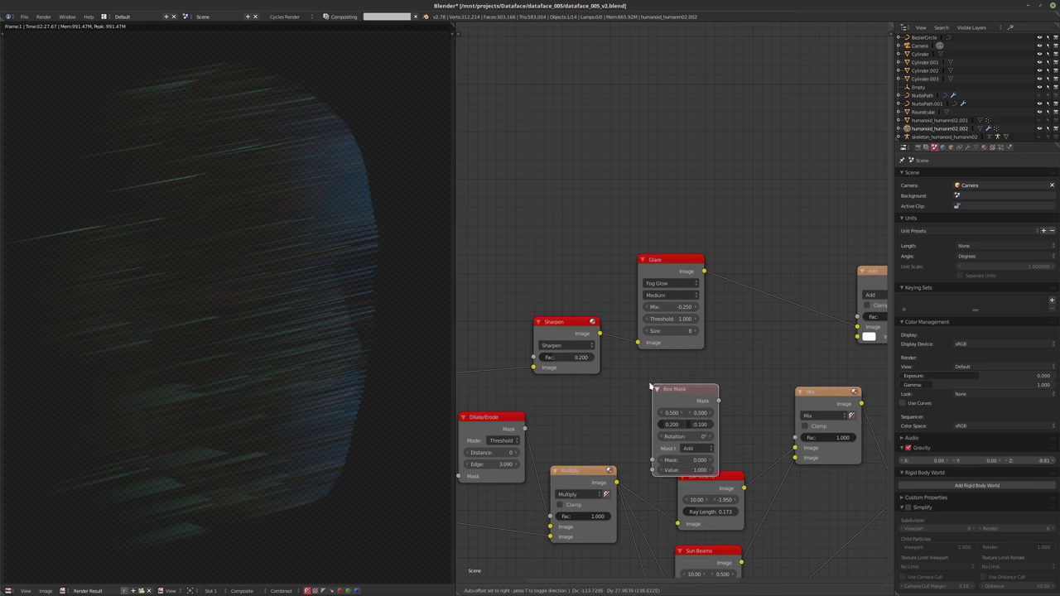
left_click(752, 418)
- Preview the Box Mask through the Composite node and enlarge it to a full-width band about a third of the image height
middle_click_drag(754, 420, 707, 391)
scroll(705, 417, "up", 1)
scroll(688, 430, "down", 3)
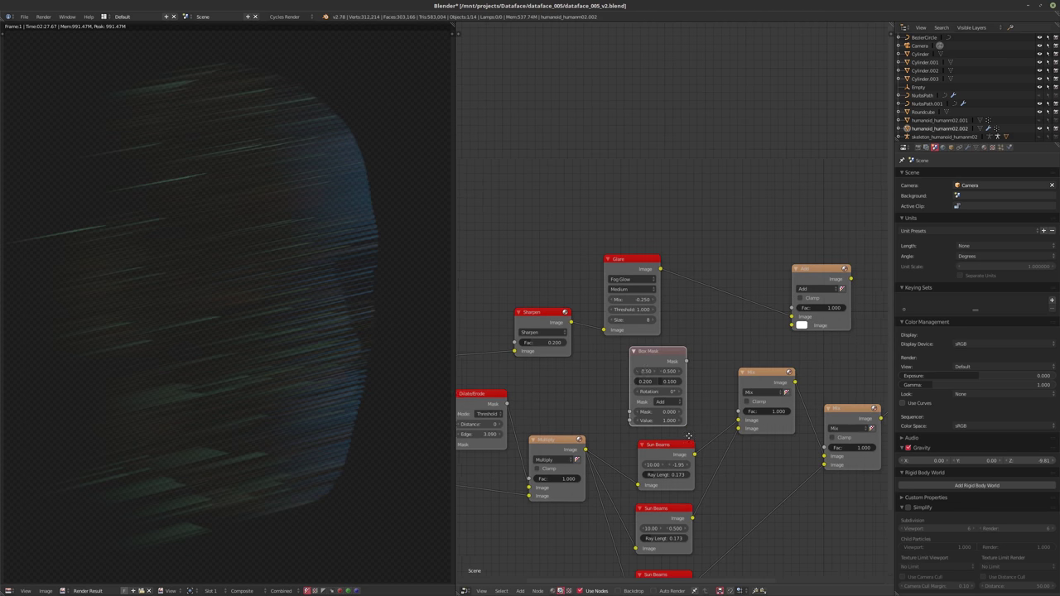
scroll(682, 420, "up", 2)
scroll(632, 372, "down", 3)
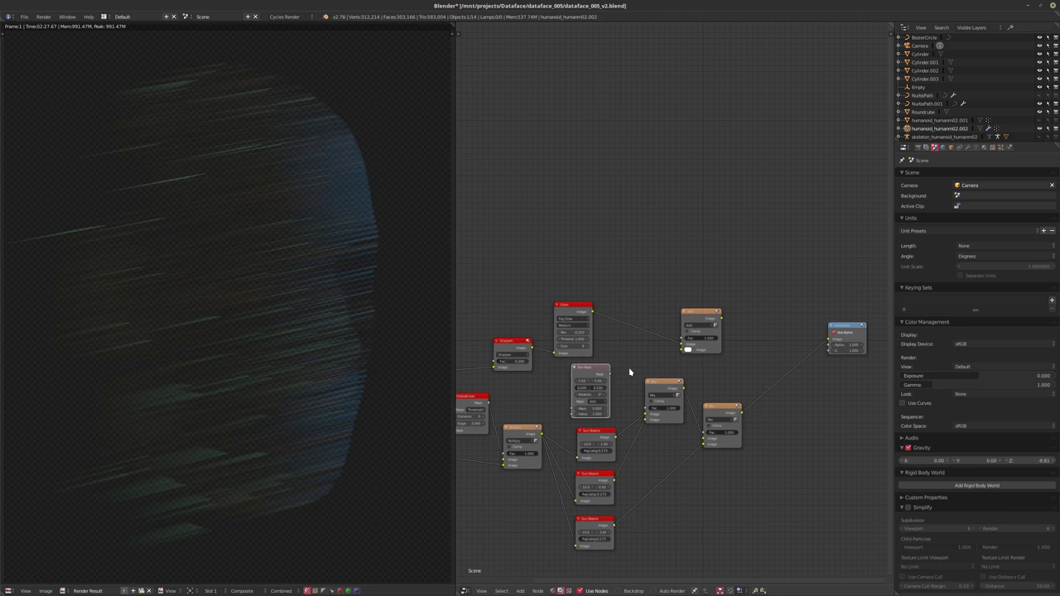
left_click_drag(610, 371, 646, 379)
left_click_drag(832, 348, 831, 345)
scroll(662, 397, "up", 2)
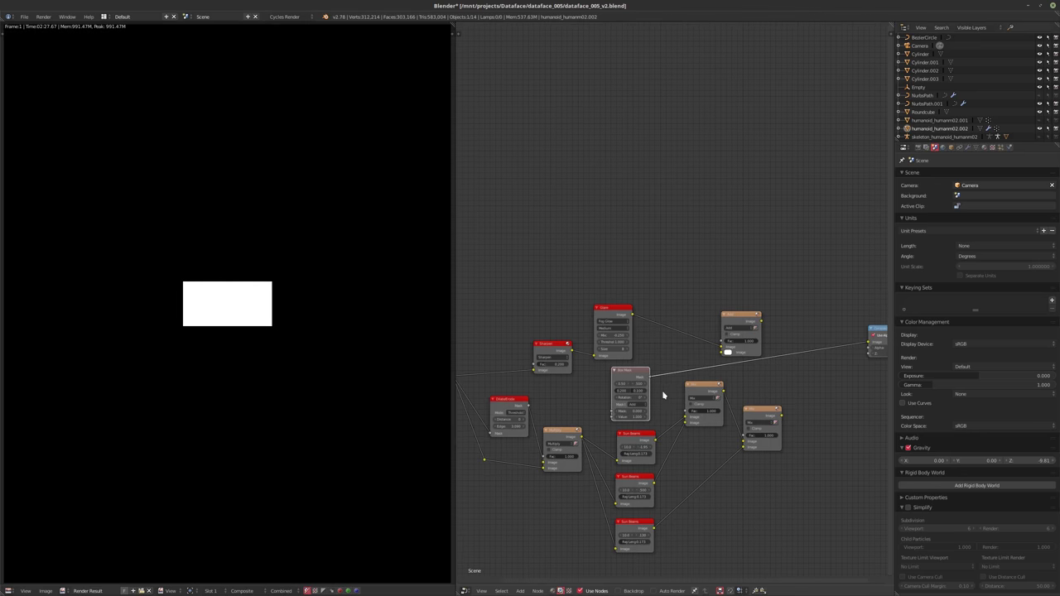
mouse_move(609, 393)
left_mouse_down()
mouse_move(639, 390)
mouse_move(613, 390)
mouse_move(628, 390)
left_mouse_up()
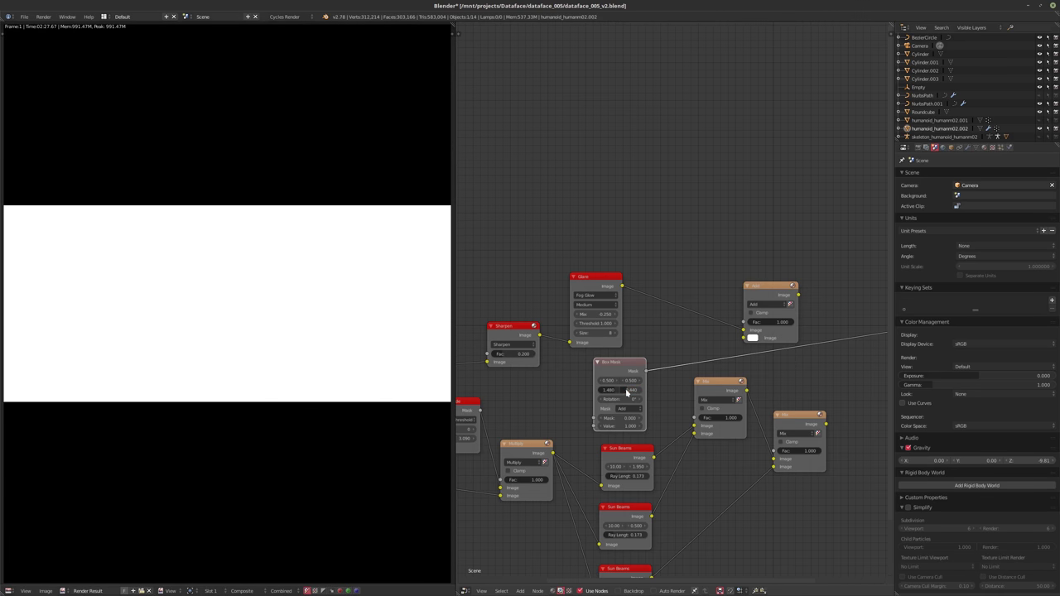
- Shift the whole sun beams branch down, including Dilate/Erode, Multiply, the reroute point, the three Sun Beams and both Mix nodes
scroll(663, 345, "down", 3)
left_click_drag(555, 344, 554, 388)
left_click_drag(487, 368, 477, 421)
left_click_drag(510, 316, 508, 385)
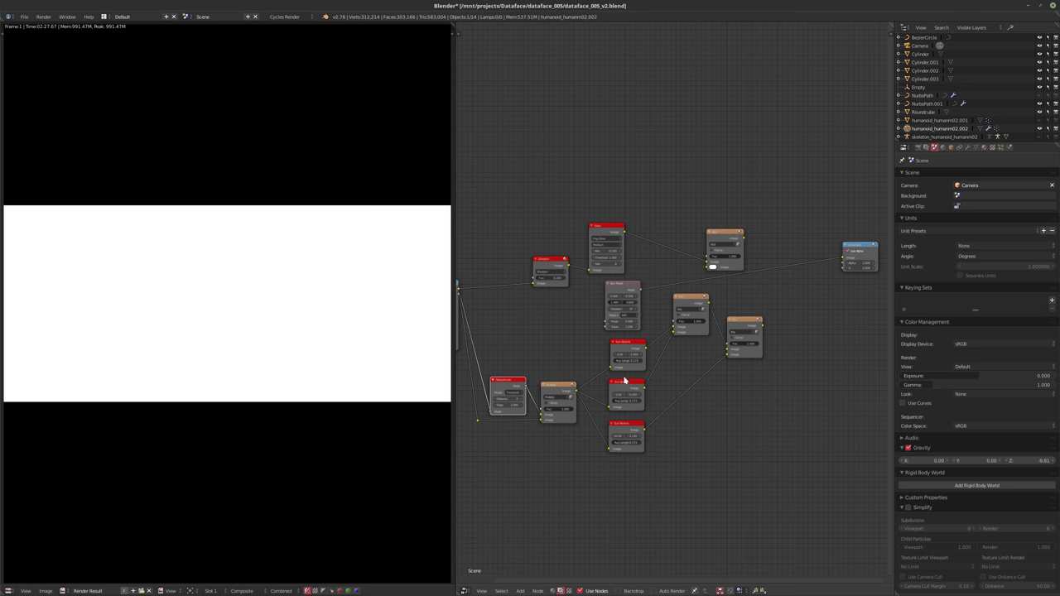
key("b")
left_click_drag(789, 430, 623, 331)
key("g")
left_click(813, 465)
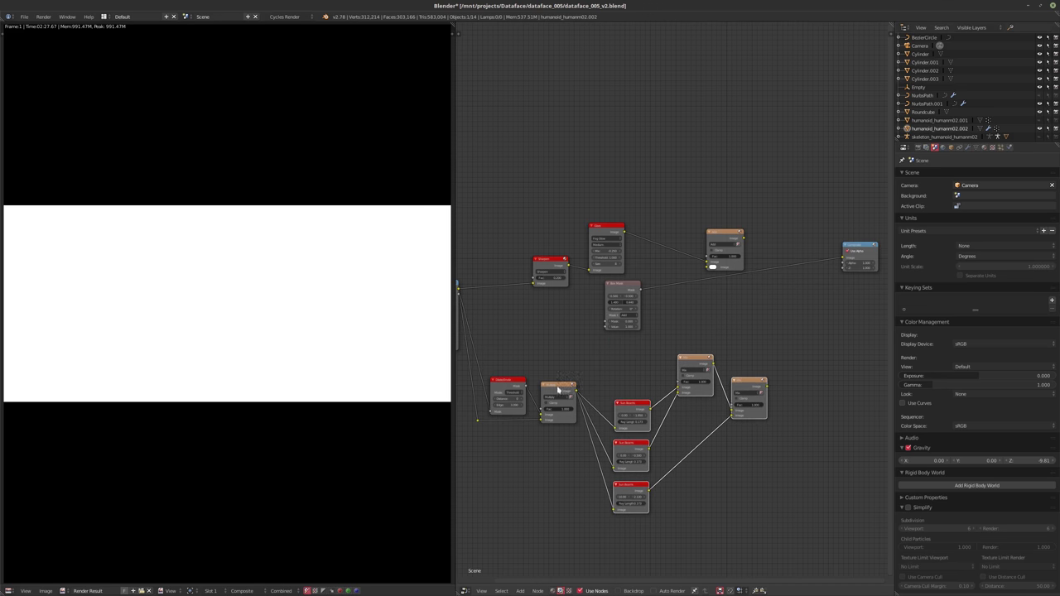
left_click_drag(557, 389, 555, 426)
- Add a Blur node above the second Mix node and set it to Fast Gaussian with Relative enabled
middle_click_drag(741, 356, 700, 369)
scroll(687, 364, "up", 2)
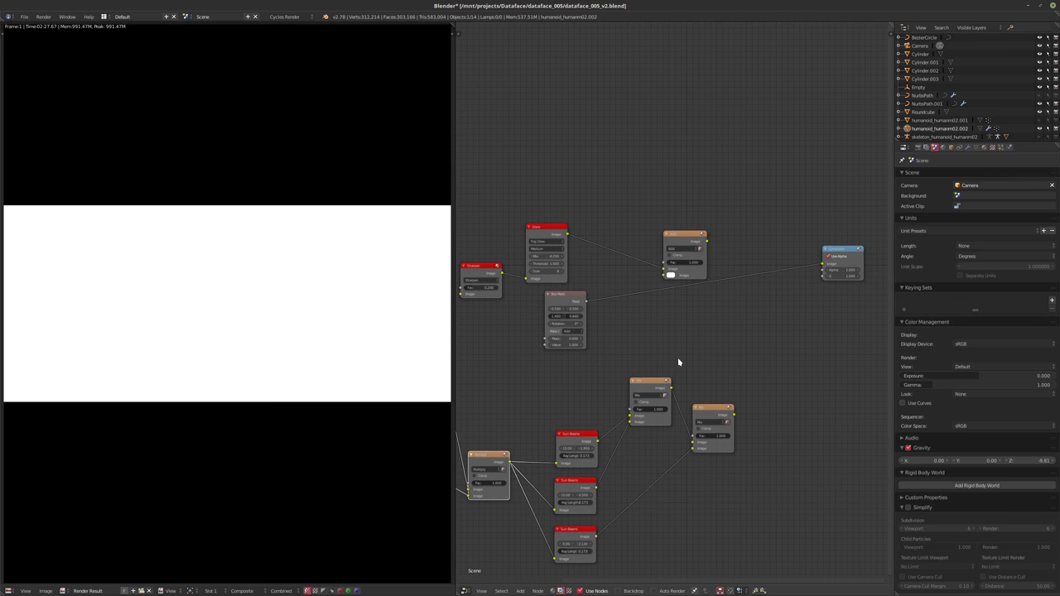
key("shift+a")
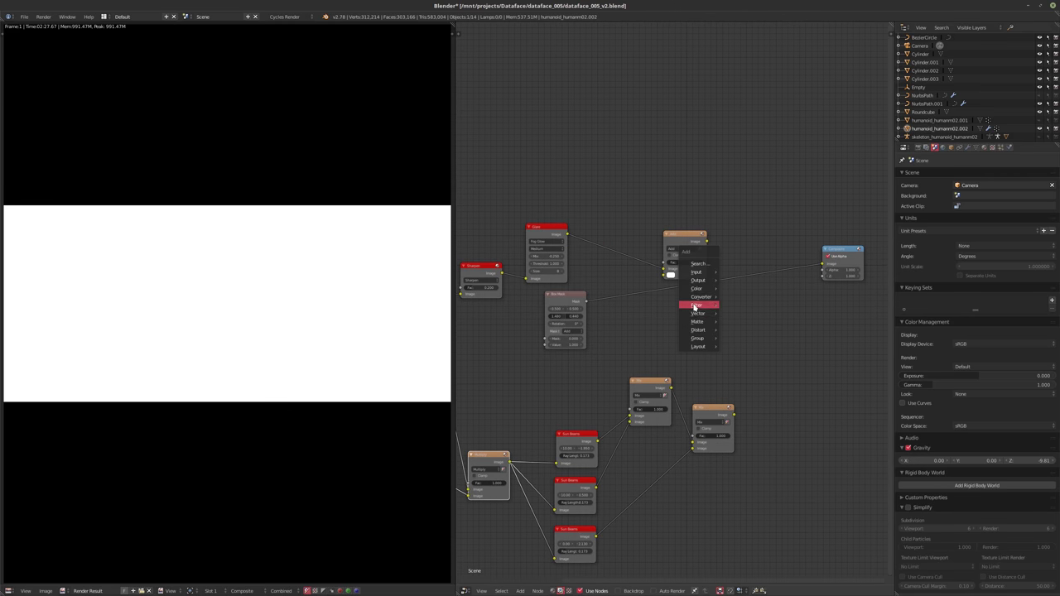
mouse_move(693, 306)
left_click(745, 315)
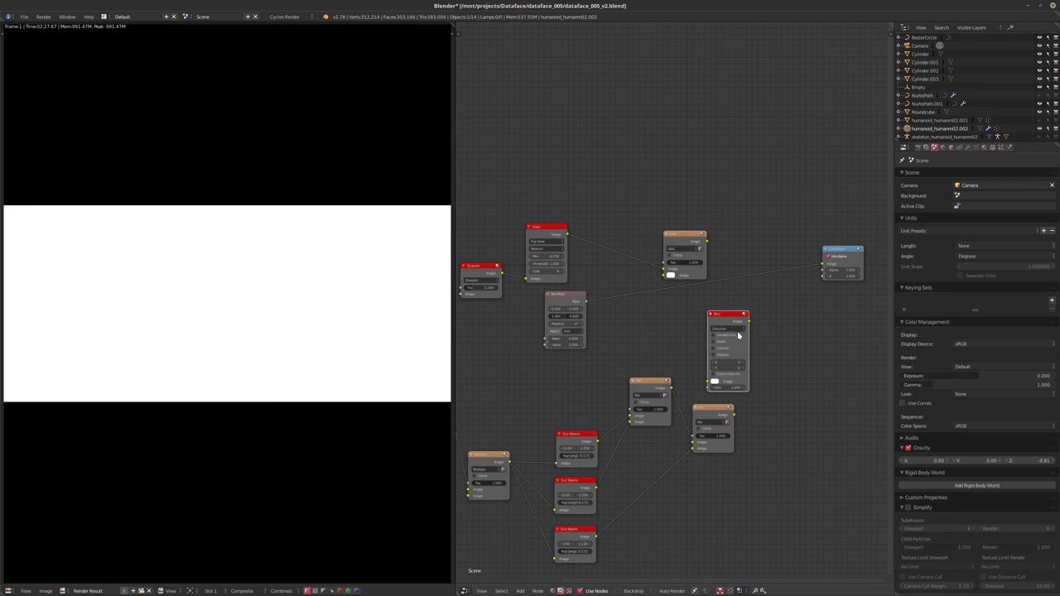
left_click(730, 332)
left_click(725, 291)
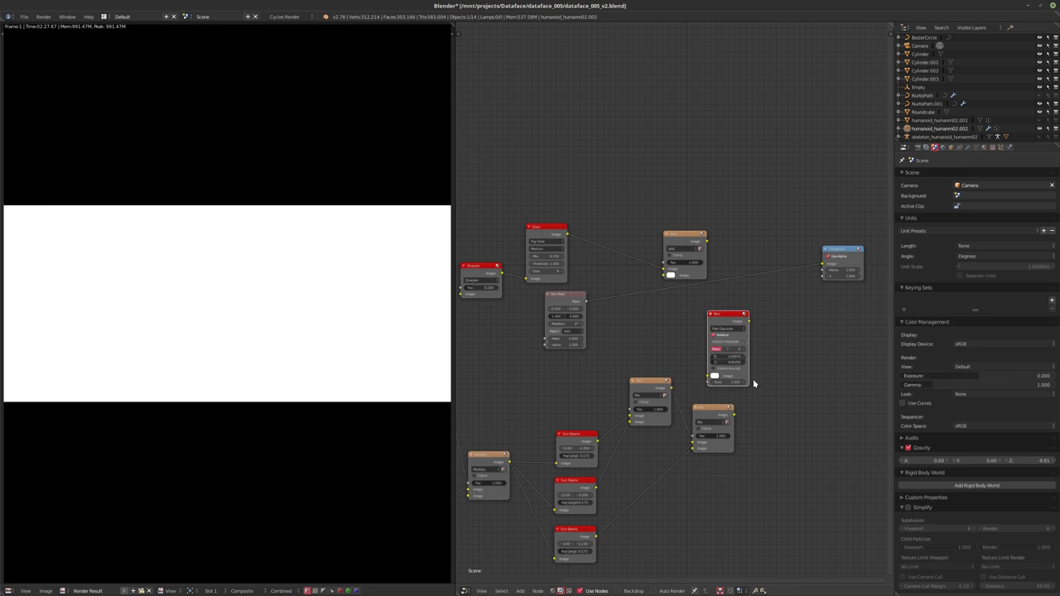
- Link the first Mix output to the Blur node's image input and set its X and Y blur to 25%
scroll(646, 386, "up", 3)
left_click_drag(630, 386, 726, 356)
scroll(710, 365, "up", 2)
left_click(717, 365)
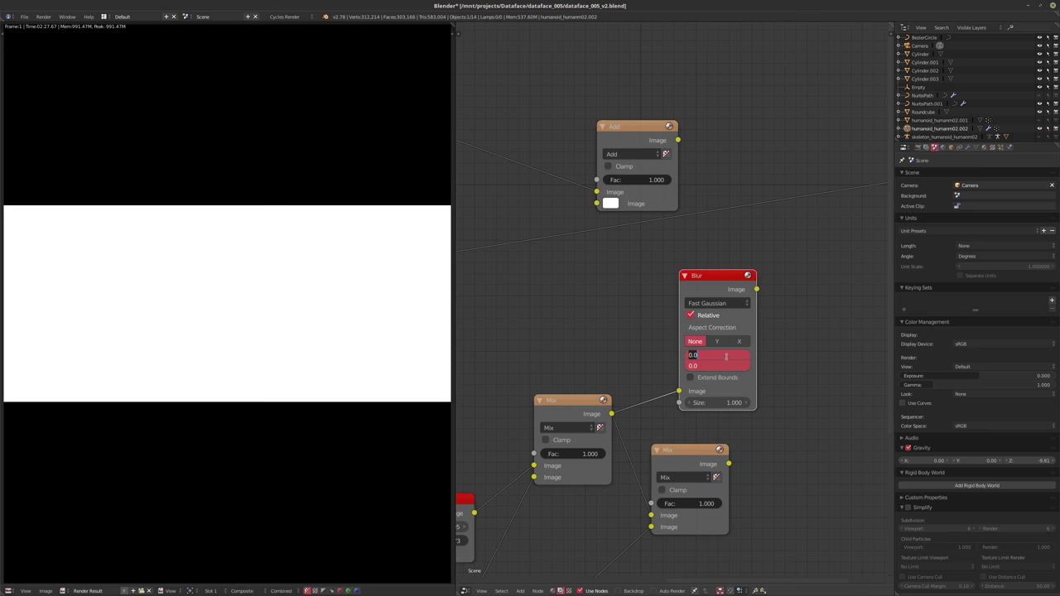
key("Return")
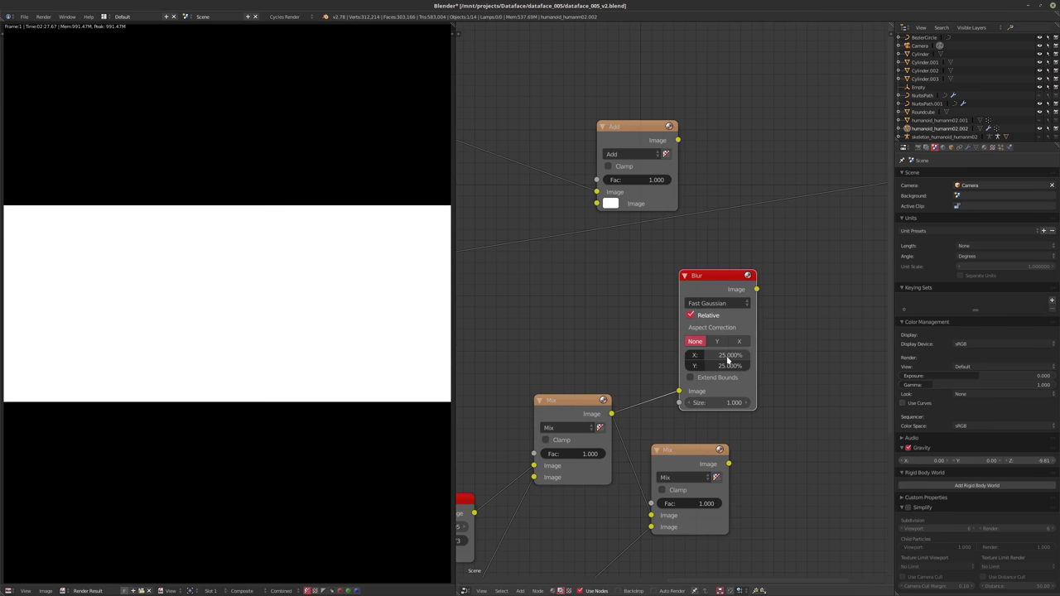
- Link the Blur output to the Composite node and feed the Blur from the Box Mask instead of the first Mix
scroll(723, 355, "down", 3)
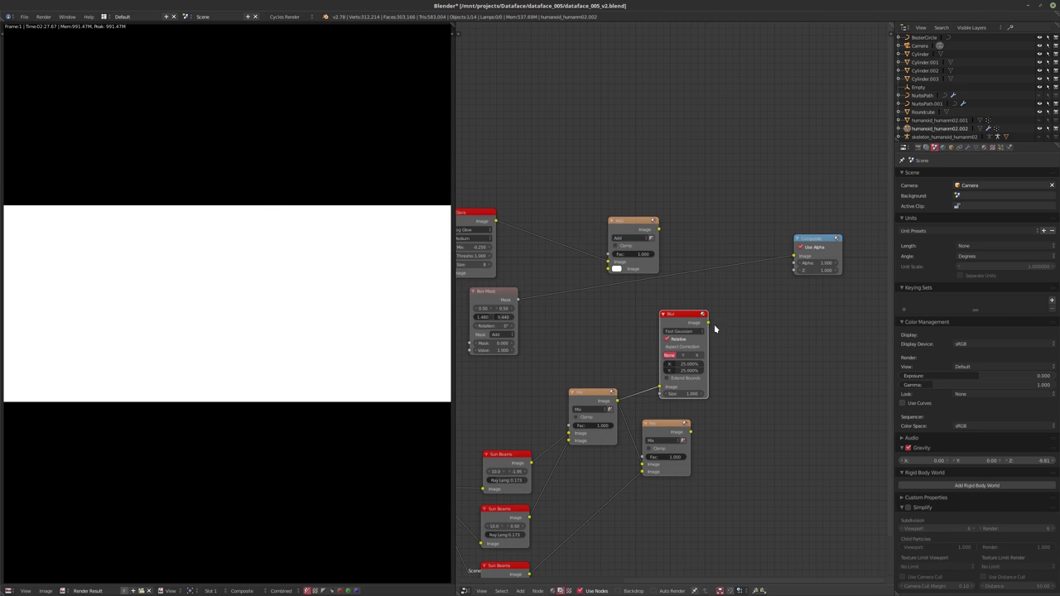
left_click_drag(712, 324, 795, 256)
middle_click_drag(727, 366, 776, 340)
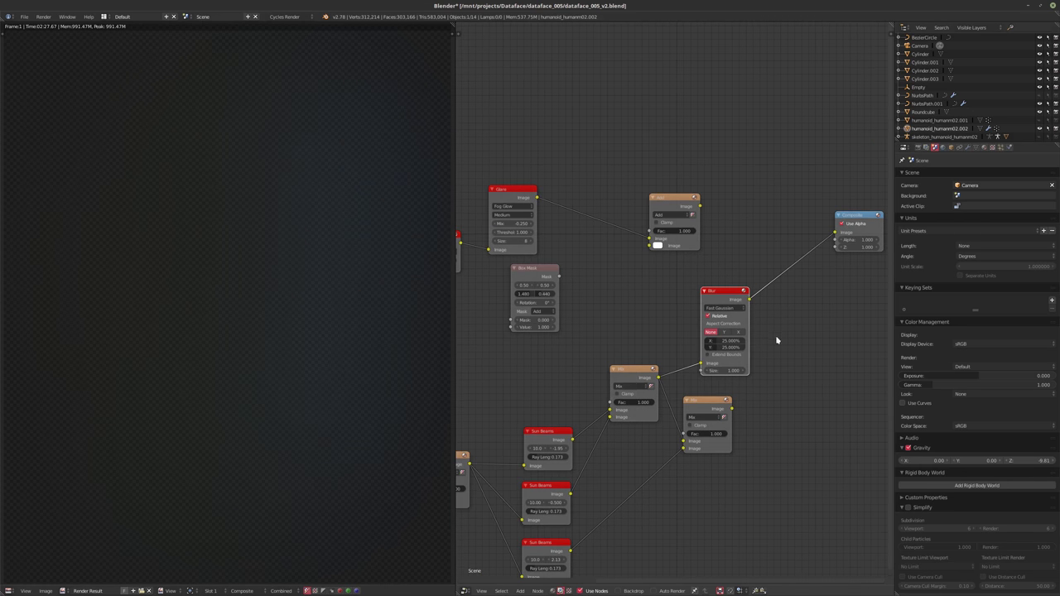
left_click_drag(701, 364, 615, 325)
left_click_drag(563, 282, 624, 331)
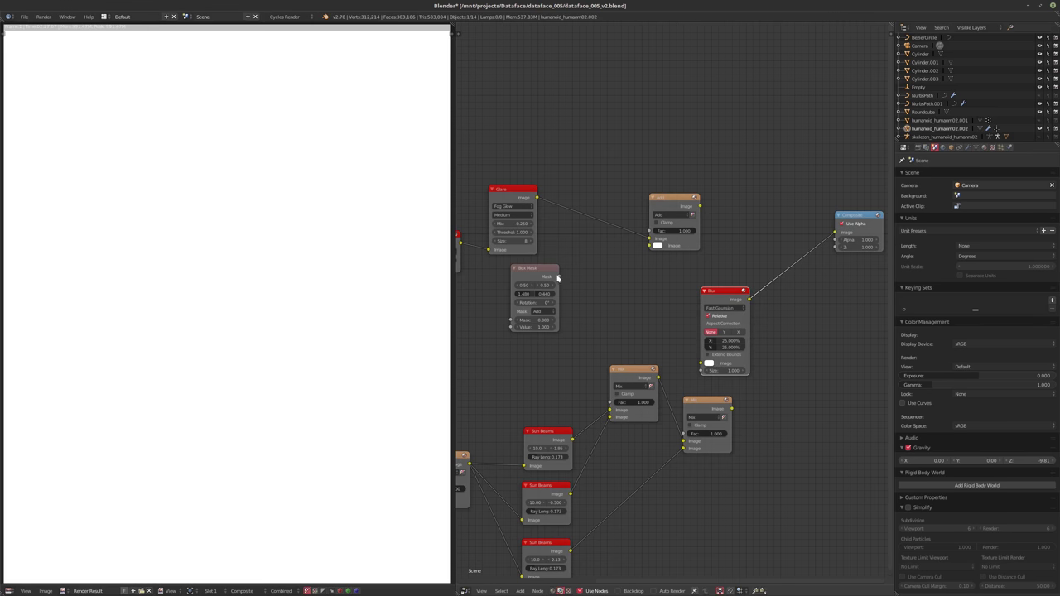
left_click_drag(559, 277, 700, 363)
- Arrange the Blur and Box Mask nodes beside each other in the space below the Glare node
left_click_drag(722, 299, 600, 277)
middle_click_drag(568, 310, 634, 307)
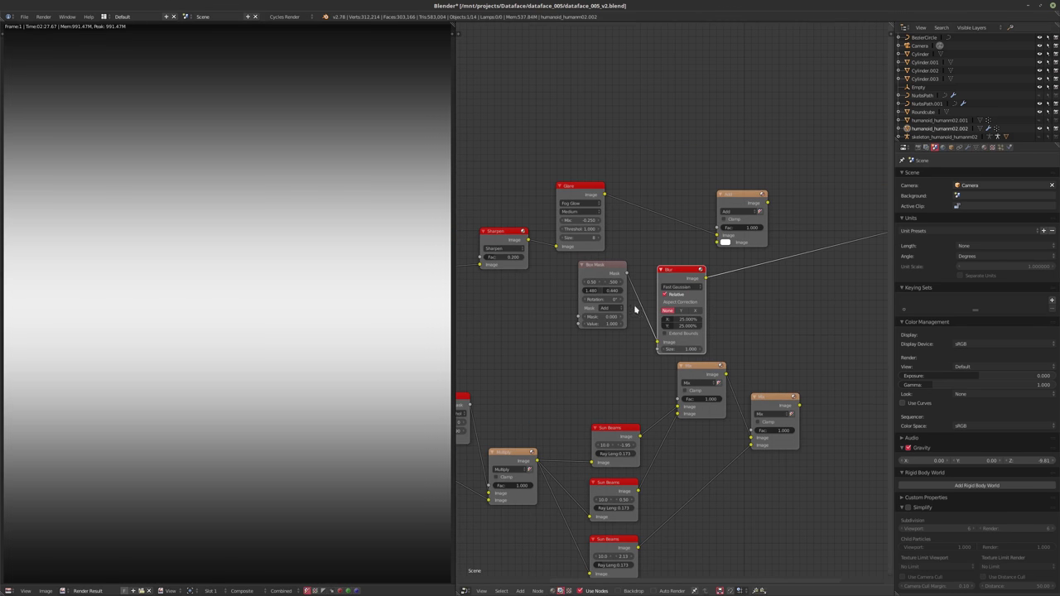
left_click_drag(602, 265, 535, 291)
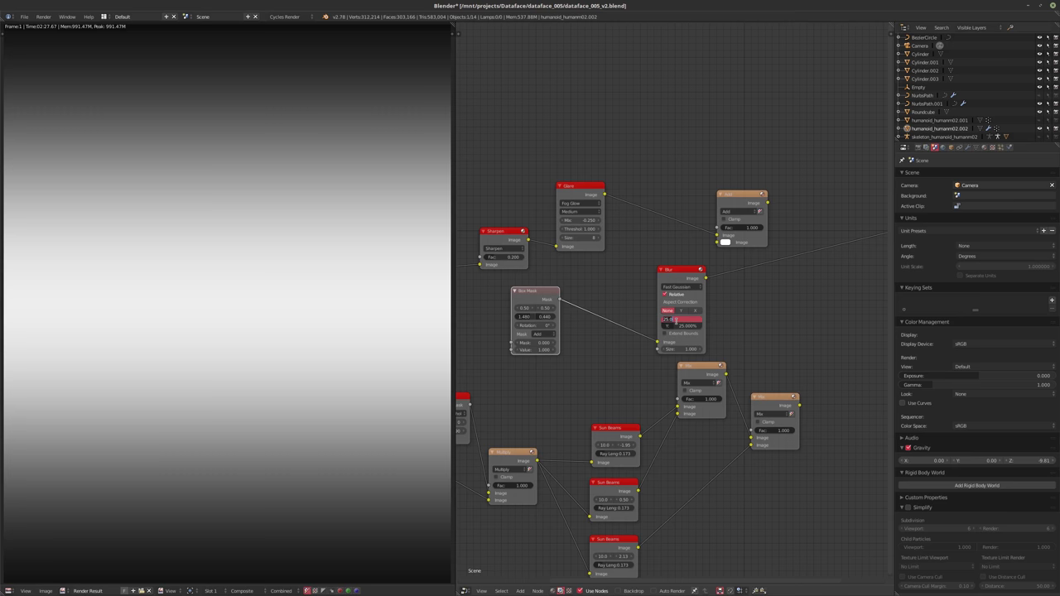
- Set the Blur node's relative X and Y size to 10%
key("Return")
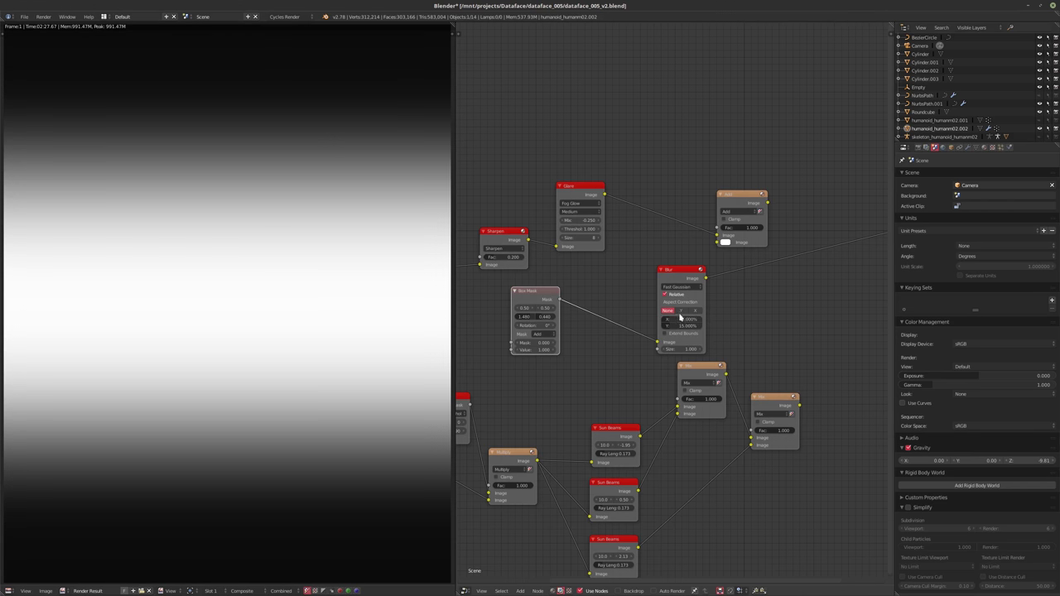
left_click(678, 318)
type("10")
key("Tab")
type("10")
key("Return")
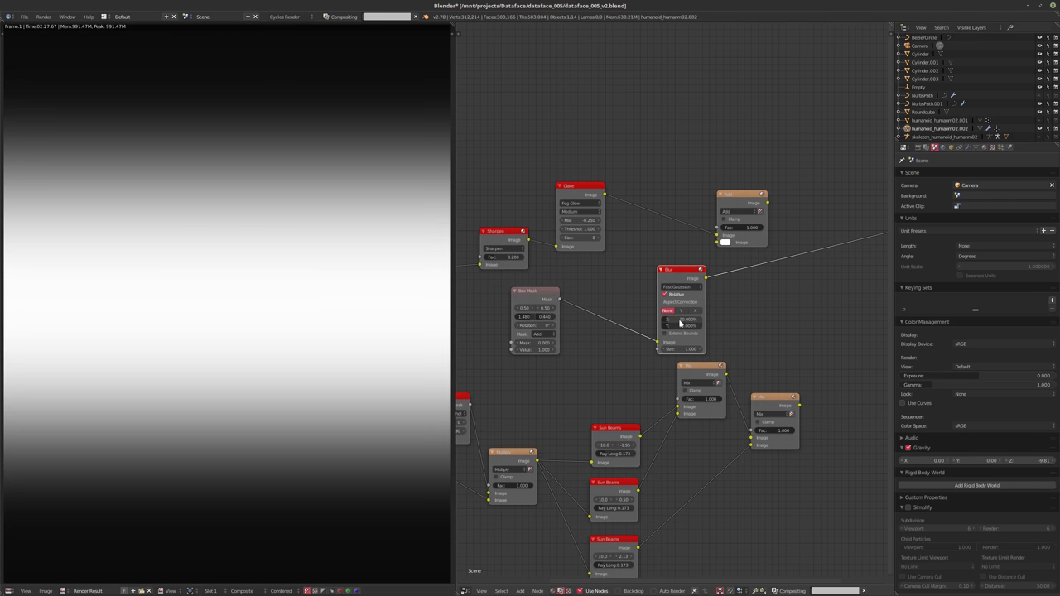
- Move the Blur closer to the Box Mask, link it to the first Mix's Fac, and preview that Mix through the Composite node
left_click_drag(675, 279, 592, 284)
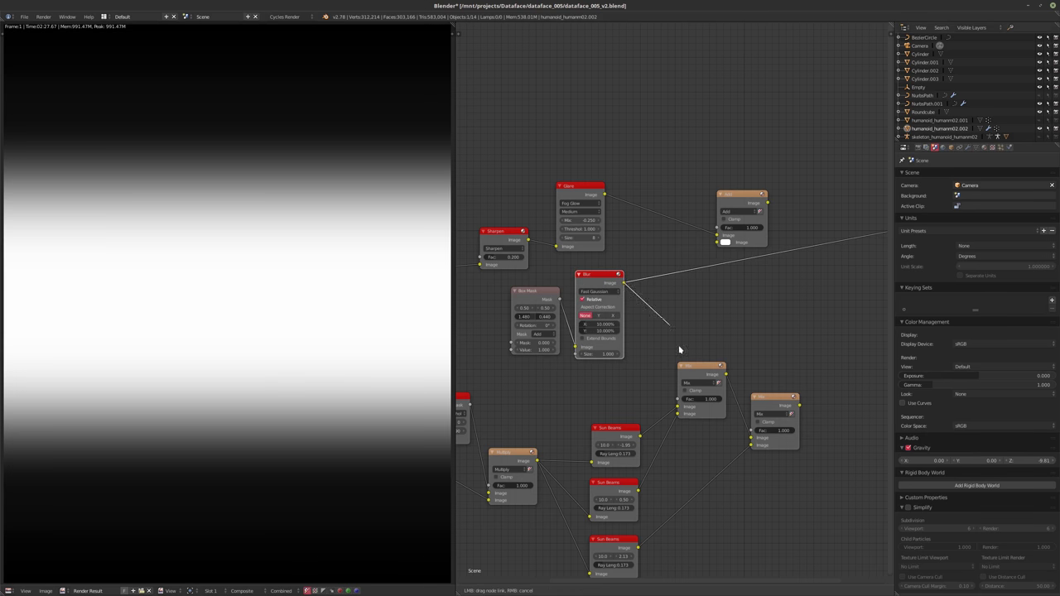
middle_click_drag(732, 369, 637, 370)
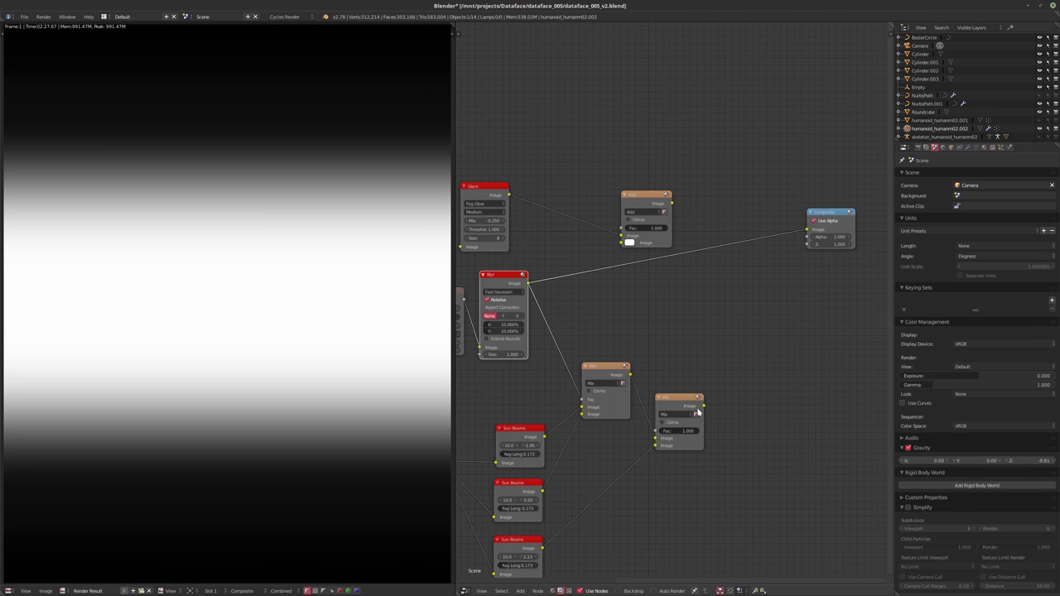
left_click_drag(627, 375, 632, 377)
left_click_drag(811, 234, 810, 236)
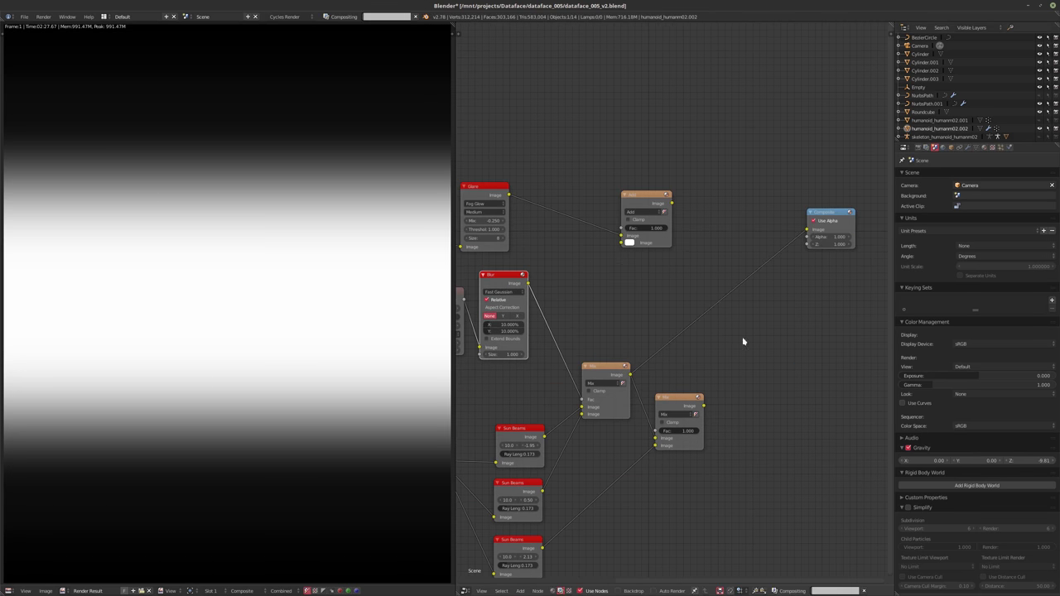
middle_click_drag(663, 362, 737, 348)
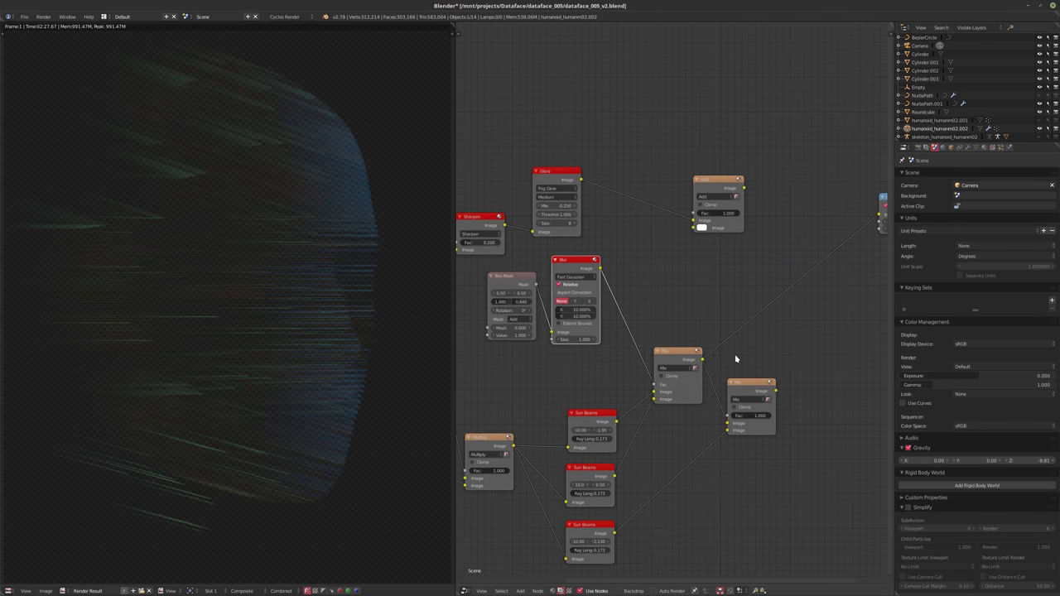
scroll(736, 356, "up", 2)
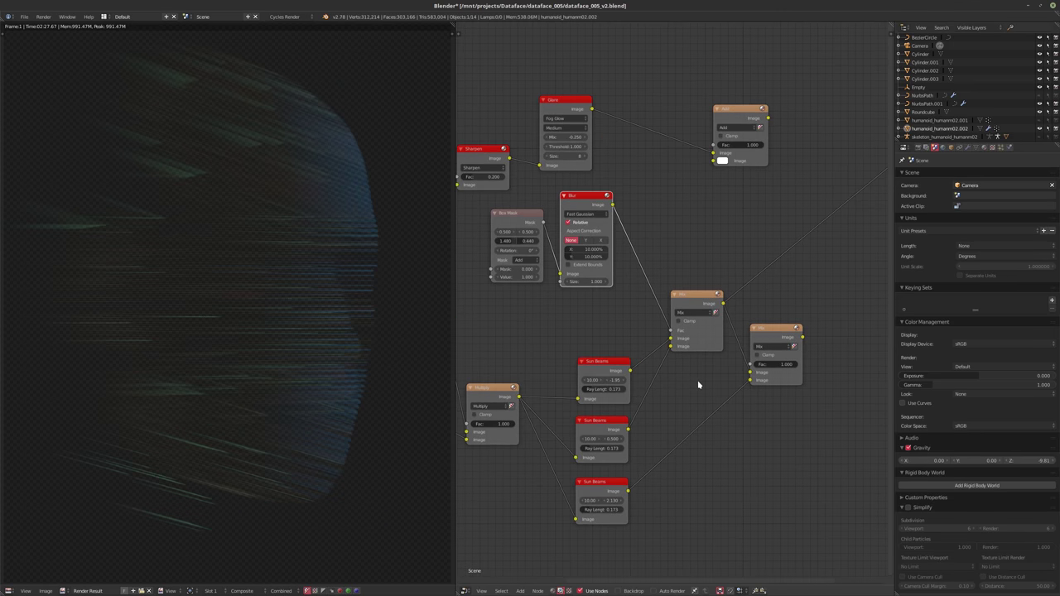
- Move the second Mix node farther from the first one to make room between them
middle_click_drag(687, 382, 655, 333)
scroll(683, 356, "down", 2)
left_click_drag(719, 284, 817, 308)
middle_click_drag(675, 276, 661, 297)
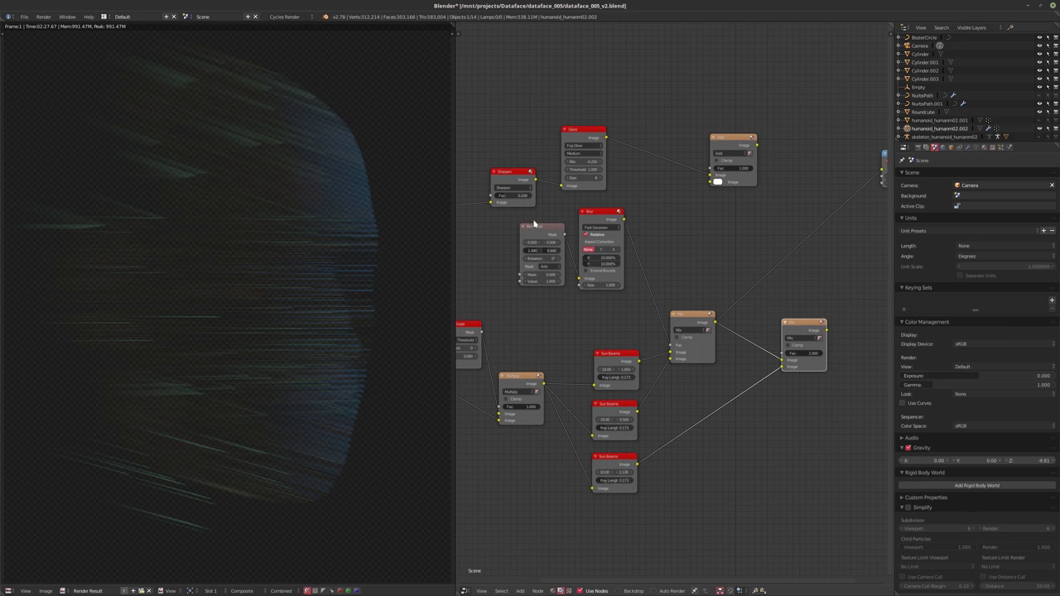
- Duplicate the Box Mask and Blur pair beside the original and link the copied Blur to the second Mix's Fac
left_click(539, 231)
left_click_drag(520, 237, 511, 237)
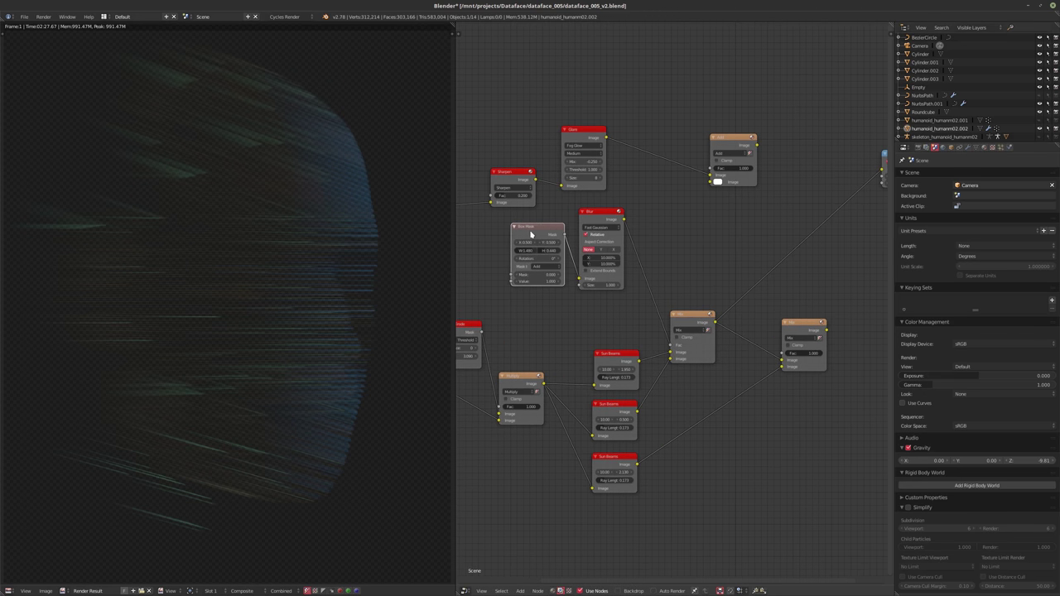
left_click(592, 215)
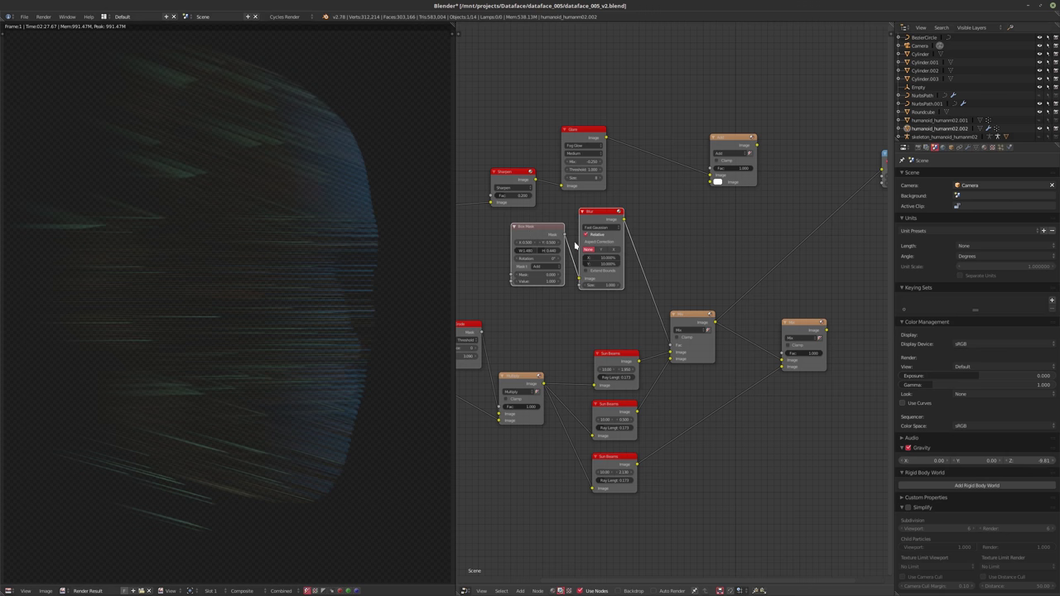
key("shift+d")
left_click(714, 238)
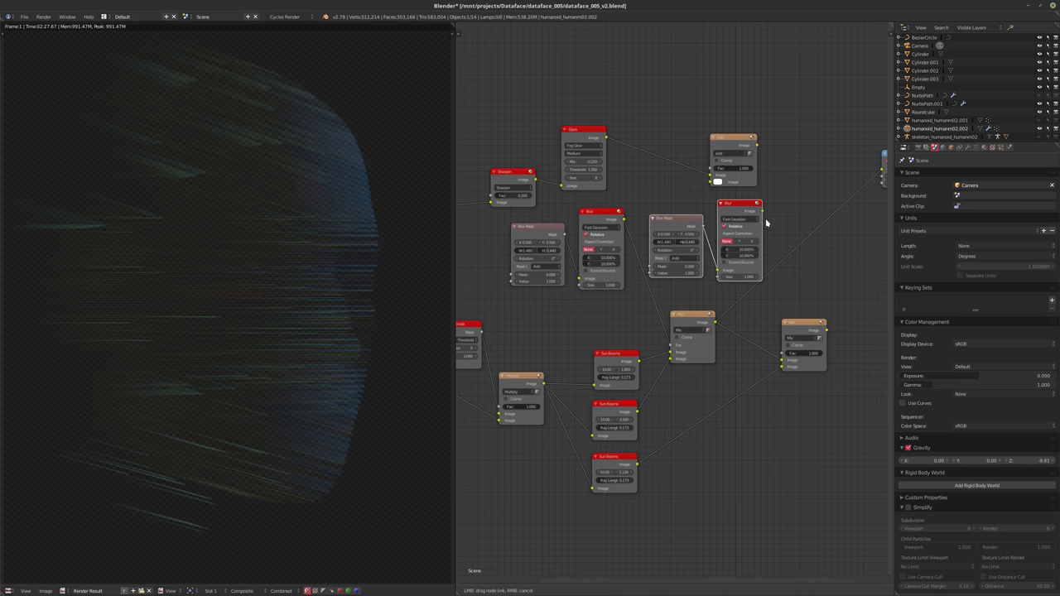
left_click_drag(761, 210, 783, 358)
middle_click_drag(841, 293, 756, 320)
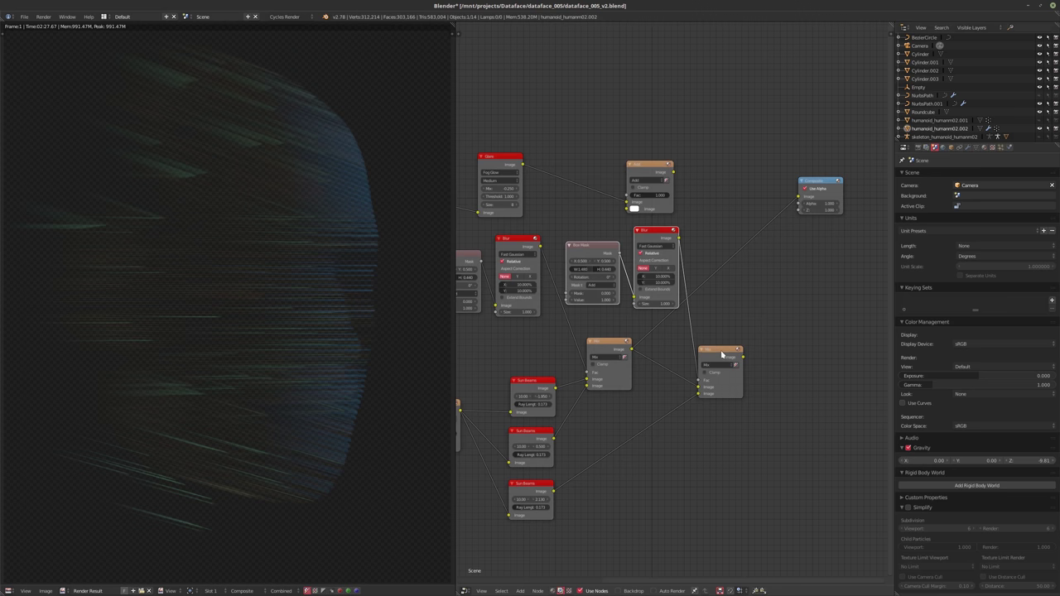
- Spread out the second Mix, the Composite and the duplicated Blur nodes for more space
left_click_drag(721, 352, 742, 345)
left_click_drag(838, 189, 875, 205)
middle_click_drag(688, 267, 721, 310)
scroll(694, 297, "up", 3)
left_click_drag(689, 265, 700, 263)
scroll(768, 342, "up", 1)
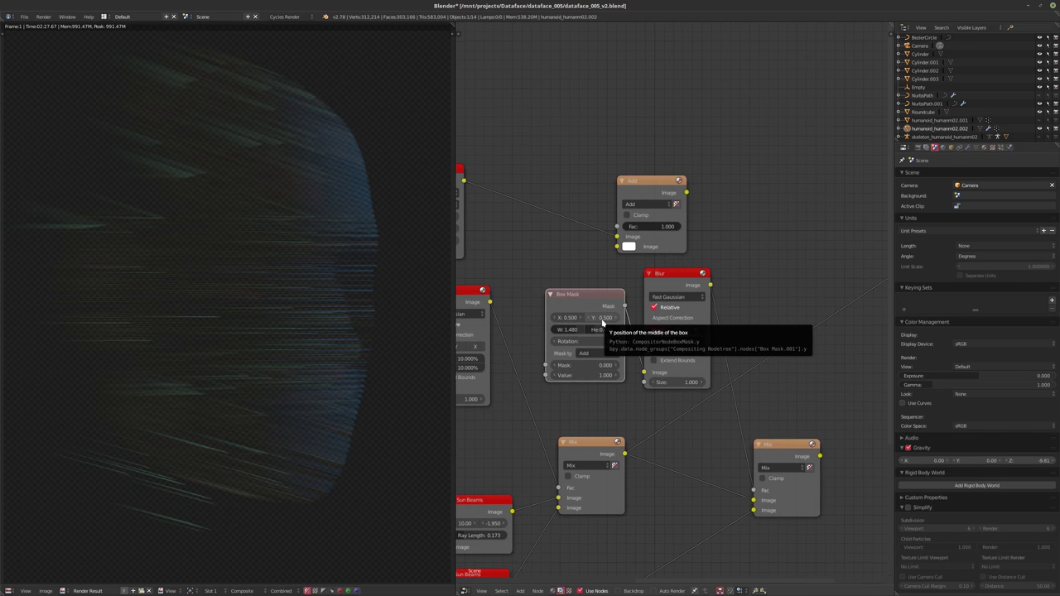
- Link the second Mix output to the Composite node's image input to preview it
middle_click_drag(603, 324, 656, 312)
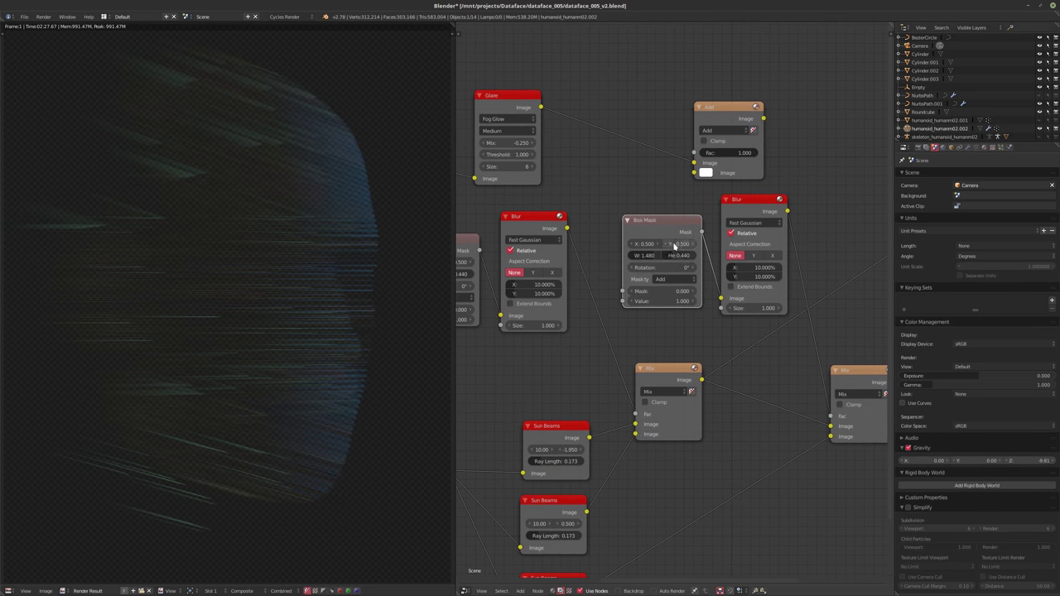
middle_click_drag(849, 344, 743, 335)
scroll(807, 328, "down", 1)
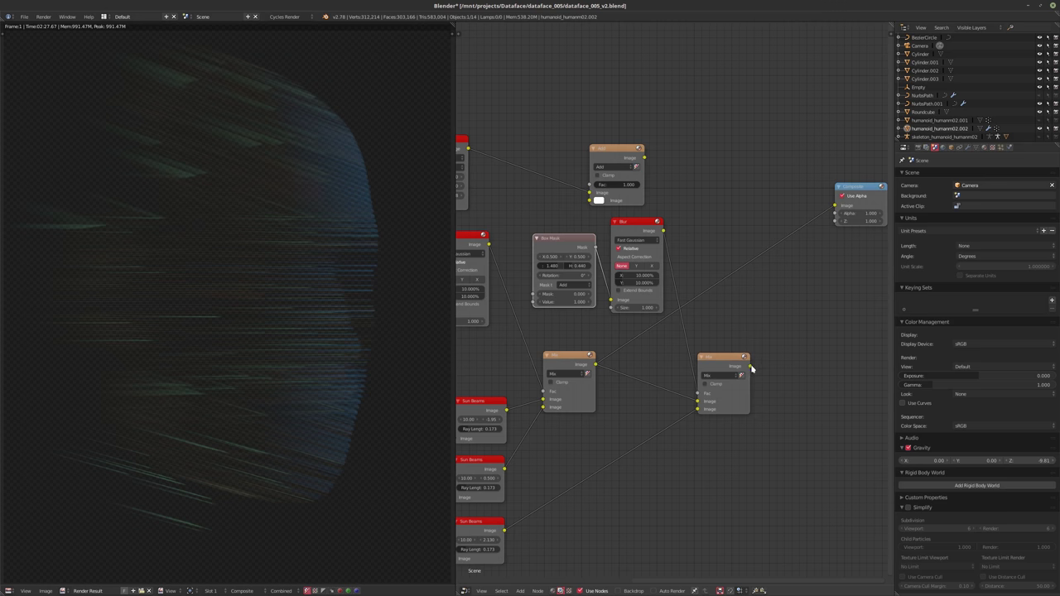
left_click_drag(750, 366, 834, 206)
scroll(741, 244, "left", 1, "ctrl")
scroll(727, 263, "up", 1)
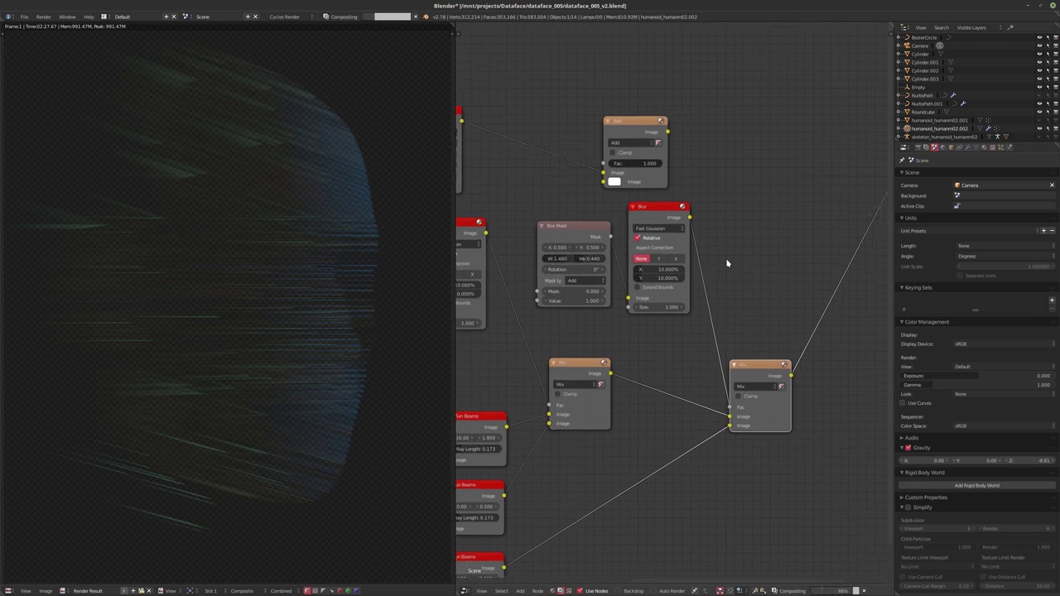
- Adjust the duplicated Box Mask's vertical position, ending at Y 0.440
scroll(727, 263, "up", 2)
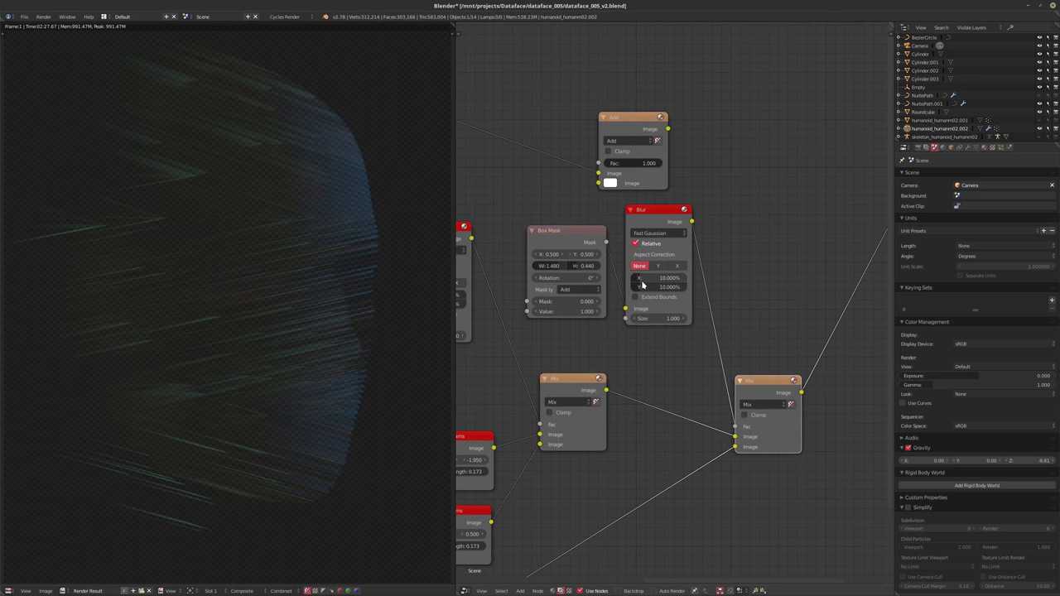
left_click_drag(581, 254, 551, 255)
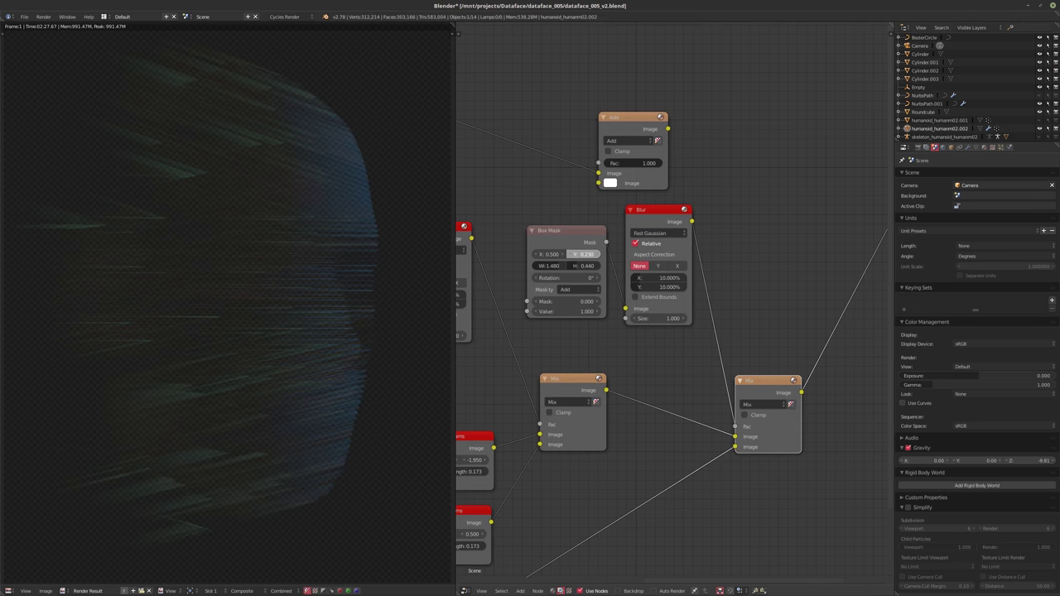
left_click_drag(552, 255, 585, 254)
left_click_drag(584, 254, 588, 254)
left_click_drag(584, 255, 600, 254)
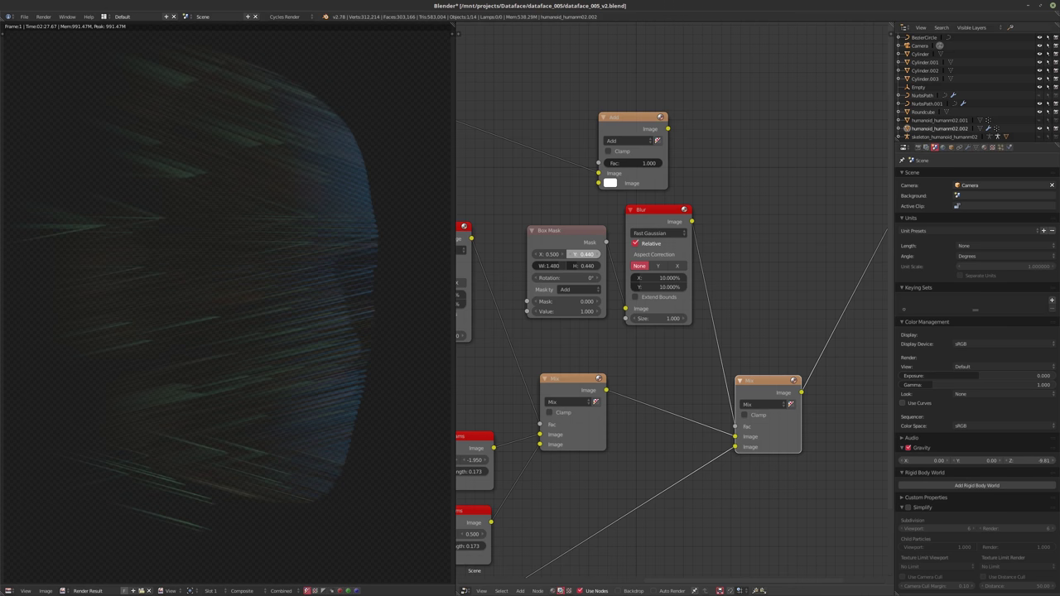
- Link the second Mix to the Add node's second image input and place the Add node between it and the Composite
middle_click_drag(604, 332, 703, 322)
scroll(703, 322, "down", 2)
middle_click_drag(633, 321, 666, 335)
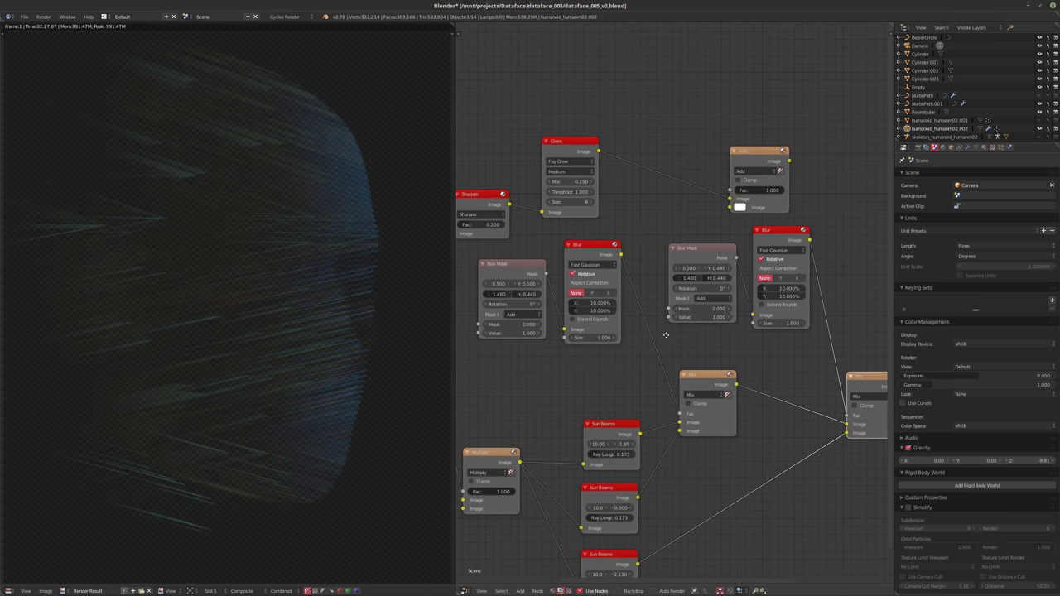
scroll(666, 337, "up", 1)
middle_click_drag(732, 355, 660, 349)
scroll(660, 349, "down", 1)
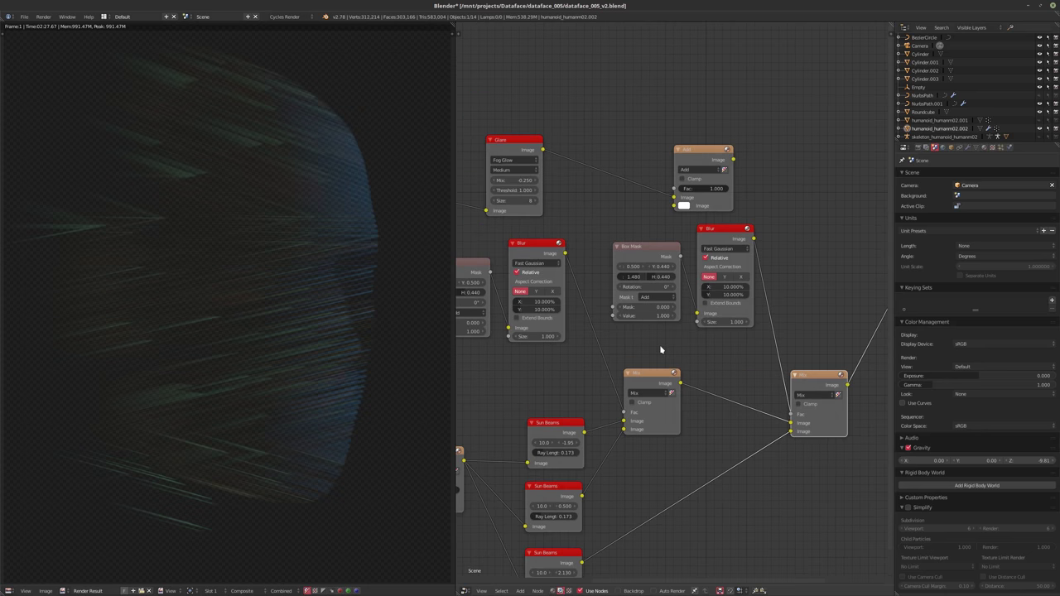
middle_click_drag(794, 330, 569, 342)
scroll(688, 298, "down", 5)
middle_click_drag(688, 298, 675, 315)
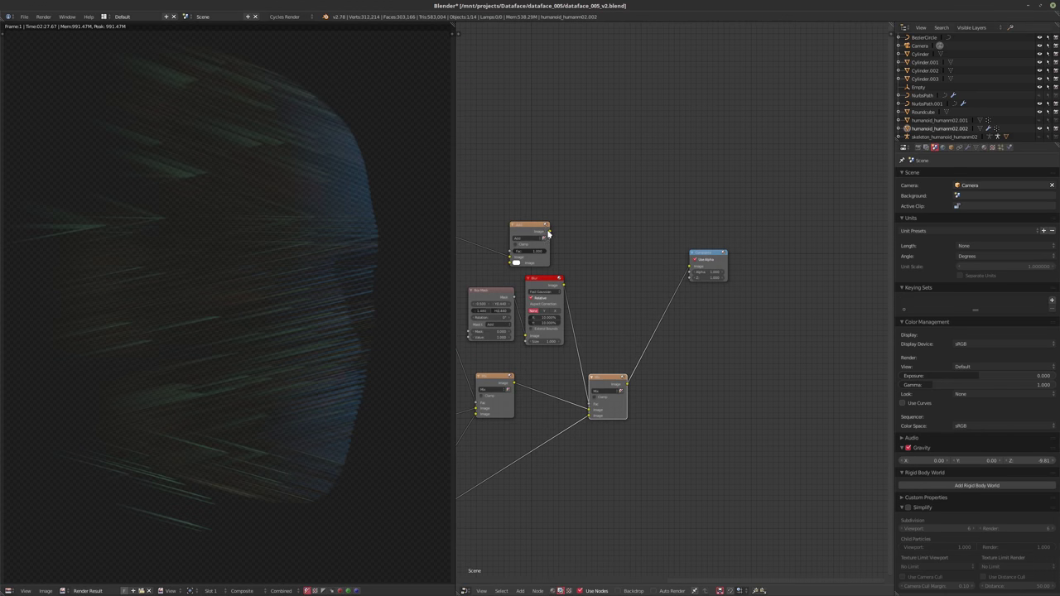
left_click_drag(547, 234, 622, 328)
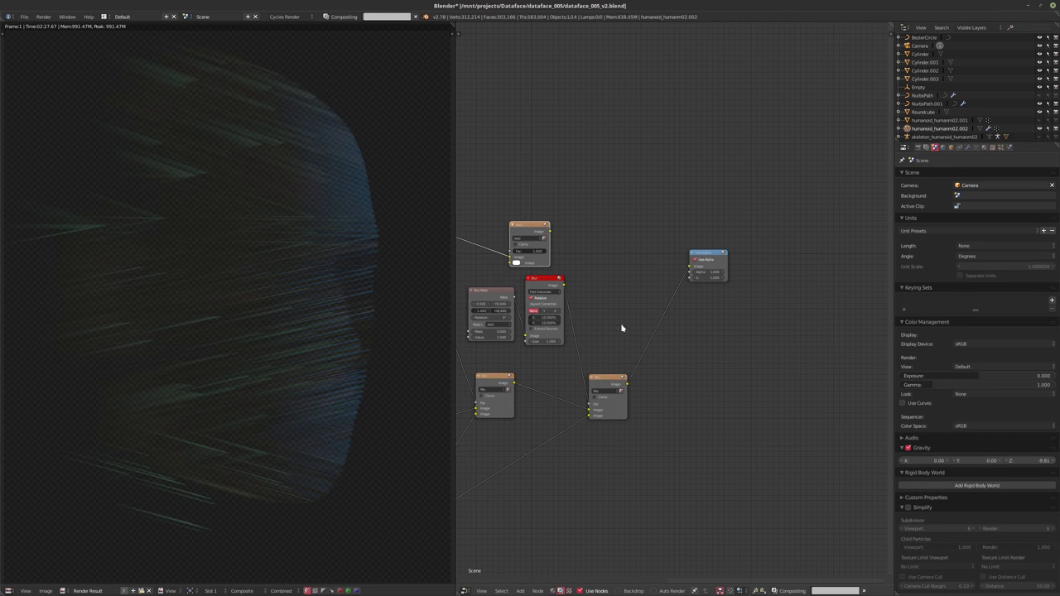
left_click_drag(627, 384, 522, 248)
left_click_drag(626, 385, 651, 240)
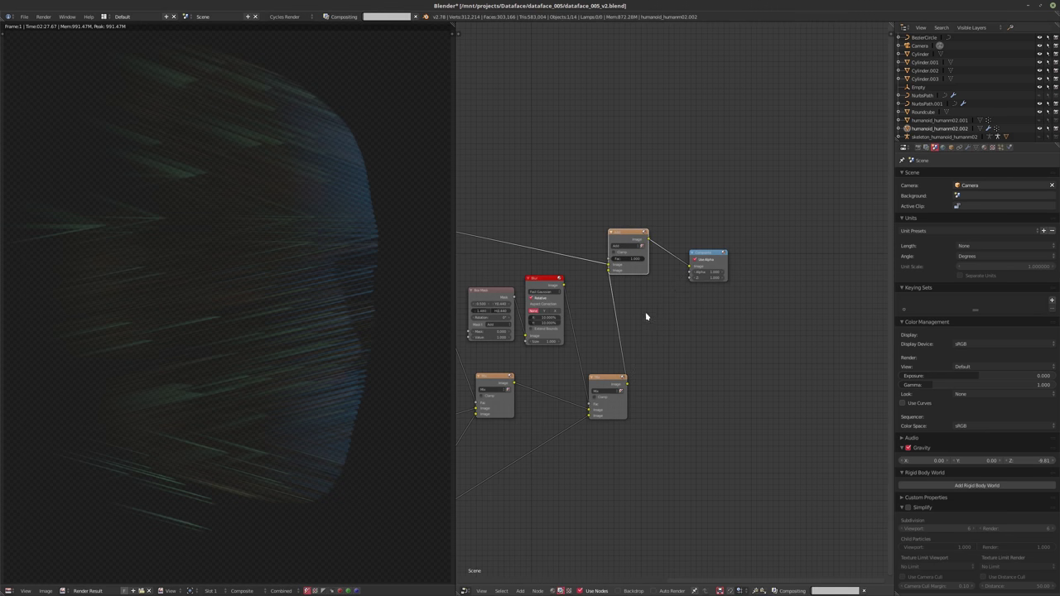
- Link the first Mix output directly to the Composite node to preview it on its own
scroll(646, 311, "up", 2)
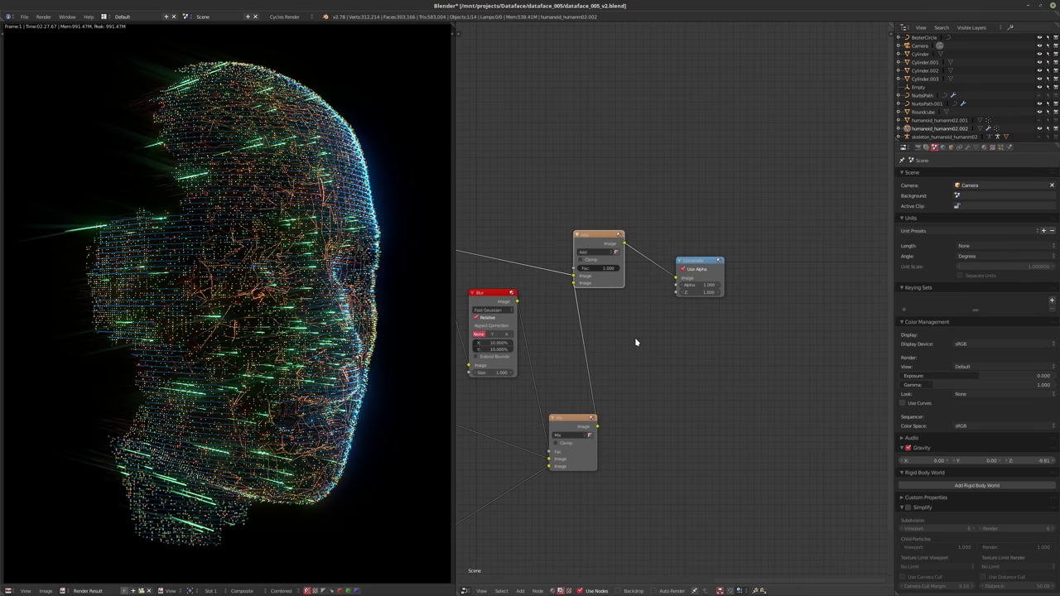
middle_click_drag(624, 342, 627, 365)
scroll(629, 365, "up", 2)
middle_click_drag(714, 366, 651, 367)
scroll(651, 367, "down", 3)
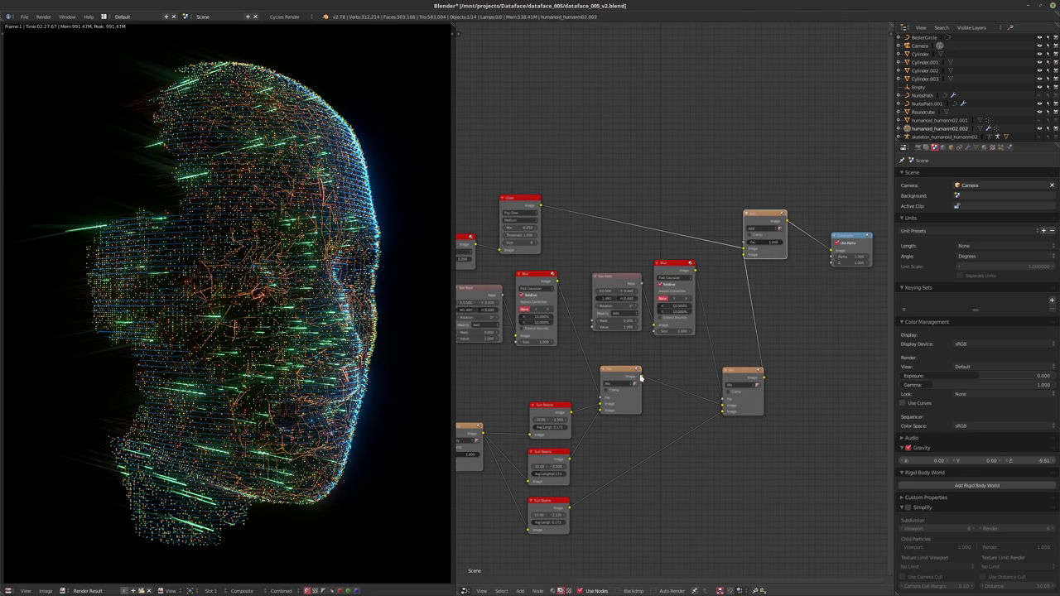
left_click_drag(642, 375, 833, 248)
scroll(589, 363, "up", 3)
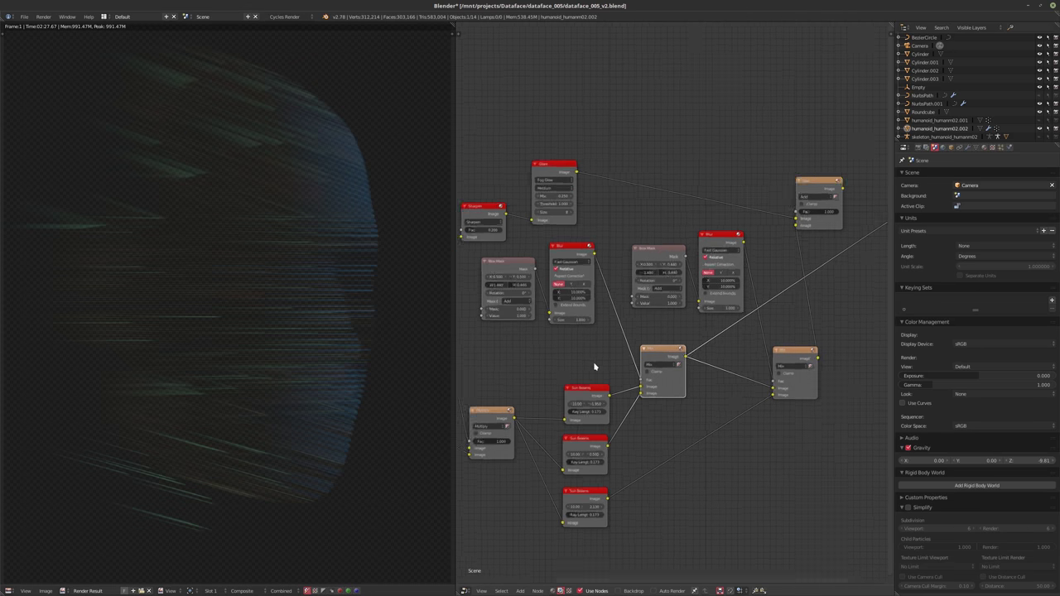
- Move the first and second Sun Beams nodes up, closer to the first Mix and away from the third Sun Beams
left_click_drag(577, 401, 572, 379)
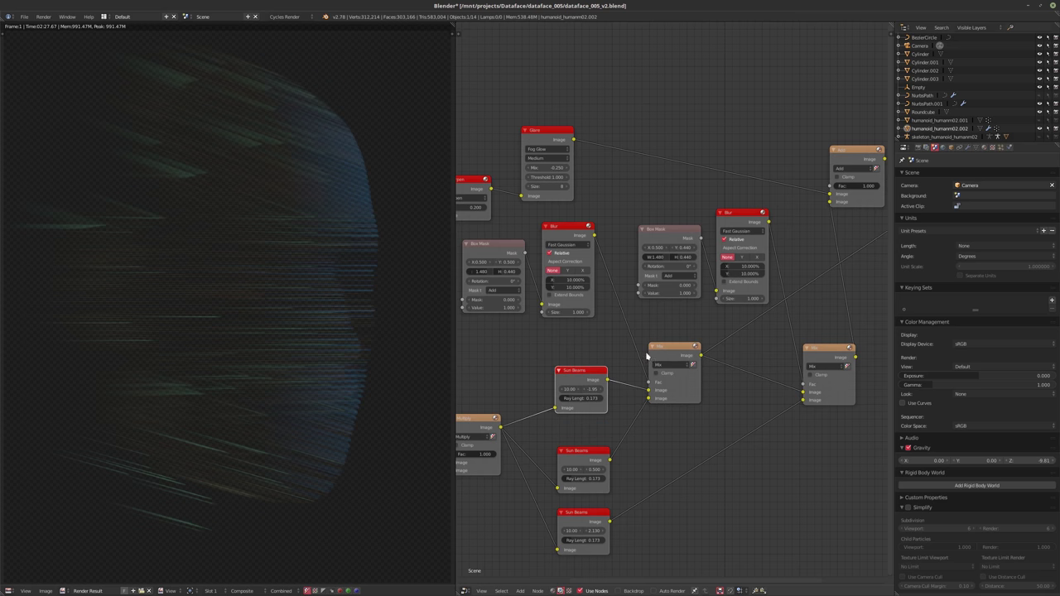
middle_click_drag(661, 394, 659, 361)
middle_click_drag(733, 337, 680, 364)
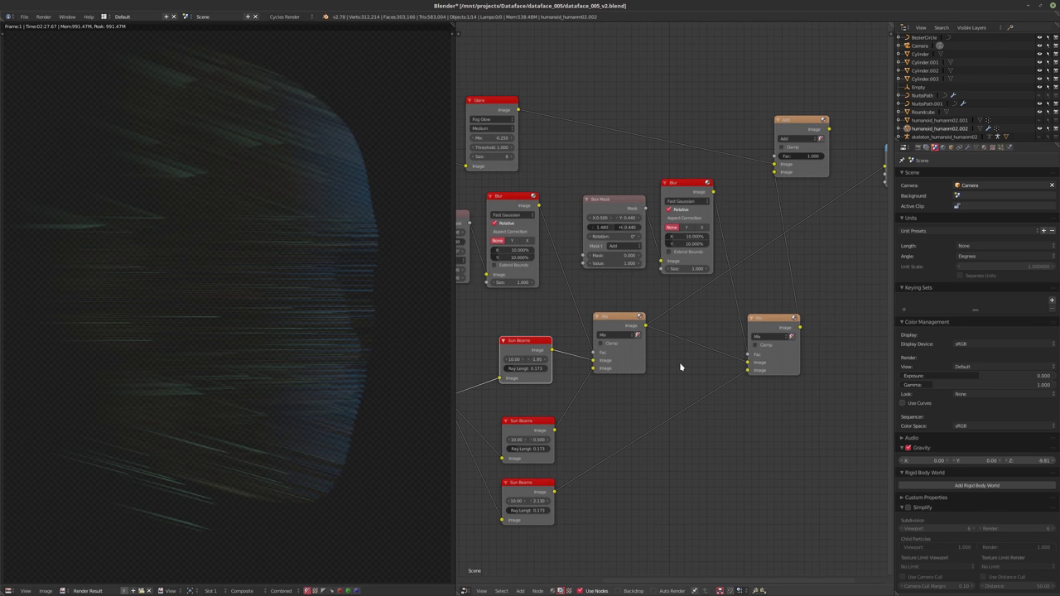
middle_click_drag(672, 346, 673, 349)
left_click_drag(530, 428, 528, 407)
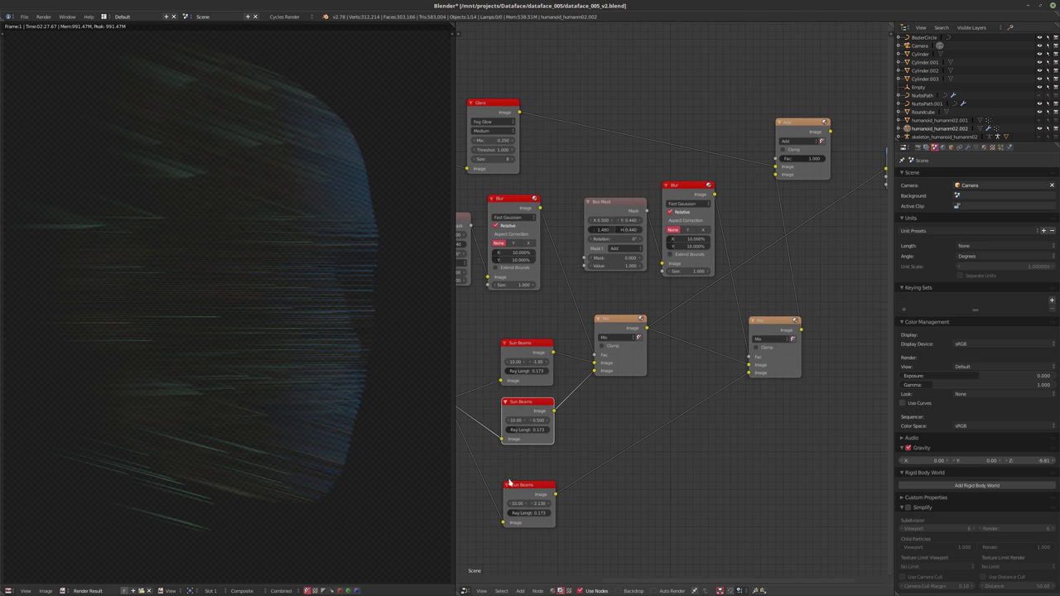
- Move the third Sun Beams node up beneath the other two and link the second Mix output to the Composite for a preview
left_click_drag(511, 484, 507, 461)
middle_click_drag(805, 251, 737, 303)
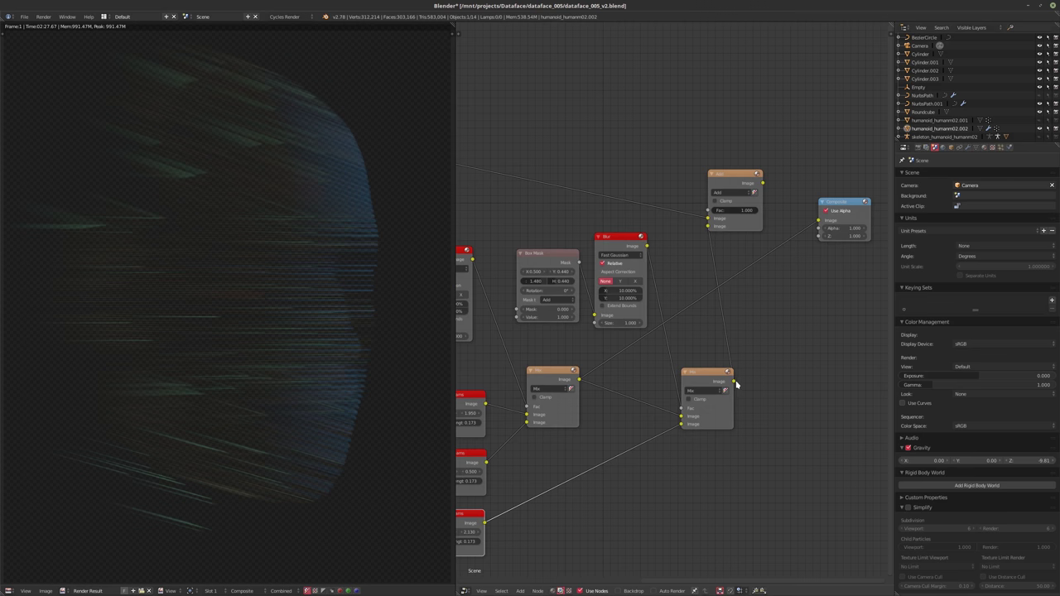
left_click_drag(733, 381, 819, 221)
- Raise the second Box Mask's vertical position to Y 0.910
scroll(646, 347, "left", 6, "ctrl")
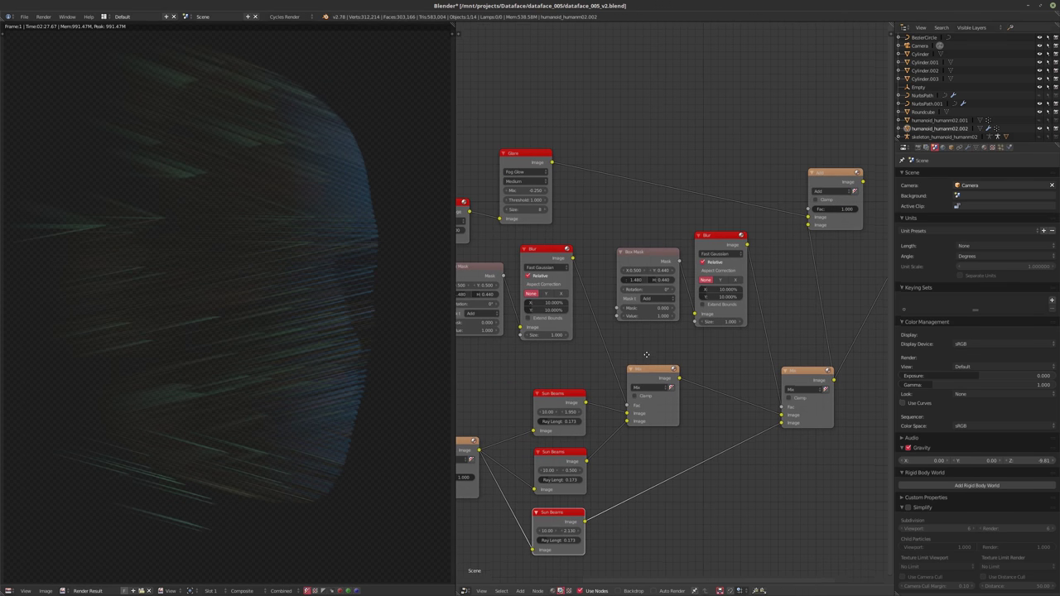
scroll(643, 365, "left", 1, "ctrl")
scroll(637, 370, "up", 2, "shift")
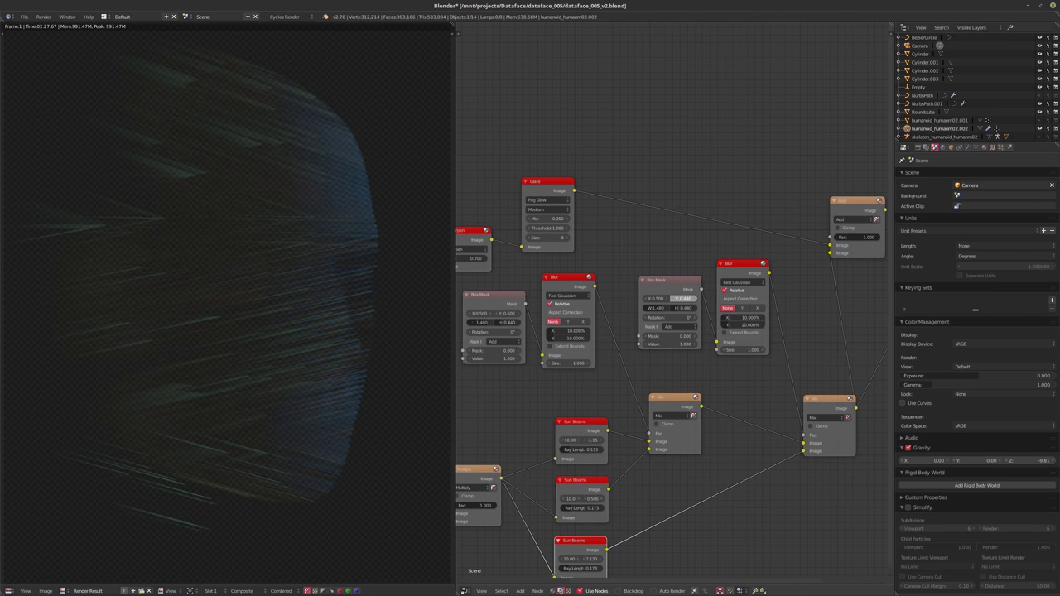
left_click_drag(684, 298, 742, 298)
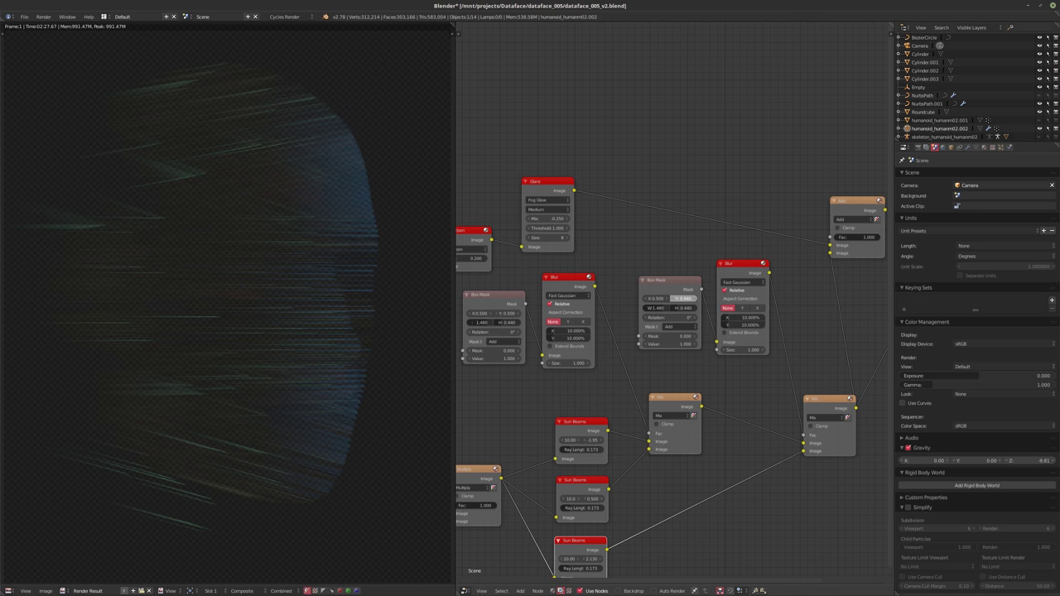
- Adjust the first Box Mask's height, ending at 0.645
middle_click_drag(616, 407, 625, 360)
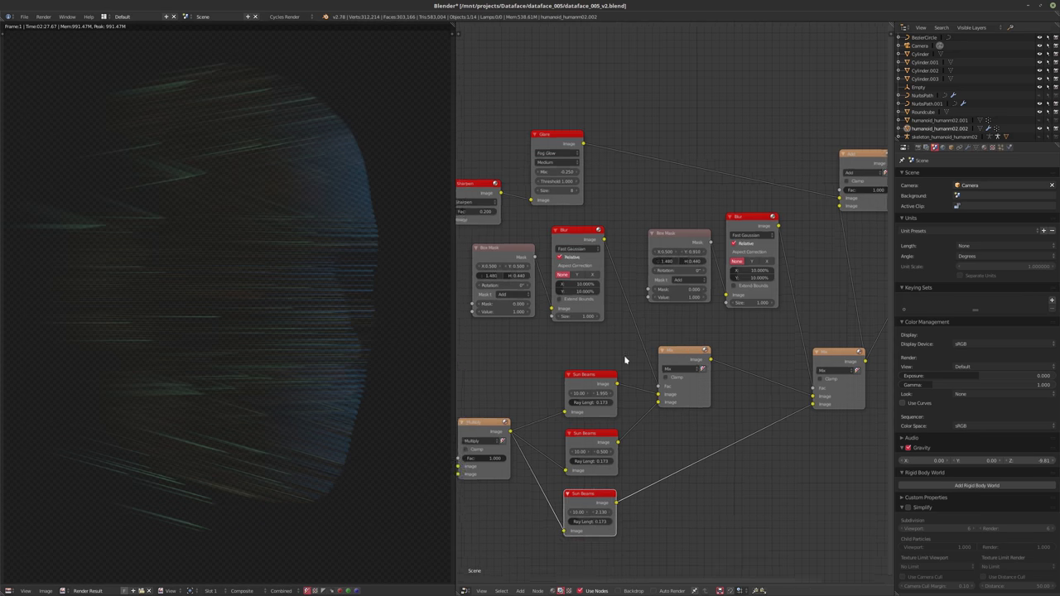
scroll(626, 360, "up", 1)
middle_click_drag(565, 337, 587, 396)
scroll(604, 365, "up", 1)
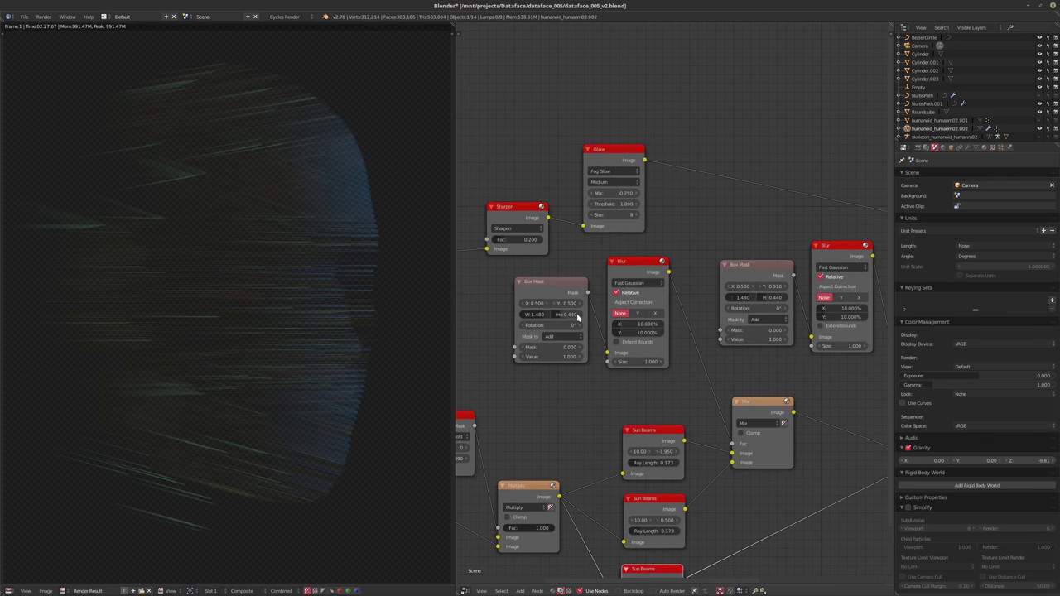
left_click_drag(577, 318, 556, 315)
left_click_drag(567, 315, 577, 315)
- Link the Add node's output back to the Composite node's image input
scroll(731, 351, "down", 4)
middle_click_drag(815, 315, 610, 343)
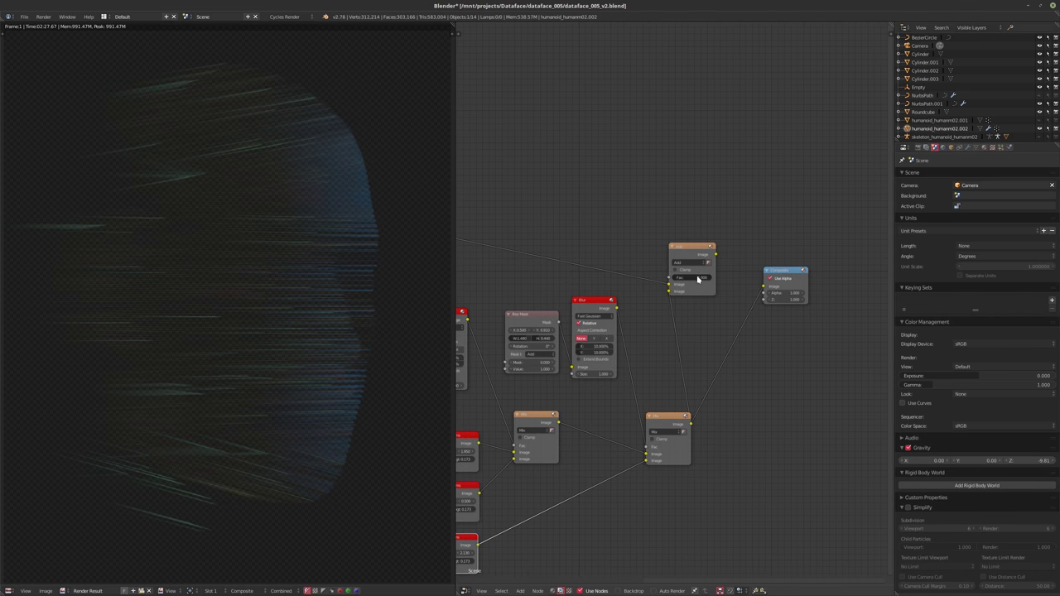
left_click_drag(716, 256, 763, 286)
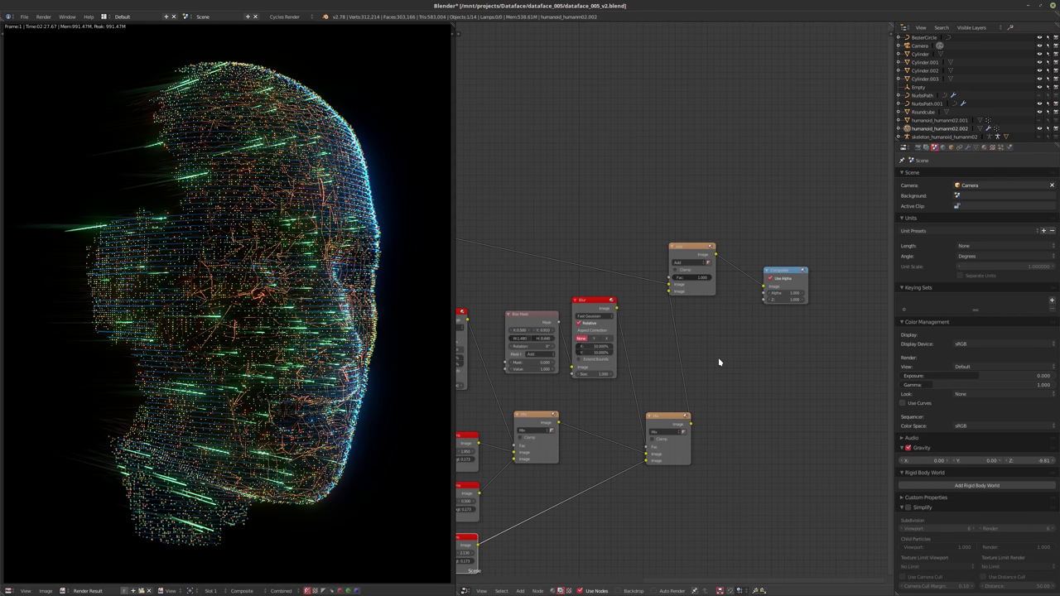
- Set the Add node's factor to 0.250 to weaken the sun beams
scroll(696, 364, "up", 2)
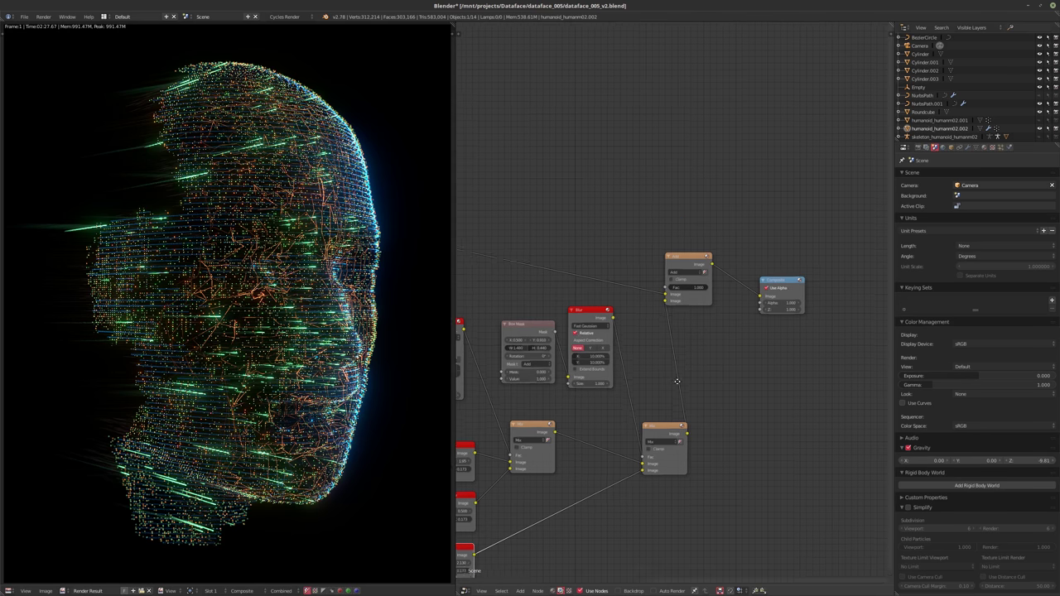
left_click(691, 289)
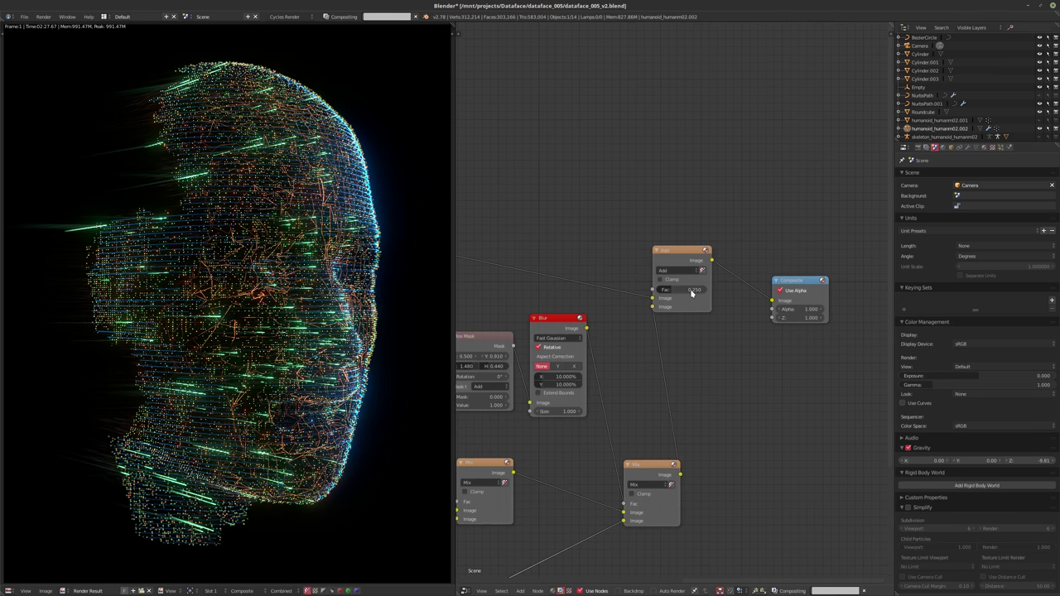
key("Return")
scroll(677, 338, "down", 3)
scroll(597, 311, "down", 1)
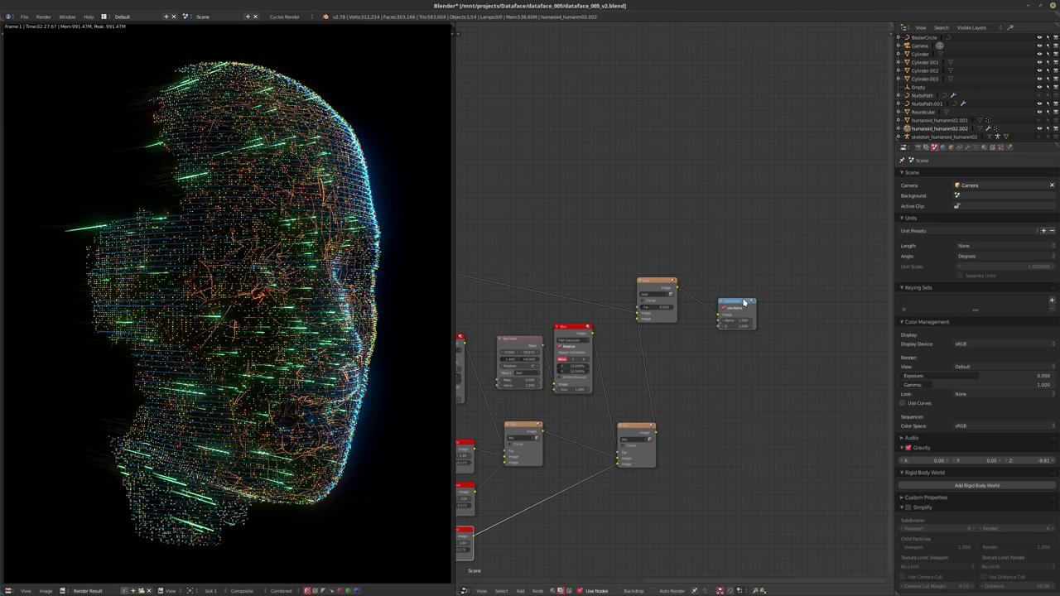
- Move the Composite node away from the Add node and insert a Hue Saturation Value node between them
left_click_drag(744, 303, 826, 307)
left_click_drag(665, 288, 816, 292)
scroll(745, 319, "up", 2)
scroll(653, 336, "up", 3)
middle_click_drag(653, 336, 646, 376)
key("shift+a")
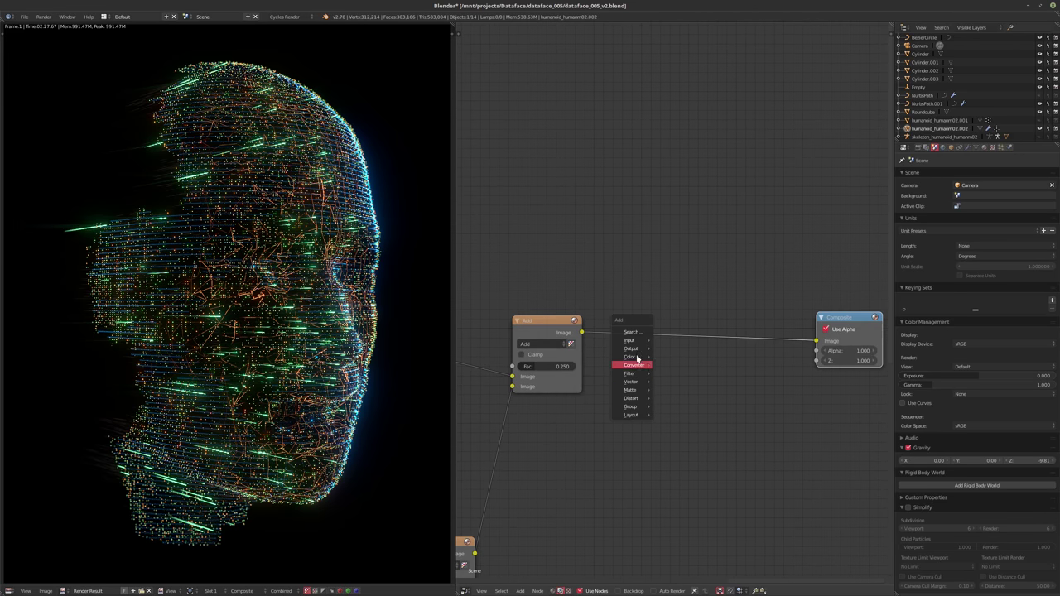
mouse_move(632, 356)
left_click(689, 414)
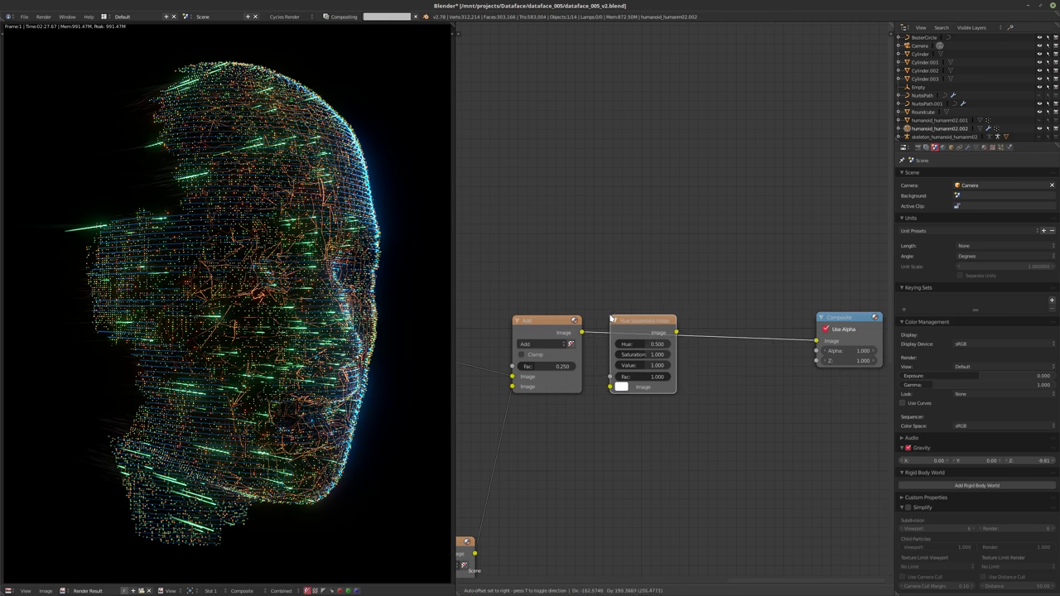
scroll(709, 391, "up", 3)
- Try a hue of 0.25 on the Hue Saturation Value node
left_click(619, 359)
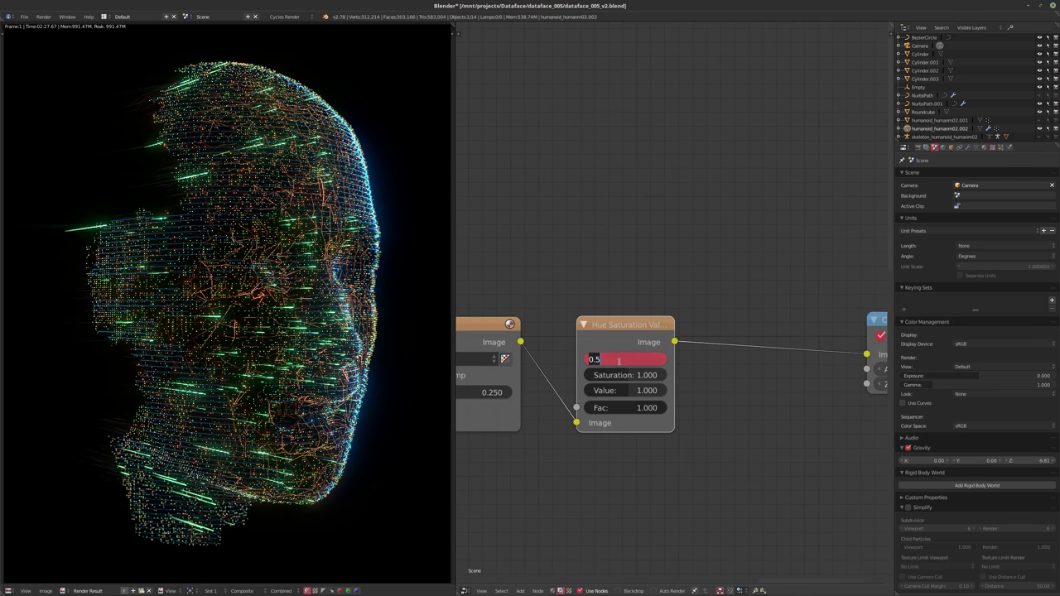
type("0.25")
key("Return")
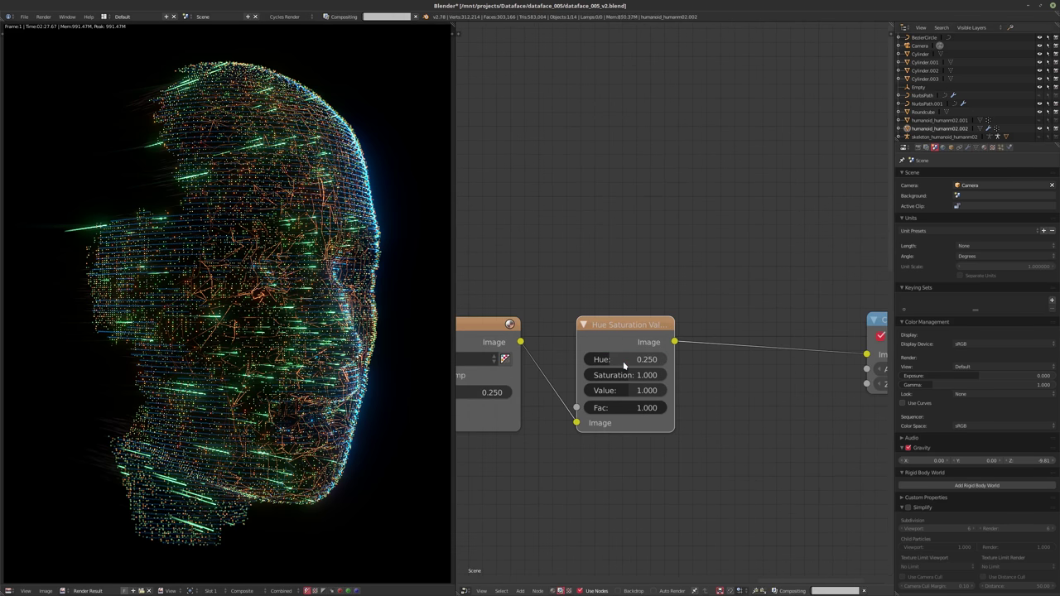
- Set the Hue Saturation Value node's hue to 0.5 and its saturation to 1.1
left_click(620, 362)
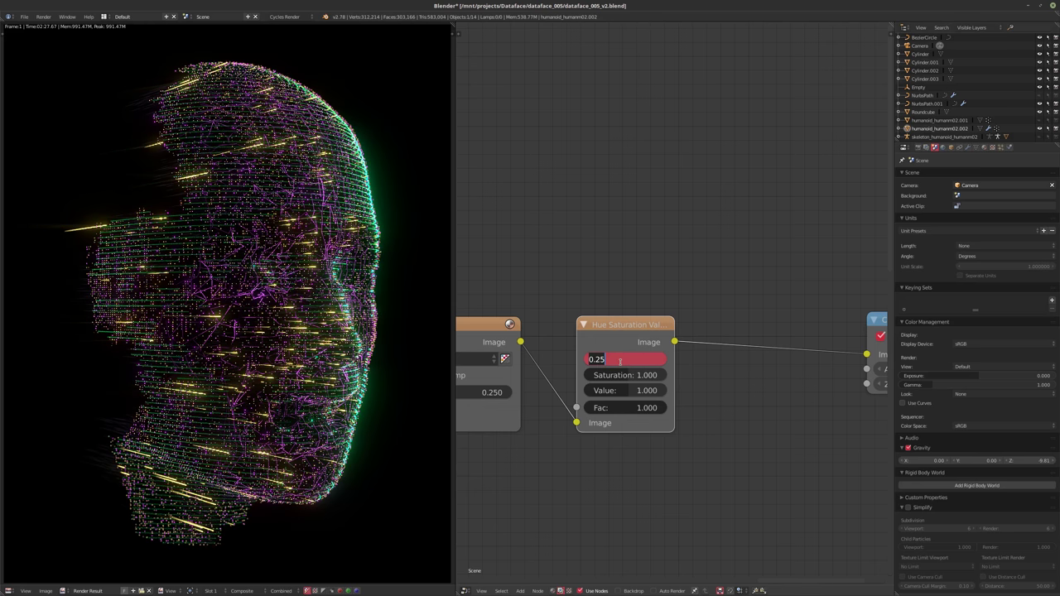
type("0.5")
key("Tab")
type("1.1")
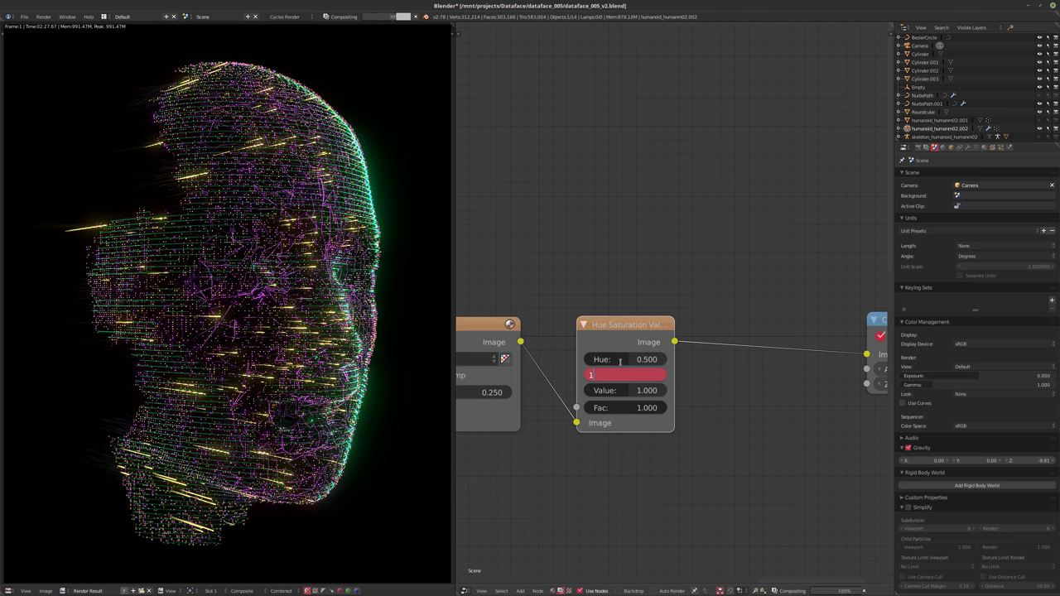
key("Return")
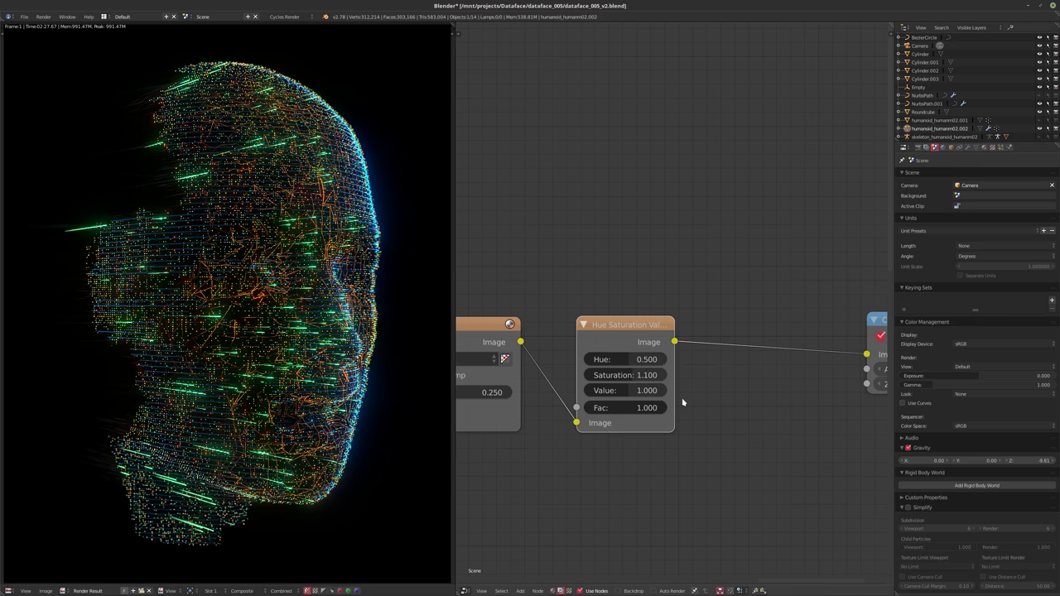
- Reposition the Hue Saturation Value node slightly and move the Composite farther away to make room for another node
middle_click_drag(681, 402, 597, 393)
scroll(618, 392, "down", 1)
left_click_drag(540, 330, 543, 341)
middle_click_drag(671, 400, 615, 393)
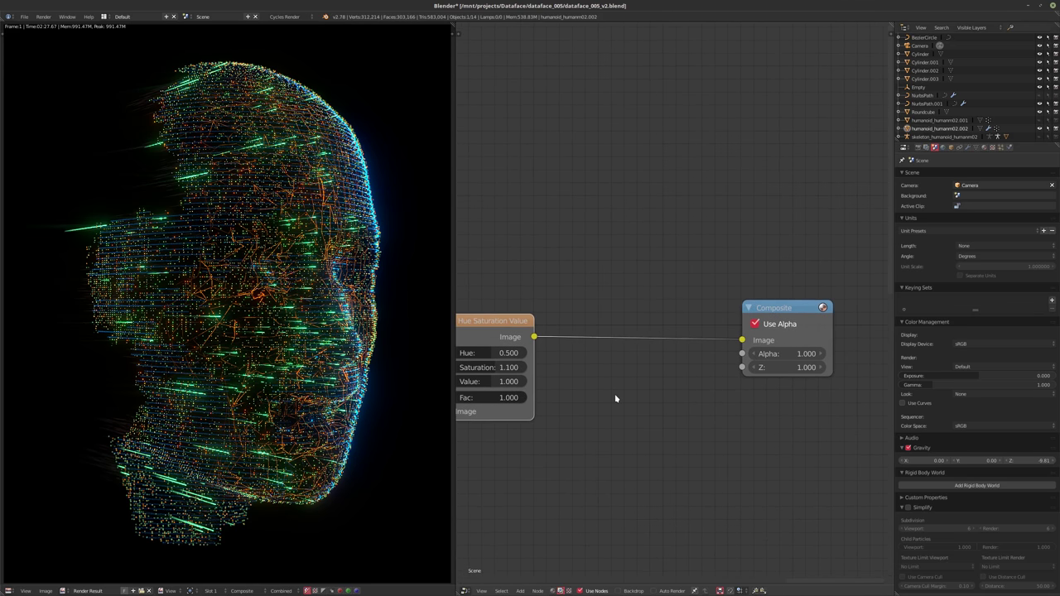
scroll(614, 394, "down", 1)
left_click_drag(749, 319, 790, 315)
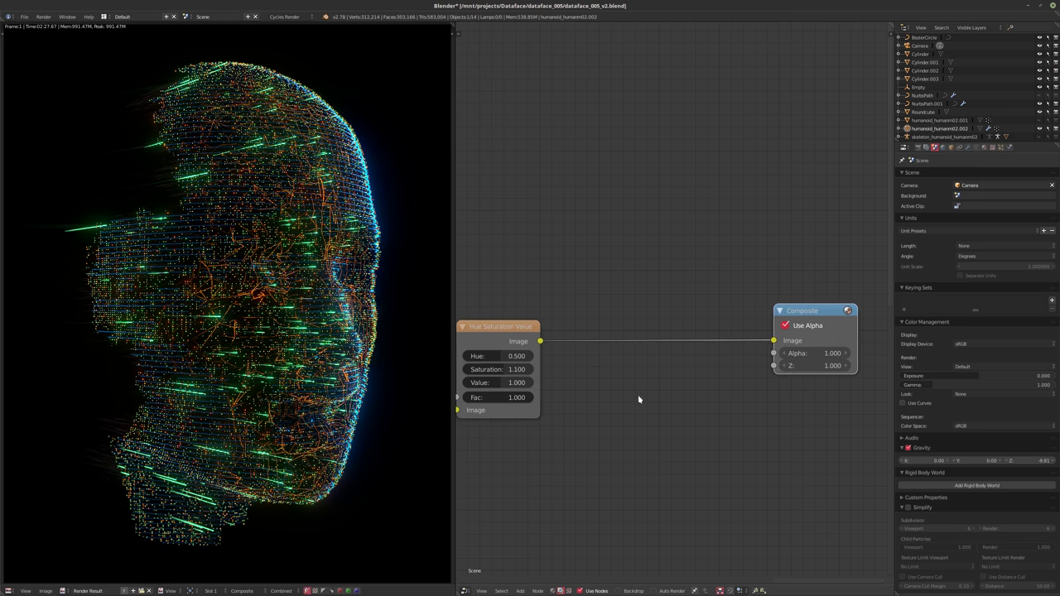
- Insert a Filter node of type Soften between the Hue Saturation Value and Composite nodes
key("shift+a")
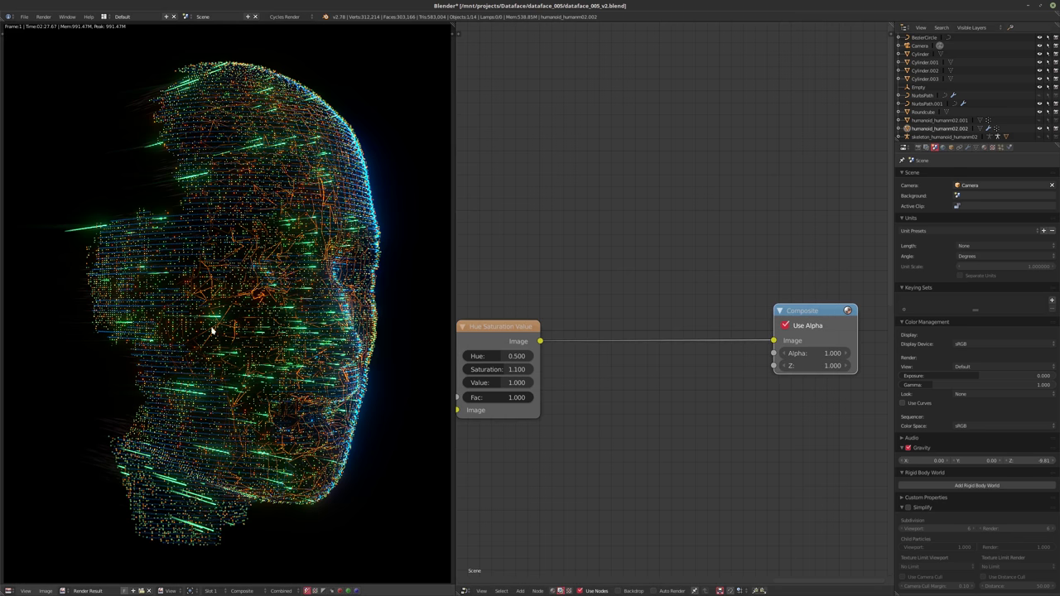
scroll(220, 331, "down", 3)
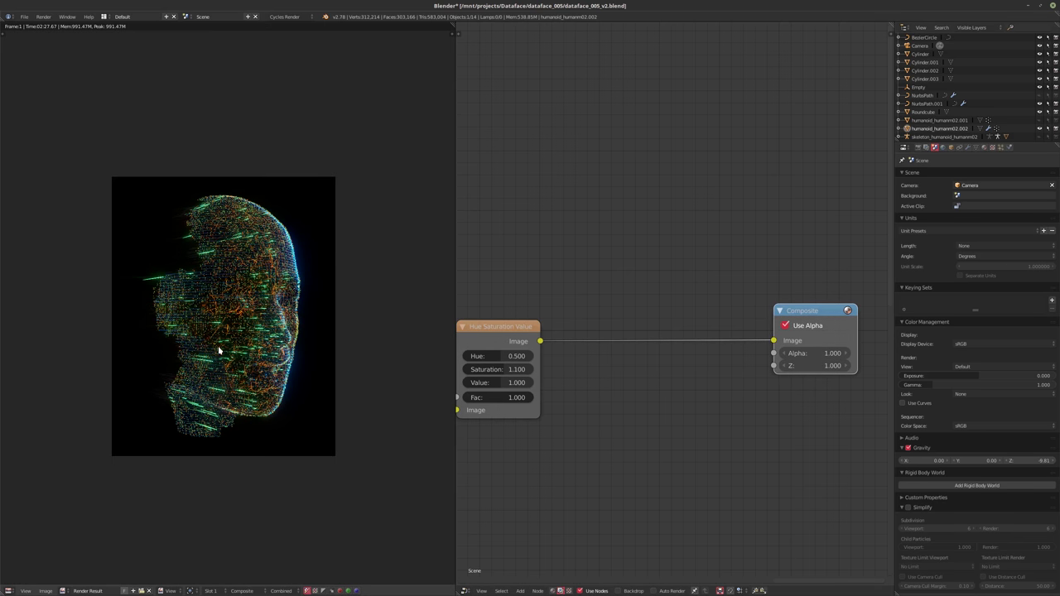
scroll(210, 348, "up", 3)
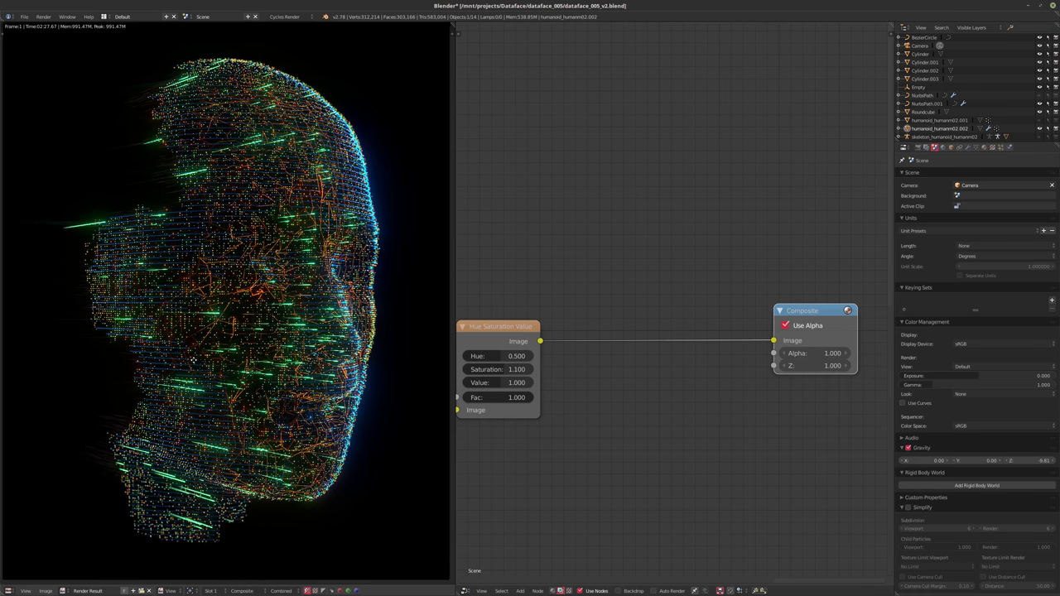
middle_click_drag(194, 364, 196, 361)
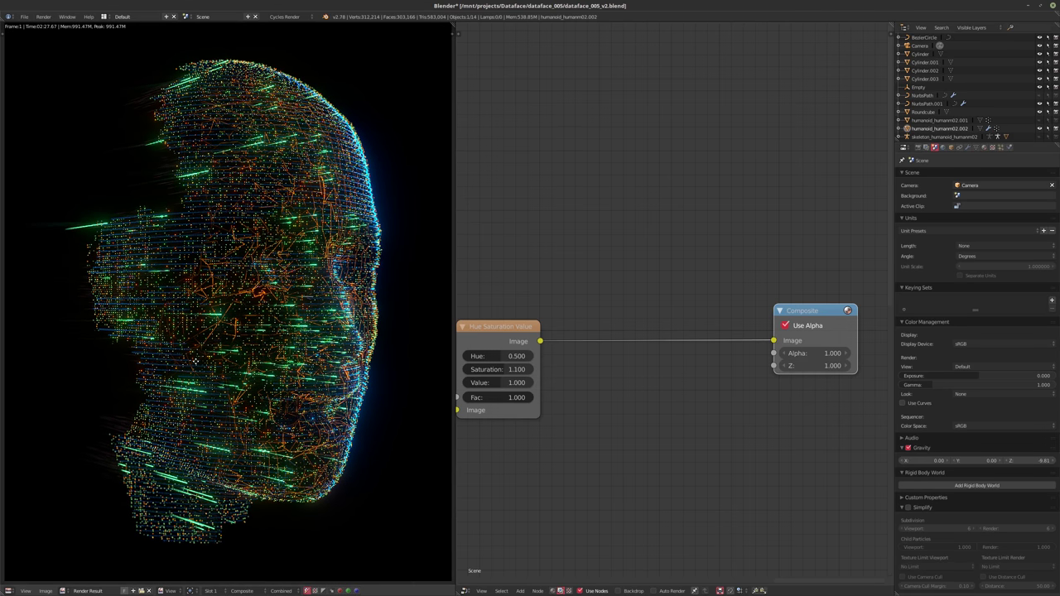
middle_click_drag(614, 377, 616, 379)
key("shift+a")
mouse_move(588, 369)
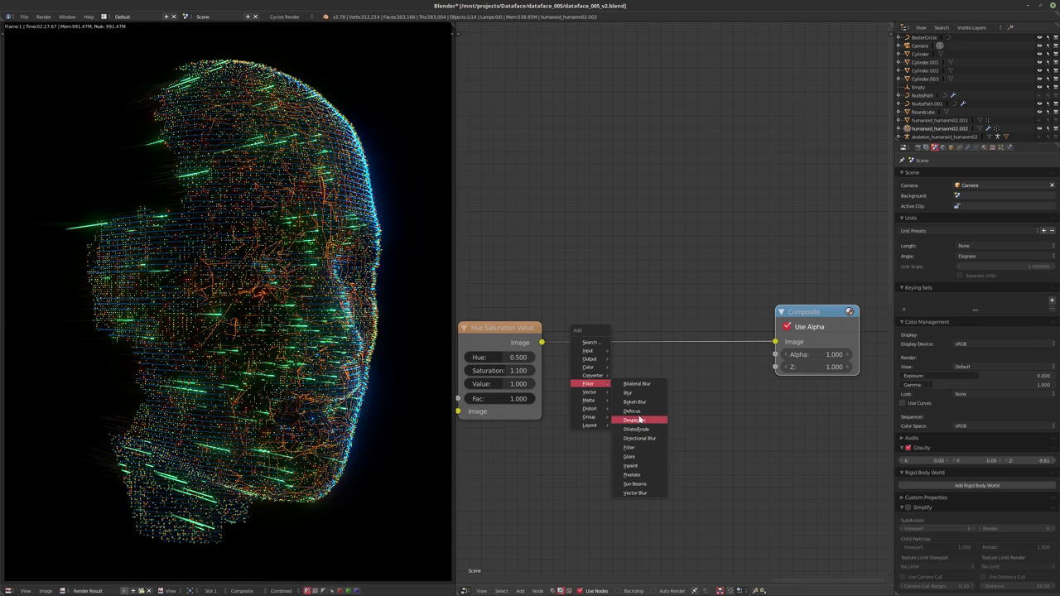
left_click(629, 447)
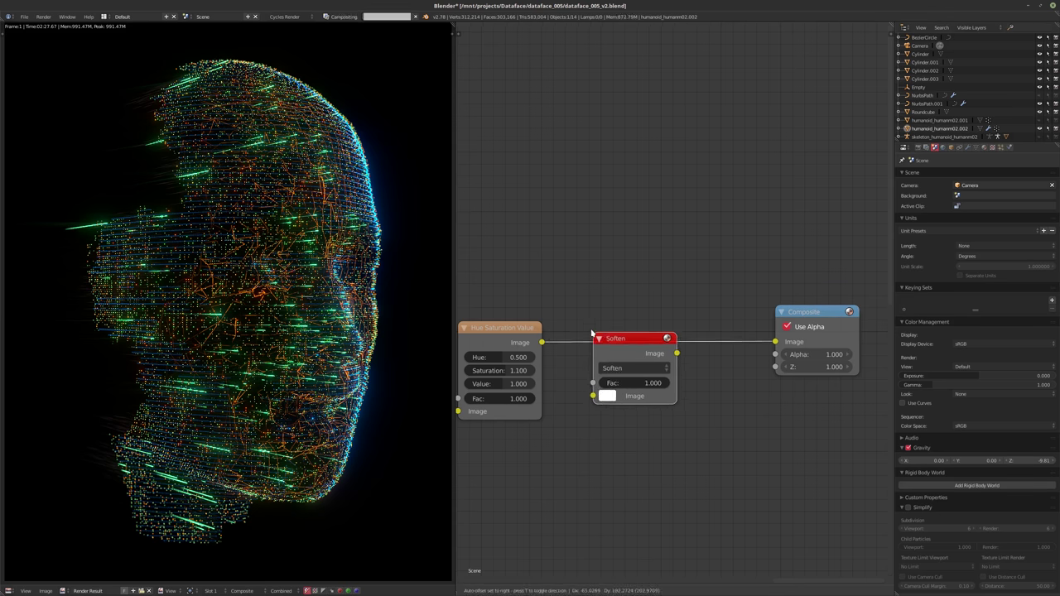
- Try a factor of 0.1 on the Soften filter and toggle its mute to compare the result
double_click(628, 378)
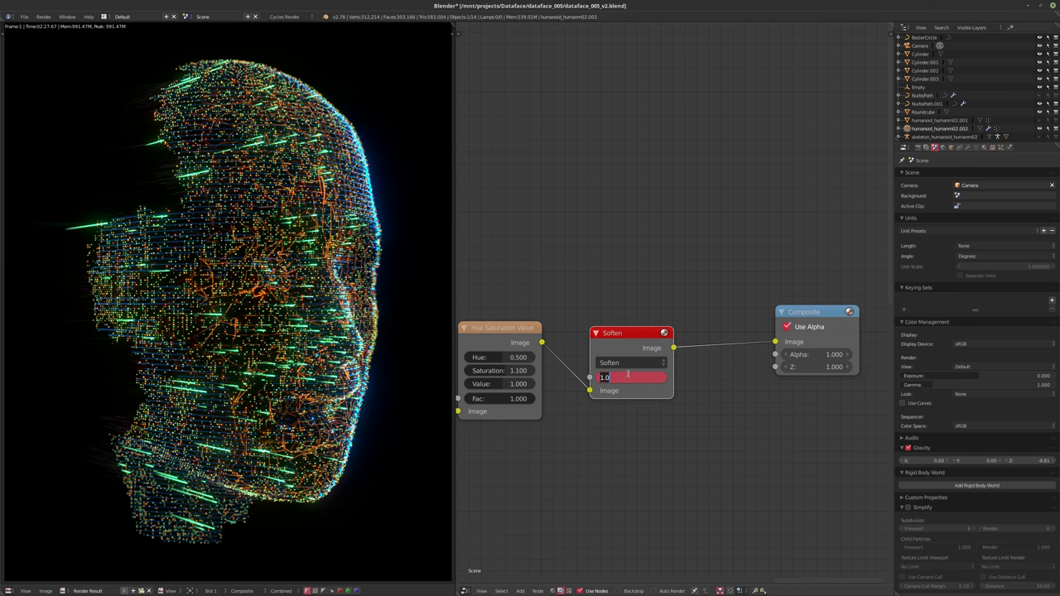
type("0.1")
key("Return")
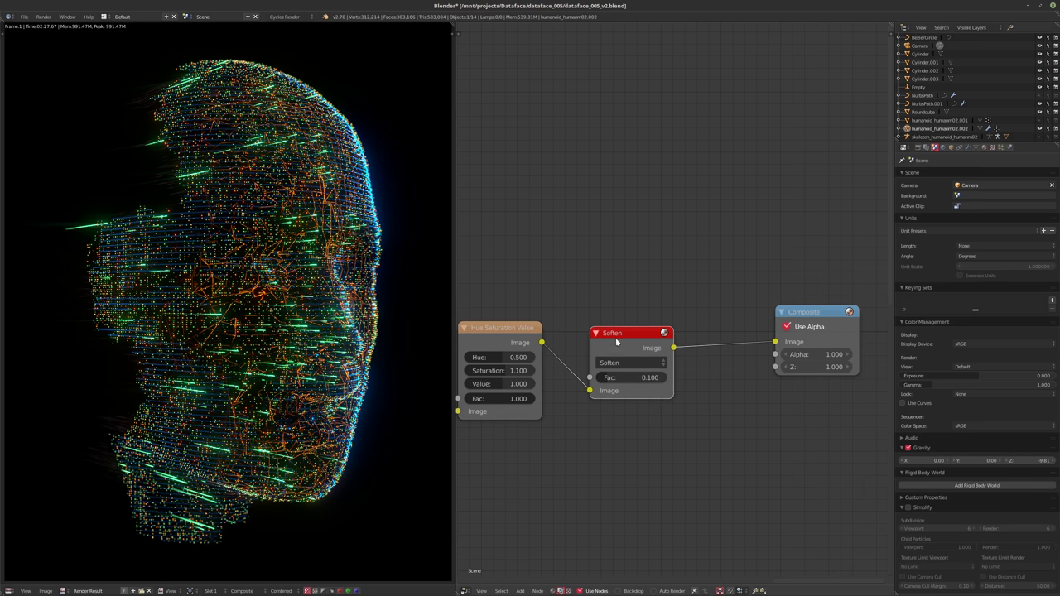
key("m")
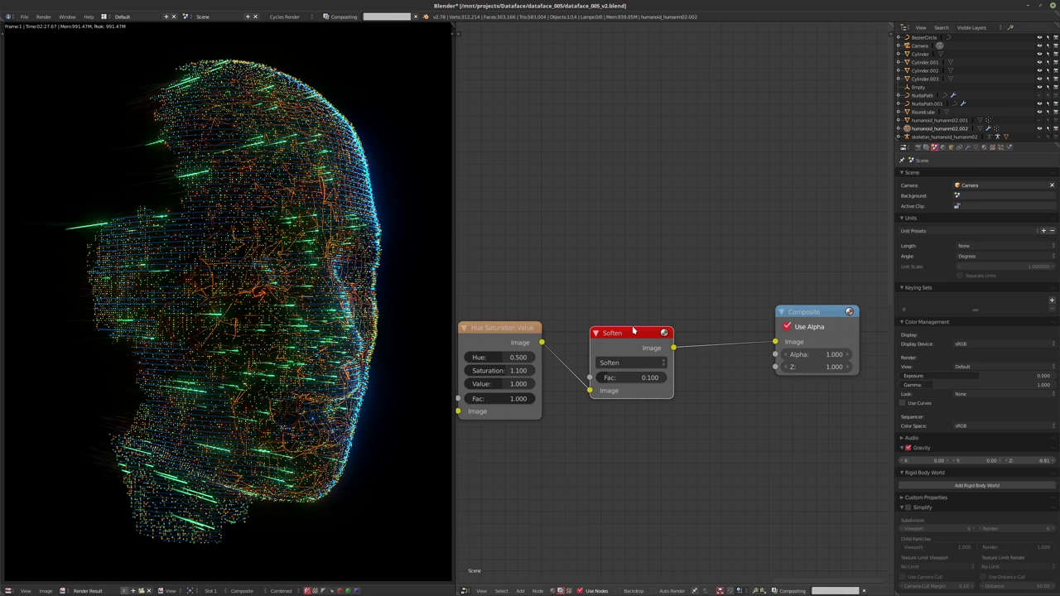
- Set the Soften filter's factor to 0.25
left_click(630, 377)
type("0.25")
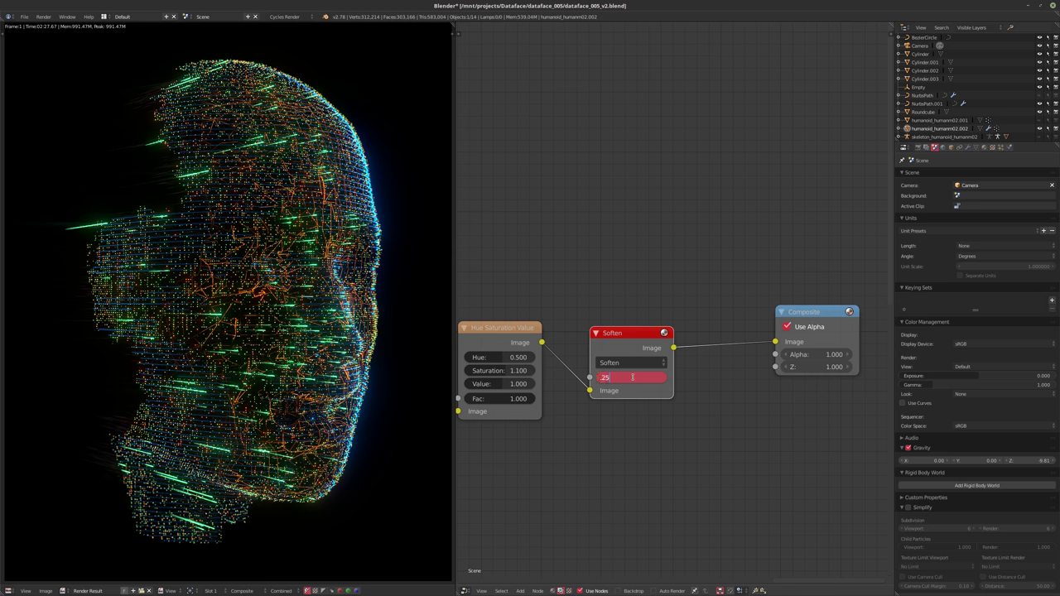
key("Return")
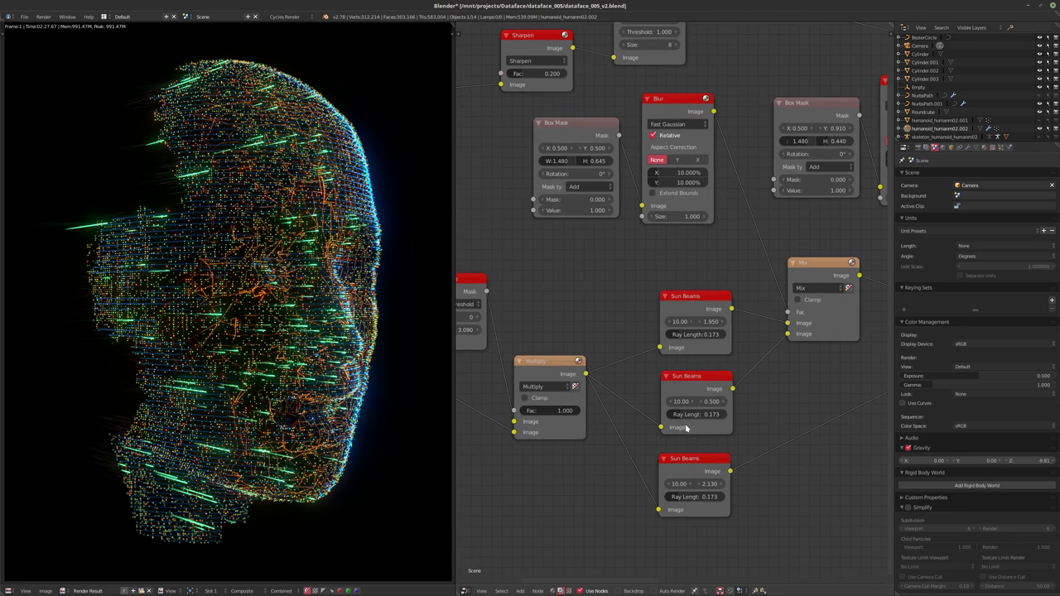
- Set the second Sun Beams node's ray length to 0.1
left_click(704, 417)
type("1")
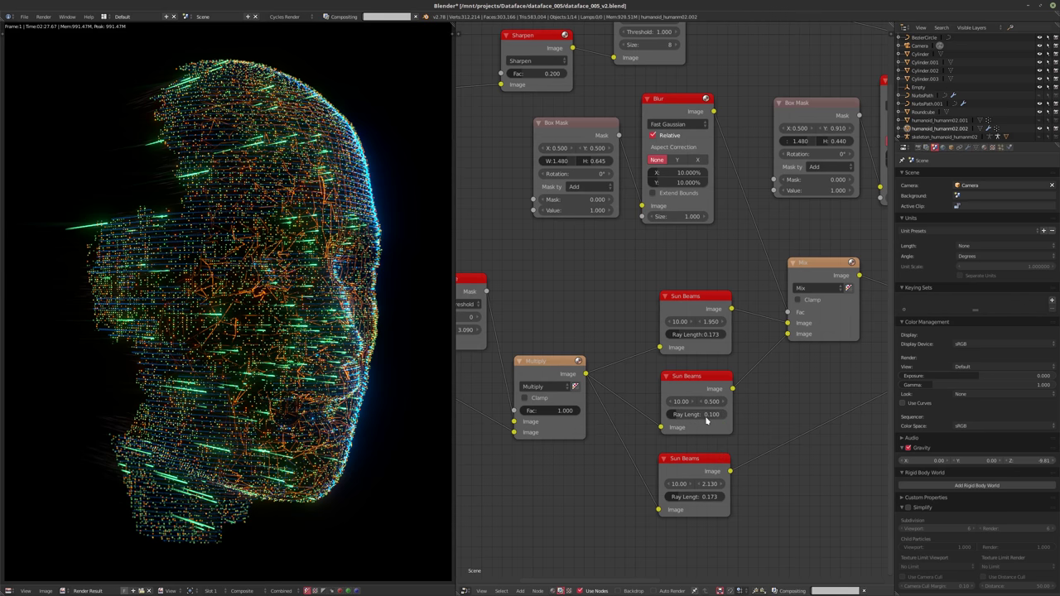
key("Return")
- Set the first Sun Beams node's ray length to 0.2
scroll(610, 348, "right", 3, "ctrl")
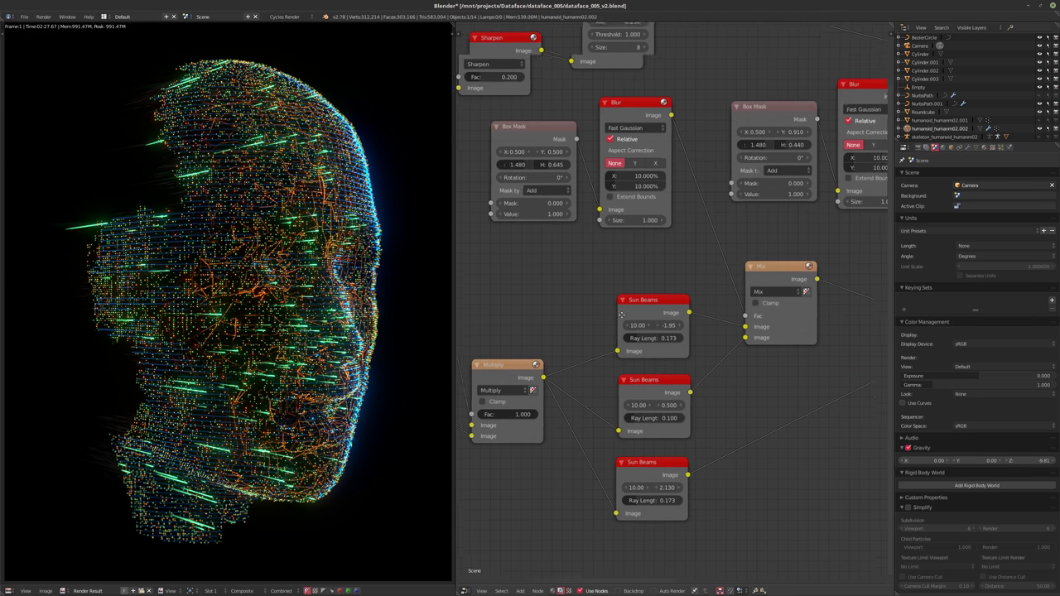
left_click(609, 336)
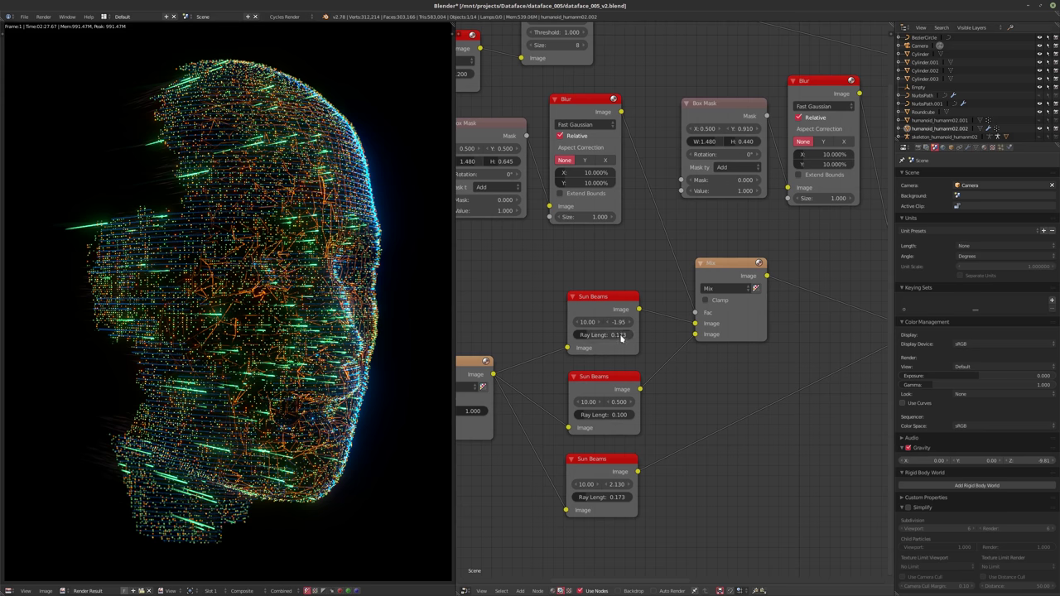
type("0.2")
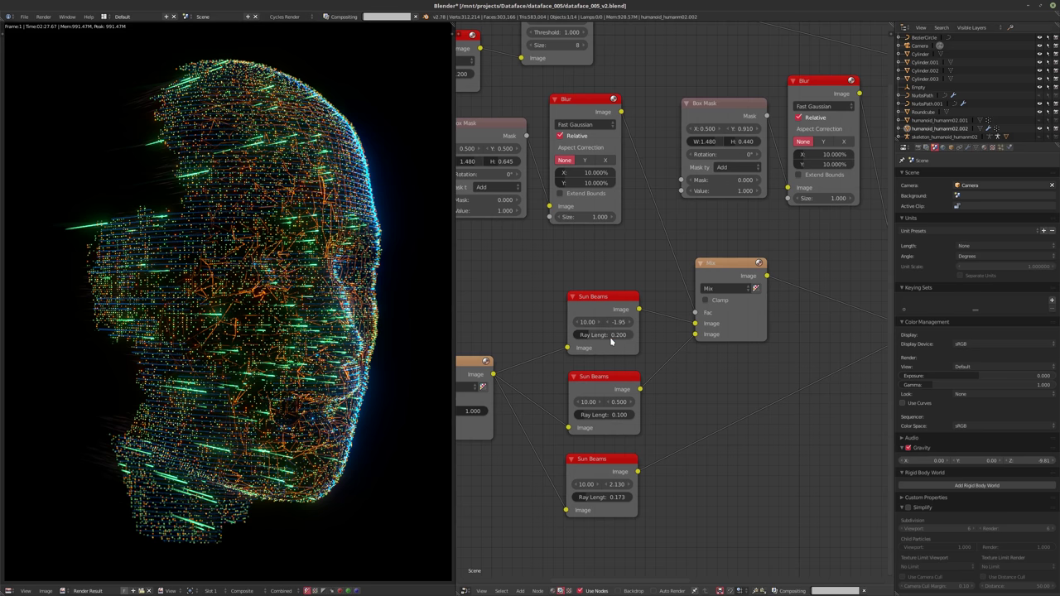
- Set the third Sun Beams node's ray length to 0.2
key("Return")
left_click(605, 498)
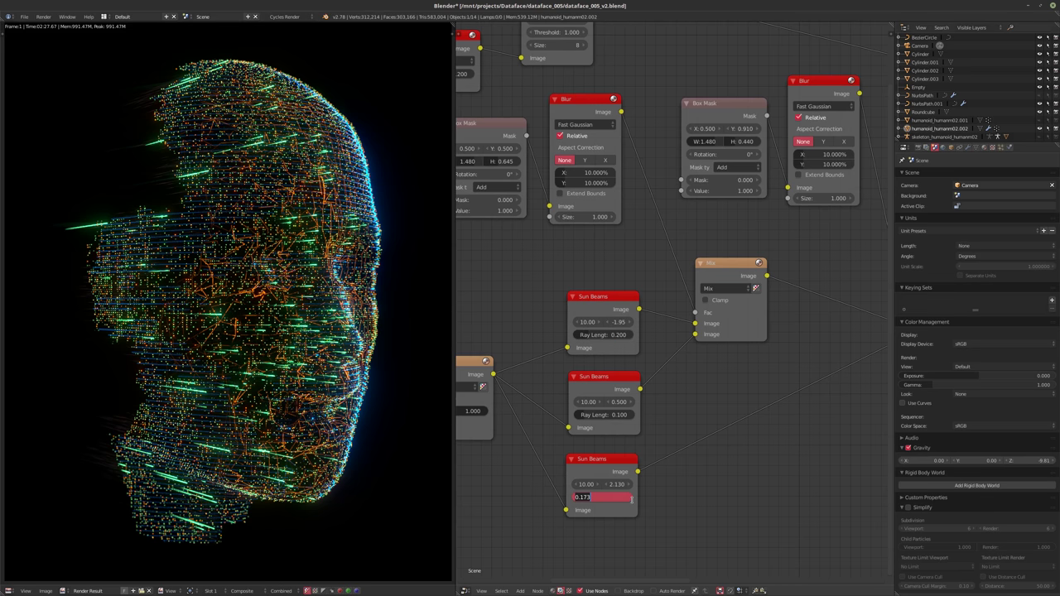
type("0.2")
key("Return")
- Shift the Composite and Soften nodes farther along the chain to separate them from the Hue Saturation Value node
middle_click_drag(585, 300, 508, 318)
scroll(477, 305, "down", 2)
scroll(507, 319, "down", 1)
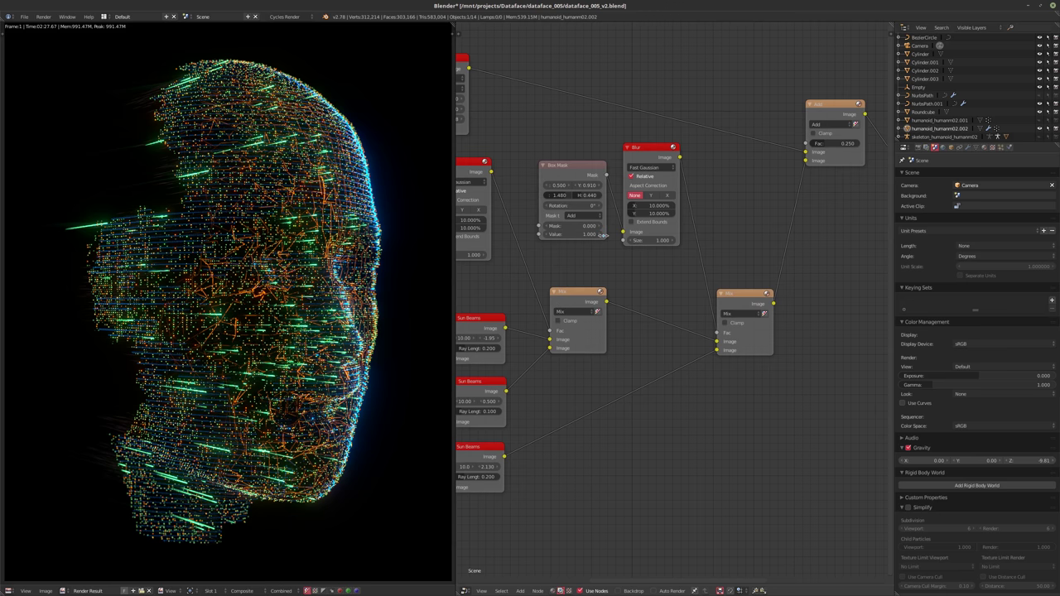
middle_click_drag(564, 234, 681, 258)
scroll(682, 258, "down", 5)
middle_click_drag(785, 245, 628, 278)
middle_click_drag(698, 278, 636, 340)
scroll(656, 330, "up", 2)
left_click_drag(785, 259, 863, 268)
left_click_drag(696, 266, 764, 269)
middle_click_drag(632, 264, 781, 264)
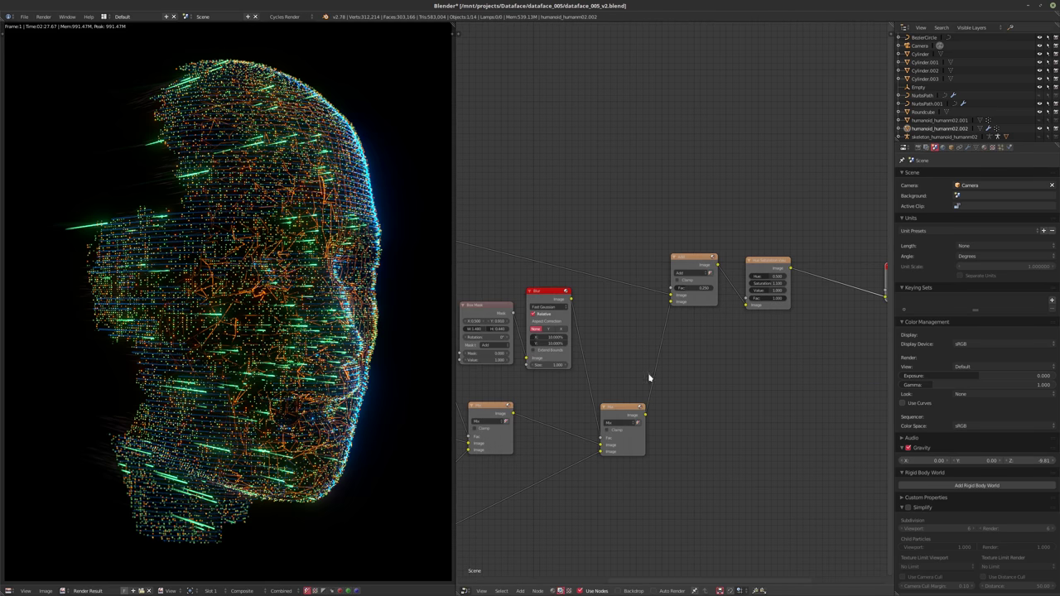
- Tidy the node layout by repositioning the Mix nodes and moving both Box Mask and Blur pairs back toward the start of the chain
key("g")
left_click(662, 388)
middle_click_drag(666, 380, 652, 381)
left_click_drag(595, 414, 535, 398)
middle_click_drag(622, 378, 599, 395)
middle_click_drag(539, 329, 791, 303)
scroll(584, 335, "down", 3)
left_click_drag(583, 333, 529, 342)
left_click_drag(625, 298, 577, 312)
left_click_drag(691, 305, 649, 308)
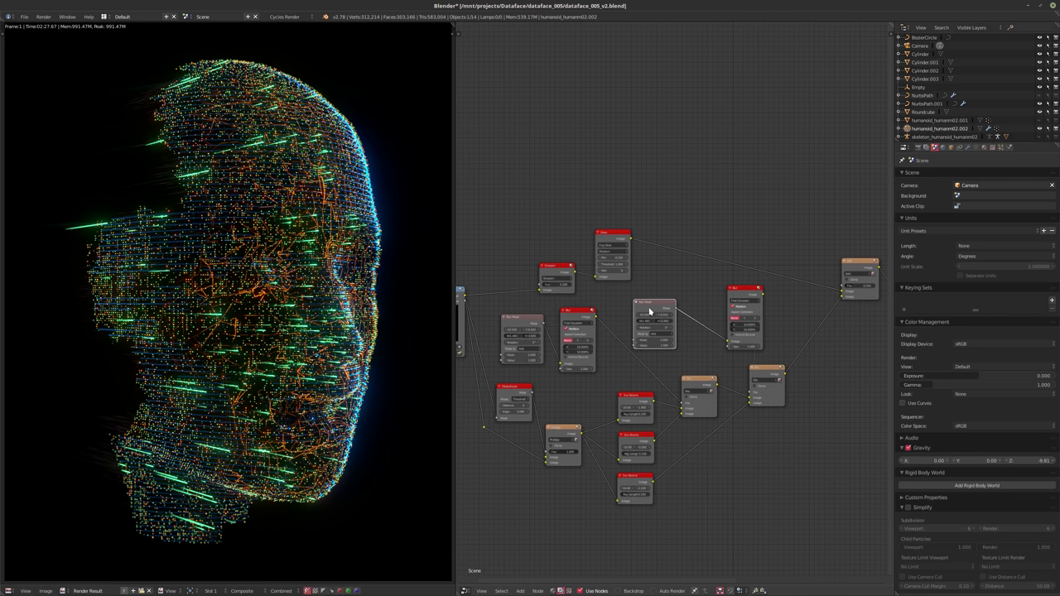
left_click_drag(732, 299, 687, 308)
- Move the Composite and Soften nodes farther from the Hue Saturation Value node to open a gap for another node
middle_click_drag(832, 309, 629, 316)
middle_click_drag(771, 314, 591, 323)
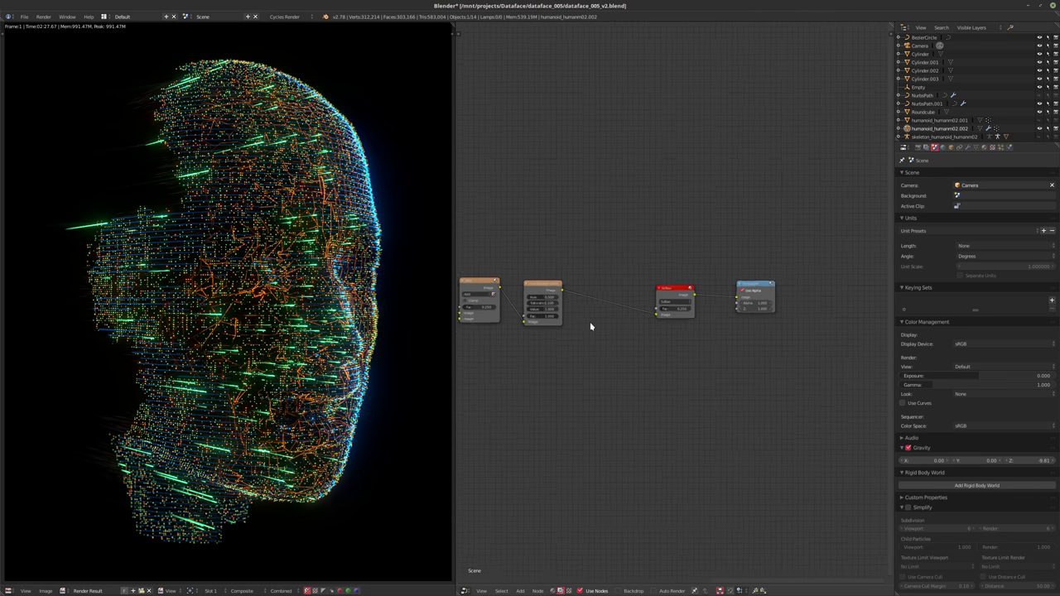
scroll(628, 326, "up", 1)
scroll(635, 342, "up", 1)
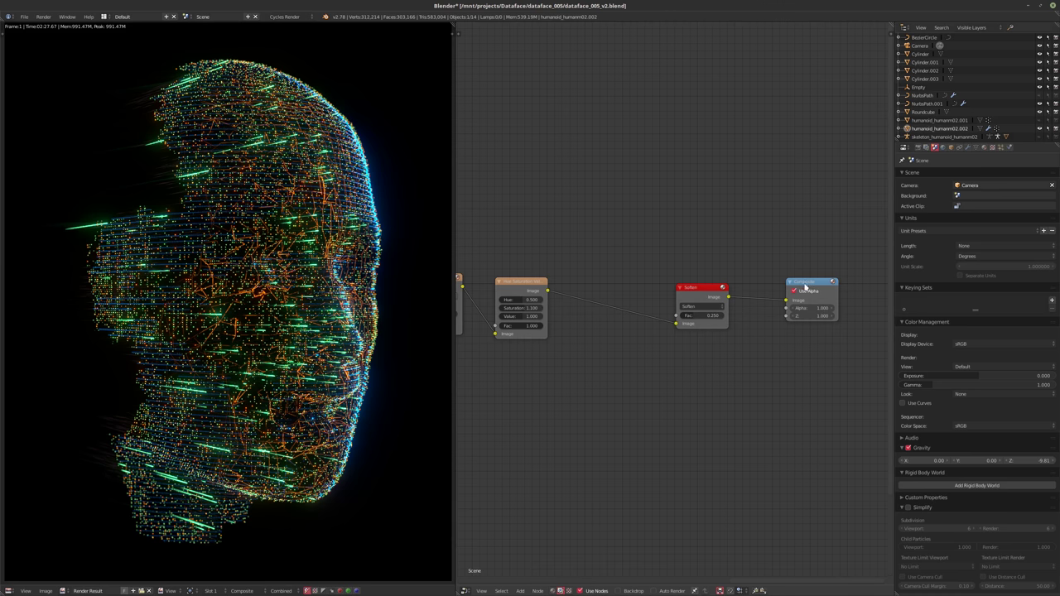
left_click_drag(805, 287, 867, 292)
left_click_drag(701, 302, 796, 312)
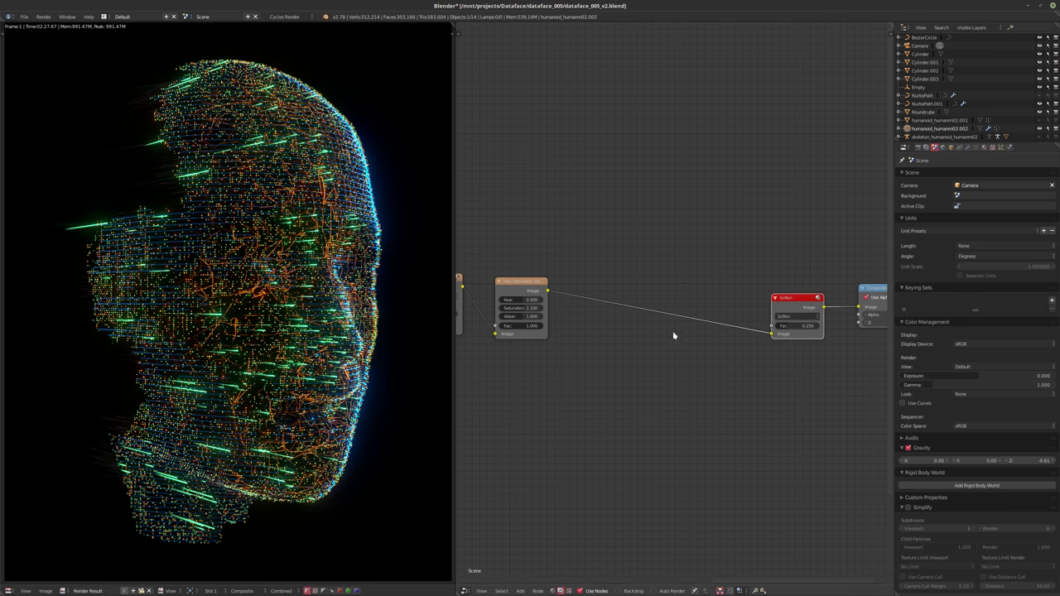
- Insert an RGB Curves node on the link between the Hue Saturation Value and Soften nodes
key("shift+a")
mouse_move(654, 328)
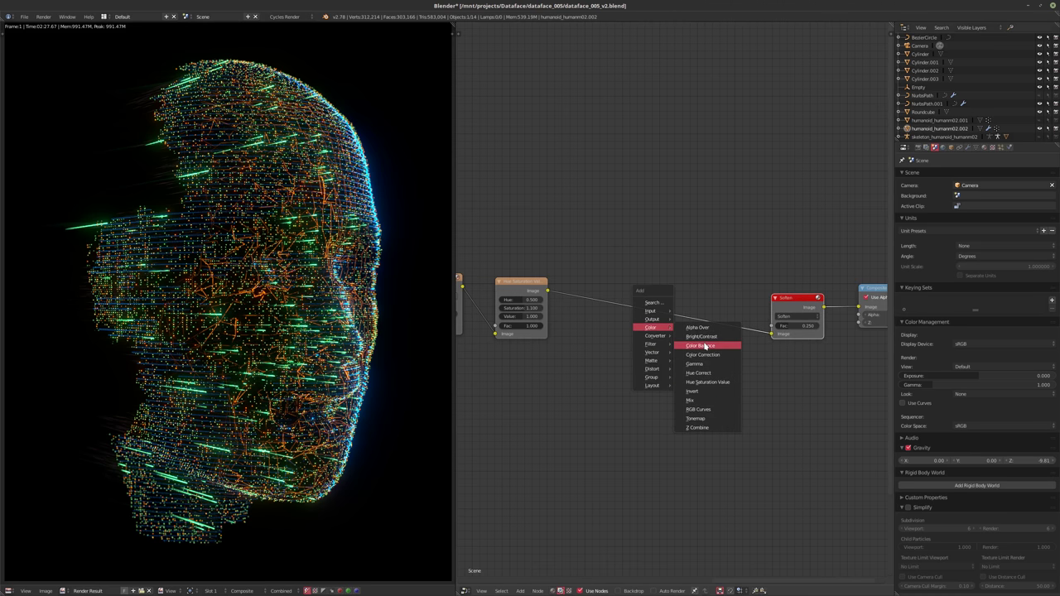
mouse_move(646, 346)
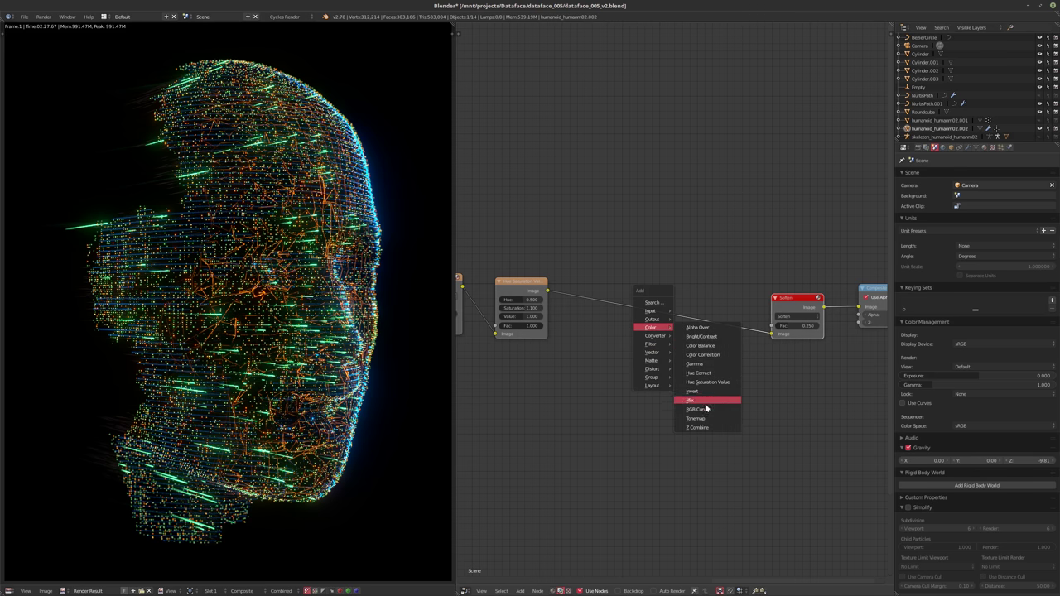
left_click(705, 408)
left_click(612, 295)
scroll(691, 385, "up", 2)
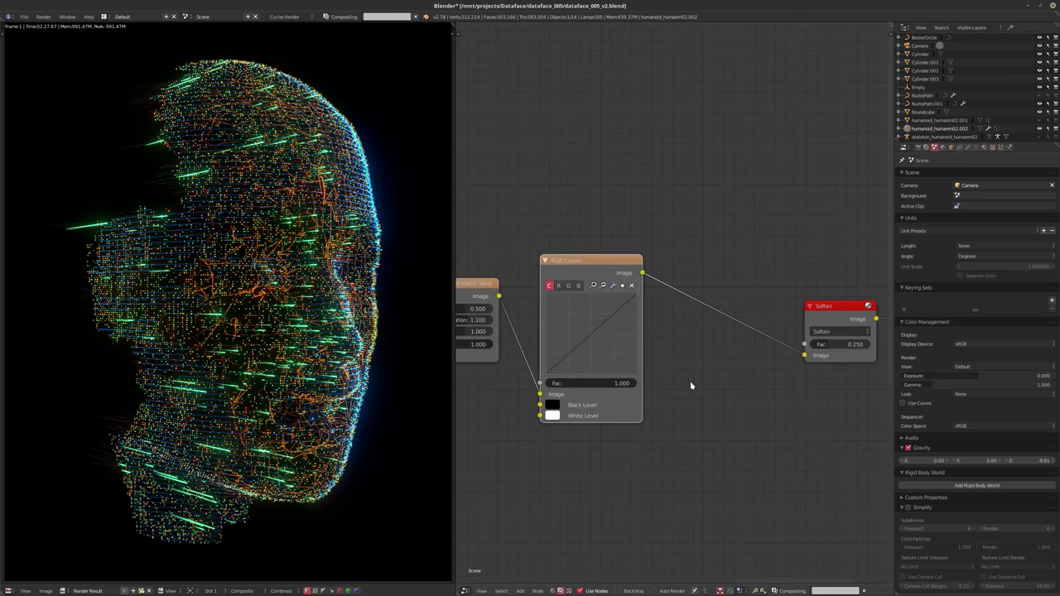
- Try lowering the combined curve's middle to about X 0.583, Y 0.4, and reset the curve
scroll(685, 374, "up", 1)
mouse_move(573, 328)
left_mouse_down()
mouse_move(568, 321)
mouse_move(583, 339)
left_mouse_up()
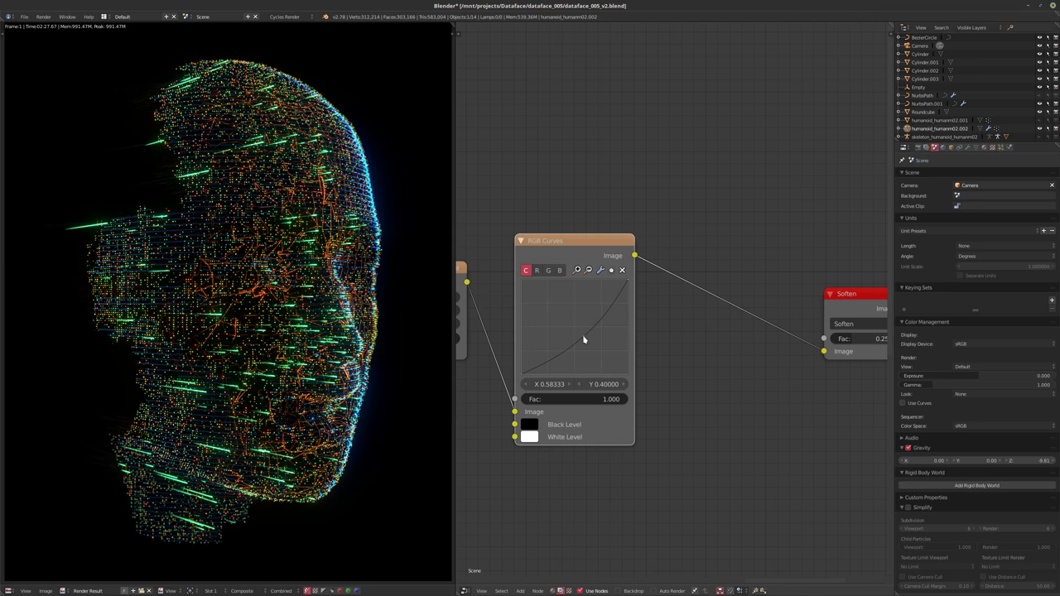
left_click(622, 270)
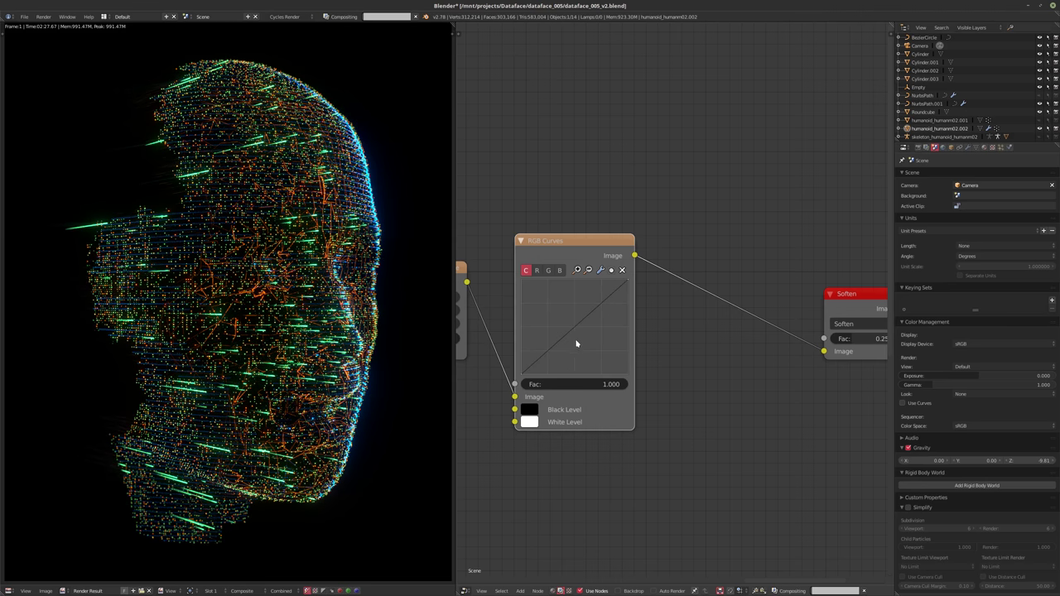
- Raise the red curve's middle to about X 0.406, Y 0.569 and pull the green curve's middle slightly down
left_click(537, 270)
left_click(570, 325)
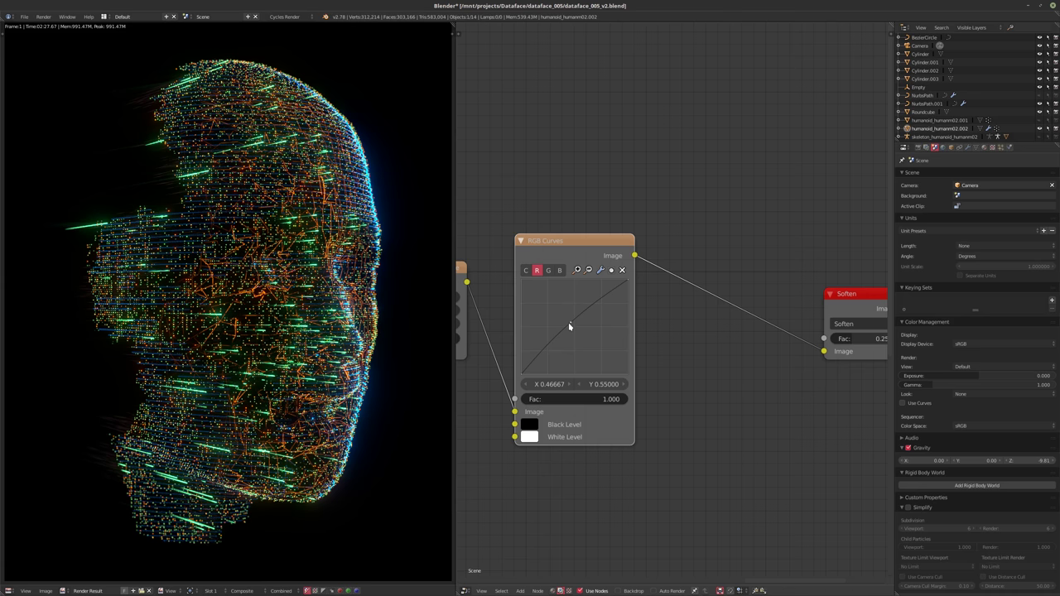
left_click_drag(569, 325, 565, 322)
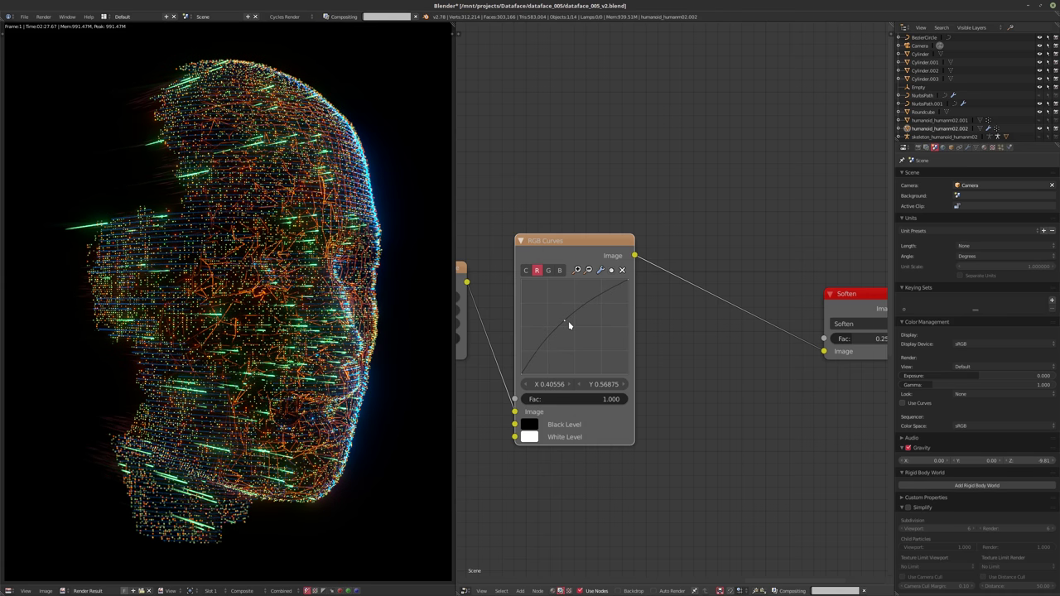
left_click(552, 277)
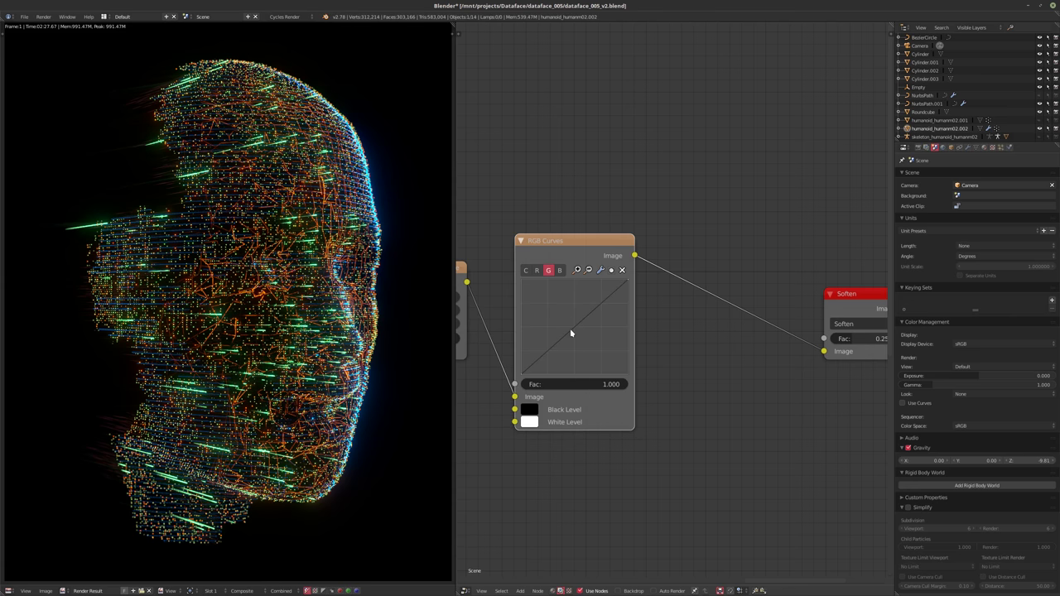
left_click_drag(569, 333, 580, 336)
- Try the blue curve's point at about X 0.406, Y 0.544, compare with the node muted, and reset the blue curve
left_click(559, 270)
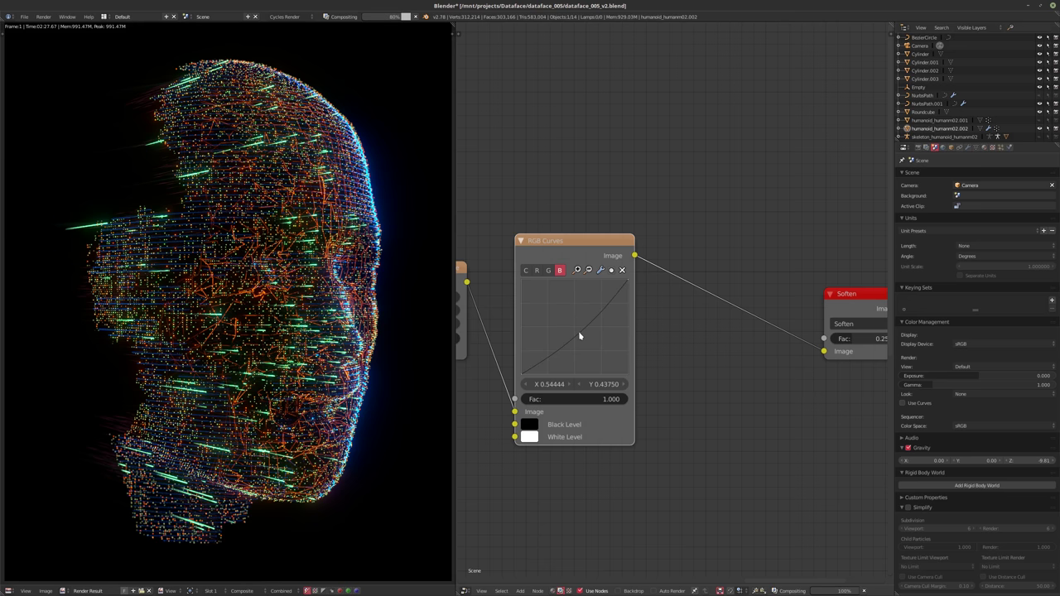
left_click_drag(579, 333, 565, 326)
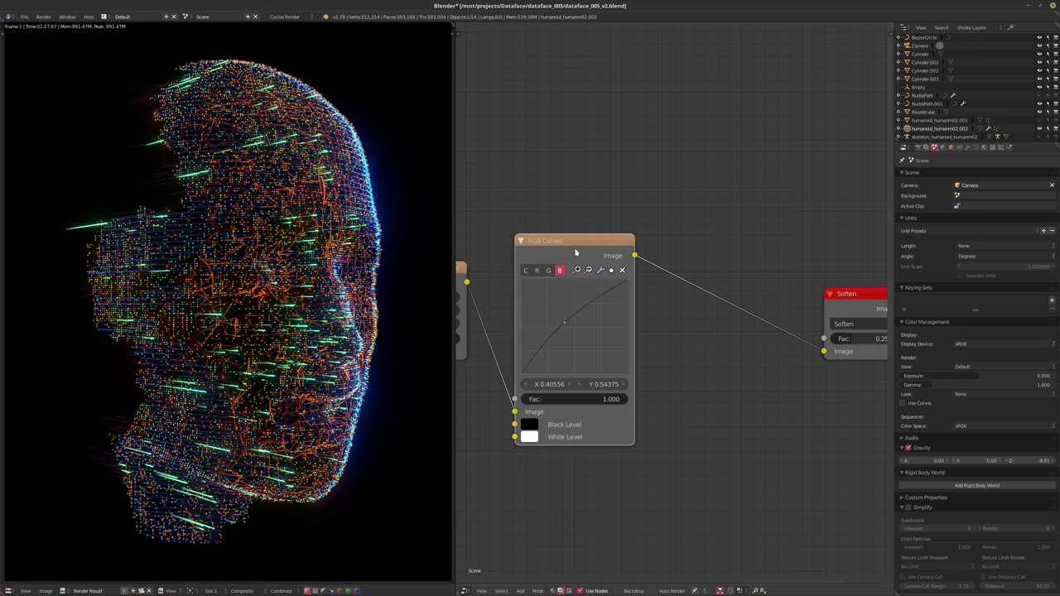
key("m")
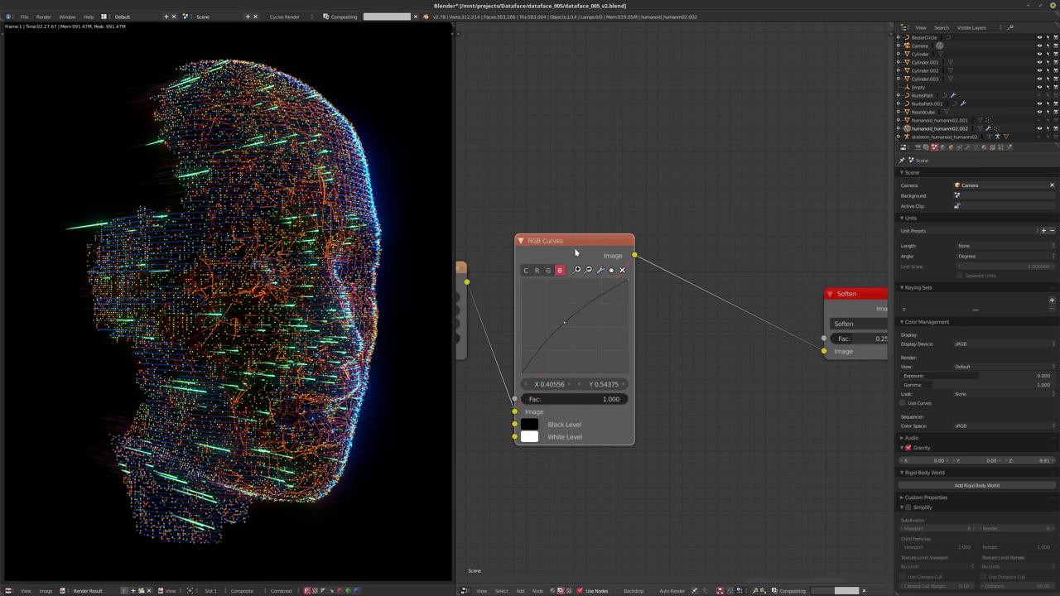
left_click(622, 270)
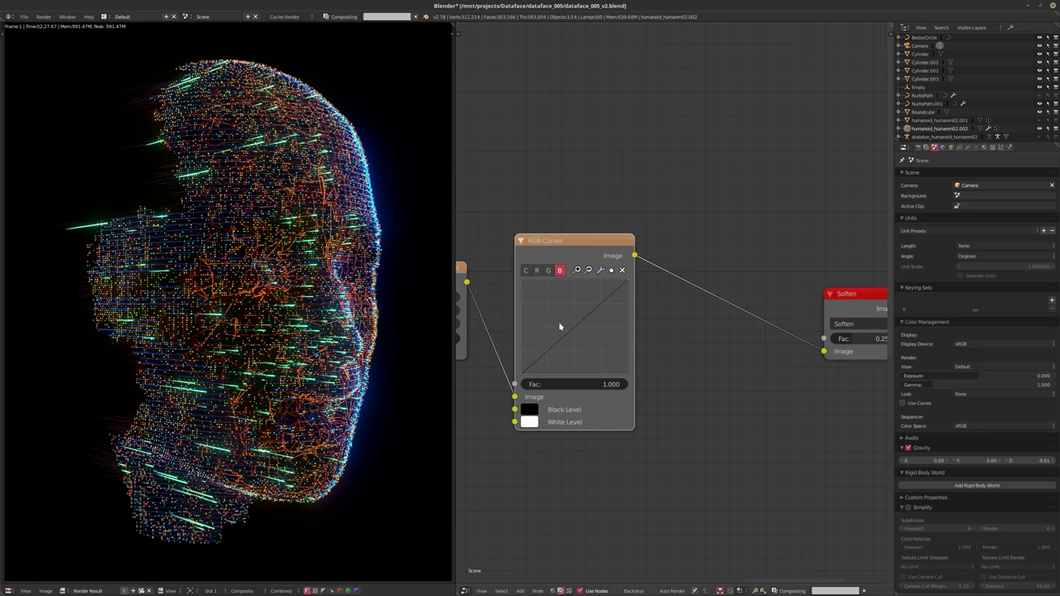
- Move the Composite and Soften nodes away from the RGB Curves node to make room between them
scroll(641, 321, "down", 1)
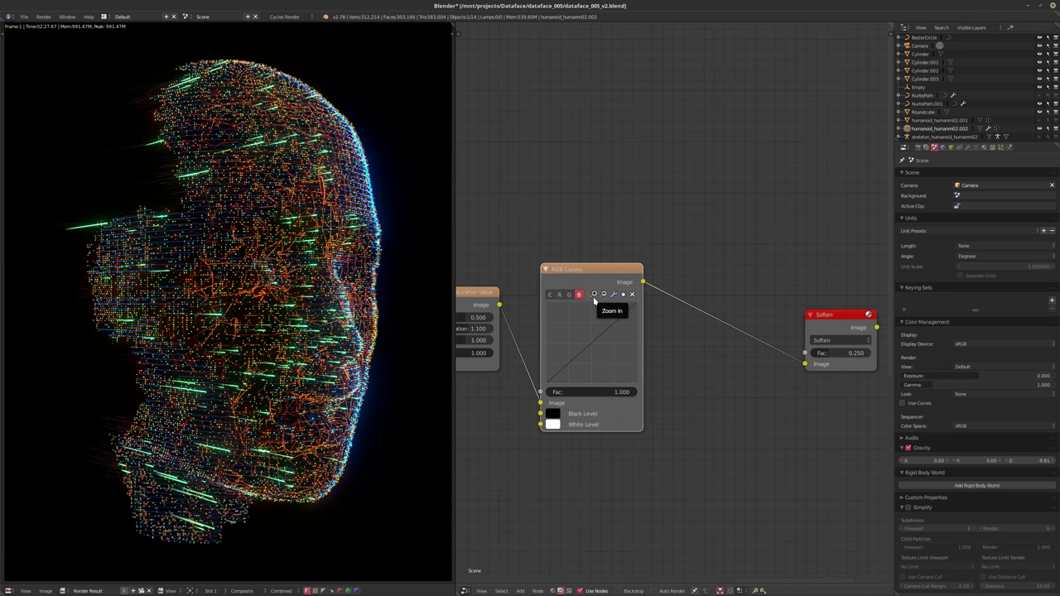
middle_click_drag(643, 333, 549, 321)
scroll(549, 321, "down", 1)
middle_click_drag(620, 303, 748, 284)
scroll(763, 278, "down", 4)
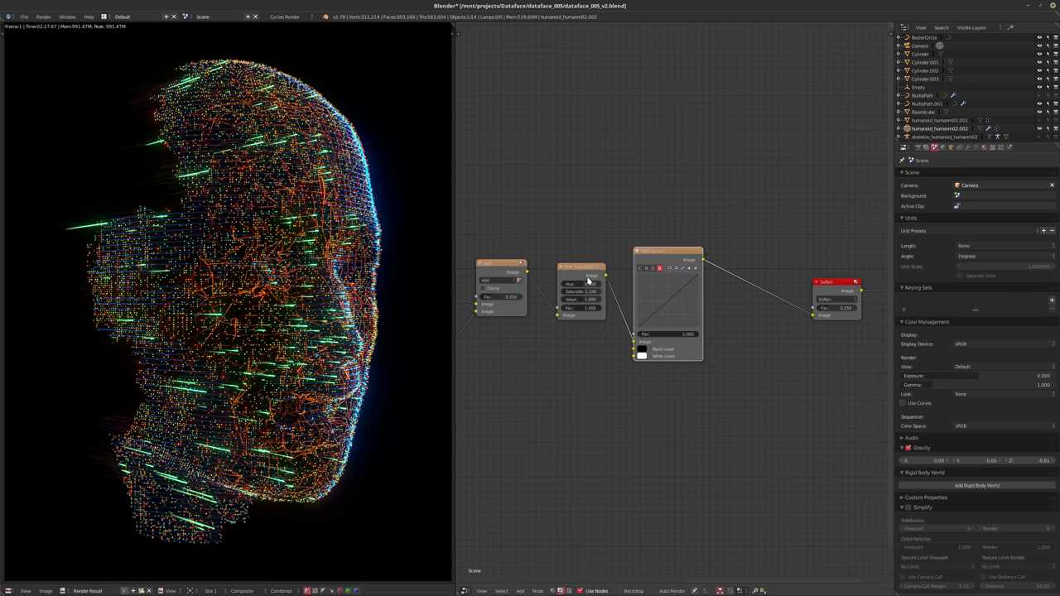
middle_click_drag(639, 297, 534, 312)
scroll(648, 310, "up", 3)
middle_click_drag(808, 291, 679, 302)
left_click_drag(757, 300, 818, 303)
left_click_drag(618, 308, 678, 311)
- Insert a Lens Distortion node on the link between the RGB Curves and Soften nodes
key("shift+a")
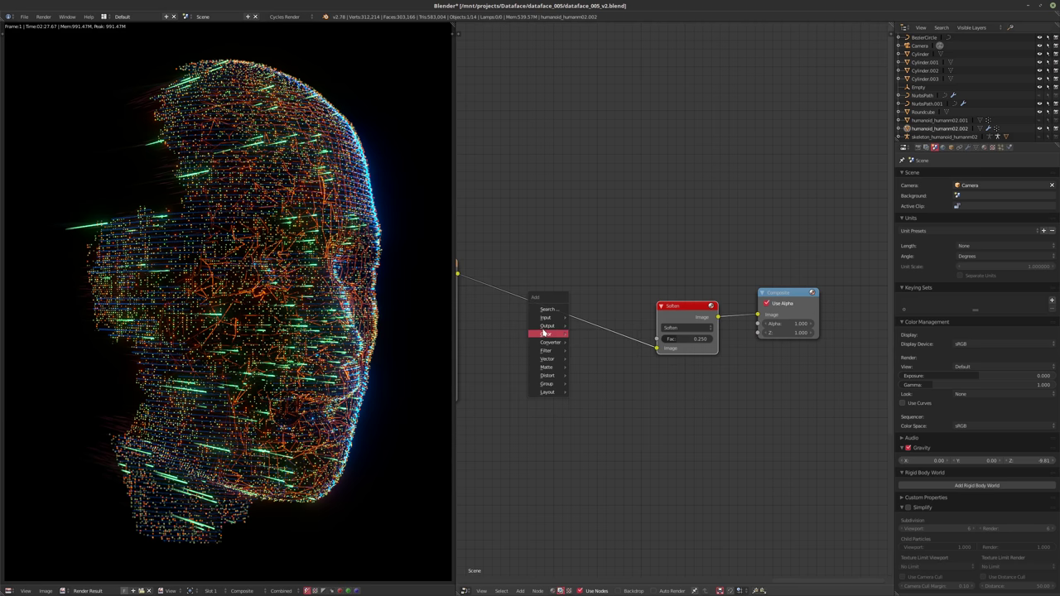
mouse_move(548, 368)
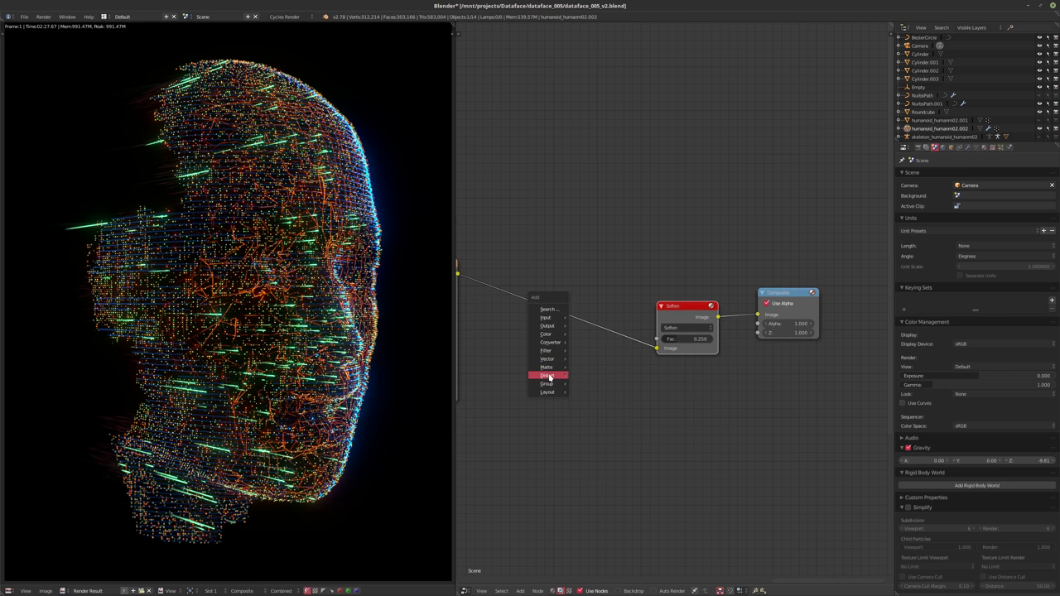
left_click(596, 411)
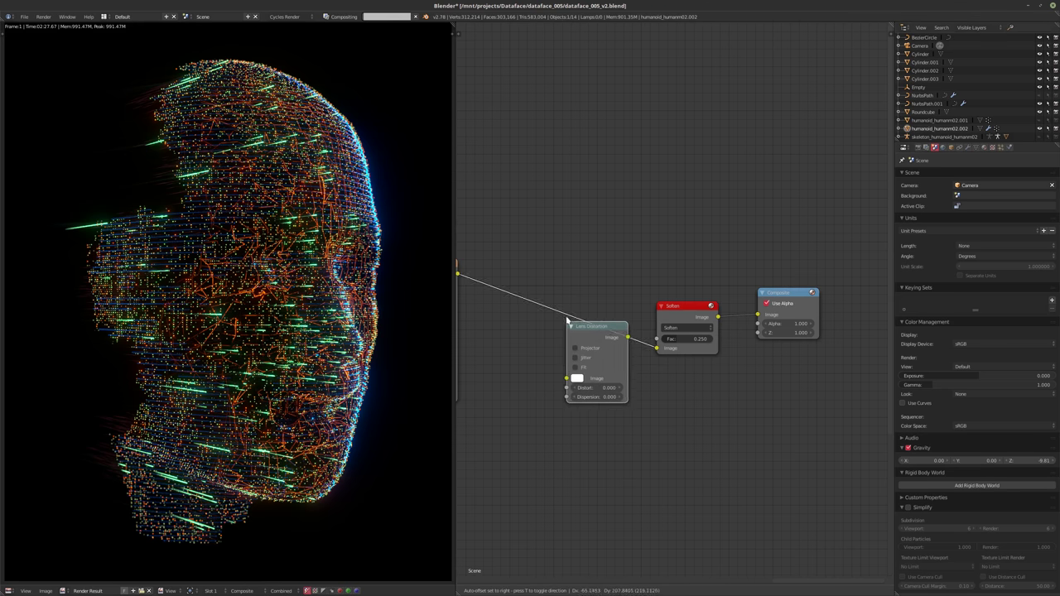
left_click(588, 405)
- Try dispersion values of 0.01 and 0.1 on the Lens Distortion node
scroll(636, 424, "up", 1)
scroll(636, 424, "up", 1)
left_click(565, 409)
type("0.0")
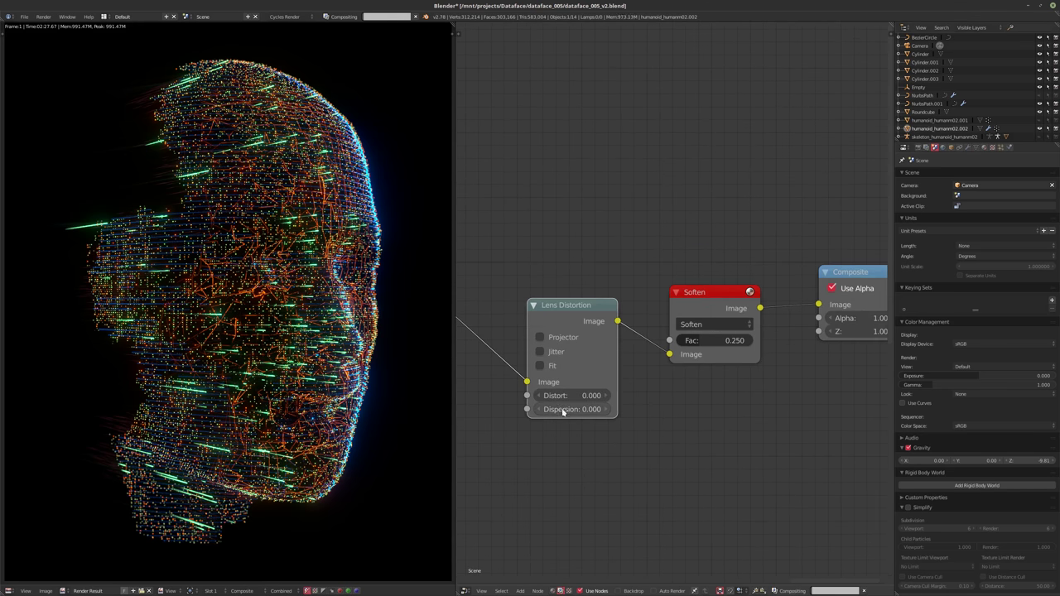
key("BackSpace")
key("BackSpace")
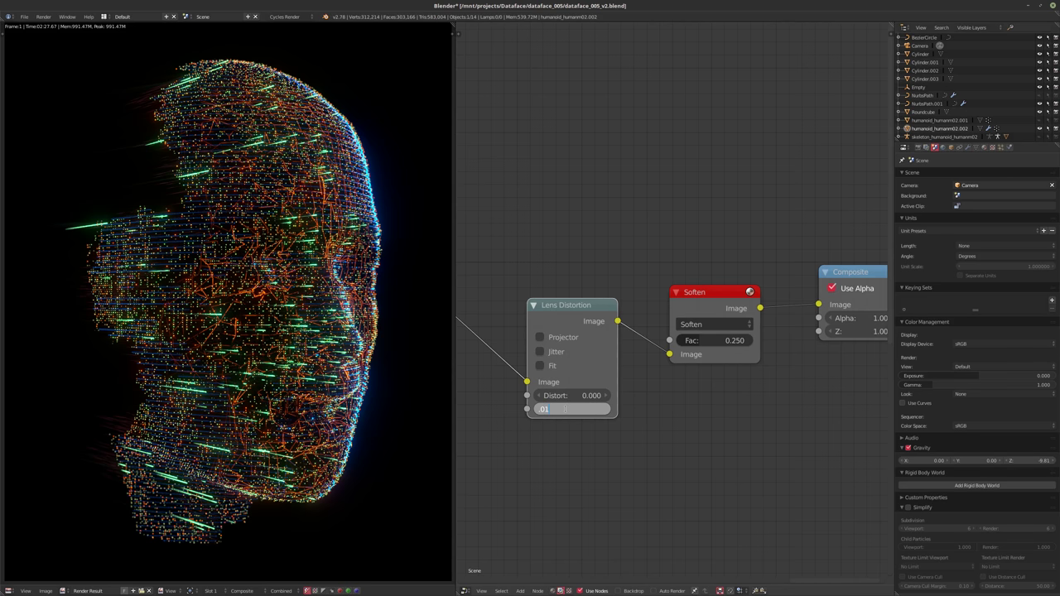
type(".01")
key("Return")
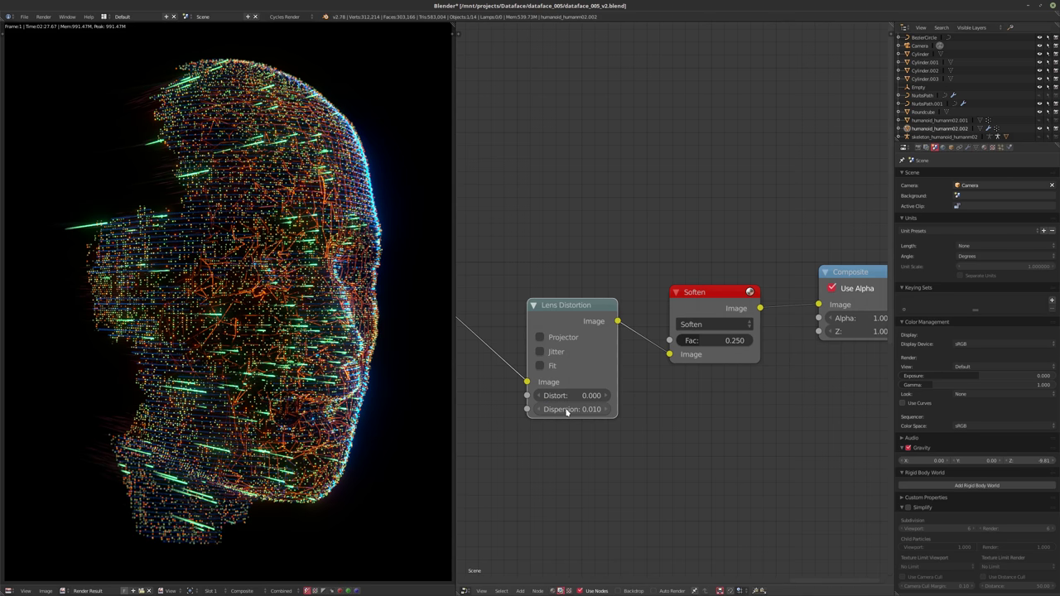
left_click(567, 411)
type(".1")
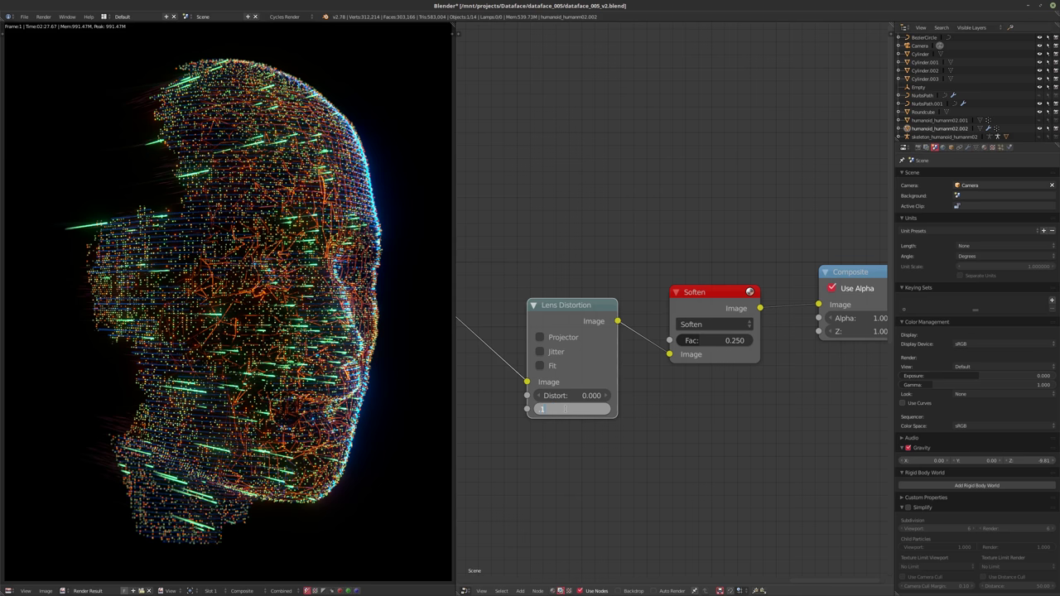
key("Return")
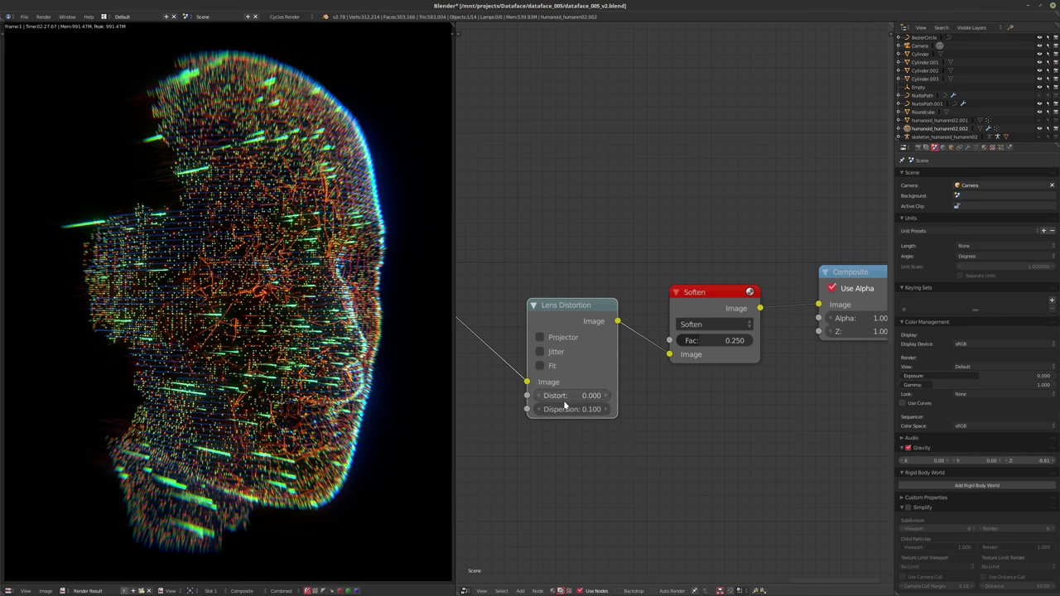
- Set the Lens Distortion node's distort value to -0.005
left_click(561, 396)
type("-0")
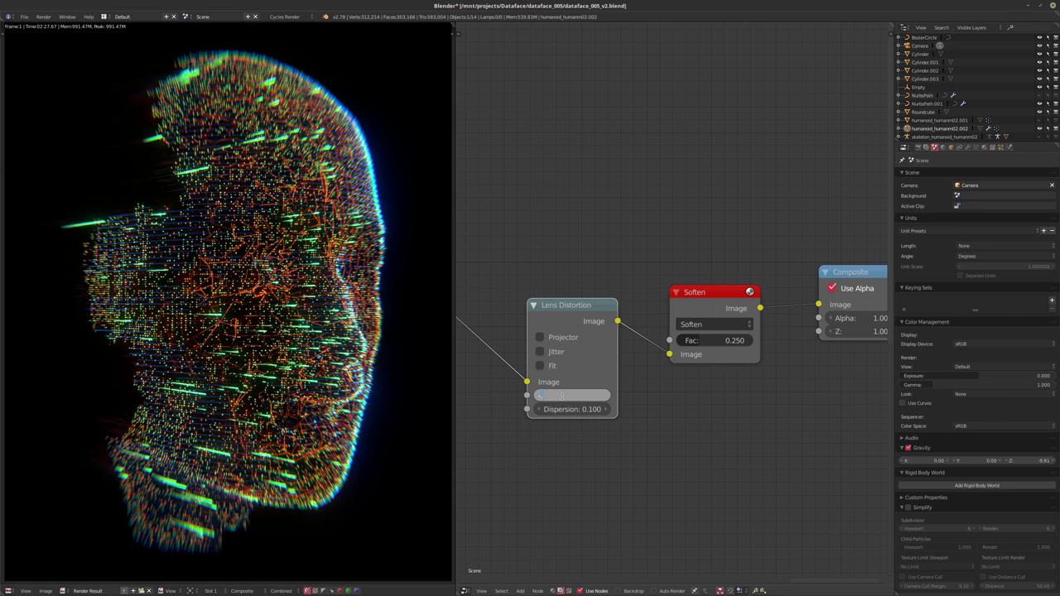
type(".005")
key("Return")
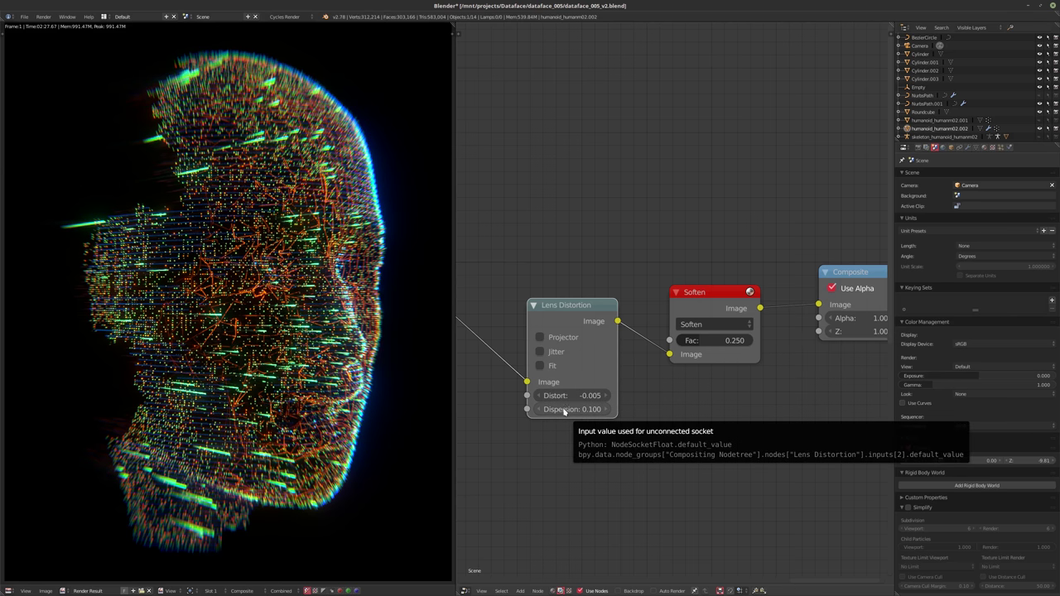
- Try a Lens Distortion dispersion of 0.01, and settle on a dispersion of 0.02
left_click(564, 410)
type("0.01")
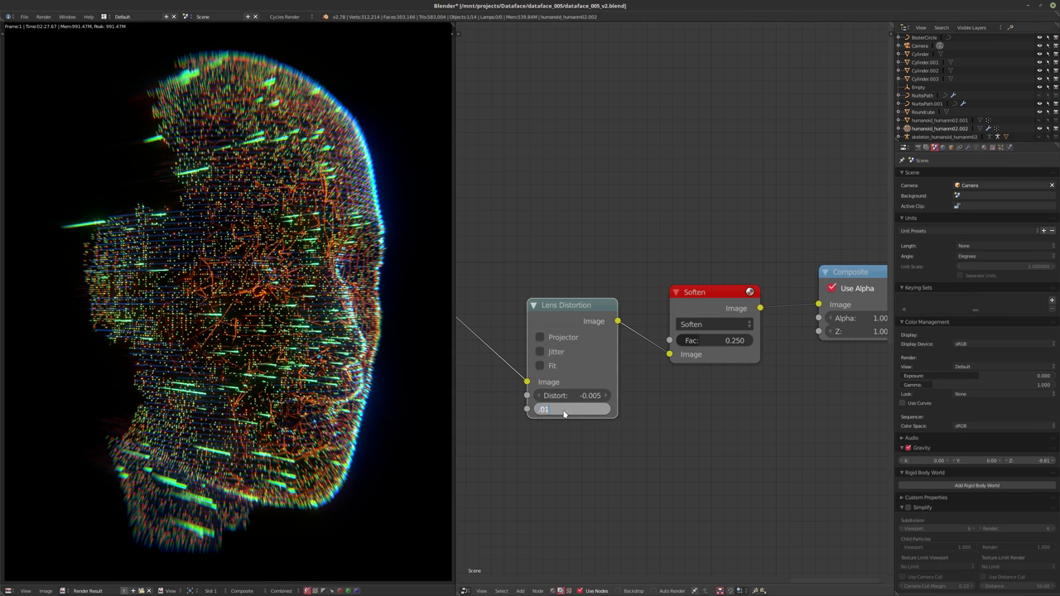
key("Return")
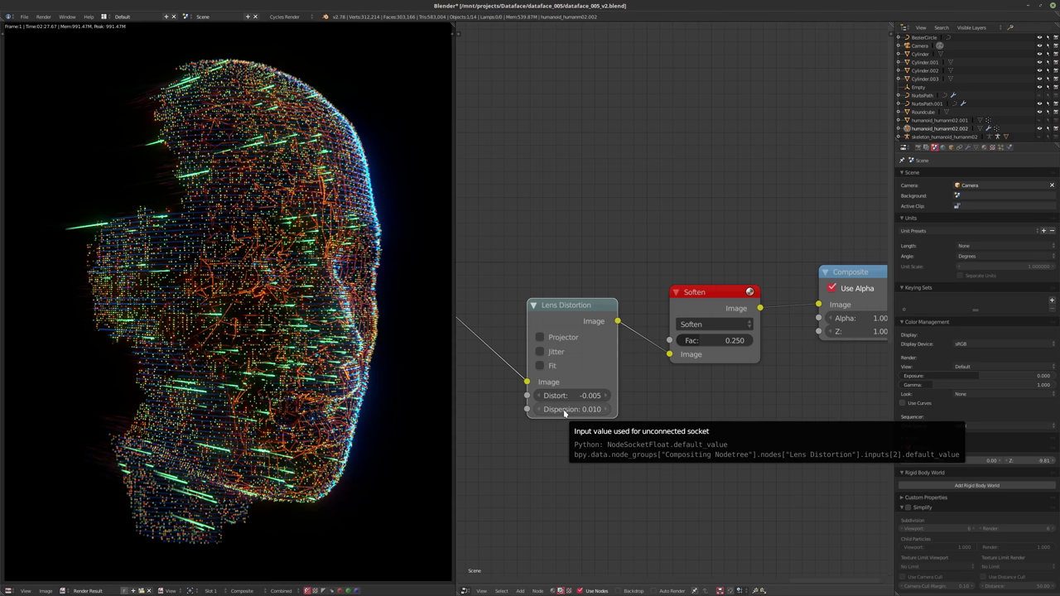
left_click(567, 411)
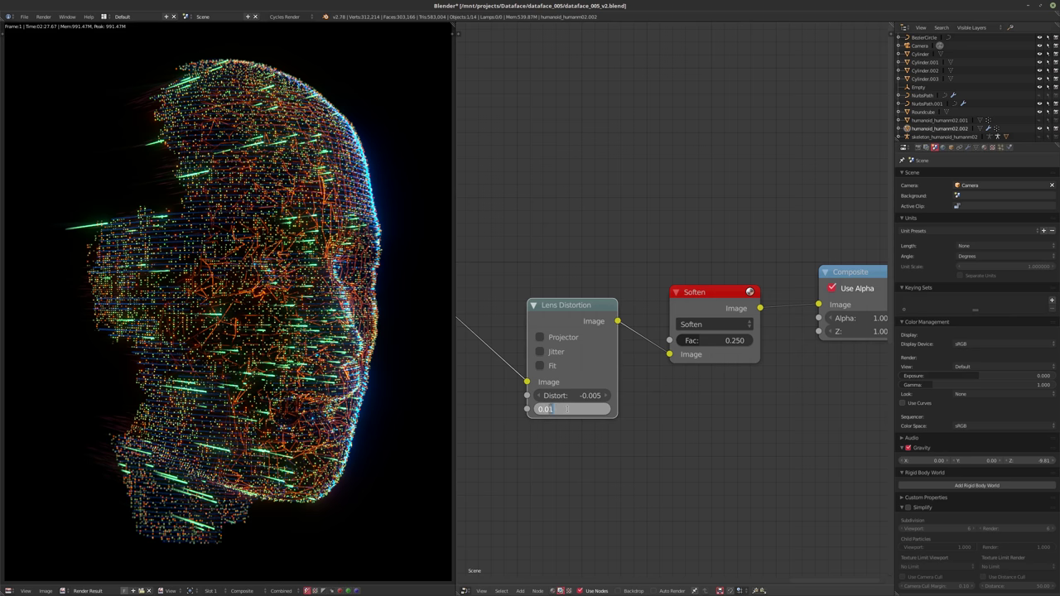
type("0.02")
key("Return")
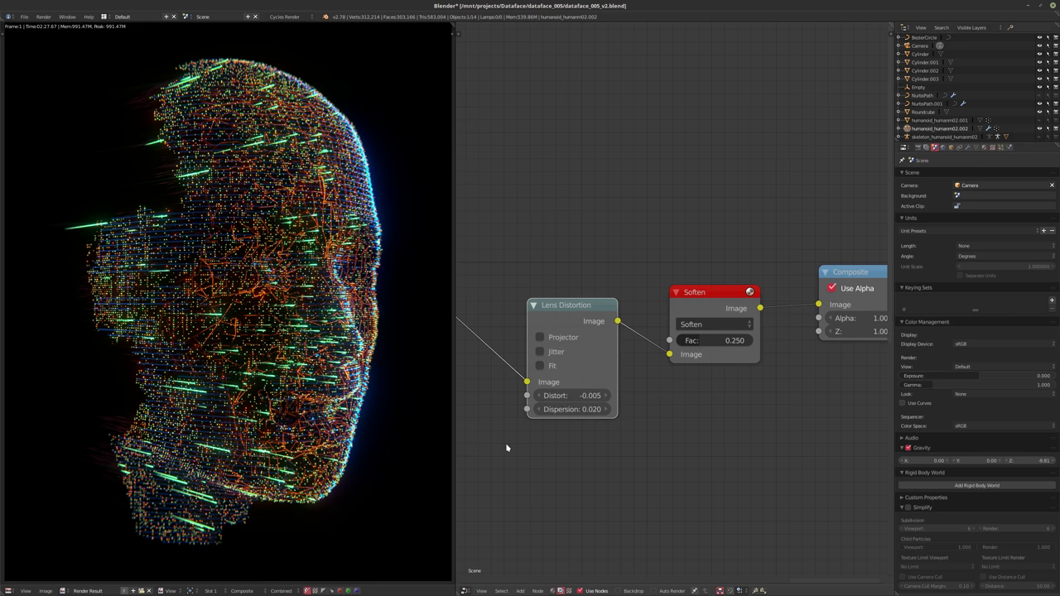
- In camera view, shift the camera by about 0.007 along its local X axis to recenter the head, and save the file
left_click(465, 585)
left_click(474, 583)
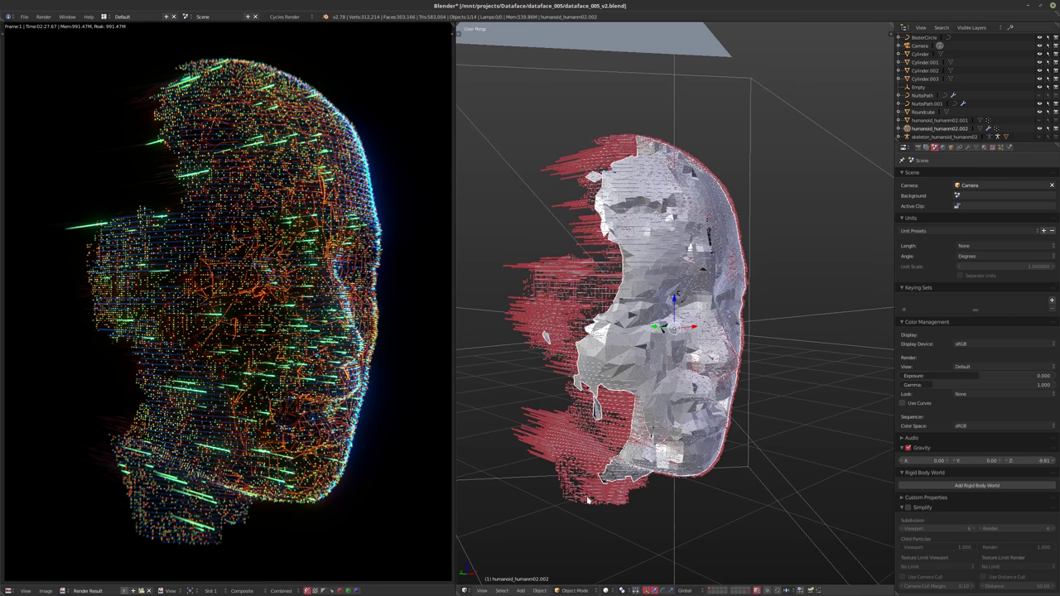
key("KP_0")
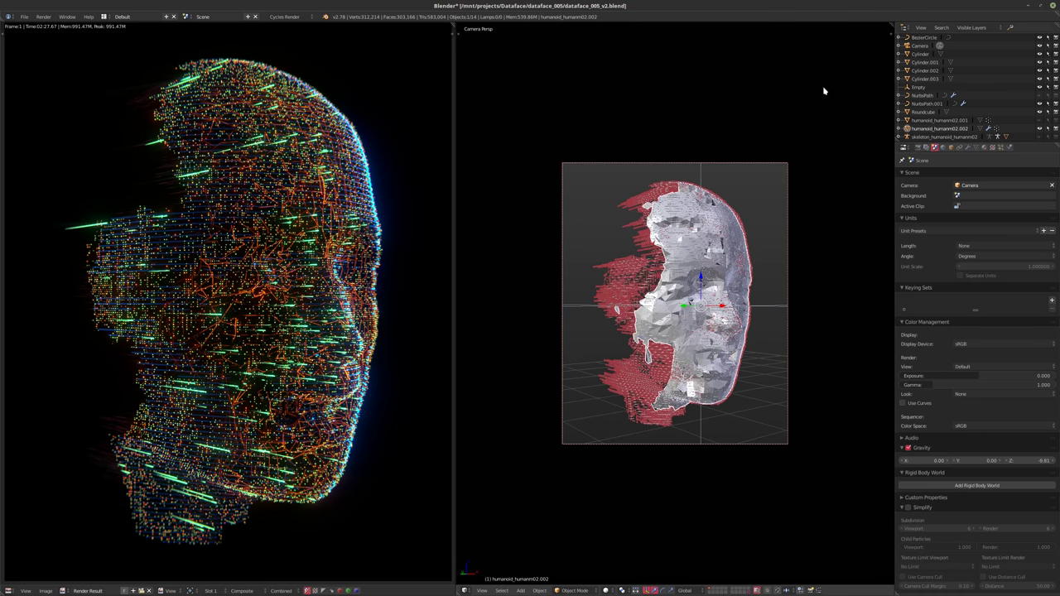
left_click(919, 46)
key("g")
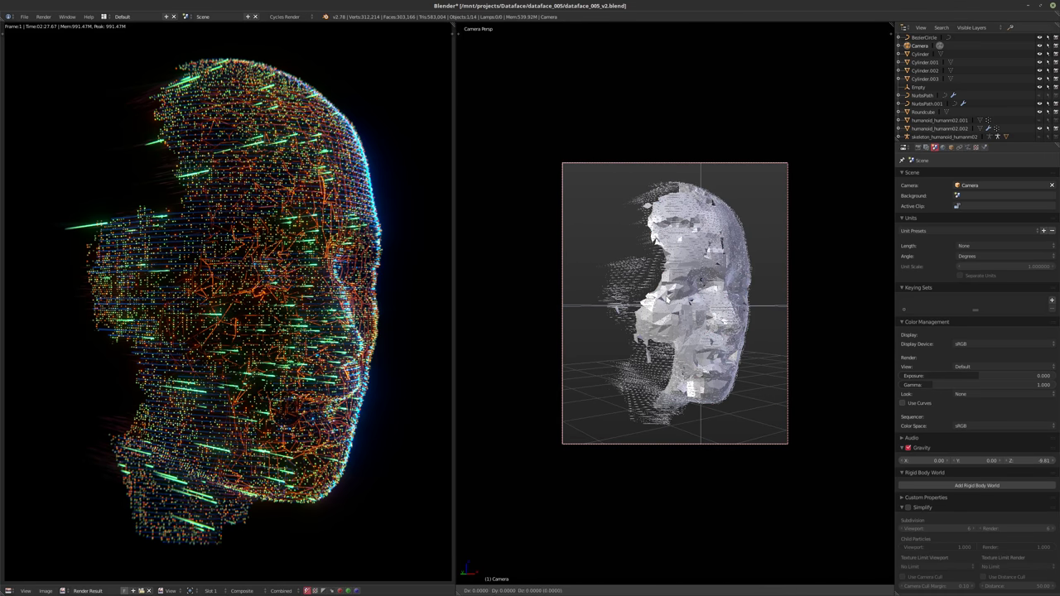
key("x")
mouse_move(671, 239)
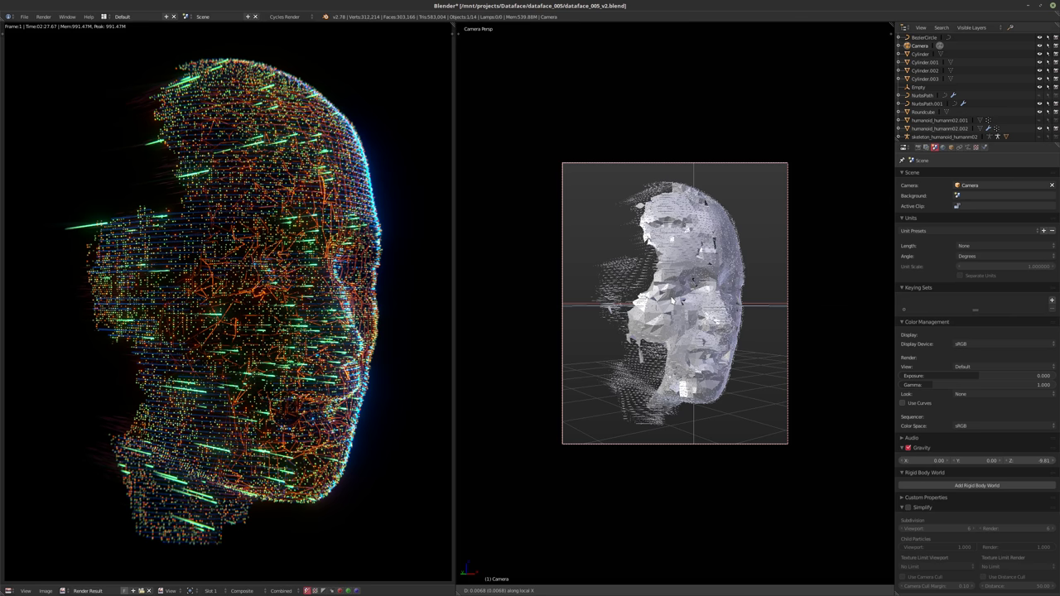
left_click(672, 301)
key("ctrl+s")
left_click(617, 264)
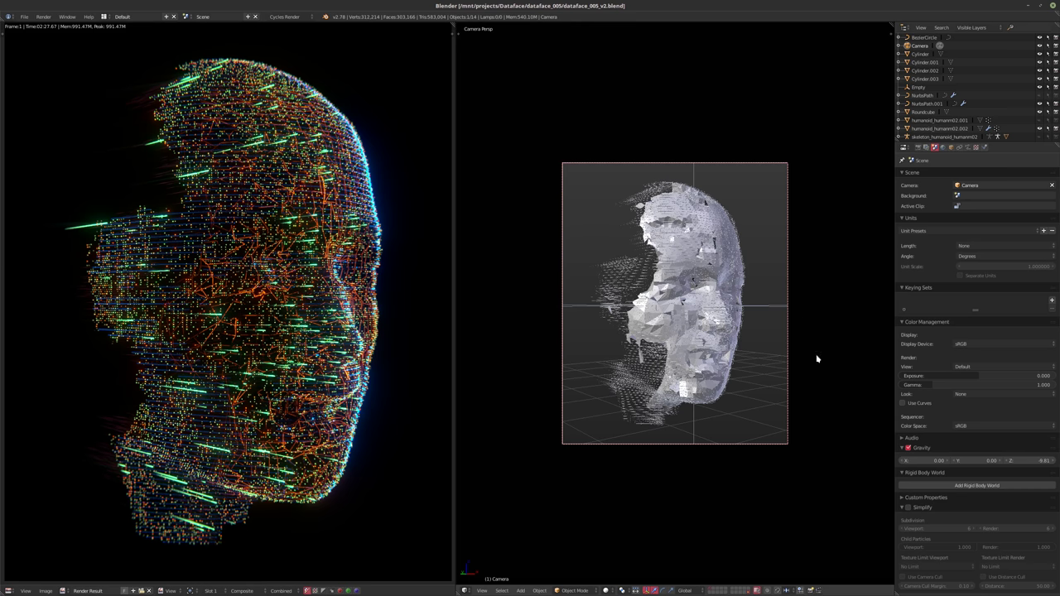
- Set the render samples to 2048 and the light sampling threshold to 0.01, and save the file
left_click(918, 147)
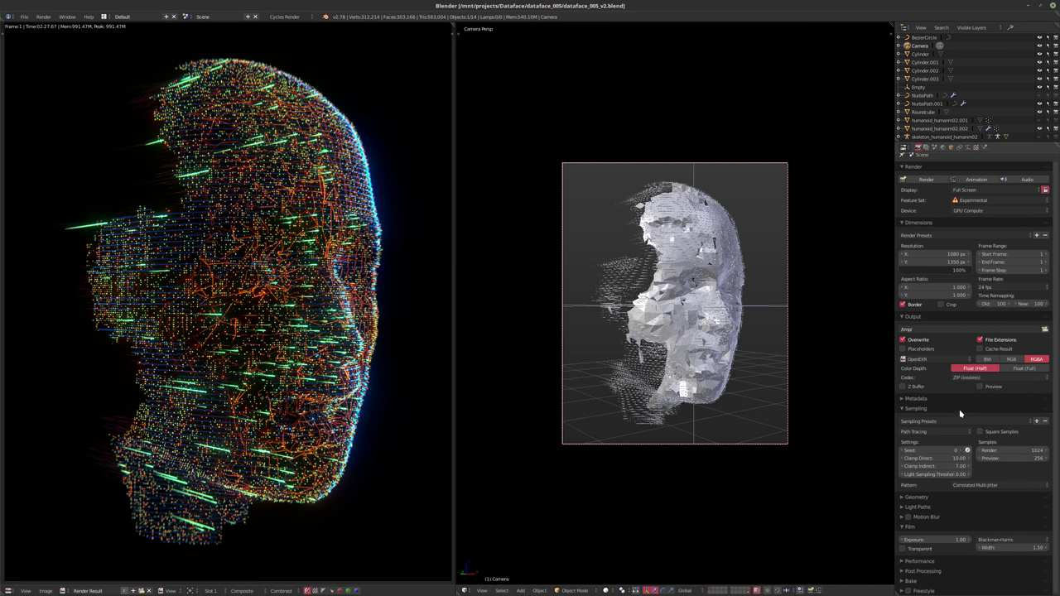
left_click(1002, 449)
type("2048")
key("Return")
left_click(935, 475)
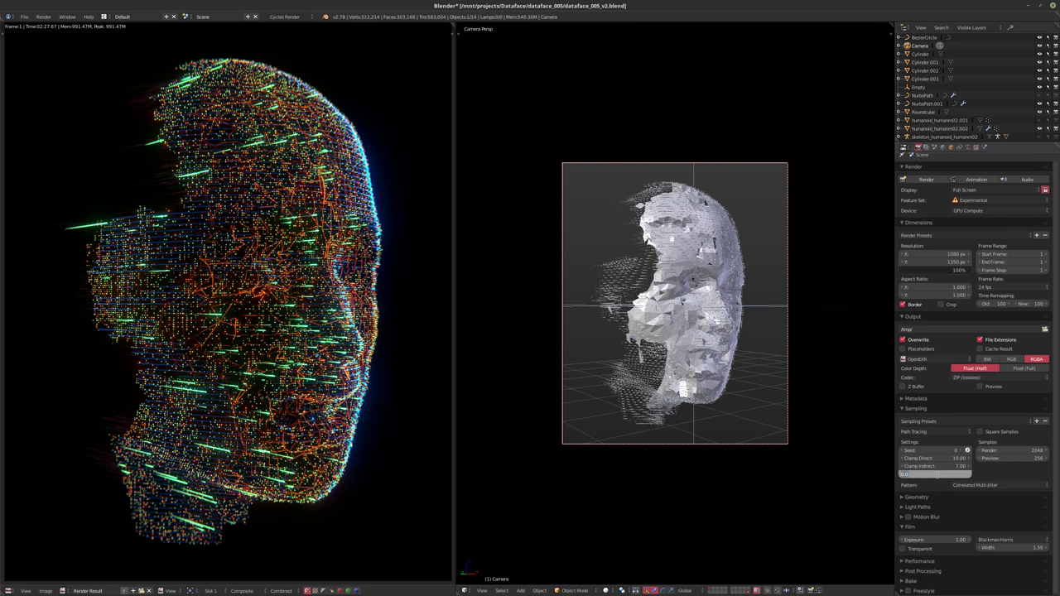
key("Return")
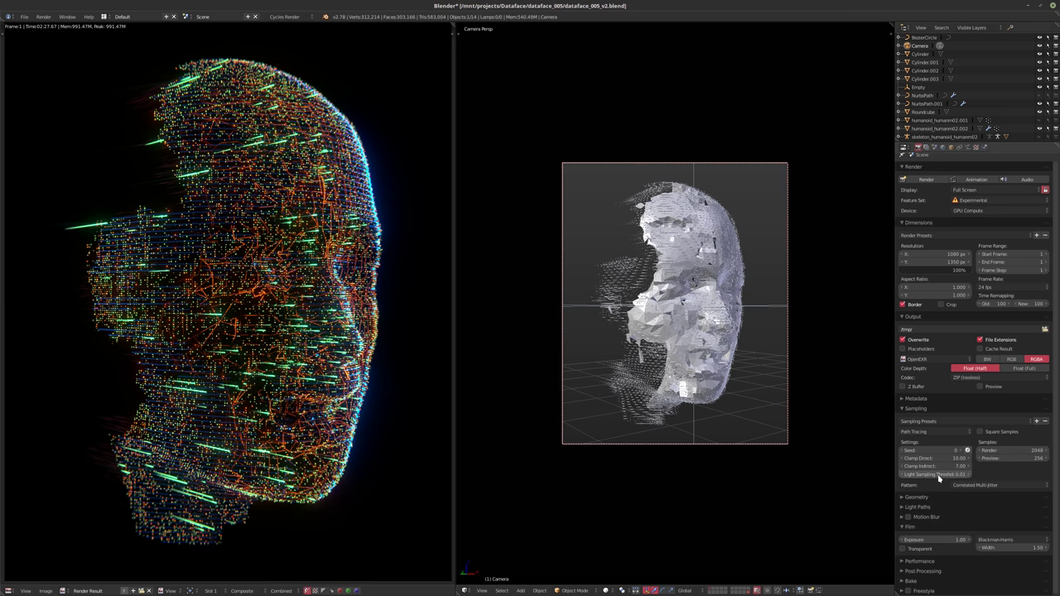
key("ctrl+s")
left_click(632, 508)
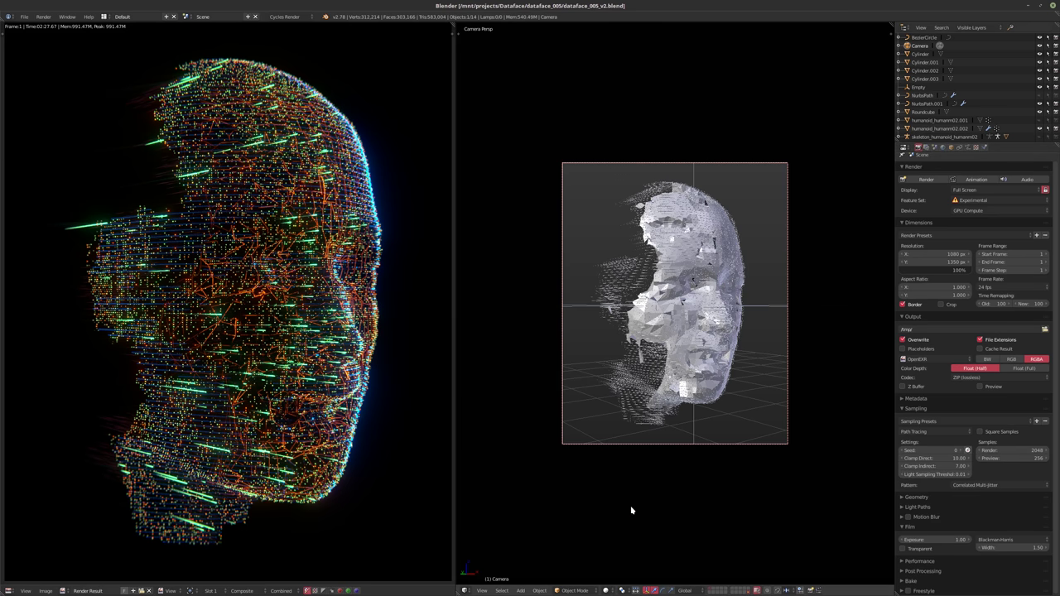
- Test-render the reframed head and cancel the render before it finishes
key("F12")
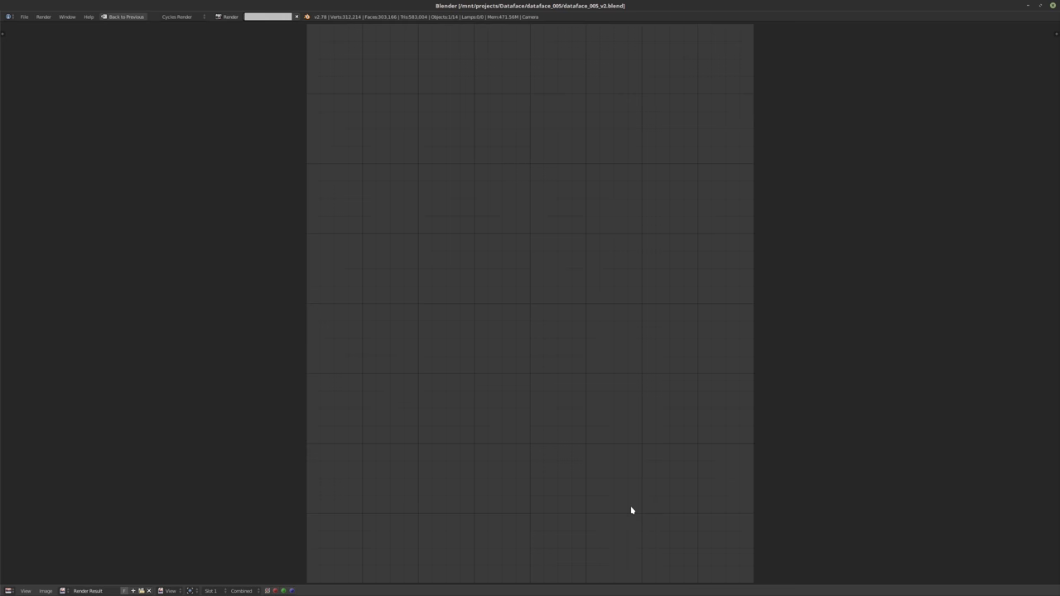
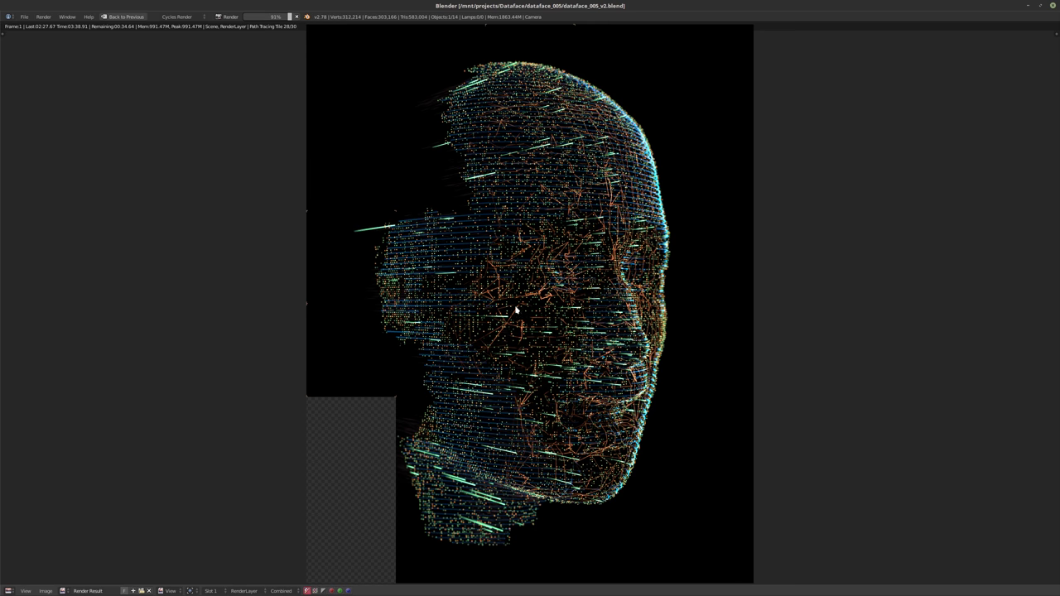
key("Escape")
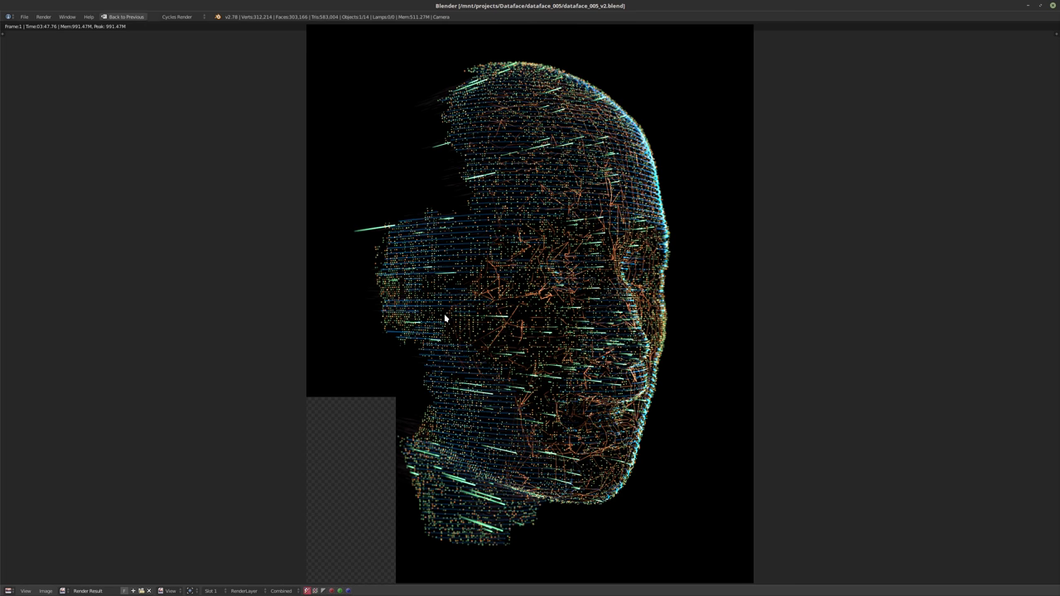
key("Escape")
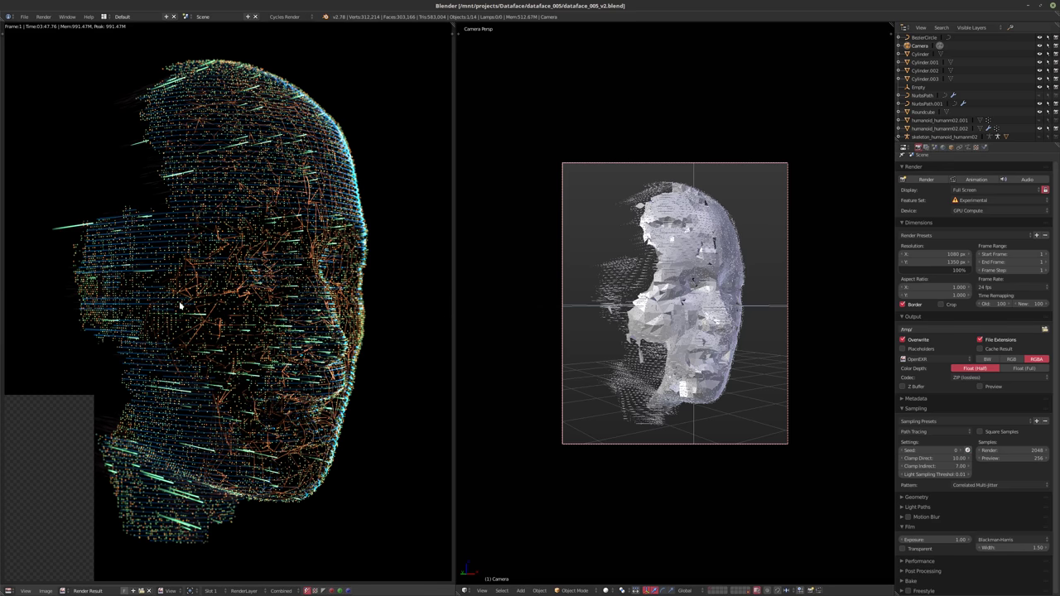
- Replace the render result display with a 3D camera view for a live rendered preview
key("shift+F3")
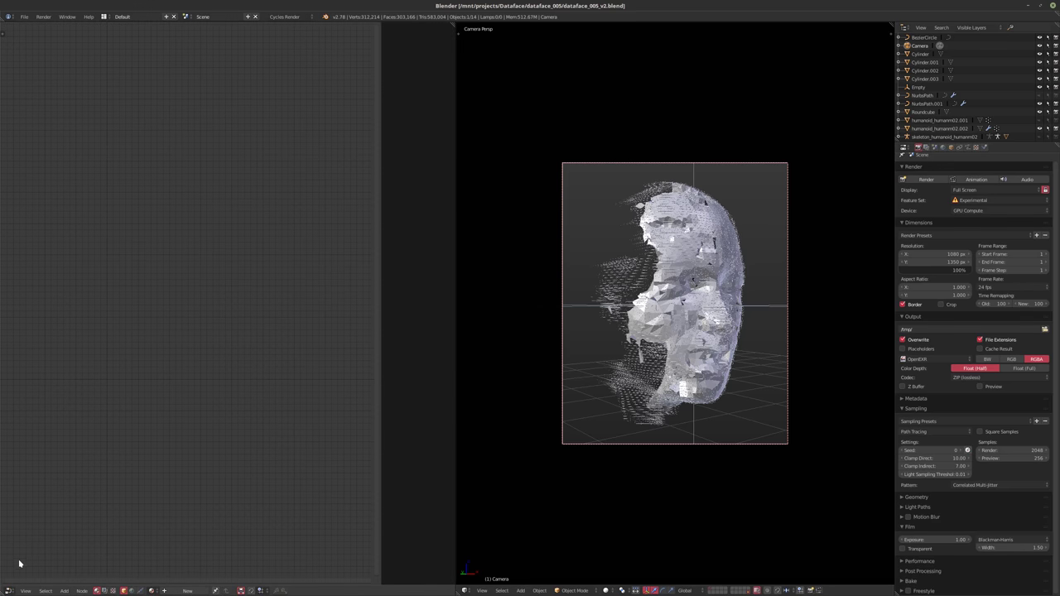
left_click(8, 591)
left_click(25, 573)
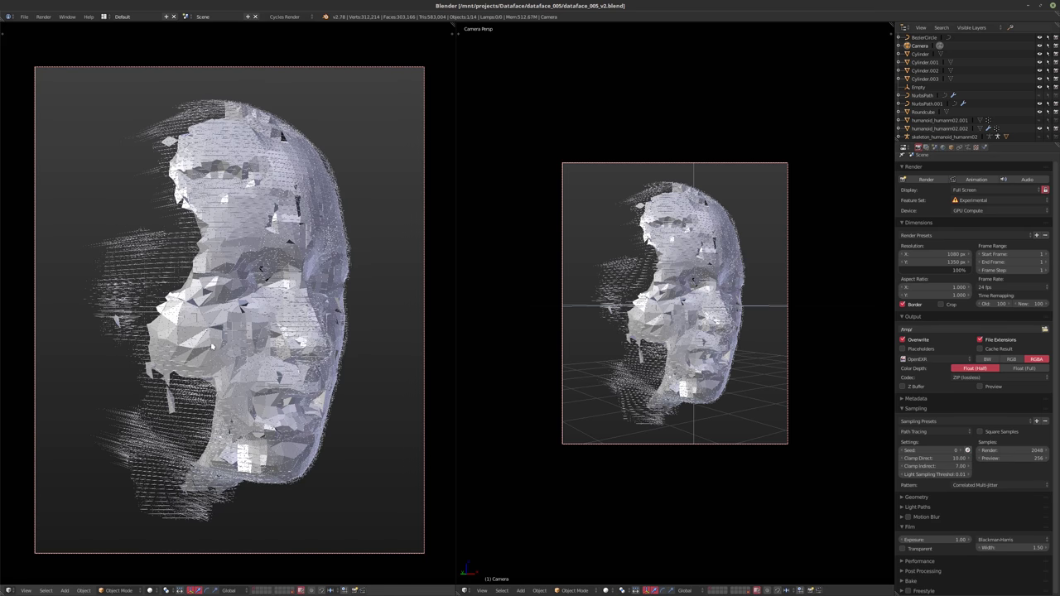
- Set the seed of ParticleSystem 2 on humanoid_humanm02.002 to 1
left_click(960, 128)
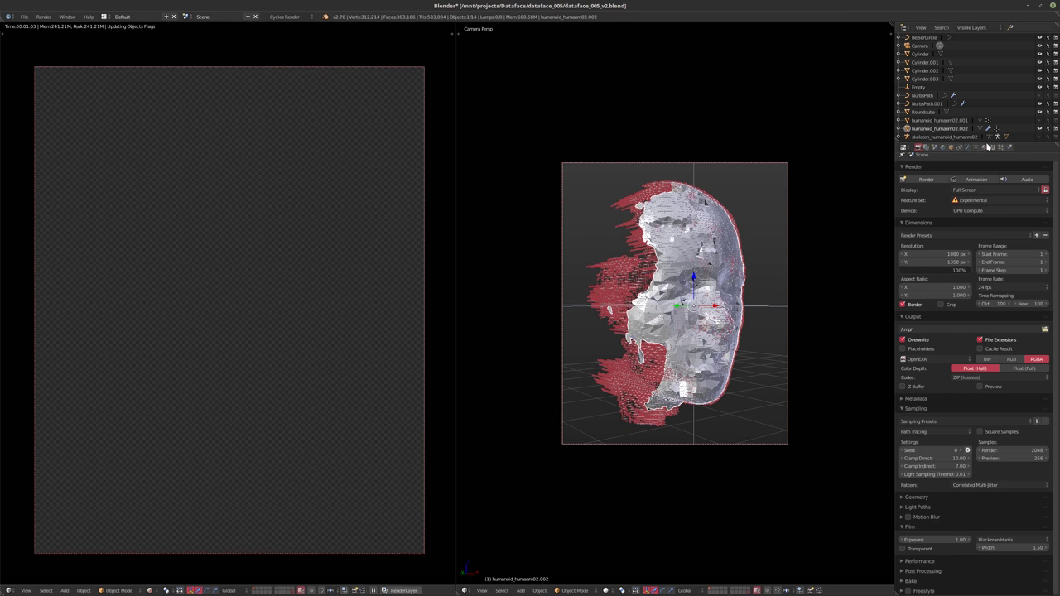
left_click(984, 147)
left_click(1001, 148)
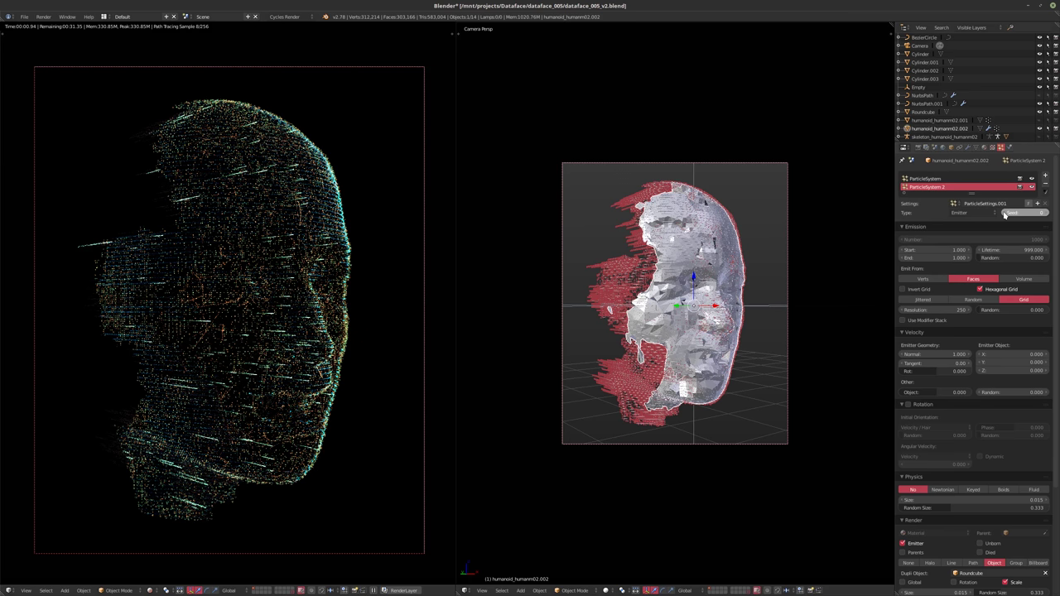
left_click_drag(1004, 214, 1012, 214)
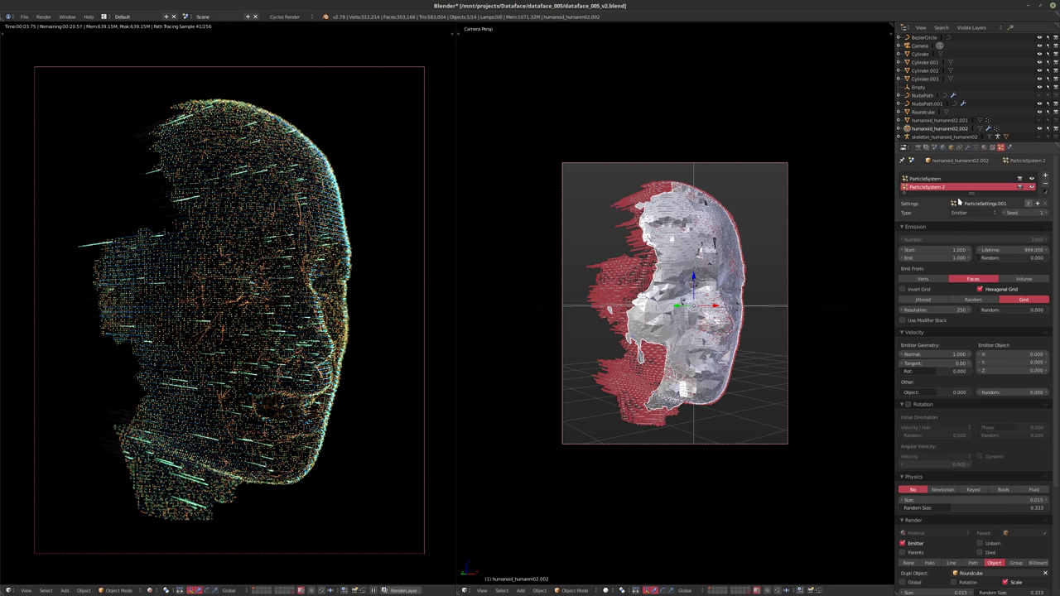
- Try seeds 1 to 3 on the first ParticleSystem, settle on seed 4, and end the rendered preview
left_click(974, 179)
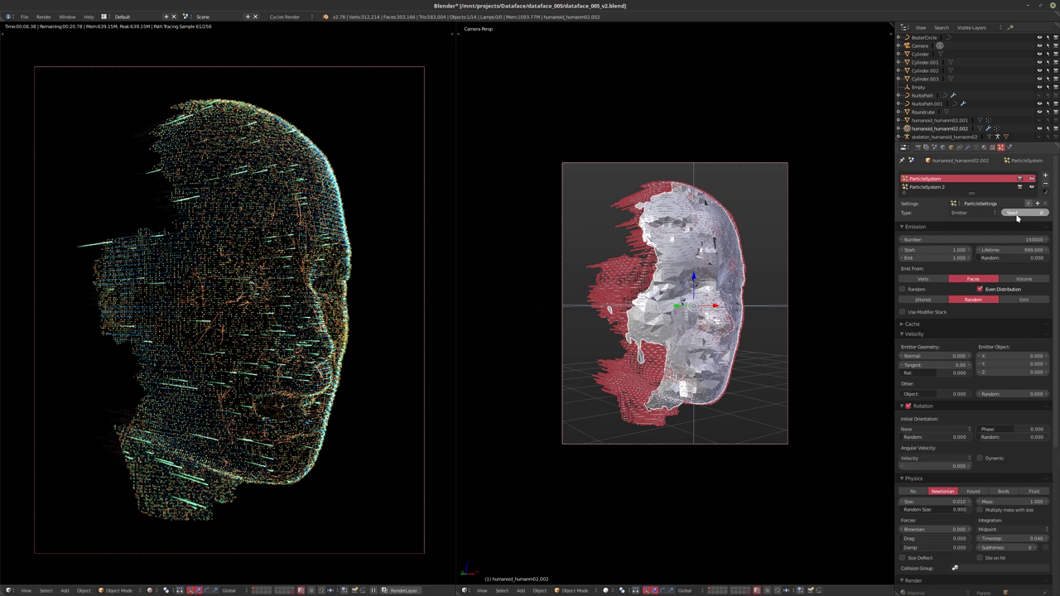
scroll(1013, 217, "up", 1, "ctrl")
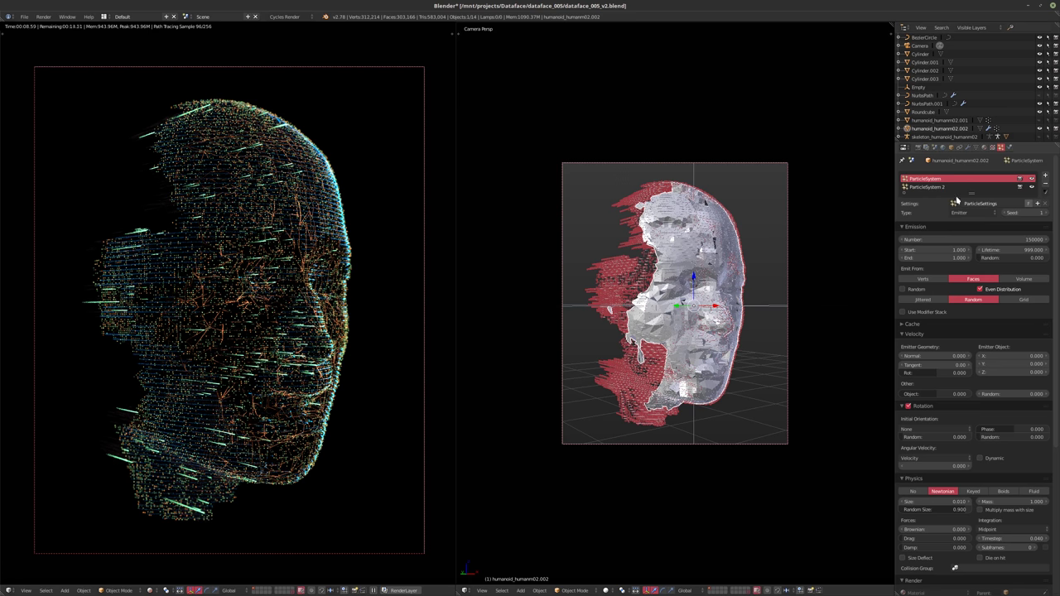
left_click(1045, 214)
left_click(1046, 214)
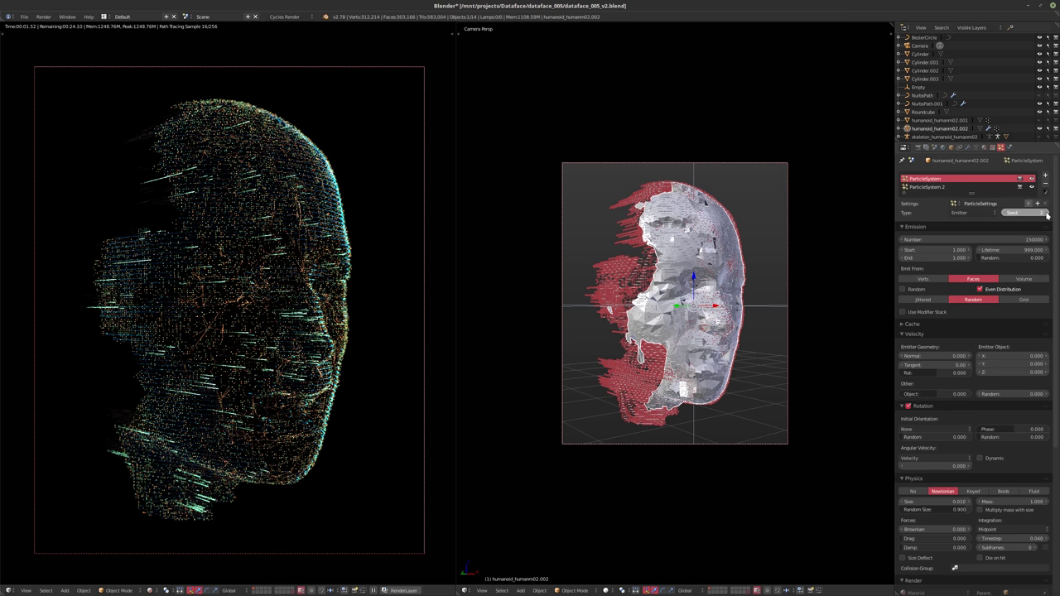
left_click(1046, 213)
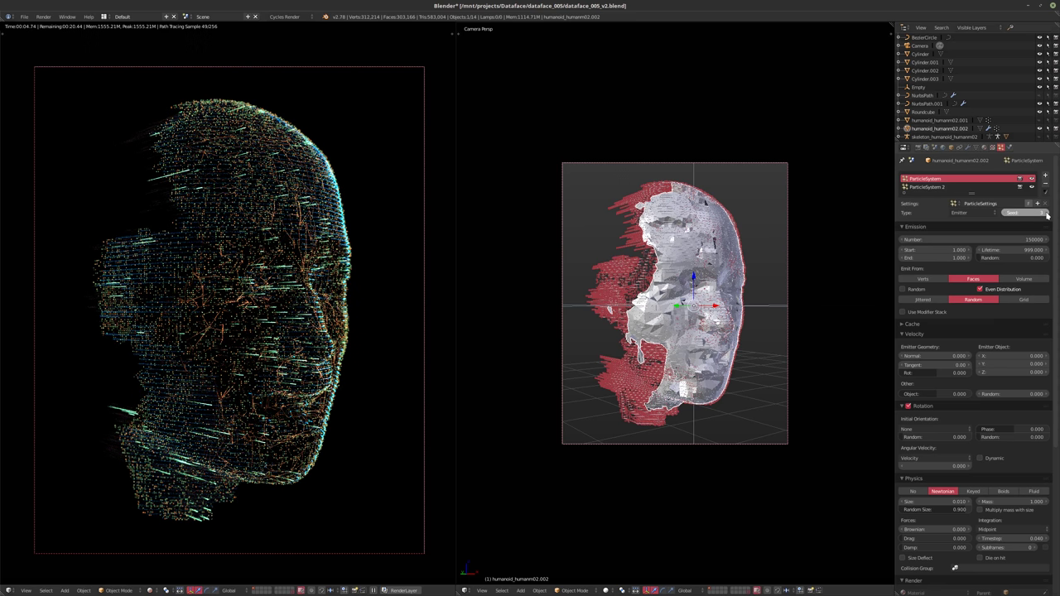
left_click(1047, 215)
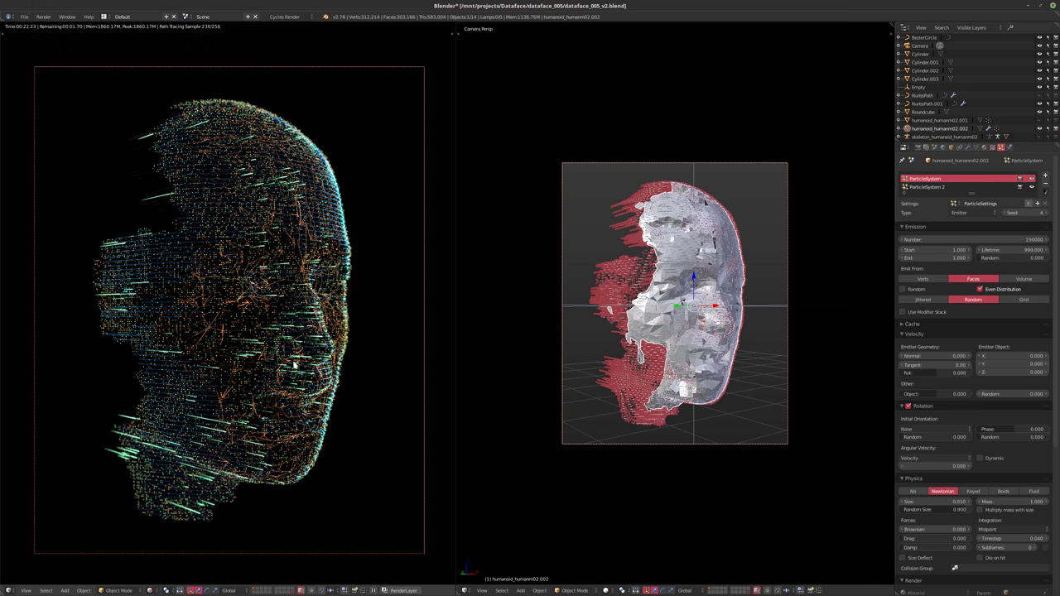
key("shift+z")
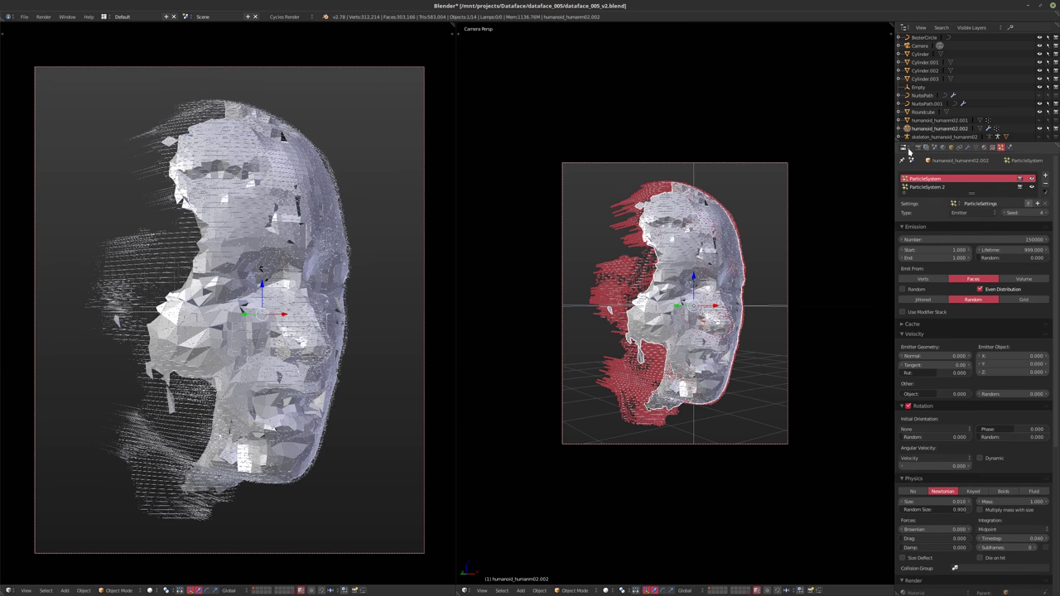
- Set the render samples back to 1024
left_click(918, 147)
left_click(1021, 451)
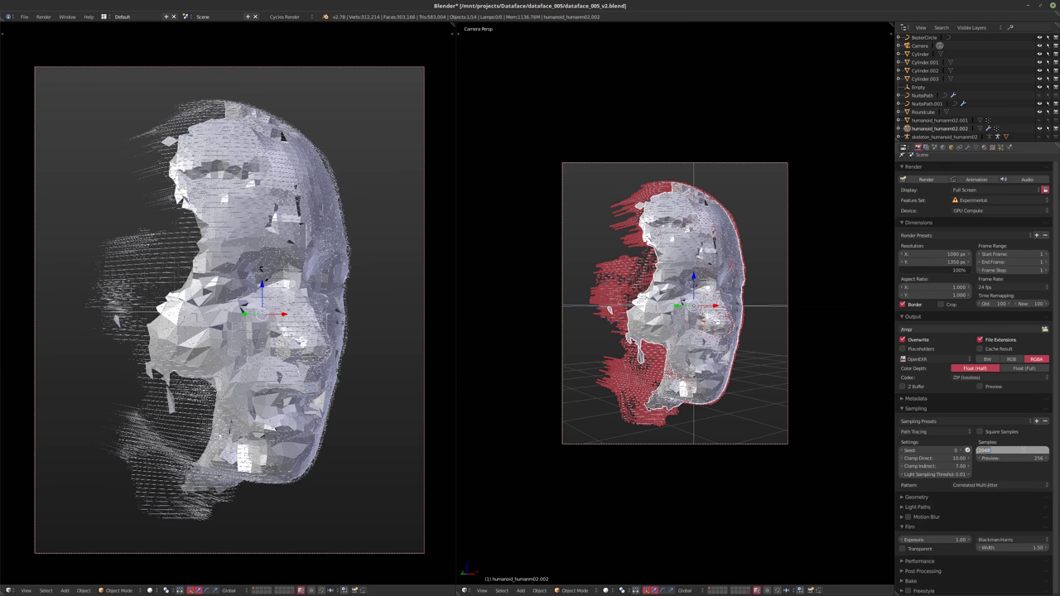
type("1024")
key("Return")
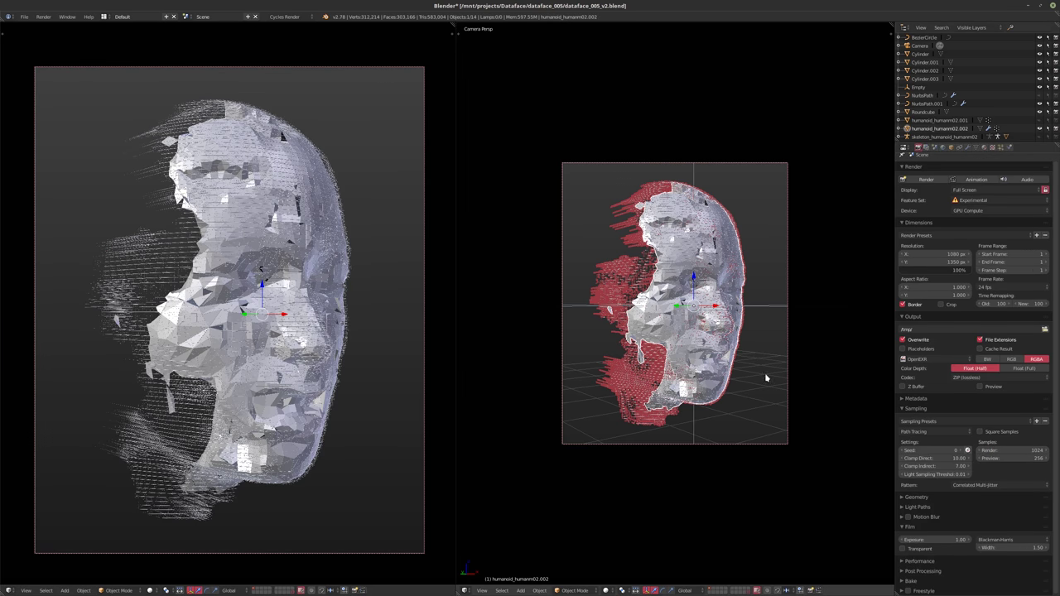
- Show the compositing nodes in place of the second camera view, and save the file and render the frame
left_click(466, 590)
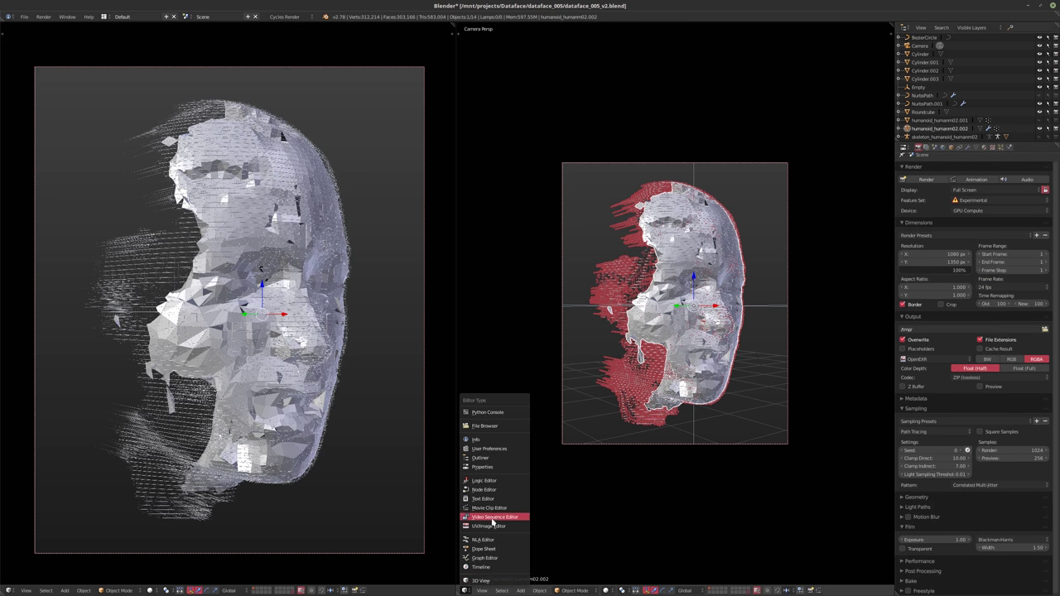
left_click(485, 489)
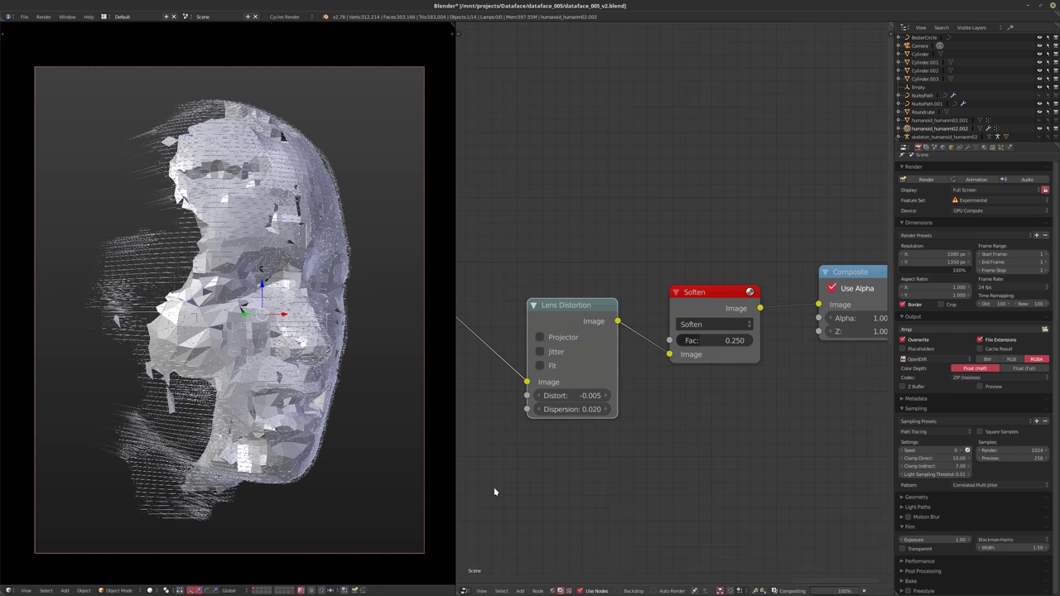
scroll(611, 313, "down", 7)
scroll(580, 311, "down", 4)
middle_click_drag(564, 311, 675, 319)
scroll(674, 319, "up", 2)
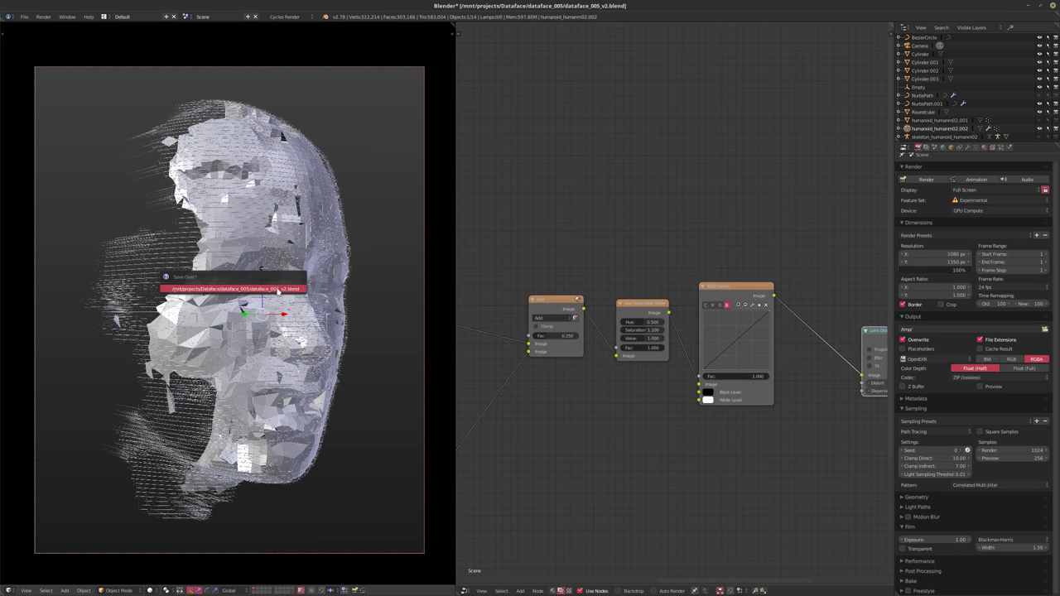
key("F12")
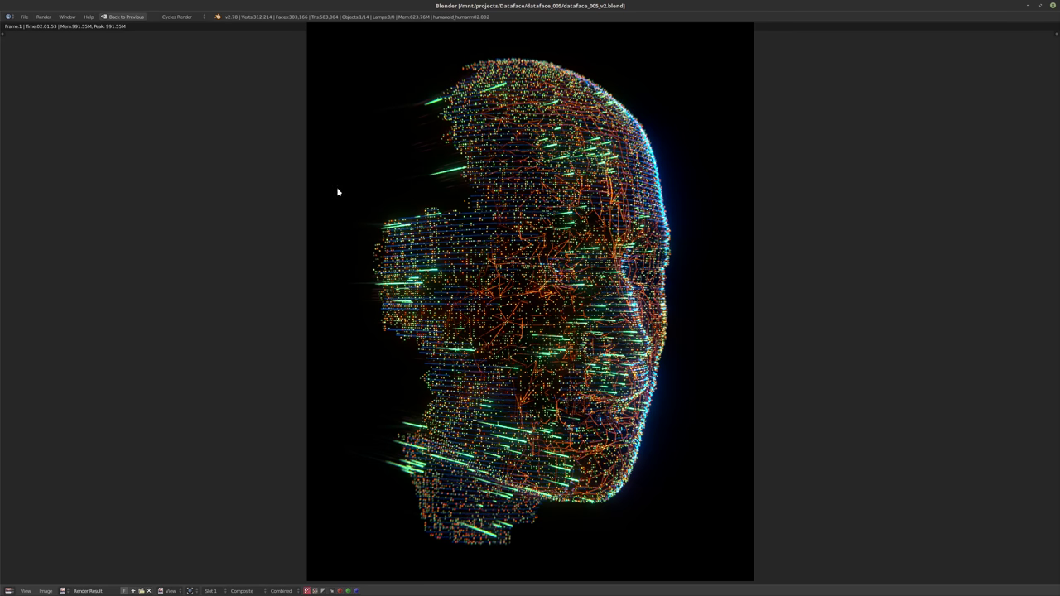
- Start saving the render as an image in the dataface_005 folder, adapting the existing PNG's name to dataface_005_1K16
left_click(46, 590)
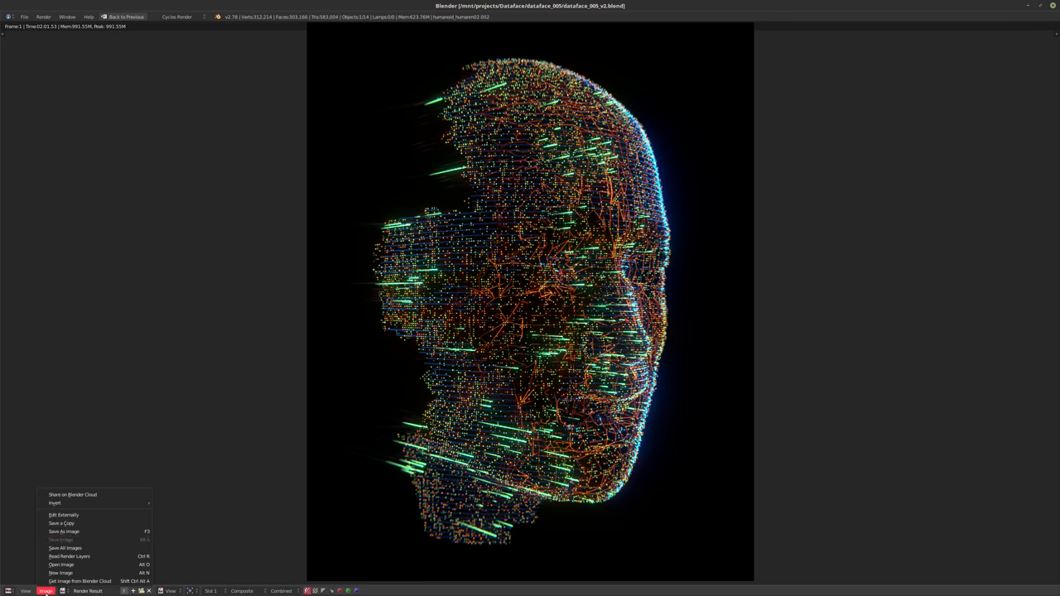
left_click(72, 533)
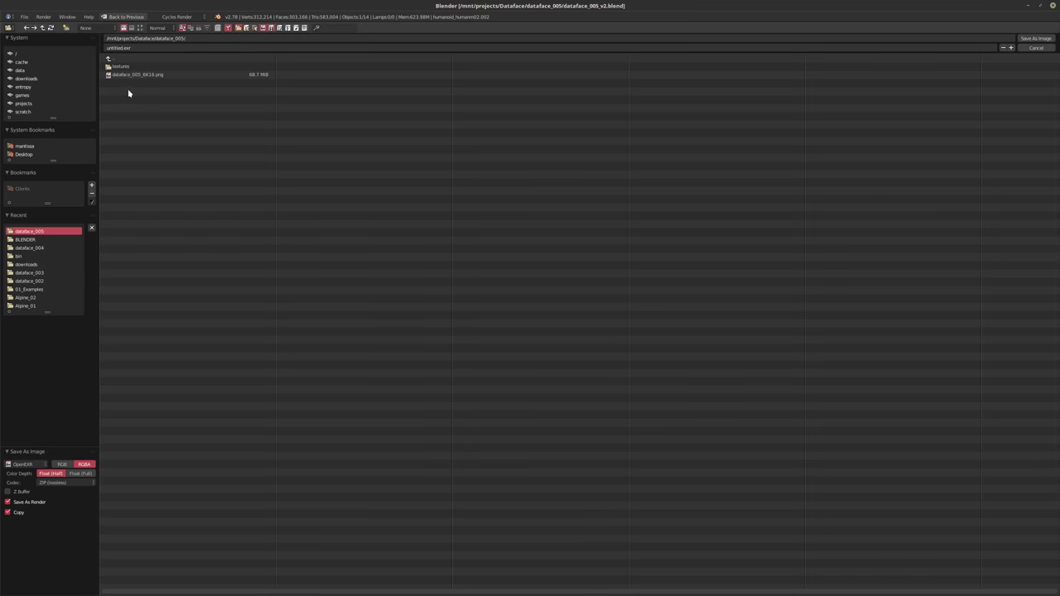
left_click(143, 74)
left_click(138, 47)
left_click(137, 47)
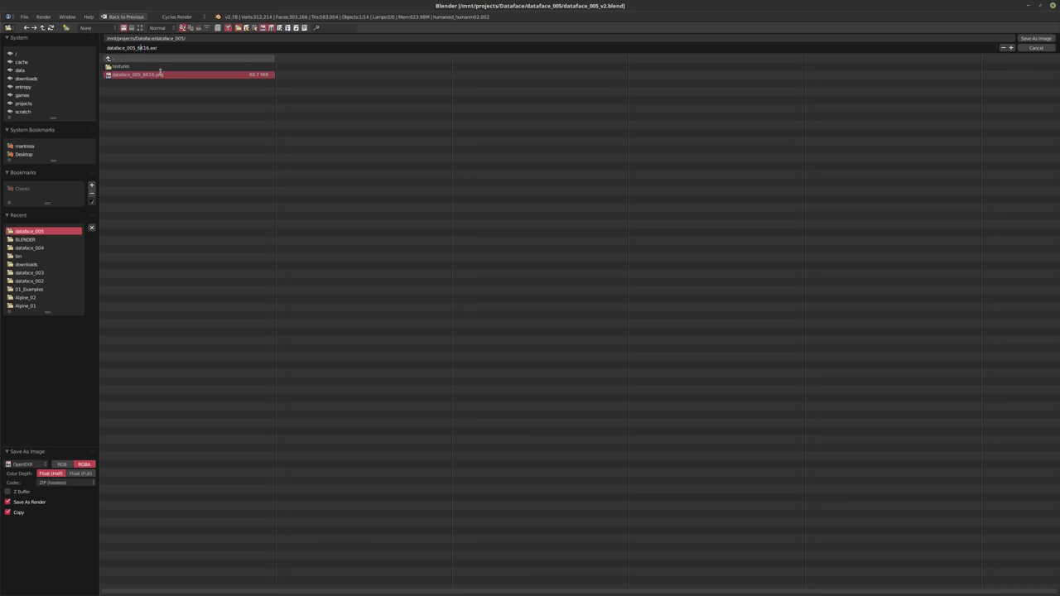
key("BackSpace")
type("1")
- Set the saved image's file format to PNG with RGB color
left_click(25, 463)
left_click(25, 463)
left_click(29, 417)
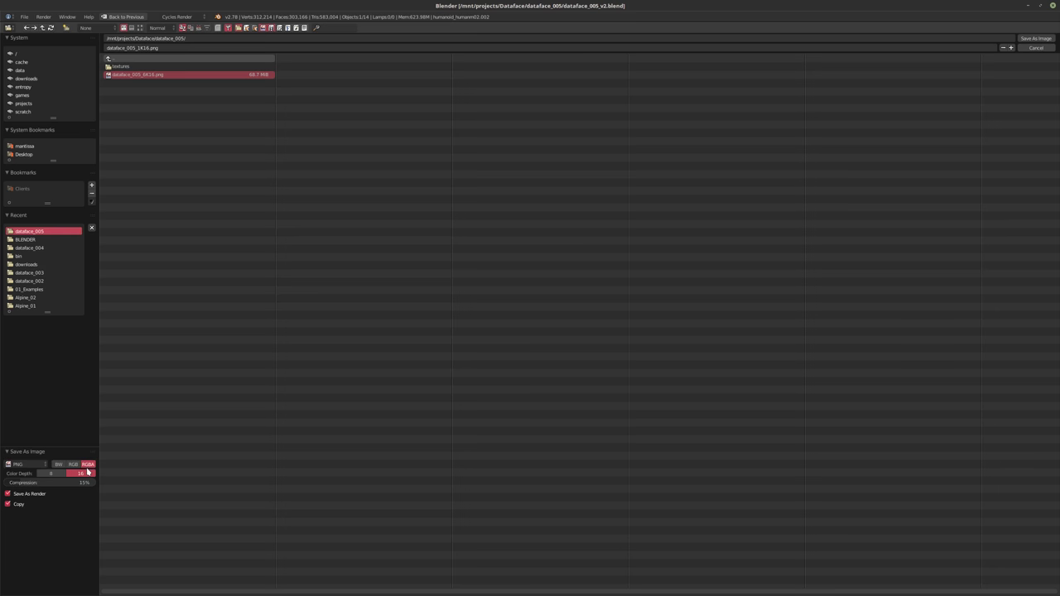
left_click(72, 463)
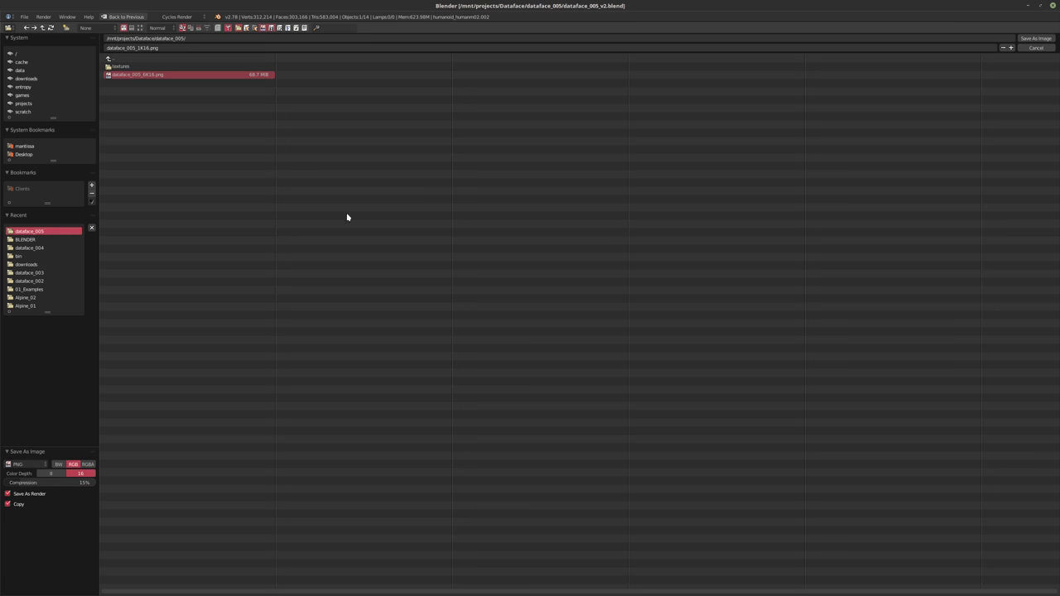
- Finish saving the render as dataface_005_1K16.png and save the project over dataface_005_v2.blend
left_click(1036, 38)
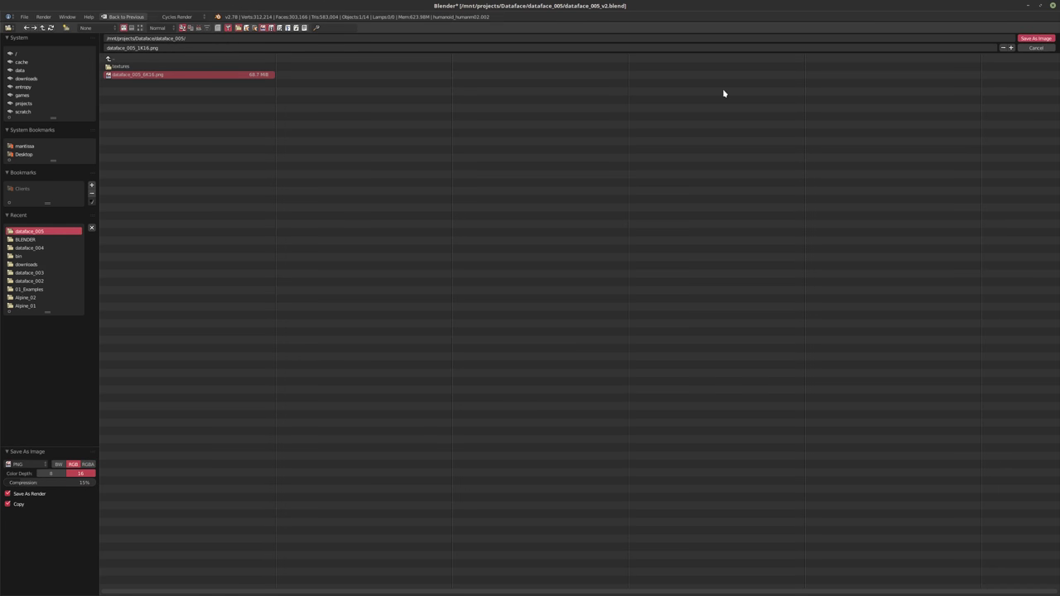
key("ctrl+s")
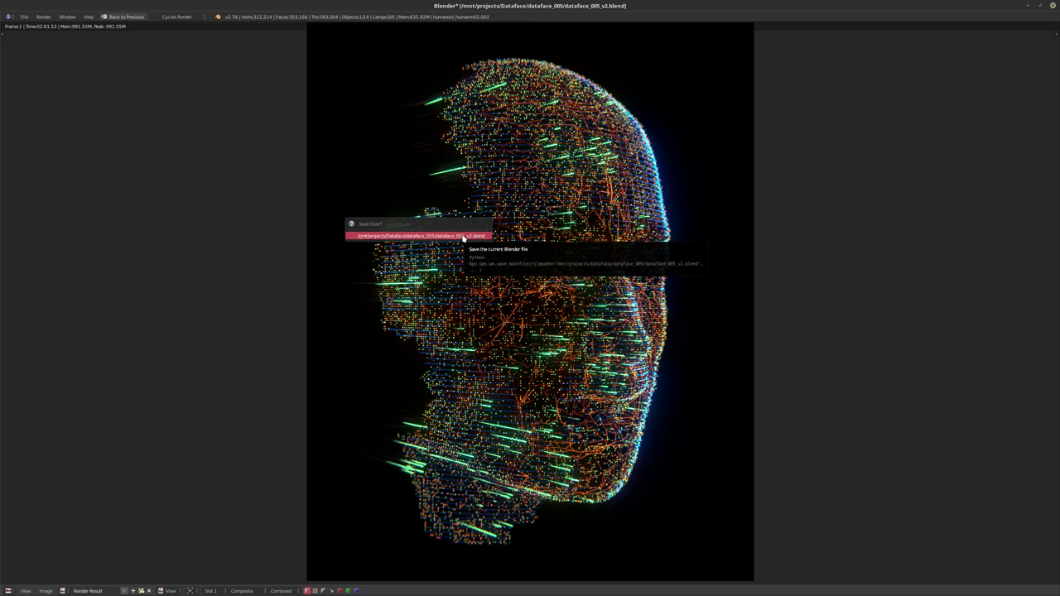
left_click(463, 238)
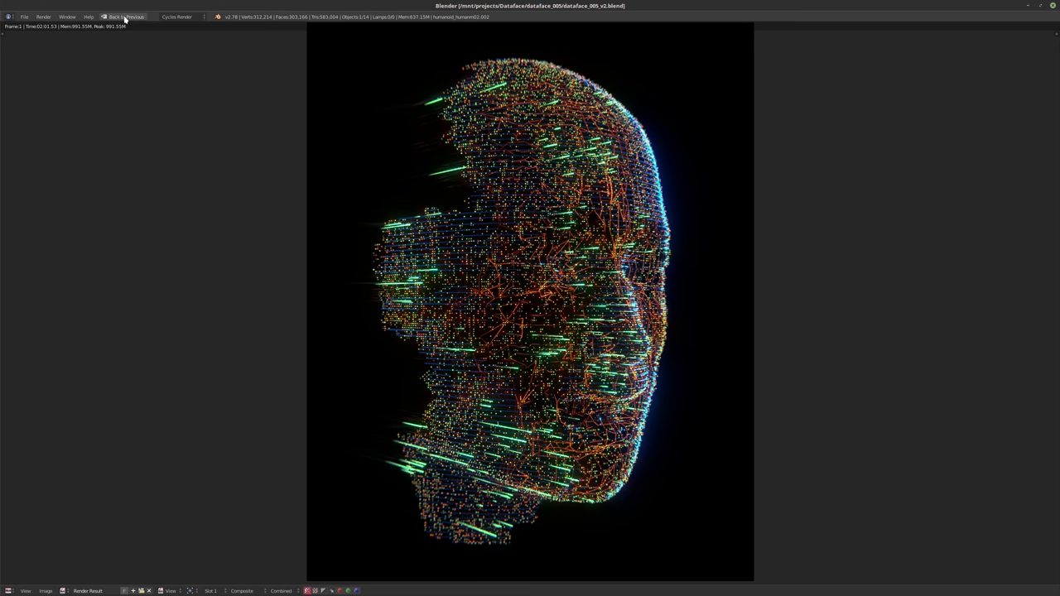
- Return to the scene, set the render resolution percentage to 500%, save over the blend file and render the frame
left_click(126, 17)
left_click(942, 270)
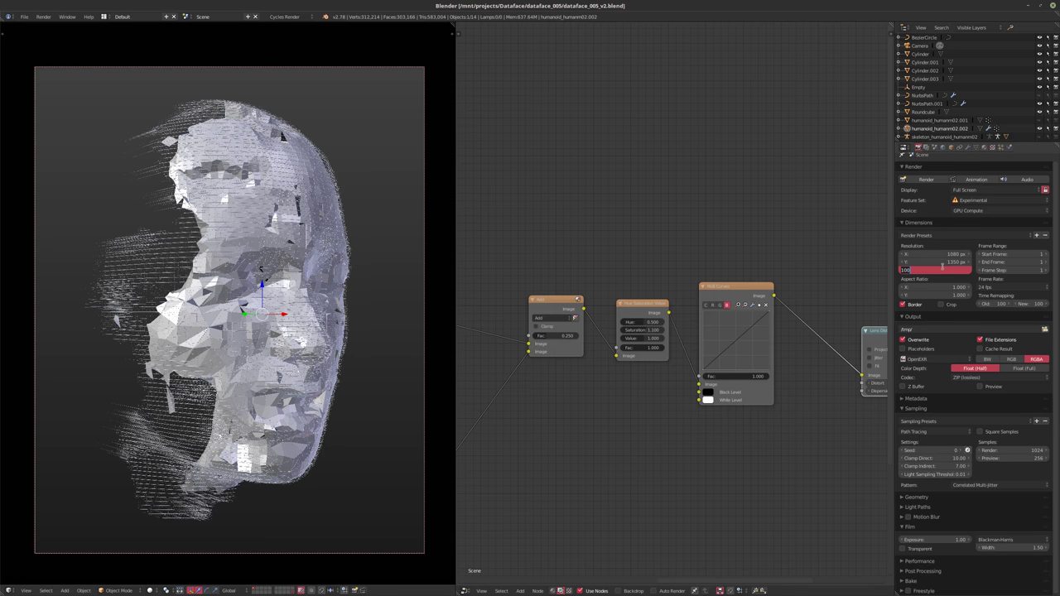
type("500")
key("Return")
key("ctrl+s")
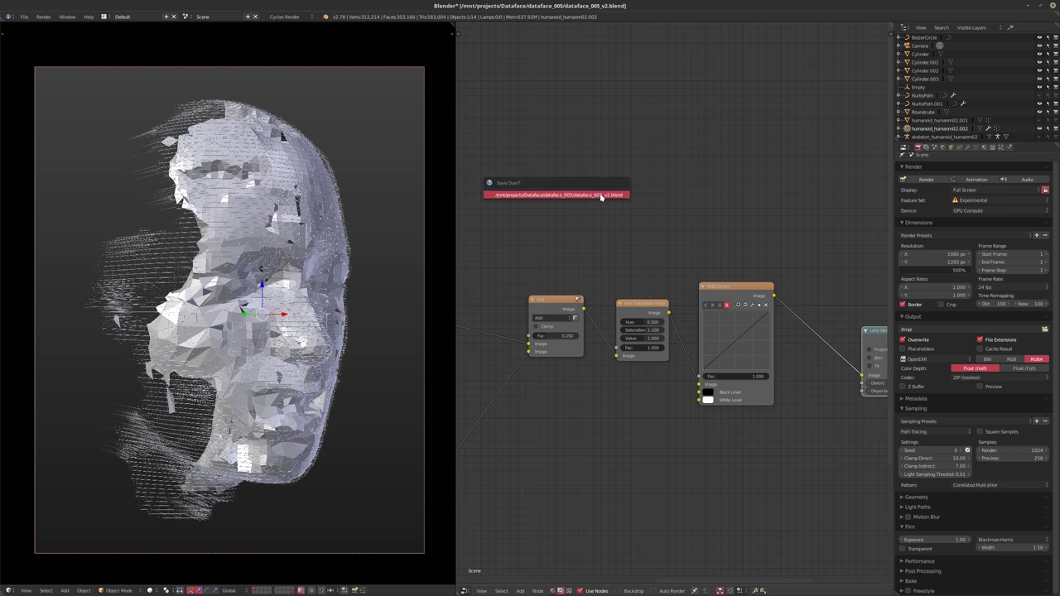
left_click(601, 195)
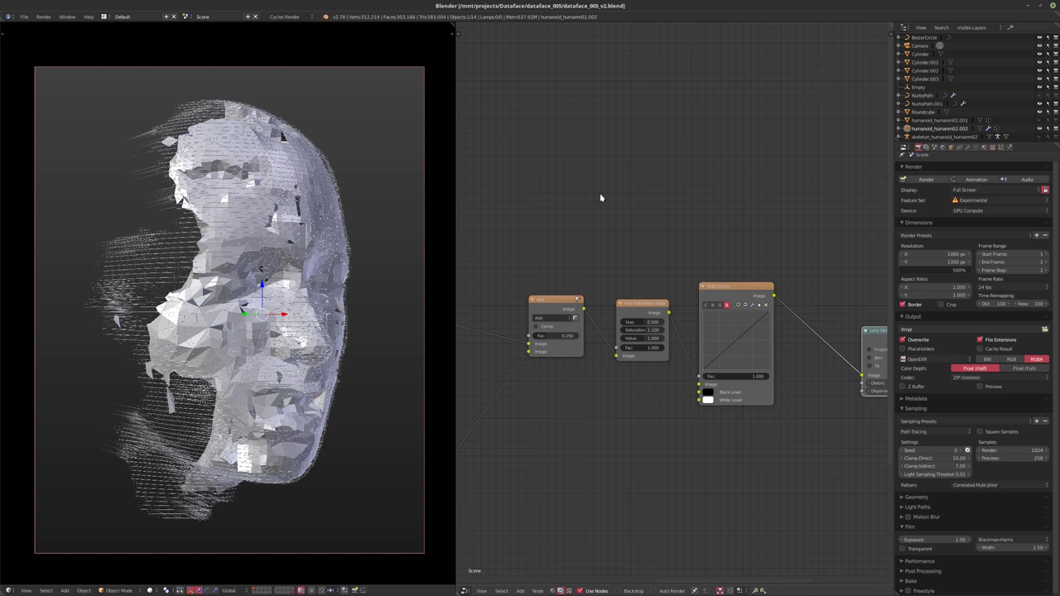
key("F12")
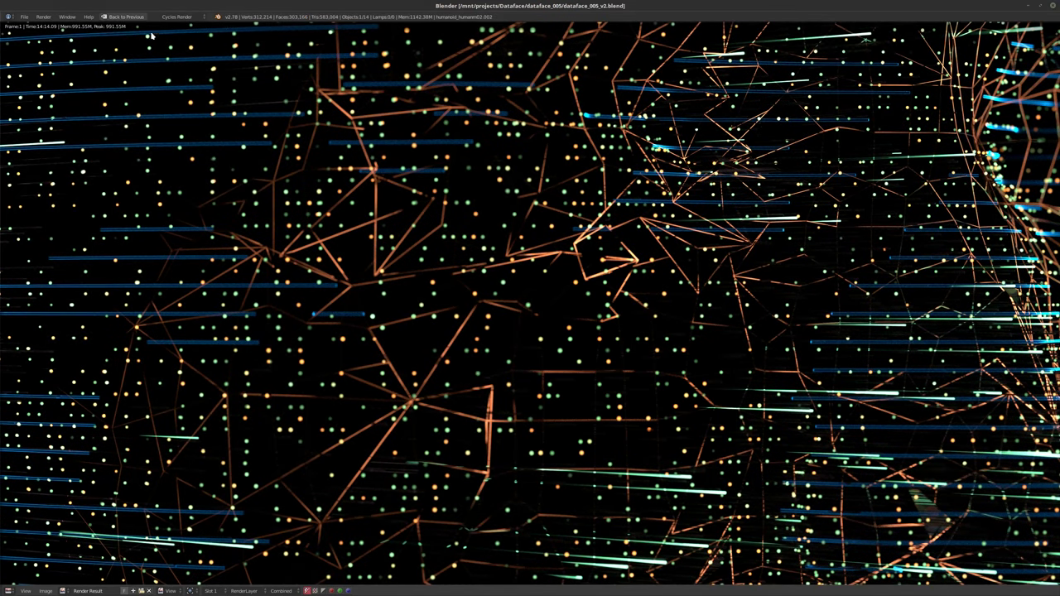
- Leave the render result and set the resolution percentage back to 100%
left_click(124, 16)
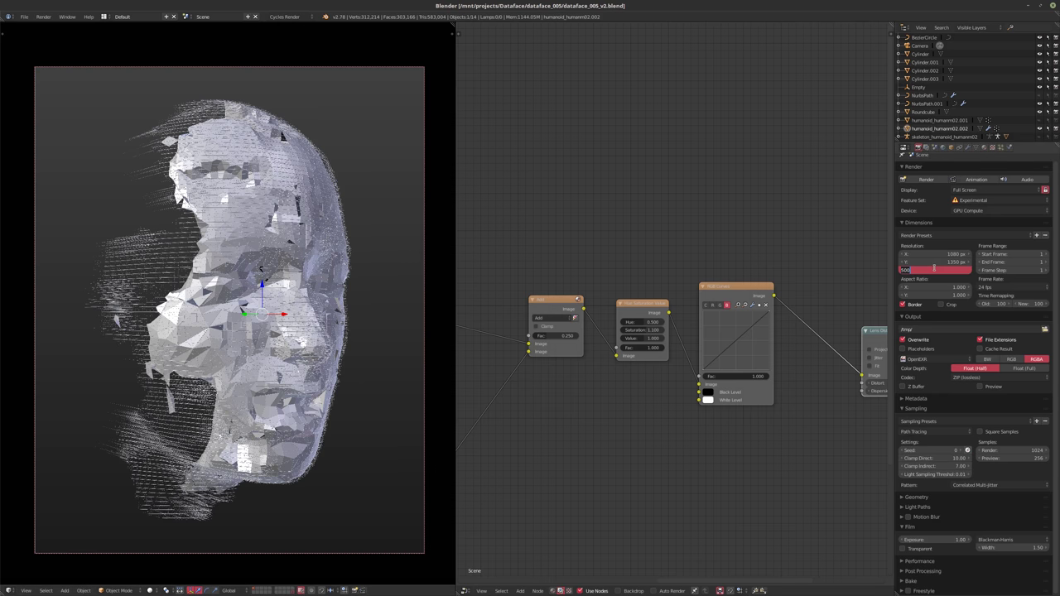
type("100")
key("Return")
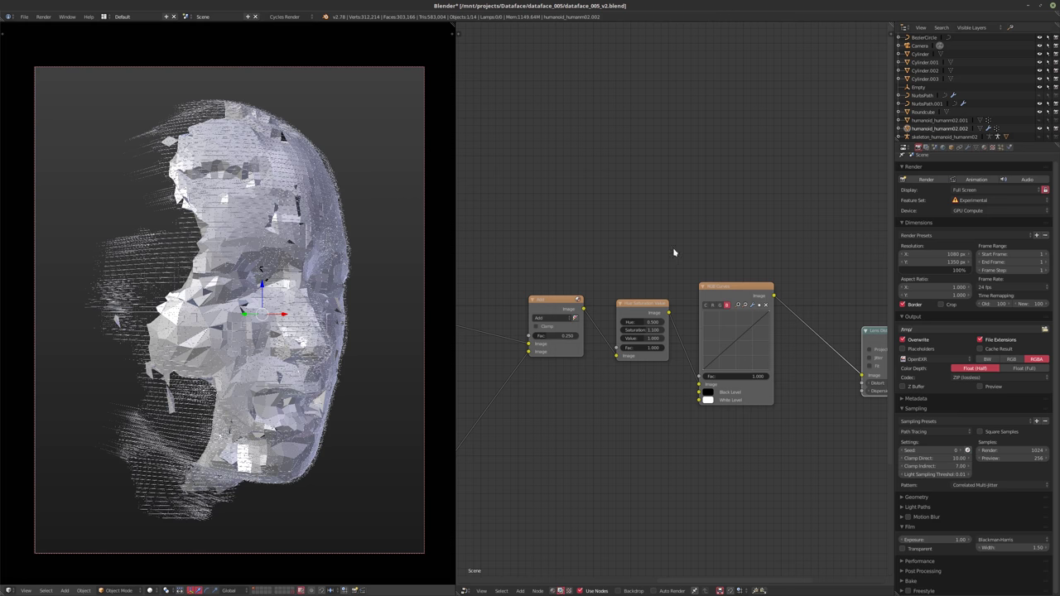
- Show the rendered preview in the camera view and set the head's Remesh modifier mode to Blocks
key("shift+z")
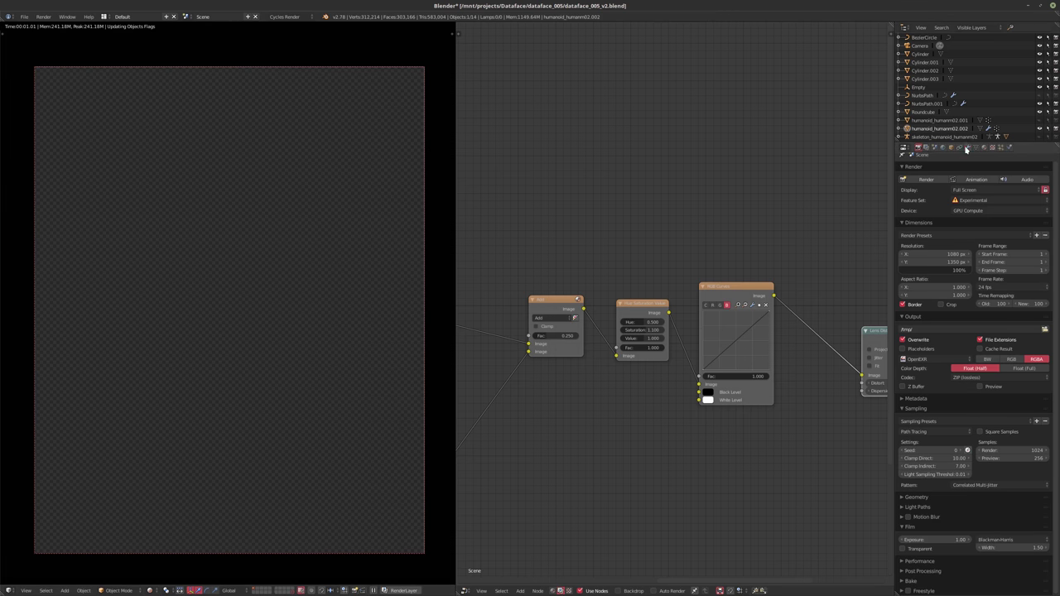
left_click(967, 147)
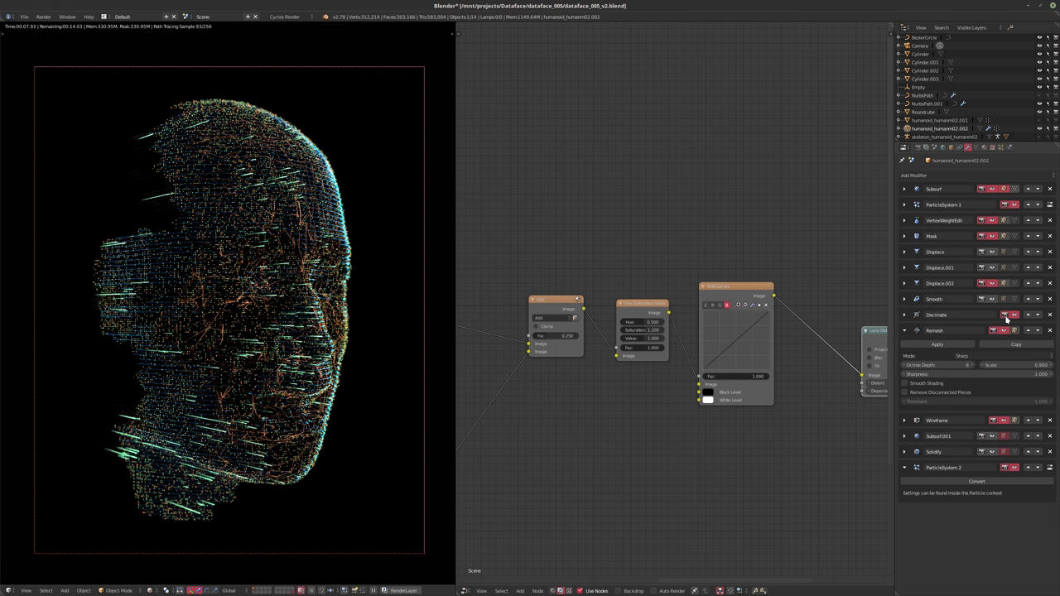
left_click(969, 355)
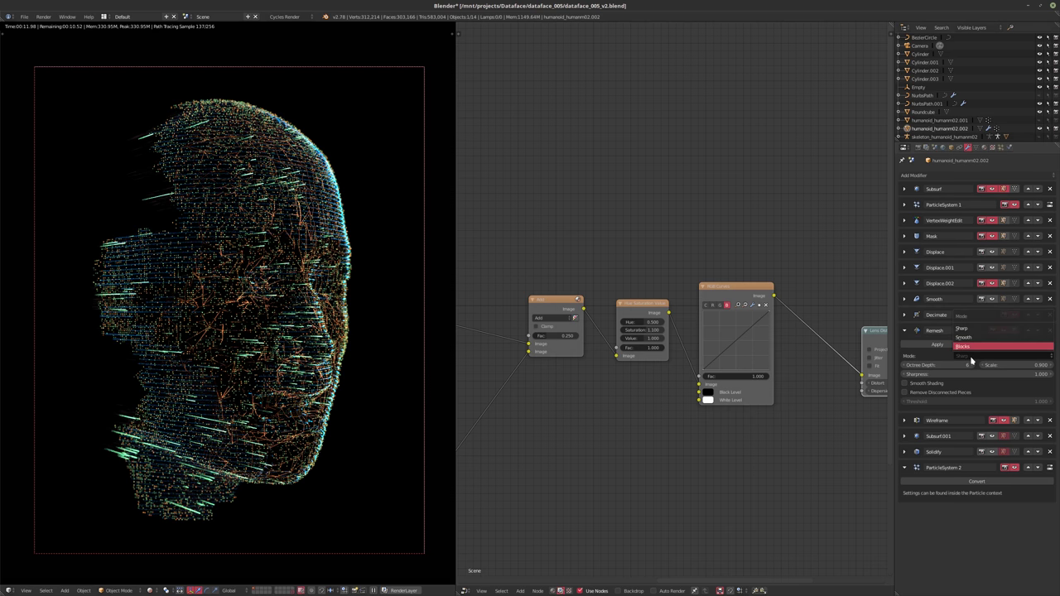
left_click(970, 354)
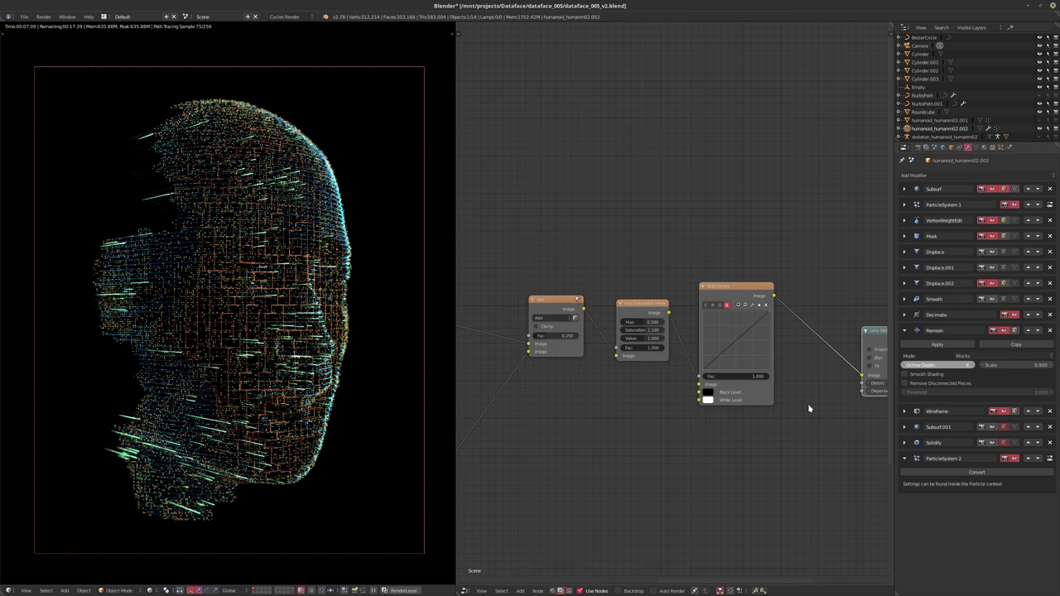
- Try the Remesh modifier with an octree depth of 5 and a scale of 0.75, viewing the head in solid shading
left_click(903, 367)
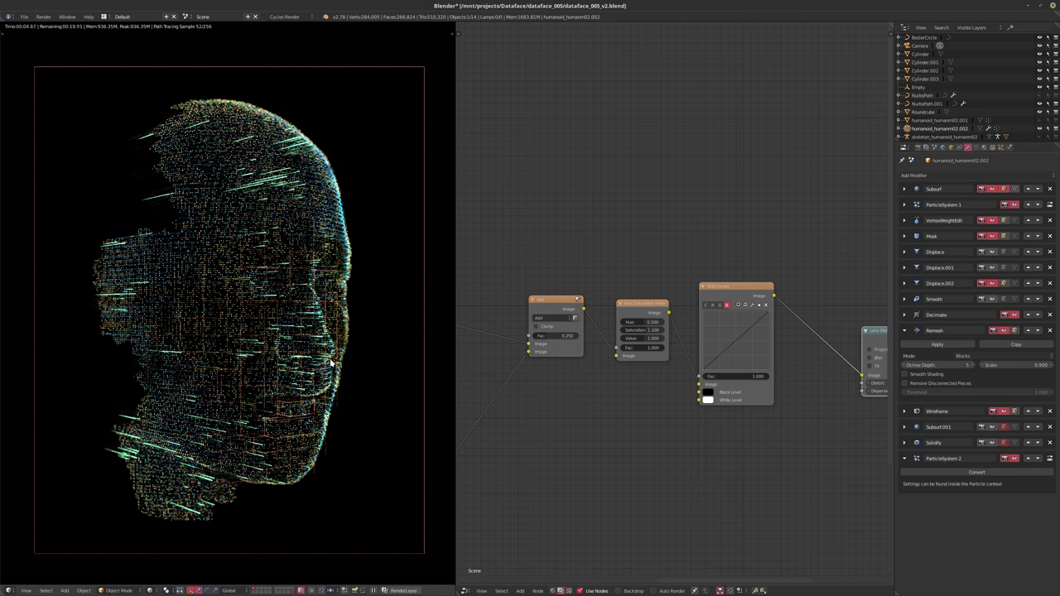
key("shift+z")
left_click(1011, 365)
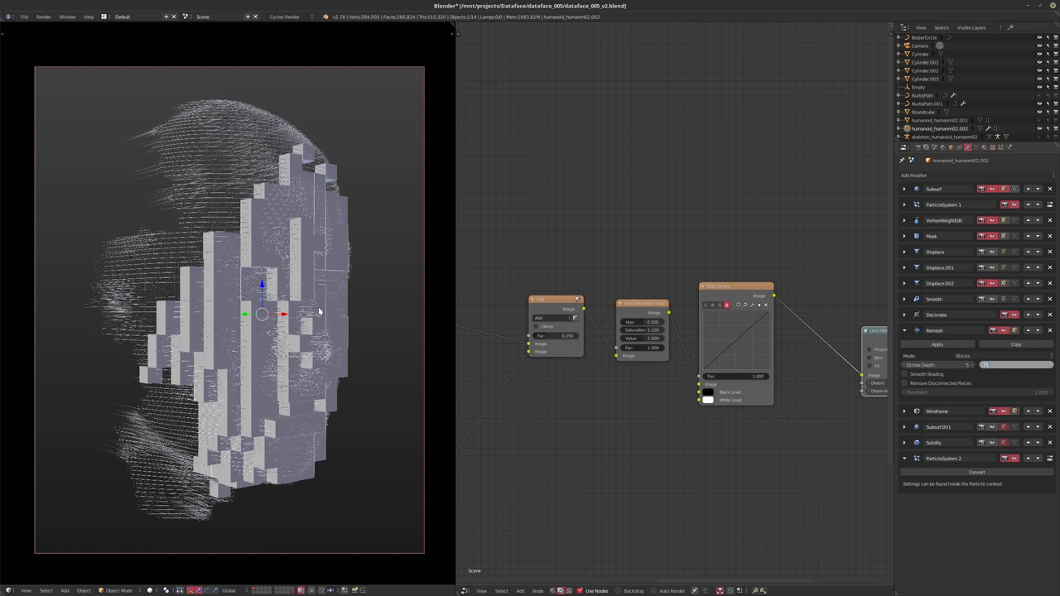
type("0.75")
key("Return")
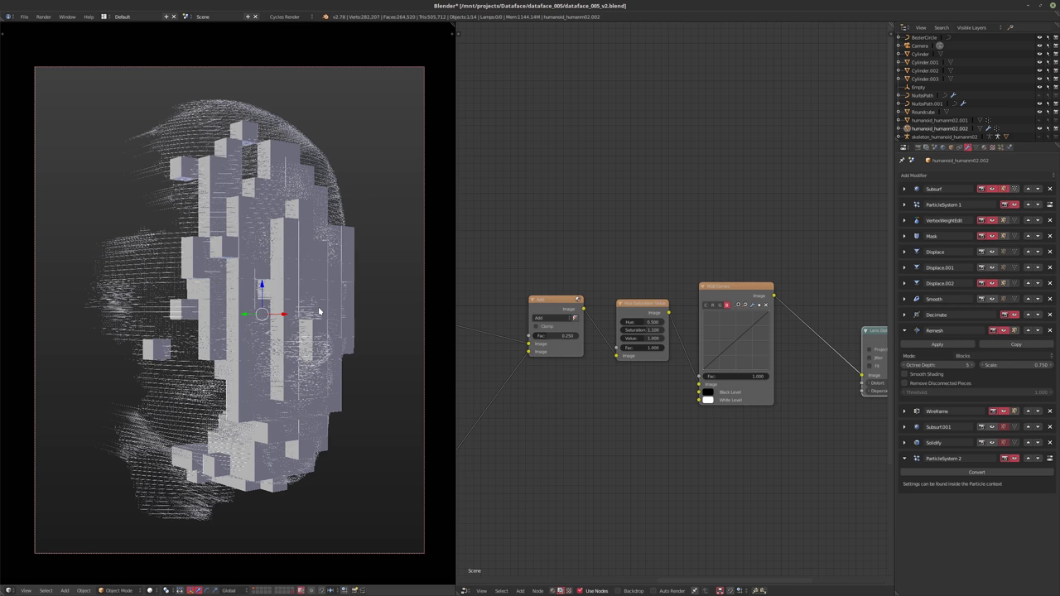
- Try a Remesh scale of 0.25 and test the Remove Disconnected Pieces option
left_click(1003, 366)
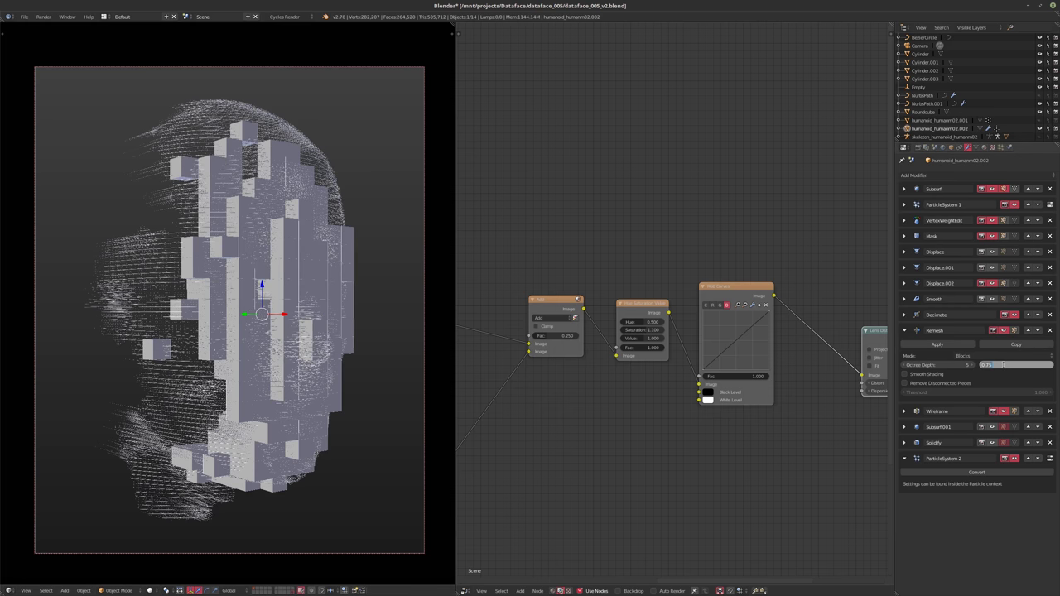
key("BackSpace")
type("25")
key("Return")
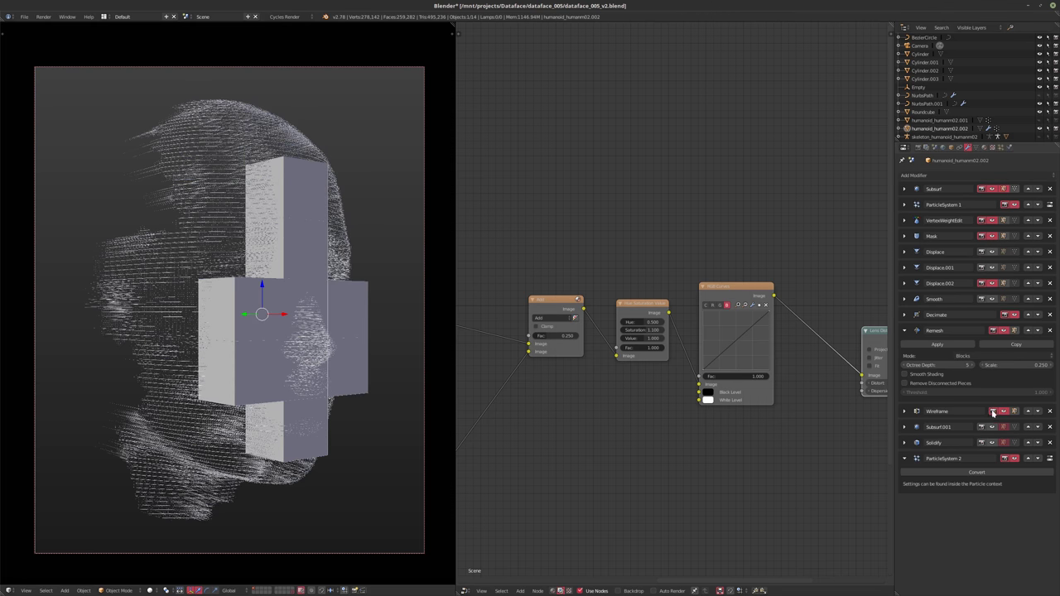
left_click(1013, 367)
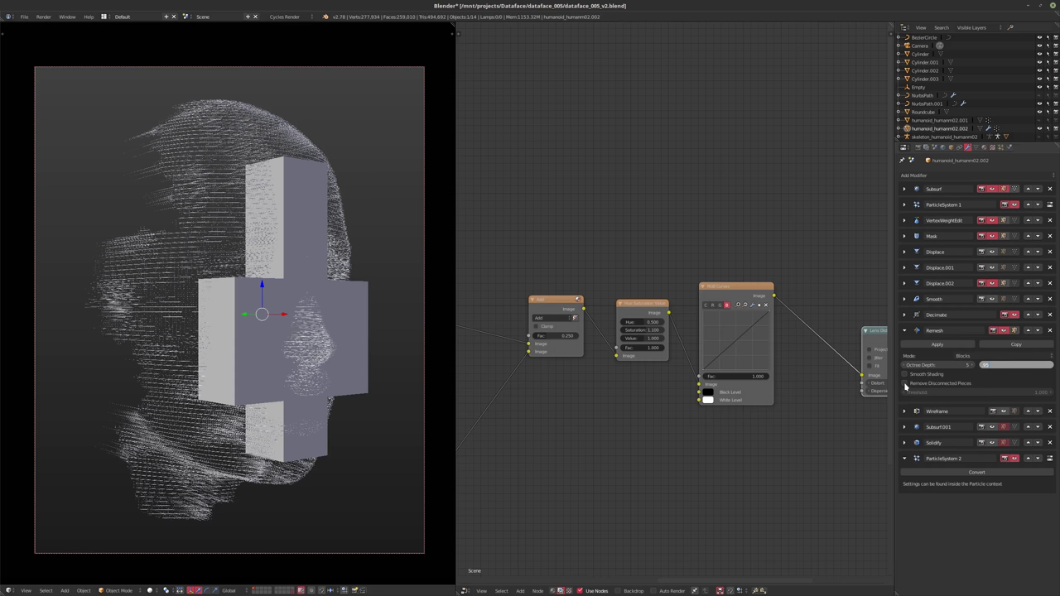
left_click(905, 383)
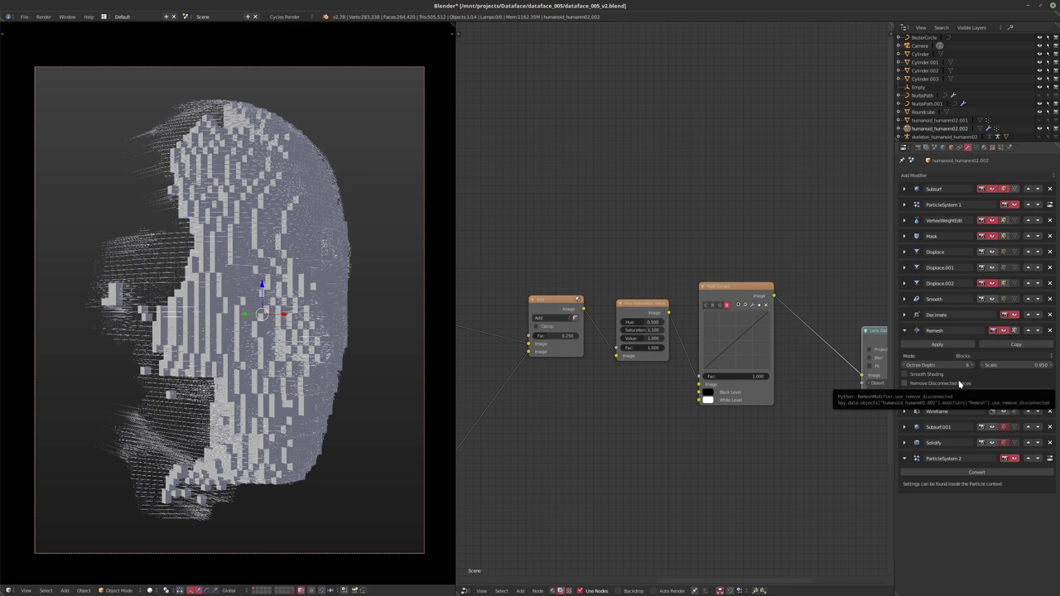
- Preview the head rendered, set the Remesh scale to 0.85 and have the Wireframe modifier enabled again
left_click(985, 147)
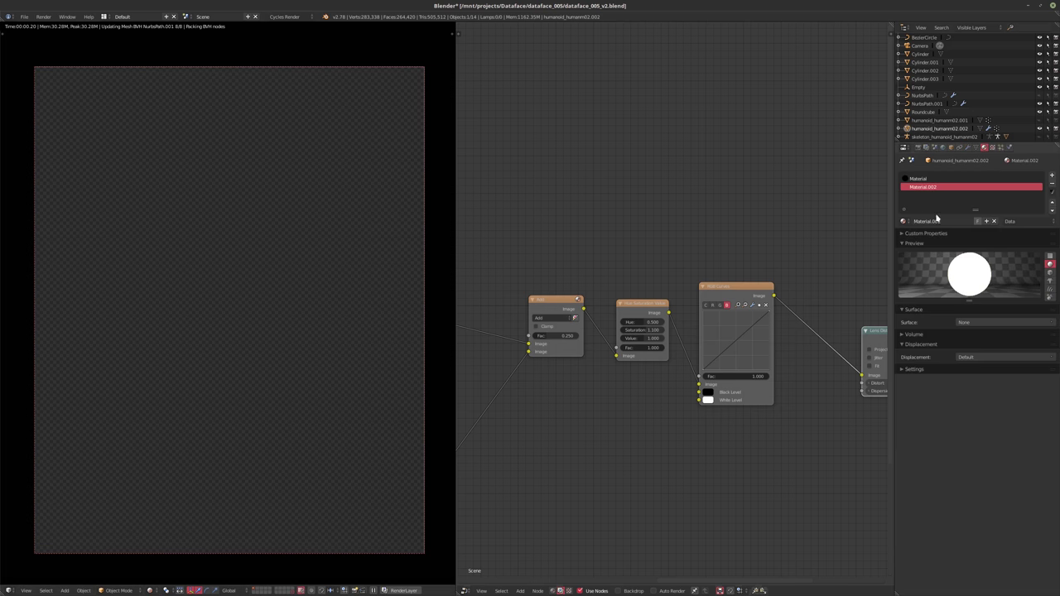
scroll(611, 333, "down", 3)
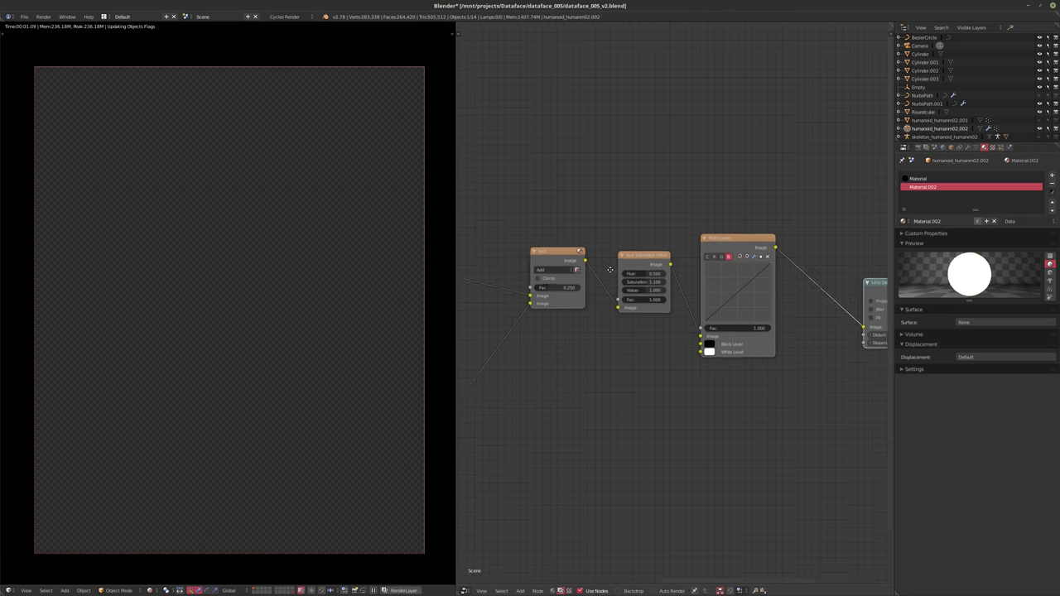
middle_click_drag(793, 322, 700, 326)
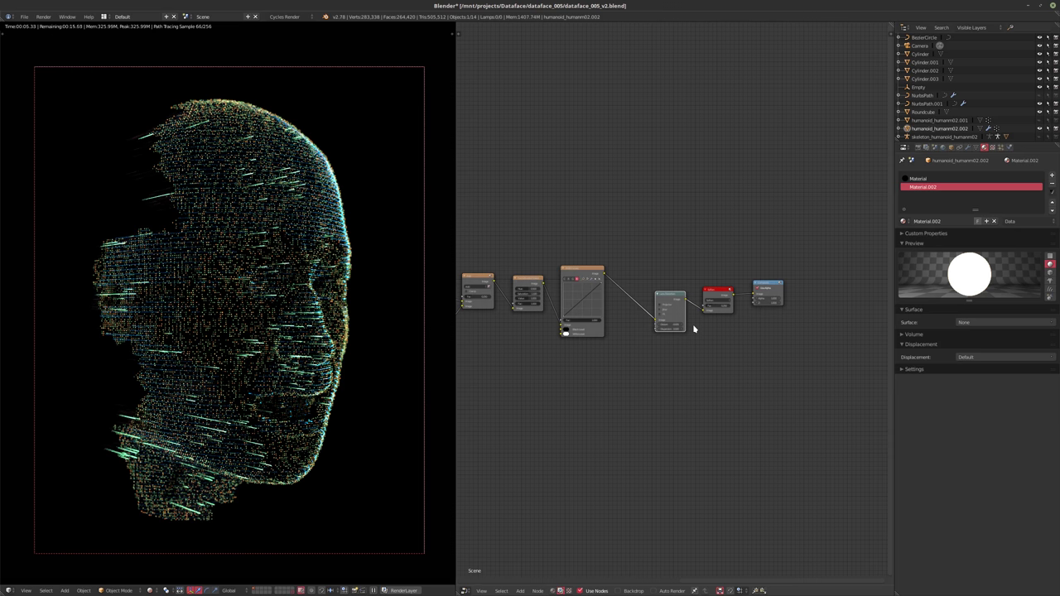
left_click(967, 147)
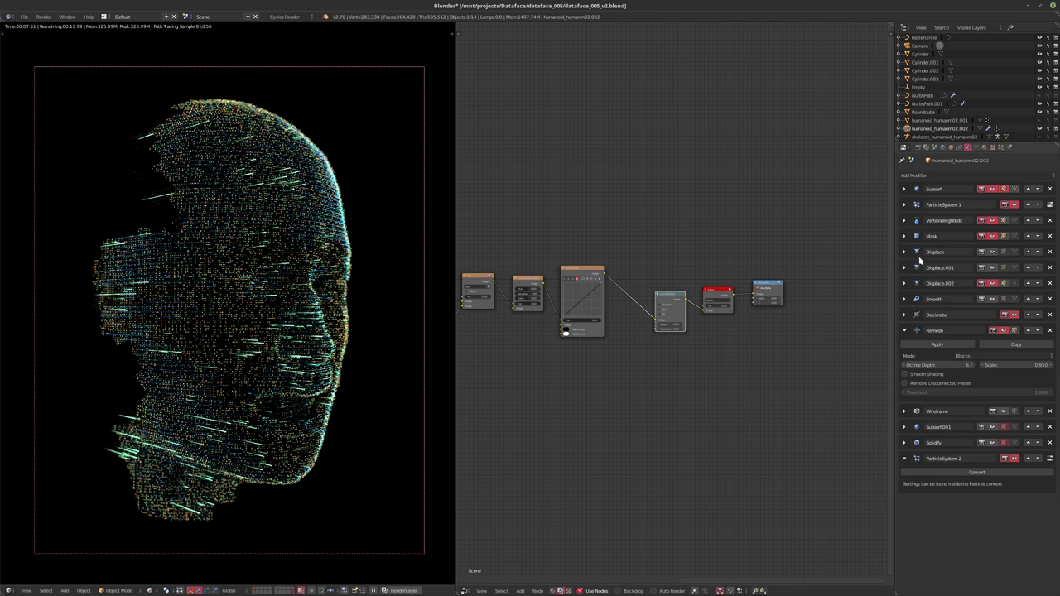
left_click(998, 365)
type(".85")
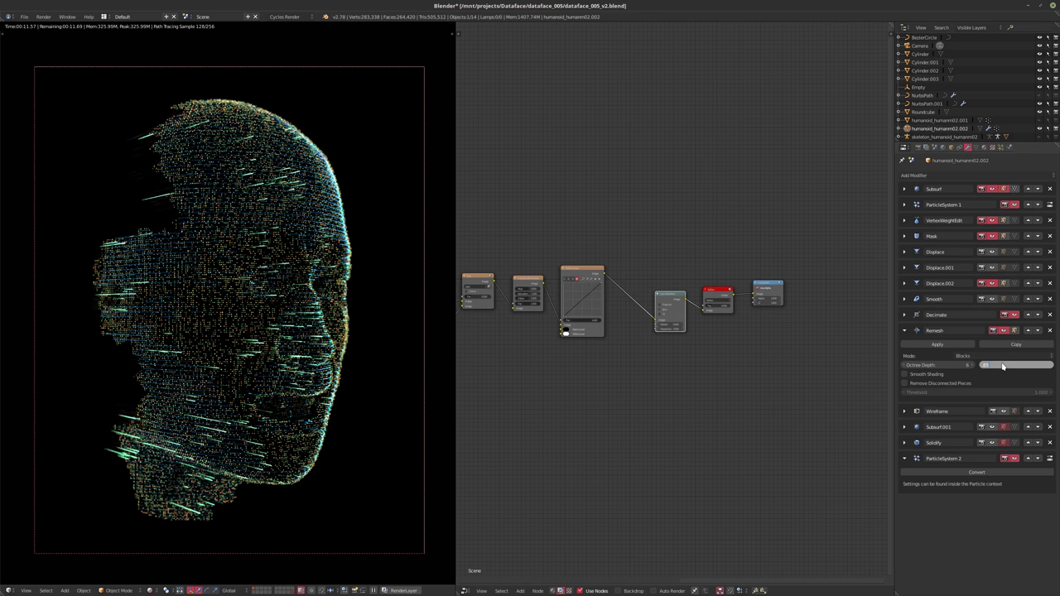
key("Return")
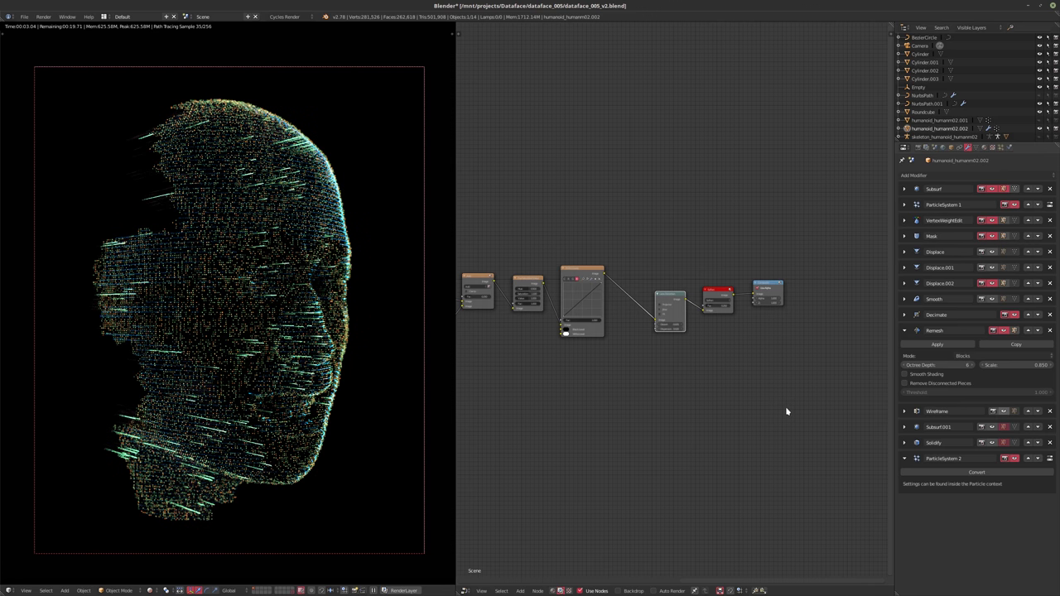
key("ctrl+z")
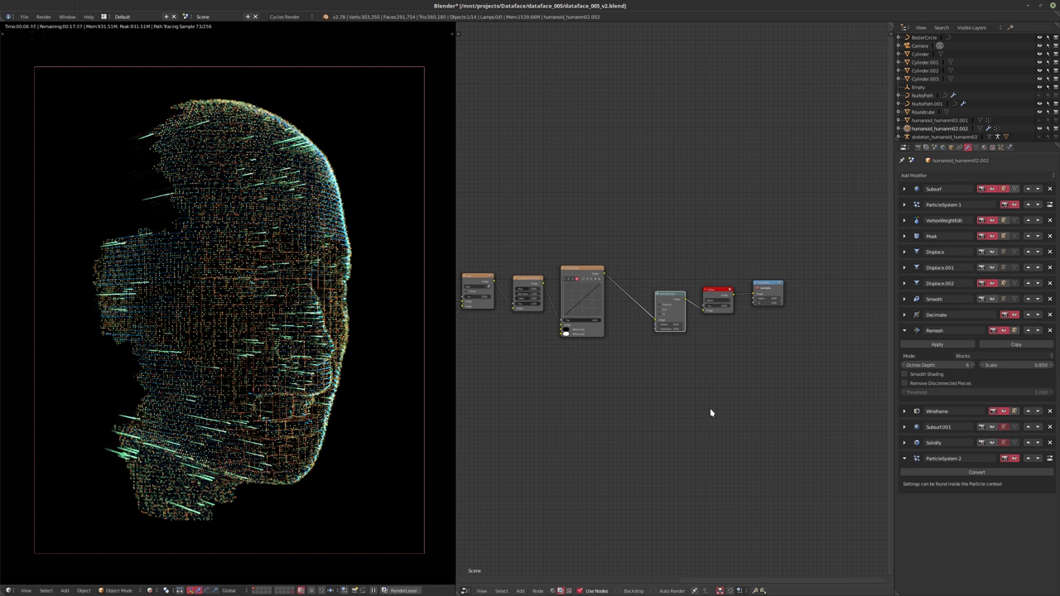
- Switch the node editor from compositing to the shader nodes of Material.002, framing the mHolo group
middle_click_drag(644, 400, 710, 421)
scroll(710, 422, "down", 3)
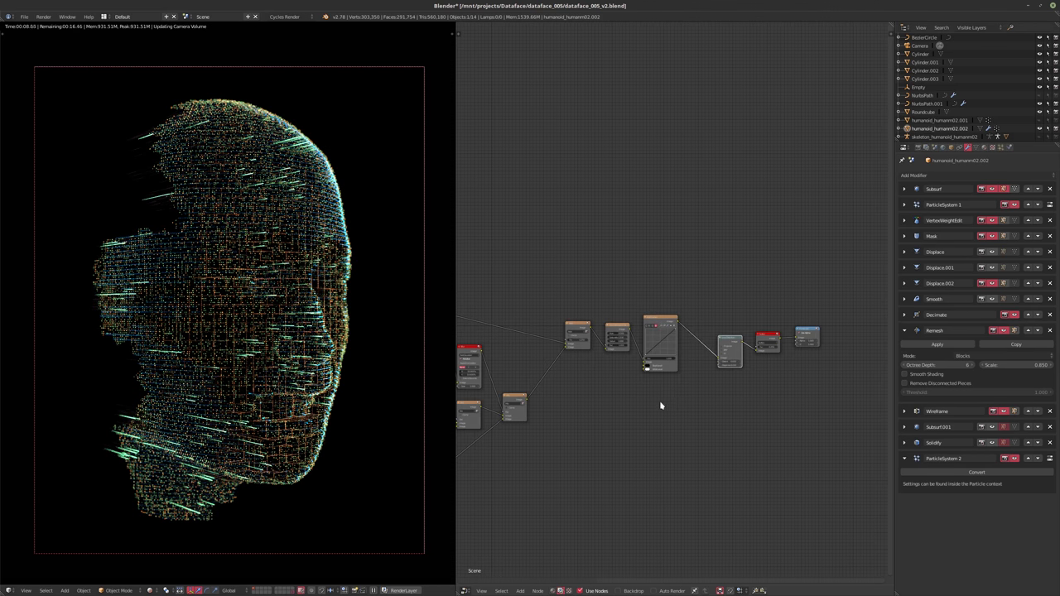
left_click(552, 589)
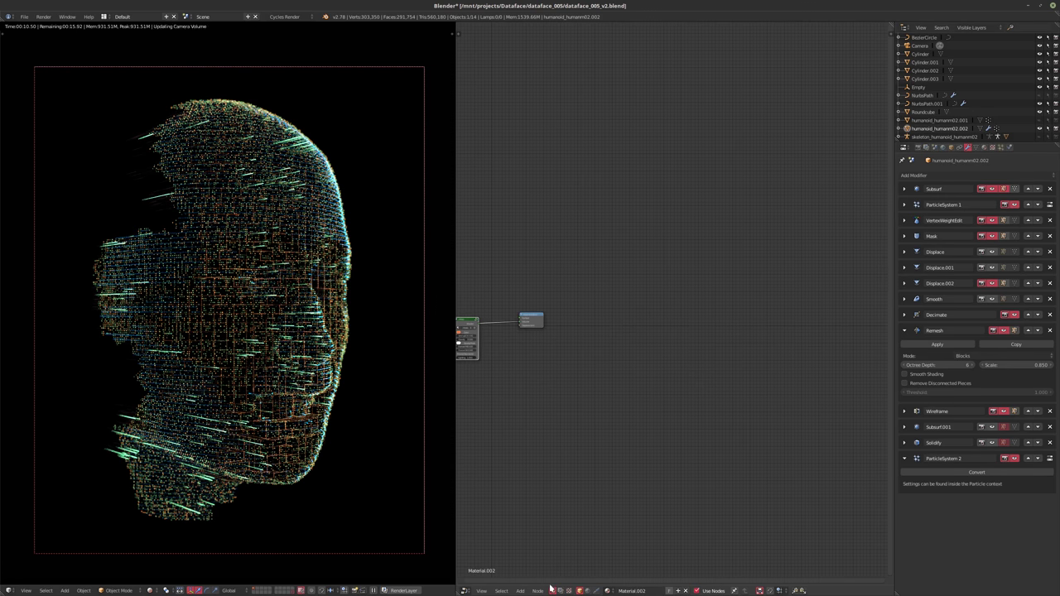
middle_click_drag(552, 321, 672, 283)
scroll(566, 329, "up", 5)
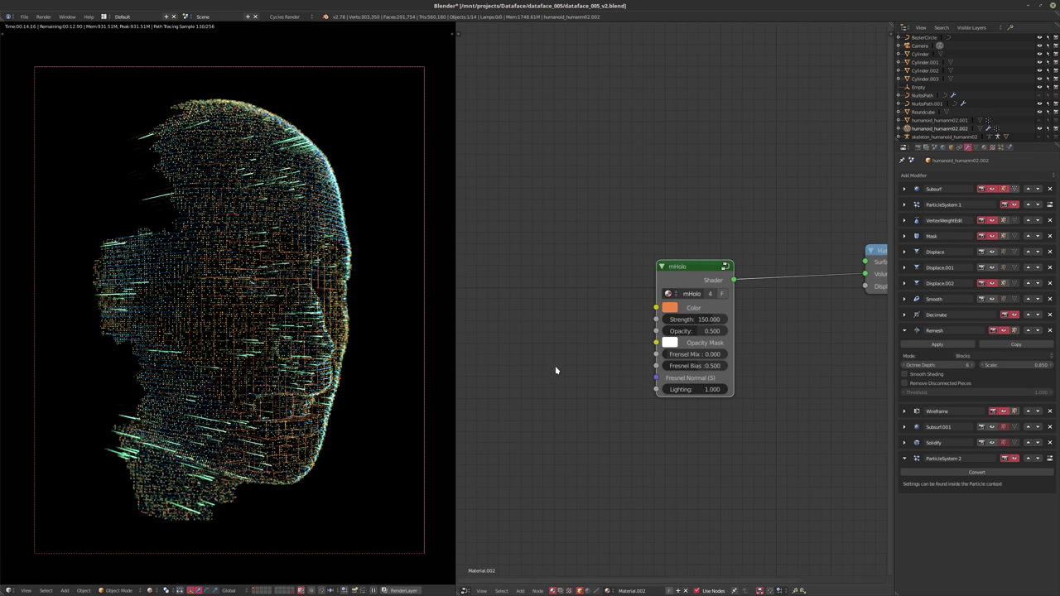
middle_click_drag(496, 349, 598, 357)
- Add a Brick Texture node ahead of the mHolo group and attach a mapping setup to its vector input
key("shift+a")
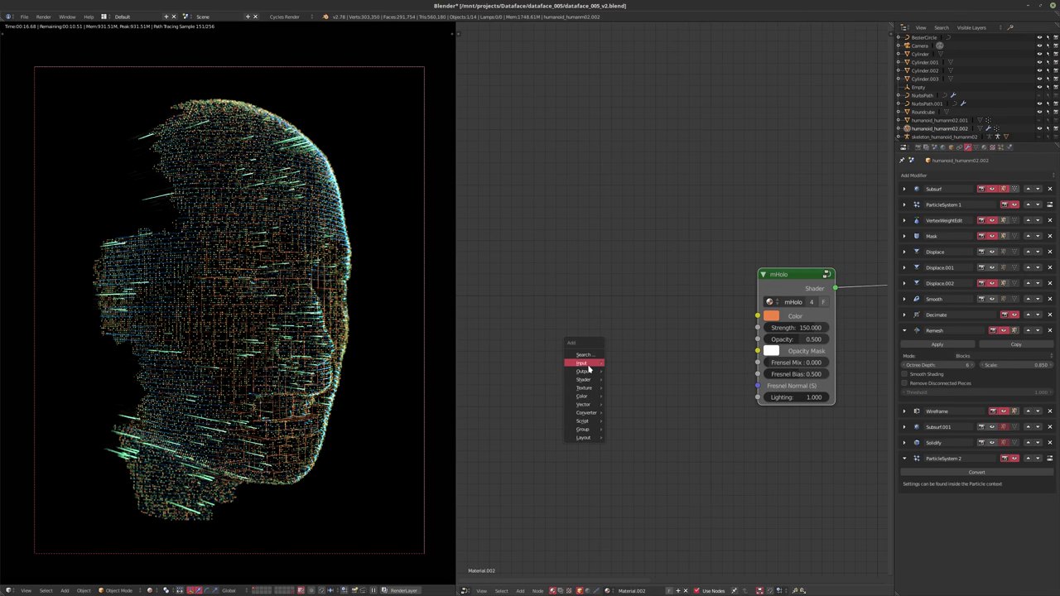
mouse_move(587, 365)
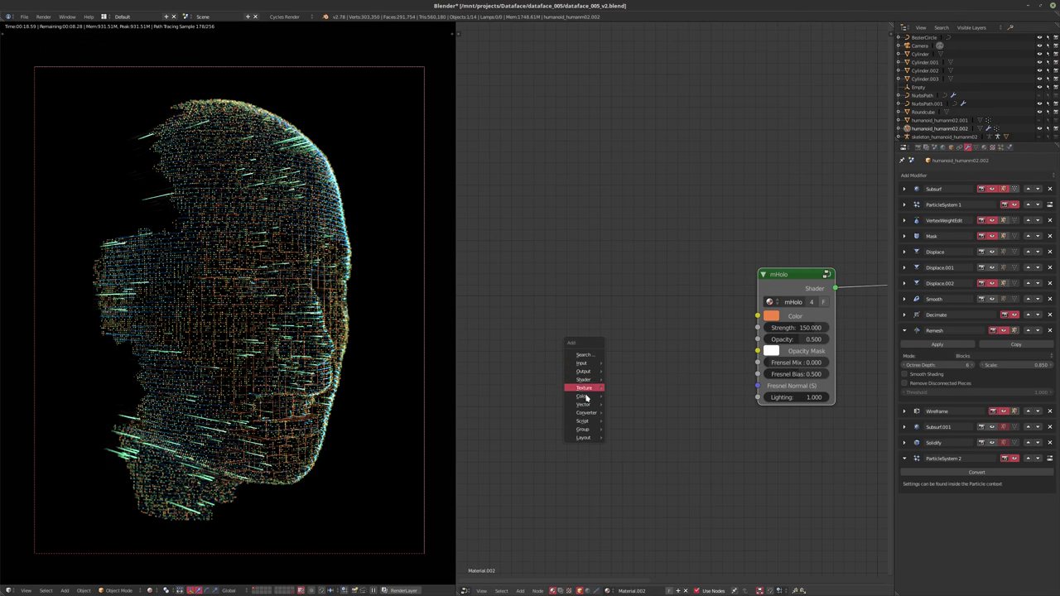
mouse_move(582, 399)
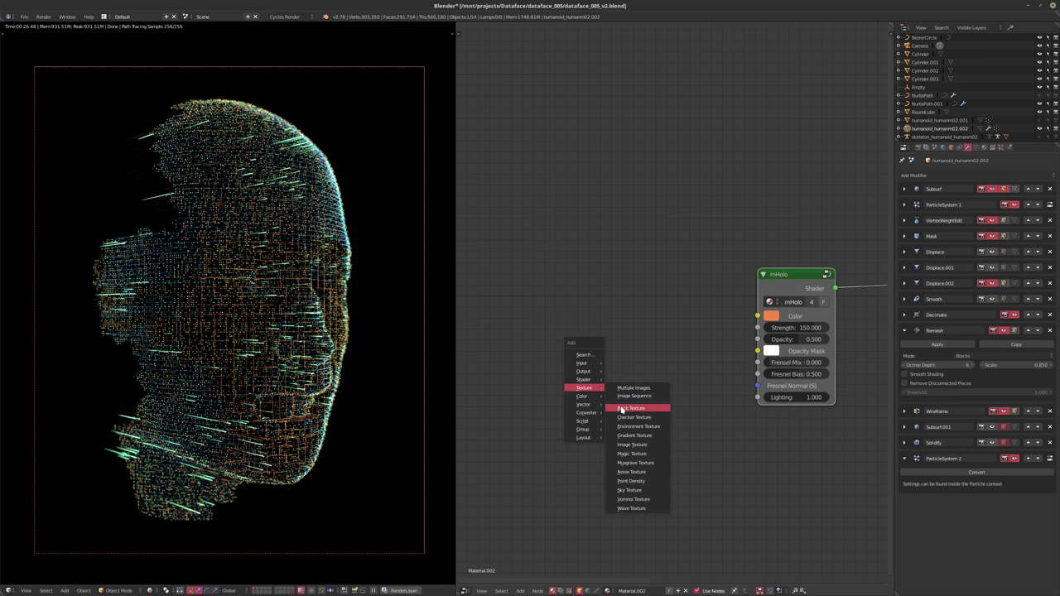
left_click(622, 410)
left_click(501, 300)
middle_click_drag(575, 306, 655, 309)
scroll(656, 308, "down", 4)
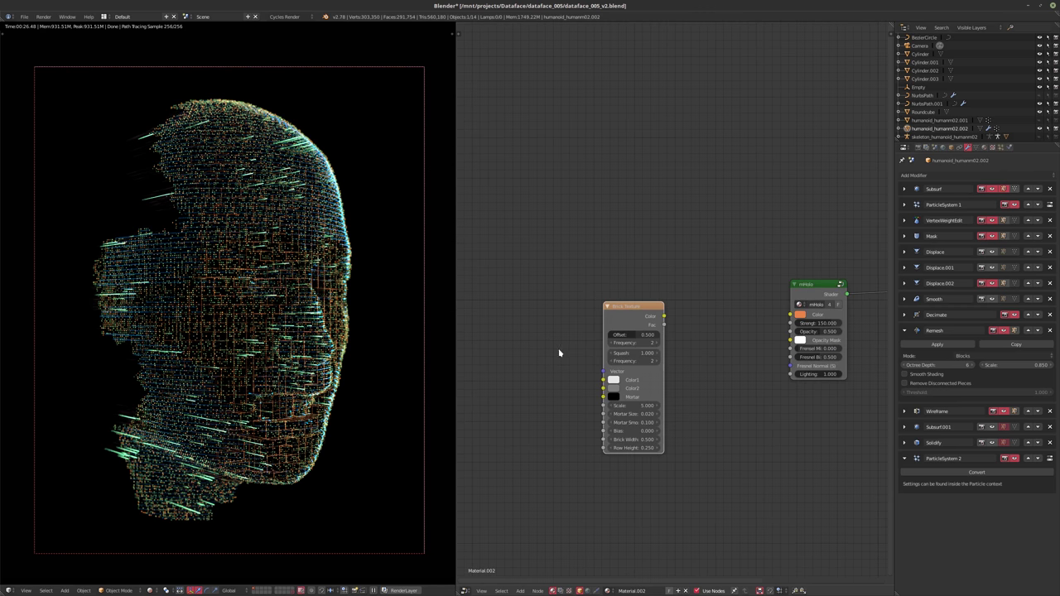
key("ctrl+t")
middle_click_drag(534, 364, 632, 356)
middle_click_drag(741, 349, 589, 362)
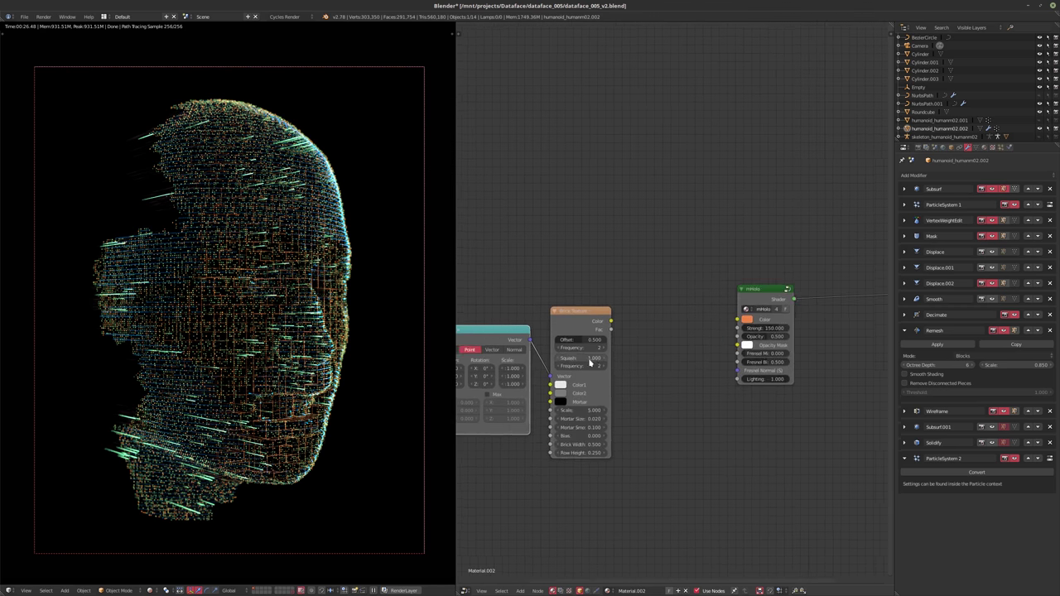
- Preview the Brick Texture's colour output on its own through a viewer node
scroll(631, 343, "down", 3)
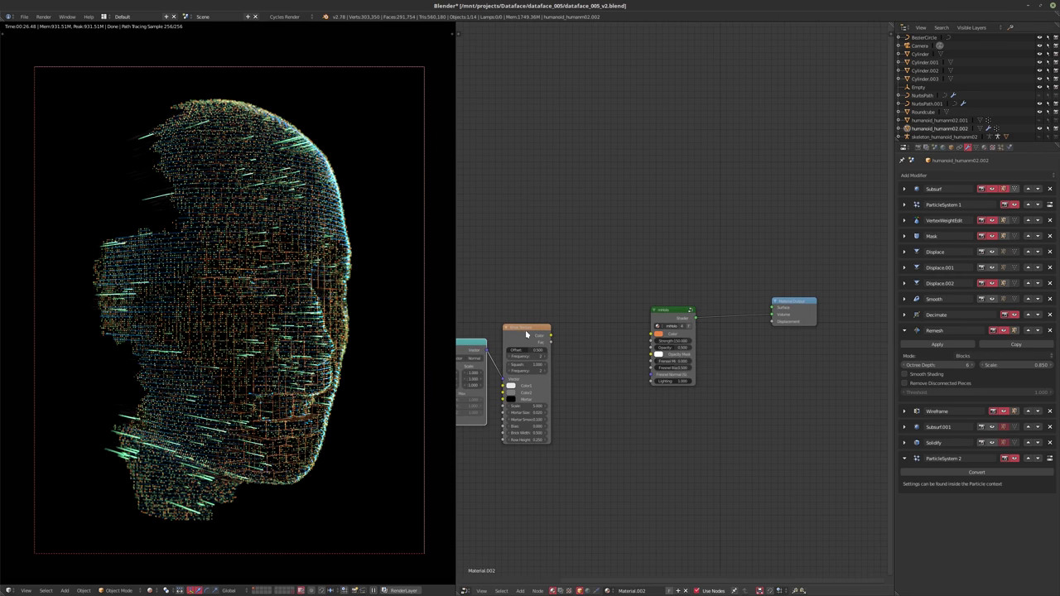
left_click(526, 334, "ctrl+shift")
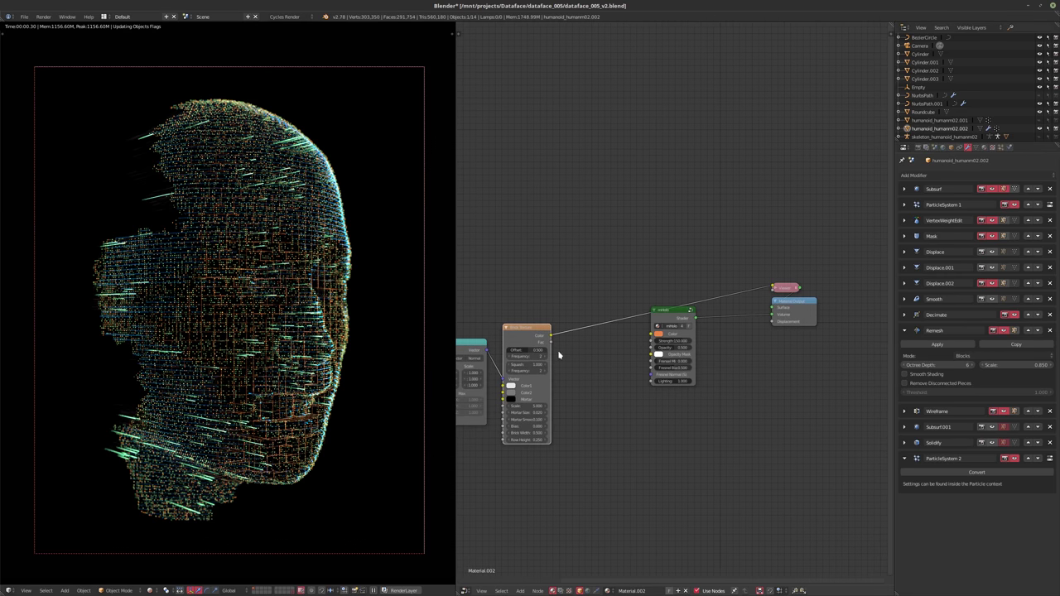
scroll(613, 374, "up", 2)
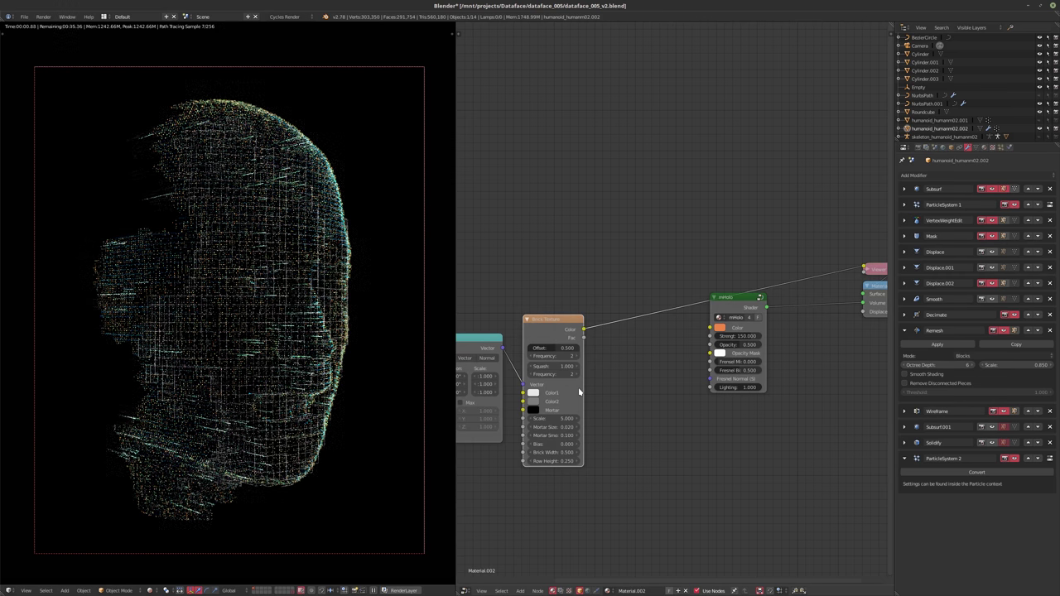
- Set the Brick Texture's Scale to 10 and darken its Color2 to black
left_click(548, 419)
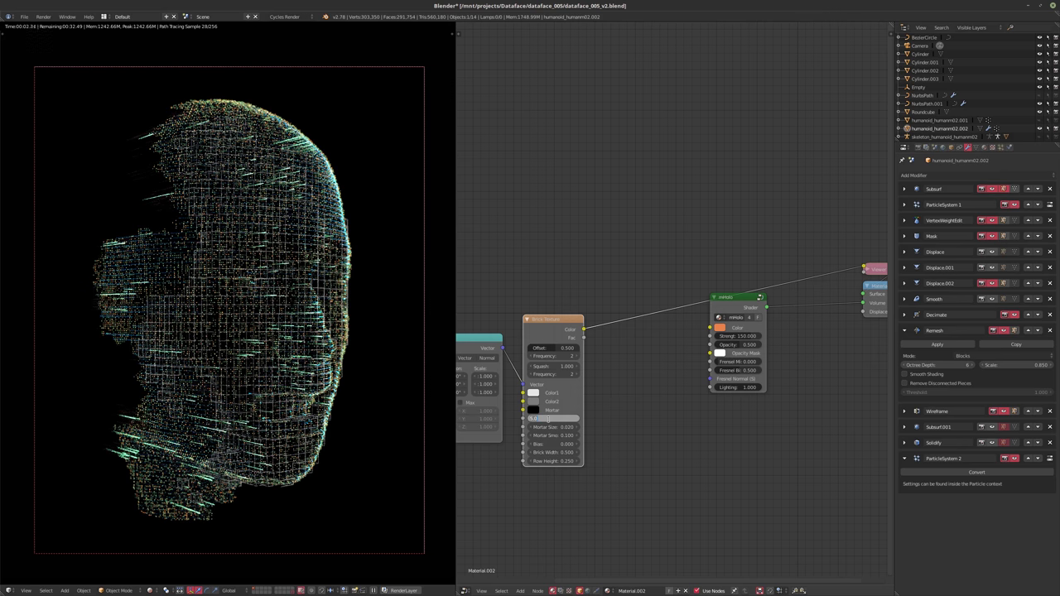
type("10")
key("Return")
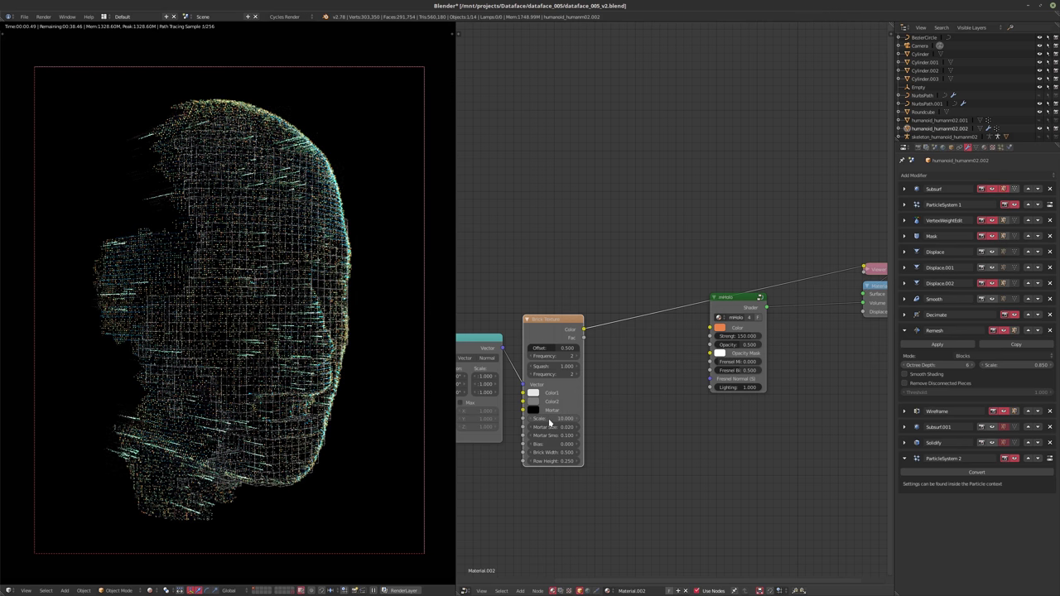
left_click(534, 403)
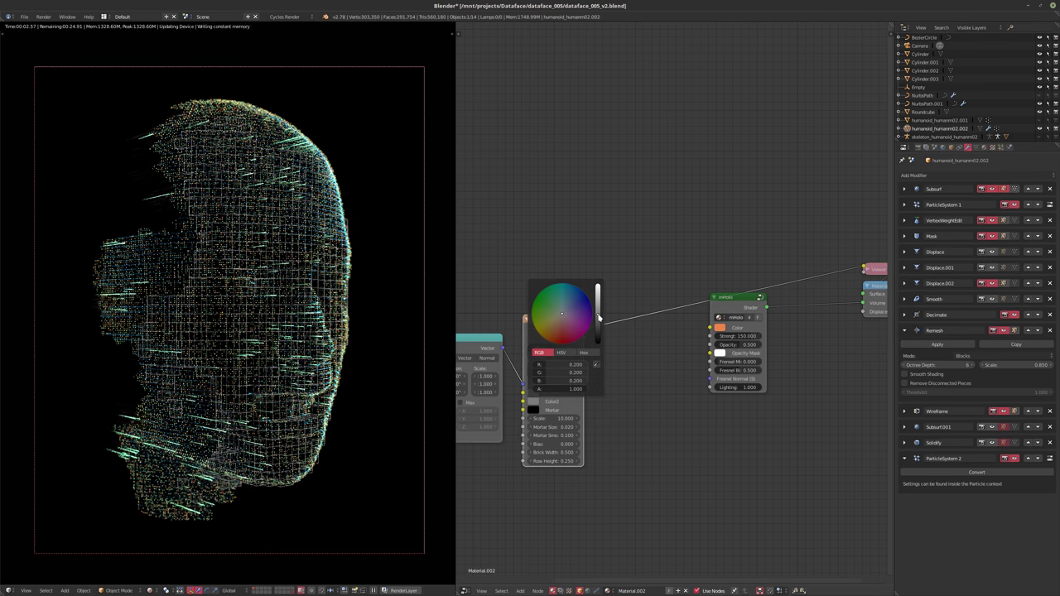
left_click_drag(597, 318, 597, 339)
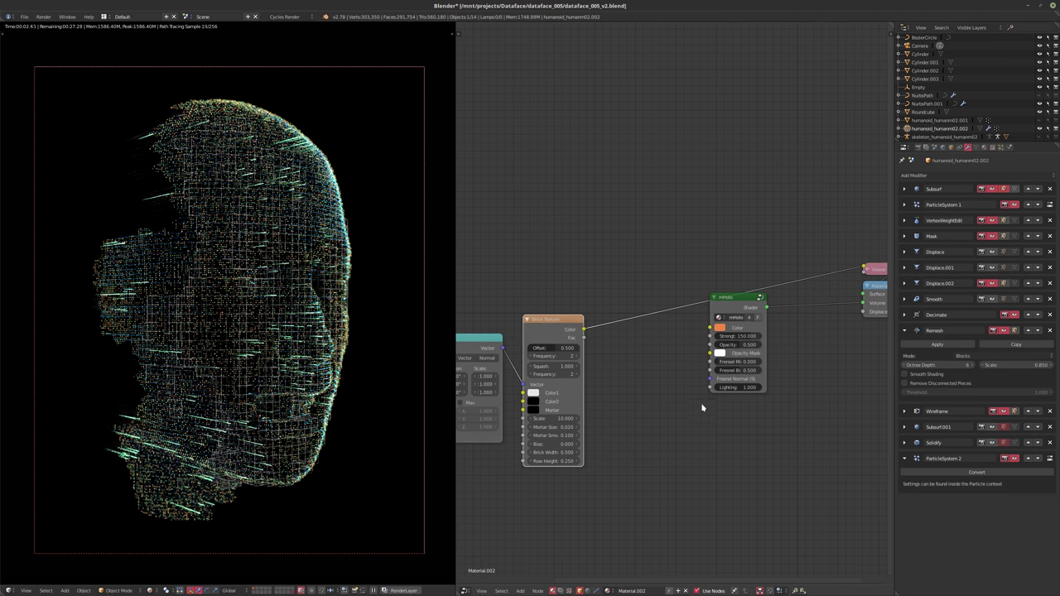
- Copy mHolo's orange to the Brick Texture's Color1 and link the texture's Color output to mHolo's Color input
middle_click_drag(695, 405, 588, 437)
scroll(588, 438, "down", 2)
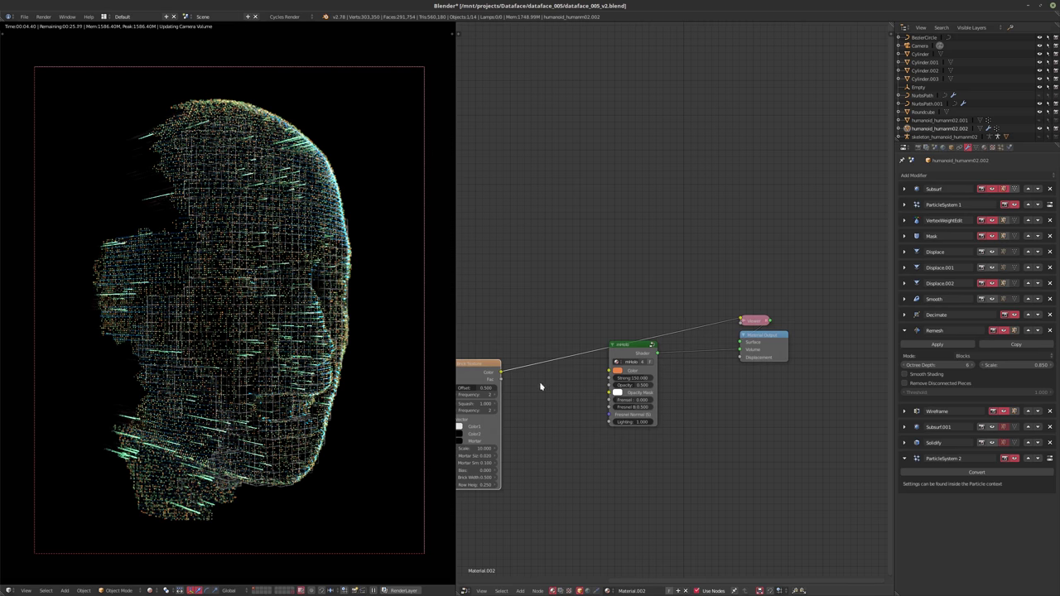
middle_click_drag(540, 384, 578, 382)
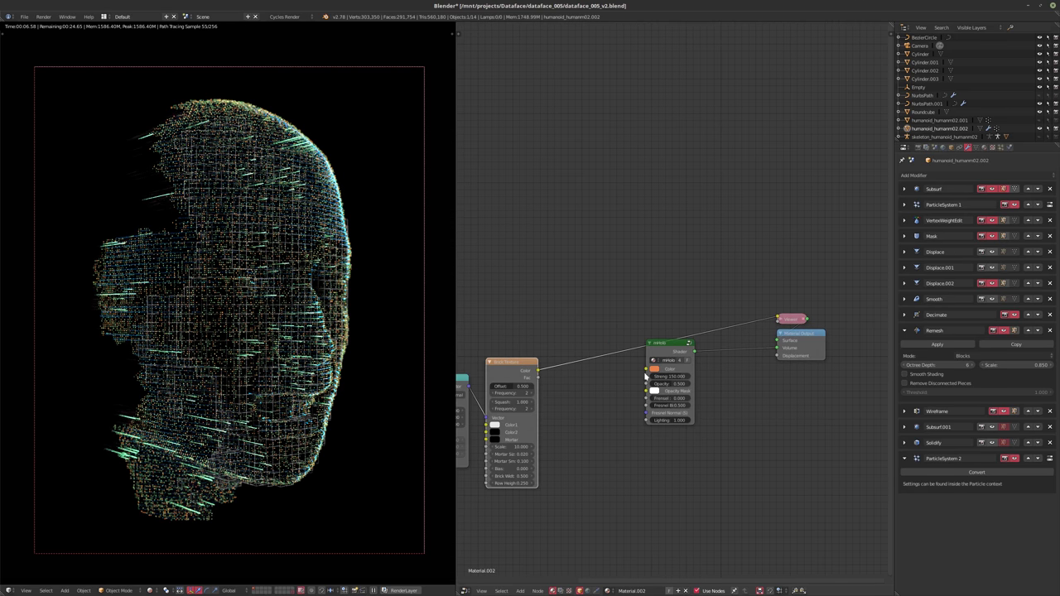
left_click_drag(653, 369, 495, 428)
left_click_drag(539, 370, 645, 370)
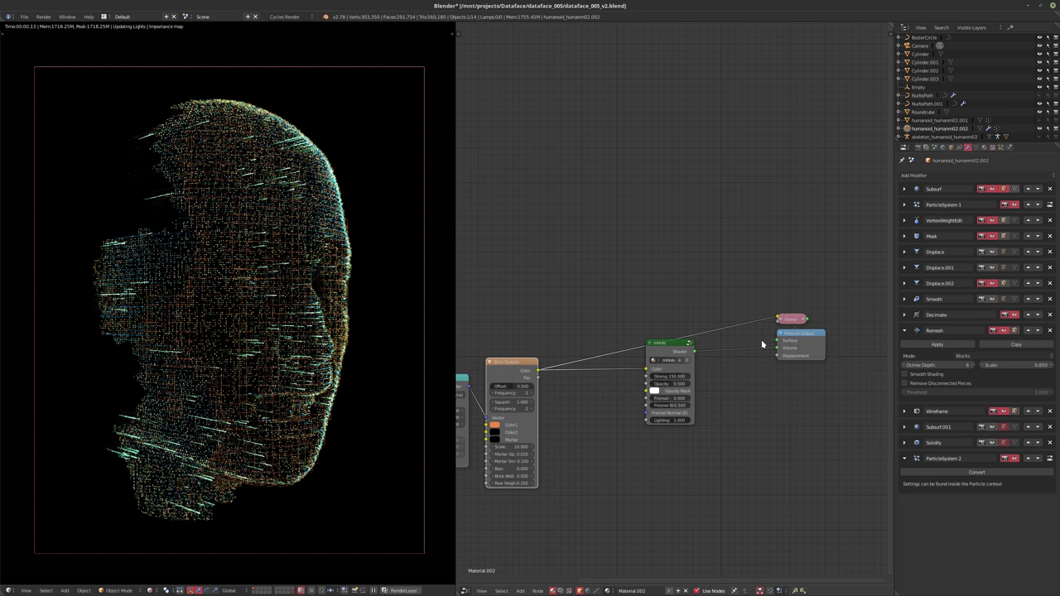
- Delete the viewer node and set the mHolo group's Strength to 250
key("x")
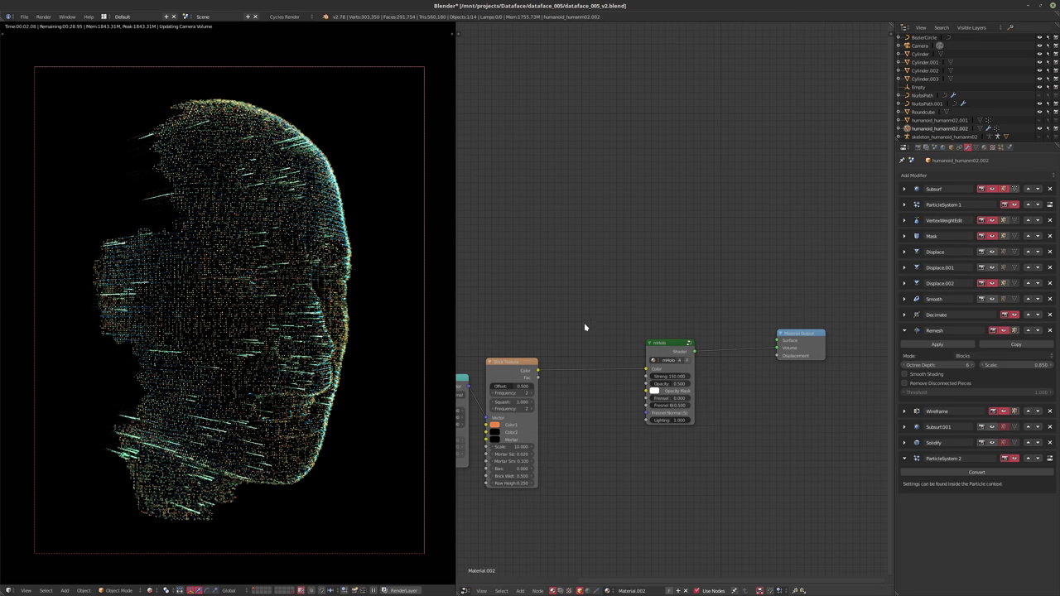
middle_click_drag(592, 324, 662, 294)
scroll(634, 313, "up", 3)
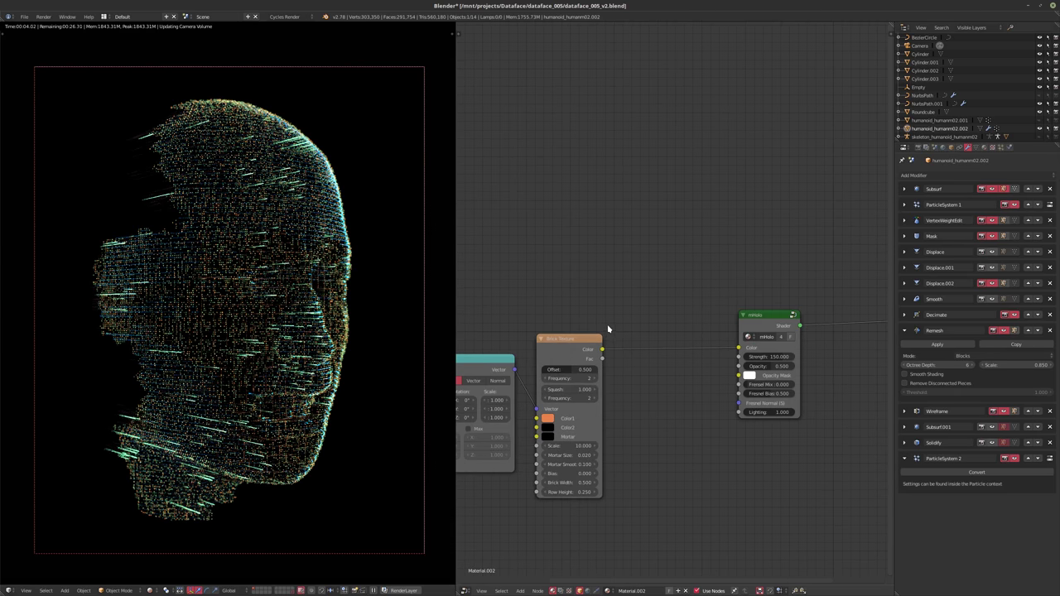
left_click(763, 357)
type("250")
key("Return")
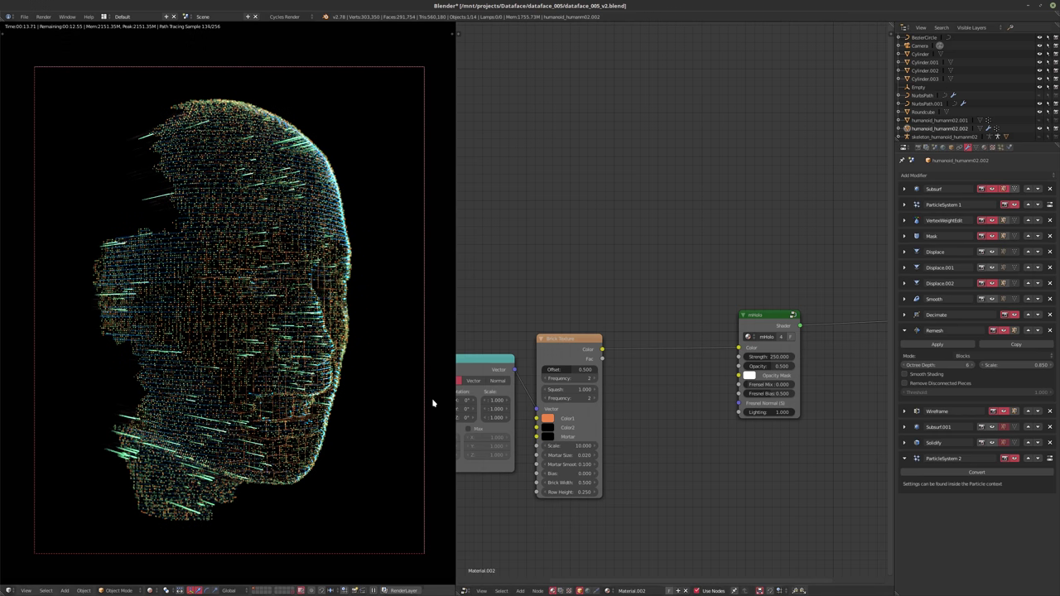
- Enable the Mist pass for the scene's RenderLayer
left_click(943, 148)
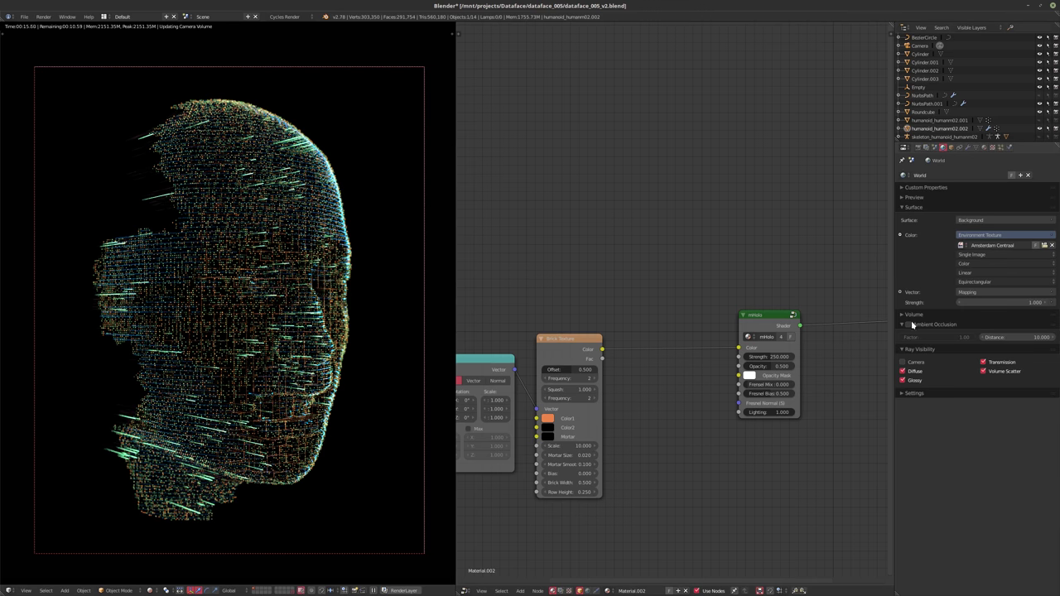
left_click(967, 147)
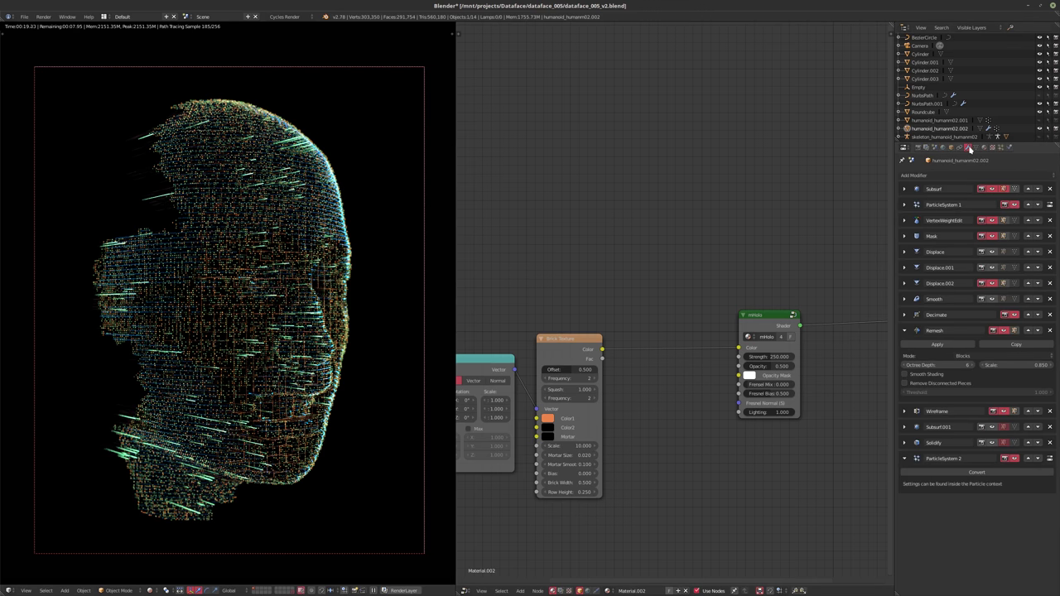
left_click(926, 148)
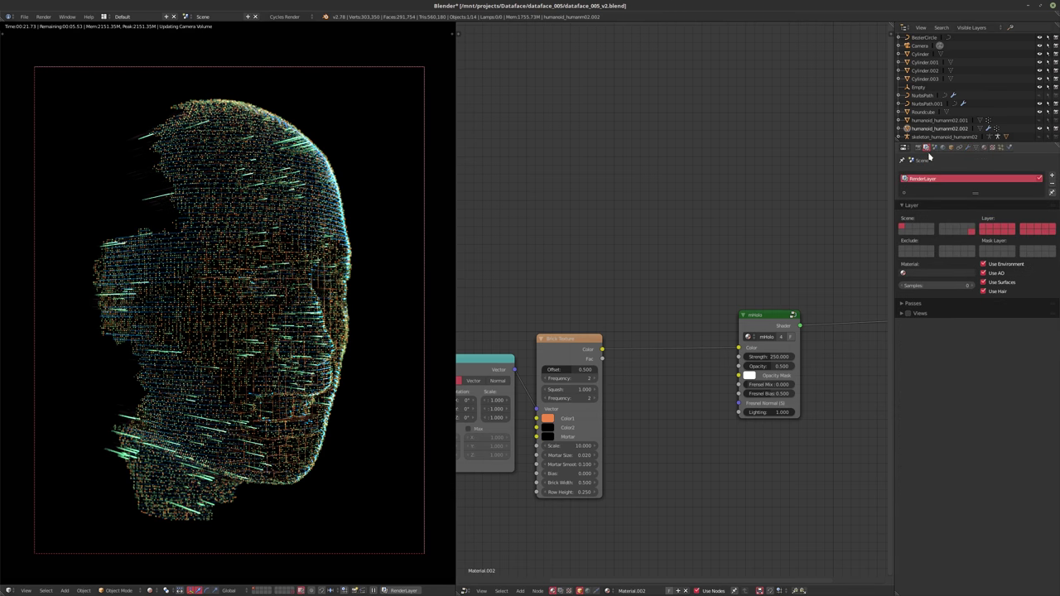
left_click(907, 303)
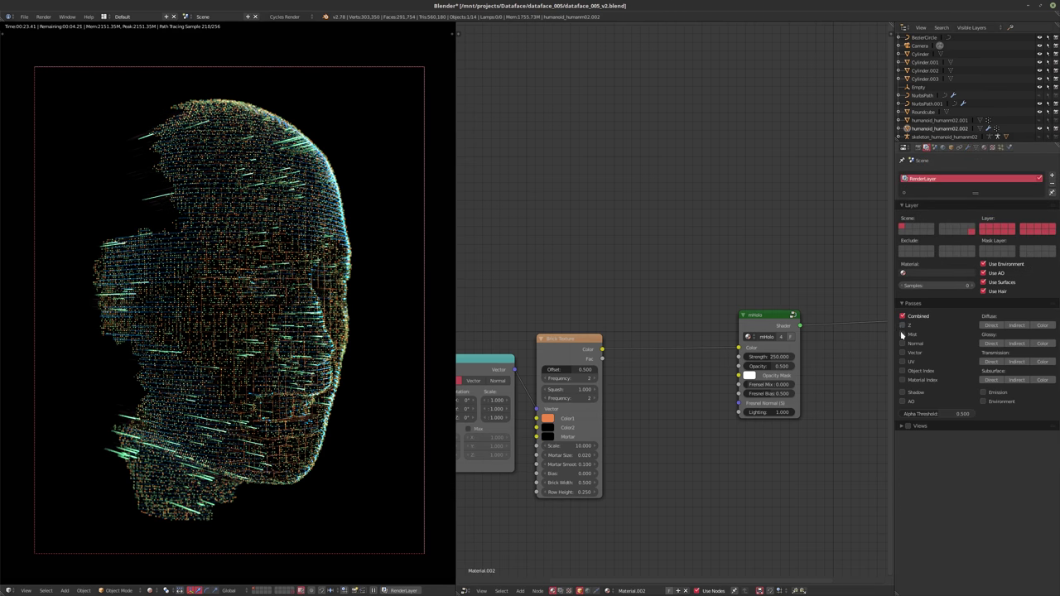
left_click(968, 148)
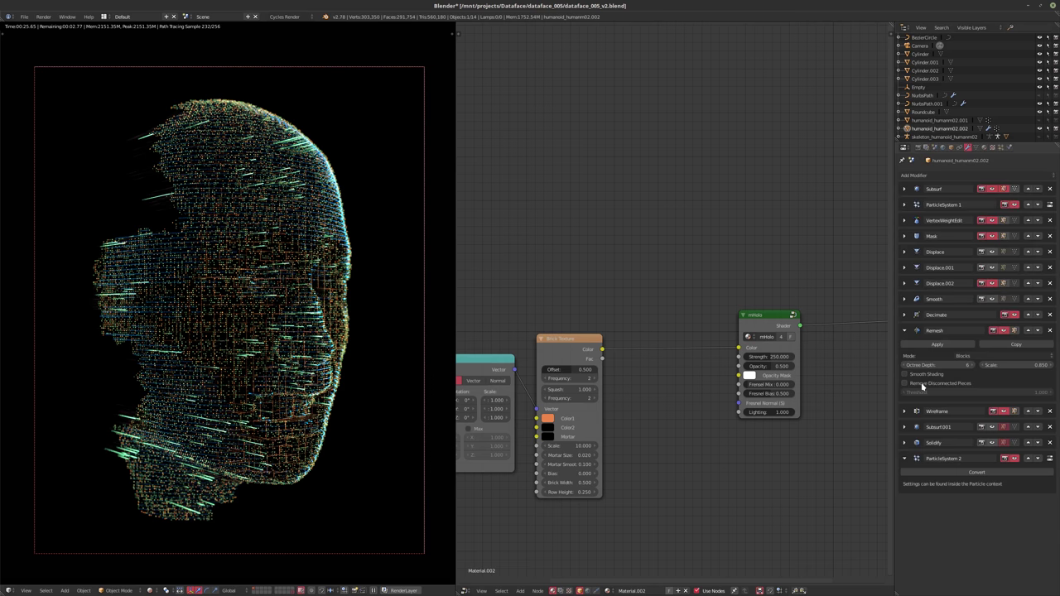
- Configure the world's mist pass with Start 0, Depth 2 and Linear falloff
left_click(943, 147)
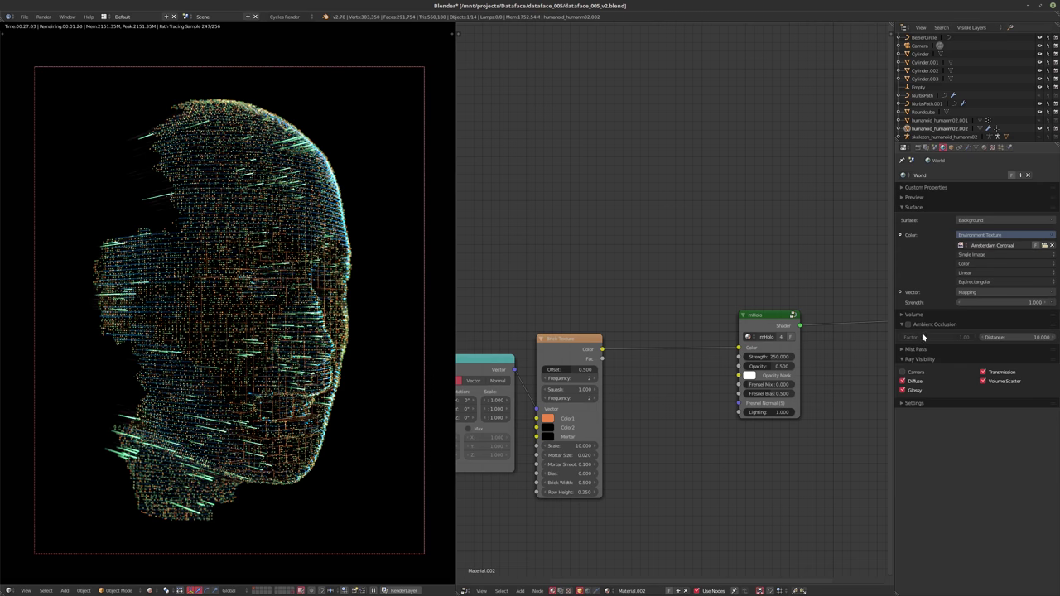
left_click(909, 350)
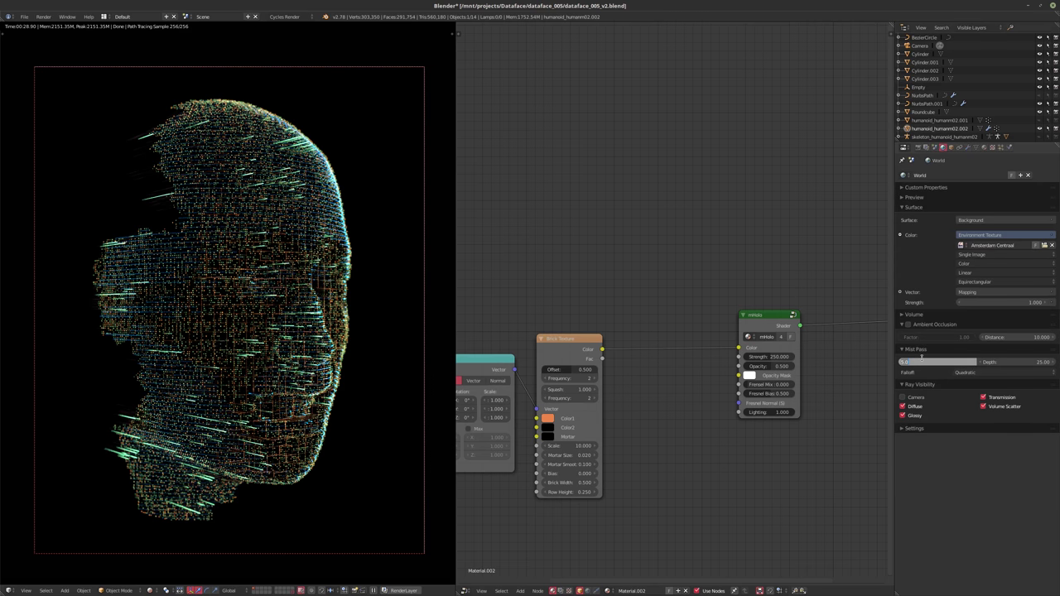
type("0")
key("Tab")
type("2")
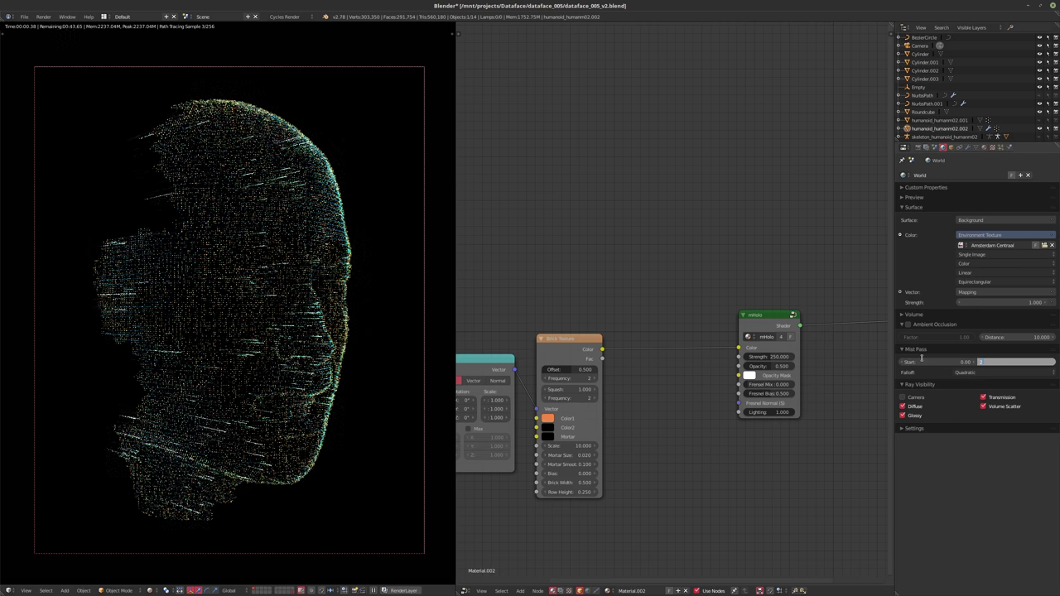
key("Return")
left_click(977, 372)
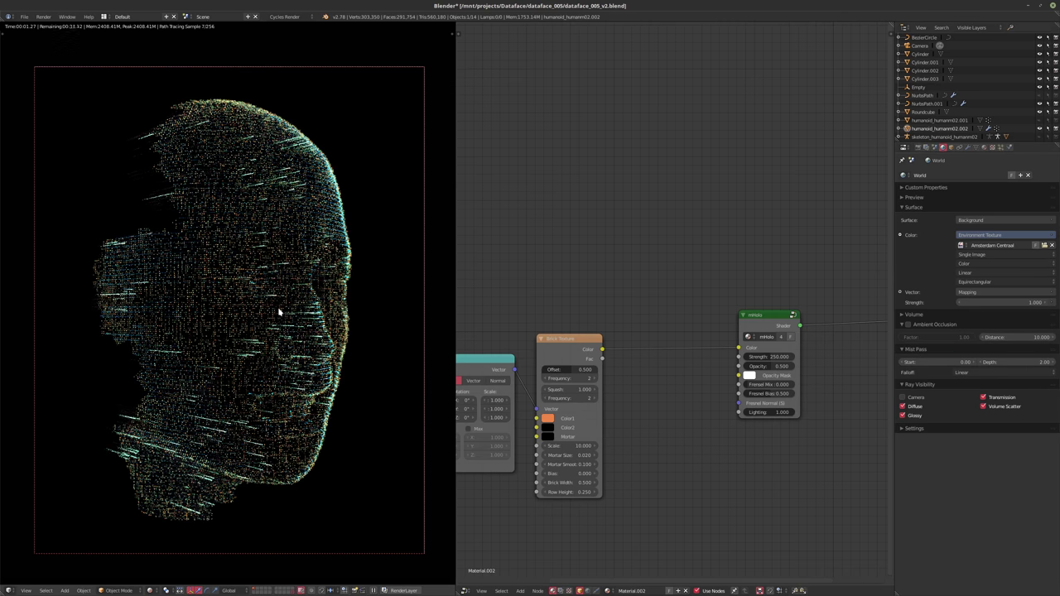
- Stop the rendered preview, set mHolo's Strength to 350 and save the file
key("shift+z")
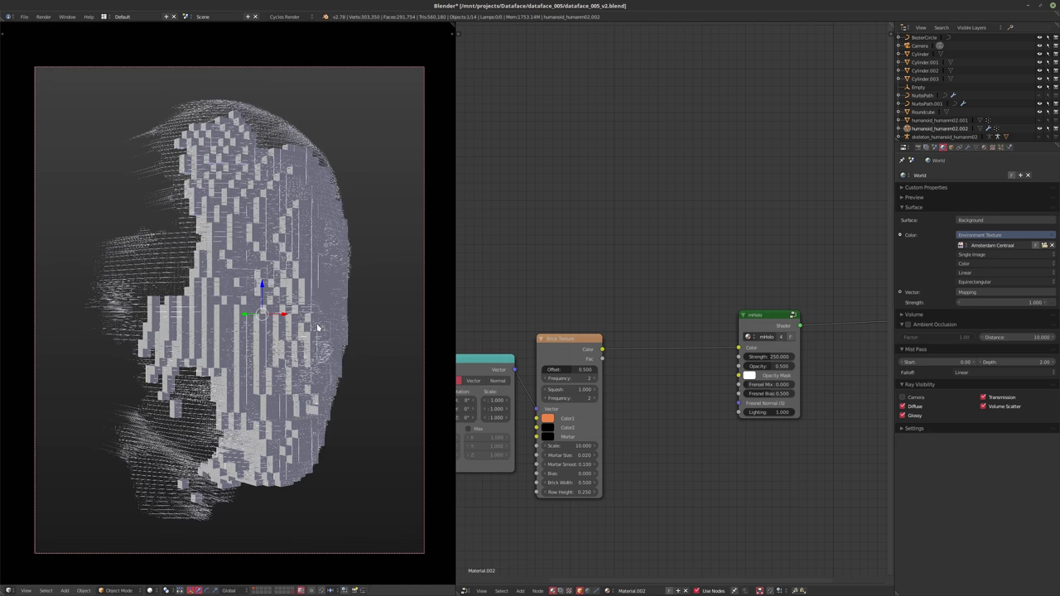
left_click(769, 356)
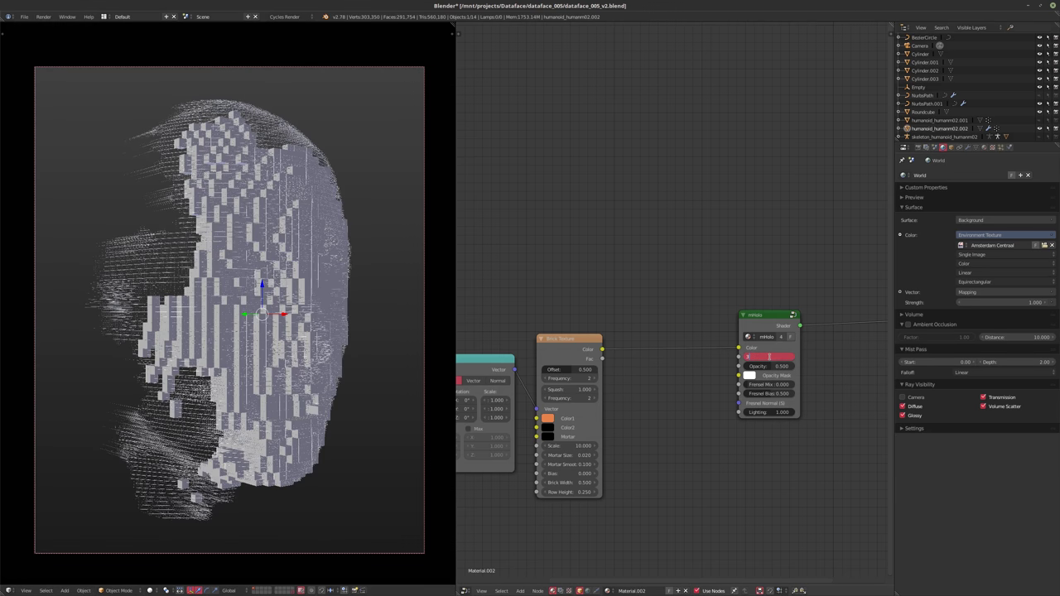
key("Return")
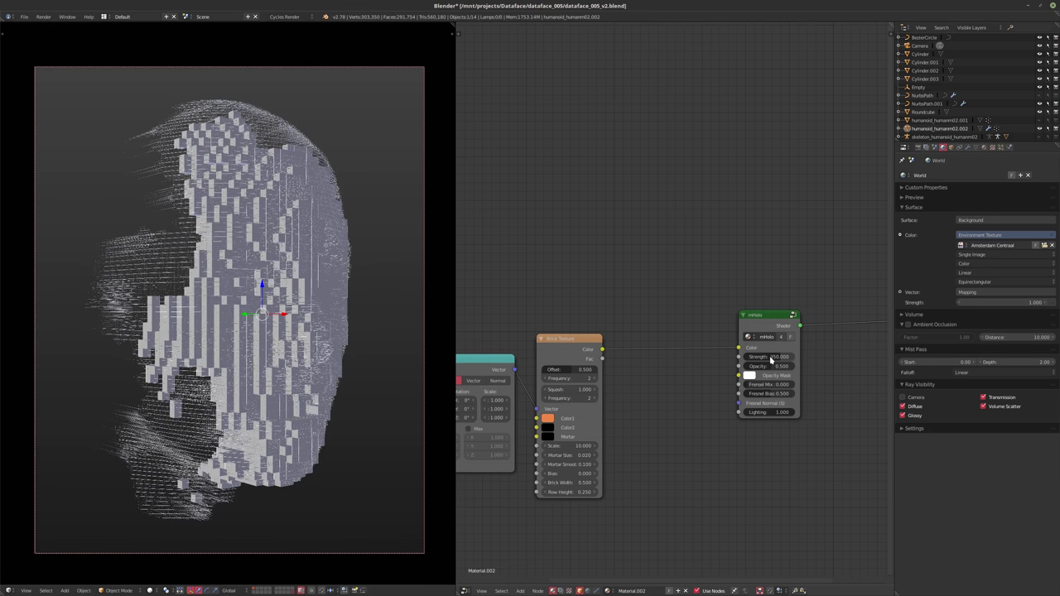
key("ctrl+s")
- Render the image and show the render result in an image editor in place of the 3D view
left_click(313, 326)
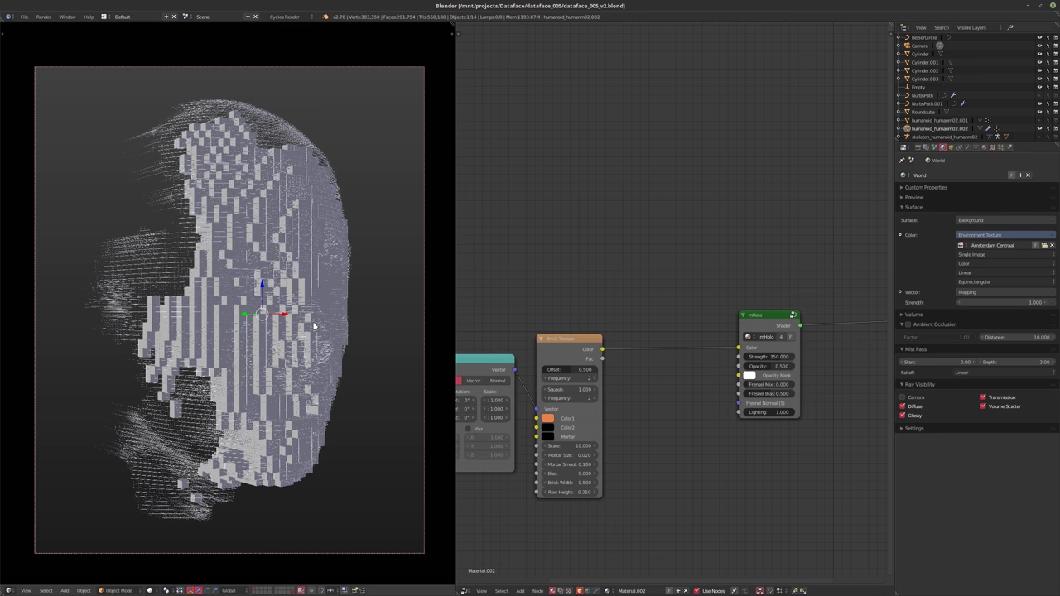
key("F12")
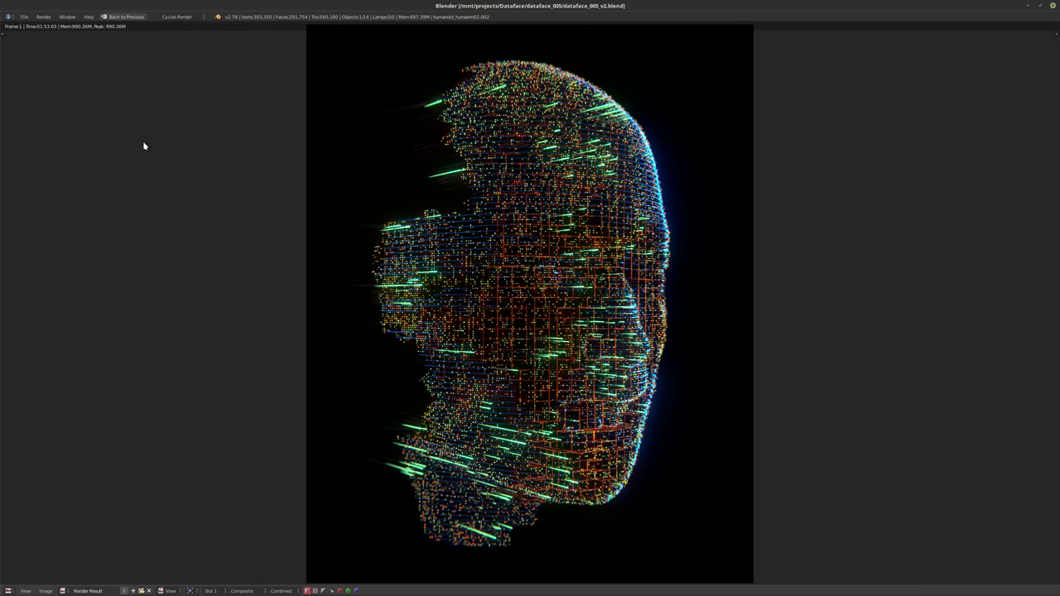
left_click(124, 16)
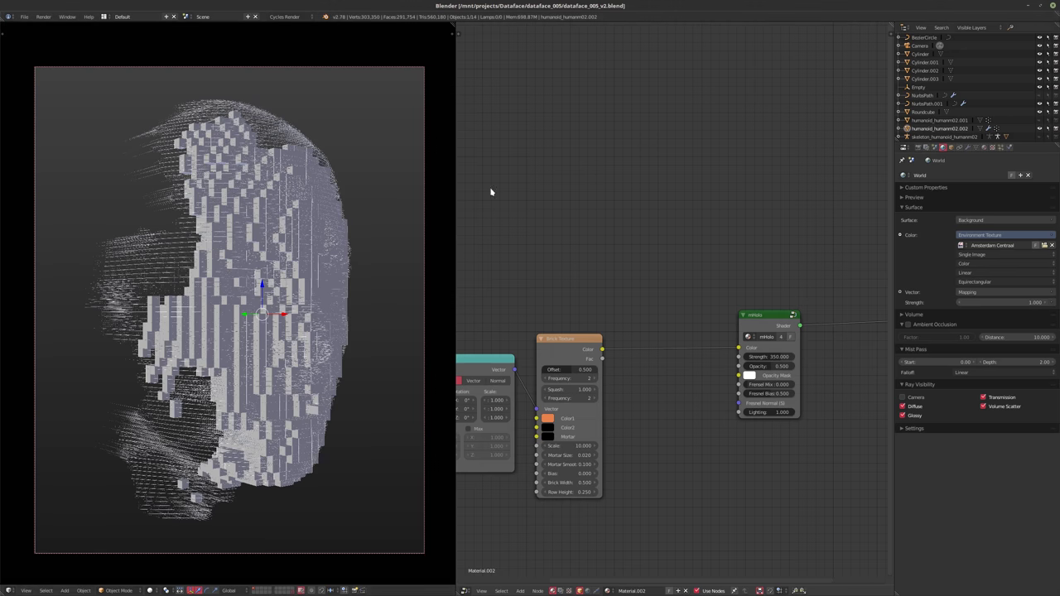
left_click(10, 589)
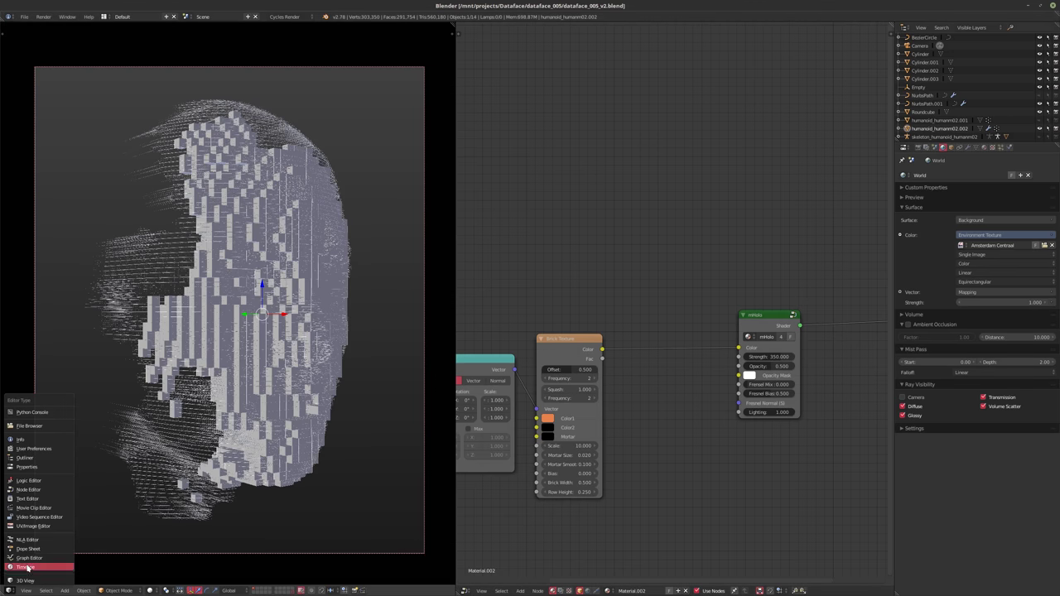
left_click(30, 527)
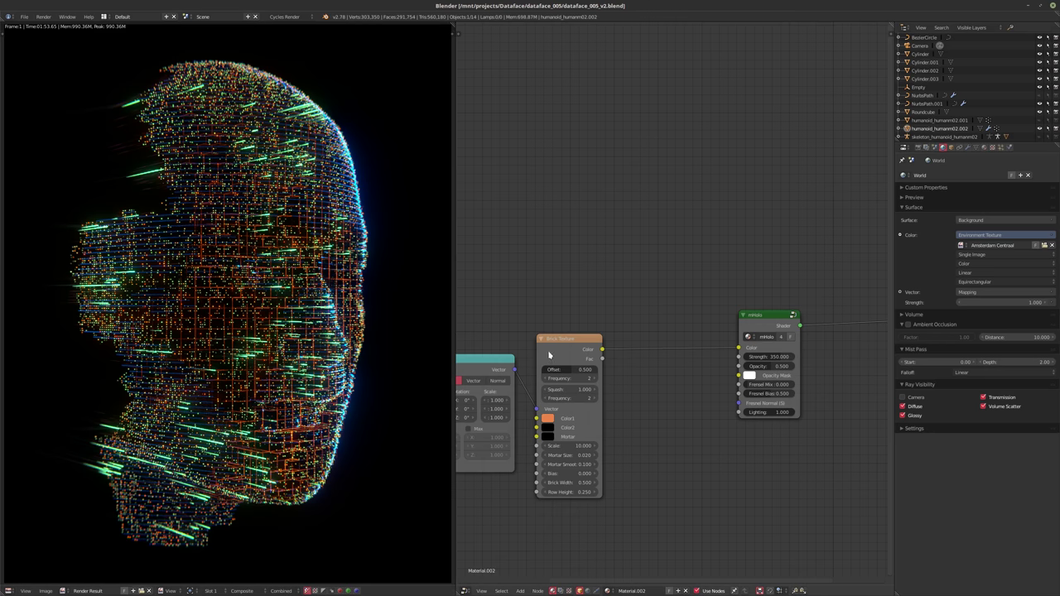
- Switch the node editor to the compositing nodes and move the Render Layers node farther away from Sharpen
middle_click_drag(654, 290, 678, 217)
scroll(678, 217, "down", 4)
left_click(560, 590)
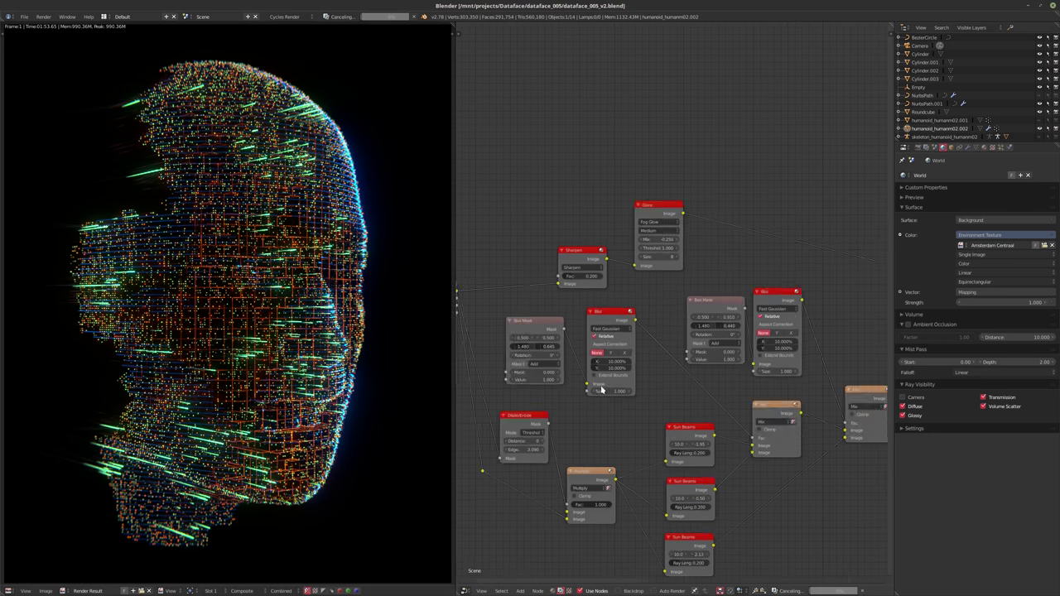
middle_click_drag(530, 326, 651, 313)
scroll(651, 313, "down", 4)
scroll(602, 281, "up", 2)
left_click_drag(617, 279, 559, 283)
scroll(610, 298, "up", 2)
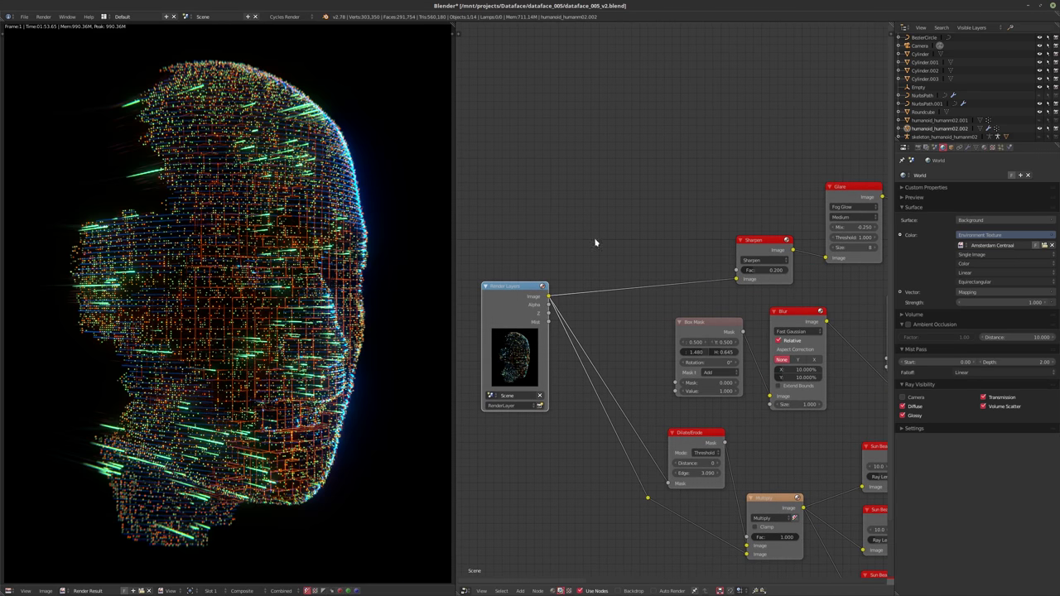
- Insert a Mix colour node on the image link between Render Layers and Sharpen
key("shift+a")
mouse_move(553, 210)
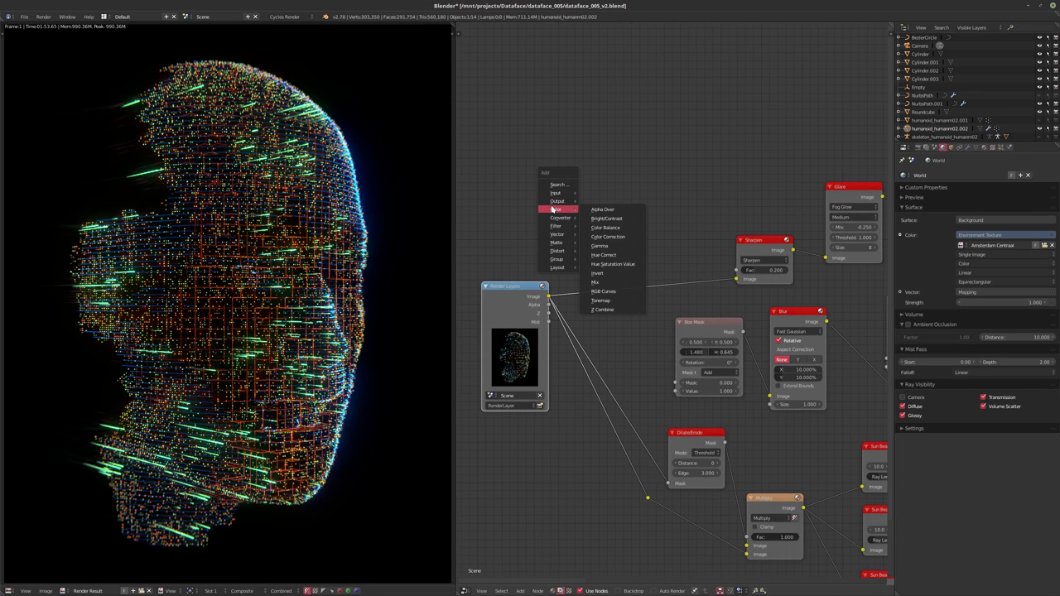
left_click(601, 282)
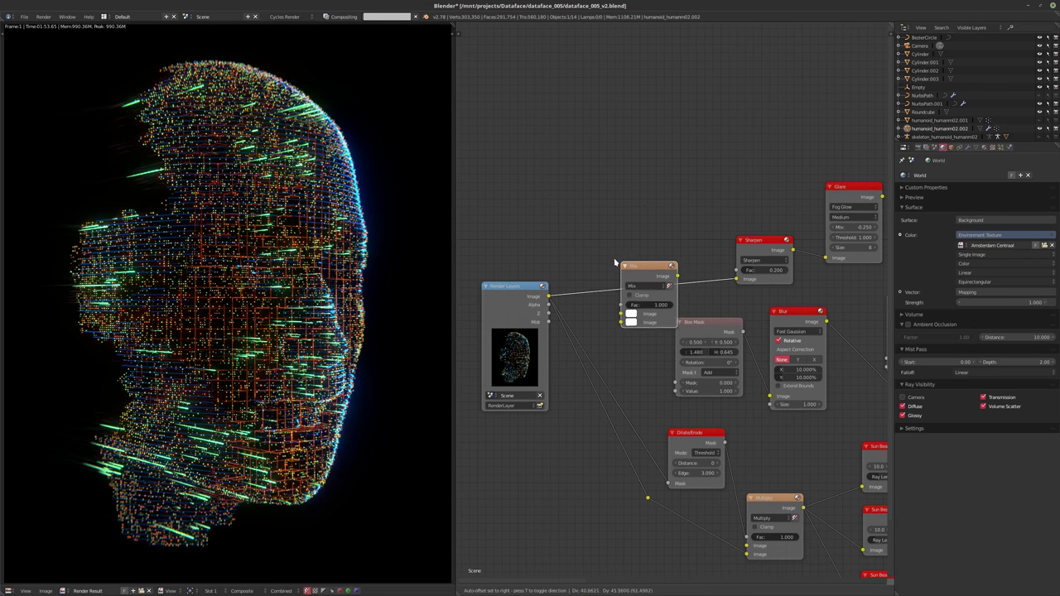
left_click(601, 259)
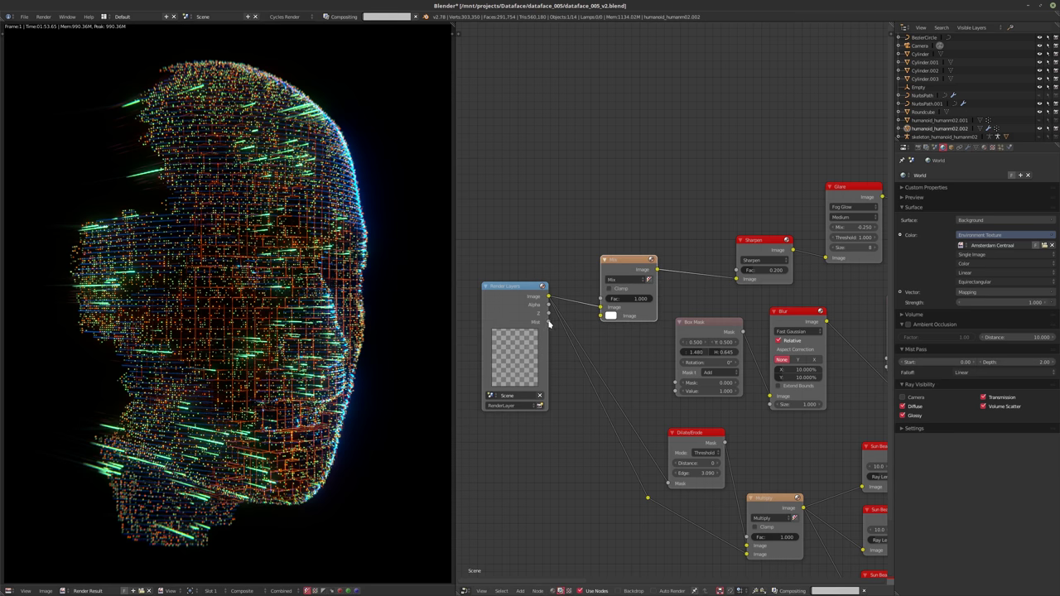
scroll(666, 305, "down", 7)
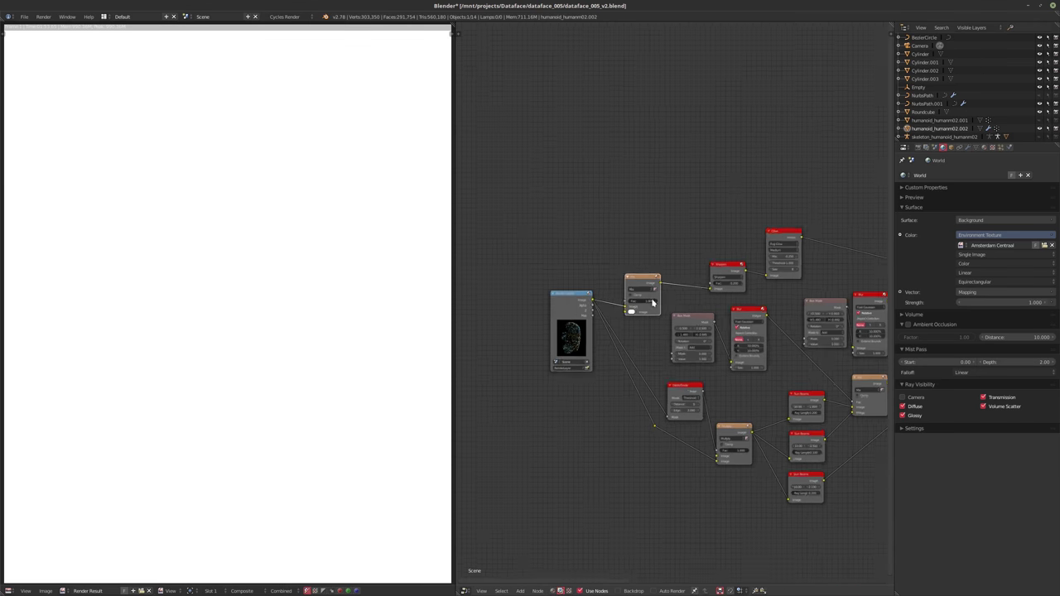
middle_click_drag(695, 303, 628, 296)
scroll(611, 296, "down", 5)
scroll(628, 296, "down", 3)
middle_click_drag(627, 296, 590, 287)
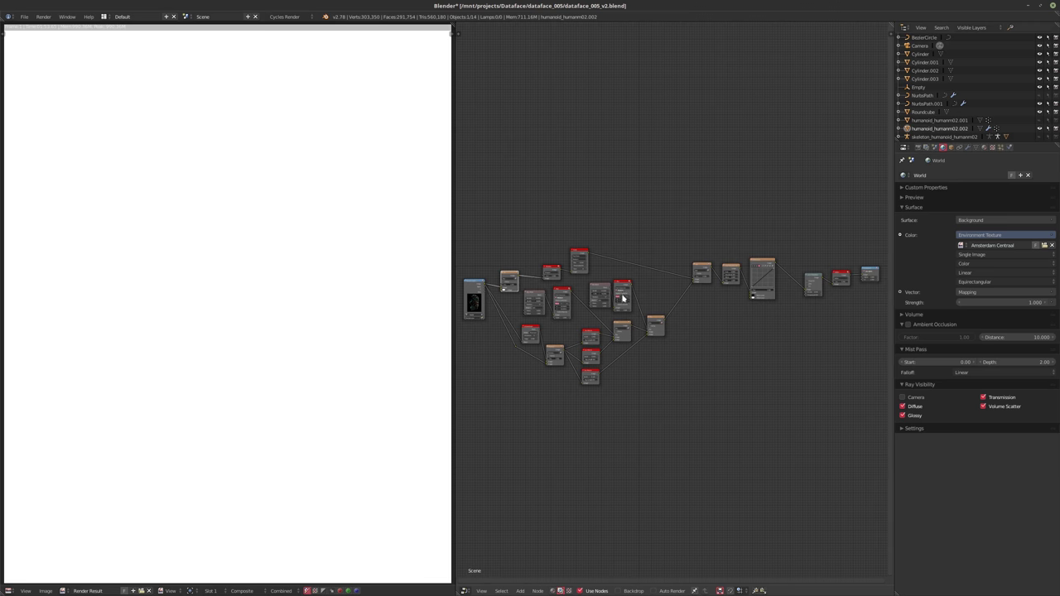
scroll(488, 291, "up", 2)
scroll(703, 310, "down", 1)
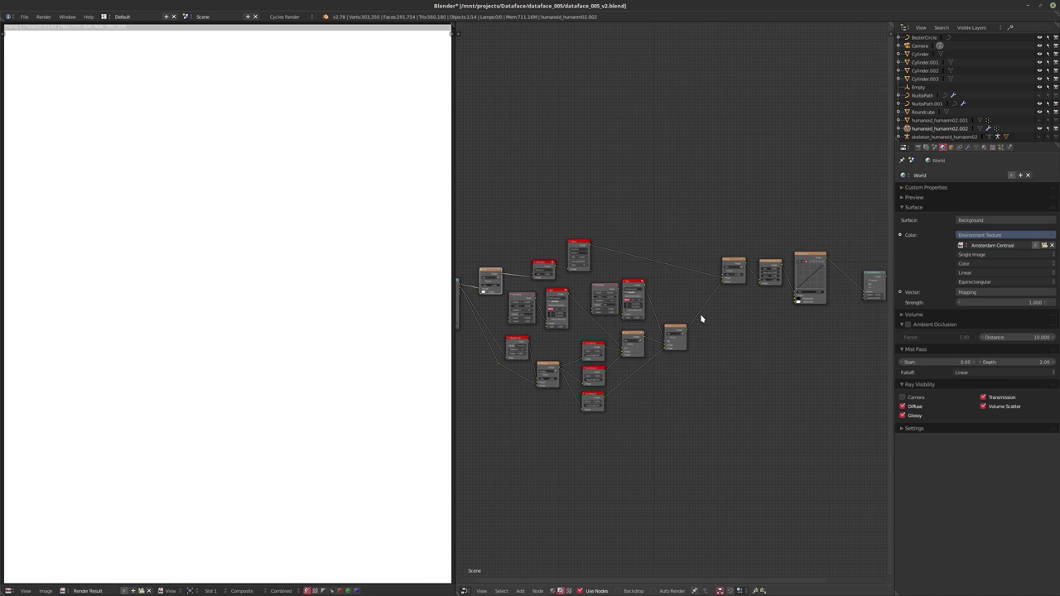
scroll(499, 308, "up", 2)
scroll(488, 311, "up", 1)
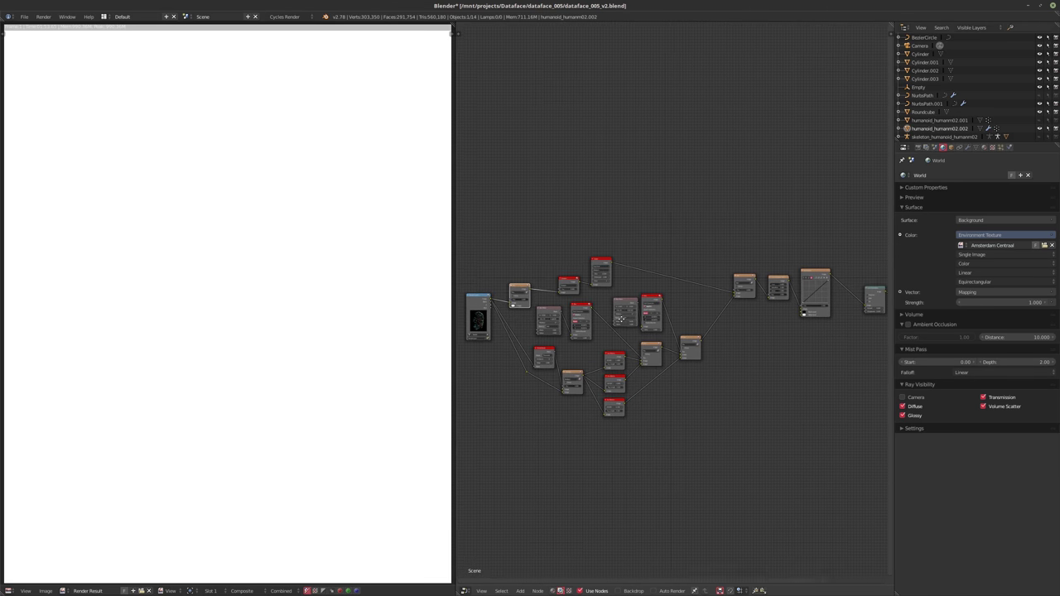
left_click_drag(485, 306, 823, 345)
- Move the end of the compositing chain, from the final Mix node through Composite, closer to the preceding nodes
scroll(792, 331, "down", 1)
middle_click_drag(807, 338, 761, 330)
scroll(761, 331, "down", 1)
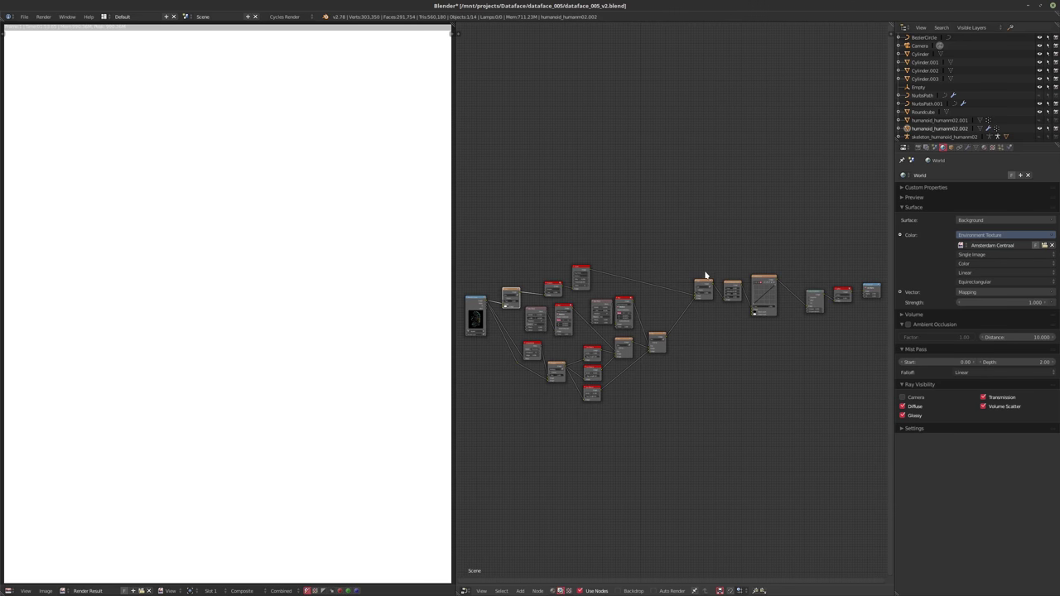
key("b")
left_click_drag(678, 256, 878, 350)
key("g")
left_click(835, 399)
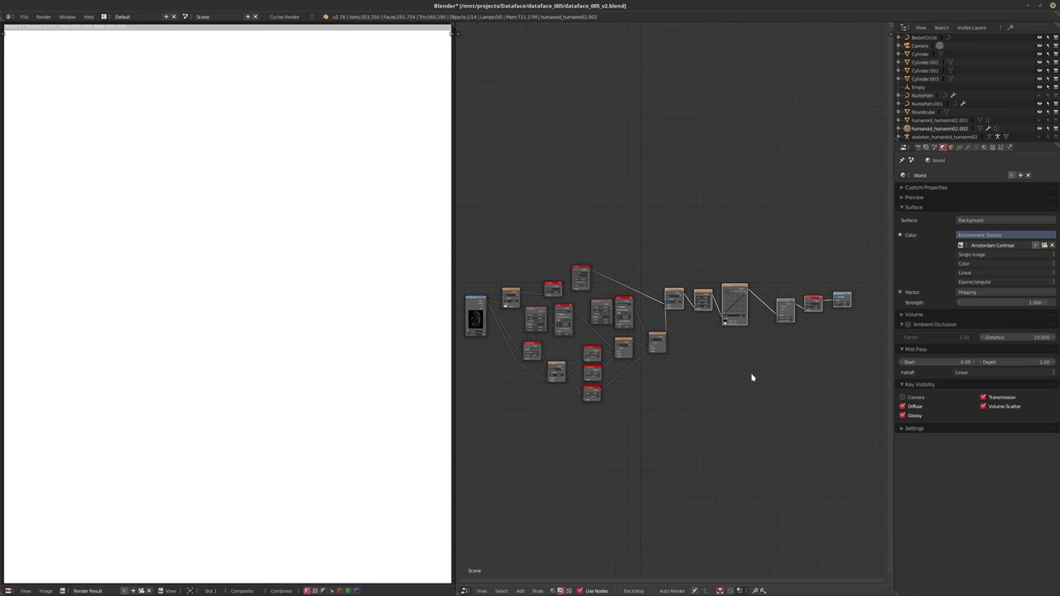
- Move the Lens Distortion, Soften and Composite nodes together closer to the RGB Curves node
middle_click_drag(766, 360, 745, 355)
scroll(745, 356, "up", 1)
key("a")
key("b")
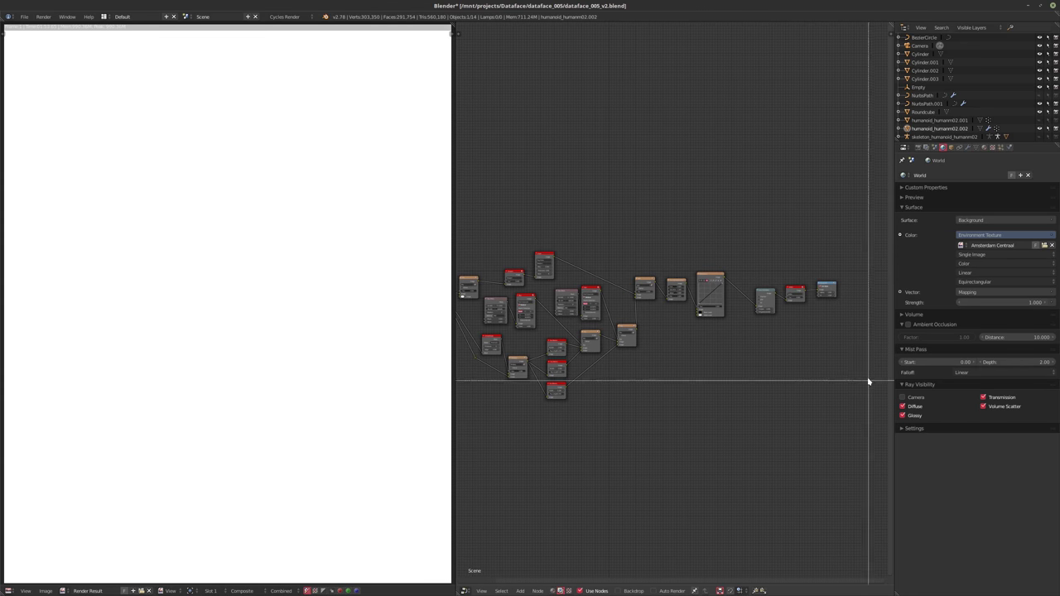
left_click_drag(869, 377, 756, 274)
key("g")
left_click(785, 336)
middle_click_drag(752, 342, 774, 343)
key("a")
scroll(774, 343, "up", 1)
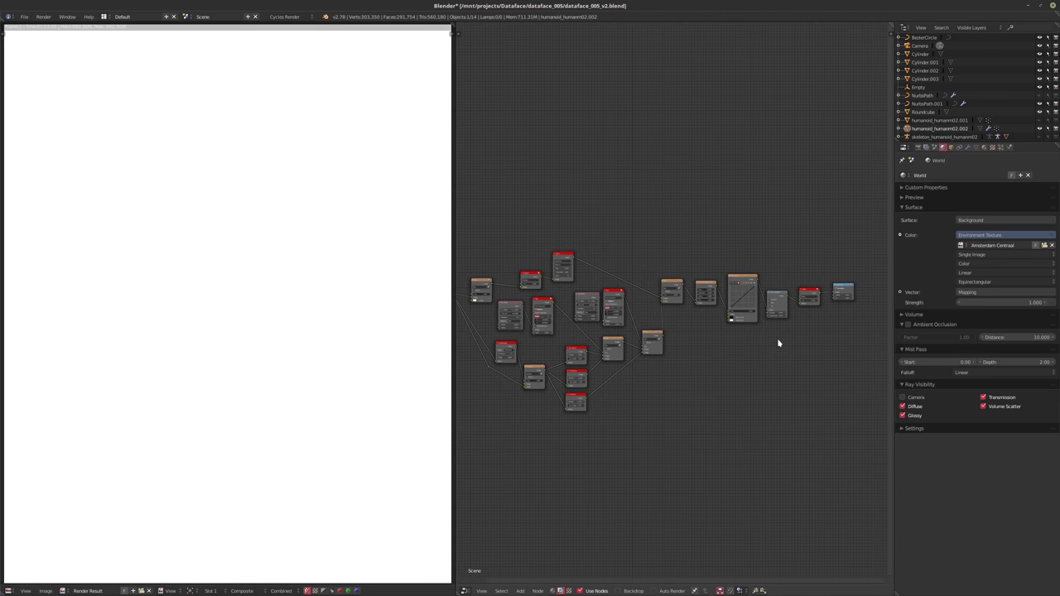
- Link the Z output of Render Layers directly to the Composite node's image input
middle_click_drag(645, 327, 685, 309)
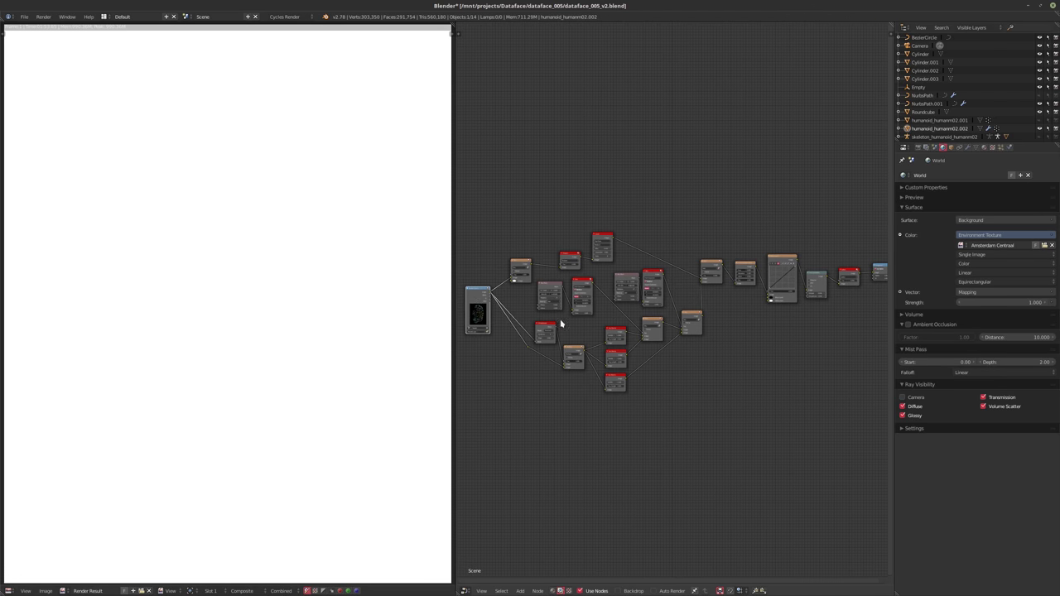
left_click_drag(492, 300, 876, 273)
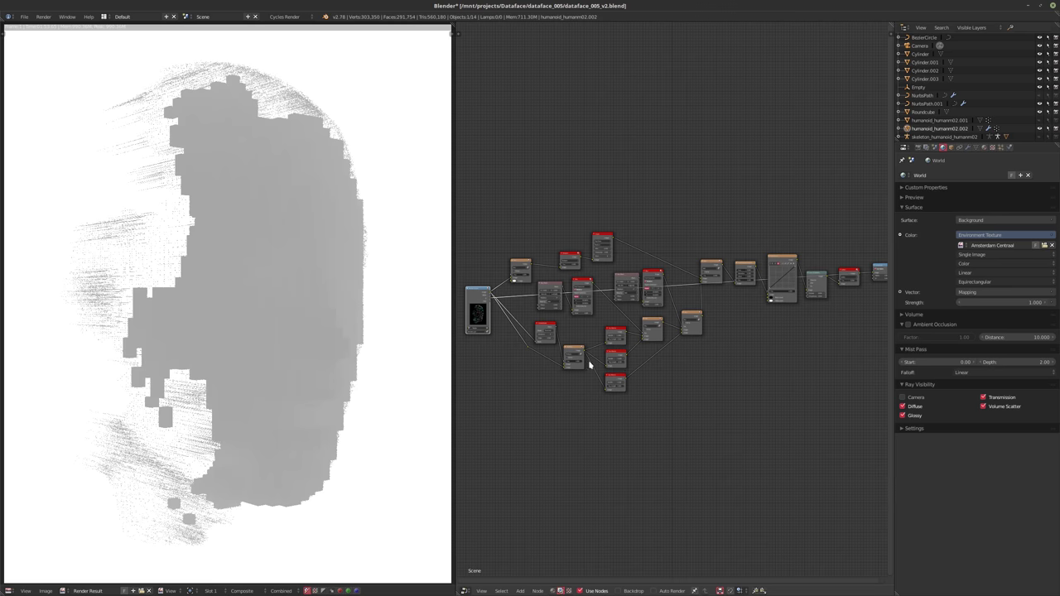
middle_click_drag(591, 365, 627, 372)
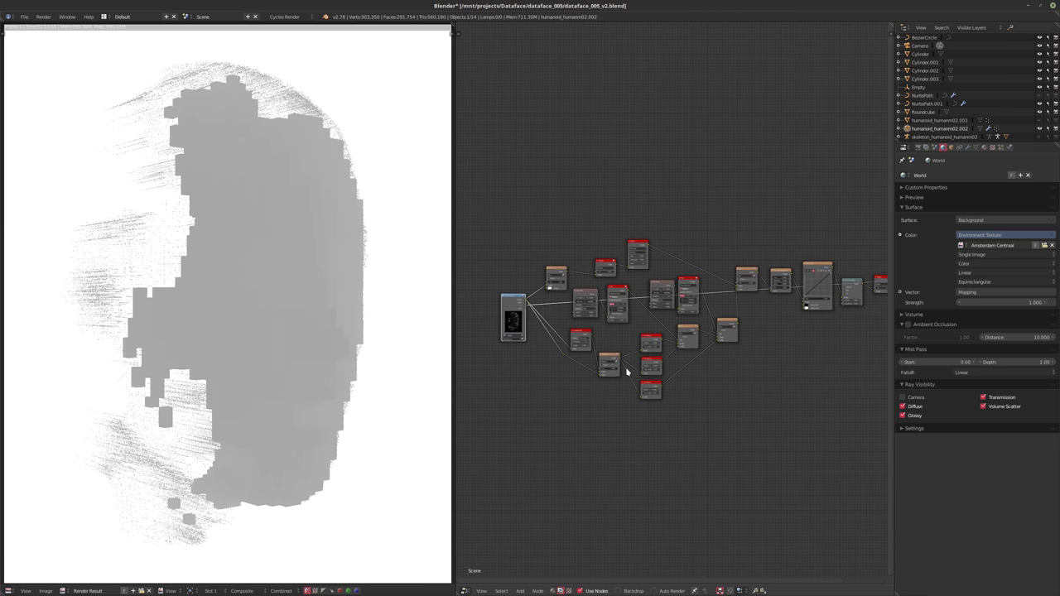
scroll(621, 368, "up", 2)
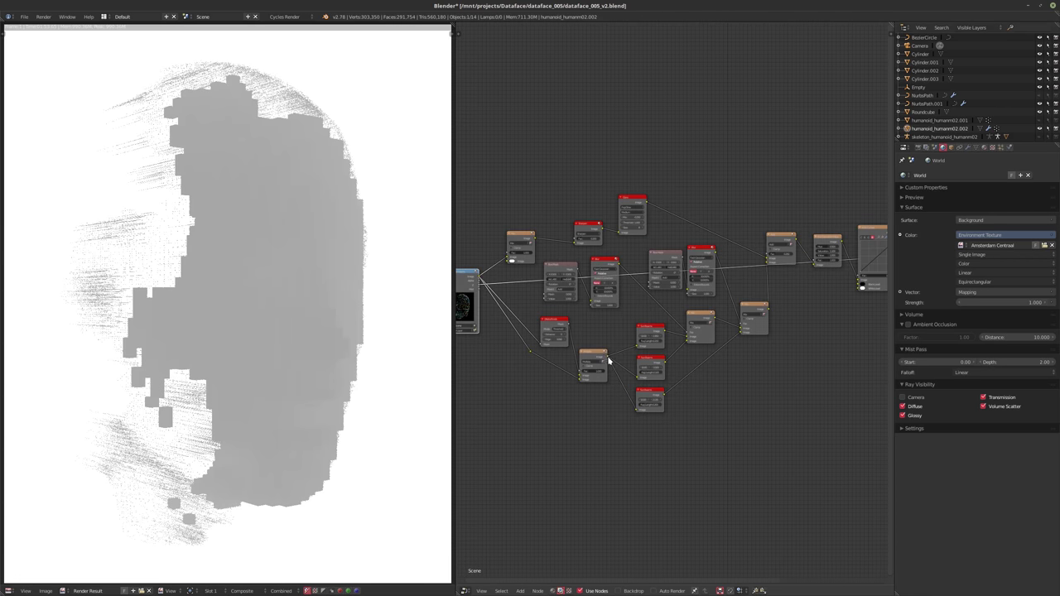
scroll(546, 334, "down", 3)
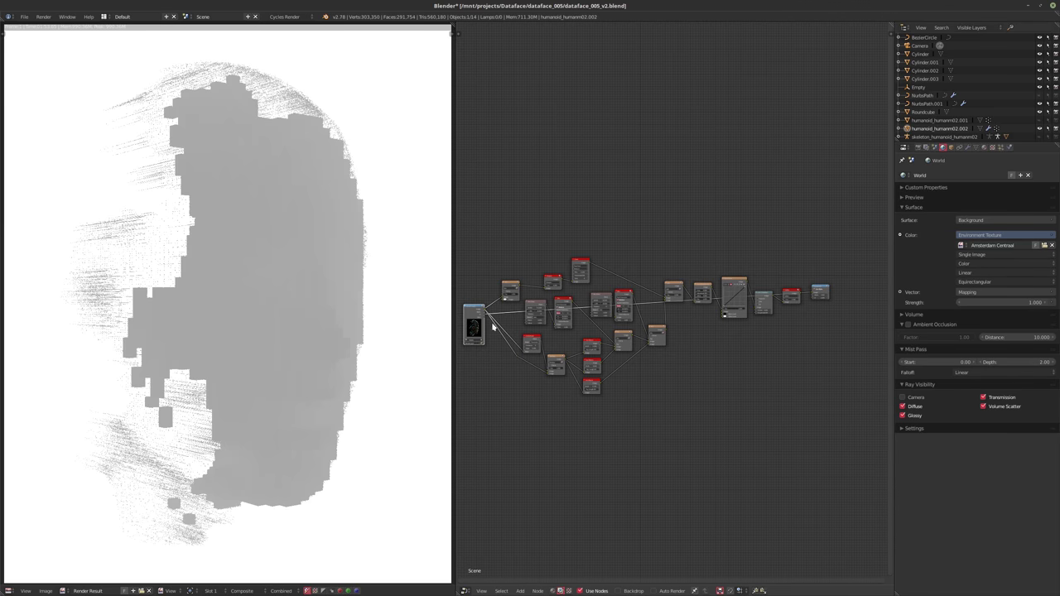
- Link the Mist output of Render Layers directly to the Composite node's image input
left_click_drag(485, 321, 814, 294)
scroll(646, 365, "up", 2)
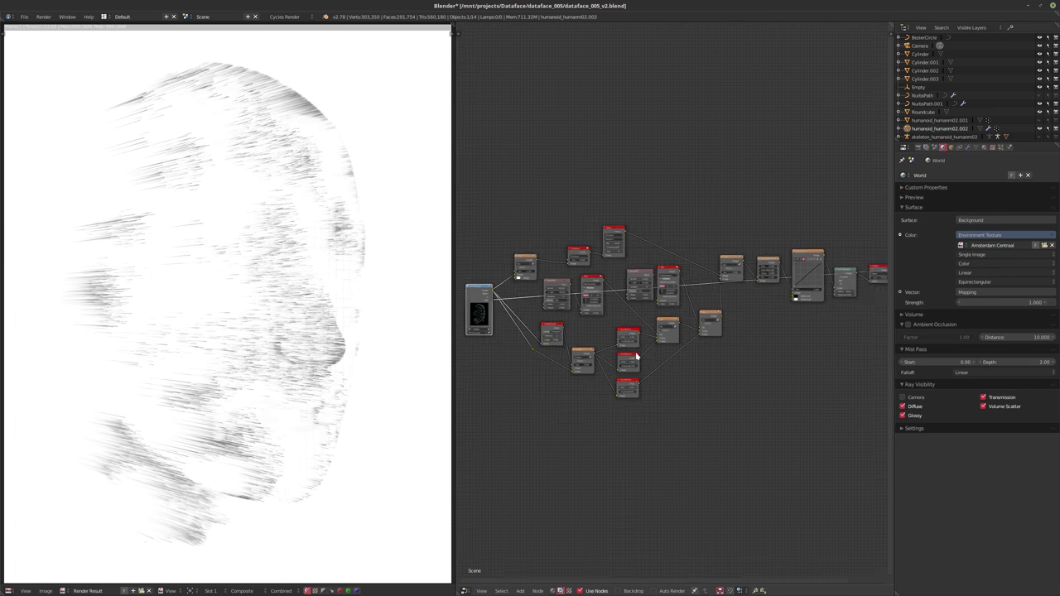
scroll(710, 401, "up", 2)
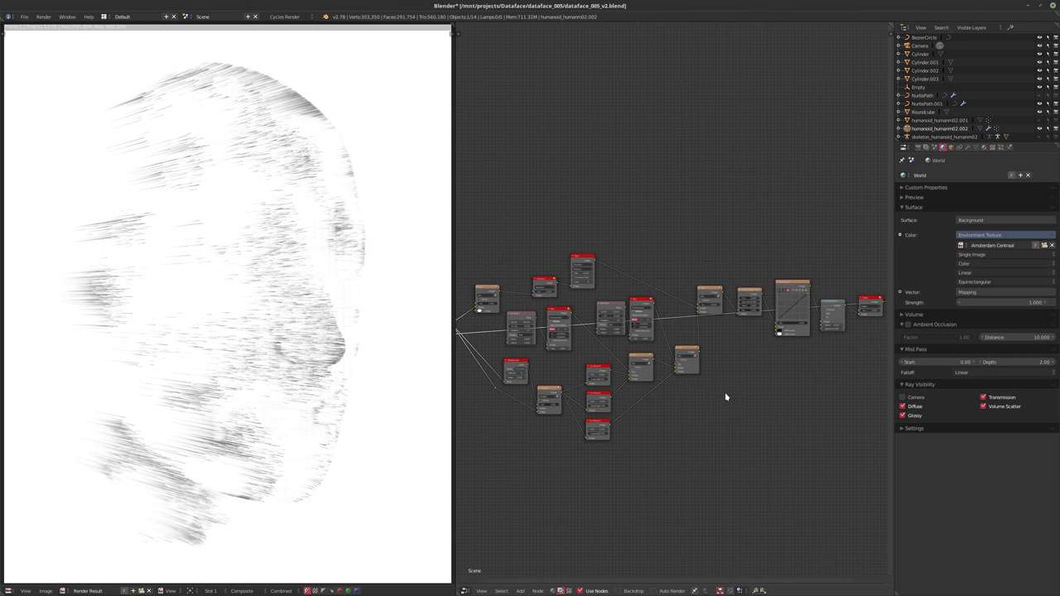
middle_click_drag(737, 359, 781, 375)
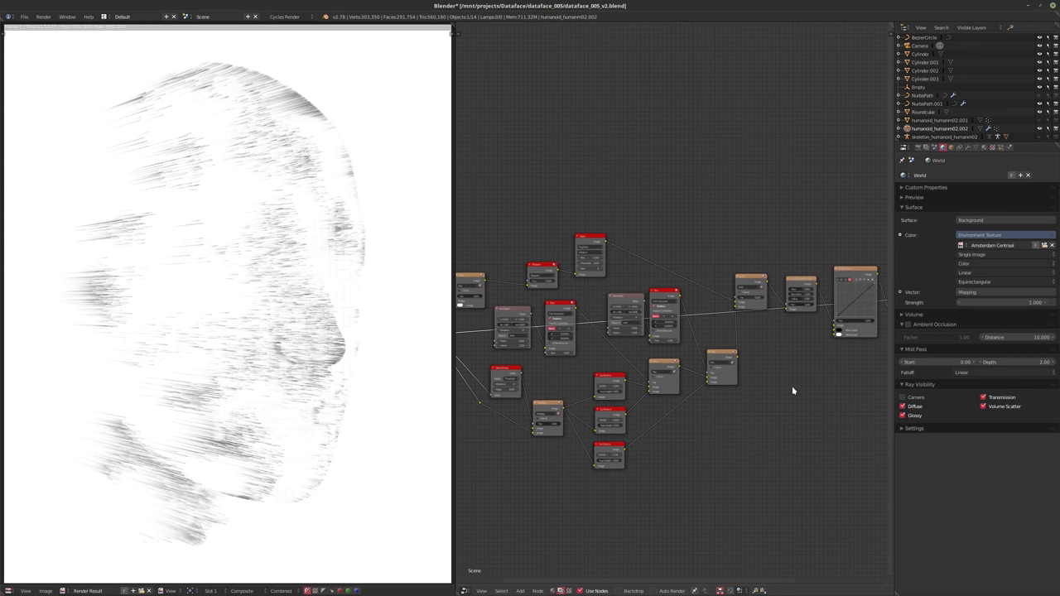
scroll(793, 388, "down", 2)
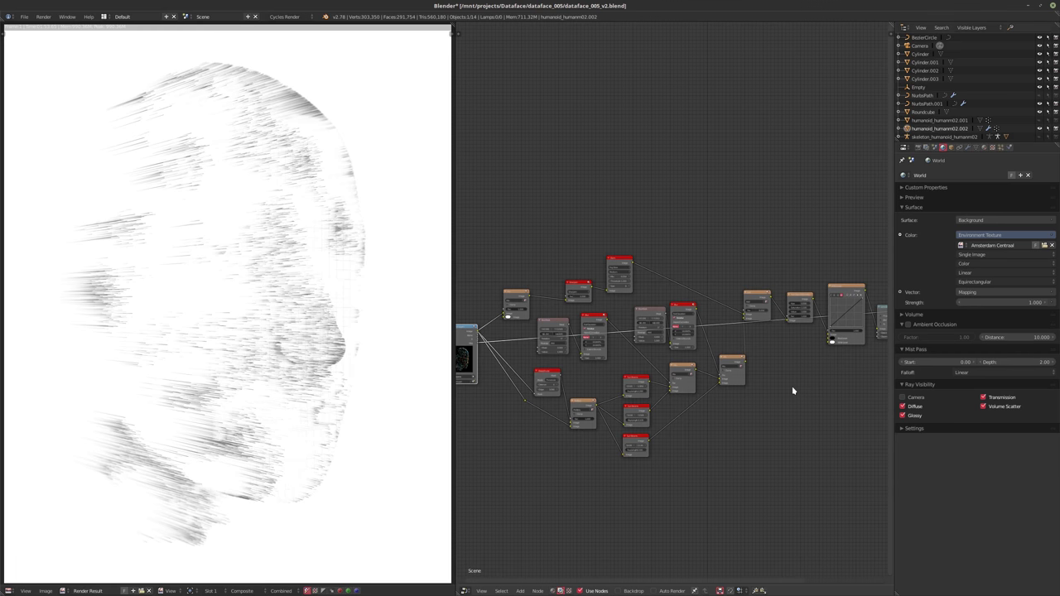
- Insert a Gamma node on the link between Render Layers and Composite and place it below the other nodes
key("shift+a")
key("shift+a")
mouse_move(769, 368)
left_click(801, 405)
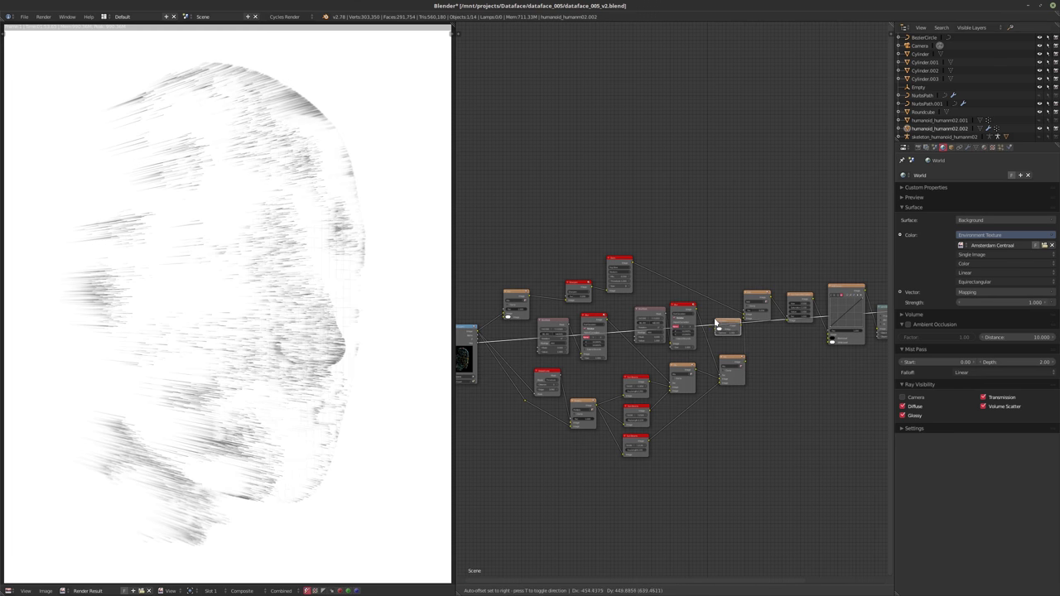
left_click(715, 320)
left_click_drag(722, 325, 629, 481)
middle_click_drag(645, 461, 701, 418)
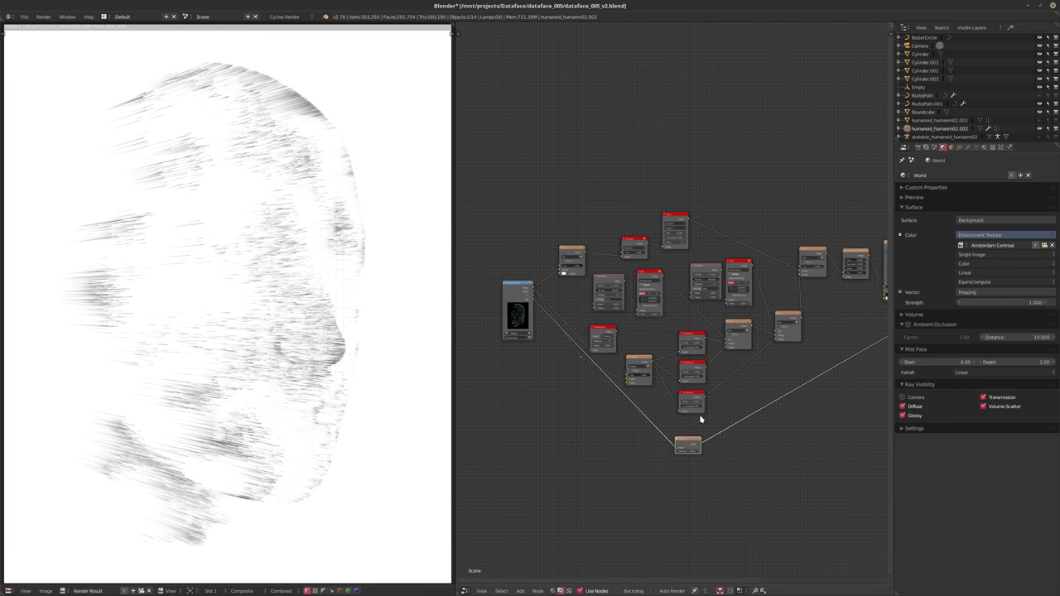
scroll(700, 420, "up", 2)
left_click_drag(688, 448, 627, 468)
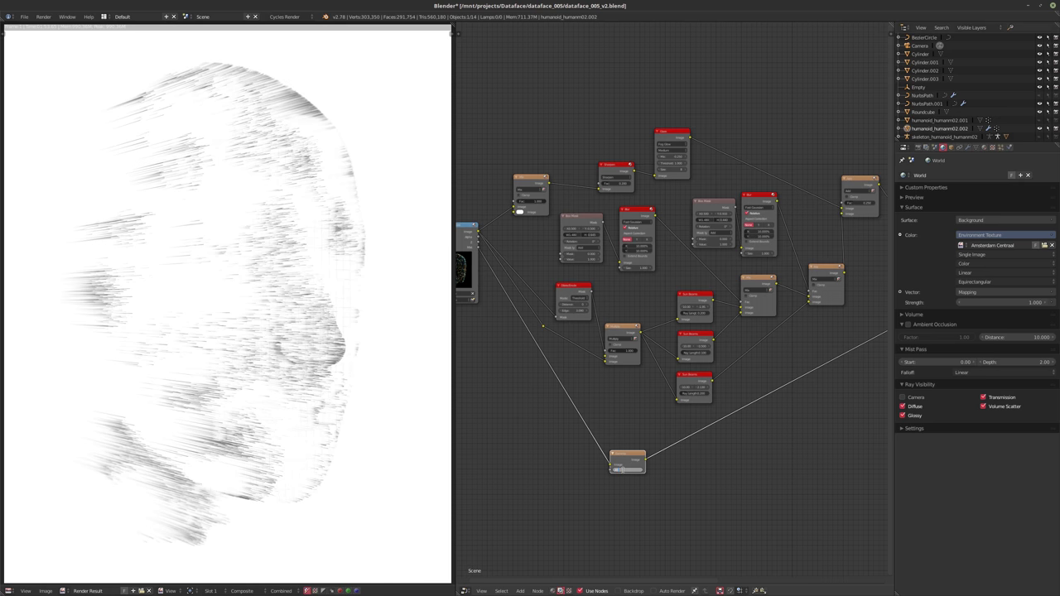
- Set the Gamma node's value to 50
scroll(624, 470, "up", 2)
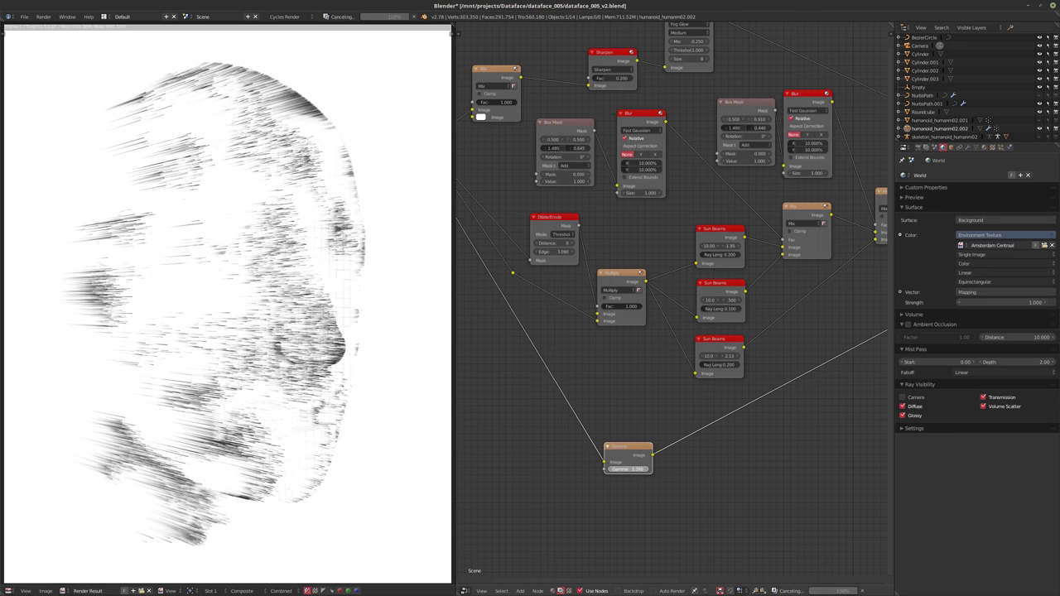
left_click_drag(627, 468, 662, 469)
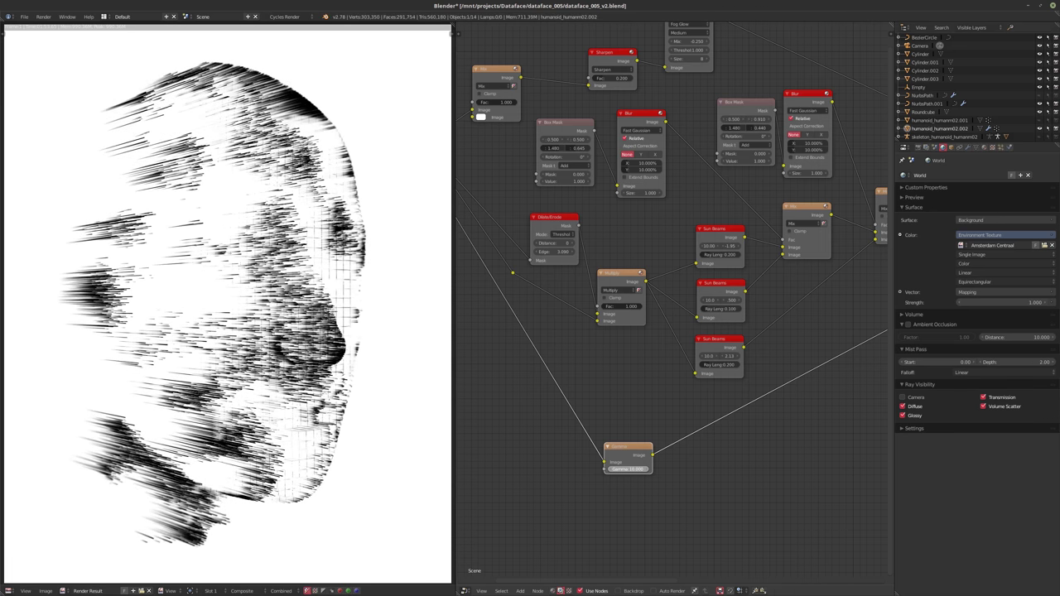
left_click(624, 470)
type("50")
key("Return")
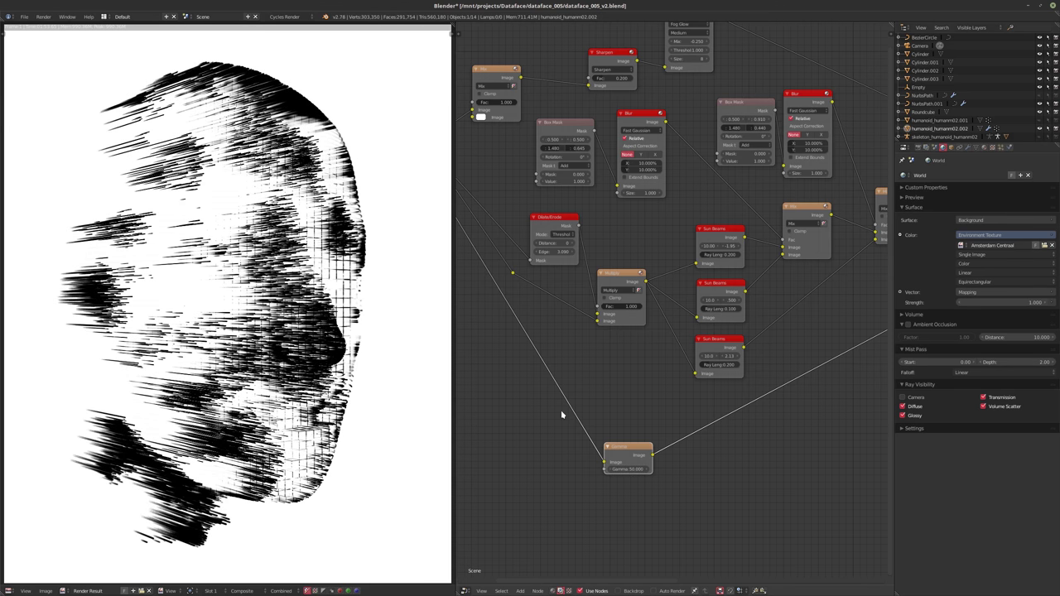
- Feed the Z output of Render Layers into the Gamma node instead of Mist
key("Home")
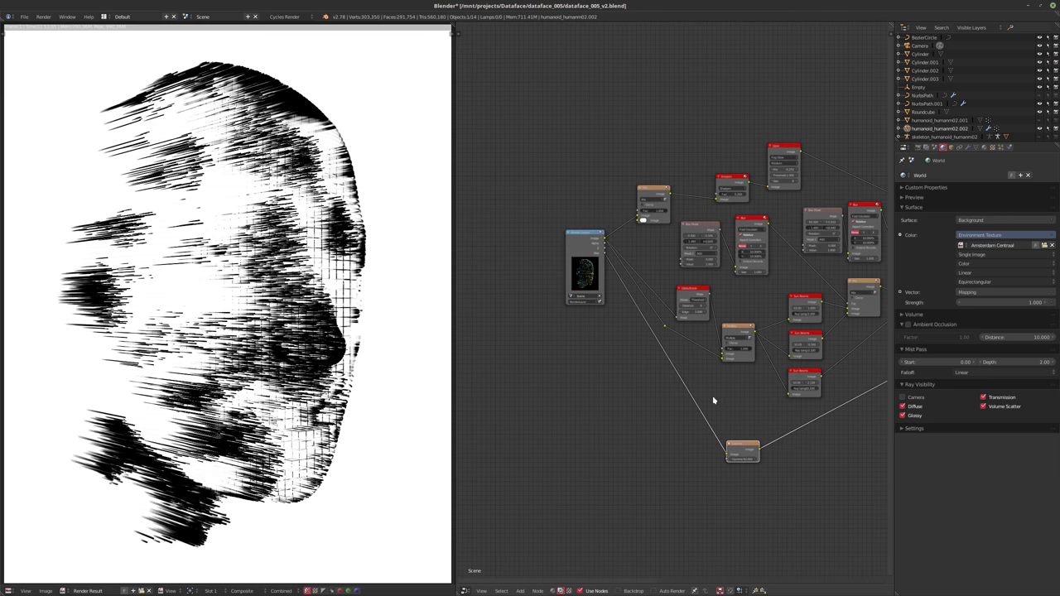
scroll(639, 382, "up", 1)
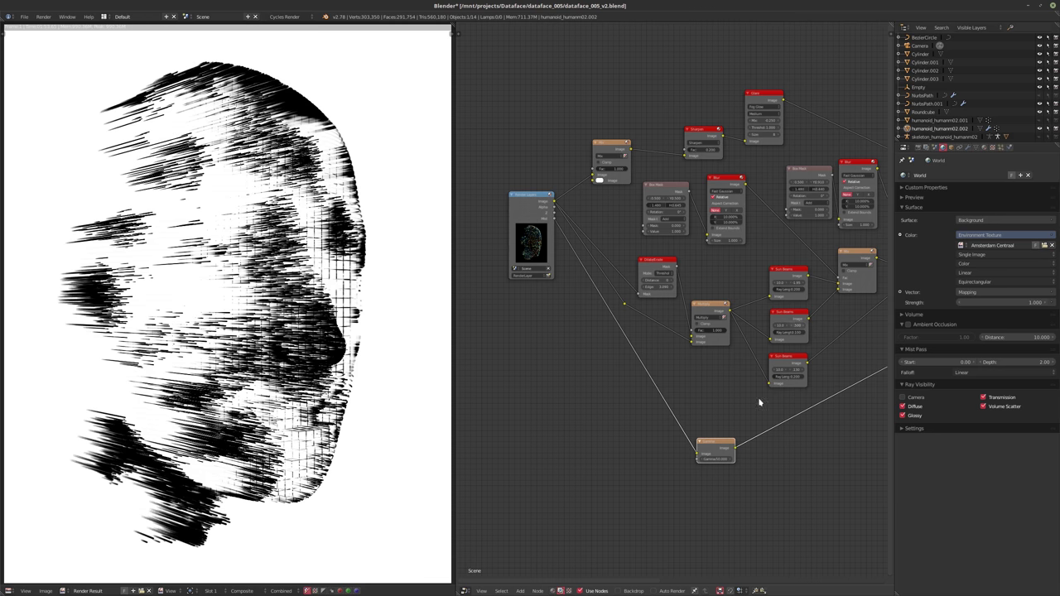
left_click_drag(553, 215, 697, 454)
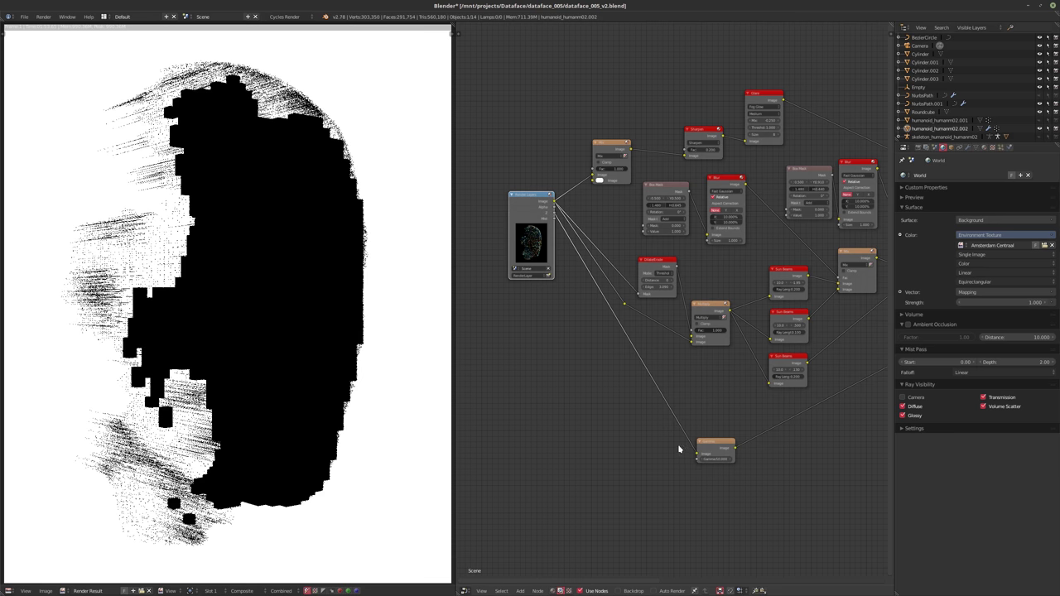
middle_click_drag(641, 328, 577, 291)
scroll(577, 292, "down", 3)
- Remove the Gamma node and link the Soften node's output back to the Composite node
left_click(634, 407)
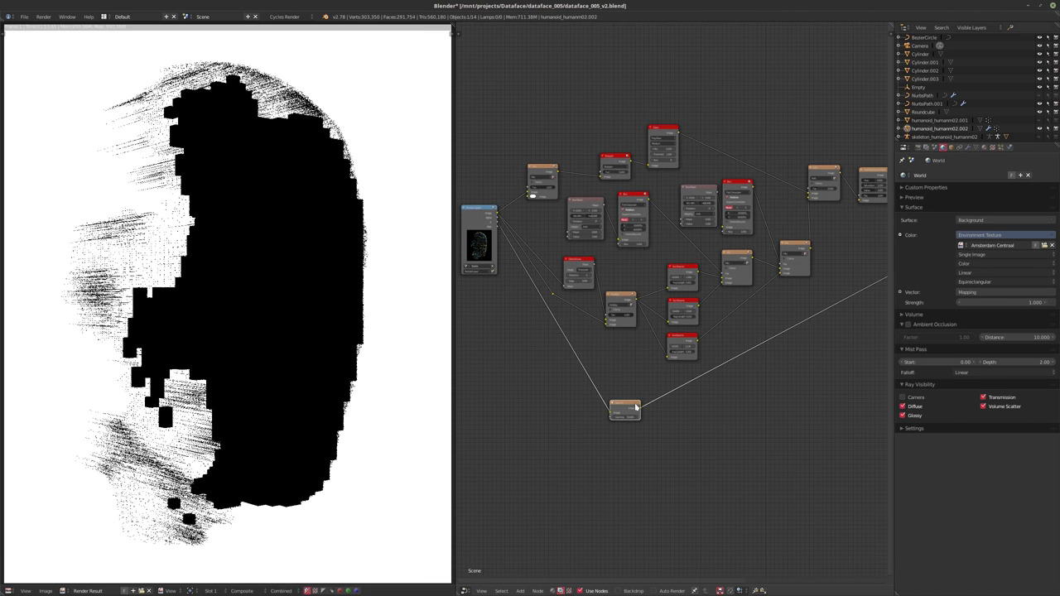
key("x")
middle_click_drag(874, 240, 673, 299)
scroll(674, 302, "up", 1)
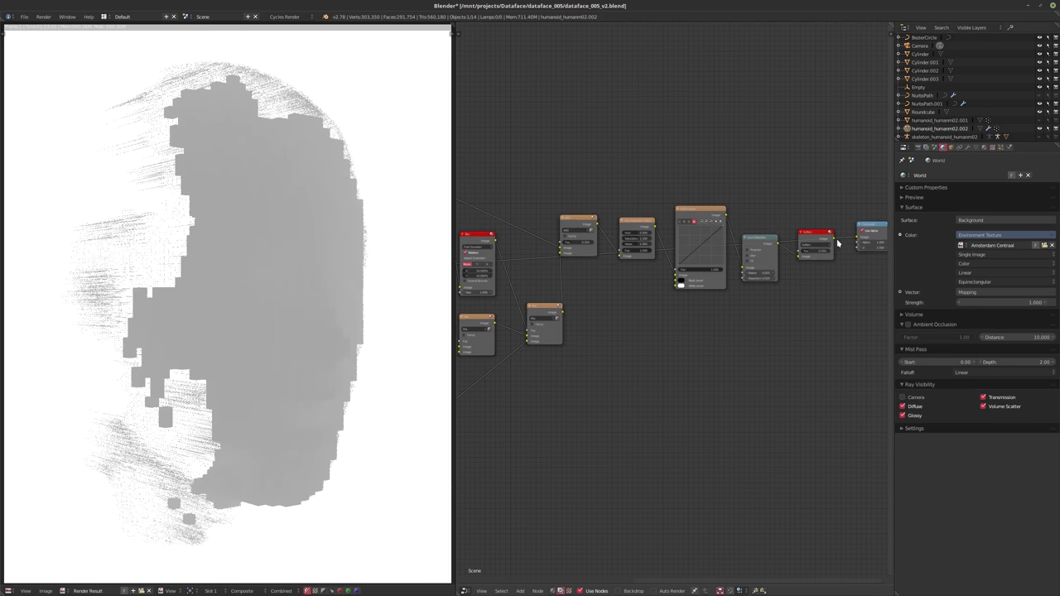
scroll(679, 331, "down", 2)
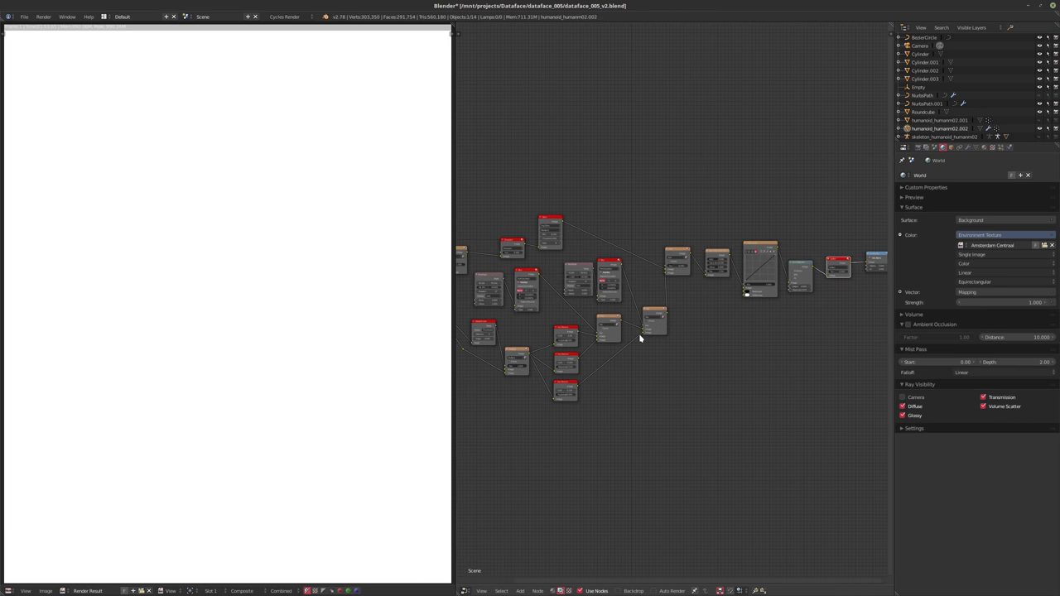
- Delete the Mix node between Render Layers and Sharpen while keeping the two nodes linked
middle_click_drag(590, 272, 765, 273)
scroll(632, 274, "up", 1)
left_click(626, 248)
key("ctrl+x")
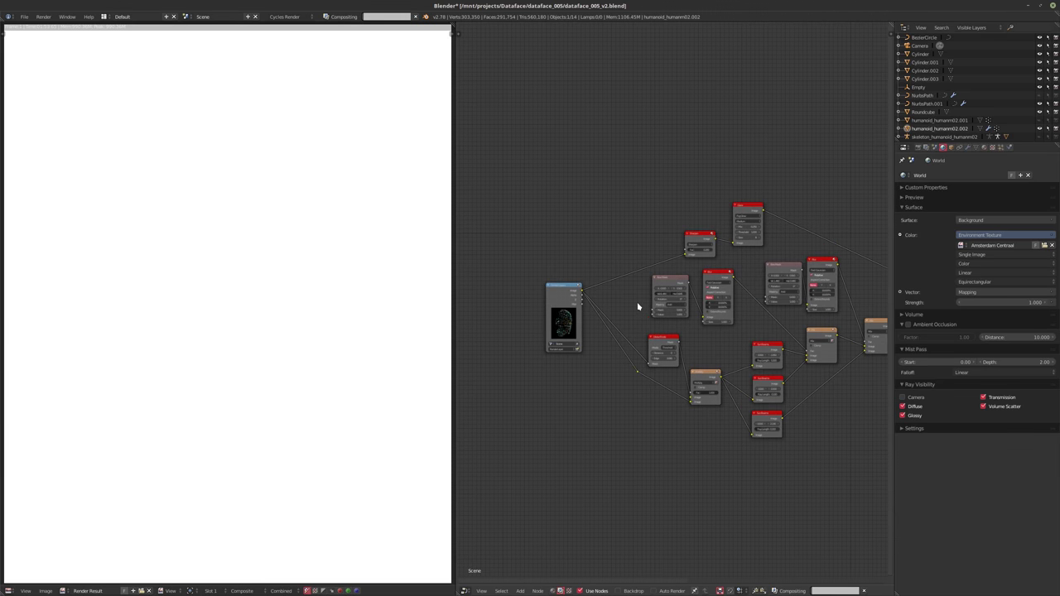
middle_click_drag(631, 294, 608, 308)
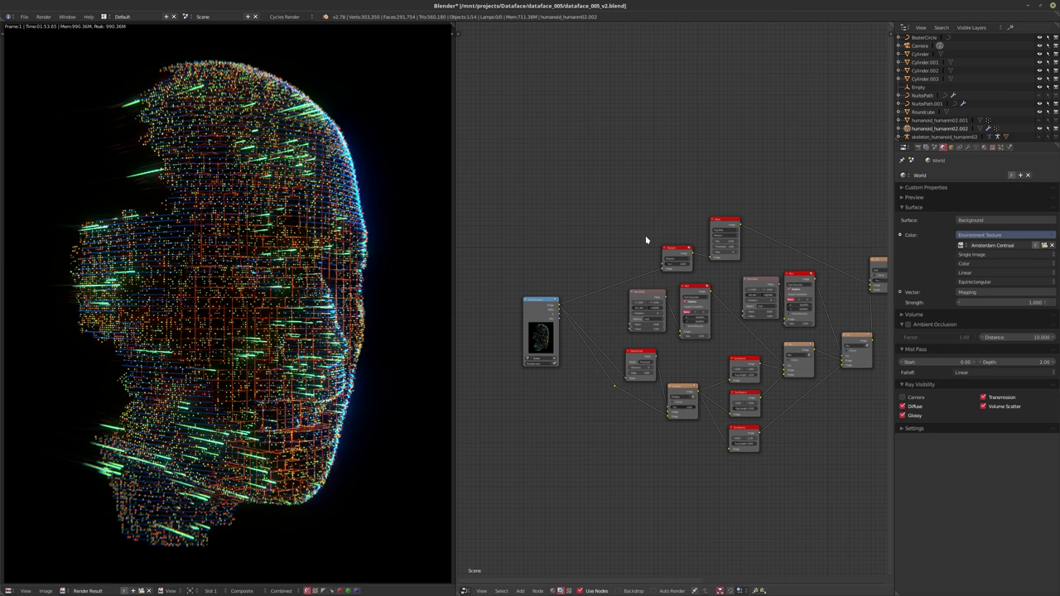
- Save the rendered image in PNG format over the existing dataface_005_1K16.png file
left_click(45, 590)
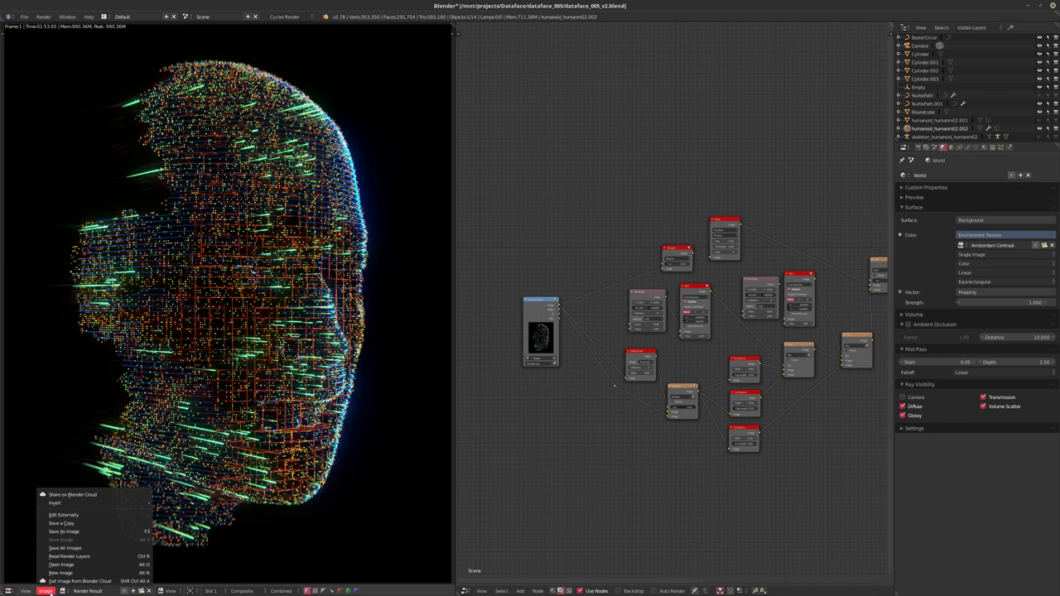
left_click(73, 531)
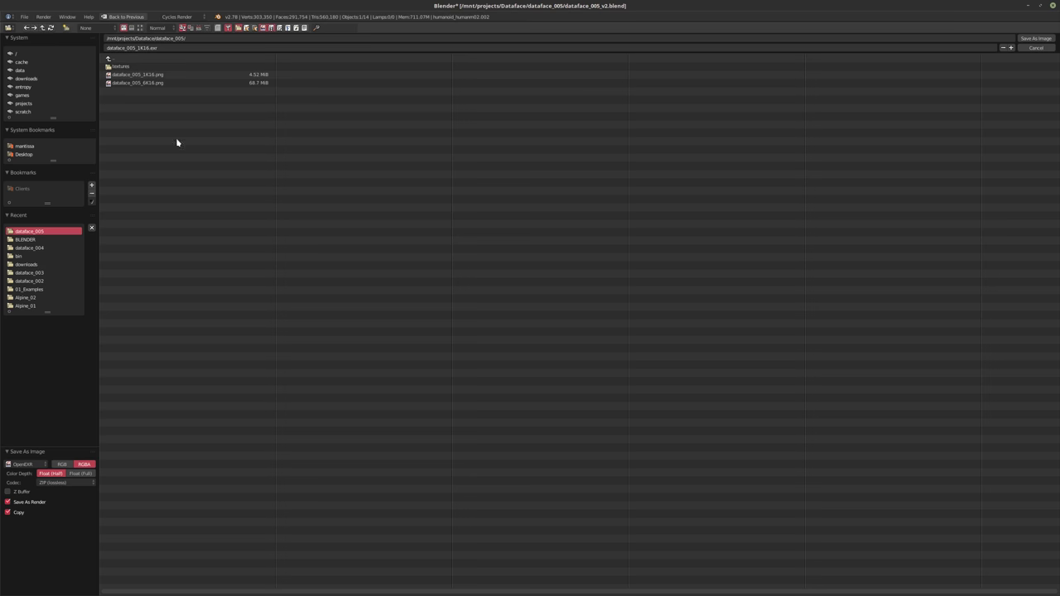
left_click(175, 76)
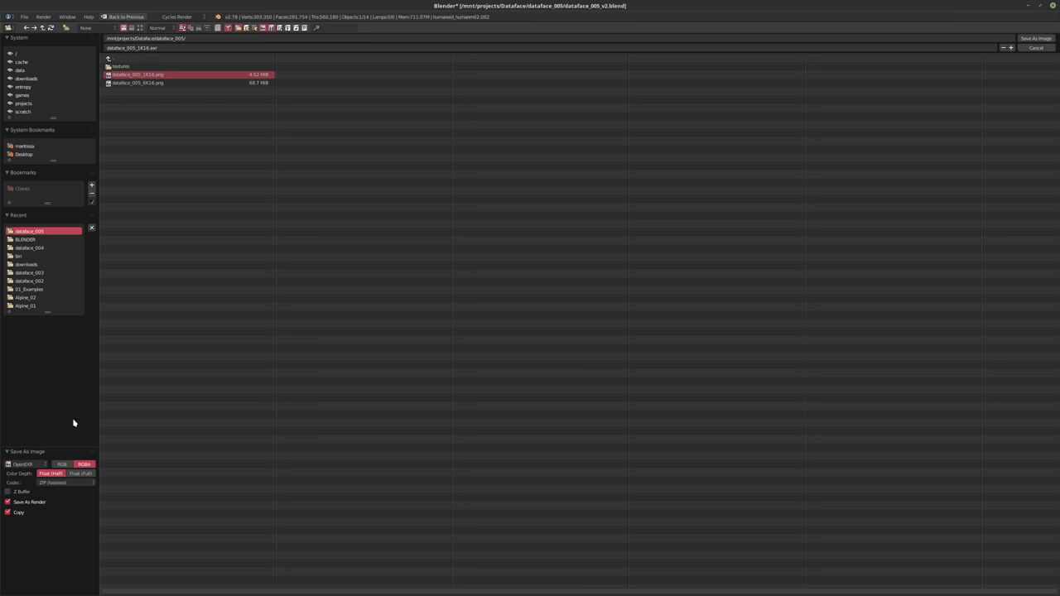
left_click(22, 465)
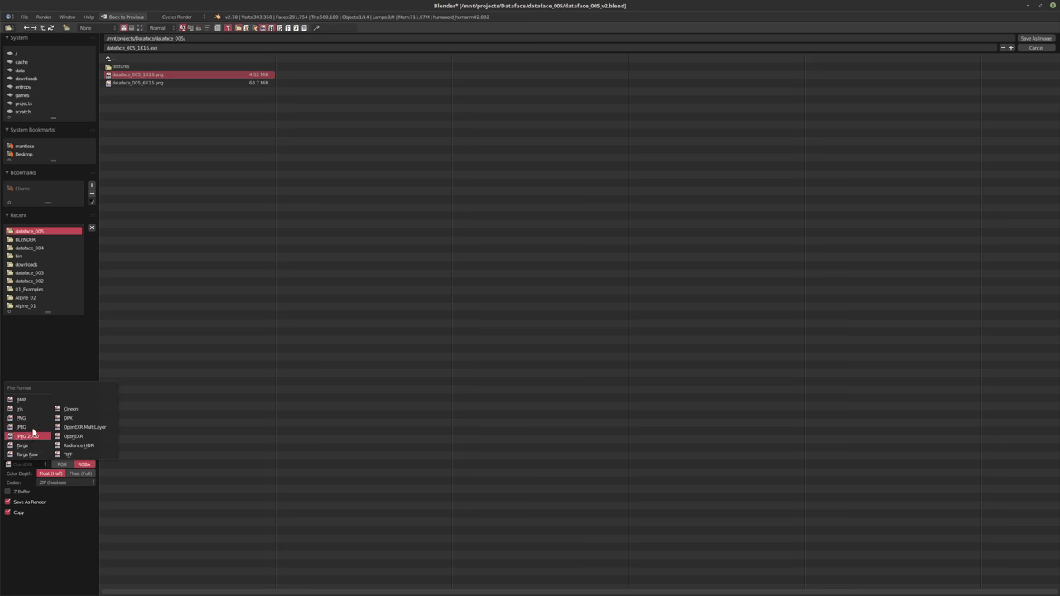
left_click(24, 418)
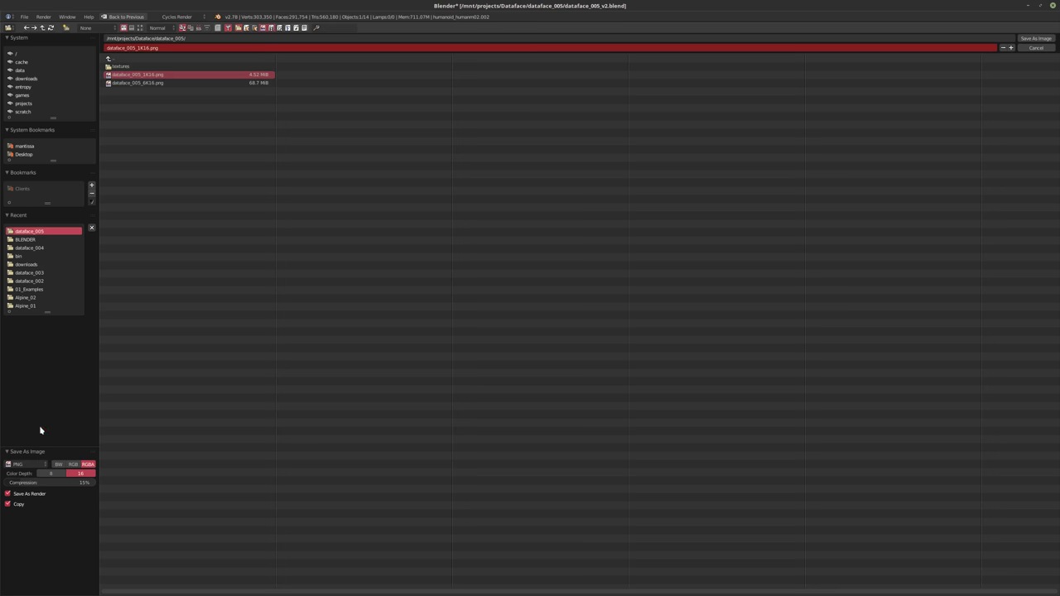
double_click(158, 76)
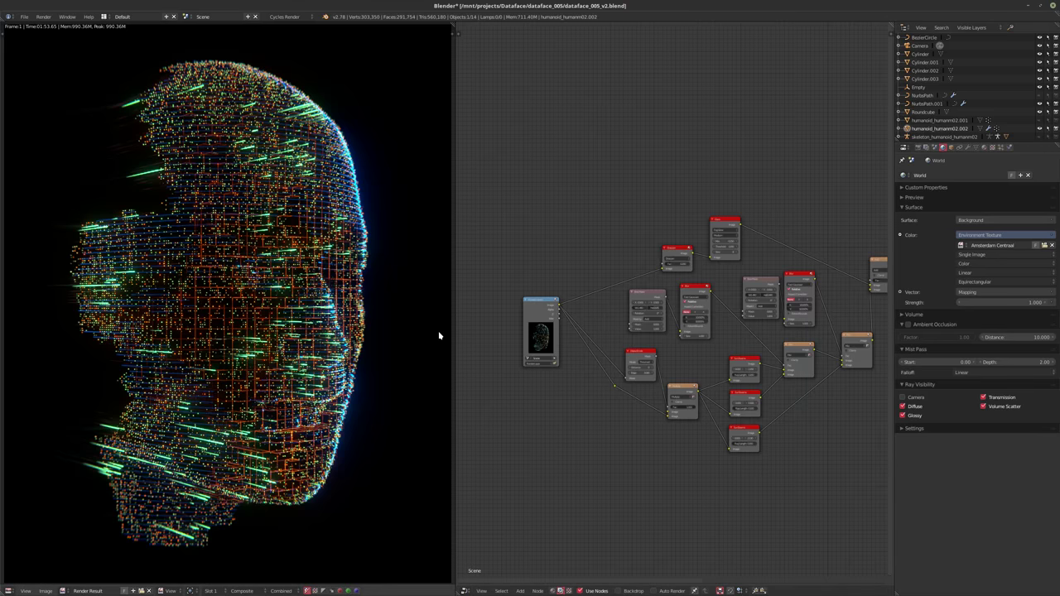
- Set the render resolution scale to 500% in the scene's render dimensions
left_click(917, 147)
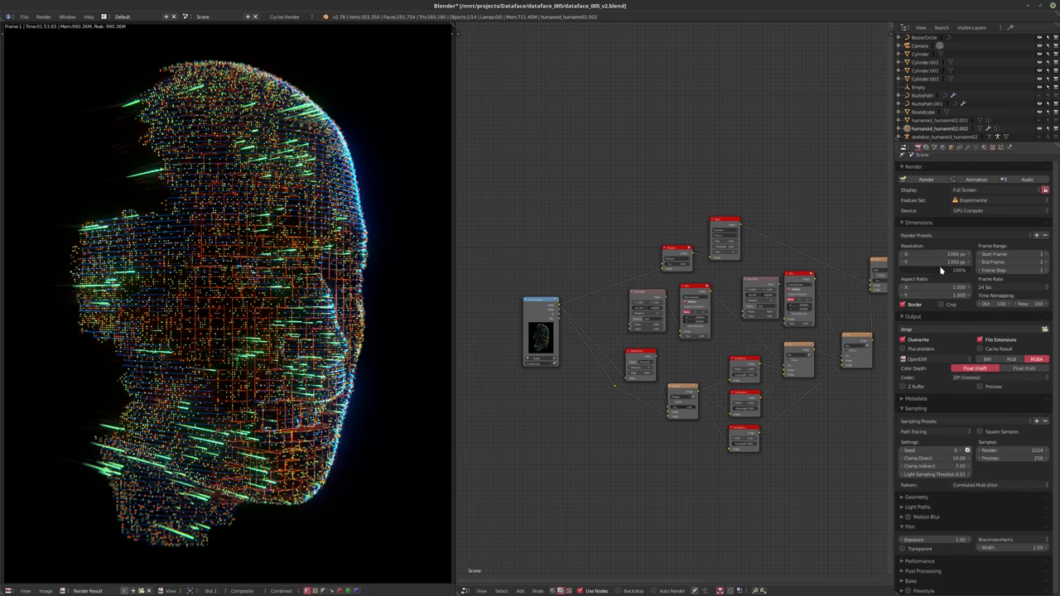
left_click(939, 271)
type("500")
key("Return")
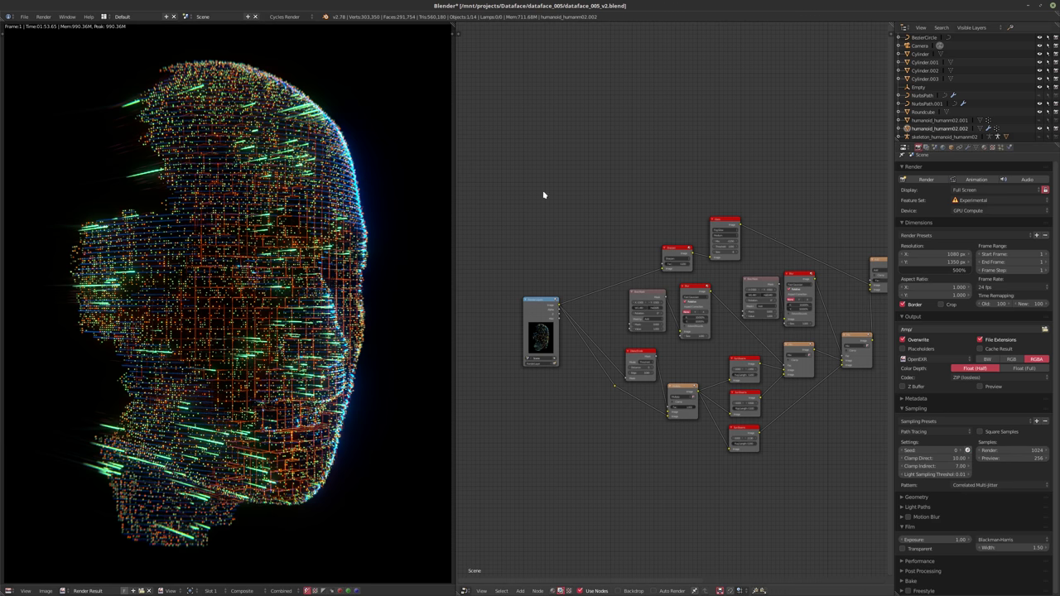
- Save the blend file over dataface_005_v2.blend and start rendering the image
key("ctrl+s")
left_click(525, 184)
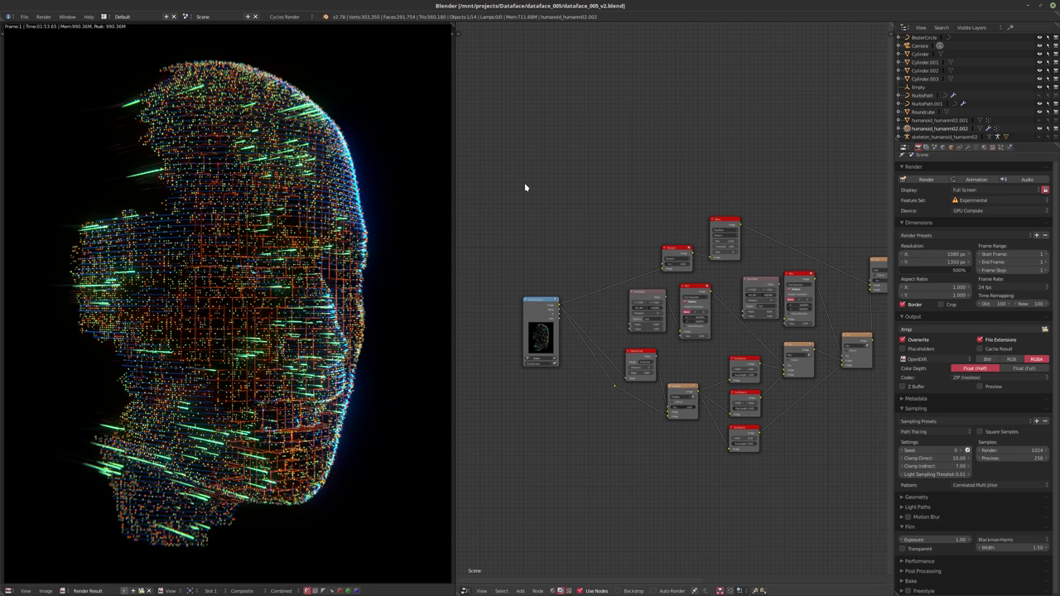
key("F12")
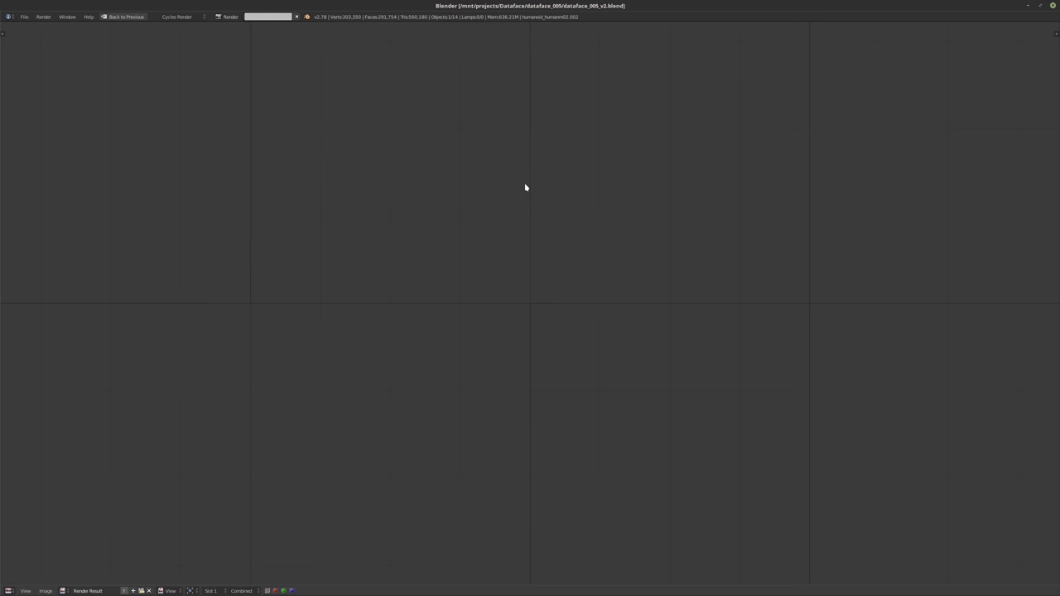